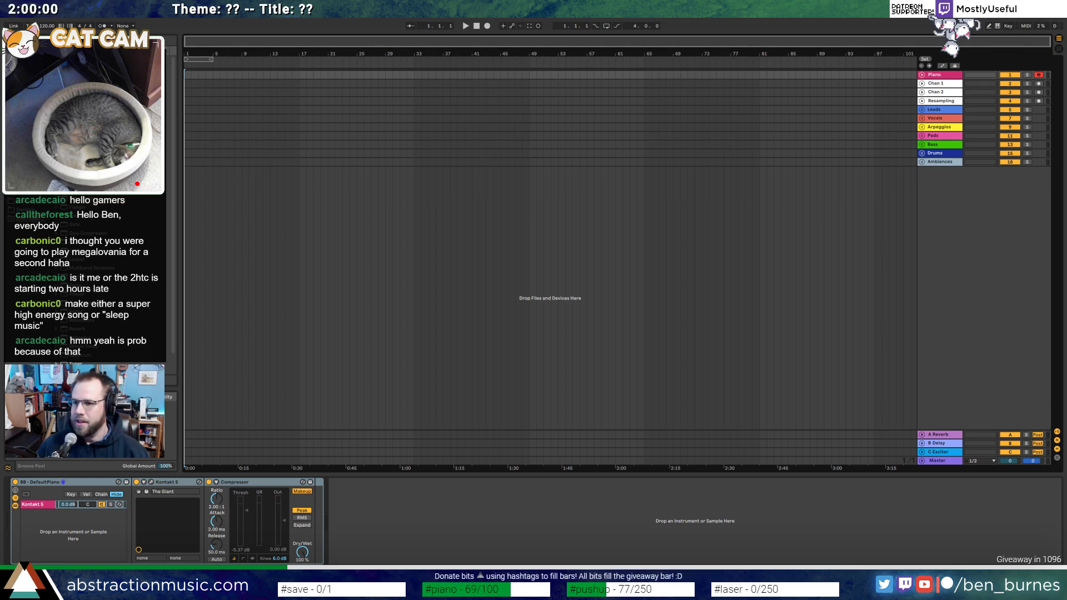
Expand the Pads group and insert a new audio track directly below its Pad track
{"action": "left_click", "coordinate": [587, 162]}
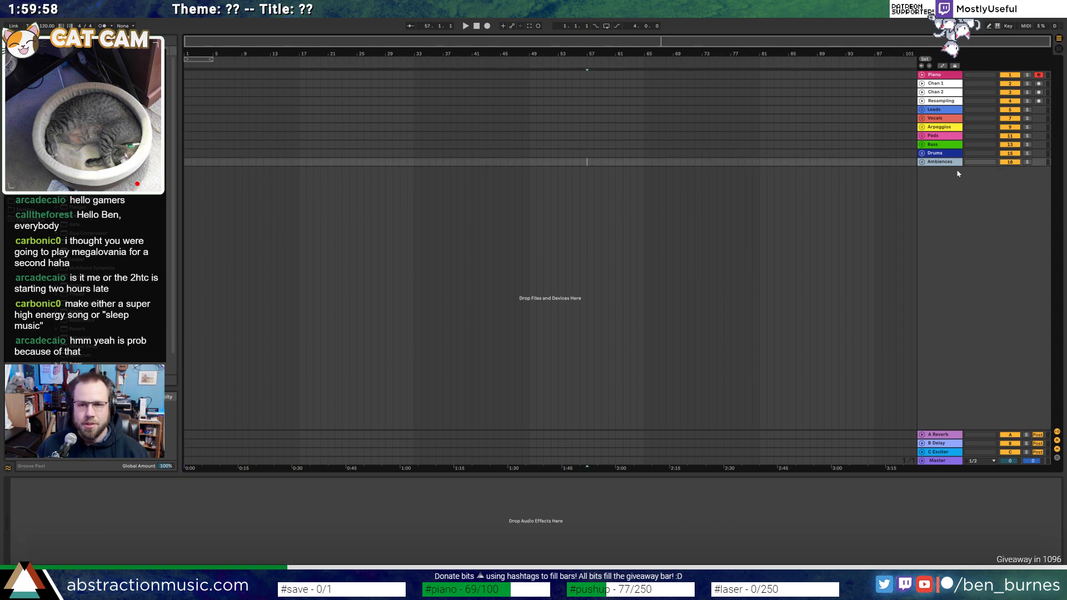
{"action": "left_click", "coordinate": [922, 136]}
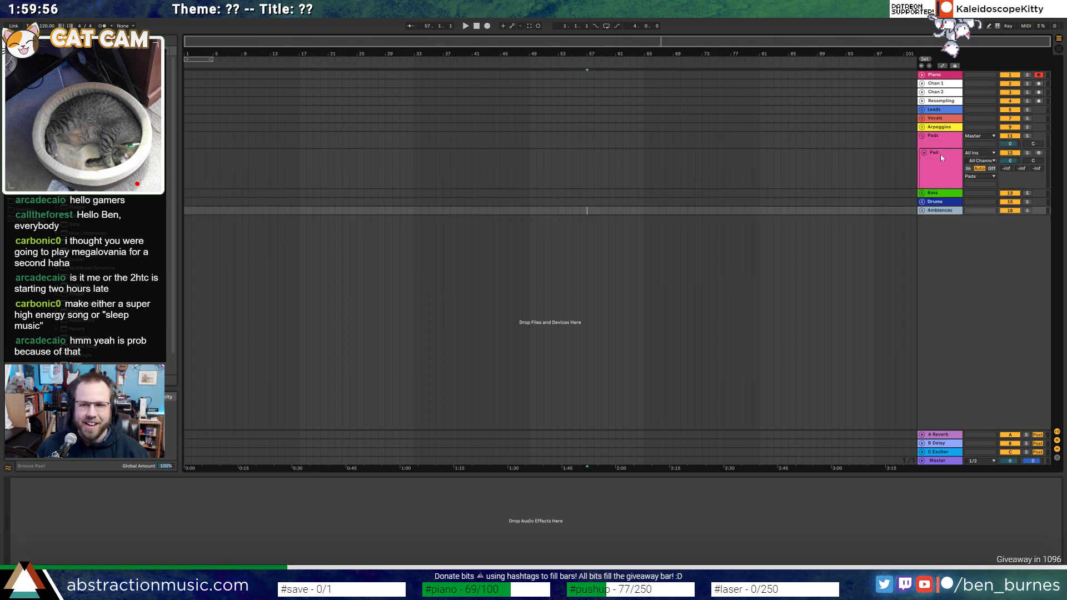
{"action": "left_click", "coordinate": [929, 156]}
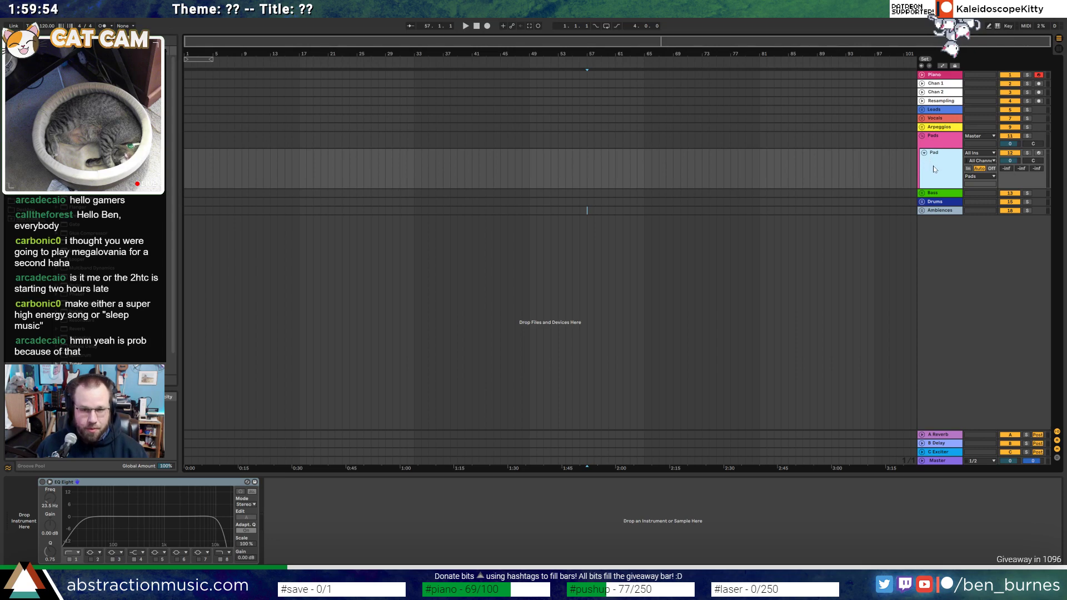
{"action": "key", "text": "ctrl+t"}
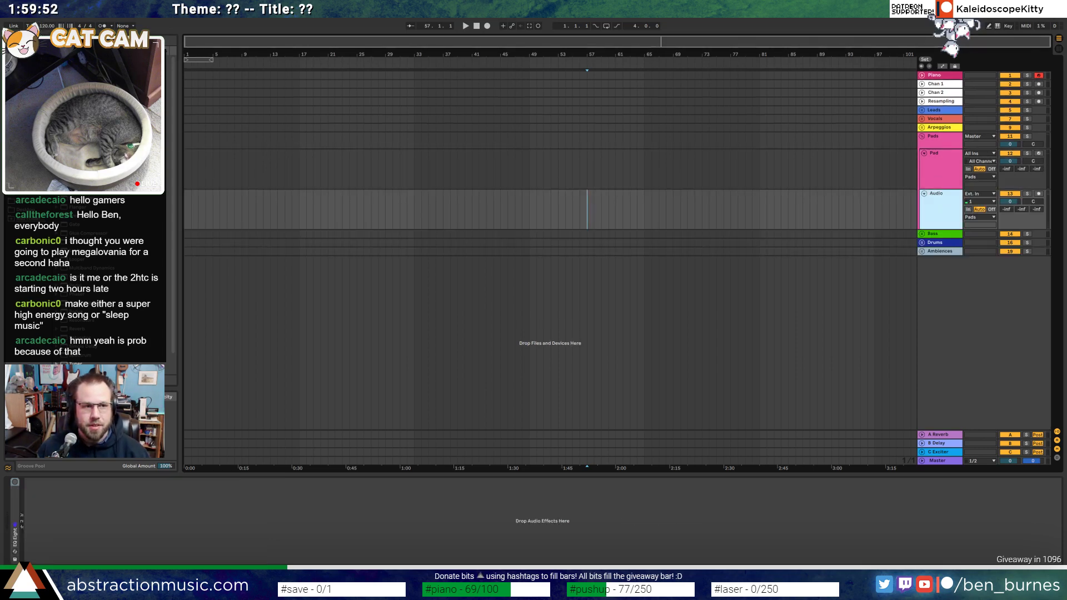
Set the project's time signature to 9/8 and its tempo to 105 BPM
{"action": "left_click", "coordinate": [43, 29]}
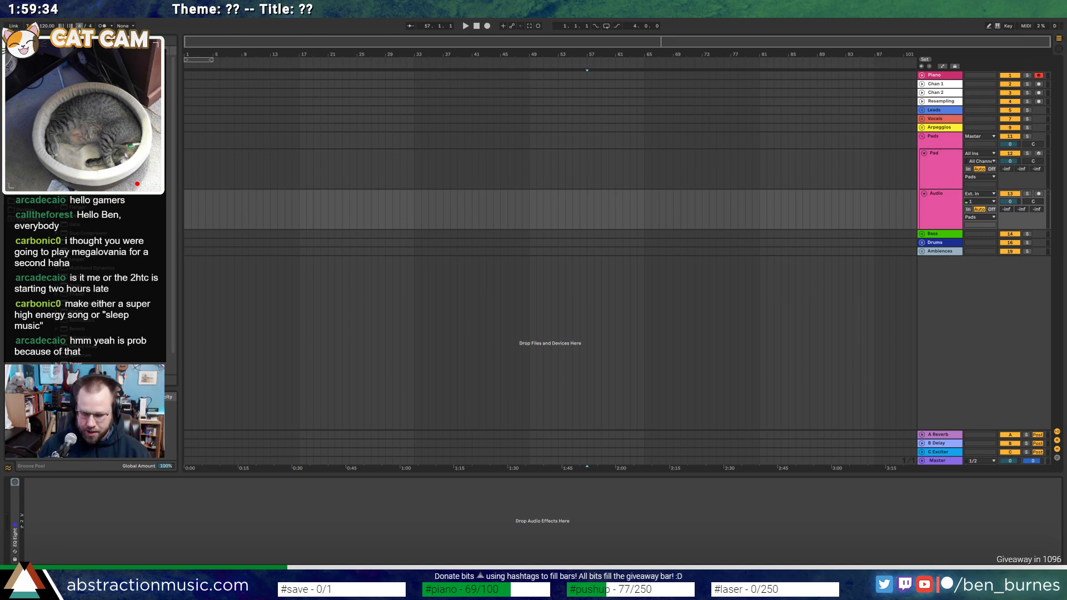
{"action": "type", "text": "9"}
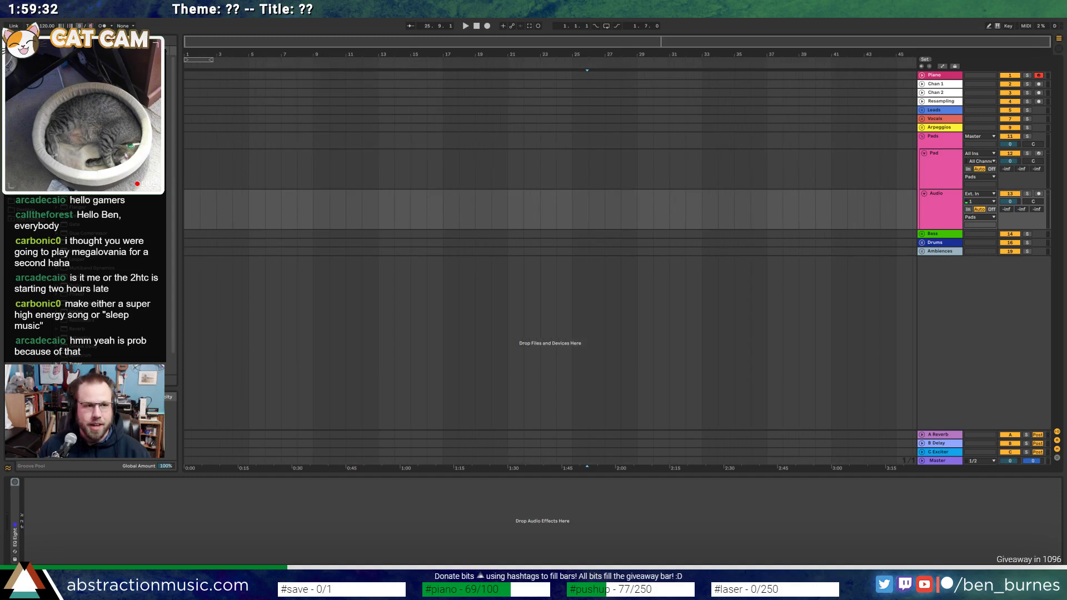
{"action": "type", "text": "8"}
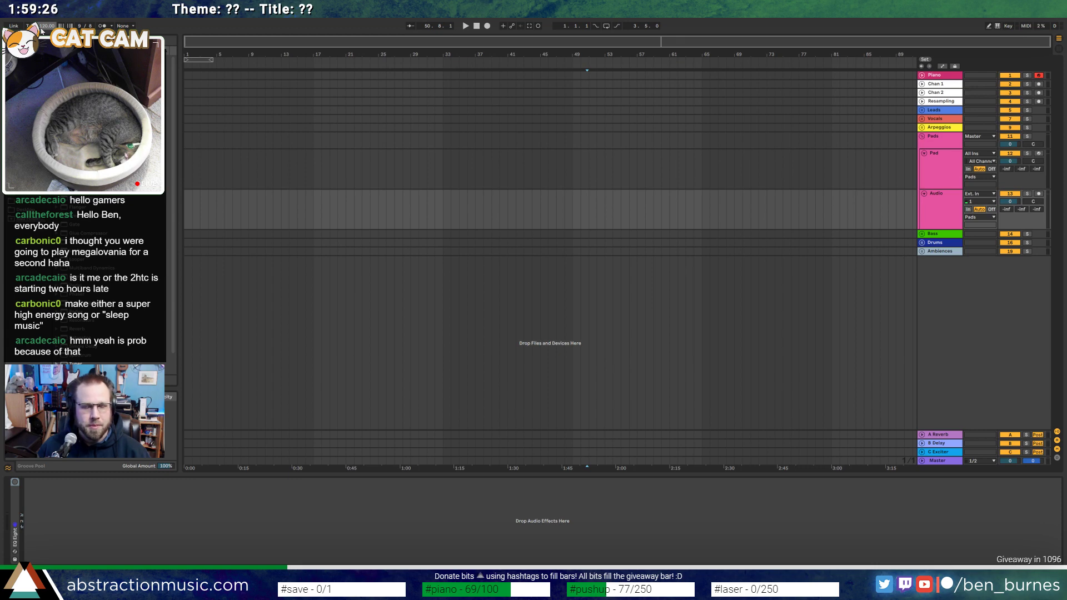
{"action": "type", "text": "100"}
{"action": "key", "text": "Return"}
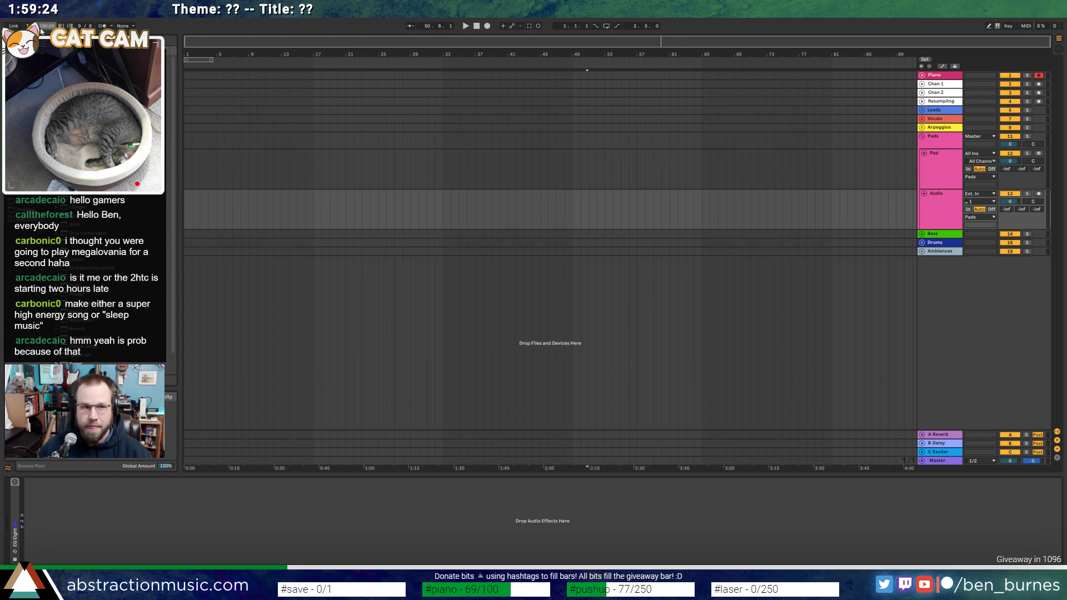
{"action": "left_click_drag", "start_coordinate": [43, 26], "coordinate": [43, 23]}
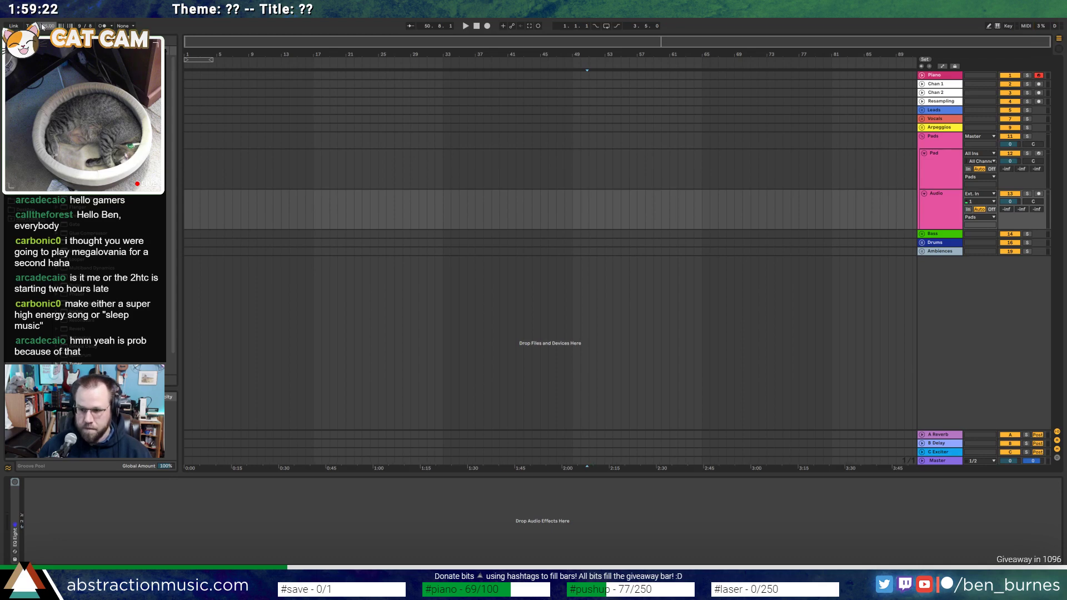
Audition a range of audio samples in the browser to find one suitable for the new Audio track
{"action": "left_click_drag", "start_coordinate": [196, 41], "coordinate": [196, 56]}
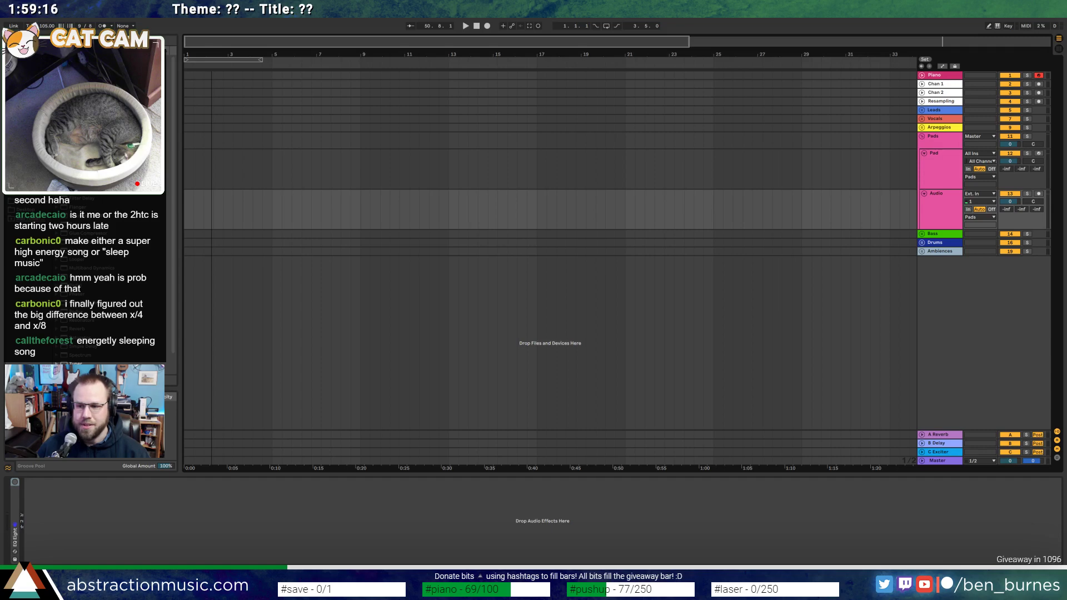
{"action": "left_click_drag", "start_coordinate": [196, 56], "coordinate": [197, 55]}
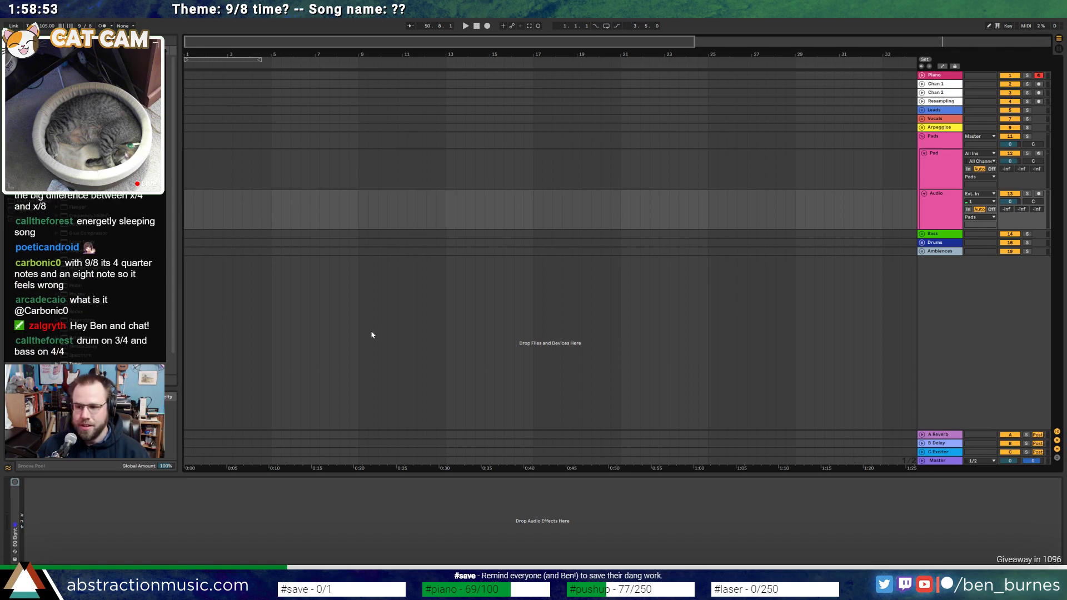
{"action": "left_click", "coordinate": [187, 201]}
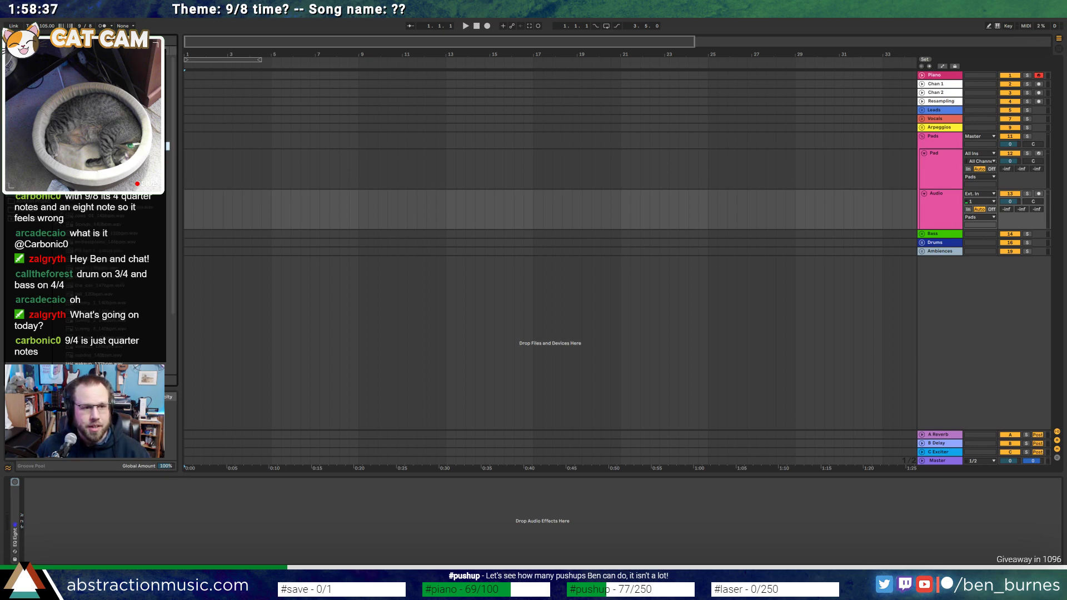
{"action": "scroll", "coordinate": [103, 211], "scroll_direction": "down", "scroll_amount": 3}
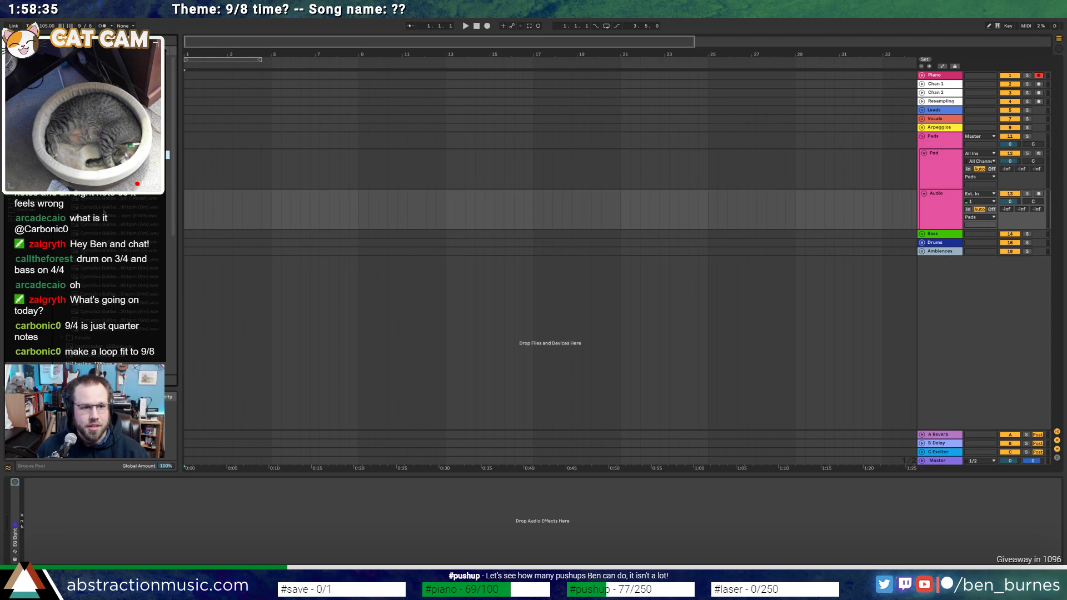
{"action": "scroll", "coordinate": [110, 210], "scroll_direction": "down", "scroll_amount": 3}
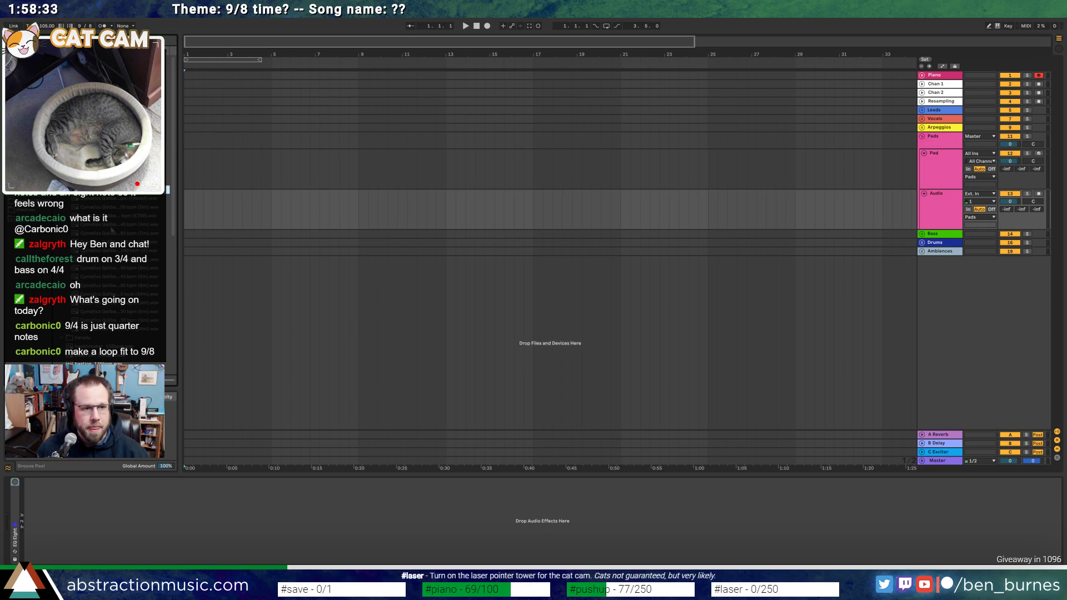
{"action": "left_click", "coordinate": [111, 233]}
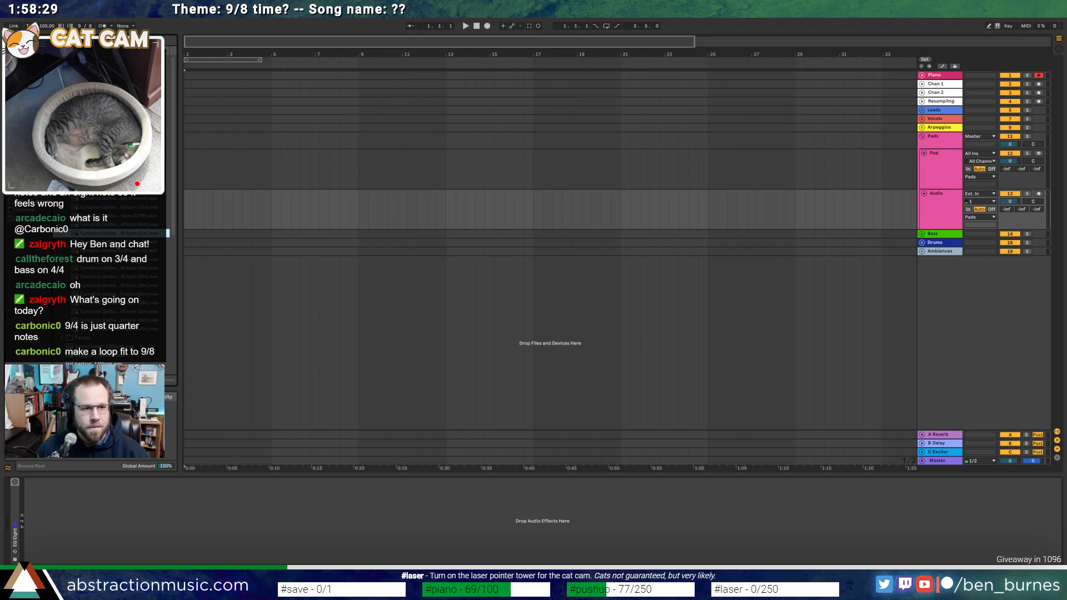
{"action": "left_click", "coordinate": [98, 270]}
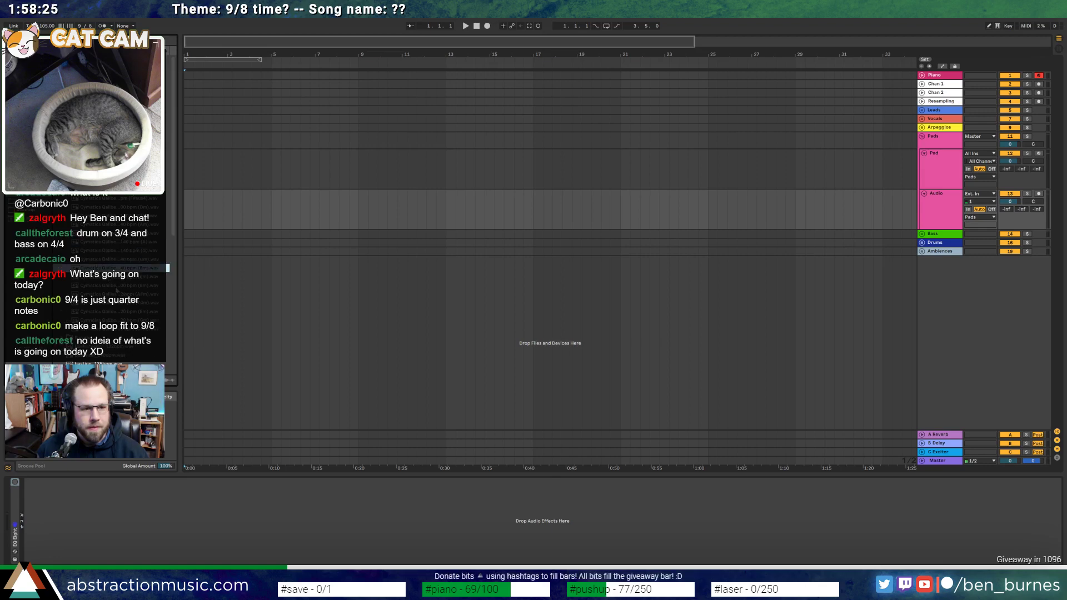
{"action": "left_click", "coordinate": [116, 288]}
{"action": "left_click", "coordinate": [111, 155]}
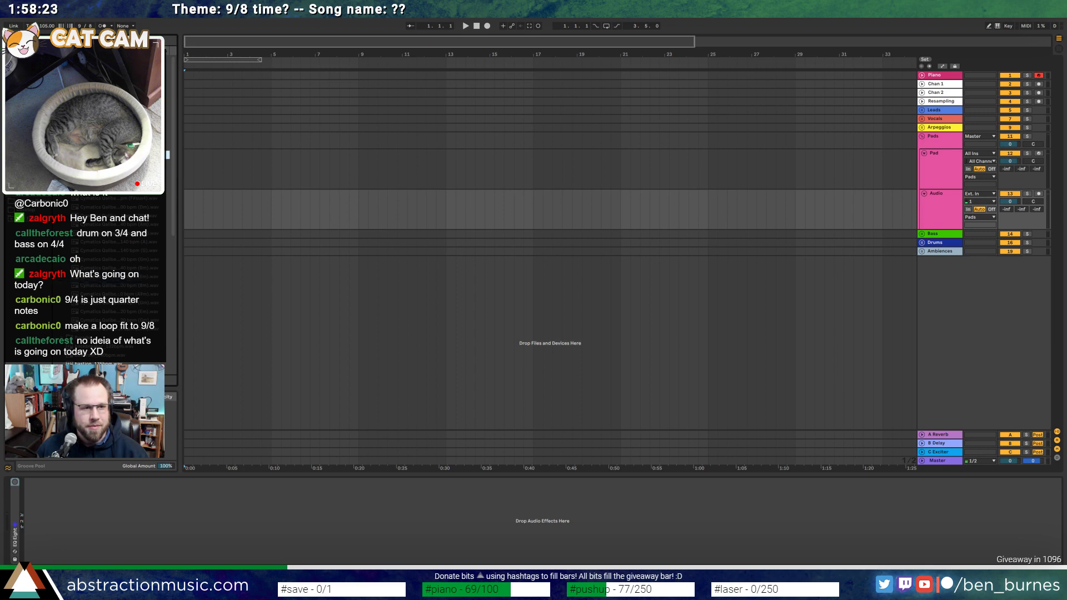
{"action": "scroll", "coordinate": [111, 278], "scroll_direction": "down", "scroll_amount": 5}
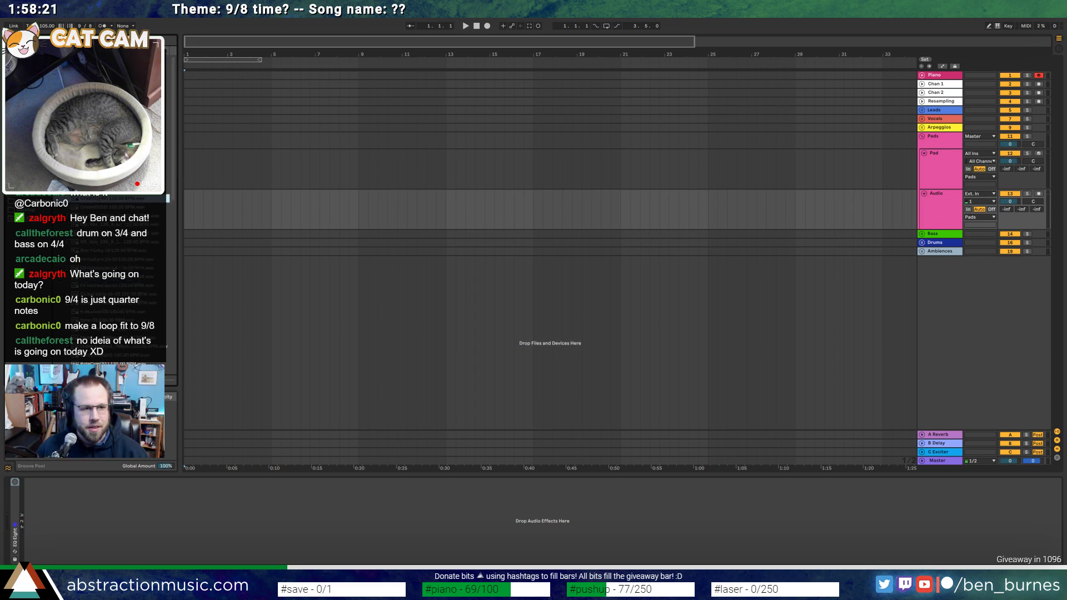
{"action": "left_click", "coordinate": [111, 242]}
{"action": "left_click", "coordinate": [111, 250]}
{"action": "scroll", "coordinate": [112, 250], "scroll_direction": "down", "scroll_amount": 3}
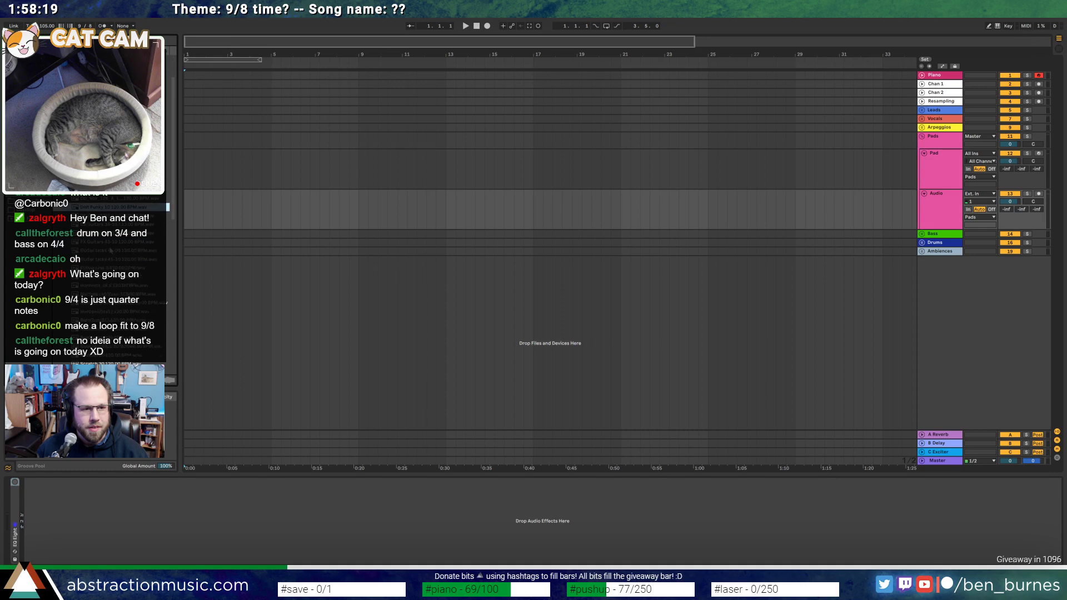
{"action": "left_click", "coordinate": [112, 251]}
{"action": "scroll", "coordinate": [111, 250], "scroll_direction": "down", "scroll_amount": 3}
{"action": "left_click", "coordinate": [112, 259]}
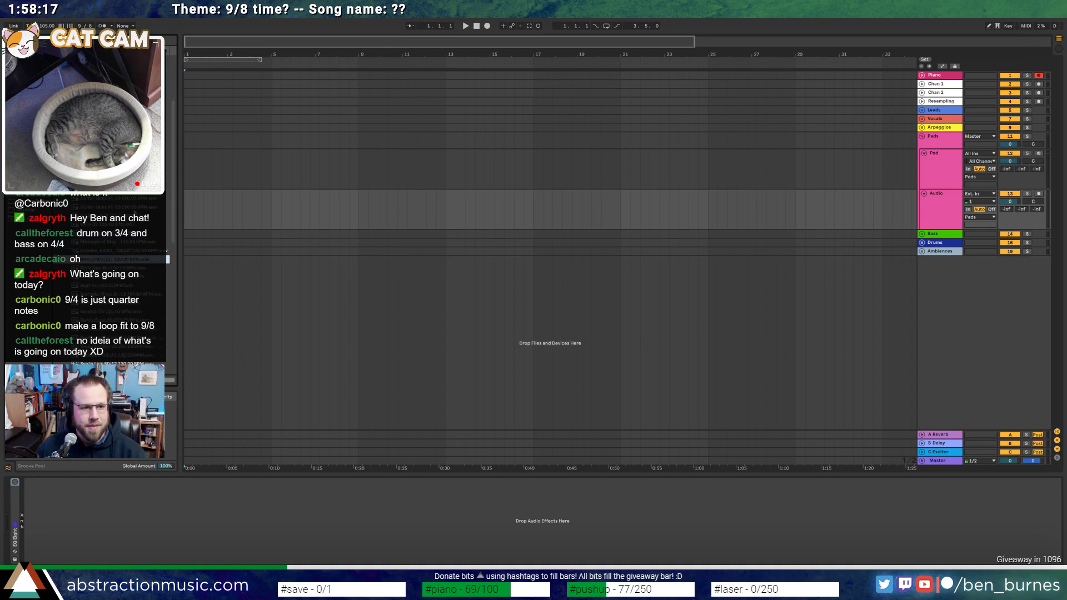
{"action": "left_click", "coordinate": [123, 200]}
{"action": "left_click", "coordinate": [130, 286]}
{"action": "left_click", "coordinate": [138, 313]}
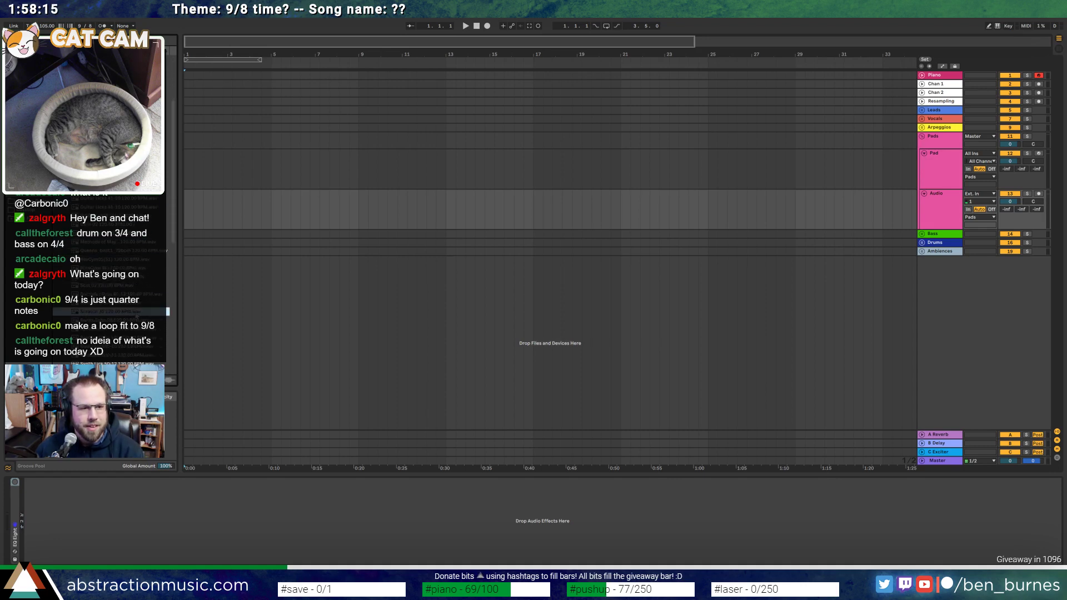
{"action": "left_click", "coordinate": [128, 295]}
{"action": "left_click", "coordinate": [128, 250]}
{"action": "left_click", "coordinate": [128, 304]}
{"action": "scroll", "coordinate": [128, 304], "scroll_direction": "down", "scroll_amount": 3}
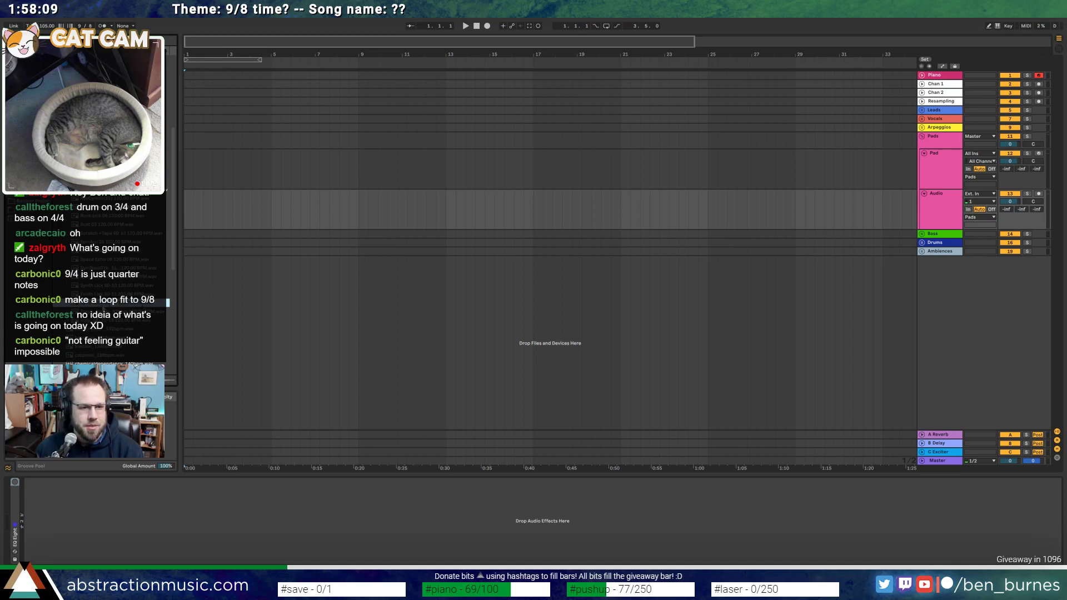
Place the Synth Lick 50-12 120.00 BPM sample at bar 1 of the Audio track and open its waveform
{"action": "left_click_drag", "start_coordinate": [100, 305], "coordinate": [186, 202]}
{"action": "mouse_move", "coordinate": [197, 42]}
{"action": "left_mouse_down"}
{"action": "mouse_move", "coordinate": [192, 73]}
{"action": "mouse_move", "coordinate": [187, 40]}
{"action": "left_mouse_up"}
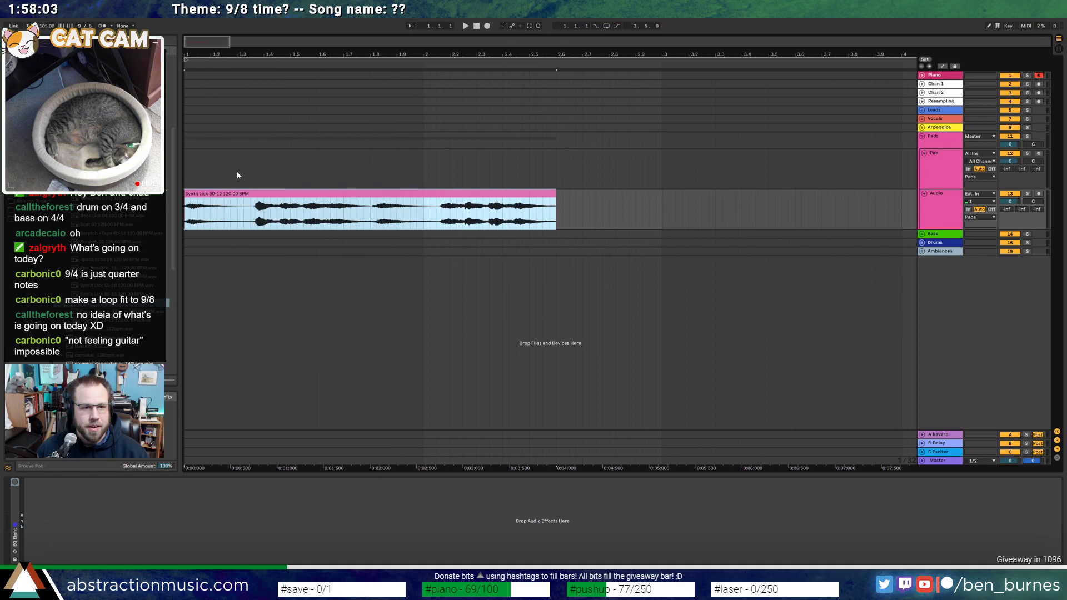
{"action": "double_click", "coordinate": [368, 195]}
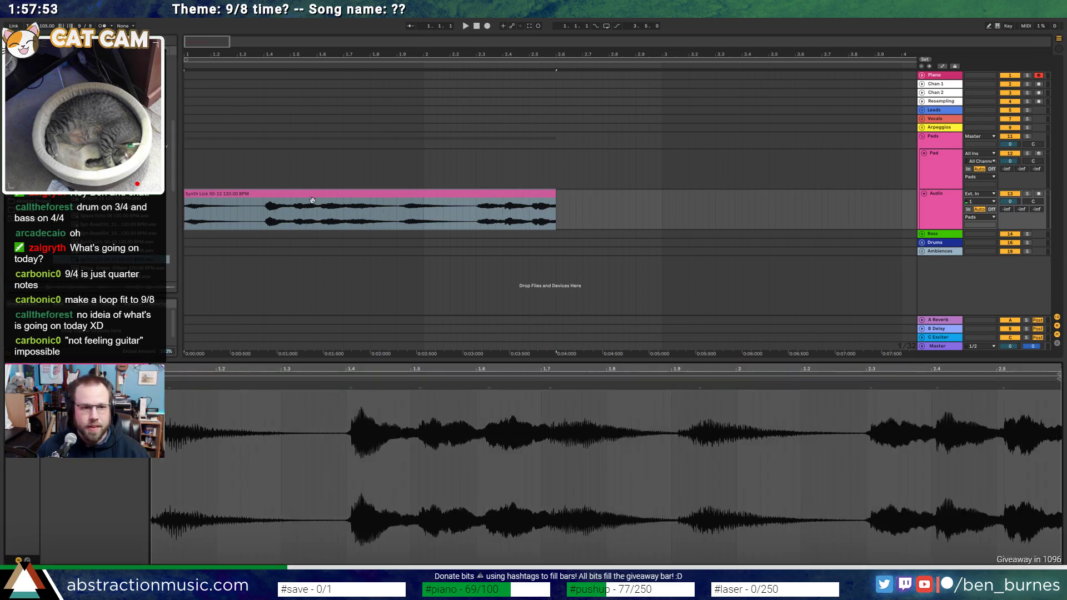
Play the Synth Lick clip from partway through and again from its start
{"action": "left_click", "coordinate": [295, 220]}
{"action": "key", "text": "space"}
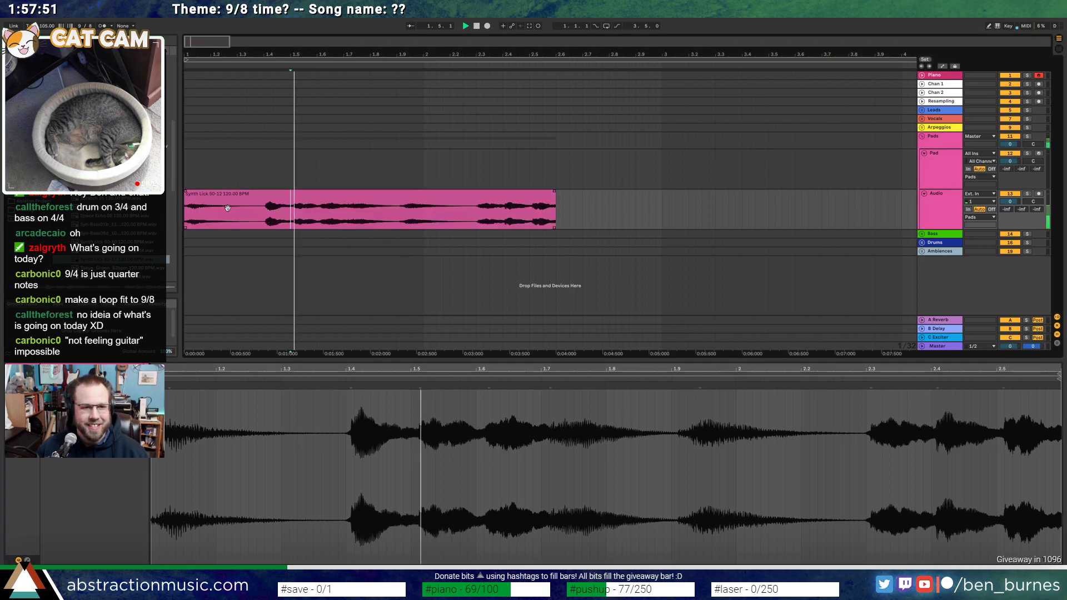
{"action": "left_click", "coordinate": [477, 26]}
{"action": "key", "text": "space"}
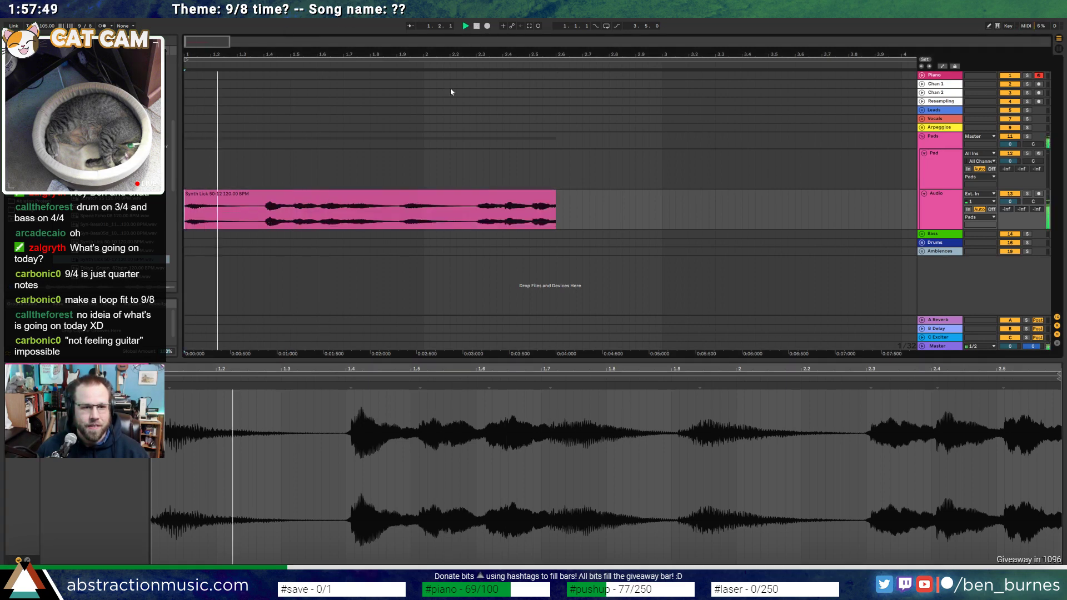
Trim the Synth Lick clip to its opening hit and duplicate that hit at the start of bar 2
{"action": "left_click_drag", "start_coordinate": [576, 211], "coordinate": [185, 211]}
{"action": "key", "text": "Delete"}
{"action": "key", "text": "ctrl+d"}
{"action": "left_click", "coordinate": [215, 195], "text": "shift"}
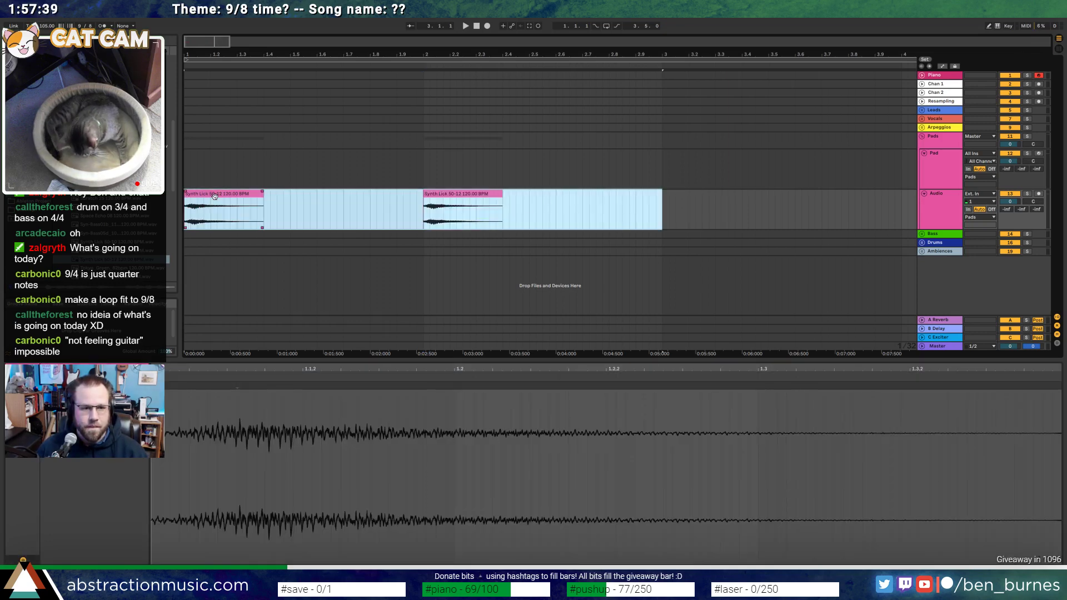
Loop and play the first two bars, and raise the Audio track's Reverb send to about -14 dB
{"action": "key", "text": "ctrl+l"}
{"action": "key", "text": "space"}
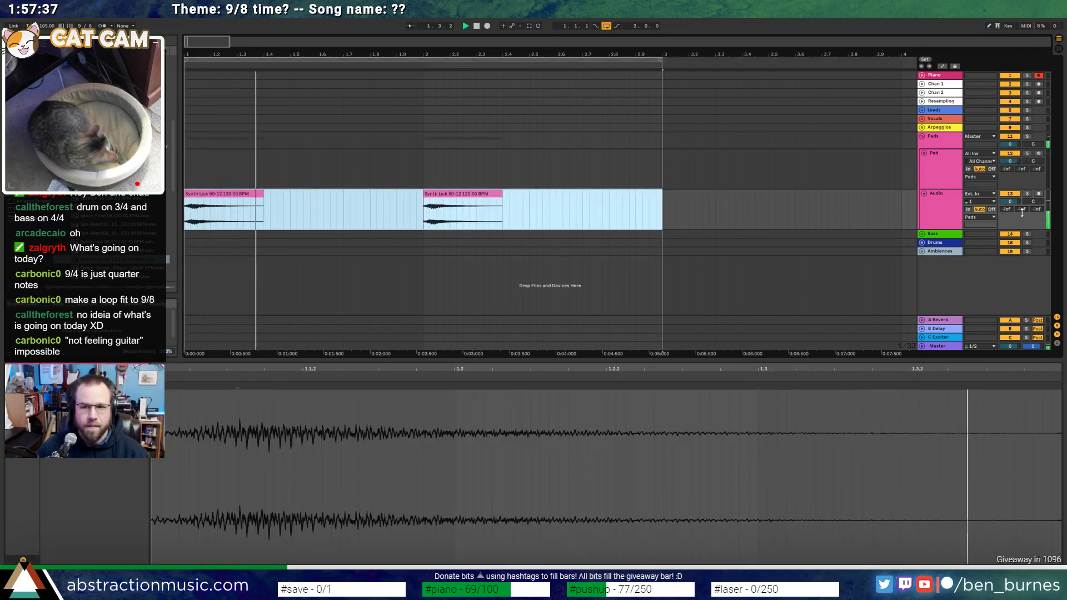
{"action": "left_click", "coordinate": [247, 193]}
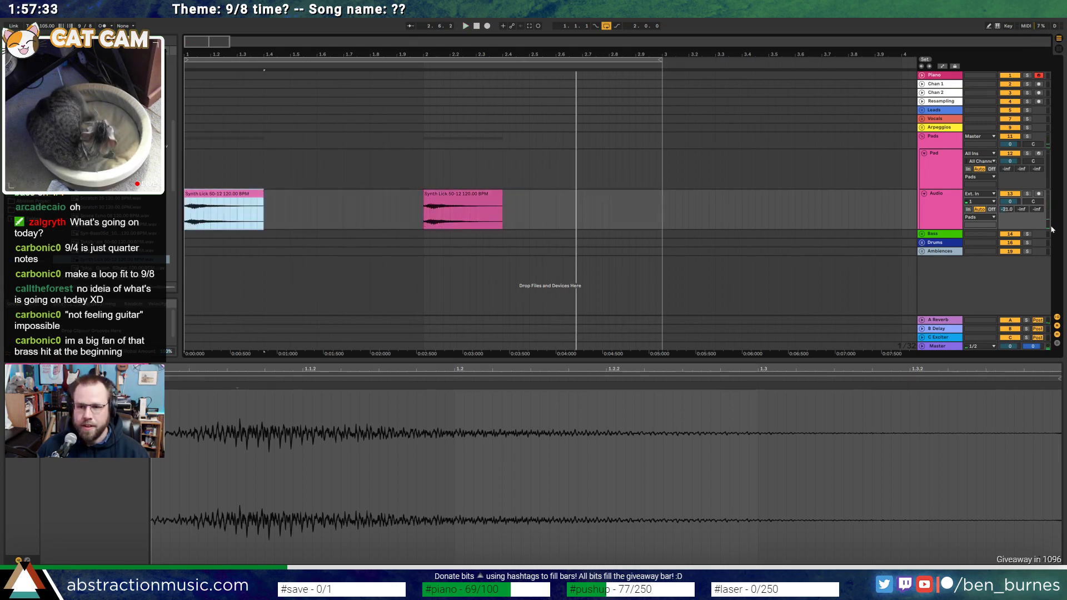
{"action": "left_click_drag", "start_coordinate": [1007, 209], "coordinate": [1029, 213]}
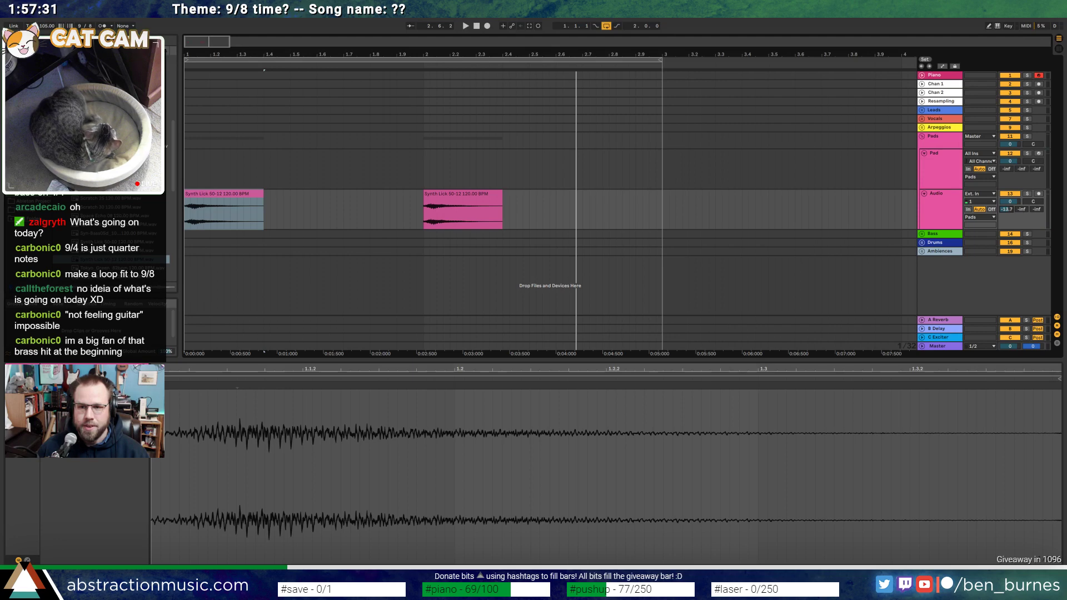
Expand the Arpeggios group and select its Arp track
{"action": "left_click", "coordinate": [937, 150]}
{"action": "left_click", "coordinate": [923, 127]}
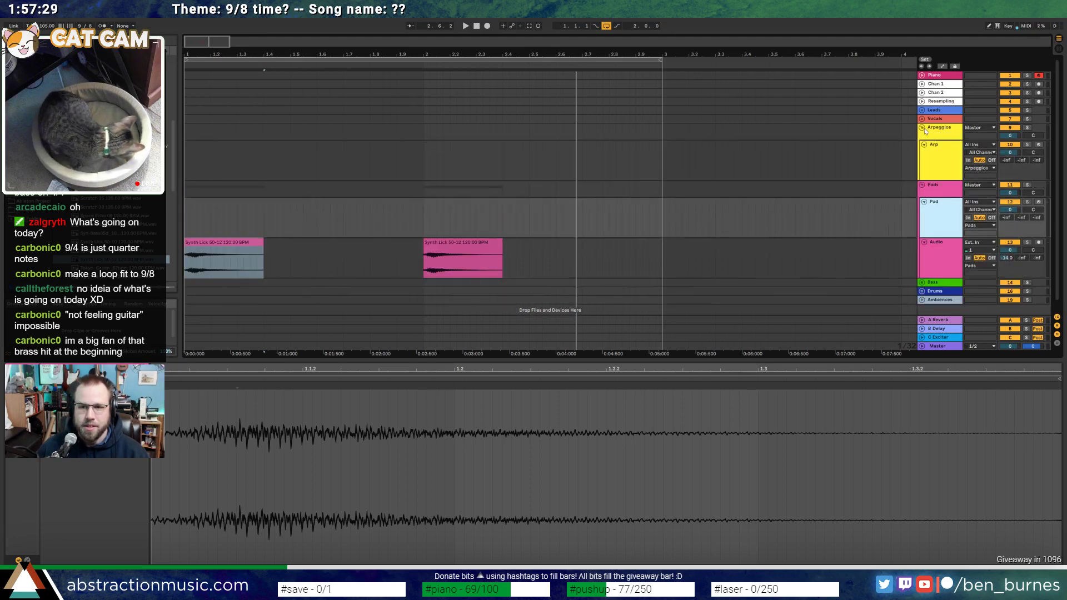
{"action": "left_click", "coordinate": [932, 148]}
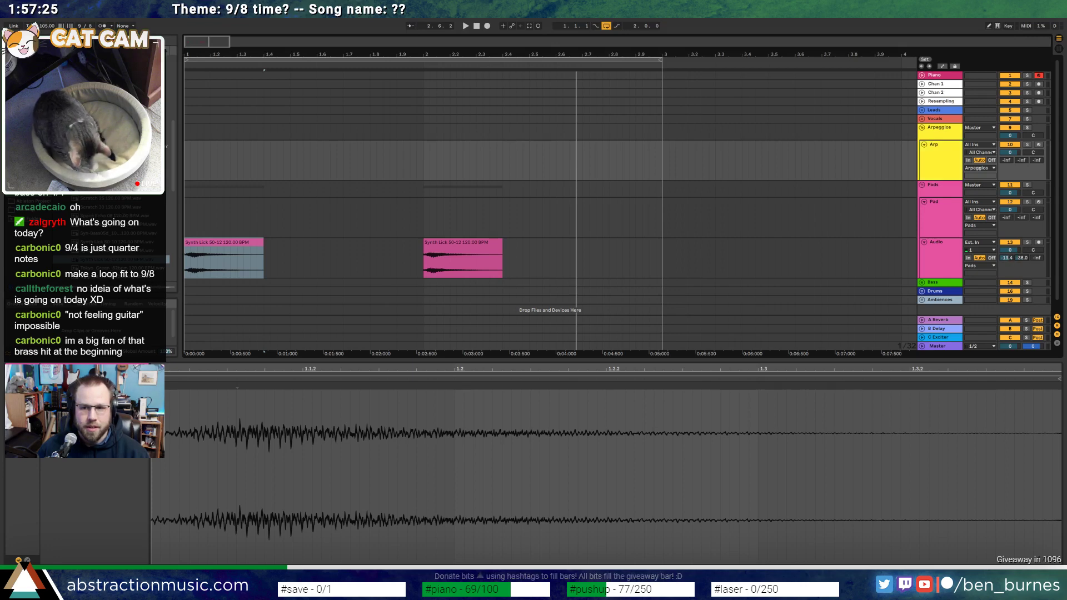
While playing the loop, set the Audio track's Reverb send to -15.3 dB and its Delay send to -22.8 dB
{"action": "key", "text": "space"}
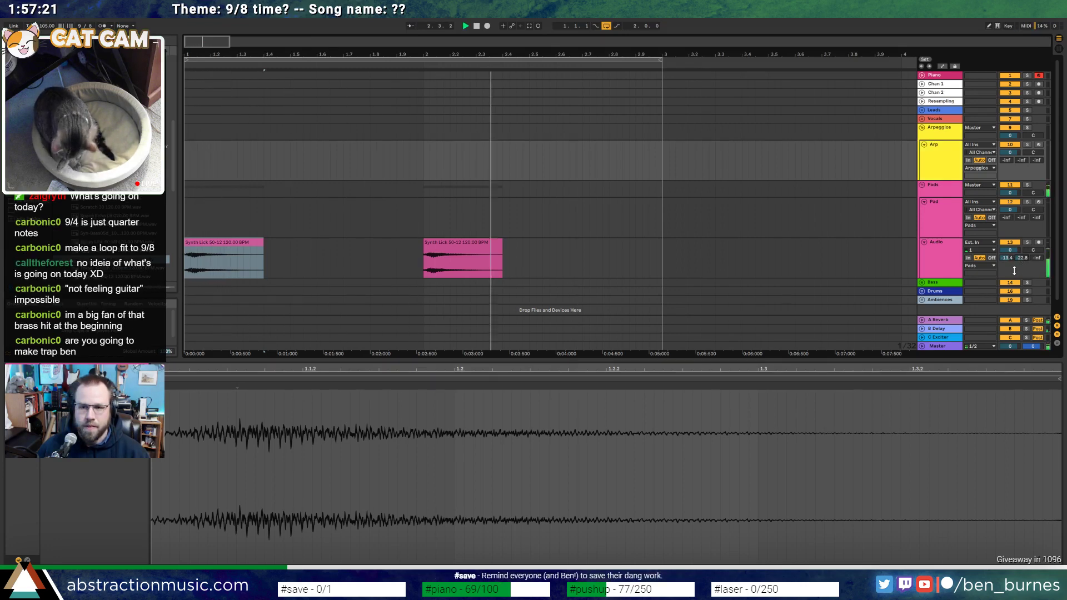
{"action": "left_click", "coordinate": [1007, 259]}
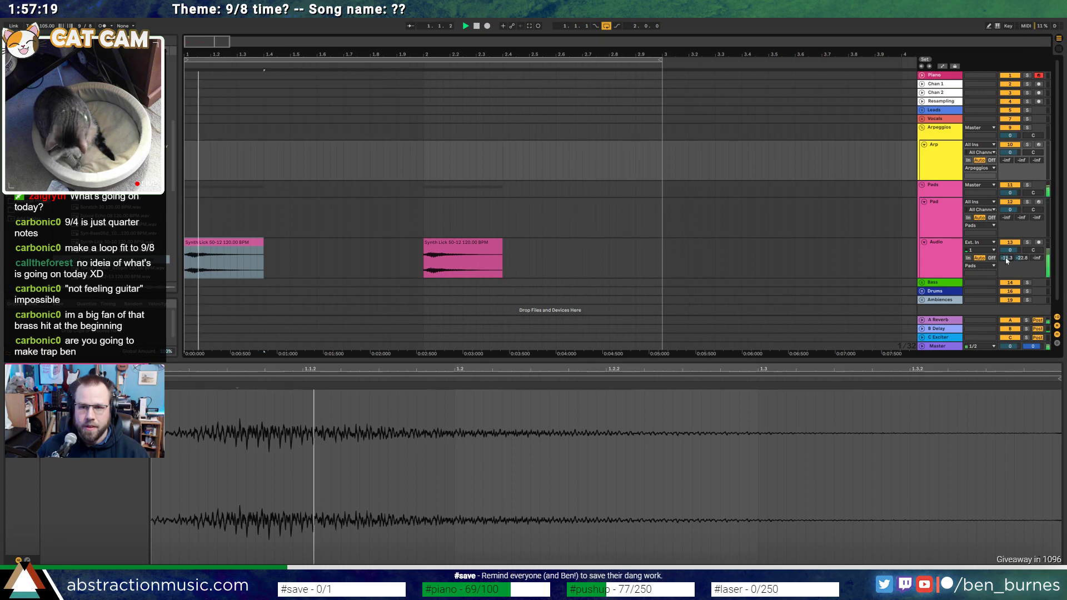
{"action": "key", "text": "space"}
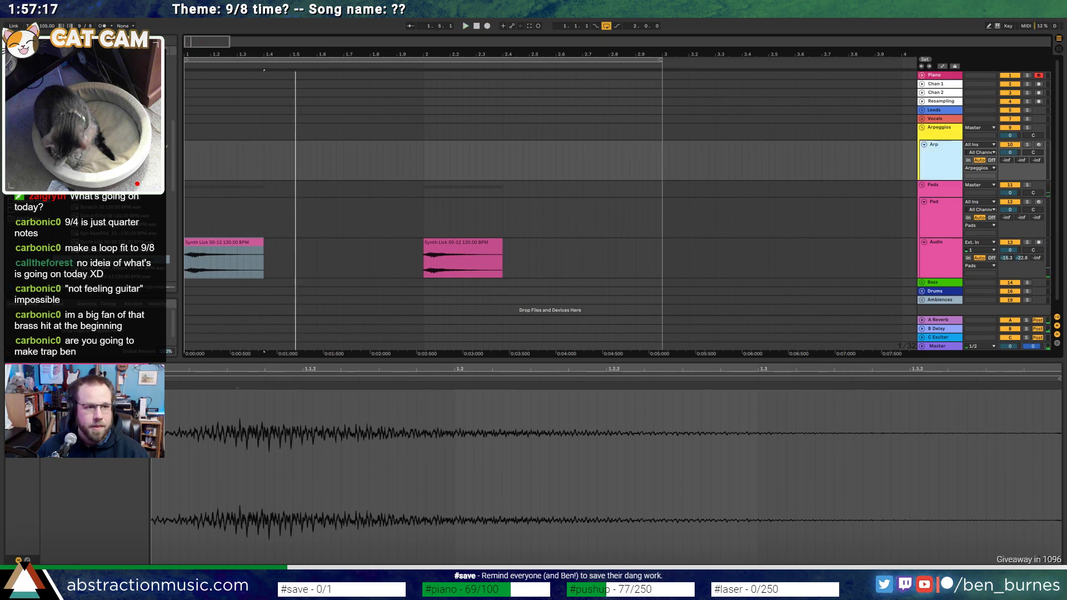
Load Massive on the Arp track and set the track's Reverb send to -18.4 dB
{"action": "key", "text": "ctrl+f"}
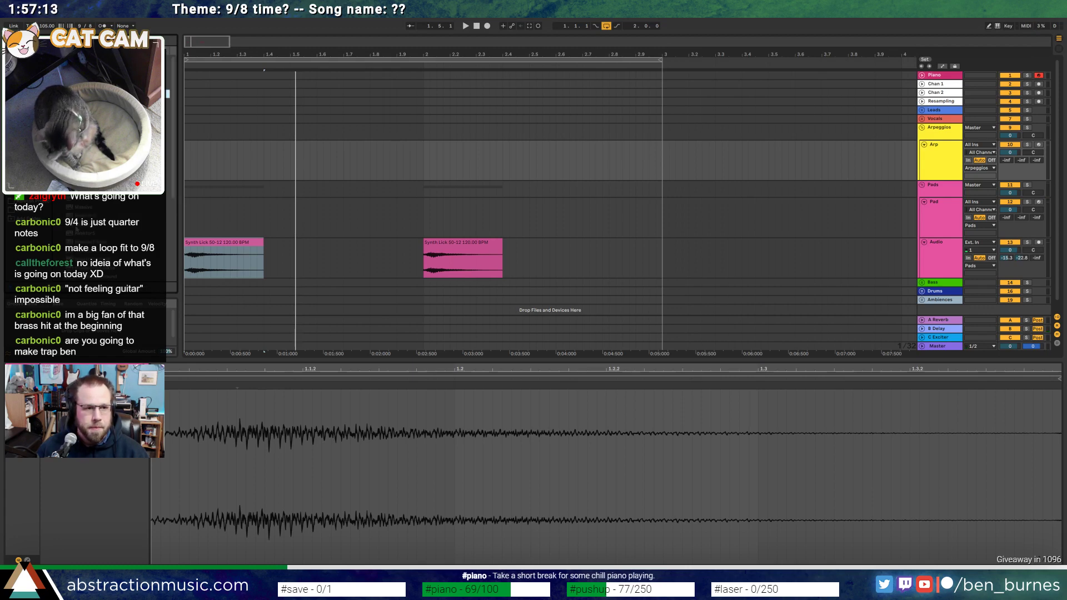
{"action": "key", "text": "Down"}
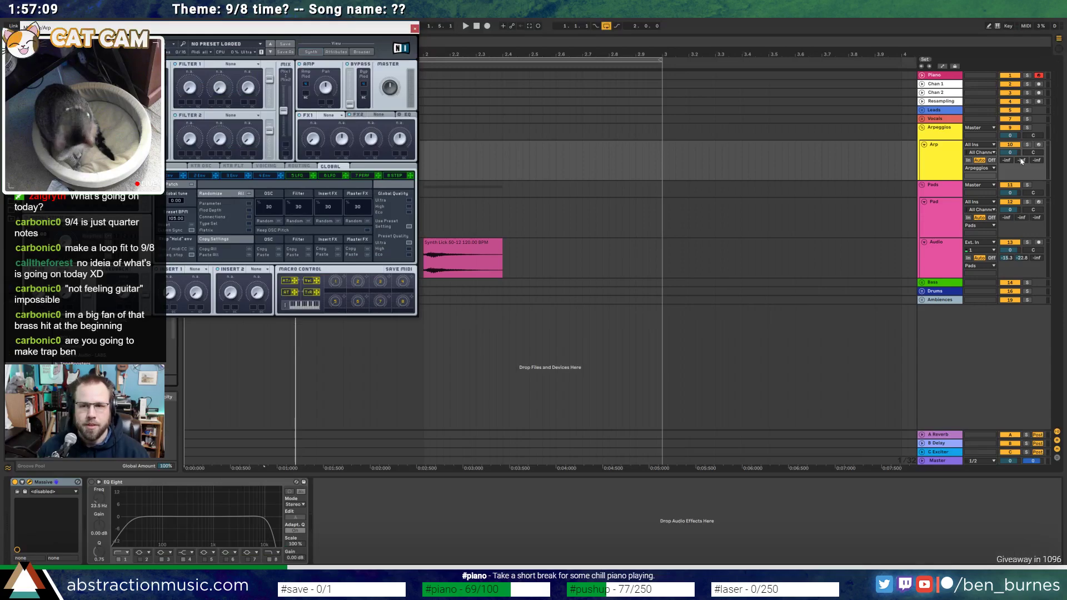
{"action": "left_click_drag", "start_coordinate": [1007, 161], "coordinate": [1007, 156]}
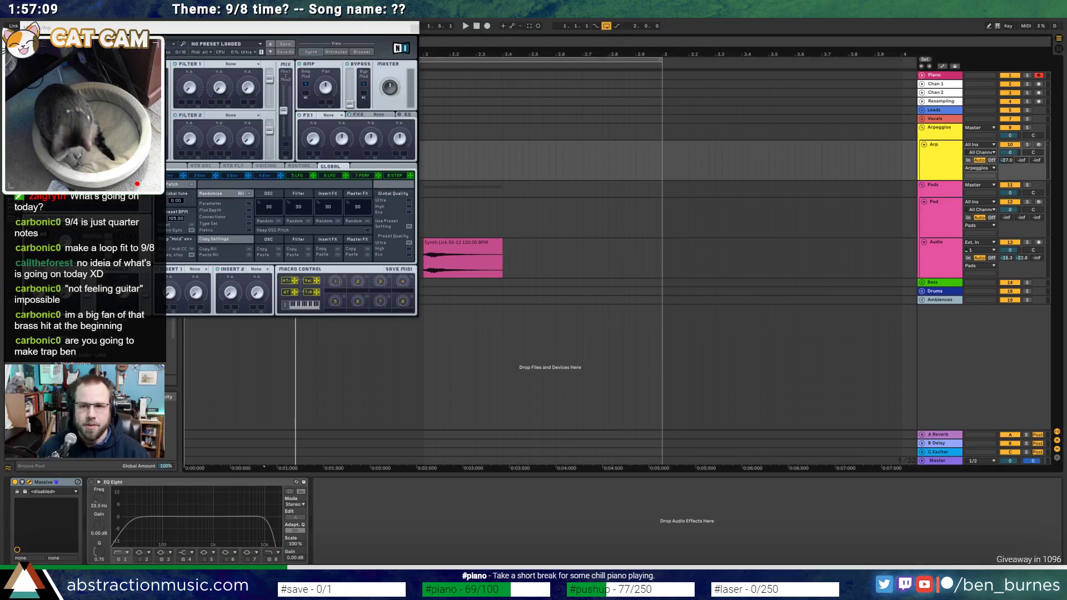
{"action": "left_click_drag", "start_coordinate": [207, 21], "coordinate": [618, 155]}
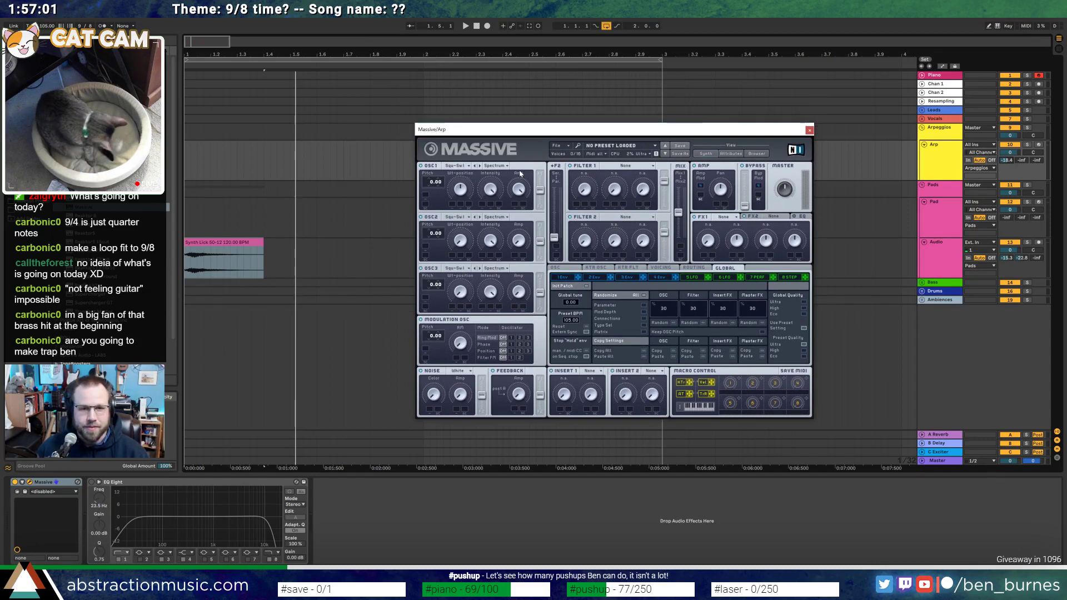
In Massive, lower envelope 4's sustain level to zero and route oscillator 1 fully into Filter 1
{"action": "left_click", "coordinate": [658, 277]}
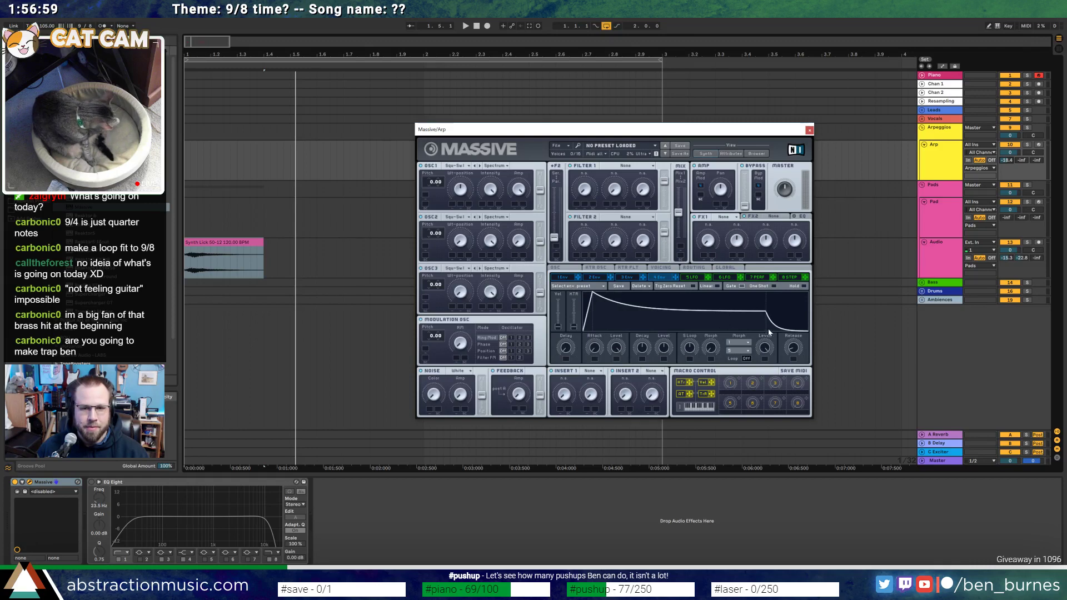
{"action": "left_click_drag", "start_coordinate": [663, 348], "coordinate": [664, 393]}
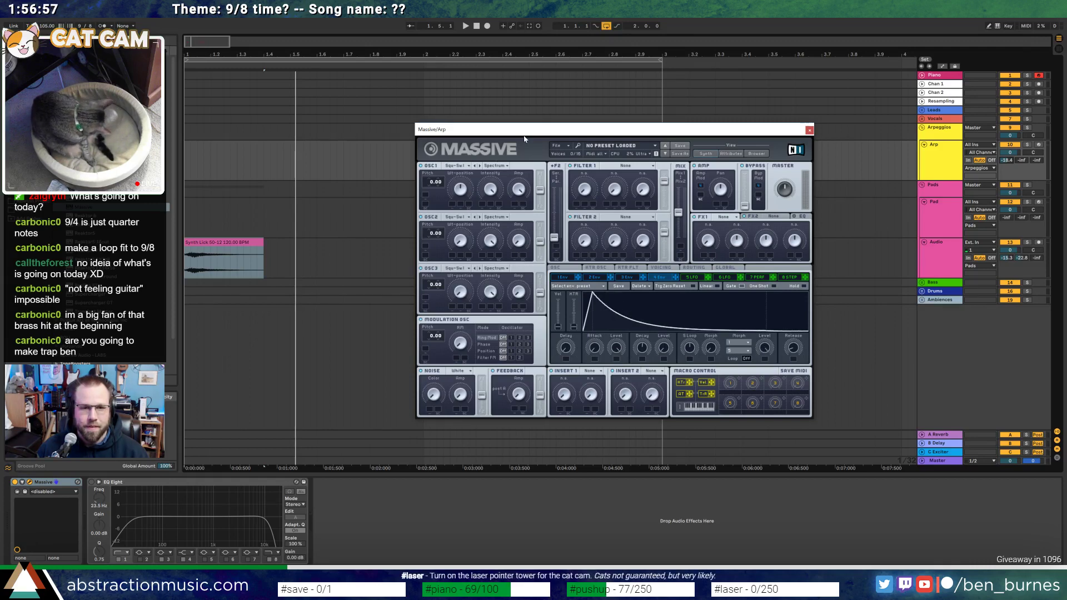
{"action": "left_click", "coordinate": [554, 187]}
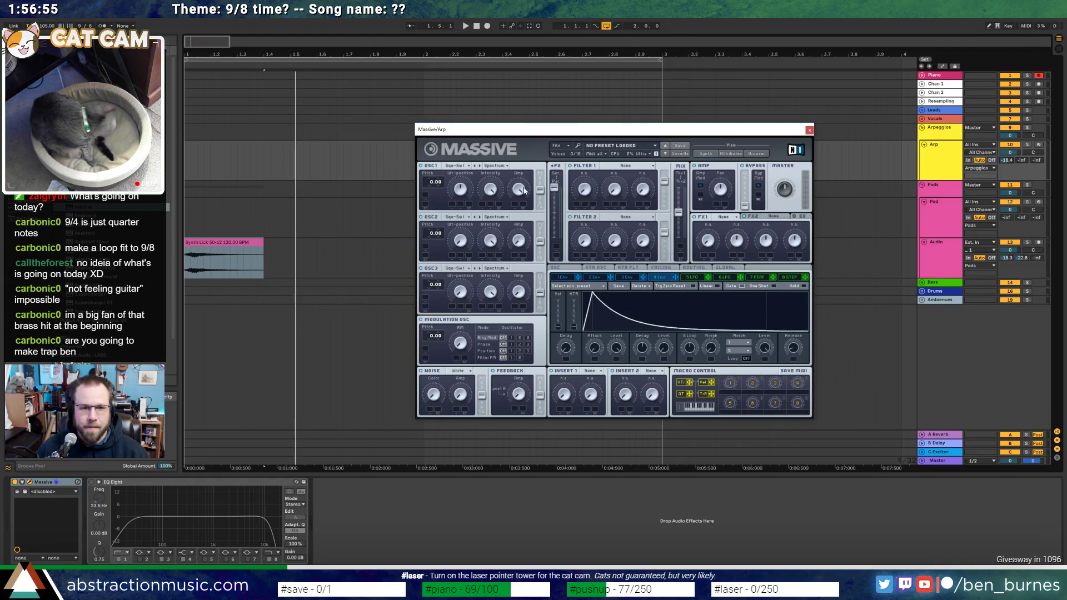
Set Massive's Filter 1 type to Lowpass 4 and hide the synth window
{"action": "left_click", "coordinate": [627, 165]}
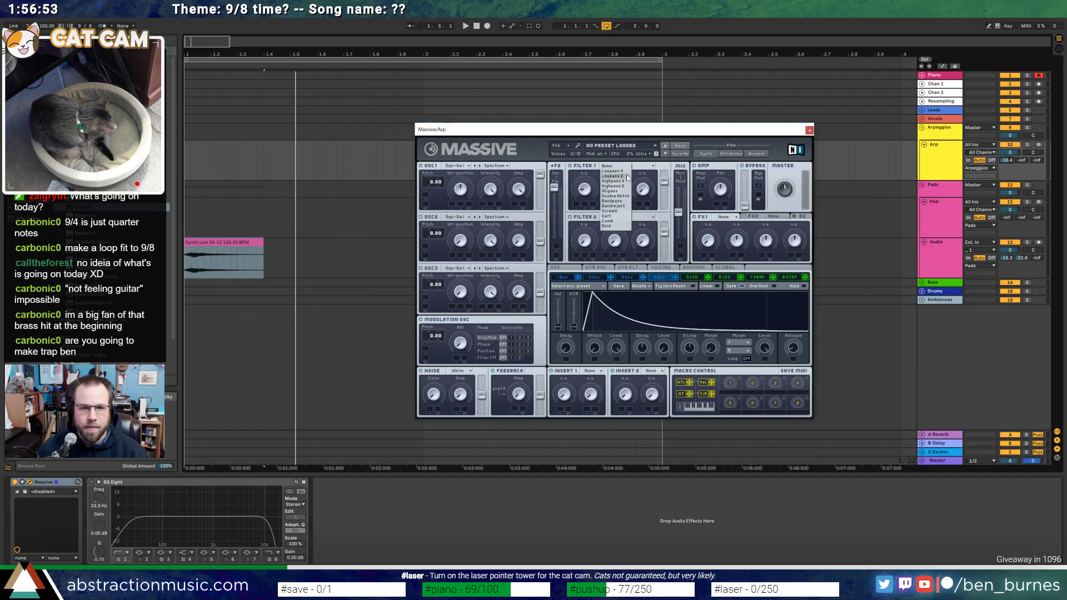
{"action": "left_click", "coordinate": [626, 175]}
{"action": "left_click", "coordinate": [623, 166]}
{"action": "left_click", "coordinate": [622, 171]}
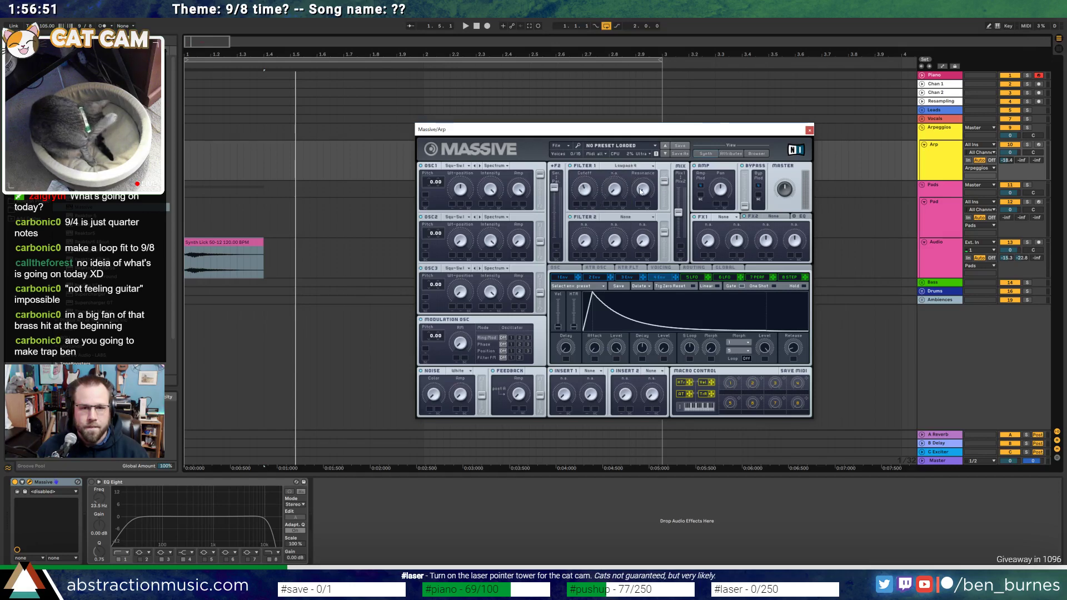
{"action": "key", "text": "ctrl+alt+p"}
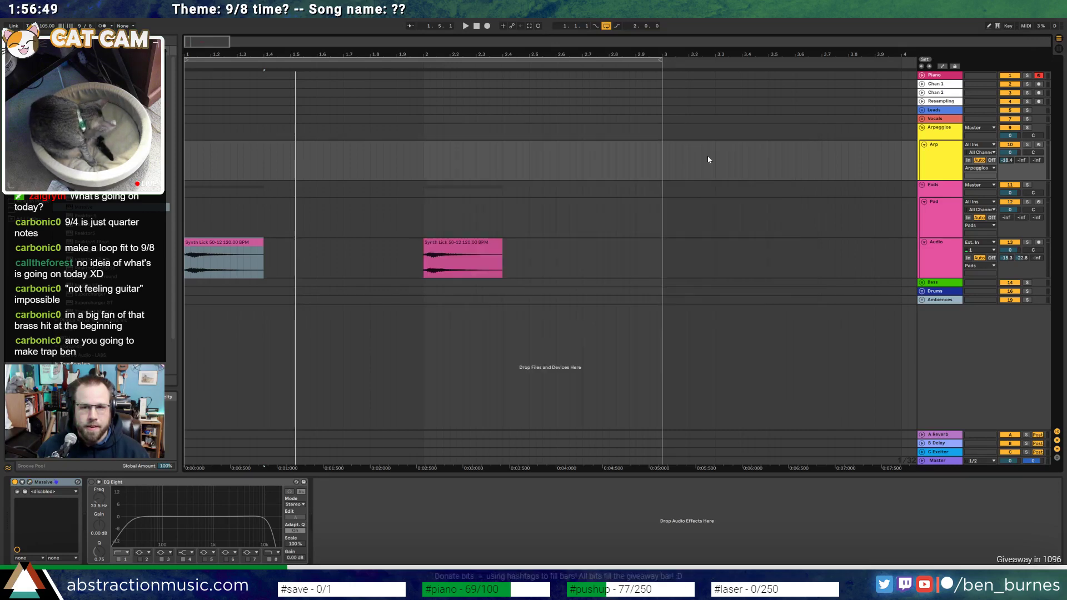
Create an empty one-bar MIDI clip at bar 1 on the Arp track and play the loop
{"action": "left_click_drag", "start_coordinate": [189, 150], "coordinate": [423, 176]}
{"action": "key", "text": "ctrl+shift+m"}
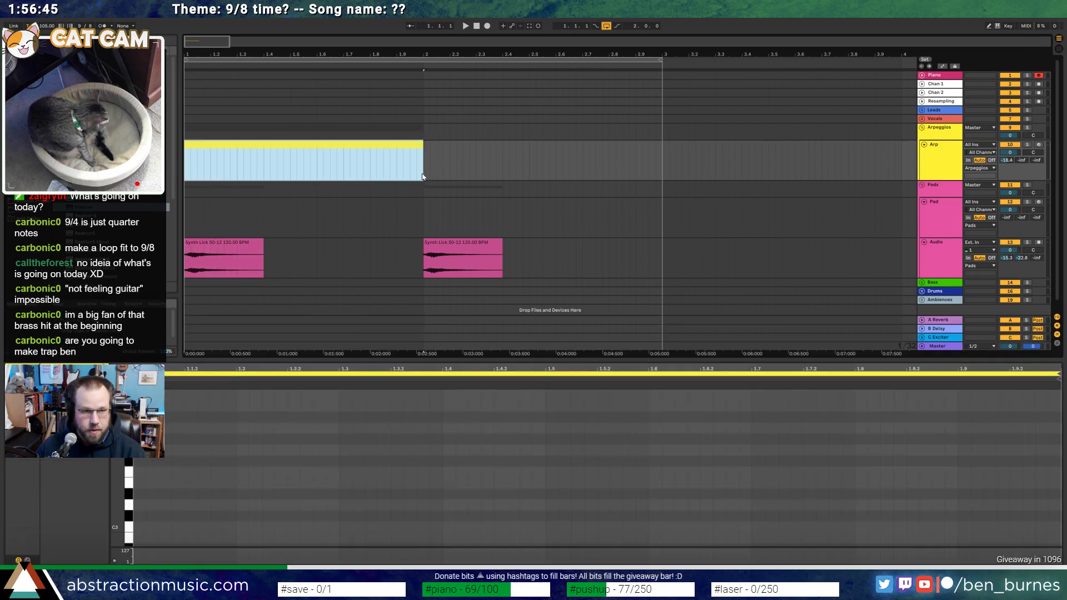
{"action": "key", "text": "space"}
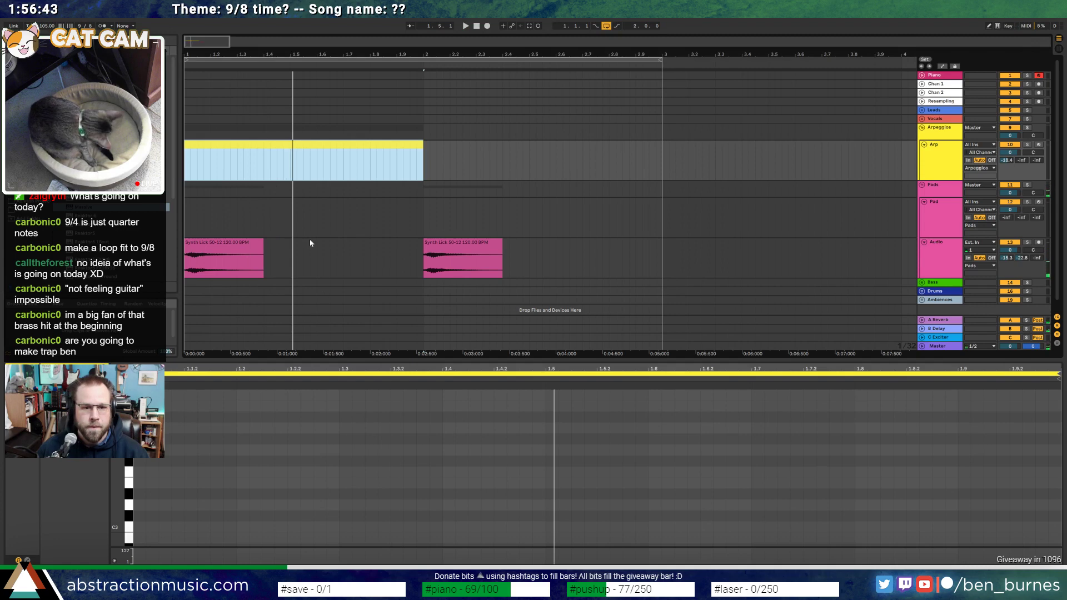
{"action": "left_click_drag", "start_coordinate": [118, 436], "coordinate": [111, 453]}
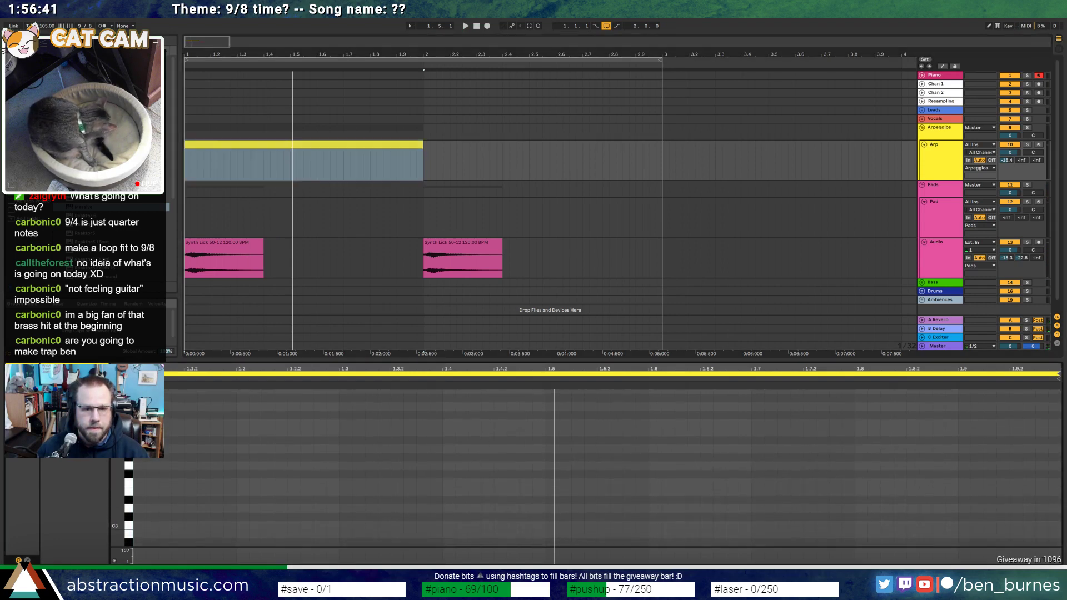
Arm the Arp track for live playing and open its empty clip for note editing
{"action": "left_click", "coordinate": [233, 271]}
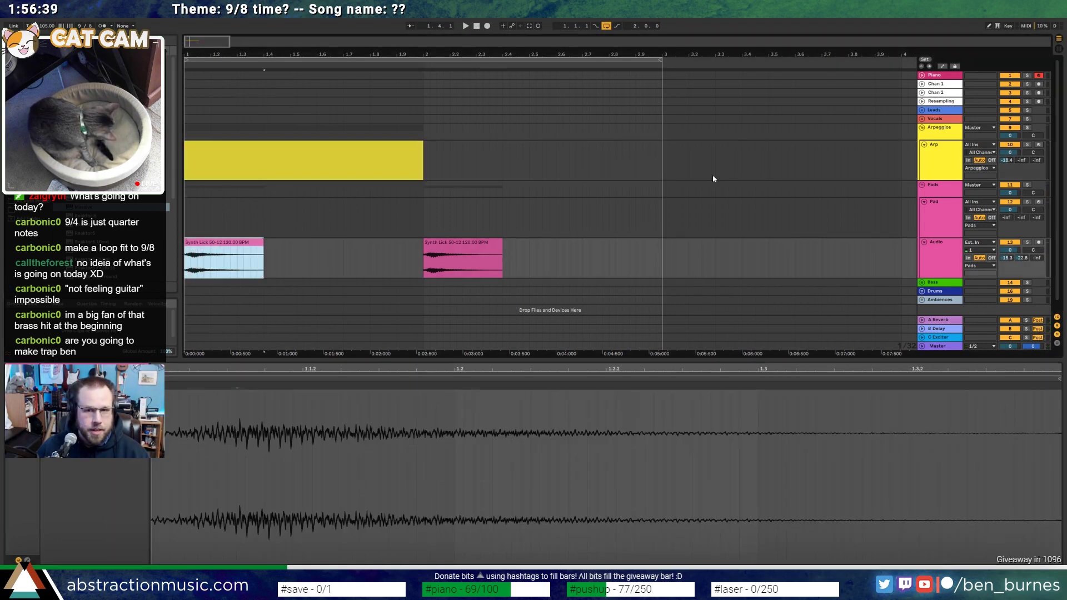
{"action": "left_click", "coordinate": [1044, 158]}
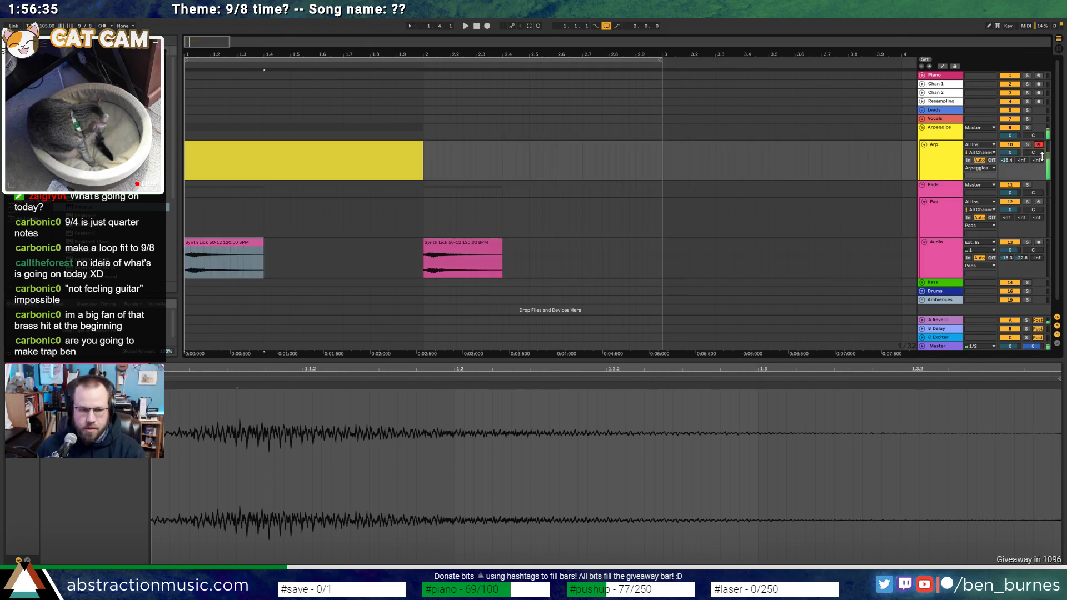
{"action": "double_click", "coordinate": [294, 146]}
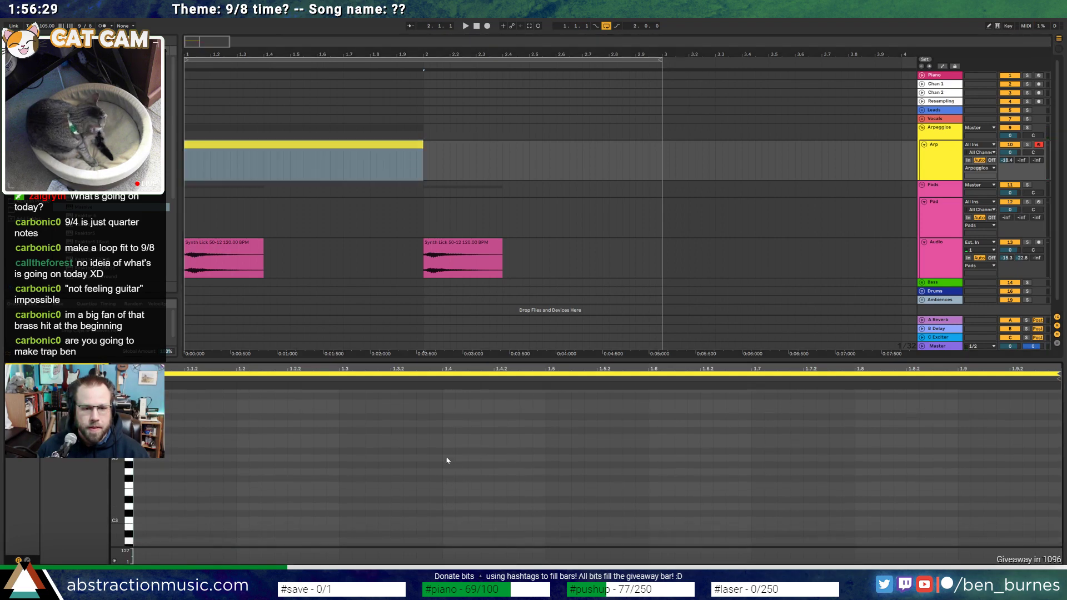
Add a short note halfway through beat 4 of the Arp clip, duplicate it halfway through beats 5 and 6, and audition it
{"action": "double_click", "coordinate": [505, 459]}
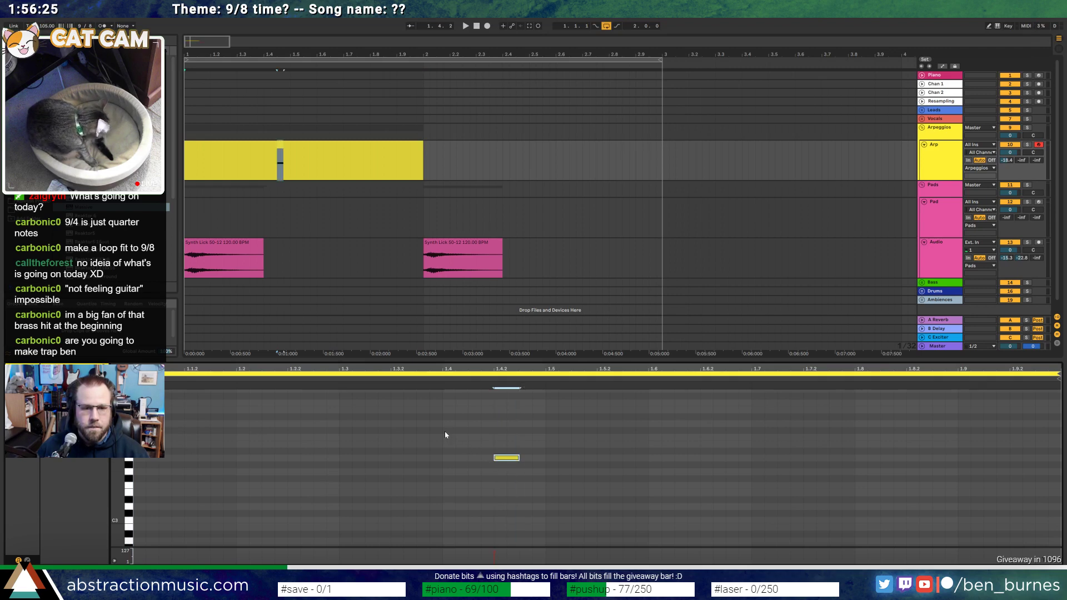
{"action": "left_click_drag", "start_coordinate": [445, 435], "coordinate": [543, 471]}
{"action": "key", "text": "ctrl+d"}
{"action": "key", "text": "ctrl+d"}
{"action": "key", "text": "space"}
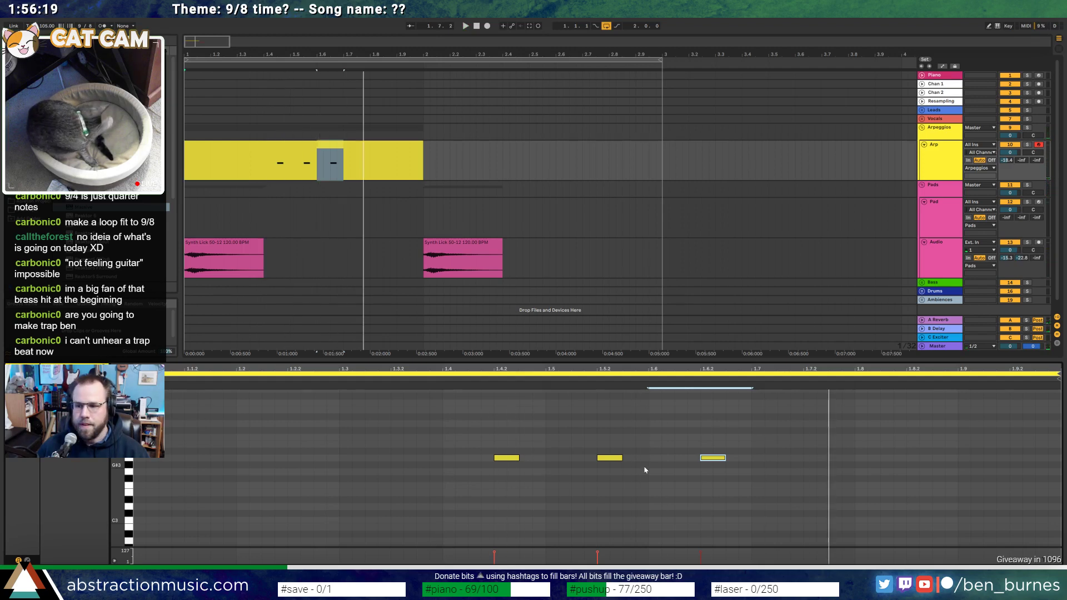
{"action": "key", "text": "space"}
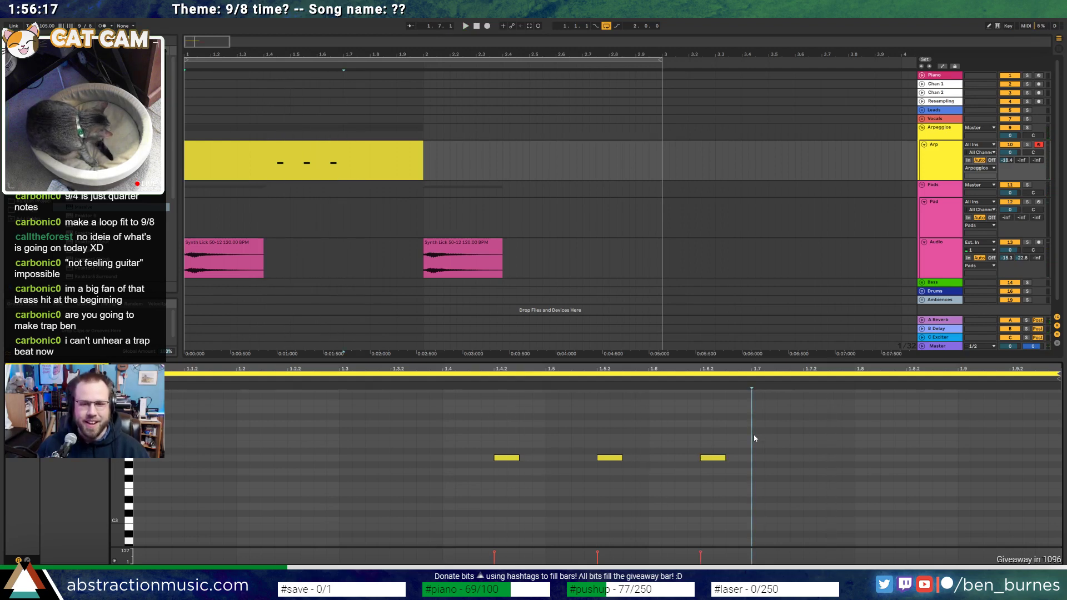
Delete the note in beat 4 and add same-pitch notes halfway through beats 7 and 9
{"action": "left_click", "coordinate": [510, 470]}
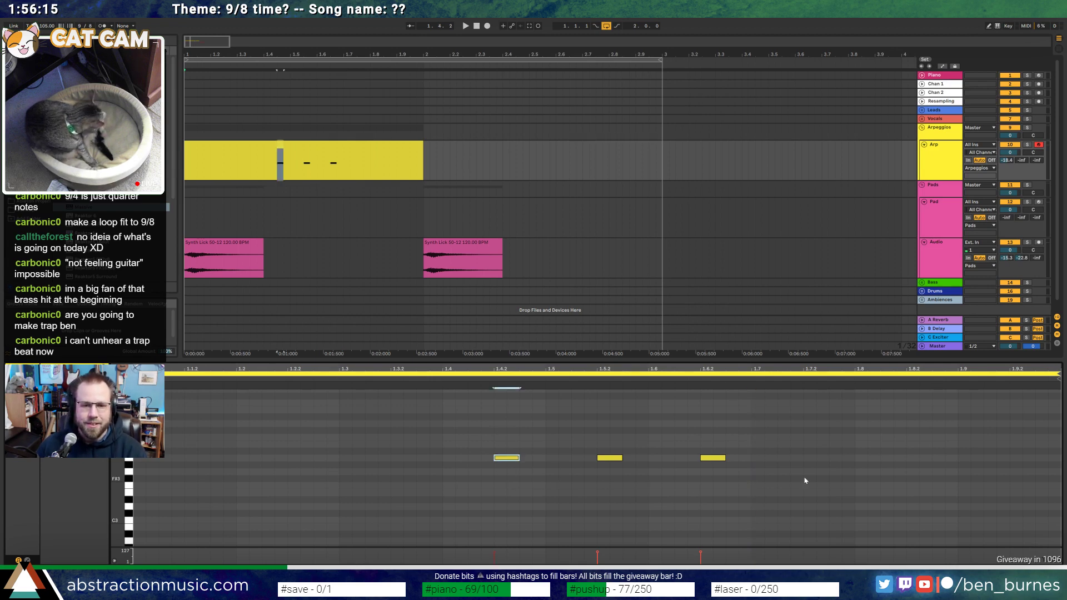
{"action": "key", "text": "Delete"}
{"action": "double_click", "coordinate": [811, 459]}
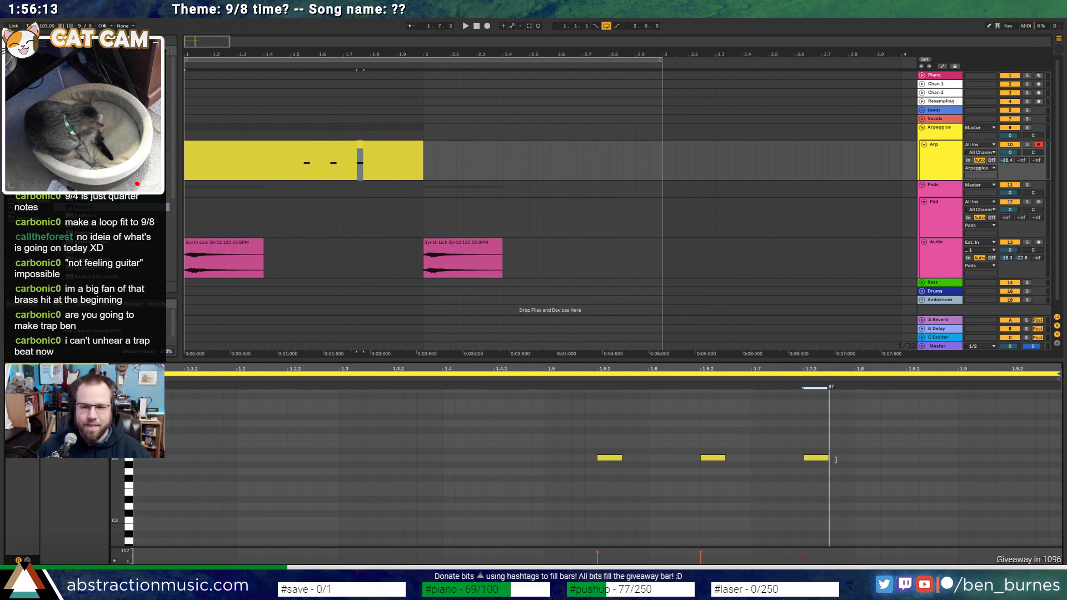
{"action": "double_click", "coordinate": [1020, 459]}
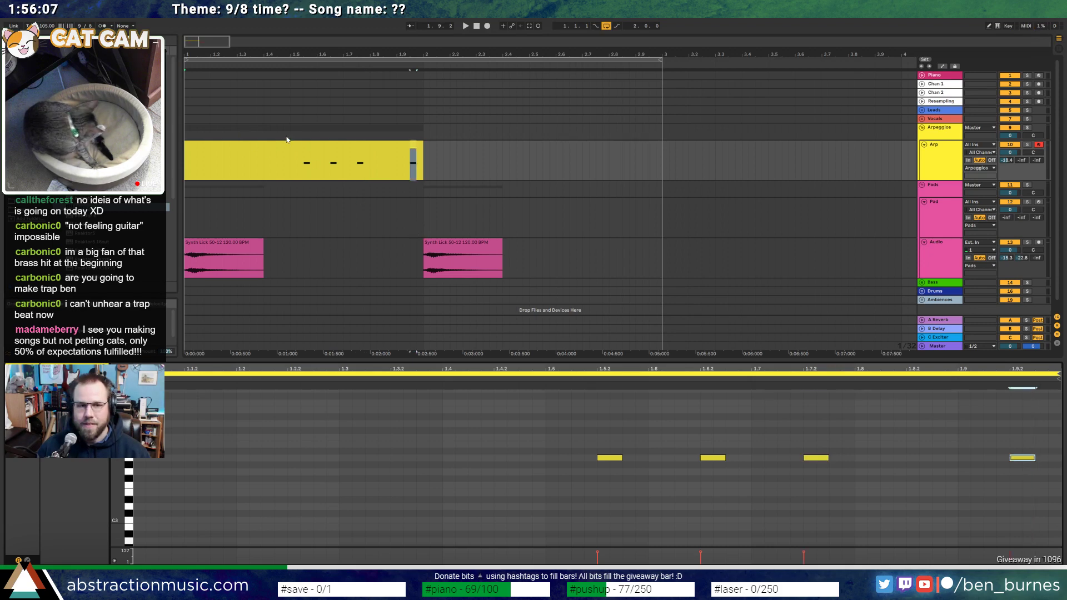
Extend the looped Arp clip to the end of bar 2 and, after playing it, set the track's Delay send to -11.2 dB
{"action": "left_click", "coordinate": [408, 154]}
{"action": "left_click_drag", "start_coordinate": [421, 150], "coordinate": [660, 156]}
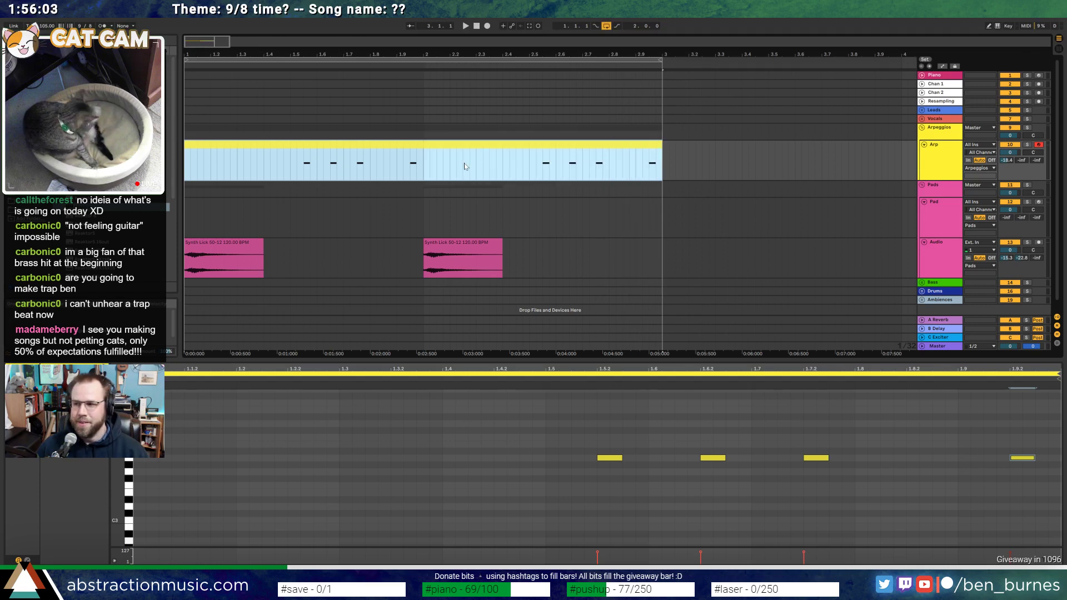
{"action": "key", "text": "space"}
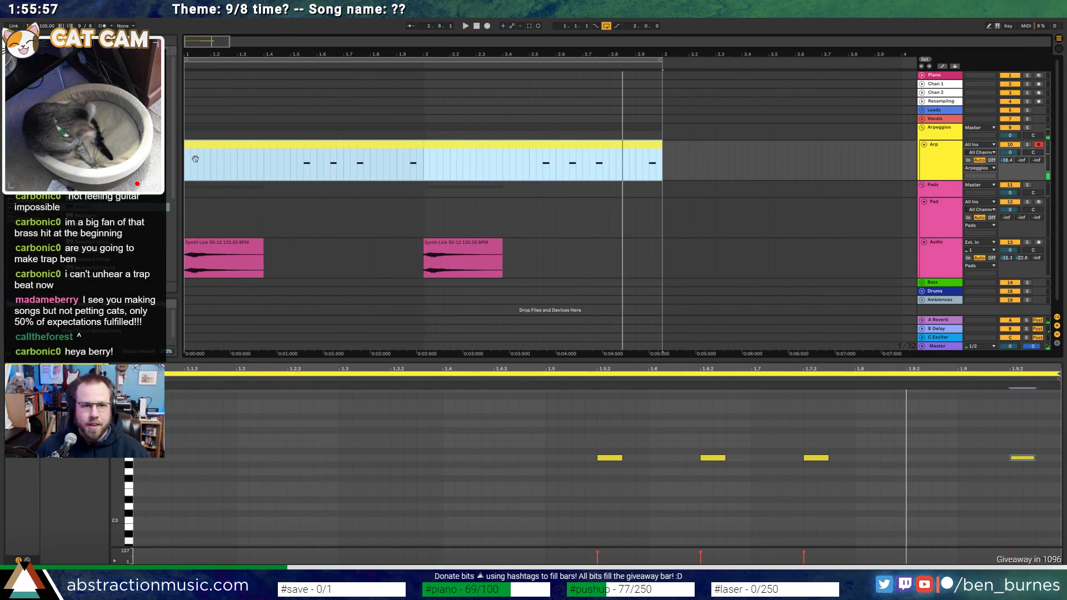
{"action": "key", "text": "shift+Tab"}
{"action": "left_click", "coordinate": [315, 150]}
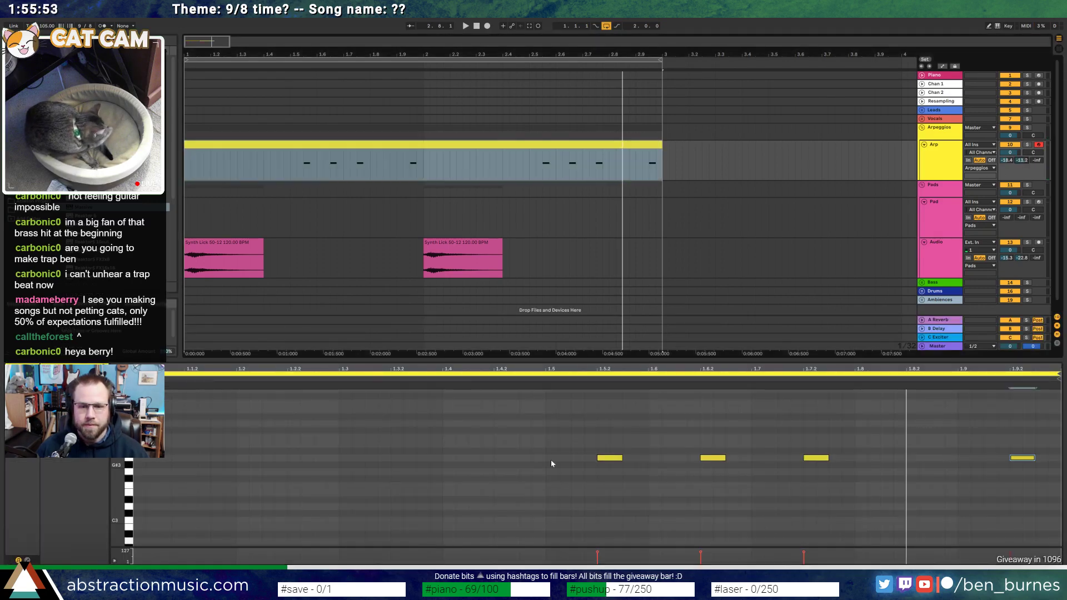
Move the first Arp note back to the start of beat 5 and add a note three semitones higher at beat 6
{"action": "left_click", "coordinate": [610, 458]}
{"action": "key", "text": "space"}
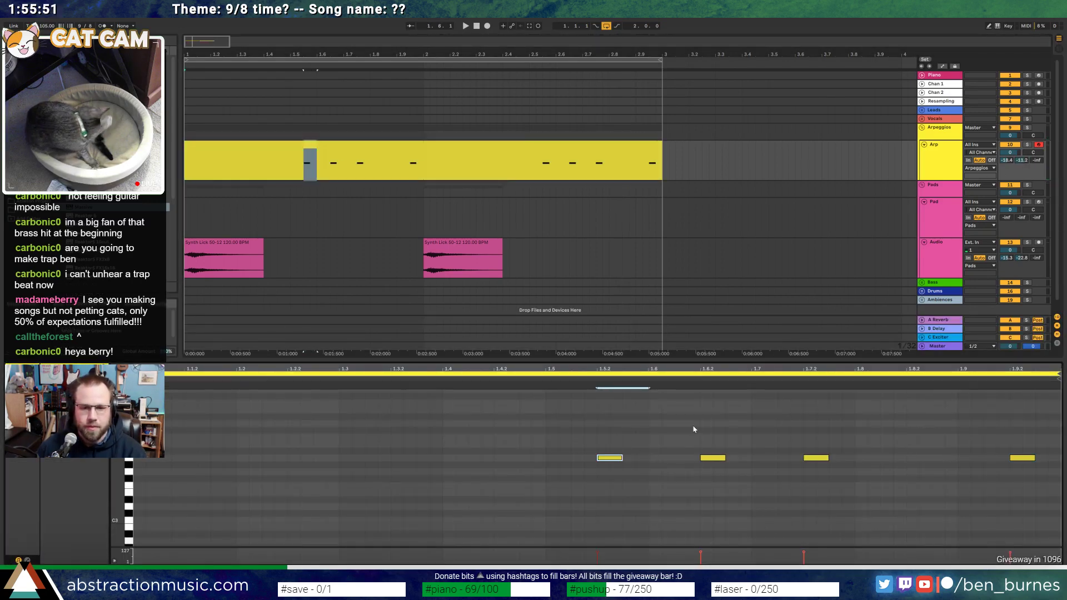
{"action": "left_click", "coordinate": [709, 457]}
{"action": "left_click", "coordinate": [597, 457]}
{"action": "key", "text": "Left"}
{"action": "key", "text": "Left"}
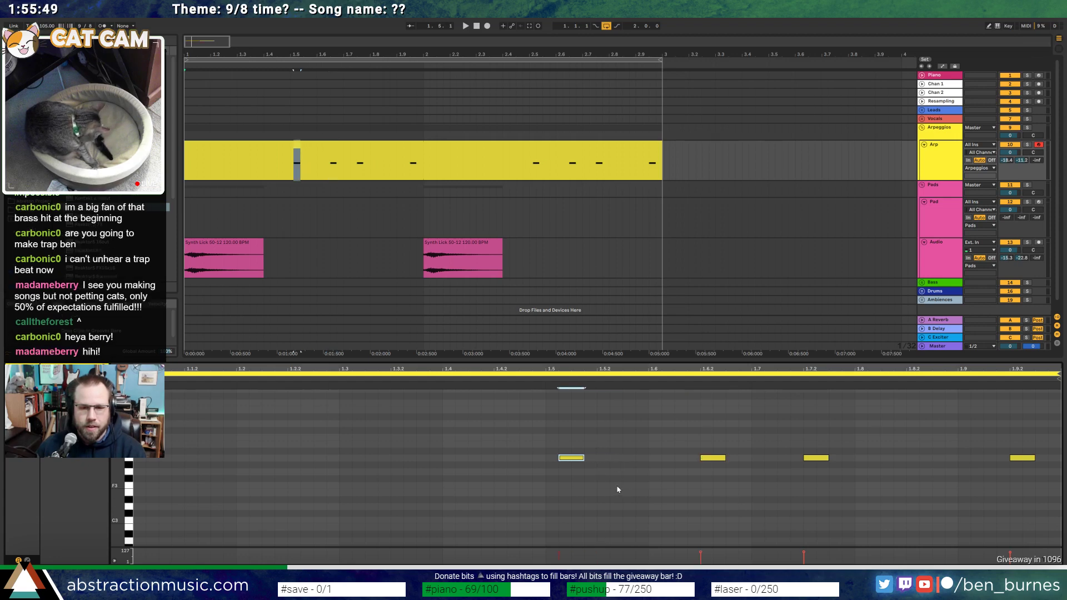
{"action": "double_click", "coordinate": [654, 439]}
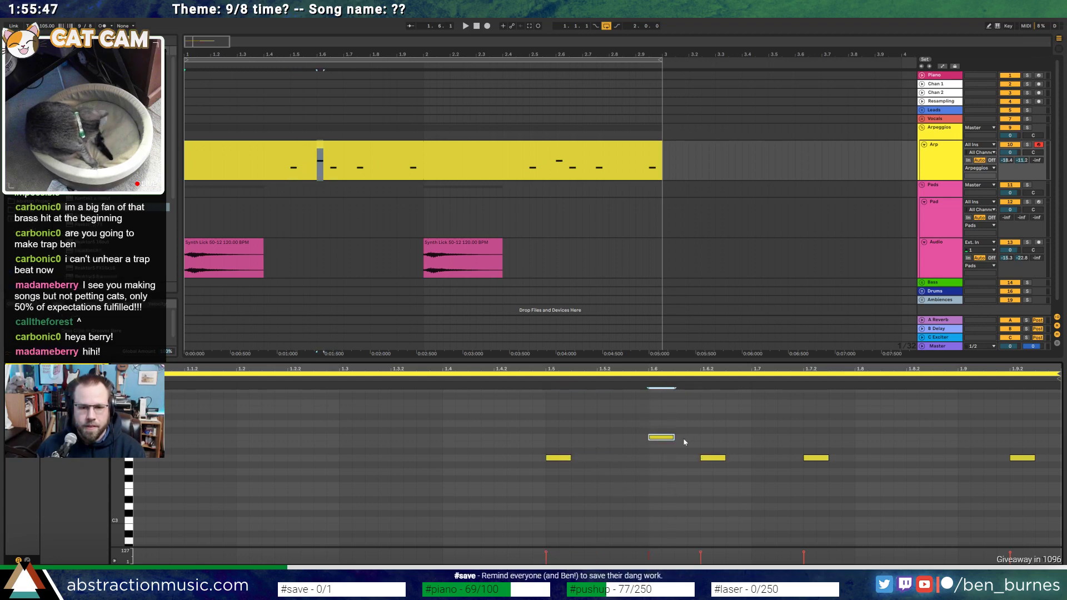
Raise the notes halfway through beats 6 and 7 by three semitones and play the loop
{"action": "left_click", "coordinate": [715, 458]}
{"action": "key", "text": "Up"}
{"action": "key", "text": "Up"}
{"action": "key", "text": "Up"}
{"action": "left_click", "coordinate": [818, 458]}
{"action": "key", "text": "Up"}
{"action": "key", "text": "Up"}
{"action": "key", "text": "Up"}
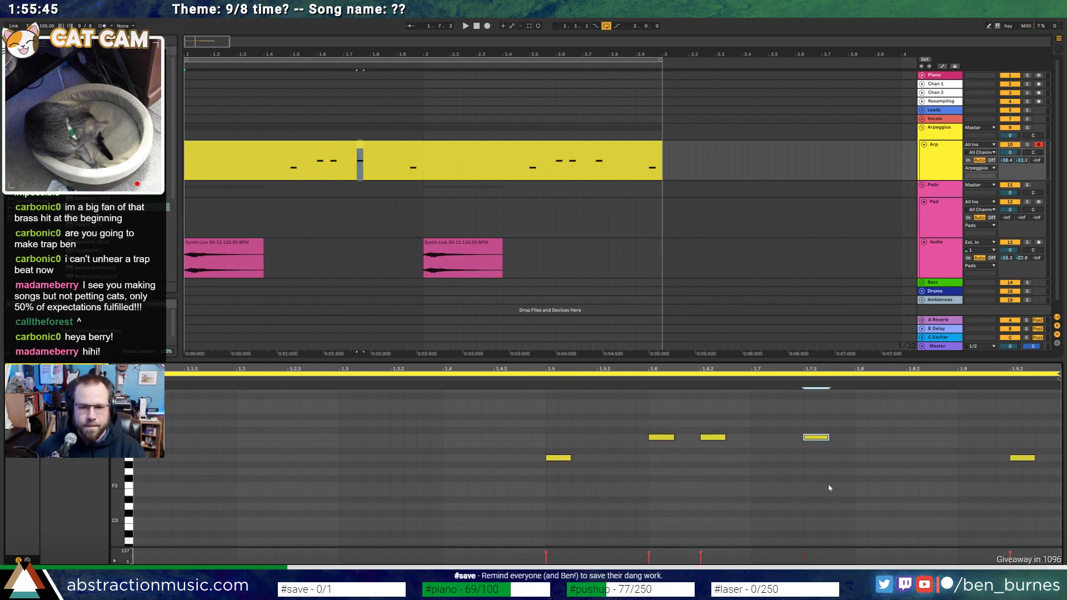
{"action": "key", "text": "space"}
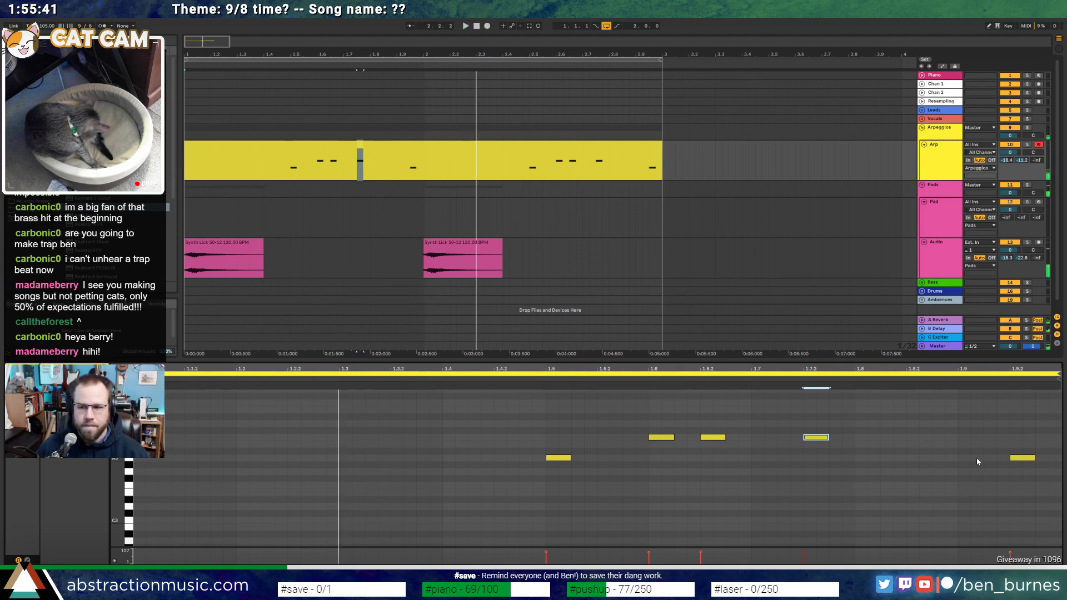
Expand the Drums group and select its Drum Rack track to show its devices
{"action": "key", "text": "shift+Tab"}
{"action": "left_click", "coordinate": [922, 291]}
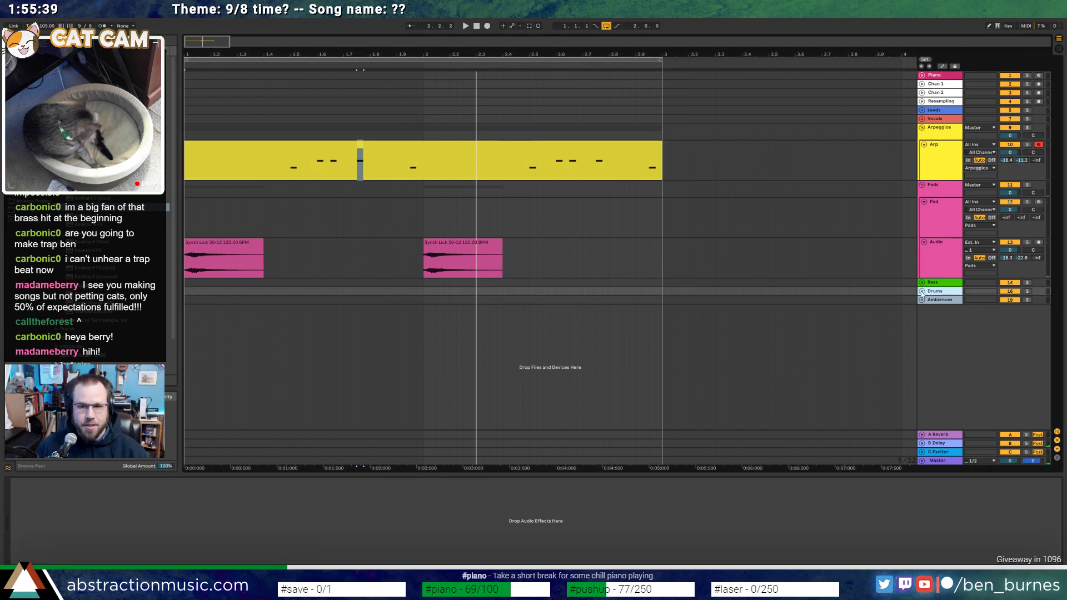
{"action": "left_click", "coordinate": [972, 329]}
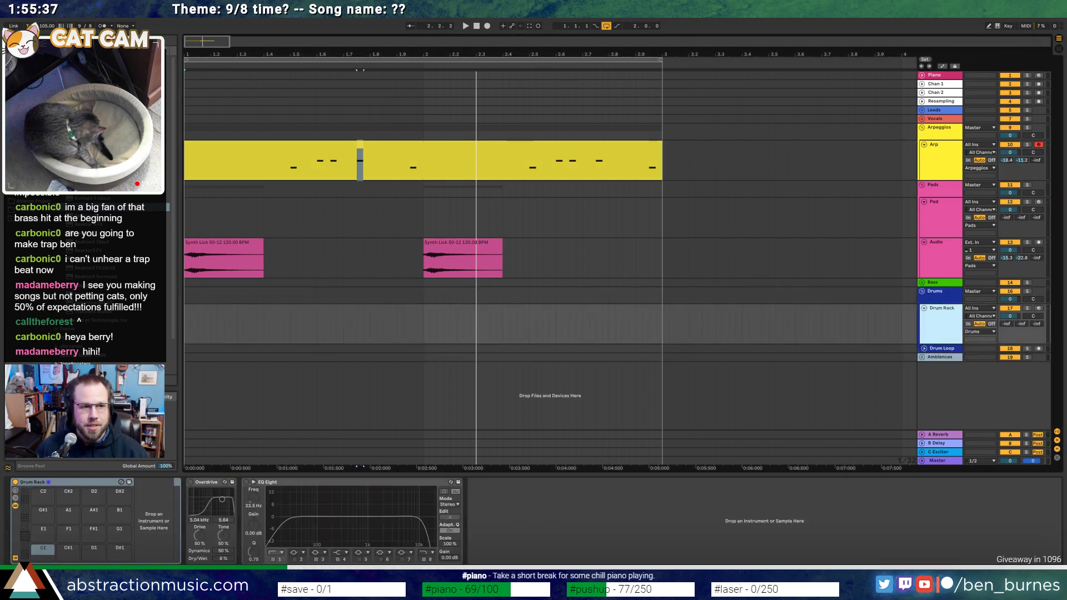
{"action": "left_click", "coordinate": [24, 200]}
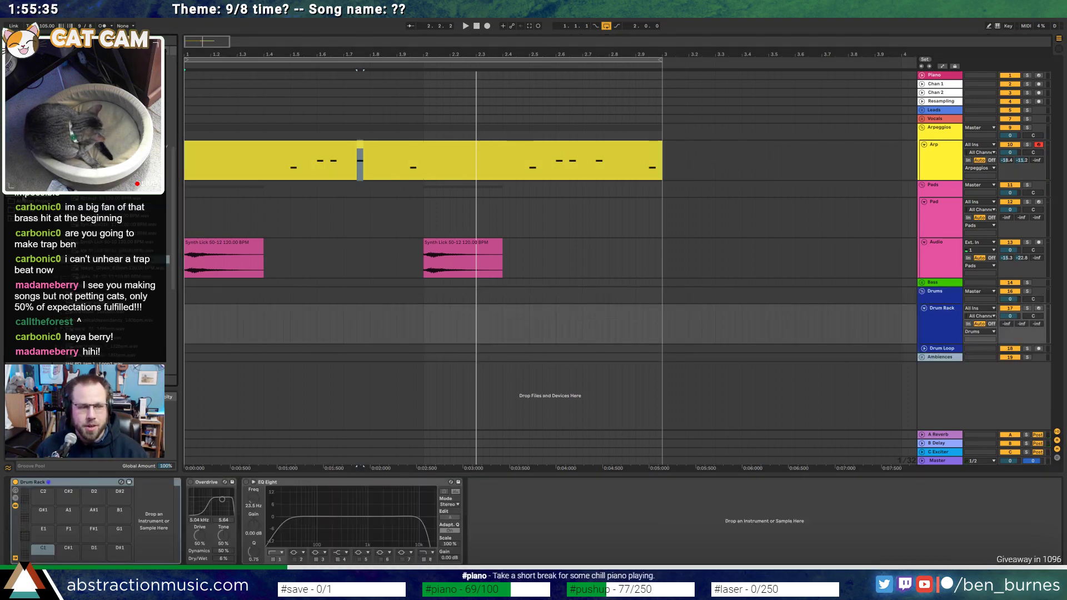
{"action": "scroll", "coordinate": [167, 285], "scroll_direction": "up", "scroll_amount": 10}
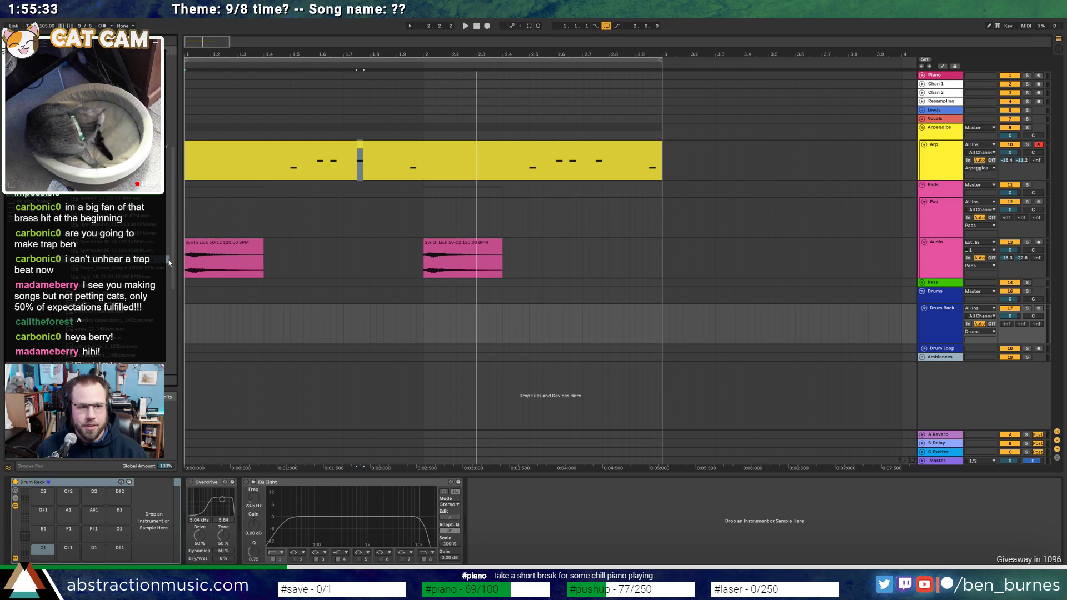
{"action": "scroll", "coordinate": [167, 285], "scroll_direction": "up", "scroll_amount": 5}
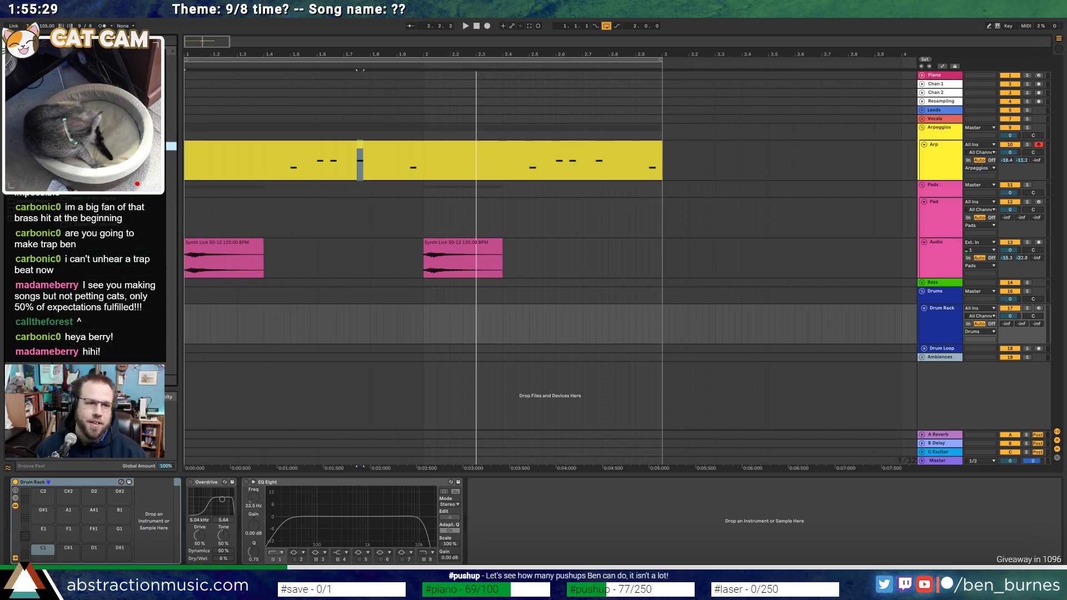
{"action": "scroll", "coordinate": [167, 285], "scroll_direction": "up", "scroll_amount": 5}
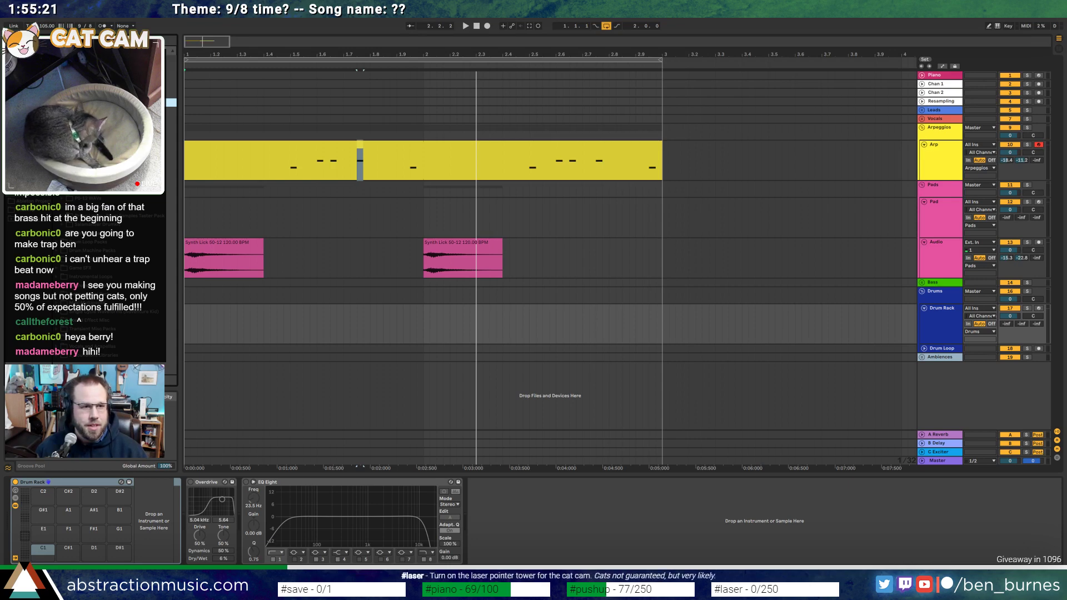
{"action": "key", "text": "Left"}
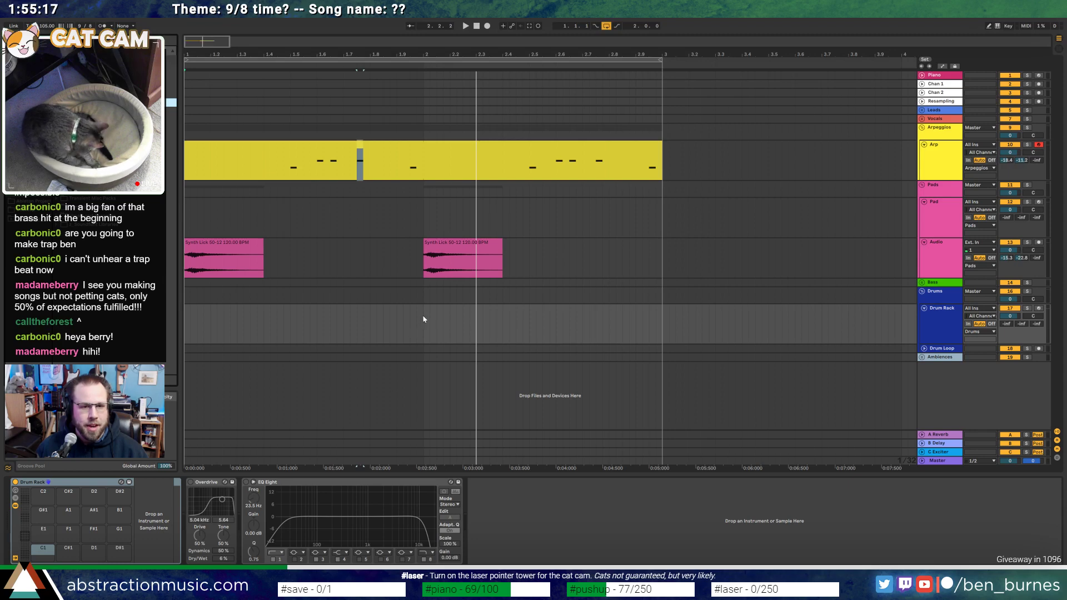
Create an empty MIDI clip spanning bar 1 on the Drum Rack track
{"action": "left_click_drag", "start_coordinate": [421, 321], "coordinate": [185, 323]}
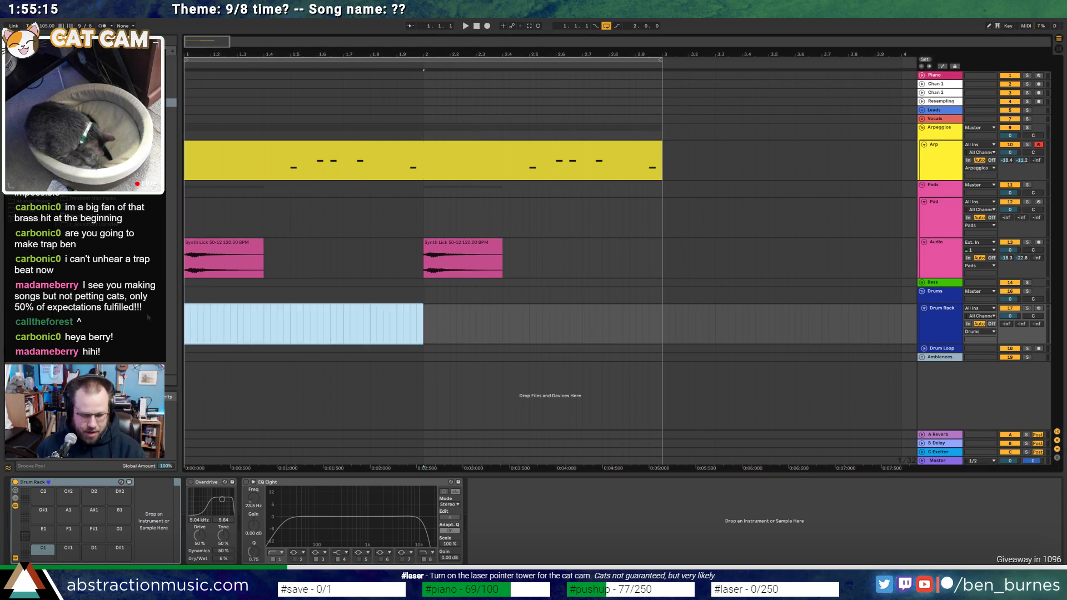
{"action": "key", "text": "ctrl+shift+m"}
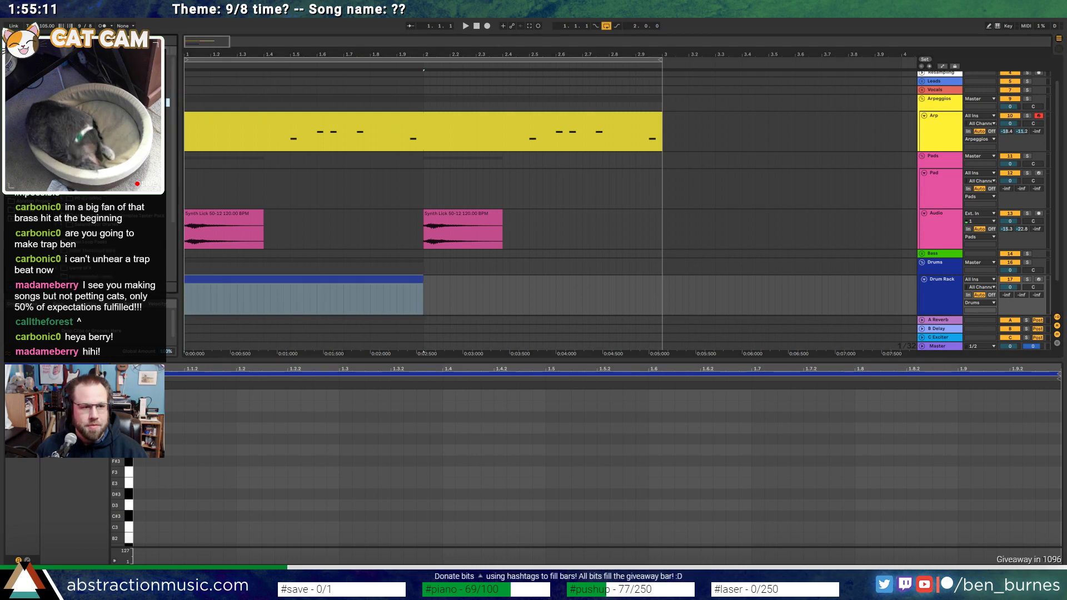
Find the MaxV Roland909 bass drum sample in the library and load it on the Drum Rack's C1 pad
{"action": "key", "text": "ctrl+f"}
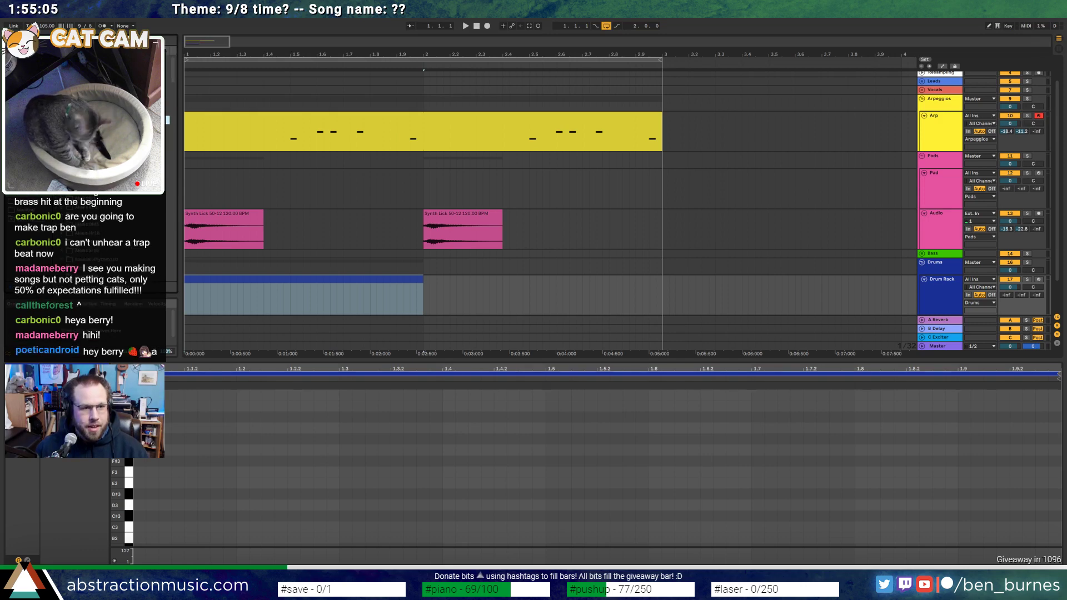
{"action": "left_click_drag", "start_coordinate": [171, 77], "coordinate": [181, 208]}
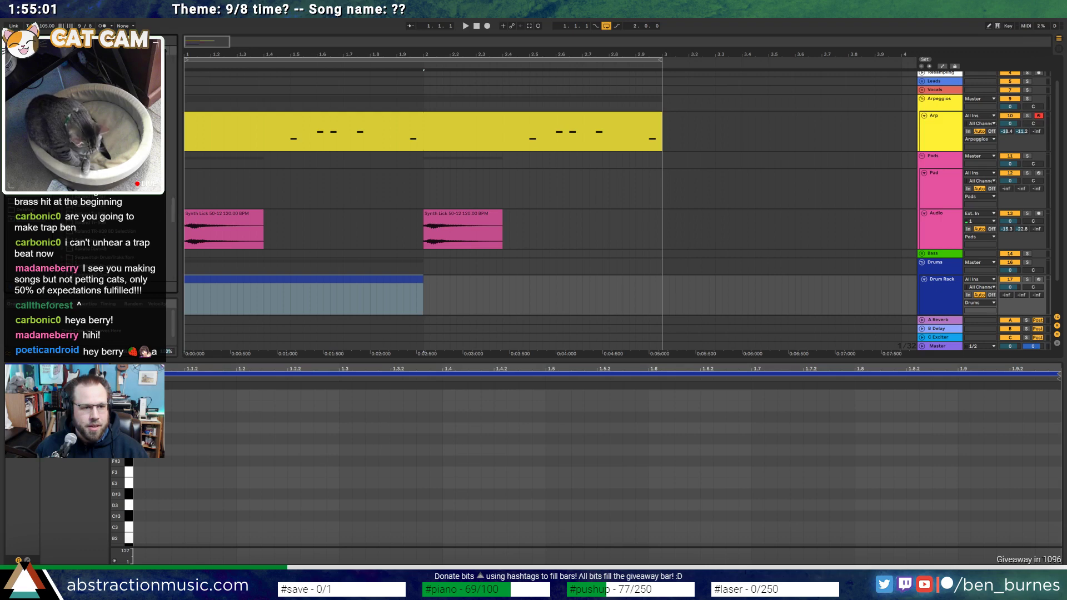
{"action": "double_click", "coordinate": [87, 226]}
{"action": "left_click", "coordinate": [111, 196]}
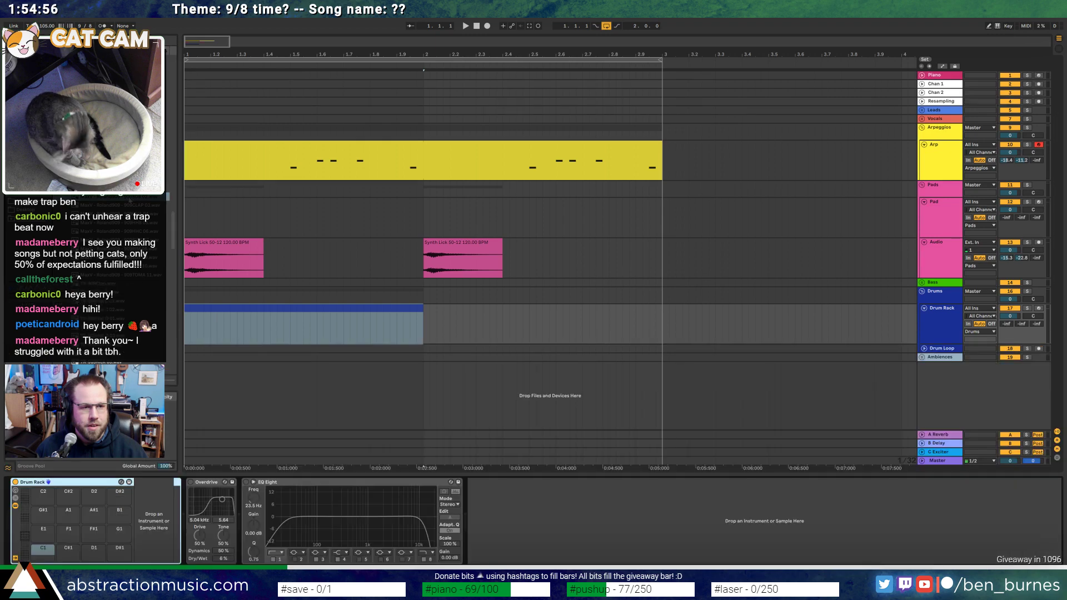
{"action": "key", "text": "shift+Tab"}
{"action": "left_click", "coordinate": [44, 551]}
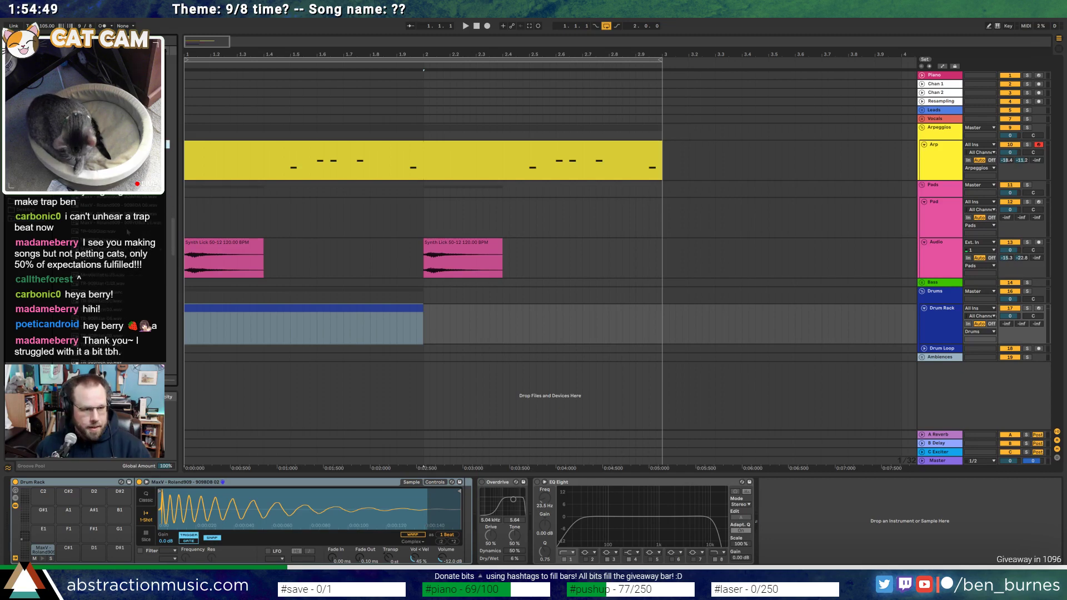
Audition the TR-909 hat samples and load TR-909Hat O 01 on the Drum Rack's E1 pad
{"action": "left_click", "coordinate": [93, 240]}
{"action": "left_click", "coordinate": [92, 249]}
{"action": "left_click", "coordinate": [92, 232]}
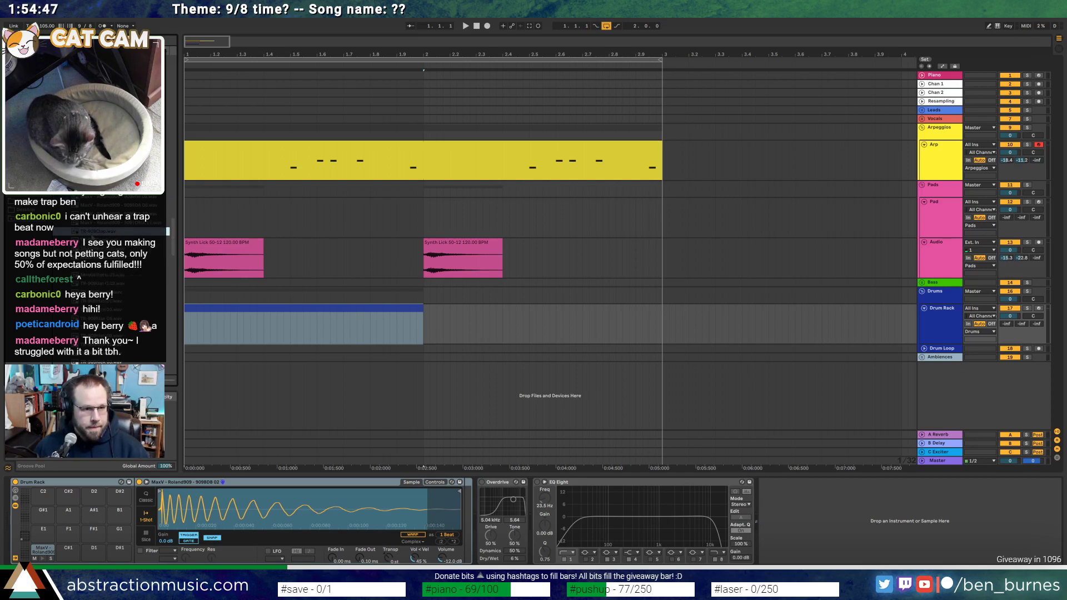
{"action": "key", "text": "Down"}
{"action": "key", "text": "Down"}
{"action": "key", "text": "Down"}
{"action": "key", "text": "Down"}
{"action": "key", "text": "Down"}
{"action": "key", "text": "Down"}
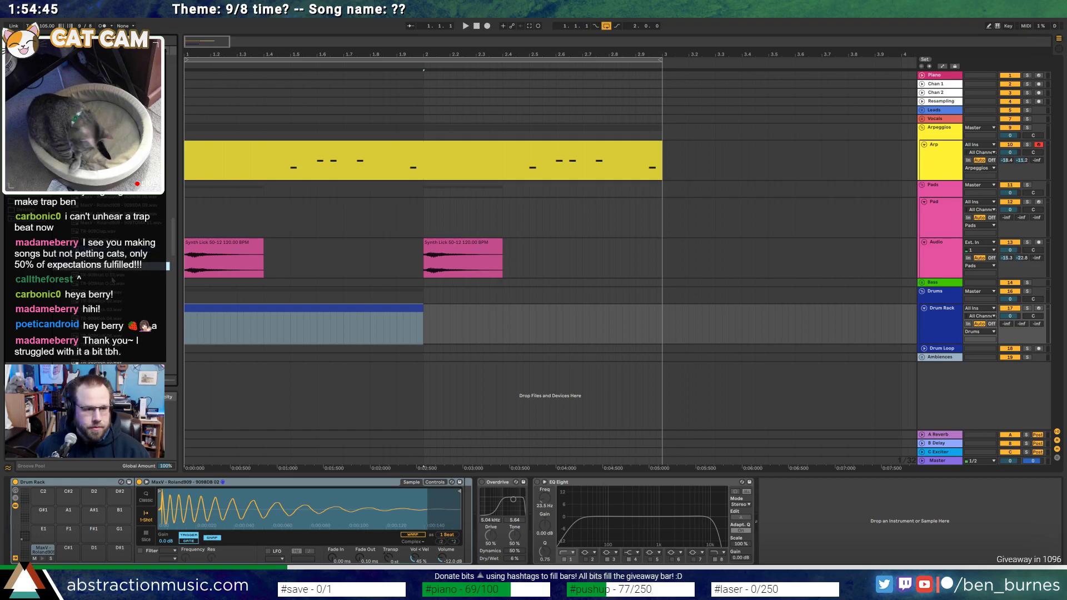
{"action": "key", "text": "Up"}
{"action": "key", "text": "Up"}
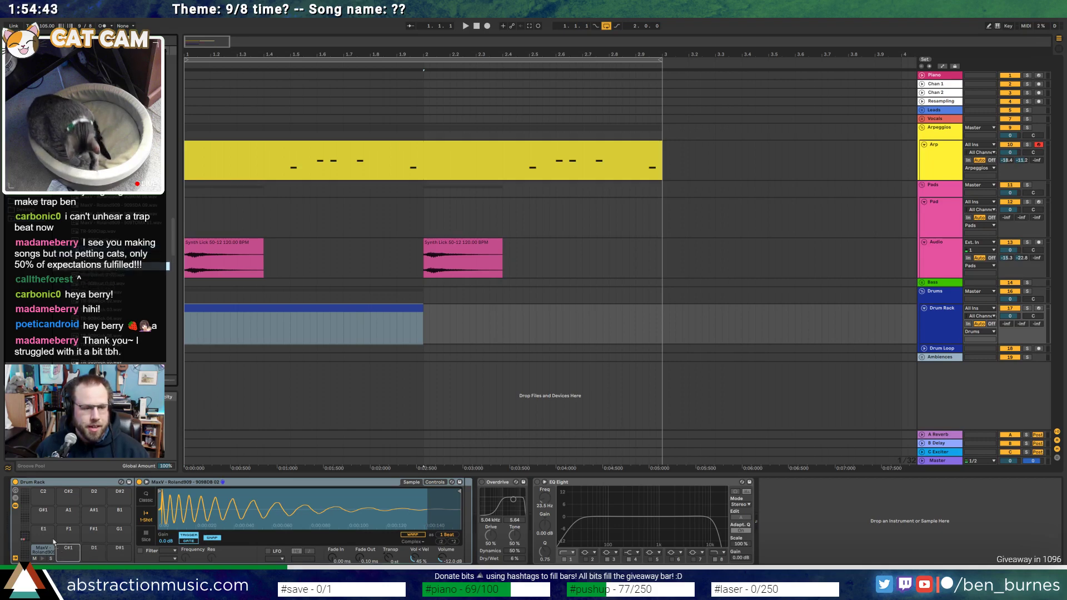
Audition further TR-909 drum samples in the library to find a snare
{"action": "left_click", "coordinate": [106, 310]}
{"action": "scroll", "coordinate": [106, 311], "scroll_direction": "down", "scroll_amount": 2}
{"action": "left_click", "coordinate": [106, 319]}
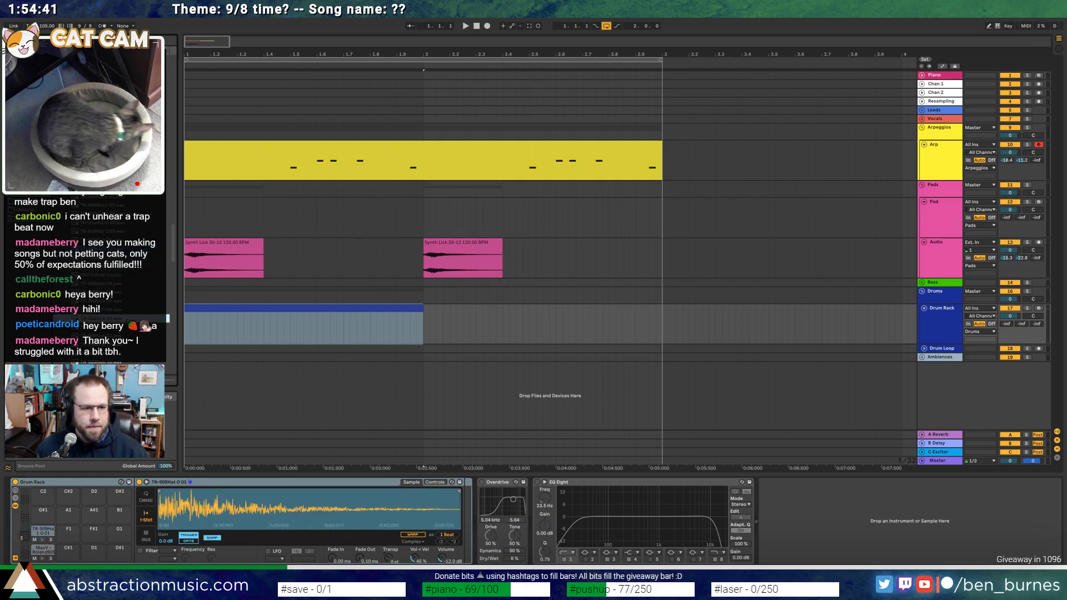
{"action": "scroll", "coordinate": [105, 319], "scroll_direction": "down", "scroll_amount": 2}
{"action": "left_click", "coordinate": [106, 318]}
{"action": "scroll", "coordinate": [106, 318], "scroll_direction": "down", "scroll_amount": 2}
{"action": "left_click", "coordinate": [105, 318]}
{"action": "scroll", "coordinate": [105, 318], "scroll_direction": "down", "scroll_amount": 1}
{"action": "left_click", "coordinate": [105, 327]}
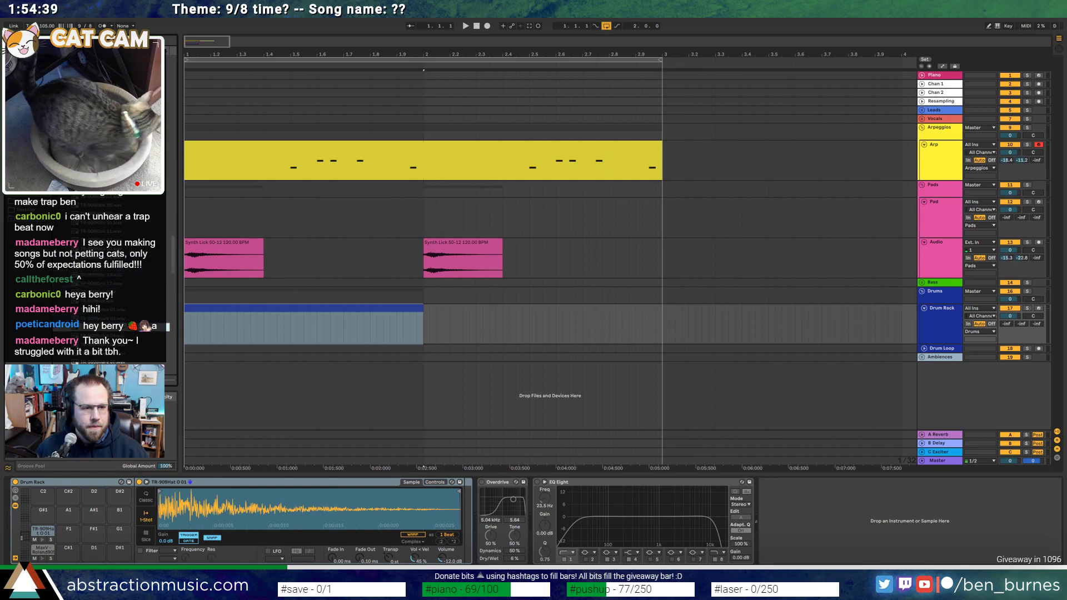
{"action": "scroll", "coordinate": [106, 327], "scroll_direction": "down", "scroll_amount": 3}
{"action": "left_click", "coordinate": [106, 327]}
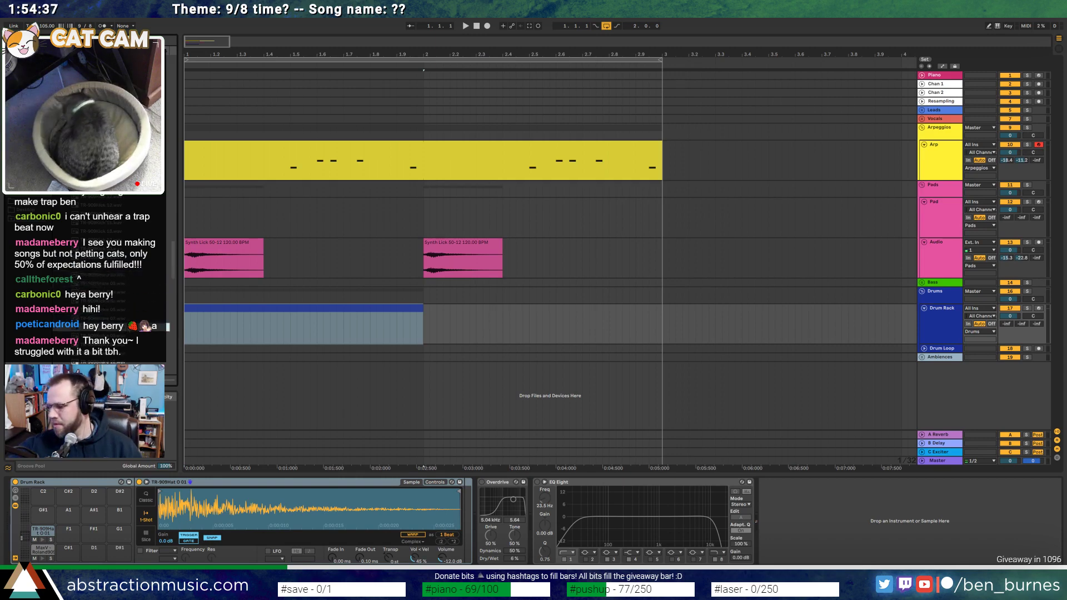
{"action": "left_click", "coordinate": [106, 336]}
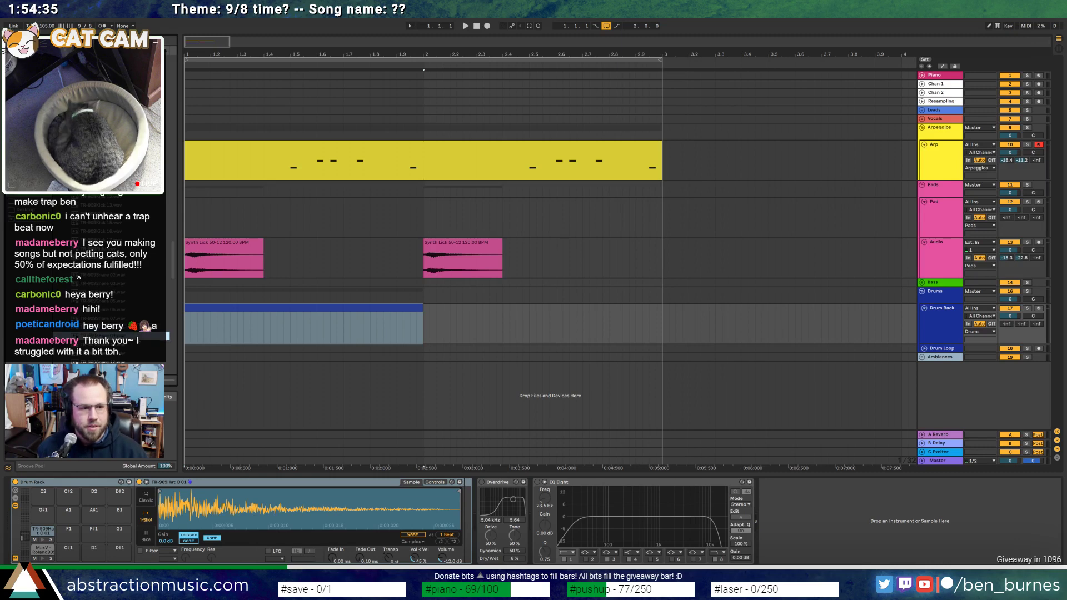
{"action": "left_click", "coordinate": [117, 292]}
{"action": "left_click", "coordinate": [117, 275]}
{"action": "left_click", "coordinate": [119, 336]}
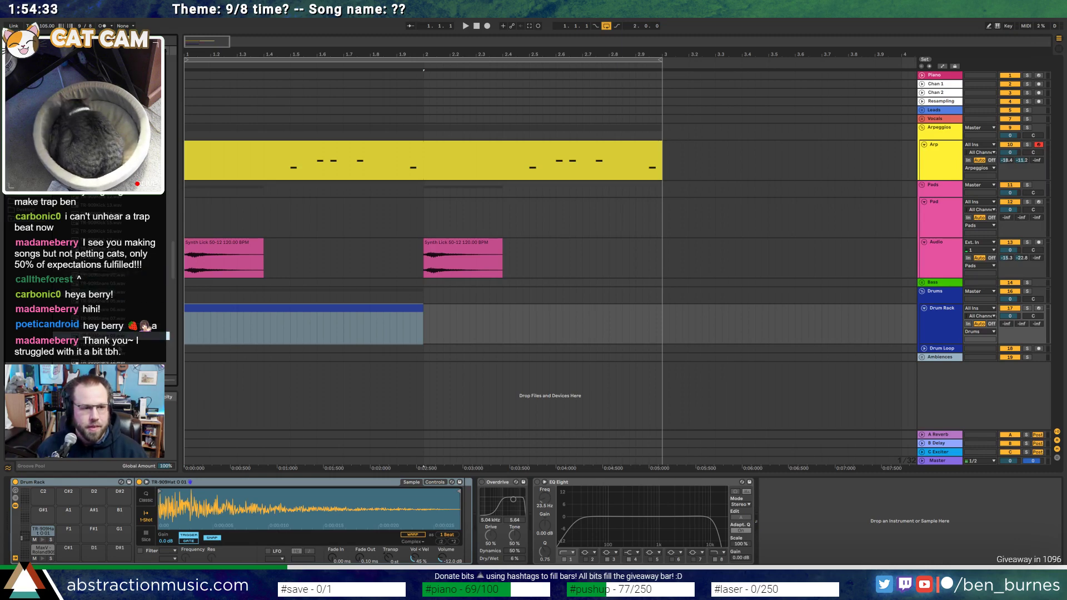
{"action": "scroll", "coordinate": [121, 337], "scroll_direction": "down", "scroll_amount": 1}
{"action": "left_click", "coordinate": [121, 345]}
{"action": "scroll", "coordinate": [121, 346], "scroll_direction": "down", "scroll_amount": 1}
{"action": "left_click", "coordinate": [122, 346]}
{"action": "scroll", "coordinate": [121, 346], "scroll_direction": "down", "scroll_amount": 1}
{"action": "left_click", "coordinate": [121, 345]}
{"action": "scroll", "coordinate": [121, 346], "scroll_direction": "down", "scroll_amount": 1}
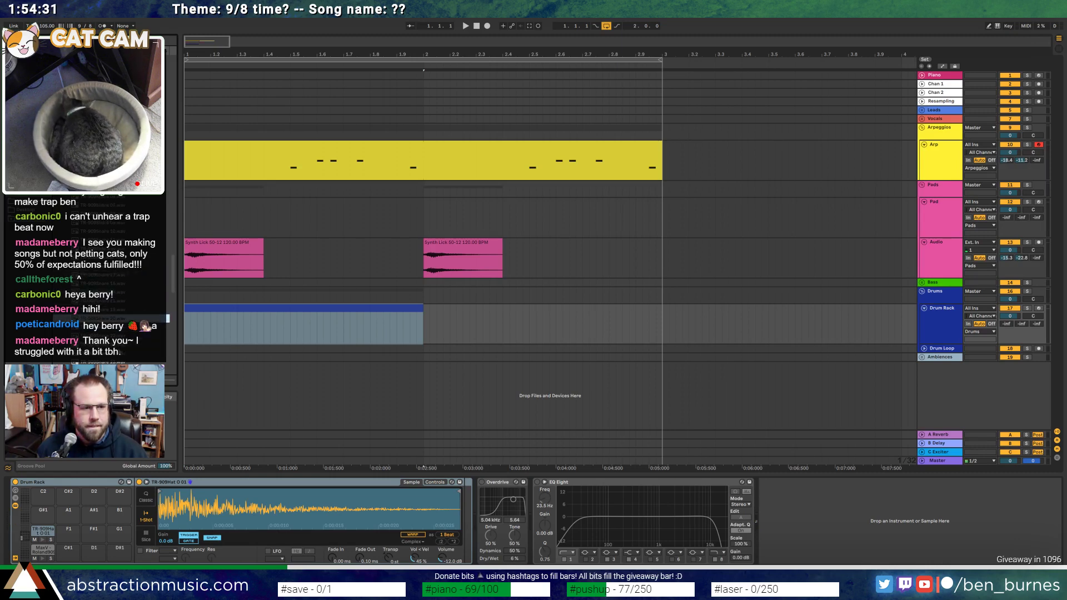
{"action": "left_click", "coordinate": [121, 346]}
{"action": "scroll", "coordinate": [121, 346], "scroll_direction": "down", "scroll_amount": 1}
{"action": "left_click", "coordinate": [121, 328]}
{"action": "left_click", "coordinate": [122, 345]}
{"action": "scroll", "coordinate": [121, 344], "scroll_direction": "down", "scroll_amount": 1}
{"action": "left_click", "coordinate": [122, 345]}
{"action": "scroll", "coordinate": [121, 345], "scroll_direction": "down", "scroll_amount": 1}
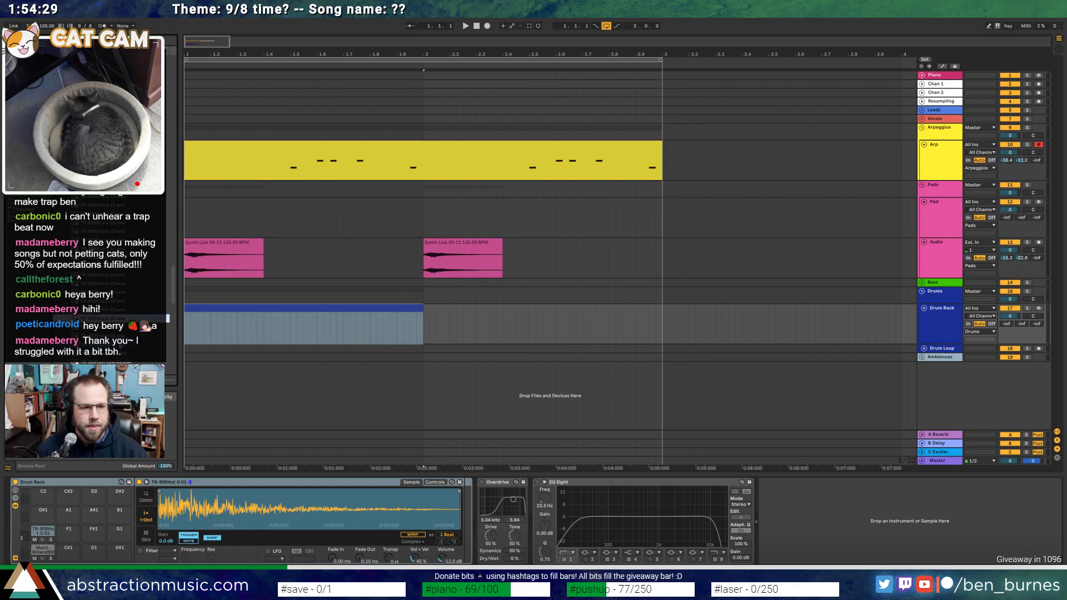
{"action": "left_click", "coordinate": [122, 336]}
{"action": "left_click", "coordinate": [125, 327]}
{"action": "scroll", "coordinate": [126, 327], "scroll_direction": "down", "scroll_amount": 1}
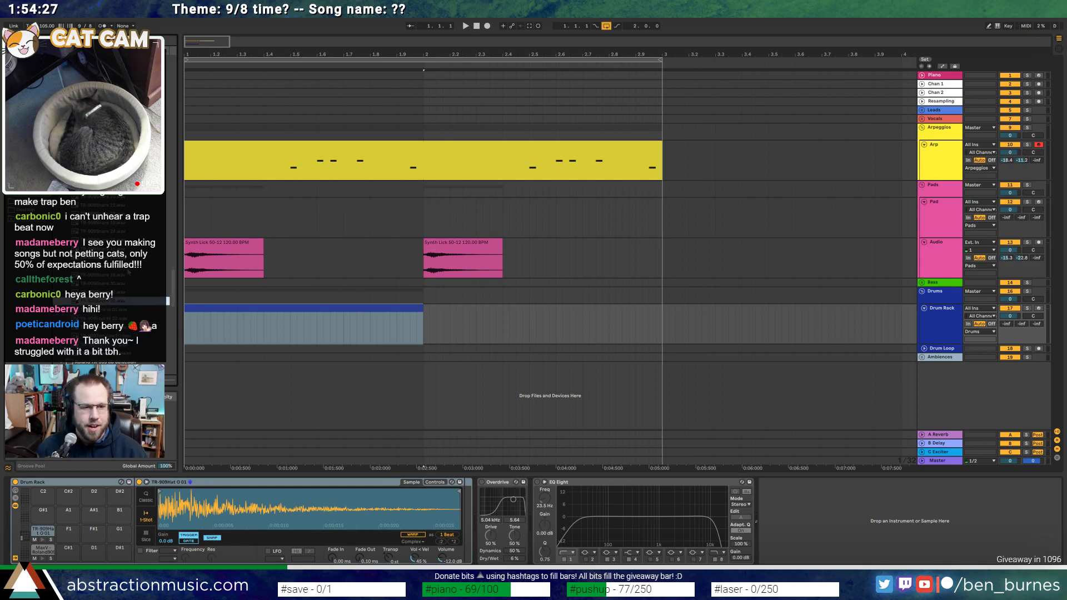
{"action": "scroll", "coordinate": [126, 301], "scroll_direction": "down", "scroll_amount": 1}
{"action": "left_click", "coordinate": [126, 266]}
{"action": "left_click", "coordinate": [126, 284]}
{"action": "scroll", "coordinate": [172, 280], "scroll_direction": "up", "scroll_amount": 3}
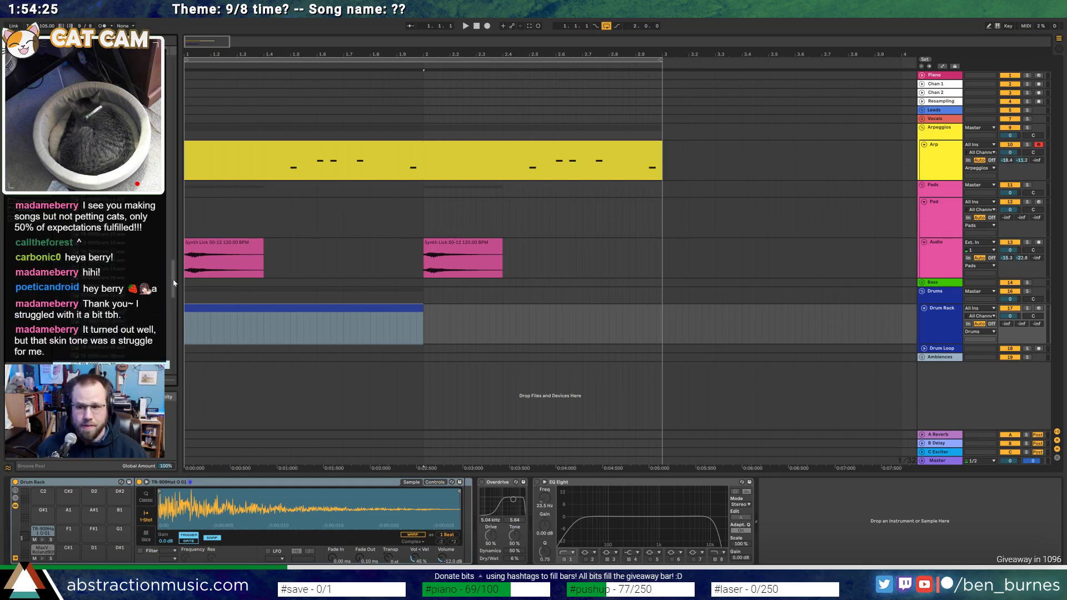
{"action": "left_click_drag", "start_coordinate": [174, 283], "coordinate": [172, 267]}
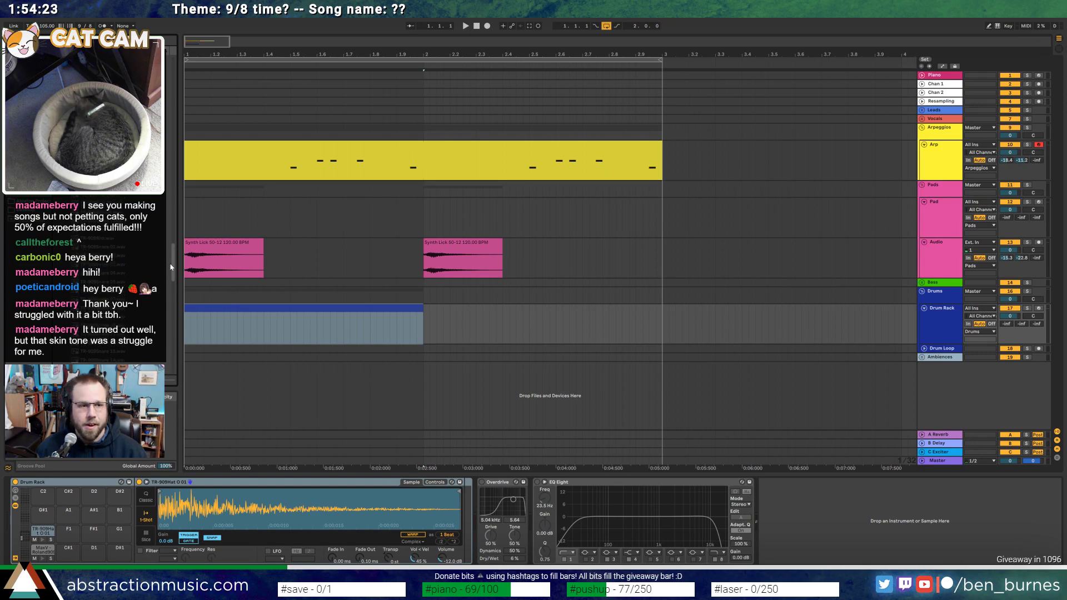
Load the TR-909Snare 03 sample on the Drum Rack's C#1 pad, undoing any load that replaces the rack
{"action": "left_click", "coordinate": [122, 258]}
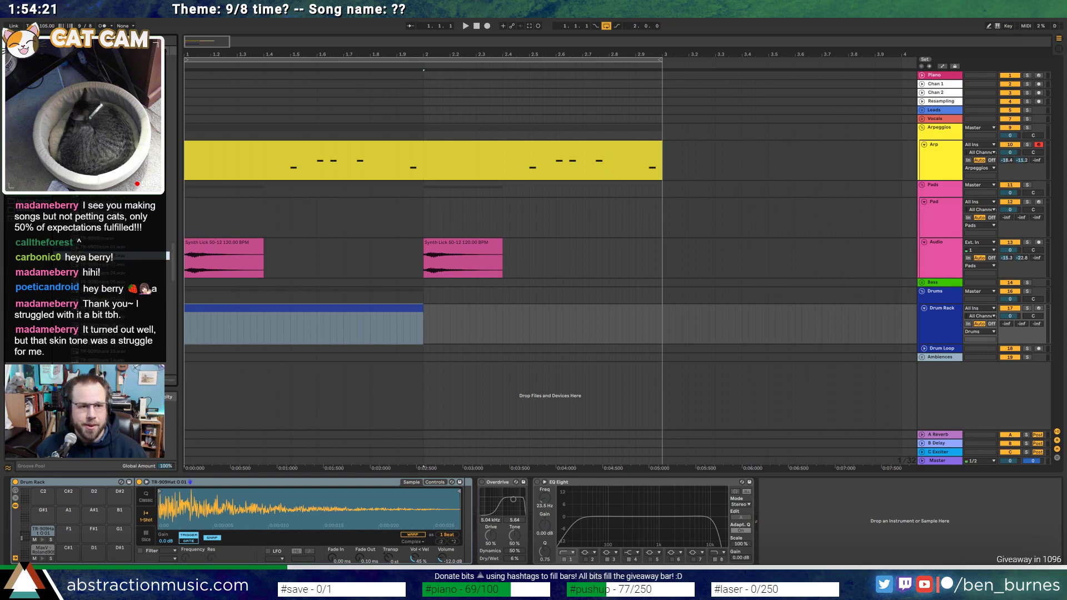
{"action": "left_click", "coordinate": [123, 265]}
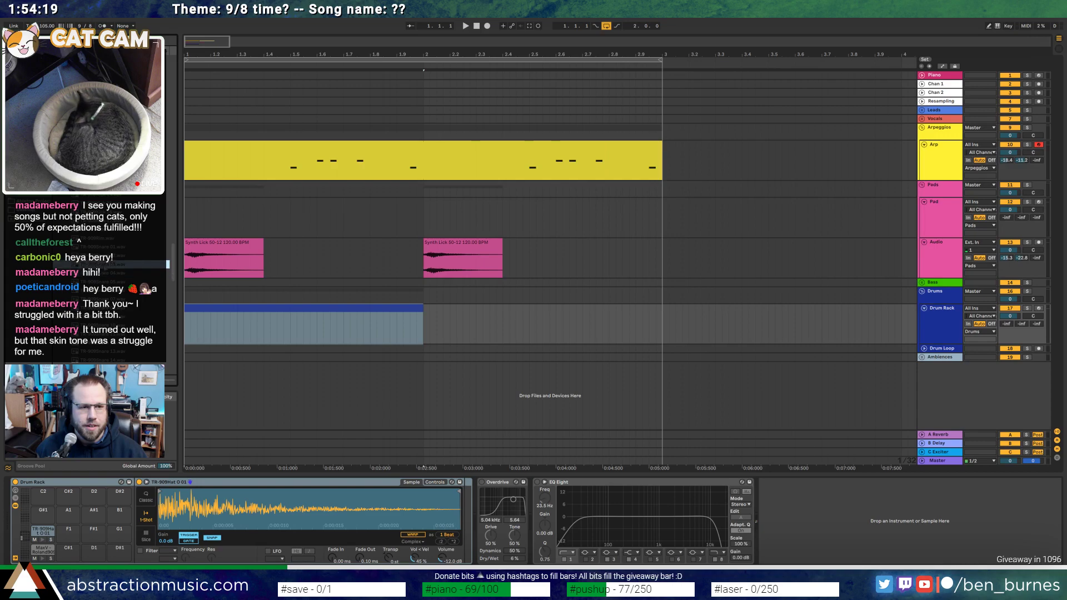
{"action": "key", "text": "Return"}
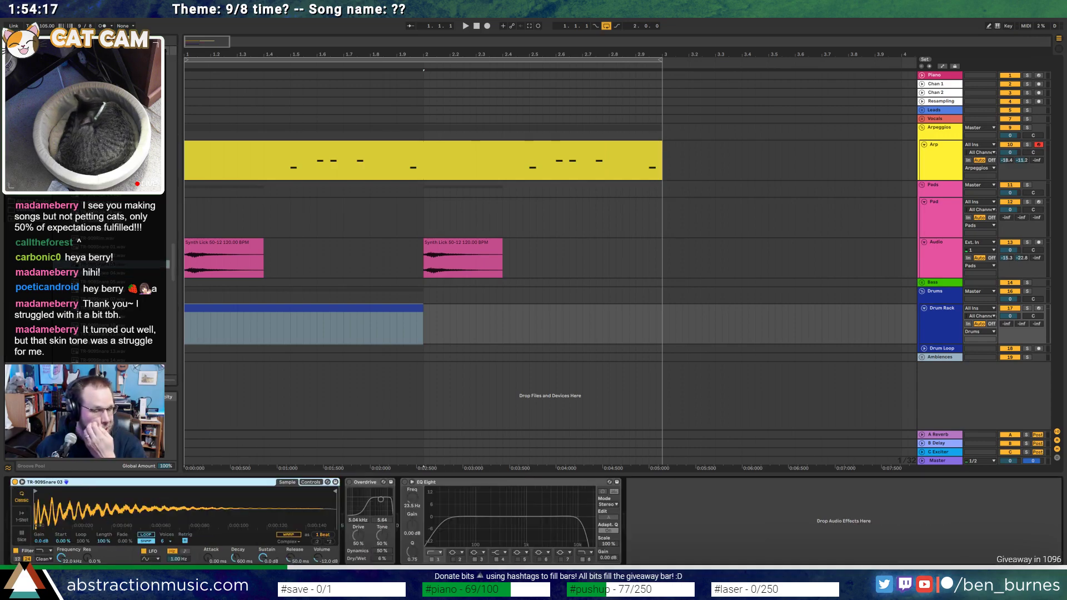
{"action": "key", "text": "ctrl+z"}
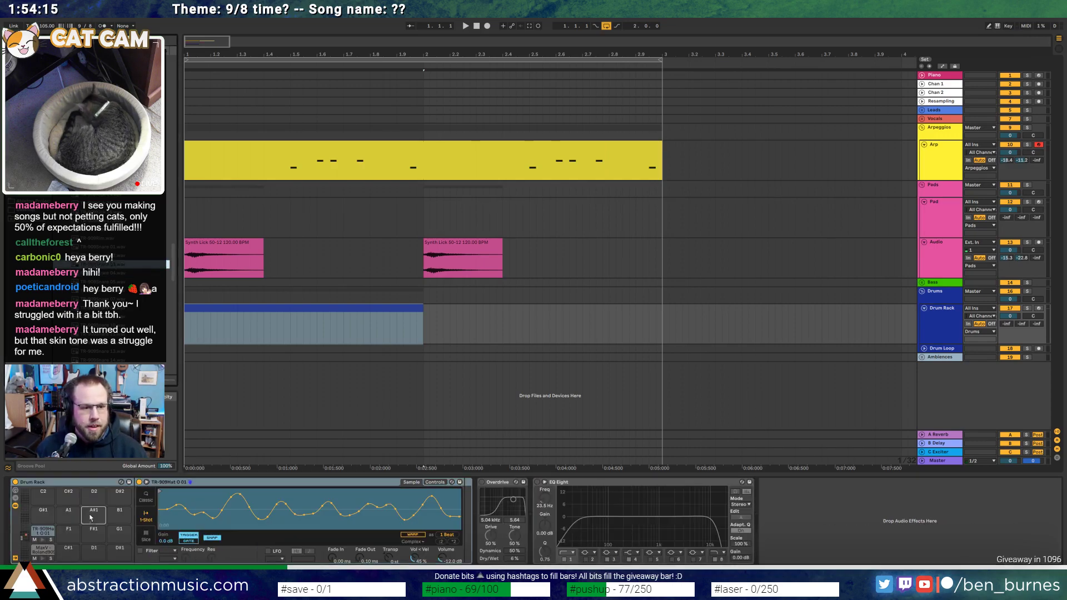
{"action": "left_click_drag", "start_coordinate": [69, 547], "coordinate": [70, 548]}
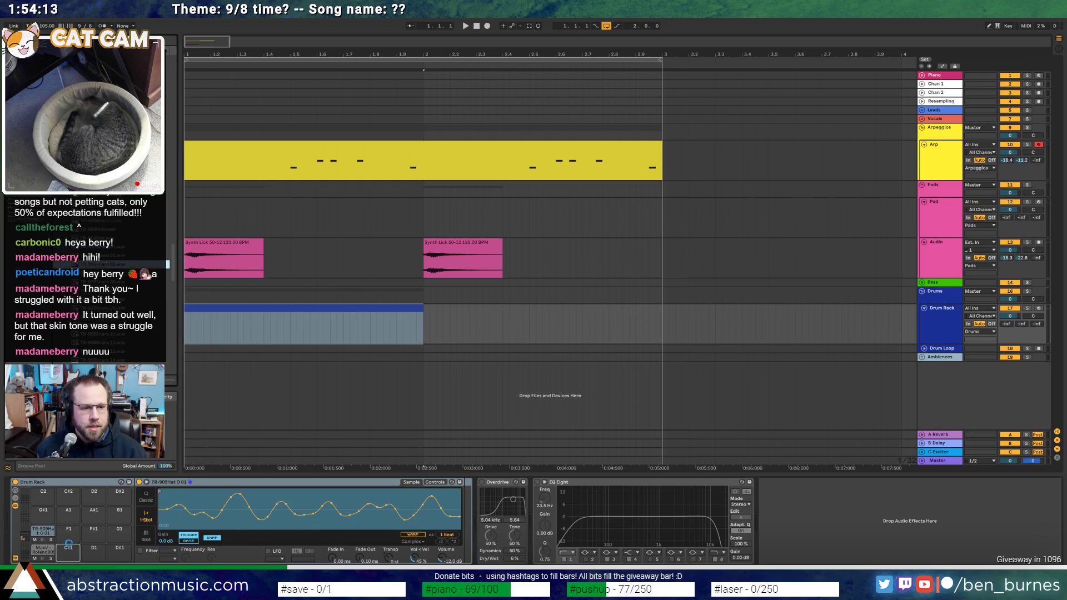
Open the bar 1 drum clip and add half-beat kick notes at beats 1 and 4
{"action": "left_click", "coordinate": [261, 312]}
{"action": "double_click", "coordinate": [260, 313]}
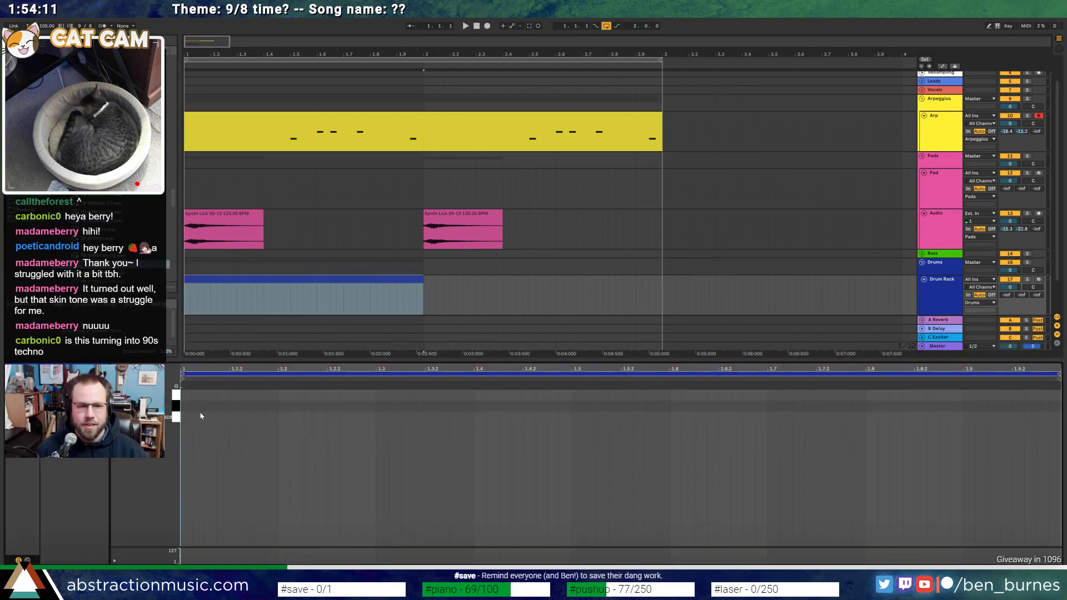
{"action": "left_click", "coordinate": [227, 416]}
{"action": "left_click_drag", "start_coordinate": [206, 402], "coordinate": [326, 452]}
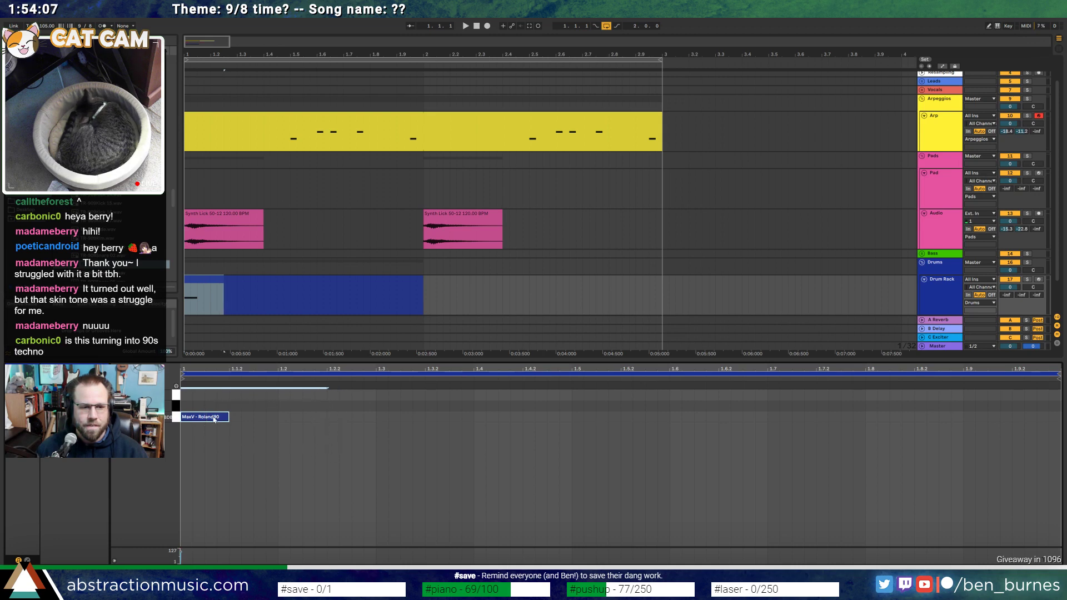
{"action": "left_click_drag", "start_coordinate": [197, 399], "coordinate": [469, 467]}
{"action": "double_click", "coordinate": [498, 412]}
{"action": "left_click_drag", "start_coordinate": [490, 398], "coordinate": [619, 455]}
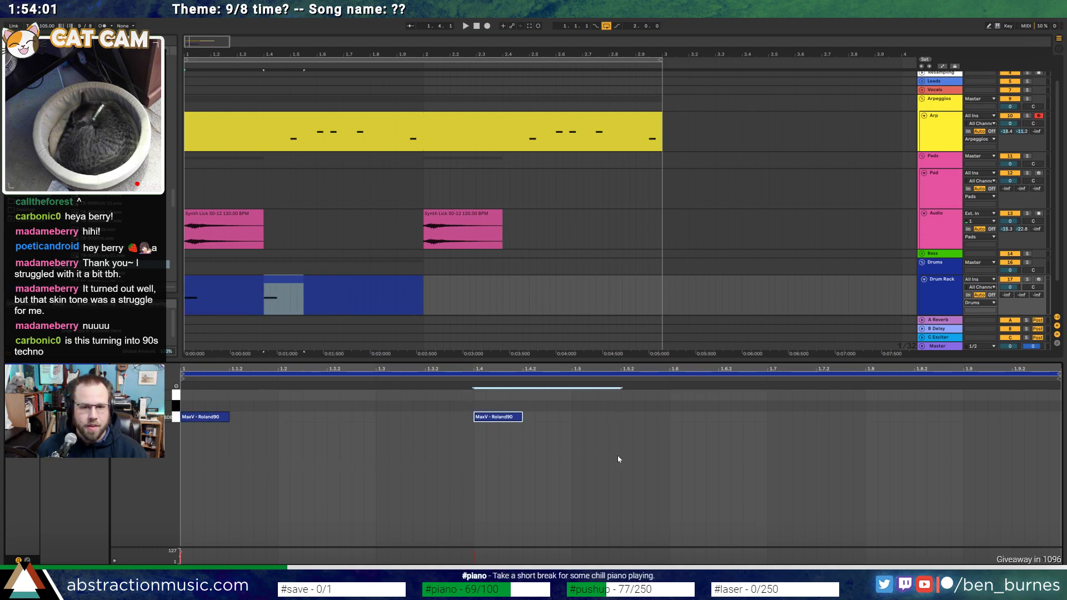
Duplicate the beat 4 kick to halfway through beat 5 and to beat 7, and add a half-beat kick at beat 9
{"action": "key", "text": "ctrl+d"}
{"action": "key", "text": "ctrl+d"}
{"action": "left_click", "coordinate": [890, 434]}
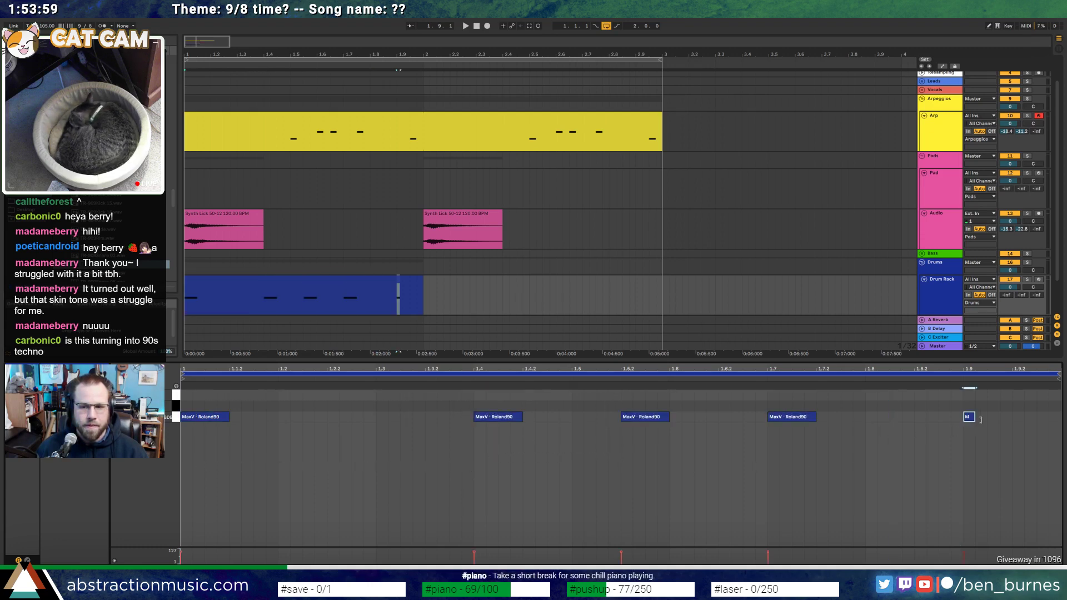
{"action": "left_click_drag", "start_coordinate": [981, 420], "coordinate": [1012, 418]}
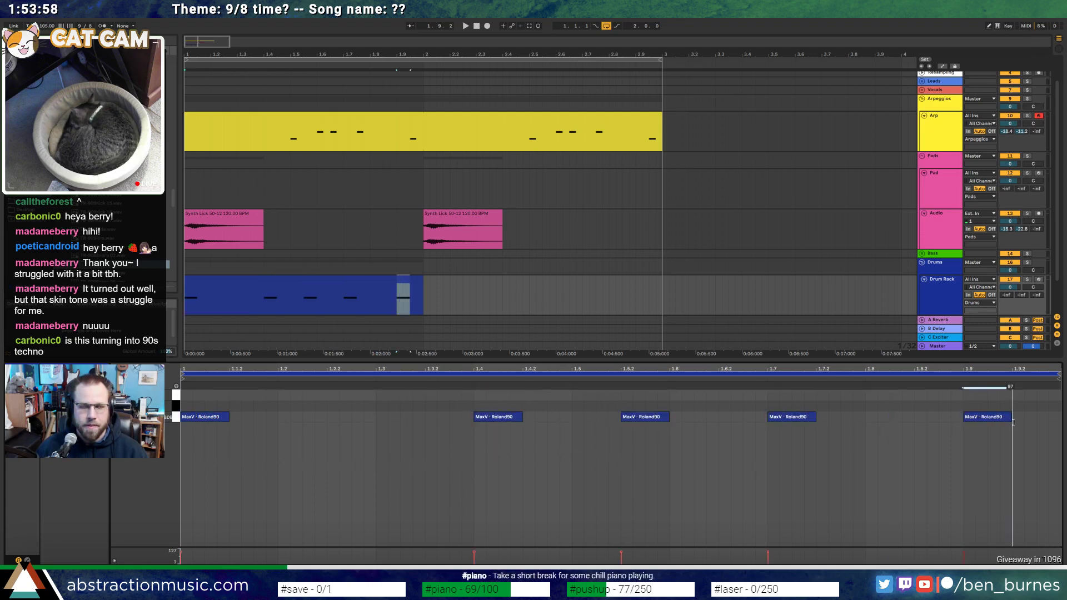
Add a half-beat TR-909 open hi-hat note at beat 1 and duplicate it onto all nine beats of the bar
{"action": "double_click", "coordinate": [209, 397]}
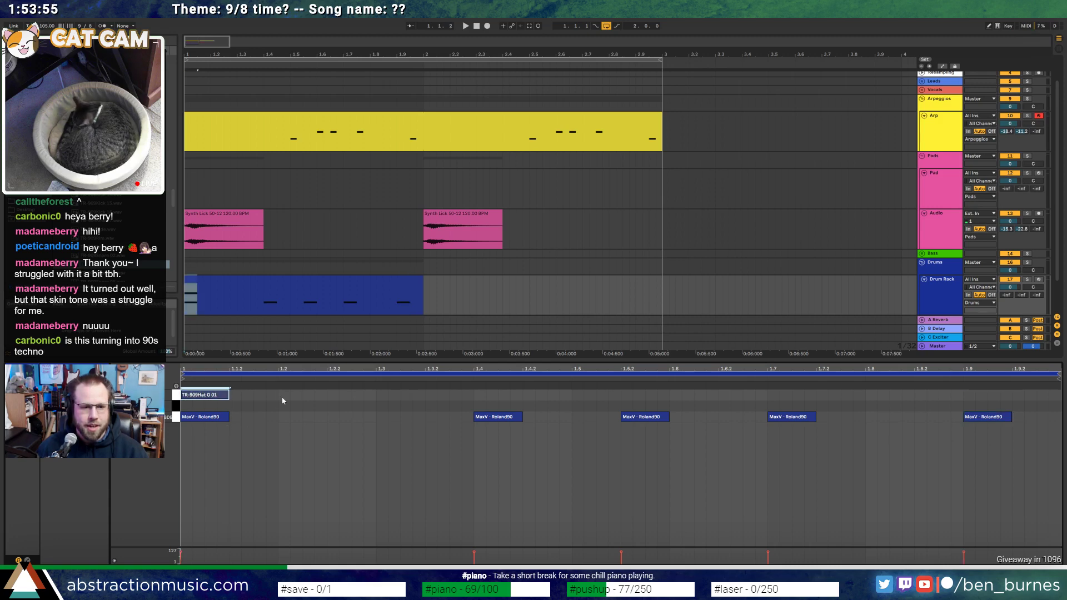
{"action": "key", "text": "ctrl+d"}
{"action": "key", "text": "ctrl+d"}
{"action": "key", "text": "ctrl+d"}
{"action": "key", "text": "ctrl+d"}
{"action": "key", "text": "ctrl+d"}
{"action": "key", "text": "ctrl+d"}
{"action": "key", "text": "ctrl+d"}
{"action": "key", "text": "ctrl+d"}
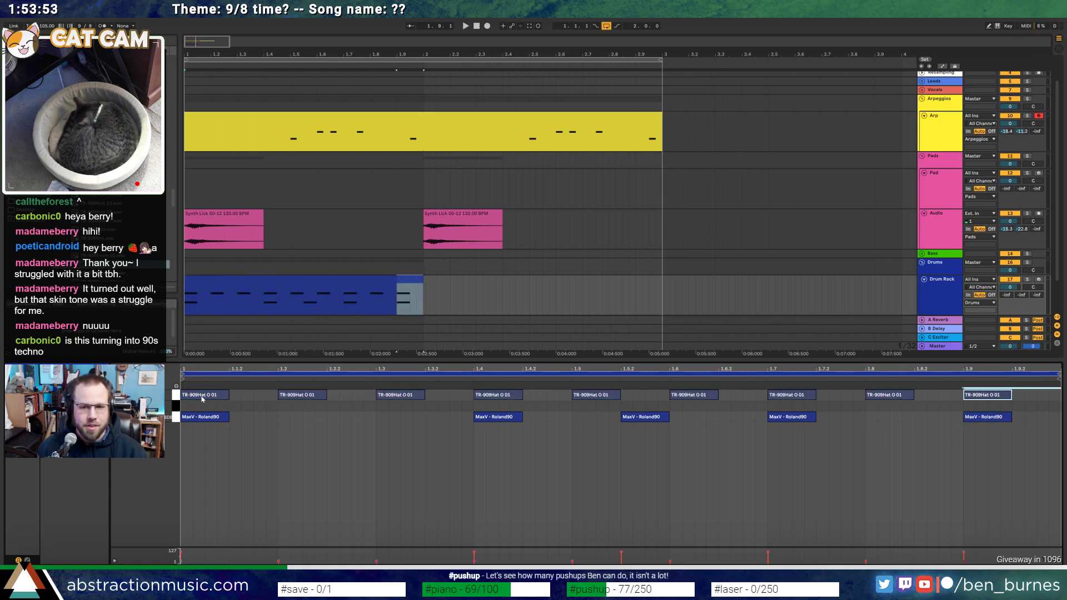
Start loop playback and extend the Drum Rack clip to the end of bar 2
{"action": "key", "text": "space"}
{"action": "left_click_drag", "start_coordinate": [422, 295], "coordinate": [662, 295]}
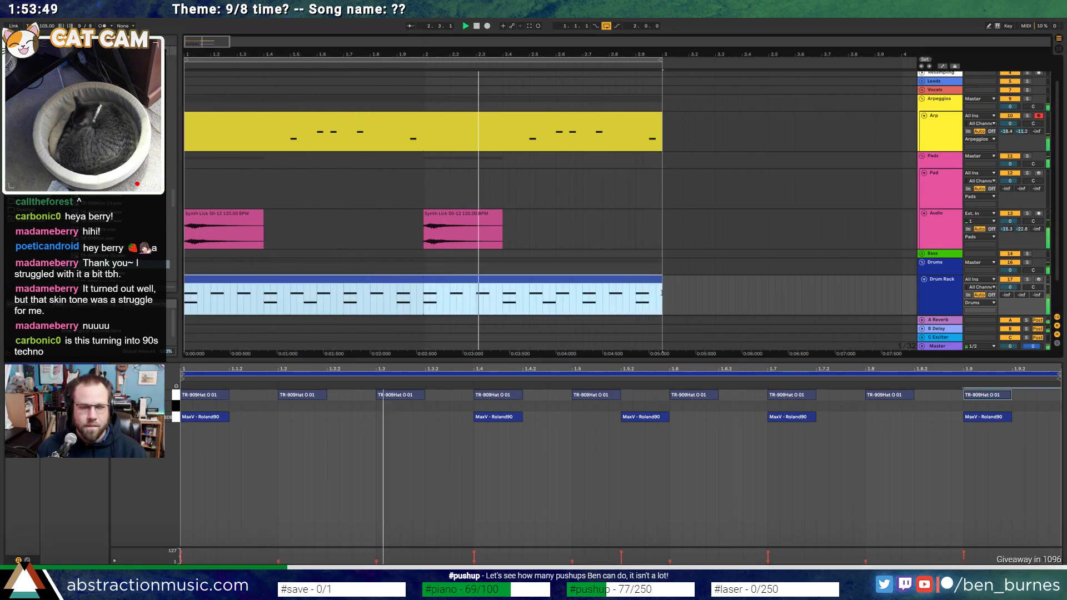
{"action": "left_click", "coordinate": [733, 507]}
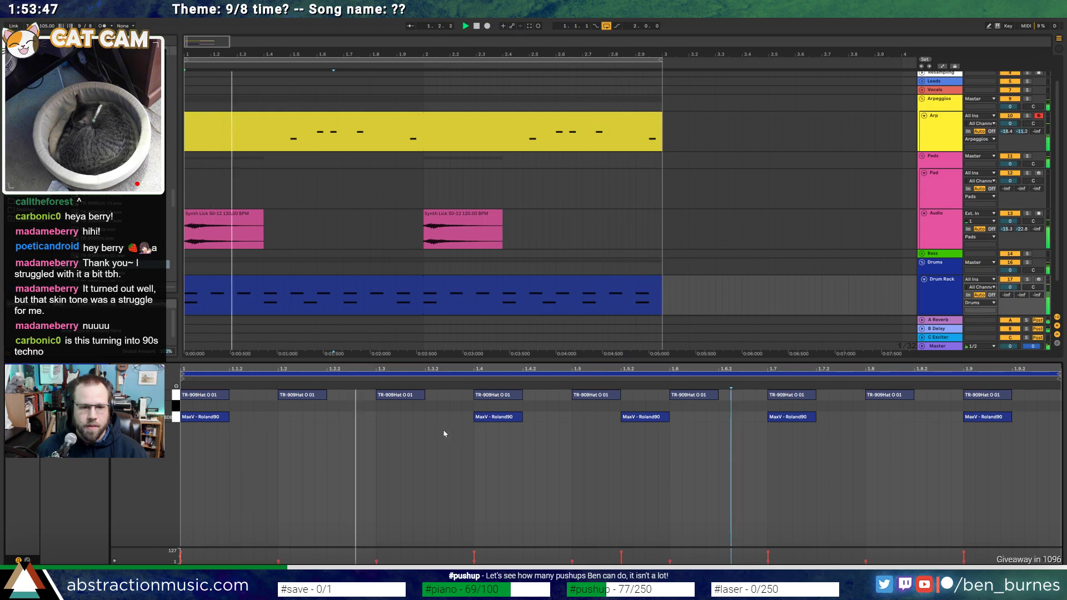
Add half-beat TR-909 snare notes at beats 3 and 7 and listen to the loop
{"action": "double_click", "coordinate": [389, 406]}
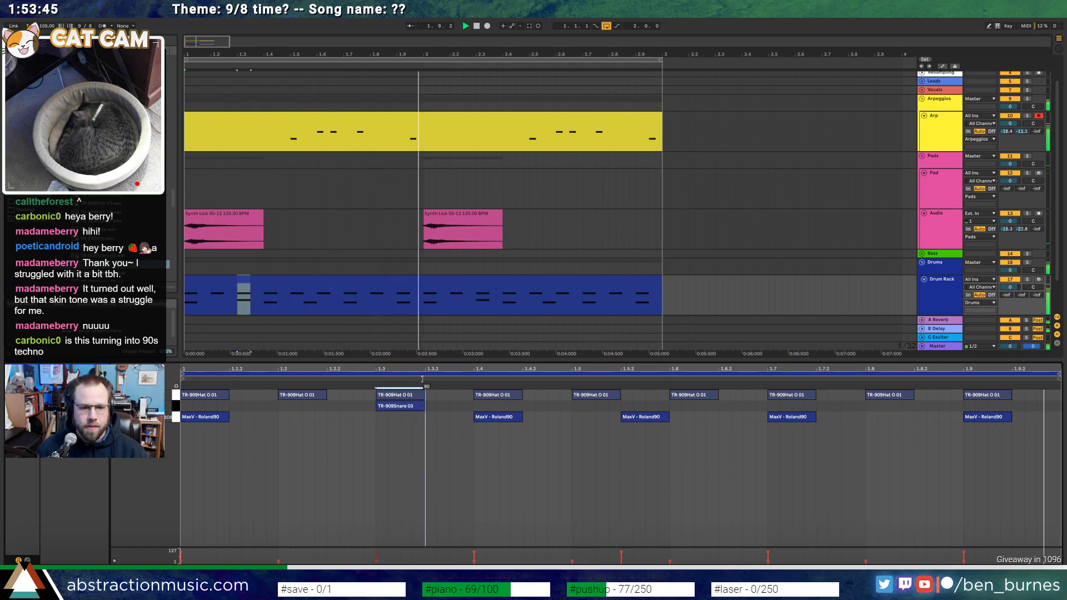
{"action": "double_click", "coordinate": [773, 407]}
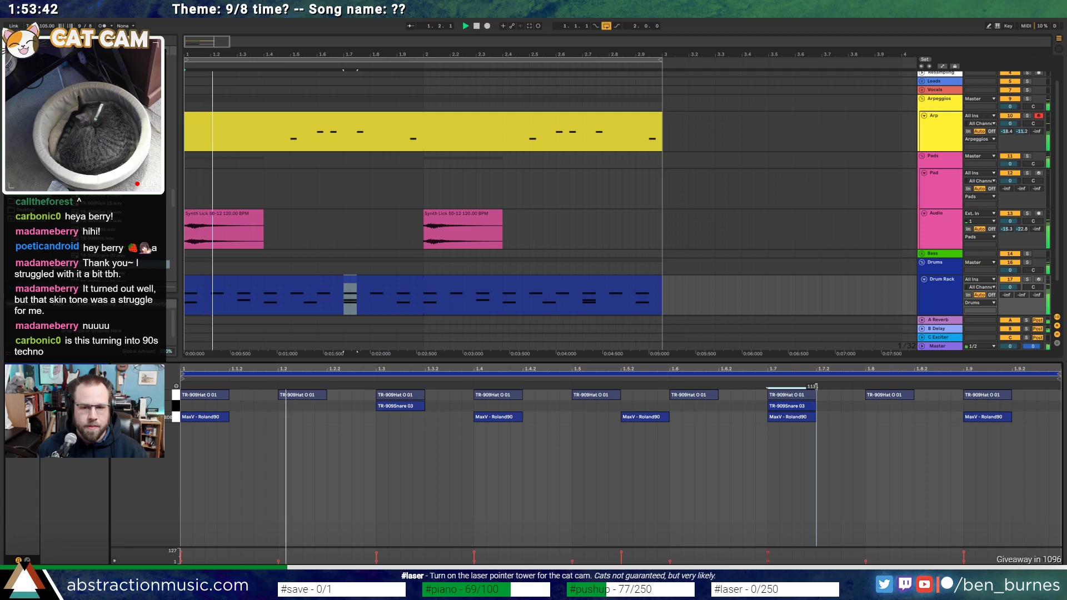
{"action": "left_click", "coordinate": [407, 404]}
{"action": "key", "text": "space"}
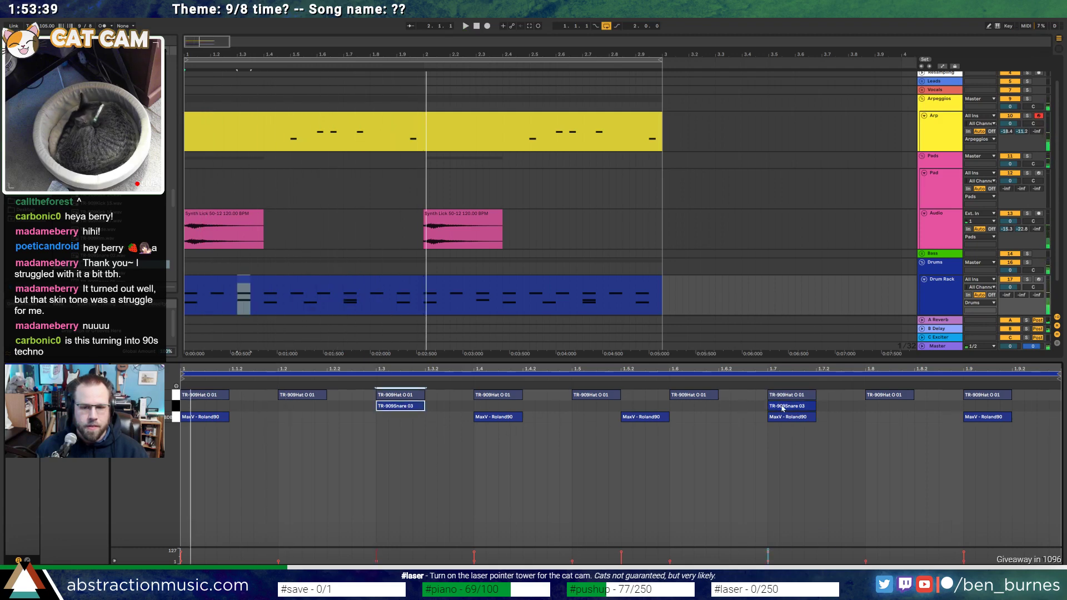
Move the kicks at beats 7 and 9 half a beat later, checking the groove in playback
{"action": "left_click_drag", "start_coordinate": [783, 409], "coordinate": [838, 424]}
{"action": "key", "text": "space"}
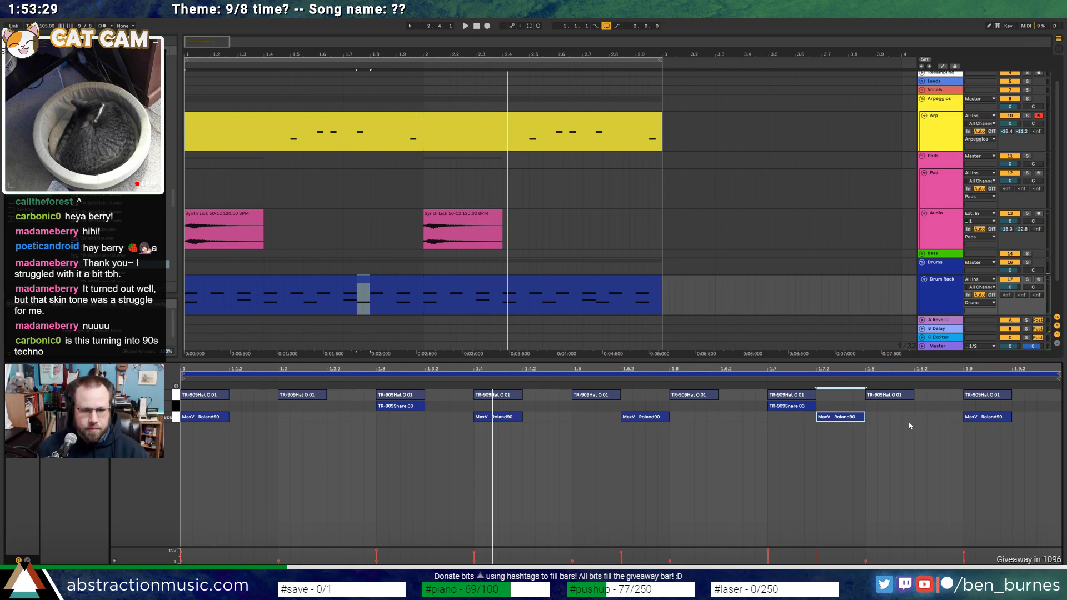
{"action": "key", "text": "space"}
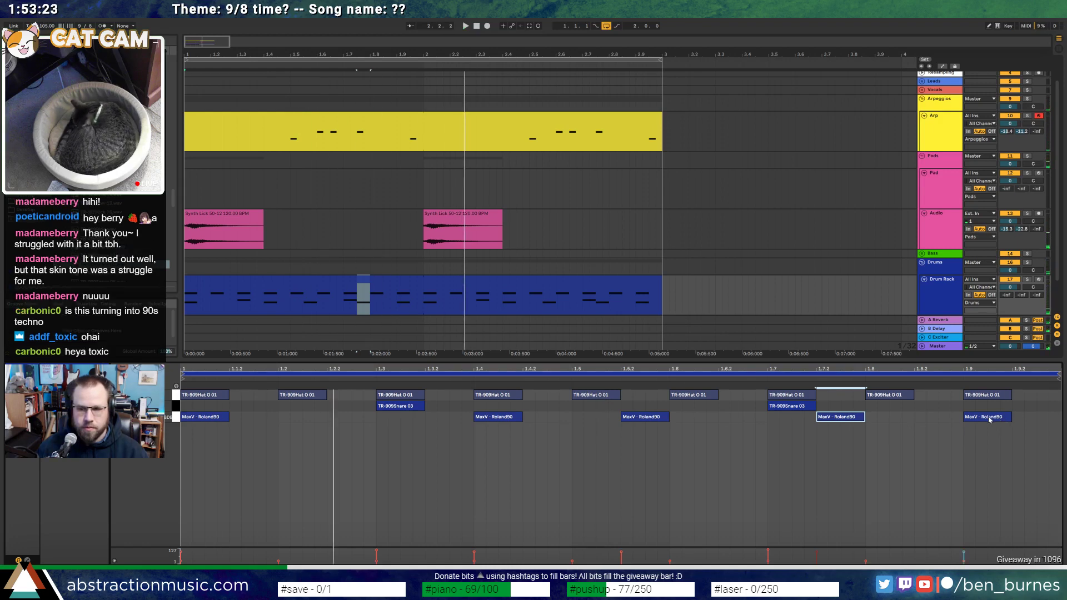
{"action": "left_click_drag", "start_coordinate": [989, 420], "coordinate": [1040, 419]}
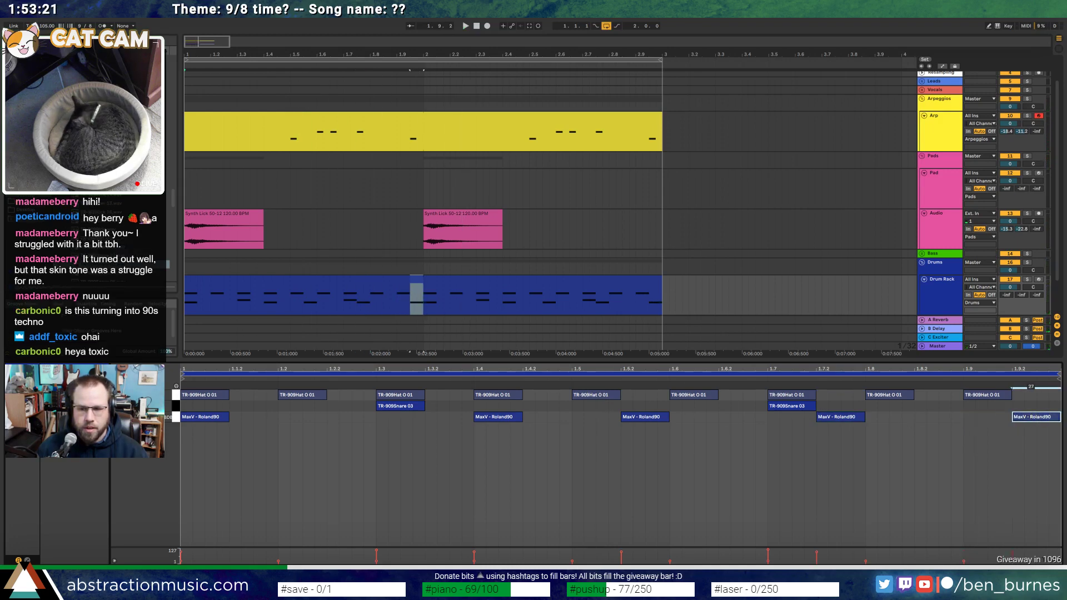
Play the loop and lower the Audio track's Reverb send to -29.0 dB and Delay send to -31.0 dB
{"action": "left_click", "coordinate": [174, 393]}
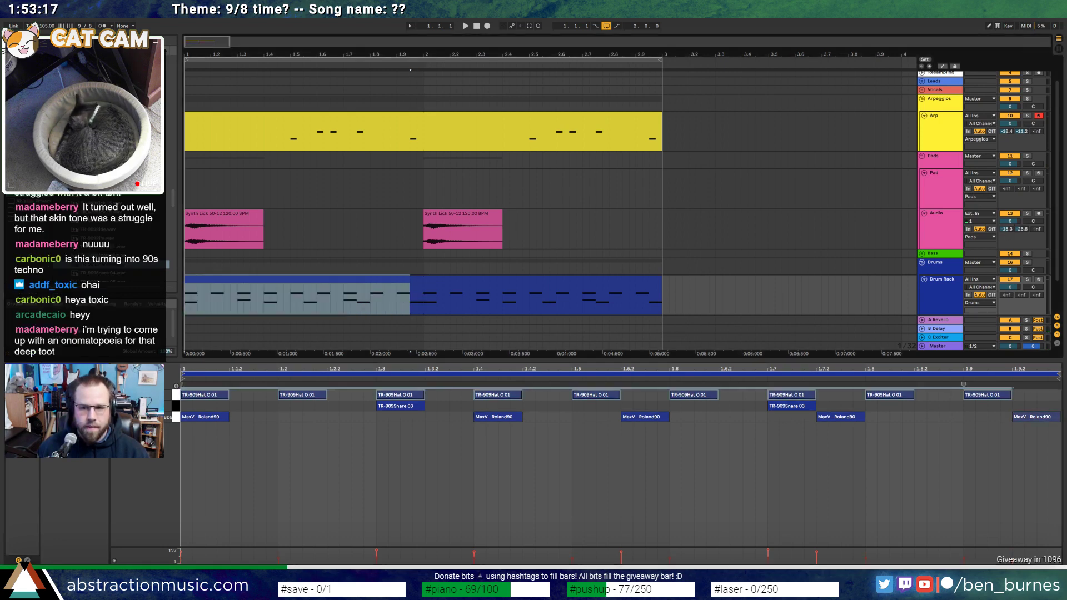
{"action": "key", "text": "space"}
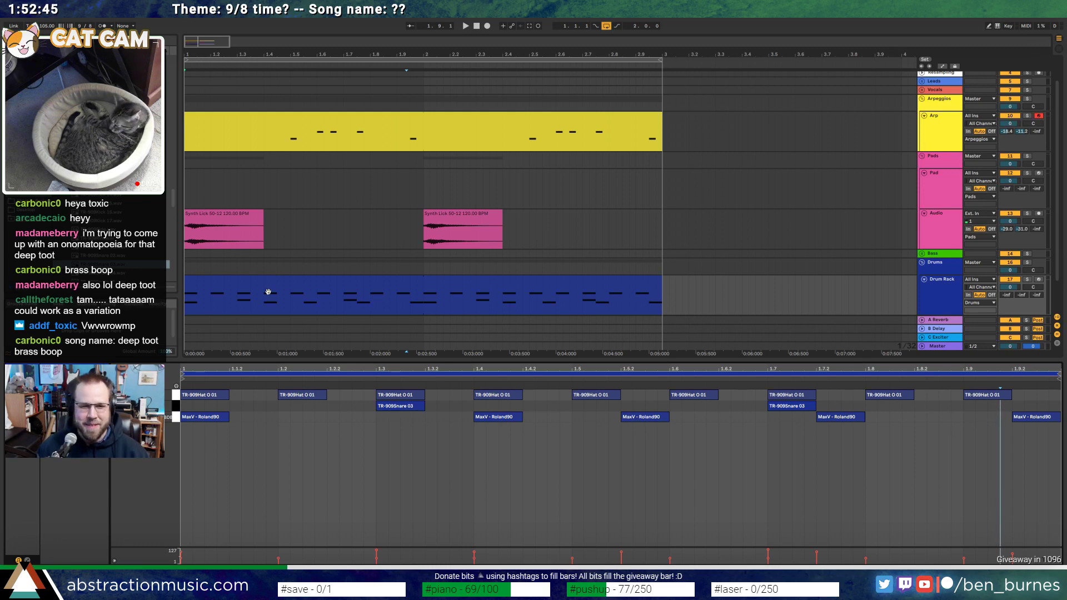
{"action": "left_click", "coordinate": [321, 303]}
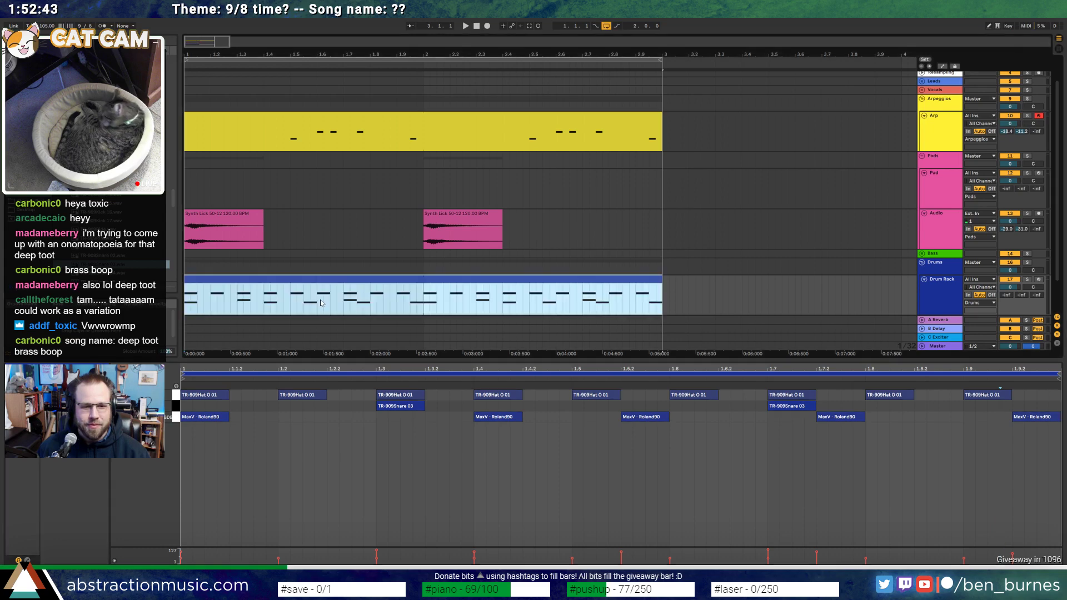
Copy all open hi-hat notes half a beat later to fill every half beat of the bar, and play the result
{"action": "left_click", "coordinate": [178, 395]}
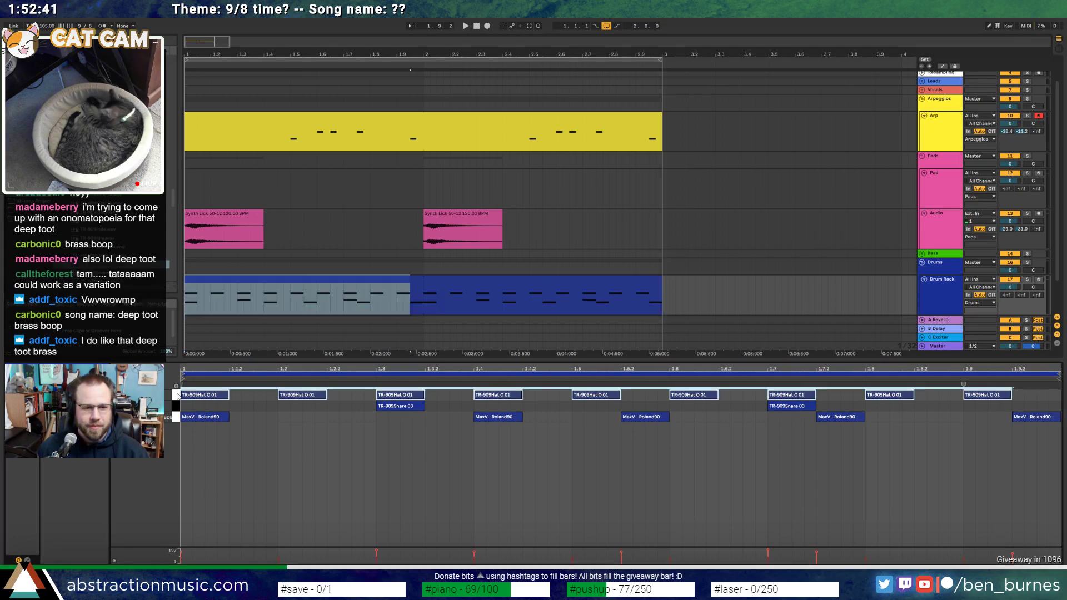
{"action": "left_click_drag", "start_coordinate": [193, 397], "coordinate": [243, 414]}
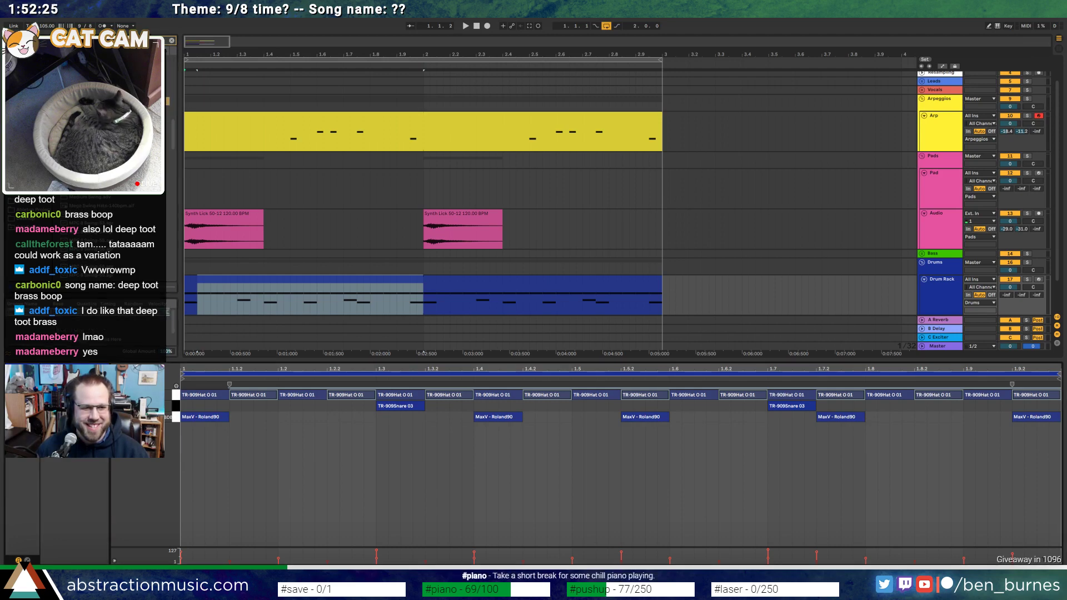
{"action": "key", "text": "space"}
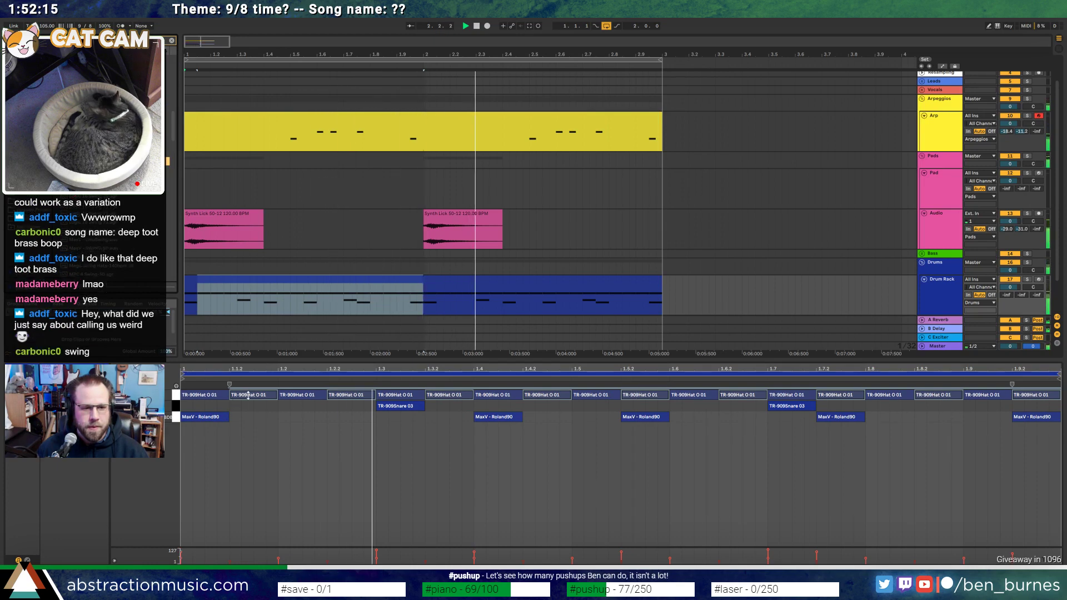
{"action": "key", "text": "space"}
Select the Arp clip, play the loop, and turn the Arp track's Delay send down to -inf
{"action": "left_click", "coordinate": [371, 111]}
{"action": "left_click", "coordinate": [366, 114]}
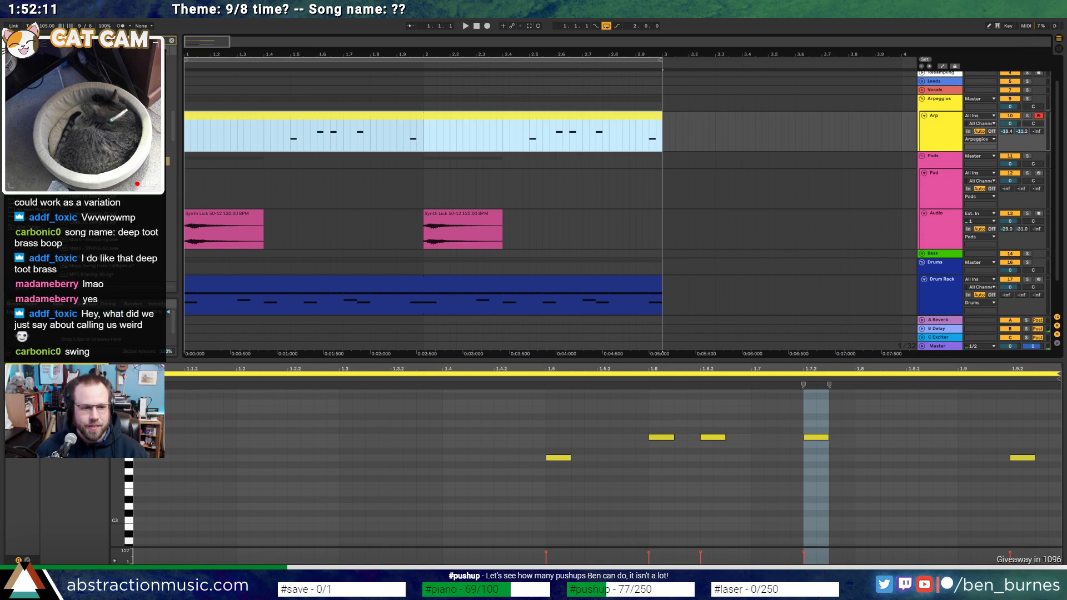
{"action": "key", "text": "shift+Tab"}
{"action": "key", "text": "space"}
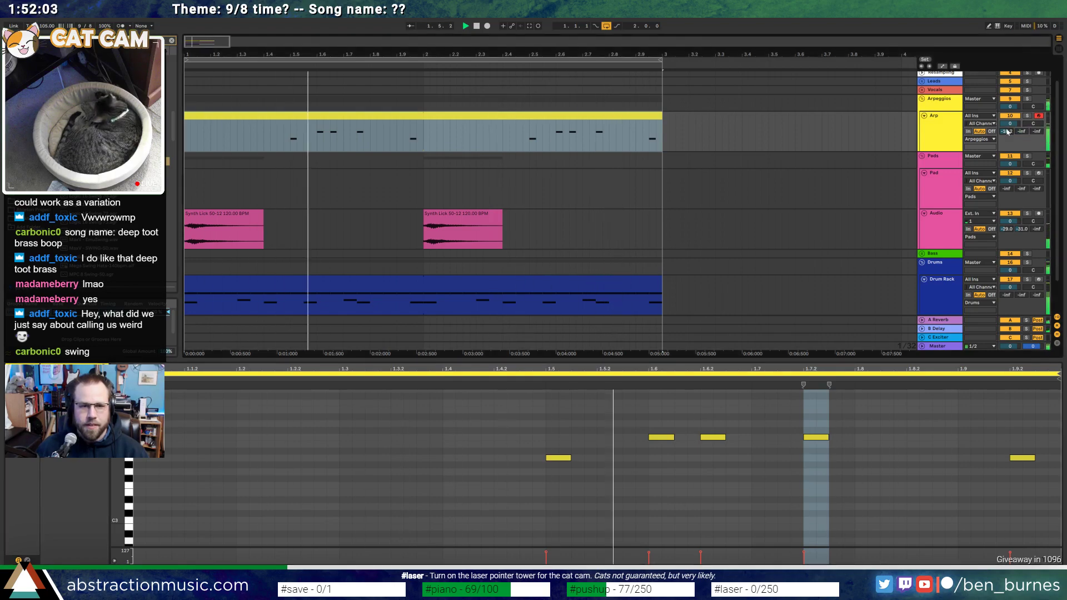
Stop playback and inspect the Arp track's Massive synth settings, closing its window again
{"action": "key", "text": "shift+Tab"}
{"action": "key", "text": "space"}
{"action": "left_click", "coordinate": [41, 483]}
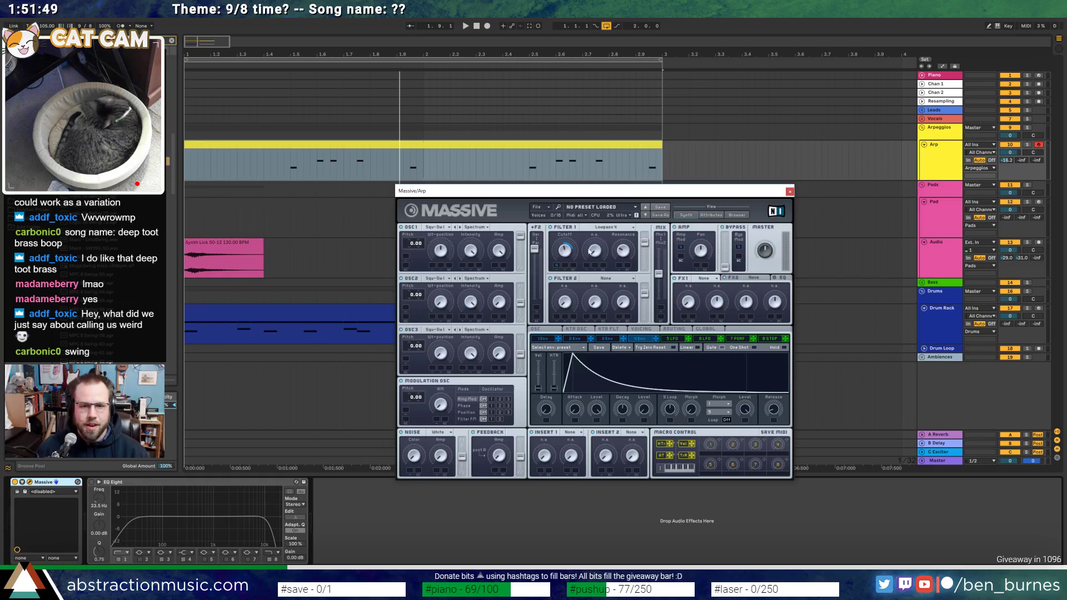
{"action": "left_click", "coordinate": [790, 192]}
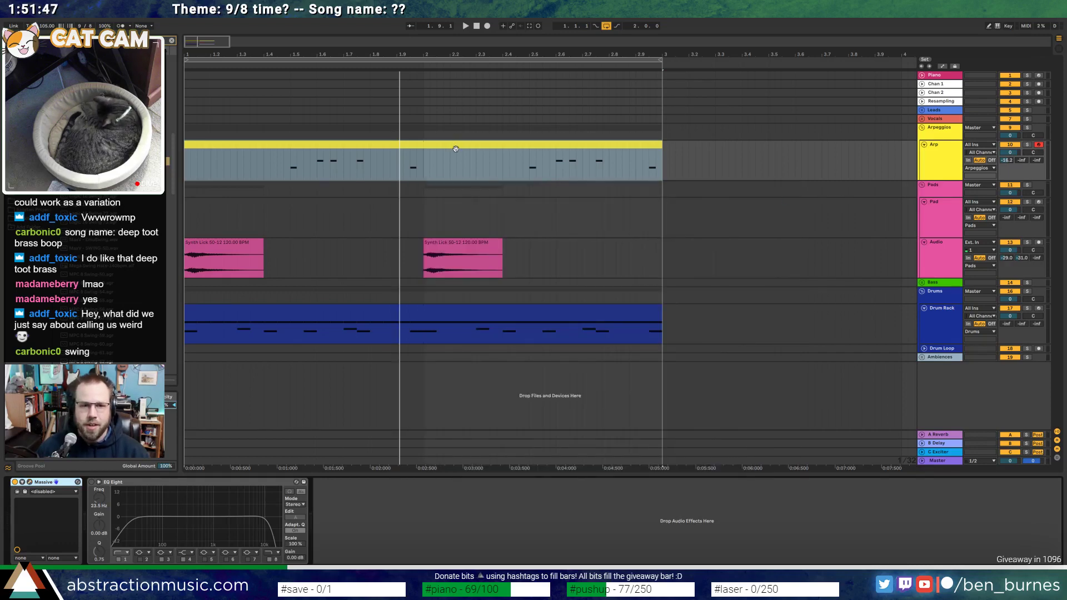
Open the Arp clip during playback and move bar 1's last A3 note half a beat earlier, to beat 9
{"action": "key", "text": "space"}
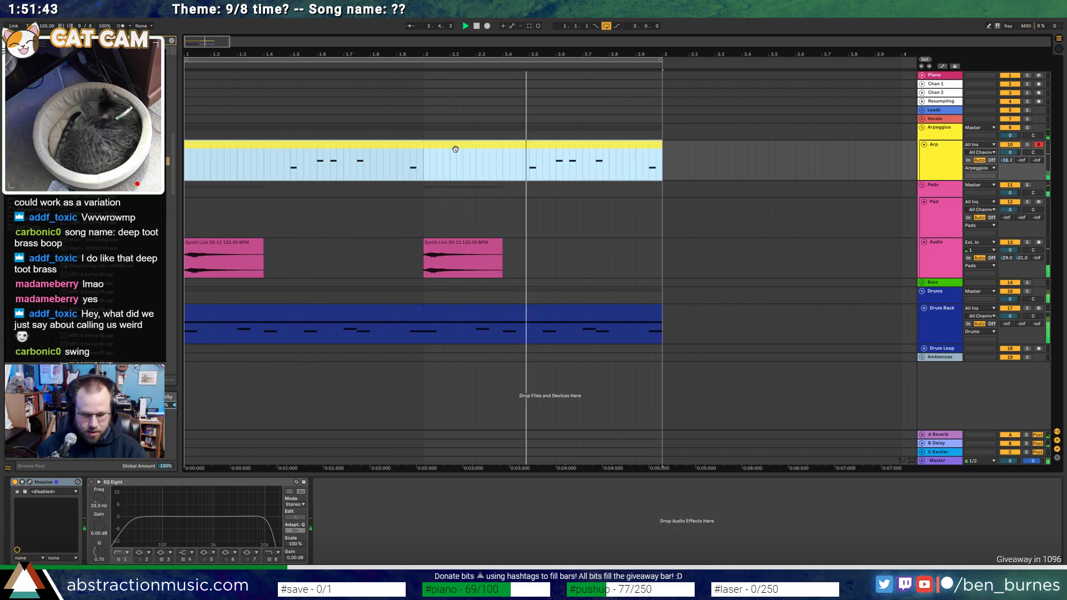
{"action": "double_click", "coordinate": [488, 150]}
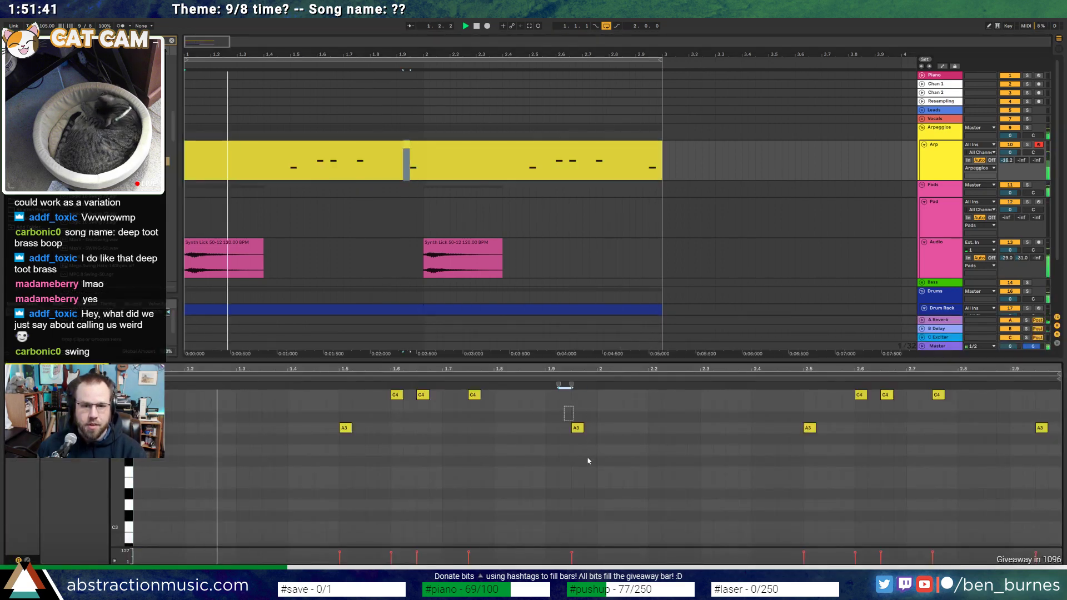
{"action": "key", "text": "Left"}
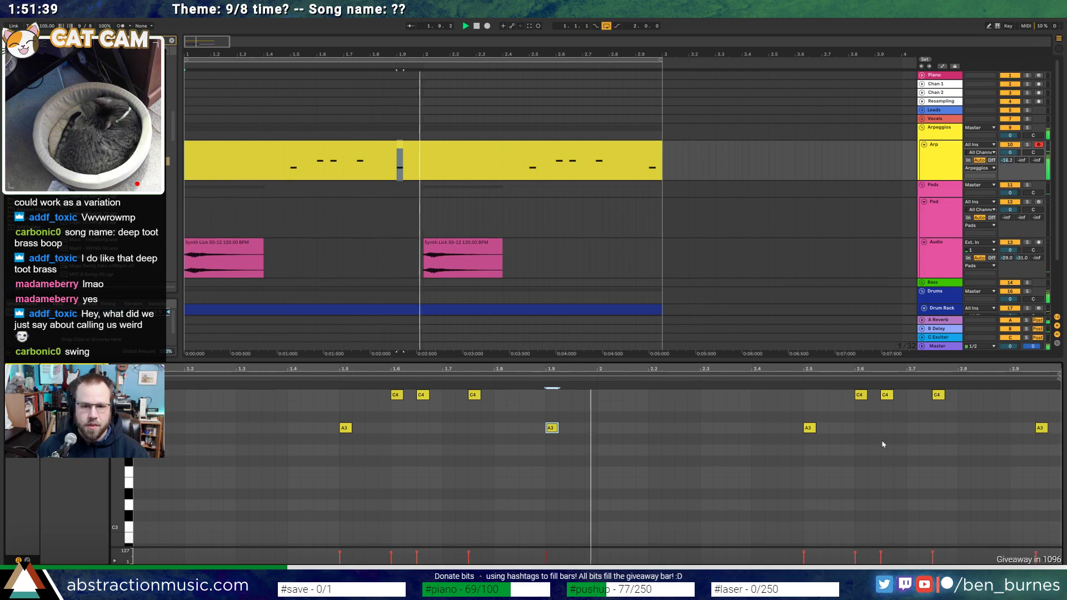
Raise the second C4 note in bar 2 to C#4 and the third one to D4
{"action": "scroll", "coordinate": [902, 445], "scroll_direction": "up", "scroll_amount": 2}
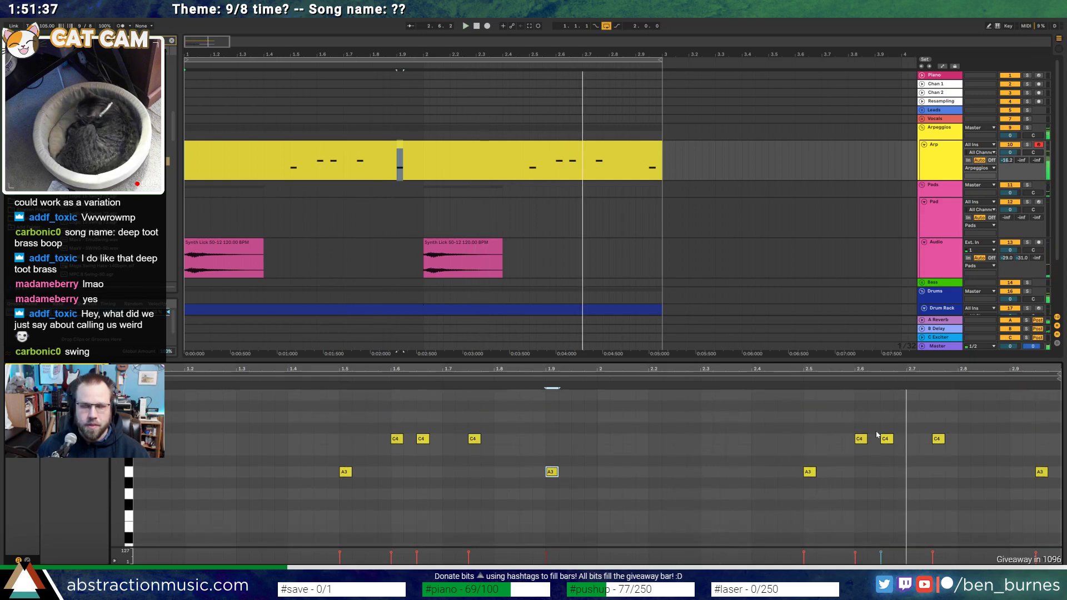
{"action": "left_click", "coordinate": [886, 439]}
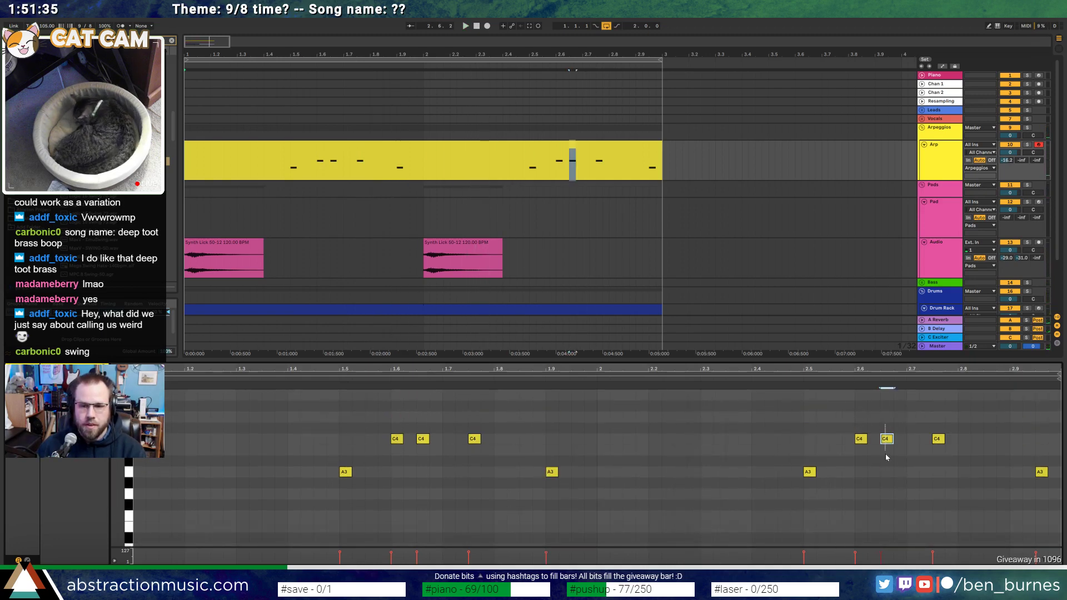
{"action": "left_click", "coordinate": [938, 438]}
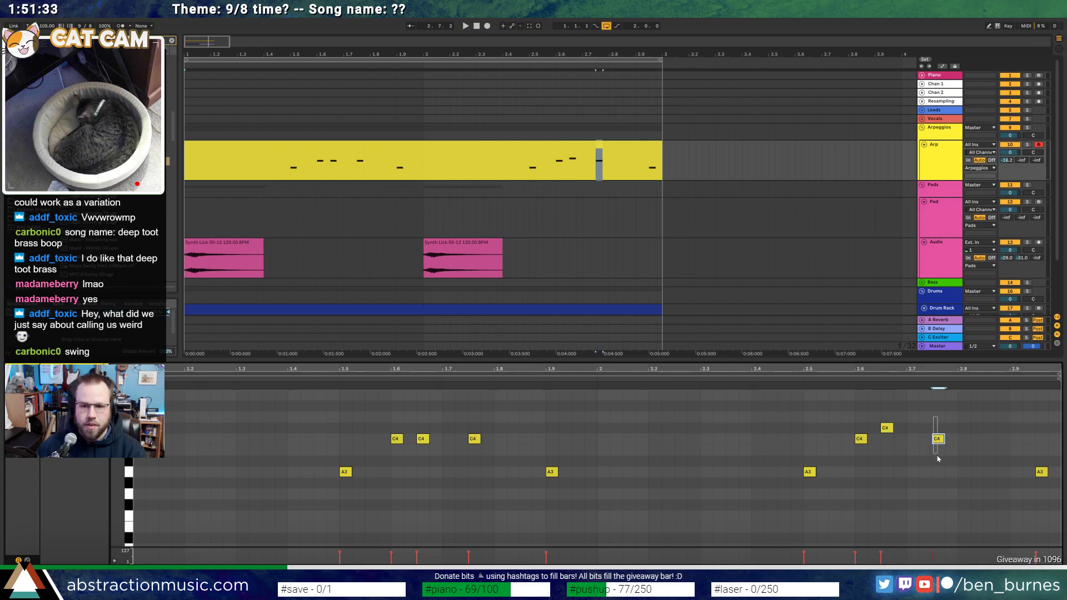
{"action": "key", "text": "Up"}
{"action": "key", "text": "Up"}
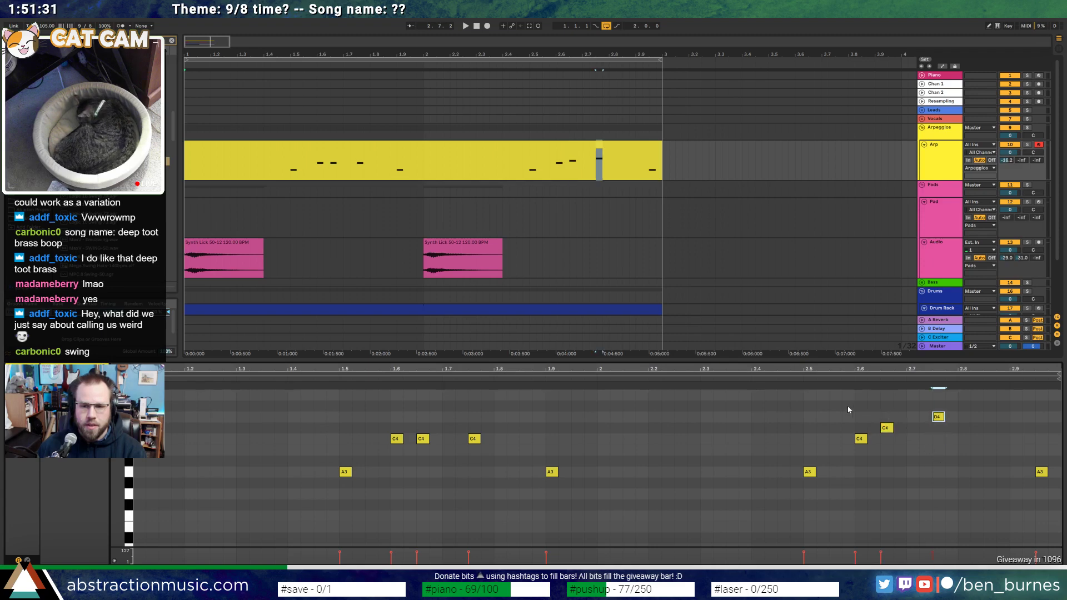
Try shifting bar 2's C4 and C#4 notes half a beat later and undo the shift
{"action": "left_click_drag", "start_coordinate": [849, 409], "coordinate": [890, 458]}
{"action": "key", "text": "Right"}
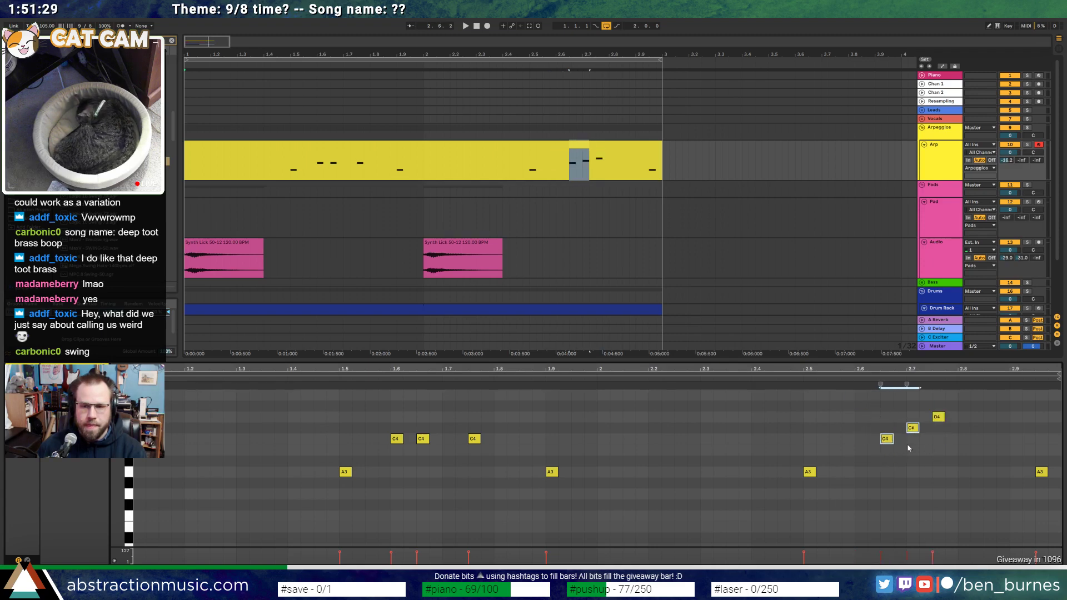
{"action": "key", "text": "ctrl+z"}
{"action": "key", "text": "ctrl+z"}
{"action": "key", "text": "ctrl+z"}
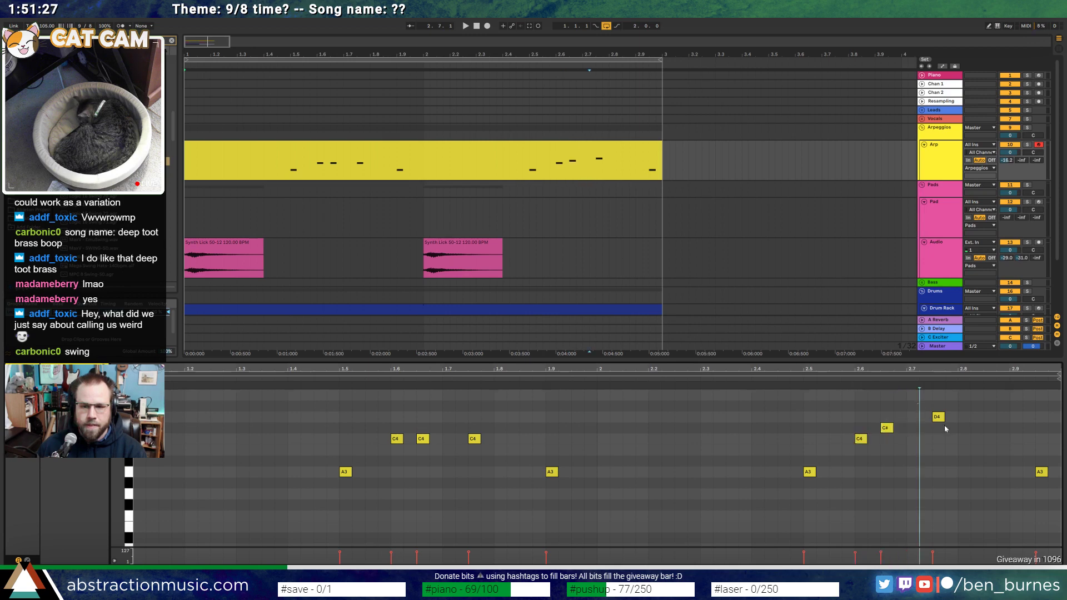
Extend bar 2's D4 note back to beat 7 and replace the final A3 with half-beat G3 notes halfway through beats 8 and 9
{"action": "left_click_drag", "start_coordinate": [938, 419], "coordinate": [942, 422]}
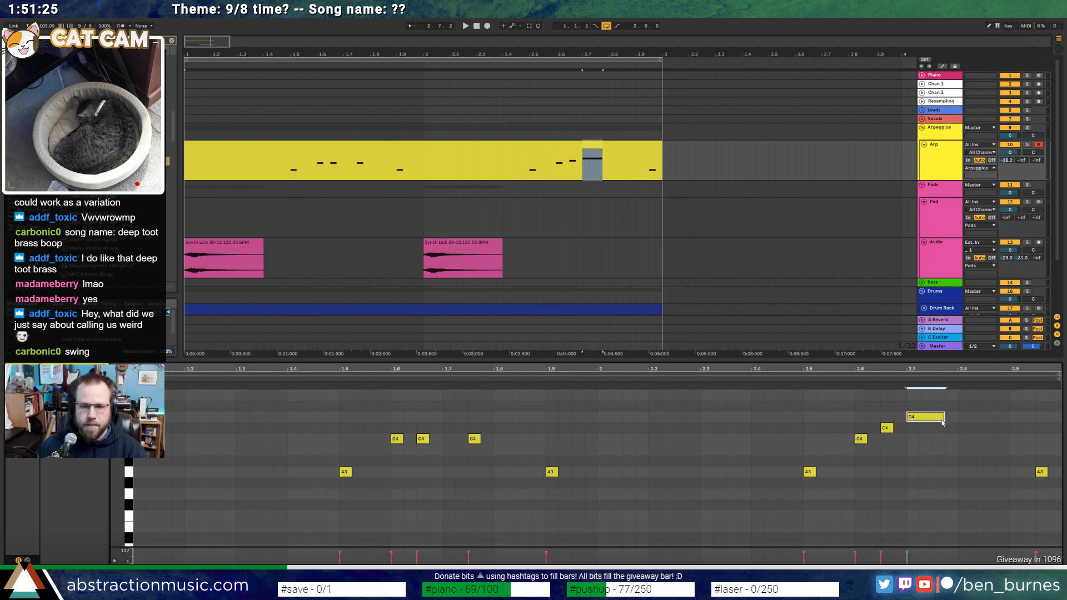
{"action": "left_click", "coordinate": [1045, 472]}
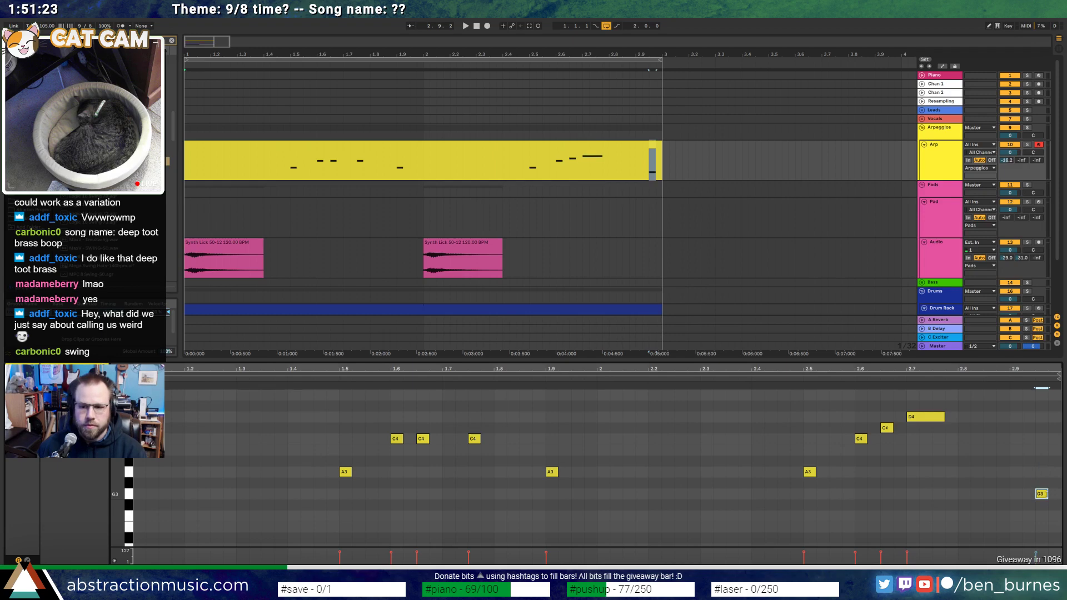
{"action": "key", "text": "space"}
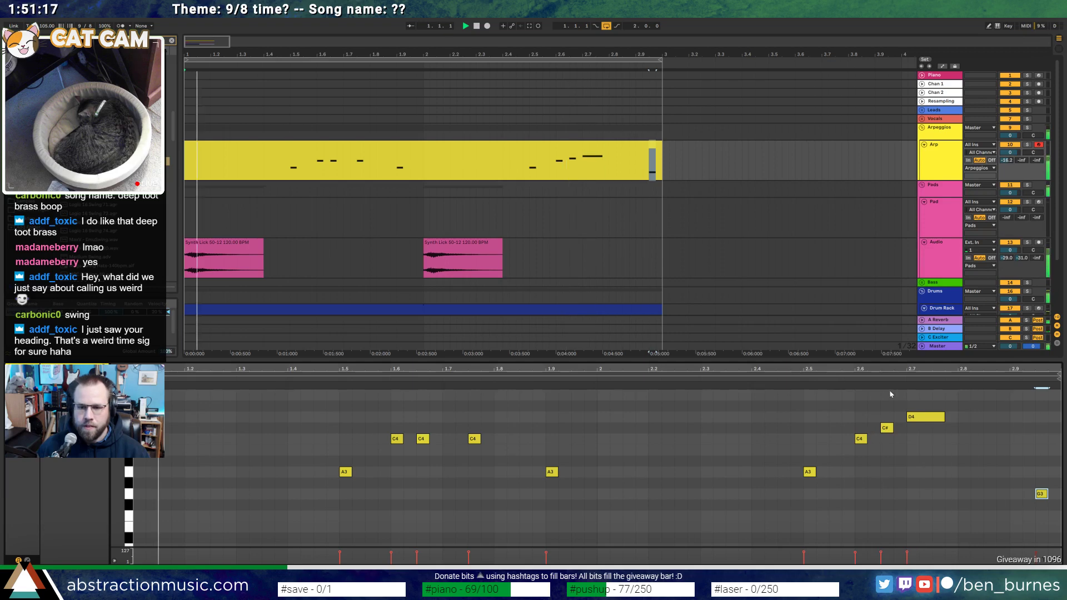
{"action": "mouse_move", "coordinate": [1036, 497]}
{"action": "left_mouse_down"}
{"action": "mouse_move", "coordinate": [1000, 496]}
{"action": "mouse_move", "coordinate": [1036, 491]}
{"action": "left_mouse_up"}
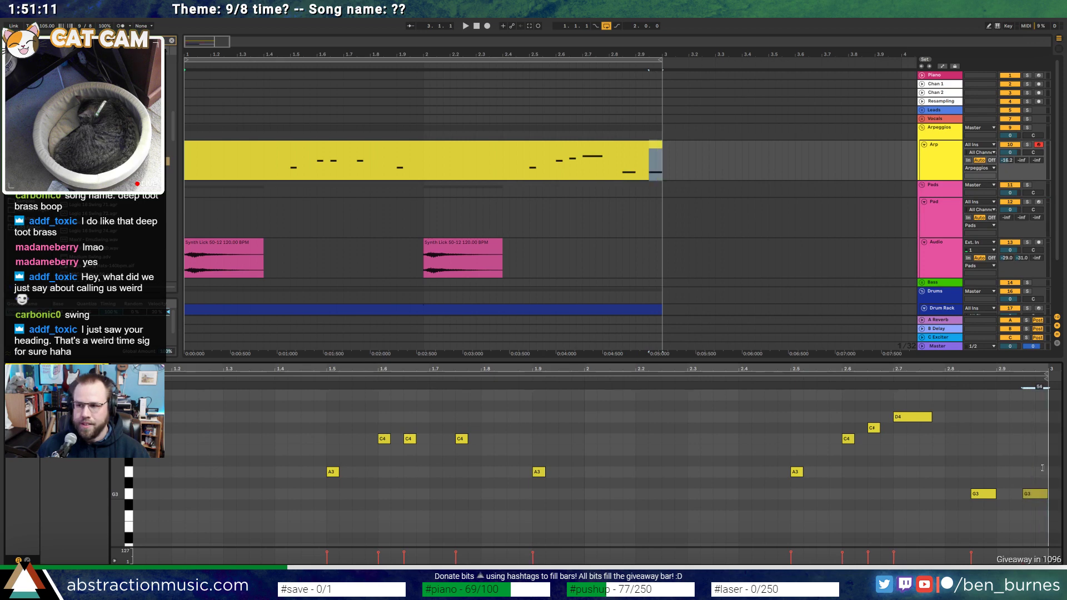
Play the loop and lower the Arp track's Reverb send to about -28 dB
{"action": "key", "text": "space"}
{"action": "left_click", "coordinate": [918, 479]}
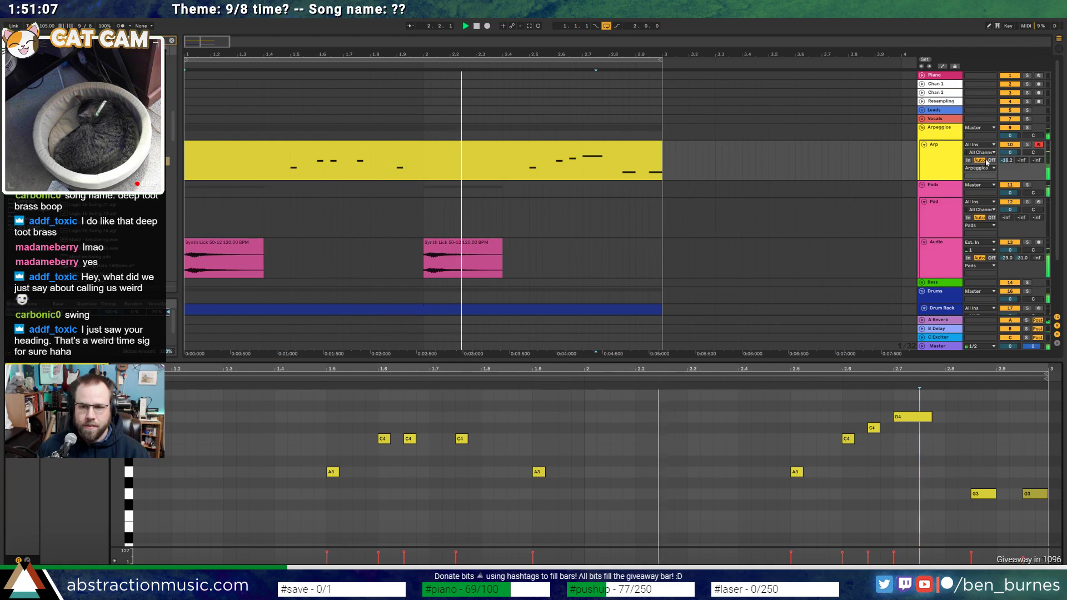
{"action": "left_click_drag", "start_coordinate": [1006, 161], "coordinate": [1003, 163]}
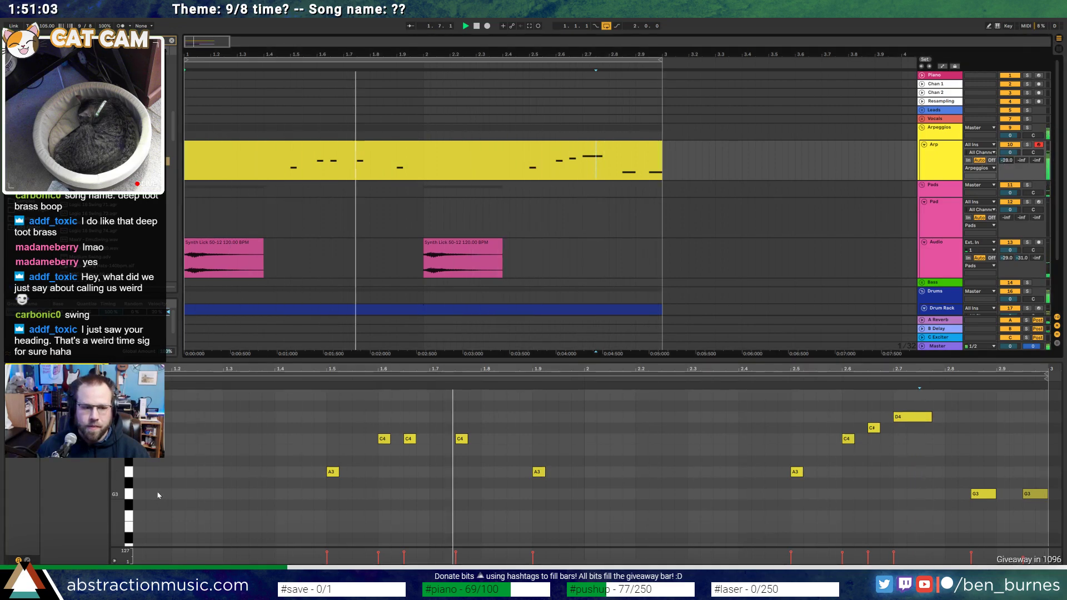
Add quarter-beat A3 notes on the first beat of bars 1 and 2 in the Arp clip and play the loop
{"action": "double_click", "coordinate": [138, 472]}
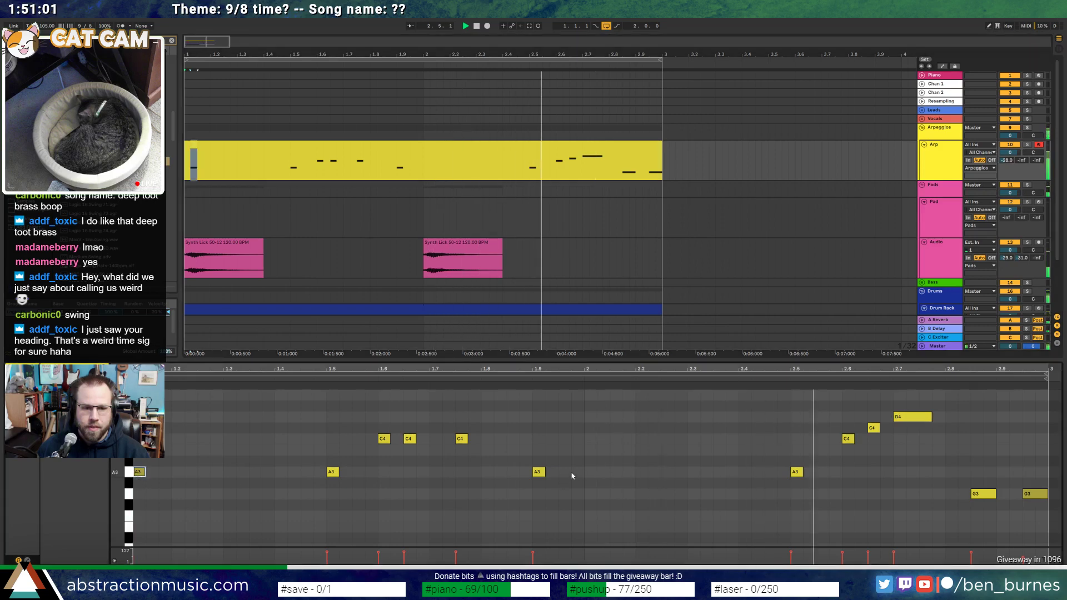
{"action": "double_click", "coordinate": [590, 472]}
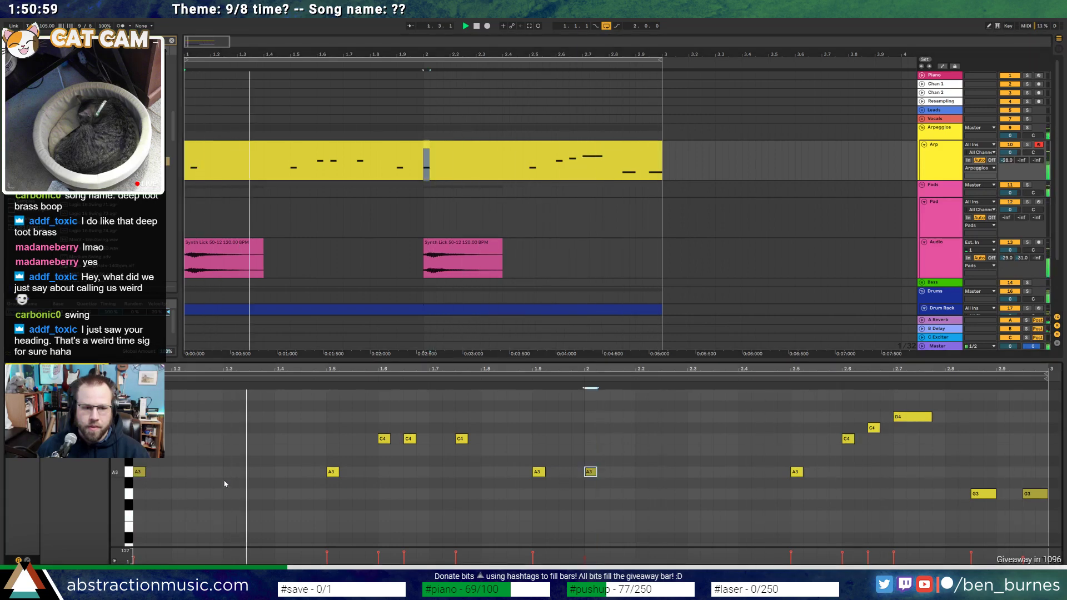
{"action": "key", "text": "space"}
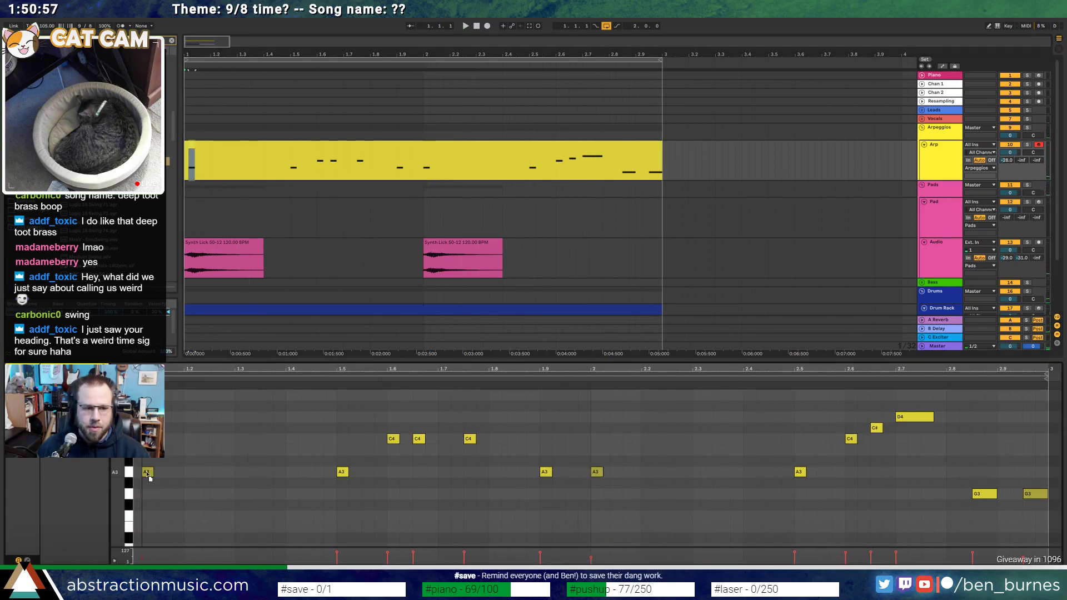
Try half-beat lengths for the A3 notes opening bars 1 and 2 and for the A3 on bar 1's beat 9
{"action": "left_click_drag", "start_coordinate": [156, 472], "coordinate": [144, 472]}
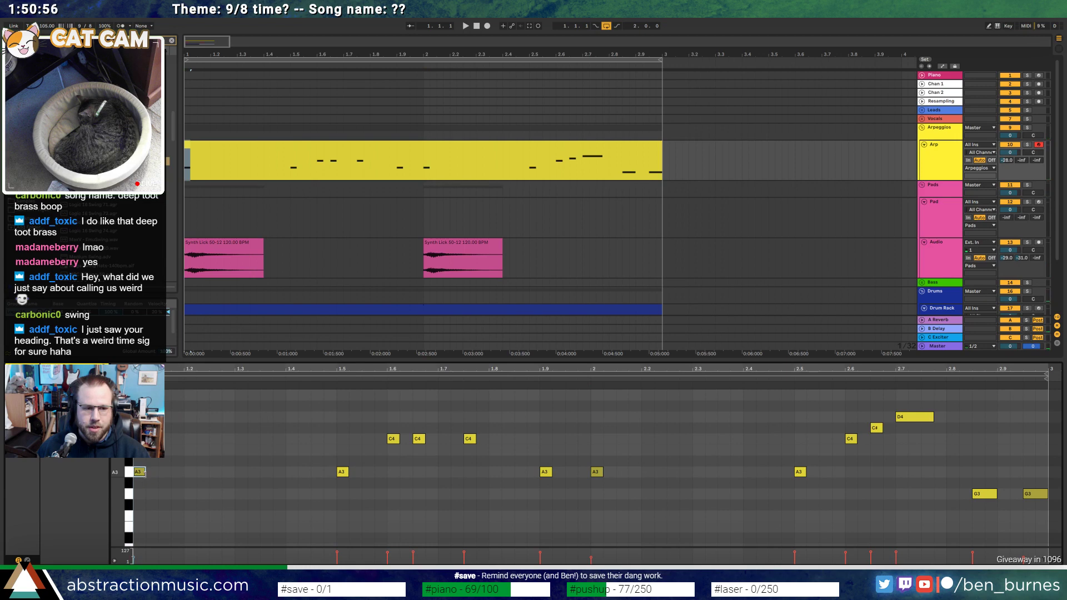
{"action": "left_click", "coordinate": [593, 472]}
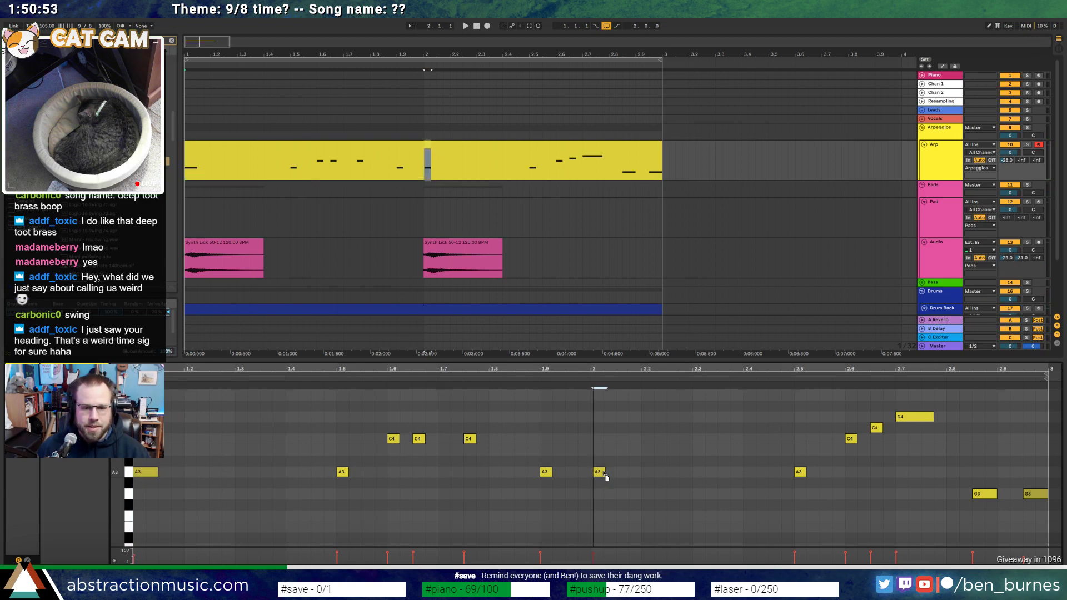
{"action": "left_click_drag", "start_coordinate": [603, 473], "coordinate": [616, 473]}
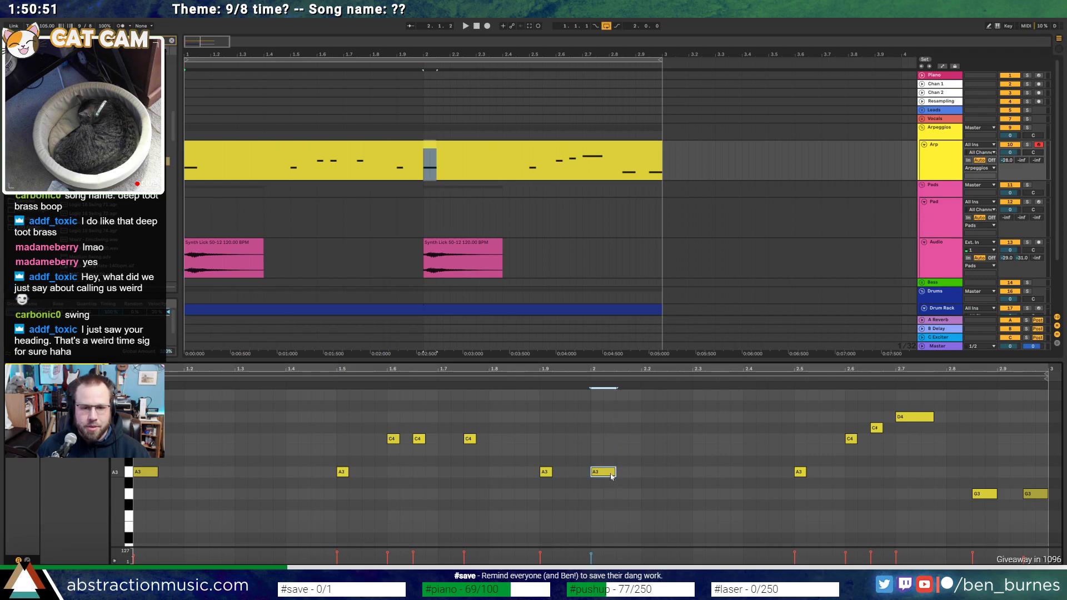
{"action": "key", "text": "space"}
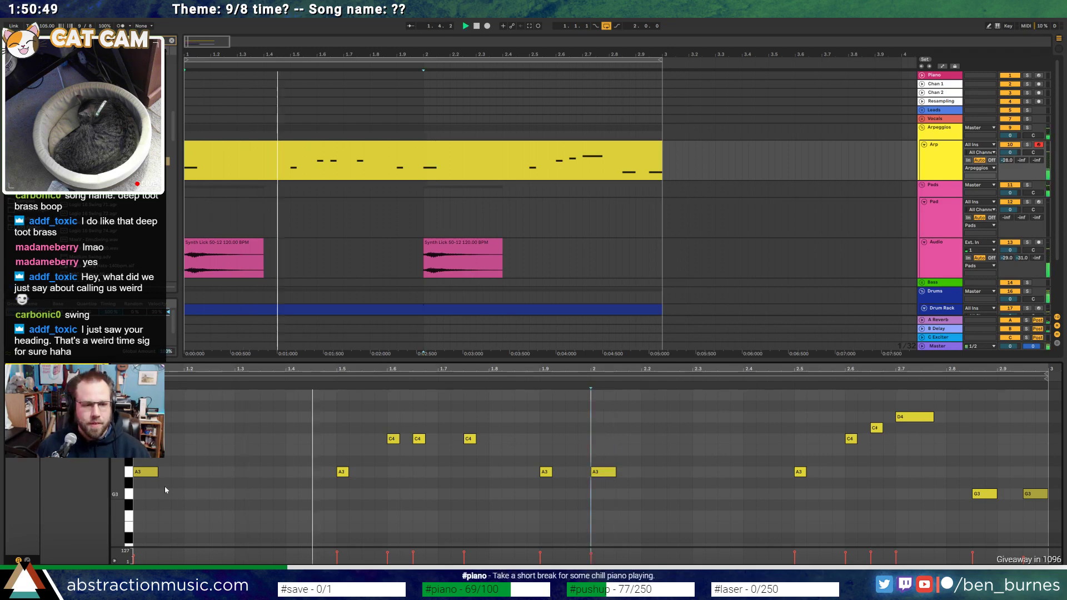
{"action": "key", "text": "shift+Tab"}
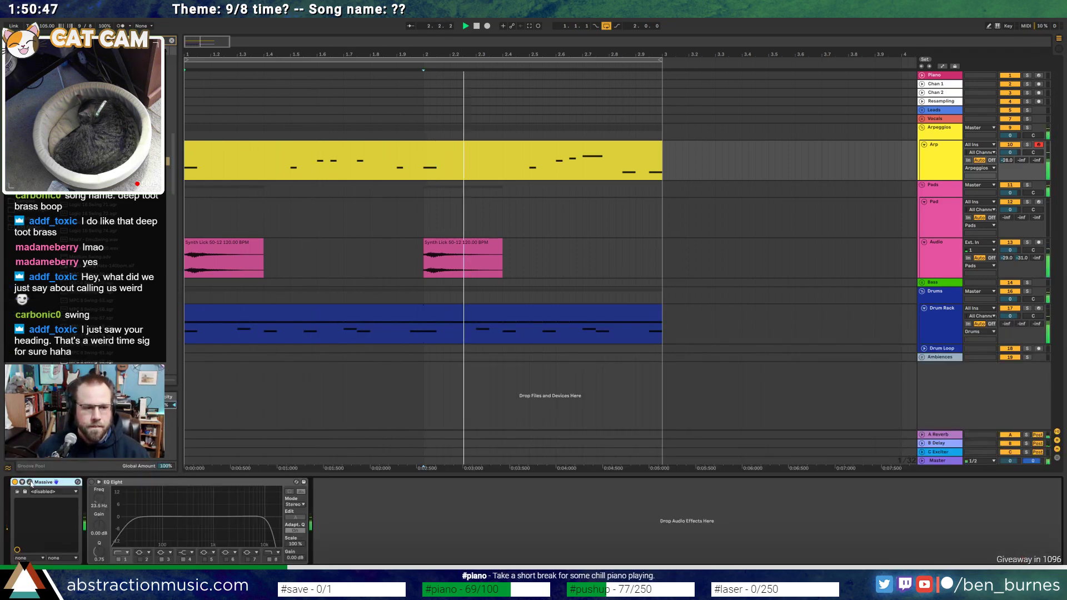
{"action": "double_click", "coordinate": [410, 160]}
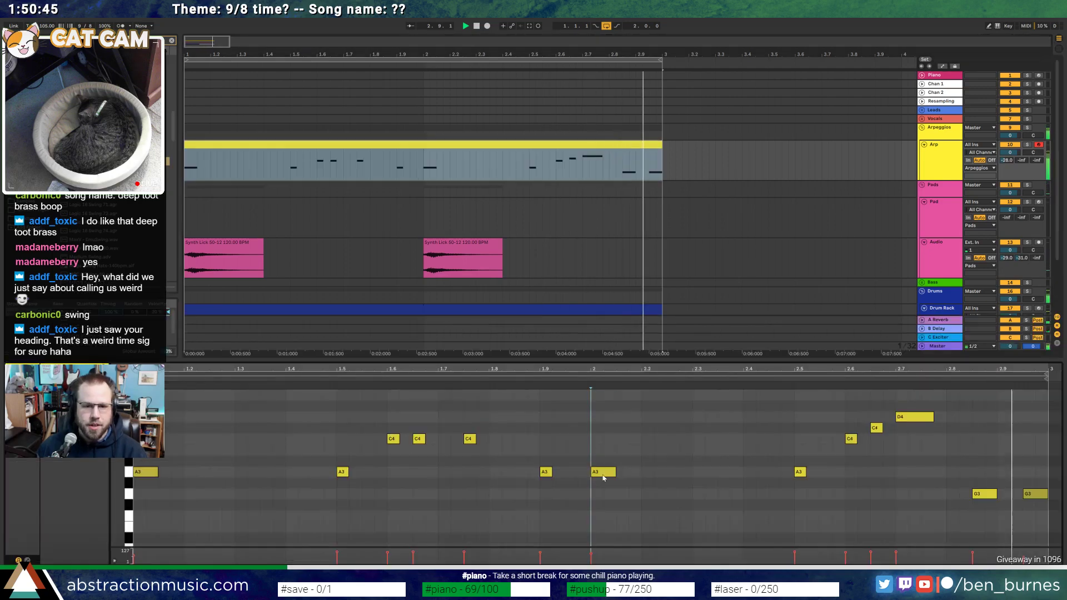
{"action": "left_click_drag", "start_coordinate": [551, 472], "coordinate": [564, 472]}
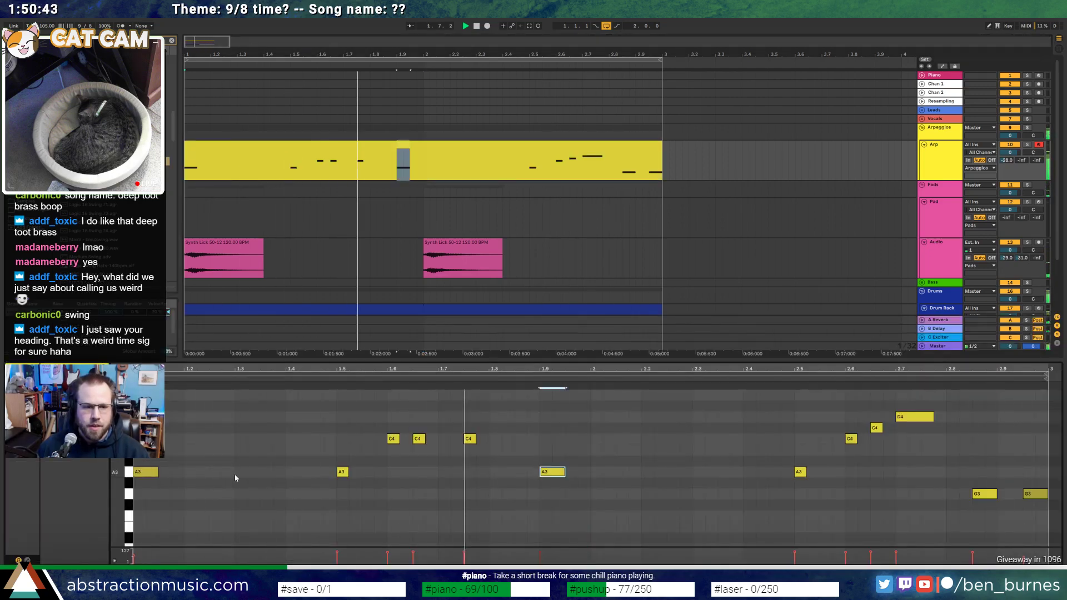
Shorten bar 1's A3 notes on beats 1 and 9 to a quarter beat and delete the A3 that opens bar 2
{"action": "left_click", "coordinate": [153, 473]}
{"action": "left_click_drag", "start_coordinate": [154, 473], "coordinate": [142, 473]}
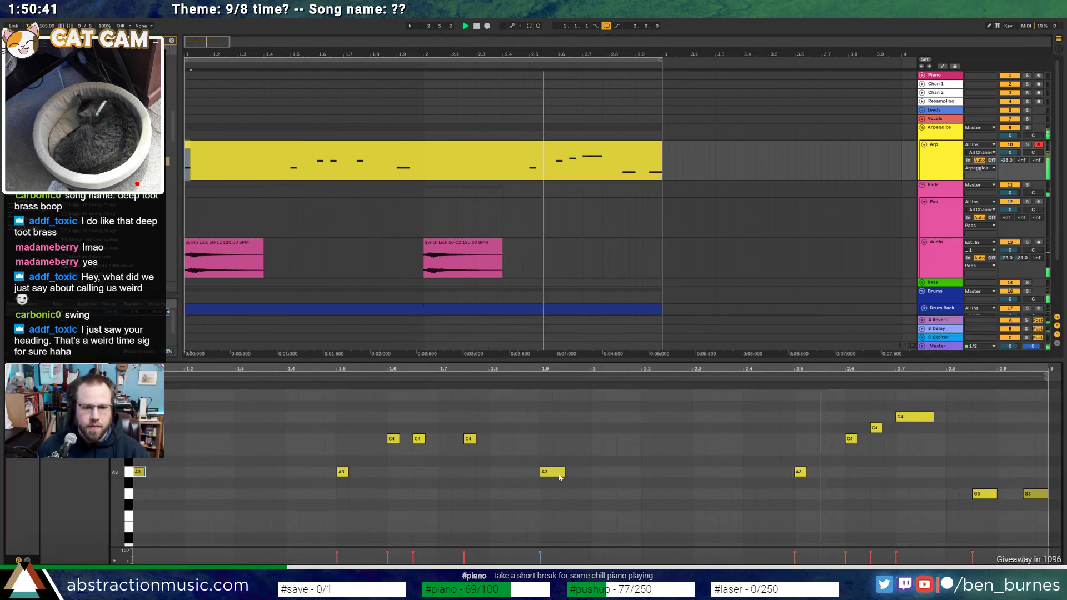
{"action": "left_click_drag", "start_coordinate": [562, 473], "coordinate": [551, 473]}
{"action": "left_click", "coordinate": [592, 475]}
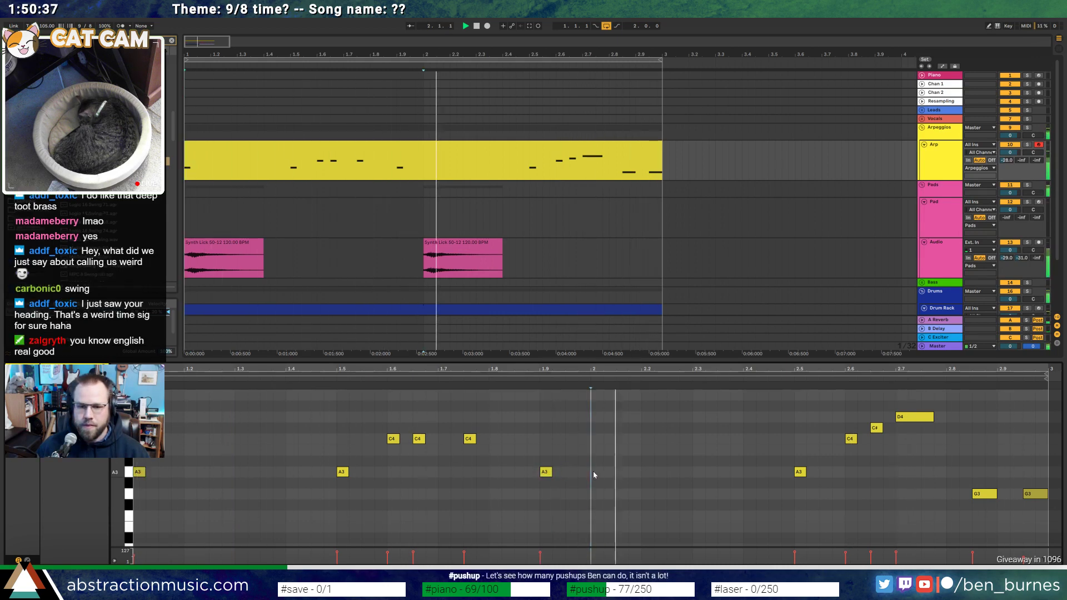
{"action": "left_click", "coordinate": [545, 473]}
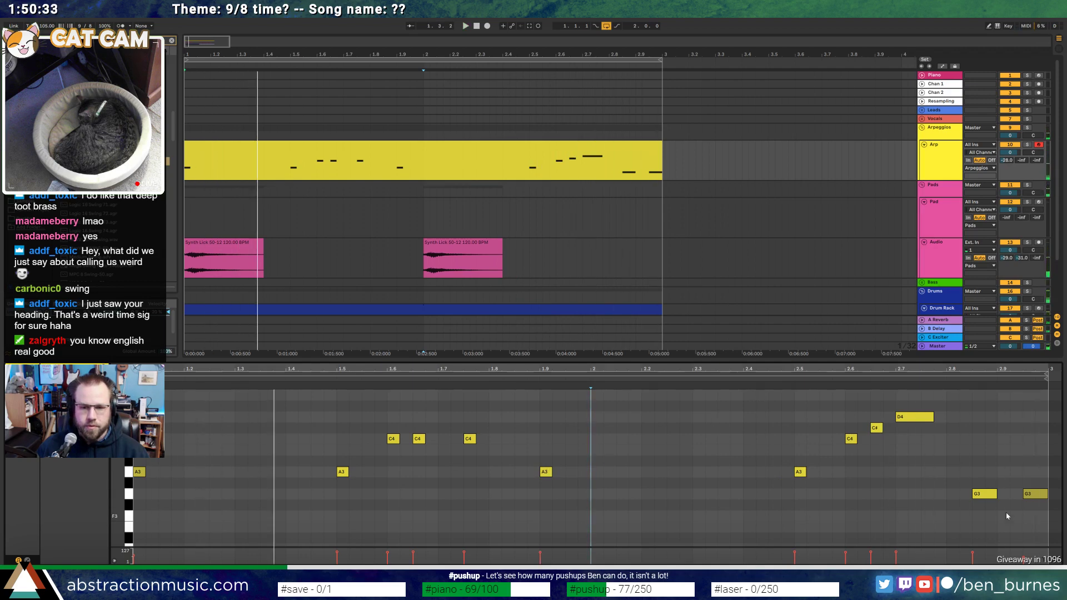
Add a quarter-beat G3 halfway through beat 7 of bar 2 and shorten the D4 before it to half a beat
{"action": "double_click", "coordinate": [927, 494]}
{"action": "left_click_drag", "start_coordinate": [934, 417], "coordinate": [921, 417]}
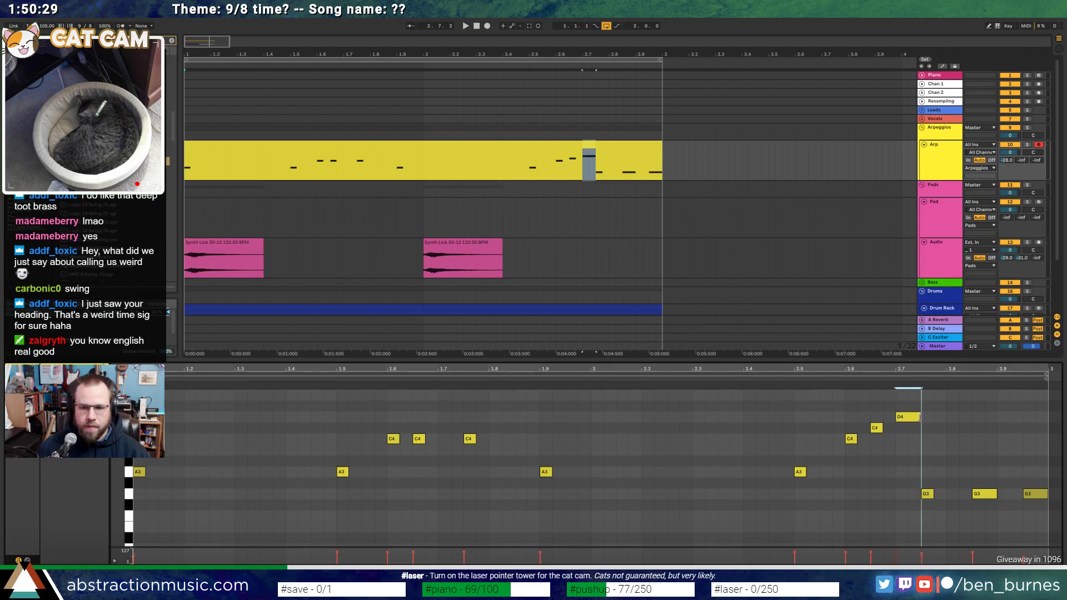
Open the Arp track's Massive synth and set oscillator 2's wavetable to Plysaw I
{"action": "key", "text": "shift+Tab"}
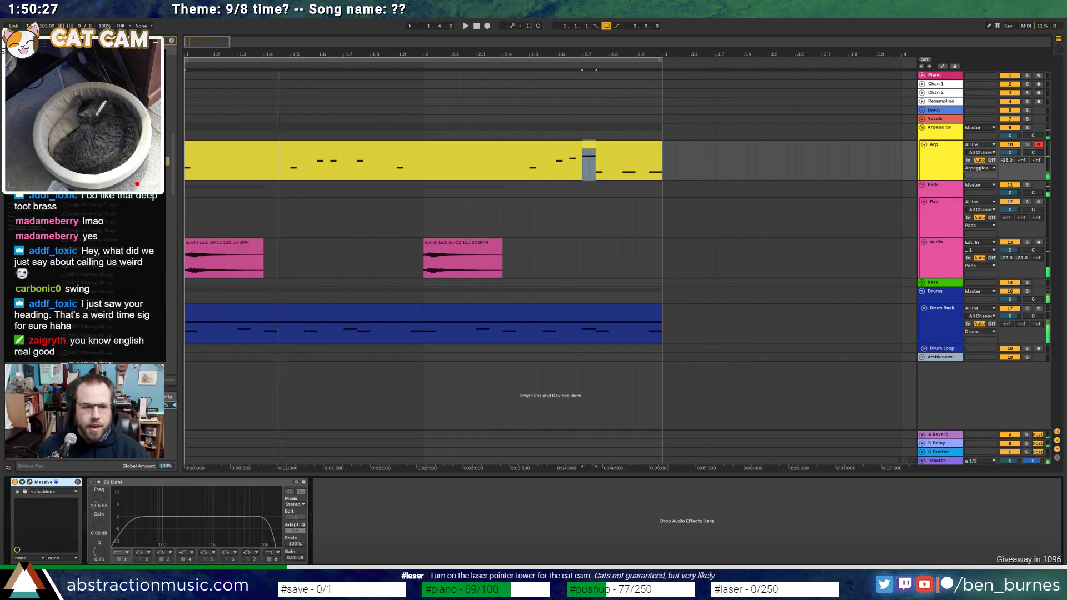
{"action": "left_click", "coordinate": [30, 483]}
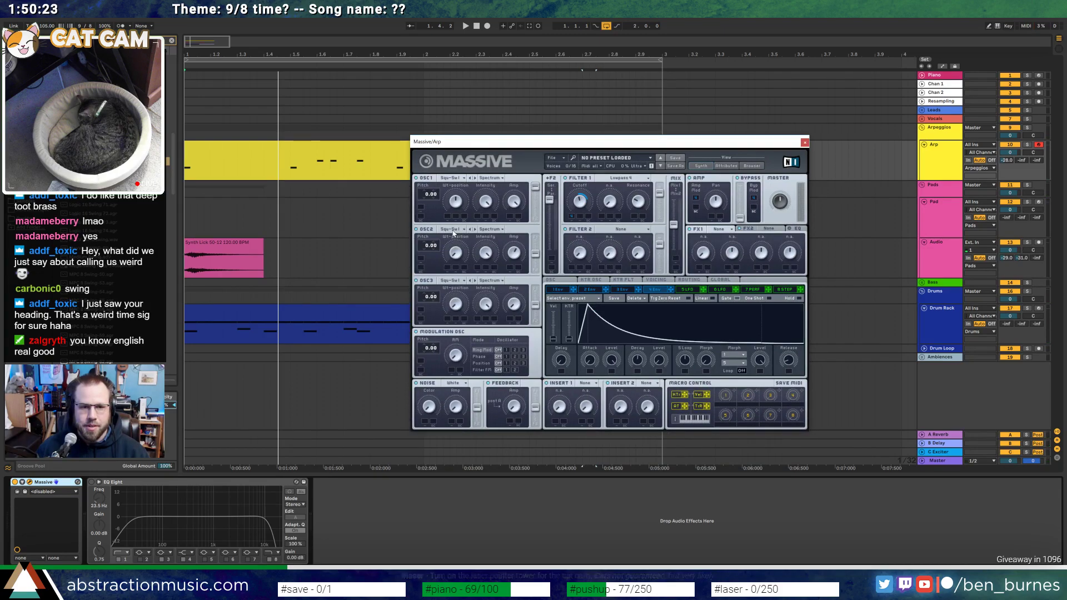
{"action": "left_click", "coordinate": [464, 229]}
{"action": "left_click", "coordinate": [493, 269]}
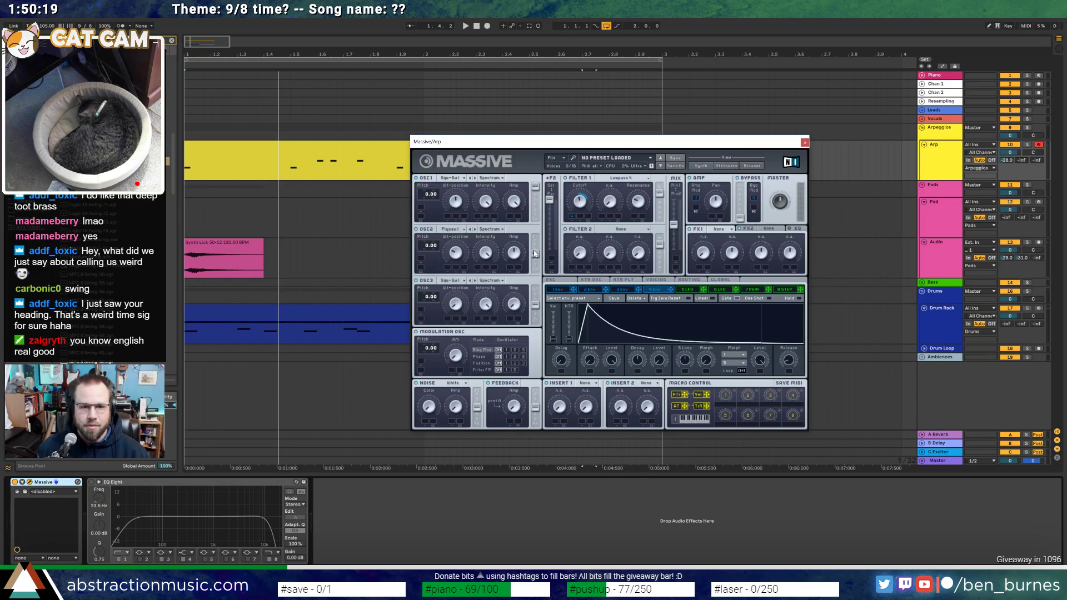
Modulate oscillator 2's wavetable position with LFO 5 during playback and show that LFO's settings
{"action": "key", "text": "space"}
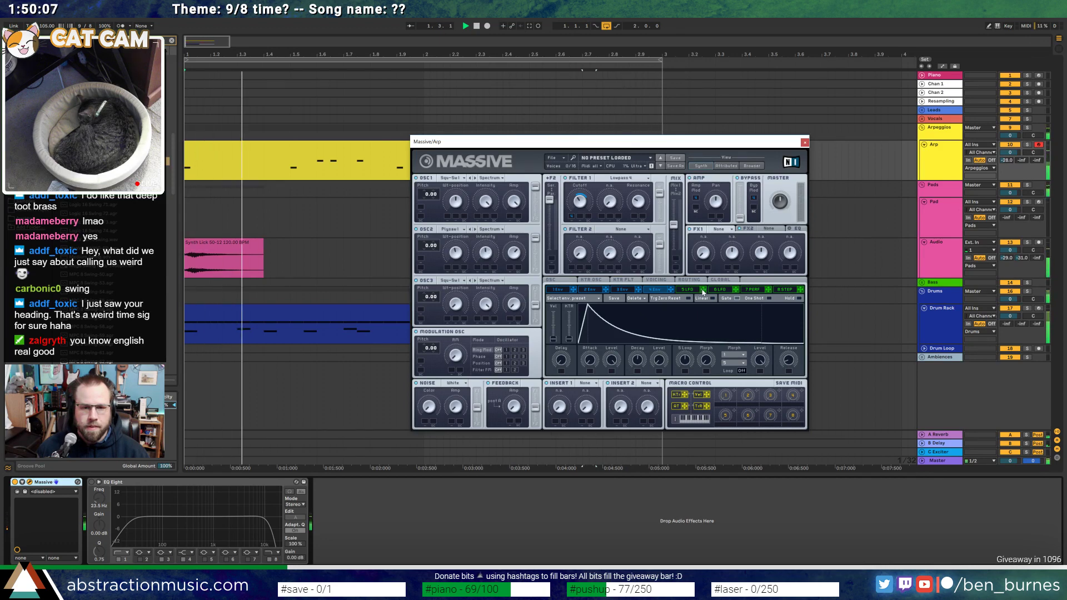
{"action": "left_click_drag", "start_coordinate": [450, 272], "coordinate": [449, 247]}
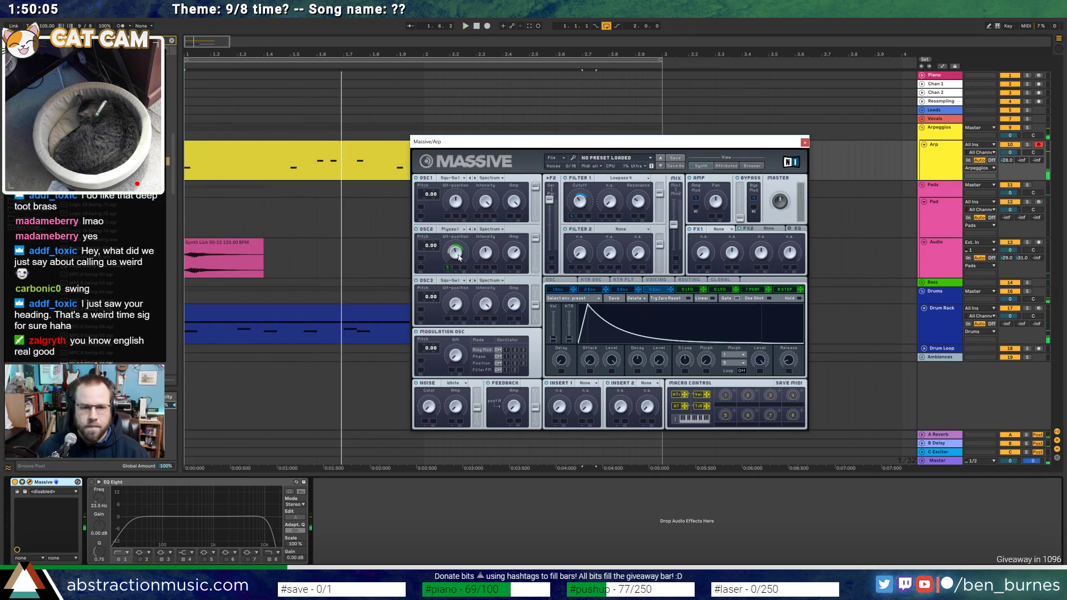
{"action": "left_click", "coordinate": [687, 290]}
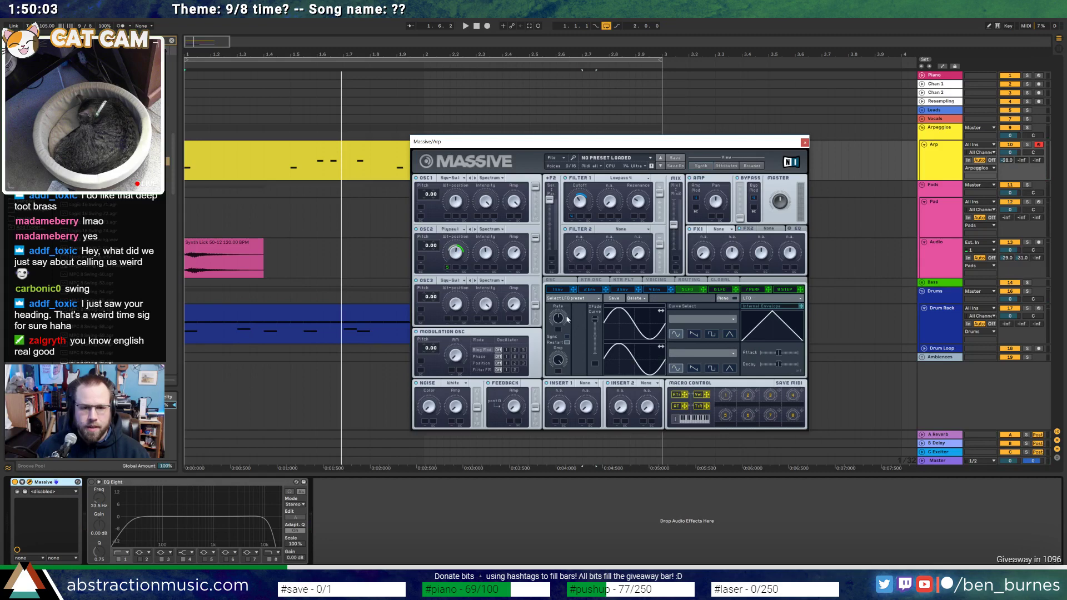
Set Massive's unison to 4 voices and enable slight pitch cutoff and wavetable position spread, auditioning the loop
{"action": "left_click", "coordinate": [558, 282]}
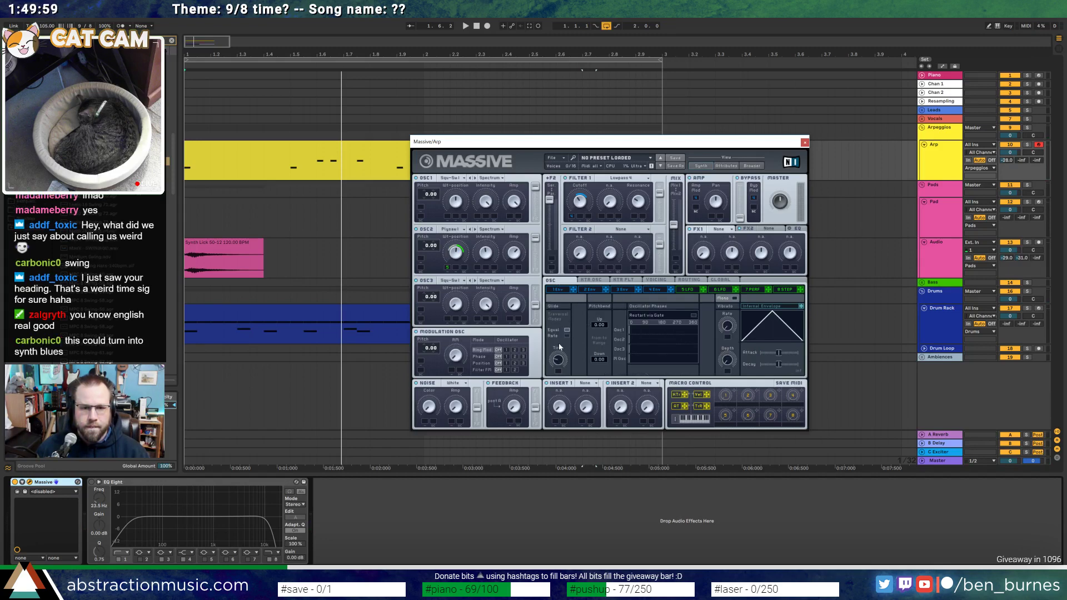
{"action": "key", "text": "space"}
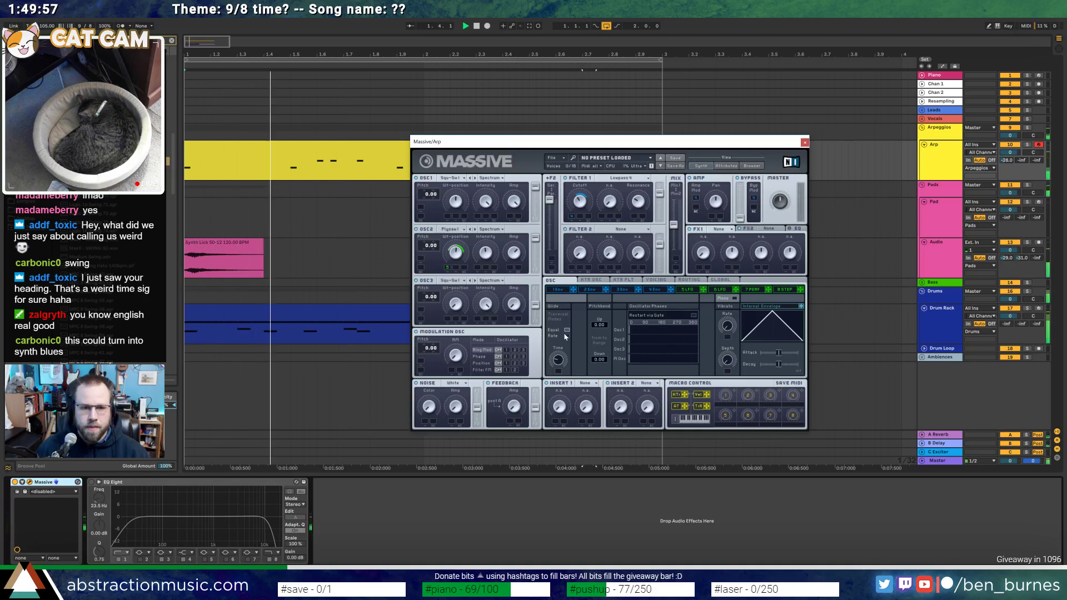
{"action": "left_click", "coordinate": [720, 280]}
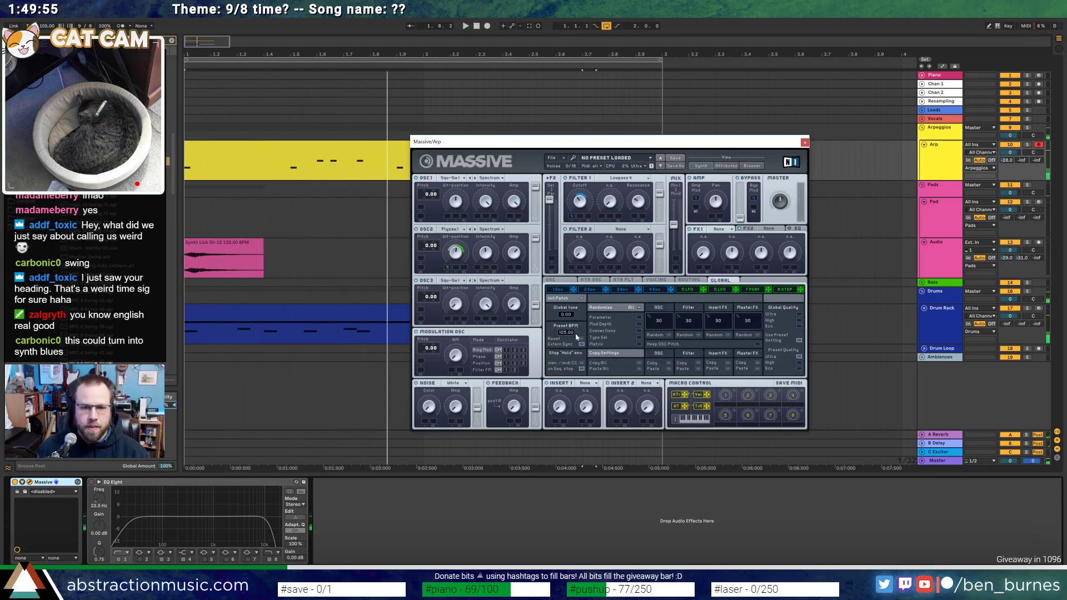
{"action": "left_click", "coordinate": [699, 281]}
{"action": "left_click", "coordinate": [657, 280]}
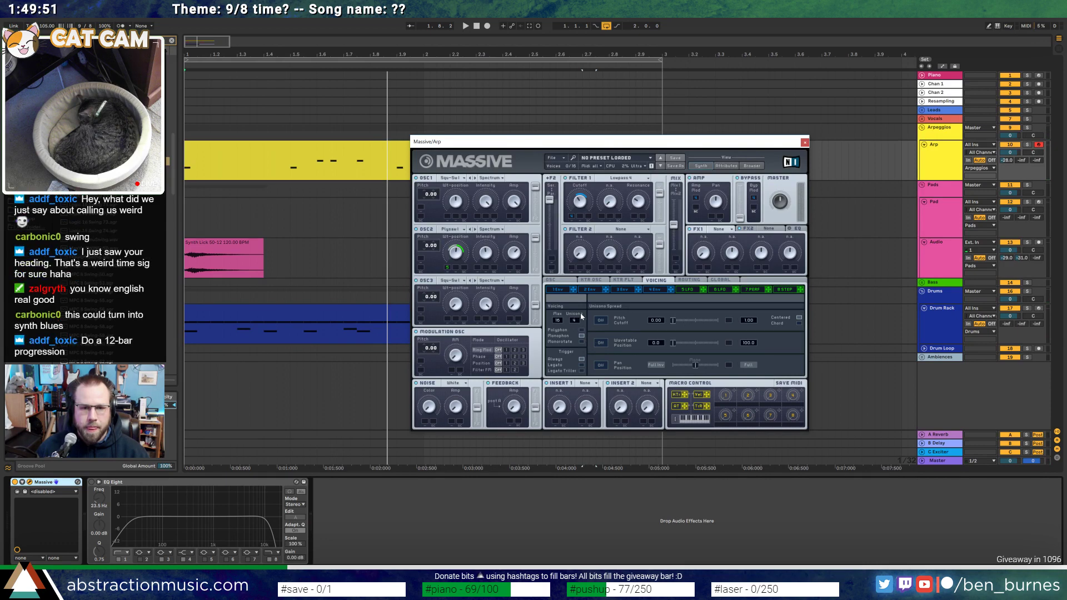
{"action": "key", "text": "space"}
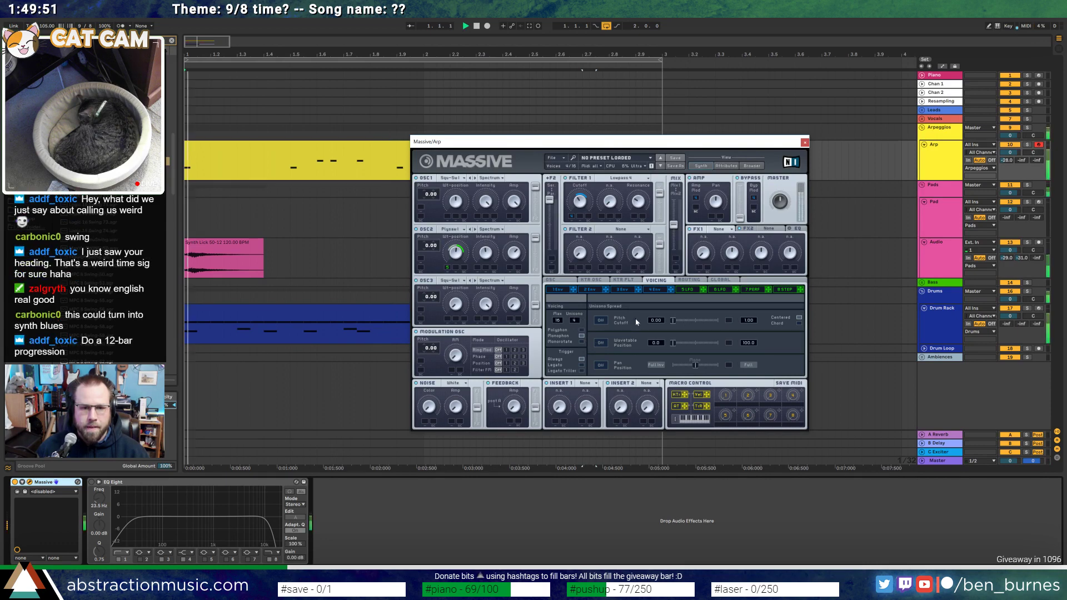
{"action": "left_click", "coordinate": [605, 321]}
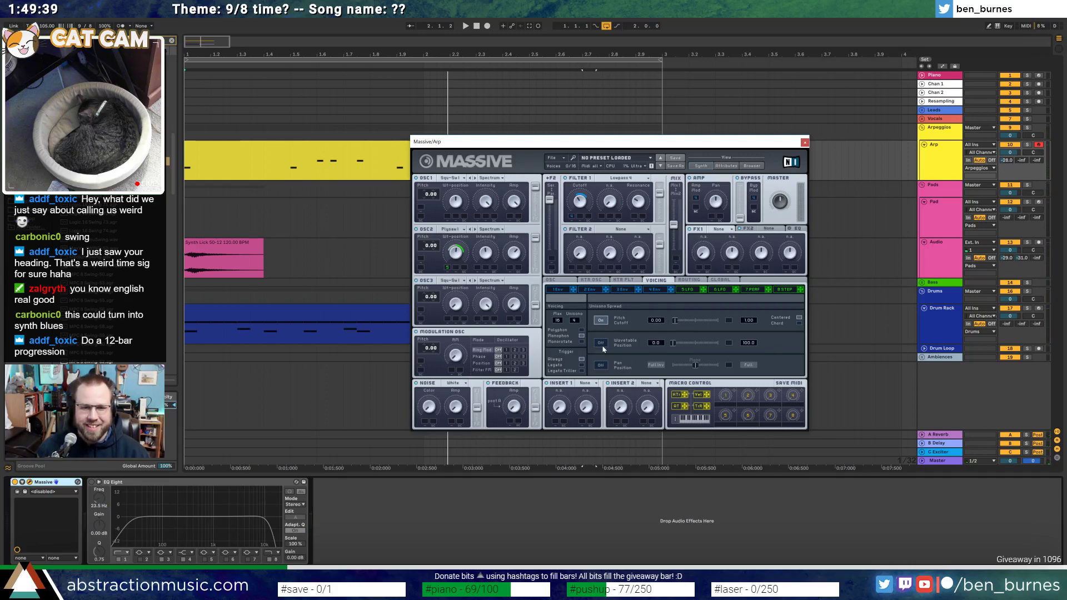
{"action": "key", "text": "space"}
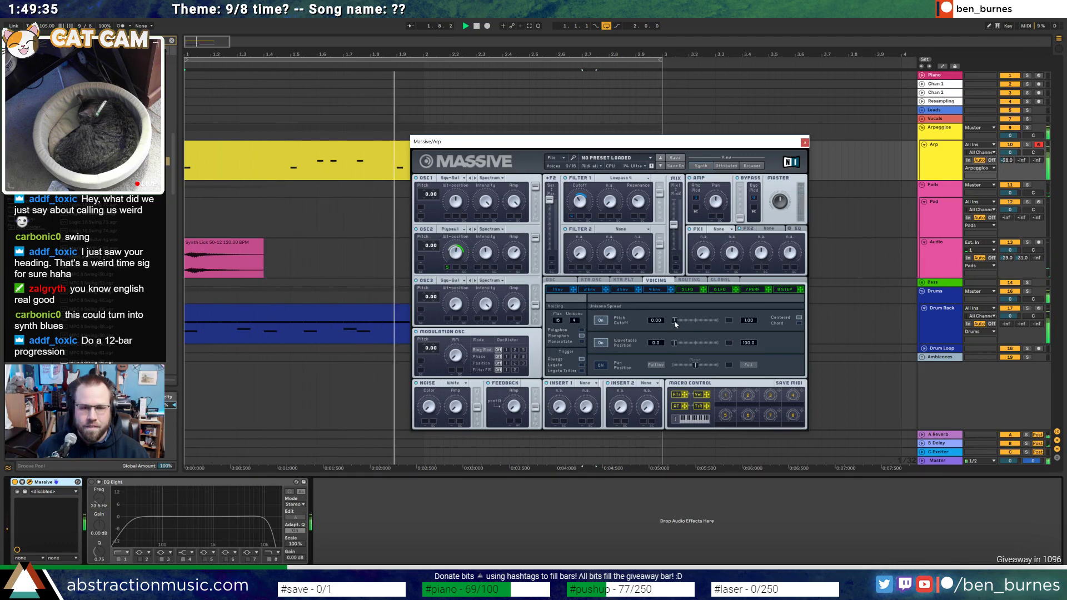
Set the Arp track's Reverb send to -inf and check the ValhallaRoom settings on the A Reverb return
{"action": "left_click", "coordinate": [1006, 161]}
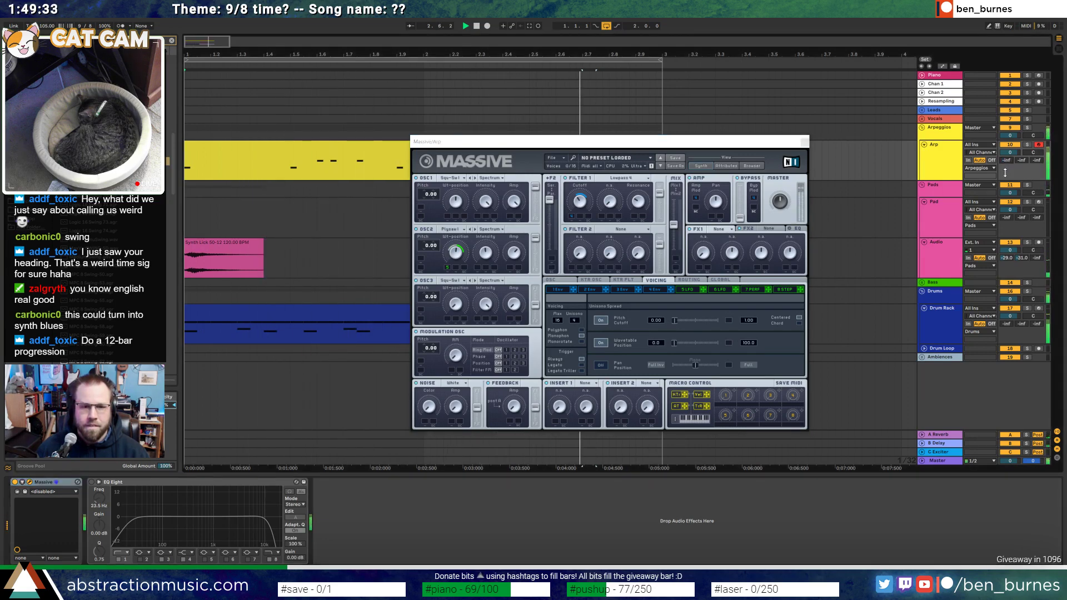
{"action": "left_click", "coordinate": [805, 142]}
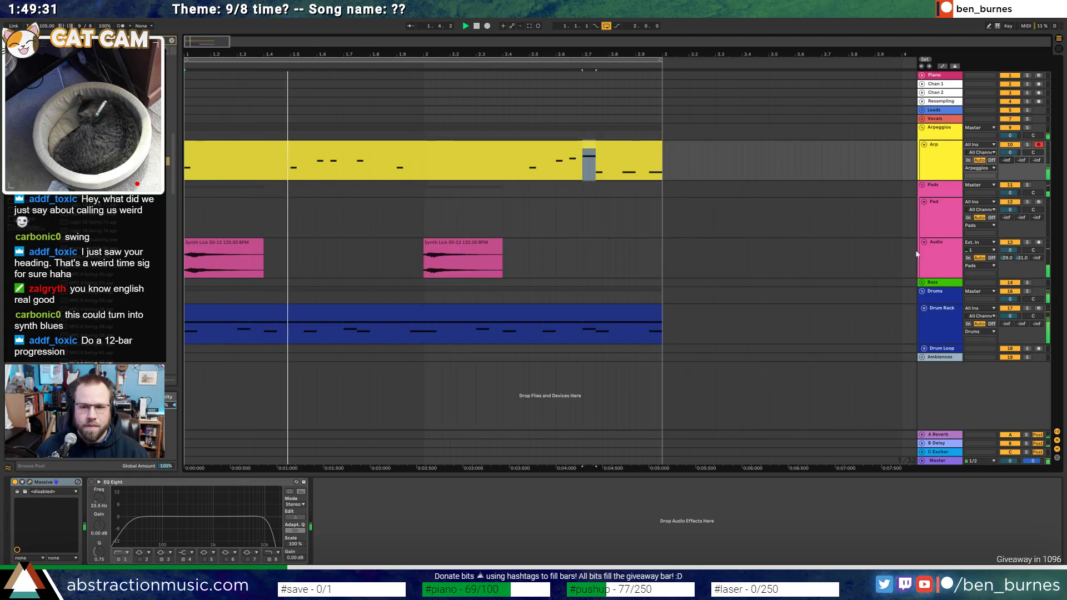
{"action": "left_click", "coordinate": [940, 435]}
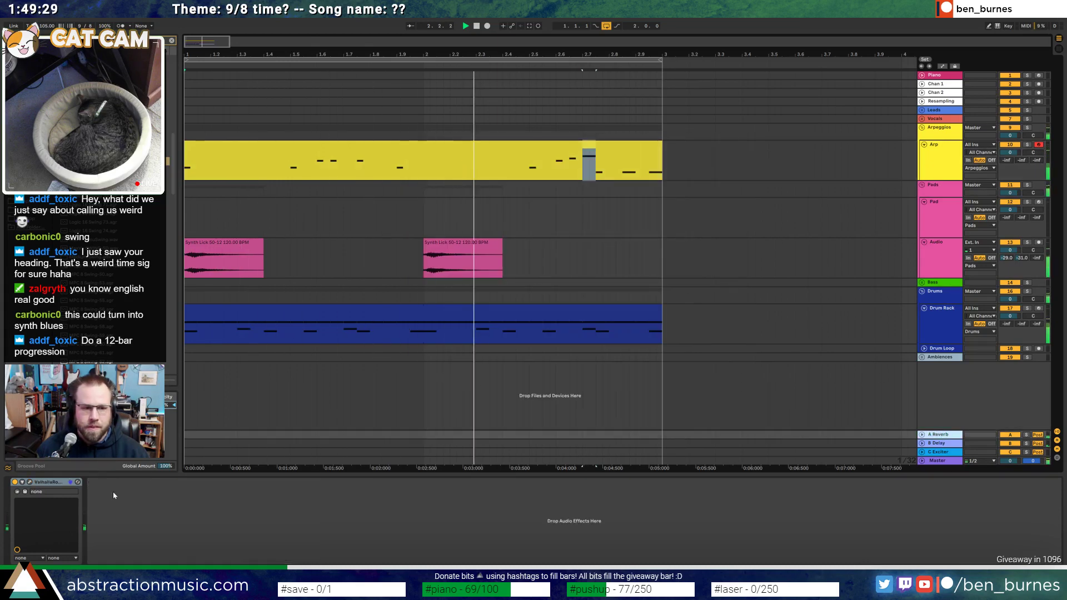
{"action": "left_click", "coordinate": [28, 482]}
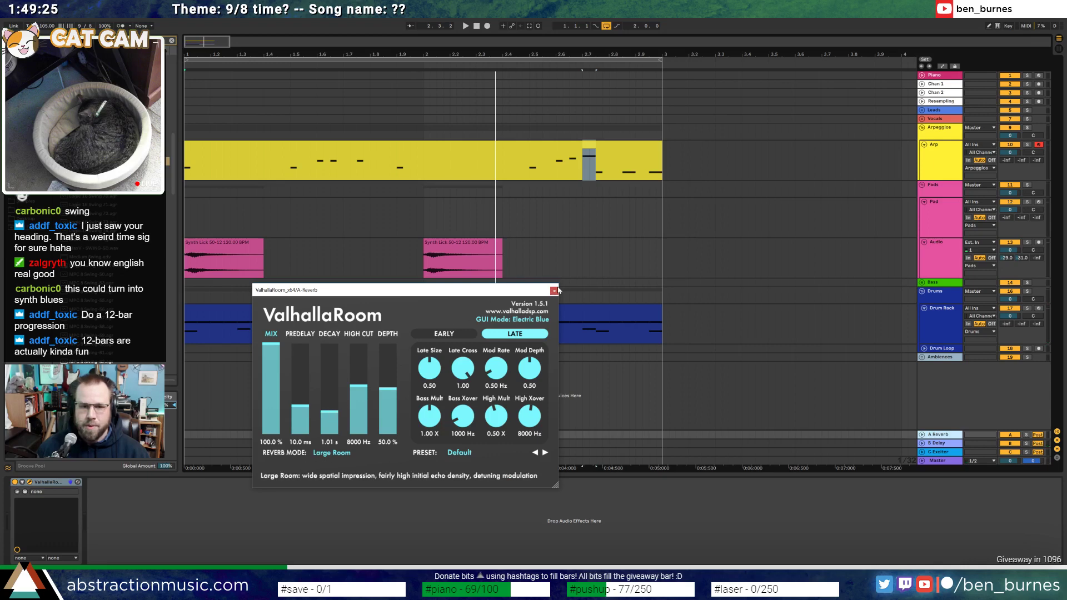
{"action": "left_click", "coordinate": [555, 290]}
Duplicate the two-bar Audio, Arp and Drum Rack sections into bars 3 and 4
{"action": "left_click_drag", "start_coordinate": [211, 42], "coordinate": [259, 44]}
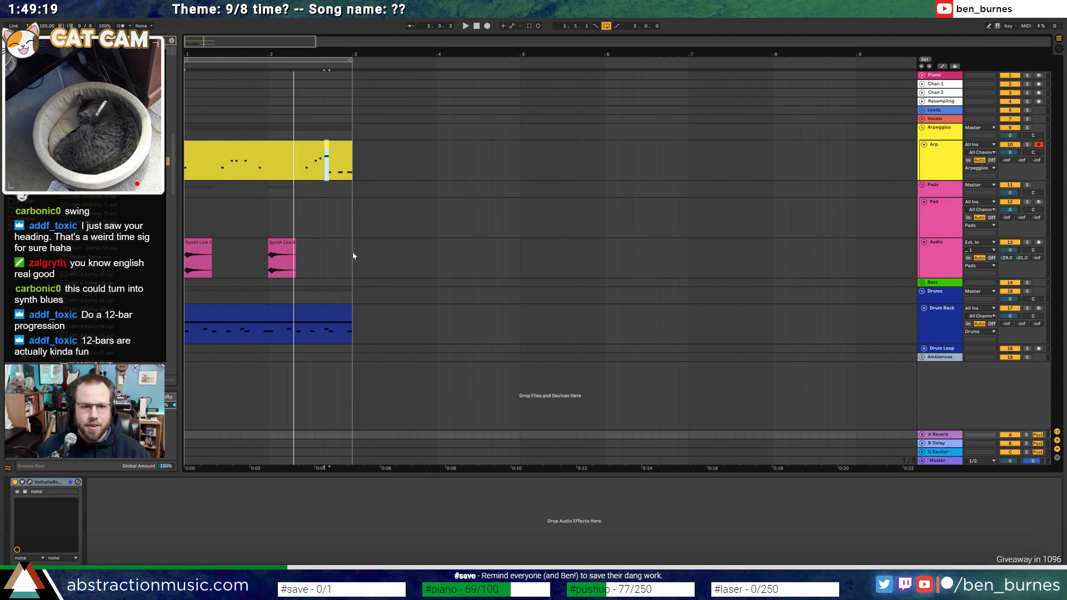
{"action": "left_click_drag", "start_coordinate": [352, 253], "coordinate": [151, 257]}
{"action": "key", "text": "ctrl+d"}
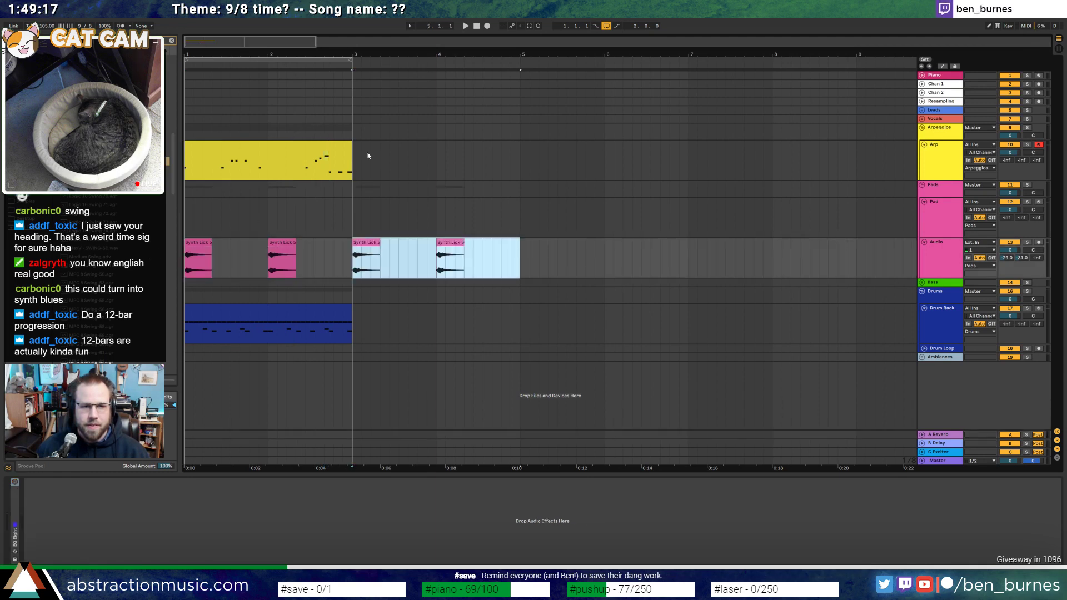
{"action": "left_click", "coordinate": [347, 149]}
{"action": "key", "text": "ctrl+d"}
{"action": "left_click", "coordinate": [418, 295]}
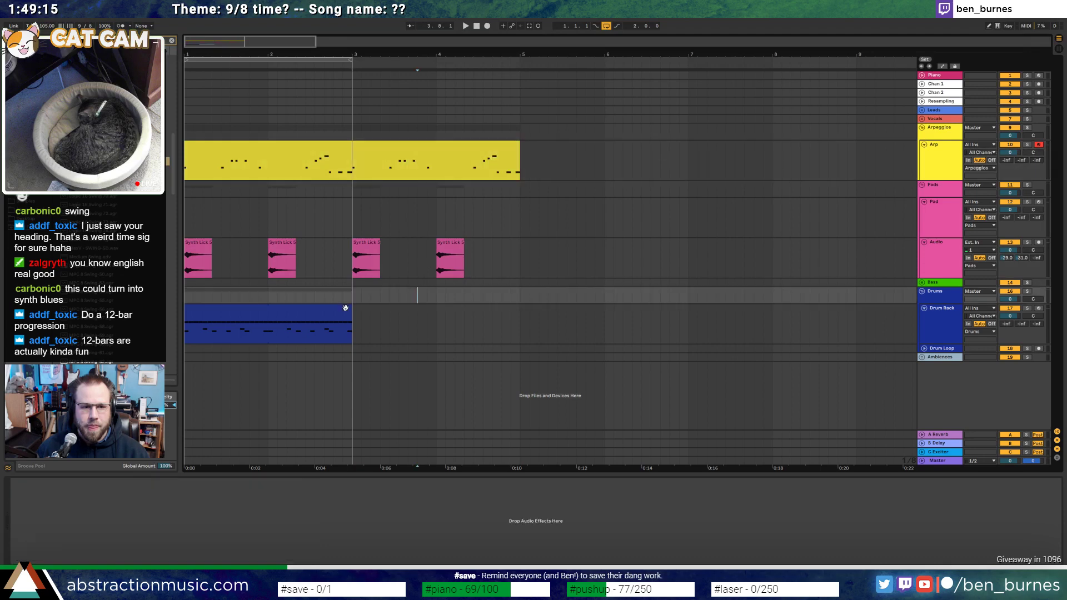
{"action": "left_click", "coordinate": [348, 311]}
{"action": "key", "text": "ctrl+d"}
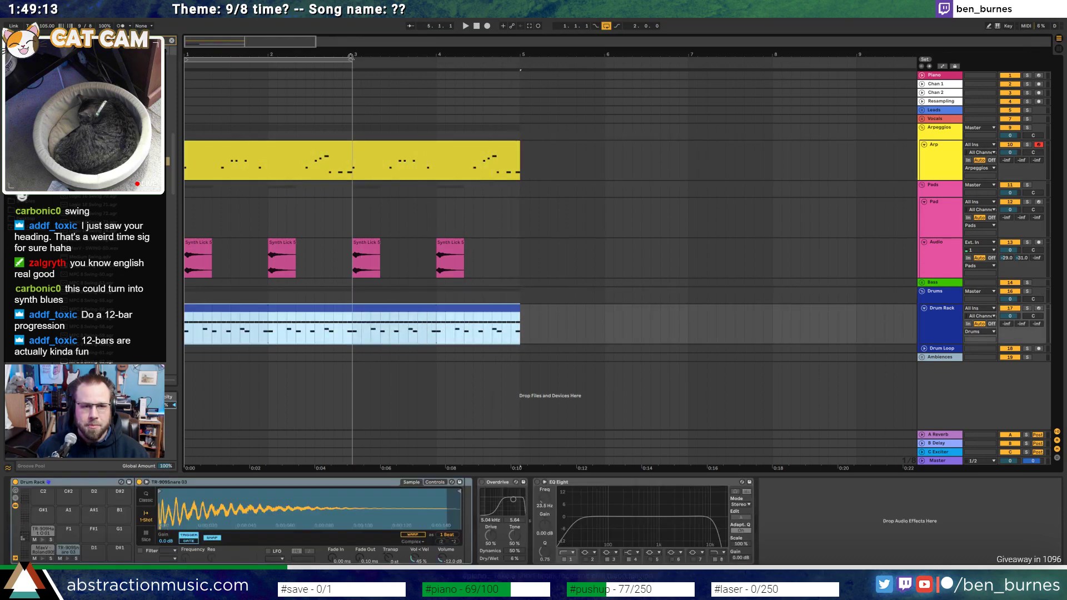
Extend the loop brace to cover bars 1 to 4 and play the four-bar loop from the start
{"action": "left_click_drag", "start_coordinate": [424, 73], "coordinate": [518, 78]}
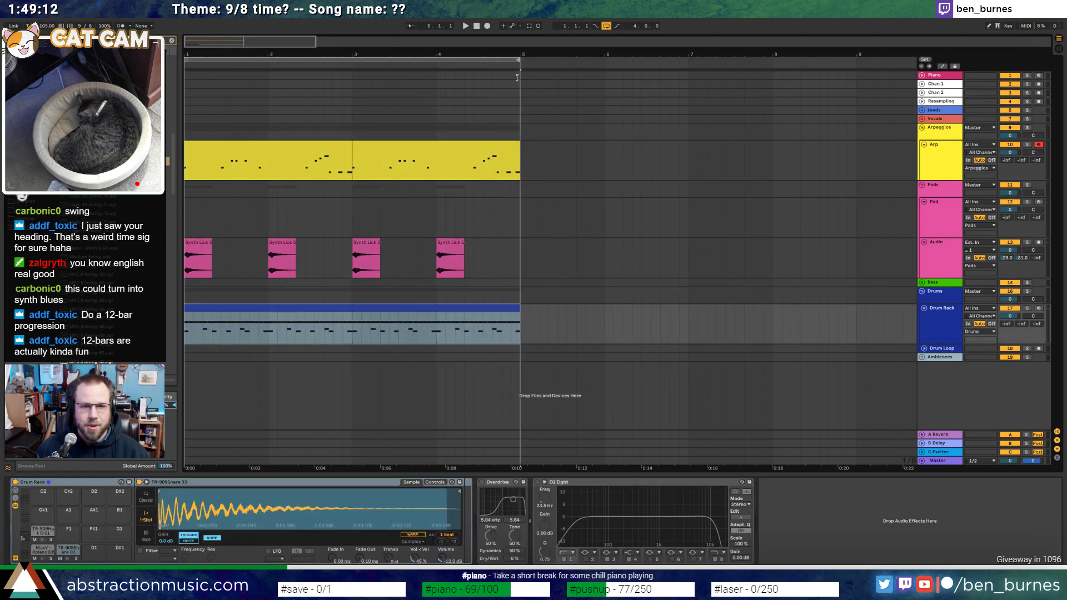
{"action": "left_click", "coordinate": [408, 141]}
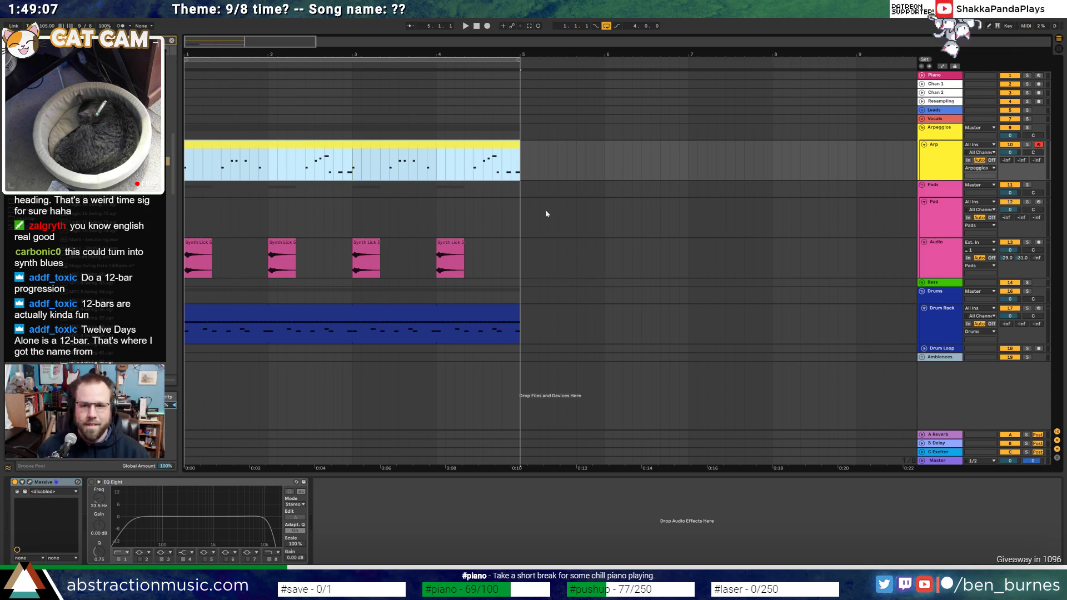
{"action": "key", "text": "space"}
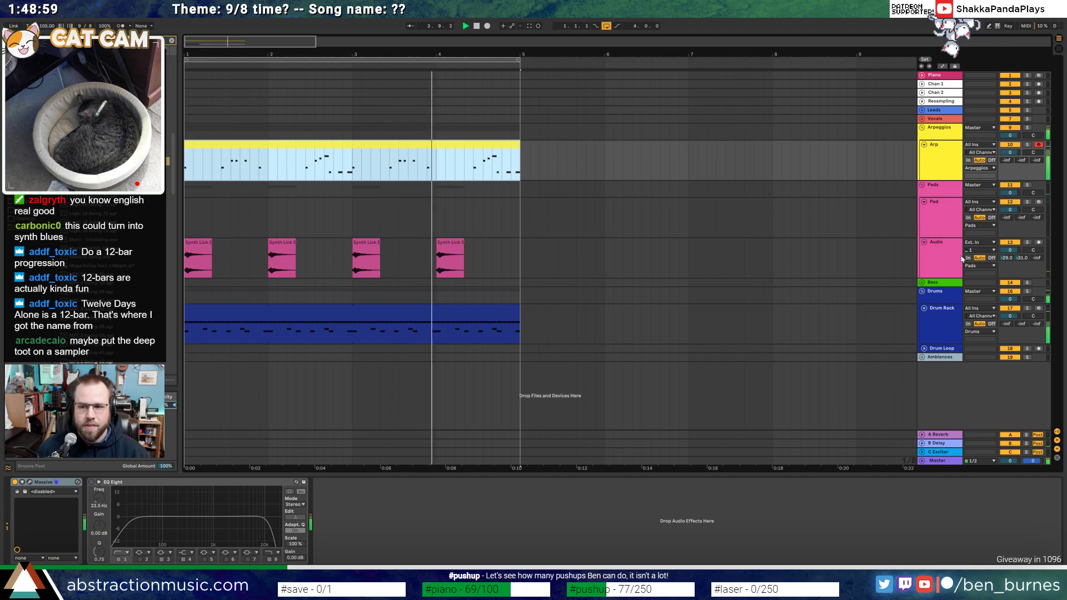
{"action": "key", "text": "space"}
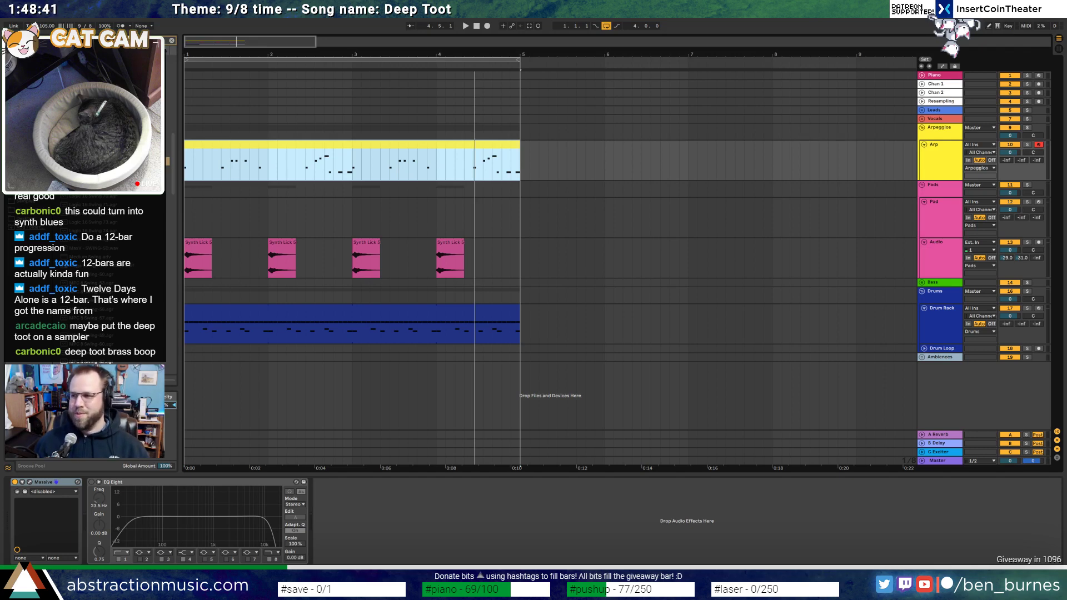
{"action": "left_click", "coordinate": [504, 74]}
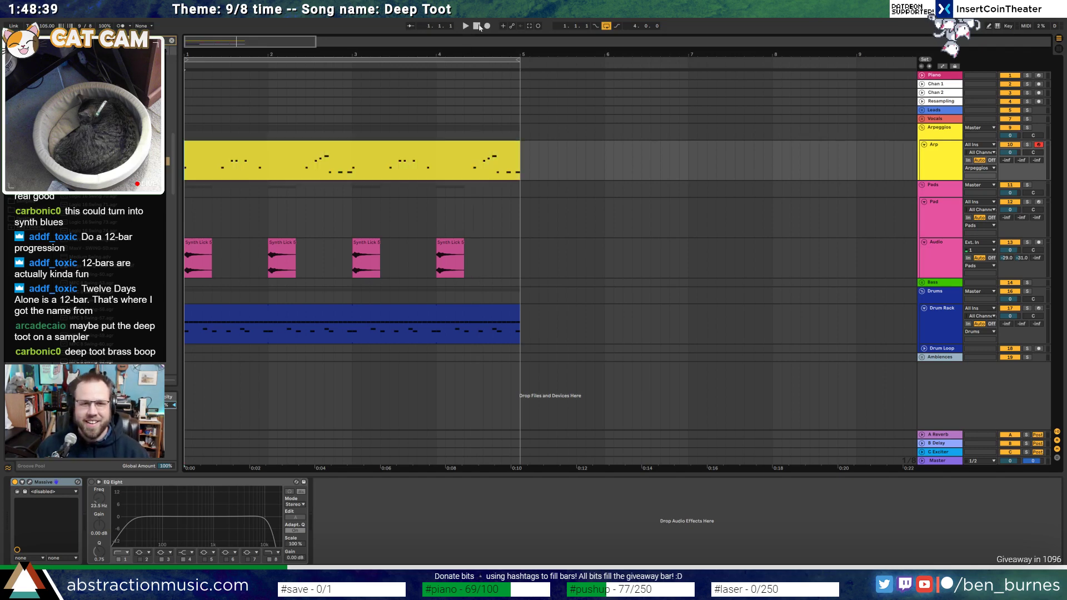
{"action": "key", "text": "space"}
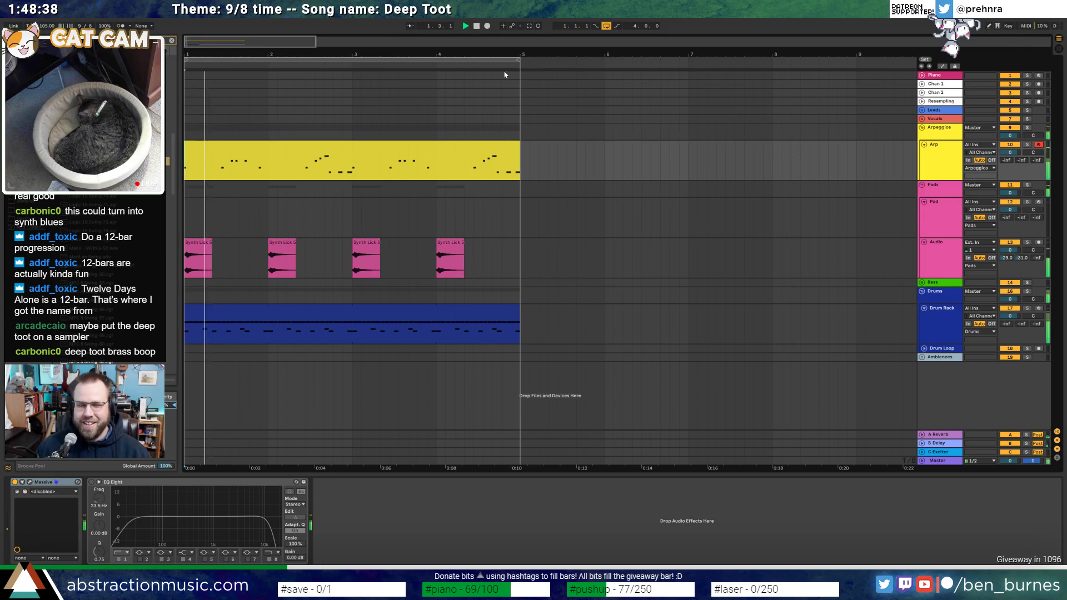
Open the Arp track's Massive synth during playback and check its voicing settings
{"action": "left_click", "coordinate": [305, 144]}
{"action": "left_click", "coordinate": [31, 483]}
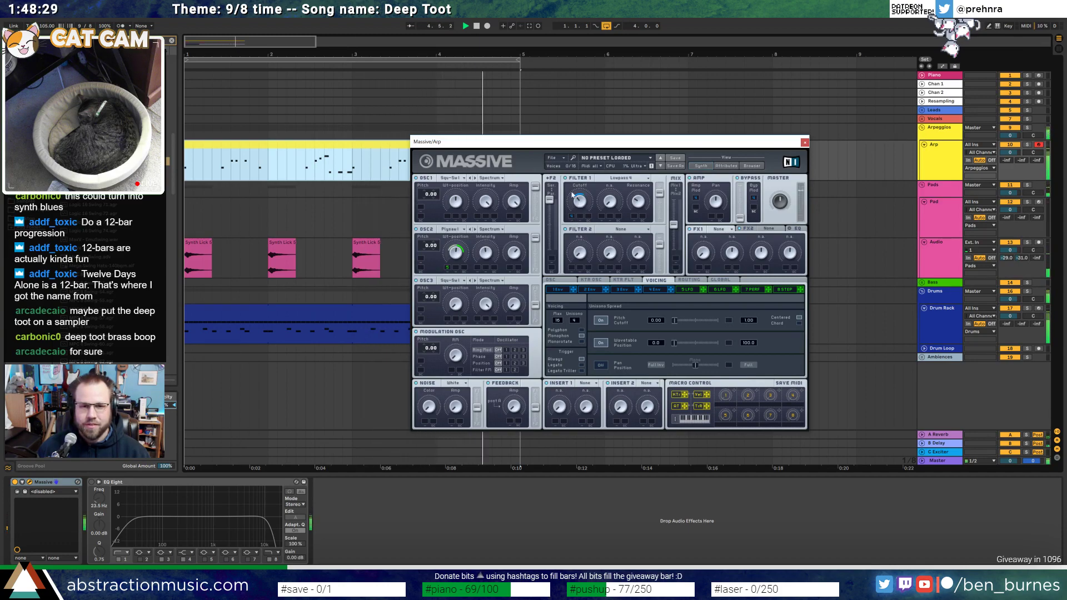
{"action": "left_click_drag", "start_coordinate": [434, 142], "coordinate": [568, 181]}
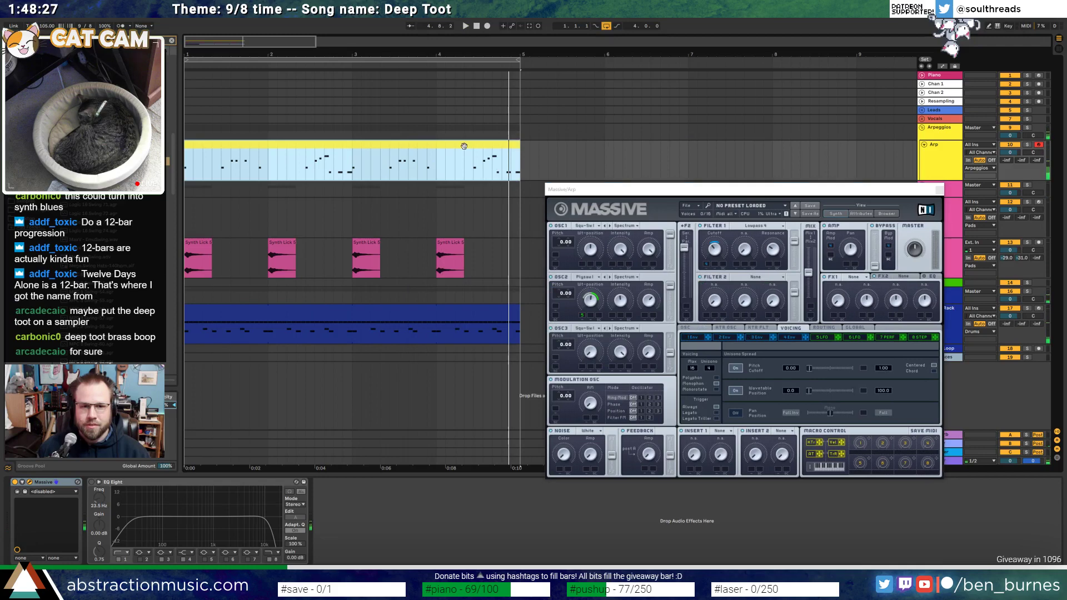
Add a sixteenth note to the Arp clip's rising run between the notes at 4.5 and 4.6, and audition the loop
{"action": "double_click", "coordinate": [464, 146]}
{"action": "left_click", "coordinate": [939, 190]}
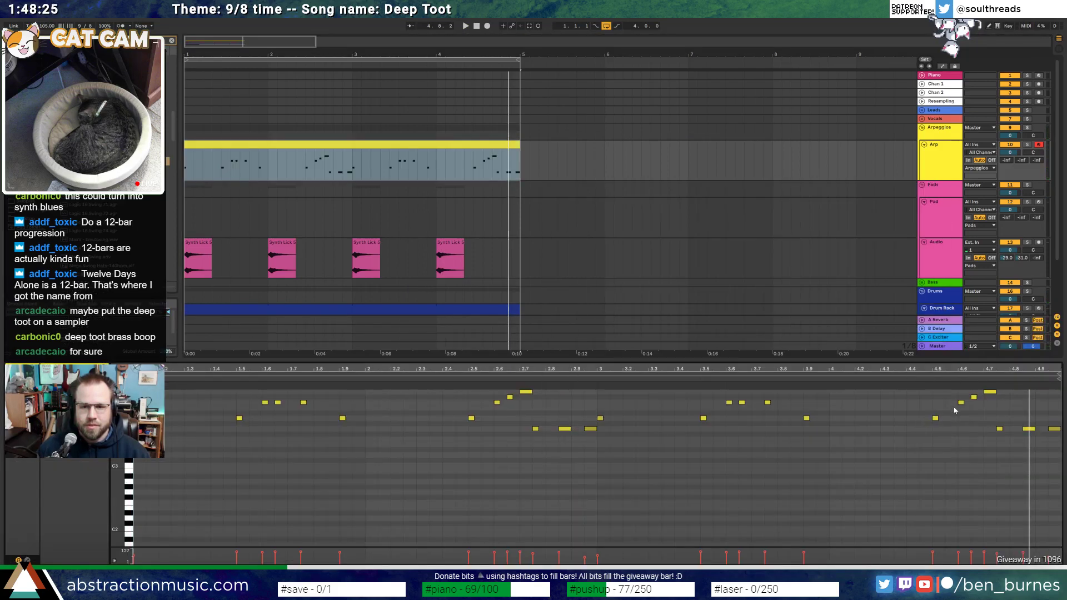
{"action": "left_click_drag", "start_coordinate": [956, 368], "coordinate": [914, 493]}
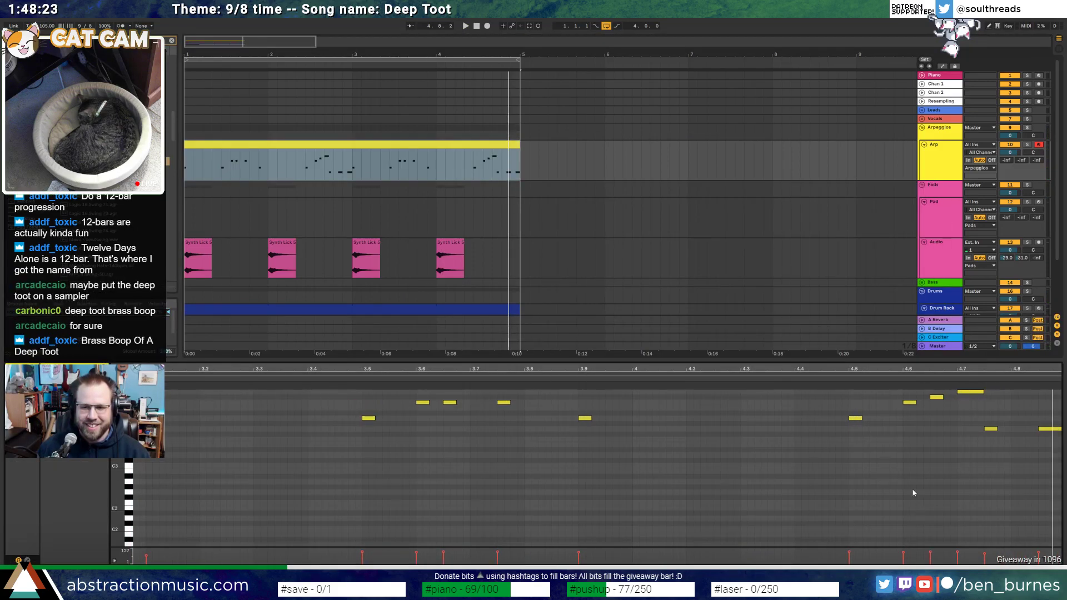
{"action": "double_click", "coordinate": [881, 410]}
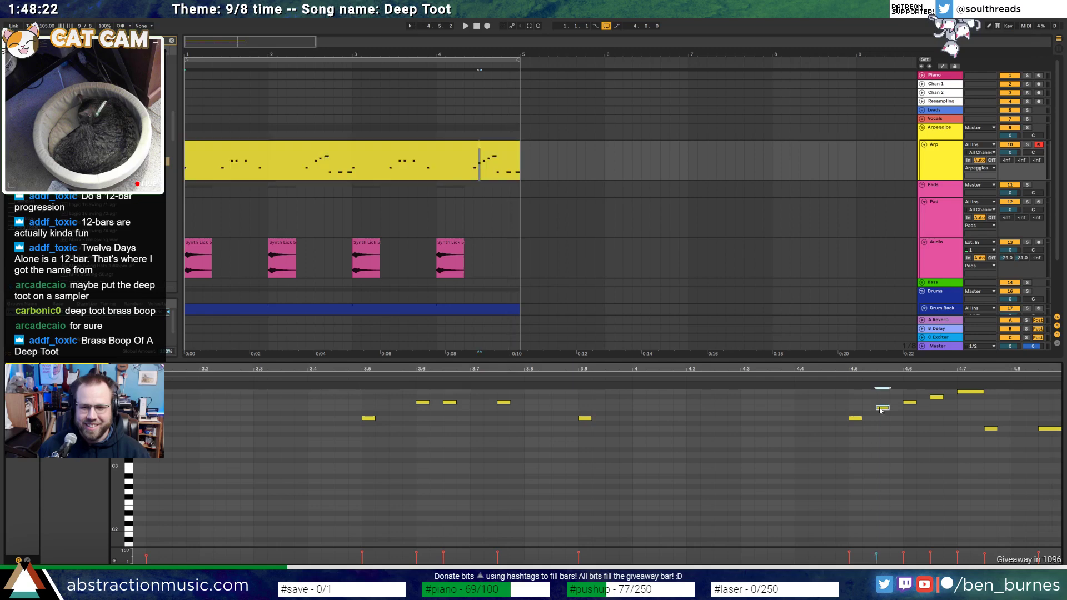
{"action": "left_click", "coordinate": [802, 376]}
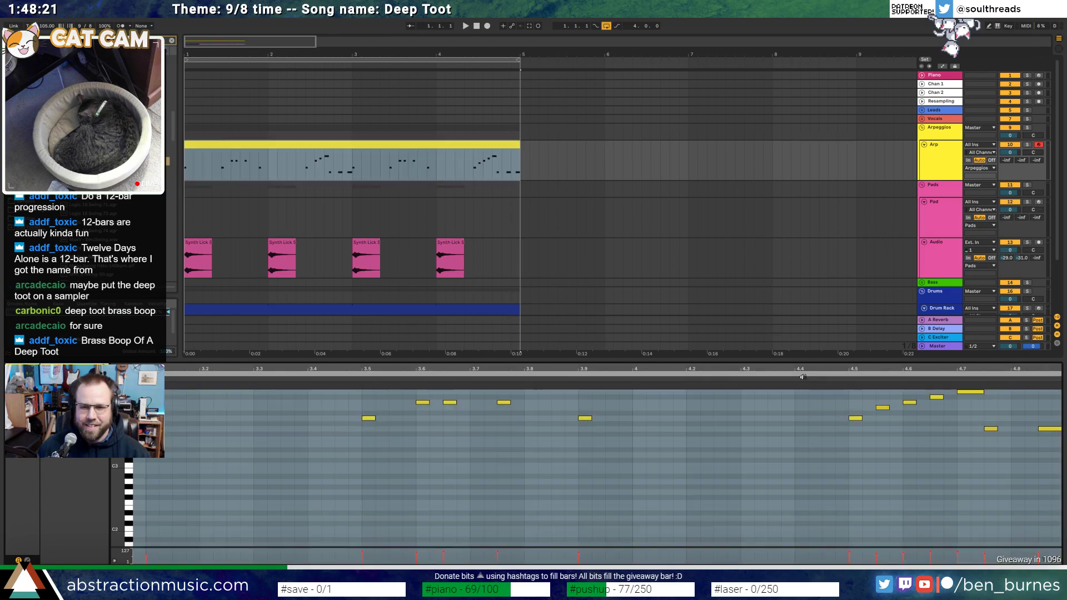
{"action": "left_click", "coordinate": [889, 411]}
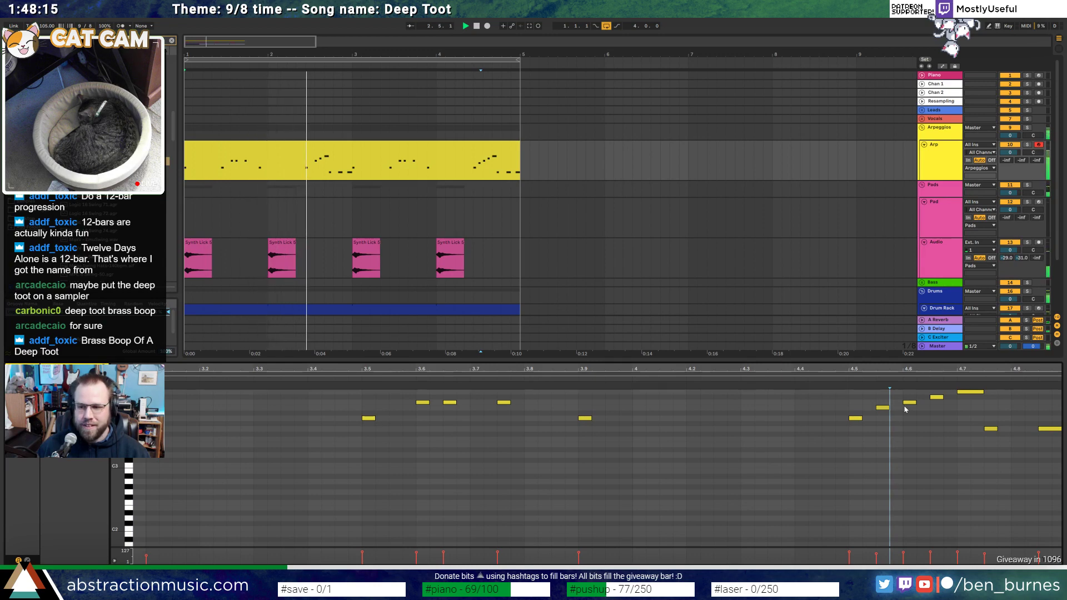
{"action": "key", "text": "minus"}
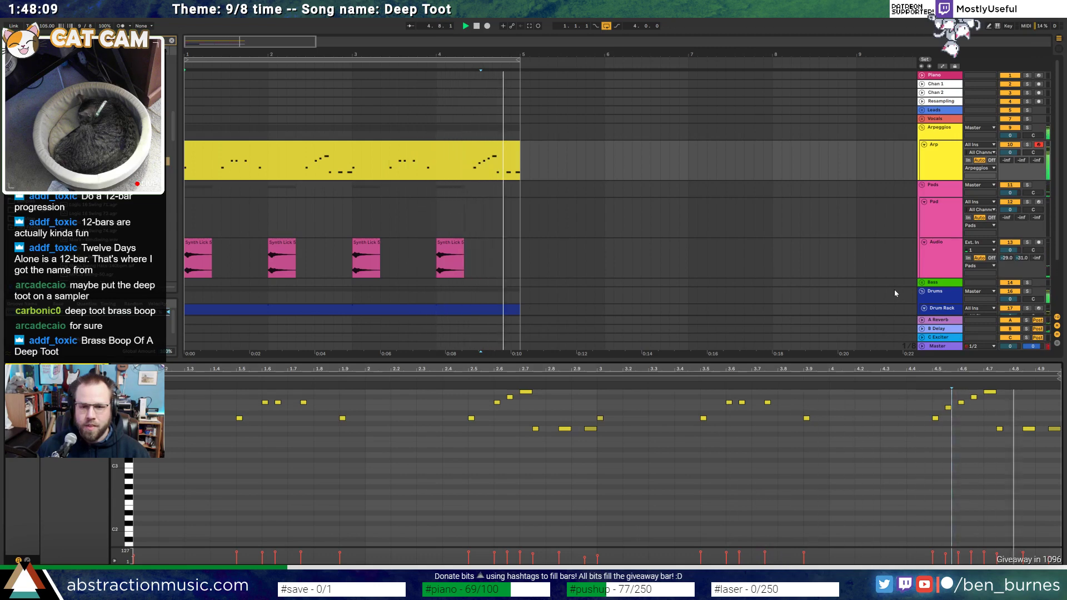
Stop playback and raise the second-to-last note of the Arp clip's bar 4 by one octave
{"action": "key", "text": "space"}
{"action": "left_click", "coordinate": [1032, 448]}
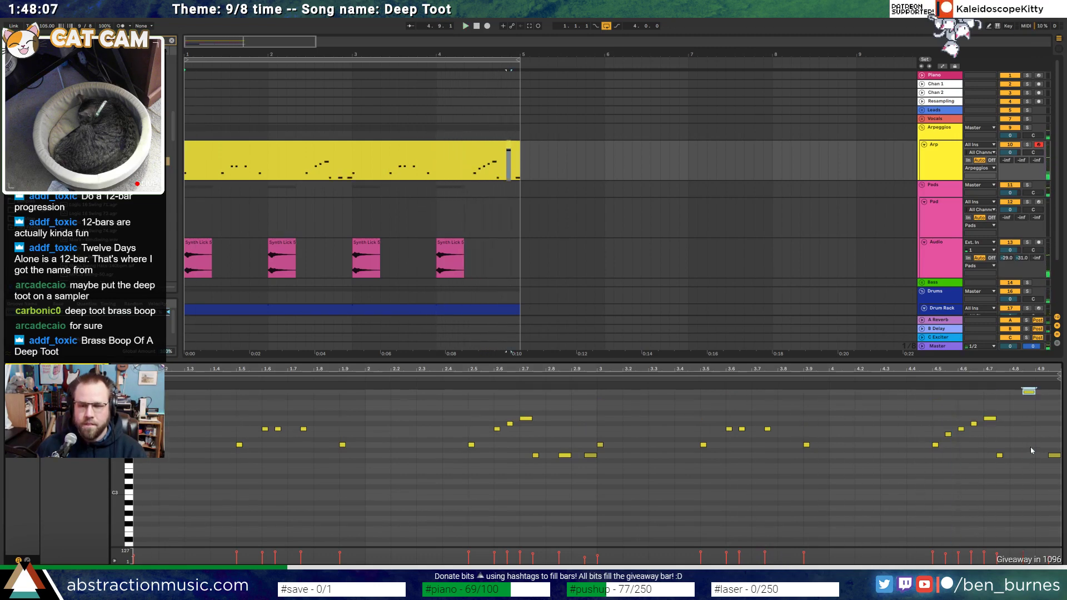
{"action": "key", "text": "shift+Tab"}
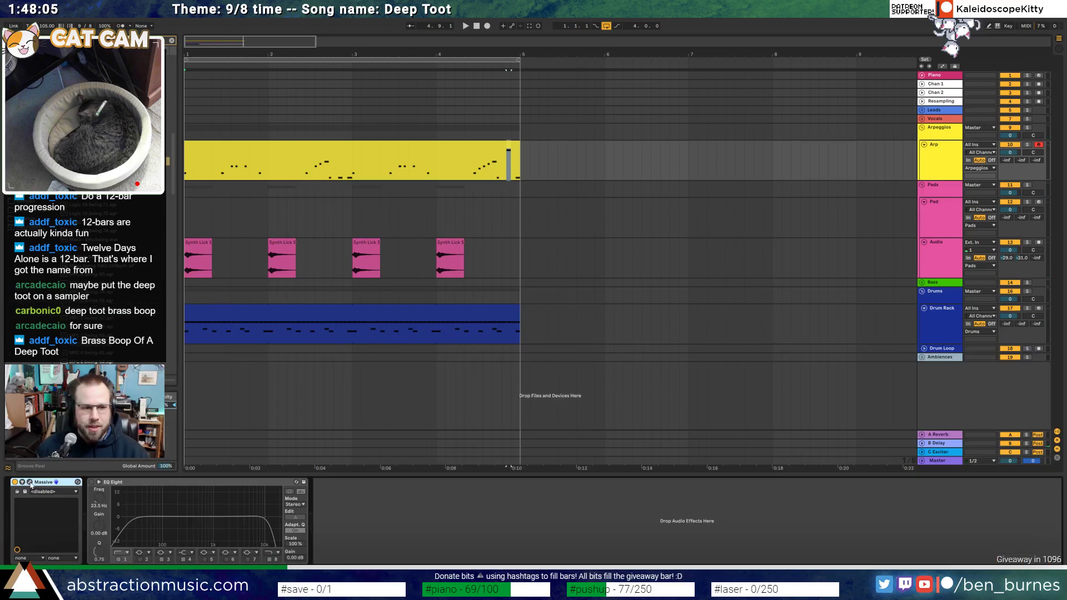
Reopen Massive and review its oscillator, voicing and envelope 4 settings while the loop plays
{"action": "left_click", "coordinate": [30, 483]}
{"action": "left_click", "coordinate": [687, 328]}
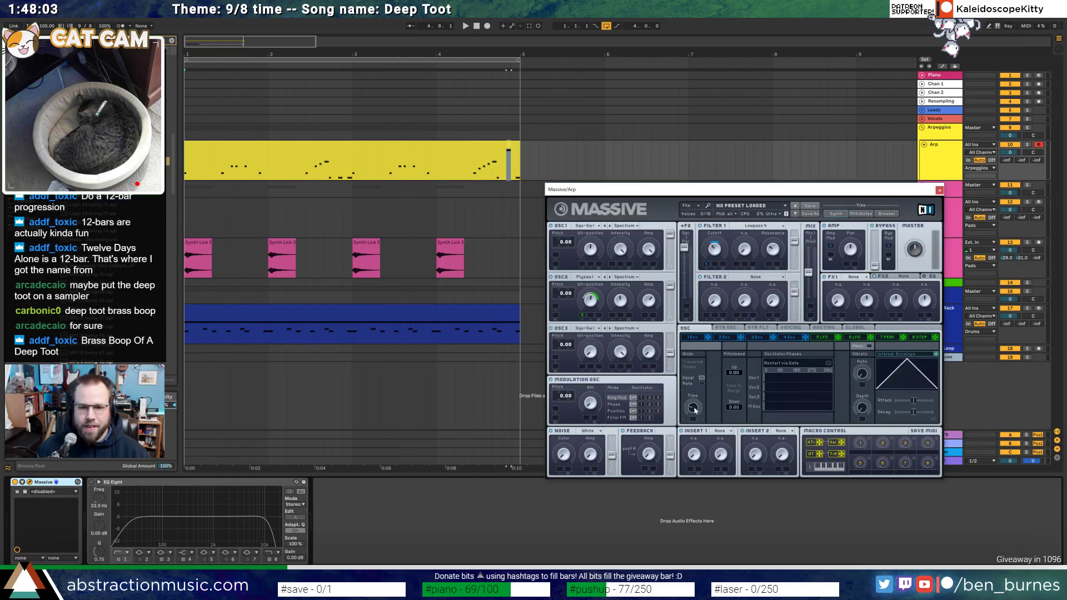
{"action": "key", "text": "space"}
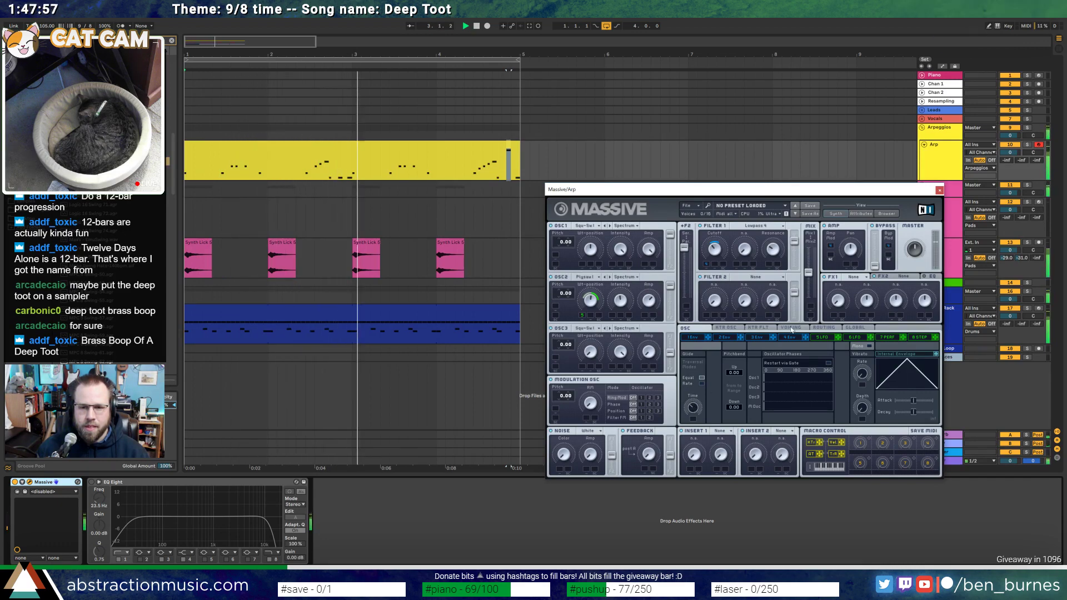
{"action": "left_click", "coordinate": [791, 328]}
{"action": "left_click", "coordinate": [789, 338]}
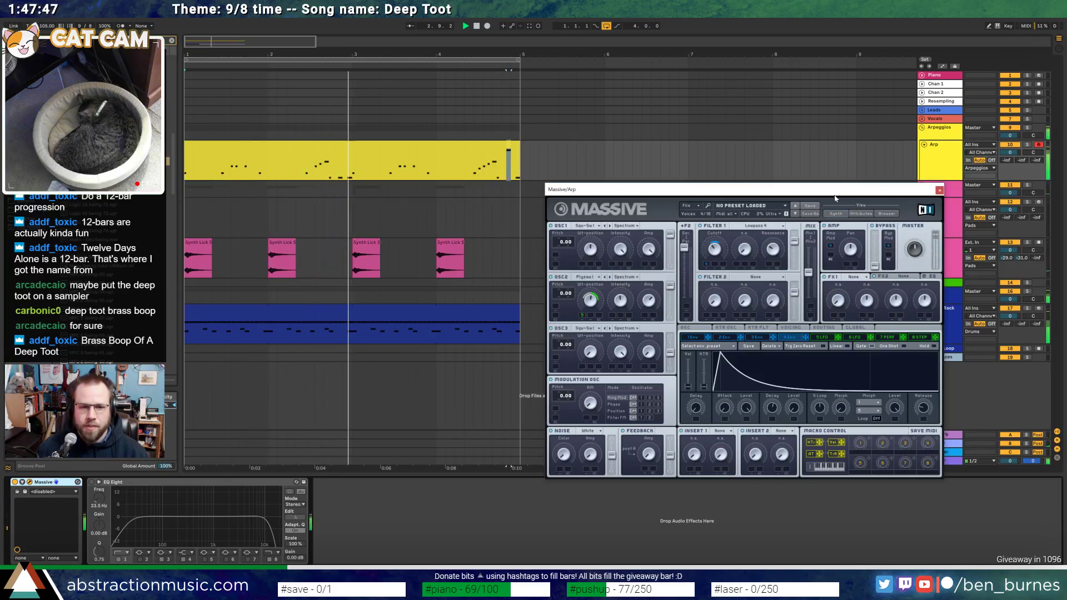
{"action": "key", "text": "space"}
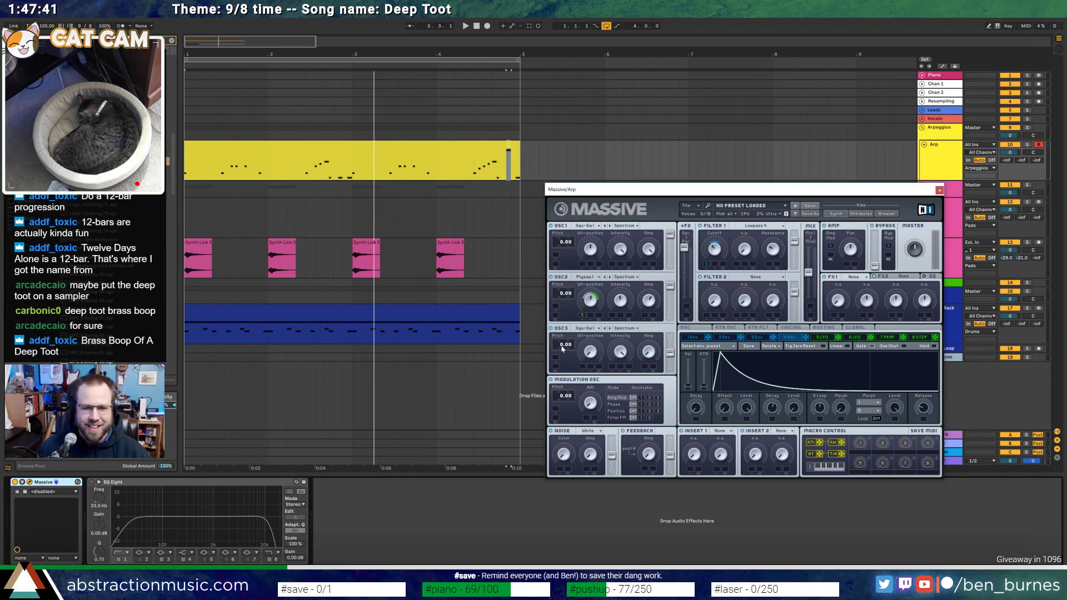
Set Massive's oscillator 3 pitch to -12.00 and audition the loop before closing the synth
{"action": "key", "text": "space"}
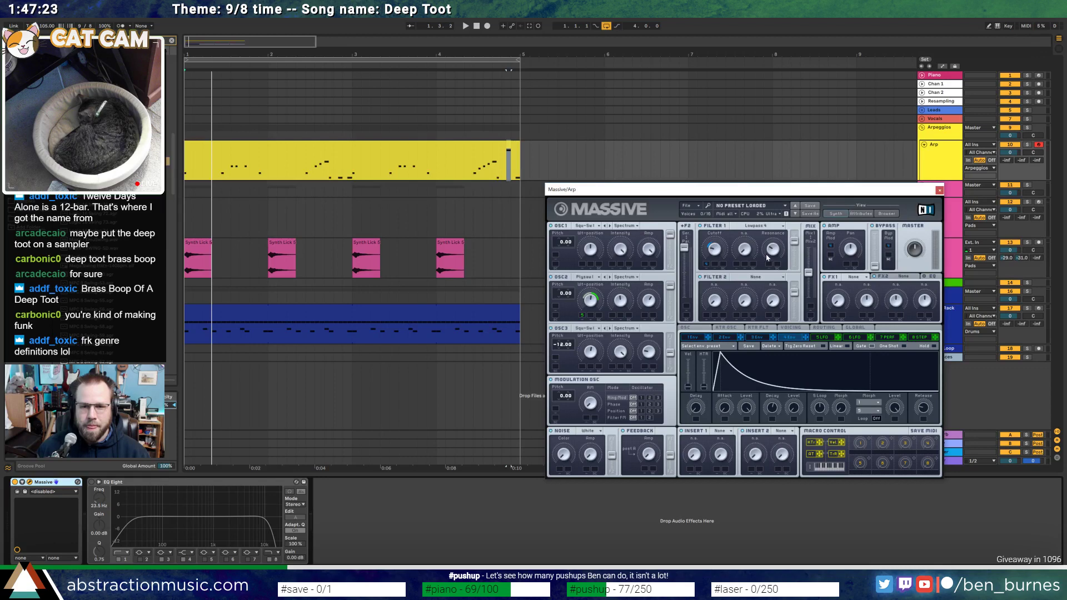
{"action": "key", "text": "space"}
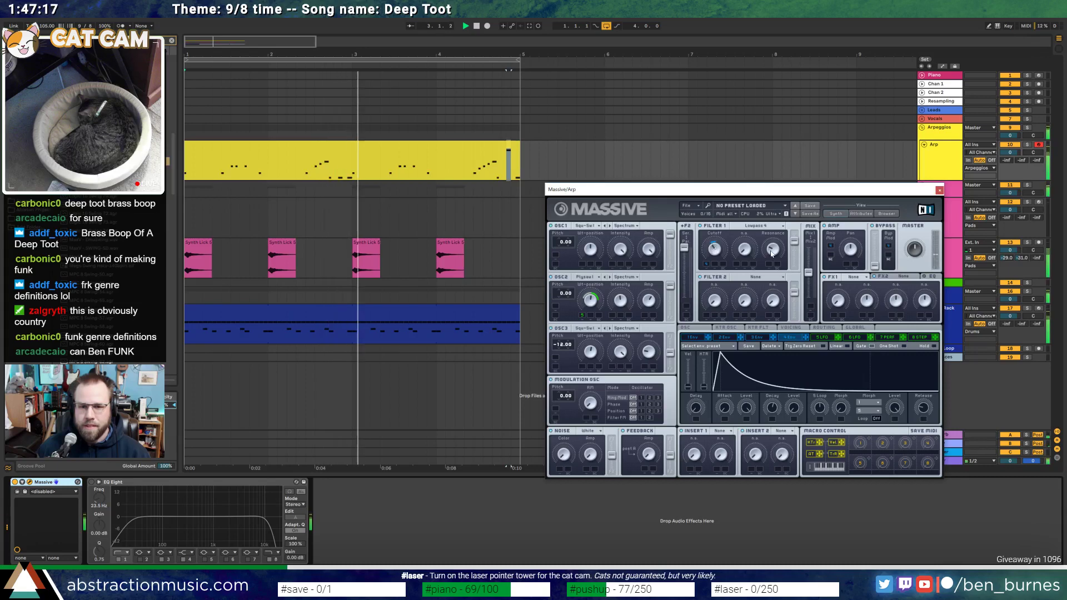
{"action": "left_click", "coordinate": [941, 192]}
Unfold the Bass group and create an empty one-bar MIDI clip at bar 1 of the Bass track
{"action": "left_click", "coordinate": [274, 287]}
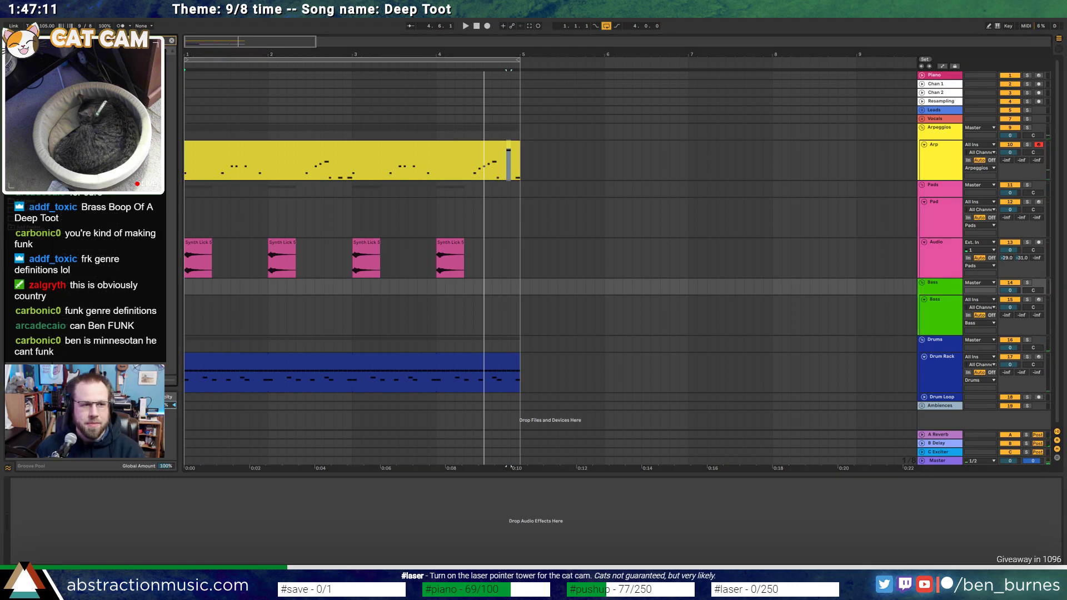
{"action": "left_click", "coordinate": [171, 41]}
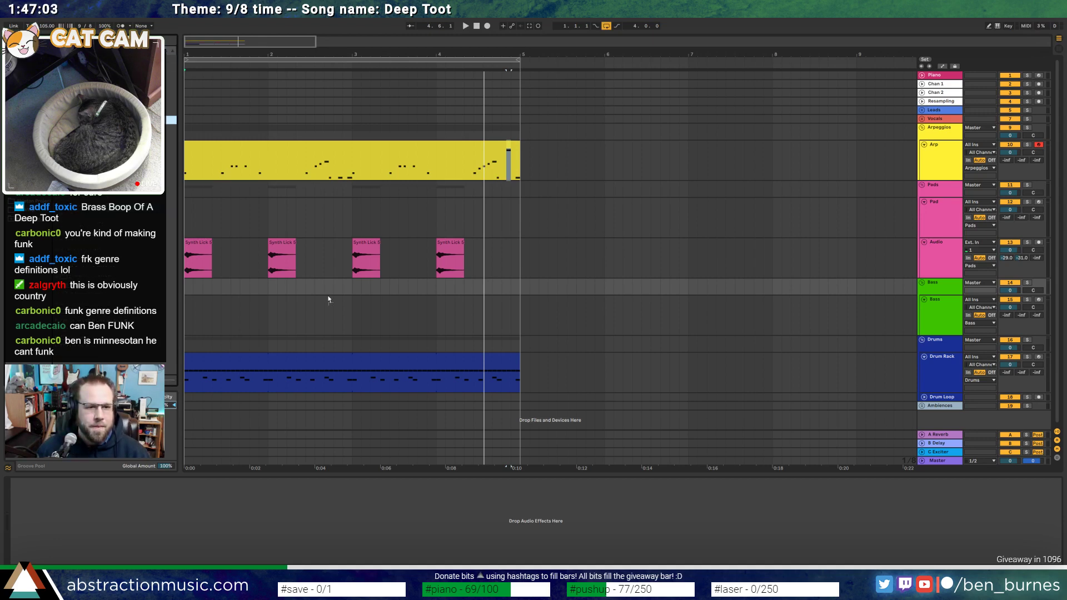
{"action": "left_click_drag", "start_coordinate": [432, 292], "coordinate": [415, 305]}
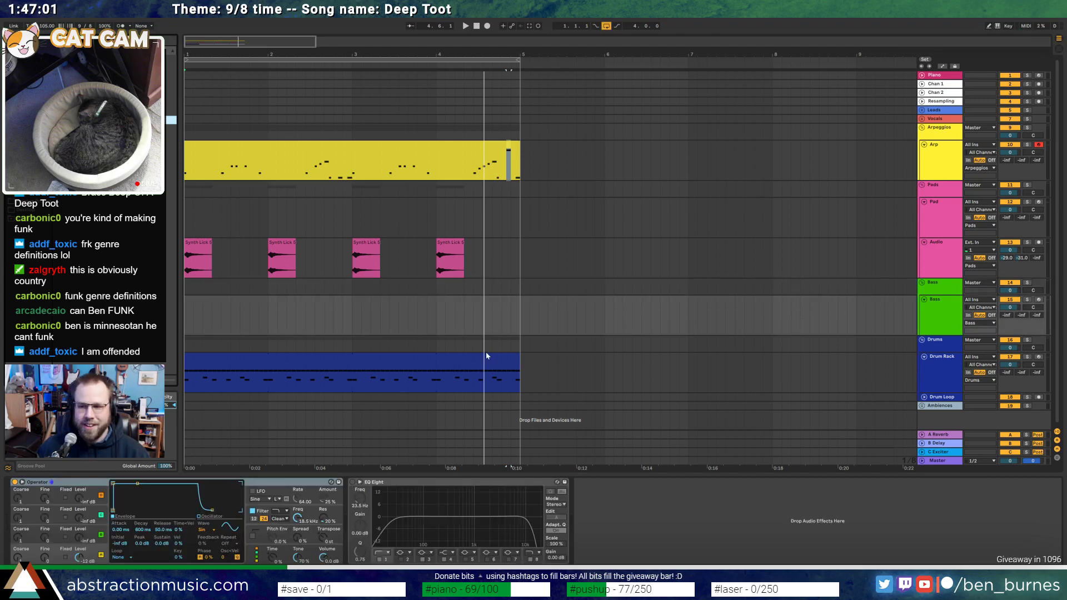
{"action": "left_click_drag", "start_coordinate": [186, 314], "coordinate": [273, 319]}
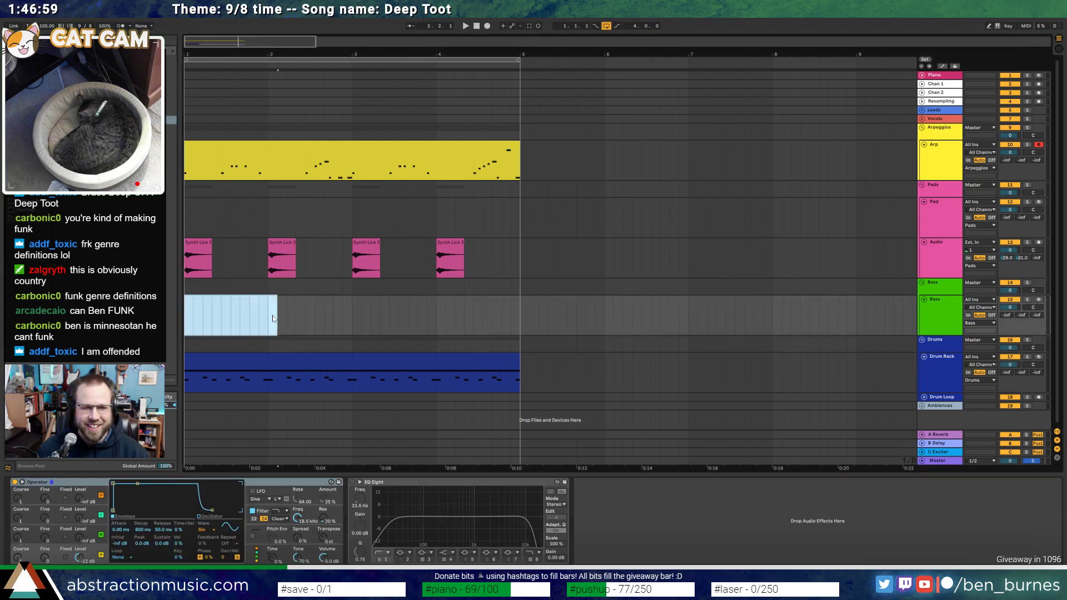
{"action": "key", "text": "ctrl+shift+m"}
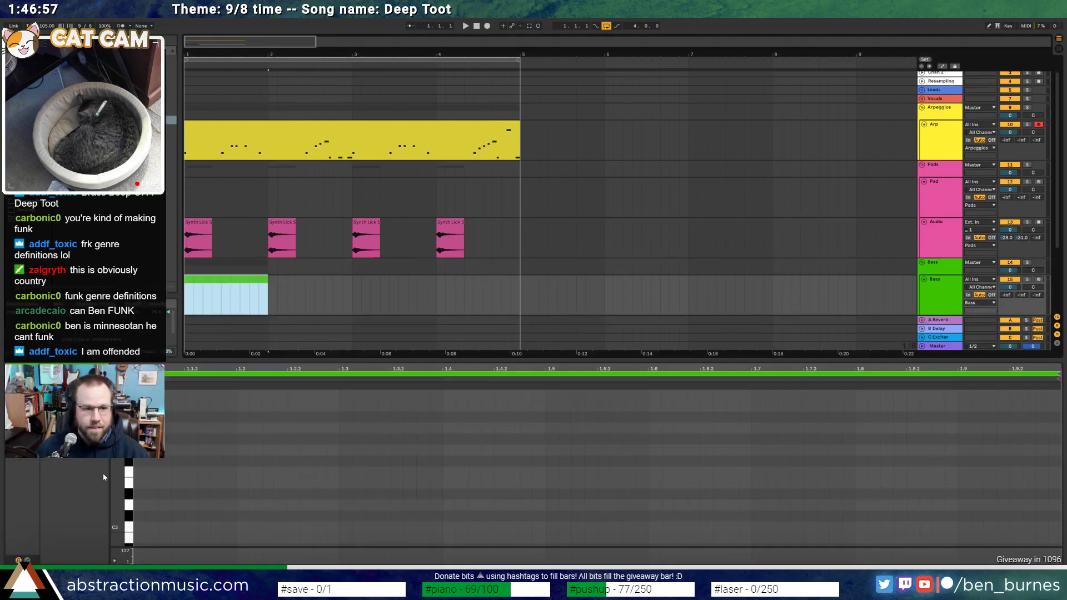
Draw two offbeat sixteenth notes and an eighth note at 1.4 on G2 in the bass clip, and audition them
{"action": "scroll", "coordinate": [116, 484], "scroll_direction": "down", "scroll_amount": 3}
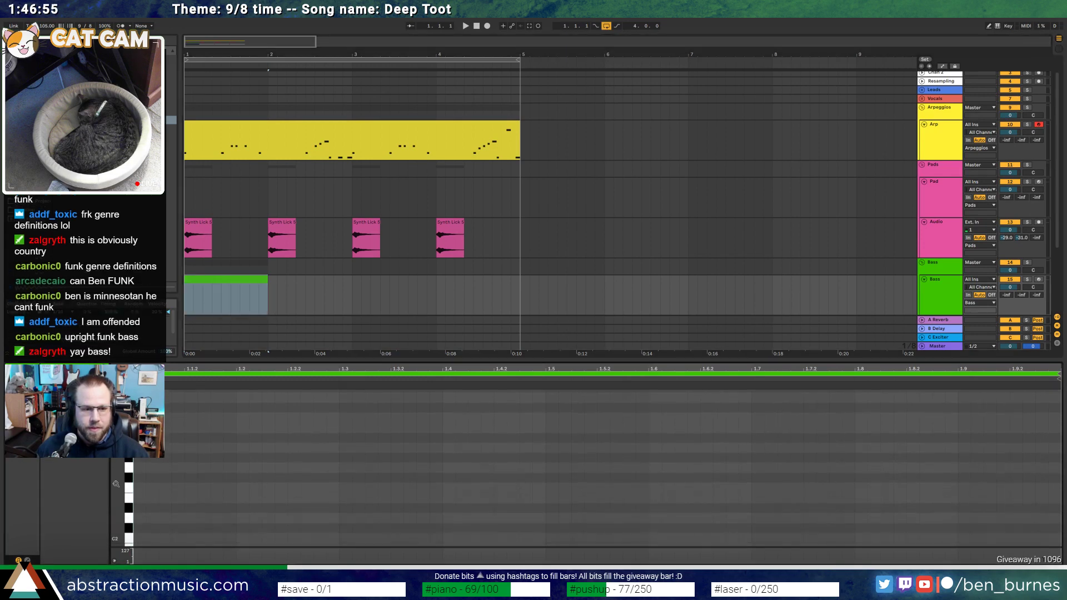
{"action": "left_click", "coordinate": [194, 474]}
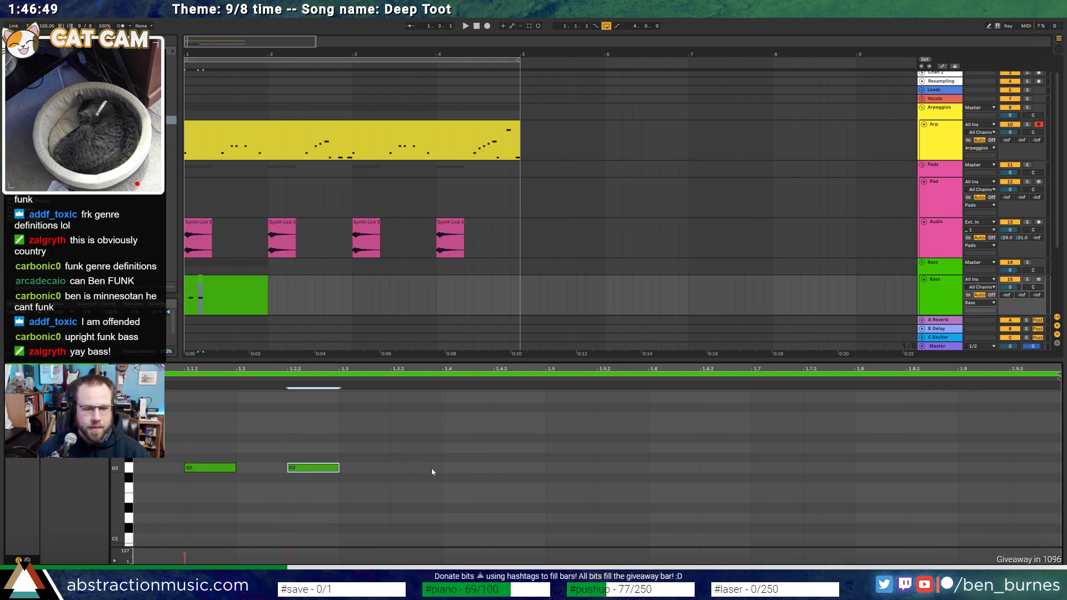
{"action": "left_click_drag", "start_coordinate": [445, 468], "coordinate": [529, 473]}
{"action": "key", "text": "space"}
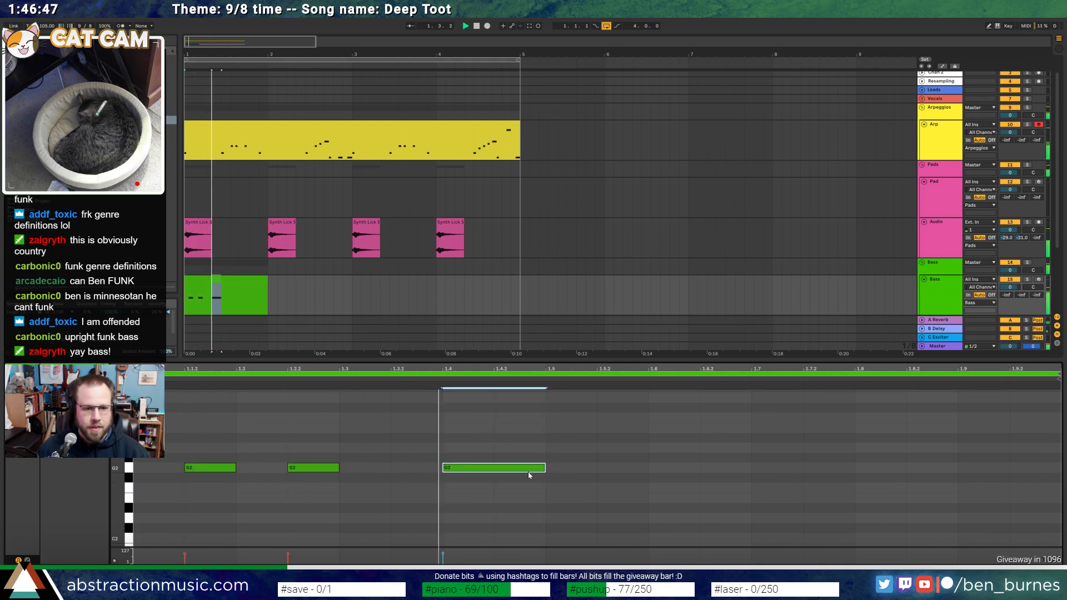
{"action": "key", "text": "space"}
Transpose all three bass notes up two semitones and down an octave to A1
{"action": "key", "text": "ctrl+a"}
{"action": "key", "text": "Up"}
{"action": "key", "text": "Up"}
{"action": "key", "text": "shift+Down"}
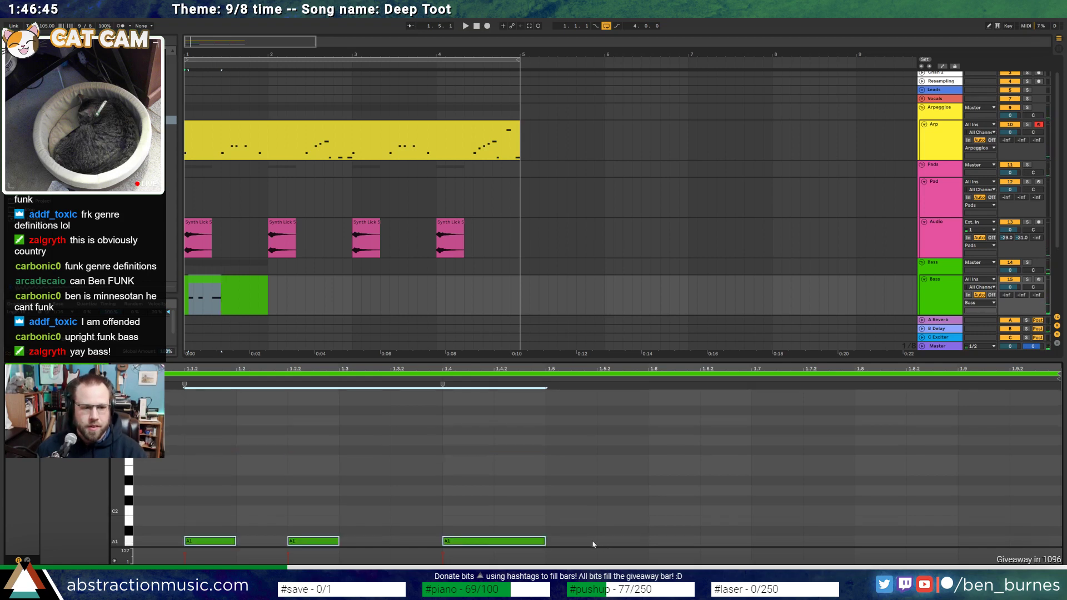
In the Bass track's Operator, set oscillator B's Coarse to 0.5 and Level to -30 dB, and audition the bass
{"action": "left_click", "coordinate": [111, 439]}
{"action": "key", "text": "shift+Tab"}
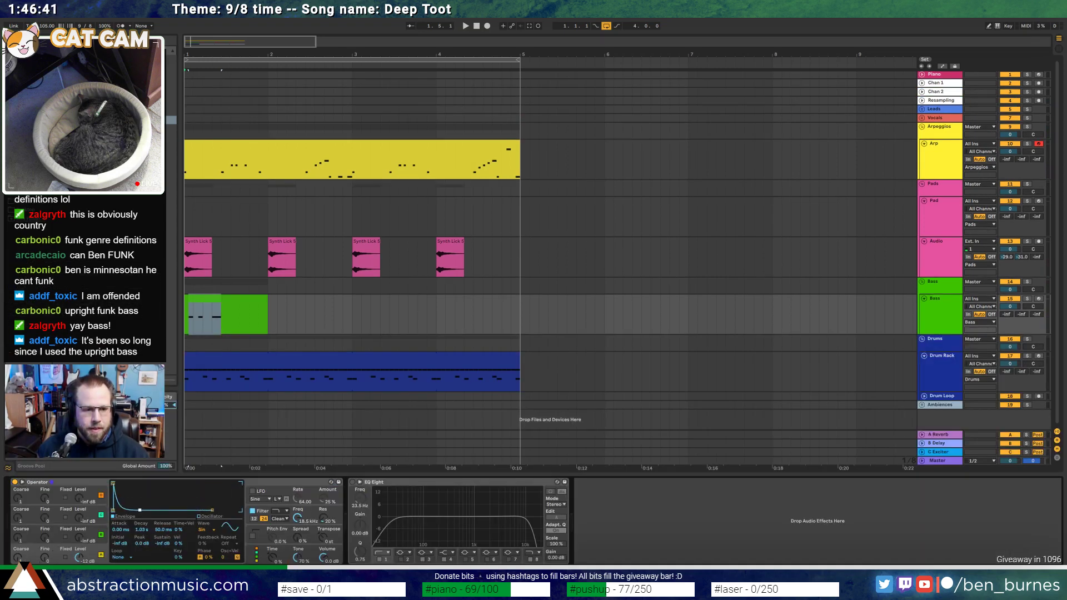
{"action": "left_click_drag", "start_coordinate": [15, 544], "coordinate": [69, 542]}
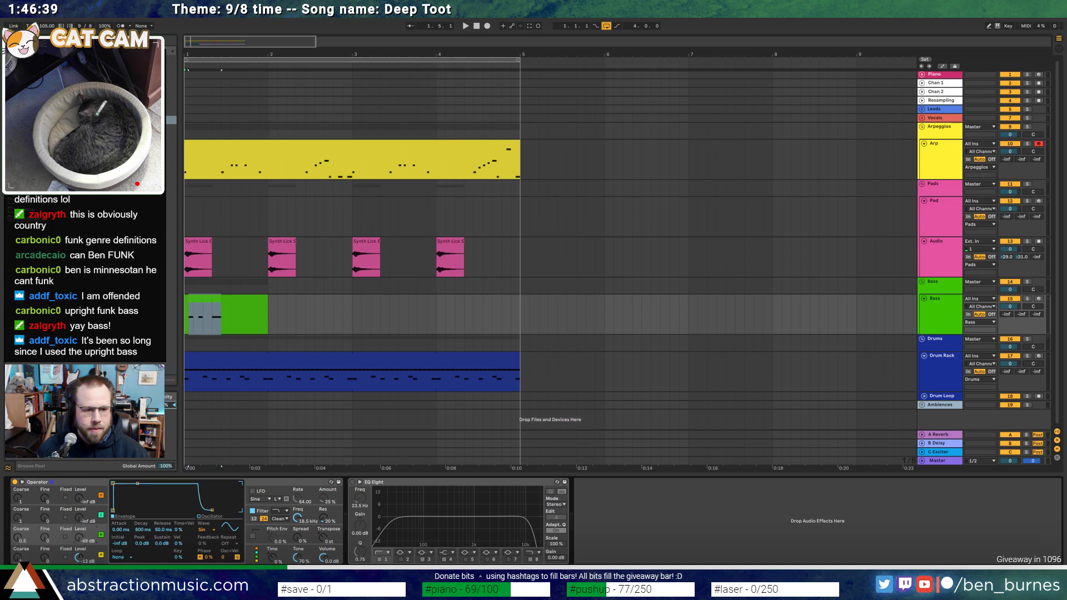
{"action": "key", "text": "space"}
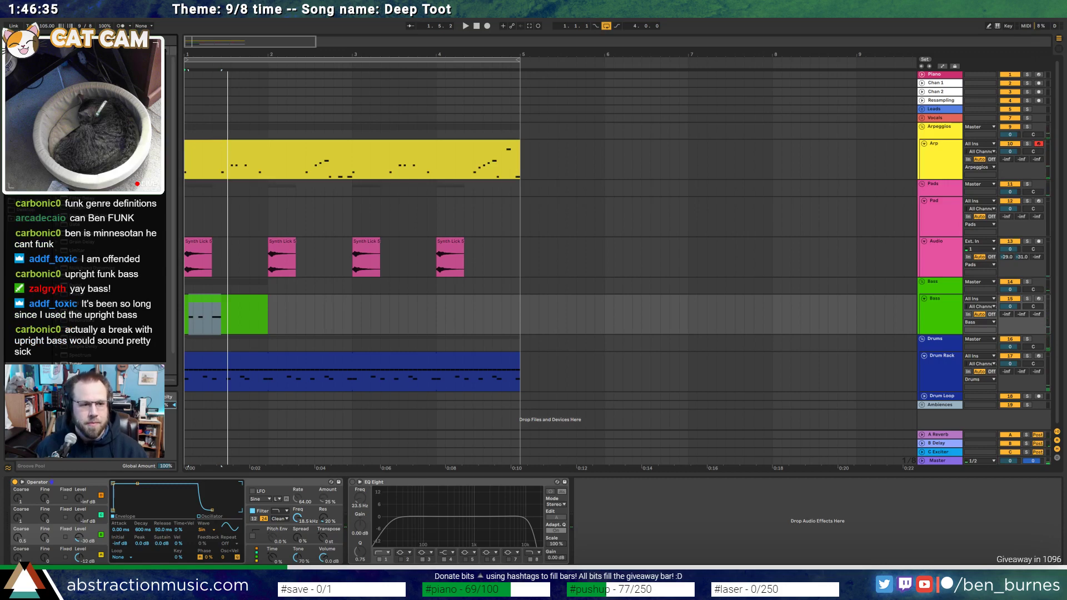
Insert a Saturator between Operator and EQ Eight on the Bass track and raise its Drive to about 6.9 dB
{"action": "left_click_drag", "start_coordinate": [78, 338], "coordinate": [348, 510]}
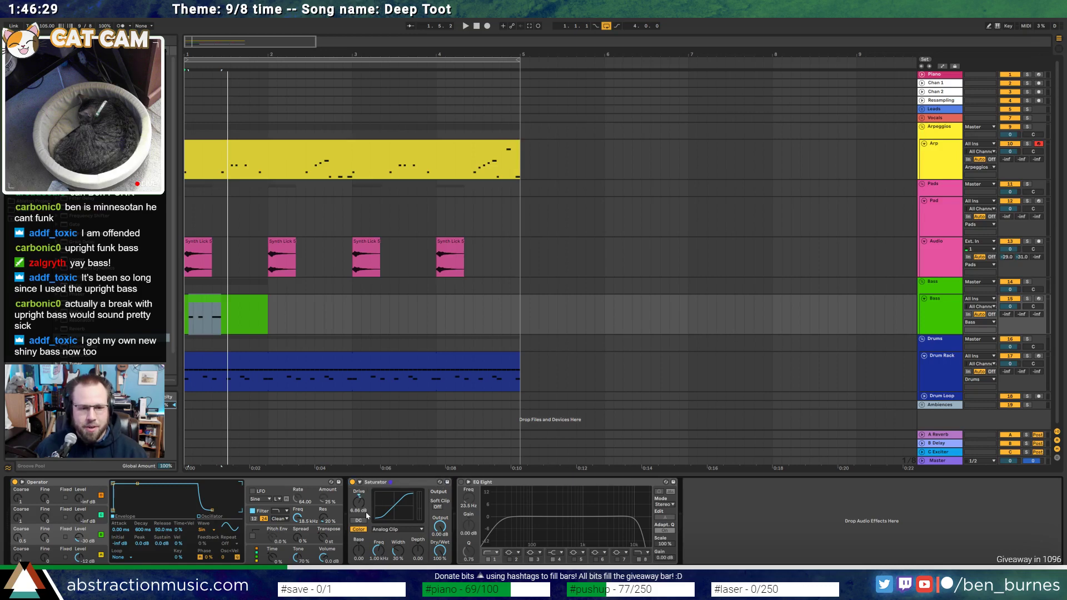
Switch the Bass track Saturator's curve to Soft Sine and set its Drive to 7.43 dB
{"action": "left_click", "coordinate": [397, 530]}
{"action": "left_click", "coordinate": [384, 543]}
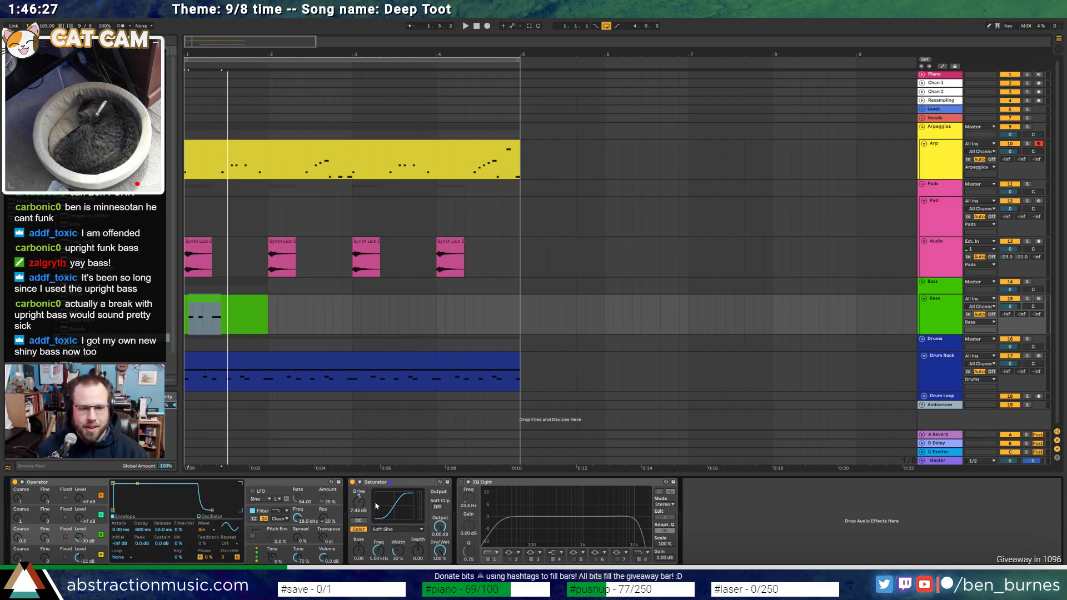
Extend the one-bar bass clip so it repeats across all four bars, and play the loop
{"action": "left_click", "coordinate": [260, 301]}
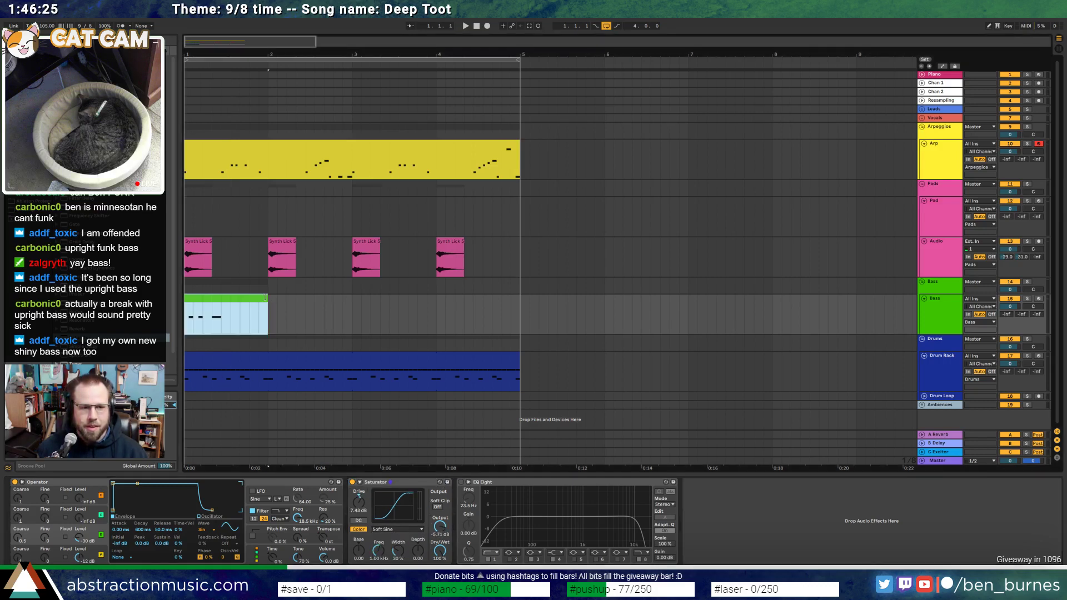
{"action": "left_click_drag", "start_coordinate": [267, 317], "coordinate": [526, 317]}
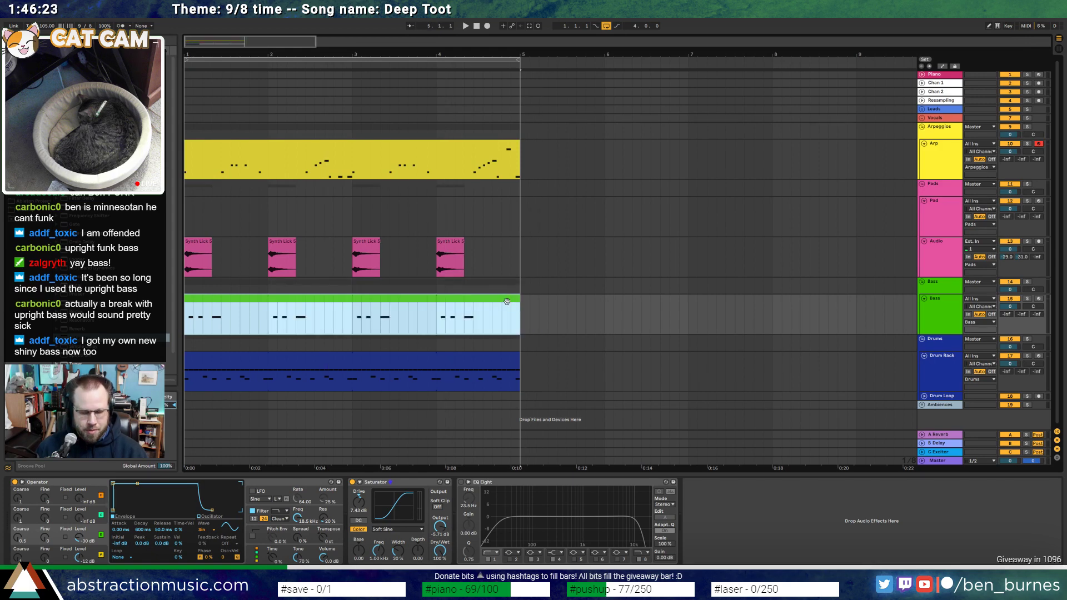
{"action": "key", "text": "space"}
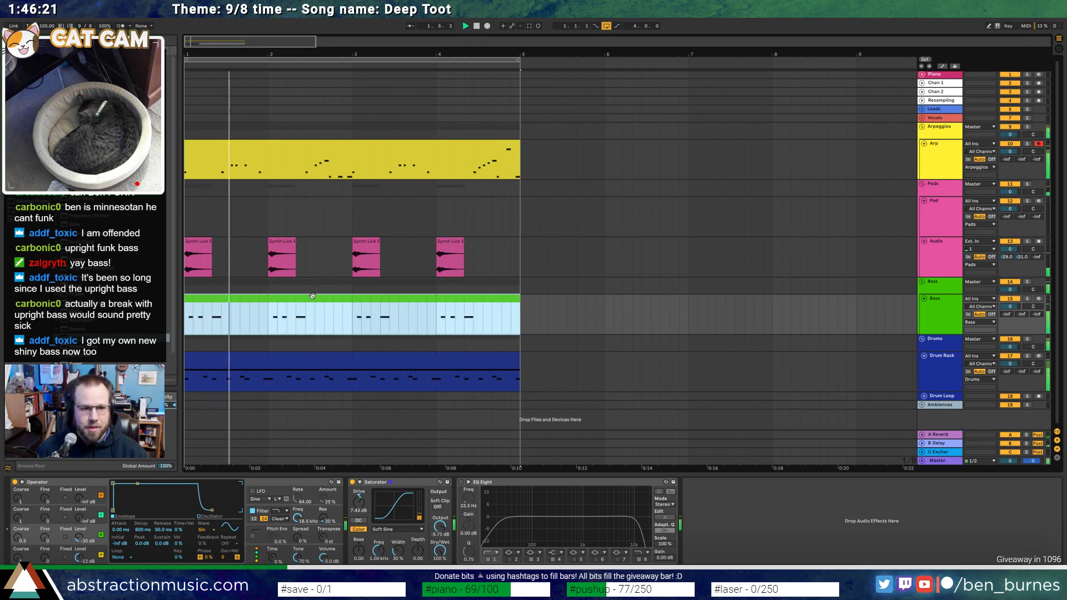
Add a G1 sixteenth note at 1.8.3 in the looped bass clip and audition it
{"action": "double_click", "coordinate": [334, 323]}
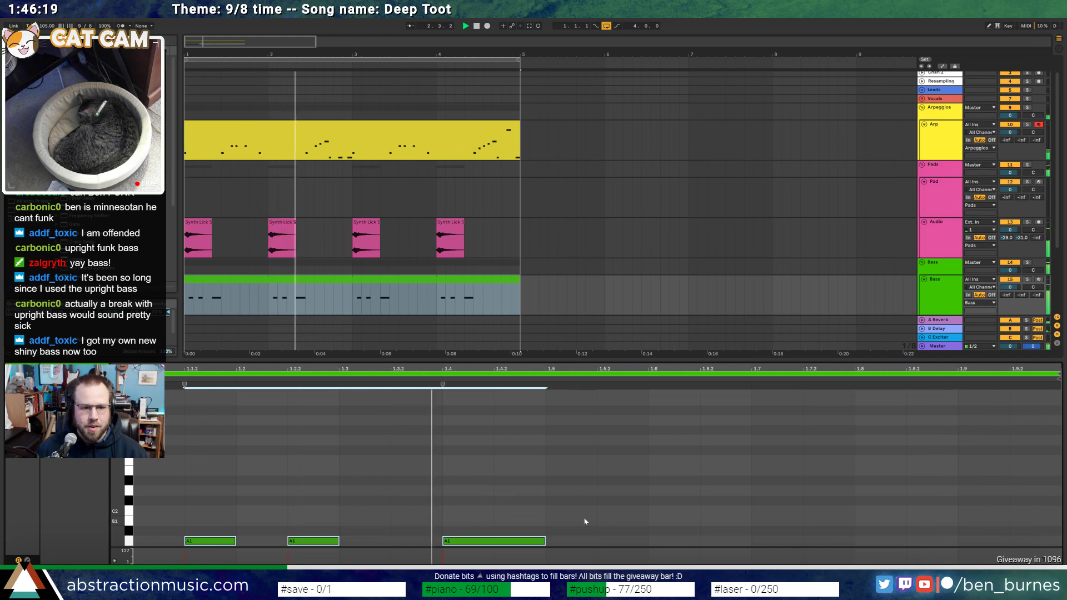
{"action": "scroll", "coordinate": [111, 479], "scroll_direction": "down", "scroll_amount": 3}
{"action": "key", "text": "space"}
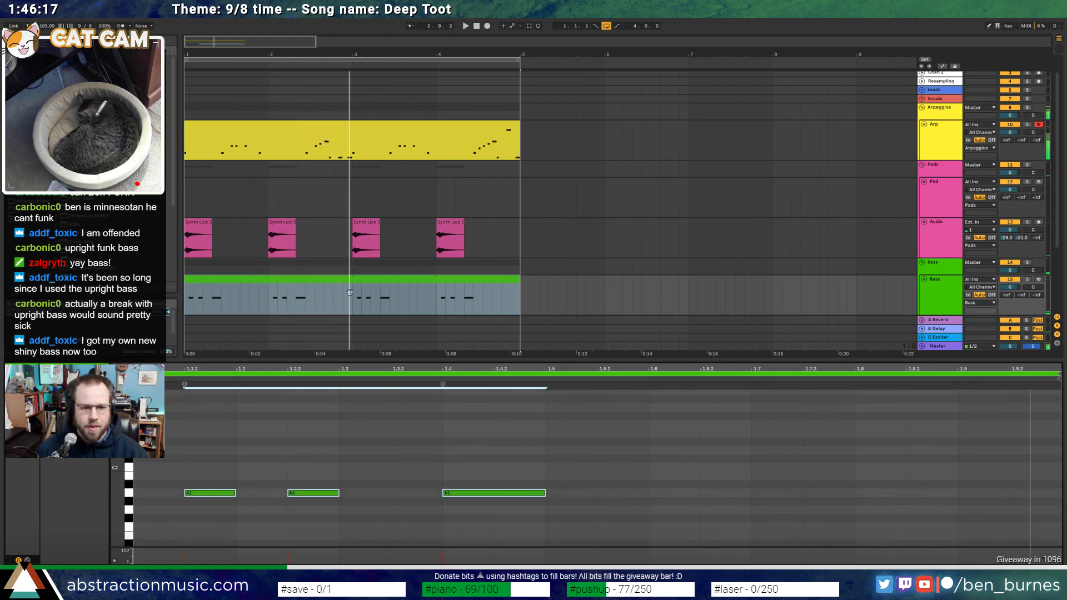
{"action": "left_click", "coordinate": [566, 480]}
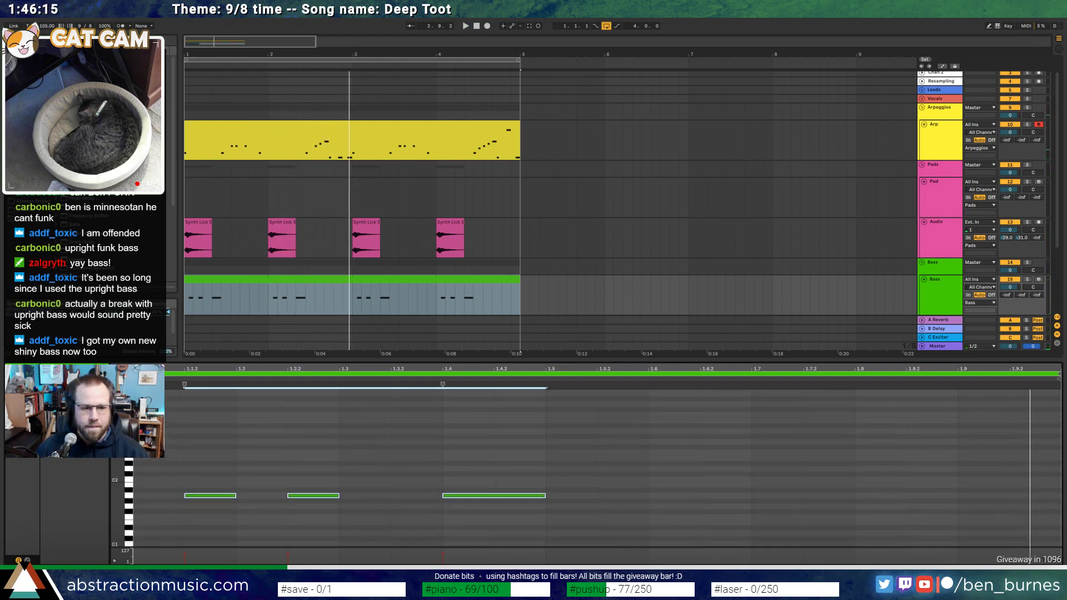
{"action": "key", "text": "space"}
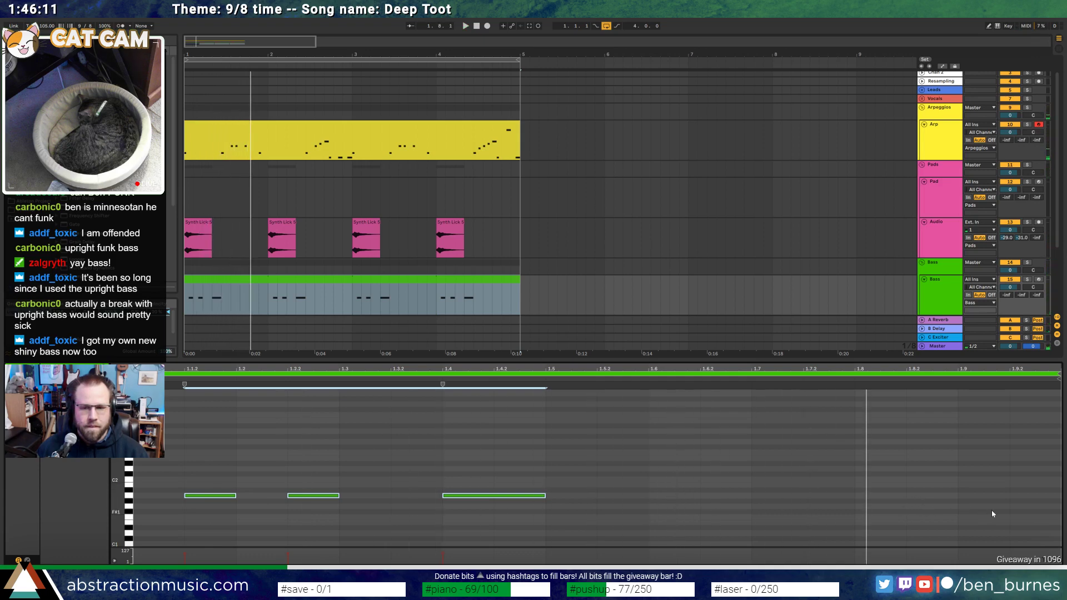
{"action": "double_click", "coordinate": [926, 507]}
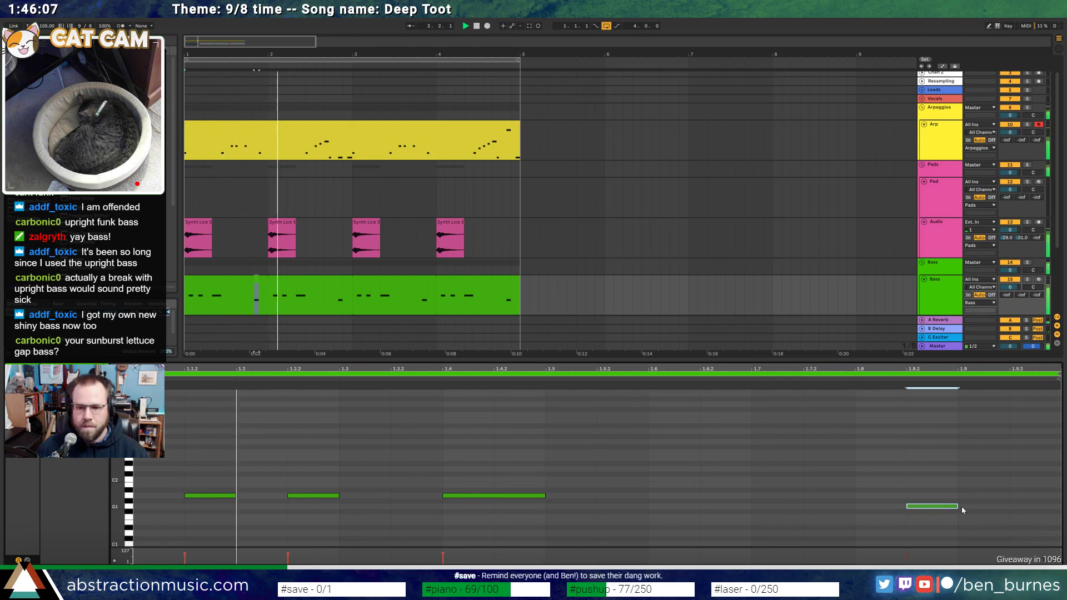
{"action": "left_click", "coordinate": [762, 468]}
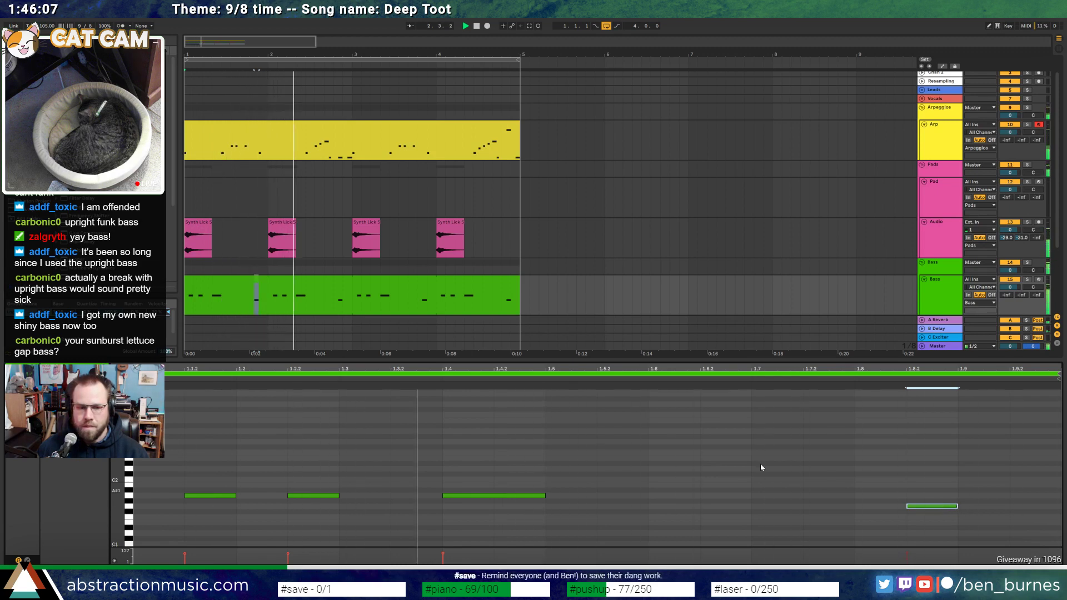
Consolidate the looped bass into one four-bar clip and add sixteenth notes E2 at 2.9 and G1 at 2.9.3
{"action": "left_click", "coordinate": [356, 282]}
{"action": "left_click", "coordinate": [586, 467]}
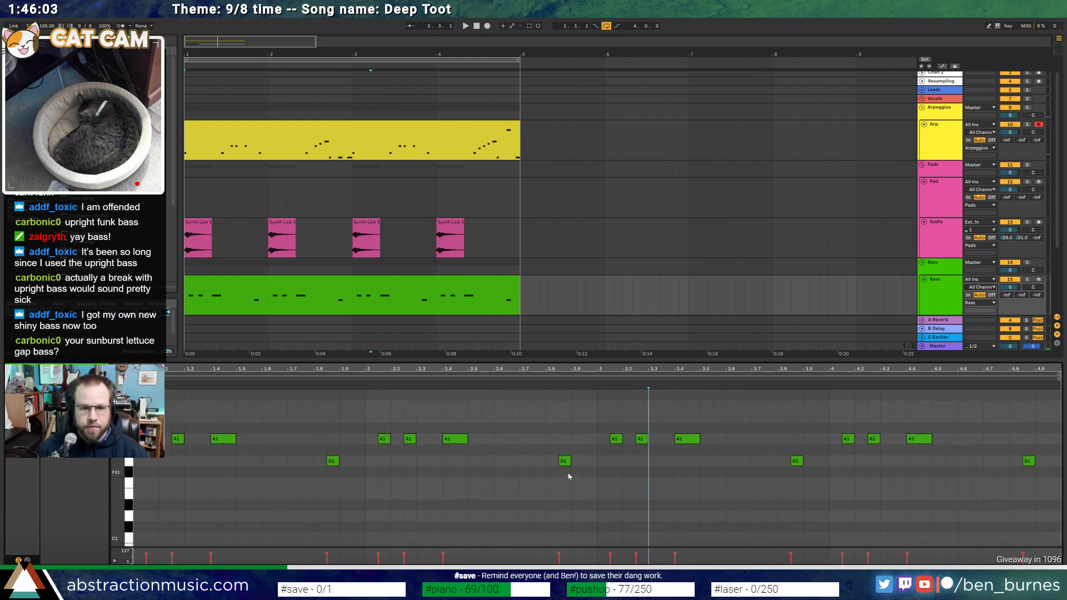
{"action": "scroll", "coordinate": [577, 431], "scroll_direction": "up", "scroll_amount": 3}
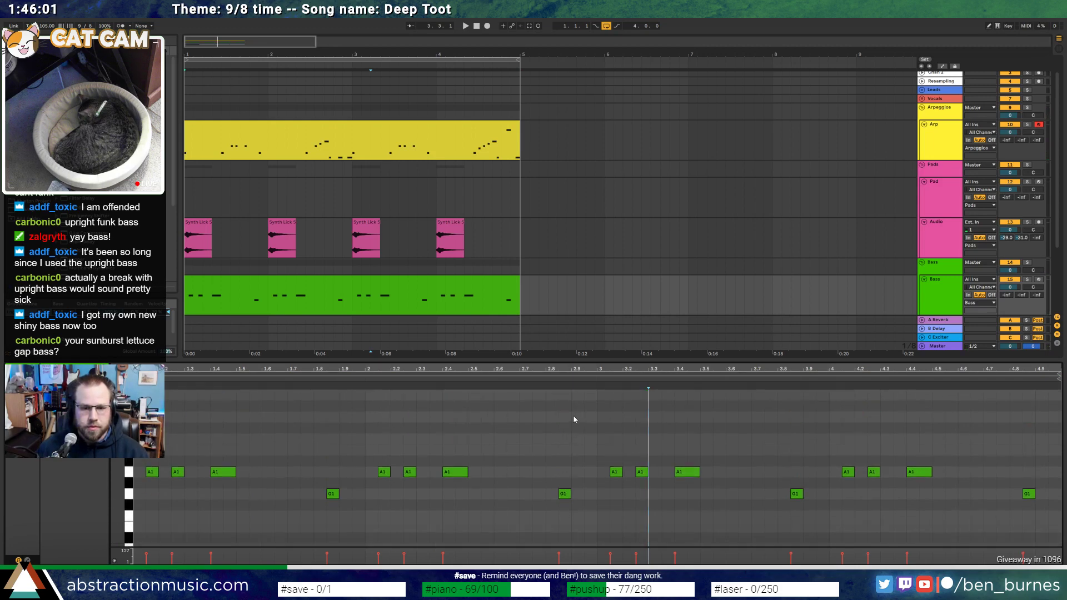
{"action": "scroll", "coordinate": [575, 426], "scroll_direction": "up", "scroll_amount": 3}
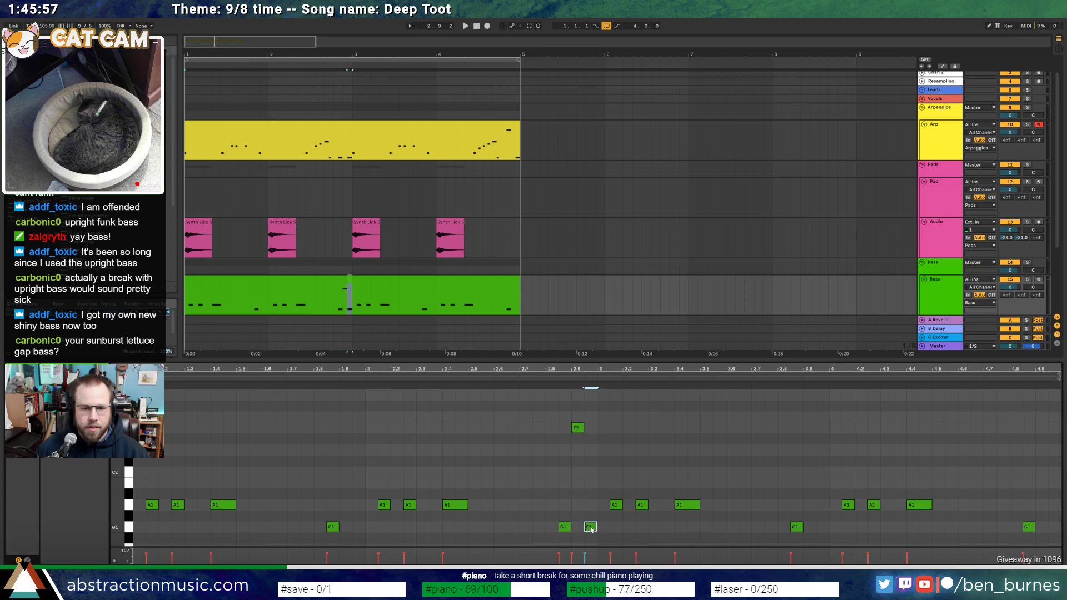
Shorten both G1 notes around the E2 at the end of bar 2 and the first A1 note of every bar
{"action": "left_click_drag", "start_coordinate": [583, 430], "coordinate": [580, 431]}
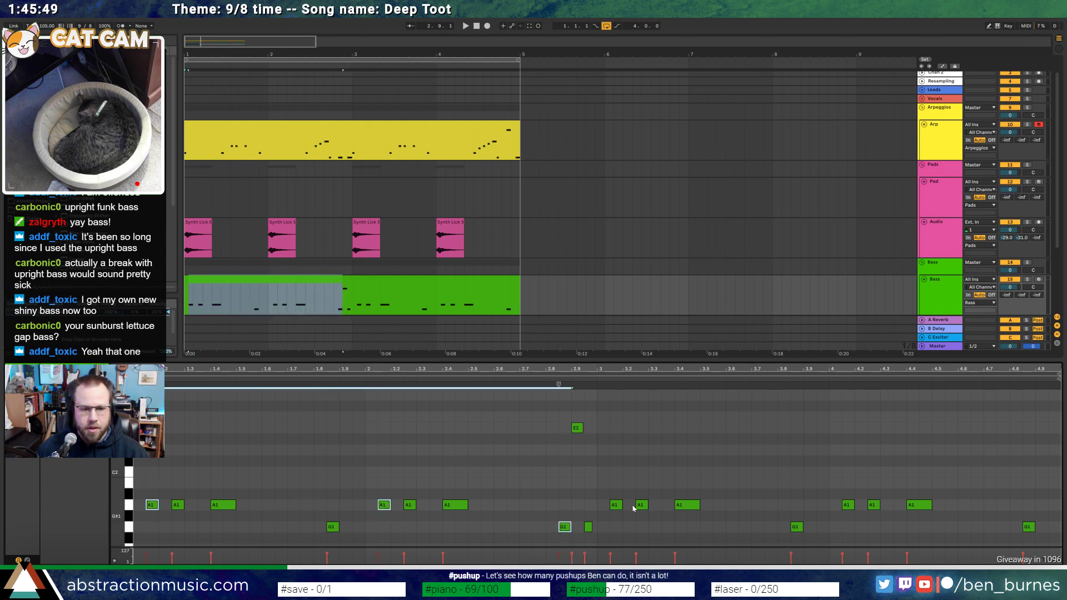
{"action": "left_click_drag", "start_coordinate": [854, 504], "coordinate": [850, 504]}
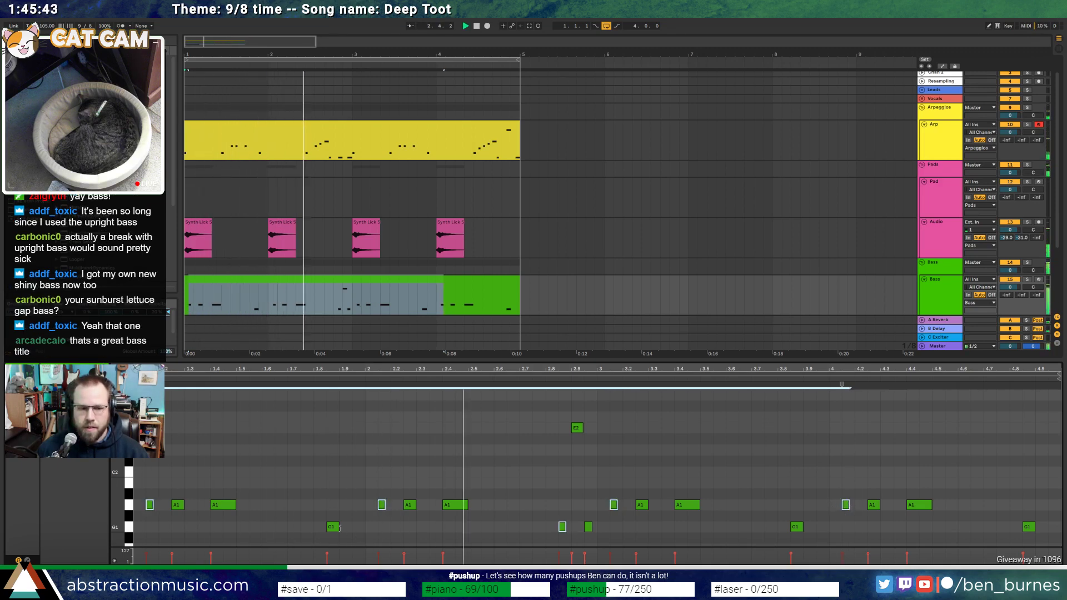
Lengthen the G1 note at the end of bar 1 and shorten the G1 at the end of bar 3 during playback
{"action": "left_click_drag", "start_coordinate": [338, 527], "coordinate": [347, 527]}
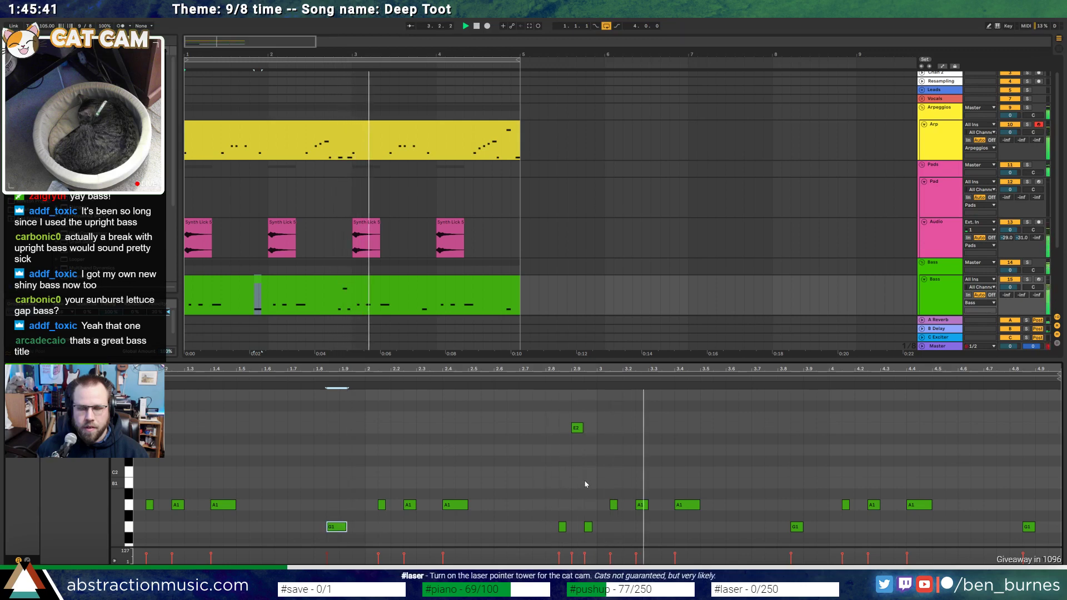
{"action": "left_click", "coordinate": [766, 476]}
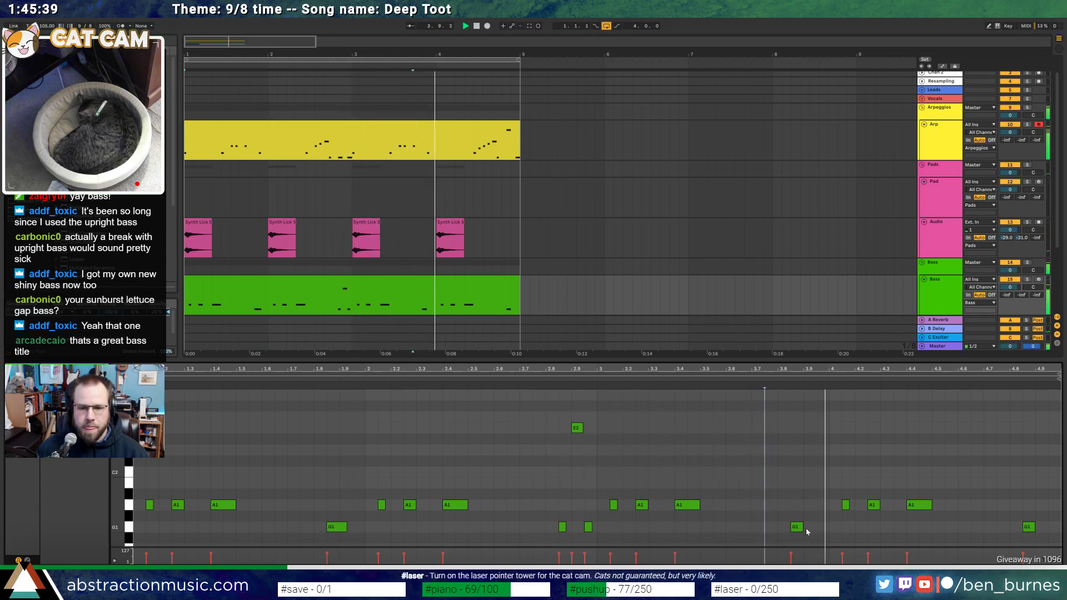
{"action": "left_click_drag", "start_coordinate": [802, 527], "coordinate": [799, 527]}
{"action": "left_click", "coordinate": [915, 535]}
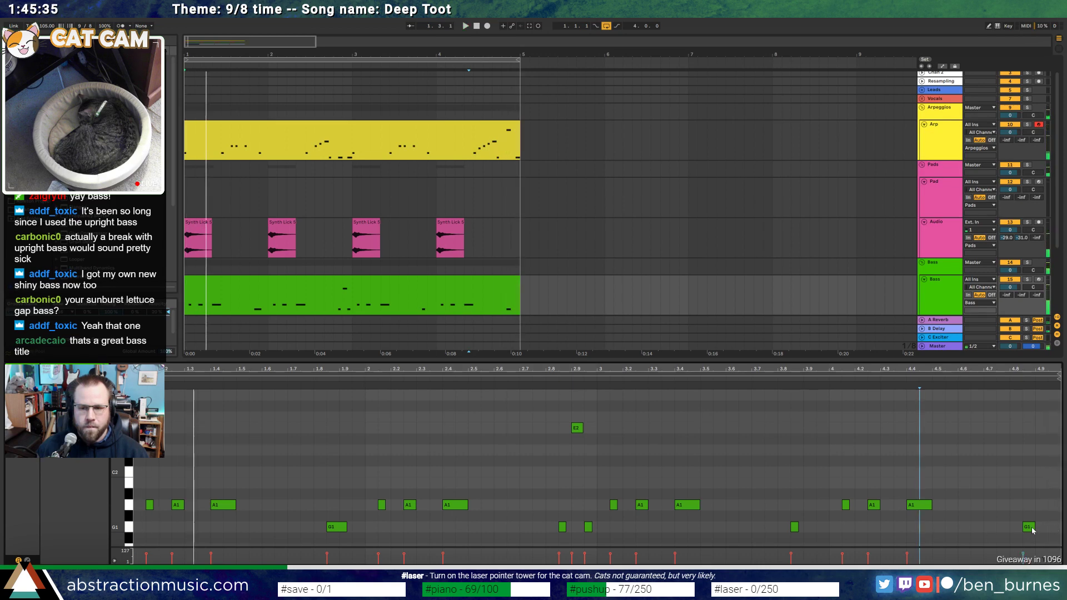
End bar 4 with C2 sixteenths at 4.8.3 and 4.9.3, and add short G2 and A2 notes at 3.9 and 3.9.3
{"action": "mouse_move", "coordinate": [1033, 529]}
{"action": "left_mouse_down"}
{"action": "mouse_move", "coordinate": [1027, 479]}
{"action": "mouse_move", "coordinate": [1049, 474]}
{"action": "left_mouse_up"}
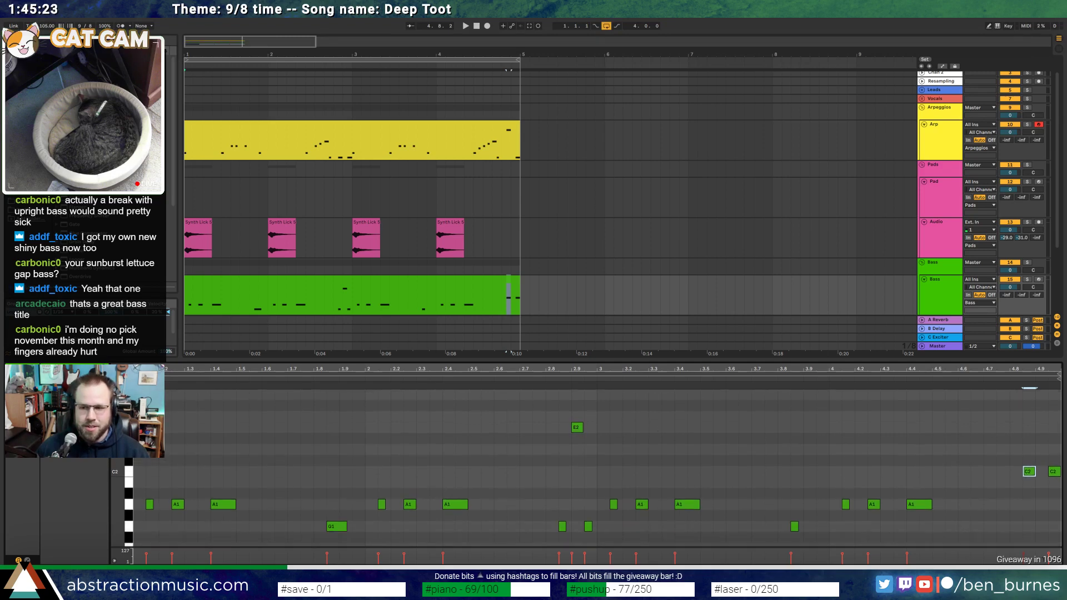
{"action": "scroll", "coordinate": [592, 468], "scroll_direction": "down", "scroll_amount": 2}
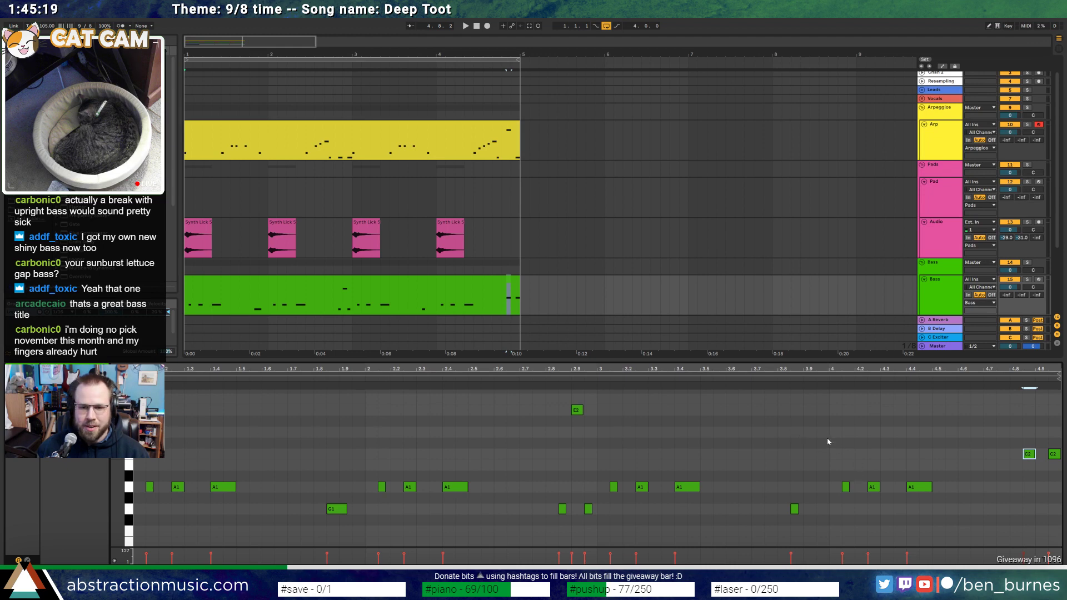
{"action": "scroll", "coordinate": [827, 442], "scroll_direction": "up", "scroll_amount": 3}
{"action": "scroll", "coordinate": [780, 407], "scroll_direction": "up", "scroll_amount": 3}
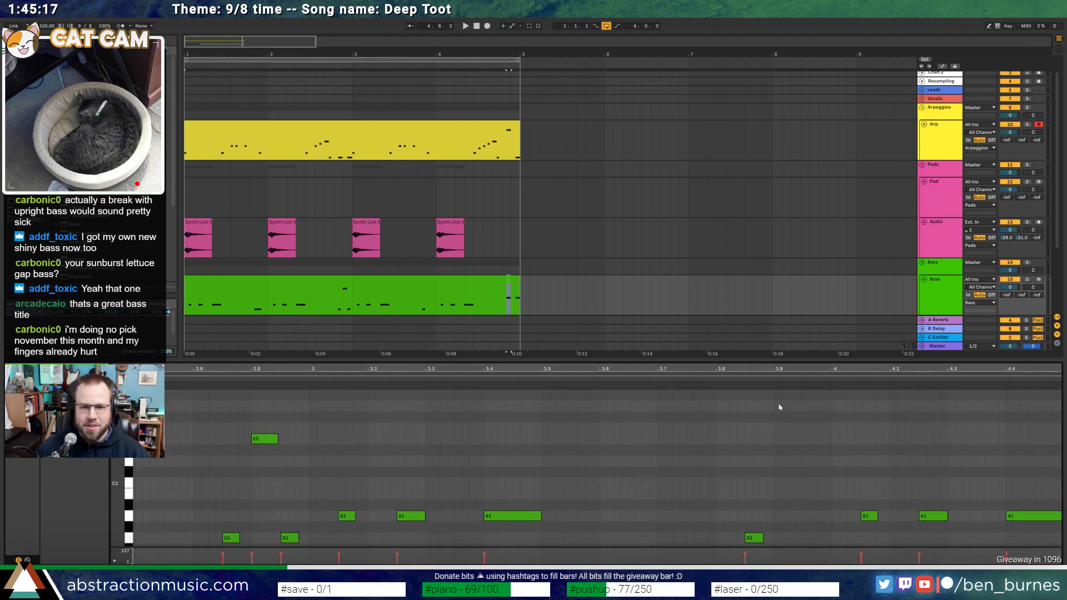
{"action": "double_click", "coordinate": [779, 406]}
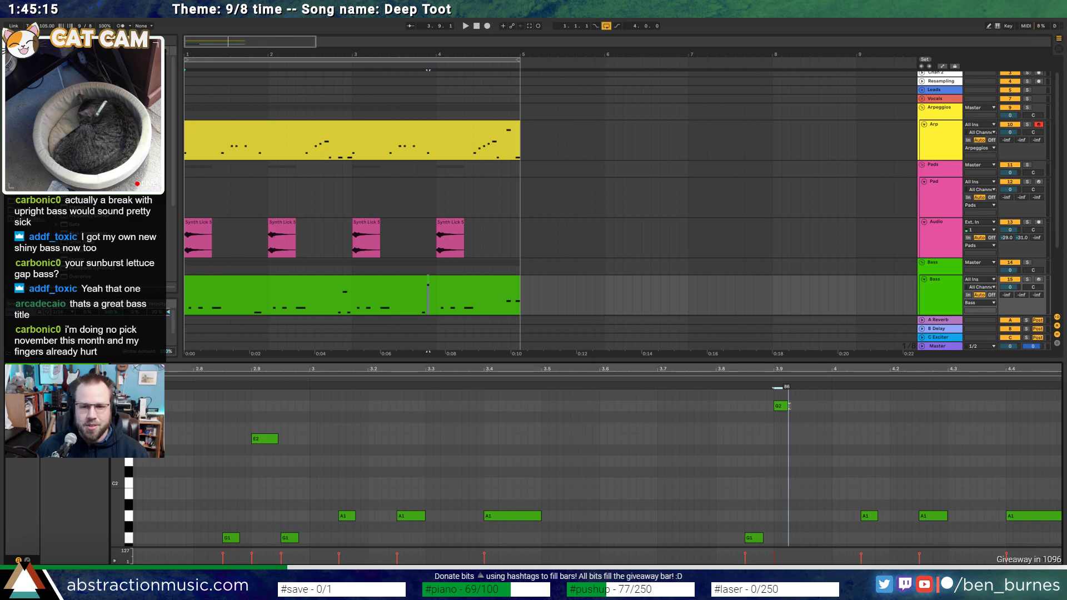
{"action": "scroll", "coordinate": [795, 433], "scroll_direction": "up", "scroll_amount": 3}
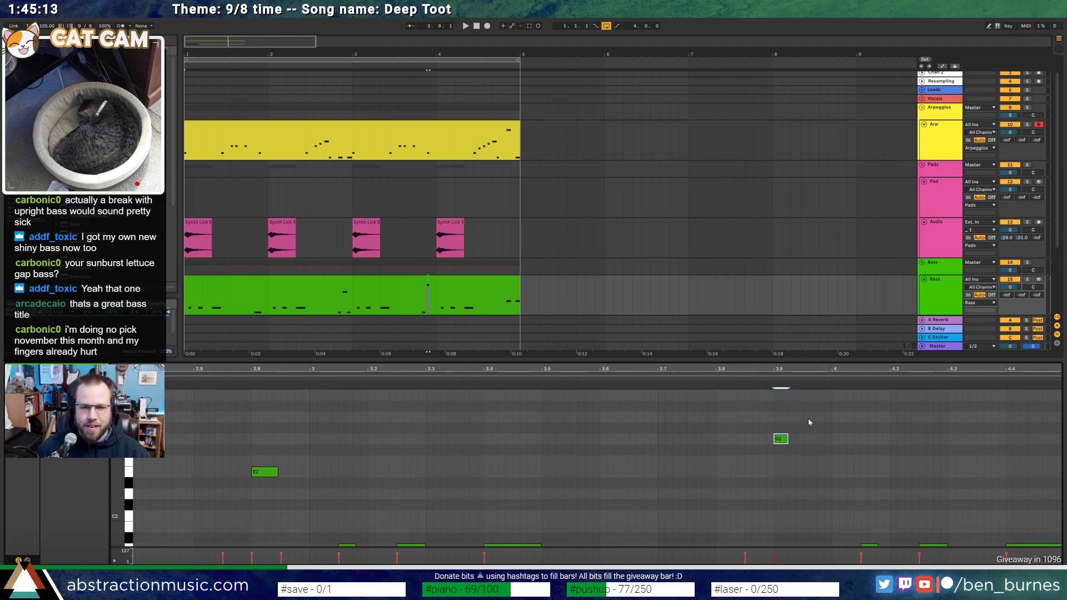
{"action": "double_click", "coordinate": [808, 417]}
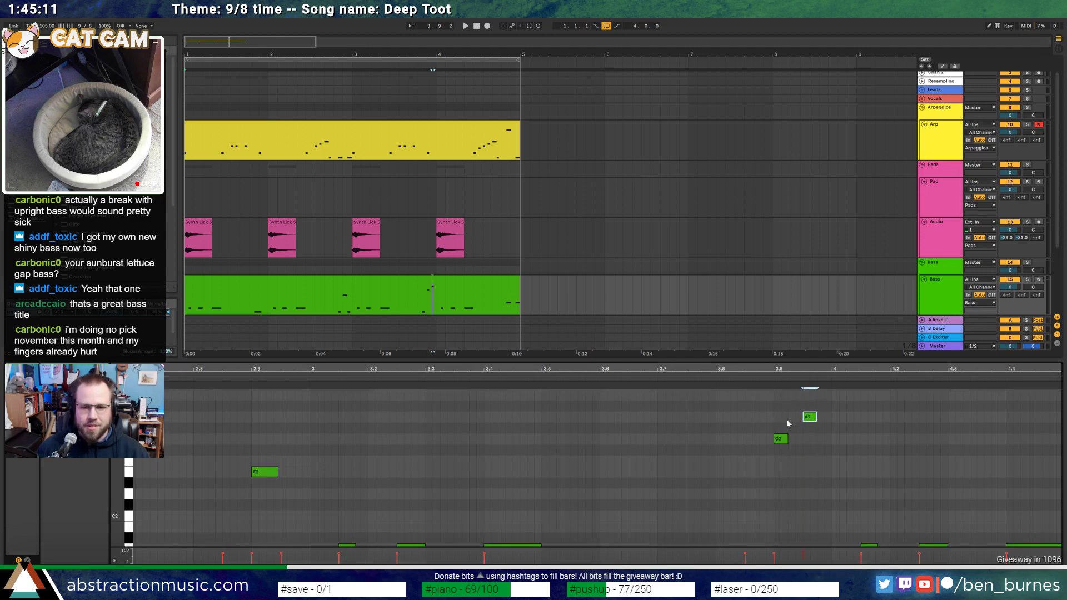
Play back the loop and review the whole four-bar bass line in the note editor
{"action": "key", "text": "space"}
{"action": "key", "text": "minus"}
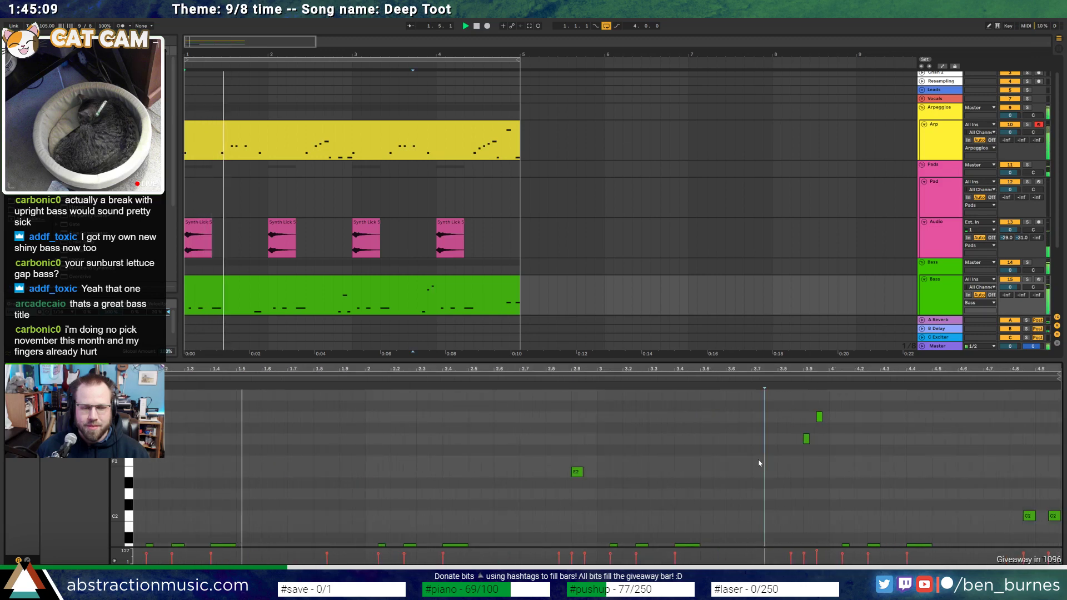
{"action": "mouse_move", "coordinate": [116, 495]}
{"action": "left_mouse_down"}
{"action": "mouse_move", "coordinate": [106, 487]}
{"action": "mouse_move", "coordinate": [106, 498]}
{"action": "left_mouse_up"}
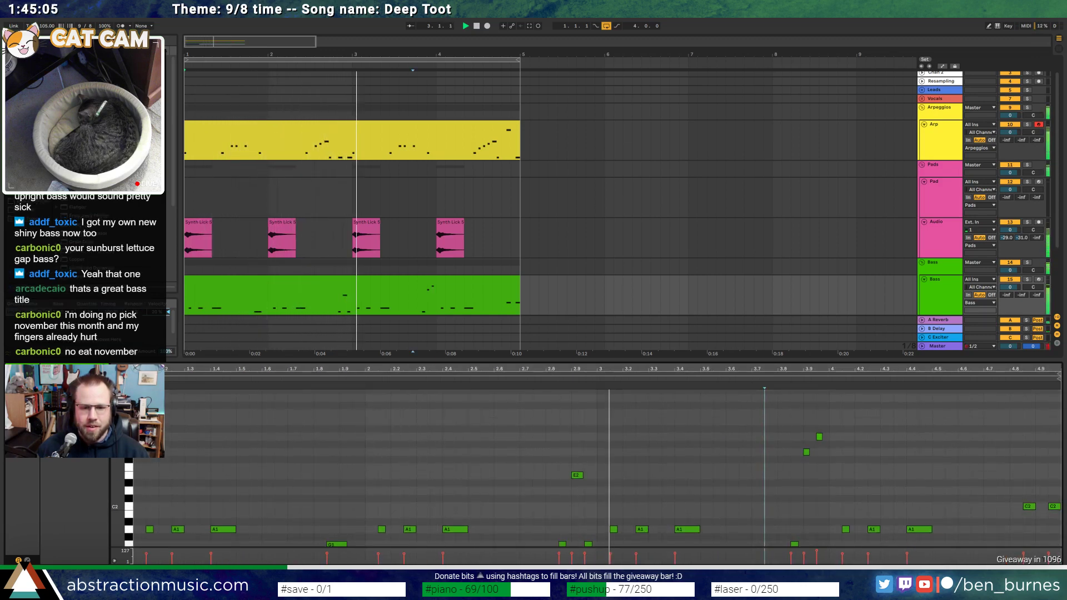
{"action": "left_click_drag", "start_coordinate": [106, 497], "coordinate": [105, 509]}
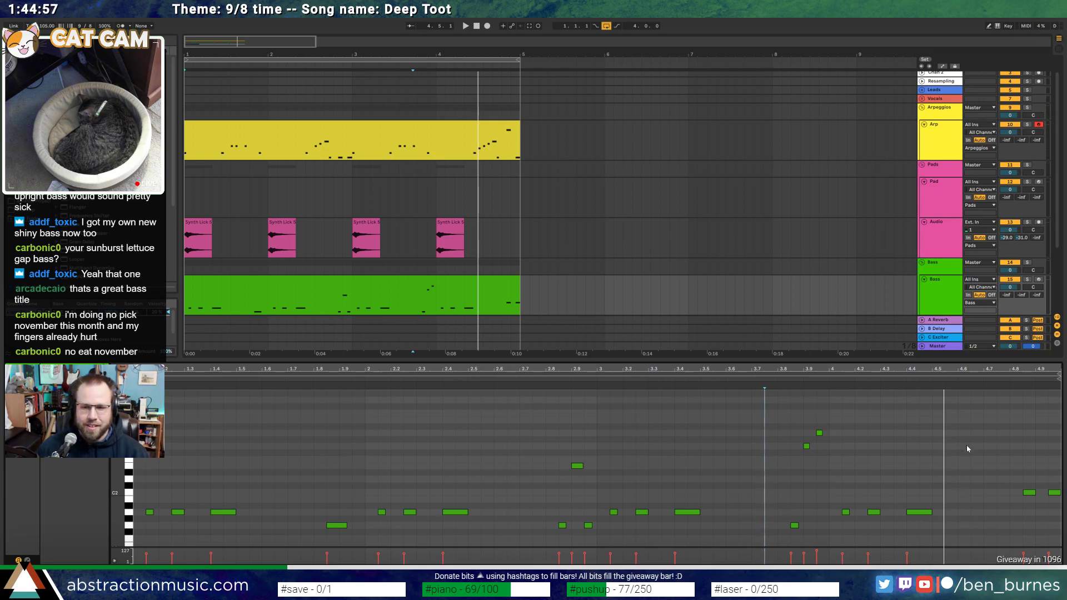
{"action": "key", "text": "space"}
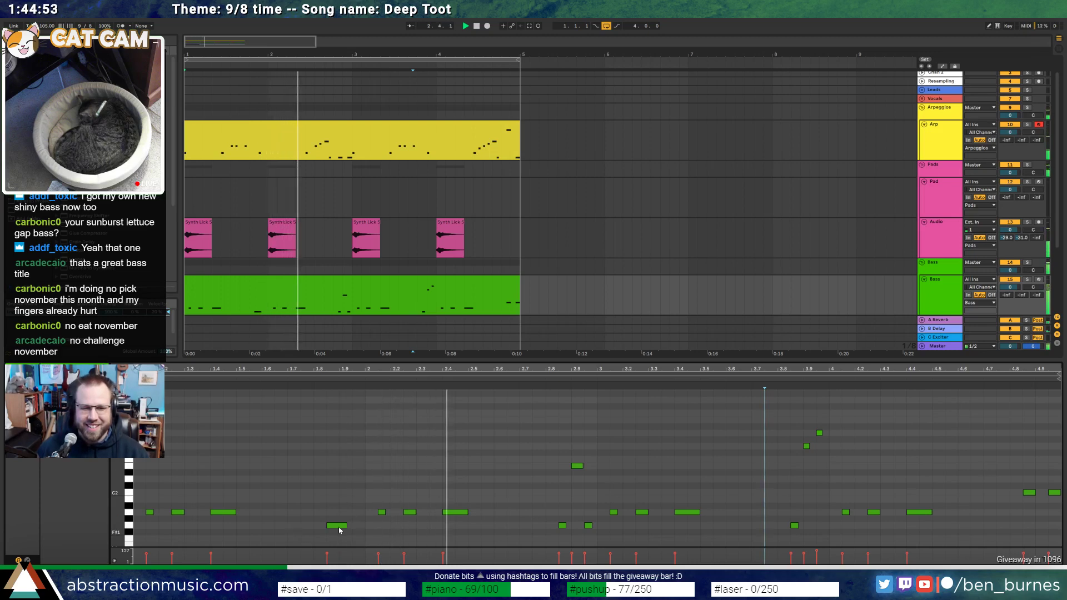
Move the G1 note at the end of bar 1 to 1.9 and lengthen the A2 note at 3.9.3
{"action": "left_click_drag", "start_coordinate": [339, 526], "coordinate": [353, 526]}
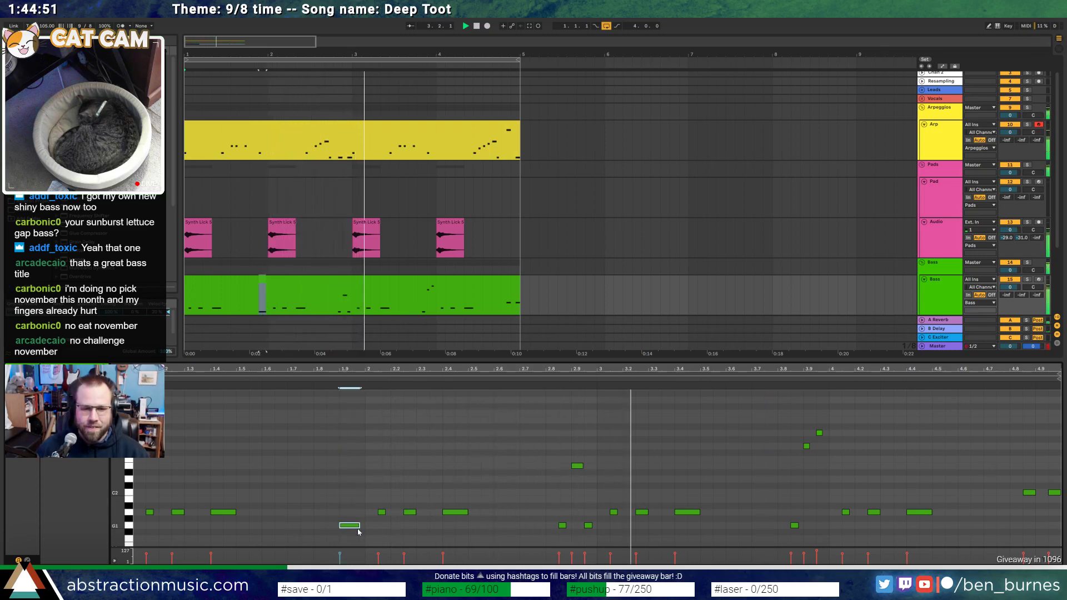
{"action": "left_click", "coordinate": [578, 466]}
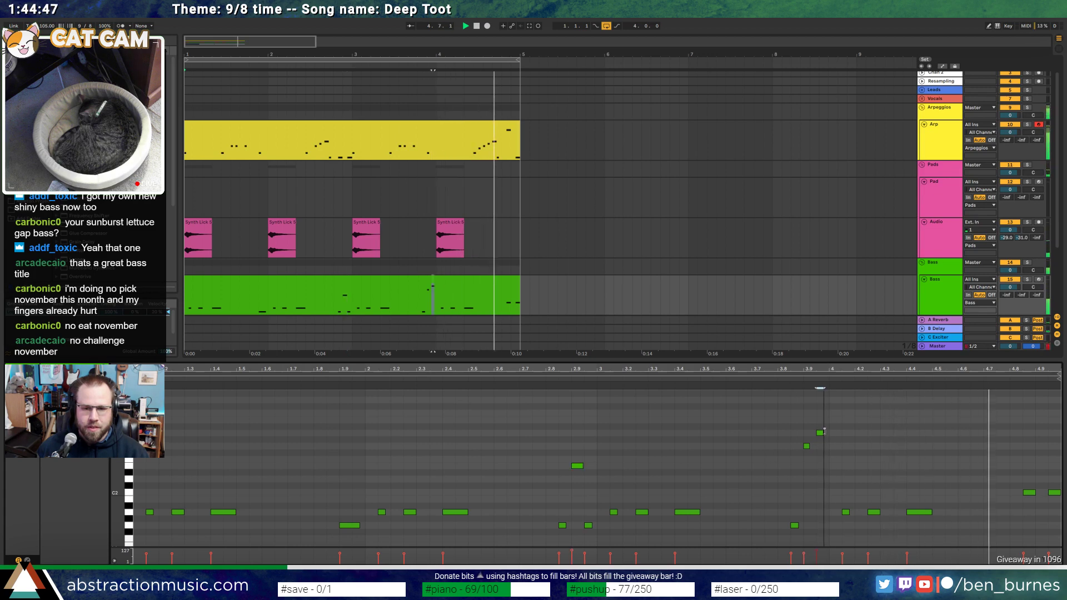
{"action": "left_click_drag", "start_coordinate": [822, 435], "coordinate": [827, 434]}
Rework the bar 4 bass fill with a short B1 at 4.8 before the C2 and an A2 at 4.9.3, and audition it
{"action": "key", "text": "space"}
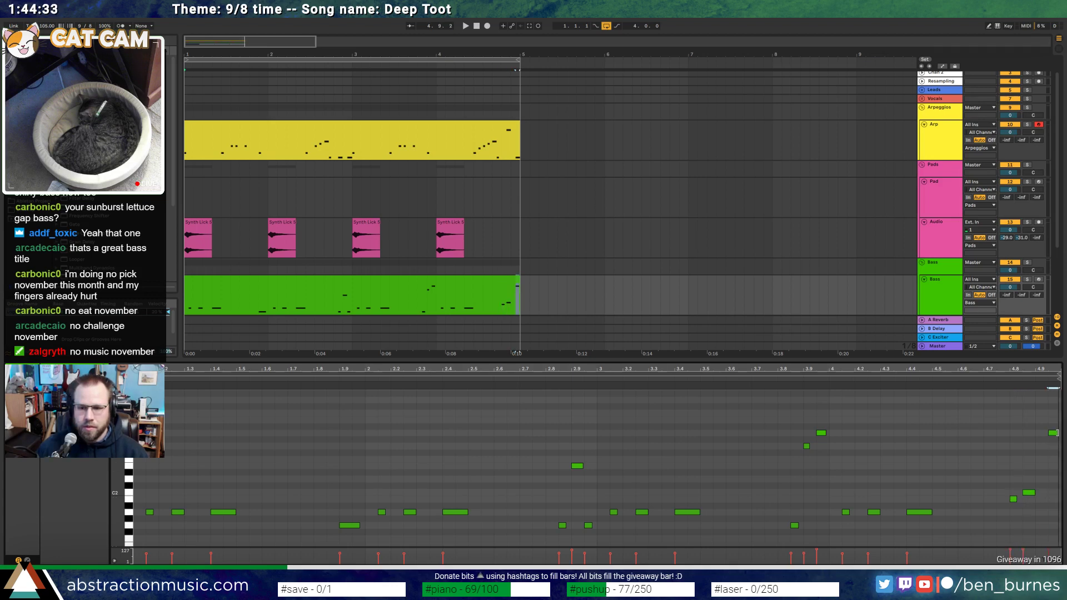
{"action": "key", "text": "space"}
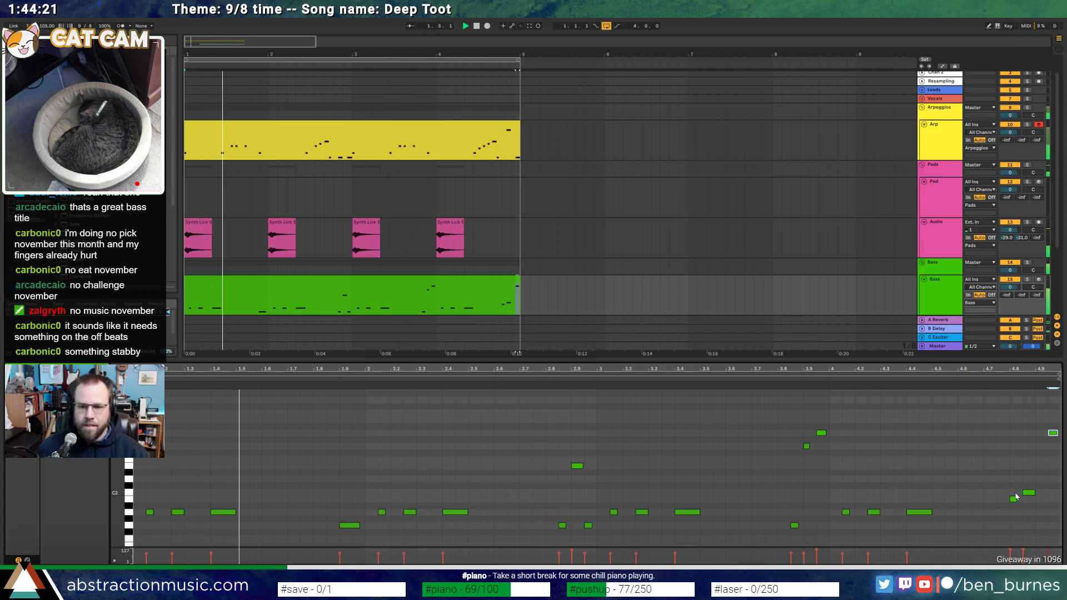
{"action": "left_click_drag", "start_coordinate": [1009, 511], "coordinate": [1039, 489]}
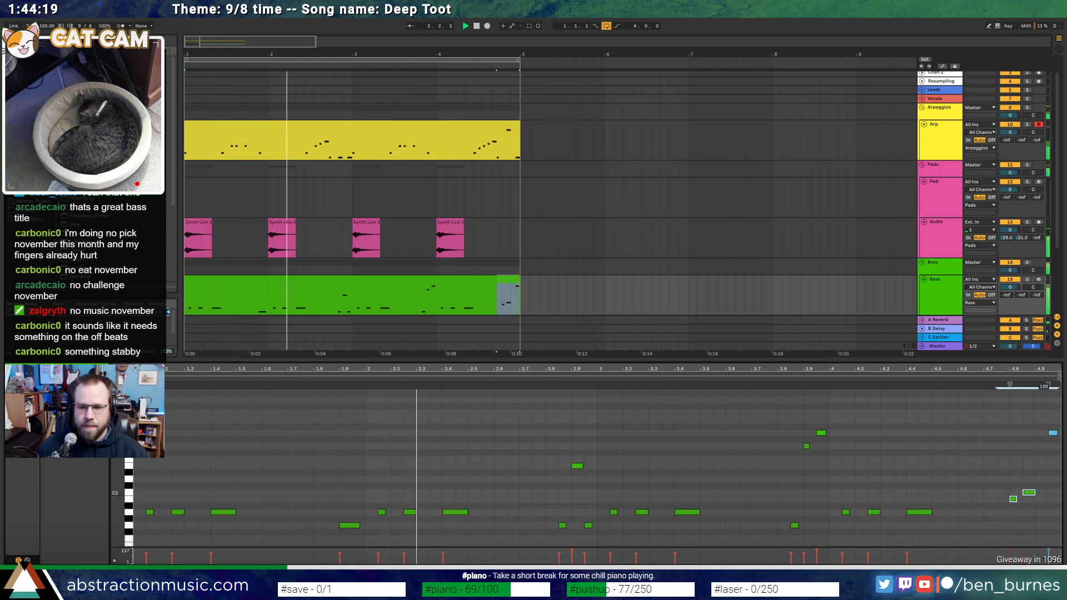
Show the Audio track's devices and toggle its EQ Eight during playback
{"action": "left_click", "coordinate": [489, 239]}
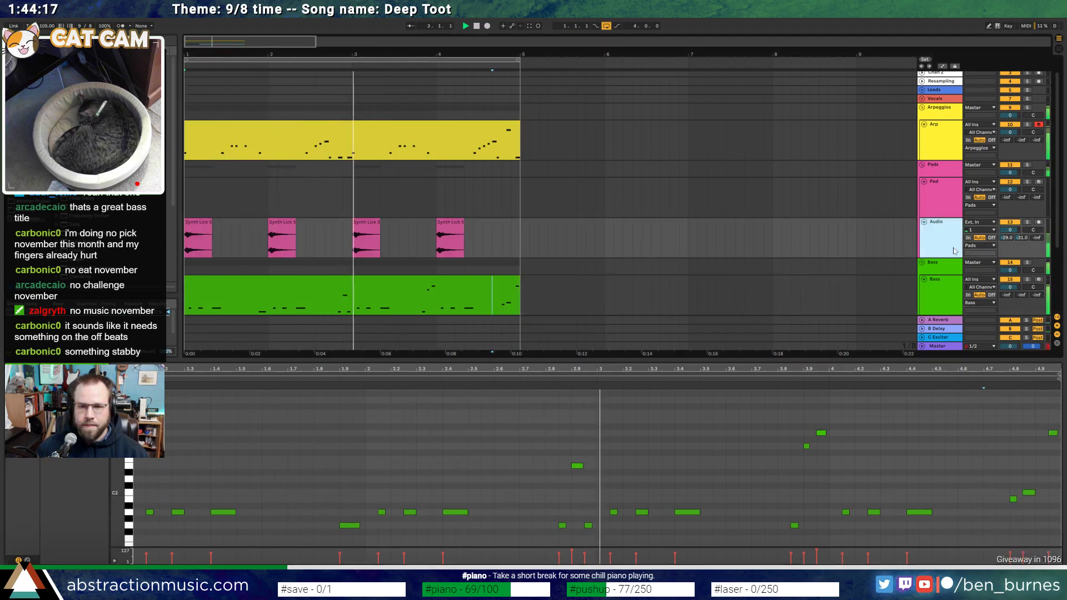
{"action": "double_click", "coordinate": [15, 508]}
{"action": "left_click", "coordinate": [15, 483]}
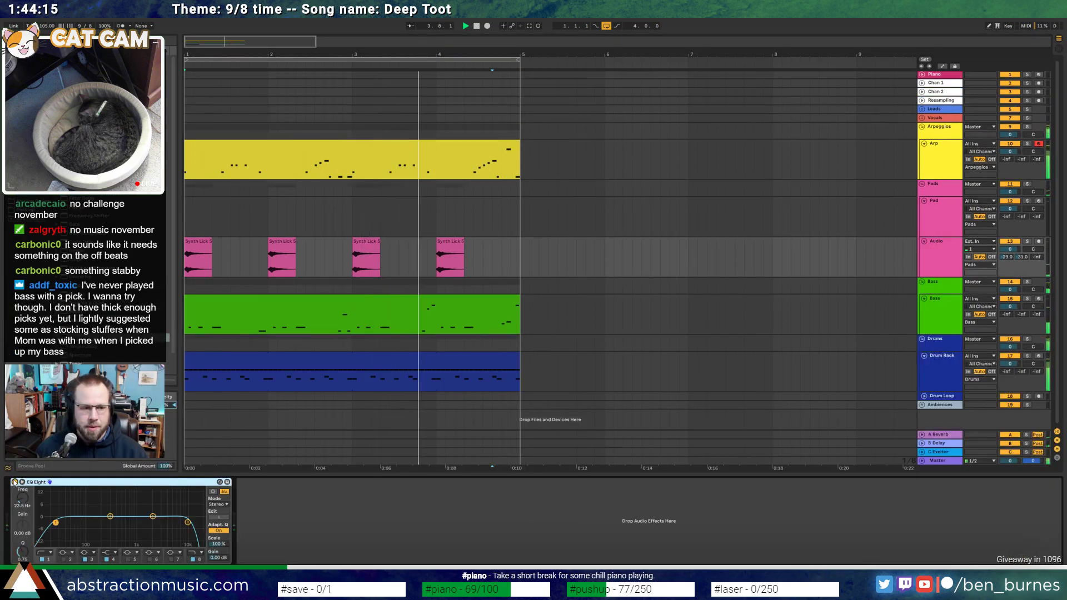
Reshape the Audio track's EQ Eight with a higher low cut, a lowered high shelf and a middle band at 297 Hz, -0.87 dB
{"action": "left_click_drag", "start_coordinate": [55, 522], "coordinate": [65, 521]}
{"action": "mouse_move", "coordinate": [188, 523]}
{"action": "left_mouse_down"}
{"action": "mouse_move", "coordinate": [128, 530]}
{"action": "mouse_move", "coordinate": [200, 526]}
{"action": "left_mouse_up"}
{"action": "left_click", "coordinate": [193, 560]}
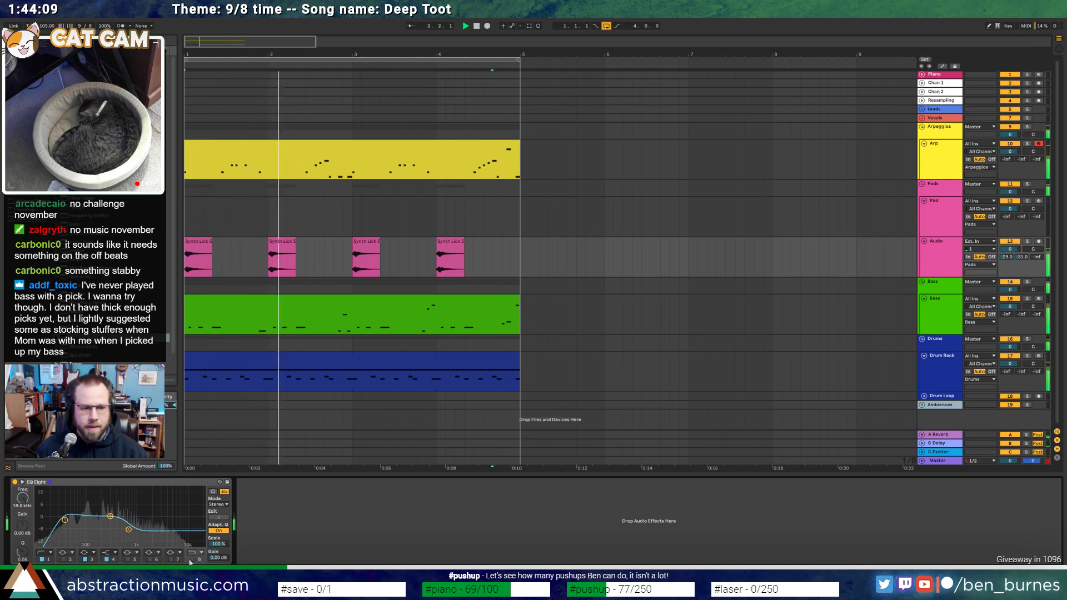
{"action": "left_click", "coordinate": [65, 522]}
{"action": "left_click_drag", "start_coordinate": [66, 521], "coordinate": [70, 528]}
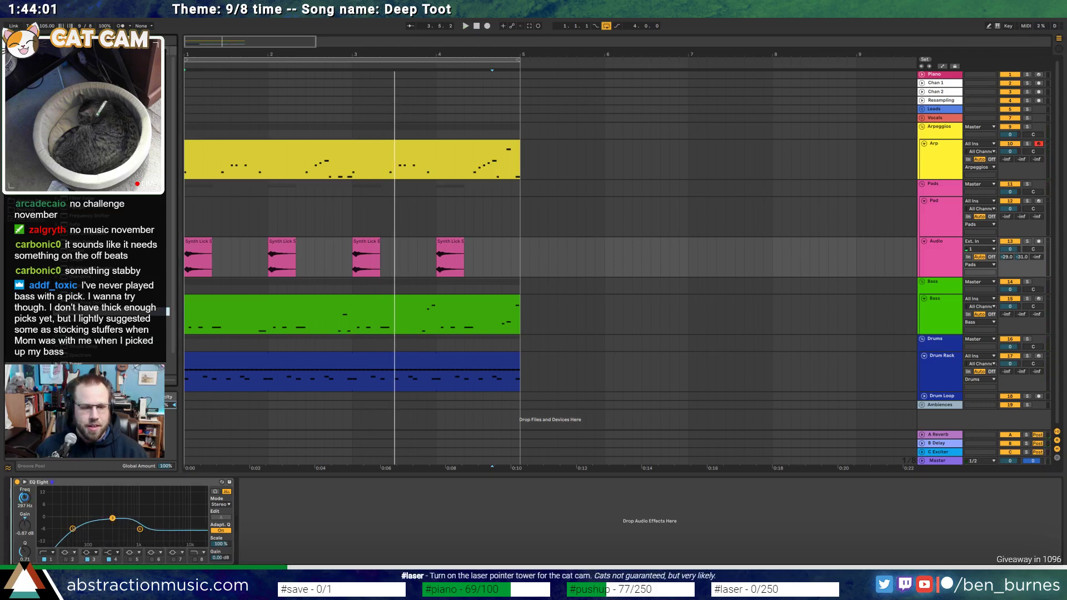
Add bit reduction at 8 and downsampling at 3.11 ahead of the Audio track's EQ Eight, and play the loop
{"action": "left_click_drag", "start_coordinate": [24, 498], "coordinate": [101, 528]}
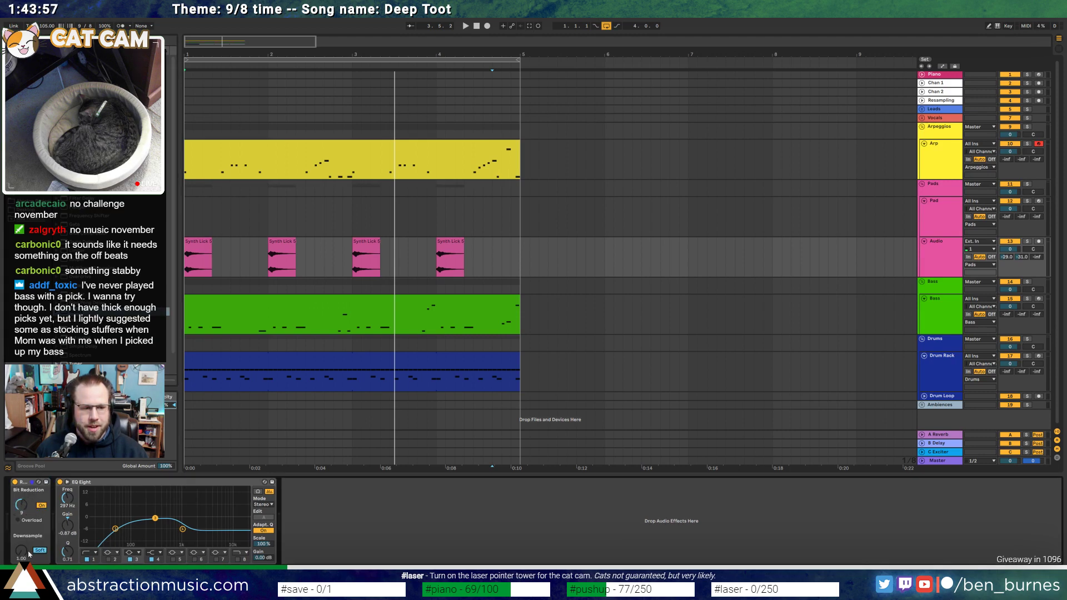
{"action": "key", "text": "space"}
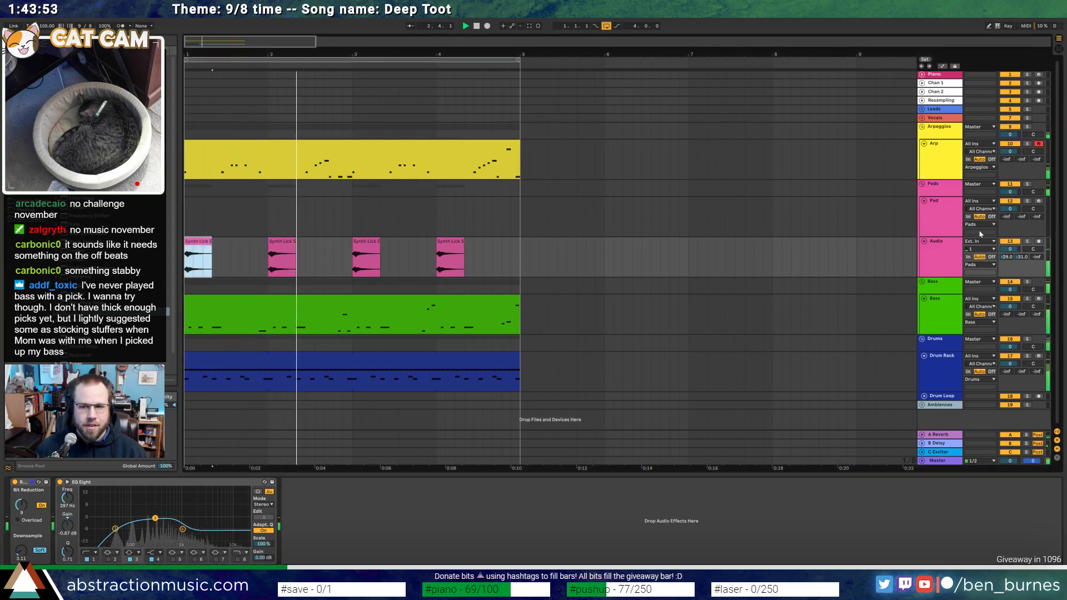
Shorten the first Synth Lick clip to end at 1.3 and replace the bar 2 clip with a shortened copy
{"action": "left_click", "coordinate": [204, 243]}
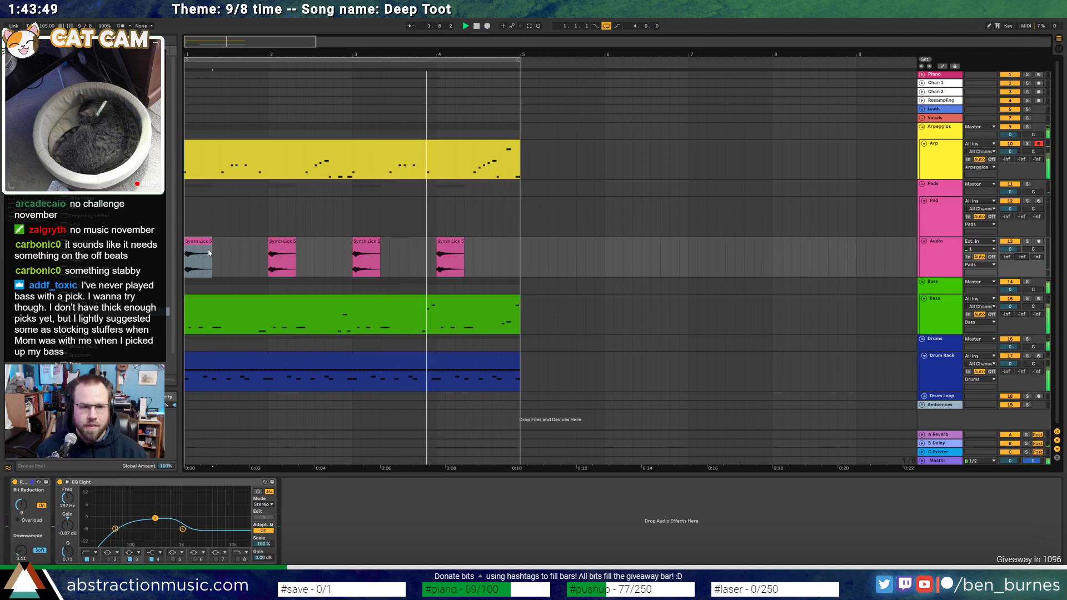
{"action": "left_click_drag", "start_coordinate": [211, 248], "coordinate": [197, 239]}
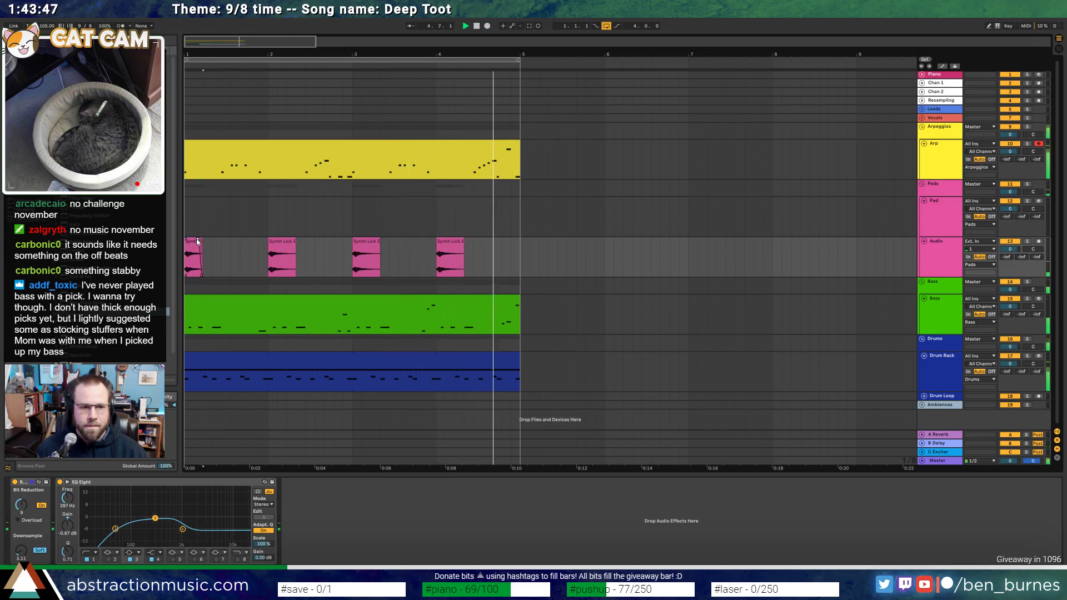
{"action": "left_click_drag", "start_coordinate": [267, 258], "coordinate": [492, 259]}
{"action": "left_click", "coordinate": [290, 242]}
{"action": "key", "text": "Delete"}
{"action": "key", "text": "Delete"}
{"action": "left_click_drag", "start_coordinate": [352, 259], "coordinate": [185, 259]}
{"action": "left_click", "coordinate": [171, 265]}
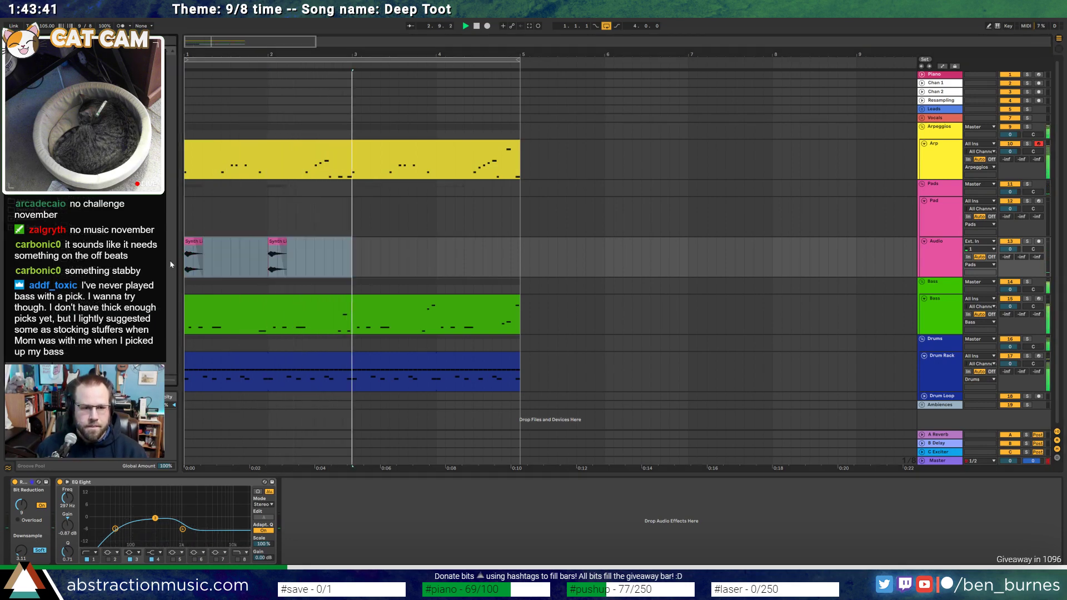
Duplicate the two shortened Synth Lick clips into bars 3 and 4
{"action": "left_click", "coordinate": [191, 257]}
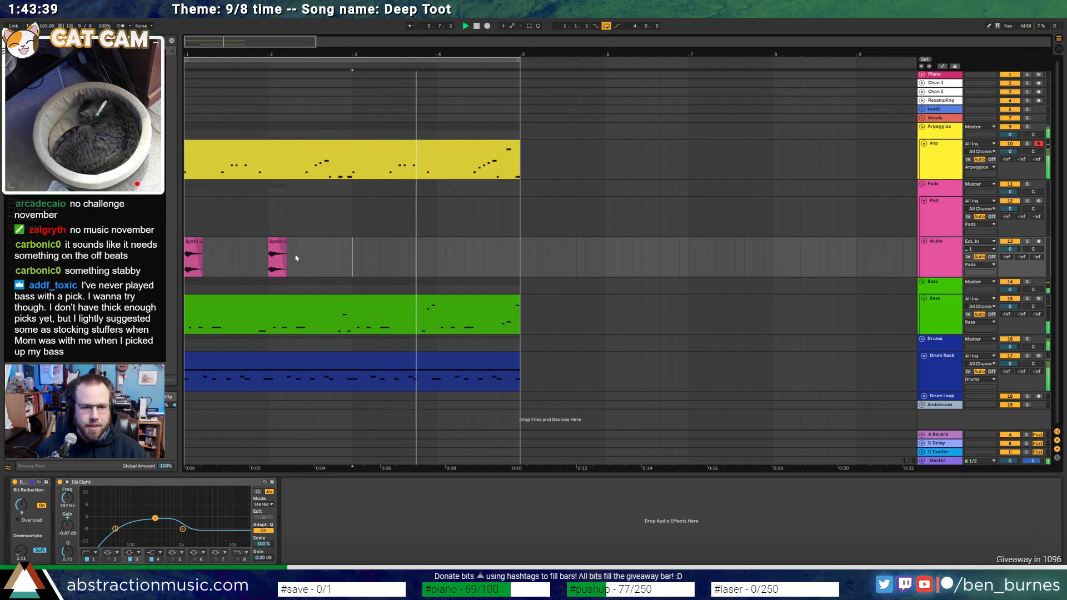
{"action": "left_click_drag", "start_coordinate": [333, 252], "coordinate": [187, 264]}
{"action": "key", "text": "ctrl+d"}
{"action": "left_click", "coordinate": [358, 258]}
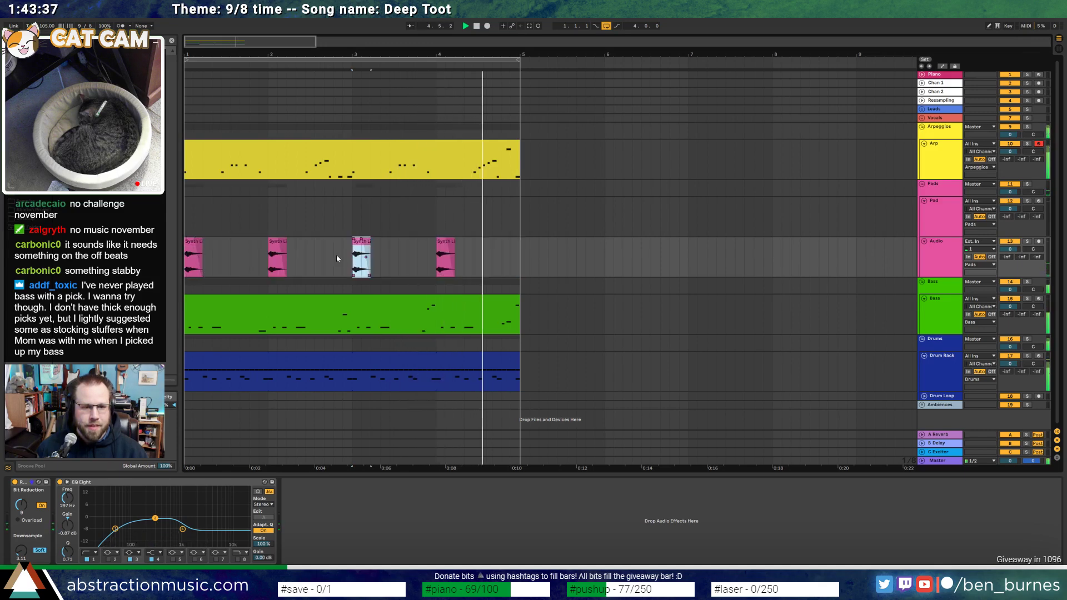
{"action": "left_click", "coordinate": [398, 253]}
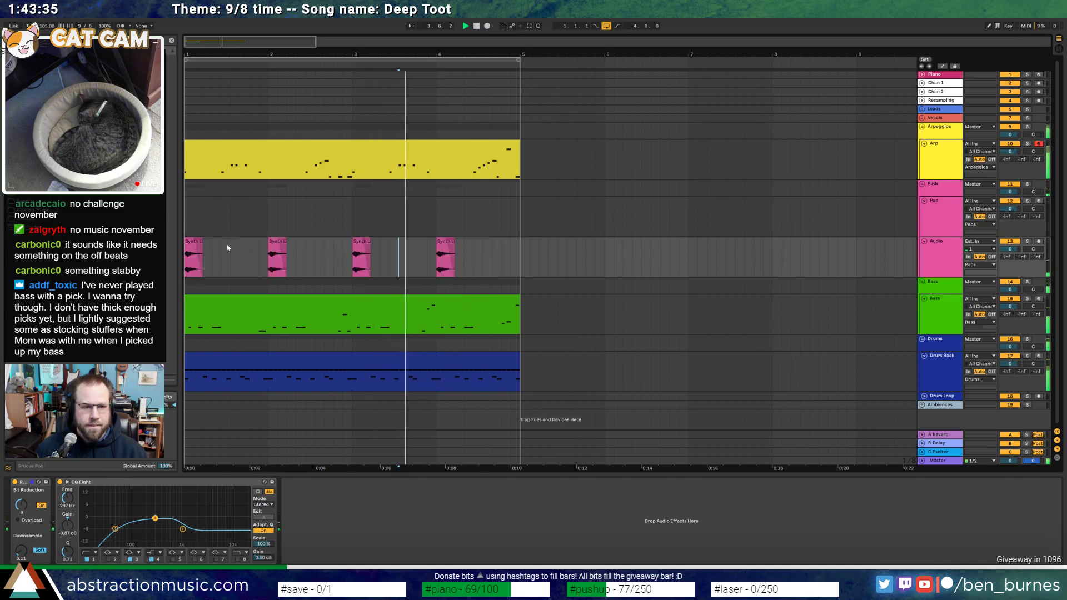
Extend the first Synth Lick clip to end at 1.4, duplicate it across bars 2 to 4 and play the loop
{"action": "left_click_drag", "start_coordinate": [201, 242], "coordinate": [211, 242]}
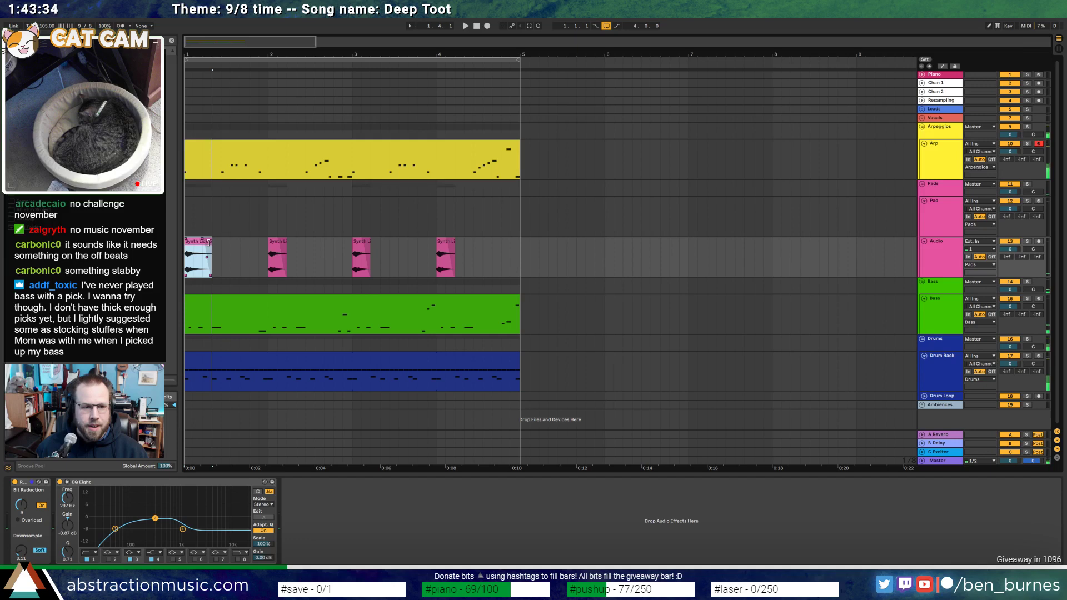
{"action": "left_click", "coordinate": [266, 252], "text": "shift"}
{"action": "key", "text": "ctrl+d"}
{"action": "key", "text": "ctrl+d"}
{"action": "key", "text": "ctrl+d"}
{"action": "key", "text": "space"}
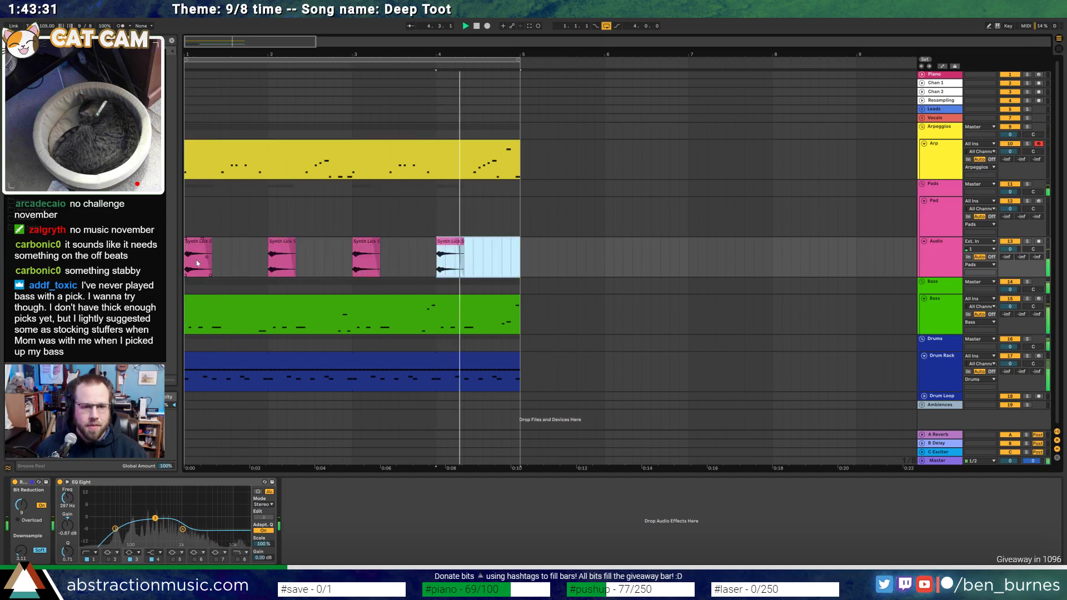
Set the Audio track's first send to -21.2 dB during playback
{"action": "left_click", "coordinate": [453, 241]}
{"action": "left_click", "coordinate": [492, 256]}
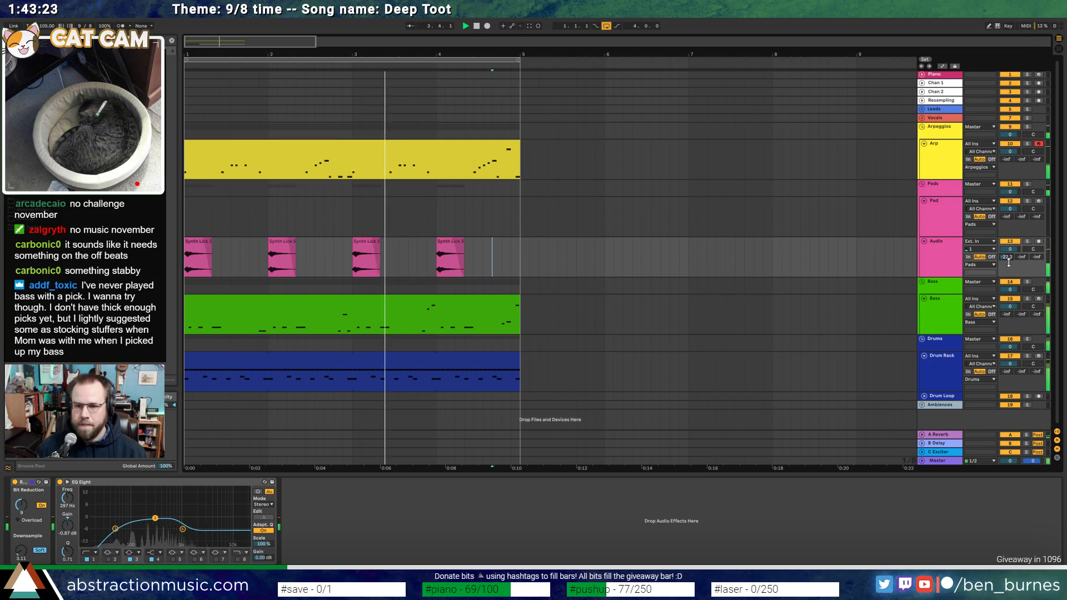
{"action": "left_click_drag", "start_coordinate": [1009, 262], "coordinate": [1009, 260]}
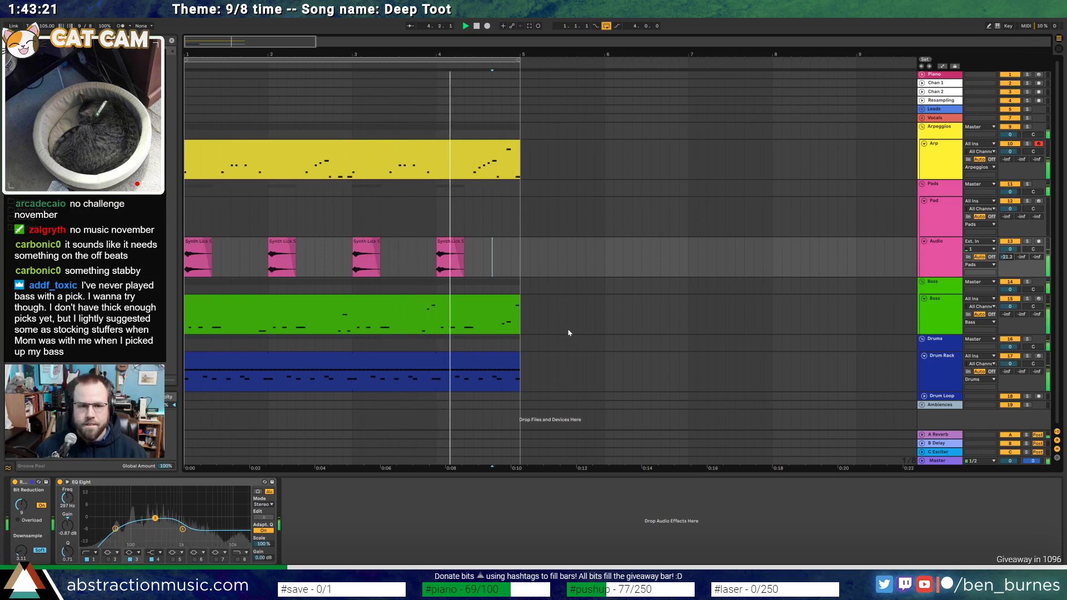
Open the Bass clip's notes and raise the long note at 4.4 to C2
{"action": "double_click", "coordinate": [456, 297]}
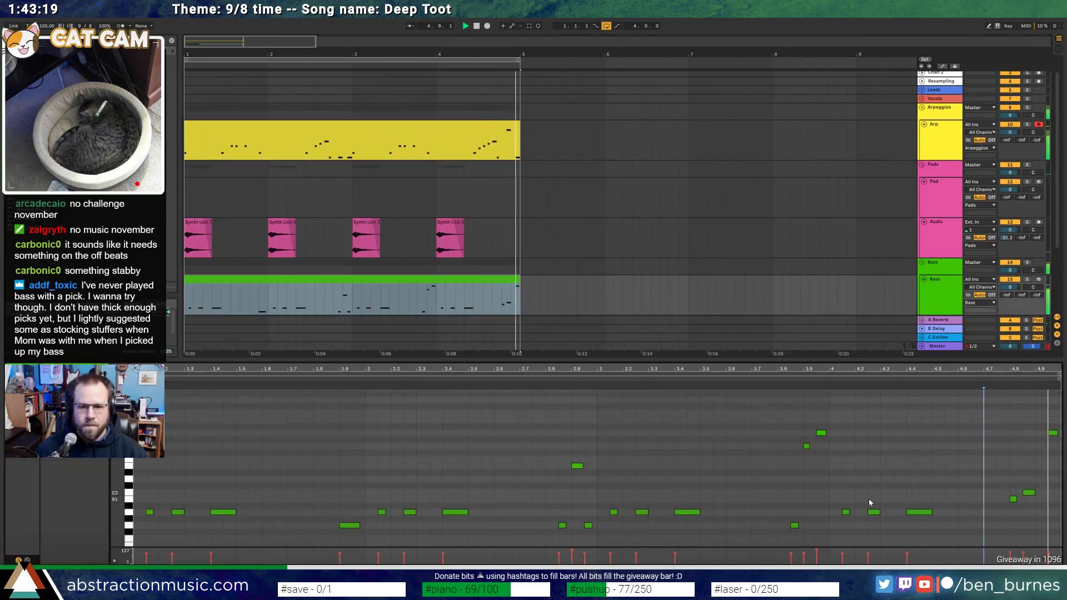
{"action": "left_click_drag", "start_coordinate": [869, 498], "coordinate": [942, 525]}
{"action": "key", "text": "Down"}
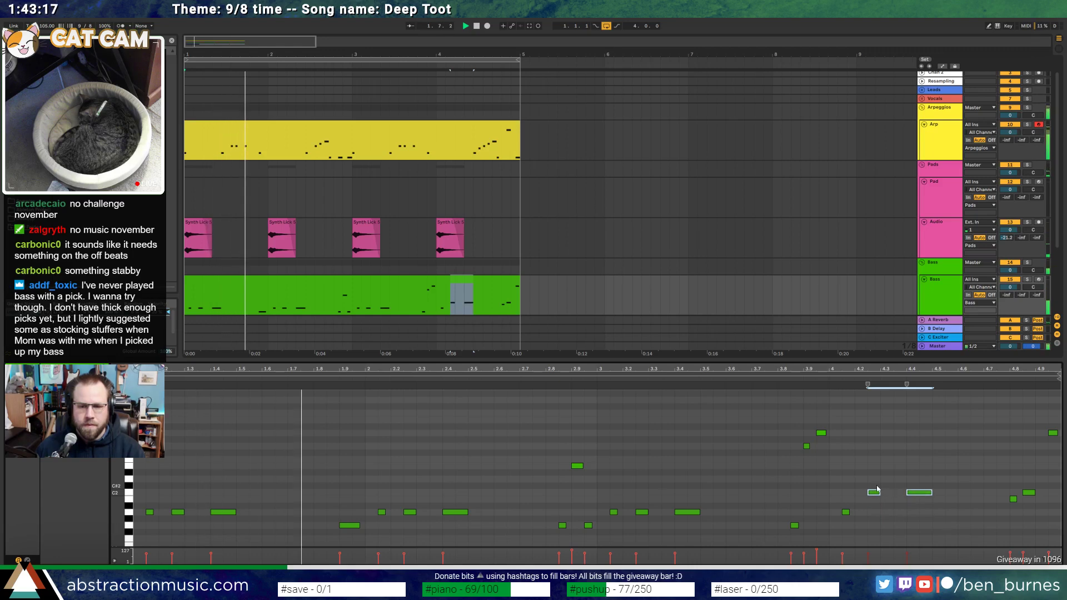
{"action": "key", "text": "Down"}
{"action": "left_click_drag", "start_coordinate": [913, 512], "coordinate": [913, 495]}
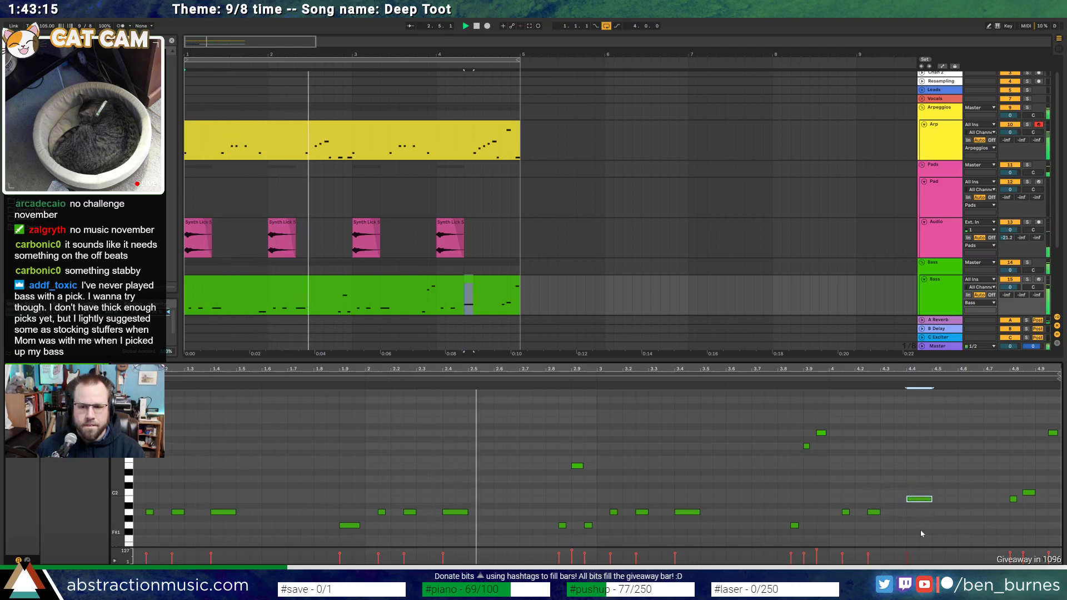
Lengthen the long bass notes on beat 4 of all four bars by half a beat
{"action": "left_click", "coordinate": [223, 511], "text": "shift"}
{"action": "left_click", "coordinate": [455, 511], "text": "shift"}
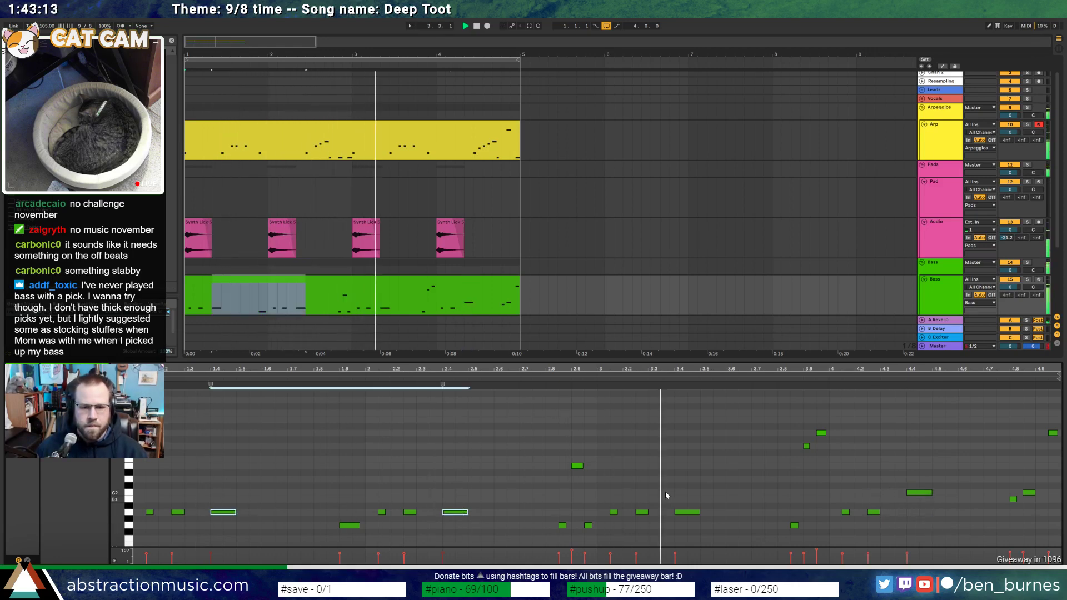
{"action": "left_click", "coordinate": [688, 512], "text": "shift"}
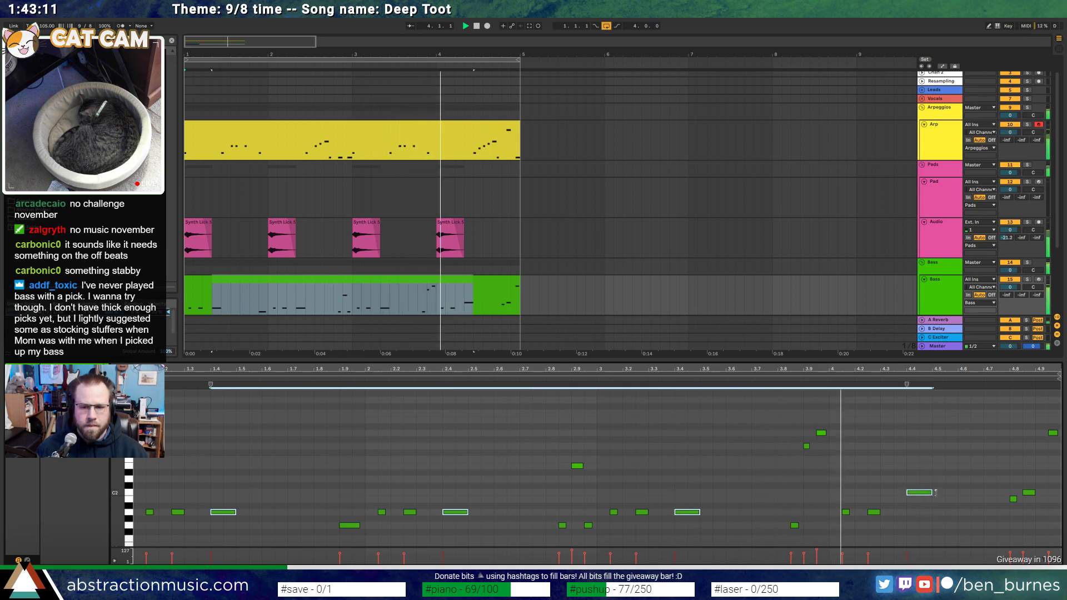
{"action": "left_click_drag", "start_coordinate": [932, 493], "coordinate": [944, 494]}
{"action": "left_click", "coordinate": [962, 485]}
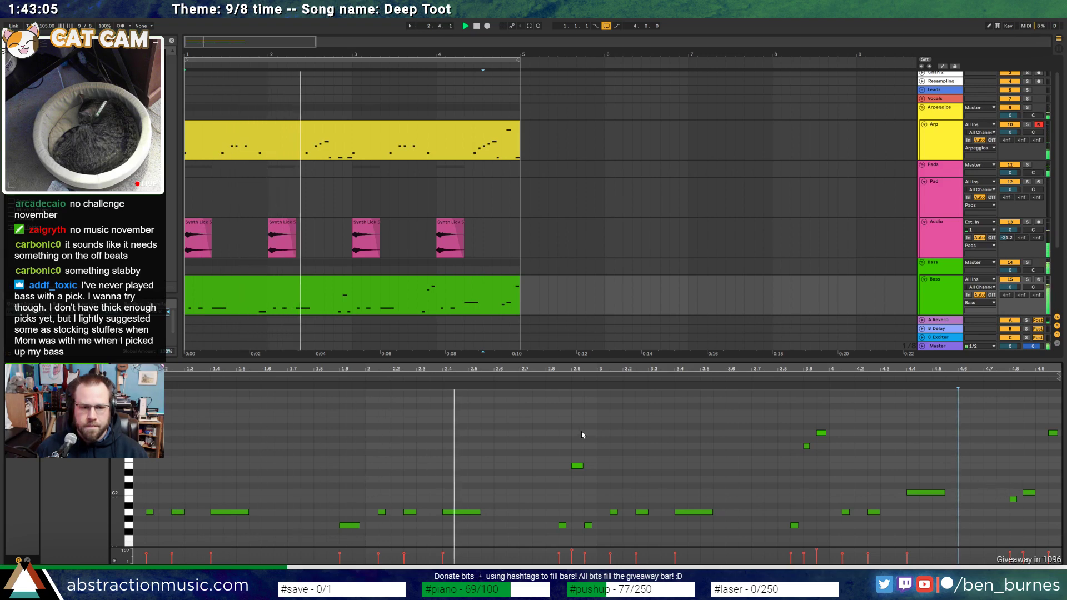
Set the low cut of the Audio track's EQ Eight to about 63.9 Hz with a Q of 0.97 and adjust its middle band
{"action": "left_click", "coordinate": [940, 239]}
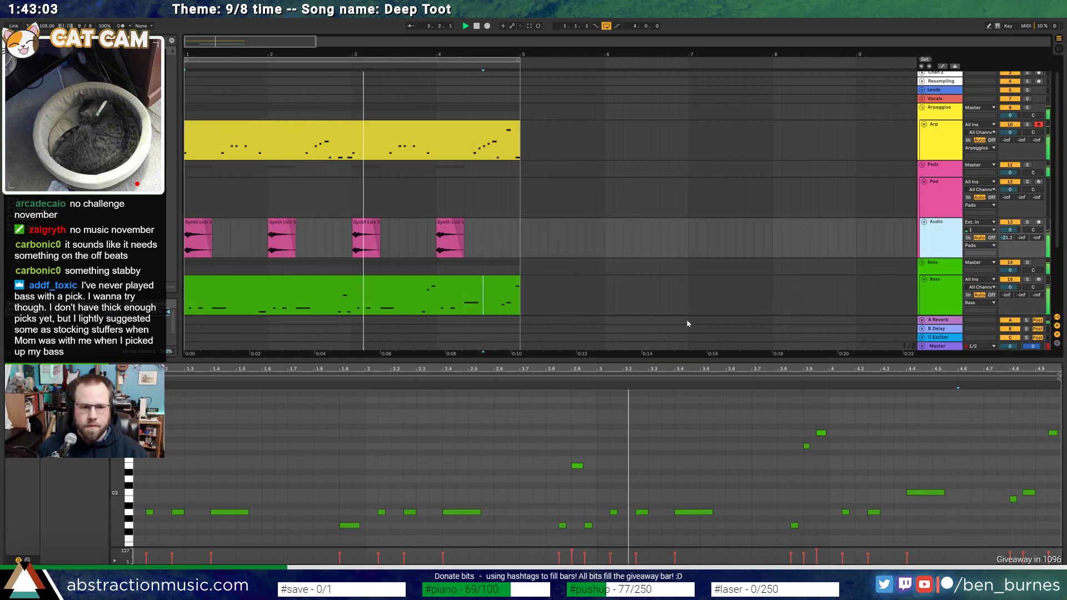
{"action": "key", "text": "shift+Tab"}
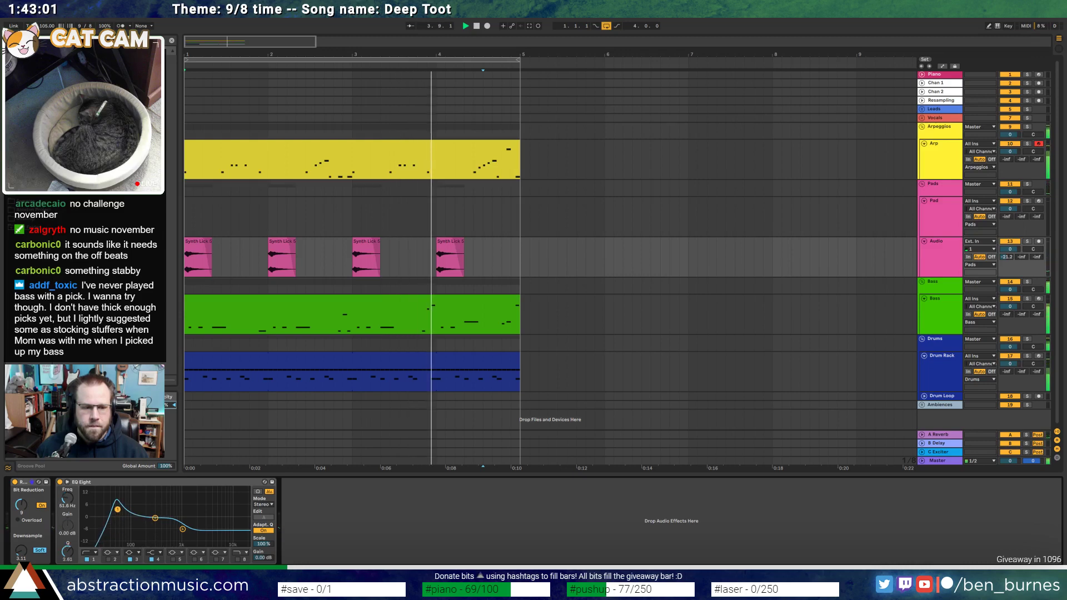
{"action": "left_click_drag", "start_coordinate": [121, 514], "coordinate": [156, 517]}
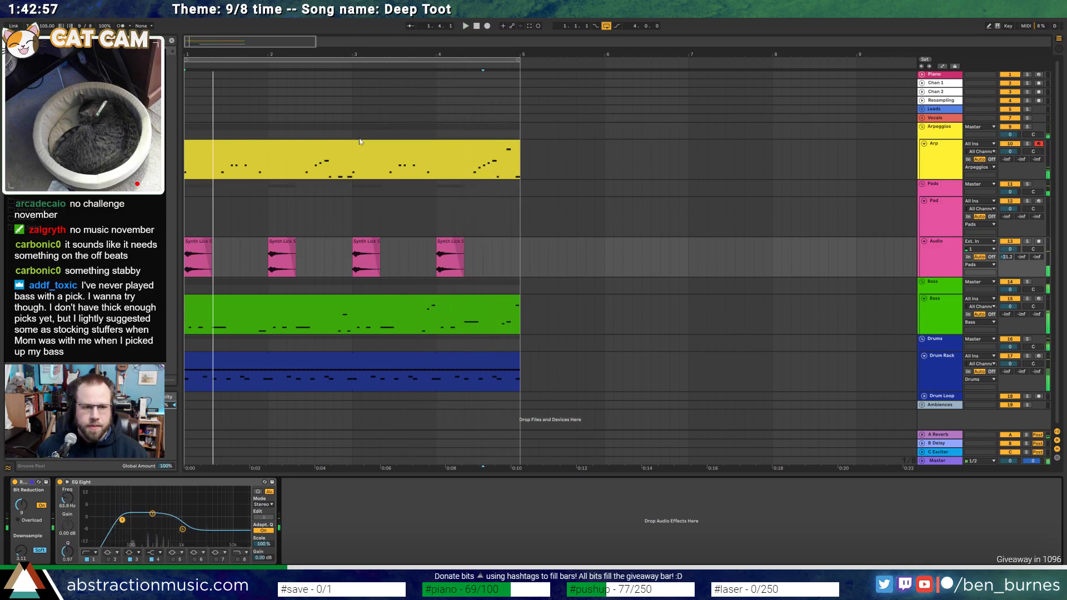
{"action": "key", "text": "space"}
Open the Arp track's Massive synth window, reposition it and audition the arpeggio with the loop
{"action": "left_click", "coordinate": [354, 154]}
{"action": "key", "text": "shift+Tab"}
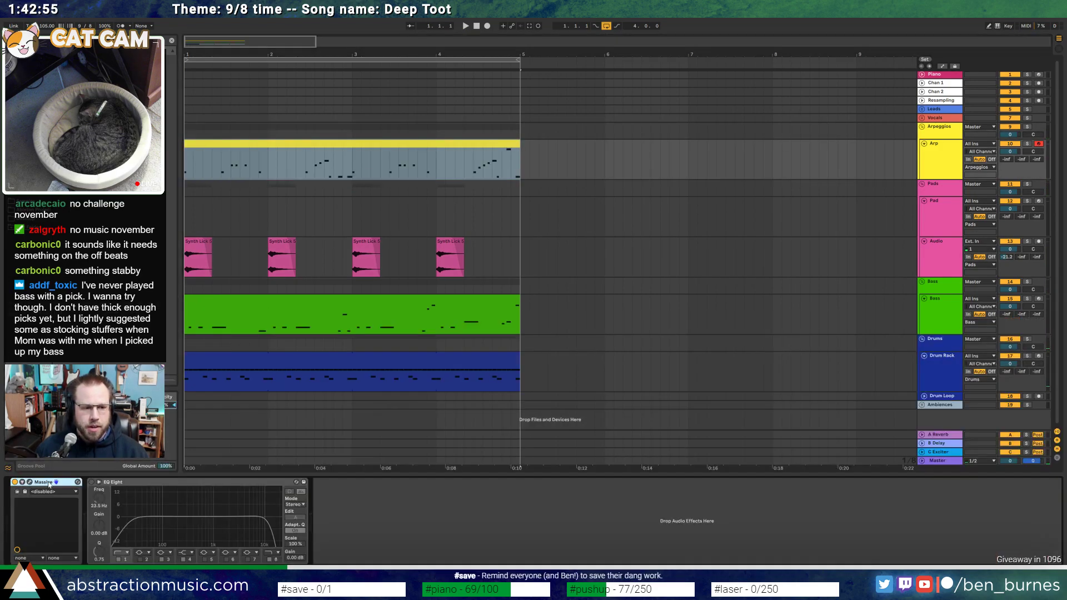
{"action": "left_click", "coordinate": [55, 482]}
{"action": "left_click_drag", "start_coordinate": [682, 192], "coordinate": [654, 198]}
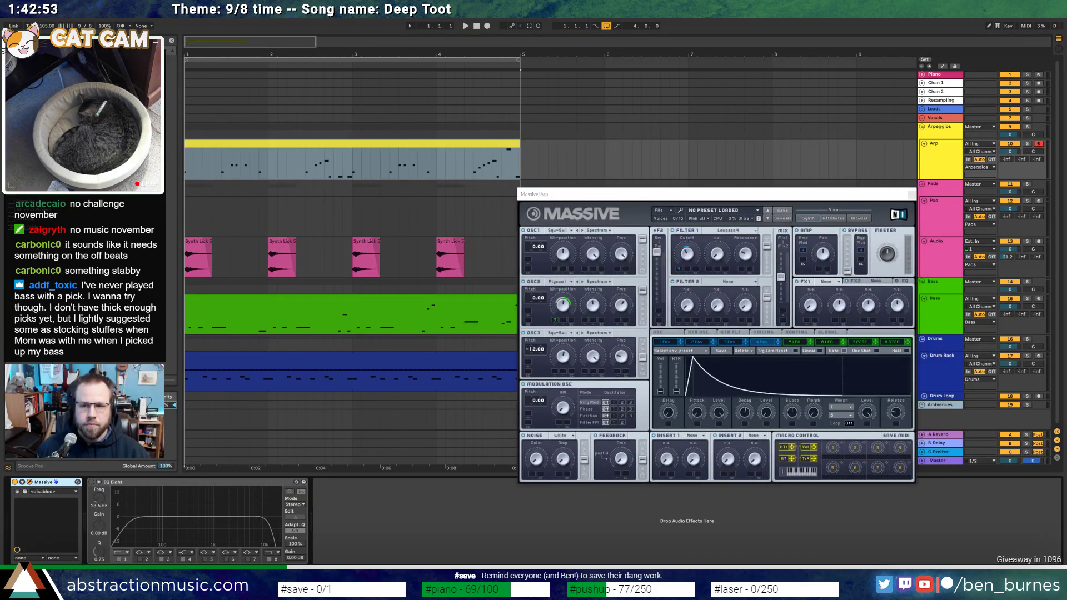
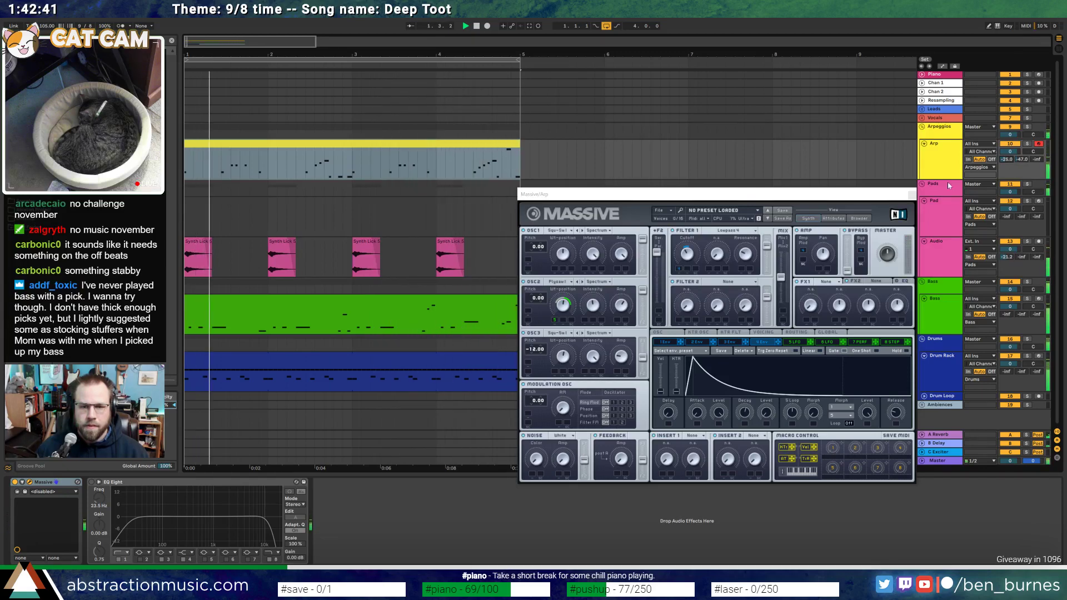
{"action": "key", "text": "space"}
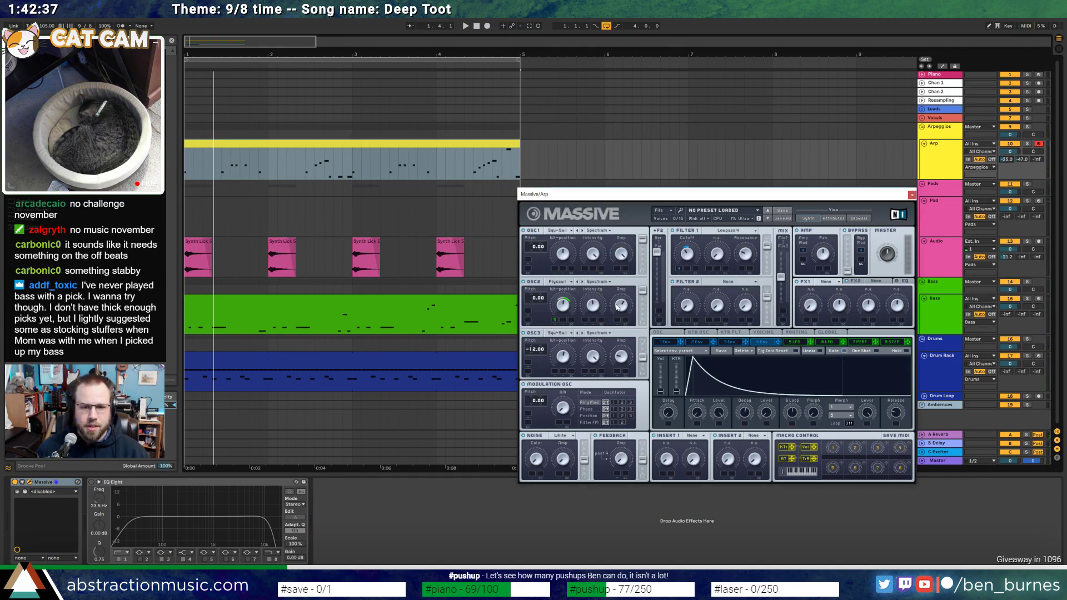
{"action": "key", "text": "space"}
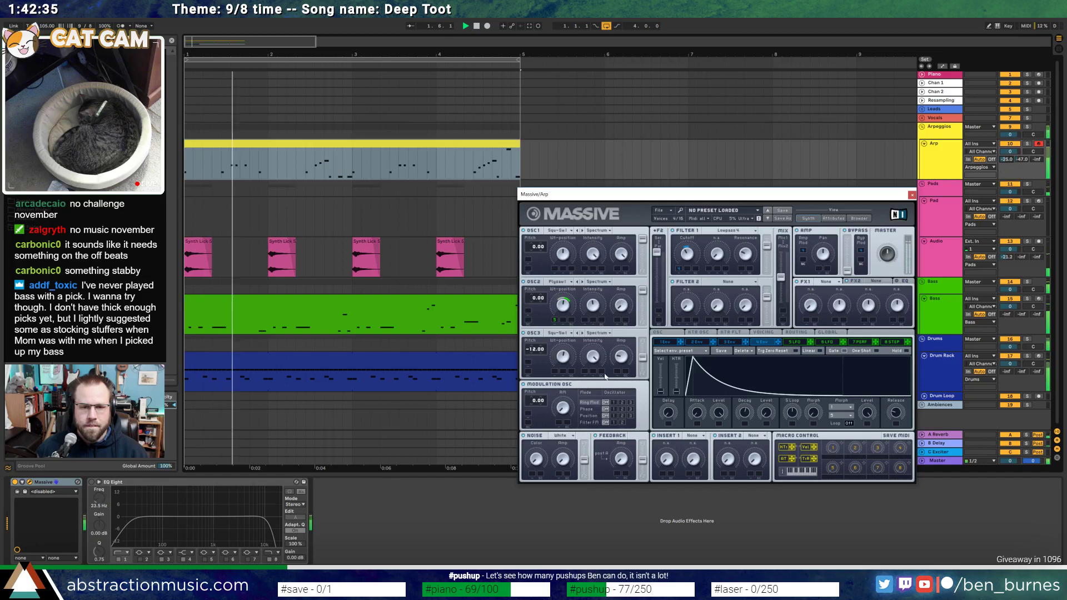
Try Roughmath I as Massive's oscillator 1 wavetable, then choose Deep Throat instead
{"action": "left_click", "coordinate": [562, 232]}
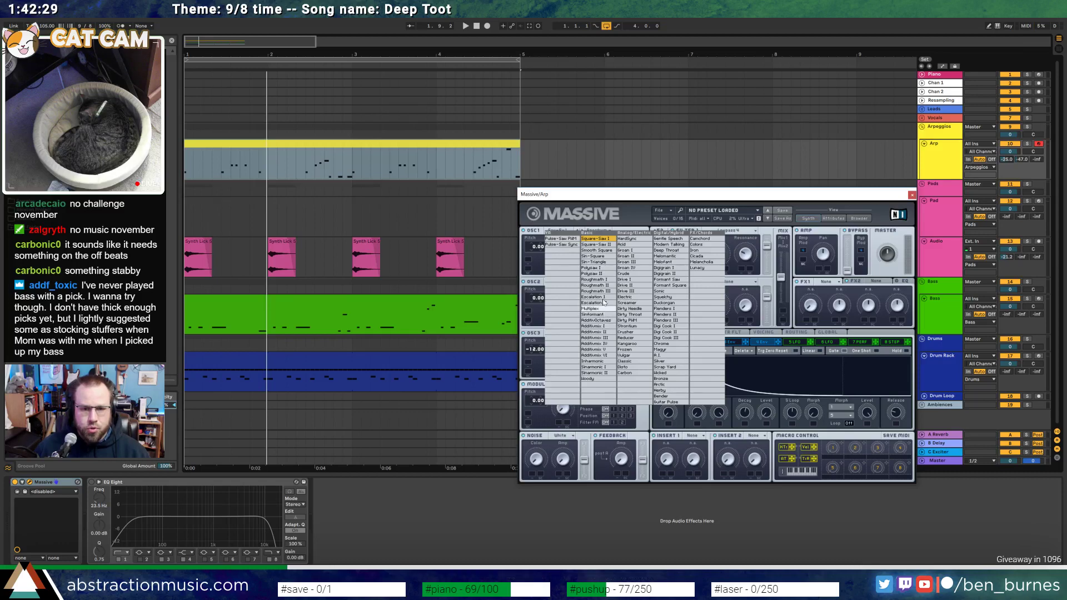
{"action": "left_click", "coordinate": [603, 280]}
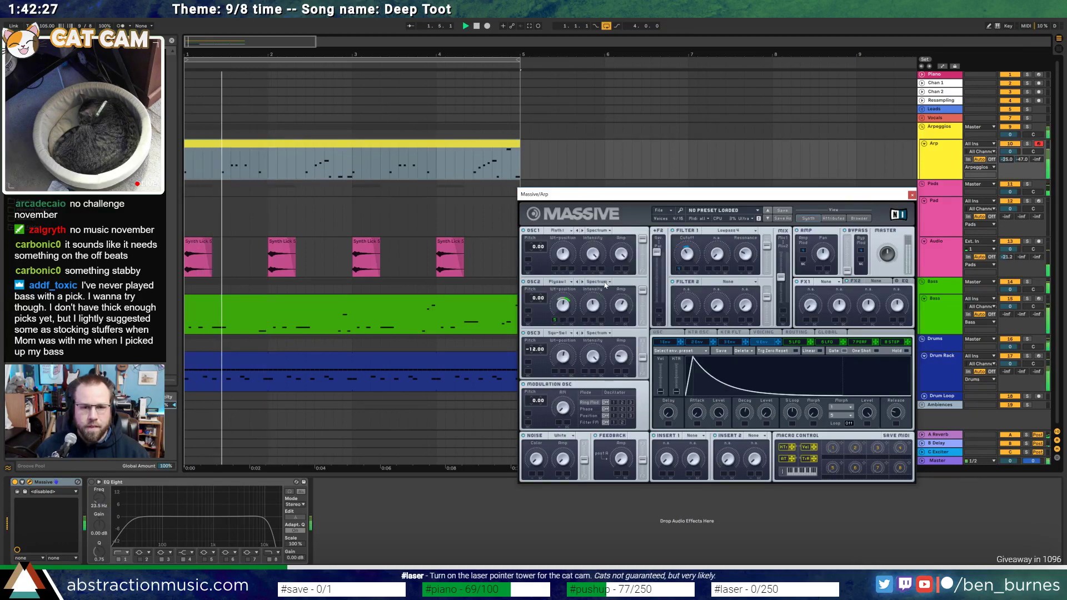
{"action": "left_click", "coordinate": [558, 233]}
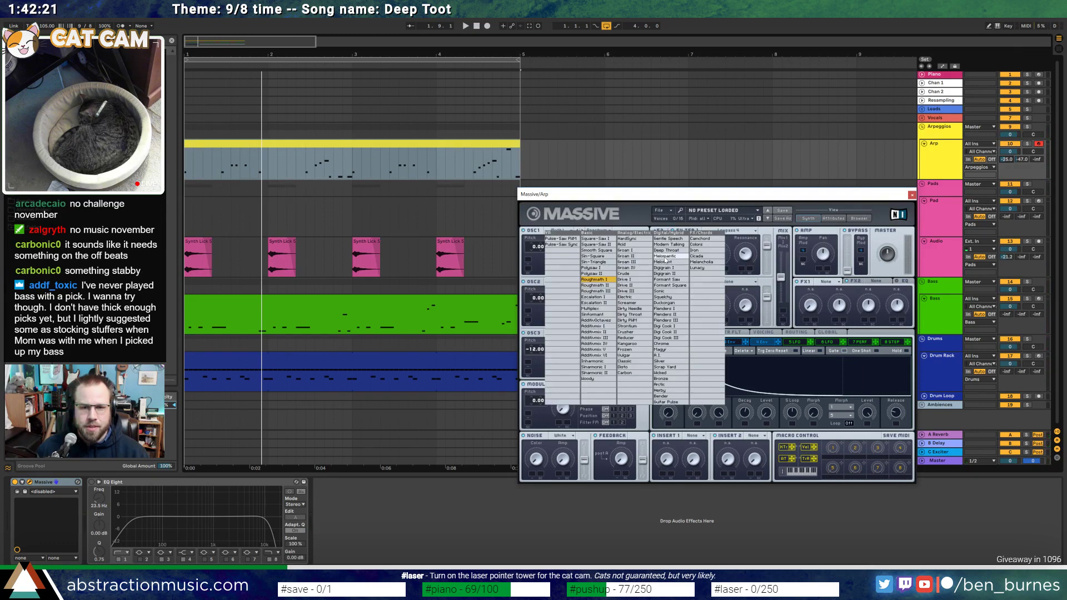
{"action": "left_click", "coordinate": [670, 251]}
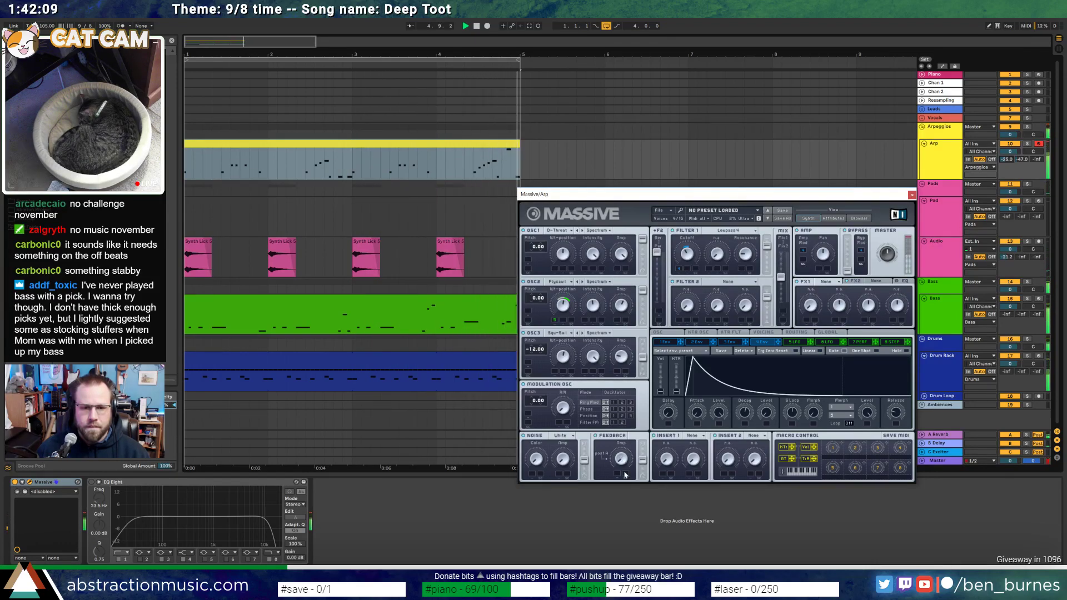
Try Bitcrusher as Massive's insert 1 effect, then choose Parabolic Shaper instead
{"action": "left_click", "coordinate": [692, 436]}
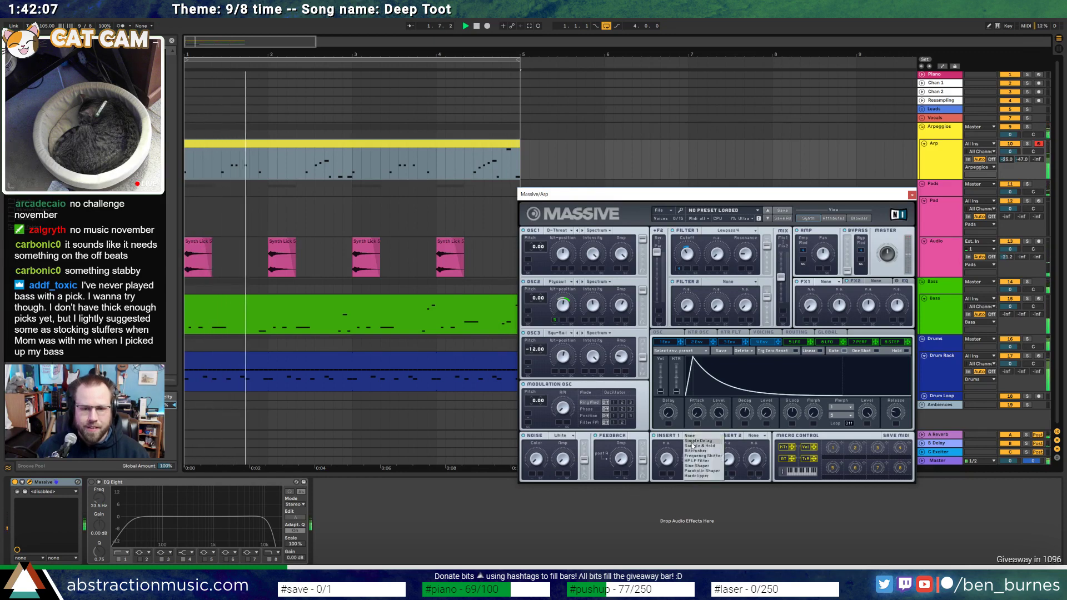
{"action": "left_click", "coordinate": [694, 451]}
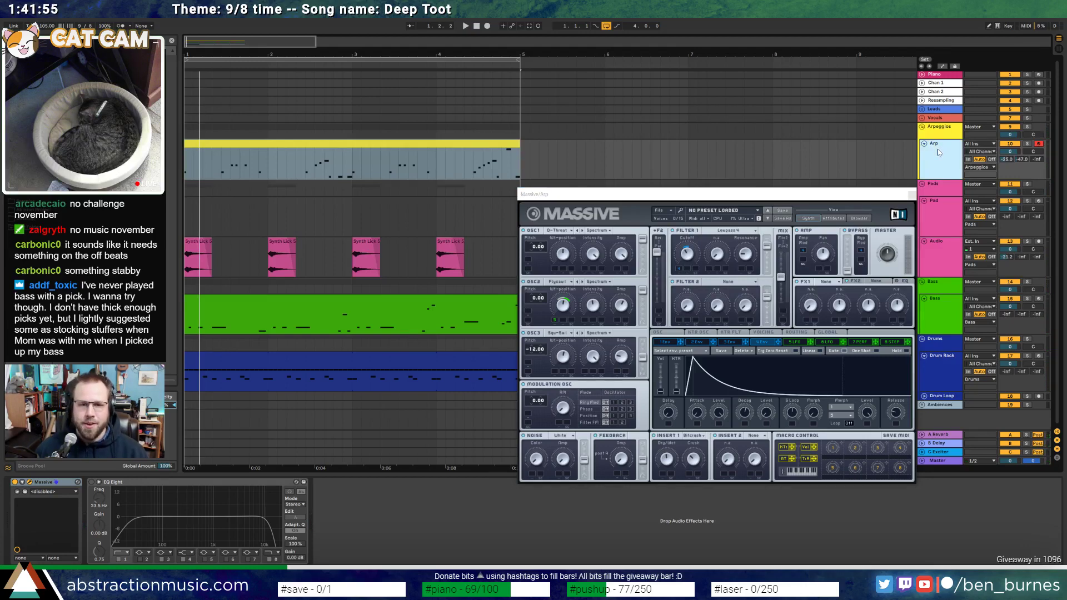
{"action": "left_click", "coordinate": [694, 442]}
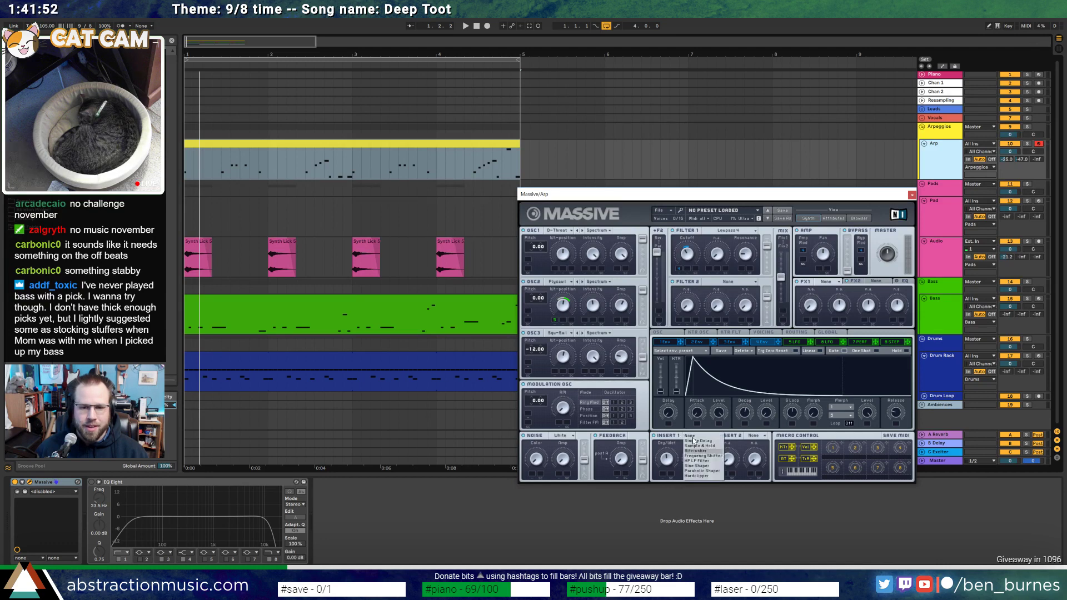
{"action": "left_click", "coordinate": [699, 471]}
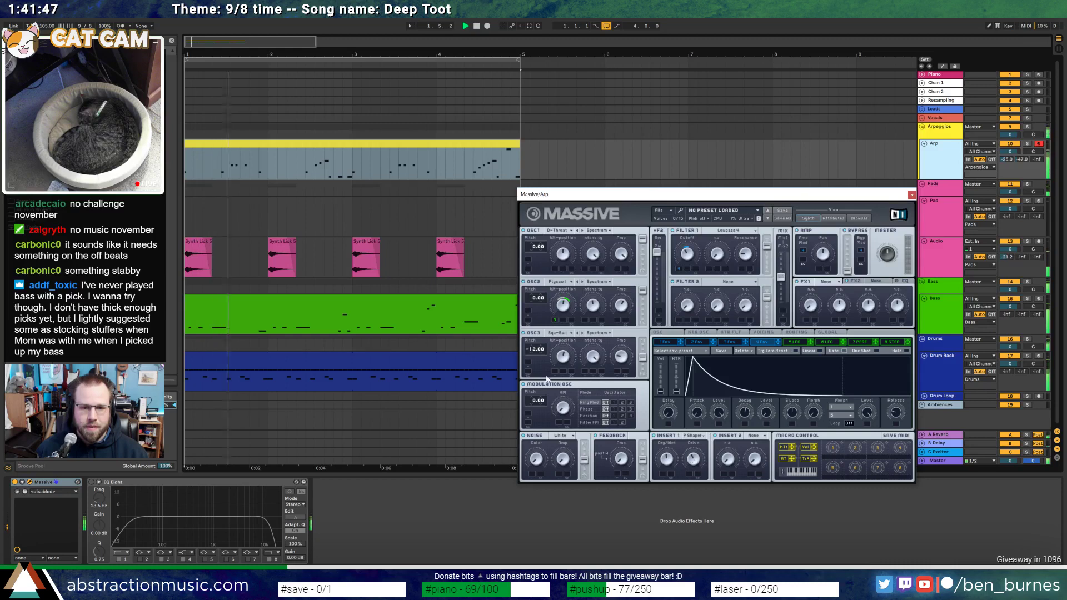
Choose Squ-Sw I as Massive's oscillator 1 wavetable and set the Arp track's volume to -3.1 dB while auditioning the loop
{"action": "left_click", "coordinate": [557, 231]}
{"action": "left_click", "coordinate": [593, 242]}
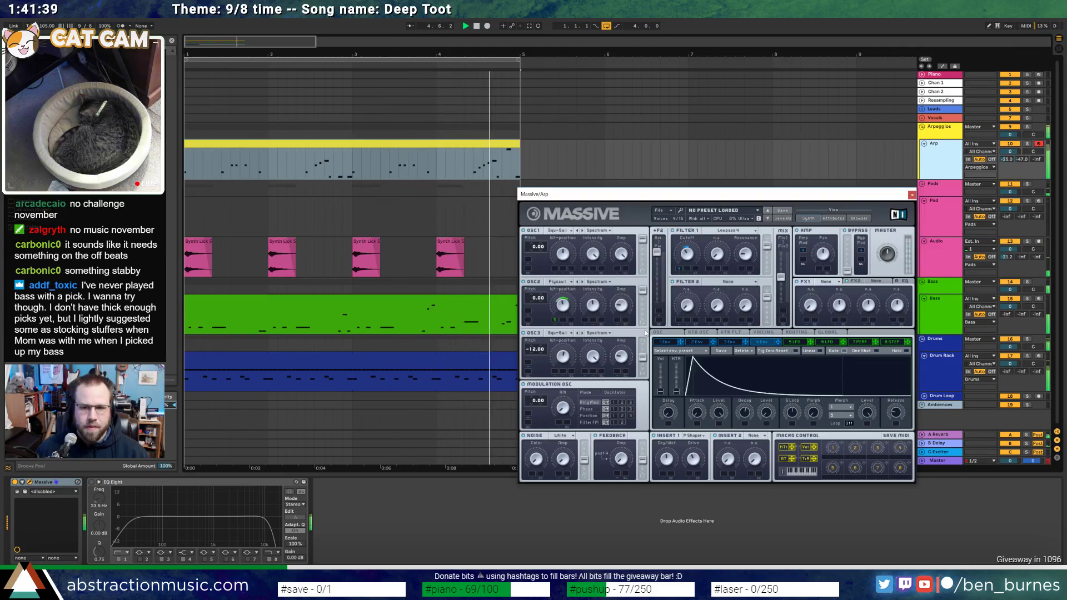
{"action": "key", "text": "space"}
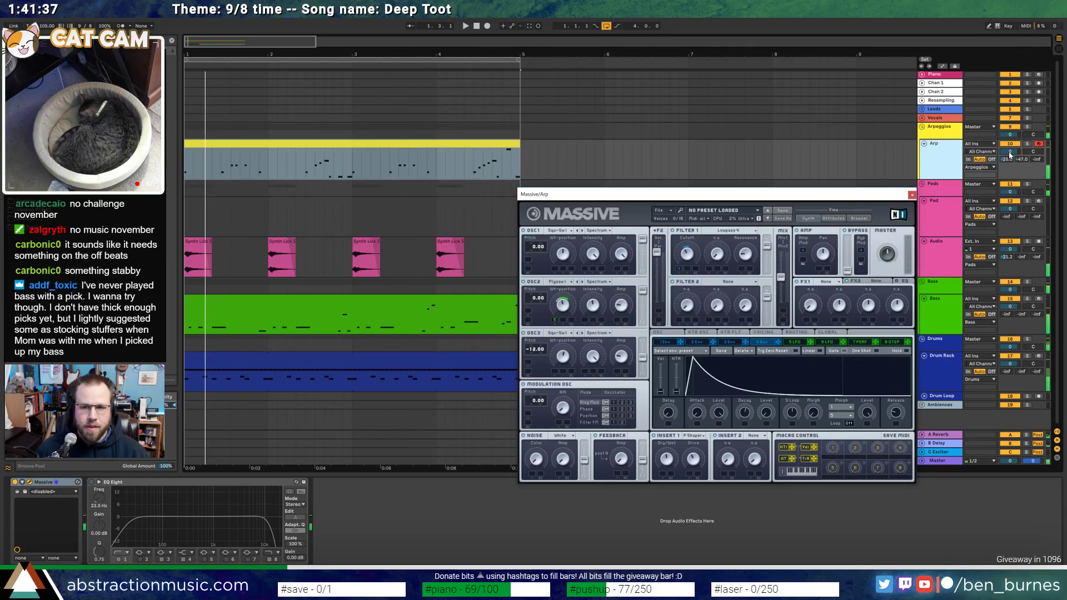
{"action": "key", "text": "space"}
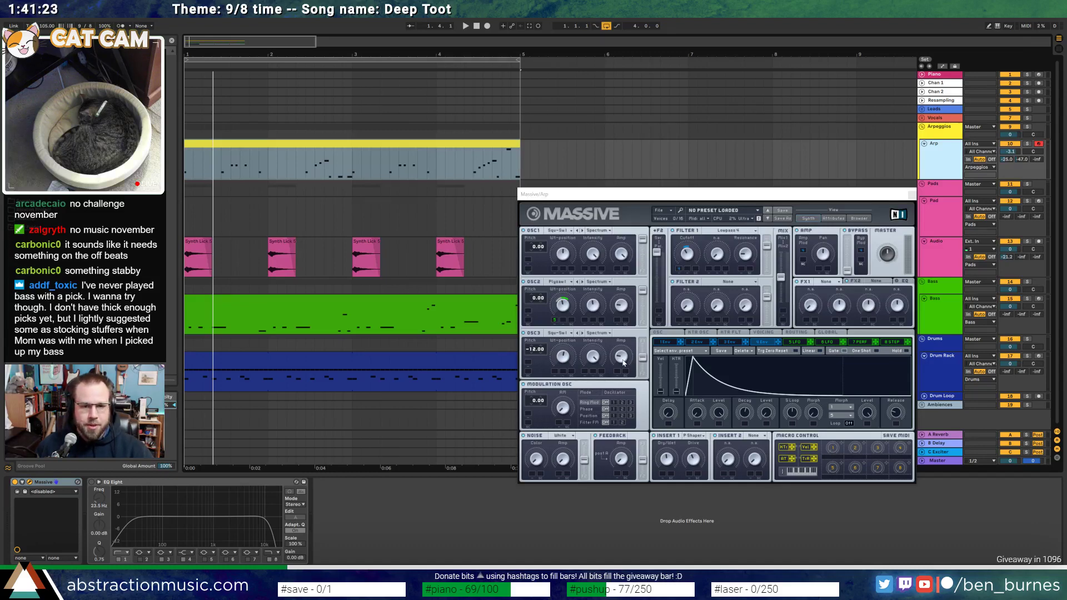
{"action": "key", "text": "space"}
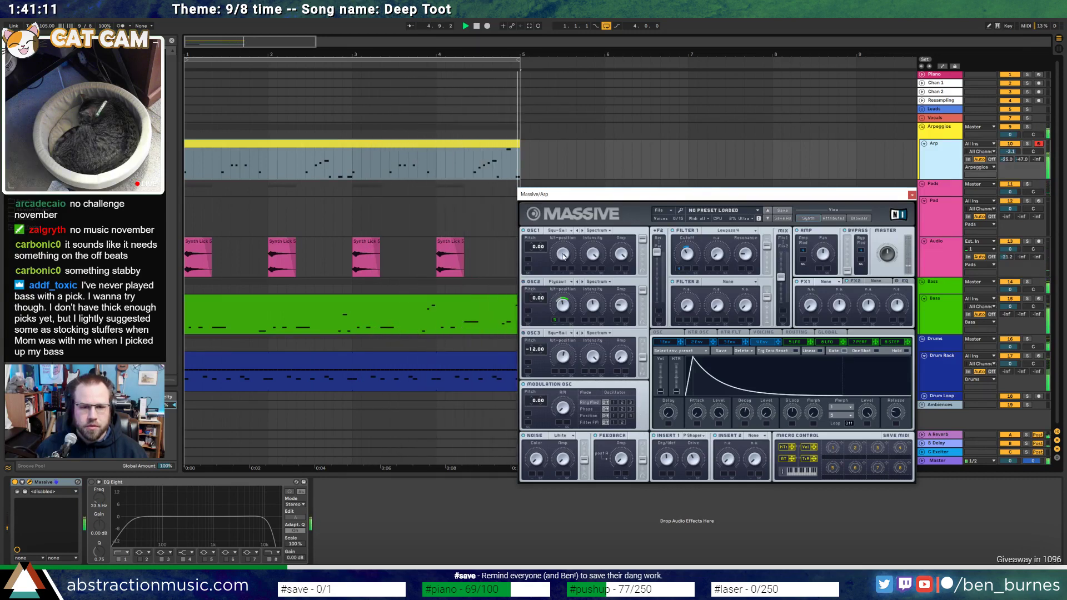
Solo the Arp track, enable its EQ Eight, set the low cut to about 48.4 Hz and lower the high cut
{"action": "left_click", "coordinate": [1027, 143]}
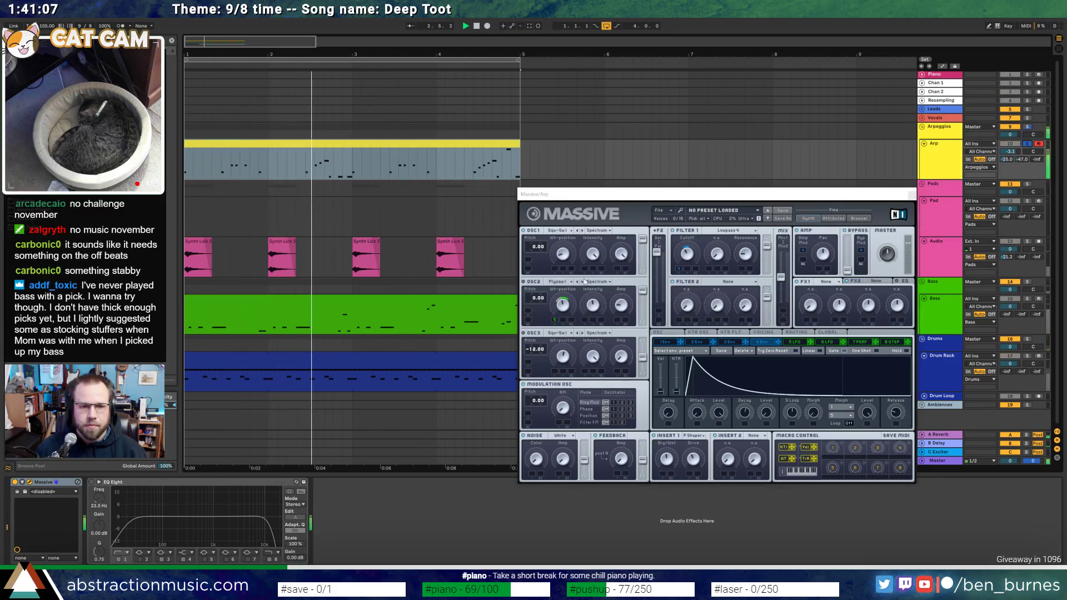
{"action": "left_click", "coordinate": [563, 248]}
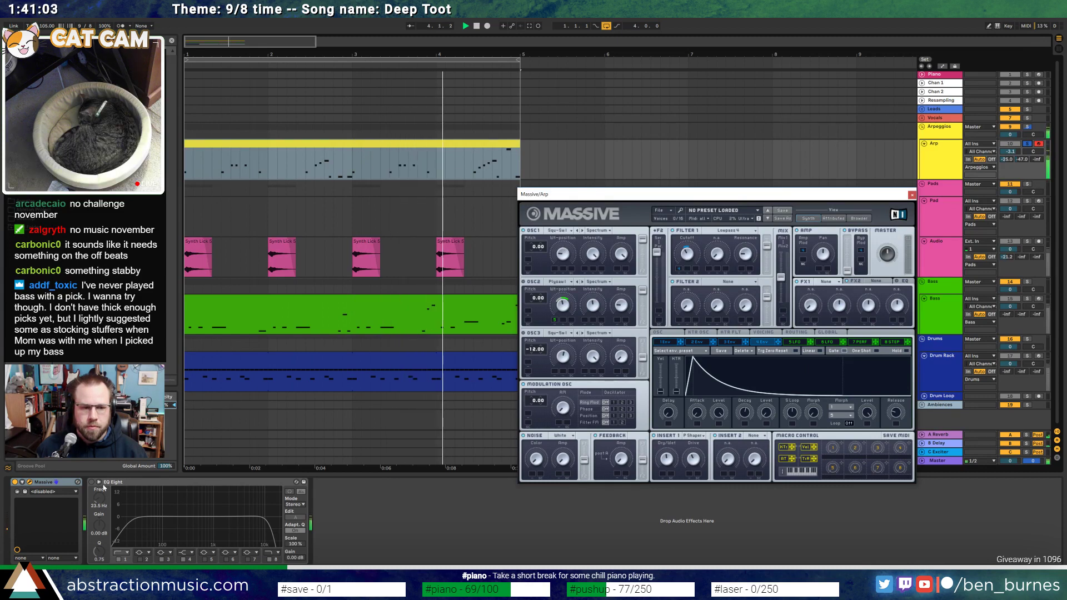
{"action": "left_click", "coordinate": [92, 486]}
{"action": "left_click_drag", "start_coordinate": [133, 523], "coordinate": [148, 527]}
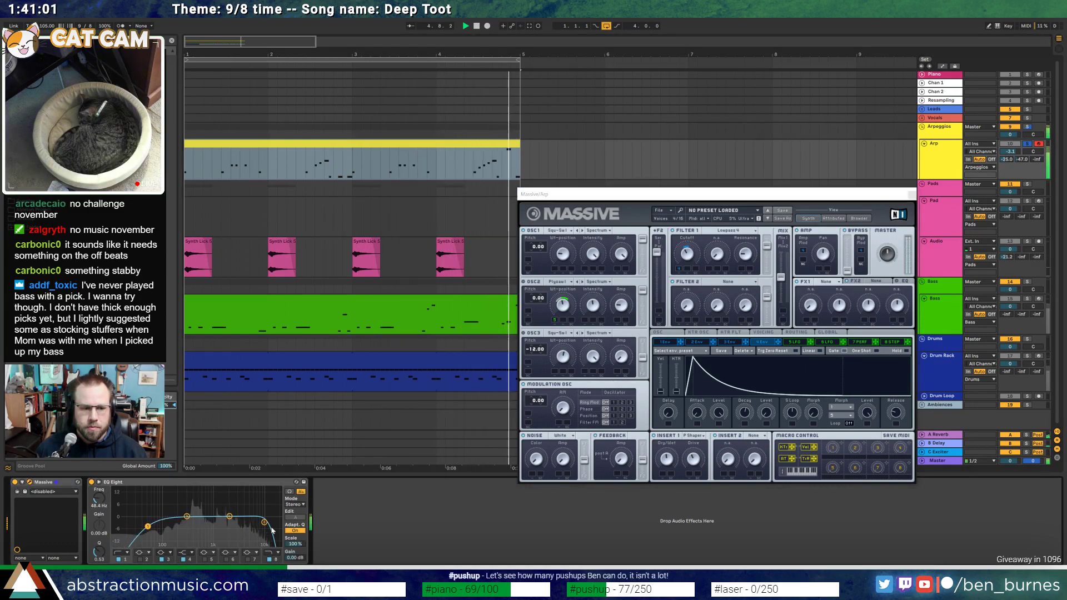
{"action": "left_click_drag", "start_coordinate": [265, 523], "coordinate": [258, 523]}
{"action": "key", "text": "space"}
Try all the Arp clip's notes an octave lower during playback, then transpose them back up an octave
{"action": "key", "text": "shift+Tab"}
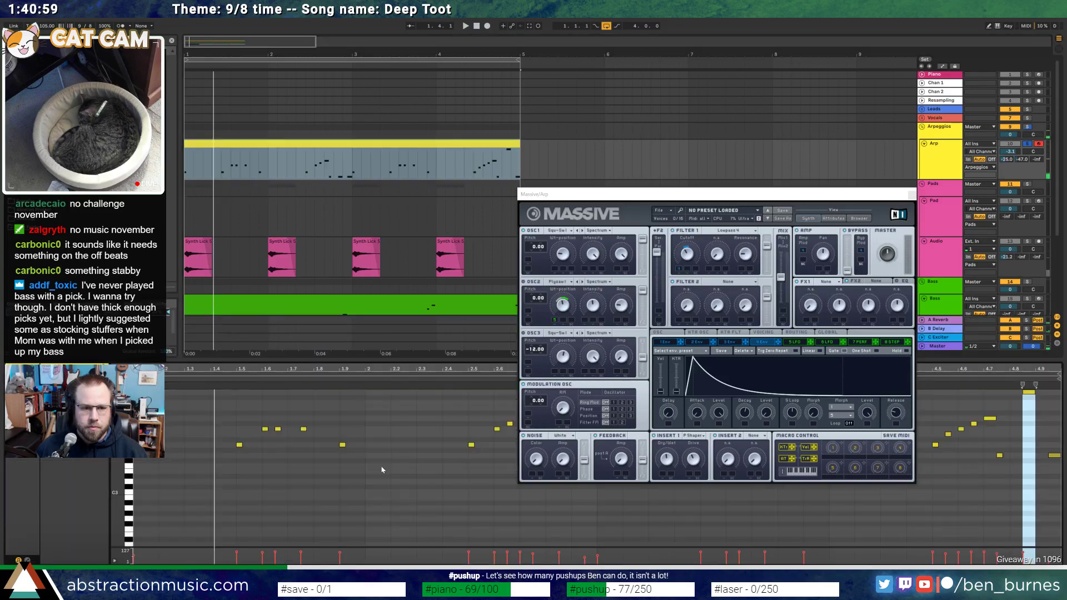
{"action": "scroll", "coordinate": [382, 469], "scroll_direction": "up", "scroll_amount": 3}
{"action": "key", "text": "space"}
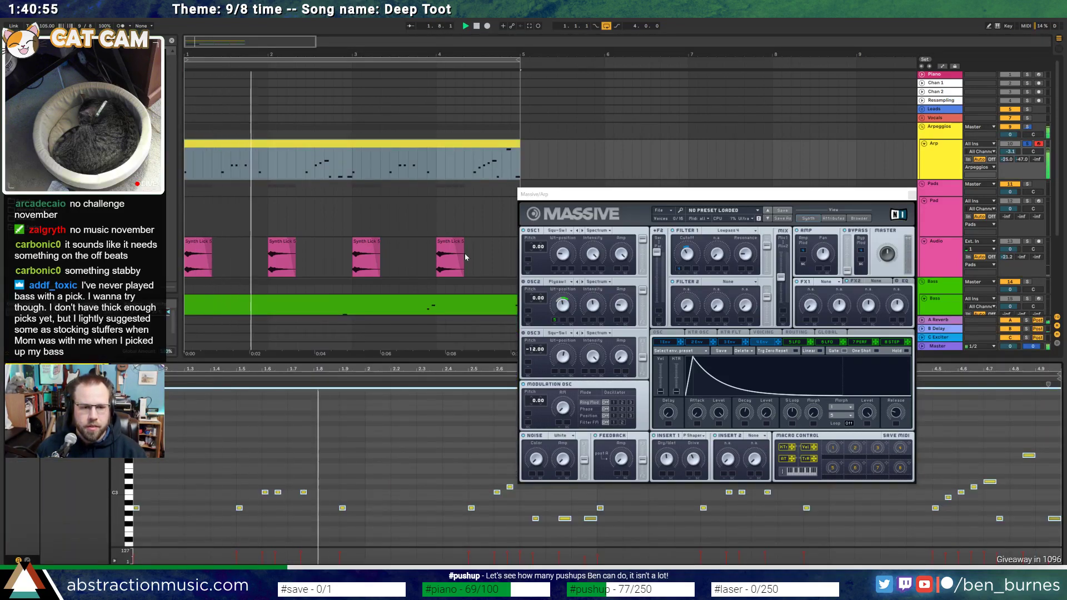
{"action": "key", "text": "shift+Up"}
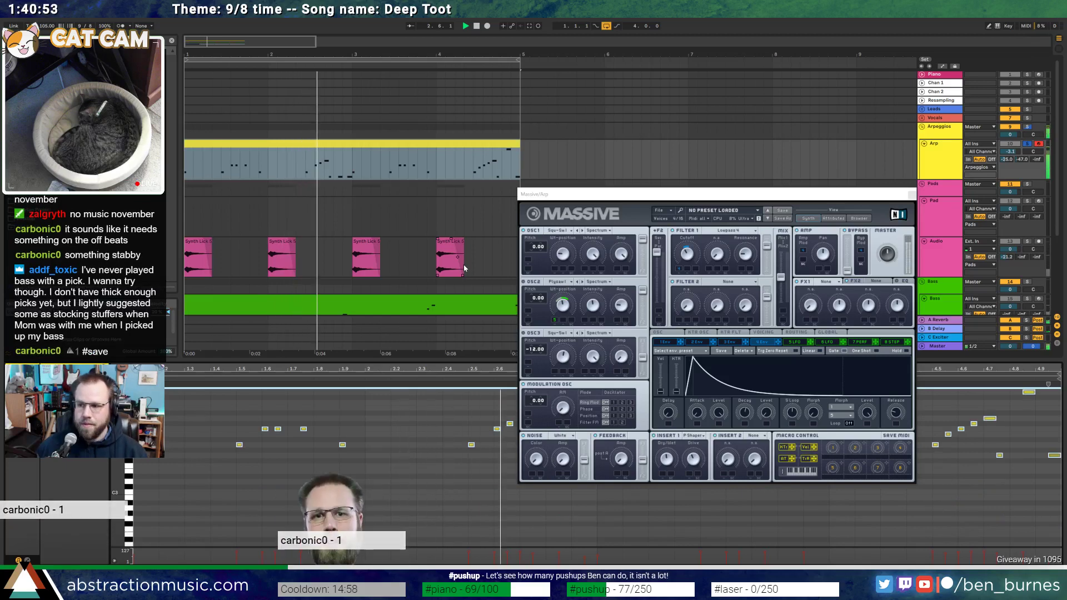
{"action": "key", "text": "space"}
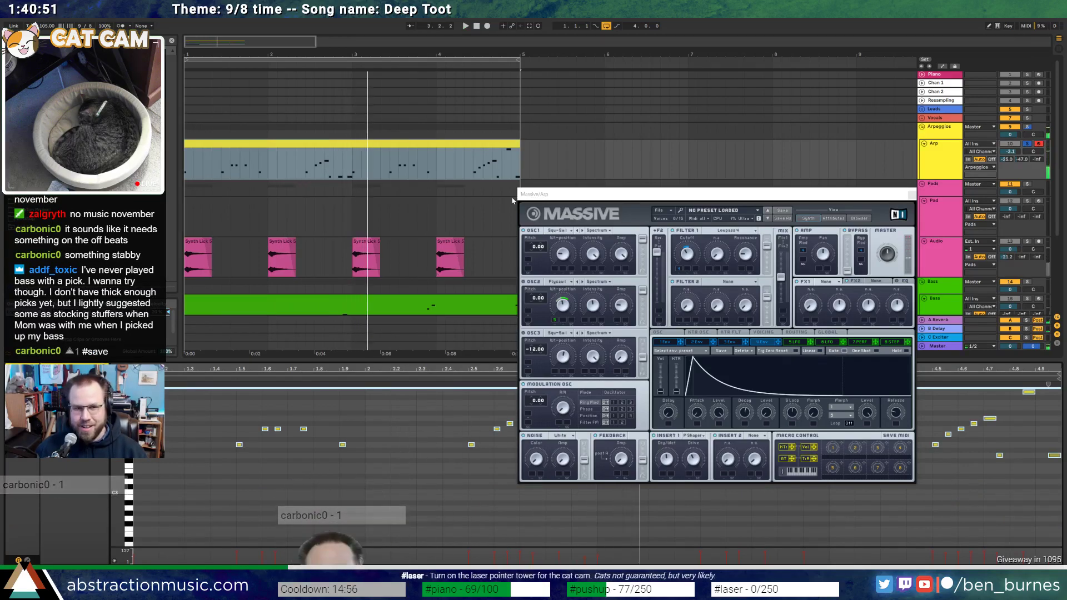
Save the Live set as 2018-11-07 Deep Toot in Media > Ableton Projects > 2 Hour Tracks 2018 on the D: drive
{"action": "key", "text": "ctrl+s"}
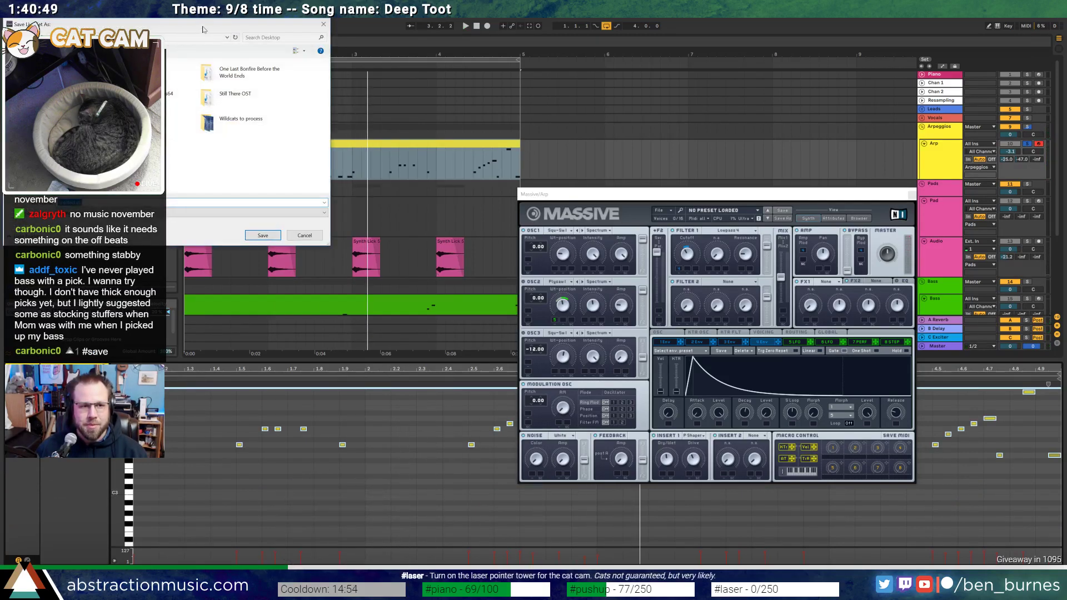
{"action": "left_click_drag", "start_coordinate": [203, 29], "coordinate": [534, 198]}
{"action": "left_click", "coordinate": [376, 327]}
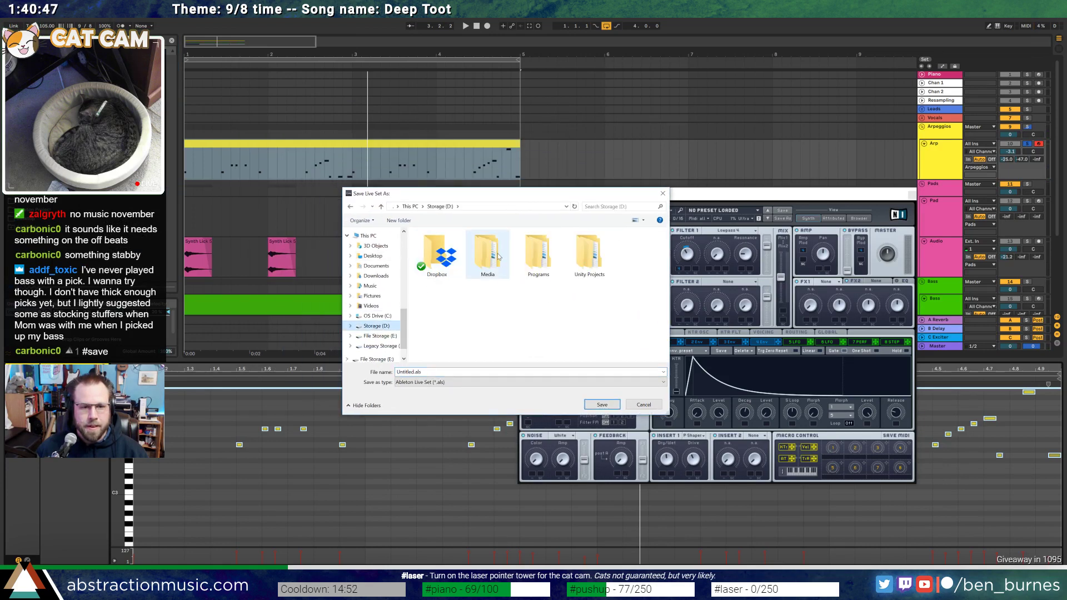
{"action": "double_click", "coordinate": [488, 255]}
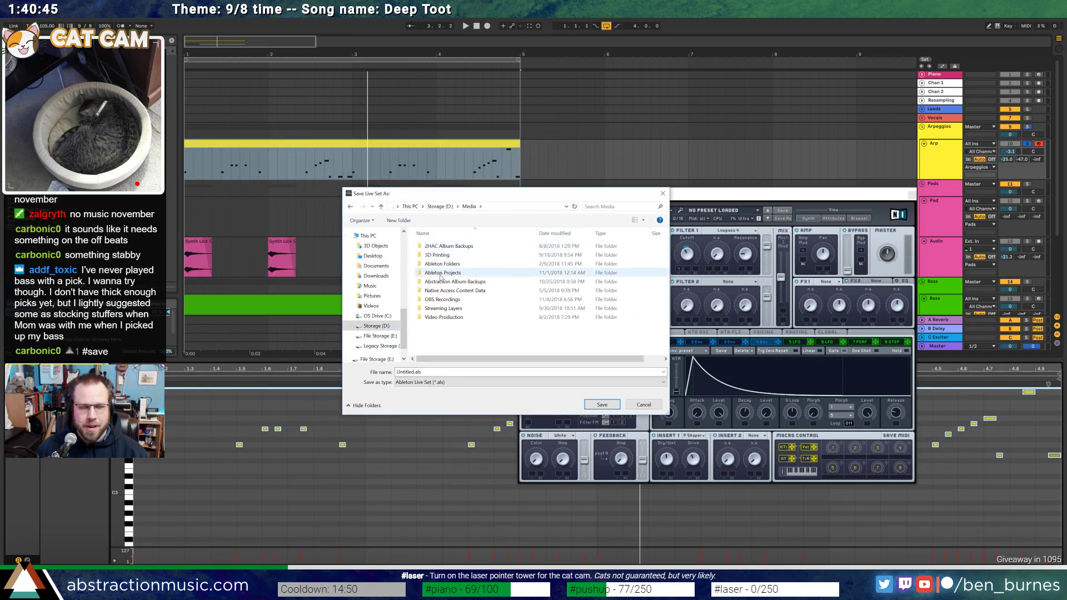
{"action": "left_click", "coordinate": [441, 273]}
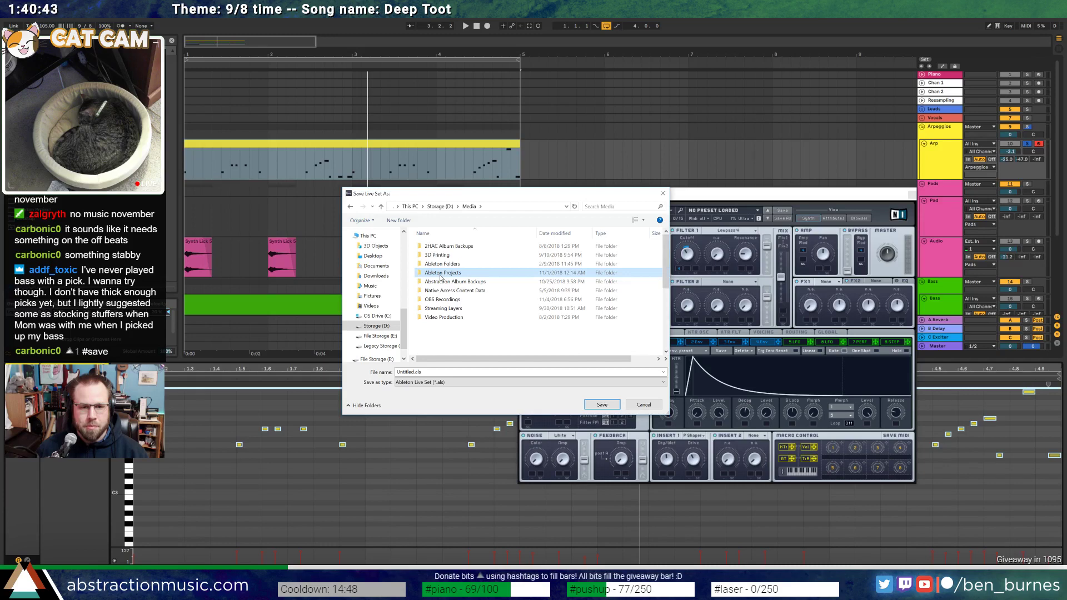
{"action": "double_click", "coordinate": [442, 273]}
{"action": "double_click", "coordinate": [442, 282]}
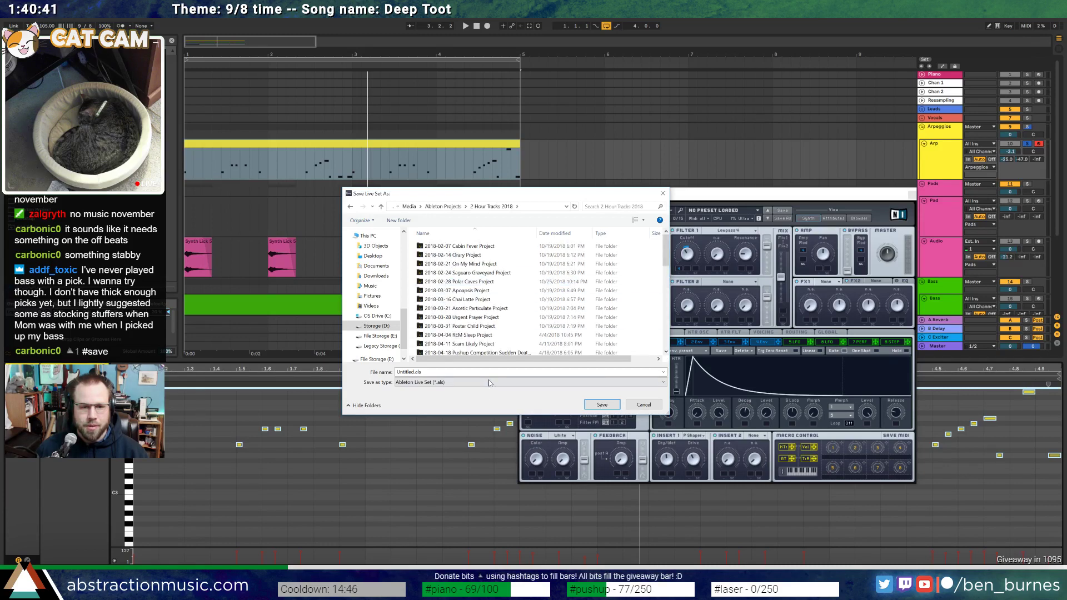
{"action": "type", "text": "2018"}
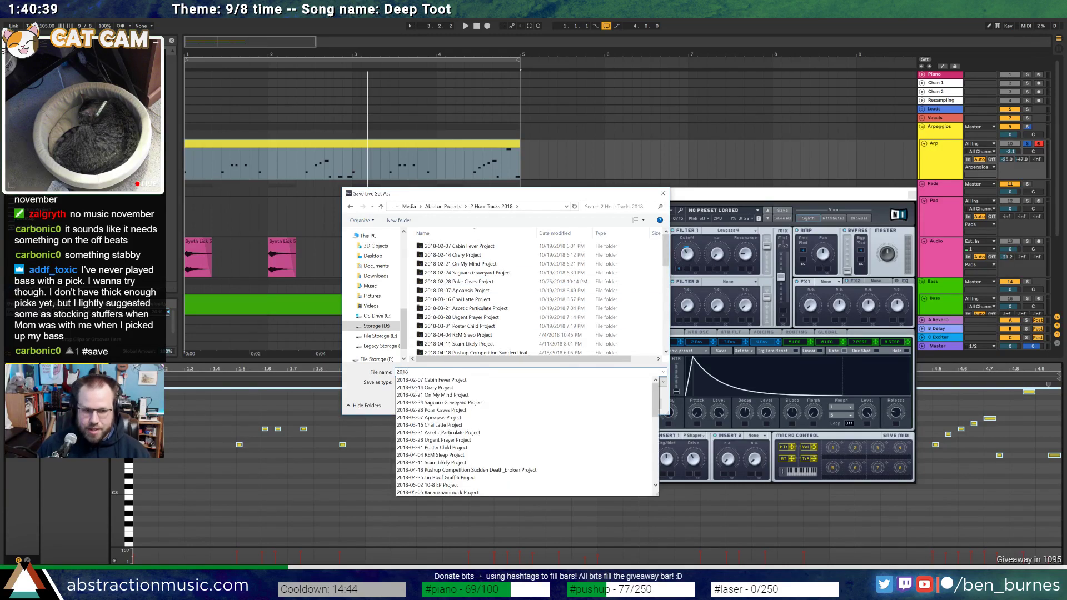
{"action": "type", "text": "-11-07 Deep Toot"}
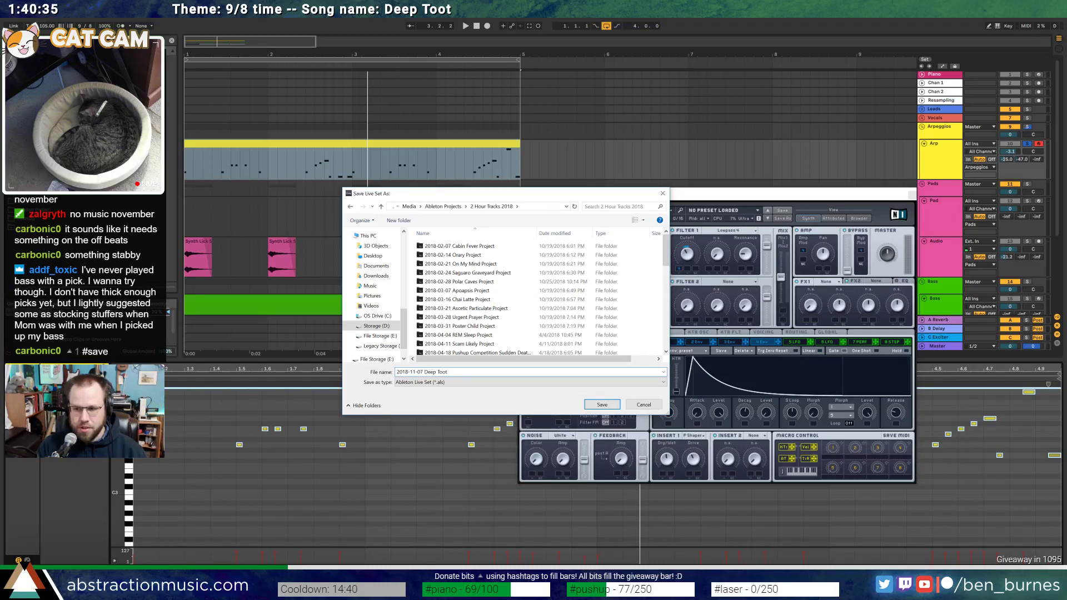
{"action": "key", "text": "Return"}
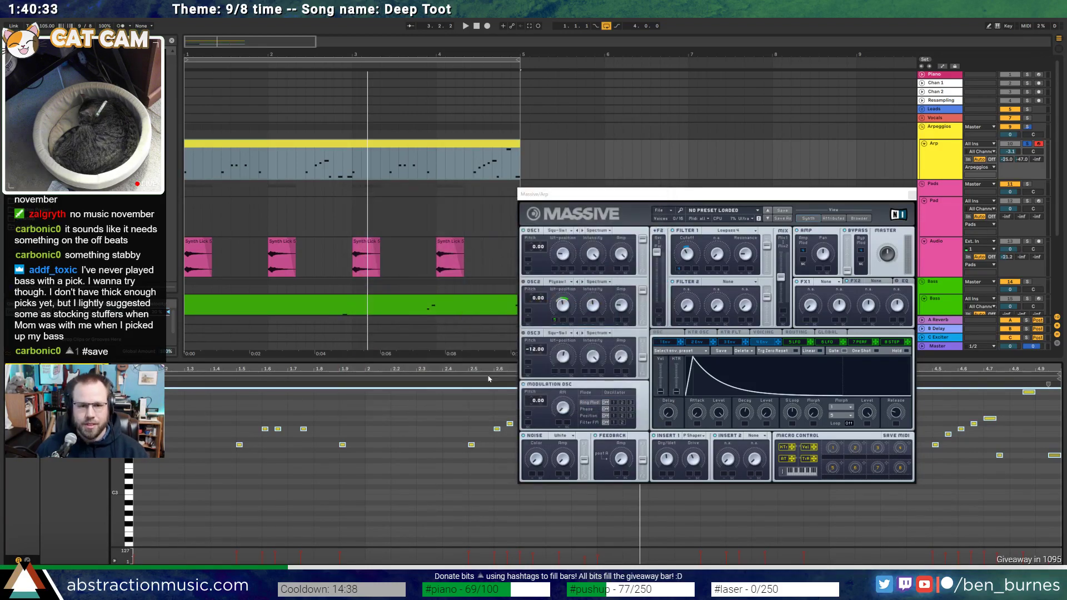
Raise the sustain portion of Massive's displayed envelope curve while the soloed arpeggio plays
{"action": "left_click", "coordinate": [357, 145]}
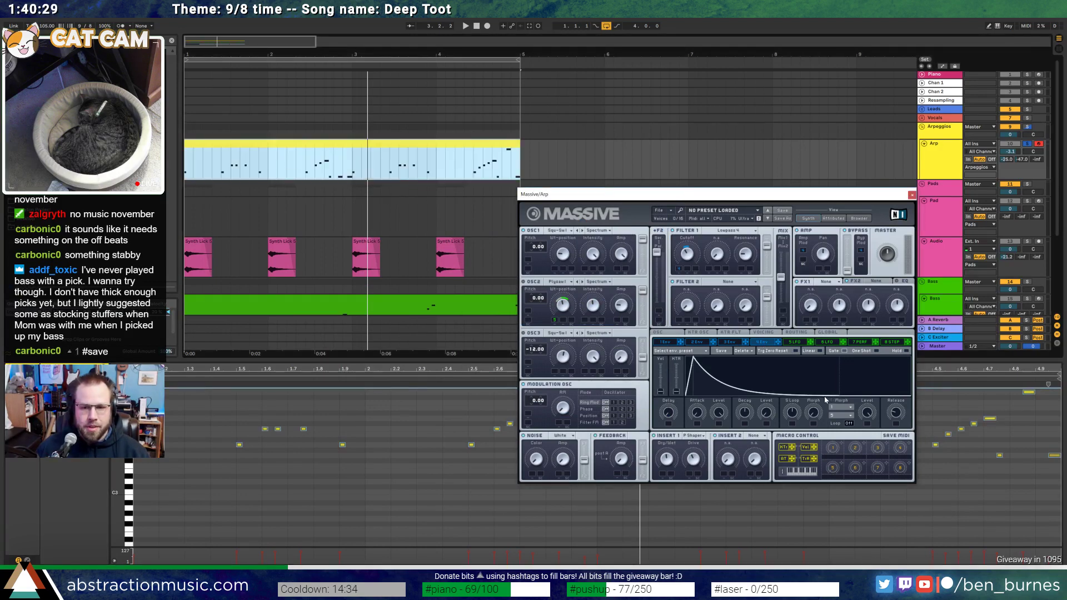
{"action": "key", "text": "space"}
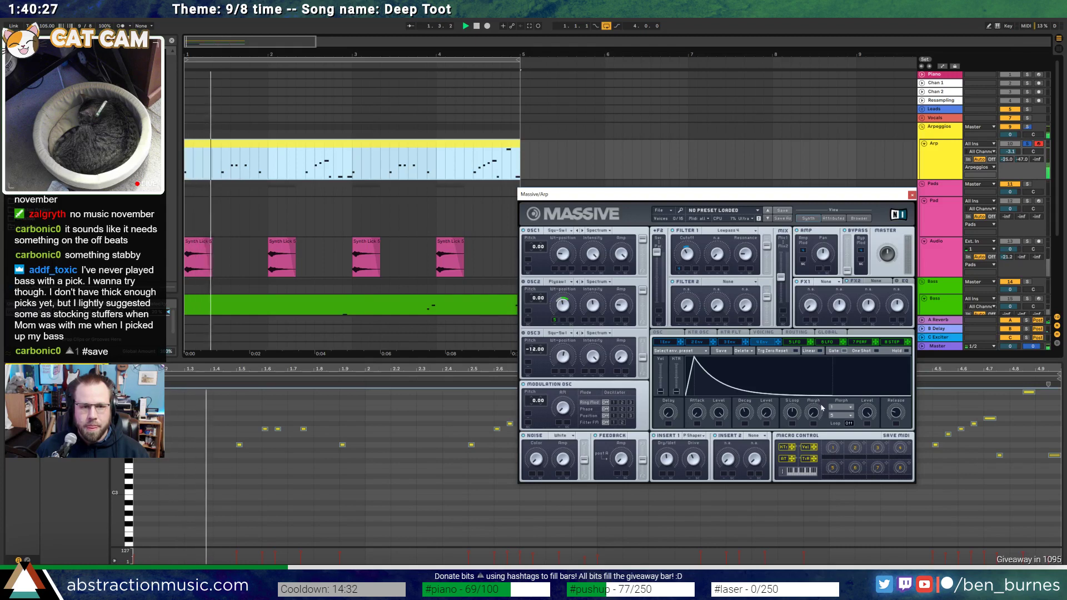
{"action": "left_click_drag", "start_coordinate": [833, 395], "coordinate": [794, 374]}
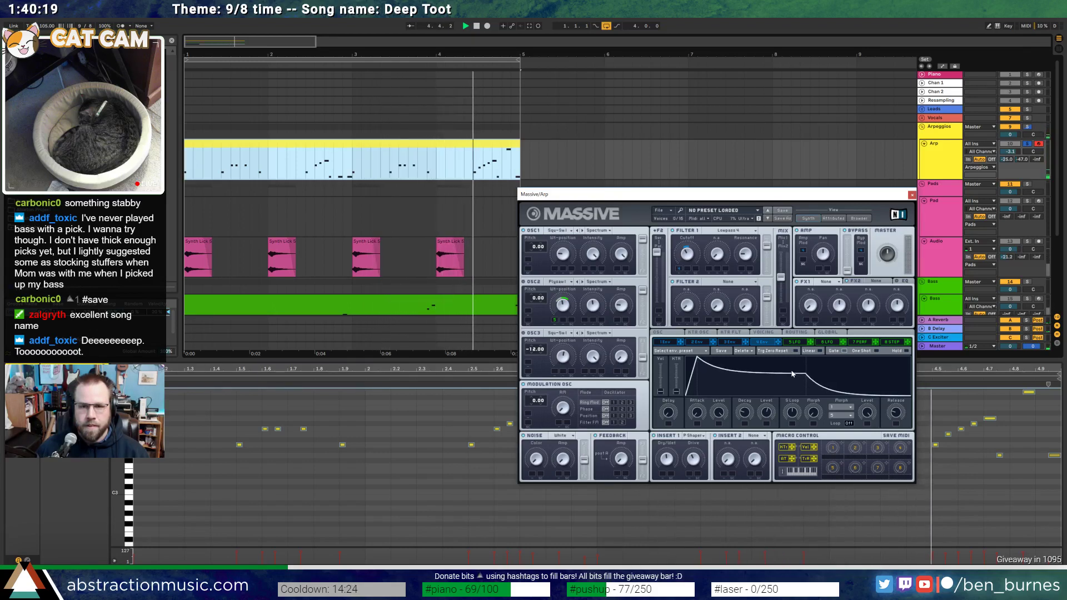
Add the Drums and Bass groups to the soloed arpeggio and close the Massive window
{"action": "scroll", "coordinate": [946, 275], "scroll_direction": "down", "scroll_amount": 2}
{"action": "scroll", "coordinate": [945, 271], "scroll_direction": "down", "scroll_amount": 4}
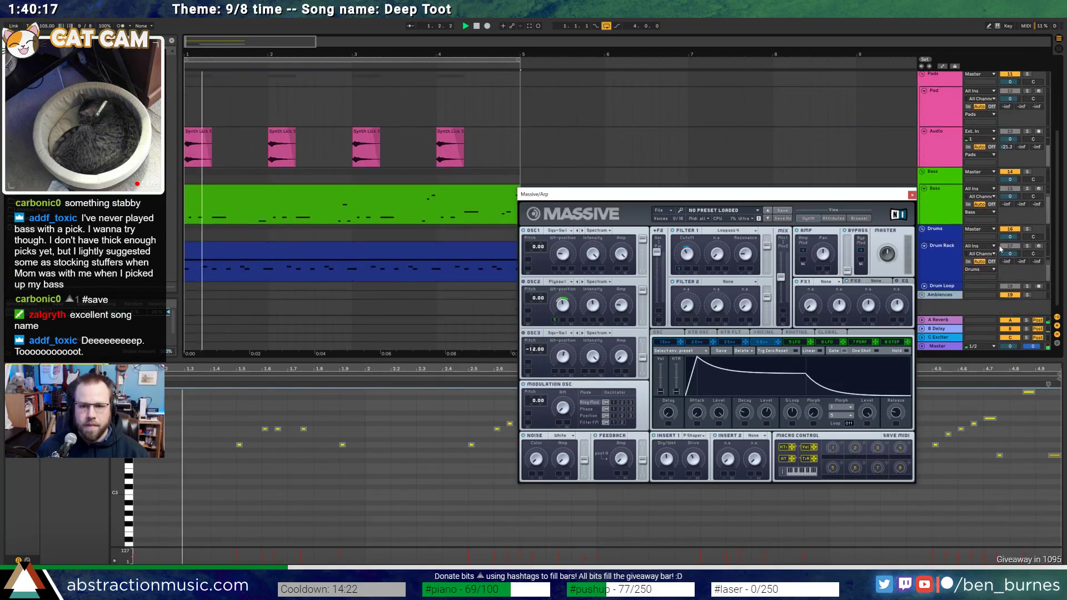
{"action": "left_click", "coordinate": [1027, 230]}
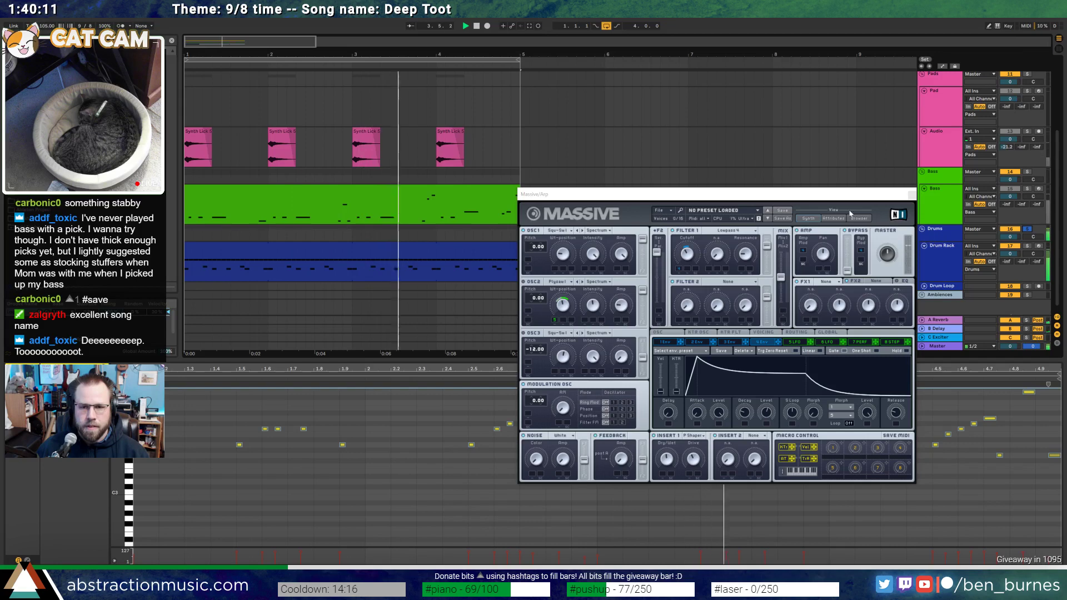
{"action": "left_click", "coordinate": [912, 196]}
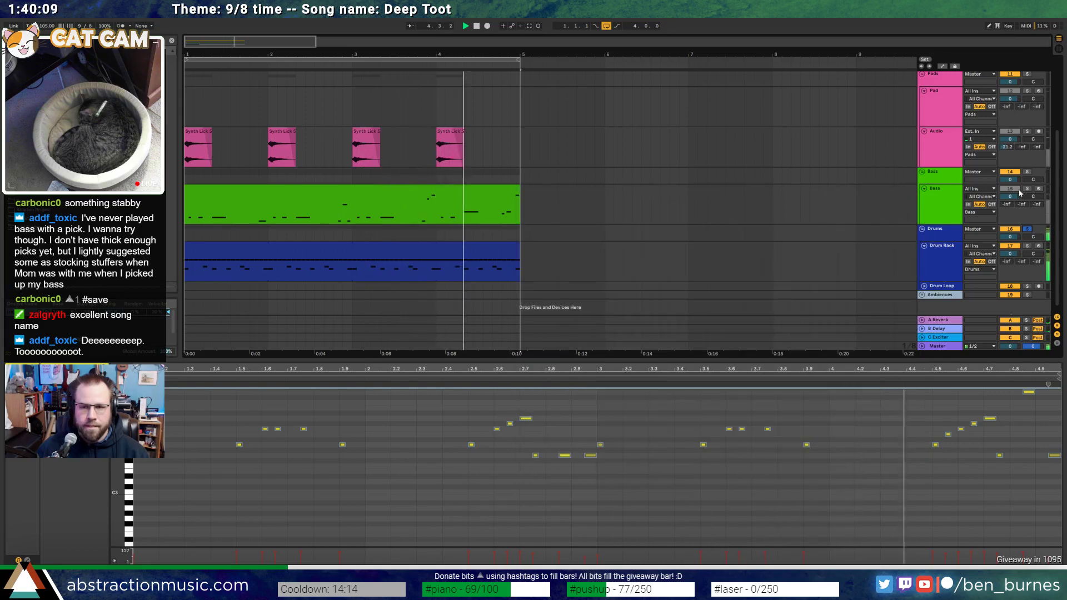
{"action": "left_click", "coordinate": [1027, 173]}
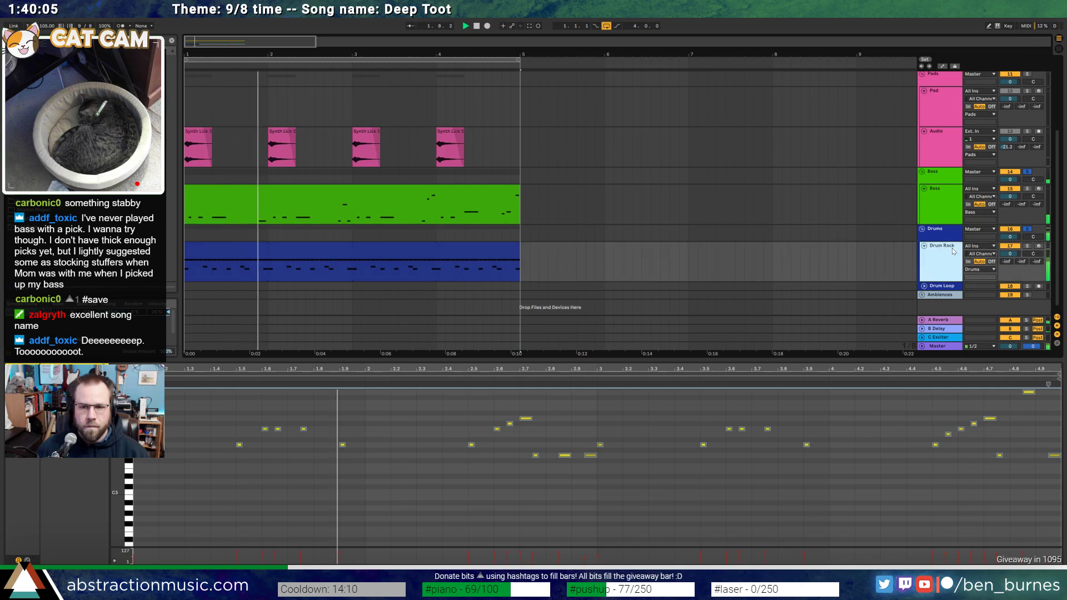
Show the Drum Rack's devices, select its snare pad and browse through the 909 samples
{"action": "left_click", "coordinate": [302, 251]}
{"action": "key", "text": "shift+Tab"}
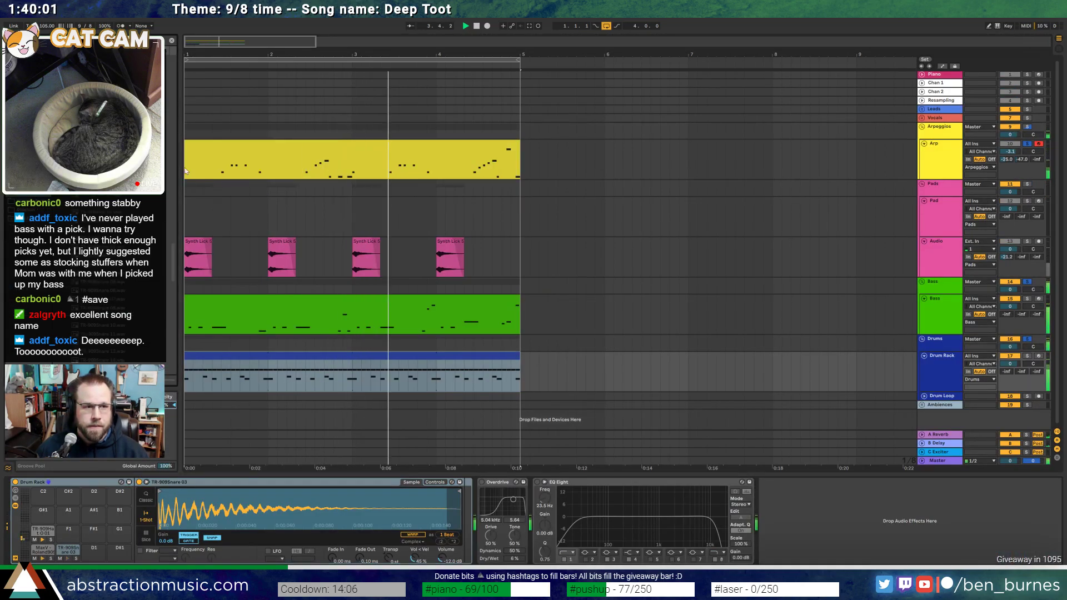
{"action": "left_click", "coordinate": [61, 548]}
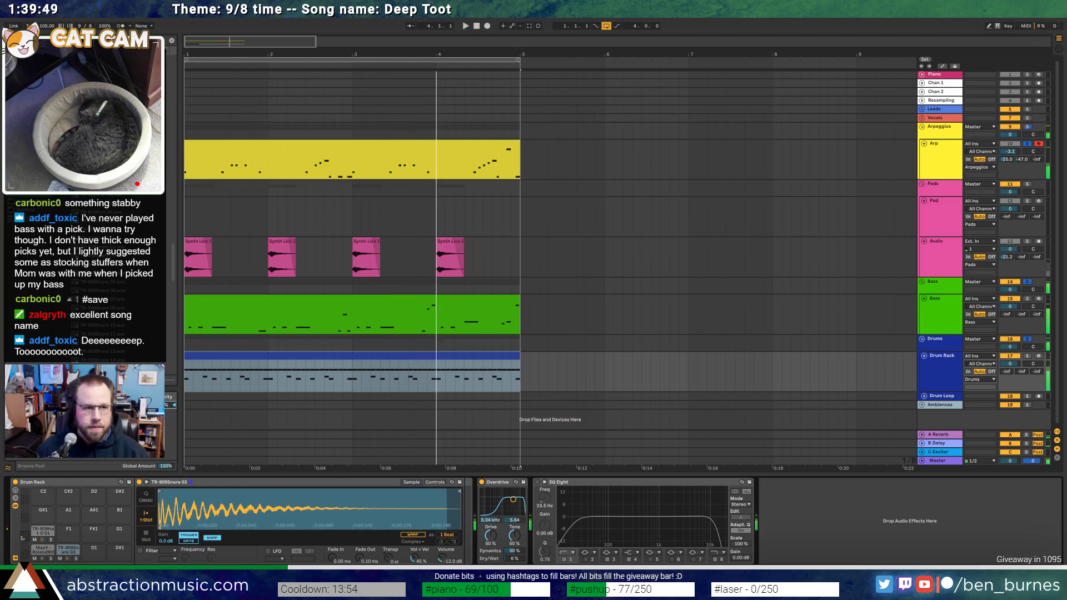
{"action": "scroll", "coordinate": [134, 332], "scroll_direction": "up", "scroll_amount": 3}
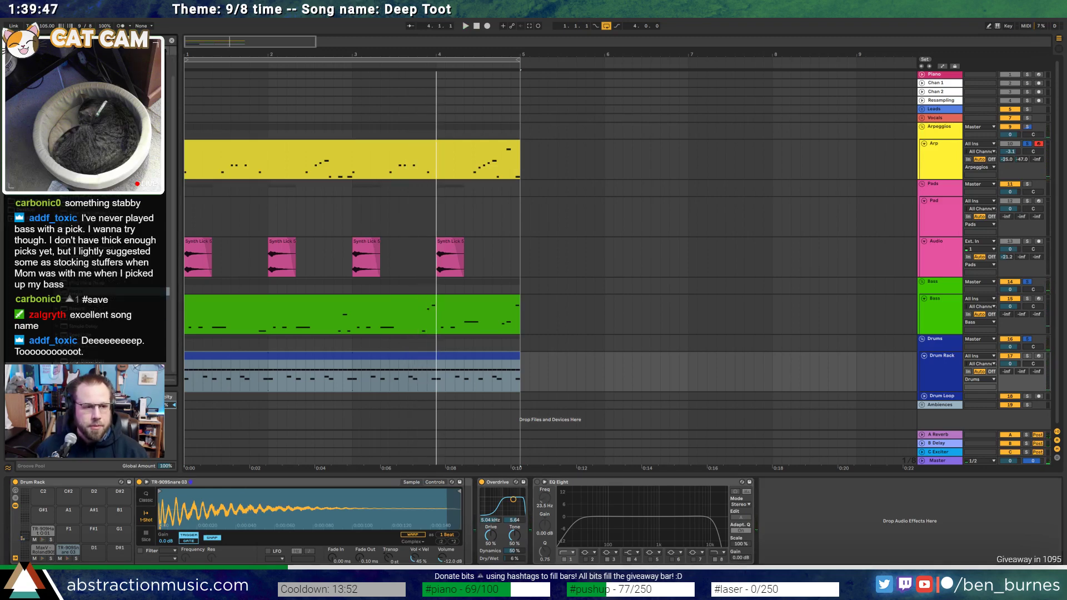
{"action": "scroll", "coordinate": [133, 332], "scroll_direction": "up", "scroll_amount": 3}
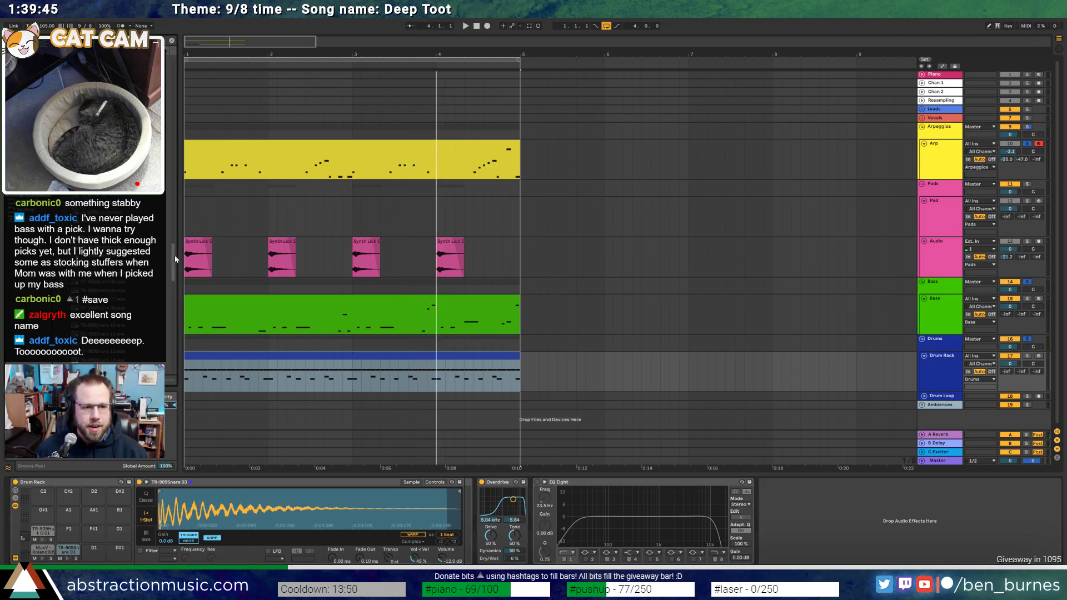
{"action": "left_click_drag", "start_coordinate": [175, 255], "coordinate": [175, 274]}
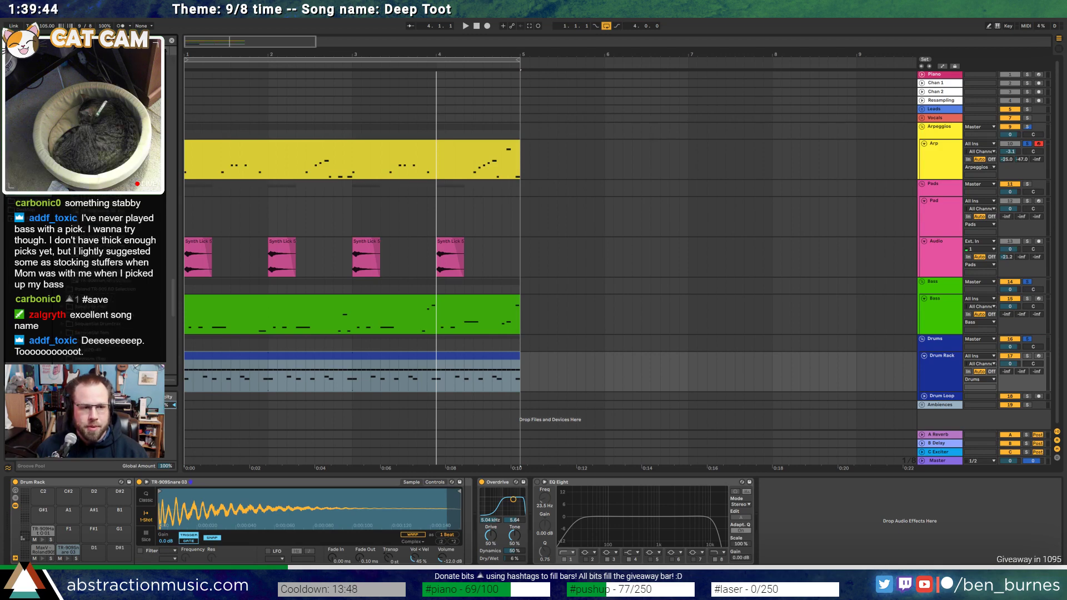
Audition the 909 samples and load TR-909Tom Hi 01 and TR-909Tom Hi 02 onto empty Drum Rack pads
{"action": "left_click", "coordinate": [133, 238]}
{"action": "left_click", "coordinate": [133, 246]}
{"action": "left_click", "coordinate": [133, 254]}
{"action": "left_click", "coordinate": [133, 264]}
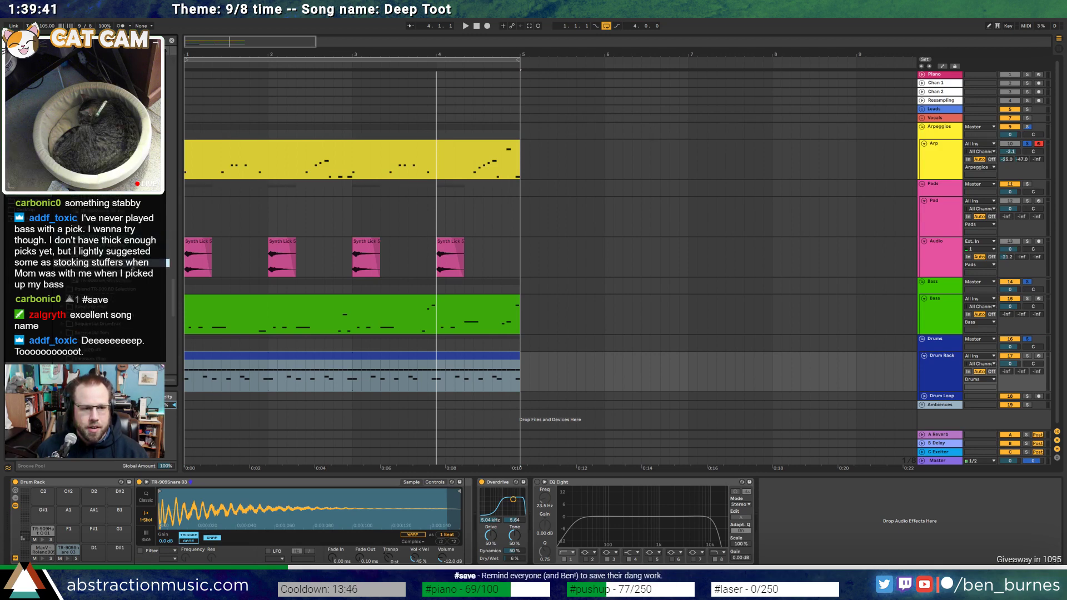
{"action": "left_click", "coordinate": [133, 272]}
{"action": "left_click", "coordinate": [133, 281]}
{"action": "left_click", "coordinate": [132, 245]}
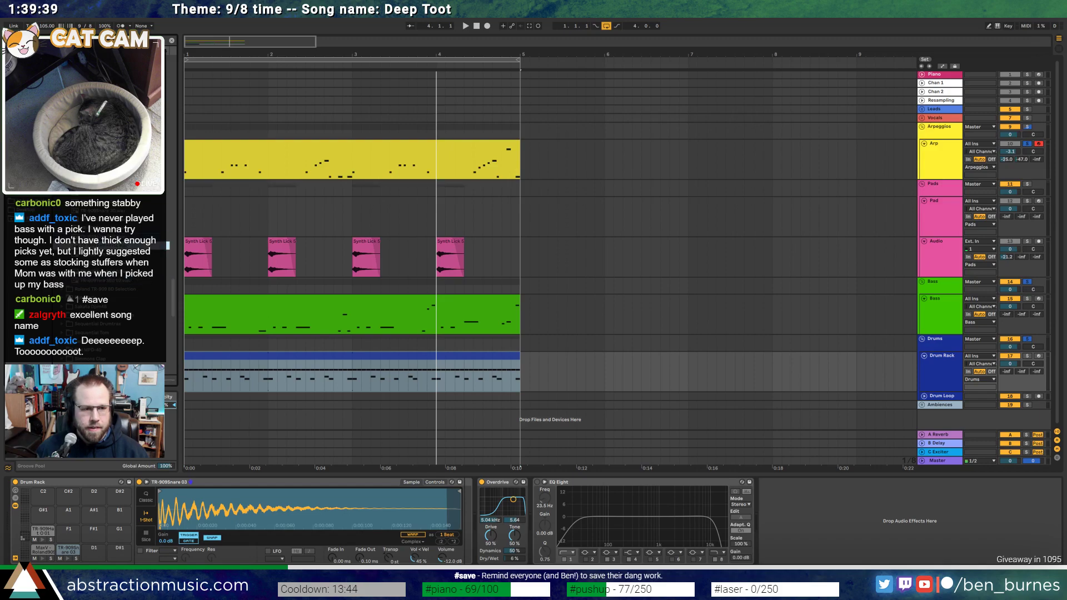
{"action": "key", "text": "Up"}
{"action": "key", "text": "Return"}
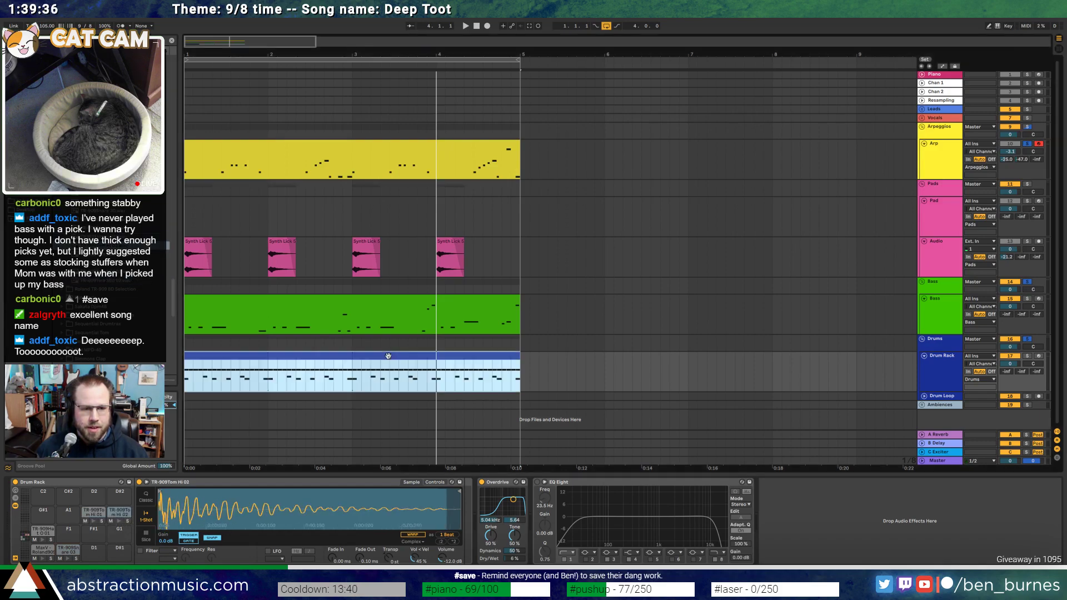
Open the Drum Rack clip's notes and separate bar 4 of the pattern into its own clip
{"action": "double_click", "coordinate": [377, 370]}
{"action": "left_click", "coordinate": [408, 277]}
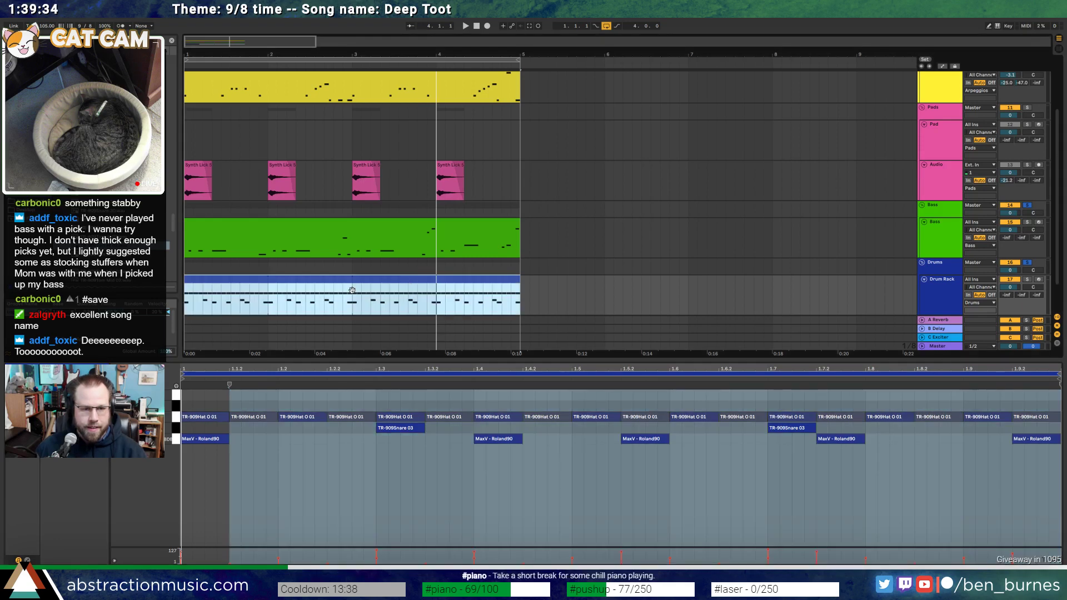
{"action": "left_click", "coordinate": [352, 300]}
{"action": "left_click_drag", "start_coordinate": [436, 303], "coordinate": [521, 304]}
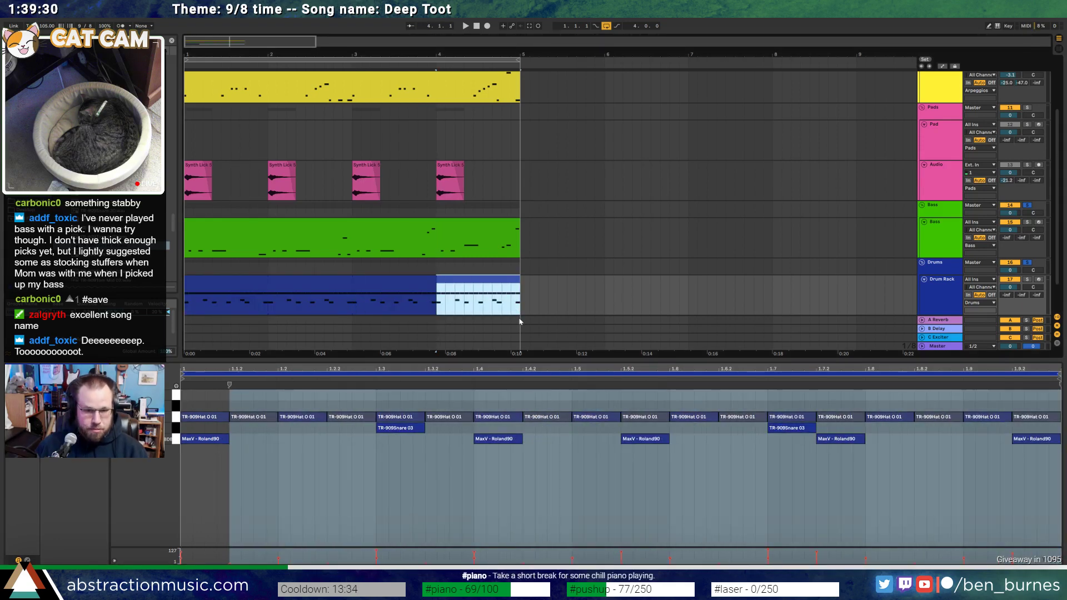
Add TR-909Tom Hi 02 hits at 1.7.2 and 1.8.2 and a TR-909Tom Hi 01 hit at 1.9 in bar 4's drum clip, and play the fill
{"action": "left_click", "coordinate": [822, 395]}
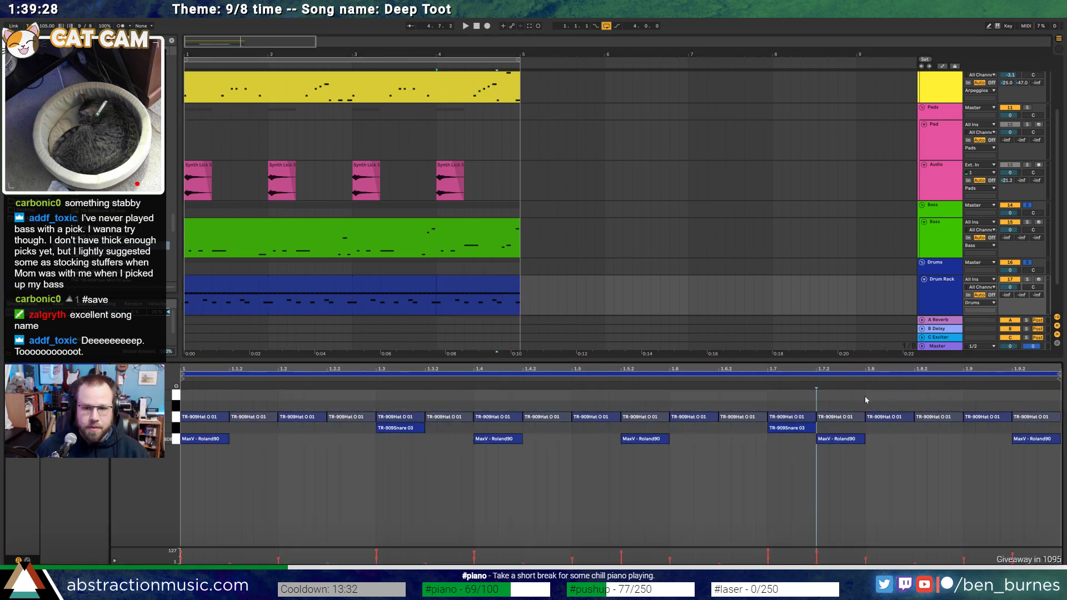
{"action": "left_click_drag", "start_coordinate": [819, 396], "coordinate": [866, 395]}
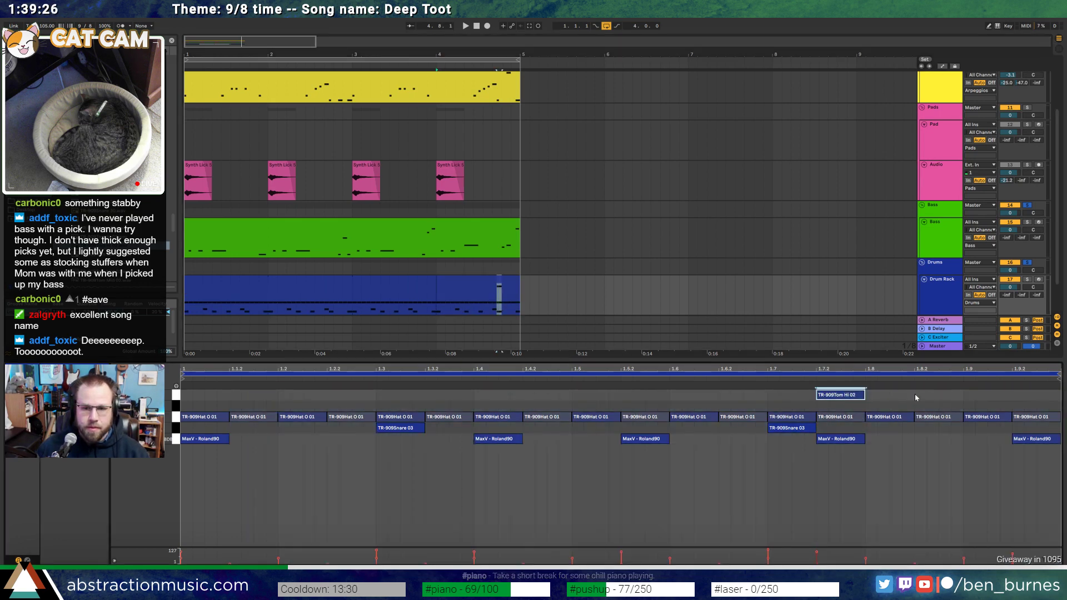
{"action": "left_click_drag", "start_coordinate": [952, 393], "coordinate": [1016, 417]}
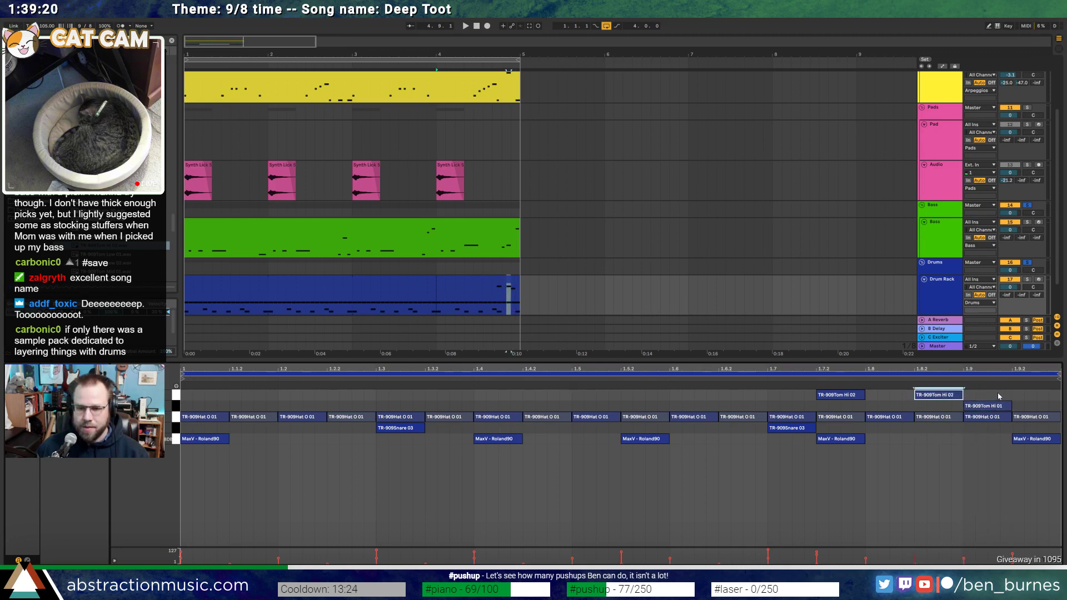
{"action": "key", "text": "space"}
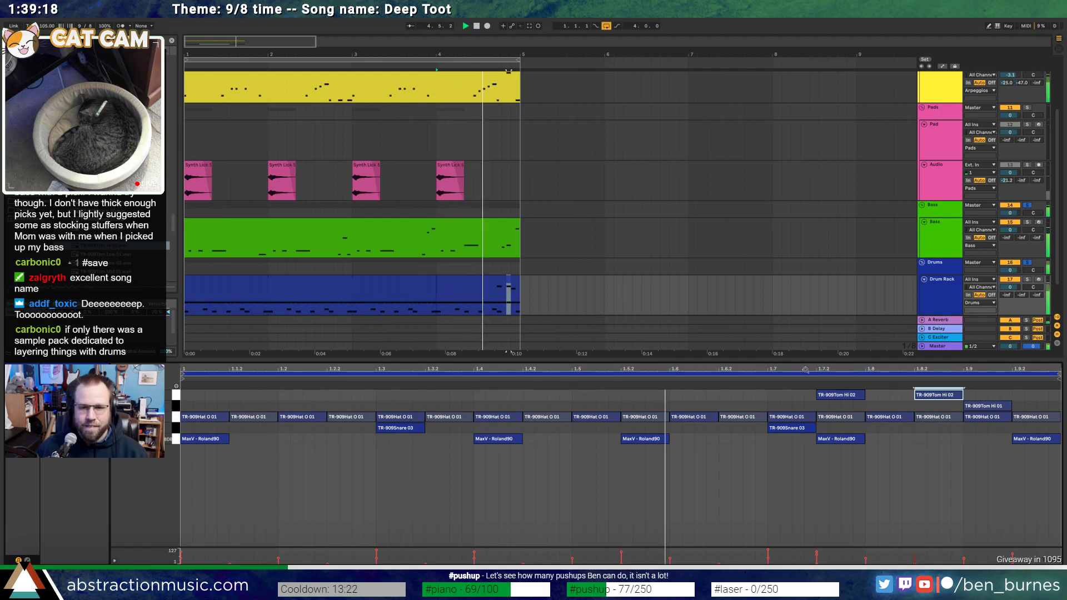
{"action": "key", "text": "space"}
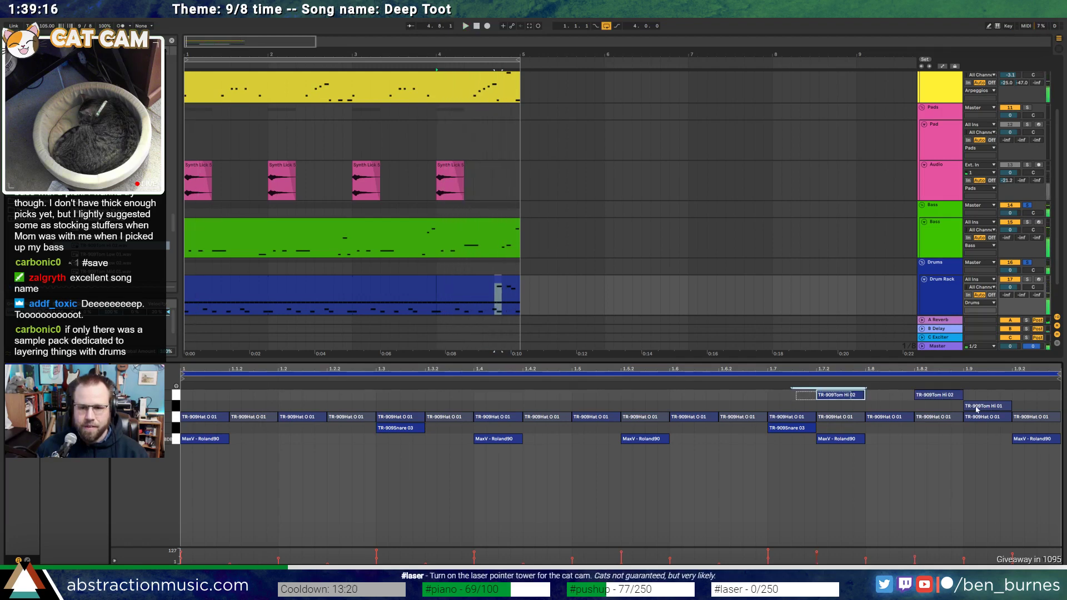
Invert the tom fill so TR-909Tom Hi 01 plays at 1.7.2 and 1.8.2 and TR-909Tom Hi 02 plays at 1.9
{"action": "left_click_drag", "start_coordinate": [798, 389], "coordinate": [993, 403]}
{"action": "left_click", "coordinate": [763, 376]}
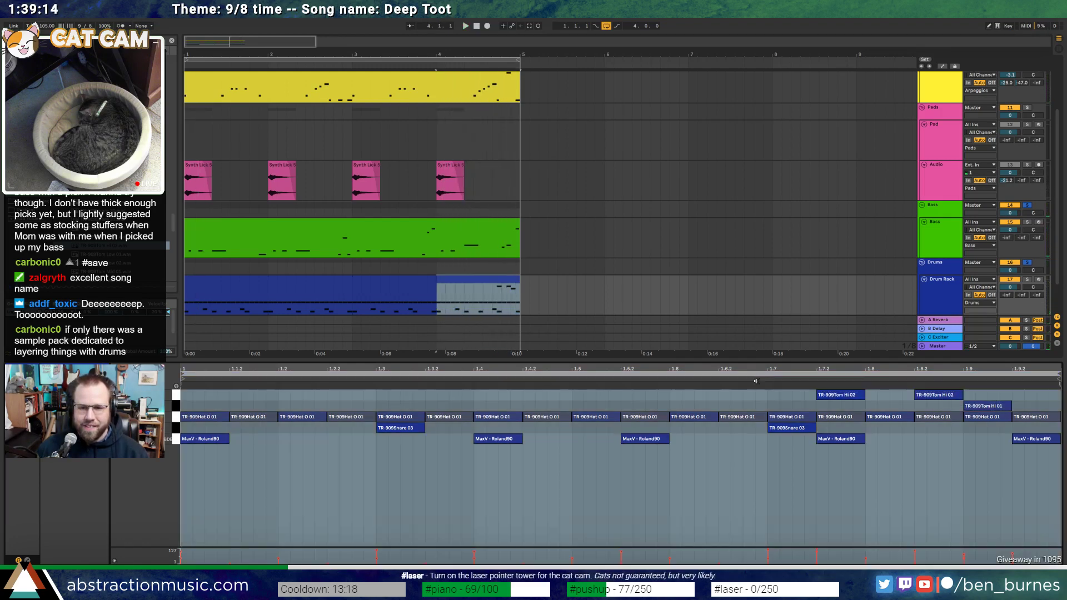
{"action": "key", "text": "space"}
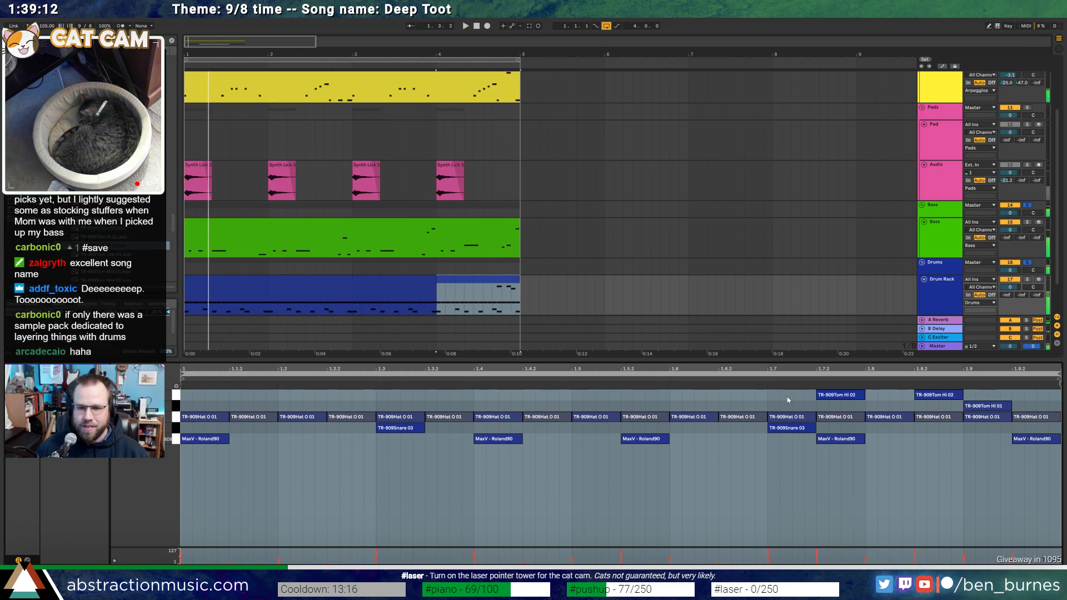
{"action": "key", "text": "space"}
{"action": "left_click", "coordinate": [842, 396]}
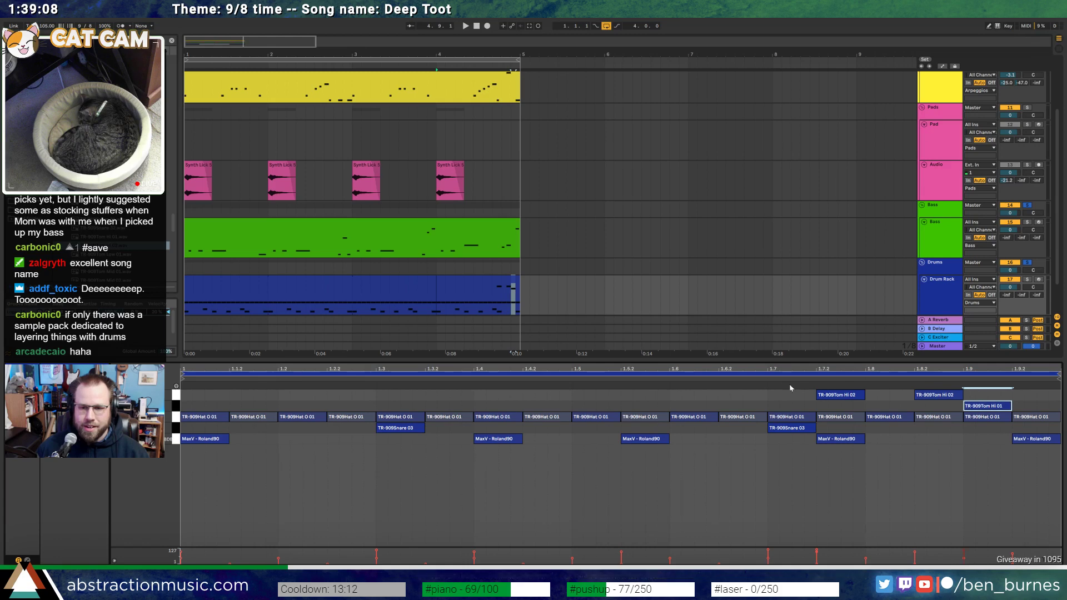
{"action": "key", "text": "space"}
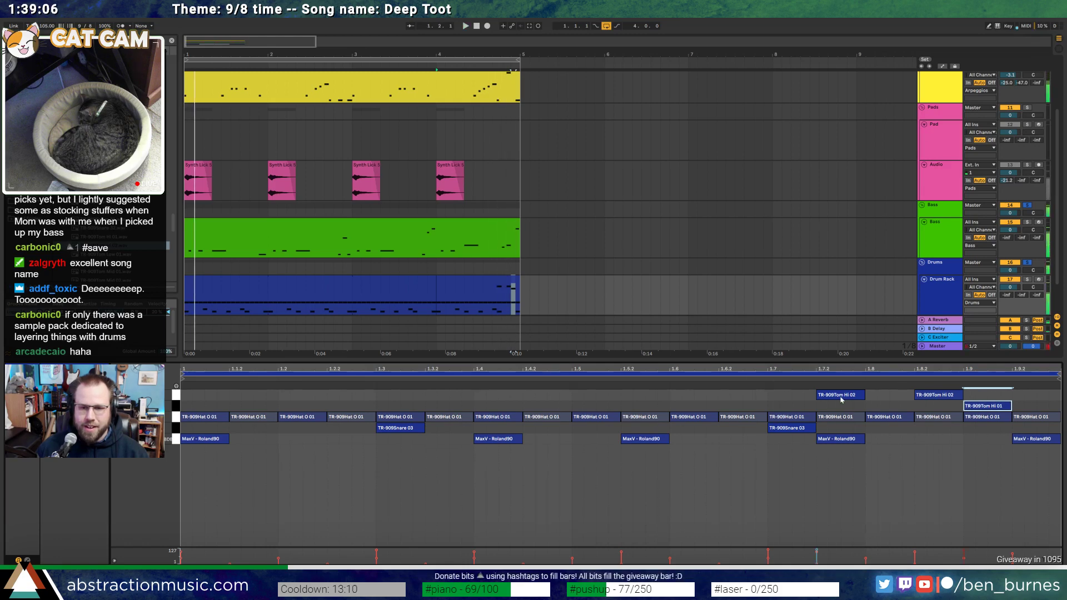
{"action": "left_click_drag", "start_coordinate": [842, 400], "coordinate": [841, 417]}
{"action": "left_click_drag", "start_coordinate": [934, 398], "coordinate": [959, 396]}
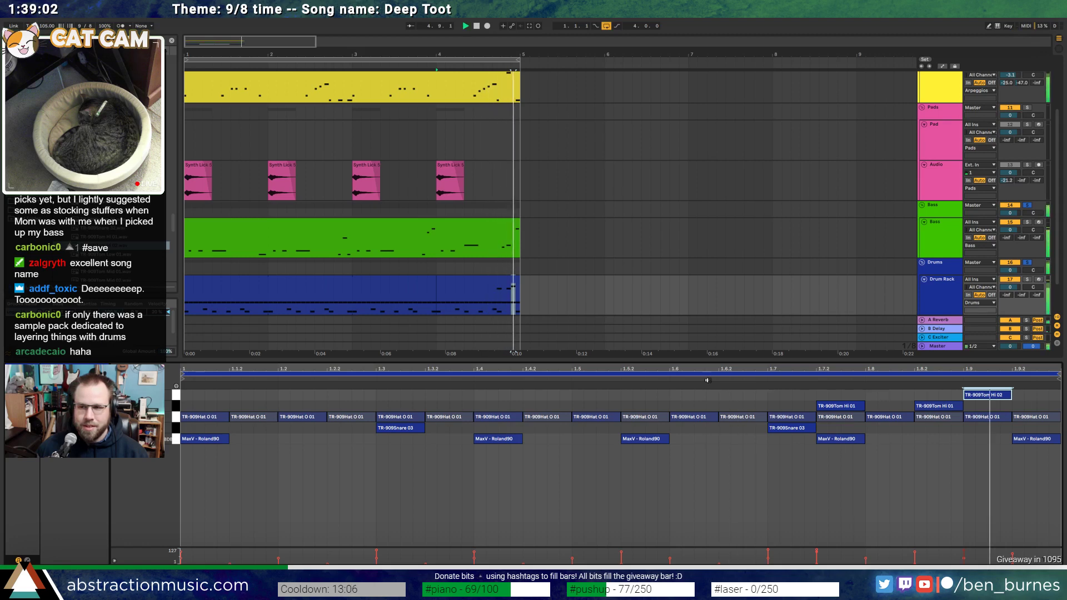
Extend the tom fill with a TR-909Tom Hi 01 hit at 1.6.2 and a TR-909Tom Hi 02 hit at 1.9.2
{"action": "key", "text": "space"}
{"action": "left_click", "coordinate": [814, 397]}
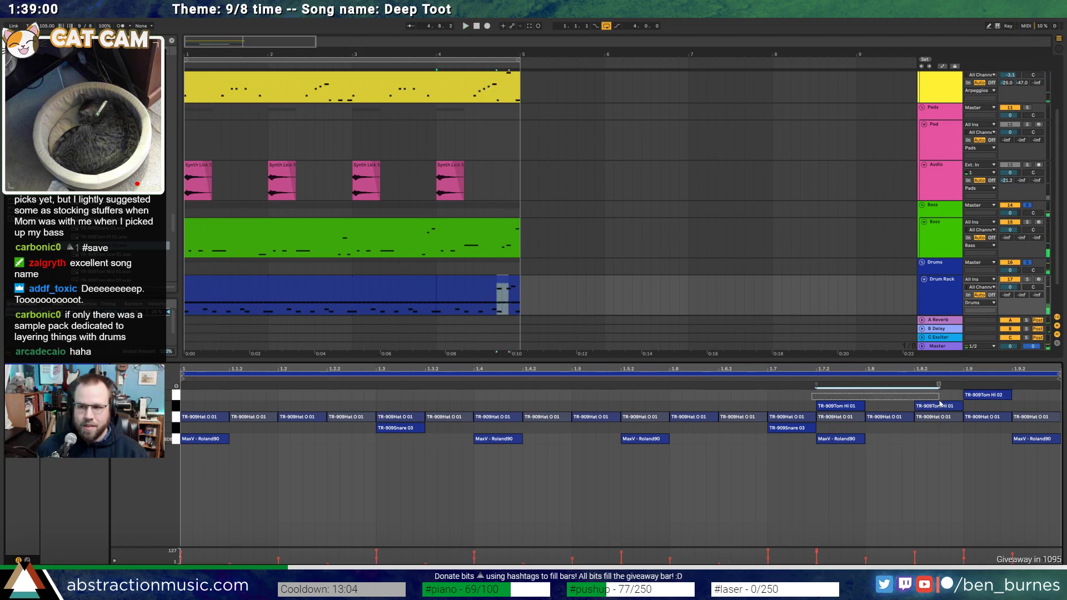
{"action": "left_click_drag", "start_coordinate": [940, 403], "coordinate": [940, 405]}
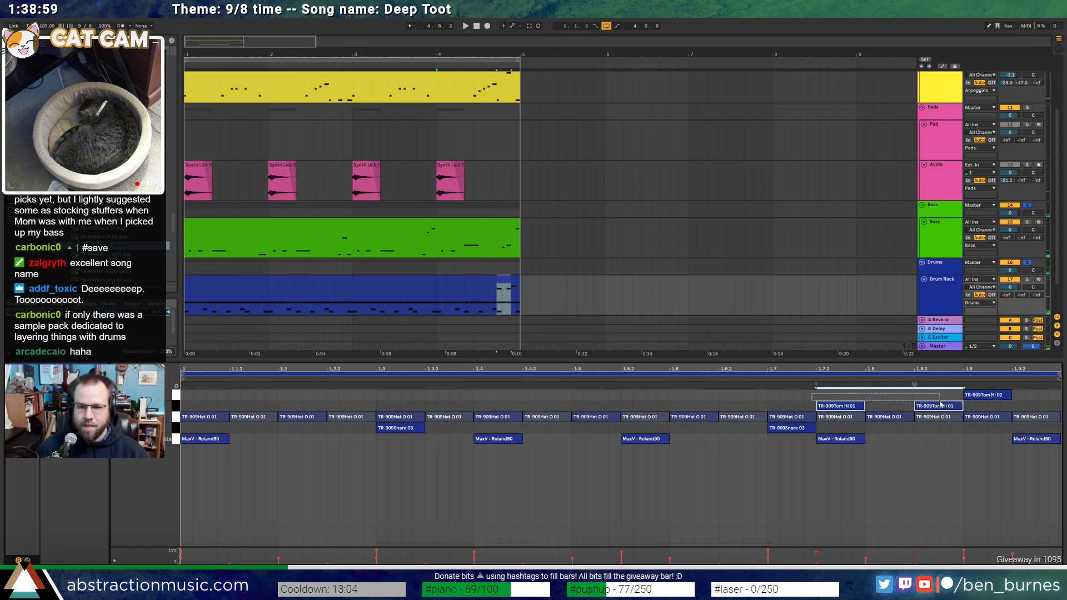
{"action": "left_click", "coordinate": [877, 401]}
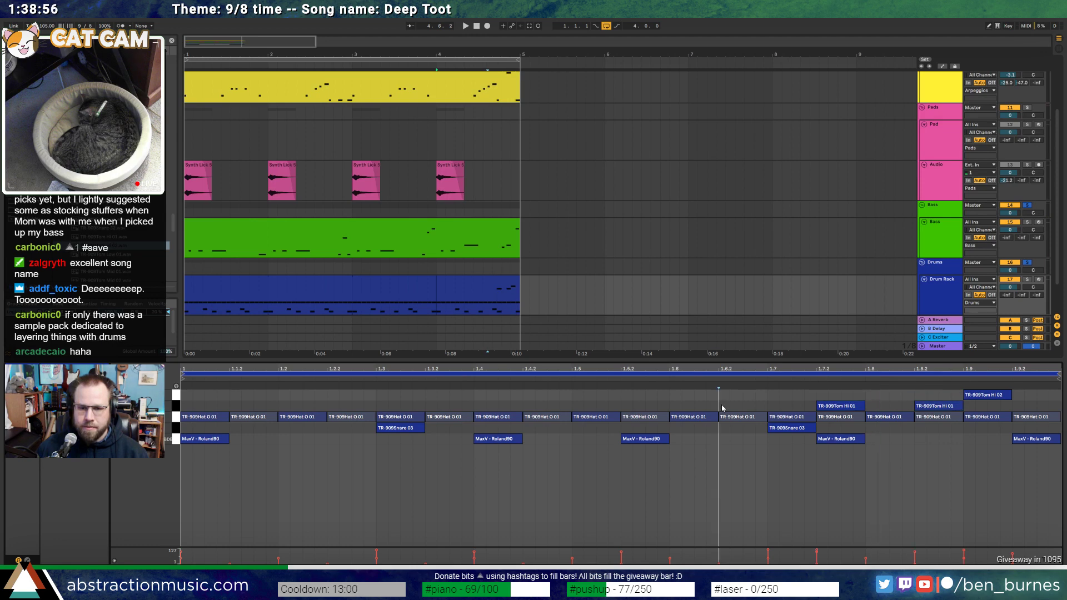
{"action": "key", "text": "space"}
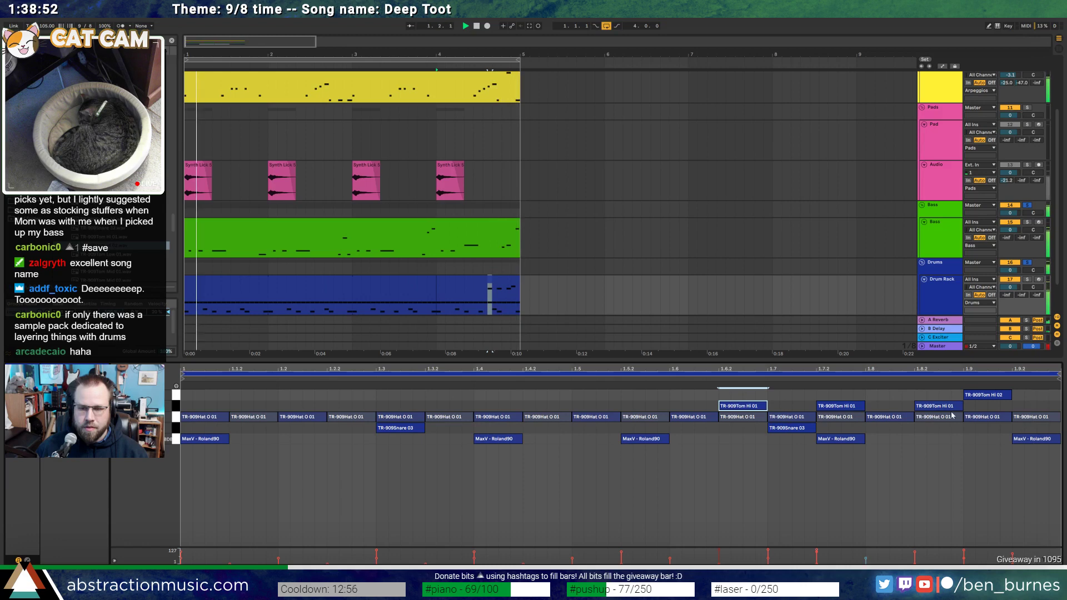
{"action": "left_click", "coordinate": [1021, 396]}
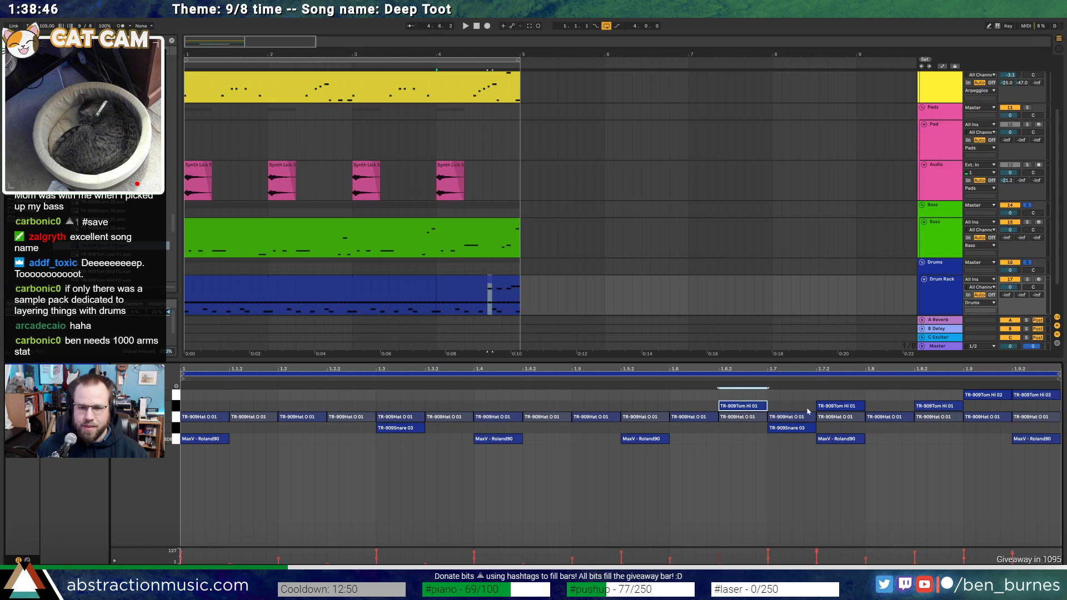
Select the fill's tom notes during playback, return to the Drum Rack's devices and clear all solos
{"action": "left_click", "coordinate": [945, 407]}
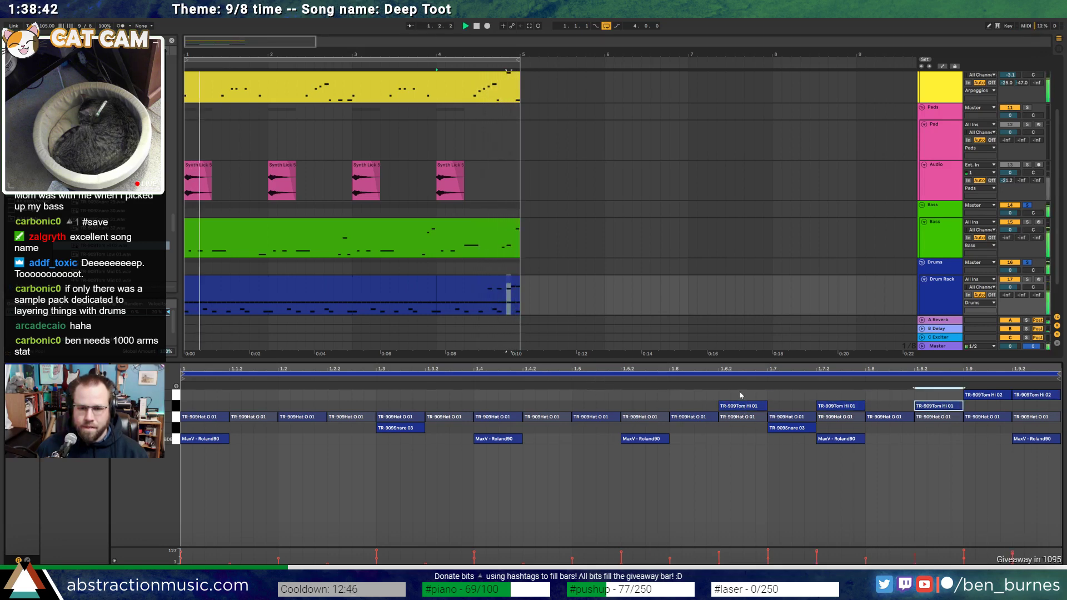
{"action": "left_click_drag", "start_coordinate": [729, 396], "coordinate": [1007, 397]}
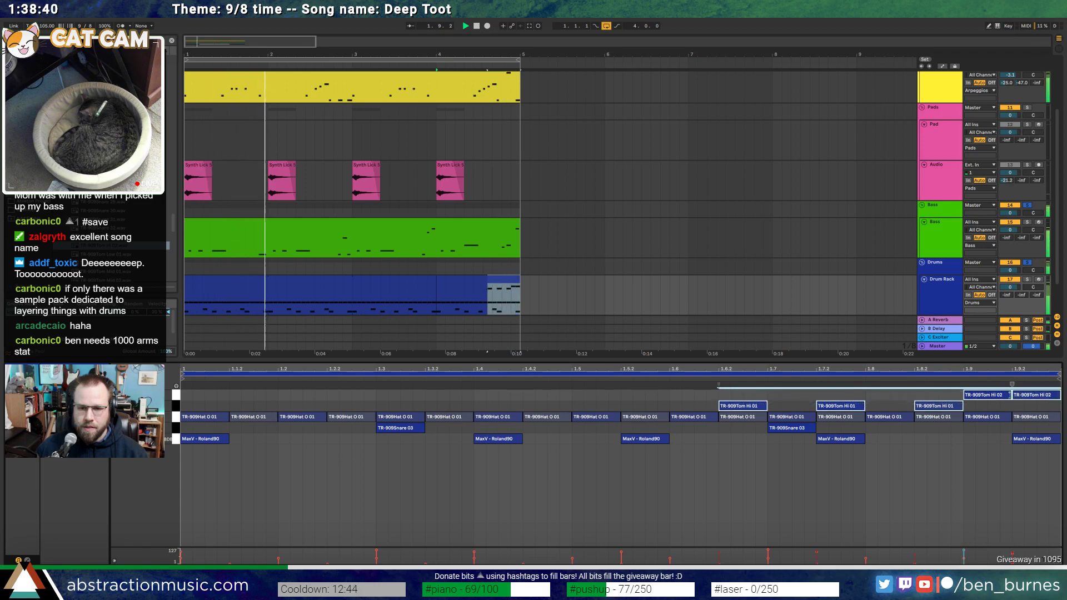
{"action": "key", "text": "shift+Tab"}
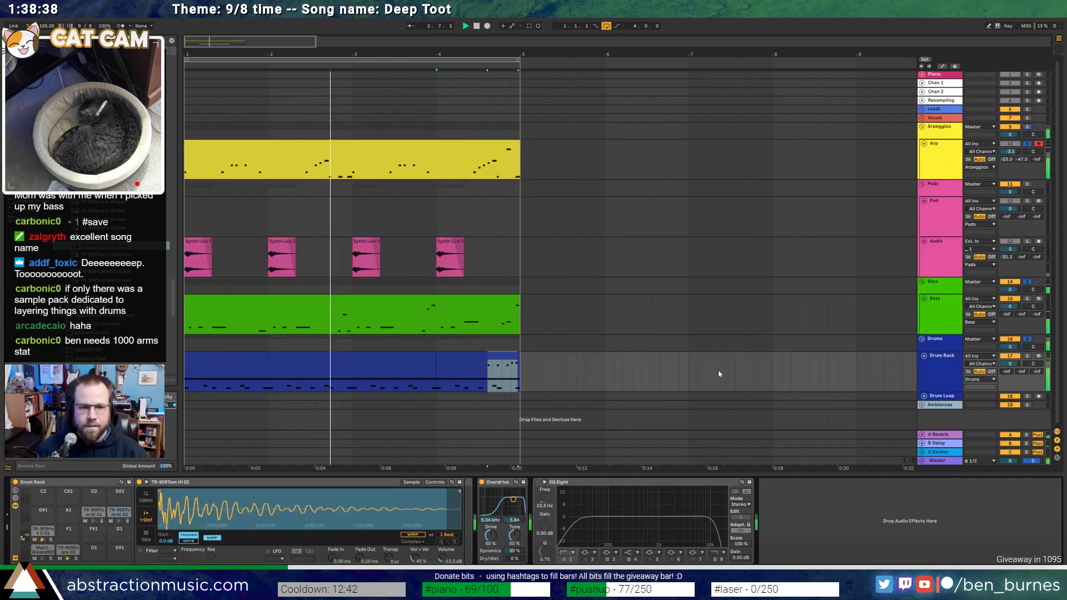
{"action": "left_click", "coordinate": [1026, 245]}
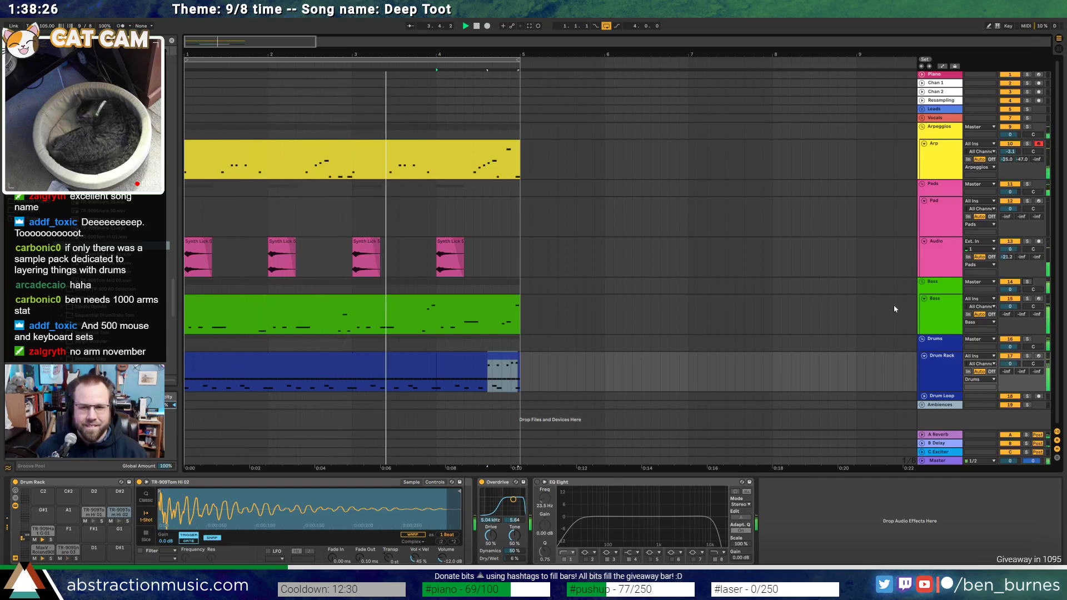
Set the Bass Operator's third oscillator to coarse 0.5 at -30 dB and its Saturator to 20 dB drive and -12 dB output
{"action": "left_click", "coordinate": [874, 326]}
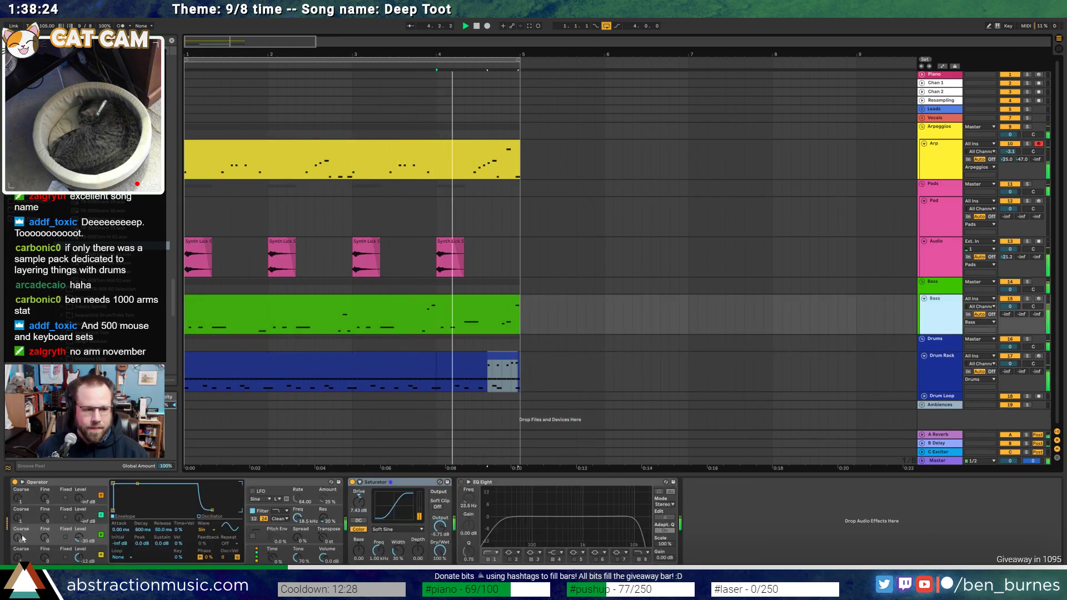
{"action": "left_click_drag", "start_coordinate": [79, 538], "coordinate": [79, 537]}
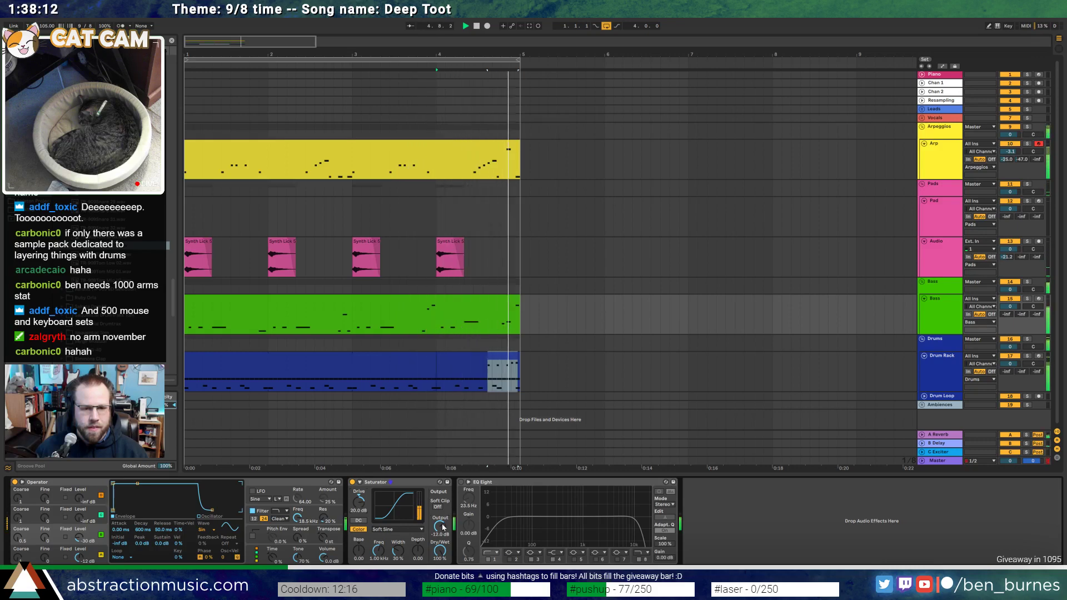
Lengthen the Bass clip's final high note to the end of bar 4
{"action": "double_click", "coordinate": [505, 334]}
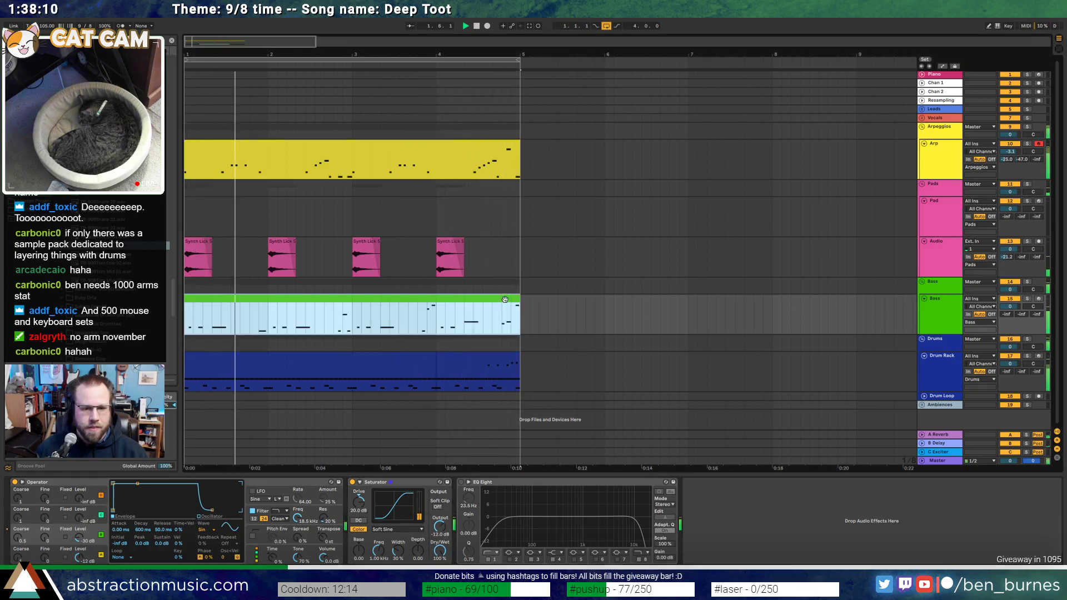
{"action": "left_click", "coordinate": [1041, 433]}
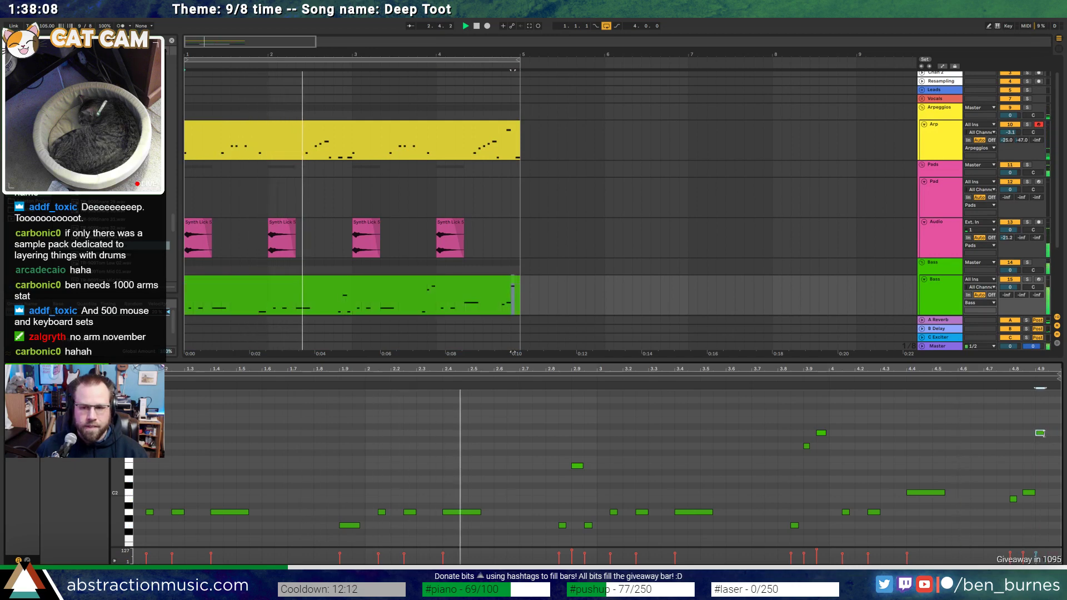
{"action": "left_click_drag", "start_coordinate": [1042, 434], "coordinate": [1058, 435]}
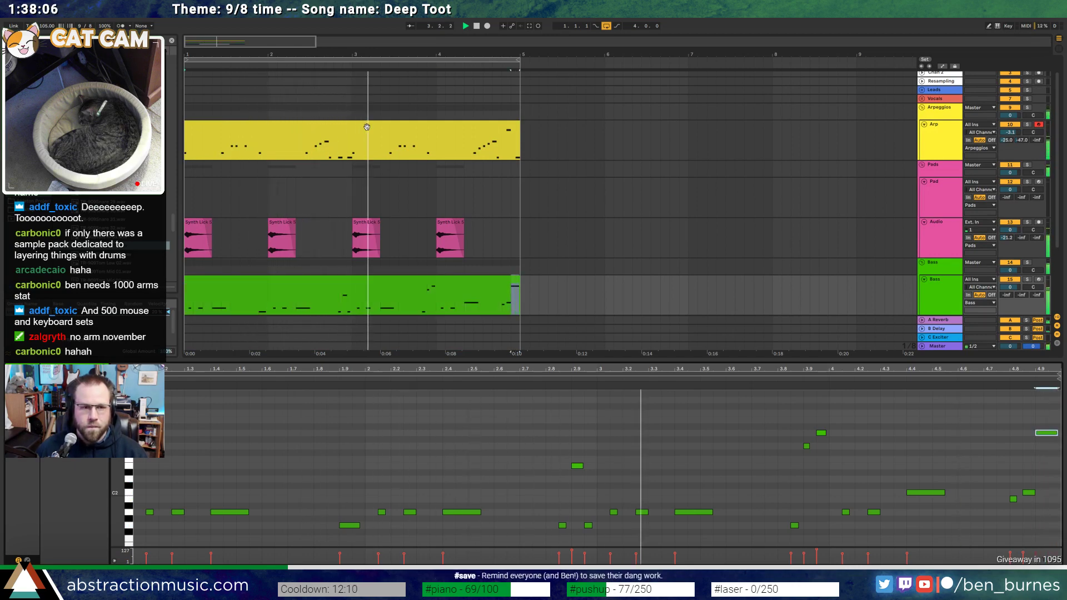
Open the Arp clip's notes and play the arrangement from the start of bar 1 to review the arpeggio
{"action": "left_click", "coordinate": [335, 148]}
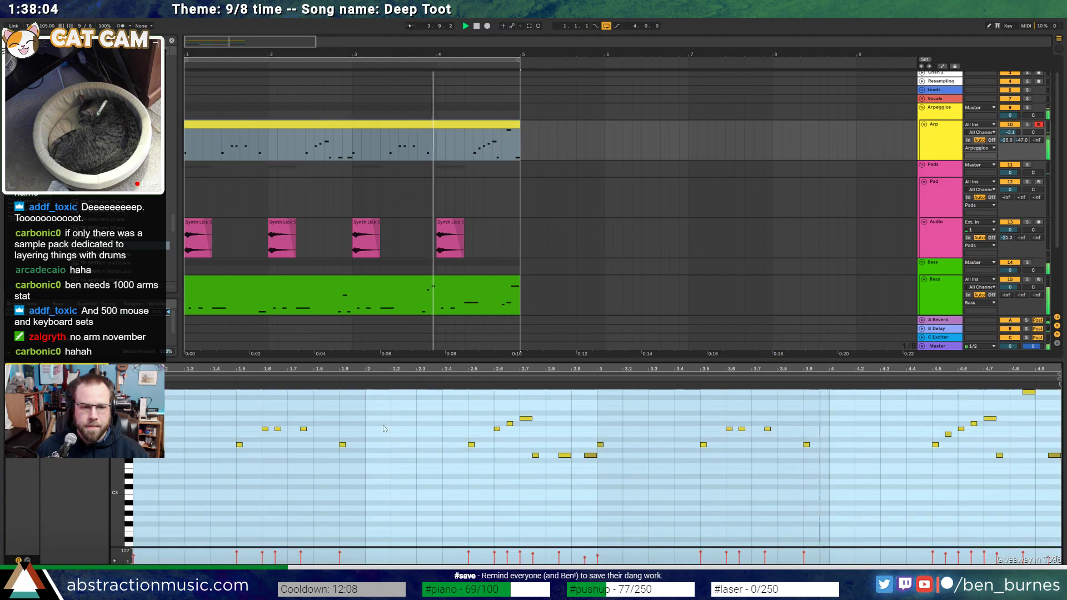
{"action": "left_click", "coordinate": [383, 425]}
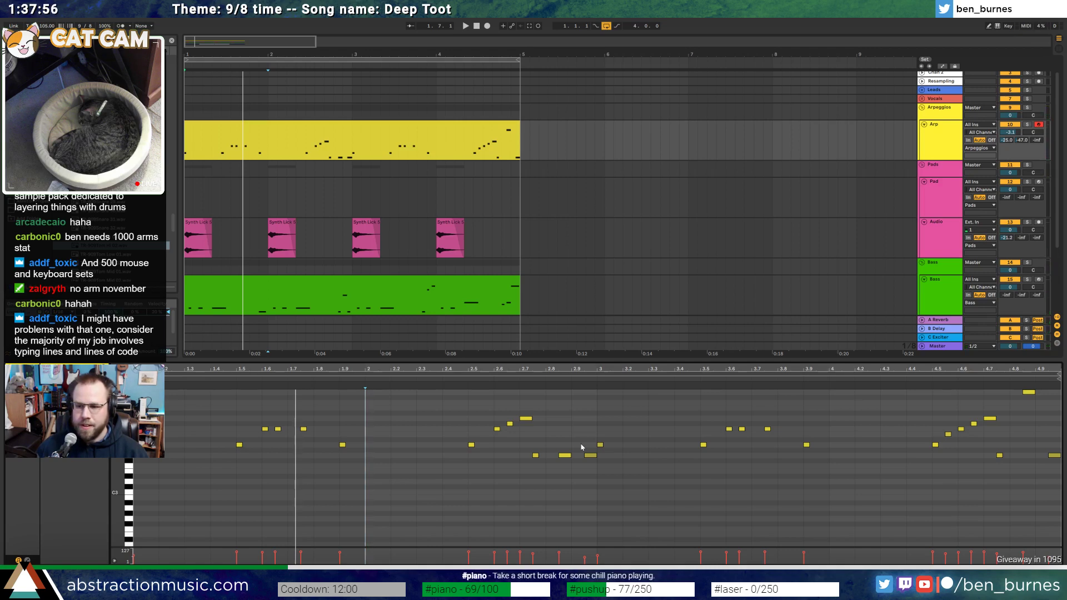
{"action": "left_click", "coordinate": [251, 125]}
{"action": "key", "text": "space"}
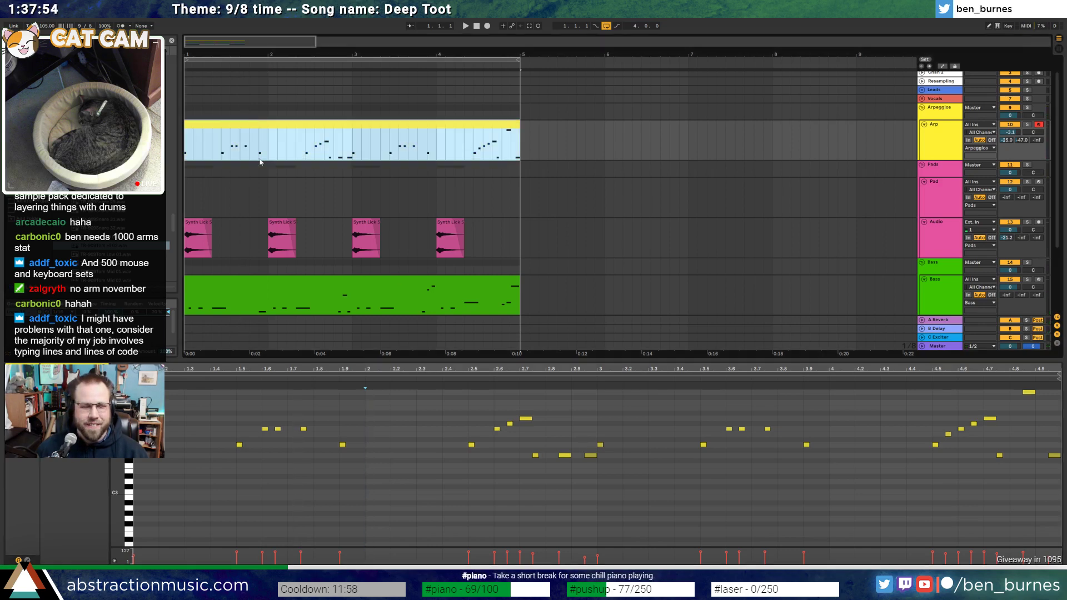
{"action": "key", "text": "space"}
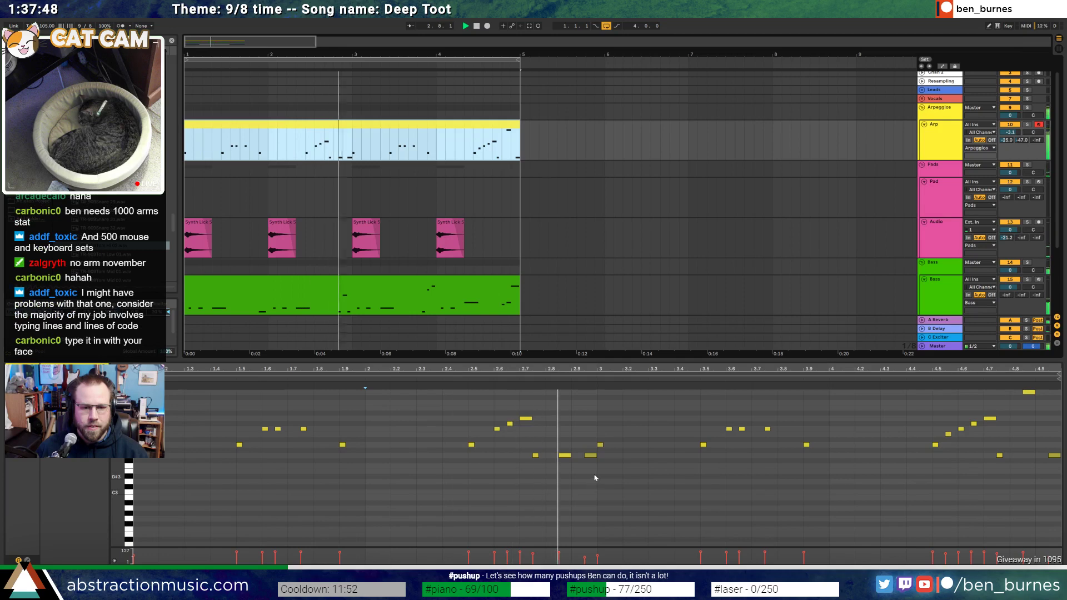
Open Kontakt 5 on the Pad track and browse its files to the Media folder on Storage (D:)
{"action": "key", "text": "shift+Tab"}
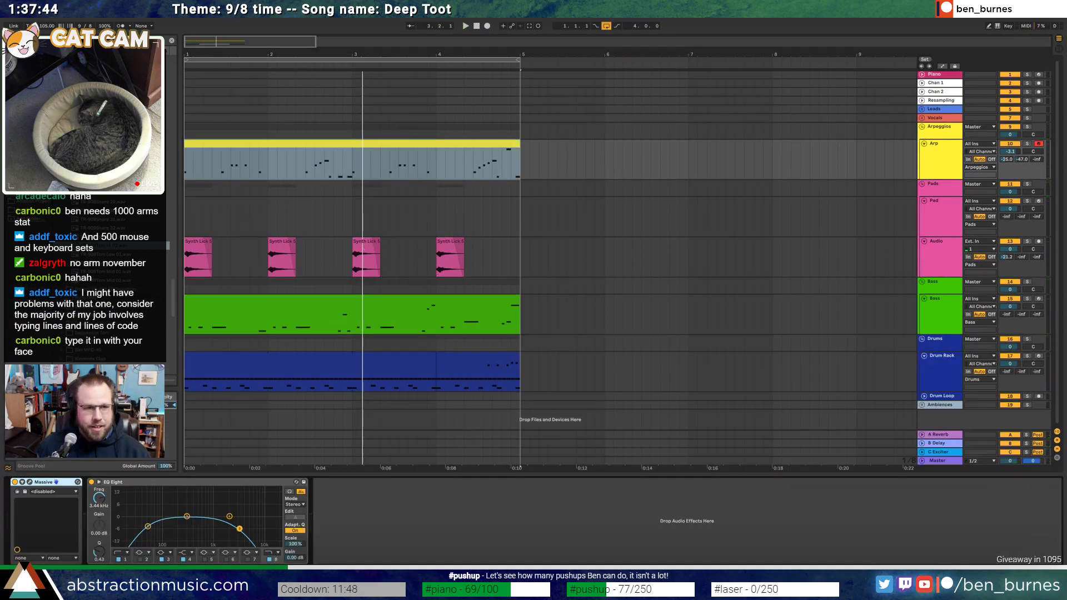
{"action": "left_click_drag", "start_coordinate": [236, 54], "coordinate": [272, 42]}
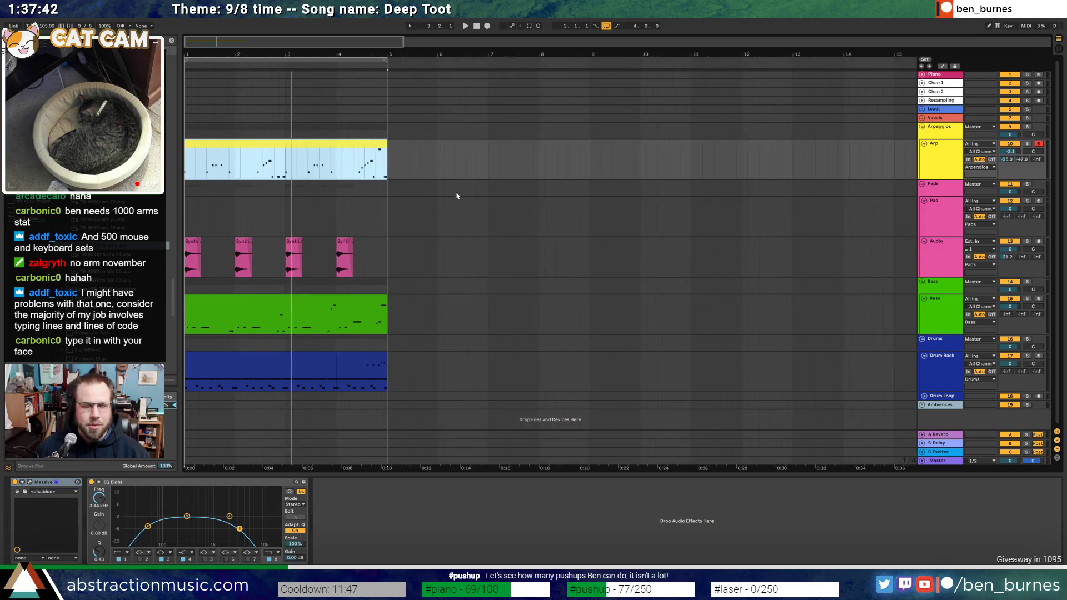
{"action": "left_click", "coordinate": [911, 219]}
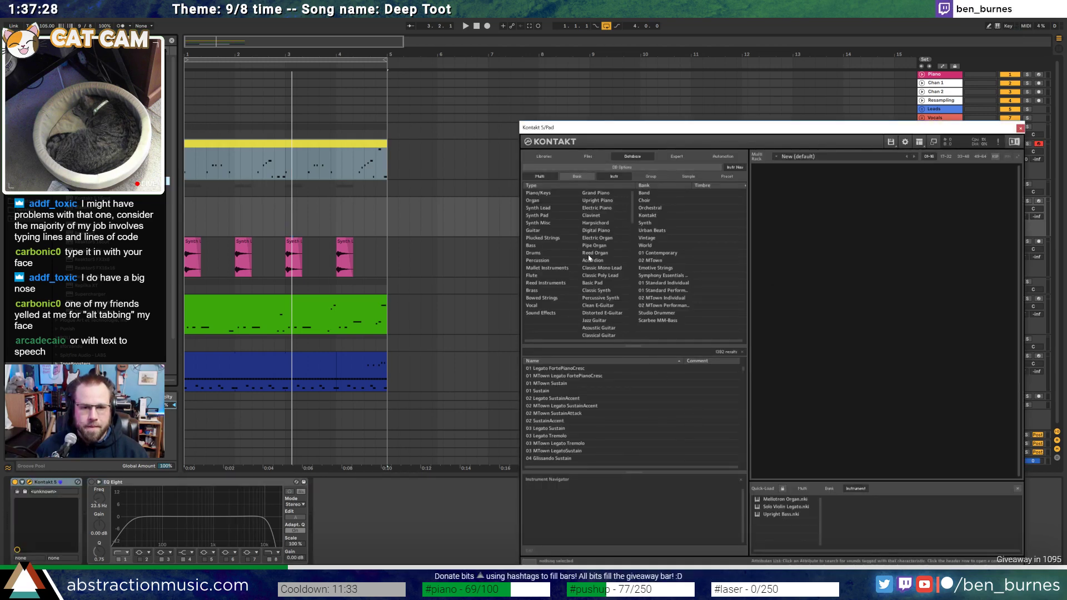
{"action": "left_click", "coordinate": [598, 157]}
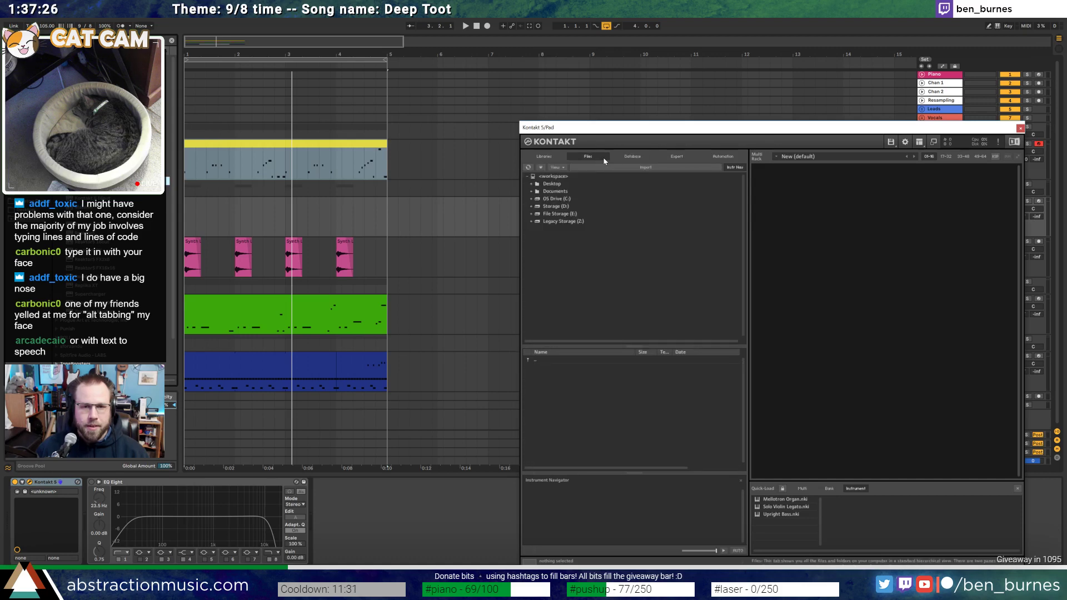
{"action": "left_click", "coordinate": [533, 206]}
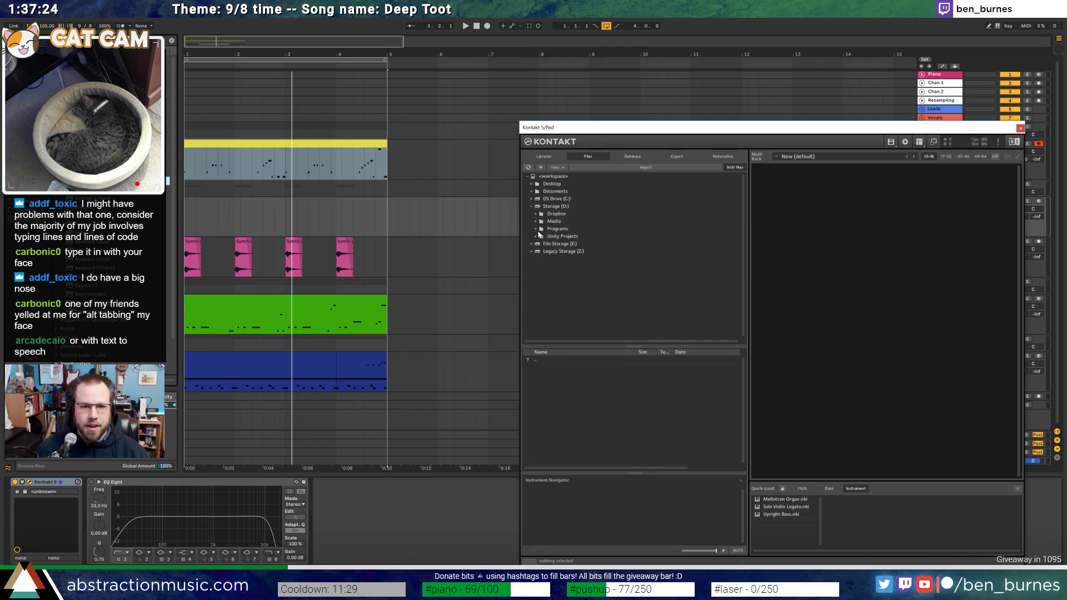
{"action": "left_click", "coordinate": [535, 222]}
{"action": "left_click_drag", "start_coordinate": [609, 127], "coordinate": [508, 70]}
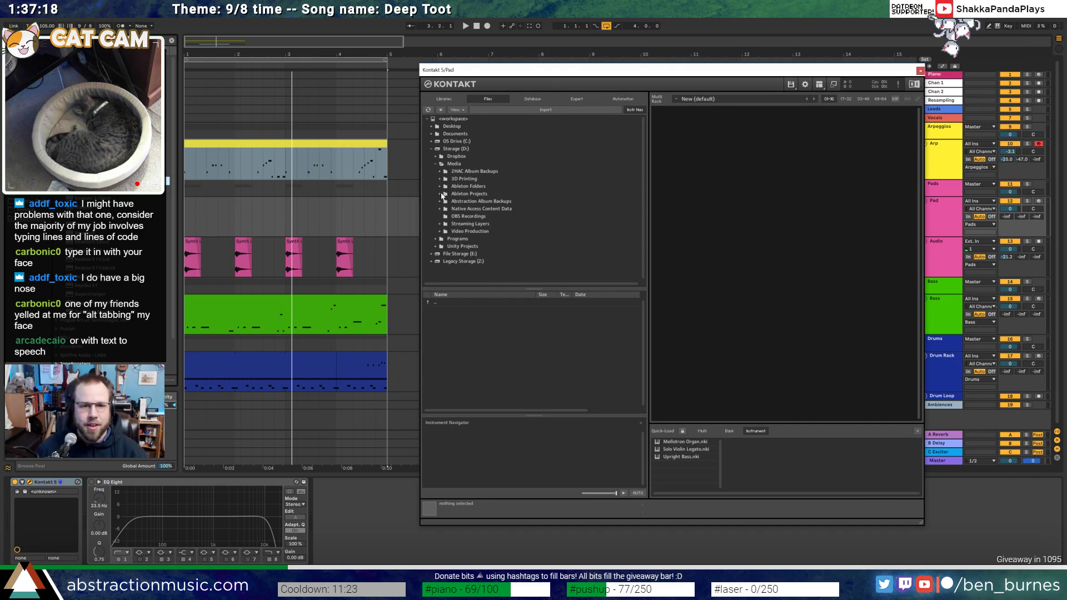
Browse Ableton Folders > VSTs > _Kontakt Libraries in Kontakt and look through the available instrument libraries
{"action": "left_click", "coordinate": [443, 193]}
{"action": "left_click", "coordinate": [439, 186]}
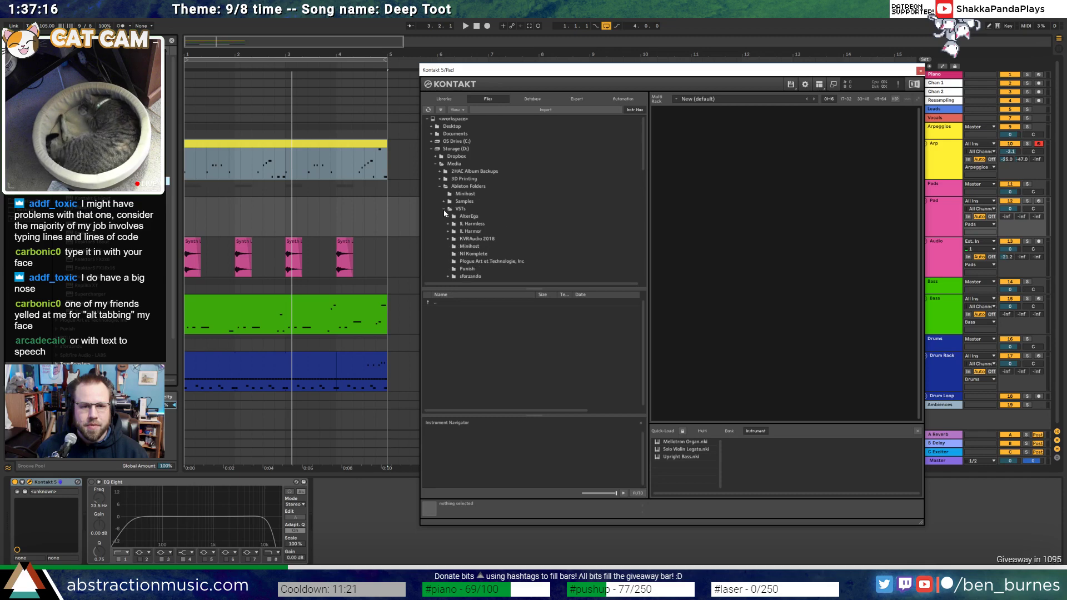
{"action": "left_click", "coordinate": [443, 209]}
{"action": "scroll", "coordinate": [449, 239], "scroll_direction": "down", "scroll_amount": 3}
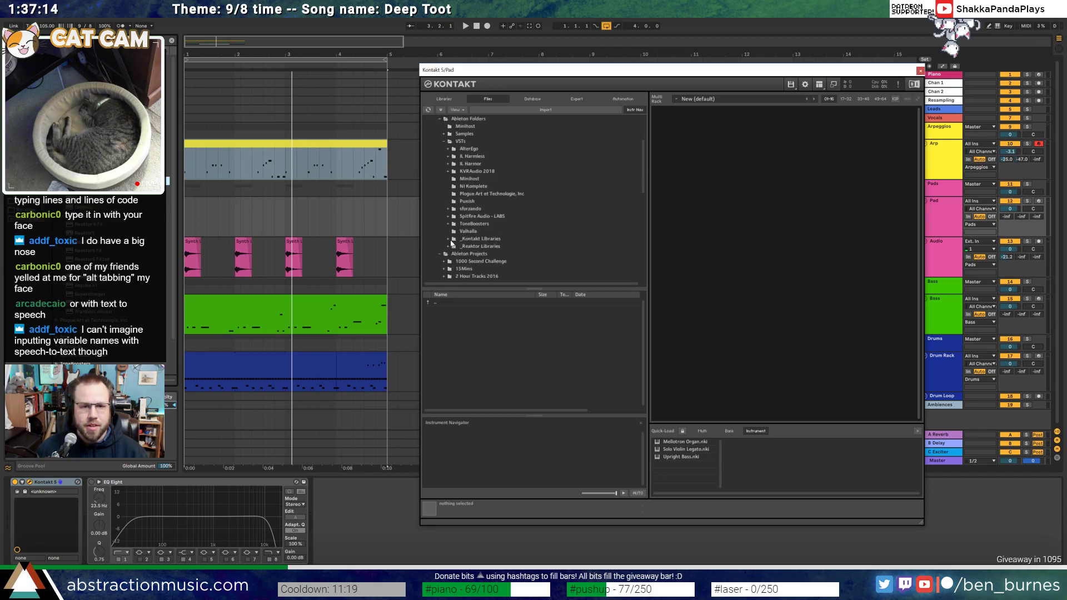
{"action": "left_click", "coordinate": [449, 239]}
{"action": "scroll", "coordinate": [452, 255], "scroll_direction": "down", "scroll_amount": 9}
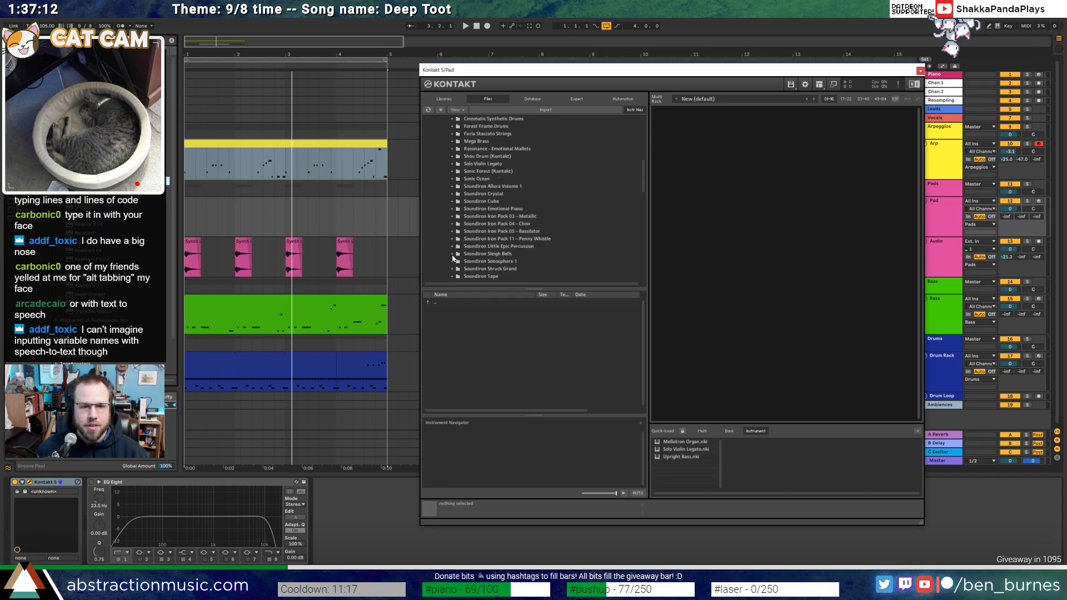
{"action": "scroll", "coordinate": [453, 257], "scroll_direction": "down", "scroll_amount": 2}
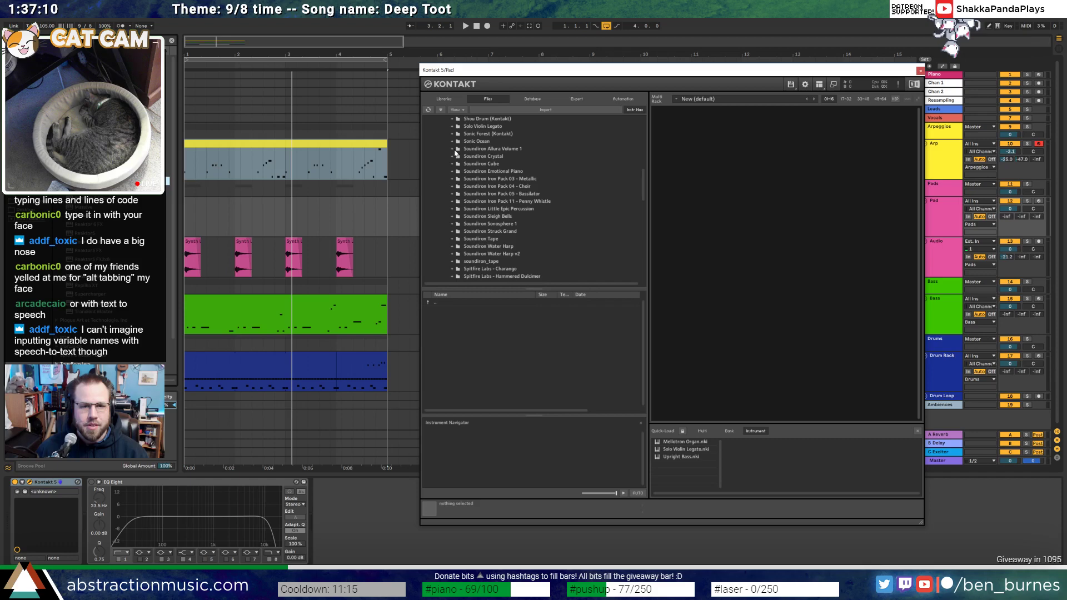
{"action": "scroll", "coordinate": [474, 233], "scroll_direction": "down", "scroll_amount": 5}
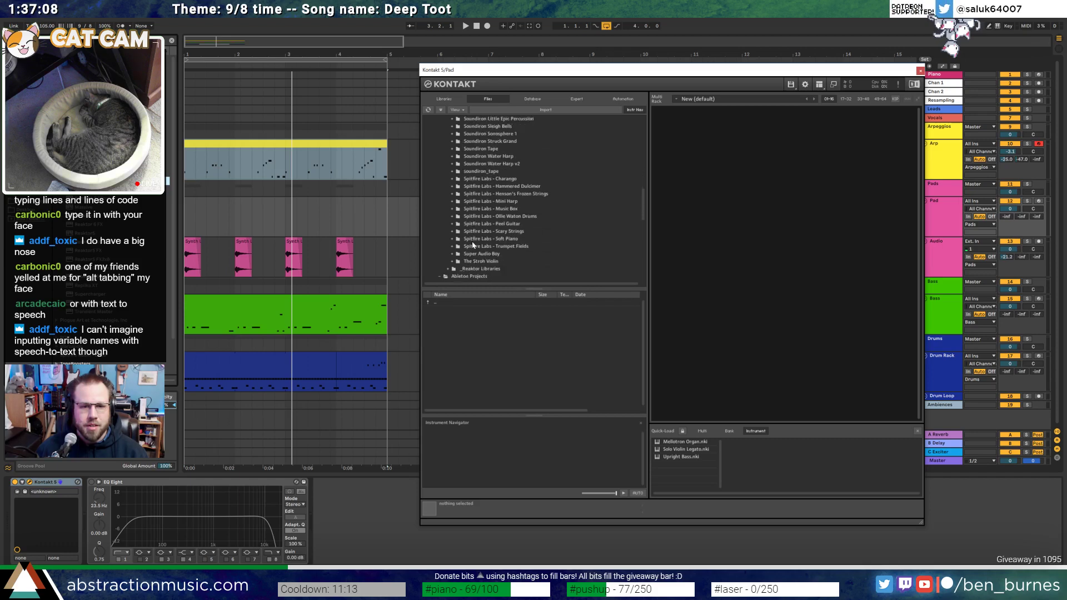
{"action": "scroll", "coordinate": [472, 245], "scroll_direction": "down", "scroll_amount": 1}
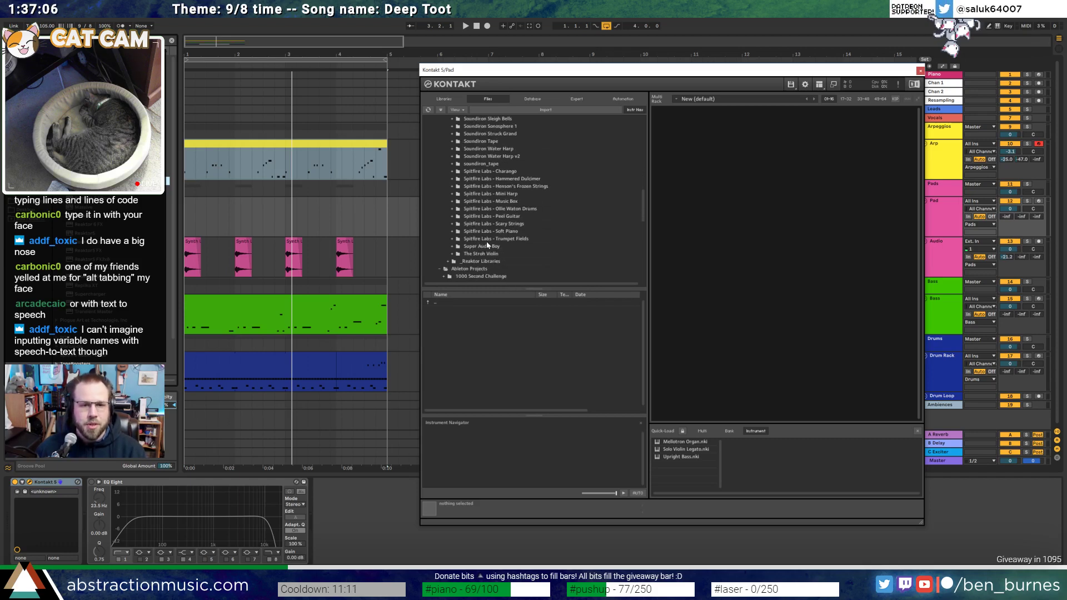
{"action": "scroll", "coordinate": [487, 244], "scroll_direction": "up", "scroll_amount": 8}
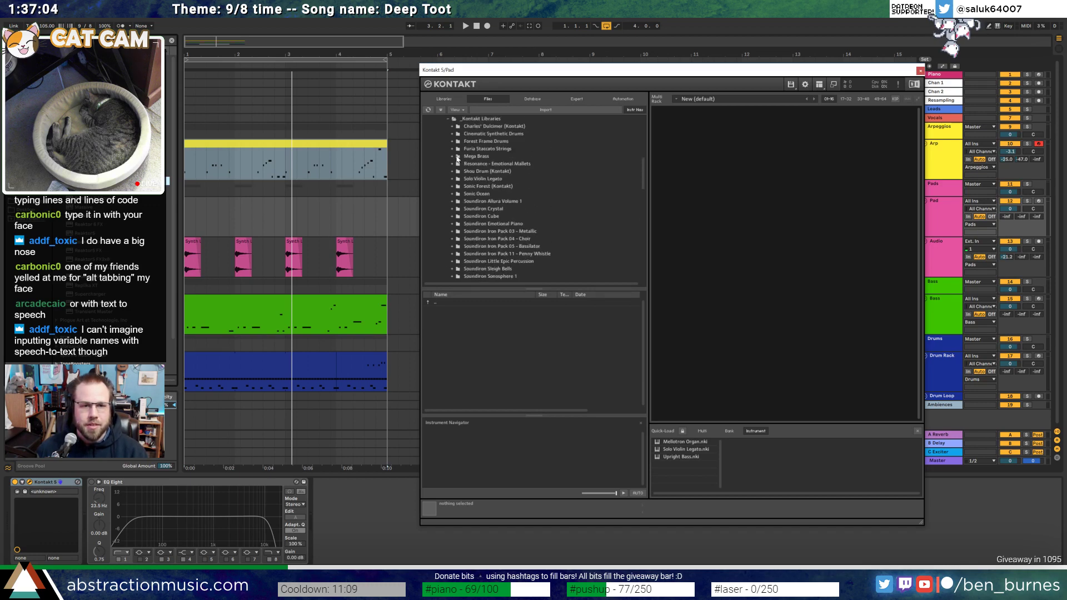
Load Mega Brass.nki from the Mega Brass library's Instruments folder into Kontakt
{"action": "left_click", "coordinate": [454, 157]}
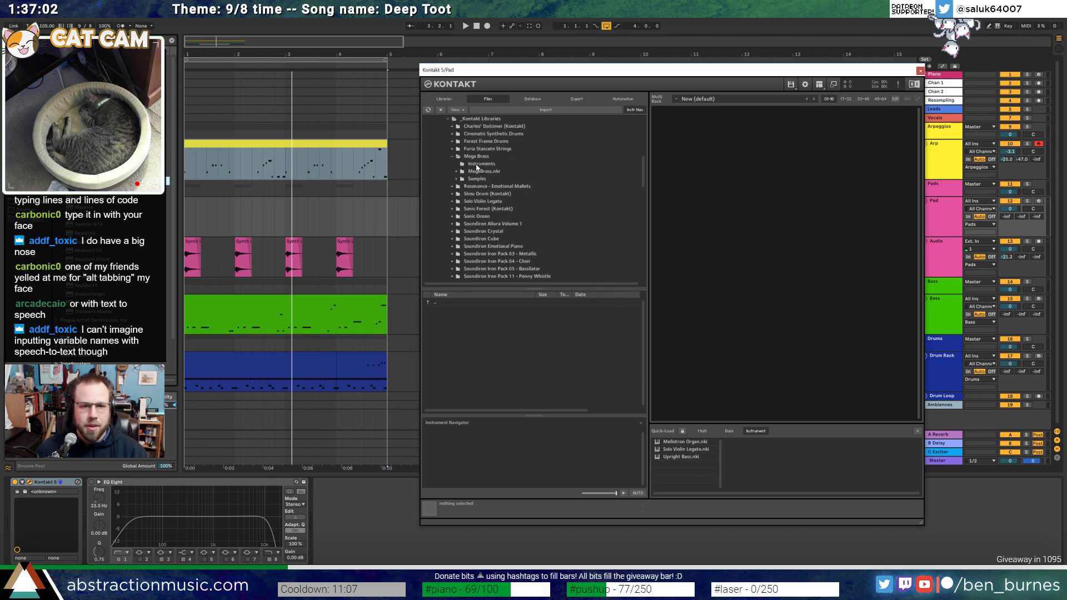
{"action": "left_click", "coordinate": [477, 165]}
{"action": "left_click", "coordinate": [464, 311]}
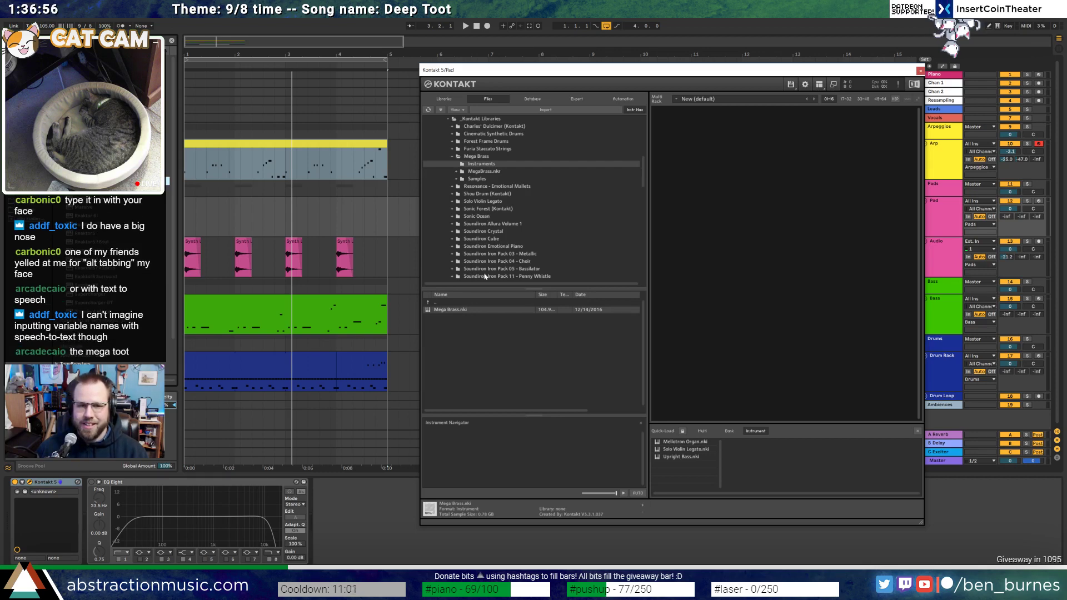
{"action": "double_click", "coordinate": [459, 312]}
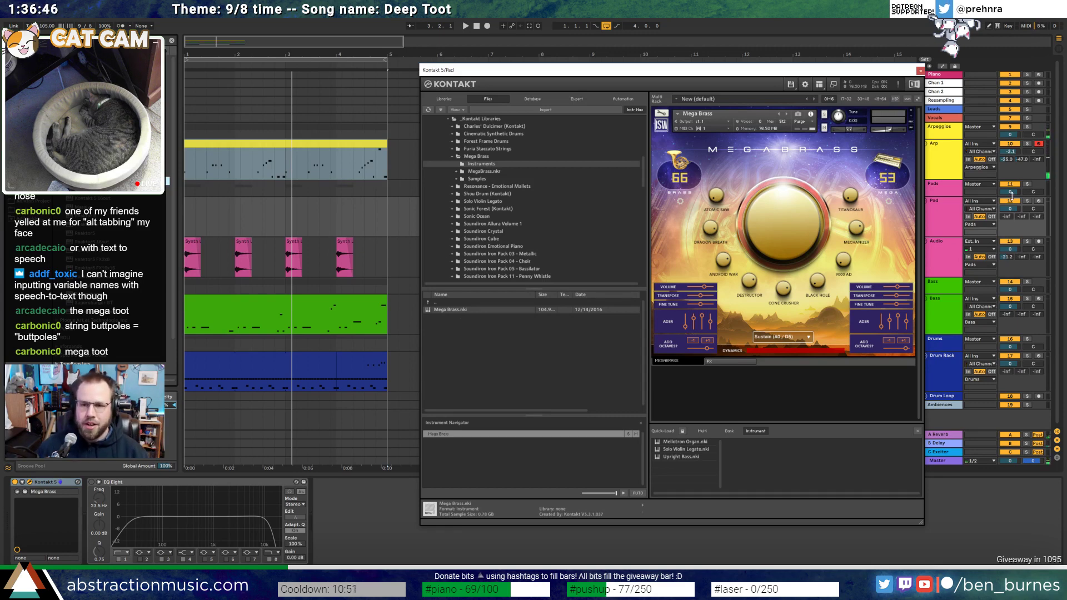
Arm the Pad track for MIDI input and try the Mega Brass sound against the playing arrangement
{"action": "left_click", "coordinate": [1038, 201]}
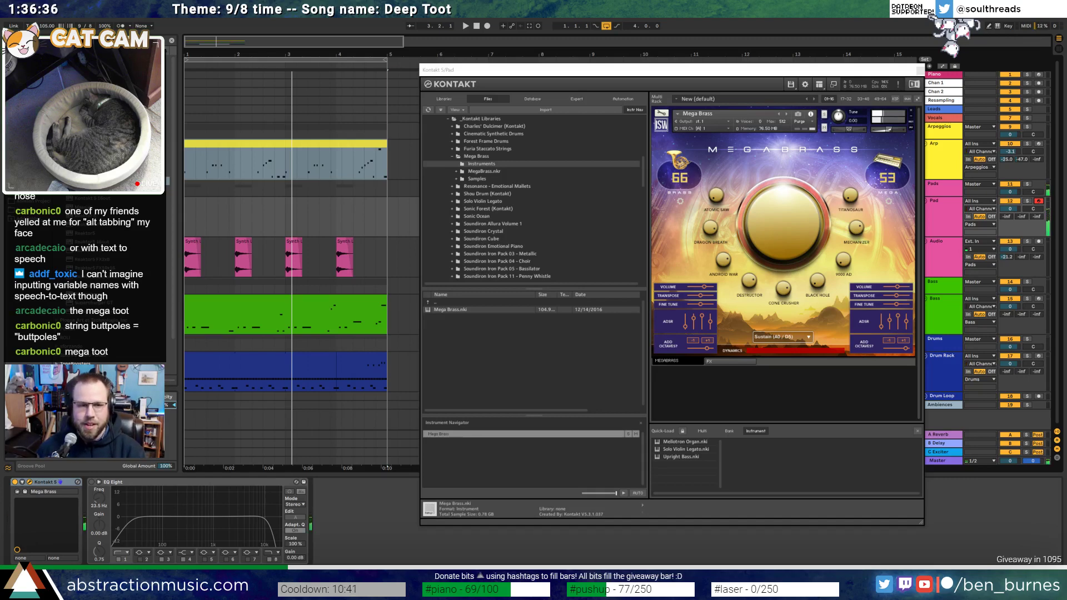
{"action": "left_click", "coordinate": [467, 25]}
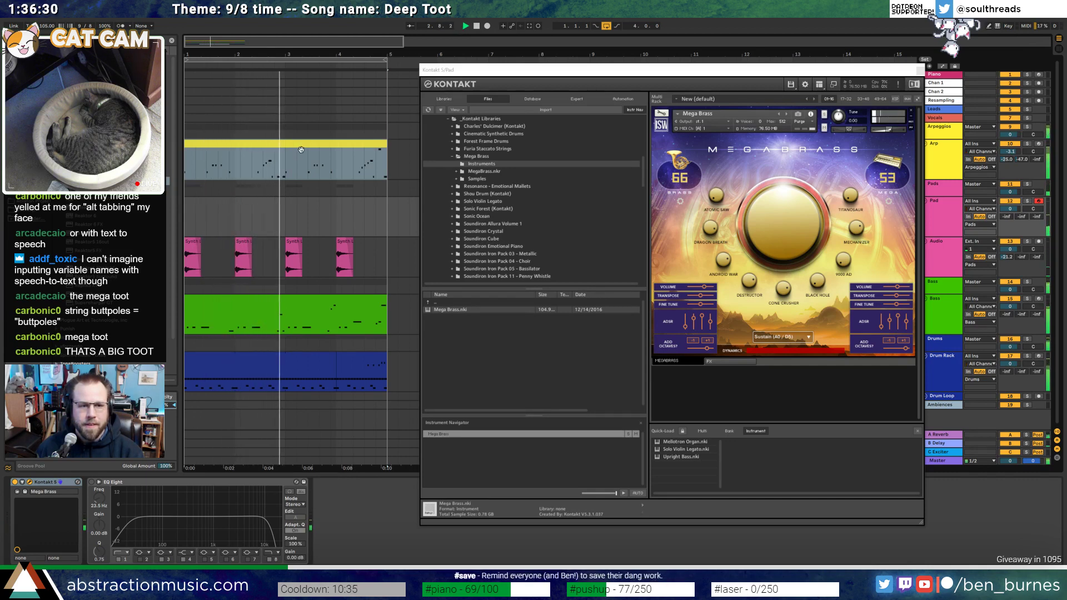
{"action": "key", "text": "space"}
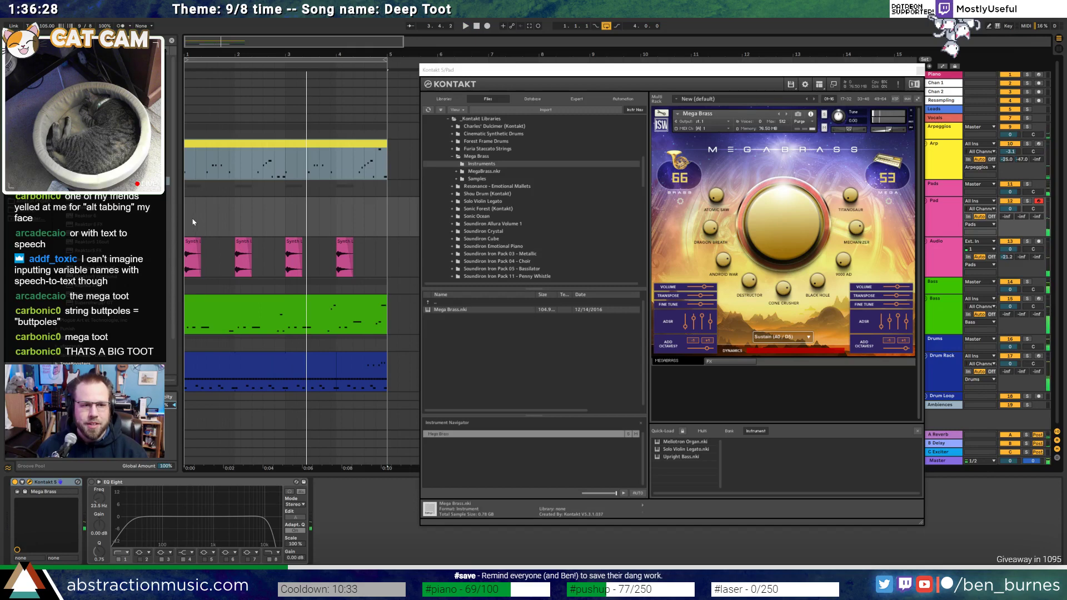
Create a one-bar MIDI clip at bar 1 on the Pad track with an A0 note lasting from 1.1 to 1.2
{"action": "mouse_move", "coordinate": [188, 218]}
{"action": "left_mouse_down"}
{"action": "mouse_move", "coordinate": [232, 215]}
{"action": "mouse_move", "coordinate": [187, 214]}
{"action": "left_mouse_up"}
{"action": "key", "text": "ctrl+shift+m"}
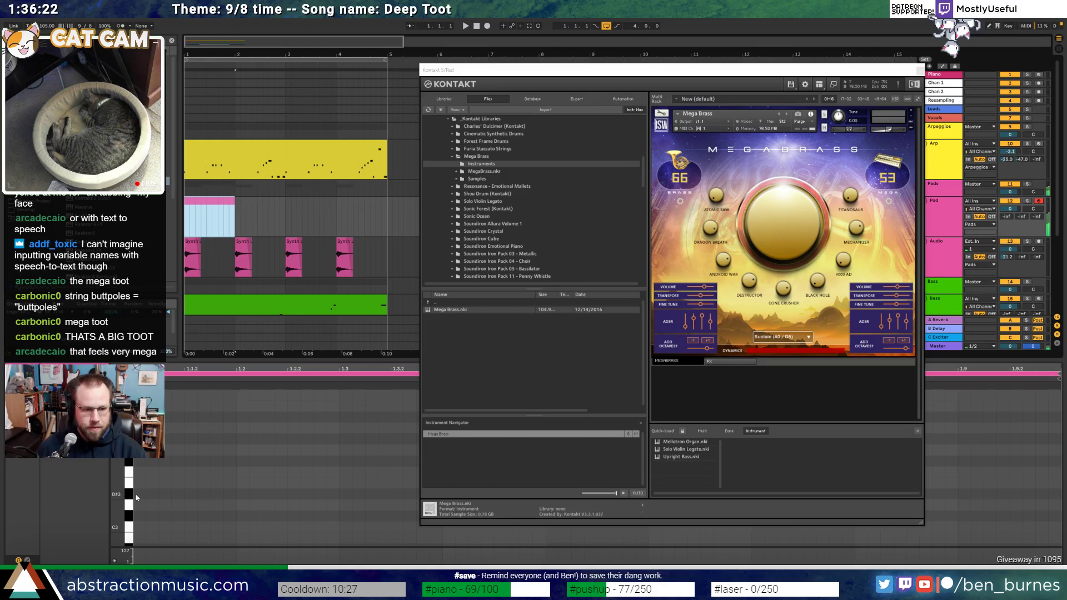
{"action": "left_click_drag", "start_coordinate": [129, 496], "coordinate": [236, 510]}
{"action": "scroll", "coordinate": [124, 517], "scroll_direction": "down", "scroll_amount": 3}
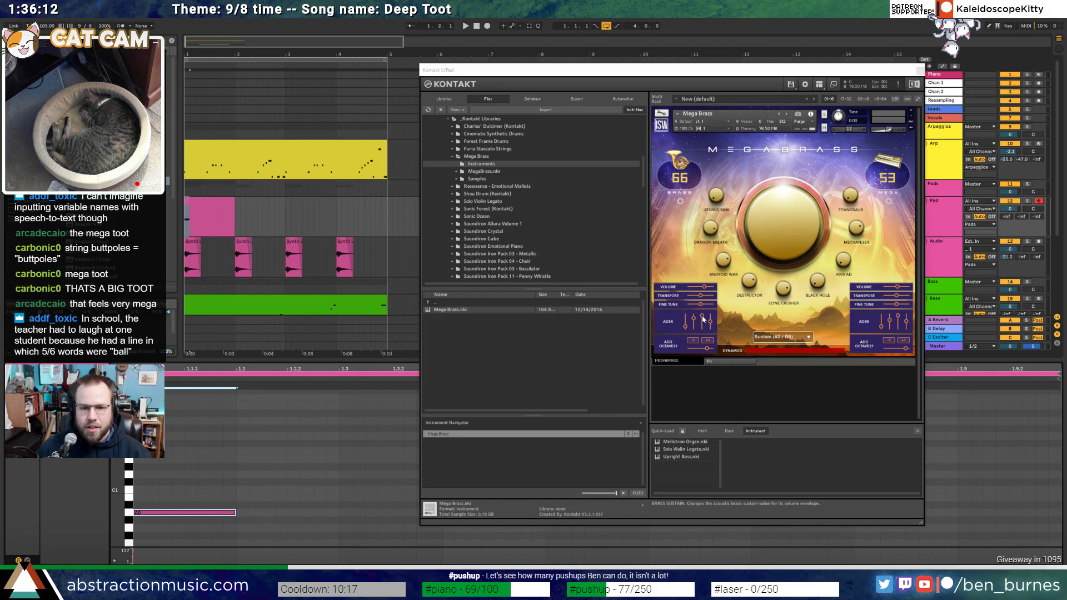
Adjust both release sliders in Mega Brass, enable its delay and reverb effects, and set the reverb size to 94.2%
{"action": "left_click_drag", "start_coordinate": [710, 323], "coordinate": [713, 328]}
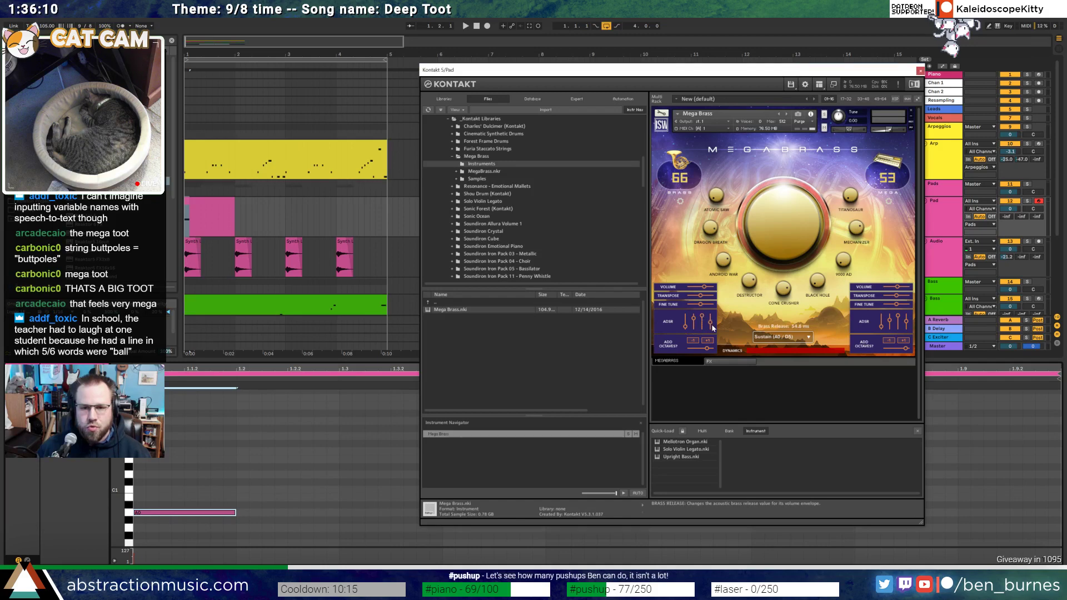
{"action": "left_click_drag", "start_coordinate": [906, 326], "coordinate": [911, 330]}
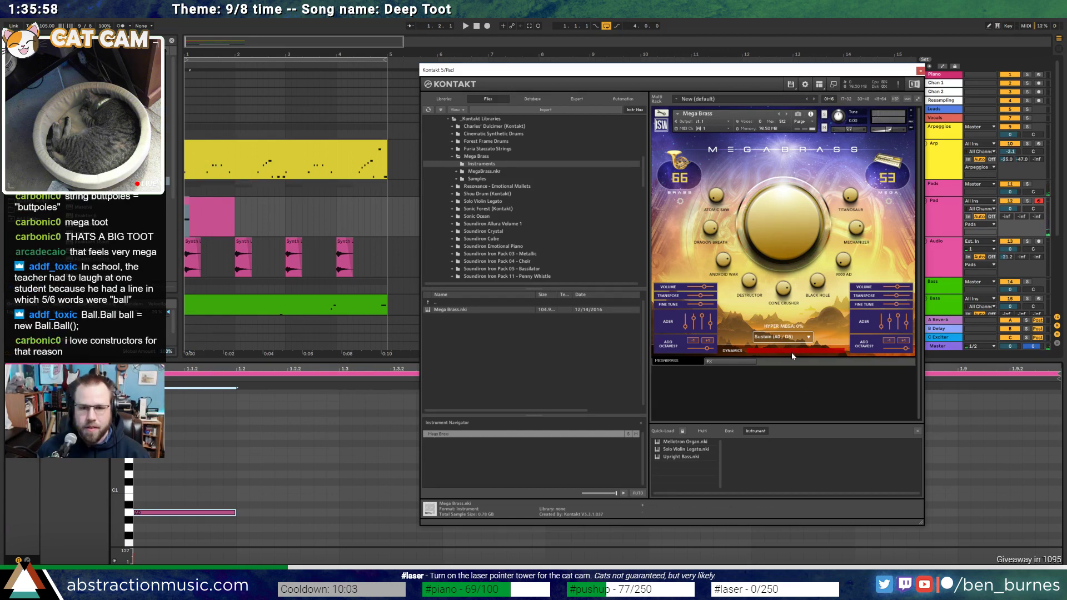
{"action": "left_click", "coordinate": [718, 362]}
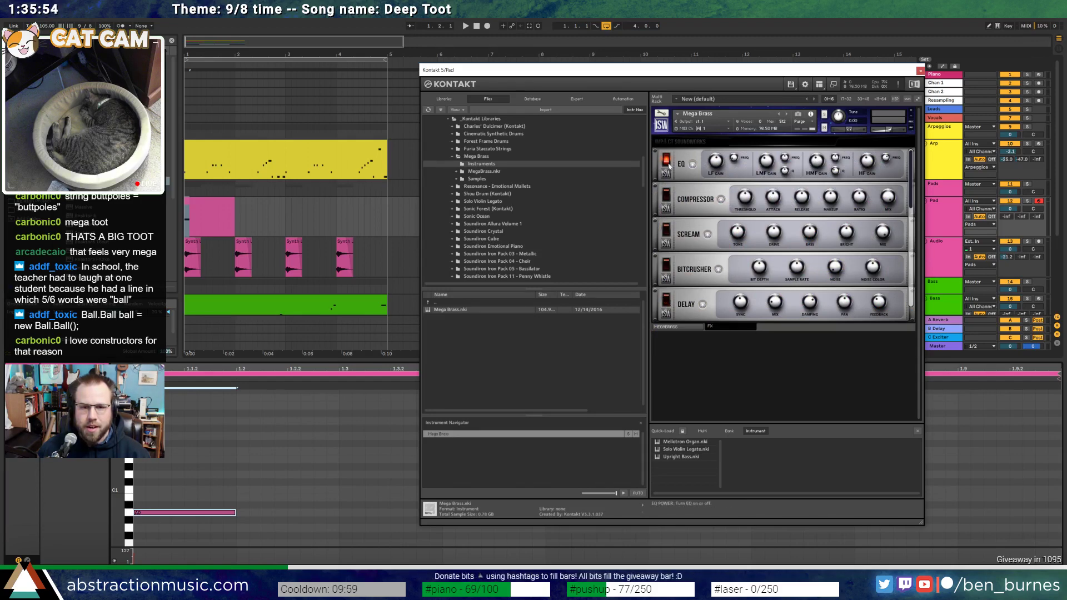
{"action": "scroll", "coordinate": [913, 197], "scroll_direction": "down", "scroll_amount": 3}
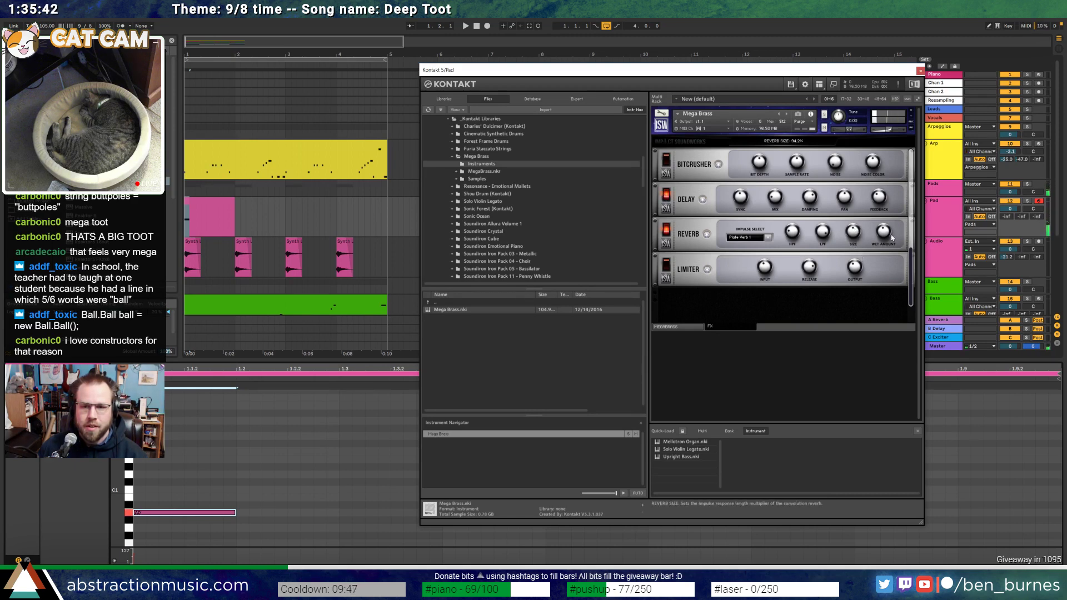
{"action": "scroll", "coordinate": [892, 237], "scroll_direction": "up", "scroll_amount": 3}
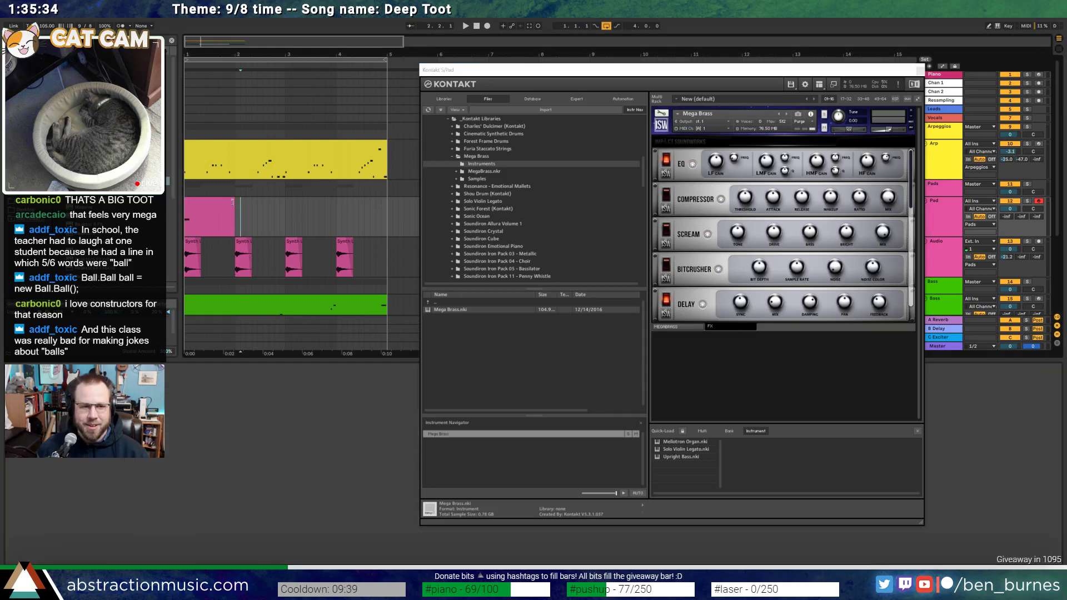
Extend the looped Pad clip to the end of bar 4 and play the arrangement from the start
{"action": "left_click_drag", "start_coordinate": [234, 216], "coordinate": [389, 222]}
{"action": "left_click", "coordinate": [477, 26]}
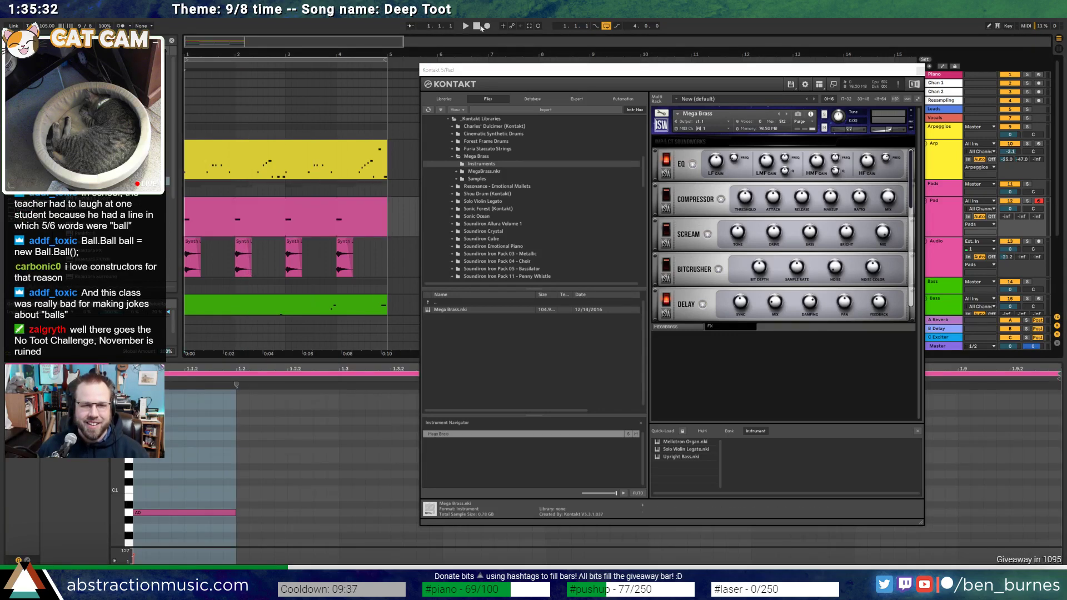
{"action": "key", "text": "space"}
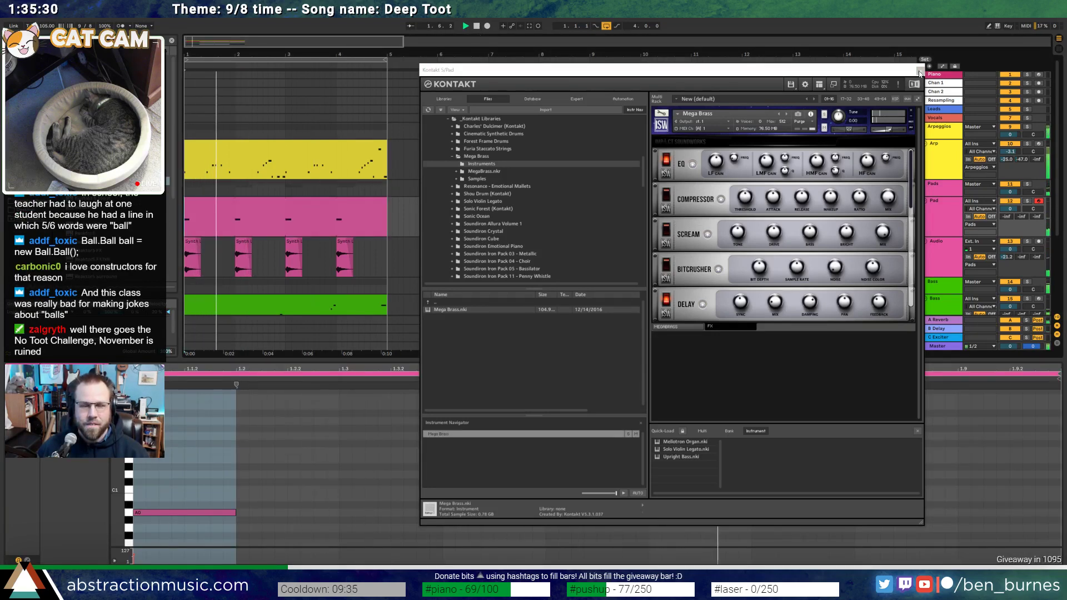
Close the Kontakt window, select the Pad clip and show the Pad track's devices during playback
{"action": "left_click", "coordinate": [919, 70]}
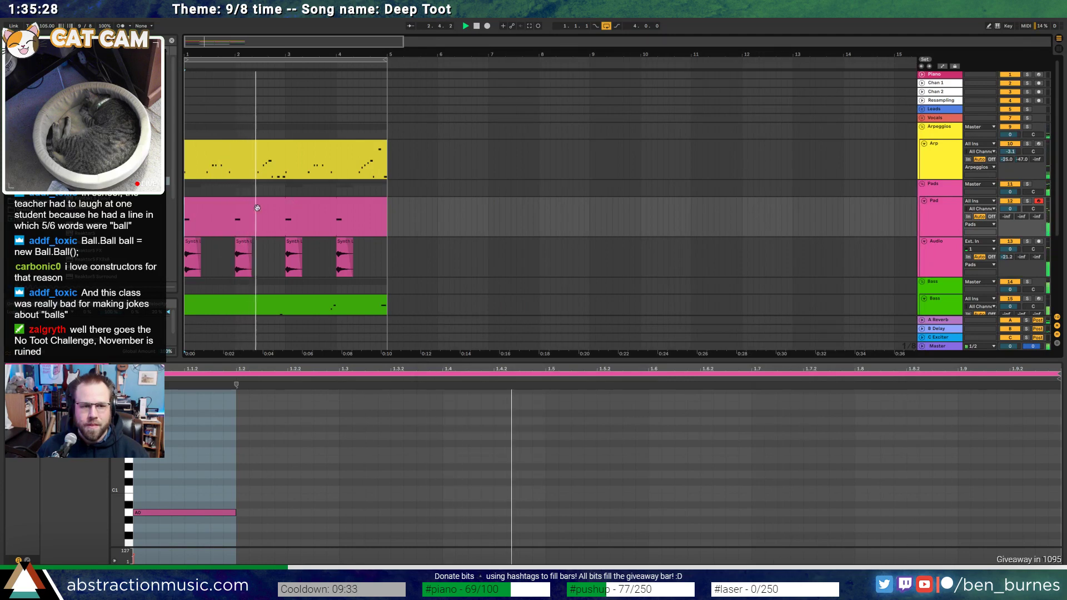
{"action": "left_click", "coordinate": [320, 205]}
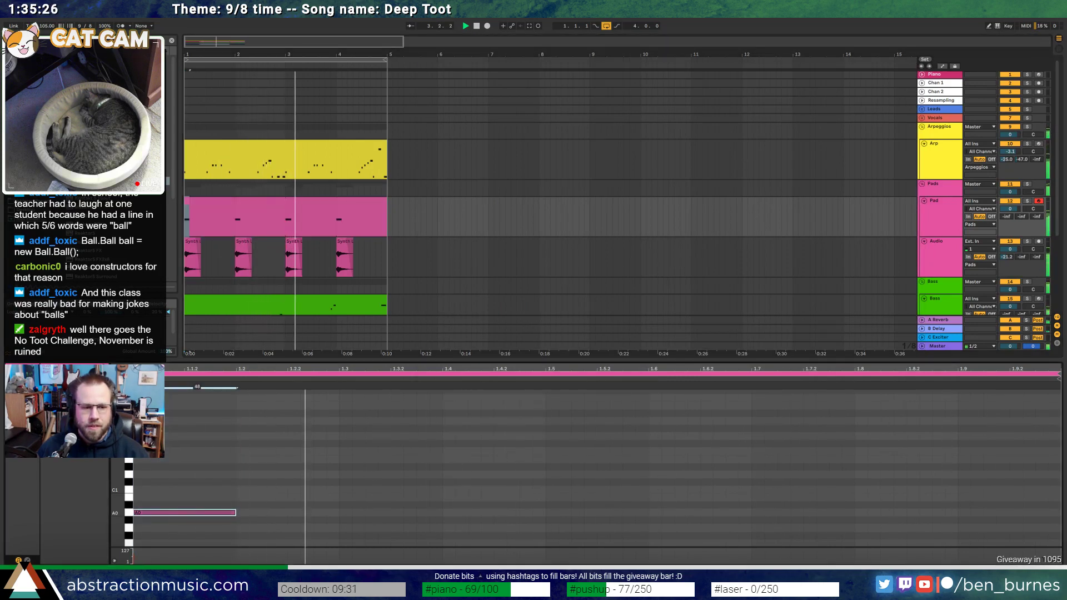
{"action": "key", "text": "shift+Tab"}
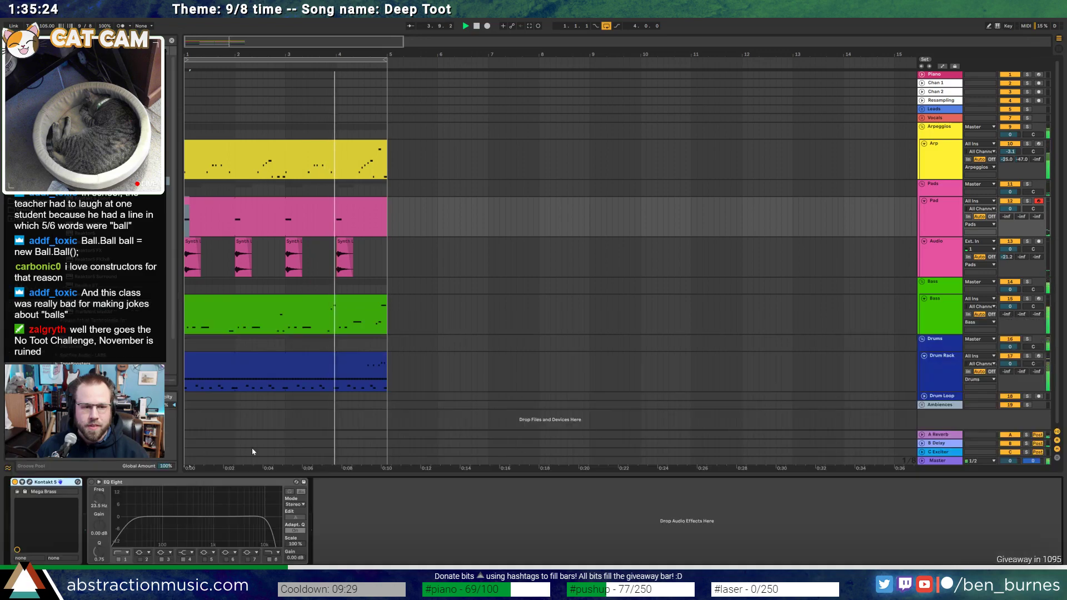
Turn down the Atomic Saw and Mechanizer layer volumes in Mega Brass during playback and close the Kontakt window
{"action": "left_click", "coordinate": [30, 483]}
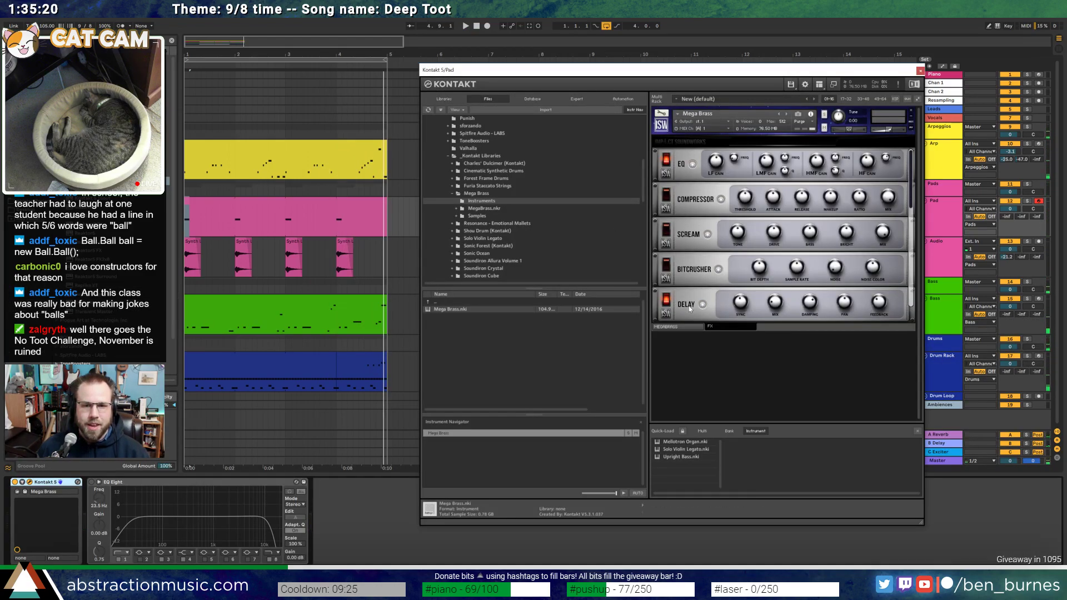
{"action": "left_click", "coordinate": [688, 328]}
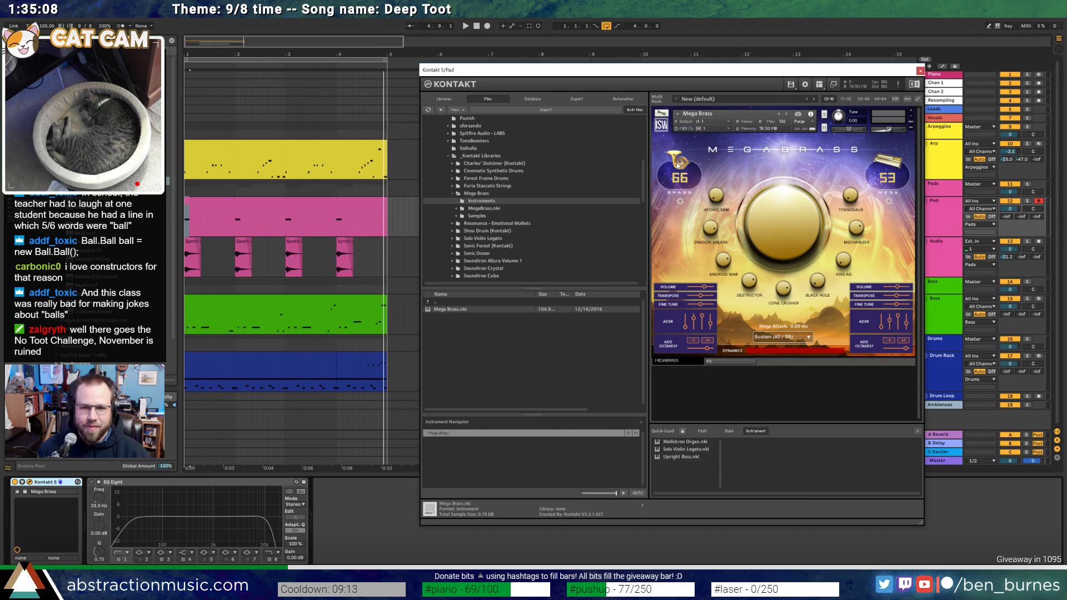
{"action": "key", "text": "space"}
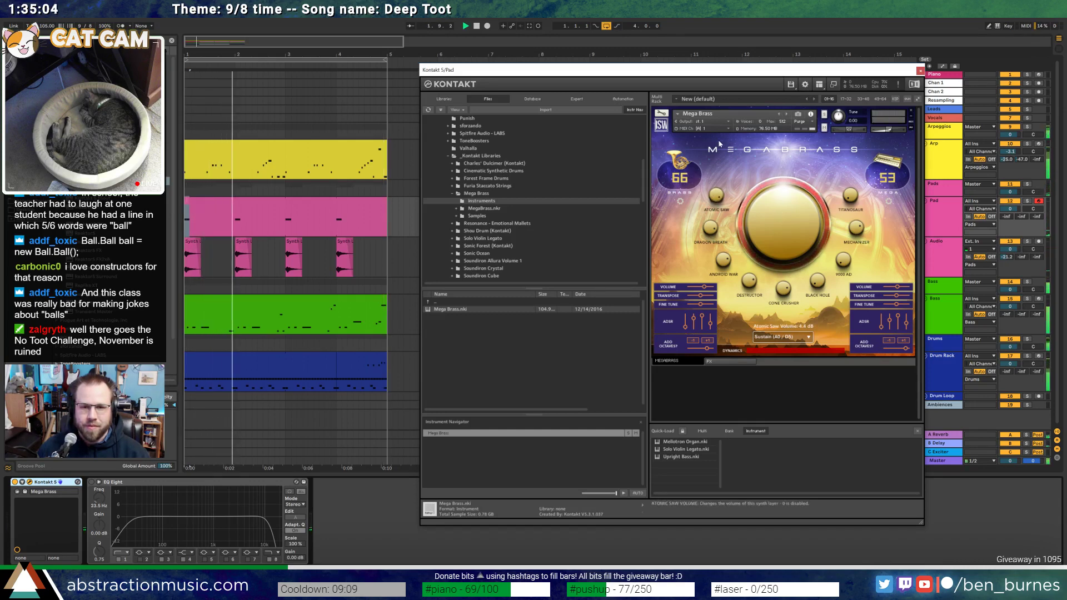
{"action": "left_click_drag", "start_coordinate": [719, 141], "coordinate": [718, 184]}
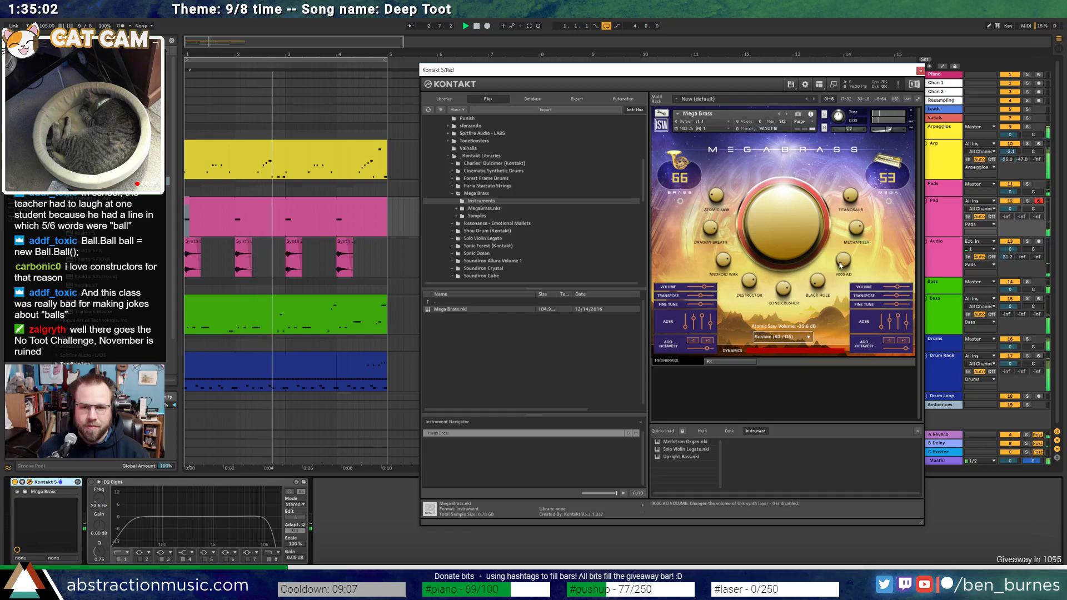
{"action": "left_click_drag", "start_coordinate": [857, 228], "coordinate": [855, 277]}
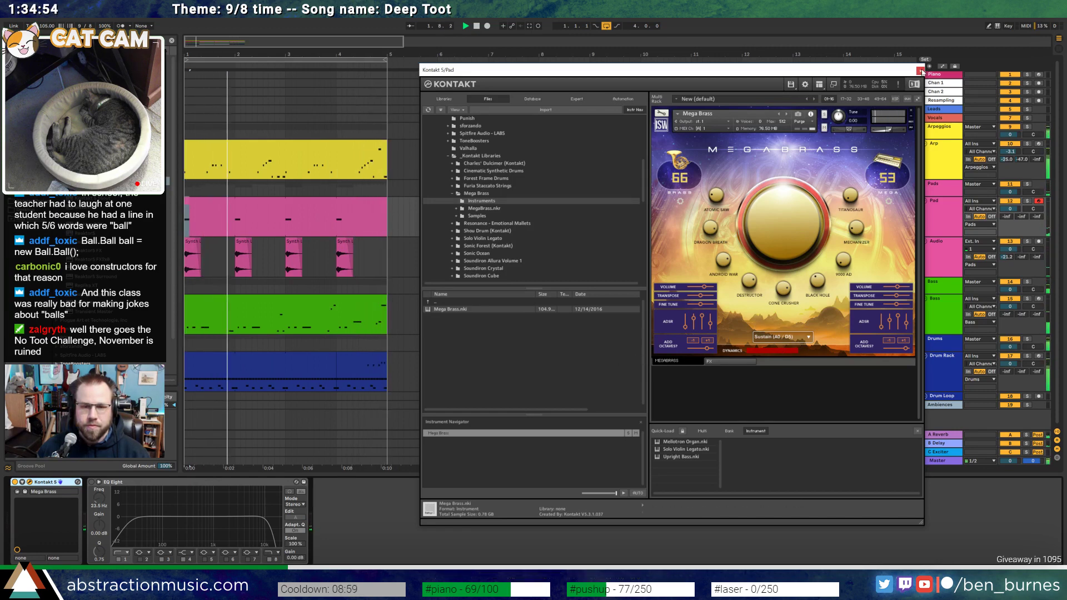
{"action": "key", "text": "ctrl+alt+p"}
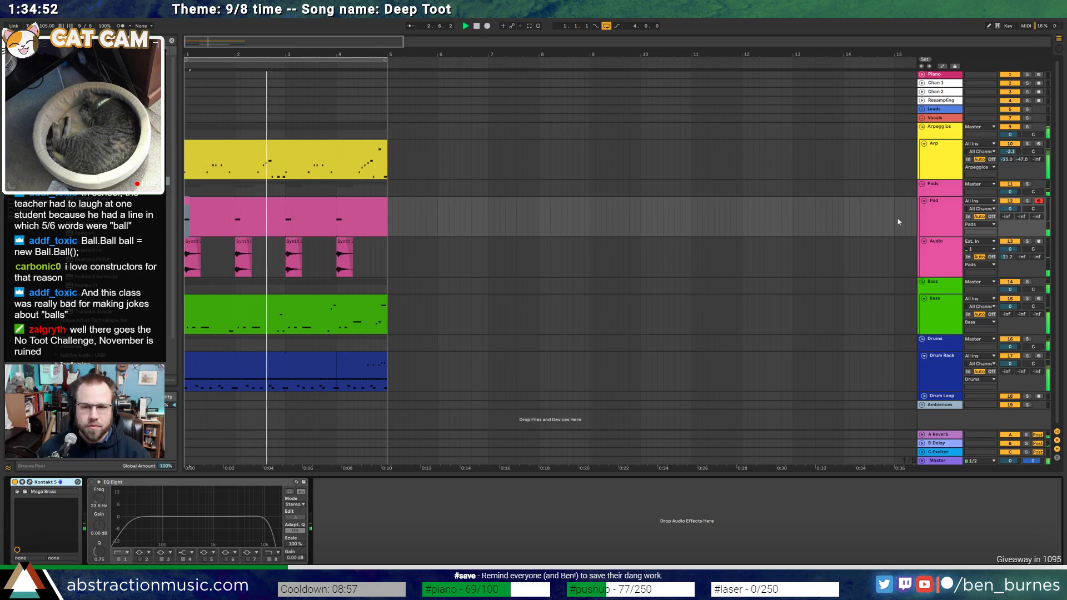
{"action": "key", "text": "ctrl+alt+p"}
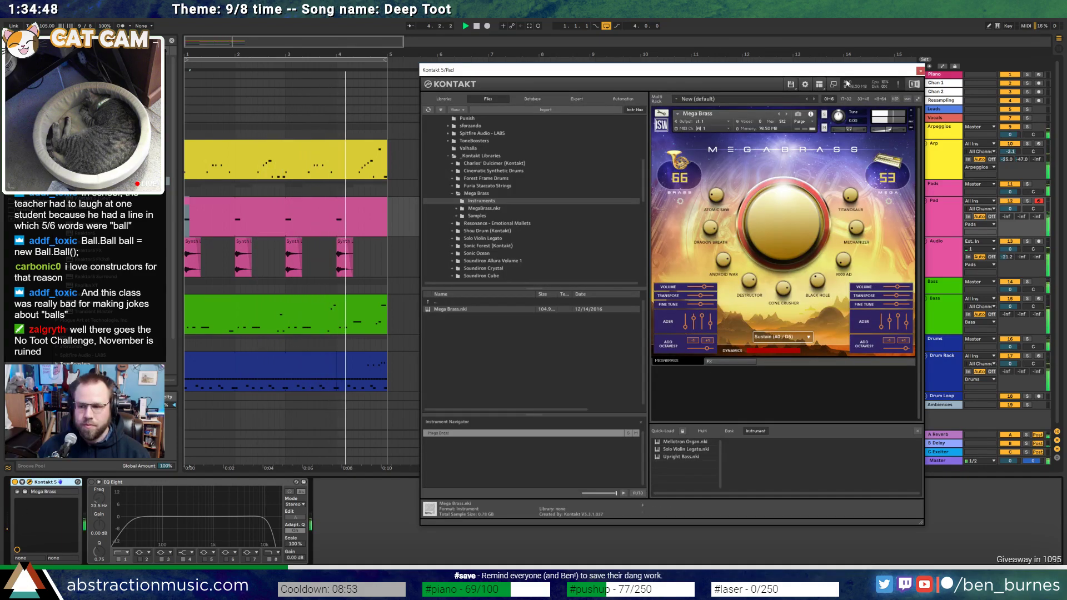
{"action": "key", "text": "ctrl+alt+p"}
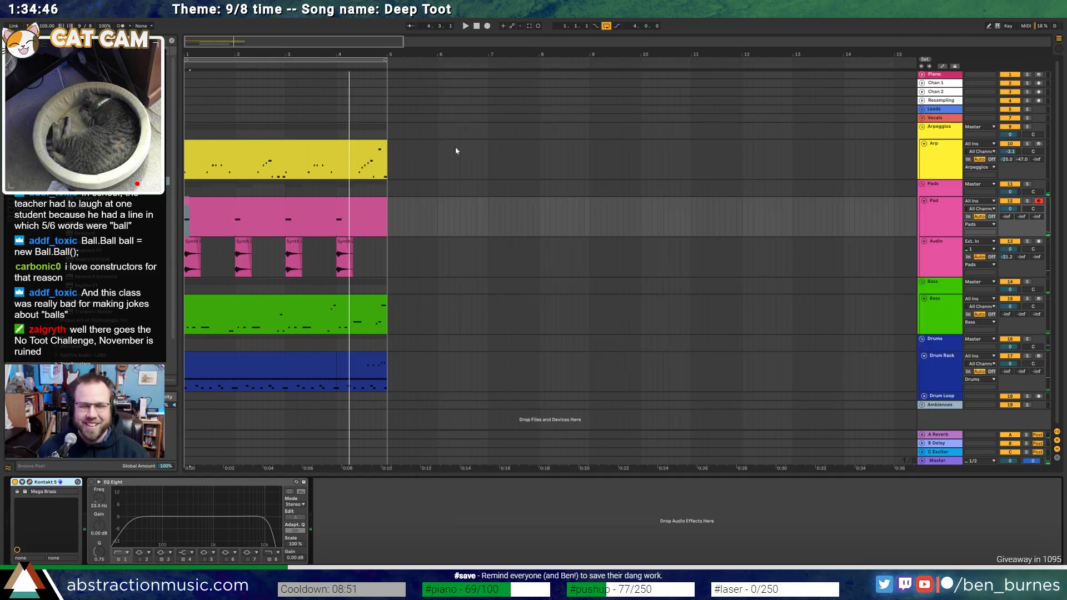
Select the Arp clip, open the Arp track's Massive synth and show its voicing settings
{"action": "double_click", "coordinate": [299, 154]}
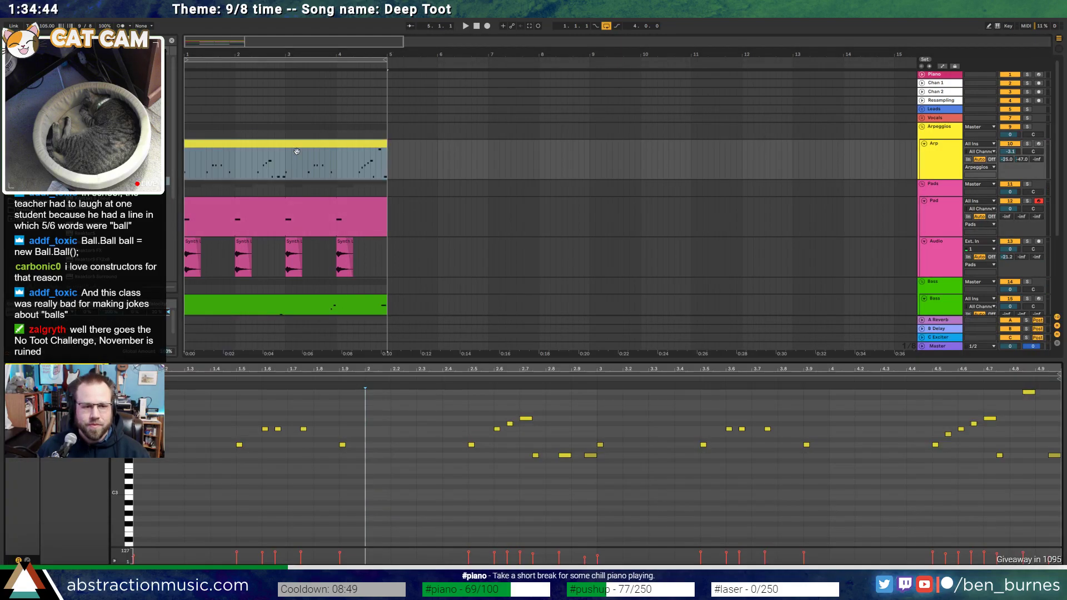
{"action": "key", "text": "shift+Tab"}
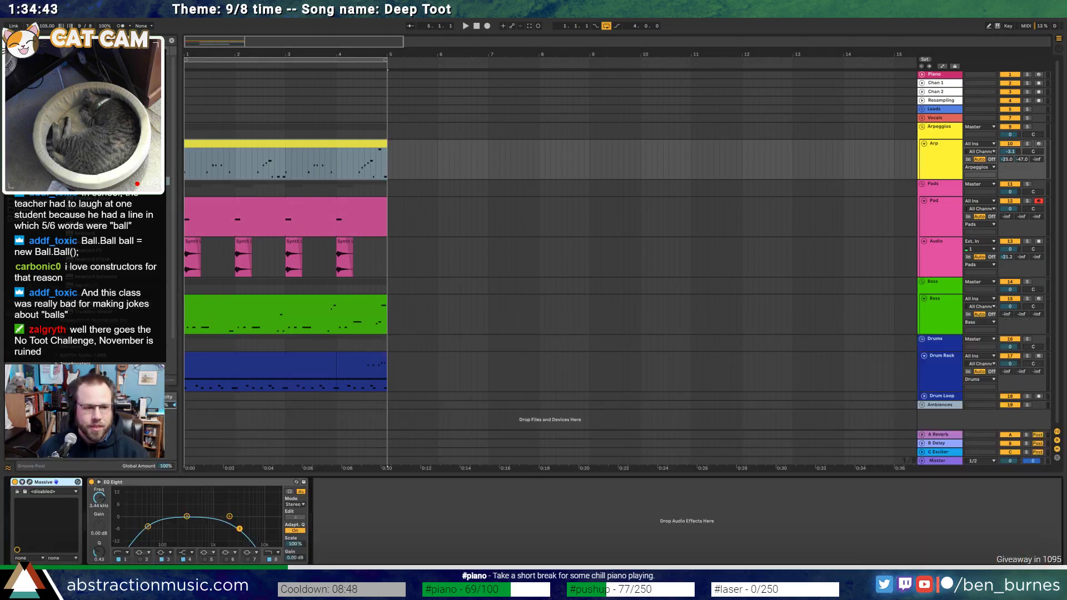
{"action": "left_click", "coordinate": [30, 483]}
{"action": "left_click_drag", "start_coordinate": [809, 377], "coordinate": [807, 381]}
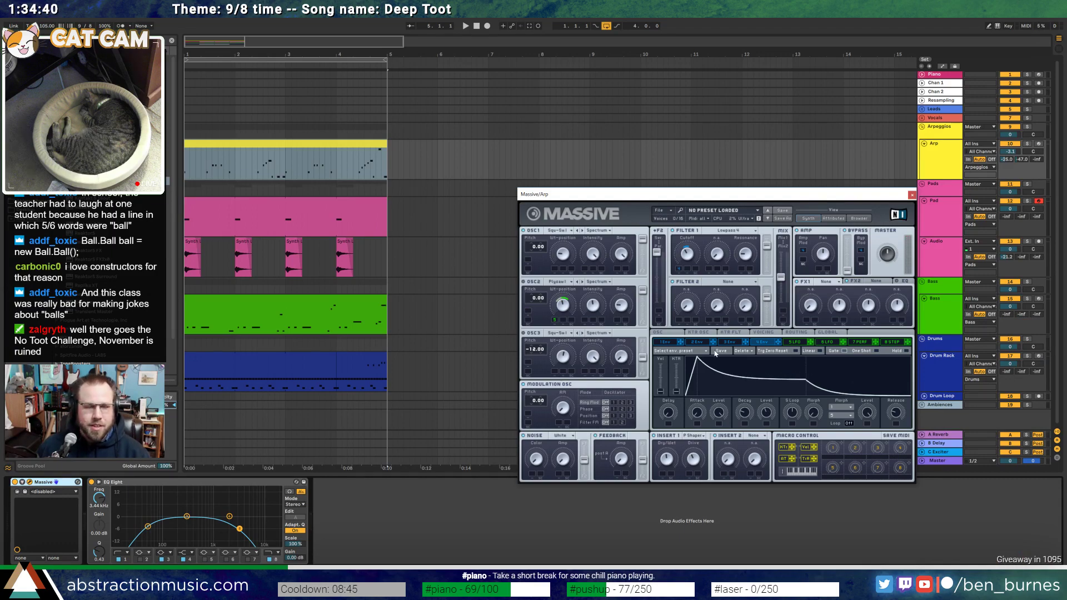
{"action": "left_click", "coordinate": [830, 333]}
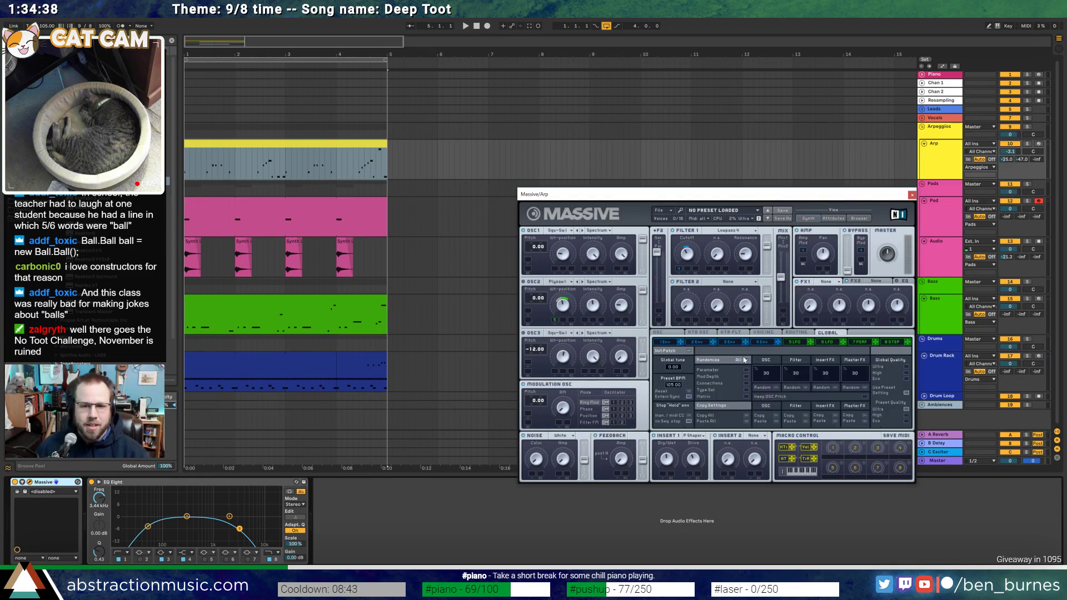
{"action": "left_click", "coordinate": [796, 333]}
{"action": "left_click", "coordinate": [763, 333]}
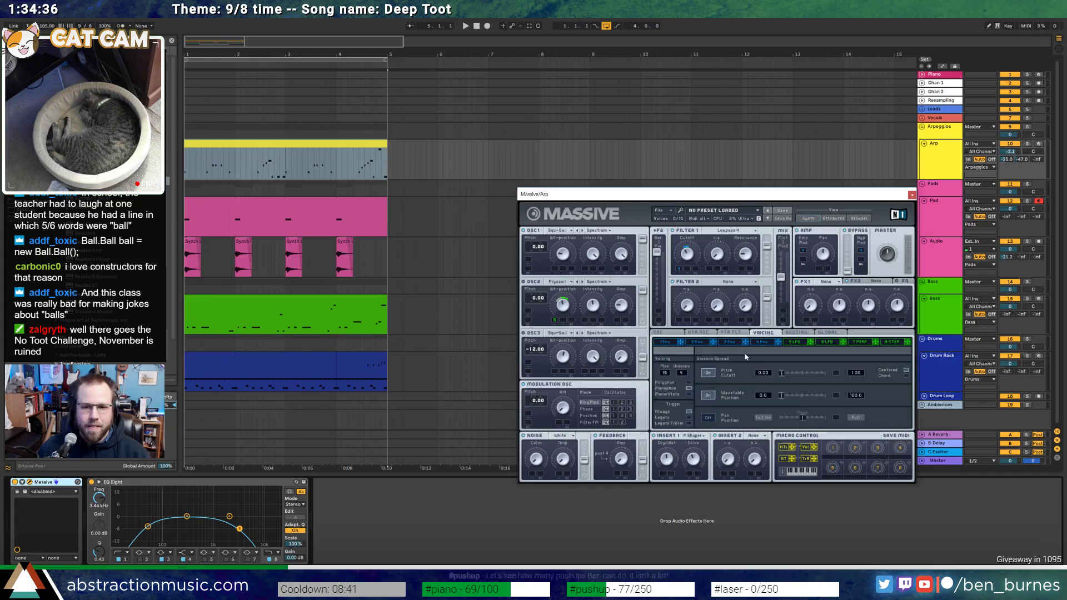
During playback, enable Massive's Pitch Cutoff unison spread, leave Wavetable Position spread off and adjust the unison voice count
{"action": "key", "text": "space"}
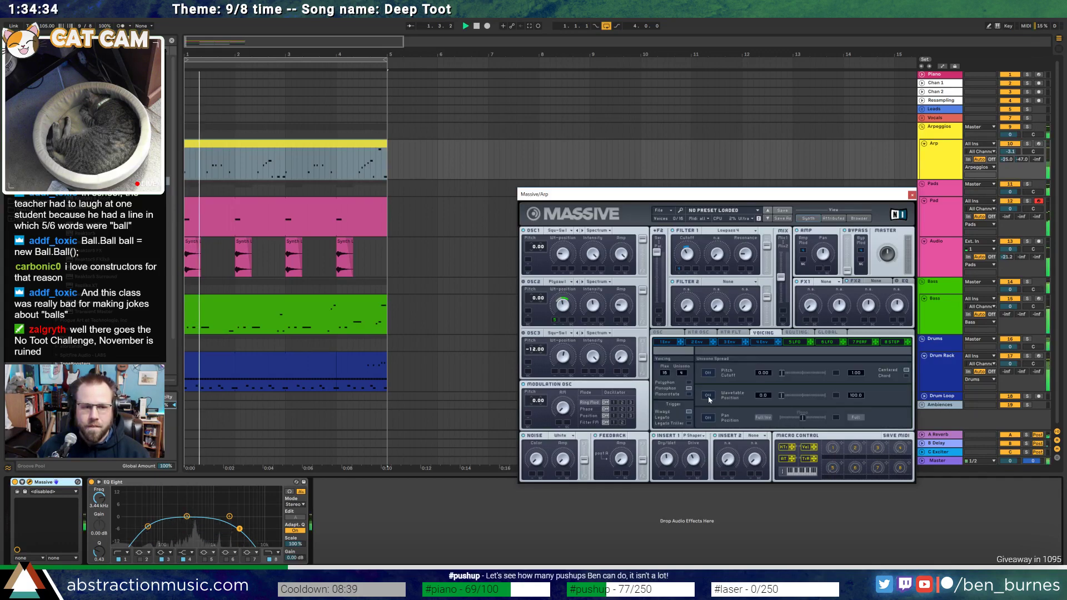
{"action": "left_click", "coordinate": [709, 396]}
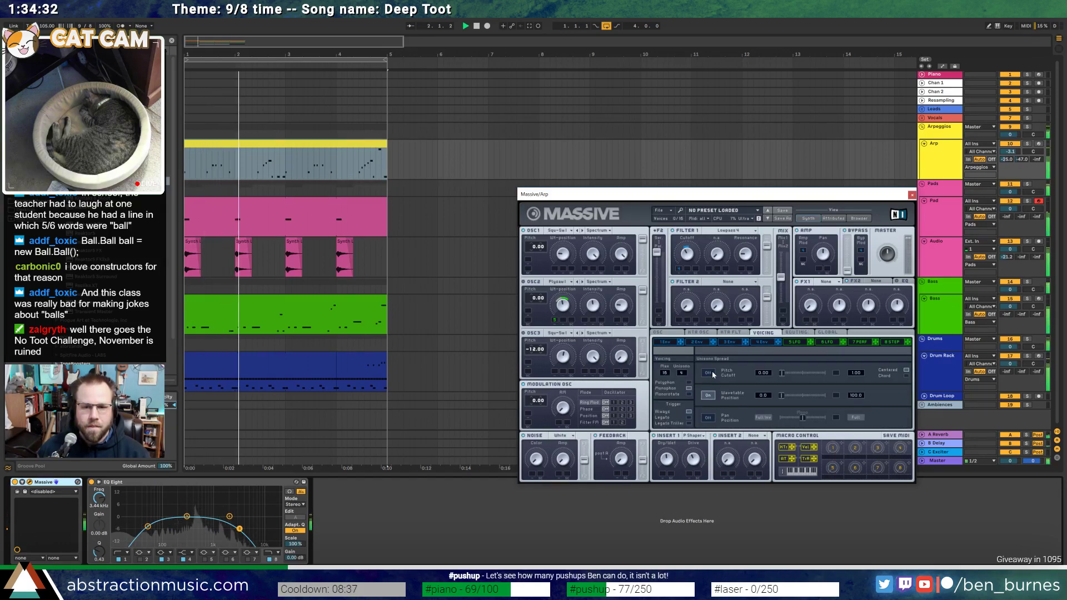
{"action": "left_click", "coordinate": [709, 373]}
{"action": "left_click", "coordinate": [709, 396]}
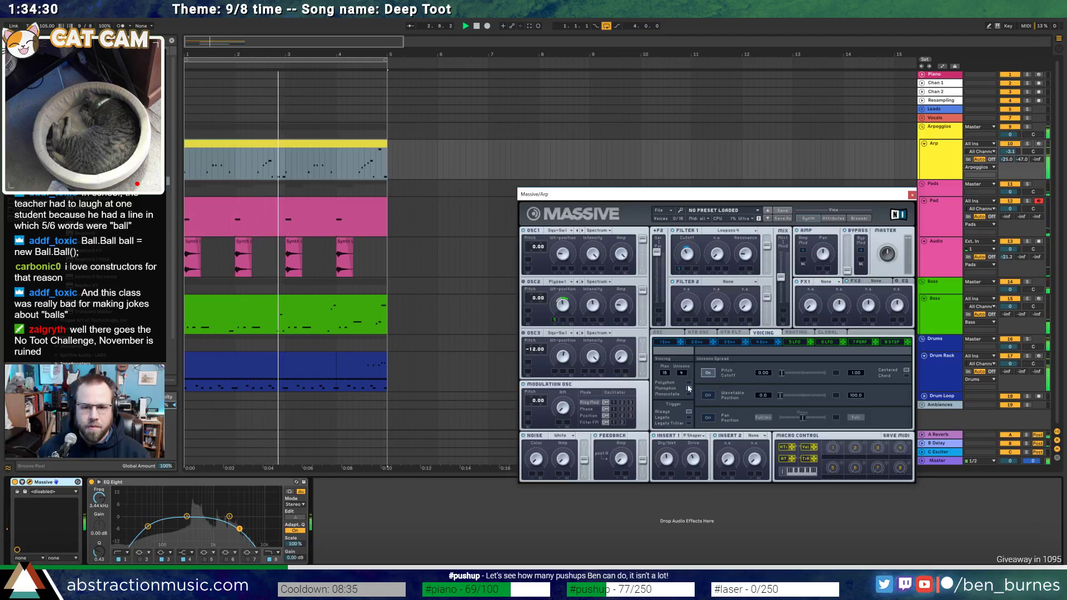
{"action": "left_click_drag", "start_coordinate": [681, 376], "coordinate": [685, 400]}
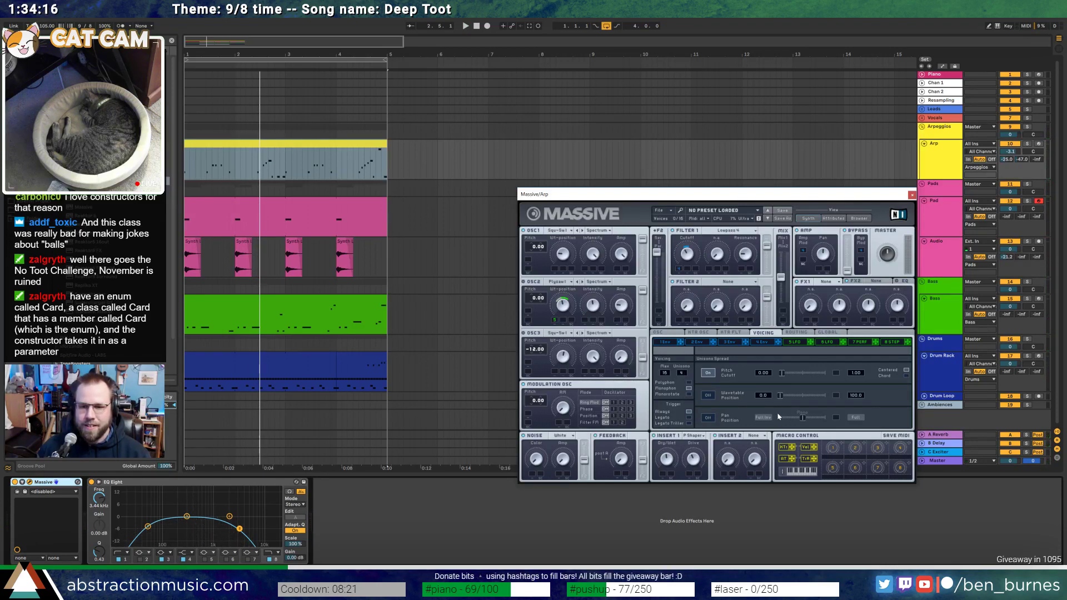
Show Massive's filter keytracking settings
{"action": "left_click", "coordinate": [720, 334]}
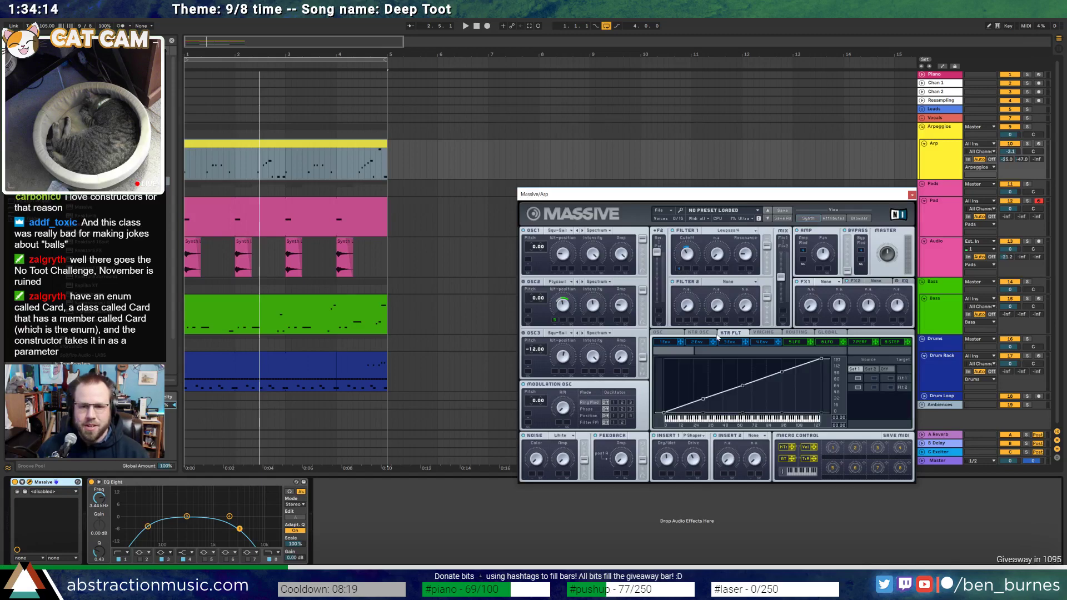
Review Massive's oscillator settings for the Arp track while auditioning the loop, and close the synth window
{"action": "left_click", "coordinate": [666, 334]}
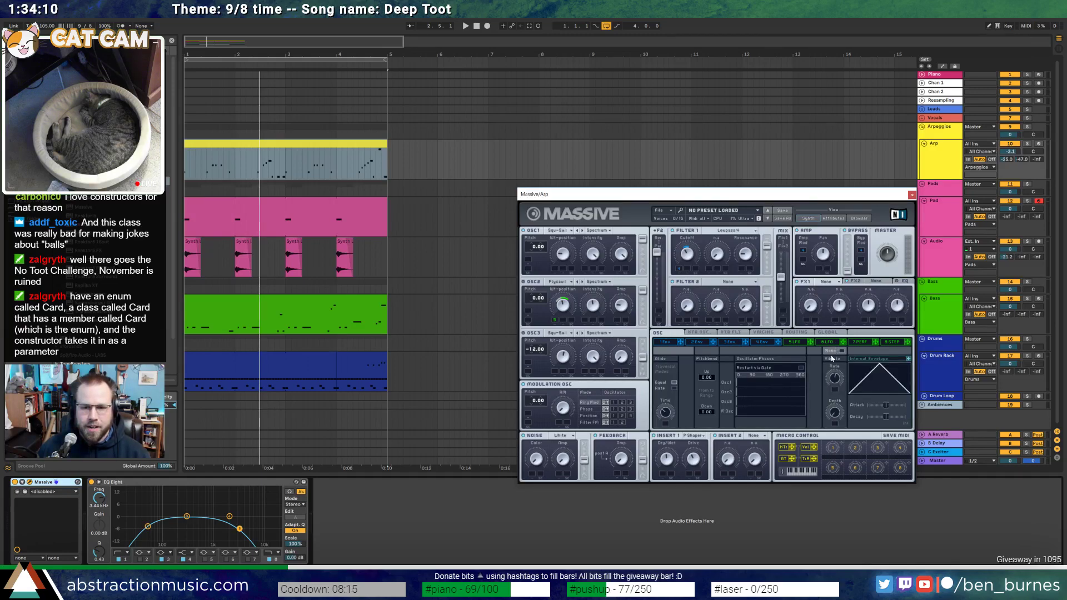
{"action": "key", "text": "space"}
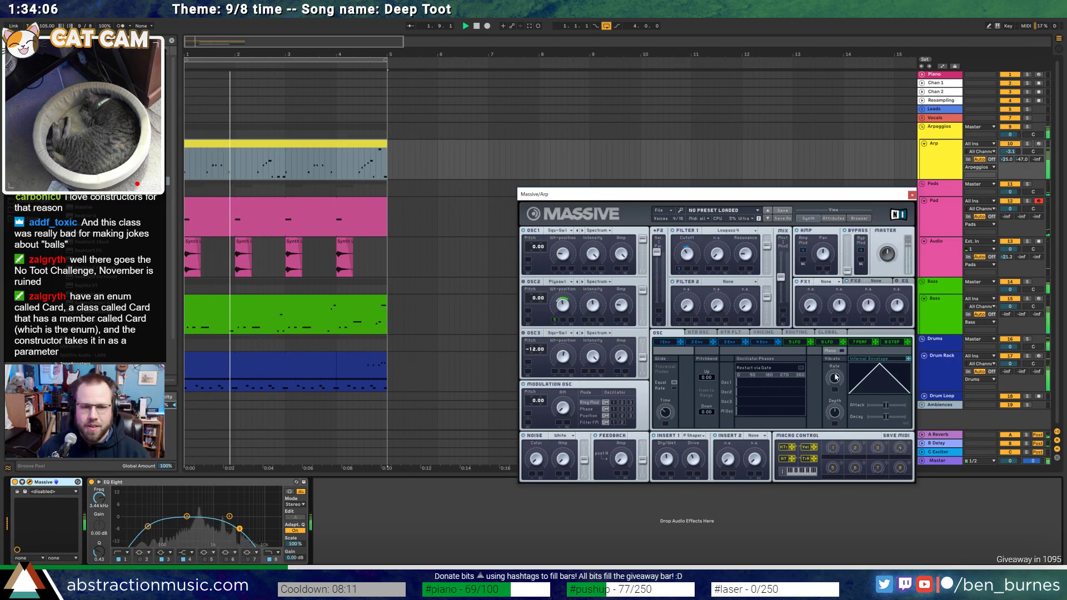
{"action": "key", "text": "space"}
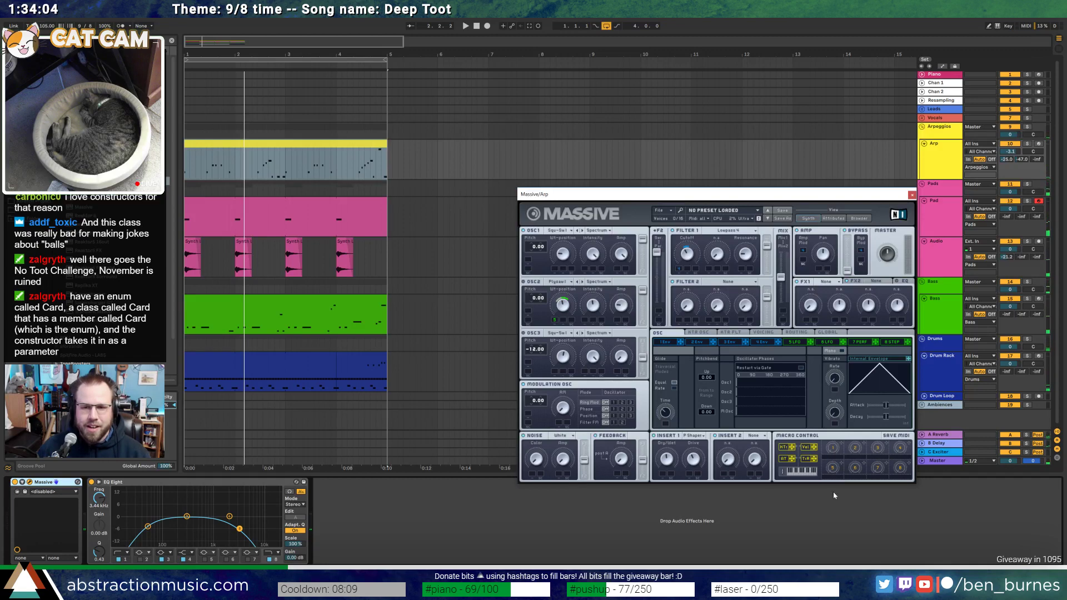
{"action": "left_click", "coordinate": [913, 195]}
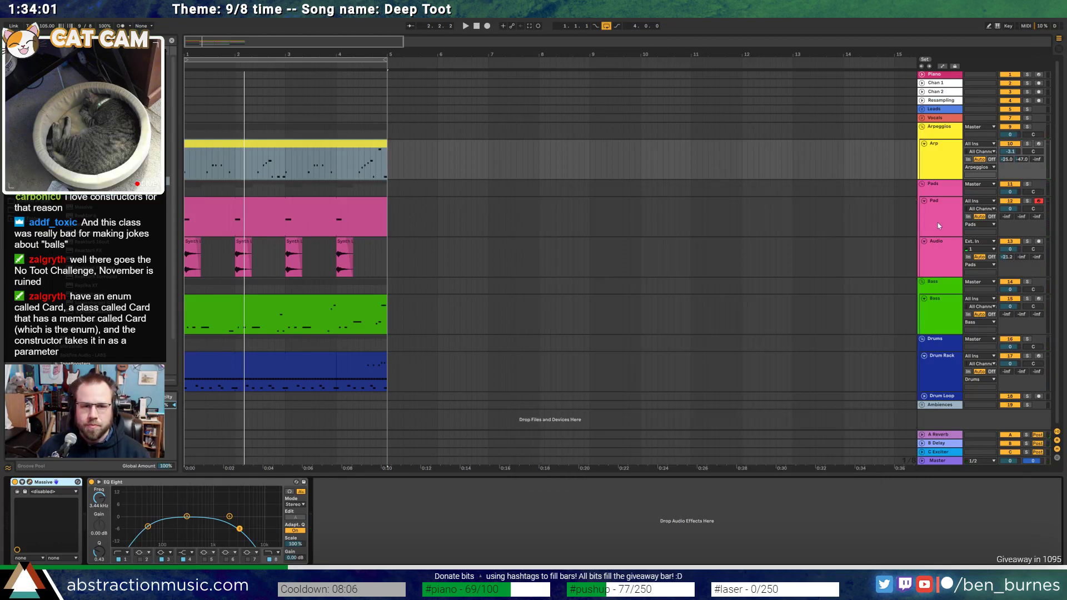
Unfold the Piano track, arm it for recording, and play the loop from the start of the arrangement
{"action": "left_click", "coordinate": [945, 176]}
{"action": "left_click", "coordinate": [938, 186]}
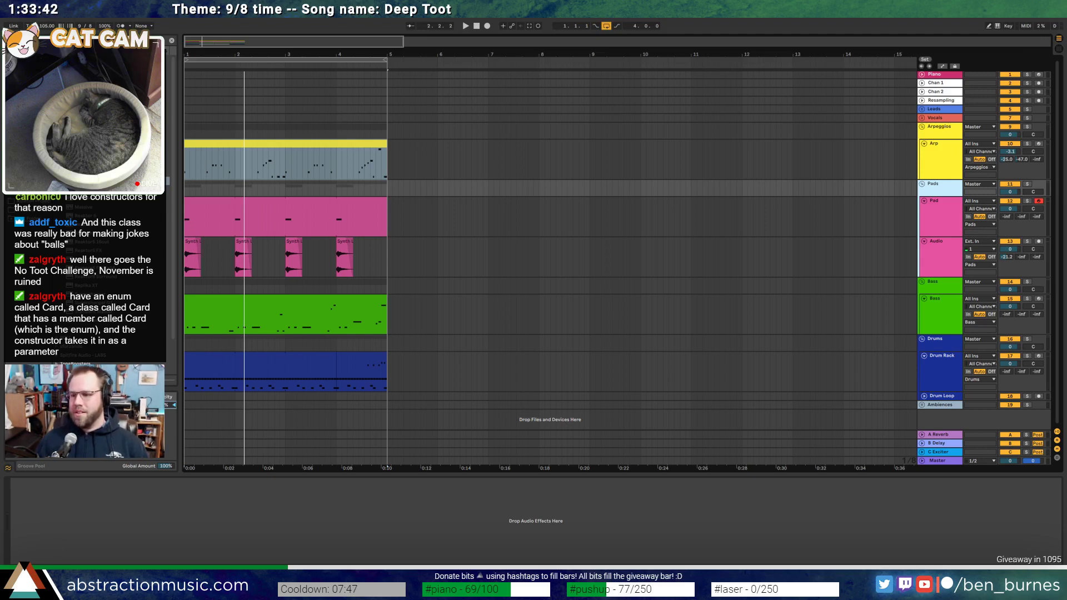
{"action": "left_click", "coordinate": [476, 27]}
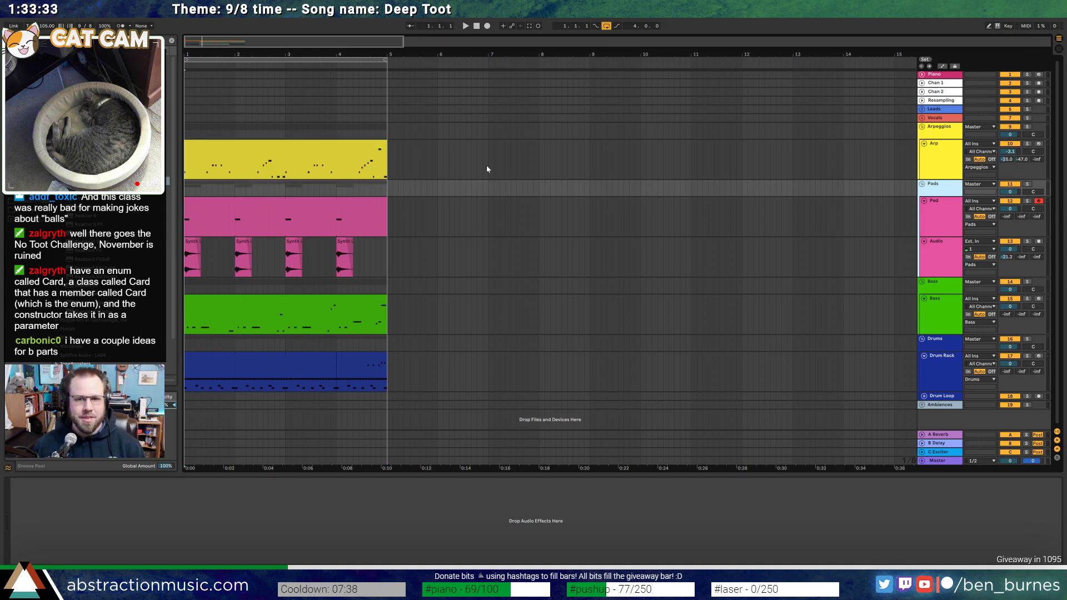
{"action": "left_click", "coordinate": [922, 74]}
{"action": "left_click", "coordinate": [1039, 76]}
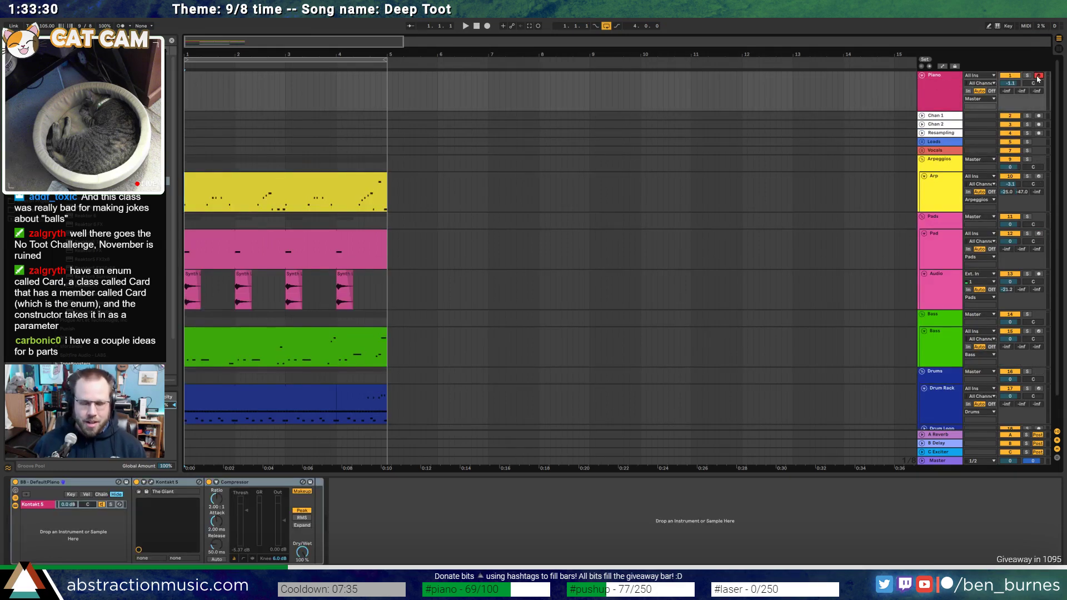
{"action": "key", "text": "space"}
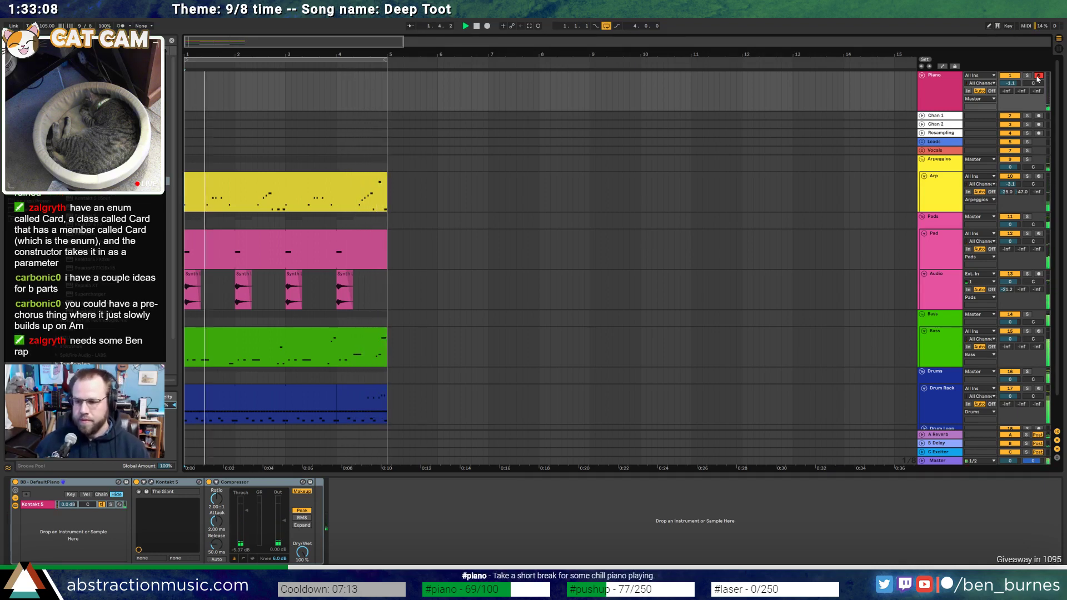
Insert a new MIDI track directly below the Arp track in the Arpeggios group
{"action": "left_click", "coordinate": [358, 267]}
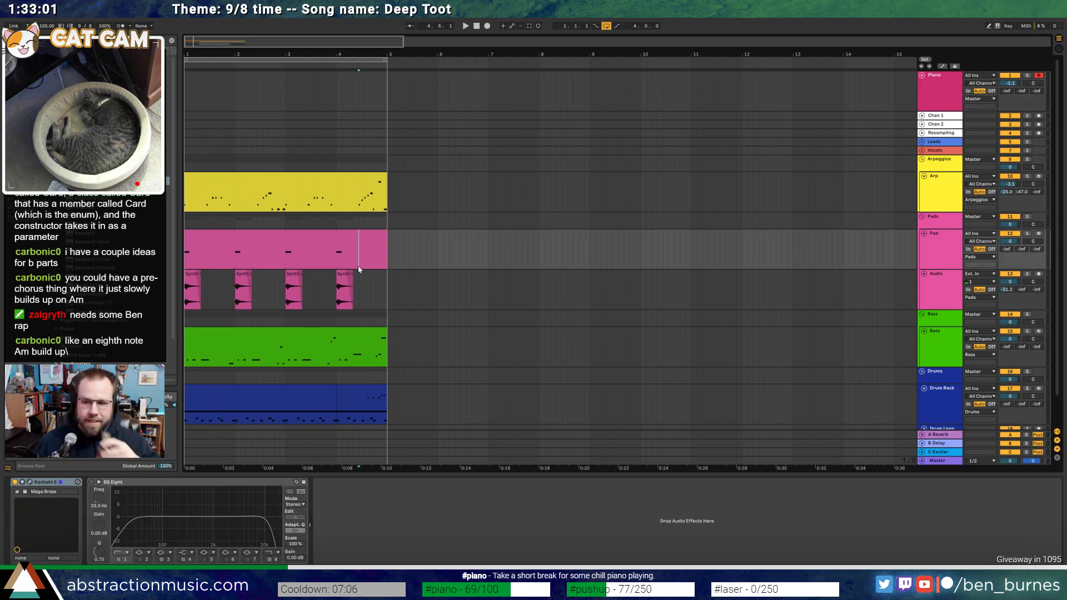
{"action": "left_click", "coordinate": [939, 186]}
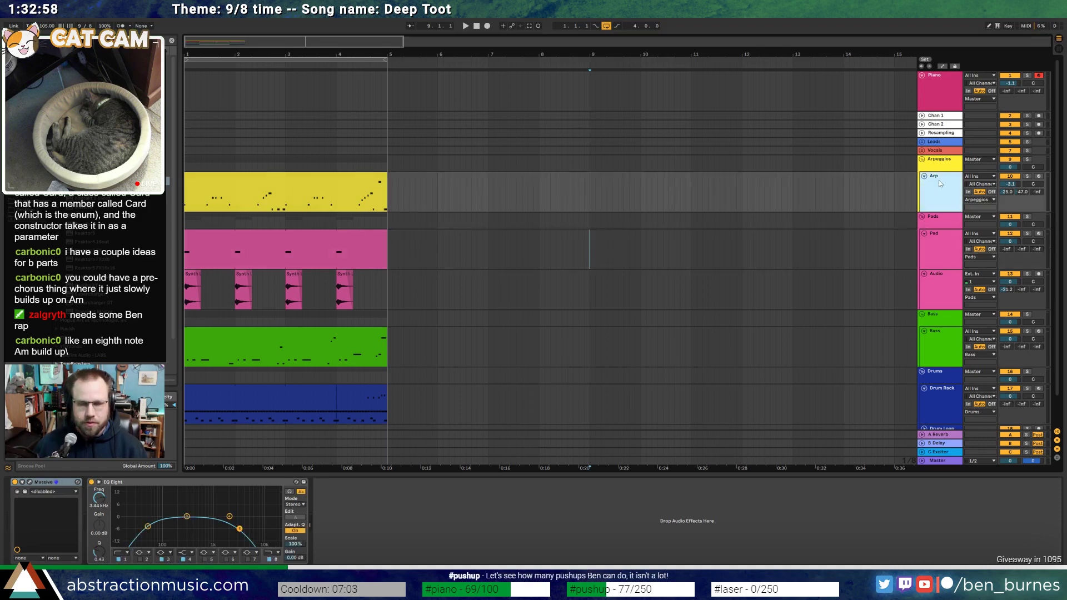
{"action": "key", "text": "ctrl+shift+t"}
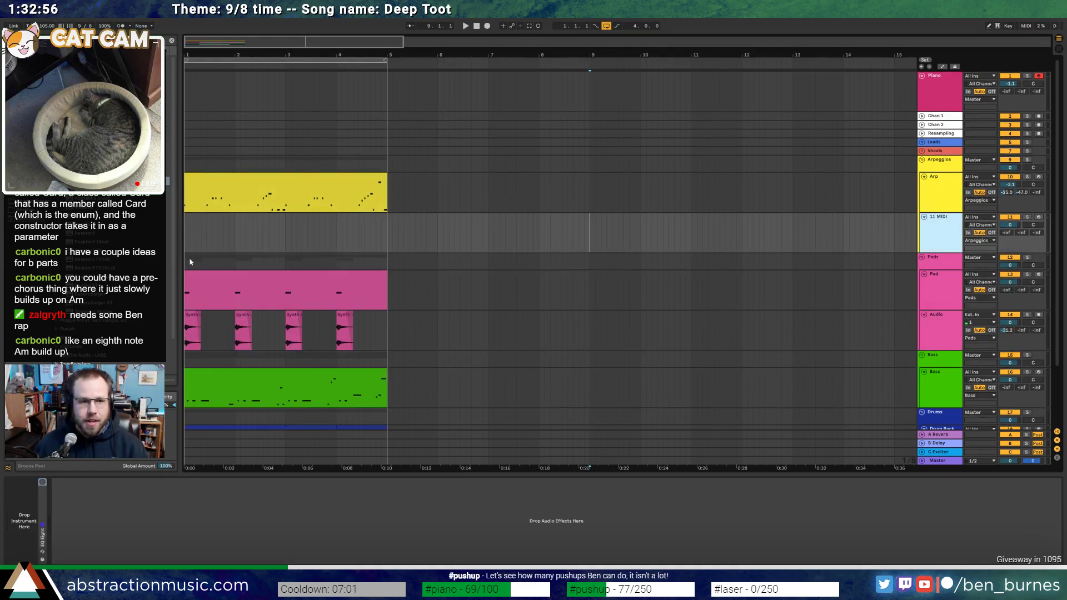
Create a one-bar MIDI clip at the start of the new track and extend its loop to four bars
{"action": "left_click_drag", "start_coordinate": [185, 236], "coordinate": [235, 243]}
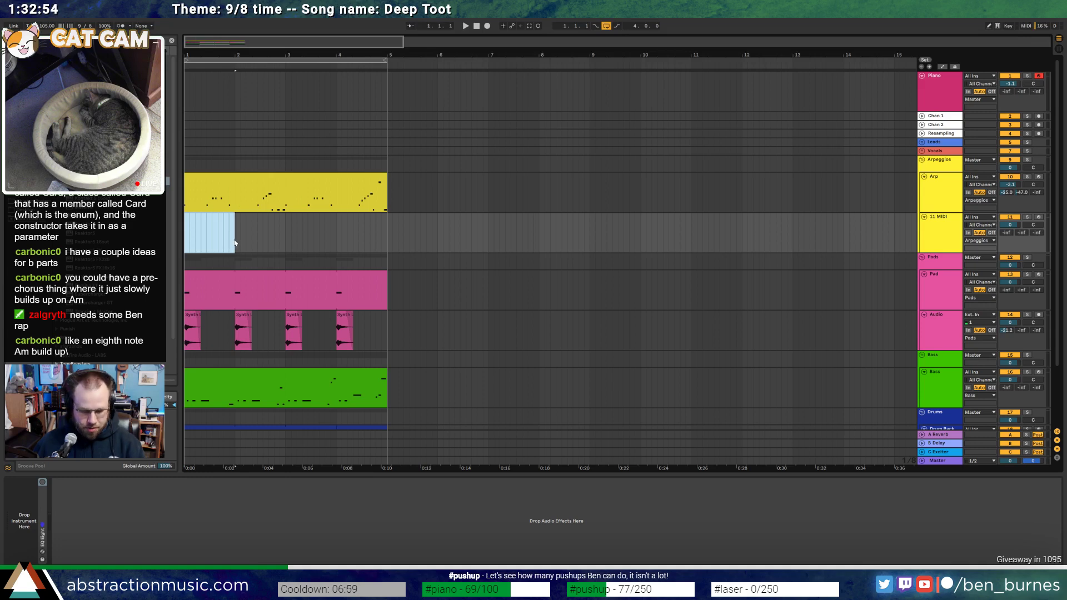
{"action": "key", "text": "ctrl+shift+m"}
{"action": "left_click", "coordinate": [385, 233], "text": "shift"}
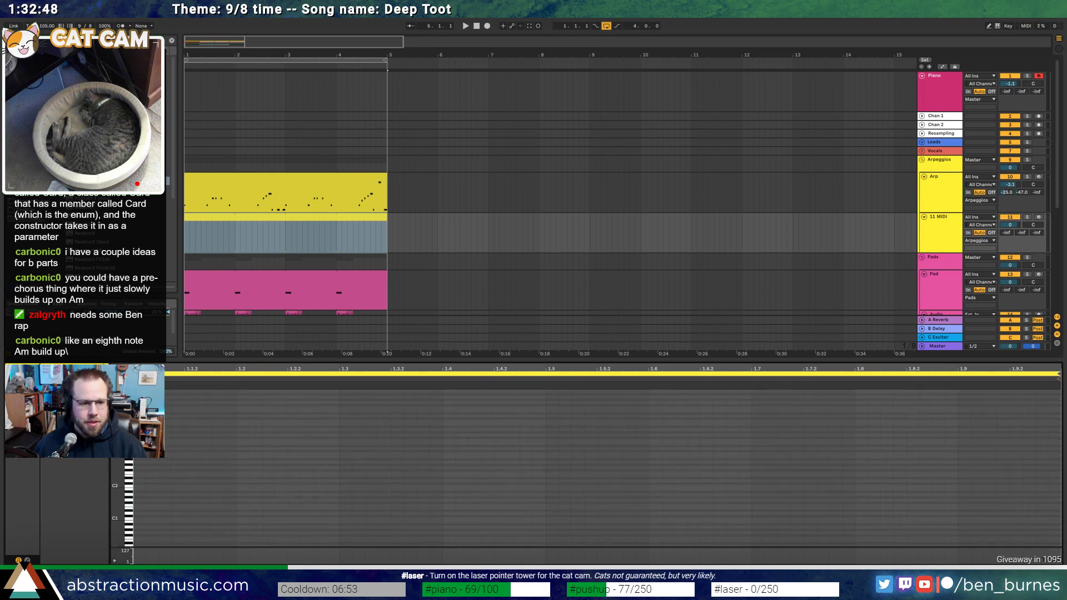
Add a short note at the start of the new clip and repeat it at sixteenth-note spacing through the opening beats
{"action": "key", "text": "ctrl+shift+m"}
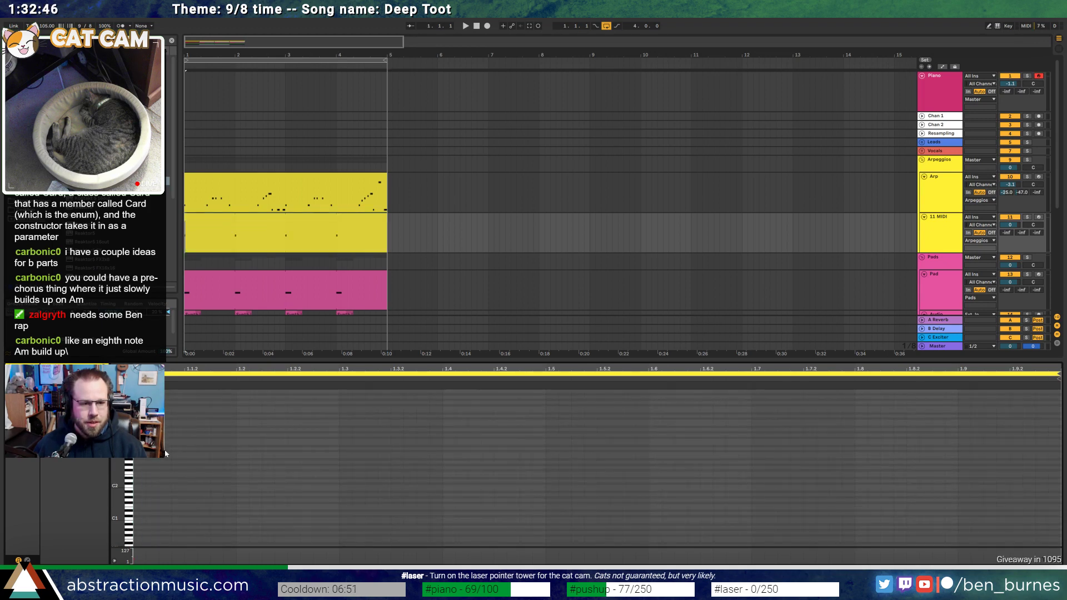
{"action": "key", "text": "ctrl+d"}
{"action": "key", "text": "ctrl+d"}
{"action": "key", "text": "ctrl+d"}
{"action": "key", "text": "ctrl+d"}
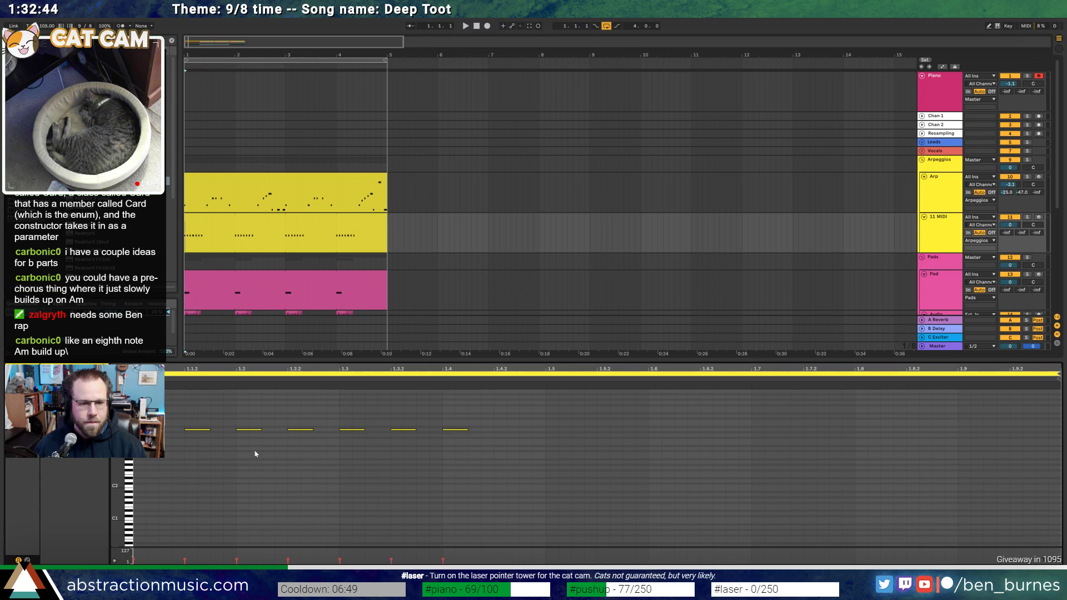
Duplicate the repeated notes to fill the whole one-bar loop, undoing the copies that run past its end
{"action": "left_click_drag", "start_coordinate": [150, 414], "coordinate": [489, 463]}
{"action": "key", "text": "ctrl+d"}
{"action": "key", "text": "ctrl+d"}
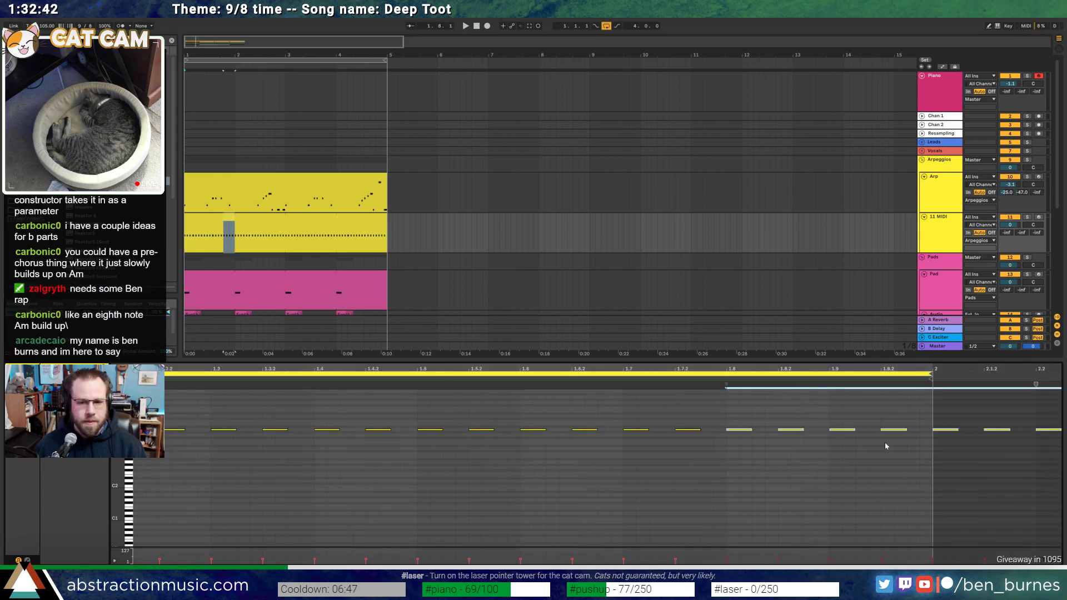
{"action": "key", "text": "ctrl+z"}
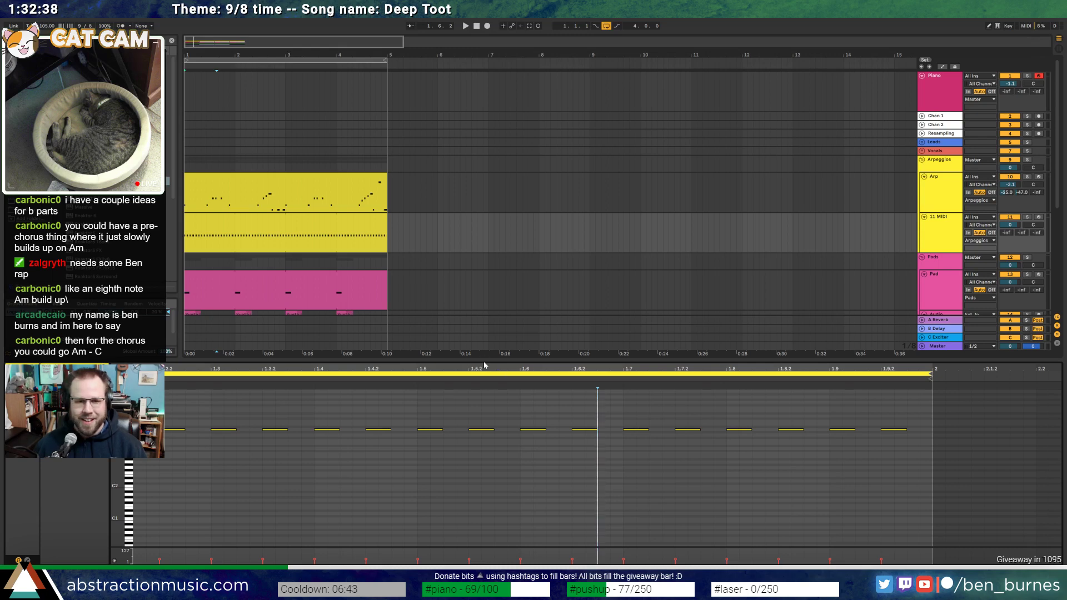
{"action": "left_click_drag", "start_coordinate": [494, 365], "coordinate": [620, 416]}
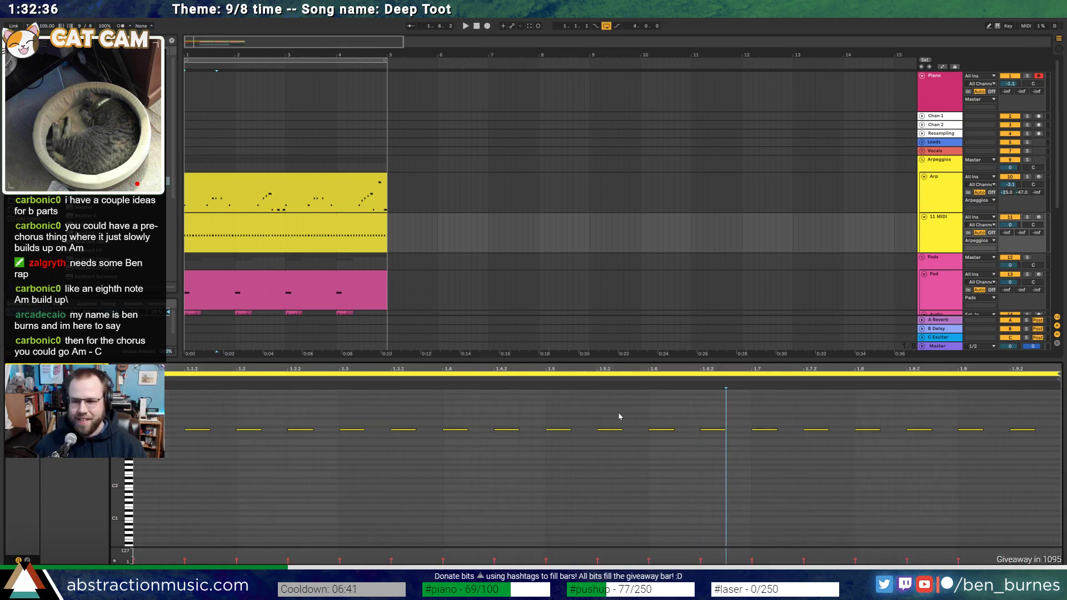
Load the Analog instrument onto the new MIDI track in the Arpeggios group
{"action": "key", "text": "shift+Tab"}
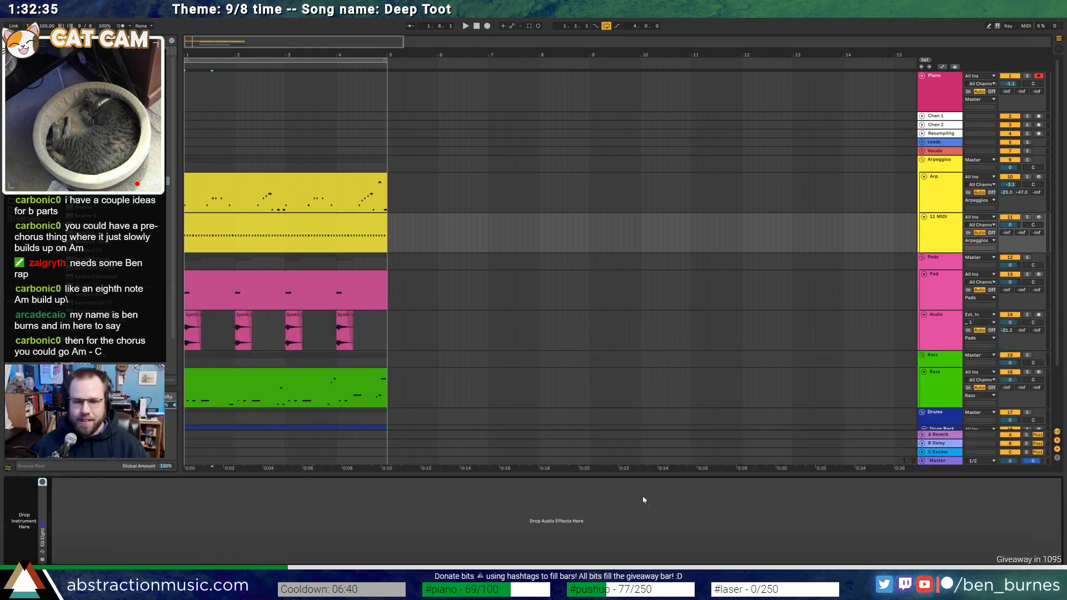
{"action": "left_click", "coordinate": [330, 224]}
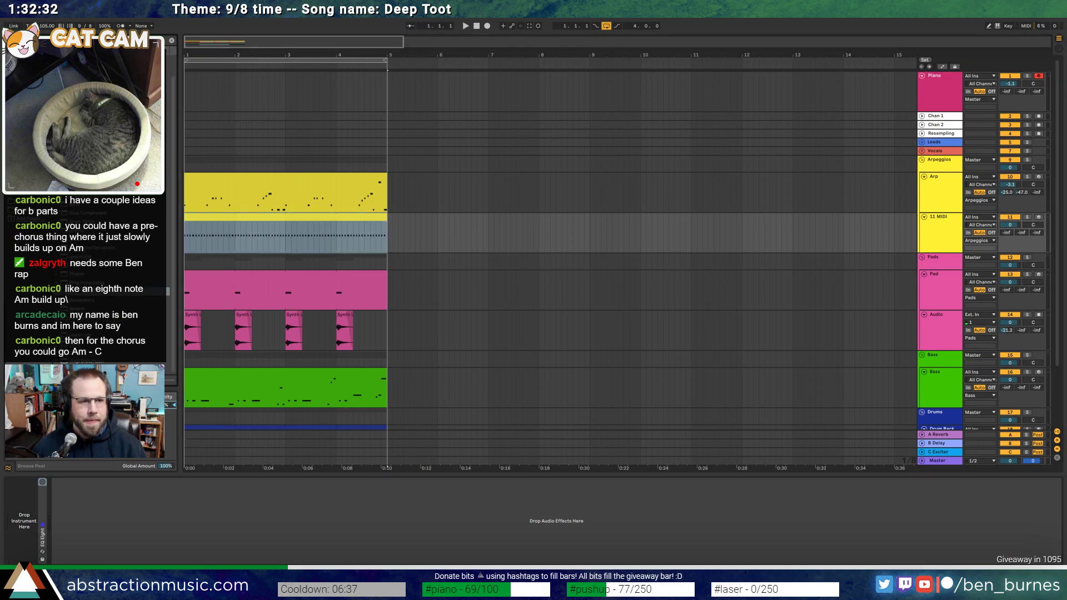
{"action": "left_click", "coordinate": [28, 106]}
{"action": "left_click_drag", "start_coordinate": [28, 106], "coordinate": [23, 517]}
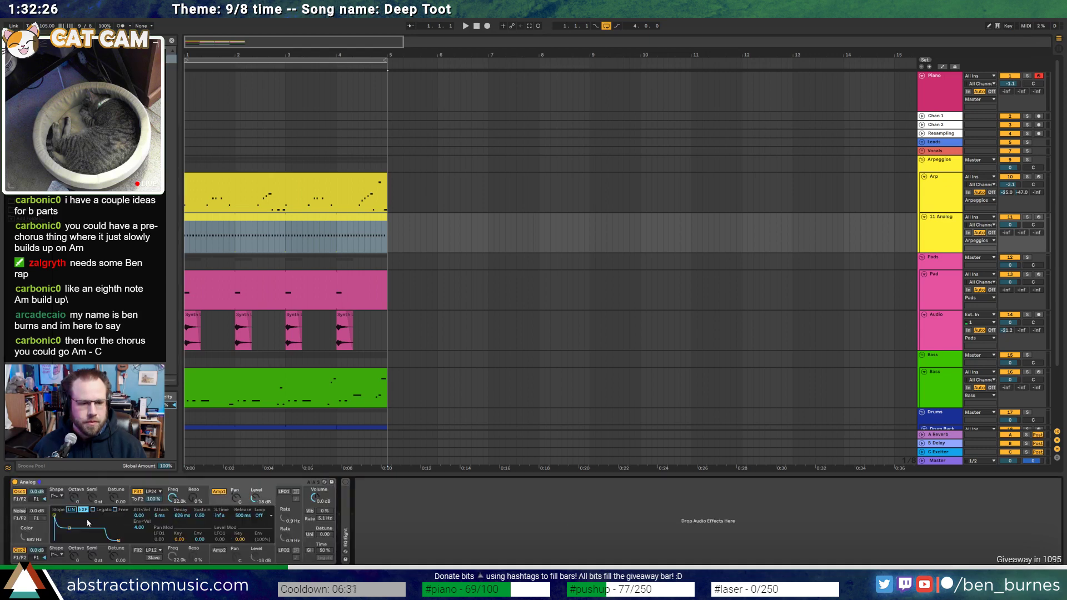
With the loop playing, set Analog's amp envelope to 169 ms decay, zero sustain and 19 ms release, and oscillator 1 to sine
{"action": "key", "text": "space"}
{"action": "left_click_drag", "start_coordinate": [71, 546], "coordinate": [113, 553]}
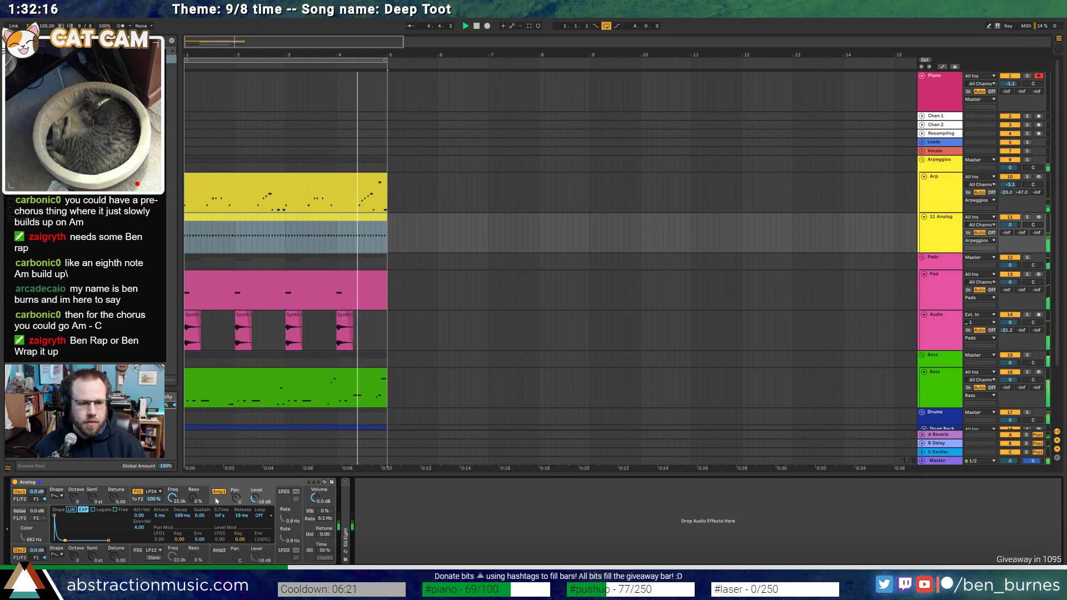
{"action": "left_click", "coordinate": [59, 496]}
{"action": "left_click", "coordinate": [56, 509]}
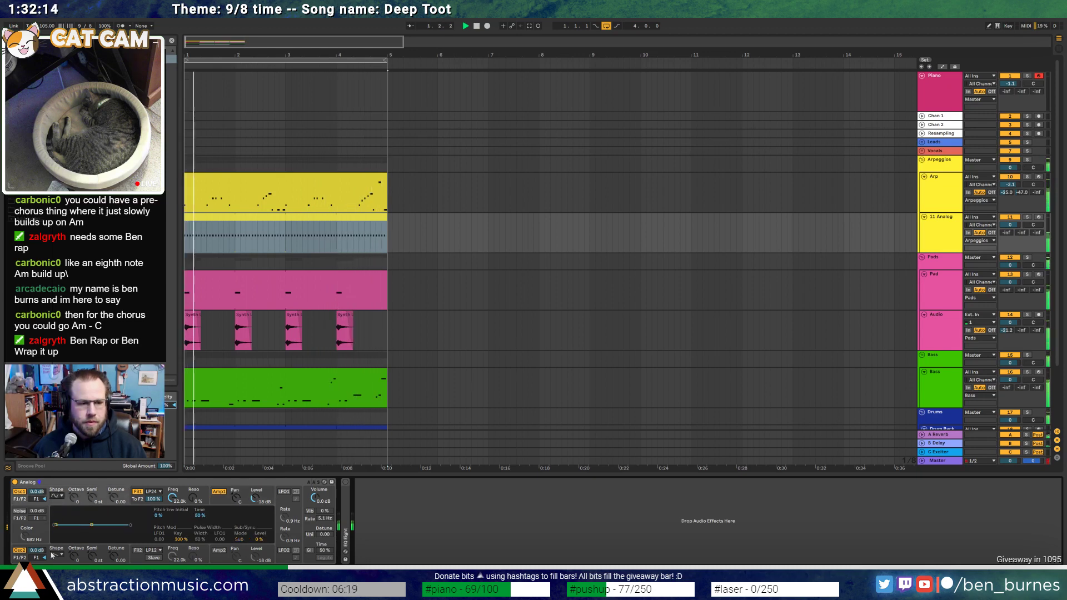
Turn off Analog's oscillator 2 and lengthen the amp envelope's decay to 263 ms
{"action": "left_click", "coordinate": [24, 550]}
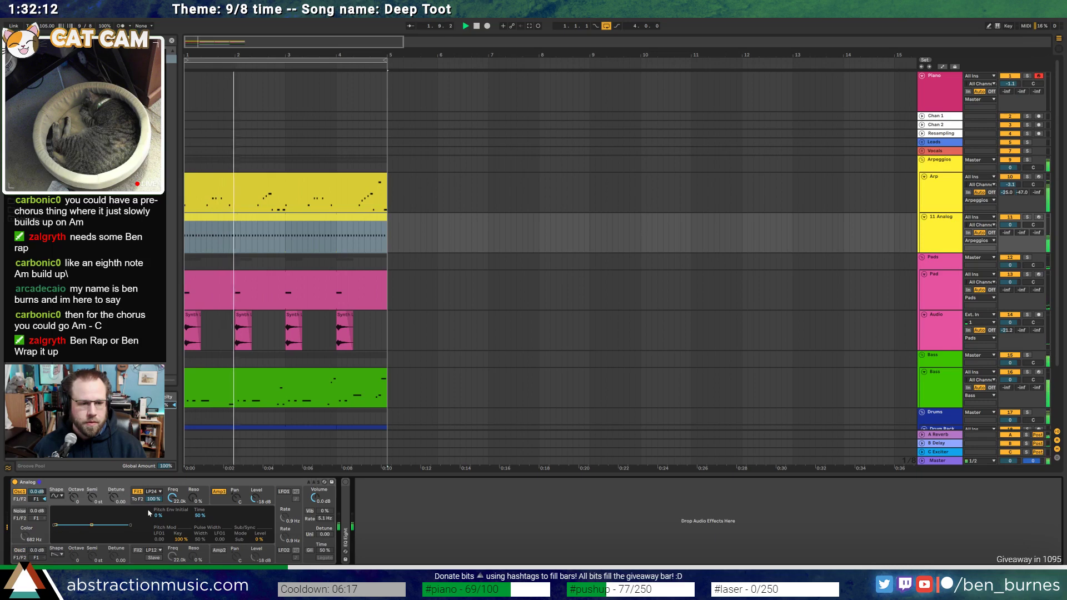
{"action": "left_click", "coordinate": [222, 503]}
{"action": "left_click_drag", "start_coordinate": [65, 540], "coordinate": [67, 539]}
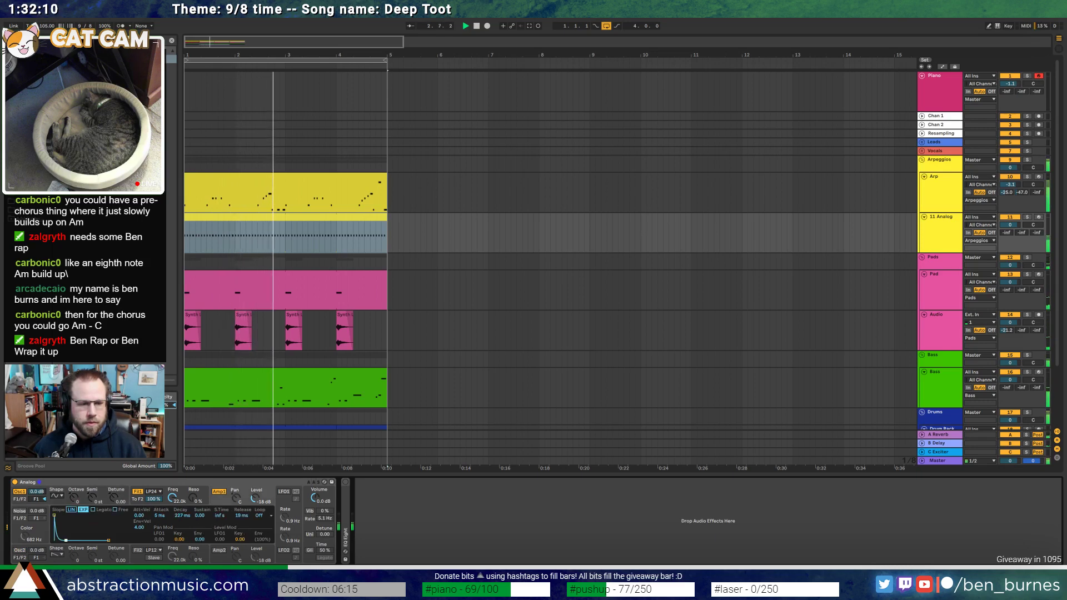
Load a Saturator after Analog, raise its drive to about 13 dB, and restart the loop
{"action": "left_click", "coordinate": [27, 107]}
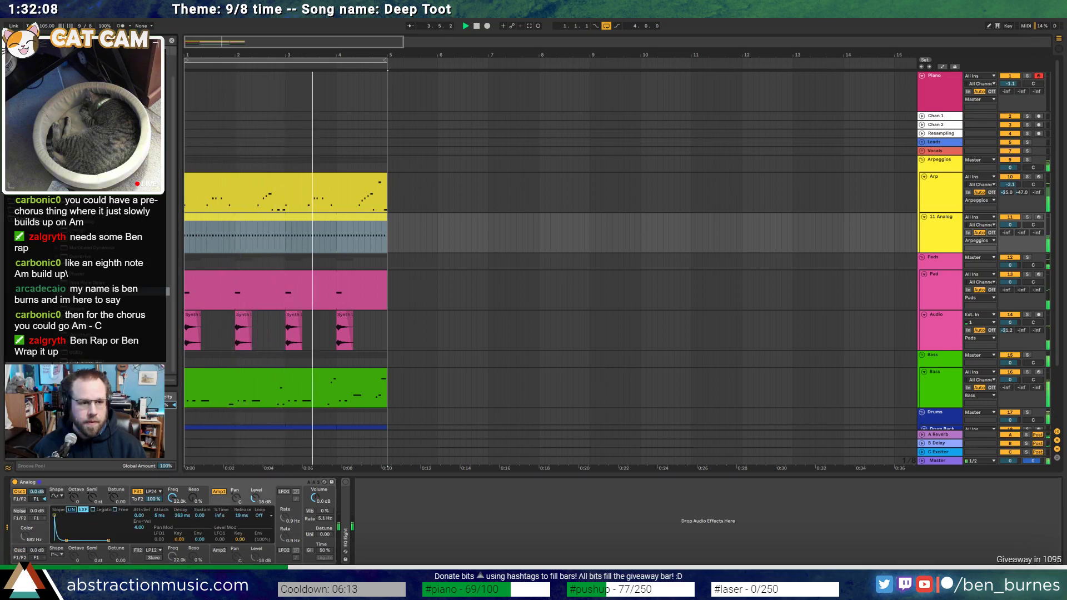
{"action": "key", "text": "space"}
{"action": "left_click_drag", "start_coordinate": [83, 317], "coordinate": [347, 553]}
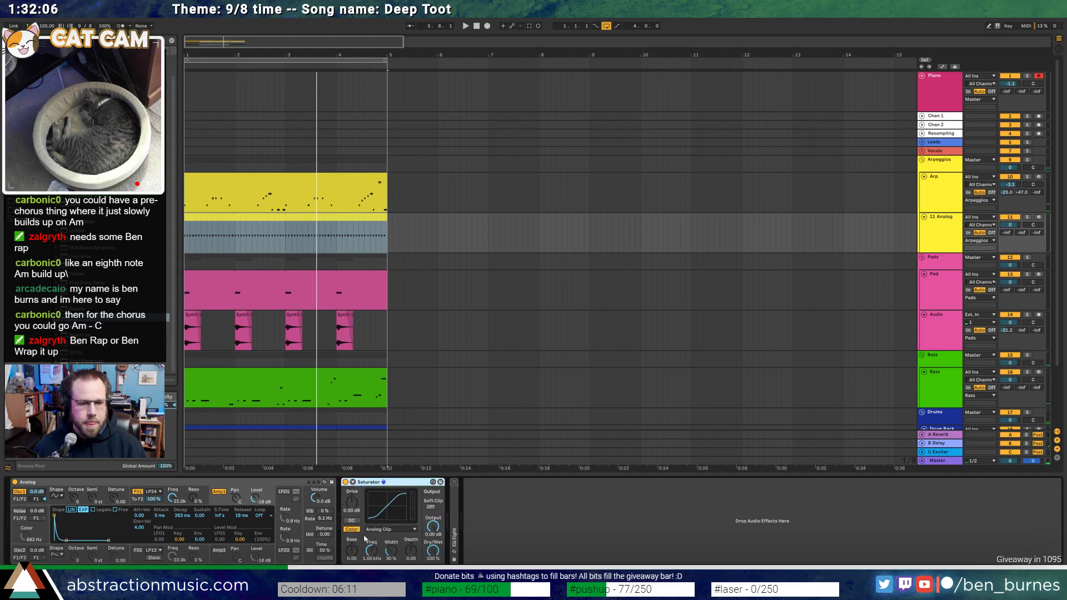
{"action": "left_click_drag", "start_coordinate": [352, 501], "coordinate": [352, 483]}
{"action": "key", "text": "space"}
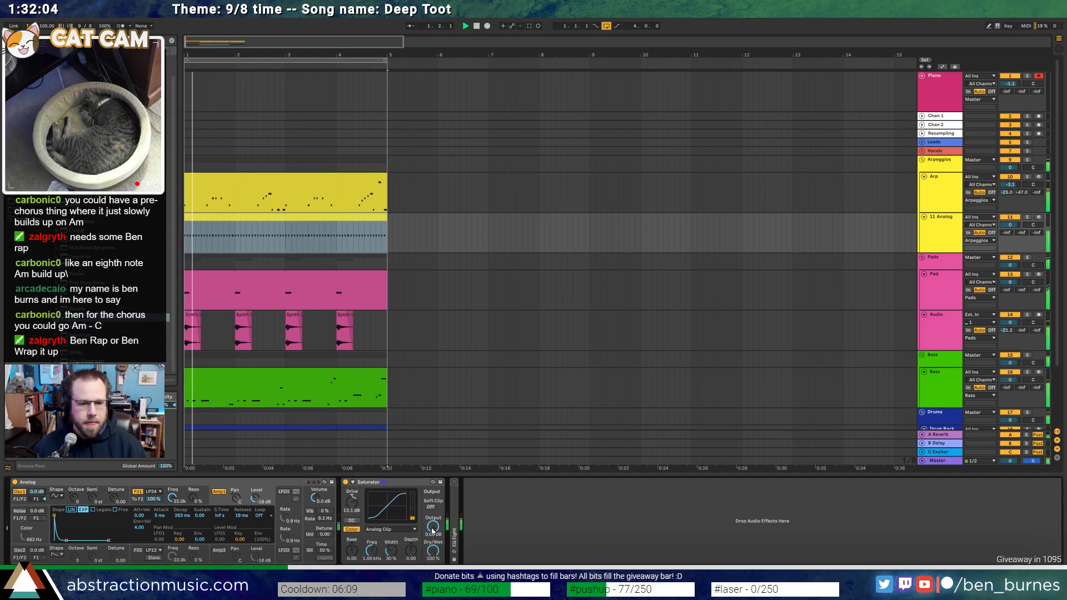
Set the Saturator to Medium Curve with output at -11.7 dB, and reduce its drive
{"action": "left_click", "coordinate": [389, 530]}
{"action": "left_click", "coordinate": [389, 551]}
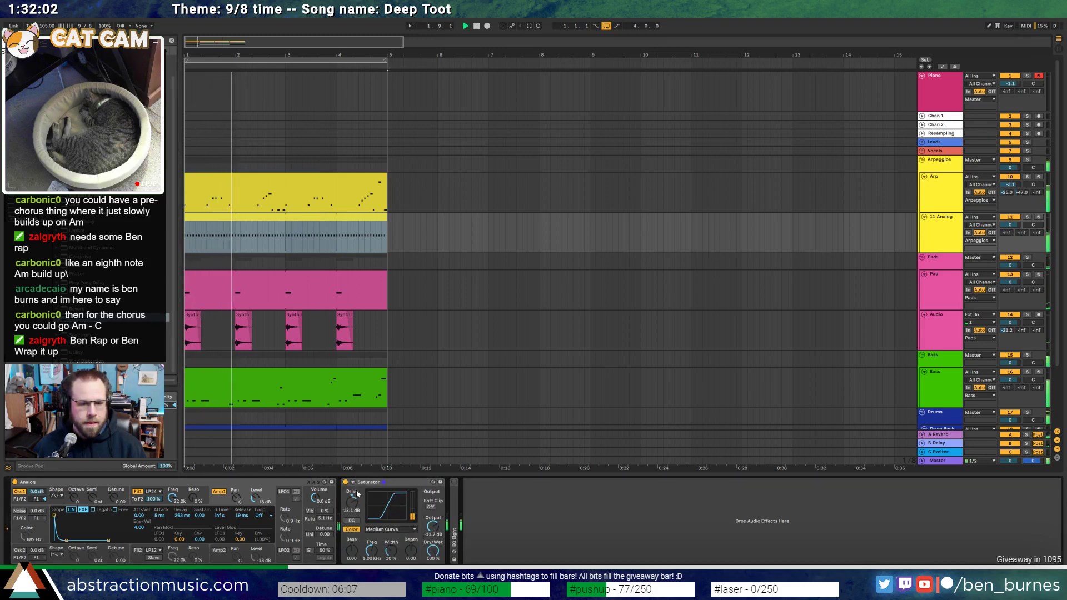
{"action": "mouse_move", "coordinate": [358, 503]}
{"action": "left_mouse_down"}
{"action": "mouse_move", "coordinate": [358, 489]}
{"action": "mouse_move", "coordinate": [358, 519]}
{"action": "left_mouse_up"}
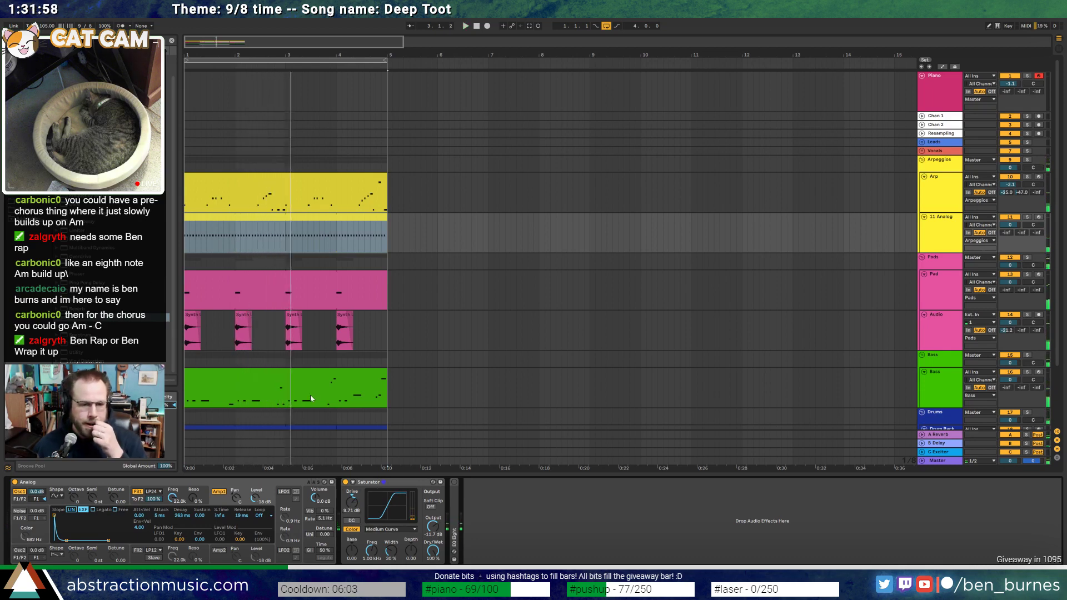
Delete the Saturator from the Analog track
{"action": "left_click", "coordinate": [407, 482]}
{"action": "key", "text": "Delete"}
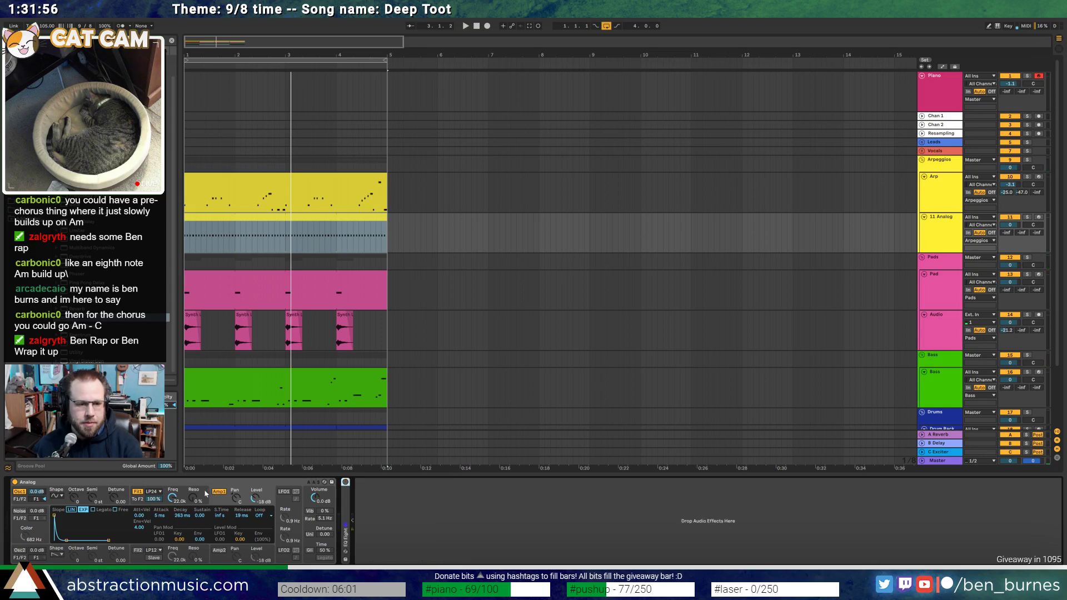
With the loop playing, switch Analog's oscillator 1 to sawtooth and set filter 1 to 1.2 kHz with 27% resonance
{"action": "left_click", "coordinate": [61, 507]}
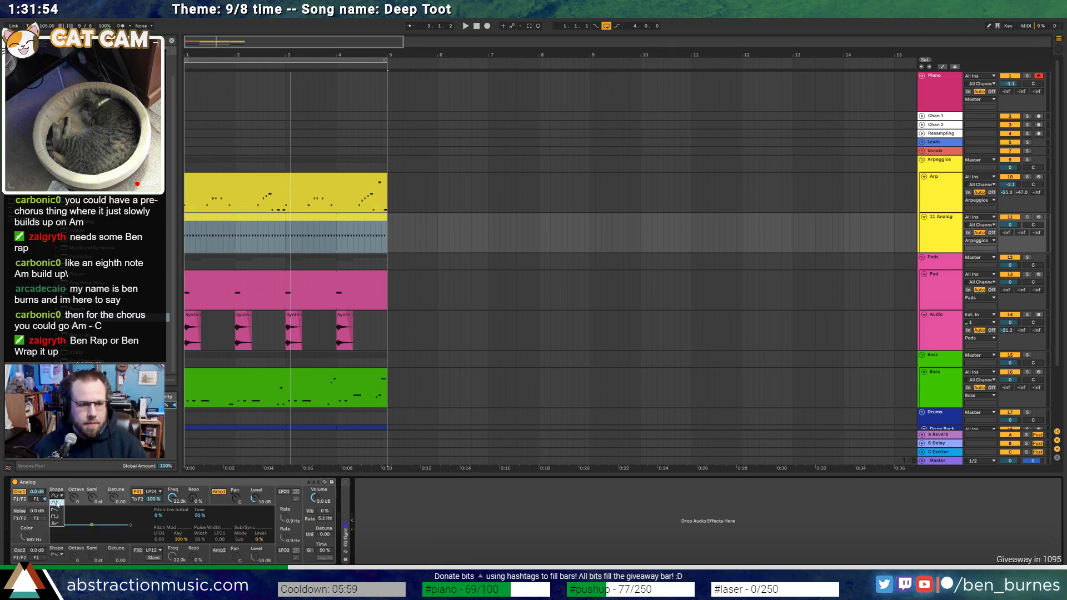
{"action": "key", "text": "space"}
{"action": "left_click", "coordinate": [59, 518]}
{"action": "left_click_drag", "start_coordinate": [173, 498], "coordinate": [195, 484]}
{"action": "left_click", "coordinate": [58, 497]}
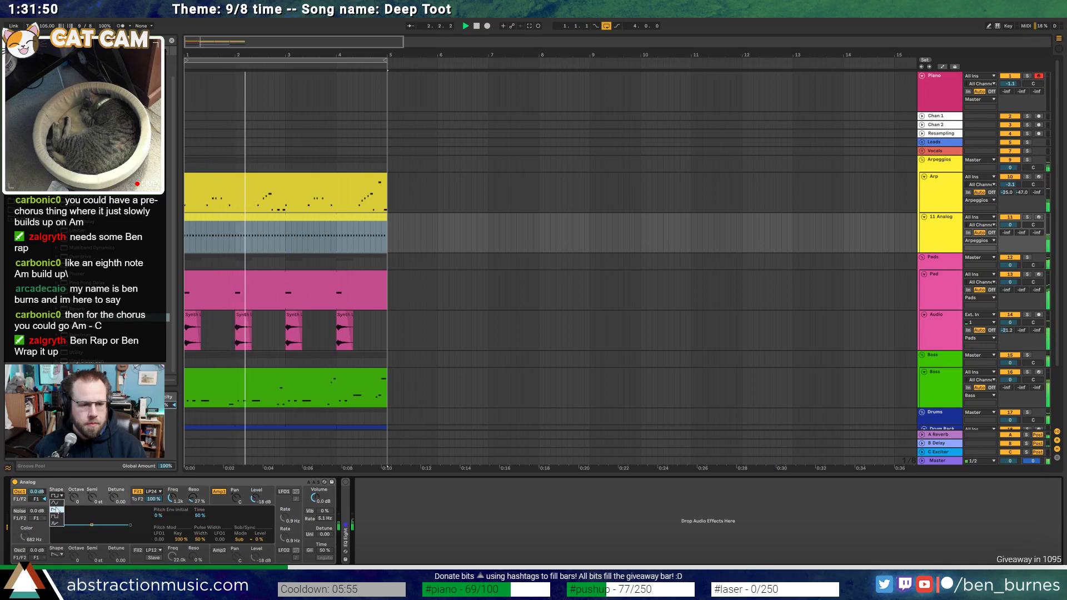
{"action": "left_click", "coordinate": [59, 511]}
Lower filter 1's frequency to 162 Hz and set its envelope to 542 ms decay with zero sustain, and stop playback
{"action": "left_click", "coordinate": [140, 502]}
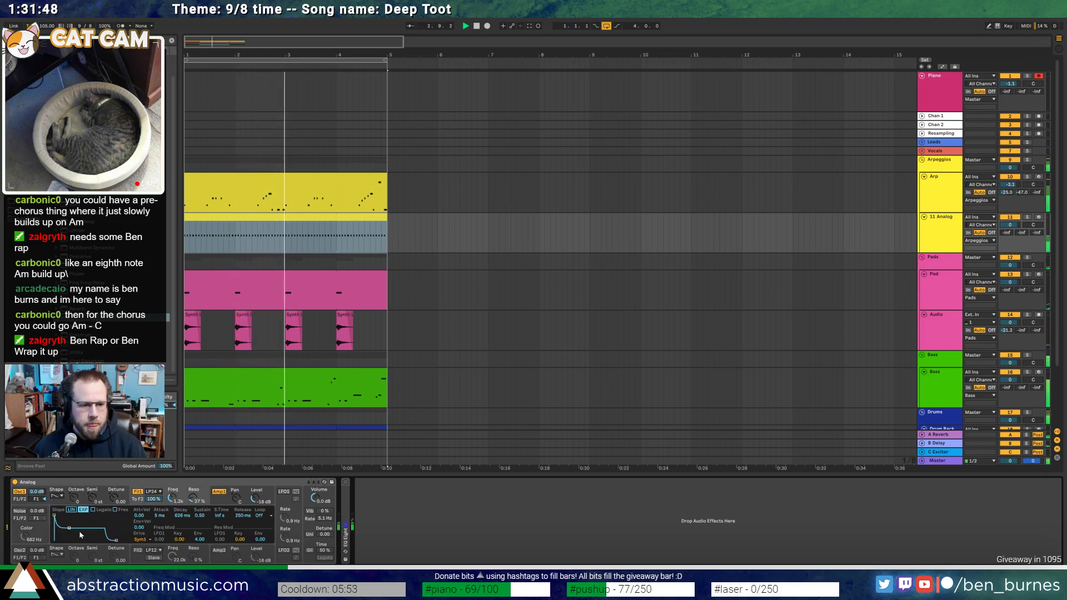
{"action": "mouse_move", "coordinate": [173, 498]}
{"action": "left_mouse_down"}
{"action": "mouse_move", "coordinate": [173, 517]}
{"action": "mouse_move", "coordinate": [194, 492]}
{"action": "mouse_move", "coordinate": [169, 506]}
{"action": "left_mouse_up"}
{"action": "key", "text": "space"}
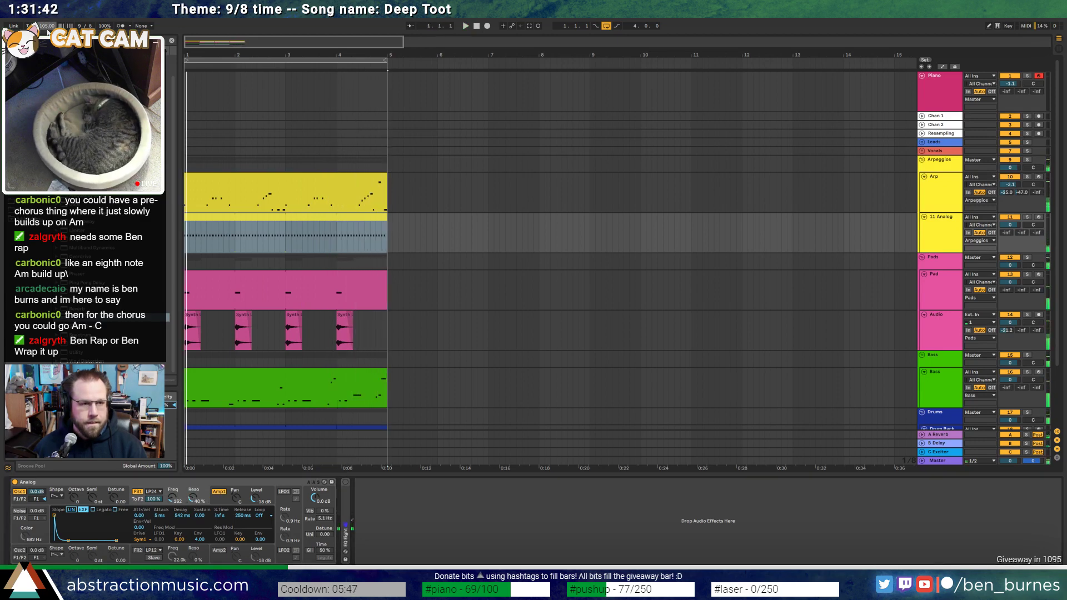
Try the song tempo at 110 BPM with playback, and return it to 105 BPM
{"action": "left_click_drag", "start_coordinate": [48, 27], "coordinate": [54, 20]}
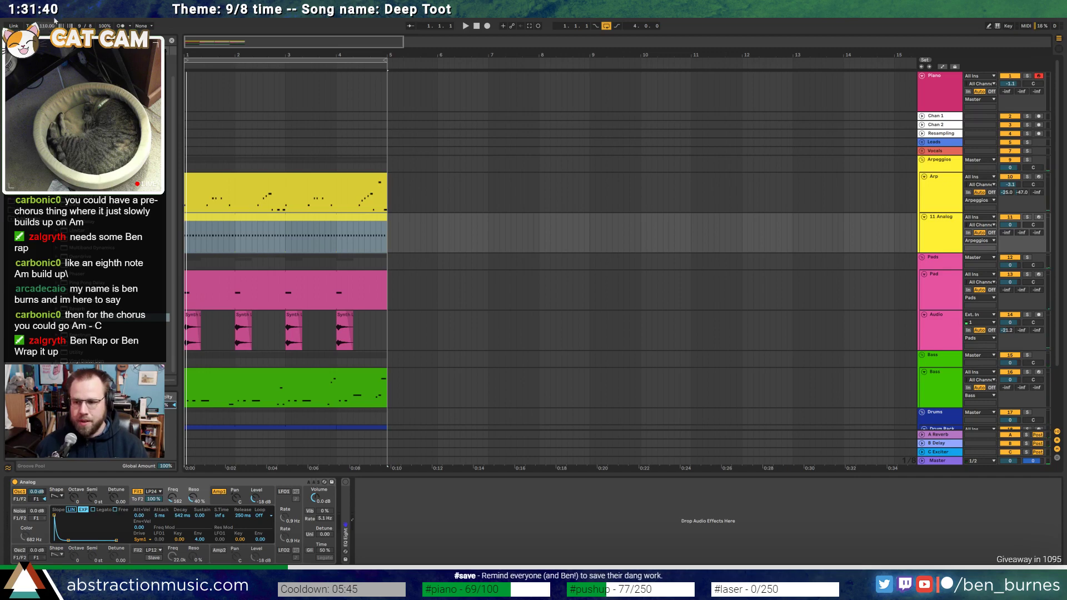
{"action": "key", "text": "space"}
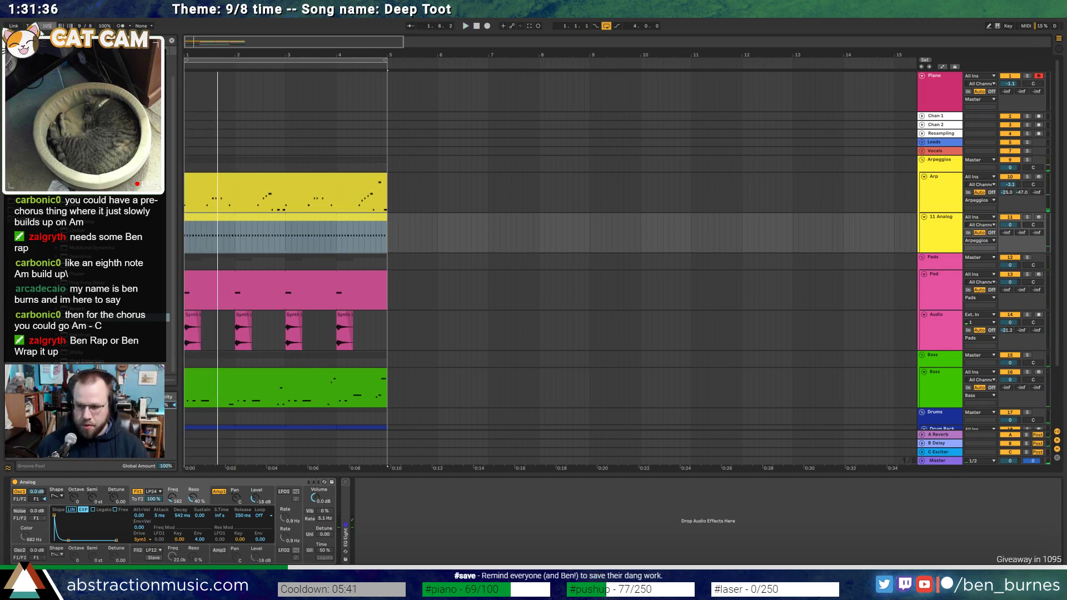
{"action": "type", "text": "105"}
{"action": "key", "text": "Return"}
Transpose all the repeated sixteenth notes in the 11 Analog clip up one octave and play the loop
{"action": "scroll", "coordinate": [316, 290], "scroll_direction": "down", "scroll_amount": 3}
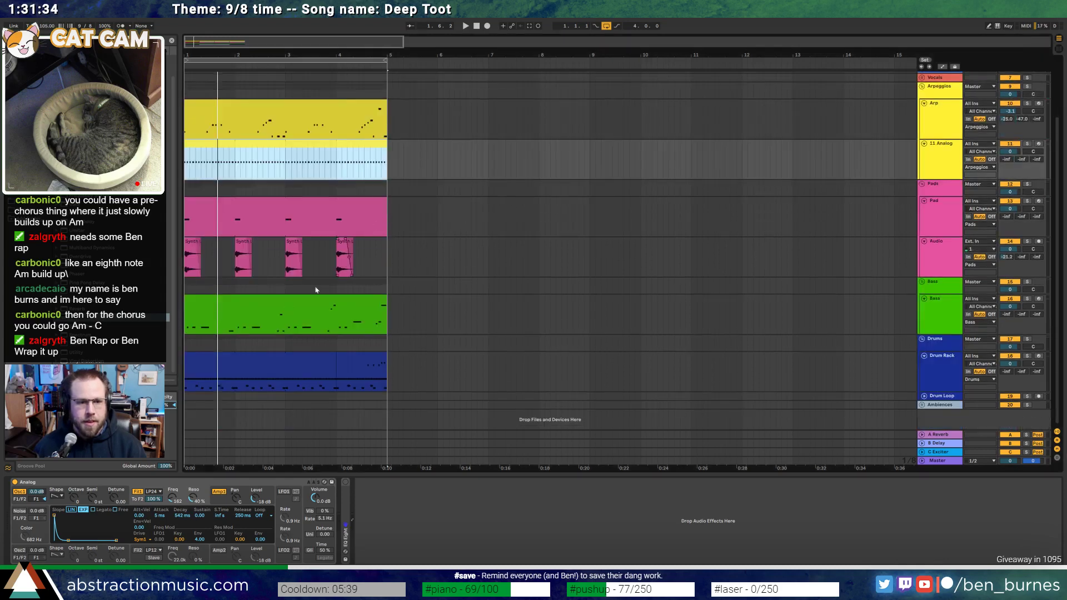
{"action": "left_click", "coordinate": [289, 354]}
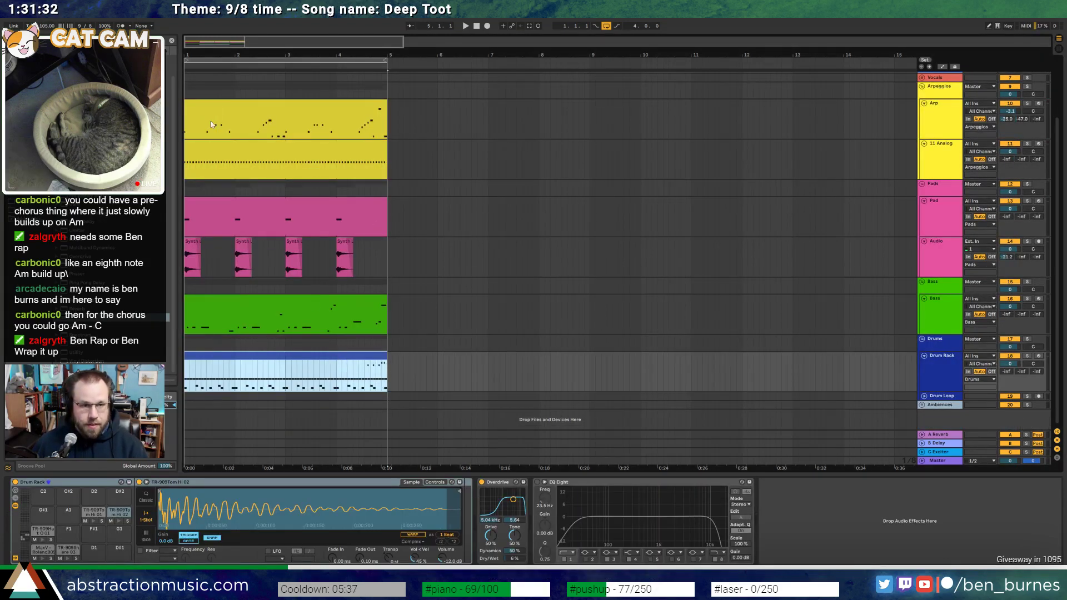
{"action": "left_click", "coordinate": [240, 154]}
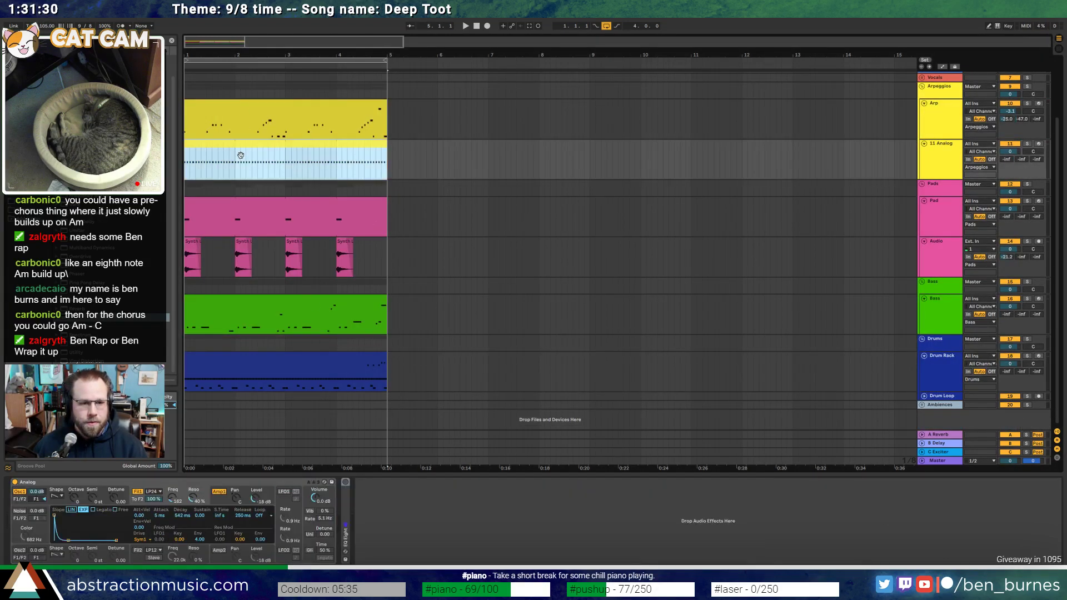
{"action": "double_click", "coordinate": [240, 155]}
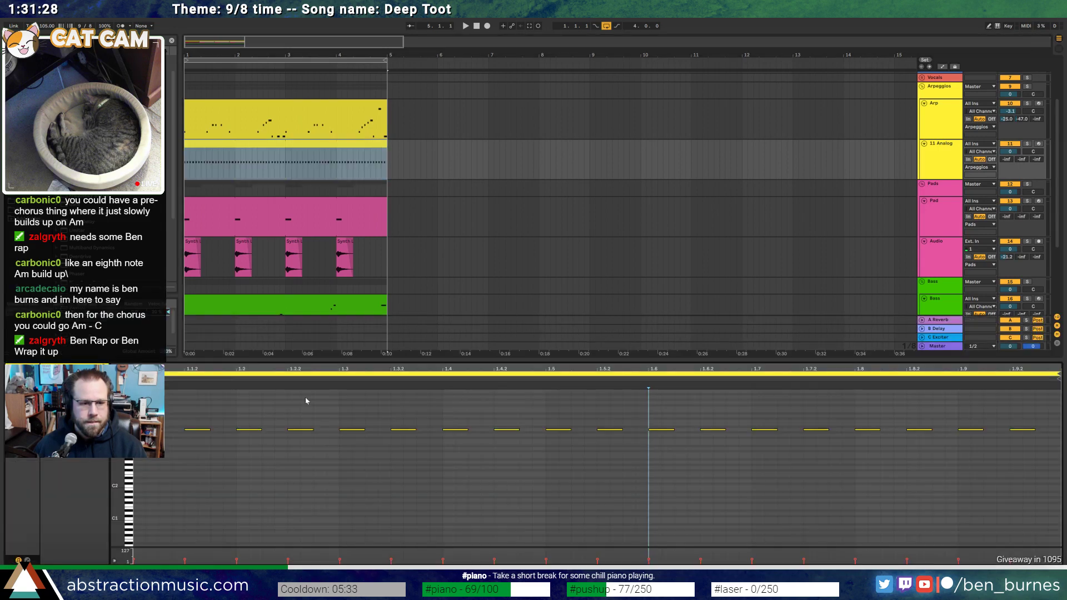
{"action": "key", "text": "shift+Up"}
{"action": "key", "text": "space"}
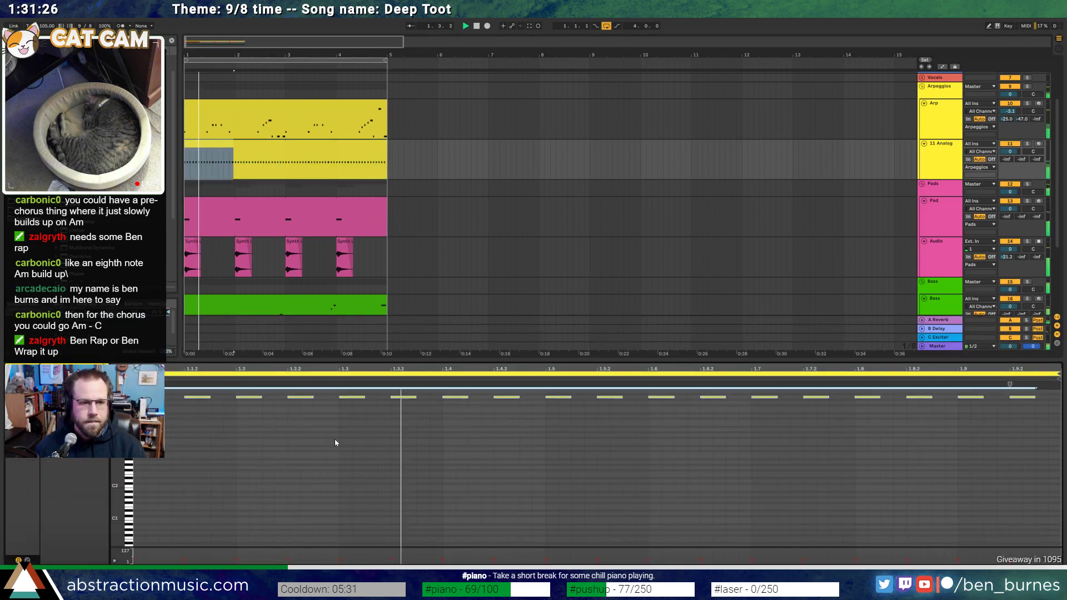
{"action": "key", "text": "shift+Tab"}
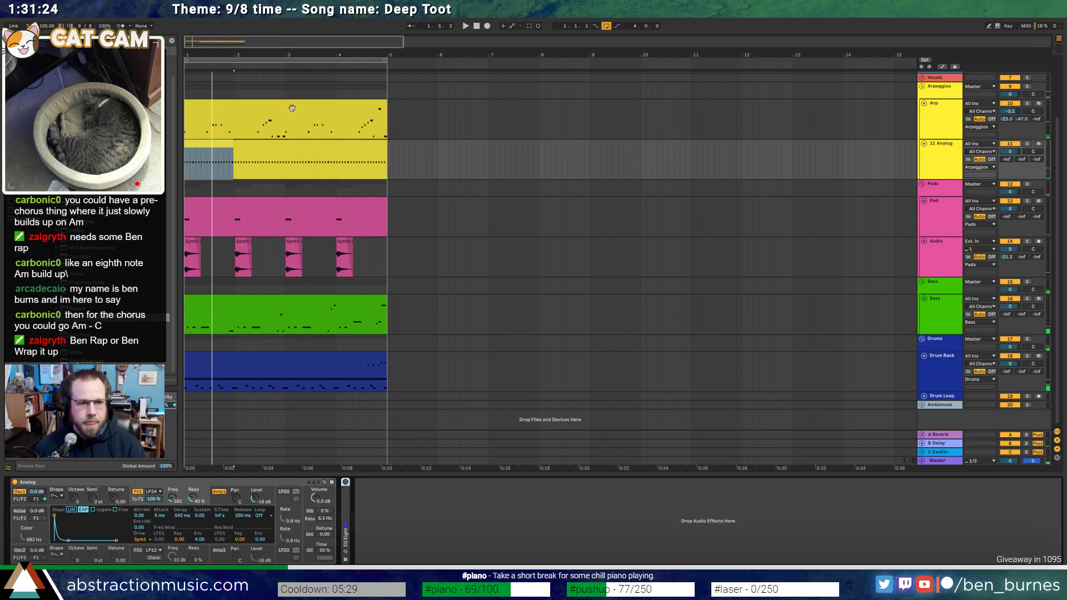
Deactivate the Arp clip and the 11 Analog clip while the loop plays
{"action": "left_click", "coordinate": [292, 108]}
{"action": "key", "text": "space"}
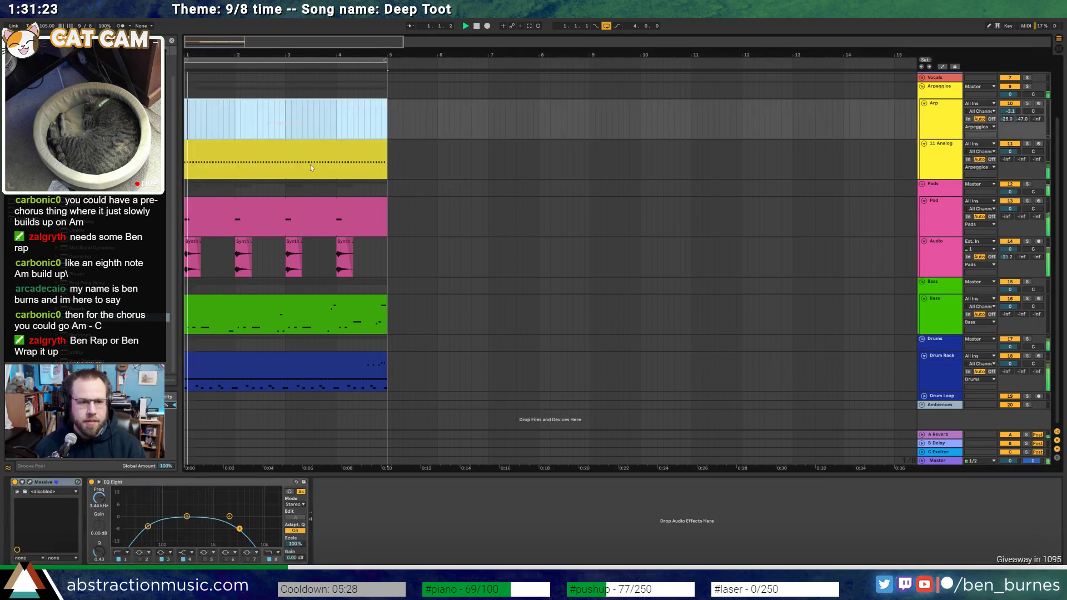
{"action": "key", "text": "0"}
{"action": "left_click", "coordinate": [283, 156]}
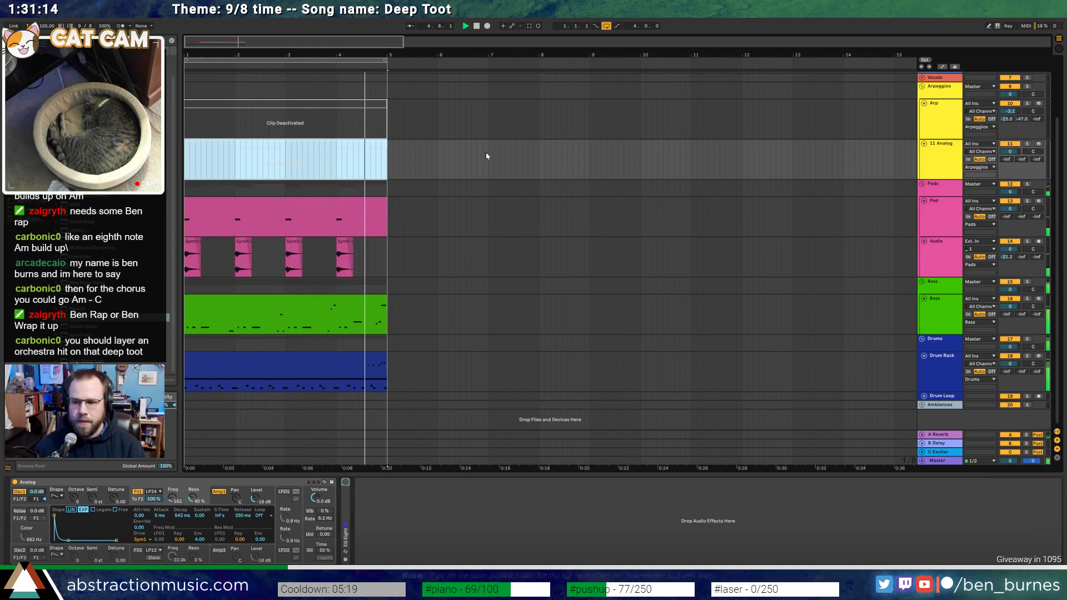
Duplicate the Audio track in the Pads group and clear the clips from the copy
{"action": "left_click", "coordinate": [945, 257]}
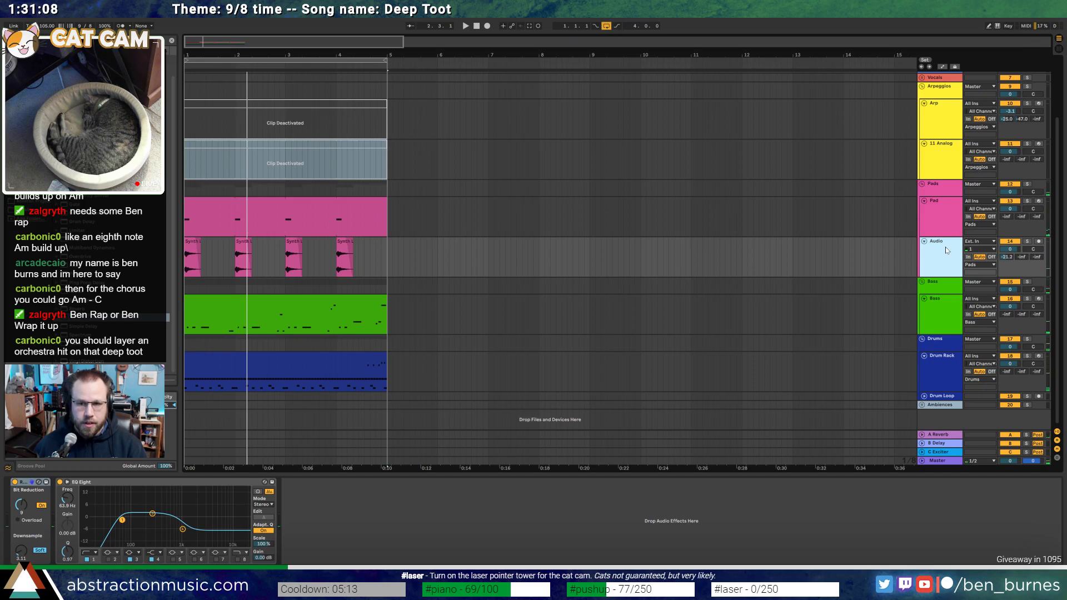
{"action": "key", "text": "ctrl+shift+t"}
{"action": "key", "text": "ctrl+z"}
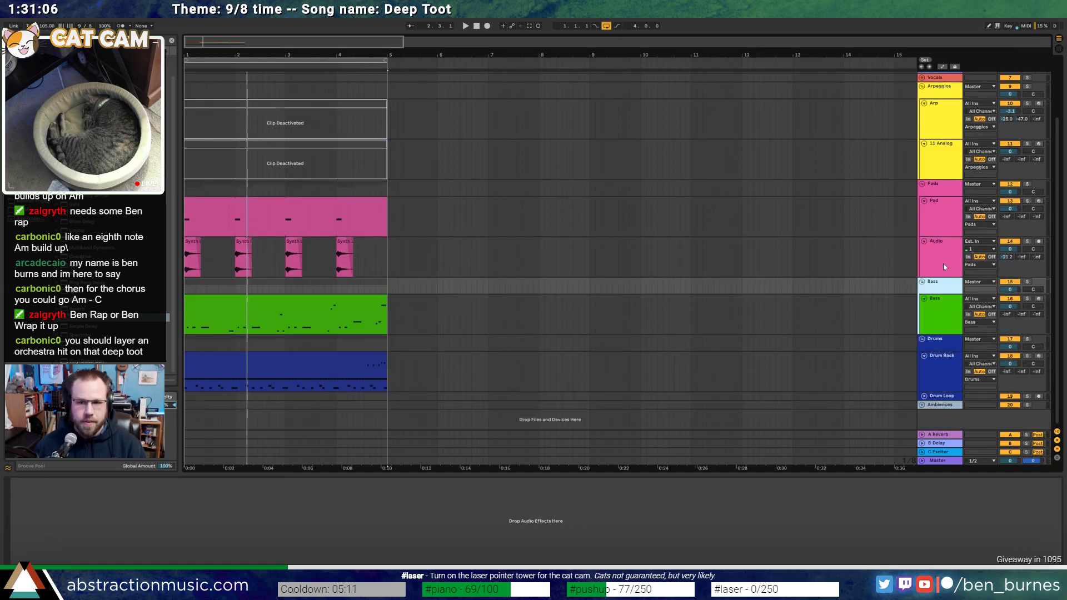
{"action": "key", "text": "ctrl+d"}
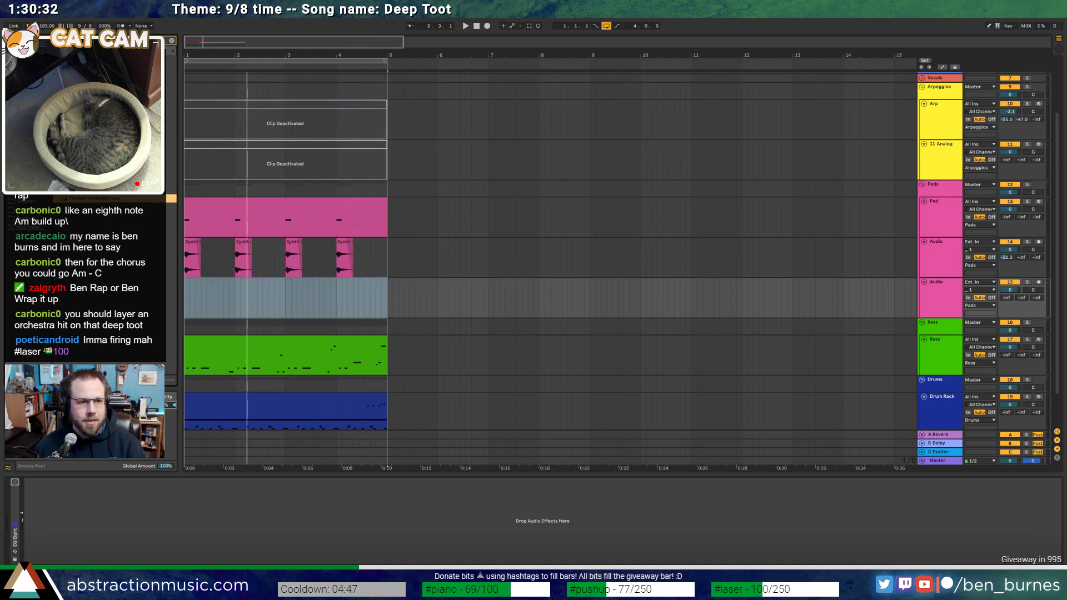
Try a short sample from the library late in bar 1 of the new Audio track, and remove it
{"action": "left_click", "coordinate": [114, 59]}
{"action": "left_click", "coordinate": [225, 294]}
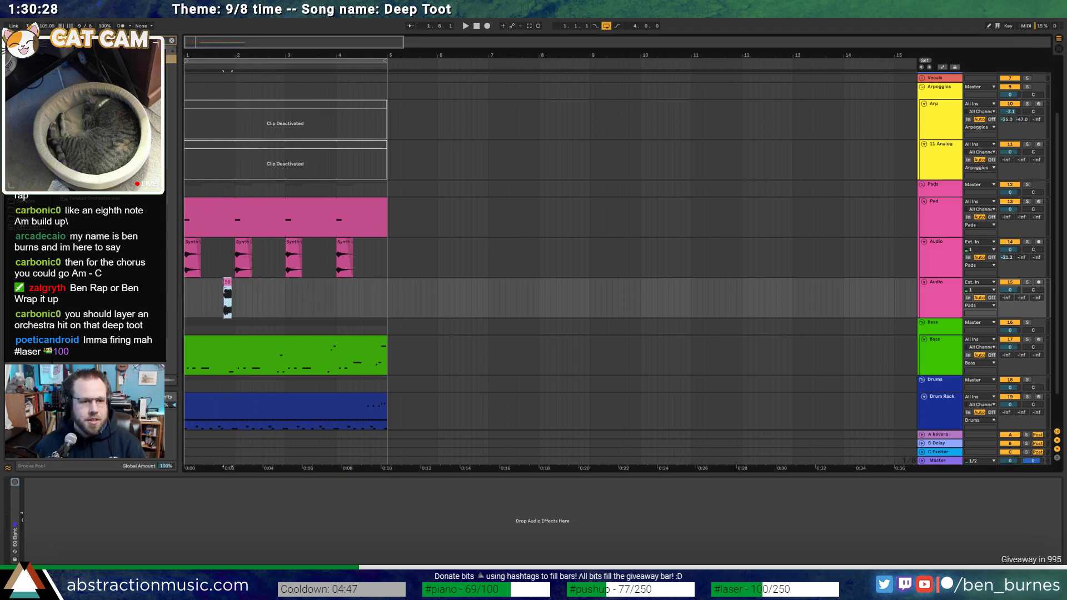
{"action": "left_click", "coordinate": [227, 298]}
{"action": "left_click", "coordinate": [114, 172]}
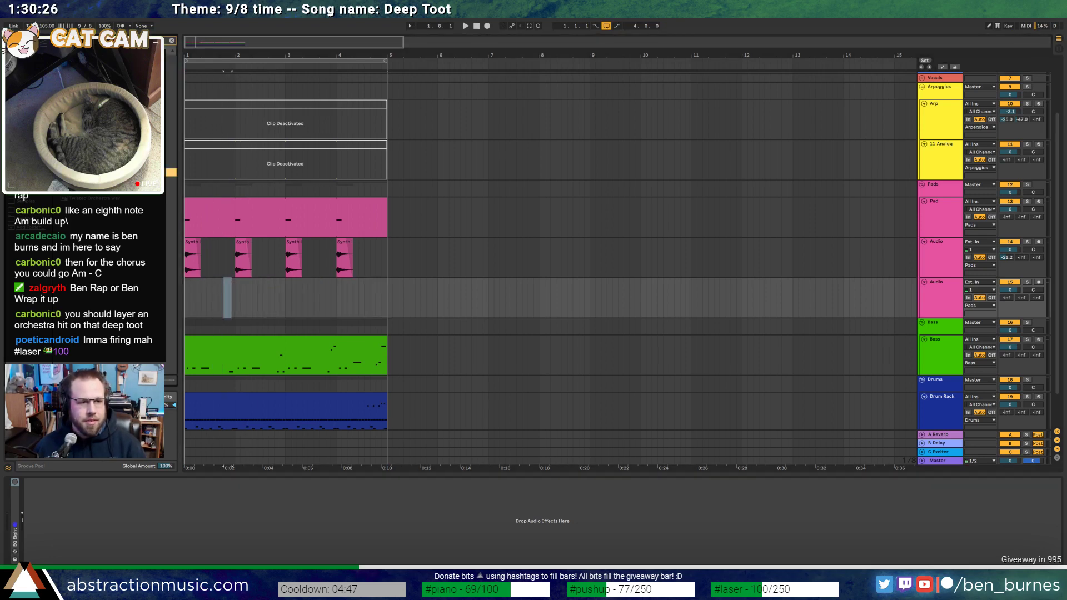
Place the Twisted Orchestra sample on the new Audio track, starting midway through bar 2, and open its clip view
{"action": "left_click", "coordinate": [89, 199]}
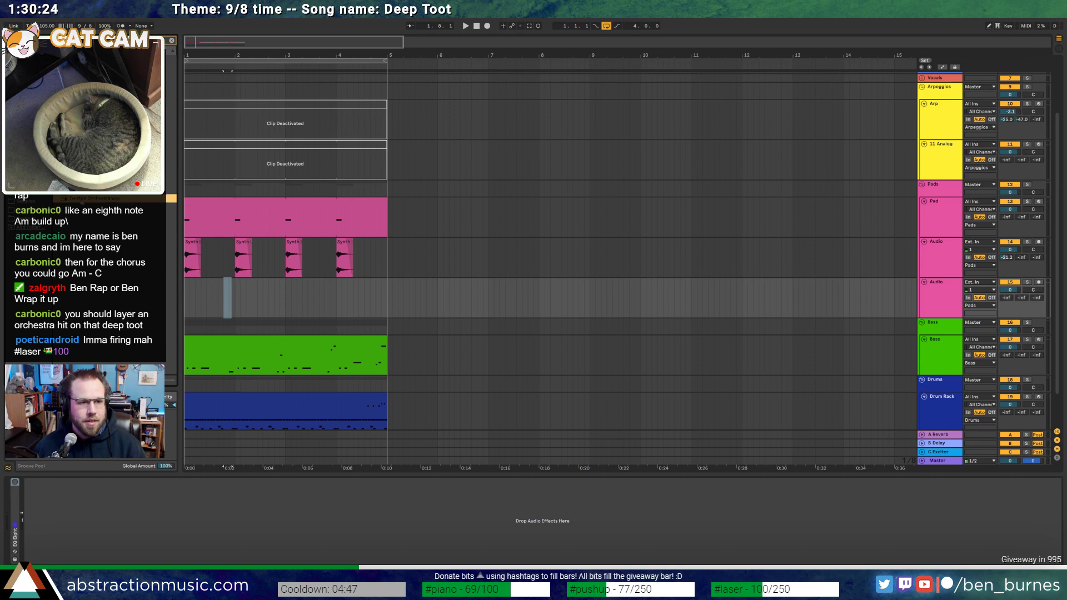
{"action": "left_click_drag", "start_coordinate": [220, 301], "coordinate": [269, 301]}
{"action": "double_click", "coordinate": [299, 282]}
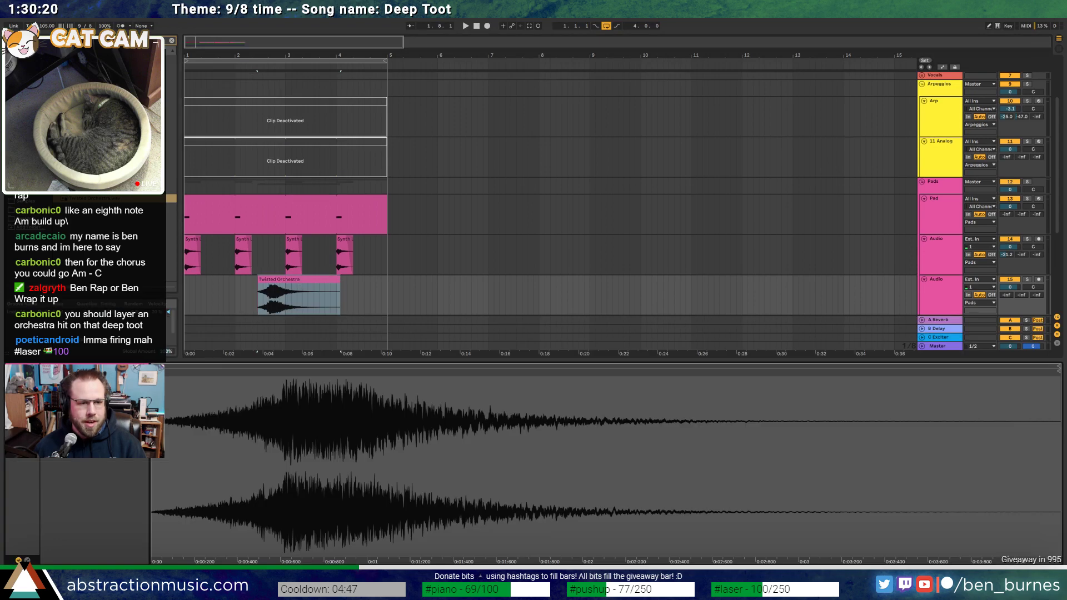
Reverse the Twisted Orchestra clip and trim it to a short swell that ends at the start of bar 3
{"action": "left_click", "coordinate": [306, 293]}
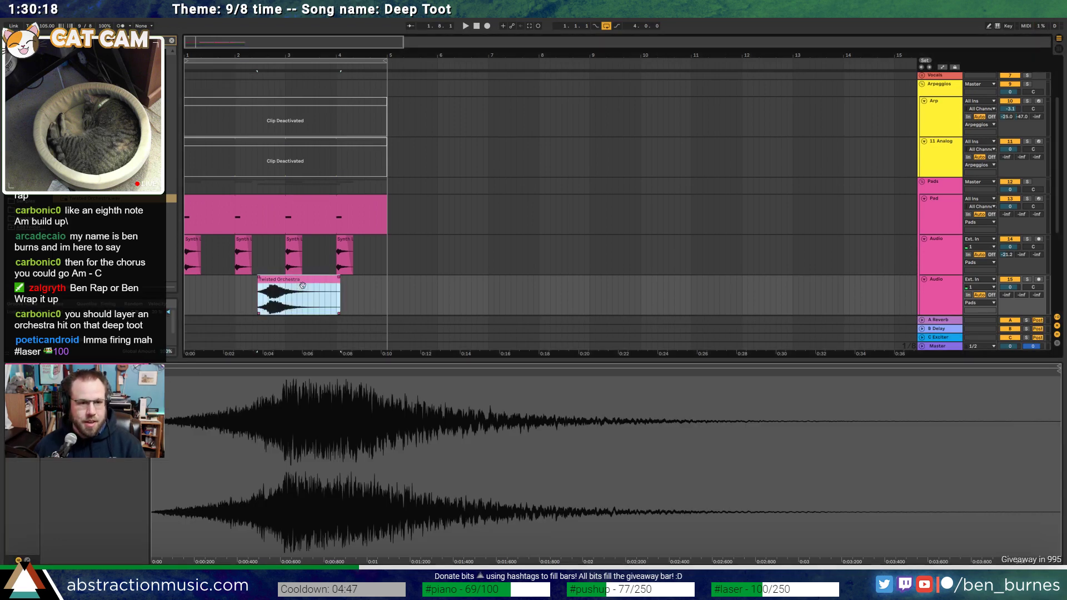
{"action": "key", "text": "r"}
{"action": "left_click_drag", "start_coordinate": [306, 293], "coordinate": [264, 284]}
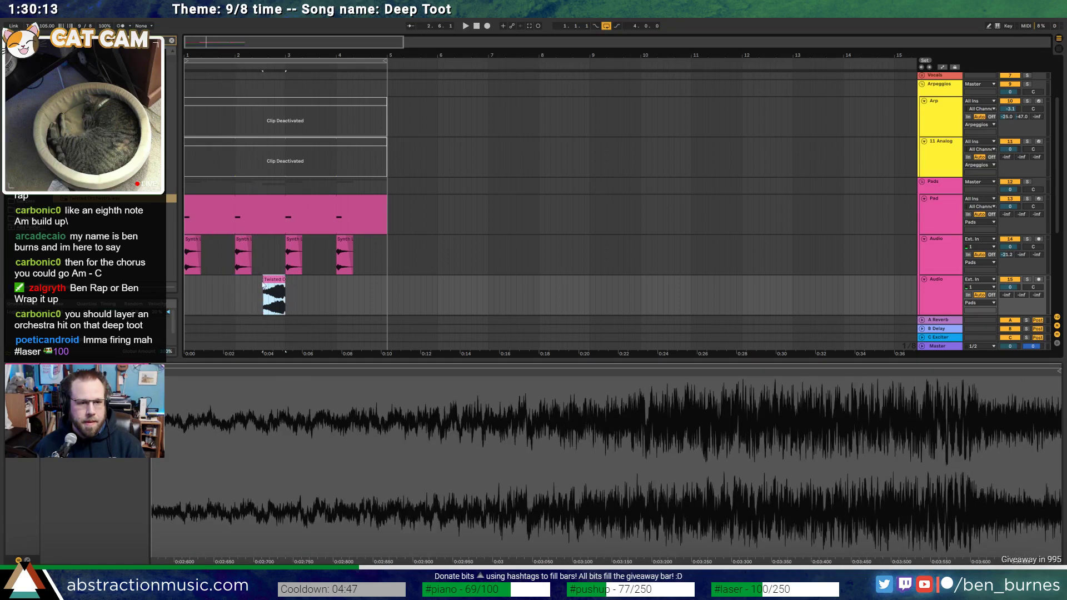
{"action": "left_click", "coordinate": [265, 286]}
Play the reversed swell with the loop and lower the new Audio track's volume
{"action": "key", "text": "space"}
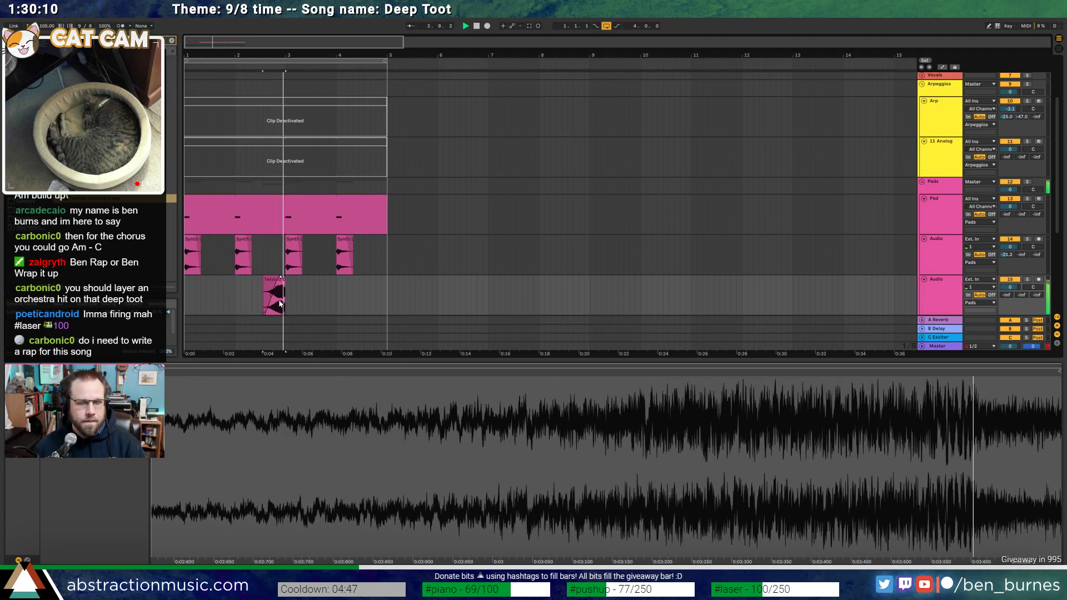
{"action": "key", "text": "space"}
{"action": "key", "text": "space"}
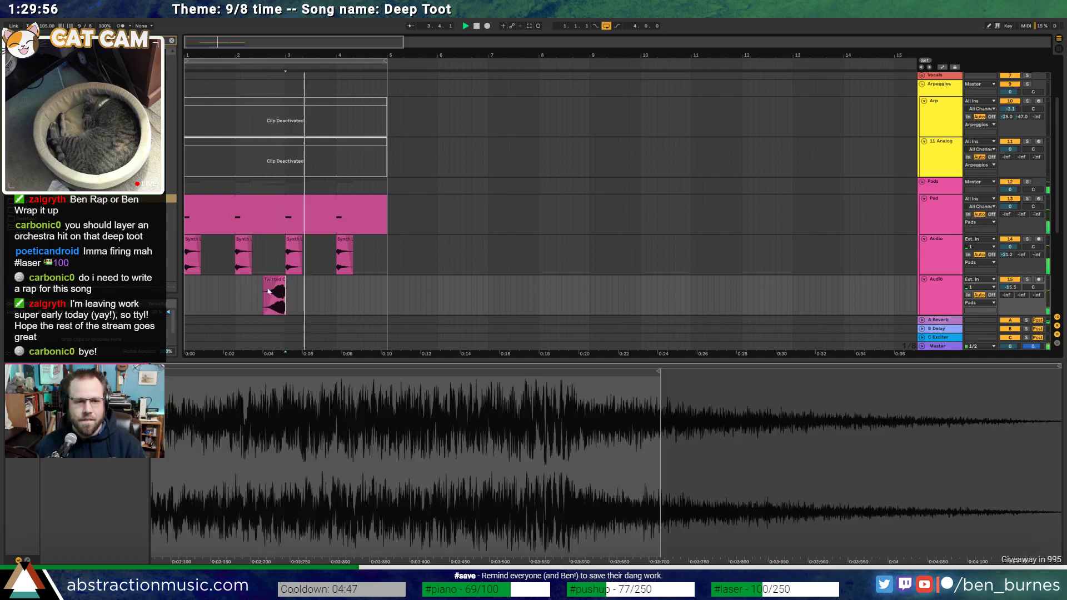
Duplicate the reversed swell so the copy ends at the start of bar 5, and delete the earlier one before bar 3
{"action": "left_click_drag", "start_coordinate": [287, 293], "coordinate": [185, 293]}
{"action": "key", "text": "ctrl+d"}
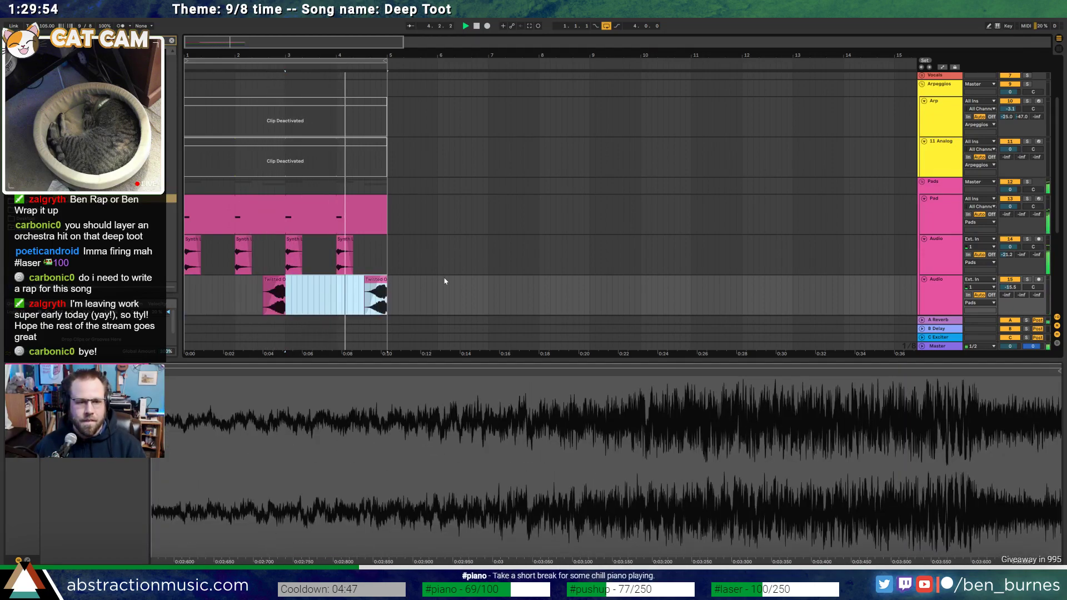
{"action": "key", "text": "shift+Tab"}
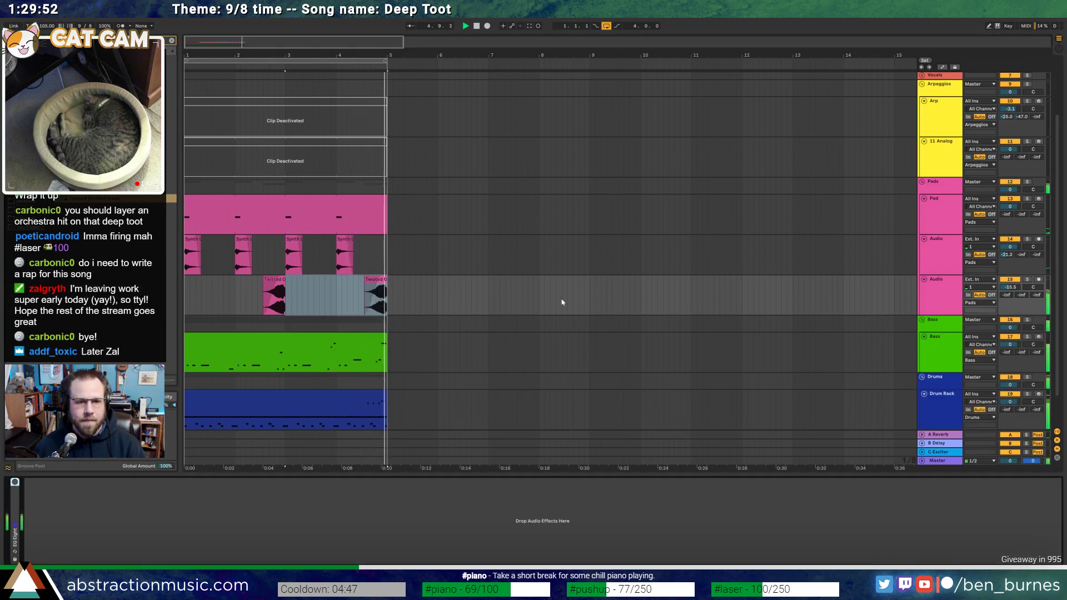
{"action": "left_click", "coordinate": [271, 284]}
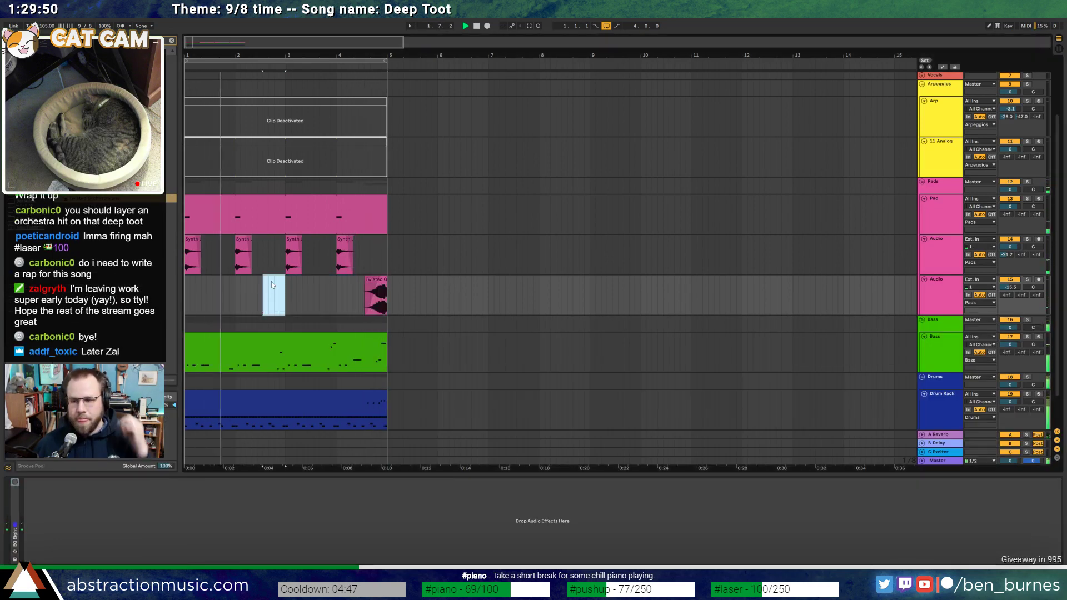
{"action": "key", "text": "Delete"}
{"action": "left_click", "coordinate": [382, 284]}
{"action": "key", "text": "shift+Tab"}
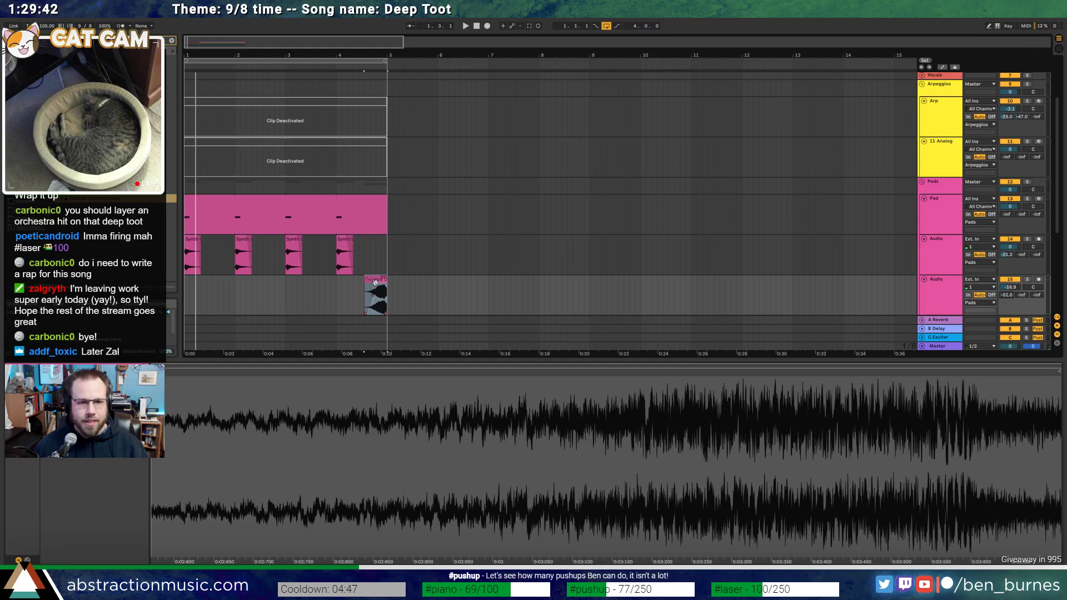
{"action": "key", "text": "space"}
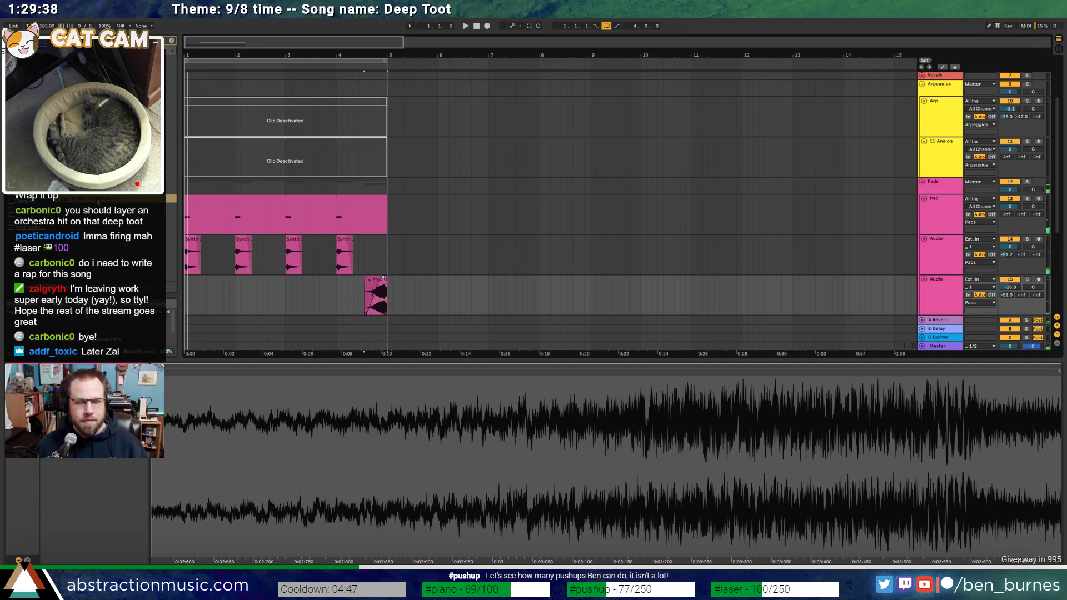
Reactivate the 11 Analog clip and briefly play the loop with it
{"action": "left_click", "coordinate": [336, 300]}
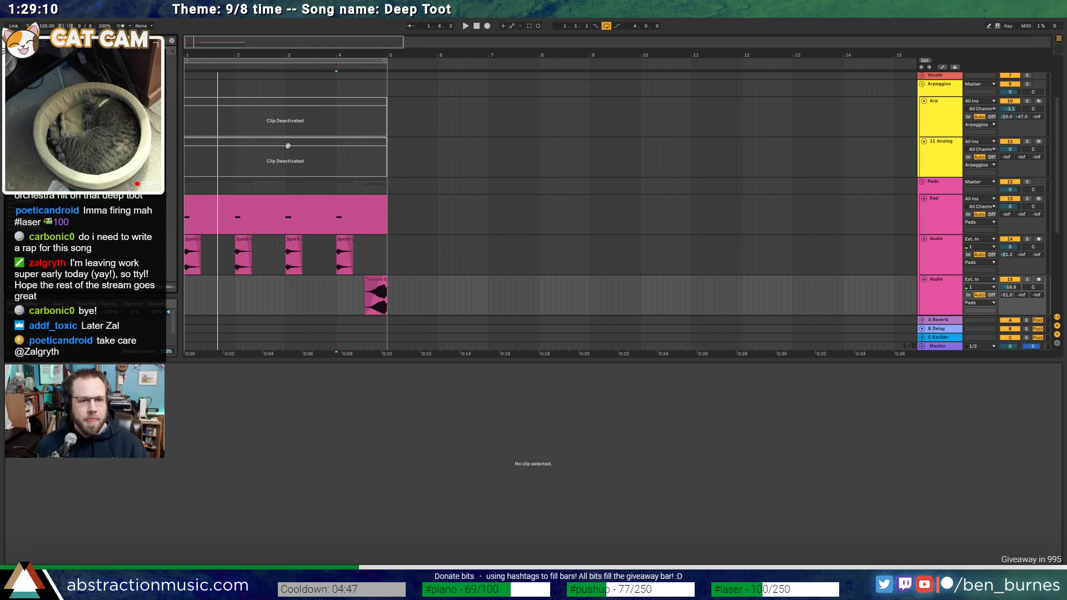
{"action": "left_click", "coordinate": [273, 157]}
{"action": "key", "text": "0"}
{"action": "key", "text": "space"}
{"action": "key", "text": "space"}
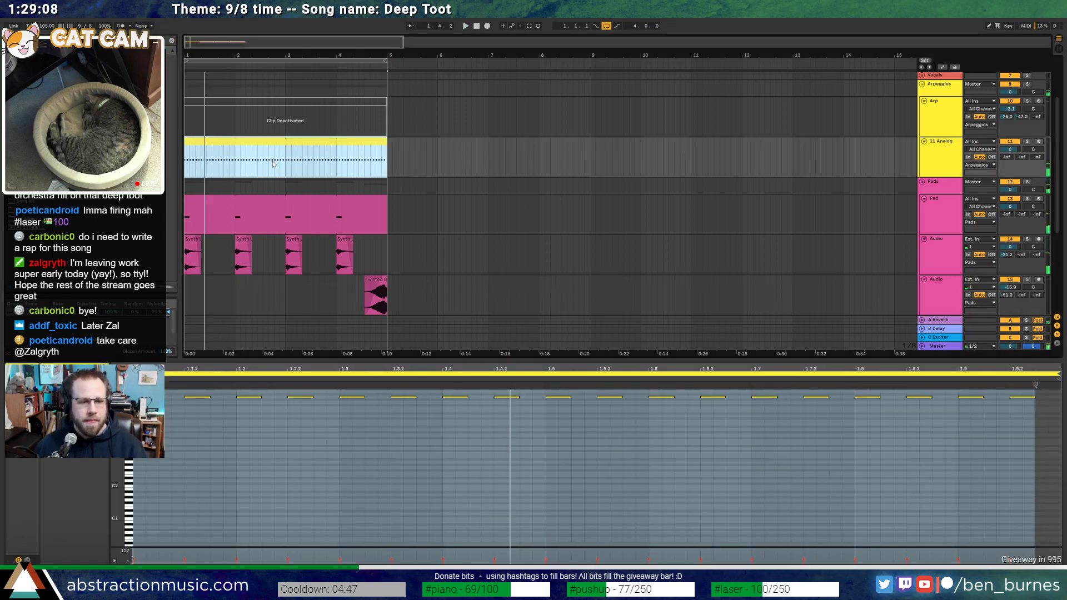
Lengthen the decay of Analog's filter 1 envelope to 1.11 s and play the loop
{"action": "key", "text": "shift+Tab"}
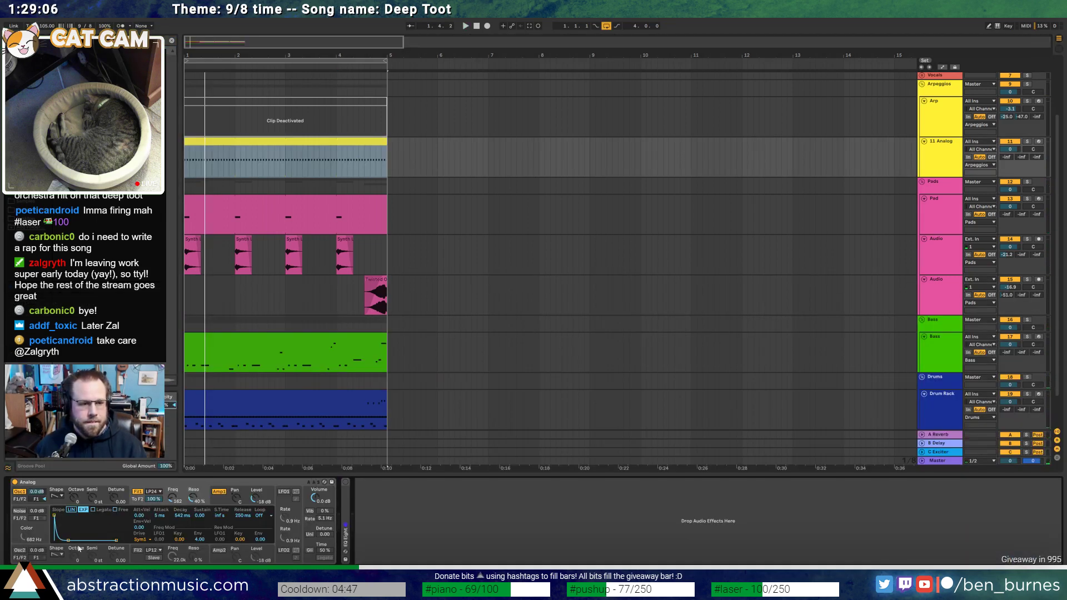
{"action": "left_click_drag", "start_coordinate": [71, 540], "coordinate": [71, 542]}
{"action": "key", "text": "space"}
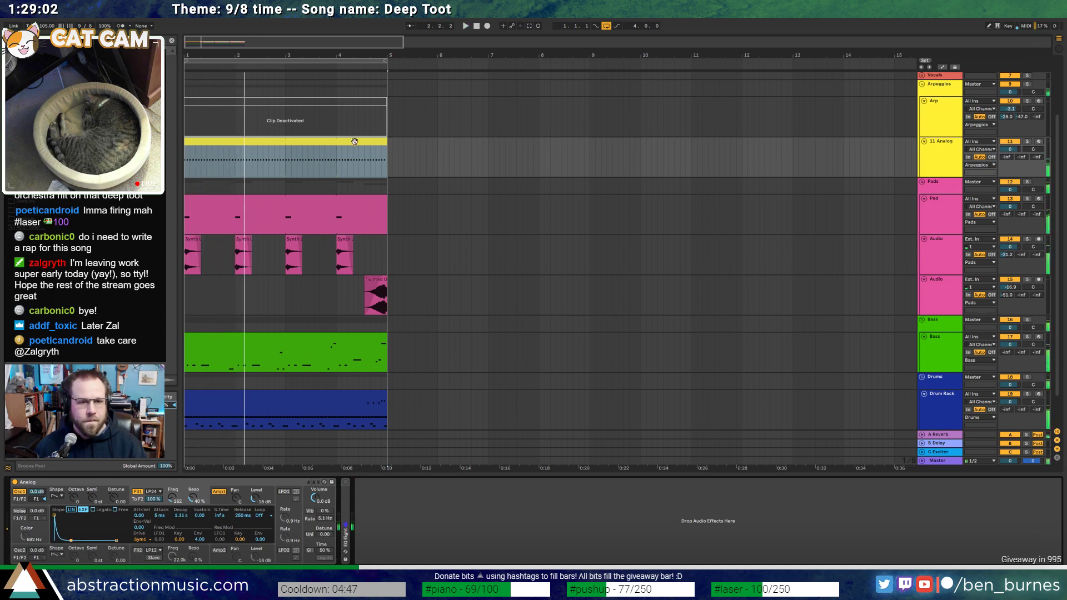
{"action": "key", "text": "space"}
Deactivate the 11 Analog clip again and play the loop without it
{"action": "left_click", "coordinate": [331, 176]}
{"action": "key", "text": "space"}
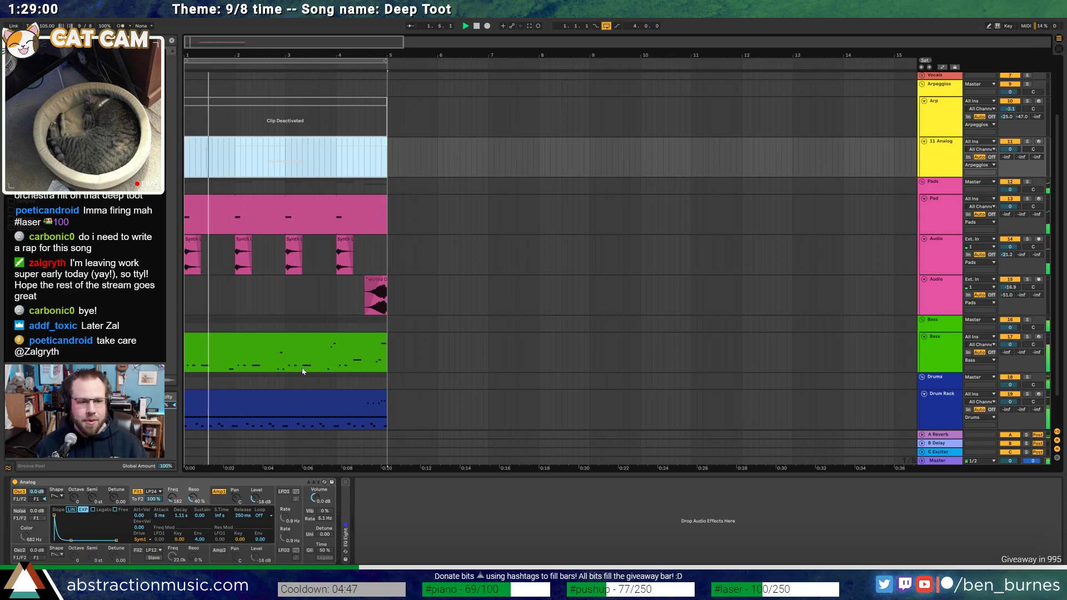
{"action": "scroll", "coordinate": [309, 371], "scroll_direction": "down", "scroll_amount": 3}
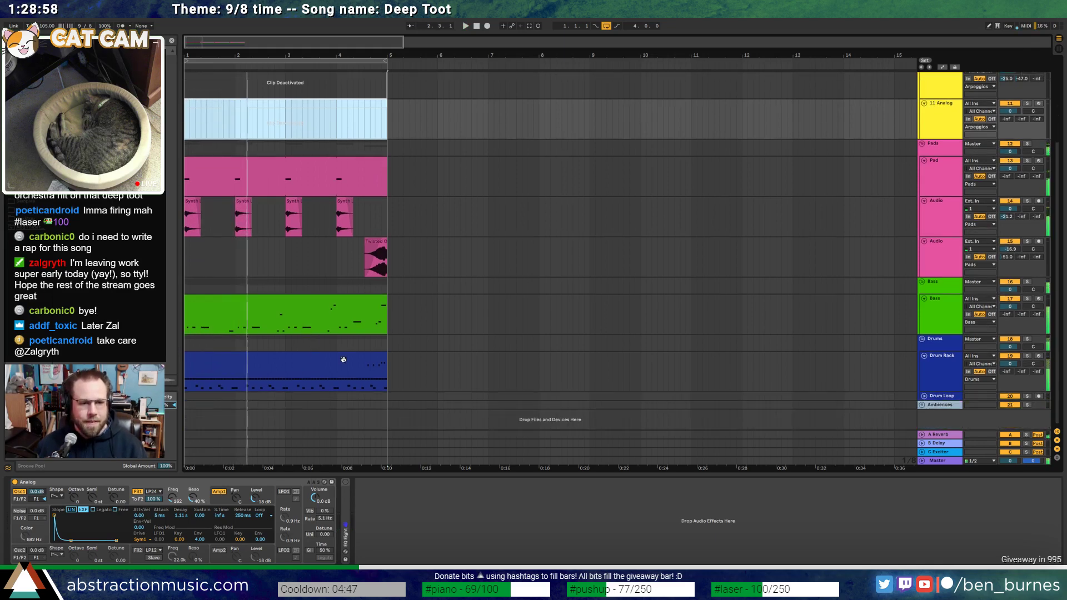
{"action": "key", "text": "space"}
Show the Drum Rack's pads and audition Celery one-shot samples in the sample library
{"action": "left_click", "coordinate": [344, 360]}
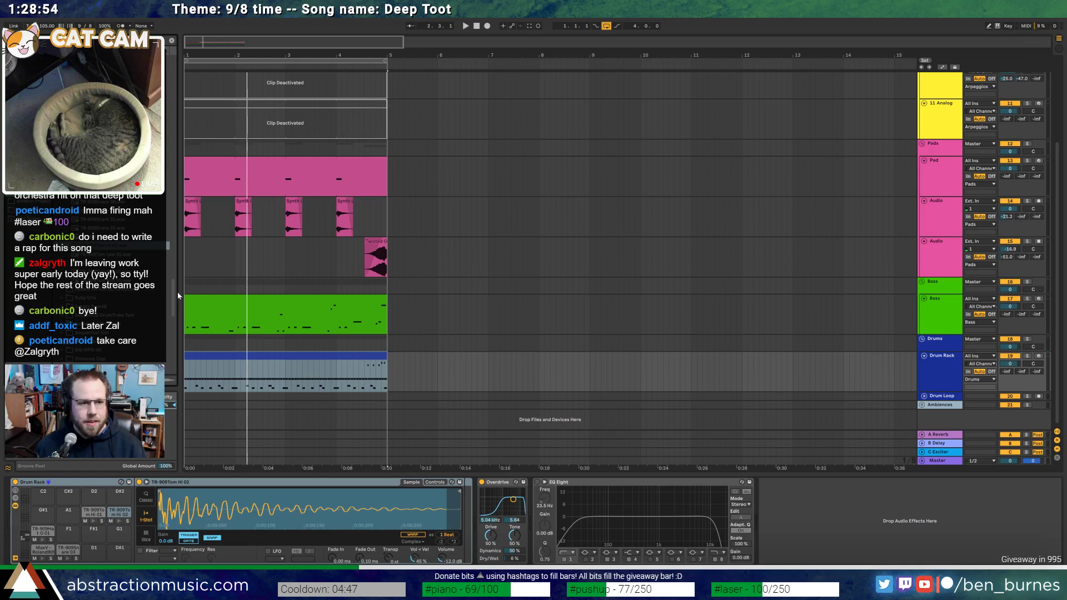
{"action": "left_click_drag", "start_coordinate": [178, 294], "coordinate": [181, 83]}
{"action": "scroll", "coordinate": [112, 167], "scroll_direction": "up", "scroll_amount": 2}
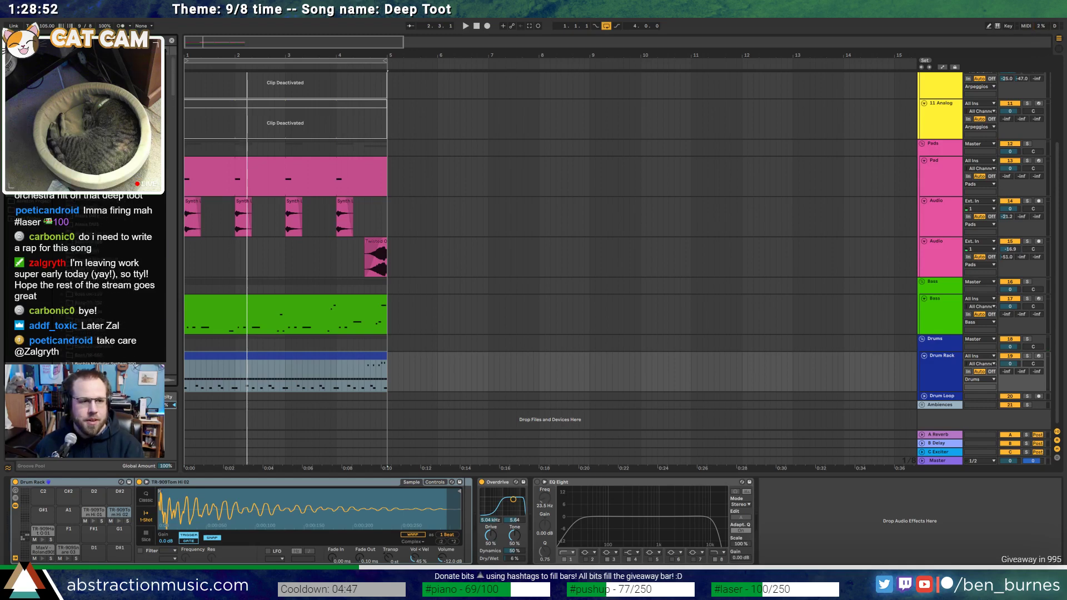
{"action": "left_click", "coordinate": [65, 120]}
{"action": "left_click", "coordinate": [83, 68]}
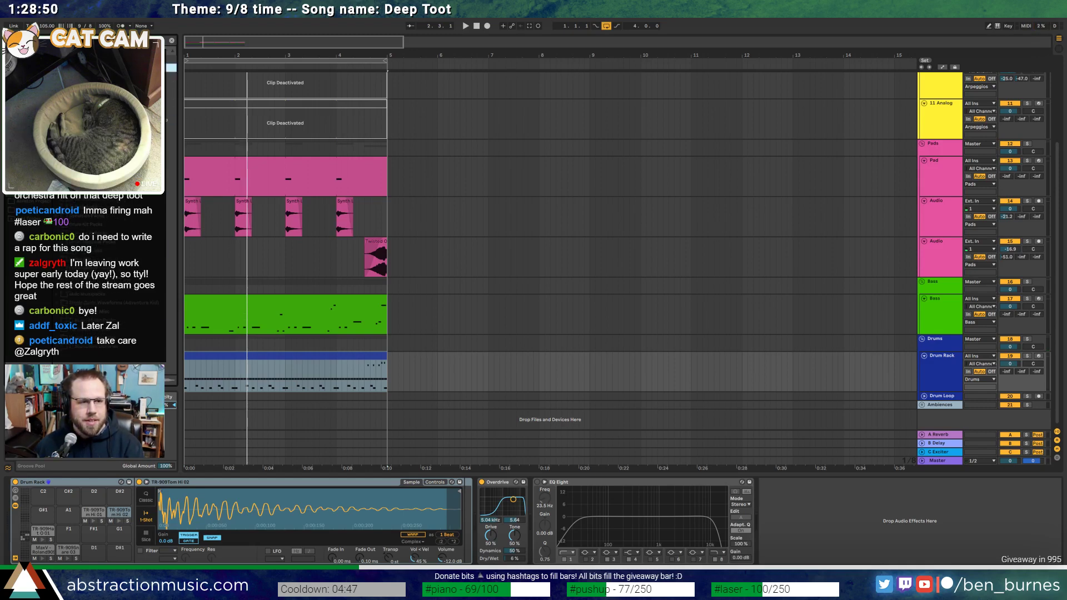
{"action": "left_click", "coordinate": [73, 138]}
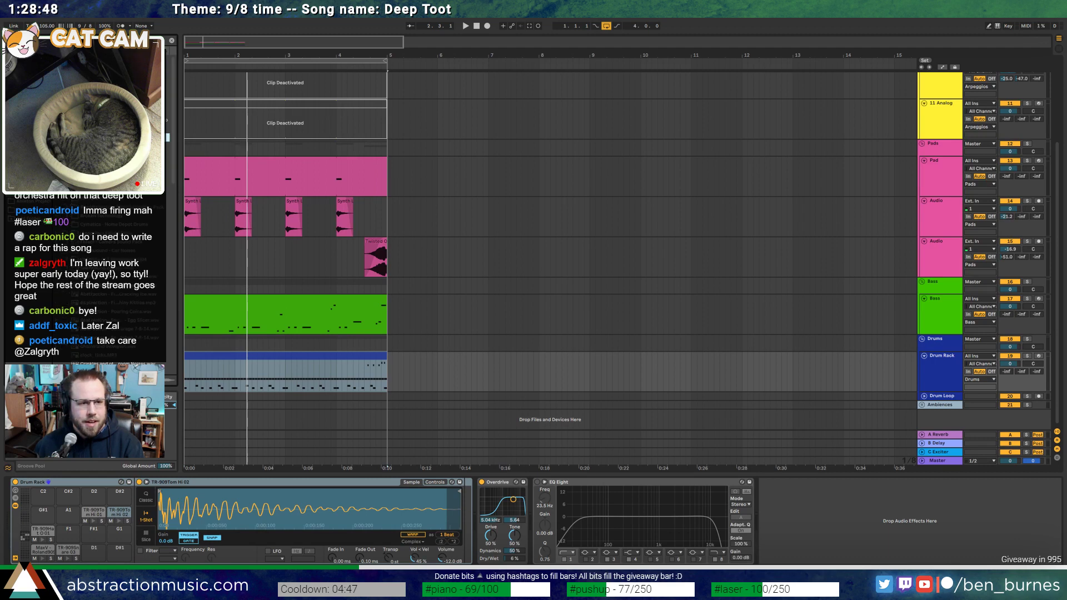
{"action": "scroll", "coordinate": [89, 250], "scroll_direction": "down", "scroll_amount": 5}
{"action": "scroll", "coordinate": [171, 84], "scroll_direction": "up", "scroll_amount": 5}
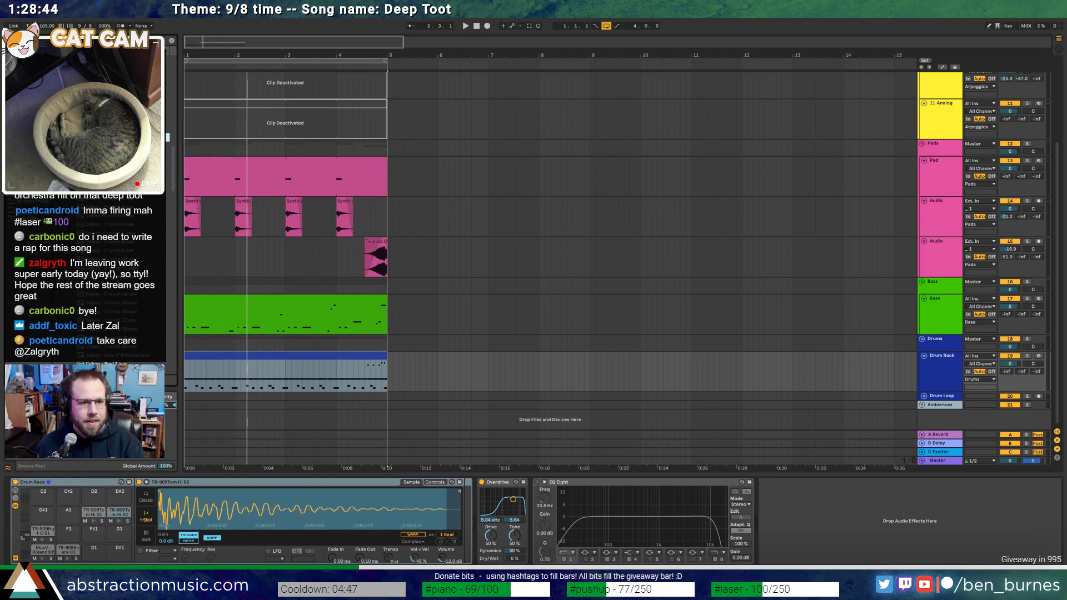
{"action": "left_click", "coordinate": [111, 216]}
{"action": "left_click", "coordinate": [112, 225]}
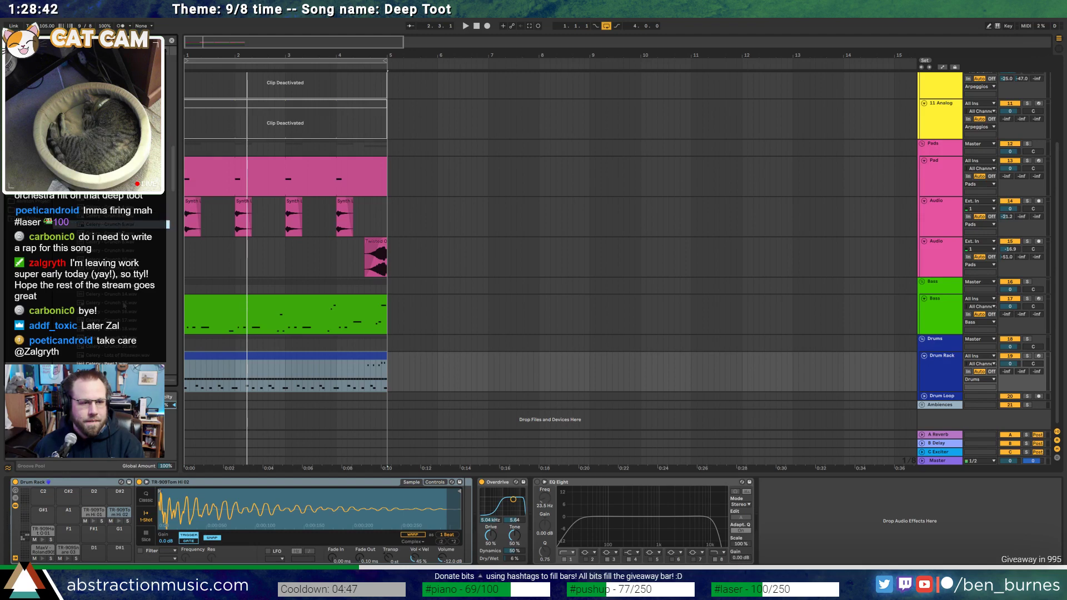
Audition the Celery samples further down the list and load Celery - Snap 9 onto the Drum Rack's D1 pad
{"action": "scroll", "coordinate": [111, 234], "scroll_direction": "down", "scroll_amount": 5}
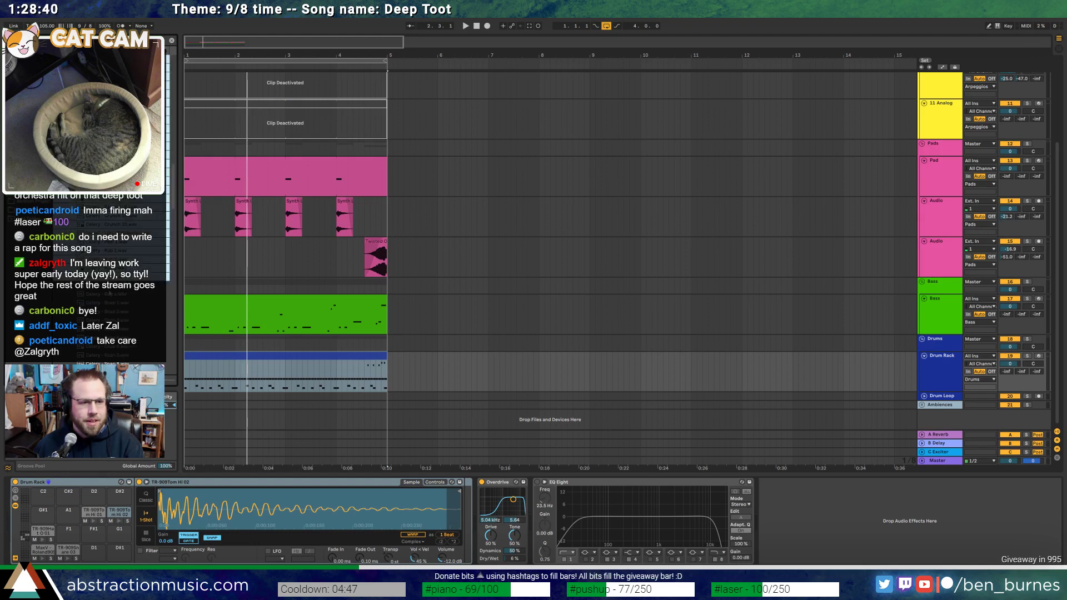
{"action": "left_click", "coordinate": [118, 288]}
{"action": "left_click", "coordinate": [119, 278]}
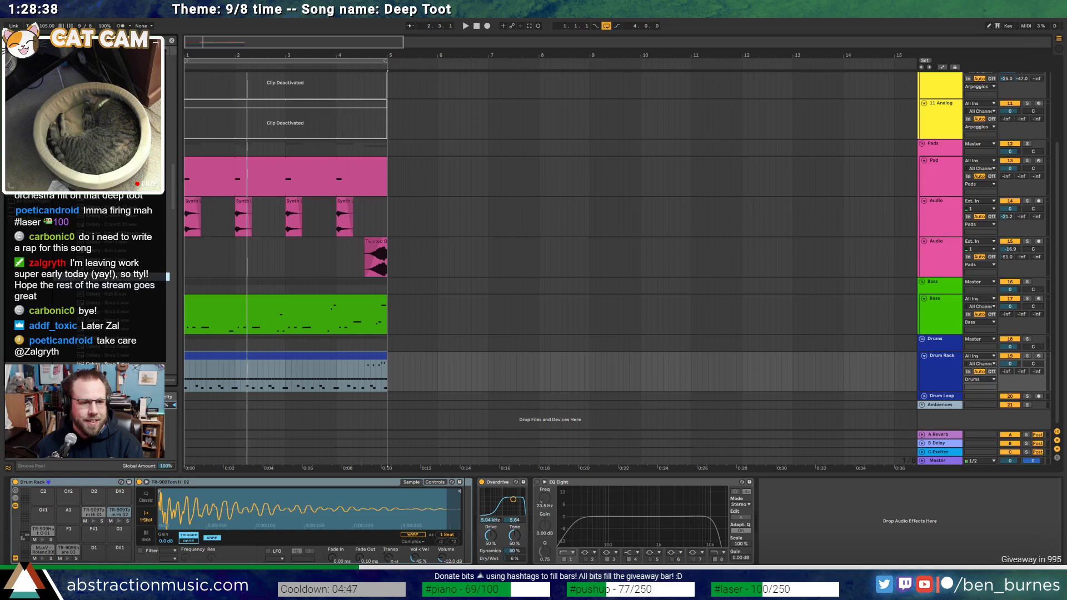
{"action": "left_click", "coordinate": [123, 260]}
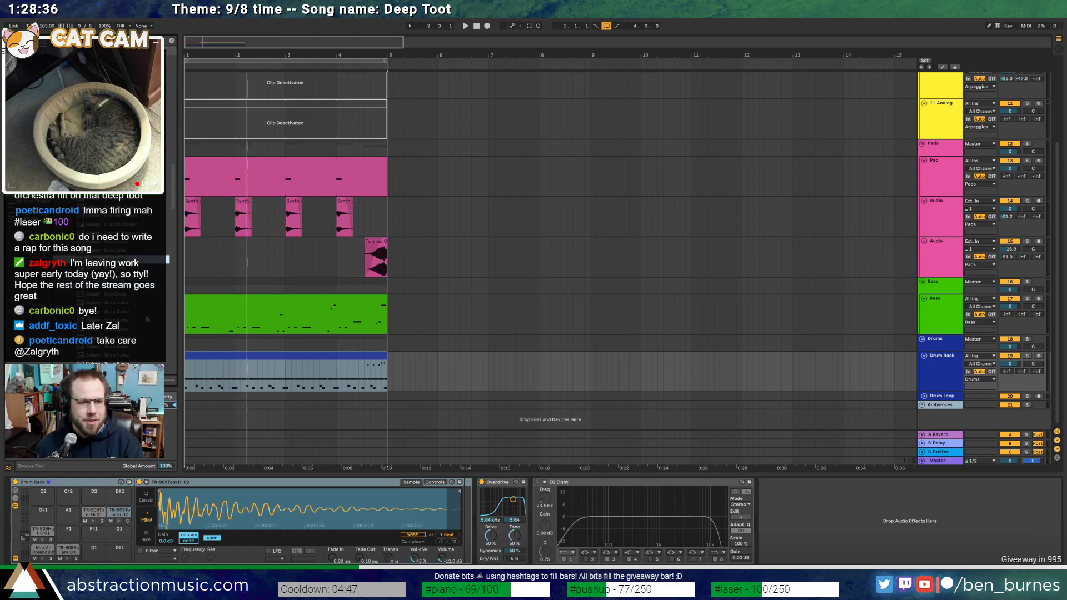
{"action": "scroll", "coordinate": [147, 319], "scroll_direction": "down", "scroll_amount": 3}
{"action": "left_click", "coordinate": [131, 295]}
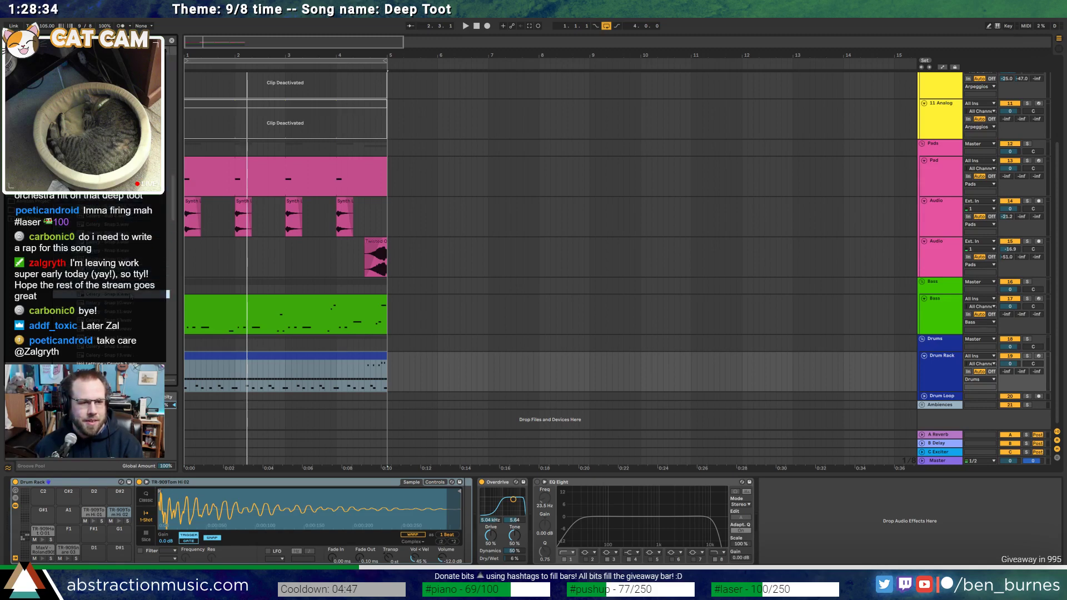
{"action": "left_click_drag", "start_coordinate": [134, 295], "coordinate": [92, 552]}
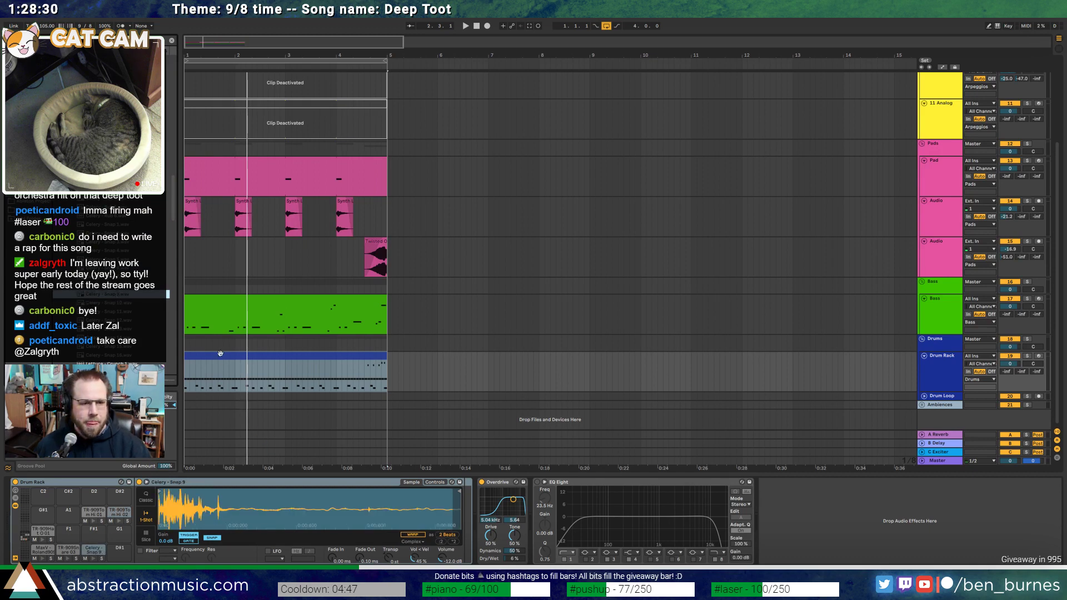
Add a snap note at 1.7 in the drum clip, repeat it on beat 7 of bars 2 to 4, and play the loop
{"action": "key", "text": "shift+Tab"}
{"action": "double_click", "coordinate": [333, 428]}
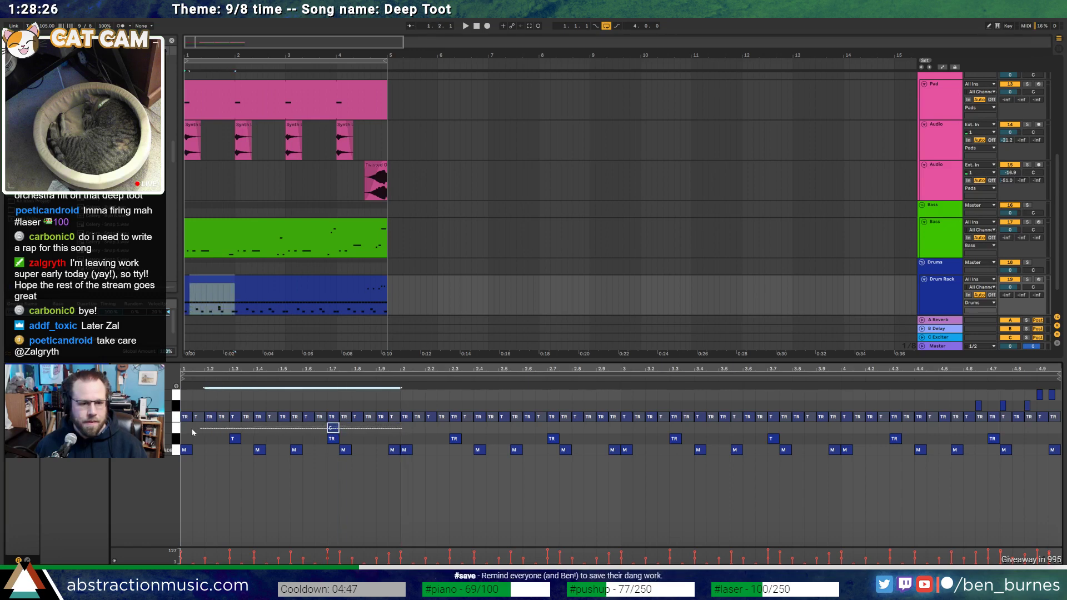
{"action": "key", "text": "ctrl+d"}
{"action": "key", "text": "ctrl+d"}
{"action": "key", "text": "ctrl+d"}
{"action": "key", "text": "space"}
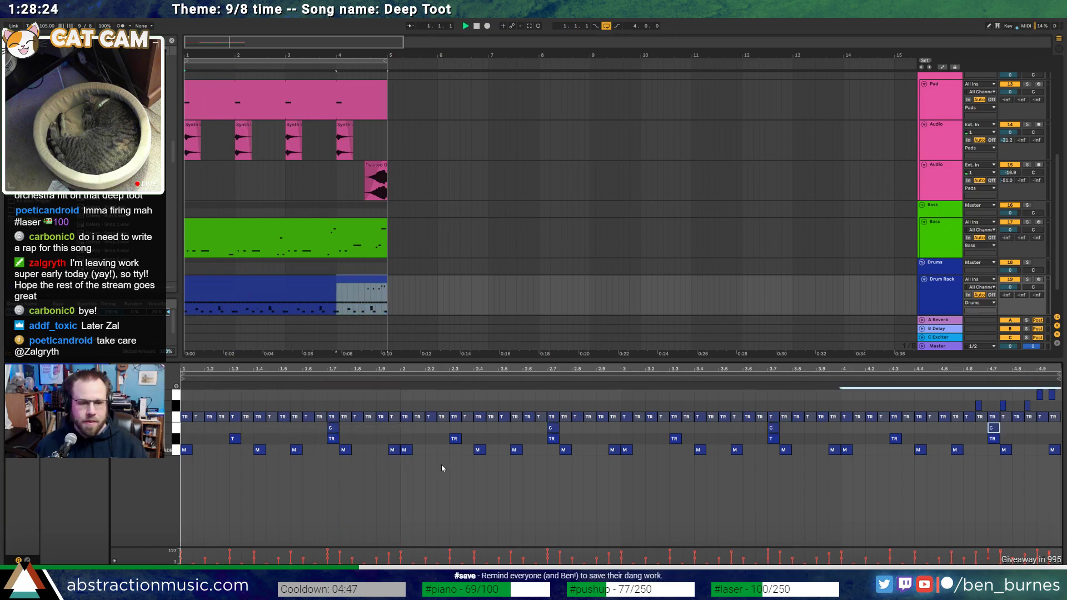
{"action": "key", "text": "shift+Tab"}
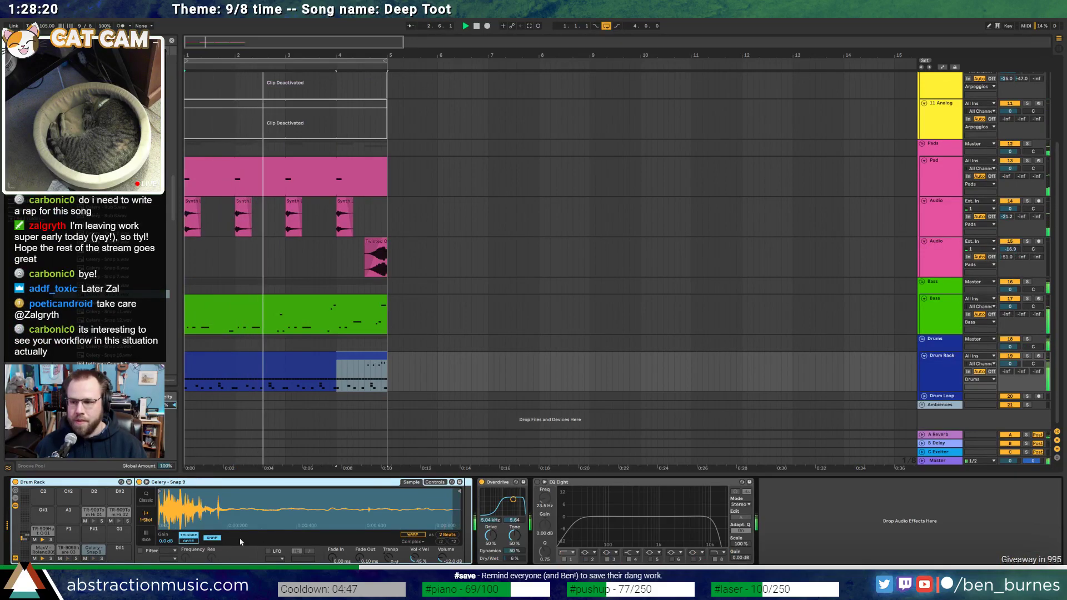
{"action": "key", "text": "space"}
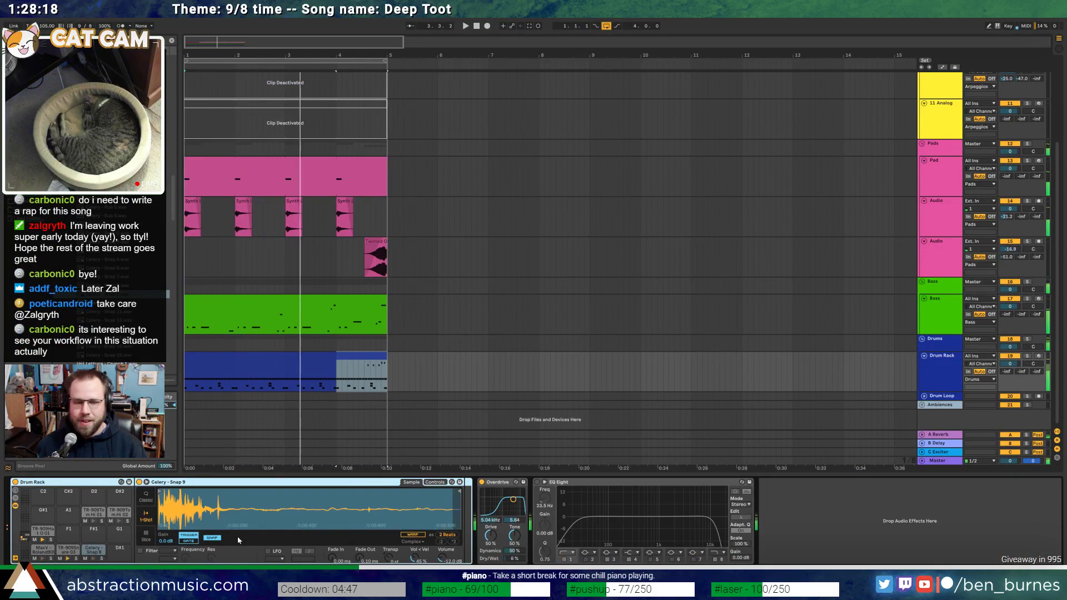
Set the Celery - Snap 9 chain's volume to -7.7 dB and select all its notes in the drum clip
{"action": "left_click", "coordinate": [16, 499]}
{"action": "left_click_drag", "start_coordinate": [190, 519], "coordinate": [189, 528]}
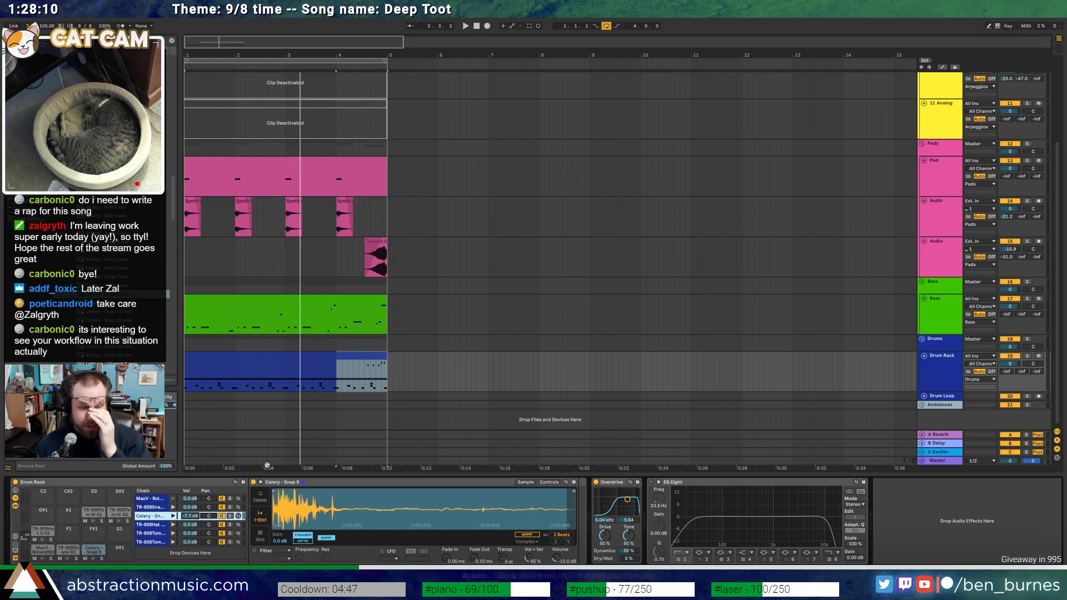
{"action": "double_click", "coordinate": [249, 370]}
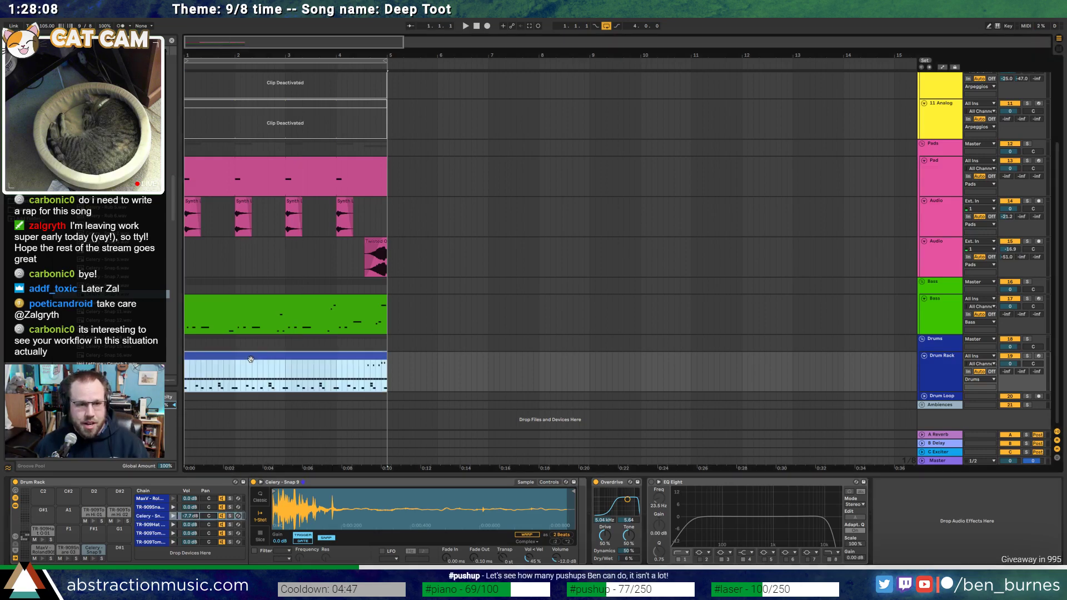
{"action": "left_click", "coordinate": [177, 430]}
{"action": "key", "text": "ctrl+l"}
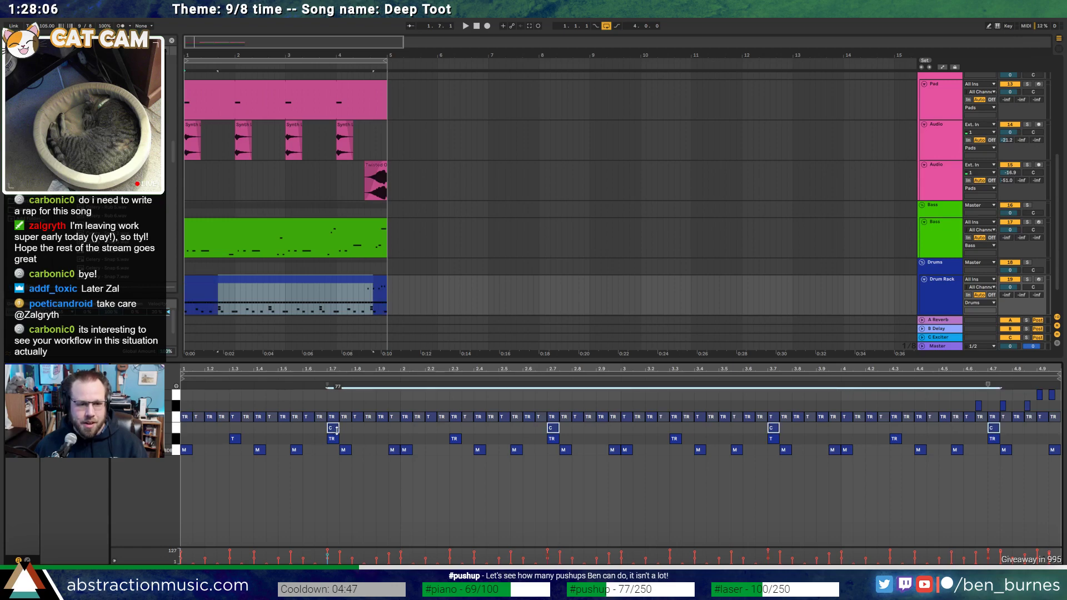
{"action": "key", "text": "shift+Tab"}
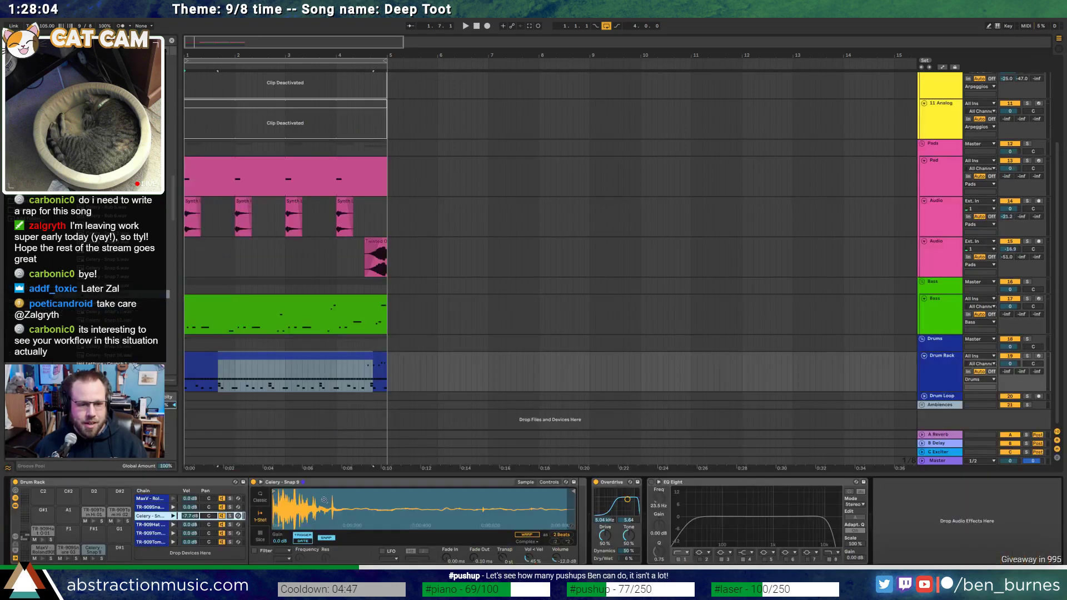
Trim the end of the Celery - Snap 9 sample to about its first quarter and play the loop
{"action": "left_click_drag", "start_coordinate": [572, 491], "coordinate": [348, 492]}
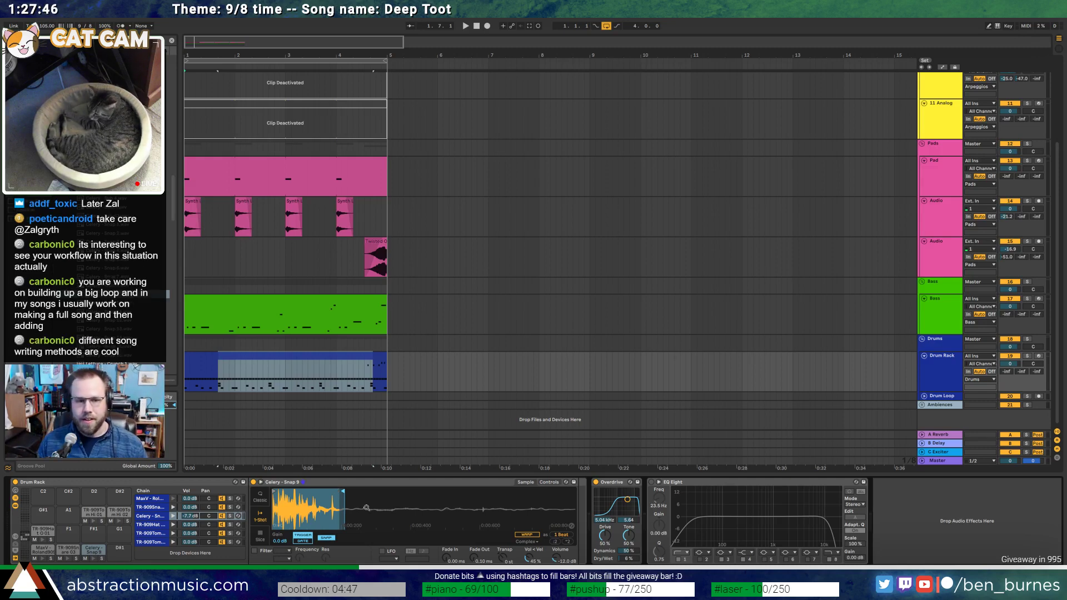
{"action": "left_click", "coordinate": [212, 357]}
{"action": "key", "text": "space"}
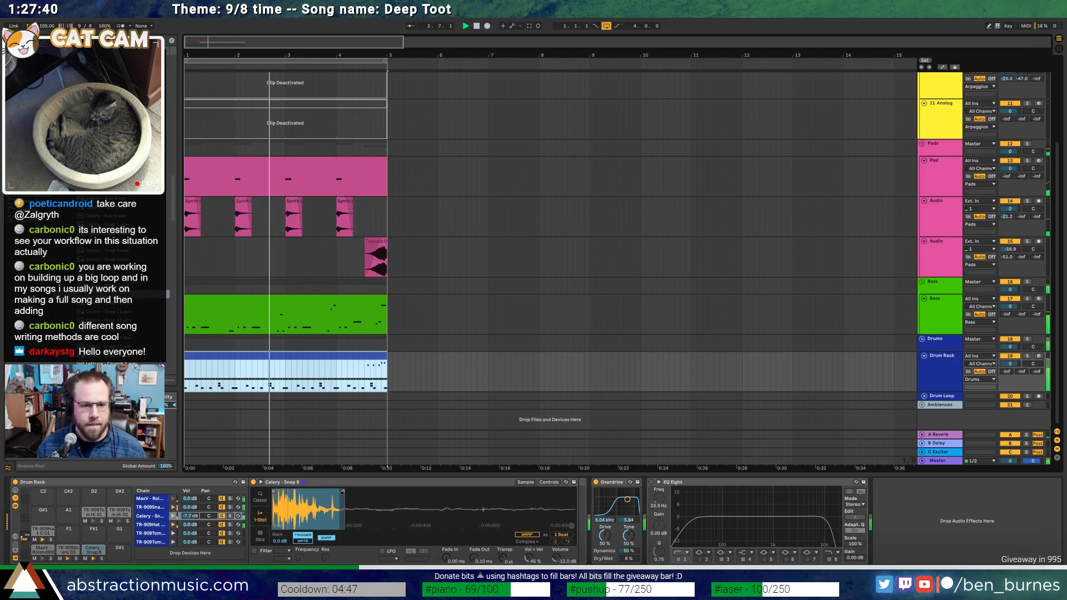
Duplicate the snare and snap pair from 2.7 to 2.7.2 and 2.8.2, and delete the snap at 2.7.2 while playing the loop
{"action": "double_click", "coordinate": [308, 355]}
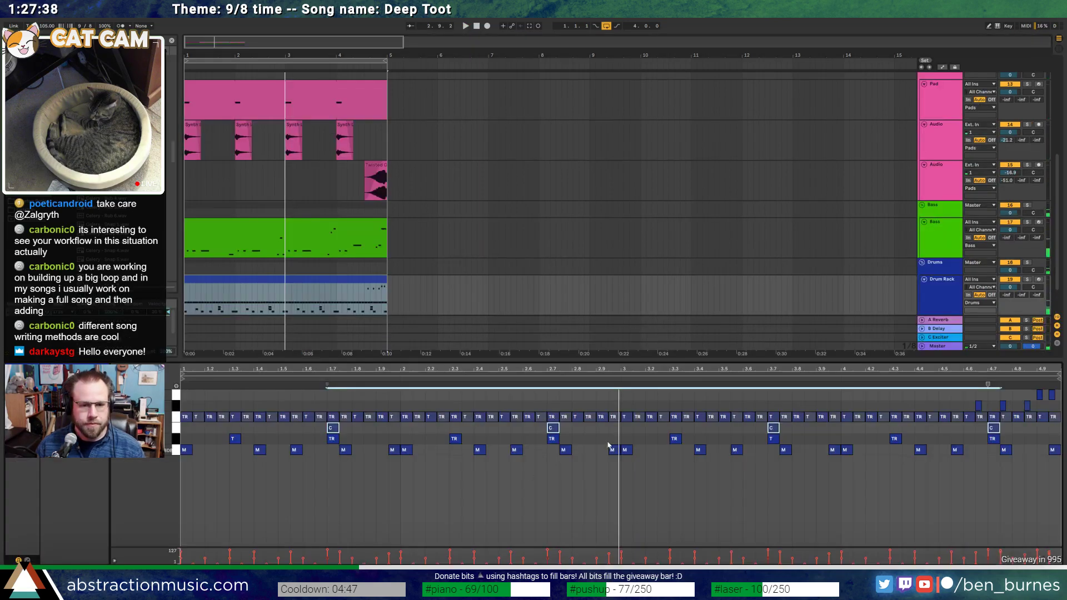
{"action": "mouse_move", "coordinate": [548, 431]}
{"action": "left_mouse_down"}
{"action": "mouse_move", "coordinate": [553, 442]}
{"action": "mouse_move", "coordinate": [591, 440]}
{"action": "left_mouse_up"}
{"action": "key", "text": "space"}
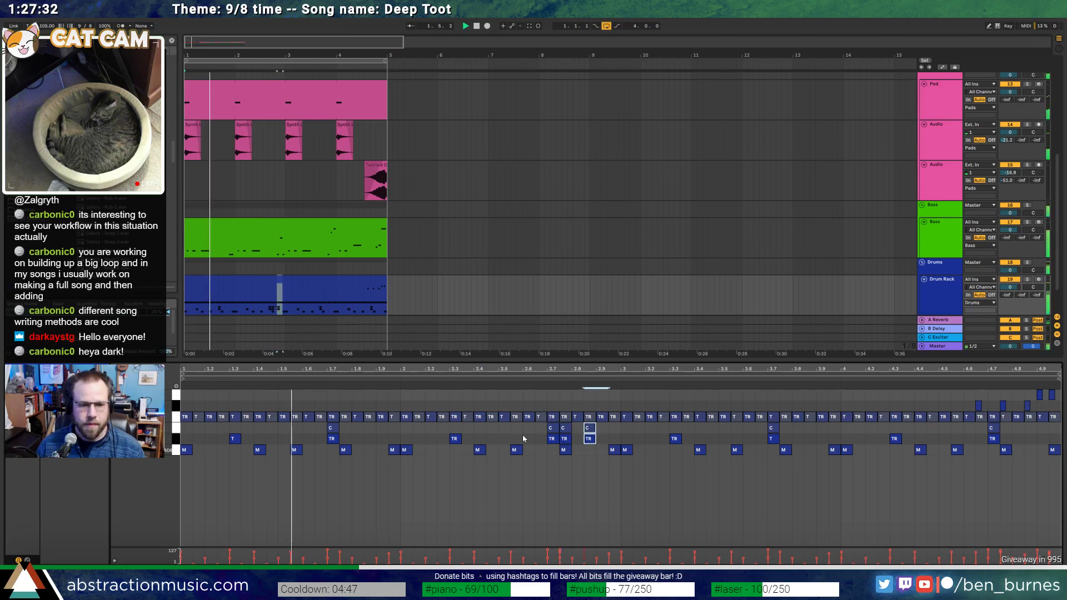
{"action": "double_click", "coordinate": [563, 428]}
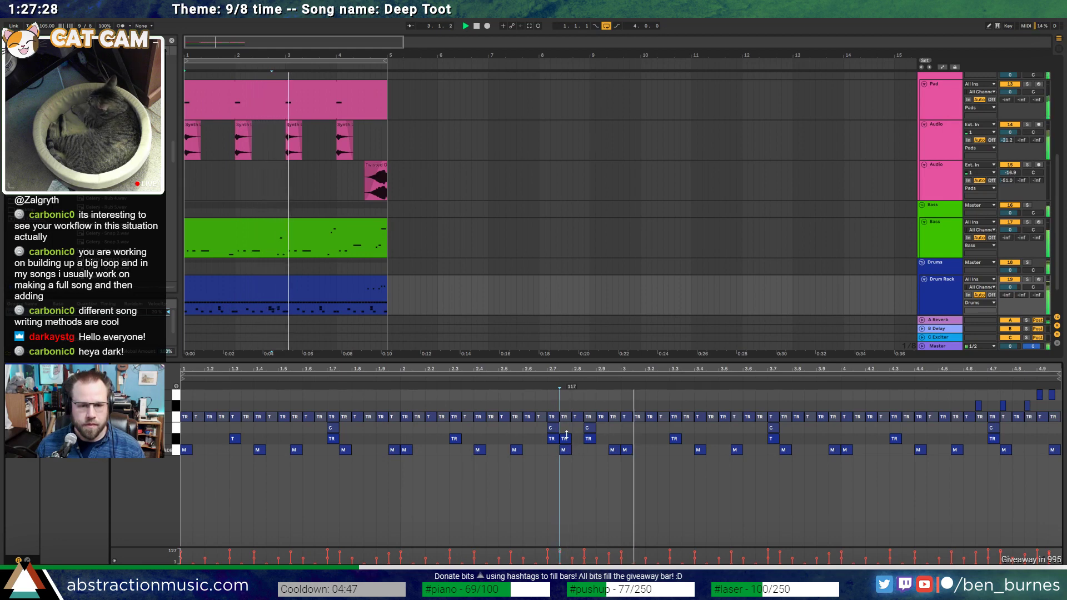
{"action": "left_click", "coordinate": [565, 439]}
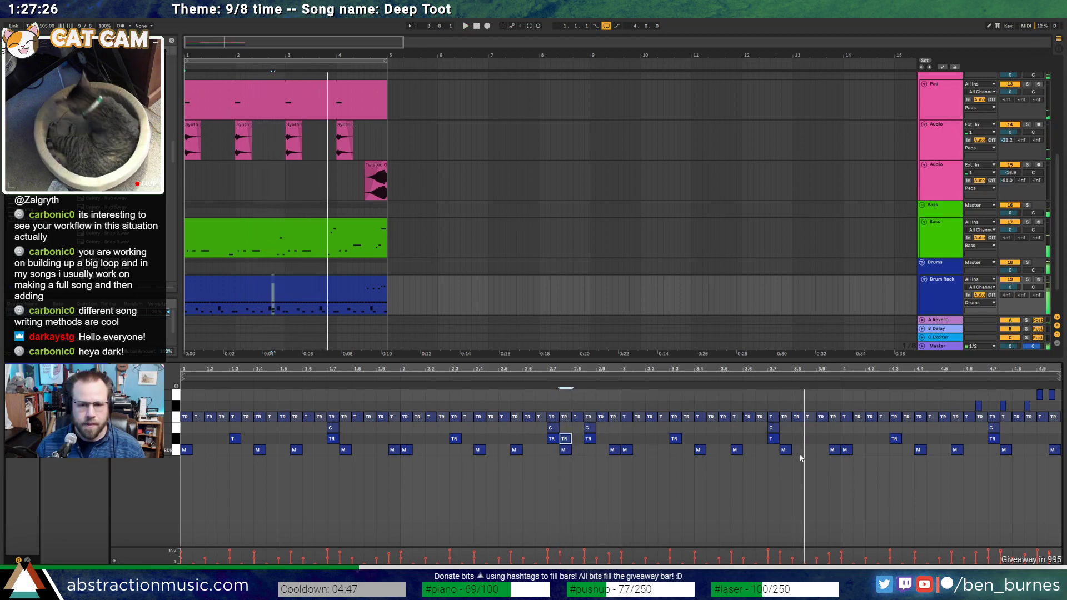
Add snare hits at 3.8.2, 4.6.2, 4.8 and 4.9.2 and a snap at 4.9, and play the loop
{"action": "double_click", "coordinate": [809, 439]}
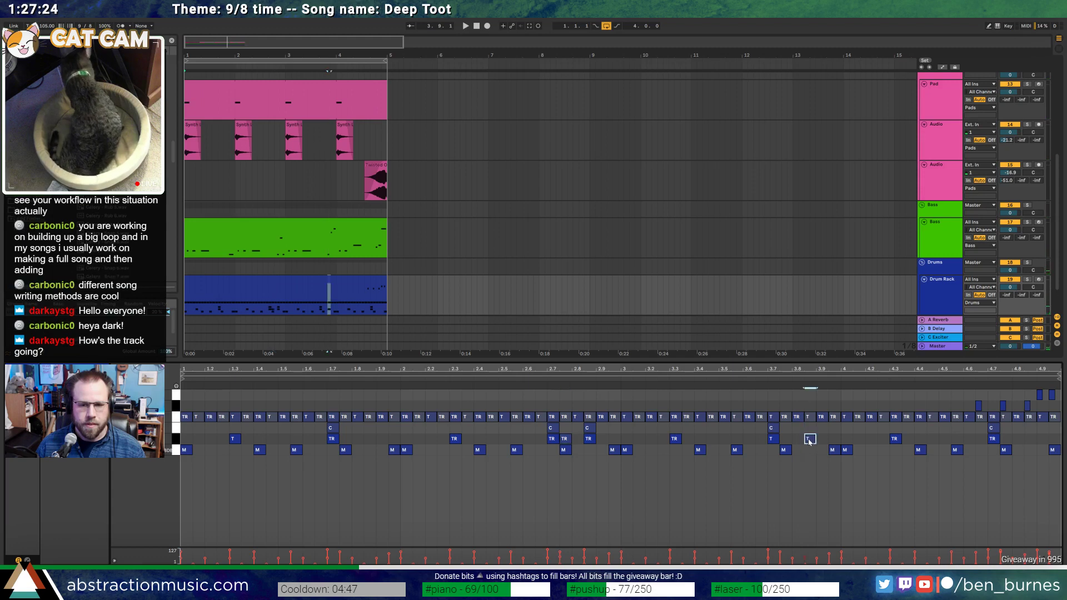
{"action": "left_click", "coordinate": [980, 443]}
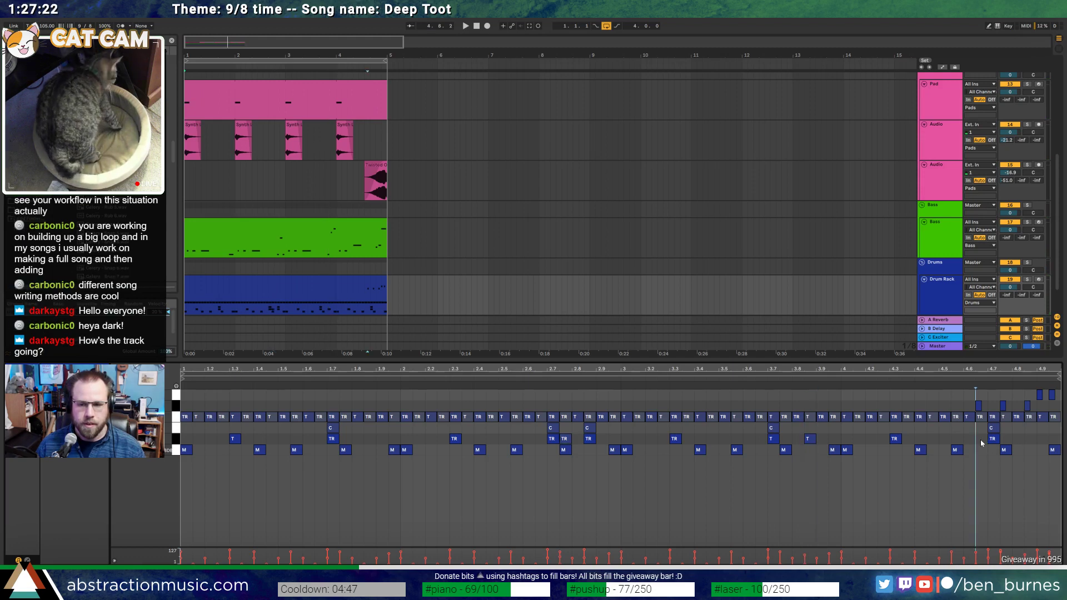
{"action": "double_click", "coordinate": [981, 439]}
{"action": "left_click", "coordinate": [1037, 429]}
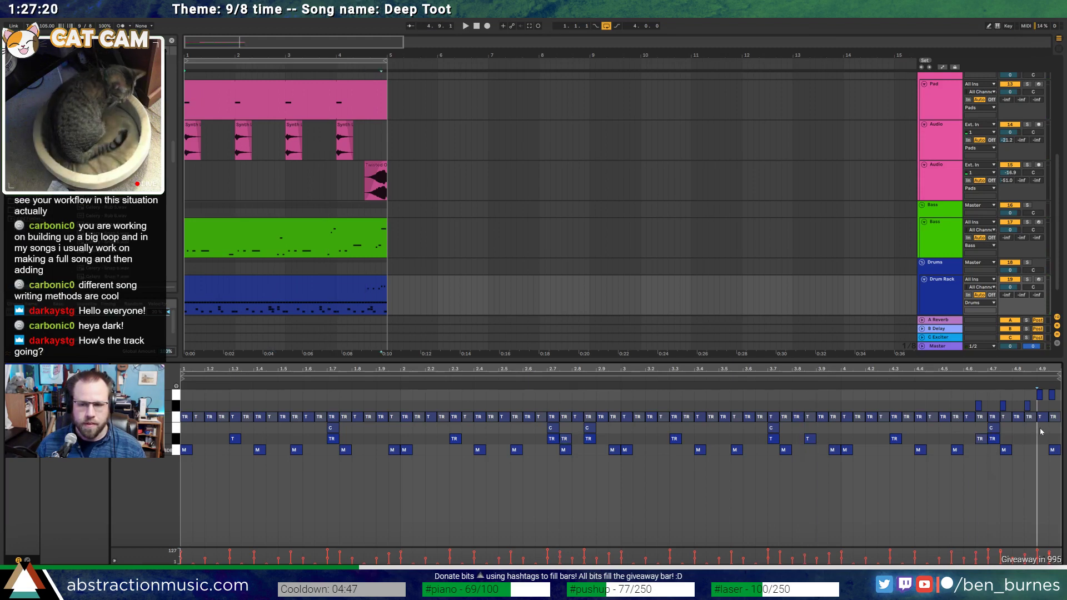
{"action": "double_click", "coordinate": [1041, 428]}
{"action": "double_click", "coordinate": [1017, 438]}
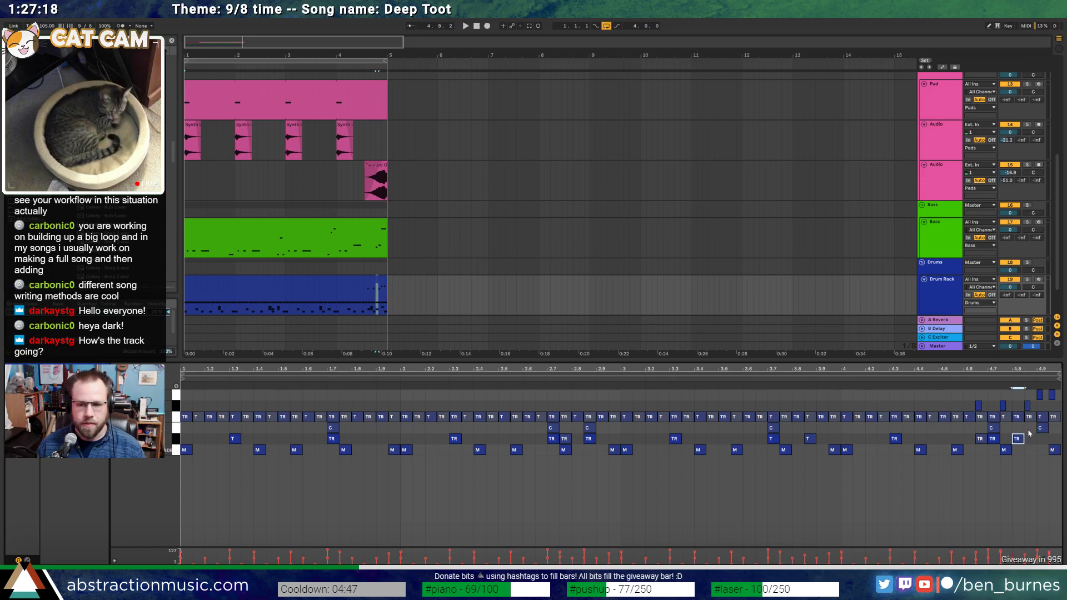
{"action": "double_click", "coordinate": [1056, 439]}
{"action": "key", "text": "space"}
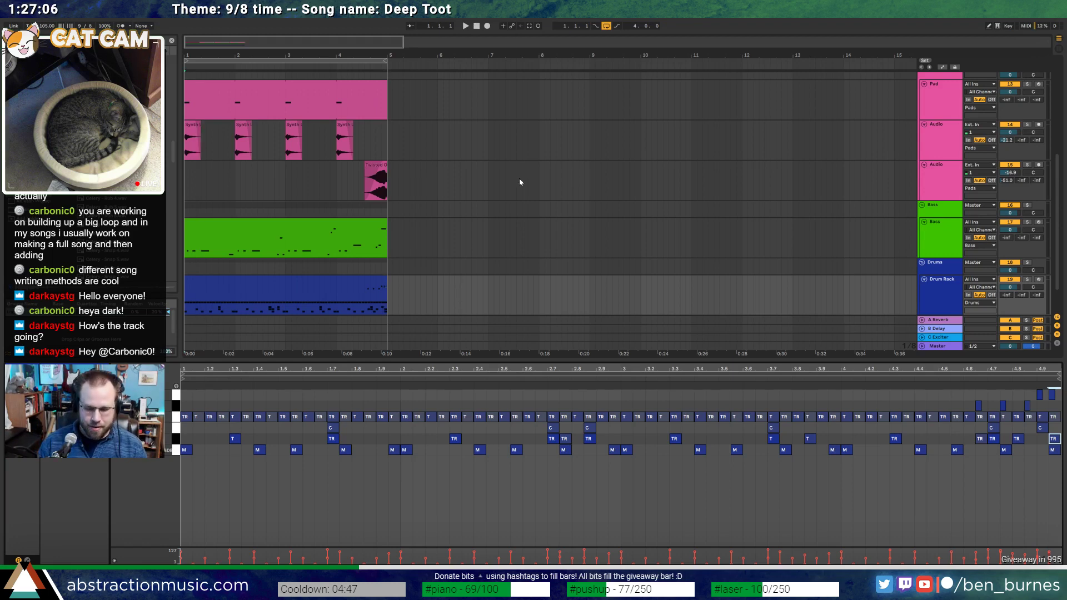
{"action": "key", "text": "space"}
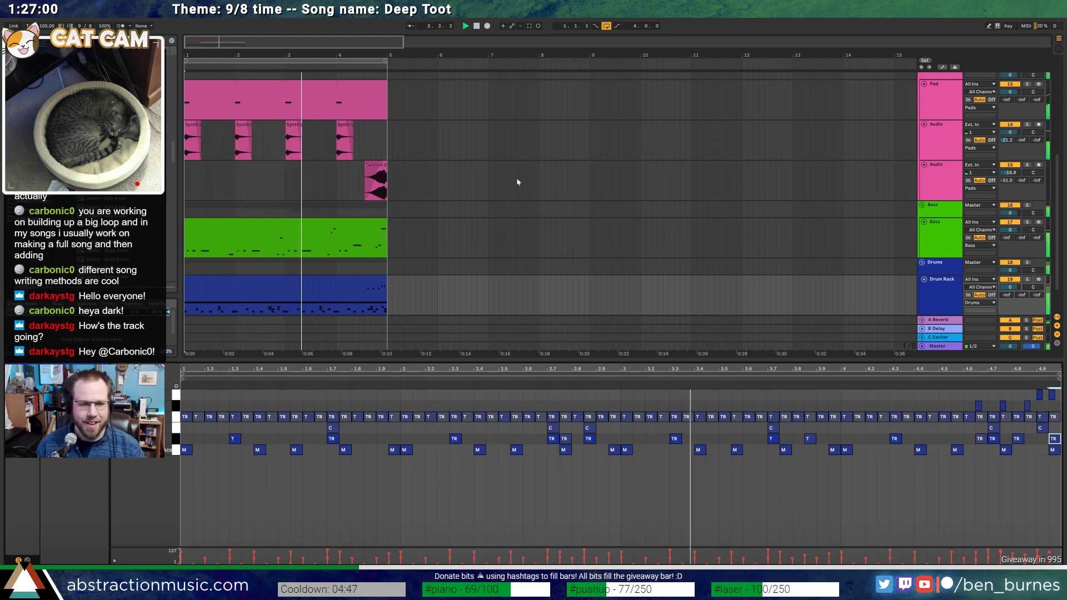
Reactivate the 11 Analog clip while the loop plays and show its notes in the note editor
{"action": "scroll", "coordinate": [640, 249], "scroll_direction": "up", "scroll_amount": 5}
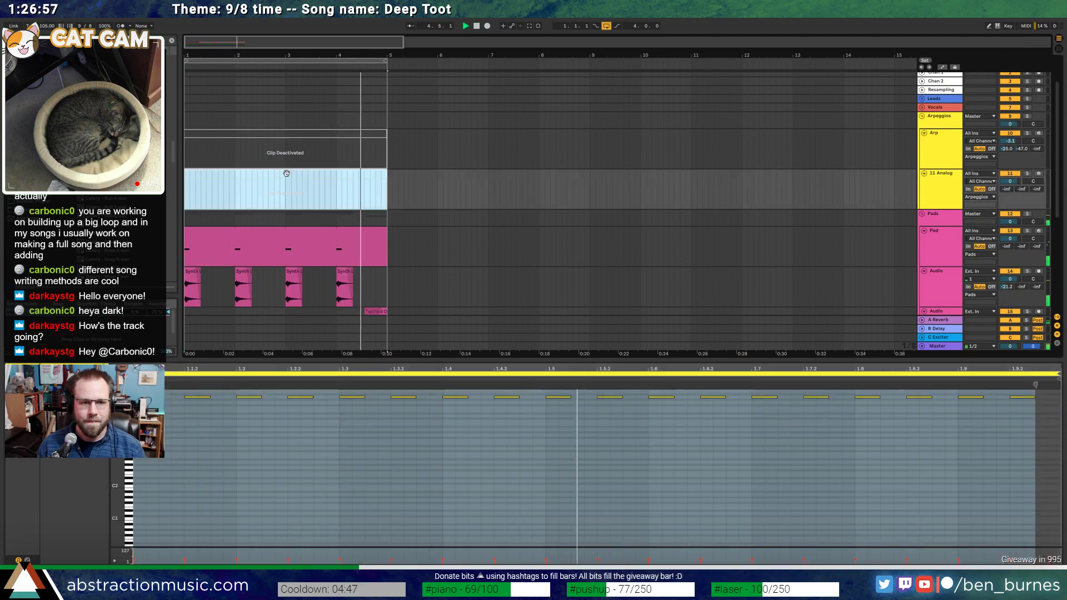
{"action": "left_click", "coordinate": [378, 184]}
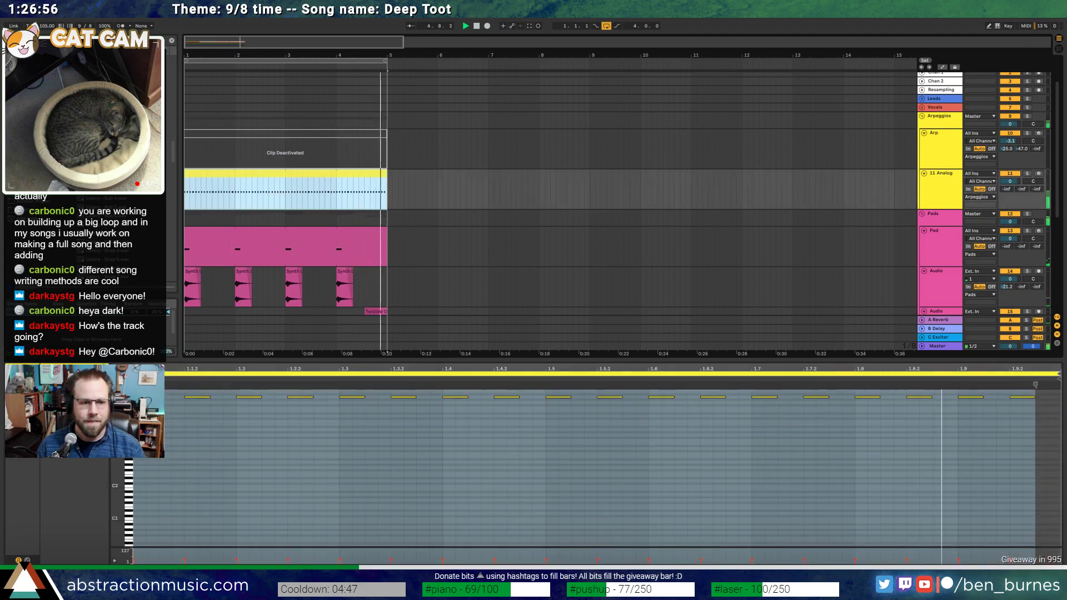
{"action": "left_click_drag", "start_coordinate": [116, 495], "coordinate": [113, 513]}
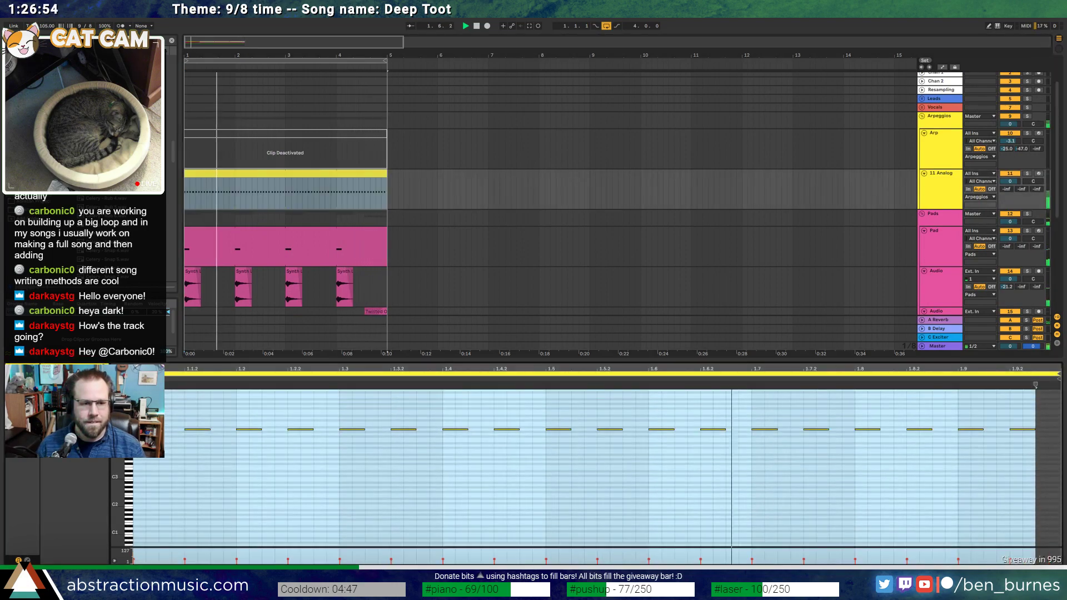
{"action": "left_click", "coordinate": [241, 421]}
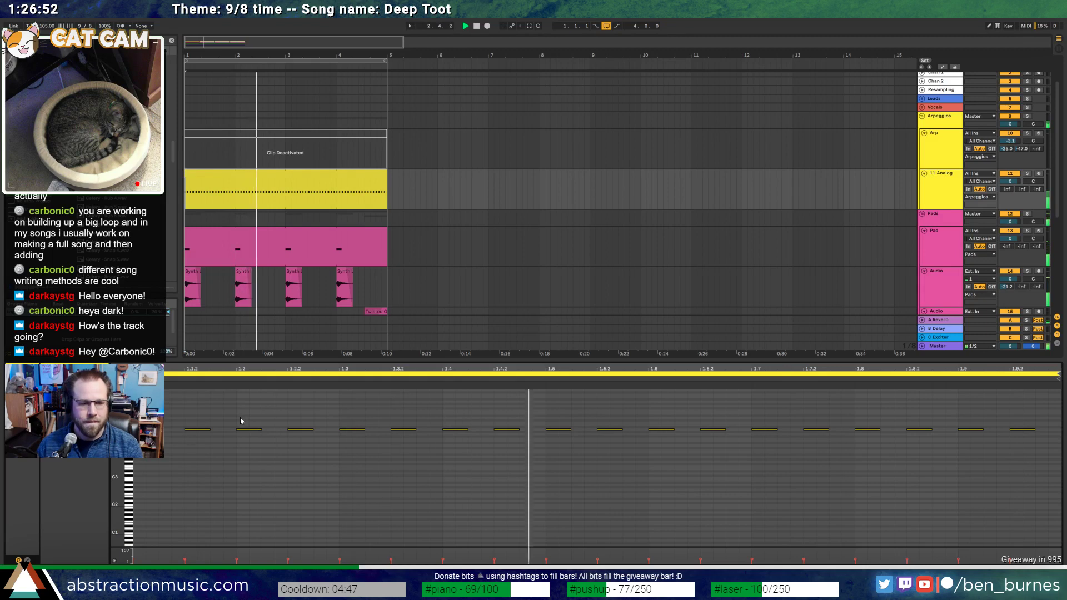
Deactivate all notes in the 11 Analog clip except the off-beats from 1.1.2 to 1.9.2 and the note at 1.9, and play the loop
{"action": "key", "text": "space"}
{"action": "key", "text": "ctrl+a"}
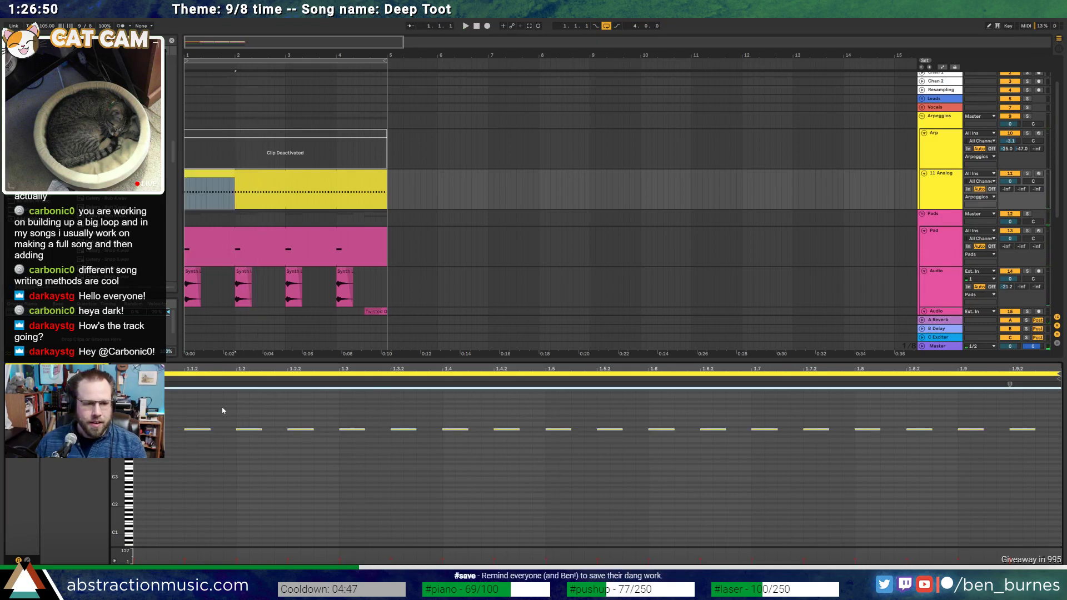
{"action": "left_click", "coordinate": [199, 429]}
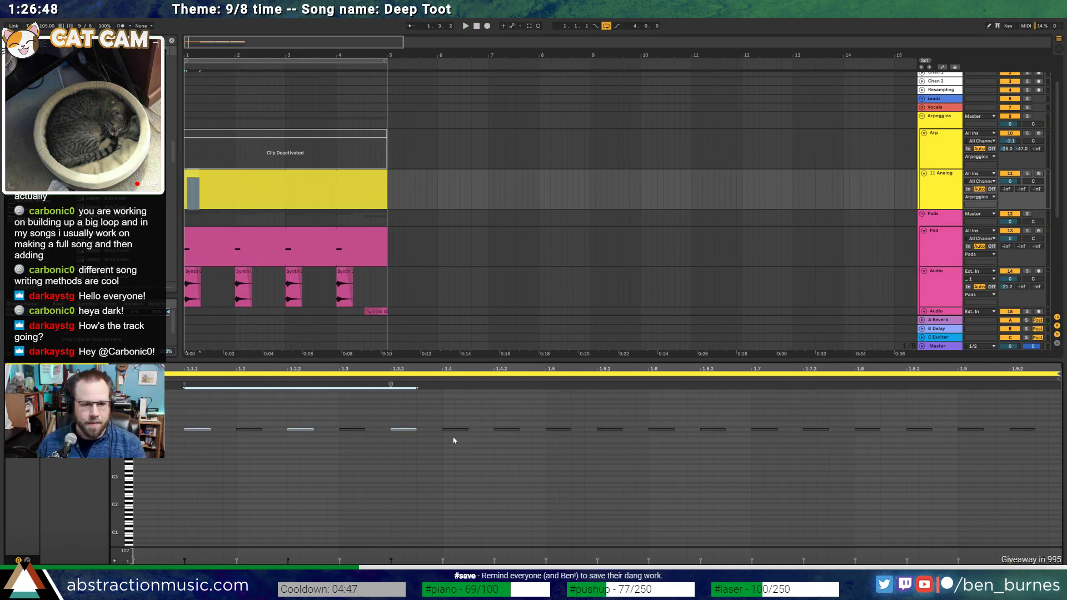
{"action": "left_click_drag", "start_coordinate": [469, 411], "coordinate": [554, 462]}
{"action": "key", "text": "space"}
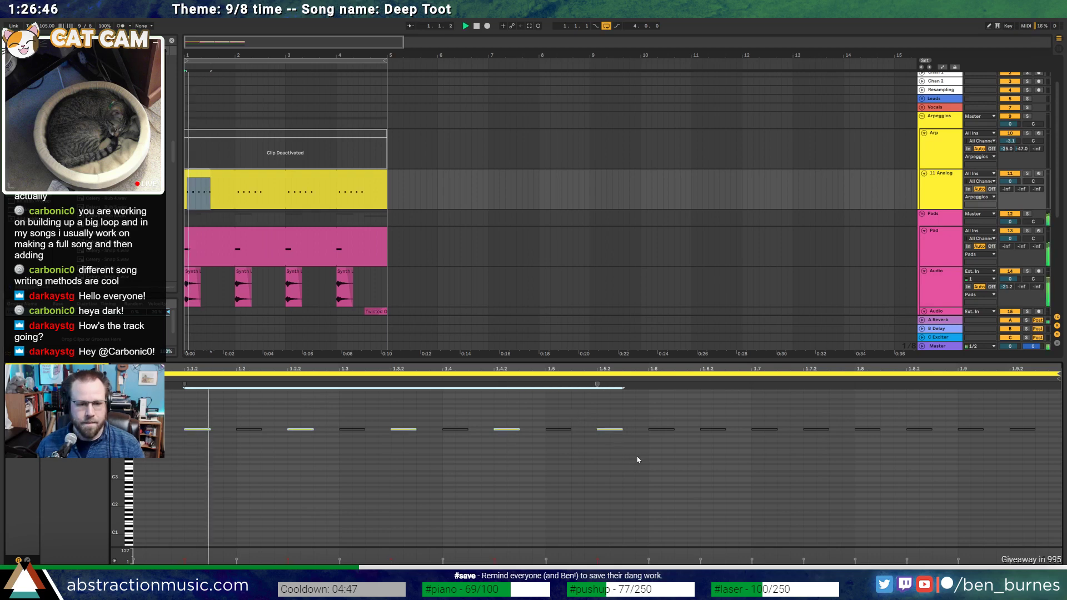
{"action": "left_click", "coordinate": [713, 430]}
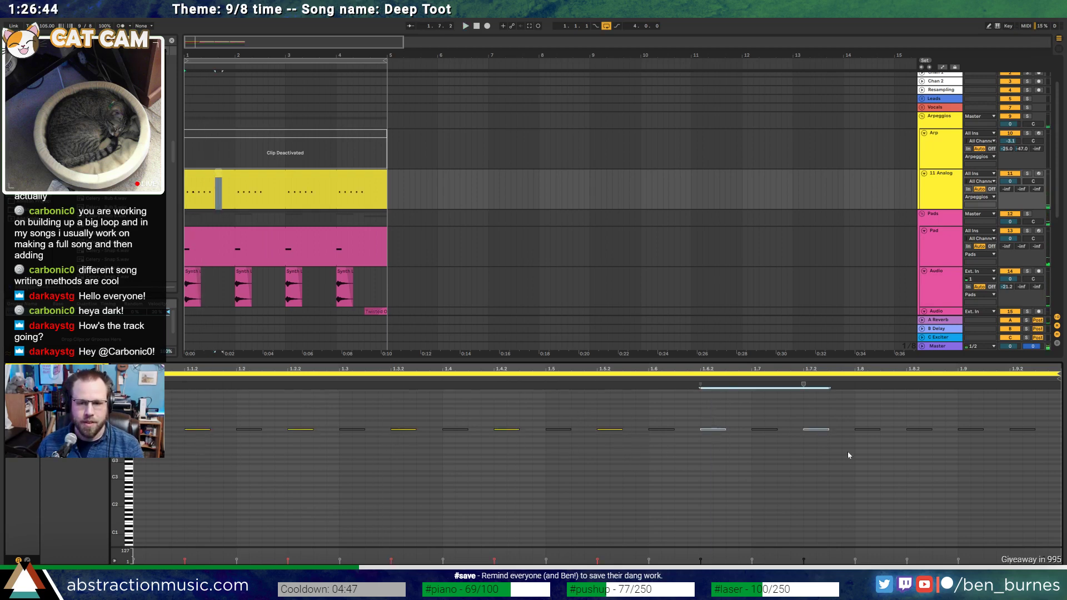
{"action": "left_click", "coordinate": [1023, 429], "text": "shift"}
{"action": "key", "text": "space"}
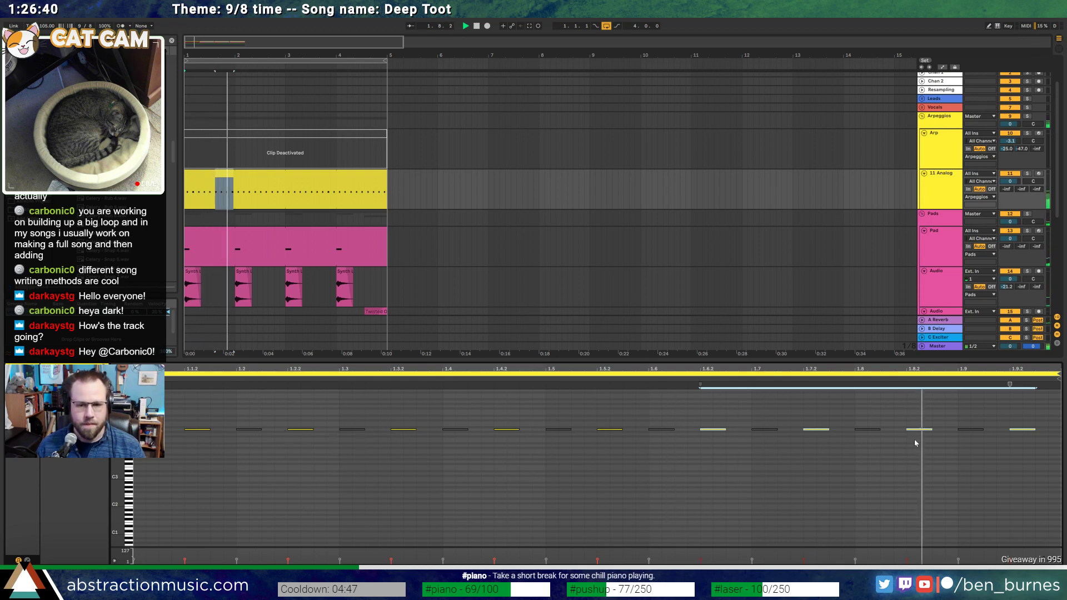
{"action": "left_click", "coordinate": [971, 429]}
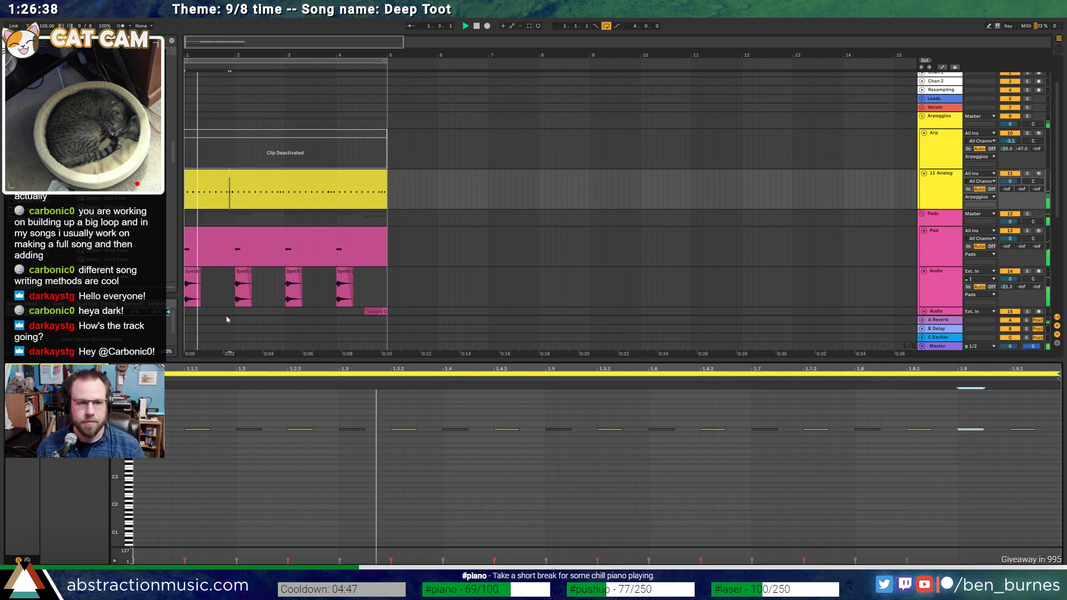
{"action": "left_click", "coordinate": [431, 471]}
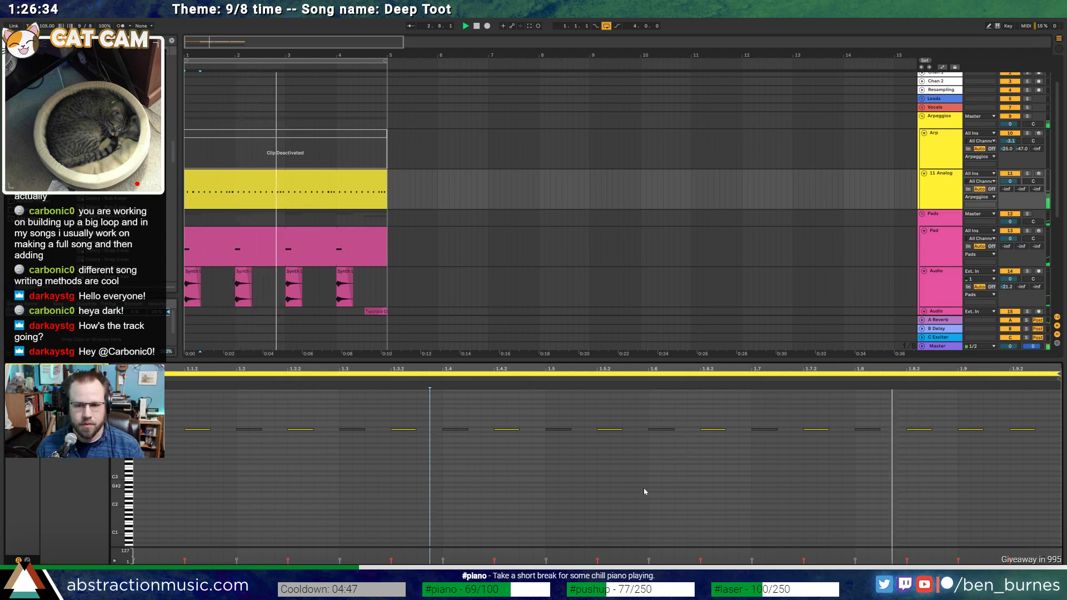
Adjust the volume of the audio track holding the reversed Twisted Orchestra swell while the loop plays, and stop playback
{"action": "key", "text": "shift+Tab"}
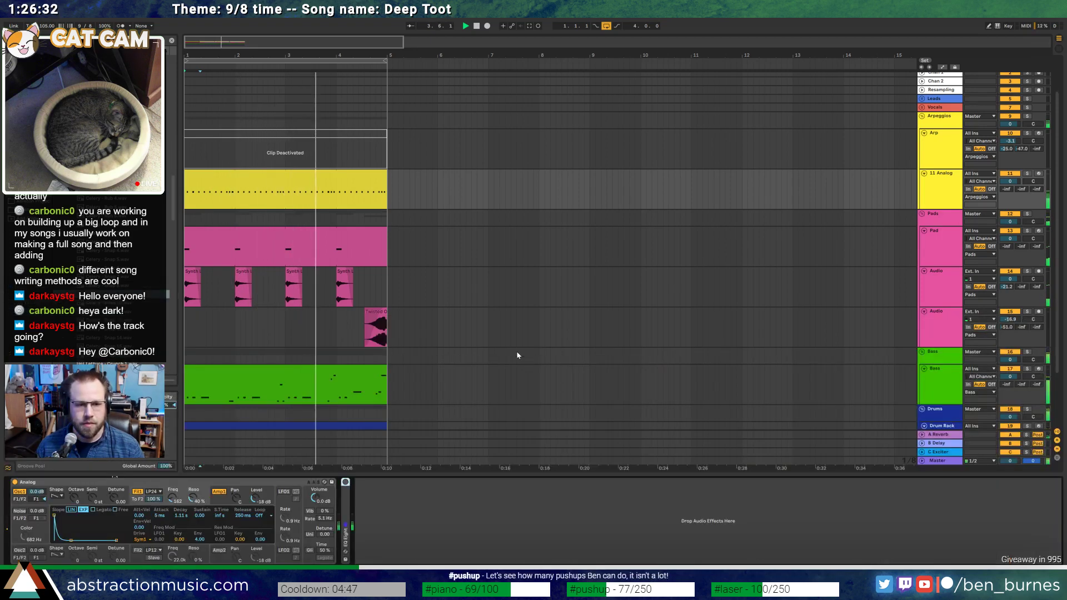
{"action": "left_click", "coordinate": [359, 373]}
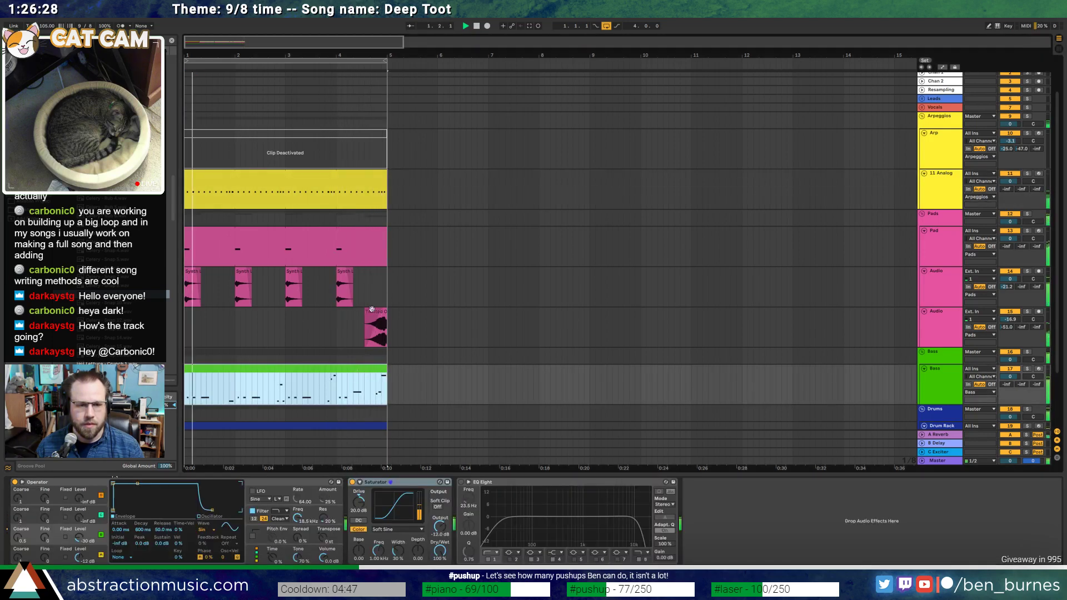
{"action": "left_click", "coordinate": [1010, 332]}
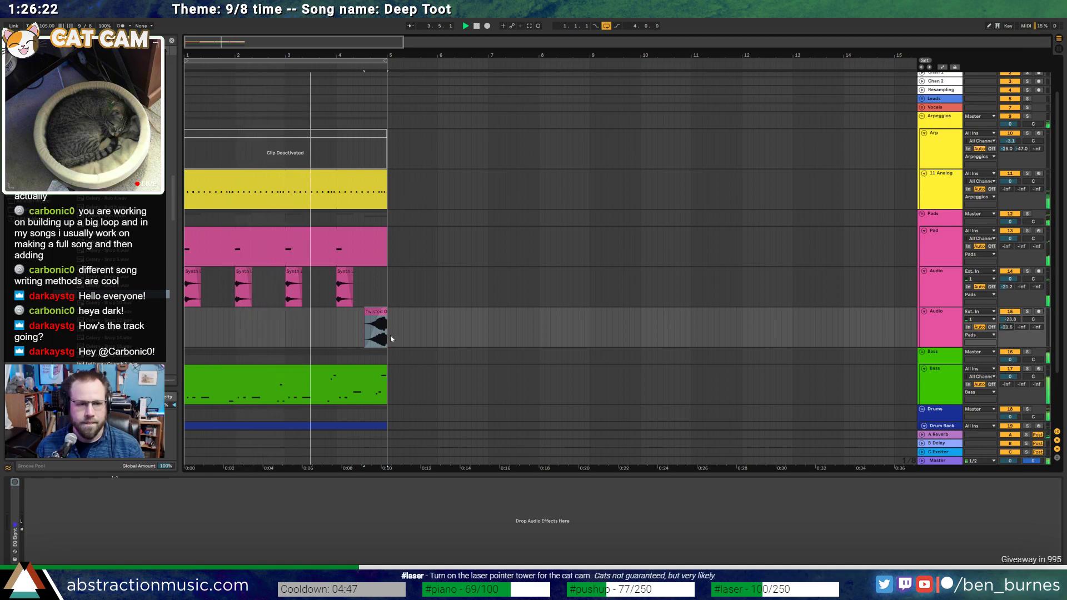
{"action": "scroll", "coordinate": [358, 329], "scroll_direction": "down", "scroll_amount": 2}
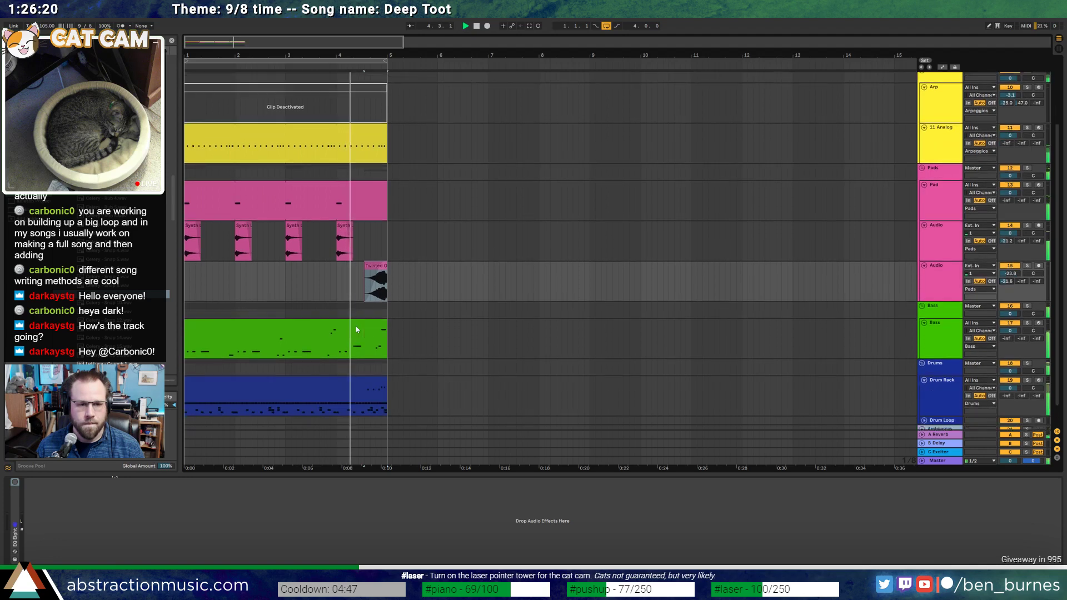
{"action": "left_click", "coordinate": [355, 325]}
{"action": "key", "text": "space"}
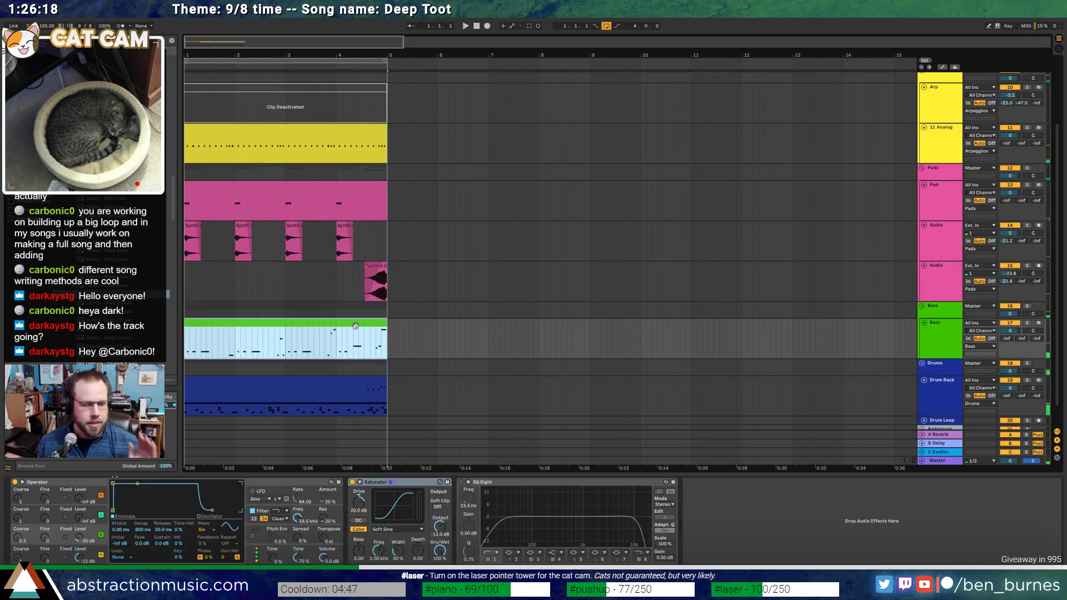
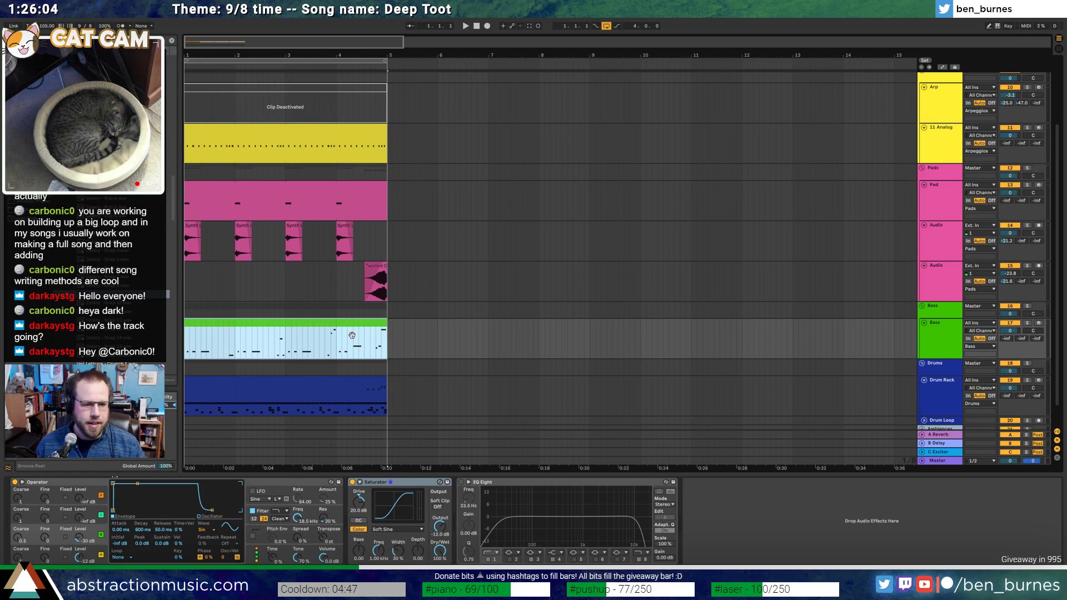
Move the deactivated Arp clip to bar 5 and extend the 11 Analog and Pad clips to bar 9
{"action": "left_click", "coordinate": [240, 87]}
{"action": "left_click_drag", "start_coordinate": [234, 92], "coordinate": [438, 105]}
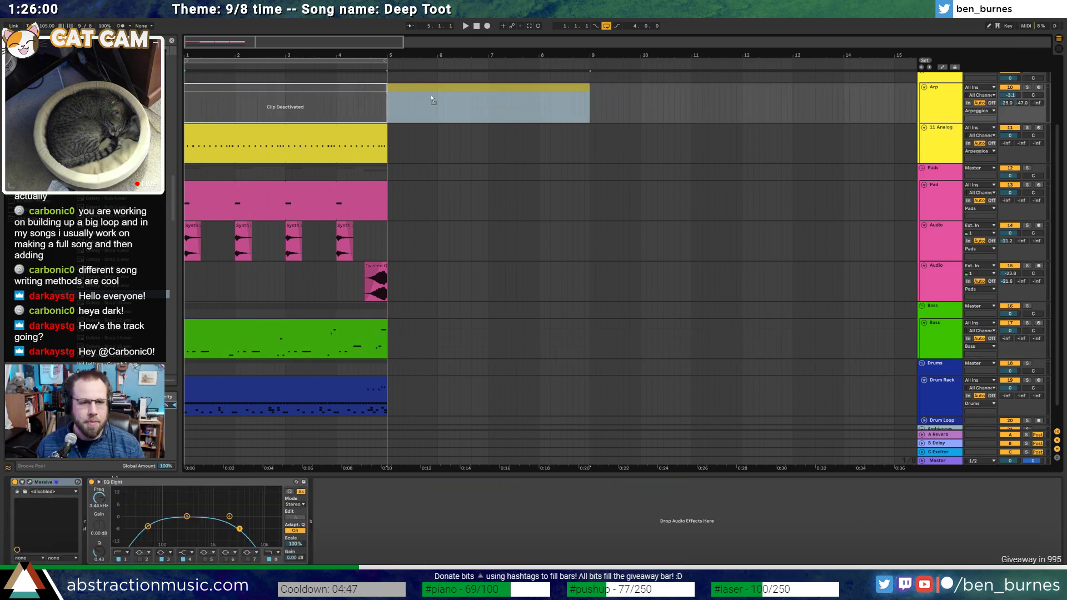
{"action": "left_click_drag", "start_coordinate": [388, 138], "coordinate": [588, 138]}
{"action": "left_click", "coordinate": [352, 192]}
{"action": "left_click_drag", "start_coordinate": [388, 189], "coordinate": [591, 193]}
Duplicate the four Synth Lick clips of the first four bars into bars 5 to 8
{"action": "left_click_drag", "start_coordinate": [392, 234], "coordinate": [151, 237]}
{"action": "key", "text": "ctrl+d"}
{"action": "left_click", "coordinate": [465, 239]}
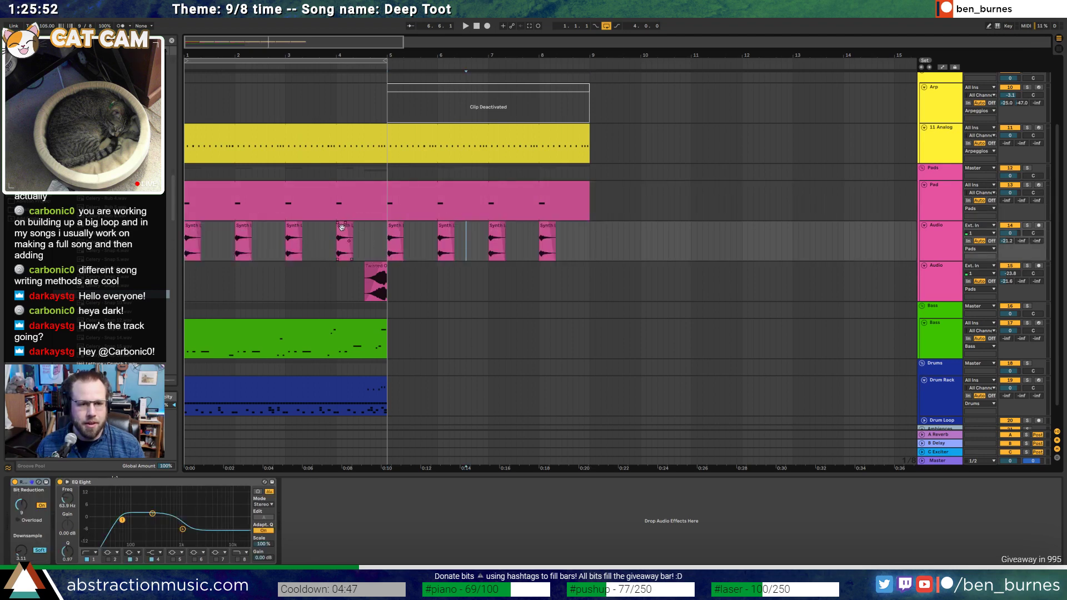
Copy the opening part of the Synth Lick clip in bar 4 to 6.8 on the same track
{"action": "scroll", "coordinate": [355, 238], "scroll_direction": "up", "scroll_amount": 5}
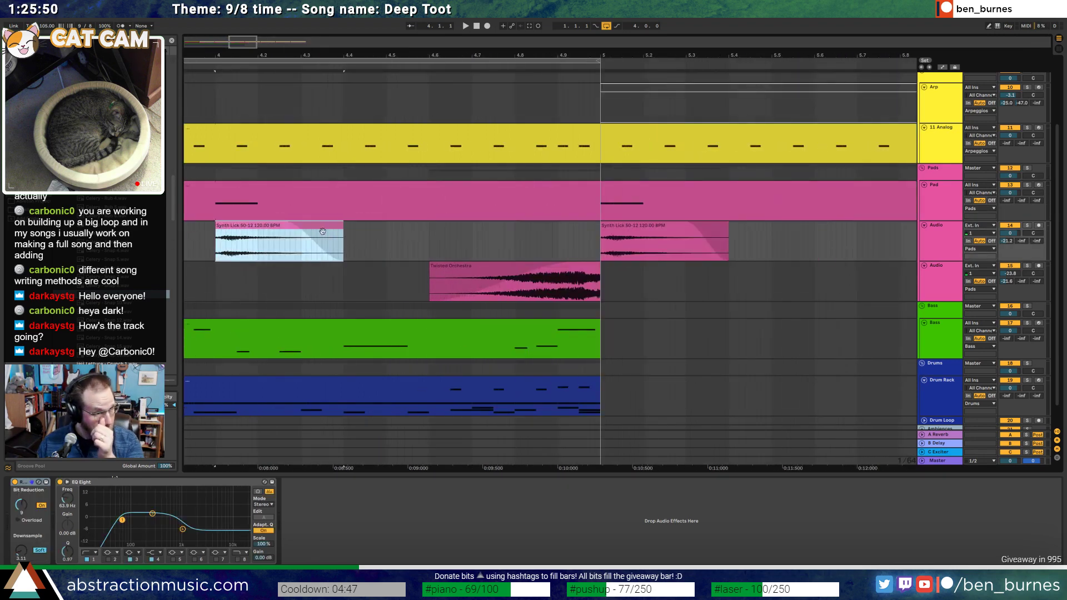
{"action": "left_click", "coordinate": [221, 247]}
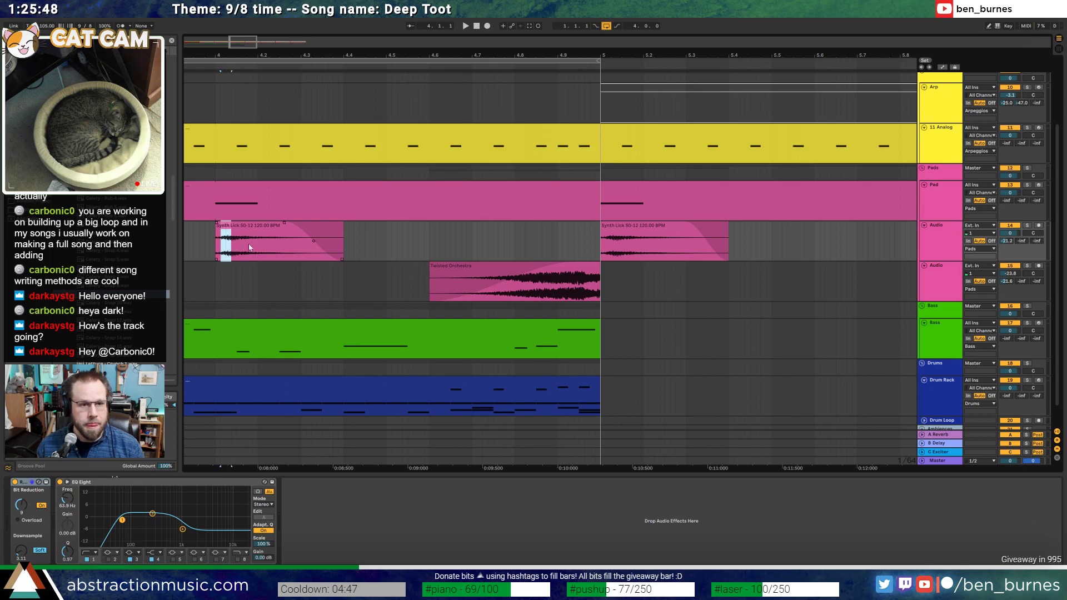
{"action": "scroll", "coordinate": [360, 253], "scroll_direction": "down", "scroll_amount": 5}
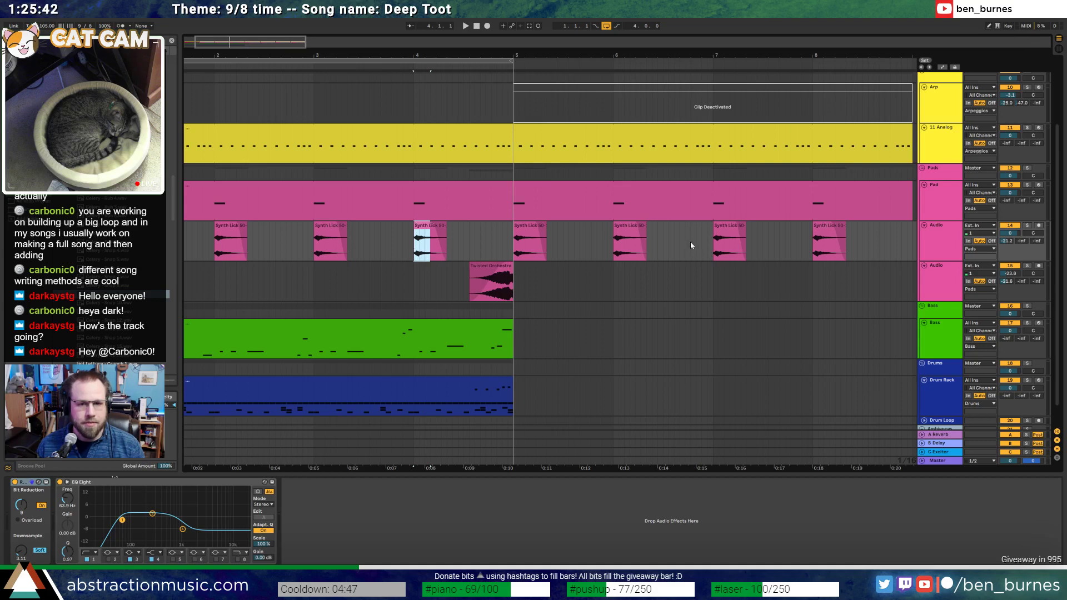
{"action": "left_click_drag", "start_coordinate": [692, 243], "coordinate": [708, 244]}
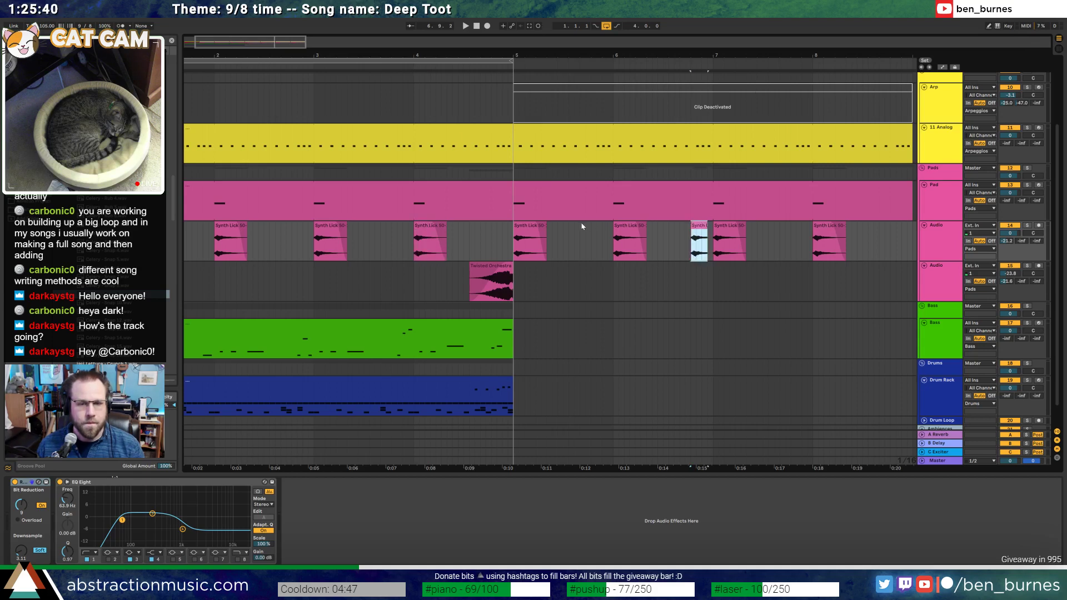
Lengthen the short Synth Lick clip at 6.8 slightly and give its end a fade-out
{"action": "key", "text": "shift+Tab"}
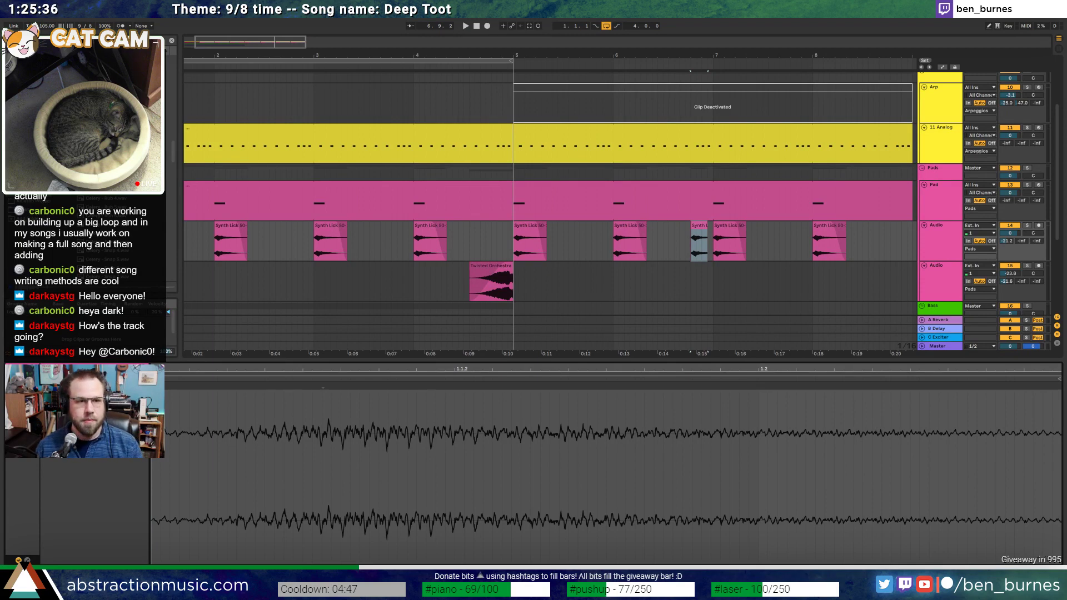
{"action": "left_click_drag", "start_coordinate": [221, 41], "coordinate": [267, 41]}
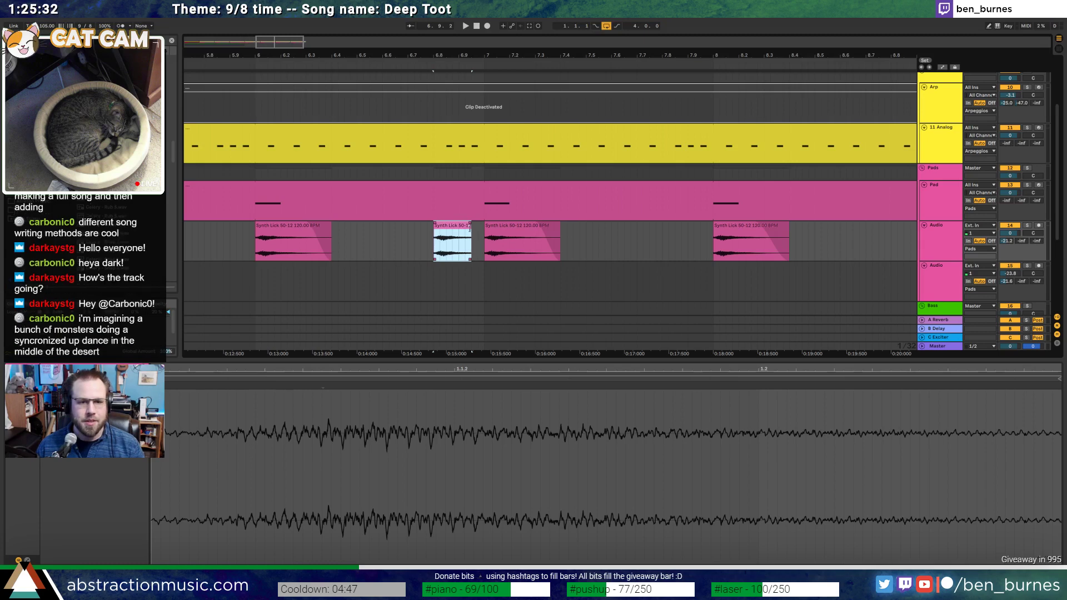
{"action": "left_click_drag", "start_coordinate": [471, 228], "coordinate": [478, 227]}
{"action": "left_click", "coordinate": [471, 226]}
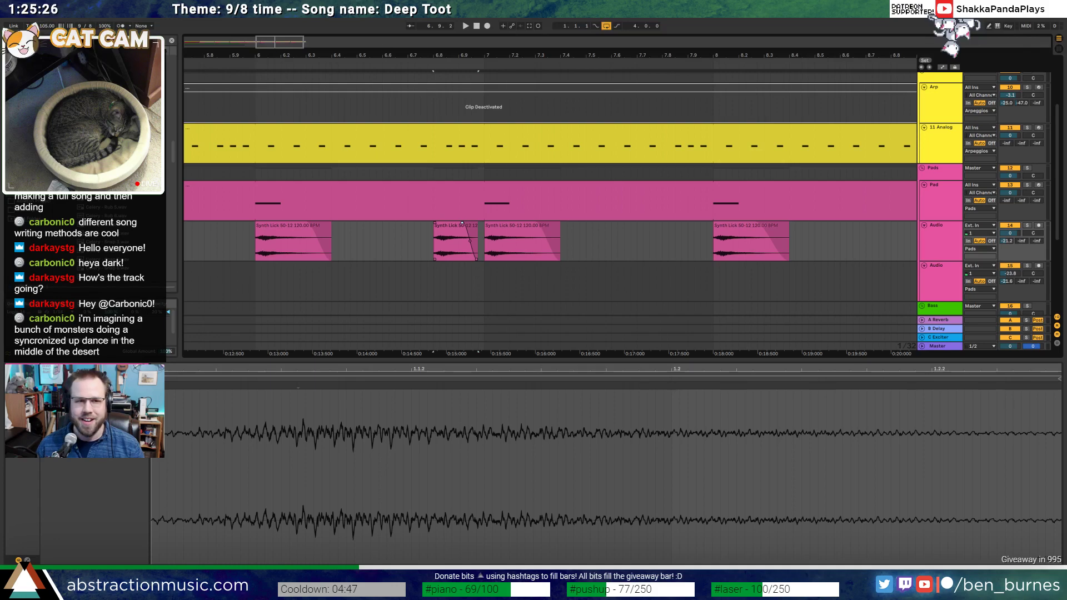
Extend the arrangement loop region to run from bar 1 to bar 9
{"action": "left_click_drag", "start_coordinate": [412, 55], "coordinate": [412, 28]}
{"action": "left_click", "coordinate": [387, 66]}
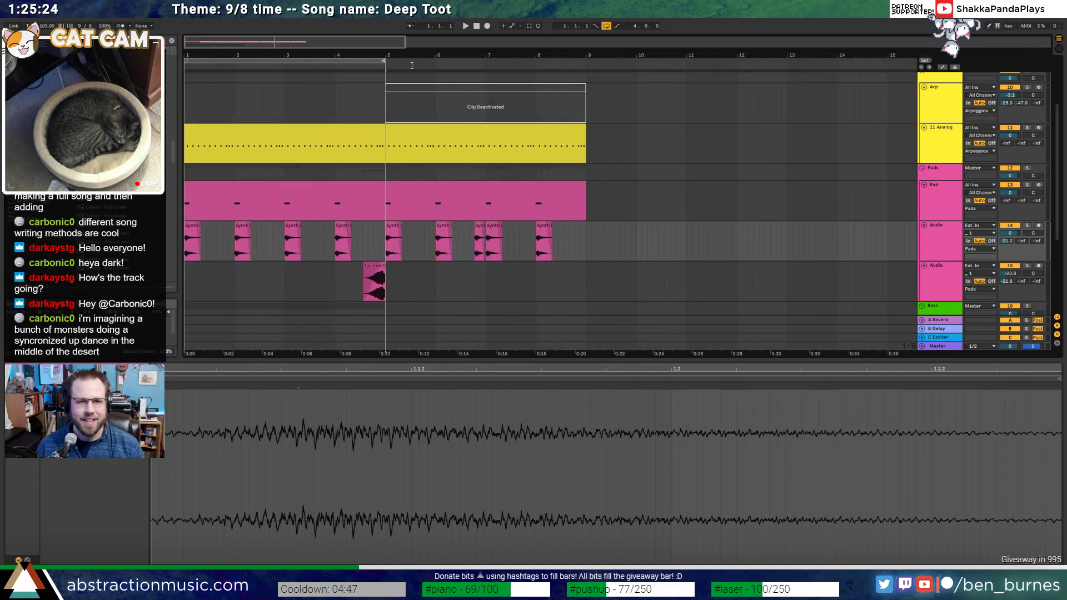
{"action": "left_click_drag", "start_coordinate": [412, 65], "coordinate": [586, 66]}
Copy bar 4 of the Twisted Orchestra track, including the swell, to bar 8
{"action": "left_click", "coordinate": [373, 281]}
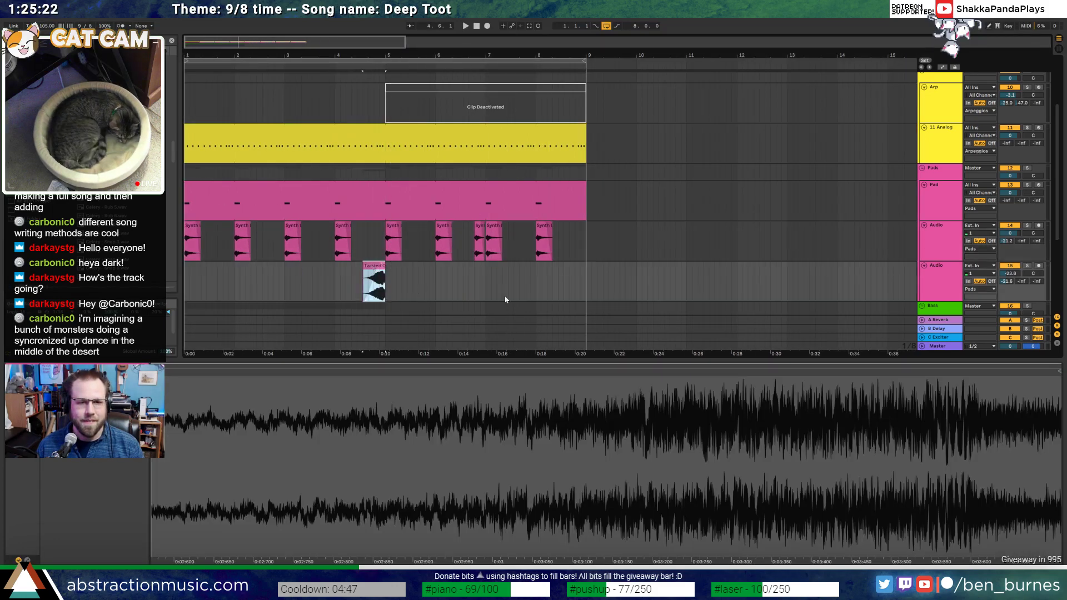
{"action": "left_click_drag", "start_coordinate": [336, 281], "coordinate": [384, 281]}
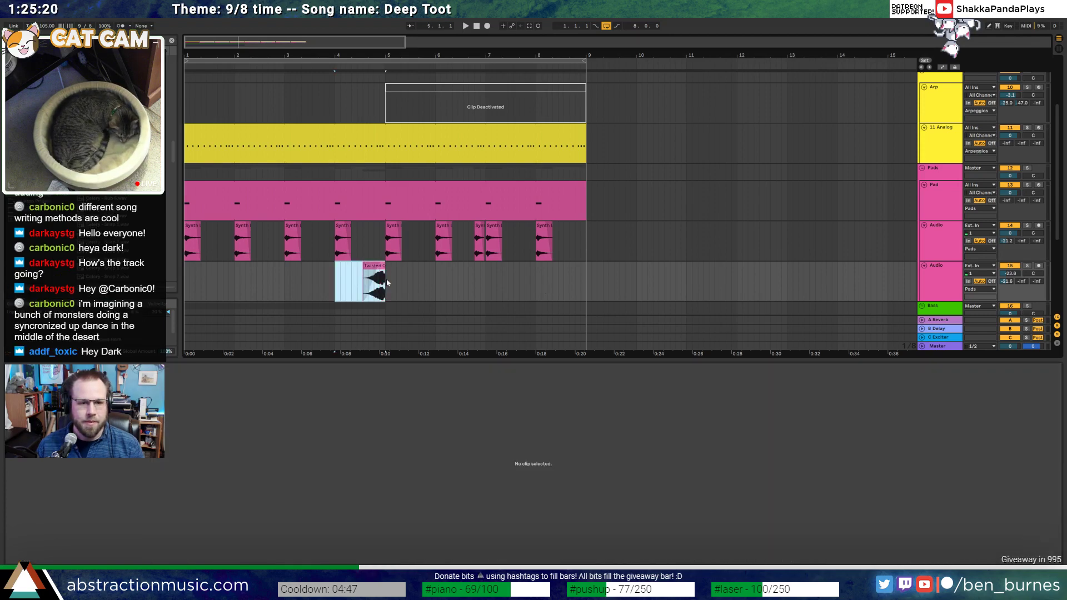
{"action": "left_click", "coordinate": [536, 277]}
{"action": "key", "text": "ctrl+v"}
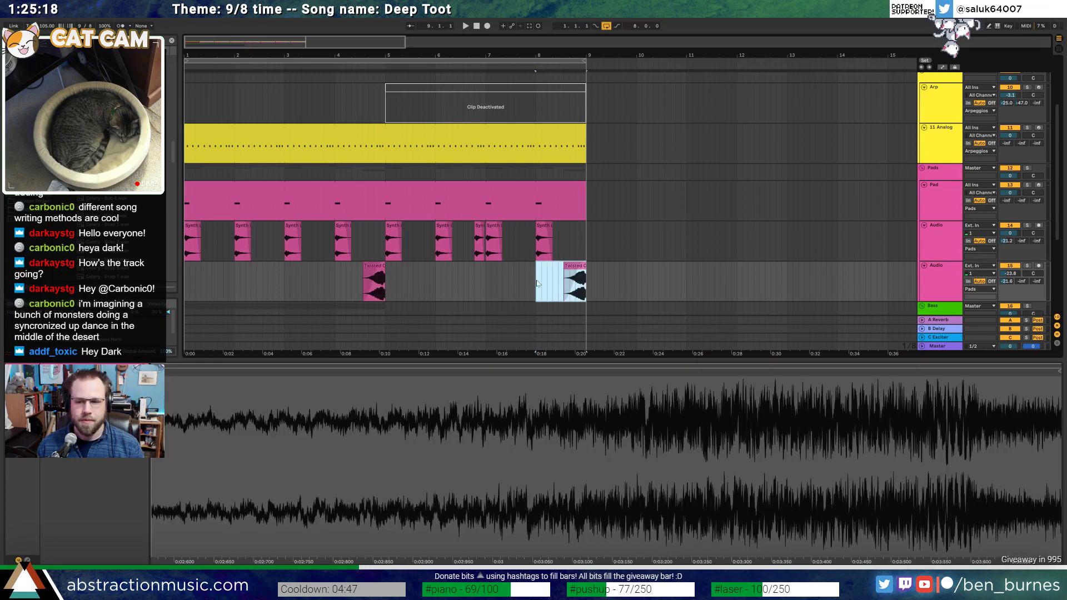
Play the arrangement, reactivate the Arp clip starting at bar 5, and set the loop region to bars 5 through 8
{"action": "left_click", "coordinate": [477, 26]}
{"action": "left_click", "coordinate": [466, 25]}
{"action": "left_click", "coordinate": [400, 94]}
{"action": "key", "text": "0"}
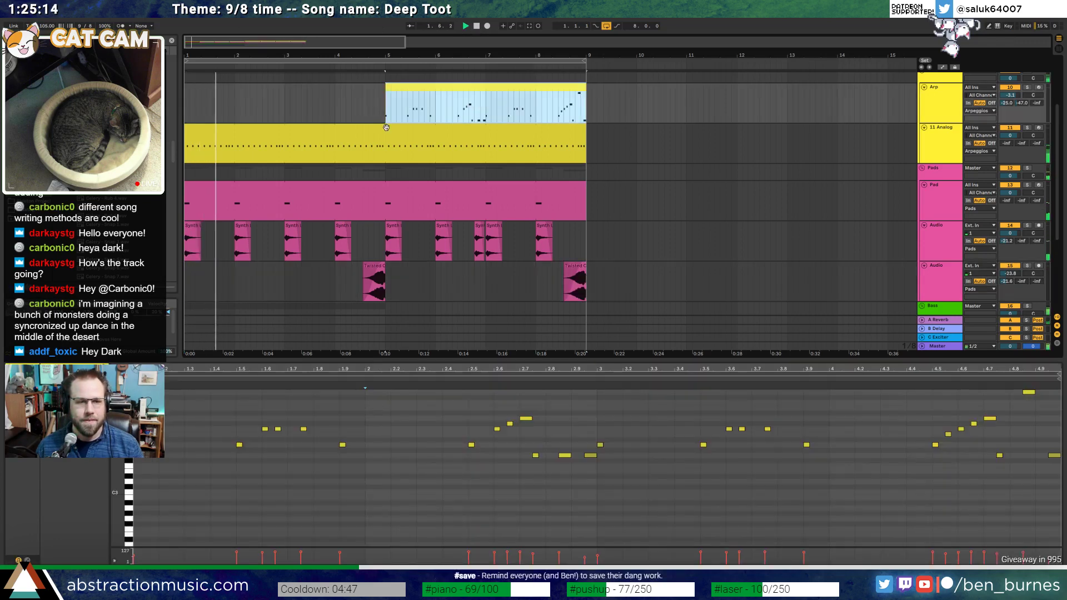
{"action": "left_click", "coordinate": [384, 78]}
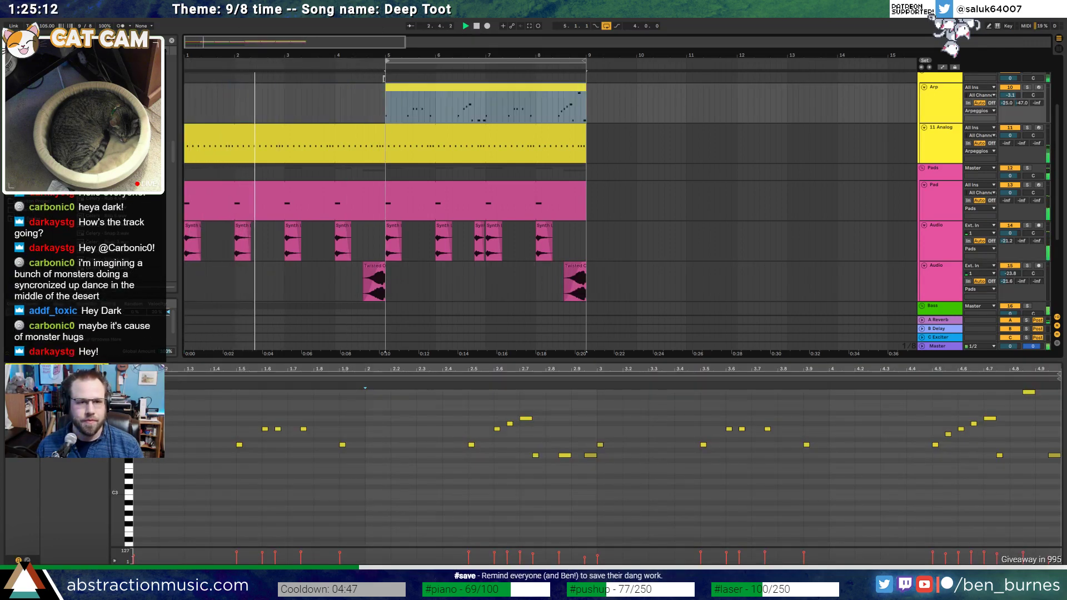
Extend the Bass and Drum Rack clips to bar 9
{"action": "scroll", "coordinate": [517, 257], "scroll_direction": "down", "scroll_amount": 5}
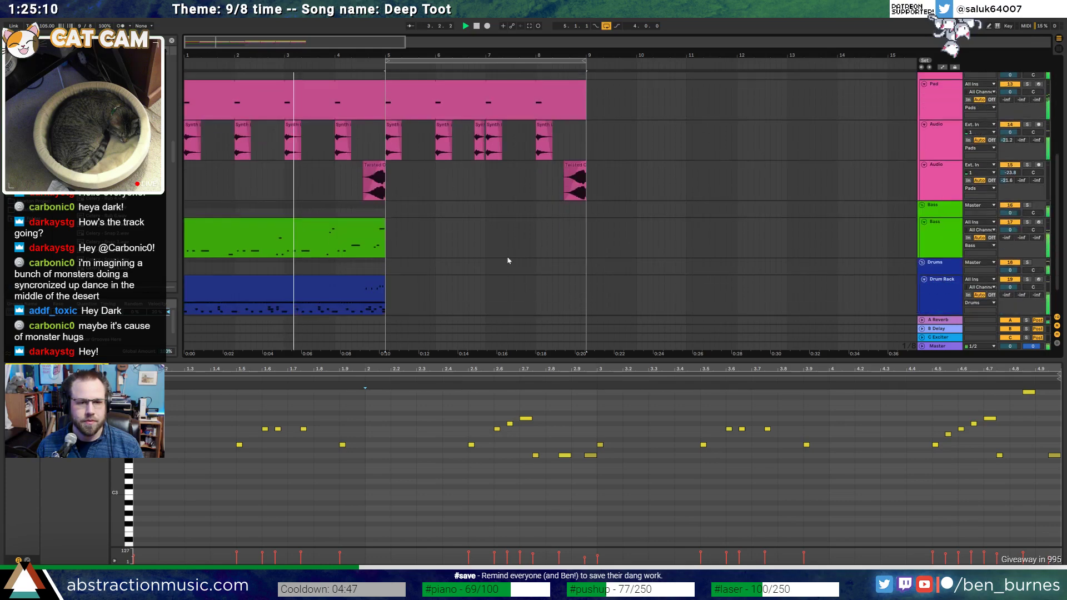
{"action": "left_click_drag", "start_coordinate": [385, 233], "coordinate": [587, 233]}
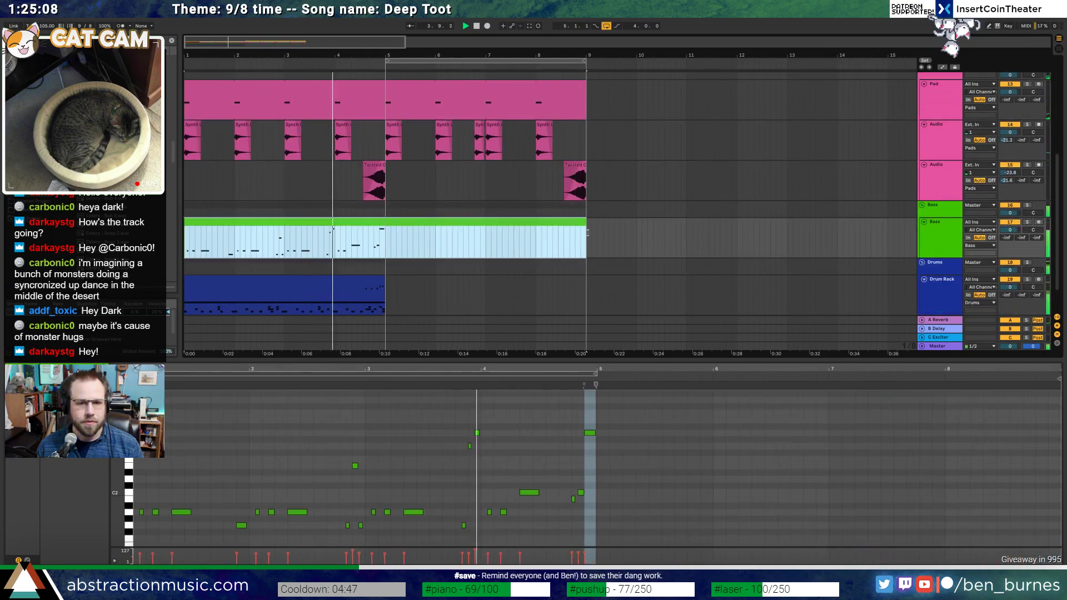
{"action": "left_click_drag", "start_coordinate": [385, 286], "coordinate": [587, 285]}
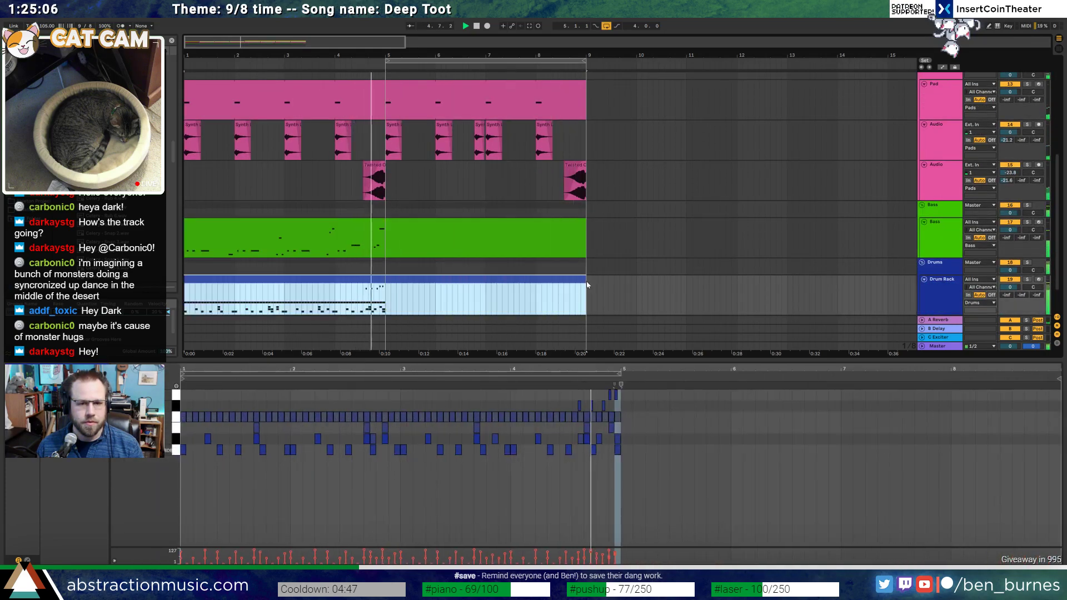
Turn on looping for the extended Drum Rack and Bass clips so their patterns repeat in bars 5 to 8, and play the loop
{"action": "key", "text": "space"}
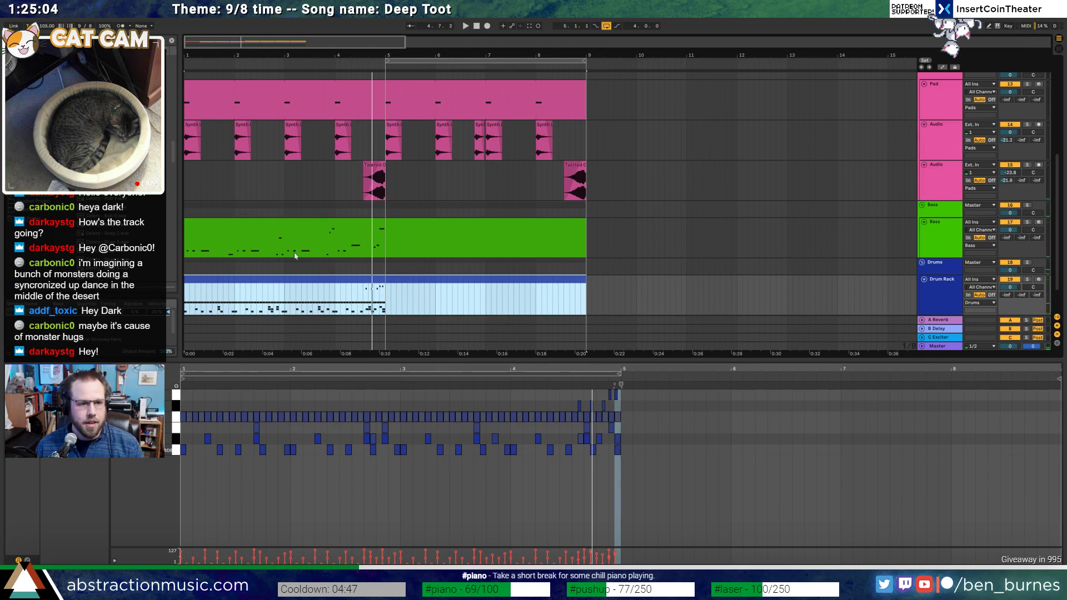
{"action": "left_click", "coordinate": [334, 239]}
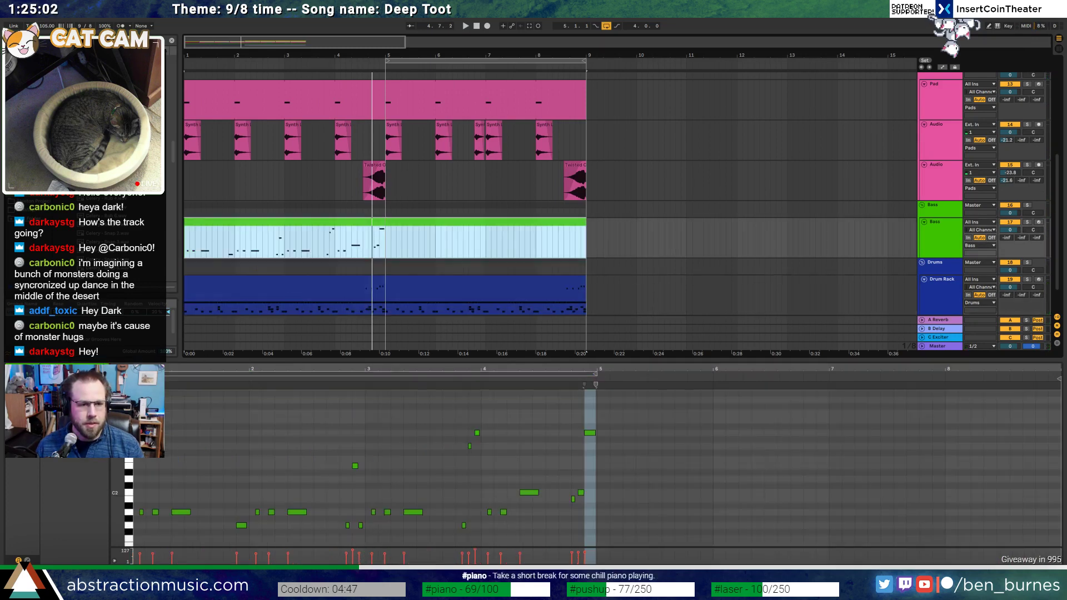
{"action": "key", "text": "ctrl+l"}
{"action": "key", "text": "space"}
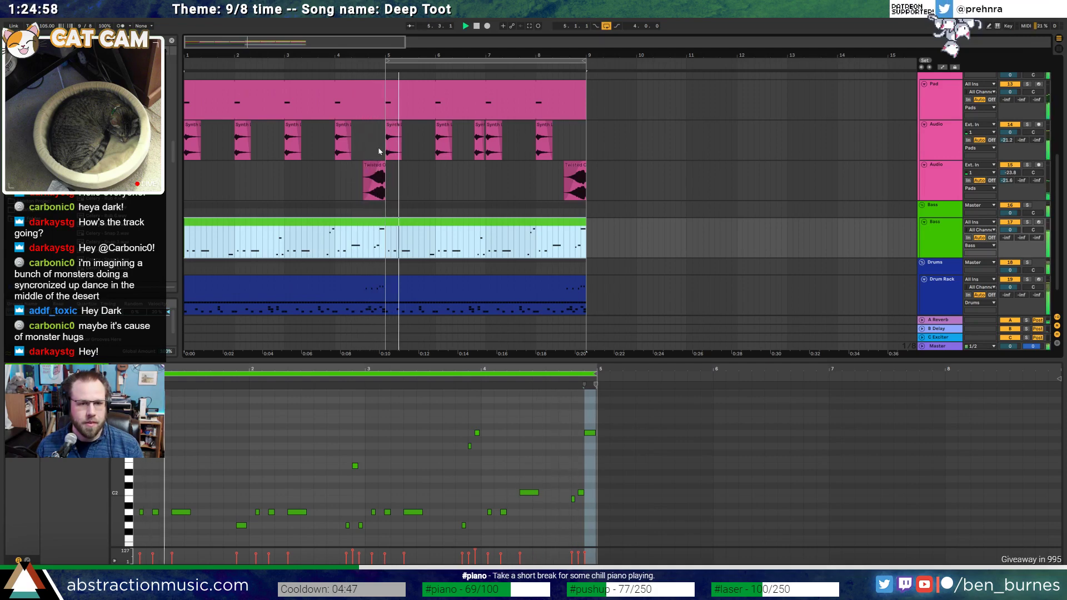
{"action": "scroll", "coordinate": [487, 214], "scroll_direction": "up", "scroll_amount": 5}
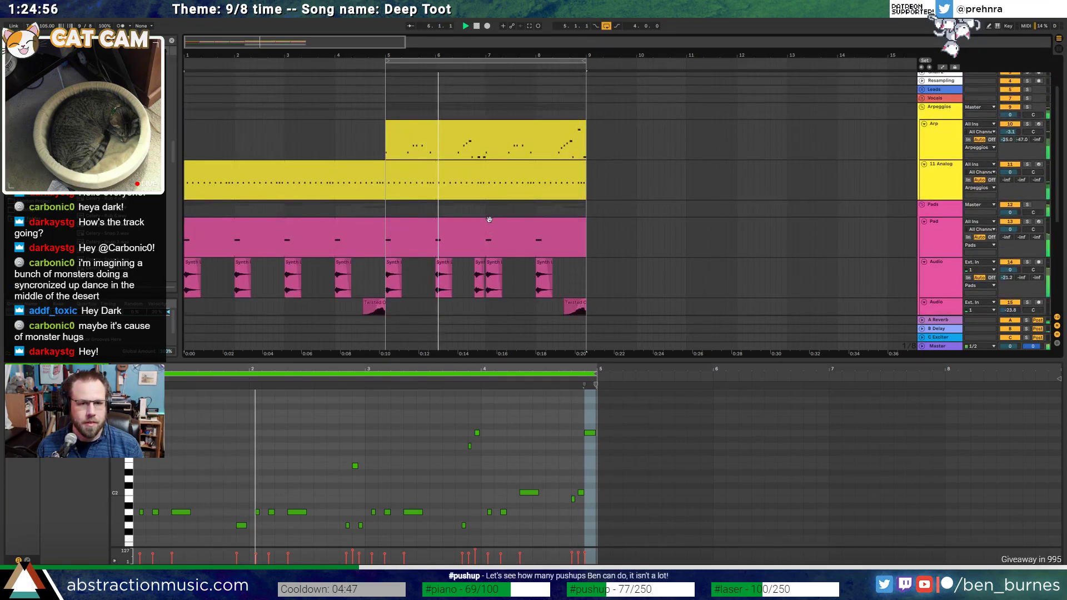
Shift the short Synth Lick clip before bar 7 a sixteenth later, lengthen it almost to bar 7, and audition it
{"action": "scroll", "coordinate": [489, 218], "scroll_direction": "up", "scroll_amount": 1}
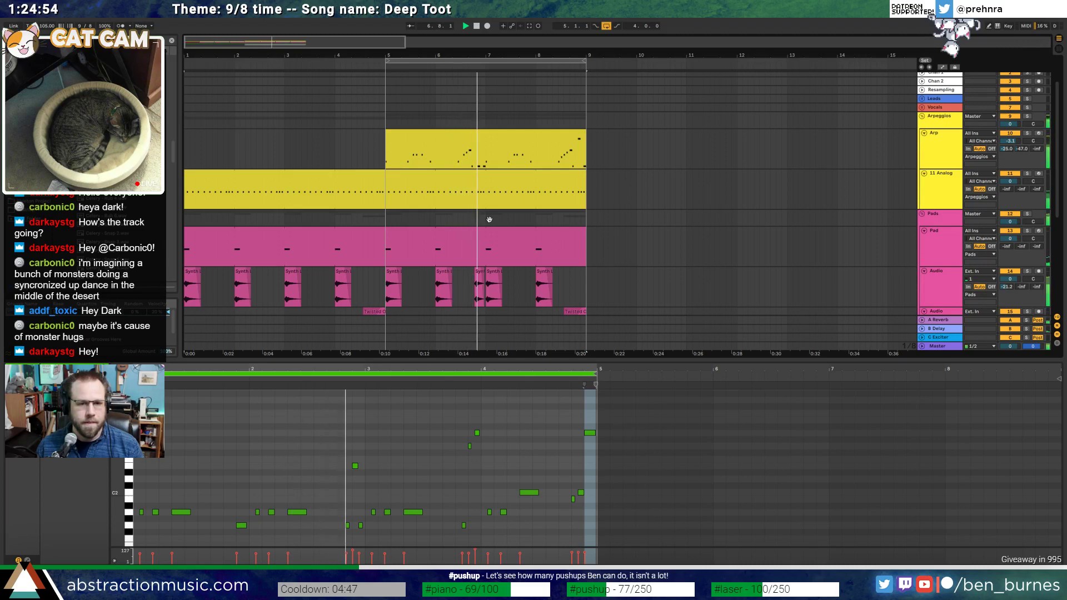
{"action": "scroll", "coordinate": [501, 308], "scroll_direction": "up", "scroll_amount": 5}
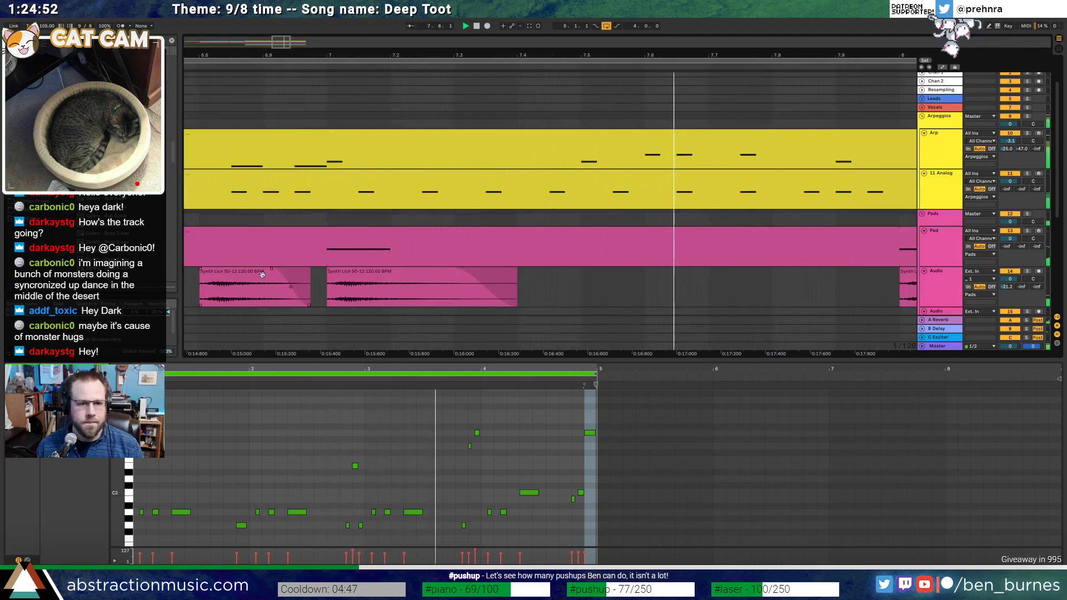
{"action": "left_click", "coordinate": [295, 279]}
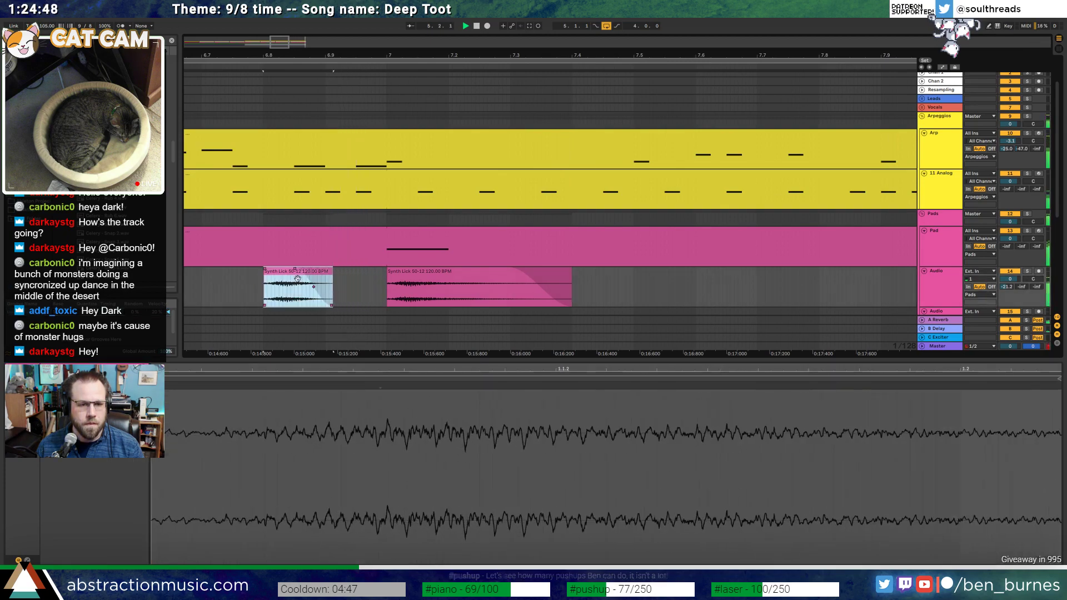
{"action": "left_click_drag", "start_coordinate": [298, 279], "coordinate": [324, 271]}
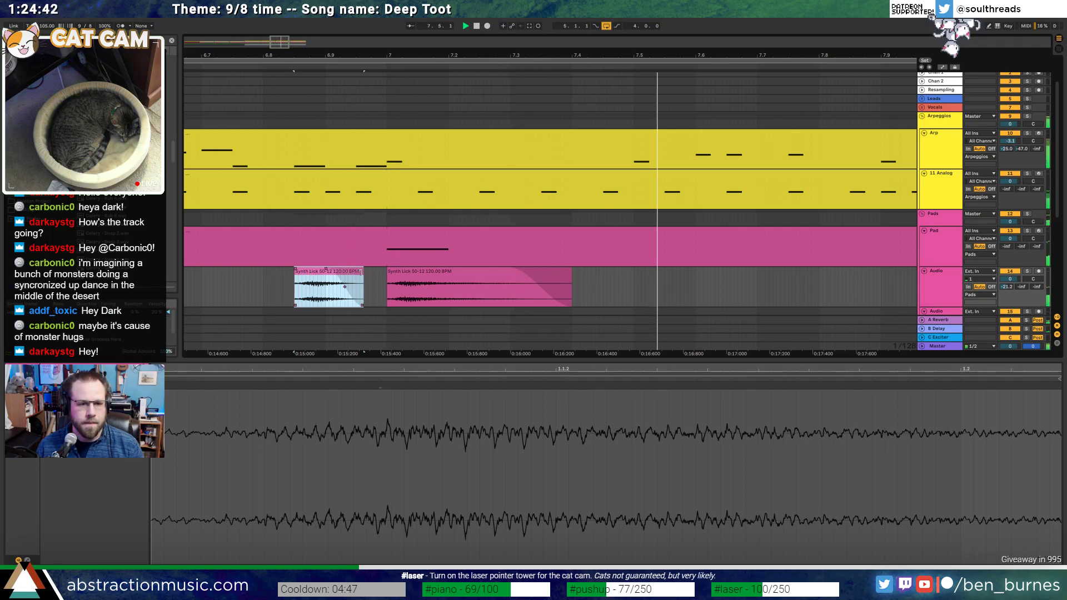
{"action": "left_click_drag", "start_coordinate": [373, 272], "coordinate": [383, 272]}
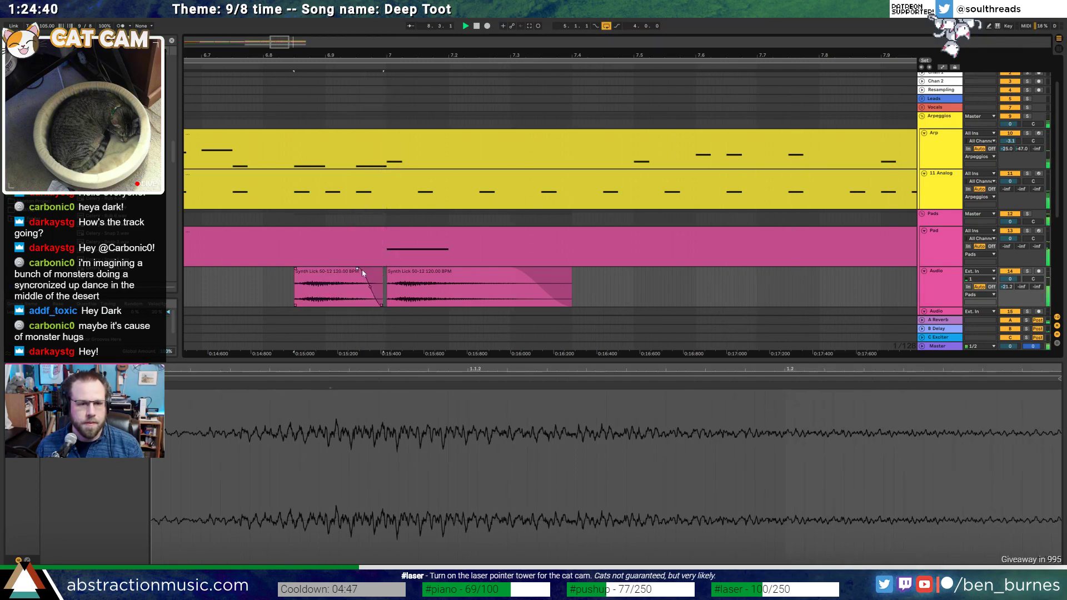
{"action": "left_click", "coordinate": [221, 67]}
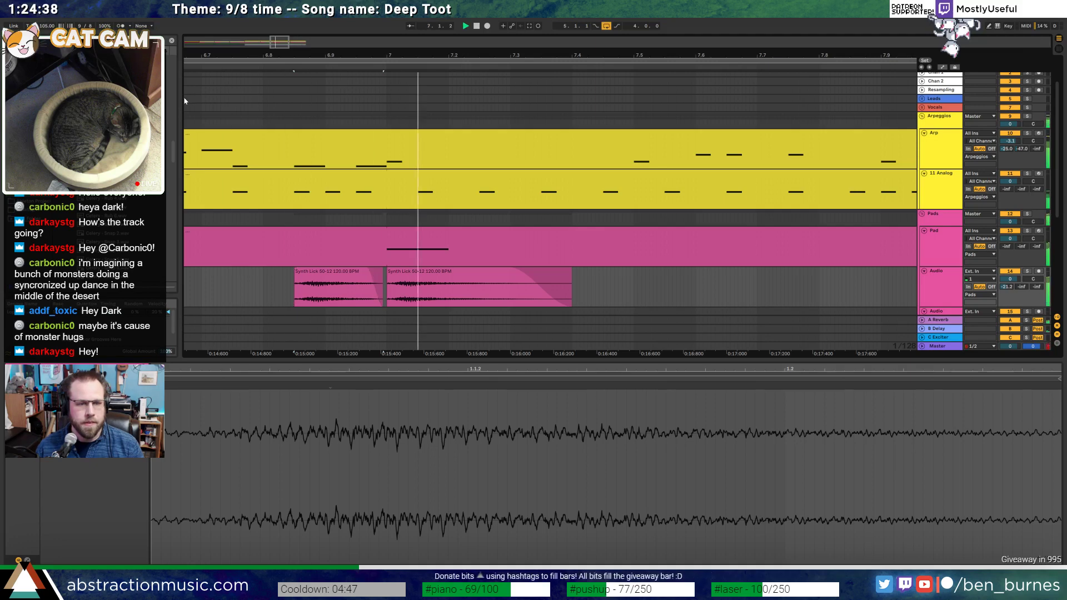
Delete the short Synth Lick clip just before bar 7
{"action": "left_click", "coordinate": [318, 270]}
{"action": "key", "text": "Delete"}
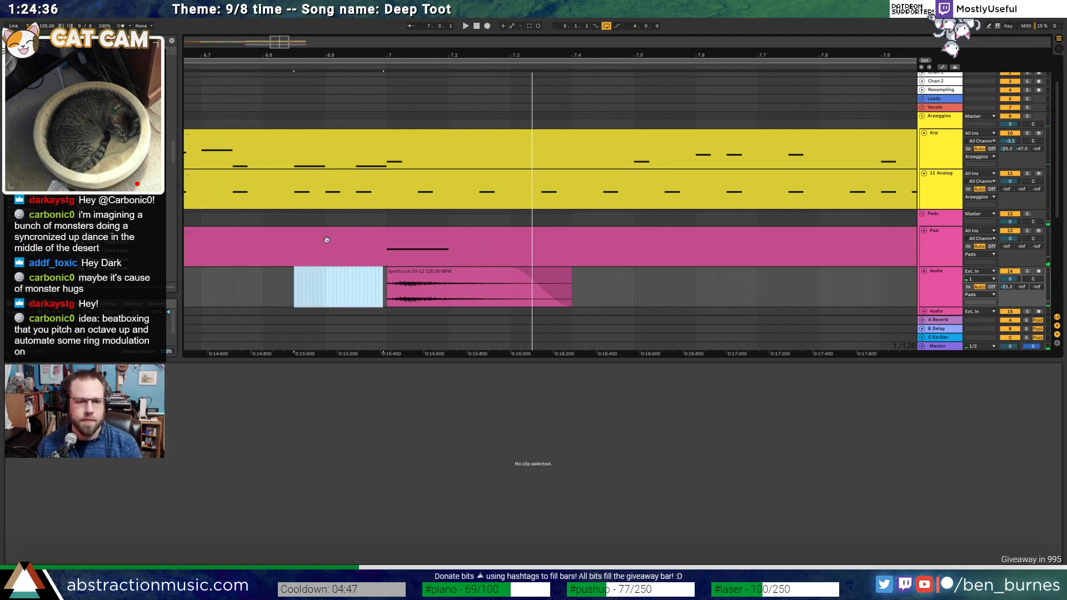
Separate bar 6 of the Pad clip, add a G0 note from 1.8.2 to the end of the bar, and play it
{"action": "double_click", "coordinate": [326, 231]}
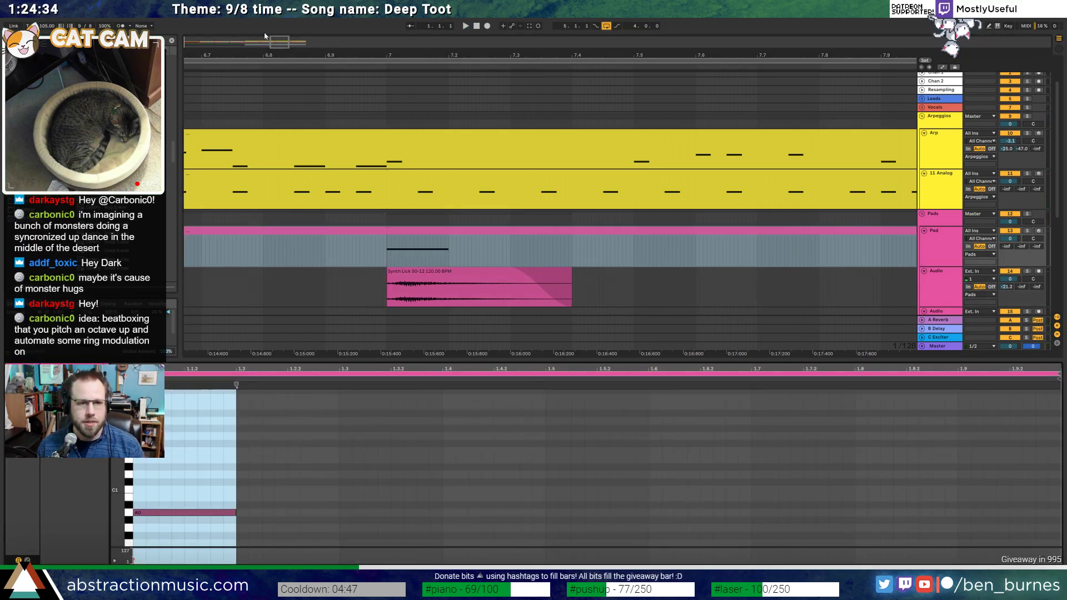
{"action": "mouse_move", "coordinate": [265, 36]}
{"action": "left_mouse_down"}
{"action": "mouse_move", "coordinate": [270, 19]}
{"action": "mouse_move", "coordinate": [271, 31]}
{"action": "left_mouse_up"}
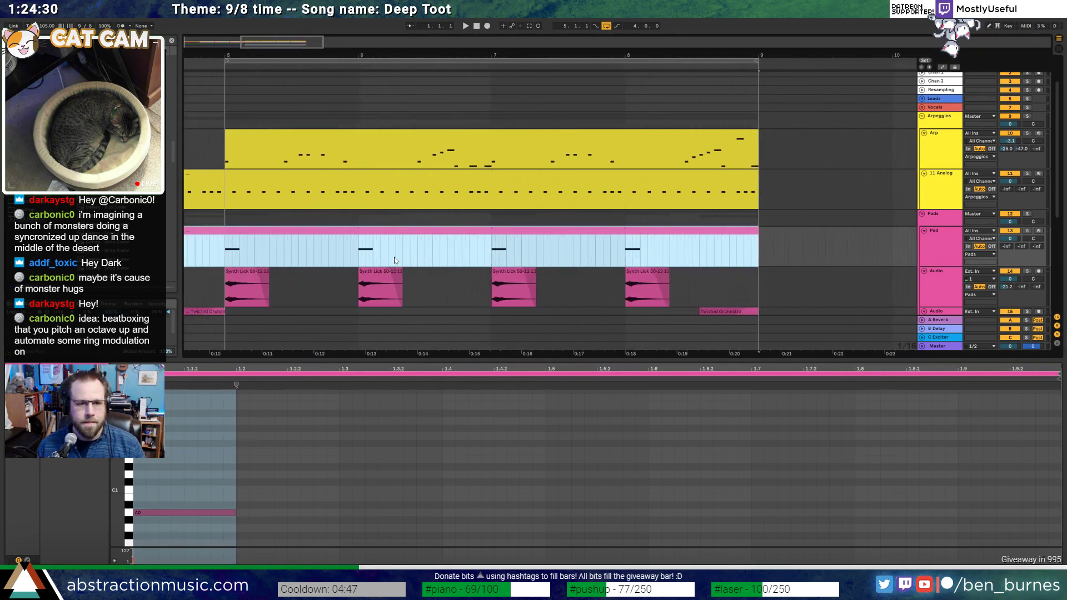
{"action": "left_click_drag", "start_coordinate": [361, 245], "coordinate": [493, 248]}
{"action": "left_click", "coordinate": [868, 527]}
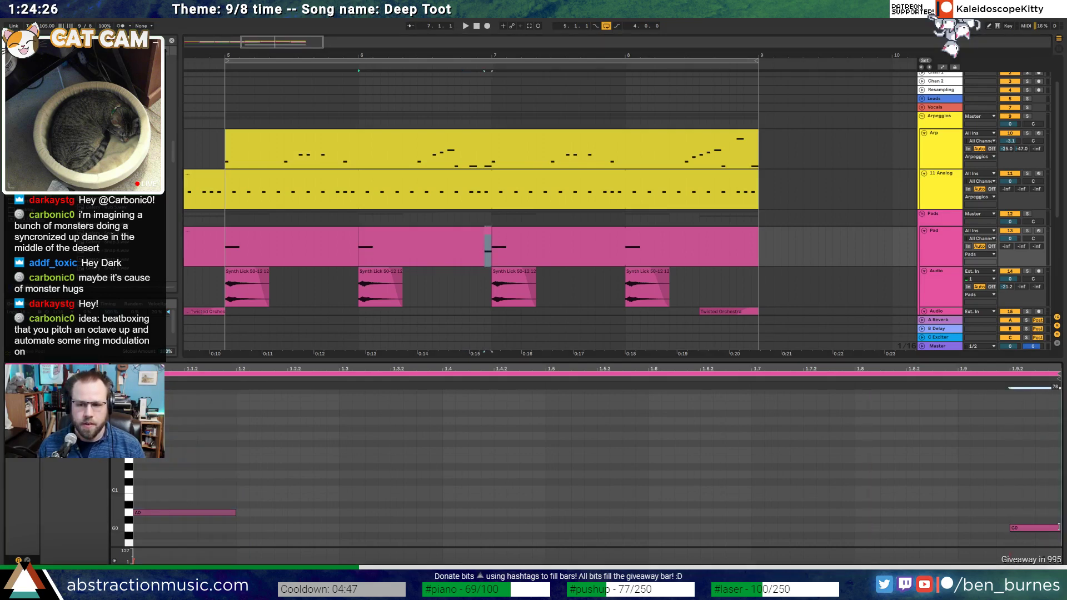
{"action": "left_click", "coordinate": [912, 529], "text": "shift"}
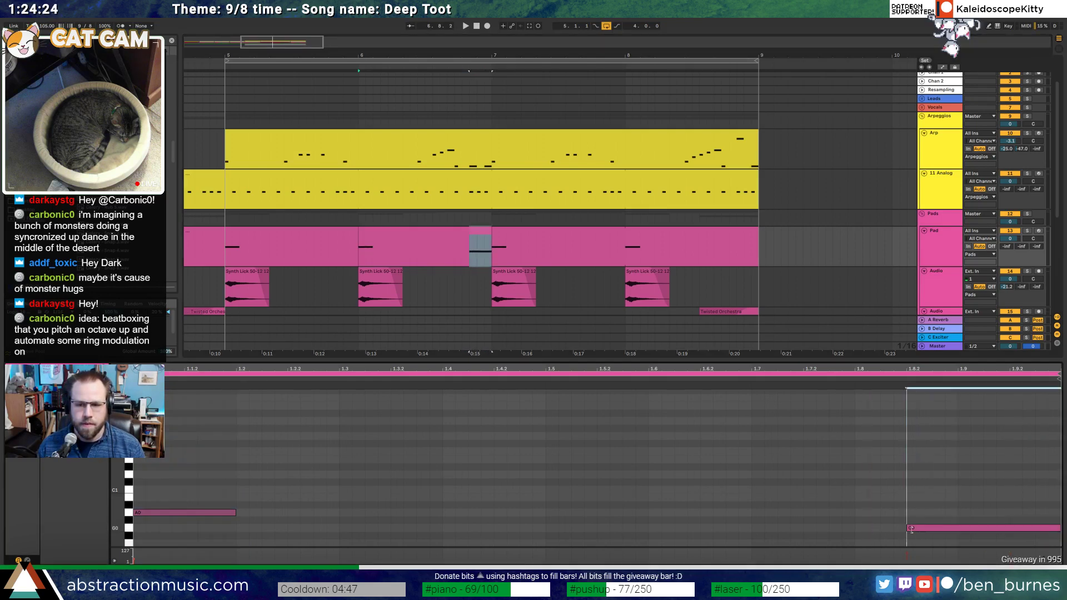
{"action": "key", "text": "space"}
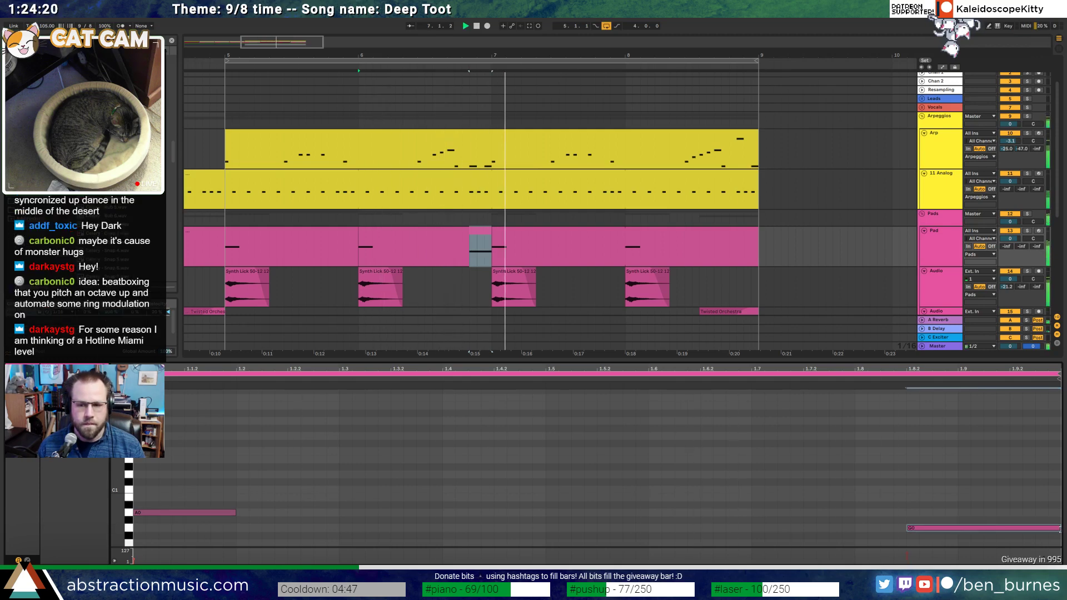
Shorten the new Pad note to end at 1.9.2 and transpose it up an octave to G1
{"action": "left_click_drag", "start_coordinate": [1059, 527], "coordinate": [1007, 525]}
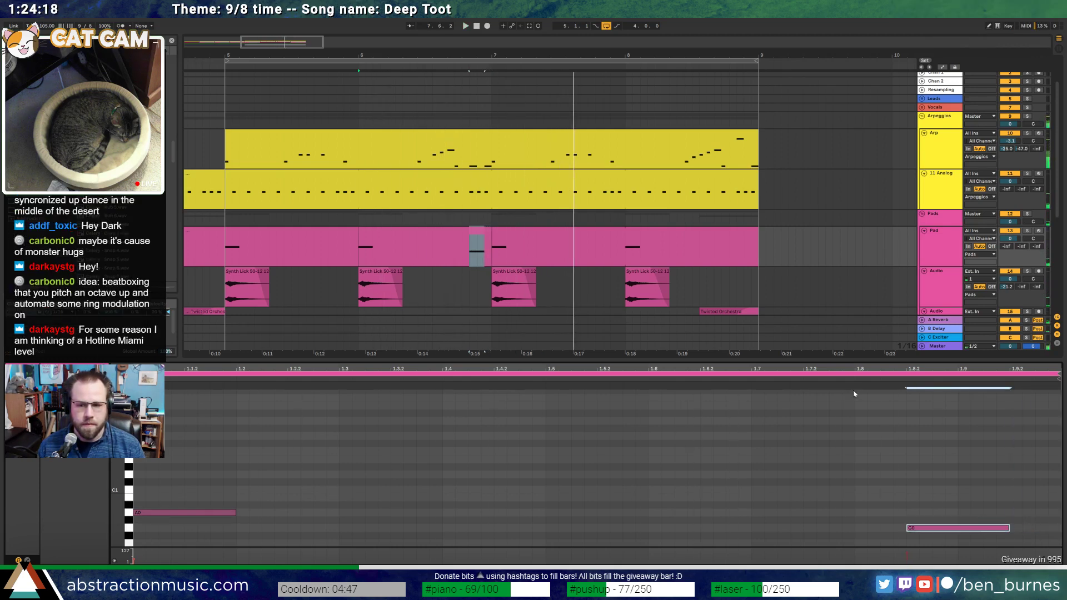
{"action": "key", "text": "space"}
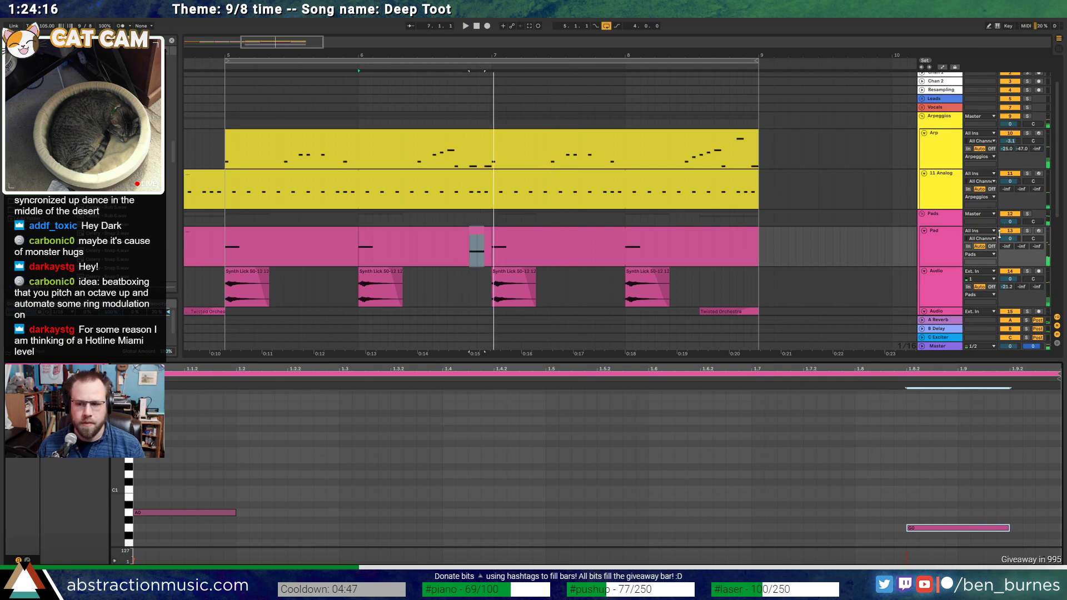
{"action": "key", "text": "shift+Up"}
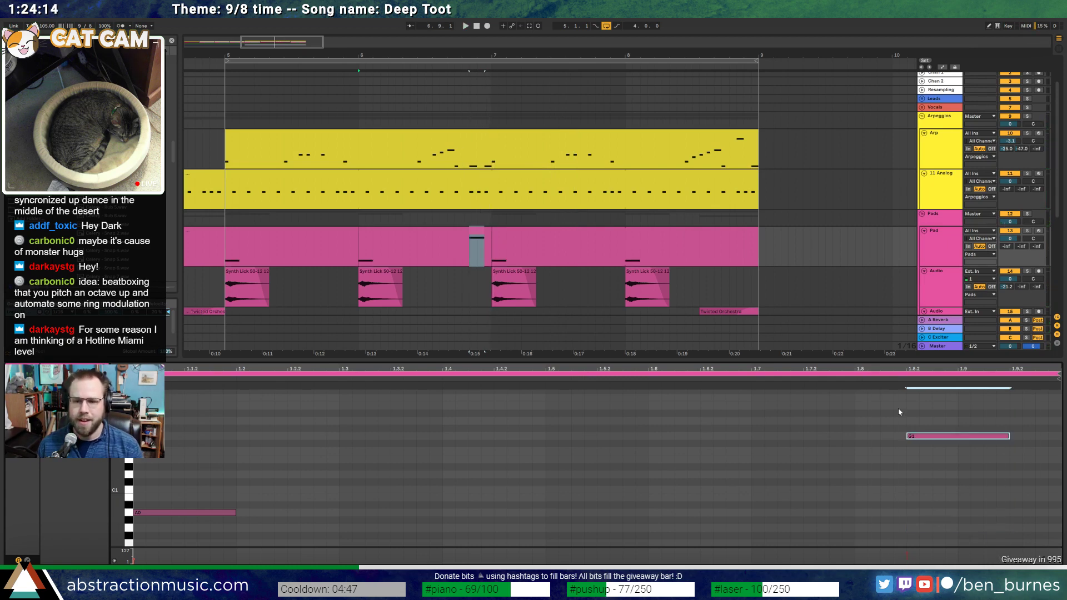
Make a run of short, equal G1 notes at 1.7.2, 1.8.2 and 1.9.2 at the end of Pad bar 6
{"action": "left_click", "coordinate": [694, 379]}
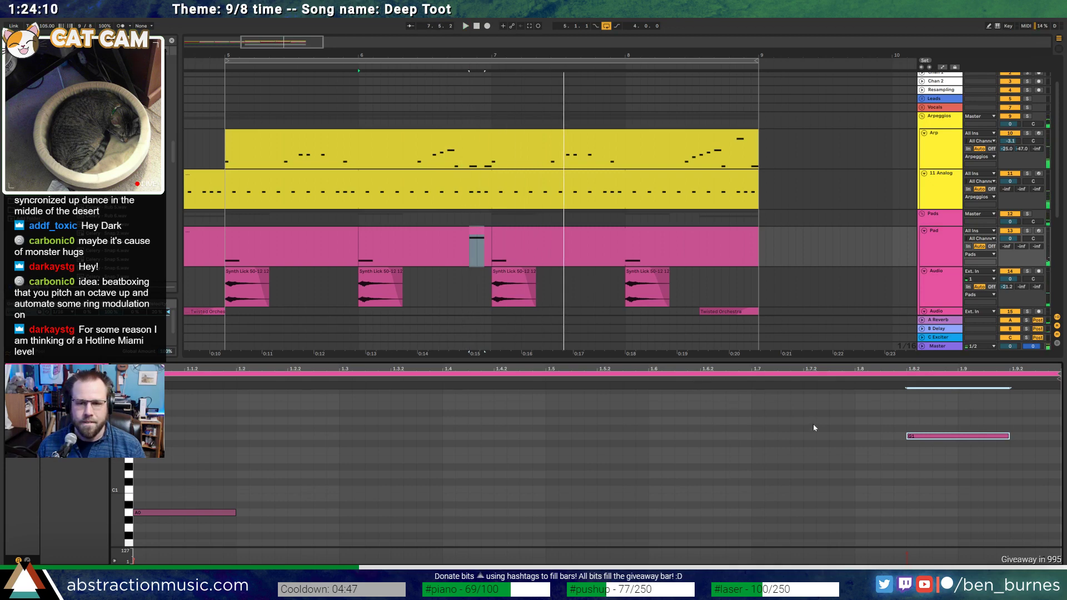
{"action": "double_click", "coordinate": [806, 437]}
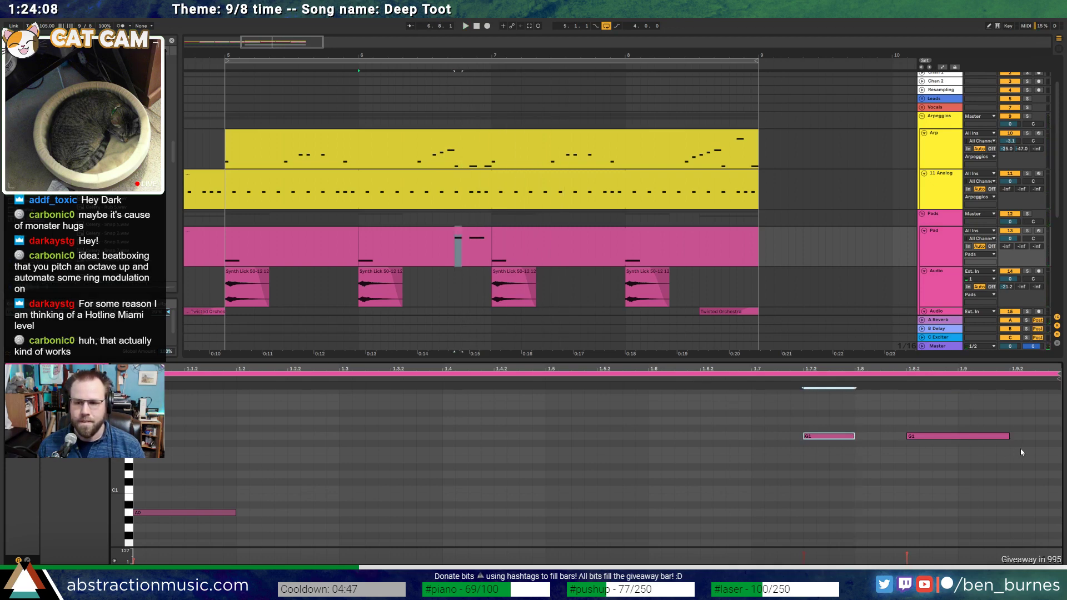
{"action": "left_click_drag", "start_coordinate": [1010, 437], "coordinate": [954, 437]}
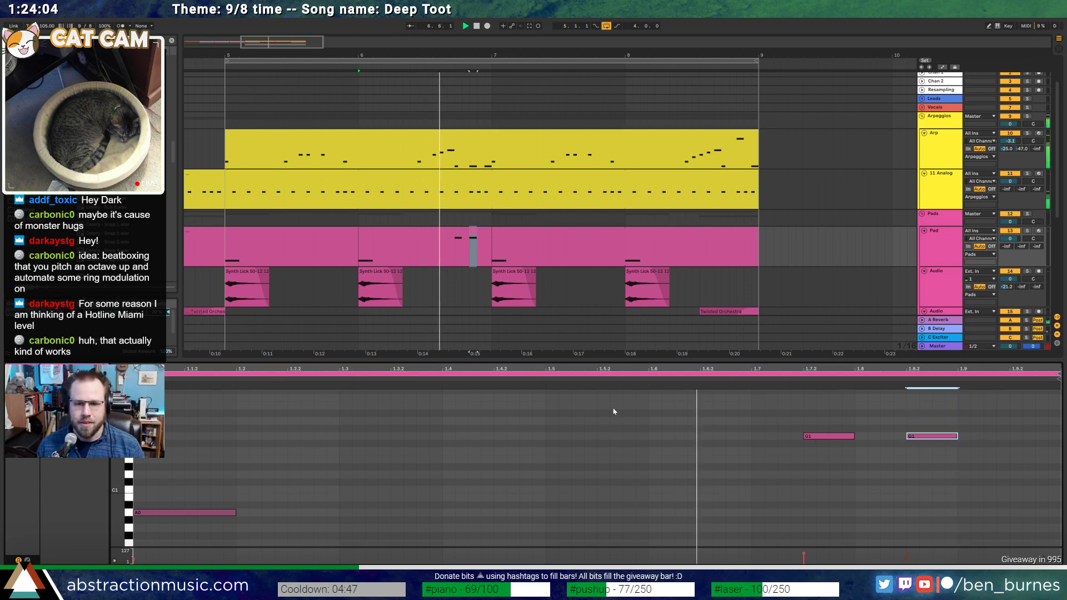
{"action": "left_click_drag", "start_coordinate": [833, 420], "coordinate": [924, 443]}
{"action": "left_click", "coordinate": [1000, 433]}
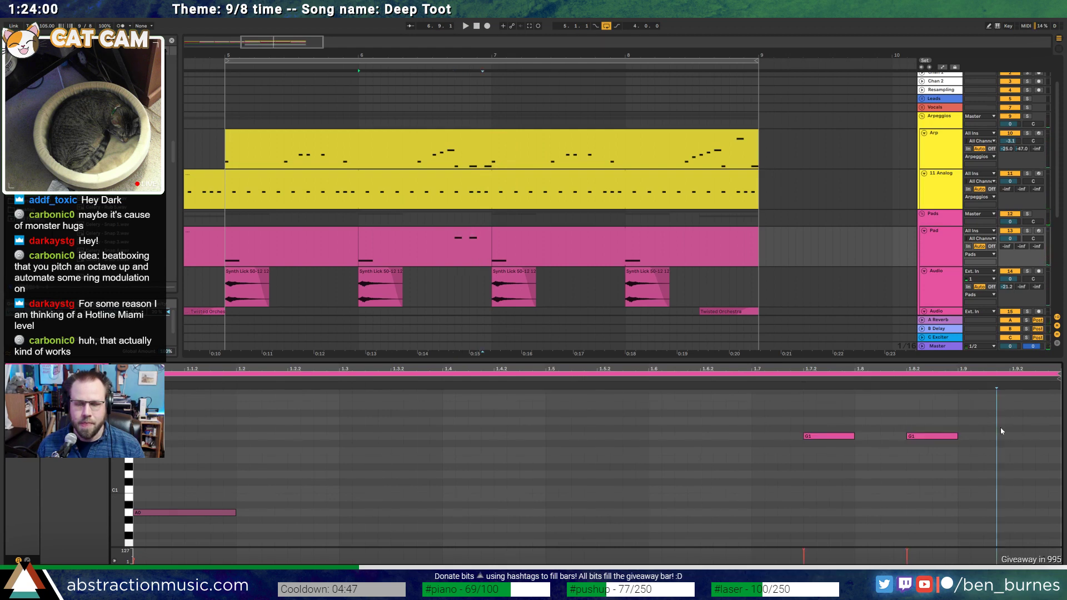
Copy the bar 6 Pad clip with its three-note ending to bar 8 and play the arrangement
{"action": "left_click", "coordinate": [477, 238]}
{"action": "left_click", "coordinate": [639, 261]}
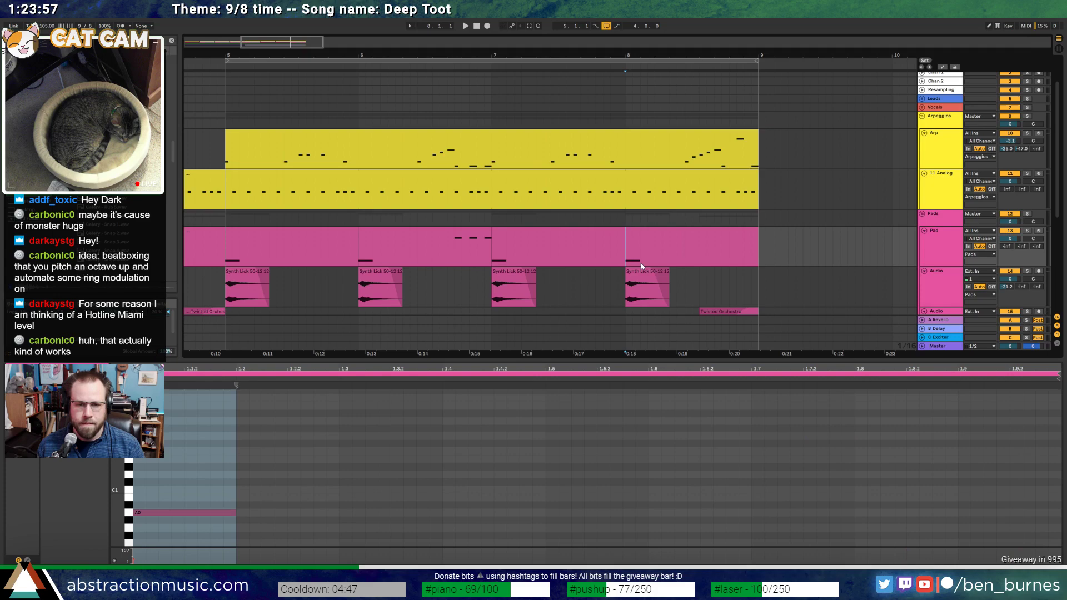
{"action": "left_click", "coordinate": [251, 234]}
{"action": "key", "text": "space"}
{"action": "left_click_drag", "start_coordinate": [295, 51], "coordinate": [432, 141]}
{"action": "key", "text": "shift+Tab"}
{"action": "scroll", "coordinate": [486, 189], "scroll_direction": "down", "scroll_amount": 1}
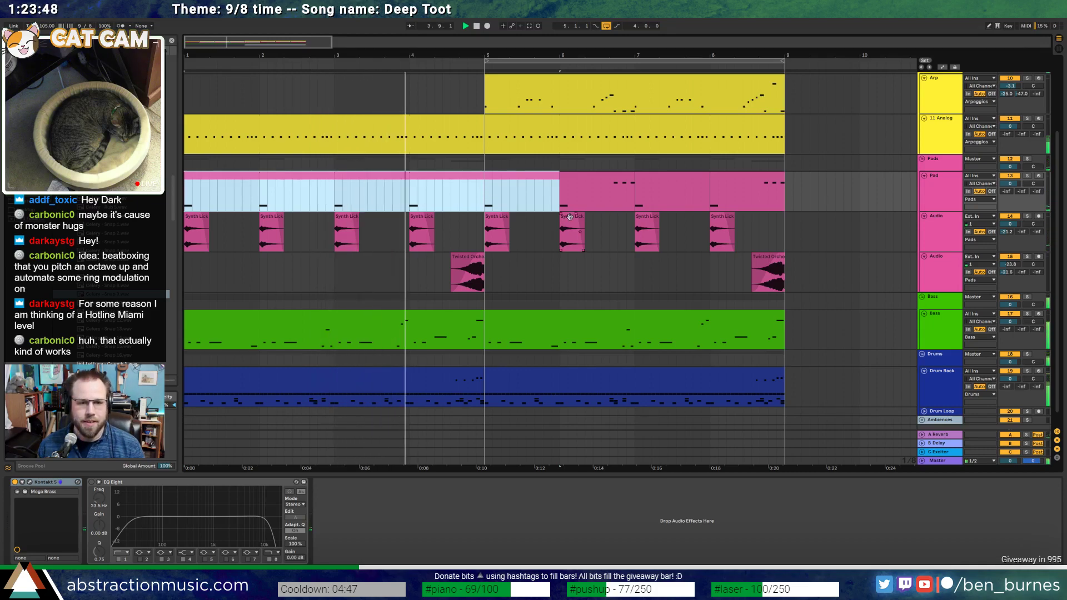
Add a short A1 note just before beat 4.4 in the Bass clip, trim it slightly, and audition the bass line
{"action": "scroll", "coordinate": [423, 336], "scroll_direction": "up", "scroll_amount": 2}
{"action": "double_click", "coordinate": [422, 336]}
{"action": "key", "text": "space"}
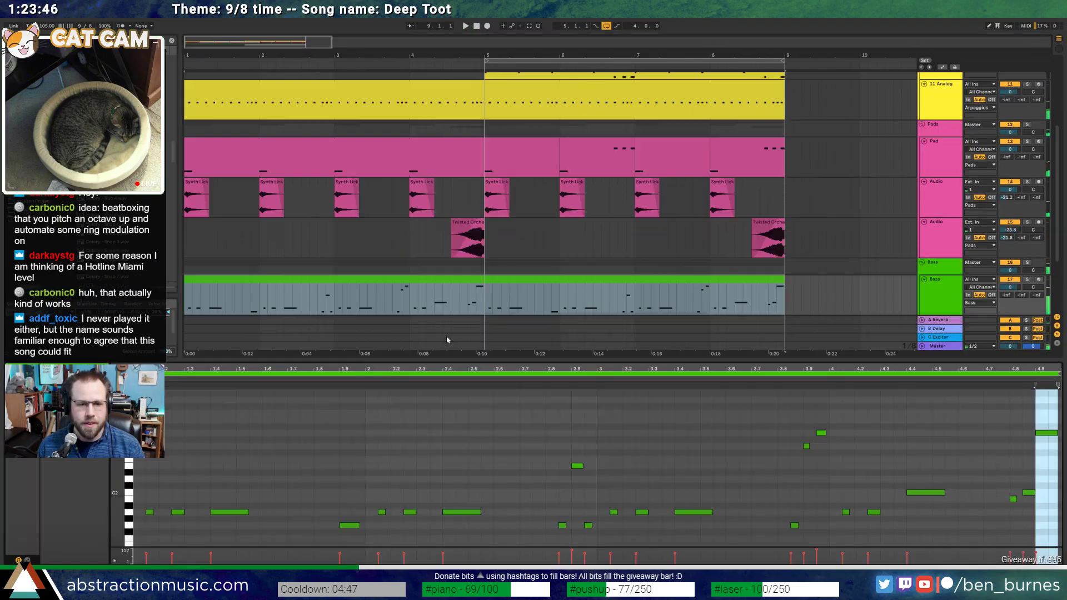
{"action": "left_click_drag", "start_coordinate": [934, 495], "coordinate": [949, 496]}
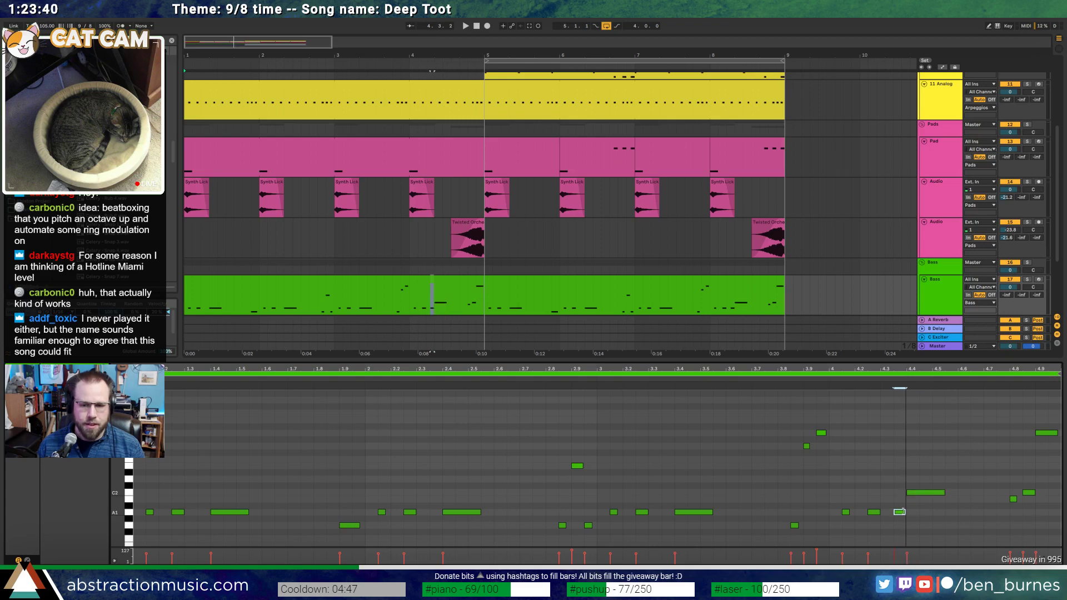
{"action": "left_click", "coordinate": [392, 311]}
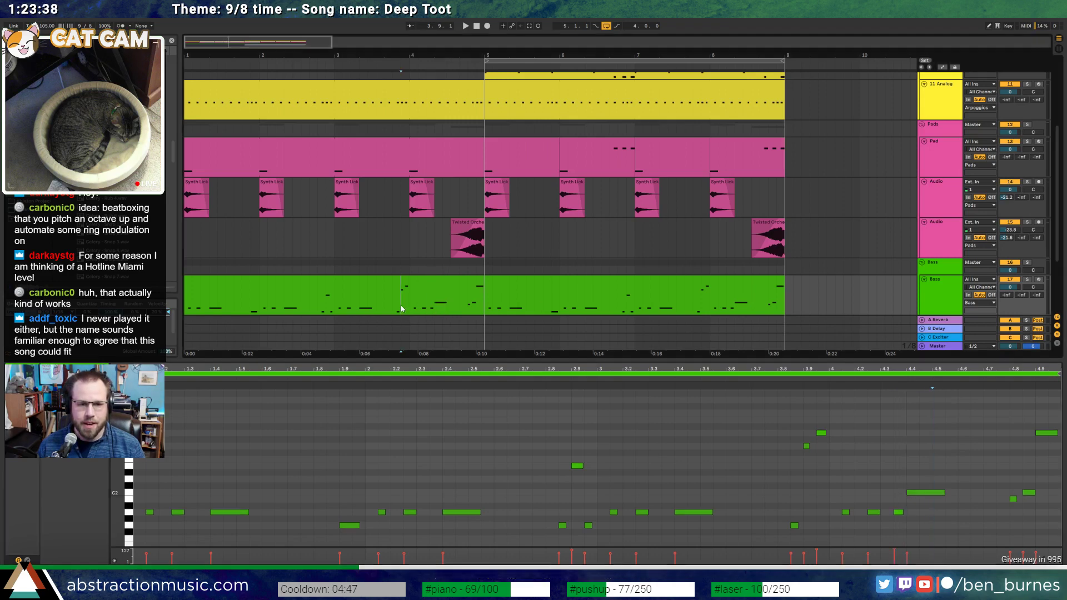
{"action": "key", "text": "space"}
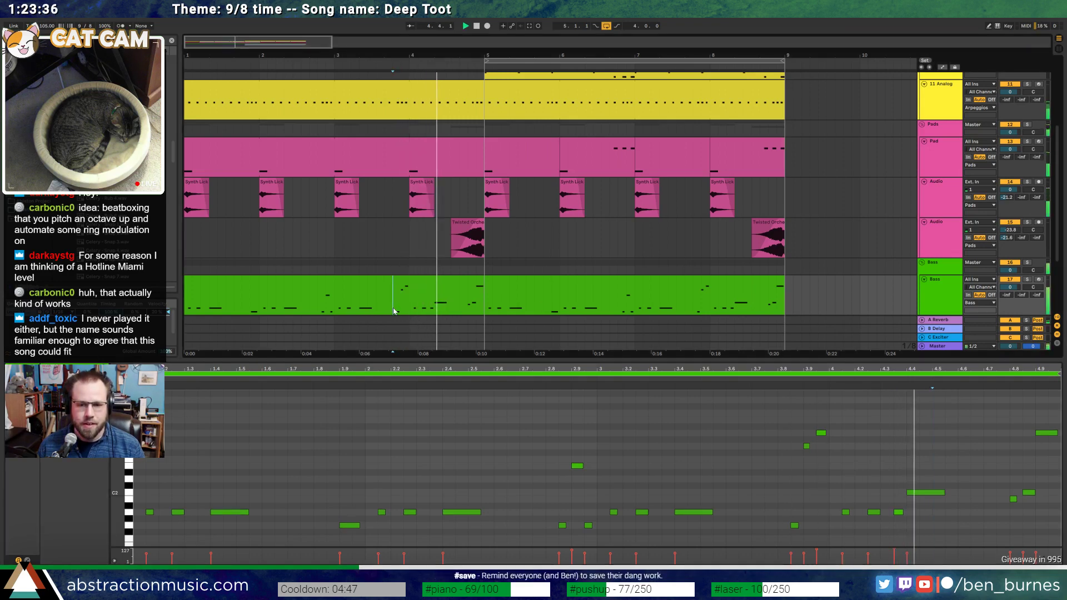
{"action": "left_click", "coordinate": [899, 512]}
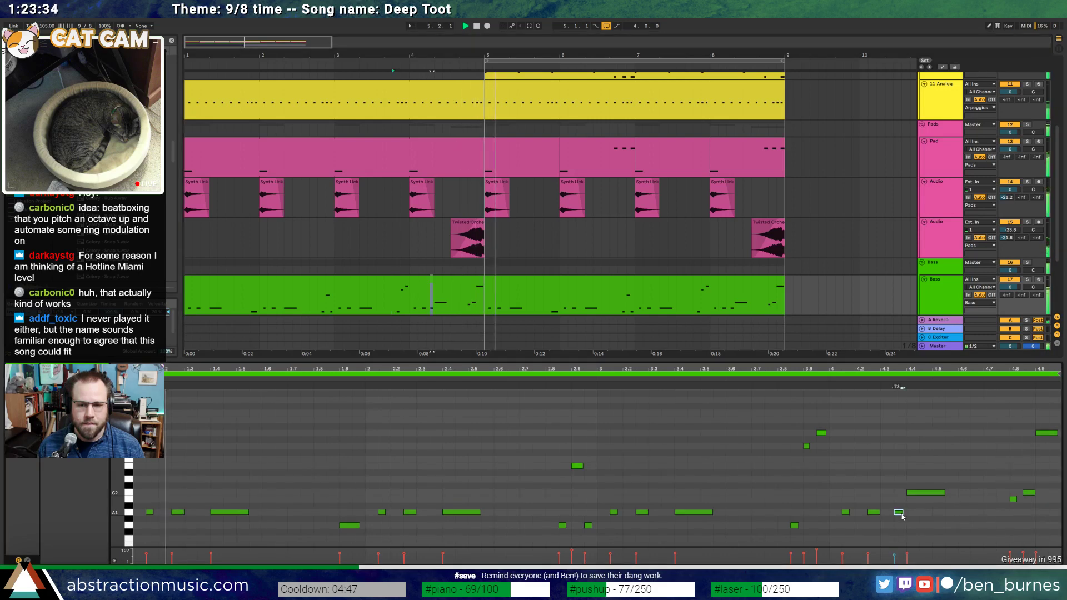
{"action": "left_click", "coordinate": [945, 493]}
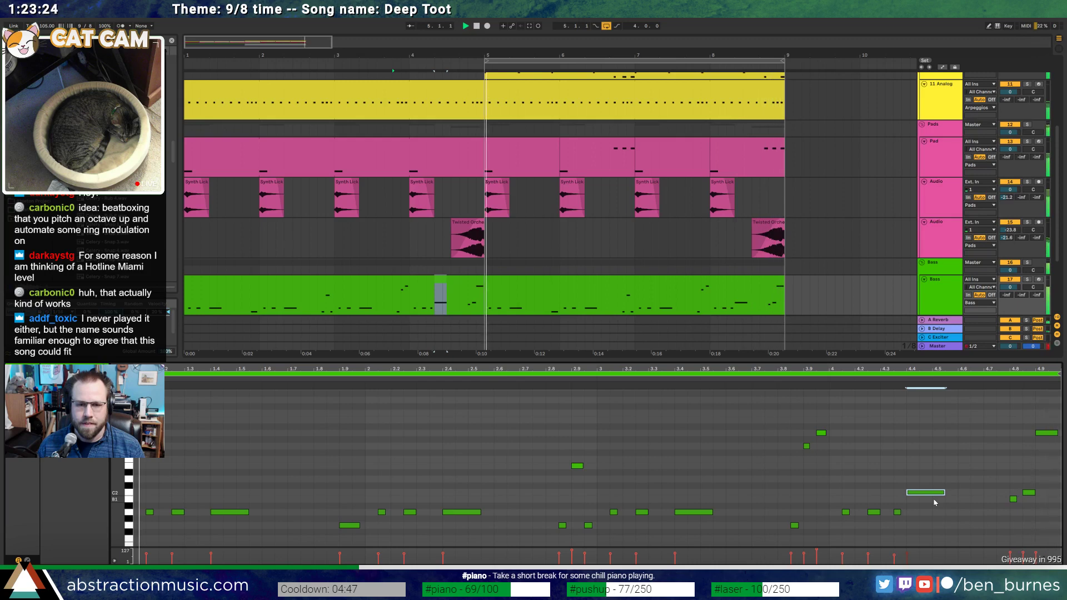
Audition the three G1 notes ending Pad bar 6, both with the Pad track soloed and in the full mix
{"action": "left_click_drag", "start_coordinate": [276, 46], "coordinate": [277, 25]}
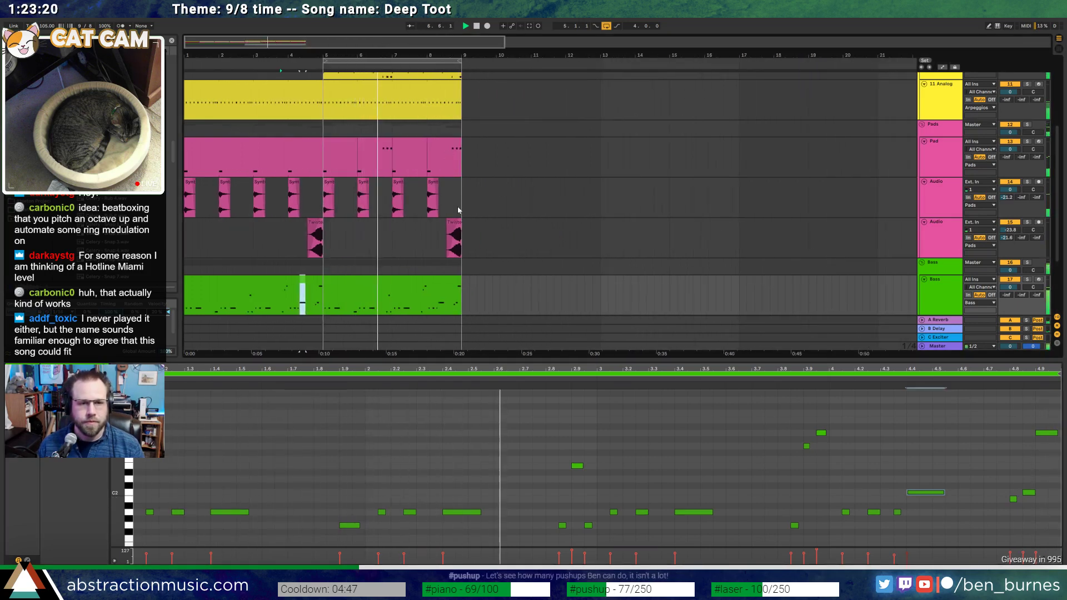
{"action": "scroll", "coordinate": [443, 216], "scroll_direction": "up", "scroll_amount": 1}
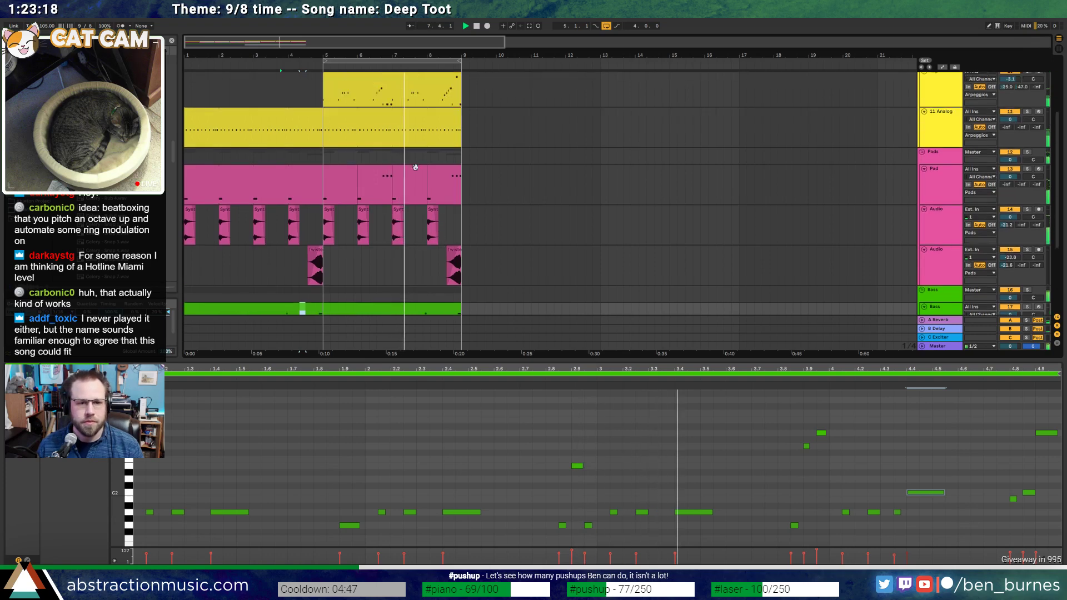
{"action": "left_click", "coordinate": [382, 171]}
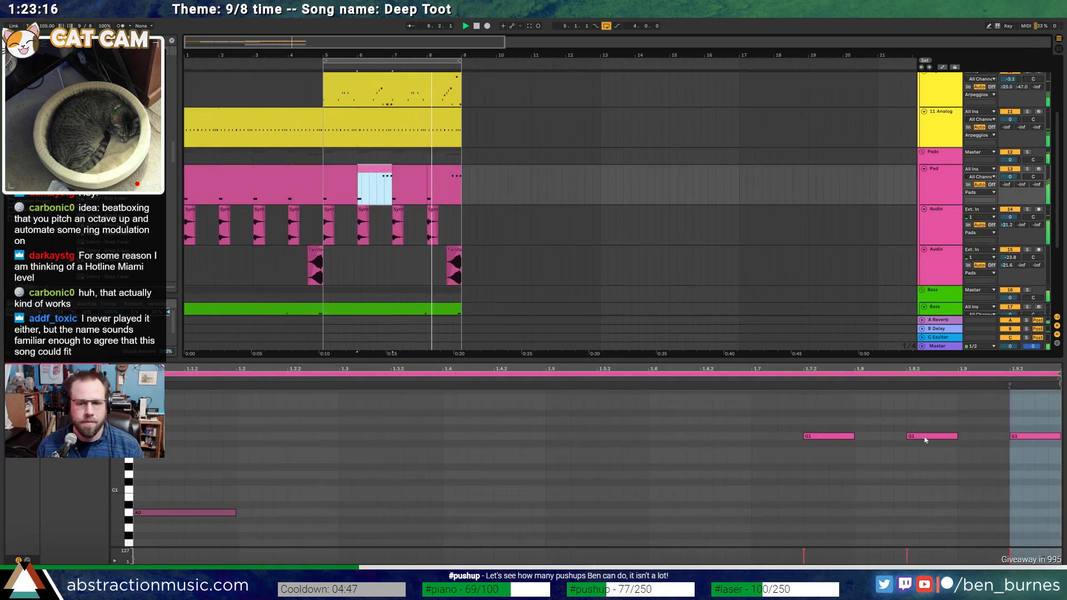
{"action": "key", "text": "space"}
{"action": "left_click_drag", "start_coordinate": [804, 417], "coordinate": [1046, 467]}
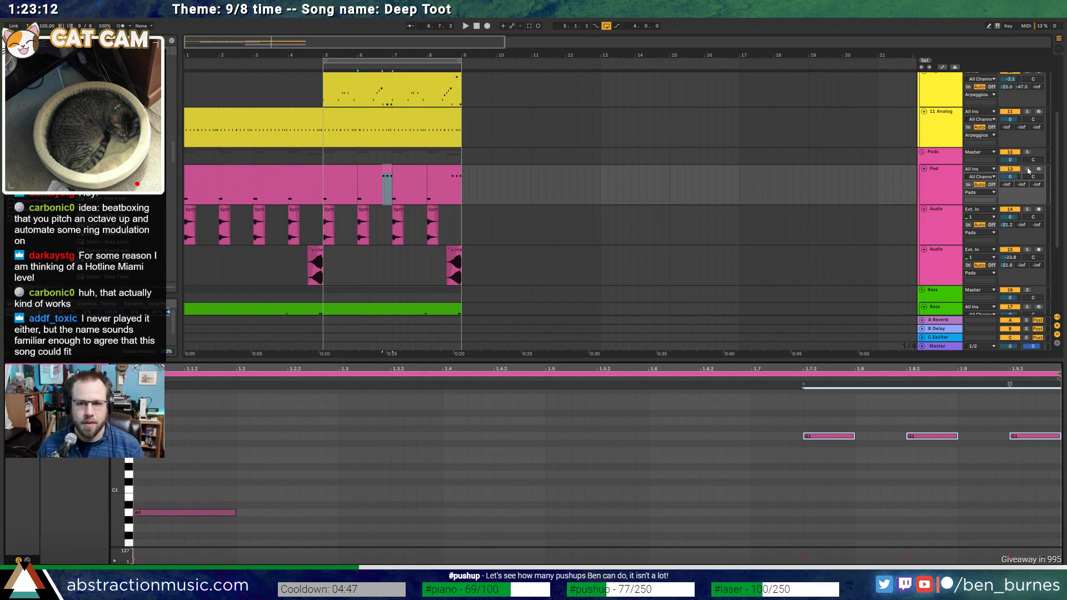
{"action": "left_click", "coordinate": [376, 188]}
{"action": "key", "text": "space"}
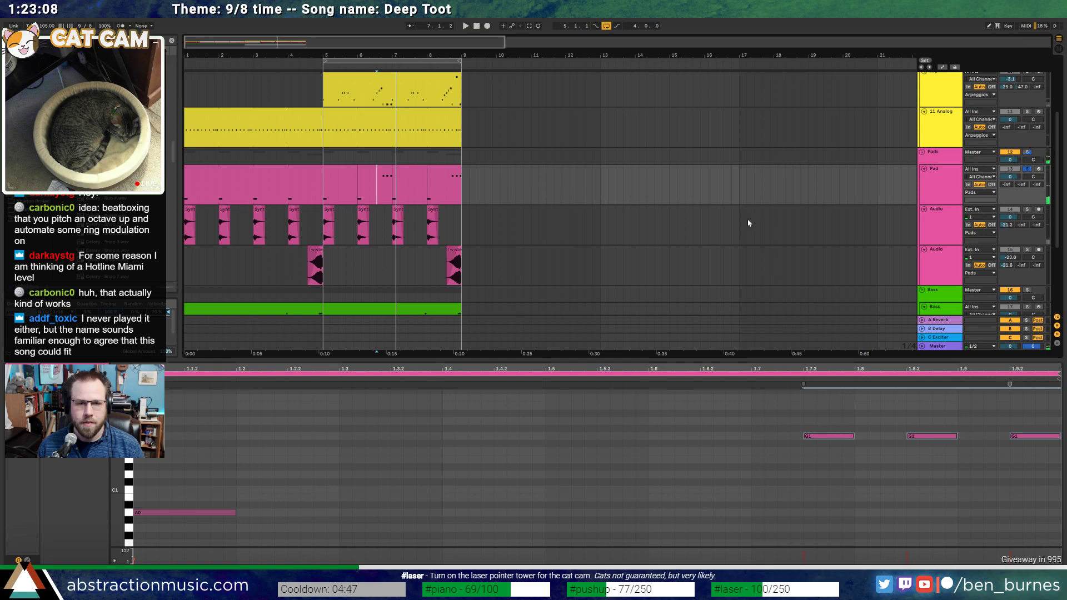
{"action": "key", "text": "space"}
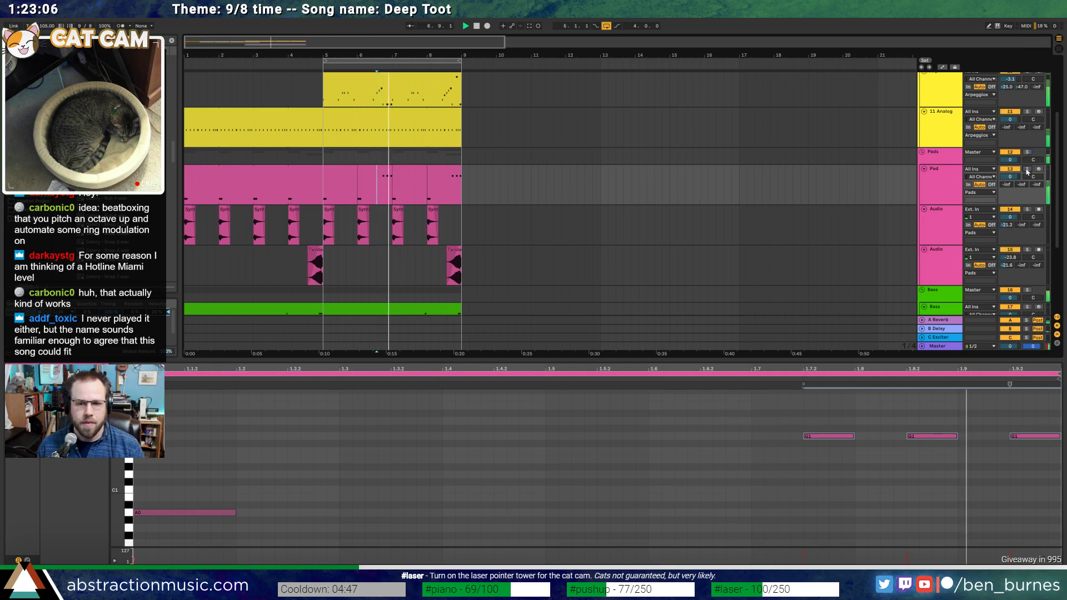
Show the Pad track's devices and open its Kontakt 5 Mega Brass instrument
{"action": "key", "text": "shift+Tab"}
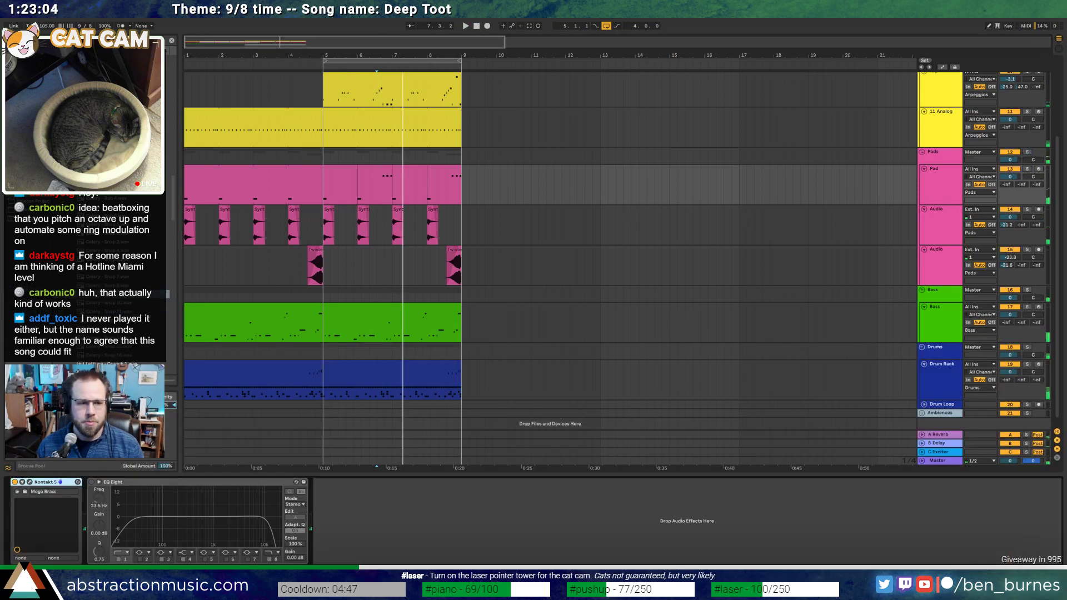
{"action": "left_click", "coordinate": [28, 484]}
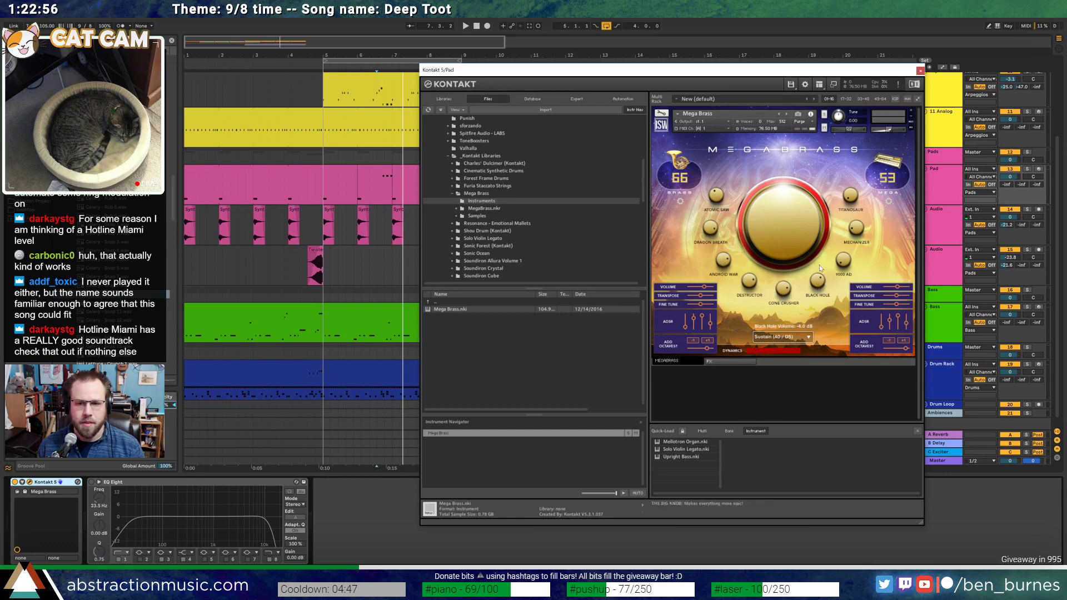
Audition the Mega Brass pad within the full mix and close its Kontakt instrument window
{"action": "key", "text": "space"}
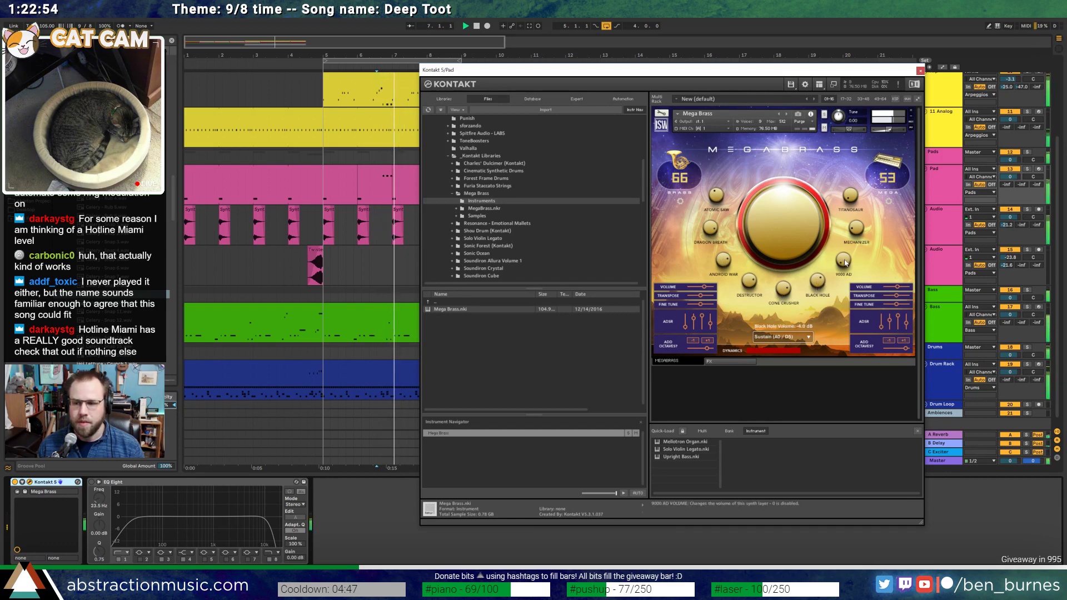
{"action": "key", "text": "space"}
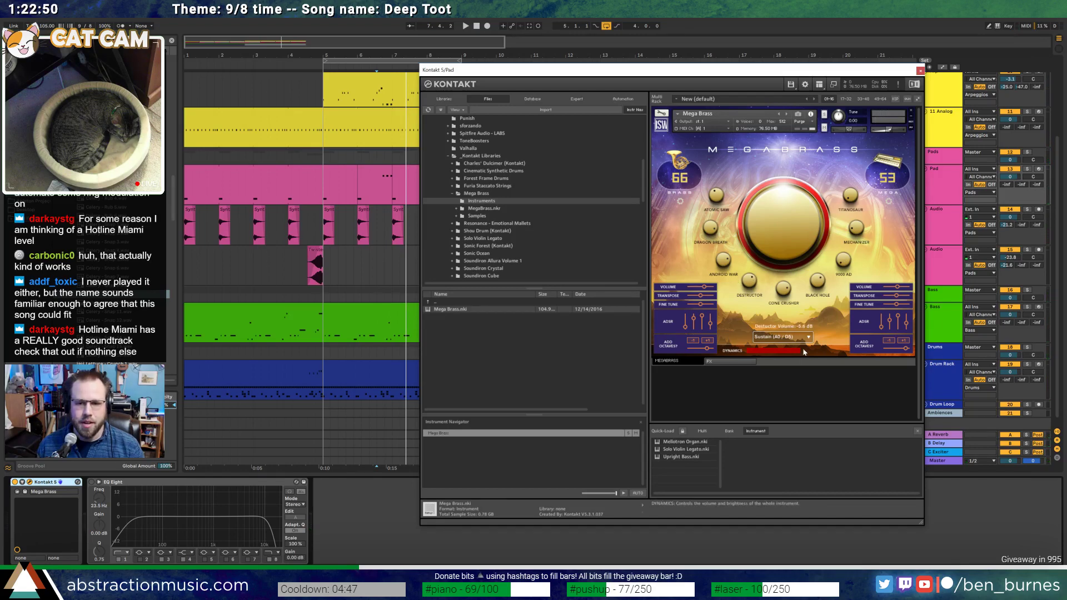
{"action": "key", "text": "space"}
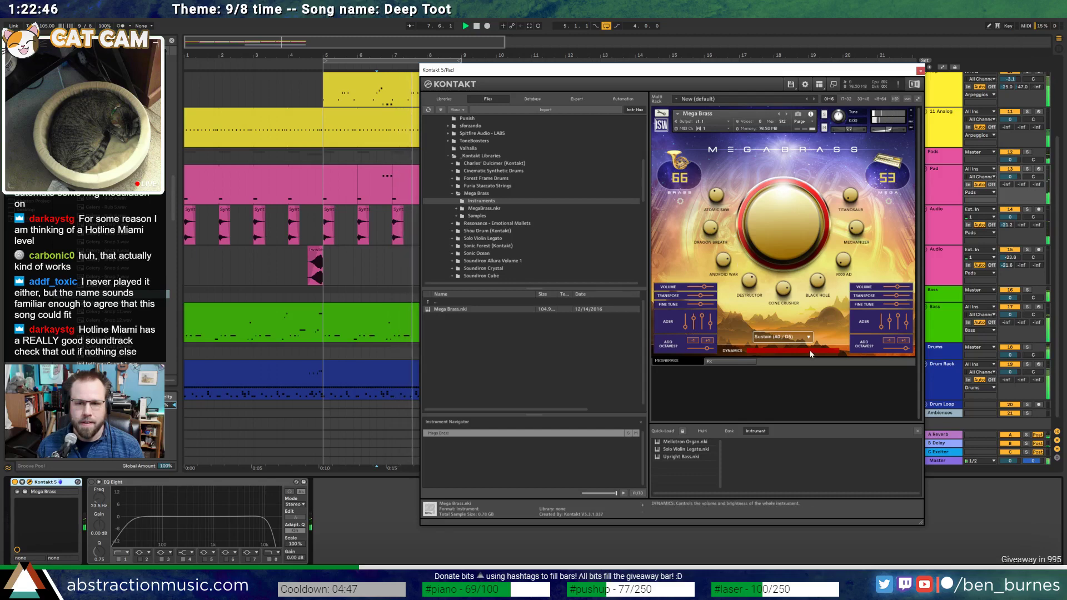
{"action": "left_click", "coordinate": [920, 71]}
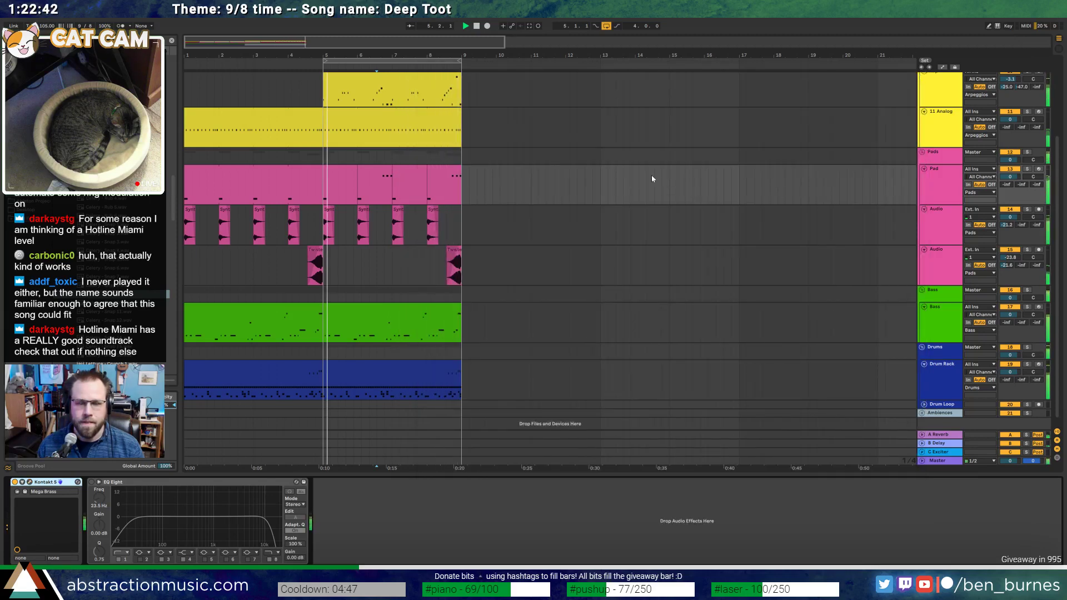
Consolidate the Pad clips spanning bars 5 to 8 into one continuous clip
{"action": "left_click", "coordinate": [412, 172]}
{"action": "key", "text": "ctrl+d"}
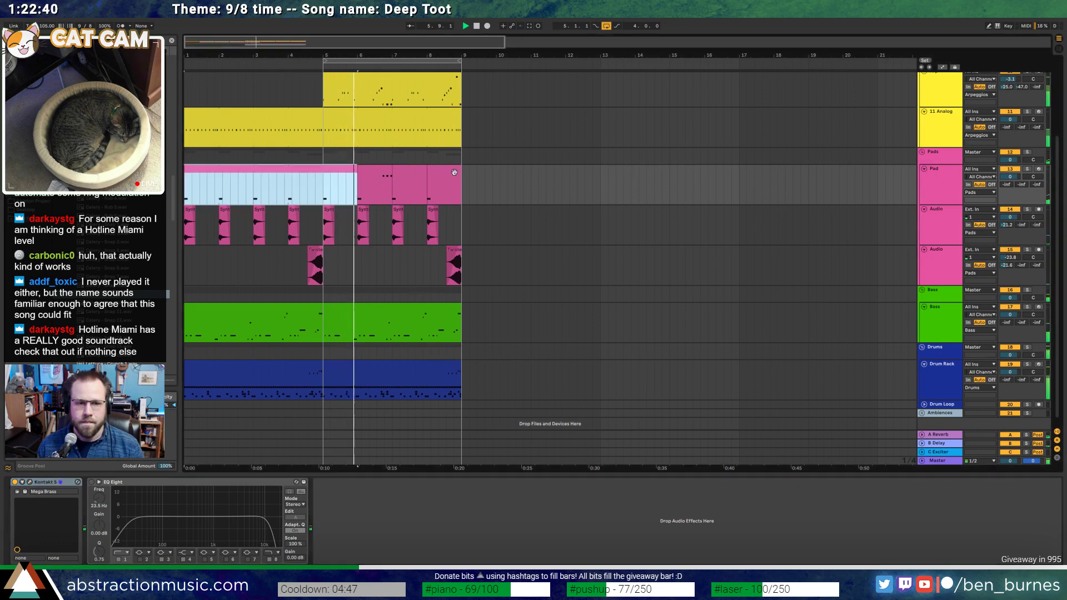
{"action": "left_click", "coordinate": [329, 184]}
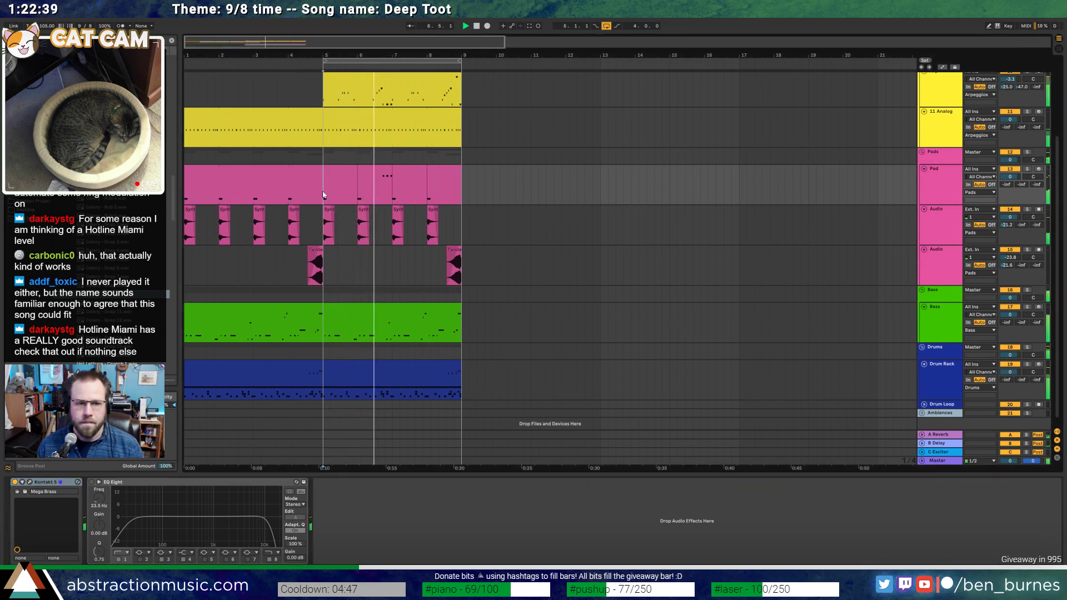
{"action": "left_click", "coordinate": [461, 196], "text": "shift"}
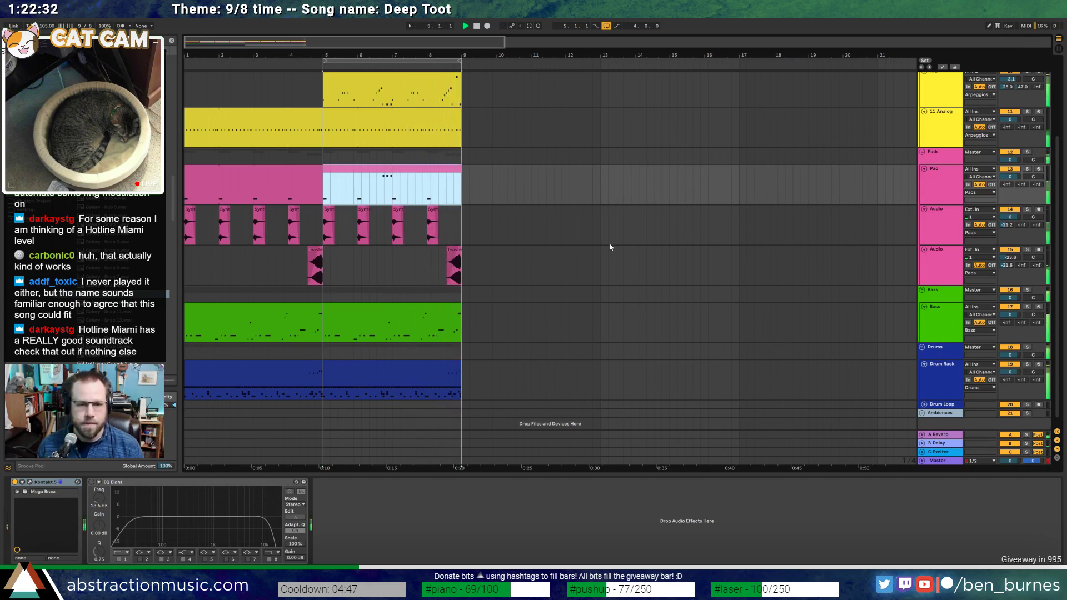
Adjust the edges of the Twisted Orchestra clip ending bar 8 so that it starts at beat 8.6
{"action": "left_click", "coordinate": [459, 252]}
{"action": "scroll", "coordinate": [460, 252], "scroll_direction": "up", "scroll_amount": 10}
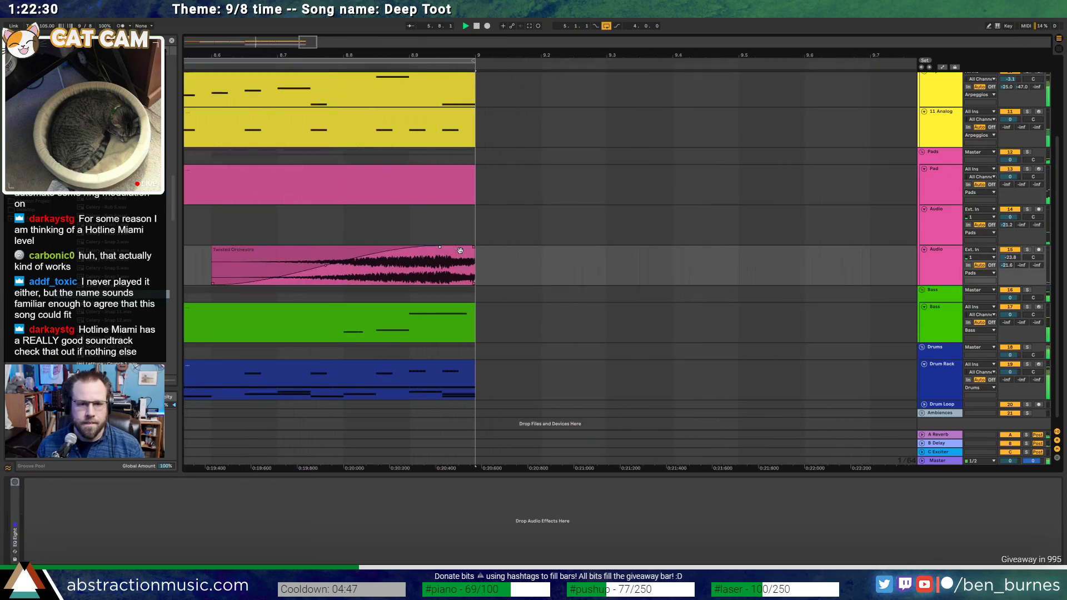
{"action": "mouse_move", "coordinate": [473, 252]}
{"action": "left_mouse_down"}
{"action": "mouse_move", "coordinate": [522, 252]}
{"action": "mouse_move", "coordinate": [475, 251]}
{"action": "left_mouse_up"}
{"action": "left_click_drag", "start_coordinate": [238, 252], "coordinate": [191, 251]}
{"action": "left_click_drag", "start_coordinate": [302, 44], "coordinate": [511, 165]}
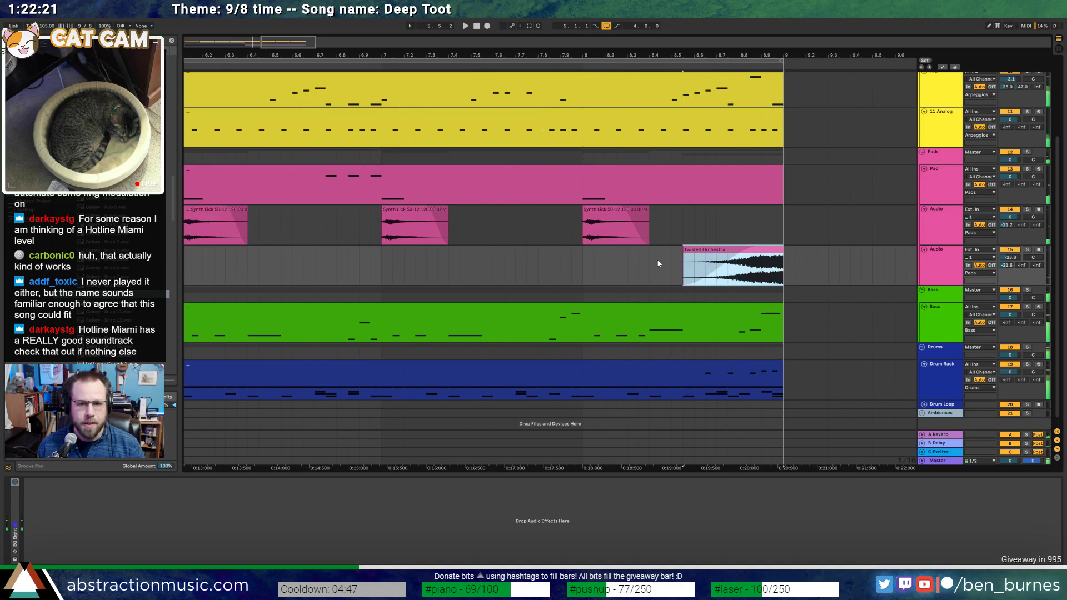
{"action": "left_click_drag", "start_coordinate": [687, 251], "coordinate": [698, 253]}
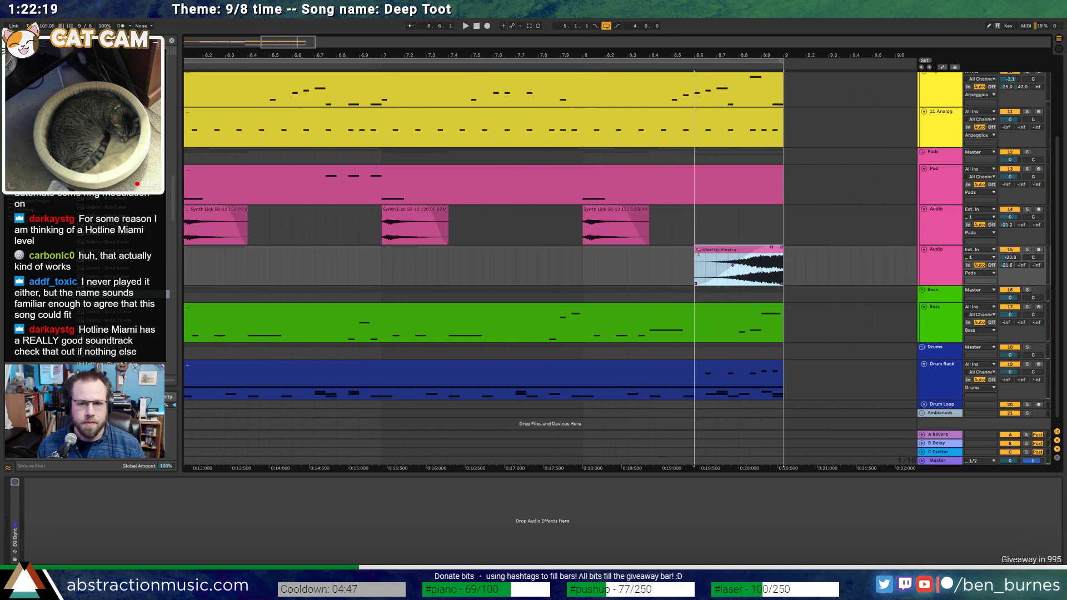
{"action": "left_click", "coordinate": [782, 271]}
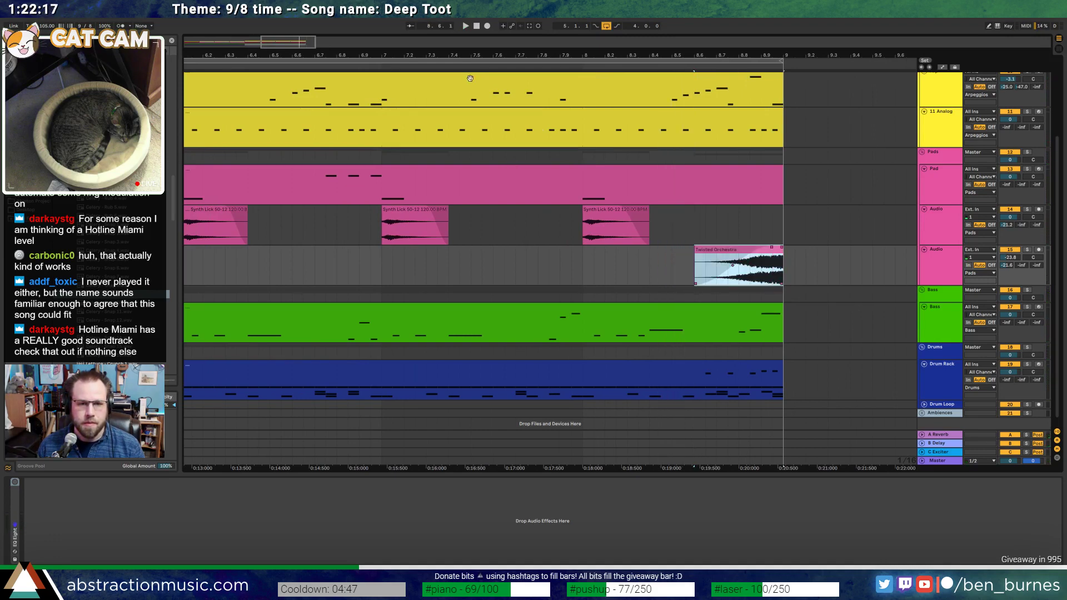
{"action": "key", "text": "ctrl+z"}
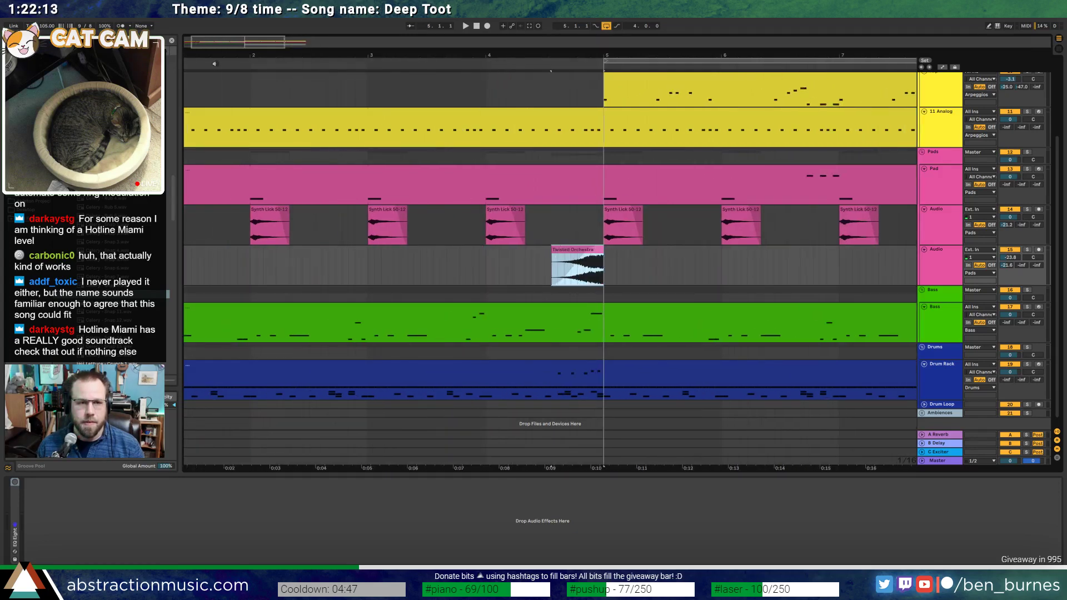
{"action": "key", "text": "ctrl+z"}
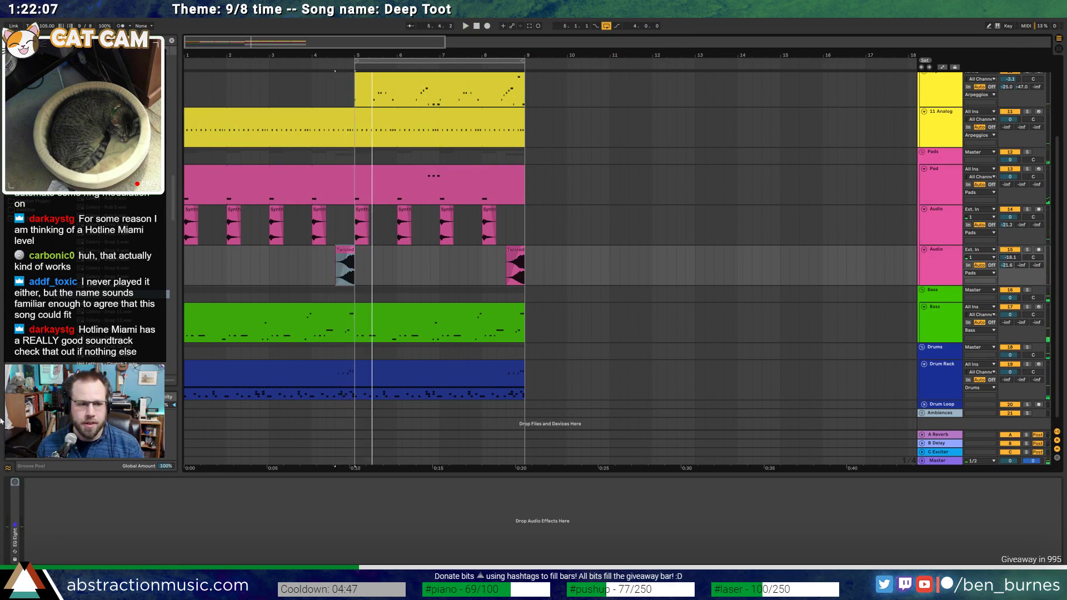
In the Twisted Orchestra track's EQ Eight, raise the low cut to about 182 Hz and boost about 1.94 kHz by 2.85 dB during playback
{"action": "double_click", "coordinate": [18, 504]}
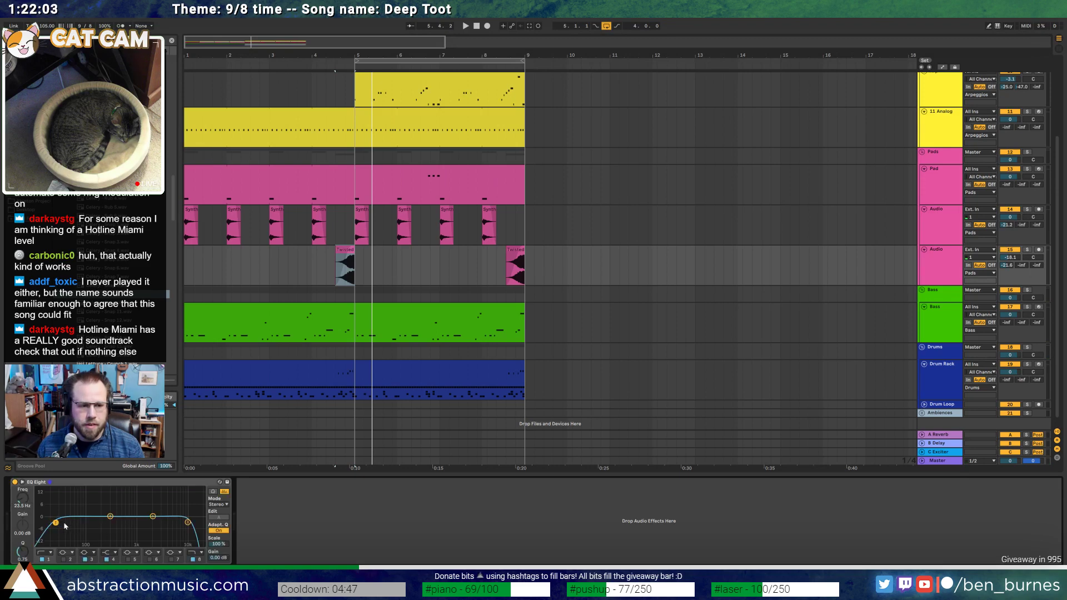
{"action": "left_click_drag", "start_coordinate": [65, 526], "coordinate": [112, 529]}
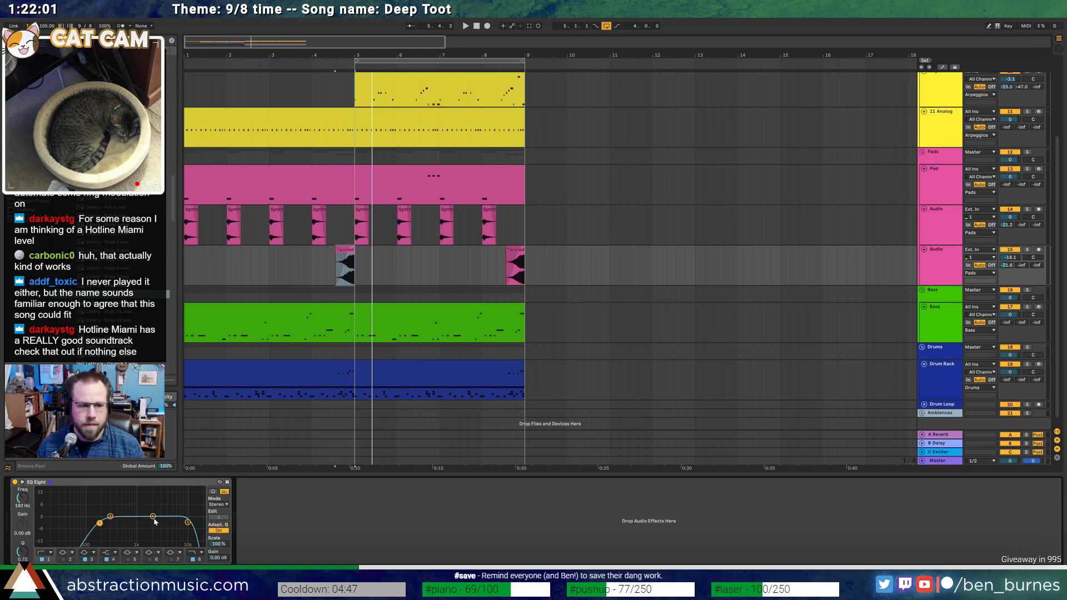
{"action": "key", "text": "space"}
{"action": "left_click_drag", "start_coordinate": [154, 504], "coordinate": [150, 510]}
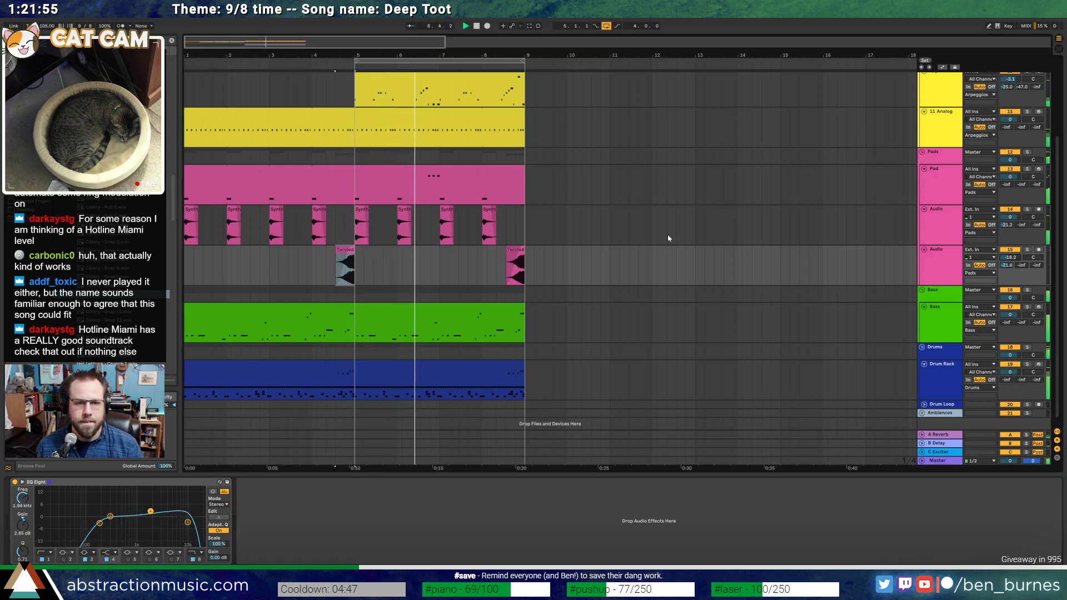
Stop playback, select the Arp clip in bars 5 to 8, and open the track's Massive synth
{"action": "scroll", "coordinate": [448, 138], "scroll_direction": "up", "scroll_amount": 2}
{"action": "left_click", "coordinate": [442, 119]}
{"action": "key", "text": "space"}
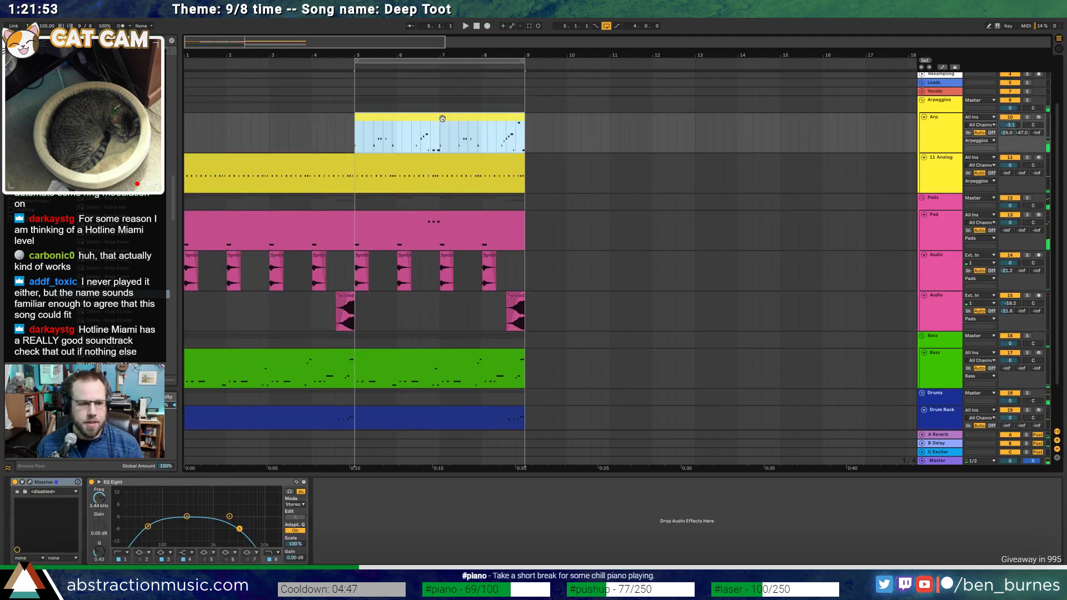
{"action": "left_click", "coordinate": [30, 483]}
{"action": "left_click_drag", "start_coordinate": [654, 197], "coordinate": [626, 186]}
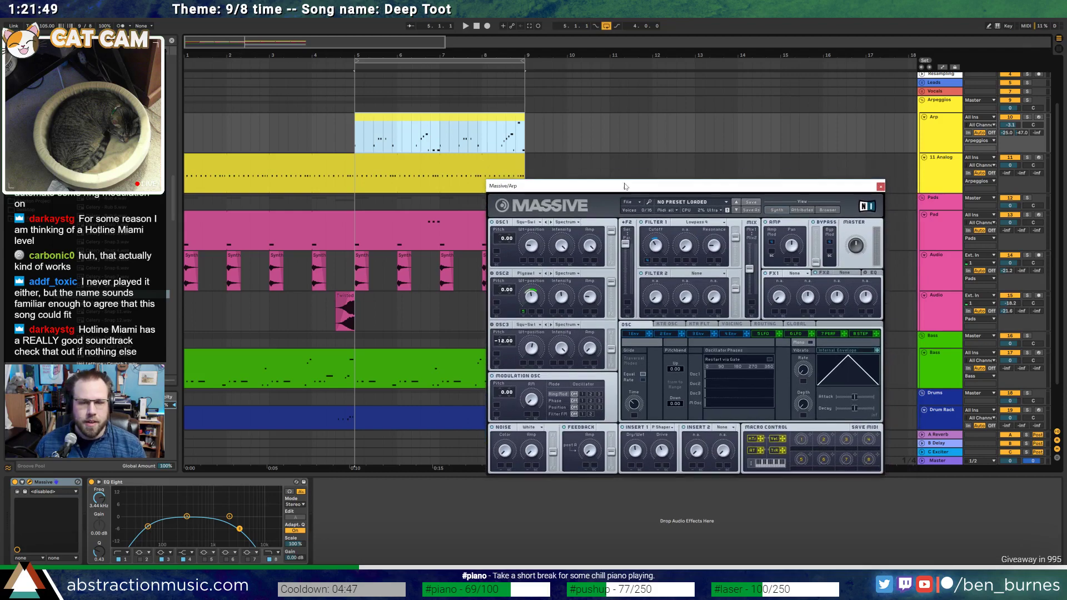
Try the Polysaw II wavetable on Massive's oscillator 1, audition it, then restore Square-Saw I and close the synth window
{"action": "left_click", "coordinate": [527, 223]}
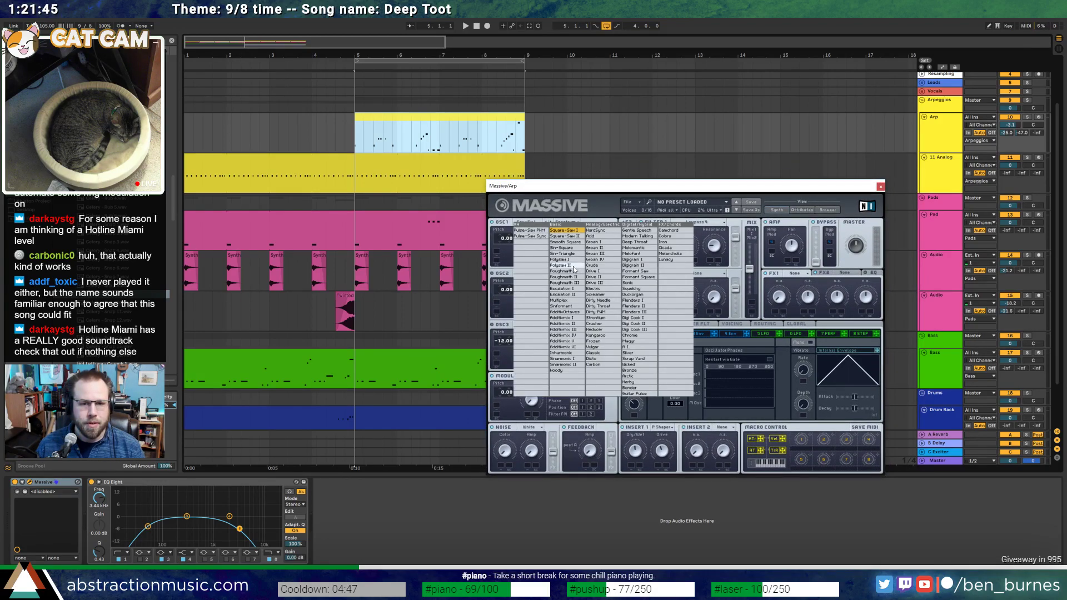
{"action": "left_click", "coordinate": [574, 266]}
{"action": "key", "text": "space"}
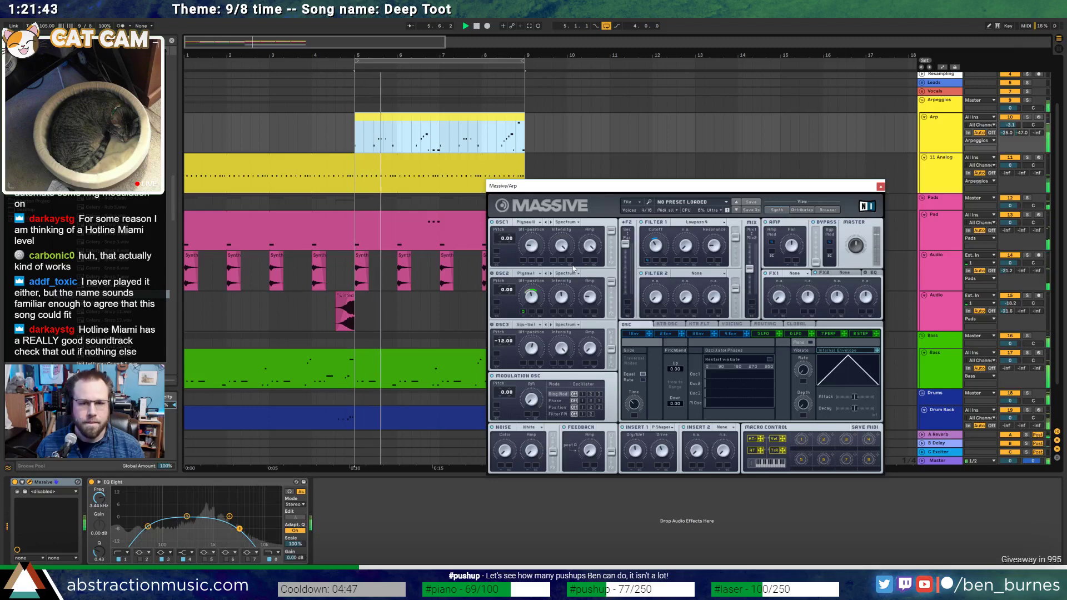
{"action": "key", "text": "space"}
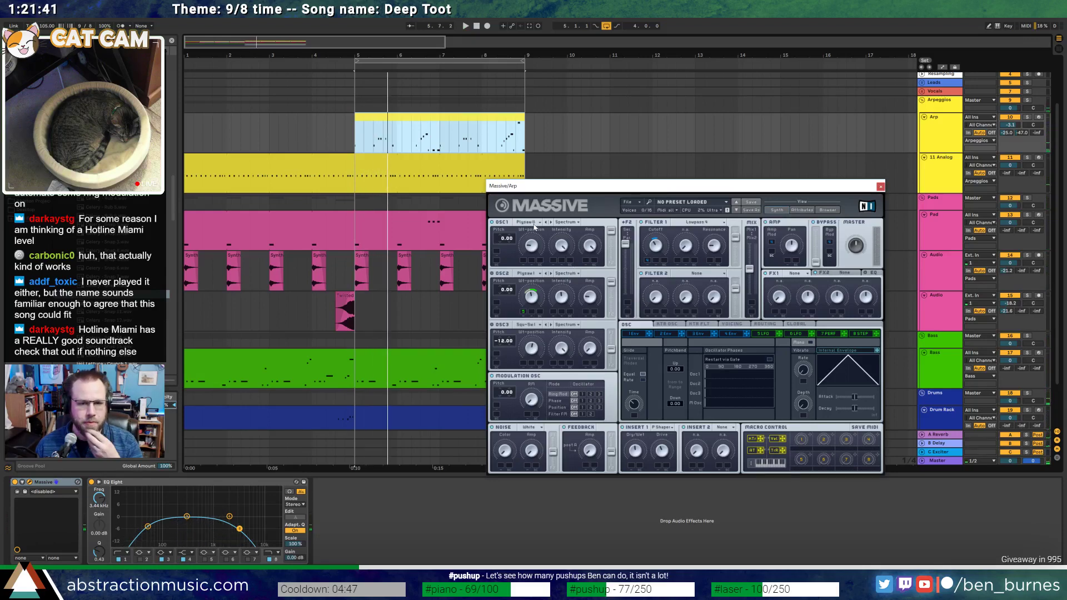
{"action": "left_click", "coordinate": [534, 224]}
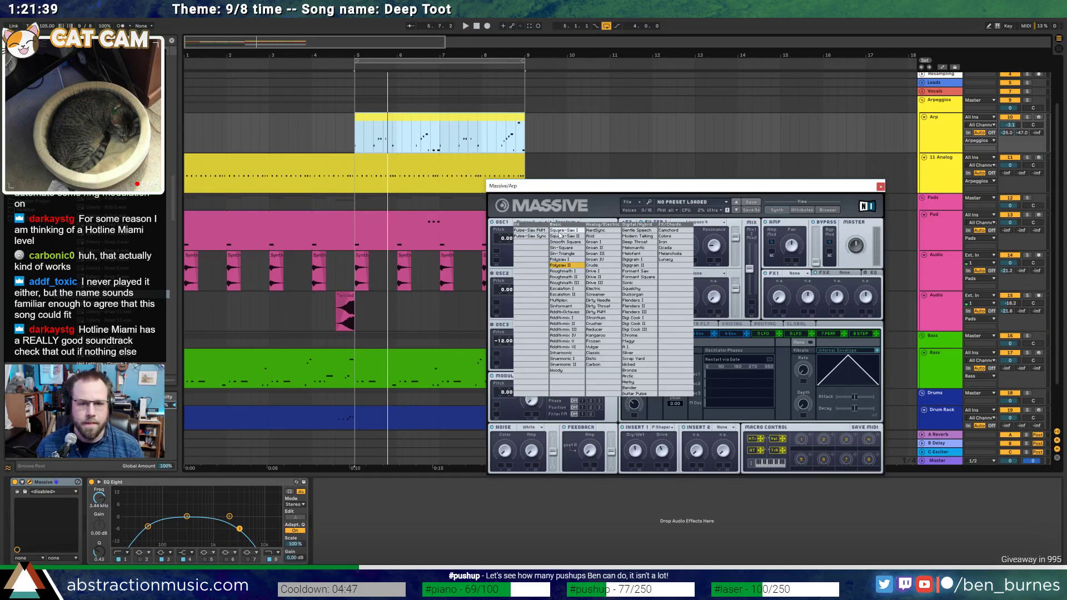
{"action": "left_click", "coordinate": [561, 231]}
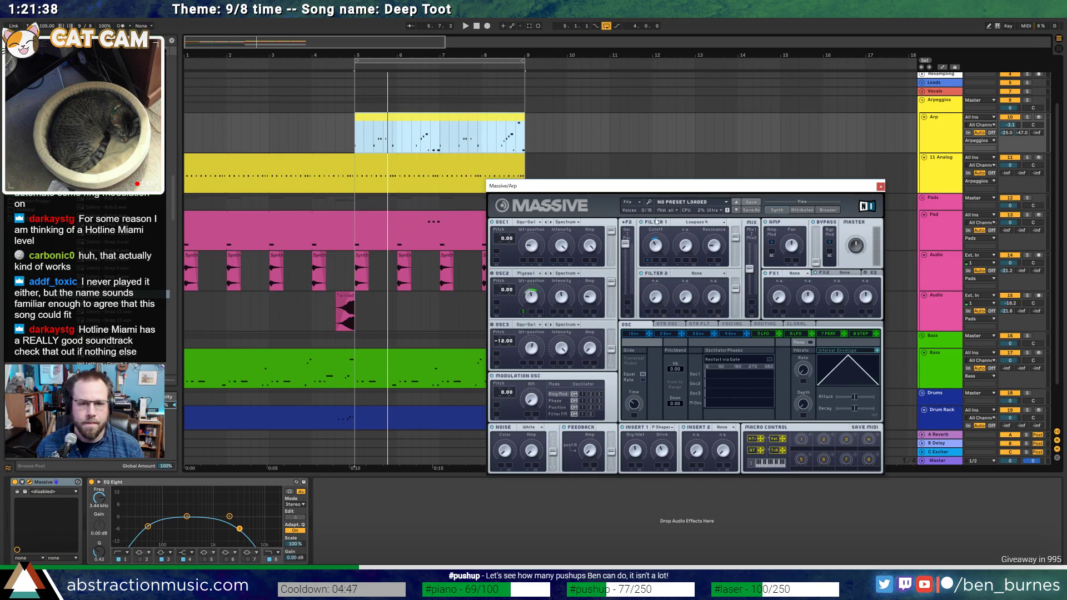
{"action": "left_click", "coordinate": [880, 187]}
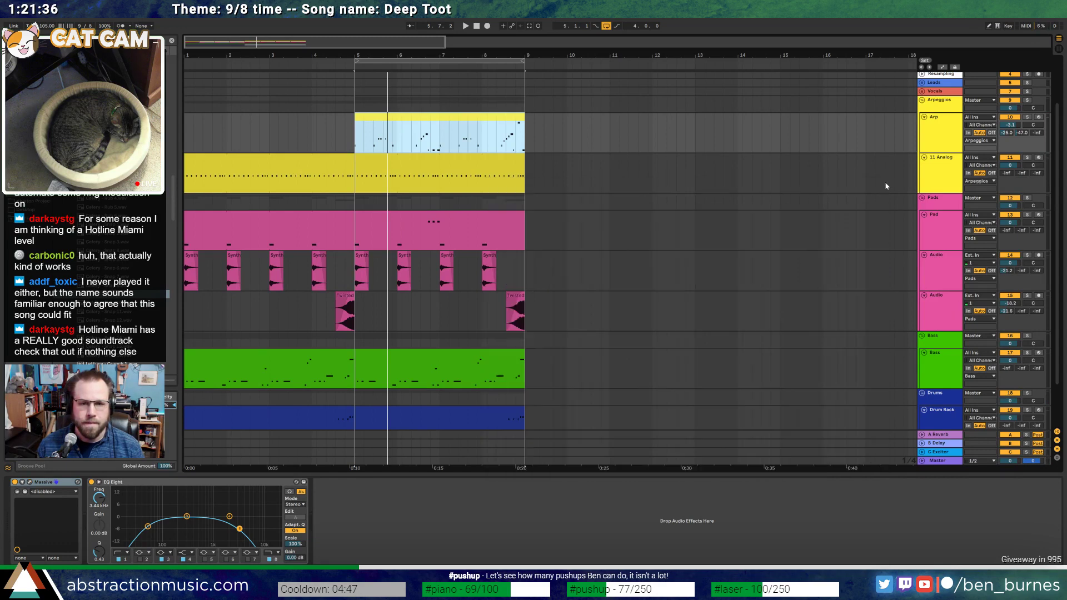
Group the Arp track's Massive into an Instrument Rack and add an Analog synth as a second chain
{"action": "left_click", "coordinate": [45, 482]}
{"action": "left_click", "coordinate": [15, 506]}
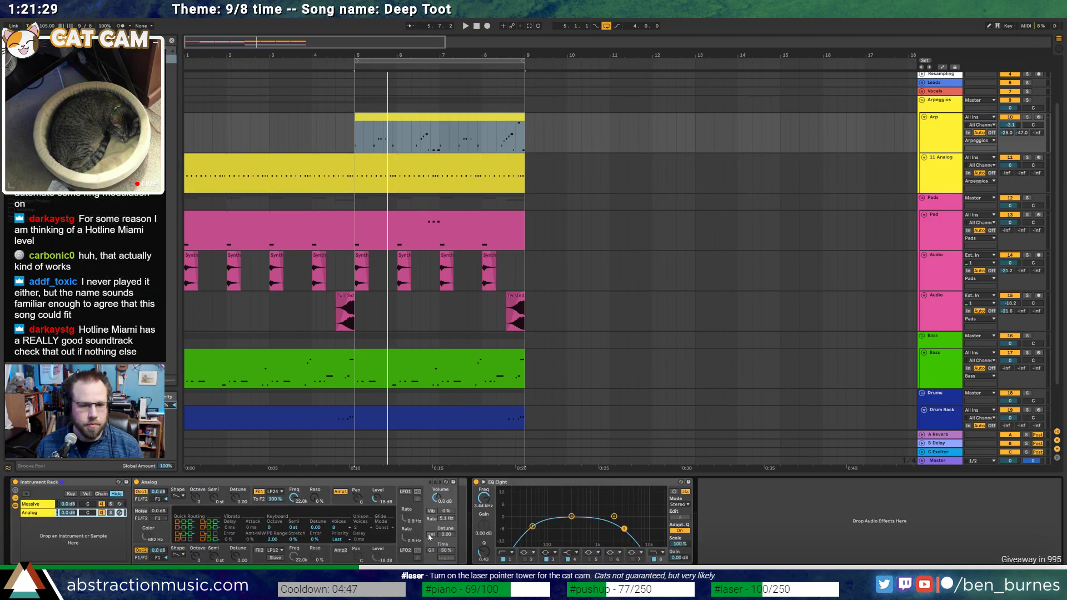
Slightly detune Analog's two oscillators and lower the Amp 1 envelope's sustain to zero while the loop plays
{"action": "left_click", "coordinate": [240, 502]}
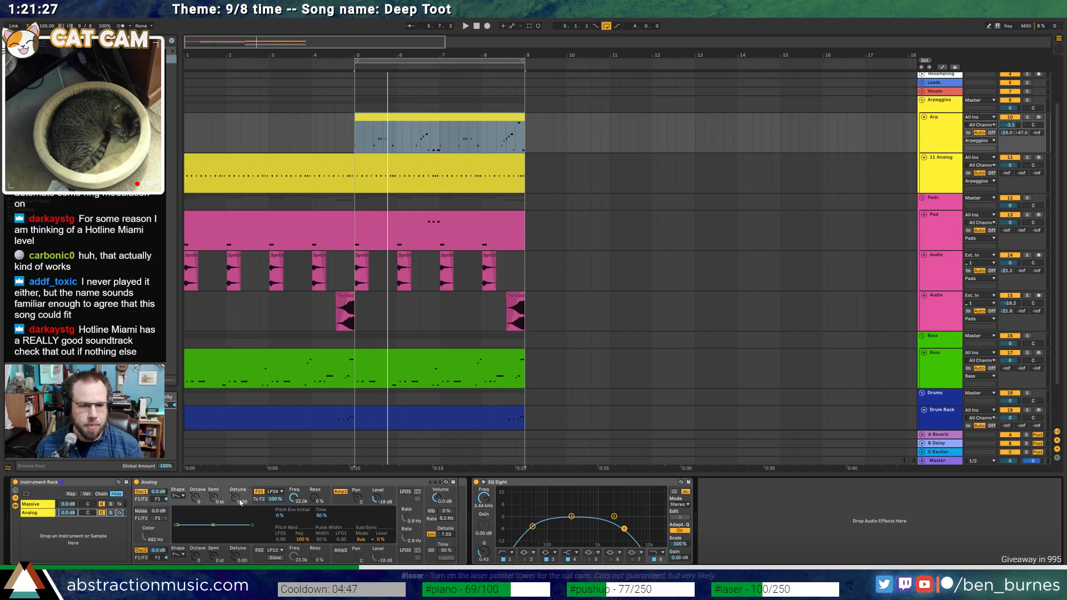
{"action": "left_click", "coordinate": [246, 550]}
{"action": "left_click", "coordinate": [240, 499]}
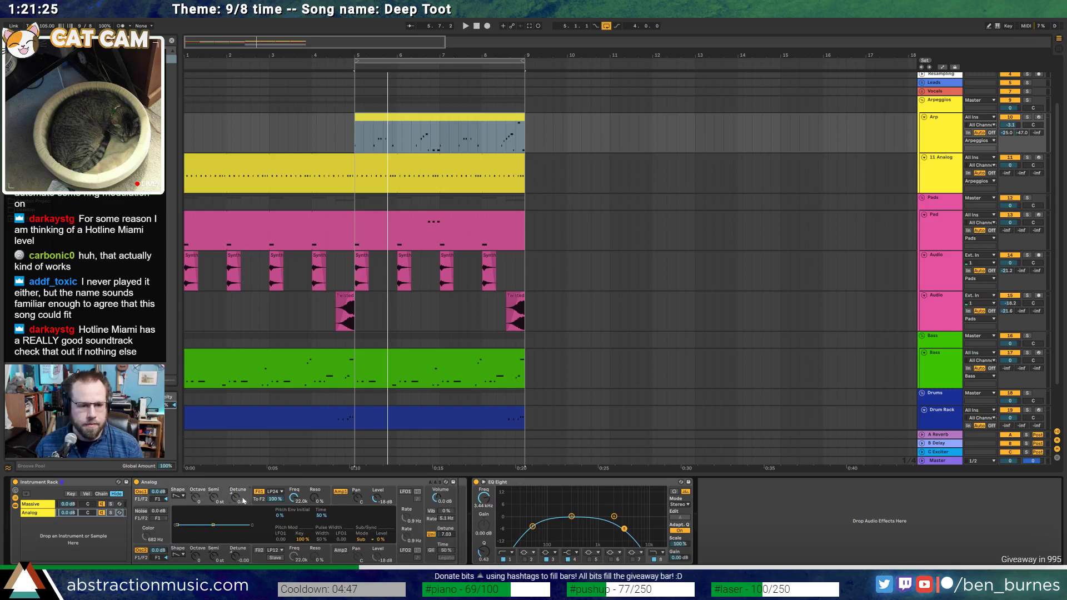
{"action": "key", "text": "space"}
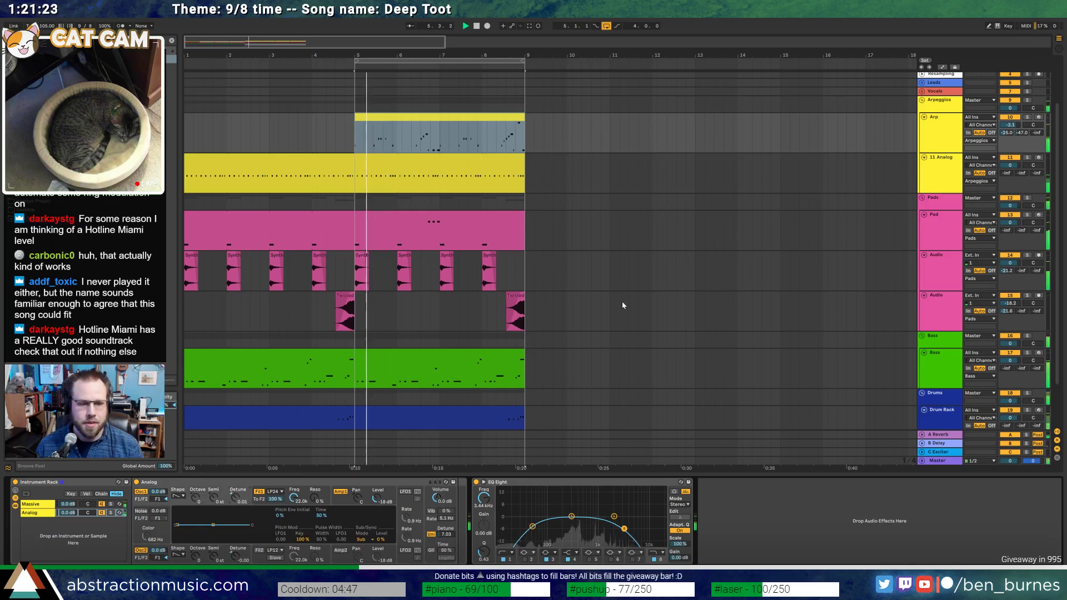
{"action": "left_click", "coordinate": [352, 507]}
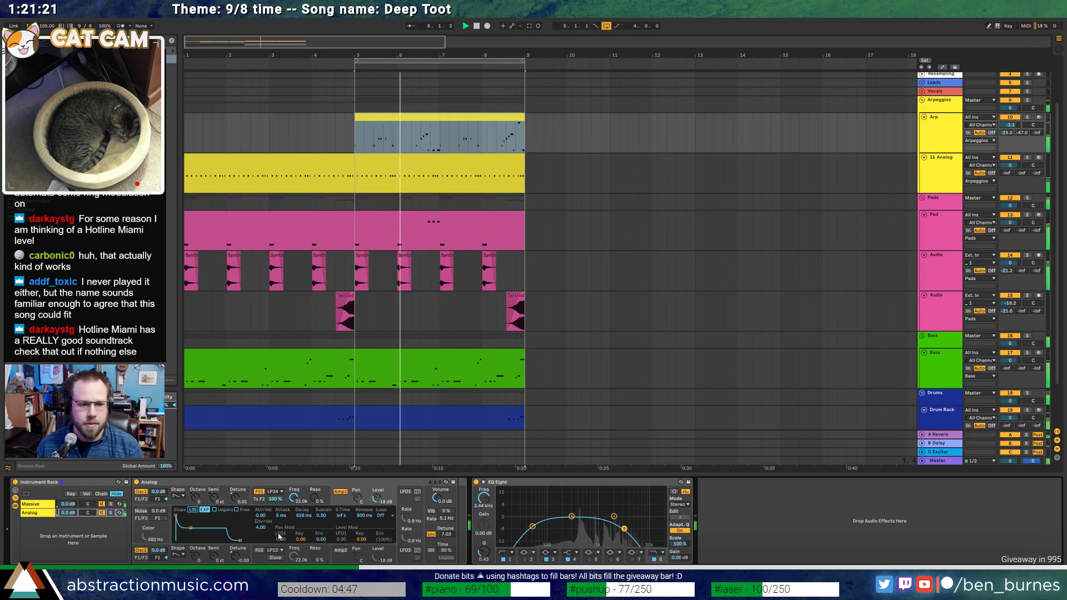
{"action": "left_click_drag", "start_coordinate": [192, 528], "coordinate": [193, 543]}
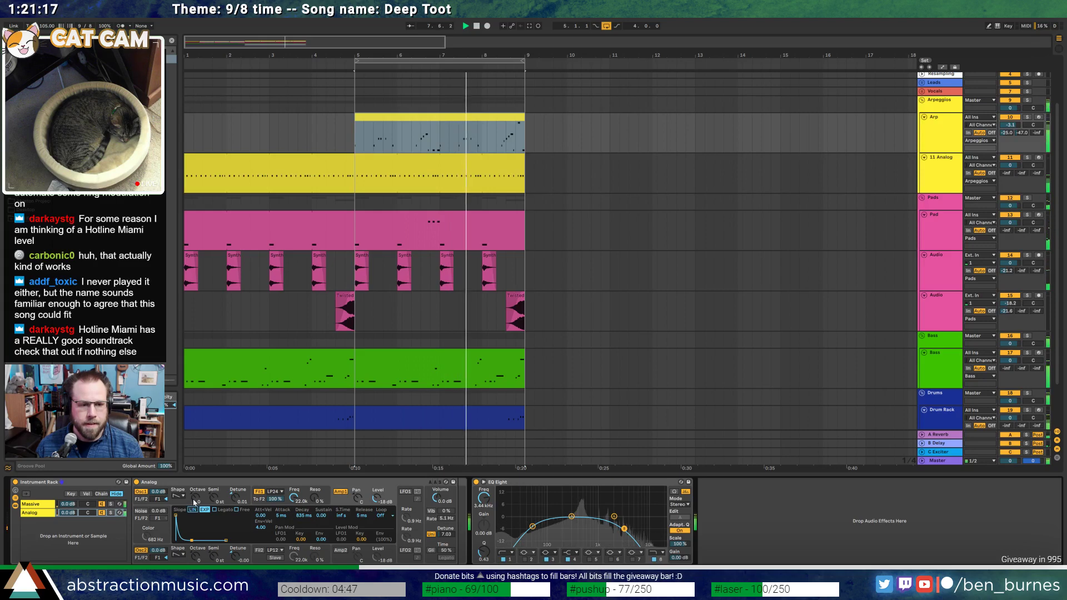
Set Analog's unison to 4 voices and make it monophonic, with glide and legato enabled
{"action": "left_click", "coordinate": [430, 535]}
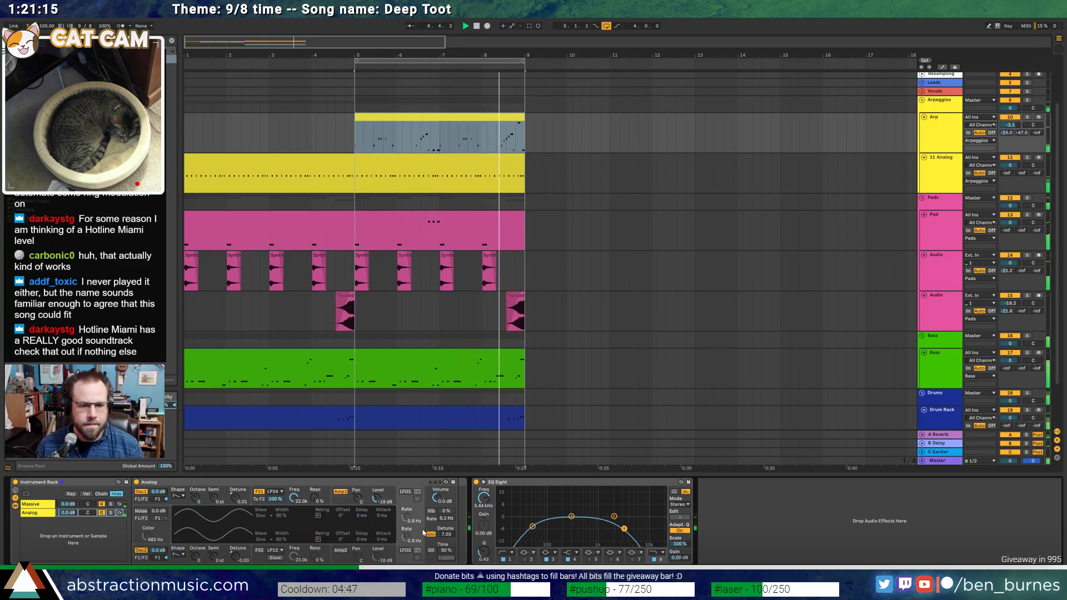
{"action": "left_click", "coordinate": [361, 528]}
{"action": "left_click", "coordinate": [363, 539]}
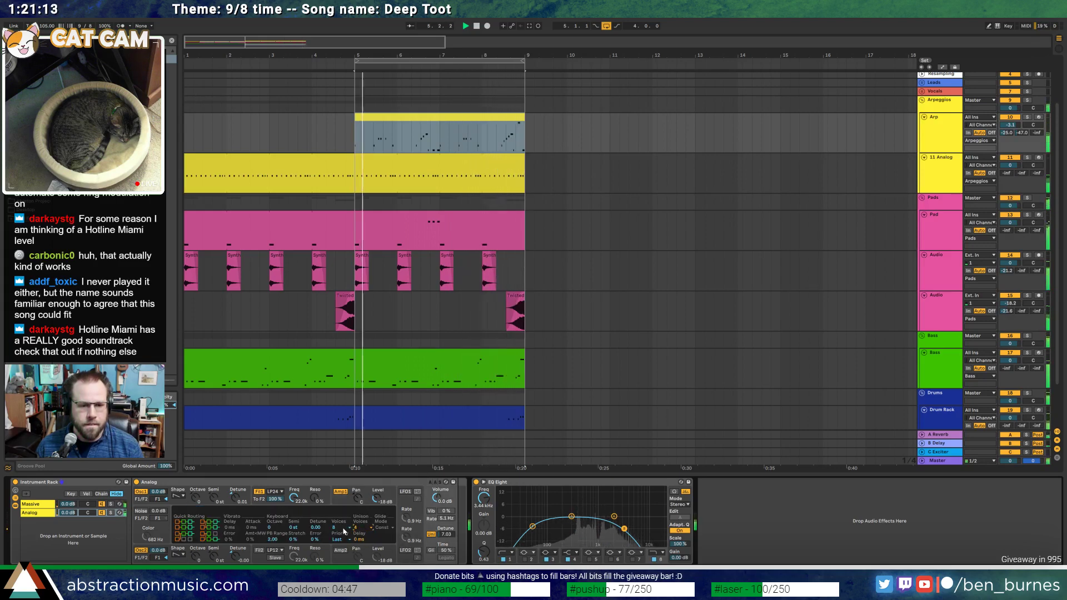
{"action": "left_click", "coordinate": [334, 528]}
{"action": "left_click", "coordinate": [340, 459]}
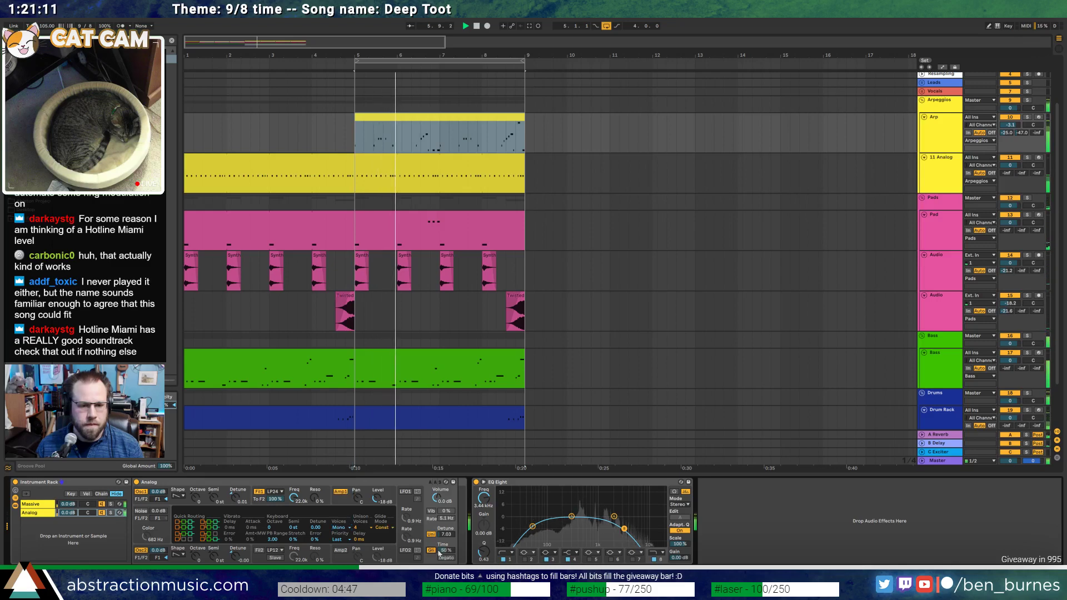
{"action": "left_click", "coordinate": [446, 558]}
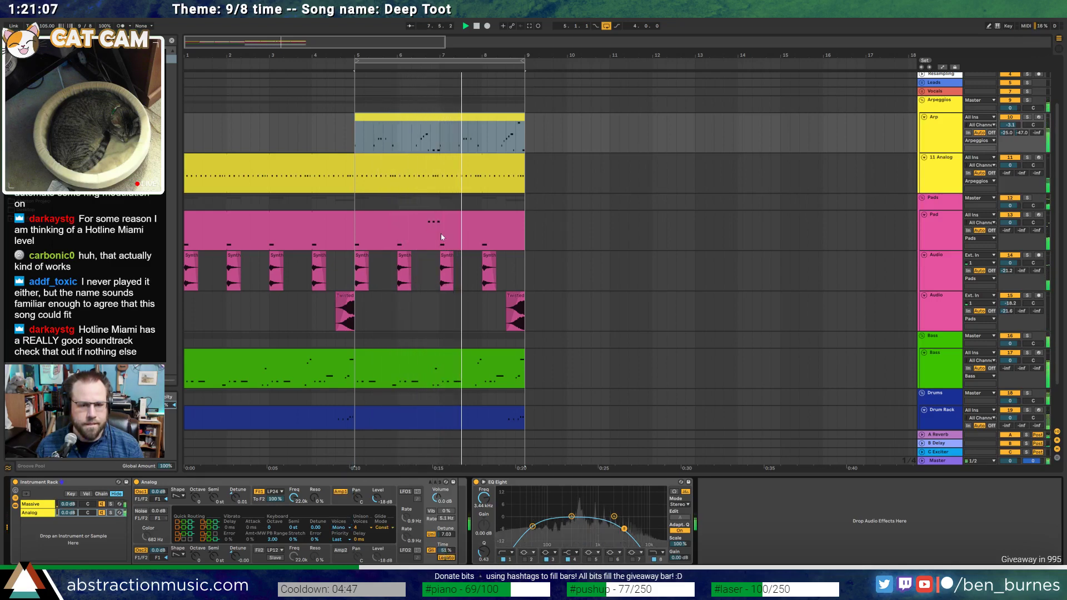
In the Arp clip, raise the bar-one phrase's outer notes three semitones and its middle three notes two semitones, auditioning the result
{"action": "left_click", "coordinate": [430, 121]}
{"action": "double_click", "coordinate": [431, 122]}
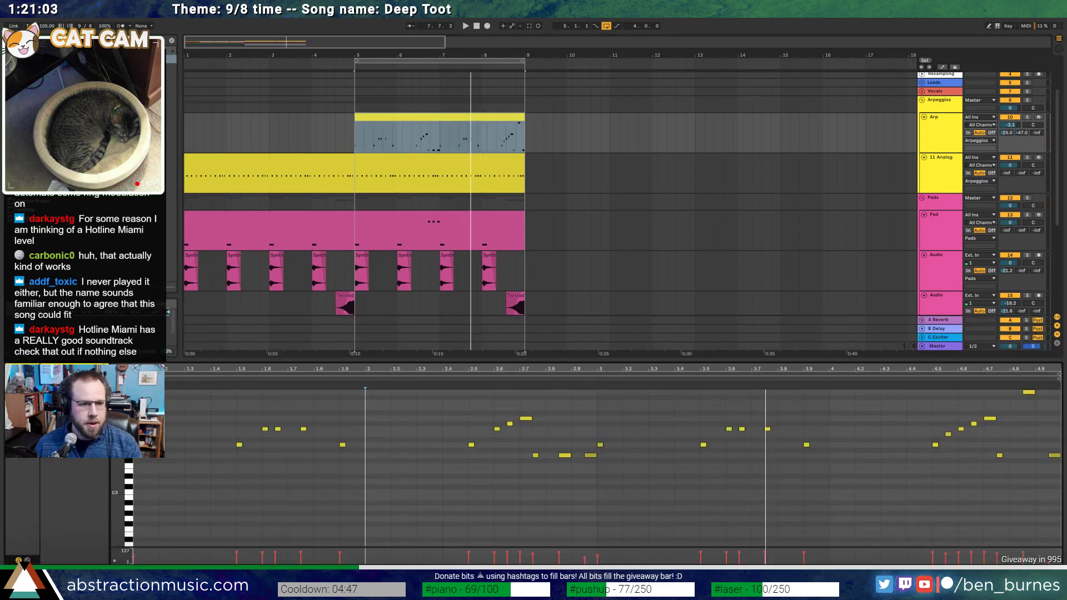
{"action": "left_click_drag", "start_coordinate": [135, 436], "coordinate": [350, 447]}
{"action": "left_click_drag", "start_coordinate": [373, 408], "coordinate": [100, 485]}
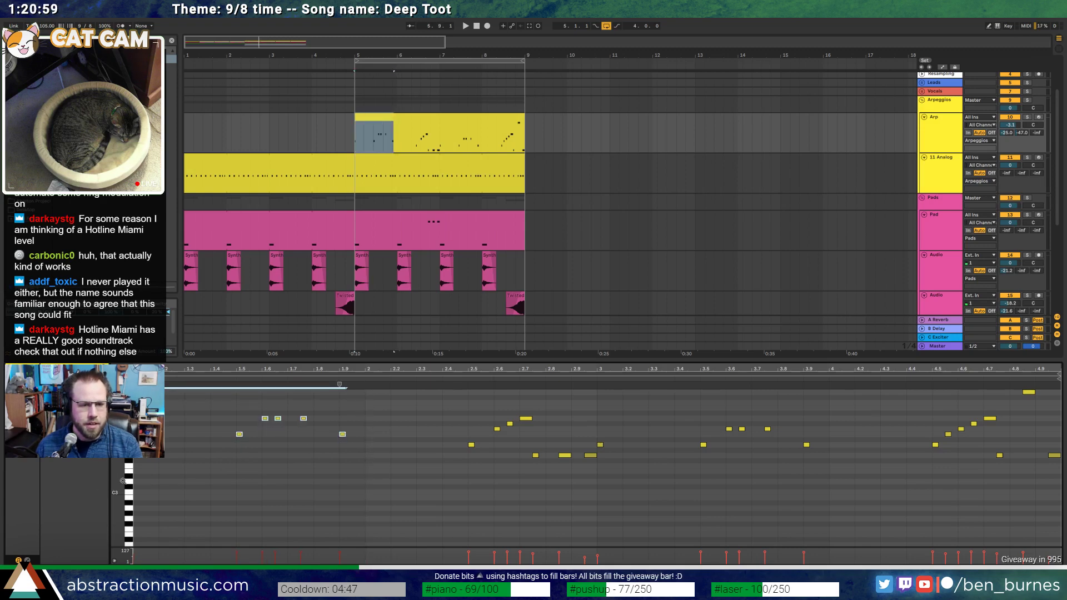
{"action": "left_click_drag", "start_coordinate": [278, 414], "coordinate": [281, 419]}
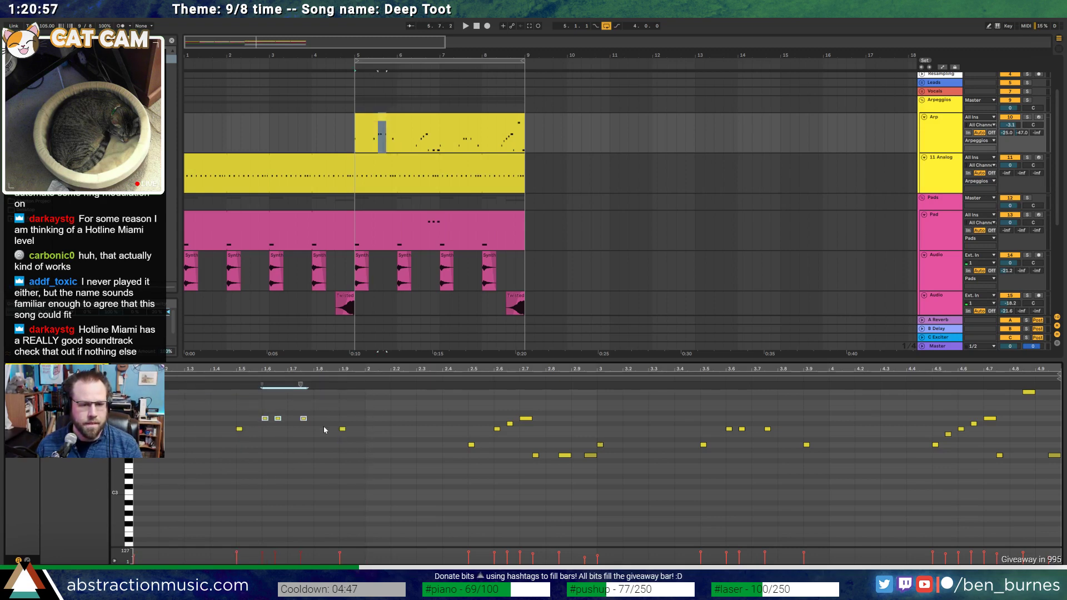
{"action": "key", "text": "space"}
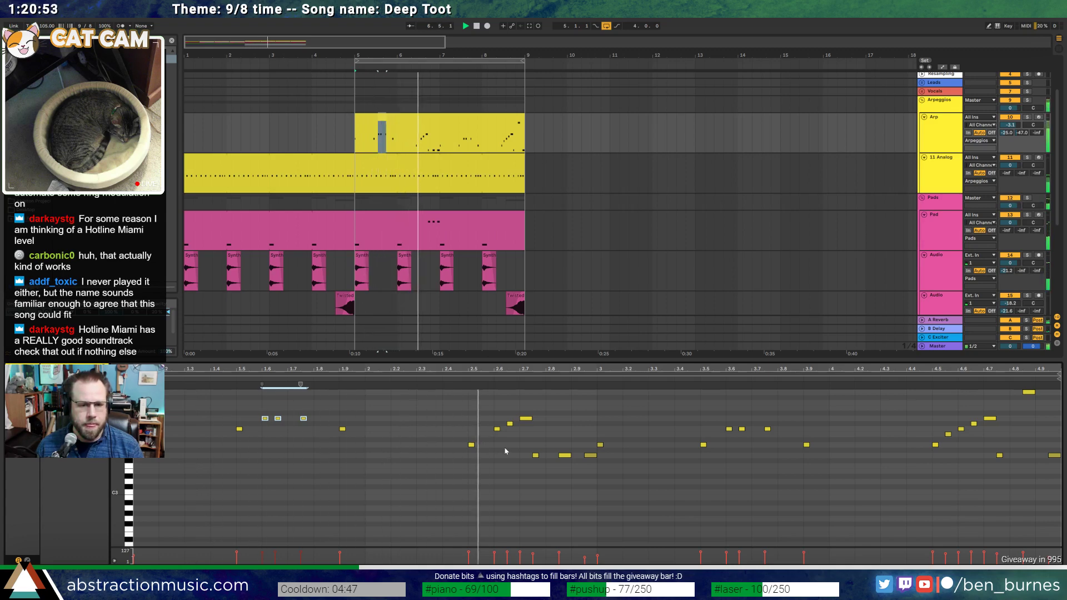
{"action": "key", "text": "space"}
Raise the three Arp notes ending clip bar two by nine semitones and transpose the bar-three phrase to match bar one
{"action": "left_click_drag", "start_coordinate": [530, 441], "coordinate": [578, 460]}
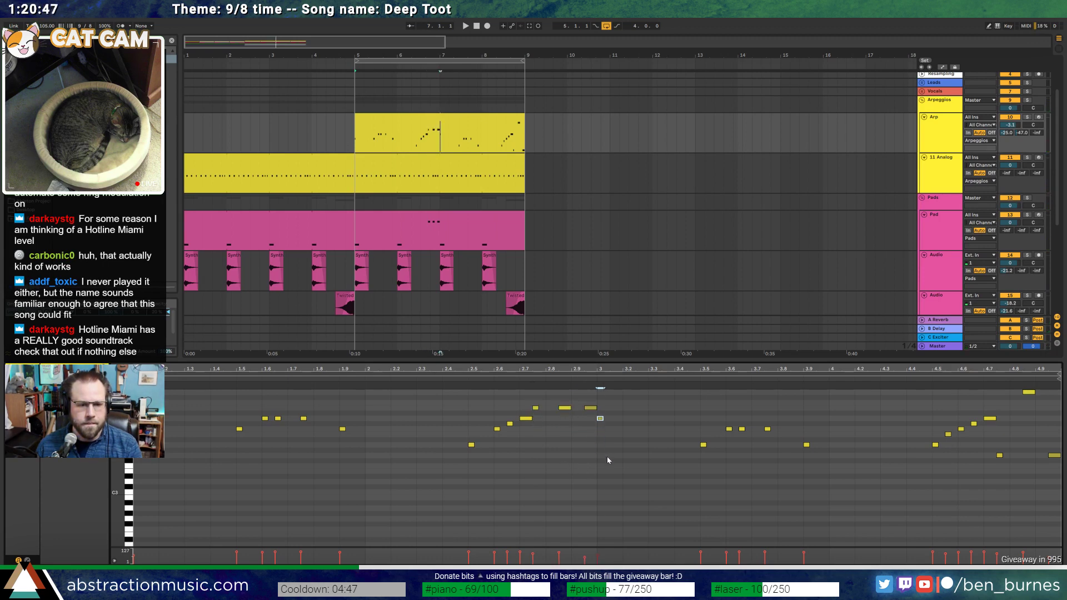
{"action": "key", "text": "space"}
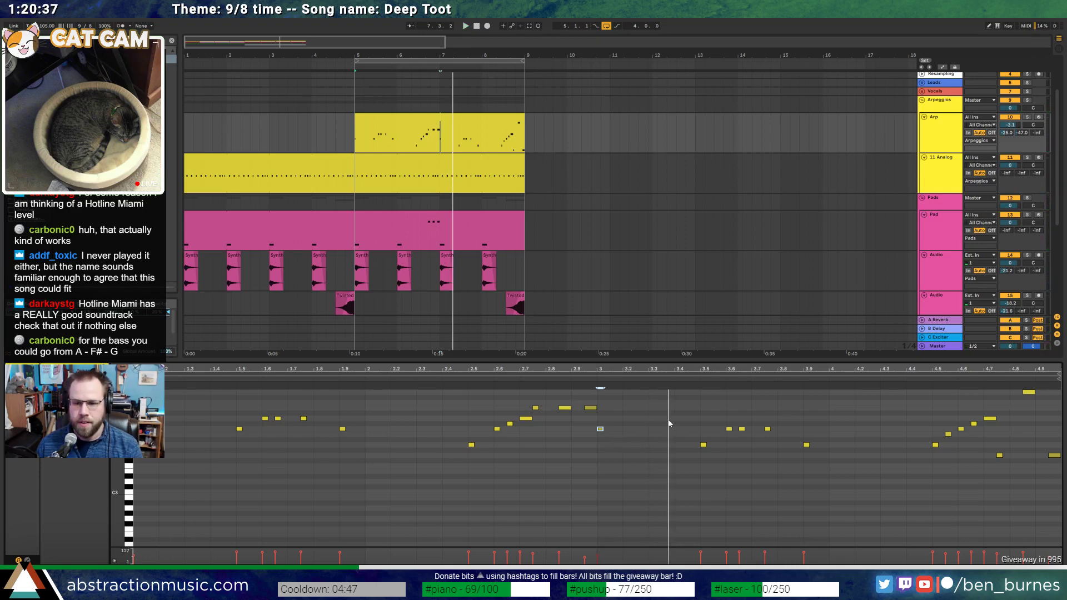
{"action": "key", "text": "Down"}
{"action": "key", "text": "Down"}
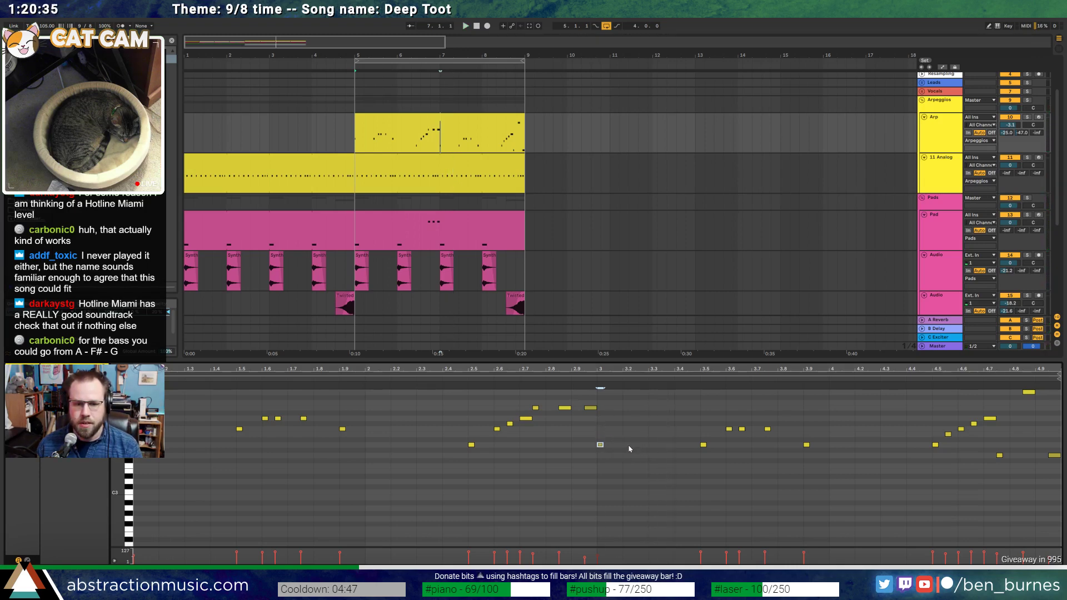
{"action": "scroll", "coordinate": [656, 415], "scroll_direction": "up", "scroll_amount": 2}
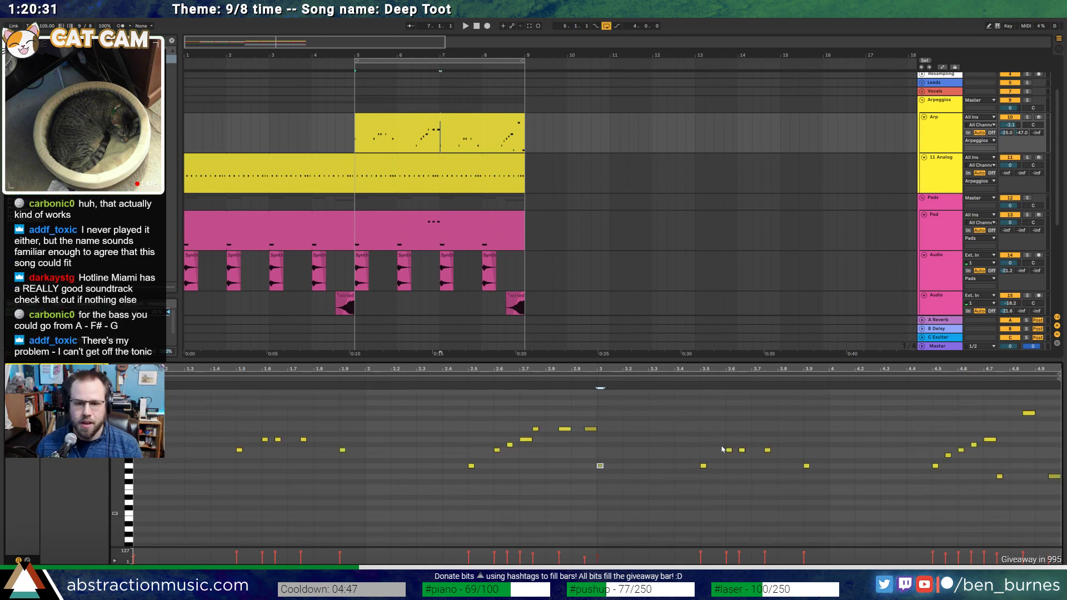
{"action": "left_click_drag", "start_coordinate": [699, 428], "coordinate": [815, 499]}
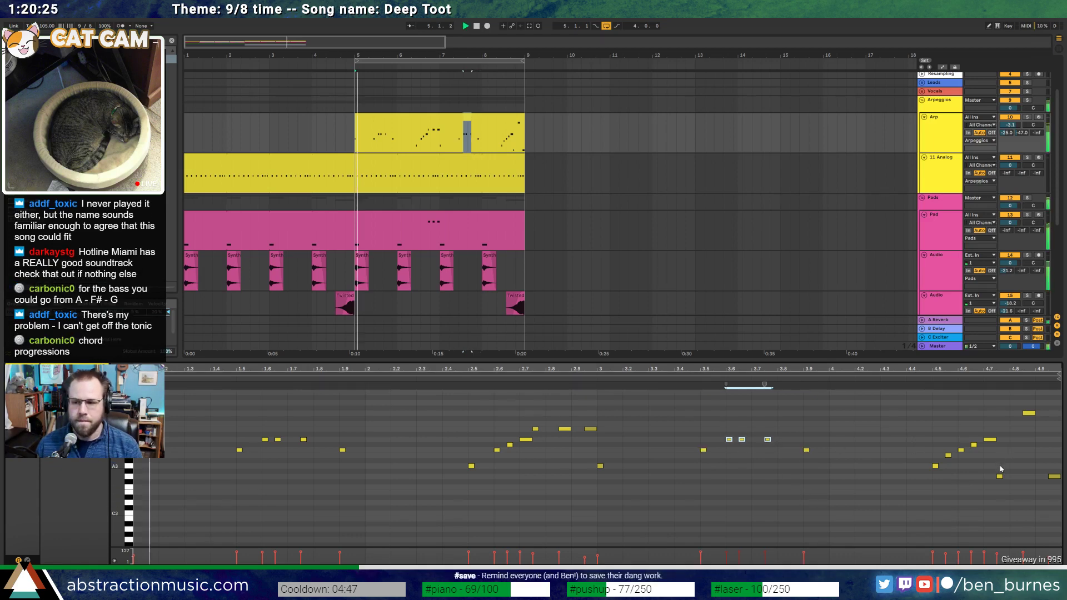
Split the Bass clip at bar 5 so that its last four bars form a separate clip
{"action": "scroll", "coordinate": [456, 232], "scroll_direction": "down", "scroll_amount": 3}
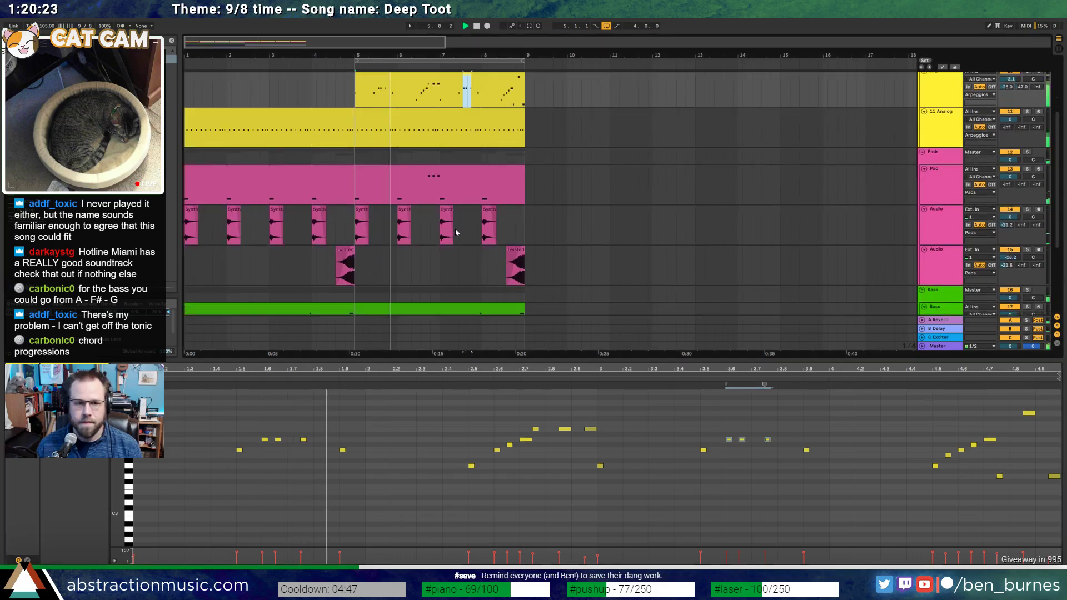
{"action": "scroll", "coordinate": [456, 232], "scroll_direction": "down", "scroll_amount": 3}
{"action": "left_click", "coordinate": [445, 278]}
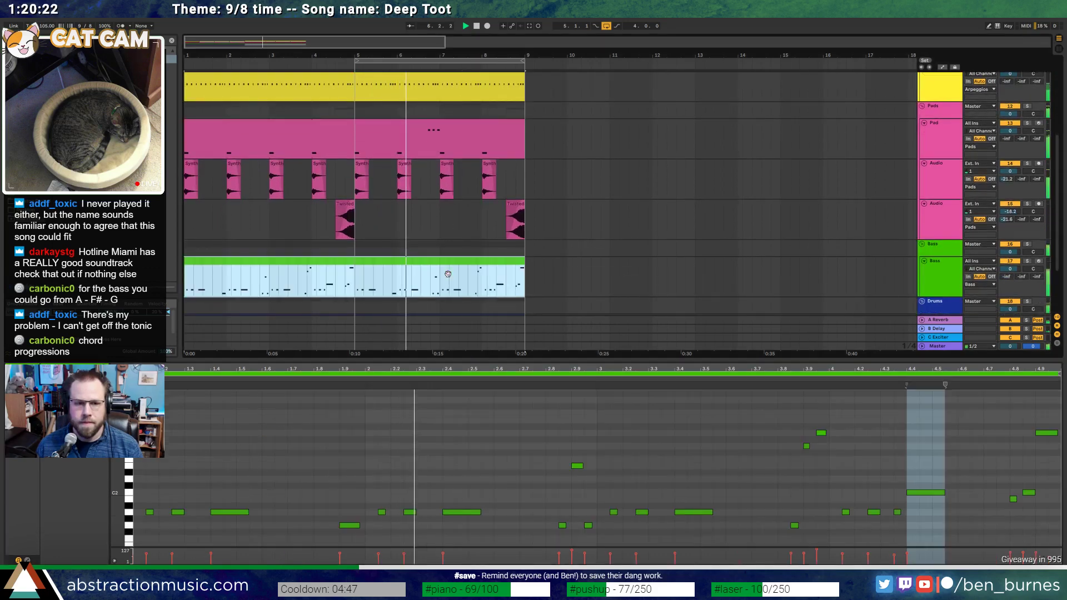
{"action": "left_click", "coordinate": [421, 463]}
{"action": "key", "text": "space"}
{"action": "left_click_drag", "start_coordinate": [609, 490], "coordinate": [737, 550]}
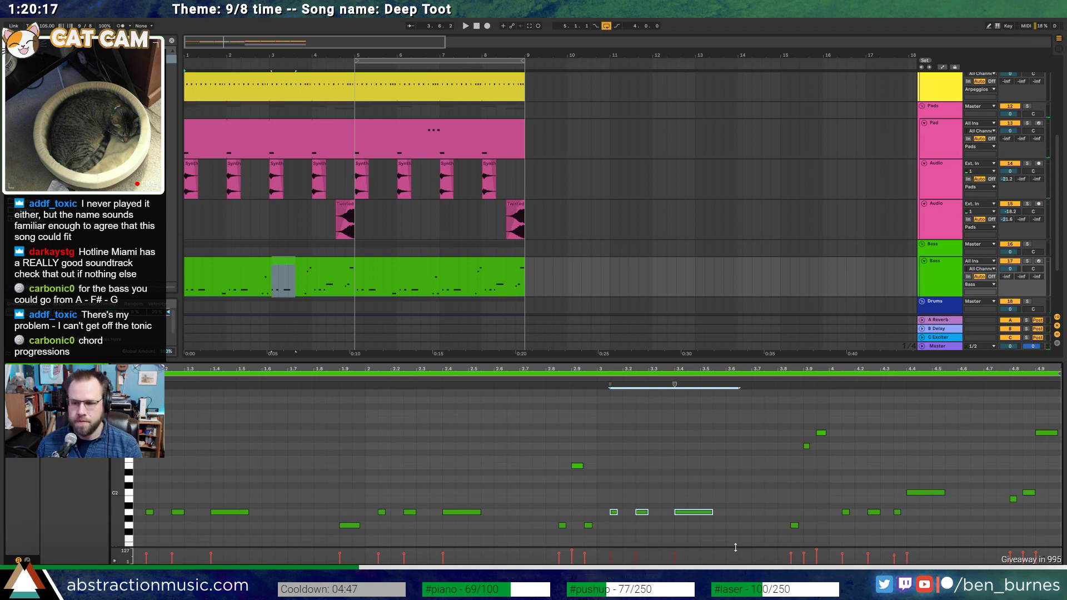
{"action": "left_click", "coordinate": [408, 282]}
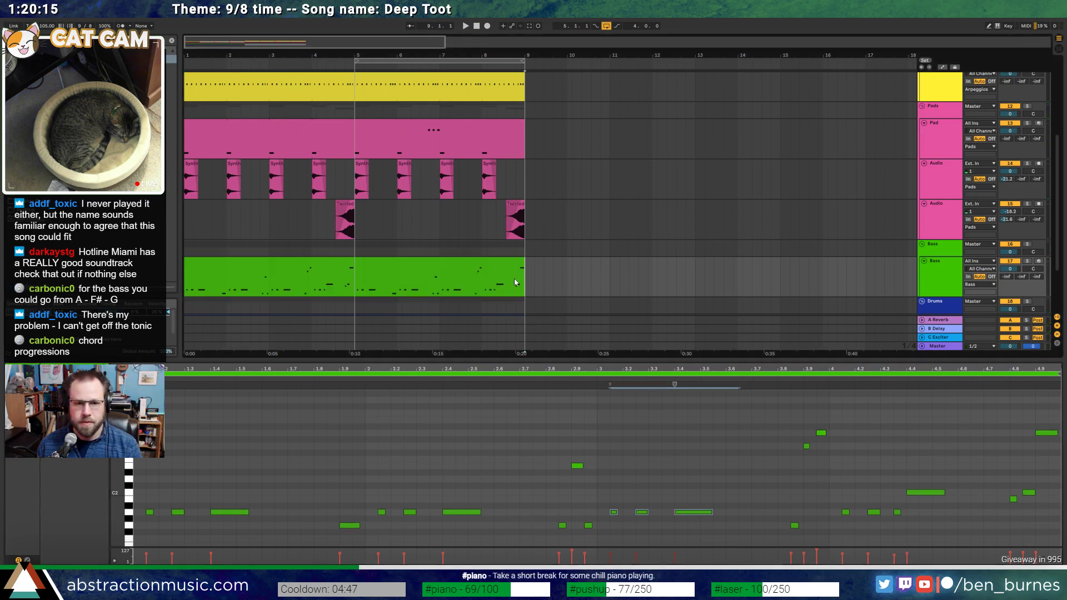
{"action": "left_click_drag", "start_coordinate": [515, 278], "coordinate": [356, 280]}
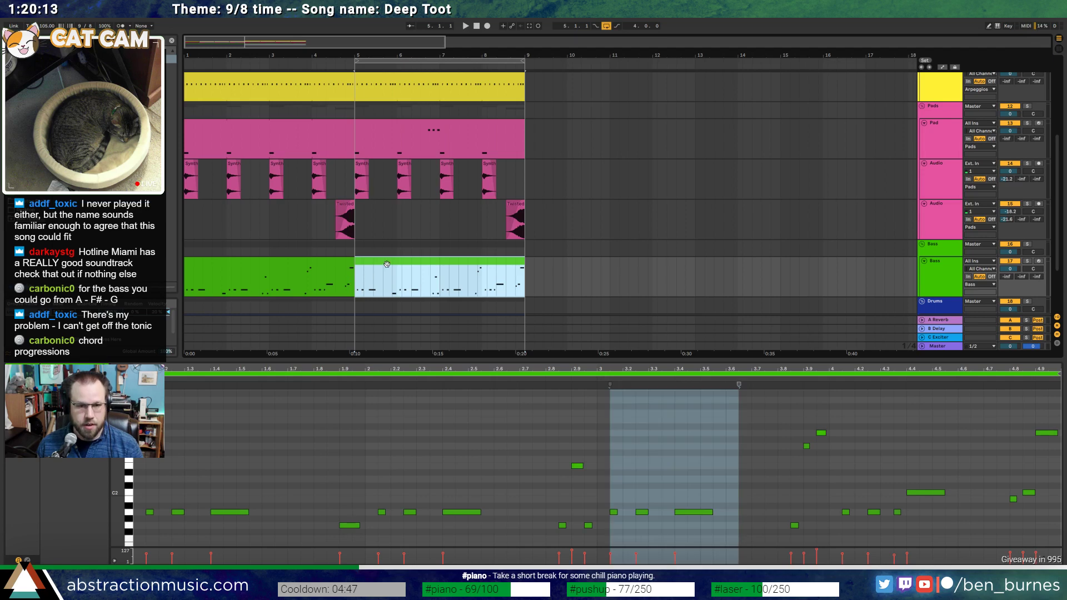
Lower the three bass notes at the start of the second clip's bar three to F#1 and audition the loop
{"action": "left_click_drag", "start_coordinate": [597, 484], "coordinate": [722, 532]}
{"action": "key", "text": "Down"}
{"action": "key", "text": "Down"}
{"action": "key", "text": "Down"}
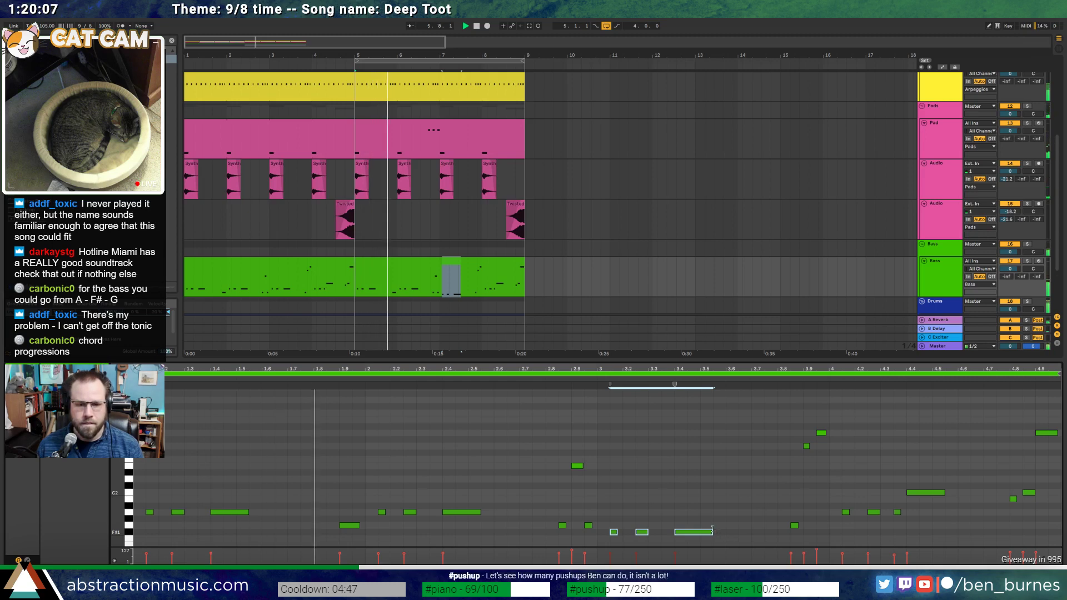
{"action": "scroll", "coordinate": [838, 472], "scroll_direction": "down", "scroll_amount": 2}
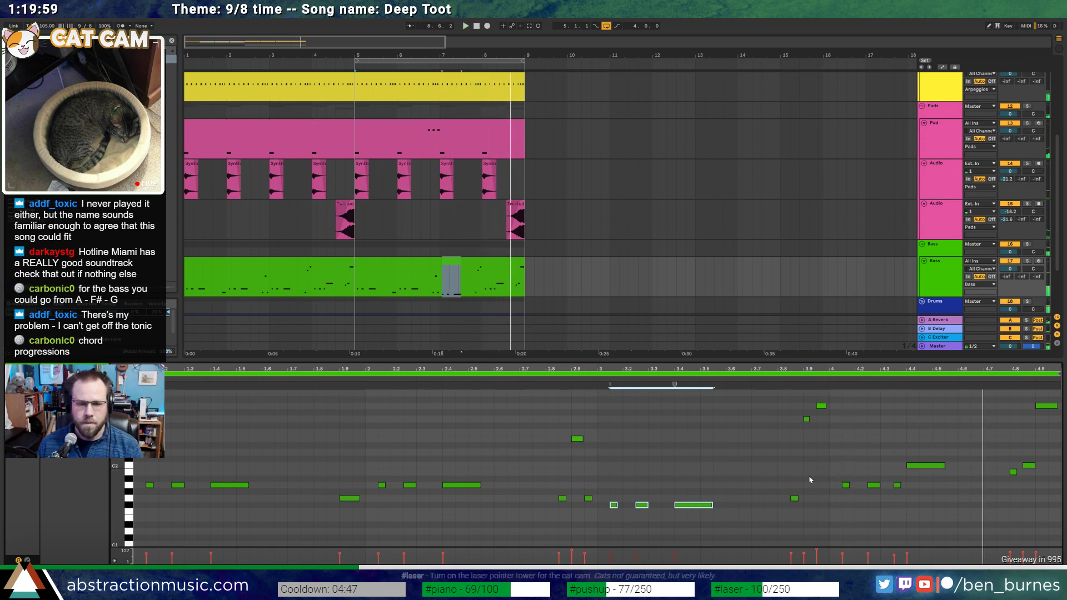
Try lowering the opening bass notes of clip bar two to F#1 and those of bar three one semitone further
{"action": "left_click_drag", "start_coordinate": [364, 472], "coordinate": [479, 509]}
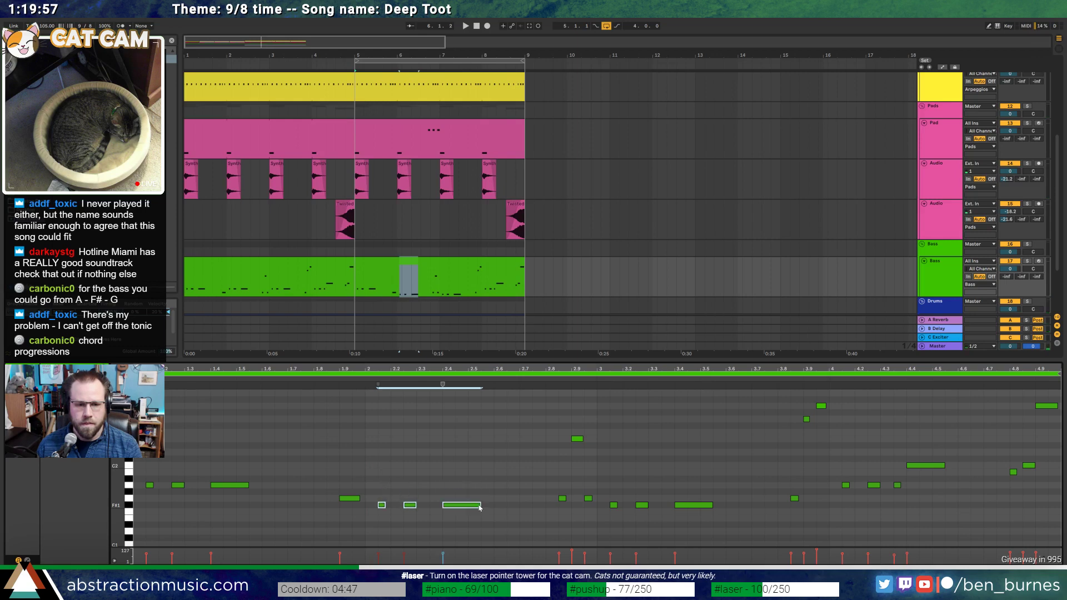
{"action": "left_click_drag", "start_coordinate": [606, 491], "coordinate": [707, 517]}
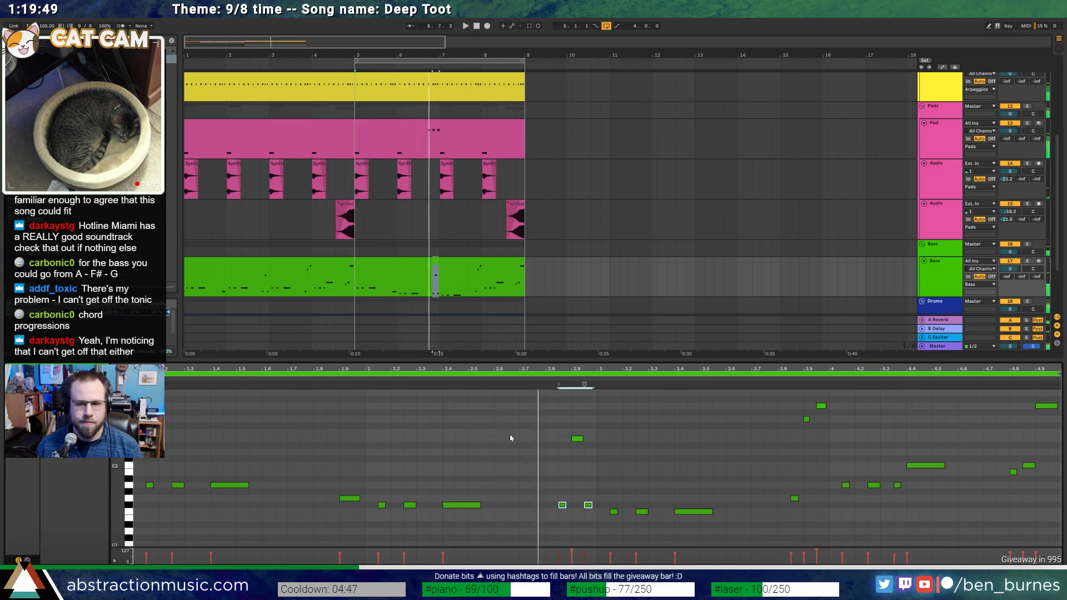
{"action": "key", "text": "space"}
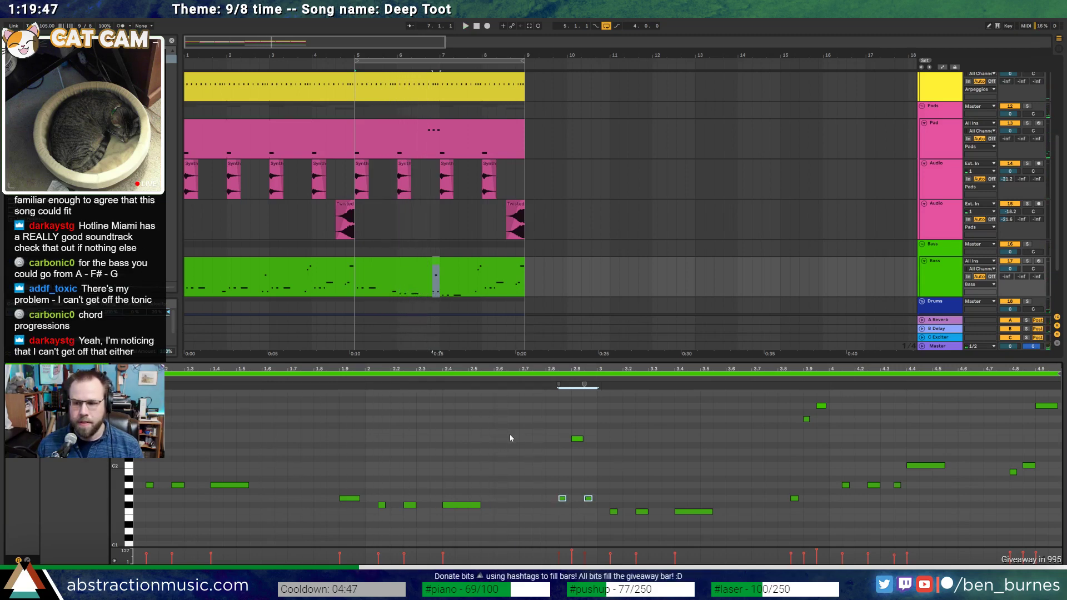
Undo the bass note transpositions and the Bass clip split, restoring the single eight-bar clip
{"action": "key", "text": "ctrl+z"}
{"action": "key", "text": "ctrl+z"}
{"action": "key", "text": "ctrl+z"}
{"action": "key", "text": "ctrl+z"}
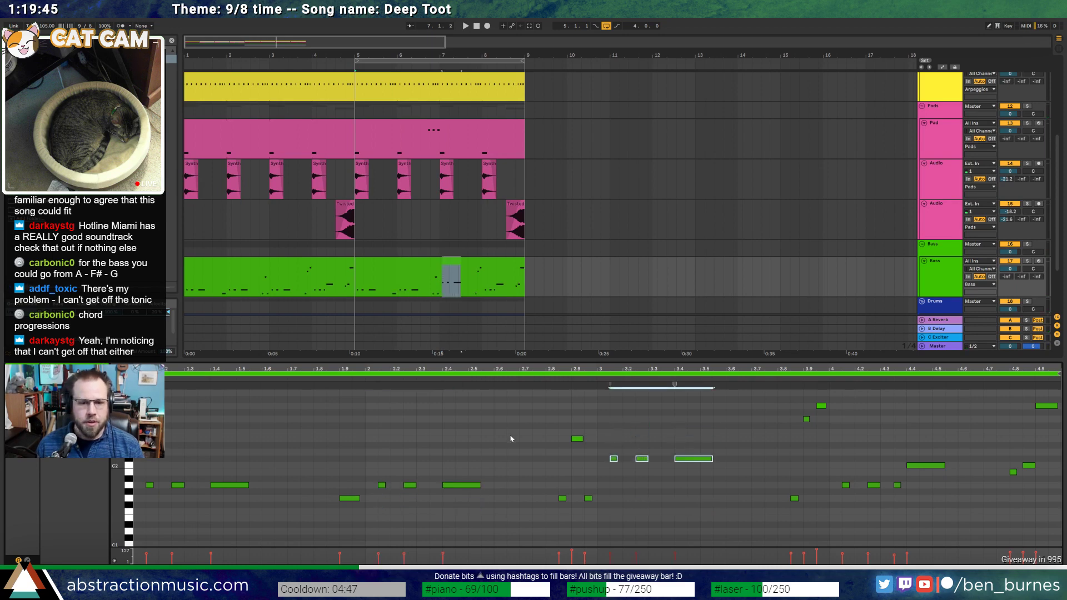
{"action": "key", "text": "ctrl+z"}
{"action": "key", "text": "ctrl+z"}
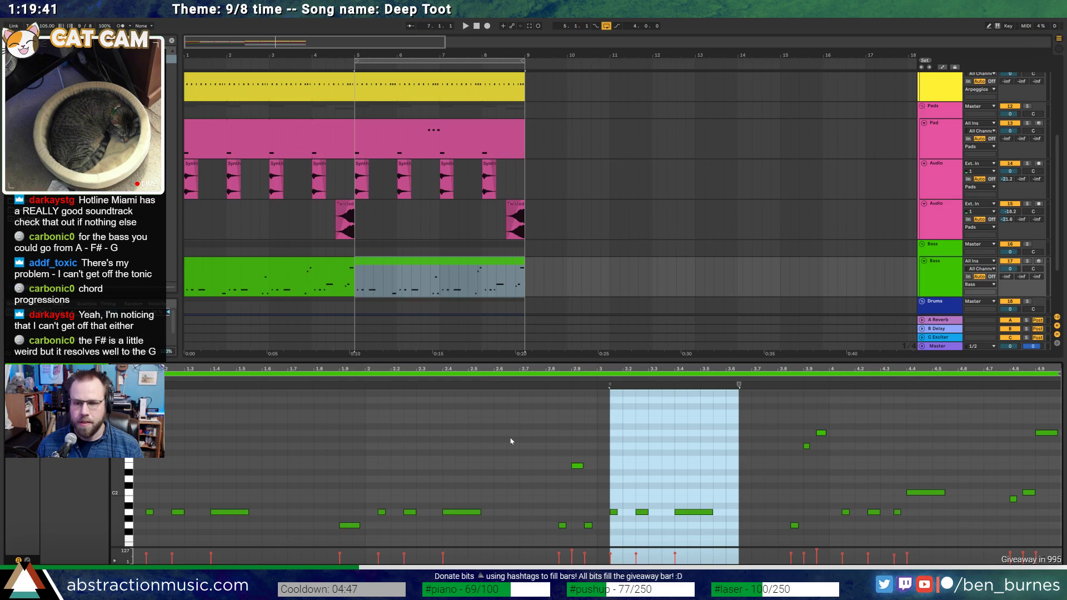
{"action": "left_click", "coordinate": [331, 272]}
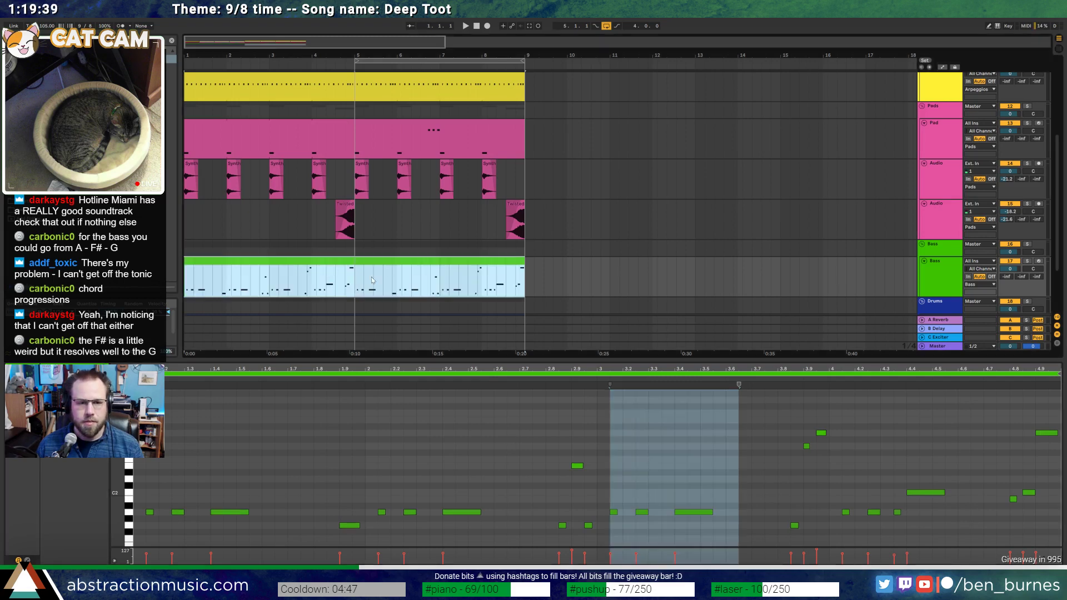
{"action": "left_click", "coordinate": [355, 291]}
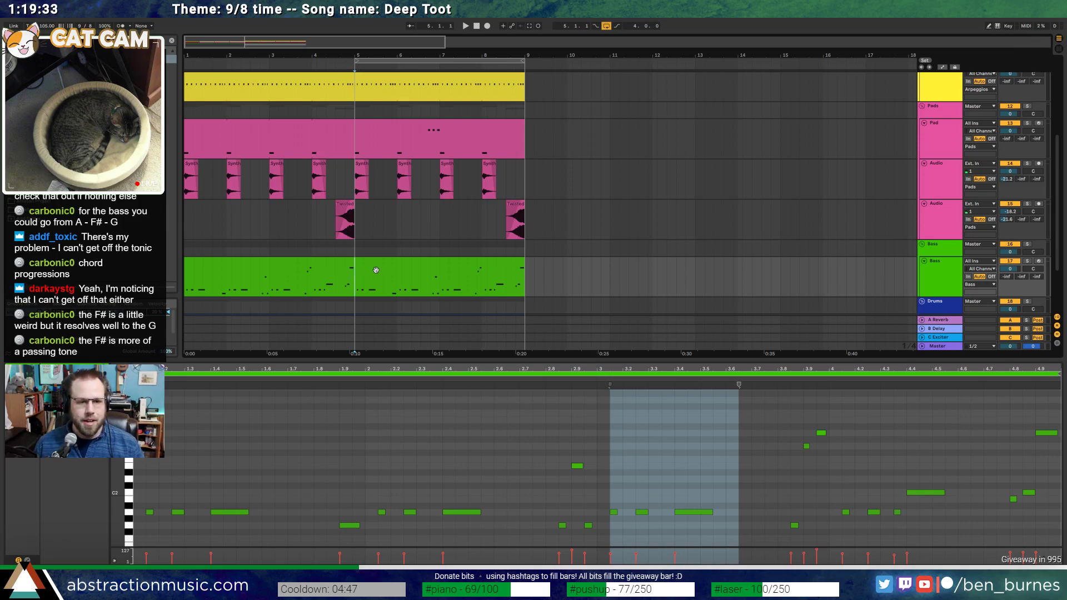
Play the loop from bar 5 and reopen the Arp clip's notes for editing
{"action": "key", "text": "shift+Tab"}
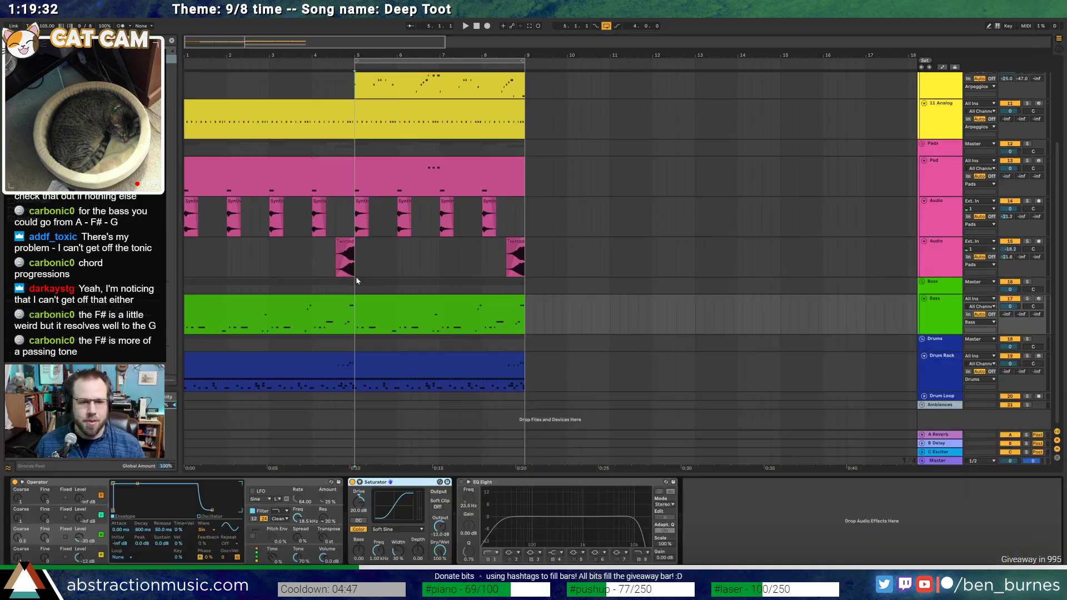
{"action": "left_click", "coordinate": [359, 378]}
{"action": "key", "text": "space"}
{"action": "scroll", "coordinate": [577, 365], "scroll_direction": "up", "scroll_amount": 2}
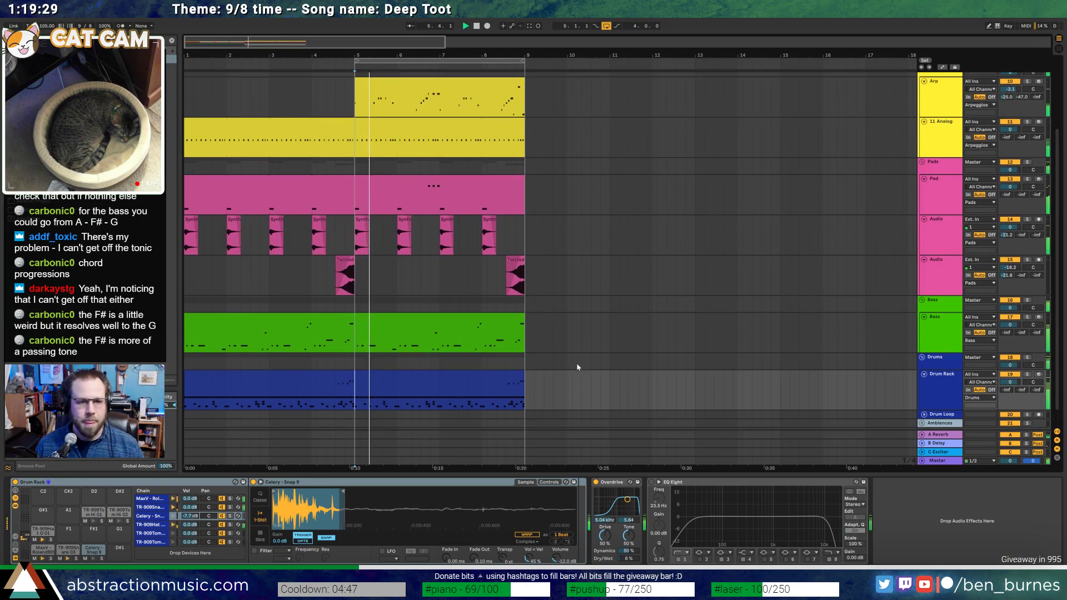
{"action": "left_click", "coordinate": [429, 102]}
{"action": "double_click", "coordinate": [429, 103]}
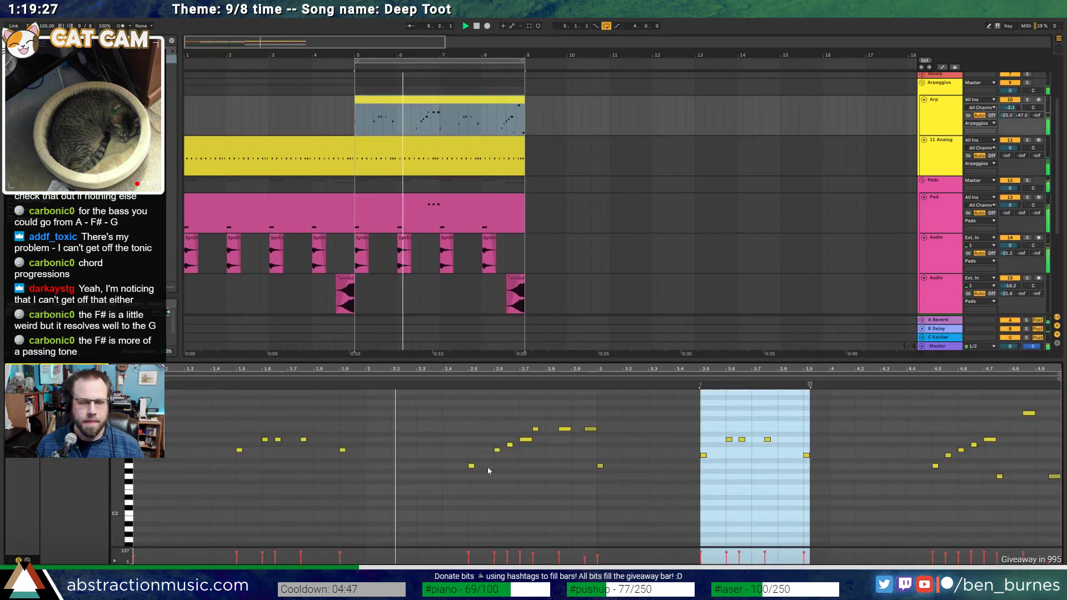
{"action": "left_click", "coordinate": [489, 467]}
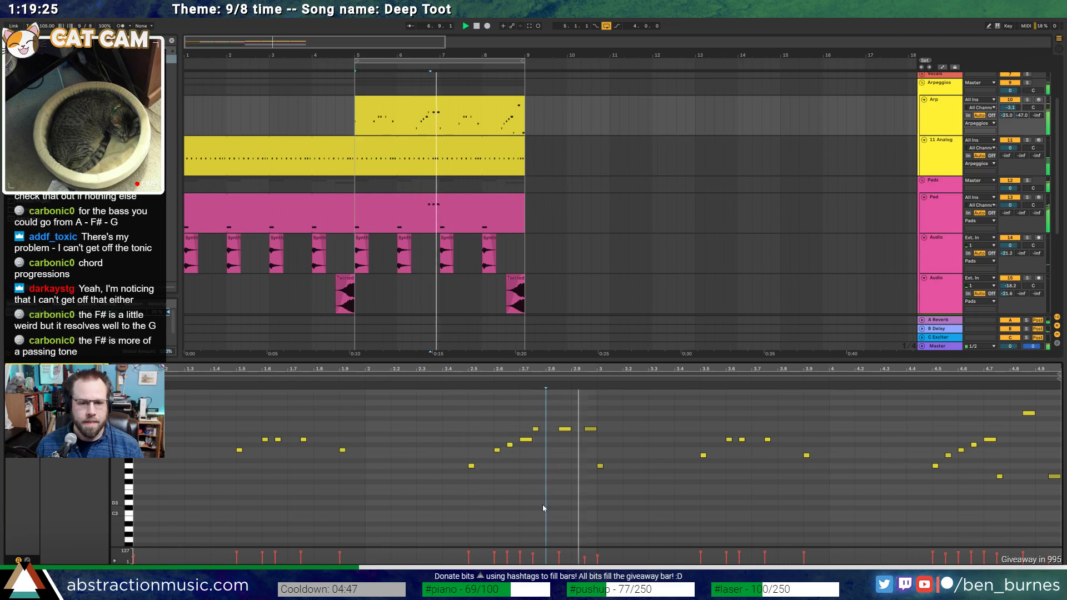
Raise the last Arp note of clip bar two well above its neighbours, keeping bar three's opening note at A3
{"action": "left_click", "coordinate": [600, 466]}
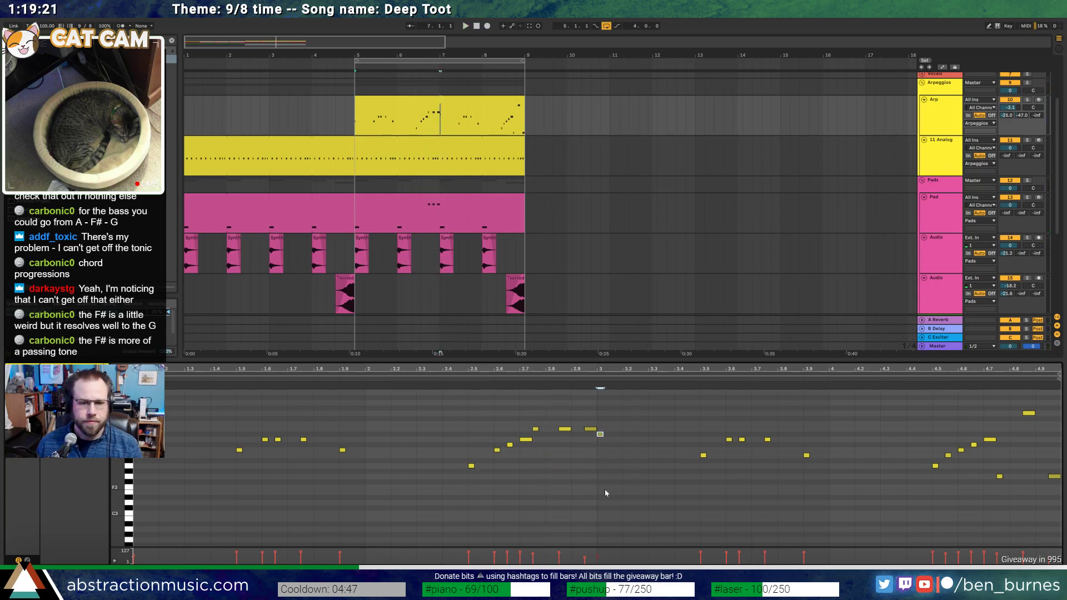
{"action": "key", "text": "Up"}
{"action": "key", "text": "Up"}
{"action": "key", "text": "Up"}
{"action": "key", "text": "Up"}
{"action": "key", "text": "Up"}
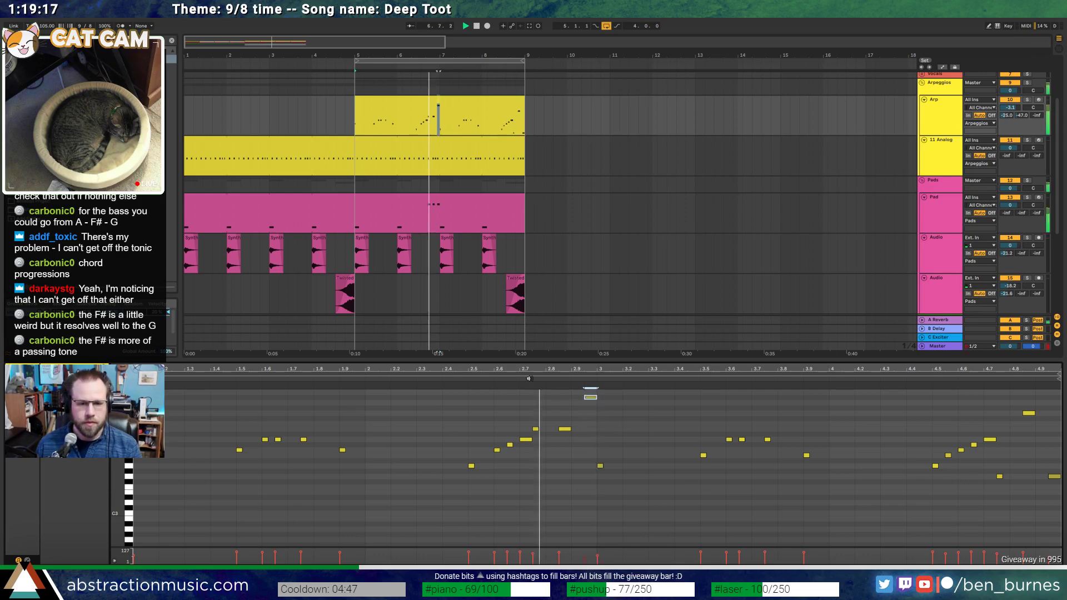
{"action": "left_click", "coordinate": [590, 397]}
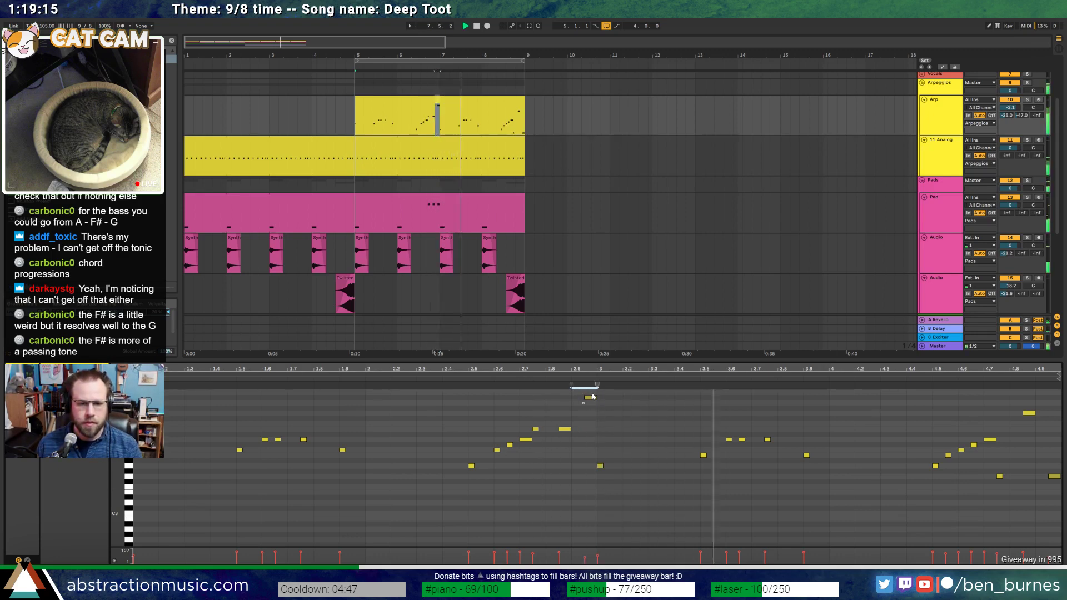
{"action": "left_click_drag", "start_coordinate": [593, 396], "coordinate": [592, 402]}
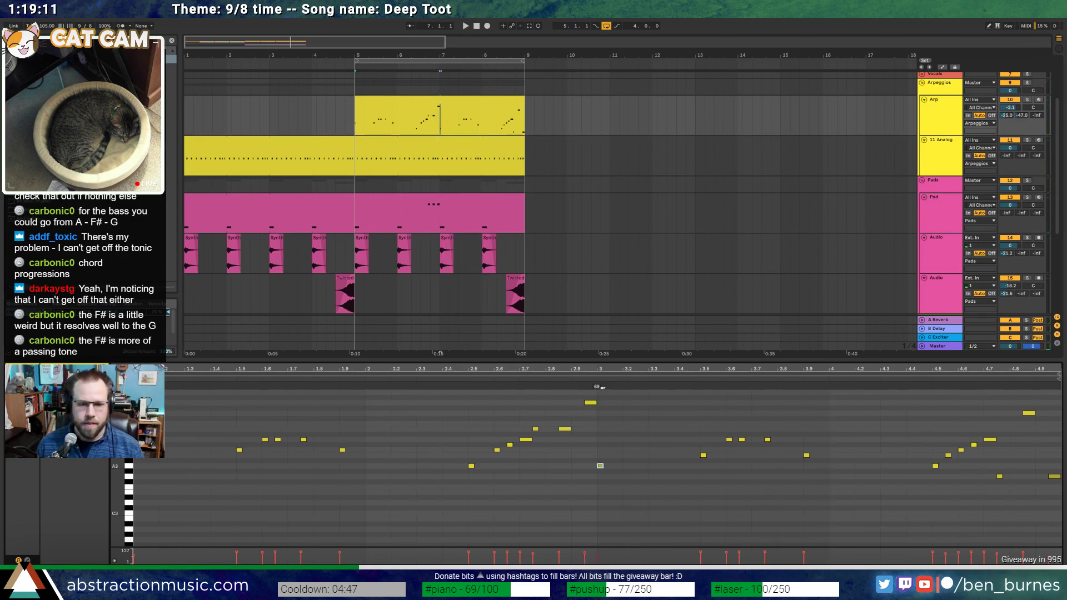
Raise the first and last notes of the Arp clip's bar-three phrase by one semitone and audition the loop
{"action": "left_click_drag", "start_coordinate": [677, 466], "coordinate": [819, 452]}
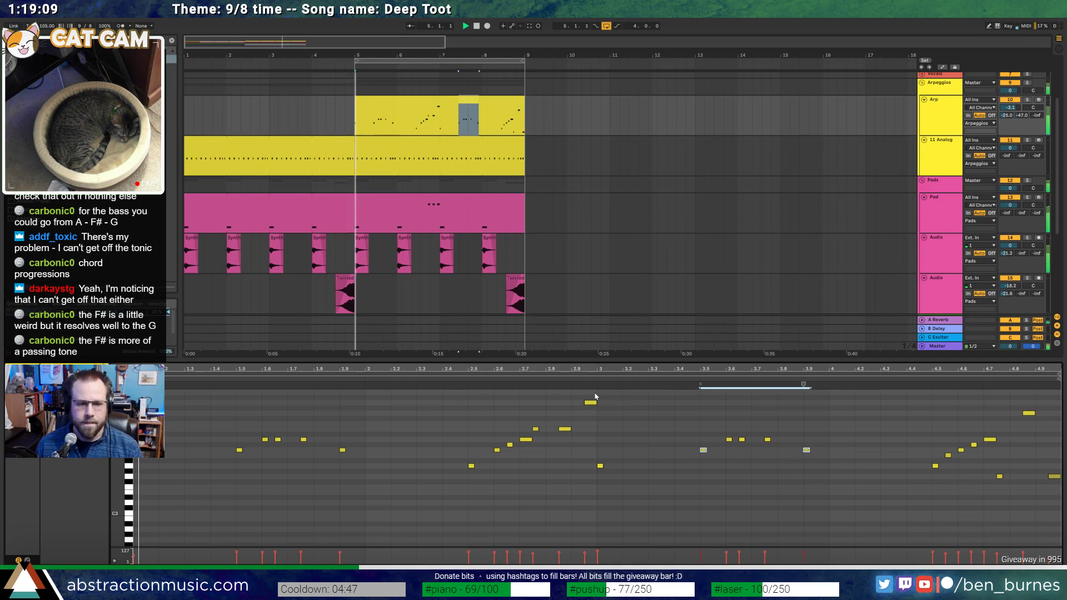
{"action": "left_click", "coordinate": [675, 521]}
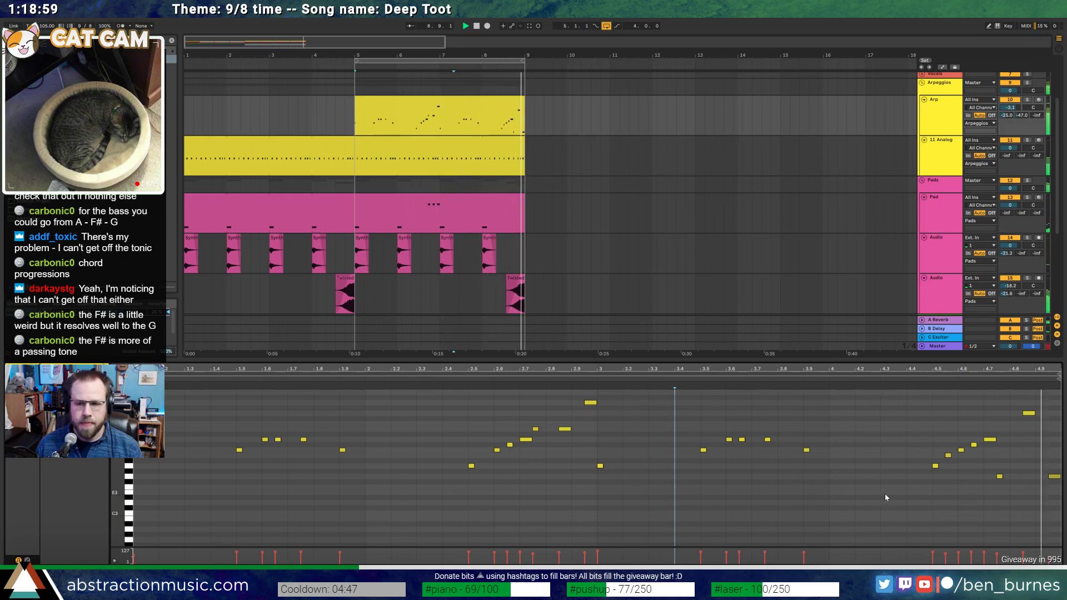
Raise the final two notes of the Arp clip's bar four while auditioning, placing the second-to-last level with bar two's highest note
{"action": "key", "text": "space"}
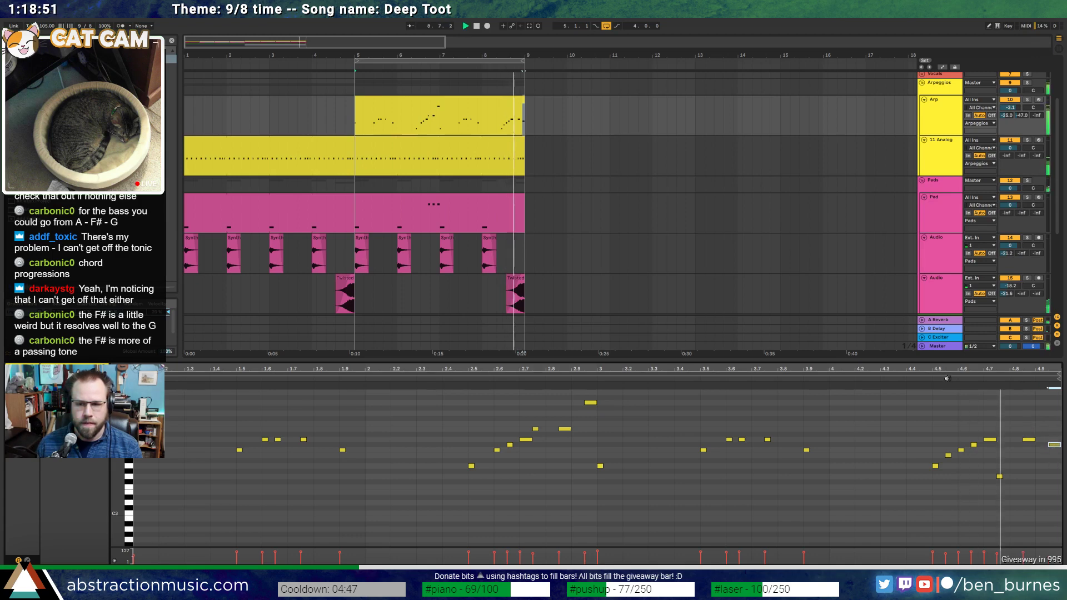
{"action": "key", "text": "space"}
{"action": "left_click", "coordinate": [1029, 439]}
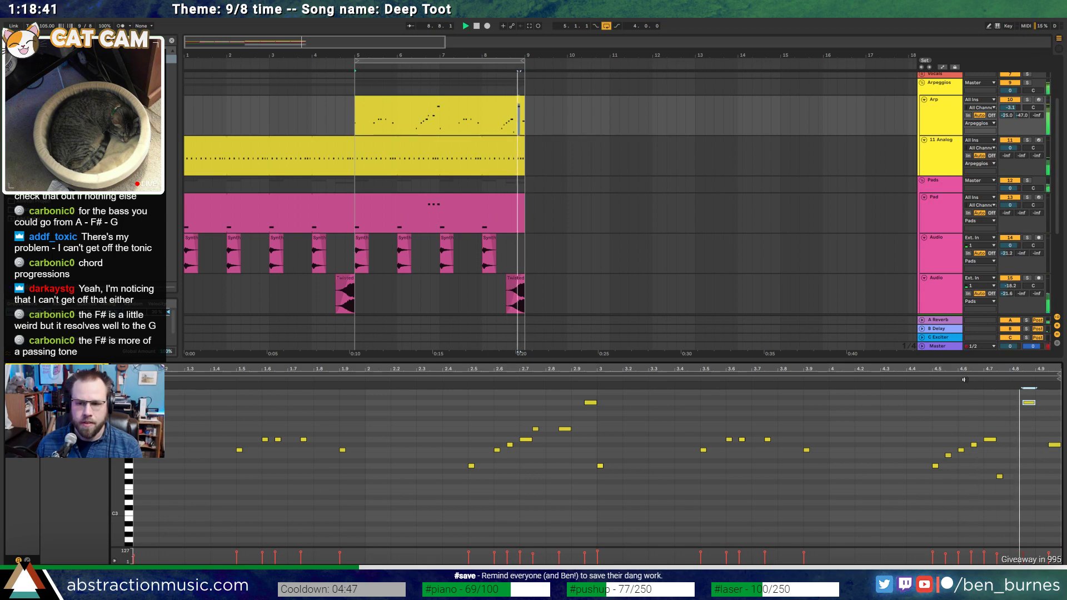
Lower the final two notes of the Arp clip's bar four together until the last note sits at A3
{"action": "left_click_drag", "start_coordinate": [1051, 445], "coordinate": [1029, 418]}
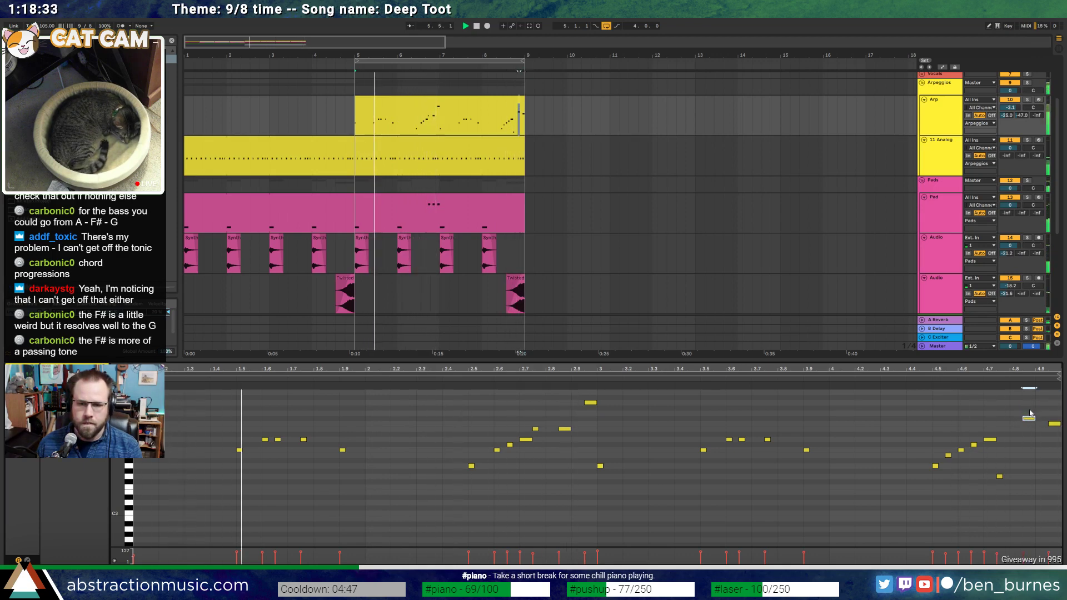
{"action": "left_click_drag", "start_coordinate": [1061, 435], "coordinate": [1027, 400]}
{"action": "key", "text": "Down"}
{"action": "left_click", "coordinate": [988, 381]}
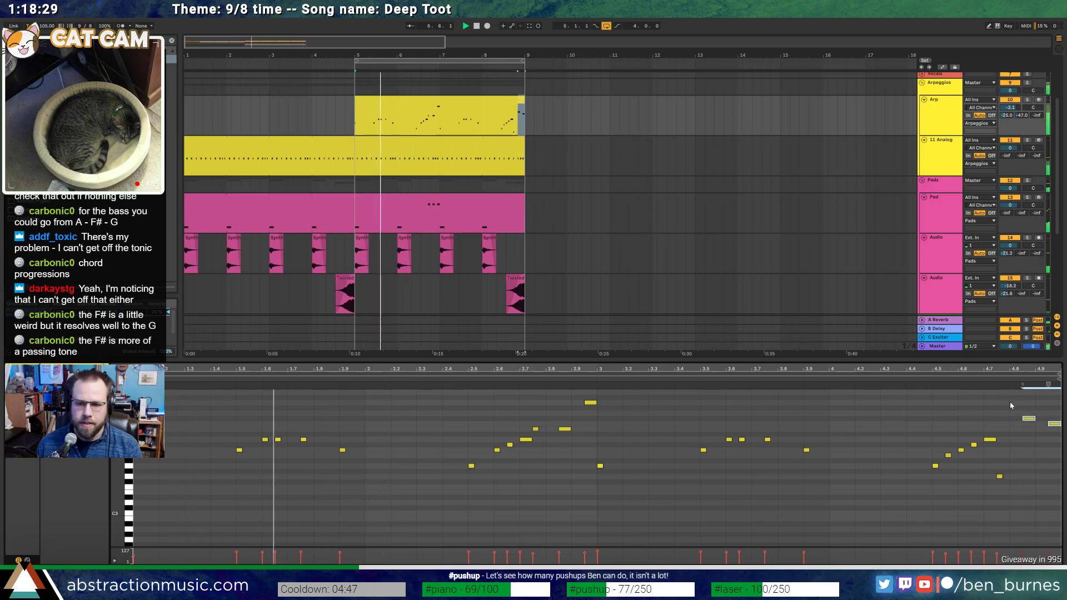
{"action": "key", "text": "Down"}
{"action": "key", "text": "Down"}
{"action": "key", "text": "Down"}
{"action": "key", "text": "Down"}
{"action": "key", "text": "Down"}
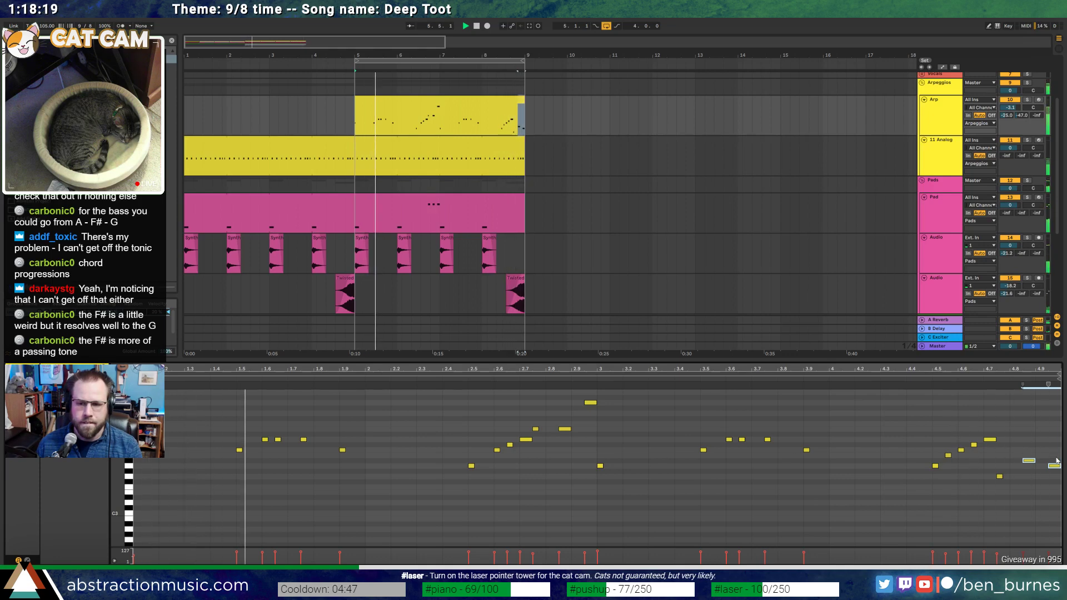
Raise the Arp clip's last note one semitone to match the note before it, and audition the loop from bar 5
{"action": "left_click_drag", "start_coordinate": [1055, 466], "coordinate": [1055, 460]}
{"action": "key", "text": "space"}
{"action": "key", "text": "space"}
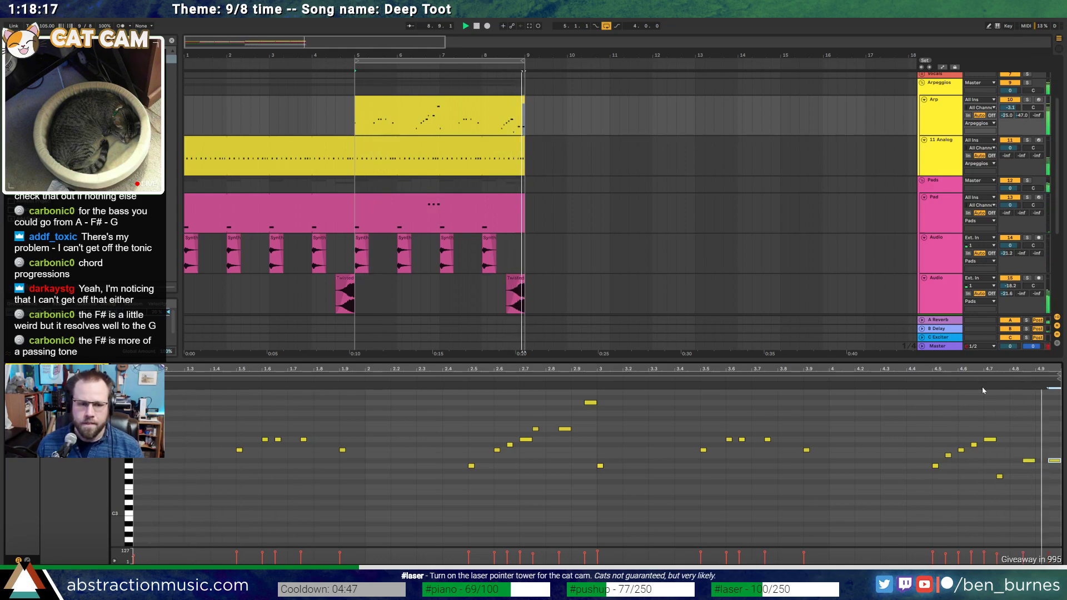
{"action": "key", "text": "space"}
{"action": "left_click", "coordinate": [127, 484]}
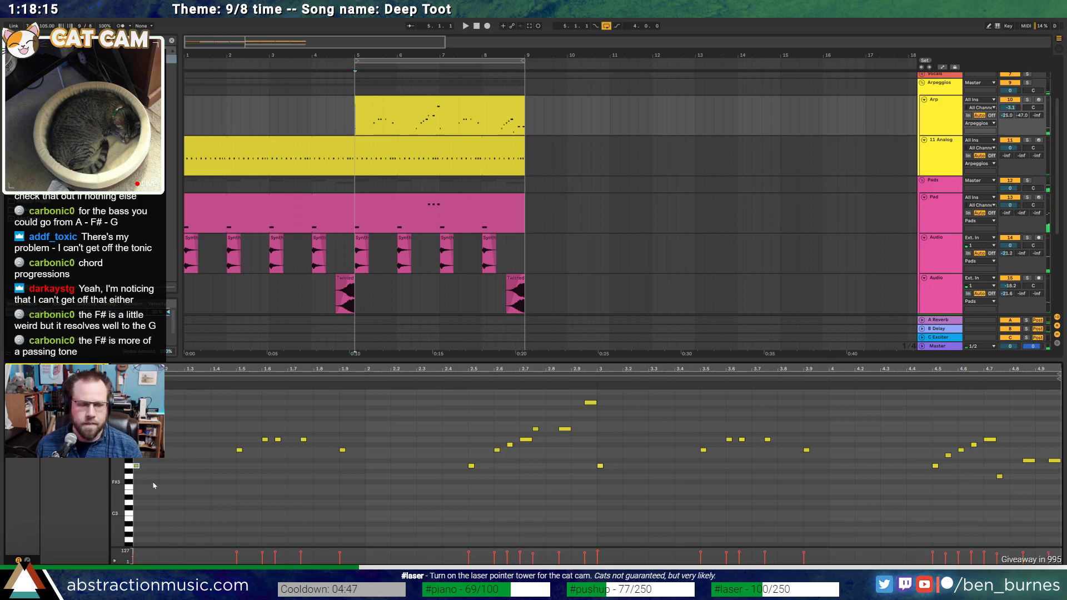
{"action": "key", "text": "space"}
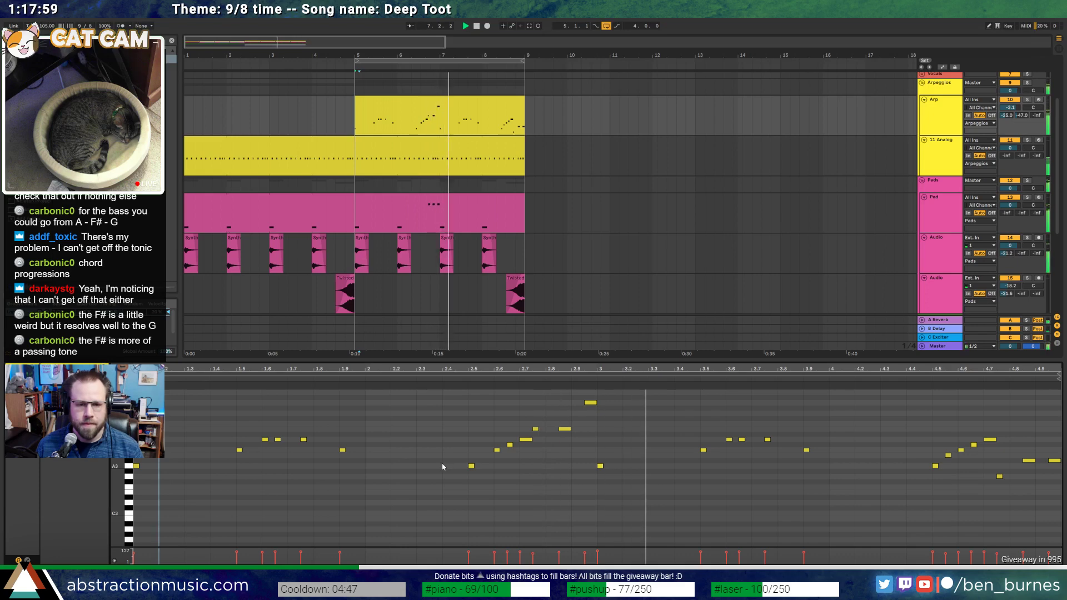
Open the Bass clip's notes in the note editor while the loop plays
{"action": "scroll", "coordinate": [565, 245], "scroll_direction": "down", "scroll_amount": 2}
{"action": "scroll", "coordinate": [564, 246], "scroll_direction": "down", "scroll_amount": 2}
{"action": "left_click", "coordinate": [500, 242]}
{"action": "left_click", "coordinate": [696, 393]}
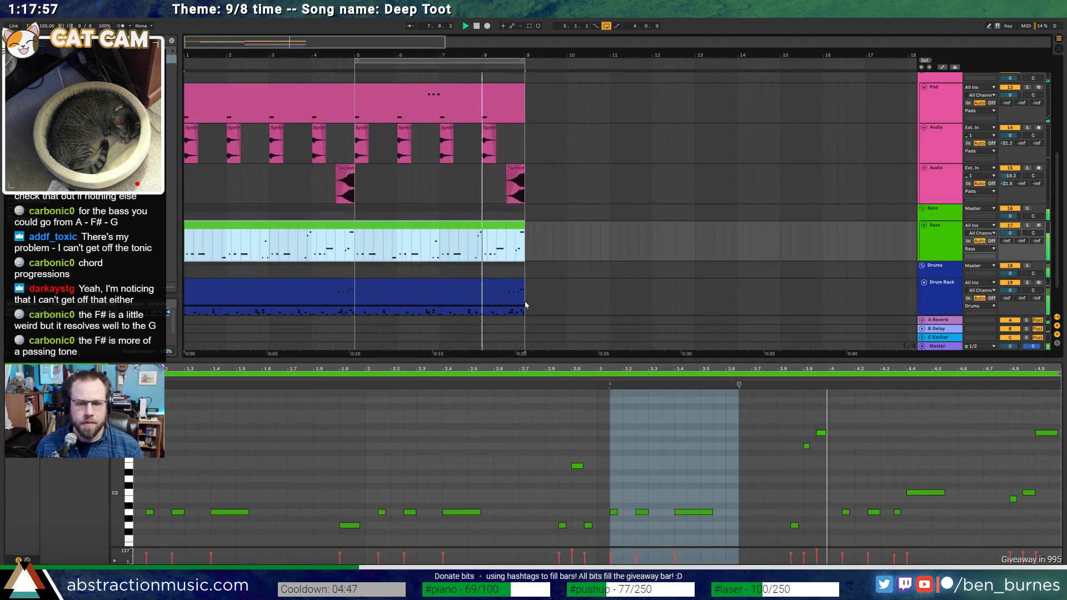
{"action": "left_click", "coordinate": [627, 491]}
{"action": "left_click", "coordinate": [619, 489]}
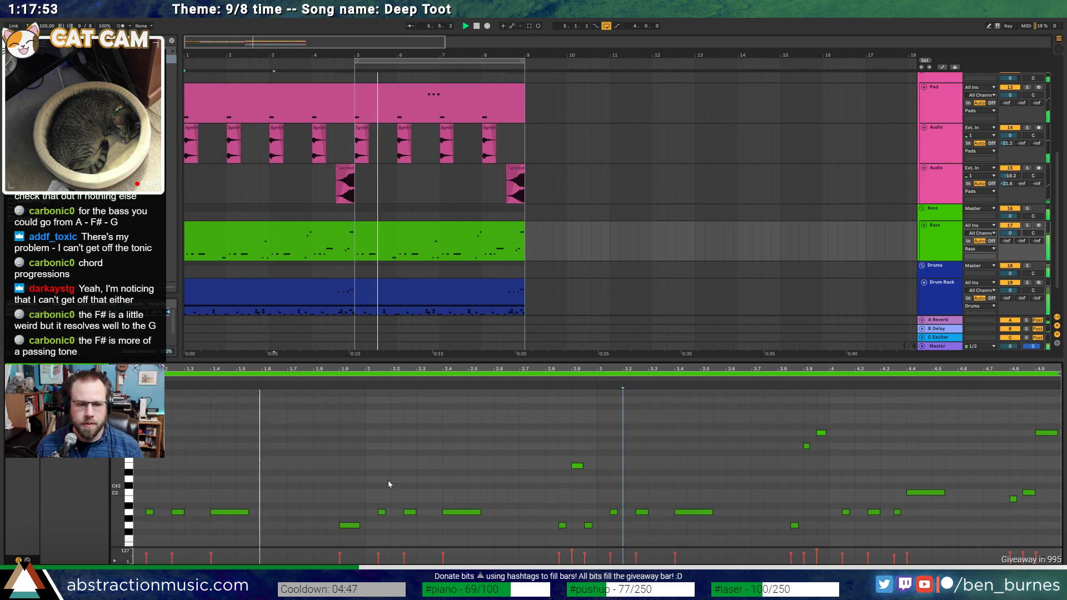
Try lowering the three-note Bass phrase in bar two by two semitones and audition it from just before bar two
{"action": "scroll", "coordinate": [384, 470], "scroll_direction": "down", "scroll_amount": 3}
{"action": "left_click_drag", "start_coordinate": [373, 438], "coordinate": [483, 427]}
{"action": "key", "text": "Down"}
{"action": "key", "text": "Down"}
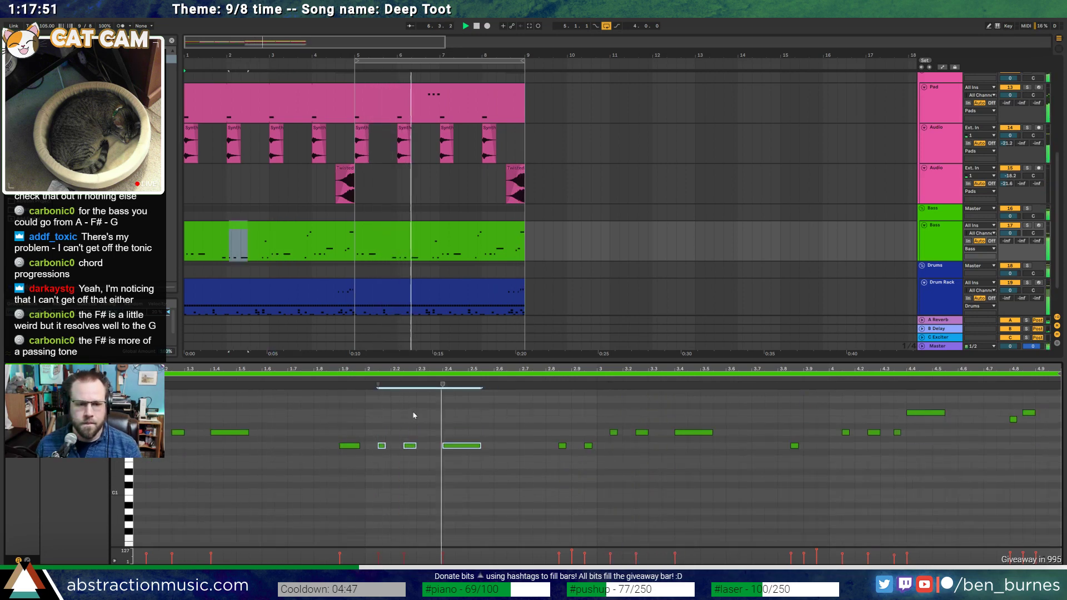
{"action": "left_click", "coordinate": [334, 385]}
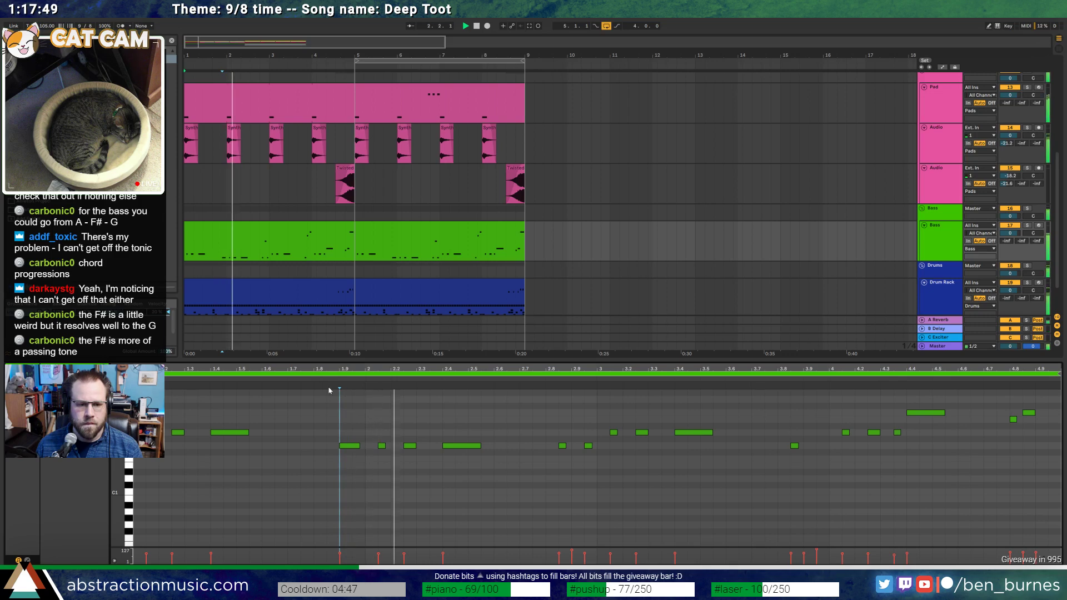
Try the Bass phrase in bar two another two semitones lower, restore its original pitch, and play the song again
{"action": "left_click_drag", "start_coordinate": [383, 435], "coordinate": [478, 459]}
{"action": "key", "text": "space"}
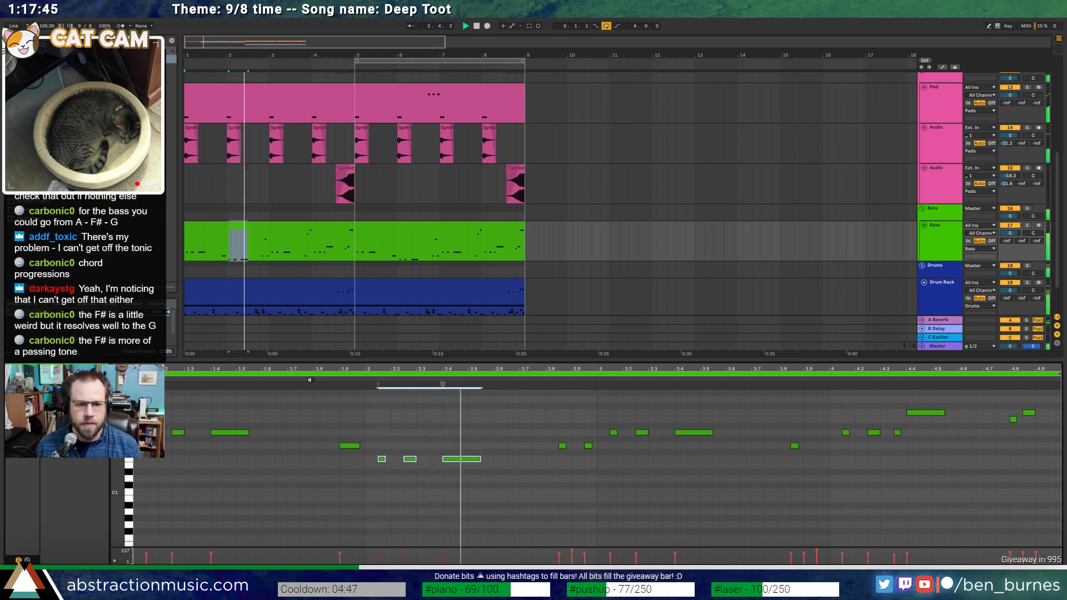
{"action": "key", "text": "space"}
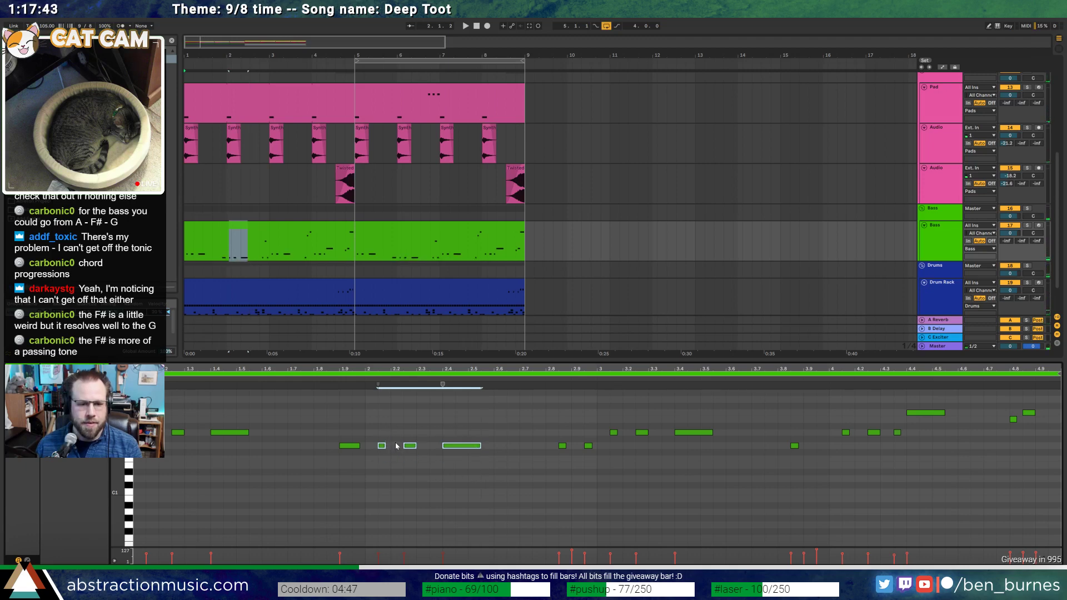
{"action": "key", "text": "space"}
{"action": "left_click", "coordinate": [364, 415]}
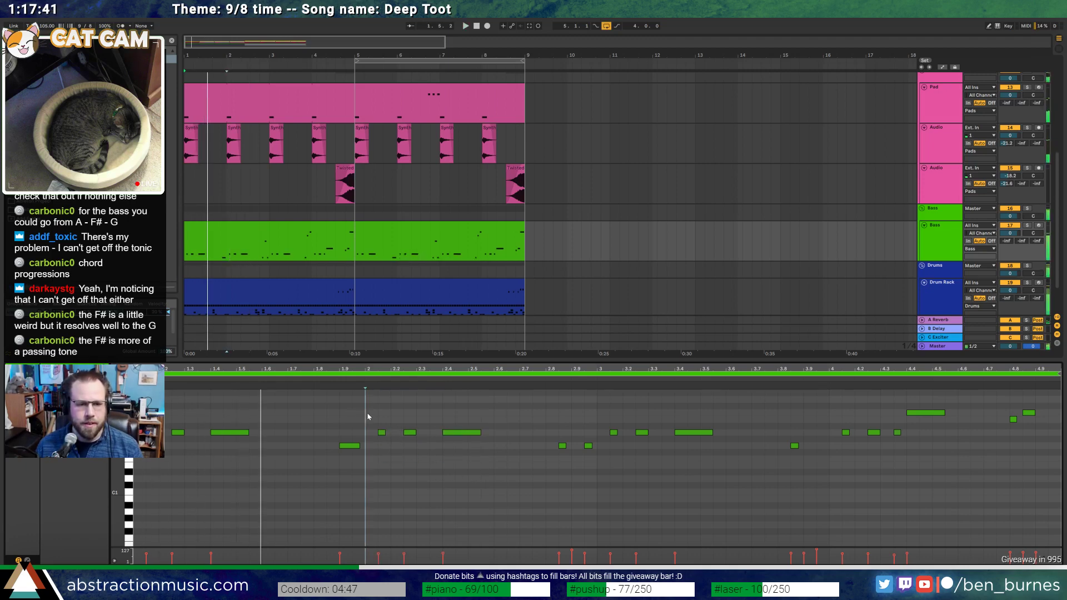
{"action": "key", "text": "space"}
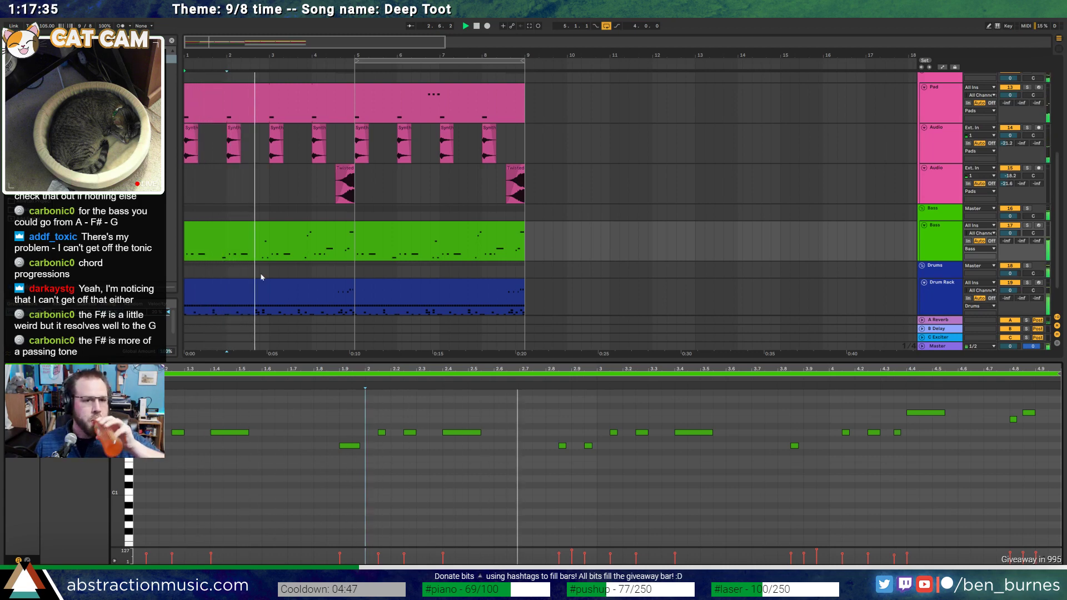
Insert a MIDI track below the last audio track of the Pads group and load Kontakt 5 on it
{"action": "scroll", "coordinate": [457, 268], "scroll_direction": "up", "scroll_amount": 5}
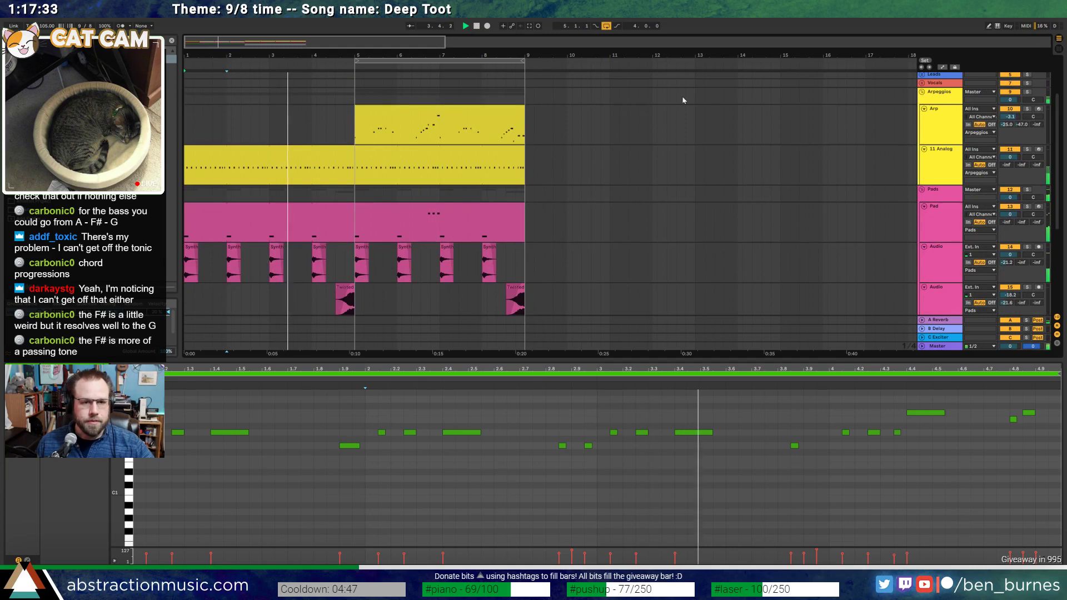
{"action": "scroll", "coordinate": [936, 251], "scroll_direction": "down", "scroll_amount": 2}
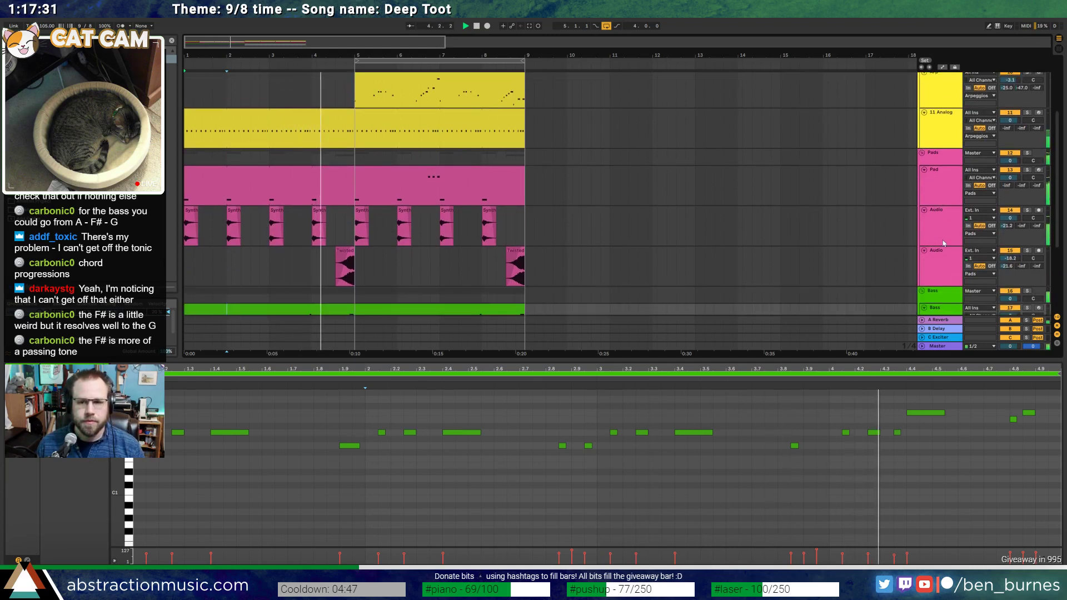
{"action": "key", "text": "Delete"}
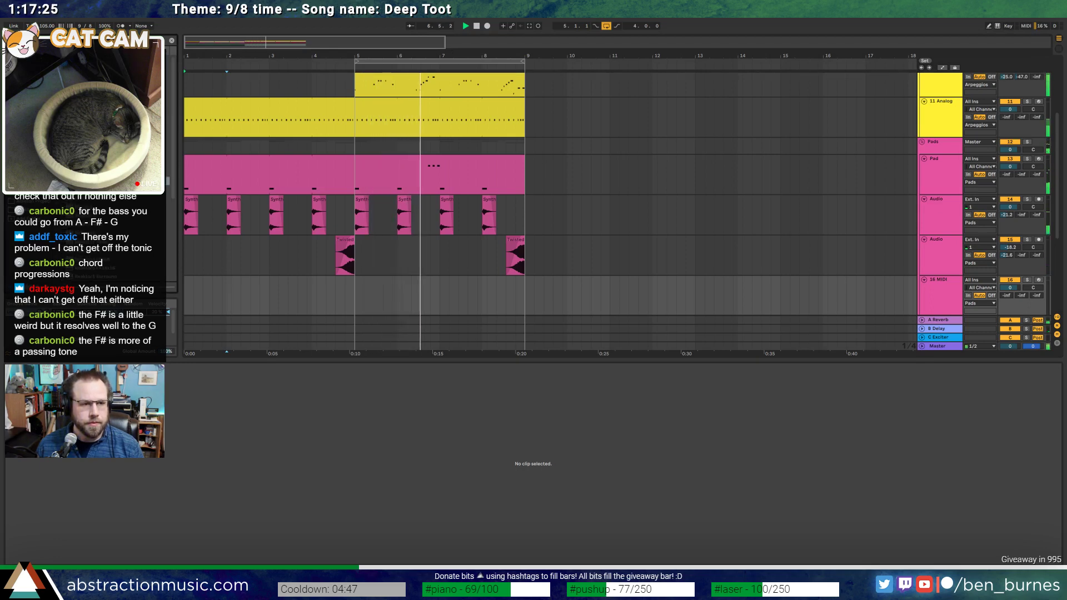
{"action": "left_click_drag", "start_coordinate": [67, 252], "coordinate": [429, 298]}
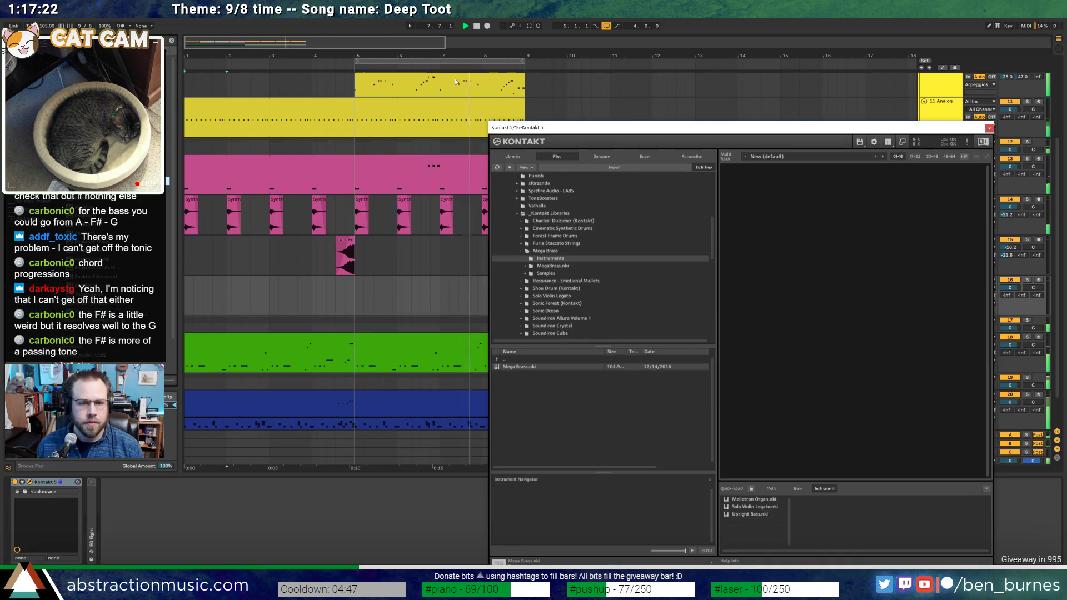
Examine the Massive patch in the Arp track's instrument rack and close its editor
{"action": "left_click", "coordinate": [455, 79]}
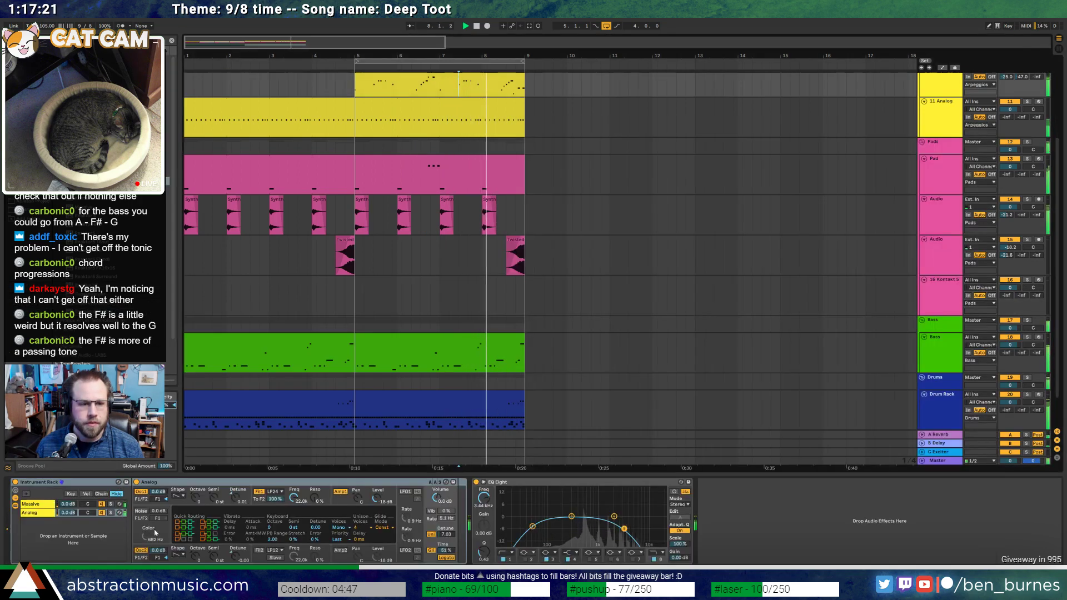
{"action": "left_click", "coordinate": [33, 505]}
{"action": "left_click", "coordinate": [154, 483]}
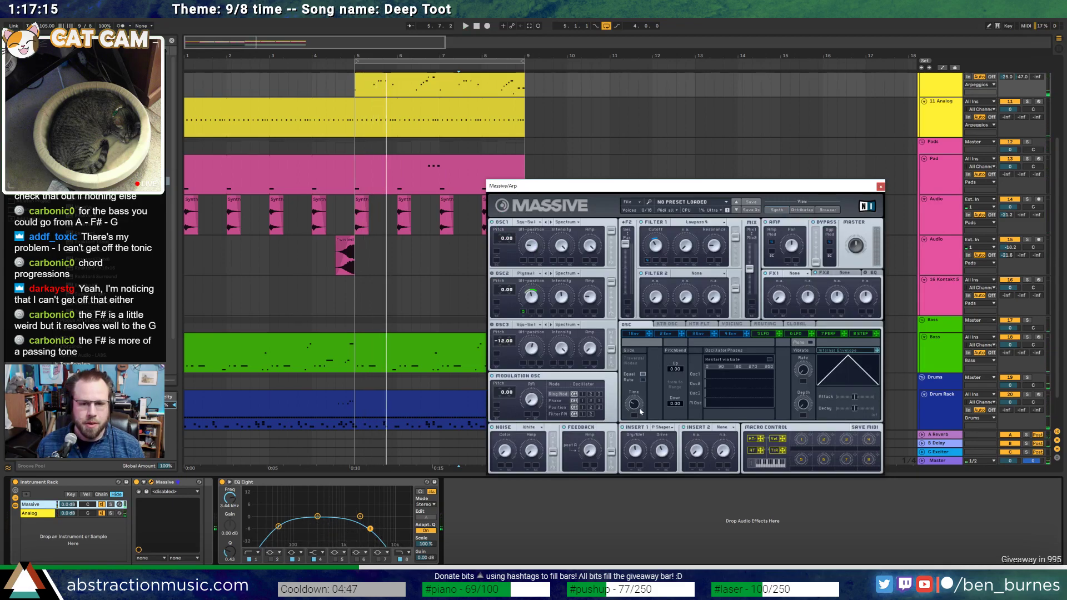
{"action": "left_click", "coordinate": [880, 187]}
{"action": "scroll", "coordinate": [527, 278], "scroll_direction": "down", "scroll_amount": 3}
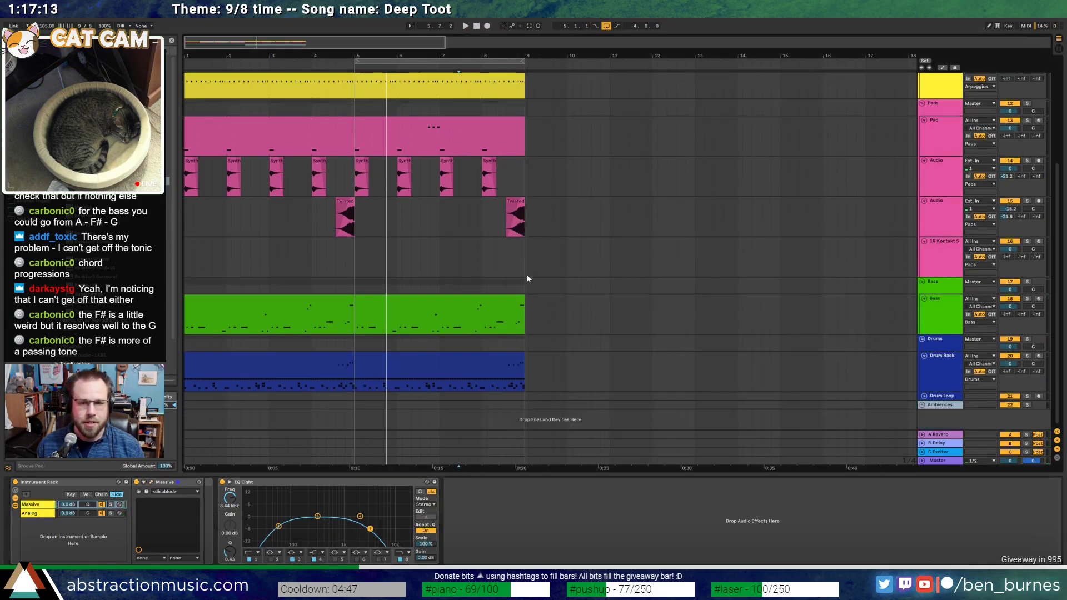
Reopen Kontakt on its new track and list the instruments of the Scarbee Vintage Keys library
{"action": "left_click", "coordinate": [930, 262]}
{"action": "left_click", "coordinate": [513, 156]}
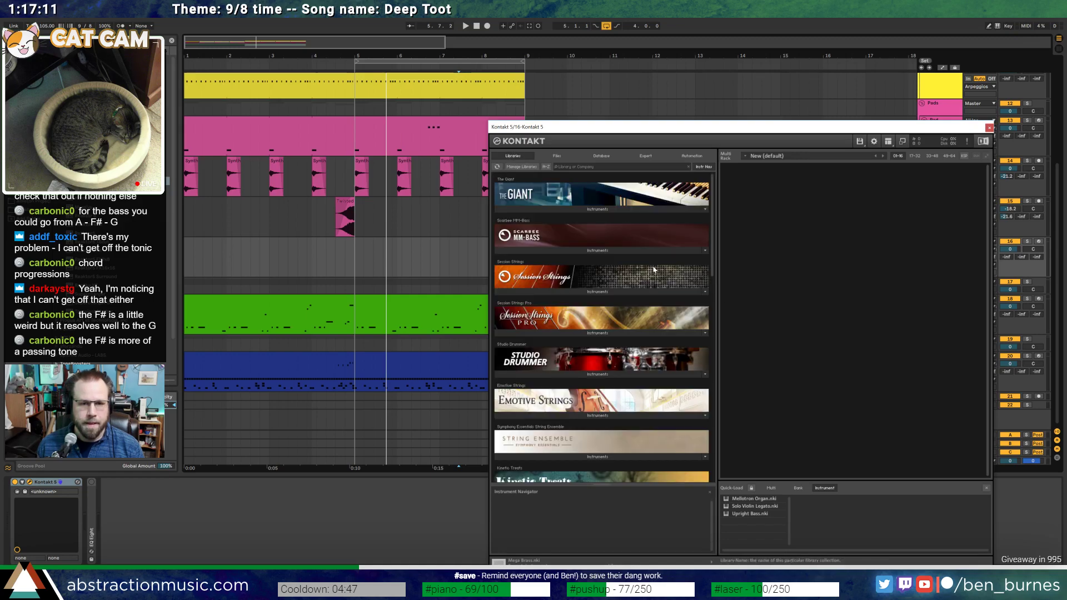
{"action": "left_click_drag", "start_coordinate": [712, 258], "coordinate": [737, 330]}
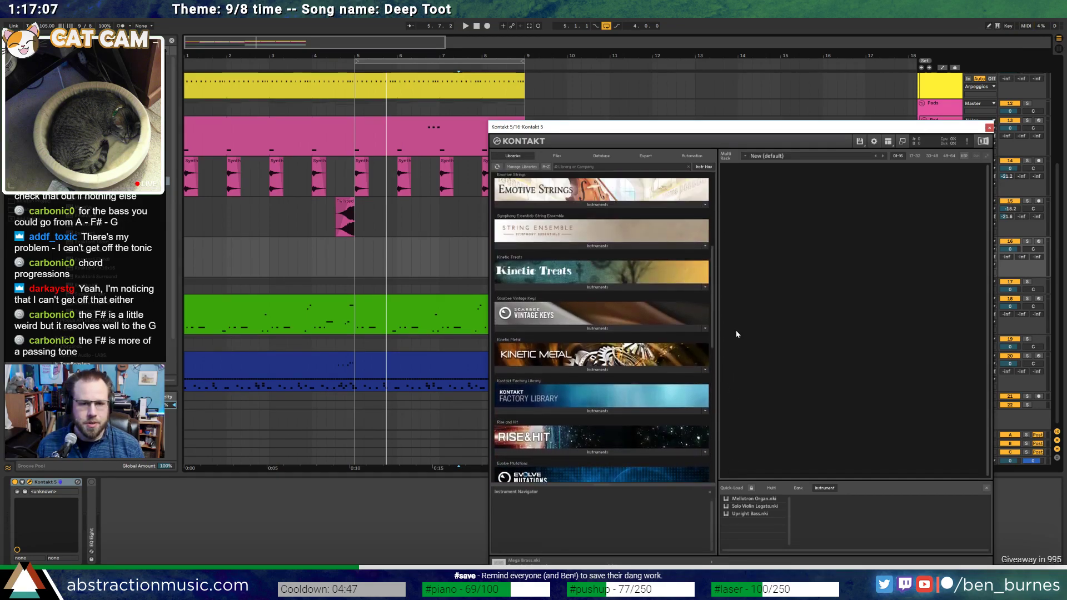
{"action": "left_click", "coordinate": [578, 329]}
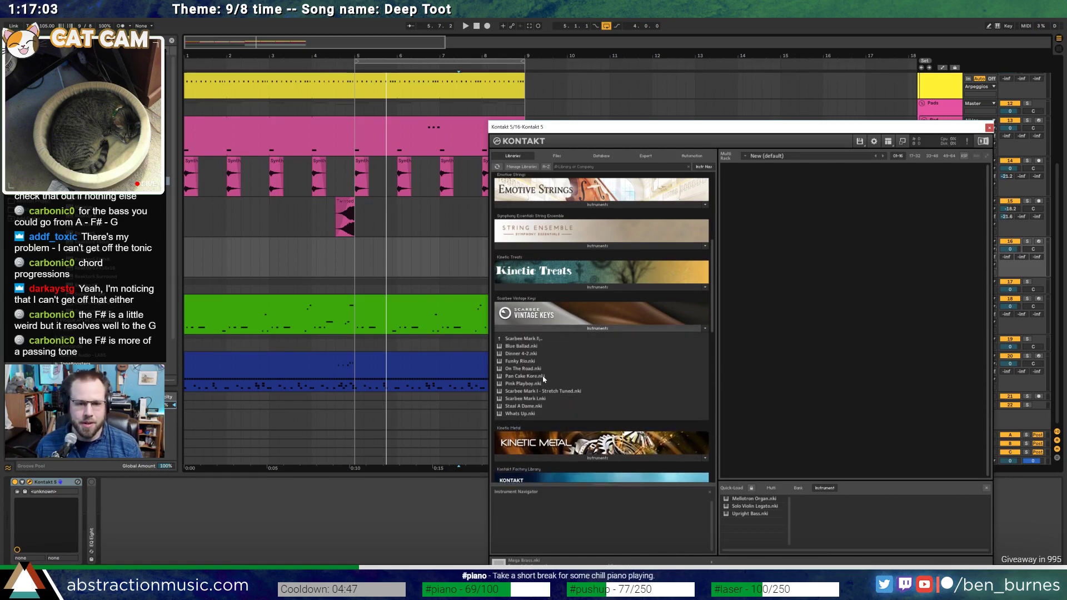
Try the Steal A Dame electric piano against the loop from bar 5, and remove it from Kontakt's rack
{"action": "double_click", "coordinate": [547, 406]}
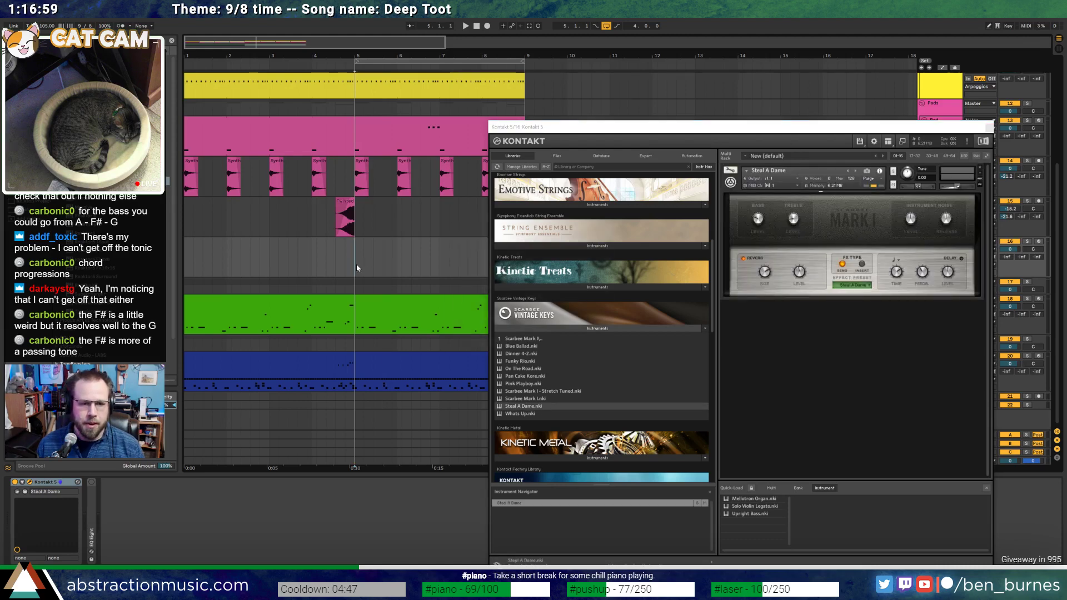
{"action": "key", "text": "space"}
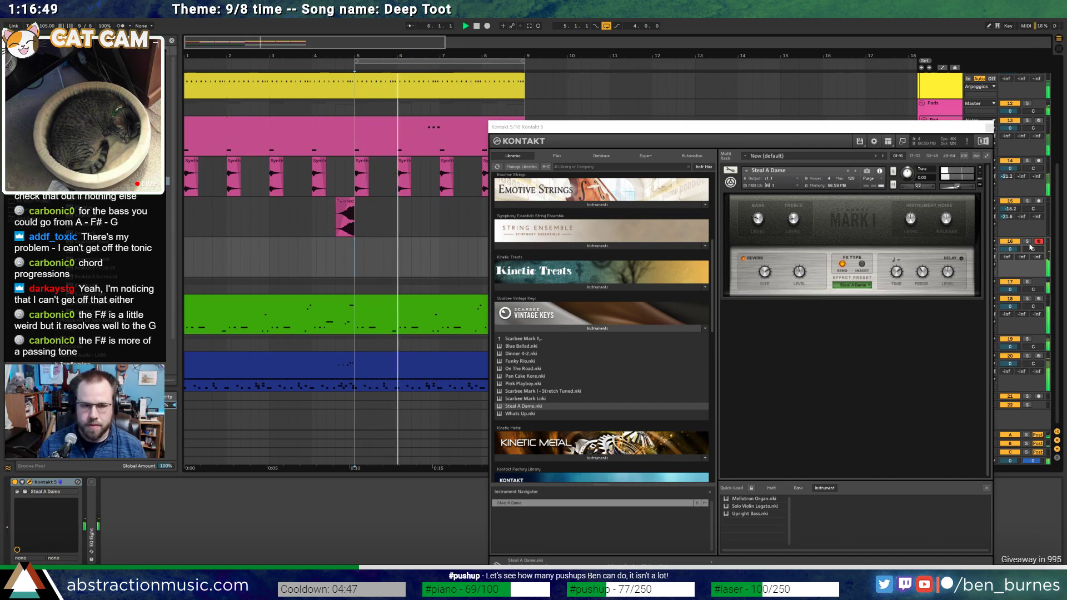
{"action": "key", "text": "space"}
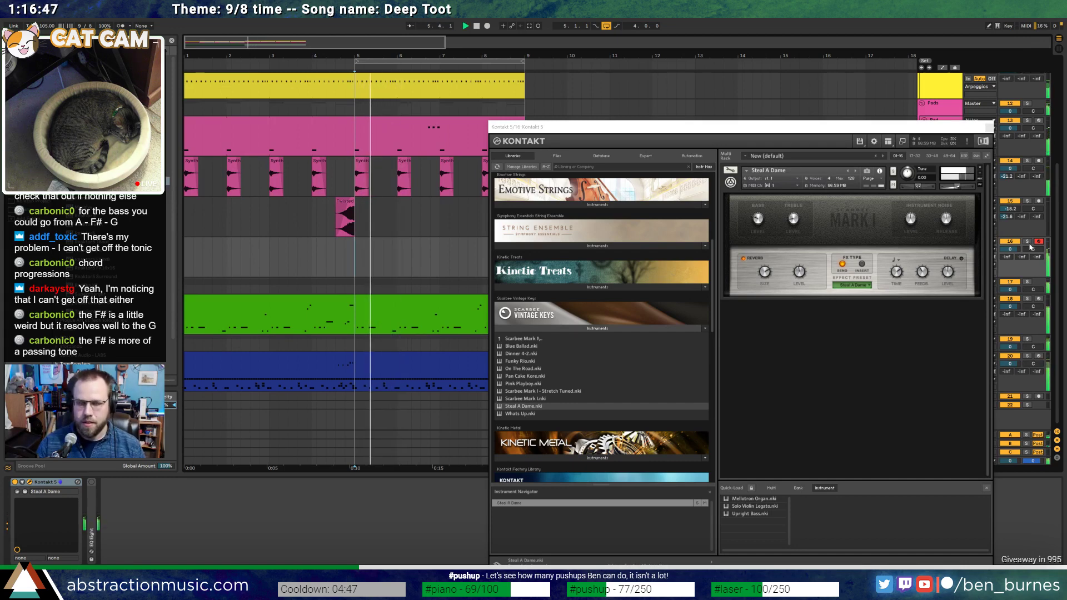
{"action": "key", "text": "space"}
{"action": "key", "text": "space"}
{"action": "key", "text": "space"}
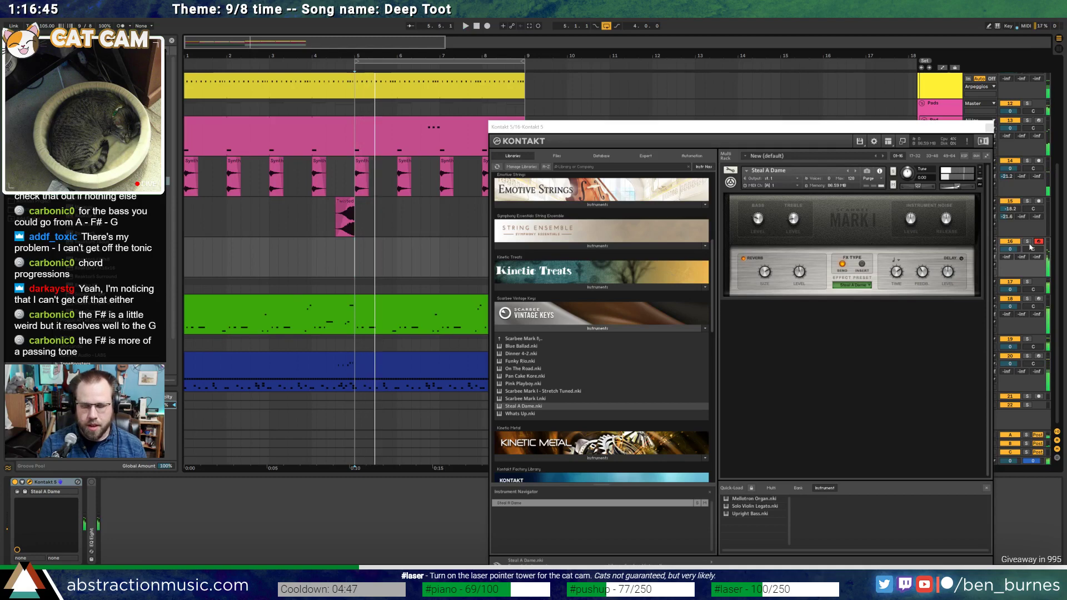
{"action": "left_click", "coordinate": [980, 169]}
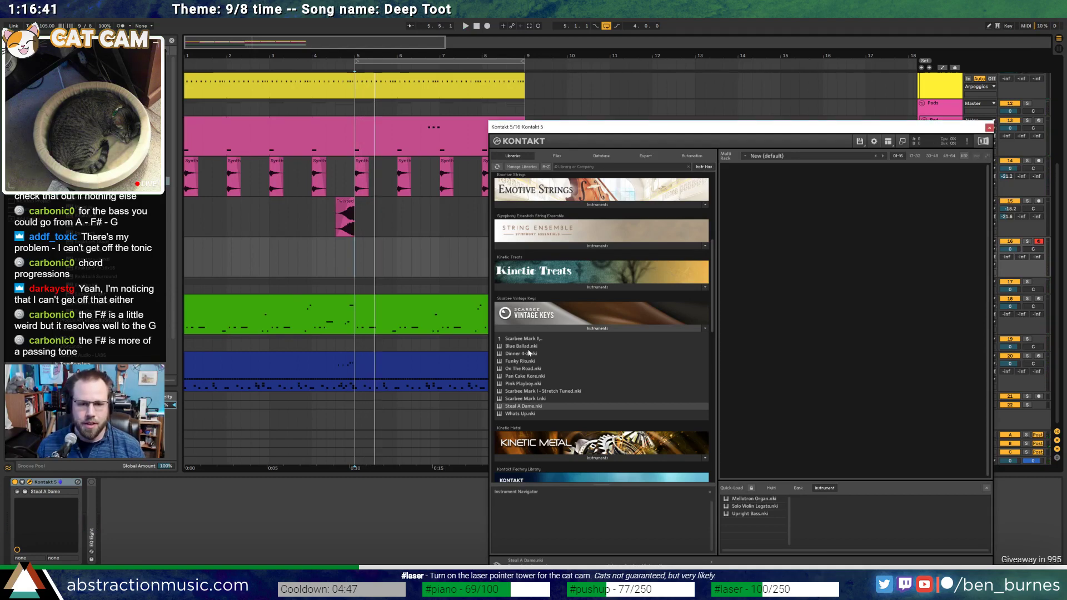
Load the Scarbee Clavinet - Lower instrument from the Scarbee Vintage Keys library
{"action": "left_click", "coordinate": [499, 339]}
{"action": "left_click", "coordinate": [525, 346]}
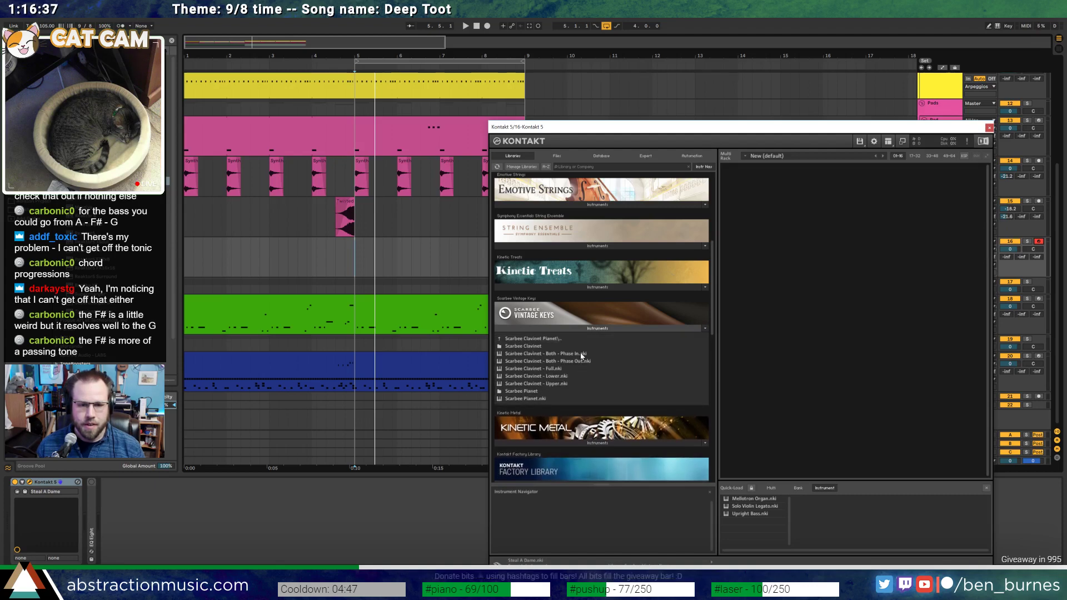
{"action": "left_click", "coordinate": [568, 378]}
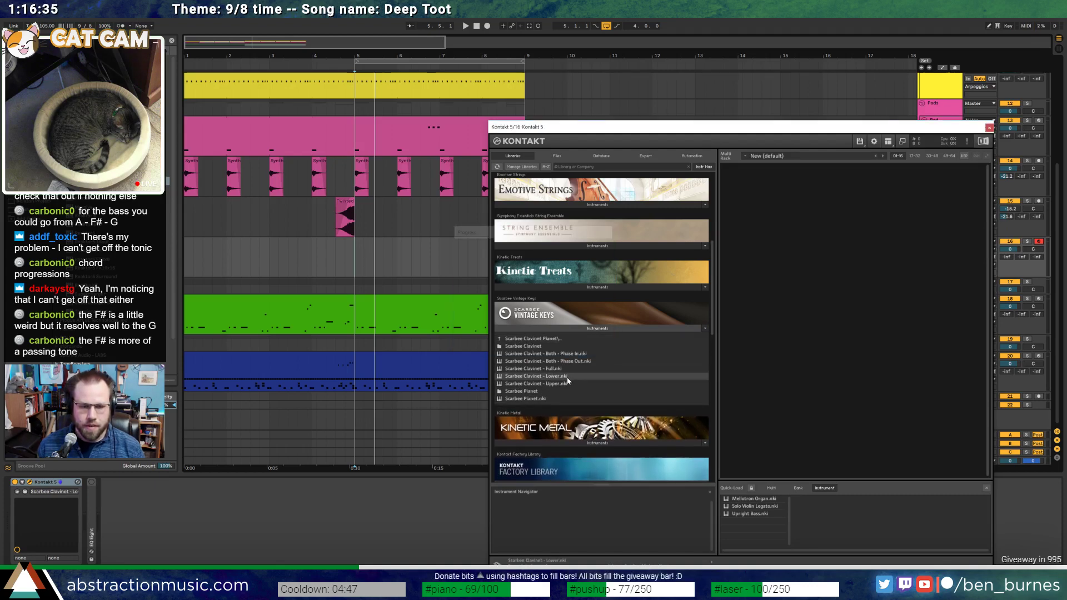
{"action": "double_click", "coordinate": [568, 378]}
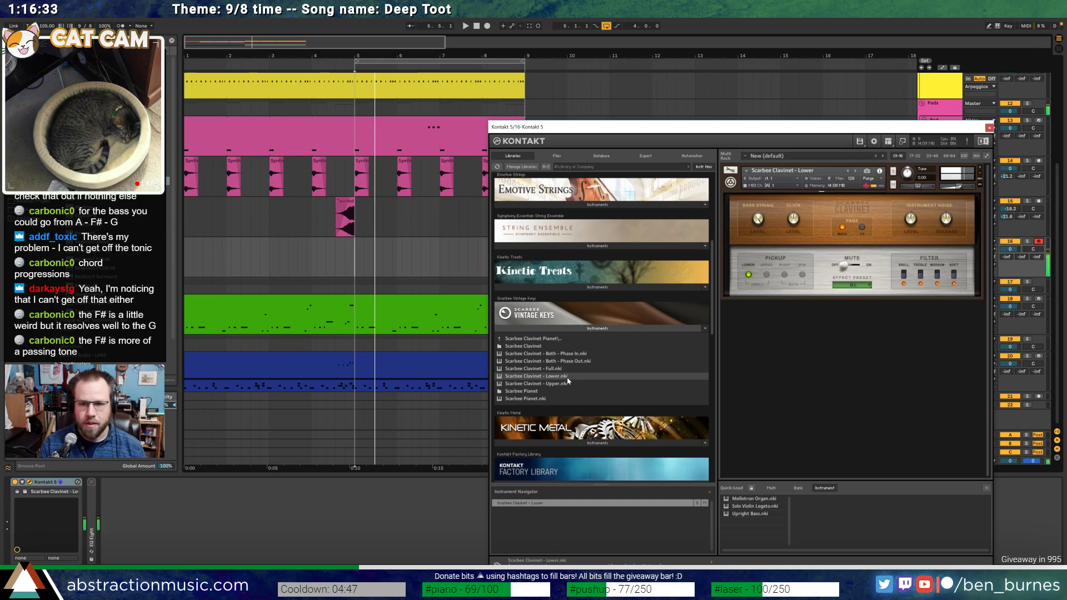
Audition the Clavinet against the loop from bar 5 and hide the Kontakt window
{"action": "key", "text": "space"}
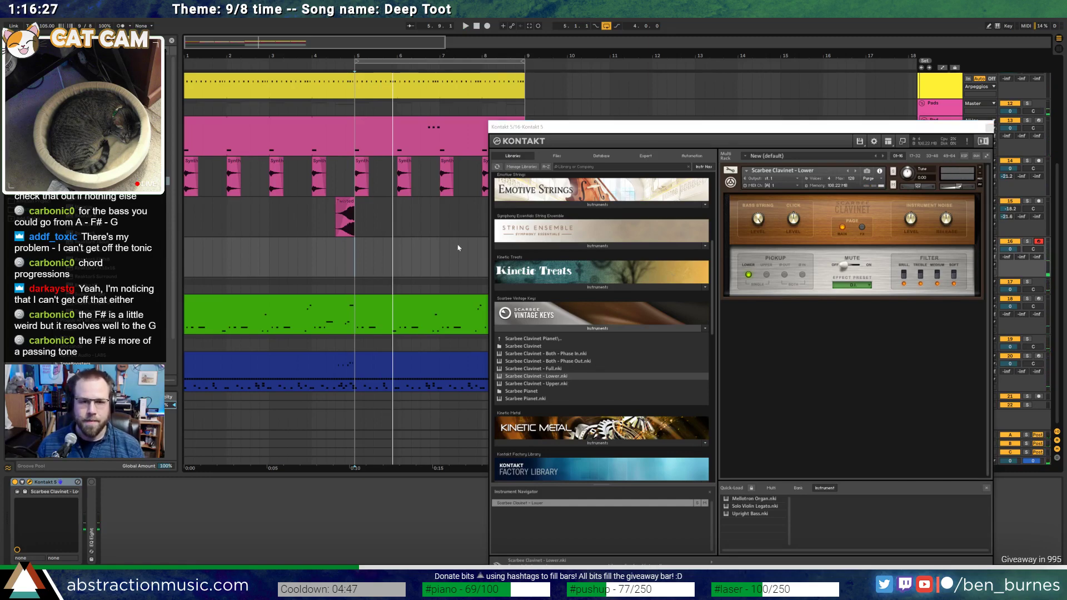
{"action": "key", "text": "ctrl+alt+p"}
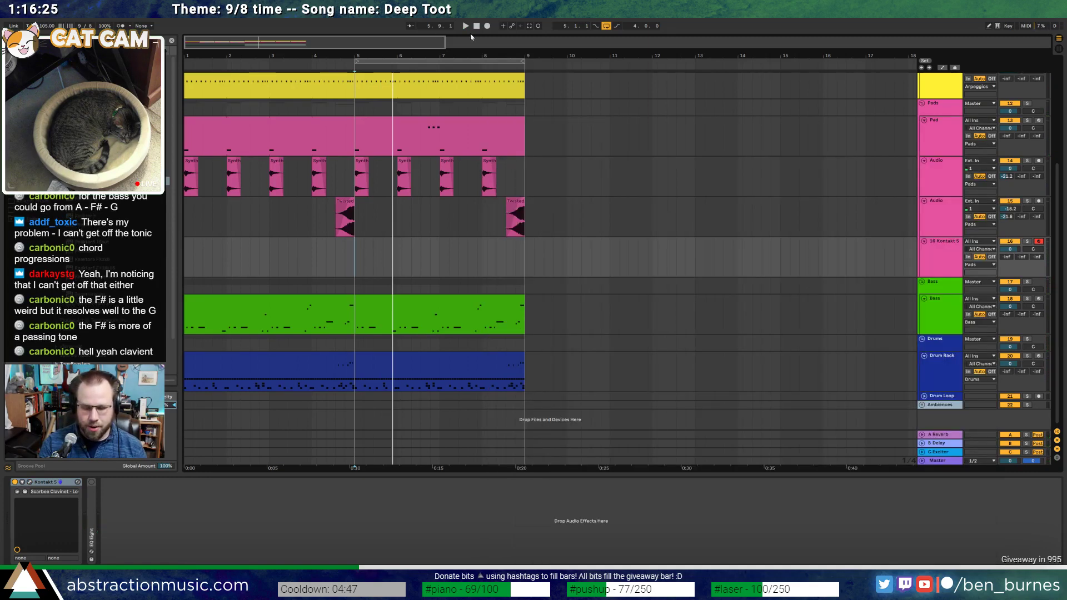
{"action": "key", "text": "space"}
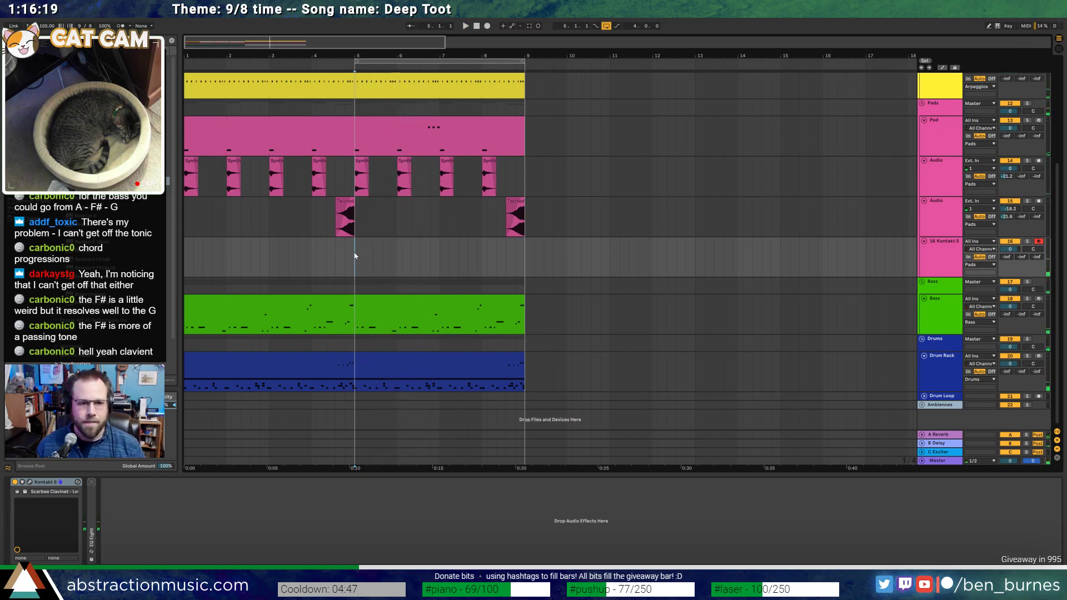
Record three short Clavinet chords onto the Kontakt track from bar 5 while the loop plays
{"action": "left_click_drag", "start_coordinate": [355, 256], "coordinate": [414, 264]}
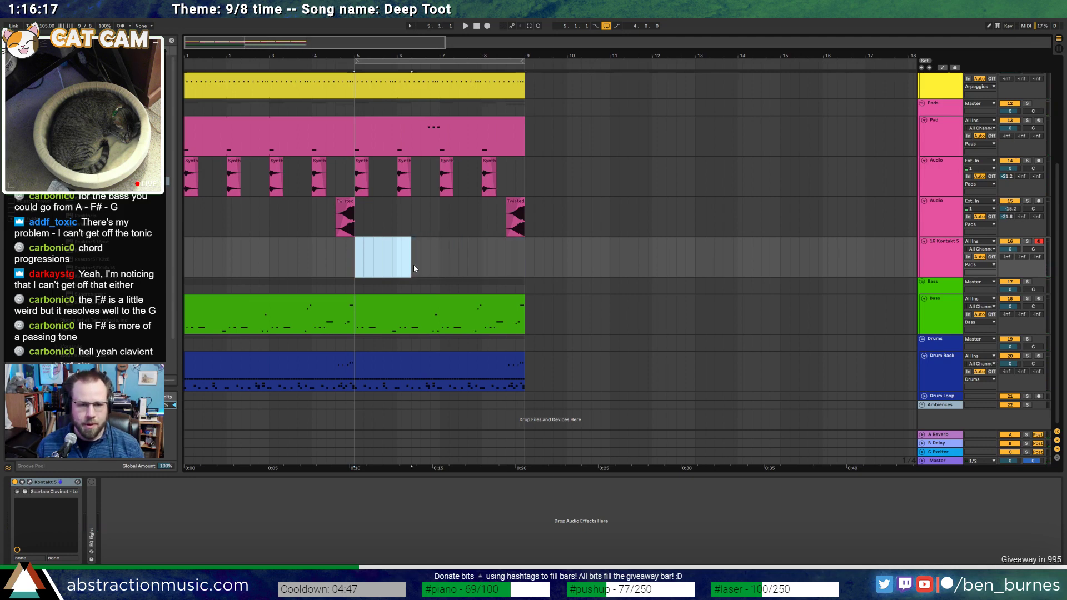
{"action": "scroll", "coordinate": [413, 265], "scroll_direction": "up", "scroll_amount": 3}
{"action": "left_click", "coordinate": [326, 257]}
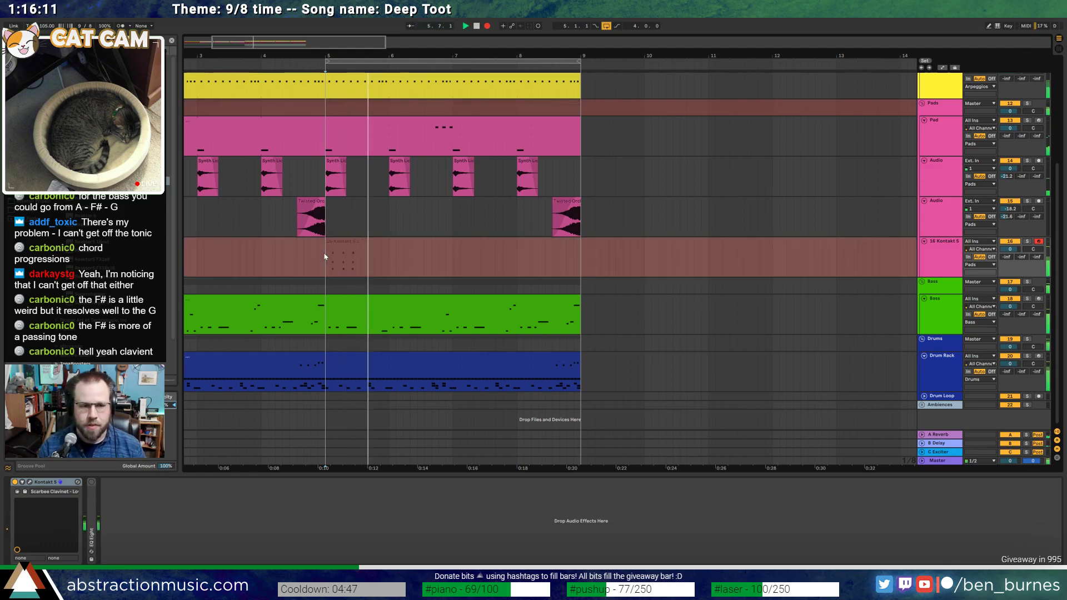
{"action": "key", "text": "space"}
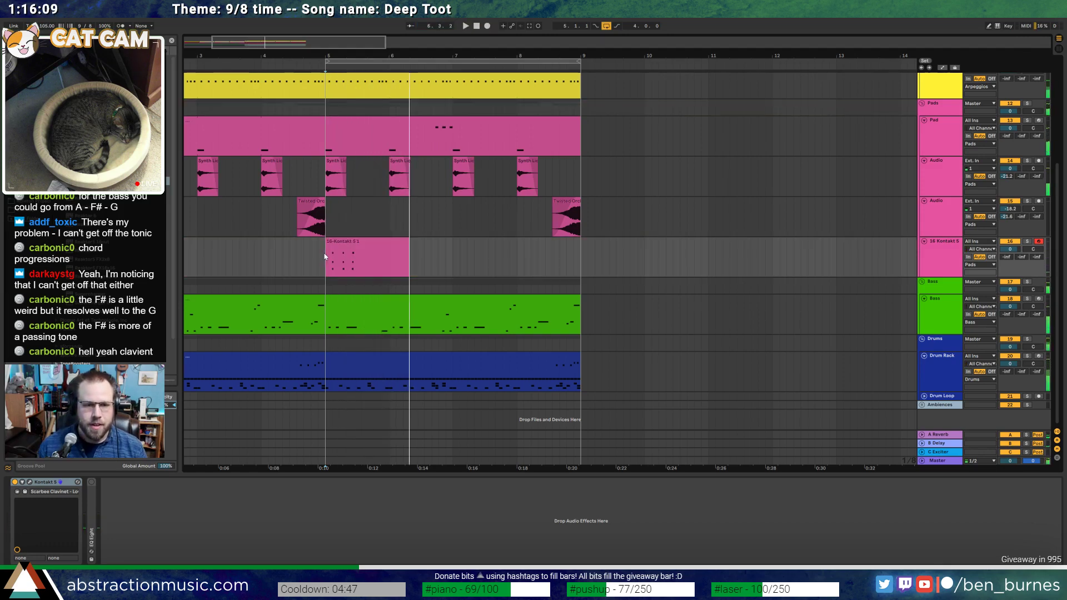
Trim the recorded Clavinet clip to one bar and loop it from bar 5 through to bar 9
{"action": "left_click", "coordinate": [378, 244]}
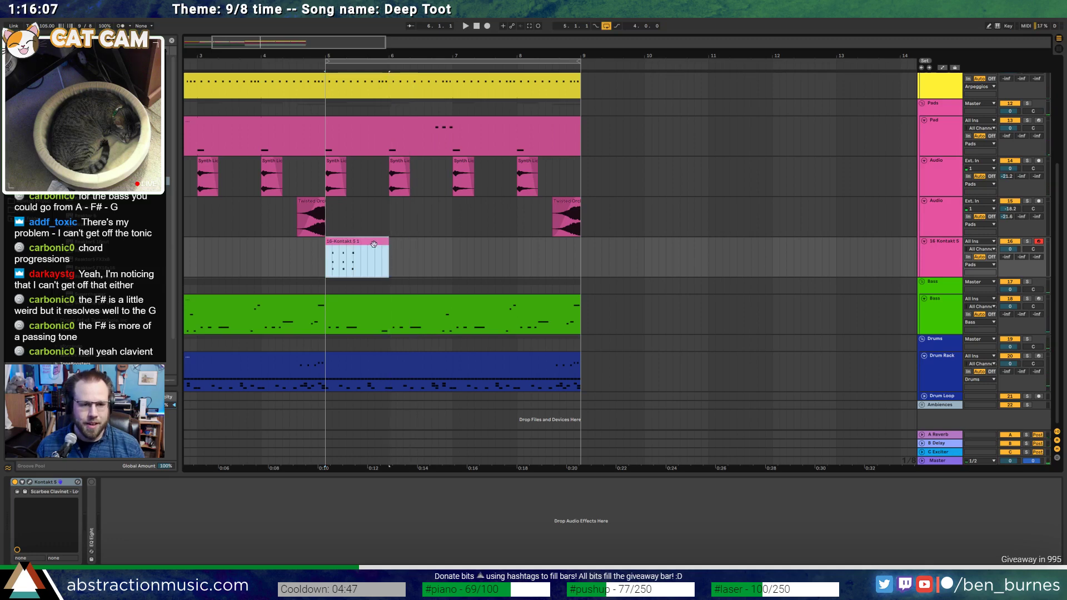
{"action": "double_click", "coordinate": [374, 245]}
{"action": "left_click", "coordinate": [243, 392]}
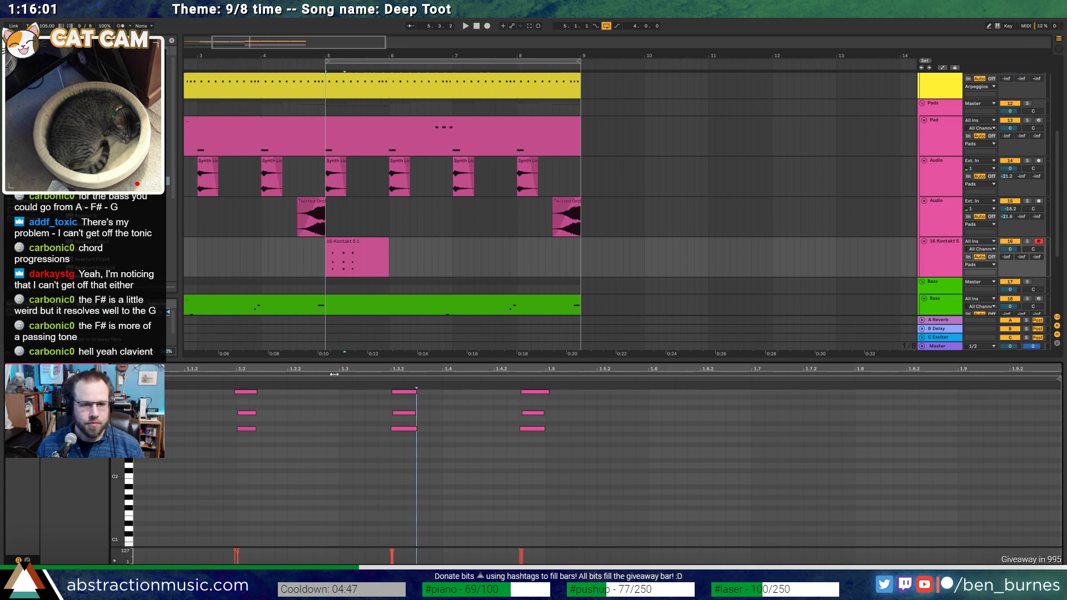
{"action": "left_click", "coordinate": [225, 393]}
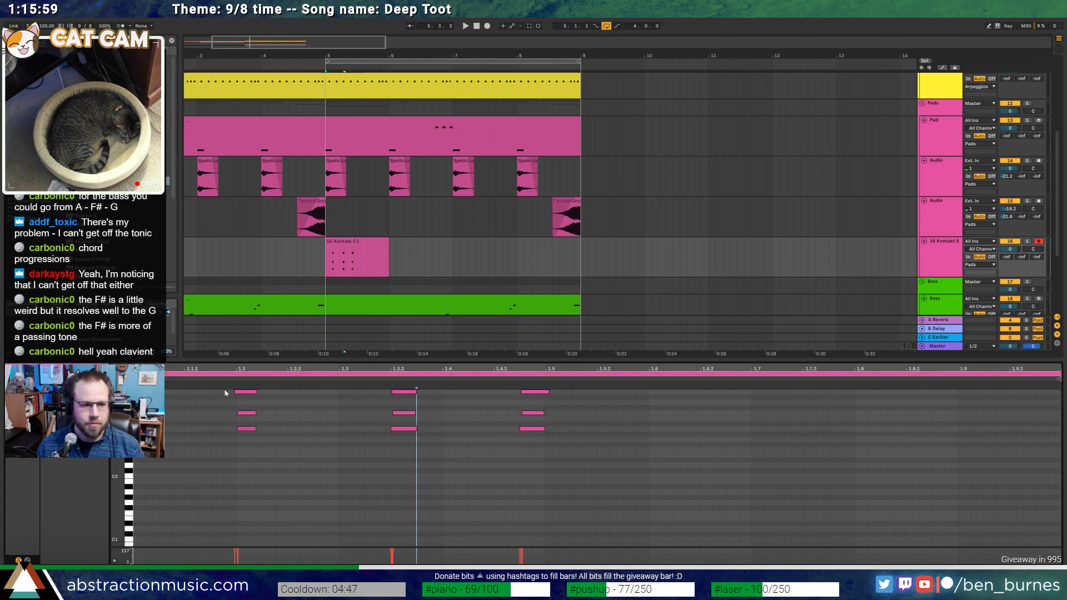
{"action": "left_click", "coordinate": [381, 243]}
{"action": "left_click_drag", "start_coordinate": [757, 369], "coordinate": [757, 353]}
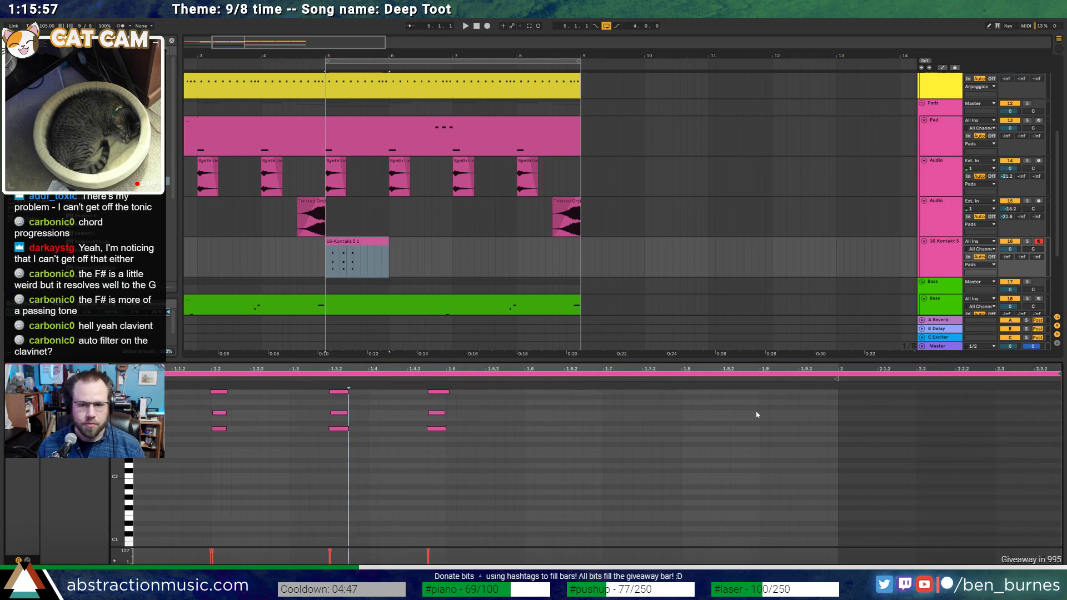
{"action": "left_click_drag", "start_coordinate": [1059, 374], "coordinate": [839, 378]}
{"action": "key", "text": "space"}
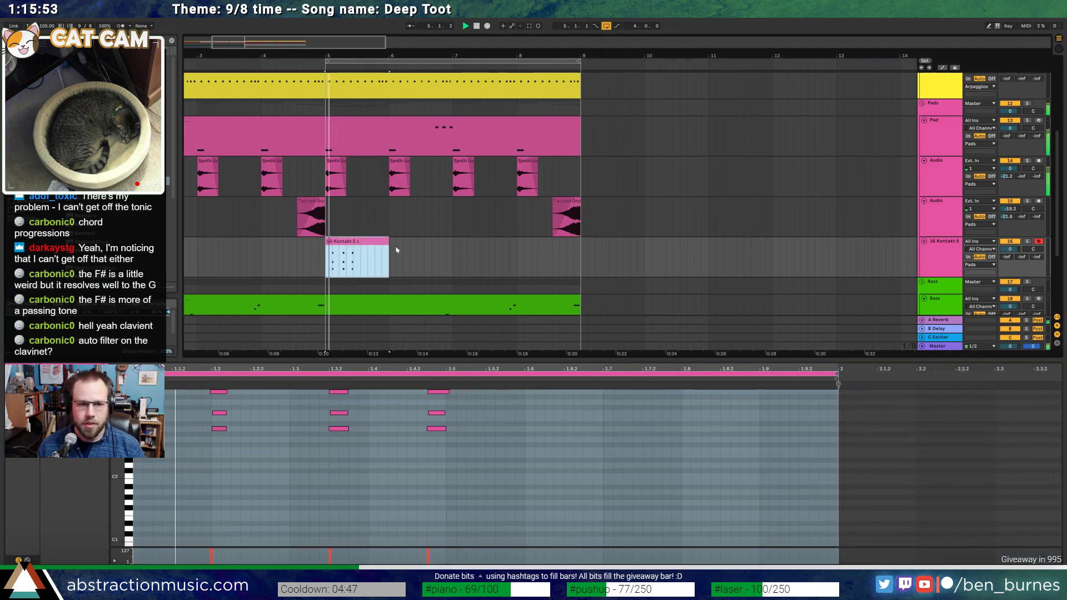
{"action": "left_click_drag", "start_coordinate": [389, 253], "coordinate": [581, 256]}
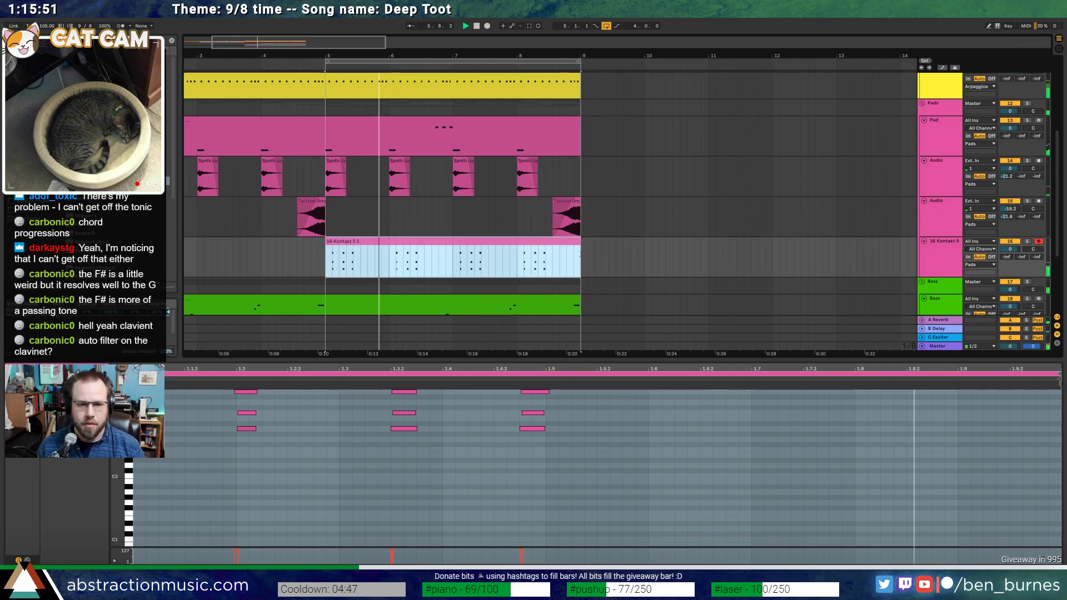
Move the third Clavinet chord to 1.5, and quantize all the clip's chords to the grid with equal note lengths
{"action": "left_click", "coordinate": [295, 481]}
{"action": "scroll", "coordinate": [295, 481], "scroll_direction": "up", "scroll_amount": 1}
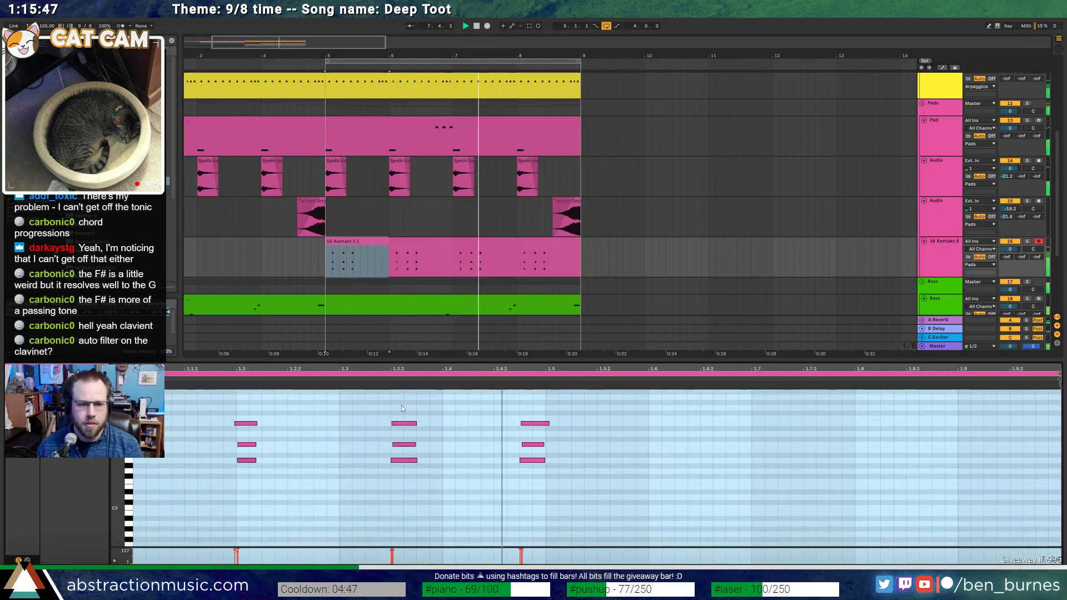
{"action": "left_click_drag", "start_coordinate": [401, 409], "coordinate": [406, 474]}
{"action": "key", "text": "Left"}
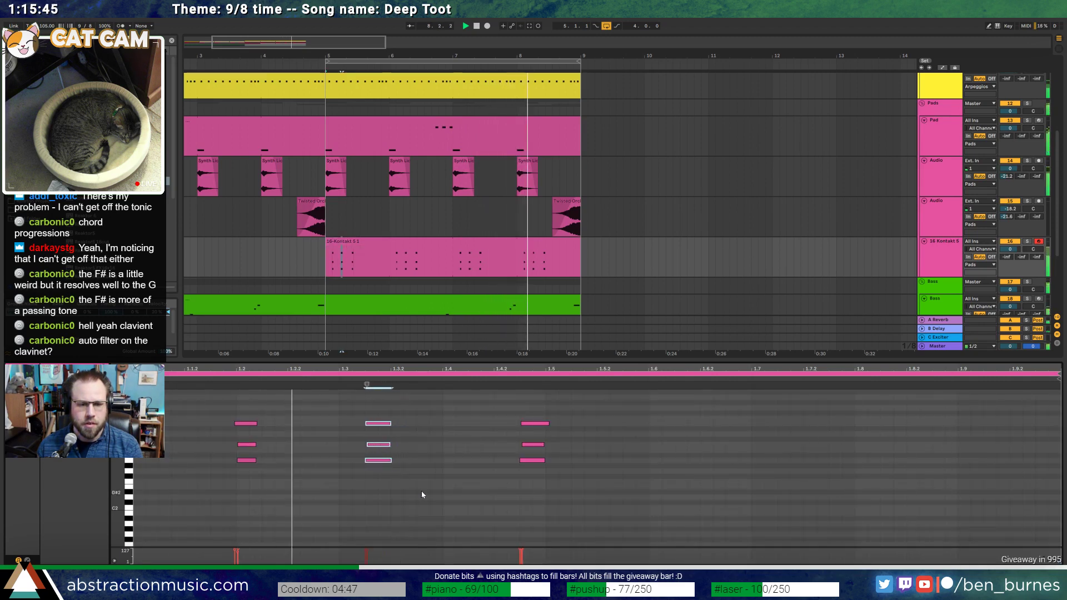
{"action": "key", "text": "Right"}
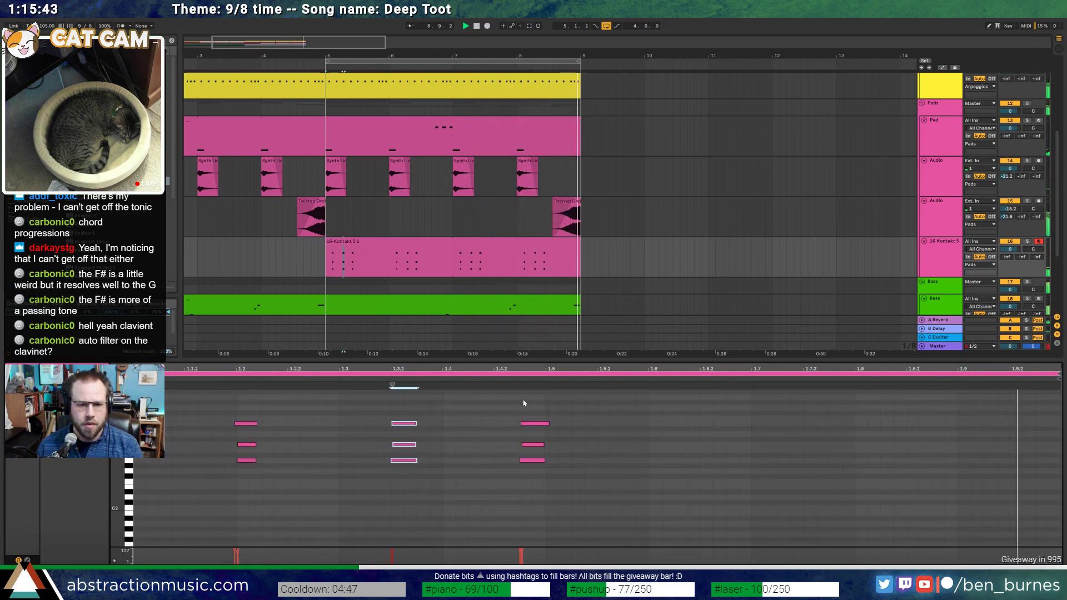
{"action": "left_click_drag", "start_coordinate": [516, 412], "coordinate": [546, 535]}
{"action": "key", "text": "Right"}
{"action": "key", "text": "Right"}
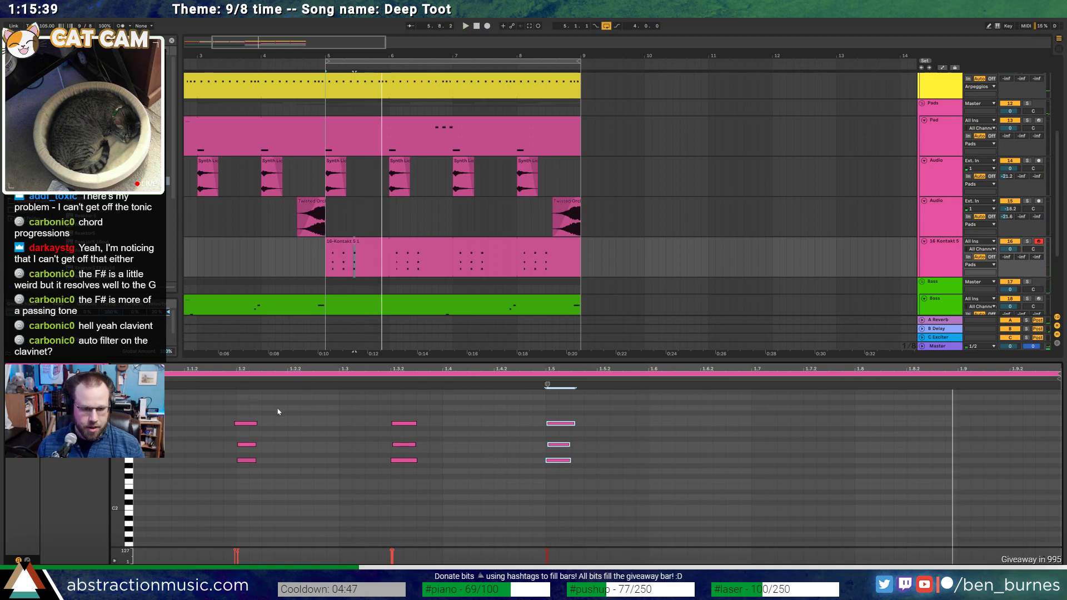
{"action": "key", "text": "ctrl+a"}
{"action": "key", "text": "space"}
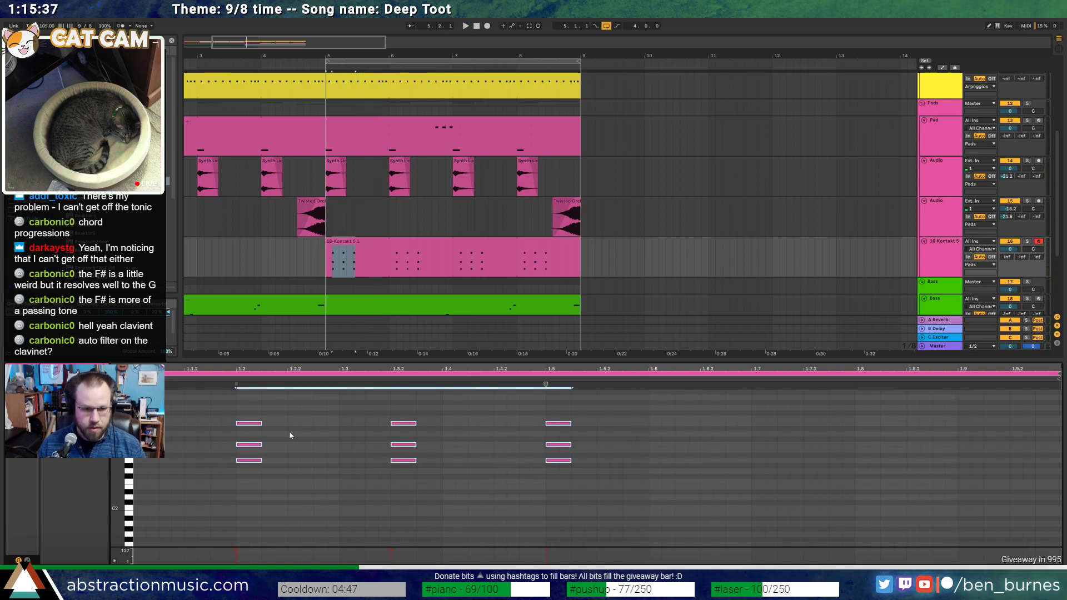
Play the loop and add an Auto Filter to the Clavinet track's device chain
{"action": "key", "text": "space"}
{"action": "key", "text": "shift+Tab"}
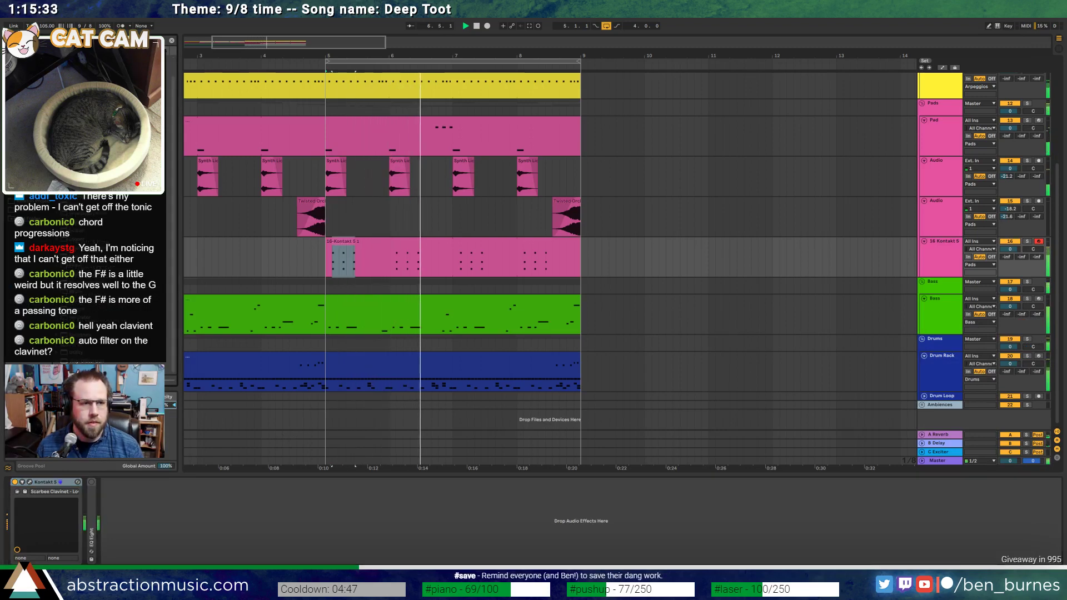
{"action": "key", "text": "Return"}
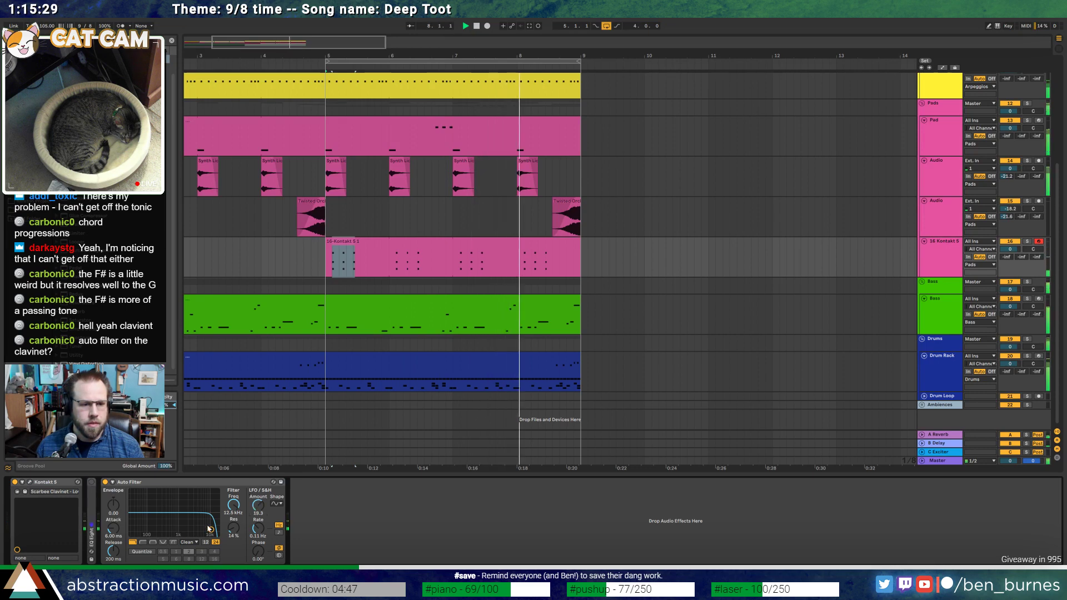
Shape the Auto Filter against the loop with 4.17 kHz cutoff, 49% resonance, LFO amount 7.86 and LFO rate 0.16 Hz
{"action": "left_click_drag", "start_coordinate": [211, 529], "coordinate": [227, 548]}
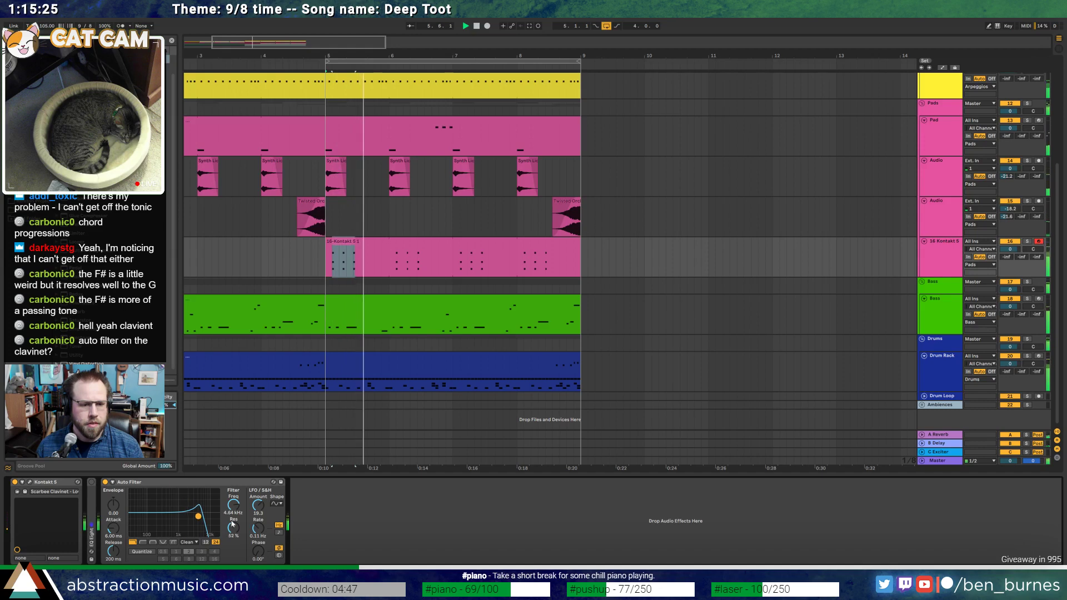
{"action": "left_click_drag", "start_coordinate": [257, 528], "coordinate": [259, 532]}
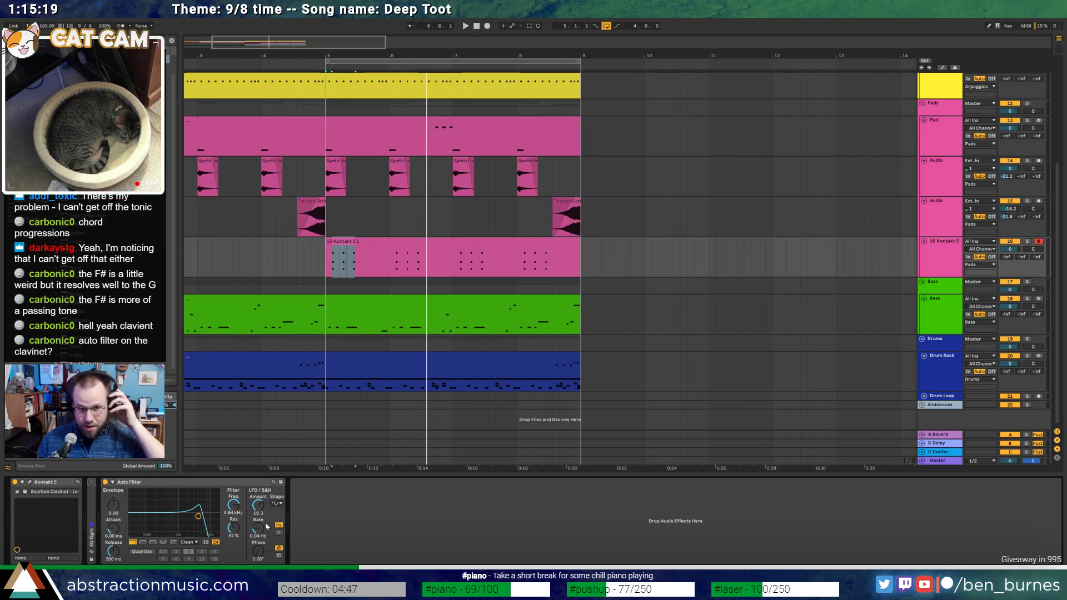
{"action": "left_click_drag", "start_coordinate": [198, 516], "coordinate": [192, 517]}
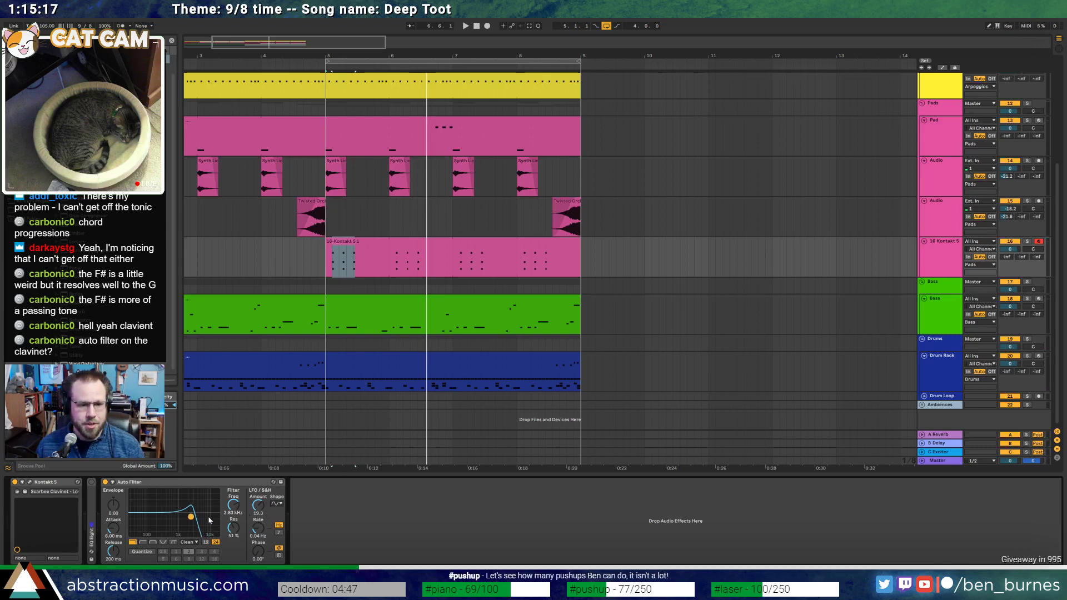
{"action": "left_click", "coordinate": [403, 241]}
{"action": "key", "text": "space"}
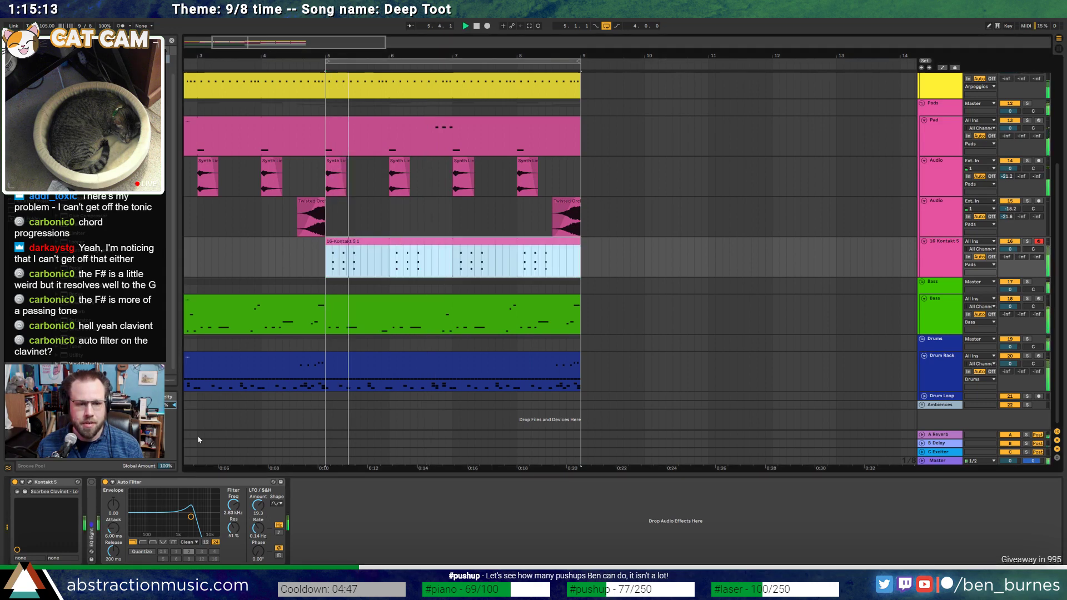
{"action": "left_click_drag", "start_coordinate": [191, 517], "coordinate": [199, 519]}
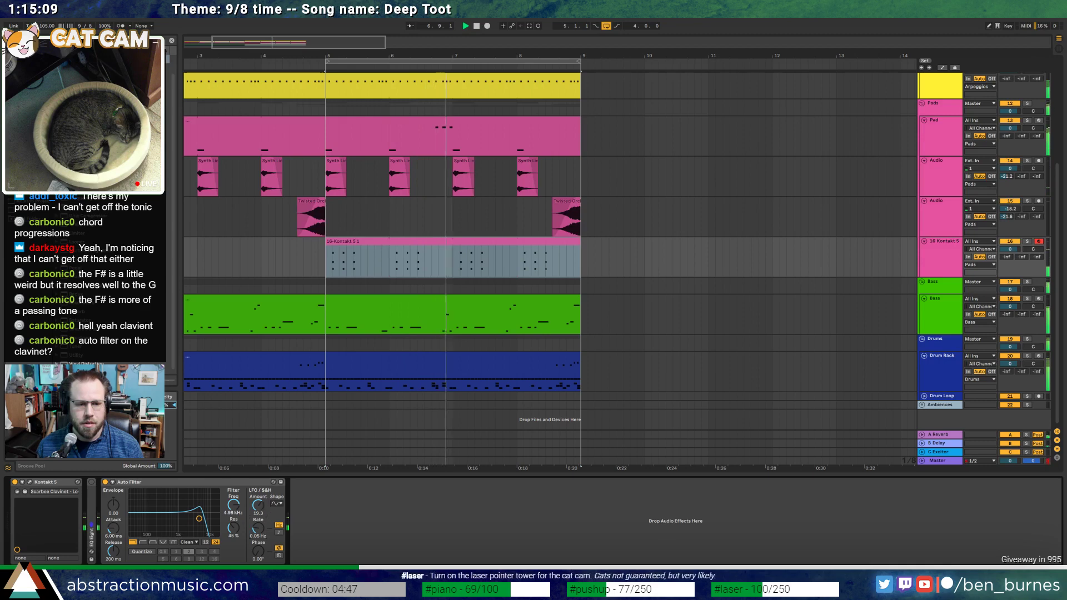
{"action": "left_click_drag", "start_coordinate": [259, 502], "coordinate": [258, 525]}
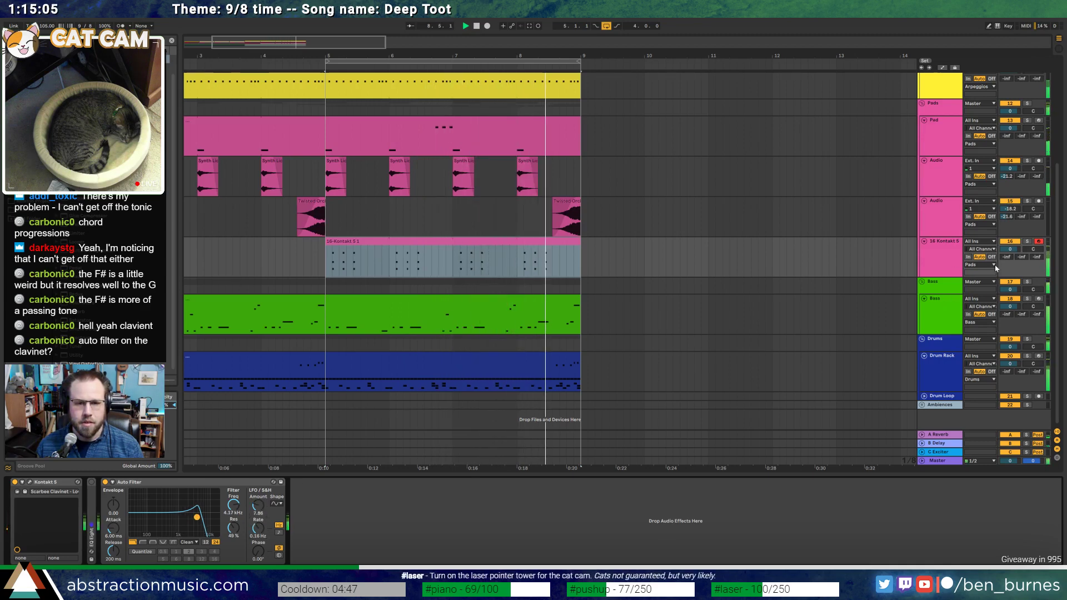
Split off the Clavinet clip's bar 8 and duplicate its chords to add hits at 1.6.2 and 1.8
{"action": "left_click_drag", "start_coordinate": [520, 262], "coordinate": [559, 261]}
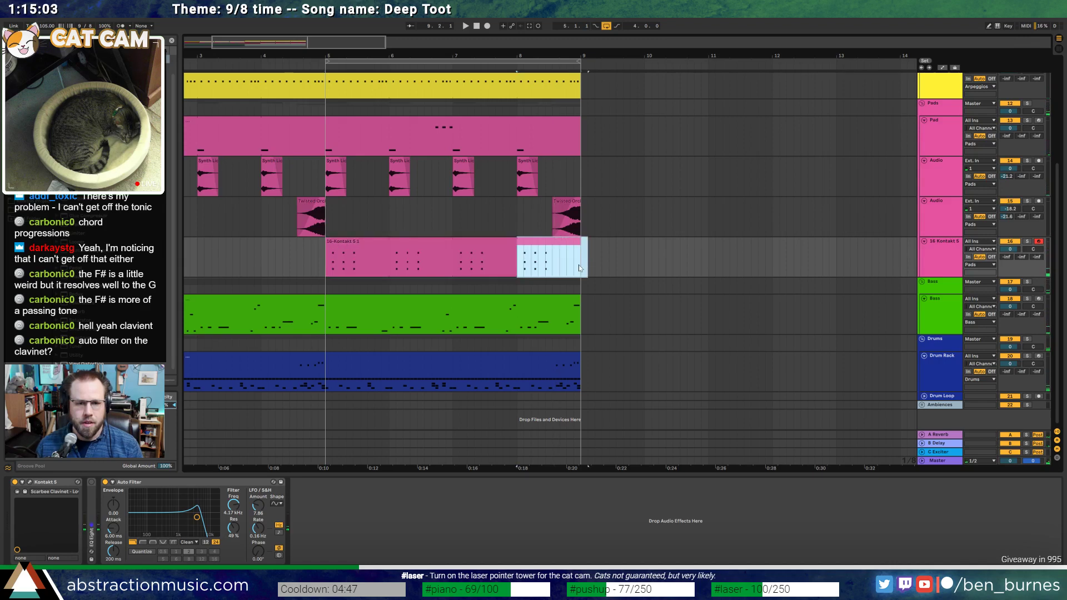
{"action": "double_click", "coordinate": [562, 253]}
{"action": "left_click_drag", "start_coordinate": [409, 409], "coordinate": [553, 480]}
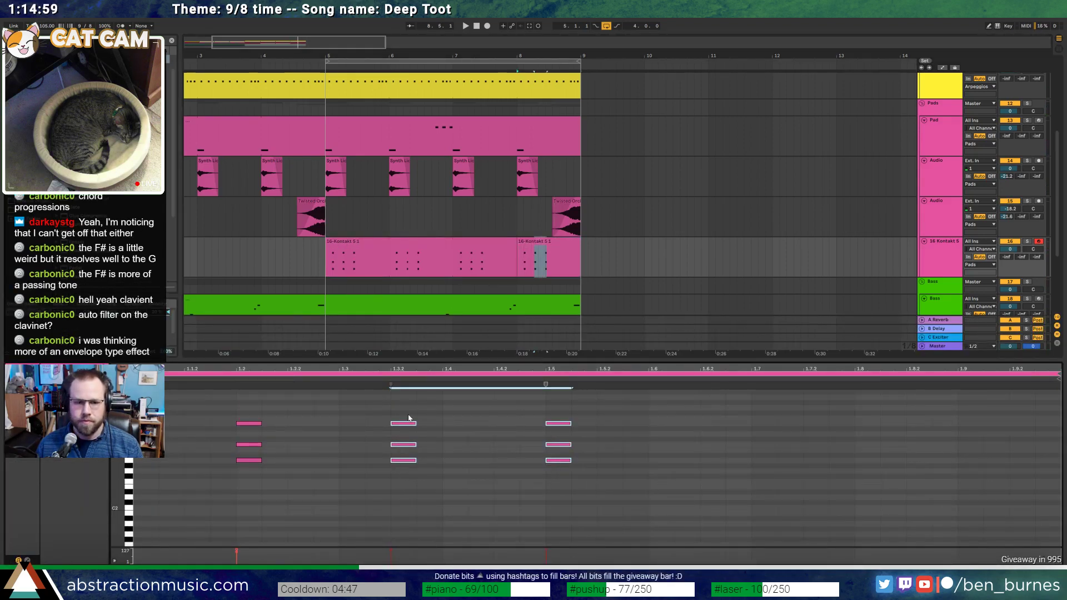
{"action": "left_click_drag", "start_coordinate": [405, 413], "coordinate": [540, 486]}
{"action": "key", "text": "ctrl+d"}
{"action": "key", "text": "ctrl+d"}
{"action": "key", "text": "ctrl+d"}
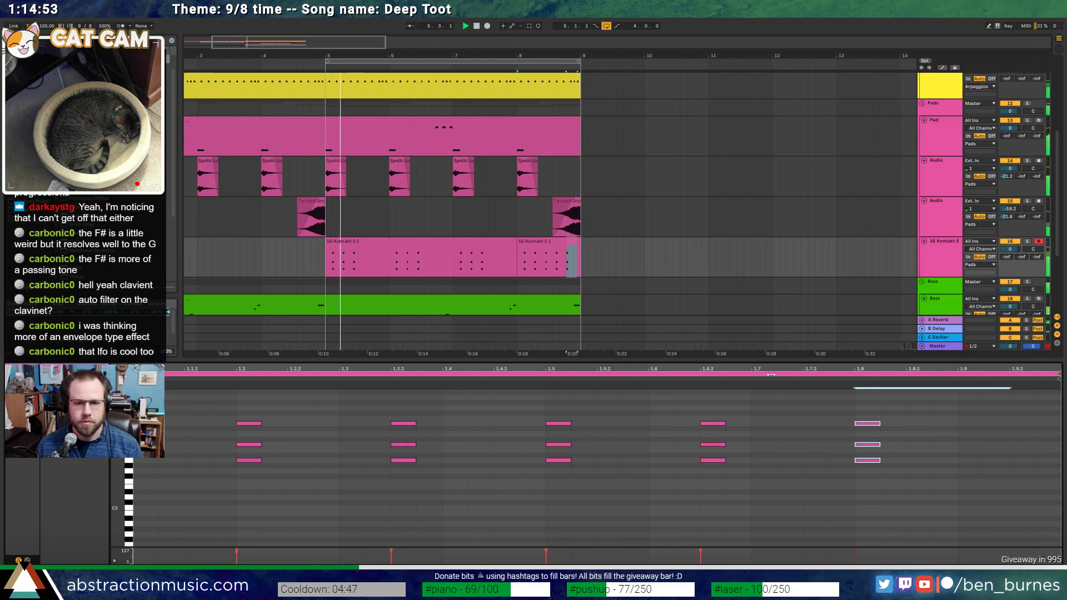
Solo the Clavinet track and set its Auto Filter's LFO amount to 0 and envelope amount to 66.5
{"action": "key", "text": "shift+Tab"}
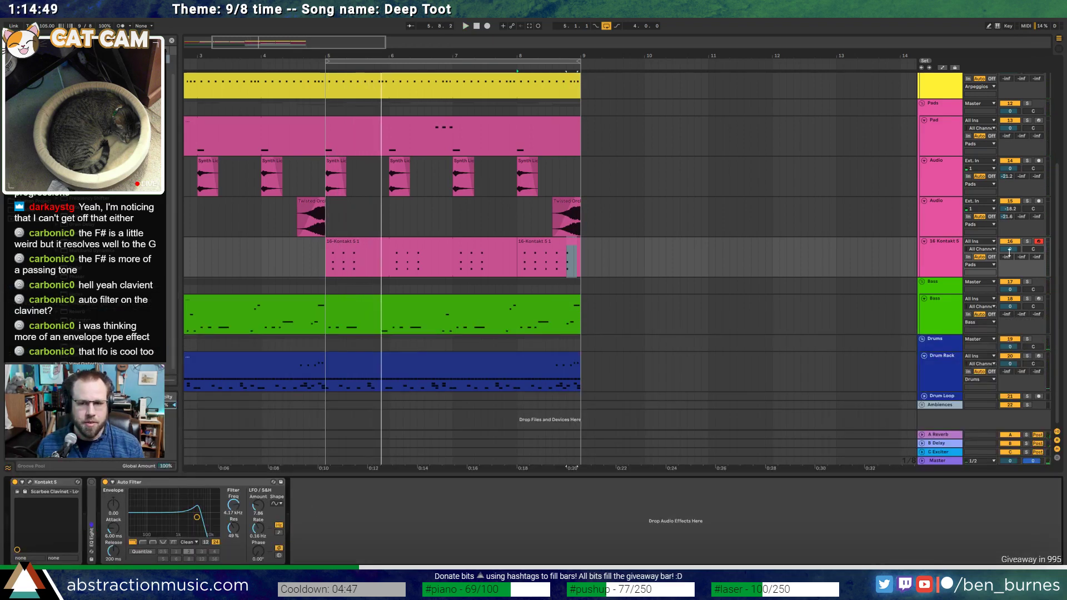
{"action": "left_click", "coordinate": [1027, 242]}
{"action": "left_click_drag", "start_coordinate": [252, 507], "coordinate": [204, 520]}
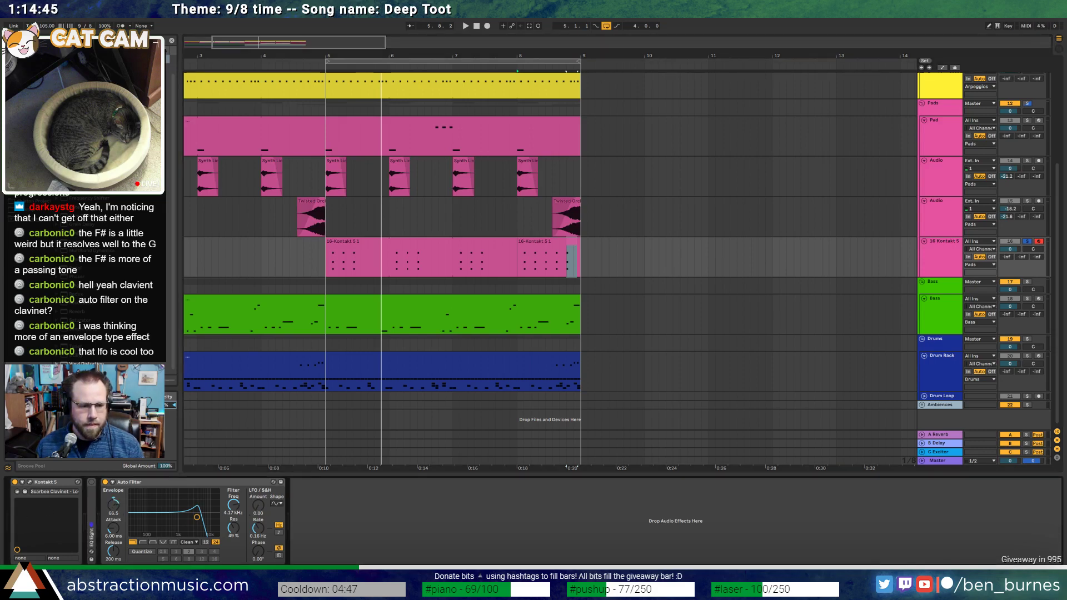
Tune the soloed Clavinet's Auto Filter during playback to envelope -111, attack 19.2 ms, release 108 ms, cutoff 3.37 kHz and resonance 64%
{"action": "key", "text": "space"}
{"action": "mouse_move", "coordinate": [196, 518]}
{"action": "left_mouse_down"}
{"action": "mouse_move", "coordinate": [202, 529]}
{"action": "mouse_move", "coordinate": [178, 534]}
{"action": "left_mouse_up"}
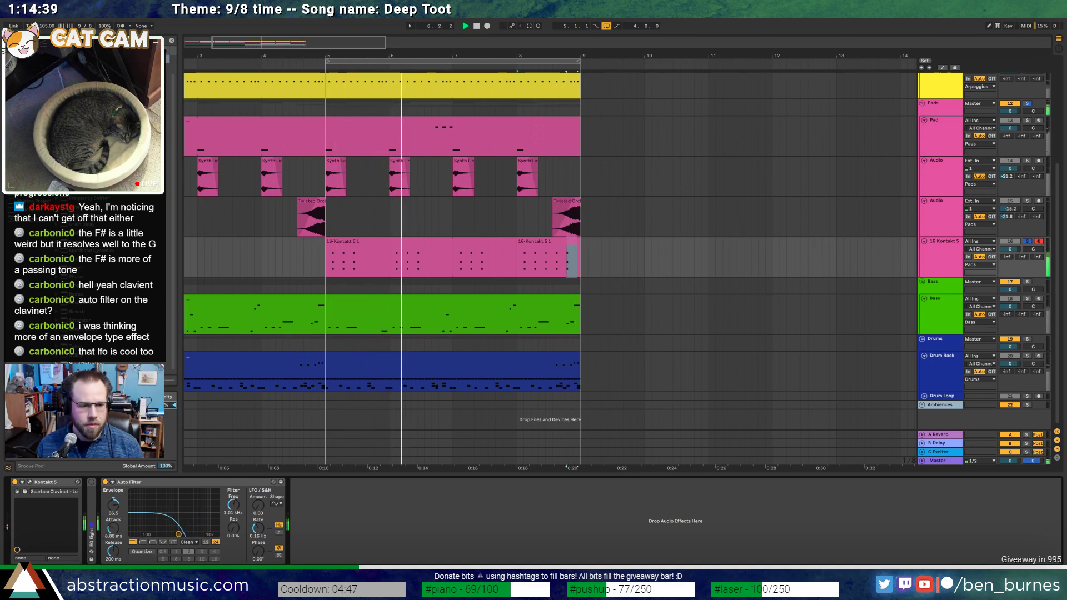
{"action": "left_click_drag", "start_coordinate": [178, 534], "coordinate": [192, 505]}
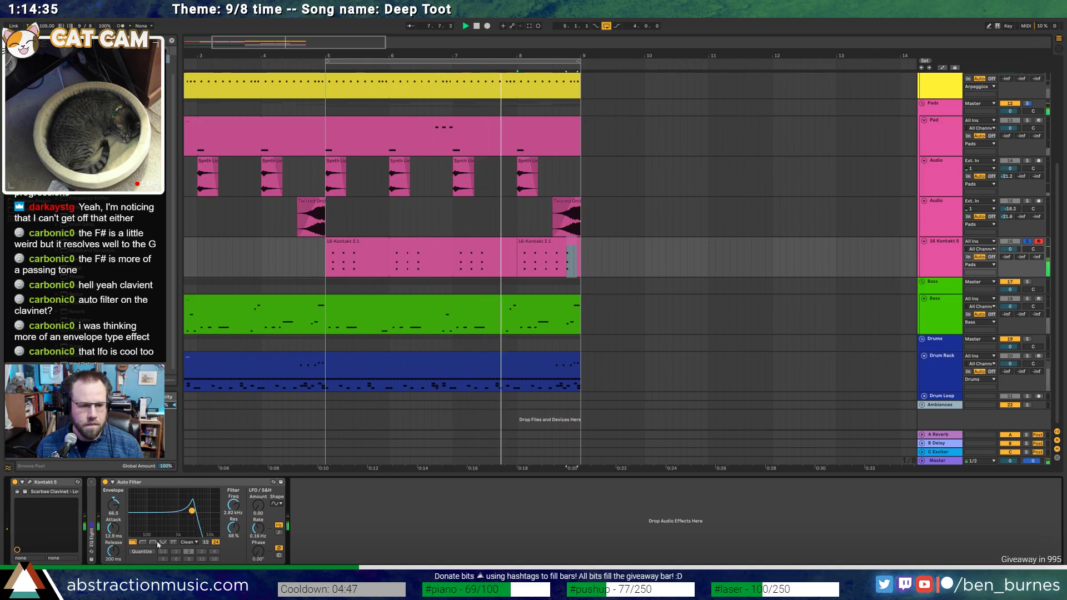
{"action": "left_click_drag", "start_coordinate": [113, 551], "coordinate": [113, 558]}
{"action": "left_click_drag", "start_coordinate": [192, 511], "coordinate": [194, 518]}
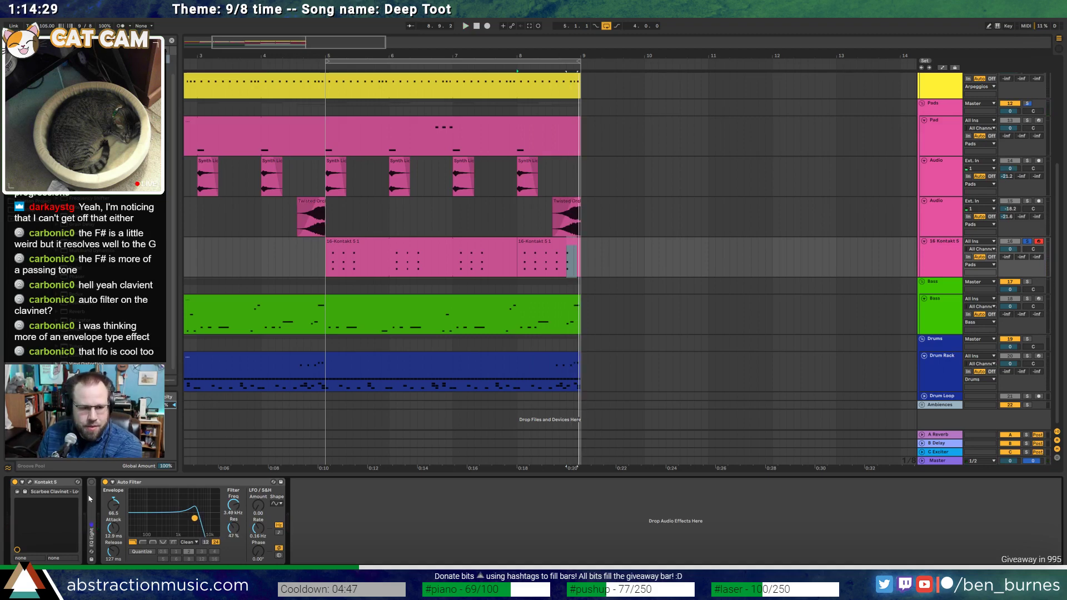
{"action": "left_click", "coordinate": [113, 482]}
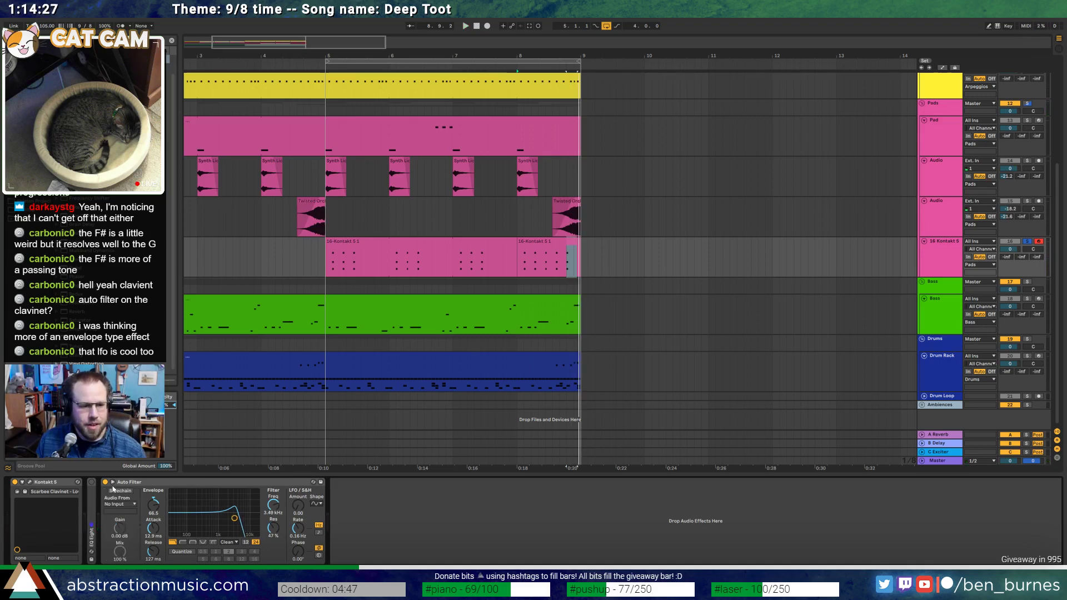
{"action": "left_click", "coordinate": [113, 483]}
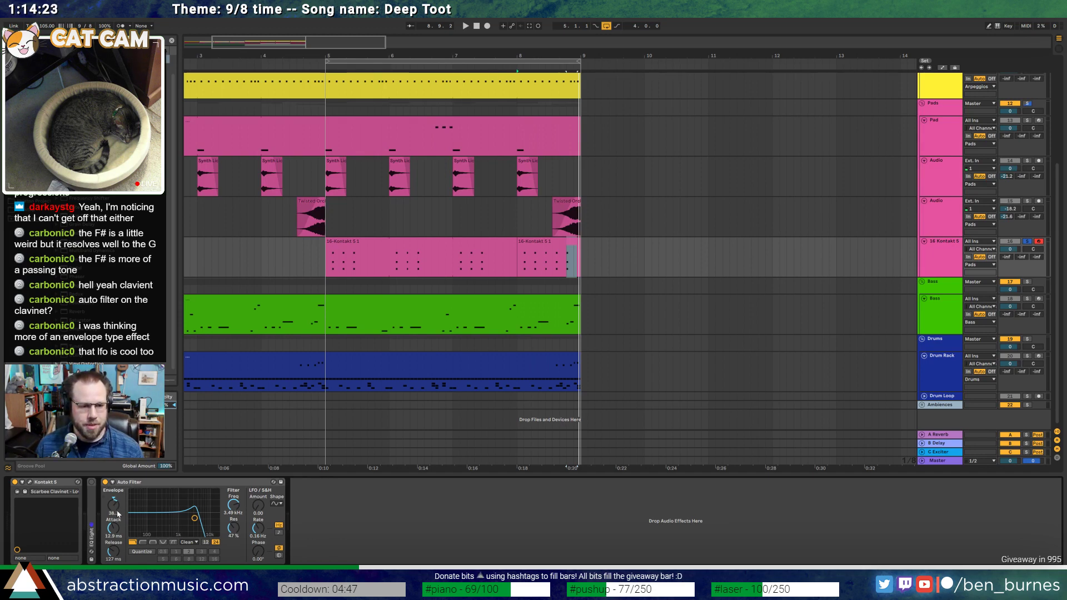
{"action": "key", "text": "space"}
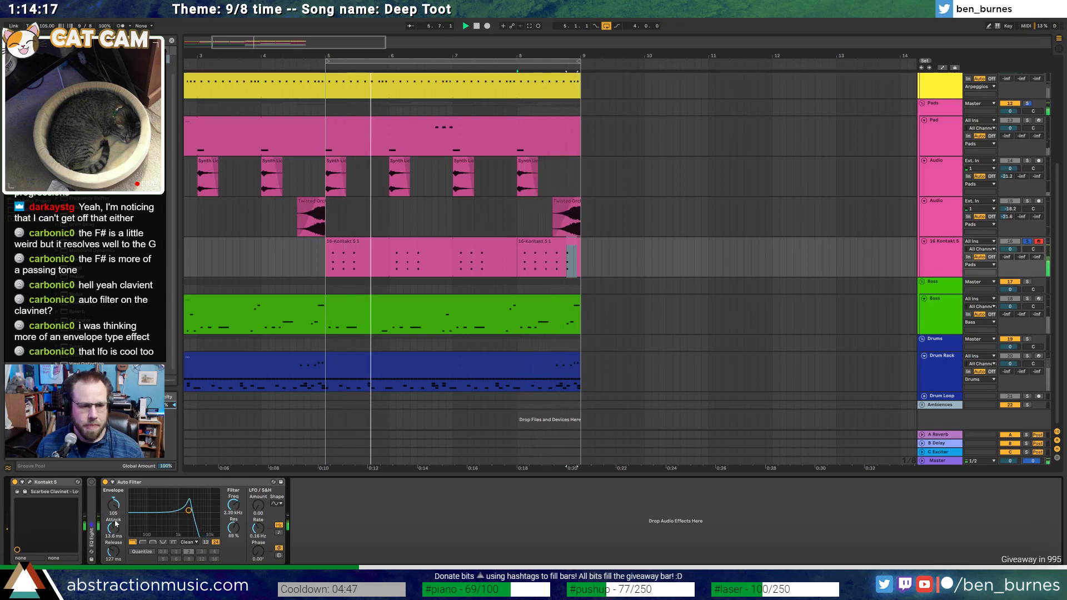
{"action": "left_click_drag", "start_coordinate": [117, 529], "coordinate": [116, 508]}
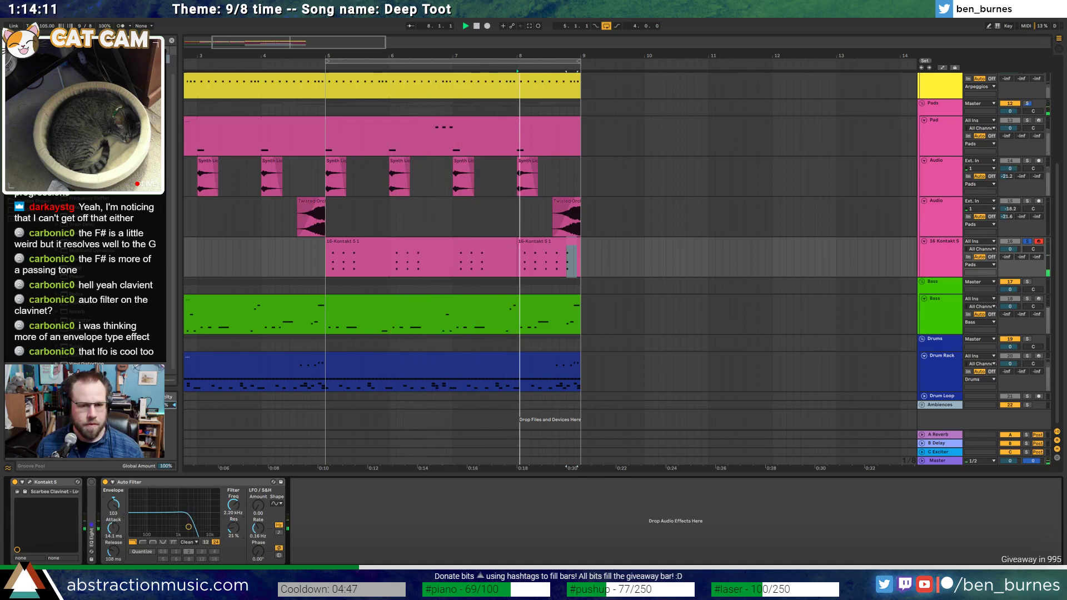
{"action": "left_click_drag", "start_coordinate": [111, 505], "coordinate": [111, 564]}
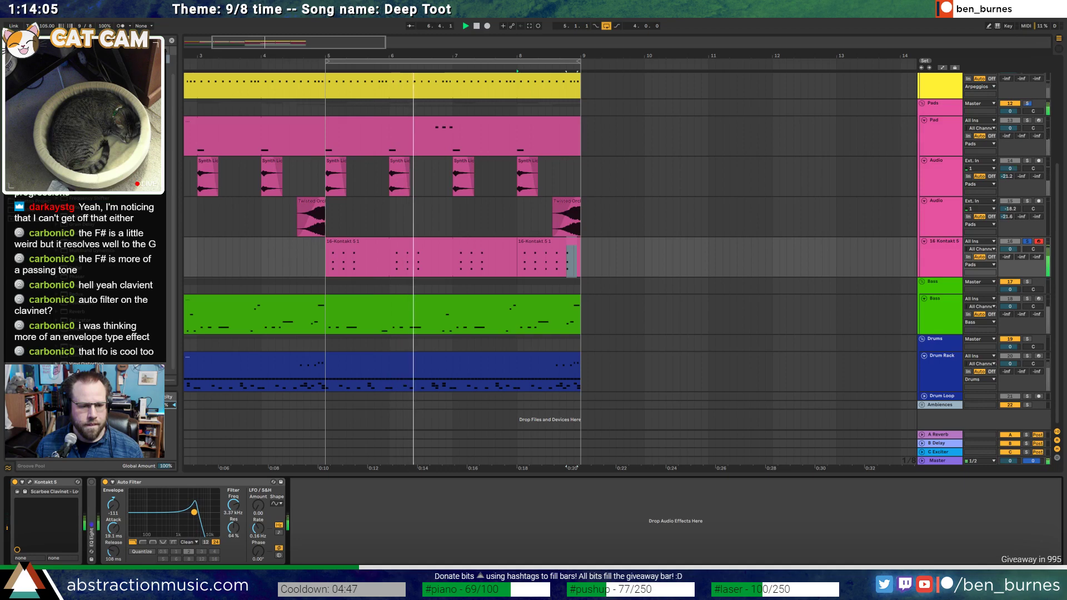
Unsolo the Clavinet track, lower its volume in the full mix, and ease its Auto Filter to 3.03 kHz cutoff and 44% resonance
{"action": "key", "text": "space"}
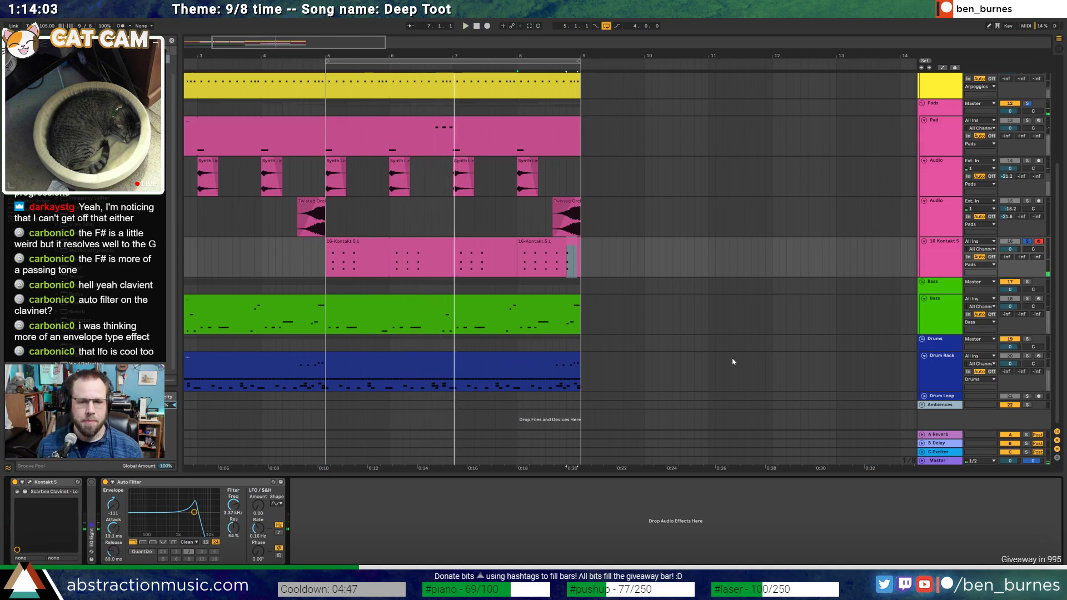
{"action": "left_click", "coordinate": [1027, 243]}
{"action": "key", "text": "space"}
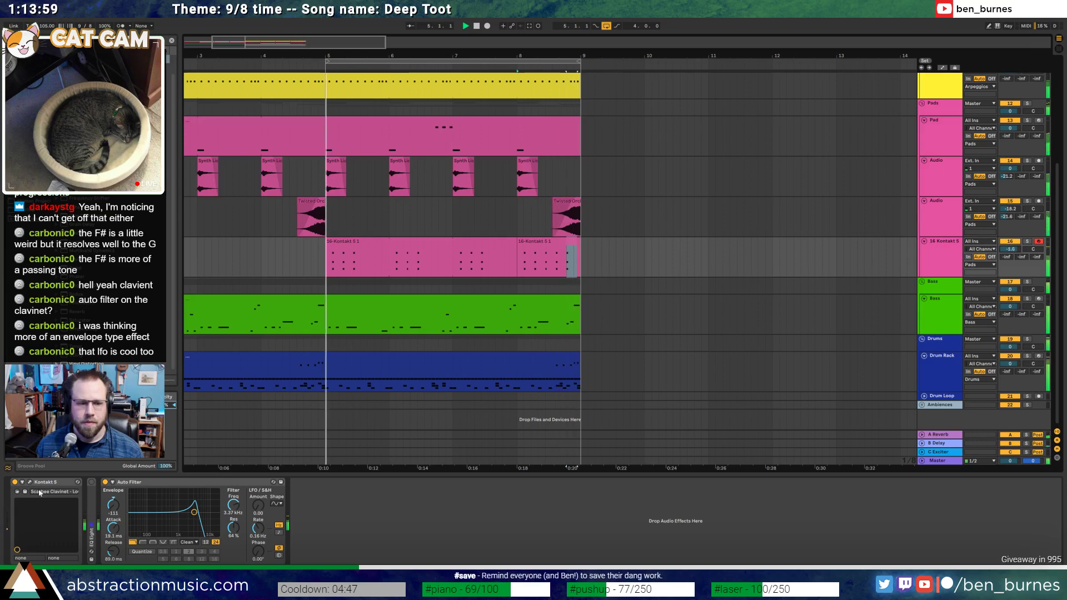
{"action": "left_click_drag", "start_coordinate": [1012, 251], "coordinate": [1012, 254]}
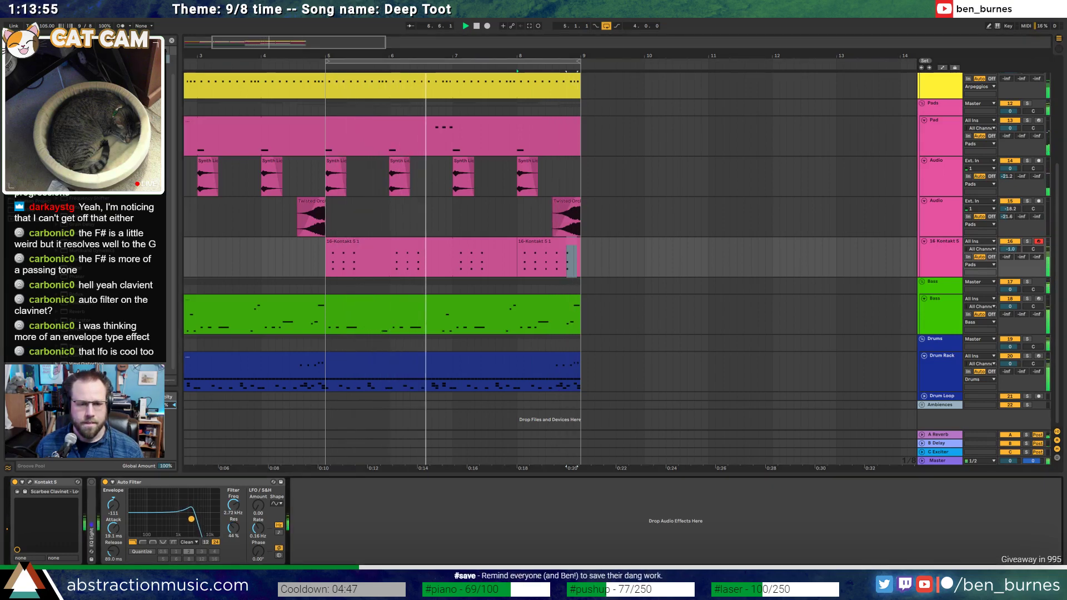
Consolidate the two Clavinet clips in bars 5–8 into one and slightly shorten all its chord notes
{"action": "left_click", "coordinate": [426, 242]}
{"action": "left_click", "coordinate": [524, 243], "text": "shift"}
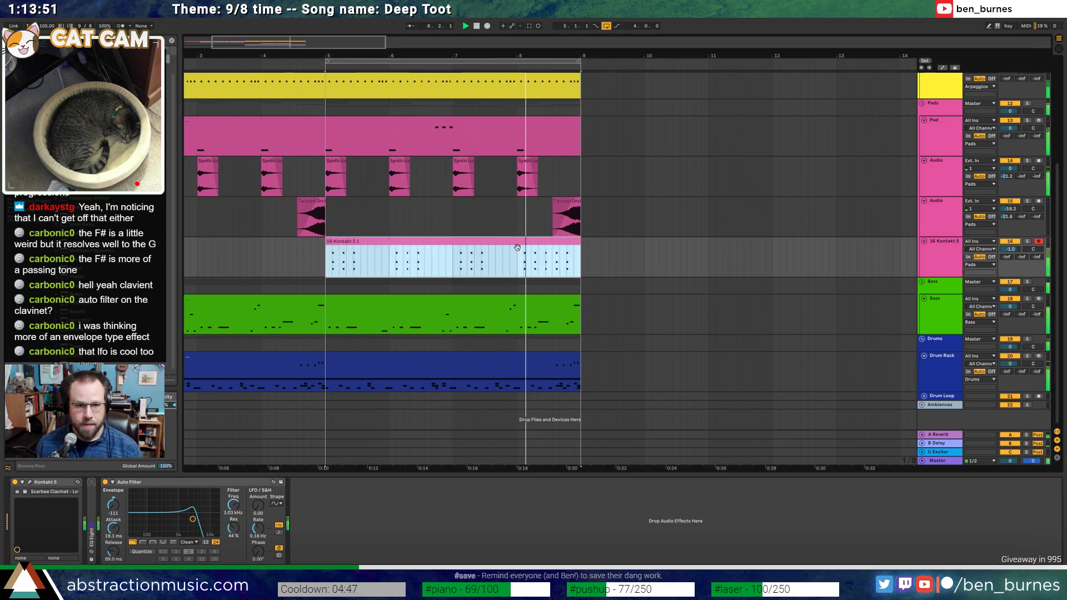
{"action": "double_click", "coordinate": [523, 244]}
{"action": "scroll", "coordinate": [473, 439], "scroll_direction": "up", "scroll_amount": 5}
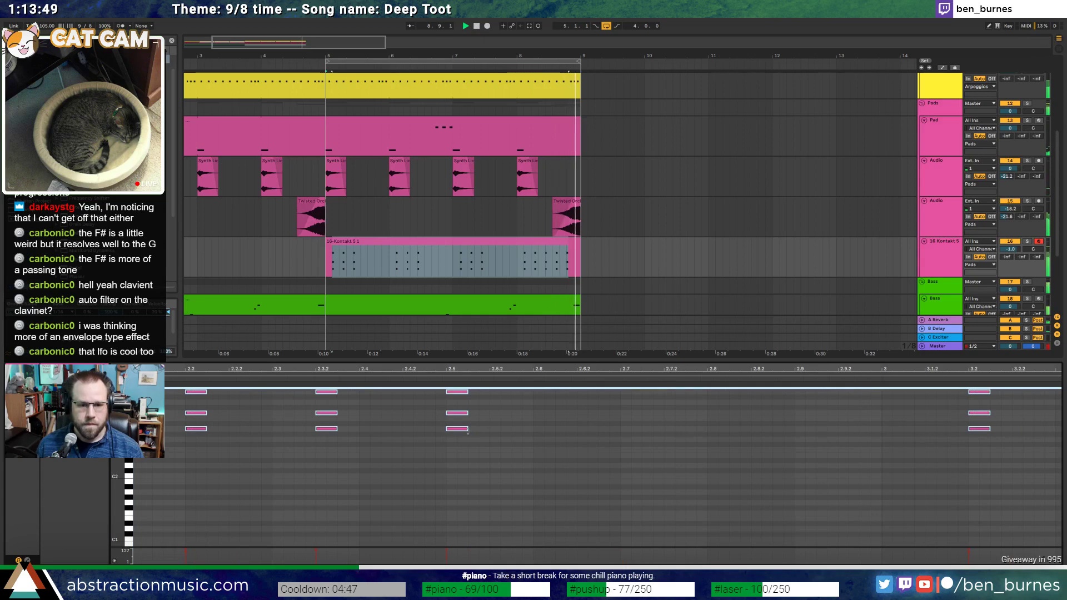
{"action": "left_click", "coordinate": [457, 429]}
{"action": "left_click_drag", "start_coordinate": [460, 429], "coordinate": [463, 430]}
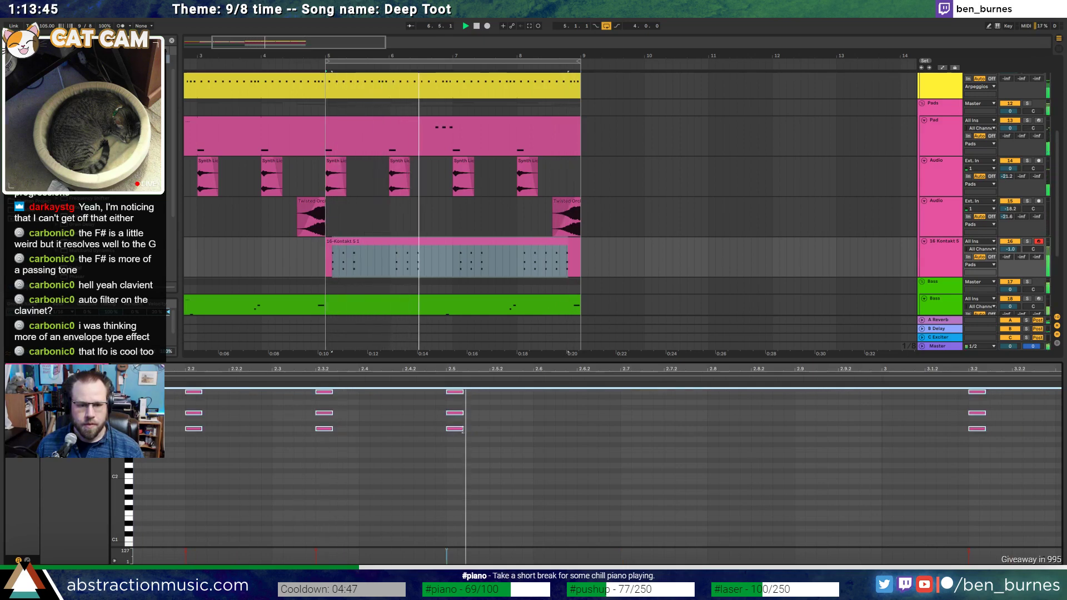
{"action": "scroll", "coordinate": [485, 370], "scroll_direction": "down", "scroll_amount": 5}
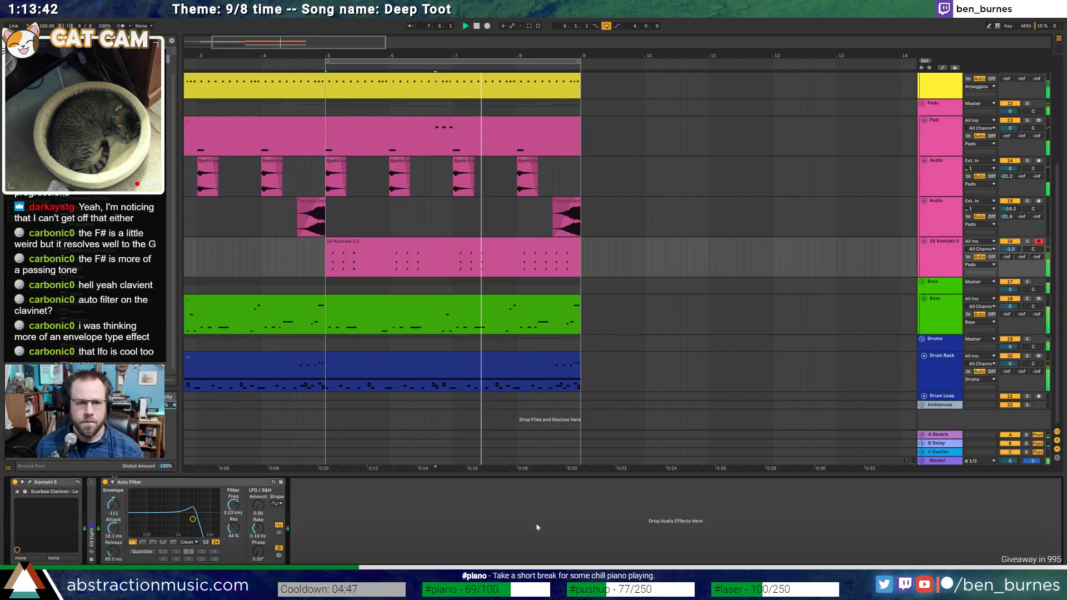
Audition the arrangement from bar 1 and remove the Pad part from the first four bars
{"action": "key", "text": "shift+Tab"}
{"action": "left_click_drag", "start_coordinate": [246, 41], "coordinate": [217, 36]}
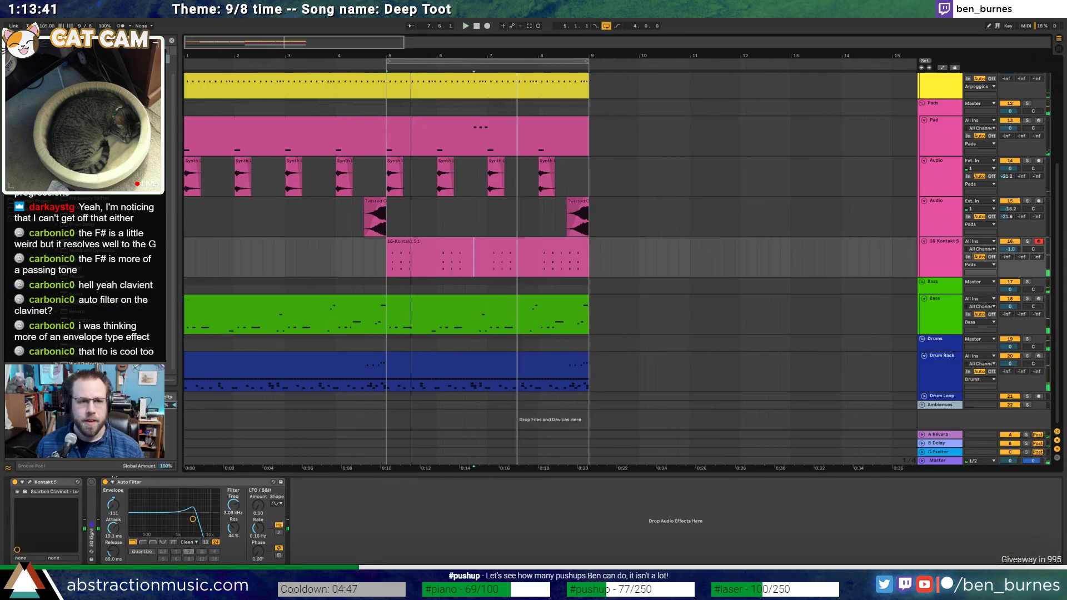
{"action": "left_click", "coordinate": [476, 26]}
{"action": "key", "text": "space"}
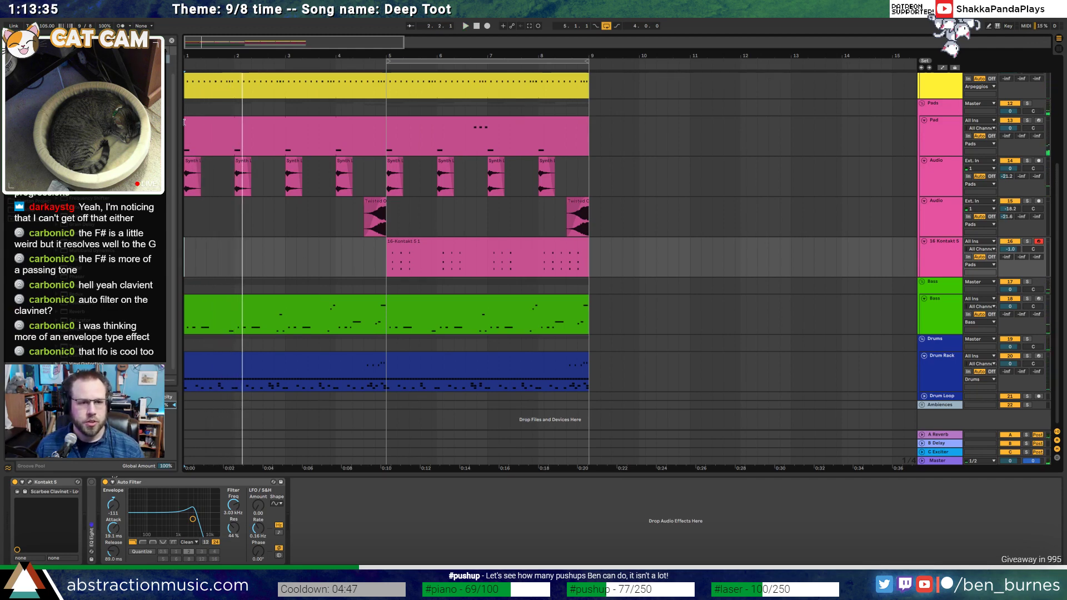
{"action": "left_click_drag", "start_coordinate": [184, 121], "coordinate": [378, 135]}
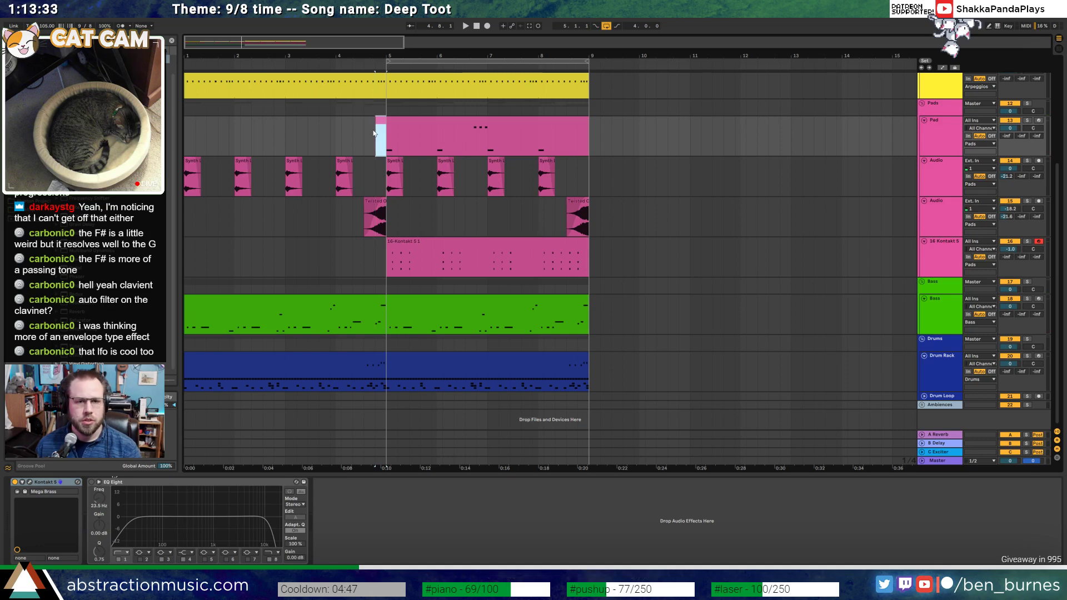
Add a short note just before 4.5 in the Pad clip, followed by a higher sustained note from 4.5 to 4.8
{"action": "double_click", "coordinate": [507, 127]}
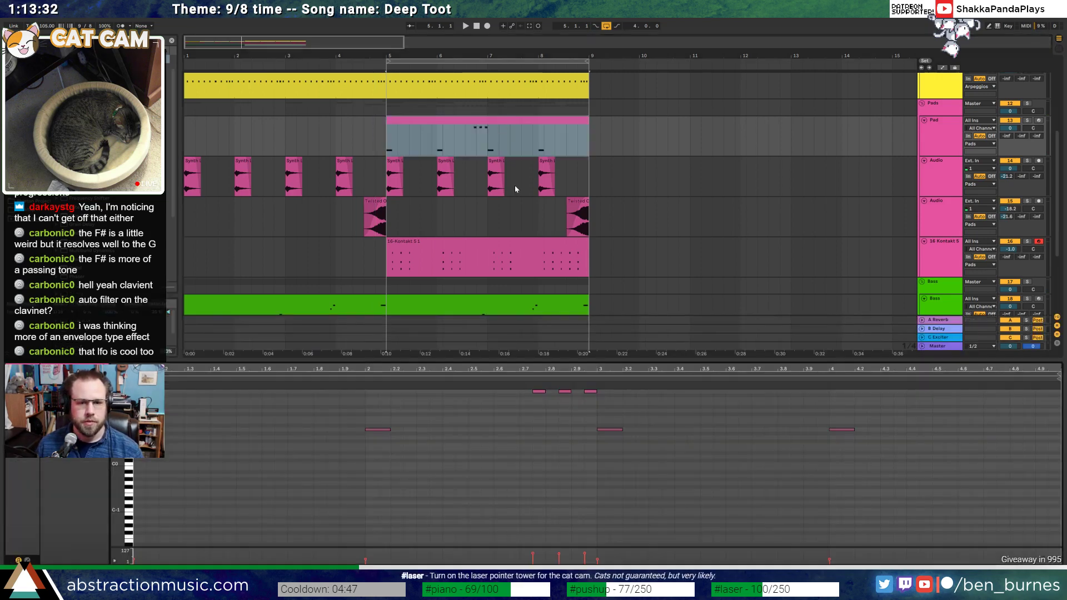
{"action": "left_click", "coordinate": [664, 416]}
{"action": "scroll", "coordinate": [933, 433], "scroll_direction": "up", "scroll_amount": 3}
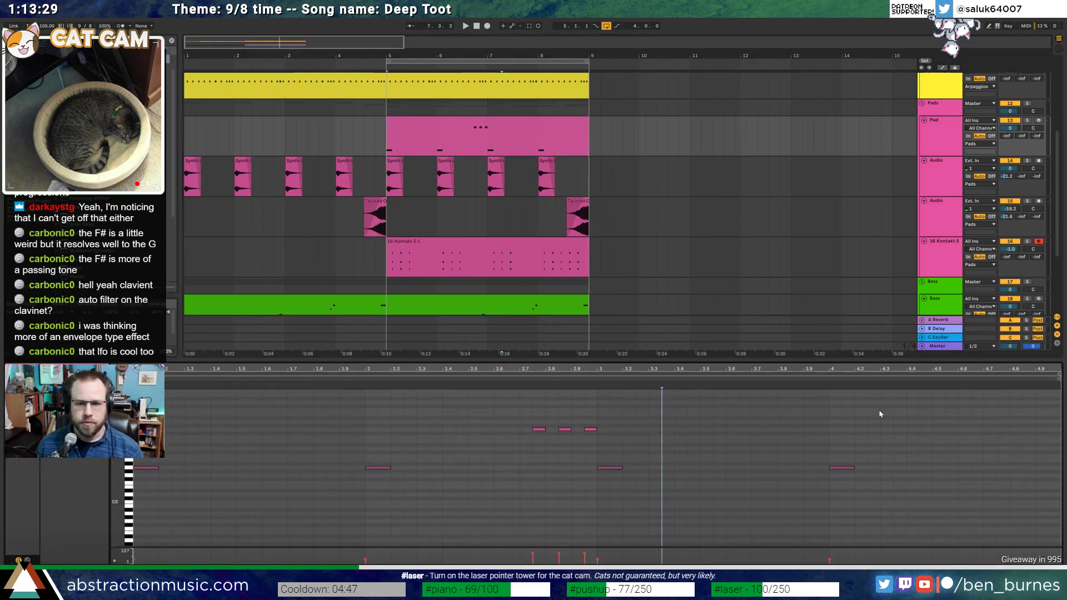
{"action": "double_click", "coordinate": [923, 430]}
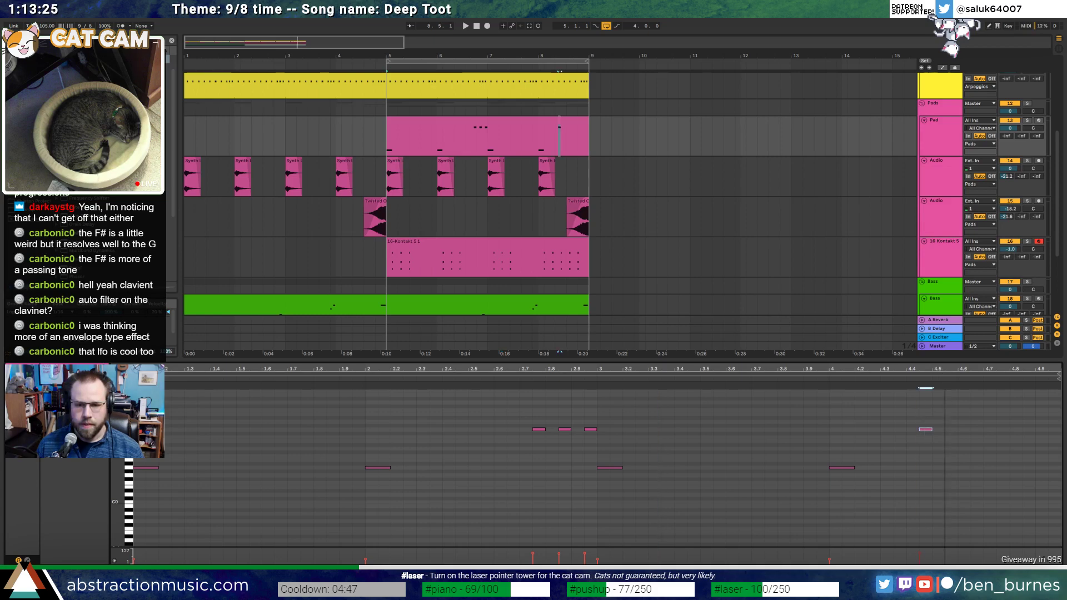
{"action": "mouse_move", "coordinate": [945, 370]}
{"action": "left_mouse_down"}
{"action": "mouse_move", "coordinate": [930, 400]}
{"action": "mouse_move", "coordinate": [886, 393]}
{"action": "mouse_move", "coordinate": [957, 421]}
{"action": "mouse_move", "coordinate": [993, 421]}
{"action": "left_mouse_up"}
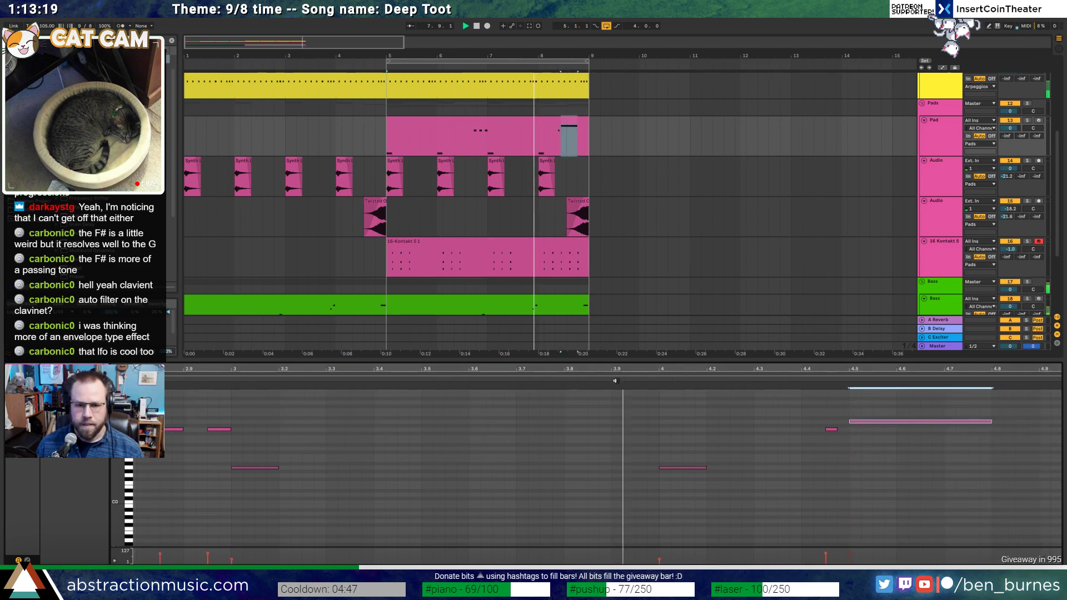
Shift the two new Pad notes later so the sustained note starts at 4.7, and audition them in the loop
{"action": "left_click", "coordinate": [855, 427]}
{"action": "key", "text": "space"}
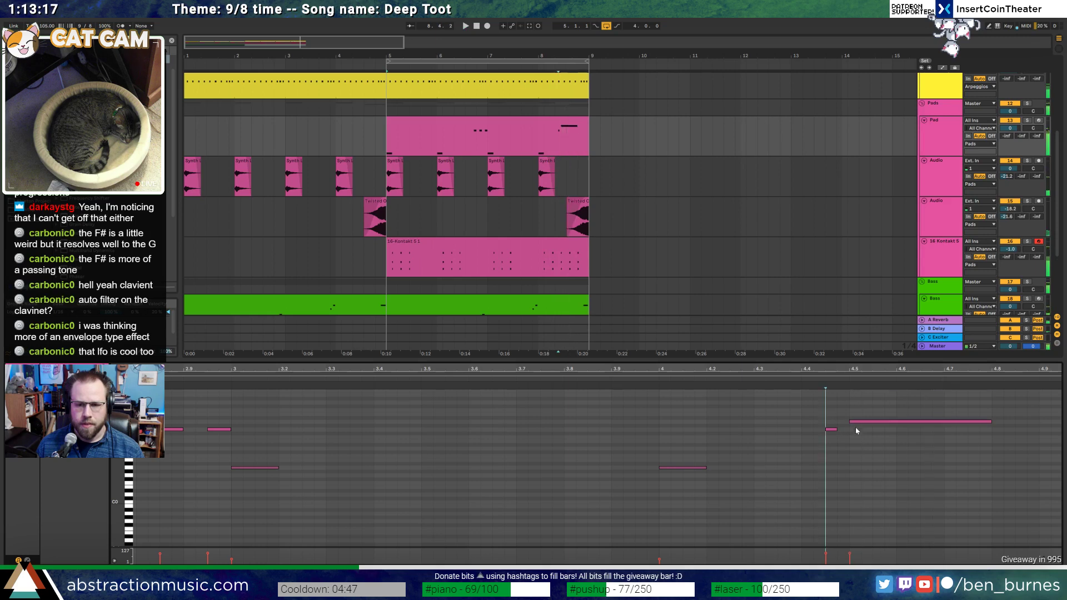
{"action": "left_click", "coordinate": [875, 433], "text": "shift"}
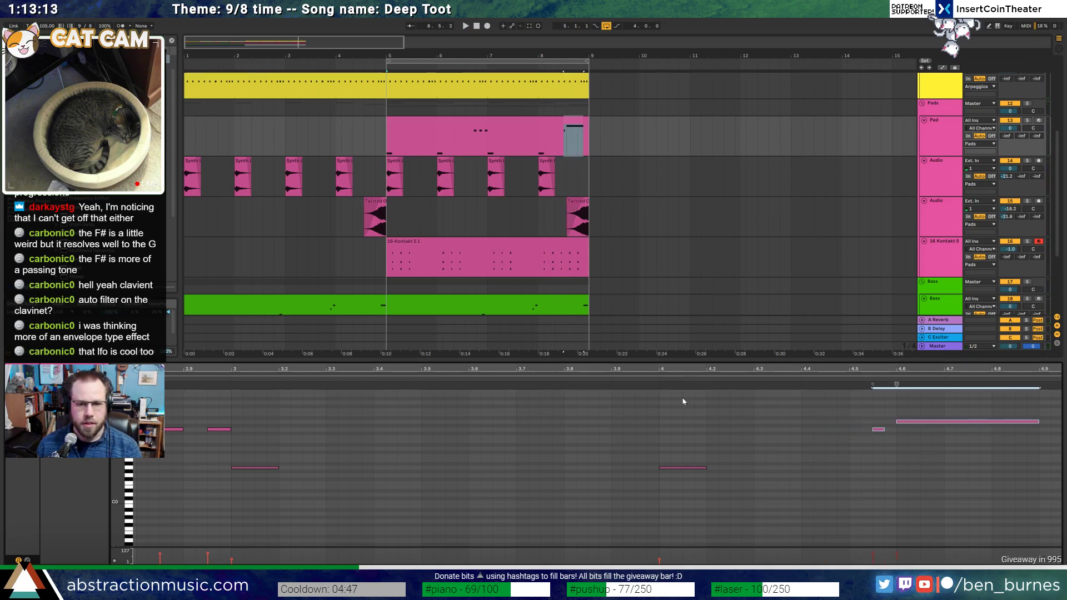
{"action": "left_click", "coordinate": [617, 381]}
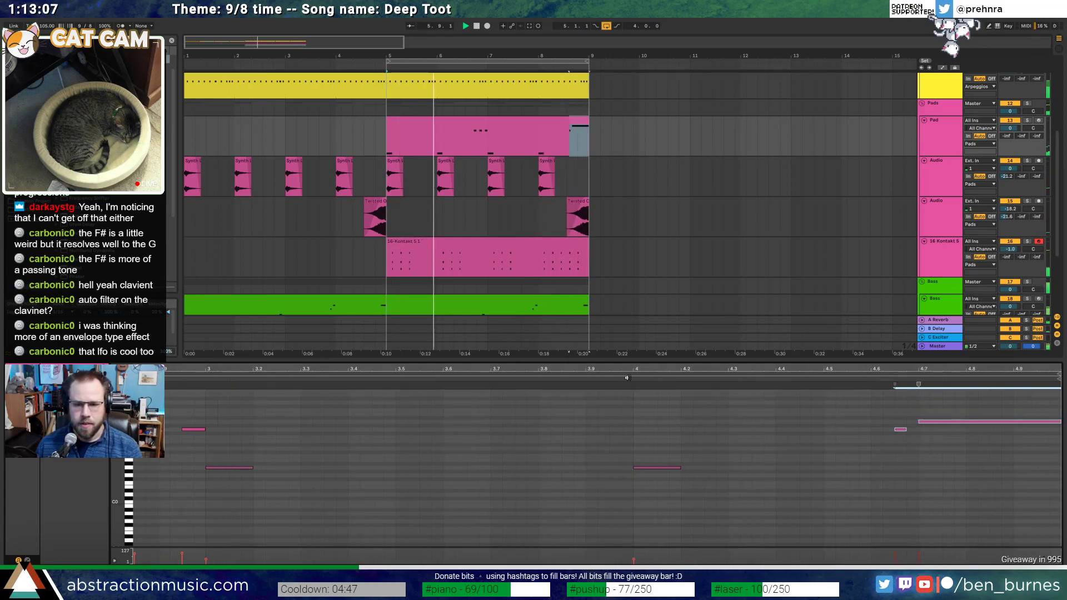
{"action": "left_click", "coordinate": [898, 392]}
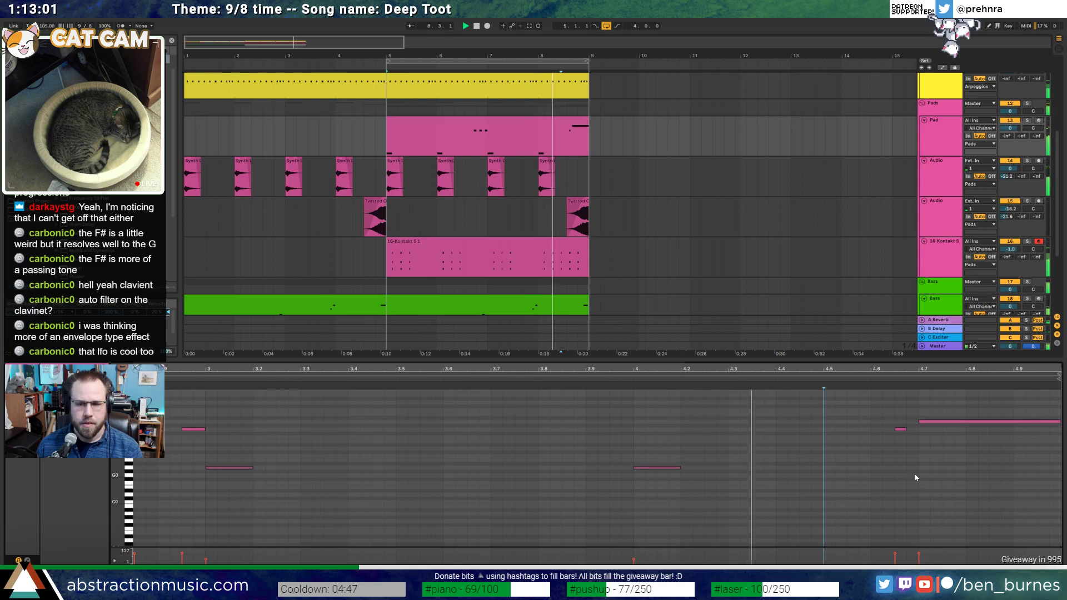
{"action": "left_click", "coordinate": [824, 467]}
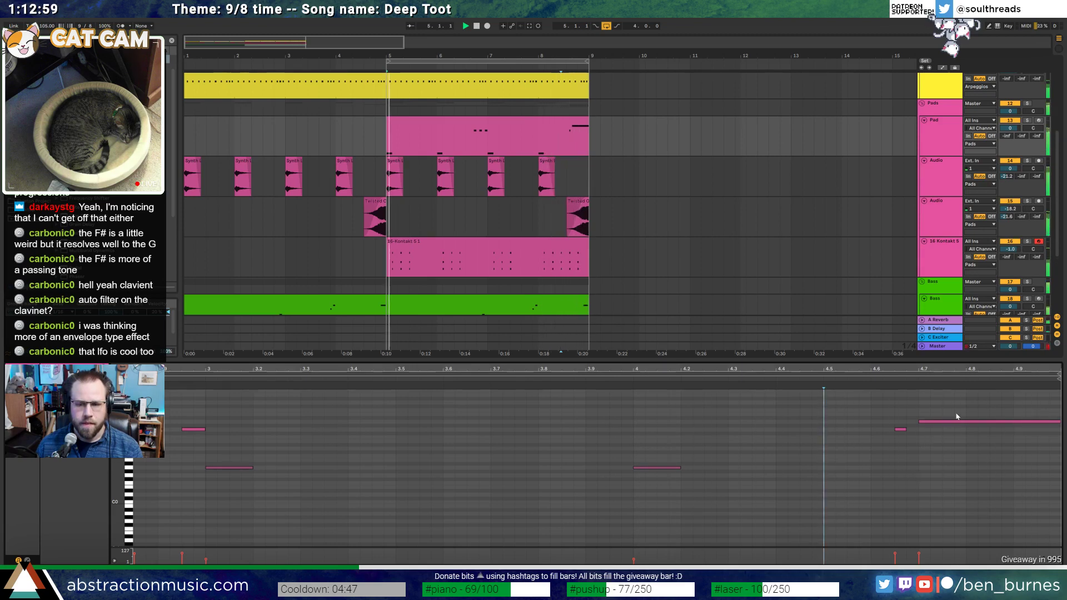
{"action": "left_click_drag", "start_coordinate": [932, 369], "coordinate": [932, 353]}
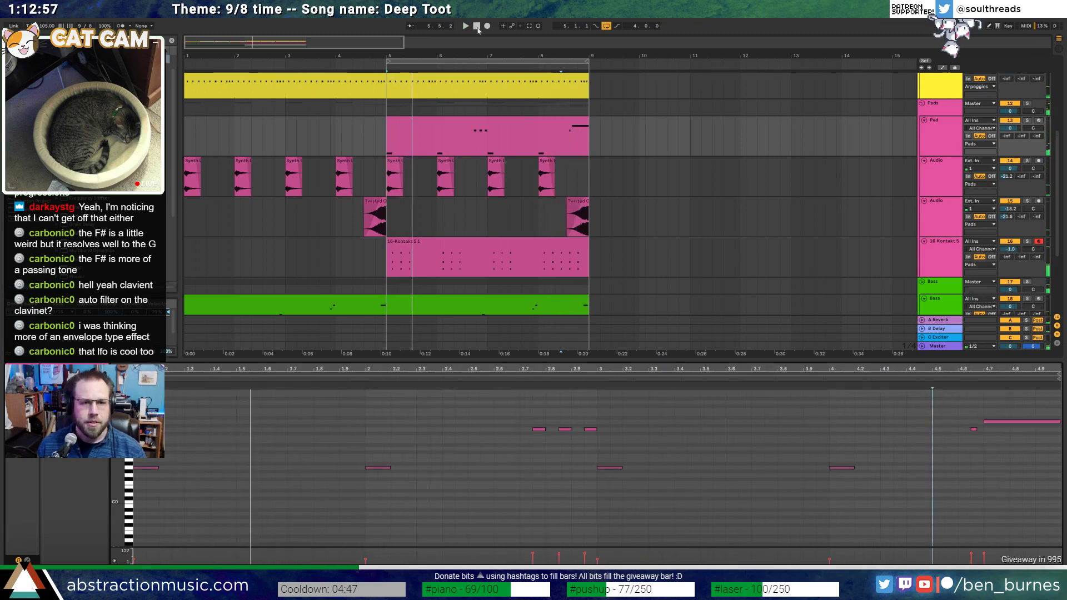
Play the song from the start and remove the Analog arpeggio part from the first four bars
{"action": "left_click", "coordinate": [477, 26]}
{"action": "left_click", "coordinate": [445, 105]}
{"action": "key", "text": "space"}
{"action": "key", "text": "shift+Tab"}
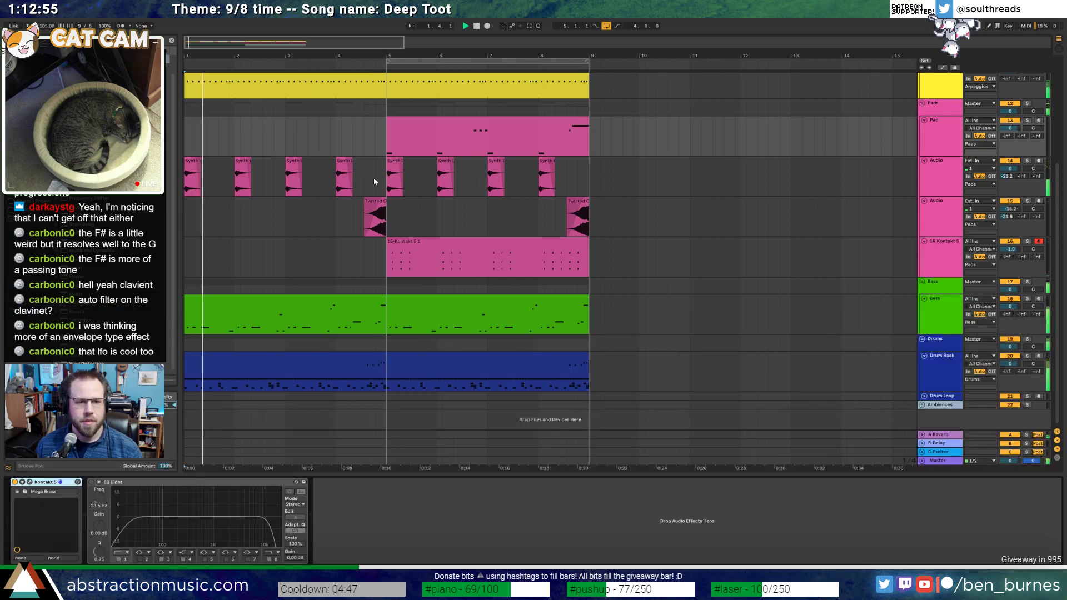
{"action": "scroll", "coordinate": [420, 271], "scroll_direction": "up", "scroll_amount": 2}
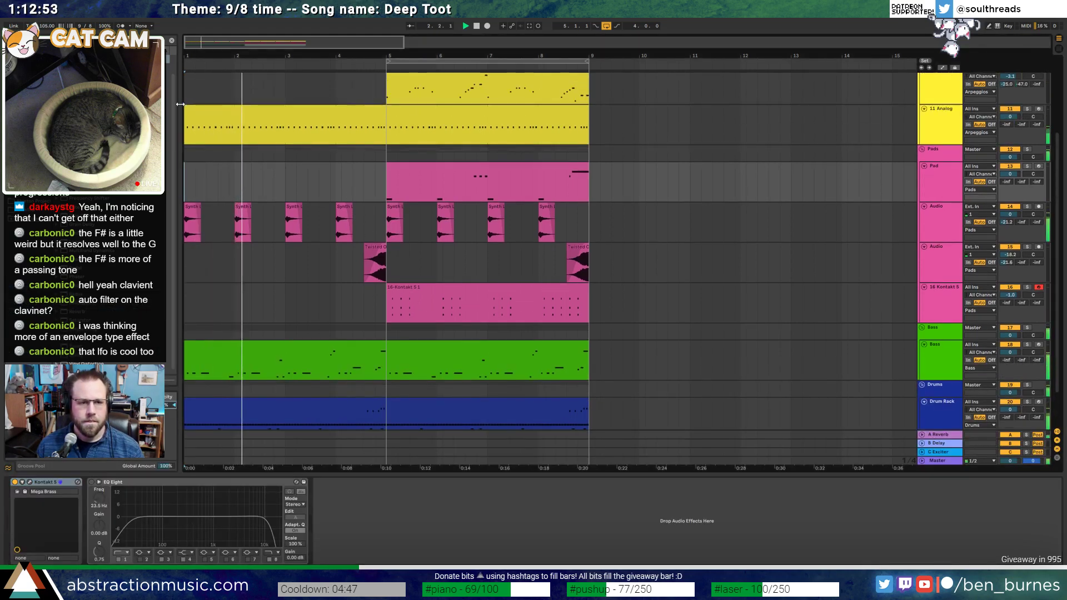
{"action": "left_click", "coordinate": [380, 131]}
{"action": "left_click", "coordinate": [389, 109]}
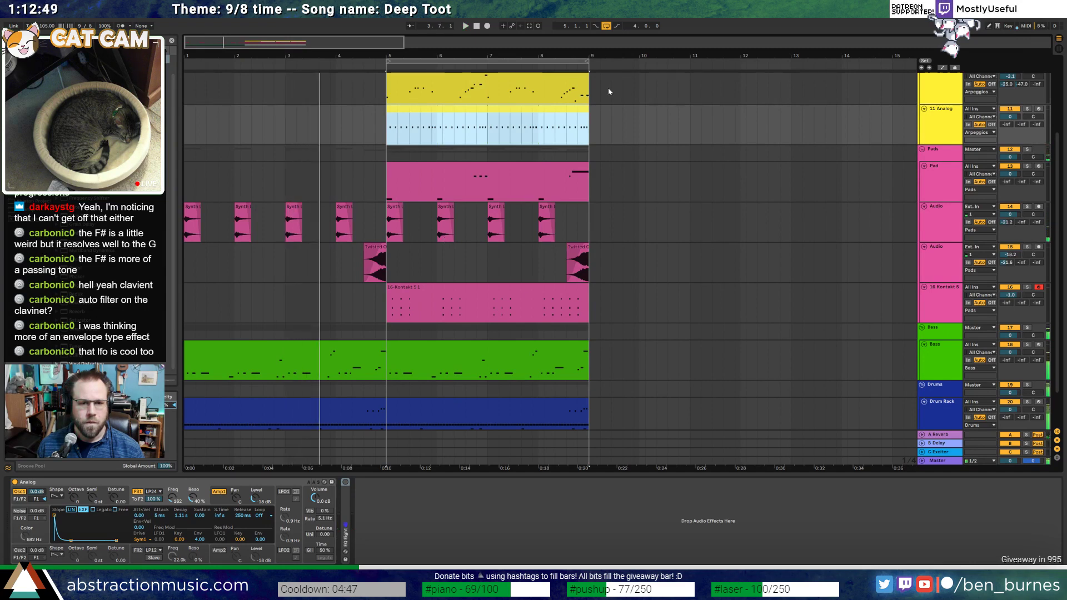
{"action": "key", "text": "space"}
Collapse the Arp, Analog, Pad, both pad Audio, Kontakt 5, Bass and Drum Rack tracks in the arrangement
{"action": "scroll", "coordinate": [607, 162], "scroll_direction": "up", "scroll_amount": 5}
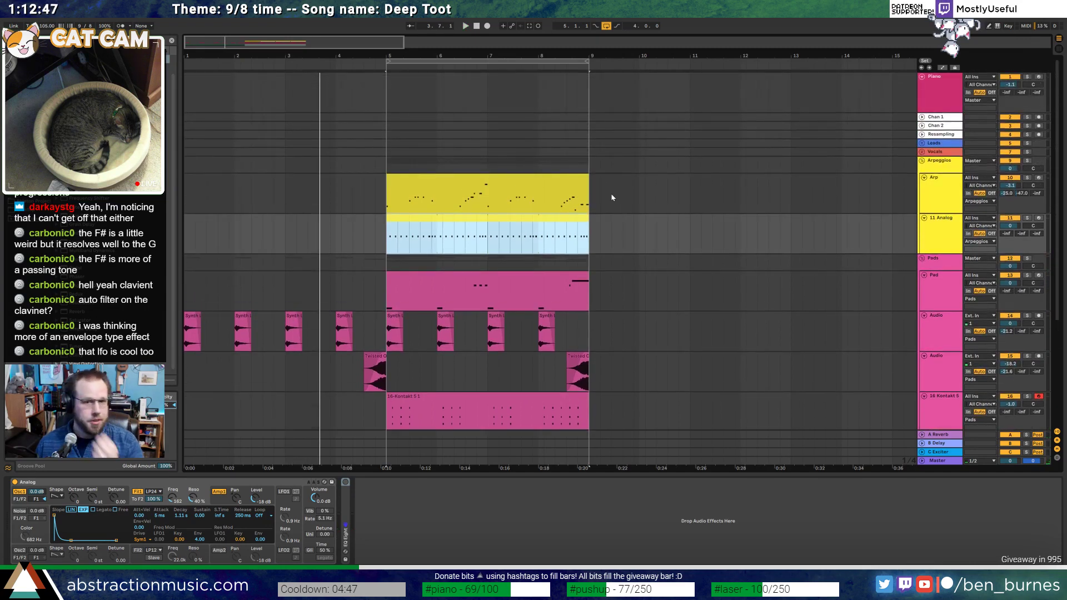
{"action": "left_click", "coordinate": [592, 189]}
{"action": "left_click", "coordinate": [924, 178]}
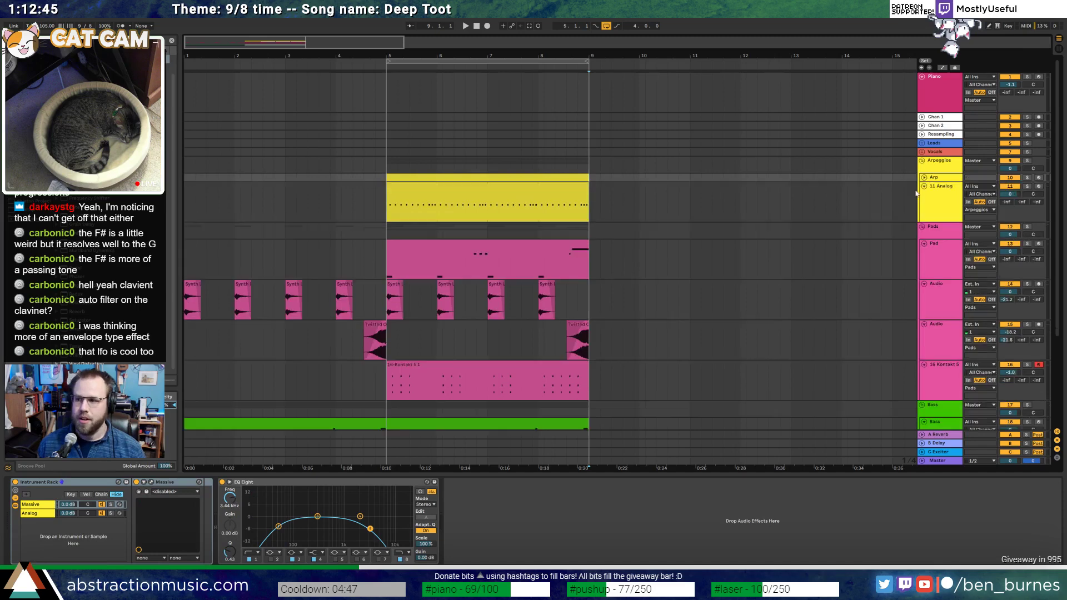
{"action": "left_click", "coordinate": [925, 187]}
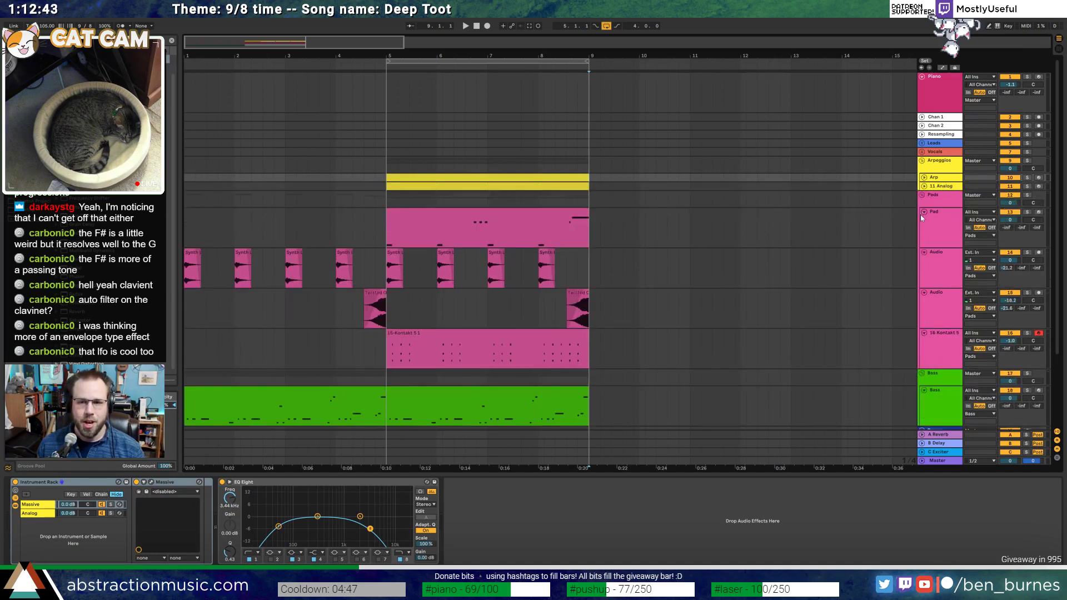
{"action": "left_click", "coordinate": [924, 212]}
{"action": "left_click", "coordinate": [923, 261]}
{"action": "left_click", "coordinate": [923, 221]}
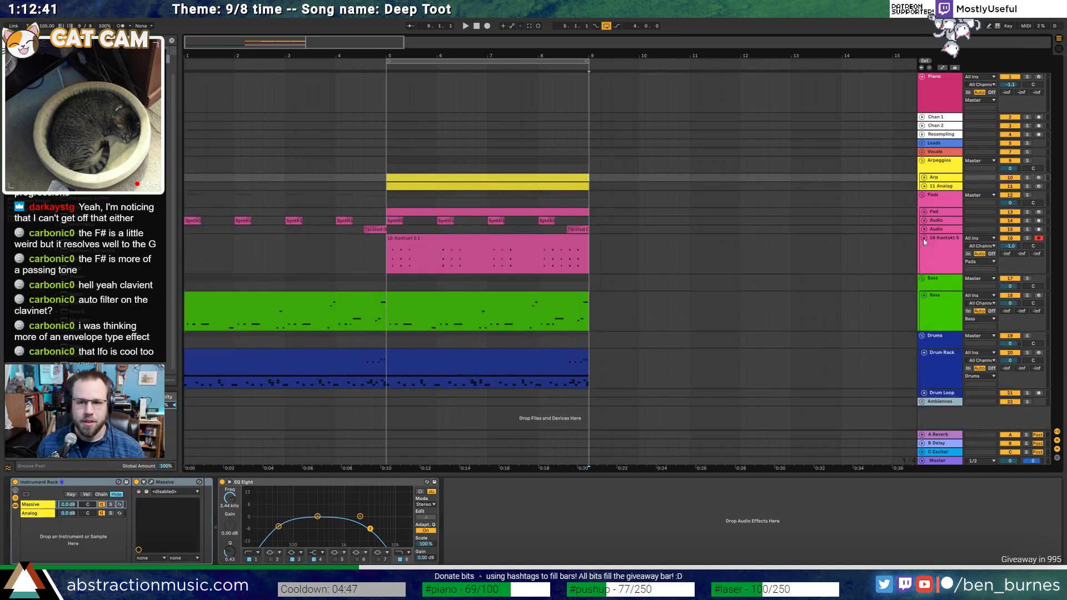
{"action": "left_click", "coordinate": [922, 239]}
{"action": "left_click", "coordinate": [924, 264]}
{"action": "left_click", "coordinate": [924, 289]}
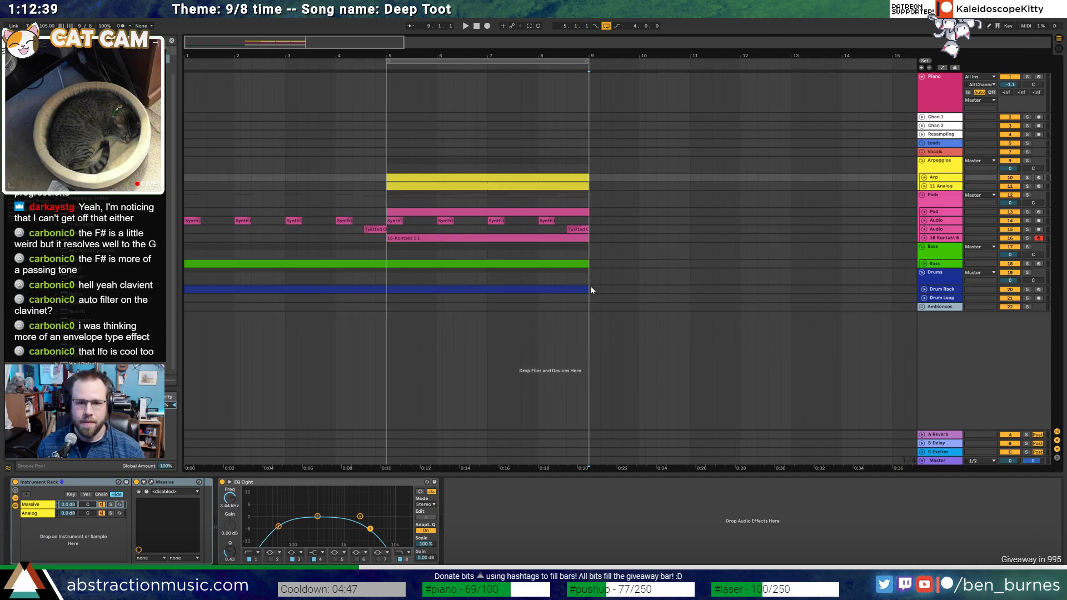
Move the bars 5–8 section across all arpeggio, pad, bass and drum tracks so it starts at bar 15
{"action": "left_click_drag", "start_coordinate": [585, 286], "coordinate": [384, 183]}
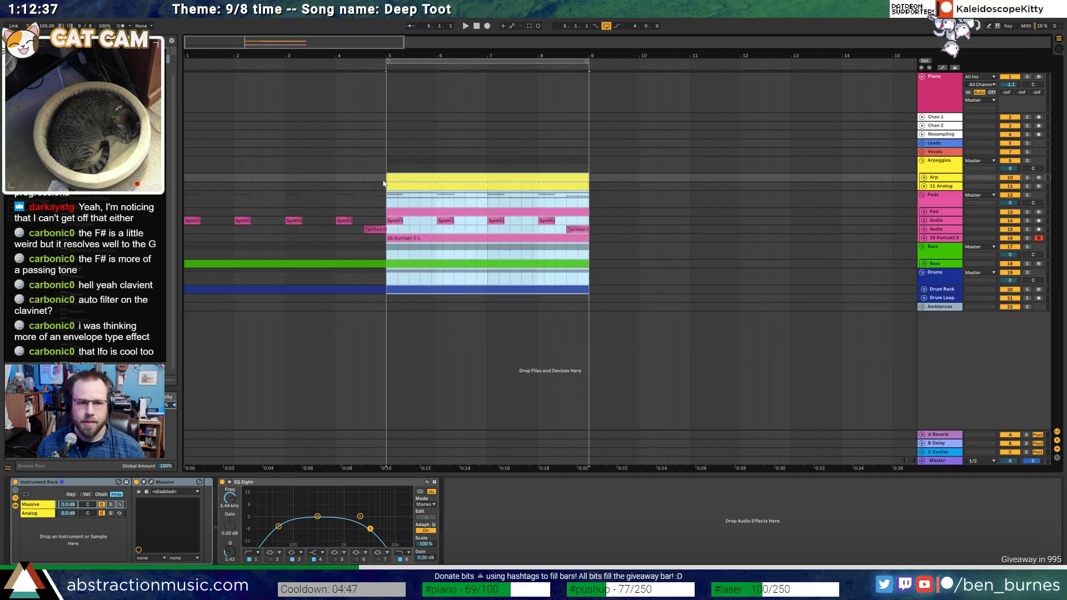
{"action": "key", "text": "minus"}
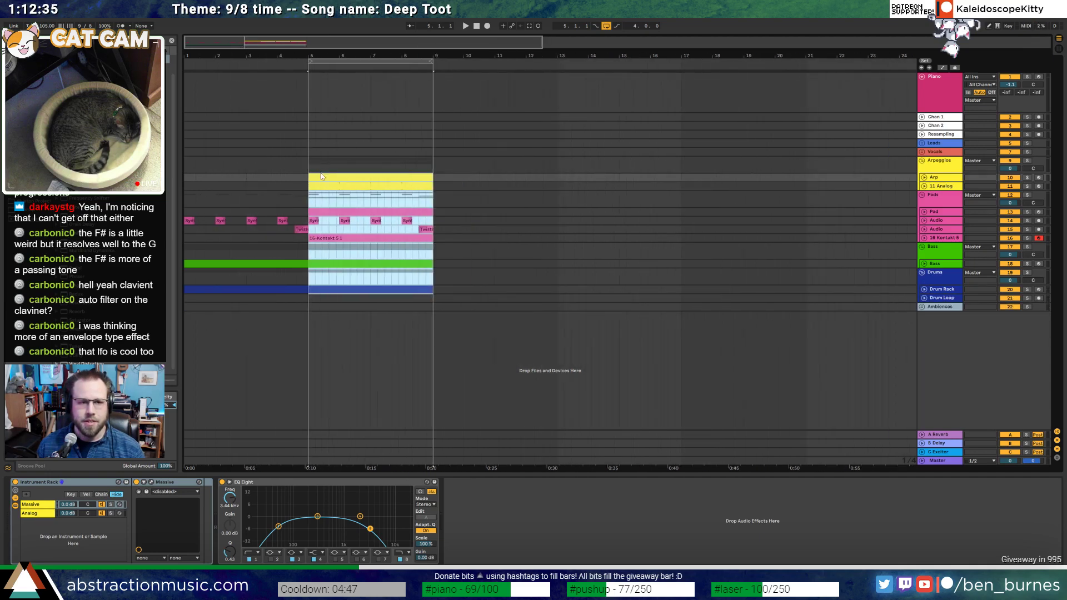
{"action": "left_click_drag", "start_coordinate": [429, 183], "coordinate": [635, 180]}
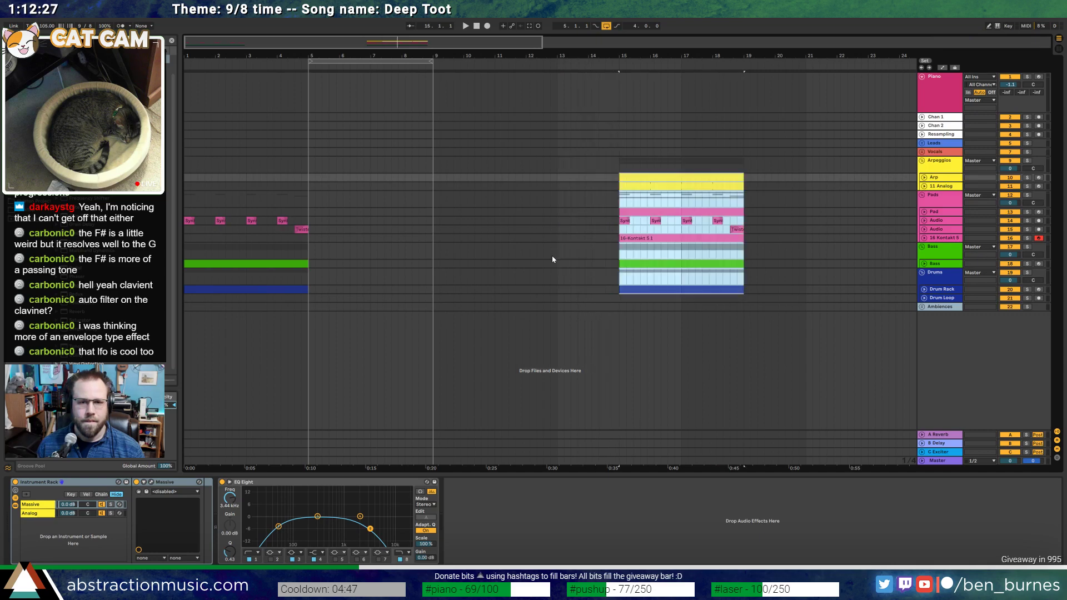
{"action": "left_click", "coordinate": [550, 250]}
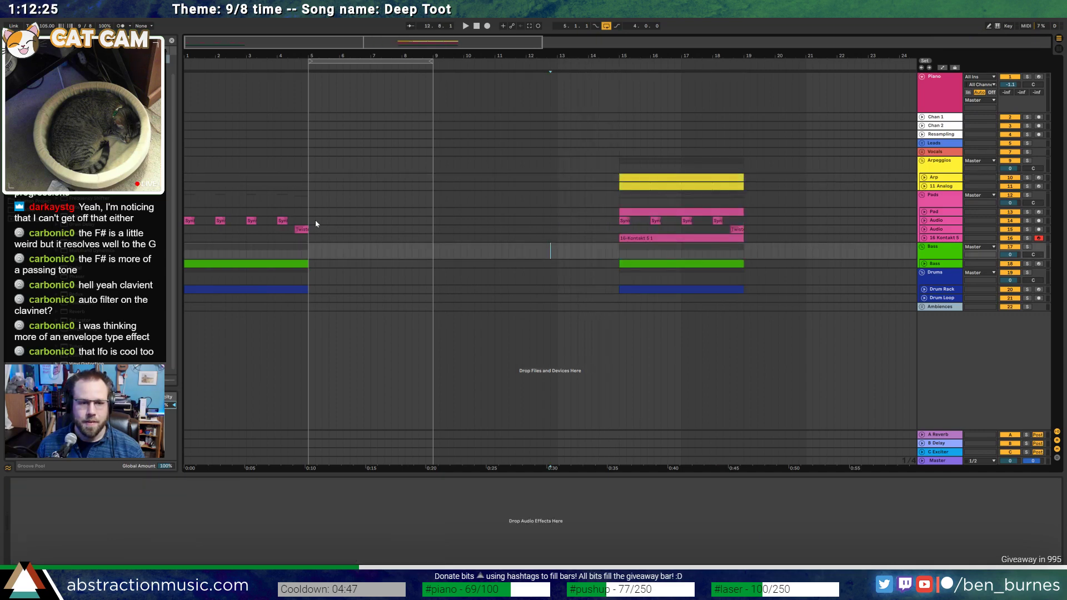
Unfold the Drum Rack track, copy the first two bars of its bar 15 clip to bar 13, and open the copy's notes
{"action": "left_click", "coordinate": [924, 289]}
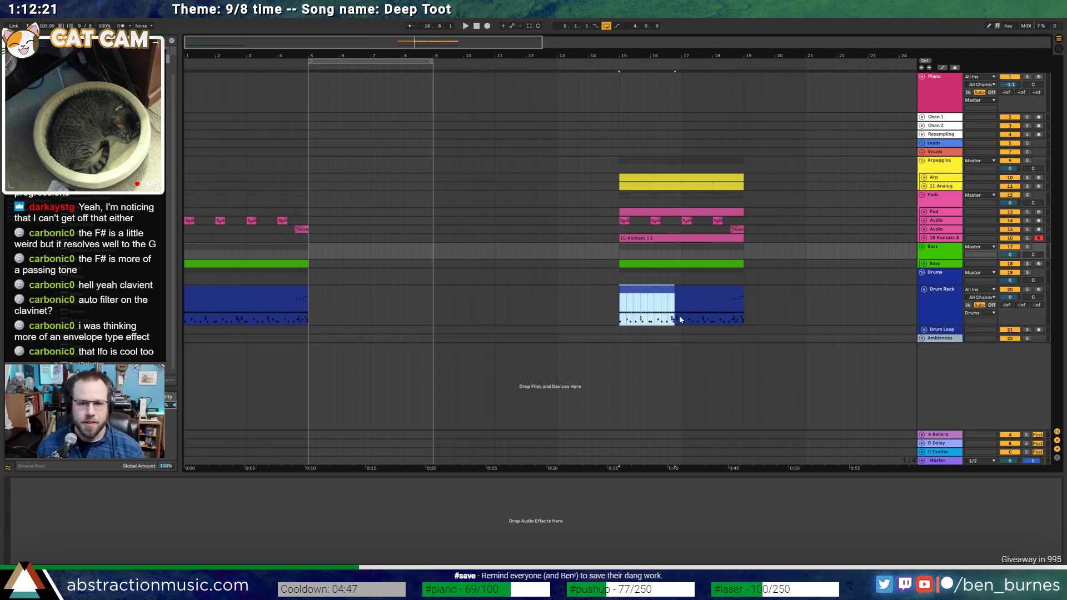
{"action": "left_click", "coordinate": [681, 320], "text": "shift"}
{"action": "left_click_drag", "start_coordinate": [626, 301], "coordinate": [564, 300]}
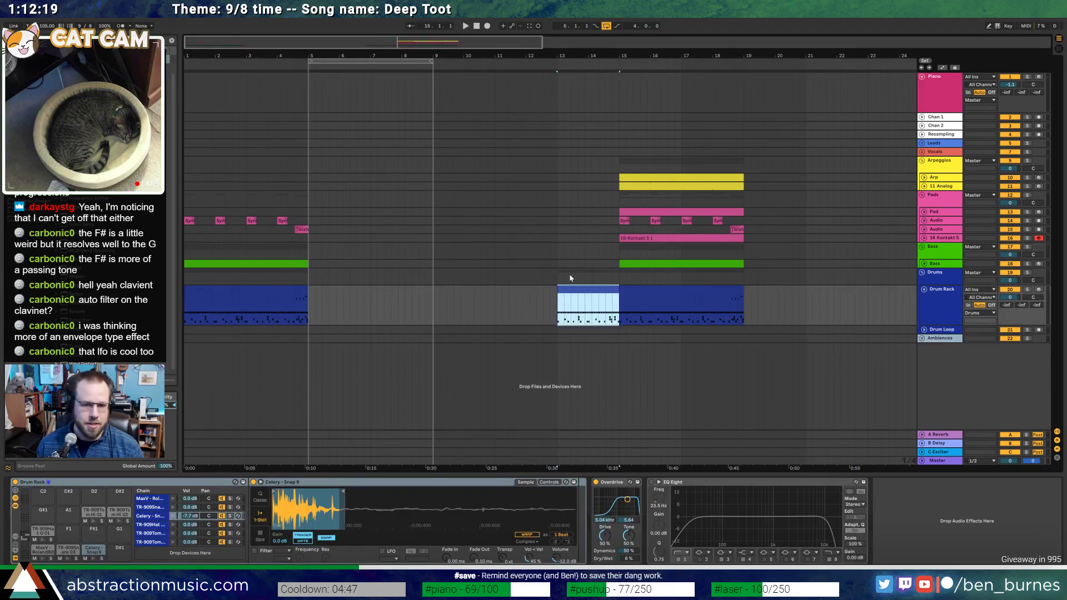
{"action": "double_click", "coordinate": [572, 290]}
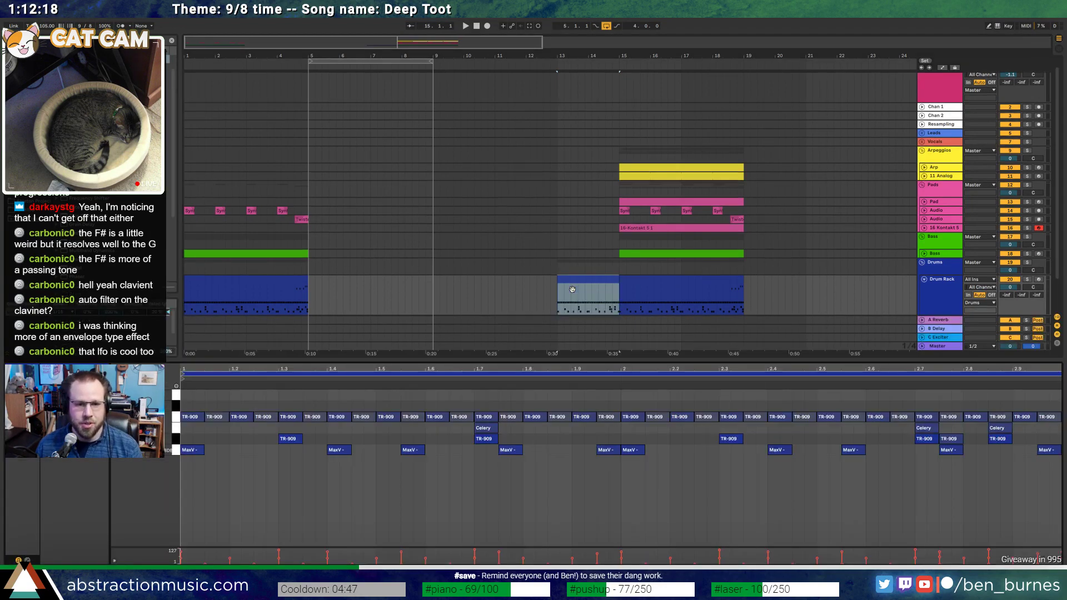
Delete the whole TR-909 hi-hat row from the drum clip copied to bar 13
{"action": "left_click", "coordinate": [309, 491]}
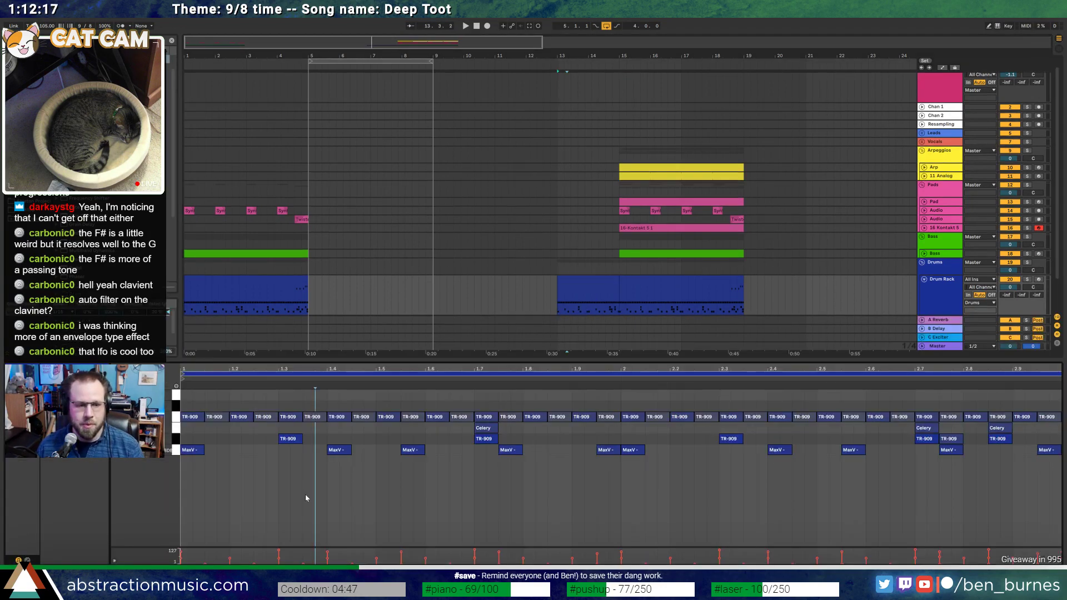
{"action": "left_click", "coordinate": [176, 423]}
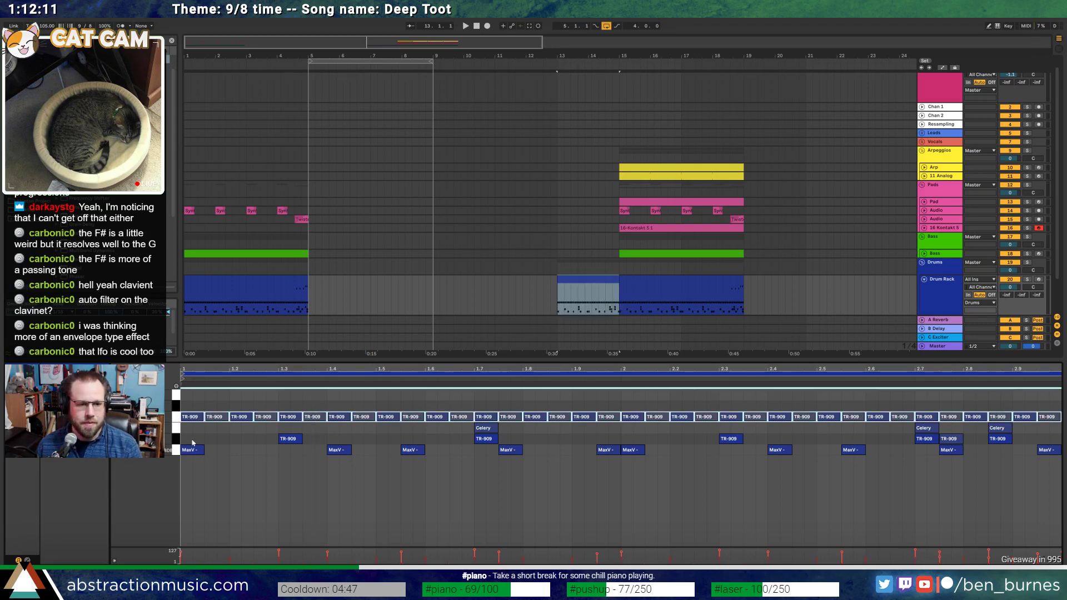
{"action": "key", "text": "Delete"}
Space the kick notes evenly every one and a half beats across bar 13 and add two snares on beat 9, the second one softer
{"action": "left_click_drag", "start_coordinate": [345, 451], "coordinate": [273, 455]}
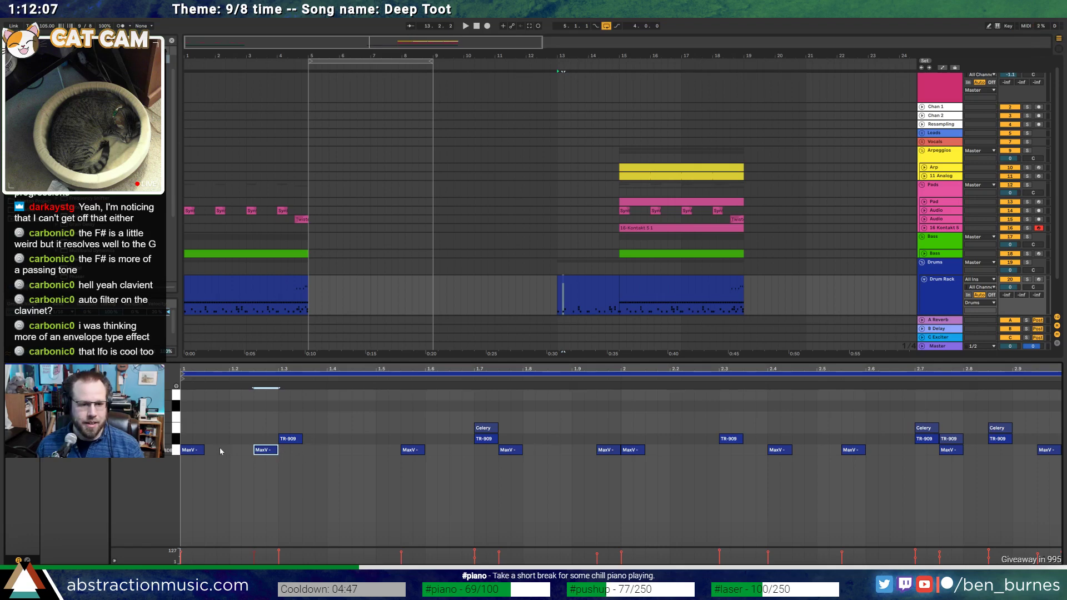
{"action": "double_click", "coordinate": [336, 451]}
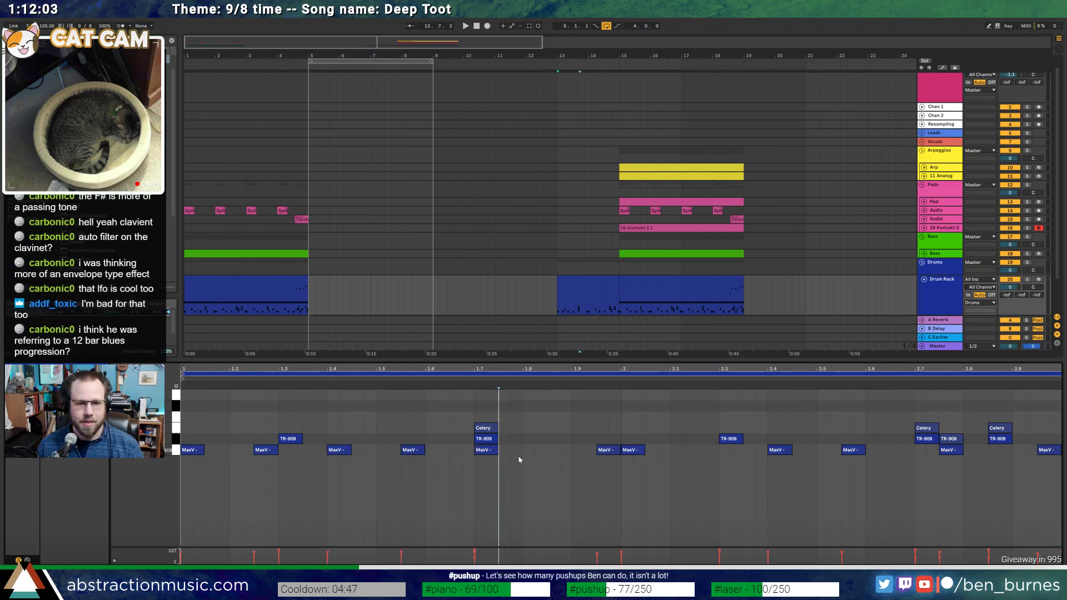
{"action": "left_click_drag", "start_coordinate": [606, 452], "coordinate": [556, 456]}
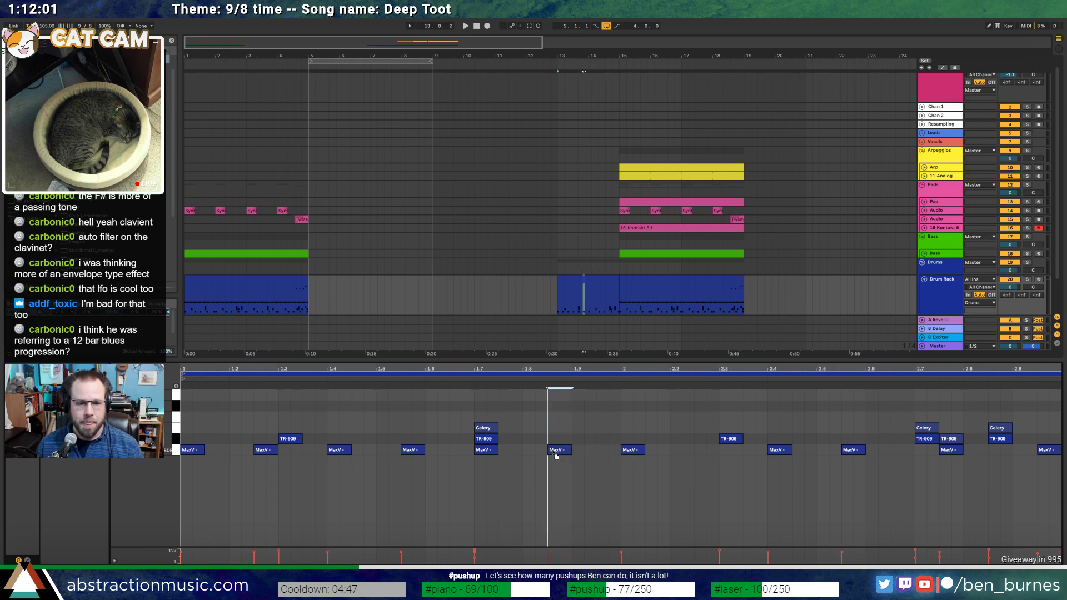
{"action": "left_click", "coordinate": [599, 438]}
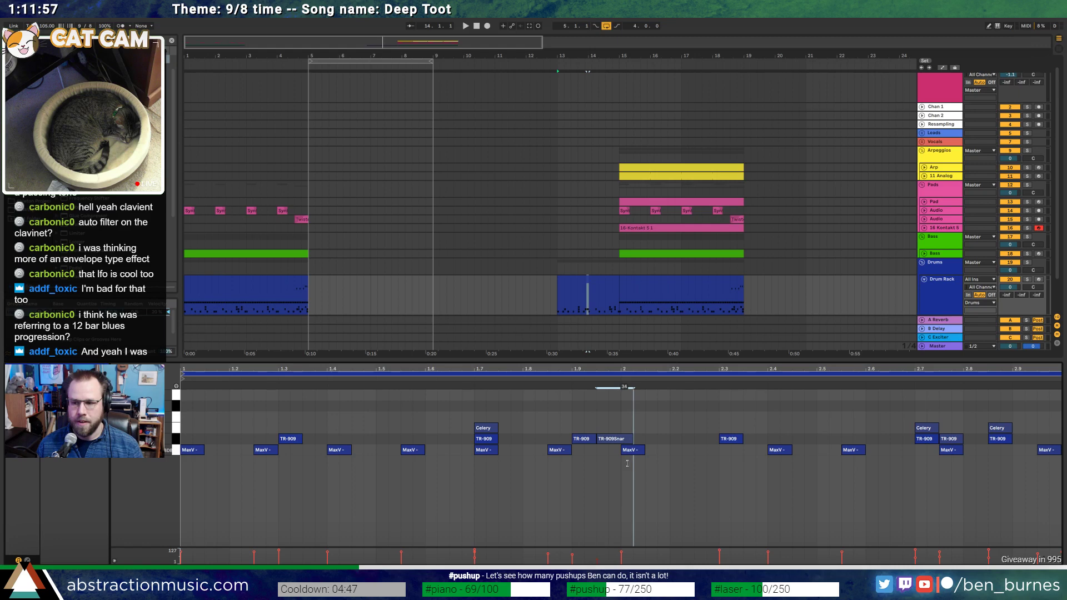
{"action": "left_click_drag", "start_coordinate": [627, 464], "coordinate": [630, 468]}
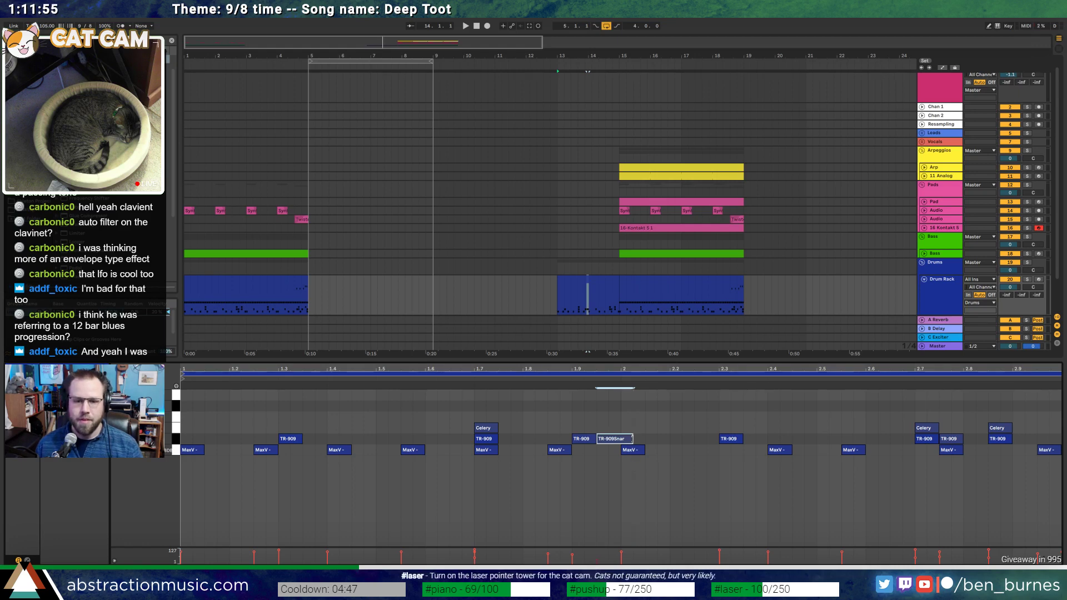
Clear bar 14 of the drum fill and repeat the two-snare pair until it fills the whole bar
{"action": "left_click_drag", "start_coordinate": [736, 461], "coordinate": [1036, 484]}
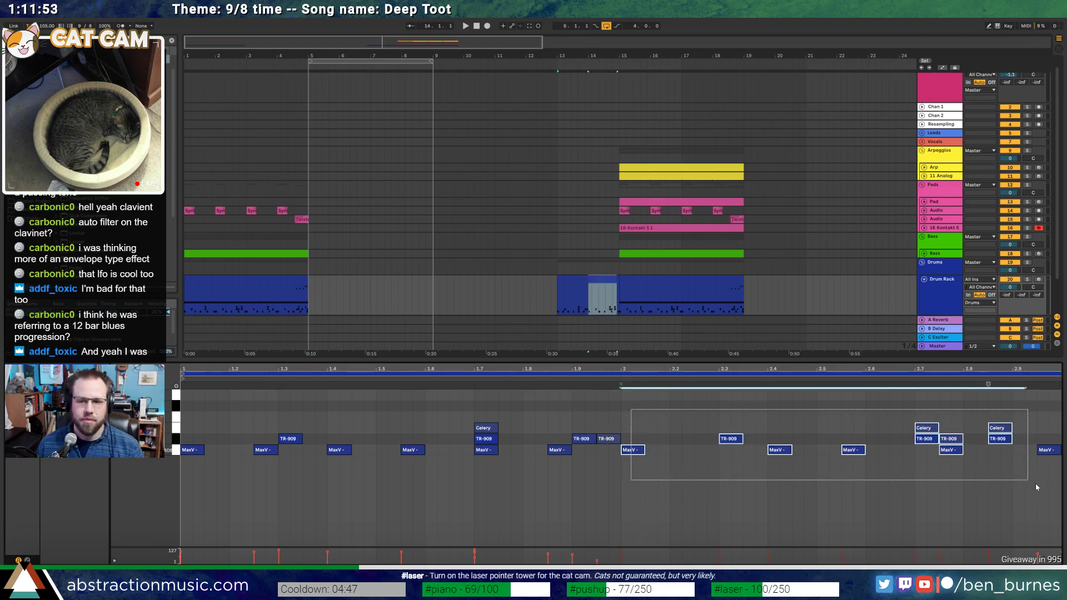
{"action": "key", "text": "Delete"}
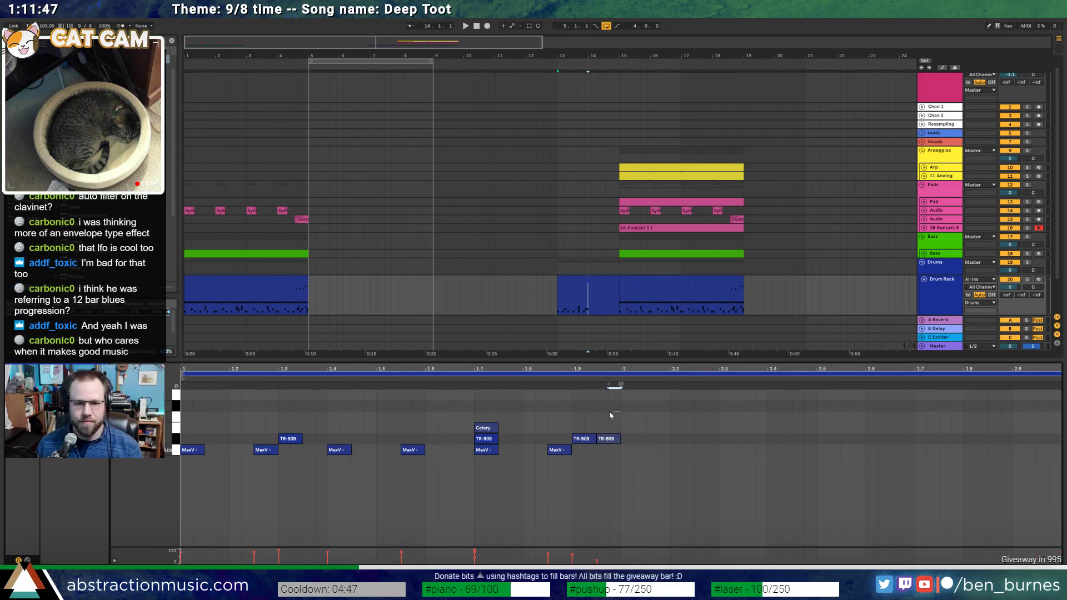
{"action": "left_click_drag", "start_coordinate": [610, 411], "coordinate": [578, 445]}
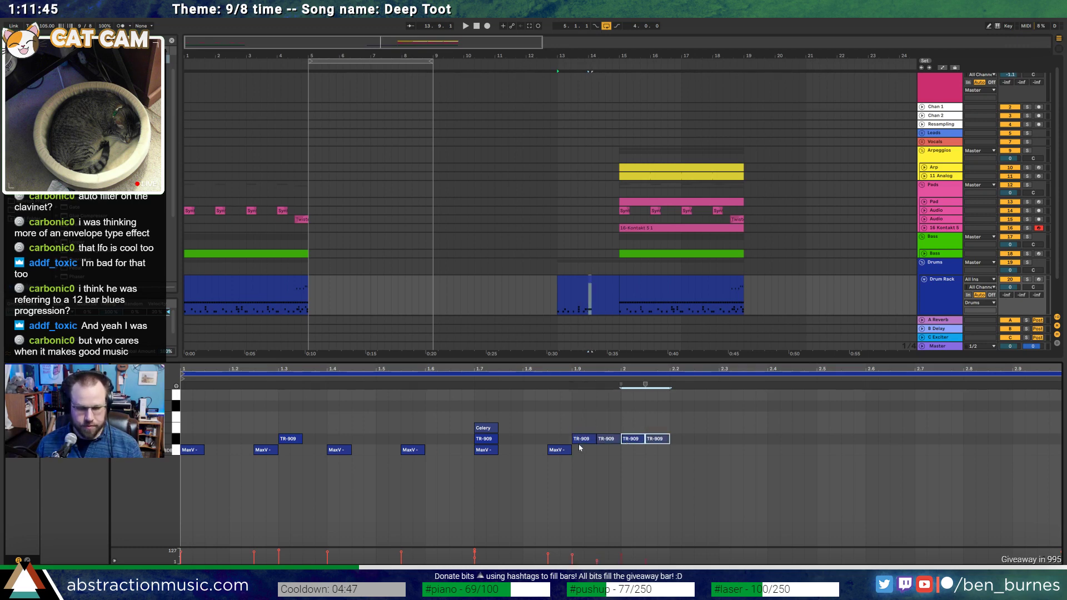
{"action": "key", "text": "ctrl+d"}
{"action": "key", "text": "ctrl+d"}
{"action": "key", "text": "ctrl+d"}
{"action": "key", "text": "ctrl+d"}
{"action": "key", "text": "ctrl+d"}
{"action": "key", "text": "ctrl+d"}
{"action": "key", "text": "ctrl+d"}
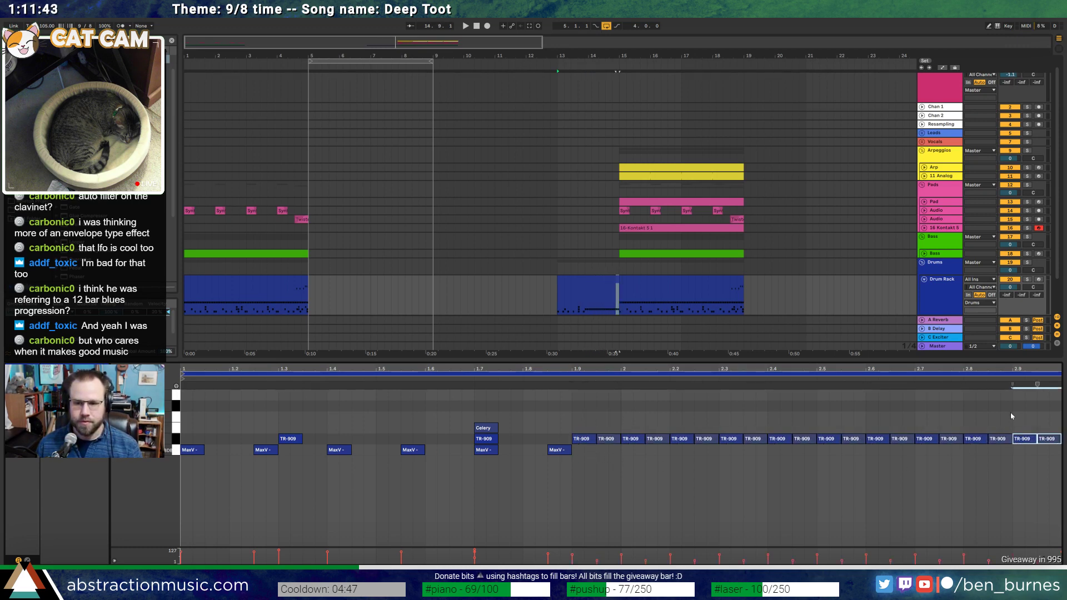
Split the snare on beat 8 of bar 14 into two shorter hits and add a kick on every beat of that bar
{"action": "left_click_drag", "start_coordinate": [1023, 368], "coordinate": [798, 439]}
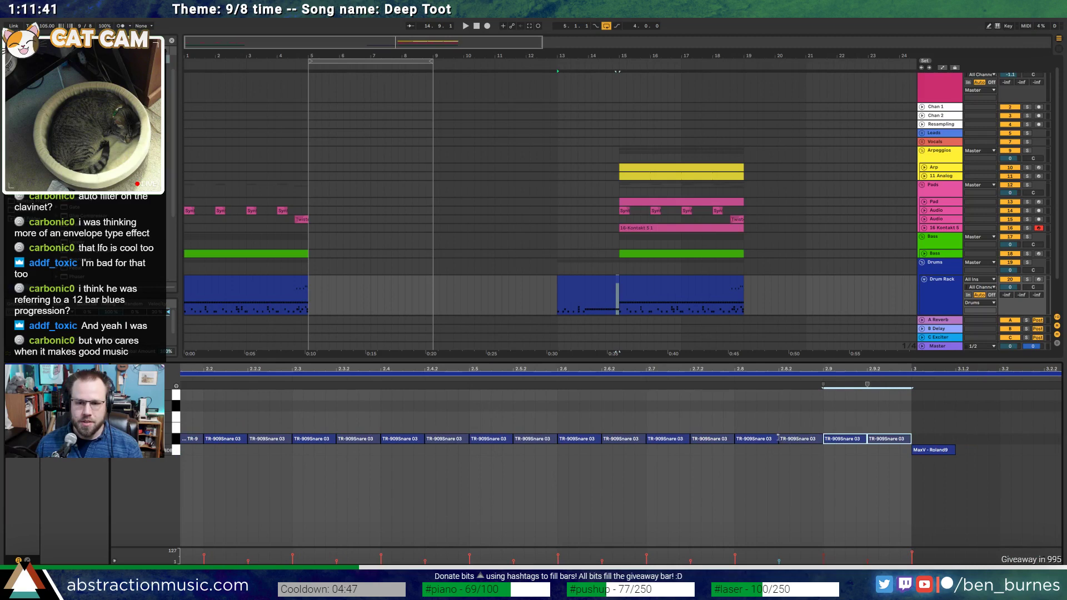
{"action": "left_click", "coordinate": [776, 439]}
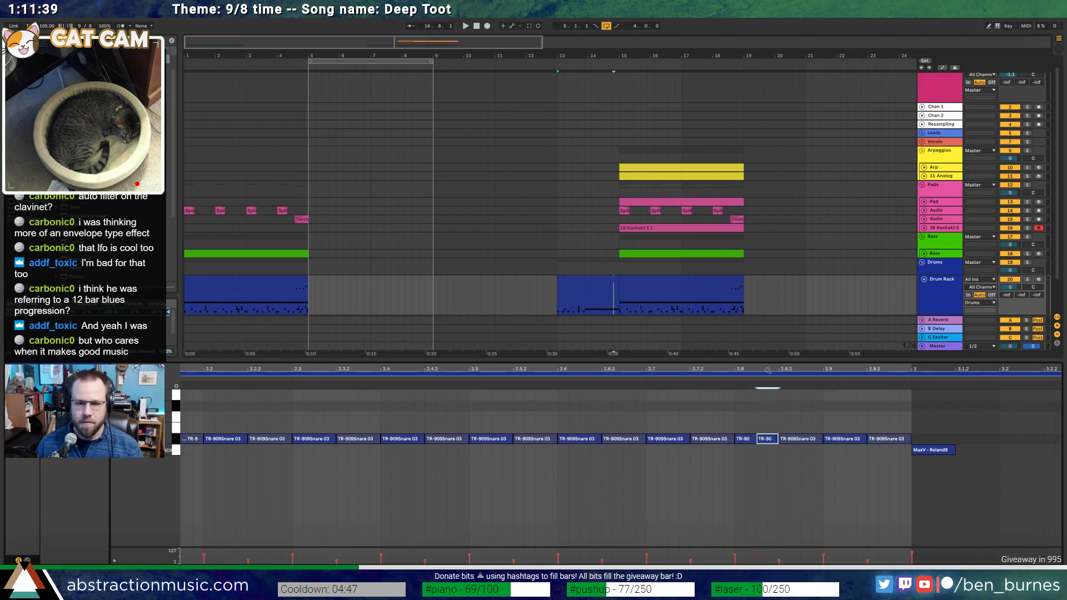
{"action": "left_click_drag", "start_coordinate": [768, 370], "coordinate": [605, 339]}
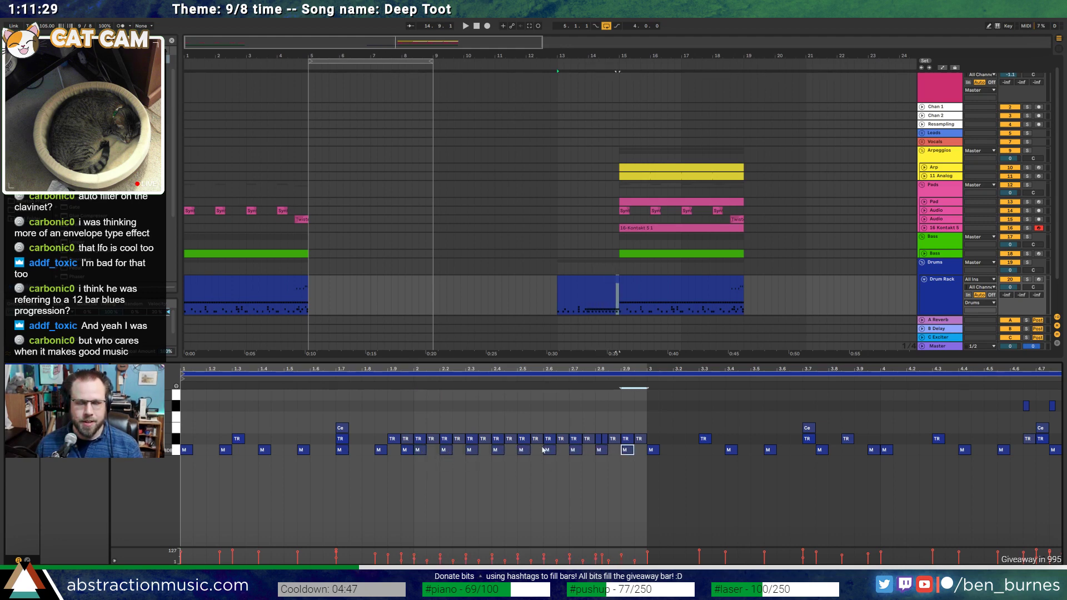
Play the drum fill from bar 13 through its transition into the bar 15 section
{"action": "left_click", "coordinate": [568, 299]}
{"action": "key", "text": "space"}
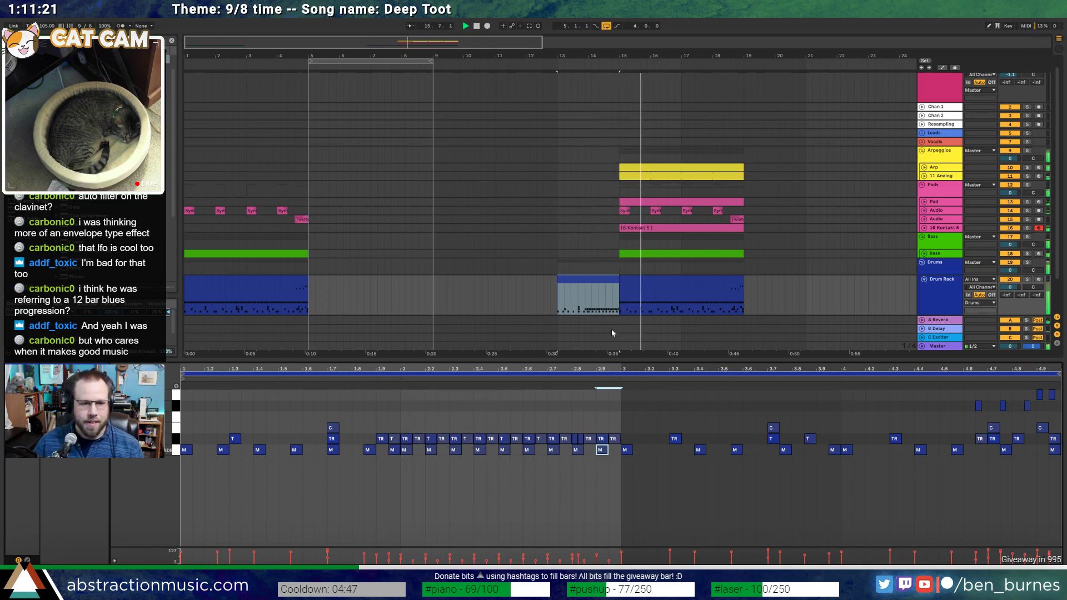
{"action": "key", "text": "space"}
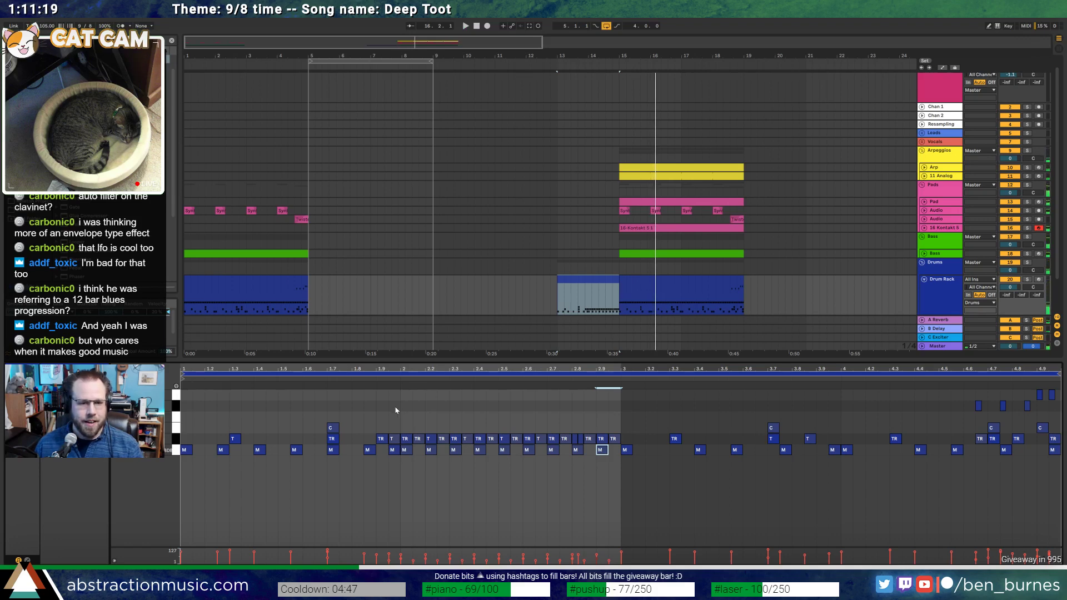
Trim the start of the drum fill clip to bar 14 so only its second bar remains
{"action": "left_click_drag", "start_coordinate": [396, 410], "coordinate": [92, 466]}
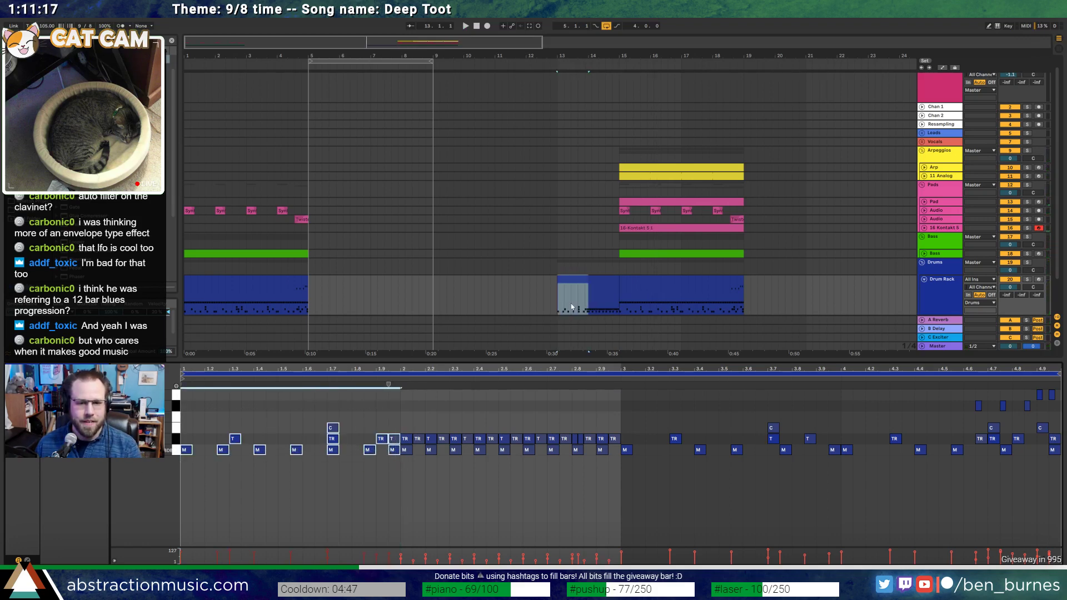
{"action": "left_click_drag", "start_coordinate": [558, 286], "coordinate": [585, 287]}
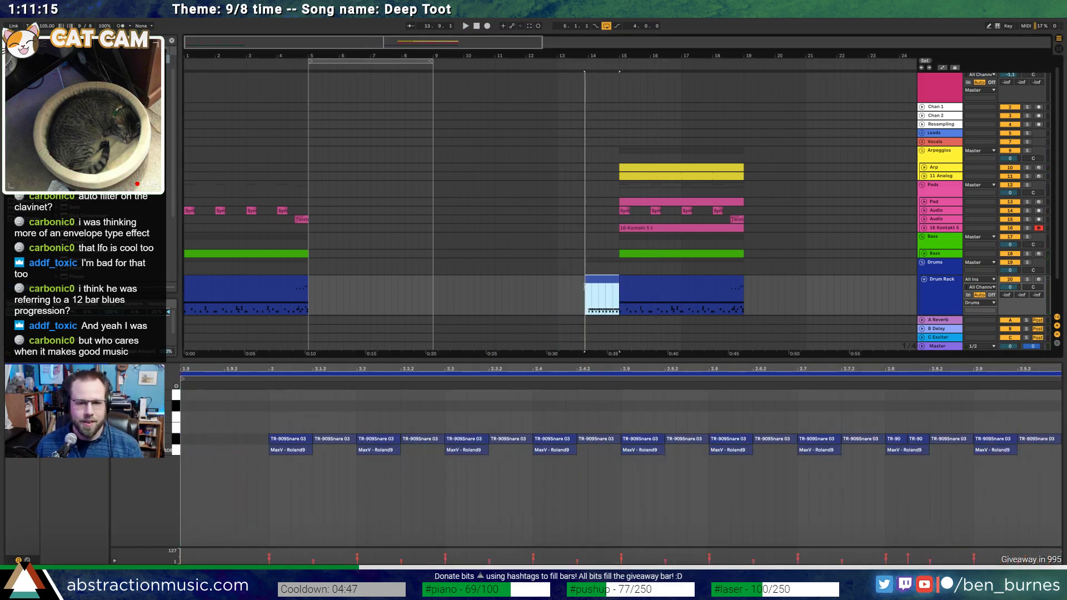
{"action": "key", "text": "z"}
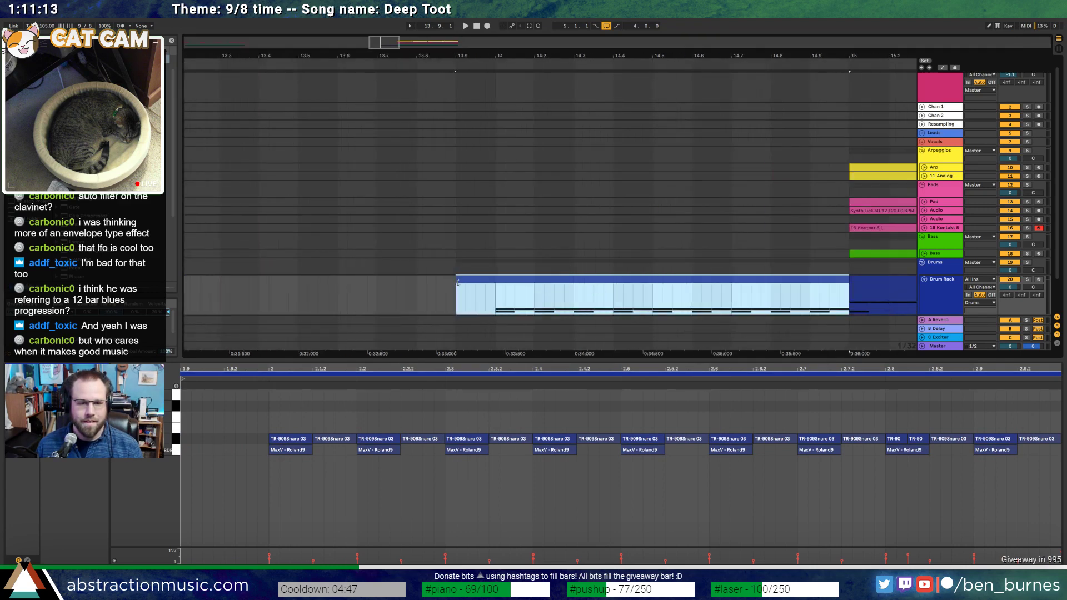
{"action": "left_click_drag", "start_coordinate": [458, 282], "coordinate": [540, 295]}
{"action": "key", "text": "x"}
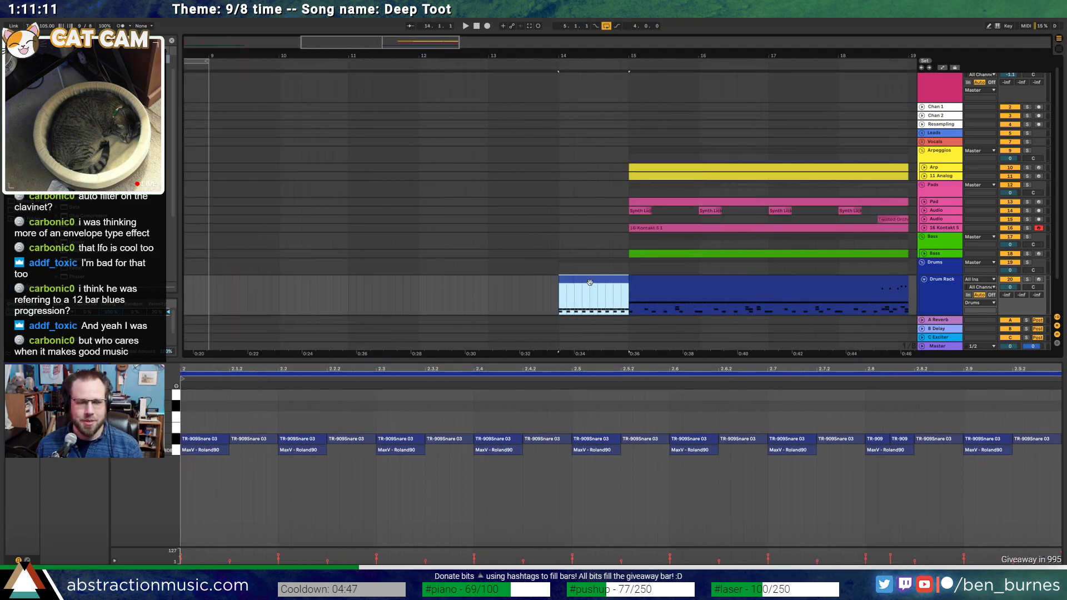
Play the fill from bar 14 and remove its snare note on beat 9
{"action": "left_click_drag", "start_coordinate": [419, 41], "coordinate": [484, 58]}
{"action": "key", "text": "space"}
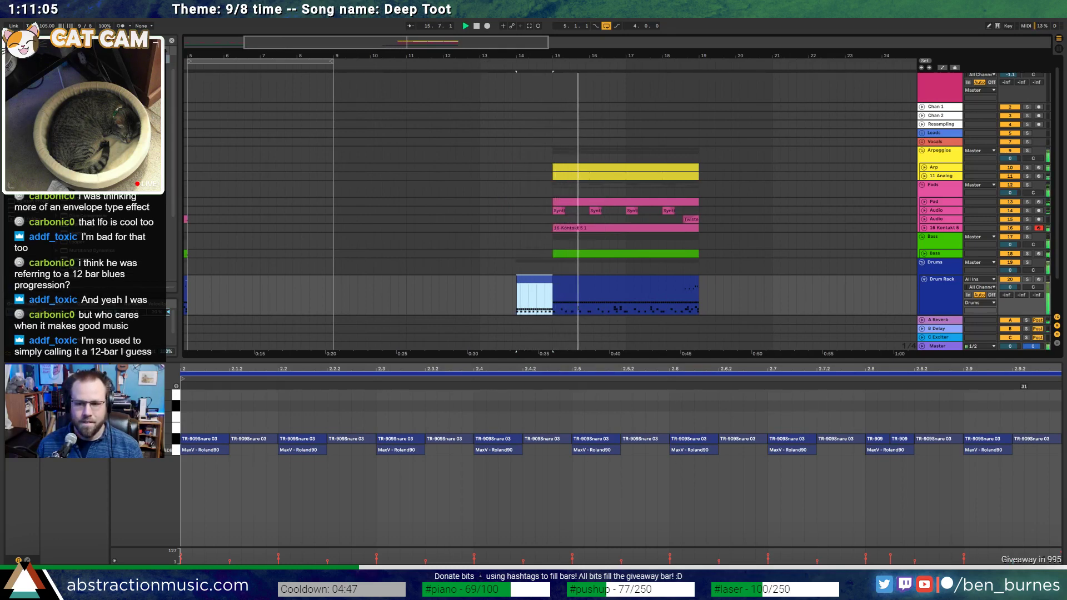
{"action": "double_click", "coordinate": [988, 439]}
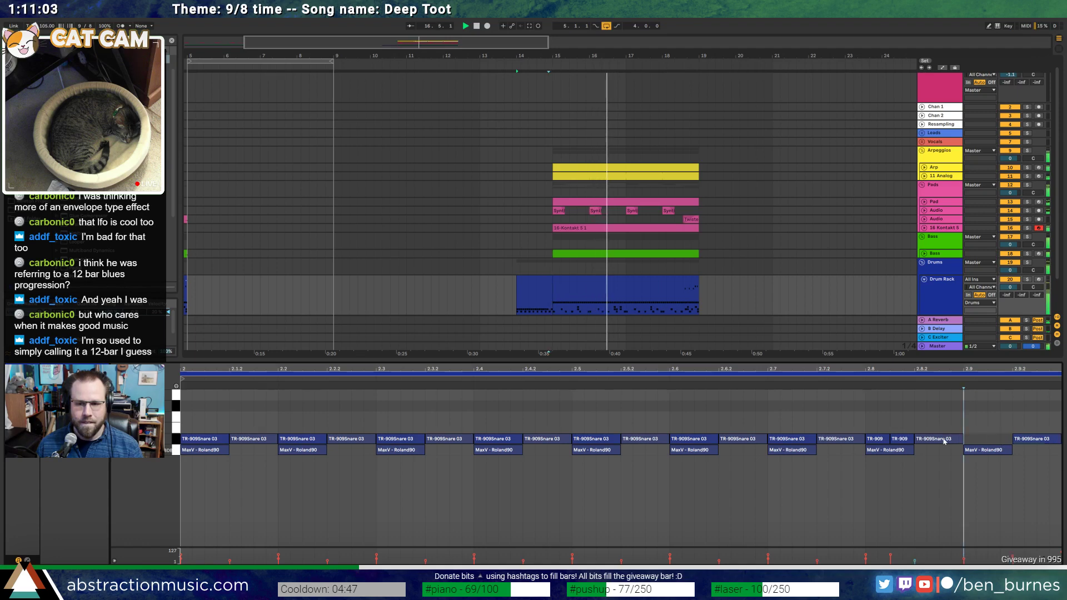
{"action": "left_click", "coordinate": [902, 439]}
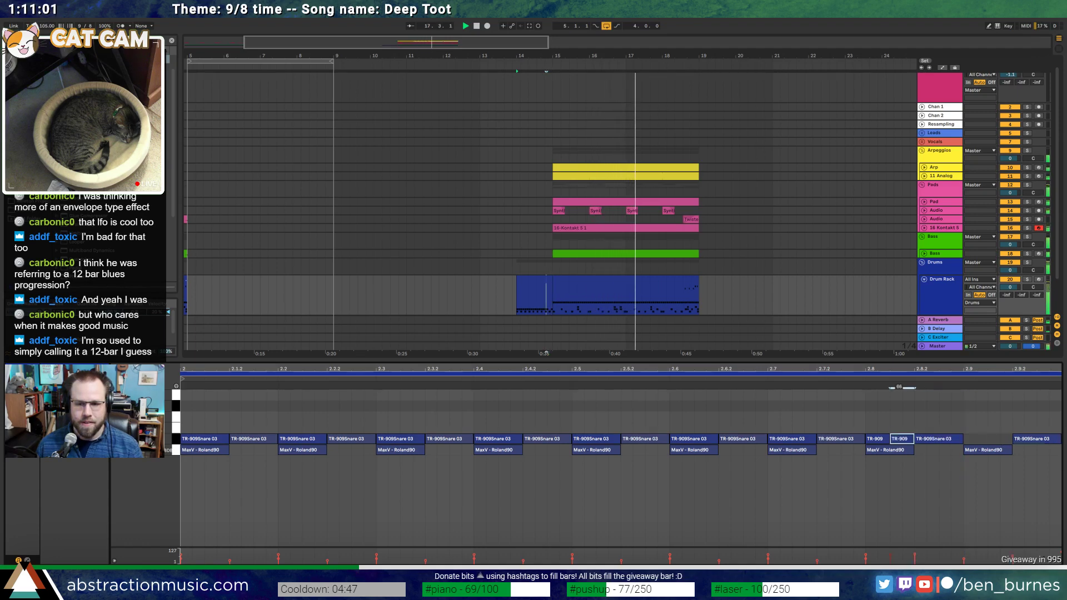
Loop the bar 15–18 drum clip and add two short snare hits on beat 6 of its fourth bar
{"action": "left_click", "coordinate": [568, 282]}
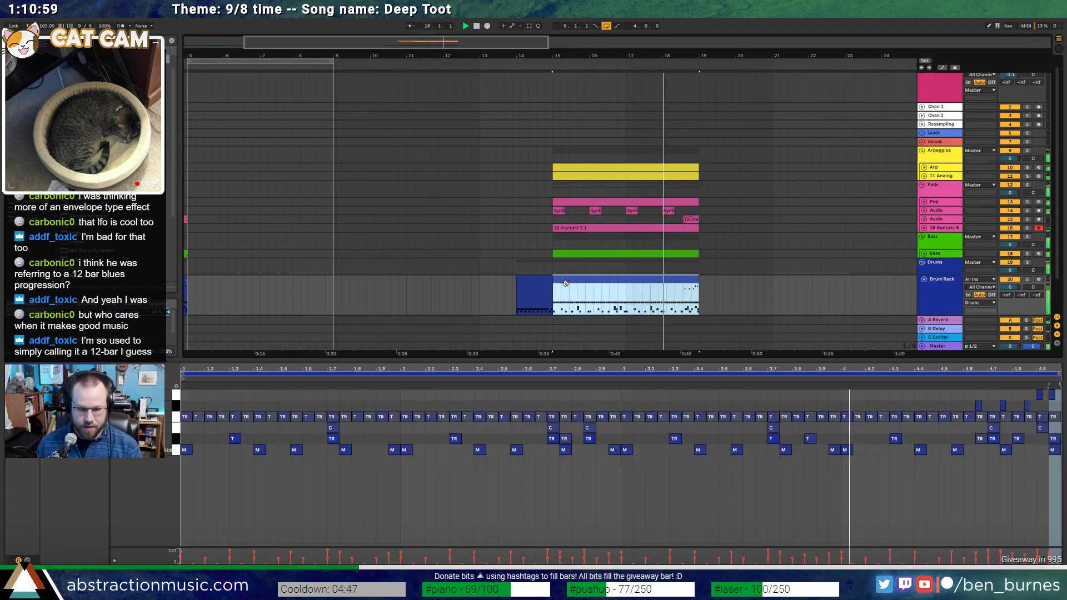
{"action": "key", "text": "ctrl+l"}
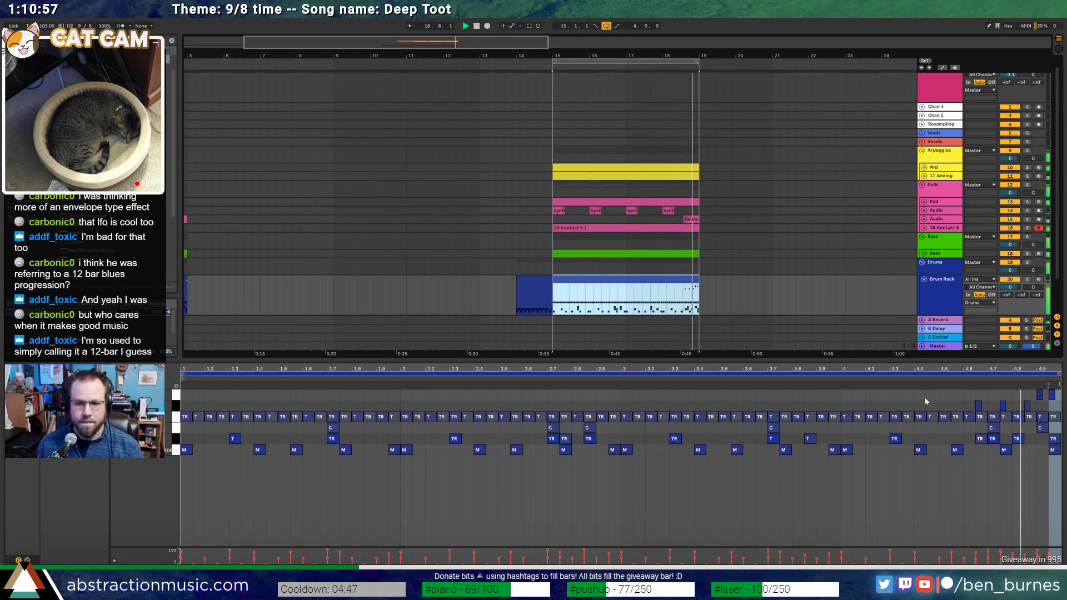
{"action": "scroll", "coordinate": [1028, 443], "scroll_direction": "up", "scroll_amount": 3}
{"action": "left_click", "coordinate": [889, 478]}
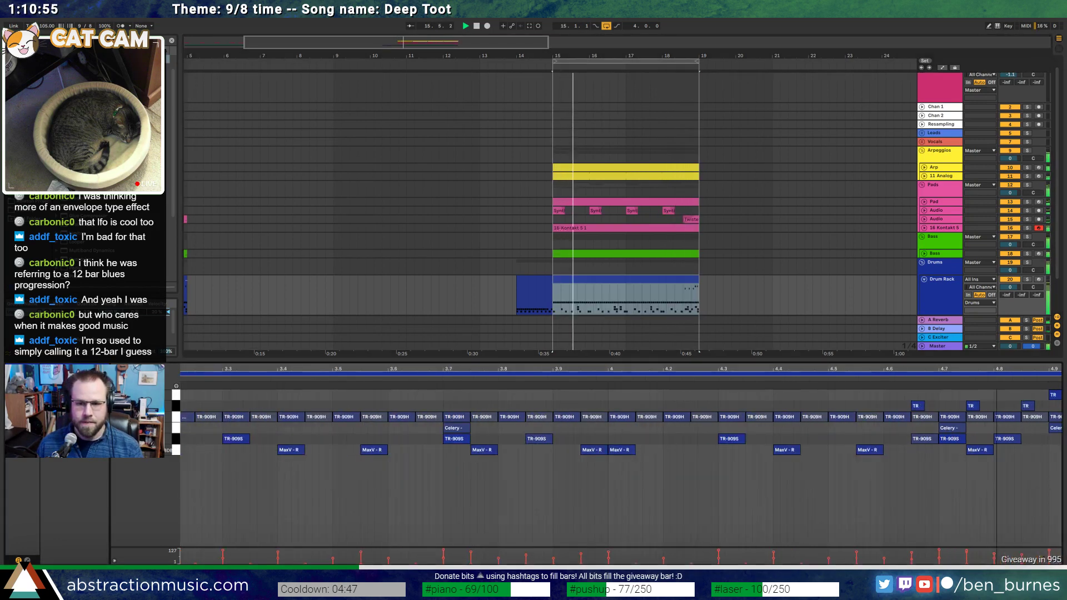
{"action": "scroll", "coordinate": [843, 440], "scroll_direction": "up", "scroll_amount": 3}
{"action": "double_click", "coordinate": [843, 439]}
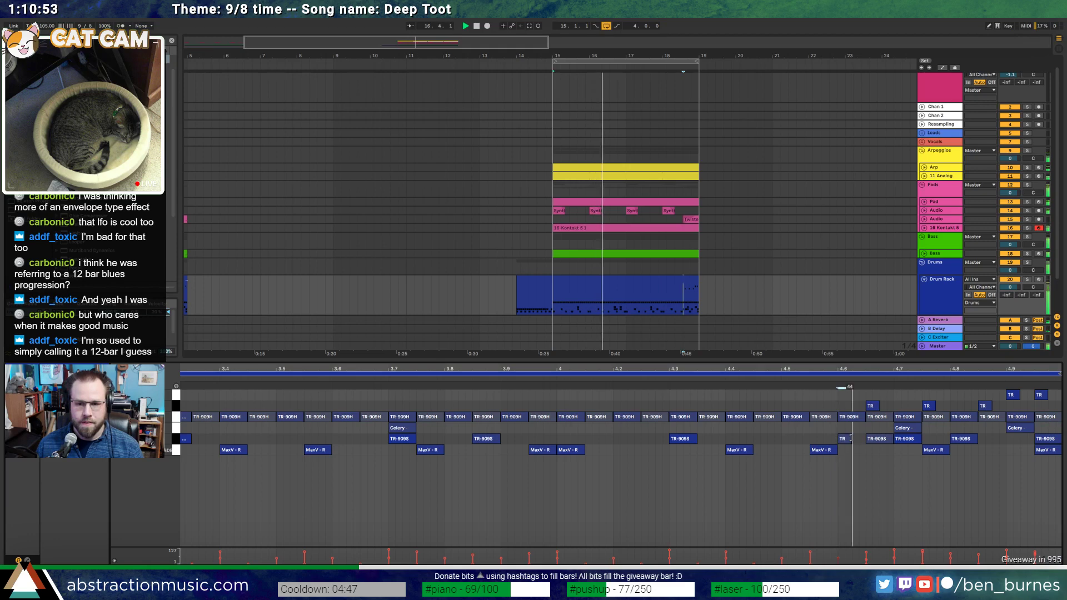
{"action": "double_click", "coordinate": [857, 439]}
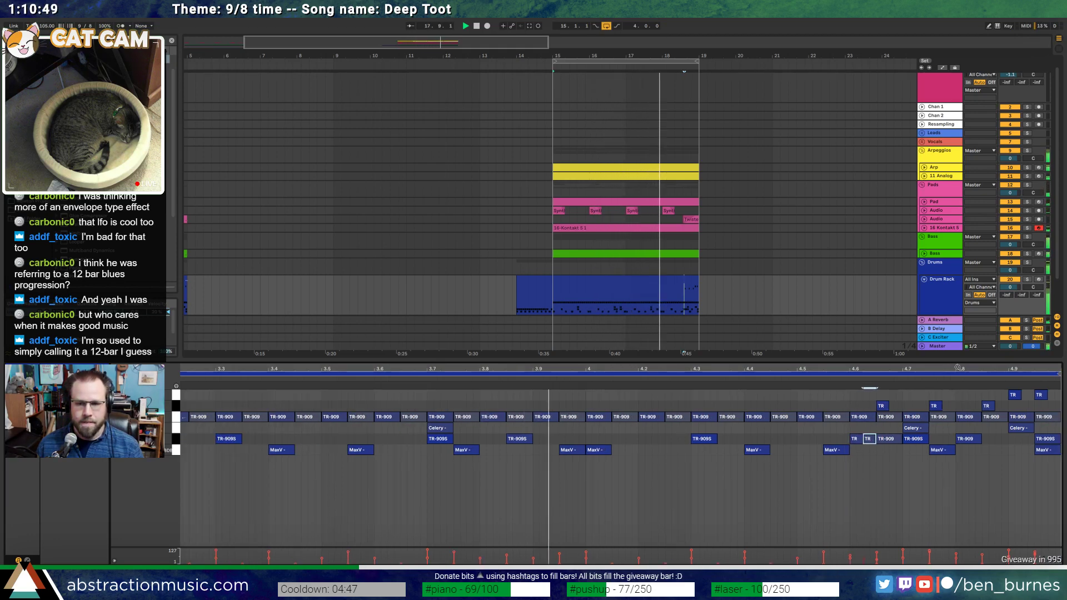
{"action": "scroll", "coordinate": [961, 370], "scroll_direction": "down", "scroll_amount": 1}
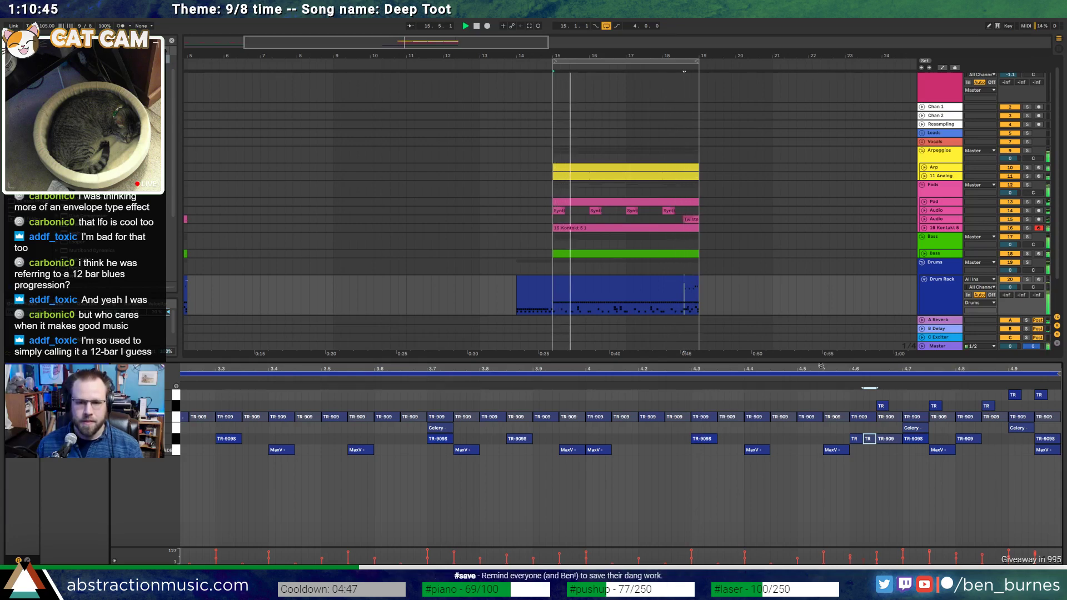
Remove the kicks on beats 2, 4, 6 and 8 from the bar 14 fill during playback
{"action": "left_click", "coordinate": [538, 286]}
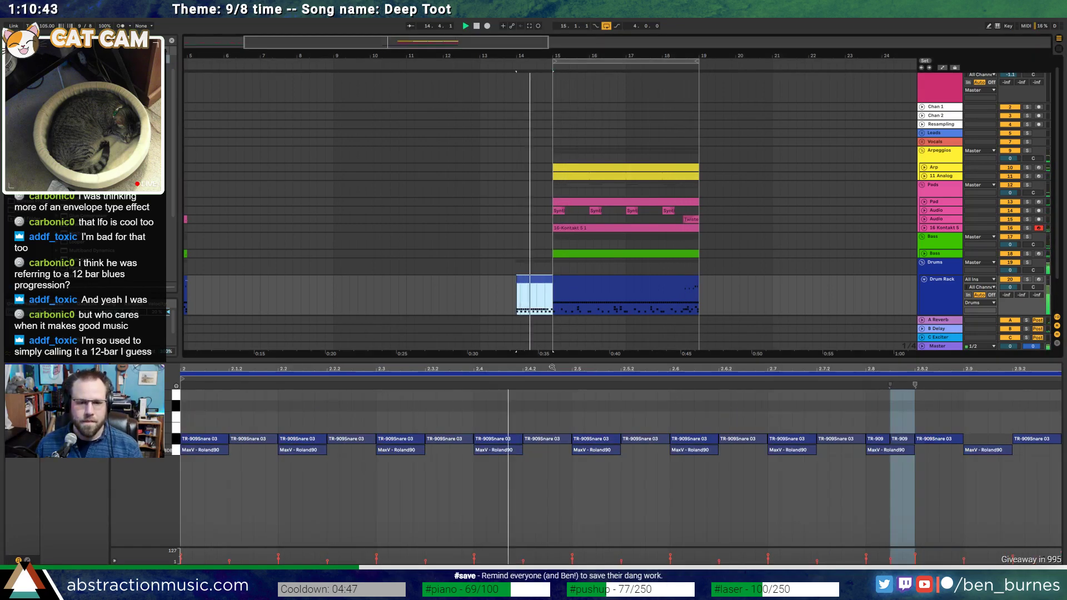
{"action": "double_click", "coordinate": [525, 370]}
{"action": "double_click", "coordinate": [431, 451]}
{"action": "double_click", "coordinate": [478, 450]}
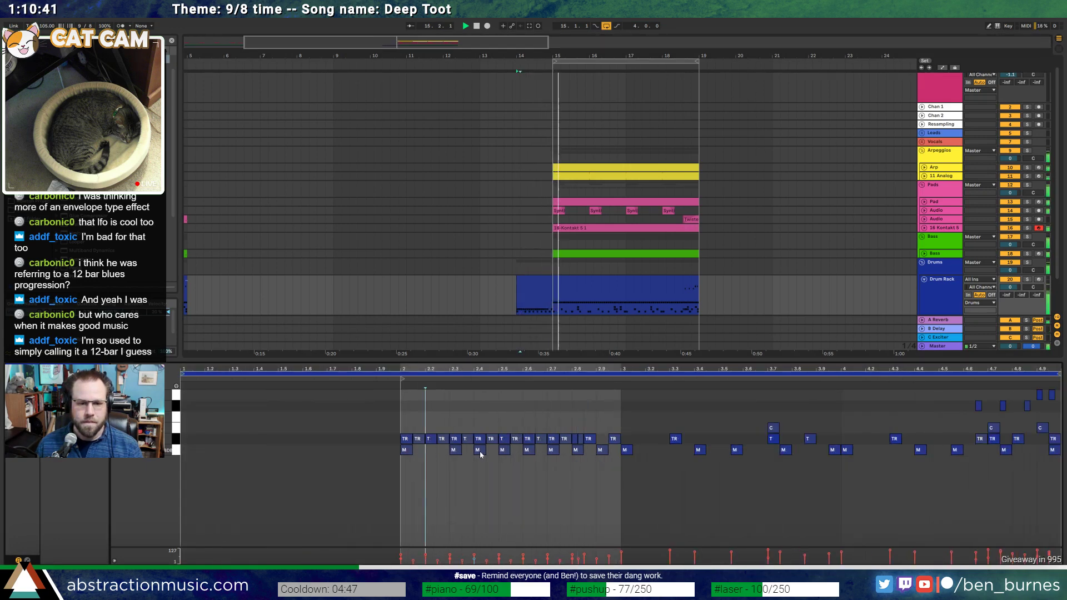
{"action": "double_click", "coordinate": [527, 450]}
{"action": "double_click", "coordinate": [578, 451]}
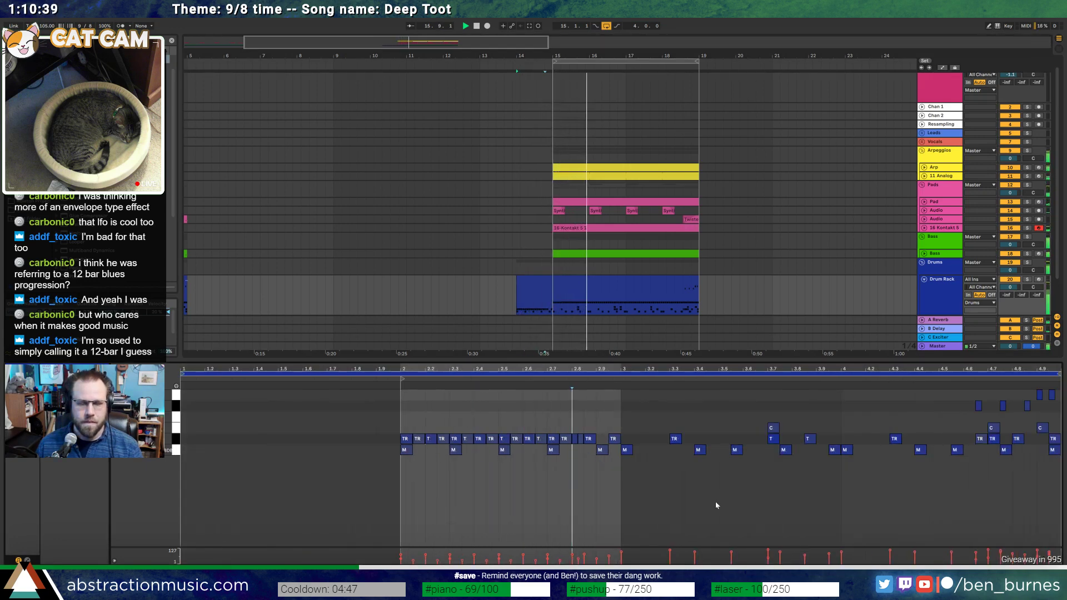
{"action": "left_click", "coordinate": [614, 439]}
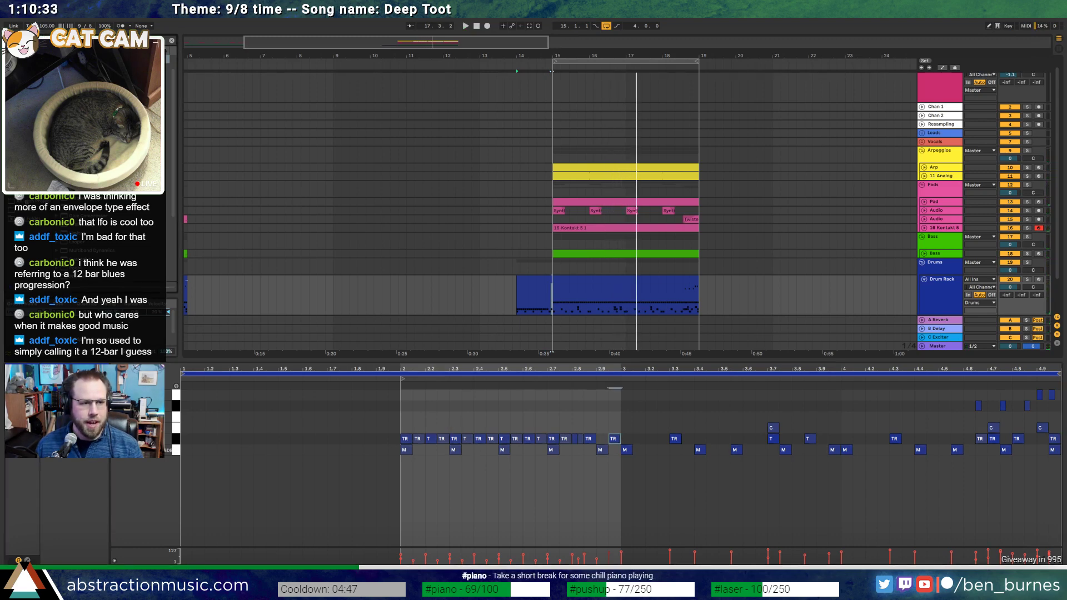
{"action": "left_click_drag", "start_coordinate": [175, 148], "coordinate": [170, 89]}
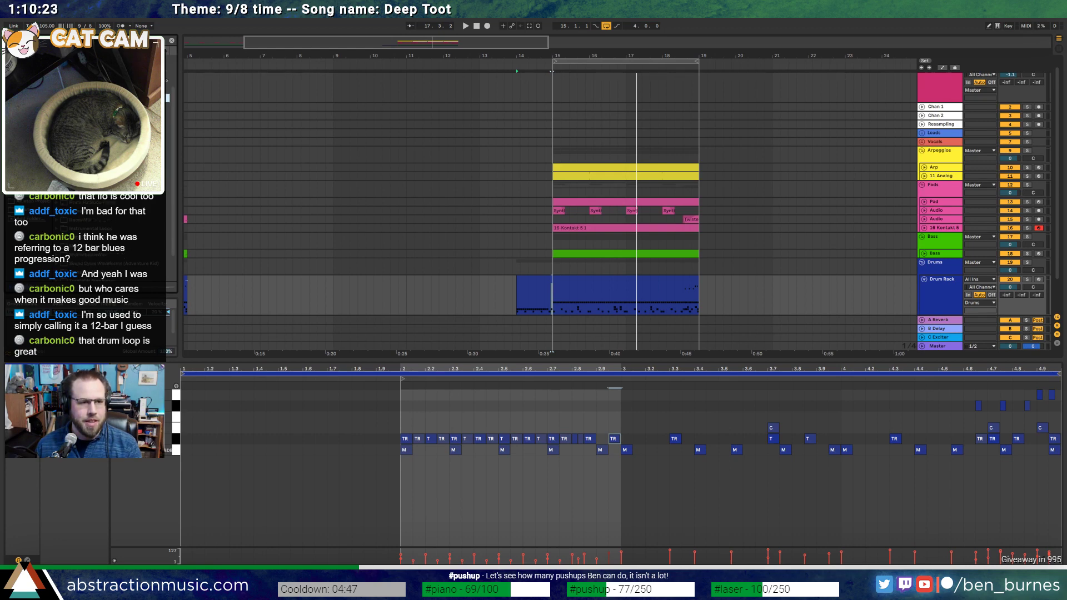
{"action": "left_click_drag", "start_coordinate": [168, 124], "coordinate": [172, 67]}
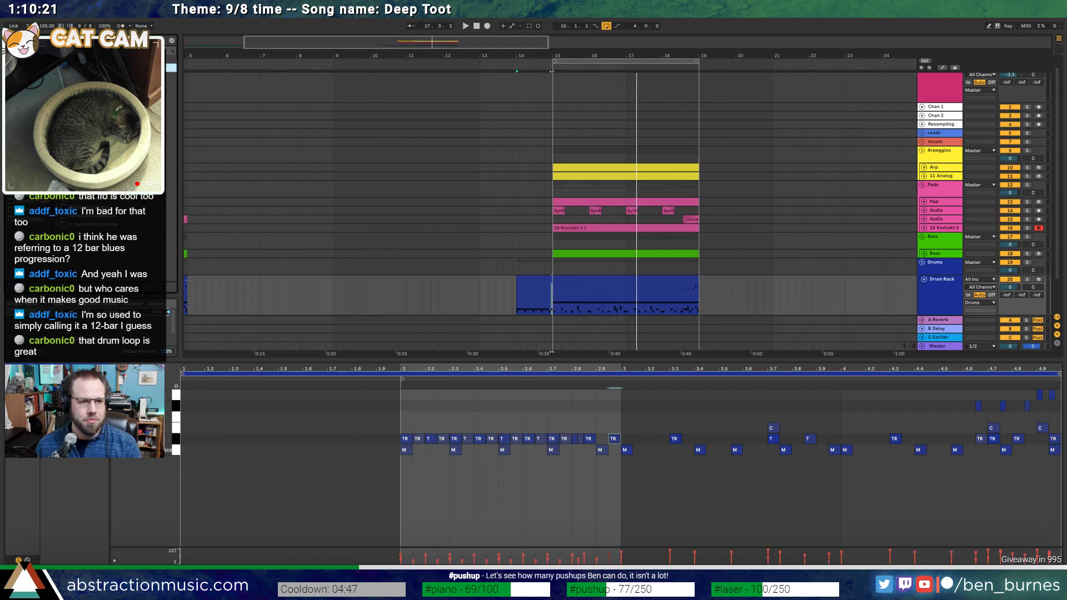
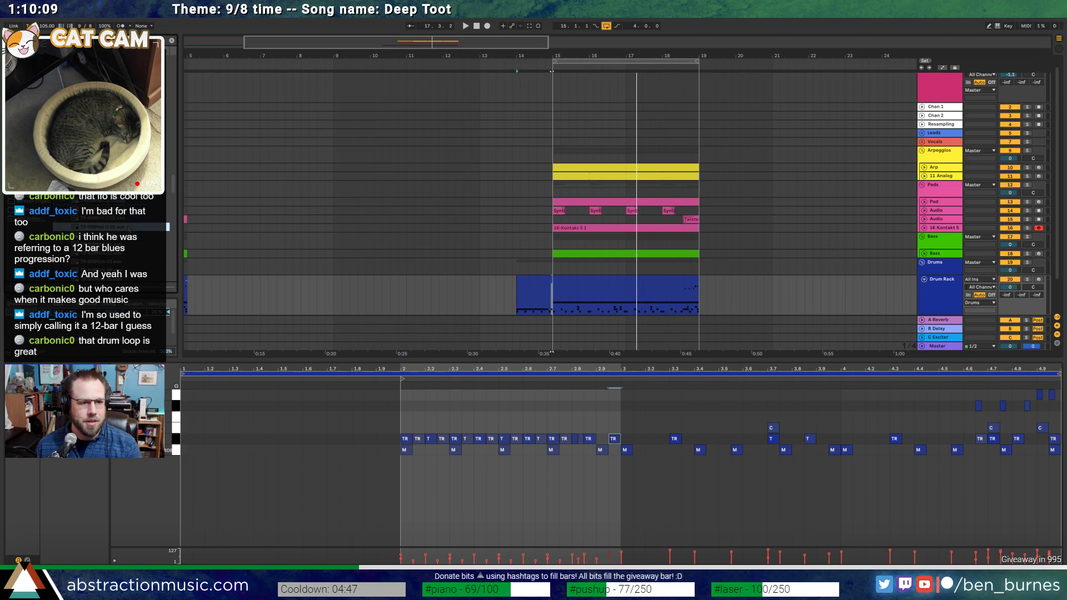
Load the TR-909Hat O 02 sample onto the Drum Rack's F1 pad and add its note on the last half-beat of the bar 15–18 clip
{"action": "left_click", "coordinate": [607, 277]}
{"action": "key", "text": "space"}
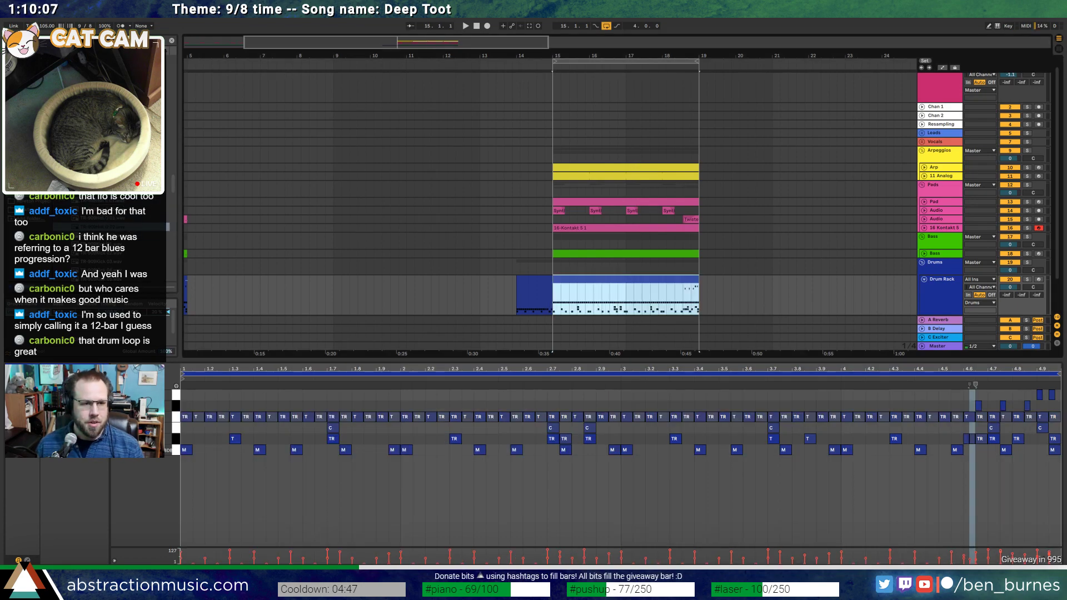
{"action": "key", "text": "shift+Tab"}
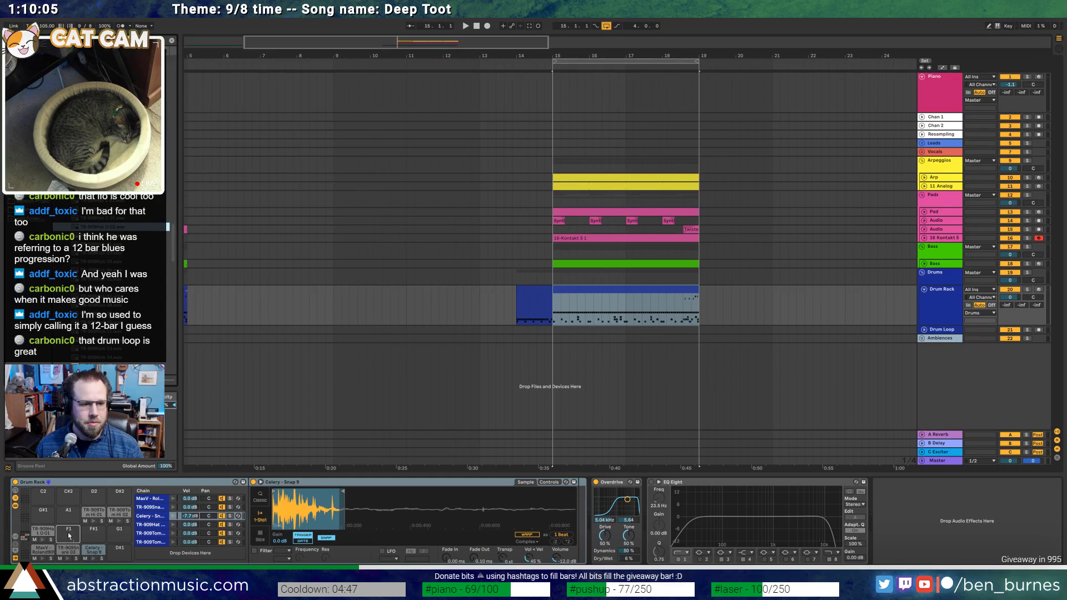
{"action": "left_click_drag", "start_coordinate": [69, 531], "coordinate": [69, 529]}
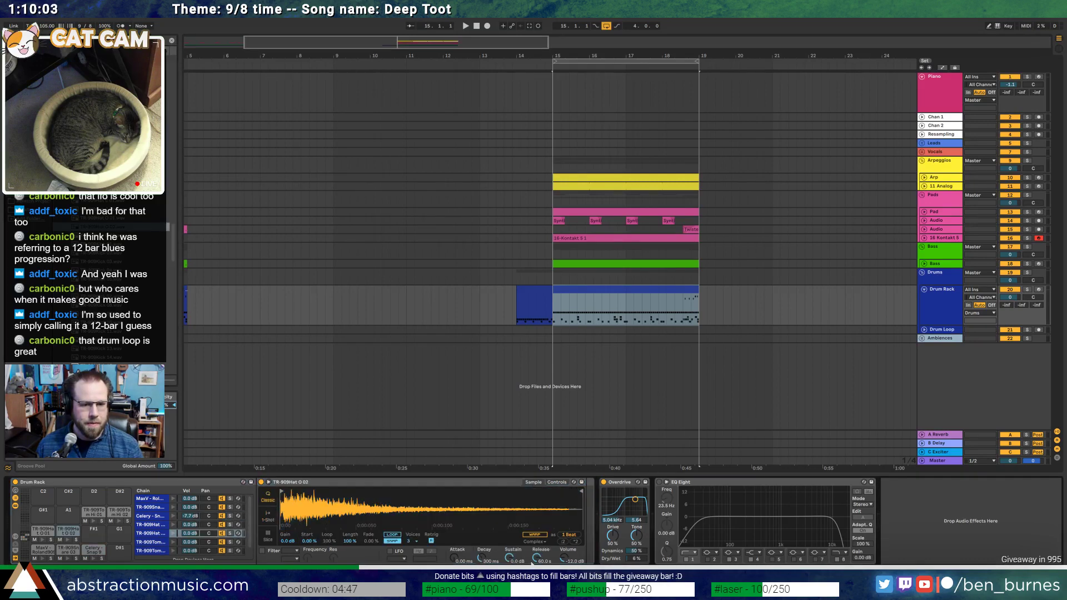
{"action": "double_click", "coordinate": [691, 289]}
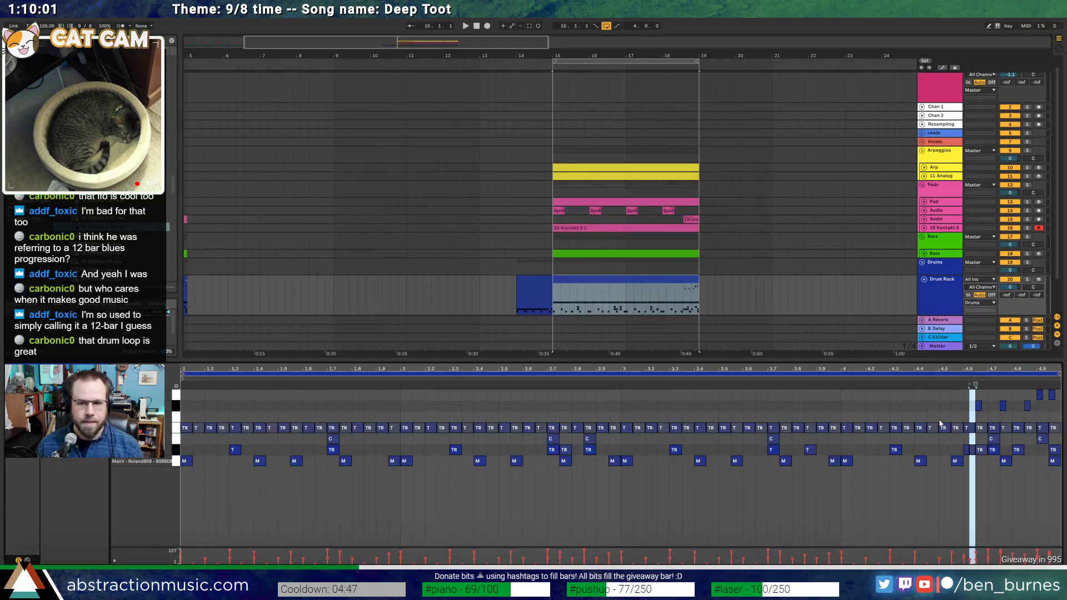
{"action": "left_click", "coordinate": [1054, 419]}
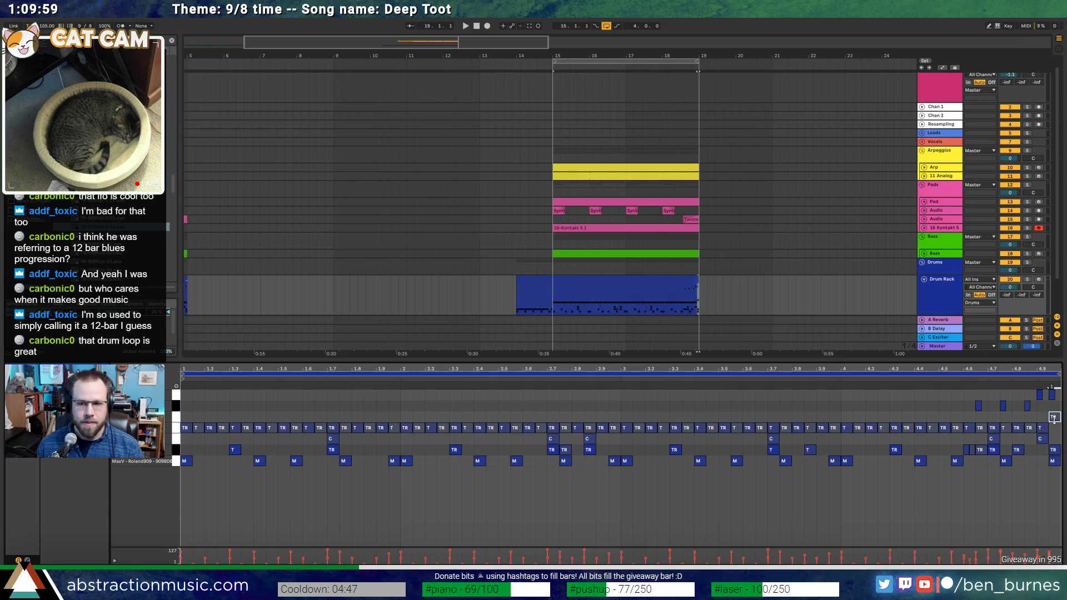
Add a one-beat TR-909Hat O 01 note on beat 9 of the bar 14 fill and play it into bar 15
{"action": "left_click", "coordinate": [545, 278]}
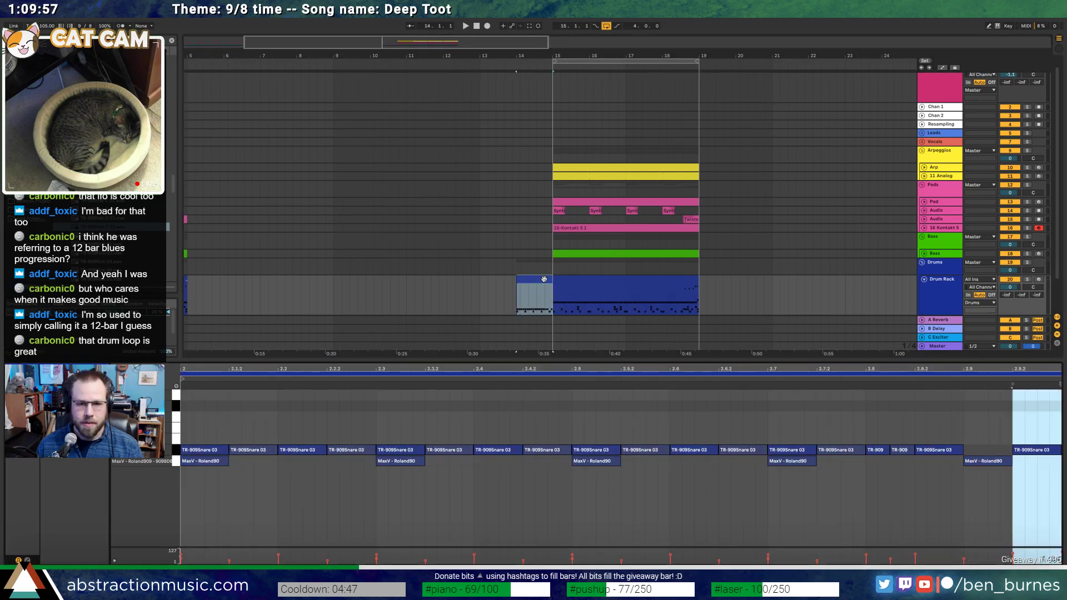
{"action": "left_click", "coordinate": [971, 432]}
{"action": "left_click_drag", "start_coordinate": [990, 426], "coordinate": [1058, 421]}
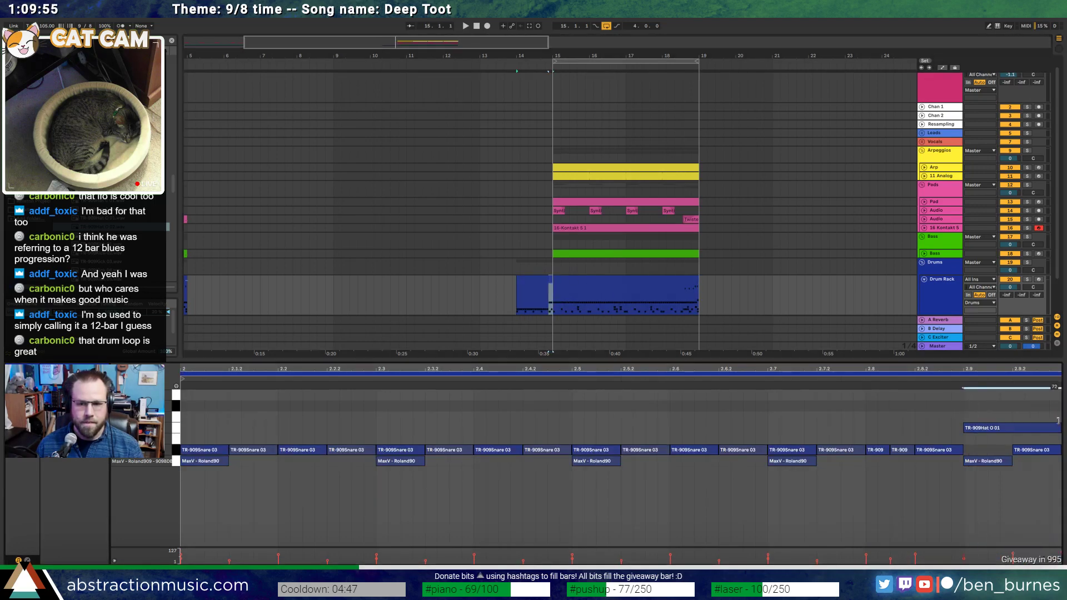
{"action": "key", "text": "space"}
{"action": "left_click_drag", "start_coordinate": [707, 369], "coordinate": [707, 371]}
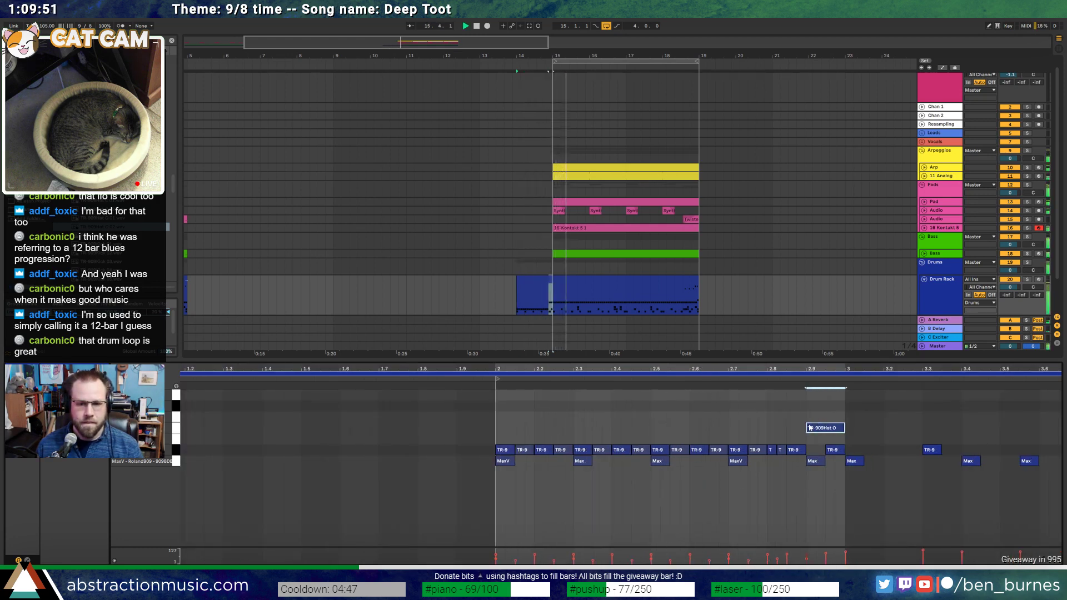
{"action": "key", "text": "space"}
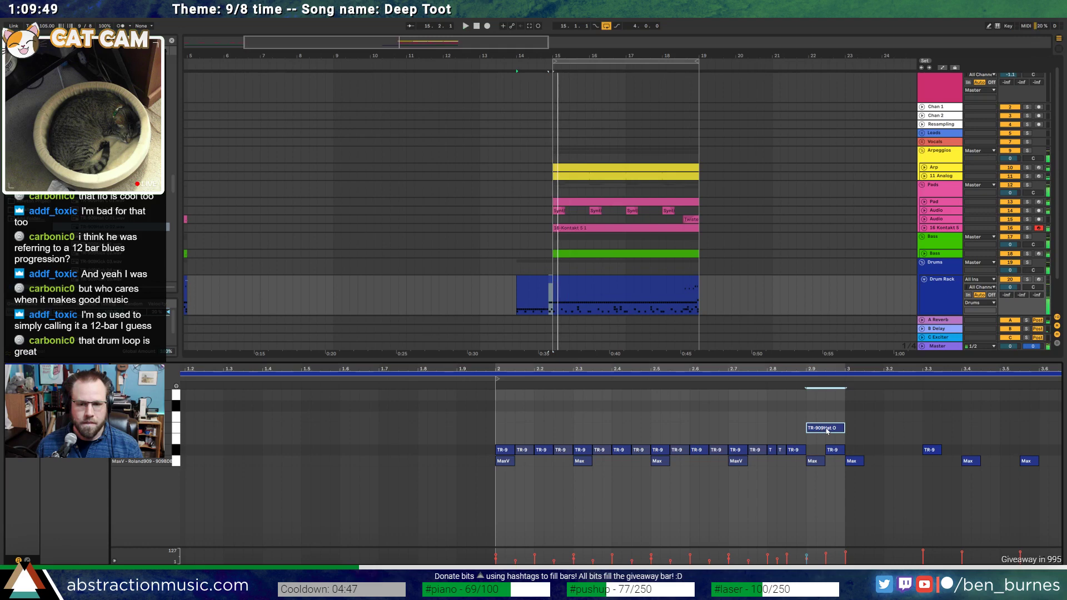
Move the fill clip's last hi-hat and the main drum clip's hi-hat at 1.2.2 up one lane, auditioning the loop
{"action": "left_click_drag", "start_coordinate": [826, 432], "coordinate": [826, 421]}
{"action": "key", "text": "space"}
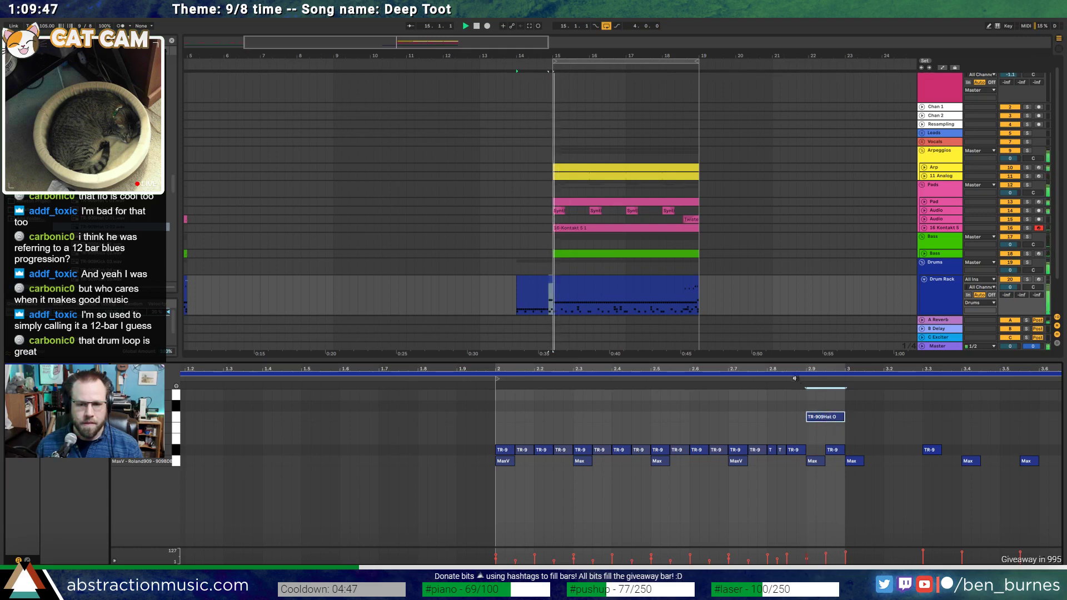
{"action": "left_click", "coordinate": [610, 278]}
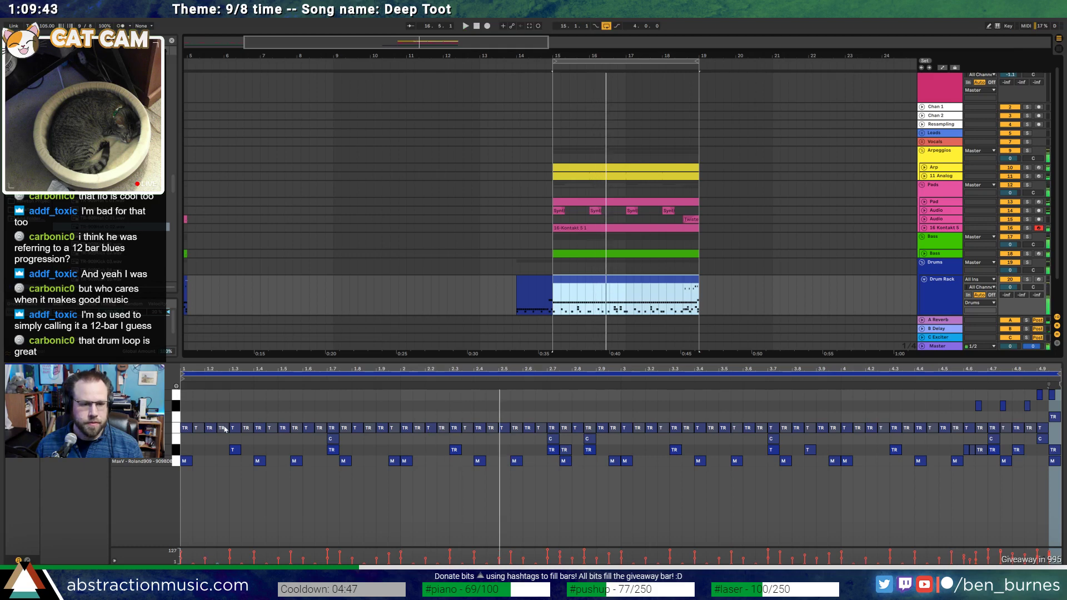
{"action": "key", "text": "space"}
{"action": "mouse_move", "coordinate": [222, 428]}
{"action": "left_mouse_down"}
{"action": "mouse_move", "coordinate": [225, 414]}
{"action": "mouse_move", "coordinate": [227, 423]}
{"action": "left_mouse_up"}
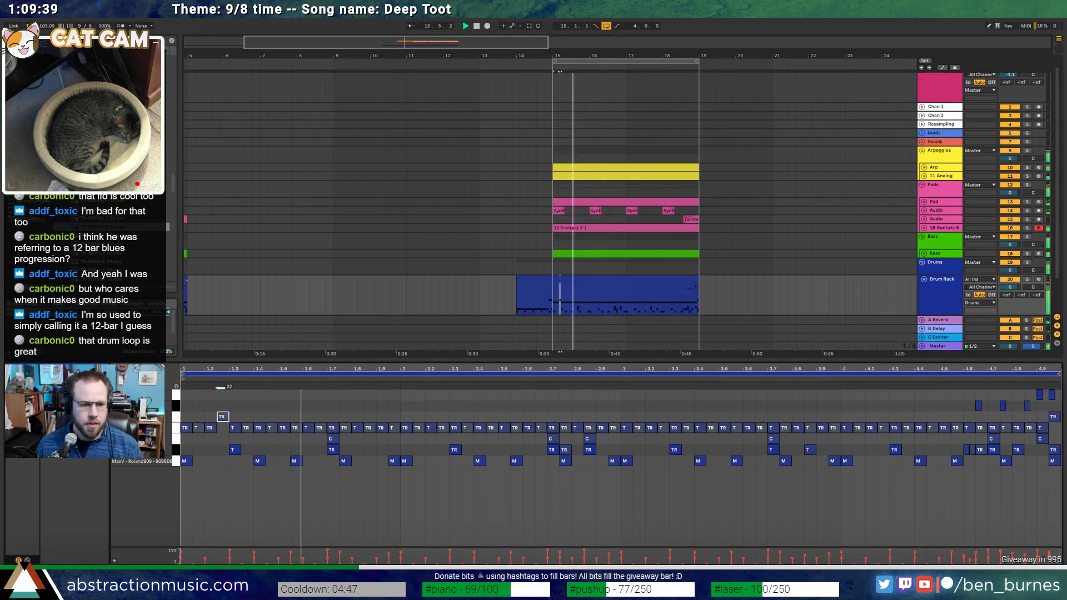
Play the loop and lengthen the release of the selected TR-909 open hat sample in the Drum Rack
{"action": "key", "text": "shift+Tab"}
{"action": "scroll", "coordinate": [290, 499], "scroll_direction": "up", "scroll_amount": 5}
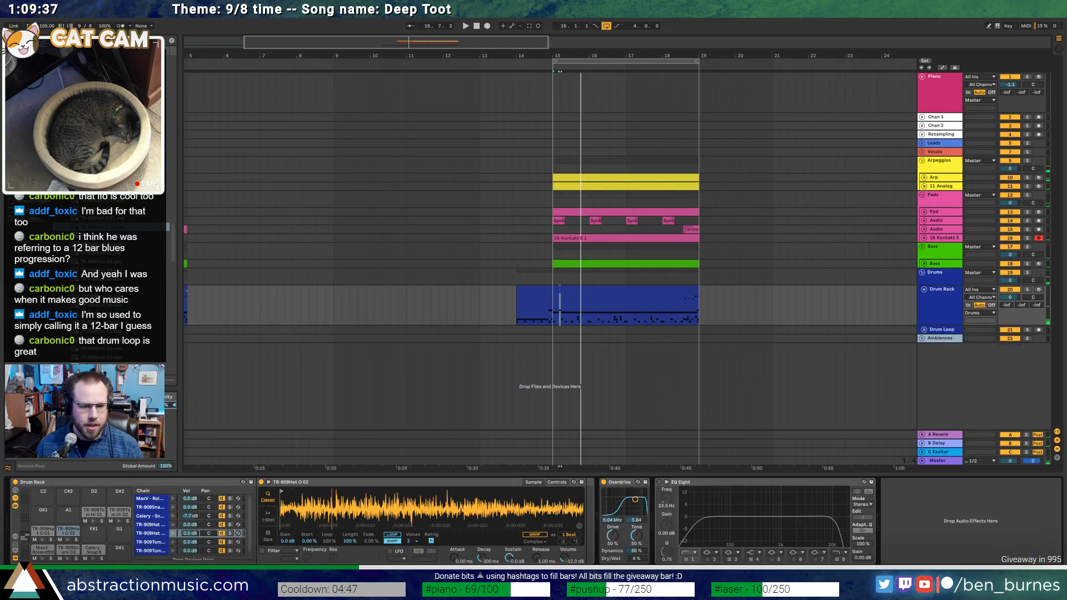
{"action": "key", "text": "space"}
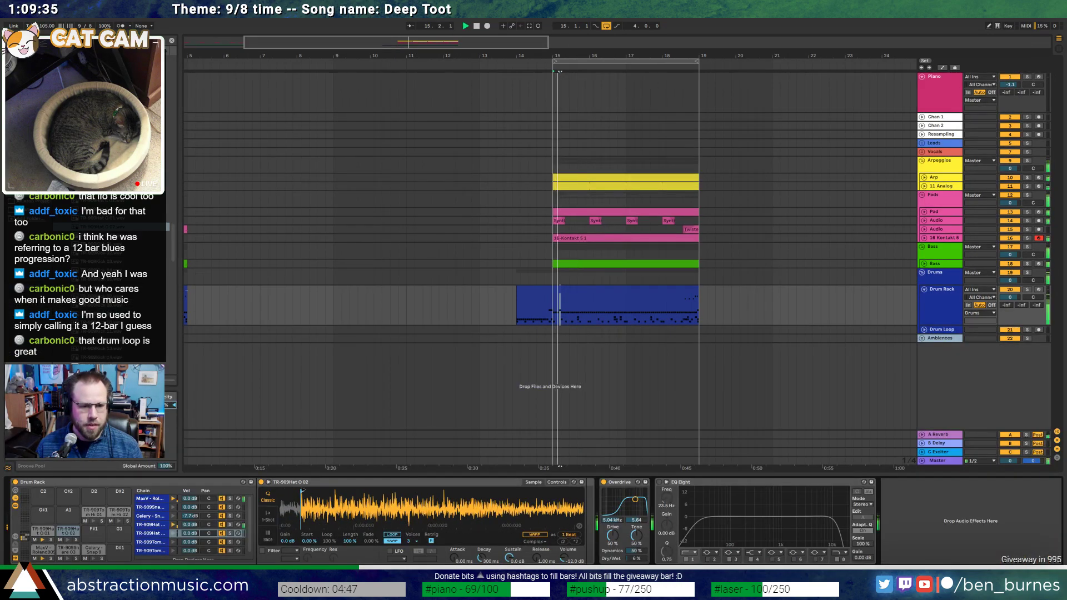
{"action": "left_click", "coordinate": [578, 289]}
{"action": "key", "text": "space"}
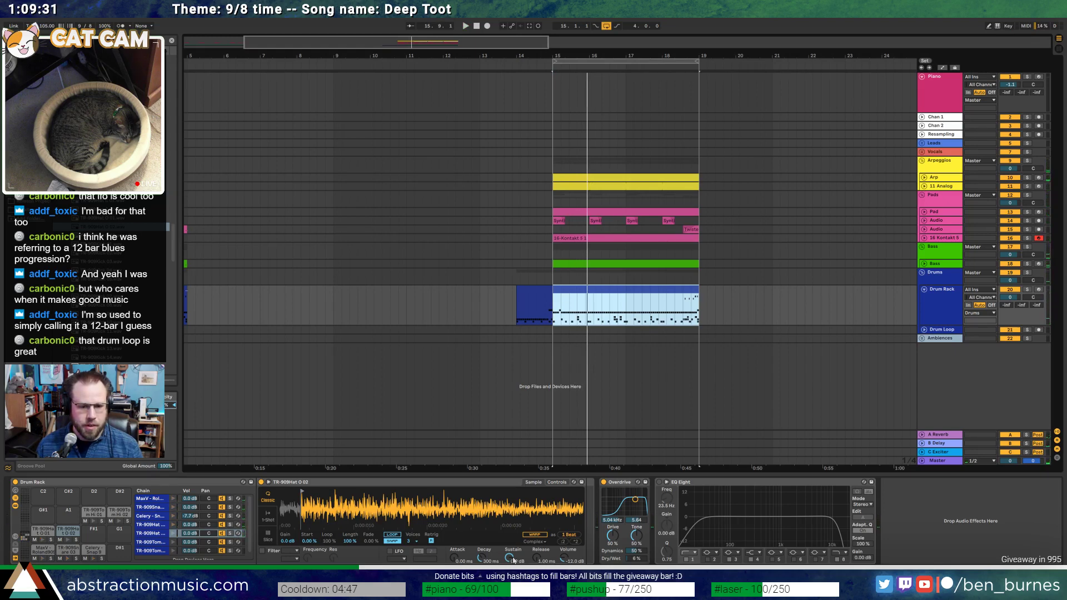
{"action": "left_click_drag", "start_coordinate": [538, 559], "coordinate": [538, 551]}
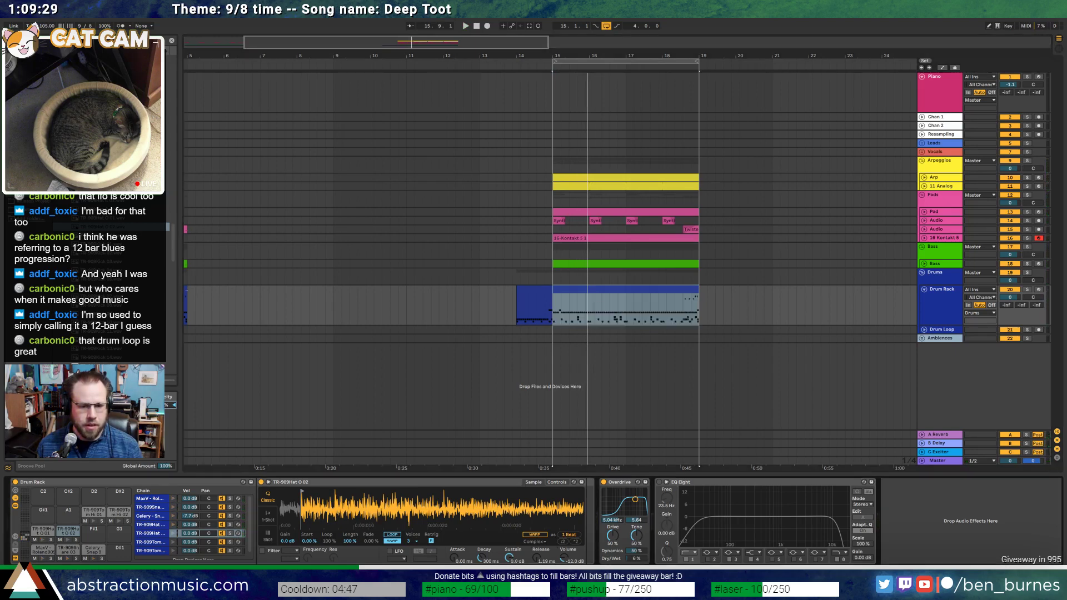
Reopen the main drum clip, play it, and move the hi-hat at 1.9.2 up one lane
{"action": "double_click", "coordinate": [578, 290]}
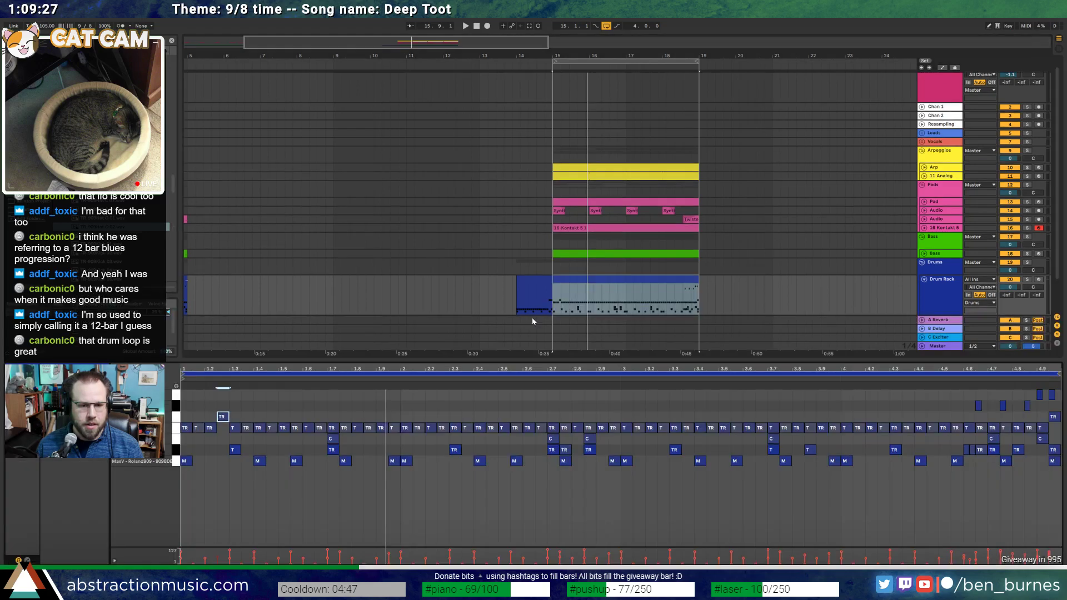
{"action": "key", "text": "space"}
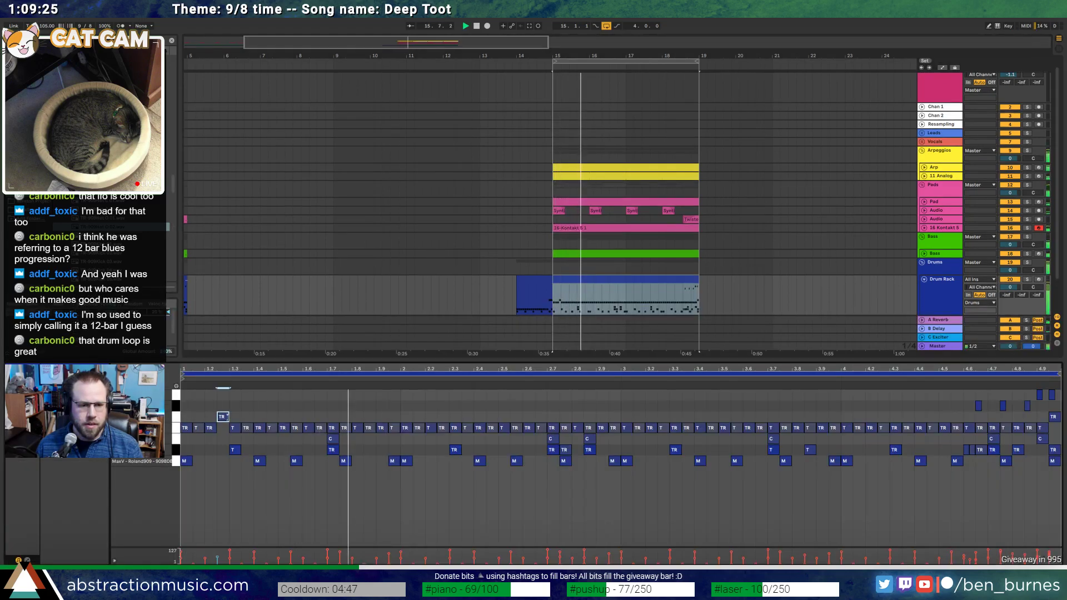
{"action": "left_click_drag", "start_coordinate": [396, 427], "coordinate": [394, 418]}
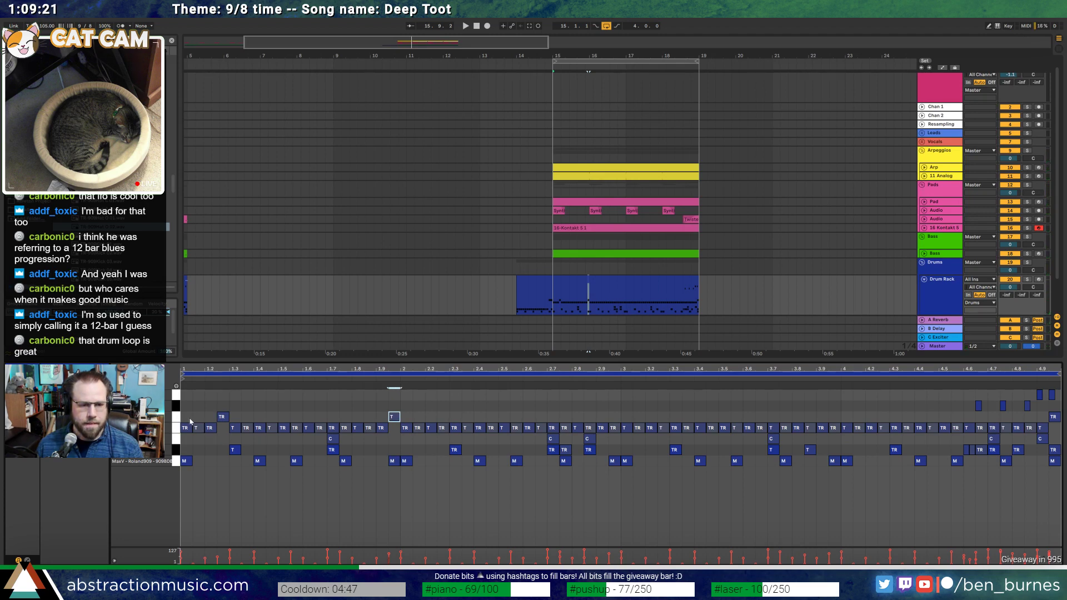
Duplicate the first bar's two raised open hats through bar 4 and remove the lower-lane hats beneath the copies
{"action": "left_click_drag", "start_coordinate": [186, 416], "coordinate": [382, 422]}
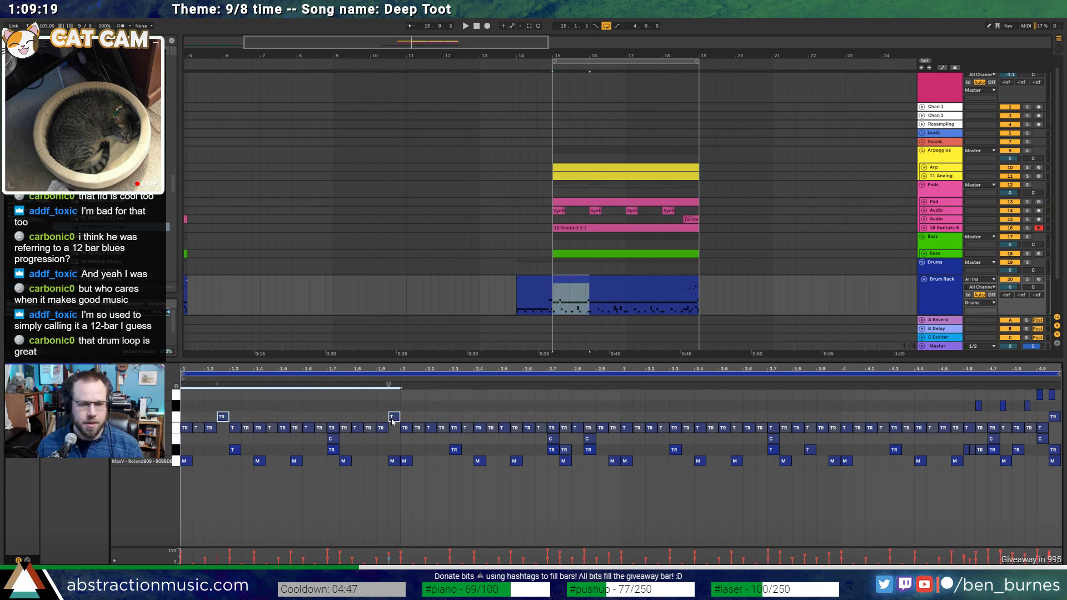
{"action": "key", "text": "ctrl+d"}
{"action": "key", "text": "ctrl+d"}
{"action": "key", "text": "ctrl+d"}
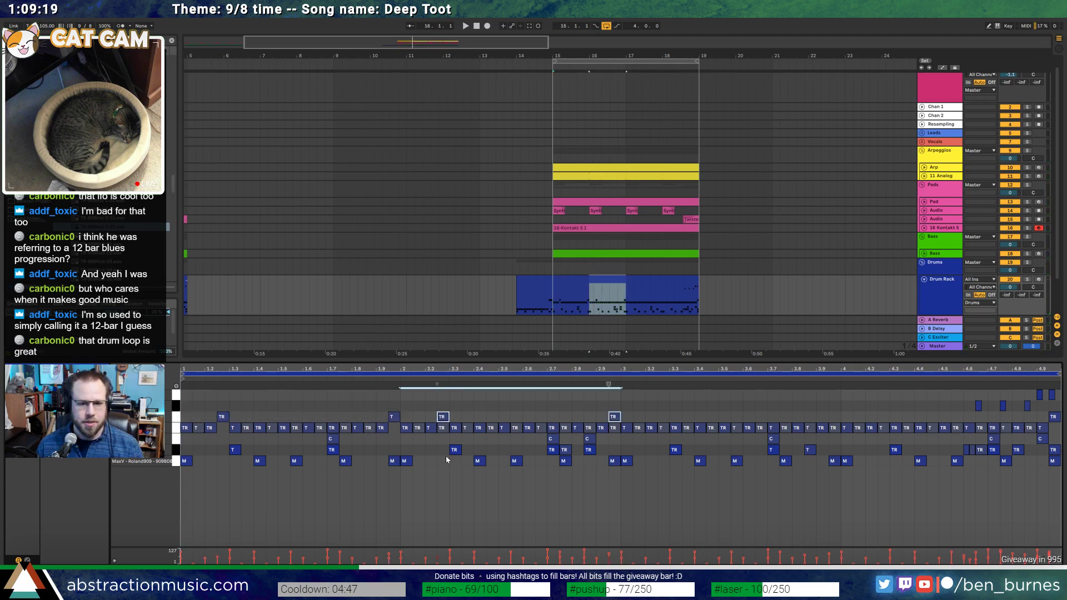
{"action": "double_click", "coordinate": [448, 428]}
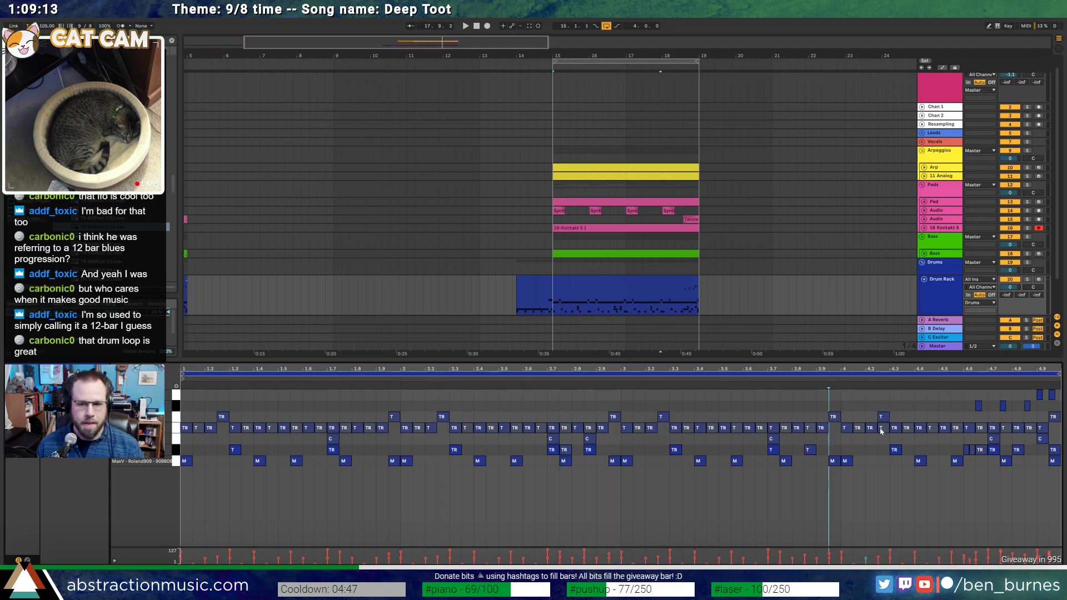
Set the main TR-909 hat sample's LFO to the random waveform with 11.8% pitch modulation, and play the loop
{"action": "key", "text": "shift+Tab"}
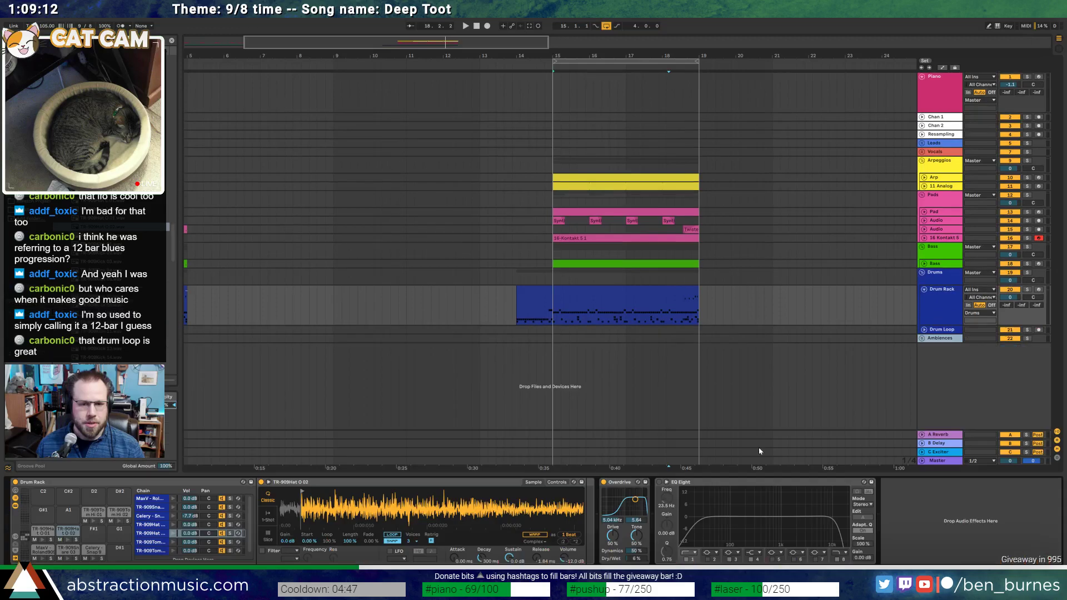
{"action": "left_click", "coordinate": [46, 533]}
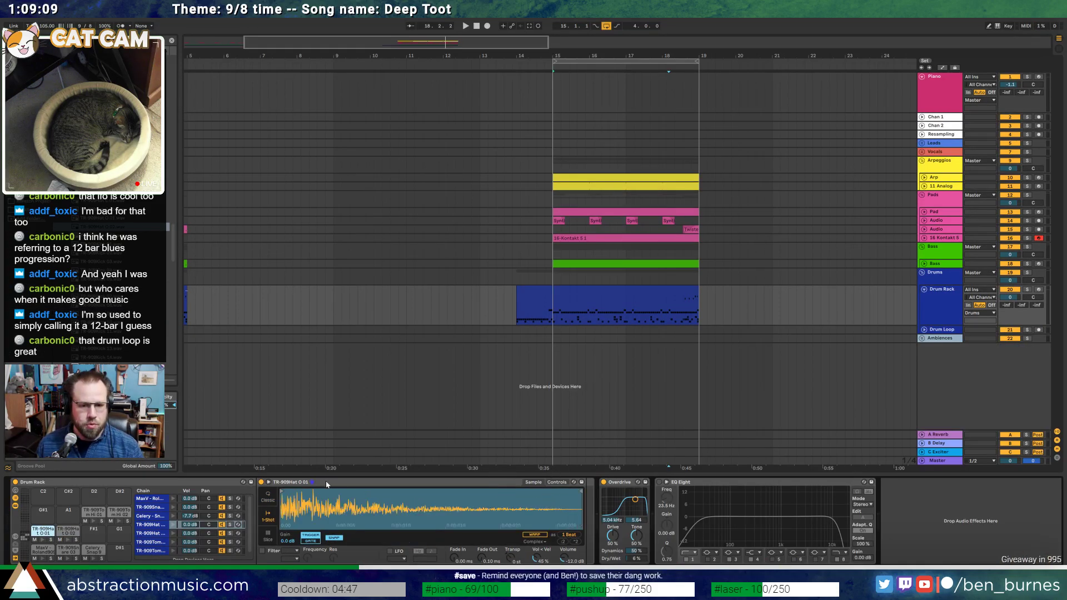
{"action": "left_click", "coordinate": [558, 483]}
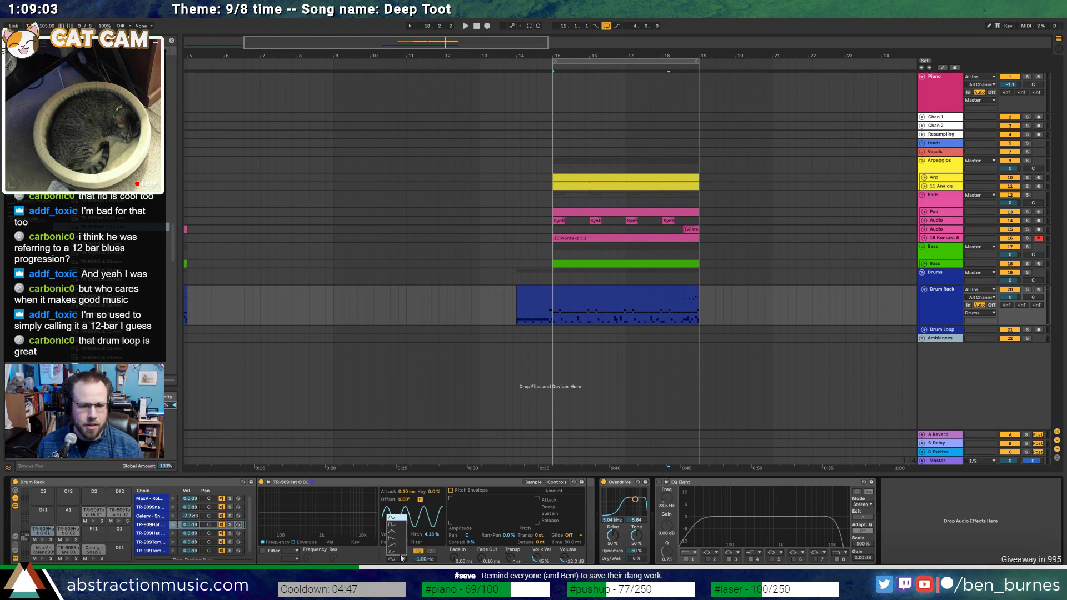
{"action": "left_click", "coordinate": [398, 552]}
{"action": "key", "text": "space"}
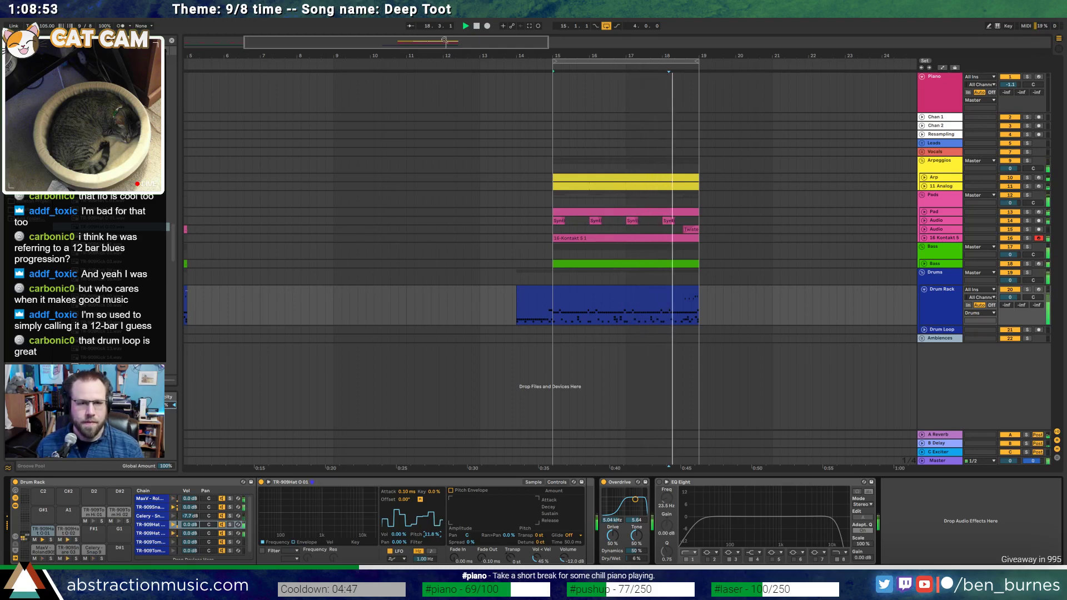
Open the Kontakt clip on the Pads group's track and shorten all its chord notes slightly
{"action": "scroll", "coordinate": [487, 89], "scroll_direction": "down", "scroll_amount": 2}
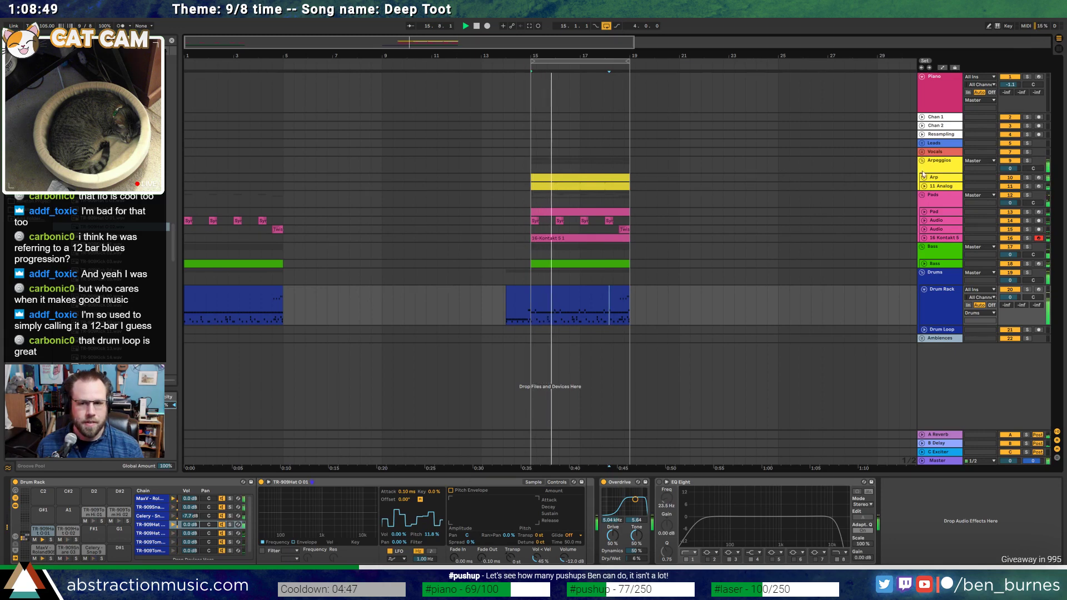
{"action": "left_click", "coordinate": [816, 240]}
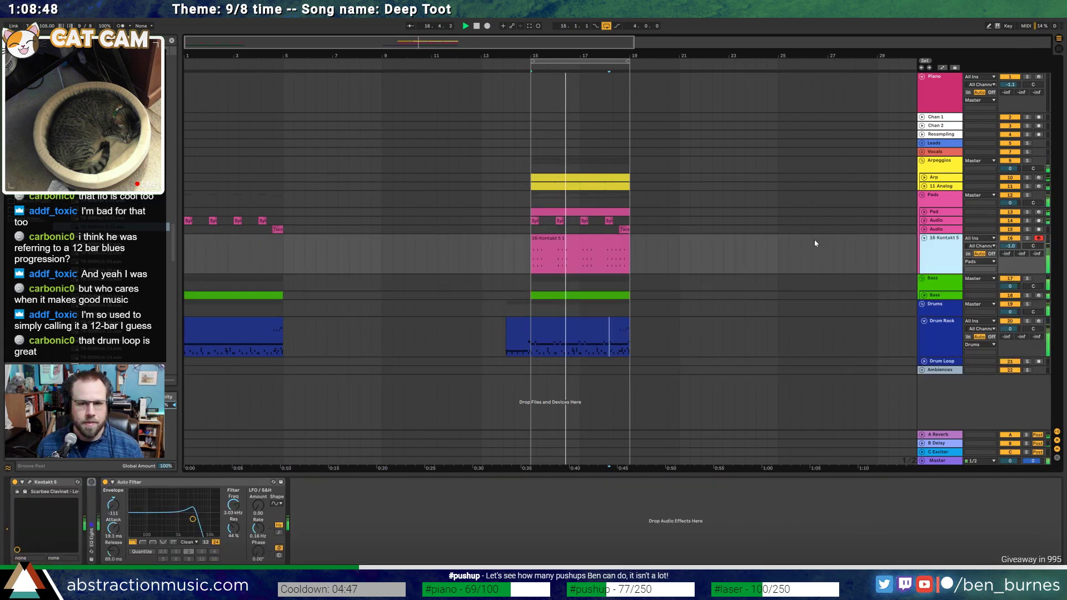
{"action": "double_click", "coordinate": [578, 256]}
{"action": "scroll", "coordinate": [433, 414], "scroll_direction": "up", "scroll_amount": 6}
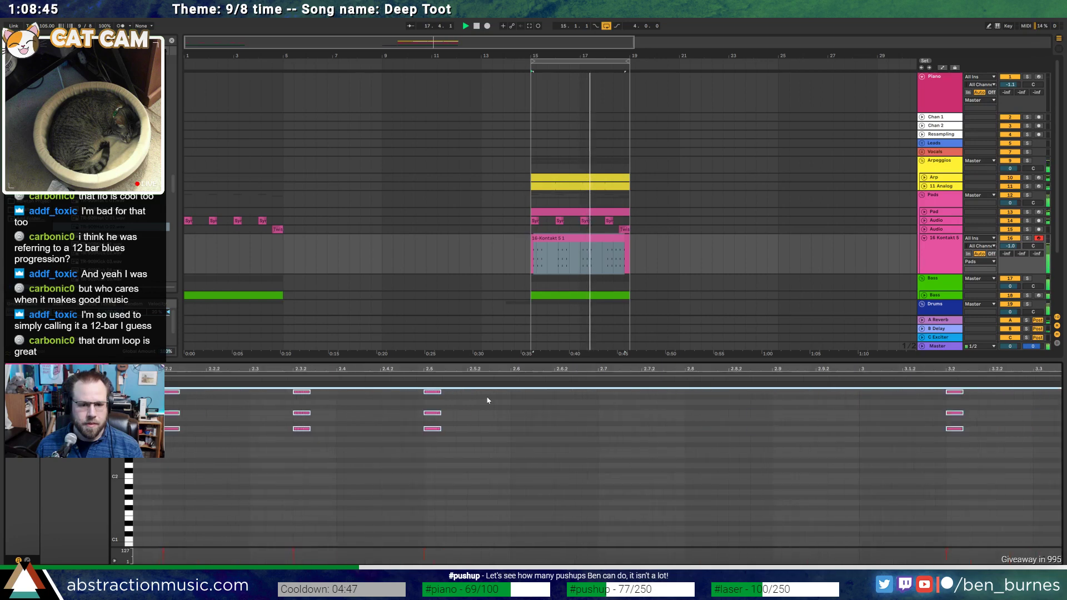
{"action": "left_click_drag", "start_coordinate": [417, 392], "coordinate": [405, 395]}
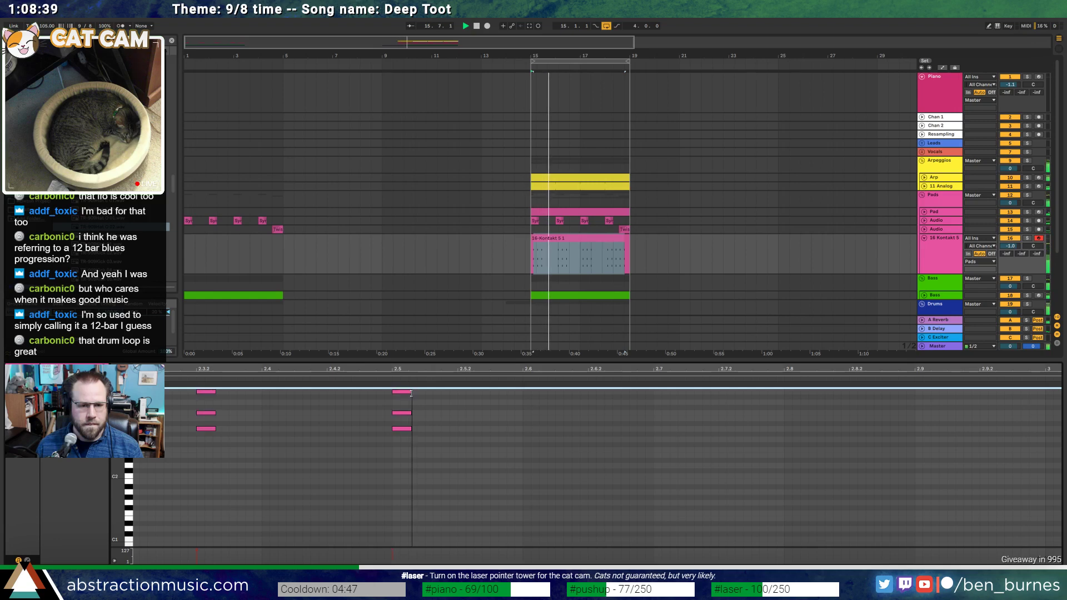
Raise the Kontakt track's Auto Filter cutoff to about 6.8 kHz with 36% resonance, and place the filter before EQ Eight
{"action": "key", "text": "shift+Tab"}
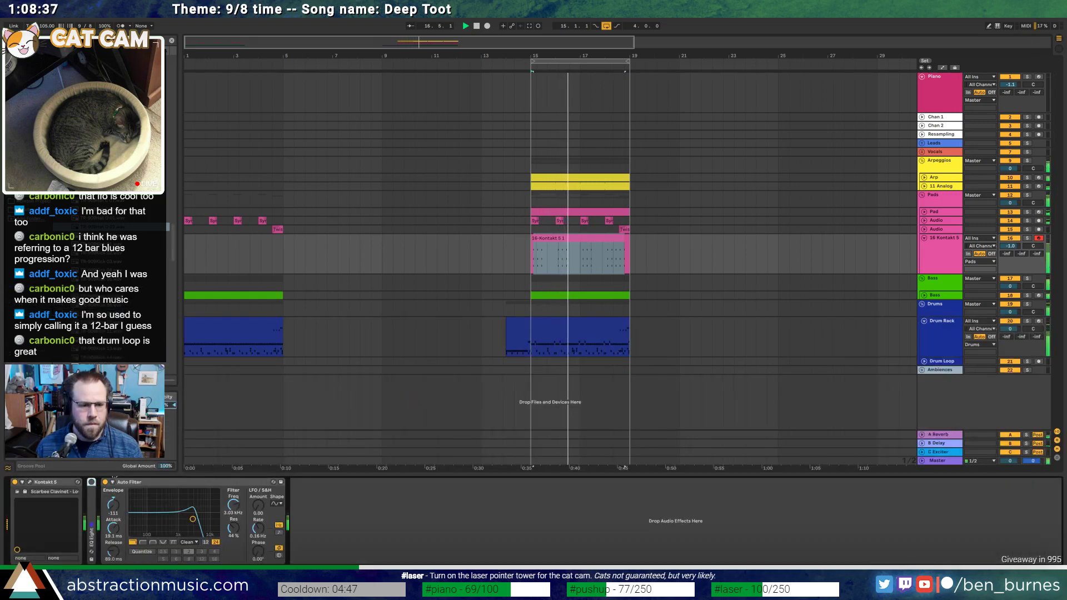
{"action": "left_click_drag", "start_coordinate": [193, 519], "coordinate": [203, 522]}
{"action": "left_click_drag", "start_coordinate": [129, 482], "coordinate": [89, 499]}
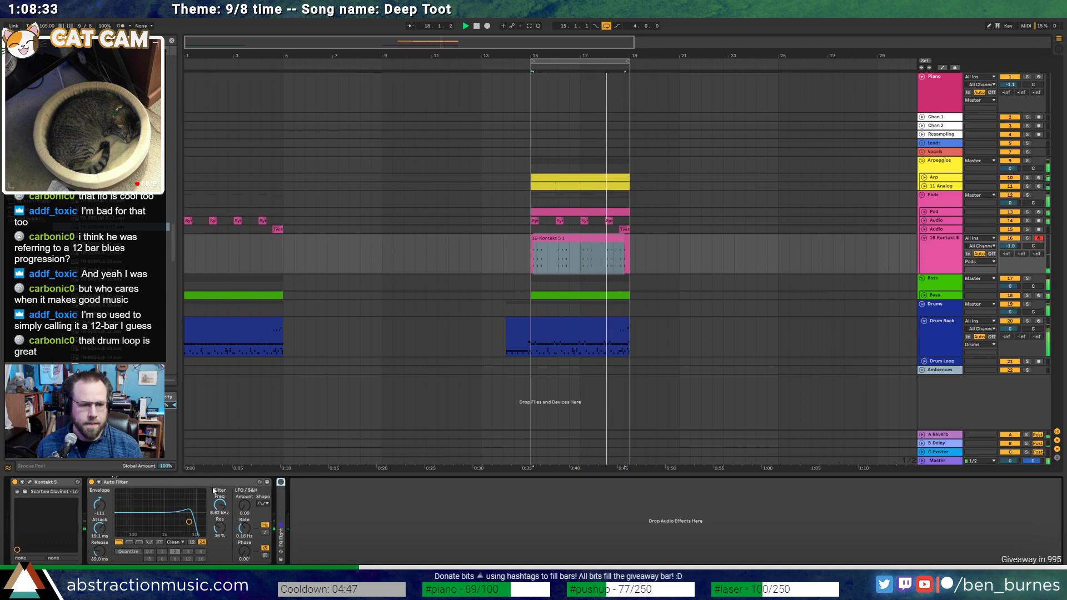
Select all chord notes in the Kontakt clip, lengthen them slightly, and play the result
{"action": "double_click", "coordinate": [590, 240]}
{"action": "left_click", "coordinate": [532, 427]}
{"action": "scroll", "coordinate": [500, 428], "scroll_direction": "down", "scroll_amount": 5}
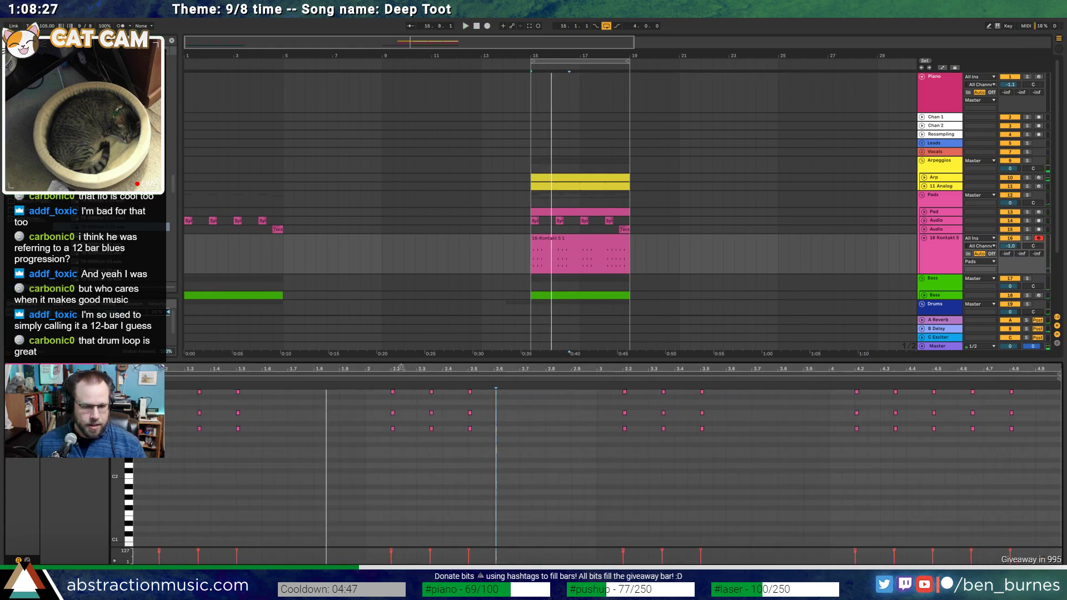
{"action": "key", "text": "ctrl+a"}
{"action": "left_click_drag", "start_coordinate": [402, 368], "coordinate": [370, 392]}
{"action": "key", "text": "space"}
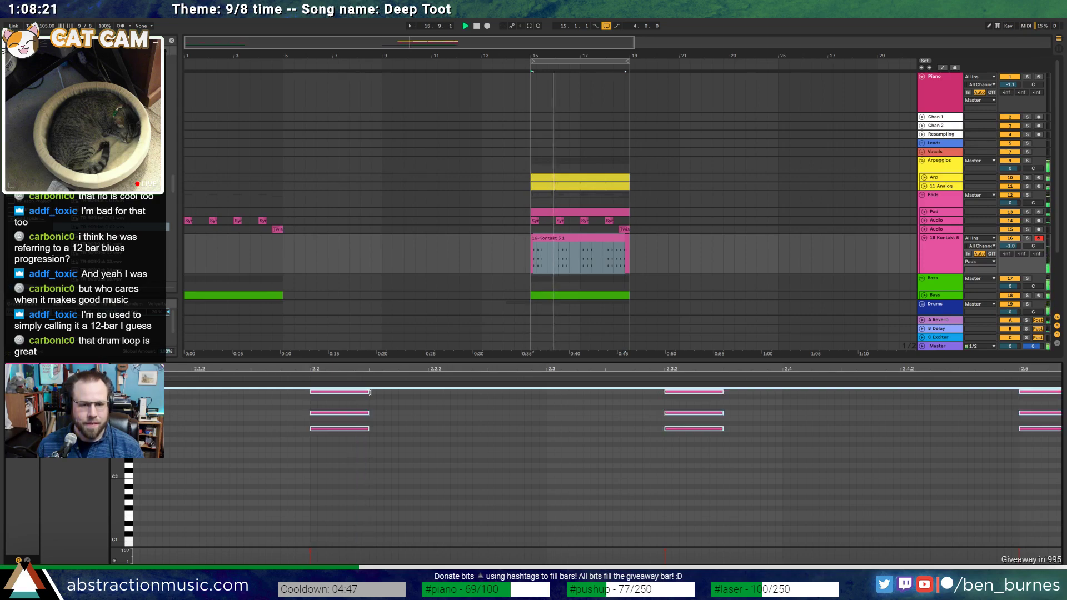
Open the Kontakt window with Scarbee Clavinet - Lower, check its controls during playback, and close it
{"action": "key", "text": "shift+Tab"}
{"action": "key", "text": "space"}
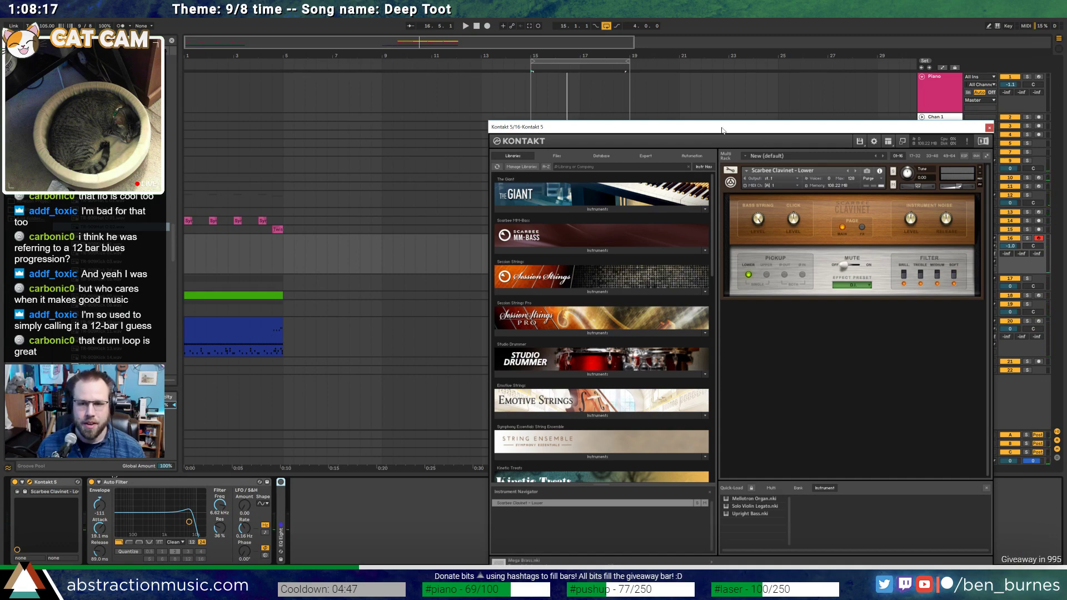
{"action": "left_click_drag", "start_coordinate": [721, 130], "coordinate": [517, 124]}
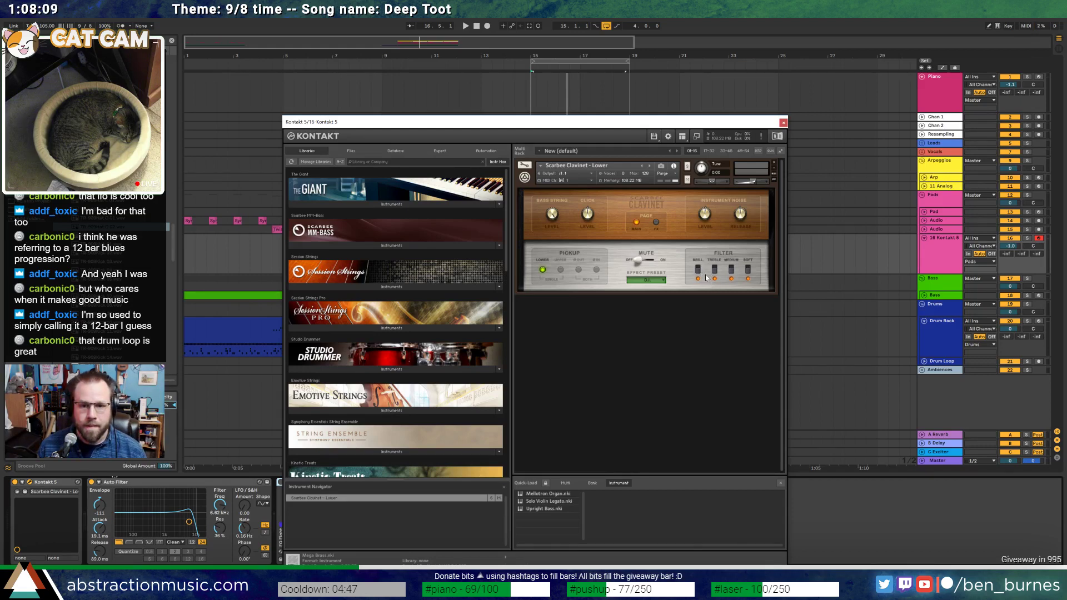
{"action": "key", "text": "space"}
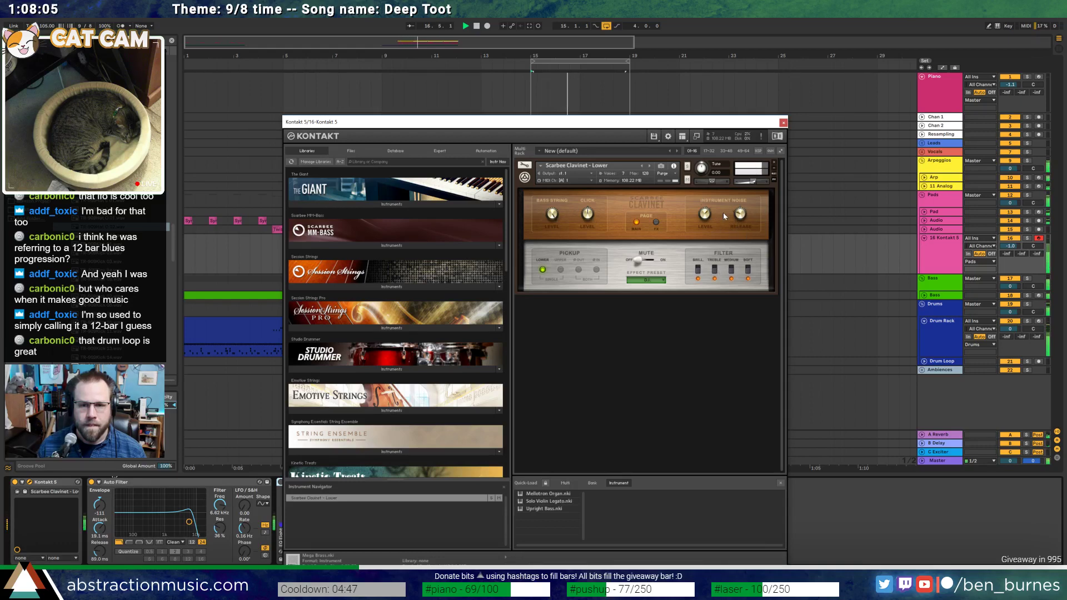
{"action": "key", "text": "ctrl+alt+p"}
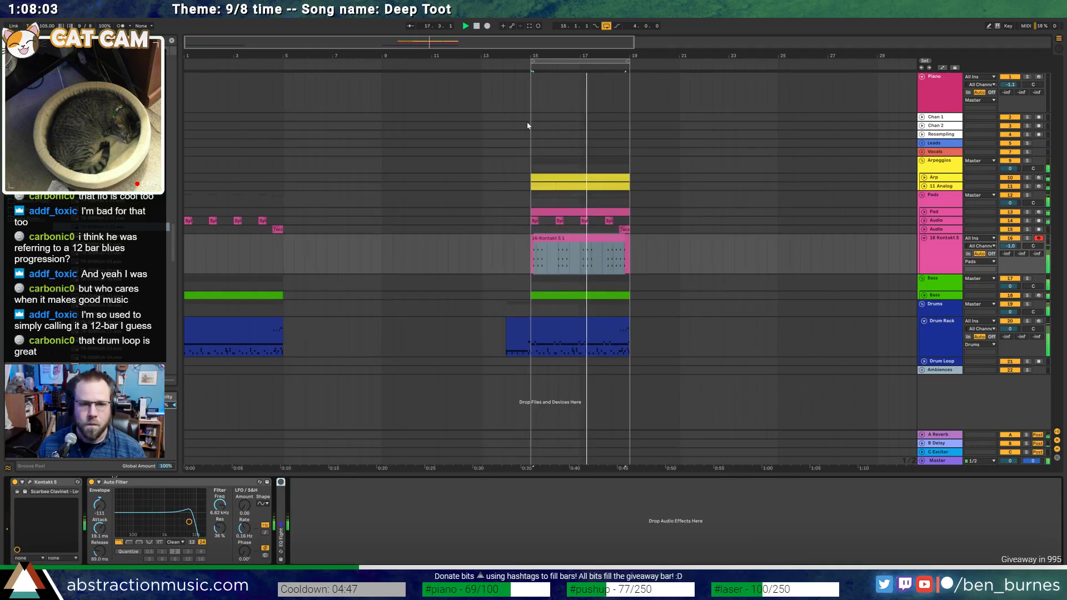
Duplicate the opening four bars of the synth audio, bass and drum clips so they repeat from bar 5 to bar 9
{"action": "left_click_drag", "start_coordinate": [437, 43], "coordinate": [429, 41]}
{"action": "left_click_drag", "start_coordinate": [282, 222], "coordinate": [252, 295]}
{"action": "key", "text": "space"}
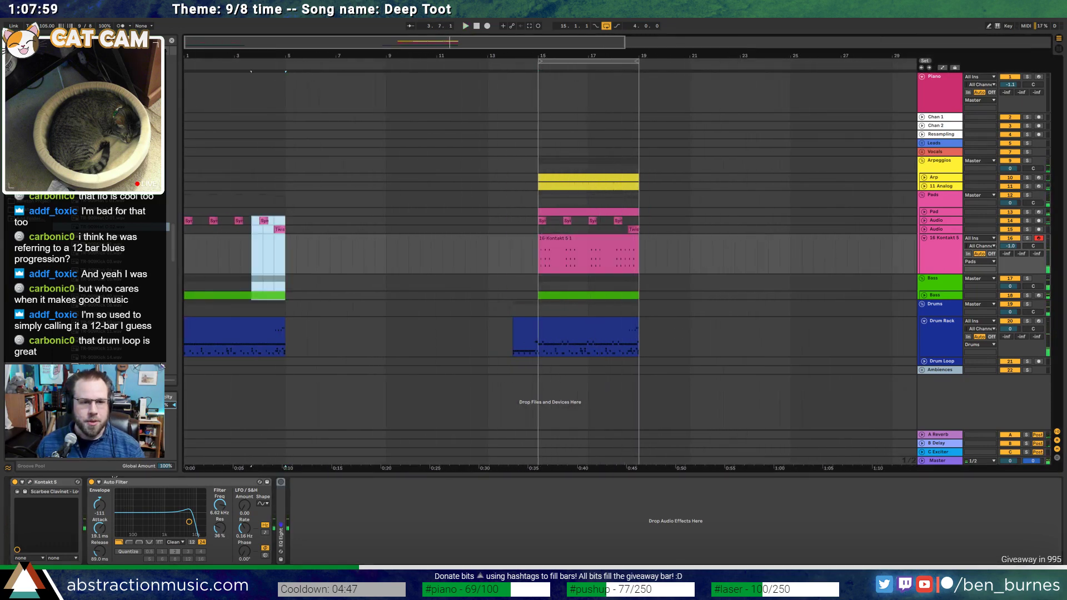
{"action": "left_click_drag", "start_coordinate": [162, 365], "coordinate": [136, 363]}
{"action": "key", "text": "ctrl+d"}
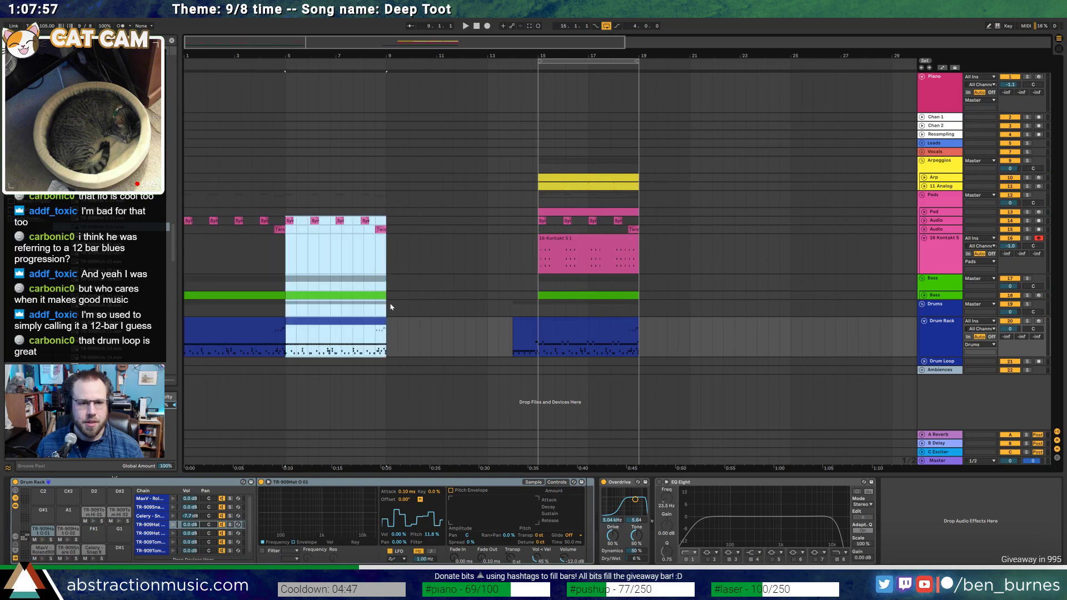
Move the drum fill clip and the following four-bar section earlier so the fill starts at bar 9
{"action": "left_click", "coordinate": [453, 253]}
{"action": "left_click", "coordinate": [522, 324]}
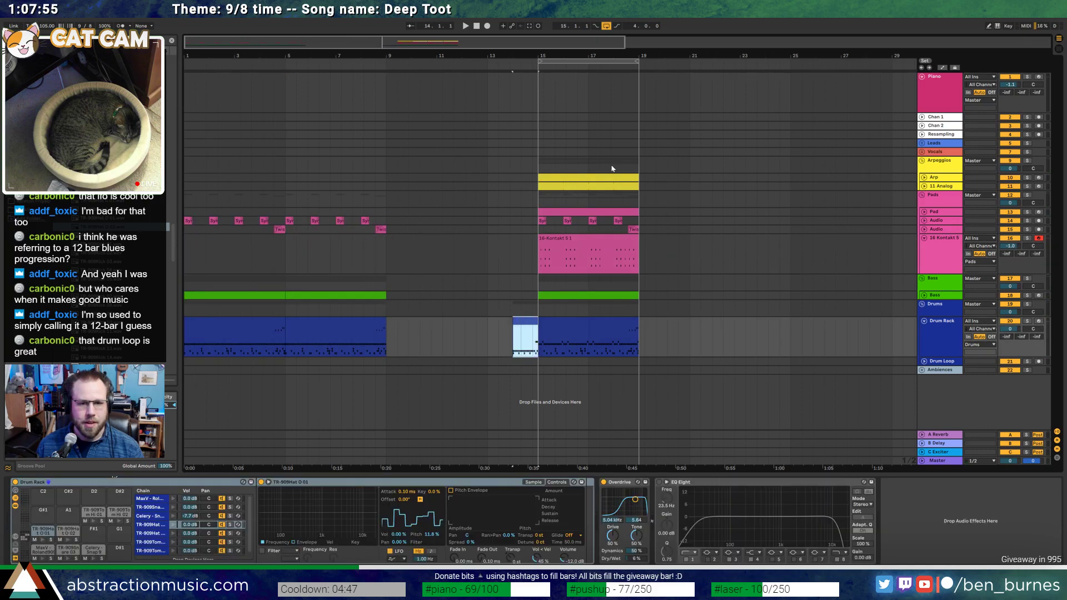
{"action": "left_click_drag", "start_coordinate": [624, 175], "coordinate": [449, 179]}
Move the four-bar loop region earlier so it starts exactly at bar 10, over the Arp, Kontakt, bass and drum section
{"action": "left_click", "coordinate": [475, 27]}
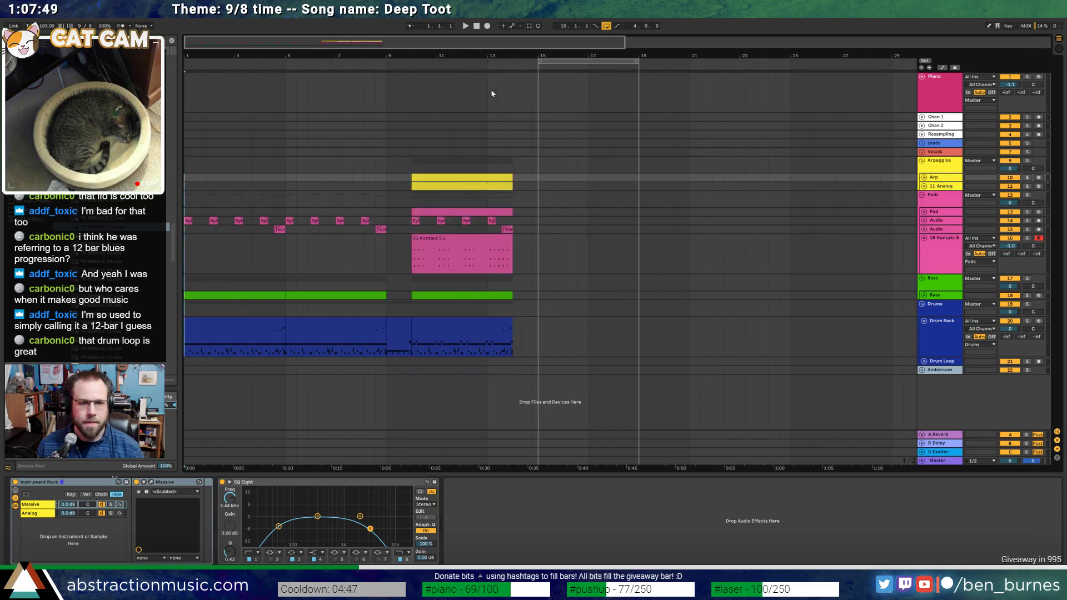
{"action": "key", "text": "space"}
{"action": "left_click_drag", "start_coordinate": [572, 73], "coordinate": [443, 73]}
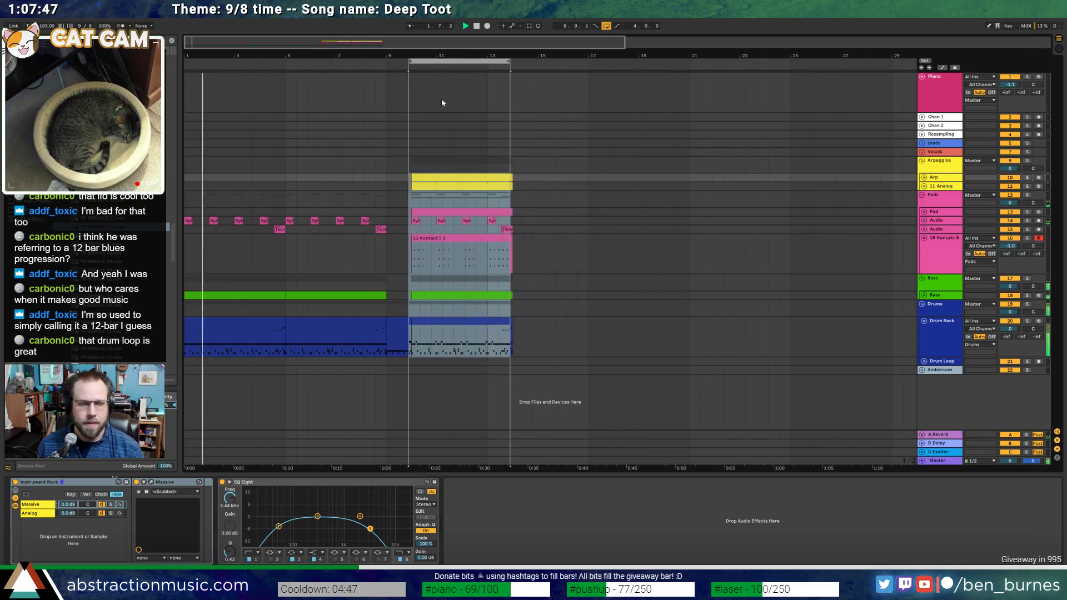
{"action": "scroll", "coordinate": [444, 175], "scroll_direction": "up", "scroll_amount": 5}
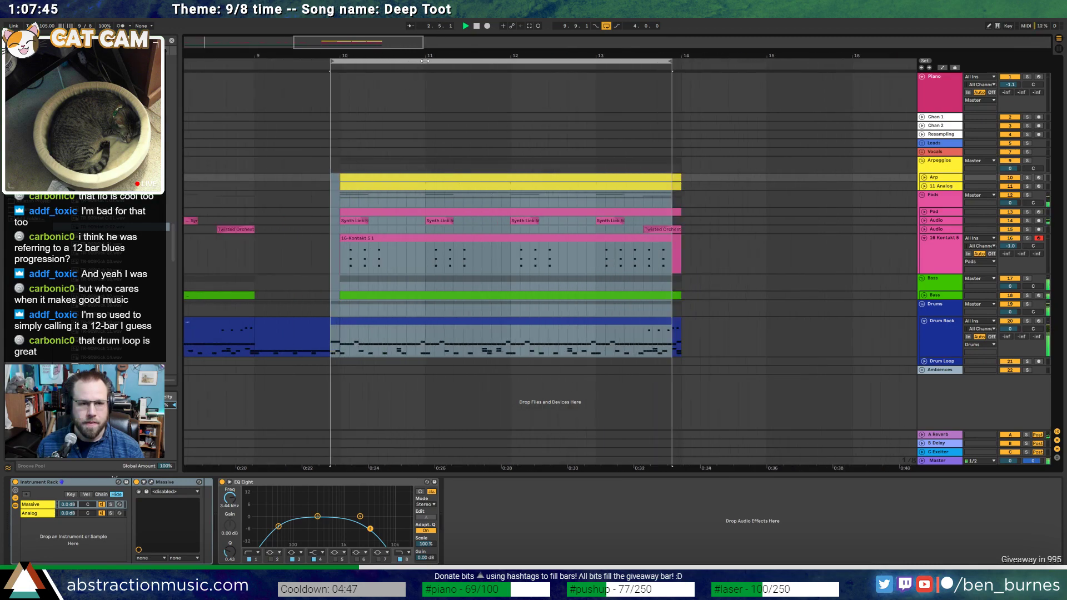
{"action": "left_click_drag", "start_coordinate": [425, 60], "coordinate": [435, 60]}
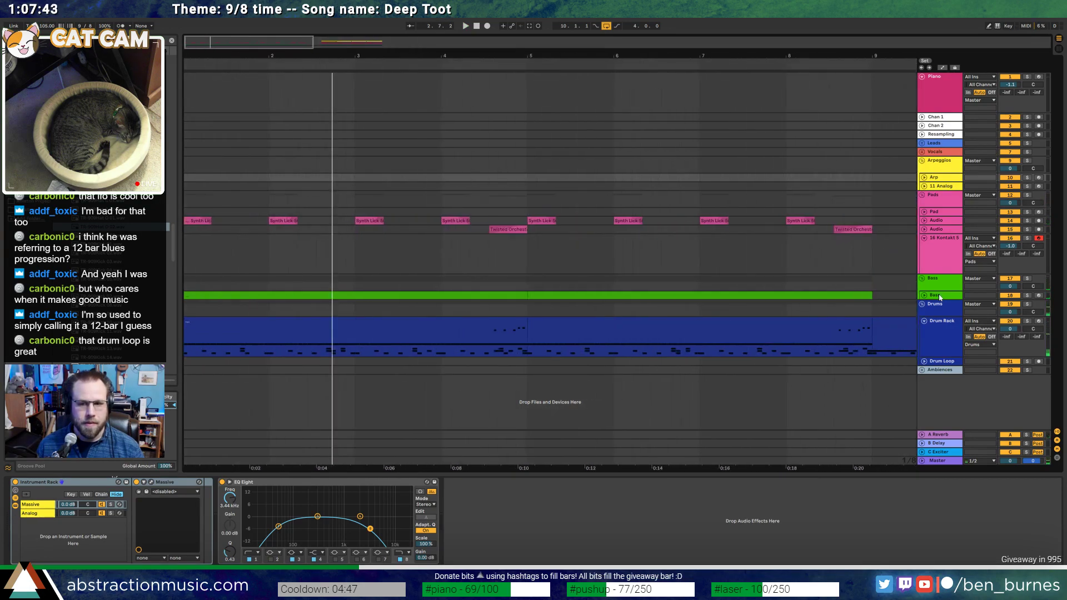
Unfold the Bass track, open its first clip in the note editor, and play the song from the start
{"action": "left_click", "coordinate": [925, 295]}
{"action": "double_click", "coordinate": [363, 297]}
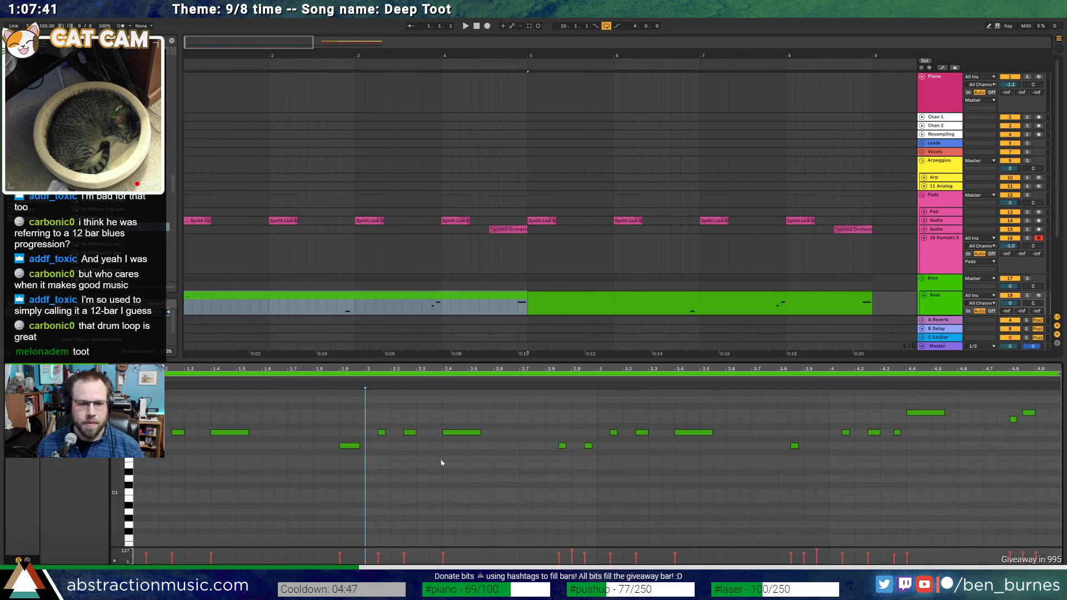
{"action": "scroll", "coordinate": [478, 148], "scroll_direction": "down", "scroll_amount": 5}
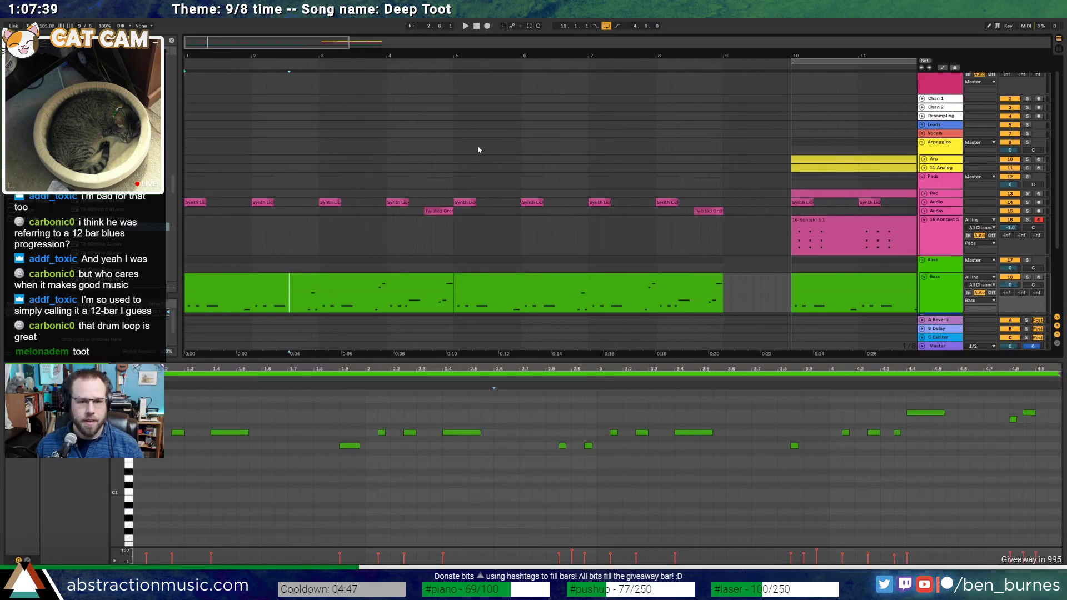
{"action": "key", "text": "Home"}
{"action": "key", "text": "space"}
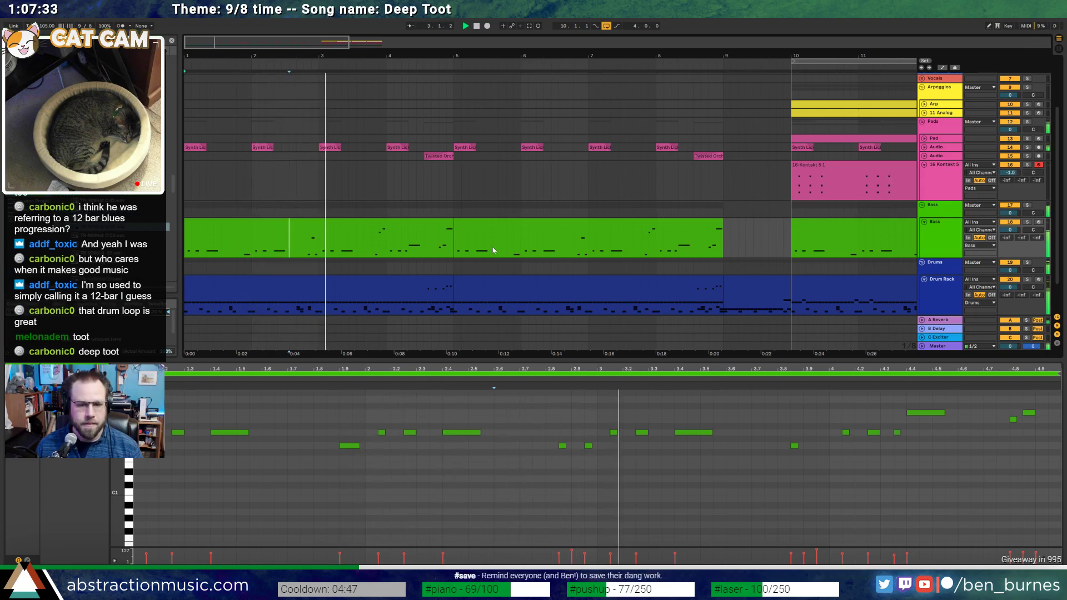
{"action": "left_click_drag", "start_coordinate": [120, 417], "coordinate": [109, 461]}
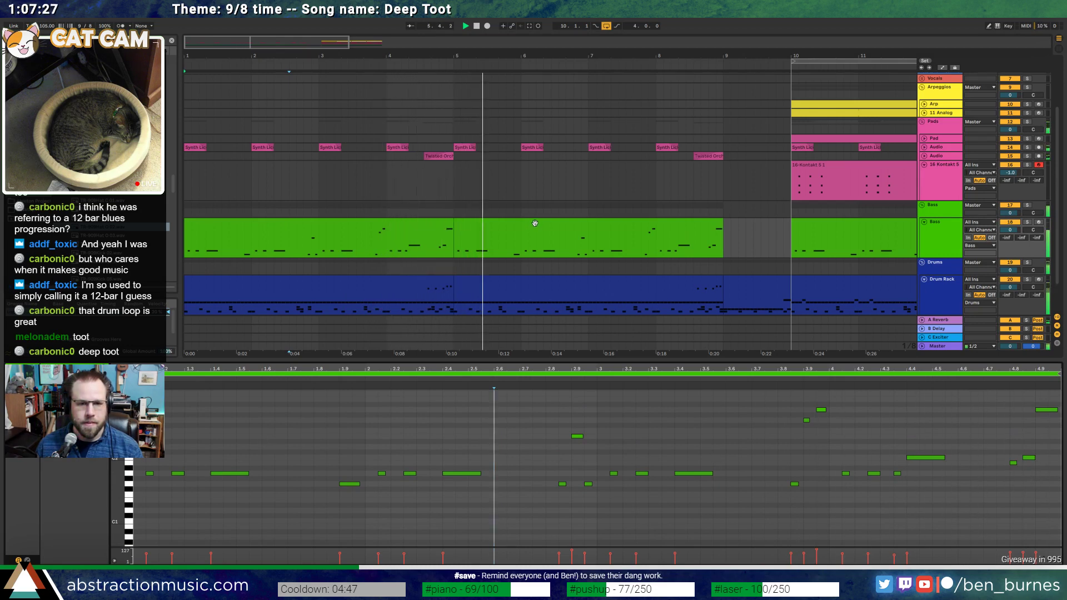
Open the second bass clip and add a descending run of three short, high notes starting at 2.7
{"action": "left_click", "coordinate": [611, 245]}
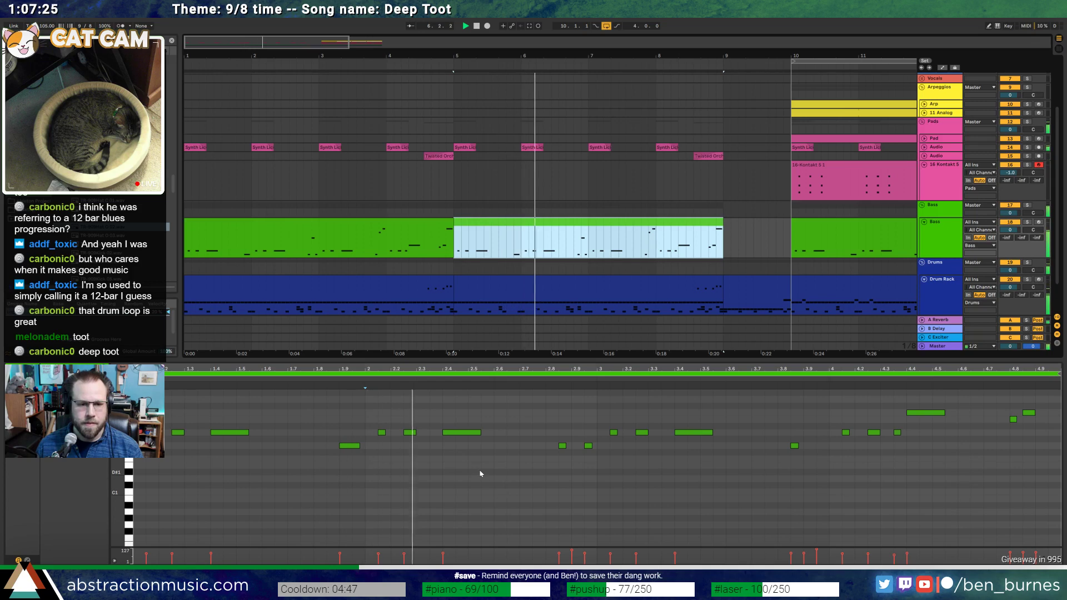
{"action": "left_click", "coordinate": [503, 458]}
{"action": "scroll", "coordinate": [512, 444], "scroll_direction": "up", "scroll_amount": 3}
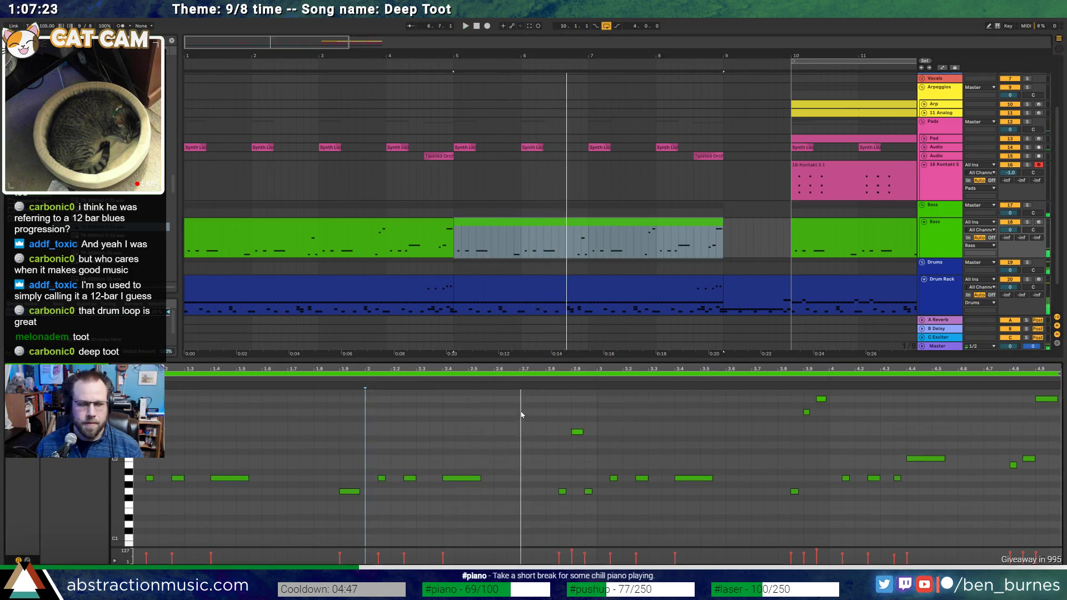
{"action": "scroll", "coordinate": [525, 419], "scroll_direction": "up", "scroll_amount": 1}
{"action": "scroll", "coordinate": [532, 429], "scroll_direction": "up", "scroll_amount": 2}
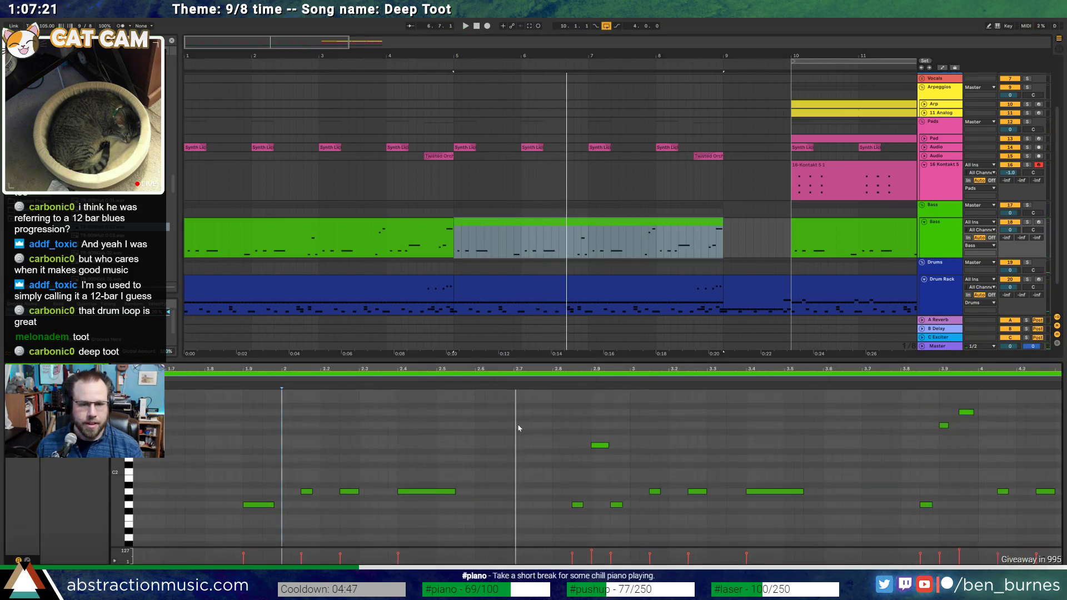
{"action": "double_click", "coordinate": [518, 413]}
{"action": "double_click", "coordinate": [527, 426]}
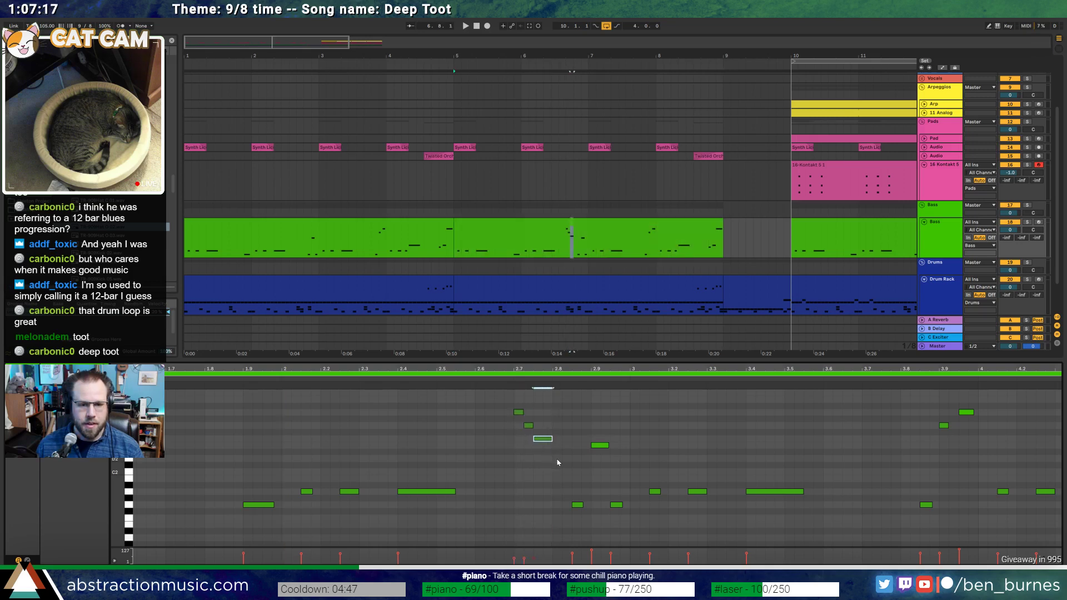
Continue the bass run with repeated lower notes around 2.9, drop the last one to the low bass pitch, and play it
{"action": "left_click_drag", "start_coordinate": [591, 457], "coordinate": [591, 455]}
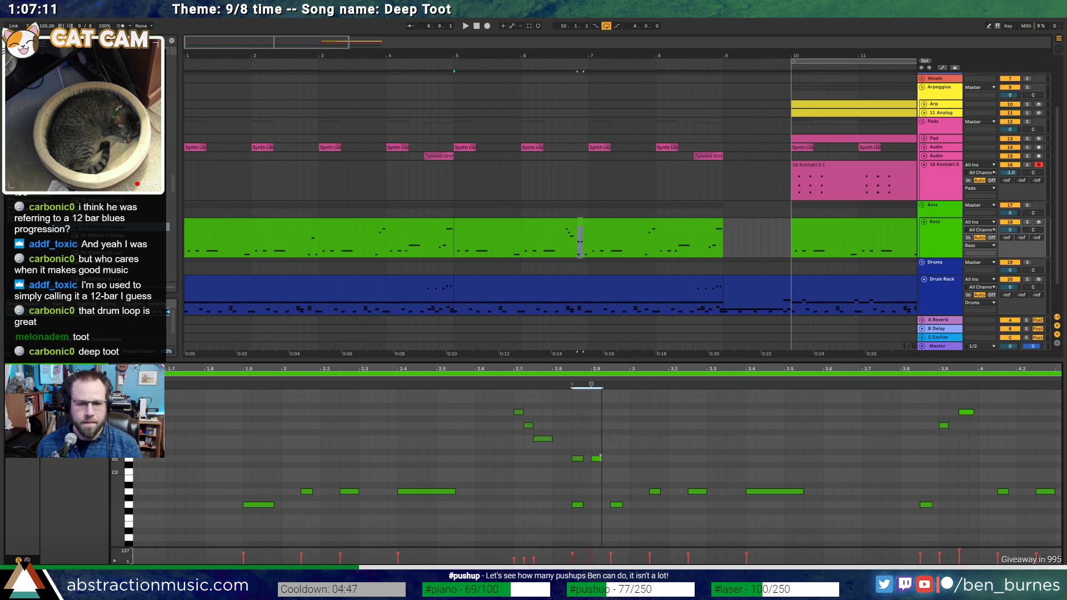
{"action": "double_click", "coordinate": [615, 459]}
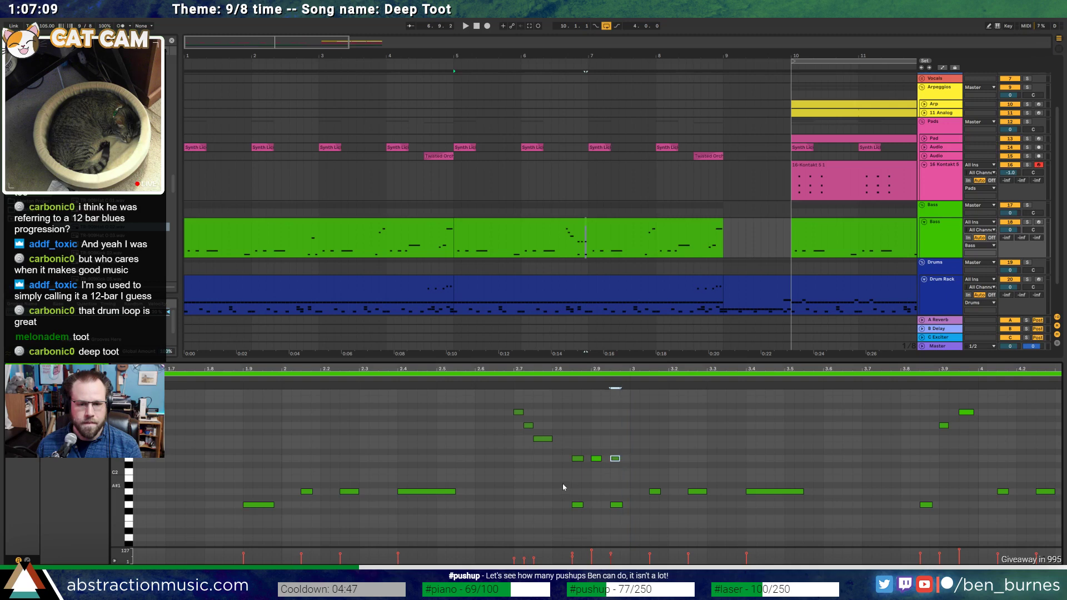
{"action": "key", "text": "Down"}
{"action": "key", "text": "Down"}
{"action": "key", "text": "Down"}
{"action": "key", "text": "Down"}
{"action": "key", "text": "Down"}
{"action": "key", "text": "Down"}
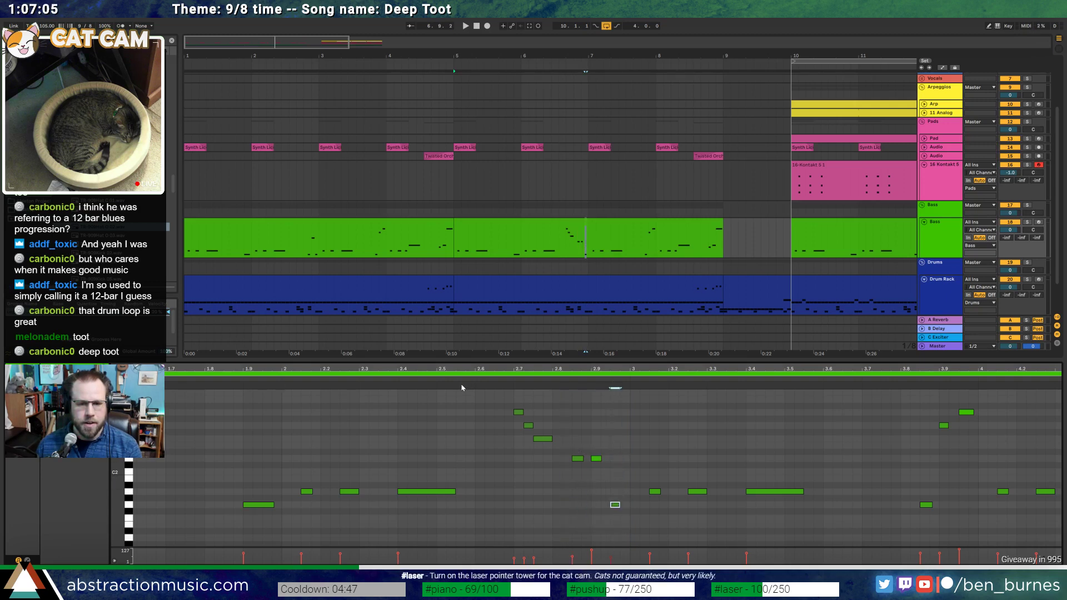
{"action": "left_click", "coordinate": [318, 378]}
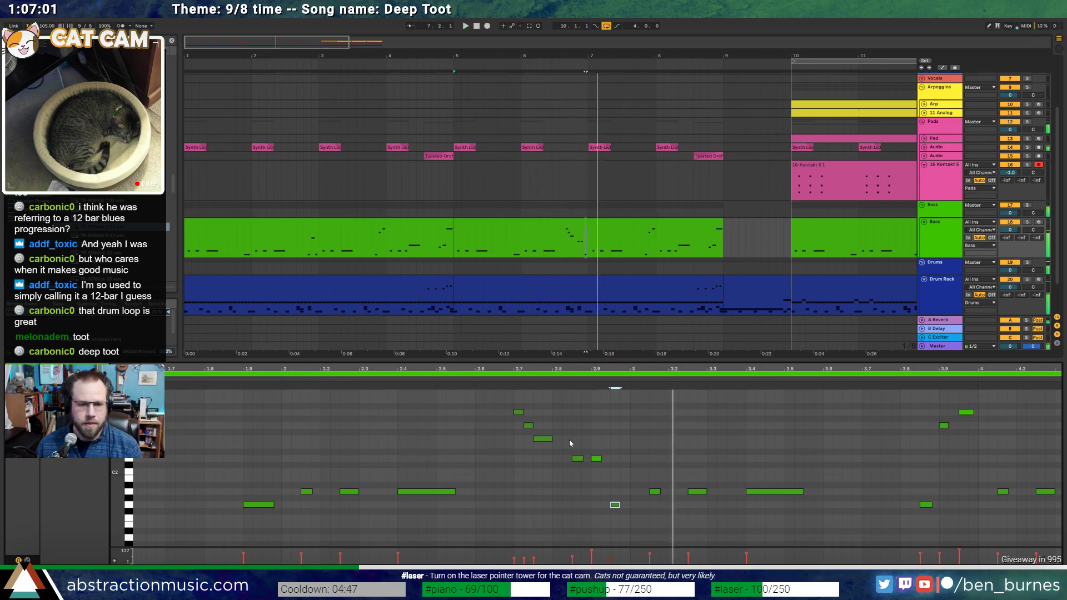
Shift the two repeated bass notes half a beat earlier, raise the first by two semitones, and play the phrase
{"action": "key", "text": "space"}
{"action": "left_click_drag", "start_coordinate": [577, 459], "coordinate": [568, 459]}
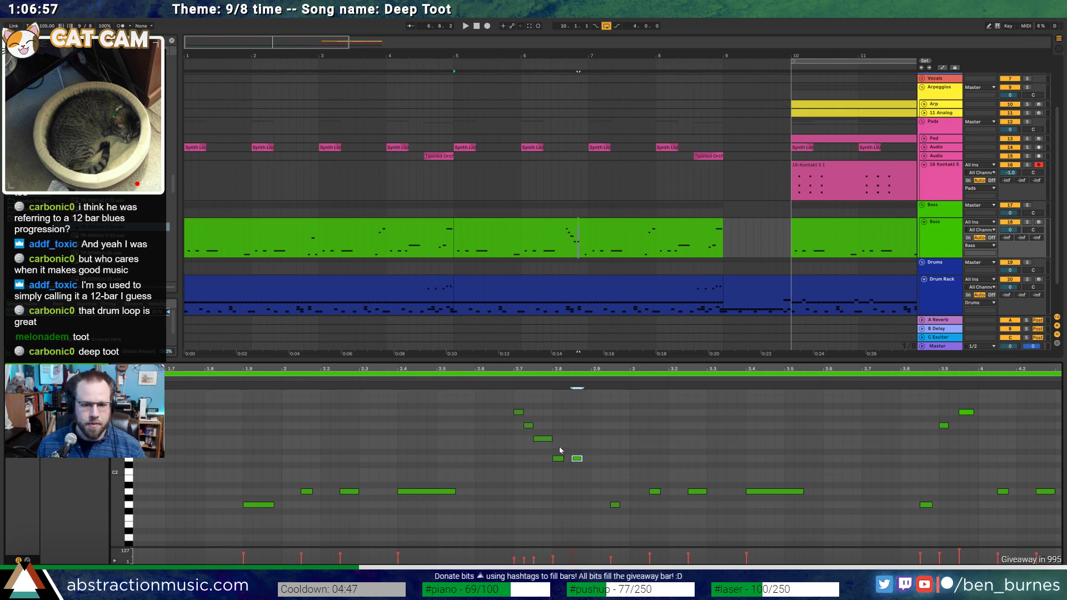
{"action": "key", "text": "Up"}
{"action": "key", "text": "Up"}
{"action": "left_click", "coordinate": [403, 378]}
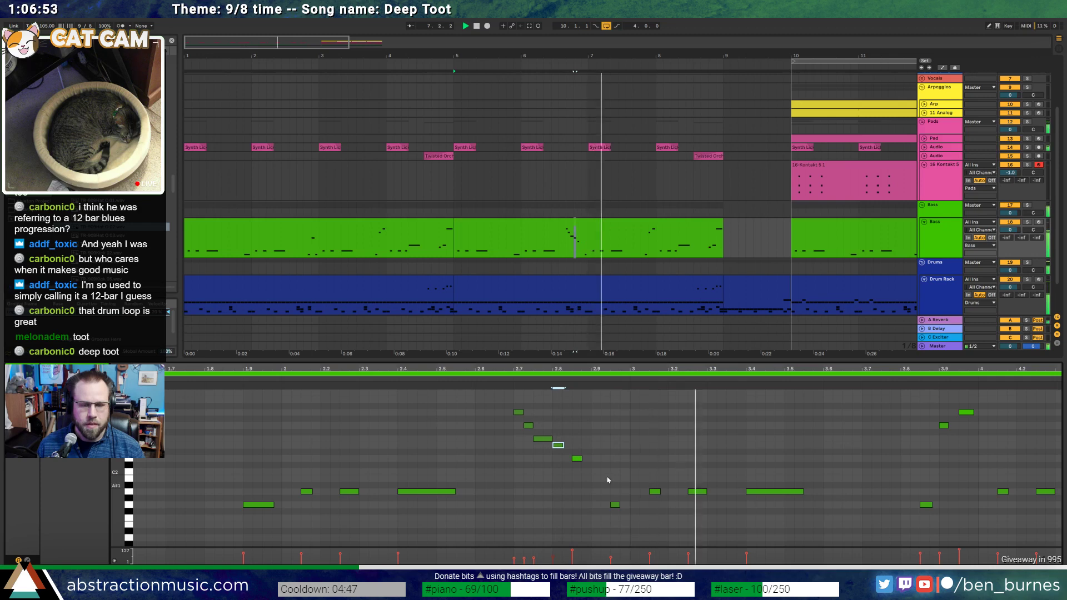
Replace the descending run with three rising notes from 2.7 that lead into two repeated notes, and play the phrase
{"action": "key", "text": "space"}
{"action": "left_click_drag", "start_coordinate": [515, 401], "coordinate": [540, 443]}
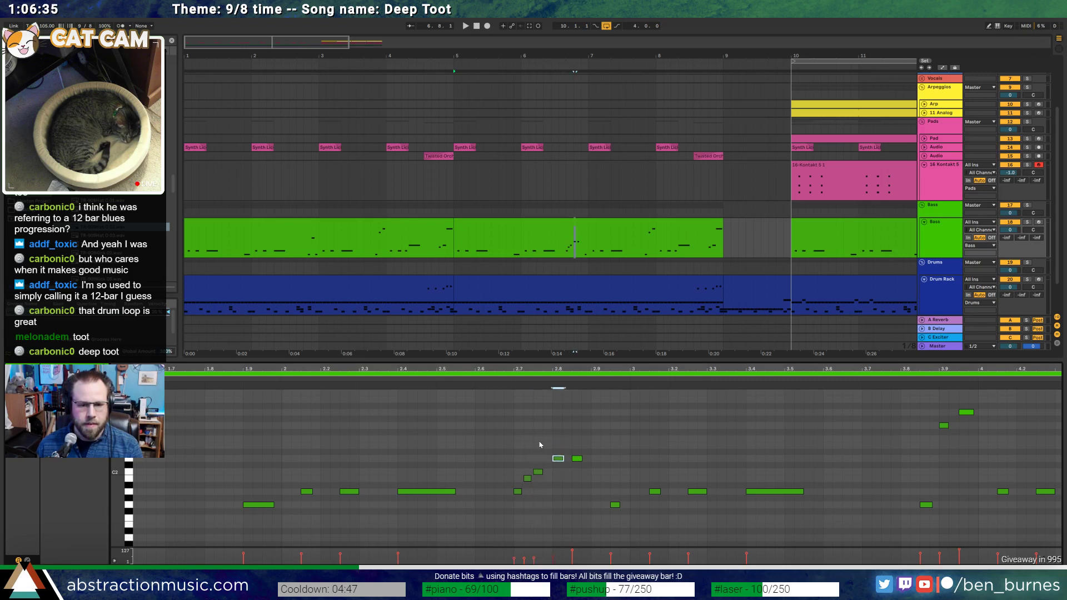
{"action": "left_click", "coordinate": [439, 382]}
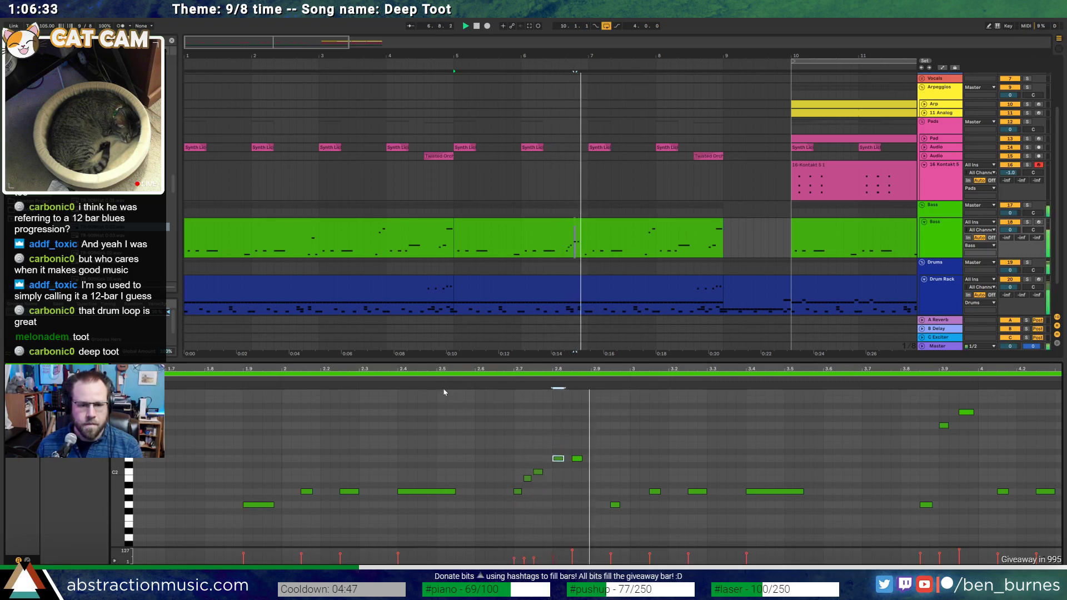
{"action": "key", "text": "space"}
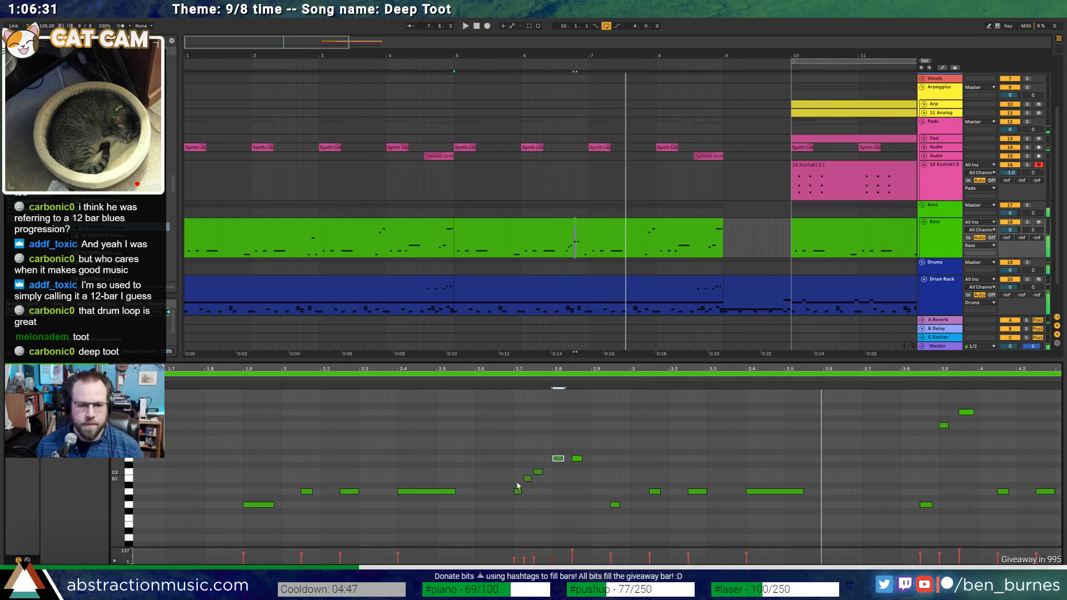
Adjust the velocities of the three rising bass notes and listen to the rest of the clip
{"action": "left_click_drag", "start_coordinate": [507, 441], "coordinate": [547, 511]}
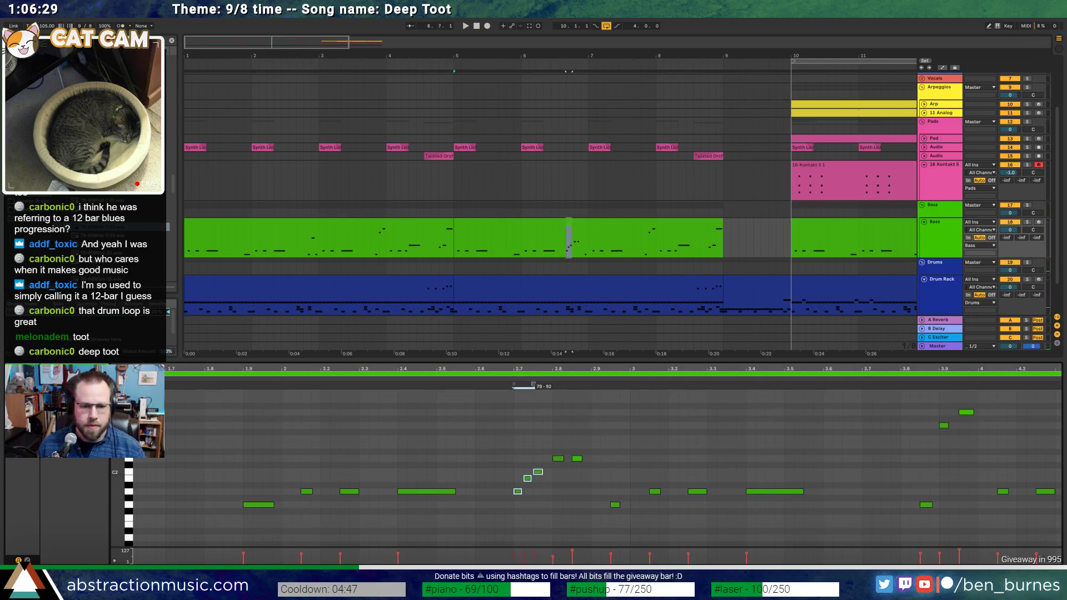
{"action": "key", "text": "space"}
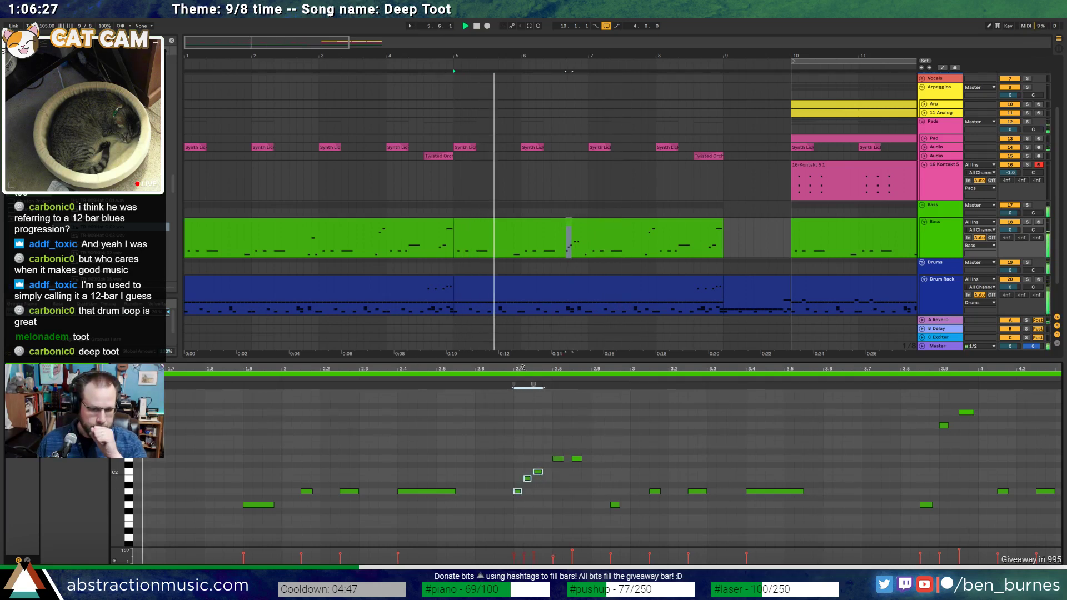
{"action": "left_click_drag", "start_coordinate": [522, 368], "coordinate": [528, 355]}
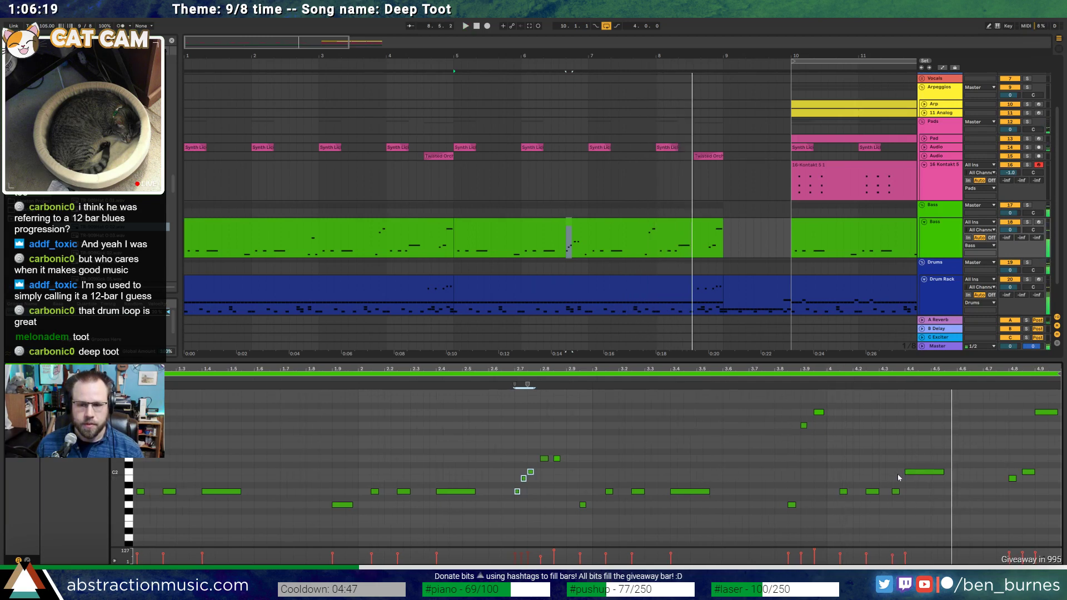
Raise the short bass note just after 4.3 by five semitones and add two short notes between 4.6 and 4.8
{"action": "key", "text": "space"}
{"action": "left_click_drag", "start_coordinate": [896, 491], "coordinate": [896, 459]}
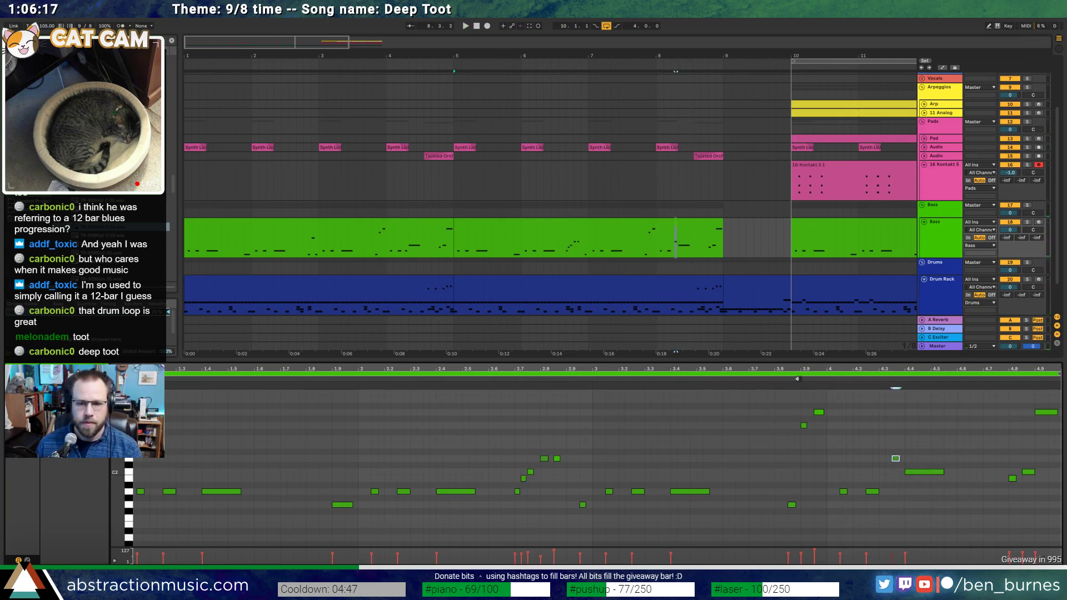
{"action": "key", "text": "space"}
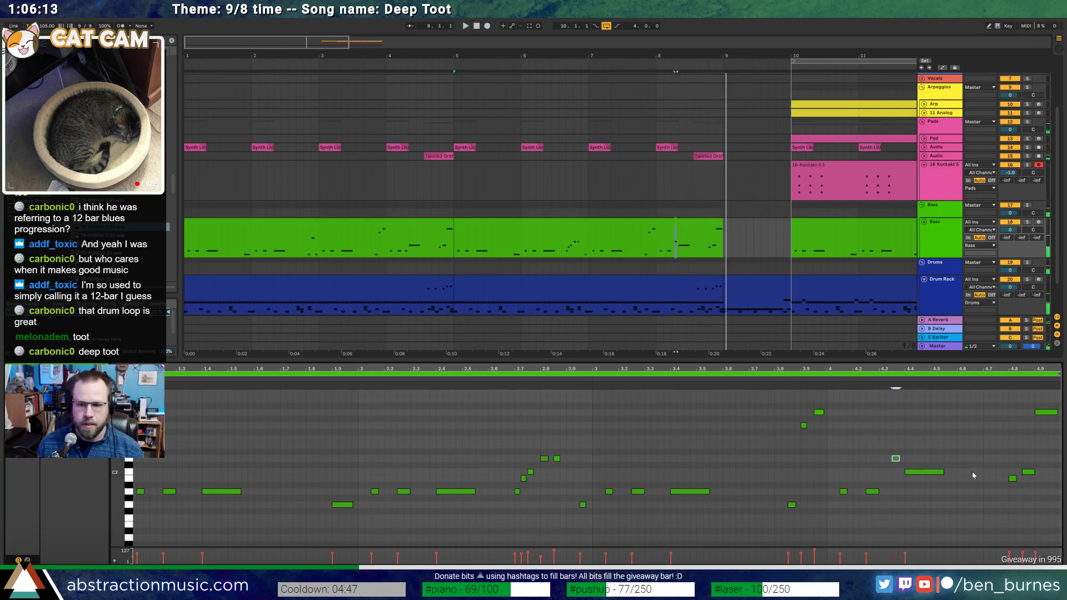
{"action": "left_click_drag", "start_coordinate": [969, 369], "coordinate": [969, 389]}
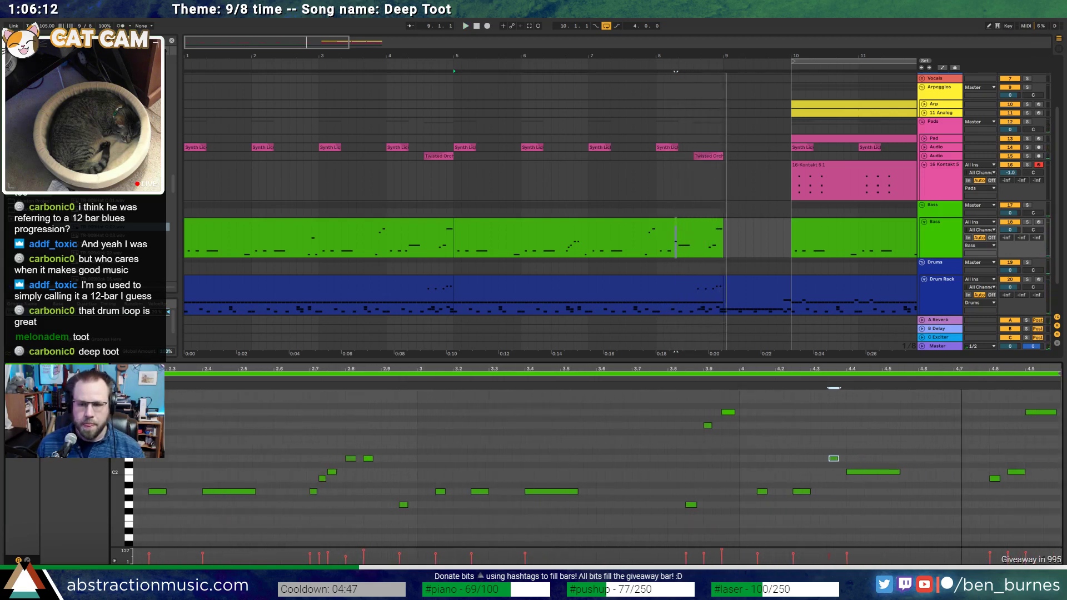
{"action": "left_click", "coordinate": [973, 491]}
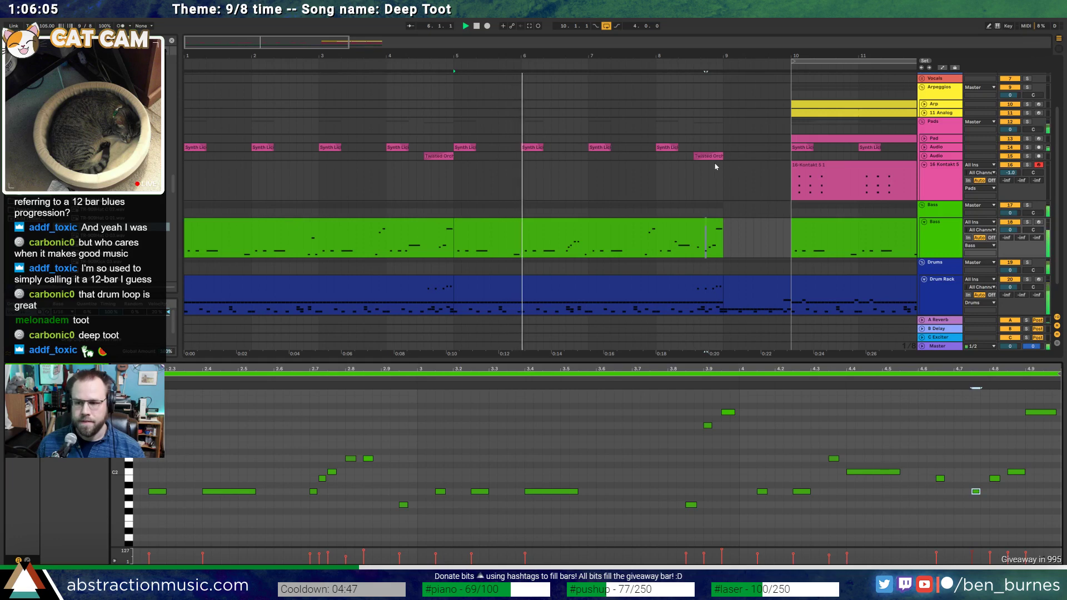
Copy the synth lick audio clip to bar 9 and adjust the velocities of the kick notes in the bar 9 drum fill
{"action": "left_click", "coordinate": [672, 149]}
{"action": "key", "text": "ctrl+d"}
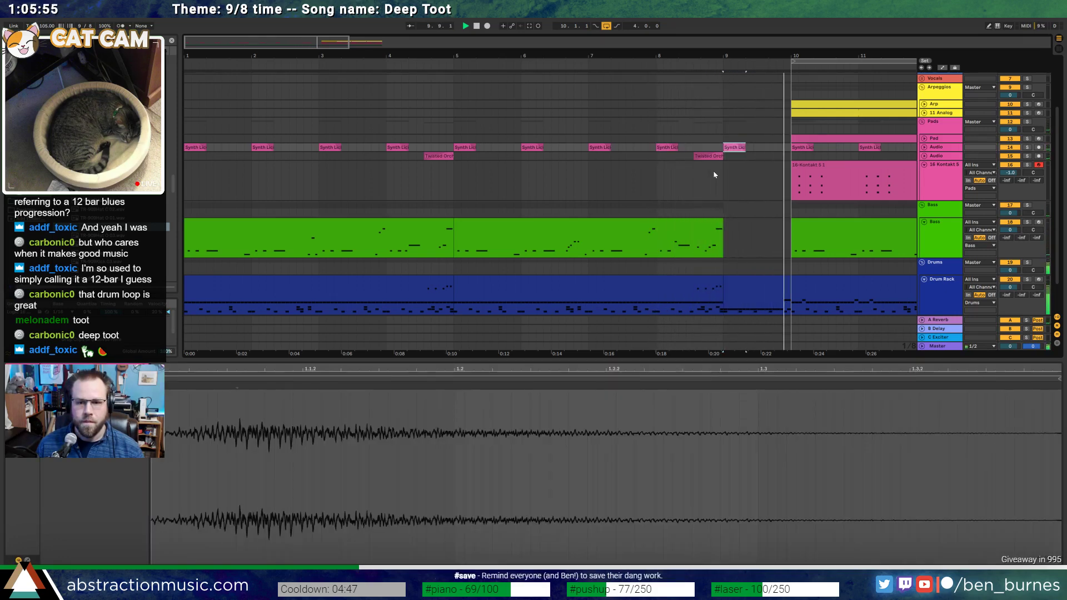
{"action": "left_click", "coordinate": [750, 282]}
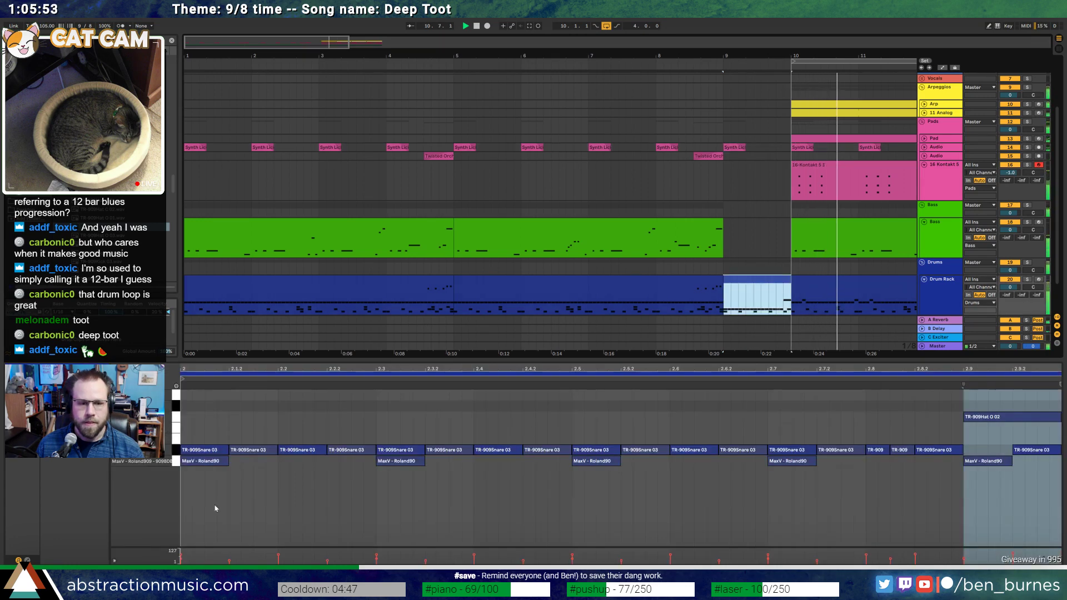
{"action": "left_click", "coordinate": [174, 462]}
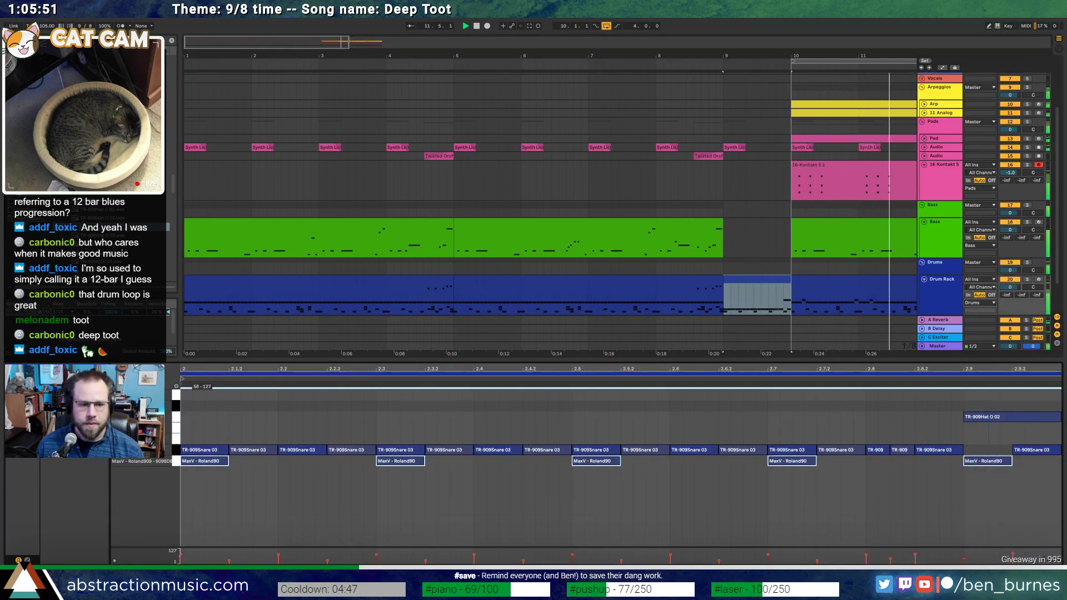
Play the transition from between bars 7 and 8, select the drum clip at bar 10, and show the Drum Rack's devices
{"action": "left_click", "coordinate": [631, 67]}
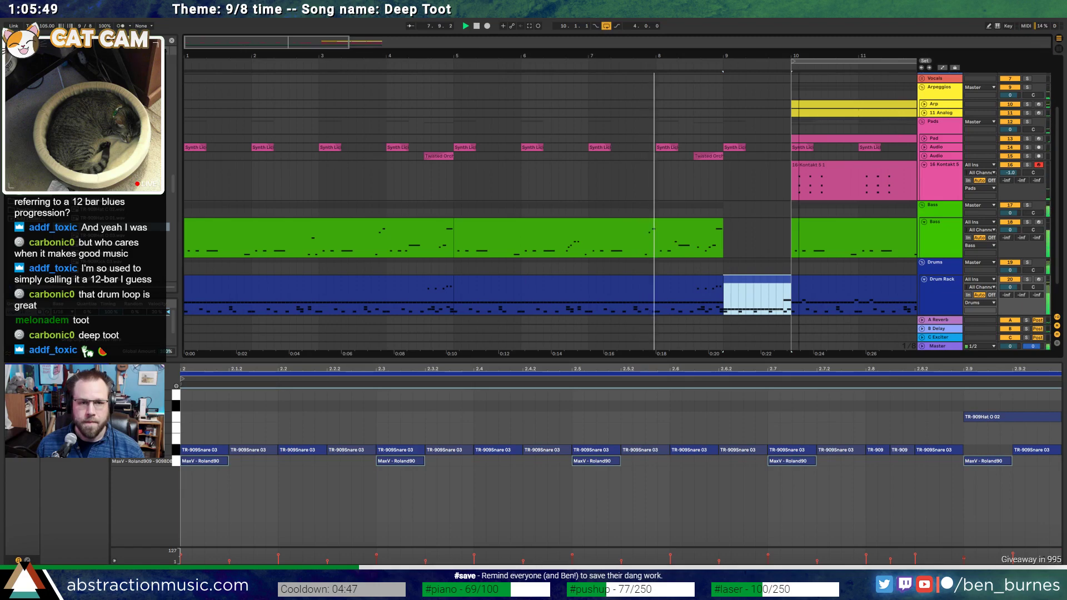
{"action": "key", "text": "minus"}
{"action": "left_click", "coordinate": [526, 148]}
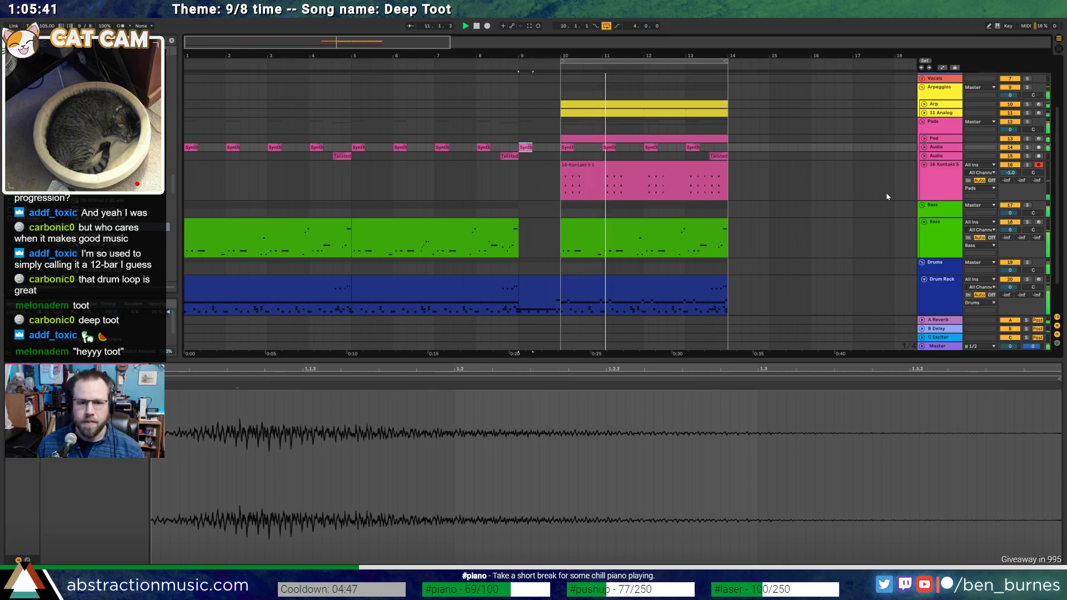
{"action": "left_click", "coordinate": [661, 278]}
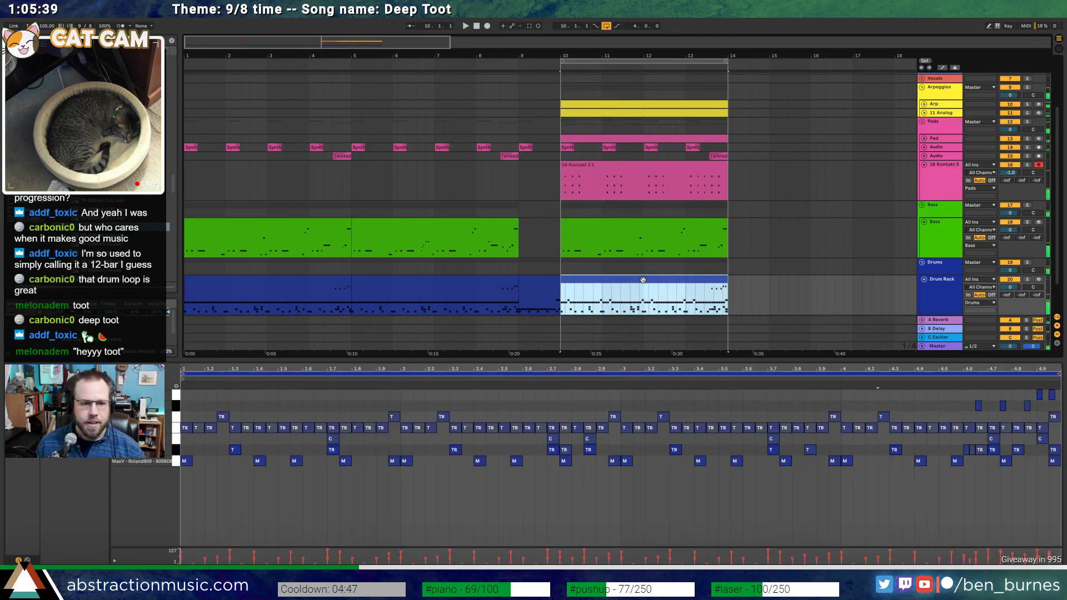
{"action": "key", "text": "space"}
{"action": "key", "text": "shift+Tab"}
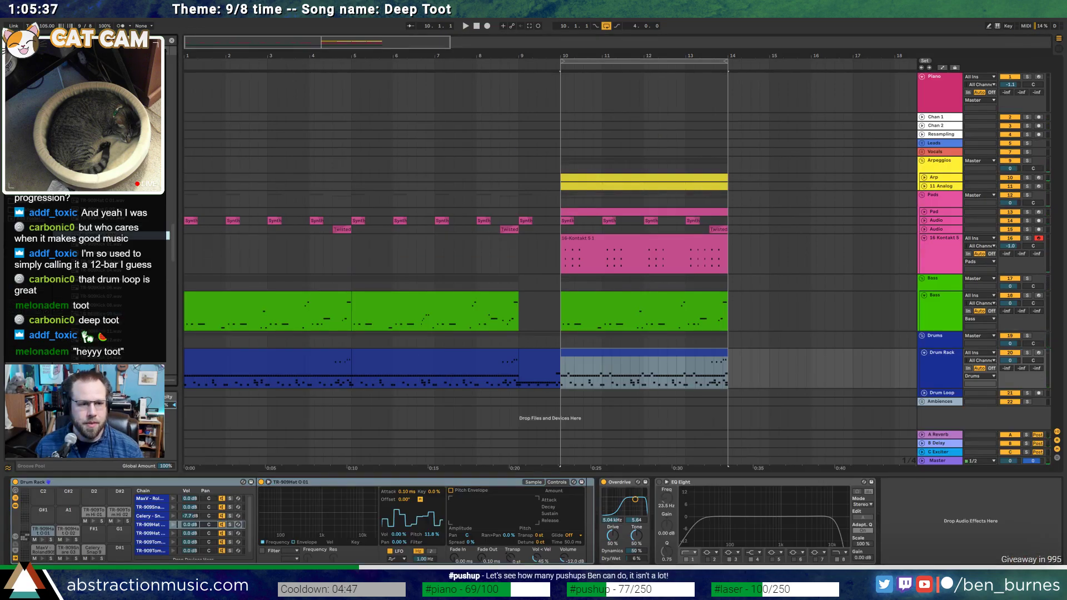
Replace the open hi-hat pad's sample in the Drum Rack with TR-909Hat O D3 and play the transition from bar 8
{"action": "left_click", "coordinate": [68, 531]}
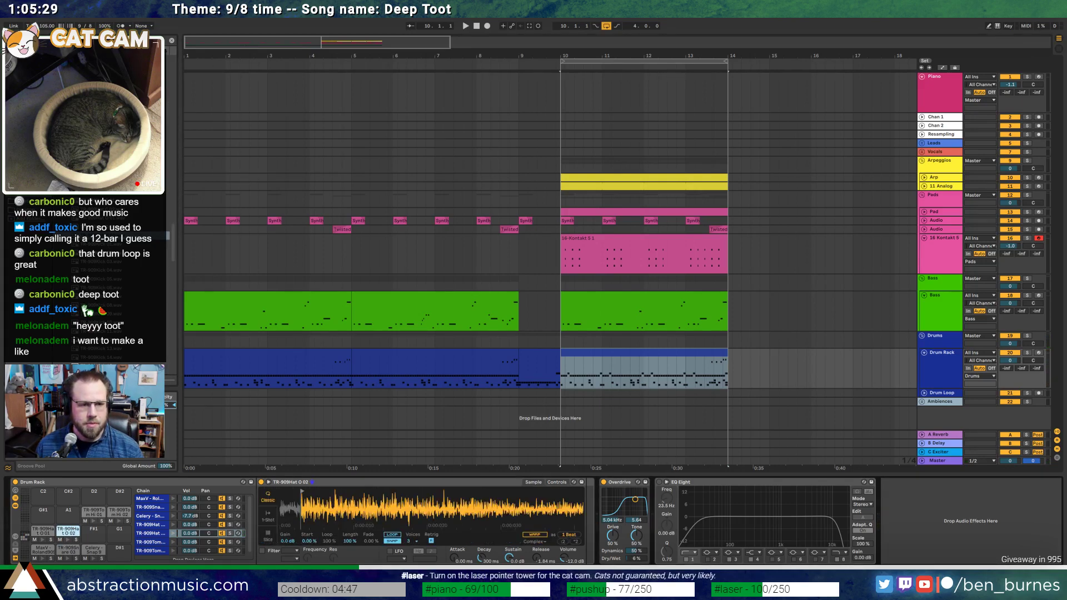
{"action": "left_click_drag", "start_coordinate": [106, 236], "coordinate": [392, 512]}
{"action": "key", "text": "space"}
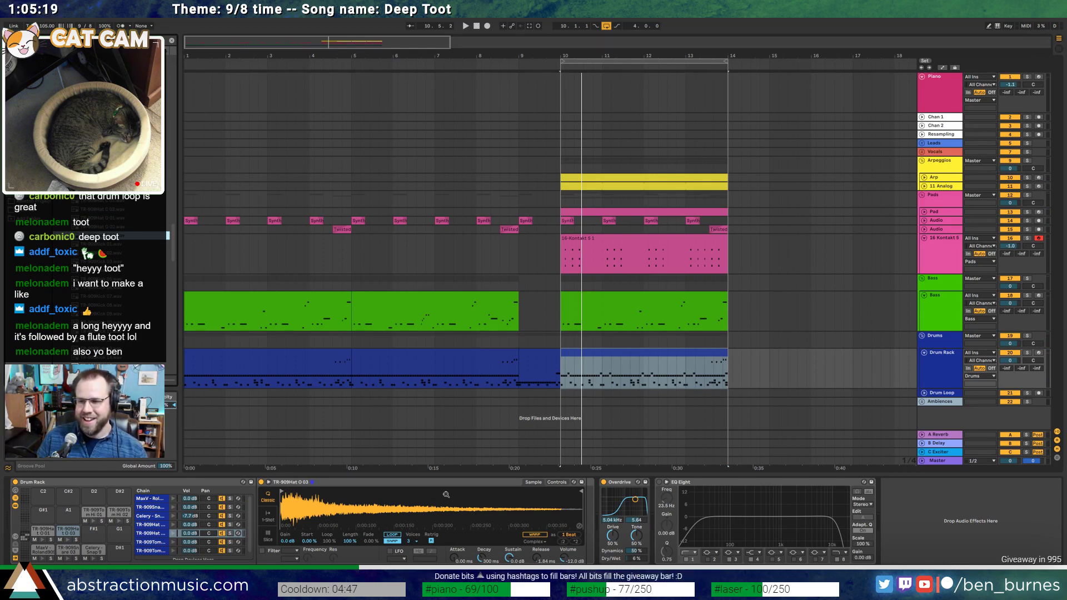
{"action": "left_click", "coordinate": [487, 68]}
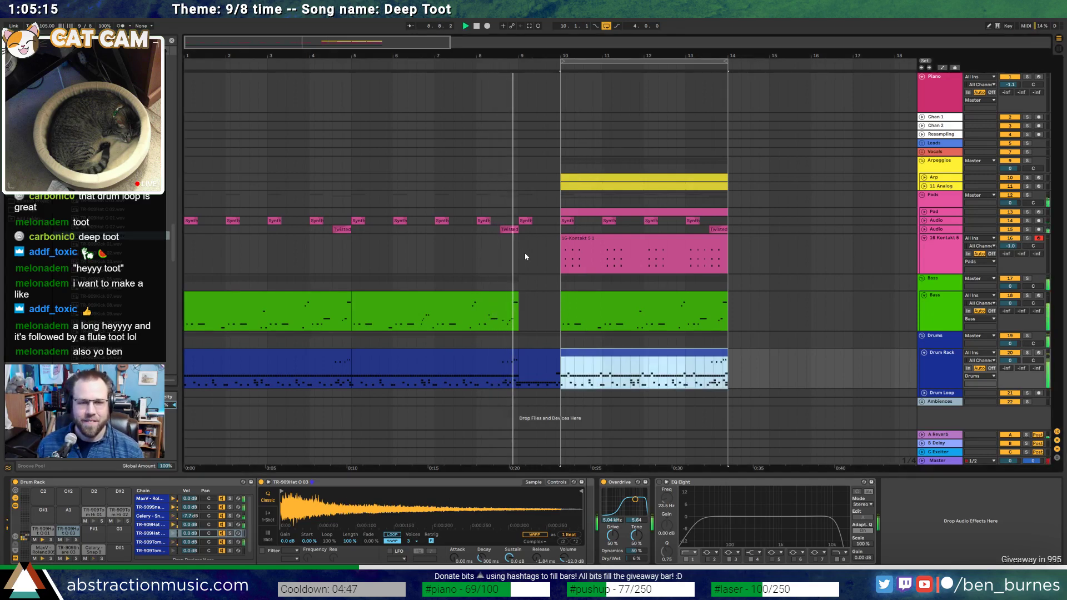
{"action": "key", "text": "space"}
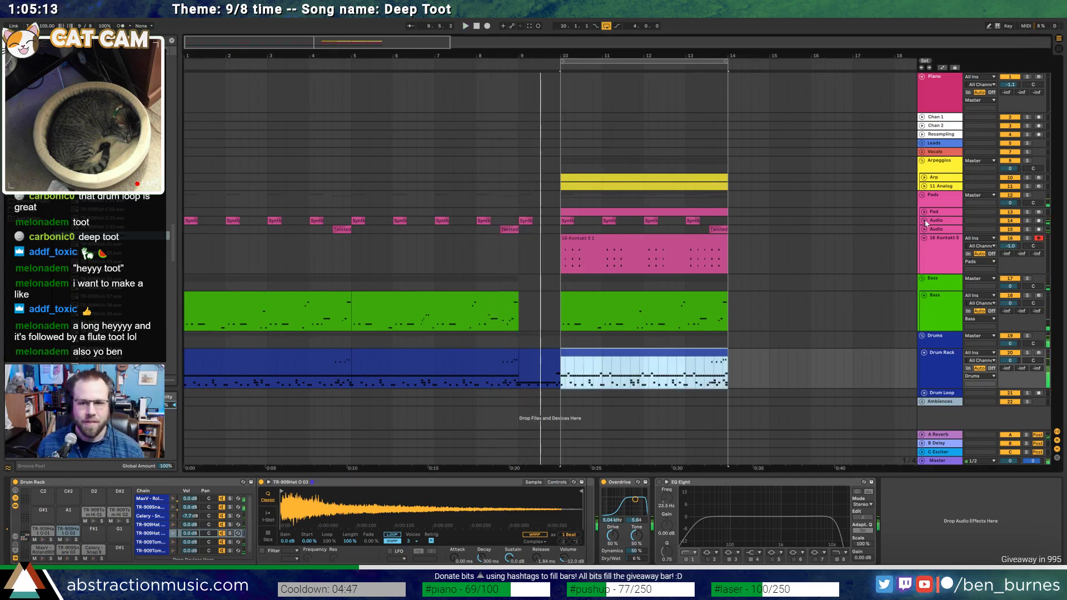
Edit the B-Delay send automation of the synth lick track across bar 9 and play the transition into bar 10
{"action": "left_click", "coordinate": [925, 220]}
{"action": "left_click", "coordinate": [1022, 238]}
{"action": "key", "text": "a"}
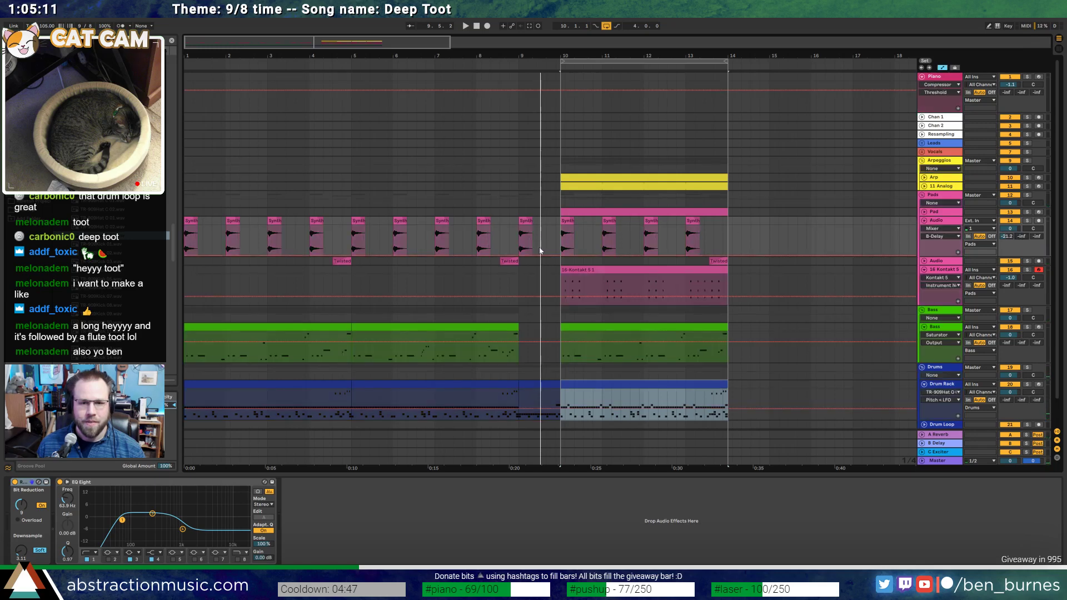
{"action": "left_click", "coordinate": [522, 259]}
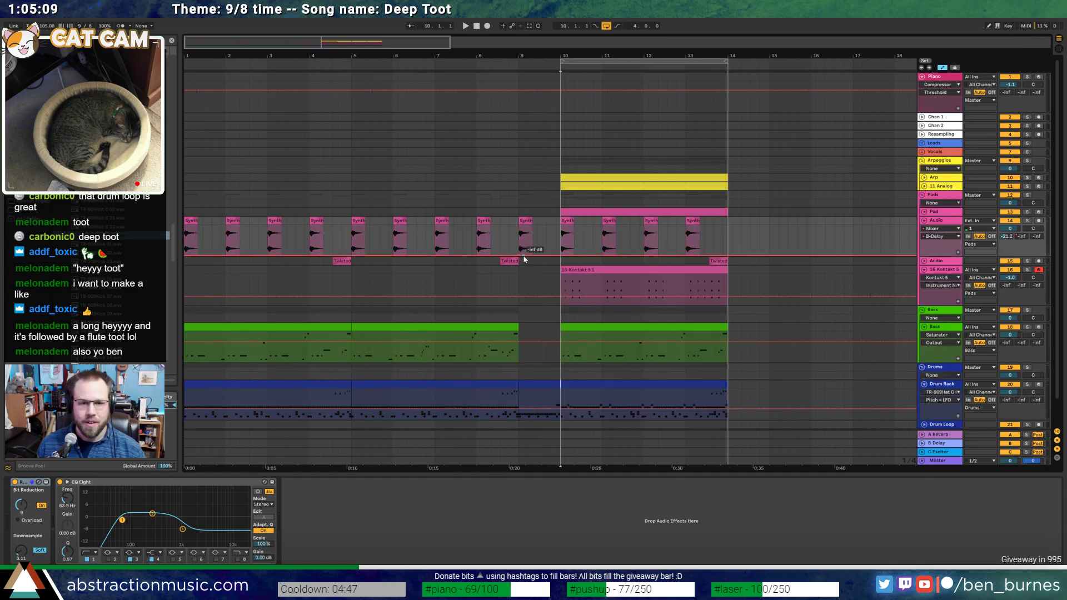
{"action": "mouse_move", "coordinate": [524, 259]}
{"action": "left_mouse_down"}
{"action": "mouse_move", "coordinate": [550, 236]}
{"action": "mouse_move", "coordinate": [559, 256]}
{"action": "left_mouse_up"}
{"action": "key", "text": "space"}
{"action": "key", "text": "a"}
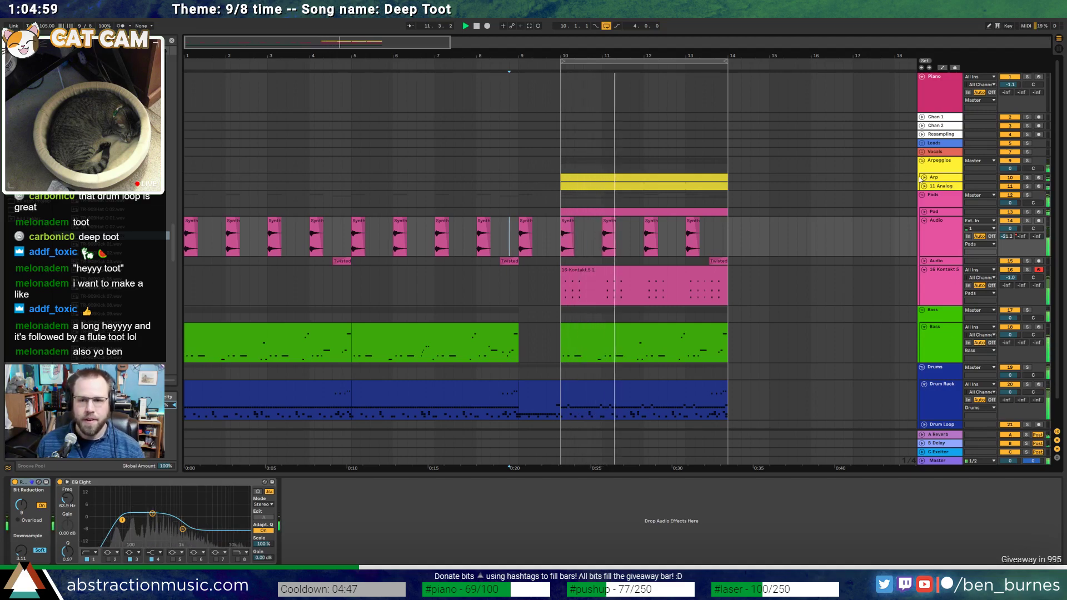
Add a Chorus with 0.36 ms modulation amount and 1.20 Hz rate plus a Compressor to the Arp track, and play the arrangement from bar 1
{"action": "left_click", "coordinate": [693, 179]}
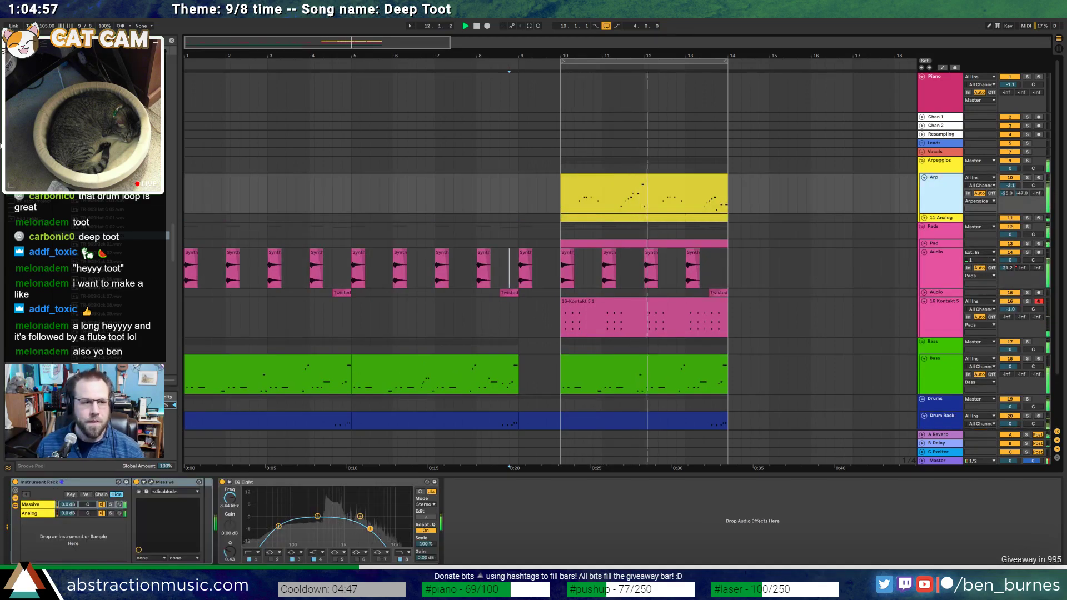
{"action": "left_click", "coordinate": [33, 109]}
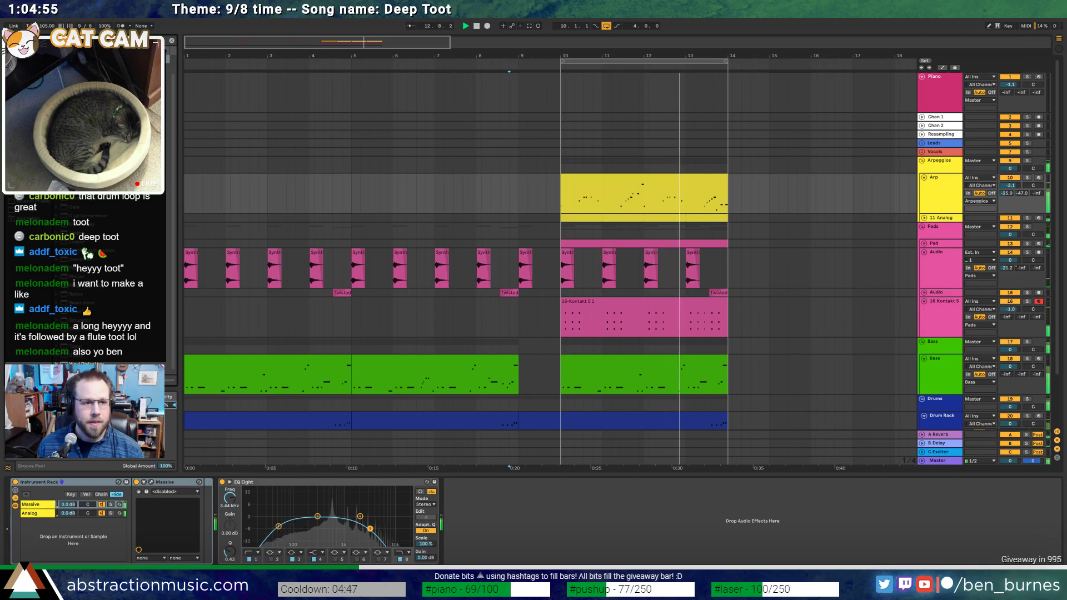
{"action": "left_click_drag", "start_coordinate": [83, 93], "coordinate": [216, 521]}
{"action": "left_click_drag", "start_coordinate": [297, 534], "coordinate": [324, 547]}
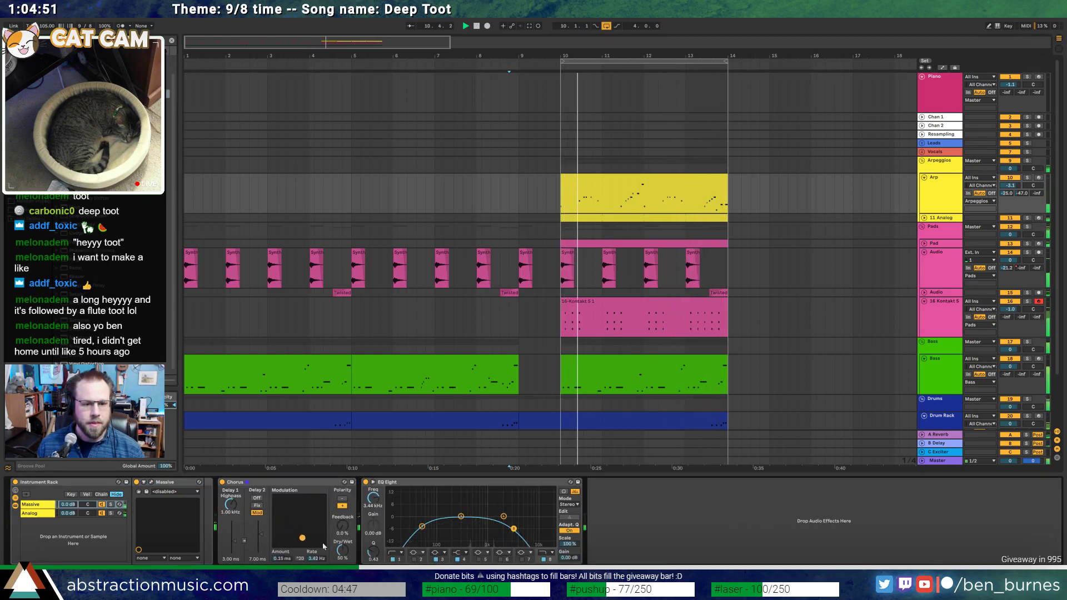
{"action": "left_click_drag", "start_coordinate": [83, 102], "coordinate": [326, 511]}
{"action": "left_click_drag", "start_coordinate": [305, 546], "coordinate": [318, 524]}
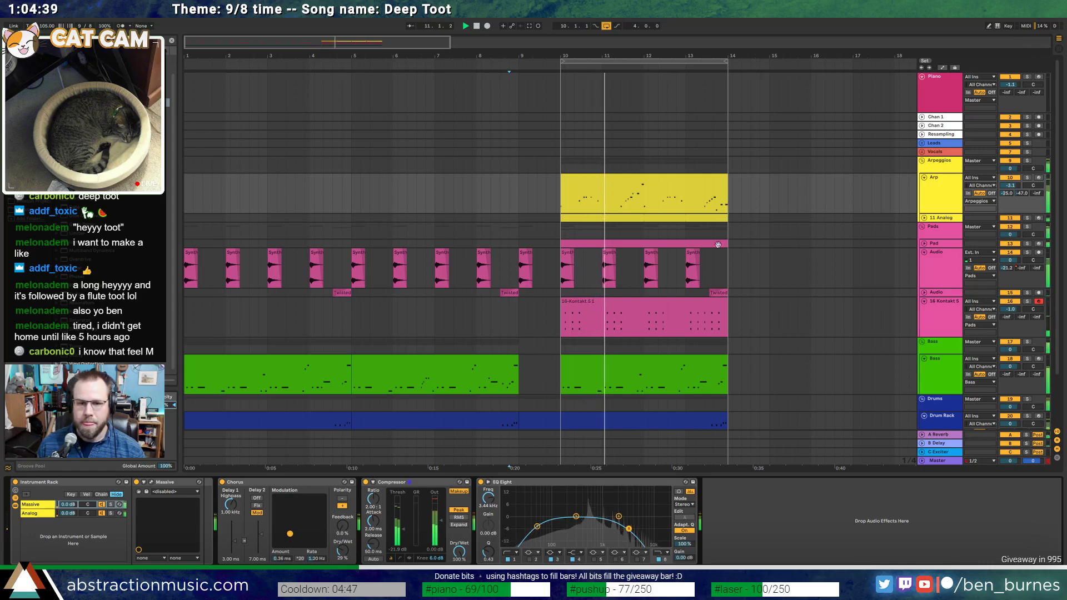
{"action": "key", "text": "space"}
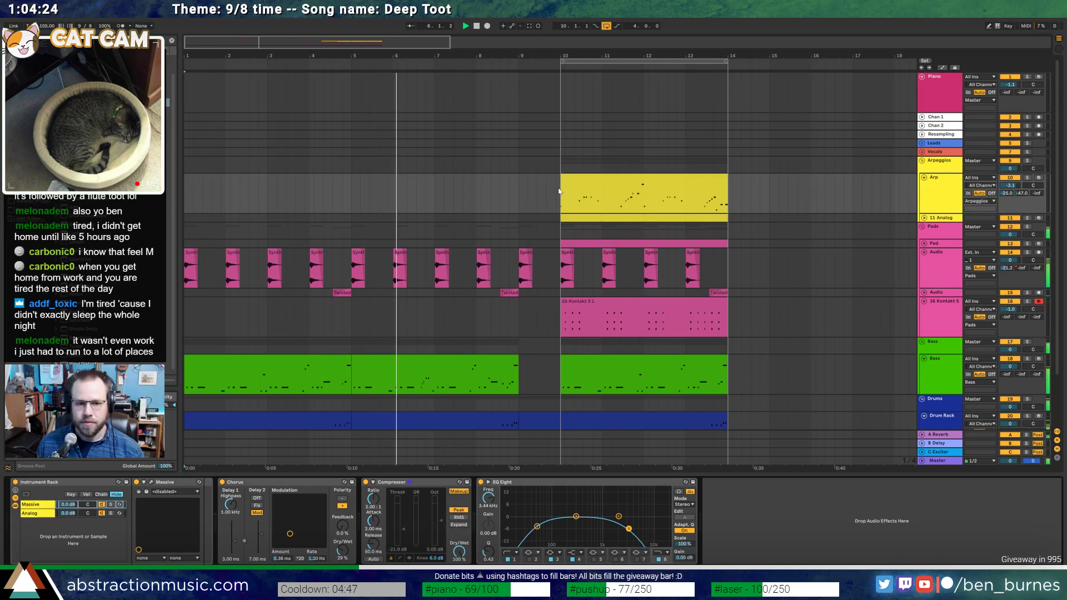
Duplicate the bar 10 drum clip to bar 14 and extend the bar 10 bass clip to bar 18
{"action": "scroll", "coordinate": [471, 206], "scroll_direction": "down", "scroll_amount": 3}
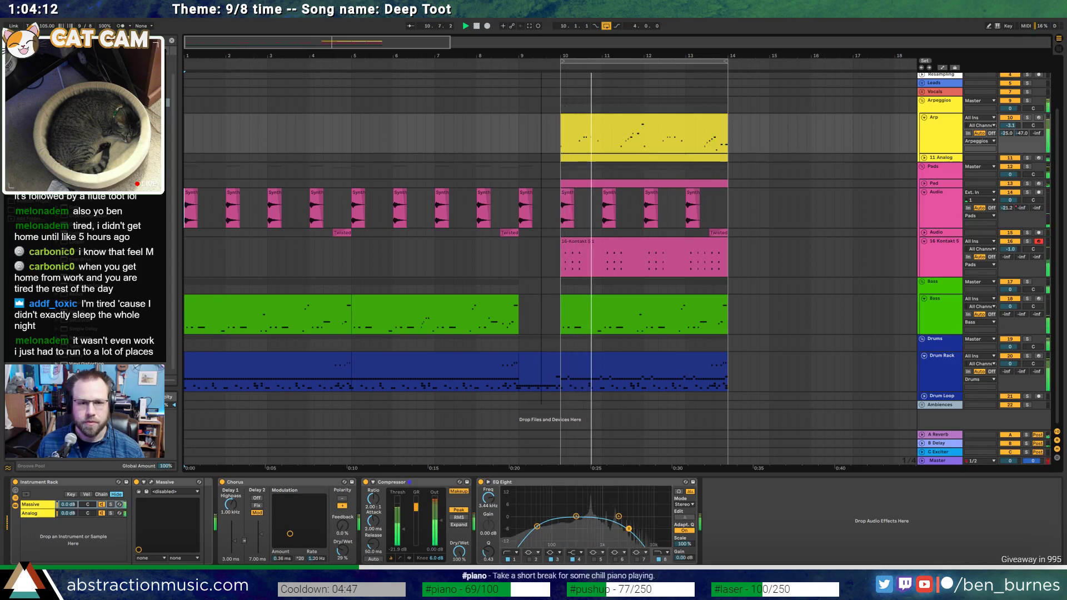
{"action": "scroll", "coordinate": [368, 87], "scroll_direction": "down", "scroll_amount": 2}
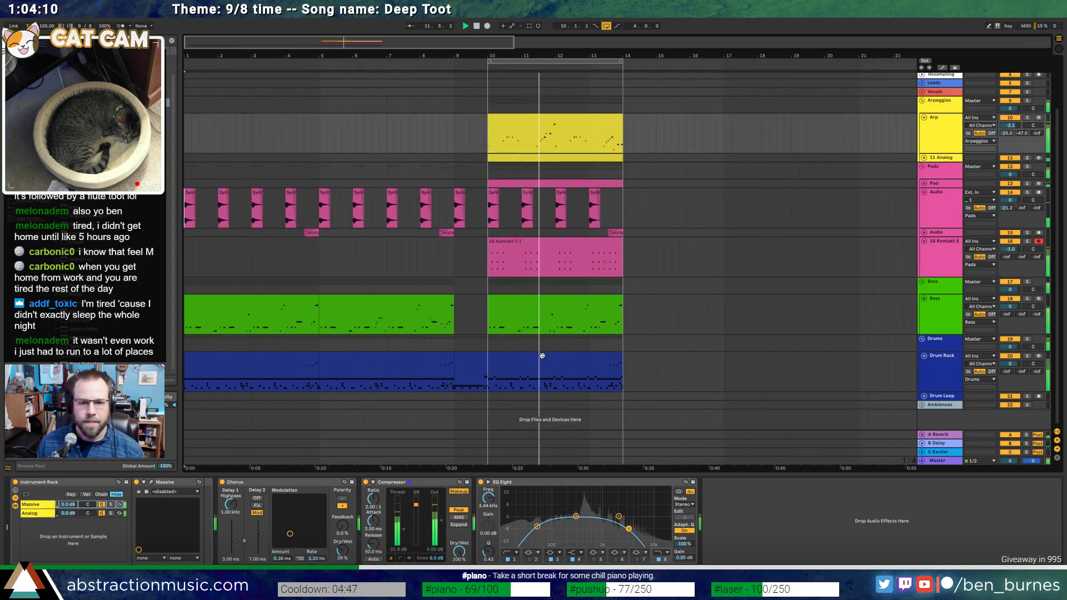
{"action": "left_click", "coordinate": [600, 356]}
{"action": "key", "text": "ctrl+d"}
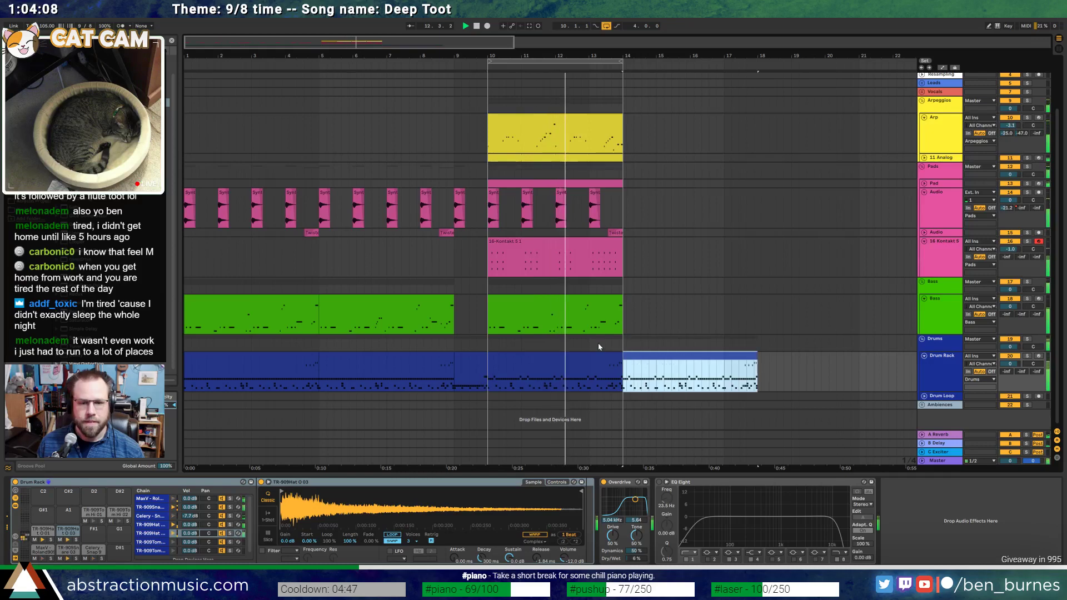
{"action": "left_click", "coordinate": [620, 300]}
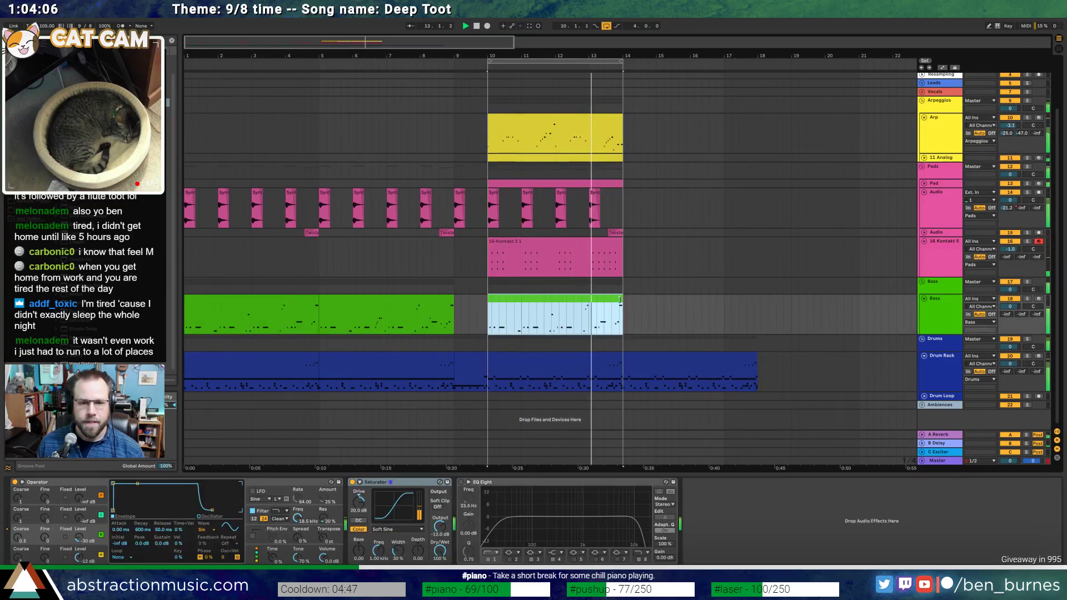
{"action": "left_click_drag", "start_coordinate": [621, 300], "coordinate": [757, 295]}
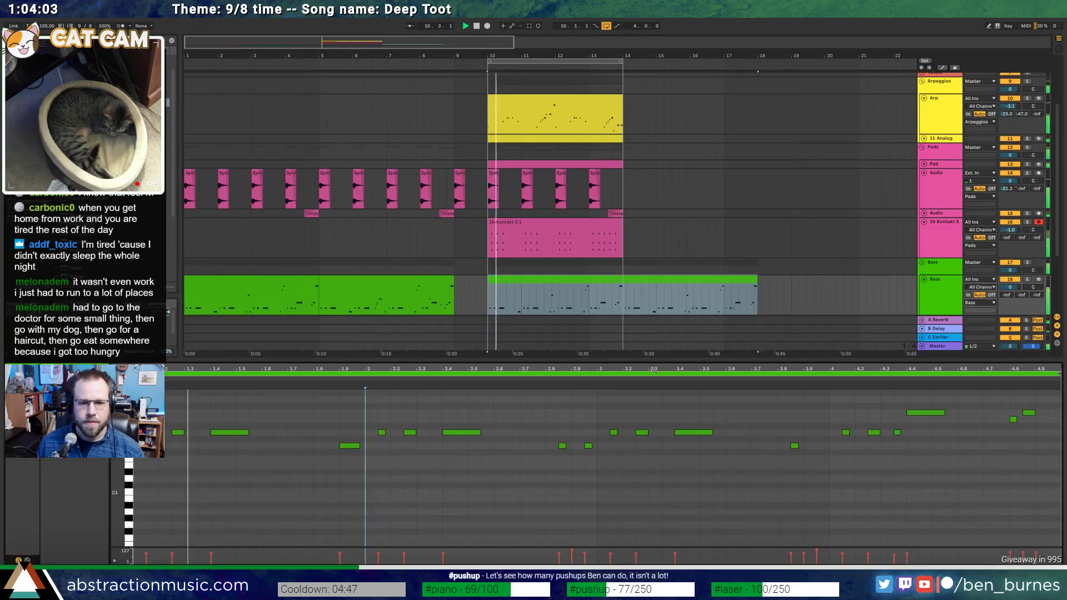
Raise the short note just after 4.3 in the bar 10 bass clip by seven semitones and listen to it
{"action": "double_click", "coordinate": [753, 312]}
{"action": "left_click", "coordinate": [897, 432]}
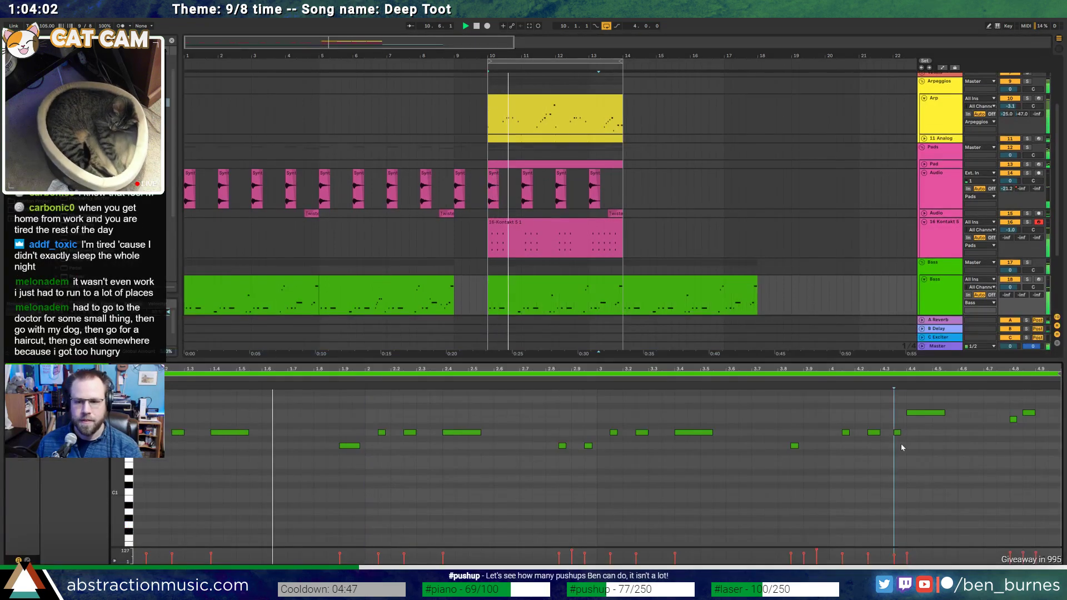
{"action": "key", "text": "Up"}
{"action": "key", "text": "Up"}
{"action": "key", "text": "Up"}
{"action": "key", "text": "Up"}
{"action": "key", "text": "Up"}
{"action": "key", "text": "Up"}
{"action": "key", "text": "Up"}
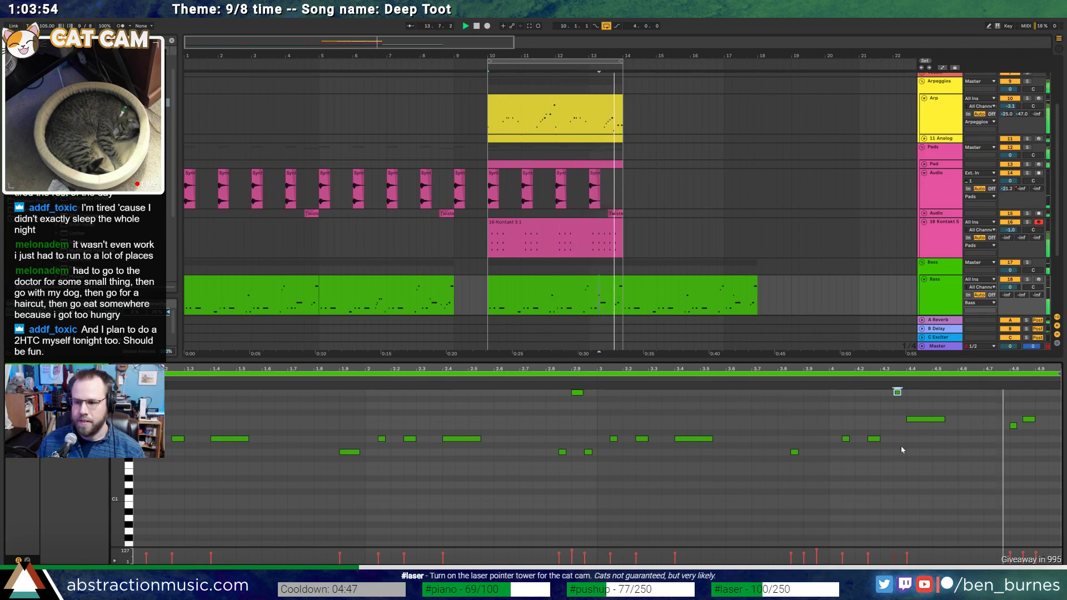
{"action": "left_click", "coordinate": [615, 276]}
{"action": "key", "text": "space"}
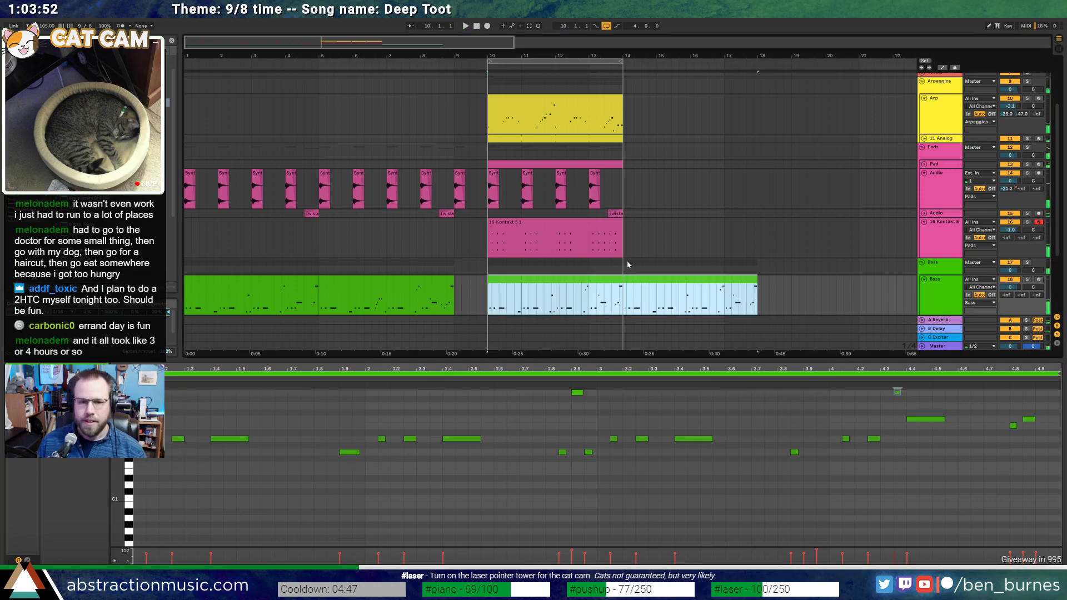
Extend the Kontakt clip to bar 18 and turn on its loop so the four-bar pattern repeats
{"action": "left_click", "coordinate": [617, 223]}
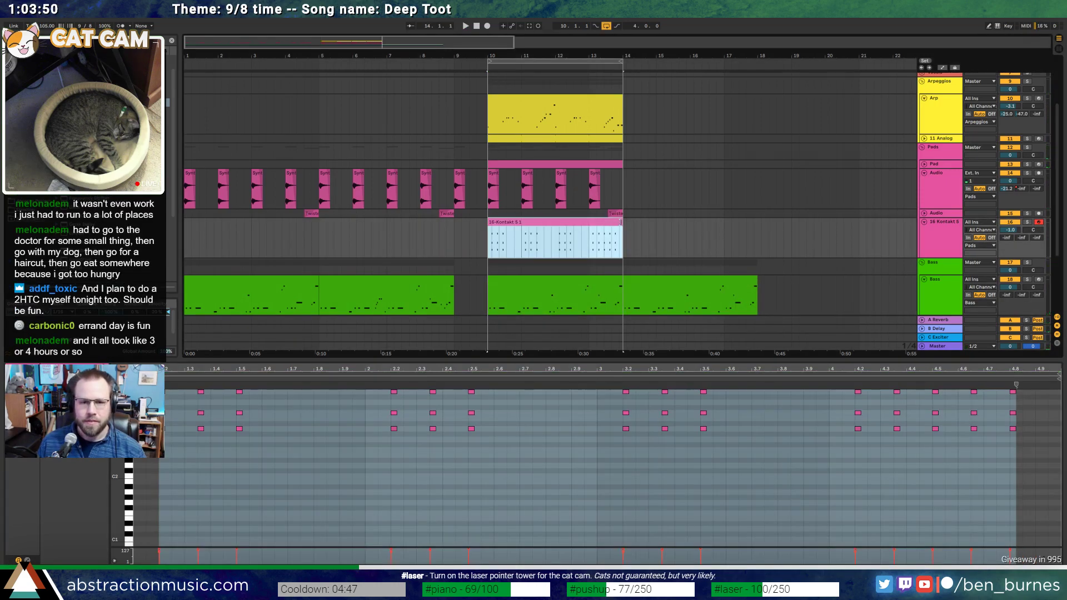
{"action": "left_click_drag", "start_coordinate": [621, 222], "coordinate": [757, 222]}
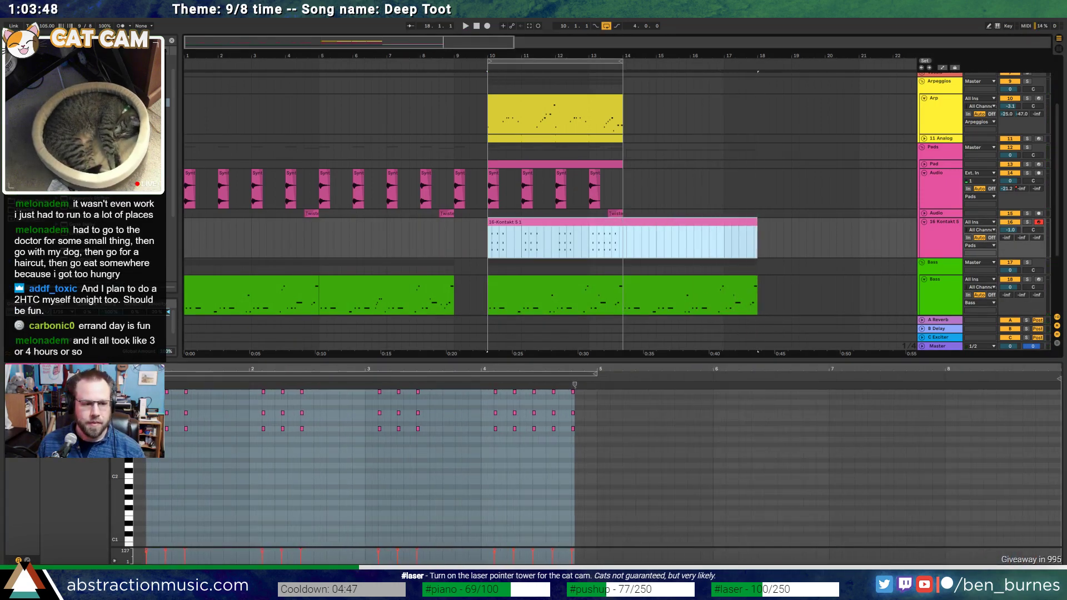
{"action": "left_click", "coordinate": [310, 349]}
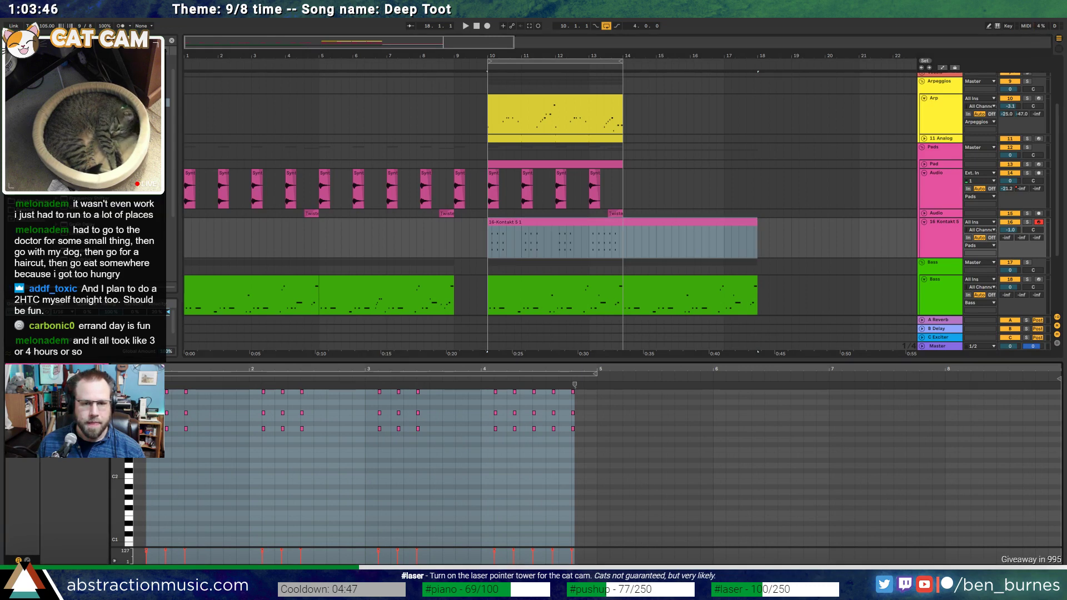
{"action": "left_click", "coordinate": [92, 410]}
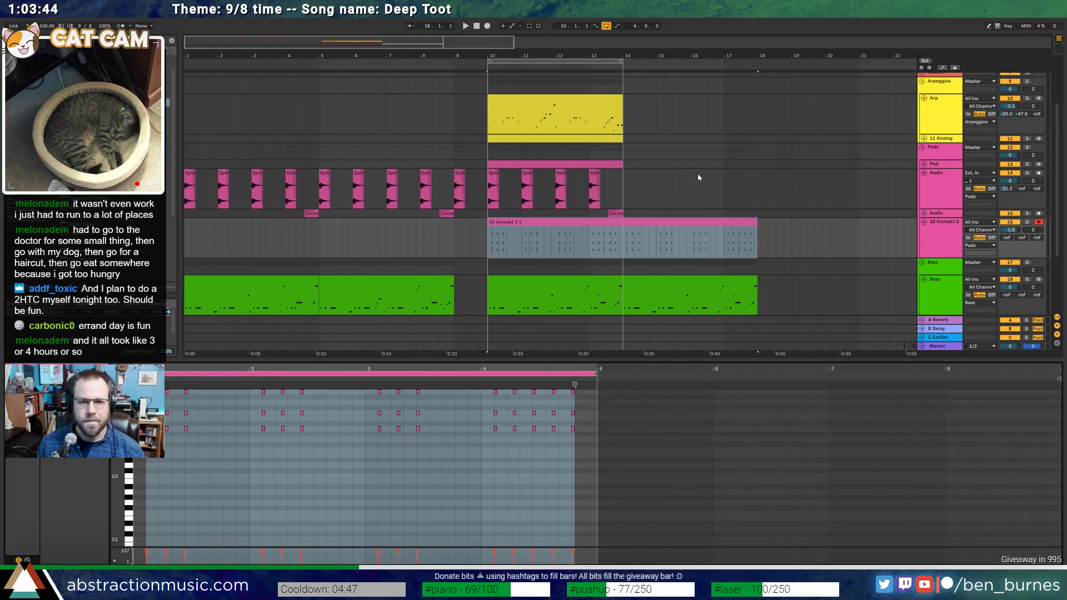
Unfold the Pad track and extend its looped clip from bar 14 to bar 18 during playback
{"action": "left_click", "coordinate": [926, 165]}
{"action": "left_click", "coordinate": [617, 166]}
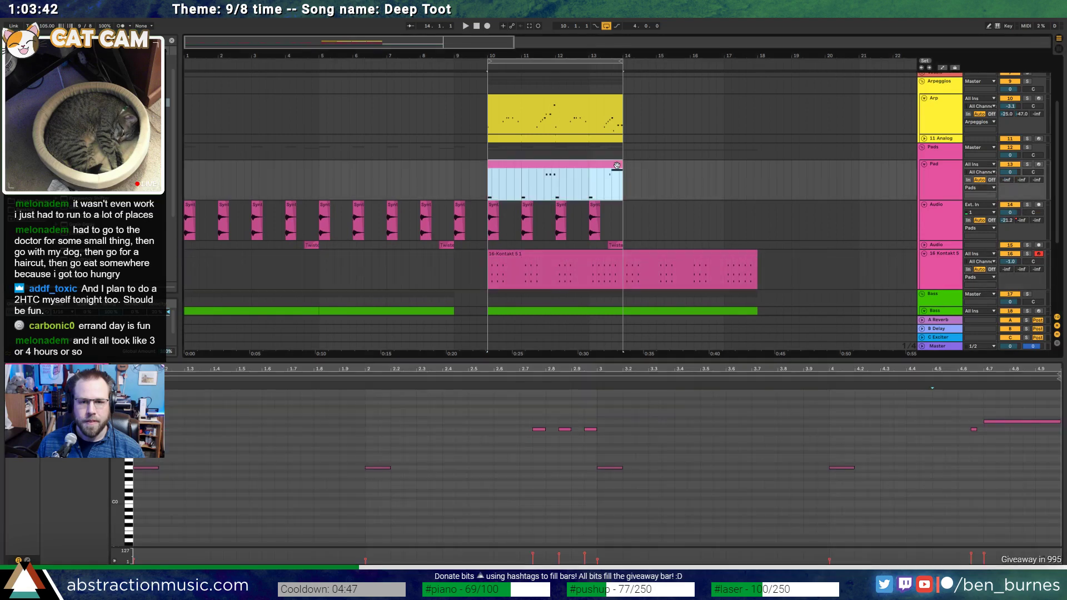
{"action": "mouse_move", "coordinate": [621, 167]}
{"action": "left_mouse_down"}
{"action": "mouse_move", "coordinate": [754, 173]}
{"action": "mouse_move", "coordinate": [611, 171]}
{"action": "left_mouse_up"}
{"action": "key", "text": "space"}
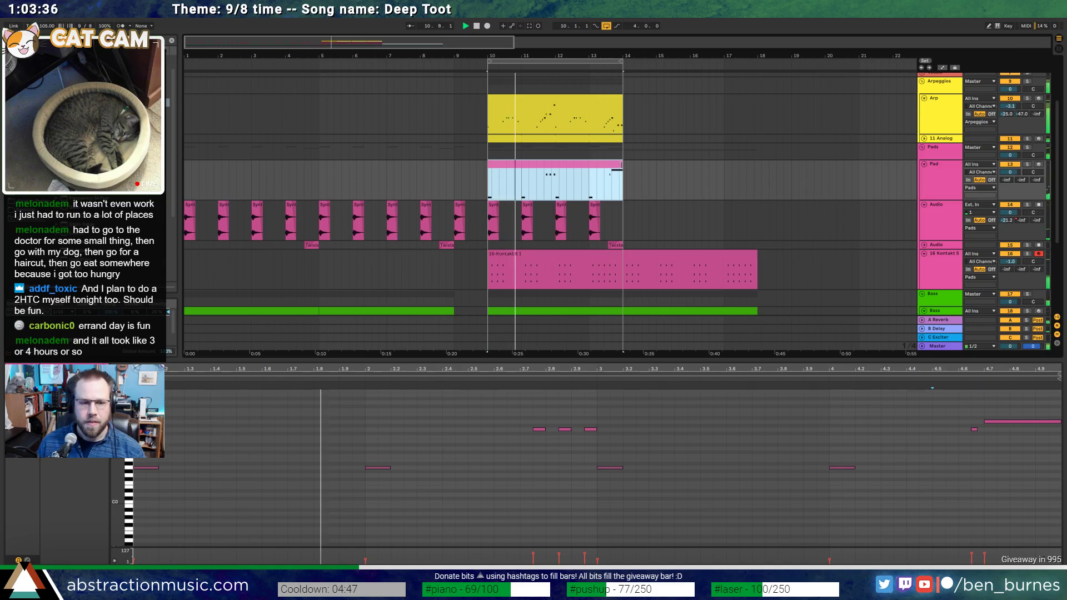
{"action": "left_click_drag", "start_coordinate": [623, 168], "coordinate": [757, 180]}
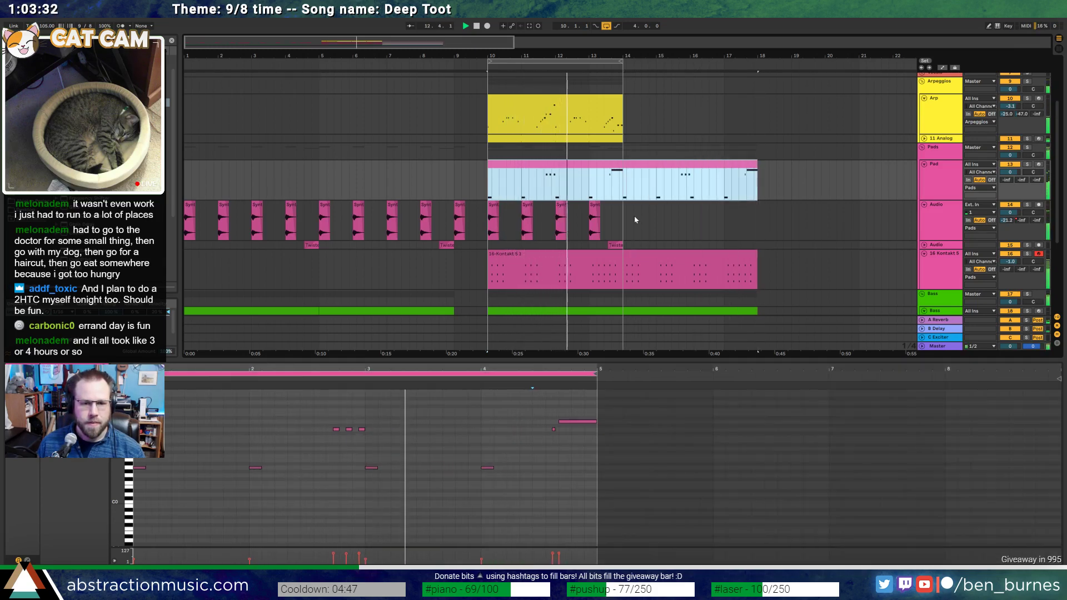
Duplicate the clips on the two Audio tracks from bars 10 to 14 so the copies start at bar 14
{"action": "left_click_drag", "start_coordinate": [626, 216], "coordinate": [488, 247]}
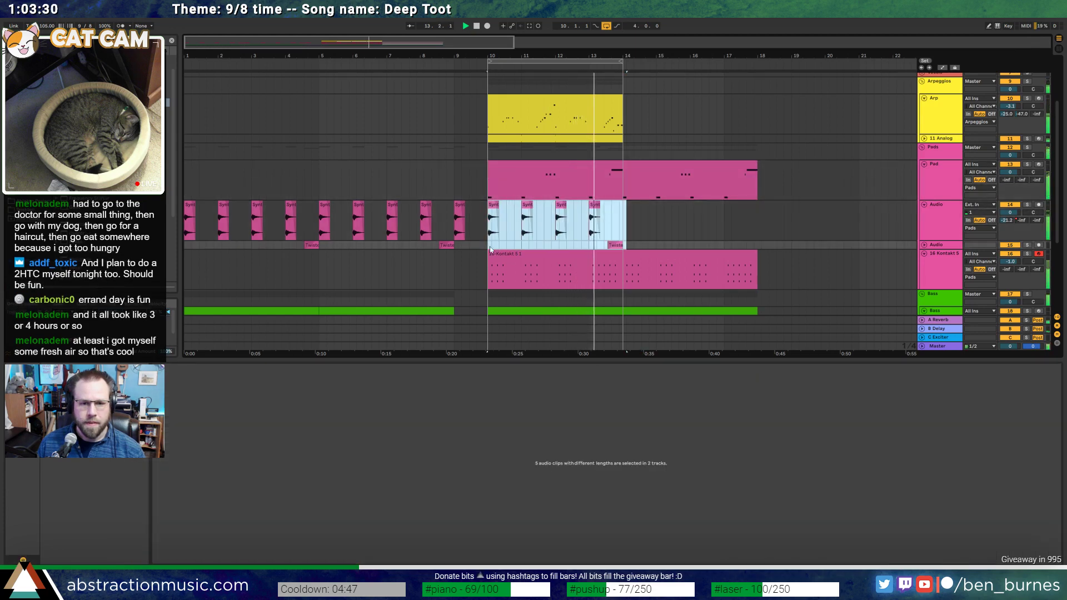
{"action": "key", "text": "ctrl+d"}
{"action": "key", "text": "ctrl+z"}
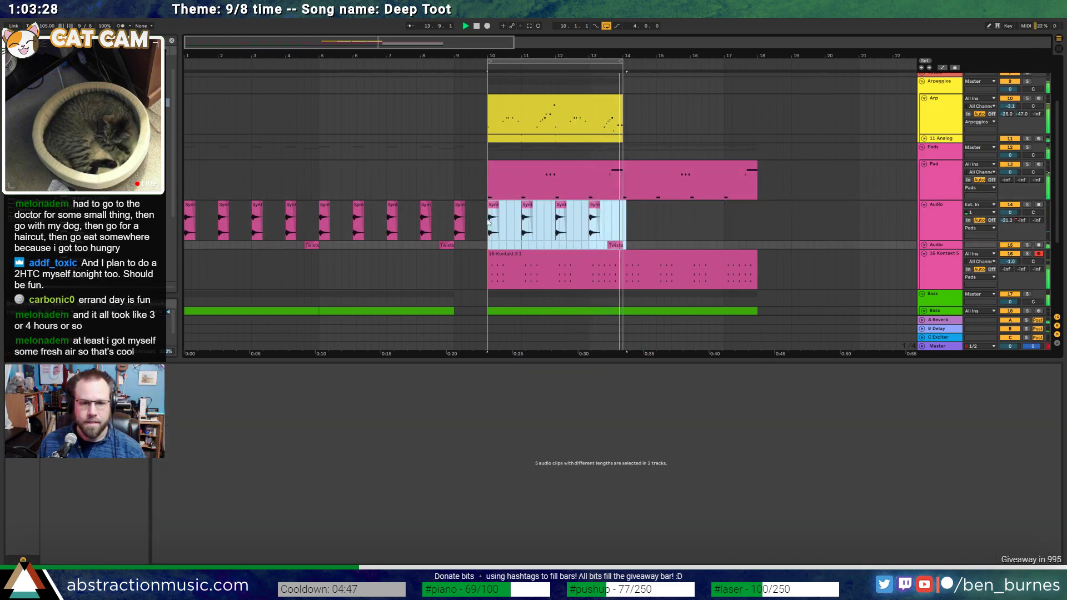
{"action": "key", "text": "ctrl+j"}
{"action": "key", "text": "ctrl+d"}
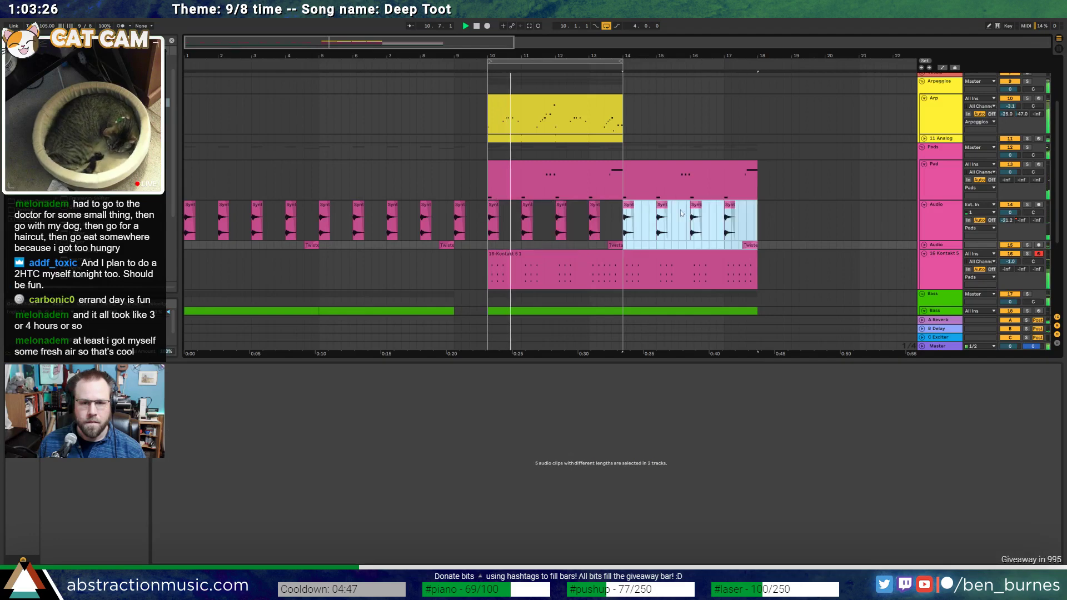
Unfold the 11 Analog track and extend its looped clip to bar 18
{"action": "scroll", "coordinate": [870, 166], "scroll_direction": "up", "scroll_amount": 3}
{"action": "left_click", "coordinate": [924, 176]}
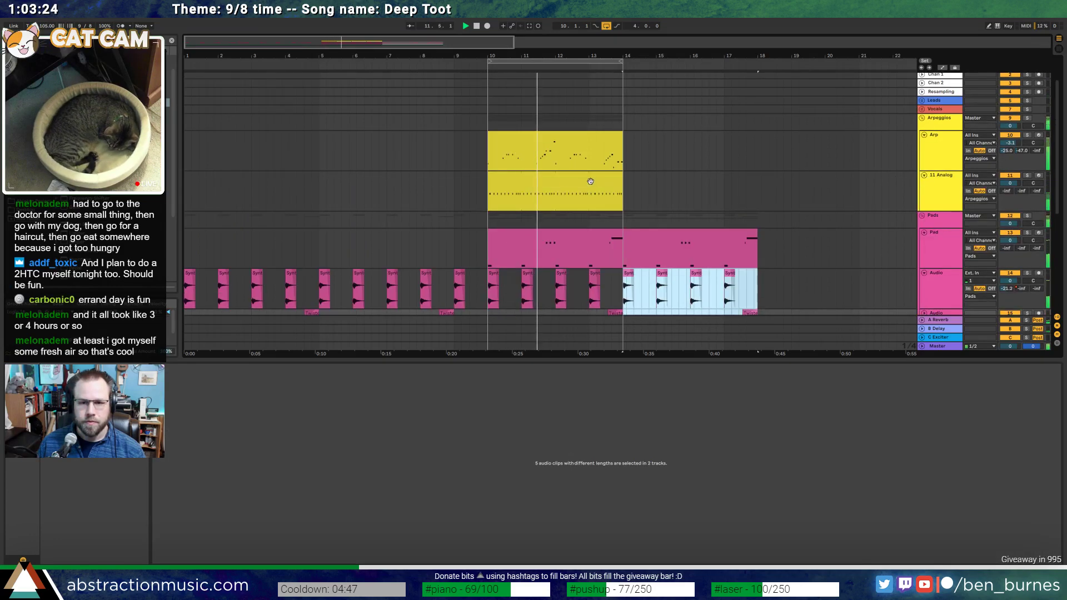
{"action": "left_click", "coordinate": [611, 186]}
{"action": "left_click_drag", "start_coordinate": [623, 184], "coordinate": [757, 184]}
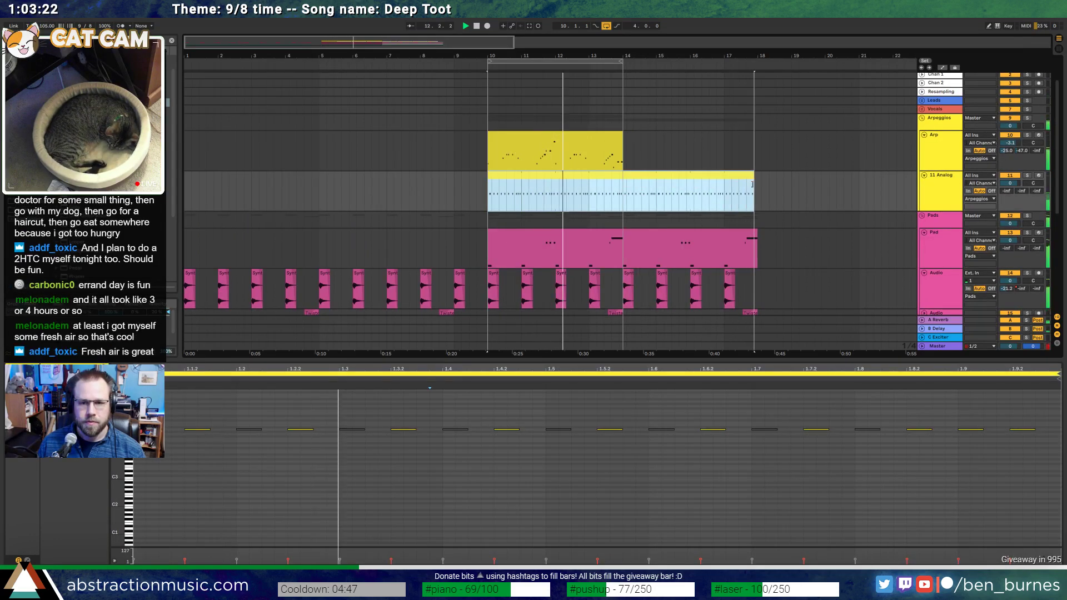
Duplicate the Arp clip to bar 14 and extend the arrangement loop to about bar 18
{"action": "left_click", "coordinate": [622, 140]}
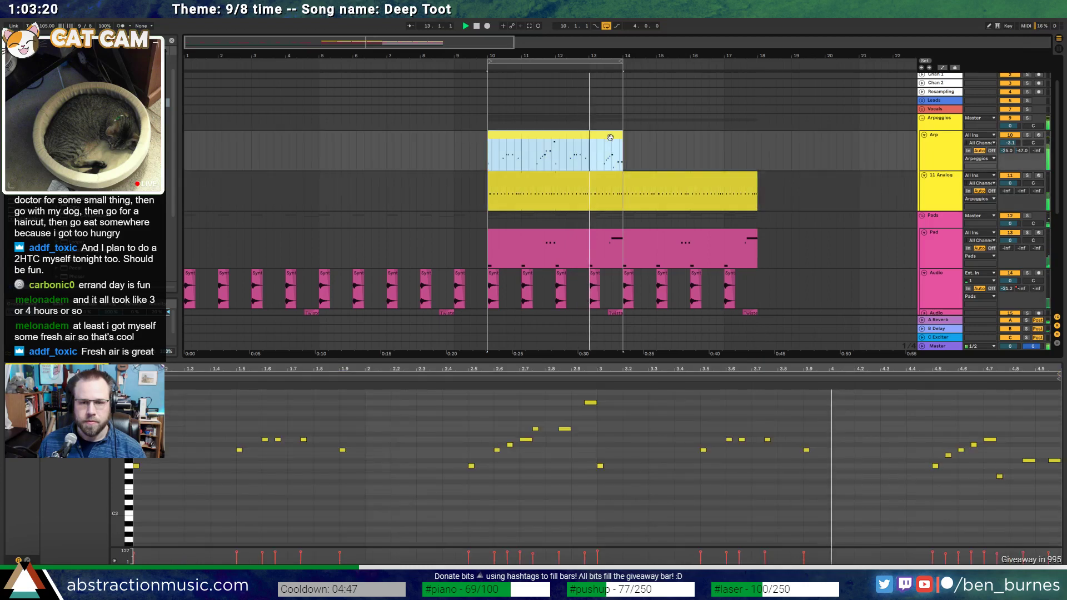
{"action": "key", "text": "ctrl+d"}
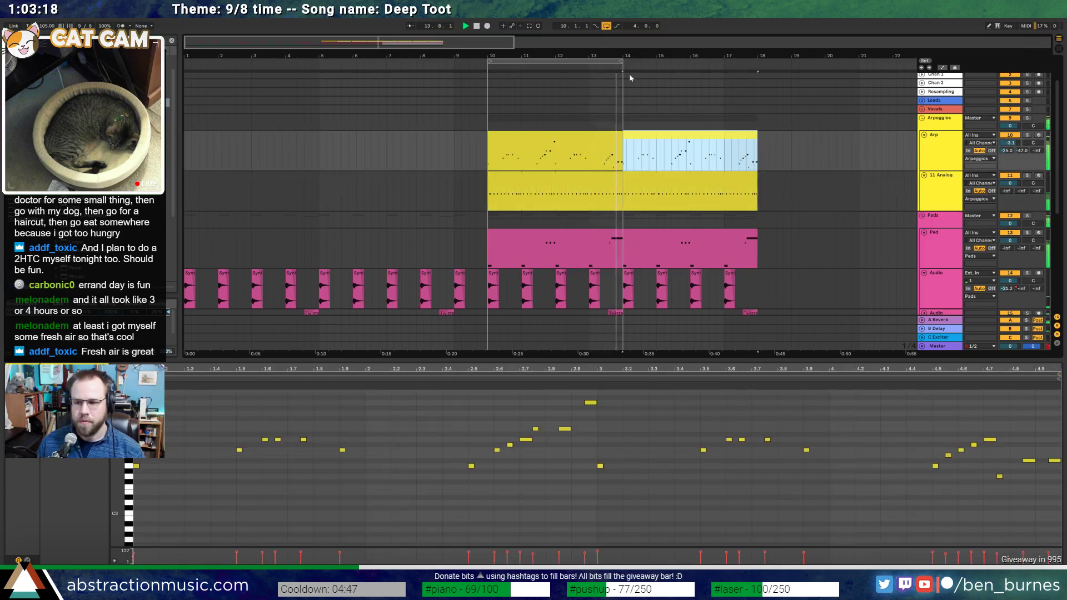
{"action": "left_click_drag", "start_coordinate": [621, 64], "coordinate": [754, 63]}
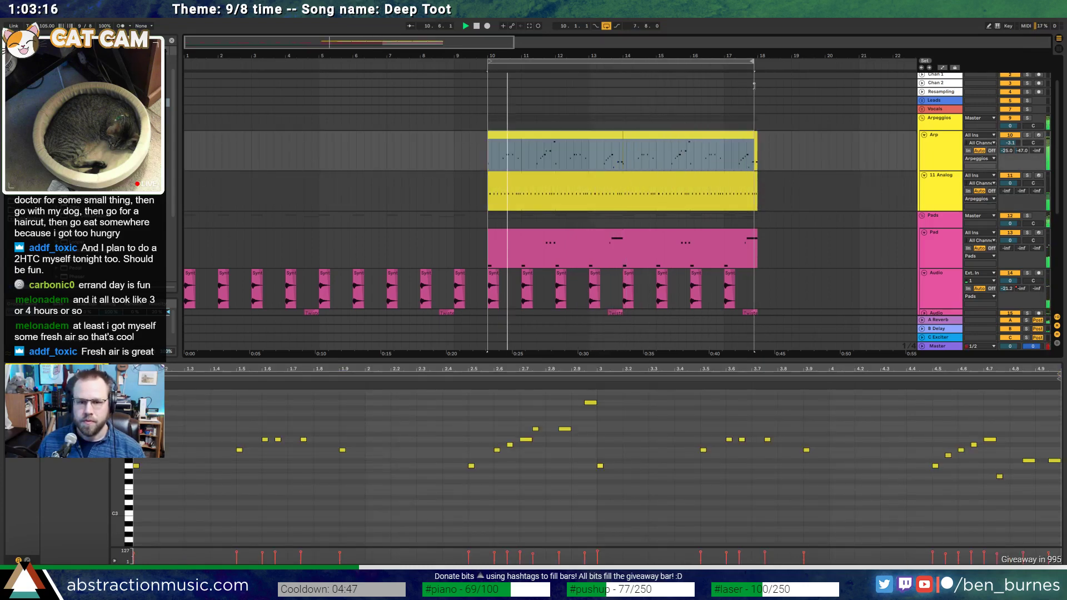
Extend the arrangement loop to bar 18 and open the copied Arp clip at bar 14 for note editing
{"action": "scroll", "coordinate": [765, 95], "scroll_direction": "up", "scroll_amount": 3}
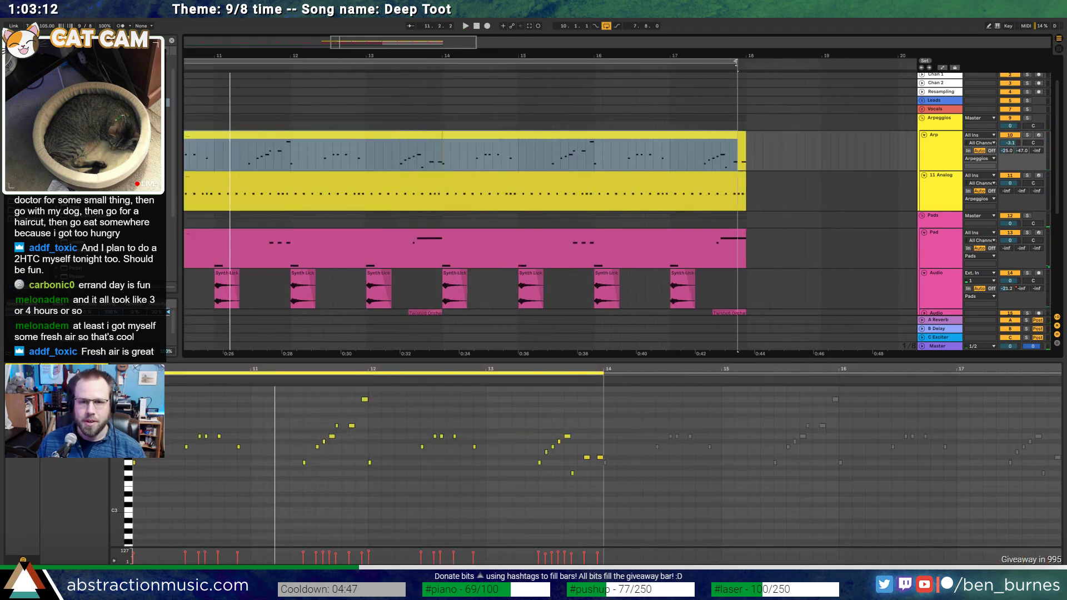
{"action": "left_click_drag", "start_coordinate": [737, 63], "coordinate": [748, 64]}
{"action": "left_click", "coordinate": [463, 140]}
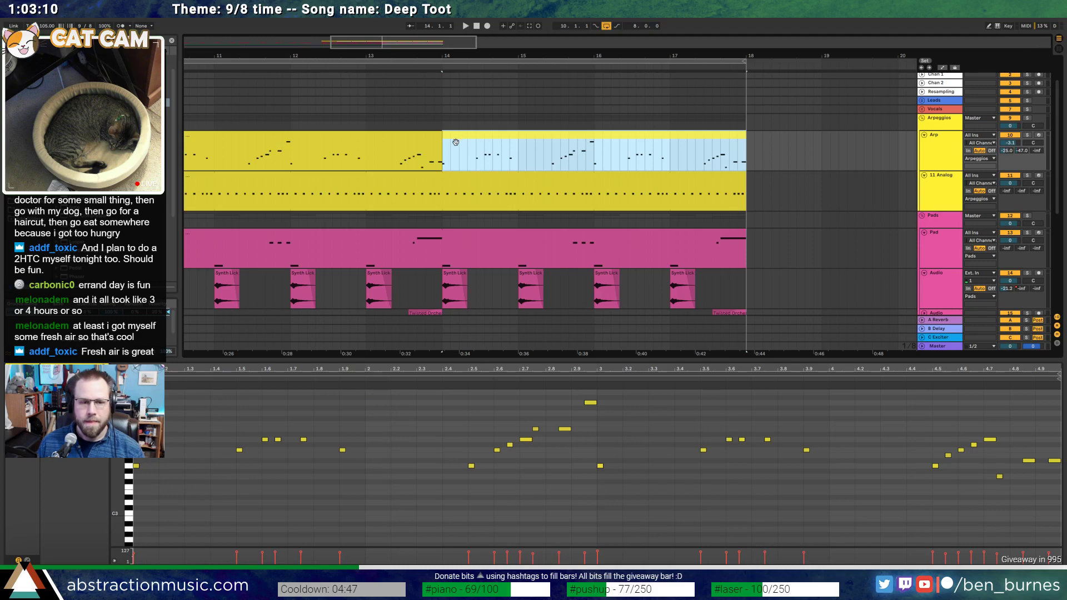
Reshape the first phrase of the bar 14 Arp clip into a rising run by lowering its opening notes and adding one between them
{"action": "left_click", "coordinate": [135, 497]}
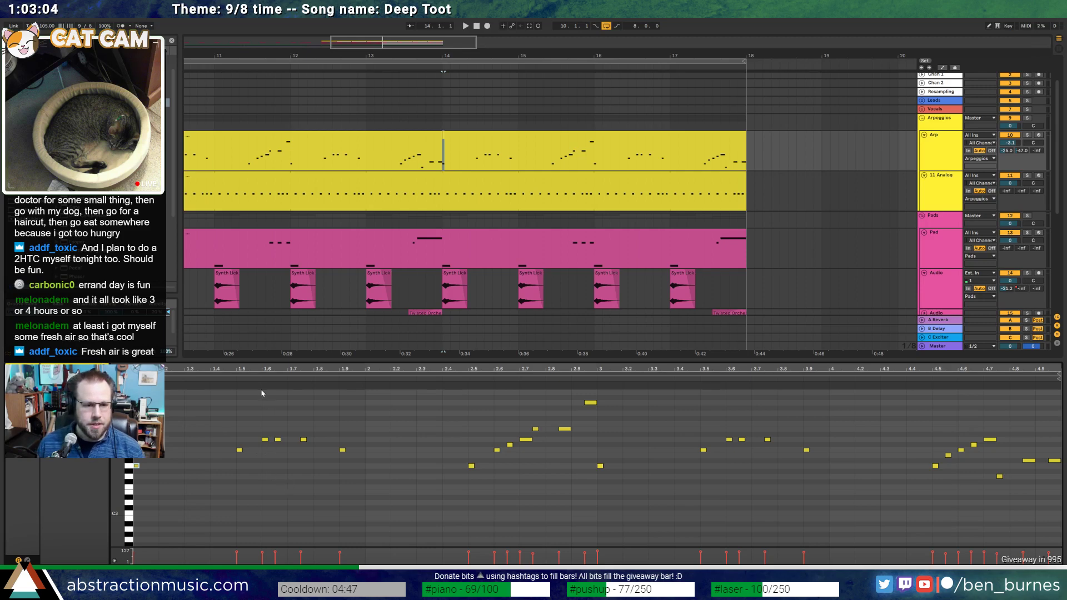
{"action": "left_click_drag", "start_coordinate": [267, 370], "coordinate": [334, 371]}
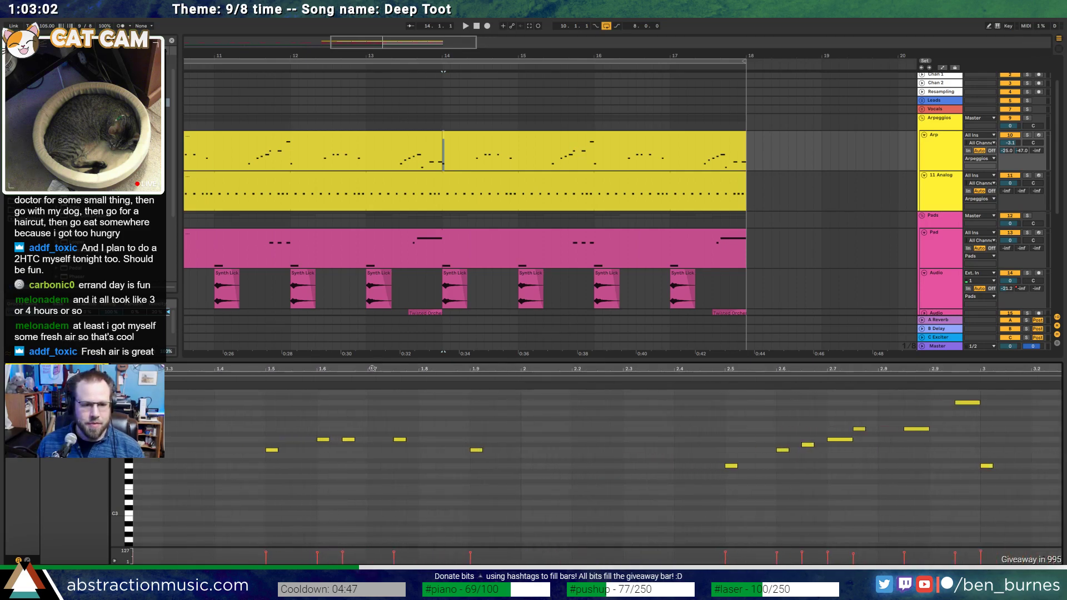
{"action": "scroll", "coordinate": [372, 368], "scroll_direction": "left", "scroll_amount": 3}
{"action": "key", "text": "Down"}
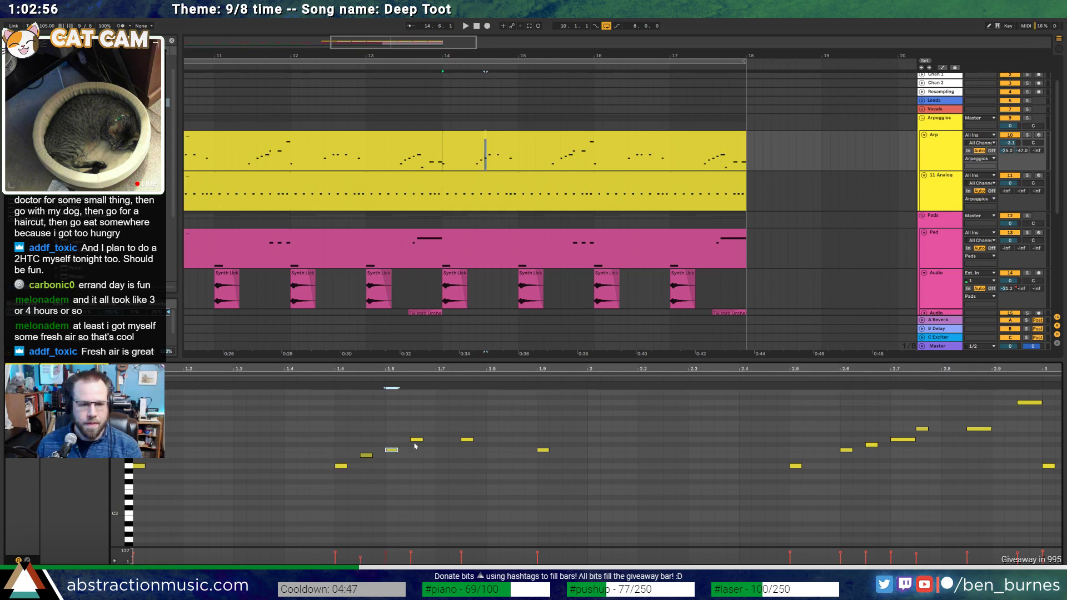
{"action": "key", "text": "space"}
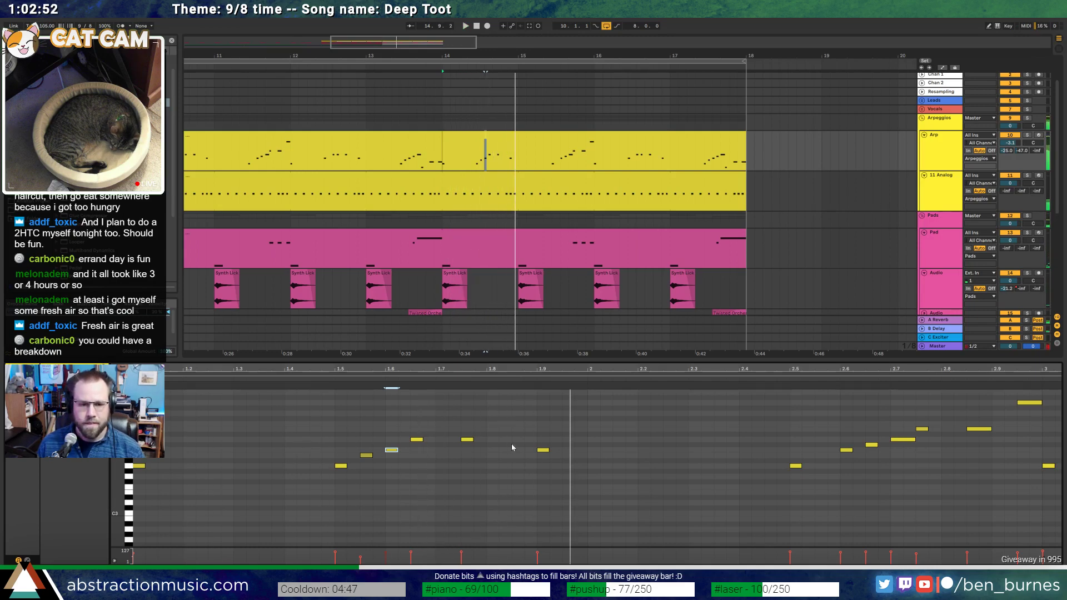
Add a G3 note just before the first phrase's last note and lower that last note to A3
{"action": "double_click", "coordinate": [517, 466]}
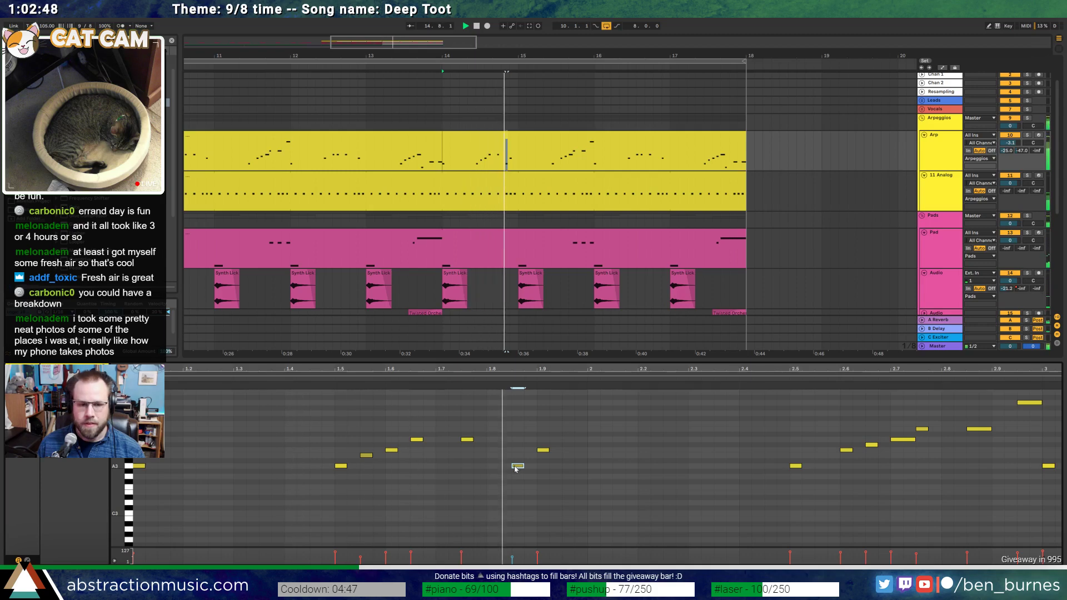
{"action": "left_click", "coordinate": [525, 451]}
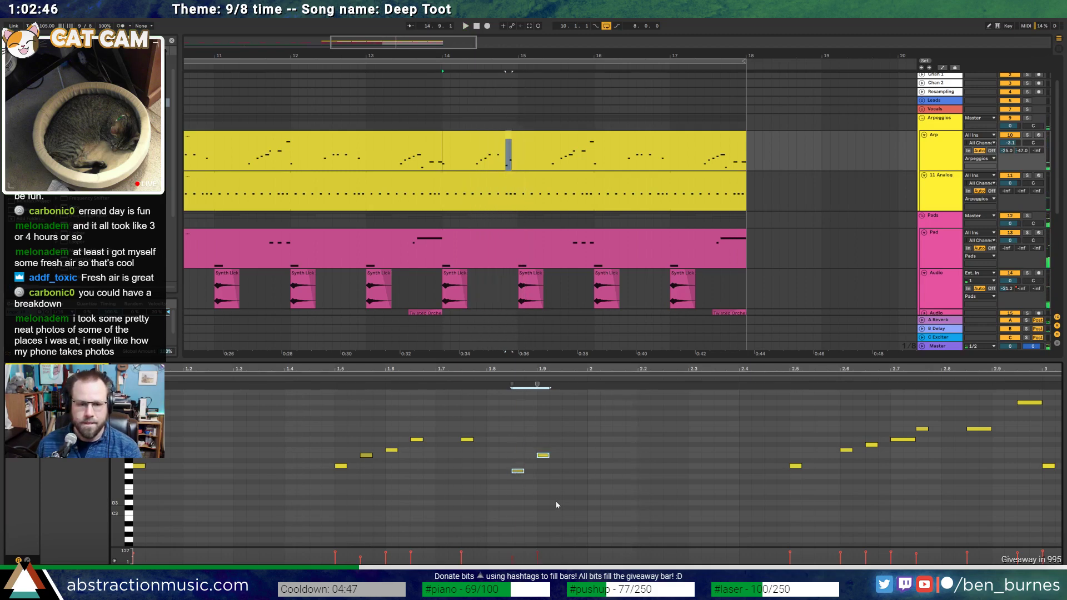
{"action": "left_click", "coordinate": [518, 481]}
{"action": "key", "text": "Up"}
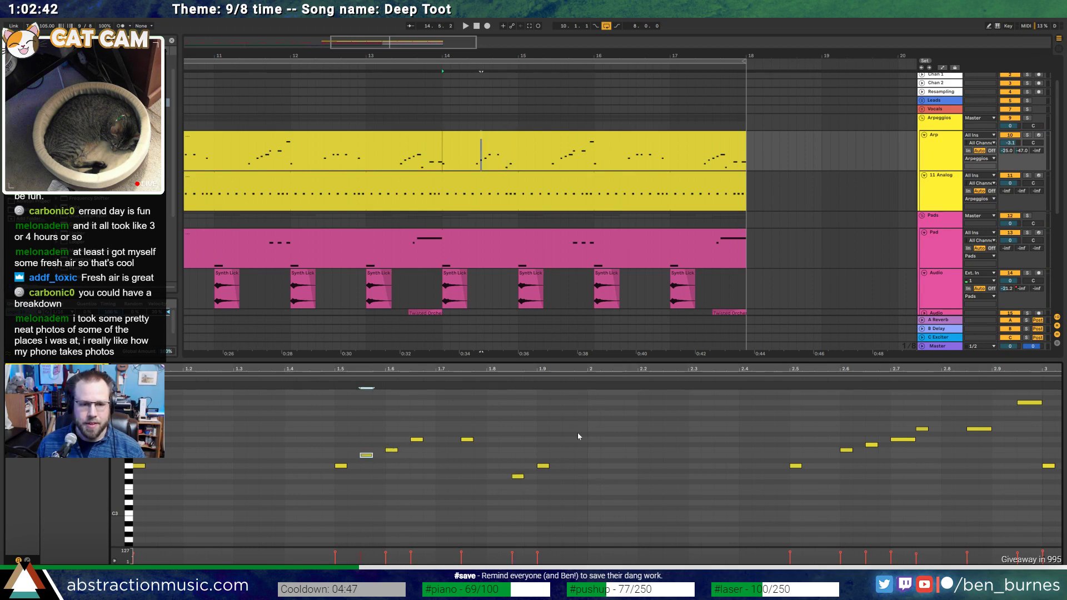
Raise the four-note rising run in the Arp clip's second phrase by four semitones
{"action": "scroll", "coordinate": [351, 449], "scroll_direction": "right", "scroll_amount": 5}
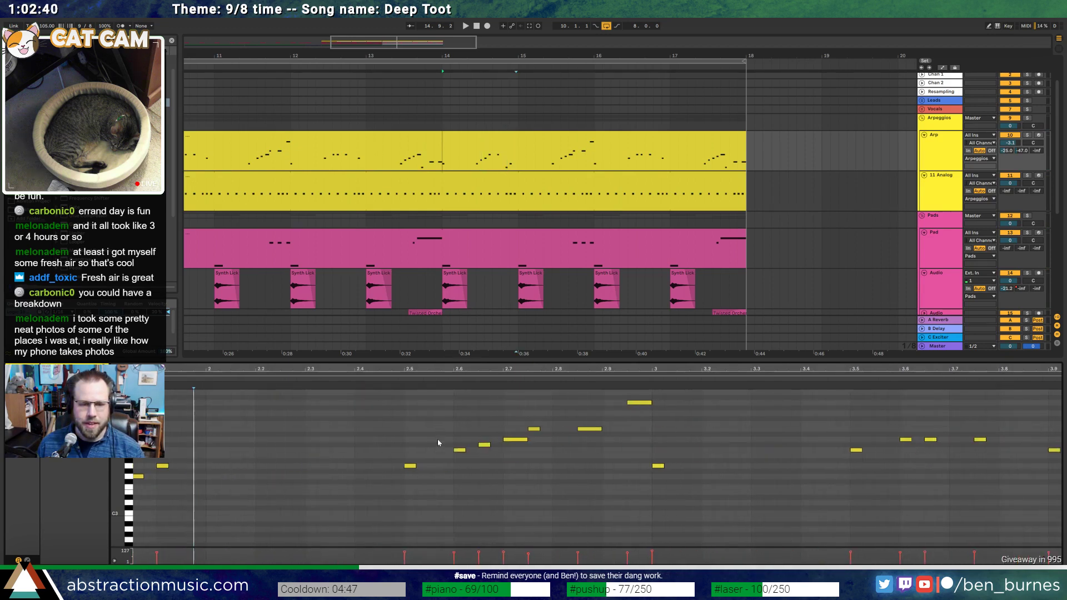
{"action": "left_click_drag", "start_coordinate": [468, 431], "coordinate": [546, 479]}
{"action": "key", "text": "Up"}
{"action": "key", "text": "Up"}
{"action": "key", "text": "Up"}
{"action": "key", "text": "Up"}
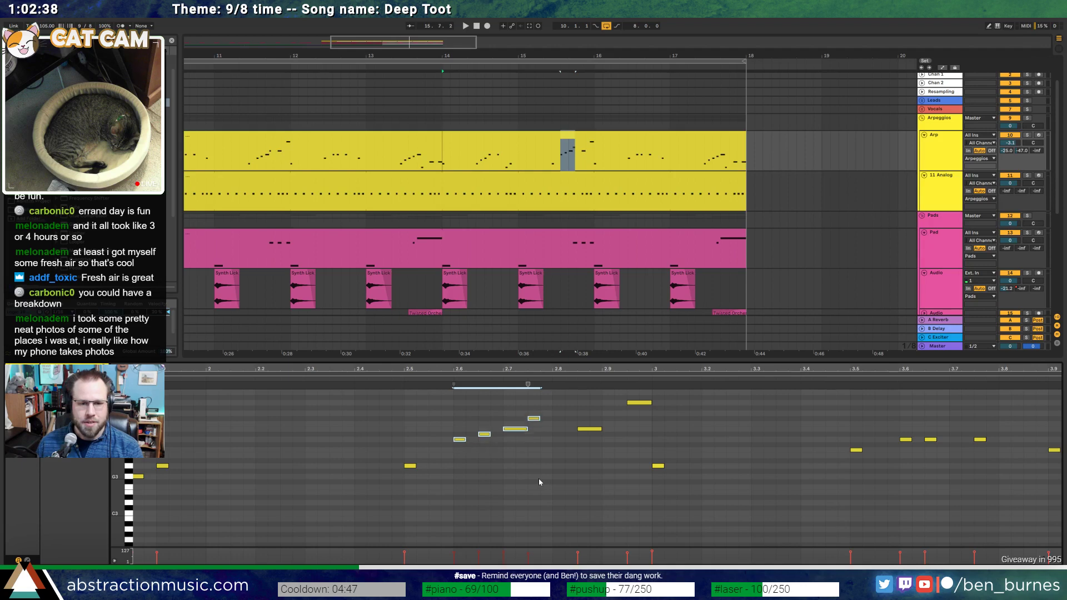
{"action": "scroll", "coordinate": [505, 473], "scroll_direction": "up", "scroll_amount": 1}
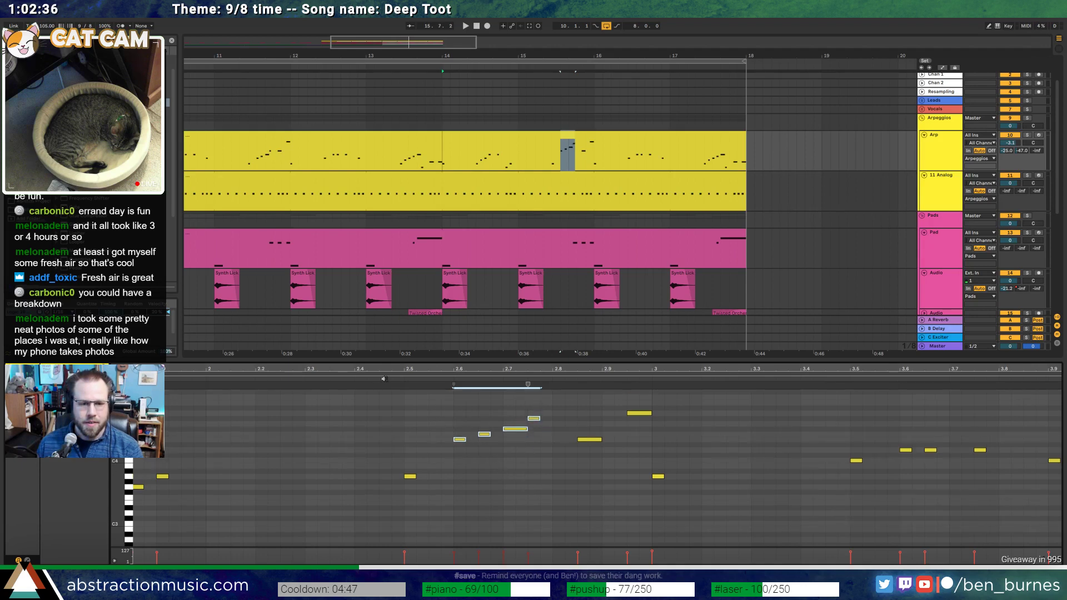
Play back the second phrase, then raise the run's two middle notes by a semitone and drop its fourth note to the first note's pitch
{"action": "key", "text": "space"}
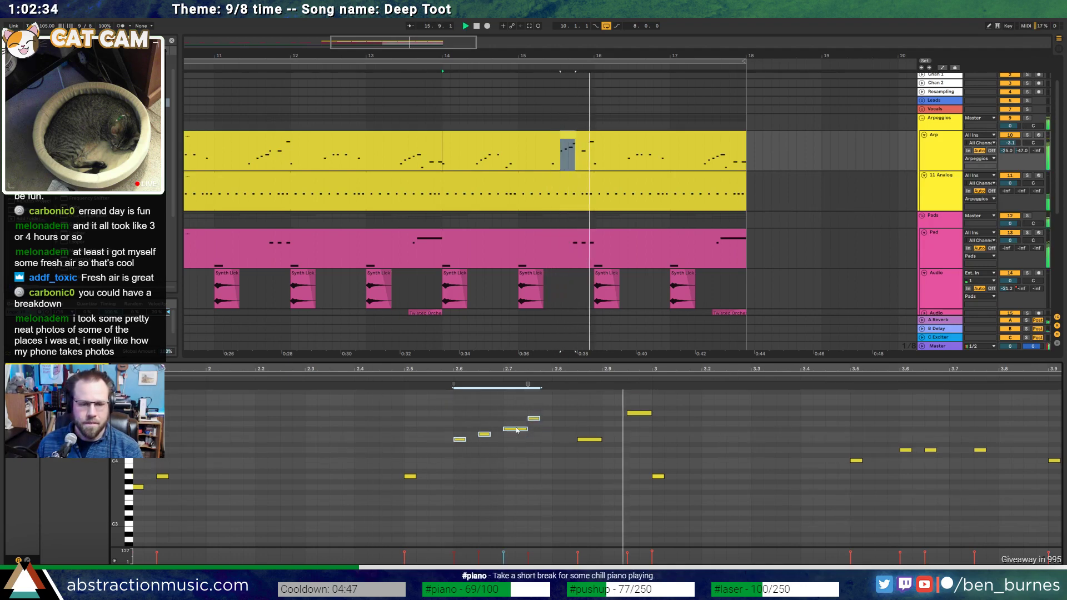
{"action": "left_click_drag", "start_coordinate": [533, 418], "coordinate": [483, 429]}
{"action": "key", "text": "space"}
{"action": "key", "text": "Up"}
{"action": "left_click", "coordinate": [534, 440]}
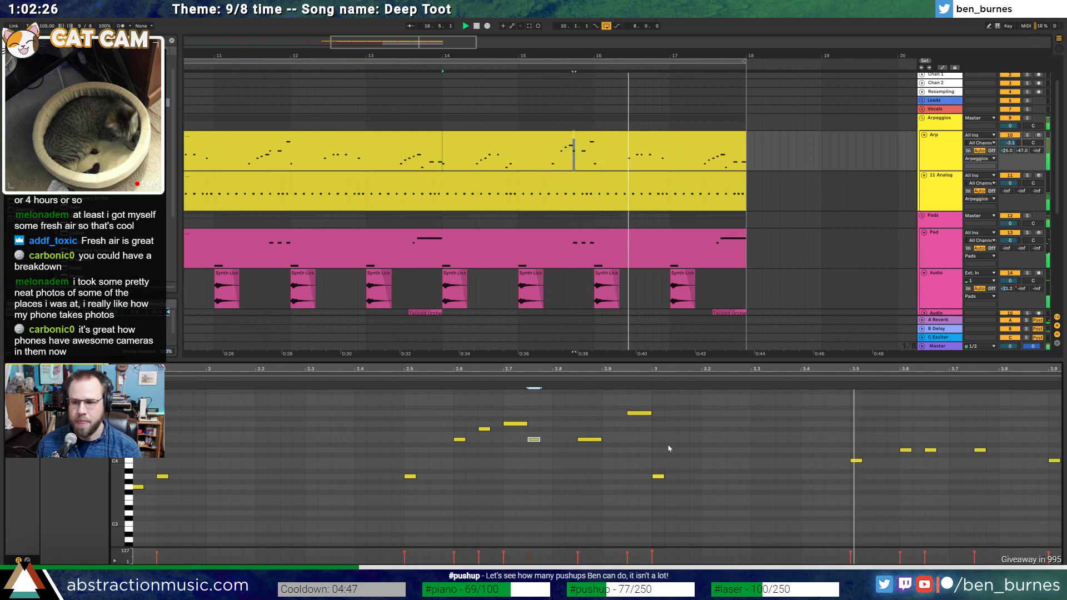
Lower the five notes of the Arp clip's third phrase by three semitones
{"action": "left_click_drag", "start_coordinate": [909, 376], "coordinate": [426, 369]}
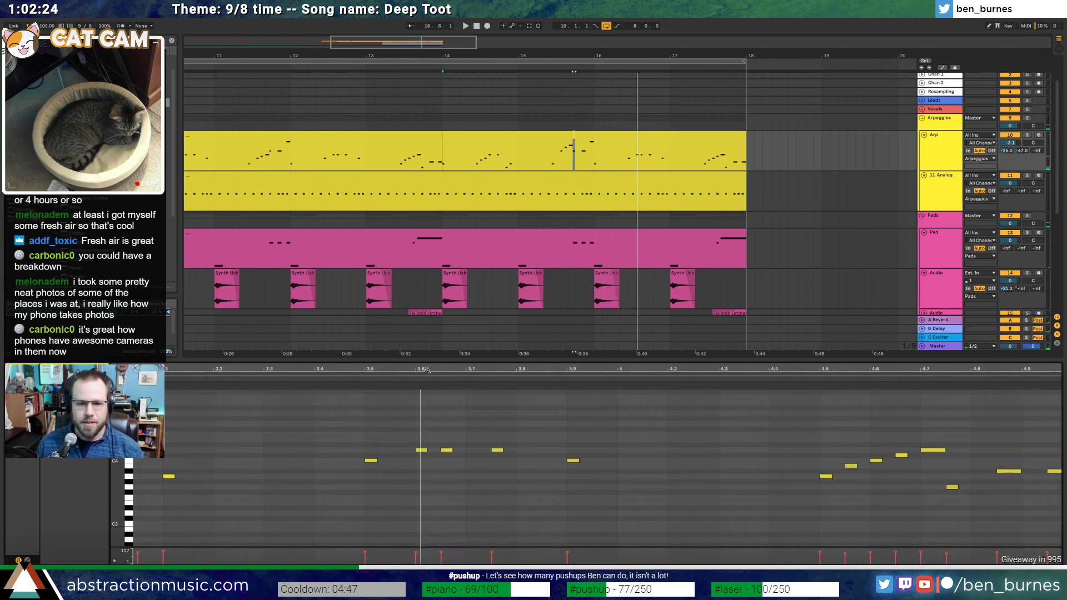
{"action": "left_click_drag", "start_coordinate": [354, 421], "coordinate": [614, 491]}
{"action": "key", "text": "Down"}
{"action": "key", "text": "Down"}
{"action": "key", "text": "Down"}
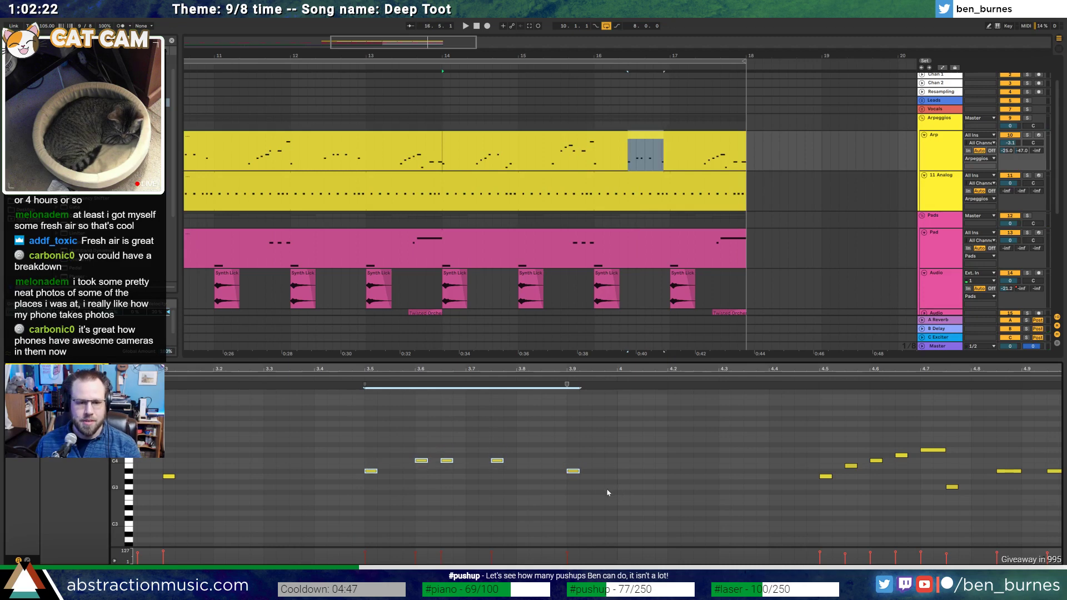
Raise the third phrase's third and fourth notes into a climbing line and add a repeat of the peak note before the last note
{"action": "left_click", "coordinate": [418, 477]}
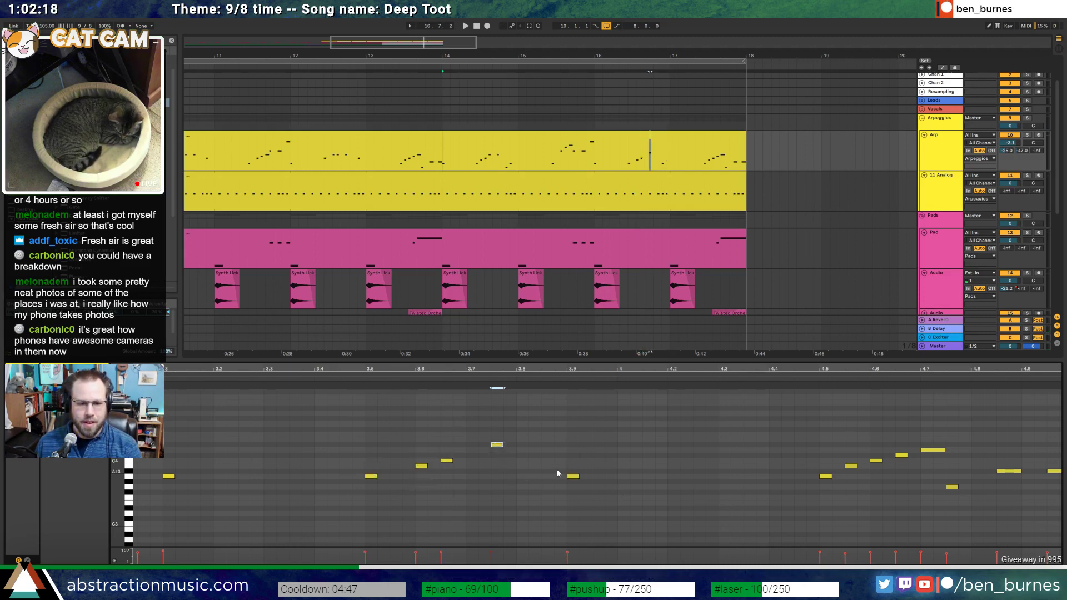
{"action": "key", "text": "Up"}
{"action": "key", "text": "Up"}
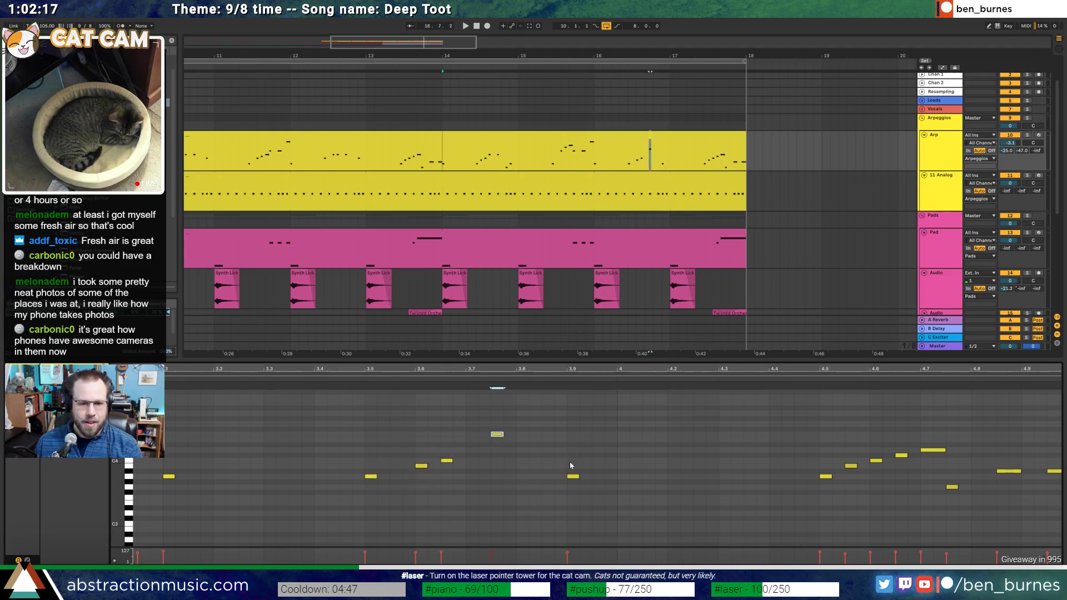
{"action": "double_click", "coordinate": [522, 434]}
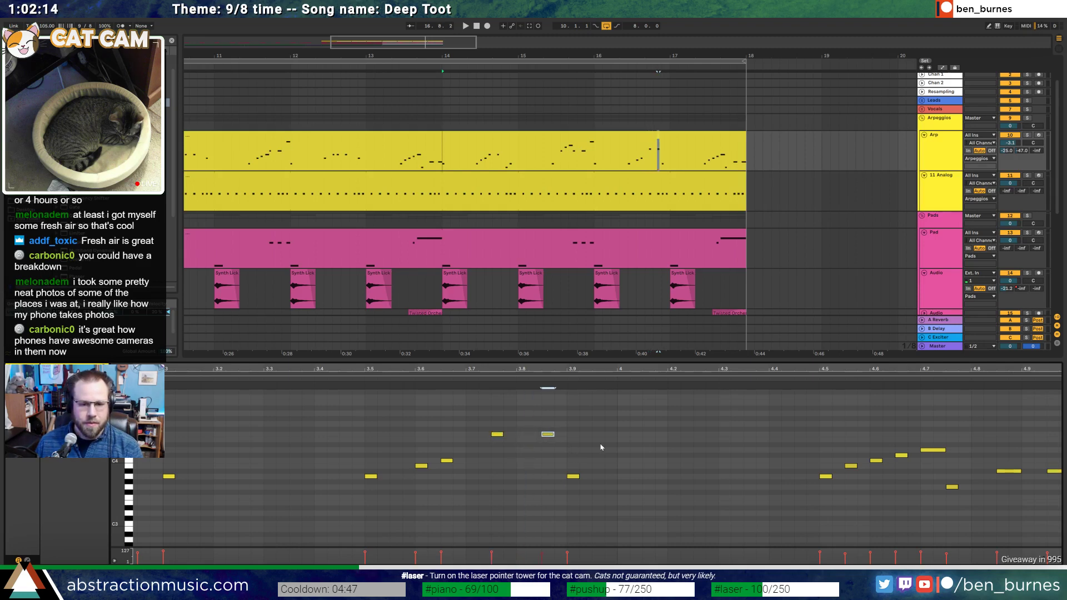
Play back the third phrase, raise its last note to a semitone below the repeated high notes, and show the Arp track's devices
{"action": "key", "text": "space"}
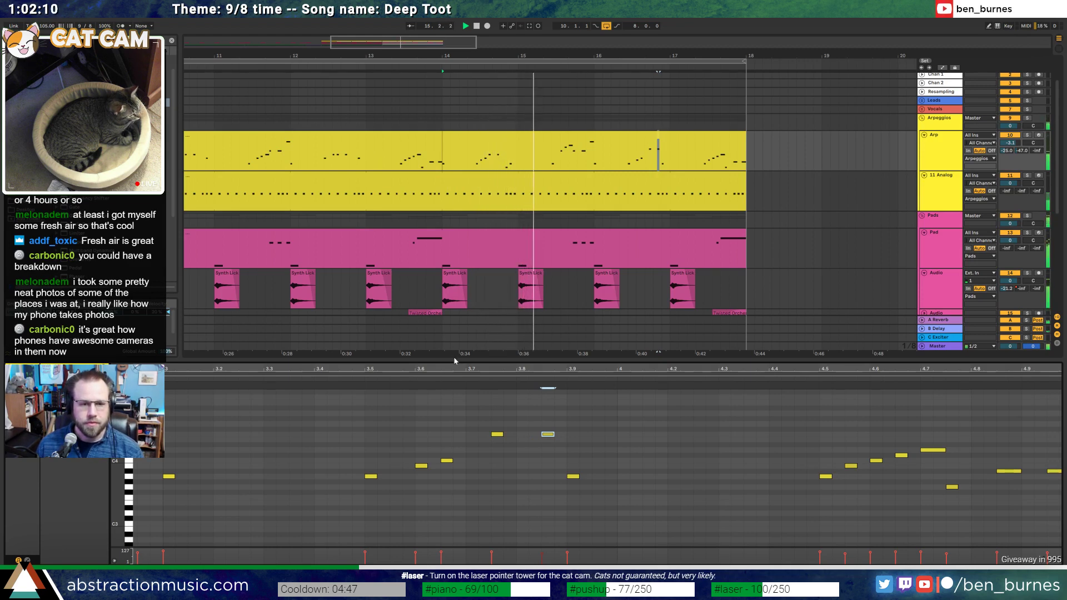
{"action": "left_click_drag", "start_coordinate": [455, 370], "coordinate": [752, 369]}
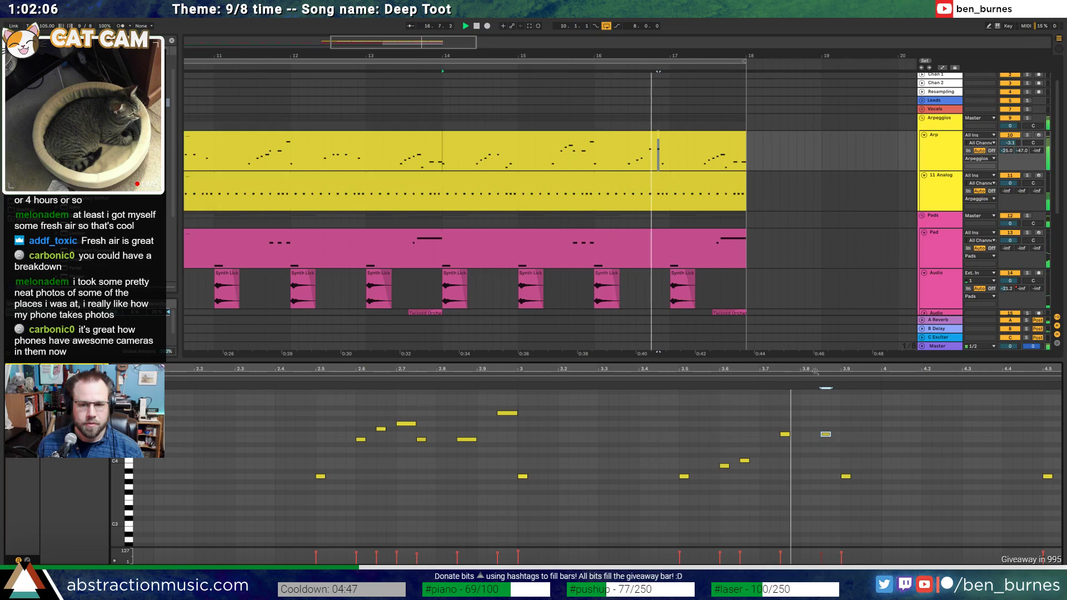
{"action": "left_click", "coordinate": [660, 492]}
{"action": "key", "text": "space"}
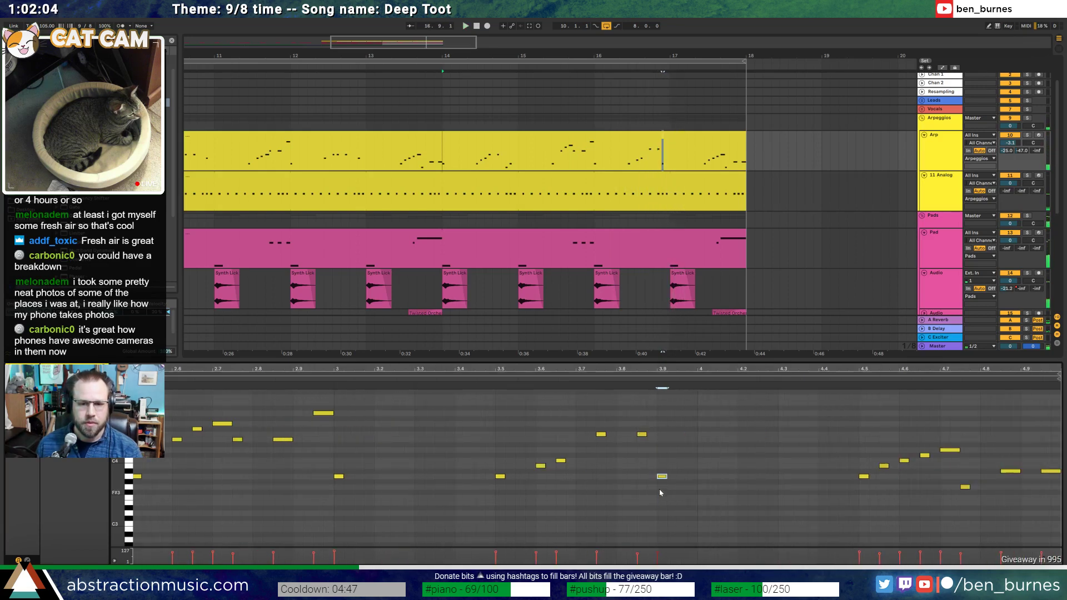
{"action": "key", "text": "space"}
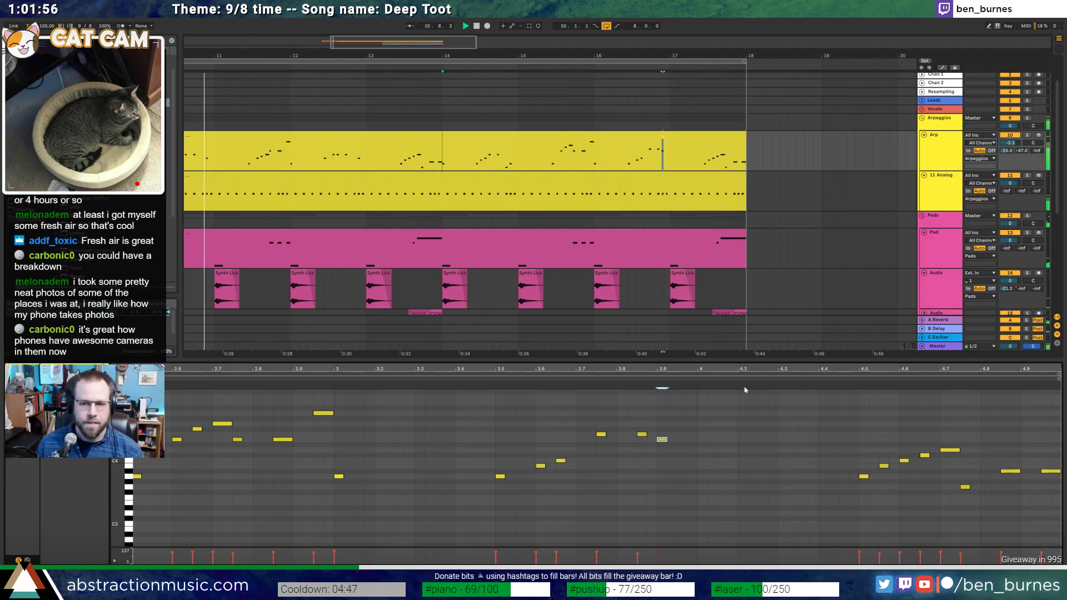
{"action": "key", "text": "shift+Tab"}
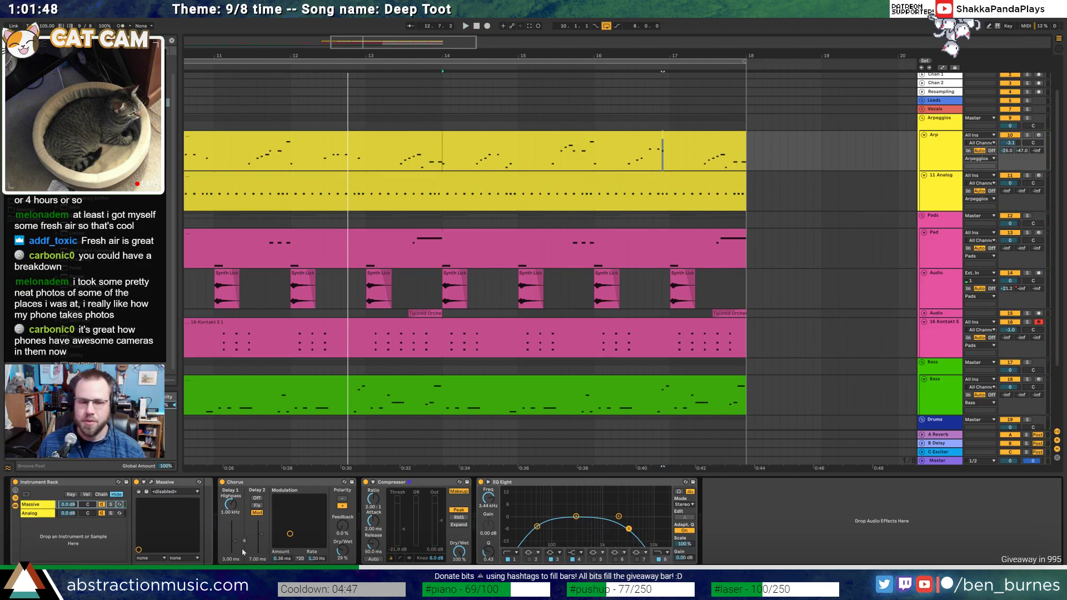
Switch to the Streaming NodeJS Server console, move it into view to check its output, and minimize it
{"action": "key", "text": "alt+Tab"}
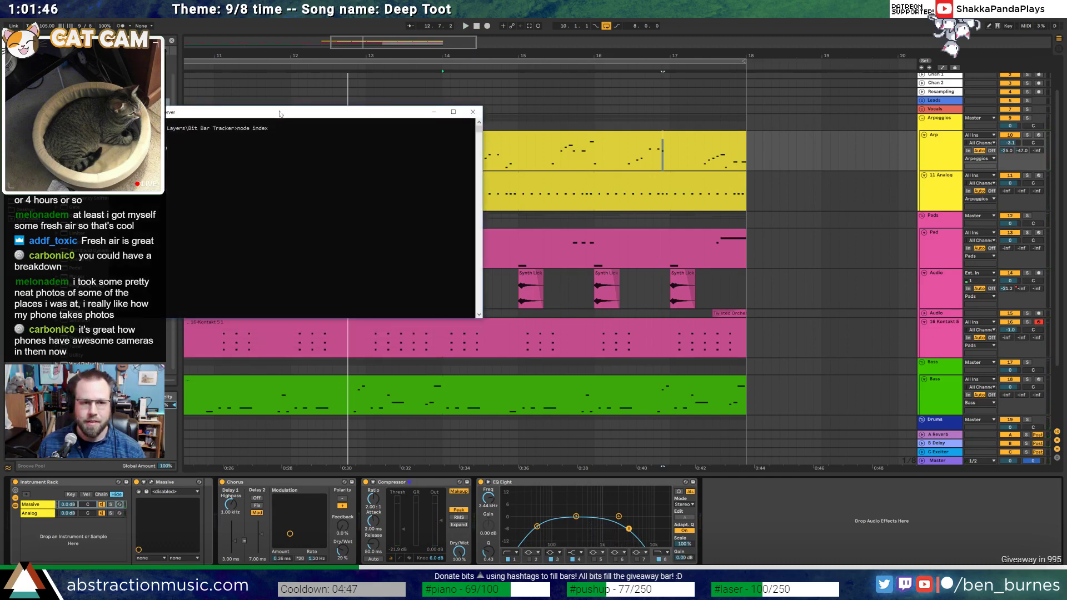
{"action": "left_click_drag", "start_coordinate": [280, 113], "coordinate": [613, 218]}
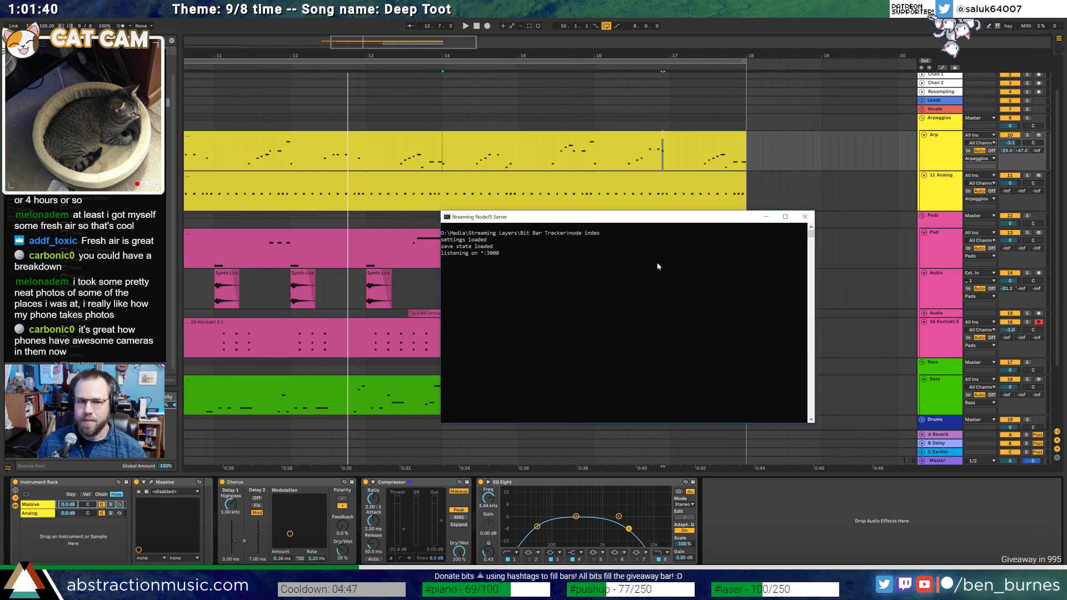
{"action": "left_click_drag", "start_coordinate": [610, 223], "coordinate": [632, 240]}
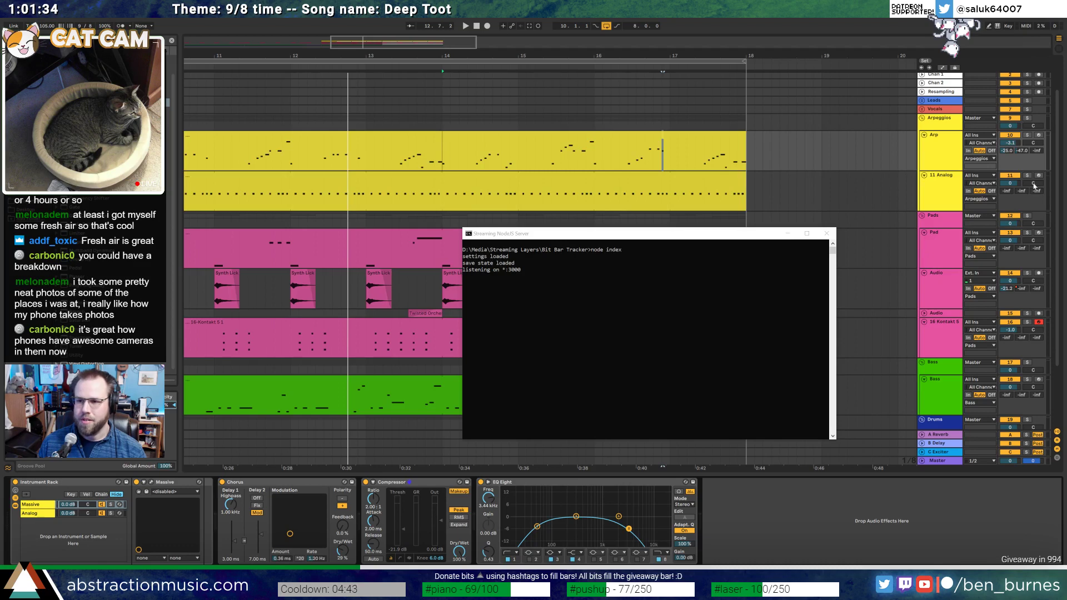
{"action": "left_click", "coordinate": [789, 234]}
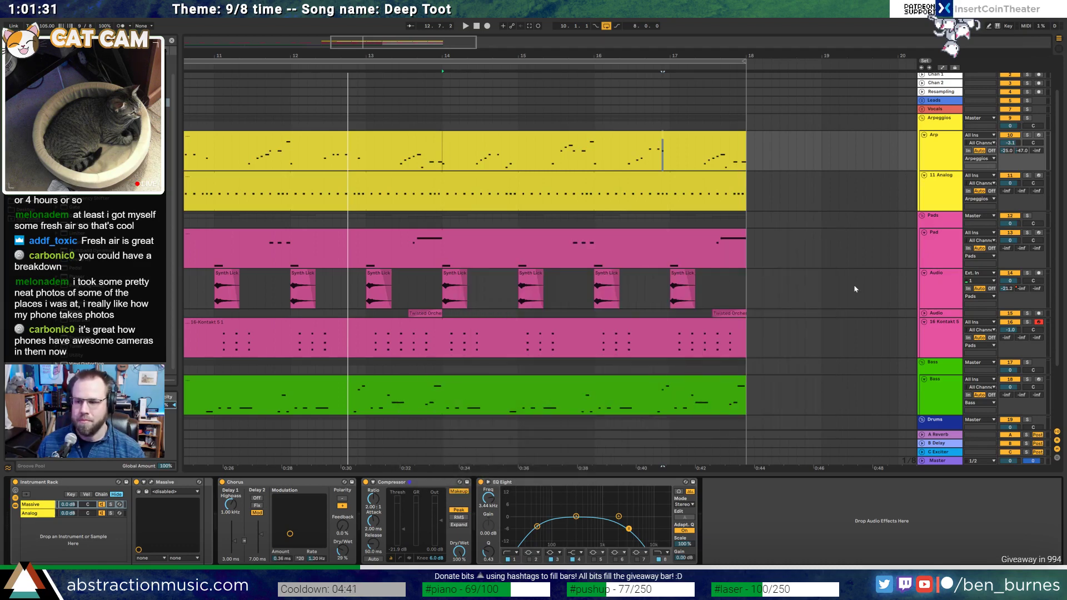
Show the whole arrangement and play through the opening into the section at bar 10
{"action": "left_click", "coordinate": [579, 249]}
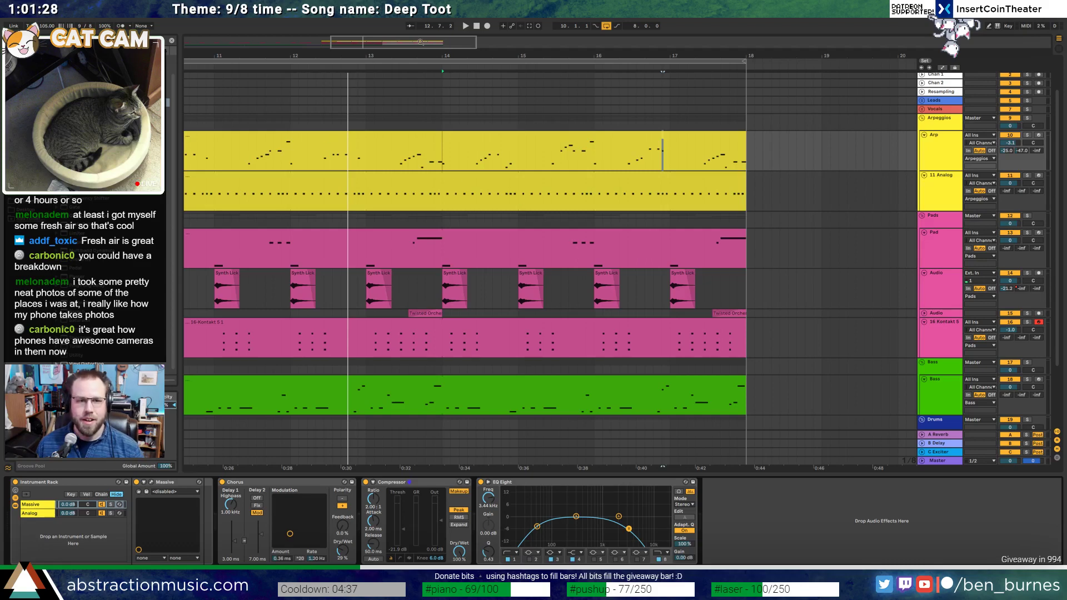
{"action": "left_click_drag", "start_coordinate": [579, 56], "coordinate": [652, 43]}
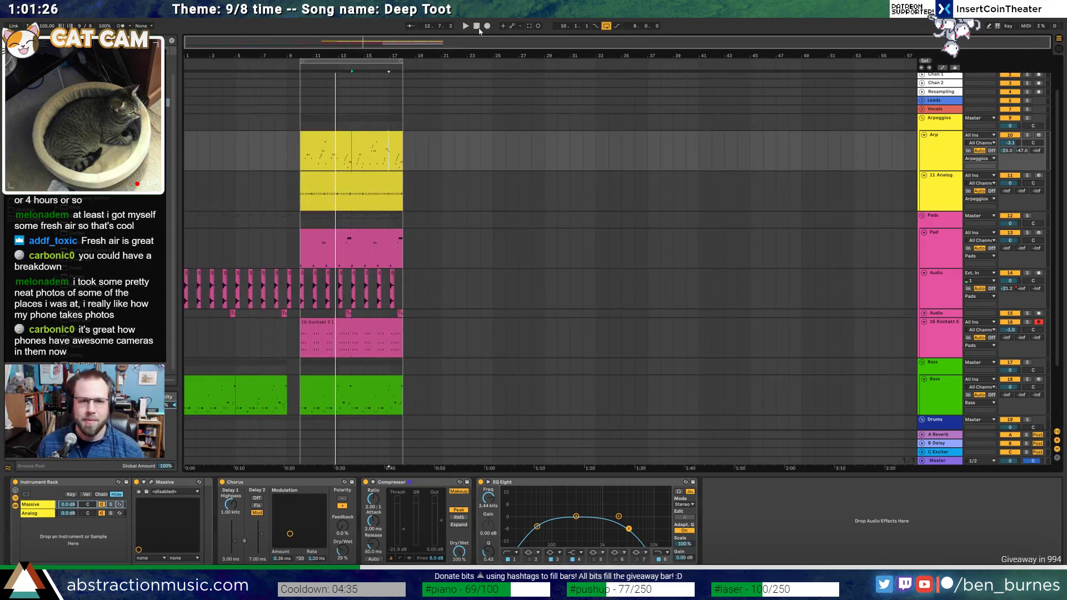
{"action": "key", "text": "space"}
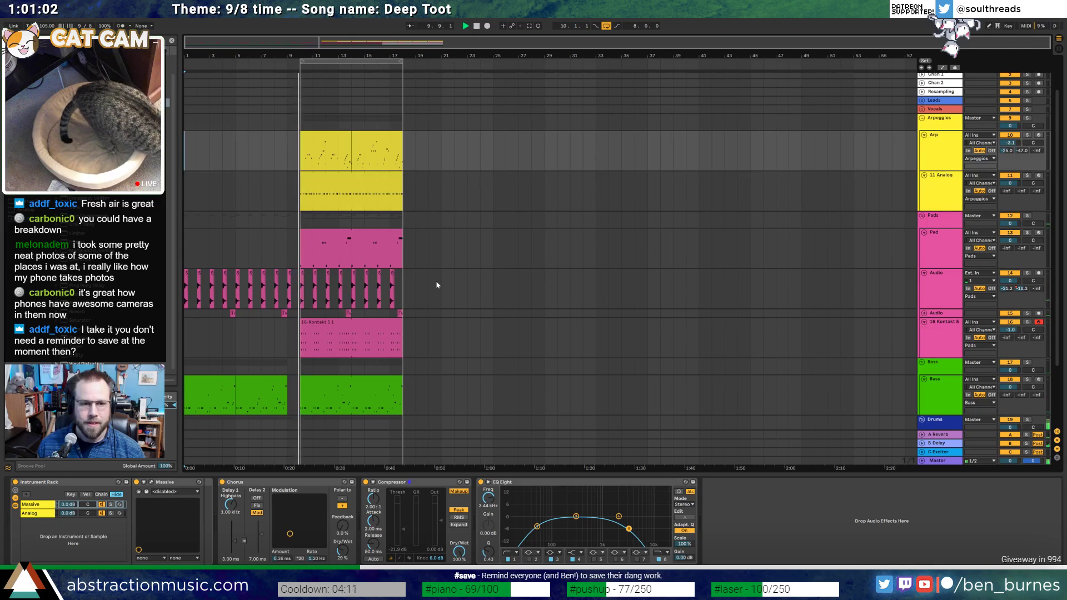
Open the 16 Kontakt 5 clip at bar 10 and raise all its chord notes by one octave during playback
{"action": "left_click", "coordinate": [341, 330]}
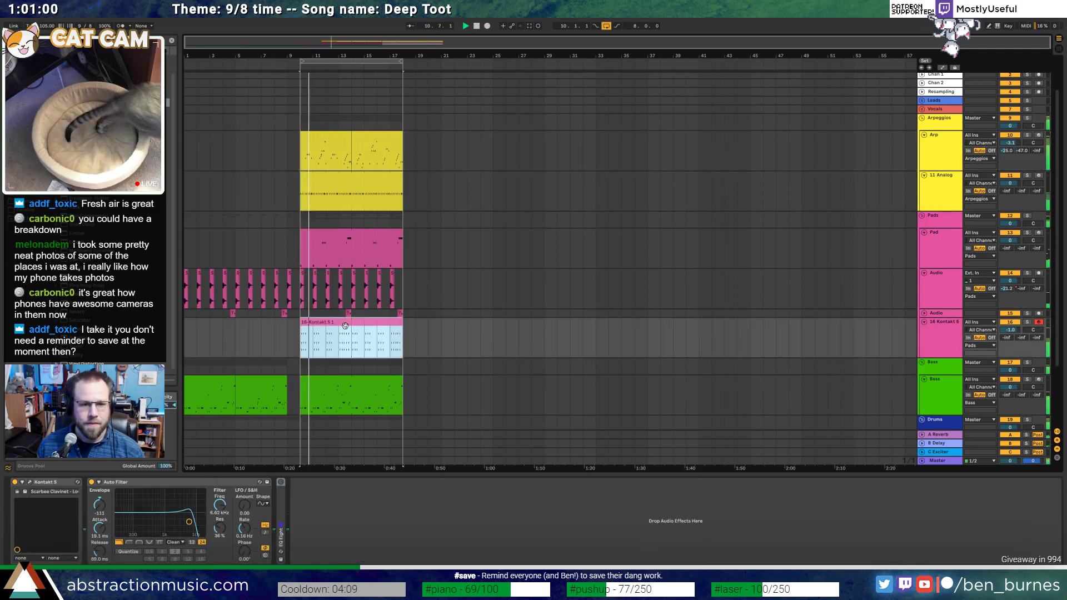
{"action": "double_click", "coordinate": [341, 329]}
{"action": "left_click", "coordinate": [255, 499]}
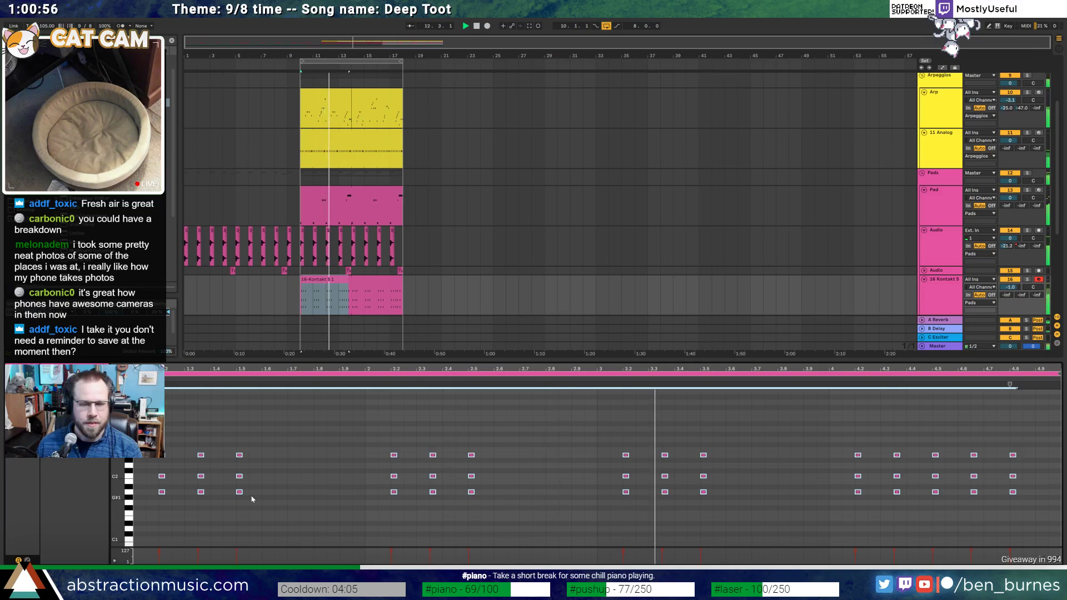
{"action": "scroll", "coordinate": [252, 500], "scroll_direction": "down", "scroll_amount": 3}
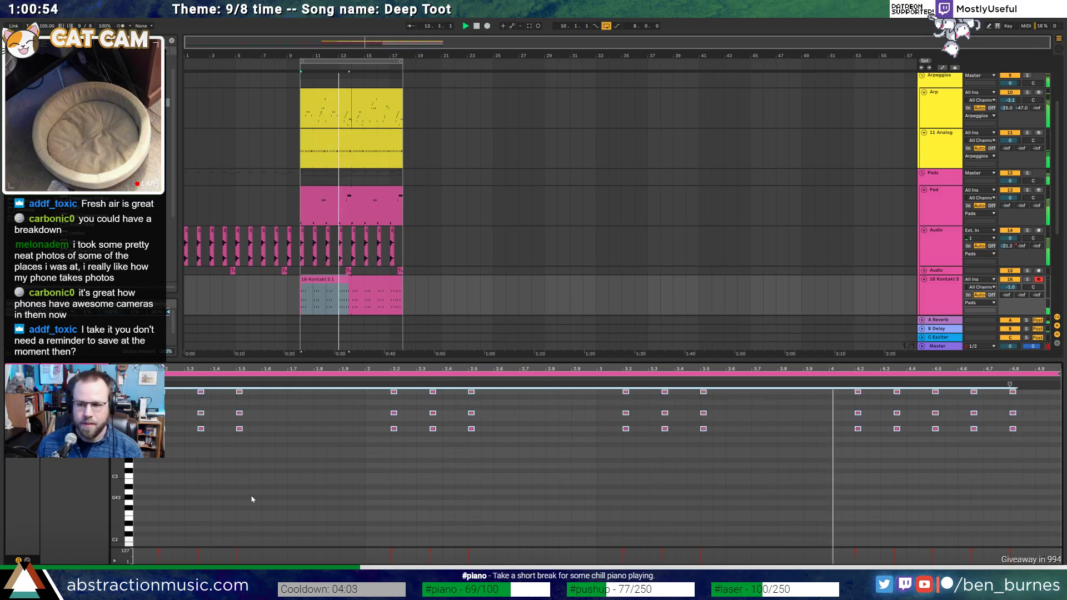
{"action": "scroll", "coordinate": [252, 499], "scroll_direction": "up", "scroll_amount": 3}
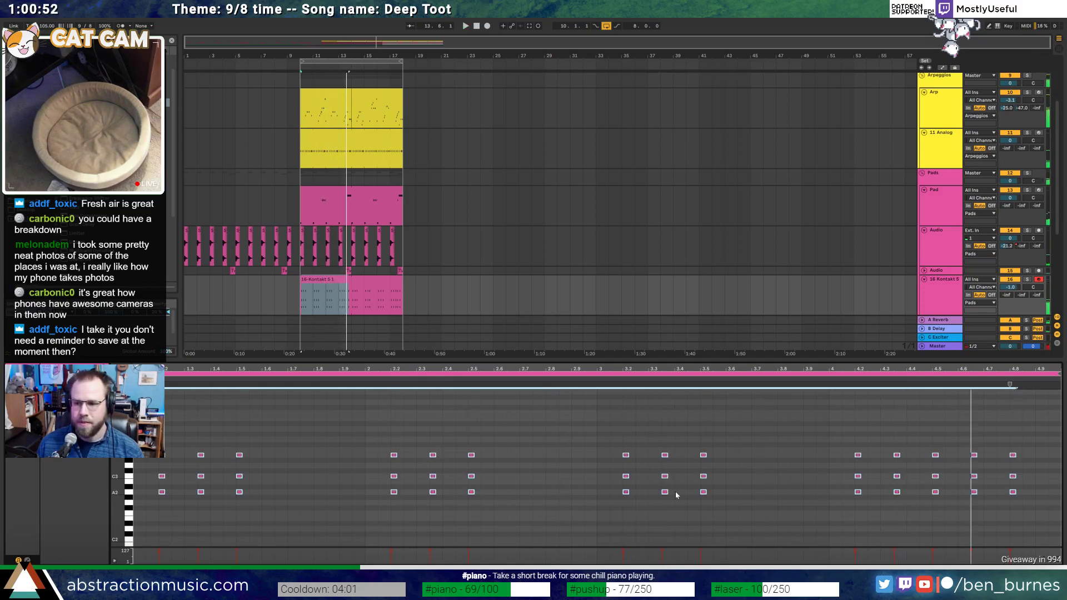
Raise the lowest note of each chord in the 16 Kontakt 5 clip by one octave and play the section back
{"action": "left_click_drag", "start_coordinate": [1034, 488], "coordinate": [206, 518]}
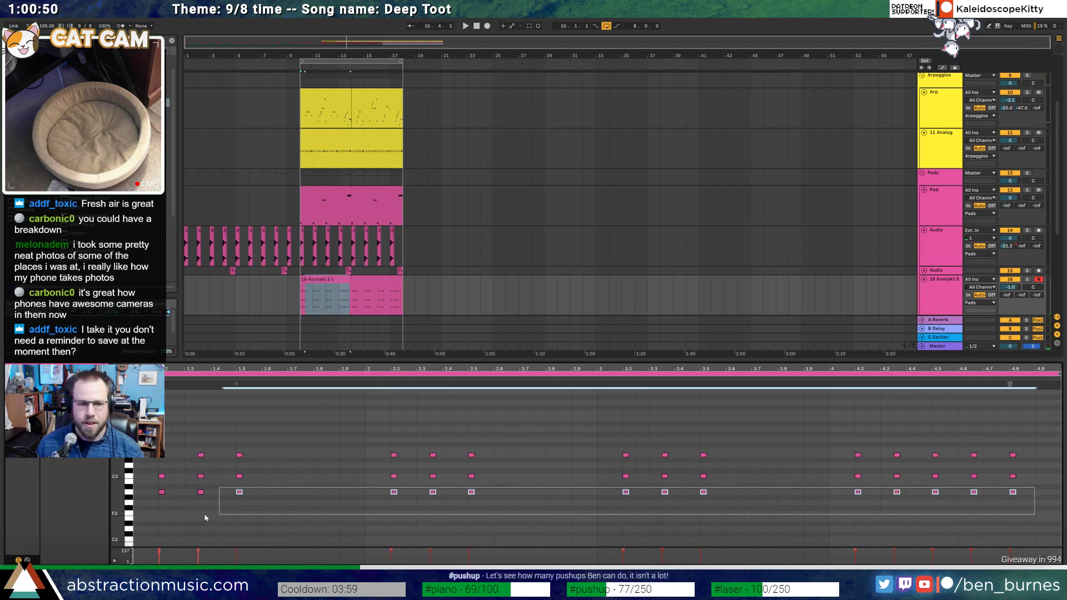
{"action": "key", "text": "shift+Up"}
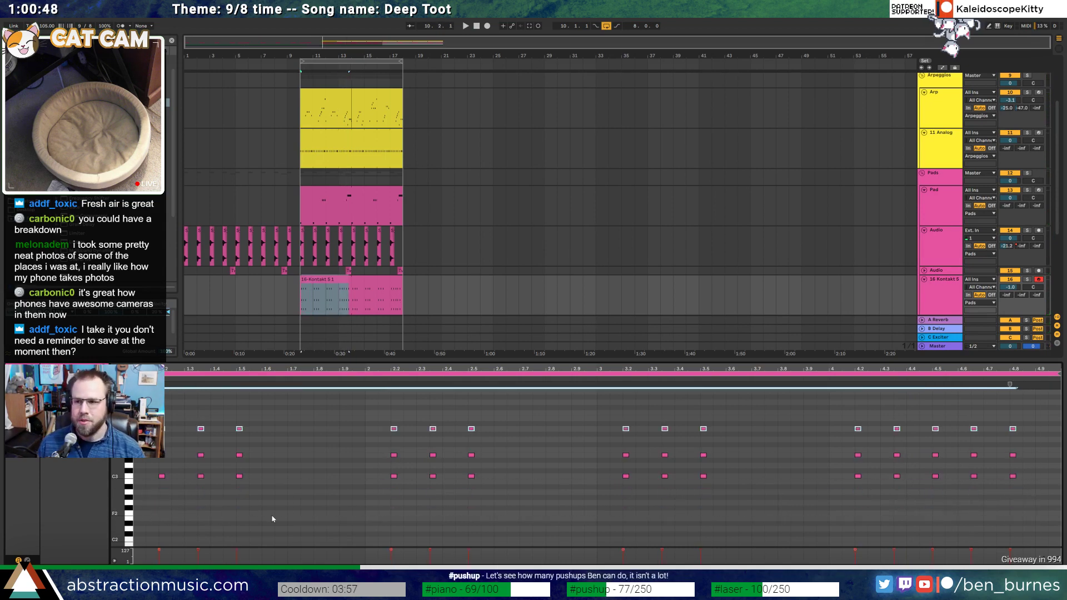
{"action": "key", "text": "space"}
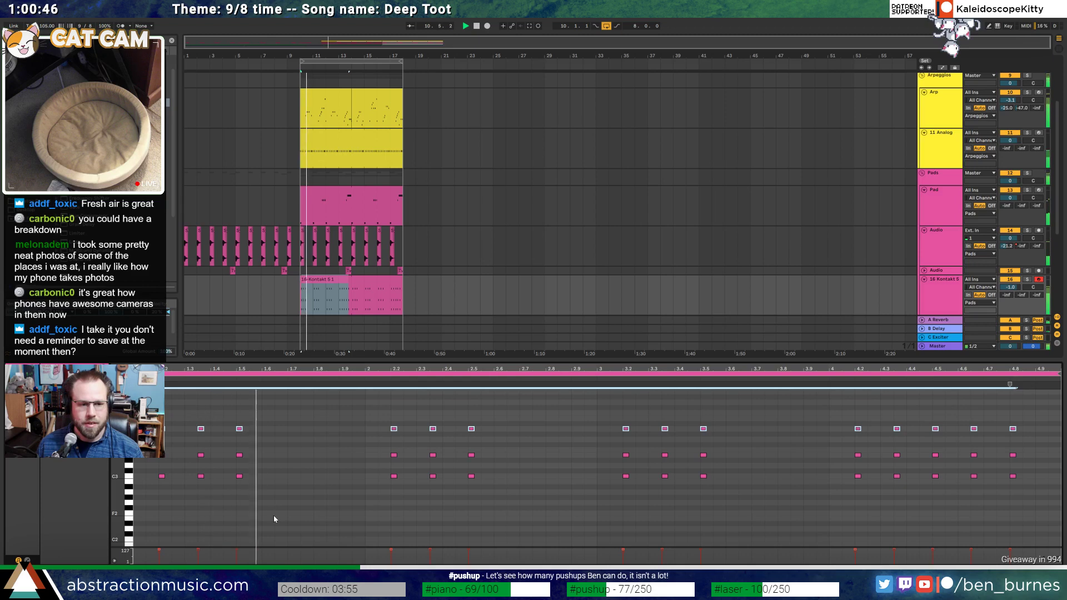
{"action": "key", "text": "shift+Tab"}
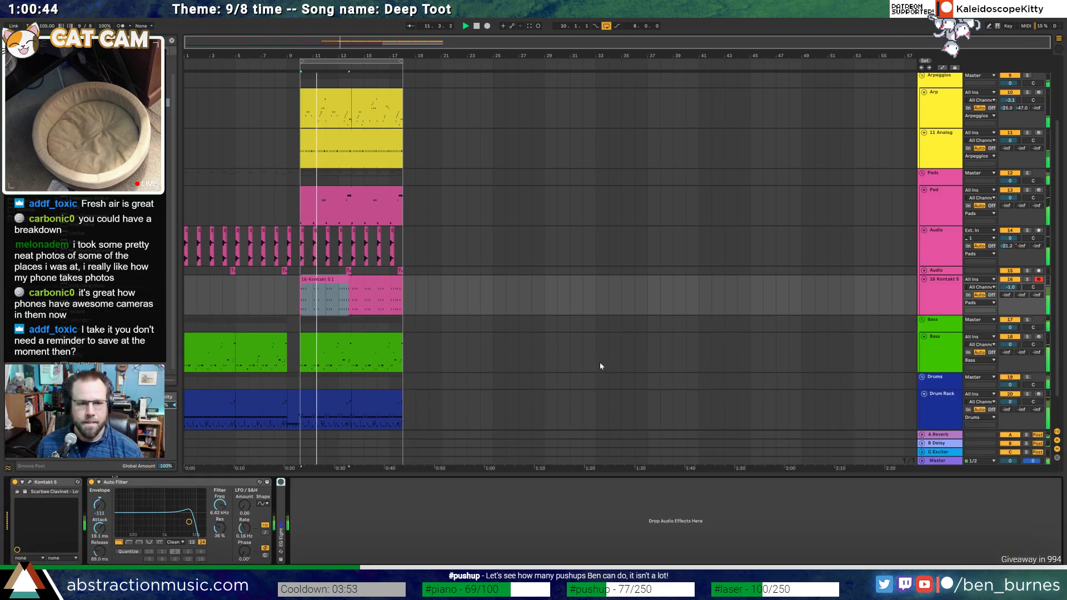
{"action": "left_click", "coordinate": [534, 305]}
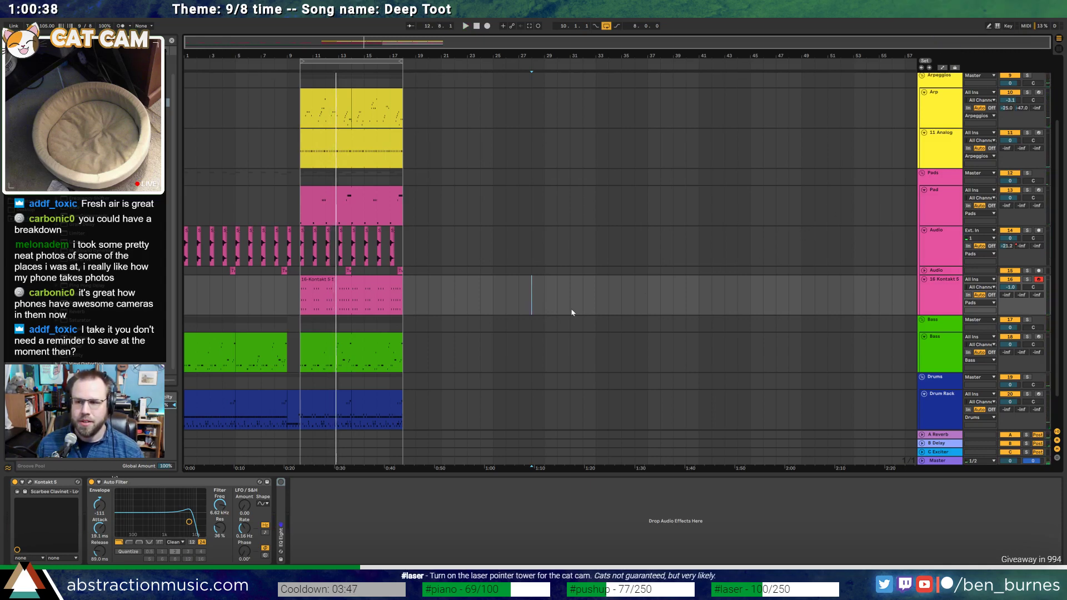
{"action": "left_click", "coordinate": [312, 283]}
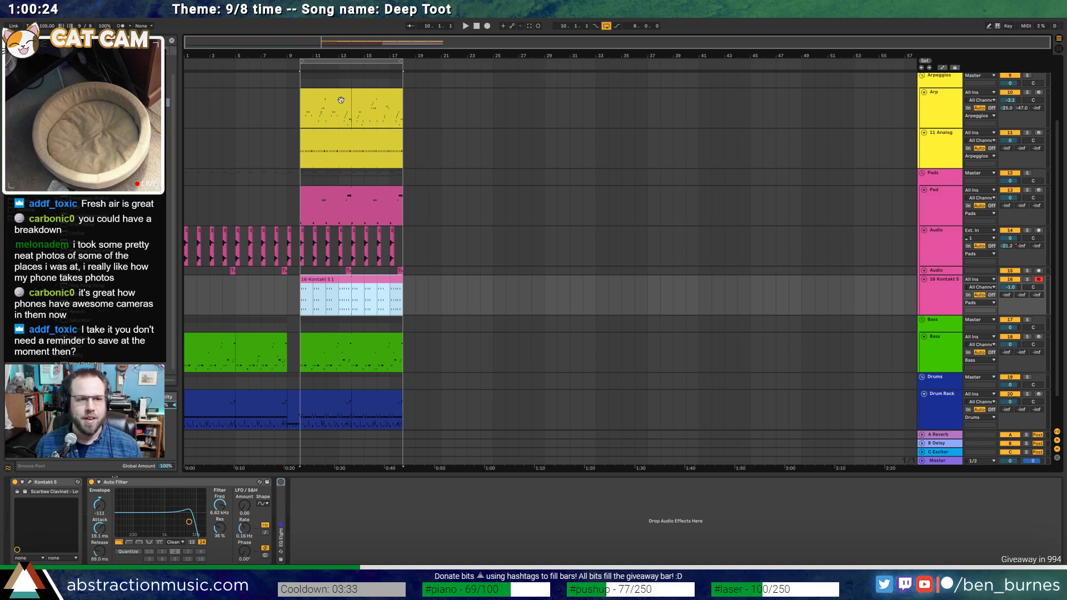
Play the opening into bar 9 and add a TR-909Hat O 01 hit just before the TR-909Hat O 03 in its drum clip
{"action": "left_click", "coordinate": [477, 27]}
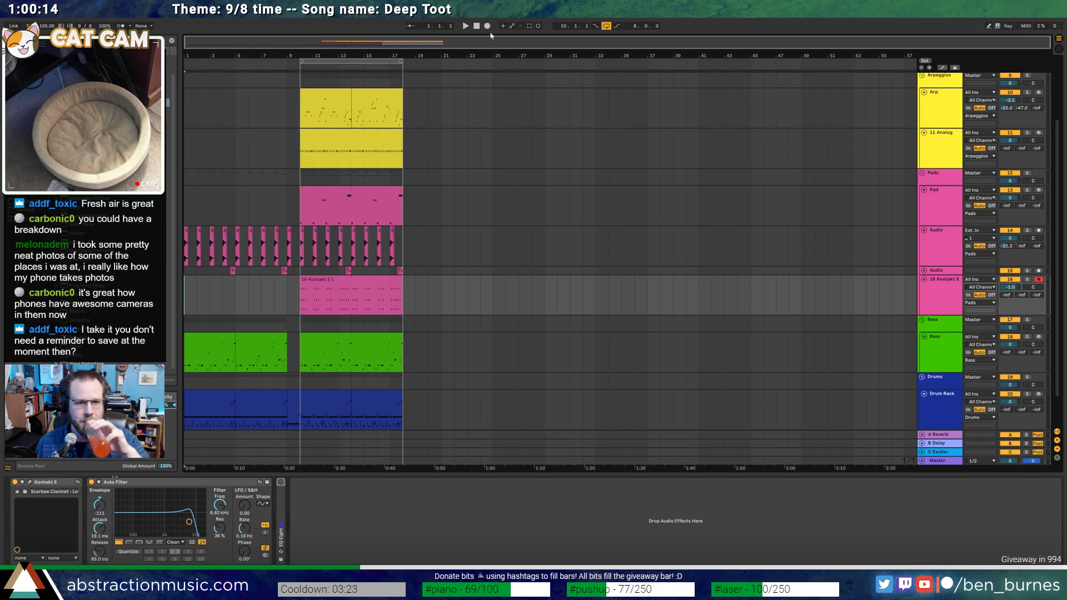
{"action": "left_click", "coordinate": [466, 26]}
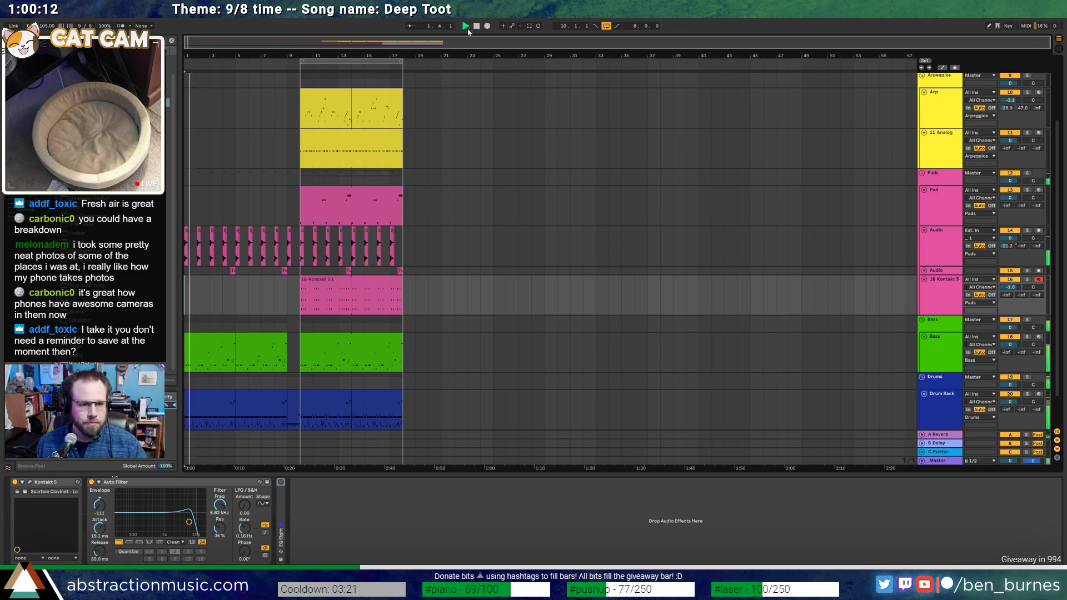
{"action": "left_click", "coordinate": [276, 66]}
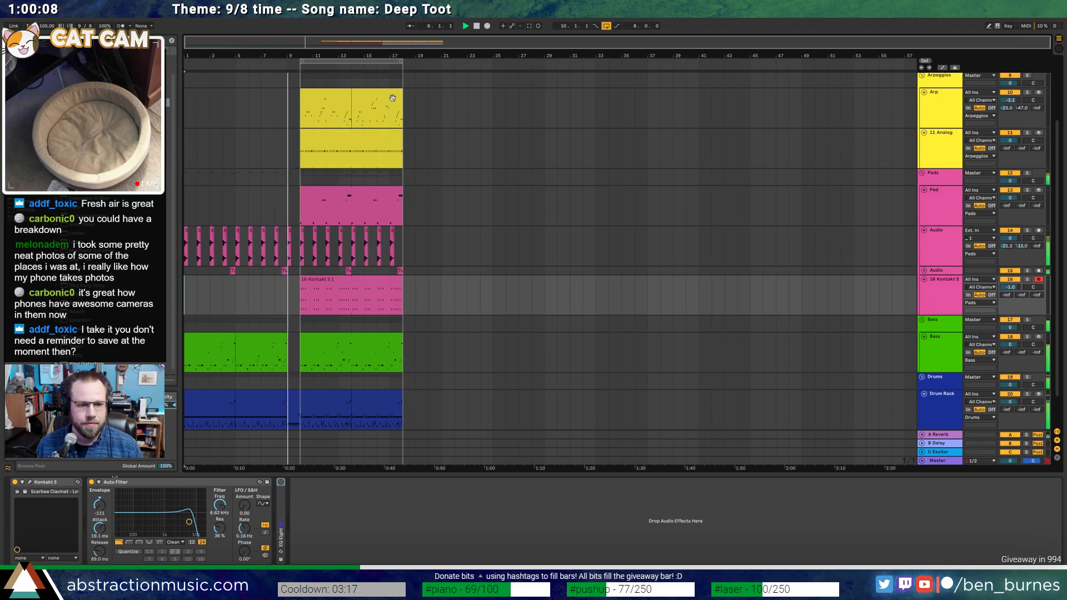
{"action": "double_click", "coordinate": [295, 395]}
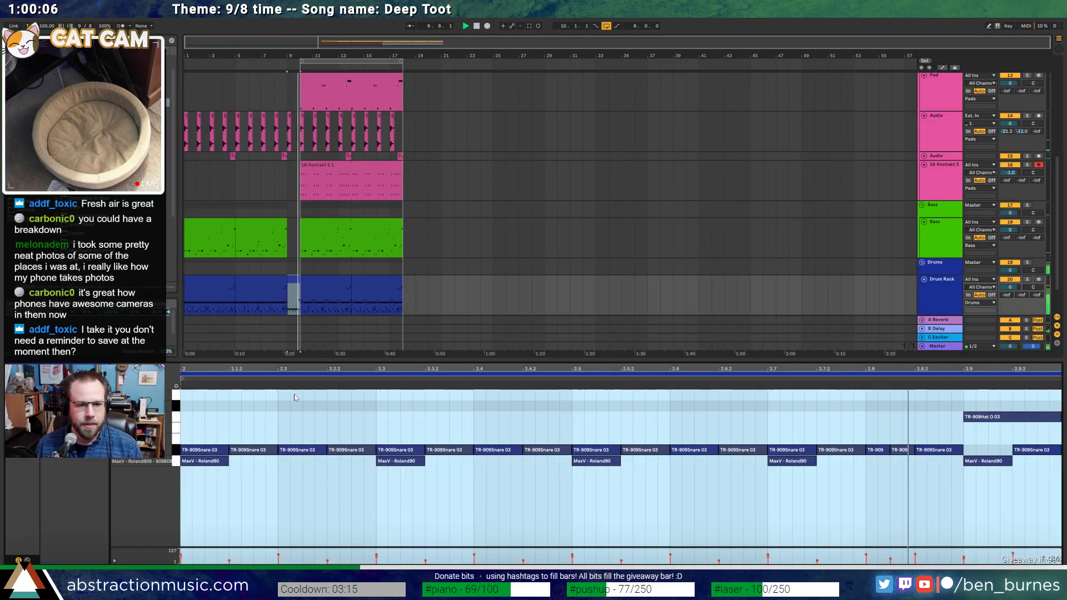
{"action": "double_click", "coordinate": [920, 427]}
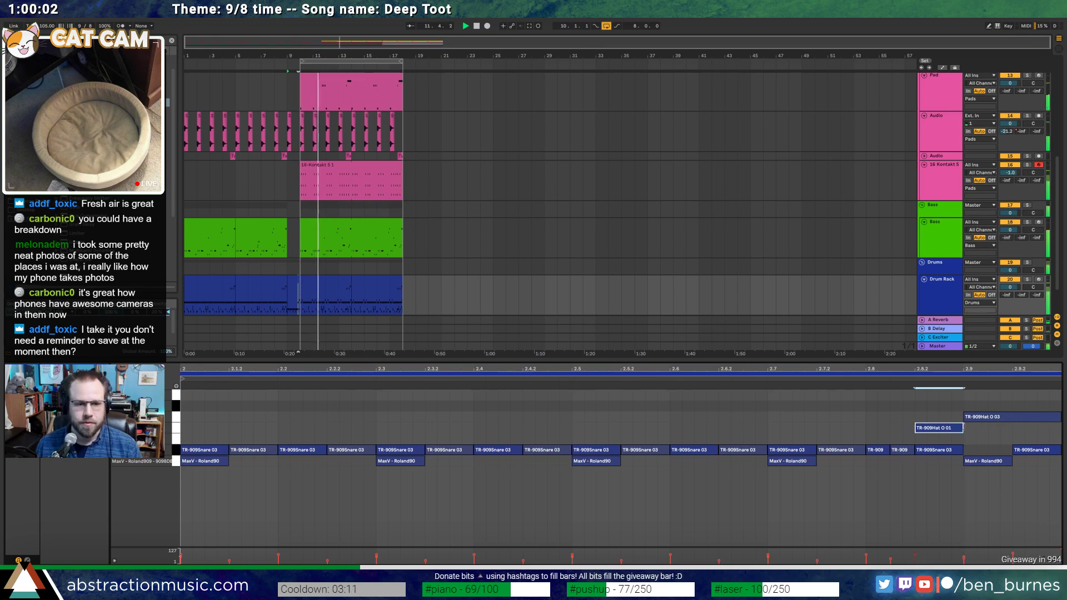
{"action": "key", "text": "shift+Tab"}
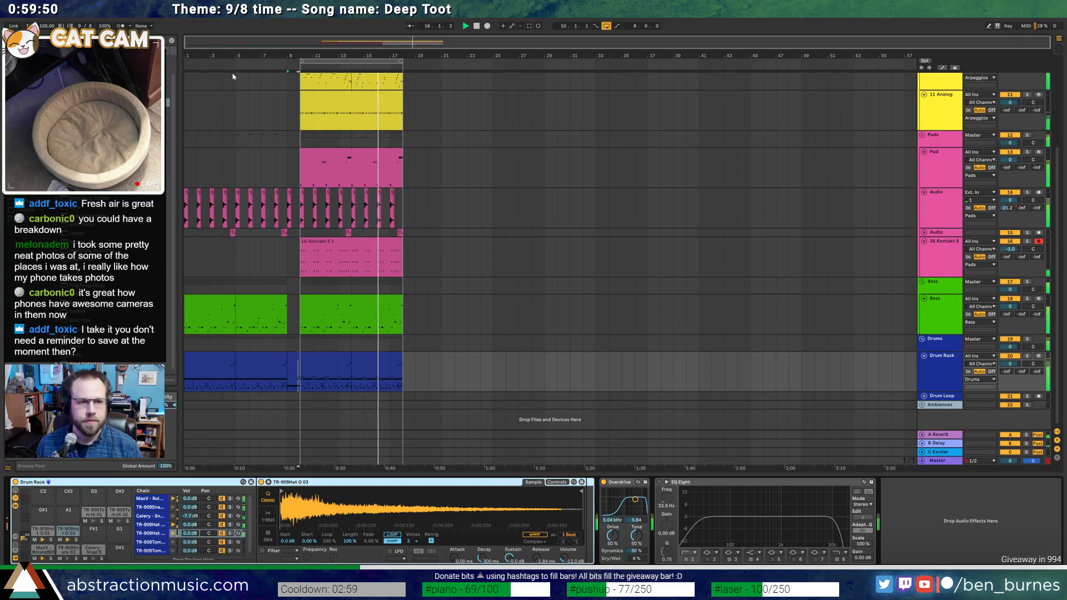
Duplicate the bar 10 to 18 section from Arp through Drum Rack directly after itself and extend the loop to bar 26
{"action": "scroll", "coordinate": [321, 184], "scroll_direction": "up", "scroll_amount": 2}
{"action": "left_click", "coordinate": [312, 101]}
{"action": "left_click", "coordinate": [383, 401], "text": "shift"}
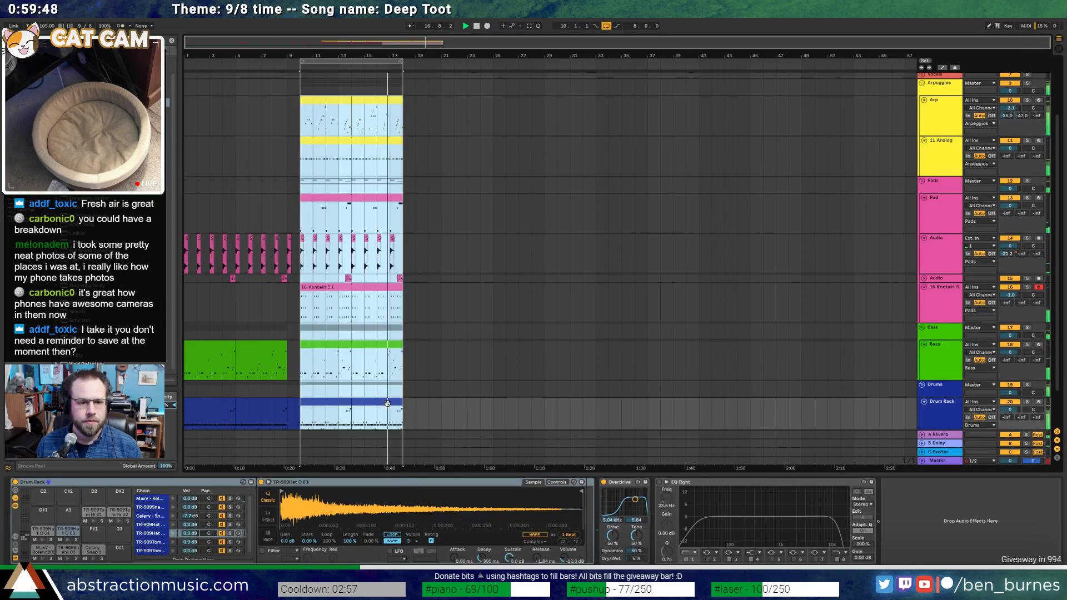
{"action": "key", "text": "ctrl+d"}
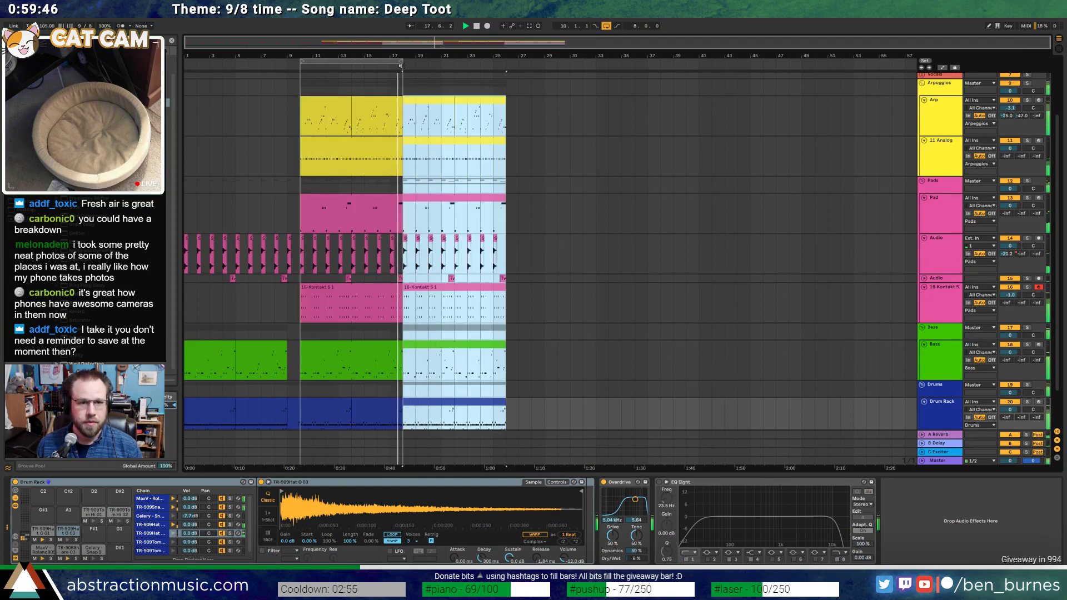
{"action": "left_click_drag", "start_coordinate": [402, 62], "coordinate": [505, 62]}
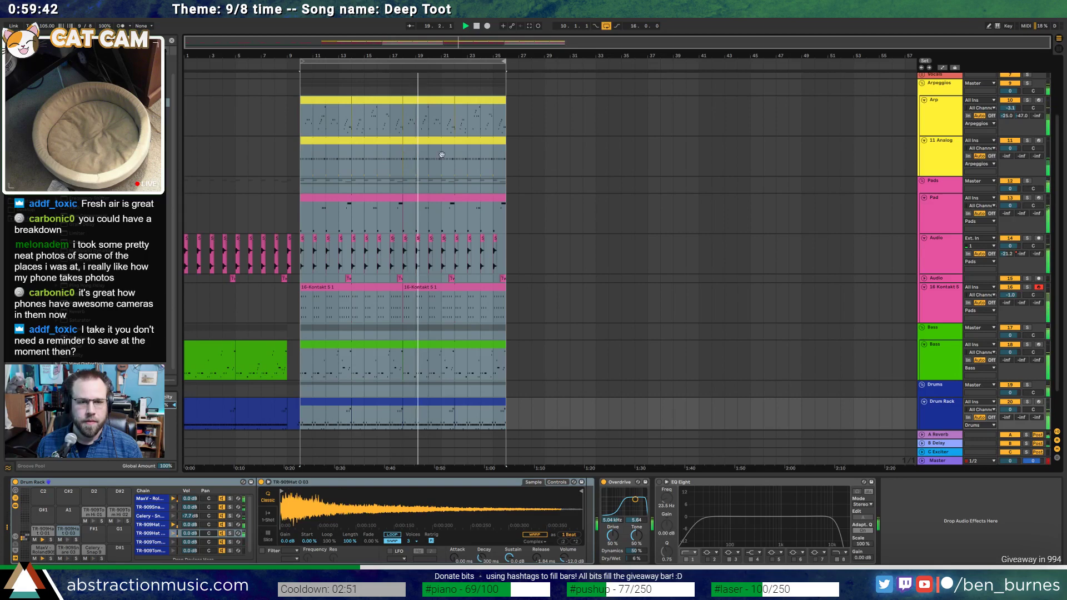
Stop playback, expand the Leads group, and insert an empty two-bar MIDI clip on the Lead track at bar 18
{"action": "key", "text": "space"}
{"action": "left_click", "coordinate": [932, 158]}
{"action": "scroll", "coordinate": [946, 161], "scroll_direction": "up", "scroll_amount": 2}
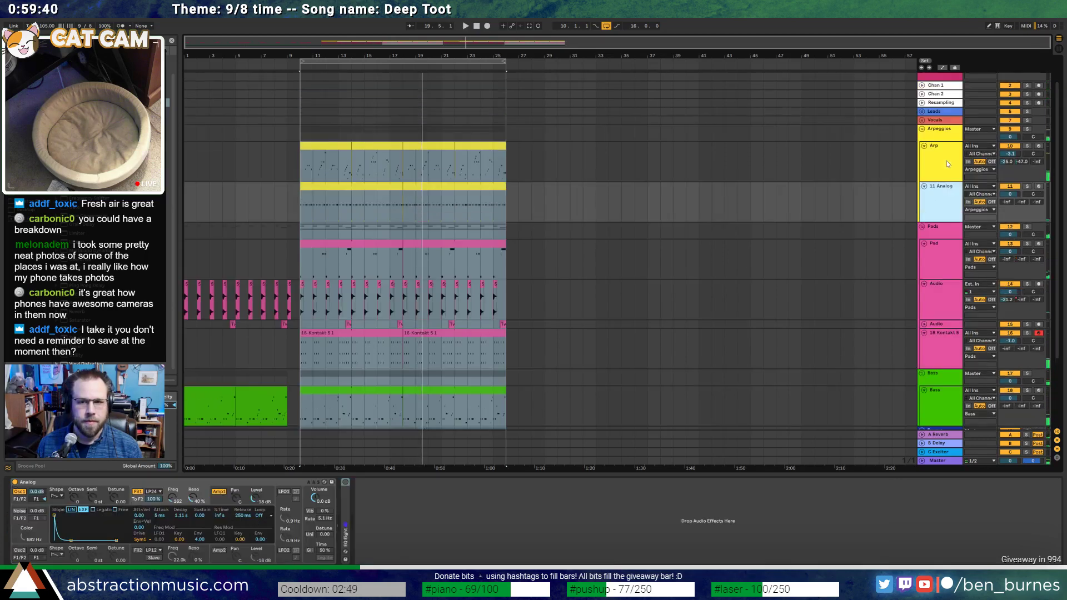
{"action": "left_click", "coordinate": [922, 112]}
{"action": "left_click", "coordinate": [934, 136]}
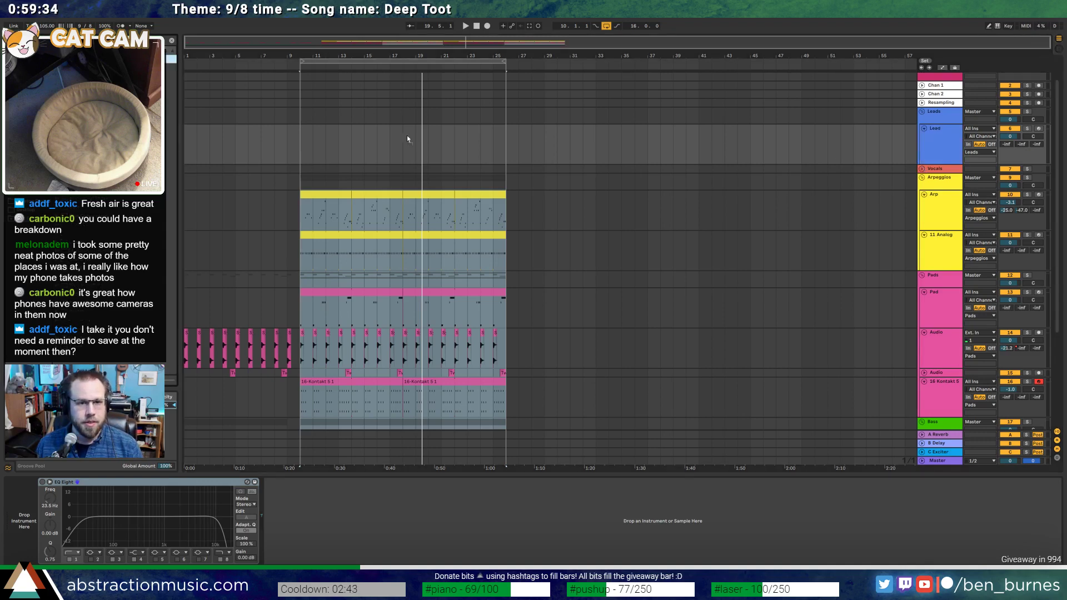
{"action": "left_click", "coordinate": [460, 230]}
{"action": "left_click", "coordinate": [428, 234]}
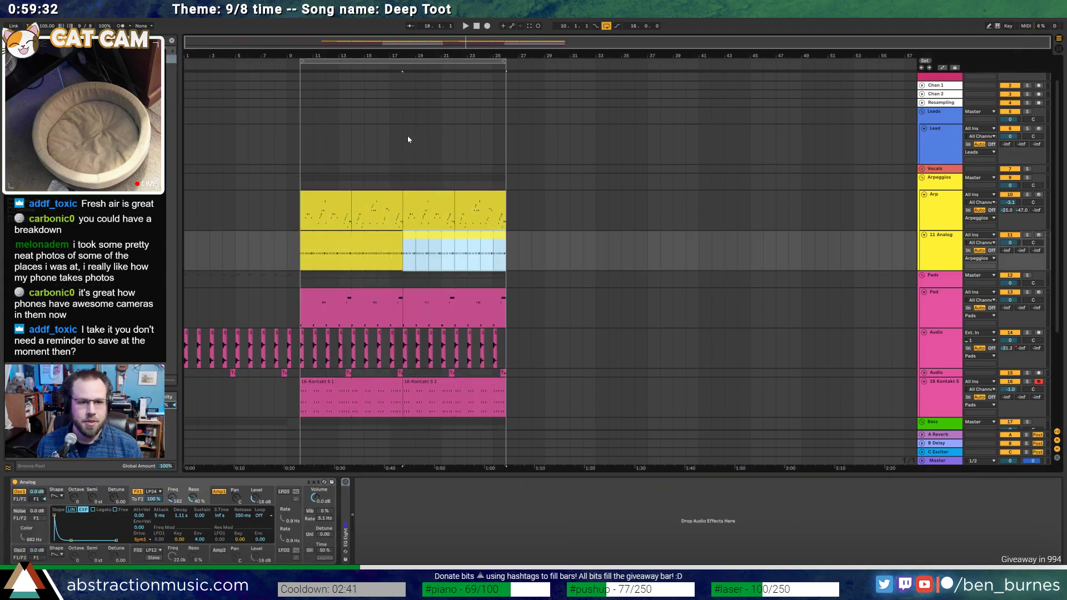
{"action": "left_click", "coordinate": [410, 144]}
{"action": "left_click", "coordinate": [429, 146], "text": "shift"}
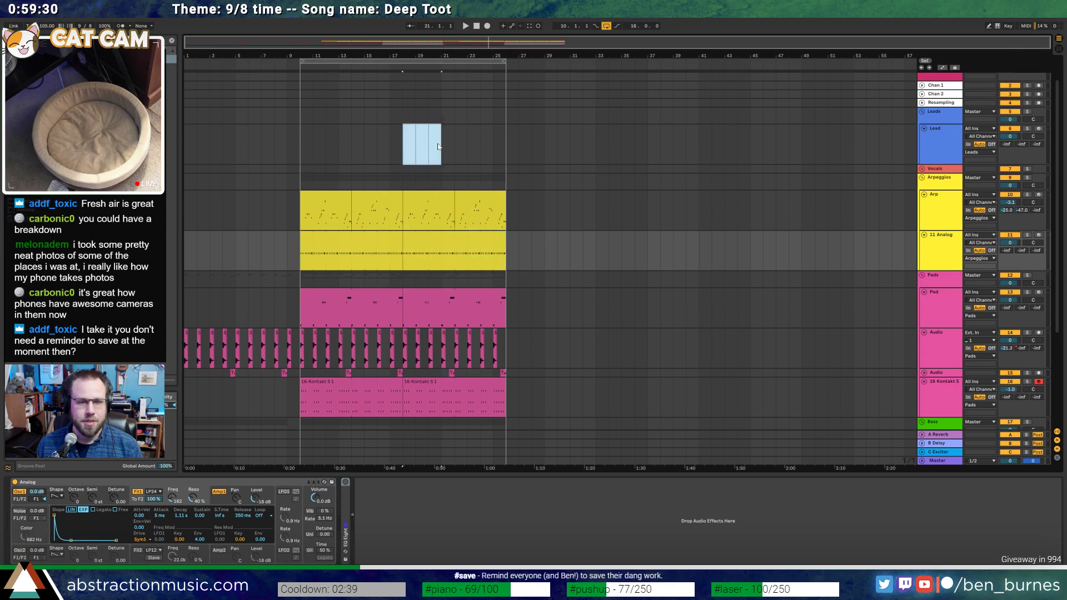
{"action": "key", "text": "ctrl+shift+m"}
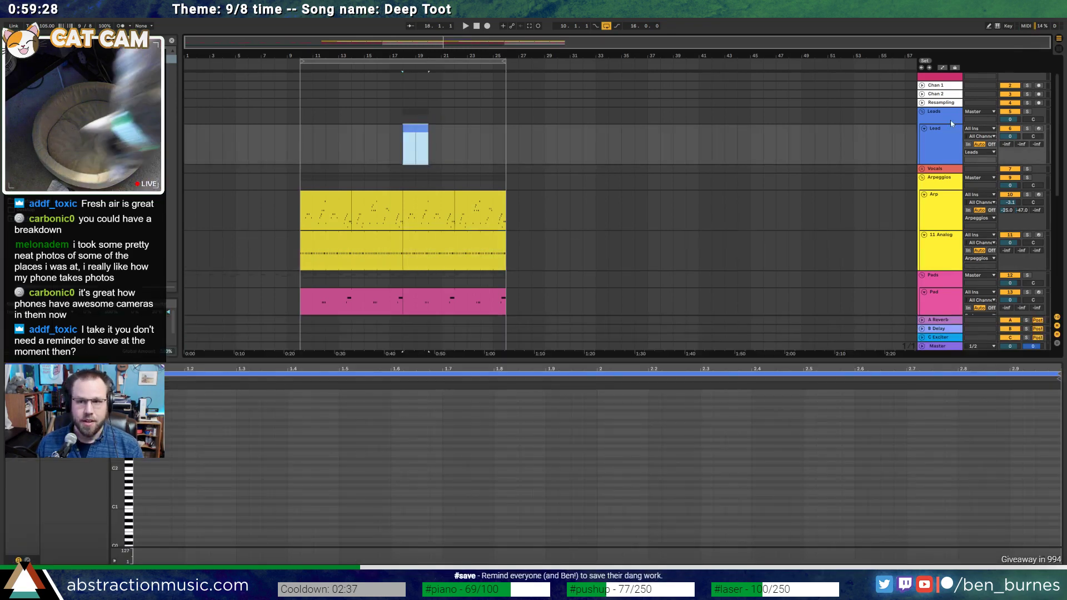
Draw one long note in the Lead clip from its start to position 1.8
{"action": "left_click", "coordinate": [563, 117]}
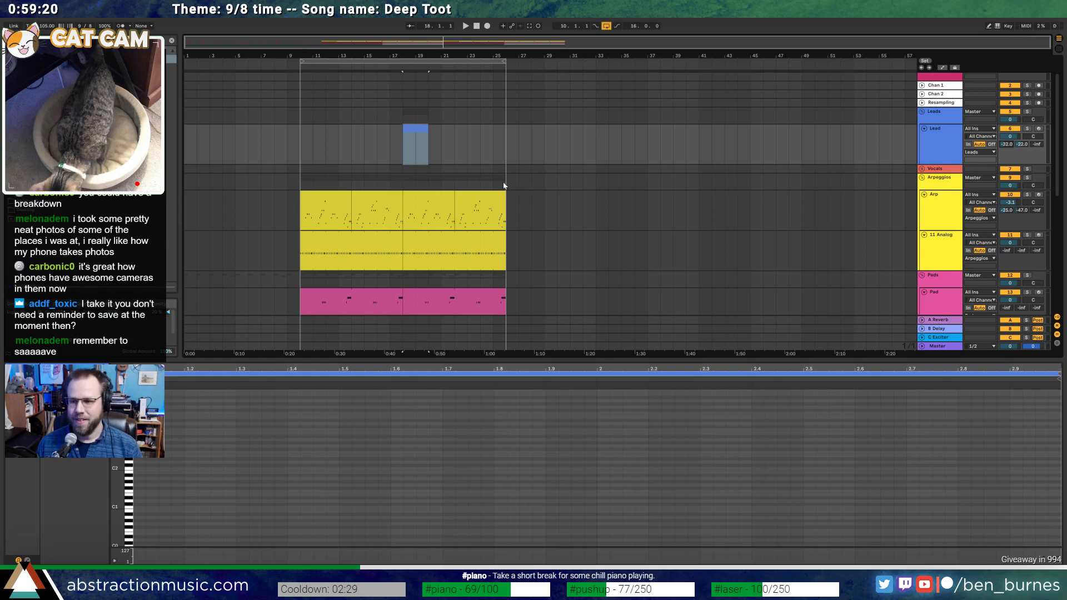
{"action": "left_click", "coordinate": [420, 133]}
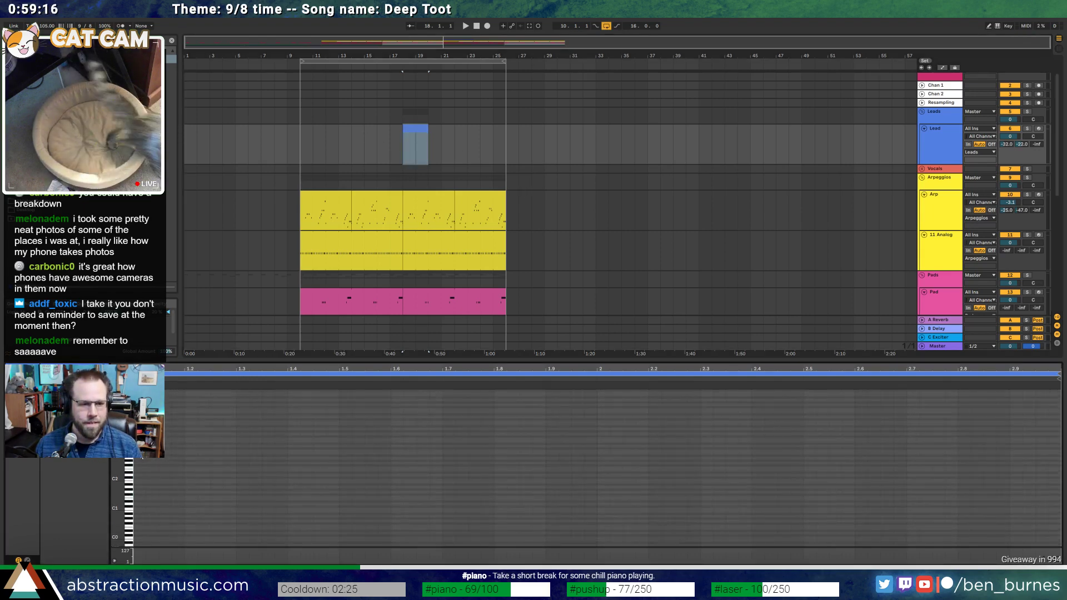
{"action": "left_click", "coordinate": [136, 460]}
{"action": "left_click_drag", "start_coordinate": [136, 460], "coordinate": [494, 453]}
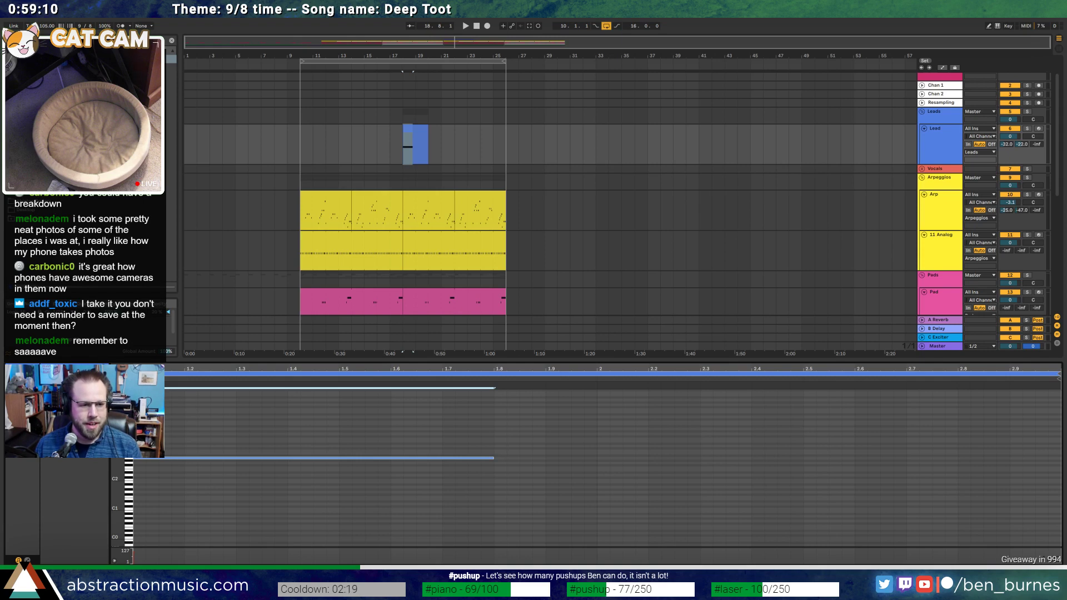
Shape the Lead clip's pitch bend envelope to rise to 8191 by 1.4, hold until bar 2, and fall to zero at 2.2
{"action": "left_click", "coordinate": [76, 550]}
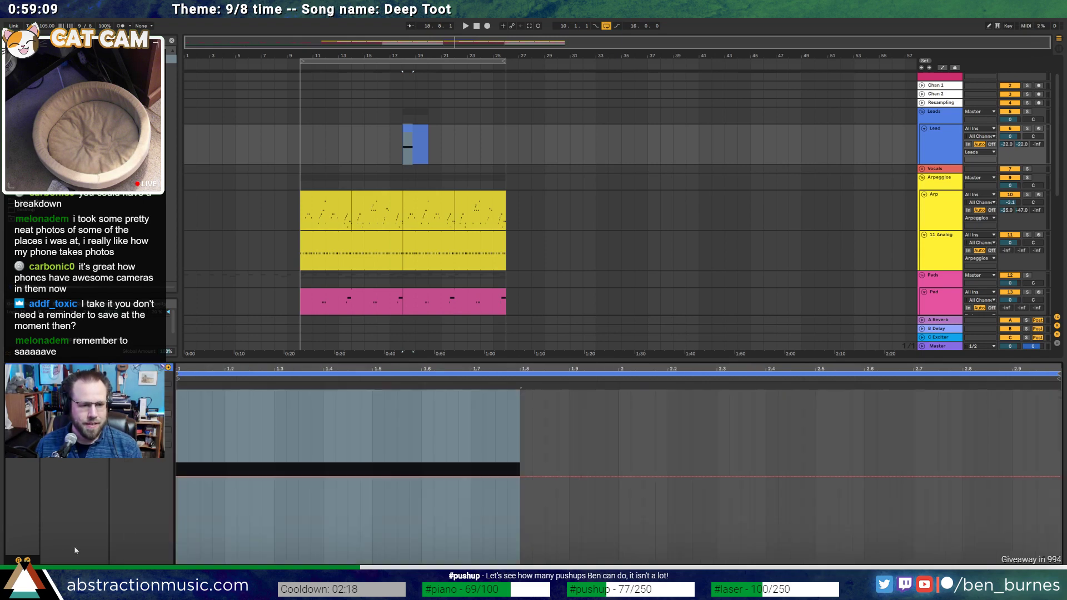
{"action": "left_click", "coordinate": [284, 477]}
{"action": "left_click_drag", "start_coordinate": [324, 477], "coordinate": [323, 391]}
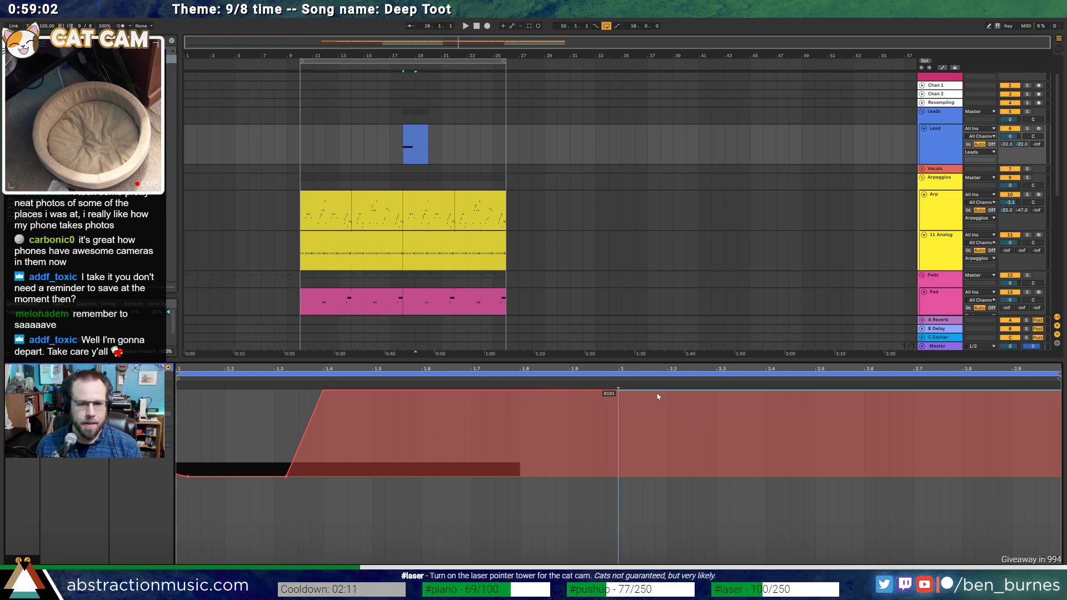
{"action": "left_click_drag", "start_coordinate": [666, 393], "coordinate": [668, 476]}
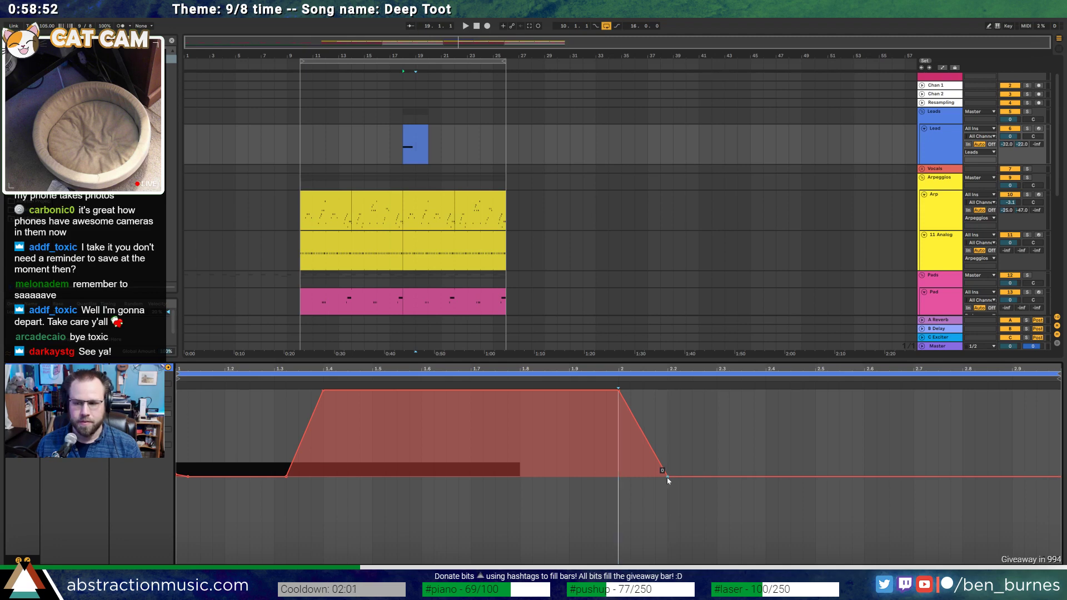
Set the Lead's Analog oscillator 1 to a sine shape, enable vibrato with a pitch bend range of 12, and audition it
{"action": "key", "text": "shift+Tab"}
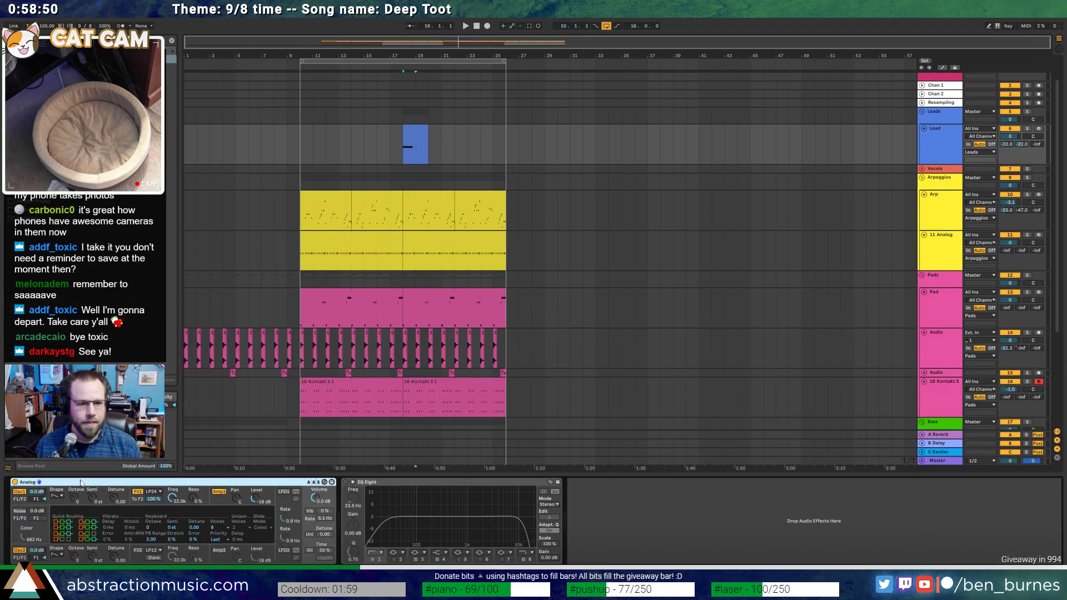
{"action": "left_click", "coordinate": [57, 496]}
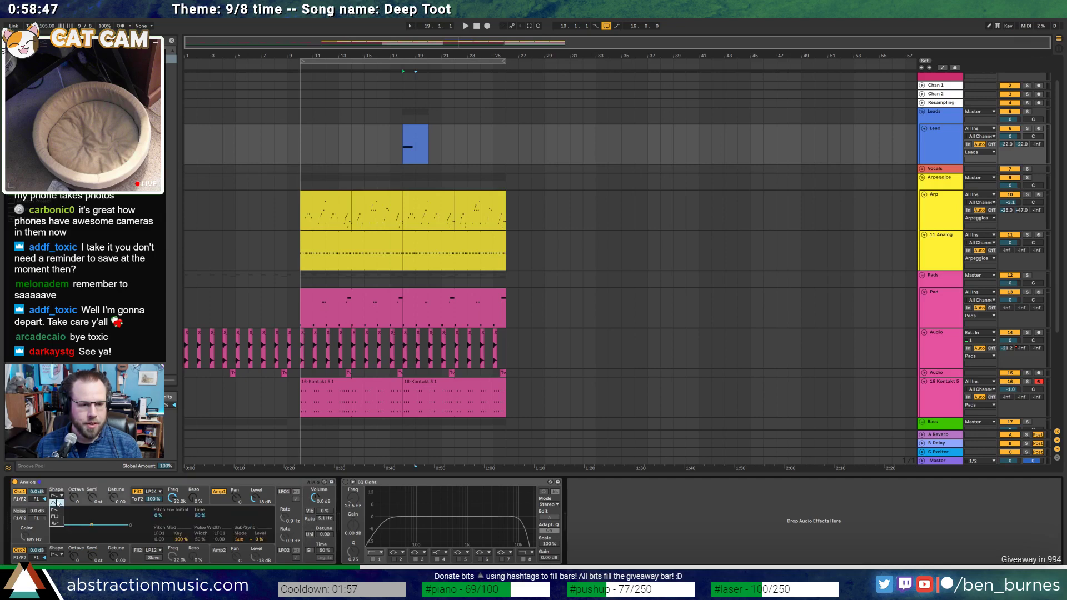
{"action": "left_click", "coordinate": [310, 510]}
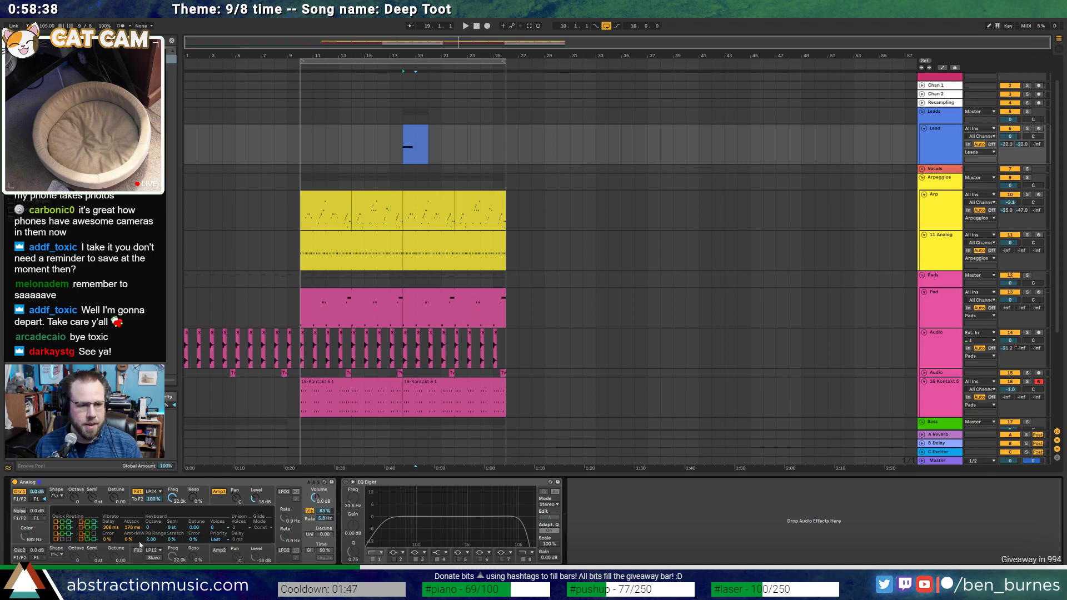
{"action": "key", "text": "Return"}
{"action": "key", "text": "space"}
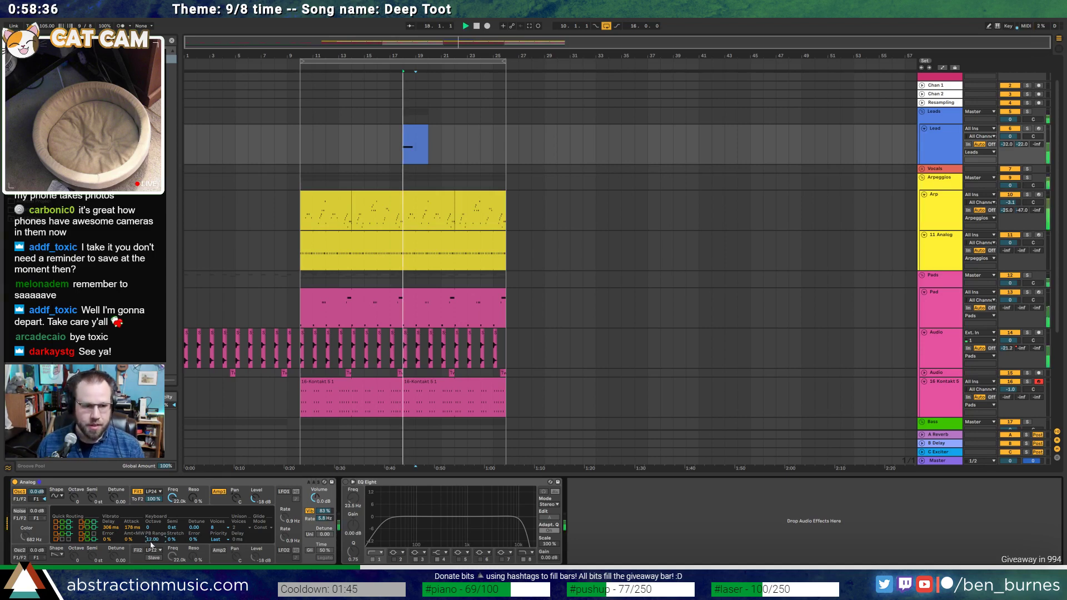
{"action": "key", "text": "space"}
Return to the notes of the Lead clip and raise its long note by one octave
{"action": "double_click", "coordinate": [420, 137]}
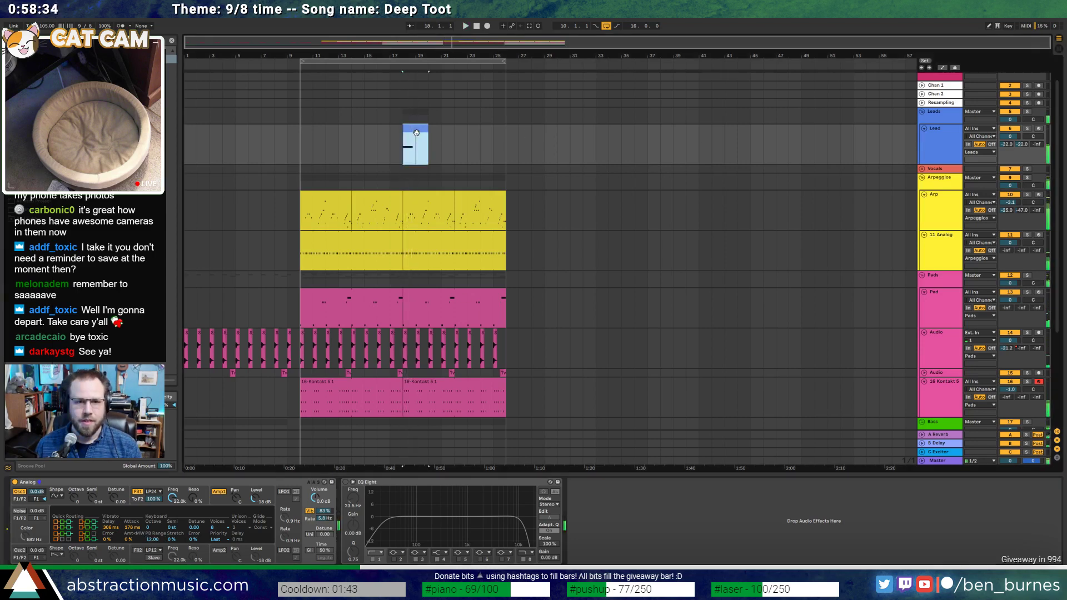
{"action": "left_click", "coordinate": [28, 560]}
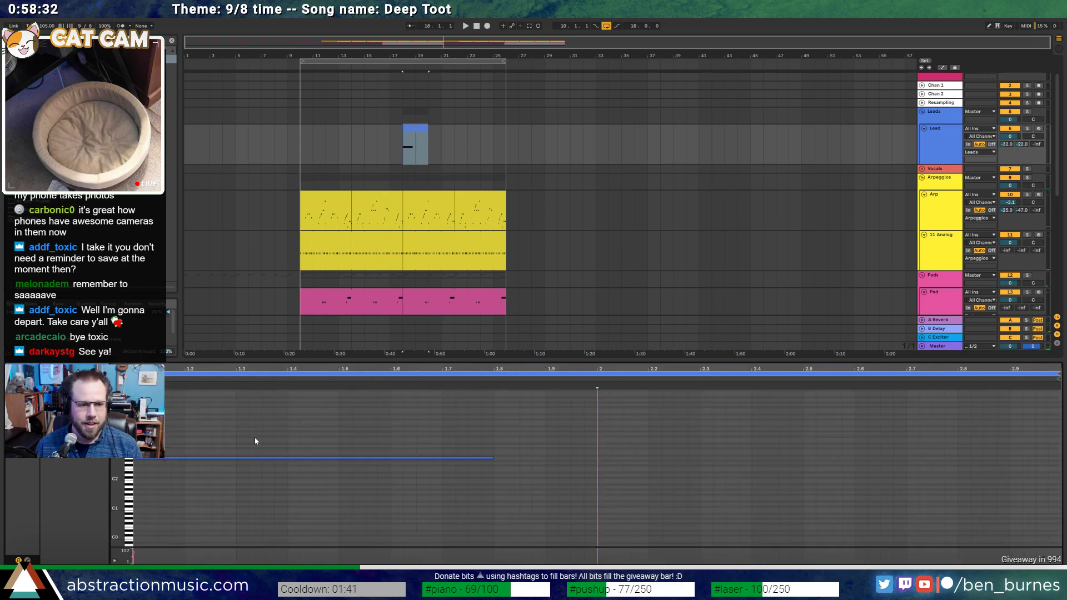
{"action": "key", "text": "ctrl+a"}
{"action": "key", "text": "shift+Up"}
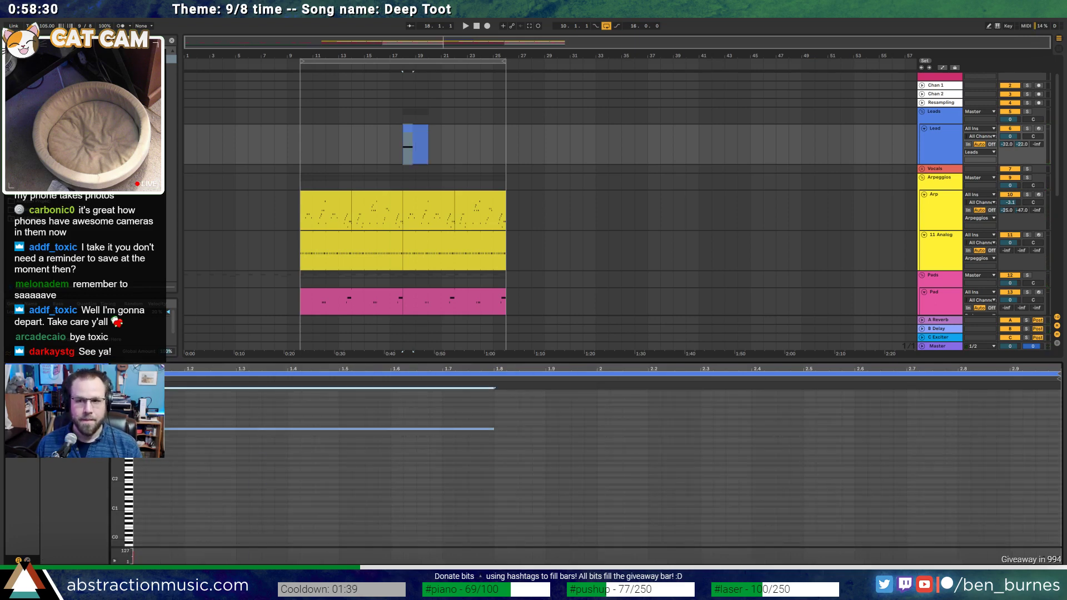
Lower the Lead track's volume and lengthen its note to position 1.9 during playback
{"action": "left_click_drag", "start_coordinate": [1027, 146], "coordinate": [1005, 150]}
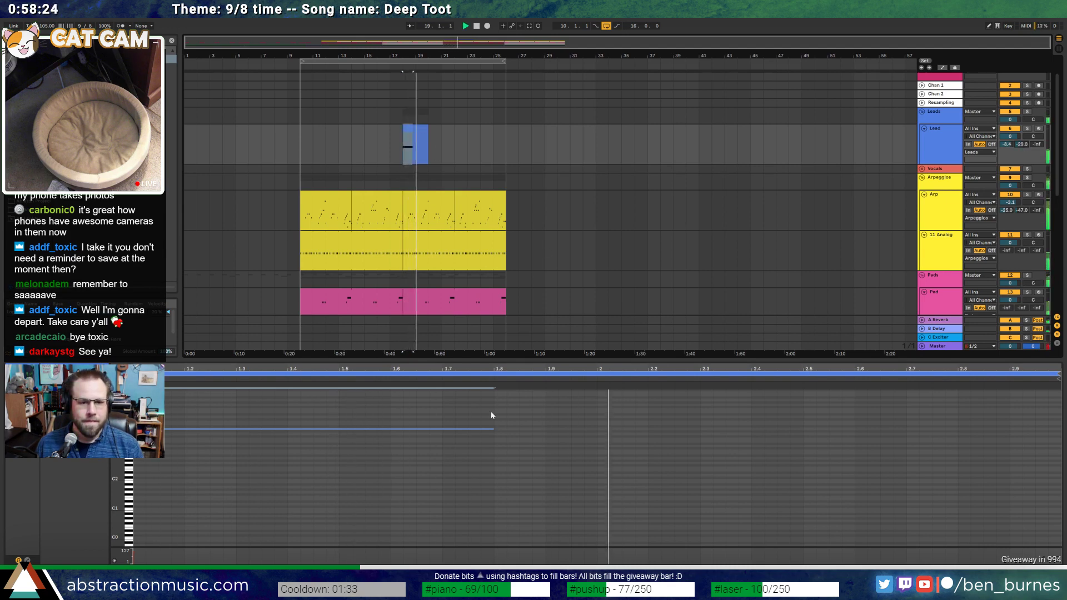
{"action": "key", "text": "shift+Right"}
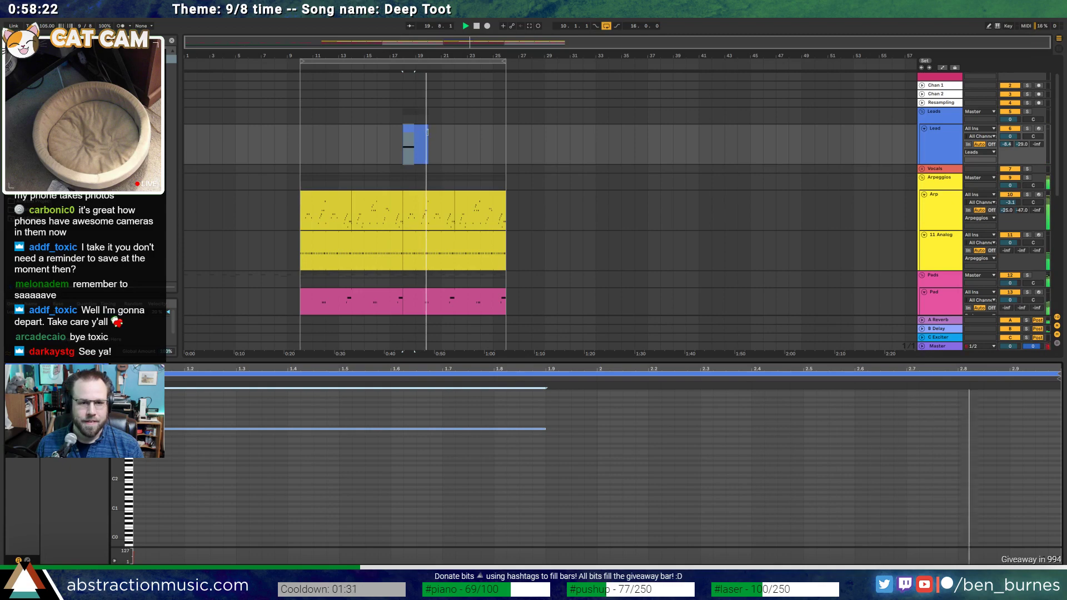
Extend the looped Lead clip to bar 26 and set the Analog amplifier envelope's release to about 826 ms
{"action": "left_click_drag", "start_coordinate": [428, 127], "coordinate": [503, 127]}
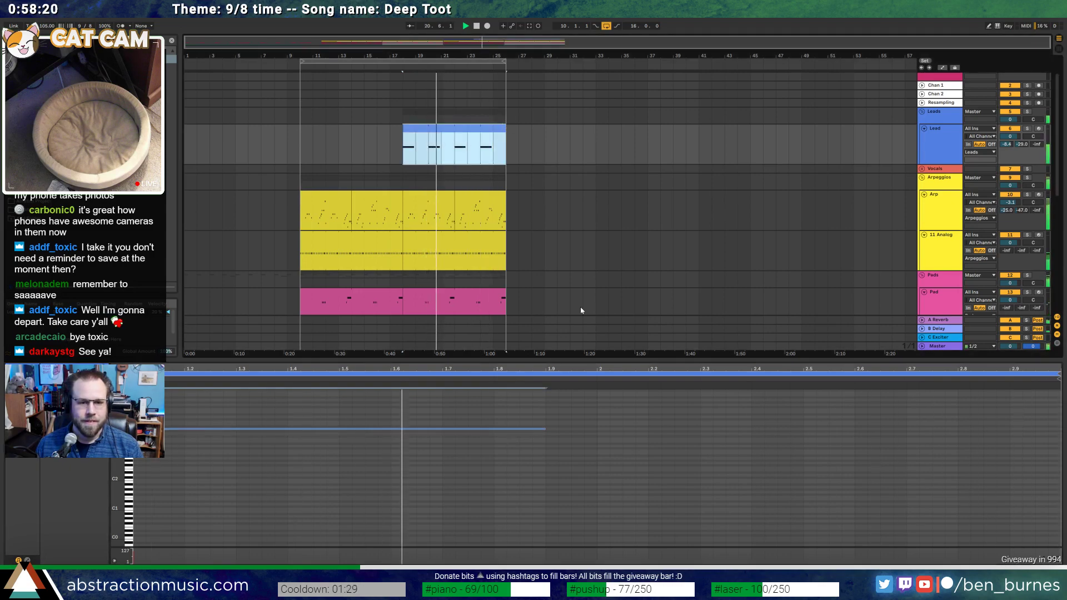
{"action": "left_click", "coordinate": [605, 322]}
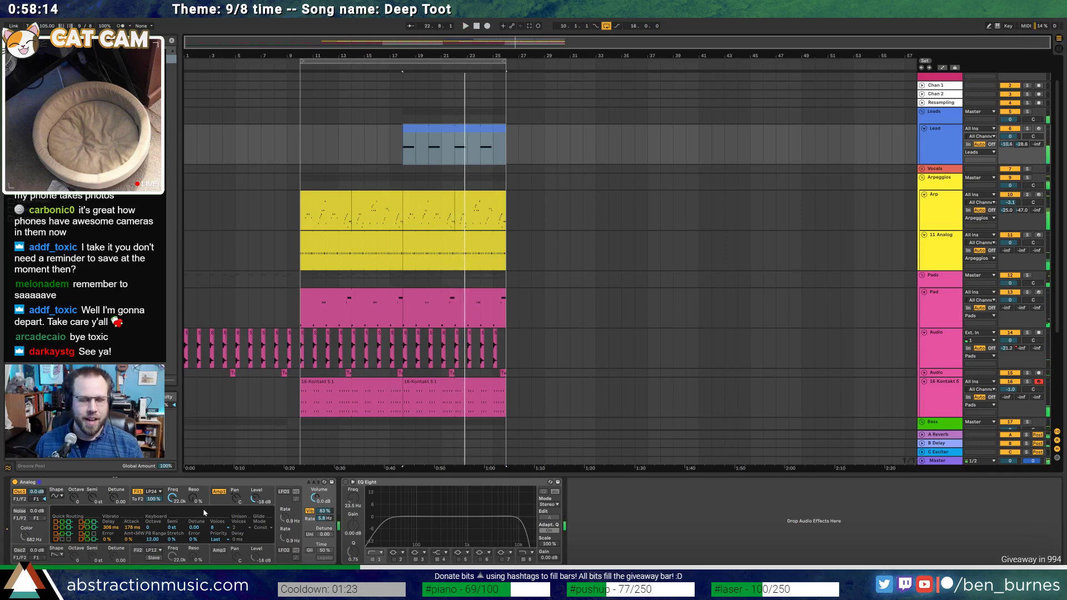
{"action": "left_click", "coordinate": [227, 504]}
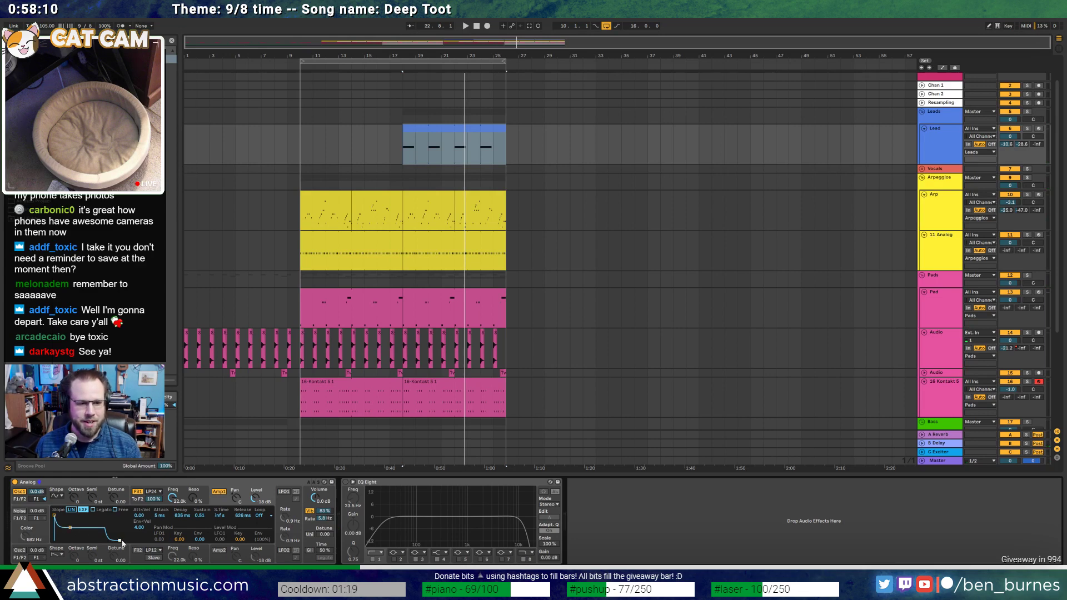
{"action": "key", "text": "space"}
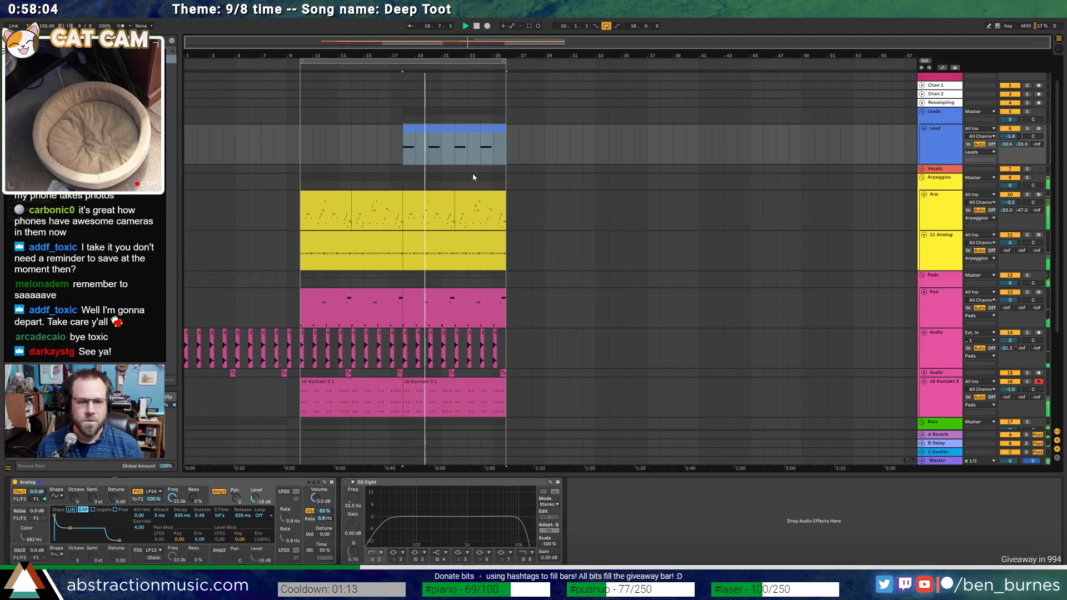
Open the Lead clip and briefly solo the Lead track during playback
{"action": "left_click", "coordinate": [459, 126]}
{"action": "double_click", "coordinate": [458, 126]}
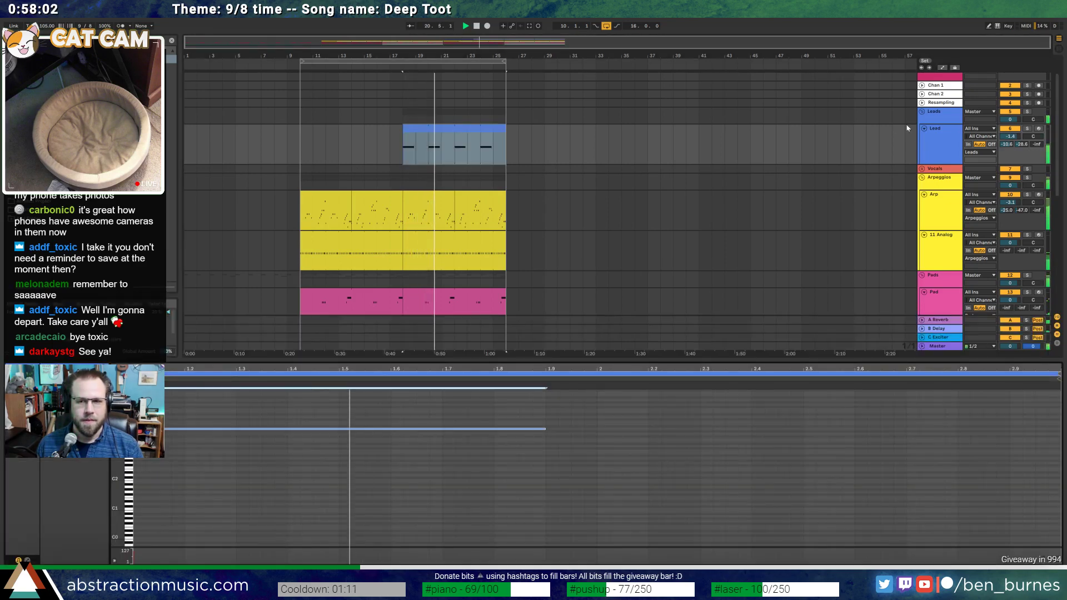
{"action": "left_click", "coordinate": [1027, 129]}
{"action": "left_click", "coordinate": [1027, 129]}
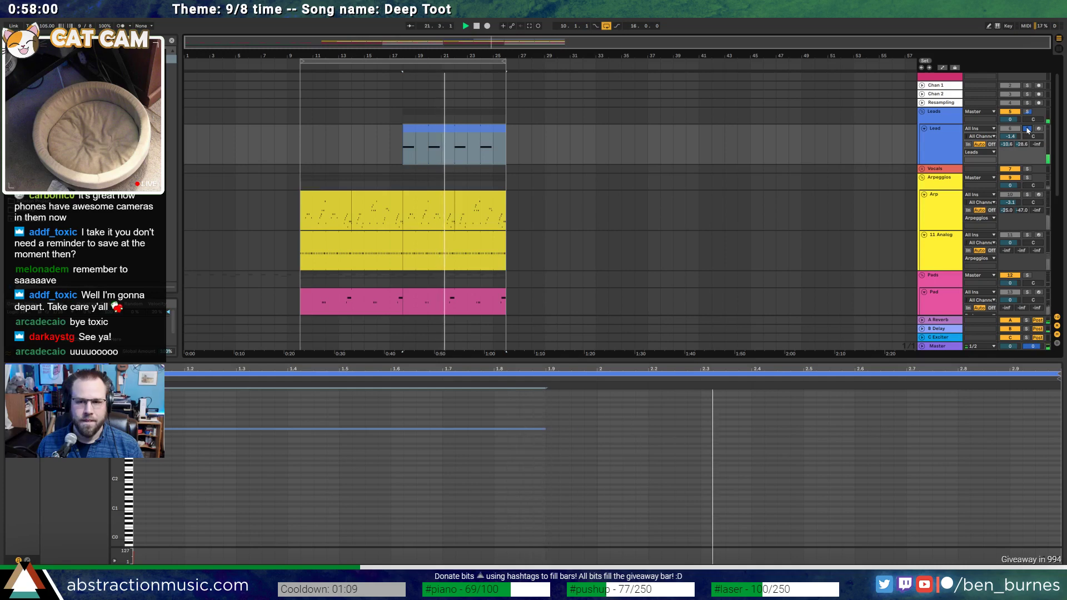
Reshape the Lead clip's pitch bend envelope to hold 8191 until just before 2.5 and fall to zero at 2.6
{"action": "left_click", "coordinate": [27, 559]}
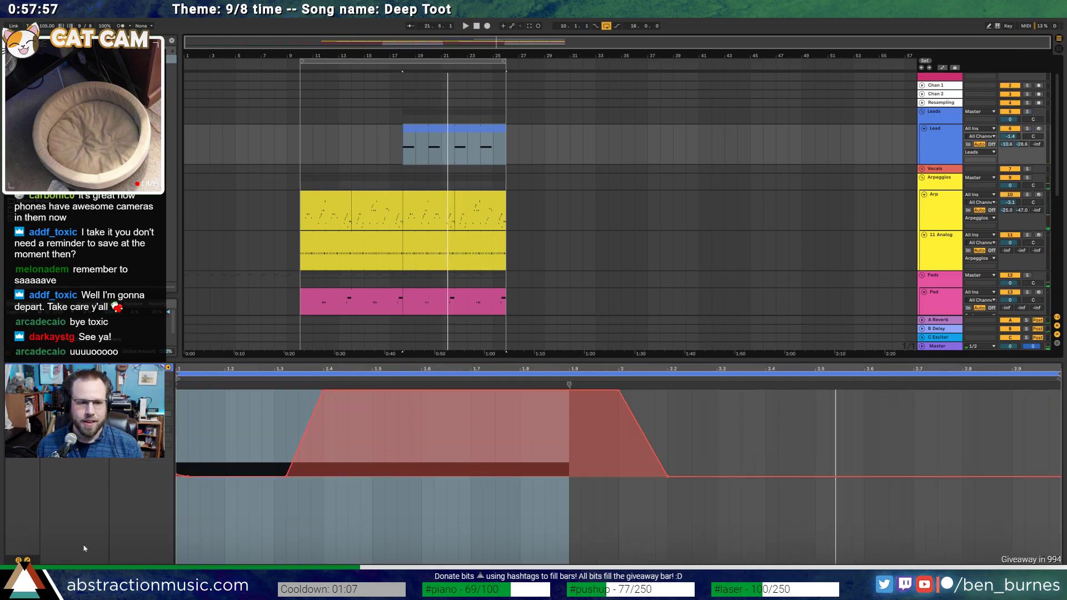
{"action": "left_click", "coordinate": [867, 476]}
{"action": "key", "text": "space"}
{"action": "left_click", "coordinate": [667, 476]}
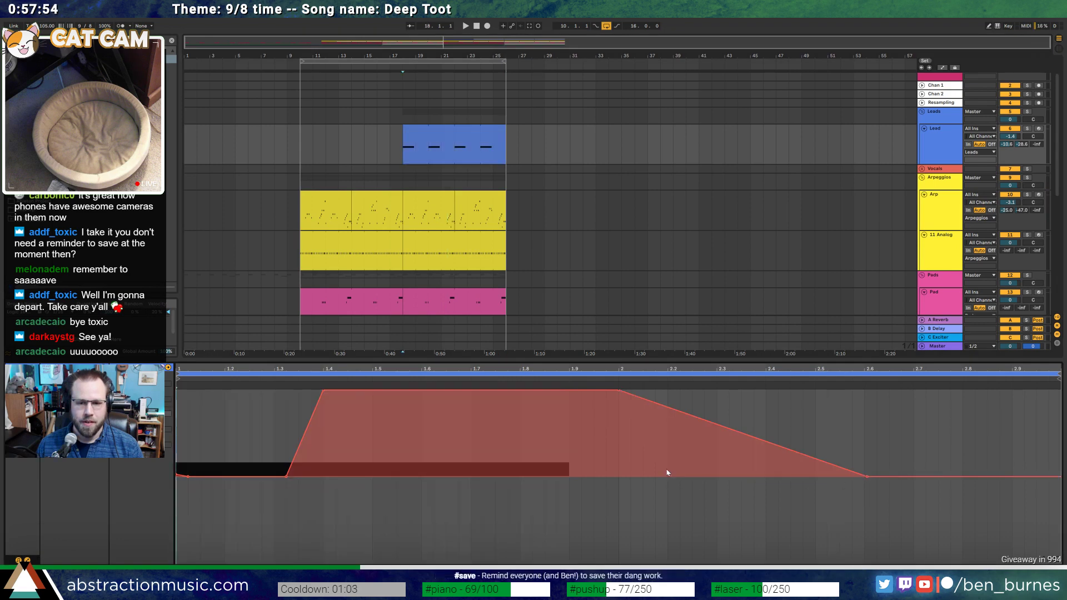
{"action": "left_click_drag", "start_coordinate": [623, 391], "coordinate": [803, 392]}
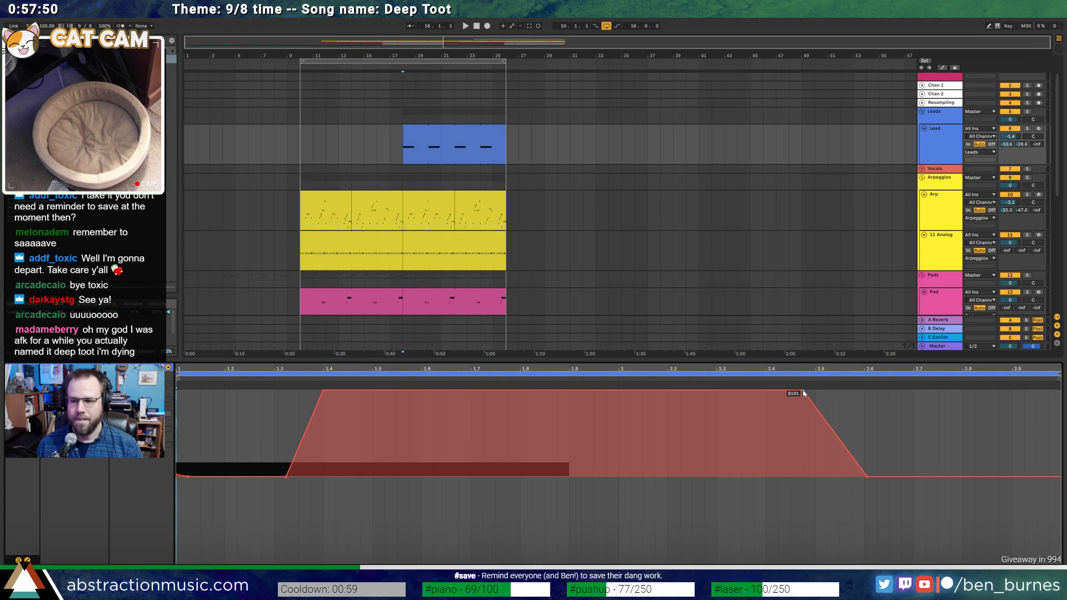
Play the arrangement from bar 18 to audition the reshaped lead bend
{"action": "key", "text": "shift+Tab"}
{"action": "left_click", "coordinate": [402, 148]}
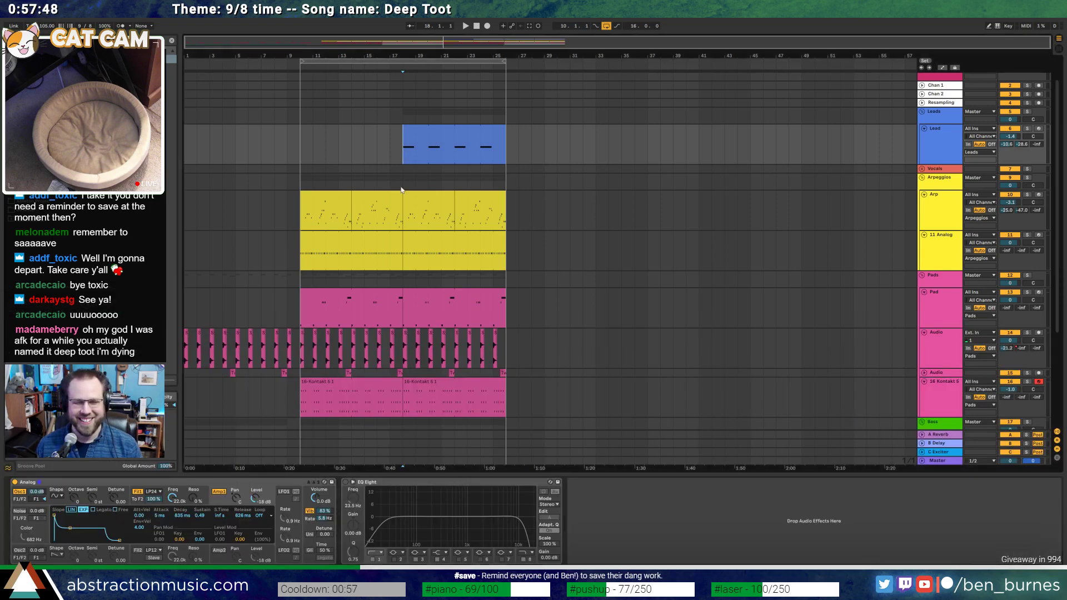
{"action": "key", "text": "space"}
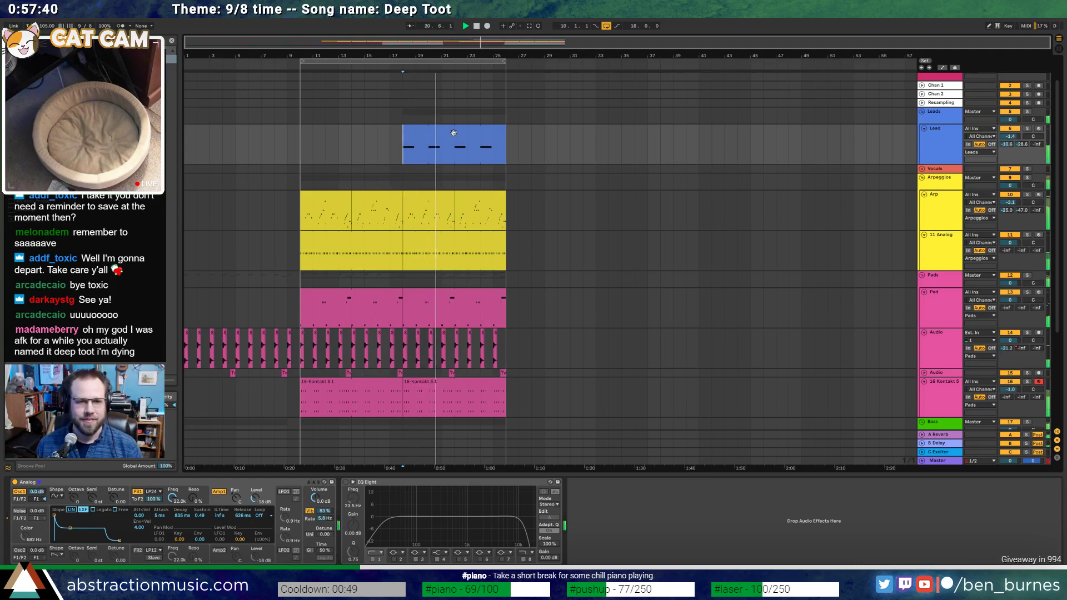
{"action": "left_click", "coordinate": [455, 153]}
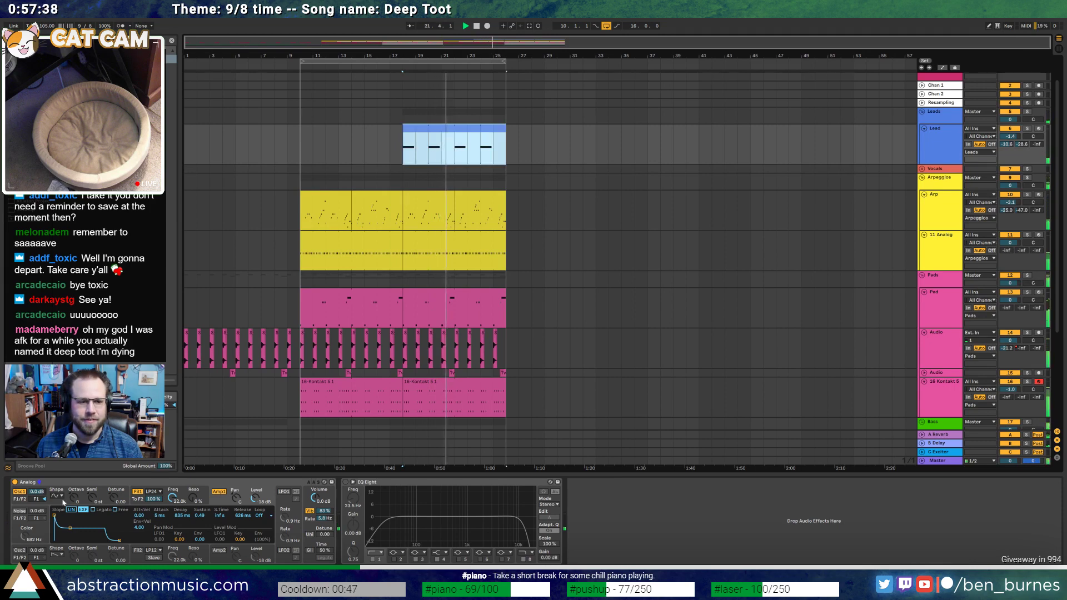
Return the Lead clip to its note view and separate its last two bars, from 24 to 26, as their own clip
{"action": "double_click", "coordinate": [468, 150]}
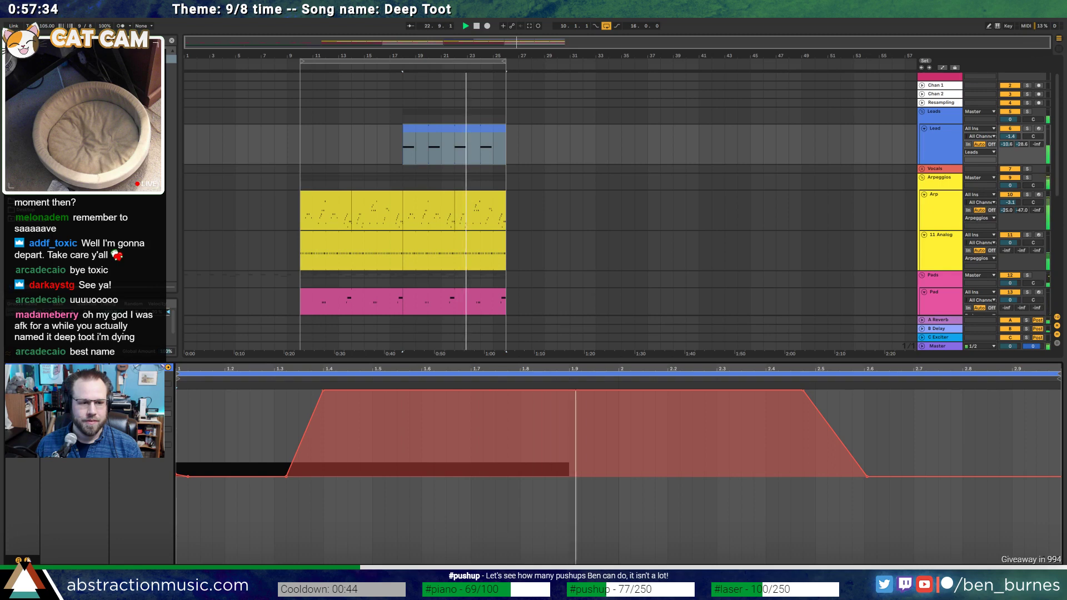
{"action": "left_click", "coordinate": [27, 560]}
{"action": "left_click", "coordinate": [988, 434]}
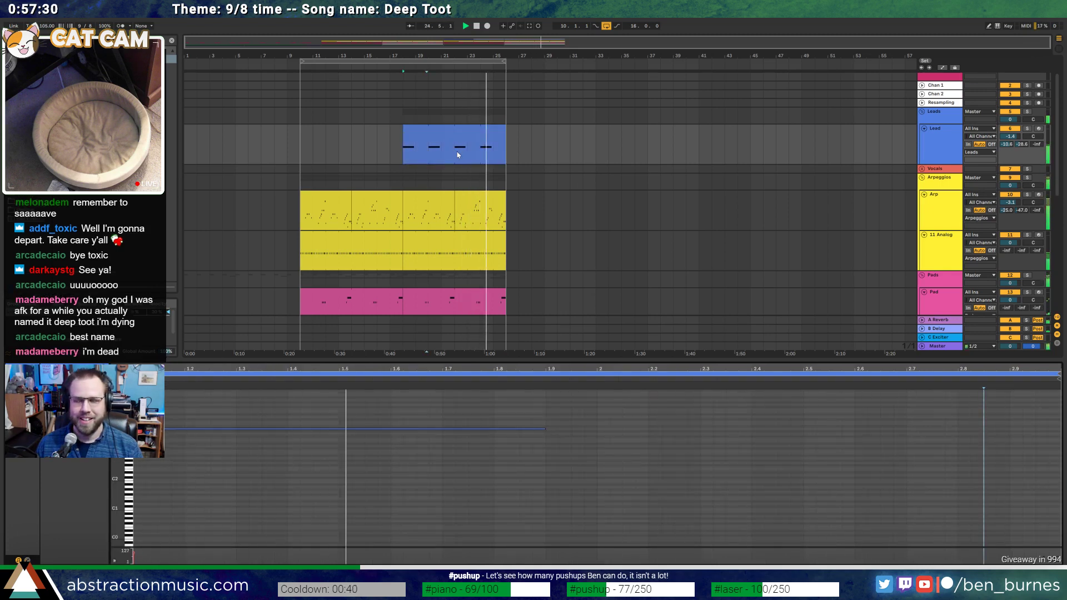
{"action": "left_click_drag", "start_coordinate": [481, 149], "coordinate": [506, 149]}
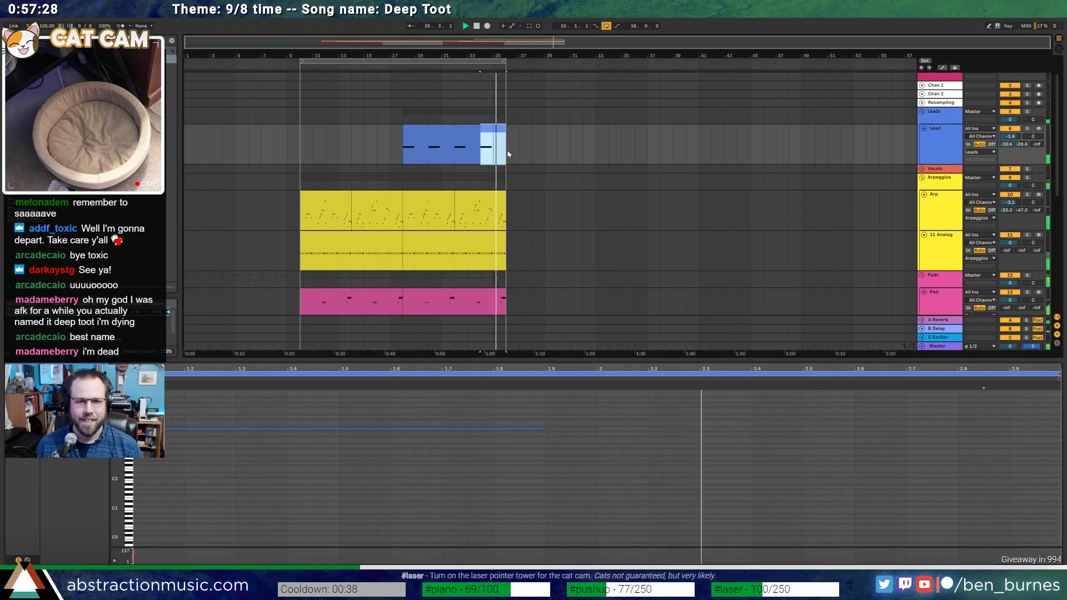
Try three short notes between 2.7 and the end of the separated Lead clip during playback, and delete them
{"action": "left_click", "coordinate": [937, 438]}
{"action": "key", "text": "space"}
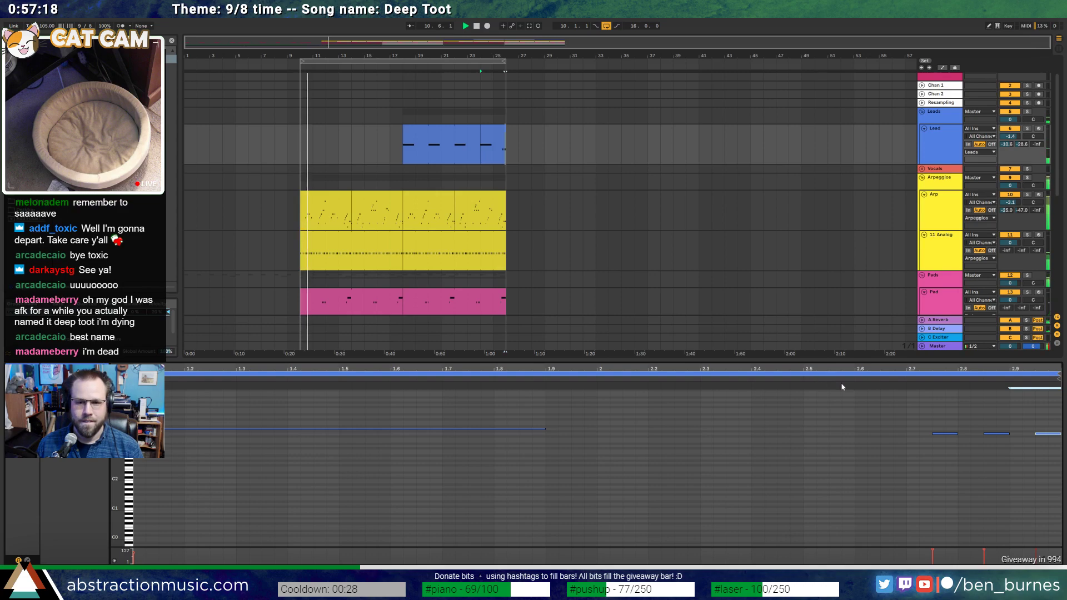
{"action": "mouse_move", "coordinate": [910, 414]}
{"action": "left_mouse_down"}
{"action": "mouse_move", "coordinate": [993, 463]}
{"action": "mouse_move", "coordinate": [1058, 476]}
{"action": "left_mouse_up"}
{"action": "key", "text": "Delete"}
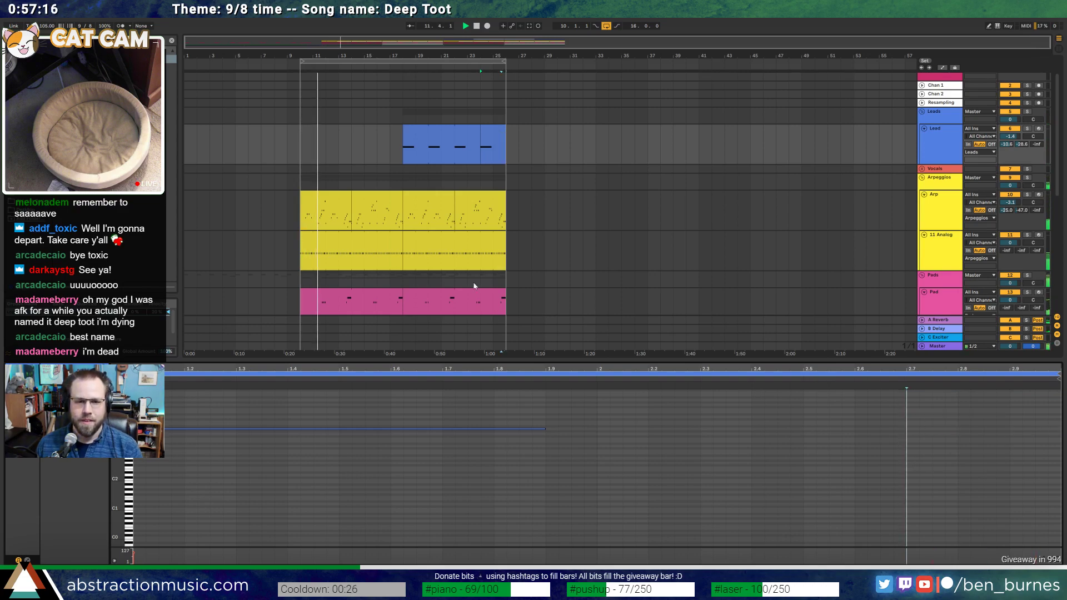
Move the arrangement loop so it spans bars 26 to 42
{"action": "scroll", "coordinate": [475, 286], "scroll_direction": "down", "scroll_amount": 3}
{"action": "key", "text": "shift+Tab"}
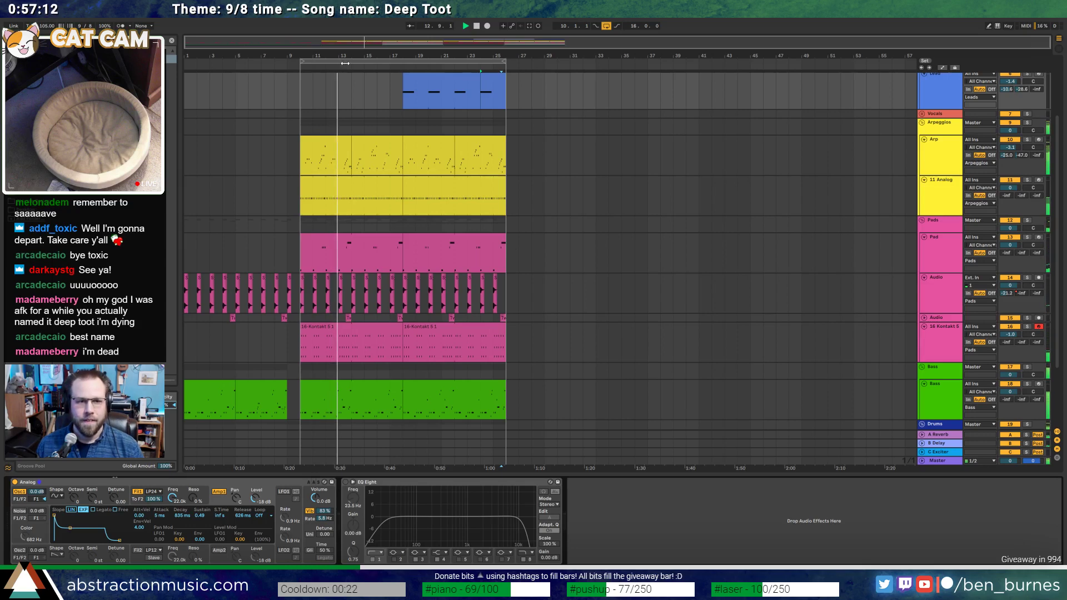
{"action": "left_click_drag", "start_coordinate": [365, 63], "coordinate": [571, 69]}
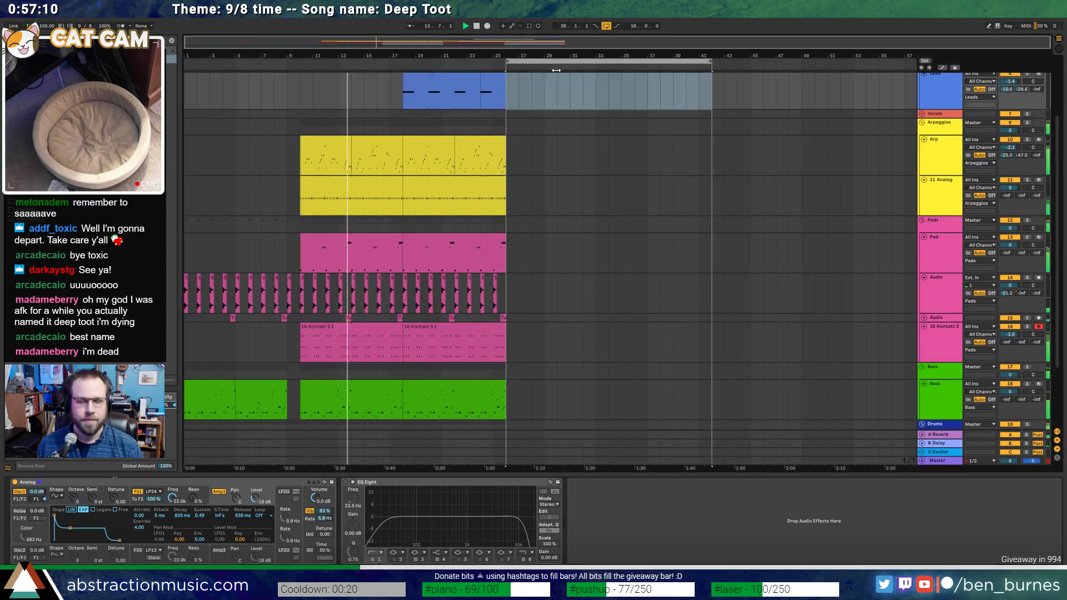
Duplicate both Lead clips together twice so the lead continues to bar 42
{"action": "left_click", "coordinate": [451, 84]}
{"action": "scroll", "coordinate": [451, 84], "scroll_direction": "up", "scroll_amount": 1}
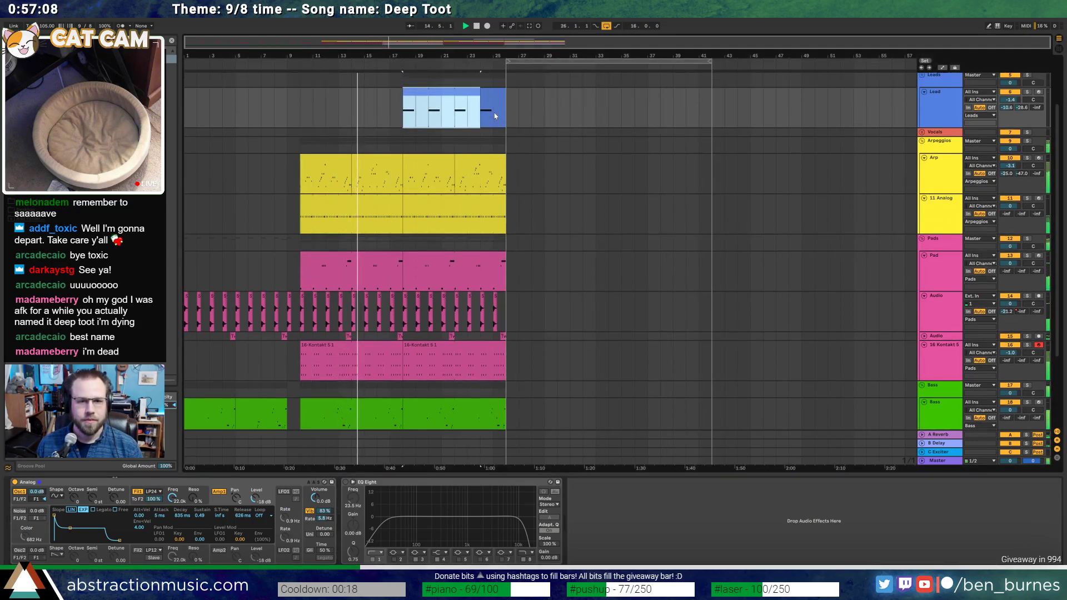
{"action": "left_click", "coordinate": [493, 97], "text": "shift"}
{"action": "key", "text": "ctrl+d"}
{"action": "key", "text": "ctrl+d"}
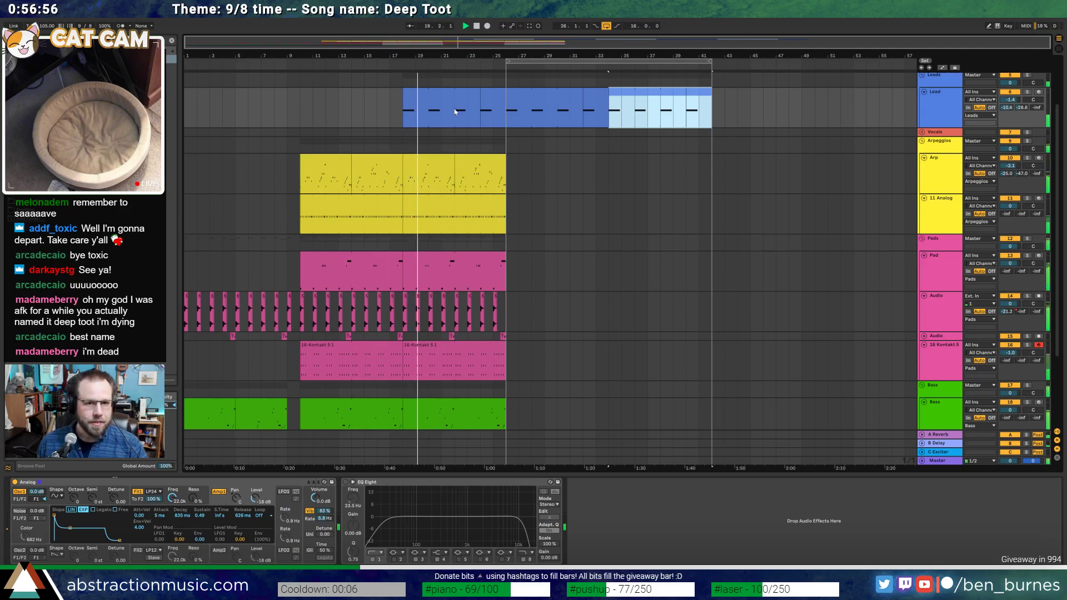
Lower the cutoff frequency of filter 1 in the Lead's Analog synth and audition the result in the arrangement
{"action": "left_click", "coordinate": [455, 92]}
{"action": "left_click", "coordinate": [182, 500]}
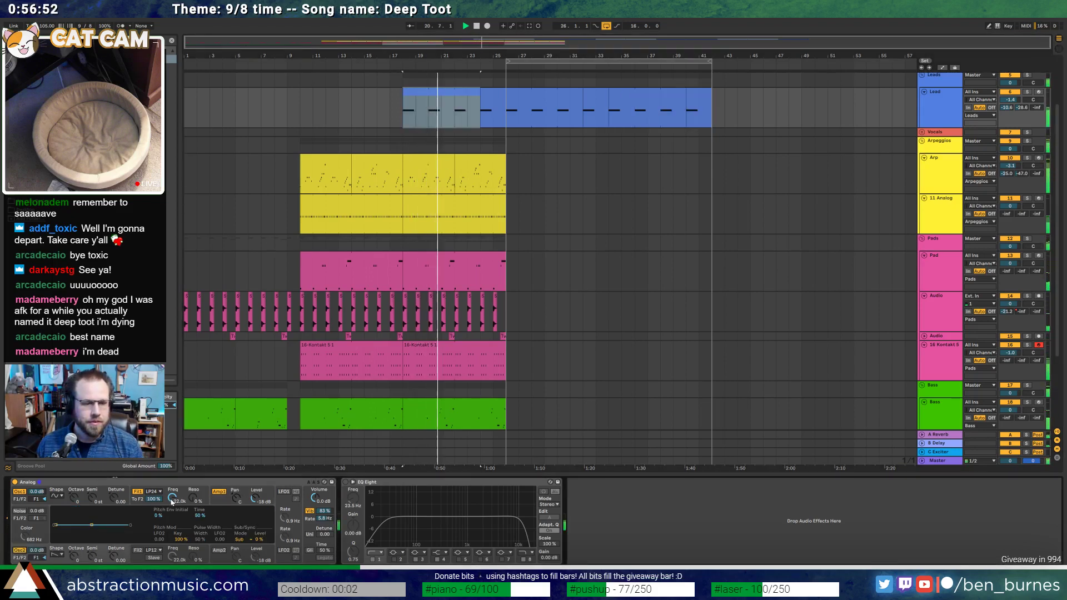
{"action": "left_click_drag", "start_coordinate": [174, 500], "coordinate": [174, 534]}
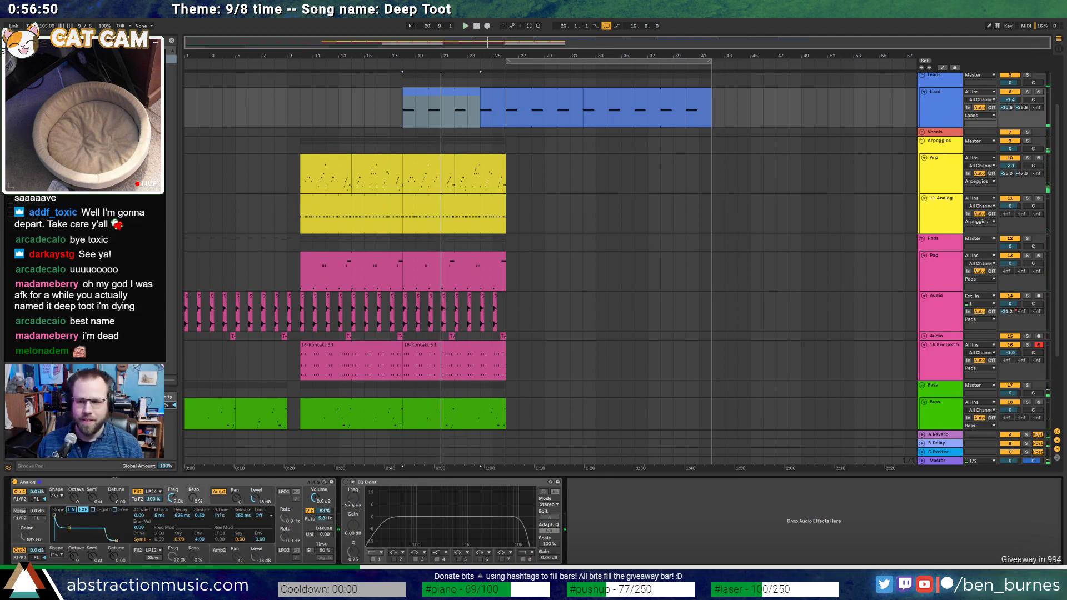
{"action": "key", "text": "space"}
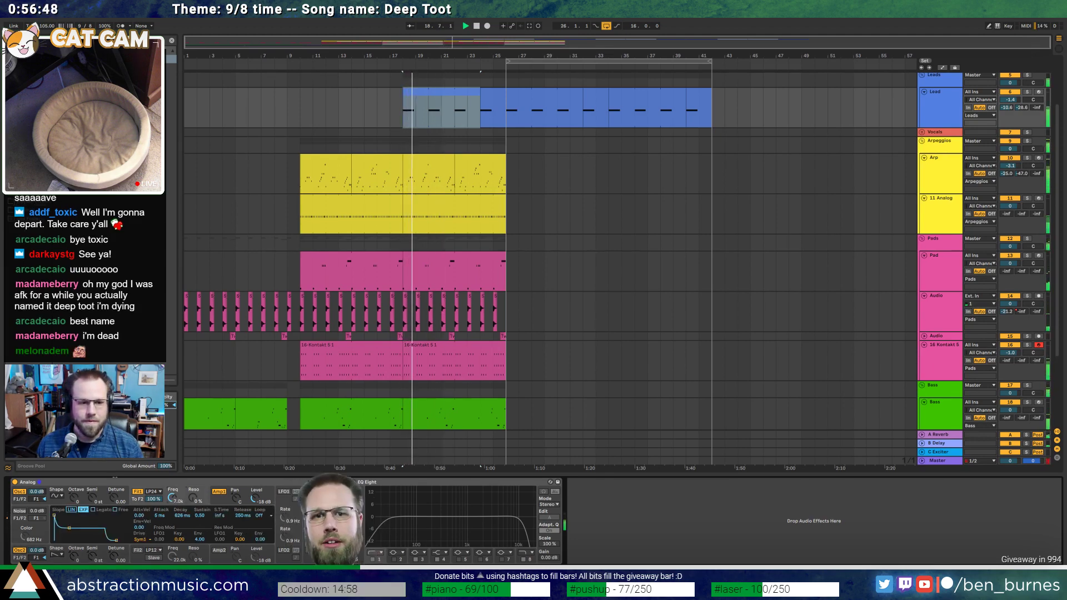
{"action": "left_click_drag", "start_coordinate": [173, 500], "coordinate": [171, 502]}
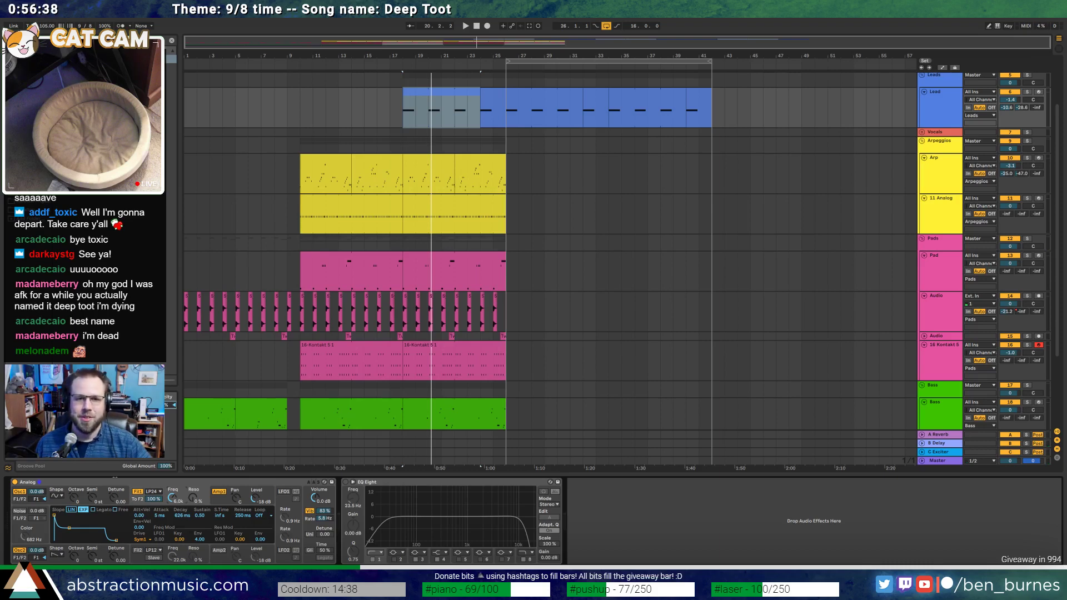
{"action": "left_click", "coordinate": [298, 106]}
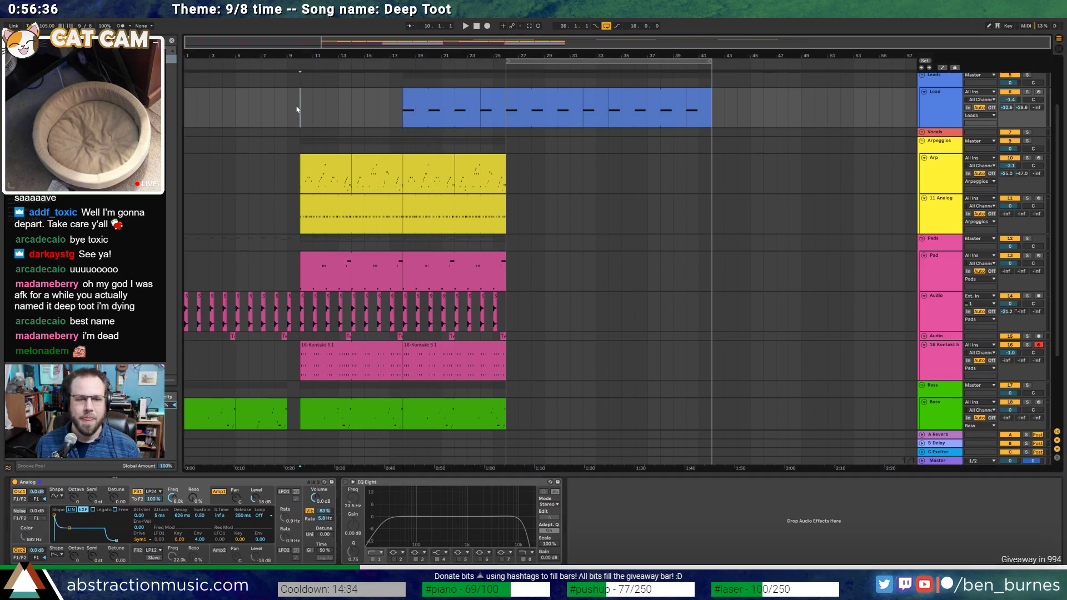
{"action": "key", "text": "space"}
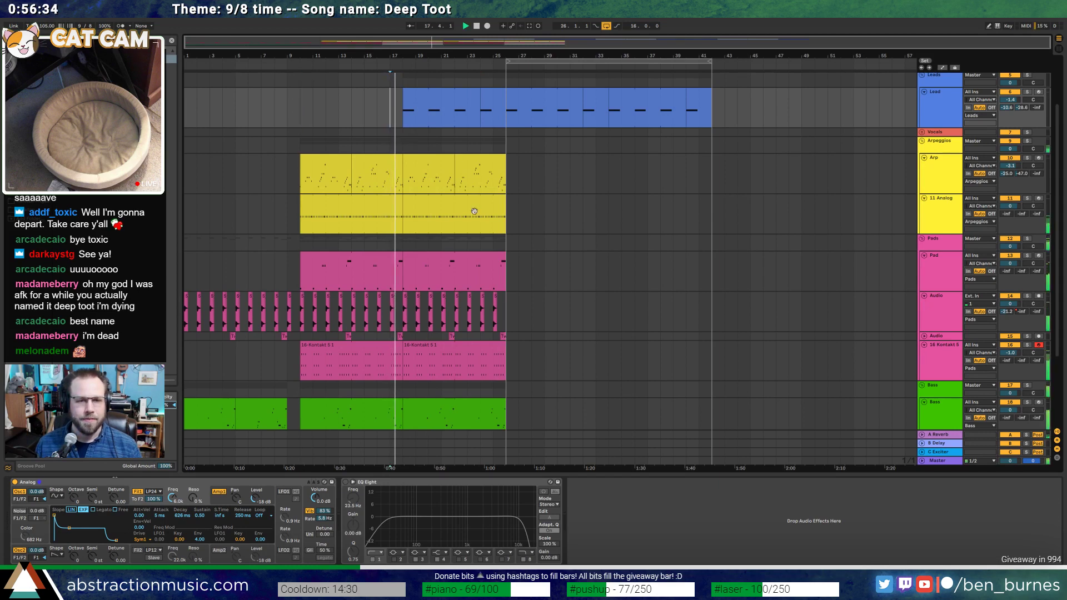
Copy the Drum Rack clip at bar 10 and paste it at bar 26
{"action": "scroll", "coordinate": [534, 303], "scroll_direction": "down", "scroll_amount": 3}
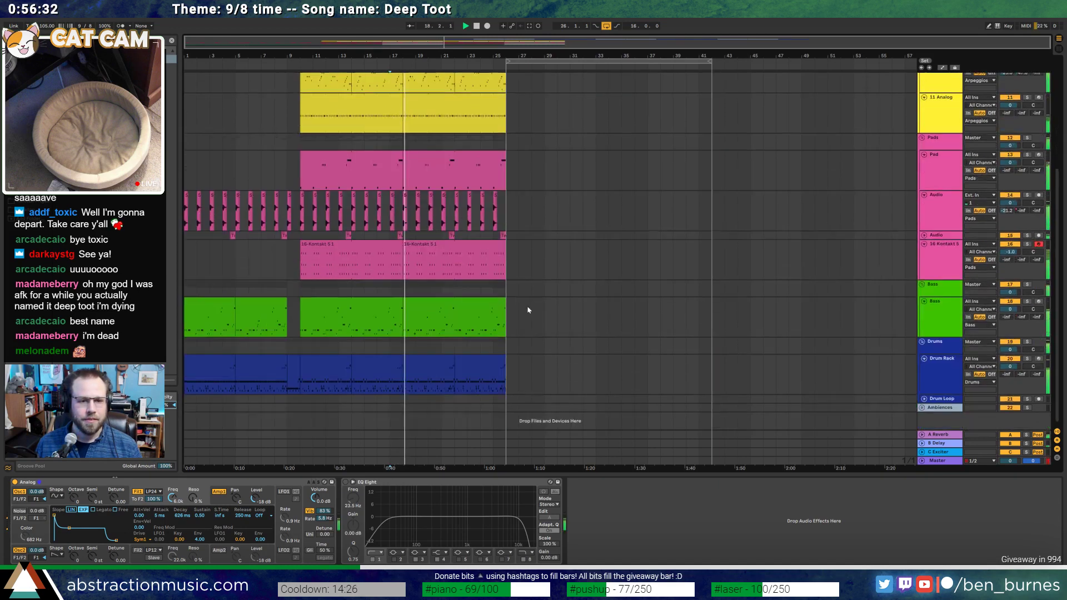
{"action": "left_click", "coordinate": [323, 354]}
{"action": "key", "text": "ctrl+c"}
{"action": "left_click", "coordinate": [507, 366]}
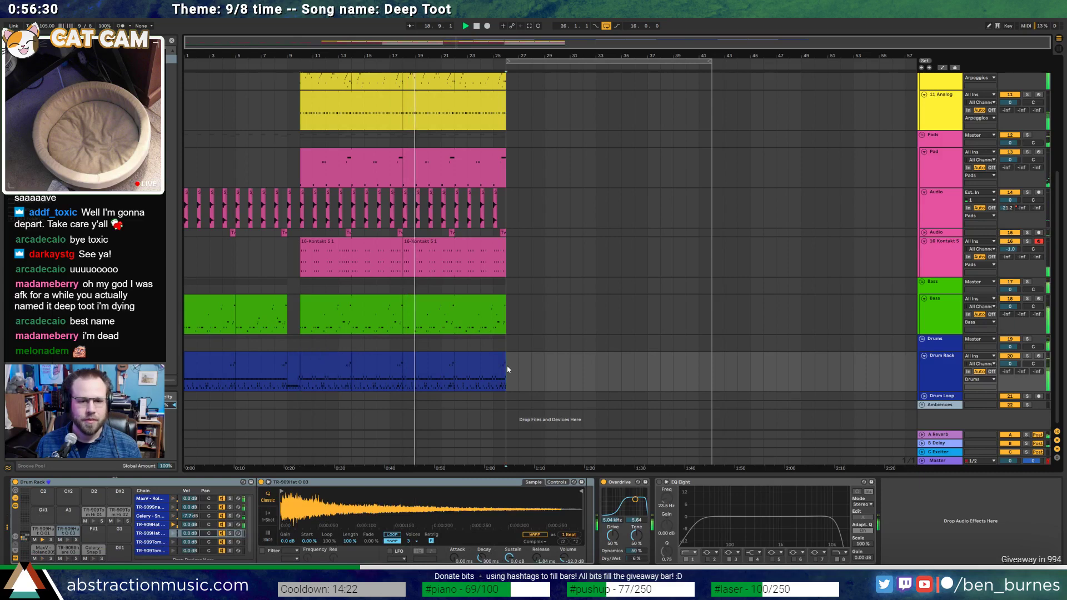
{"action": "key", "text": "ctrl+v"}
Open the pasted drum clip, add a kick midway between 1.2 and 1.3, and remove the kick between 1.5 and 1.6
{"action": "key", "text": "space"}
{"action": "double_click", "coordinate": [525, 356]}
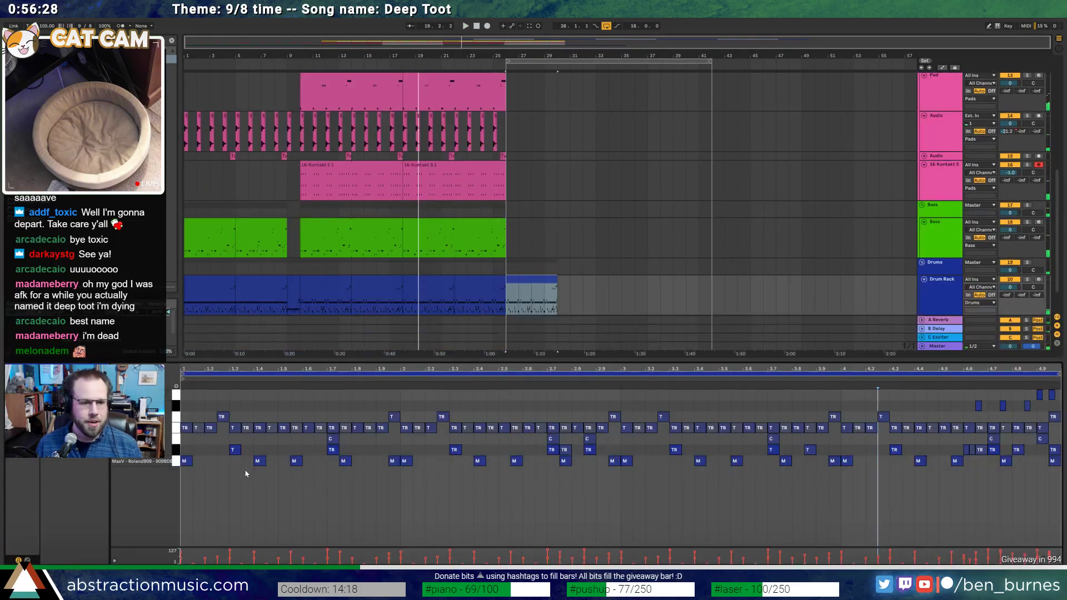
{"action": "left_click", "coordinate": [242, 473]}
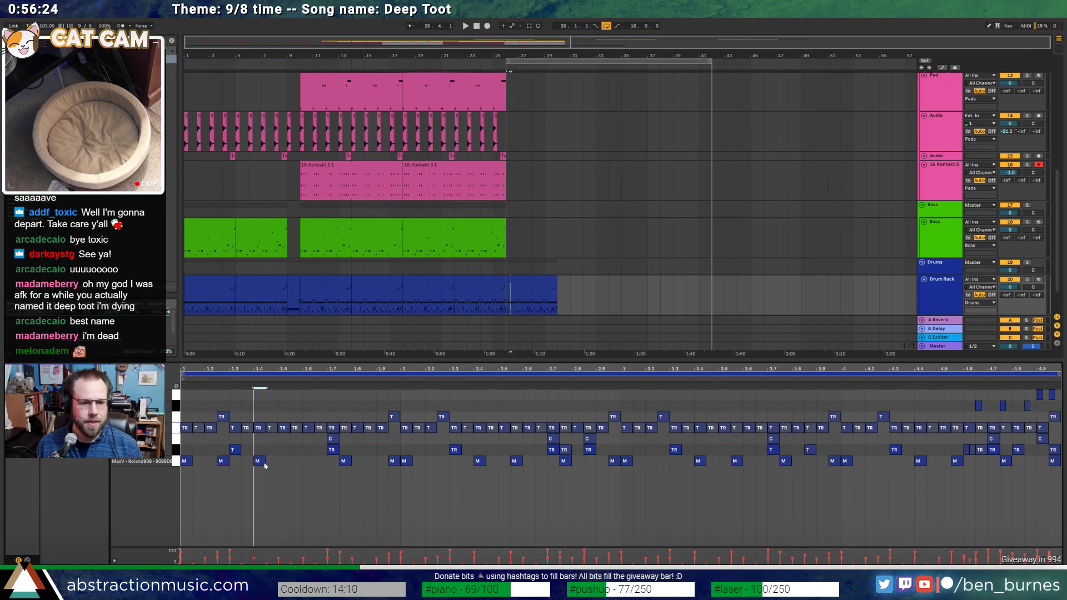
{"action": "key", "text": "space"}
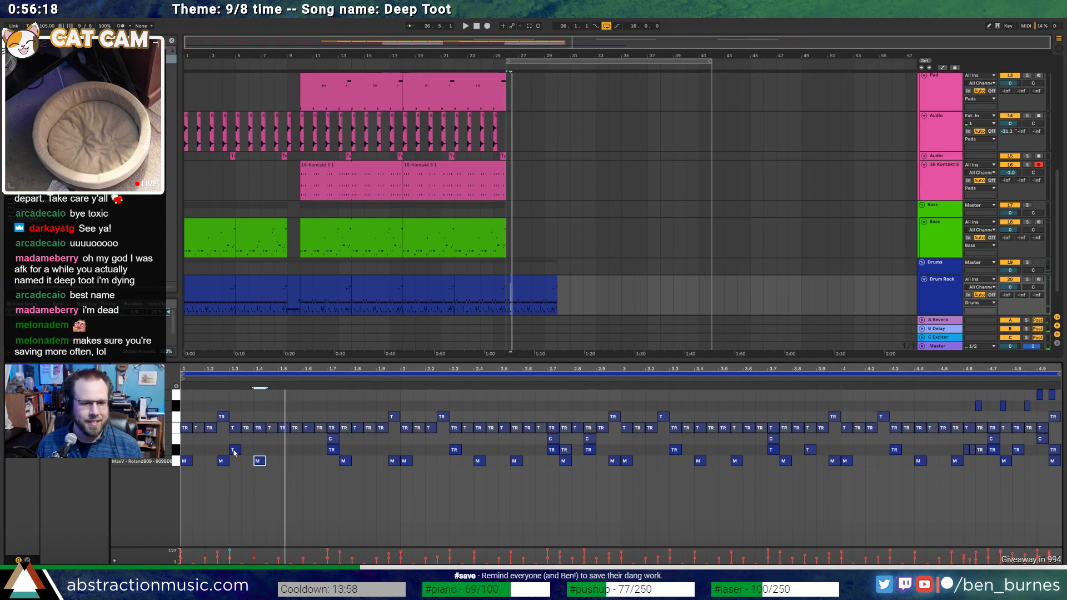
Shift the first snare and open hat to midway between 1.3 and 1.4, and put a closed hat in the open hat's former slot
{"action": "left_click", "coordinate": [234, 452]}
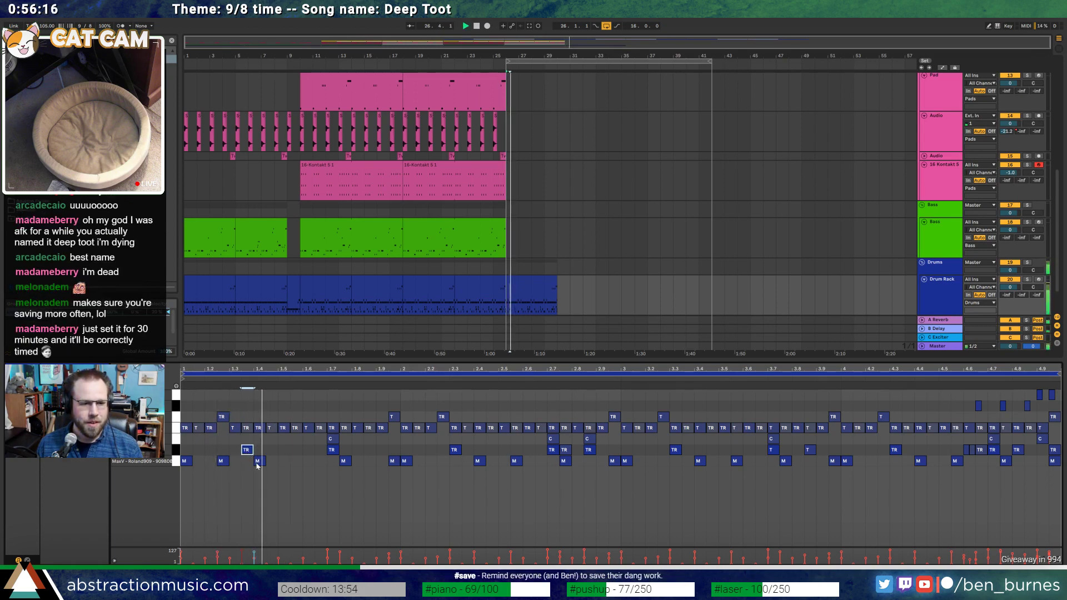
{"action": "left_click_drag", "start_coordinate": [229, 418], "coordinate": [253, 421]}
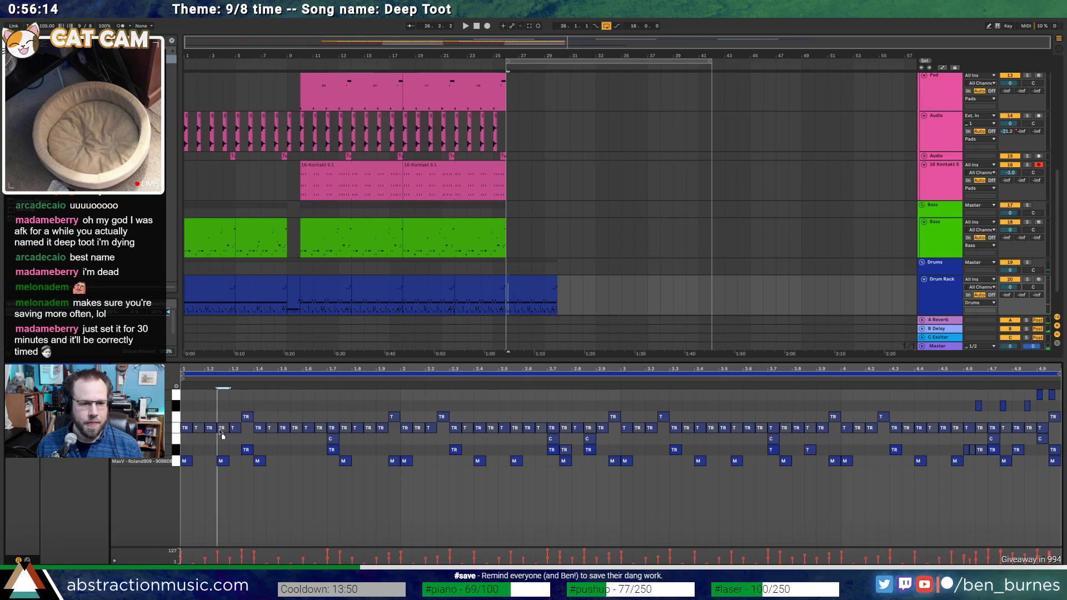
{"action": "left_click", "coordinate": [222, 429]}
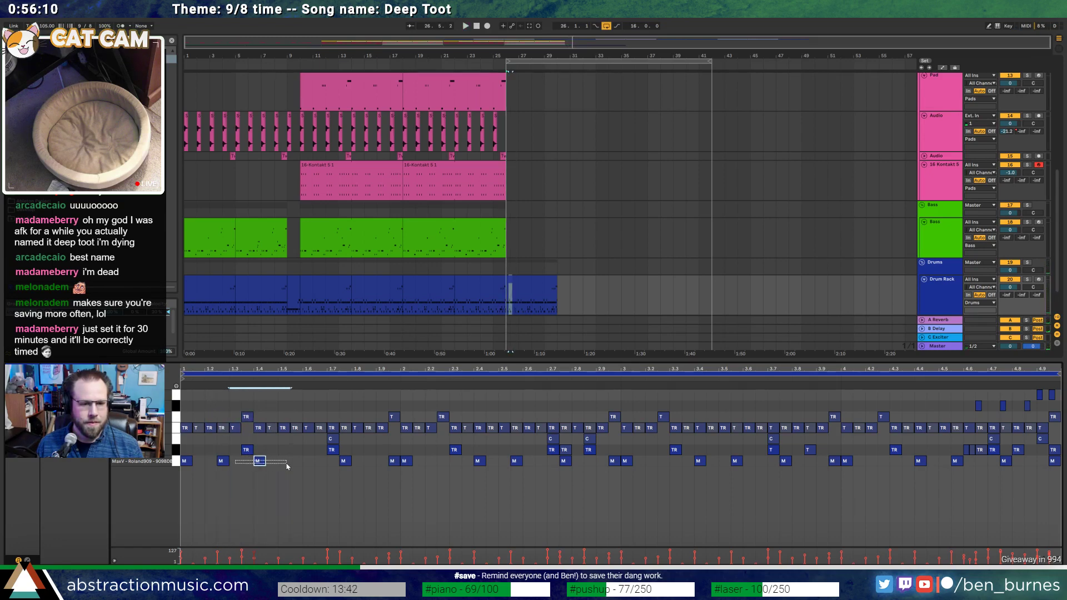
Repeat the kick midway between 1.5 and 1.6 and at 1.7, and clear the kick, snare and hat notes from bars 2 to 4
{"action": "key", "text": "ctrl+d"}
{"action": "key", "text": "ctrl+d"}
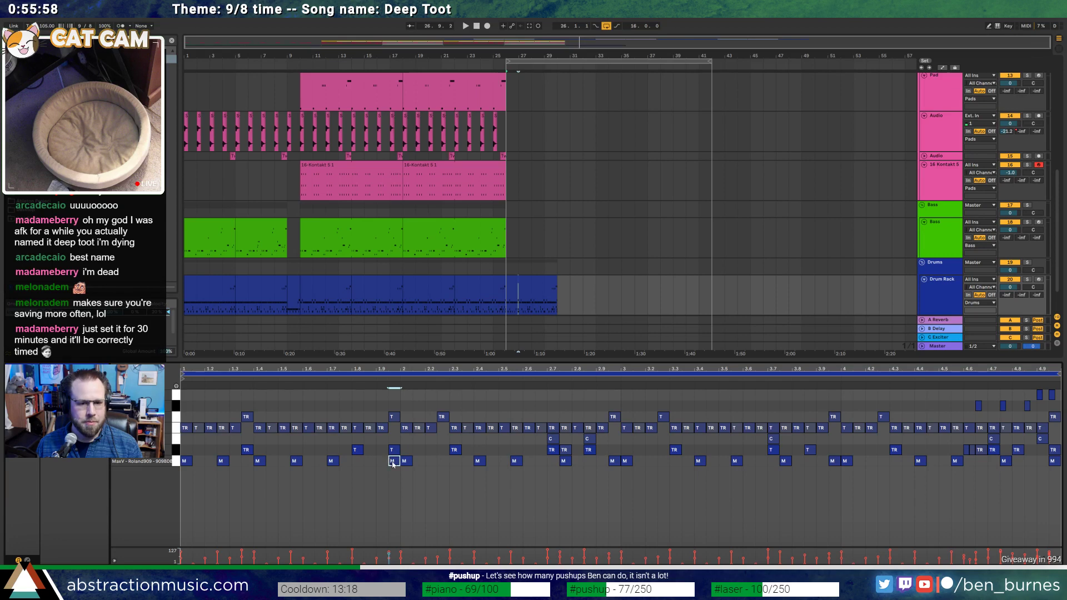
{"action": "left_click_drag", "start_coordinate": [421, 413], "coordinate": [1059, 466]}
{"action": "key", "text": "Delete"}
{"action": "key", "text": "Delete"}
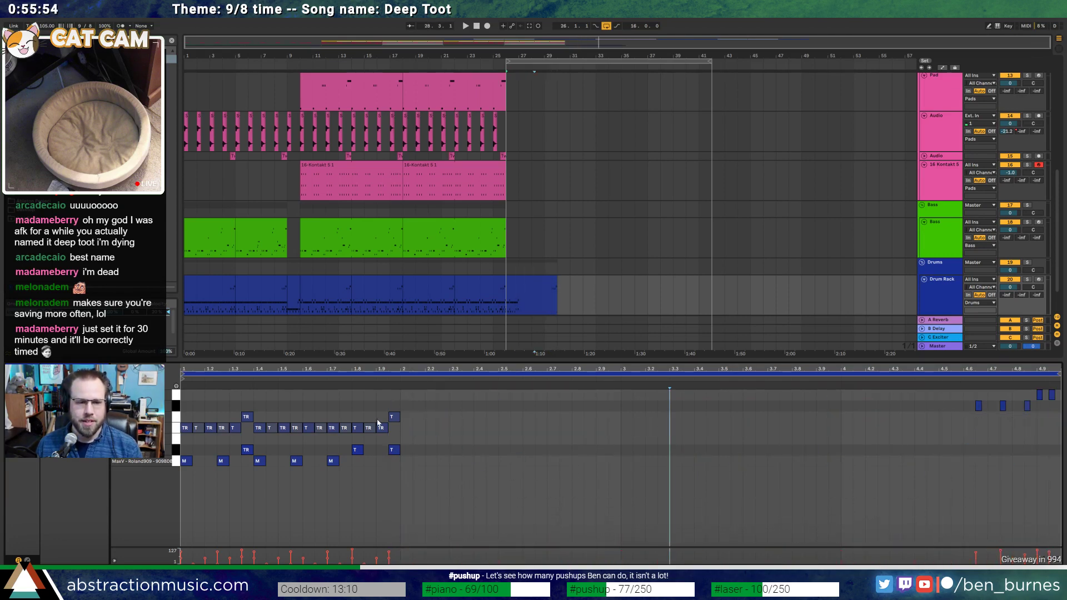
Duplicate the first-bar drum pattern across bars 2 to 4 of the clip, and loop the arrangement over that drum clip
{"action": "key", "text": "space"}
{"action": "left_click_drag", "start_coordinate": [337, 441], "coordinate": [398, 465]}
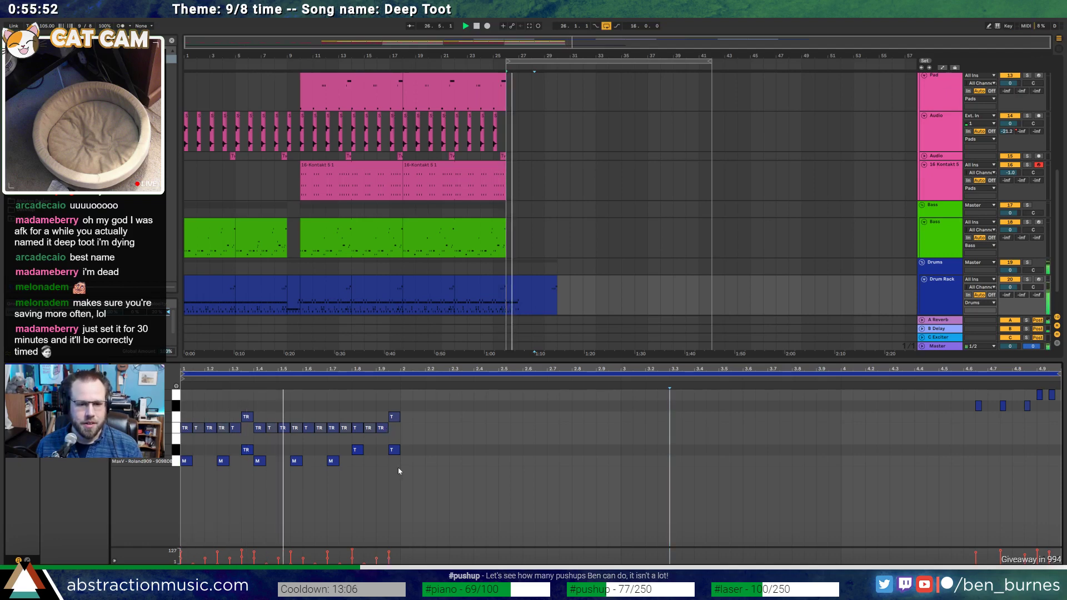
{"action": "key", "text": "ctrl+d"}
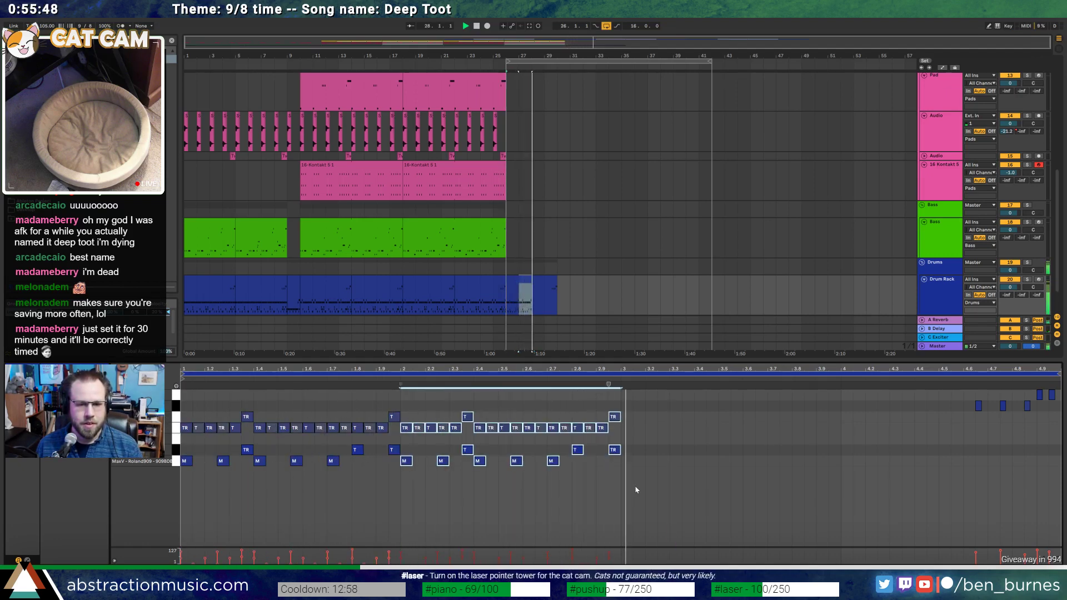
{"action": "key", "text": "ctrl+d"}
{"action": "key", "text": "ctrl+d"}
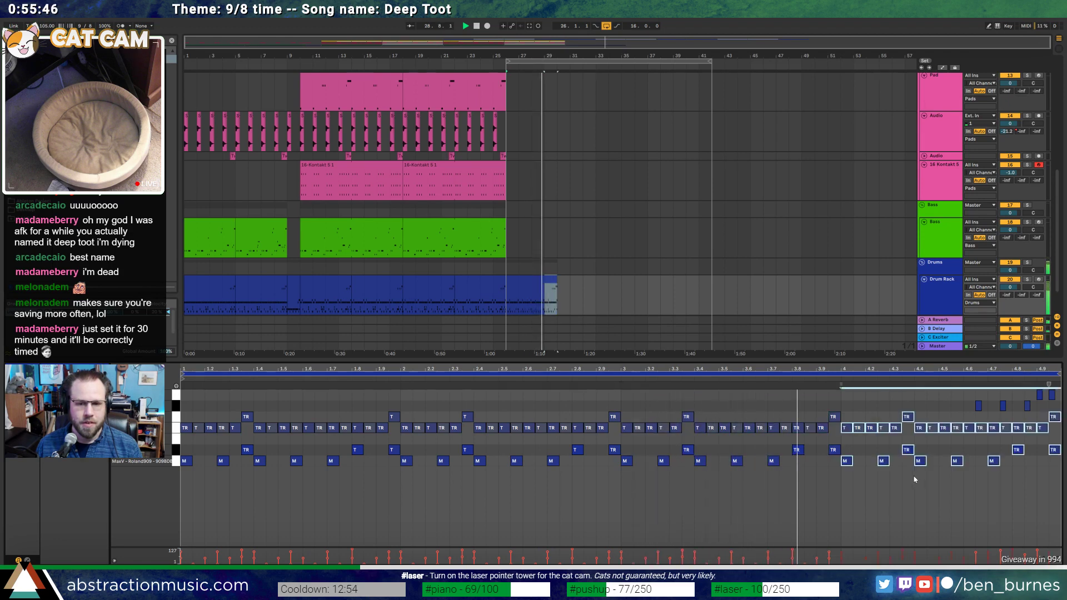
{"action": "left_click", "coordinate": [557, 300]}
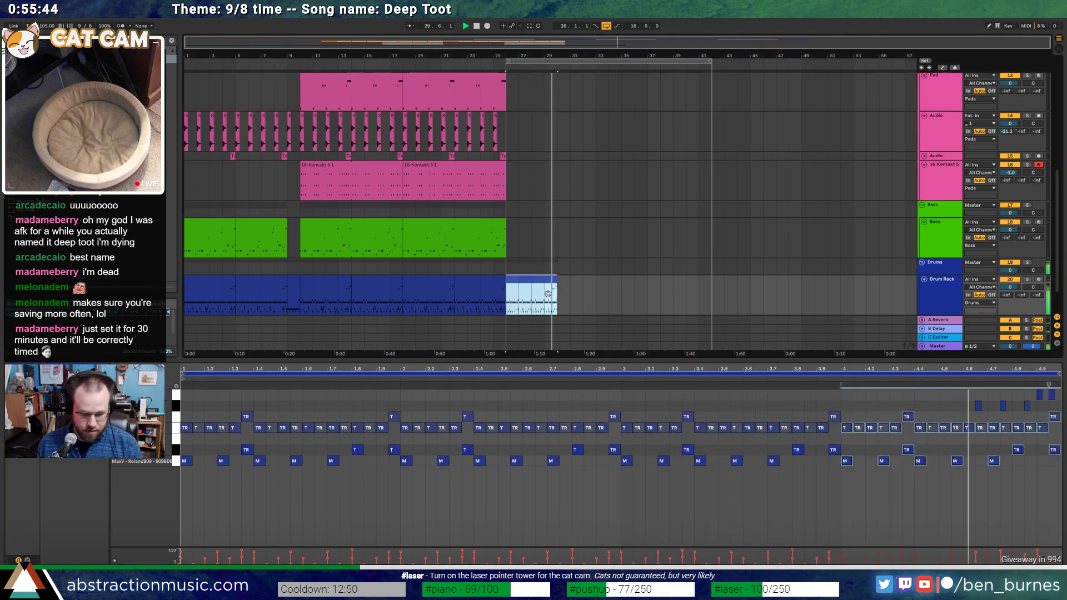
{"action": "key", "text": "ctrl+l"}
Clear the Lead track's clips from bar 26 onward, leaving the lead ending at bar 26
{"action": "scroll", "coordinate": [608, 239], "scroll_direction": "up", "scroll_amount": 5}
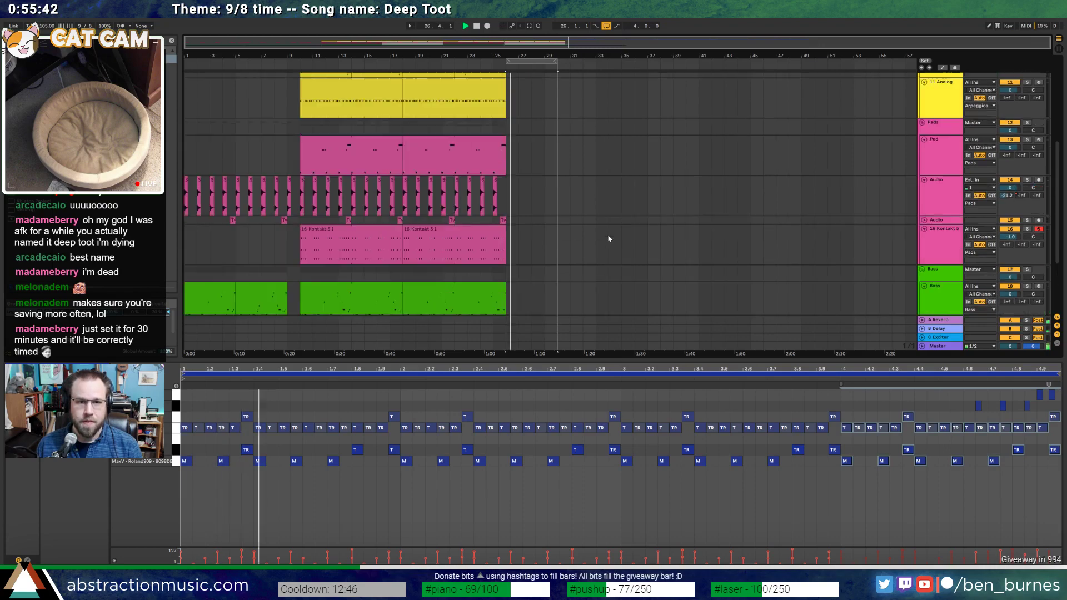
{"action": "scroll", "coordinate": [608, 239], "scroll_direction": "up", "scroll_amount": 3}
{"action": "left_click", "coordinate": [565, 140]}
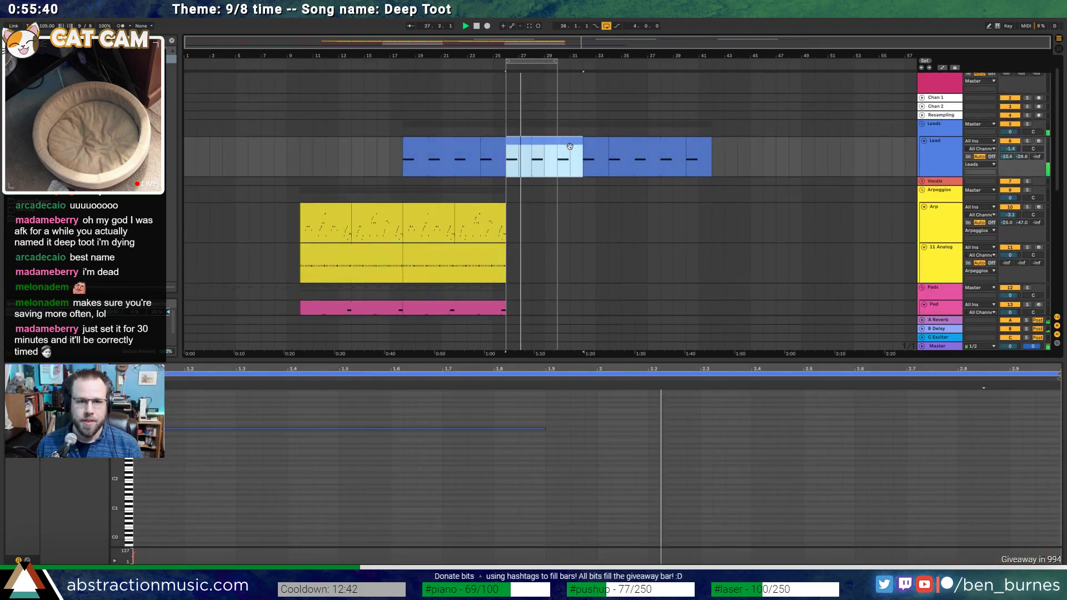
{"action": "left_click", "coordinate": [593, 141]}
{"action": "key", "text": "0"}
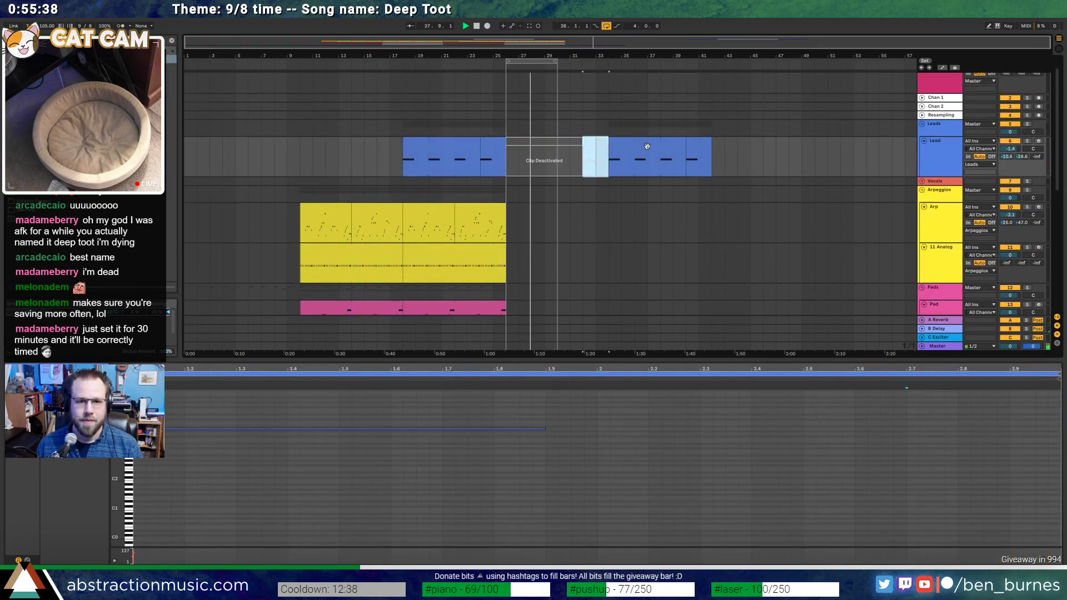
{"action": "left_click", "coordinate": [645, 142]}
{"action": "left_click_drag", "start_coordinate": [477, 143], "coordinate": [505, 151]}
{"action": "key", "text": "0"}
Create an empty one-bar MIDI clip on the Bass track at bar 26
{"action": "scroll", "coordinate": [552, 193], "scroll_direction": "down", "scroll_amount": 8}
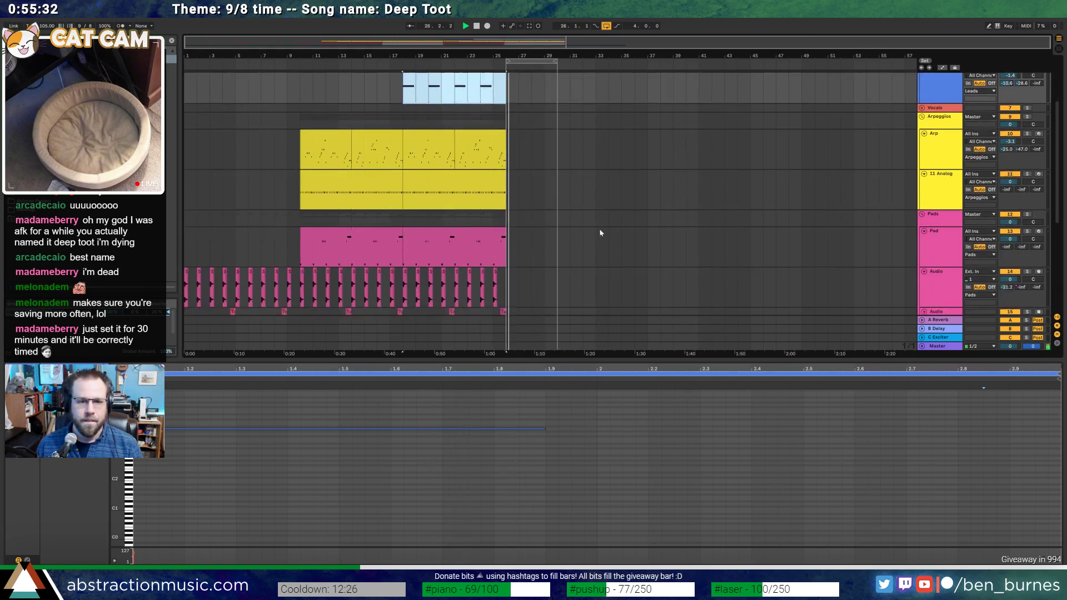
{"action": "scroll", "coordinate": [574, 231], "scroll_direction": "up", "scroll_amount": 3}
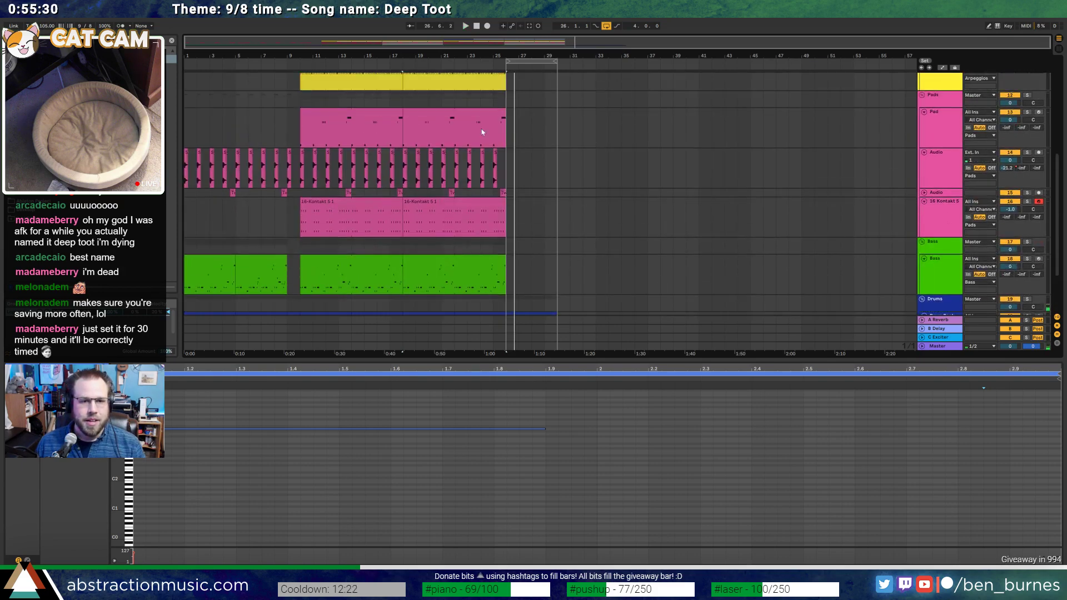
{"action": "left_click_drag", "start_coordinate": [507, 132], "coordinate": [526, 137]}
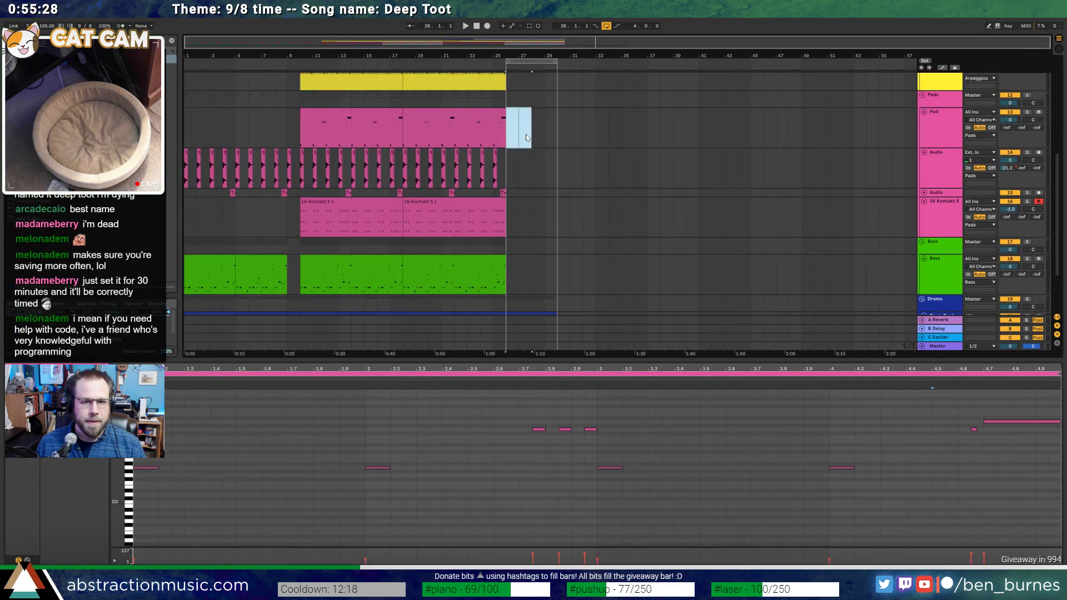
{"action": "left_click", "coordinate": [516, 278]}
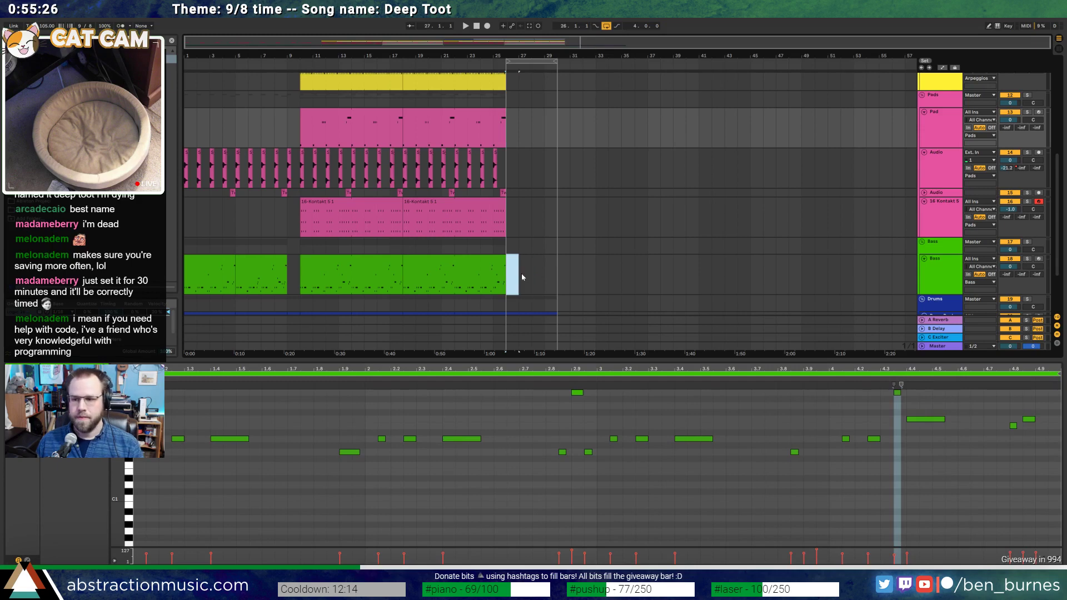
{"action": "key", "text": "plus"}
{"action": "key", "text": "plus"}
{"action": "scroll", "coordinate": [539, 259], "scroll_direction": "down", "scroll_amount": 1}
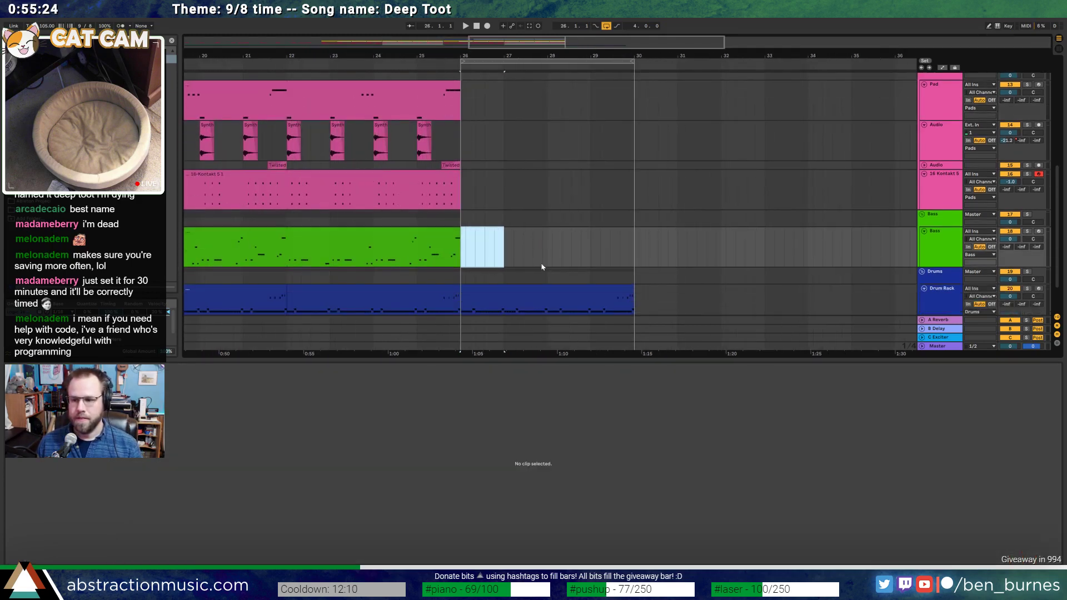
{"action": "left_click", "coordinate": [485, 232]}
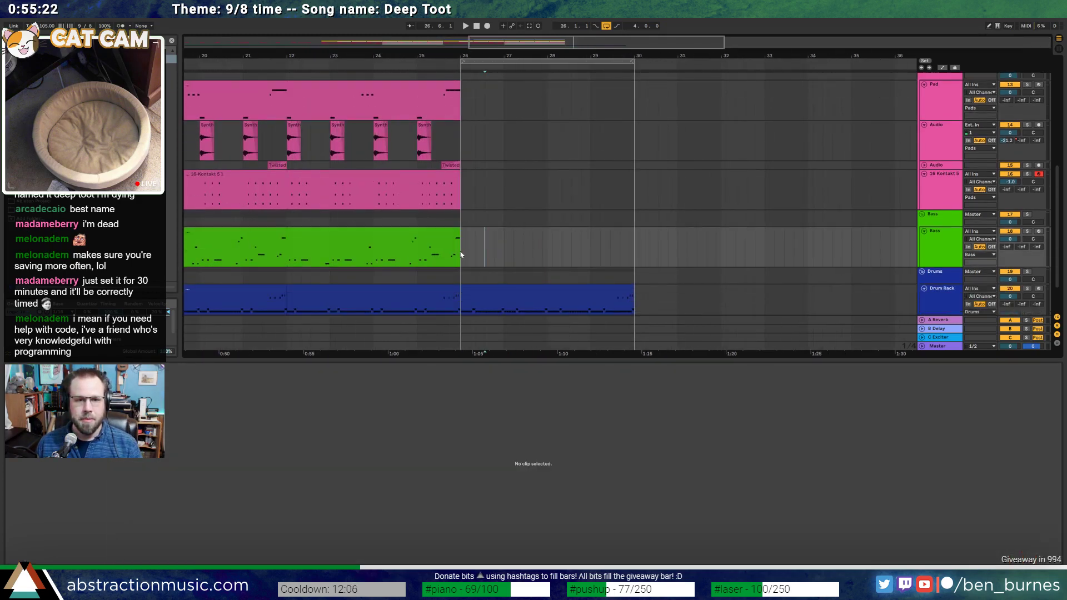
{"action": "left_click_drag", "start_coordinate": [461, 254], "coordinate": [501, 259]}
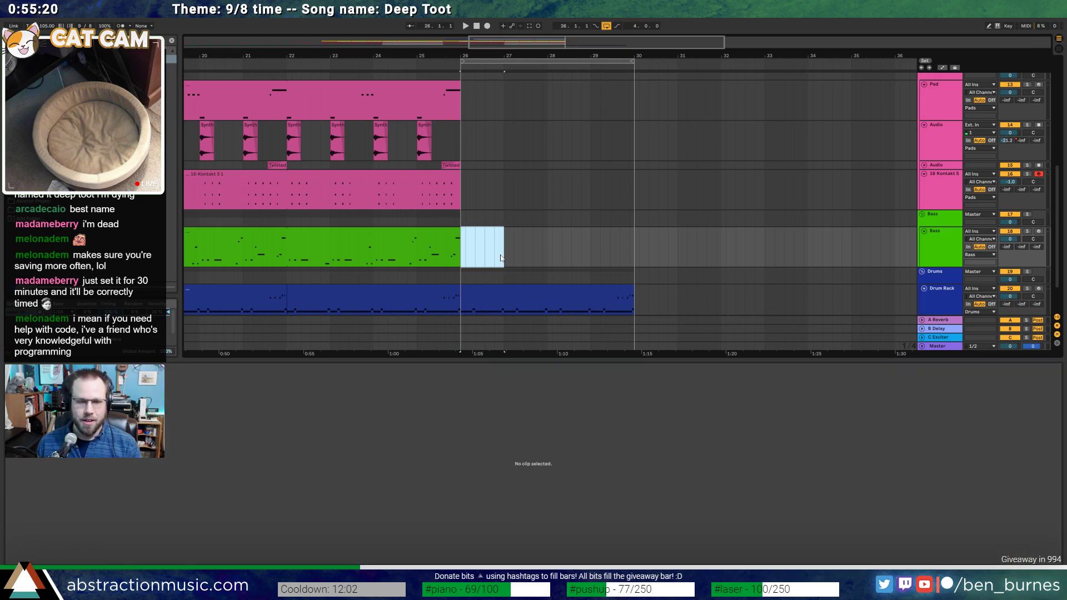
{"action": "key", "text": "ctrl+shift+m"}
Place three short A1 bass notes in the new clip at 1.1, midway between 1.2 and 1.3, and at 1.4
{"action": "left_click", "coordinate": [136, 471]}
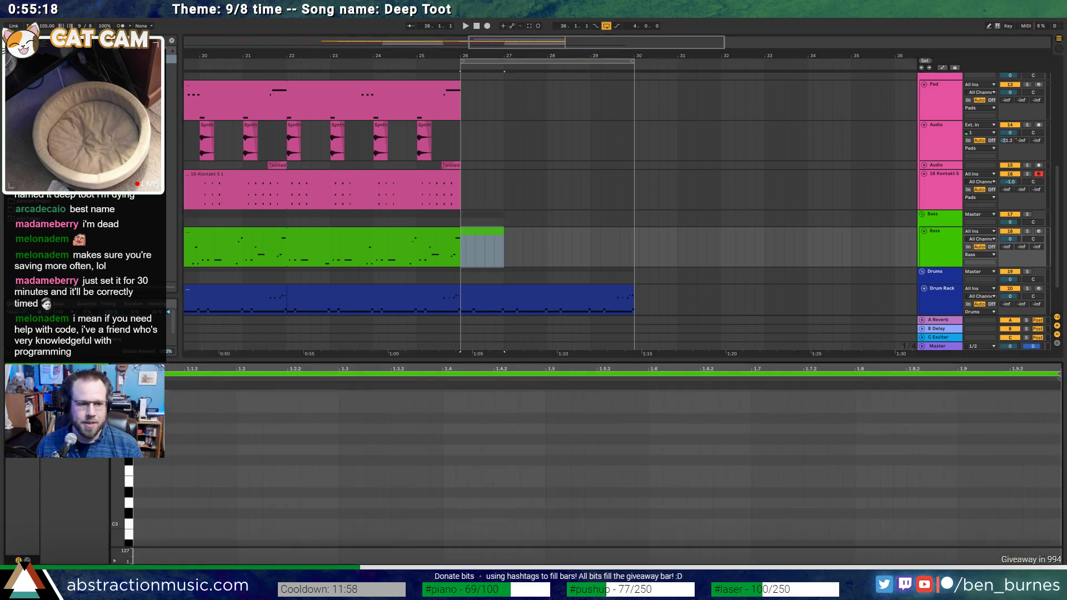
{"action": "scroll", "coordinate": [136, 470], "scroll_direction": "down", "scroll_amount": 5}
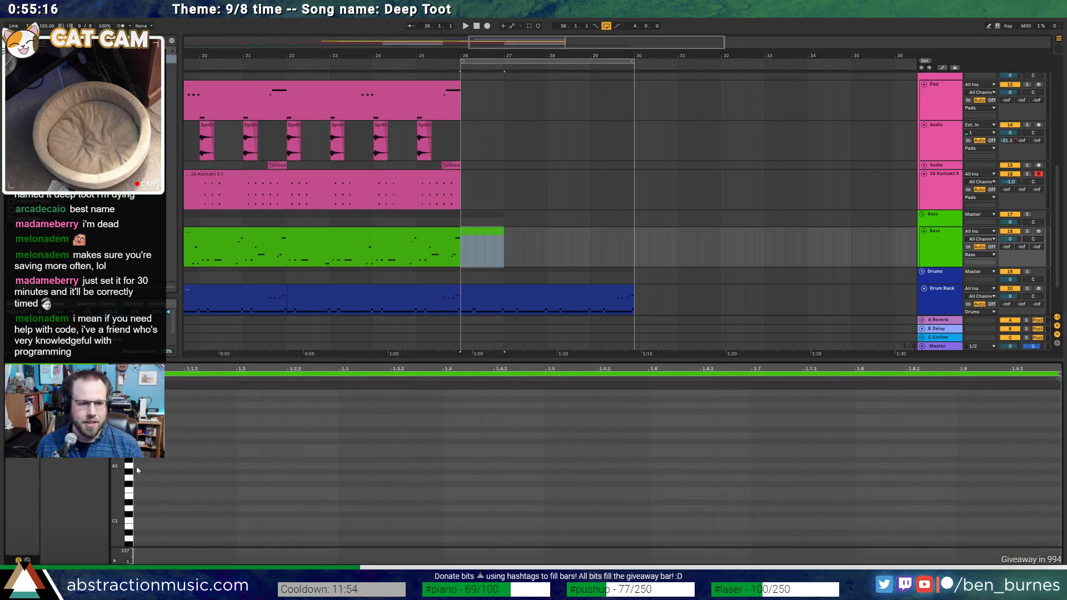
{"action": "left_click_drag", "start_coordinate": [167, 445], "coordinate": [286, 501]}
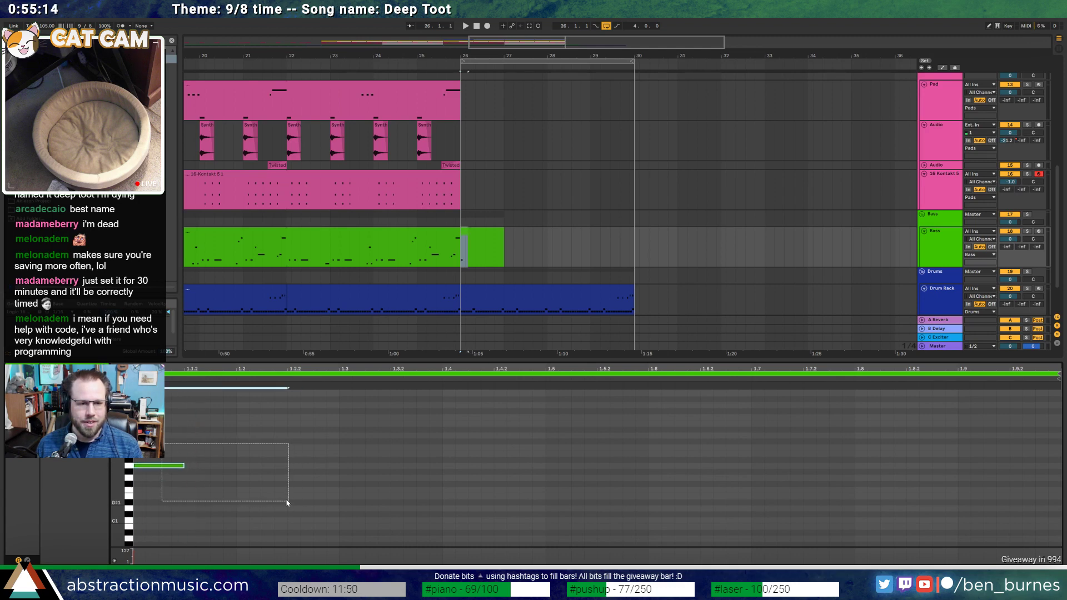
{"action": "key", "text": "ctrl+d"}
{"action": "key", "text": "ctrl+d"}
{"action": "key", "text": "space"}
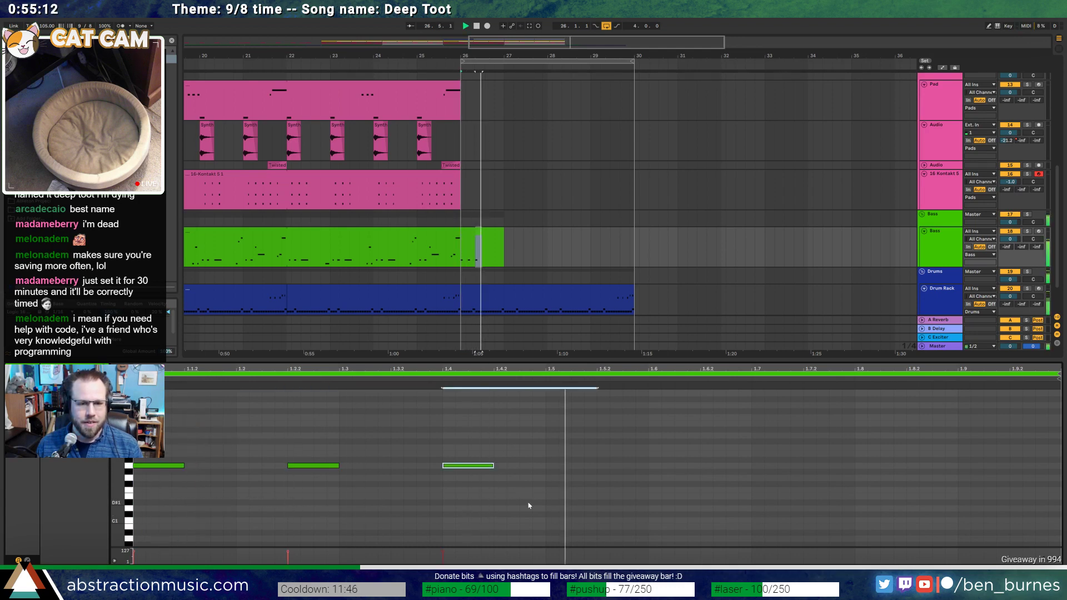
{"action": "key", "text": "Down"}
{"action": "key", "text": "Down"}
{"action": "key", "text": "Down"}
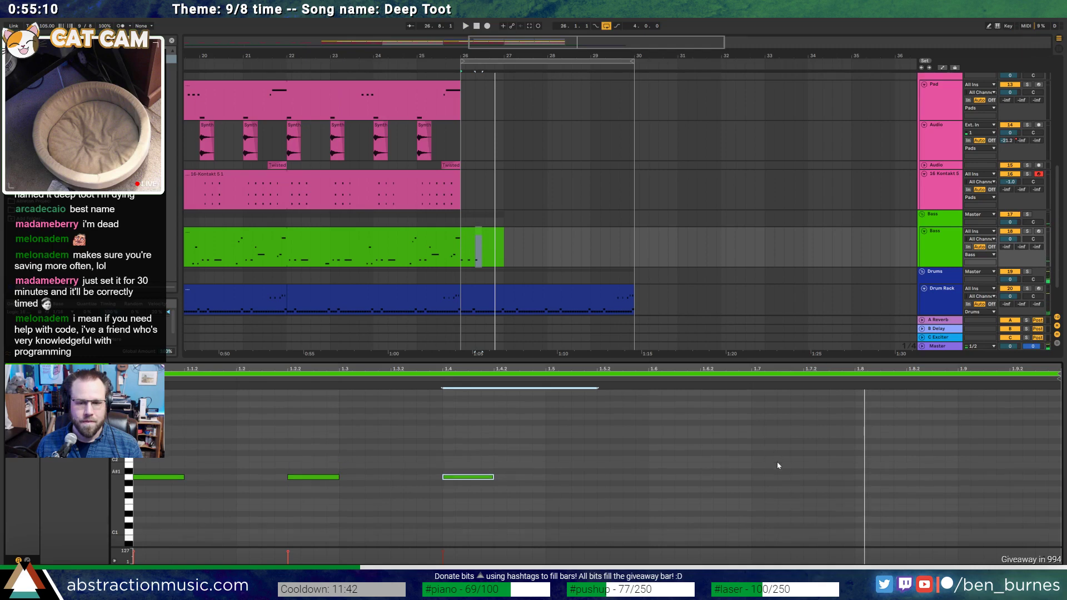
{"action": "left_click_drag", "start_coordinate": [116, 474], "coordinate": [133, 489]}
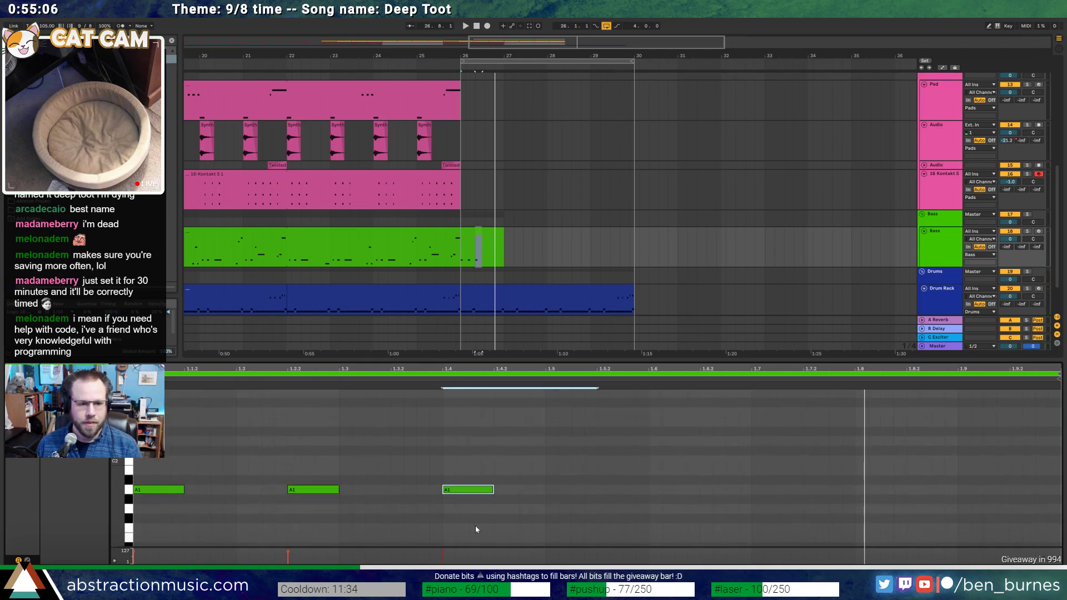
Lower the second bass note to G#1 and the third to G1, extend the third to 1.6, and audition the line
{"action": "key", "text": "space"}
{"action": "left_click", "coordinate": [314, 490], "text": "shift"}
{"action": "key", "text": "Down"}
{"action": "left_click", "coordinate": [478, 499]}
{"action": "key", "text": "Down"}
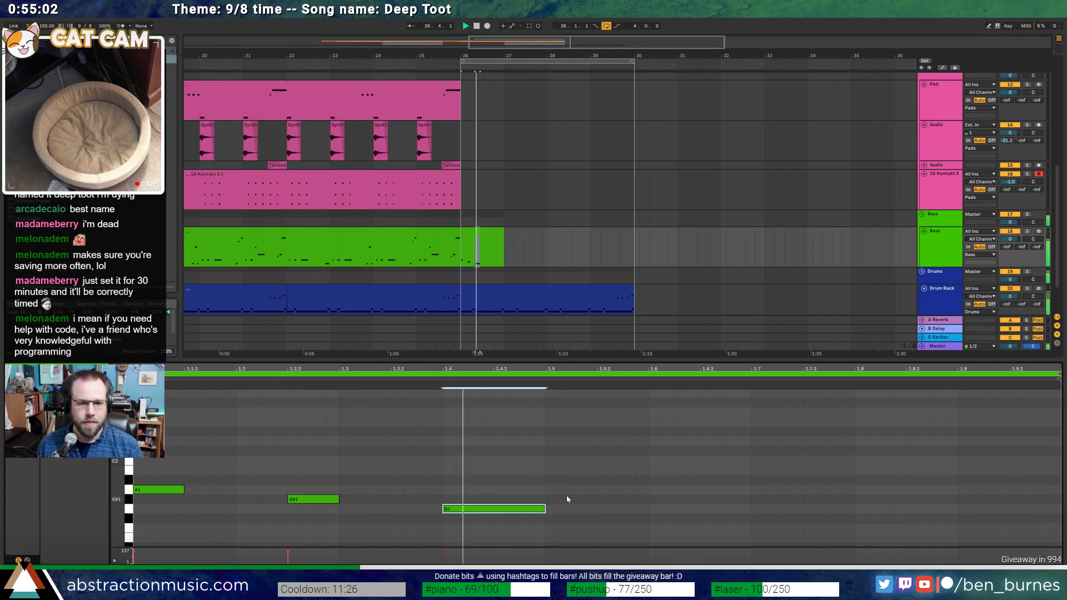
{"action": "left_click_drag", "start_coordinate": [544, 509], "coordinate": [652, 517]}
{"action": "key", "text": "space"}
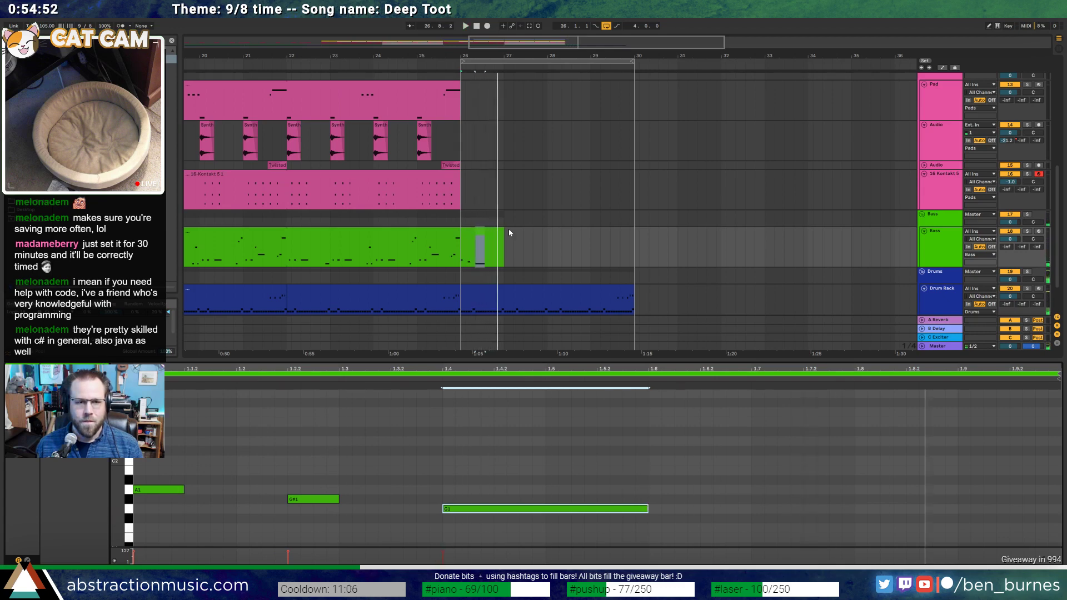
Copy the Kontakt chords from 24.2 to 25, paste them at 26.6, and trim the pasted clip to end at bar 27
{"action": "scroll", "coordinate": [470, 188], "scroll_direction": "up", "scroll_amount": 2}
{"action": "scroll", "coordinate": [476, 206], "scroll_direction": "down", "scroll_amount": 1}
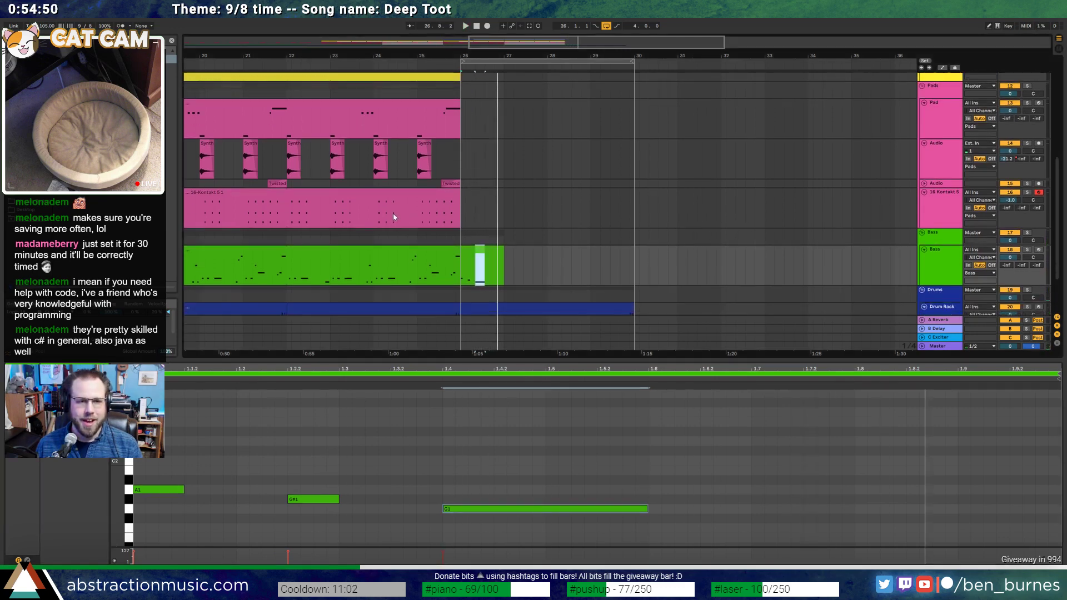
{"action": "left_click_drag", "start_coordinate": [377, 217], "coordinate": [418, 218]}
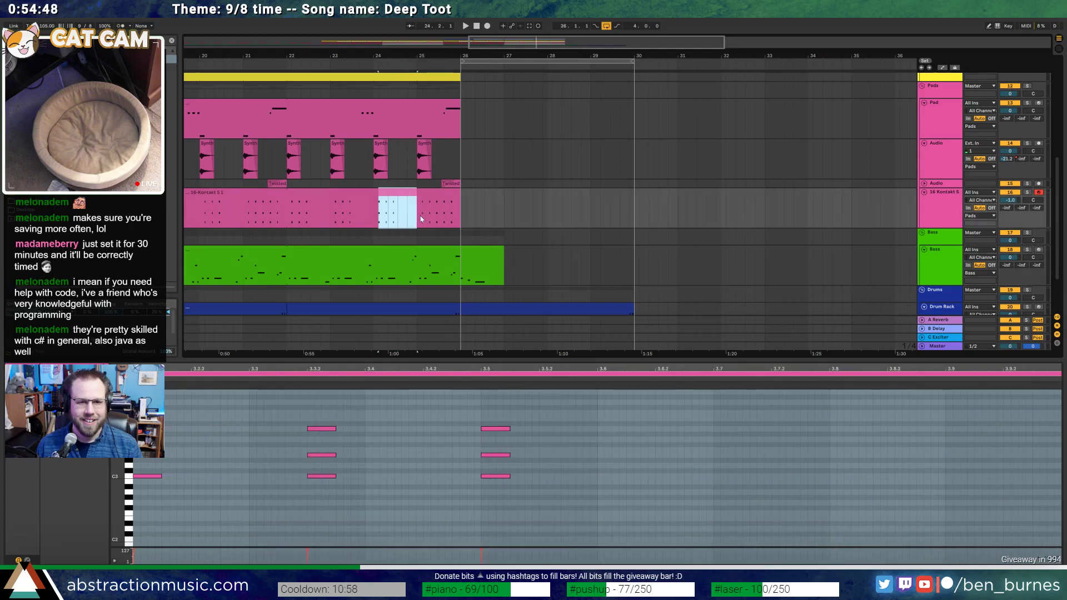
{"action": "left_click", "coordinate": [485, 210]}
{"action": "key", "text": "ctrl+v"}
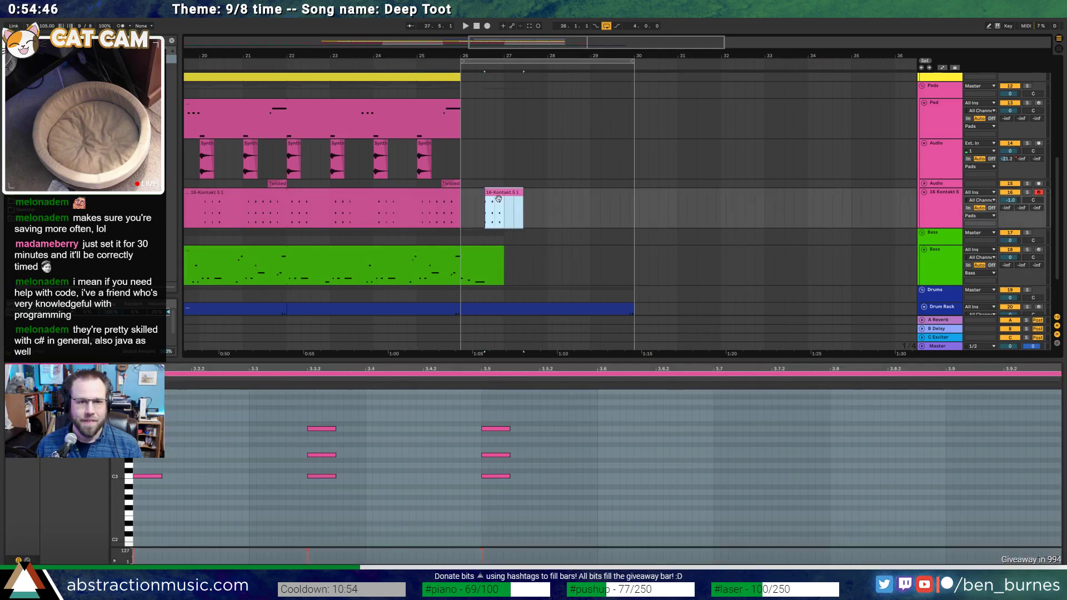
{"action": "key", "text": "space"}
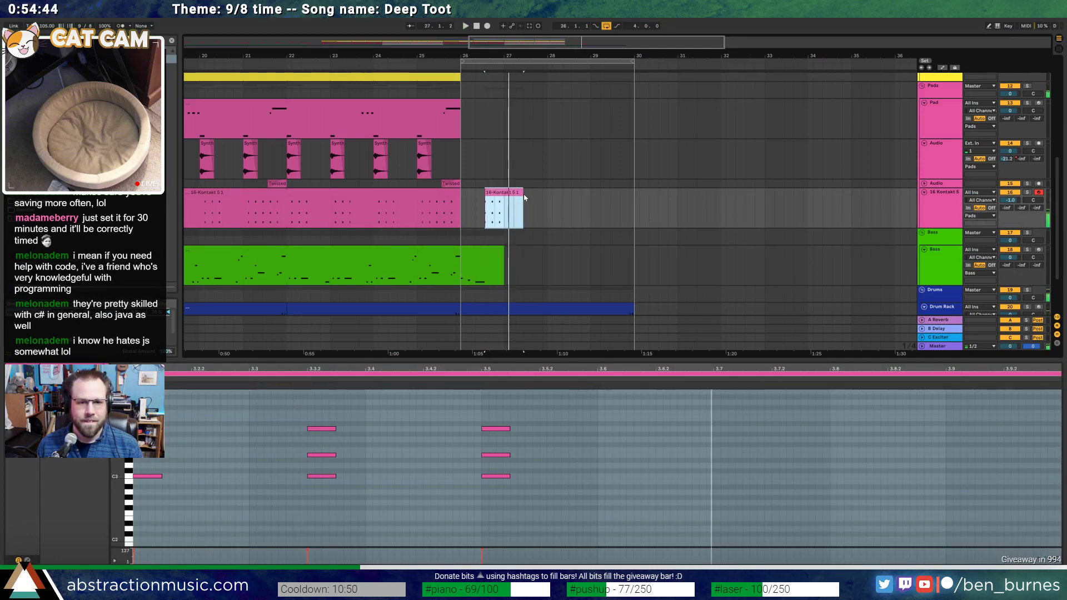
{"action": "left_click_drag", "start_coordinate": [523, 193], "coordinate": [505, 202]}
Duplicate the one-bar Bass clip to bar 27, raise the copy's second note to C2, and audition it
{"action": "left_click", "coordinate": [498, 252]}
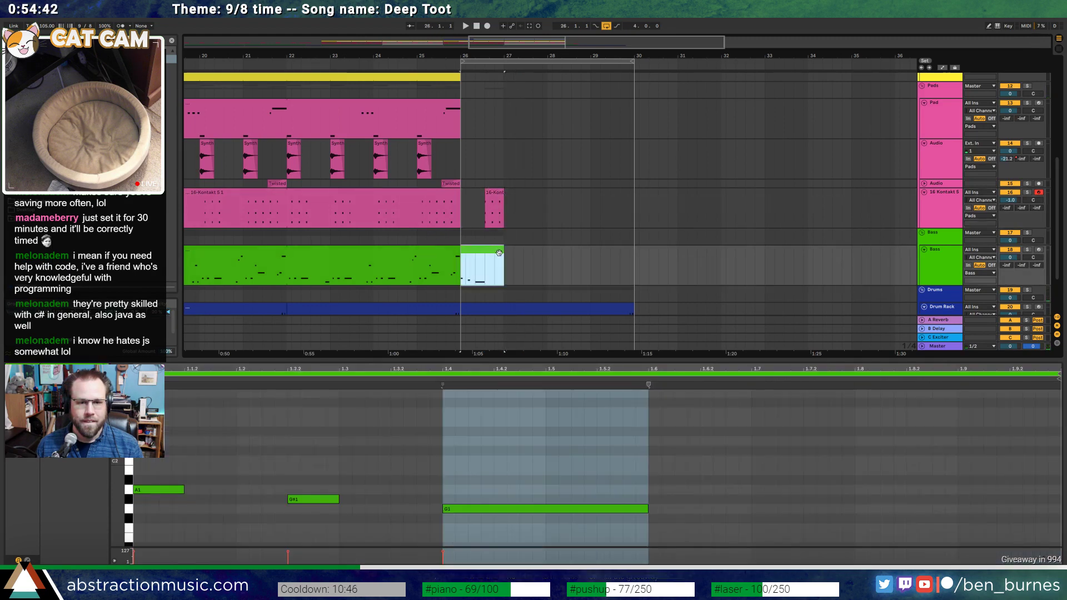
{"action": "key", "text": "ctrl+d"}
{"action": "left_click", "coordinate": [312, 499]}
{"action": "key", "text": "Up"}
{"action": "key", "text": "Up"}
{"action": "key", "text": "Up"}
{"action": "key", "text": "Up"}
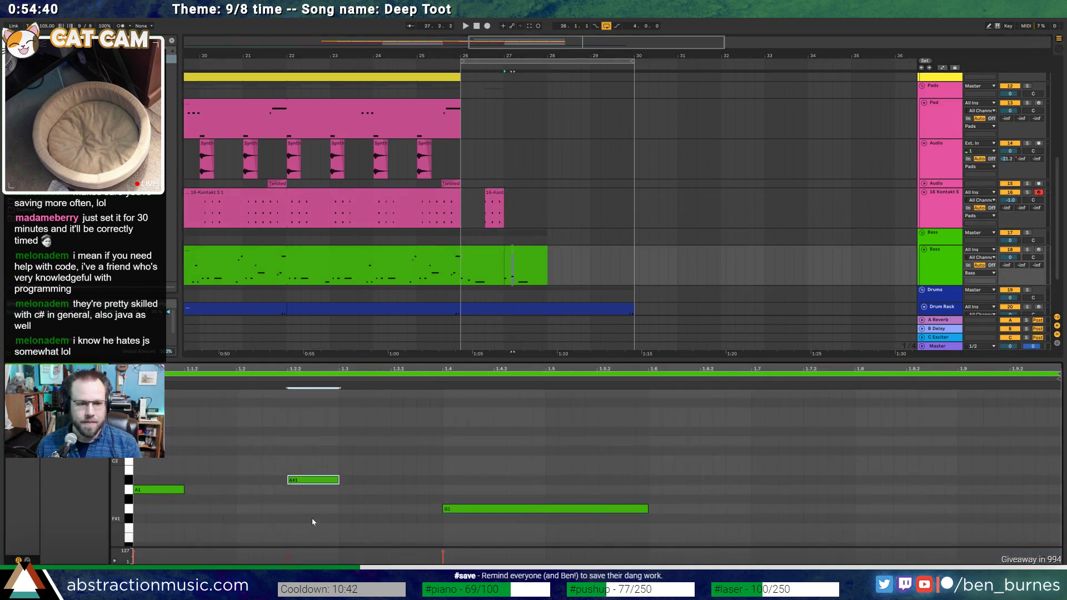
{"action": "key", "text": "space"}
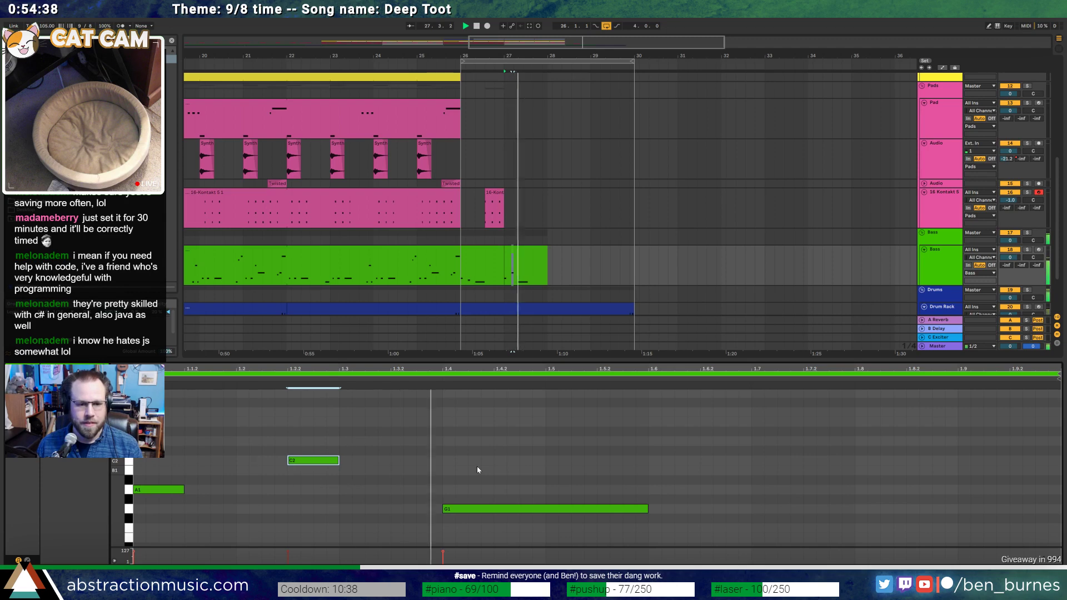
{"action": "key", "text": "space"}
Duplicate the Kontakt chords from bar 26 into bar 27, and repeat the two-bar Kontakt and Bass parts over bars 28 and 29
{"action": "left_click", "coordinate": [521, 249]}
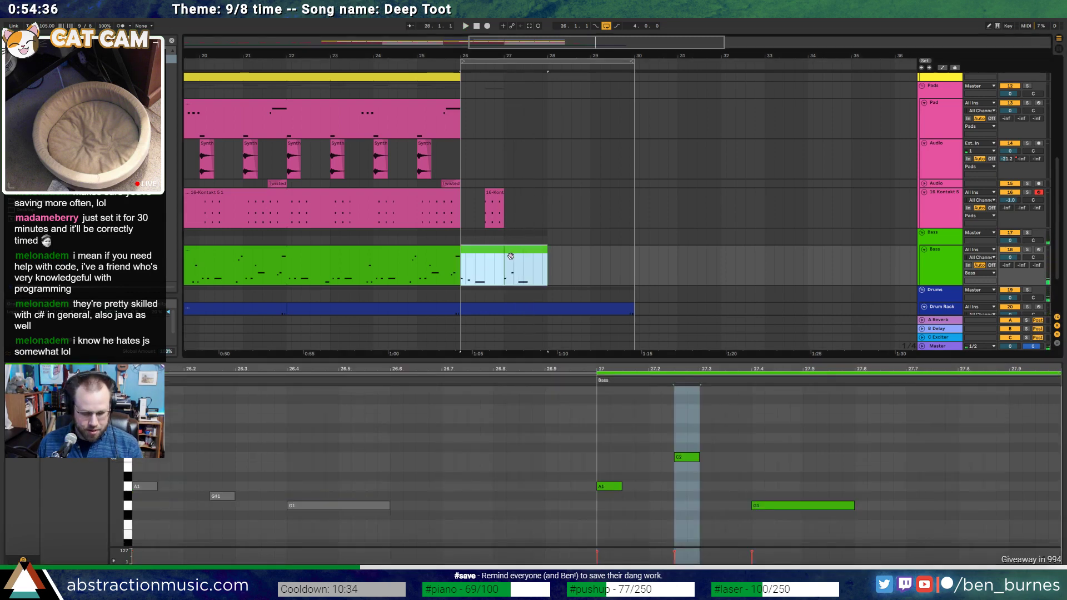
{"action": "left_click_drag", "start_coordinate": [476, 198], "coordinate": [505, 206]}
{"action": "key", "text": "ctrl+d"}
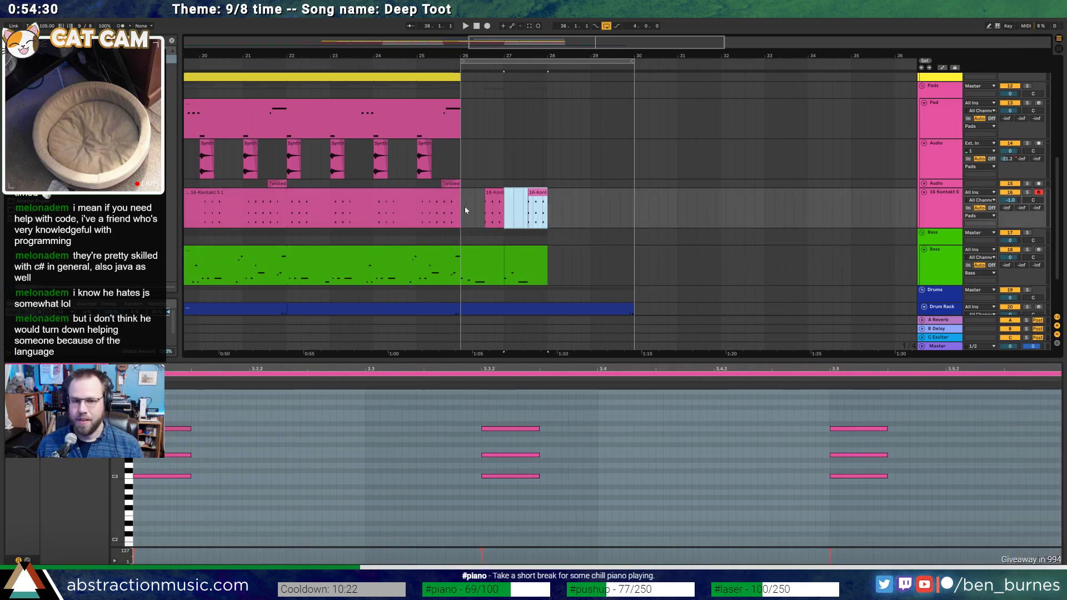
{"action": "mouse_move", "coordinate": [463, 205]}
{"action": "left_mouse_down"}
{"action": "mouse_move", "coordinate": [550, 282]}
{"action": "mouse_move", "coordinate": [465, 212]}
{"action": "left_mouse_up"}
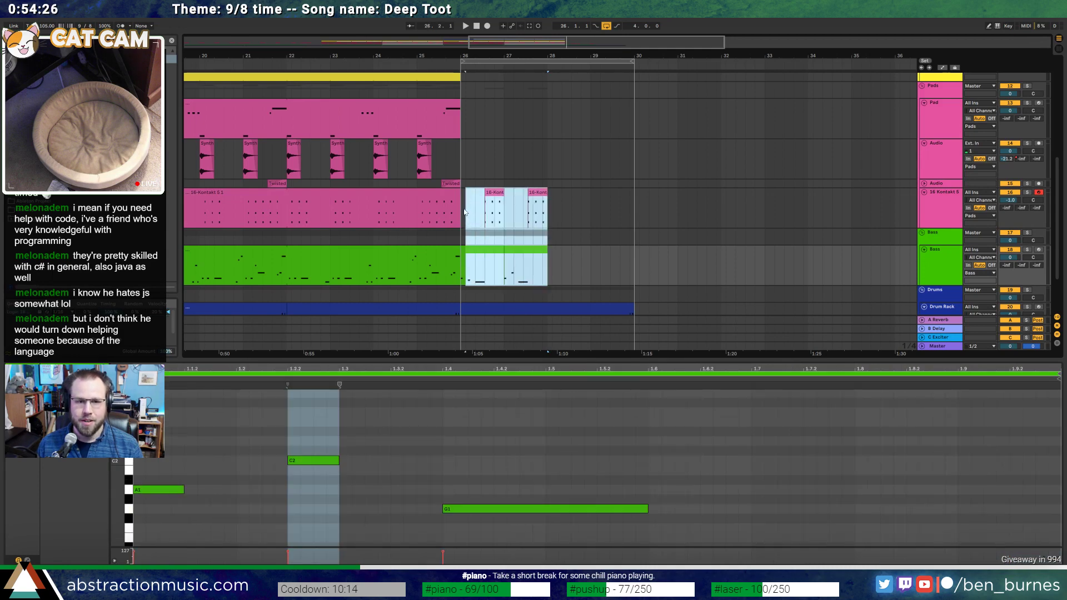
{"action": "key", "text": "ctrl+d"}
{"action": "left_click", "coordinate": [461, 209]}
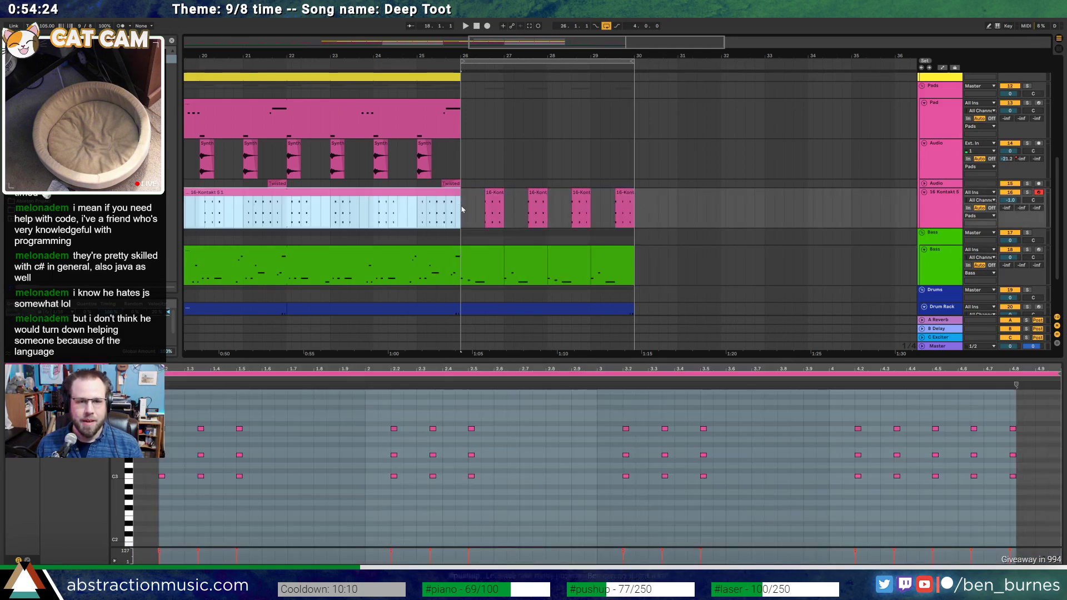
{"action": "left_click", "coordinate": [461, 206]}
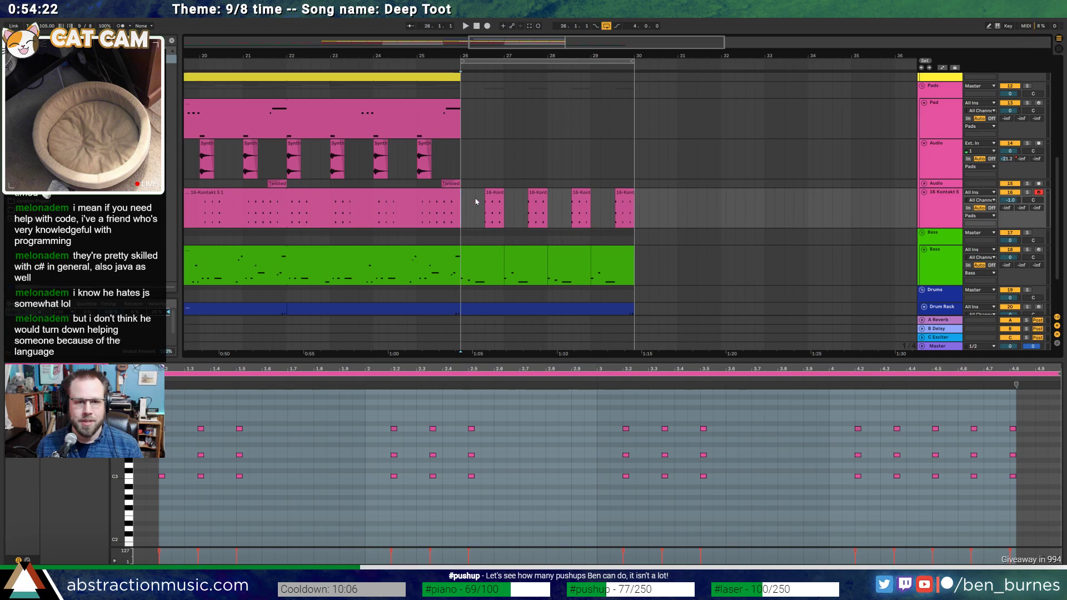
{"action": "left_click", "coordinate": [422, 148]}
{"action": "left_click_drag", "start_coordinate": [459, 153], "coordinate": [420, 152]}
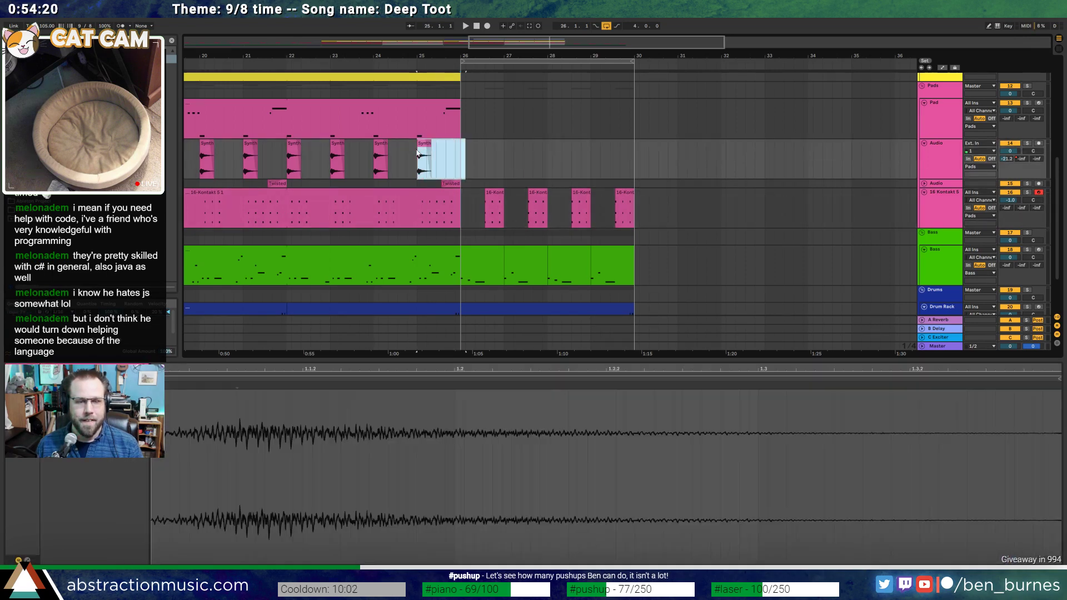
{"action": "key", "text": "ctrl+d"}
{"action": "key", "text": "ctrl+d"}
{"action": "key", "text": "ctrl+d"}
{"action": "key", "text": "ctrl+z"}
{"action": "key", "text": "ctrl+z"}
{"action": "key", "text": "ctrl+z"}
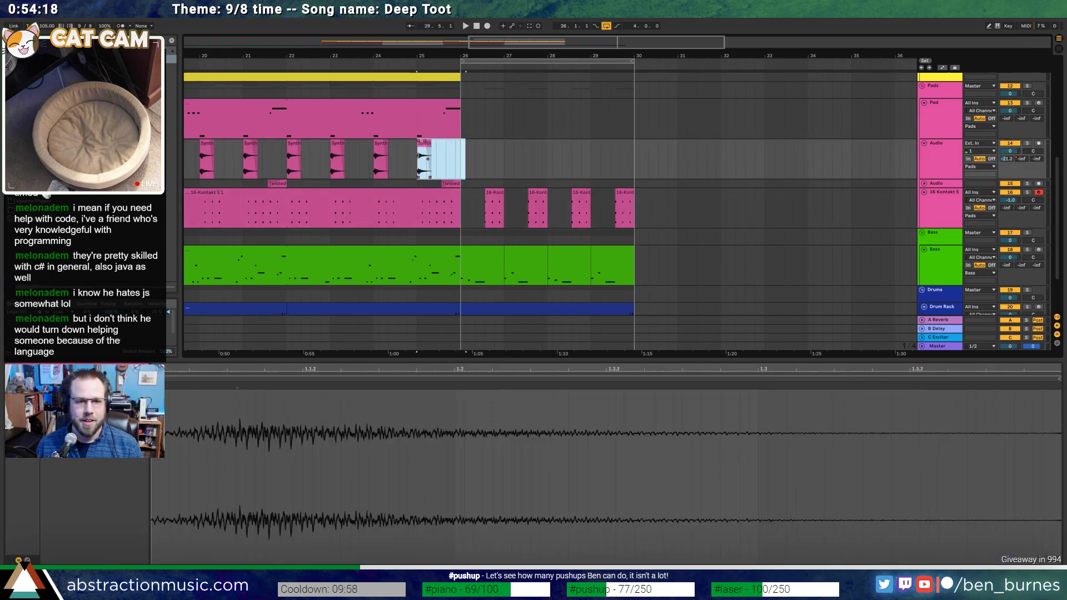
Duplicate the one-bar Synth audio stab from bar 25 across bars 26 to 29 and audition the section
{"action": "left_click", "coordinate": [441, 163], "text": "shift"}
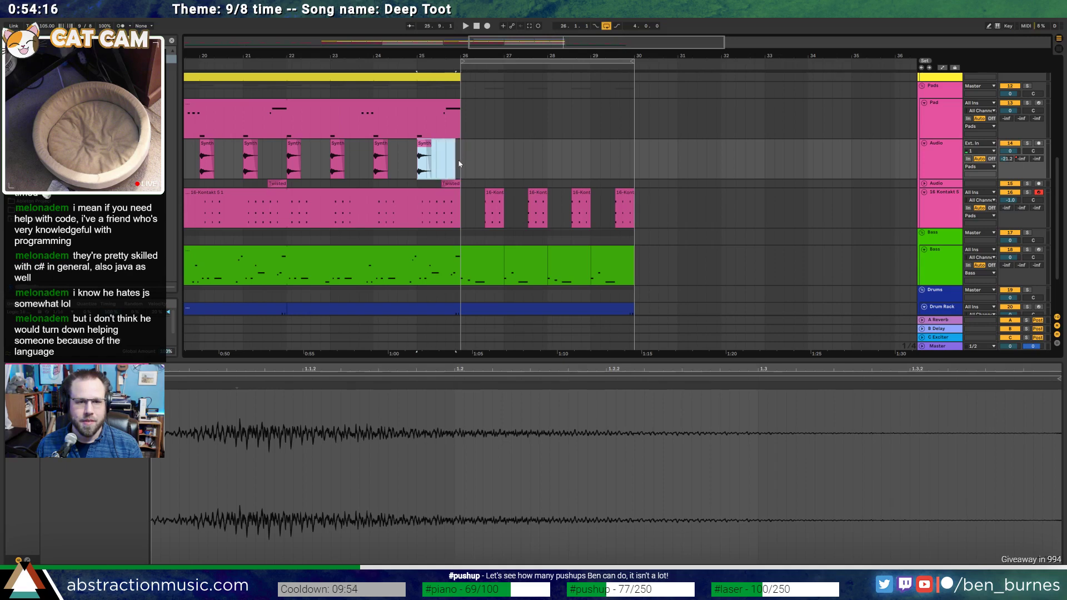
{"action": "left_click_drag", "start_coordinate": [459, 172], "coordinate": [464, 176]}
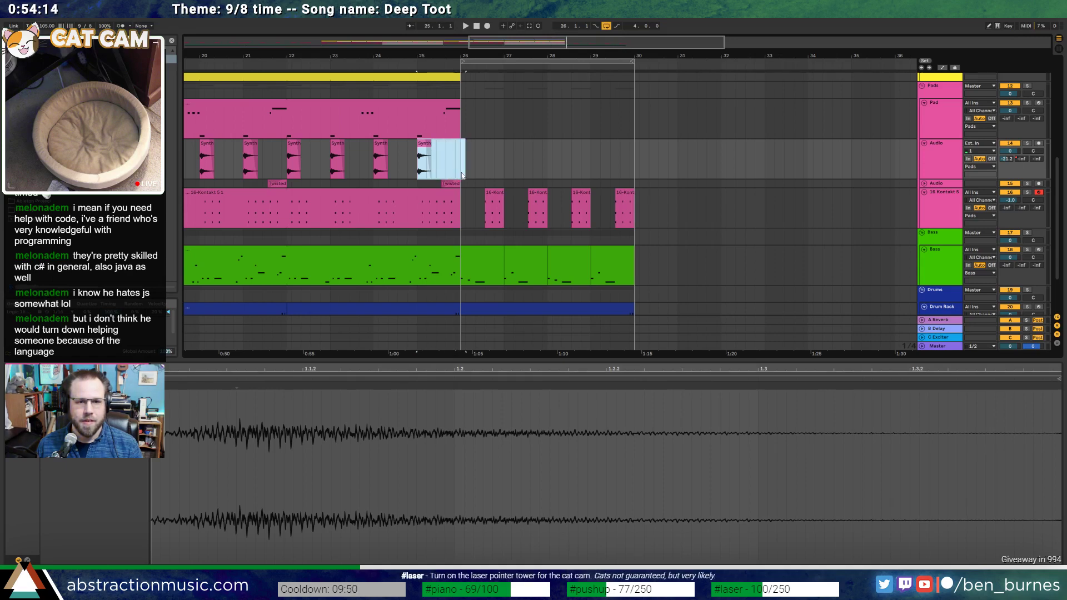
{"action": "key", "text": "ctrl+d"}
{"action": "key", "text": "ctrl+d"}
{"action": "key", "text": "ctrl+d"}
{"action": "key", "text": "space"}
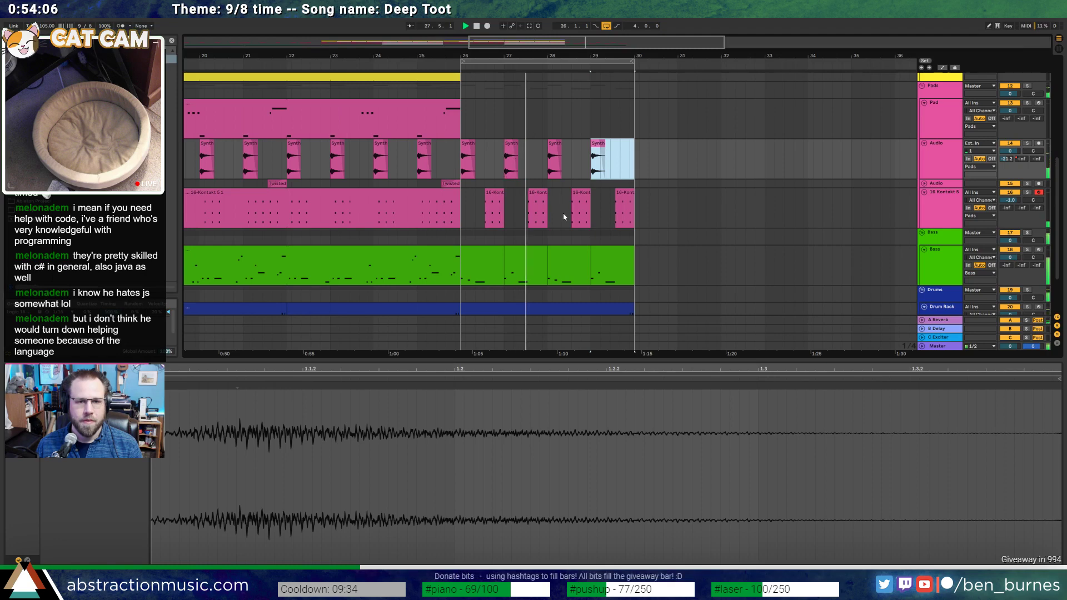
Delete the Synth audio stabs in bars 27 and 29, and consolidate the Kontakt chords over bars 26 to 29
{"action": "left_click", "coordinate": [496, 208]}
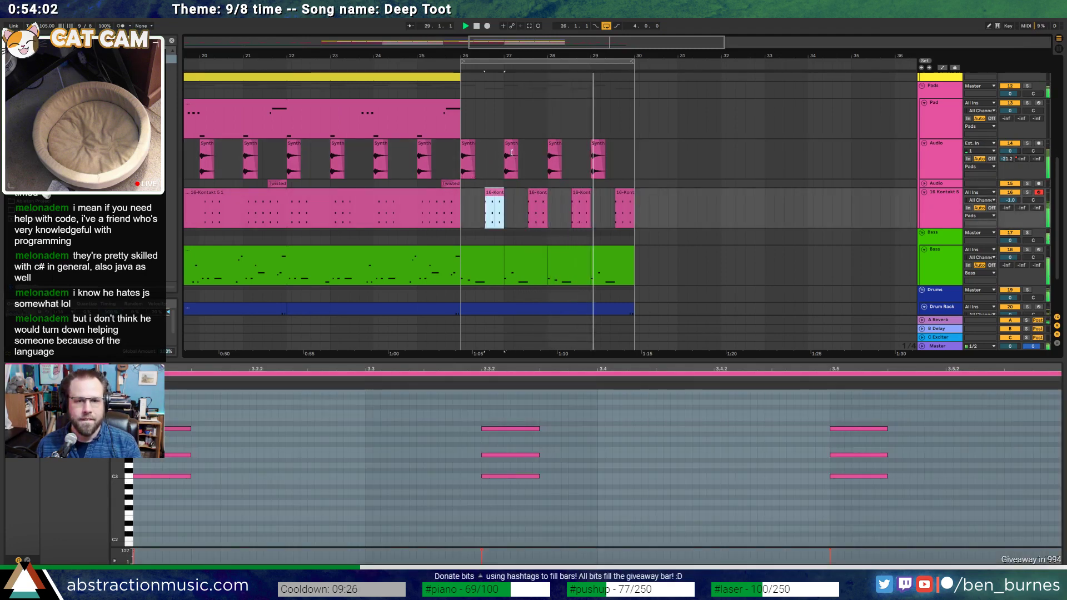
{"action": "left_click_drag", "start_coordinate": [513, 148], "coordinate": [599, 148]}
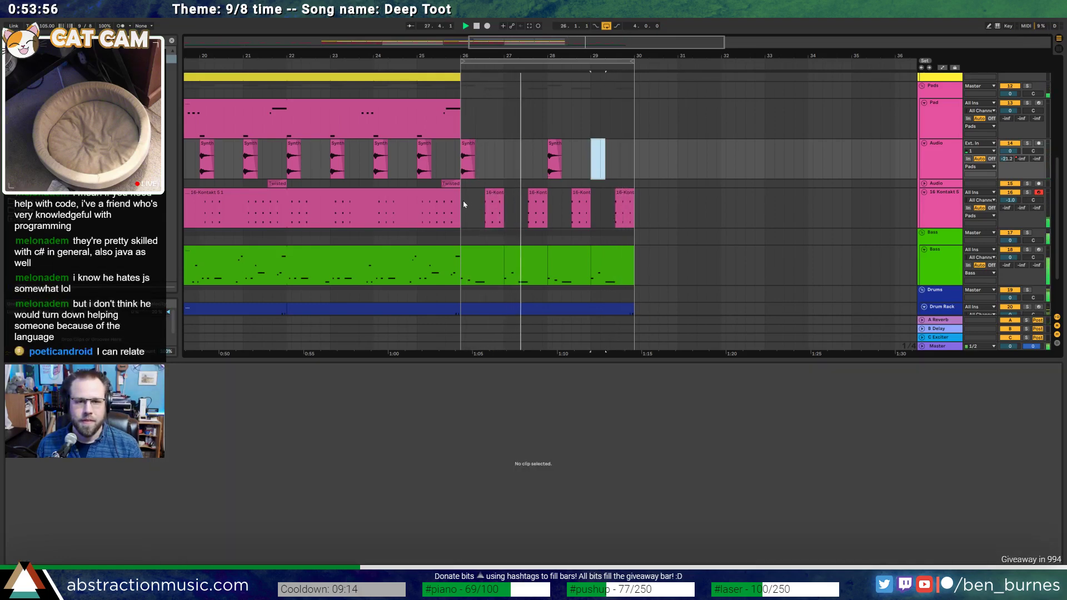
{"action": "left_click_drag", "start_coordinate": [464, 204], "coordinate": [600, 205]}
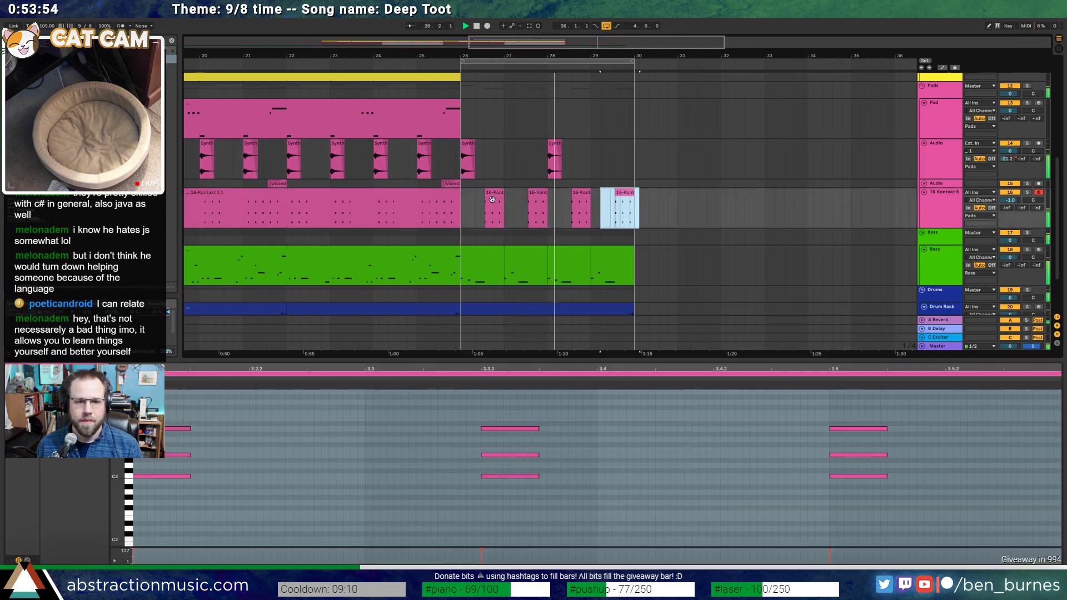
{"action": "left_click_drag", "start_coordinate": [471, 203], "coordinate": [635, 205]}
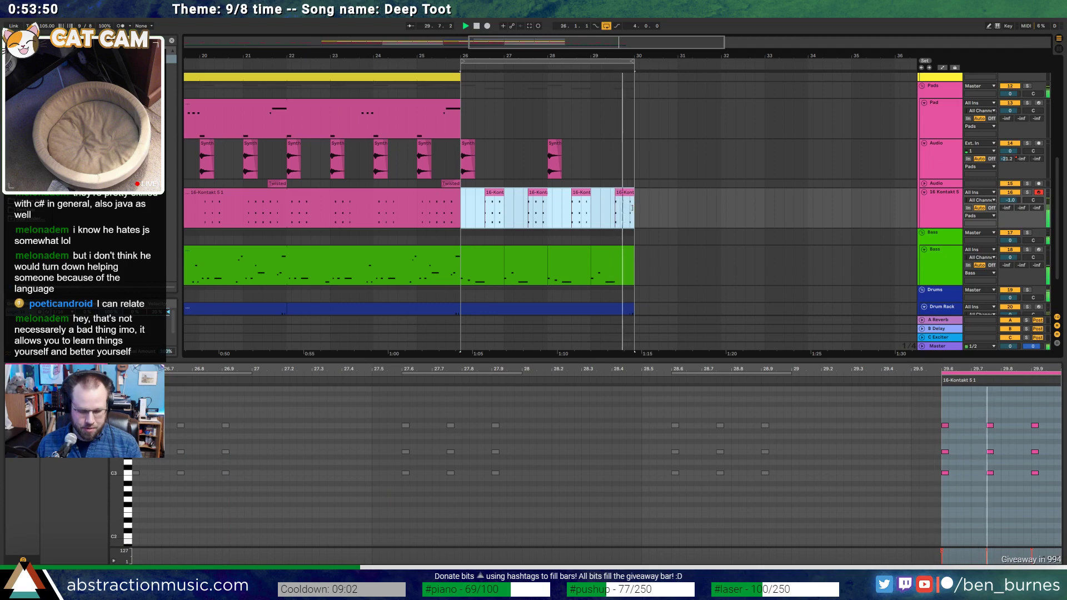
{"action": "key", "text": "ctrl+a"}
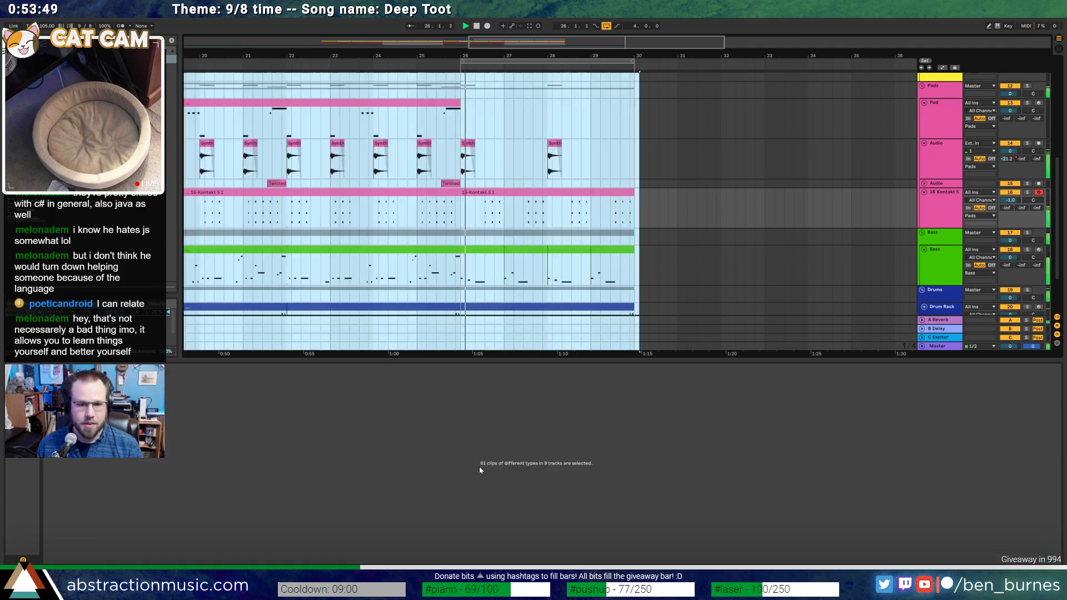
Open the consolidated Kontakt clip at bar 26 and select all its notes
{"action": "left_click", "coordinate": [569, 184]}
{"action": "left_click", "coordinate": [572, 192]}
{"action": "left_click", "coordinate": [446, 448]}
{"action": "key", "text": "ctrl+a"}
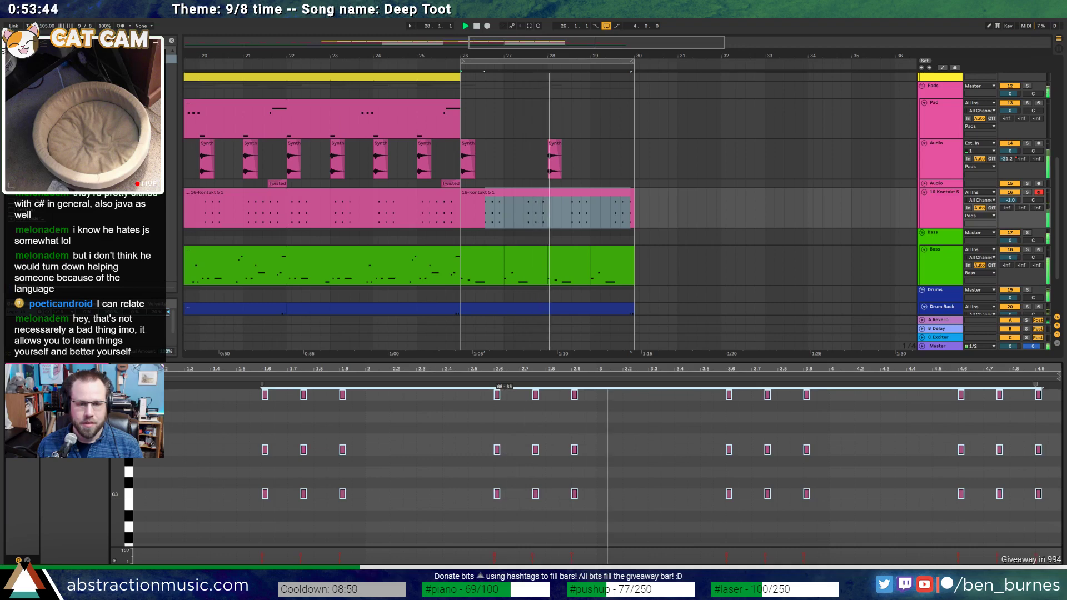
Try doubling the bass line by copying the Bass clips from bars 26 to 29 onto the Pad track, and audition it
{"action": "scroll", "coordinate": [450, 182], "scroll_direction": "up", "scroll_amount": 3}
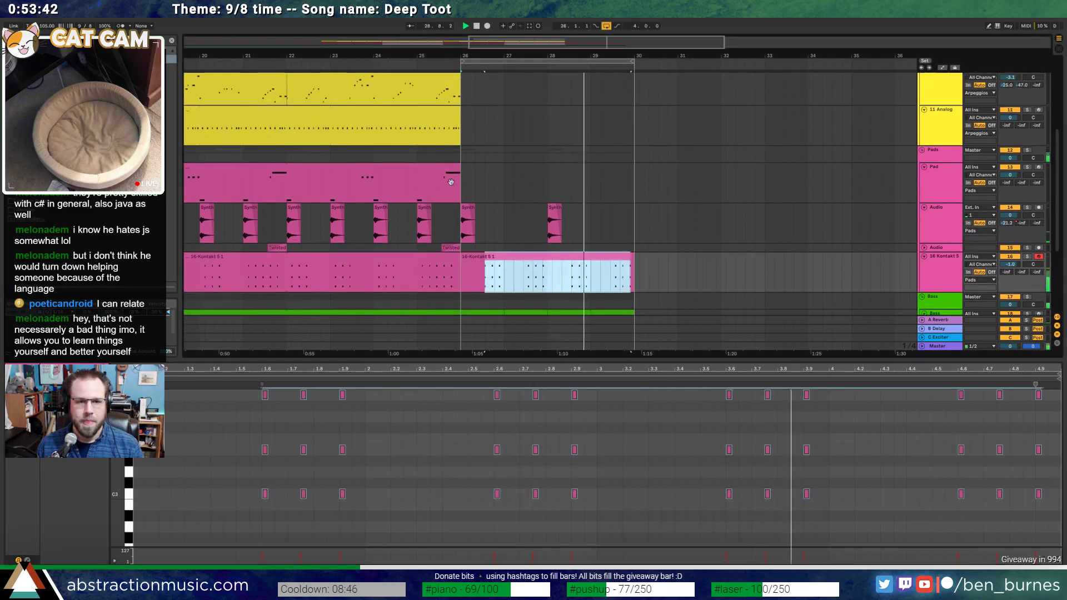
{"action": "left_click", "coordinate": [500, 222]}
{"action": "scroll", "coordinate": [500, 202], "scroll_direction": "down", "scroll_amount": 3}
{"action": "left_click_drag", "start_coordinate": [464, 280], "coordinate": [634, 281]}
{"action": "key", "text": "ctrl+c"}
{"action": "left_click", "coordinate": [463, 145]}
{"action": "key", "text": "ctrl+v"}
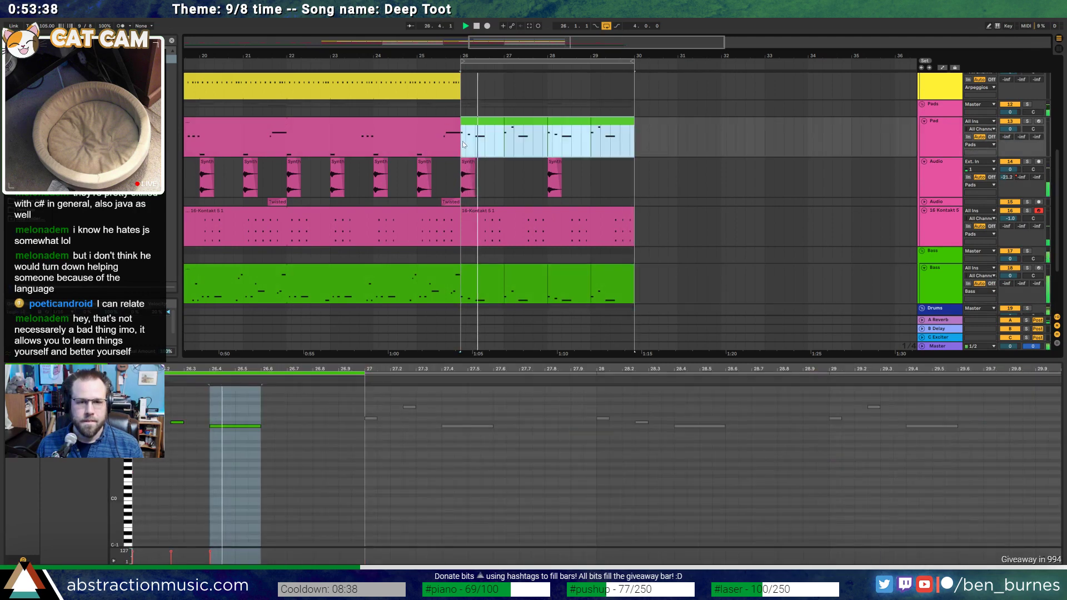
{"action": "key", "text": "space"}
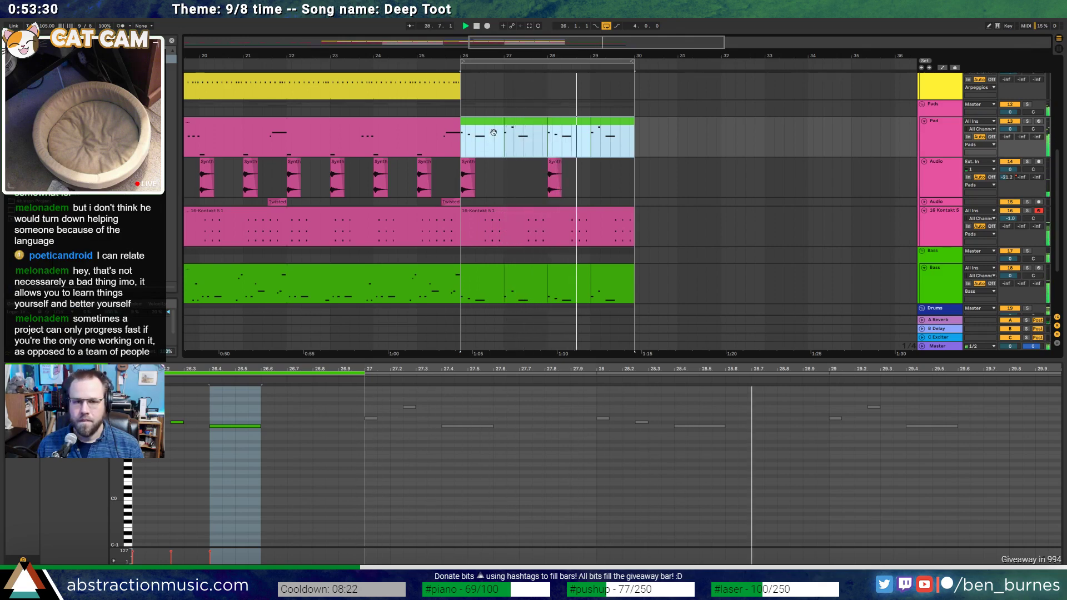
Consolidate the copied Pad clips into one, shorten each bar's long G1 note to match the short notes, and audition the result
{"action": "key", "text": "space"}
{"action": "left_click", "coordinate": [510, 129]}
{"action": "key", "text": "ctrl+e"}
{"action": "left_click", "coordinate": [601, 126], "text": "shift"}
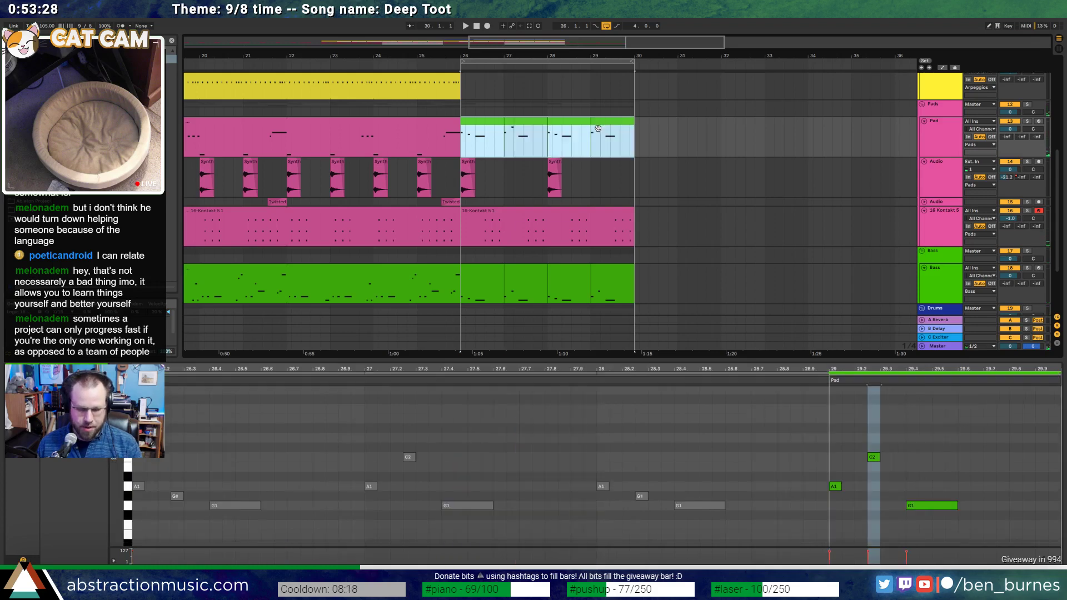
{"action": "key", "text": "ctrl+j"}
{"action": "left_click_drag", "start_coordinate": [261, 450], "coordinate": [233, 451]}
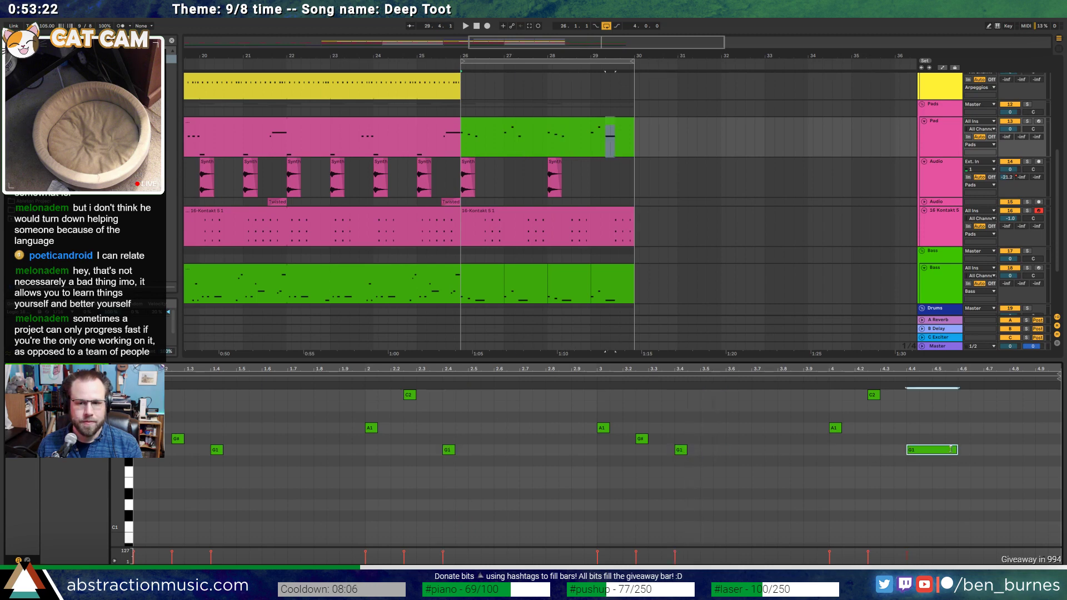
{"action": "key", "text": "space"}
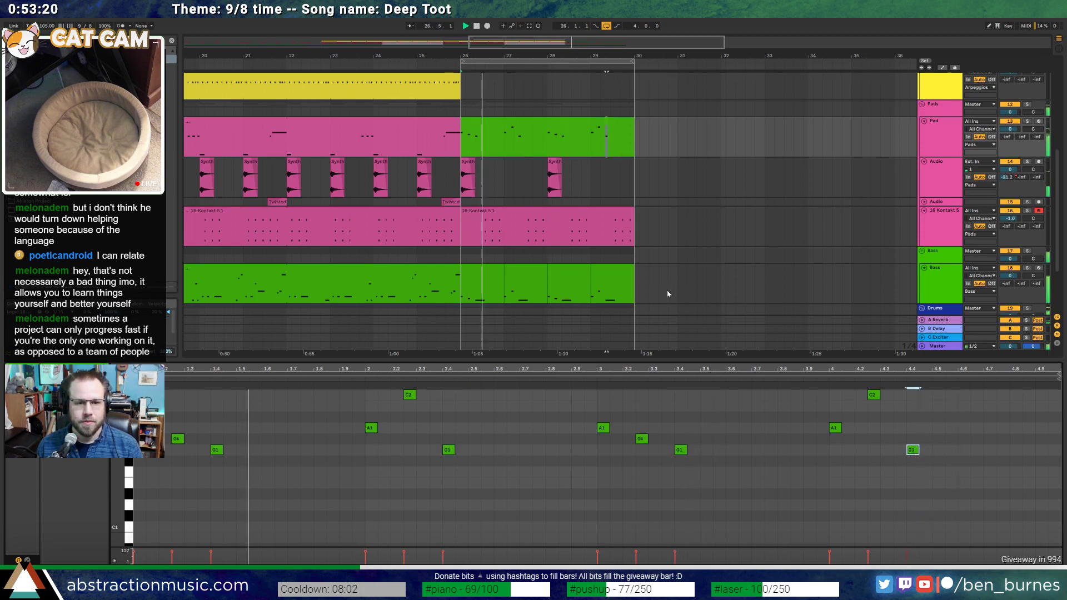
Stop playback and delete the copied bass line from the Pad track over bars 26 to 29
{"action": "key", "text": "space"}
{"action": "left_click", "coordinate": [549, 124]}
{"action": "key", "text": "Delete"}
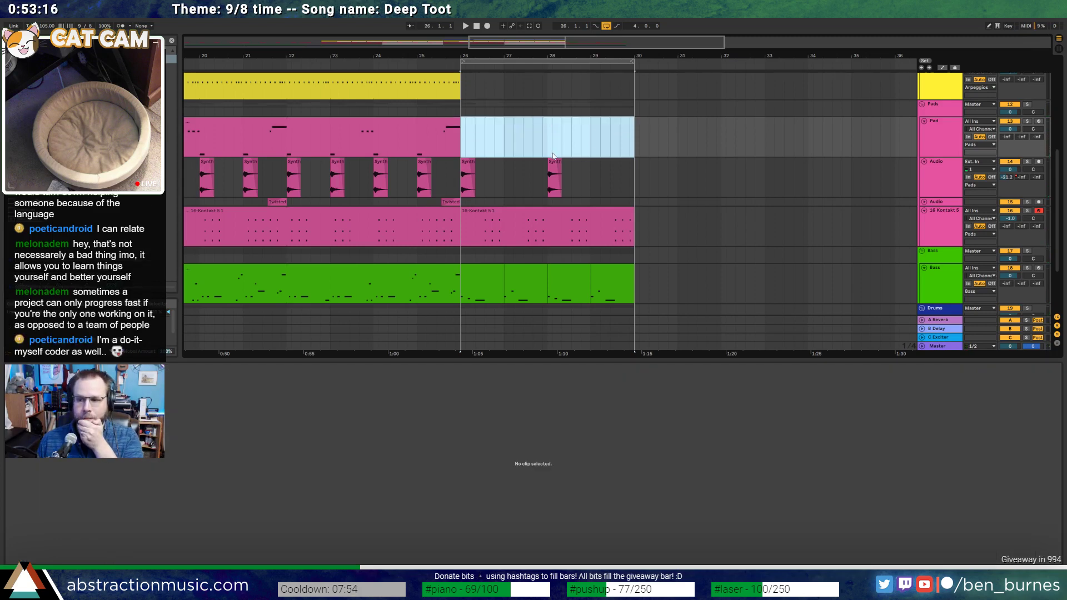
Show the whole arrangement and play the song from bar 1
{"action": "key", "text": "shift+Tab"}
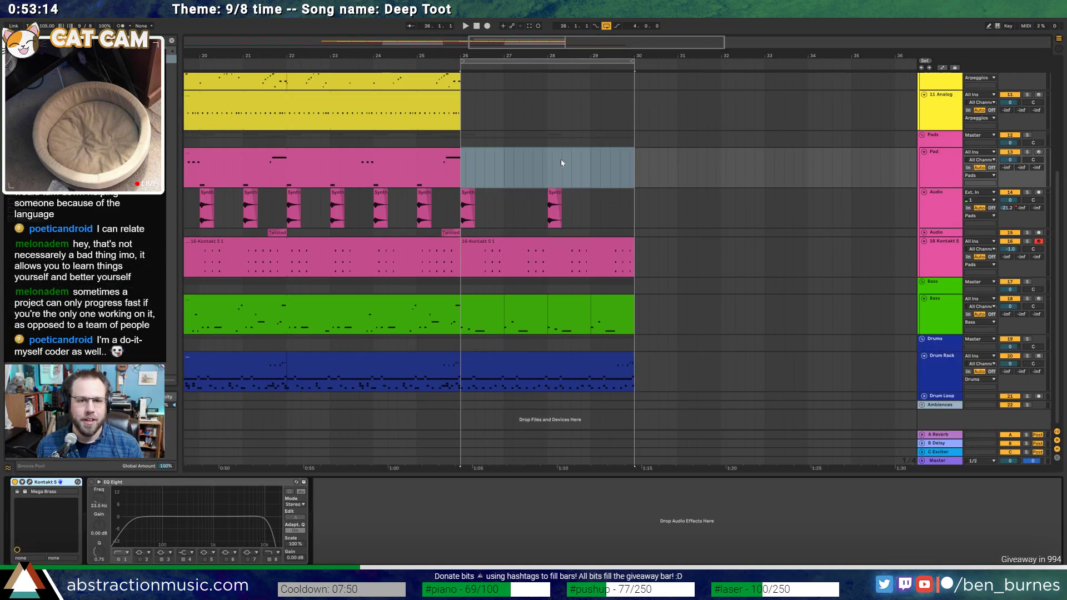
{"action": "scroll", "coordinate": [610, 169], "scroll_direction": "up", "scroll_amount": 4}
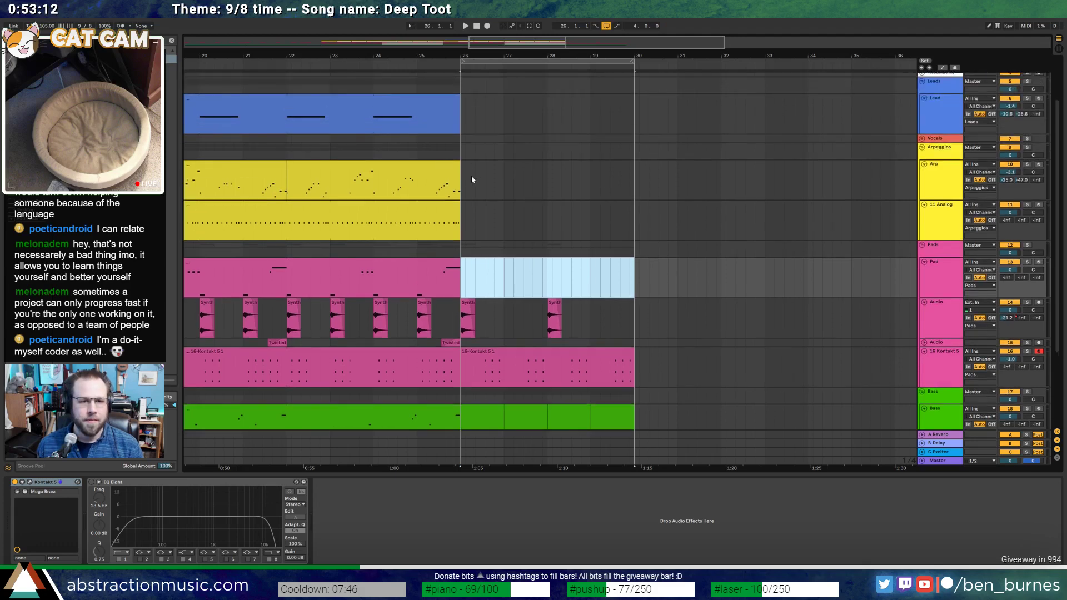
{"action": "left_click_drag", "start_coordinate": [550, 41], "coordinate": [406, 52]}
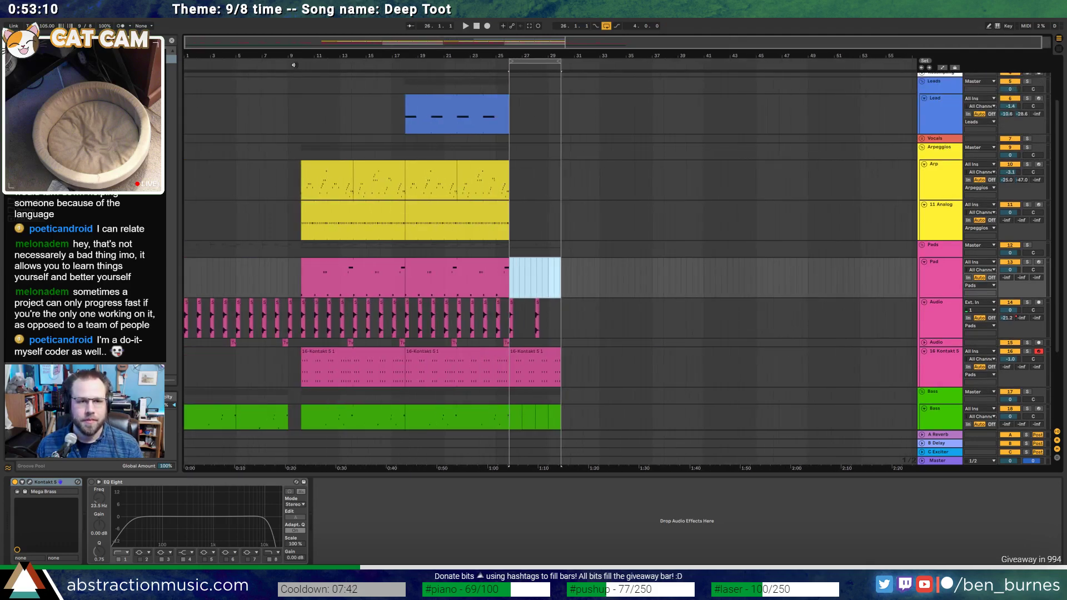
{"action": "left_click", "coordinate": [294, 66]}
{"action": "double_click", "coordinate": [475, 26]}
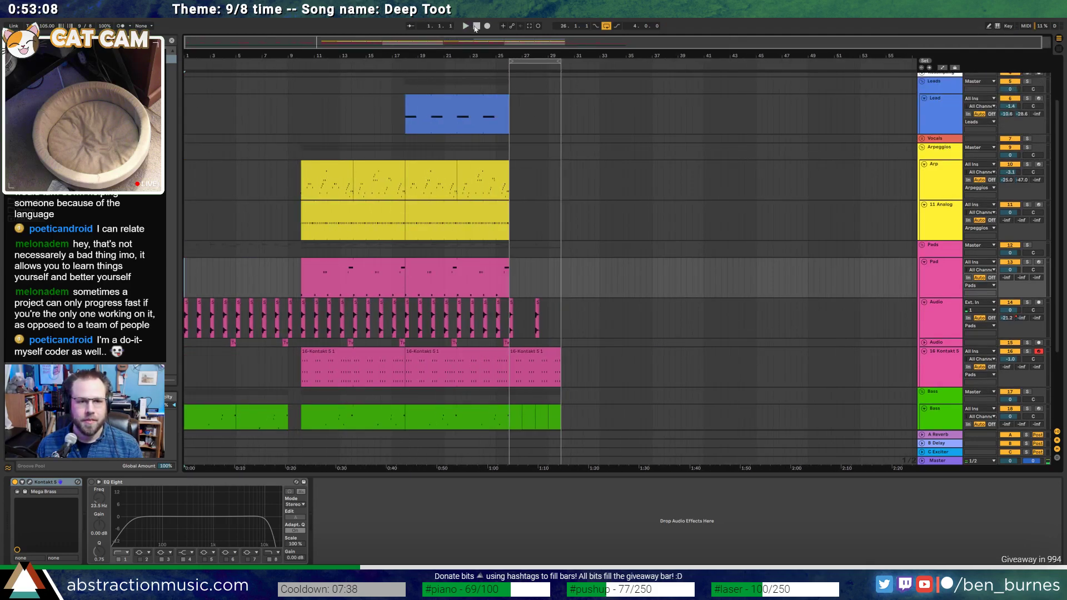
{"action": "scroll", "coordinate": [579, 278], "scroll_direction": "down", "scroll_amount": 2}
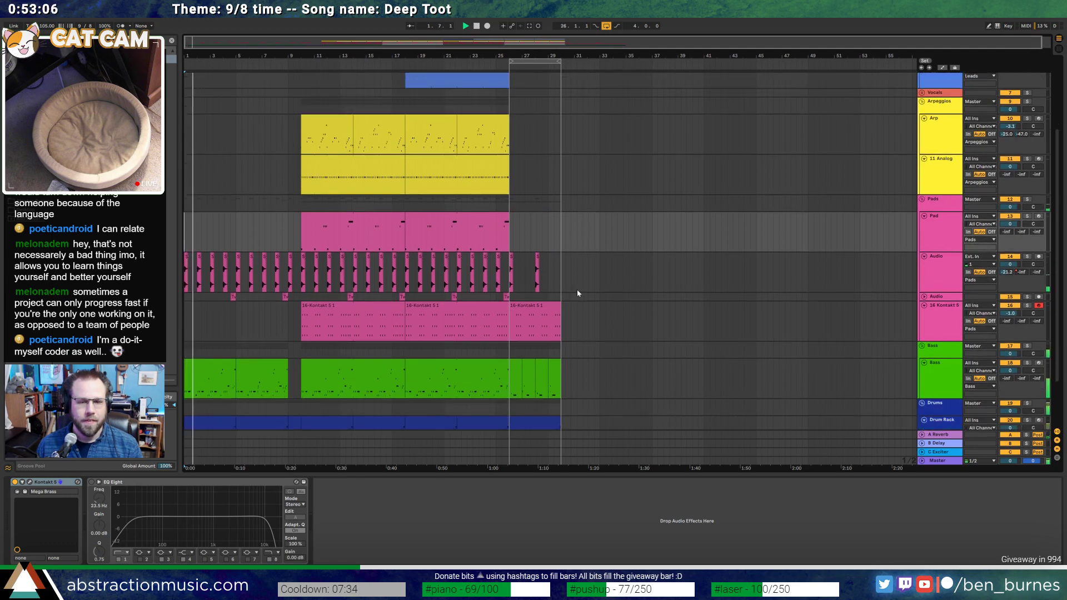
{"action": "scroll", "coordinate": [593, 290], "scroll_direction": "down", "scroll_amount": 2}
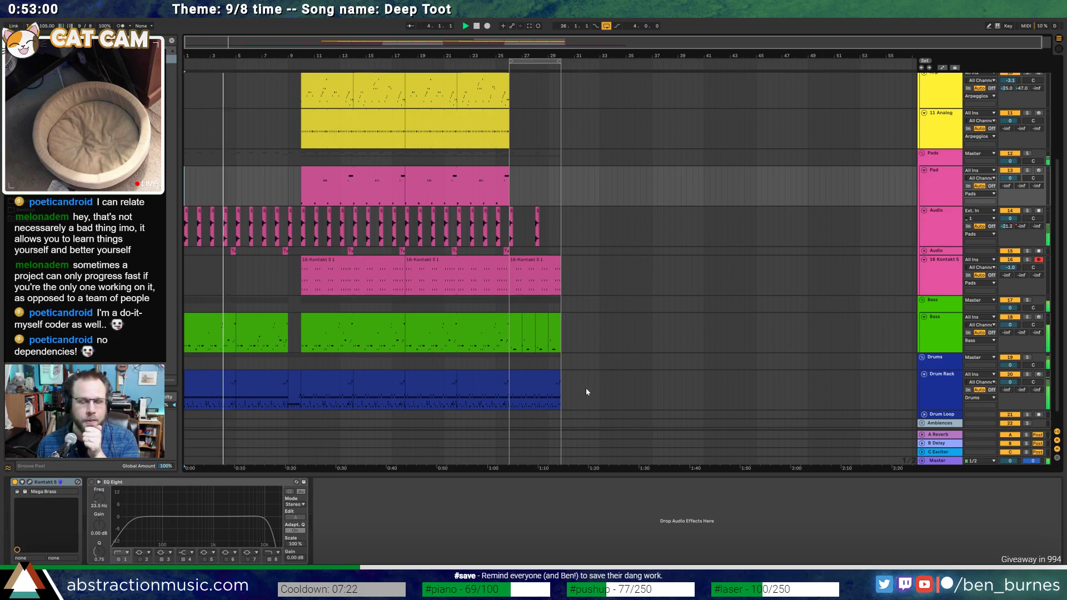
Move the new section's clips on the Pad through Drum Rack tracks from bar 26 to bar 53
{"action": "left_click_drag", "start_coordinate": [602, 390], "coordinate": [512, 187]}
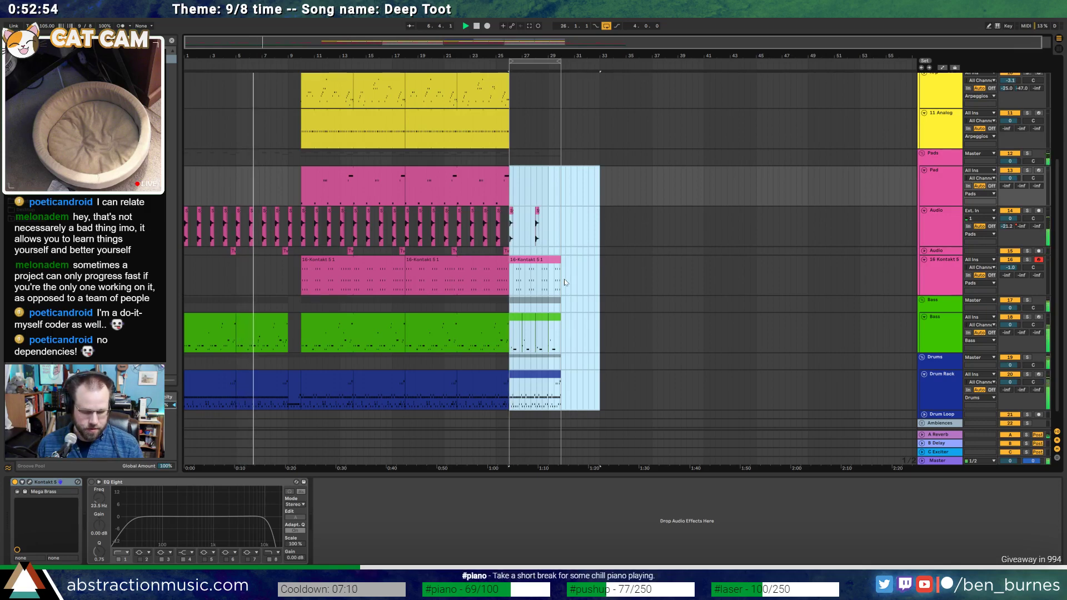
{"action": "key", "text": "Delete"}
{"action": "left_click", "coordinate": [861, 179]}
{"action": "key", "text": "ctrl+v"}
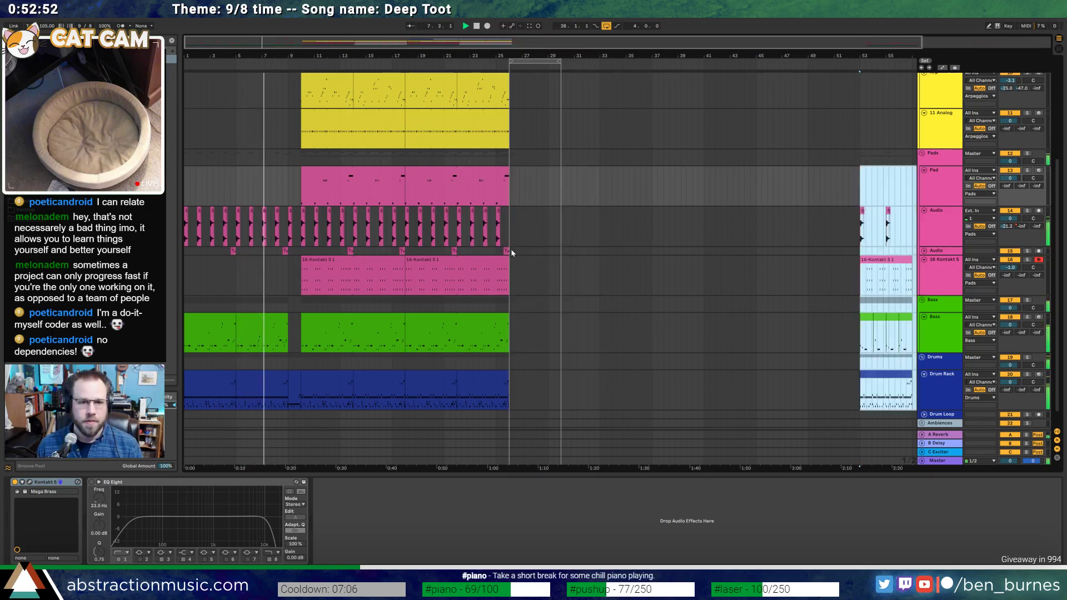
Set the loop region to start at bar 18 and last eight bars, ending at bar 26
{"action": "left_click_drag", "start_coordinate": [522, 63], "coordinate": [428, 64]}
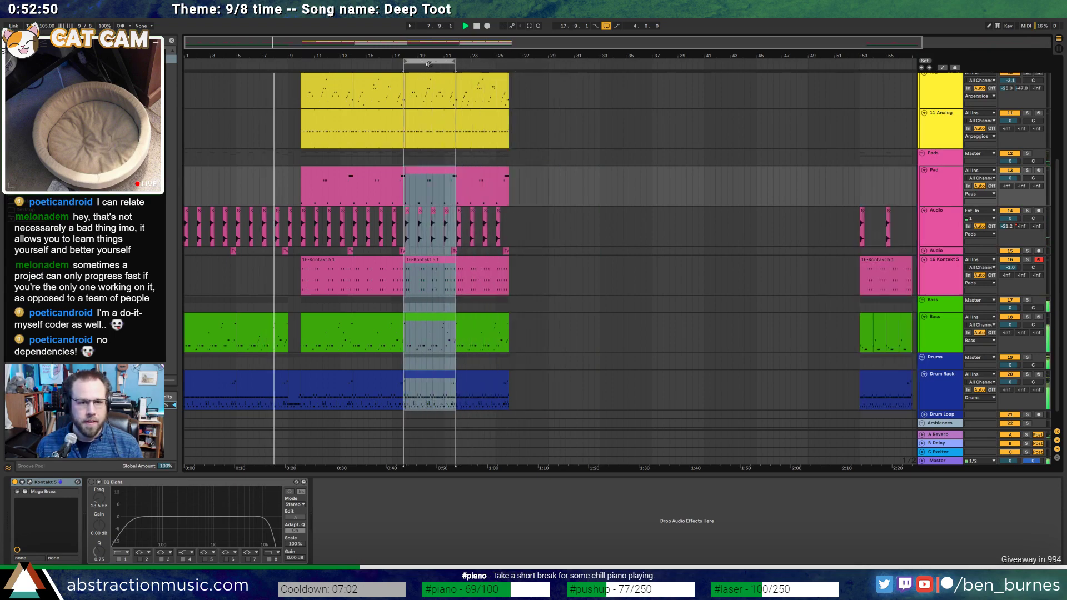
{"action": "key", "text": "ctrl+Right"}
{"action": "key", "text": "ctrl+Right"}
{"action": "key", "text": "ctrl+Right"}
{"action": "key", "text": "ctrl+Right"}
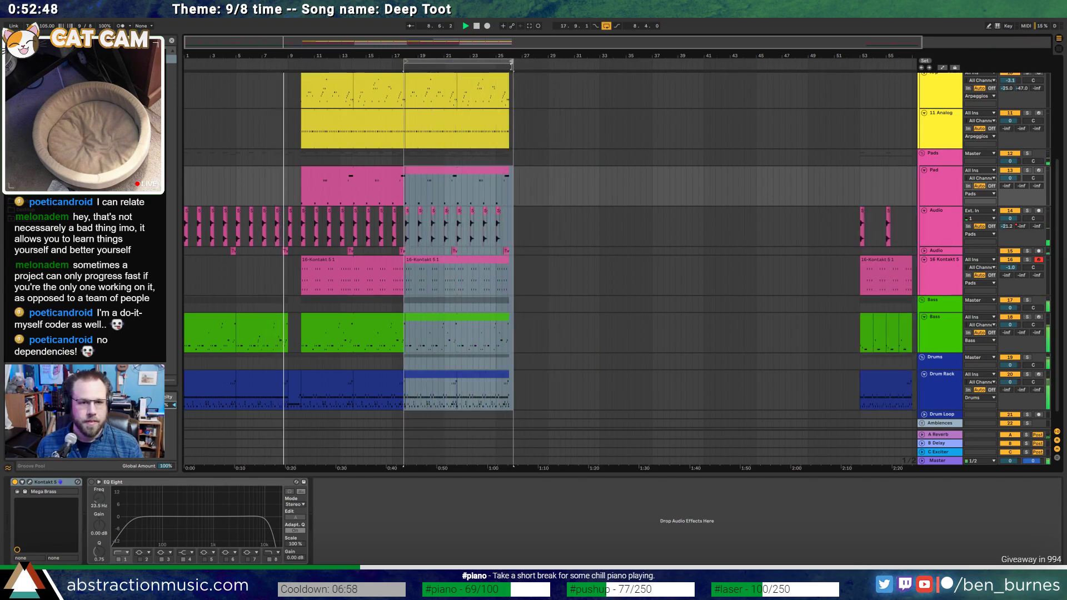
{"action": "key", "text": "z"}
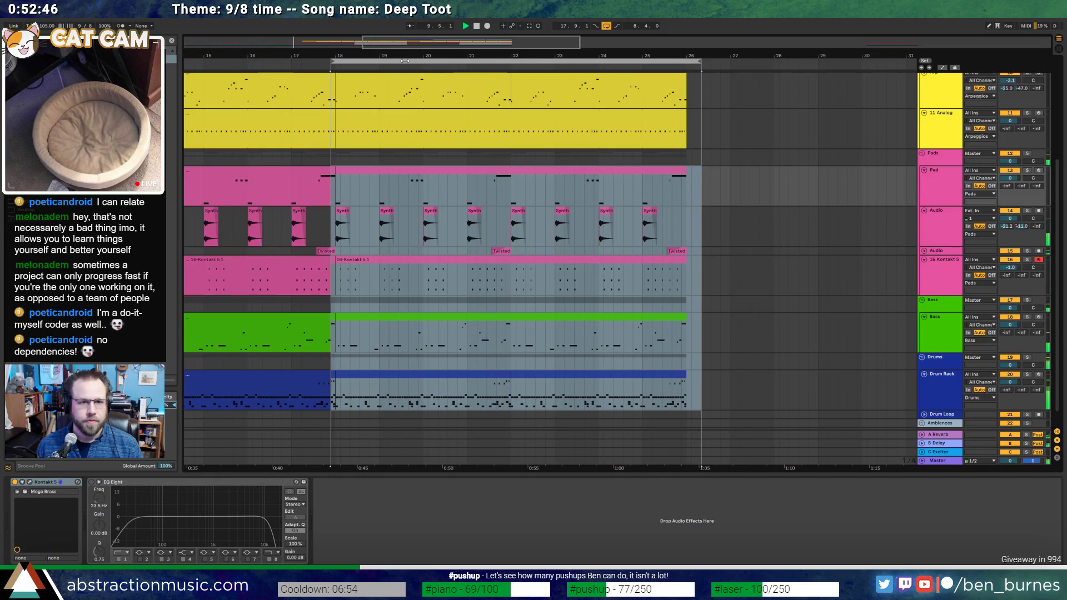
{"action": "left_click_drag", "start_coordinate": [405, 60], "coordinate": [354, 60]}
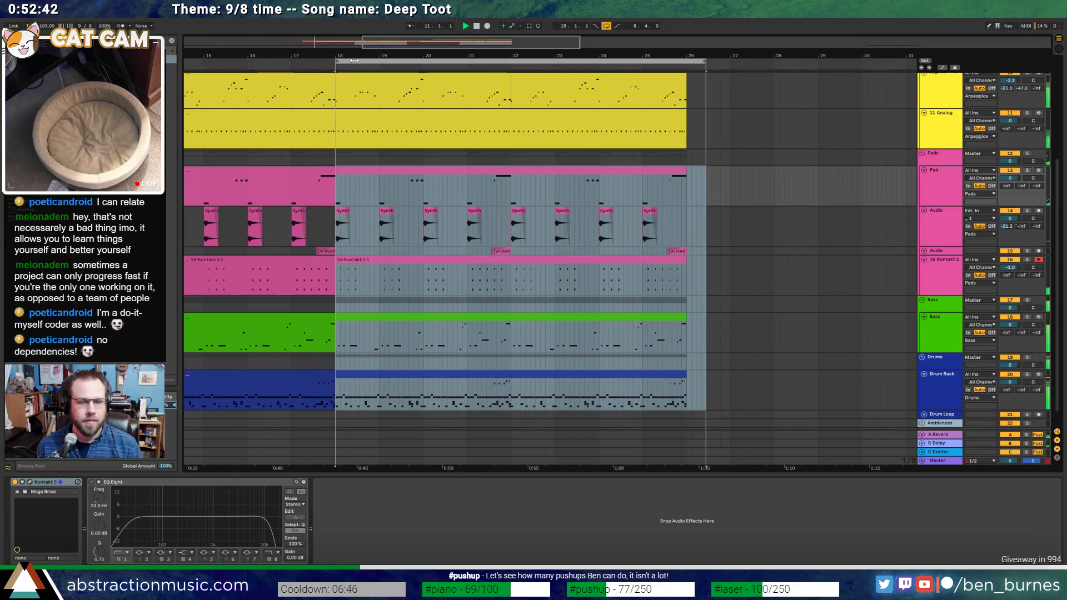
{"action": "left_click_drag", "start_coordinate": [704, 62], "coordinate": [687, 61]}
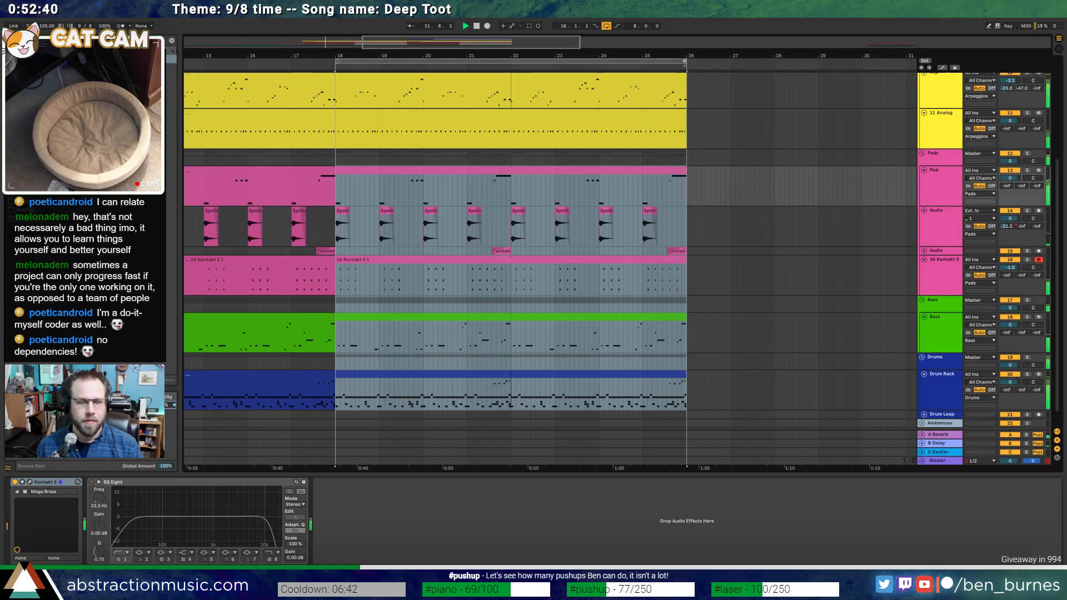
{"action": "scroll", "coordinate": [542, 115], "scroll_direction": "down", "scroll_amount": 3}
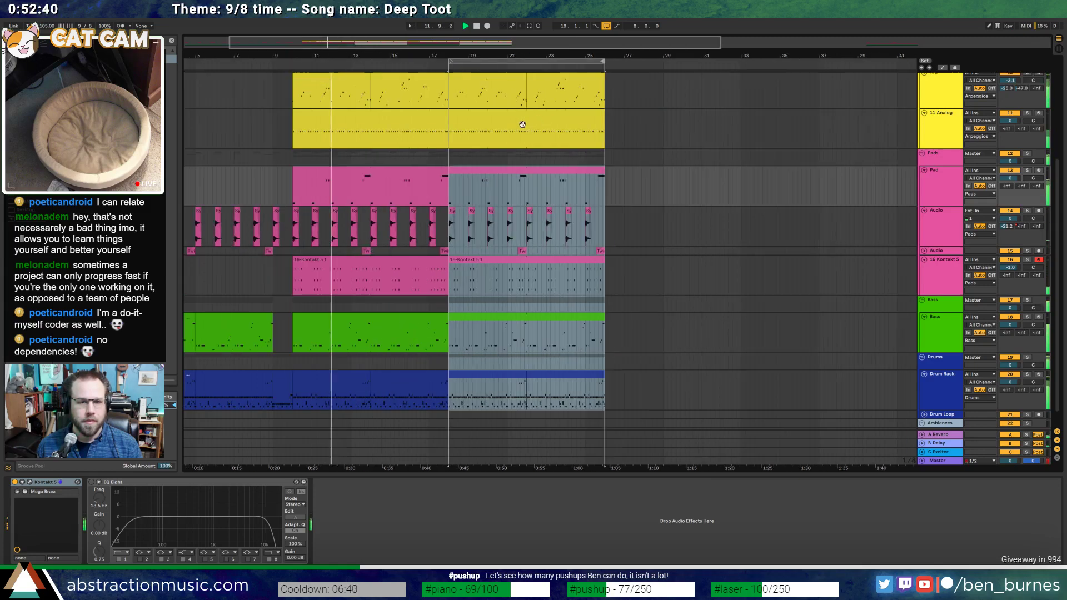
{"action": "left_click", "coordinate": [445, 155]}
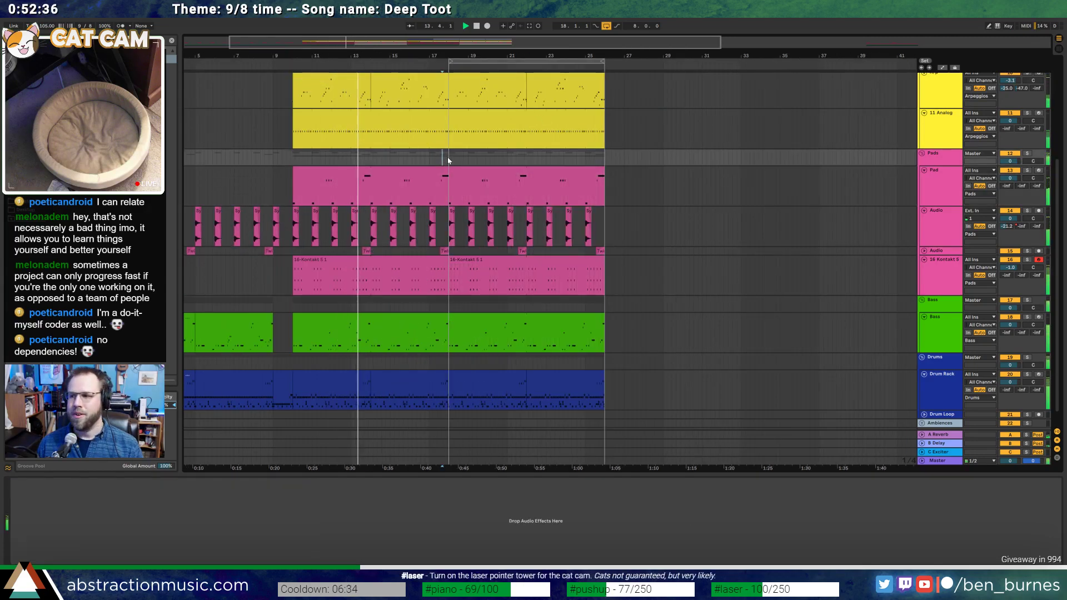
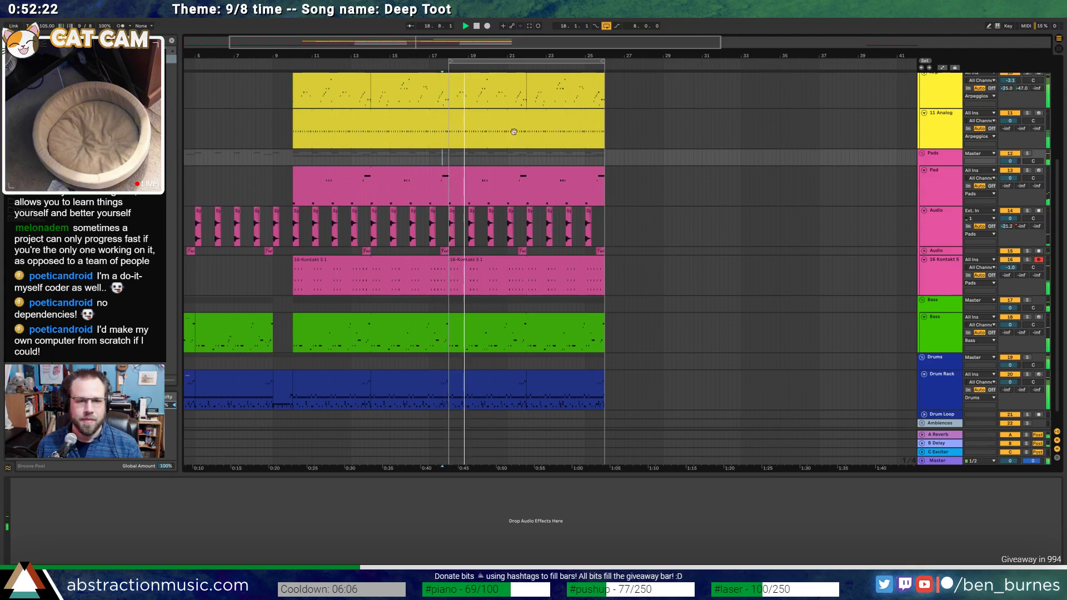
Remove the Lead clip's section between about bars 20 and 22, and extend the remaining first part to end at bar 22
{"action": "scroll", "coordinate": [496, 138], "scroll_direction": "up", "scroll_amount": 4}
{"action": "left_click_drag", "start_coordinate": [490, 133], "coordinate": [524, 139]}
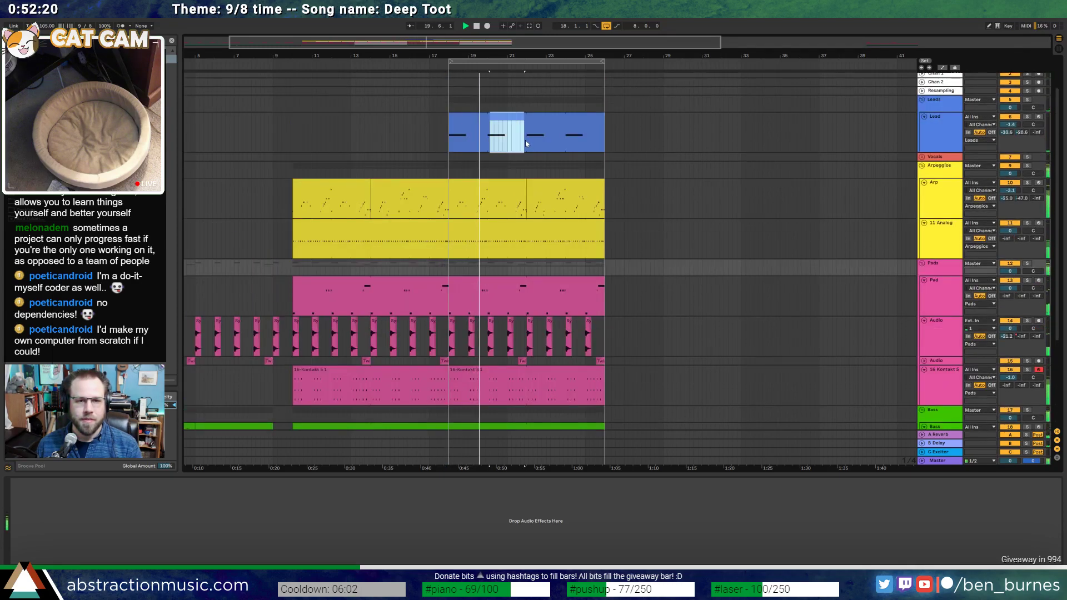
{"action": "key", "text": "Delete"}
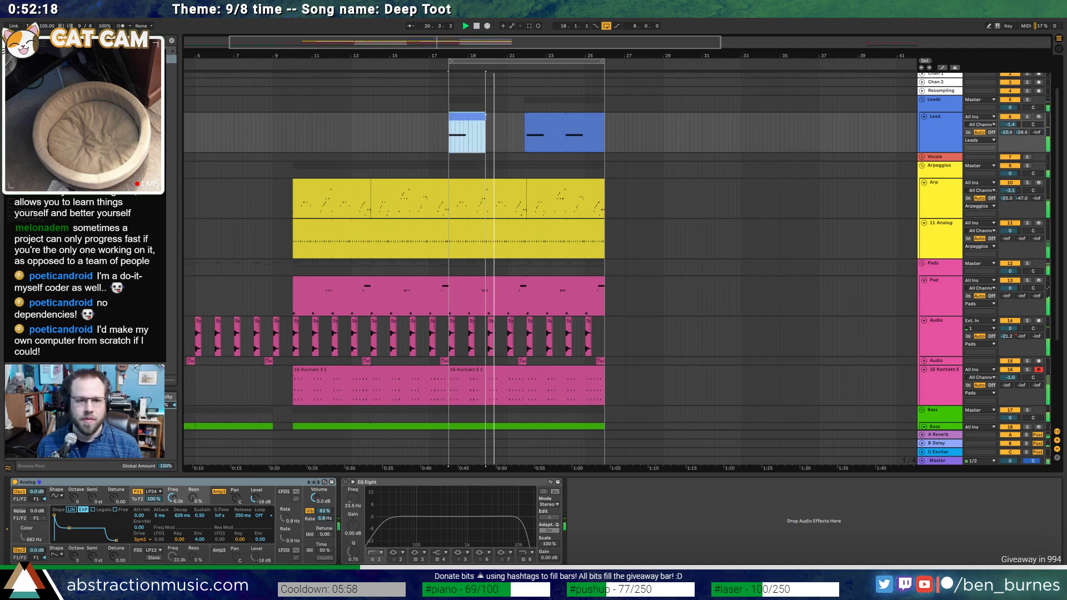
{"action": "key", "text": "space"}
{"action": "scroll", "coordinate": [483, 119], "scroll_direction": "up", "scroll_amount": 3}
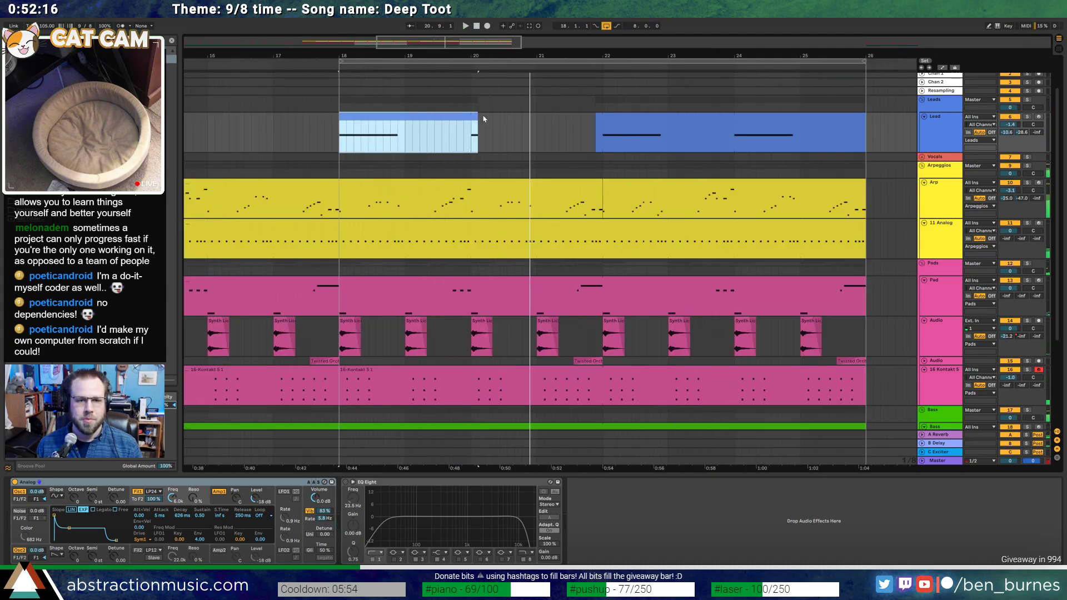
{"action": "left_click_drag", "start_coordinate": [477, 116], "coordinate": [597, 118]}
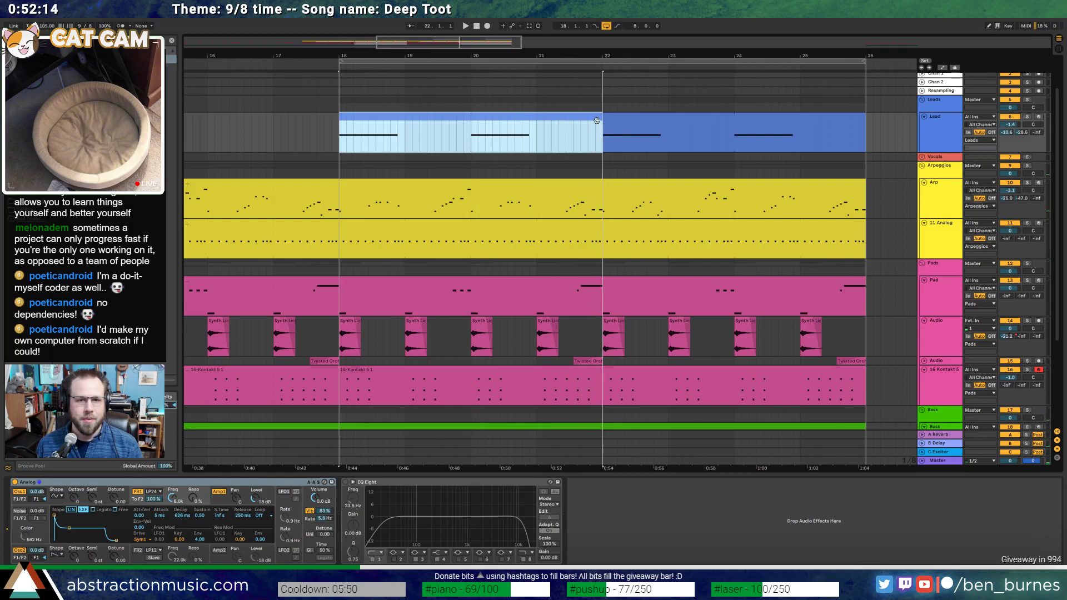
Shorten the second long note in the first Lead clip and duplicate it twice to make three short repeated notes at bar 20
{"action": "double_click", "coordinate": [584, 117]}
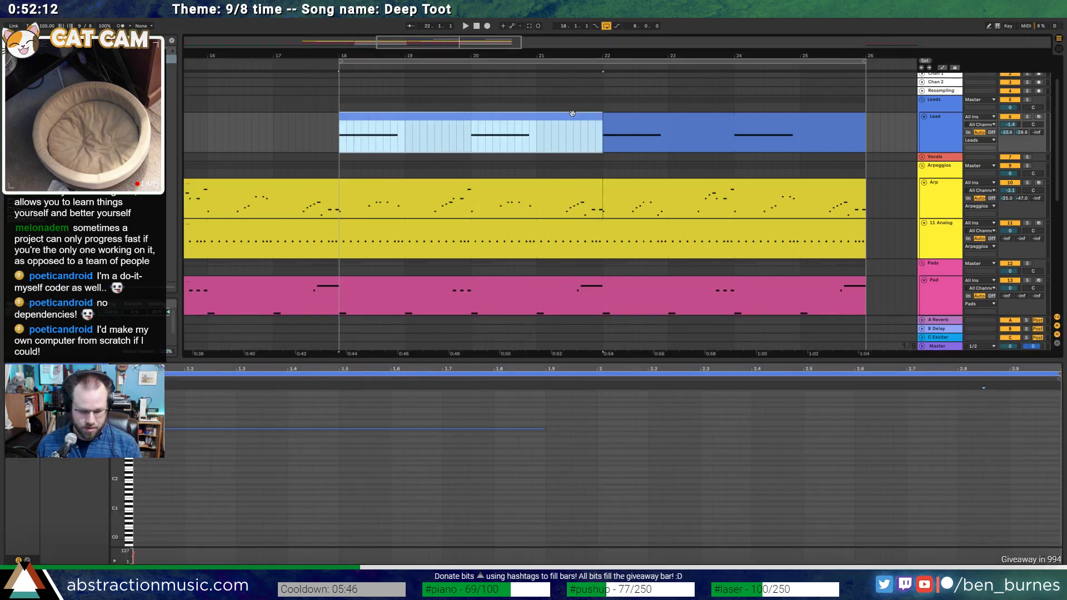
{"action": "left_click", "coordinate": [571, 418]}
{"action": "left_click_drag", "start_coordinate": [804, 395], "coordinate": [614, 398]}
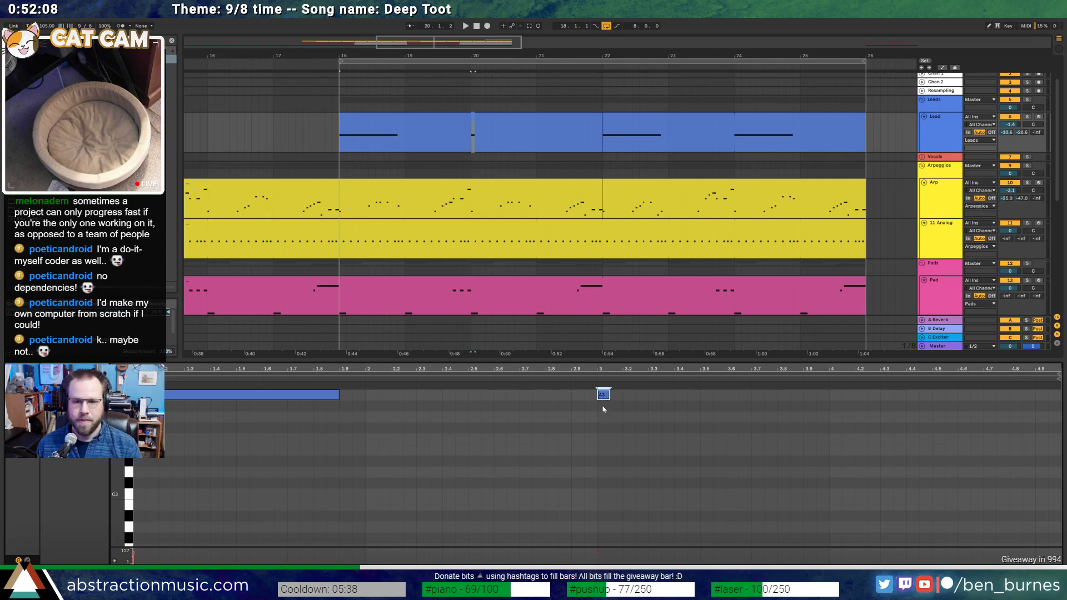
{"action": "key", "text": "ctrl+d"}
{"action": "key", "text": "ctrl+d"}
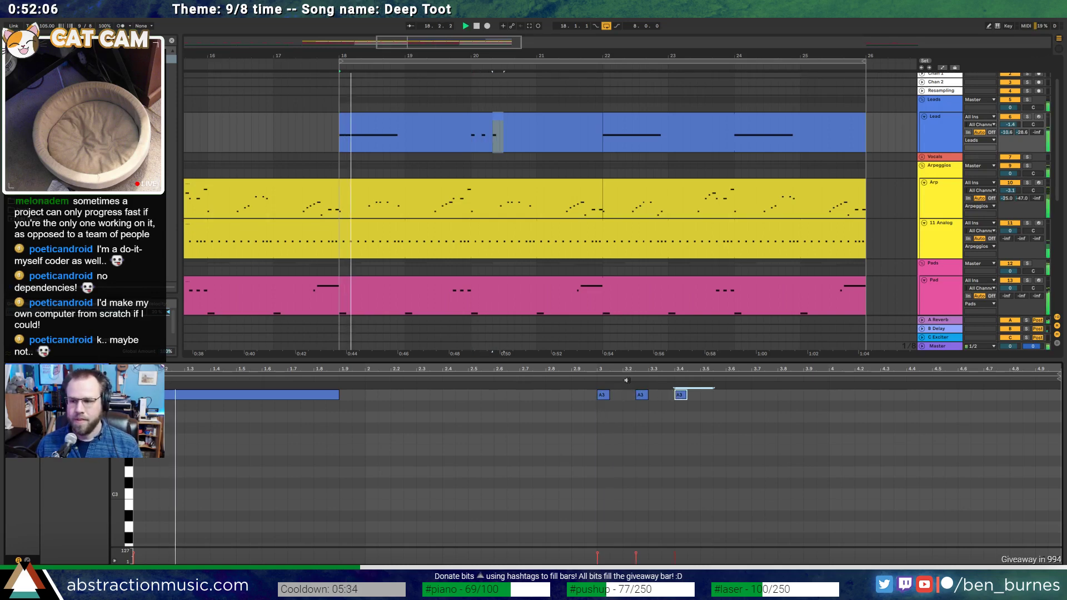
Remove the second raised shape from the first Lead clip's envelope, flattening it across the three short notes and the bars around them
{"action": "left_click", "coordinate": [484, 118]}
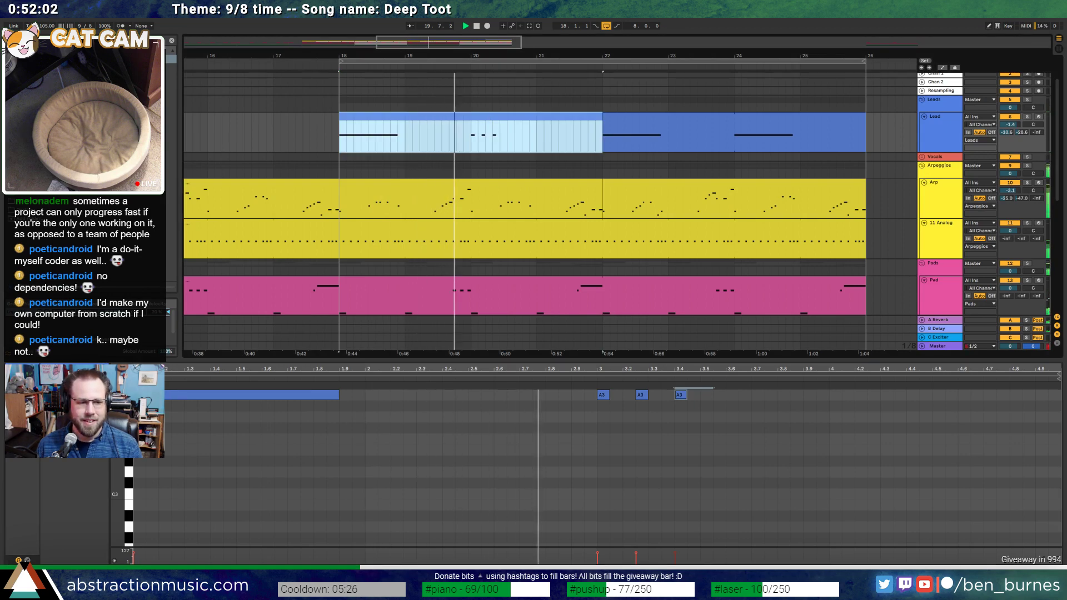
{"action": "left_click", "coordinate": [27, 560]}
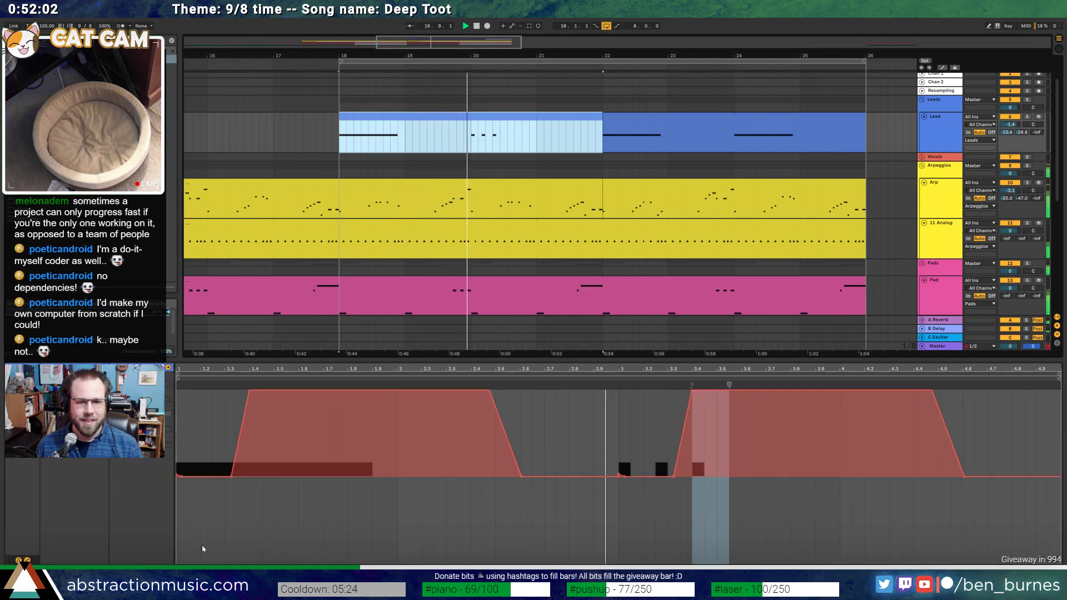
{"action": "left_click", "coordinate": [692, 393]}
{"action": "left_click", "coordinate": [674, 476]}
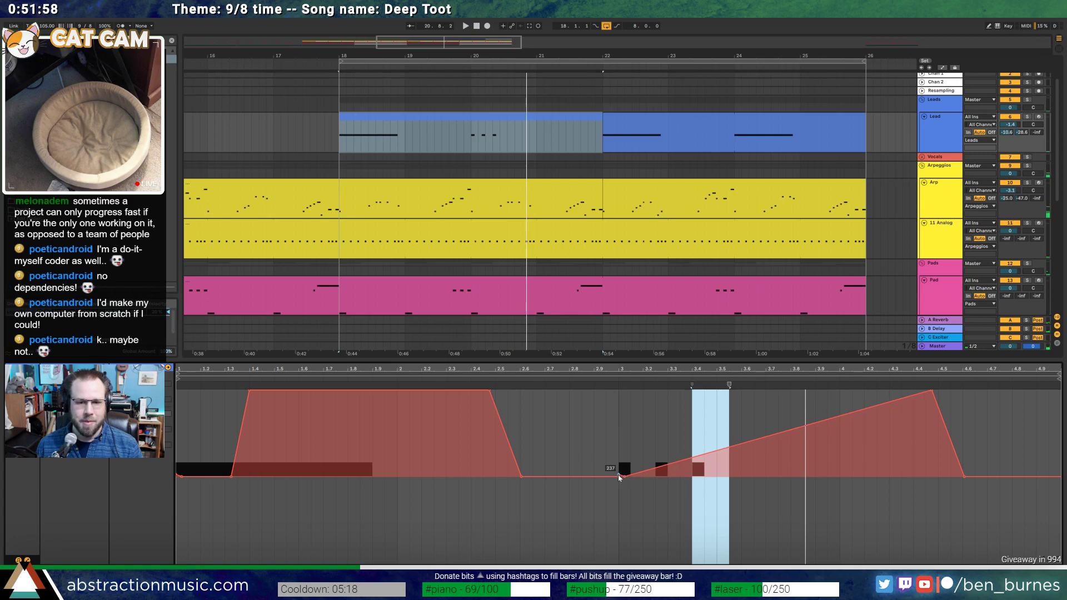
{"action": "left_click", "coordinate": [933, 393]}
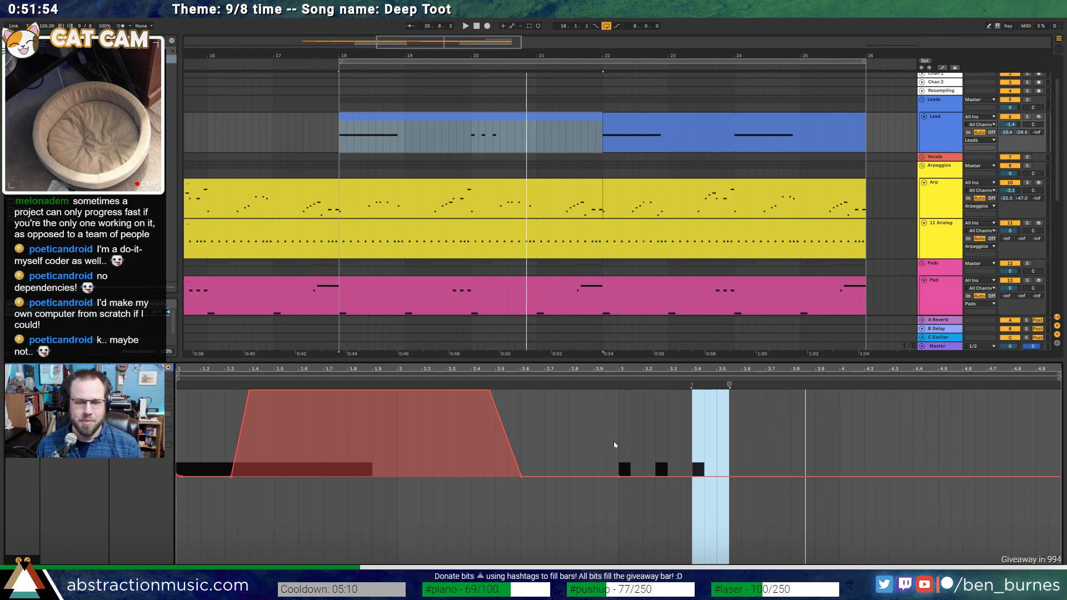
Play the loop and extend the edited Lead clip to bar 26 so its phrase repeats over the second half
{"action": "key", "text": "space"}
{"action": "left_click", "coordinate": [571, 148]}
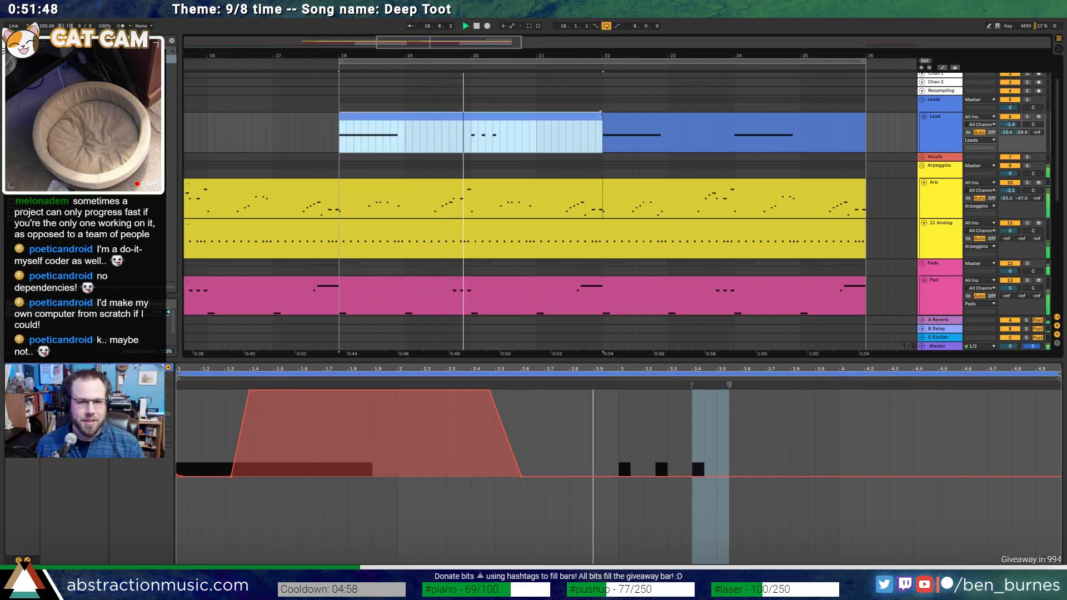
{"action": "left_click_drag", "start_coordinate": [602, 126], "coordinate": [867, 125]}
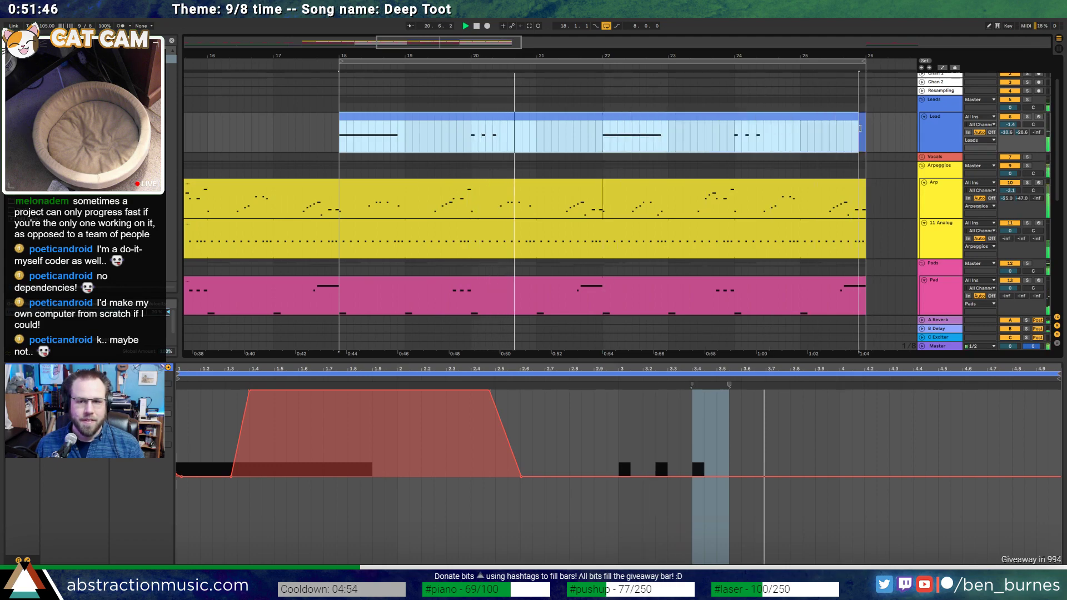
Lower the filter 1 frequency of the Lead track's Analog synth while playing the loop
{"action": "left_click", "coordinate": [807, 154]}
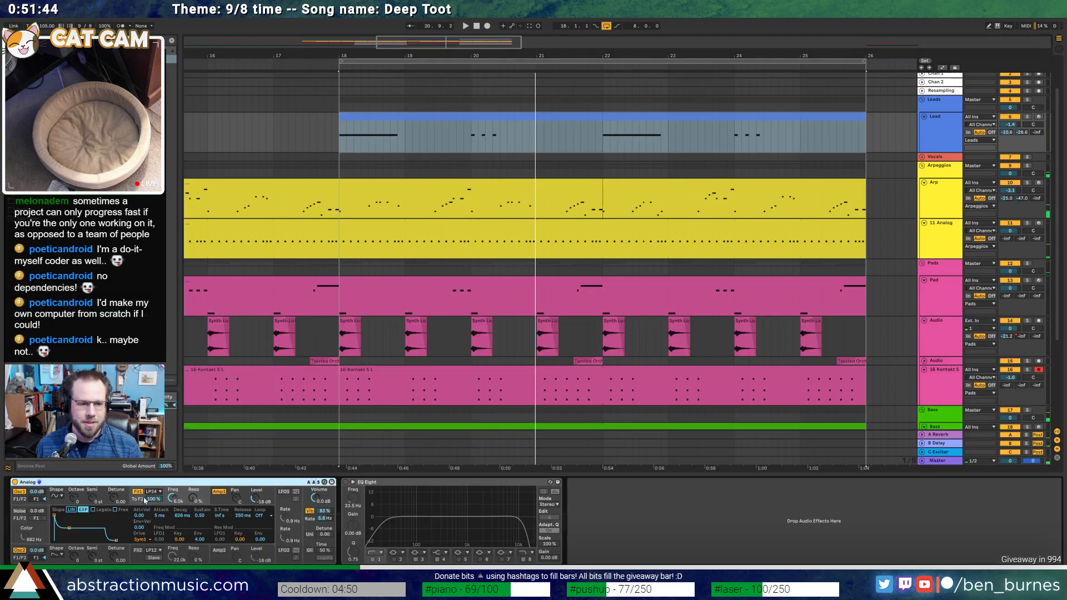
{"action": "left_click_drag", "start_coordinate": [171, 499], "coordinate": [171, 509]}
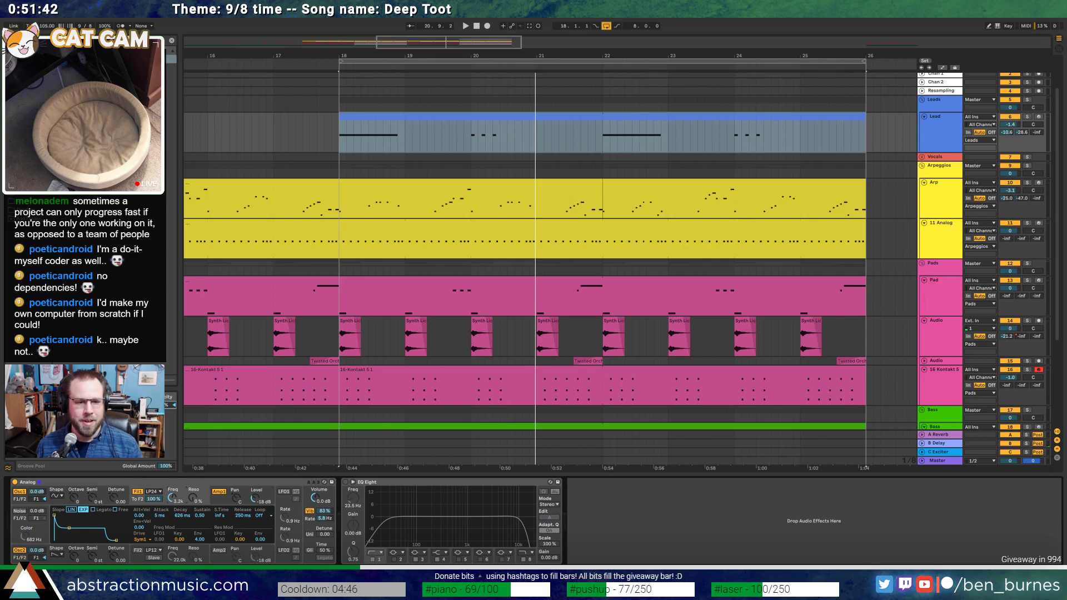
{"action": "key", "text": "space"}
{"action": "left_click_drag", "start_coordinate": [172, 499], "coordinate": [172, 503]}
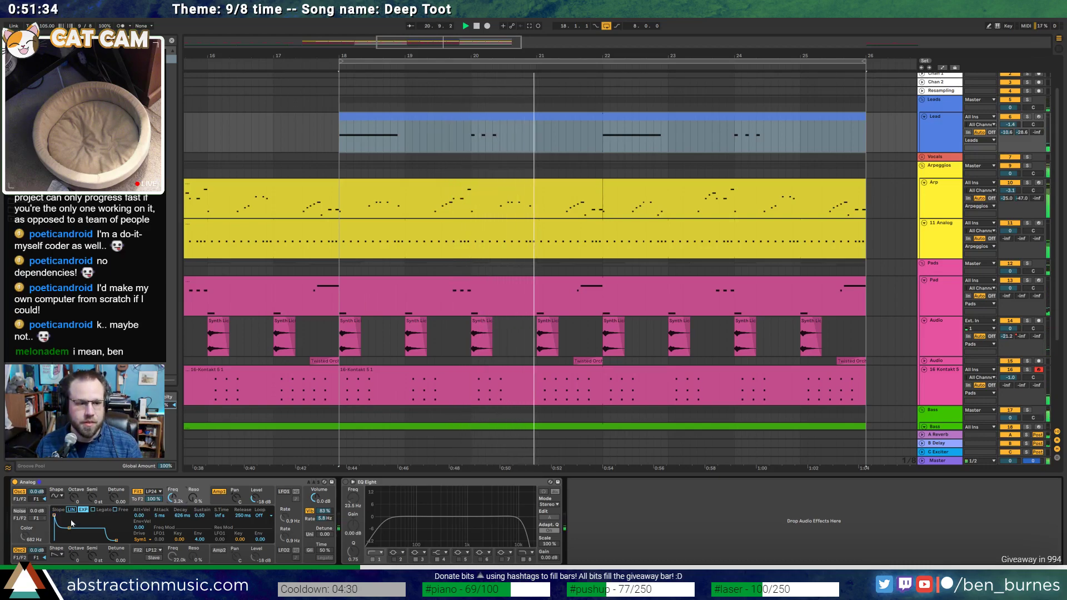
In the Bass clip starting at bar 18, replace the long A1 note in its second bar with four short A1 notes
{"action": "scroll", "coordinate": [529, 366], "scroll_direction": "down", "scroll_amount": 3}
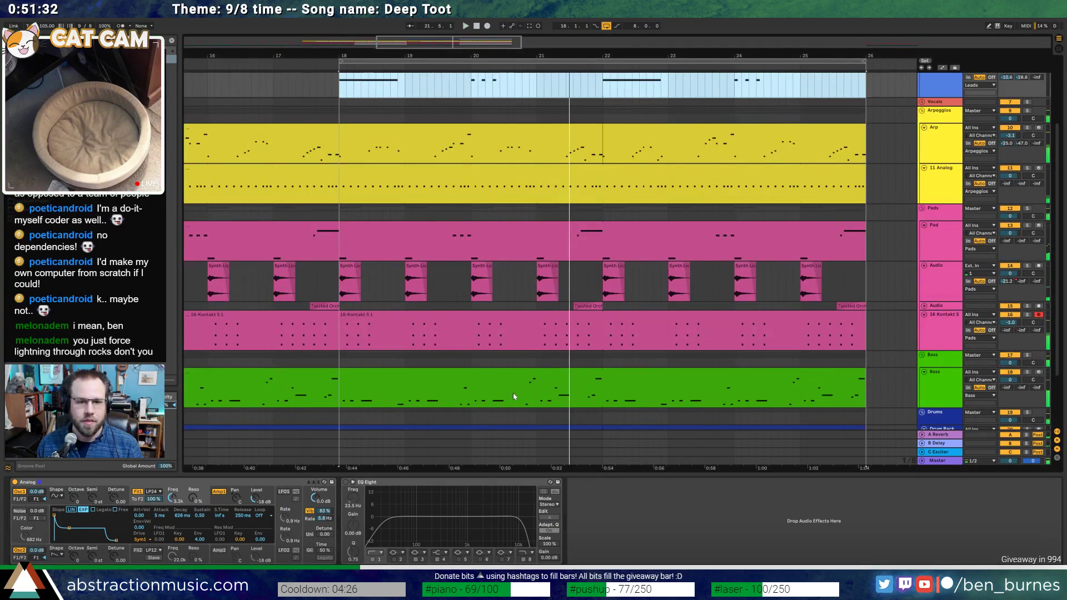
{"action": "left_click", "coordinate": [471, 400]}
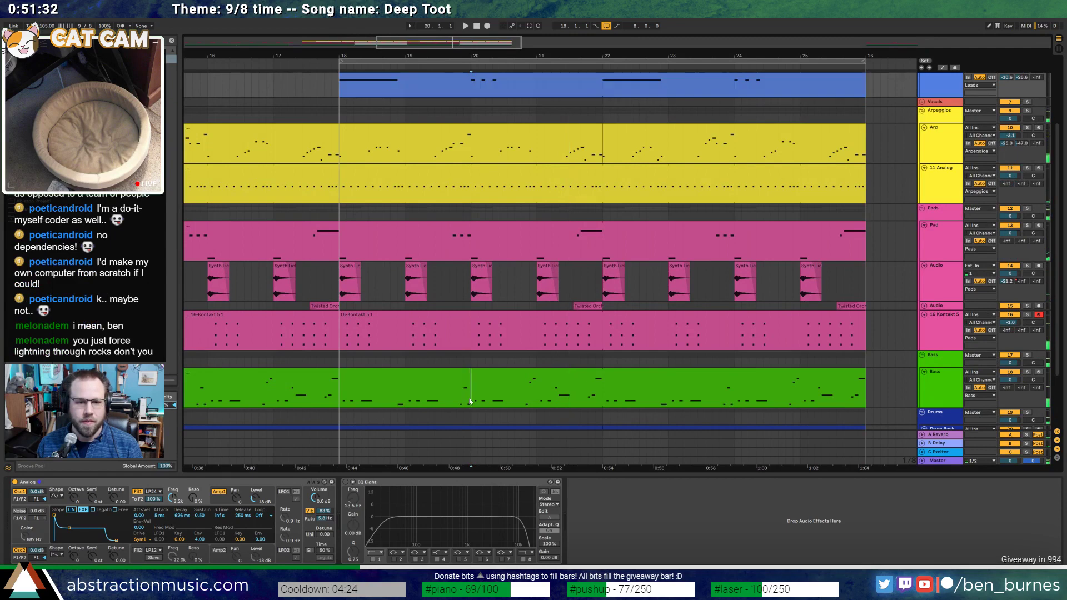
{"action": "left_click", "coordinate": [487, 375]}
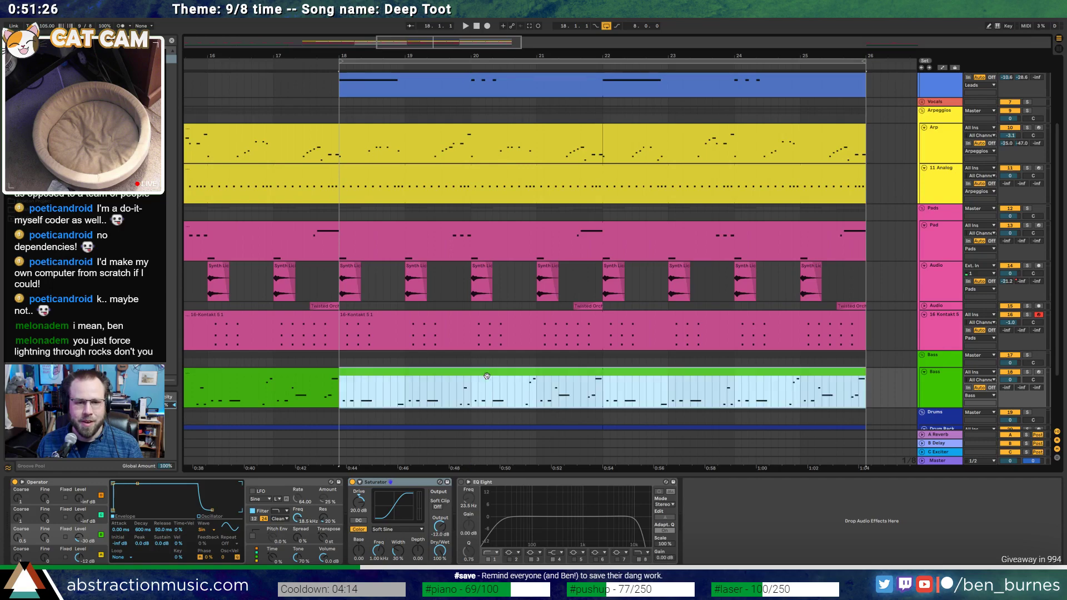
{"action": "double_click", "coordinate": [487, 376]}
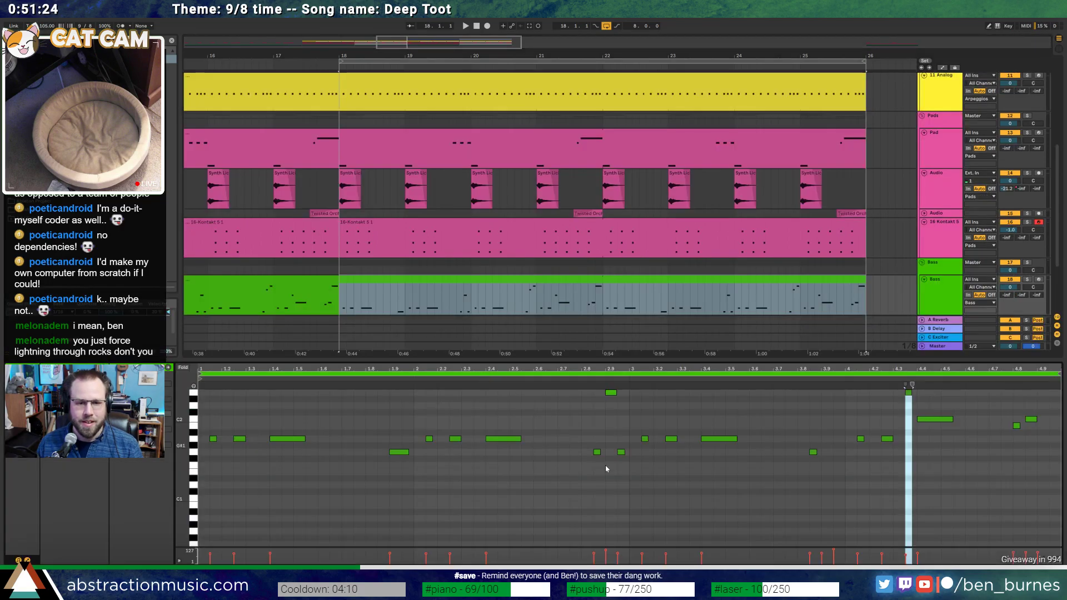
{"action": "left_click", "coordinate": [496, 439]}
{"action": "double_click", "coordinate": [521, 439]}
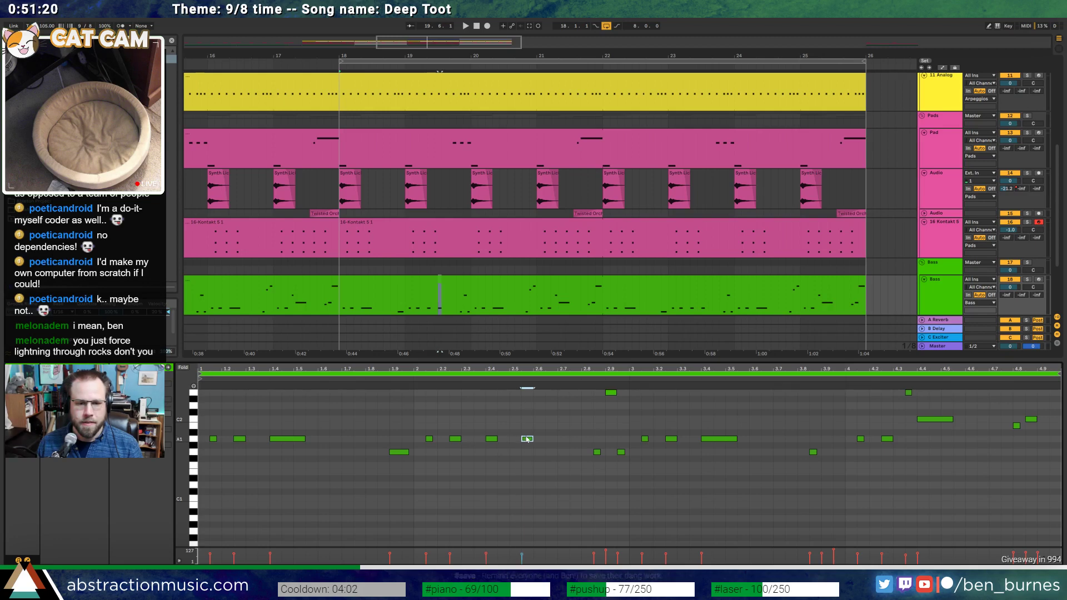
{"action": "double_click", "coordinate": [539, 440]}
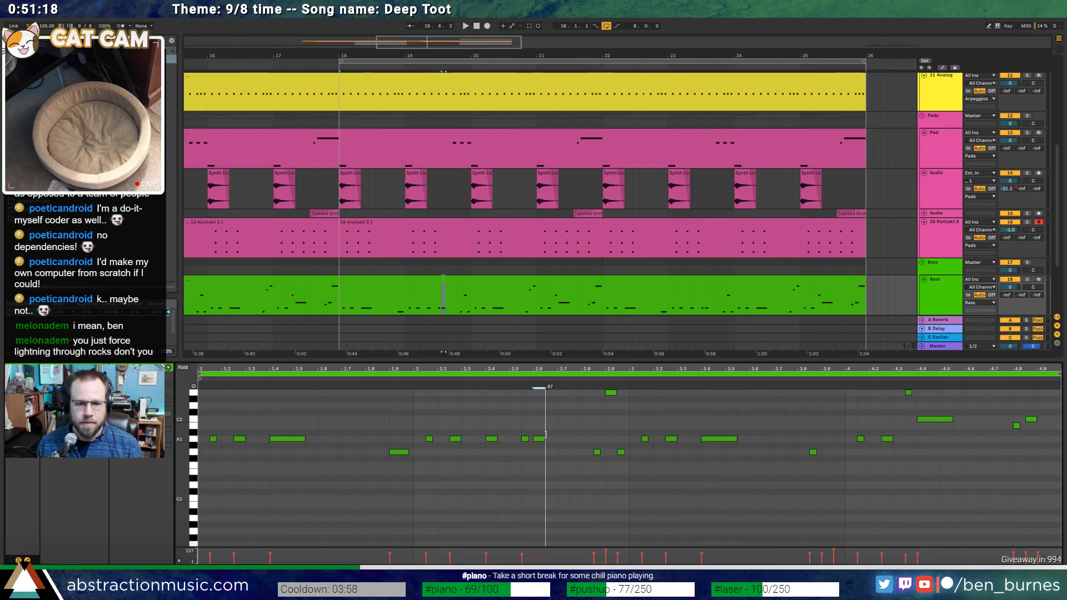
{"action": "key", "text": "space"}
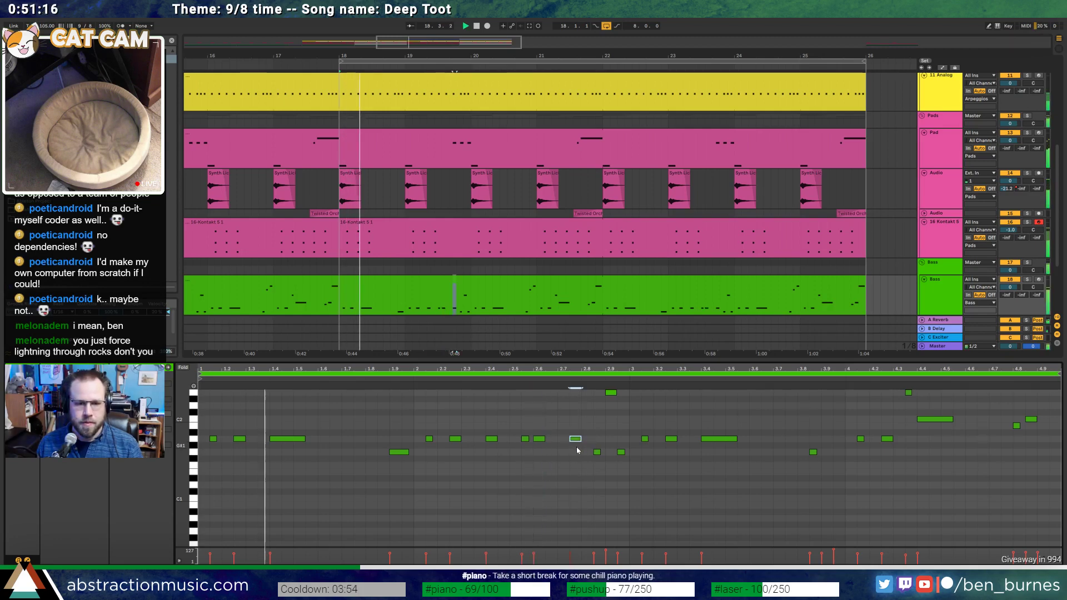
{"action": "left_click_drag", "start_coordinate": [496, 438], "coordinate": [508, 439]}
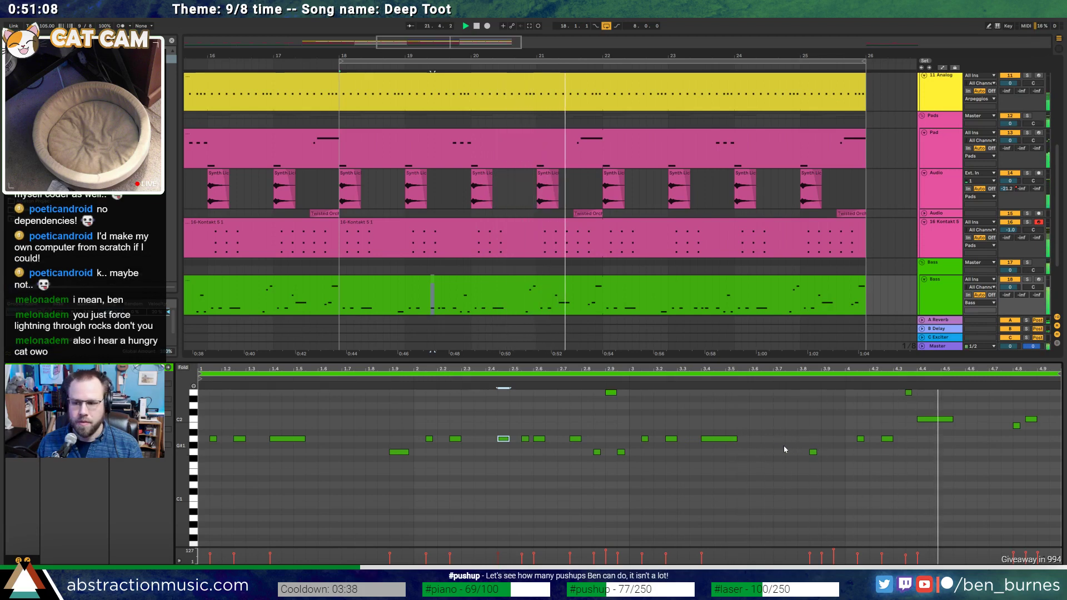
{"action": "left_click_drag", "start_coordinate": [507, 441], "coordinate": [495, 440]}
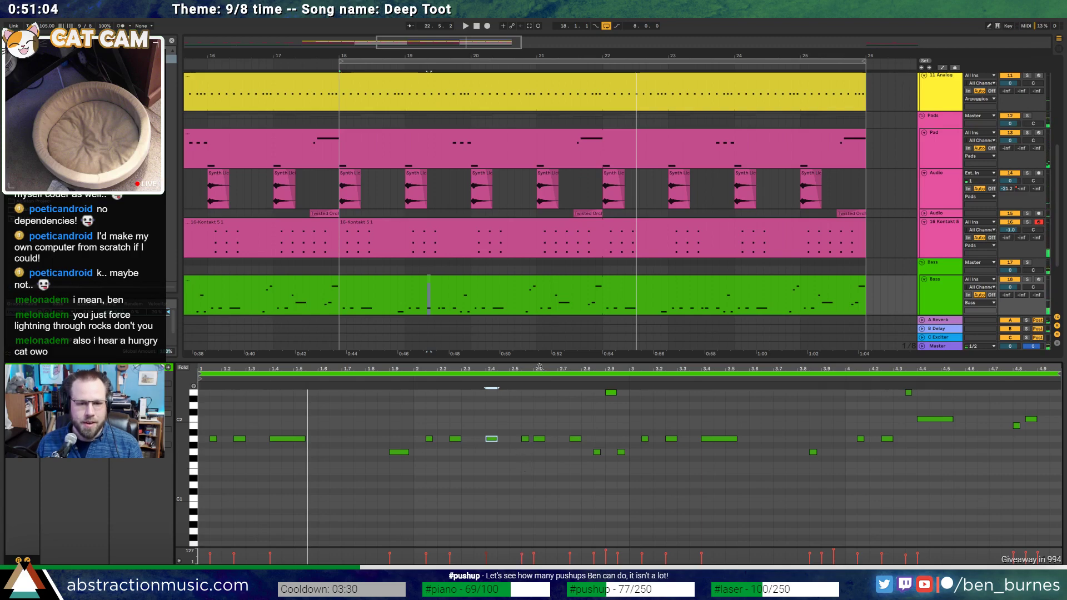
Play the loop from bar 18 and review the revised bass and lead parts against the other tracks
{"action": "key", "text": "shift+Tab"}
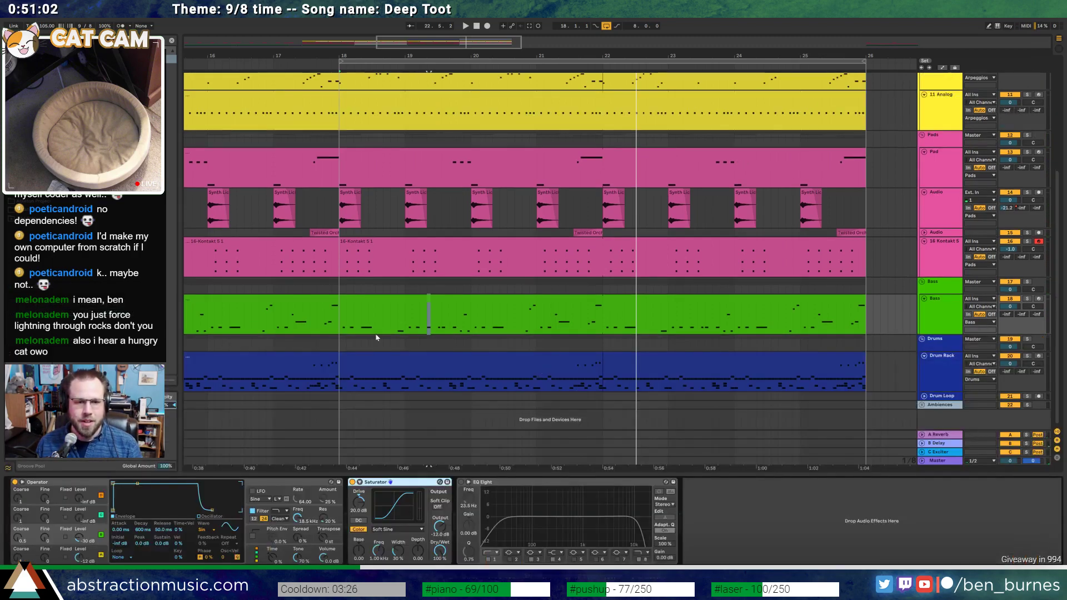
{"action": "key", "text": "space"}
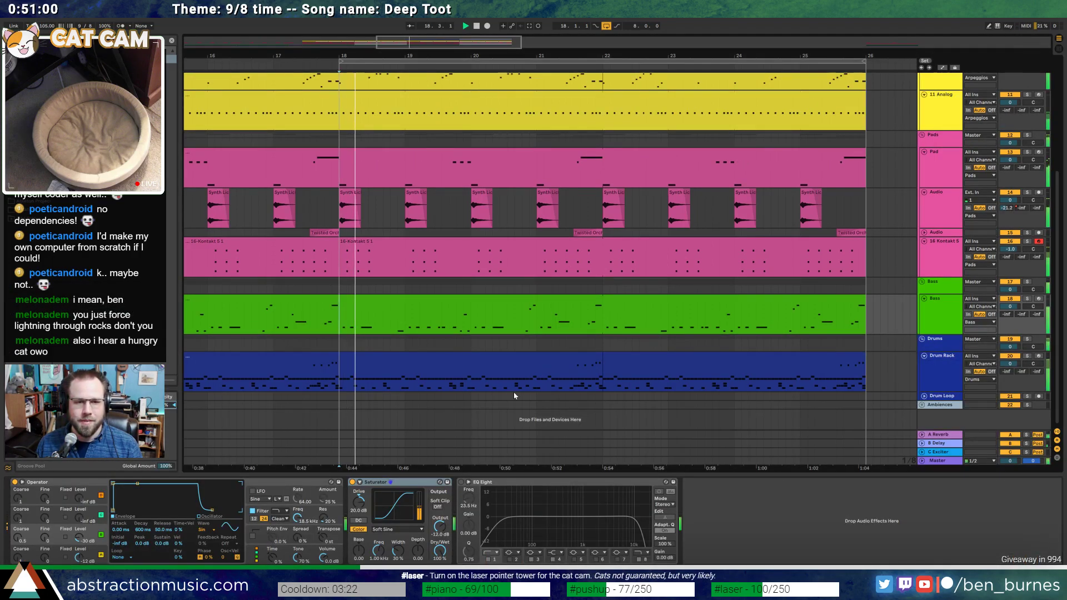
{"action": "scroll", "coordinate": [494, 302], "scroll_direction": "up", "scroll_amount": 1}
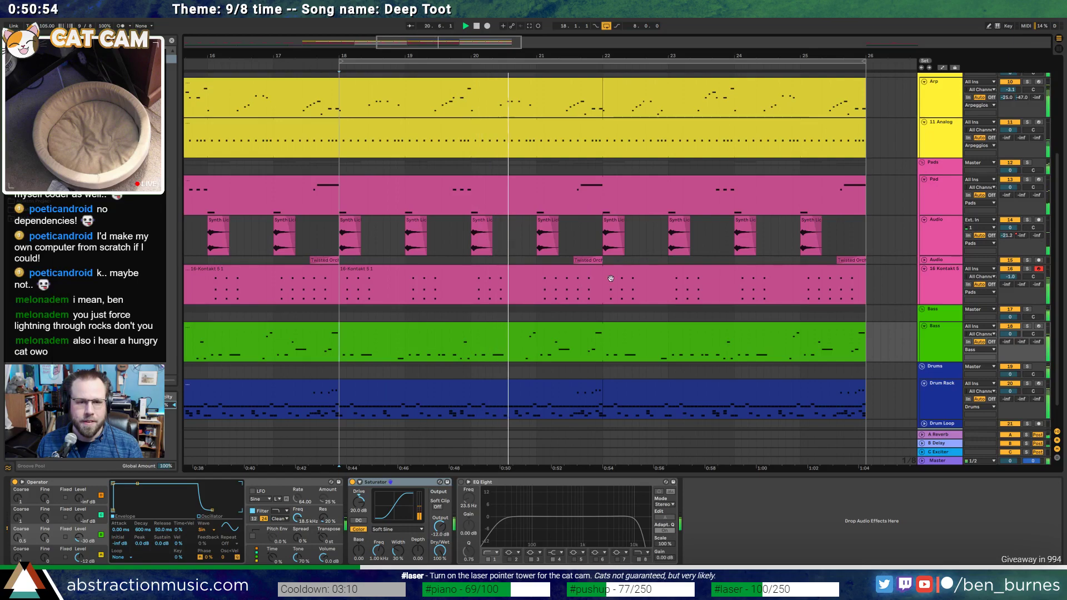
{"action": "scroll", "coordinate": [611, 278], "scroll_direction": "up", "scroll_amount": 3}
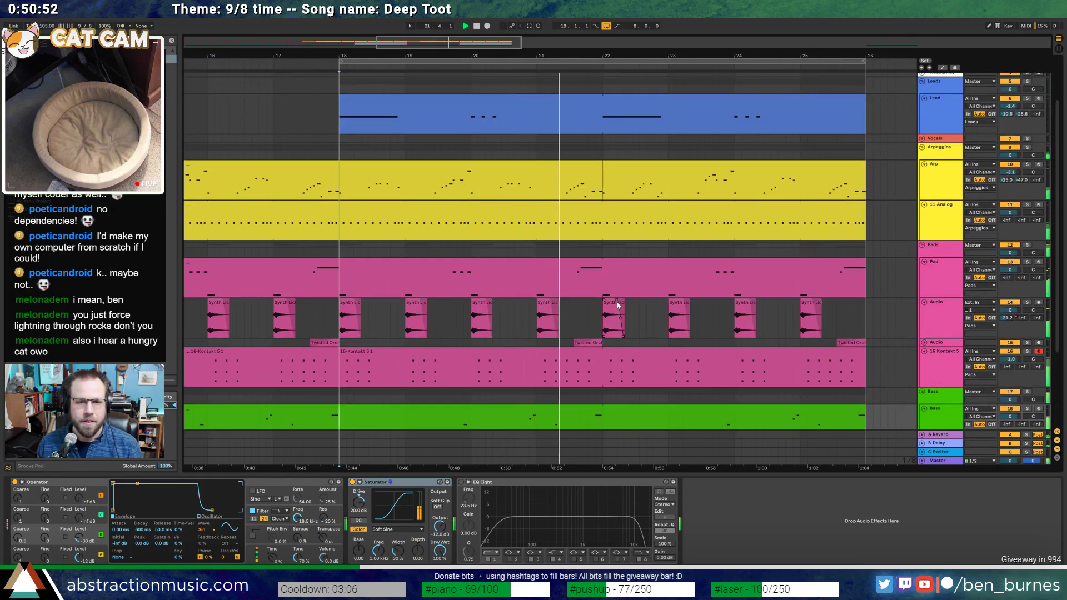
{"action": "key", "text": "shift+Tab"}
{"action": "key", "text": "shift+Tab"}
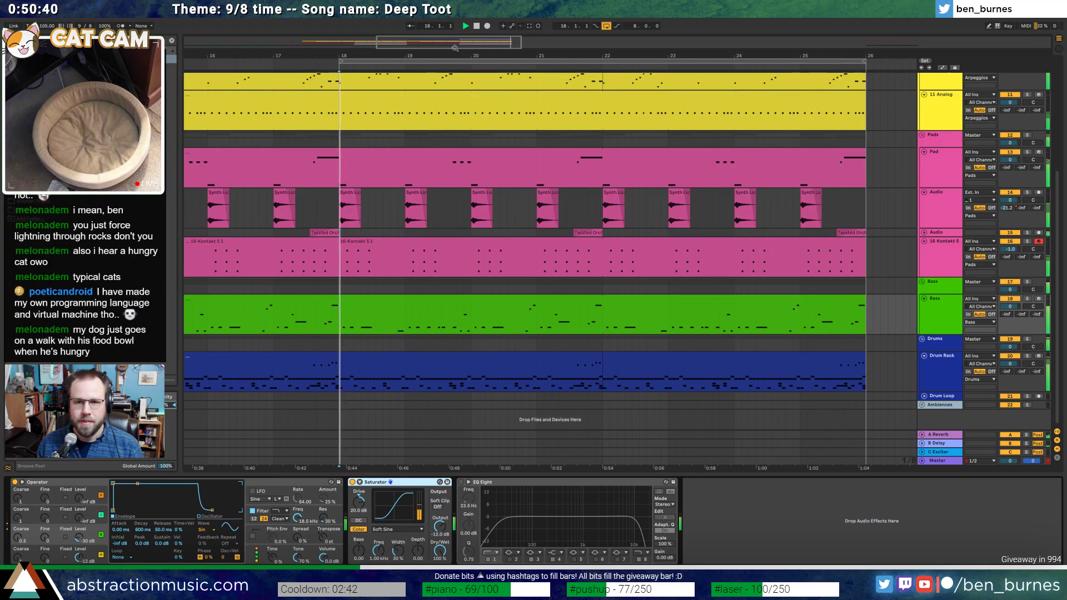
Copy the one-bar Drum Rack clip at bar 9 to bar 26, directly after the existing drum clips
{"action": "left_click_drag", "start_coordinate": [455, 47], "coordinate": [437, 139]}
{"action": "left_click", "coordinate": [274, 362]}
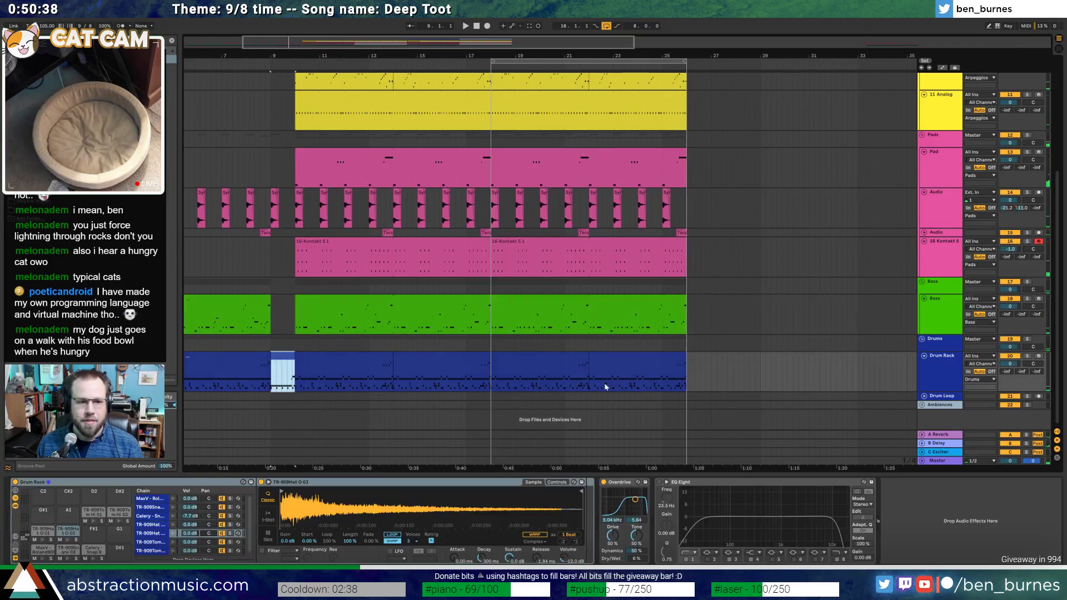
{"action": "left_click", "coordinate": [695, 365]}
{"action": "key", "text": "plus"}
{"action": "key", "text": "plus"}
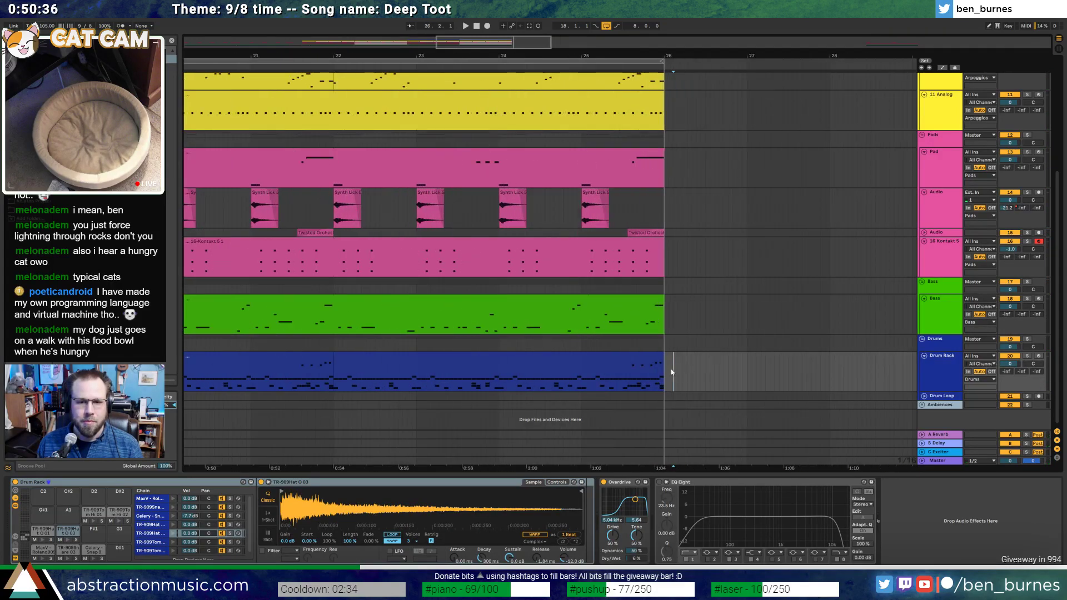
{"action": "left_click_drag", "start_coordinate": [666, 368], "coordinate": [755, 382]}
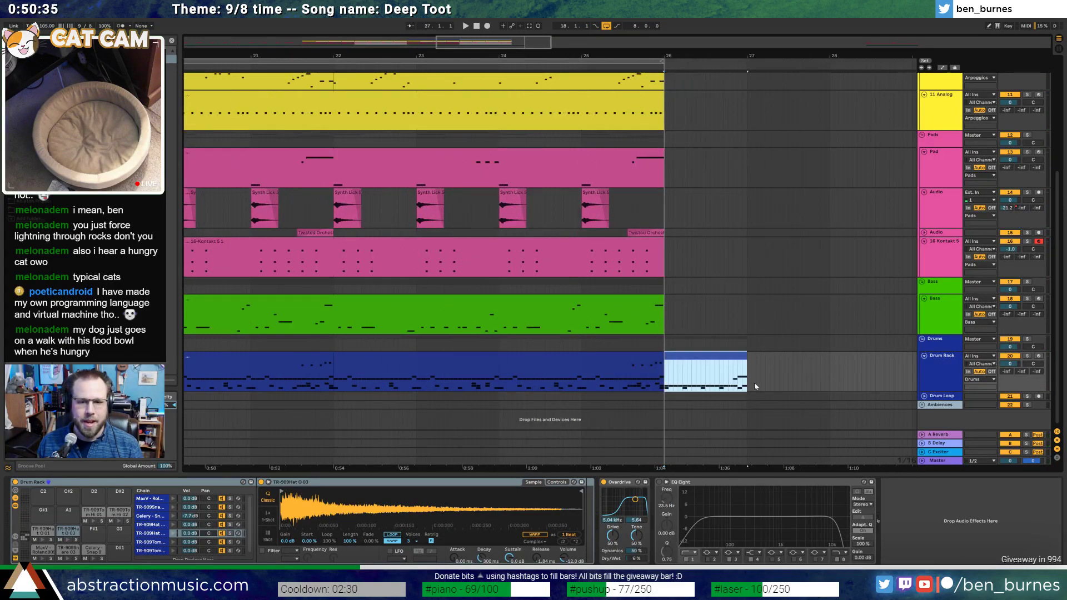
Examine the notes of the copied drum clip at bar 26 and return to the Drum Rack's devices
{"action": "double_click", "coordinate": [710, 359]}
{"action": "key", "text": "shift+Tab"}
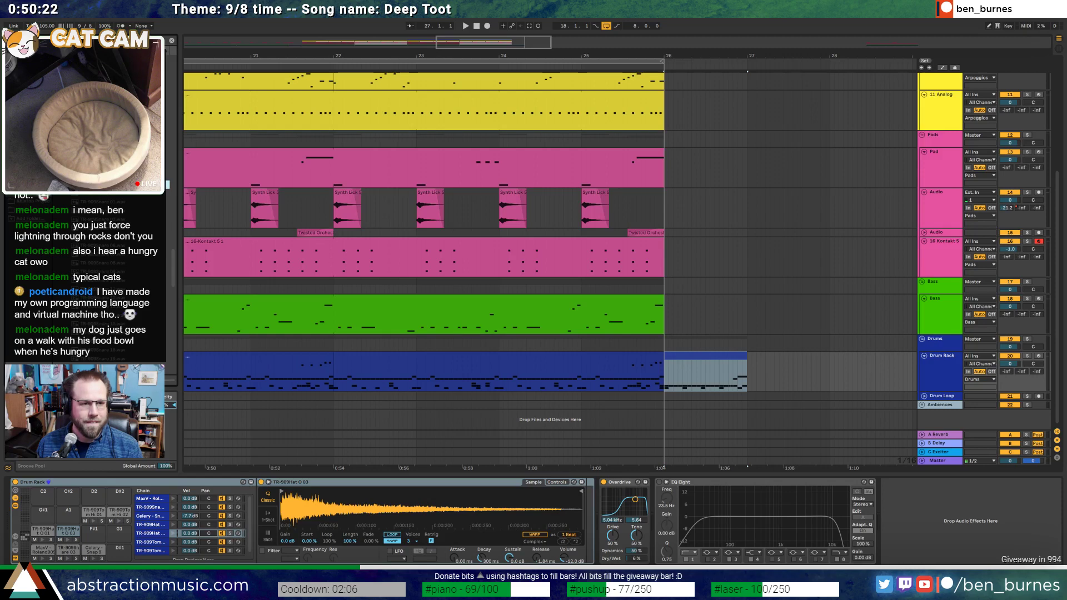
{"action": "scroll", "coordinate": [84, 278], "scroll_direction": "down", "scroll_amount": 5}
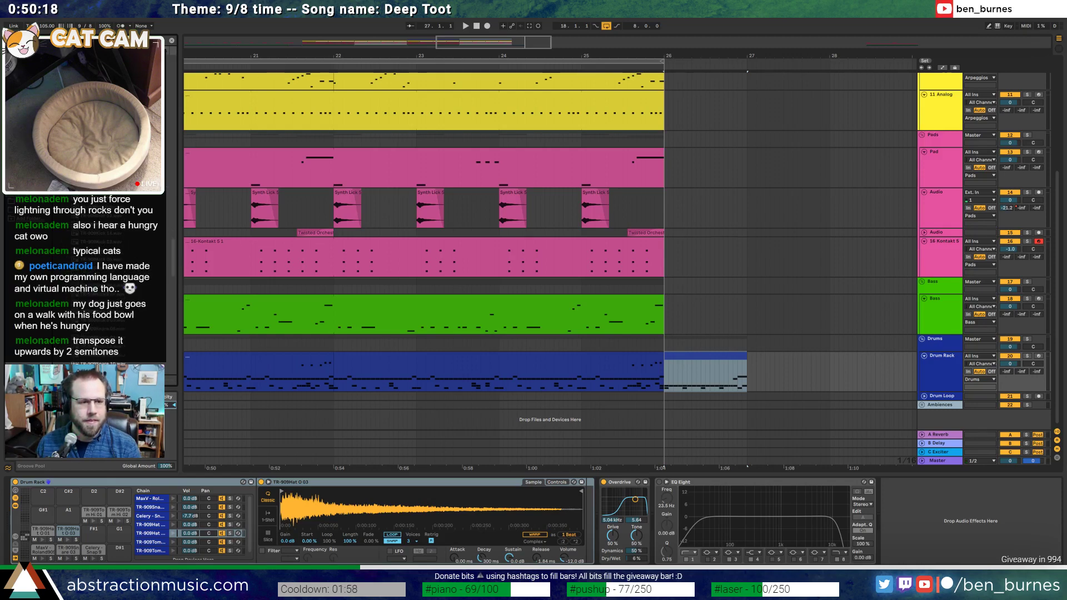
Add a TR-909Ride note at the start of the drum clip at bar 26, lengthen it to three eighth notes, and audition it
{"action": "double_click", "coordinate": [696, 360]}
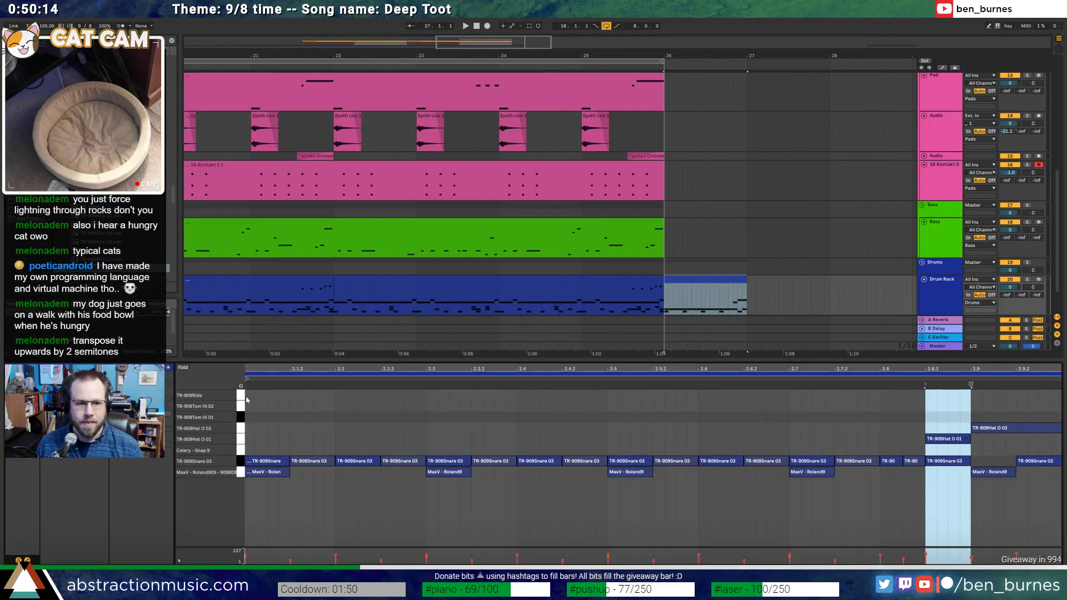
{"action": "left_click_drag", "start_coordinate": [246, 395], "coordinate": [467, 368]}
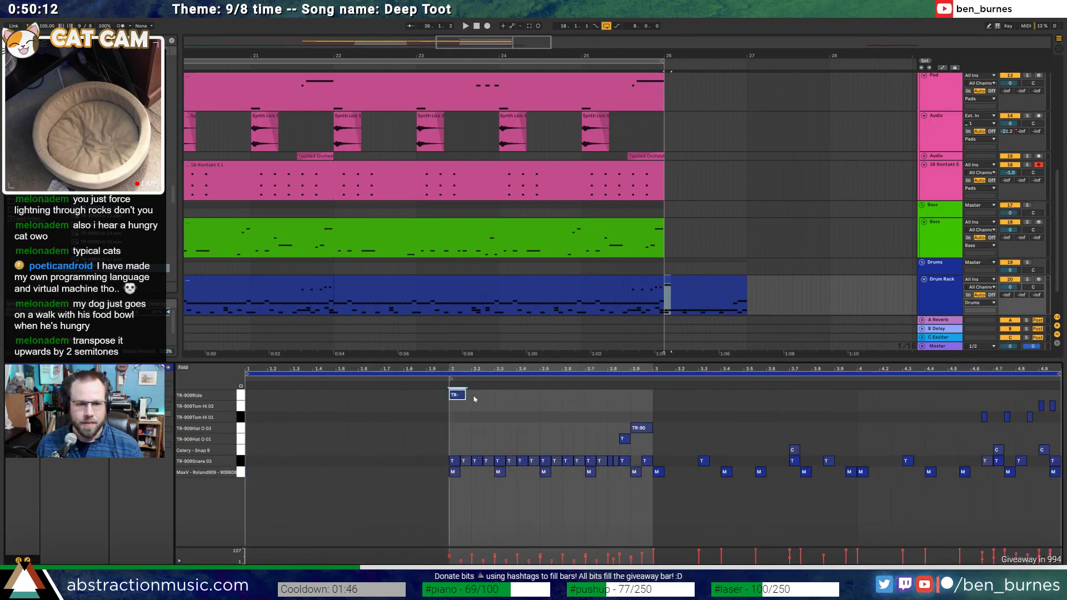
{"action": "key", "text": "space"}
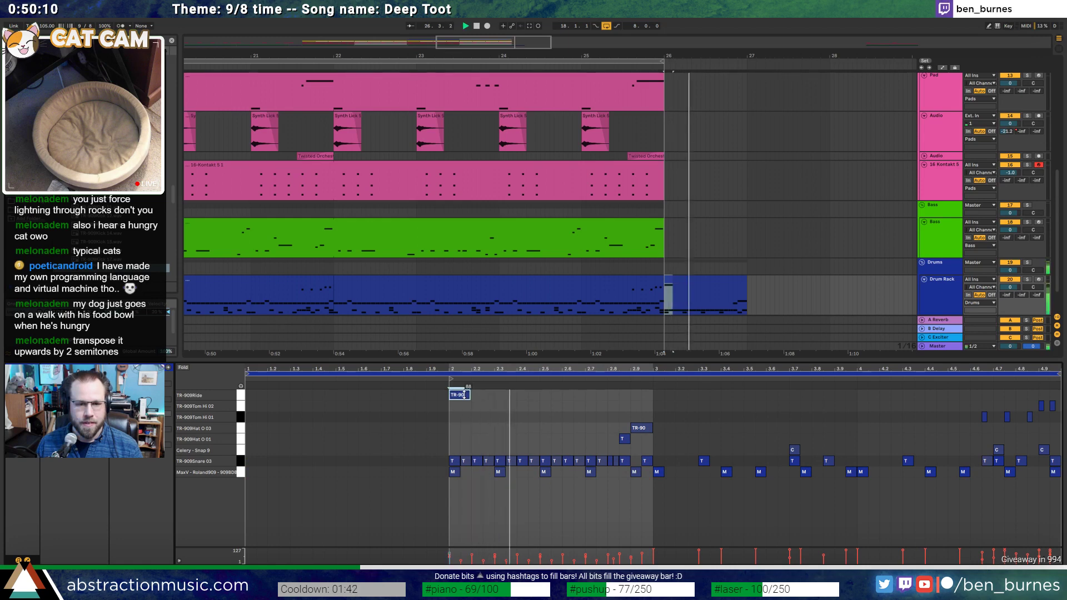
{"action": "left_click_drag", "start_coordinate": [466, 395], "coordinate": [494, 396]}
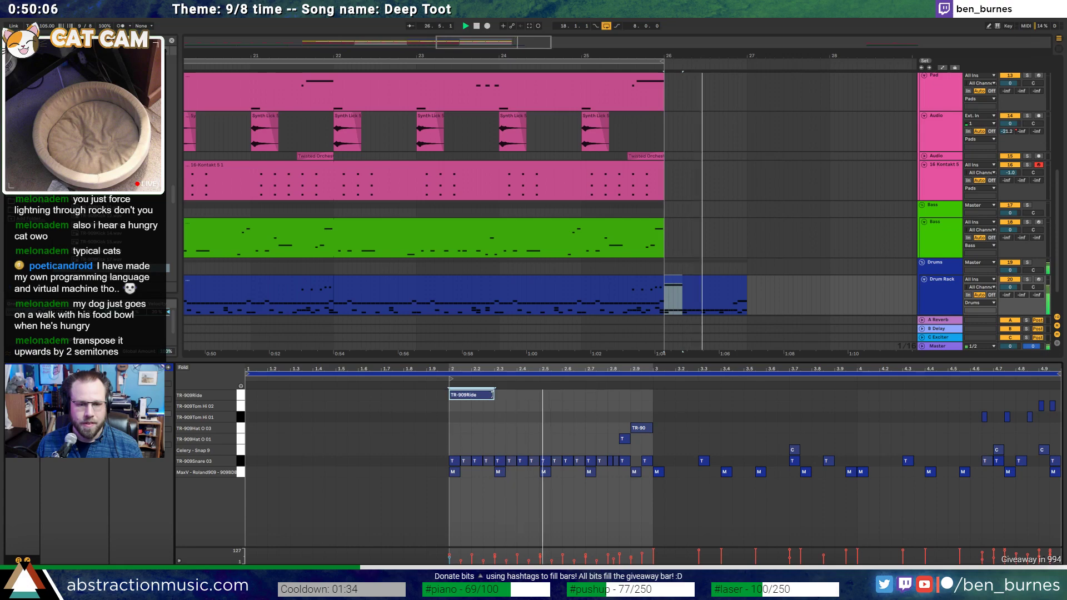
{"action": "key", "text": "shift+Right"}
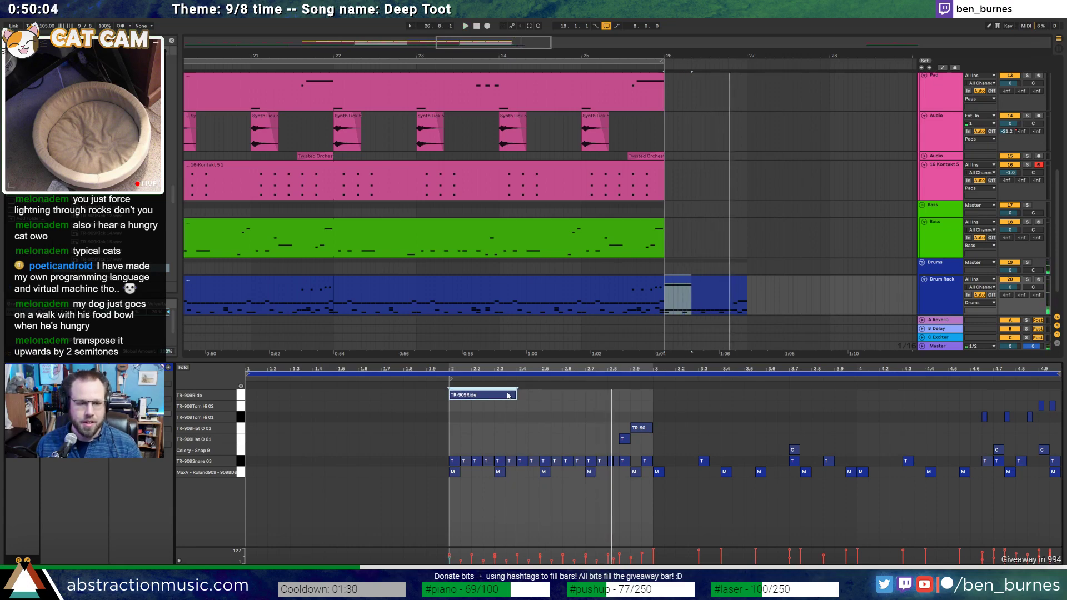
Add a Ping Pong Delay after the sampler on the TR-909Ride chain, audition it, and lower its filter frequency to about 2.4 kHz
{"action": "key", "text": "shift+Tab"}
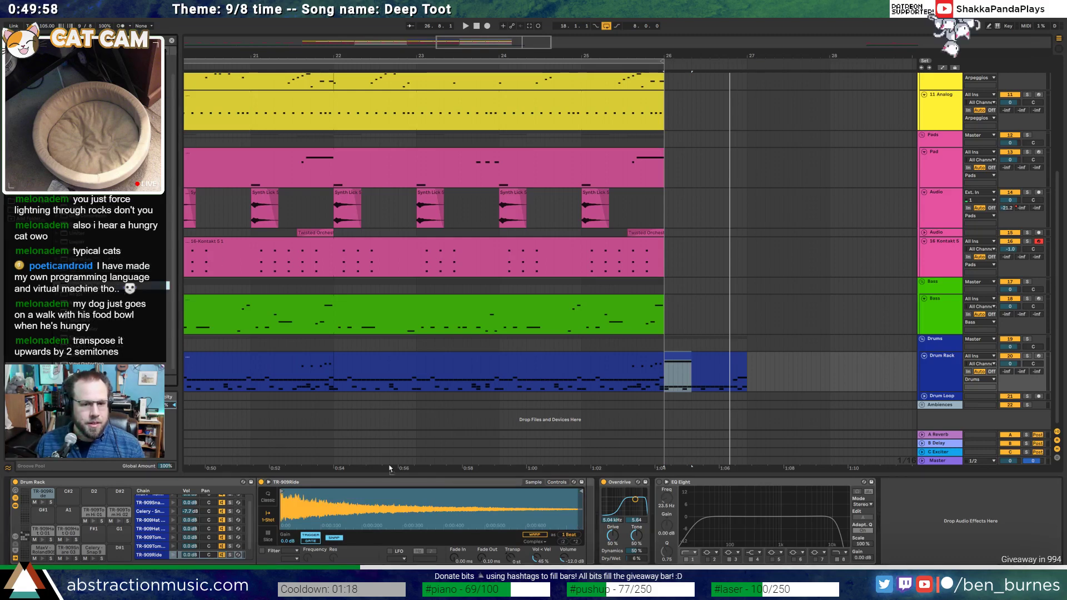
{"action": "left_click_drag", "start_coordinate": [587, 513], "coordinate": [580, 512]}
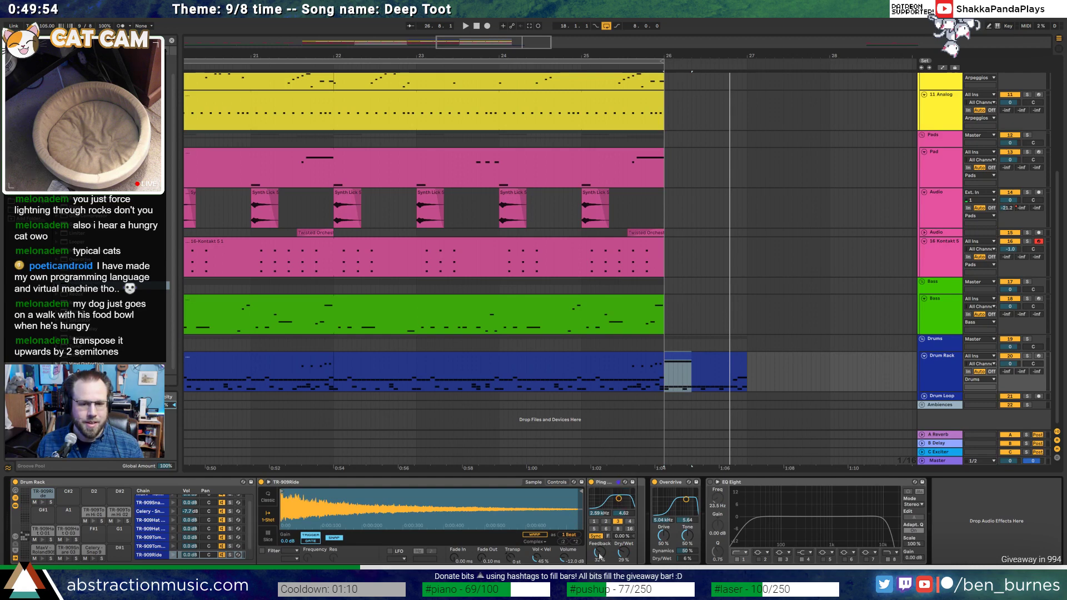
{"action": "key", "text": "space"}
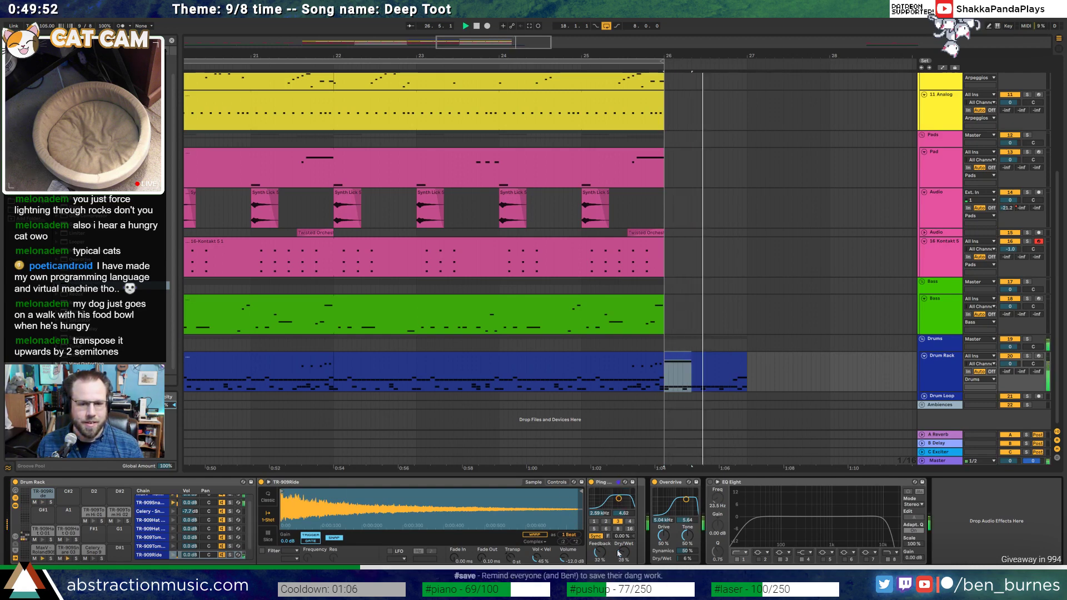
{"action": "key", "text": "space"}
{"action": "key", "text": "minus"}
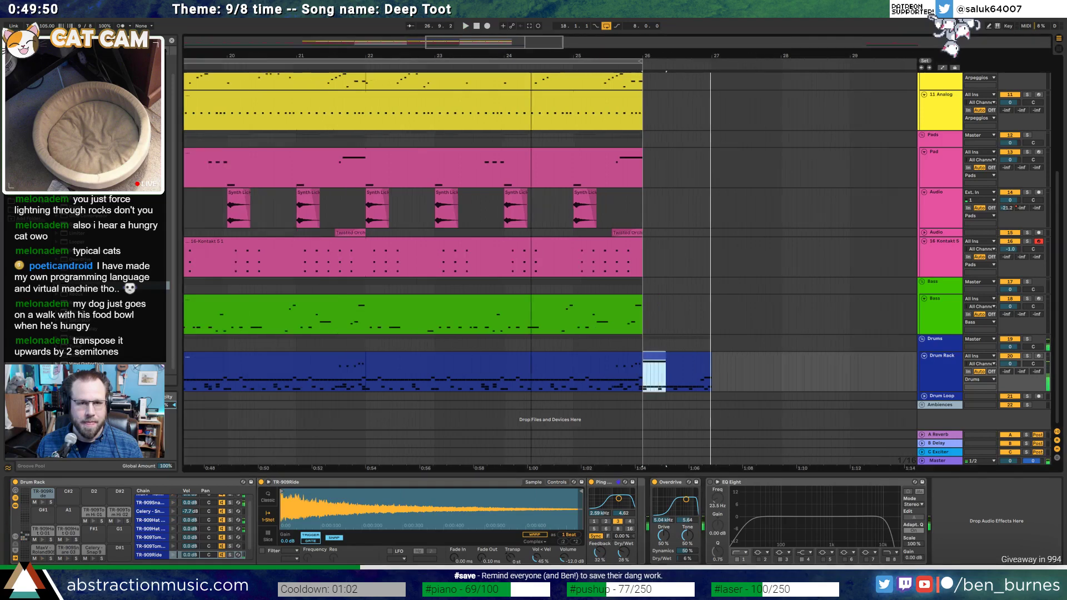
{"action": "key", "text": "minus"}
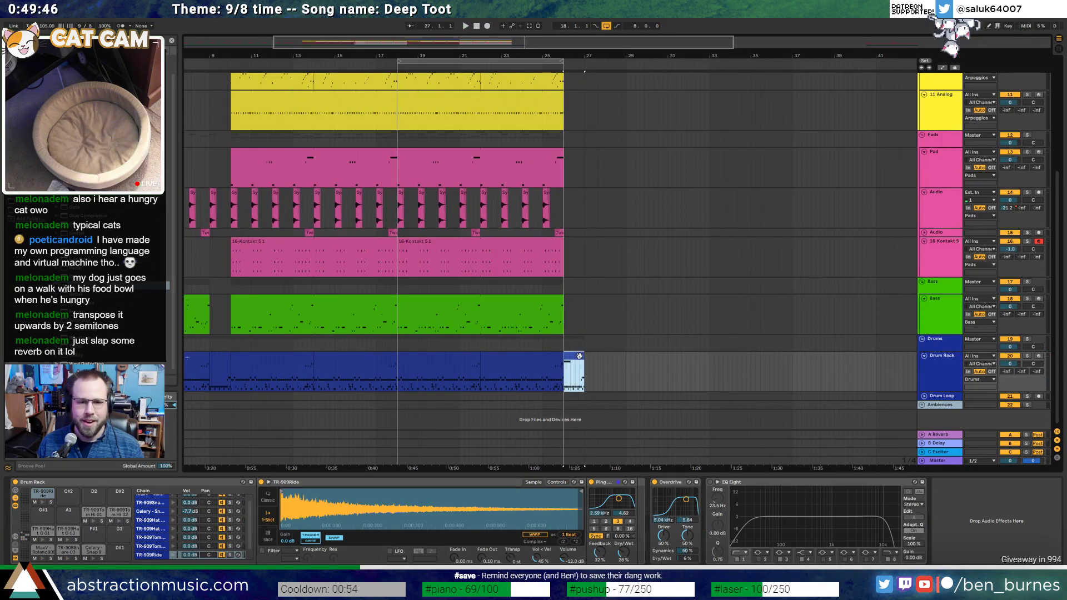
{"action": "left_click_drag", "start_coordinate": [620, 499], "coordinate": [619, 501]}
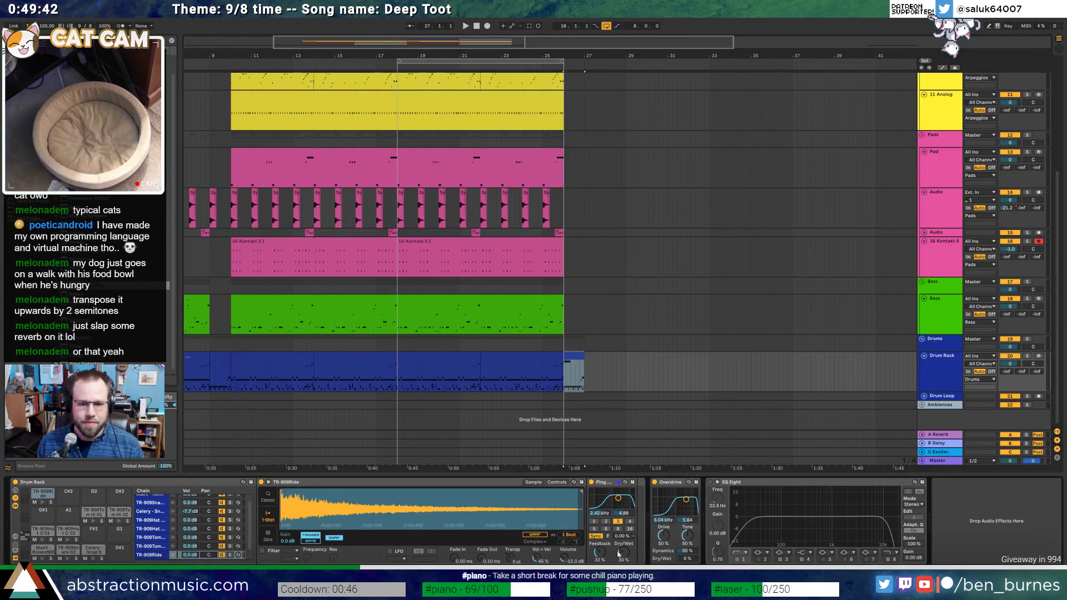
Copy the eight-bar Drum Rack clip at bar 10 to bar 27, directly after the one-bar transition clip
{"action": "key", "text": "space"}
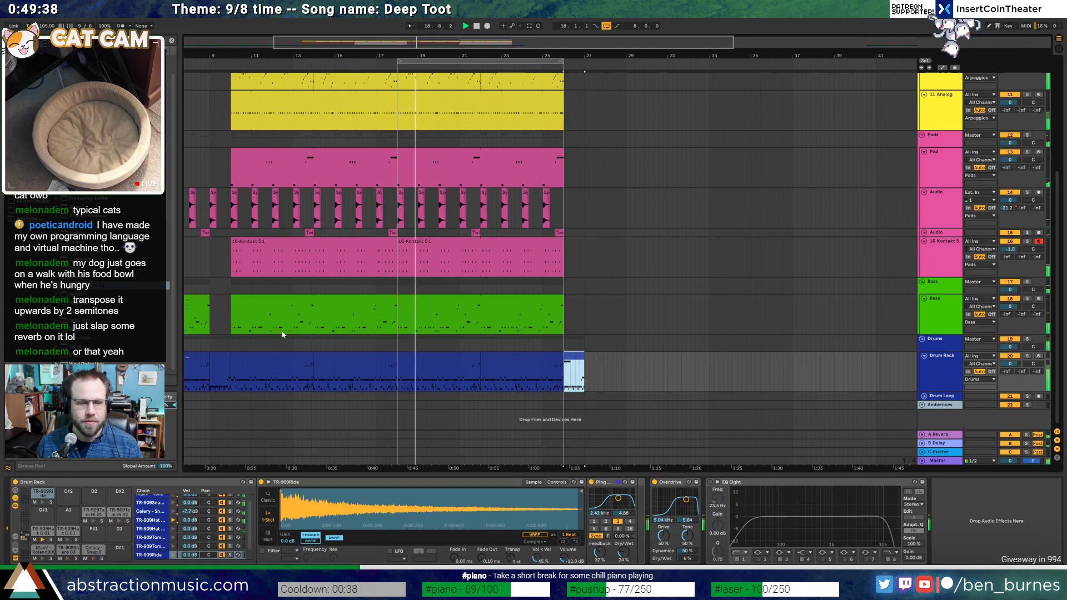
{"action": "left_click_drag", "start_coordinate": [361, 364], "coordinate": [291, 366]}
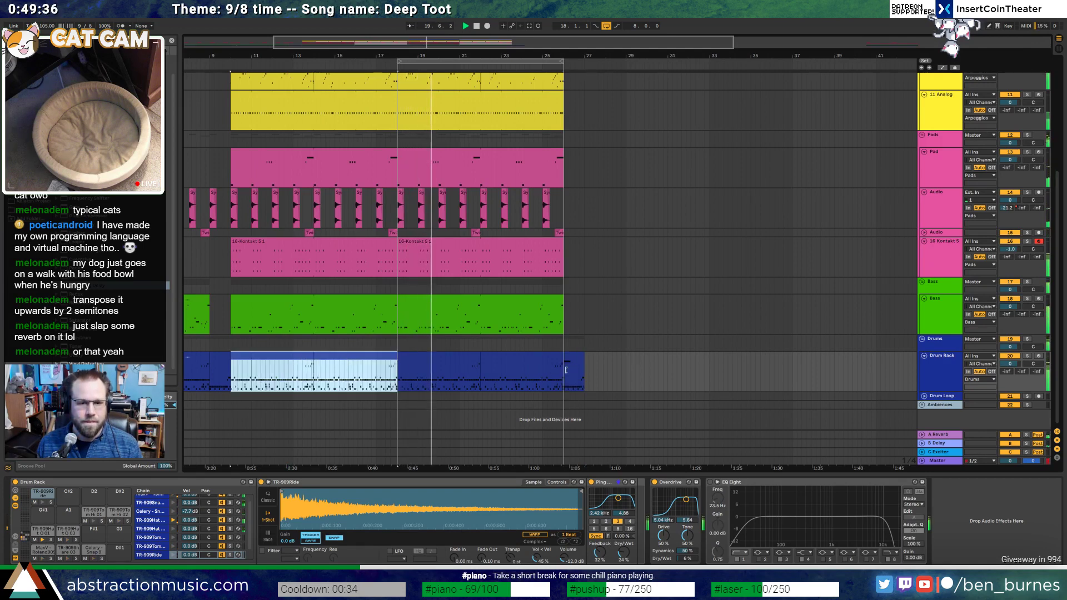
{"action": "left_click", "coordinate": [587, 366]}
{"action": "key", "text": "ctrl+v"}
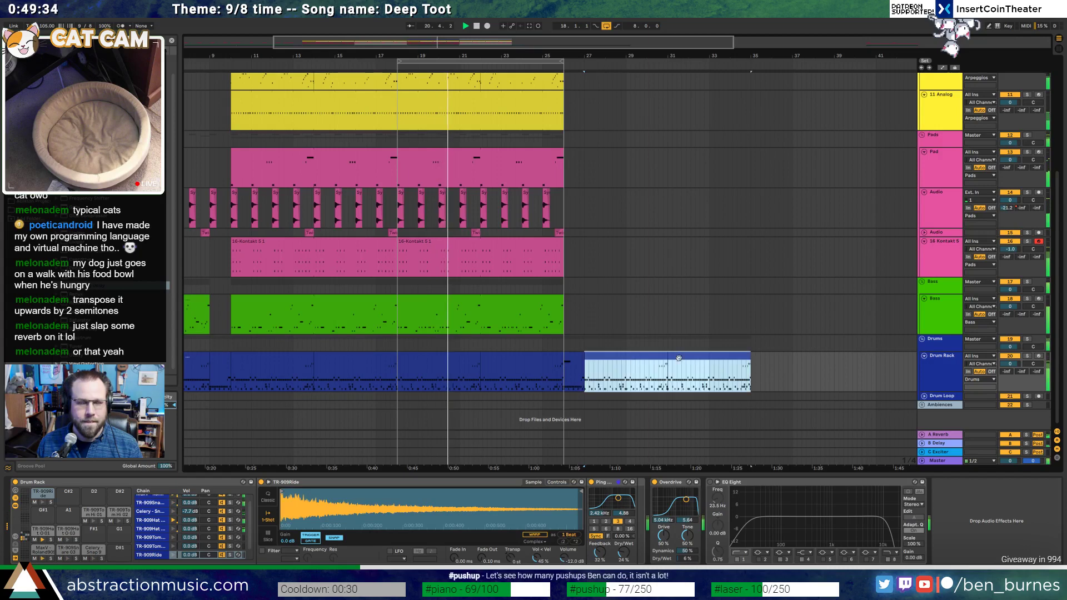
Copy the eight-bar Bass clip at bar 10 to bar 27, above the newly pasted drum clip
{"action": "scroll", "coordinate": [572, 298], "scroll_direction": "up", "scroll_amount": 2}
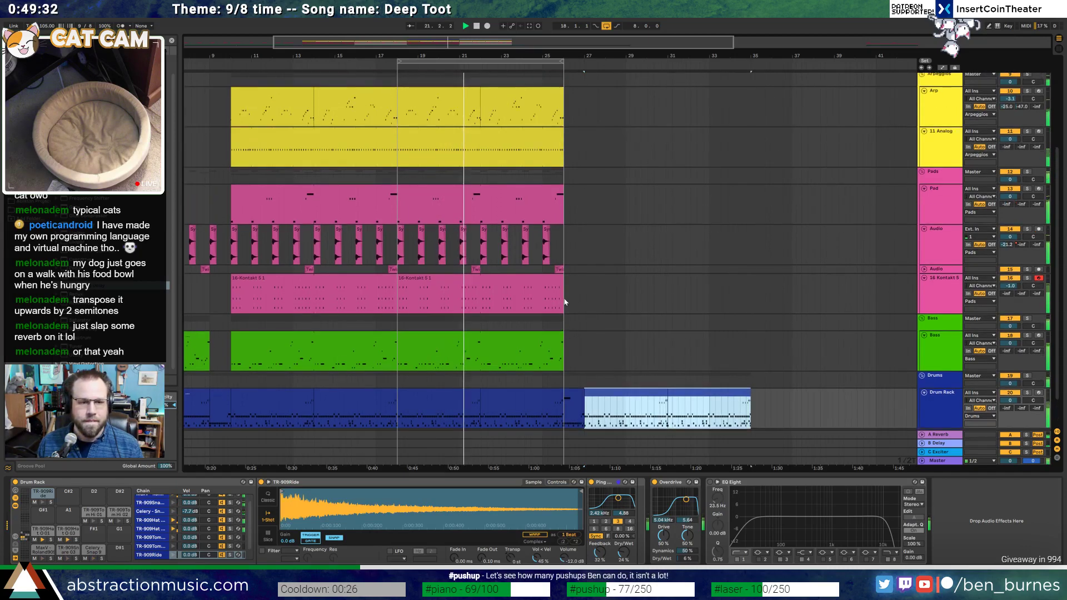
{"action": "left_click_drag", "start_coordinate": [233, 350], "coordinate": [392, 345]}
{"action": "key", "text": "space"}
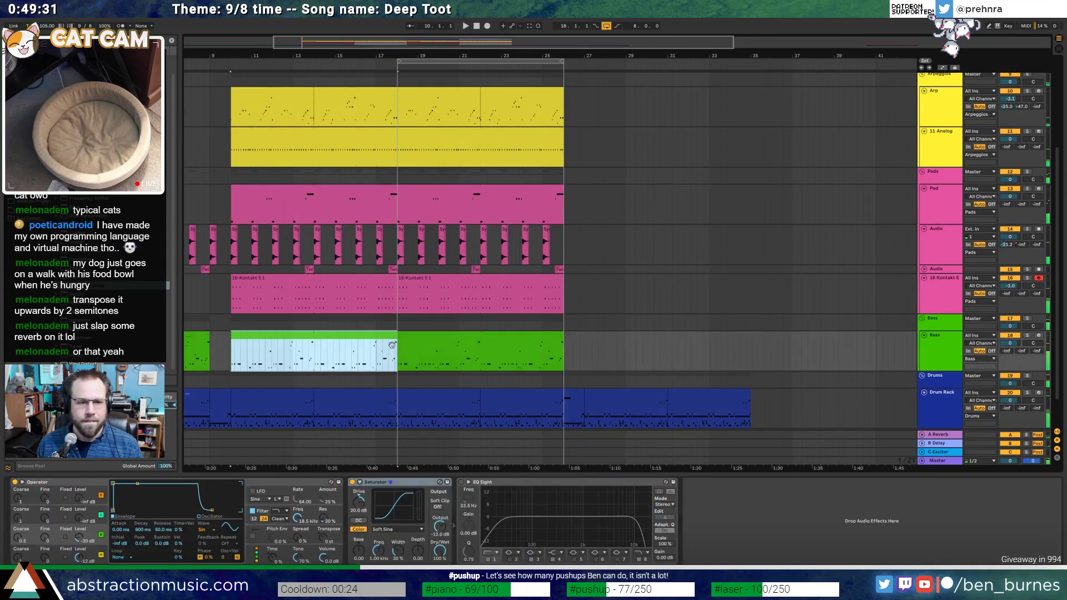
{"action": "left_click", "coordinate": [582, 349]}
{"action": "key", "text": "plus"}
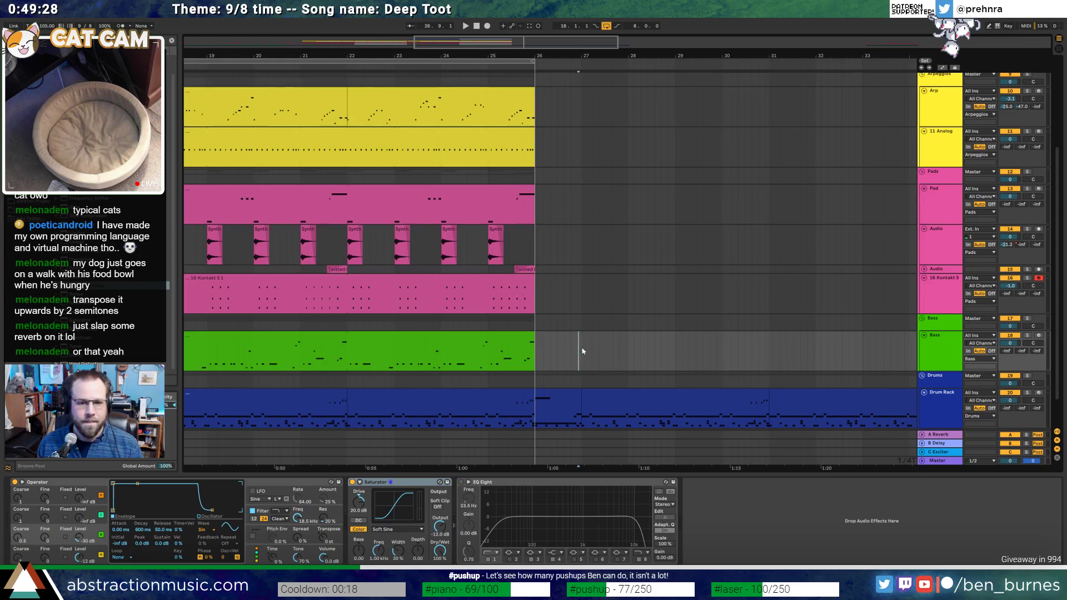
{"action": "key", "text": "ctrl+v"}
{"action": "key", "text": "minus"}
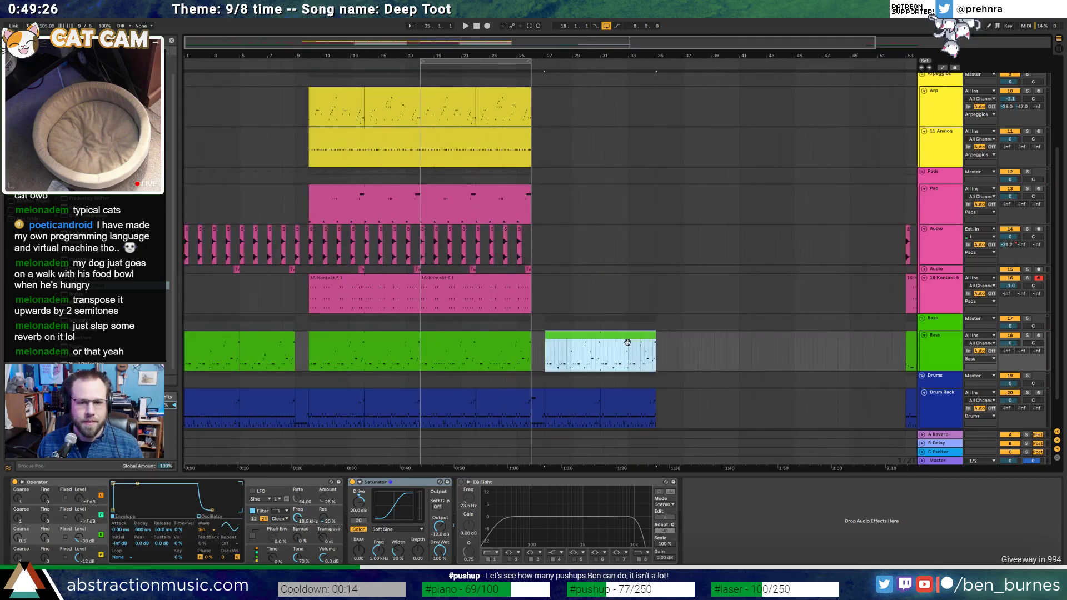
Transpose all notes of the Bass clip at bar 27 up two semitones and play it briefly
{"action": "double_click", "coordinate": [581, 348]}
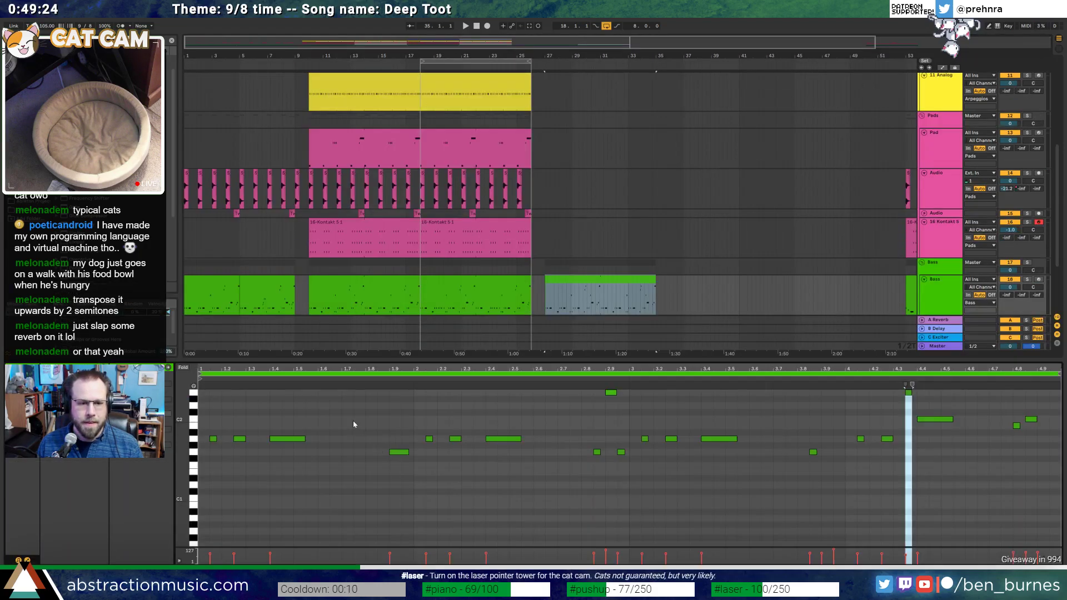
{"action": "key", "text": "ctrl+a"}
{"action": "key", "text": "Up"}
{"action": "key", "text": "Up"}
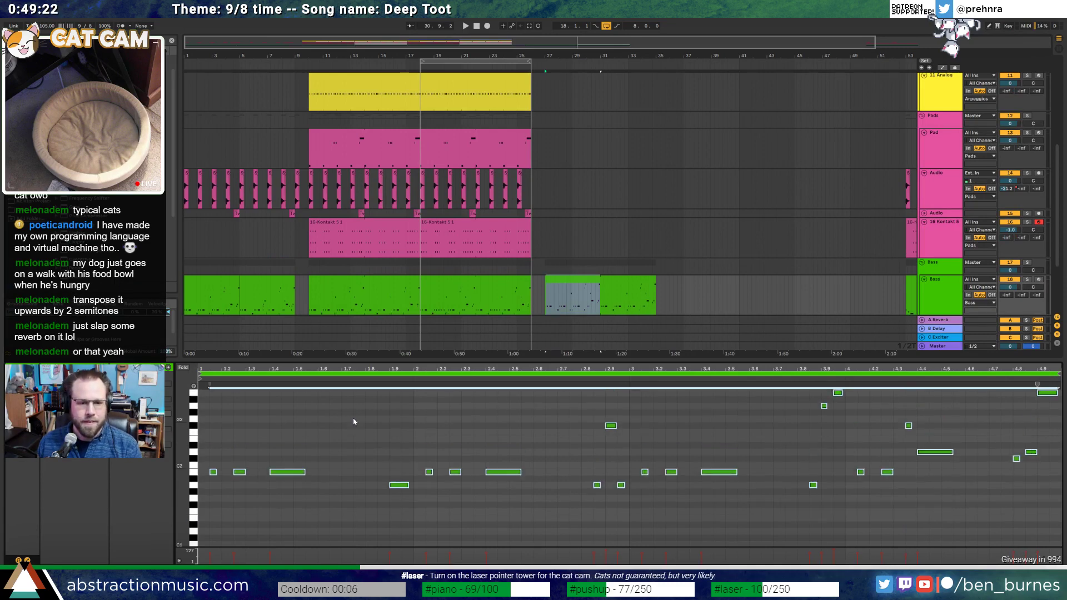
{"action": "key", "text": "space"}
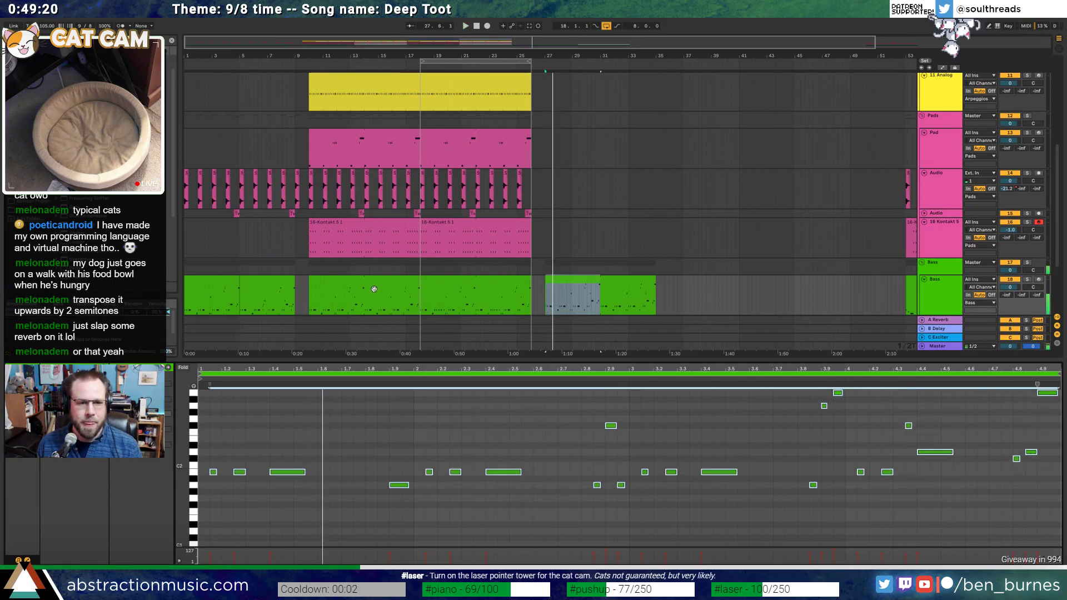
Copy the eight-bar 16-Kontakt clip at bar 10 to bar 27, above the transposed Bass clip
{"action": "left_click", "coordinate": [360, 227]}
{"action": "scroll", "coordinate": [543, 239], "scroll_direction": "up", "scroll_amount": 3}
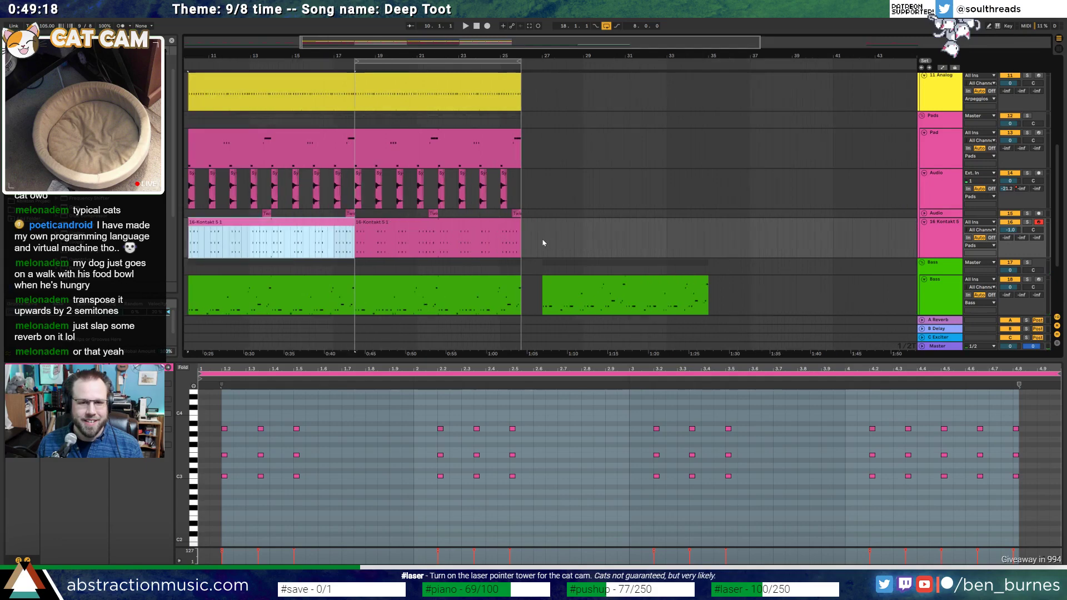
{"action": "left_click", "coordinate": [543, 239]}
{"action": "key", "text": "ctrl+v"}
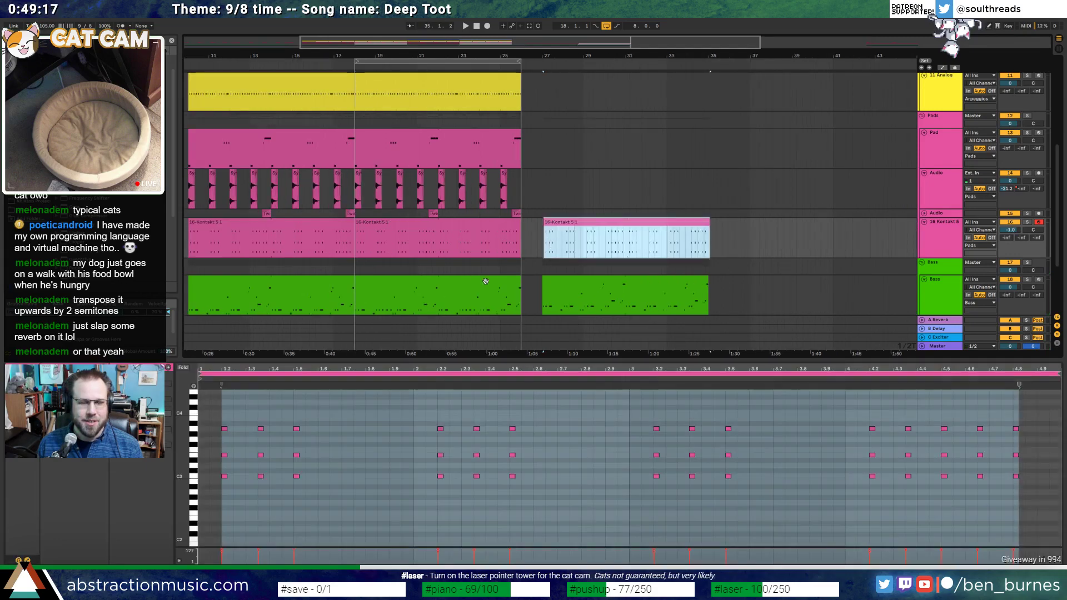
Transpose all chord notes of the Kontakt clip at bar 27 up two semitones
{"action": "left_click", "coordinate": [218, 400]}
{"action": "key", "text": "Up"}
{"action": "key", "text": "Up"}
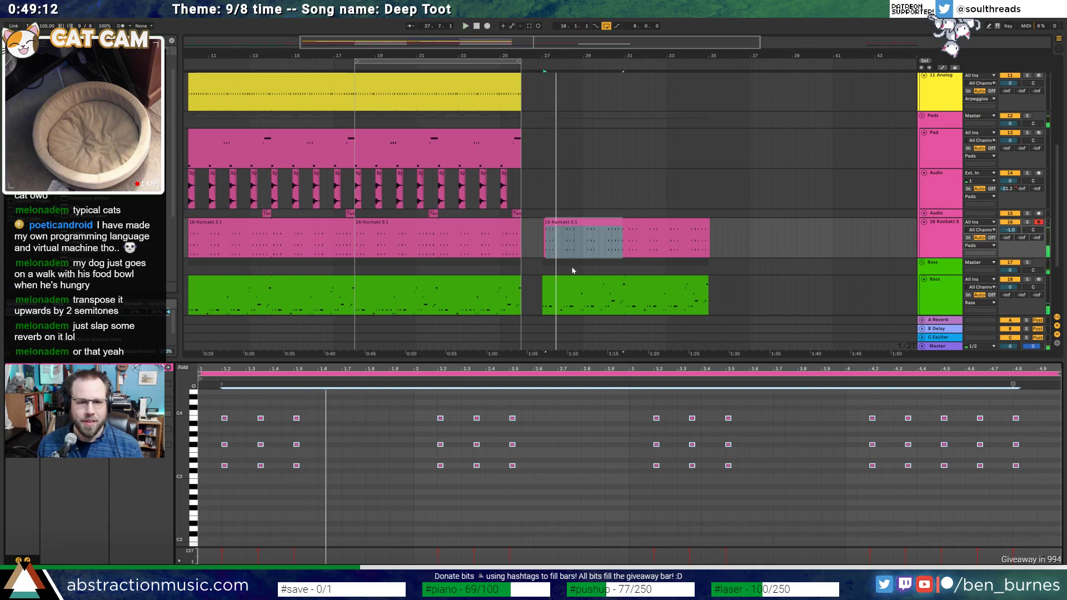
Align the copied Kontakt clip's start exactly with bar 27 and the Bass clip, and play the new section
{"action": "scroll", "coordinate": [572, 270], "scroll_direction": "up", "scroll_amount": 4}
{"action": "left_click", "coordinate": [508, 222]}
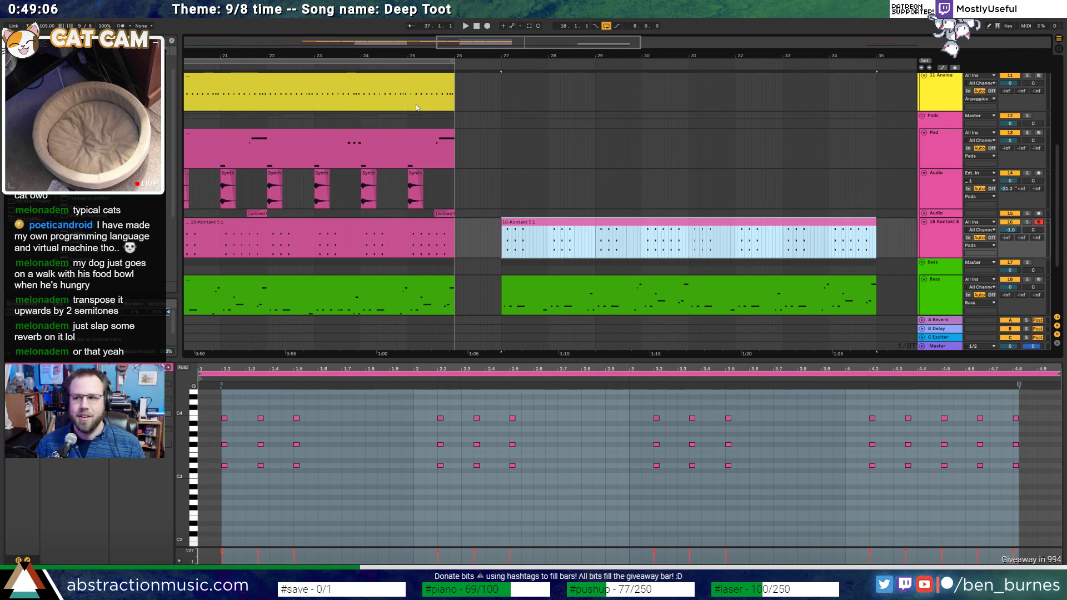
{"action": "key", "text": "space"}
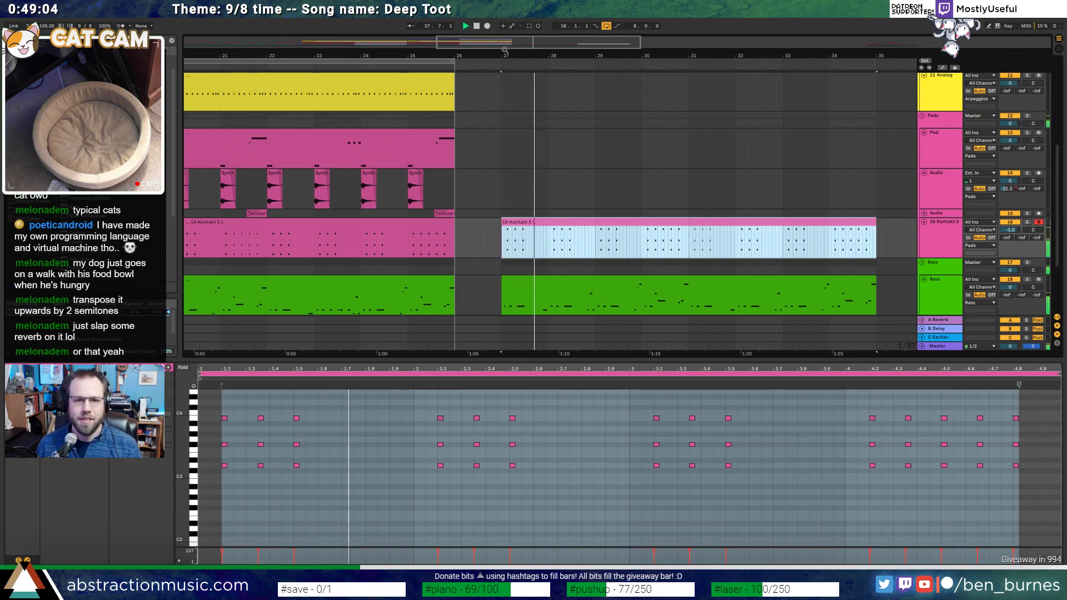
{"action": "scroll", "coordinate": [505, 50], "scroll_direction": "down", "scroll_amount": 2}
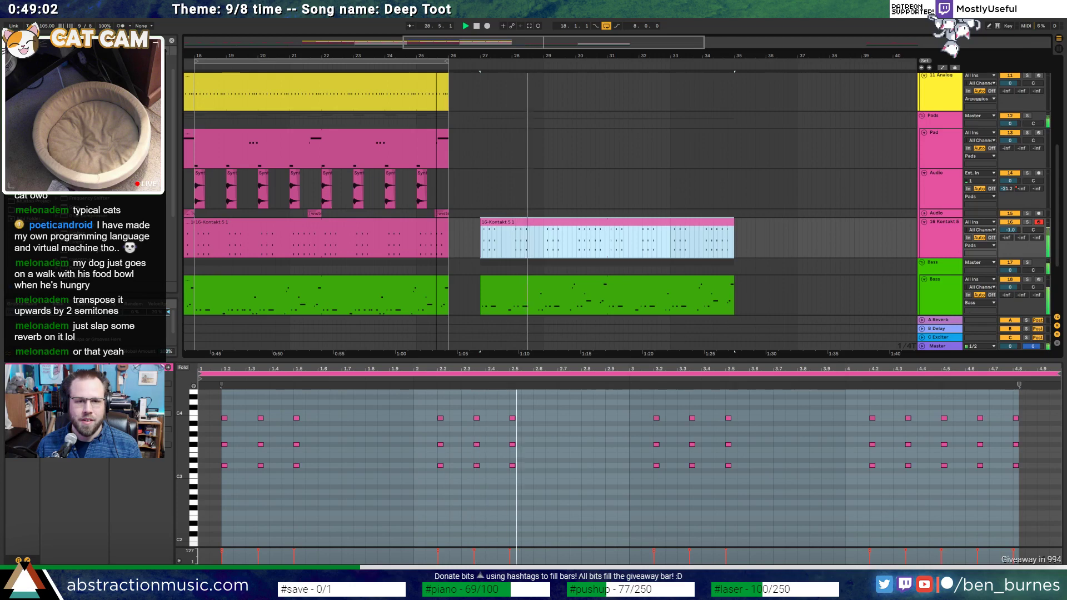
{"action": "left_click_drag", "start_coordinate": [456, 56], "coordinate": [505, 56]}
{"action": "key", "text": "space"}
During playback, raise the A1 notes in the first three bars of the bar 27 Bass clip by one semitone to A#1
{"action": "double_click", "coordinate": [564, 291]}
{"action": "left_click", "coordinate": [393, 500]}
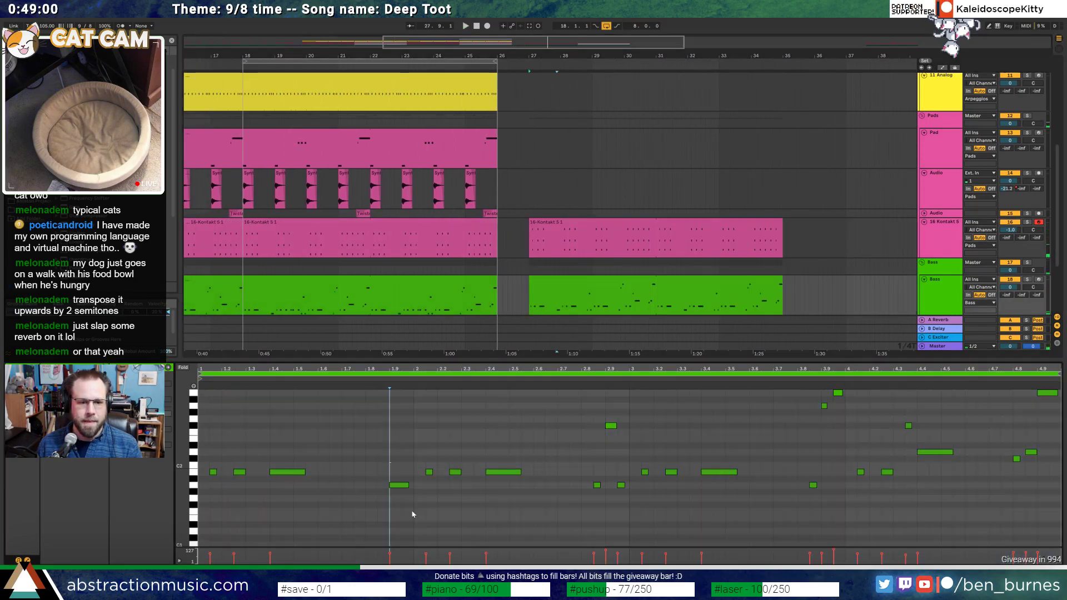
{"action": "key", "text": "space"}
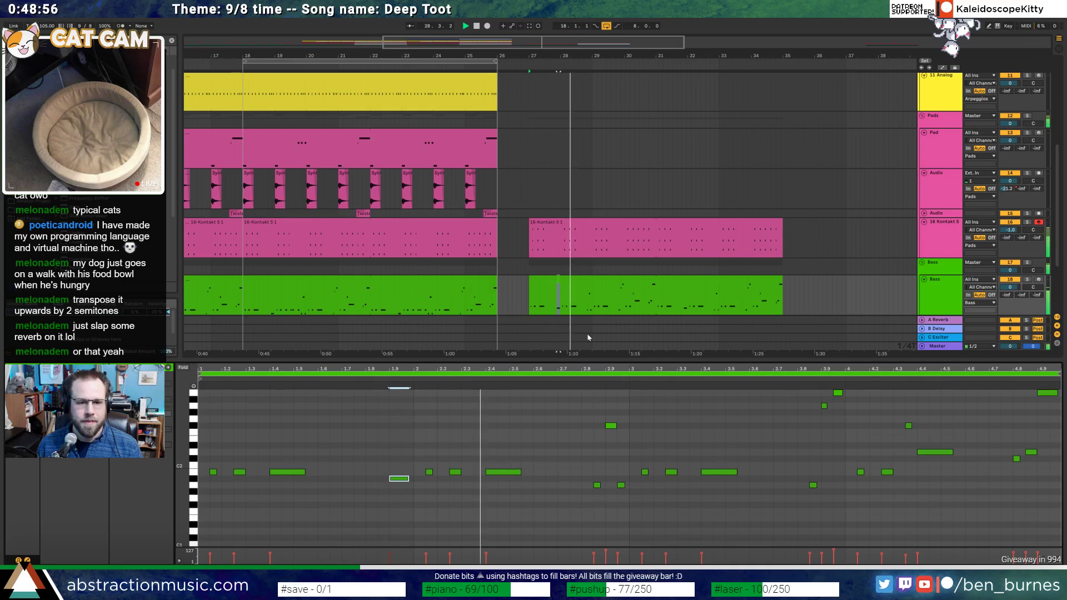
{"action": "left_click_drag", "start_coordinate": [592, 467], "coordinate": [626, 491]}
{"action": "key", "text": "Up"}
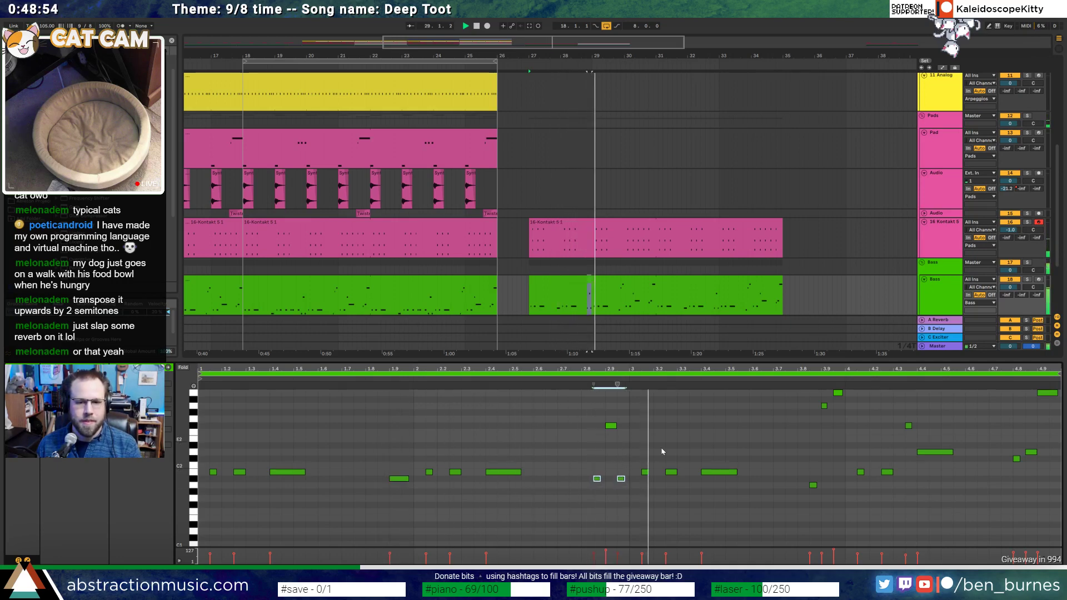
{"action": "left_click_drag", "start_coordinate": [798, 450], "coordinate": [820, 489]}
{"action": "key", "text": "Up"}
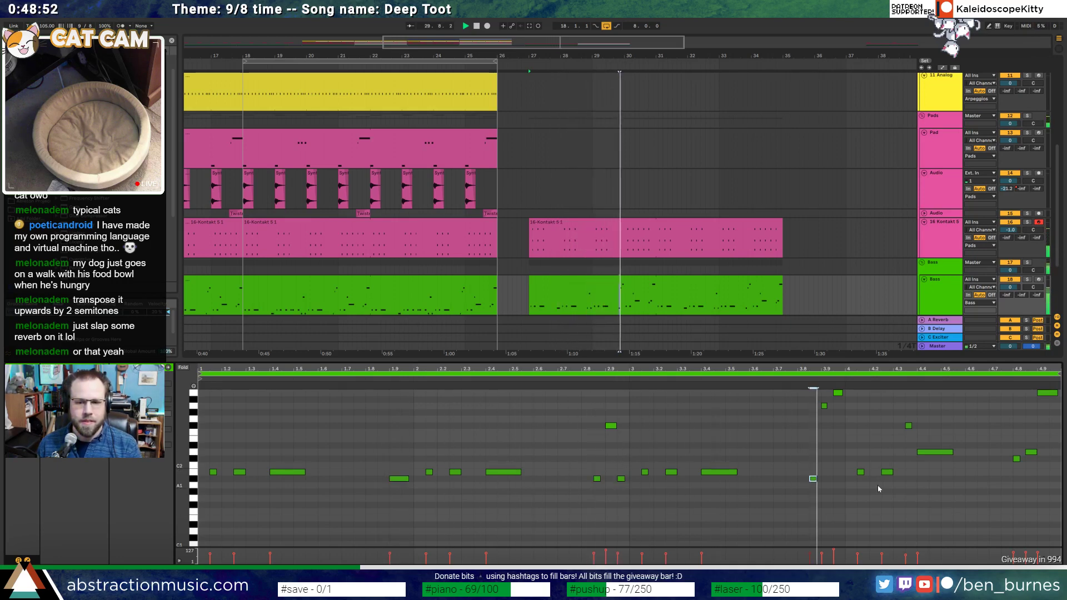
{"action": "left_click", "coordinate": [872, 476]}
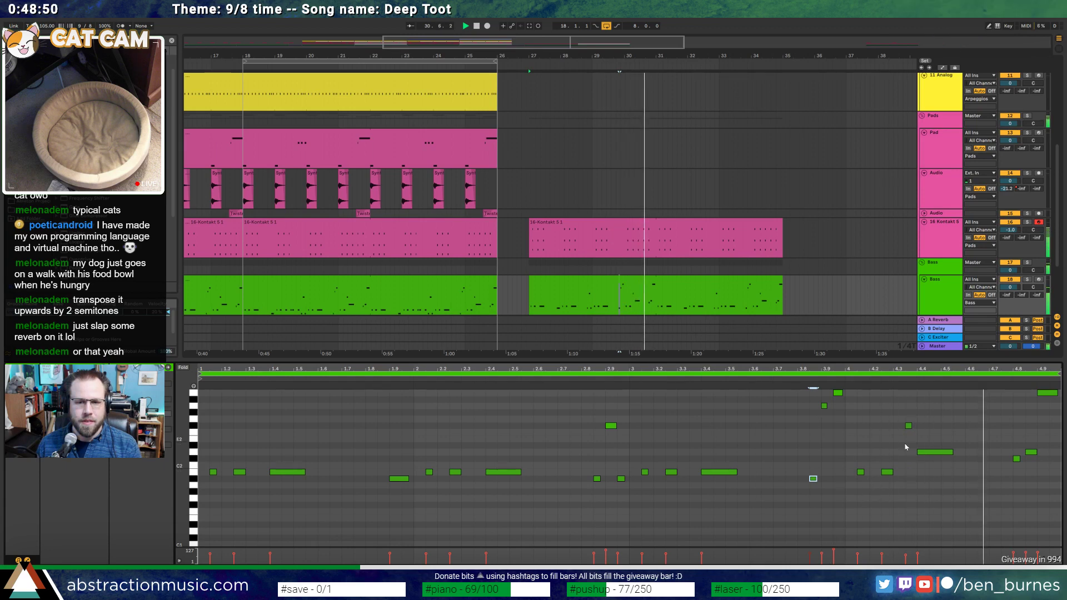
Raise the long D2 note in the fourth bar of the bar 27 Bass clip one semitone to D#2 and stop playback
{"action": "left_click", "coordinate": [939, 452]}
{"action": "key", "text": "Up"}
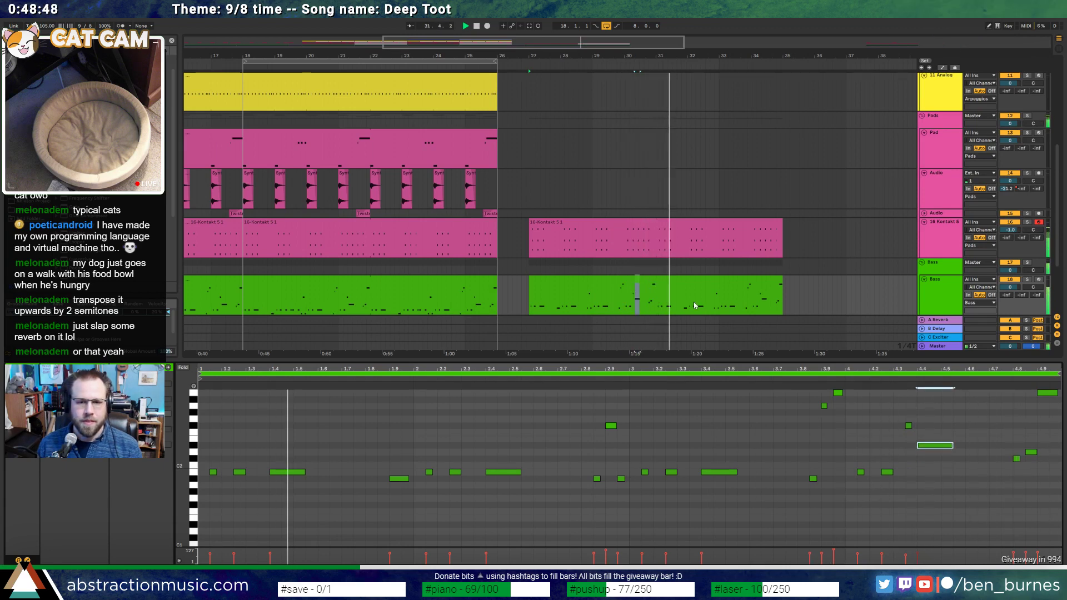
{"action": "left_click", "coordinate": [665, 280]}
{"action": "key", "text": "space"}
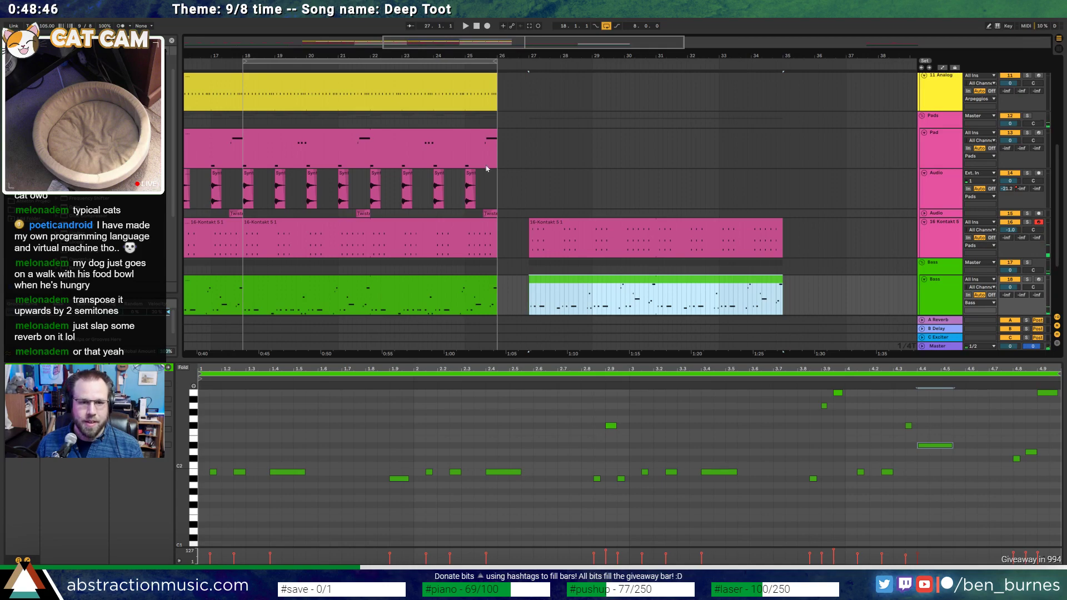
{"action": "left_click_drag", "start_coordinate": [528, 46], "coordinate": [404, 73]}
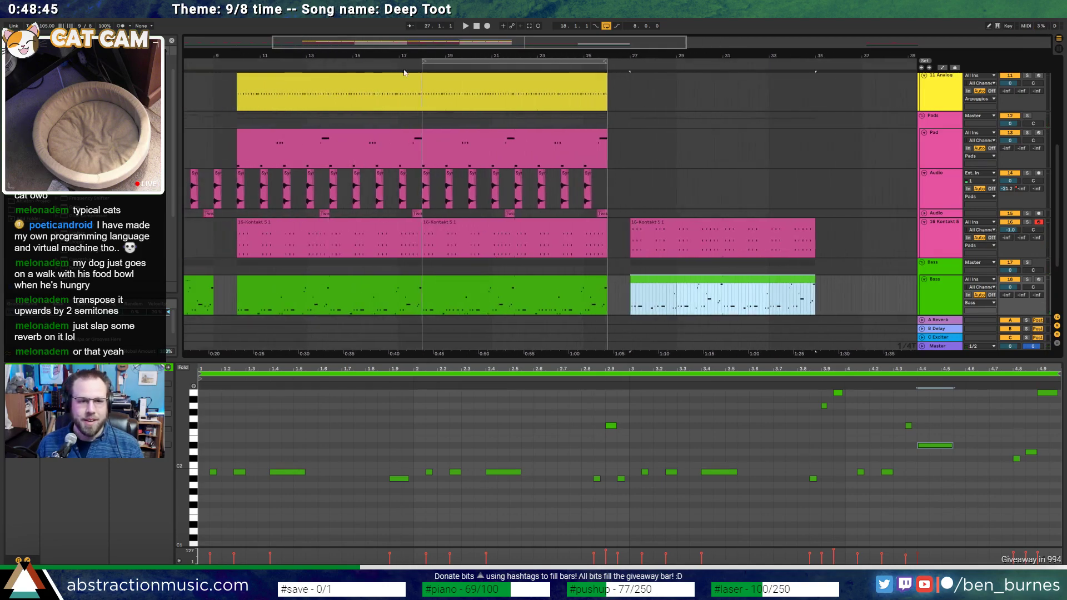
Copy a Synth Lick clip on the Audio track to the start of bar 27
{"action": "left_click", "coordinate": [239, 173]}
{"action": "key", "text": "plus"}
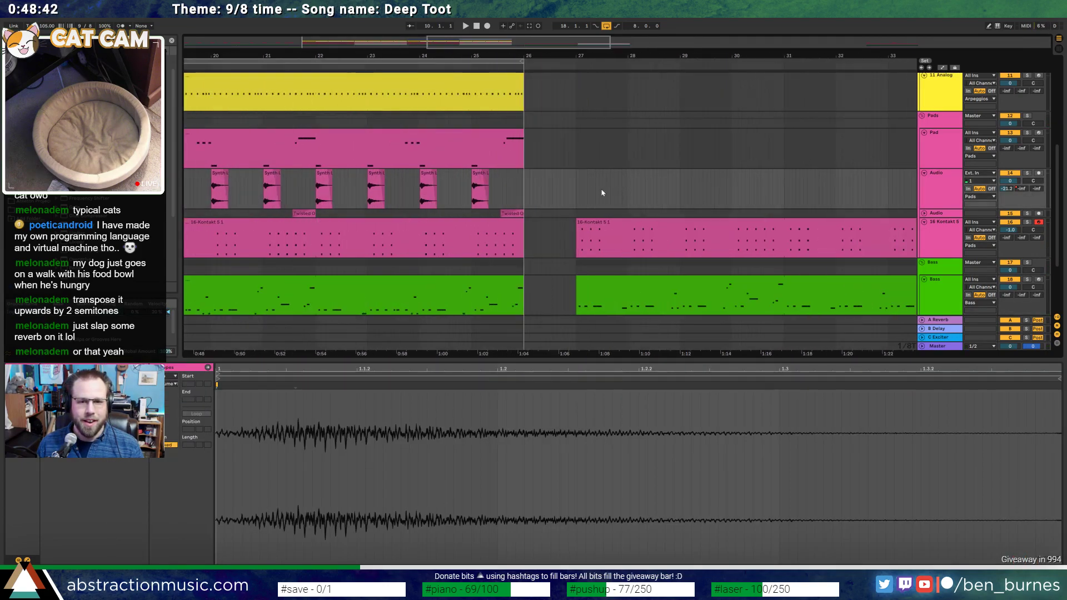
{"action": "left_click", "coordinate": [579, 190]}
{"action": "key", "text": "ctrl+v"}
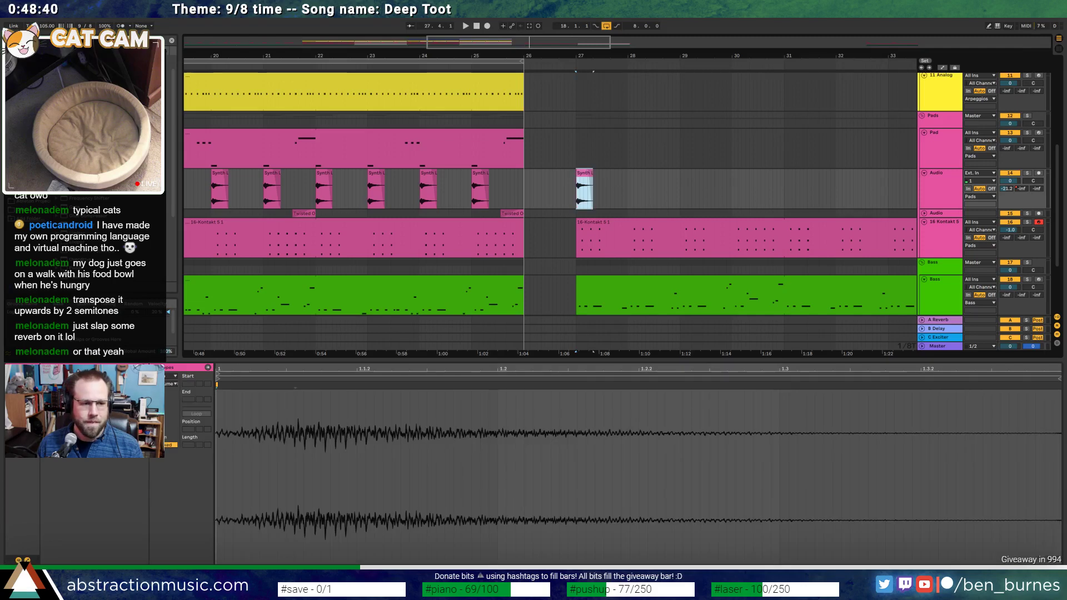
{"action": "left_click", "coordinate": [112, 424]}
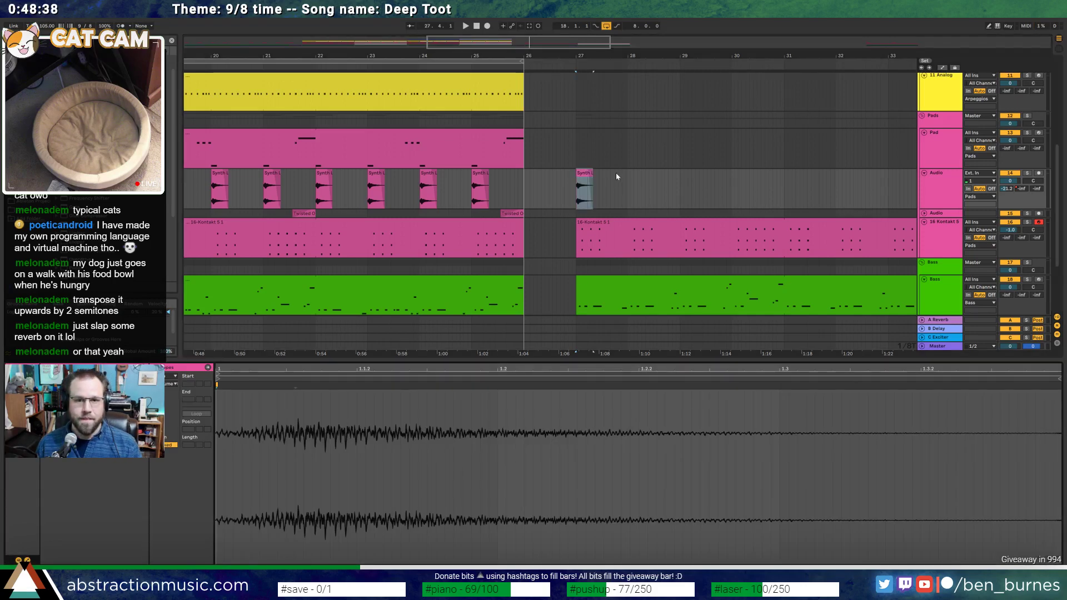
Repeat the bar 27 Synth Lick clip once per bar through bar 34 using a one-bar selection
{"action": "left_click_drag", "start_coordinate": [626, 178], "coordinate": [577, 183]}
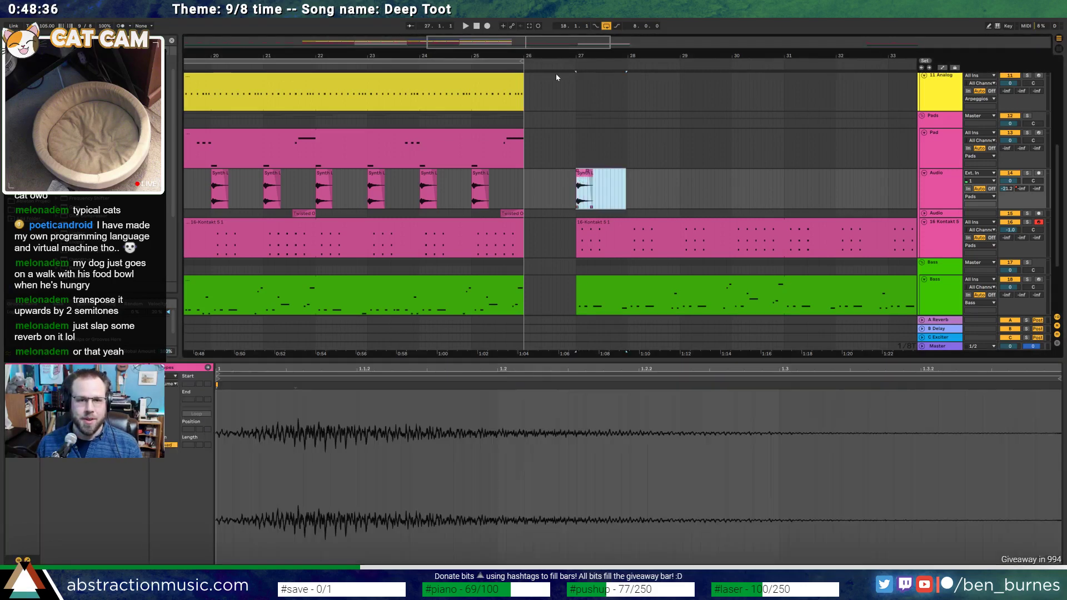
{"action": "key", "text": "plus"}
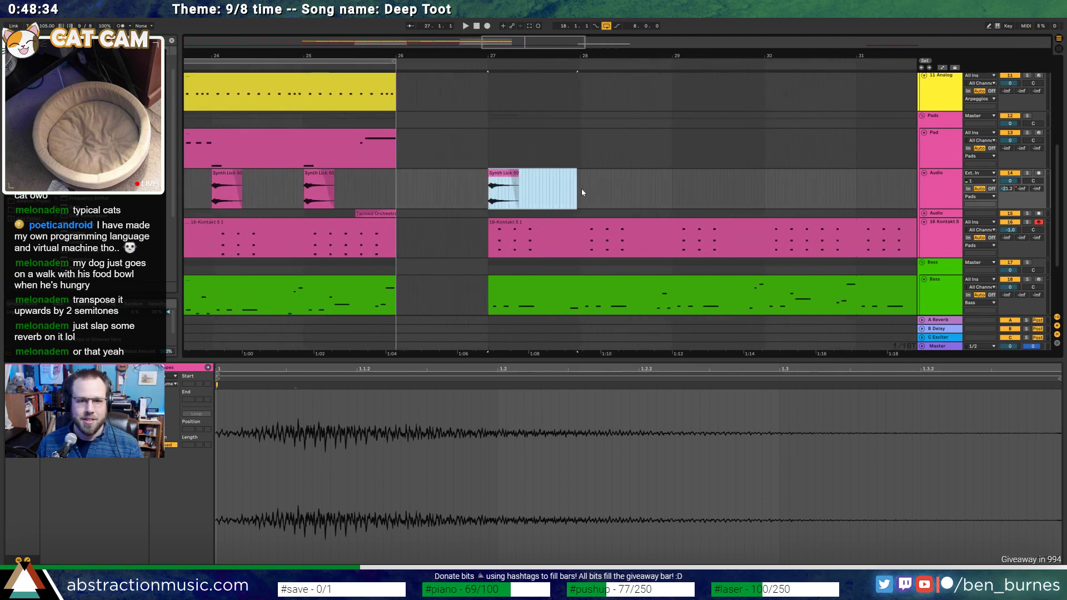
{"action": "left_click", "coordinate": [581, 192]}
{"action": "left_click_drag", "start_coordinate": [491, 183], "coordinate": [488, 183]}
{"action": "left_click", "coordinate": [581, 188], "text": "shift"}
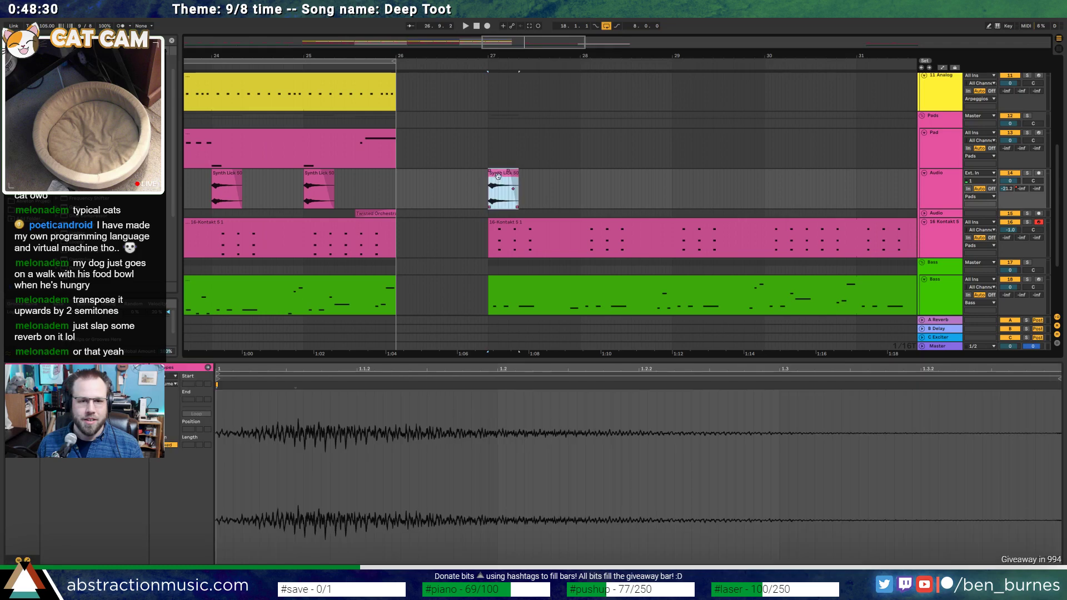
{"action": "left_click", "coordinate": [578, 179], "text": "shift"}
{"action": "key", "text": "ctrl+d"}
{"action": "key", "text": "ctrl+d"}
{"action": "key", "text": "ctrl+d"}
{"action": "key", "text": "ctrl+d"}
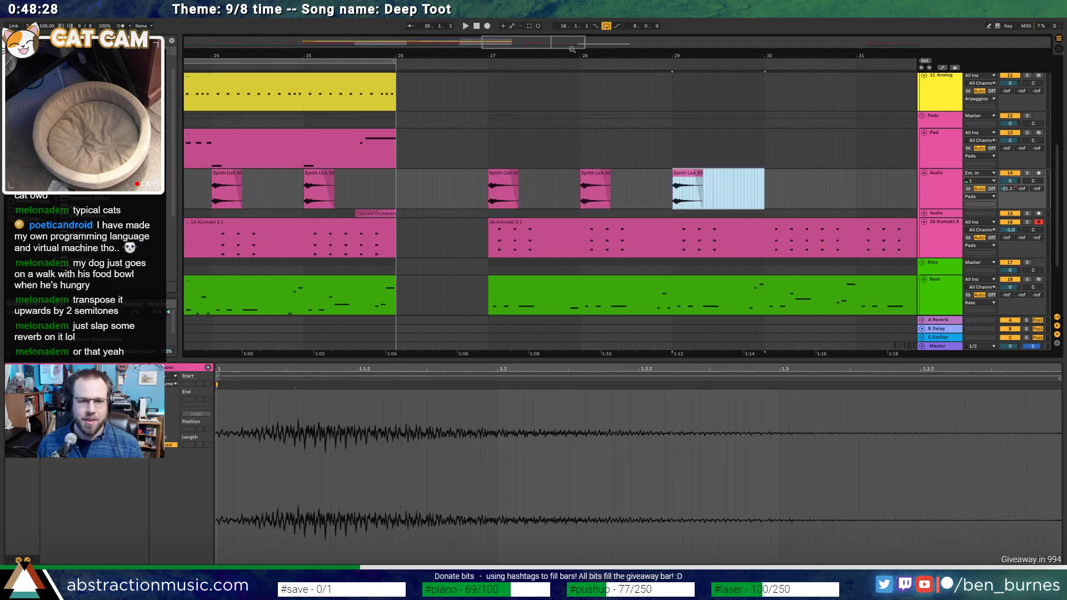
{"action": "left_click_drag", "start_coordinate": [540, 45], "coordinate": [542, 58]}
{"action": "key", "text": "ctrl+d"}
{"action": "key", "text": "ctrl+d"}
{"action": "key", "text": "ctrl+d"}
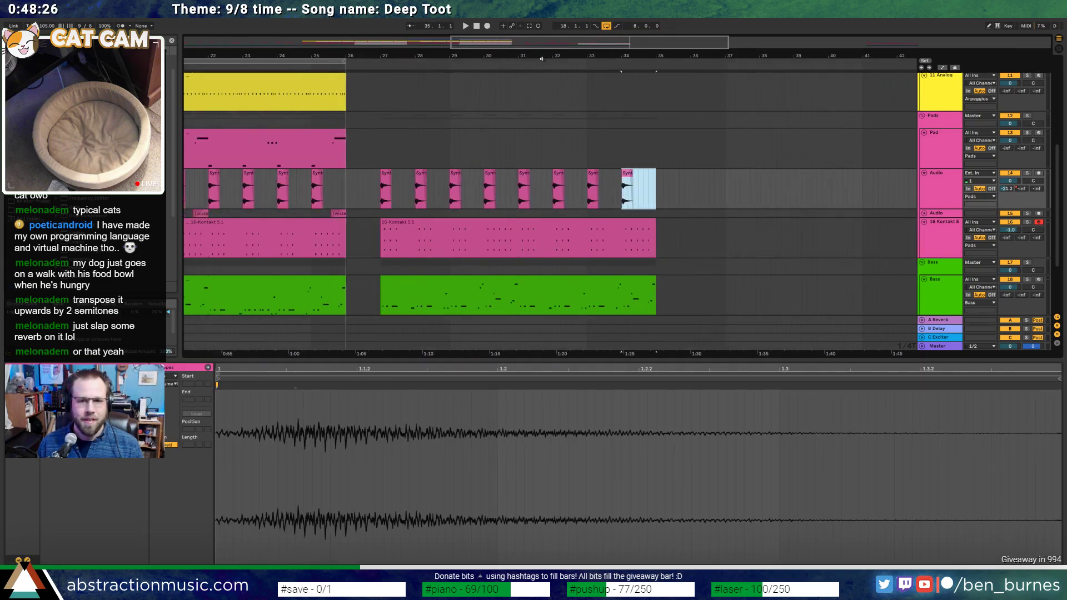
Play the song from bar 27 with the repeated synth licks, then from about bar 21 with looping off
{"action": "left_click", "coordinate": [385, 174], "text": "shift"}
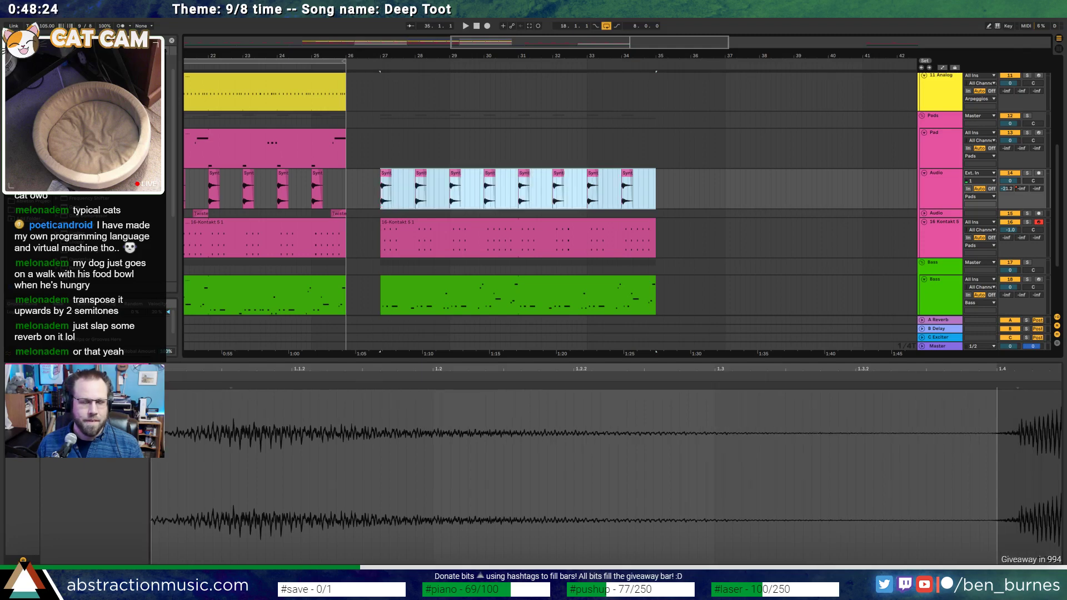
{"action": "key", "text": "space"}
{"action": "left_click_drag", "start_coordinate": [527, 39], "coordinate": [437, 37]}
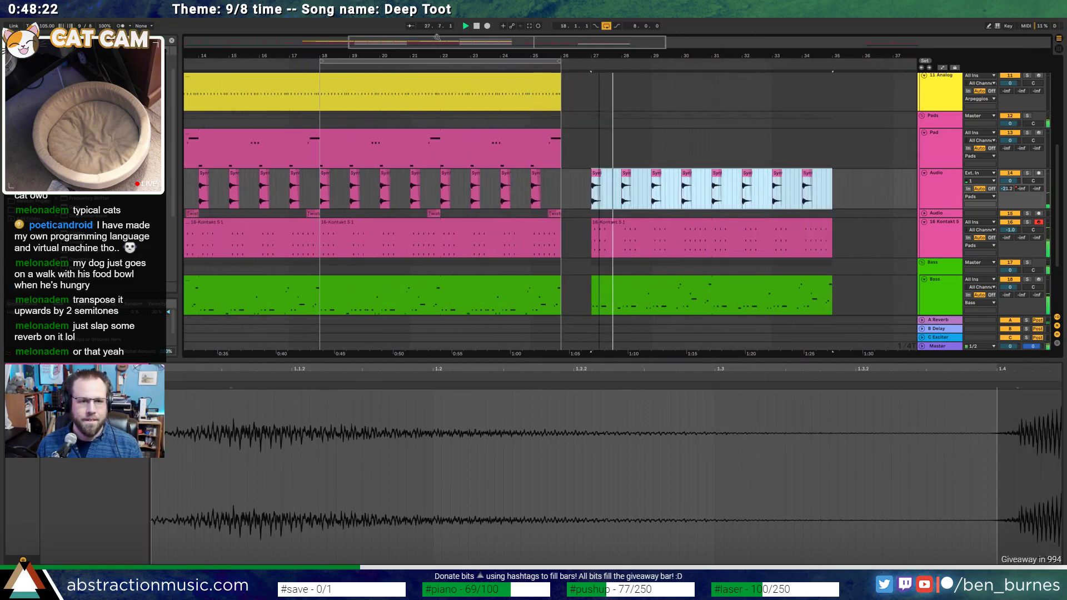
{"action": "left_click", "coordinate": [398, 67]}
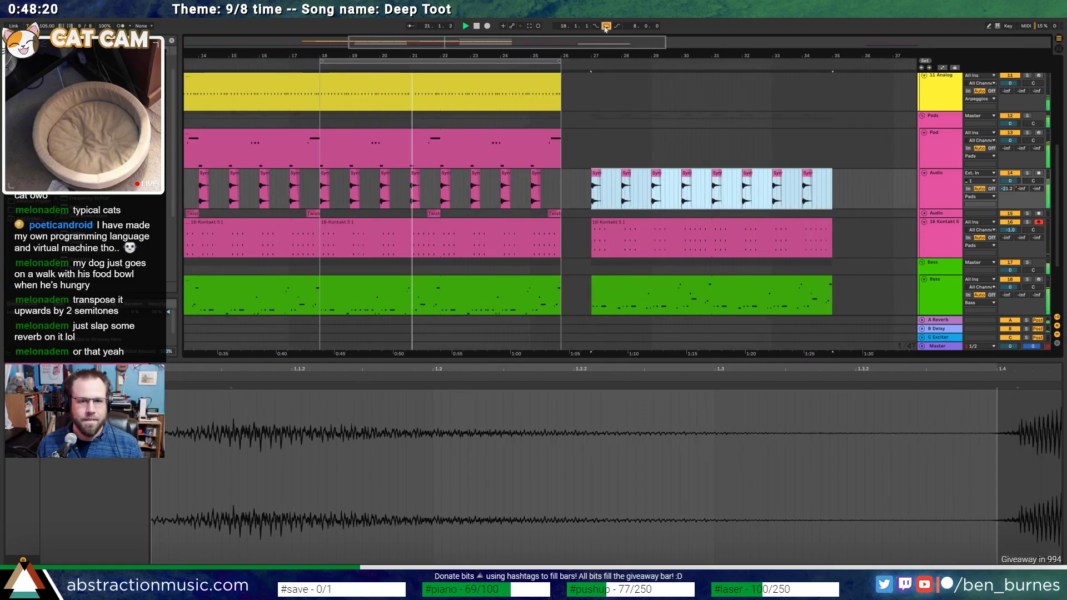
Copy the Pad clip that starts at bar 18 to bar 27 on the same track
{"action": "scroll", "coordinate": [535, 189], "scroll_direction": "up", "scroll_amount": 3}
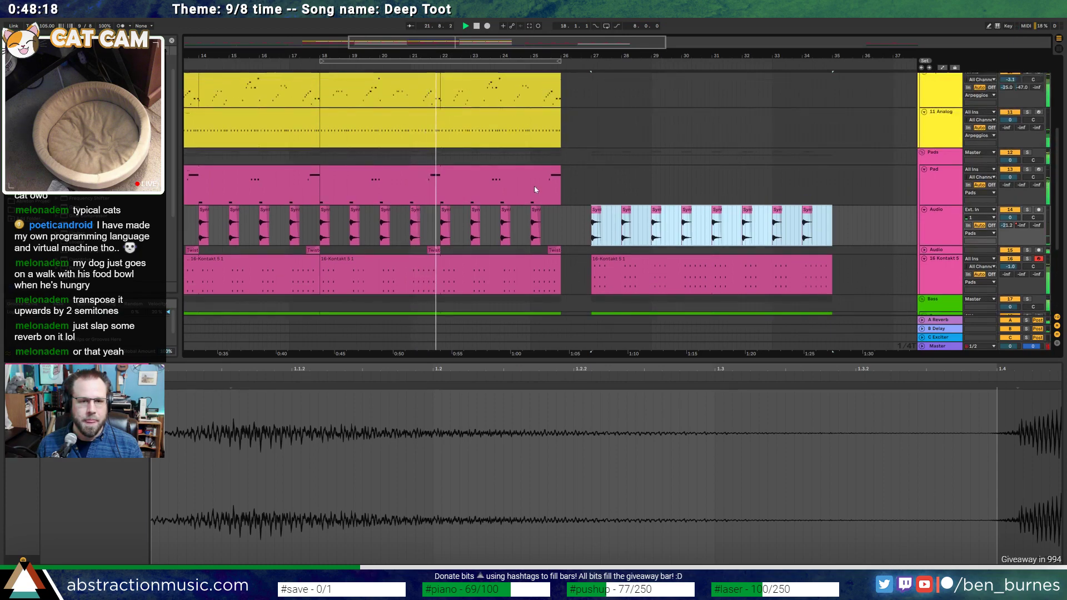
{"action": "left_click", "coordinate": [534, 188]}
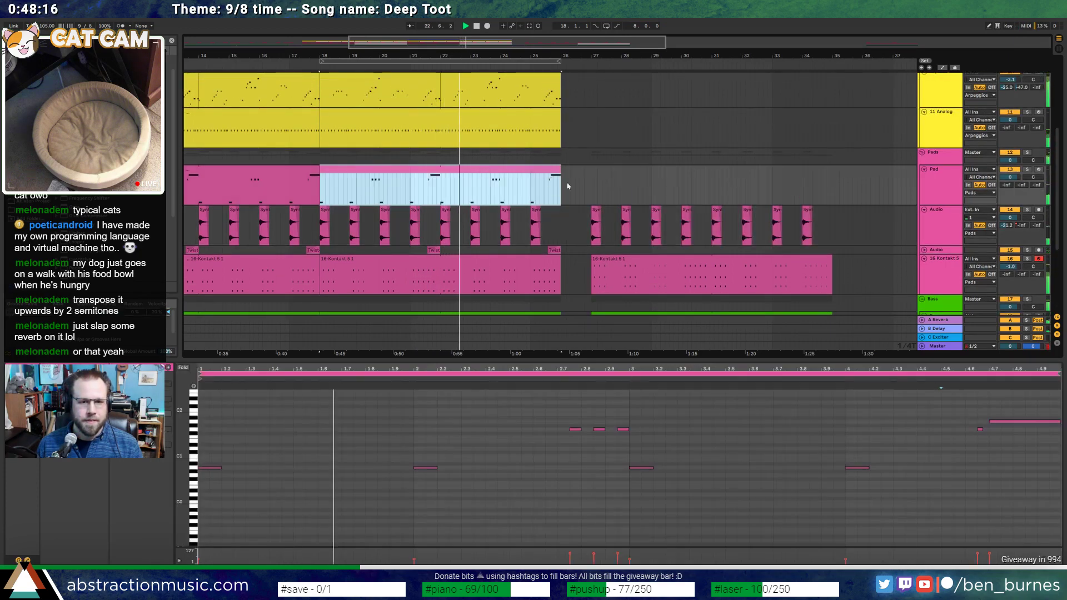
{"action": "scroll", "coordinate": [569, 186], "scroll_direction": "up", "scroll_amount": 3}
{"action": "key", "text": "ctrl+v"}
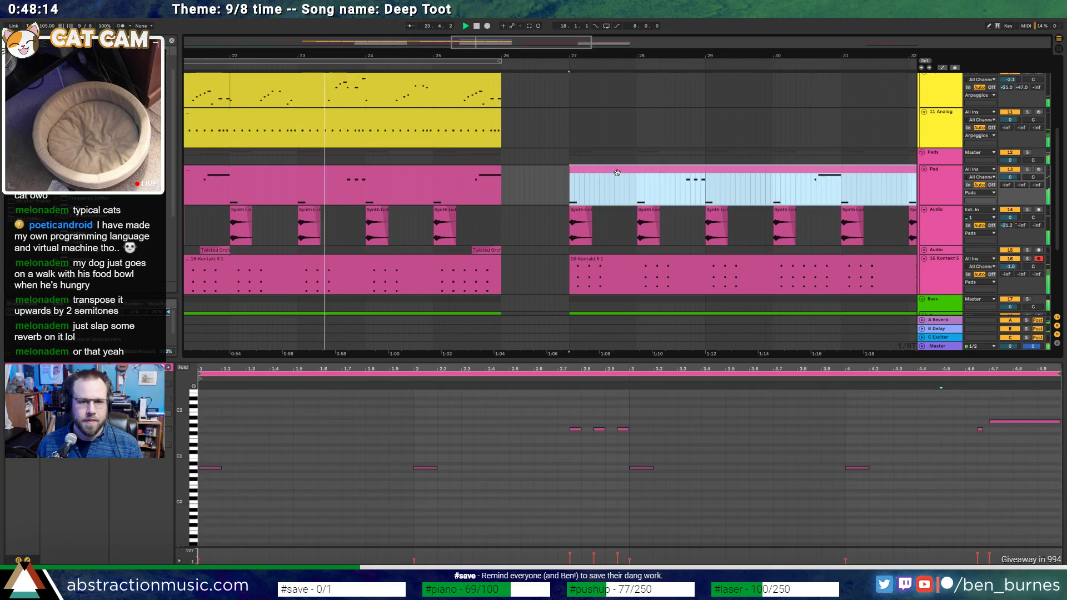
In the bar 27 Pad clip, raise the four low notes two semitones and lower the second bar's three short notes two semitones
{"action": "left_click_drag", "start_coordinate": [217, 461], "coordinate": [854, 520]}
{"action": "key", "text": "Up"}
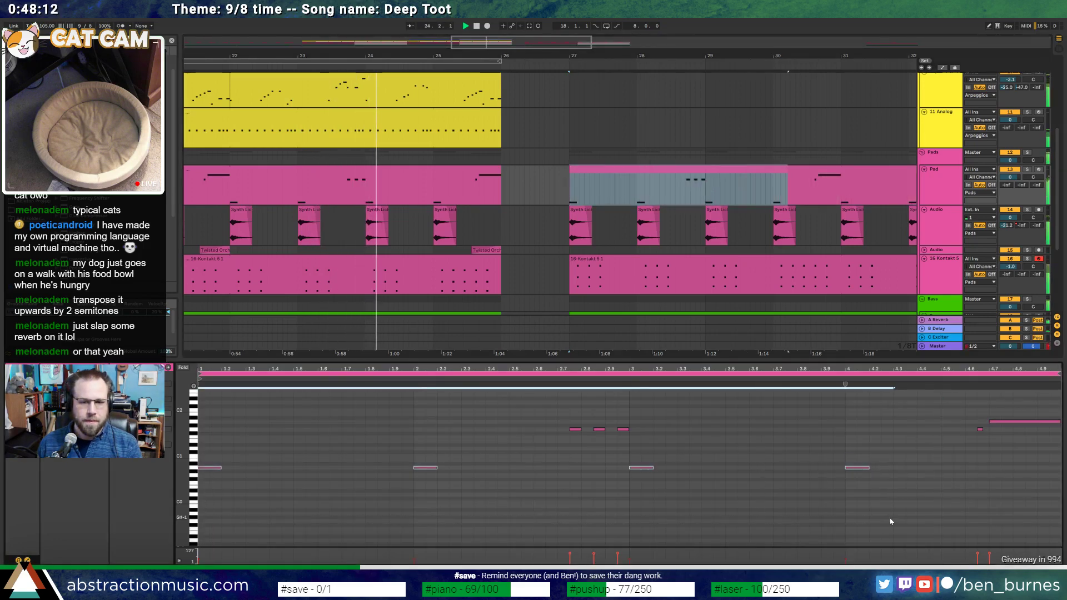
{"action": "key", "text": "Up"}
{"action": "left_click_drag", "start_coordinate": [566, 409], "coordinate": [620, 439]}
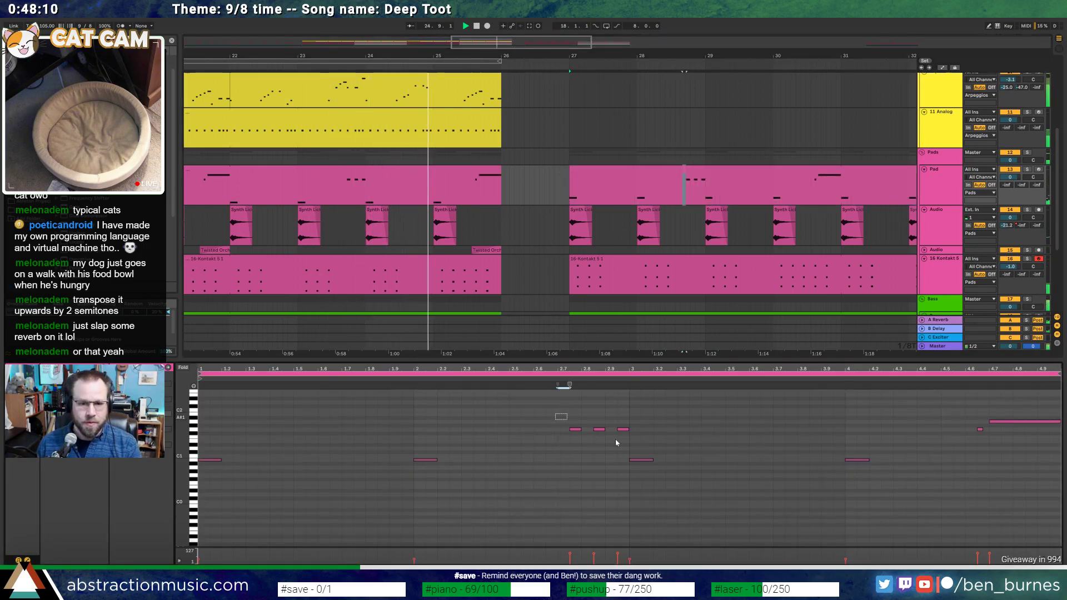
{"action": "key", "text": "Down"}
{"action": "key", "text": "Down"}
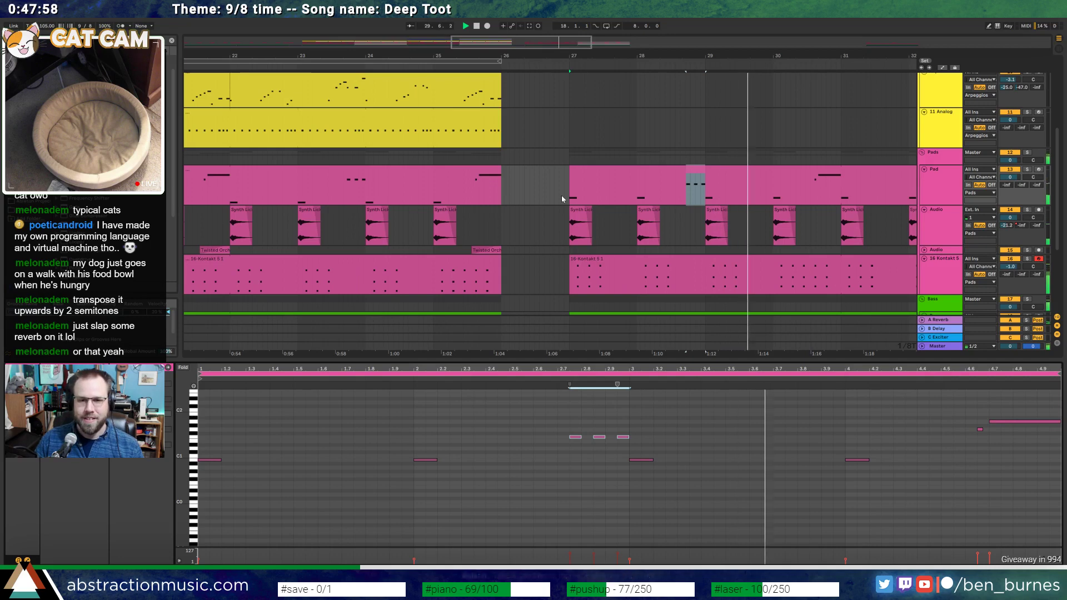
Raise the long fourth-bar note of the bar 27 Bass clip one semitone to E2 and play that passage
{"action": "left_click_drag", "start_coordinate": [570, 44], "coordinate": [628, 44]}
{"action": "scroll", "coordinate": [509, 282], "scroll_direction": "down", "scroll_amount": 3}
{"action": "left_click", "coordinate": [509, 282]}
{"action": "key", "text": "space"}
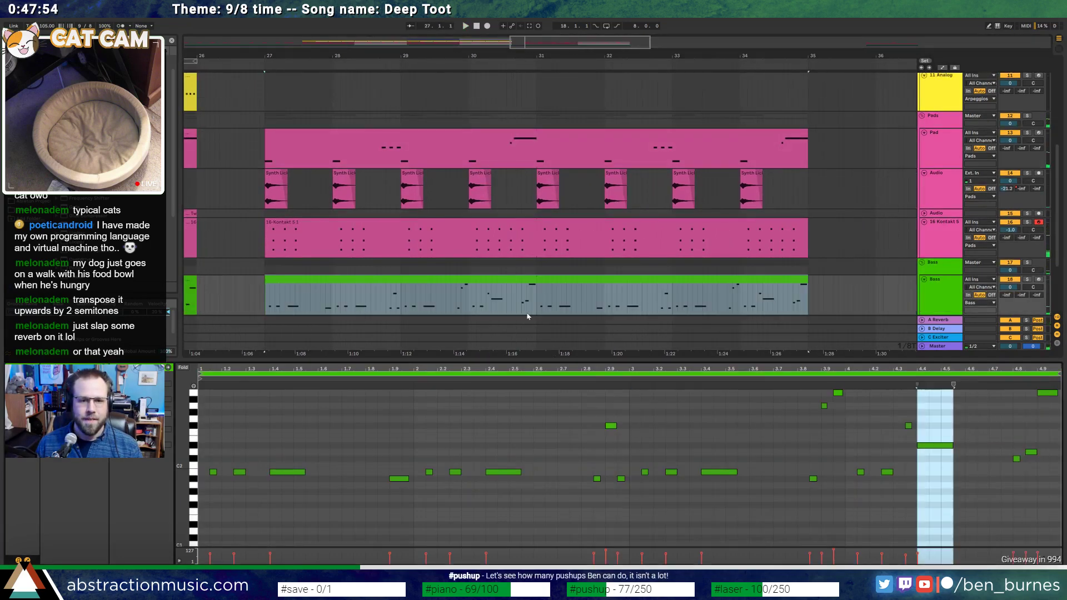
{"action": "left_click", "coordinate": [924, 446]}
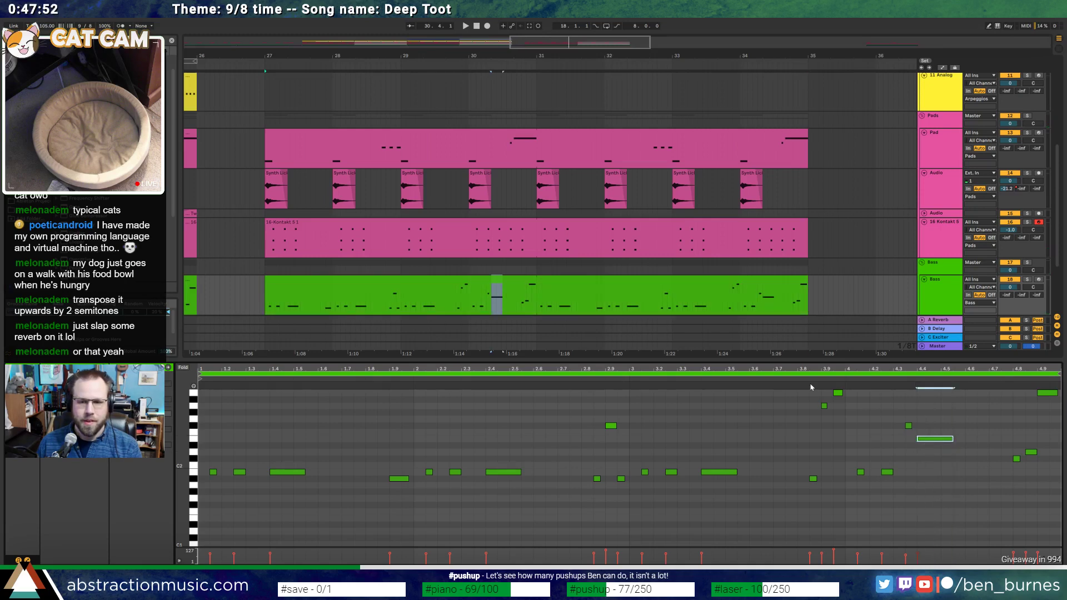
{"action": "key", "text": "space"}
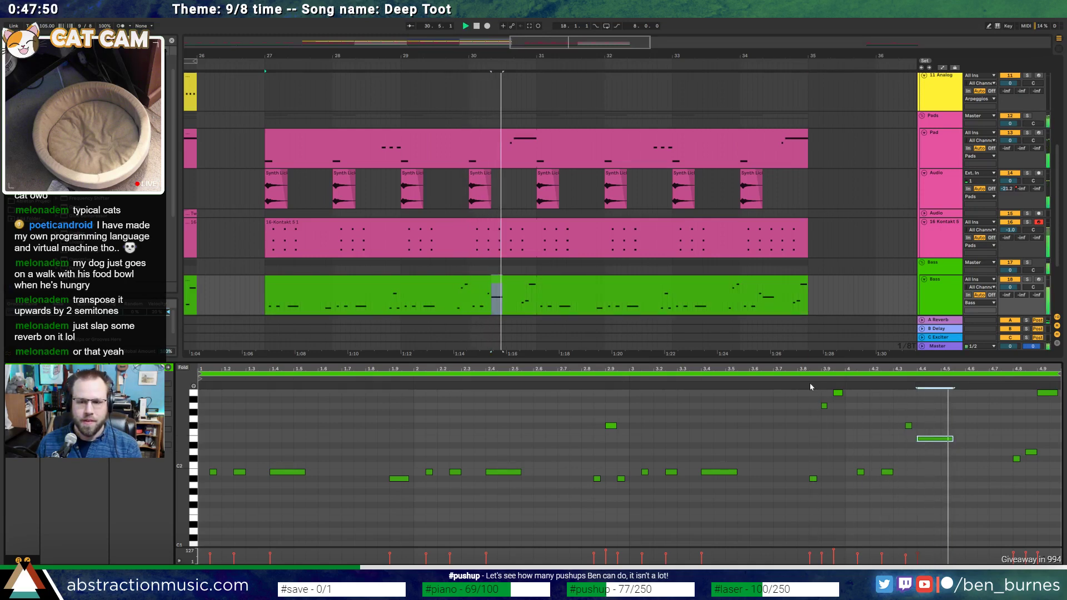
Try lower pitches for the long fourth-bar Bass note, stepping it down to A1 during playback
{"action": "key", "text": "Down"}
{"action": "key", "text": "Down"}
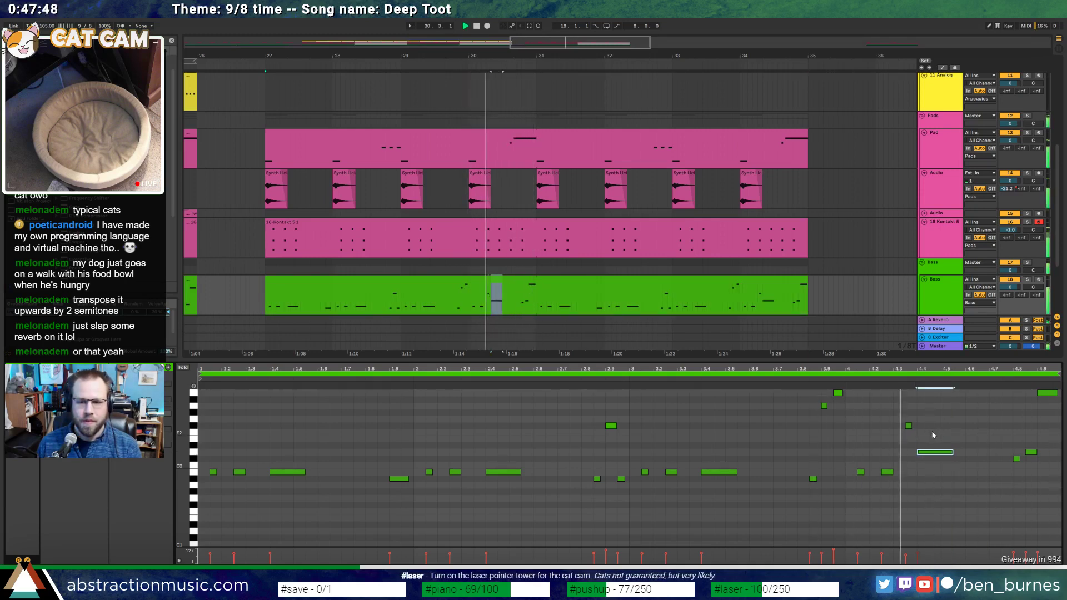
{"action": "key", "text": "Down"}
{"action": "key", "text": "Down"}
{"action": "key", "text": "Down"}
{"action": "key", "text": "Down"}
{"action": "key", "text": "Down"}
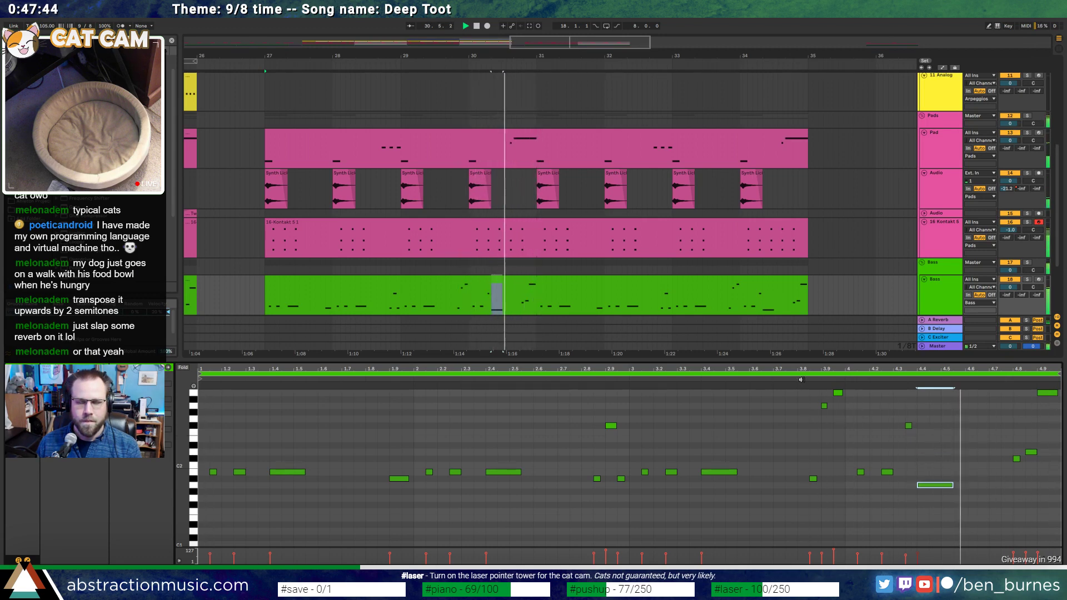
Undo and reapply the last pitch changes of the long fourth-bar Bass note to compare them
{"action": "key", "text": "ctrl+z"}
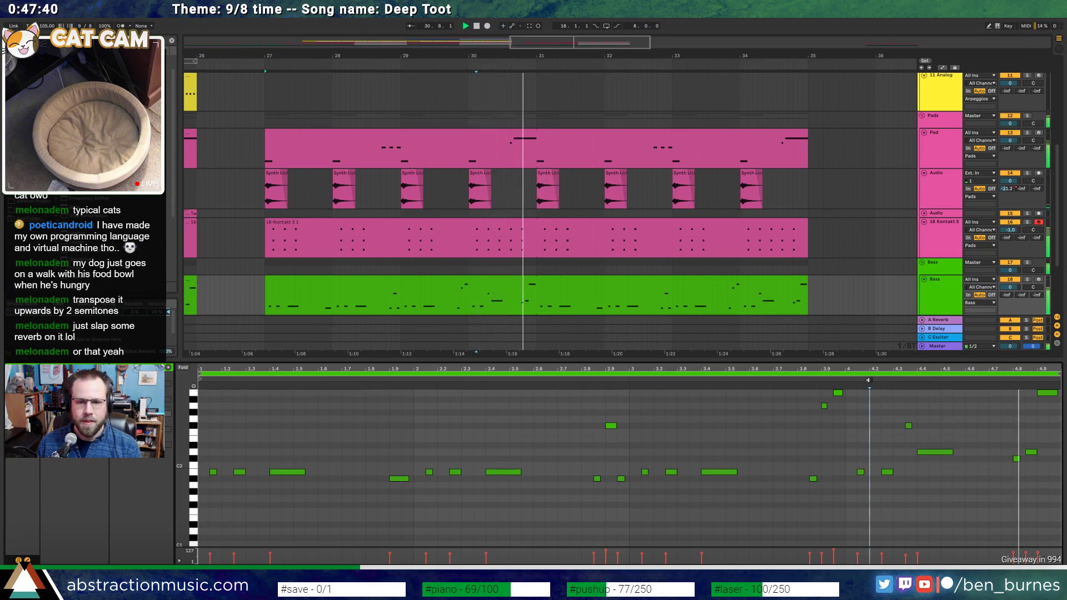
{"action": "key", "text": "ctrl+y"}
{"action": "key", "text": "ctrl+y"}
{"action": "key", "text": "ctrl+y"}
{"action": "key", "text": "ctrl+y"}
{"action": "key", "text": "ctrl+y"}
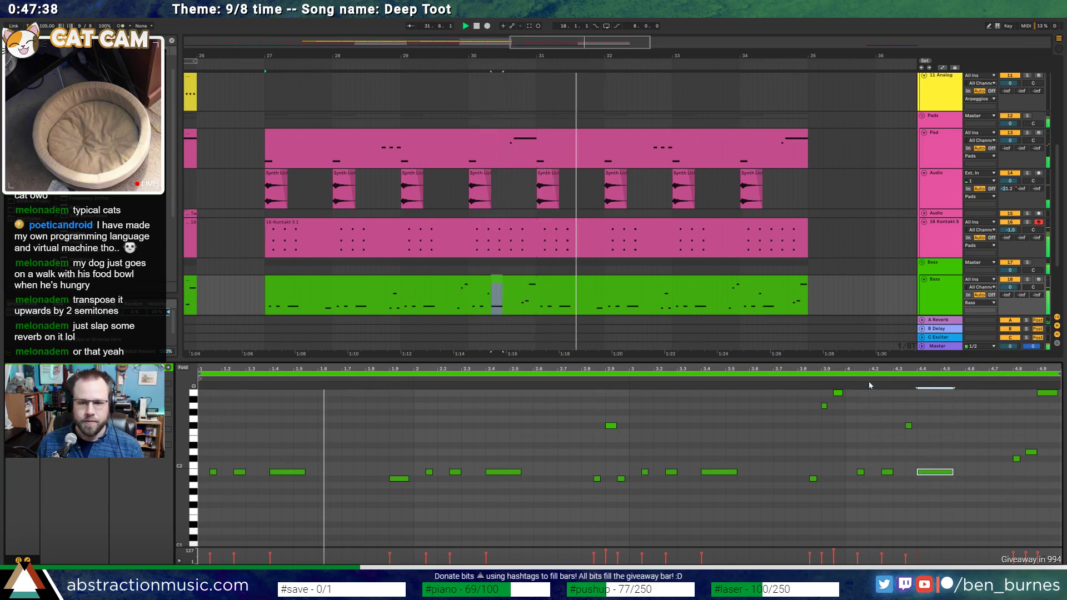
Raise the long fourth-bar Bass note stepwise to E2
{"action": "key", "text": "Up"}
{"action": "key", "text": "Up"}
{"action": "key", "text": "Up"}
{"action": "key", "text": "Up"}
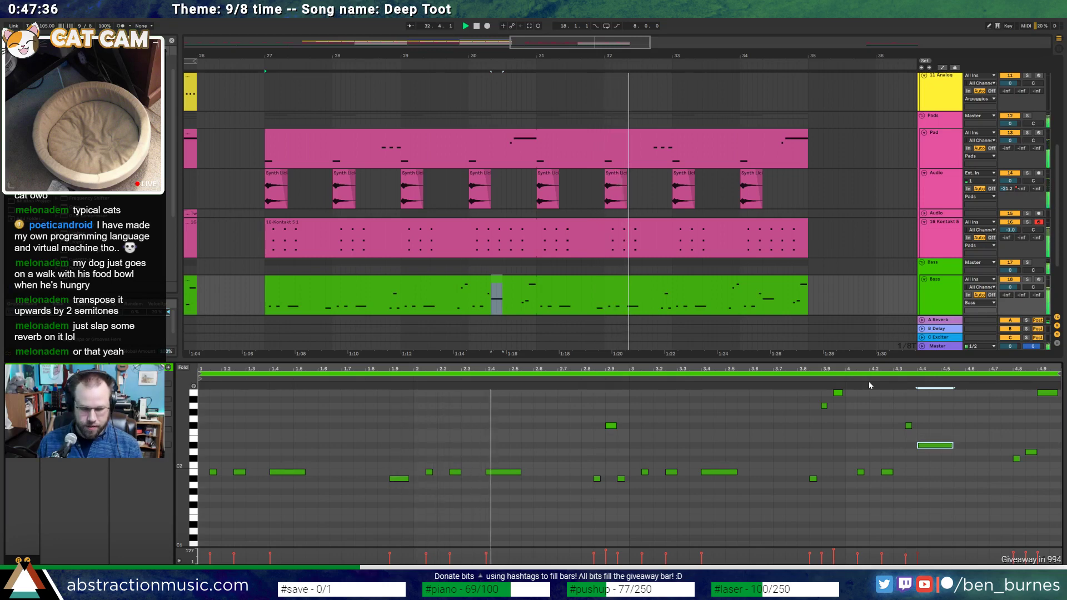
{"action": "key", "text": "Up"}
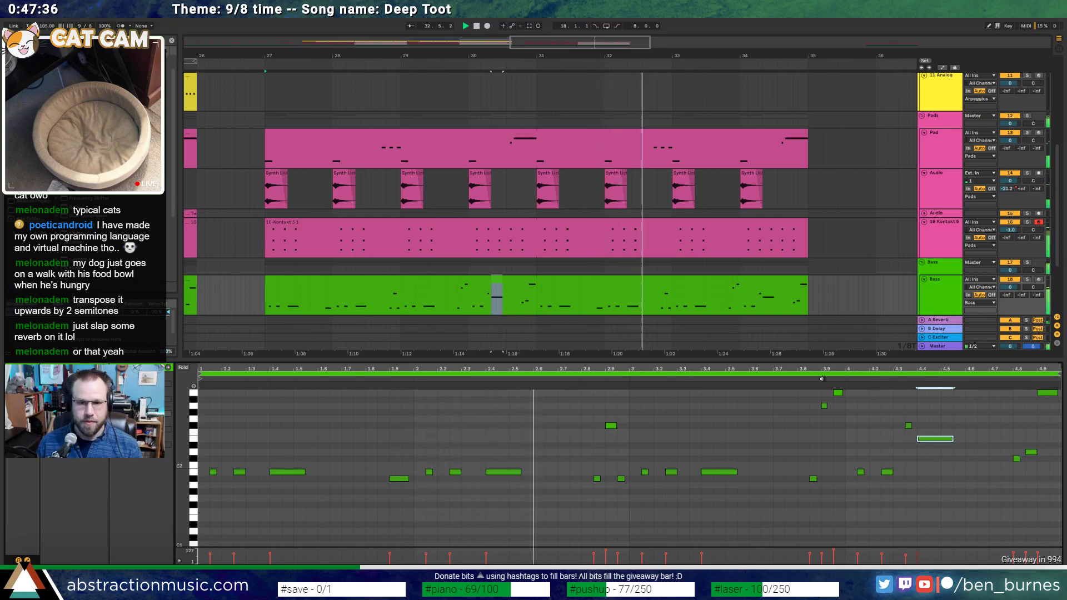
Loop playback over the first four bars of the Bass clip, starting at bar 27
{"action": "left_click", "coordinate": [528, 279]}
{"action": "left_click_drag", "start_coordinate": [535, 298], "coordinate": [264, 298]}
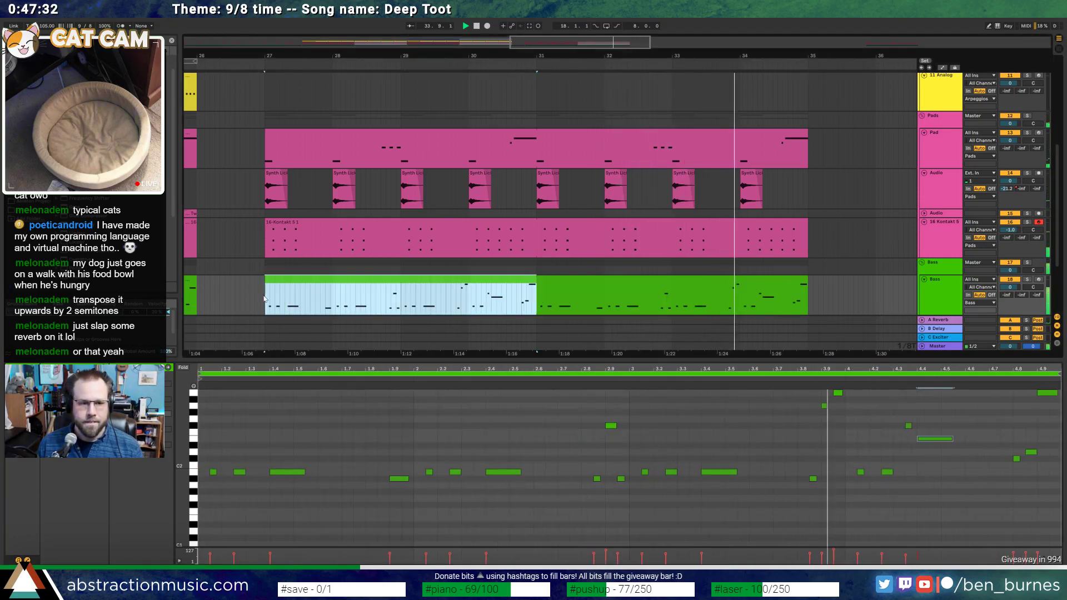
{"action": "key", "text": "ctrl+l"}
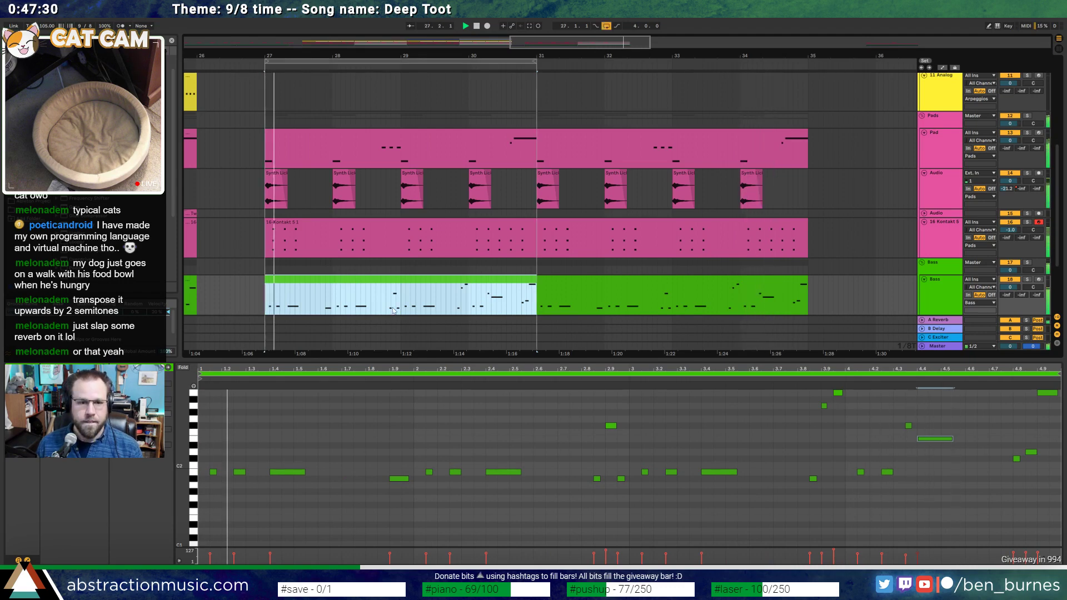
{"action": "left_click_drag", "start_coordinate": [492, 294], "coordinate": [502, 295]}
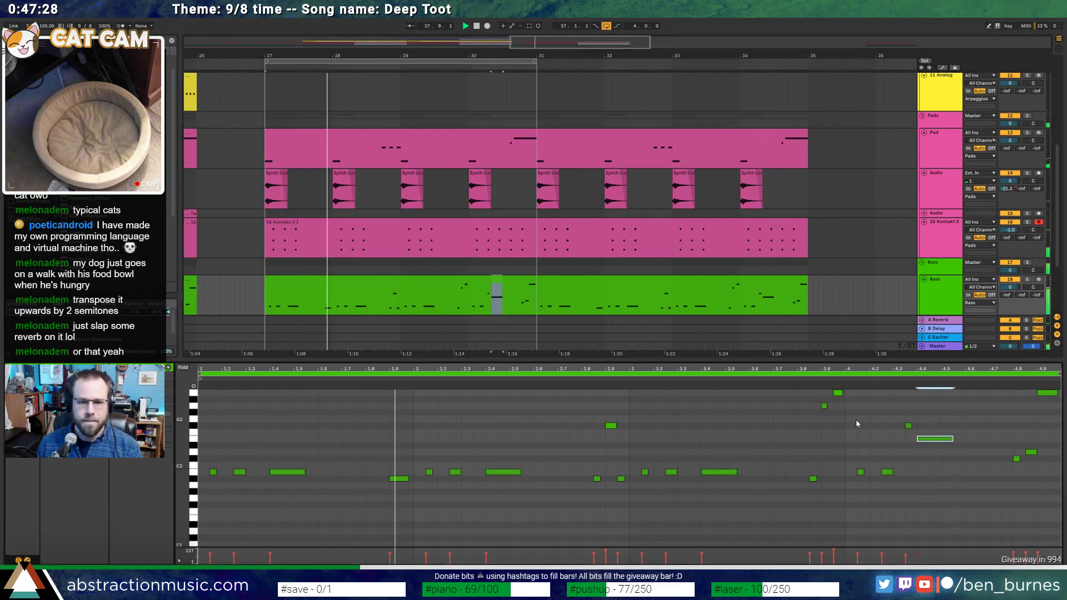
{"action": "left_click_drag", "start_coordinate": [530, 55], "coordinate": [628, 47]}
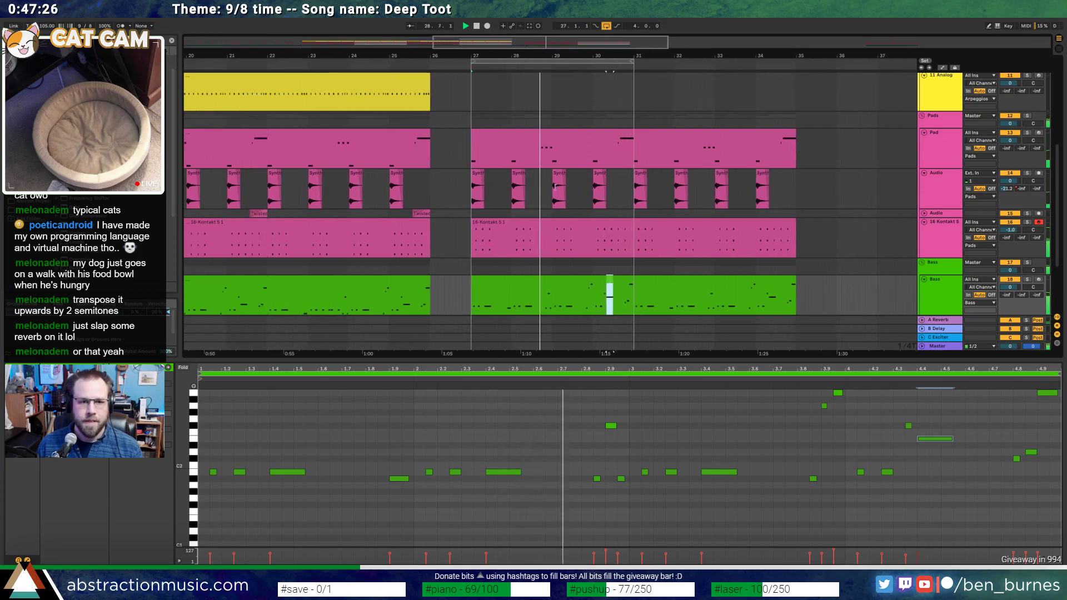
Insert a new MIDI track below the 11 Analog track in the Arpeggios group
{"action": "scroll", "coordinate": [554, 187], "scroll_direction": "up", "scroll_amount": 5}
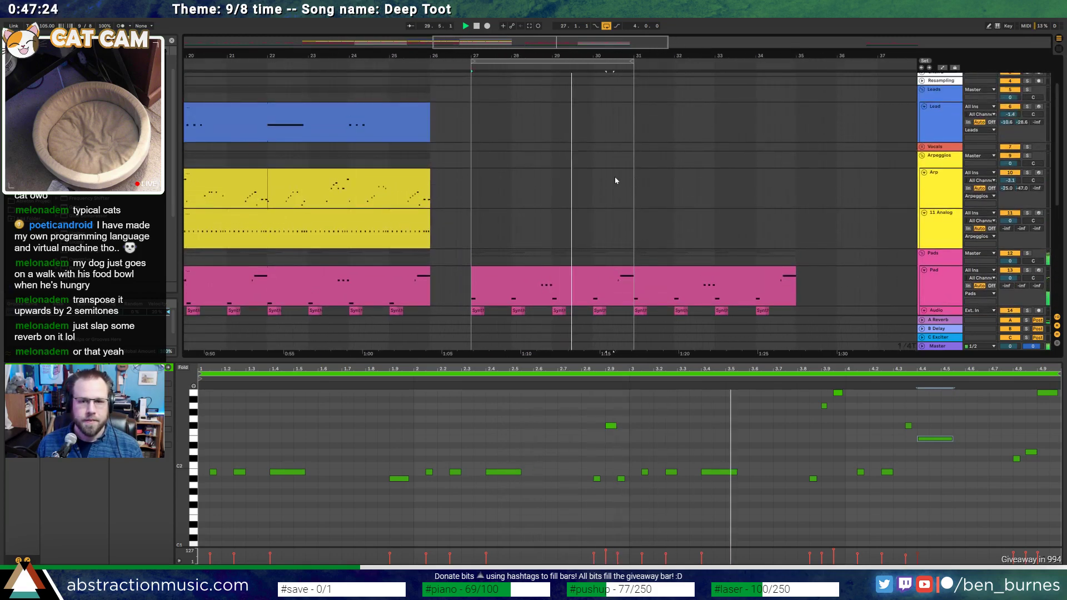
{"action": "left_click", "coordinate": [940, 219]}
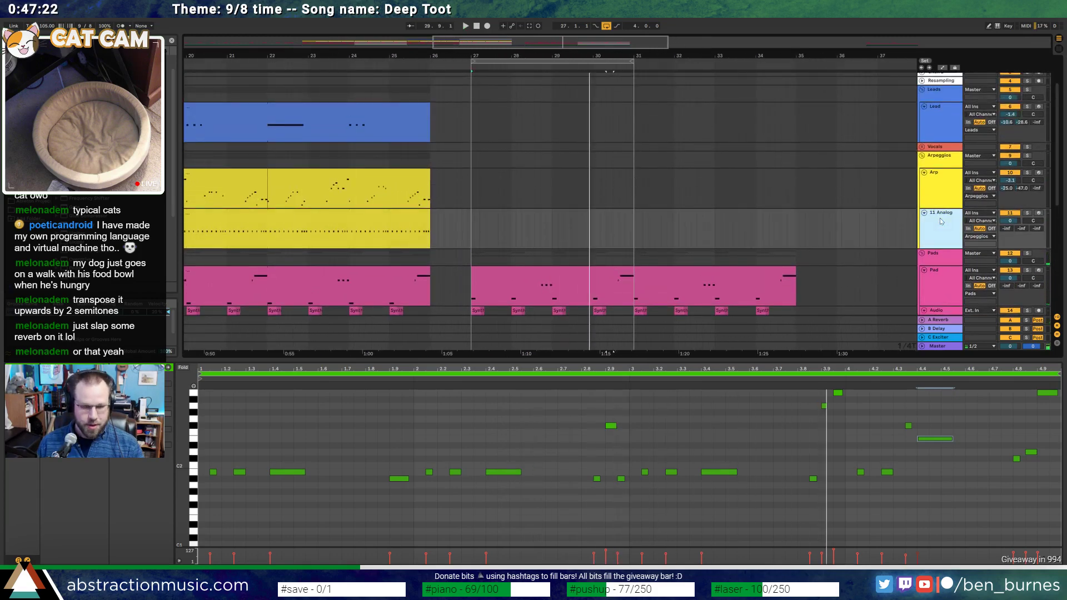
{"action": "key", "text": "ctrl+shift+t"}
Create an empty one-bar MIDI clip at bar 27 on the new MIDI track
{"action": "left_click", "coordinate": [472, 262]}
{"action": "key", "text": "plus"}
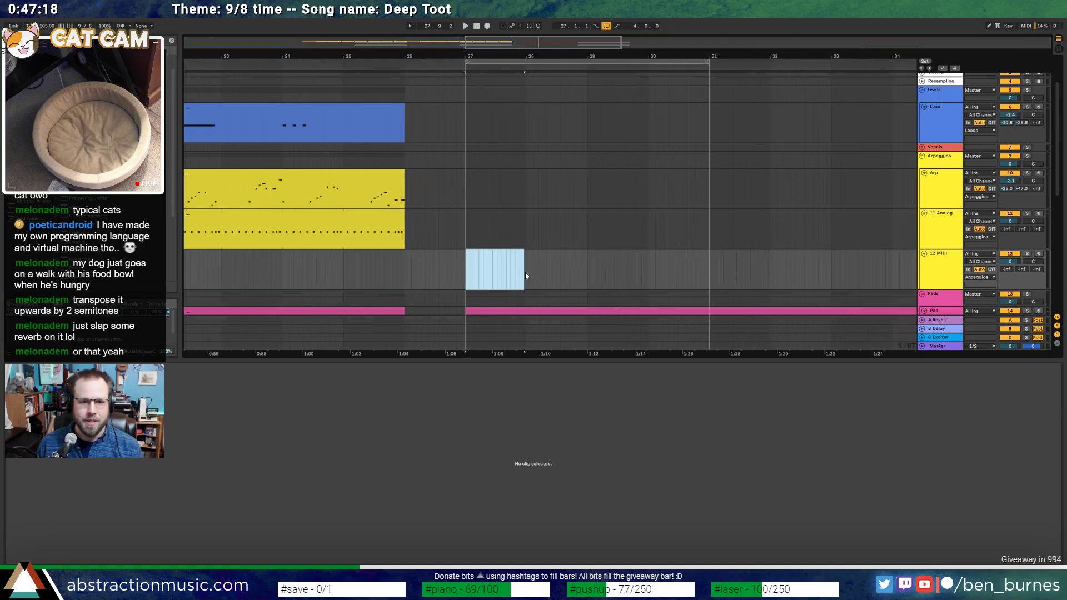
{"action": "key", "text": "plus"}
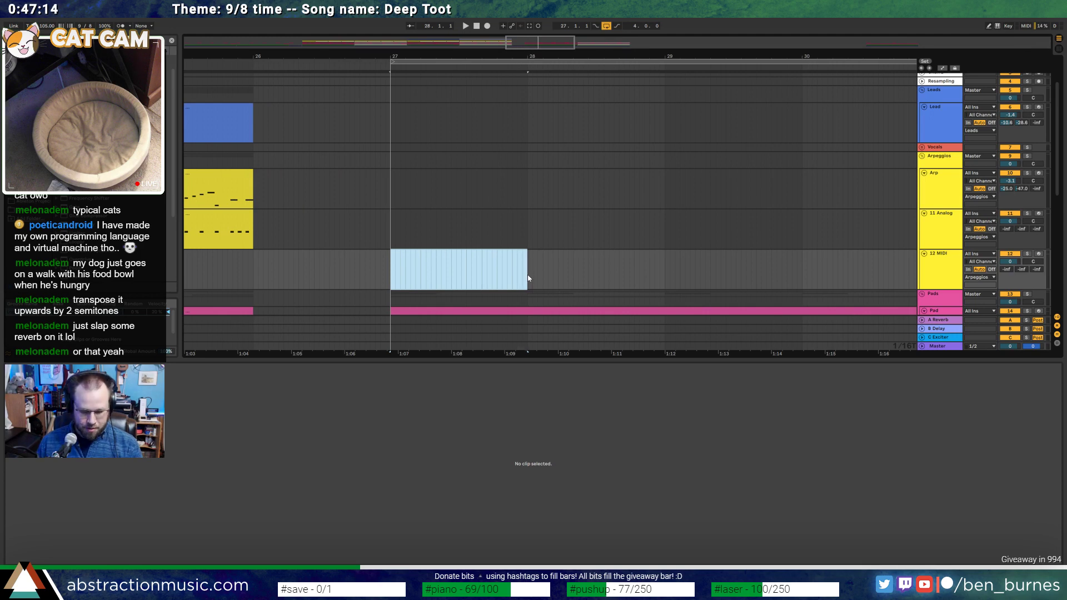
{"action": "key", "text": "ctrl+shift+m"}
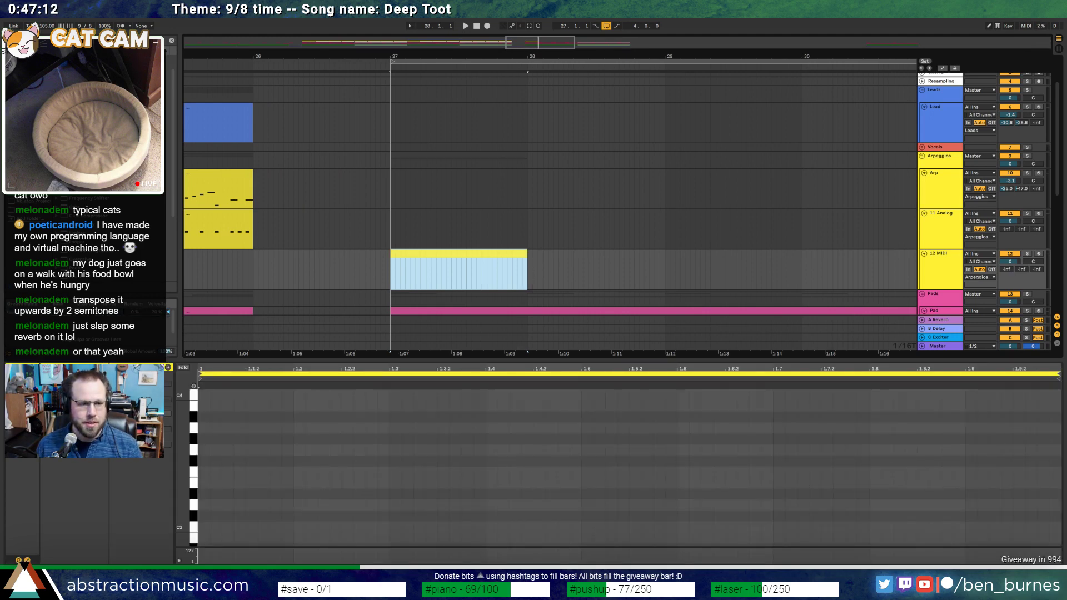
Load an Analog synth on the new MIDI track and set its amp envelope to 263 ms decay, zero sustain and 128 ms release
{"action": "left_click", "coordinate": [390, 467]}
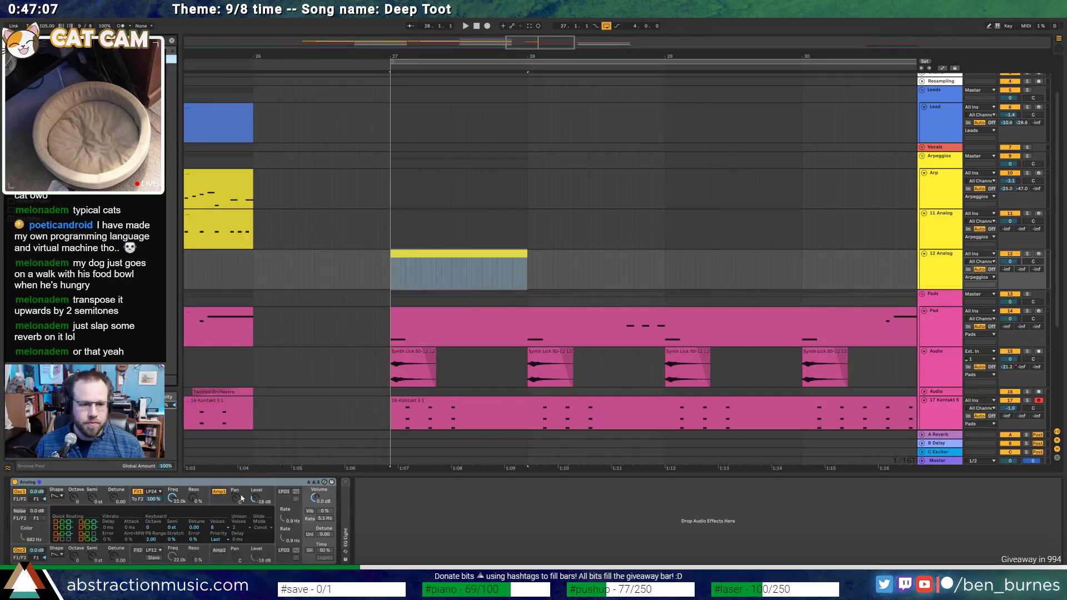
{"action": "left_click", "coordinate": [242, 498]}
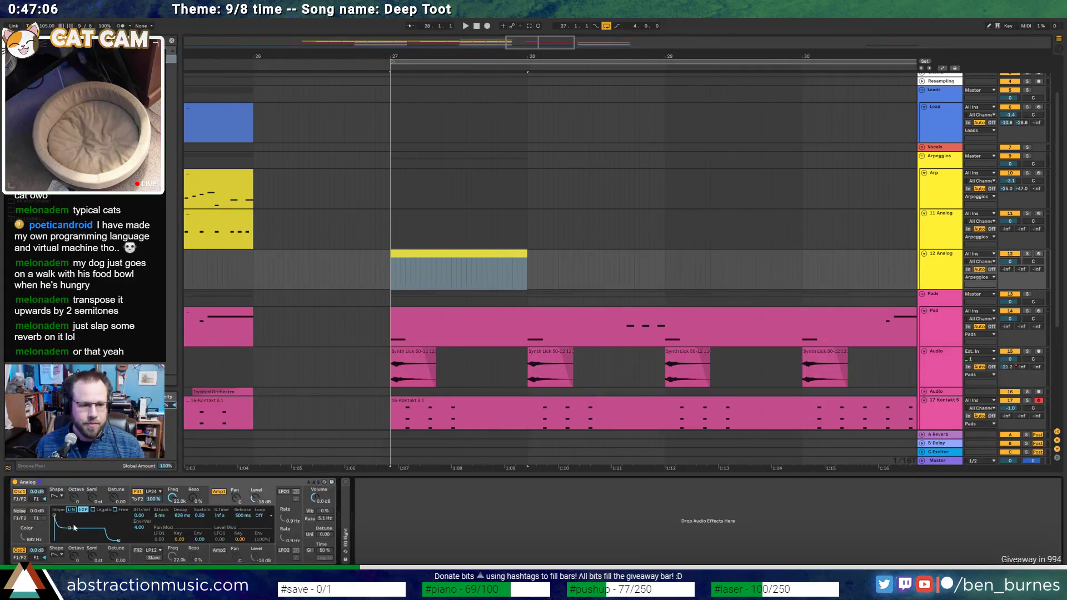
Add three consecutive short rising notes, B2, D3 and F3, at the start of the new Analog clip at bar 27
{"action": "double_click", "coordinate": [424, 259]}
{"action": "scroll", "coordinate": [194, 447], "scroll_direction": "down", "scroll_amount": 5}
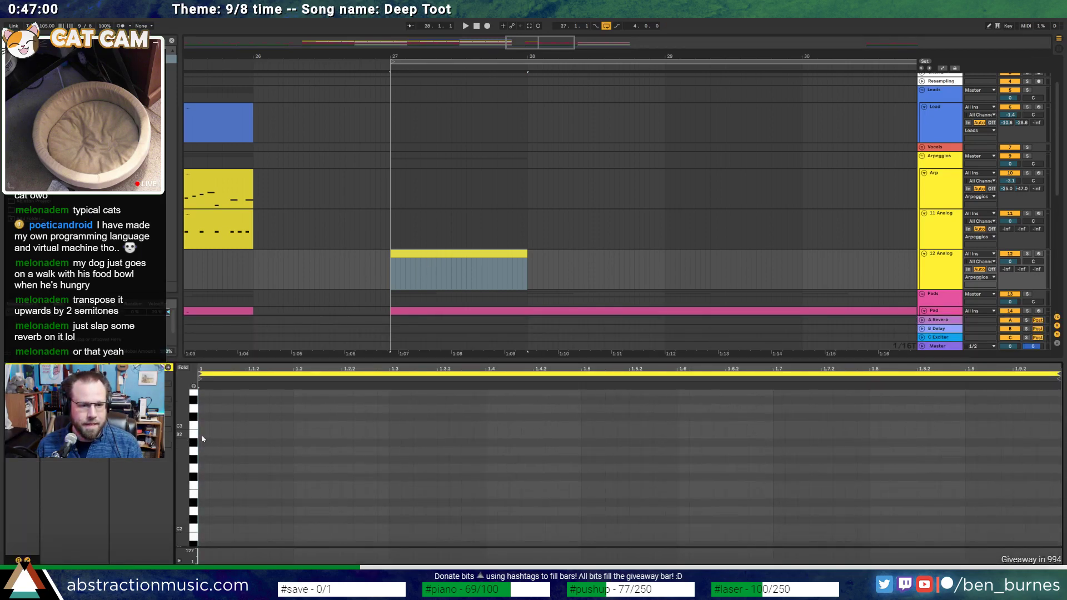
{"action": "double_click", "coordinate": [203, 435]}
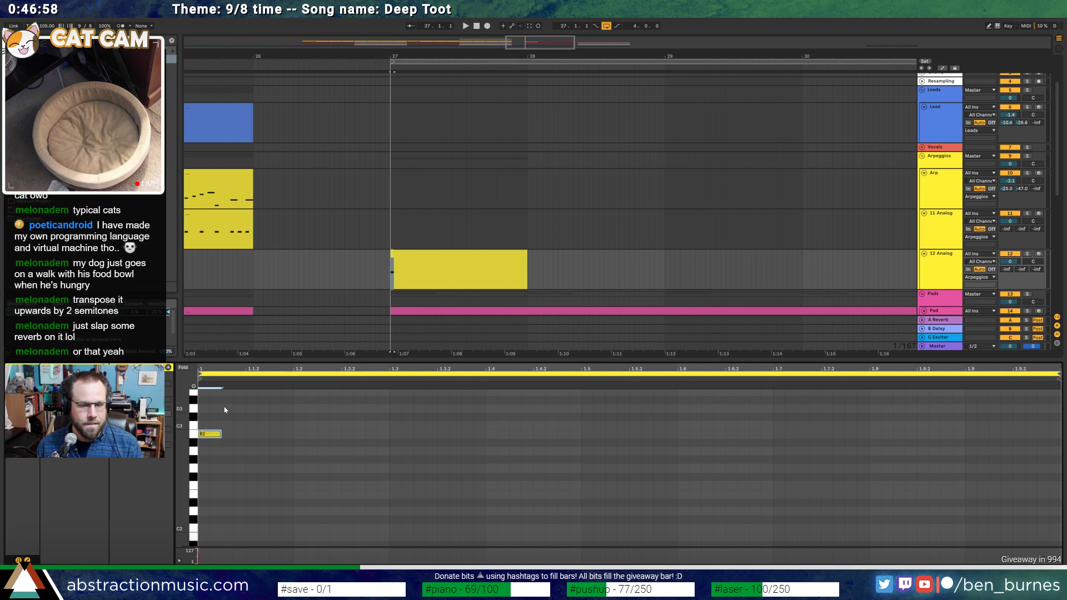
{"action": "scroll", "coordinate": [221, 407], "scroll_direction": "up", "scroll_amount": 1}
{"action": "double_click", "coordinate": [225, 428]}
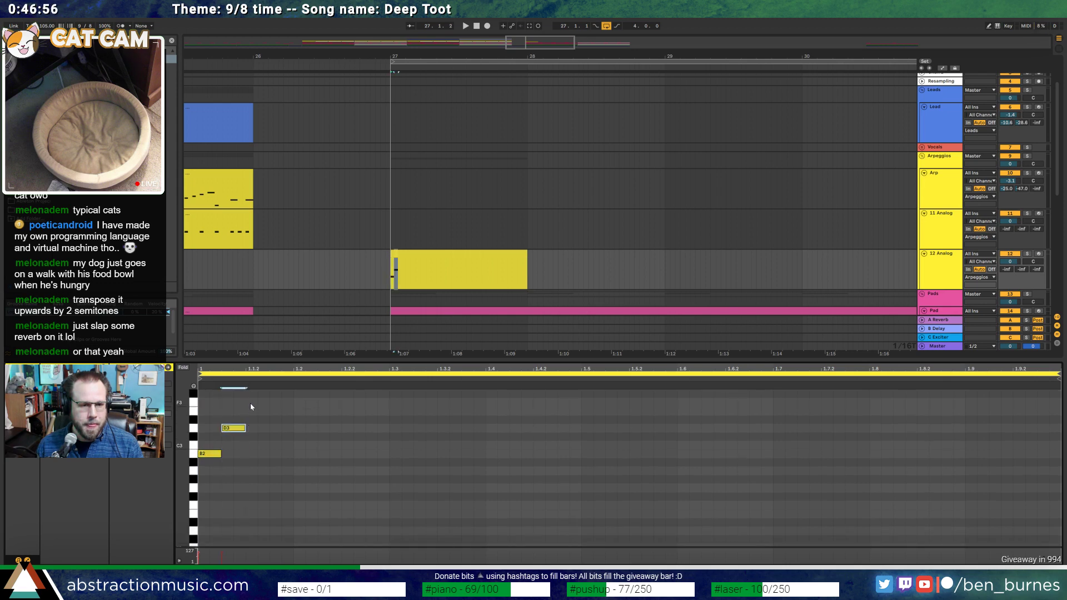
{"action": "double_click", "coordinate": [252, 403]}
Duplicate the three-note figure to beat 1.2 with its last note raised to F#3, and return to the track's Analog device
{"action": "key", "text": "space"}
{"action": "scroll", "coordinate": [280, 415], "scroll_direction": "up", "scroll_amount": 1}
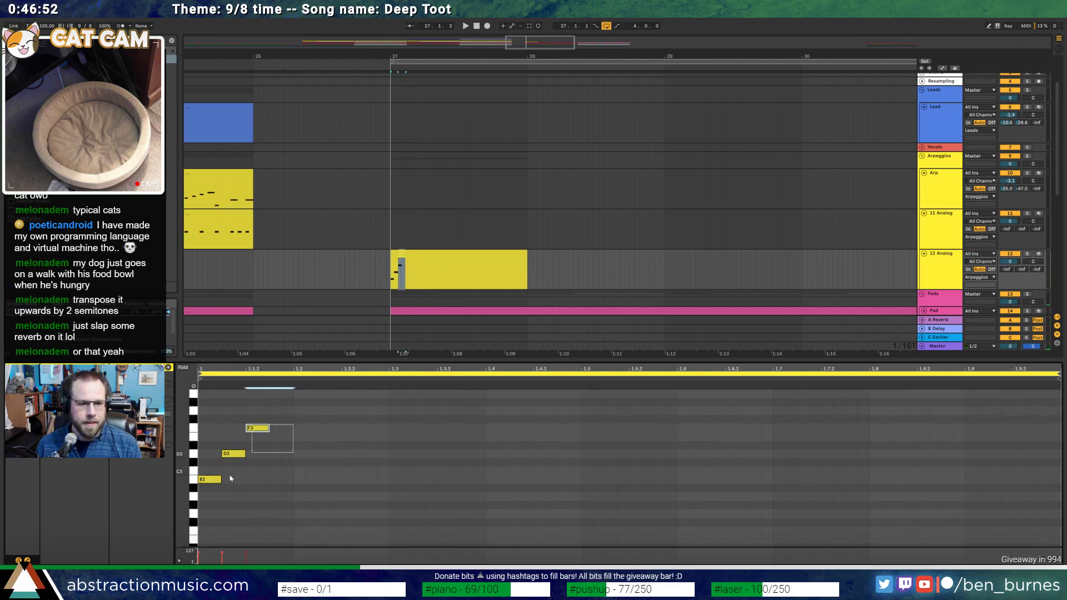
{"action": "key", "text": "ctrl+d"}
{"action": "left_click", "coordinate": [355, 429]}
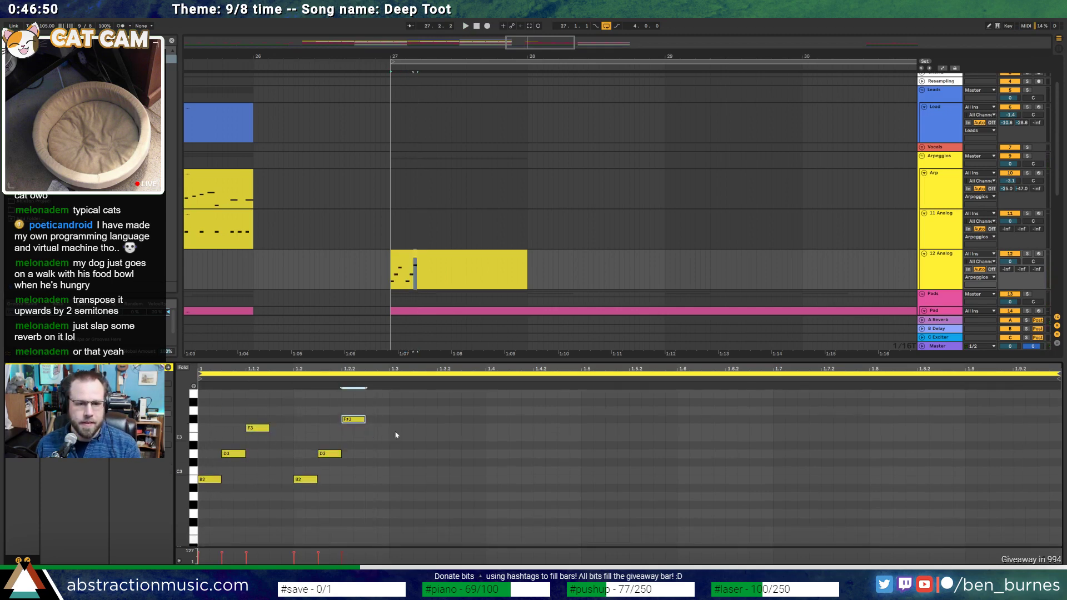
{"action": "key", "text": "shift+Tab"}
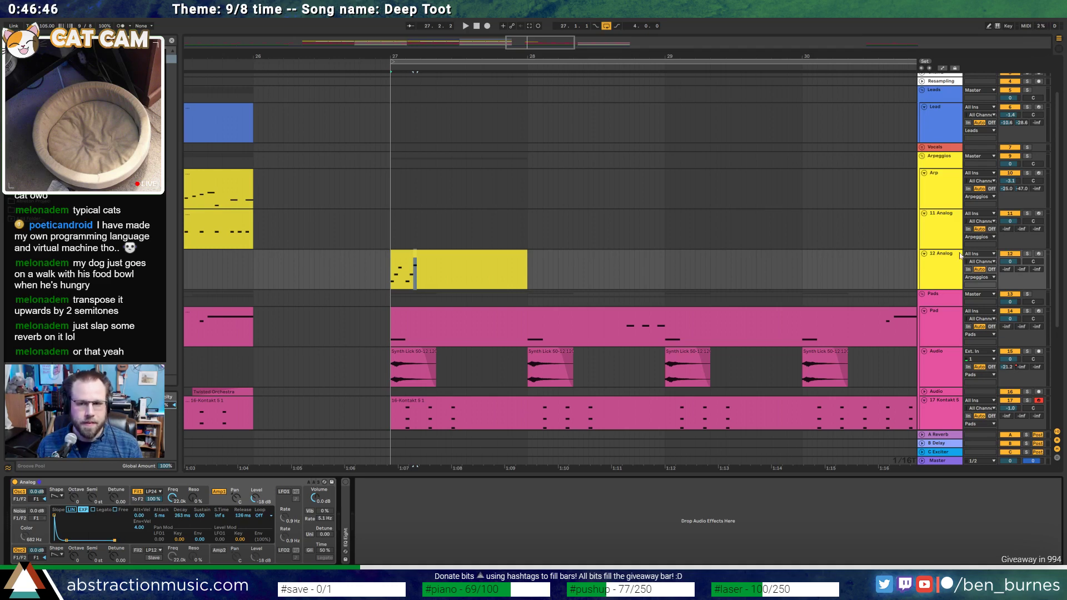
Open the 12 Analog clip at bar 27, audition it, and duplicate its six notes directly after the originals
{"action": "double_click", "coordinate": [459, 262]}
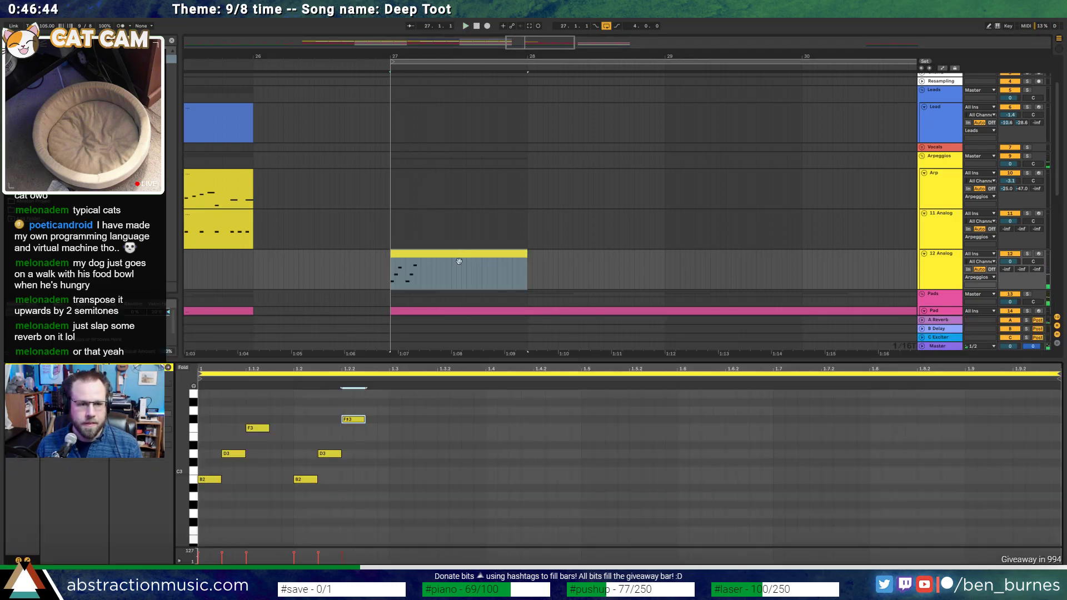
{"action": "key", "text": "space"}
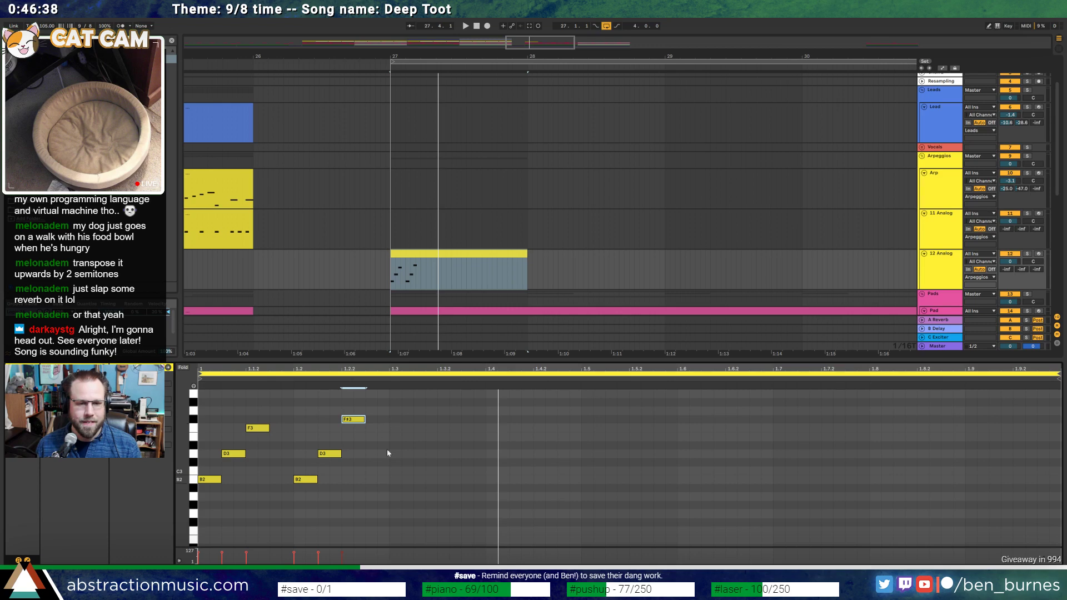
{"action": "key", "text": "space"}
{"action": "left_click_drag", "start_coordinate": [388, 409], "coordinate": [207, 486]}
{"action": "key", "text": "ctrl+d"}
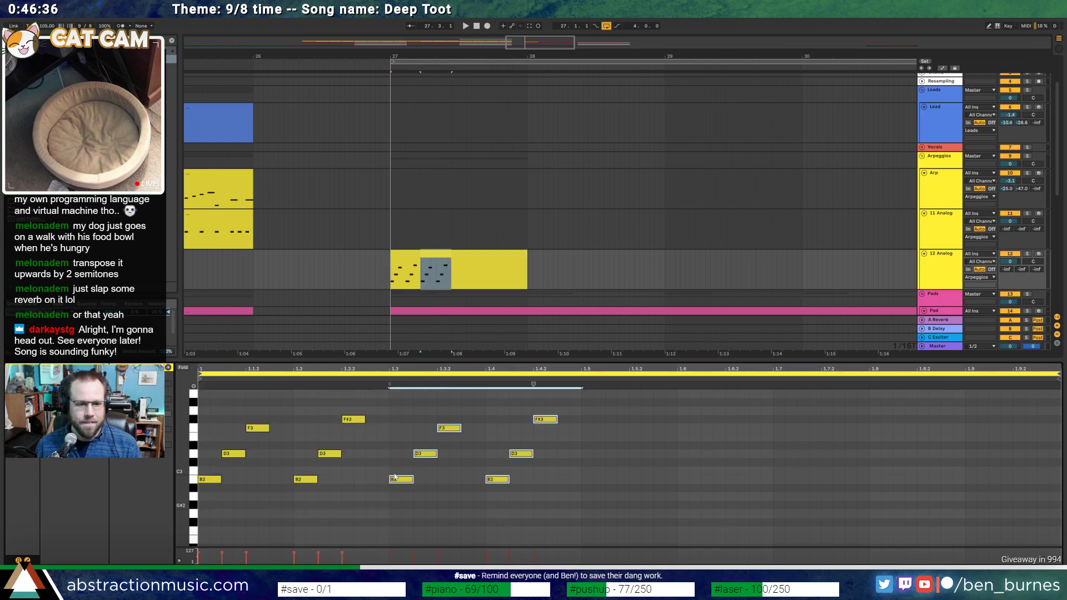
Raise the duplicated phrase's F3 note to G#3 and its final F#3 note to B3
{"action": "left_click", "coordinate": [460, 429]}
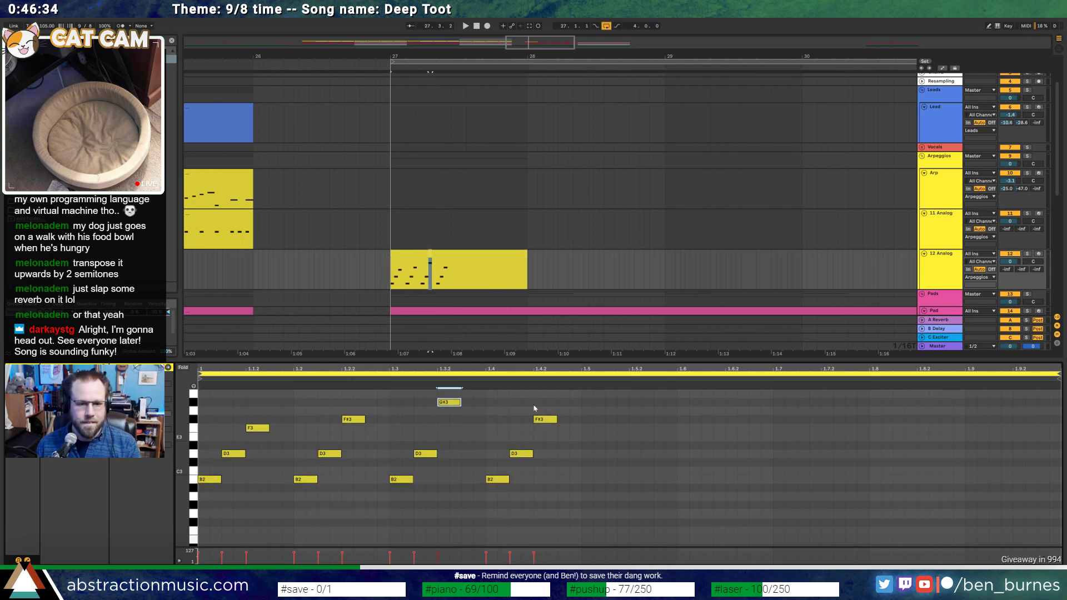
{"action": "key", "text": "Up"}
{"action": "key", "text": "Up"}
{"action": "key", "text": "Up"}
{"action": "key", "text": "Up"}
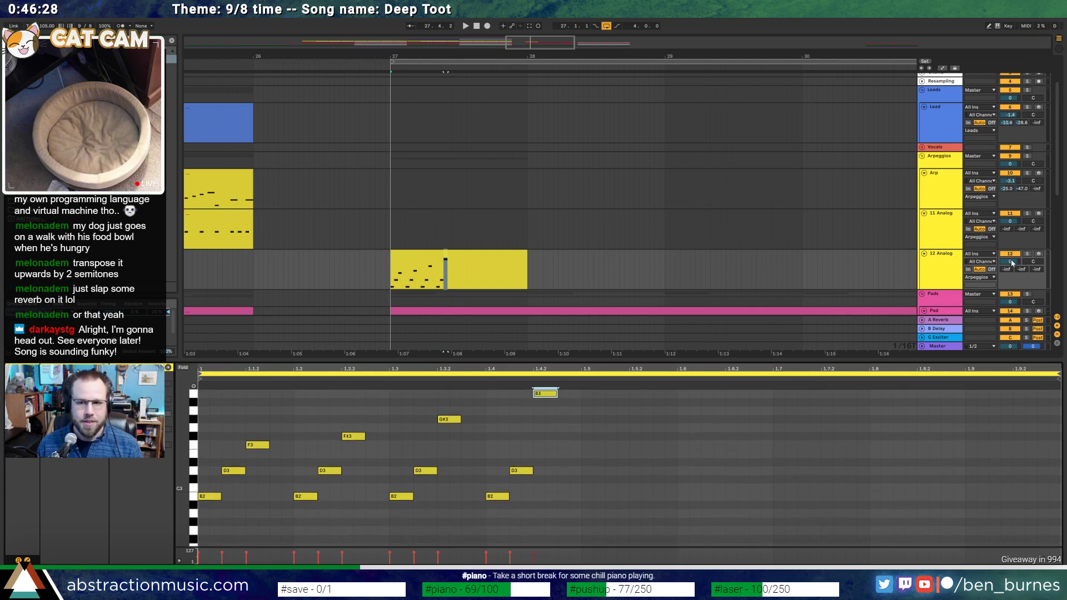
Lower the 12 Analog track volume to -7.7 dB and cut the Analog synth's filter 1 frequency
{"action": "left_click_drag", "start_coordinate": [1011, 263], "coordinate": [1011, 278]}
{"action": "key", "text": "shift+Tab"}
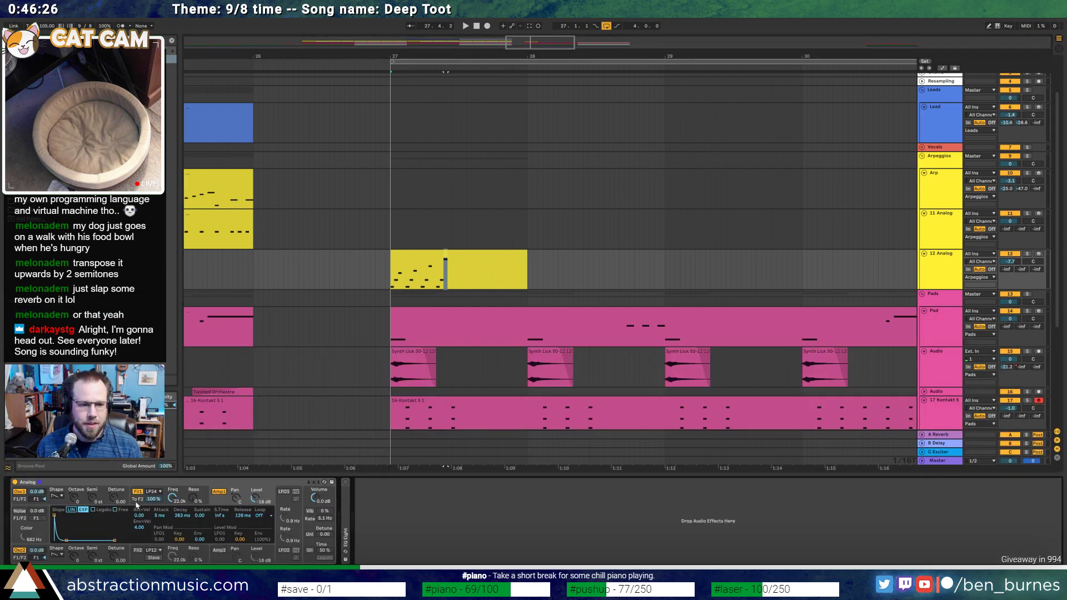
{"action": "left_click", "coordinate": [171, 501]}
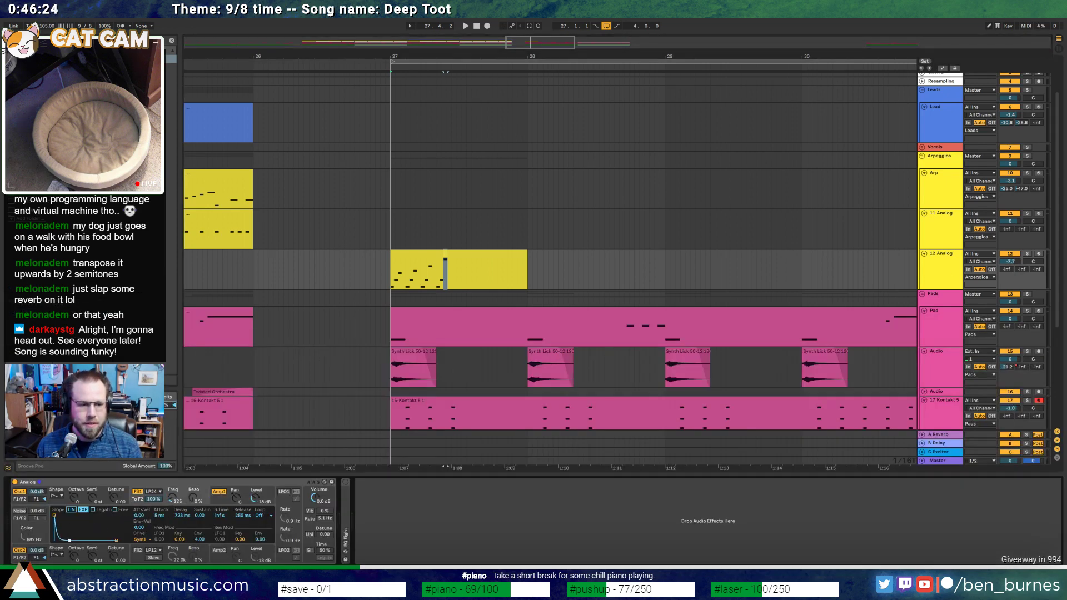
Solo the 12 Analog track and, while auditioning, set filter 1 to frequency 576, resonance 37% and envelope decay 351 ms
{"action": "left_click", "coordinate": [1028, 253]}
{"action": "key", "text": "space"}
{"action": "key", "text": "space"}
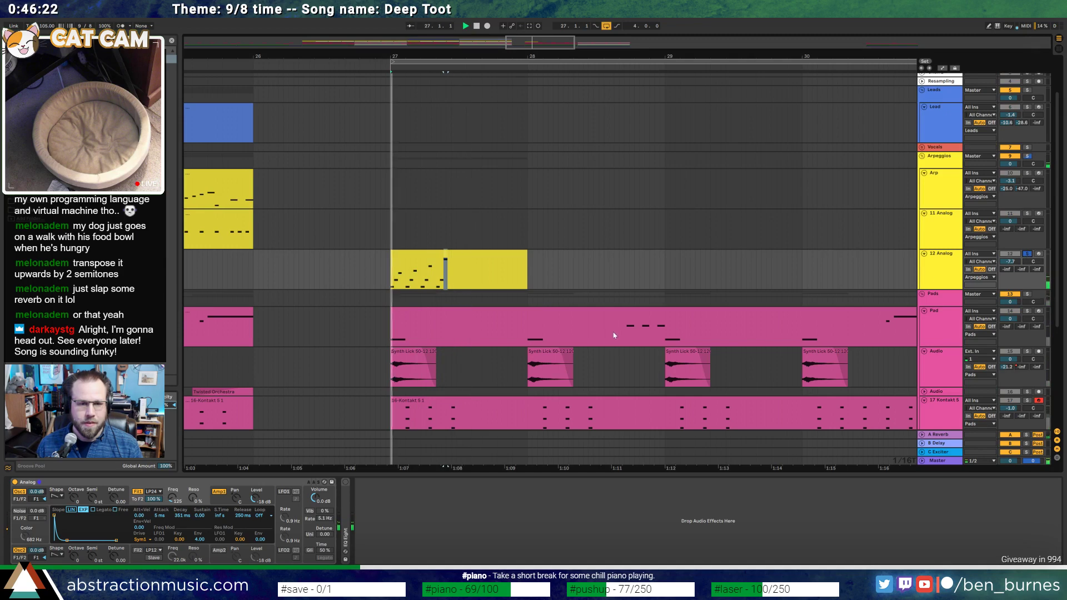
{"action": "key", "text": "space"}
{"action": "left_click", "coordinate": [176, 500]}
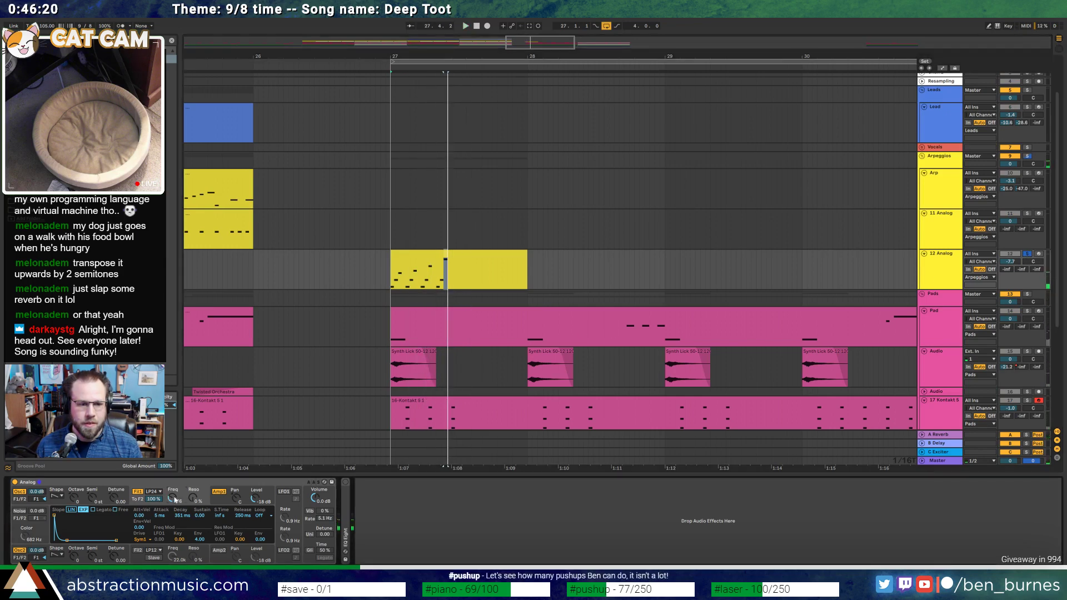
{"action": "key", "text": "space"}
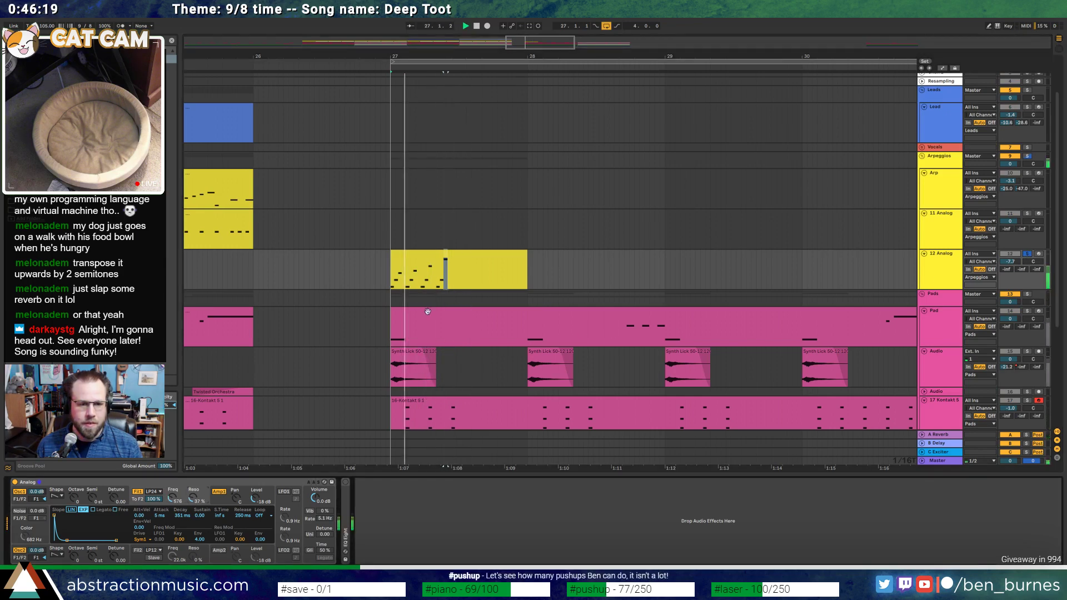
{"action": "key", "text": "space"}
Raise the G#3 note in the 12 Analog clip to A3 and audition the phrase
{"action": "double_click", "coordinate": [458, 254]}
{"action": "left_click", "coordinate": [449, 419]}
{"action": "key", "text": "space"}
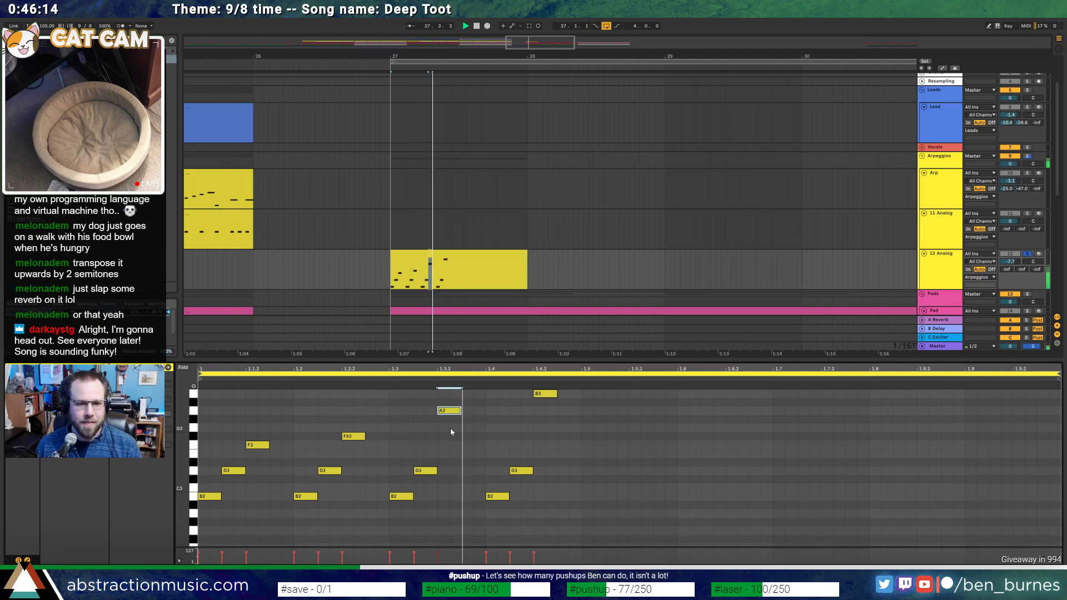
{"action": "left_click", "coordinate": [545, 394]}
{"action": "key", "text": "space"}
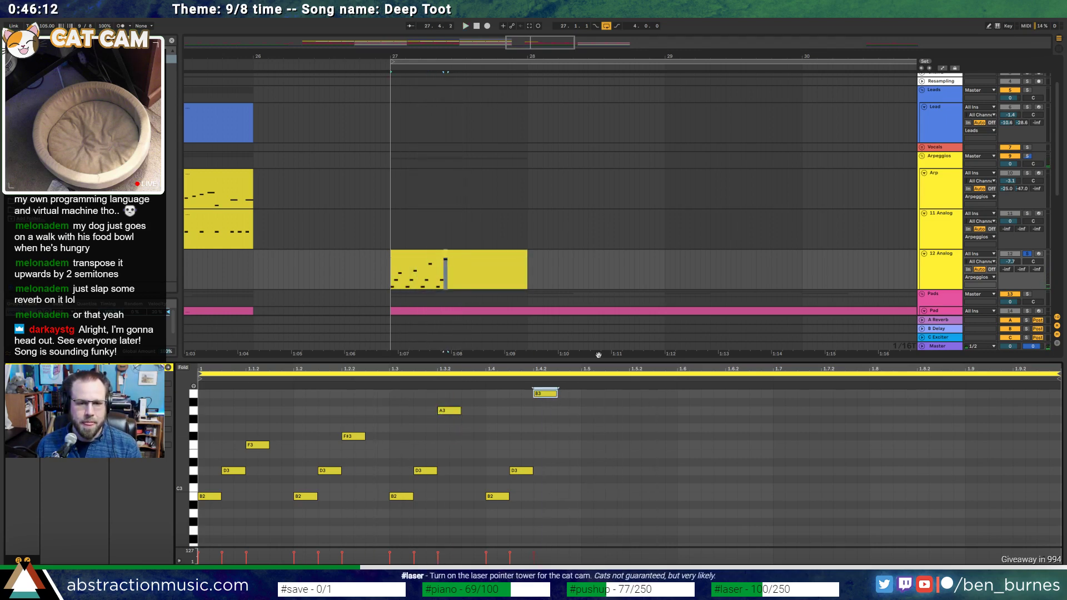
Unsolo the 12 Analog track, audition it in the full mix, and raise its volume to -5.0 dB
{"action": "left_click", "coordinate": [1026, 254]}
{"action": "key", "text": "space"}
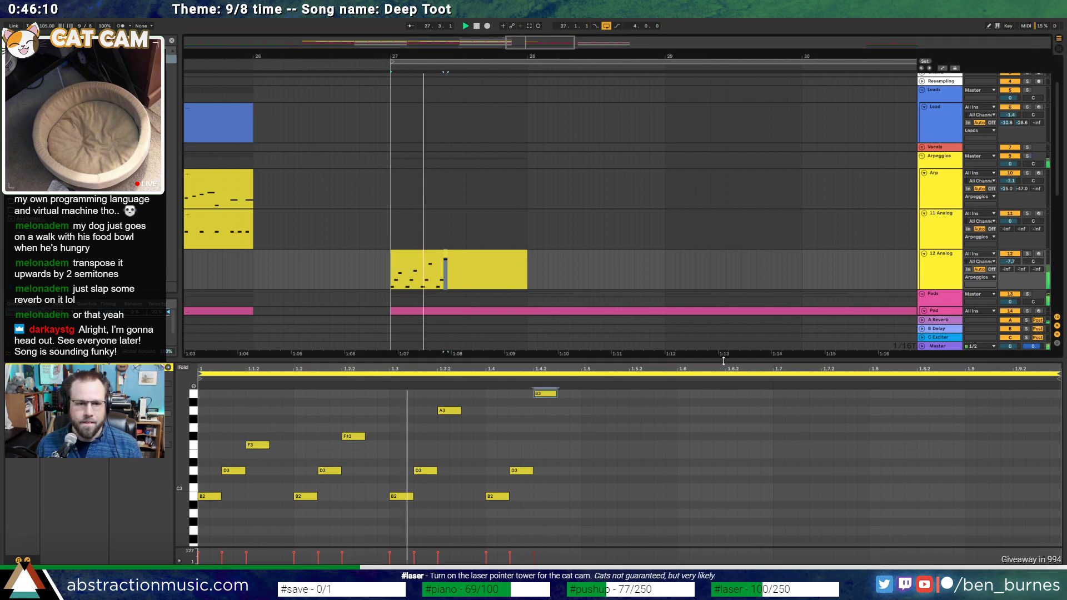
{"action": "key", "text": "space"}
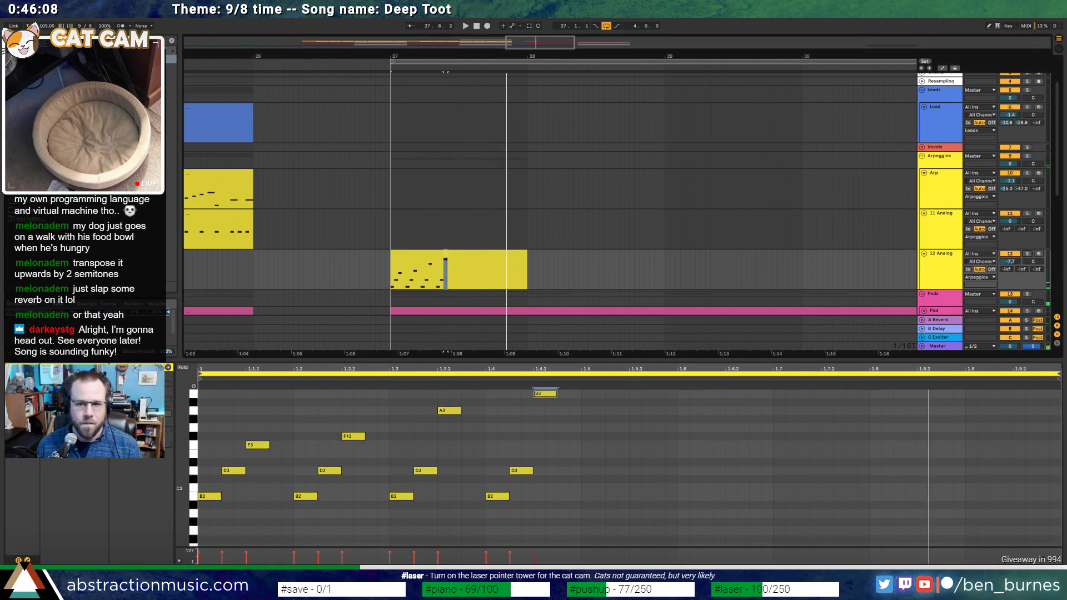
{"action": "key", "text": "space"}
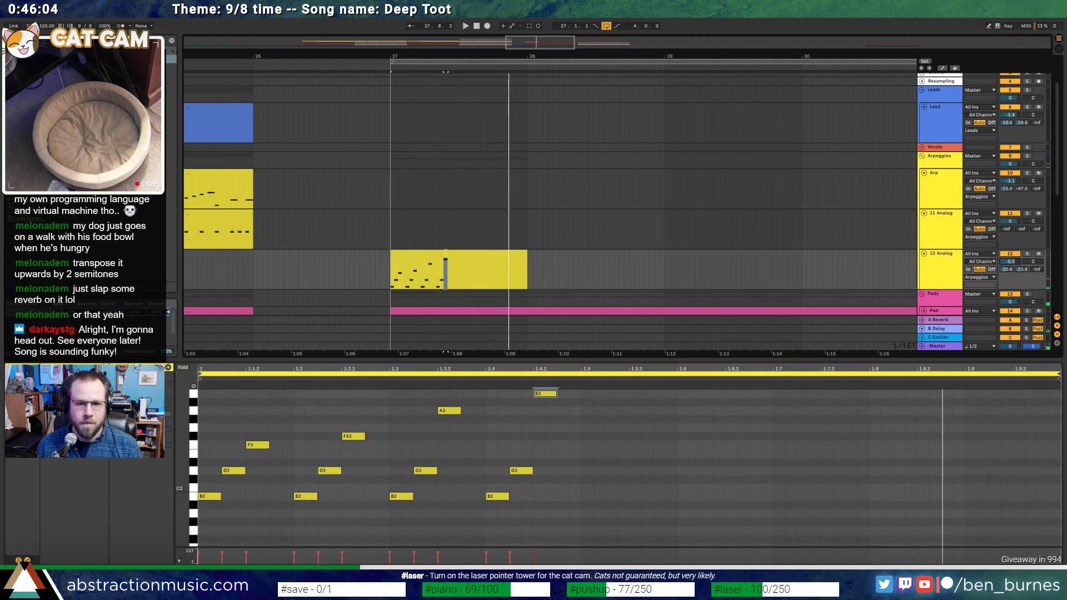
Duplicate the 12 Analog clip from bar 27 into bar 28
{"action": "left_click_drag", "start_coordinate": [528, 56], "coordinate": [404, 34]}
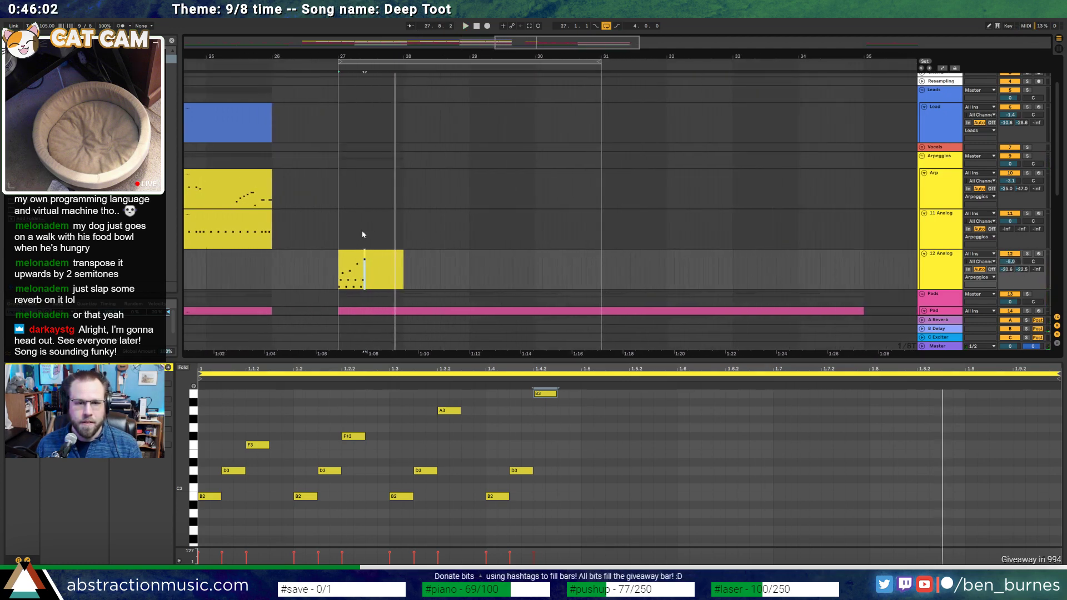
{"action": "left_click", "coordinate": [370, 261]}
{"action": "key", "text": "ctrl+d"}
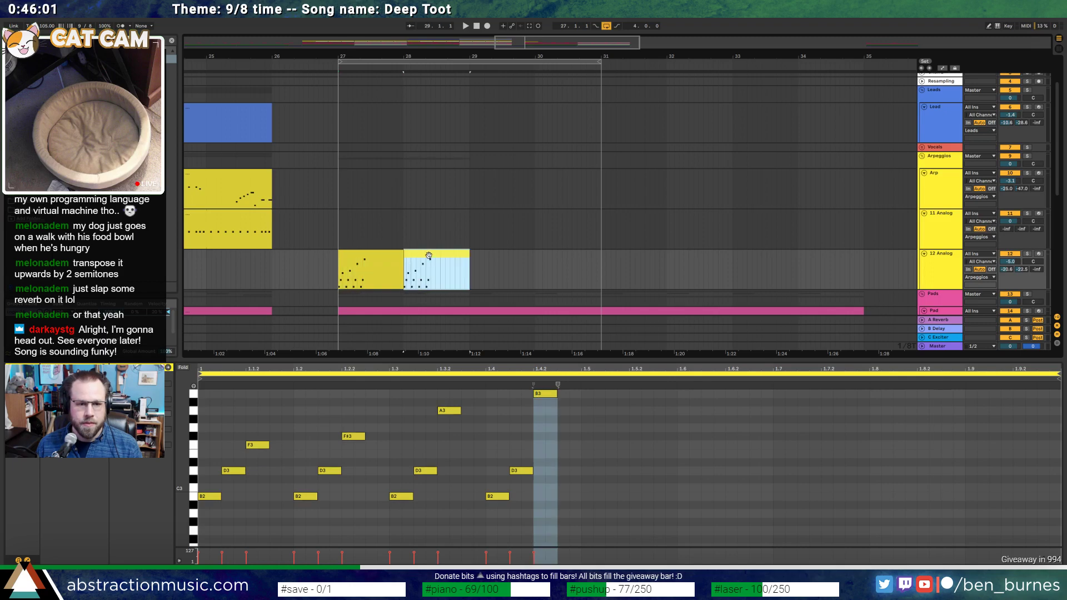
Raise the A3 note in the bar 28 clip to C#4 and audition the change
{"action": "left_click", "coordinate": [445, 412]}
{"action": "key", "text": "Up"}
{"action": "key", "text": "Up"}
{"action": "key", "text": "Up"}
{"action": "scroll", "coordinate": [496, 495], "scroll_direction": "up", "scroll_amount": 3}
{"action": "key", "text": "space"}
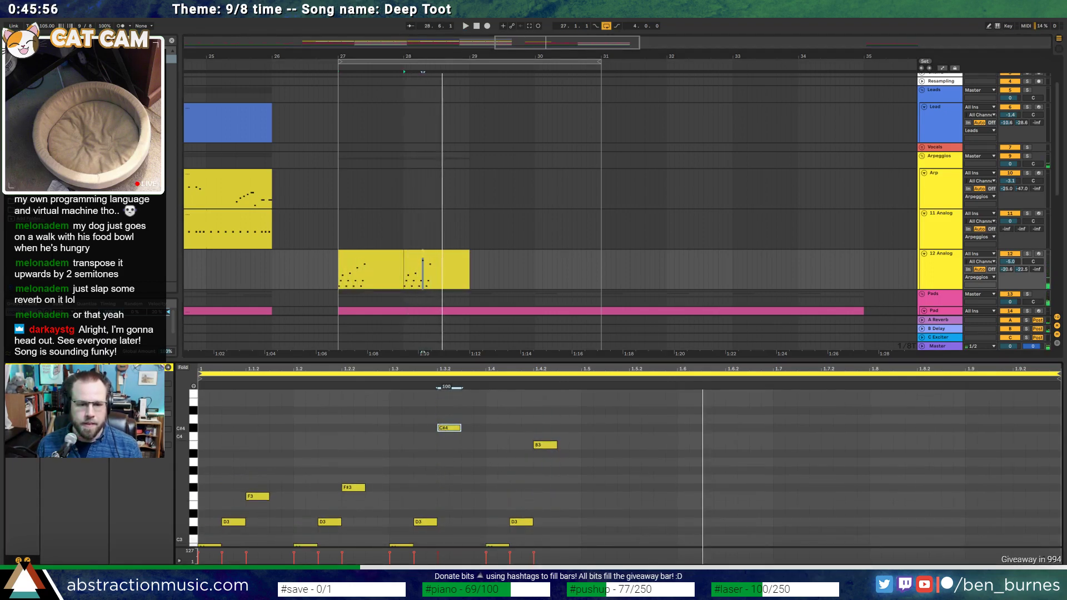
Raise the Analog synth's filter 1 frequency to 2.9 kHz and set its amp envelope decay to 469 ms while auditioning
{"action": "key", "text": "shift+Tab"}
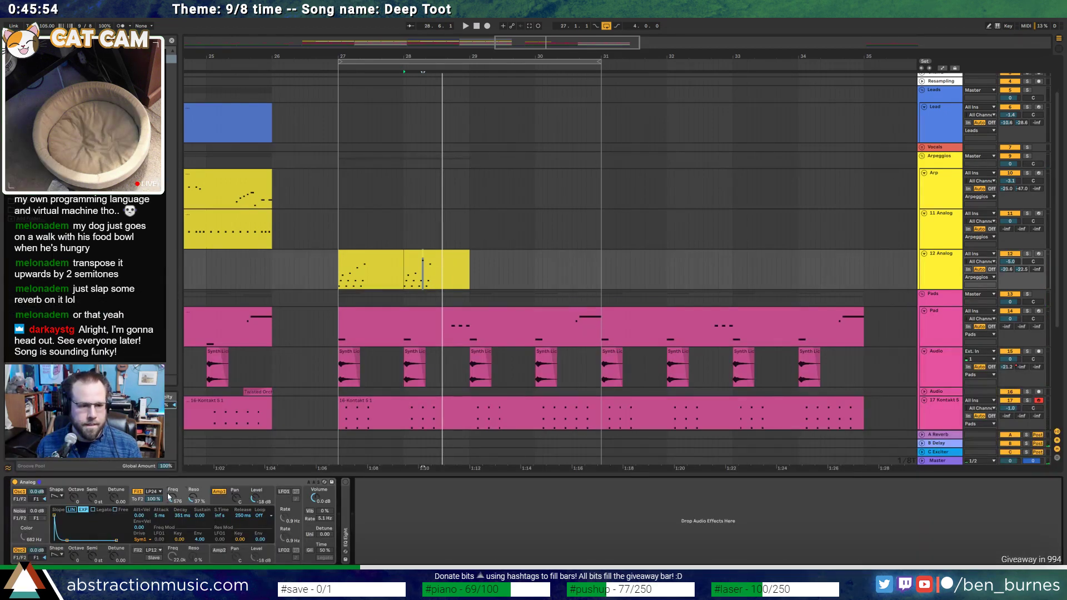
{"action": "key", "text": "space"}
{"action": "key", "text": "space"}
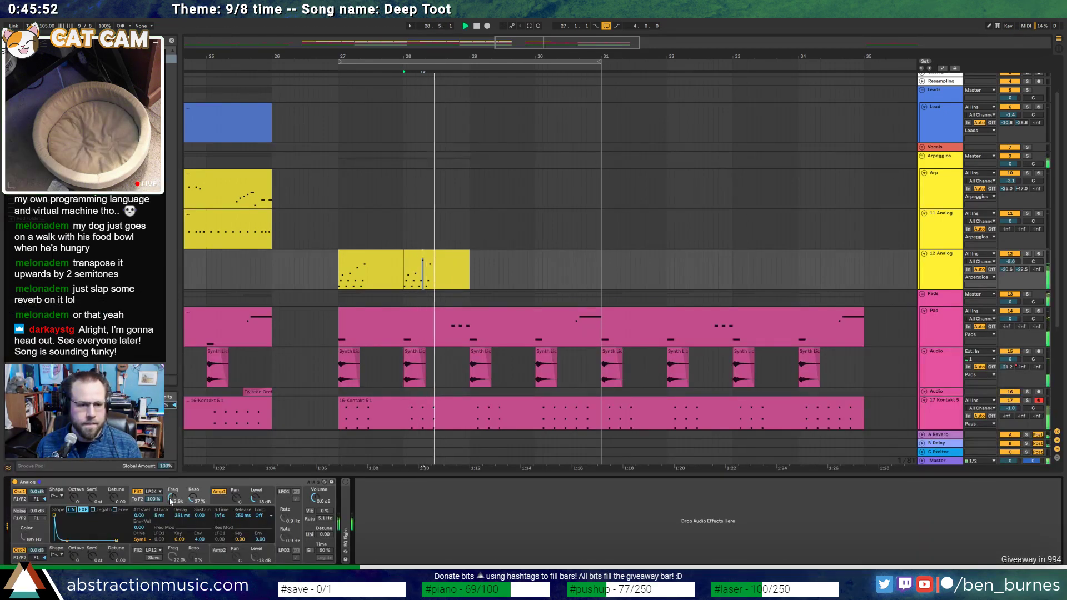
{"action": "left_click", "coordinate": [222, 504]}
{"action": "key", "text": "space"}
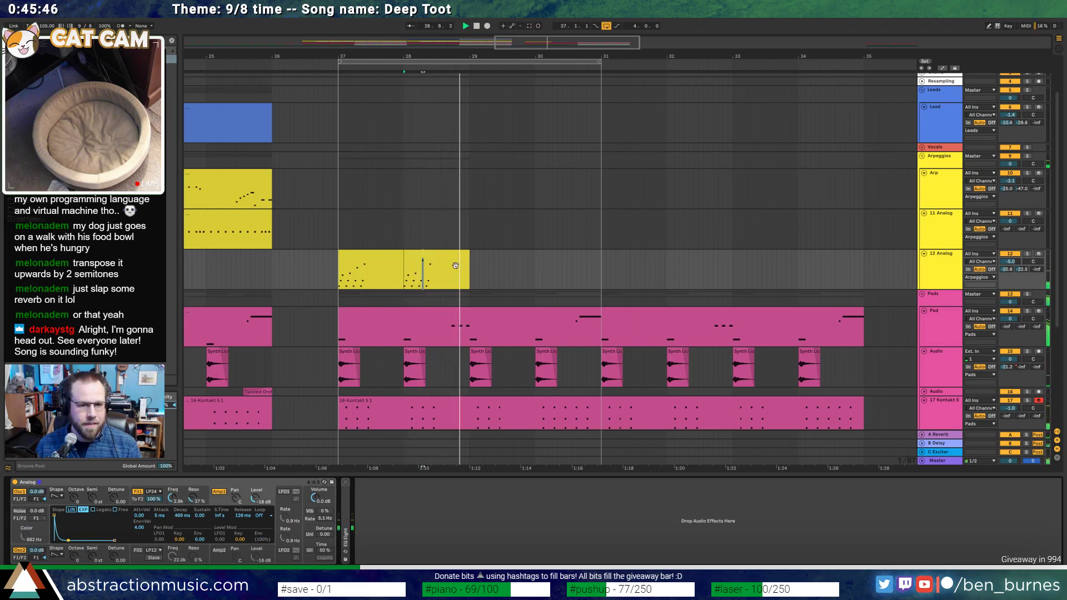
Duplicate both 12 Analog clips into bars 29 and 30, and raise the track volume to -3.5 dB
{"action": "left_click", "coordinate": [423, 272]}
{"action": "left_click", "coordinate": [367, 273], "text": "shift"}
{"action": "key", "text": "ctrl+d"}
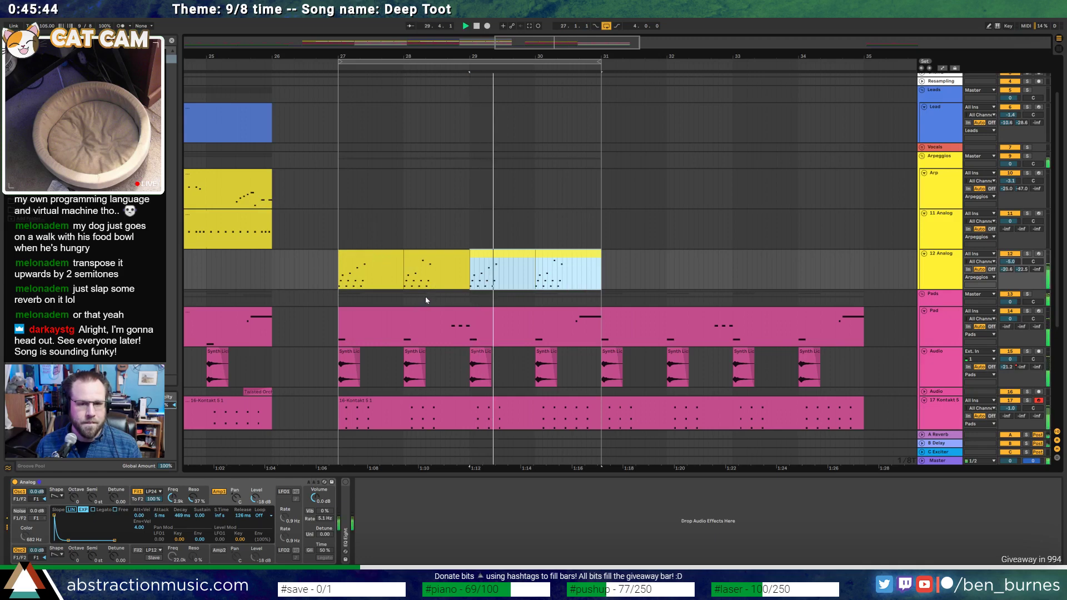
{"action": "left_click", "coordinate": [1014, 262]}
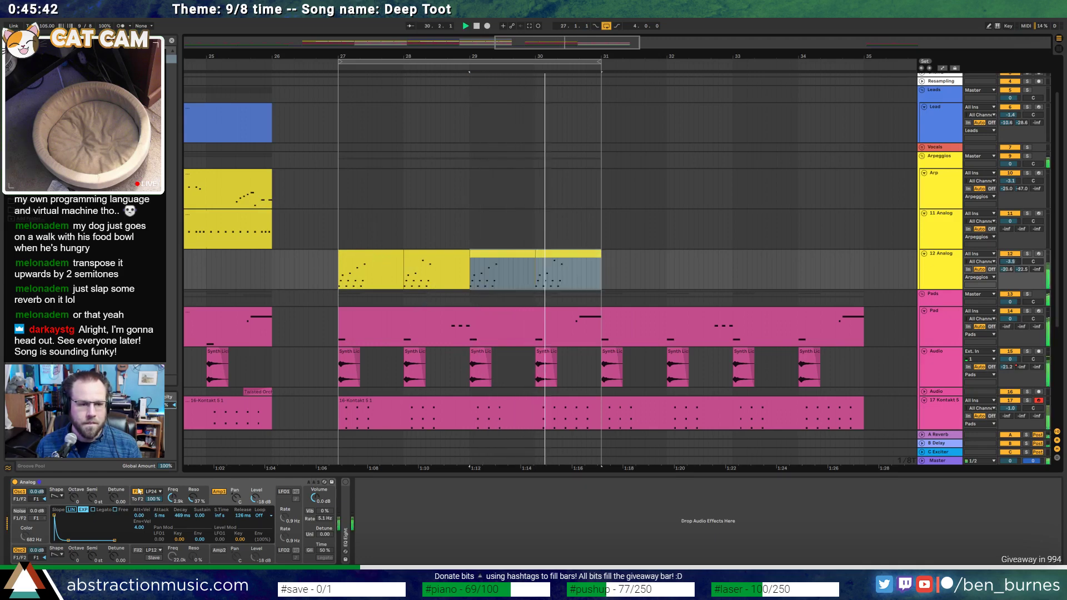
Switch Analog's oscillator 1 to a rectangle wave, and set filter 1 frequency to 1.7 kHz and amp decay to 542 ms
{"action": "left_click", "coordinate": [55, 496]}
{"action": "left_click", "coordinate": [58, 511]}
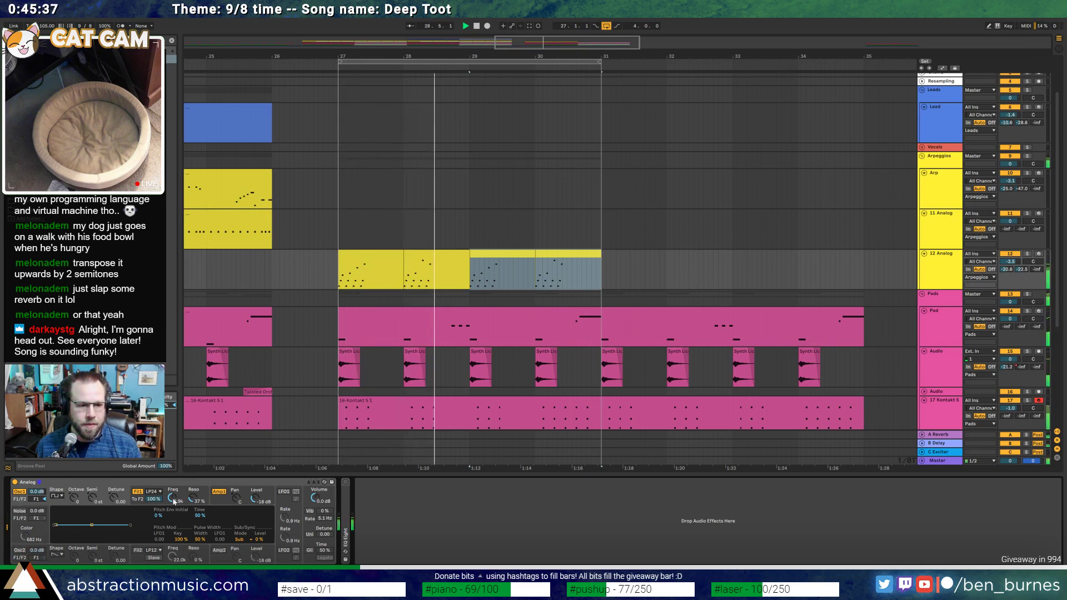
{"action": "left_click_drag", "start_coordinate": [173, 498], "coordinate": [183, 534]}
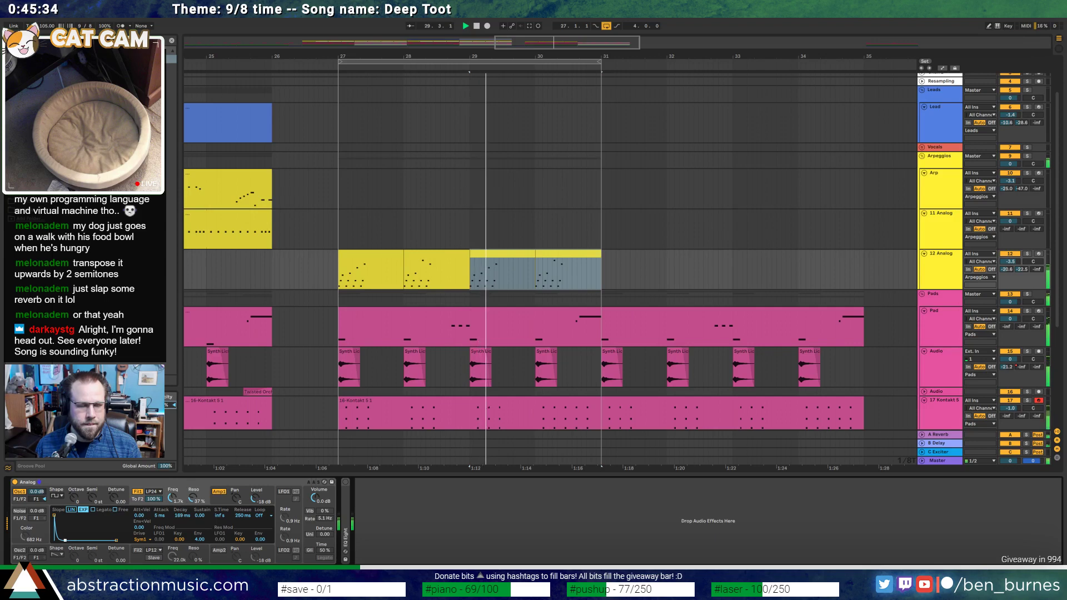
{"action": "left_click", "coordinate": [215, 498]}
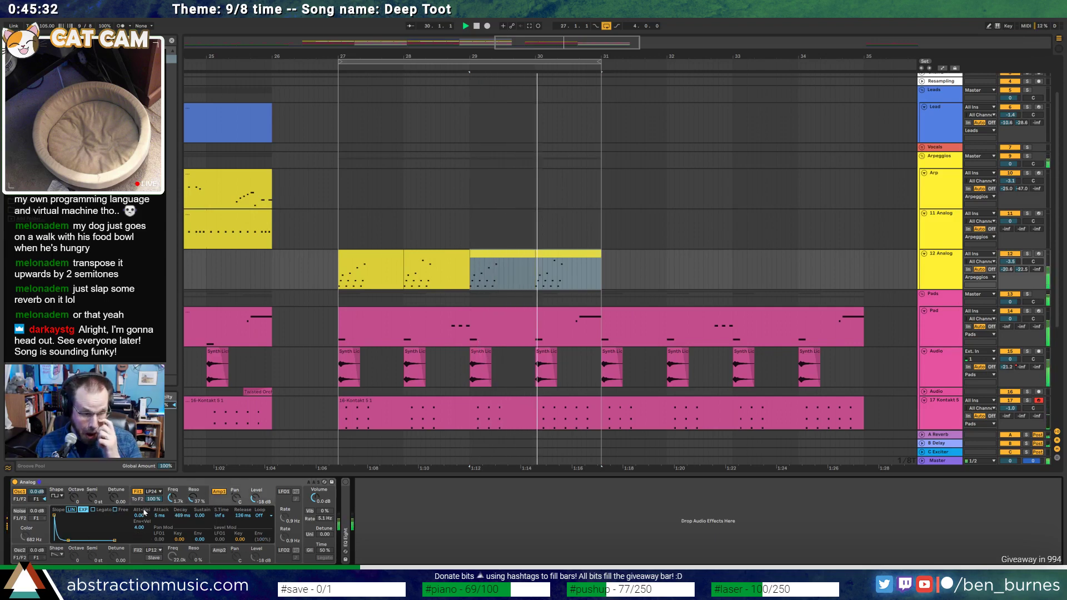
{"action": "left_click_drag", "start_coordinate": [68, 540], "coordinate": [71, 540]}
Stop playback and move the 12 Analog clips in bars 28 to 30 one bar later
{"action": "left_click", "coordinate": [422, 262]}
{"action": "key", "text": "space"}
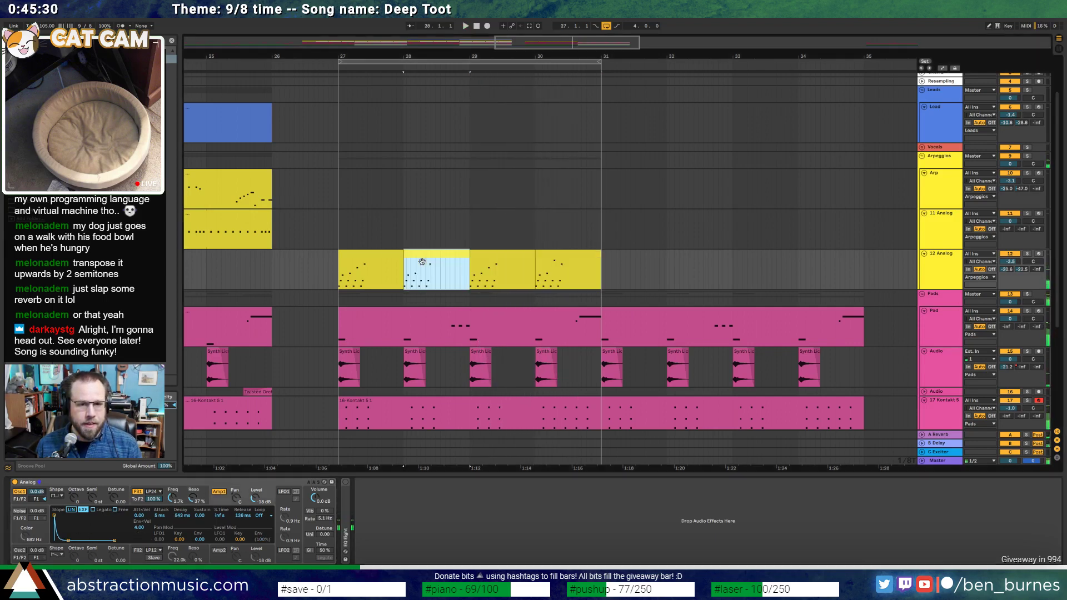
{"action": "left_click", "coordinate": [539, 256], "text": "shift"}
{"action": "left_click_drag", "start_coordinate": [439, 257], "coordinate": [511, 259]}
Delete the 12 Analog clips in bars 30 and 31
{"action": "left_click", "coordinate": [554, 256]}
{"action": "left_click", "coordinate": [617, 255]}
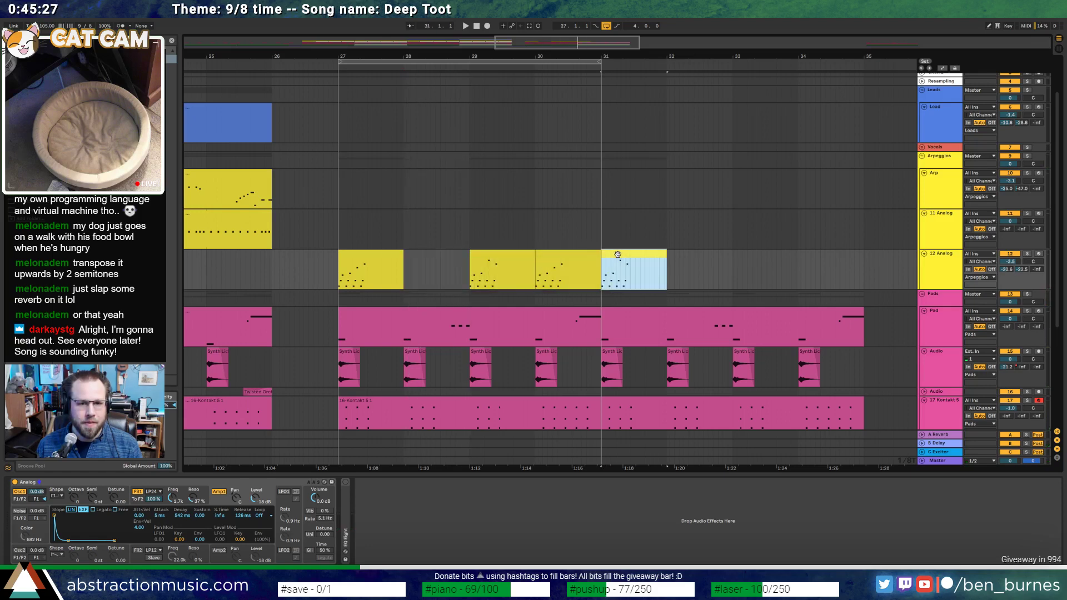
{"action": "left_click", "coordinate": [586, 255], "text": "shift"}
Duplicate bars 27 to 30 of the 12 Analog track into bars 31 to 34, and extend the loop to bar 35
{"action": "left_click_drag", "start_coordinate": [602, 272], "coordinate": [351, 278]}
{"action": "key", "text": "ctrl+d"}
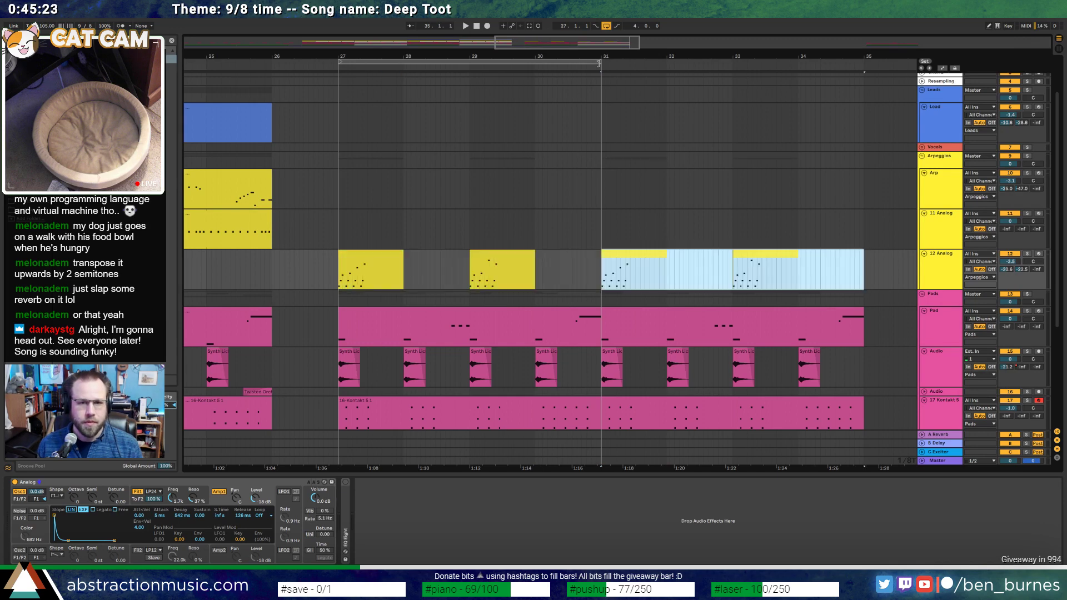
{"action": "left_click_drag", "start_coordinate": [599, 63], "coordinate": [862, 63]}
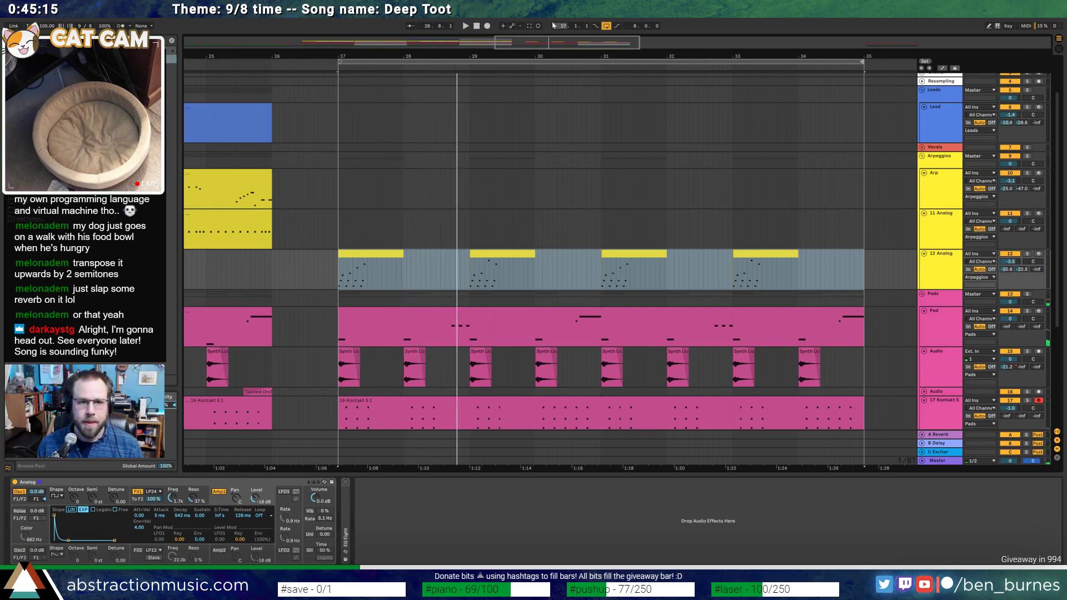
Place the insert marker at bar 28 on the Arp track and arm that track for recording
{"action": "left_click_drag", "start_coordinate": [562, 40], "coordinate": [550, 139]}
{"action": "scroll", "coordinate": [550, 183], "scroll_direction": "up", "scroll_amount": 1}
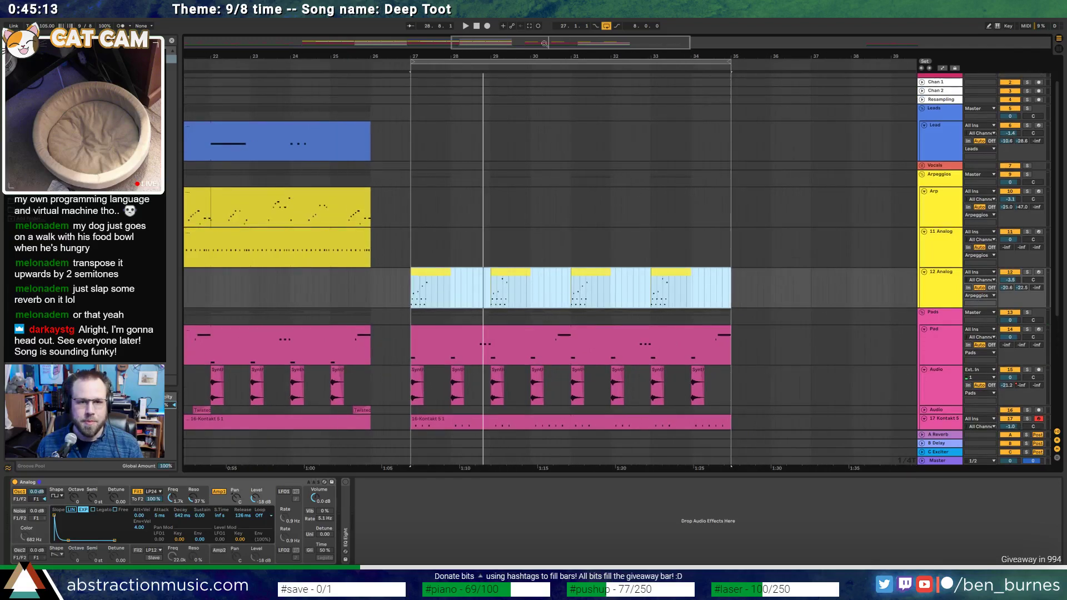
{"action": "left_click_drag", "start_coordinate": [545, 43], "coordinate": [530, 43]}
{"action": "left_click", "coordinate": [493, 206]}
{"action": "scroll", "coordinate": [535, 214], "scroll_direction": "up", "scroll_amount": 1}
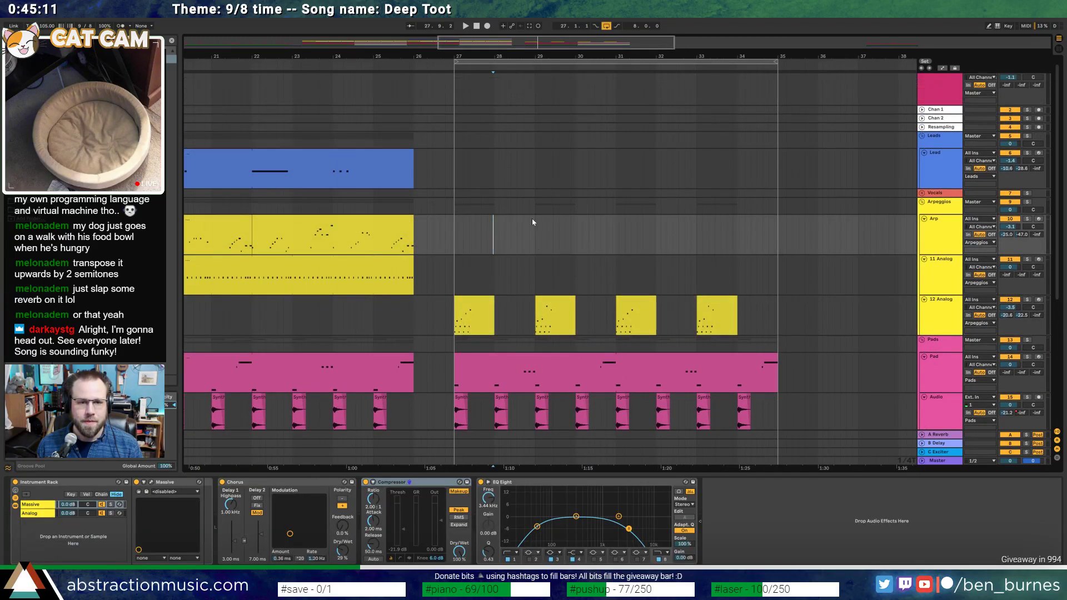
{"action": "scroll", "coordinate": [533, 221], "scroll_direction": "down", "scroll_amount": 1}
{"action": "scroll", "coordinate": [435, 223], "scroll_direction": "up", "scroll_amount": 3}
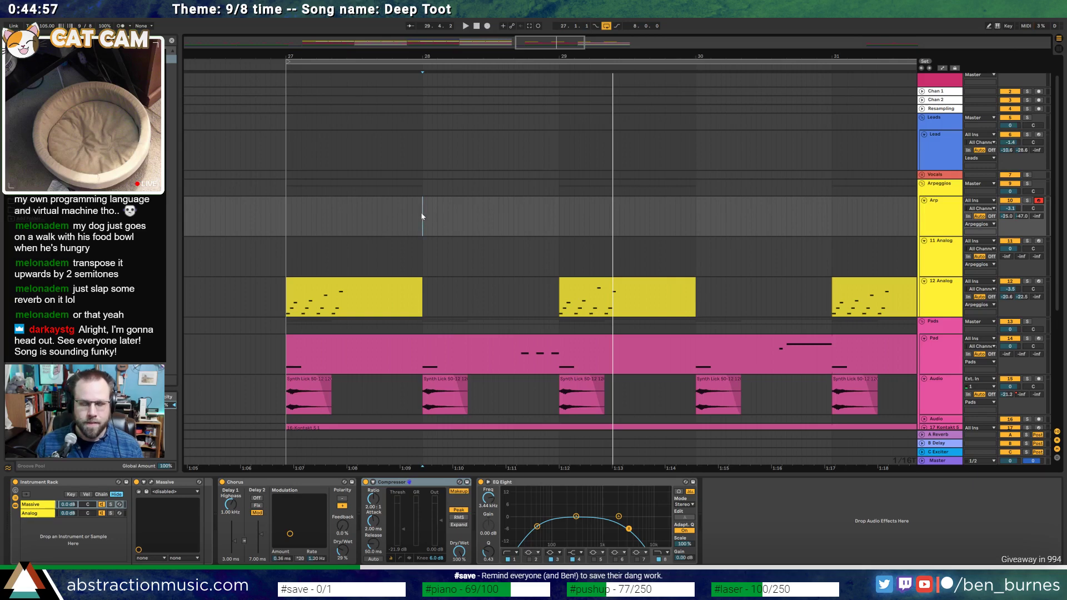
Record a short phrase on the Arp track in bar 28 and trim the recorded clip to end at bar 29
{"action": "key", "text": "space"}
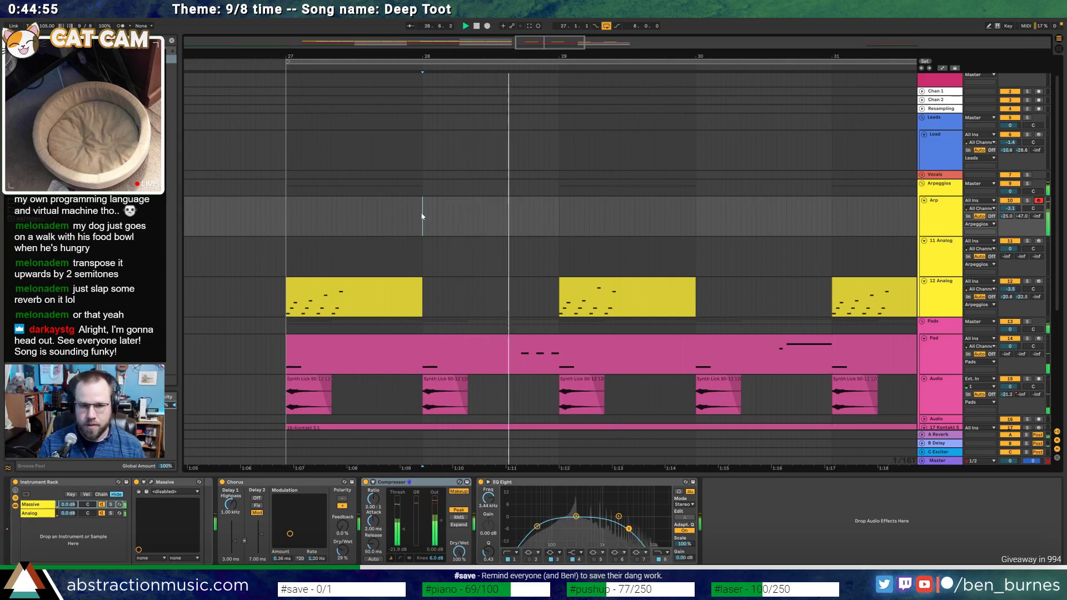
{"action": "key", "text": "space"}
{"action": "key", "text": "F9"}
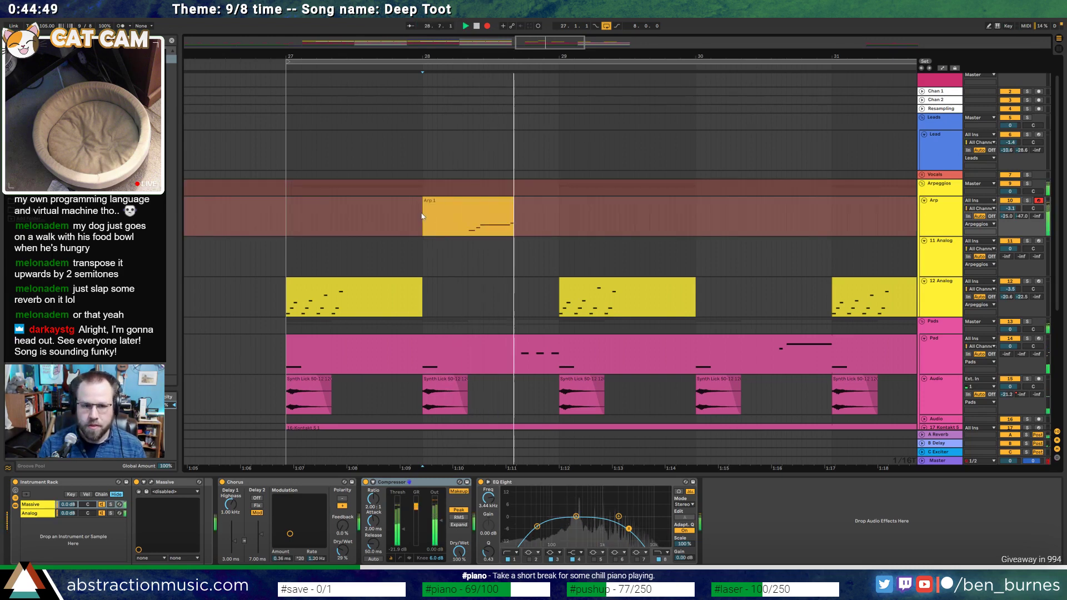
{"action": "key", "text": "space"}
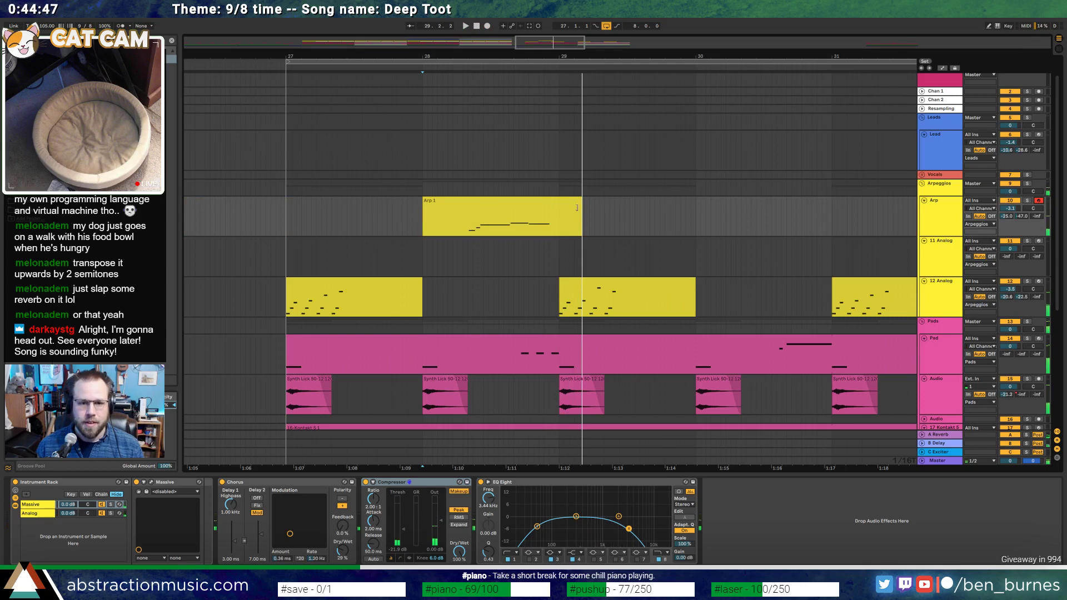
{"action": "left_click_drag", "start_coordinate": [577, 208], "coordinate": [559, 207]}
In the bar 28 Arp clip, shift the recorded phrase later so the fourth note starts at 1.7.2 and the fifth at 1.8.2
{"action": "double_click", "coordinate": [511, 205]}
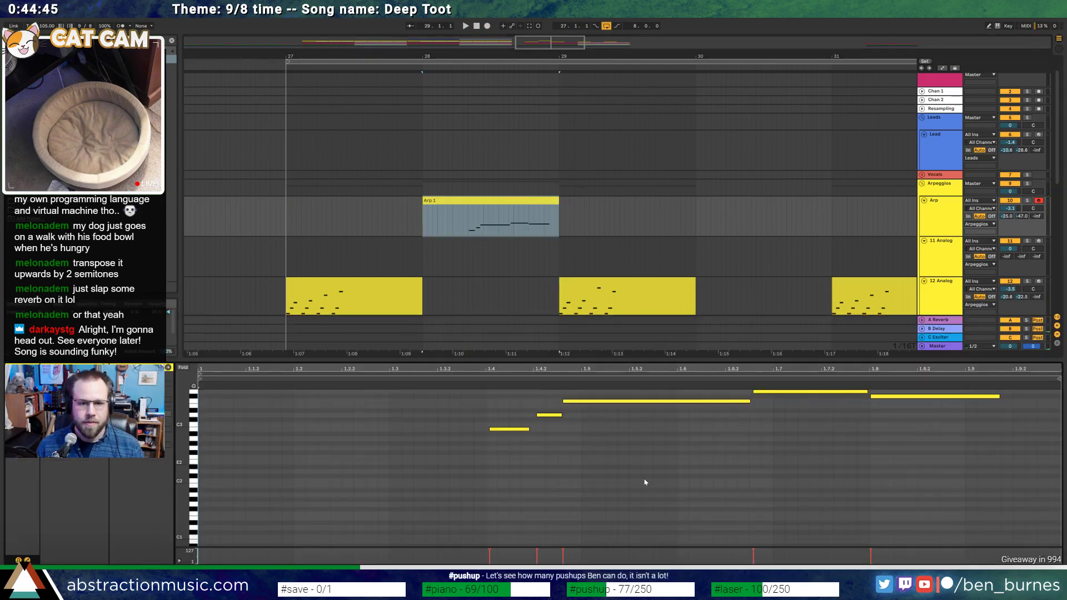
{"action": "scroll", "coordinate": [213, 426], "scroll_direction": "up", "scroll_amount": 3}
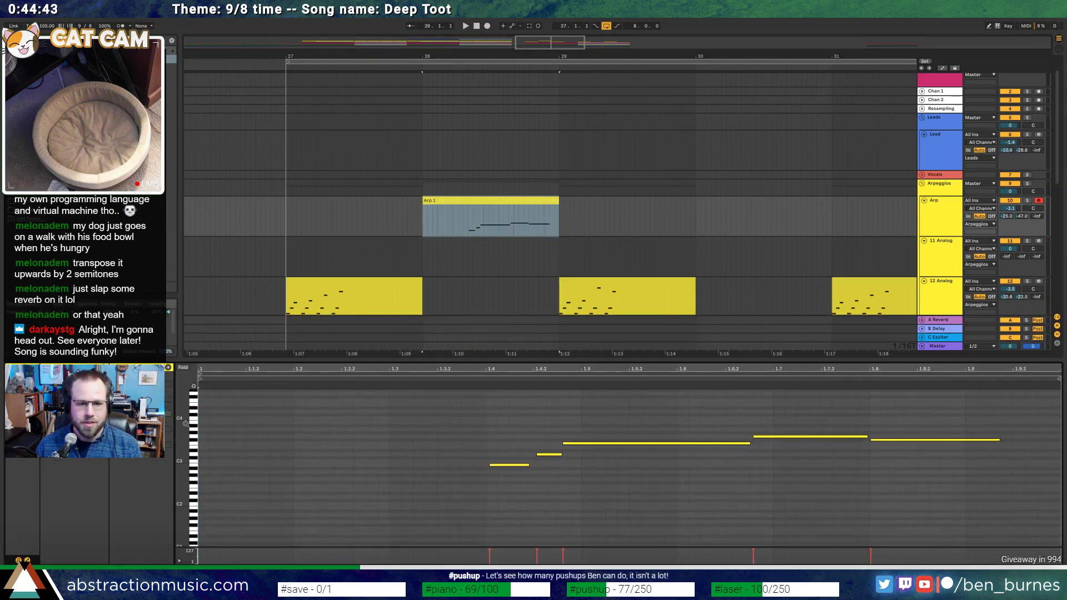
{"action": "left_click_drag", "start_coordinate": [494, 418], "coordinate": [1006, 554]}
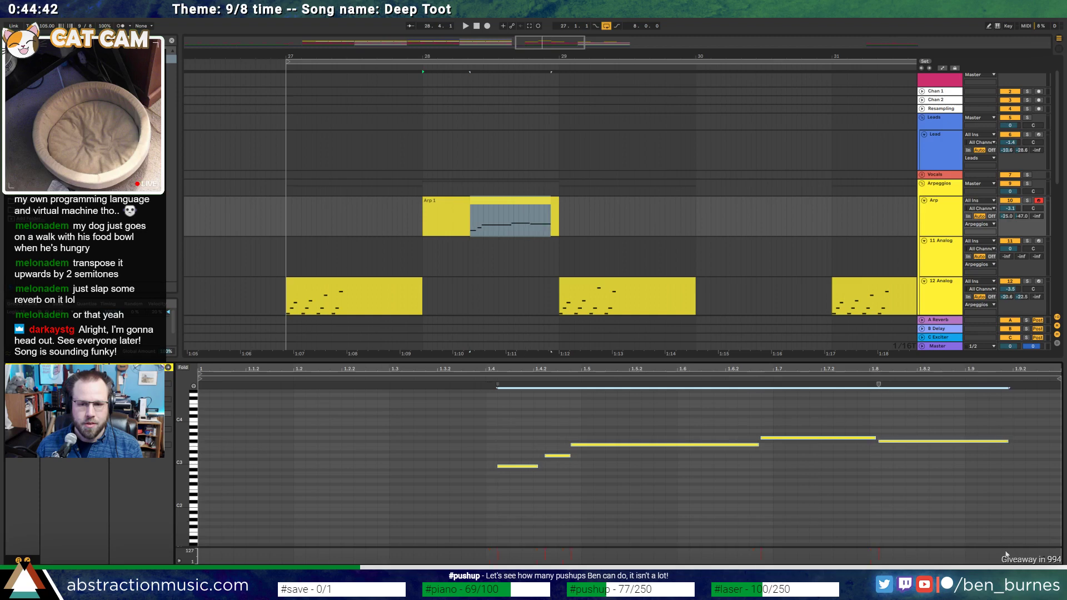
{"action": "left_click", "coordinate": [940, 527]}
{"action": "left_click", "coordinate": [820, 438]}
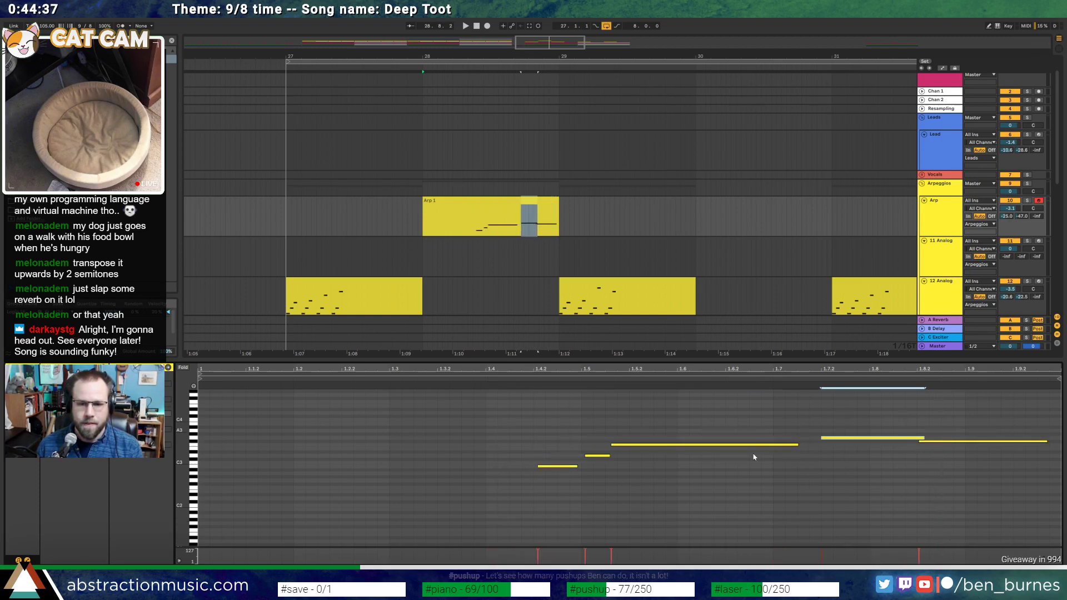
{"action": "left_click_drag", "start_coordinate": [730, 444], "coordinate": [752, 445]}
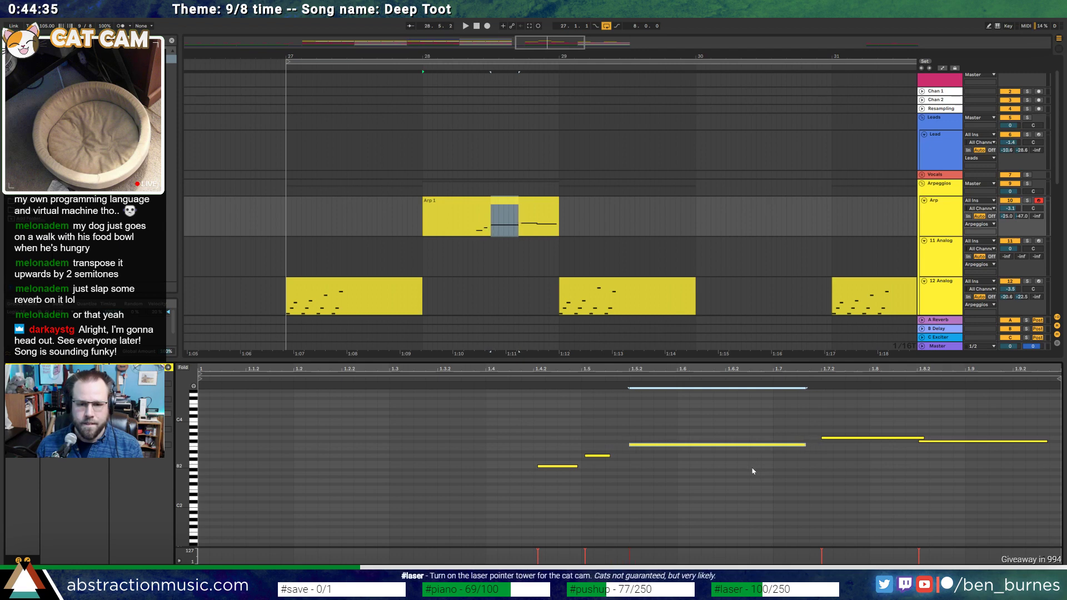
Move the first two notes of the phrase to 1.5 and 1.5.2, and make the third note start at 1.6
{"action": "left_click_drag", "start_coordinate": [561, 450], "coordinate": [602, 504]}
{"action": "key", "text": "Right"}
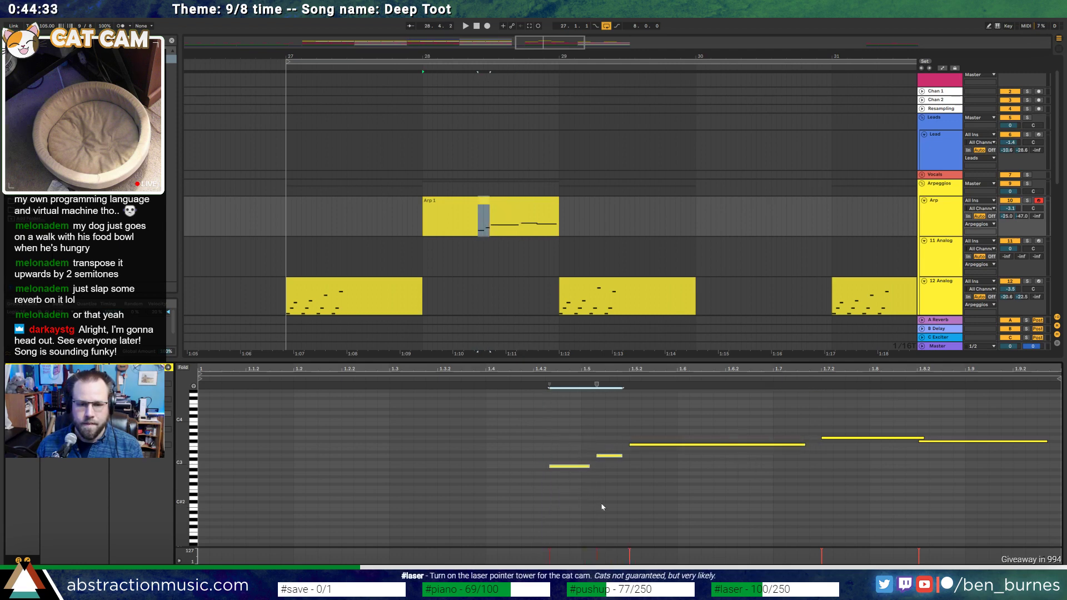
{"action": "key", "text": "Right"}
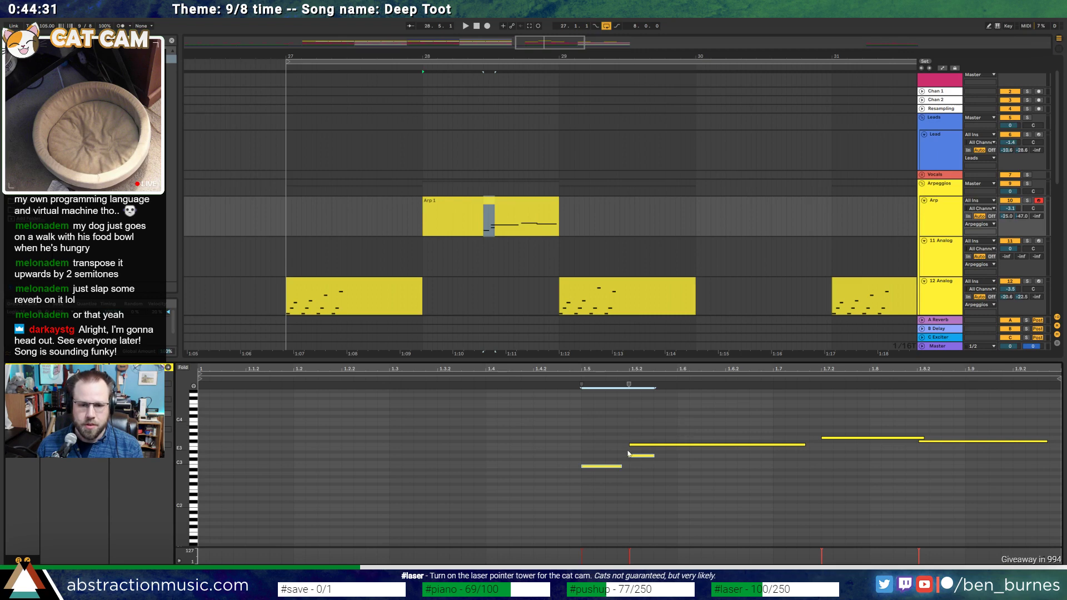
{"action": "left_click_drag", "start_coordinate": [631, 445], "coordinate": [671, 449]}
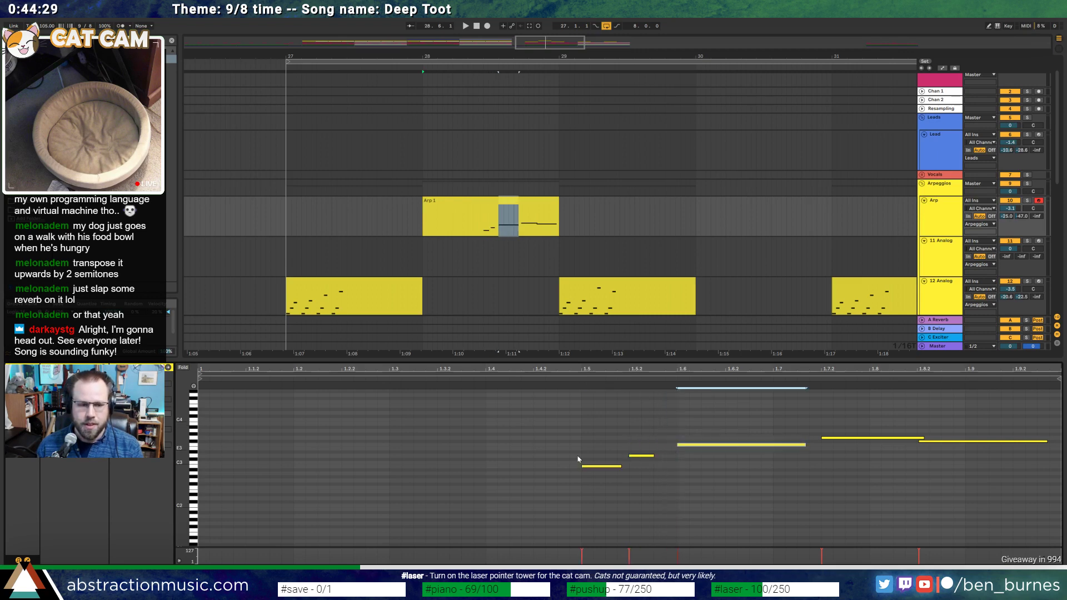
Shorten the third and fourth notes of the bar 28 Arp clip and play back the result
{"action": "left_click", "coordinate": [639, 467]}
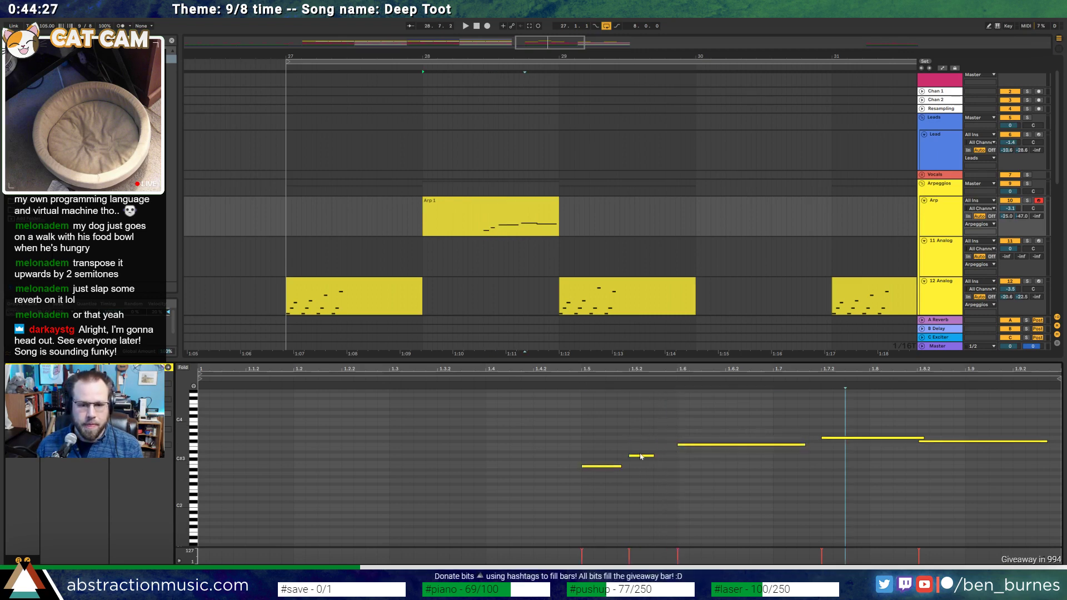
{"action": "left_click", "coordinate": [799, 446]}
{"action": "left_click_drag", "start_coordinate": [805, 445], "coordinate": [738, 445]}
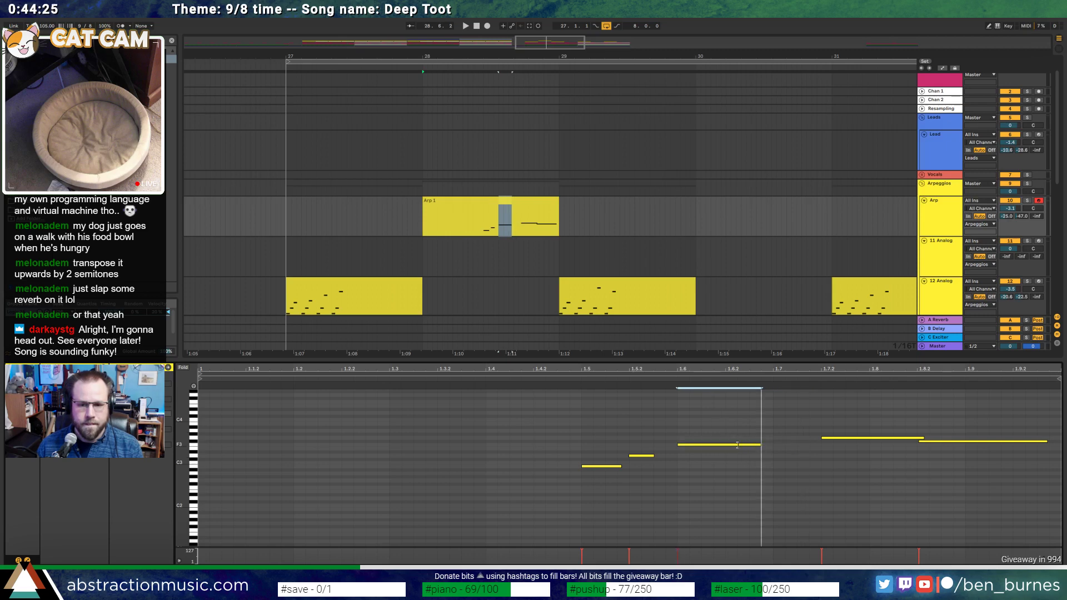
{"action": "left_click_drag", "start_coordinate": [924, 438], "coordinate": [887, 437]}
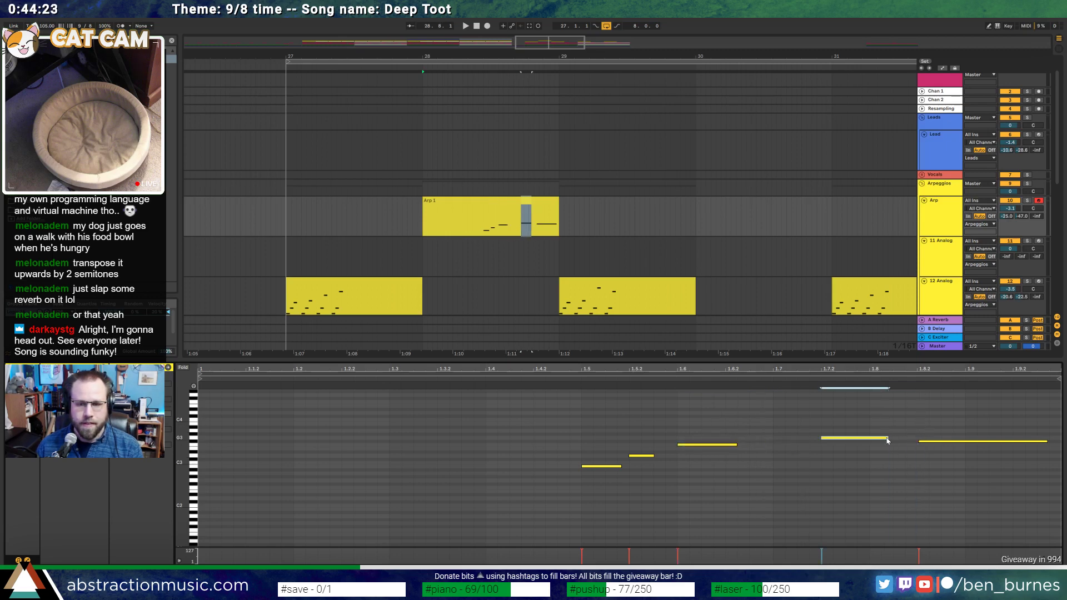
{"action": "key", "text": "space"}
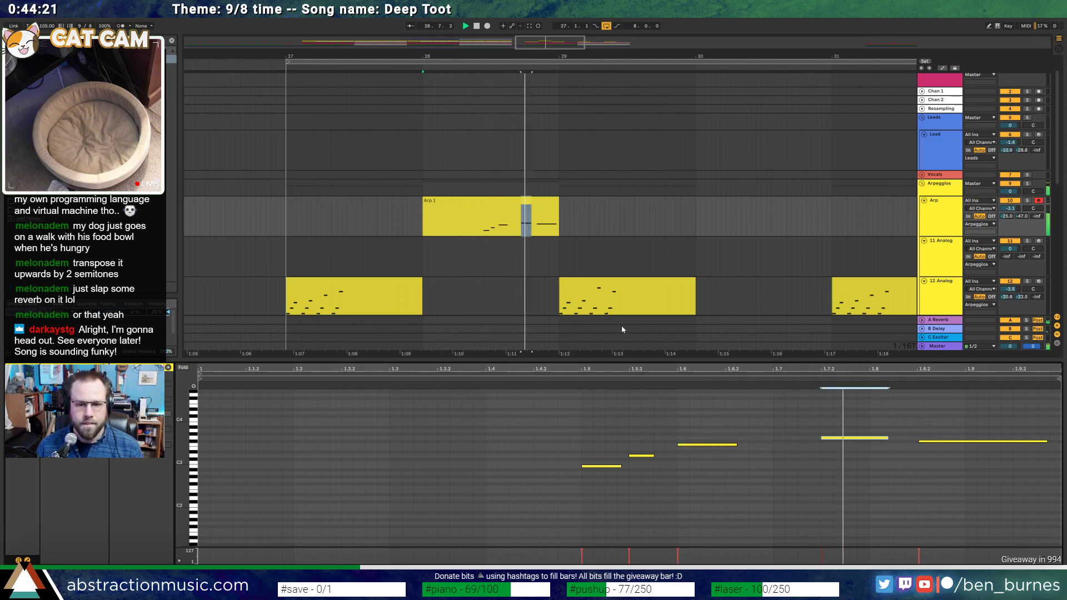
{"action": "key", "text": "space"}
Copy the bar 28 Arp clip to bar 30, raise the copy's fourth note four semitones, and play it back
{"action": "left_click", "coordinate": [522, 202]}
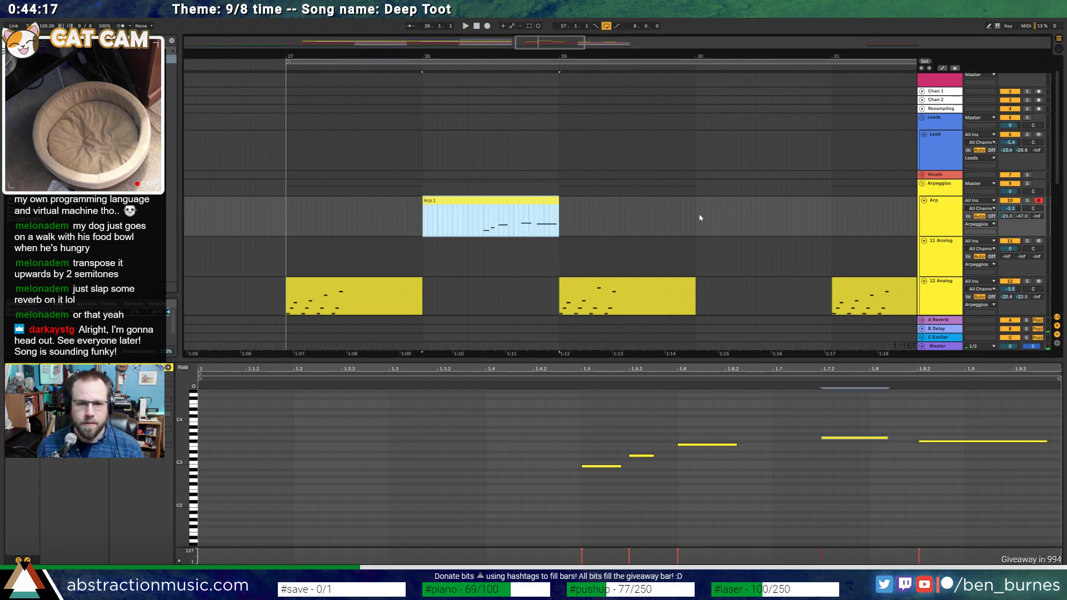
{"action": "left_click", "coordinate": [699, 215]}
{"action": "key", "text": "ctrl+v"}
{"action": "left_click", "coordinate": [855, 439]}
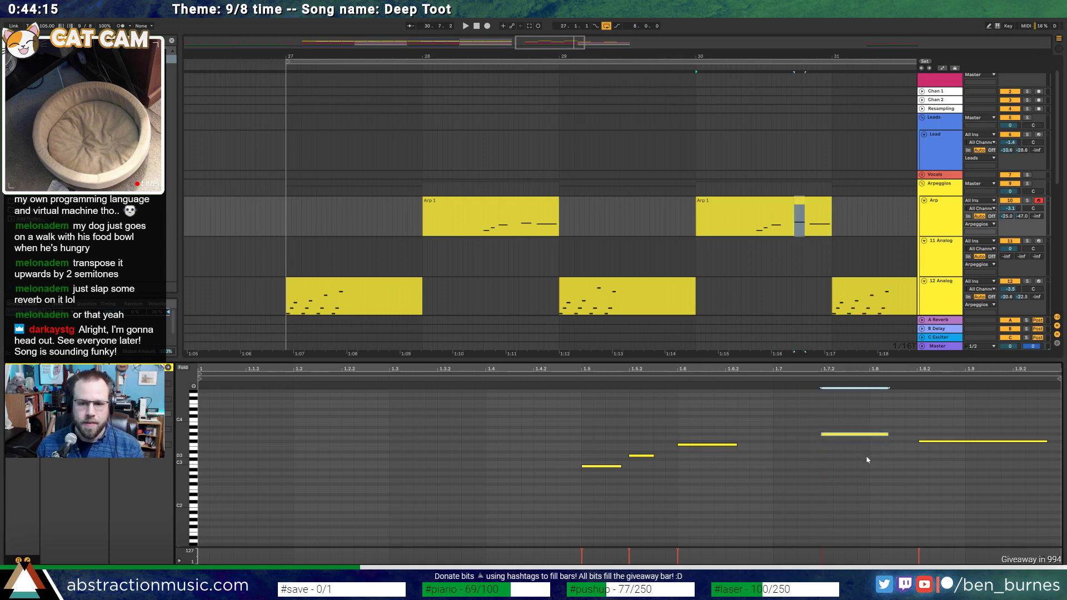
{"action": "key", "text": "Up"}
{"action": "key", "text": "Up"}
{"action": "key", "text": "Up"}
{"action": "key", "text": "space"}
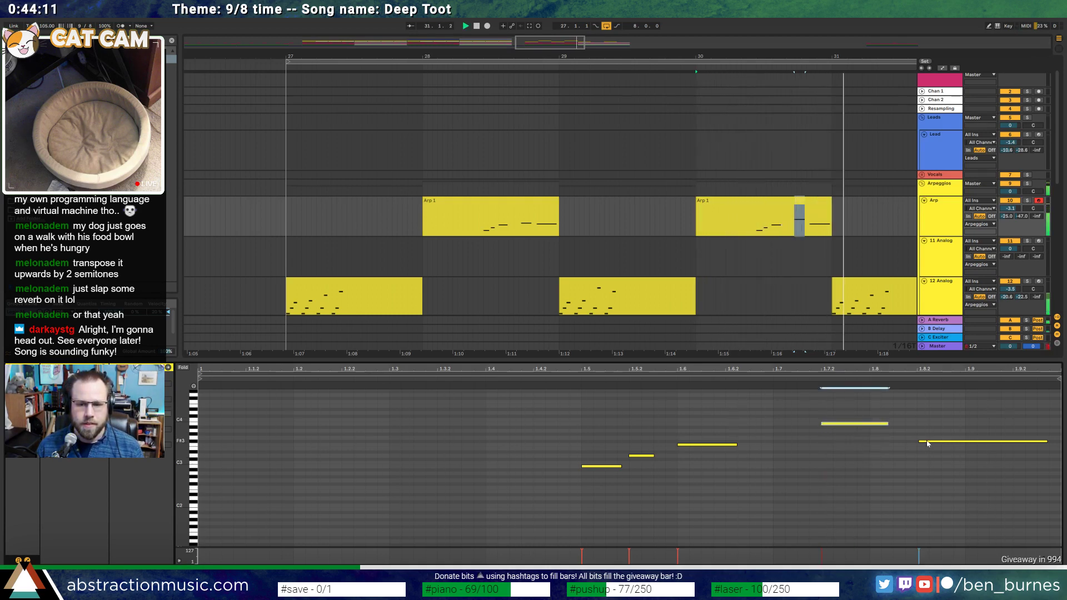
Duplicate bars 27 to 30 of the Arp track into bars 31 to 34 and return the insert marker to bar 27
{"action": "key", "text": "minus"}
{"action": "key", "text": "minus"}
{"action": "key", "text": "minus"}
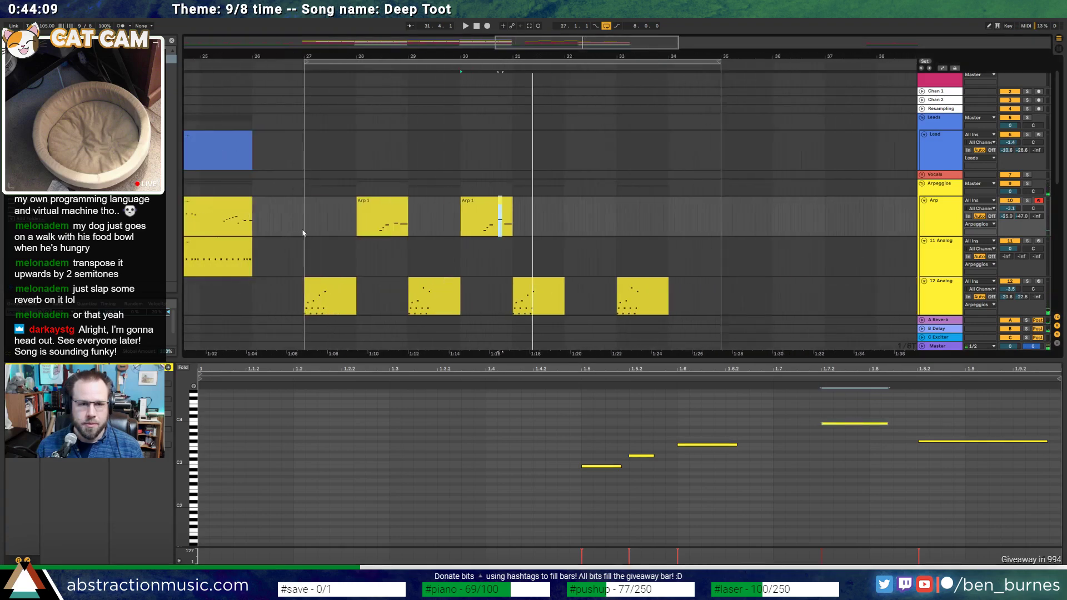
{"action": "left_click_drag", "start_coordinate": [305, 215], "coordinate": [517, 212]}
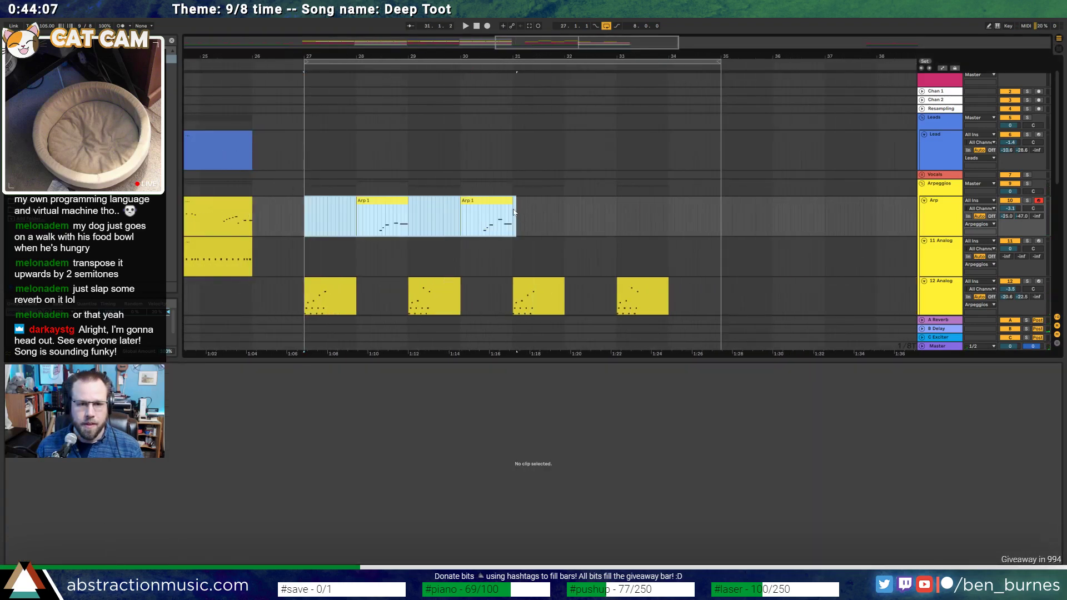
{"action": "key", "text": "ctrl+d"}
{"action": "left_click", "coordinate": [305, 221]}
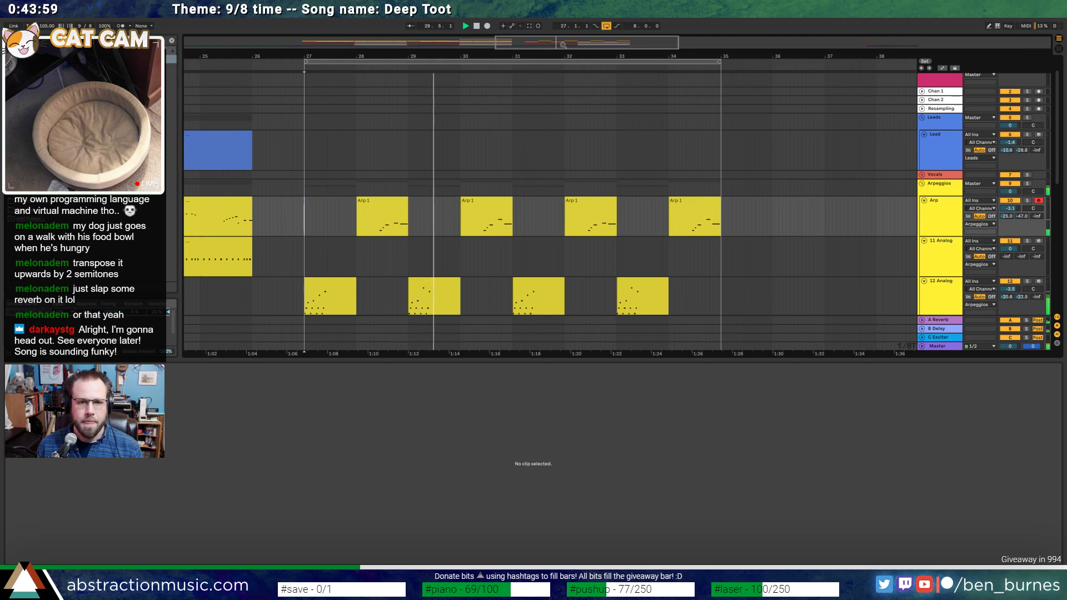
In the bar 32 Arp clip, shorten the first note and move the second and third notes earlier, with the third starting at 1.5.2
{"action": "left_click", "coordinate": [591, 218]}
{"action": "left_click_drag", "start_coordinate": [620, 466], "coordinate": [597, 467]}
{"action": "left_click", "coordinate": [640, 455]}
{"action": "key", "text": "Left"}
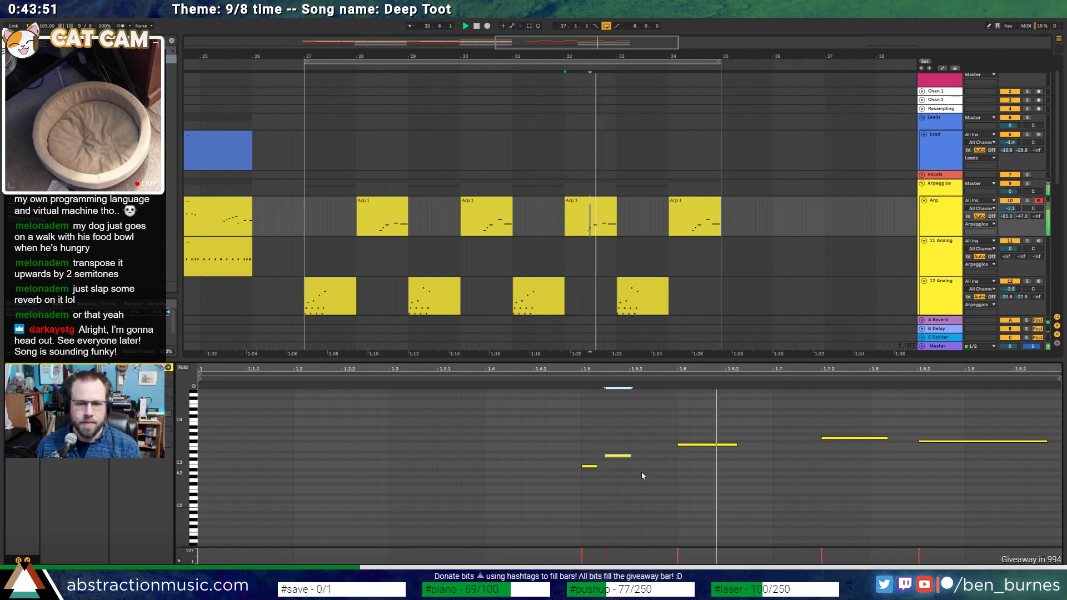
{"action": "key", "text": "Left"}
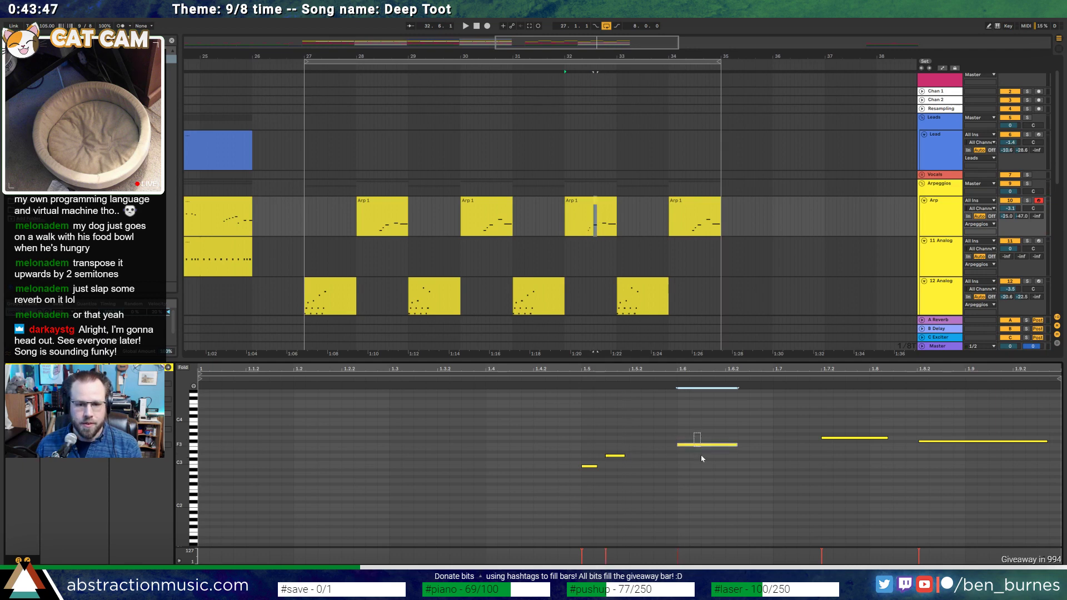
{"action": "key", "text": "Left"}
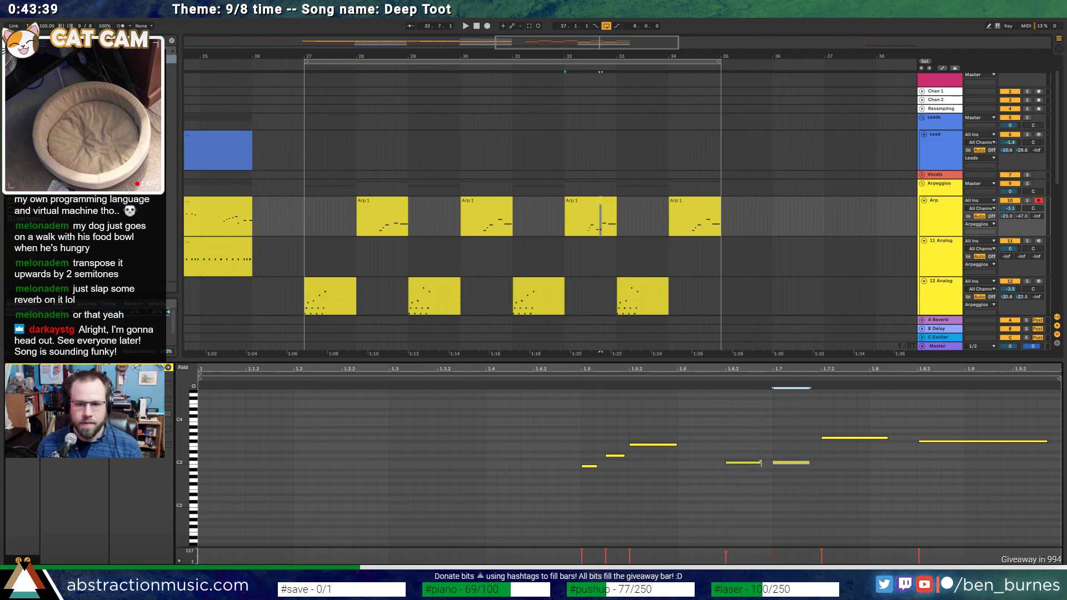
Shorten the note at 1.6.2 in the bar 32 Arp clip, and lower it and the note at 1.7 by one semitone
{"action": "left_click_drag", "start_coordinate": [761, 462], "coordinate": [749, 462]}
{"action": "key", "text": "space"}
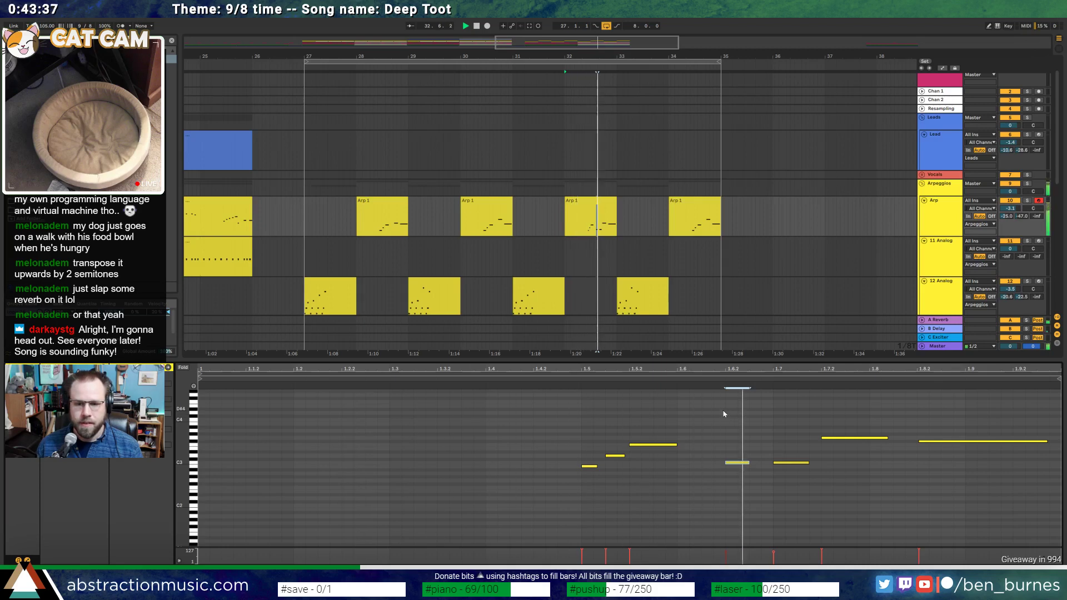
{"action": "left_click_drag", "start_coordinate": [732, 449], "coordinate": [810, 503]}
{"action": "key", "text": "Down"}
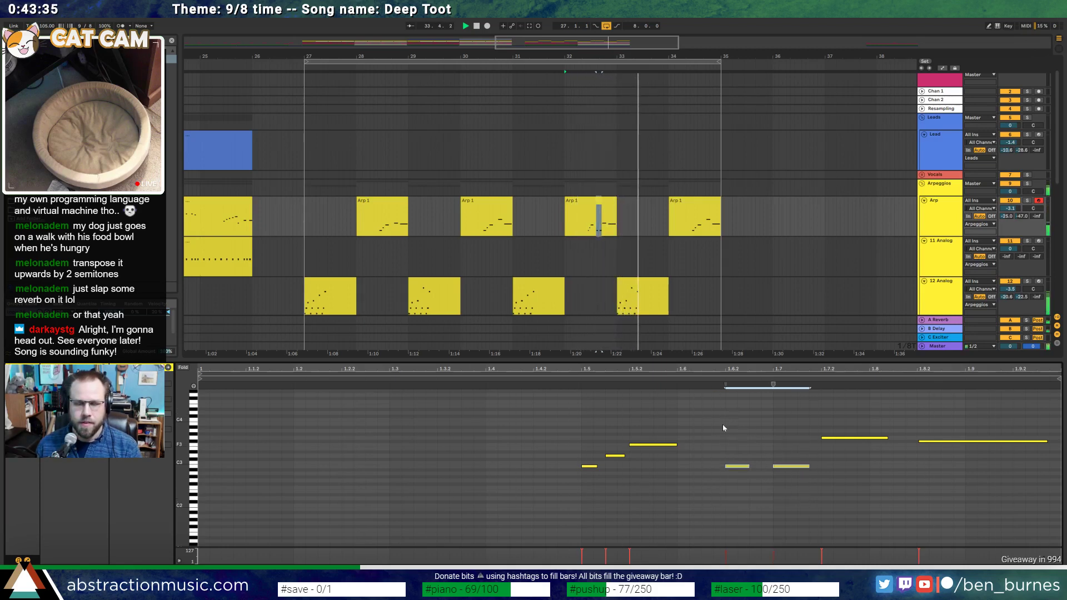
{"action": "left_click", "coordinate": [573, 382]}
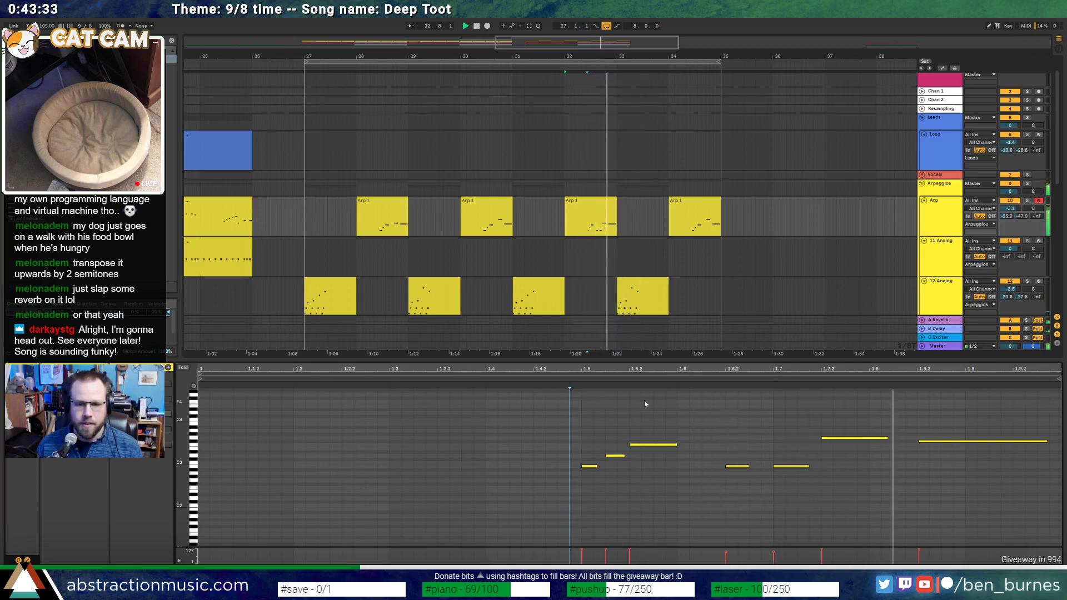
In the bar 34 Arp clip, add a short low note at 1.6.2 and shorten the third note
{"action": "left_click", "coordinate": [694, 201]}
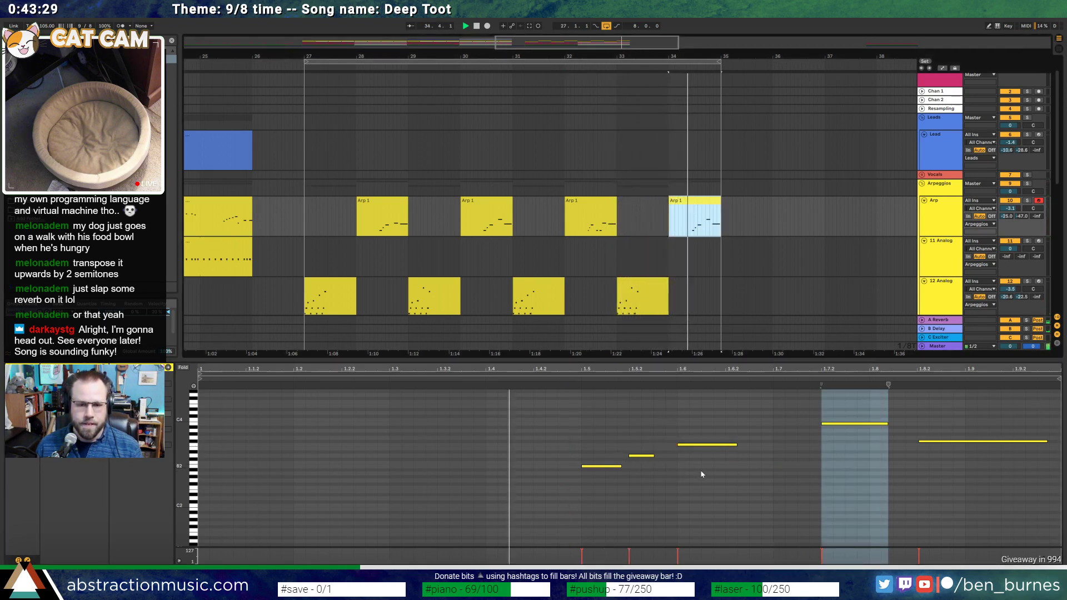
{"action": "double_click", "coordinate": [777, 462]}
{"action": "left_click_drag", "start_coordinate": [786, 462], "coordinate": [801, 462]}
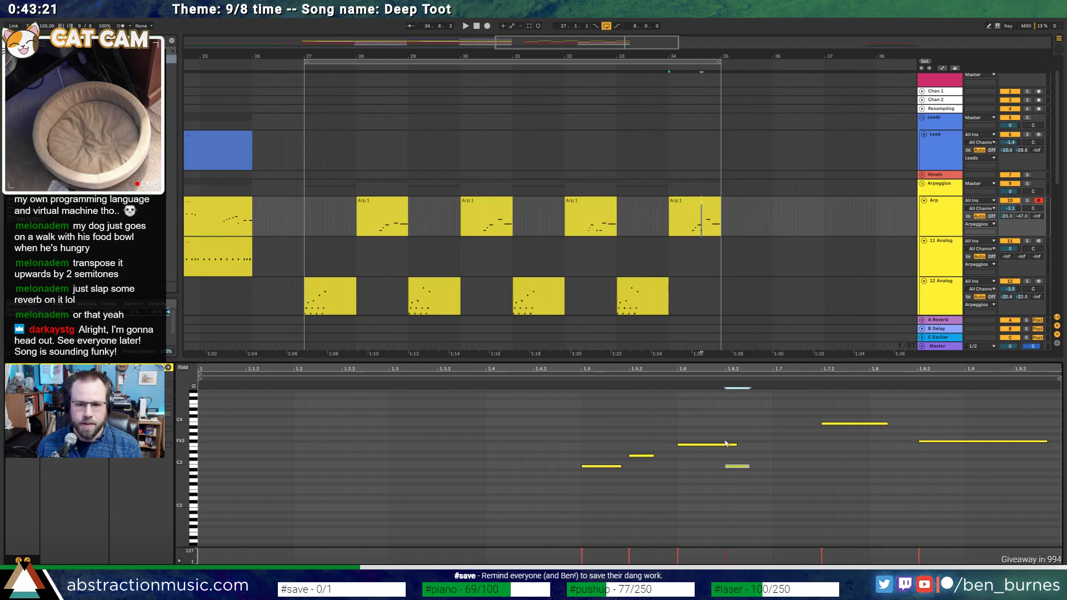
{"action": "left_click_drag", "start_coordinate": [738, 444], "coordinate": [709, 445]}
Lengthen the high fourth note of the bar 34 Arp clip so it starts at 1.7
{"action": "left_click", "coordinate": [840, 424]}
{"action": "key", "text": "Left"}
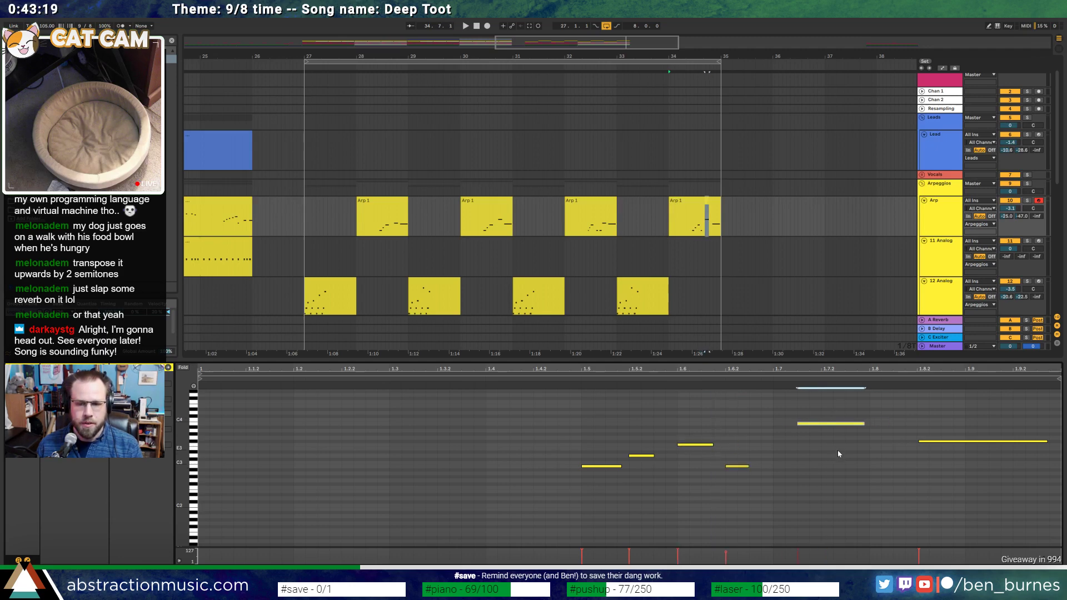
{"action": "key", "text": "shift+Right"}
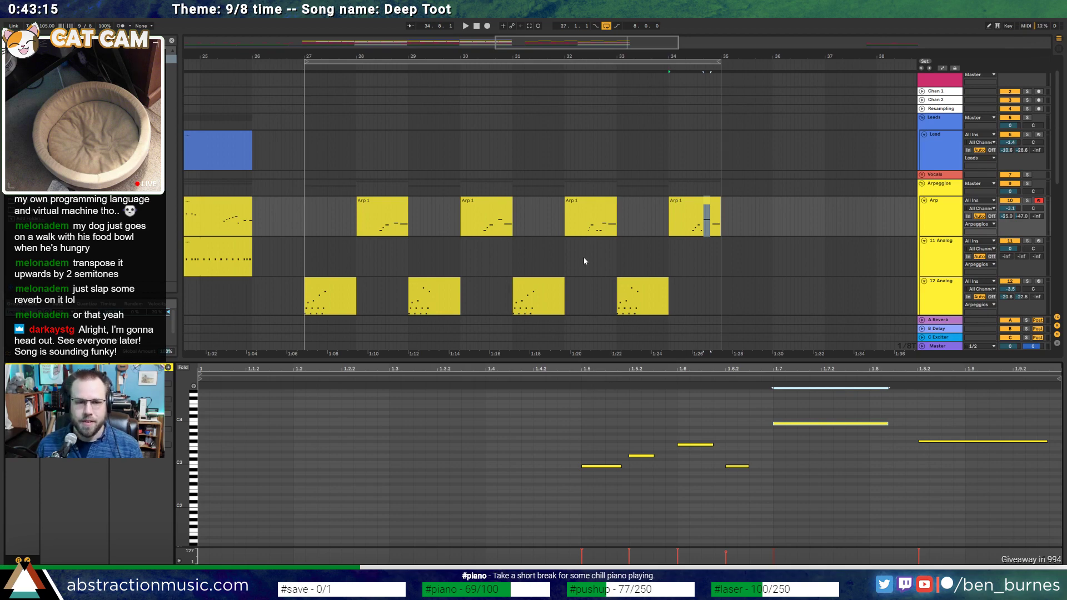
Play back the new section from bar 27 and open the Arp clip in bar 30 to view its notes
{"action": "left_click_drag", "start_coordinate": [493, 58], "coordinate": [495, 39]}
{"action": "key", "text": "shift+Tab"}
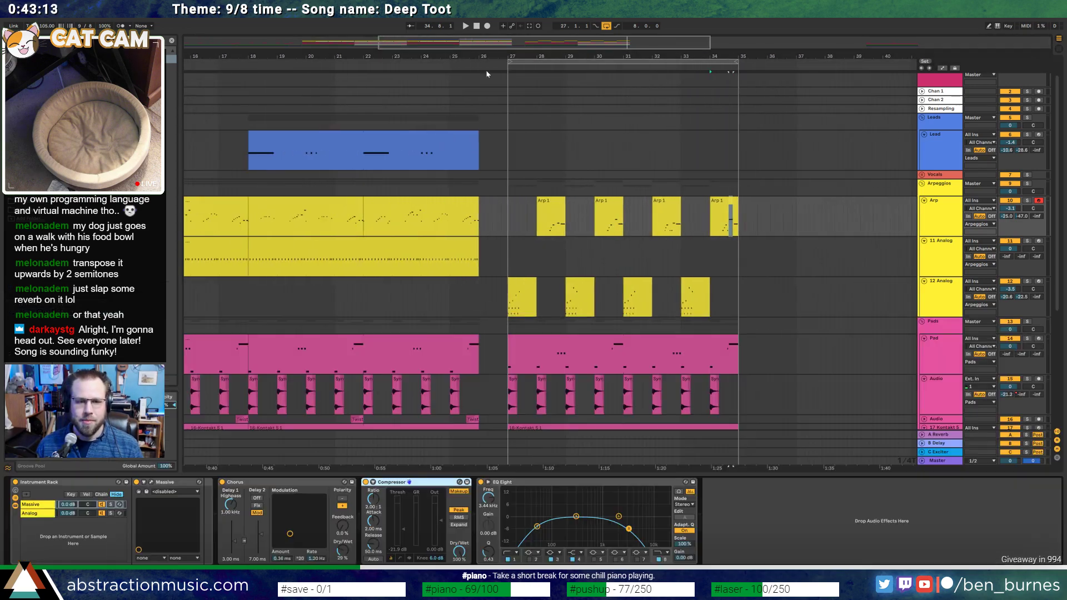
{"action": "left_click", "coordinate": [504, 73]}
{"action": "key", "text": "space"}
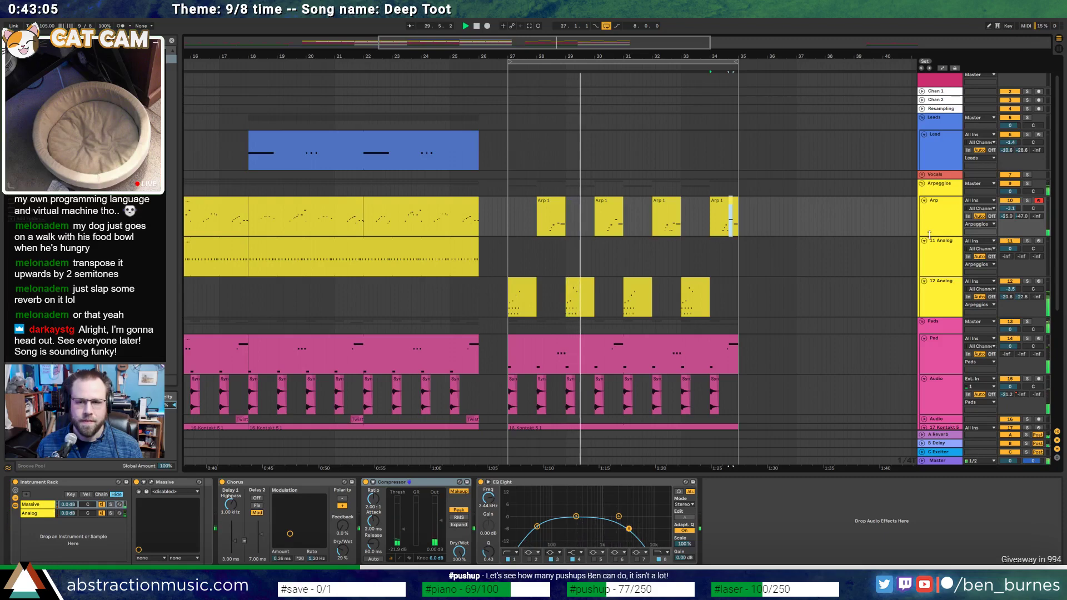
{"action": "left_click", "coordinate": [941, 214]}
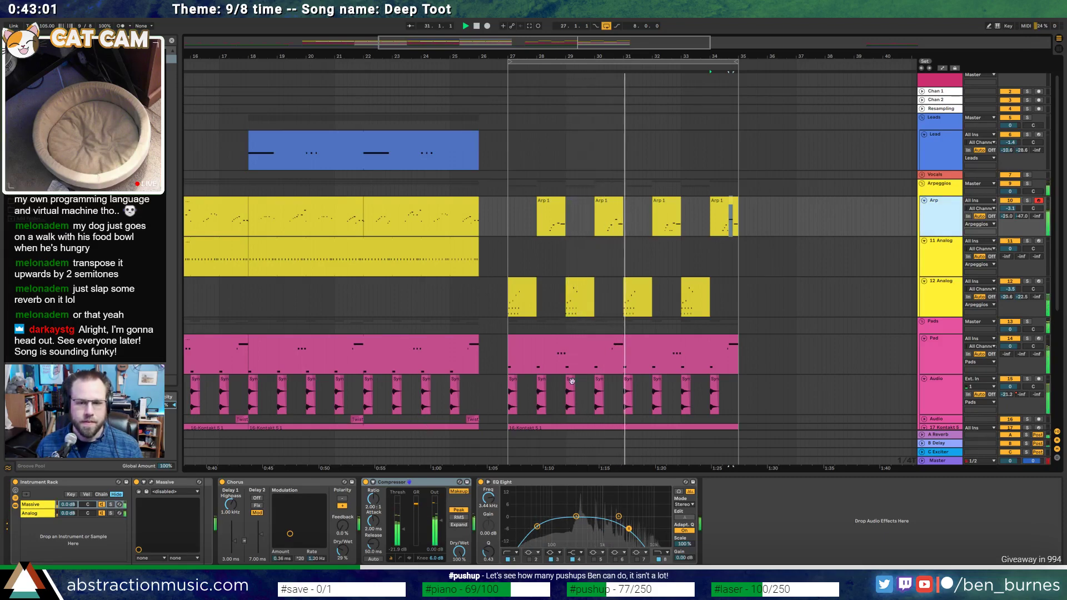
{"action": "left_click", "coordinate": [608, 219]}
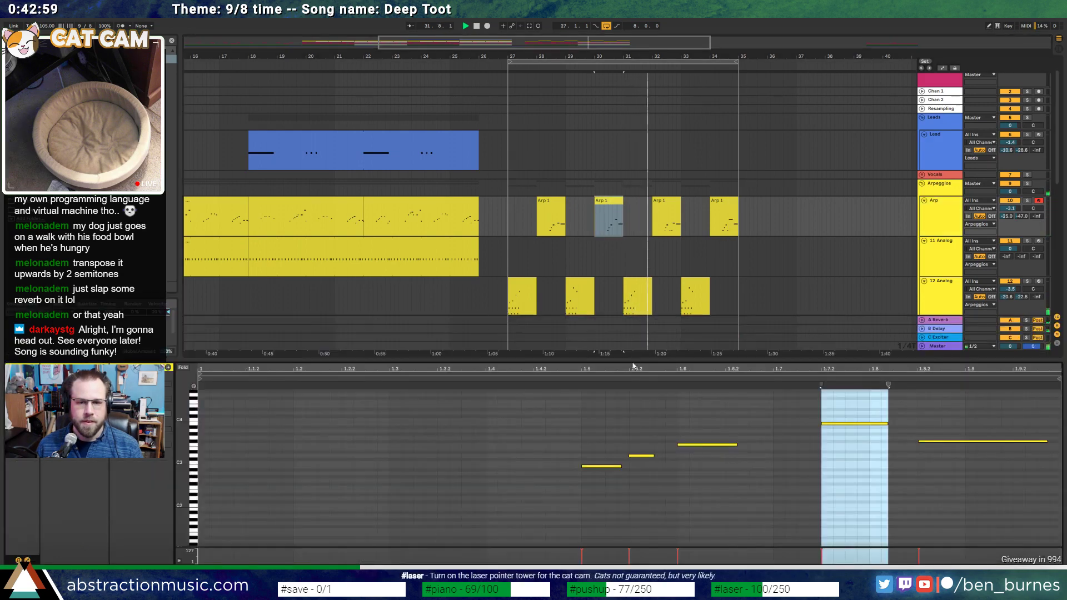
Move the first note of the bar 30 Arp clip earlier to 1.4.2, keeping the second note at 1.5.2
{"action": "left_click", "coordinate": [577, 449]}
{"action": "left_click", "coordinate": [610, 233]}
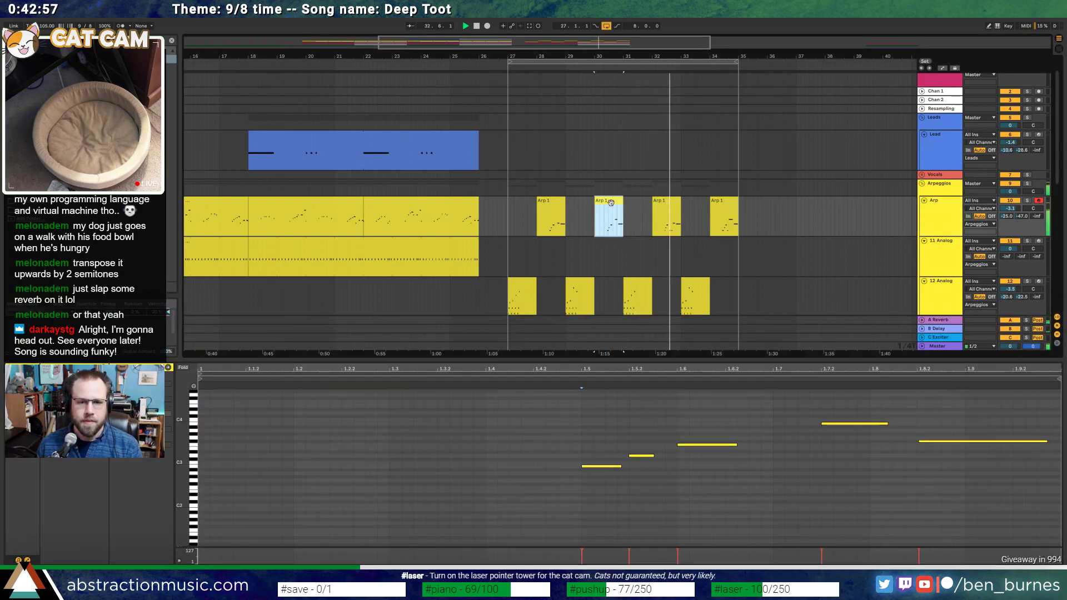
{"action": "left_click", "coordinate": [593, 466]}
{"action": "key", "text": "Left"}
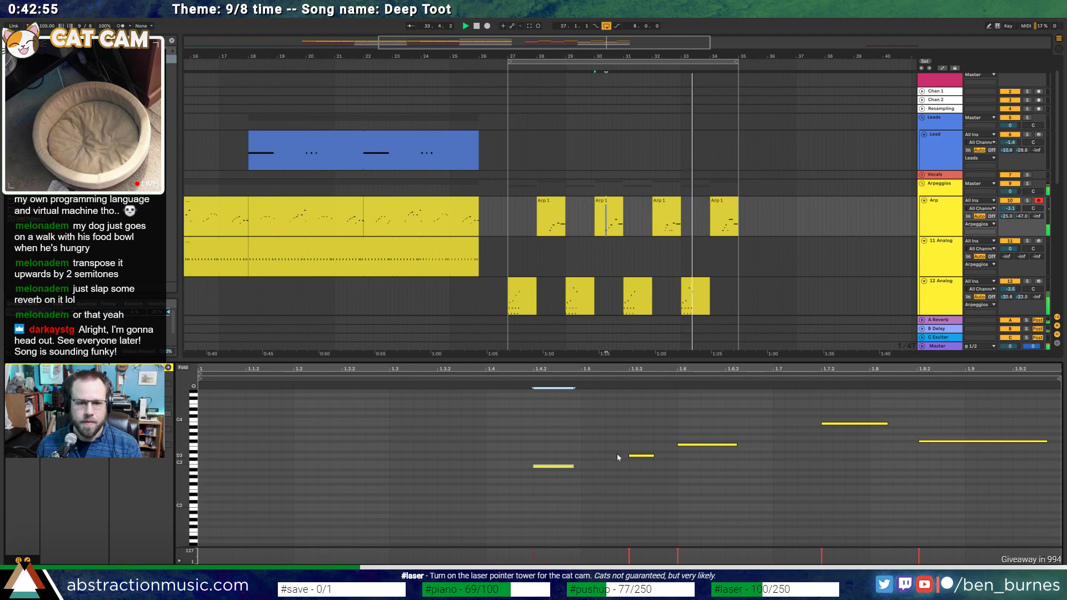
{"action": "left_click", "coordinate": [640, 456]}
{"action": "key", "text": "Left"}
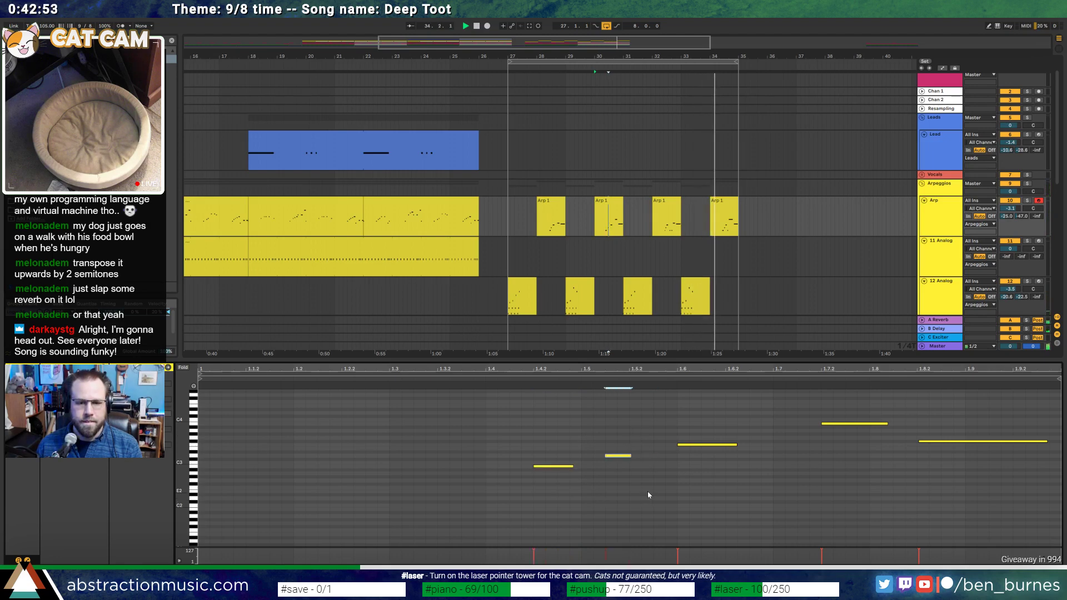
{"action": "key", "text": "Right"}
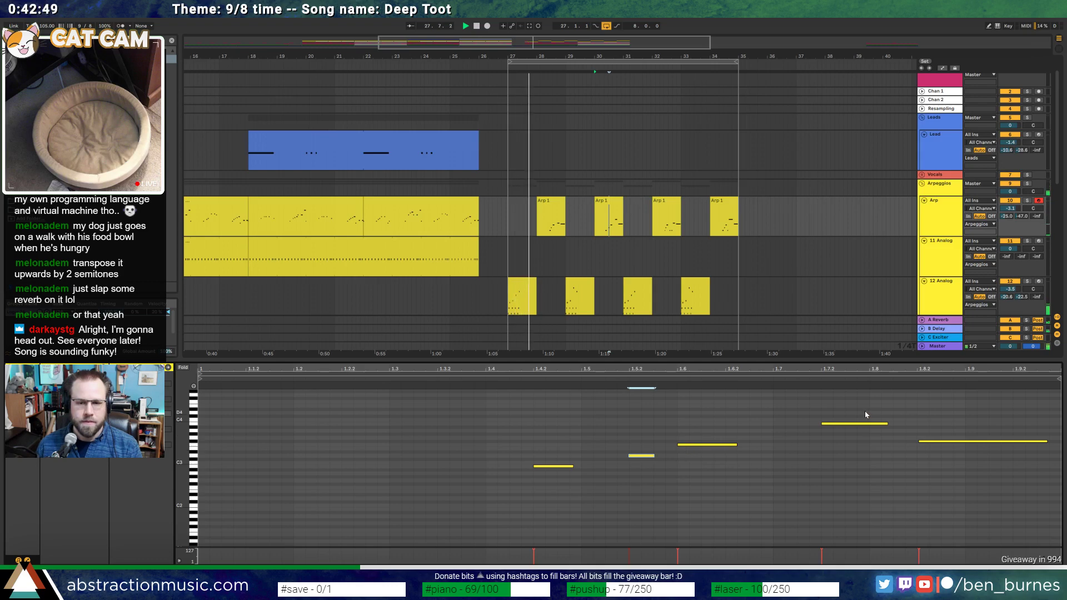
In the bar 34 Arp clip, lengthen the low note at 1.6.2 so it ends just before 1.7
{"action": "left_click", "coordinate": [727, 201]}
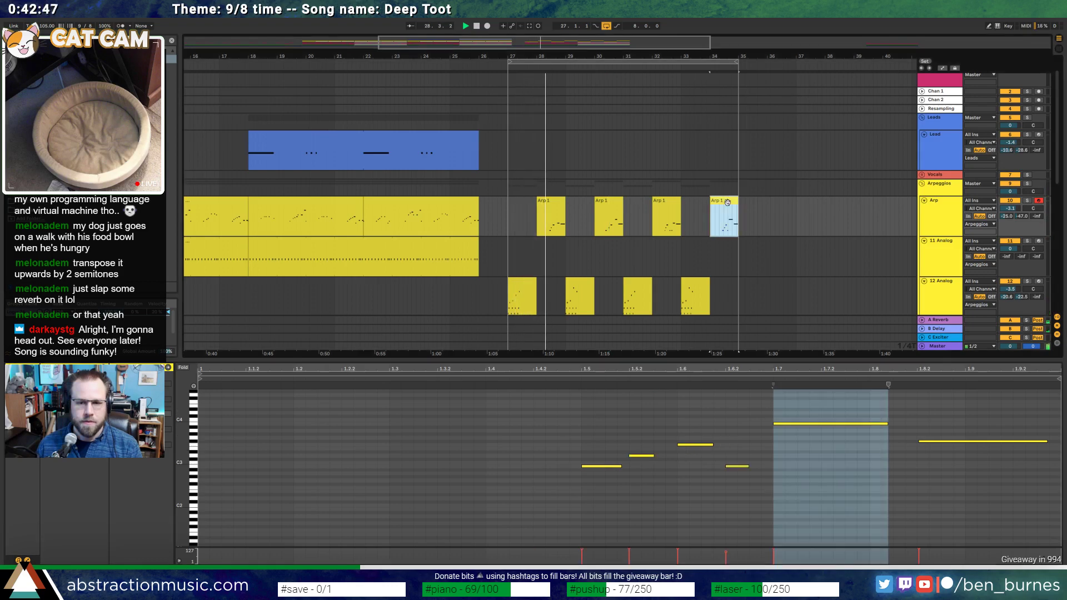
{"action": "left_click", "coordinate": [771, 495]}
{"action": "left_click_drag", "start_coordinate": [749, 466], "coordinate": [768, 466]}
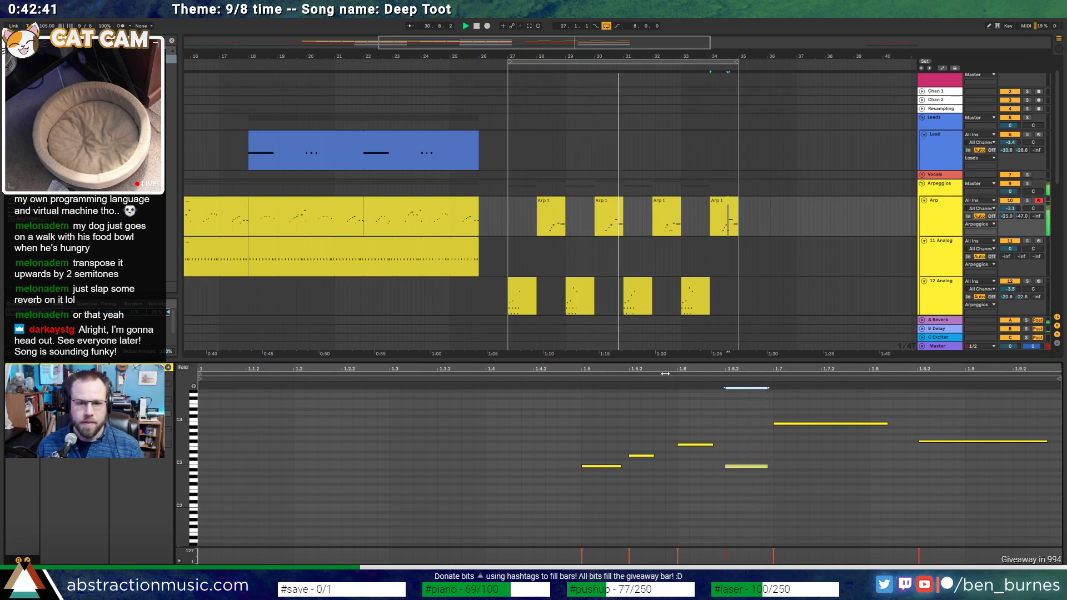
Show the whole arrangement and play the song from the beginning
{"action": "left_click", "coordinate": [611, 257]}
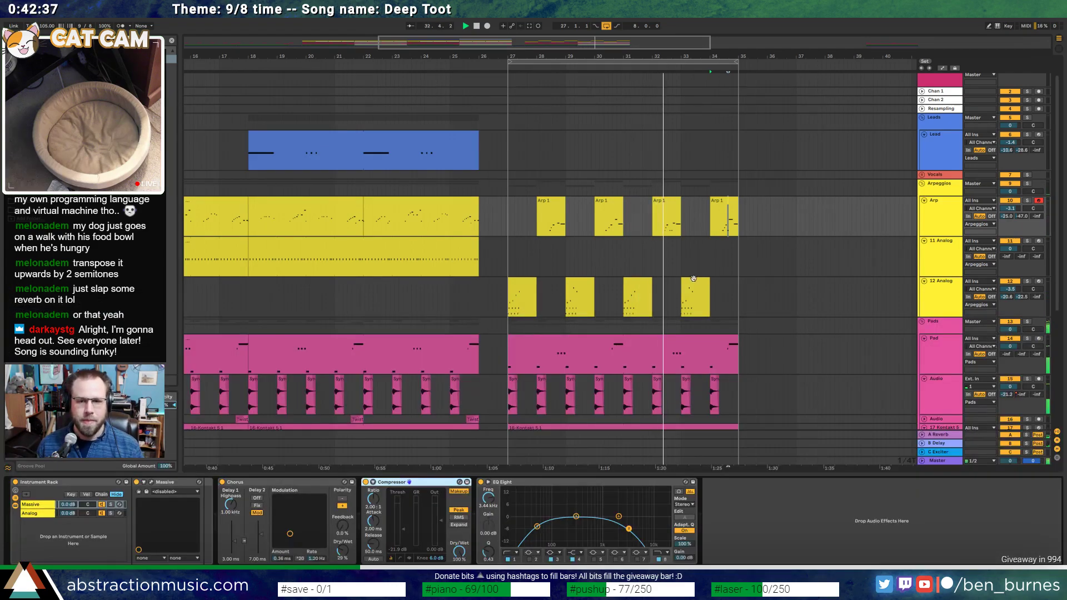
{"action": "scroll", "coordinate": [749, 284], "scroll_direction": "down", "scroll_amount": 5}
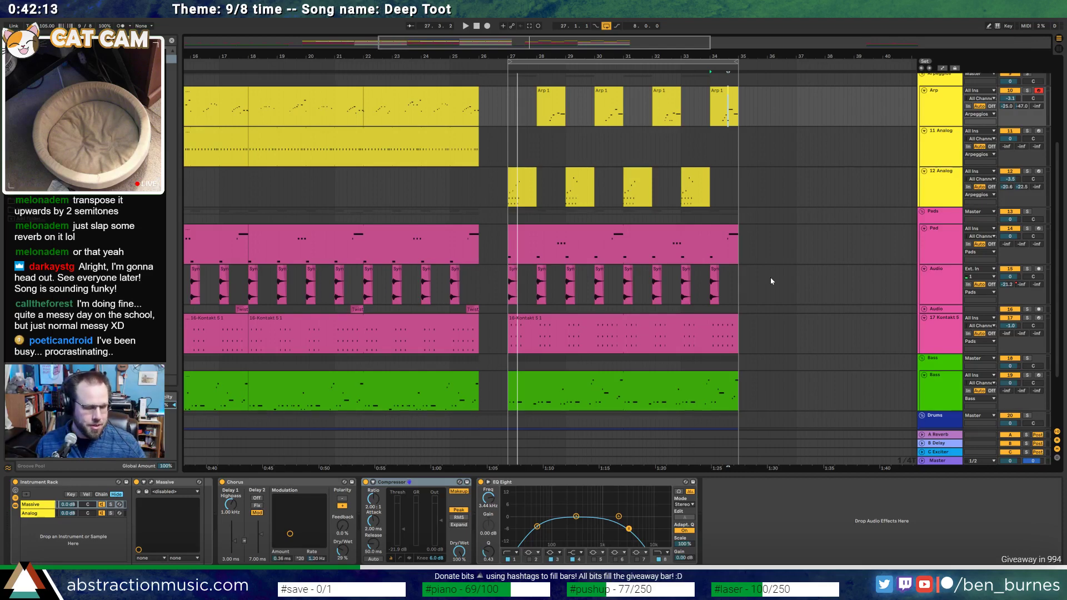
{"action": "left_click_drag", "start_coordinate": [435, 34], "coordinate": [435, 39]}
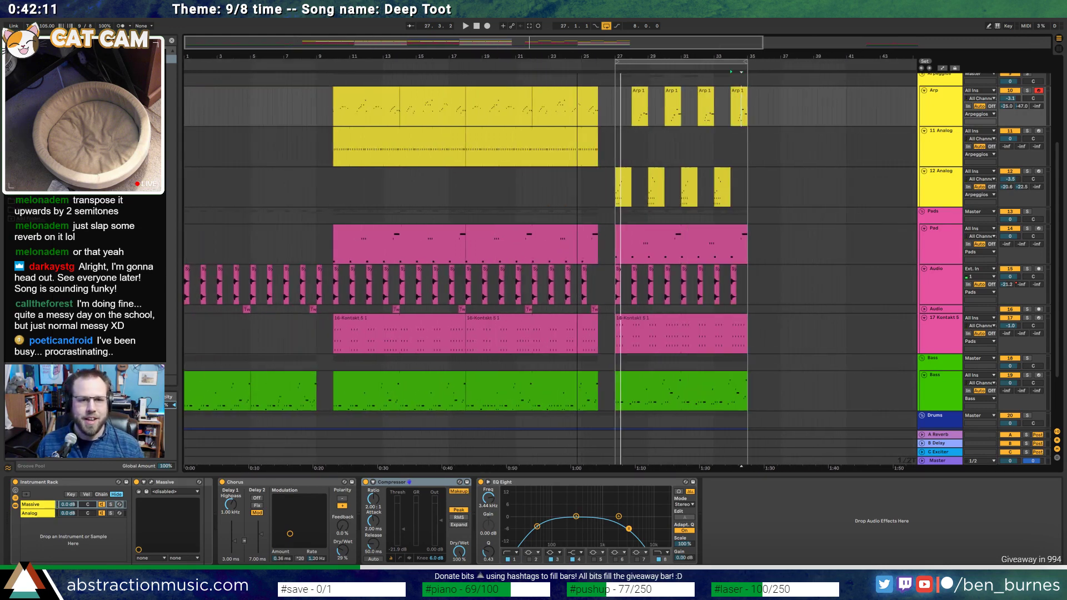
{"action": "key", "text": "Home"}
{"action": "key", "text": "space"}
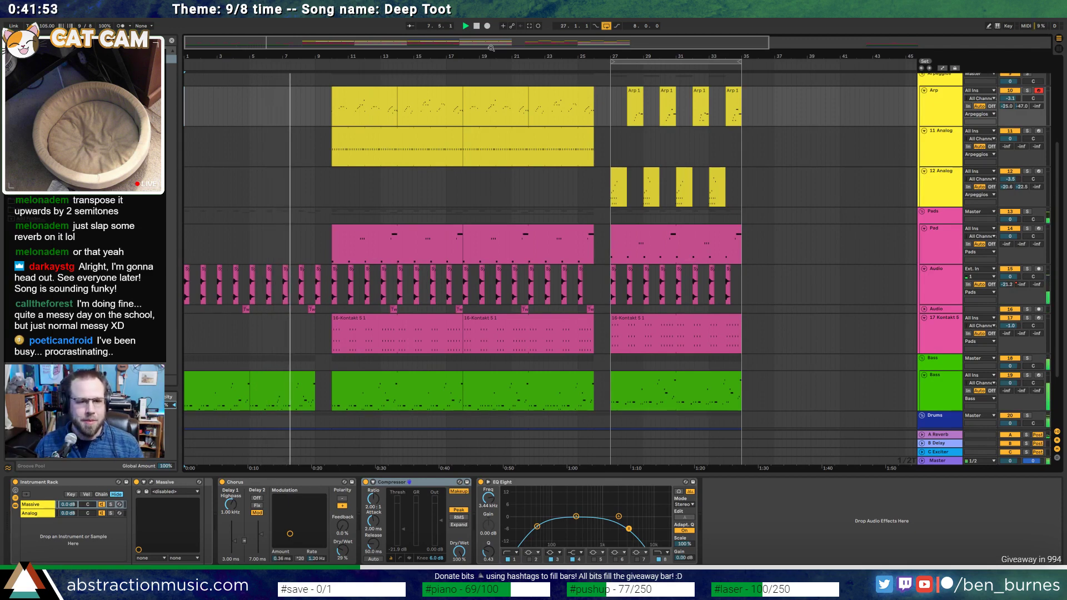
In the Drum Rack clip at bar 27, draw a TR-909Ride note from 1.1 to 1.3 and duplicate it four times
{"action": "scroll", "coordinate": [598, 340], "scroll_direction": "down", "scroll_amount": 3}
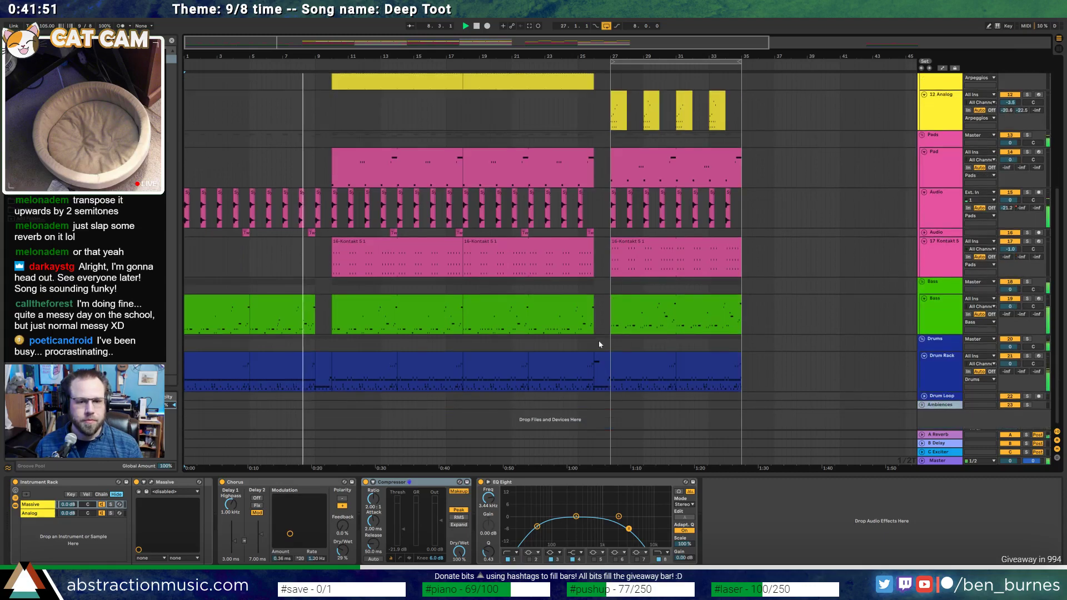
{"action": "left_click", "coordinate": [638, 352]}
{"action": "double_click", "coordinate": [638, 352]}
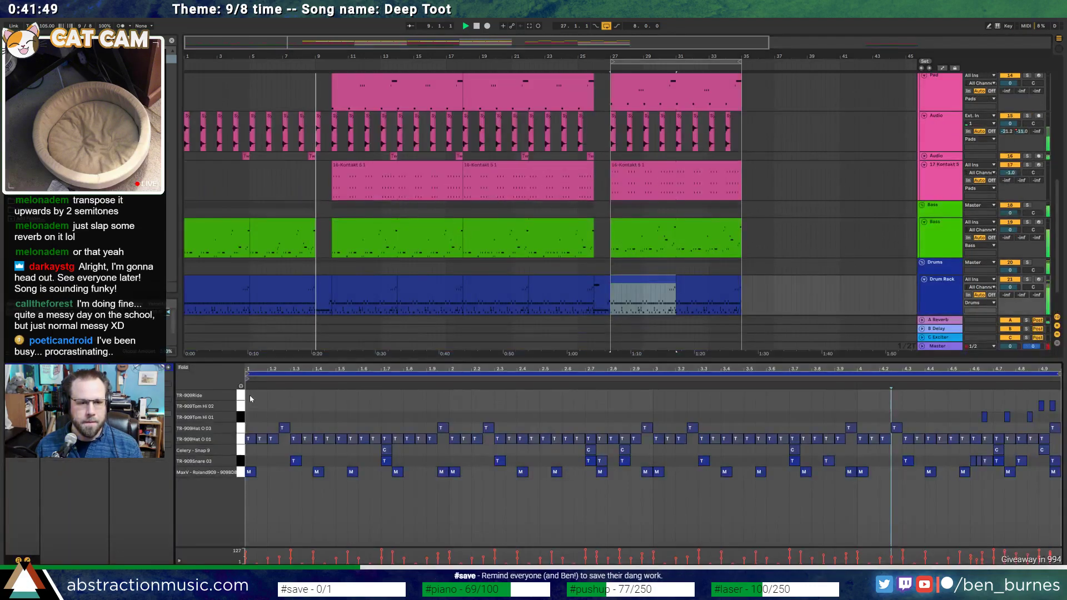
{"action": "mouse_move", "coordinate": [249, 395]}
{"action": "left_mouse_down"}
{"action": "mouse_move", "coordinate": [290, 396]}
{"action": "mouse_move", "coordinate": [293, 413]}
{"action": "left_mouse_up"}
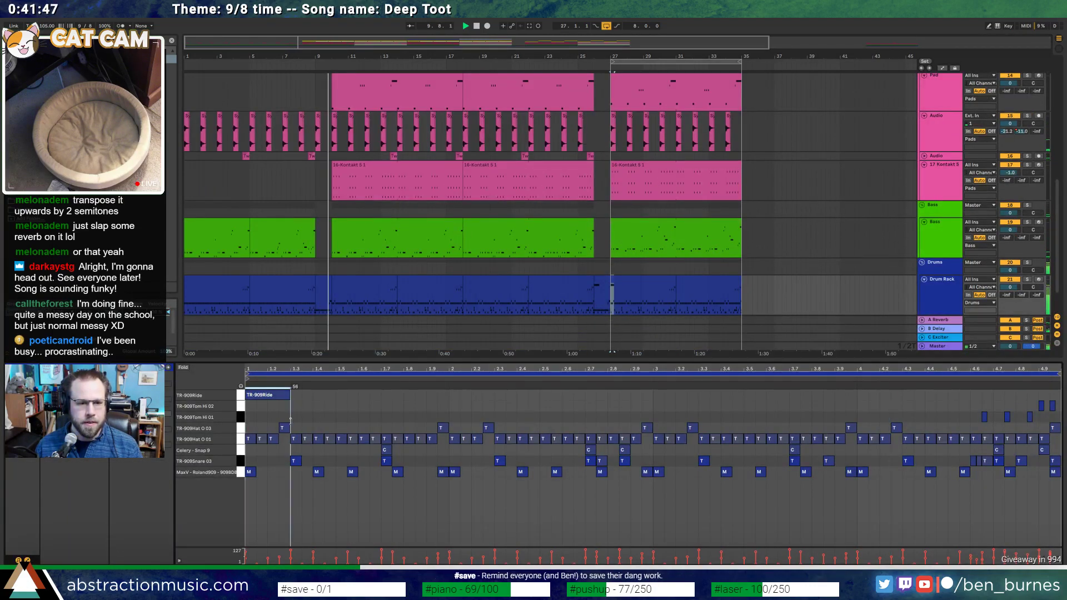
{"action": "key", "text": "ctrl+d"}
{"action": "key", "text": "ctrl+d"}
{"action": "key", "text": "ctrl+d"}
{"action": "key", "text": "ctrl+d"}
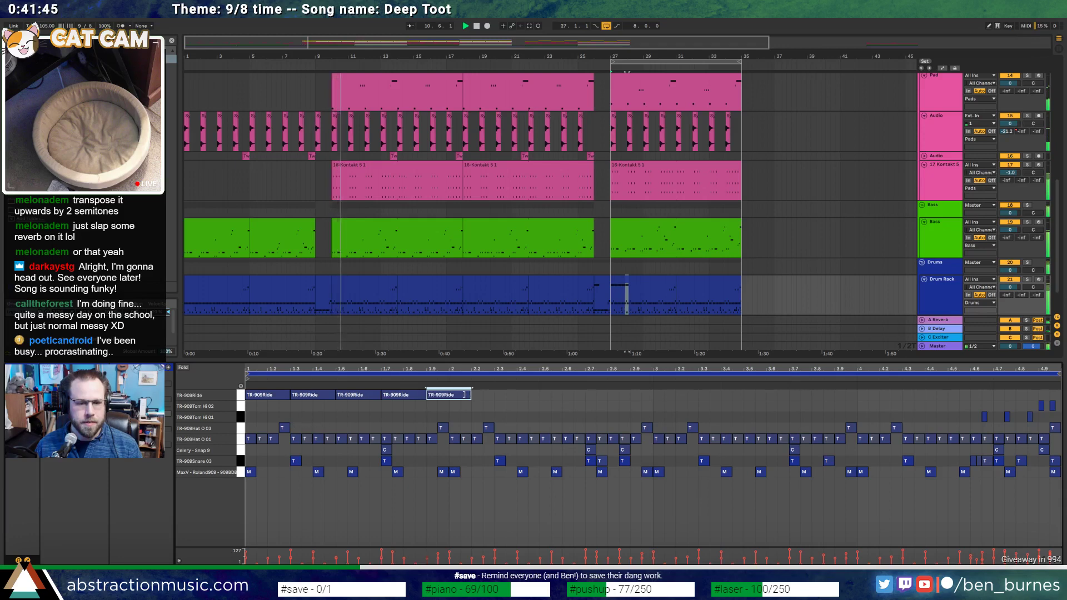
Trim the fifth ride note to the end of the clip's first bar and duplicate the five notes into the second bar
{"action": "left_click_drag", "start_coordinate": [464, 395], "coordinate": [203, 382]}
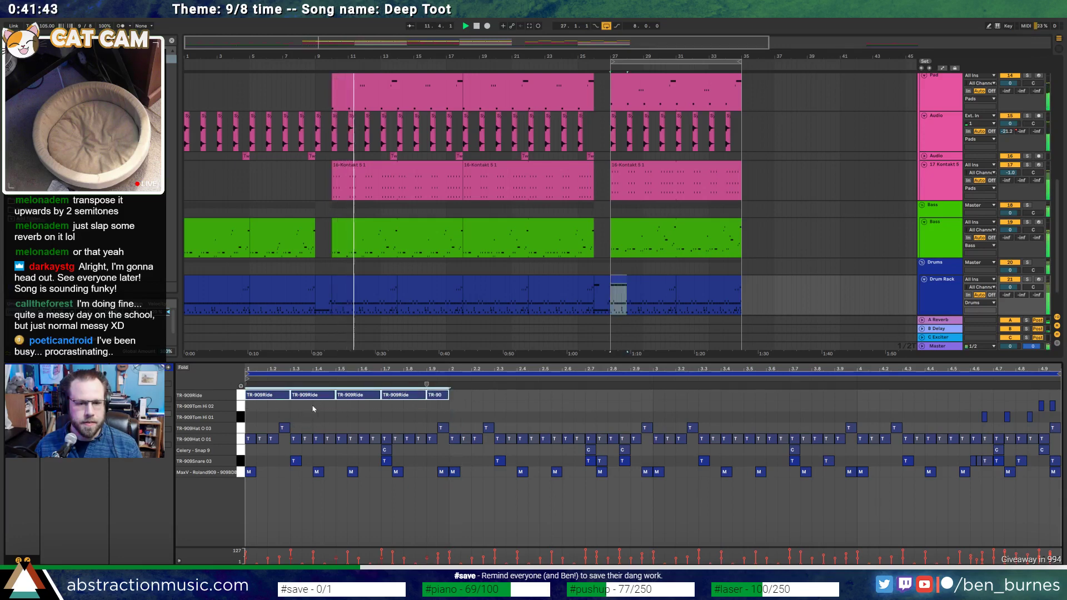
{"action": "key", "text": "ctrl+d"}
{"action": "left_click", "coordinate": [390, 404]}
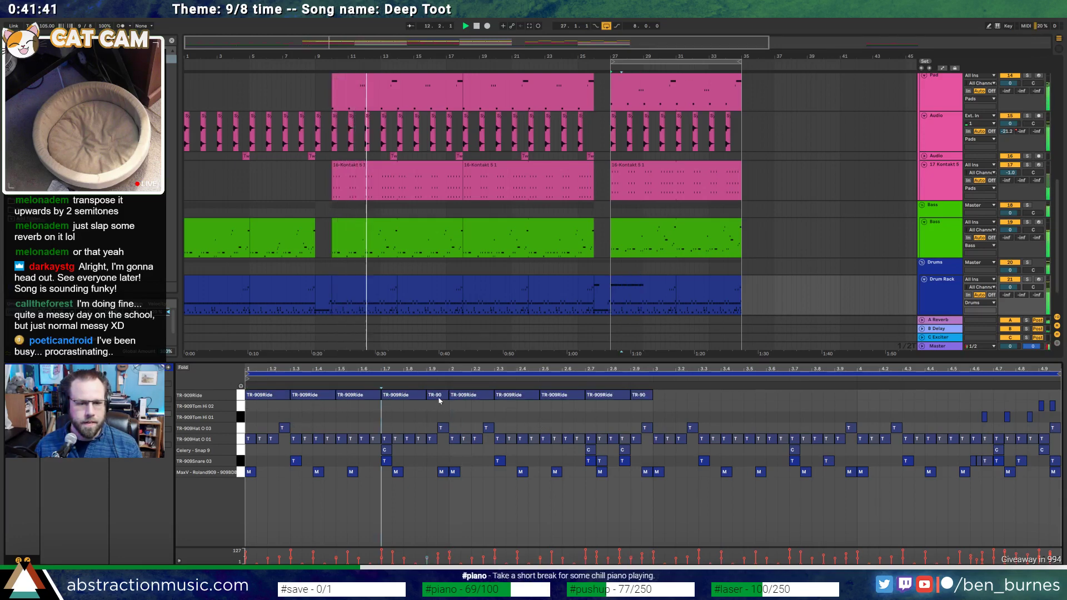
Start the fifth ride note at 1.8.2, add a short one at 1.9.2, and duplicate the first bar's ride pattern across the clip's other three bars
{"action": "left_click", "coordinate": [426, 395]}
{"action": "double_click", "coordinate": [442, 396]}
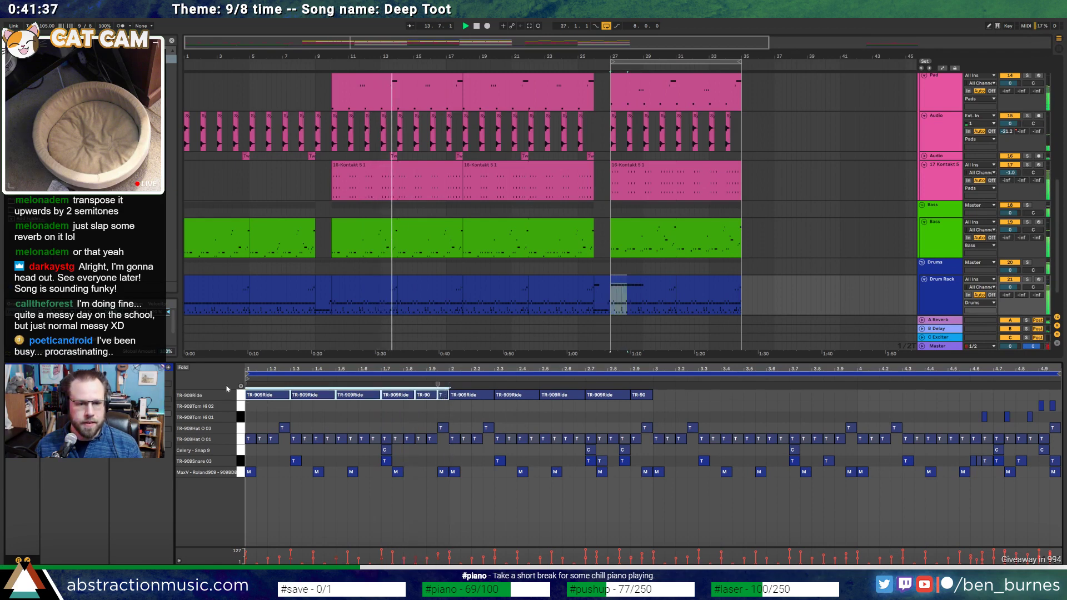
{"action": "key", "text": "ctrl+d"}
{"action": "key", "text": "ctrl+d"}
{"action": "key", "text": "ctrl+d"}
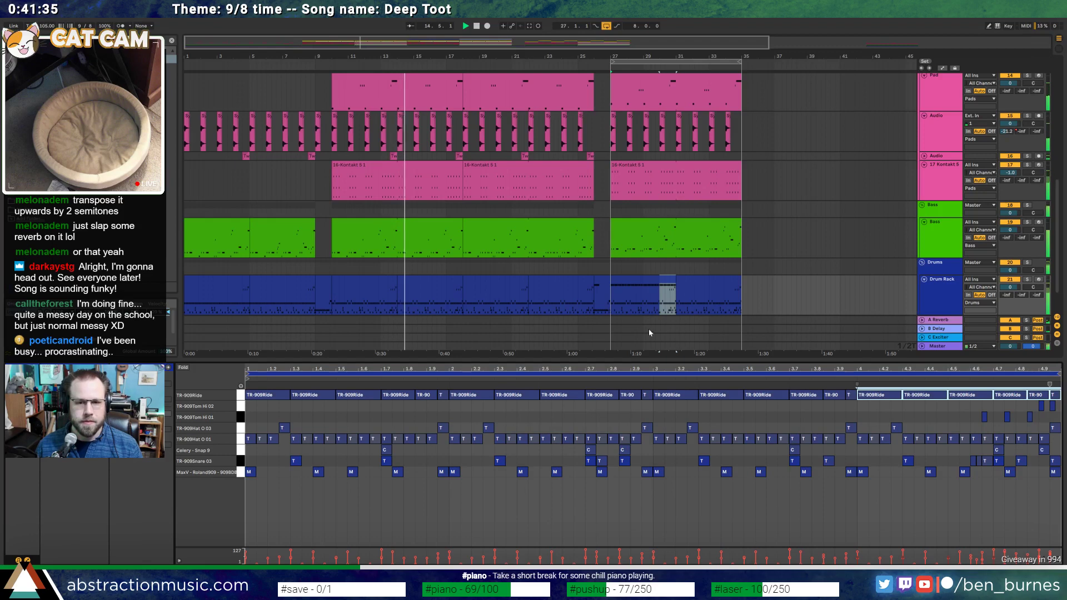
Extend the Drum Rack clip with the ride pattern from bar 27 to the end of bar 34, over the following clip
{"action": "left_click", "coordinate": [660, 284]}
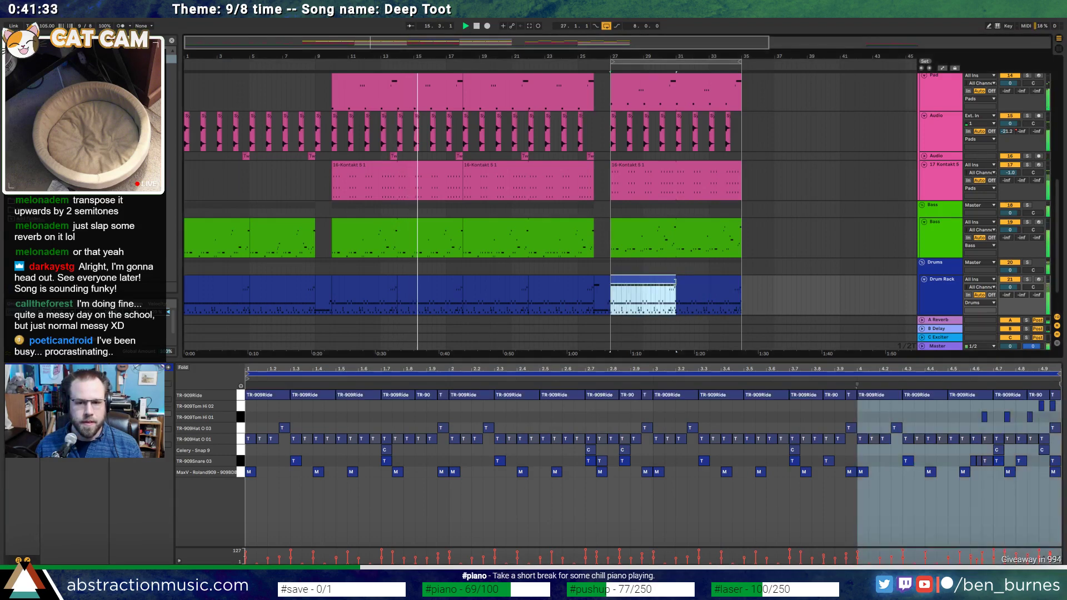
{"action": "left_click_drag", "start_coordinate": [676, 281], "coordinate": [742, 280]}
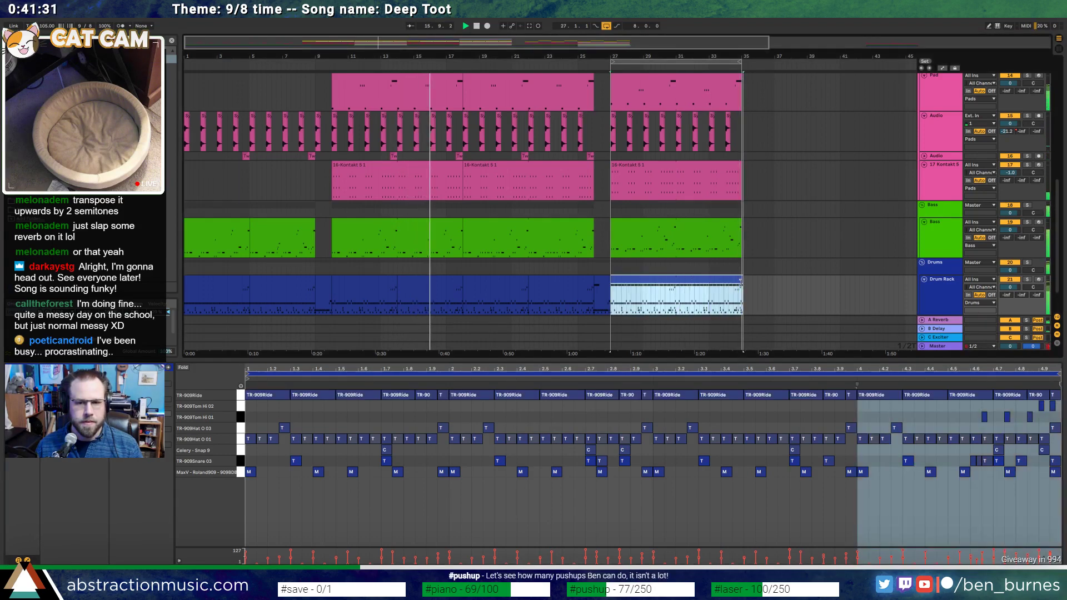
{"action": "key", "text": "z"}
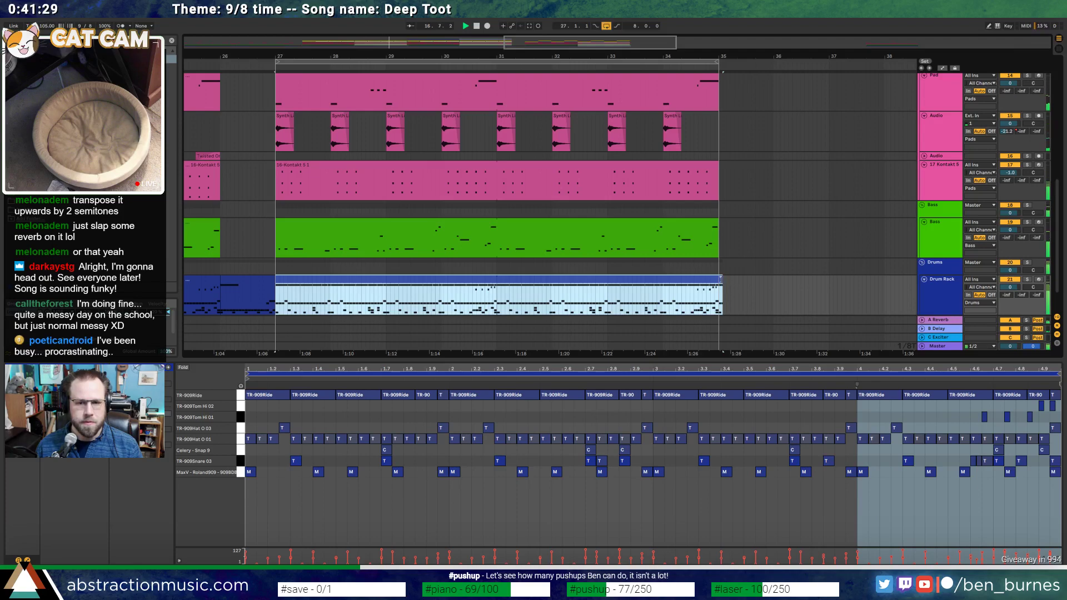
{"action": "scroll", "coordinate": [574, 260], "scroll_direction": "down", "scroll_amount": 2}
{"action": "key", "text": "shift+Tab"}
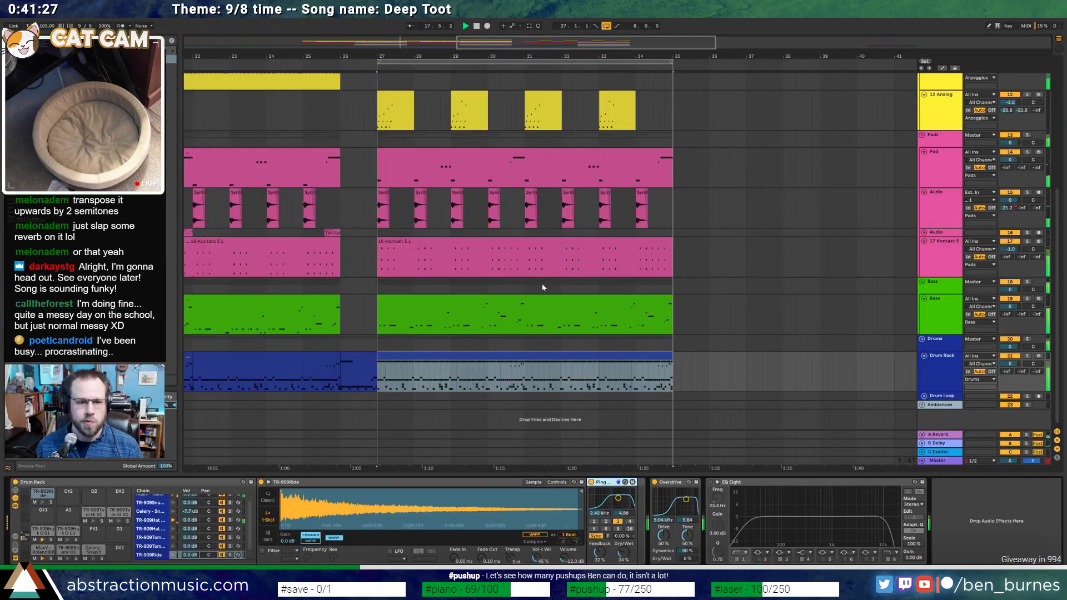
Copy the three-note Lead phrase around bar 24 and paste it on the Lead track at about bar 28
{"action": "scroll", "coordinate": [453, 239], "scroll_direction": "left", "scroll_amount": 3}
{"action": "scroll", "coordinate": [482, 284], "scroll_direction": "up", "scroll_amount": 3}
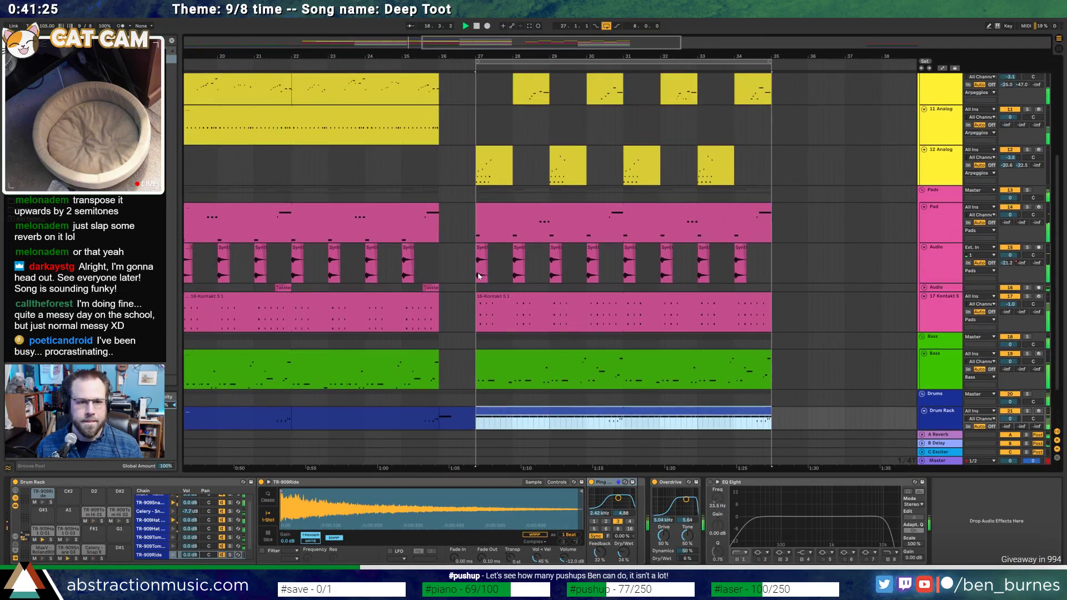
{"action": "scroll", "coordinate": [483, 284], "scroll_direction": "up", "scroll_amount": 2}
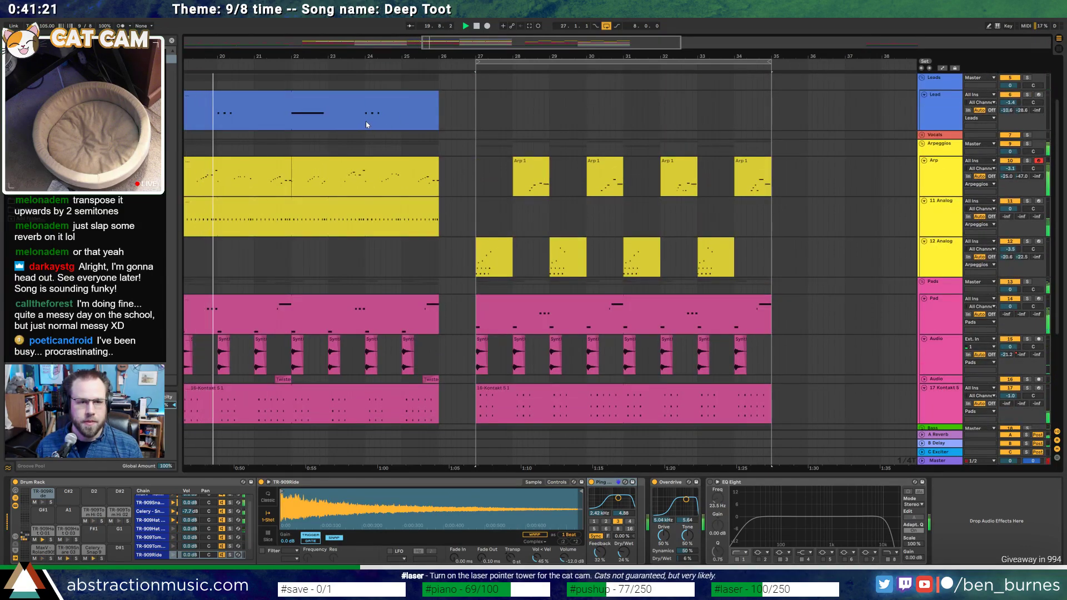
{"action": "left_click_drag", "start_coordinate": [365, 121], "coordinate": [402, 126]}
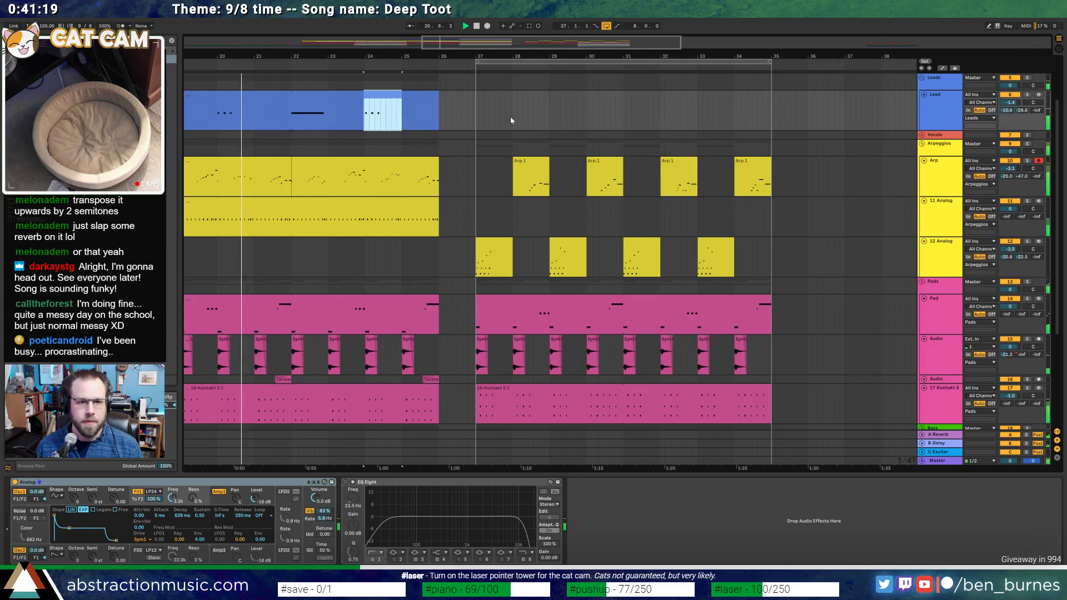
{"action": "left_click", "coordinate": [512, 120]}
{"action": "key", "text": "ctrl+v"}
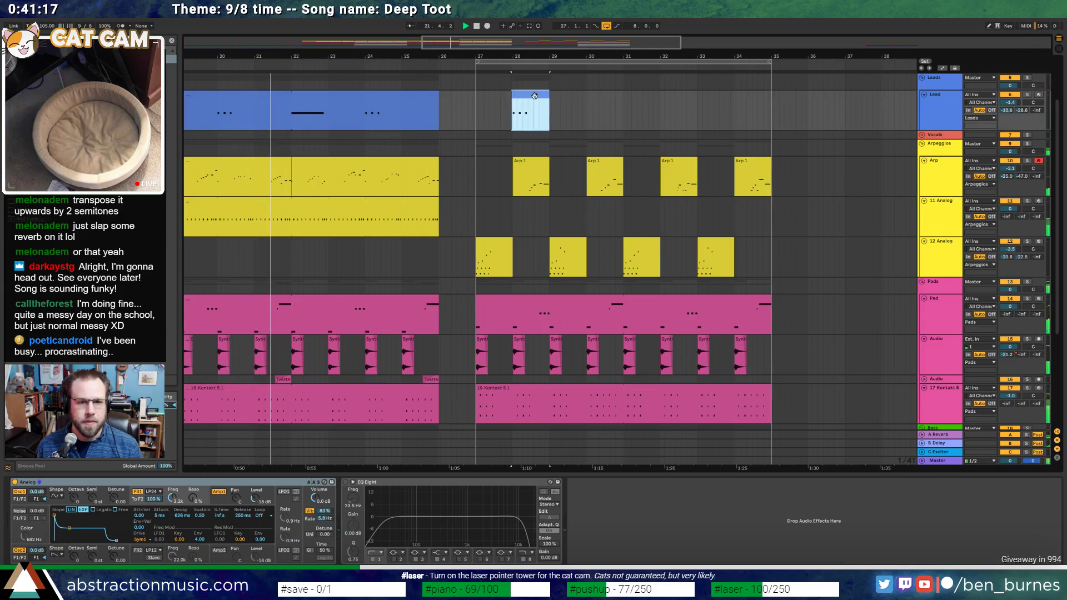
Open the pasted Lead clip near bar 28 and raise the pitch of its three notes
{"action": "double_click", "coordinate": [535, 95]}
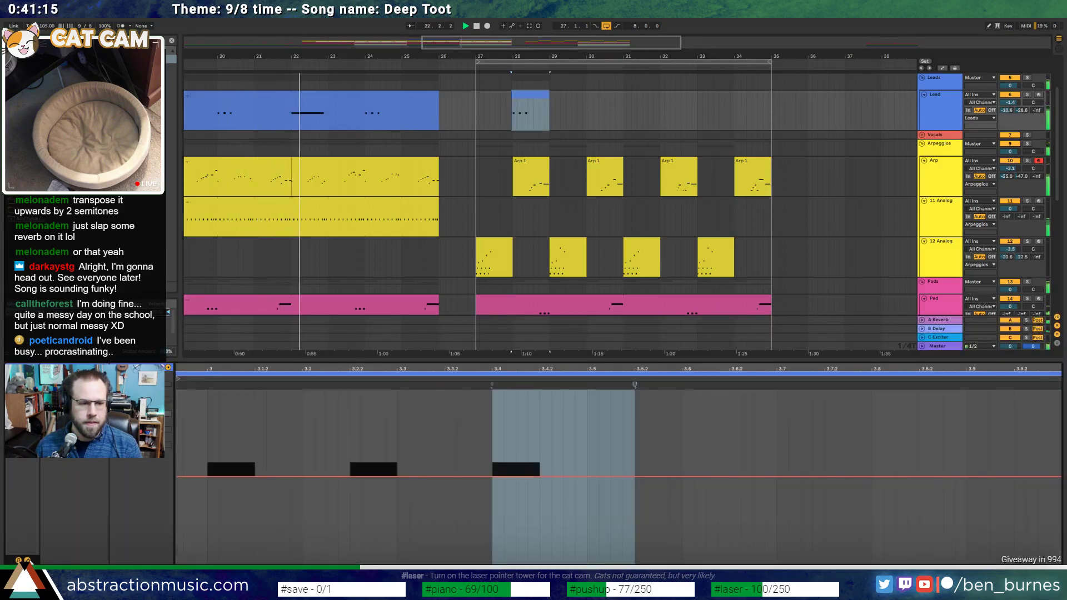
{"action": "left_click", "coordinate": [234, 412]}
{"action": "key", "text": "ctrl+a"}
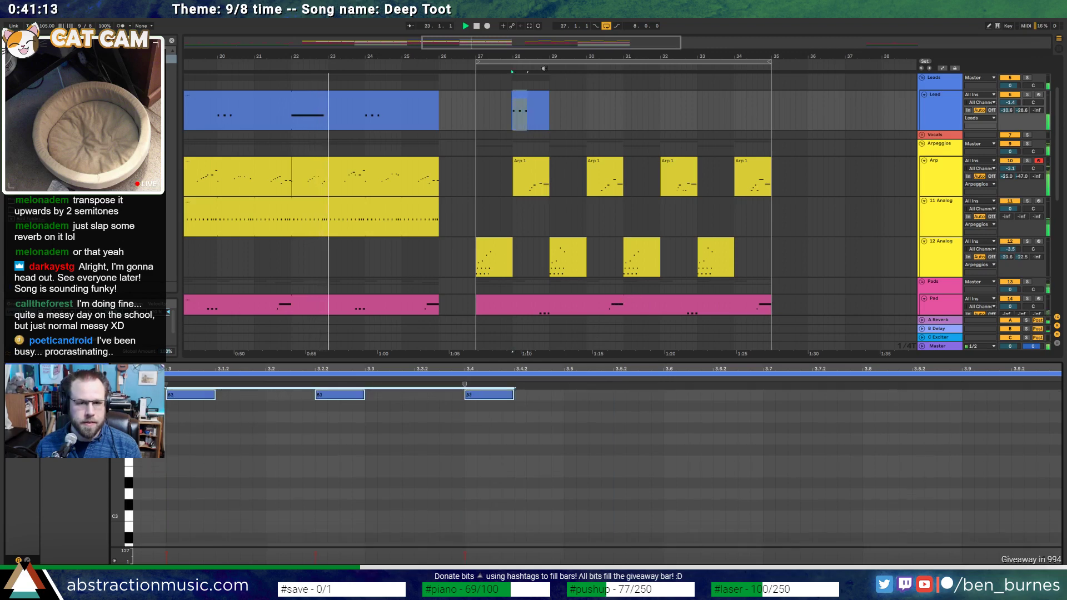
{"action": "left_click", "coordinate": [542, 99]}
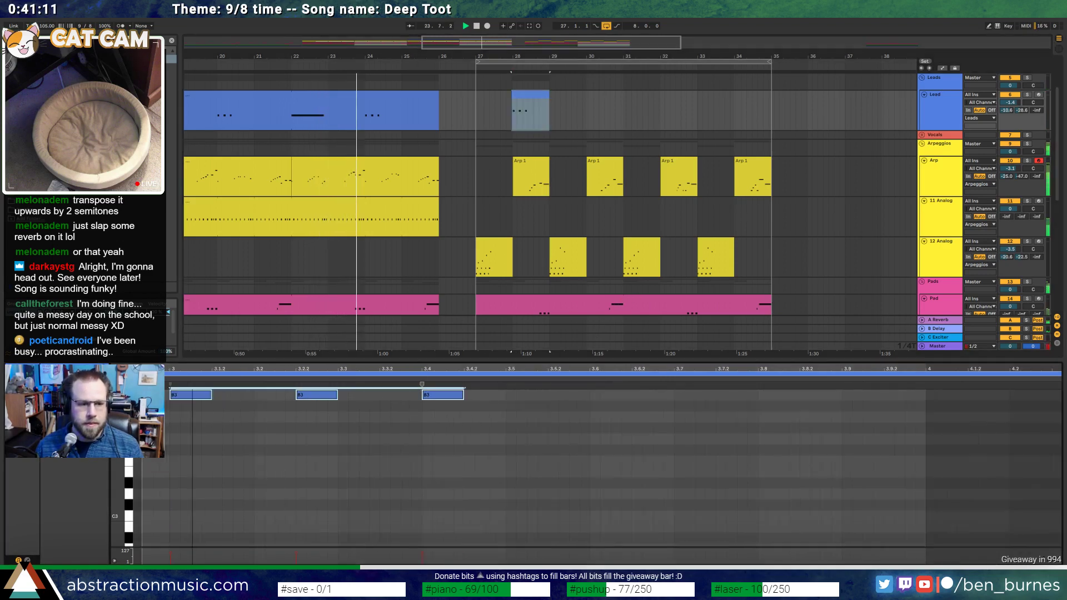
{"action": "left_click_drag", "start_coordinate": [238, 379], "coordinate": [257, 379]}
Move the pasted Lead clip slightly later so it starts exactly at bar 28
{"action": "left_click", "coordinate": [533, 99]}
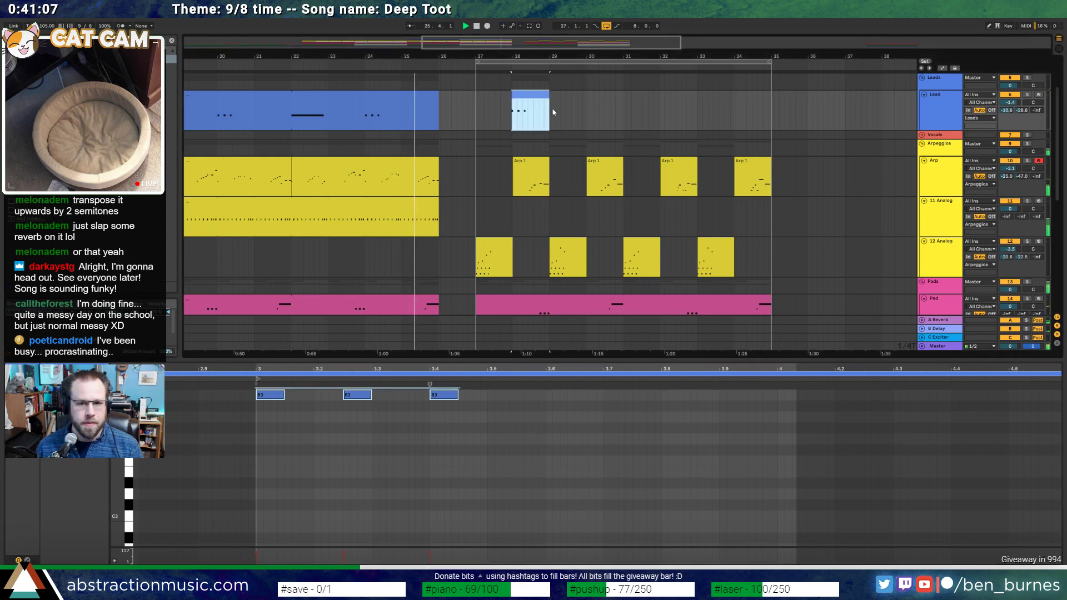
{"action": "key", "text": "z"}
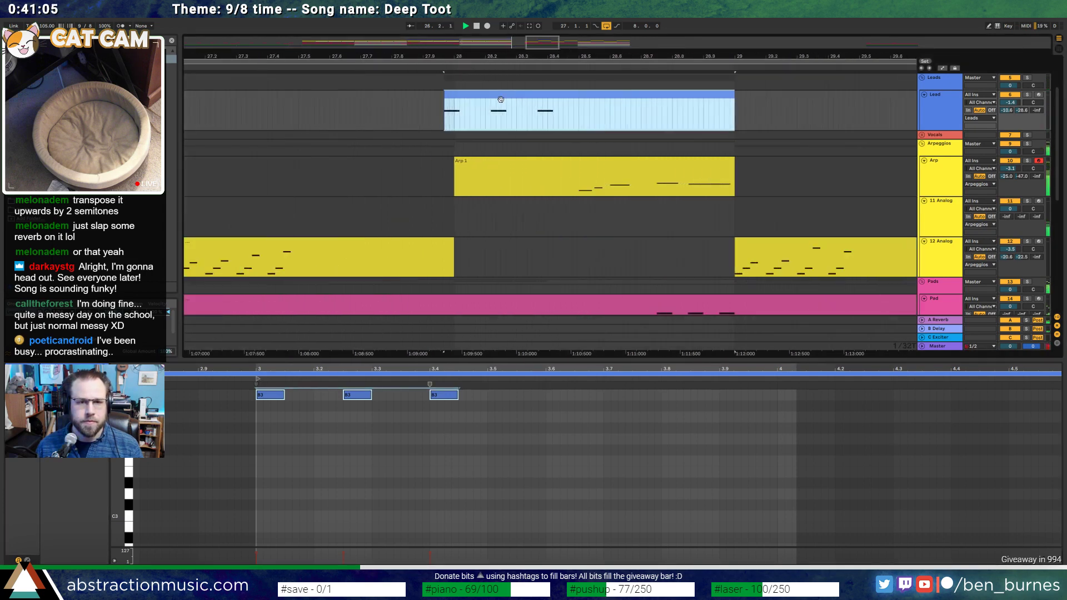
{"action": "left_click_drag", "start_coordinate": [501, 98], "coordinate": [511, 97]}
{"action": "left_click_drag", "start_coordinate": [541, 44], "coordinate": [557, 22]}
Paste a copy of the Lead clip at bar 30 and lower its three notes
{"action": "left_click", "coordinate": [569, 111]}
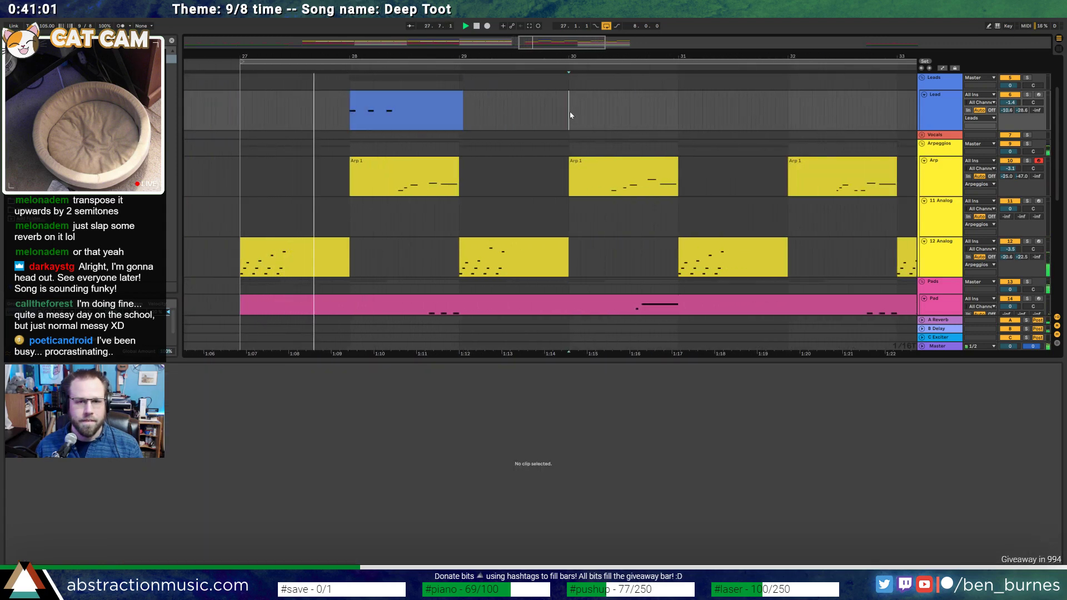
{"action": "key", "text": "ctrl+v"}
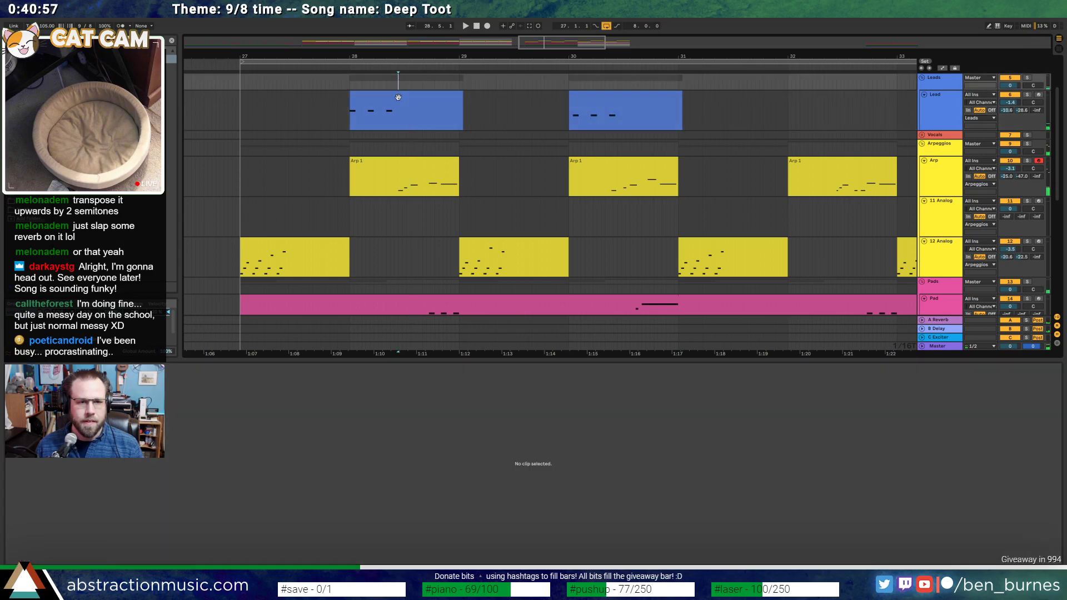
{"action": "left_click_drag", "start_coordinate": [404, 121], "coordinate": [674, 98]}
Select the TR-909Ride notes in the Drum Rack clip from bar 27 and show the ride's sample and effect devices
{"action": "scroll", "coordinate": [447, 306], "scroll_direction": "down", "scroll_amount": 10}
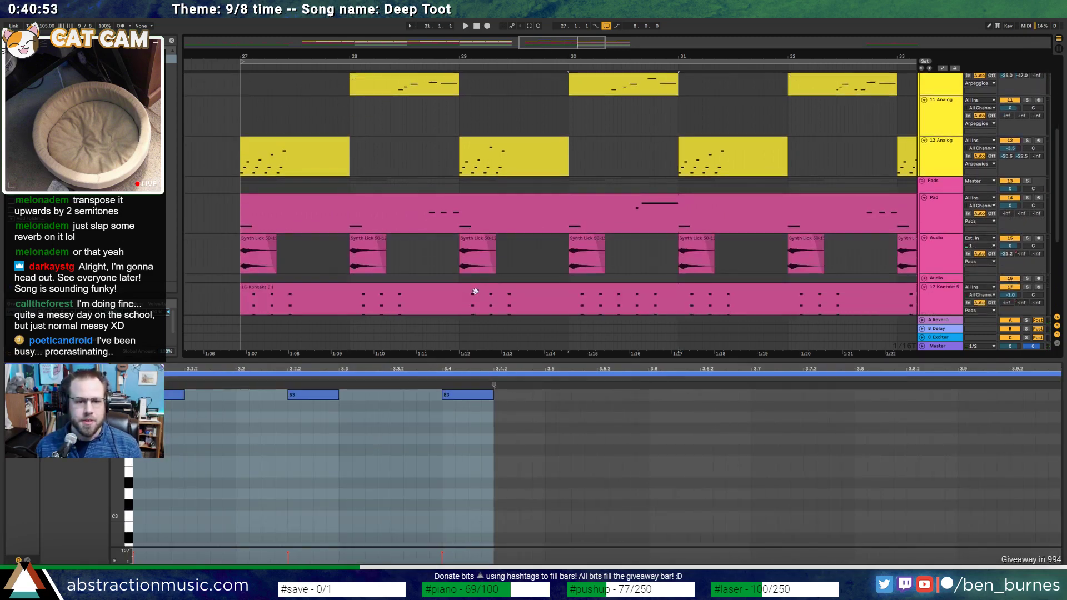
{"action": "left_click", "coordinate": [447, 270]}
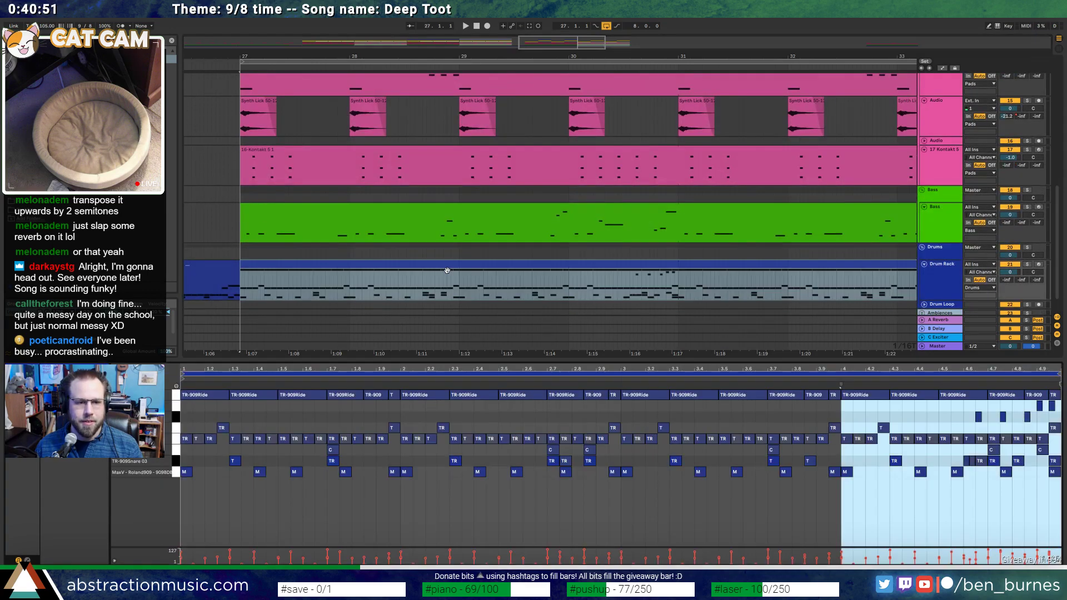
{"action": "key", "text": "ctrl+a"}
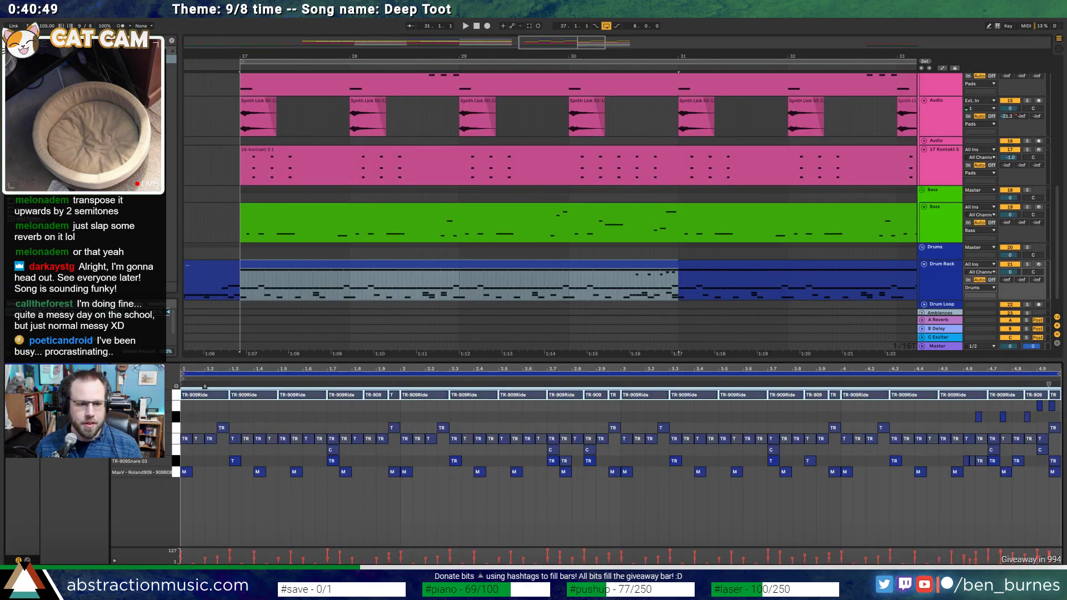
{"action": "key", "text": "shift+Tab"}
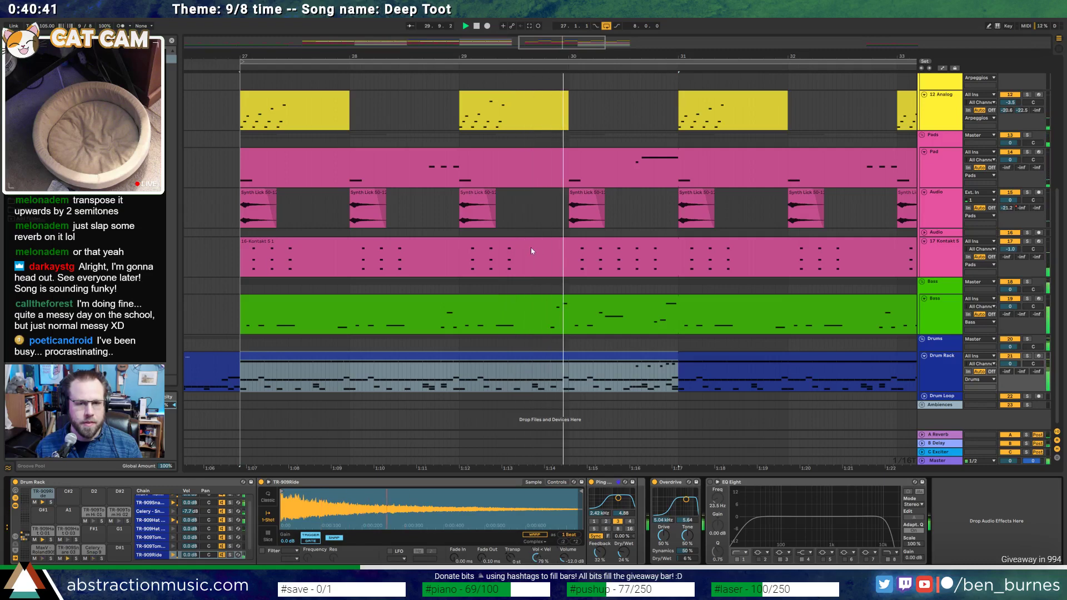
Open the Lead clip at bar 30, raise its middle note an octave to B4 and play the phrase
{"action": "scroll", "coordinate": [531, 248], "scroll_direction": "up", "scroll_amount": 5}
{"action": "key", "text": "space"}
{"action": "left_click", "coordinate": [632, 148]}
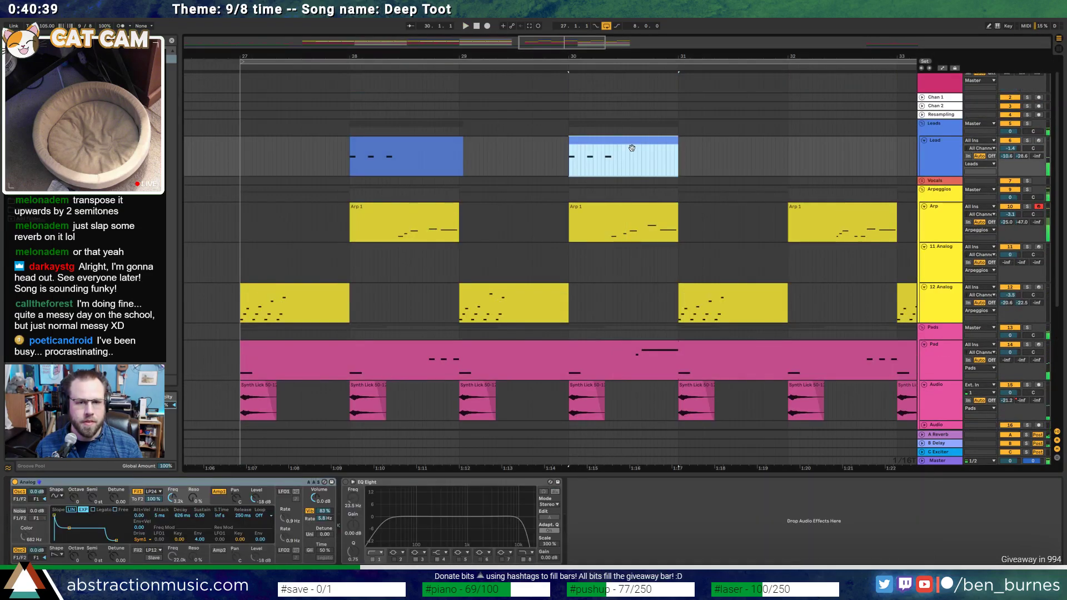
{"action": "double_click", "coordinate": [632, 148]}
{"action": "key", "text": "space"}
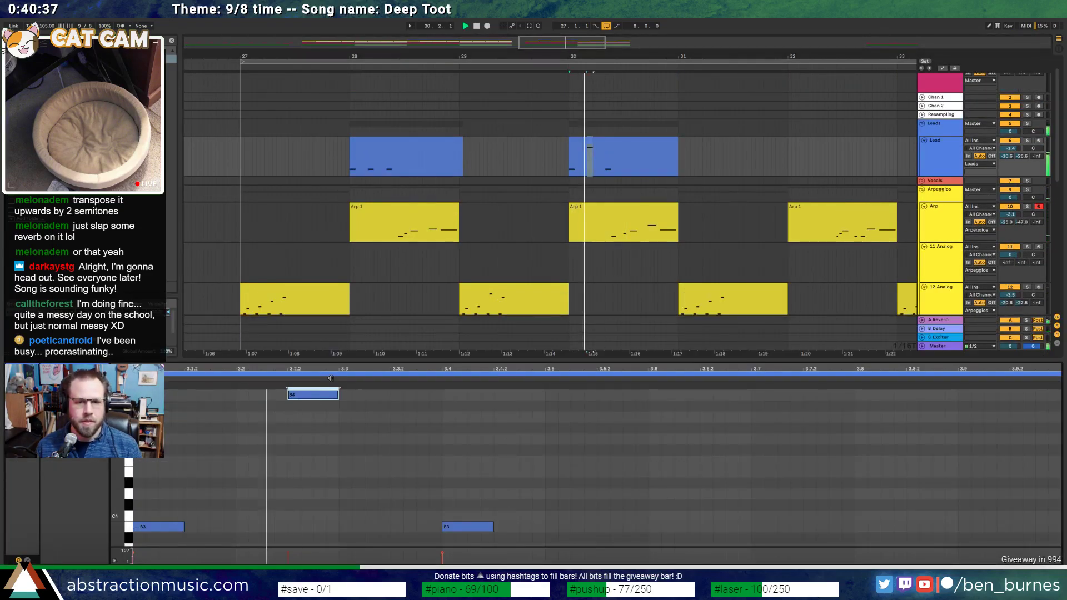
Add a short B3 note after the first note of the bar 30 Lead clip and shift the B4 note later behind it
{"action": "key", "text": "space"}
{"action": "double_click", "coordinate": [266, 527]}
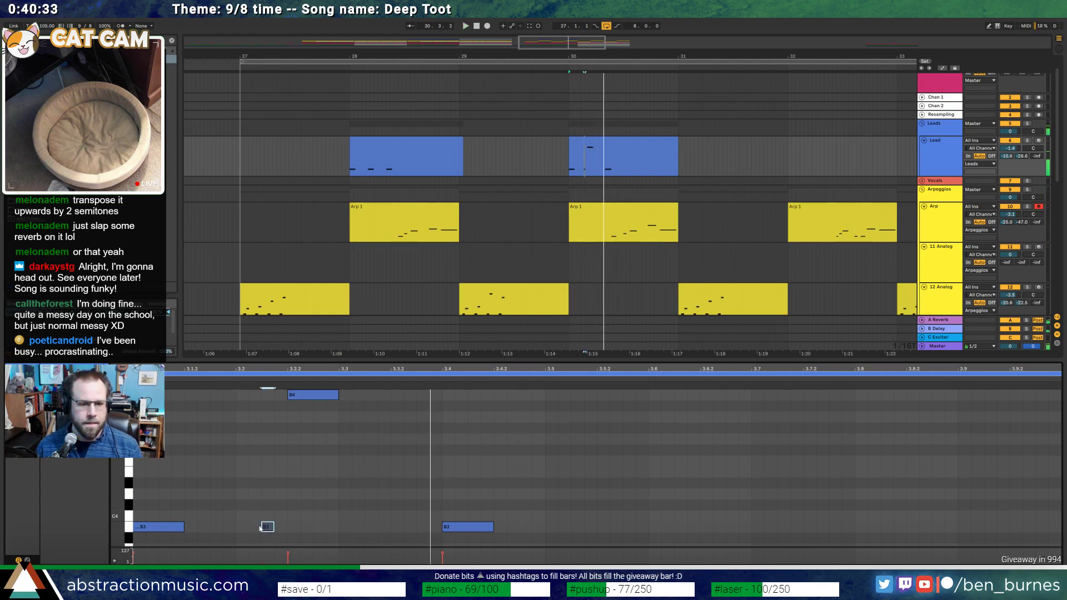
{"action": "key", "text": "space"}
{"action": "key", "text": "space"}
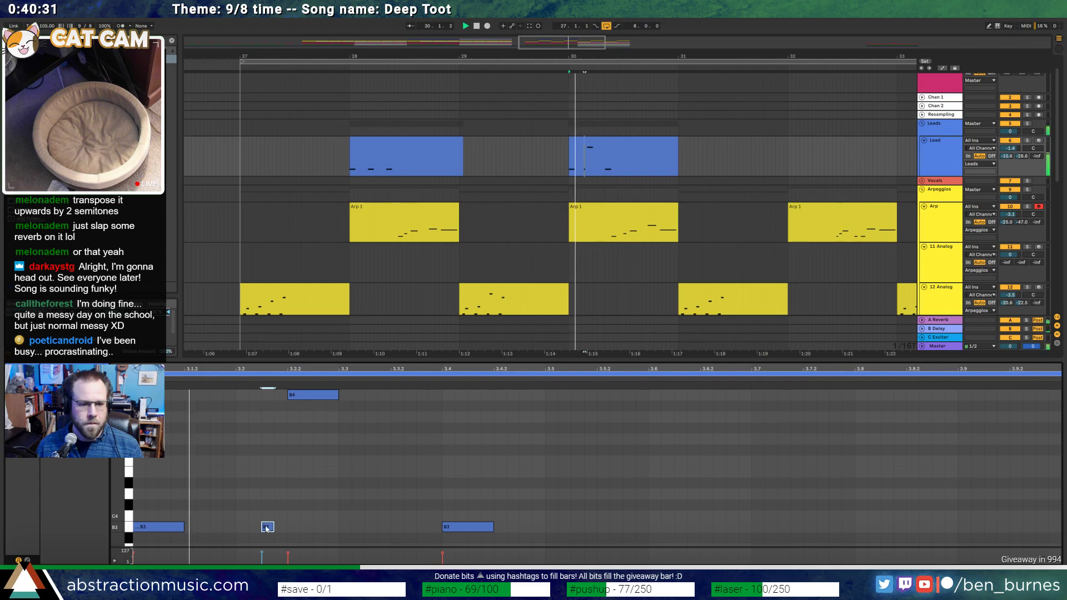
{"action": "key", "text": "space"}
{"action": "left_click_drag", "start_coordinate": [272, 527], "coordinate": [299, 527]}
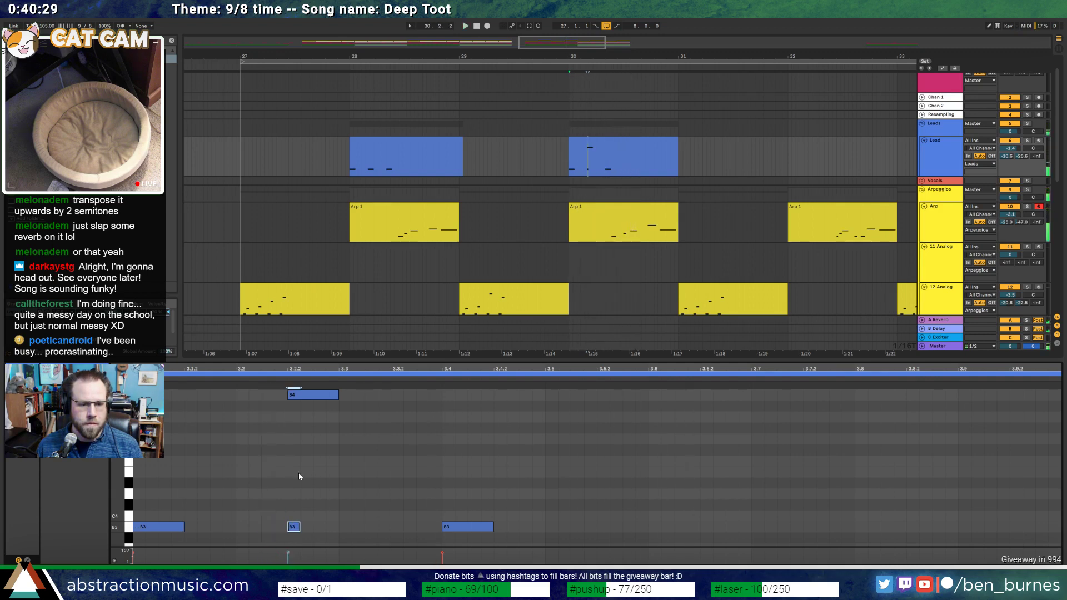
{"action": "left_click_drag", "start_coordinate": [355, 401], "coordinate": [359, 400]}
{"action": "key", "text": "space"}
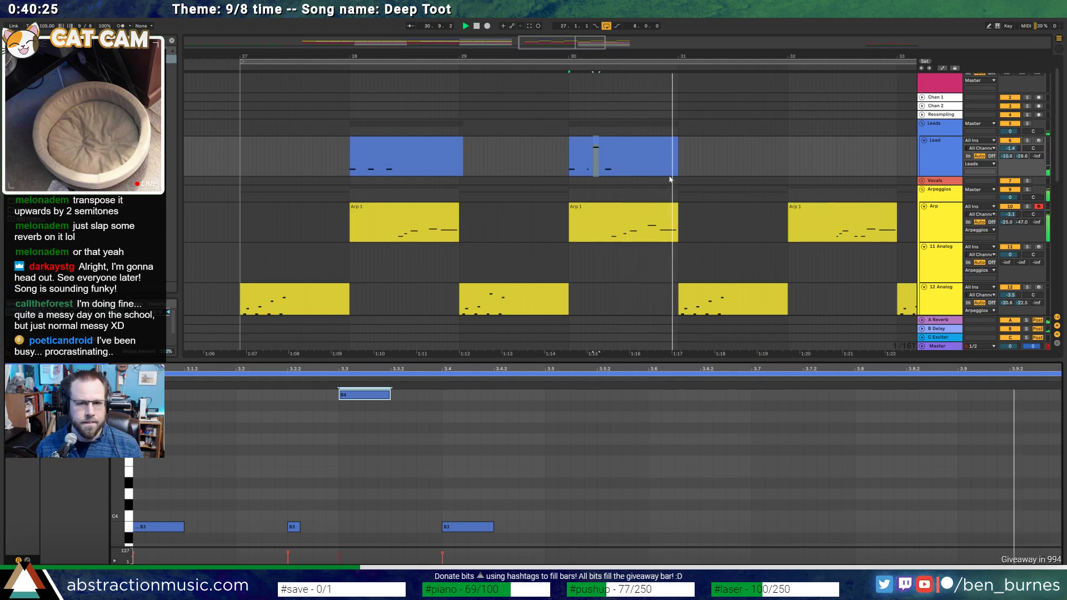
{"action": "key", "text": "space"}
Copy the two Lead clips at bars 28 and 30 together and paste them at bar 32
{"action": "left_click", "coordinate": [635, 142]}
{"action": "left_click", "coordinate": [407, 147], "text": "shift"}
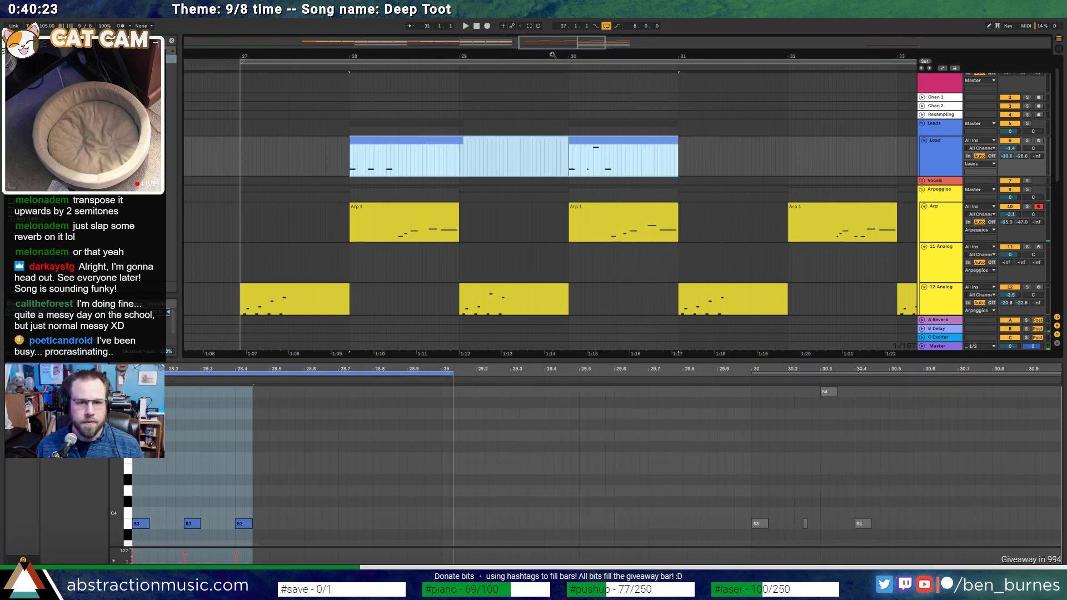
{"action": "scroll", "coordinate": [725, 173], "scroll_direction": "right", "scroll_amount": 3}
{"action": "left_click", "coordinate": [698, 152]}
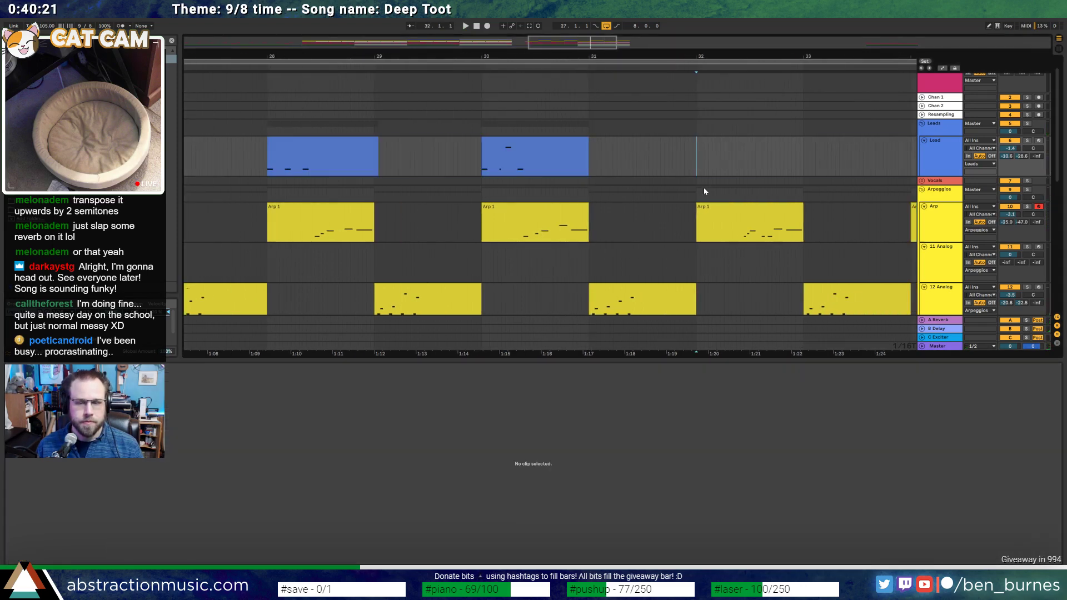
{"action": "key", "text": "ctrl+v"}
{"action": "key", "text": "minus"}
{"action": "key", "text": "minus"}
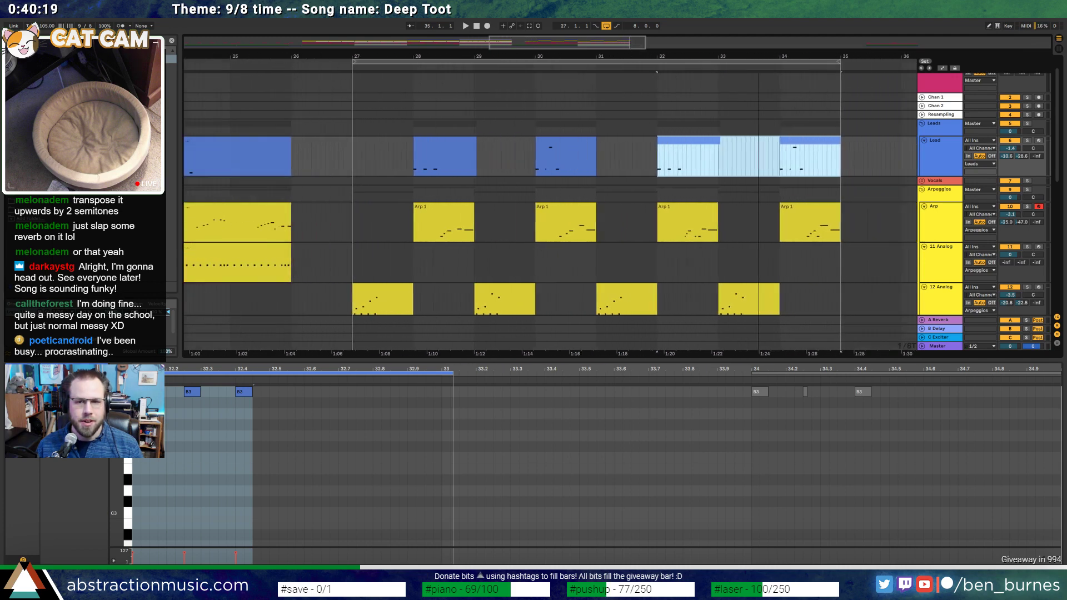
Consolidate the Lead track from the start of bar 27 to the end of bar 34 into one clip
{"action": "left_click", "coordinate": [338, 155]}
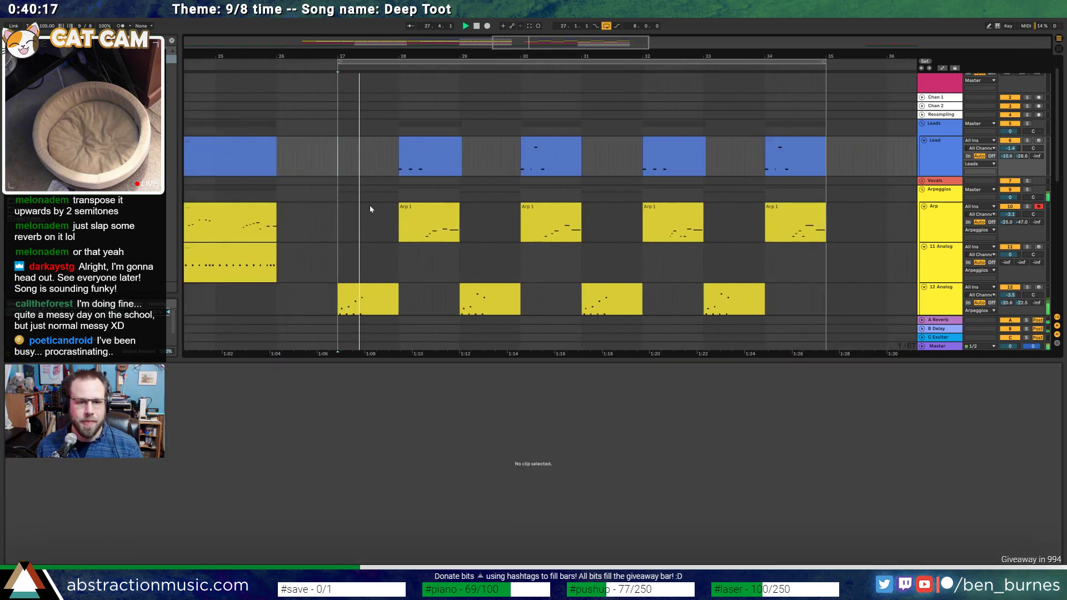
{"action": "scroll", "coordinate": [420, 211], "scroll_direction": "down", "scroll_amount": 3}
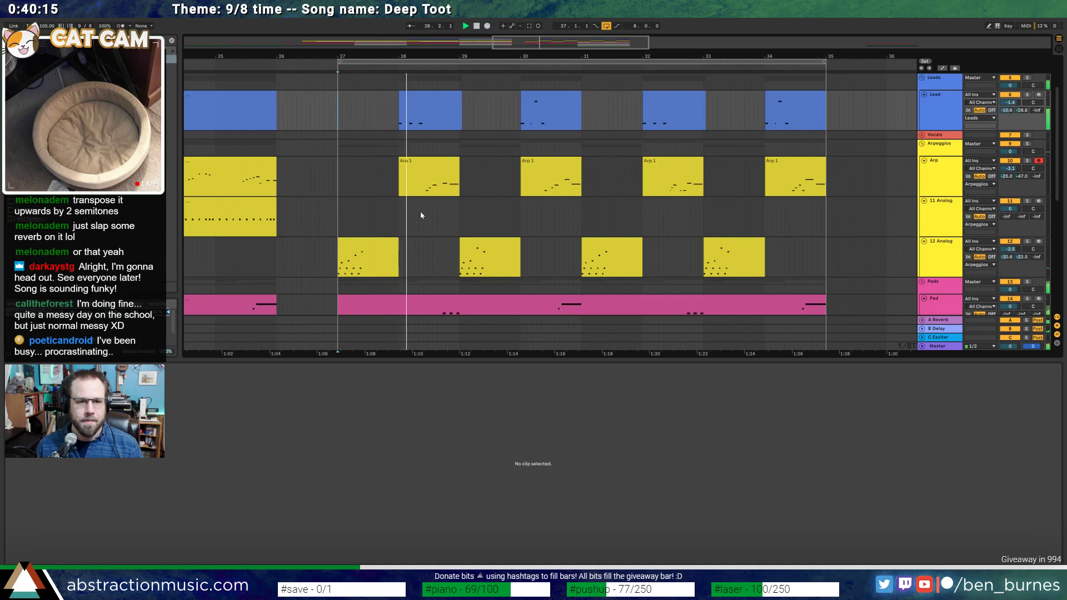
{"action": "left_click", "coordinate": [415, 103]}
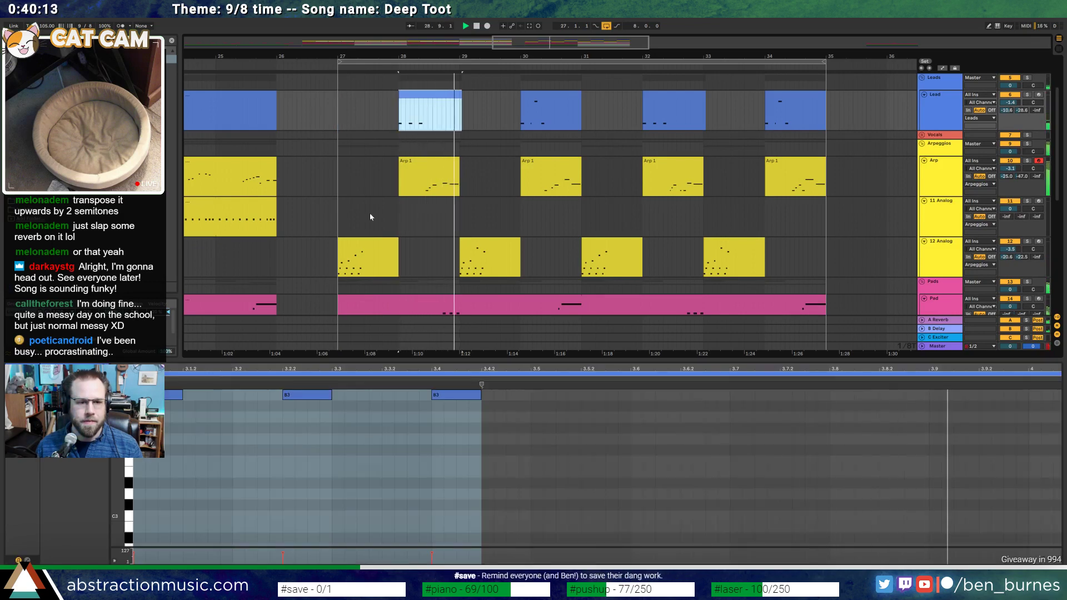
{"action": "left_click_drag", "start_coordinate": [343, 103], "coordinate": [824, 107]}
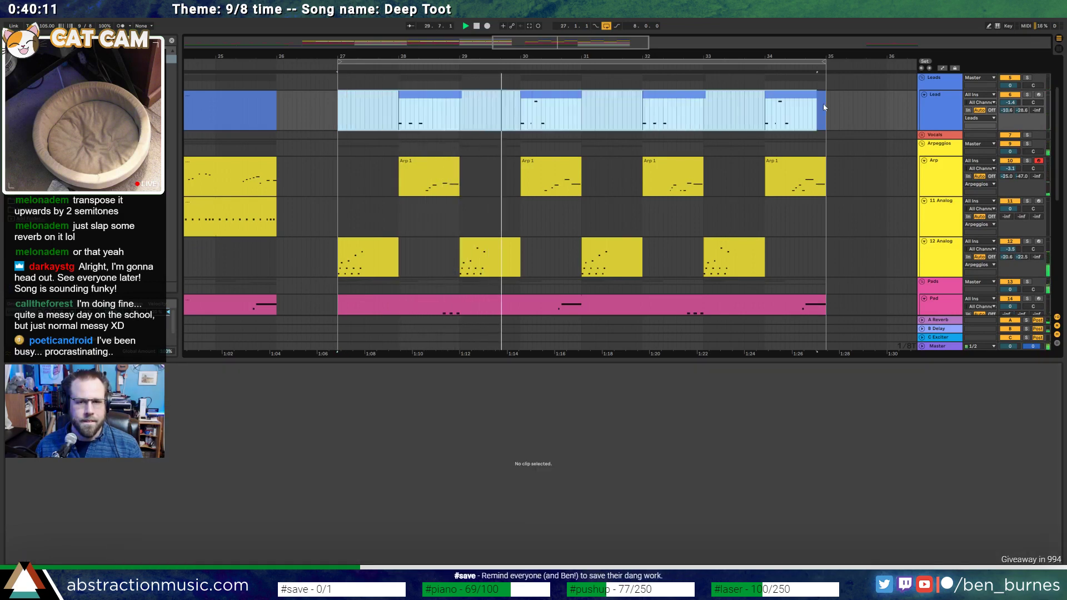
{"action": "key", "text": "ctrl+j"}
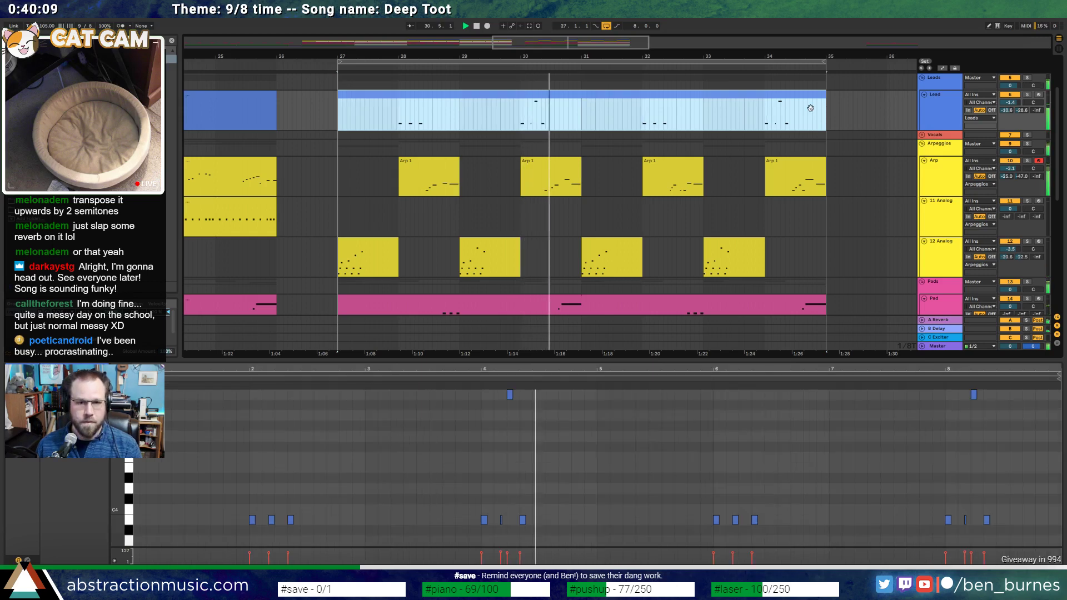
Add a short B3 pickup note just before the last phrase in the consolidated Lead clip, at the end of bar 33
{"action": "left_click", "coordinate": [338, 456]}
{"action": "key", "text": "ctrl+a"}
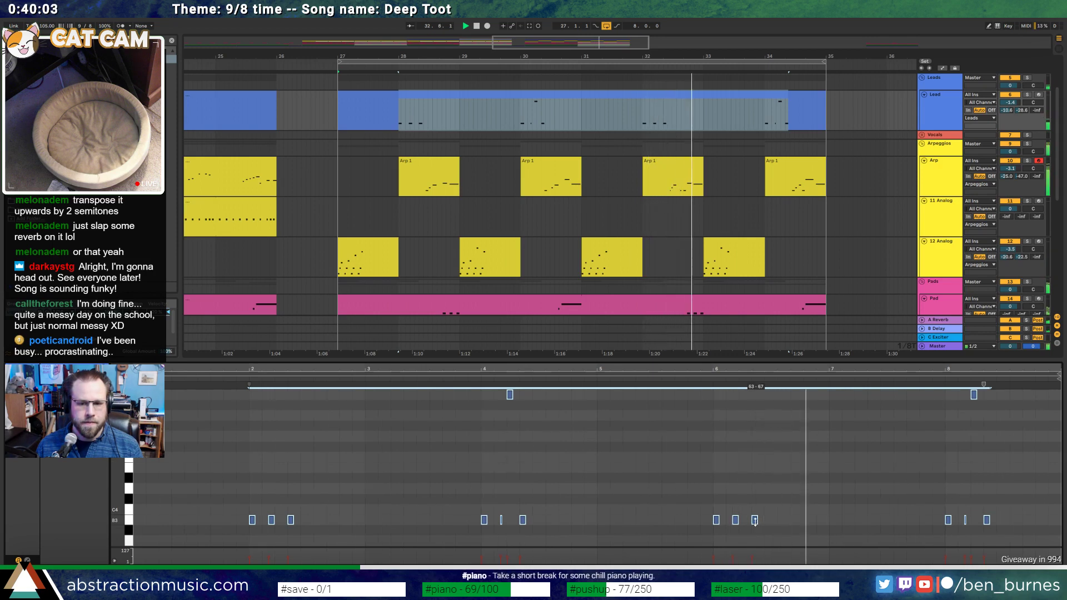
{"action": "left_click", "coordinate": [816, 481]}
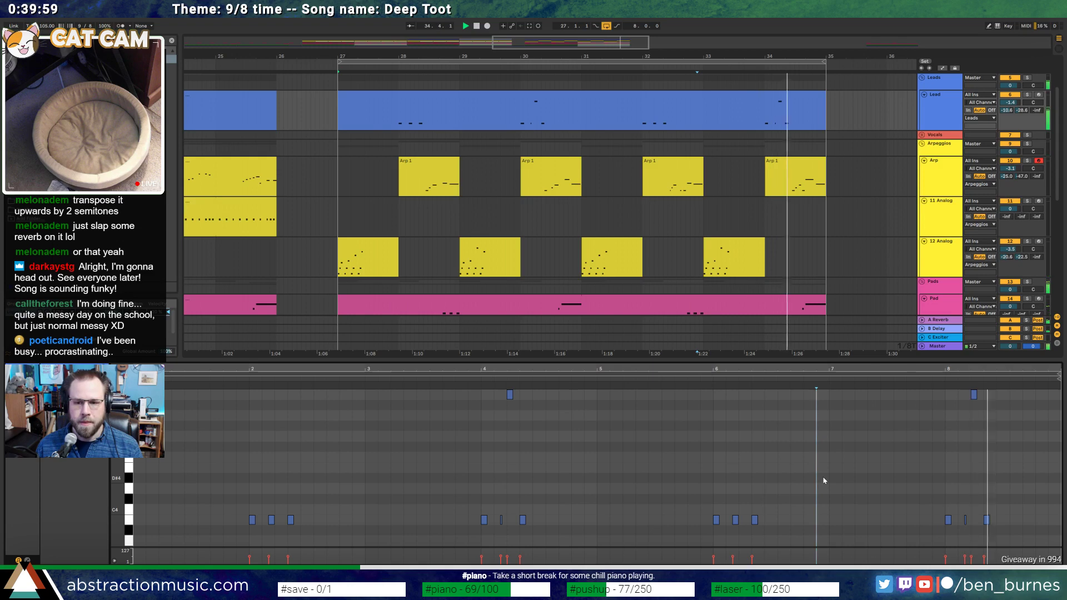
{"action": "scroll", "coordinate": [925, 528], "scroll_direction": "up", "scroll_amount": 3}
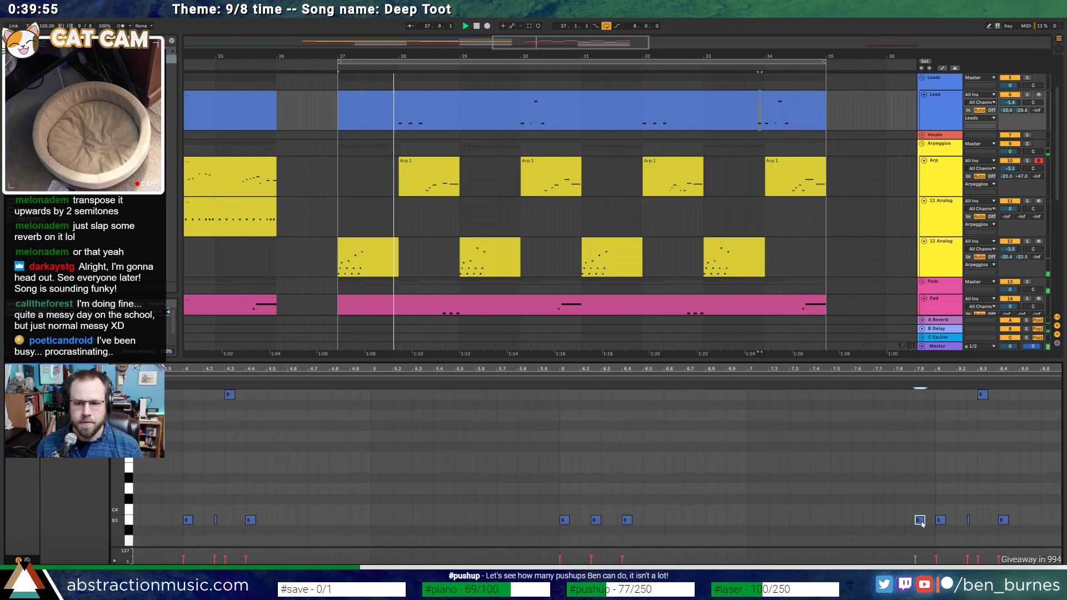
{"action": "double_click", "coordinate": [930, 521]}
{"action": "left_click_drag", "start_coordinate": [931, 520], "coordinate": [929, 520]}
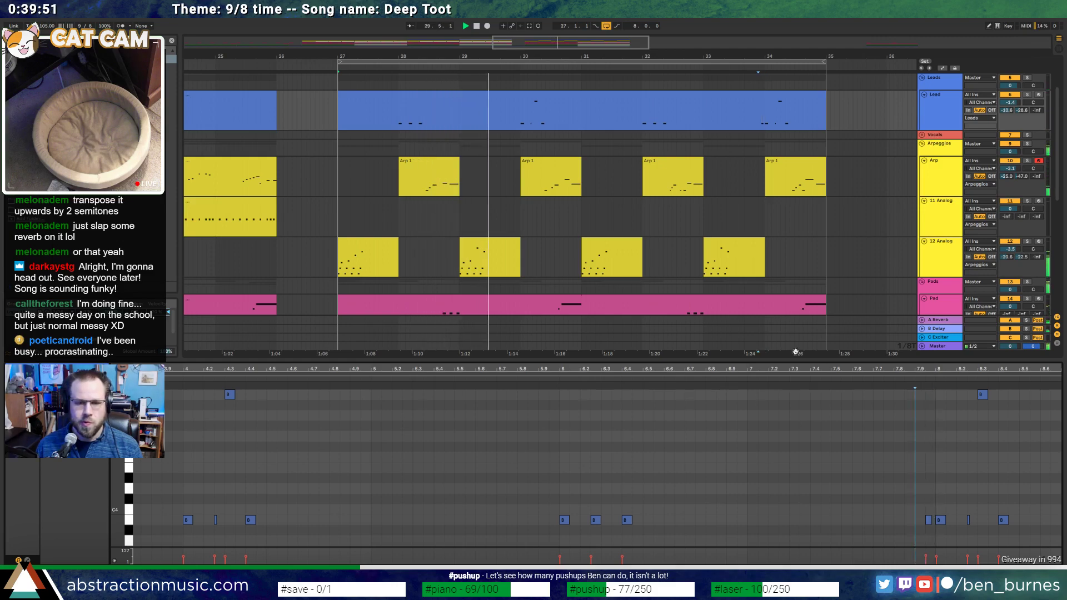
{"action": "left_click", "coordinate": [652, 275]}
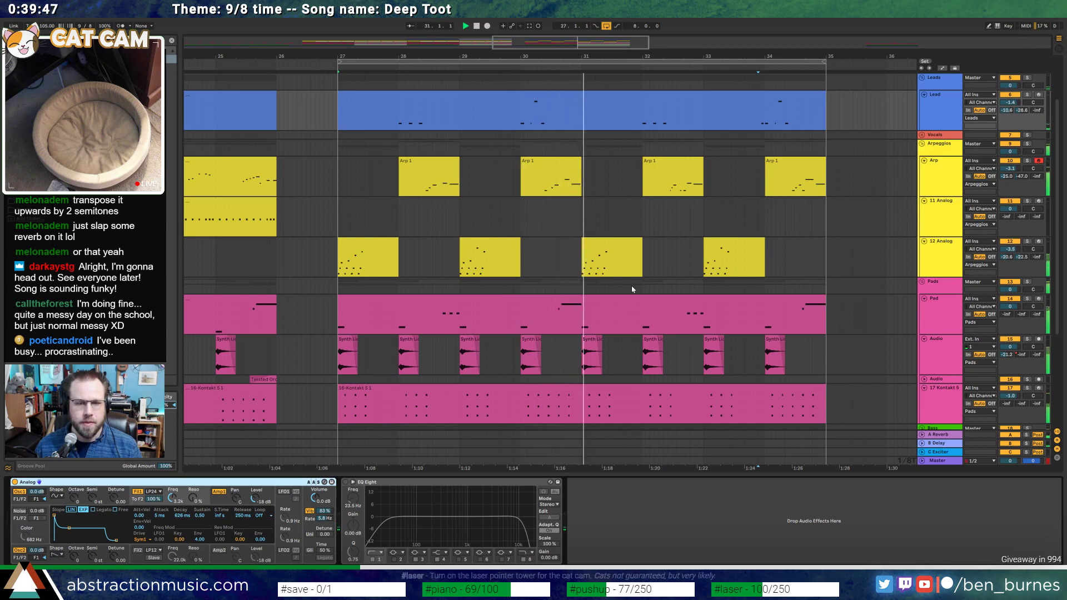
{"action": "left_click", "coordinate": [382, 222]}
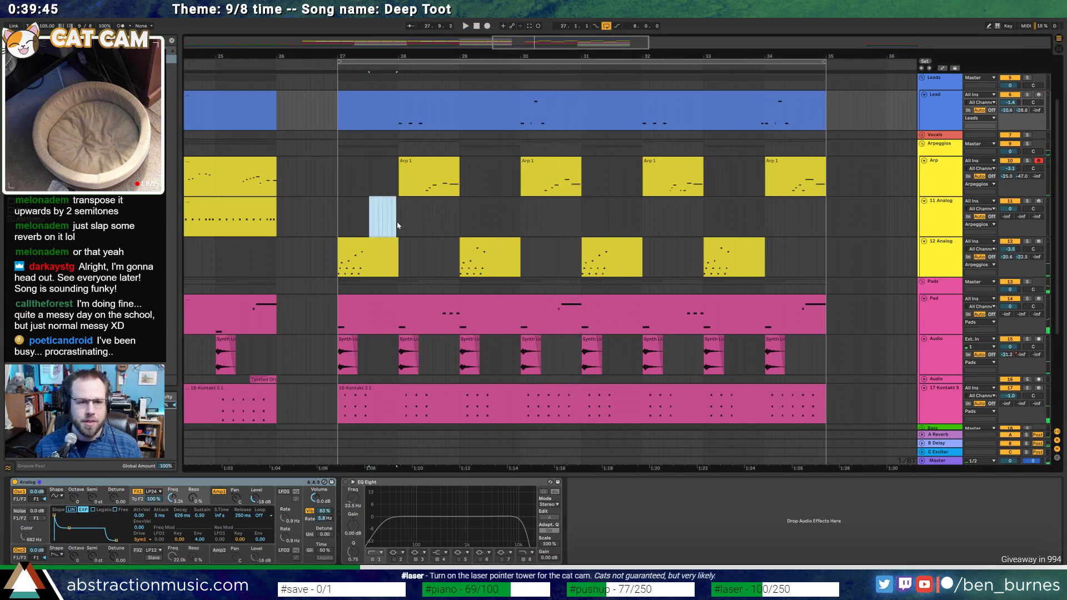
{"action": "left_click_drag", "start_coordinate": [397, 225], "coordinate": [400, 225]}
Add a short B1 note, a longer note an octave higher and a short high note at the end of the Bass clip's first bar
{"action": "scroll", "coordinate": [470, 291], "scroll_direction": "down", "scroll_amount": 2}
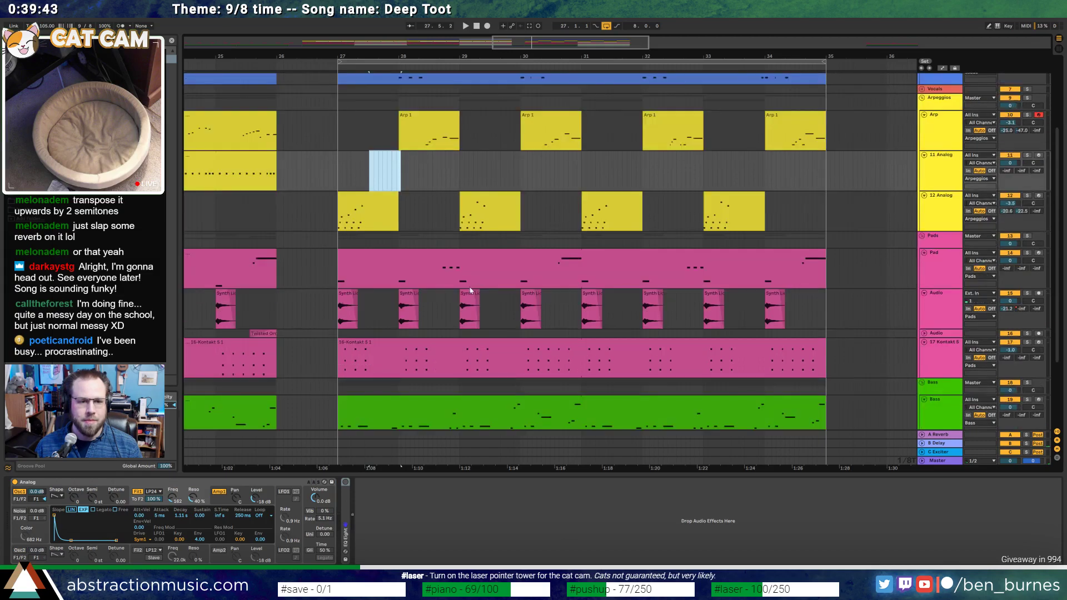
{"action": "scroll", "coordinate": [470, 290], "scroll_direction": "down", "scroll_amount": 2}
{"action": "double_click", "coordinate": [368, 314]}
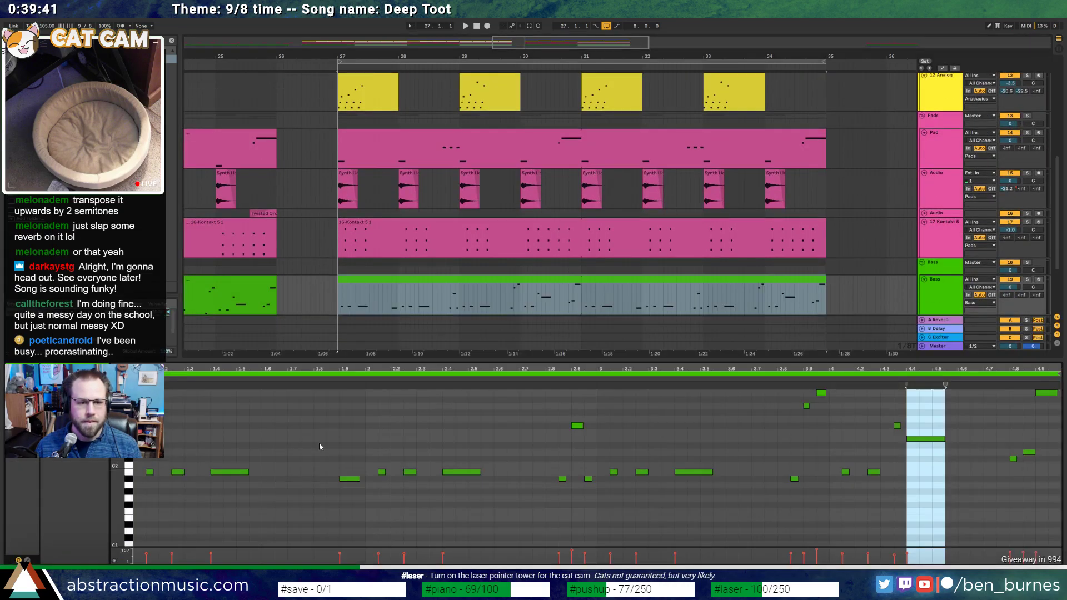
{"action": "double_click", "coordinate": [280, 472]}
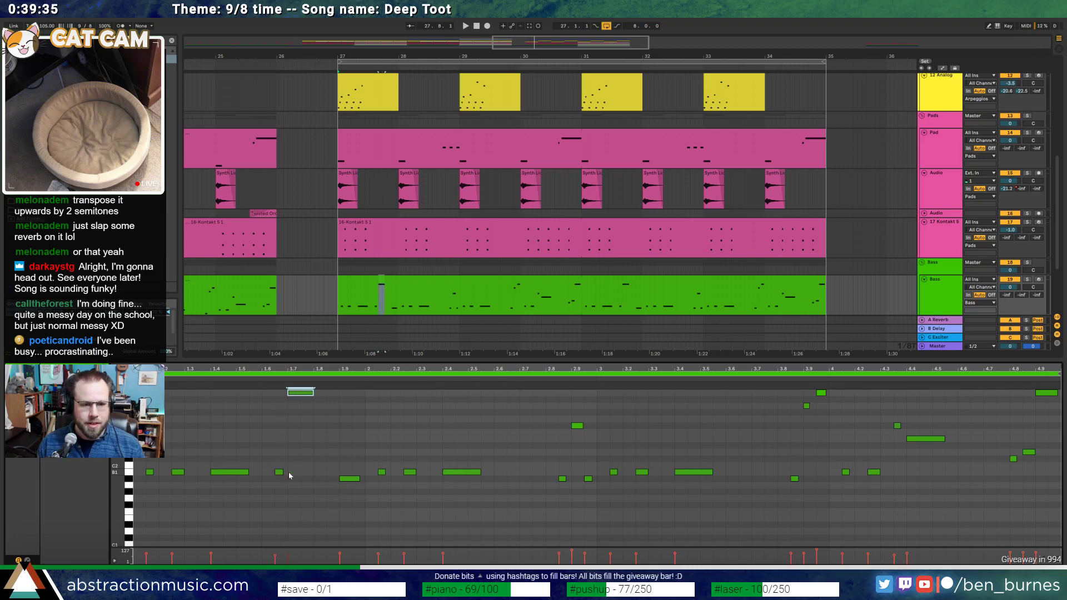
{"action": "key", "text": "space"}
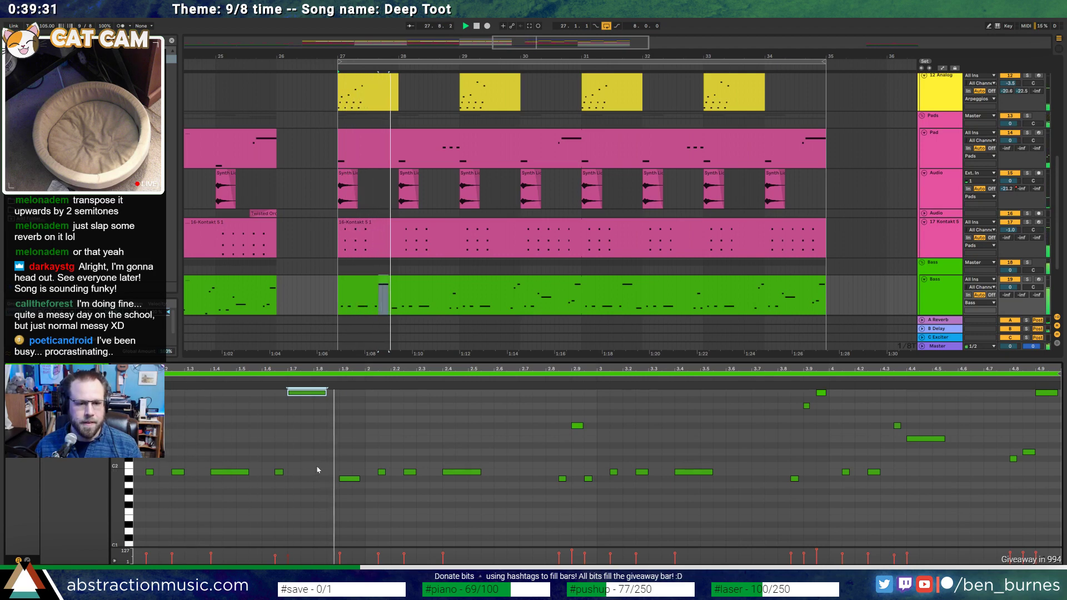
{"action": "double_click", "coordinate": [329, 393]}
{"action": "key", "text": "space"}
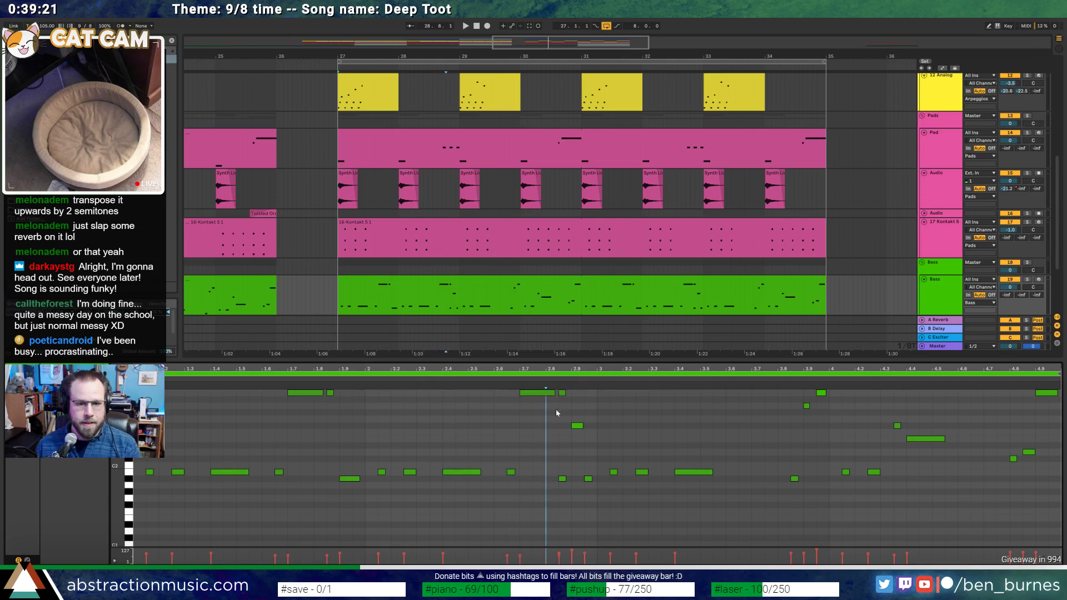
Replace the high notes near the end of the Bass clip's second bar with a descending short and longer note, and play the result
{"action": "scroll", "coordinate": [556, 413], "scroll_direction": "up", "scroll_amount": 2}
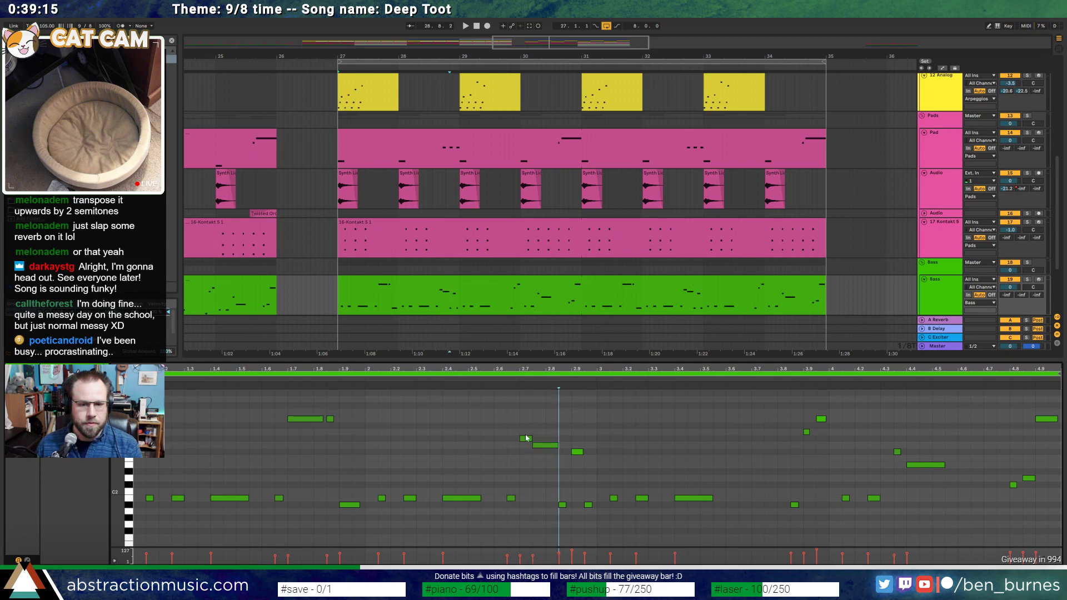
{"action": "left_click", "coordinate": [490, 380]}
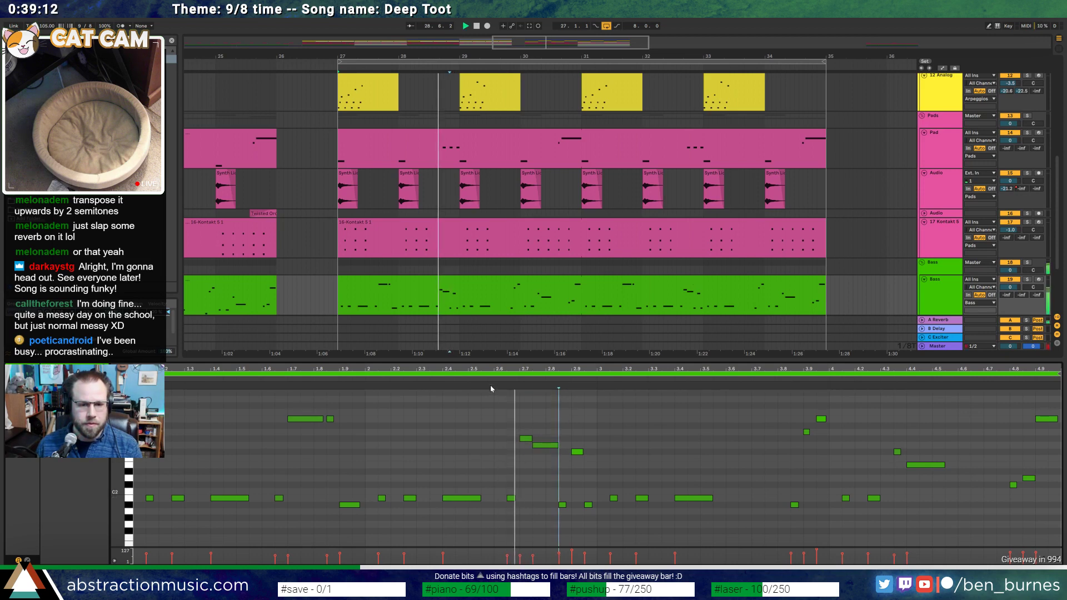
{"action": "key", "text": "space"}
{"action": "left_click", "coordinate": [555, 445]}
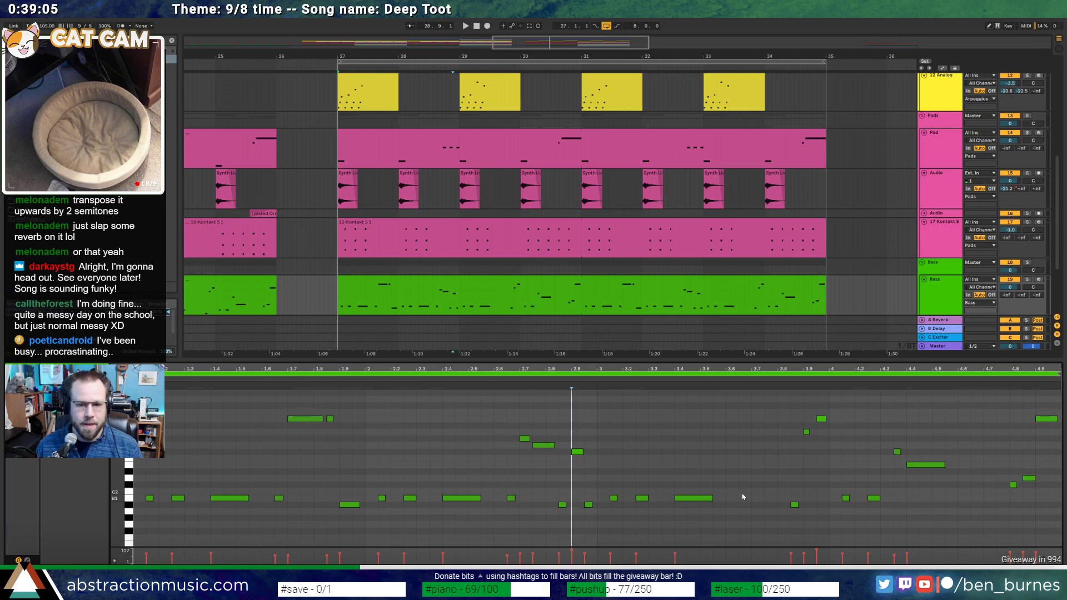
Add a three-note high figure around 3.6 in the Bass clip, with a short B1 note leading into a longer low note, and play it
{"action": "double_click", "coordinate": [743, 445]}
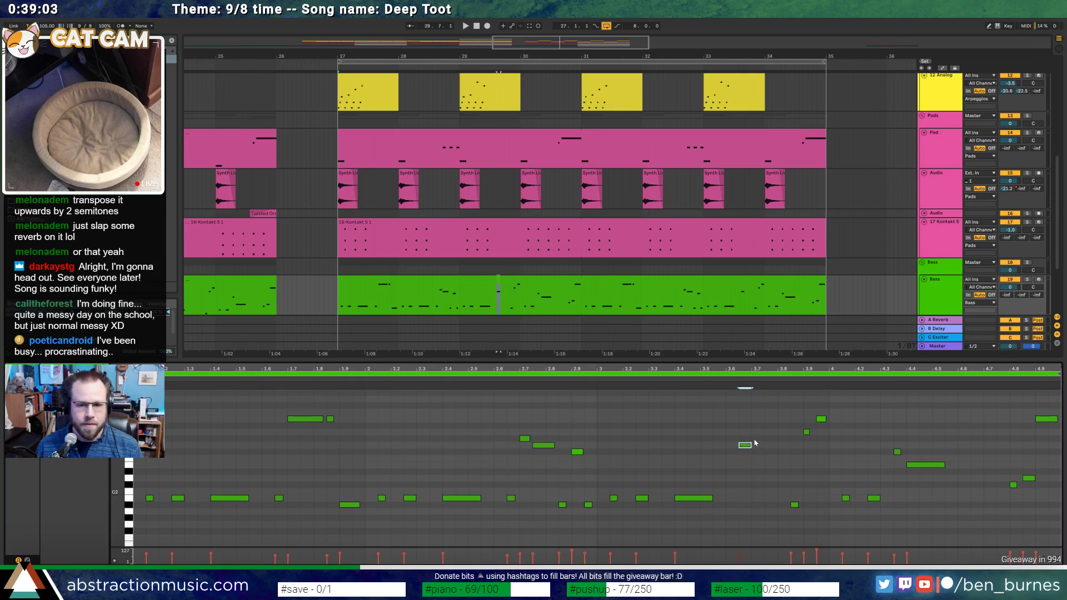
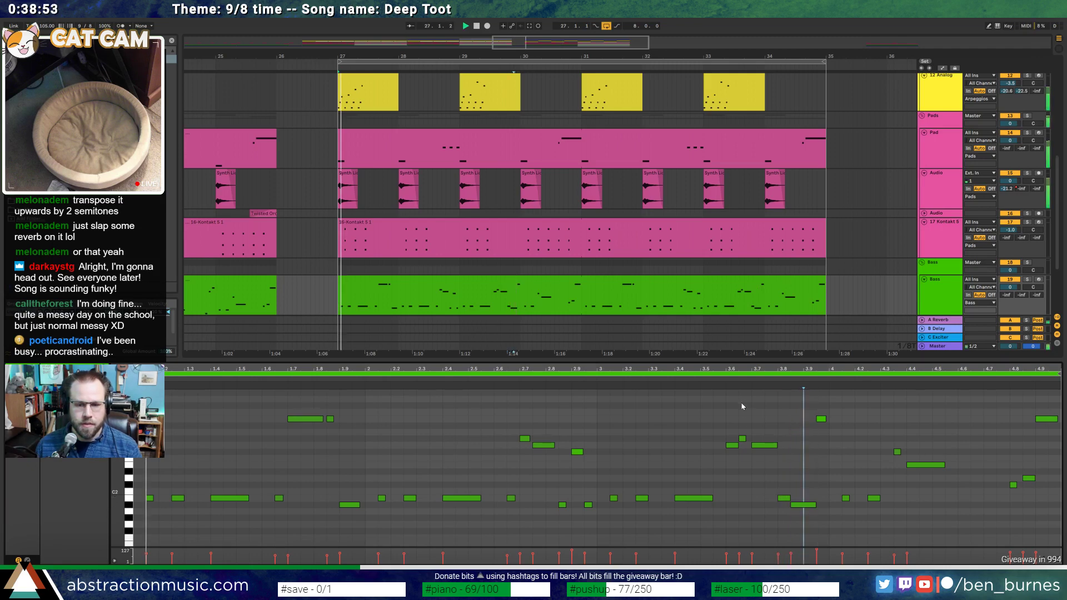
{"action": "left_click", "coordinate": [795, 505]}
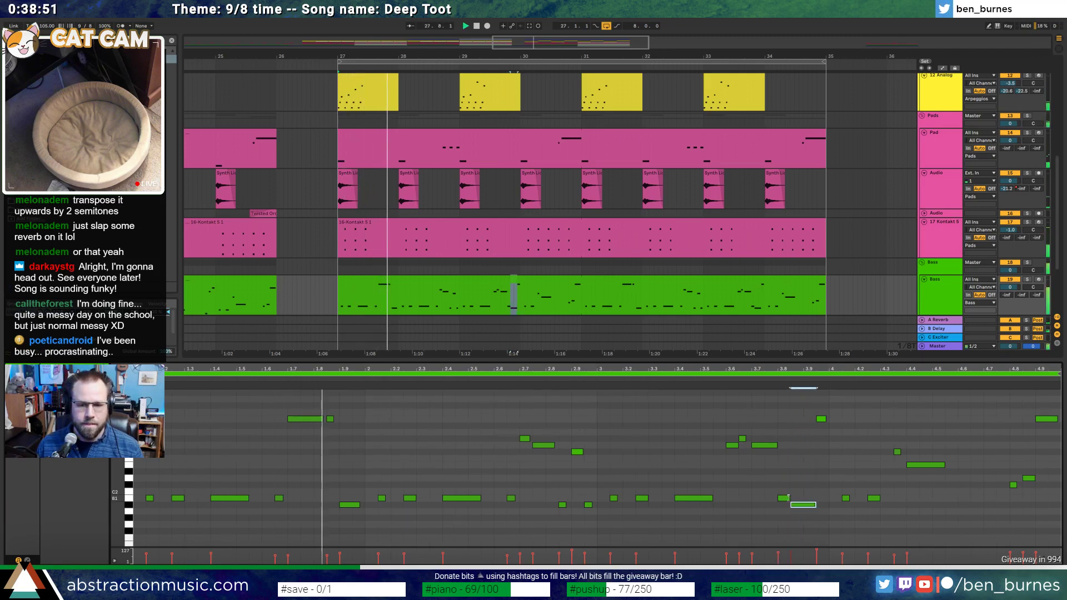
{"action": "left_click", "coordinate": [791, 514]}
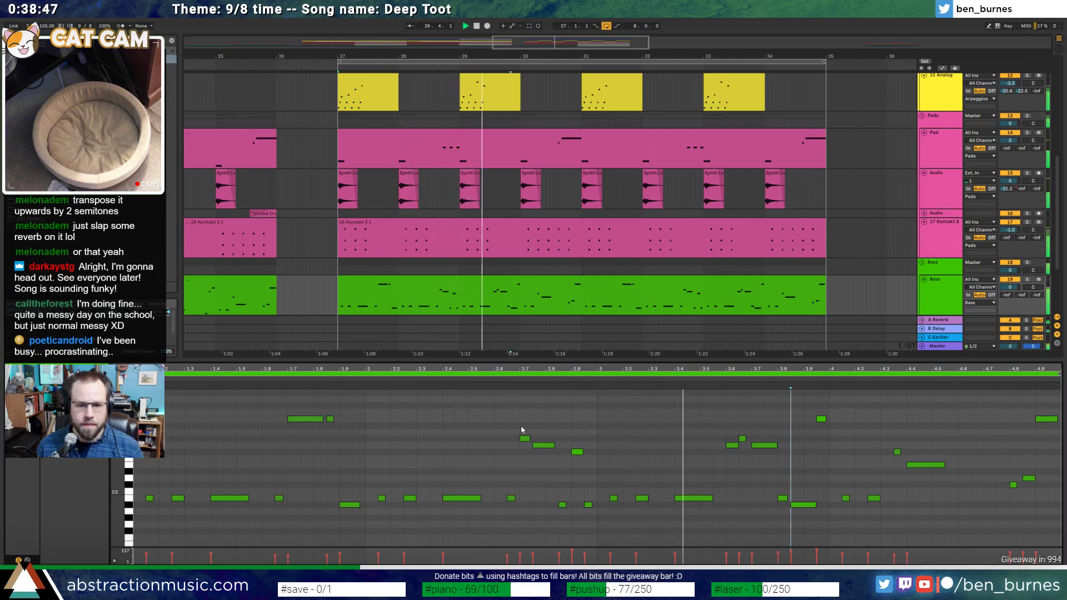
Move the descending high notes from the end of the Bass clip's second bar to 3.6, replacing the high figure there, and play the result
{"action": "key", "text": "space"}
{"action": "left_click_drag", "start_coordinate": [516, 431], "coordinate": [577, 457]}
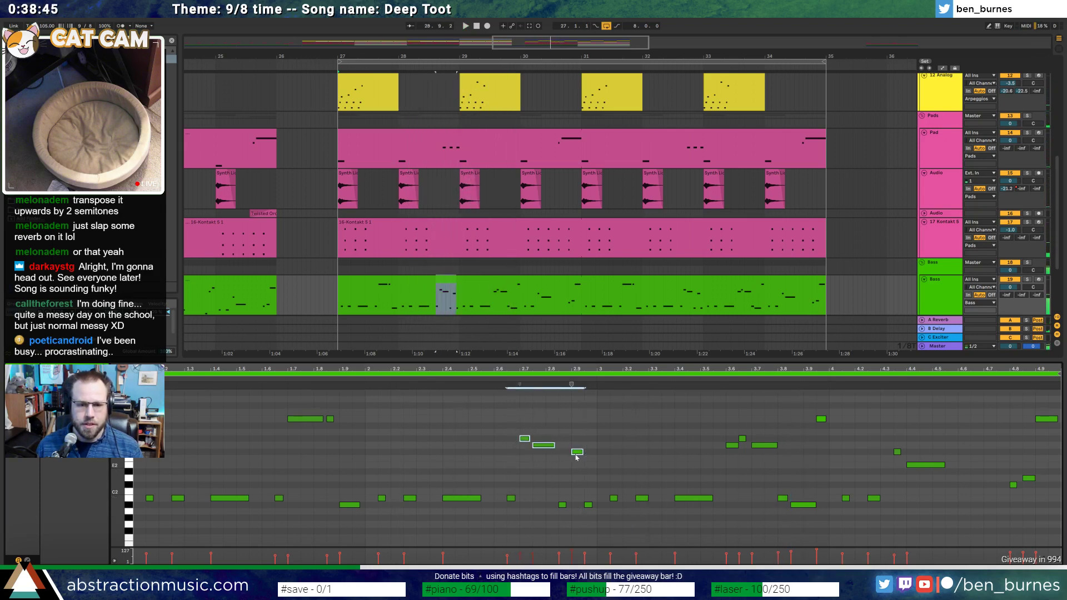
{"action": "key", "text": "Delete"}
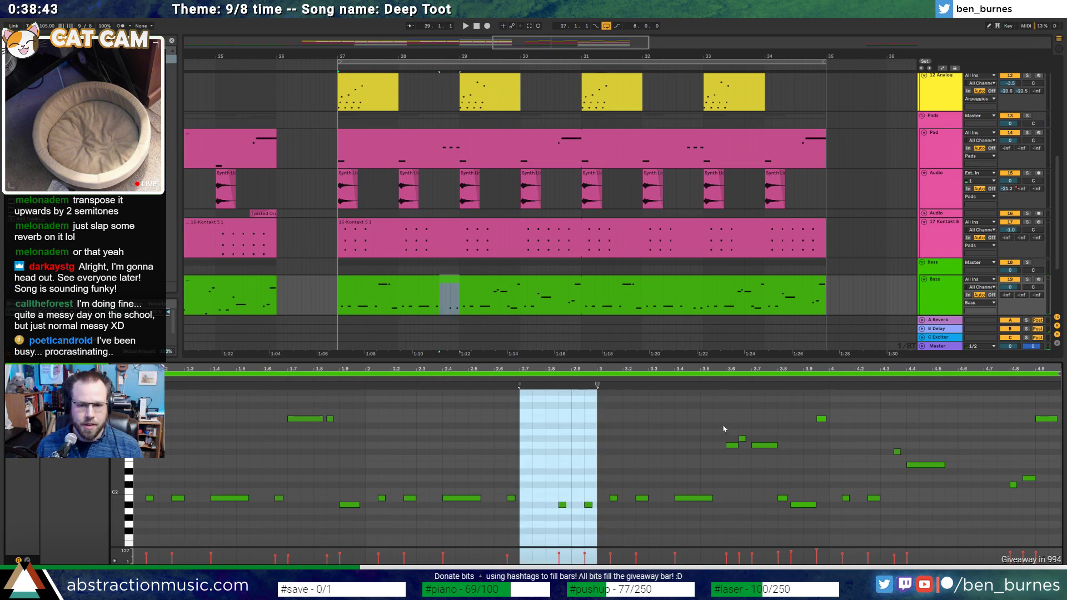
{"action": "left_click", "coordinate": [724, 429]}
{"action": "key", "text": "ctrl+v"}
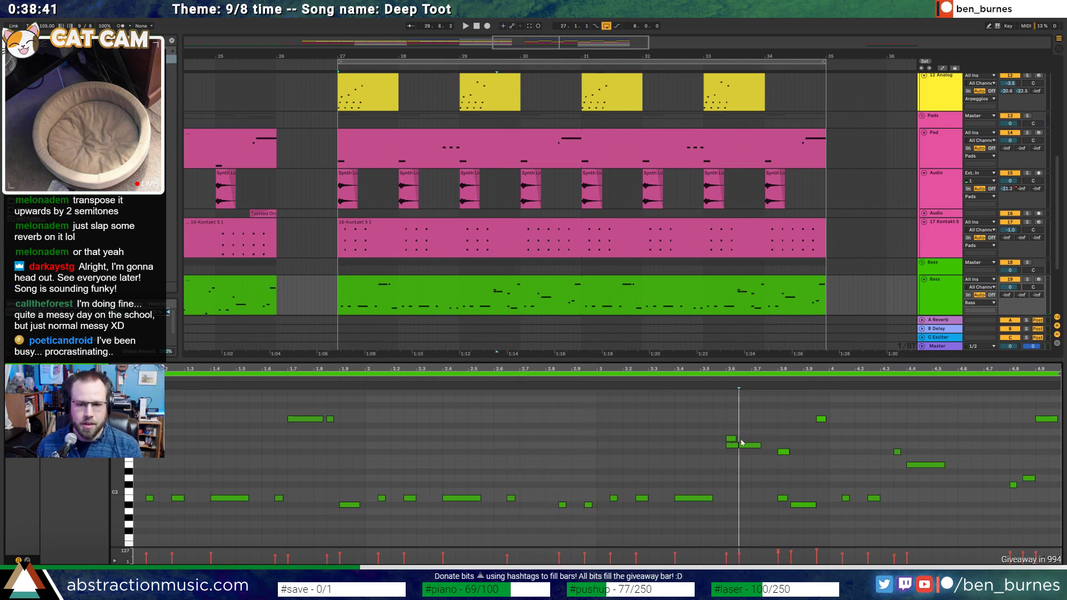
{"action": "key", "text": "space"}
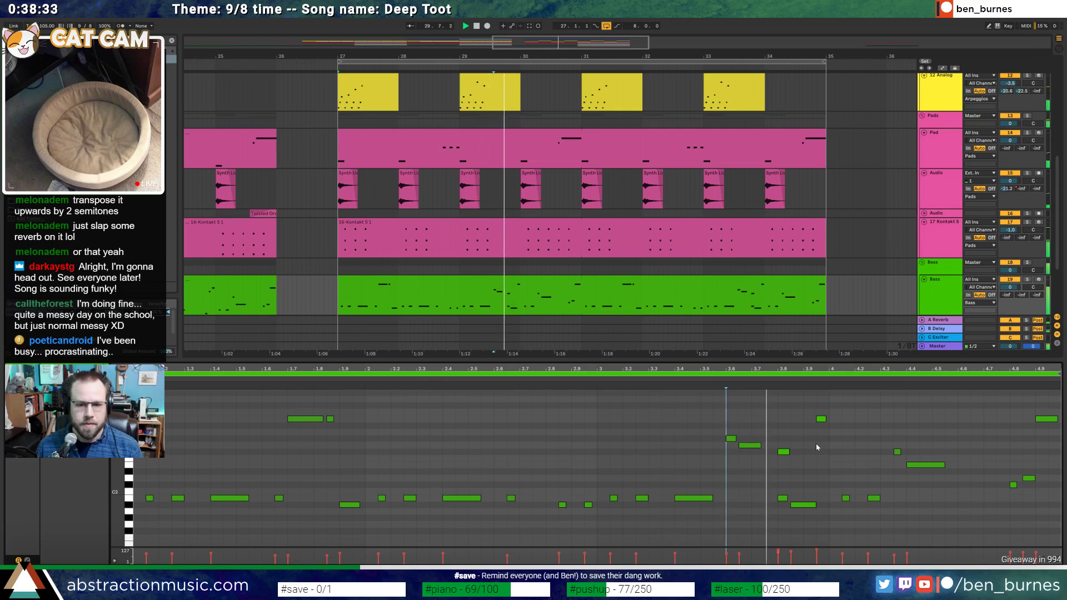
Shift the last note of the descending phrase in the Bass clip's third bar earlier so it directly follows the longer note
{"action": "left_click", "coordinate": [783, 452]}
{"action": "left_click_drag", "start_coordinate": [784, 454], "coordinate": [770, 454]}
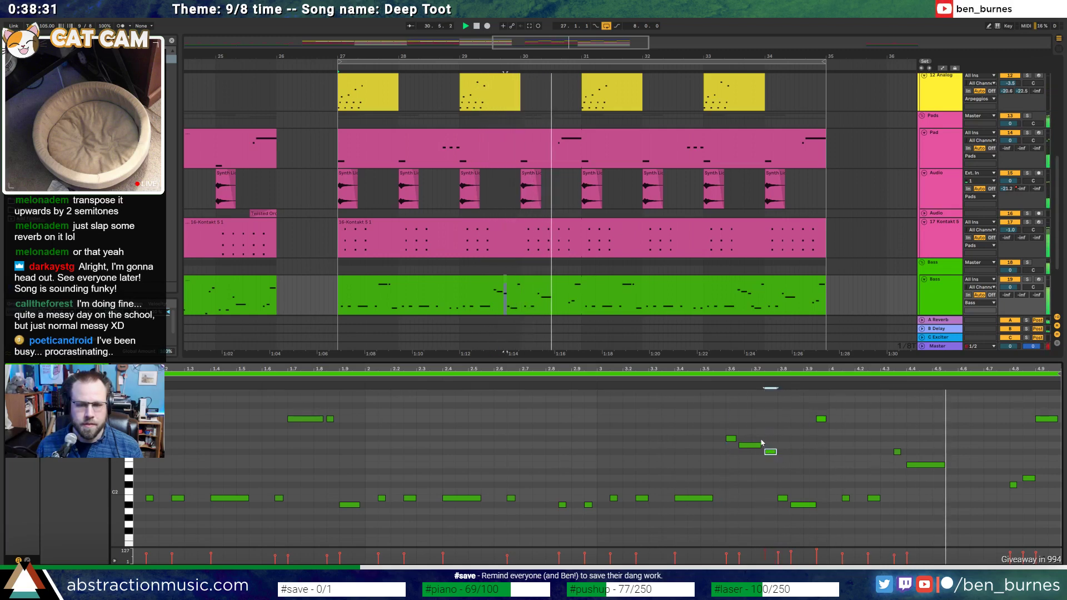
{"action": "left_click", "coordinate": [692, 379]}
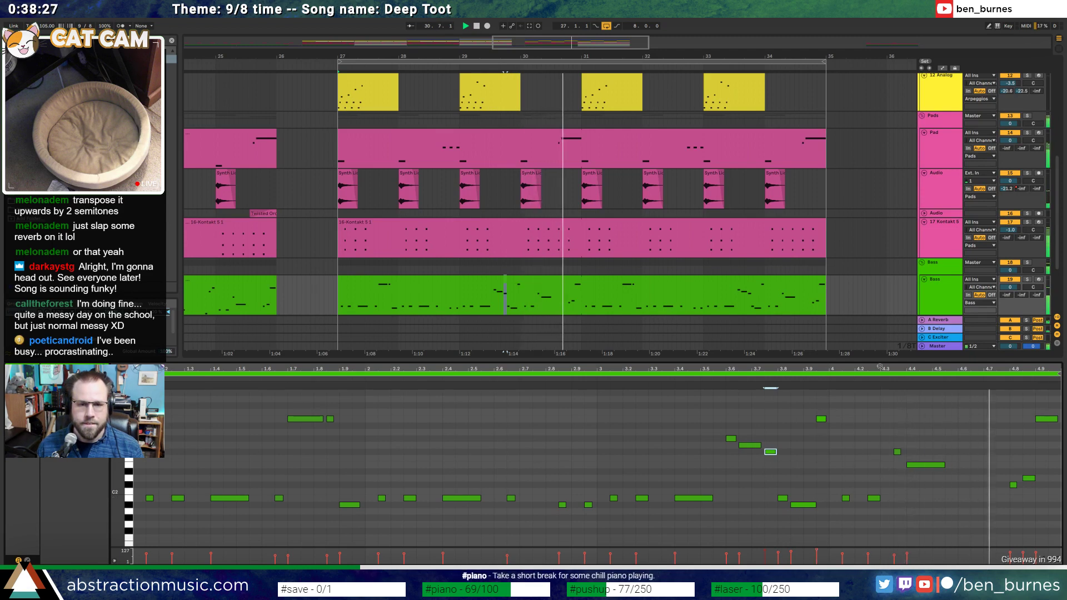
{"action": "left_click", "coordinate": [609, 282]}
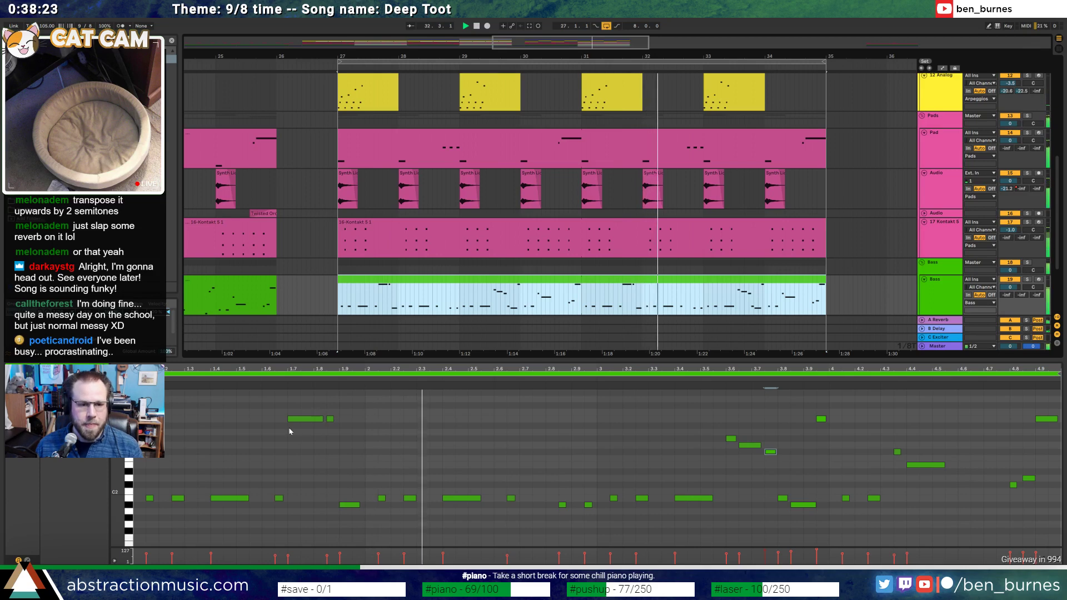
Raise the short low note before the long high note in the Bass clip's first bar to slightly below that note, and play it
{"action": "left_click", "coordinate": [279, 498]}
{"action": "key", "text": "space"}
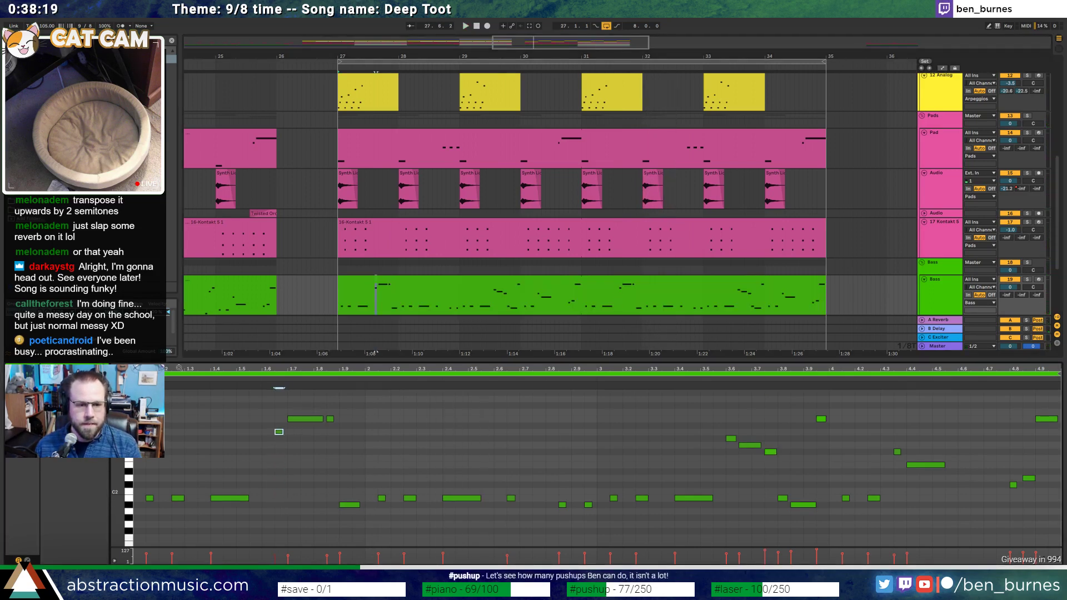
{"action": "key", "text": "space"}
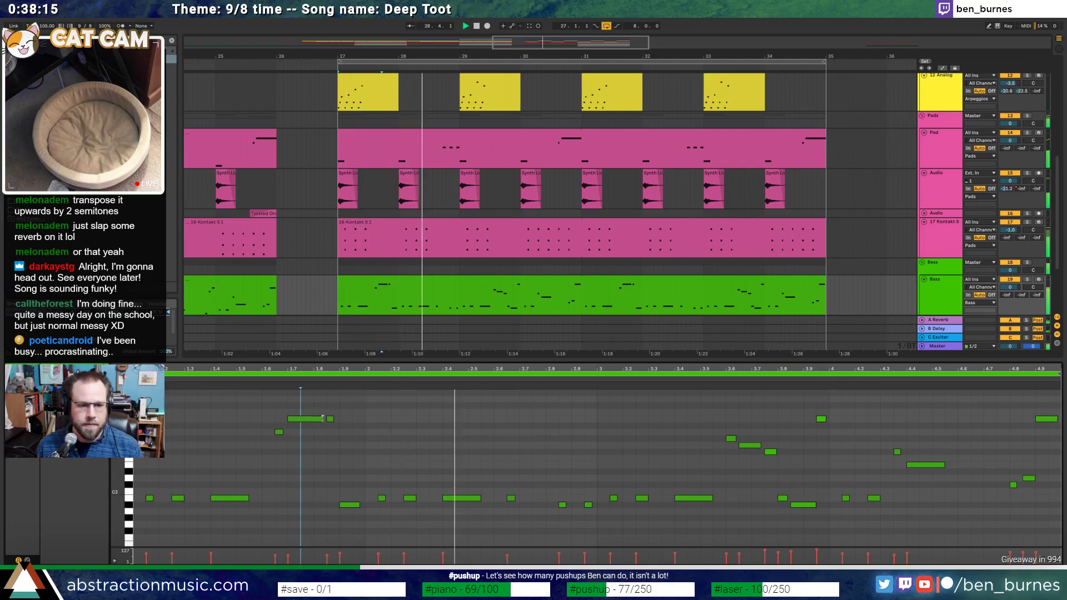
Enable the Bass Operator's LFO and raise its LFO Rate automation over the long high note in bar 27, then play the passage
{"action": "key", "text": "shift+Tab"}
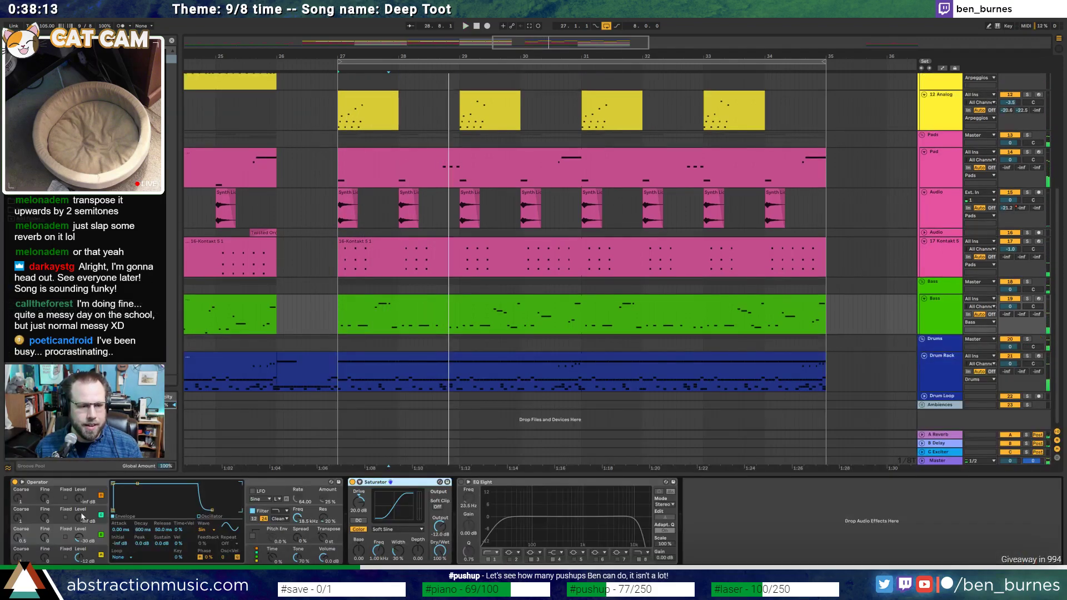
{"action": "left_click", "coordinate": [289, 502]}
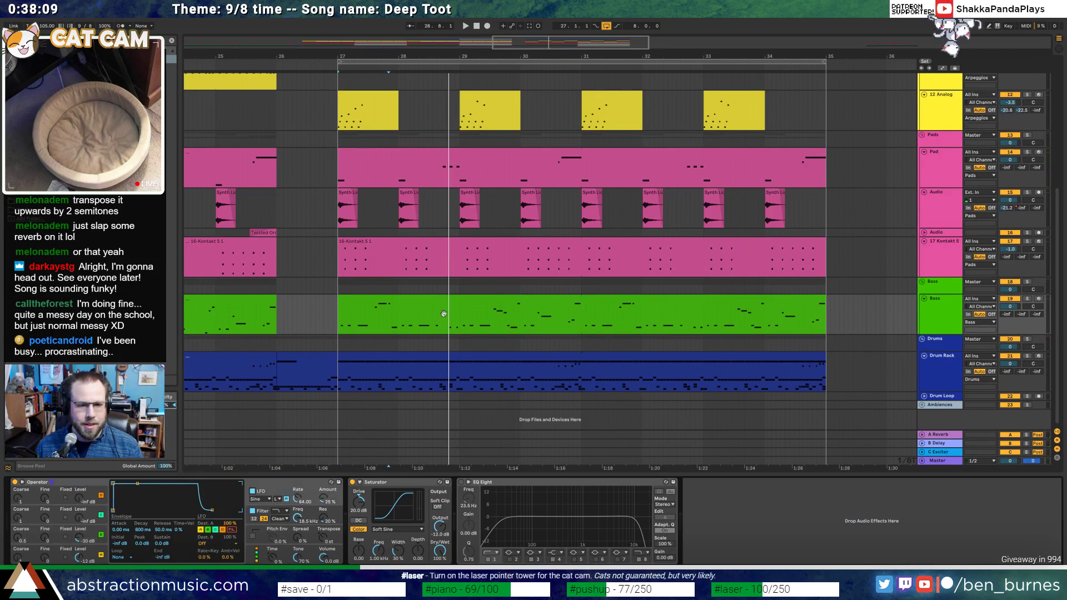
{"action": "key", "text": "a"}
{"action": "scroll", "coordinate": [388, 326], "scroll_direction": "up", "scroll_amount": 5, "text": "ctrl"}
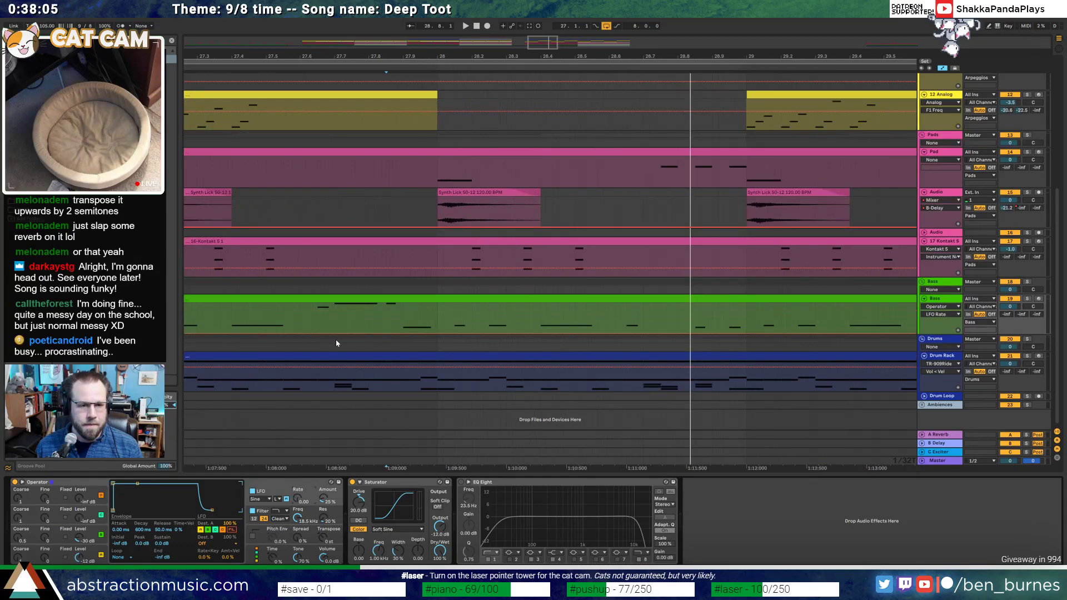
{"action": "mouse_move", "coordinate": [333, 325]}
{"action": "left_mouse_down"}
{"action": "mouse_move", "coordinate": [384, 324]}
{"action": "mouse_move", "coordinate": [367, 313]}
{"action": "left_mouse_up"}
{"action": "left_click", "coordinate": [306, 320]}
{"action": "key", "text": "space"}
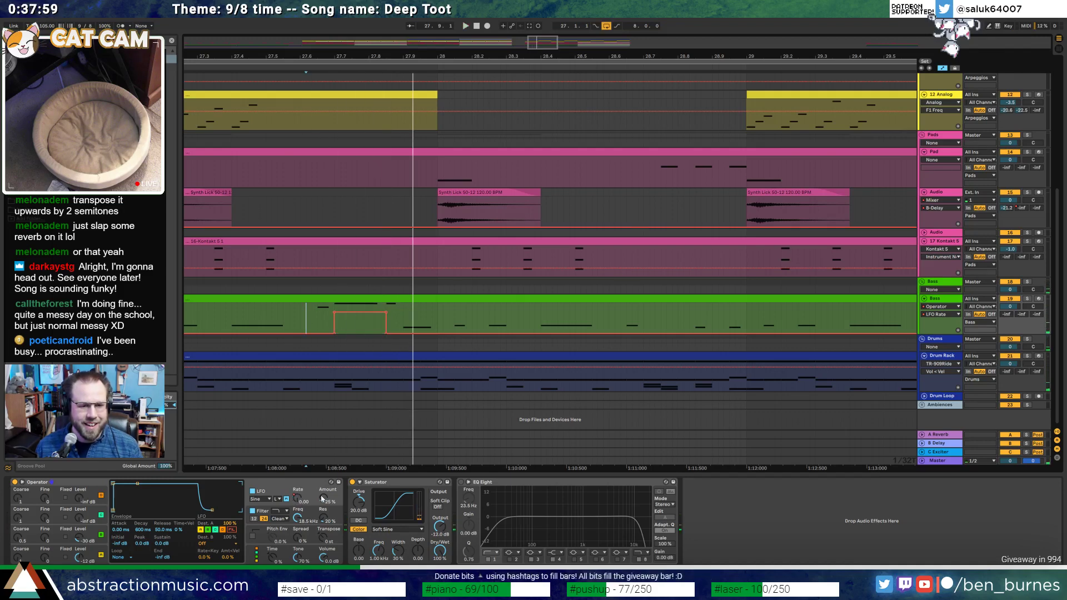
Lower the Bass Operator's LFO amount to 13% while auditioning the bar 27 fill
{"action": "left_click_drag", "start_coordinate": [322, 499], "coordinate": [323, 502]}
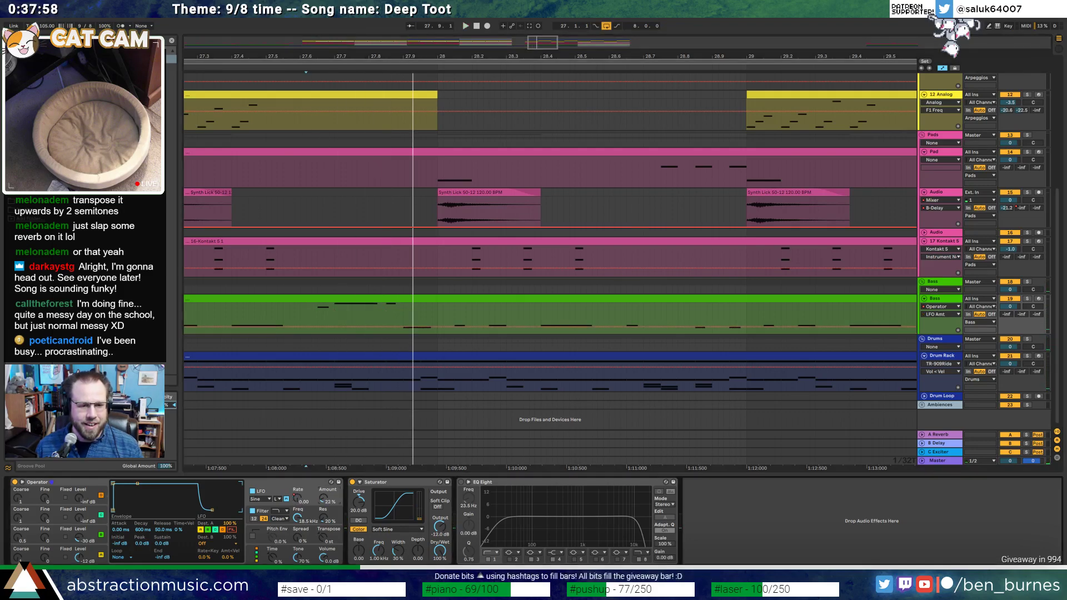
{"action": "left_click", "coordinate": [297, 499]}
{"action": "left_click", "coordinate": [300, 322]}
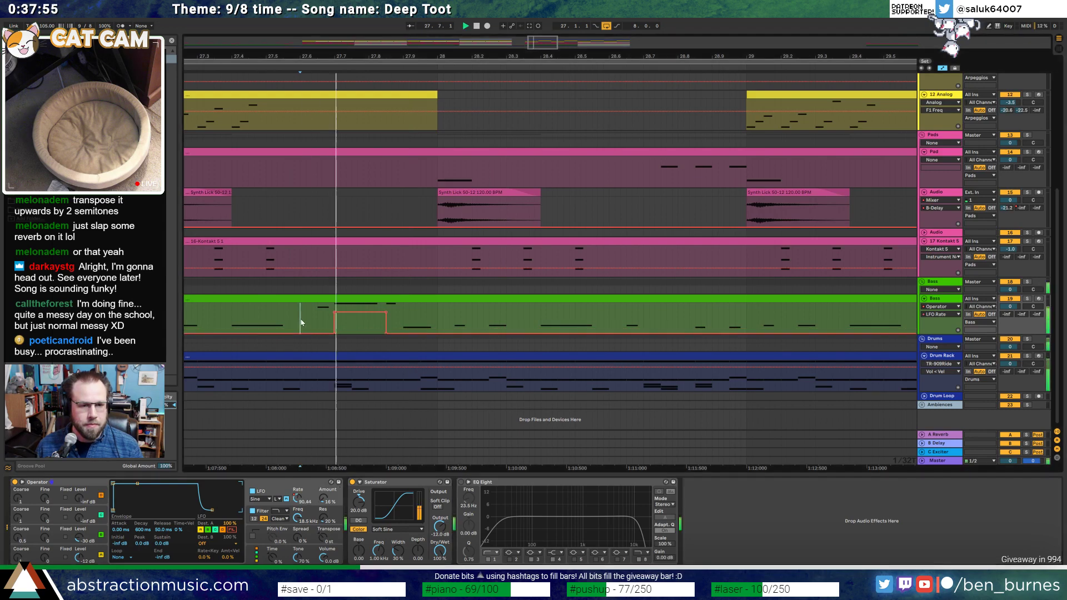
{"action": "left_click", "coordinate": [324, 498]}
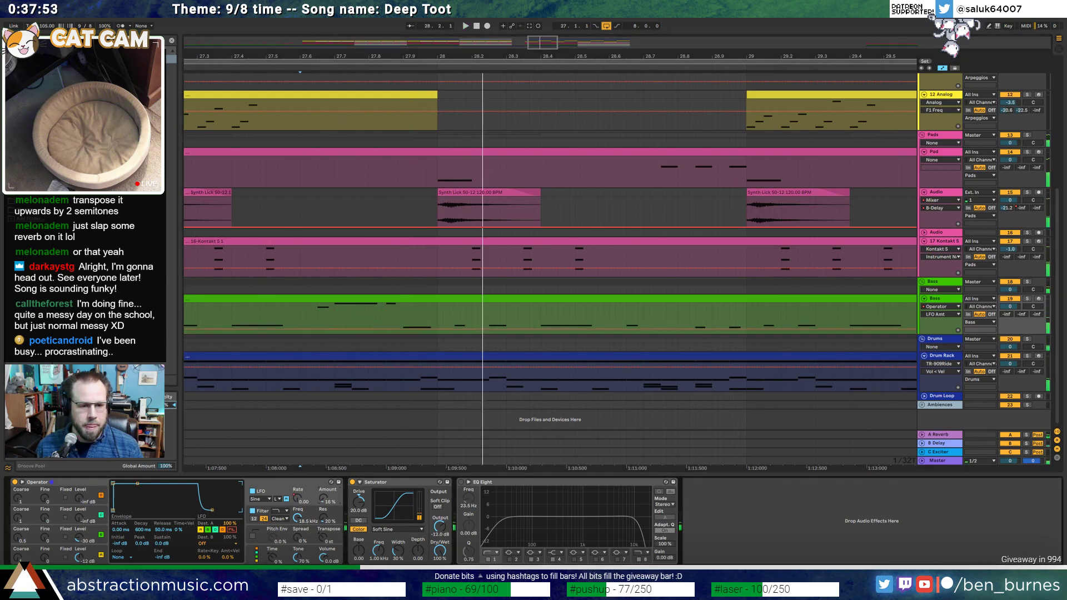
{"action": "mouse_move", "coordinate": [324, 499]}
{"action": "left_mouse_down"}
{"action": "mouse_move", "coordinate": [323, 472]}
{"action": "mouse_move", "coordinate": [324, 499]}
{"action": "left_mouse_up"}
{"action": "key", "text": "space"}
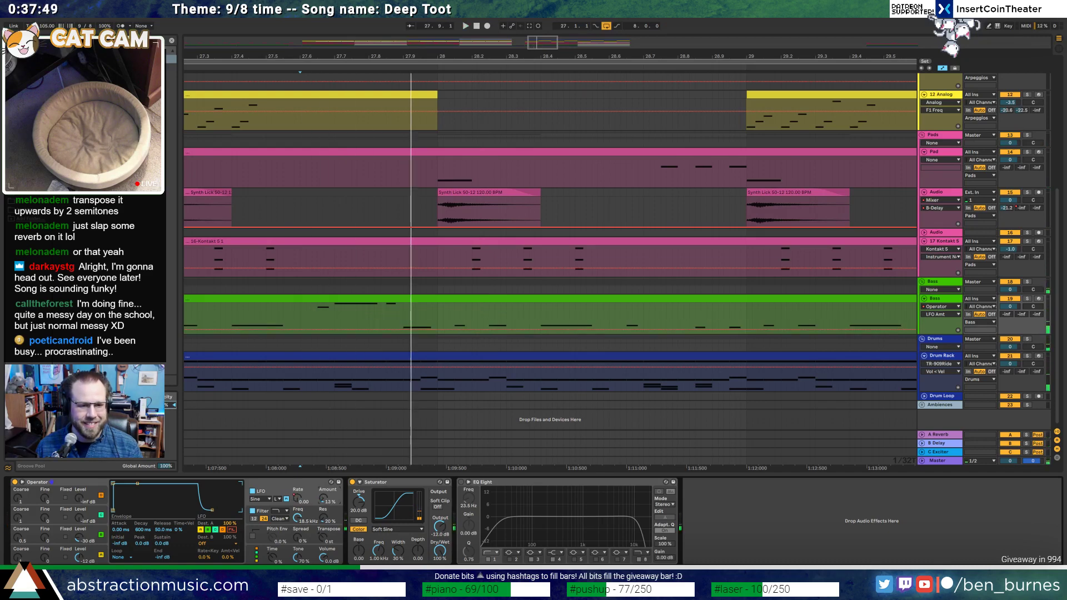
Raise the LFO Rate automation block over bar 27's long high Bass note slightly and listen to it
{"action": "left_click", "coordinate": [300, 499]}
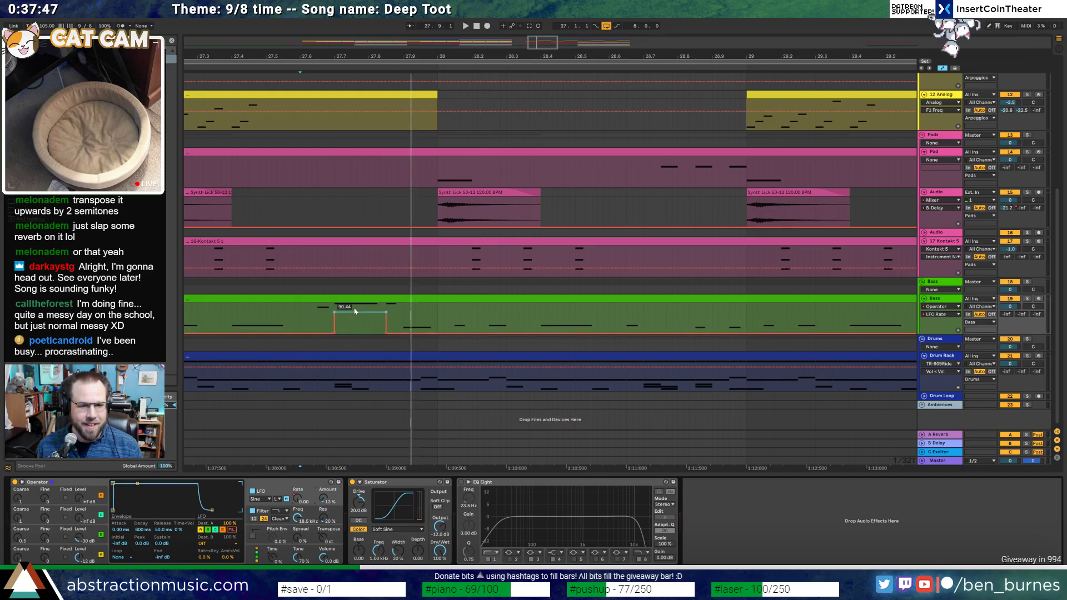
{"action": "left_click_drag", "start_coordinate": [355, 312], "coordinate": [355, 306]}
{"action": "key", "text": "space"}
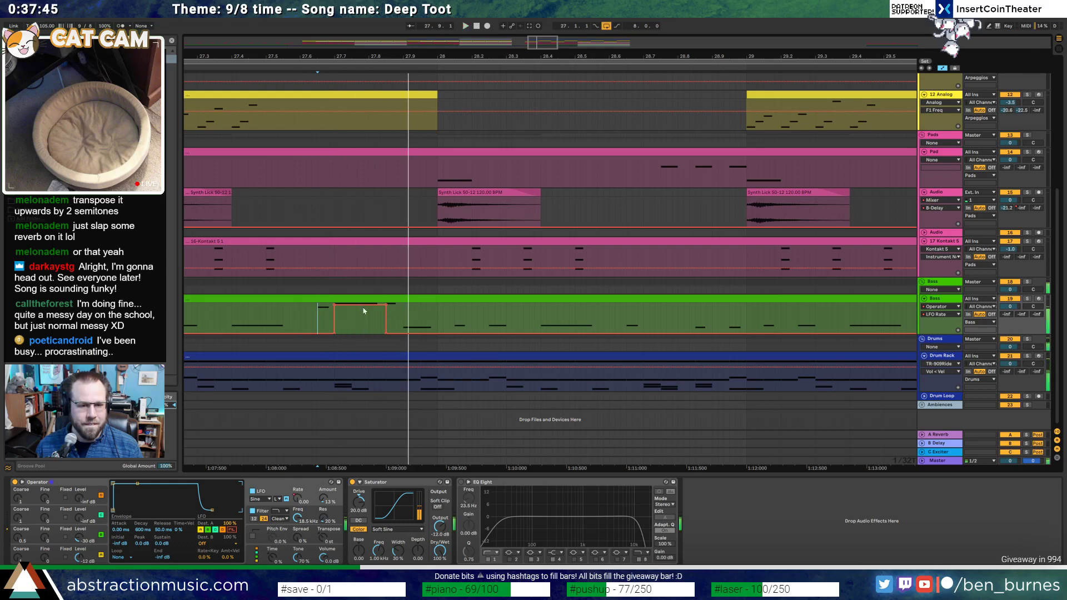
{"action": "left_click_drag", "start_coordinate": [354, 309], "coordinate": [355, 310]}
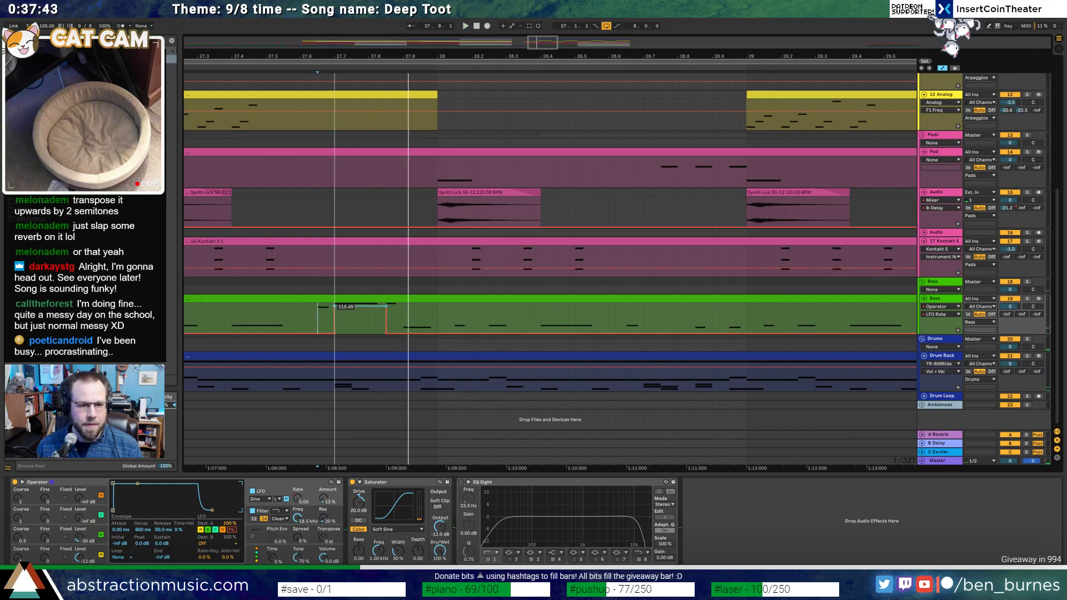
{"action": "left_click", "coordinate": [307, 318]}
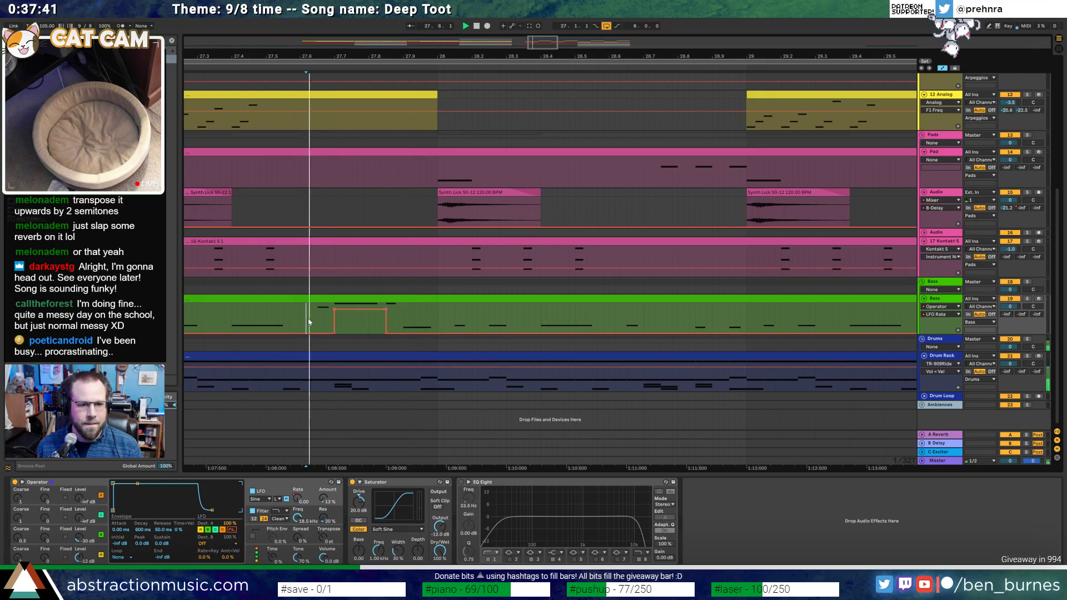
Raise the Bass LFO Rate automation over the long high note at the end of bar 21
{"action": "left_click_drag", "start_coordinate": [530, 39], "coordinate": [454, 41]}
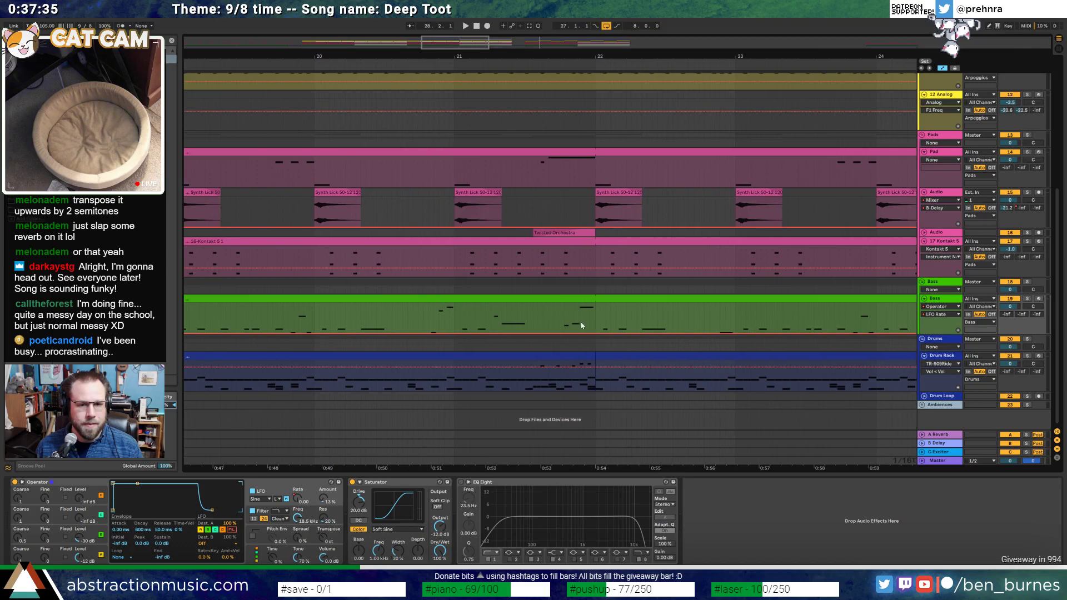
{"action": "scroll", "coordinate": [582, 326], "scroll_direction": "up", "scroll_amount": 3}
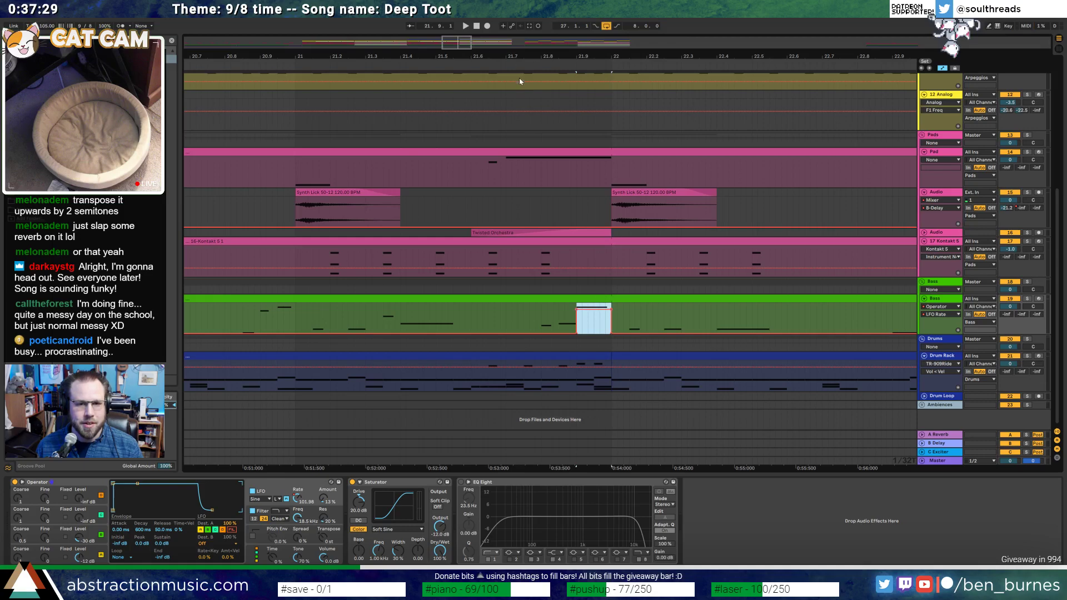
Raise the Bass LFO Rate automation over the long high note at the end of bar 8 and play it
{"action": "left_click_drag", "start_coordinate": [461, 43], "coordinate": [292, 60]}
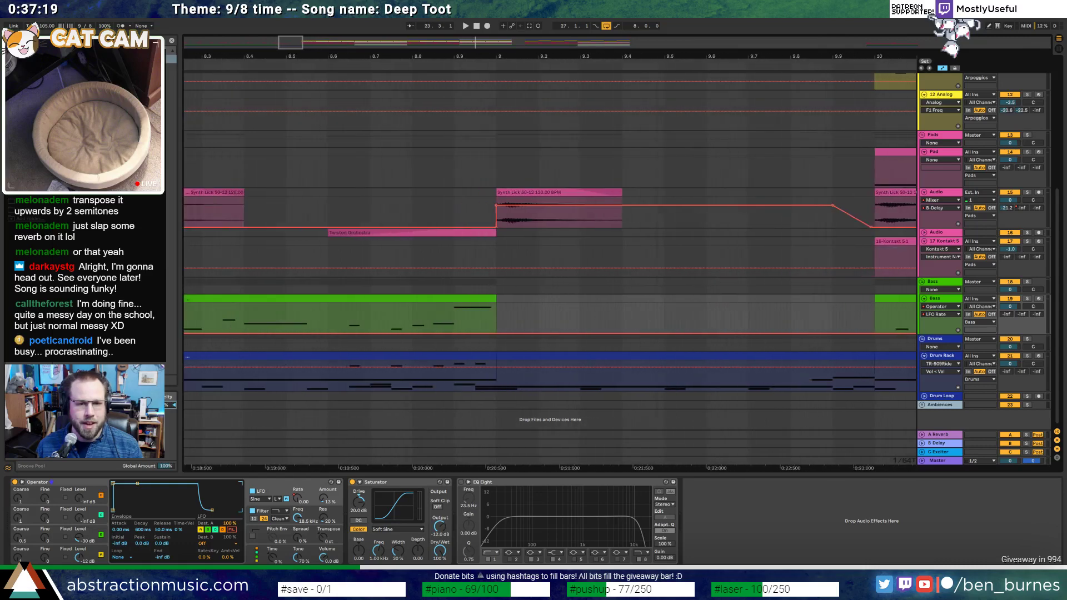
{"action": "left_click_drag", "start_coordinate": [455, 321], "coordinate": [475, 307]}
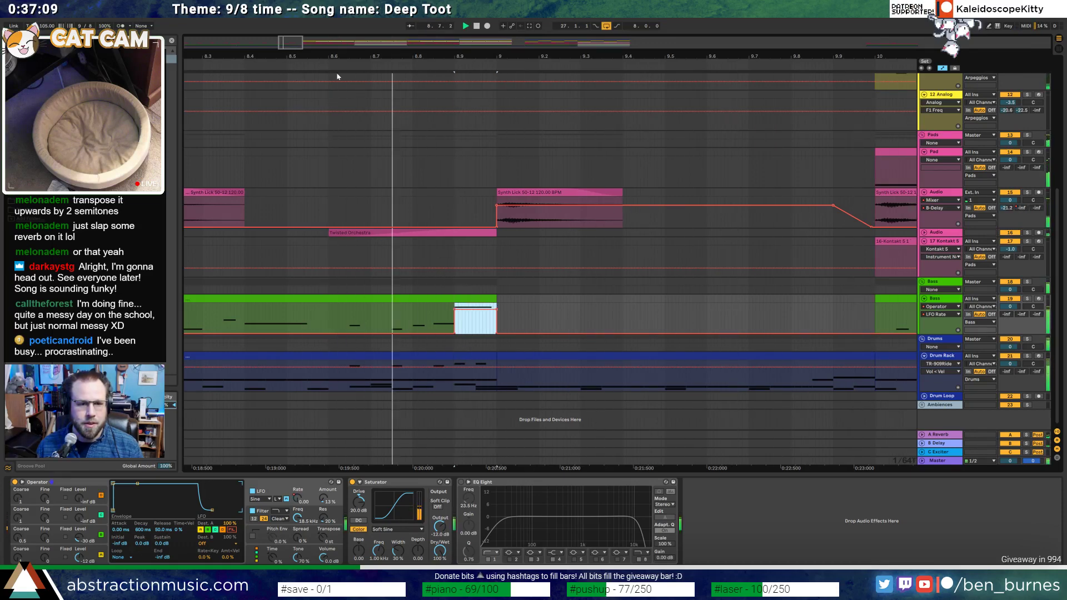
{"action": "mouse_move", "coordinate": [297, 41]}
{"action": "left_mouse_down"}
{"action": "mouse_move", "coordinate": [297, 28]}
{"action": "mouse_move", "coordinate": [298, 37]}
{"action": "left_mouse_up"}
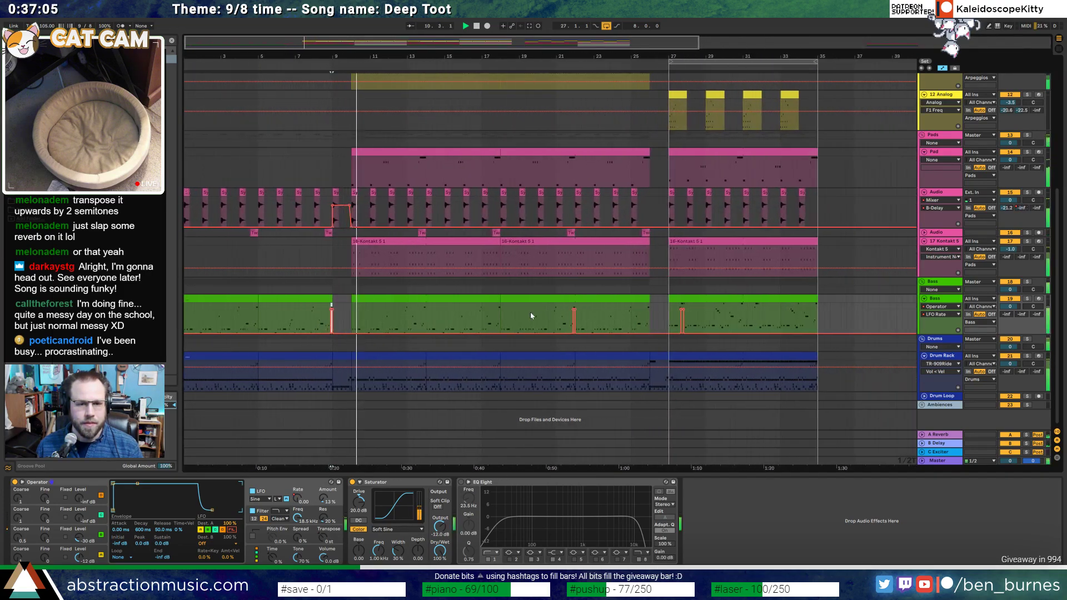
Clear the LFO Rate automation block at the end of bar 21 and paste the Bass automation from bars 5 to 8 at bar 1
{"action": "left_click_drag", "start_coordinate": [542, 310], "coordinate": [586, 316]}
{"action": "key", "text": "Delete"}
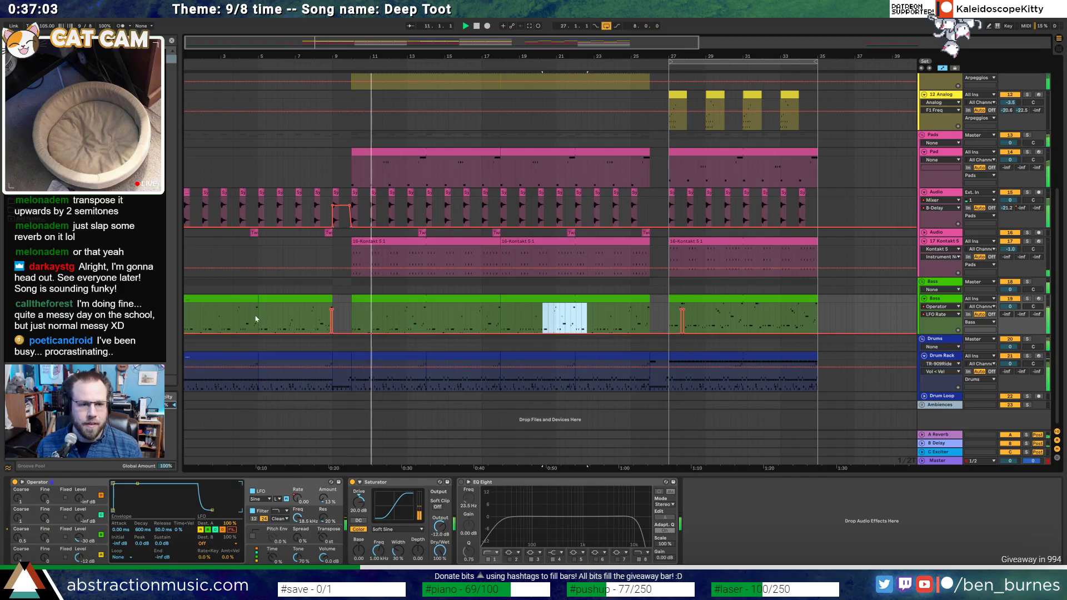
{"action": "left_click_drag", "start_coordinate": [258, 318], "coordinate": [450, 324]}
{"action": "key", "text": "plus"}
{"action": "scroll", "coordinate": [334, 311], "scroll_direction": "left", "scroll_amount": 3}
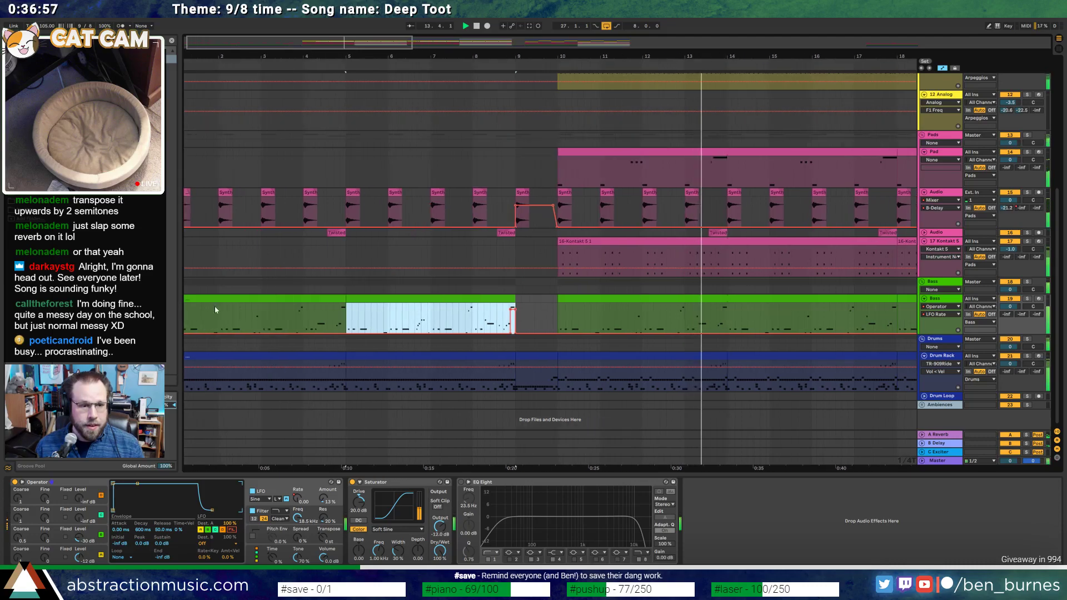
{"action": "scroll", "coordinate": [224, 40], "scroll_direction": "left", "scroll_amount": 1}
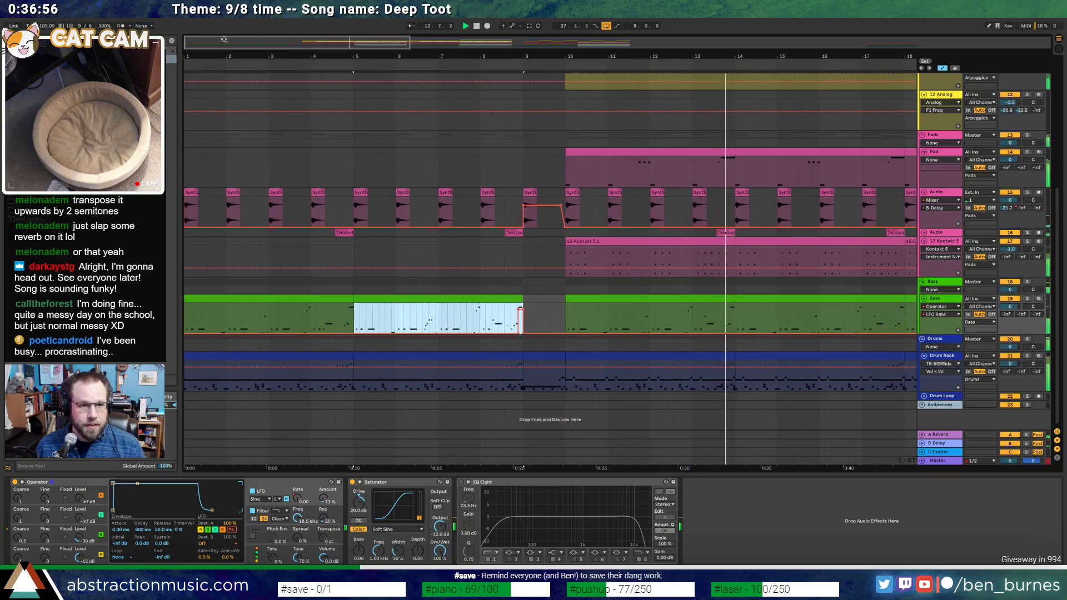
{"action": "left_click", "coordinate": [184, 320]}
{"action": "key", "text": "ctrl+v"}
Duplicate the Bass LFO Rate automation and notes of bars 27 to 30 onto bars 31 to 34
{"action": "left_click_drag", "start_coordinate": [378, 42], "coordinate": [589, 55]}
{"action": "scroll", "coordinate": [452, 358], "scroll_direction": "up", "scroll_amount": 2}
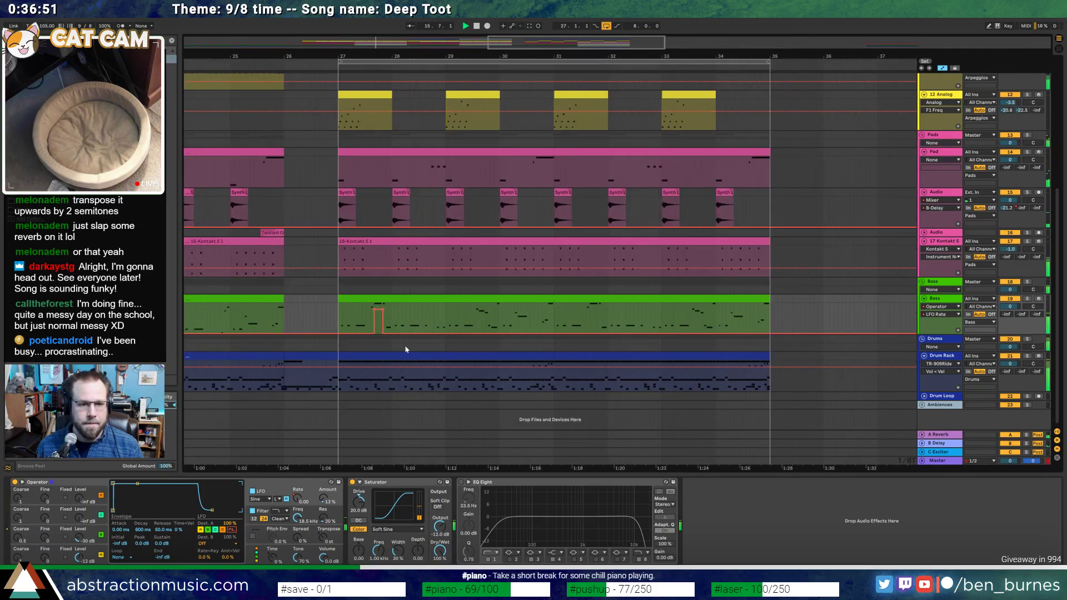
{"action": "left_click_drag", "start_coordinate": [429, 320], "coordinate": [551, 322]}
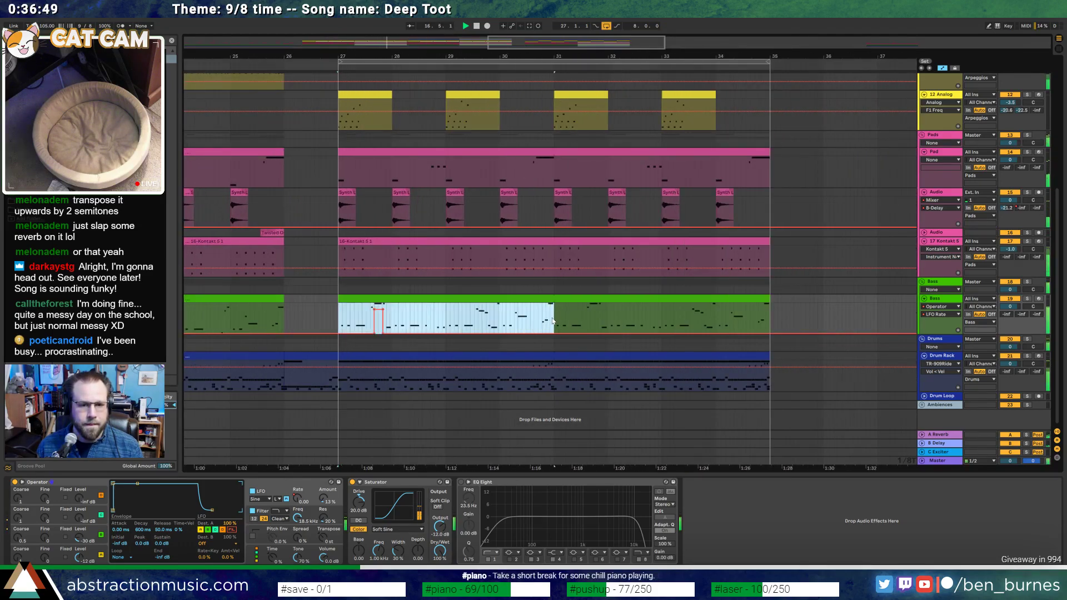
{"action": "key", "text": "ctrl+d"}
{"action": "left_click", "coordinate": [534, 328]}
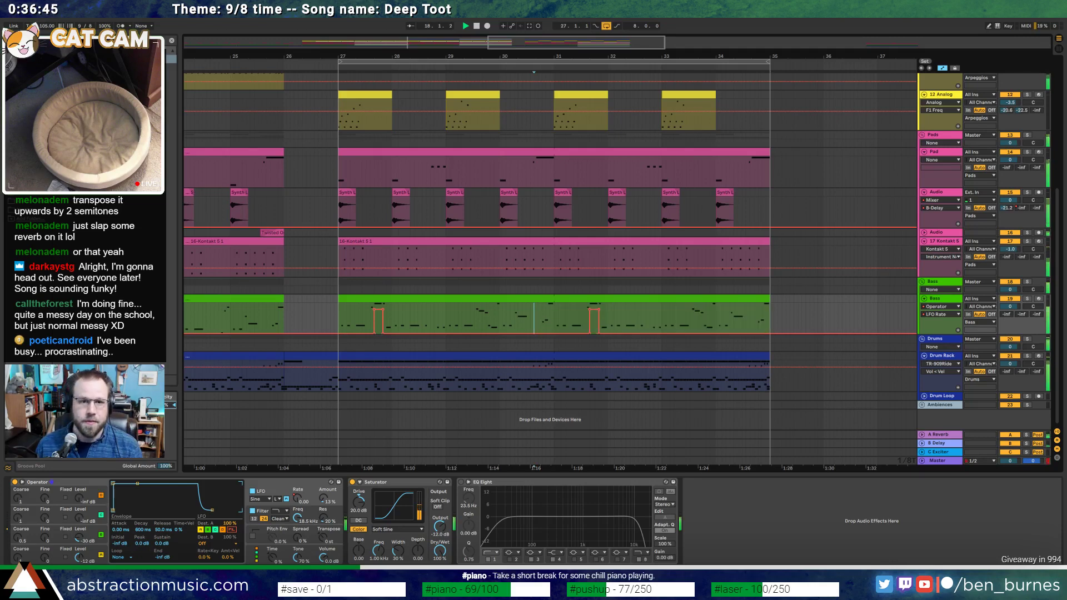
Hide the automation and add short pickup notes just before the long notes at 1.4 and 3.4 in the Bass clip ending at bar 26
{"action": "left_click_drag", "start_coordinate": [542, 49], "coordinate": [542, 42]}
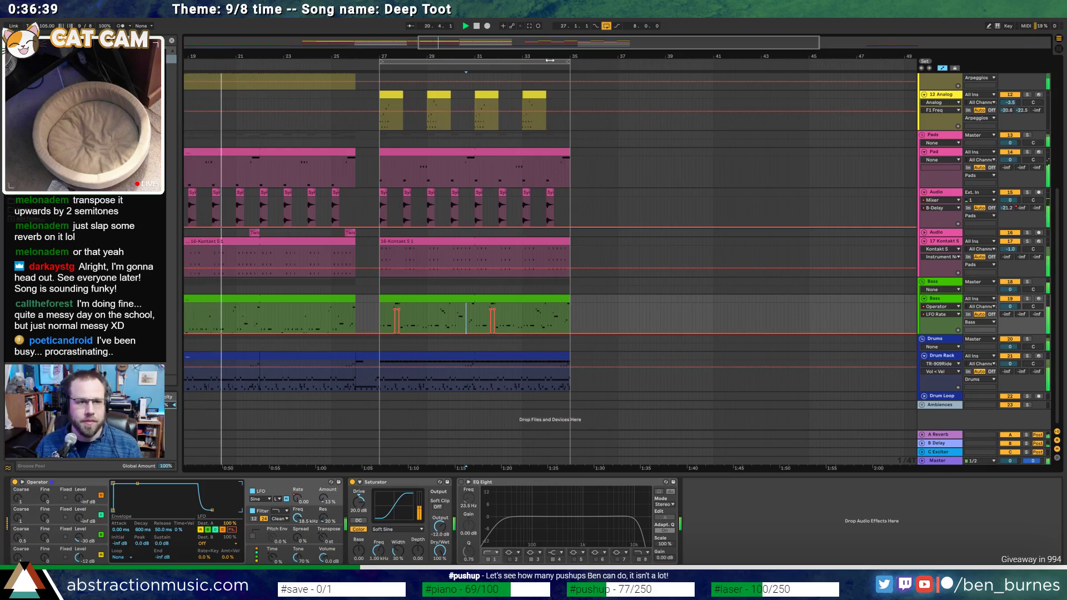
{"action": "left_click_drag", "start_coordinate": [542, 48], "coordinate": [511, 47]}
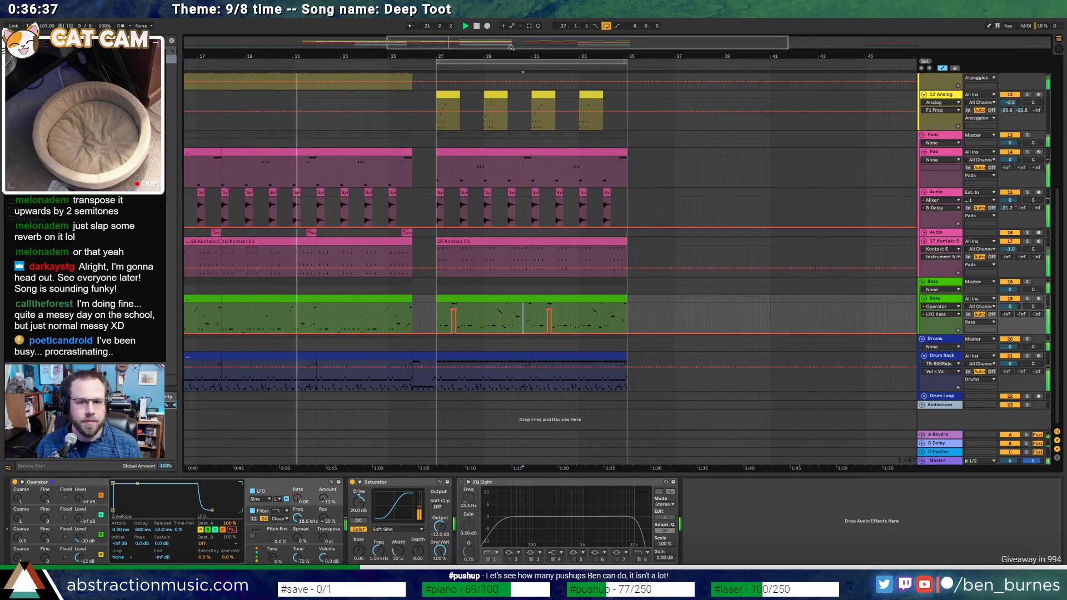
{"action": "key", "text": "a"}
{"action": "scroll", "coordinate": [496, 199], "scroll_direction": "up", "scroll_amount": 2}
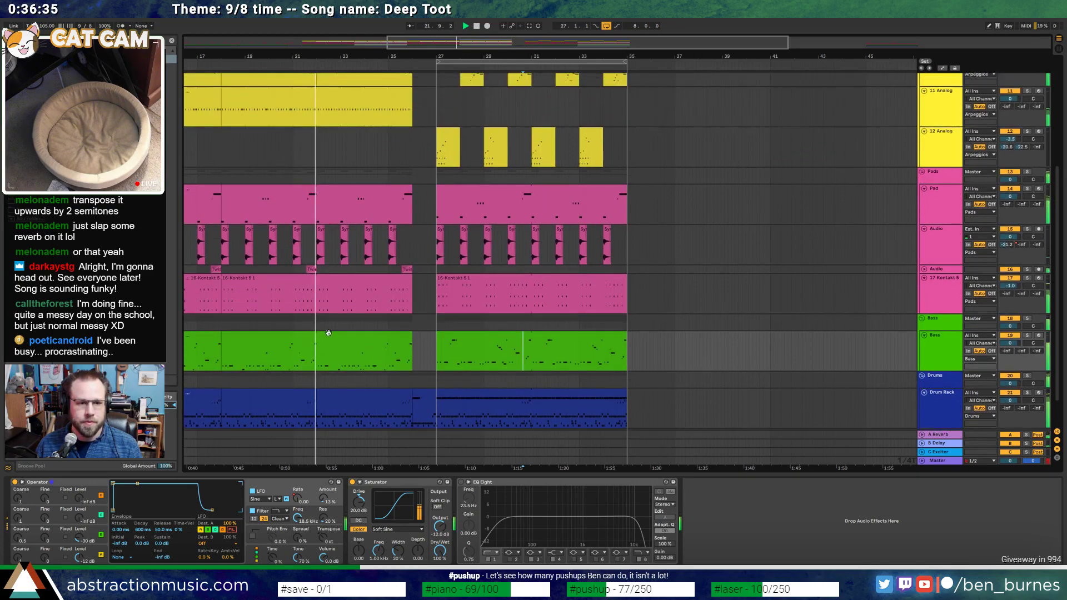
{"action": "left_click", "coordinate": [326, 335]}
{"action": "left_click_drag", "start_coordinate": [348, 57], "coordinate": [567, 128]}
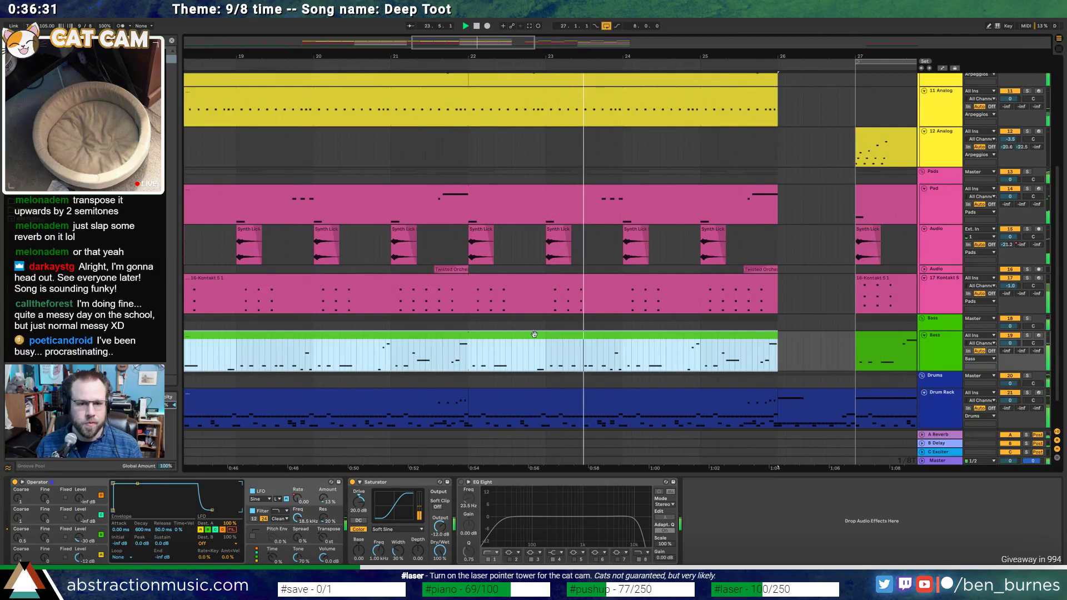
{"action": "double_click", "coordinate": [206, 350]}
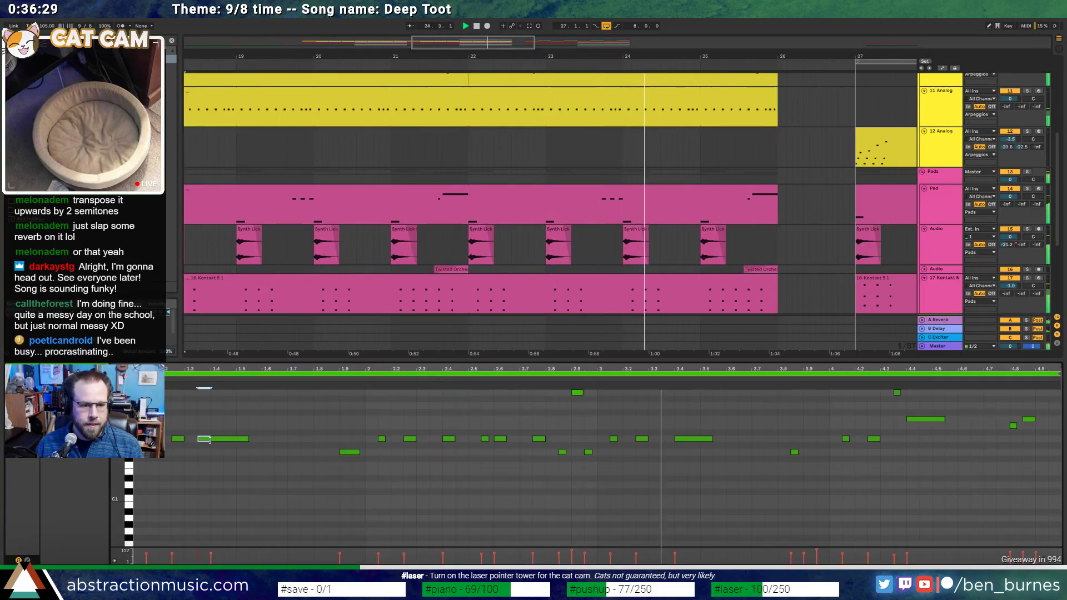
{"action": "double_click", "coordinate": [199, 438]}
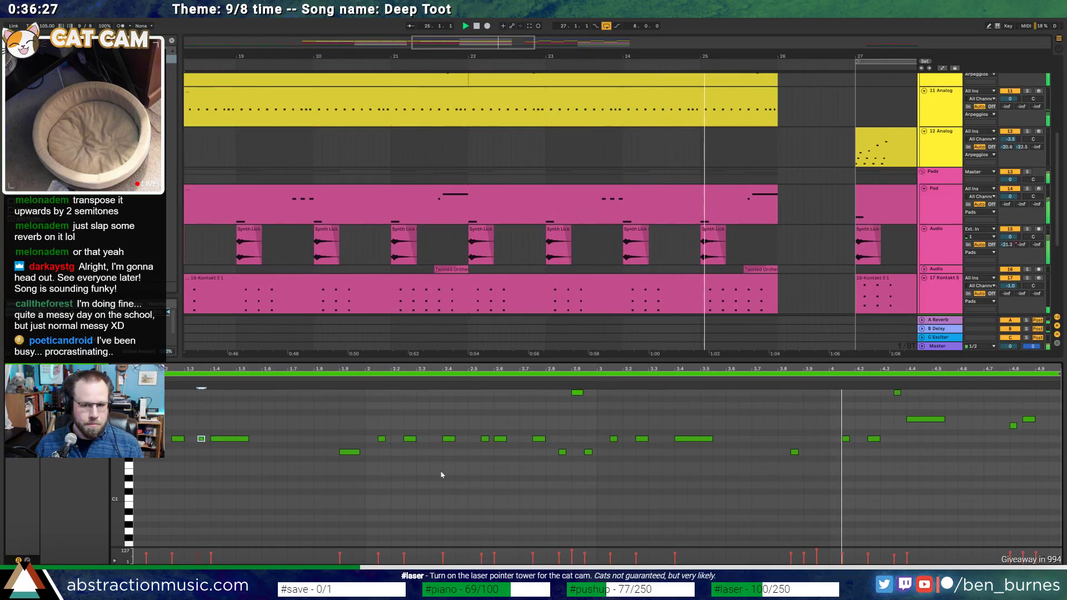
{"action": "left_click", "coordinate": [675, 426]}
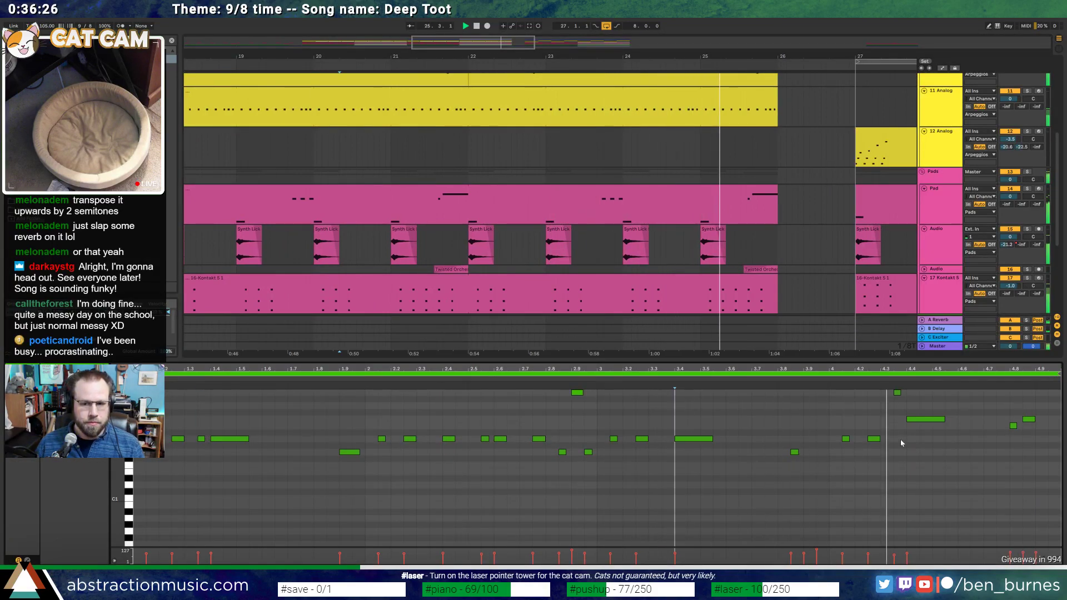
{"action": "double_click", "coordinate": [668, 439]}
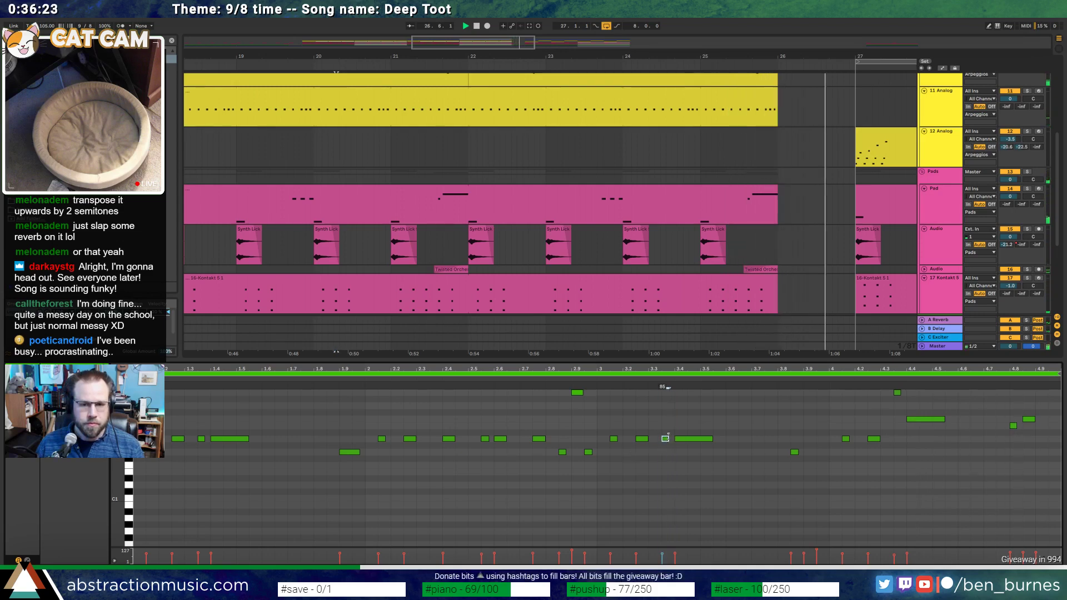
Separate bar 25 of the Bass part into its own clip and extend it slightly past bar 26
{"action": "scroll", "coordinate": [795, 282], "scroll_direction": "down", "scroll_amount": 3}
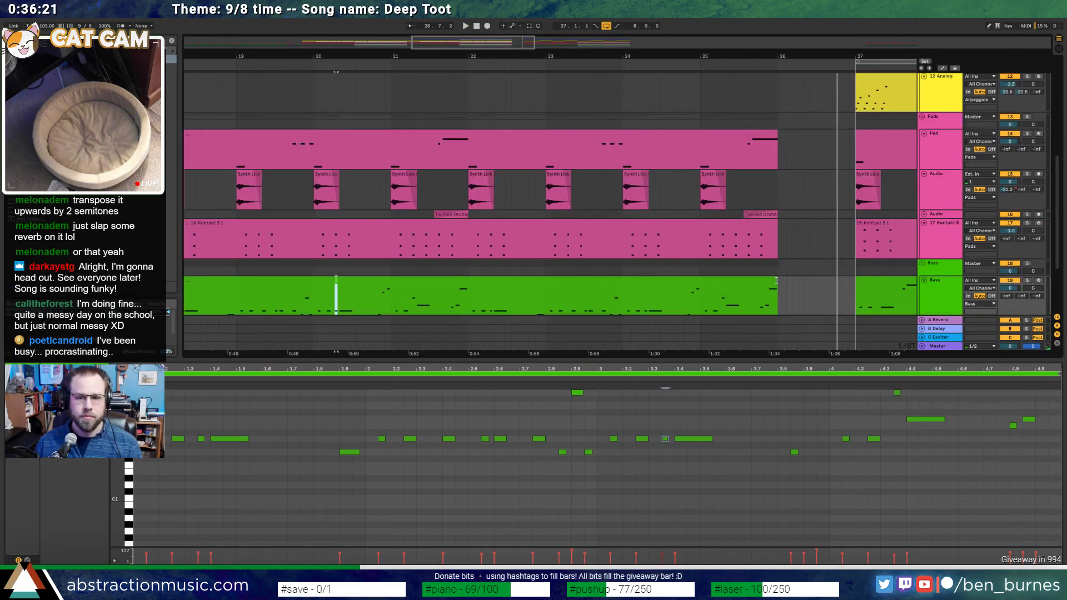
{"action": "left_click_drag", "start_coordinate": [509, 52], "coordinate": [418, 229]}
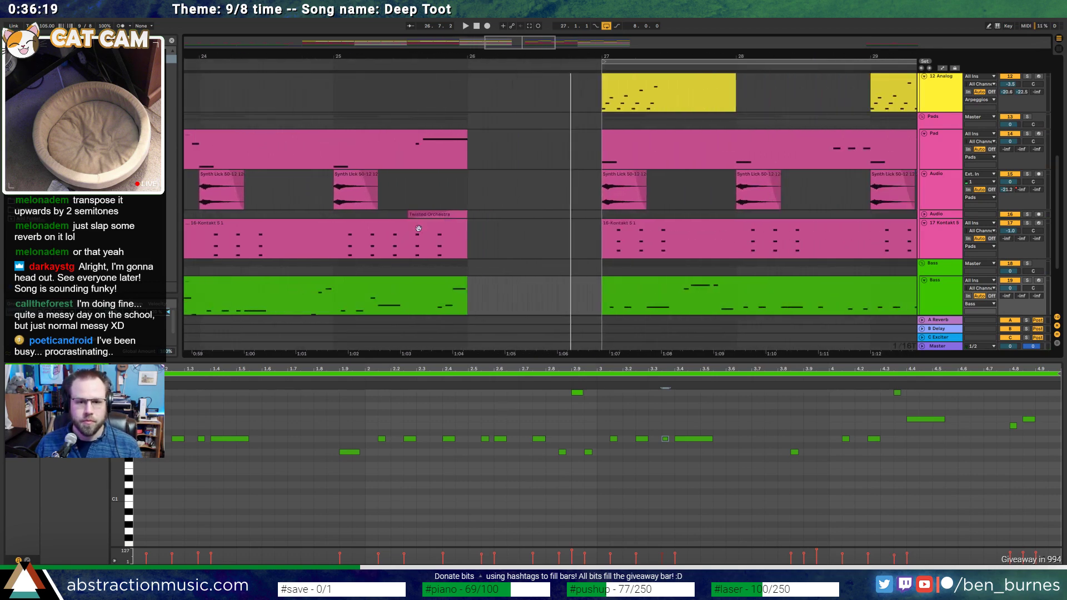
{"action": "left_click", "coordinate": [461, 282]}
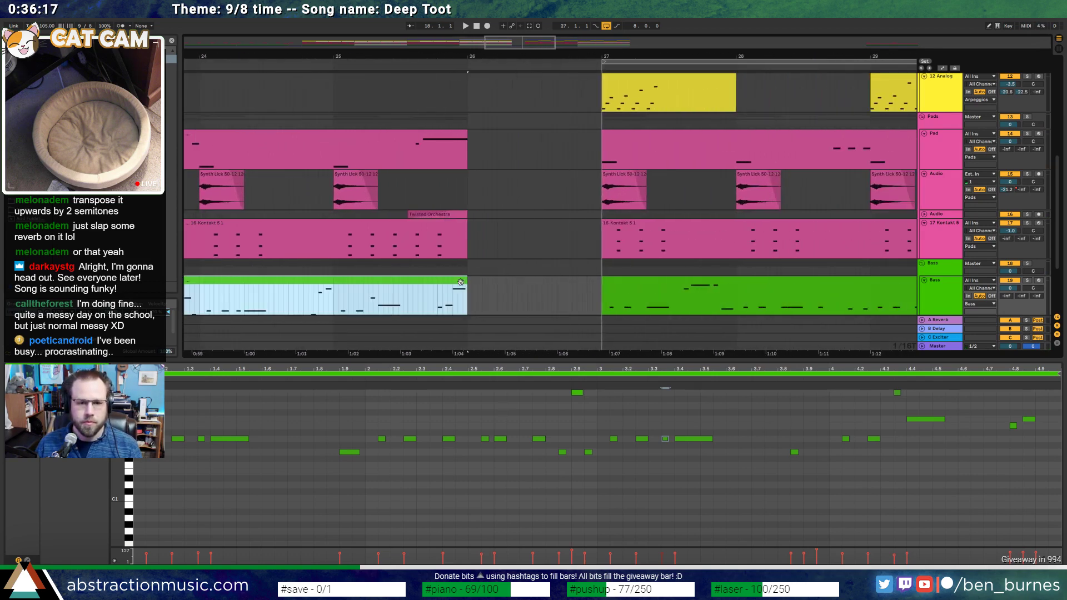
{"action": "left_click_drag", "start_coordinate": [550, 45], "coordinate": [497, 237]}
{"action": "left_click_drag", "start_coordinate": [574, 302], "coordinate": [691, 290]}
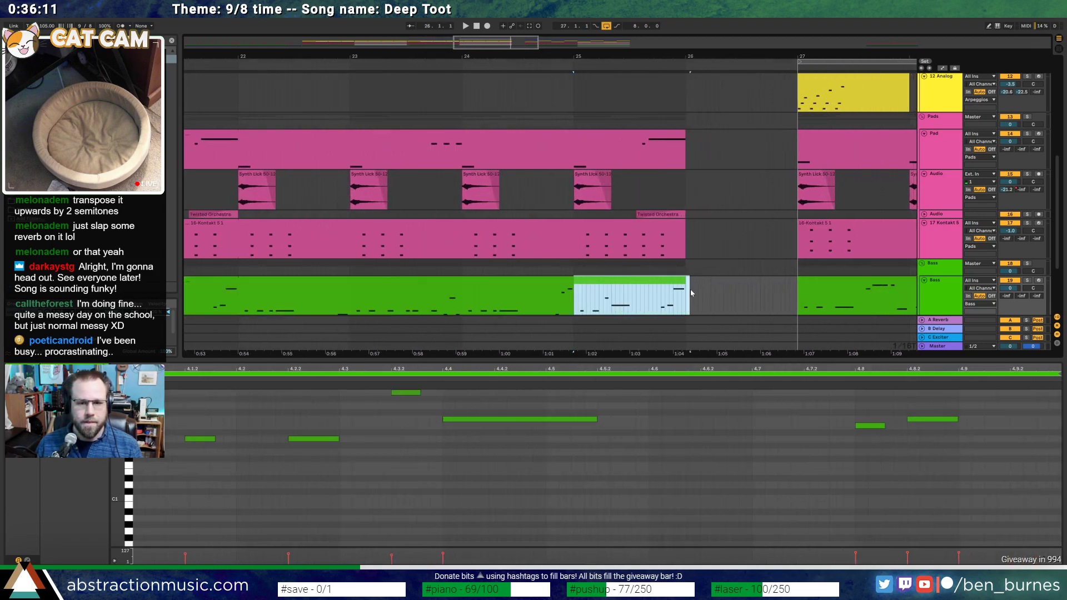
Replace the high note at the end of bar 25's Bass clip with five short A2 notes from 1.9 to 2 and play the fill
{"action": "left_click", "coordinate": [807, 426]}
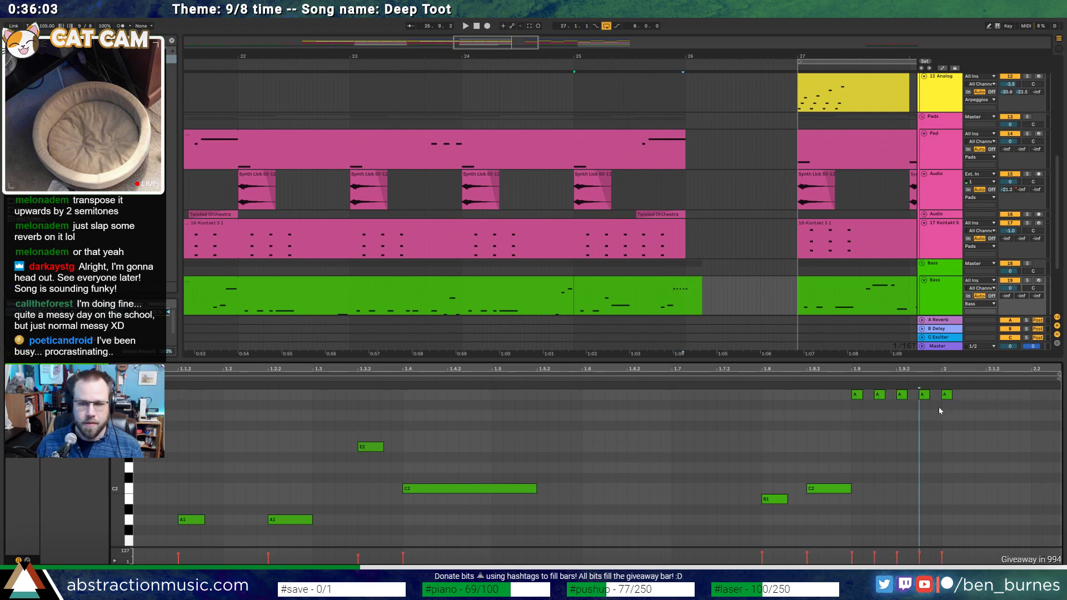
{"action": "left_click", "coordinate": [902, 395]}
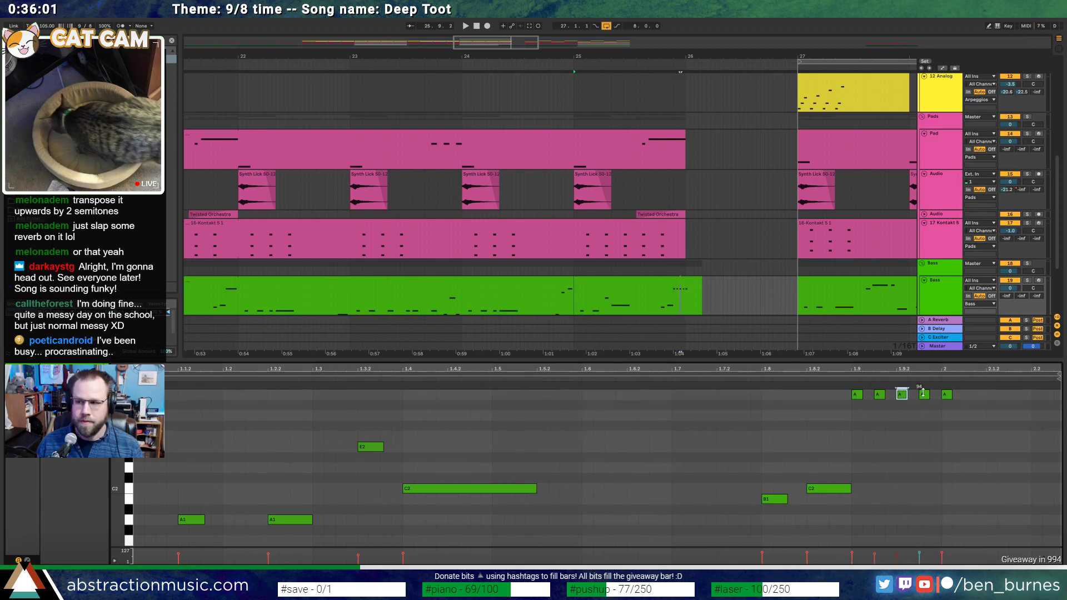
{"action": "left_click", "coordinate": [946, 395]}
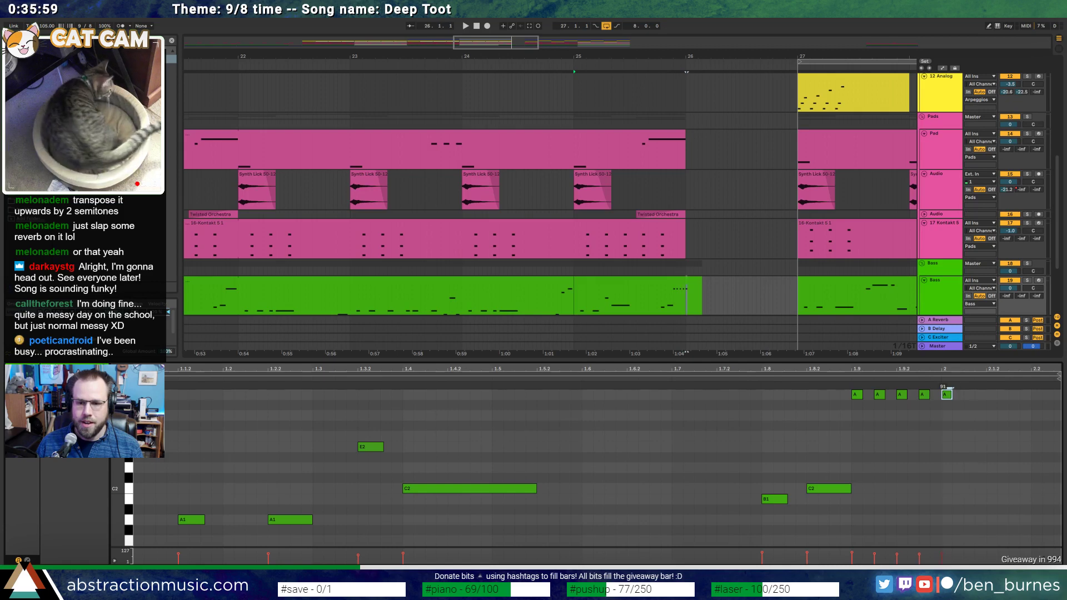
{"action": "left_click", "coordinate": [717, 409]}
{"action": "key", "text": "space"}
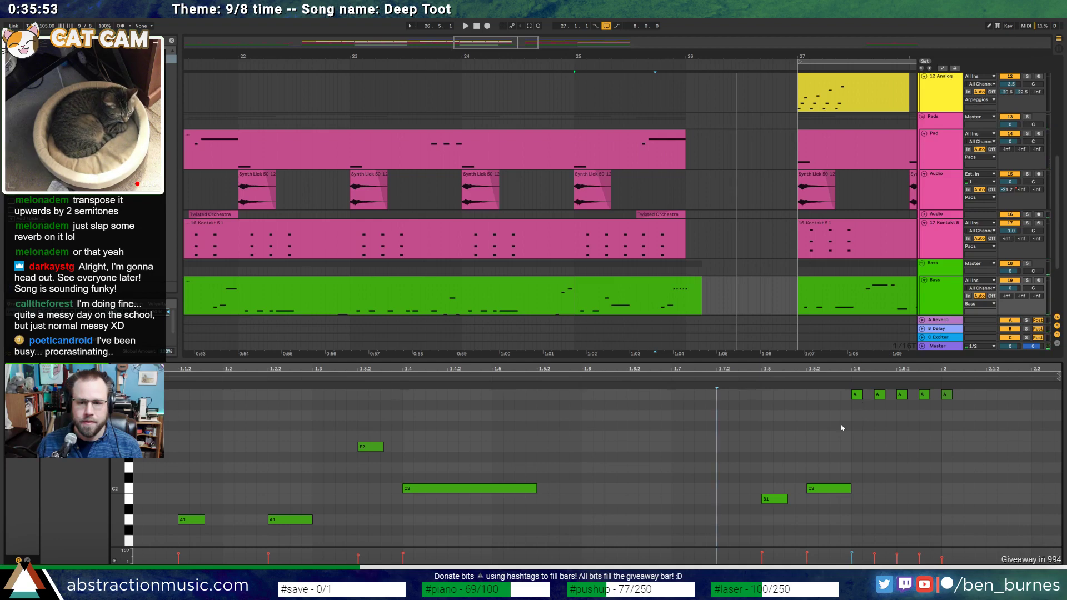
Move the fill's B1 note to 1.7.2 without the C2 after it, and shift the five A2 notes to start at 1.8
{"action": "left_click", "coordinate": [831, 491]}
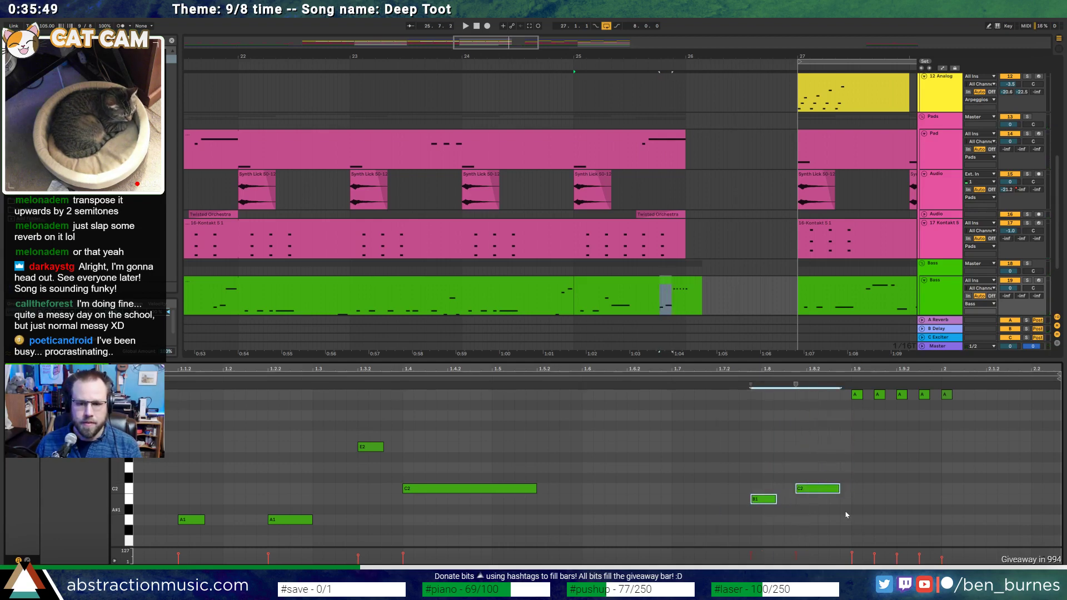
{"action": "left_click_drag", "start_coordinate": [842, 421], "coordinate": [956, 388]}
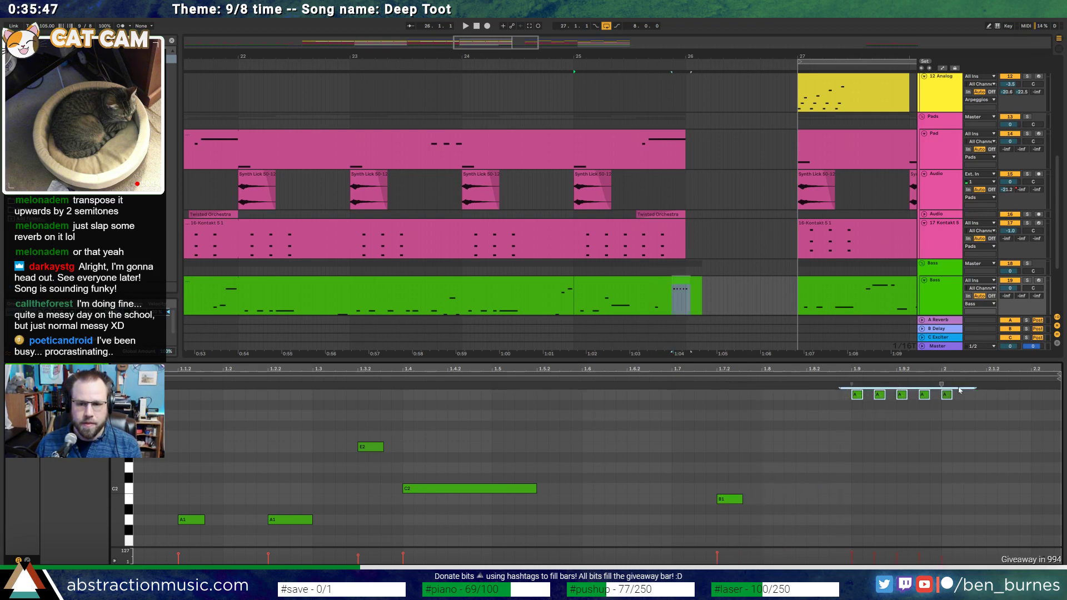
{"action": "key", "text": "Left"}
{"action": "key", "text": "Left"}
{"action": "key", "text": "Left"}
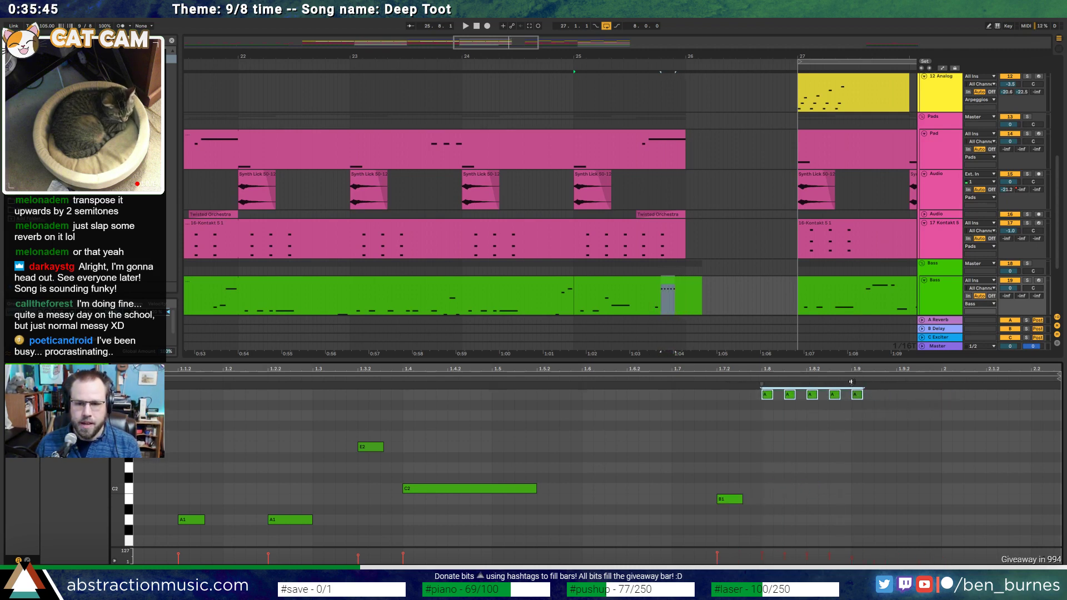
Stretch the five A2 notes so the last starts at 2, and turn that last note into an A1 lasting until 2.2
{"action": "key", "text": "space"}
{"action": "left_click_drag", "start_coordinate": [870, 383], "coordinate": [940, 381]}
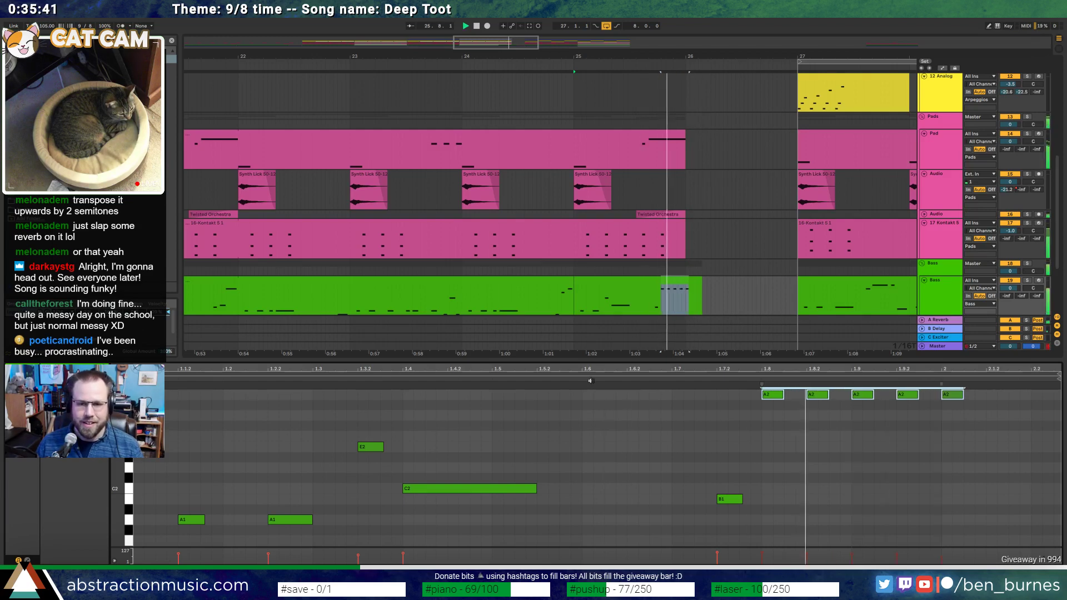
{"action": "key", "text": "space"}
{"action": "left_click", "coordinate": [952, 390]}
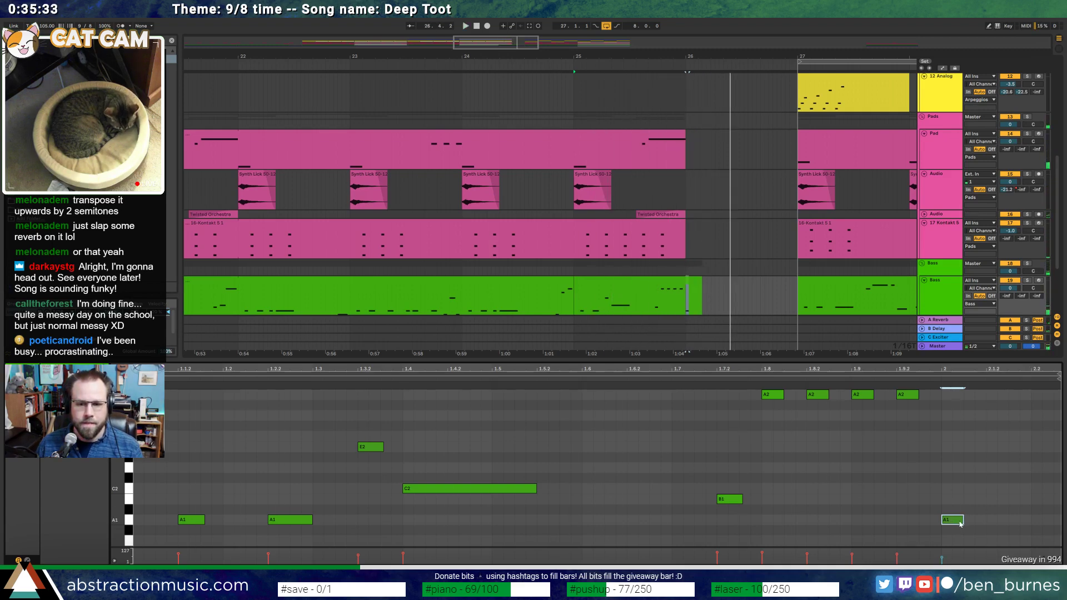
{"action": "left_click_drag", "start_coordinate": [963, 520], "coordinate": [1028, 514]}
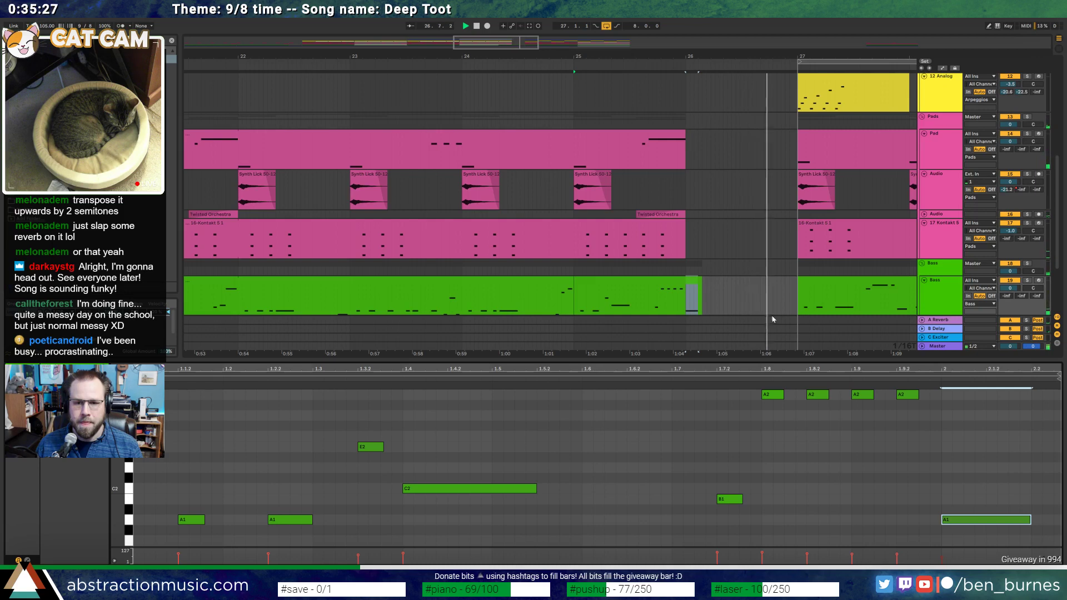
Extend the Arp clip slightly past bar 26, add a short A3 note at its position 5, and play it
{"action": "left_click_drag", "start_coordinate": [485, 47], "coordinate": [503, 48]}
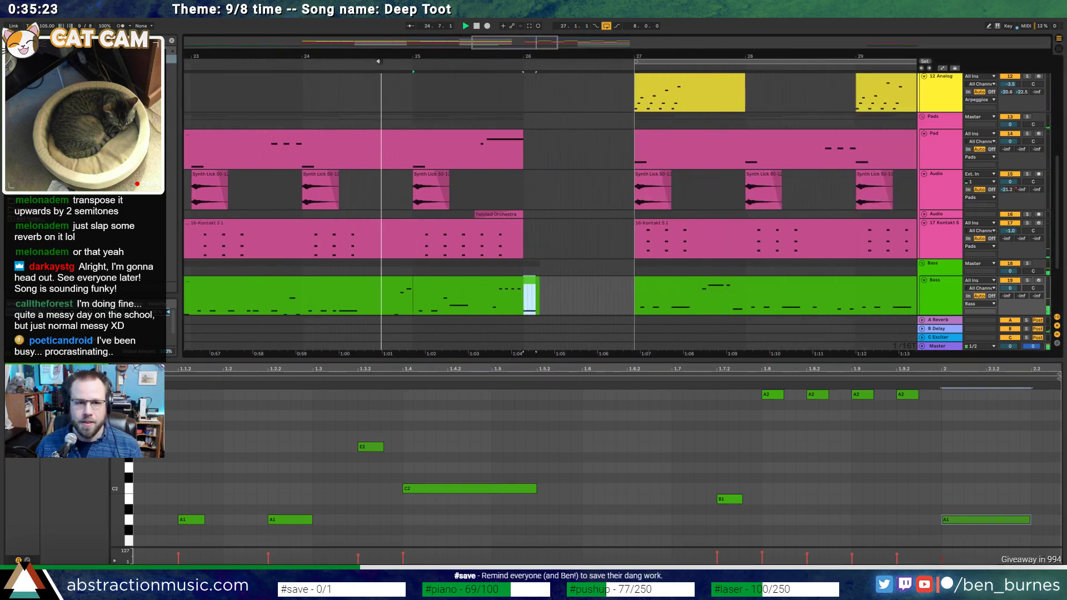
{"action": "scroll", "coordinate": [578, 184], "scroll_direction": "up", "scroll_amount": 5}
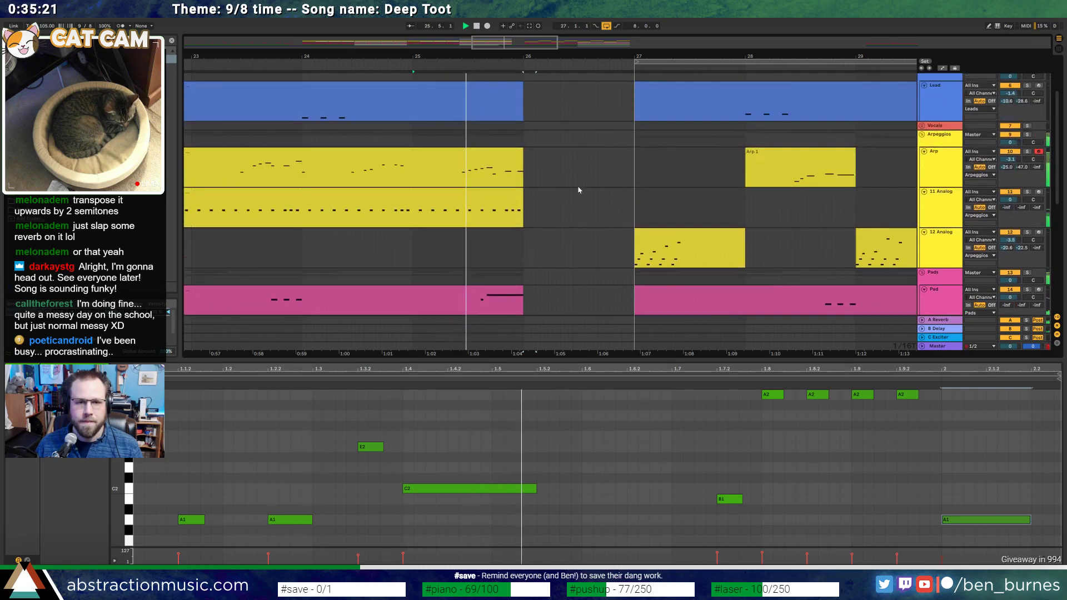
{"action": "left_click_drag", "start_coordinate": [523, 156], "coordinate": [542, 156]}
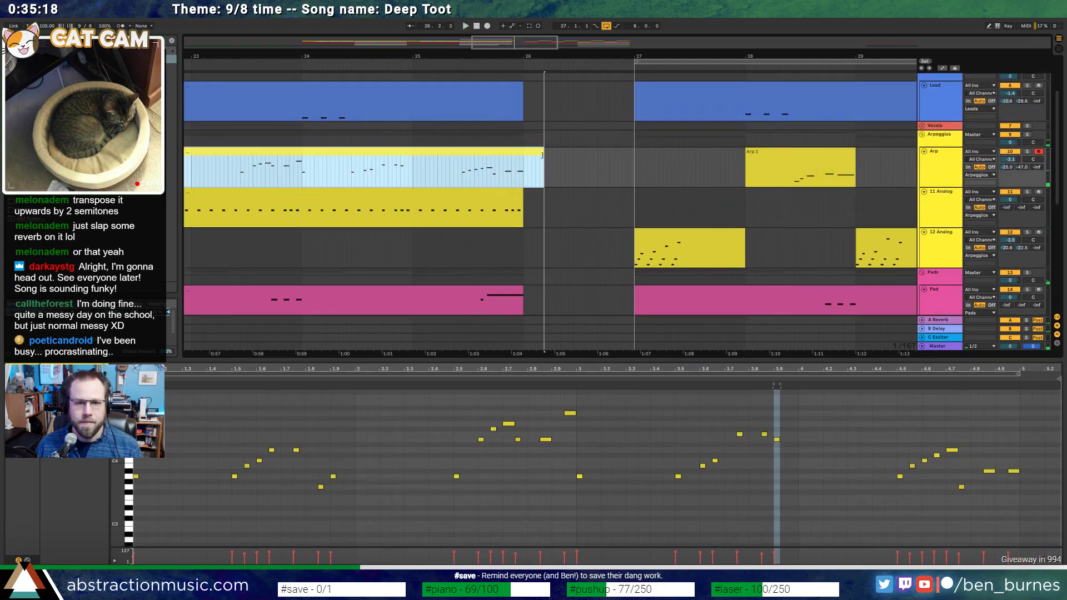
{"action": "left_click", "coordinate": [1023, 480]}
{"action": "key", "text": "space"}
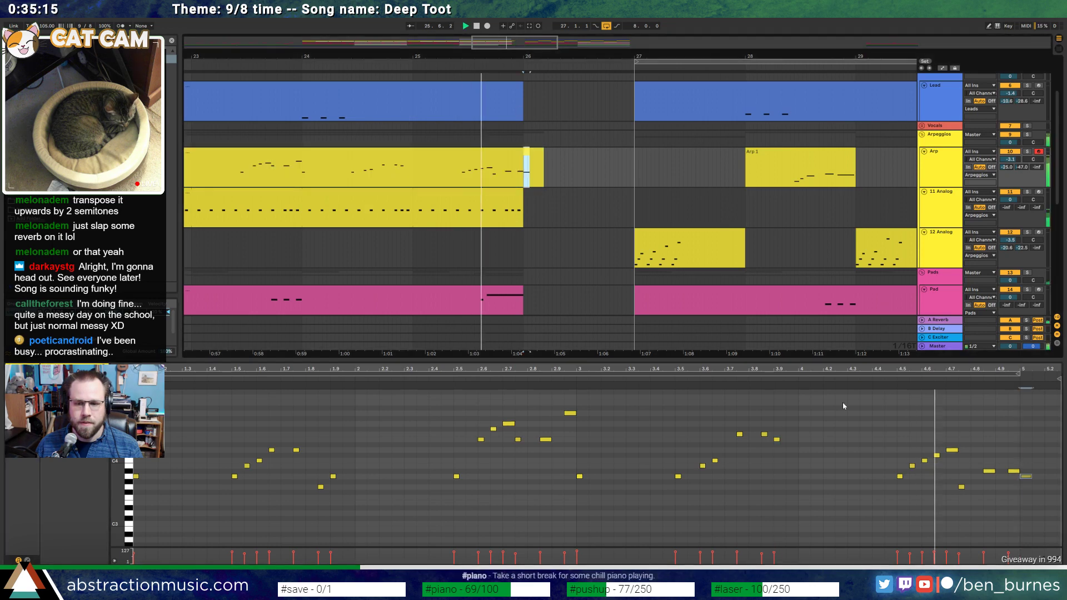
Shorten the final A3 note of the Arp clip to half its length
{"action": "left_click", "coordinate": [1024, 476]}
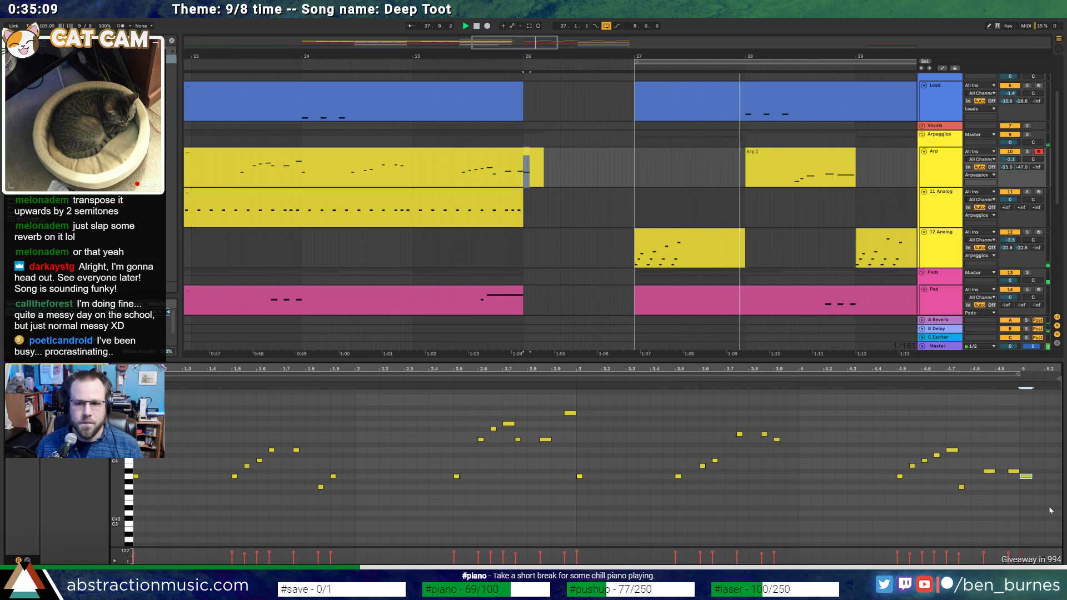
{"action": "scroll", "coordinate": [1029, 480], "scroll_direction": "up", "scroll_amount": 5}
{"action": "left_click_drag", "start_coordinate": [1020, 476], "coordinate": [1015, 476]}
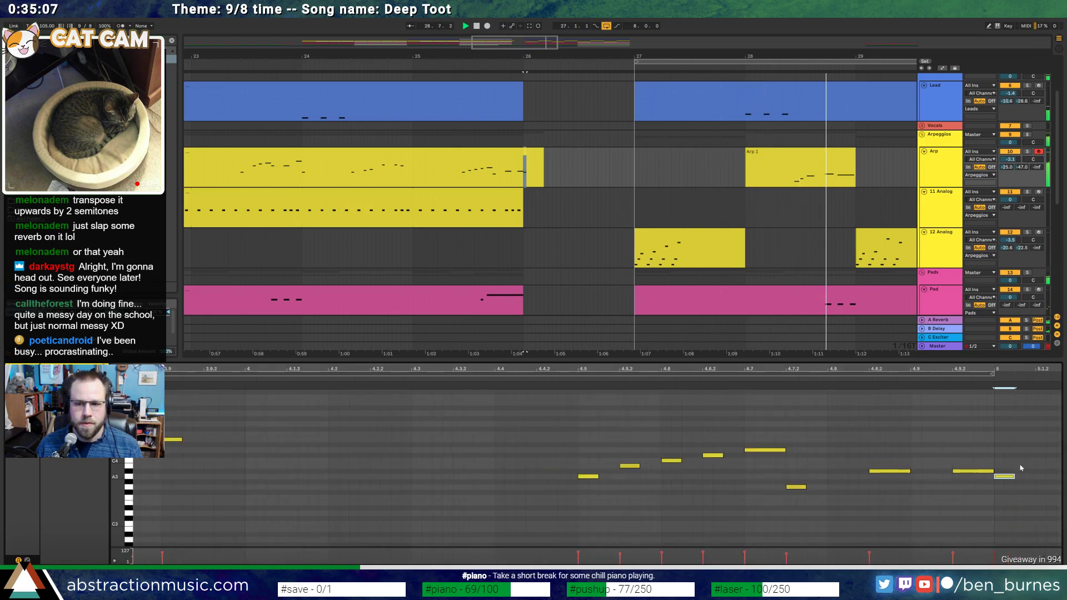
{"action": "left_click", "coordinate": [1025, 492]}
Open the Bass clip in bars 27 to 34 and raise the short note just before 5.7 to a semitone above the following note
{"action": "left_click_drag", "start_coordinate": [553, 56], "coordinate": [432, 28]}
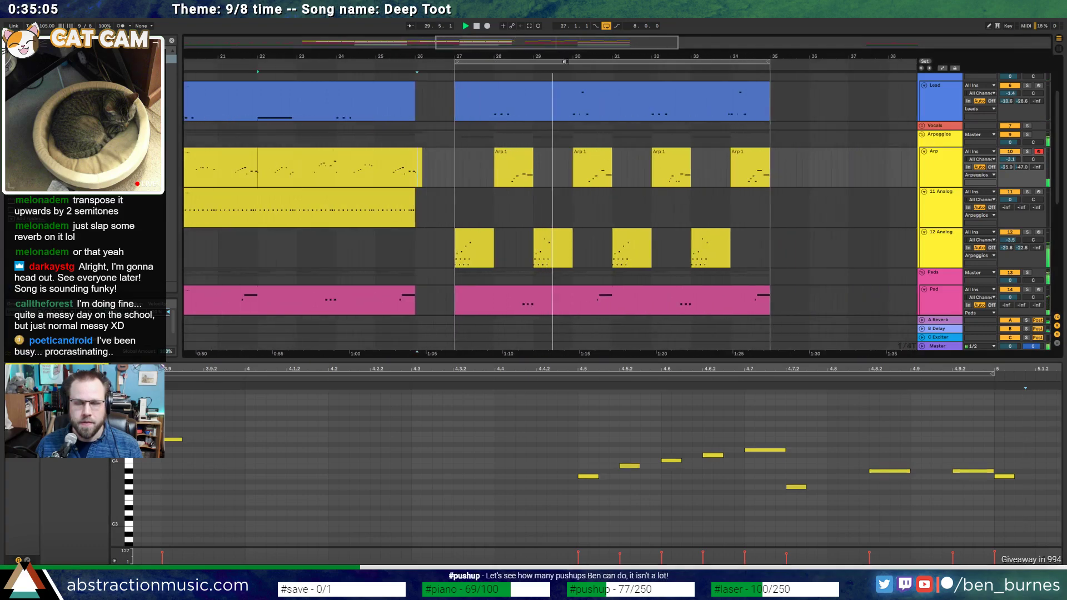
{"action": "key", "text": "shift+Tab"}
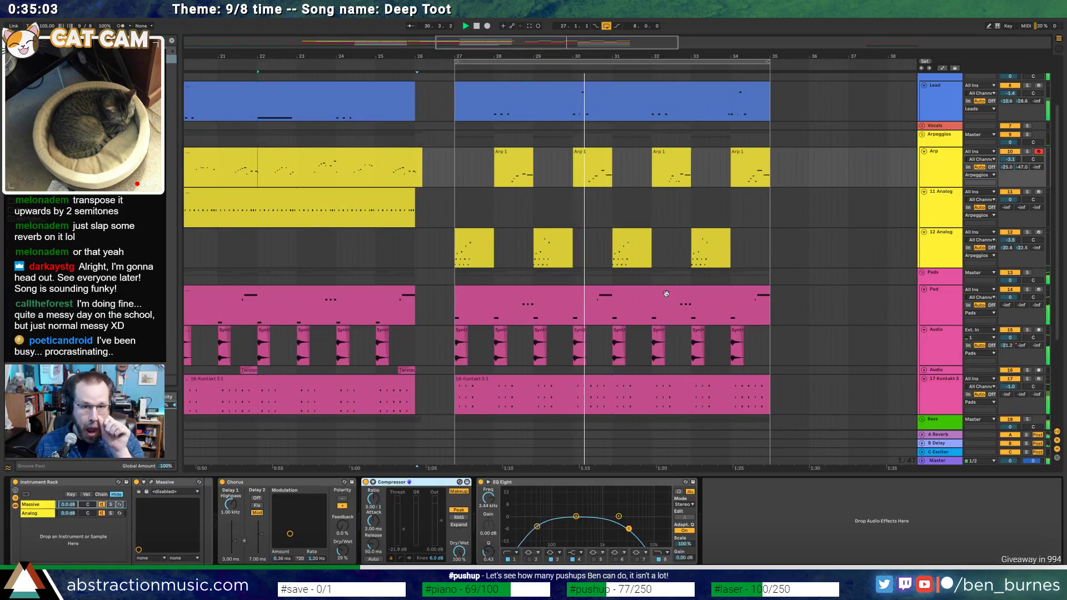
{"action": "scroll", "coordinate": [676, 311], "scroll_direction": "down", "scroll_amount": 4}
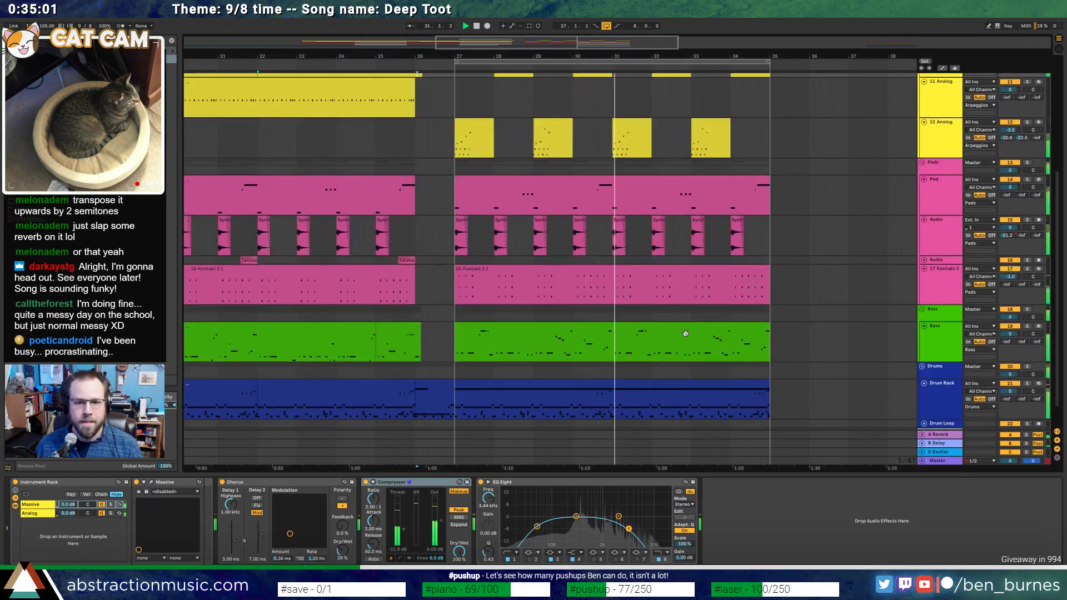
{"action": "left_click", "coordinate": [674, 331]}
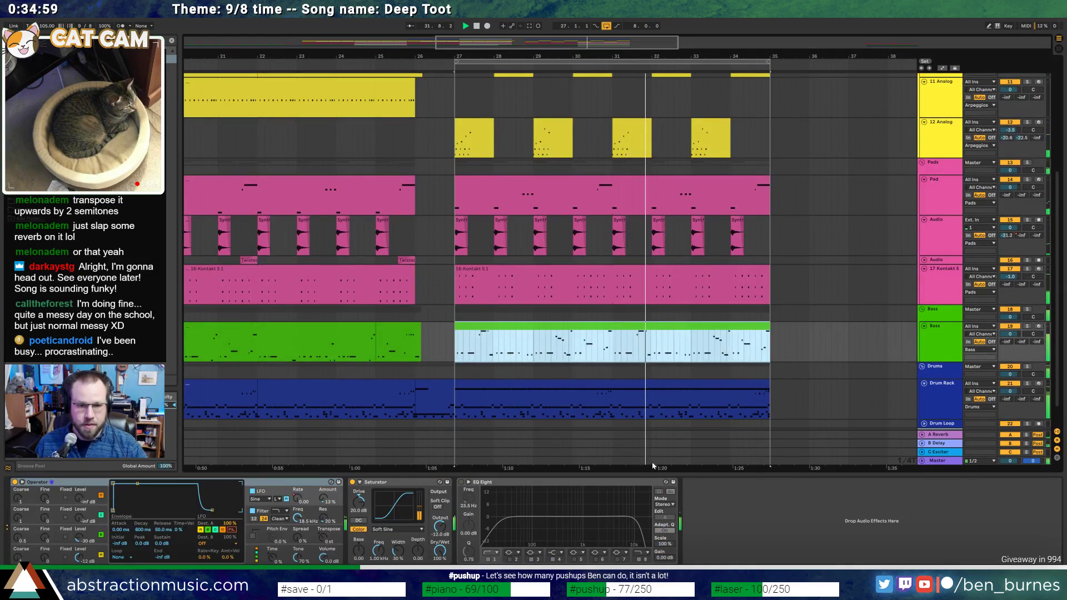
{"action": "double_click", "coordinate": [653, 333]}
{"action": "scroll", "coordinate": [698, 454], "scroll_direction": "up", "scroll_amount": 2}
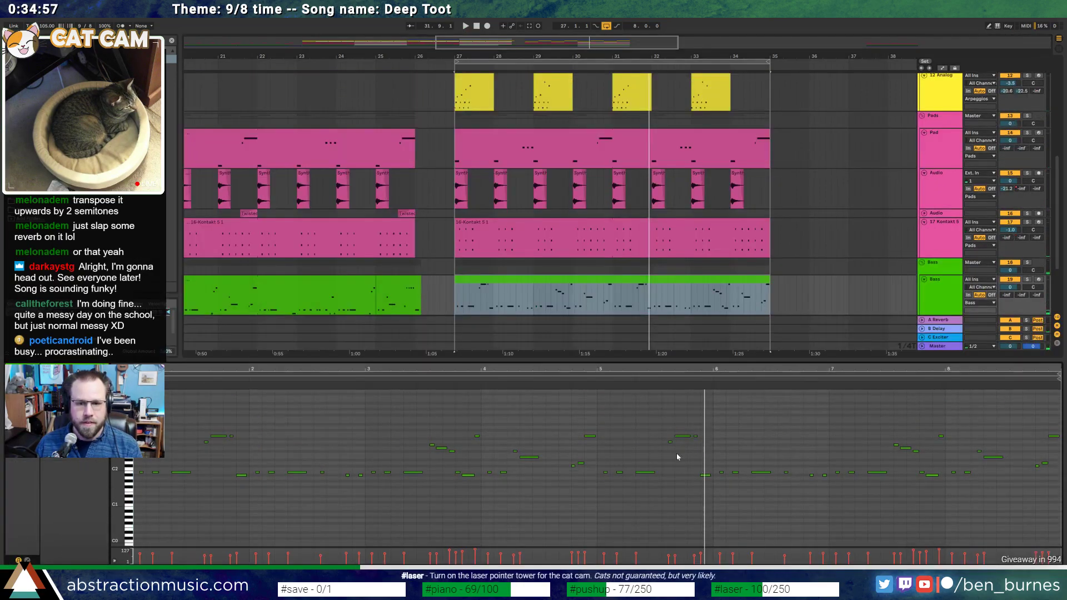
{"action": "scroll", "coordinate": [589, 435], "scroll_direction": "up", "scroll_amount": 5}
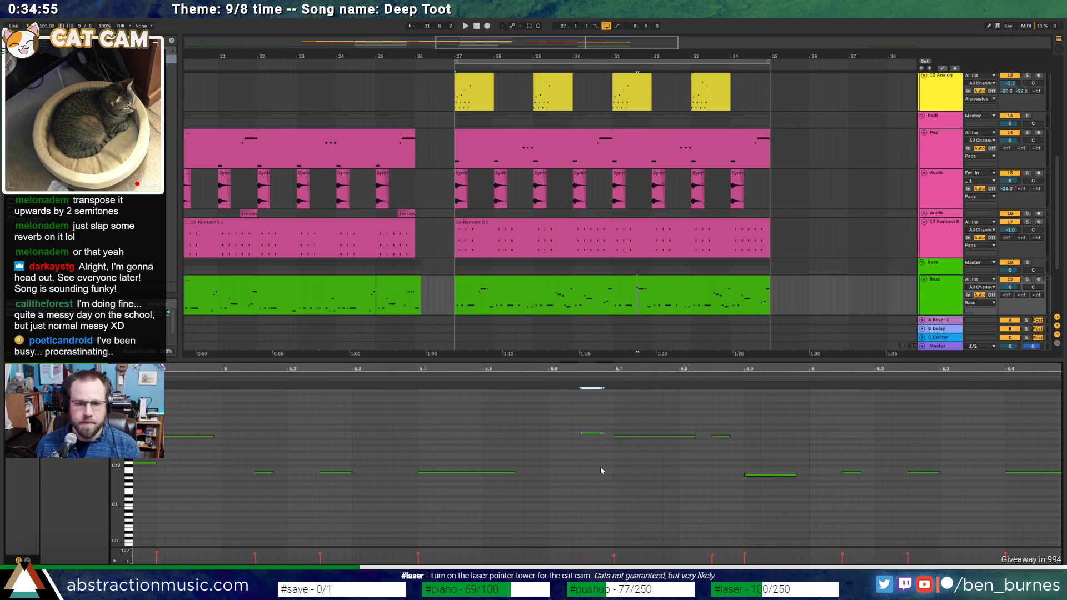
{"action": "key", "text": "space"}
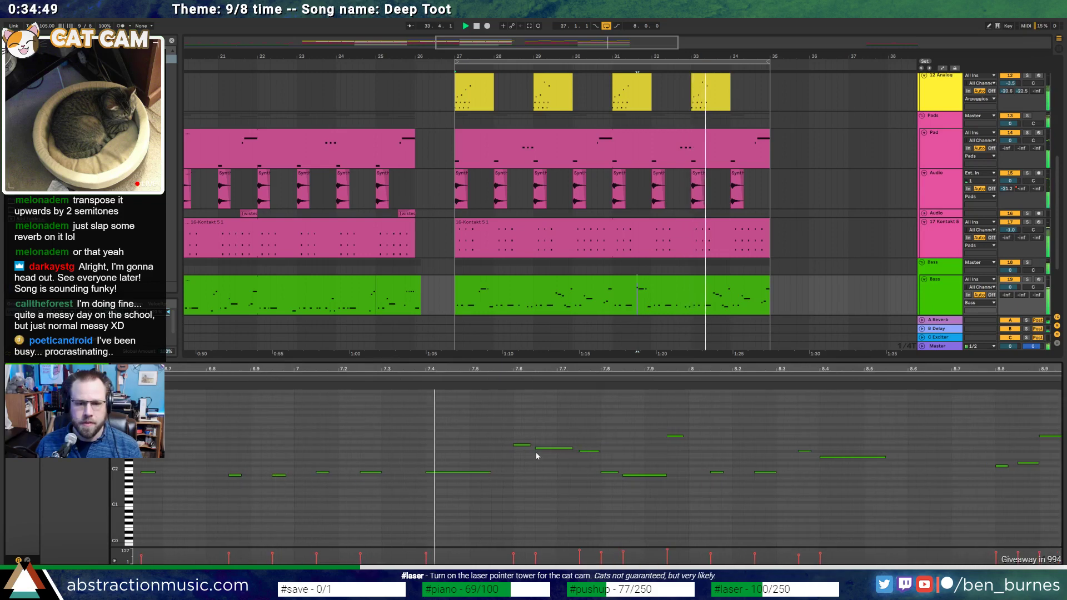
Replace the bass note at 7.6 with two lower, shorter notes that climb toward the note at 7.6.2
{"action": "scroll", "coordinate": [586, 451], "scroll_direction": "up", "scroll_amount": 4}
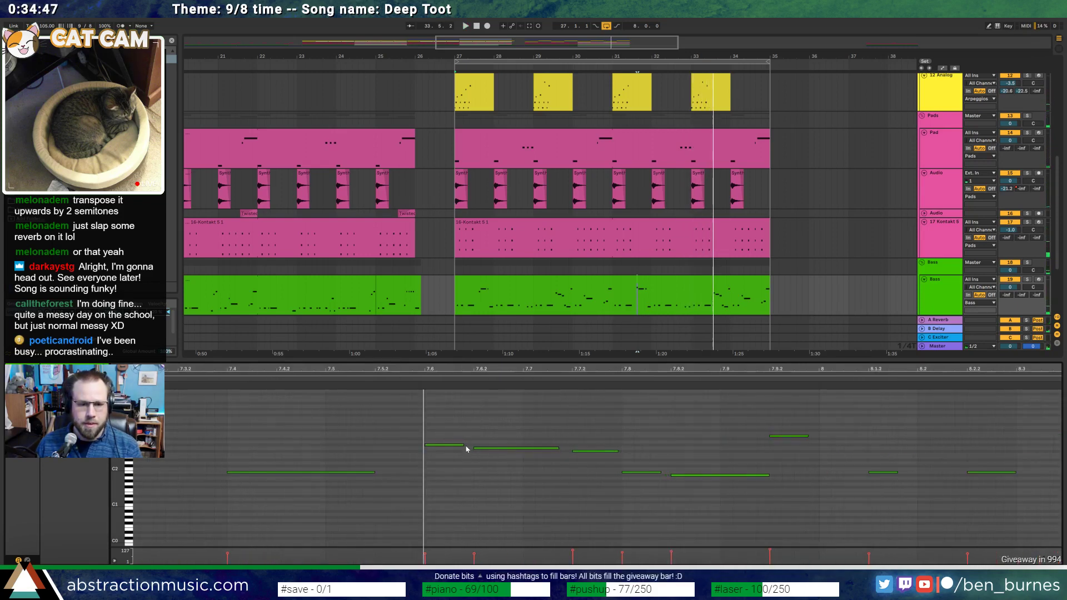
{"action": "left_click", "coordinate": [446, 446]}
{"action": "key", "text": "Down"}
{"action": "key", "text": "Down"}
{"action": "key", "text": "Down"}
{"action": "key", "text": "Down"}
{"action": "key", "text": "Down"}
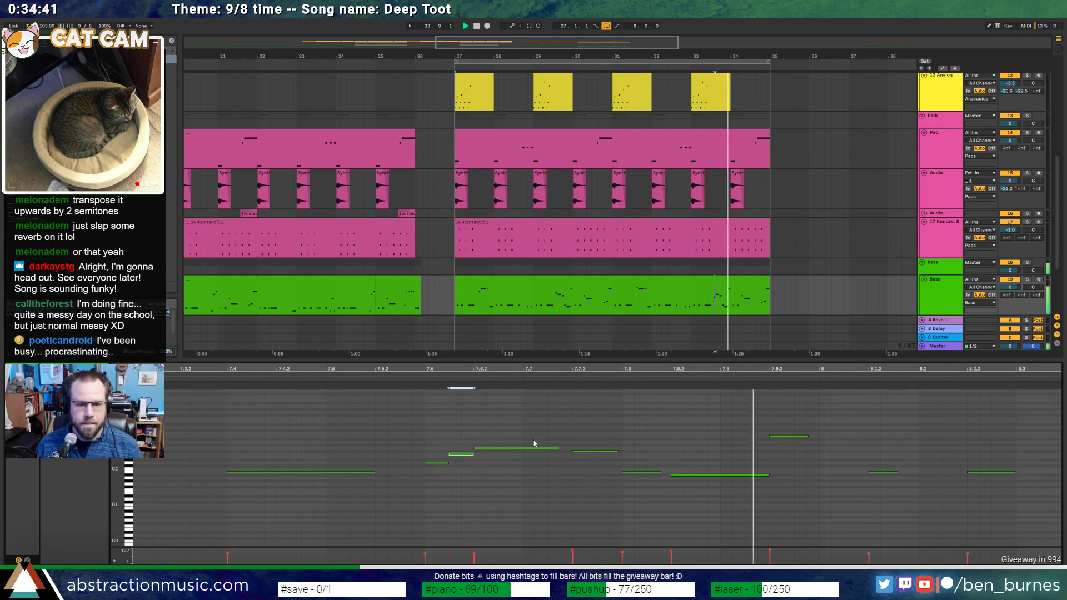
Raise the bass notes at 7.8 and 7.8.2 by an octave, and the long note at 8.4 to the pitch of the 7.6.2 note
{"action": "key", "text": "space"}
{"action": "left_click", "coordinate": [644, 474]}
{"action": "key", "text": "shift+Up"}
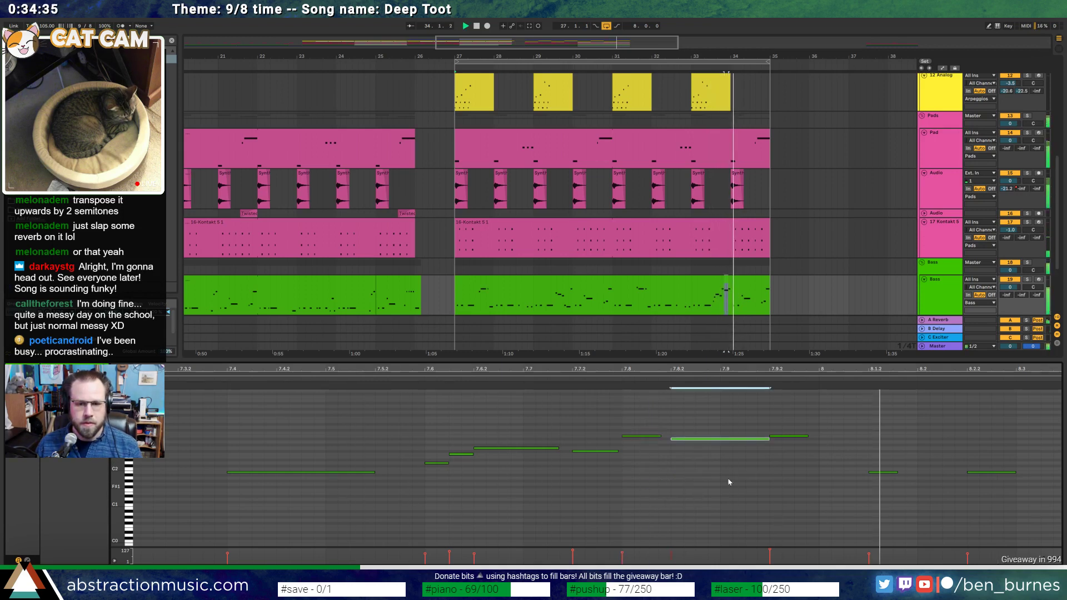
{"action": "left_click_drag", "start_coordinate": [697, 370], "coordinate": [547, 370]}
{"action": "left_click_drag", "start_coordinate": [794, 430], "coordinate": [803, 489]}
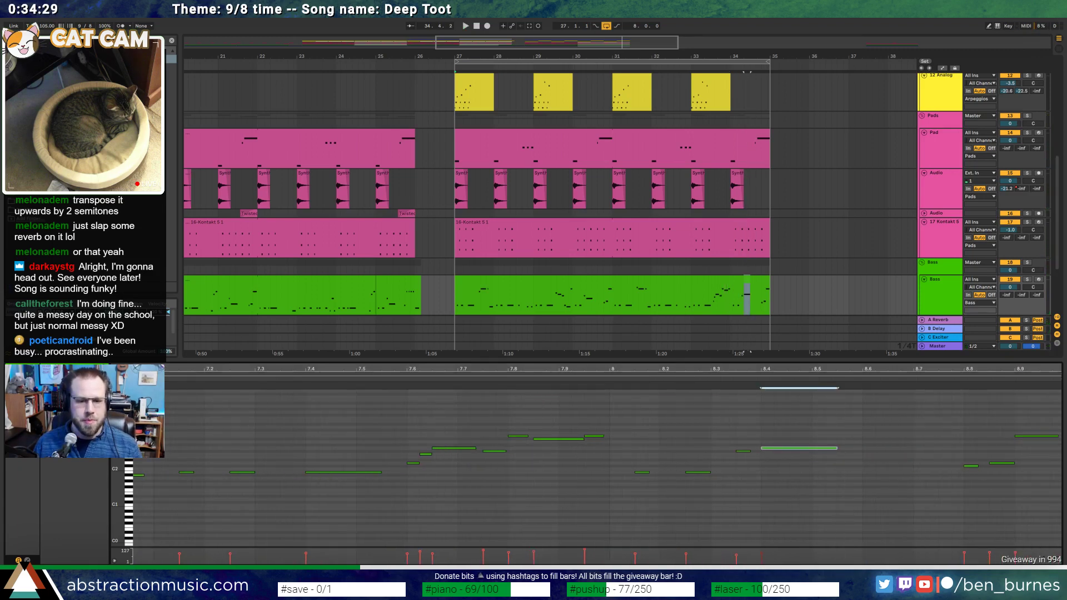
Shorten the bass notes at 7.8 and 7.8.2, and lower the 7.8 note to a semitone below the 7.8.2 note
{"action": "key", "text": "space"}
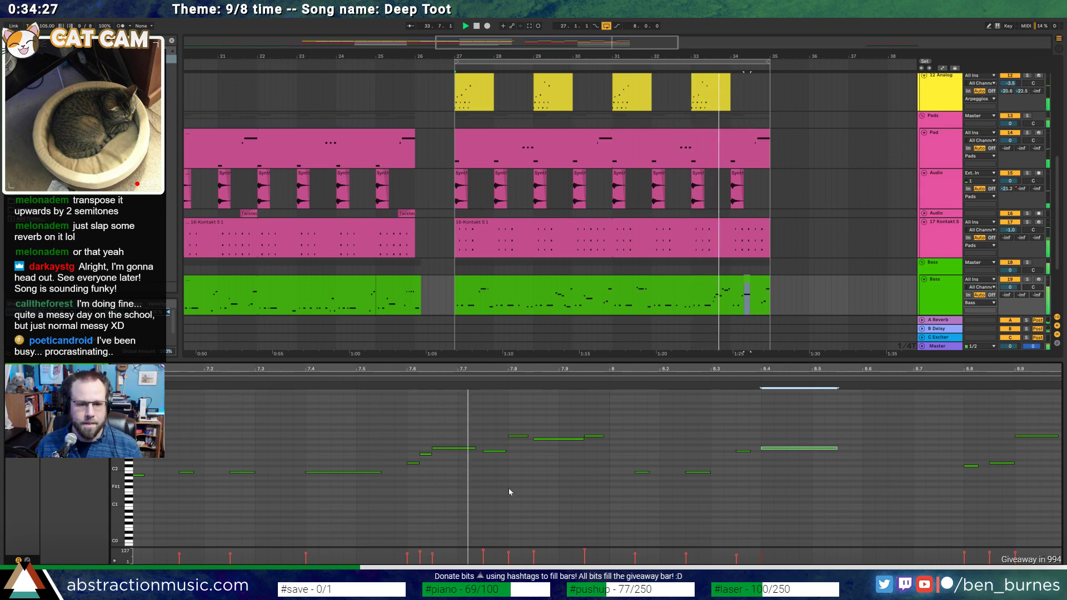
{"action": "left_click", "coordinate": [578, 441]}
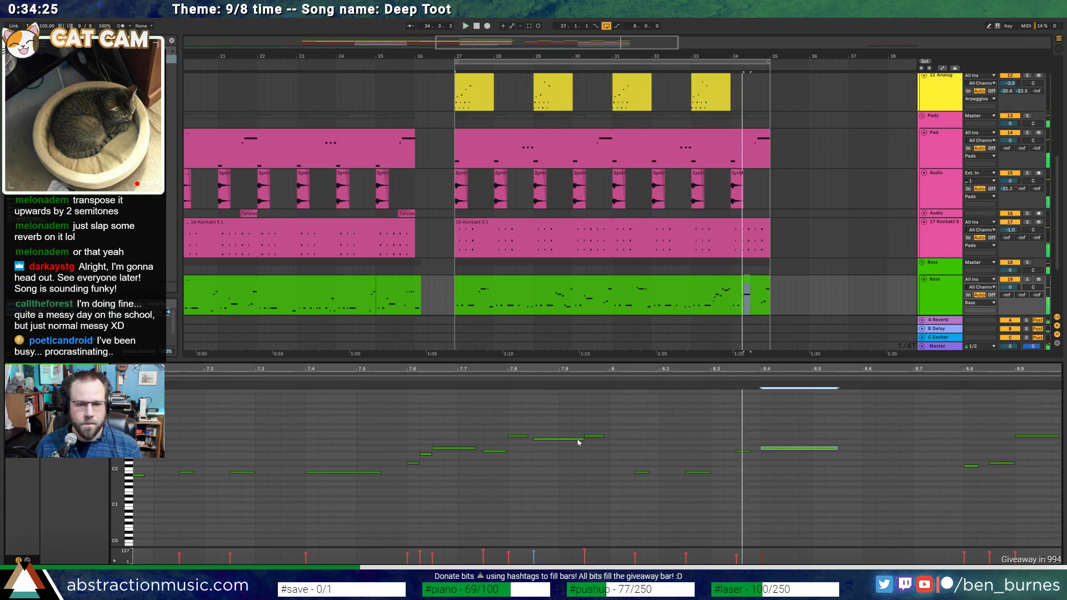
{"action": "left_click_drag", "start_coordinate": [583, 441], "coordinate": [571, 440]}
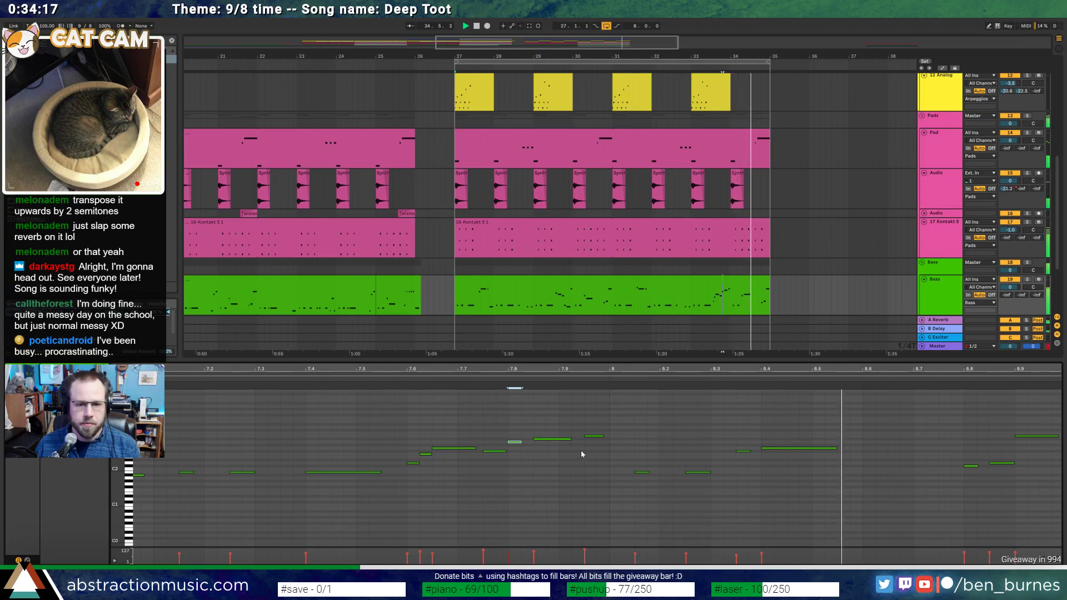
Try several pitches for the long bass note at 8.4, settle on the pitch of the 7.9 note, and play the passage
{"action": "left_click_drag", "start_coordinate": [801, 448], "coordinate": [800, 445]}
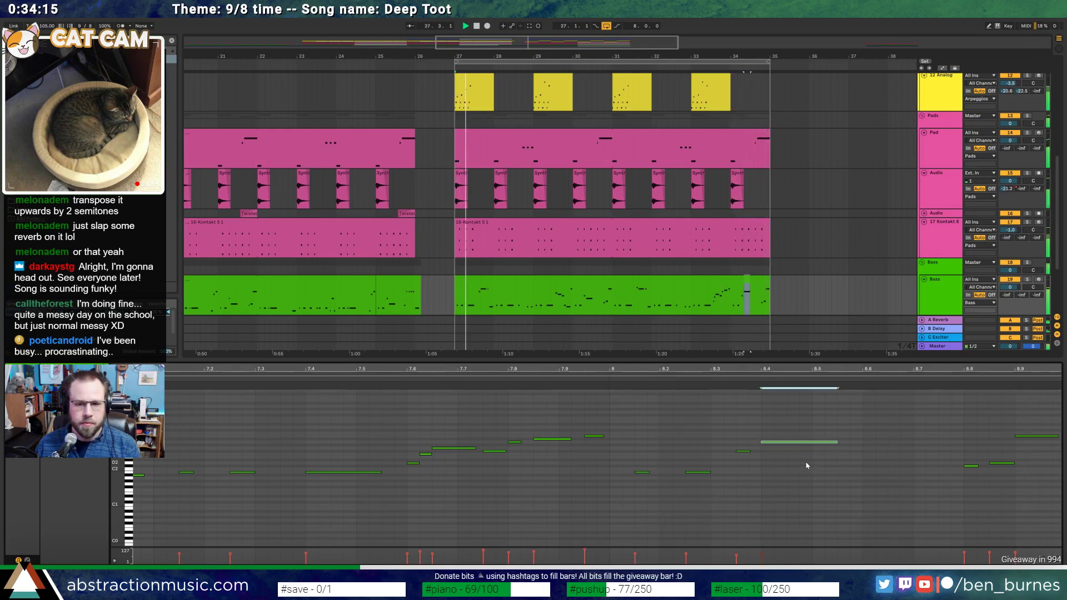
{"action": "key", "text": "Down"}
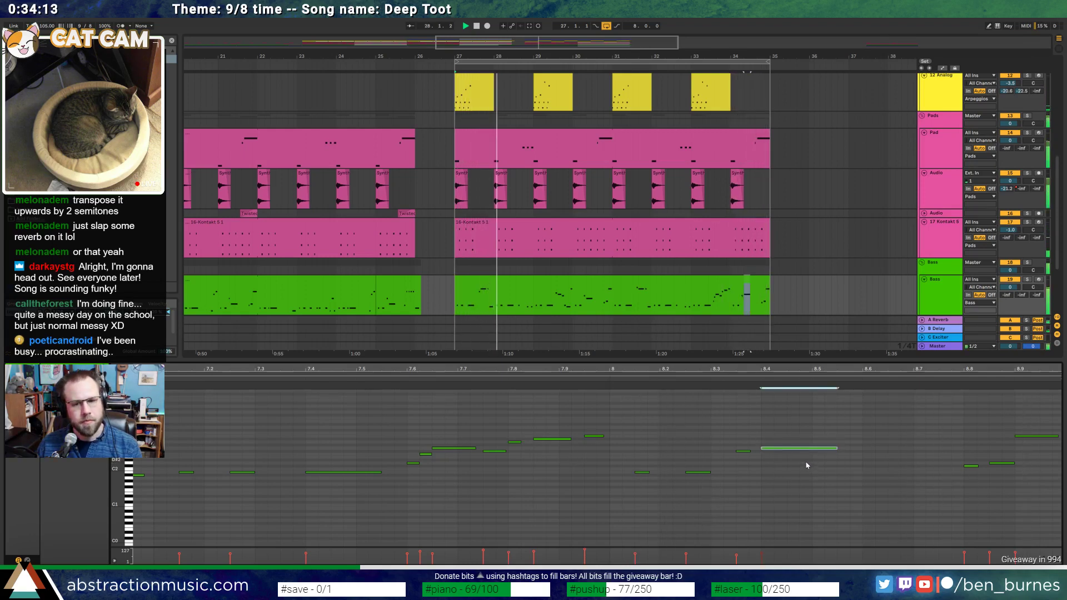
{"action": "key", "text": "Up"}
{"action": "key", "text": "Up"}
{"action": "key", "text": "Down"}
{"action": "key", "text": "Down"}
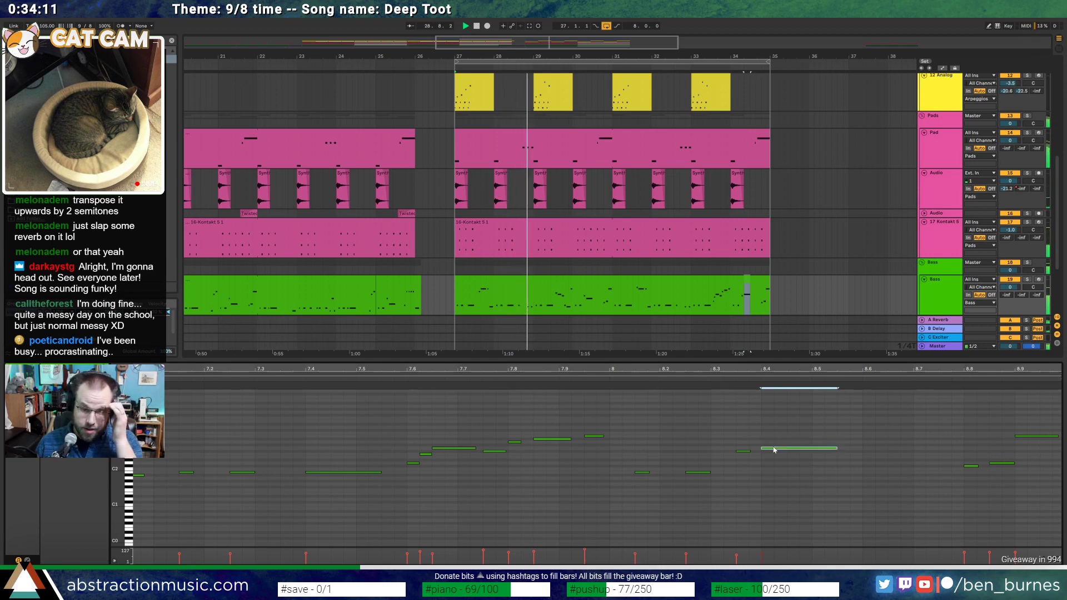
{"action": "key", "text": "Up"}
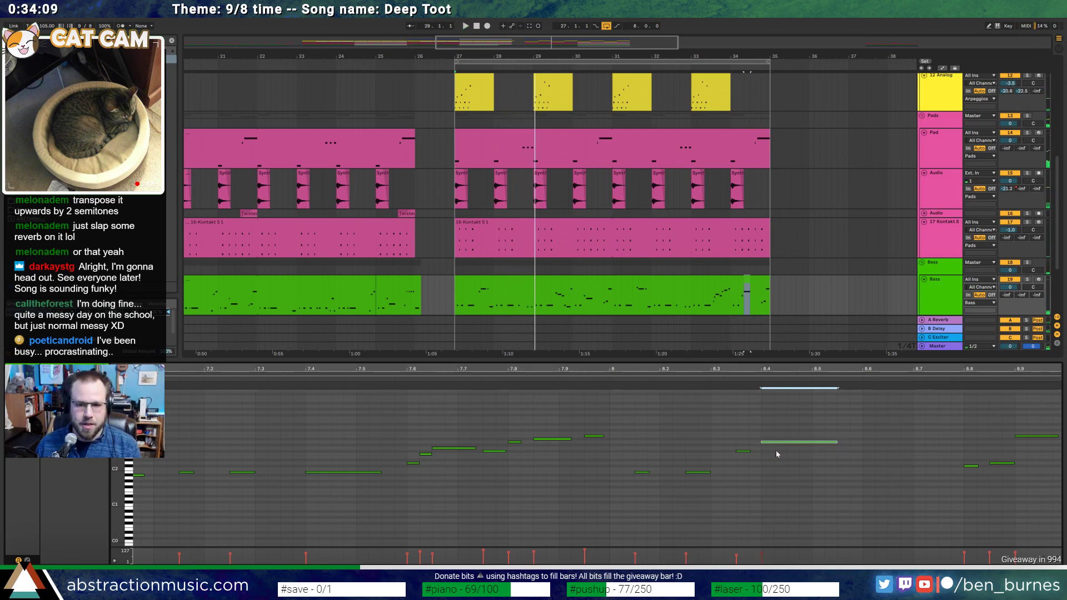
{"action": "left_click", "coordinate": [669, 381]}
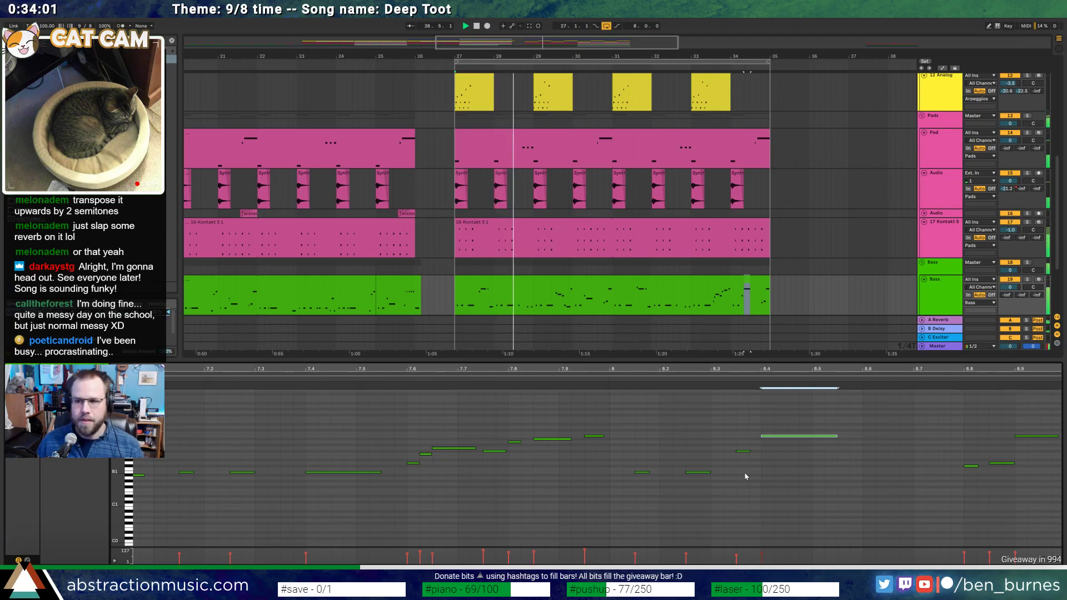
Reopen the Bass clip in bars 27 to 34 and lower the long note at 4.4 by a semitone
{"action": "key", "text": "shift+Tab"}
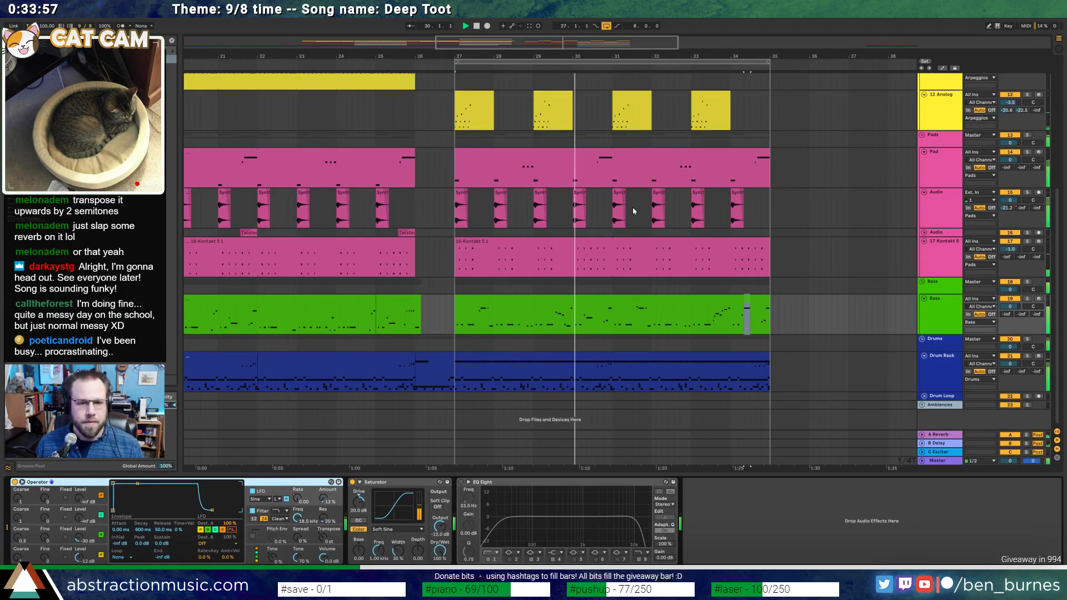
{"action": "double_click", "coordinate": [556, 316]}
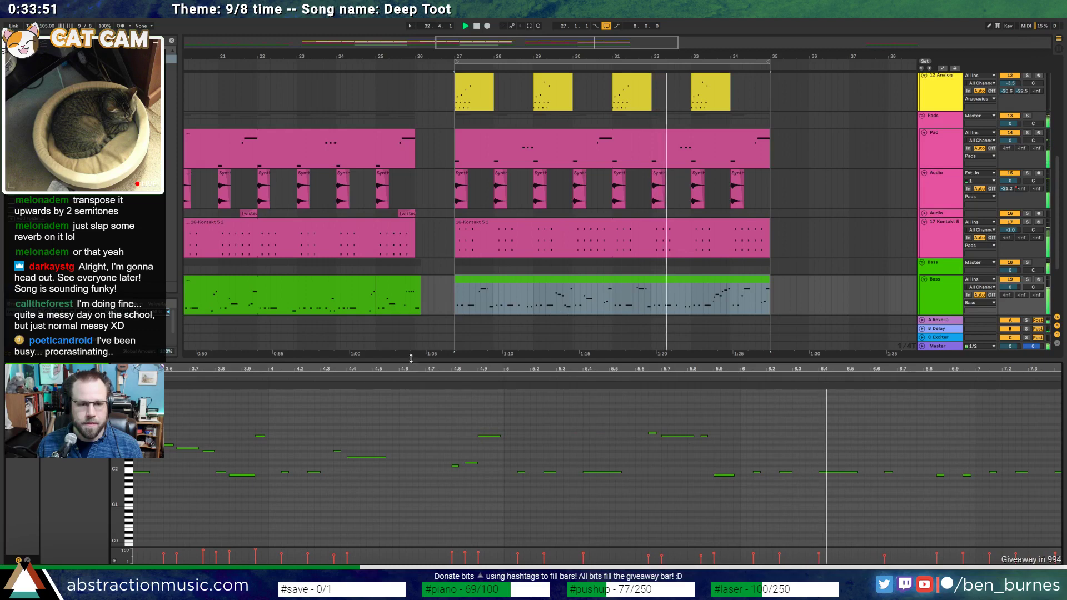
{"action": "left_click", "coordinate": [446, 457]}
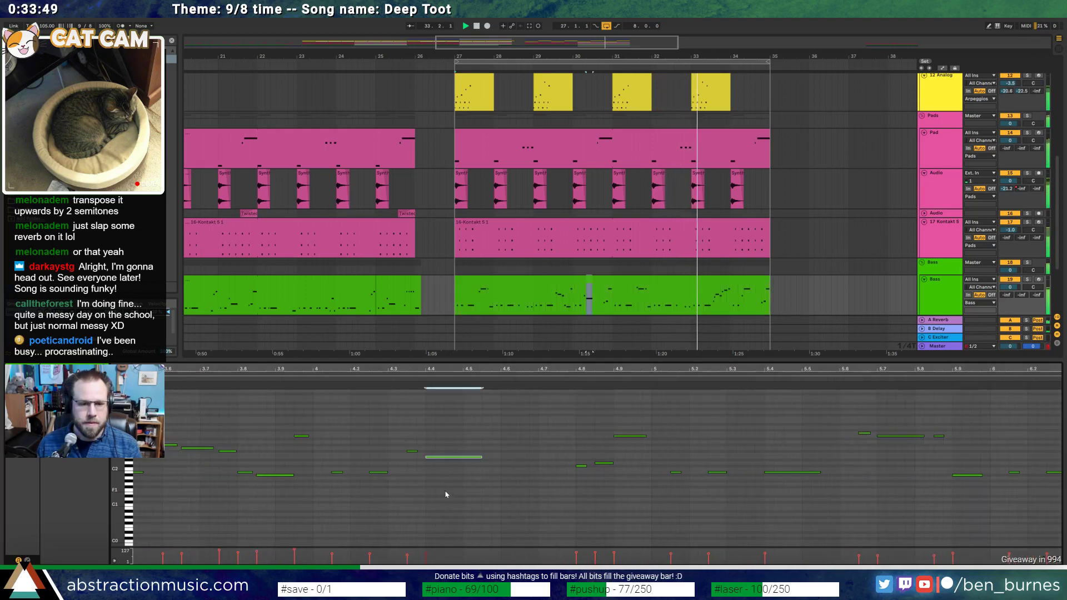
{"action": "key", "text": "Down"}
{"action": "key", "text": "Down"}
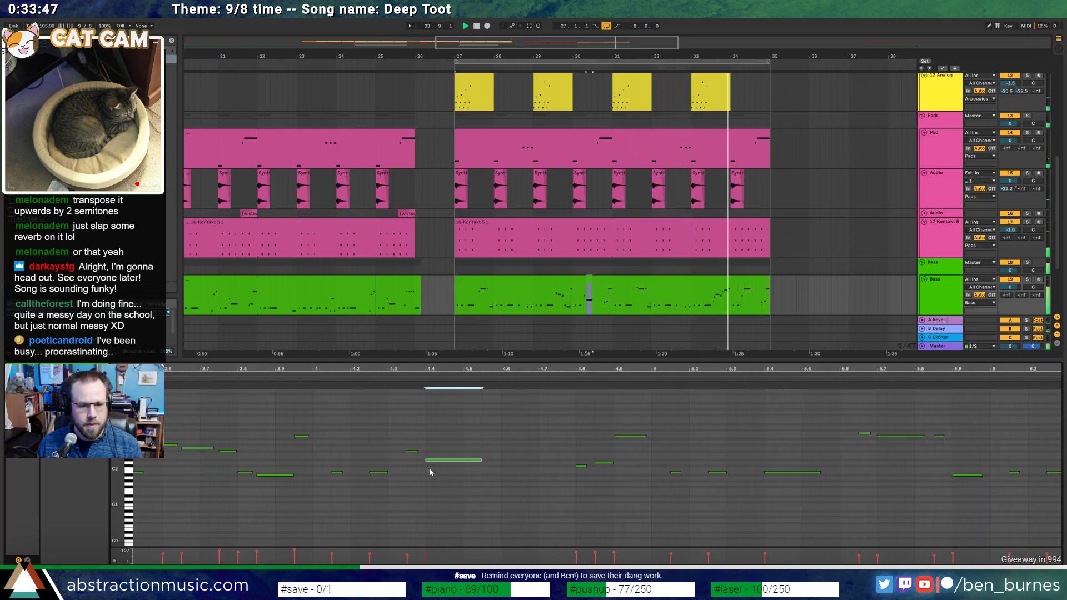
Shorten the two pickup notes at 7.6 and replace the 7.7.2 note with a shorter one at the first pickup's pitch
{"action": "key", "text": "space"}
{"action": "scroll", "coordinate": [681, 437], "scroll_direction": "right", "scroll_amount": 5}
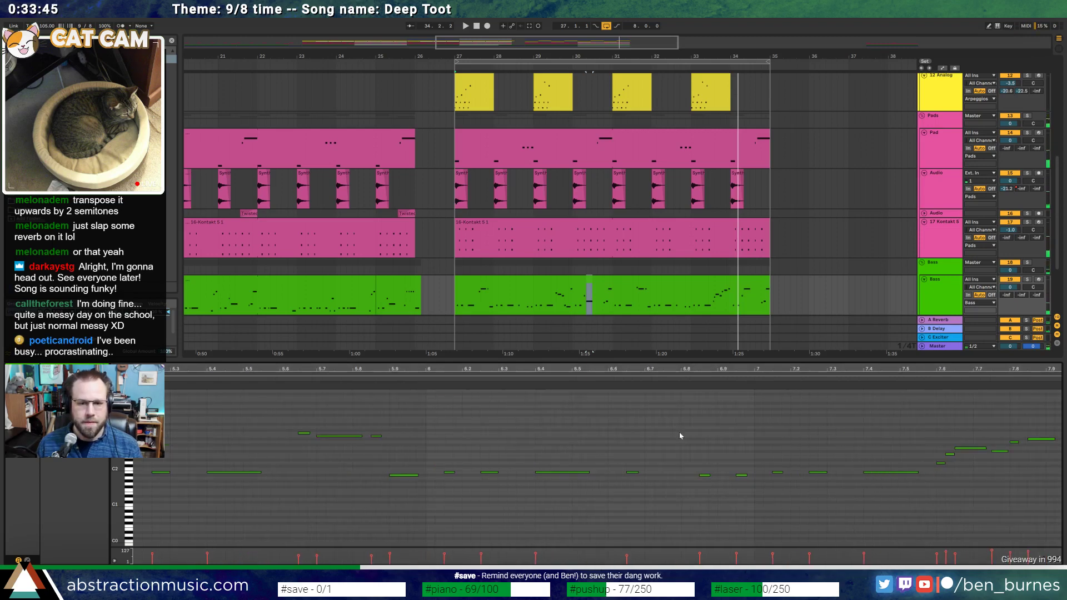
{"action": "left_click_drag", "start_coordinate": [976, 370], "coordinate": [668, 386]}
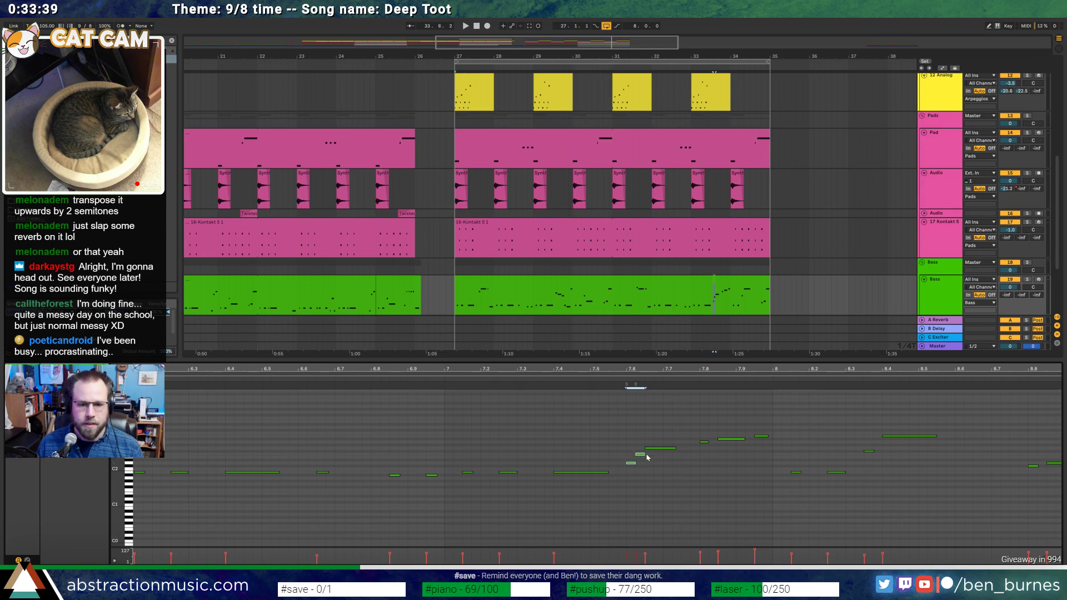
{"action": "left_click_drag", "start_coordinate": [642, 454], "coordinate": [641, 453]}
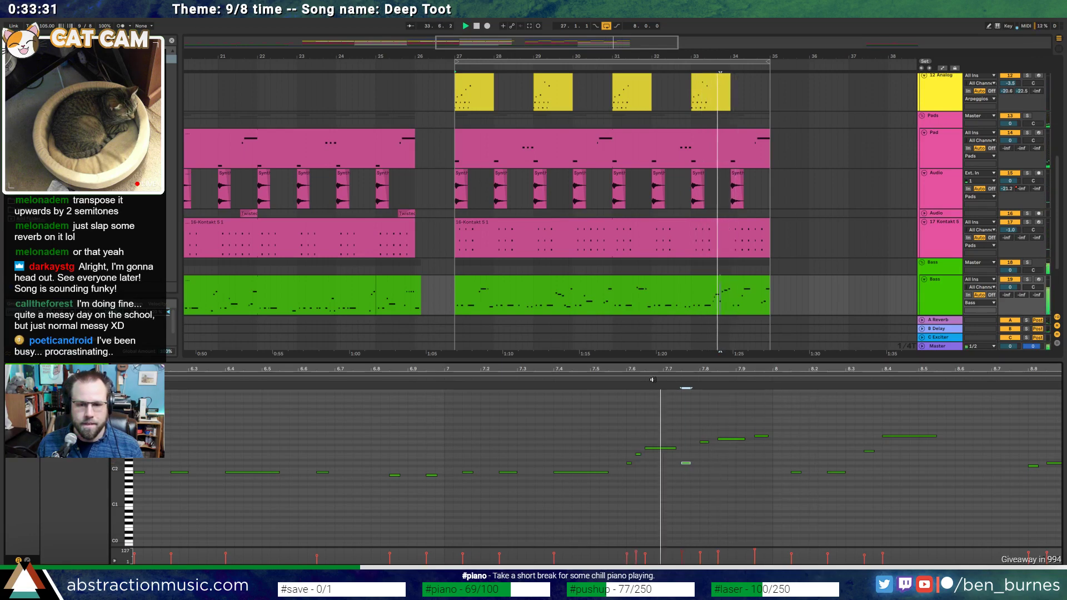
Raise the bass note at 7.8.2 to the pitch of the 7.9 note and play the fill
{"action": "left_click", "coordinate": [732, 439]}
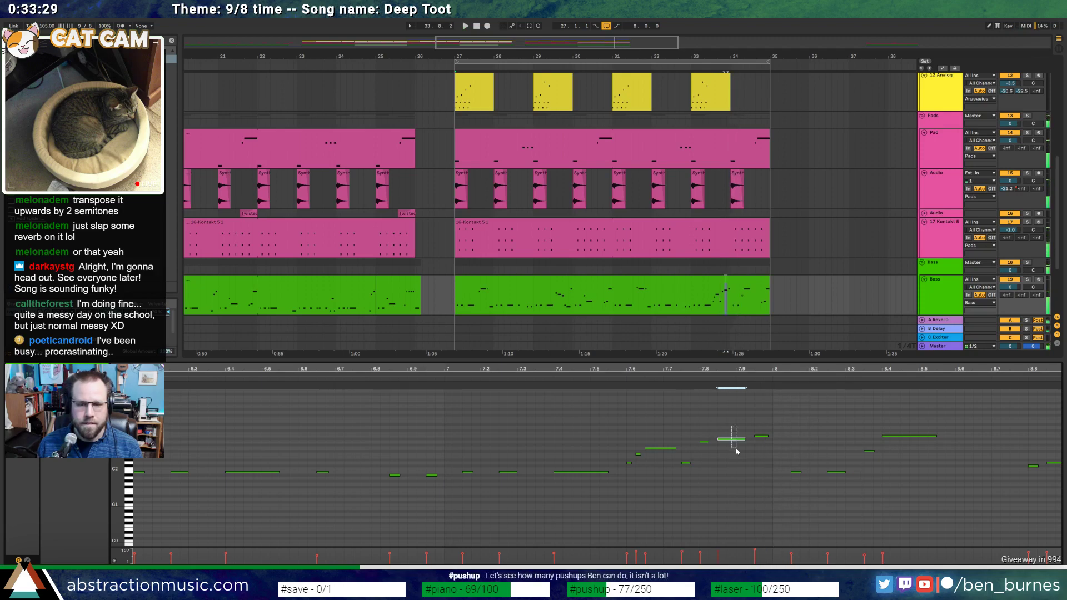
{"action": "left_click", "coordinate": [614, 376]}
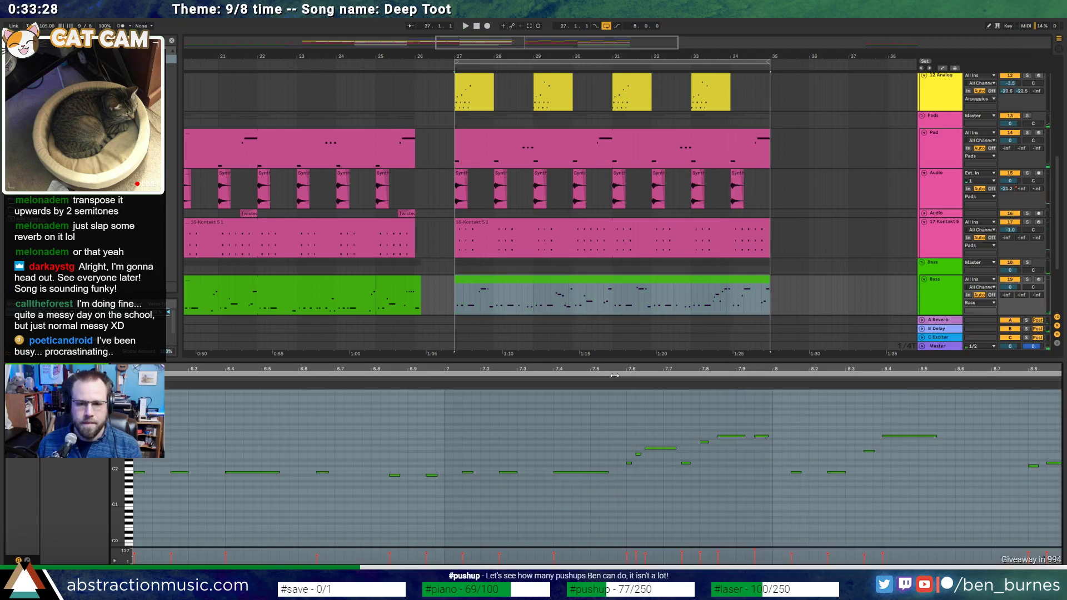
{"action": "left_click", "coordinate": [552, 383]}
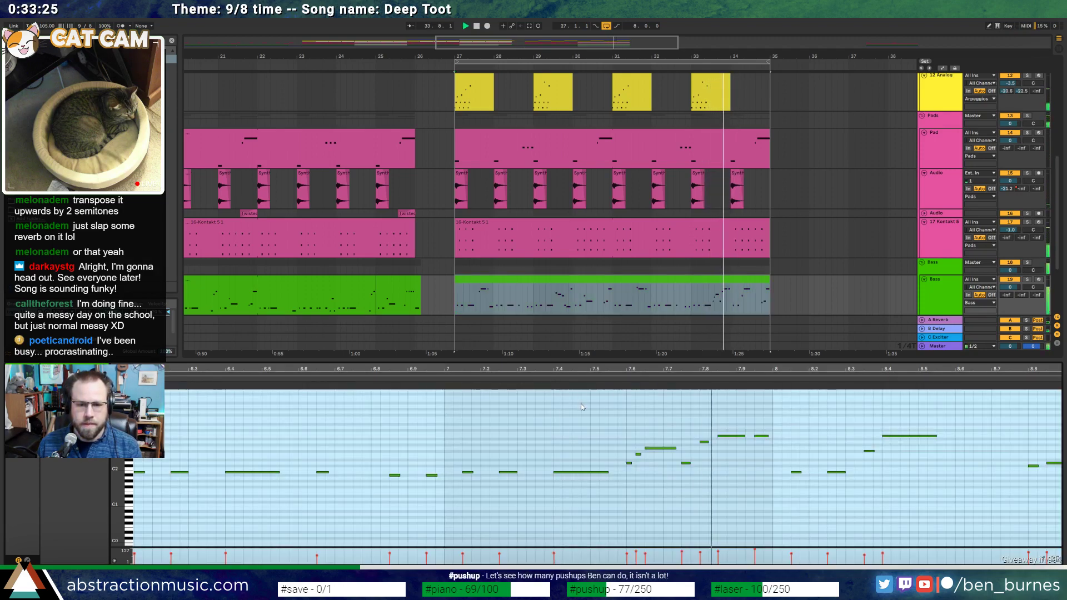
{"action": "left_click", "coordinate": [635, 407]}
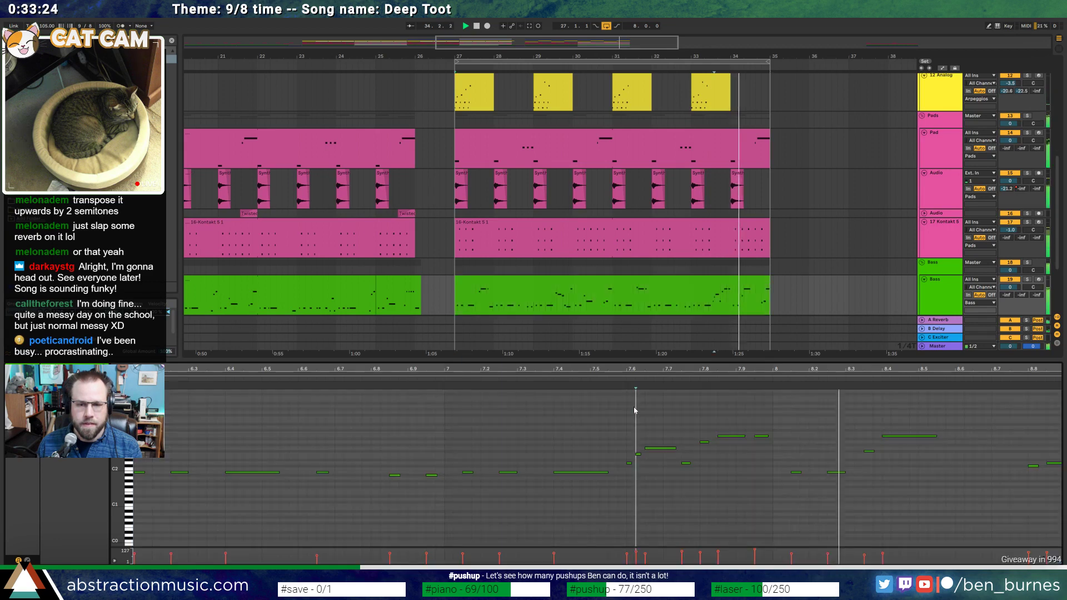
Lower the matching notes at 7.8.2 and 7.9 together, set the short 7.8 note a semitone below them, and play the fill
{"action": "left_click", "coordinate": [729, 415]}
{"action": "key", "text": "space"}
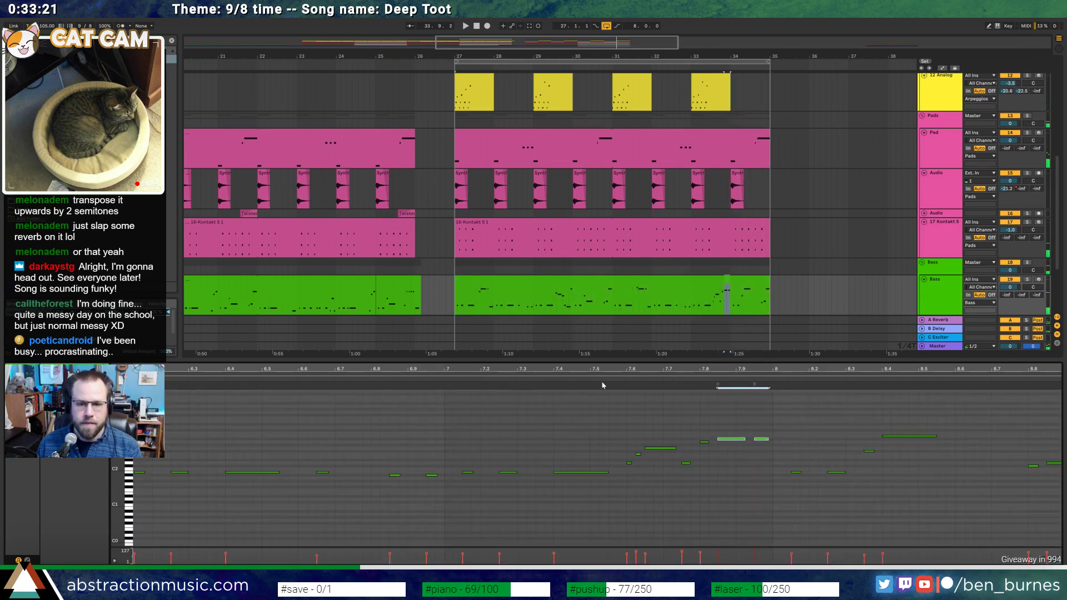
{"action": "left_click", "coordinate": [594, 381]}
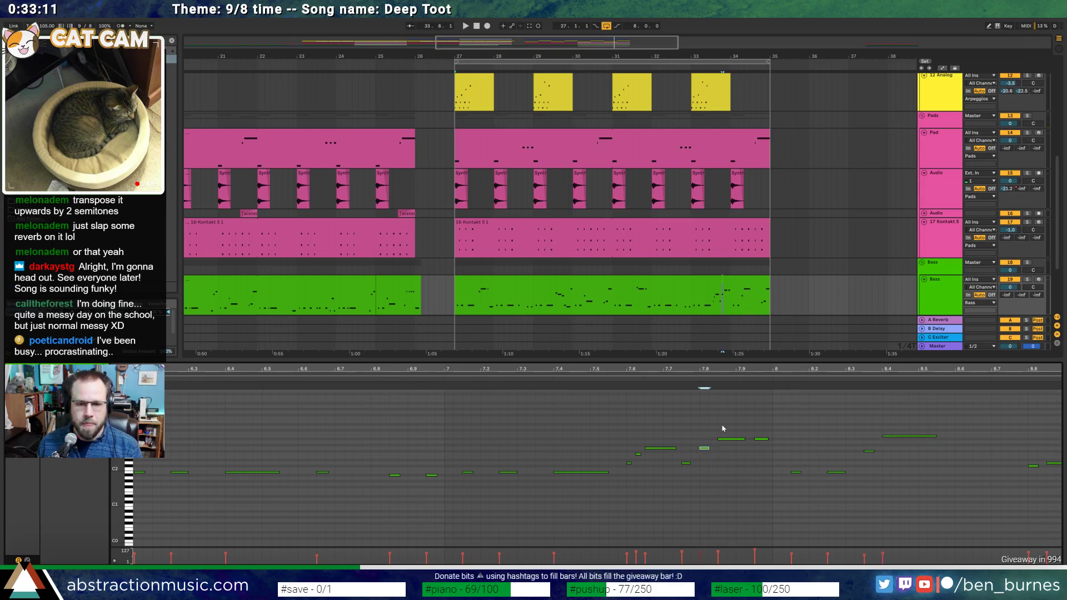
{"action": "left_click", "coordinate": [598, 379]}
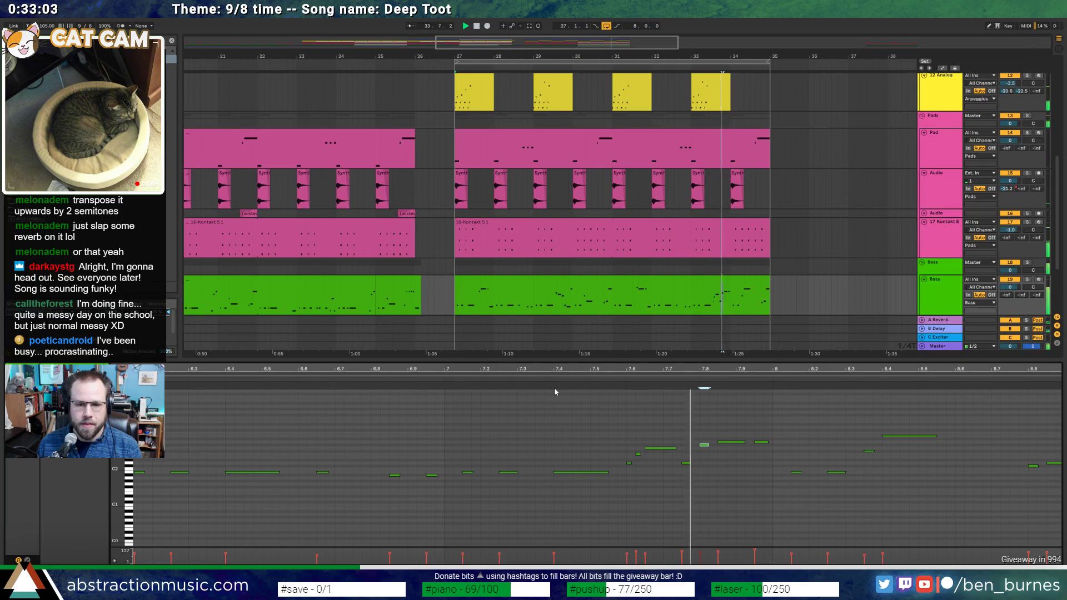
Lengthen the short bass note at 7.7.2 slightly and play the section
{"action": "left_click", "coordinate": [691, 464]}
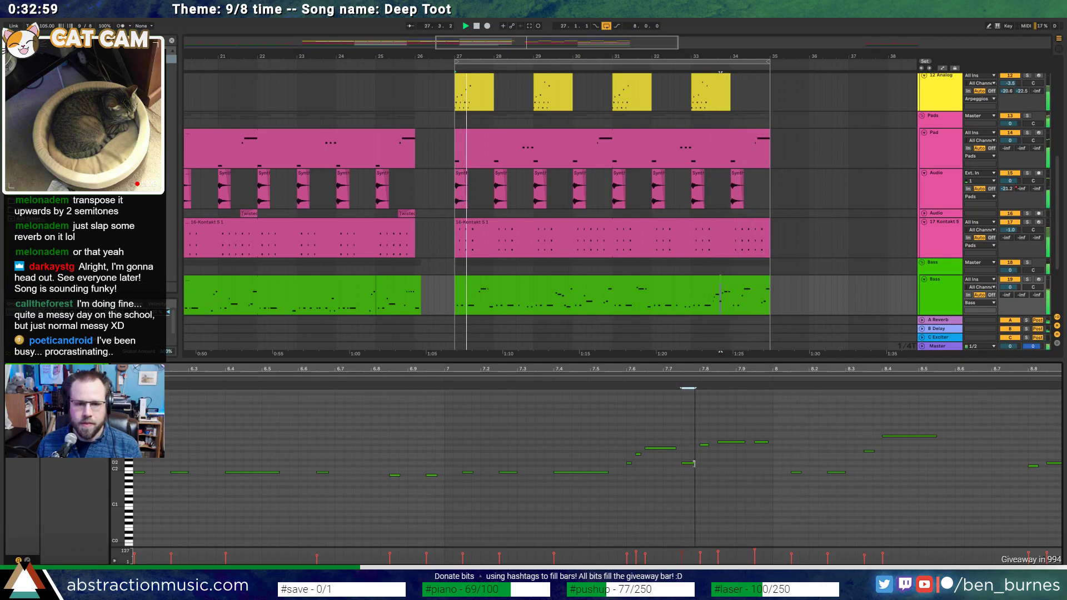
{"action": "key", "text": "space"}
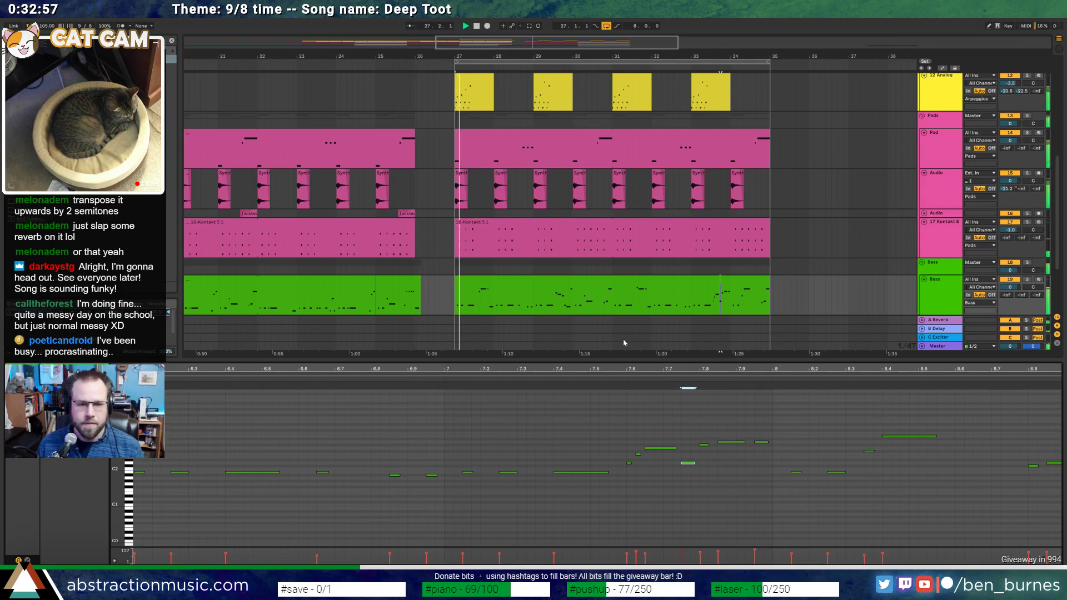
In the drum clip at bars 27 to 34, replace the C-labelled hit at 1.7 with one at 1.3
{"action": "key", "text": "shift+Tab"}
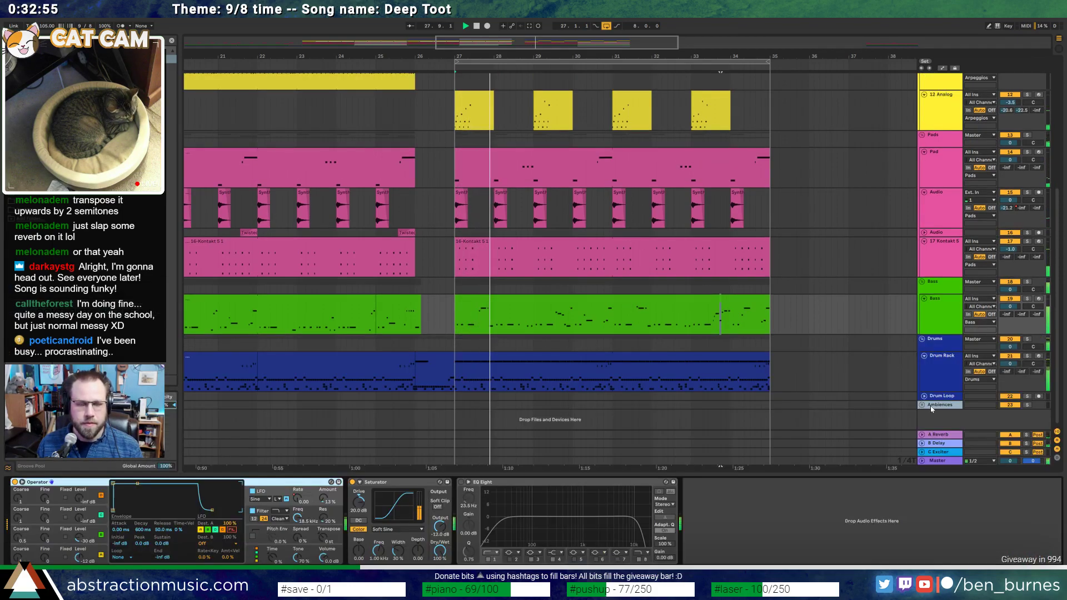
{"action": "double_click", "coordinate": [603, 358]}
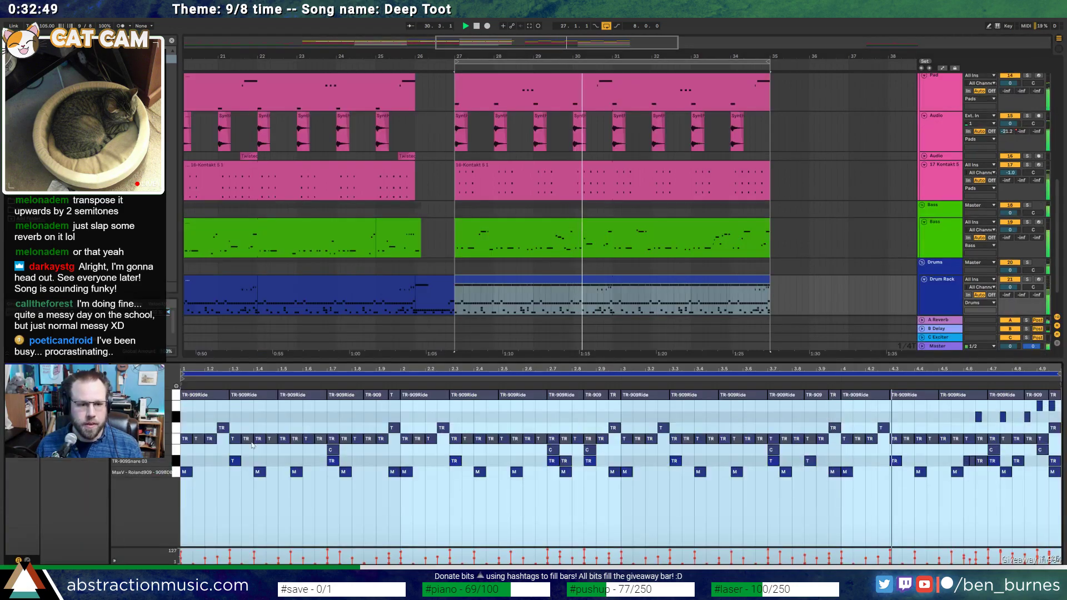
{"action": "left_click", "coordinate": [324, 453]}
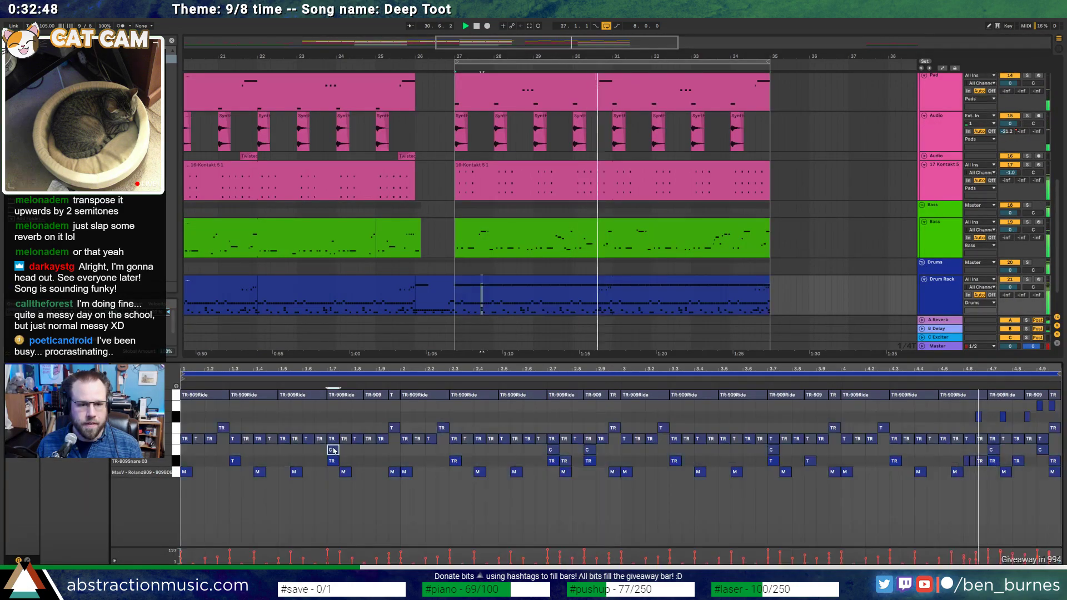
{"action": "left_click", "coordinate": [232, 452]}
{"action": "double_click", "coordinate": [233, 450]}
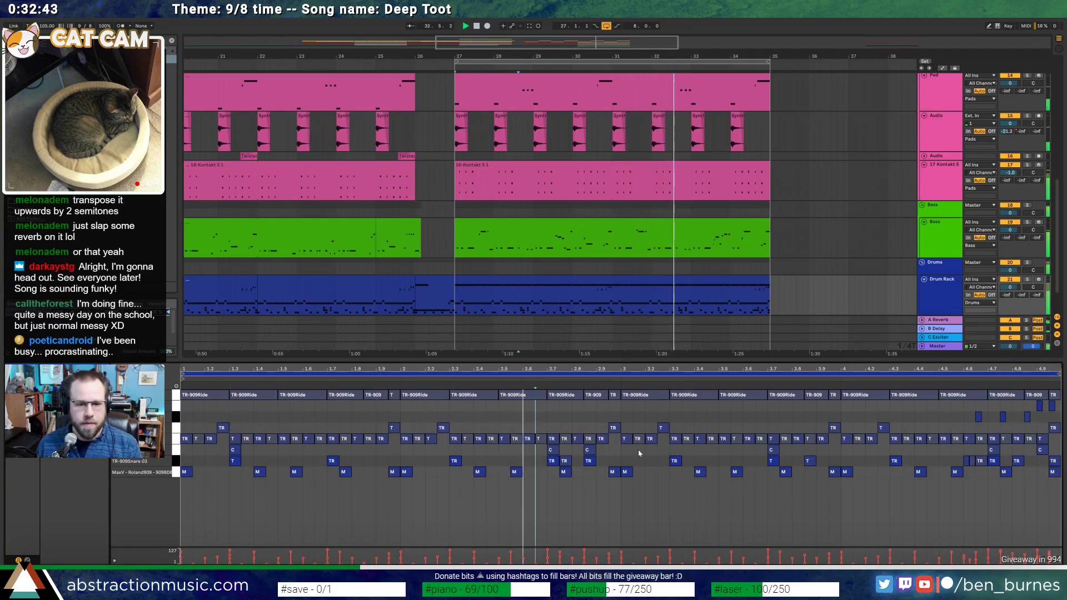
Delete the remaining C-labelled drum hits through bar 4 and duplicate bar 1's hit to the same position in bars 2, 3 and 4
{"action": "left_click_drag", "start_coordinate": [535, 453], "coordinate": [1044, 451]}
{"action": "key", "text": "Delete"}
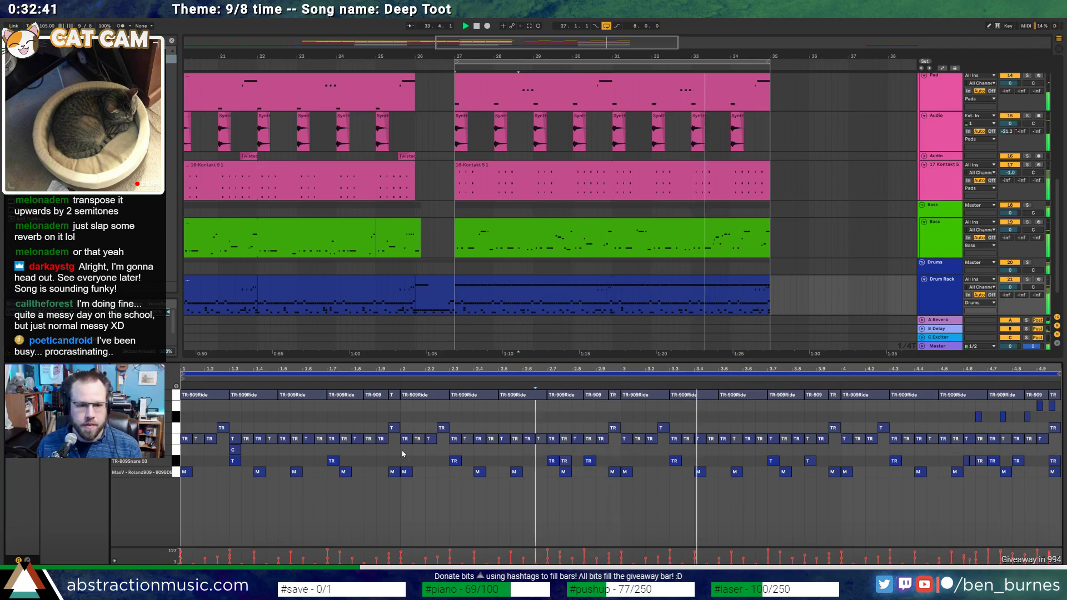
{"action": "left_click_drag", "start_coordinate": [403, 451], "coordinate": [182, 452]}
{"action": "key", "text": "ctrl+d"}
{"action": "key", "text": "ctrl+d"}
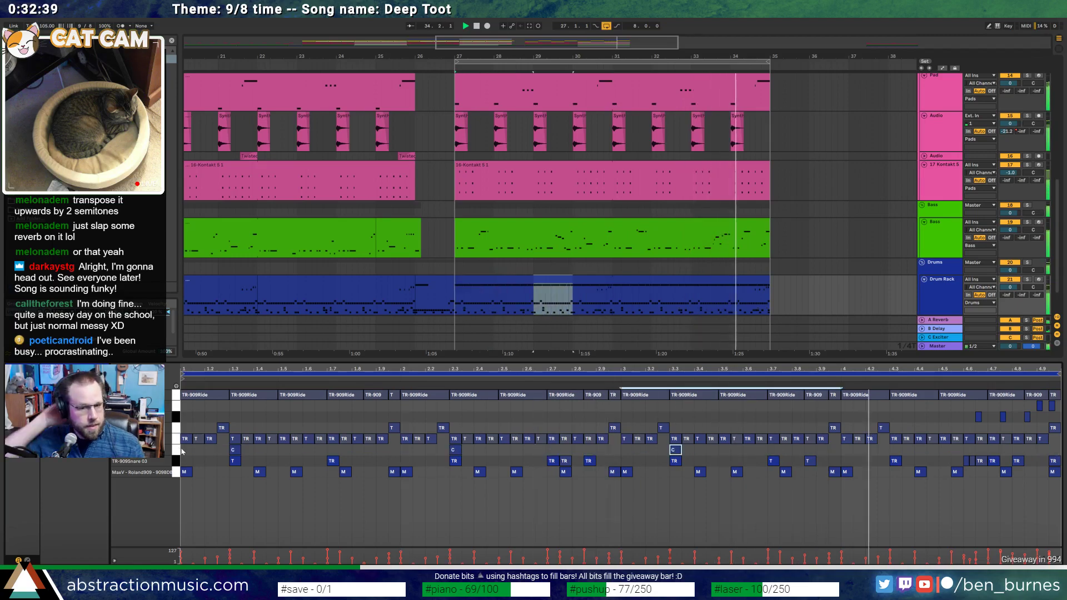
{"action": "key", "text": "ctrl+d"}
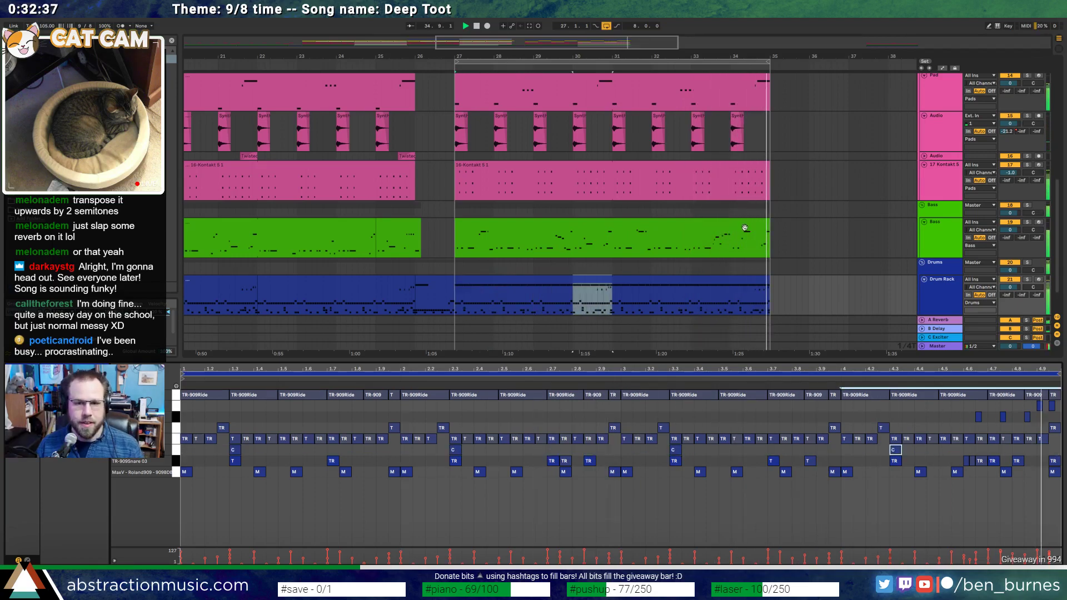
In the bass clip, shorten the 7.4 note, shift the two pickup notes near 7.6 slightly earlier and lengthen them, and play the fill
{"action": "left_click", "coordinate": [611, 221]}
{"action": "key", "text": "plus"}
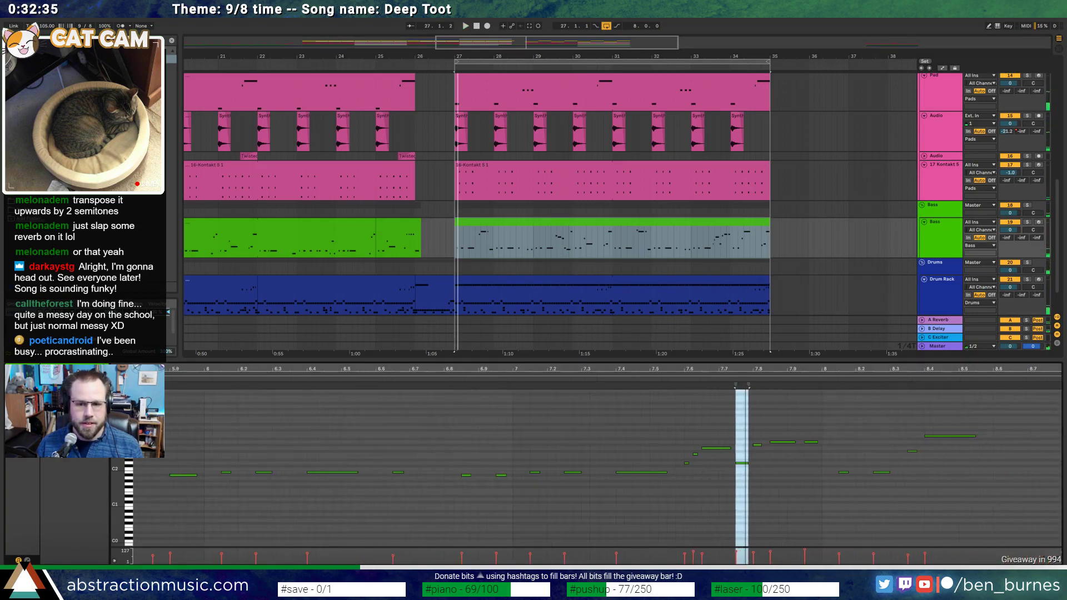
{"action": "left_click_drag", "start_coordinate": [697, 364], "coordinate": [696, 366]}
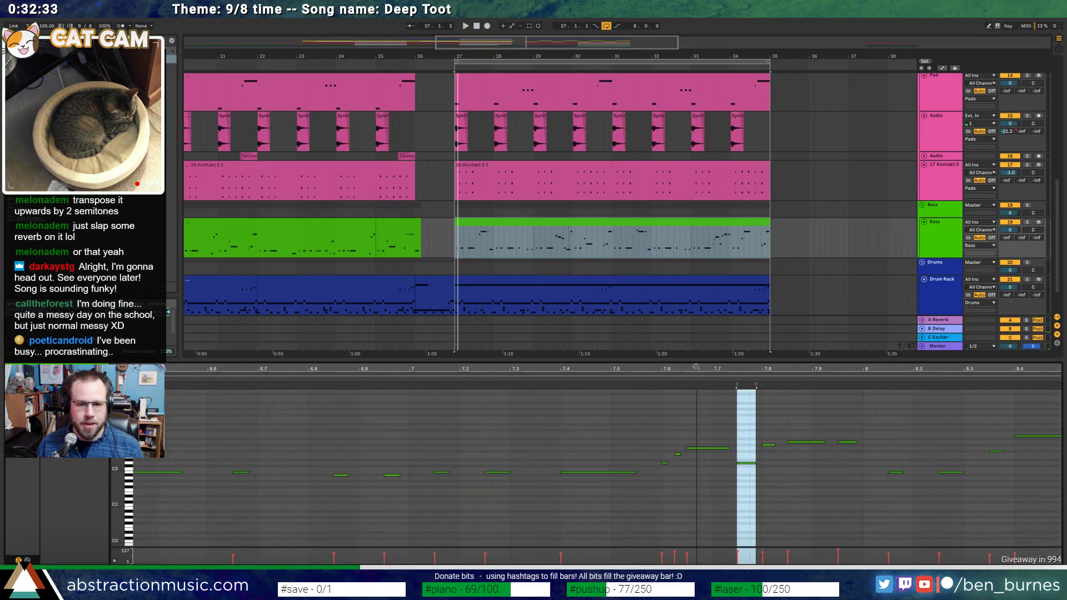
{"action": "double_click", "coordinate": [642, 461]}
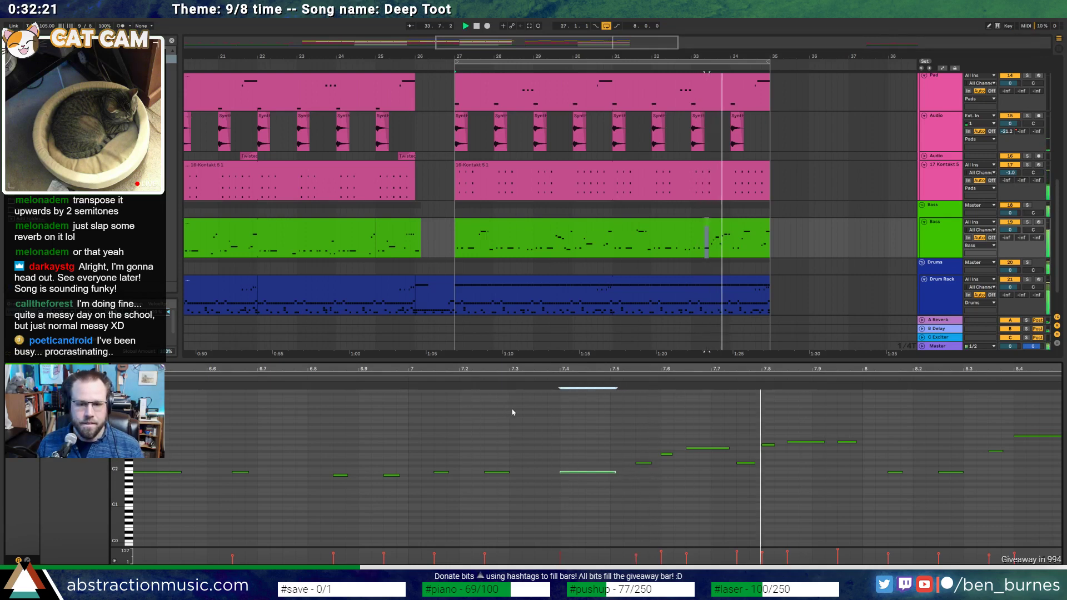
{"action": "key", "text": "minus"}
{"action": "key", "text": "minus"}
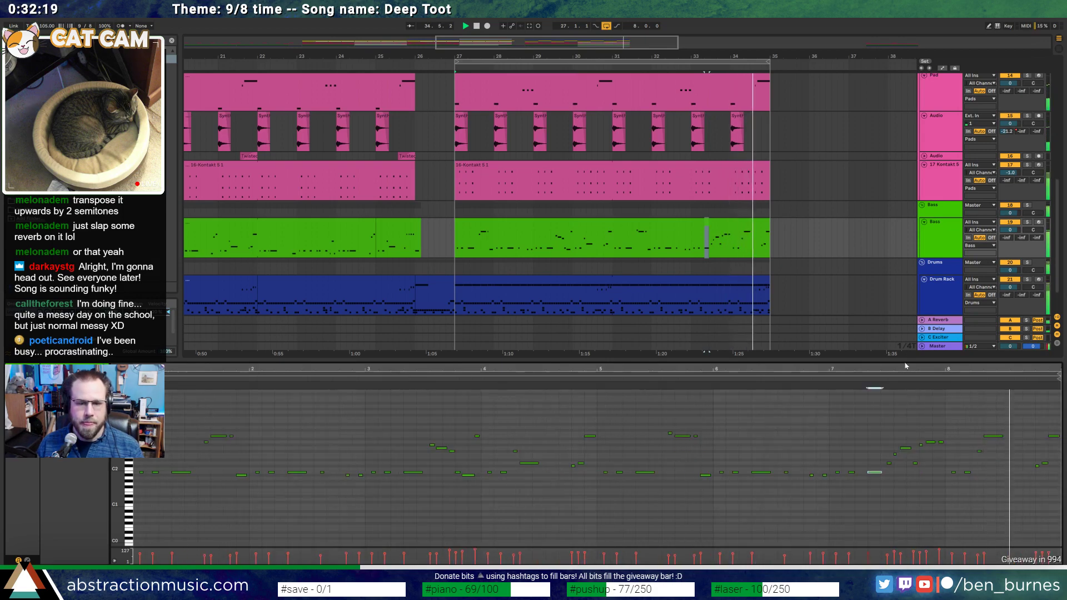
Add a long B3 note filling most of bar 1 in the lead clip at bars 27 to 34
{"action": "key", "text": "shift+Tab"}
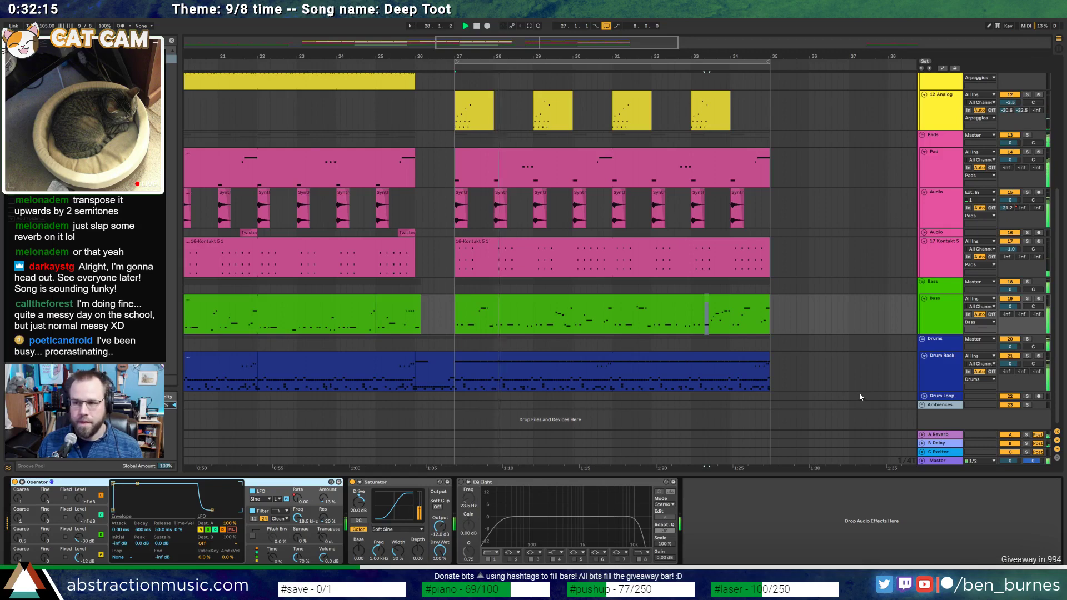
{"action": "left_click_drag", "start_coordinate": [632, 47], "coordinate": [633, 43]}
{"action": "scroll", "coordinate": [678, 225], "scroll_direction": "up", "scroll_amount": 2}
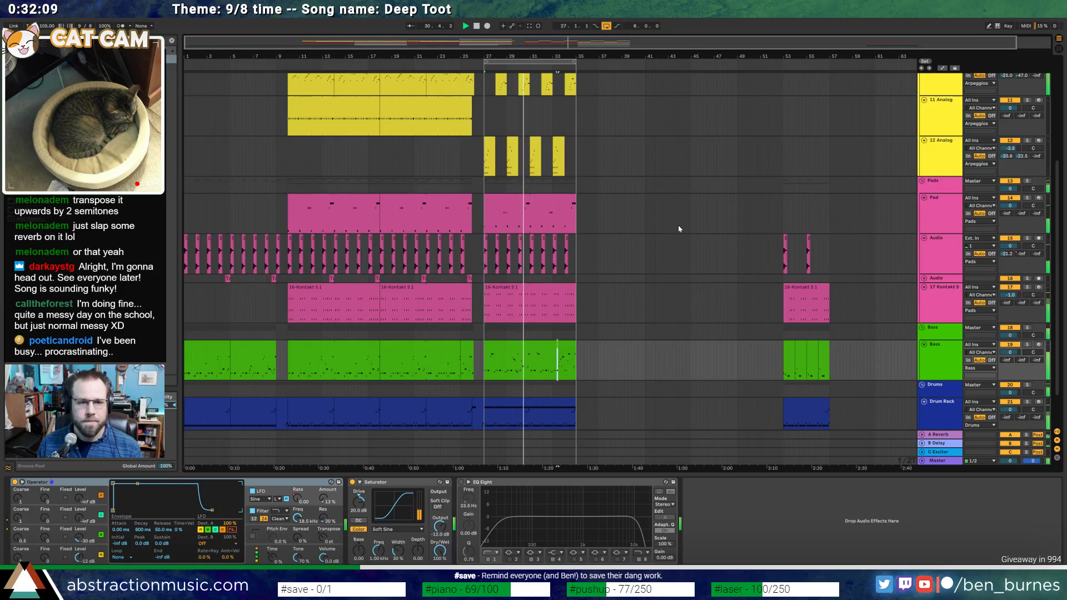
{"action": "scroll", "coordinate": [678, 229], "scroll_direction": "up", "scroll_amount": 1}
{"action": "scroll", "coordinate": [679, 228], "scroll_direction": "up", "scroll_amount": 6}
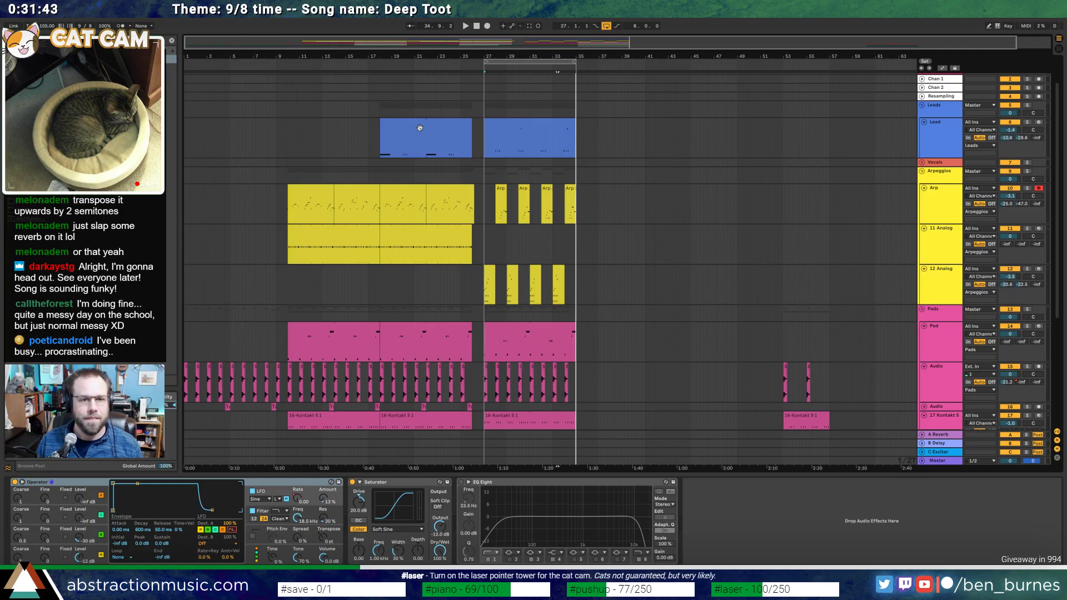
{"action": "left_click", "coordinate": [437, 131]}
{"action": "double_click", "coordinate": [514, 128]}
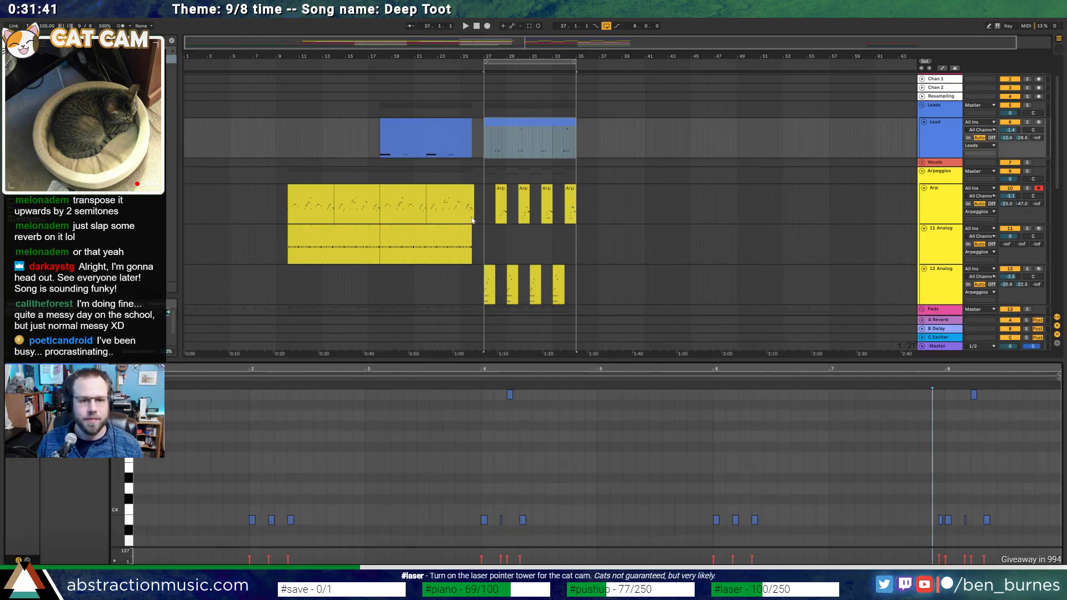
{"action": "key", "text": "space"}
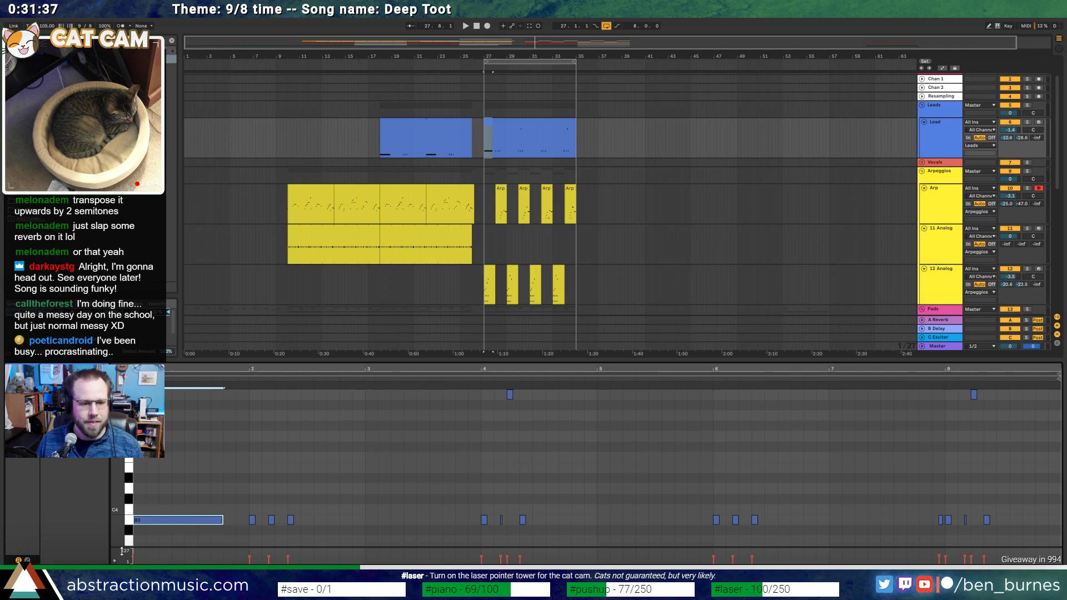
{"action": "left_click", "coordinate": [184, 521]}
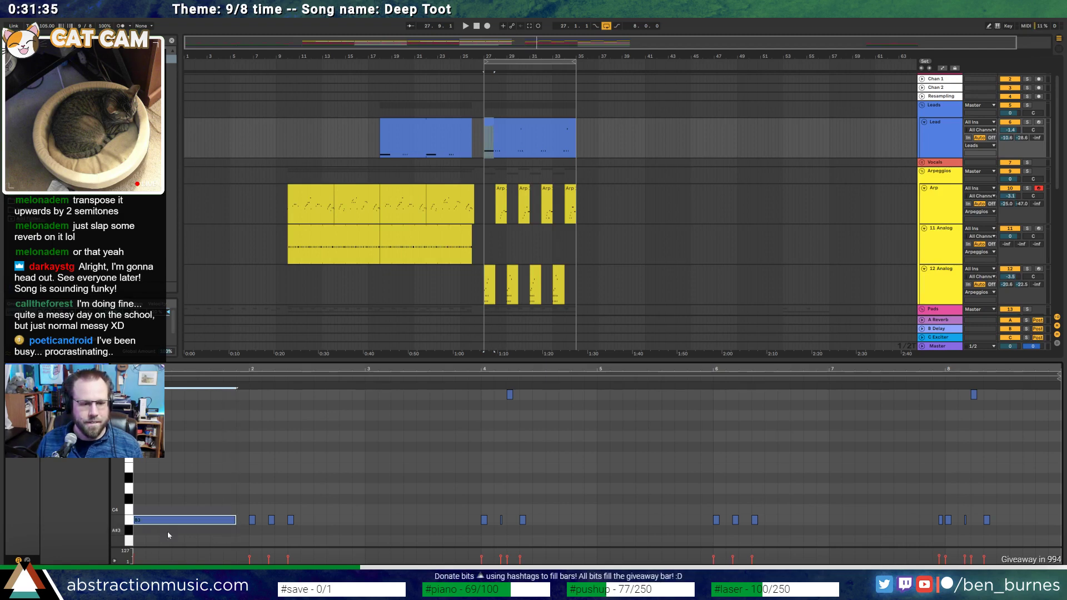
Shape a pitch-bend envelope over the long lead note, rising from 0 at 1.3 to maximum and falling to 0 near bar 2, and play it
{"action": "left_click", "coordinate": [27, 561]}
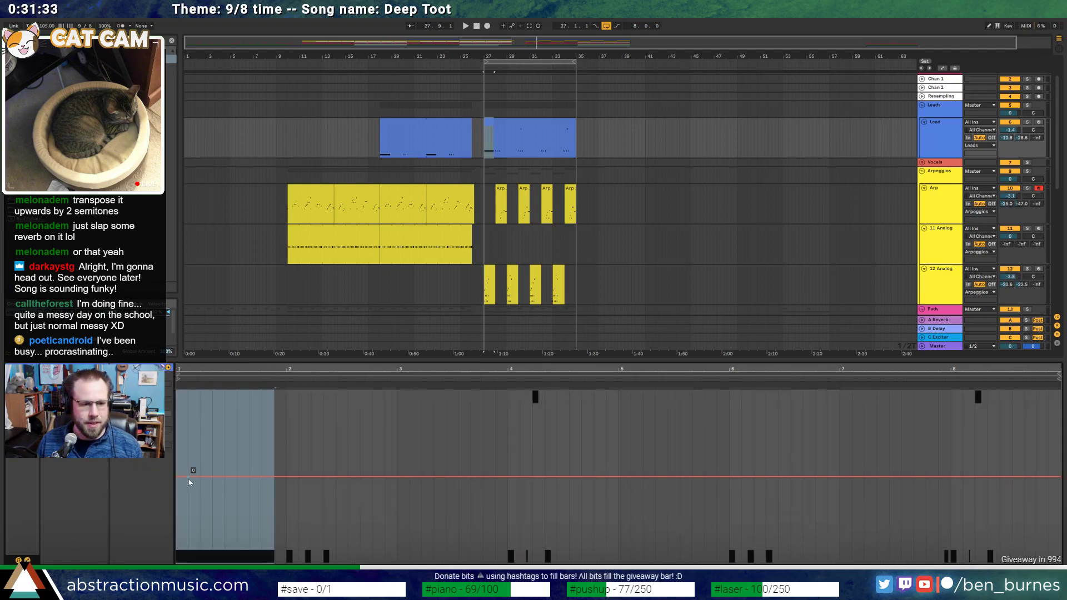
{"action": "left_click", "coordinate": [190, 481]}
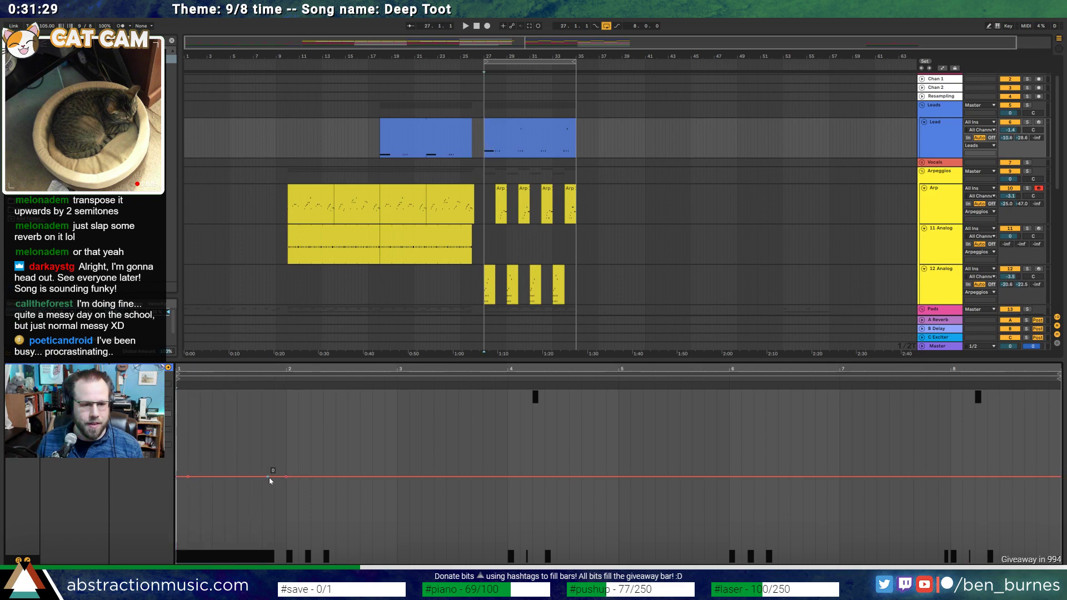
{"action": "left_click", "coordinate": [197, 472], "text": "shift"}
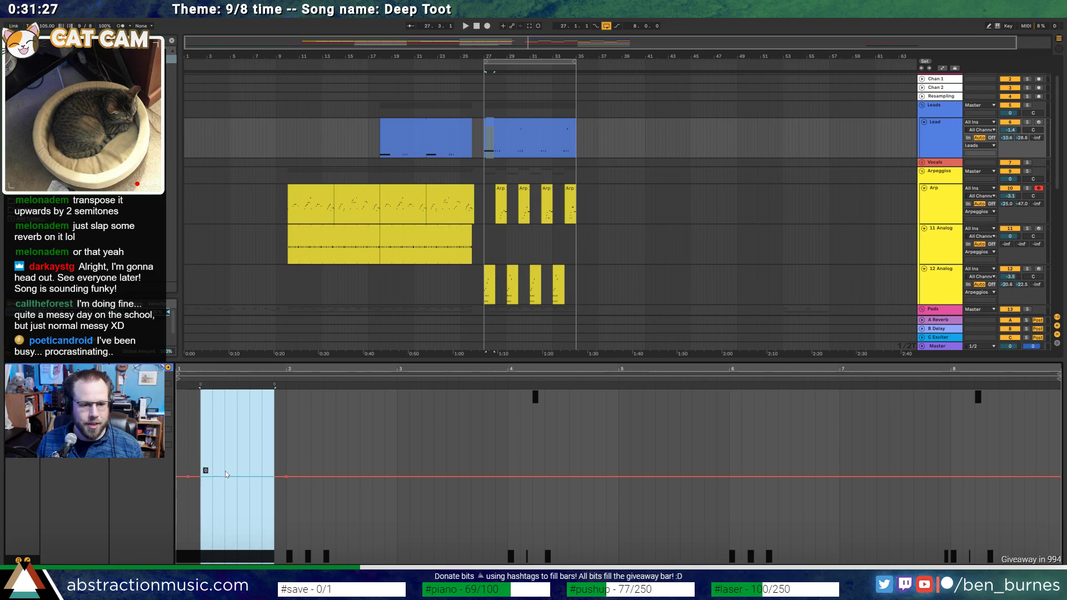
{"action": "left_click_drag", "start_coordinate": [204, 469], "coordinate": [264, 392]}
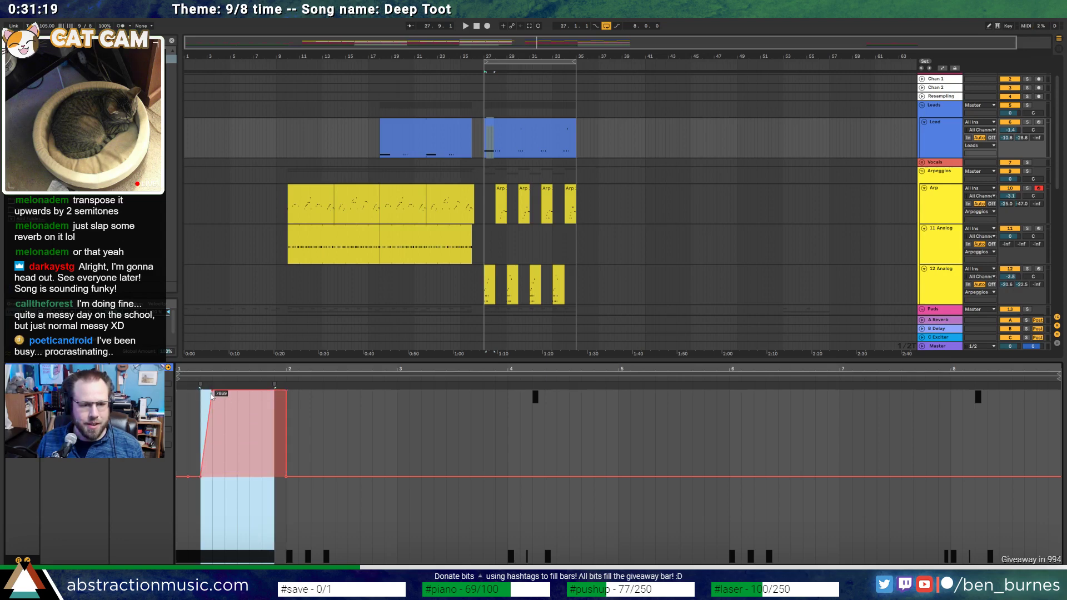
{"action": "left_click", "coordinate": [276, 394]}
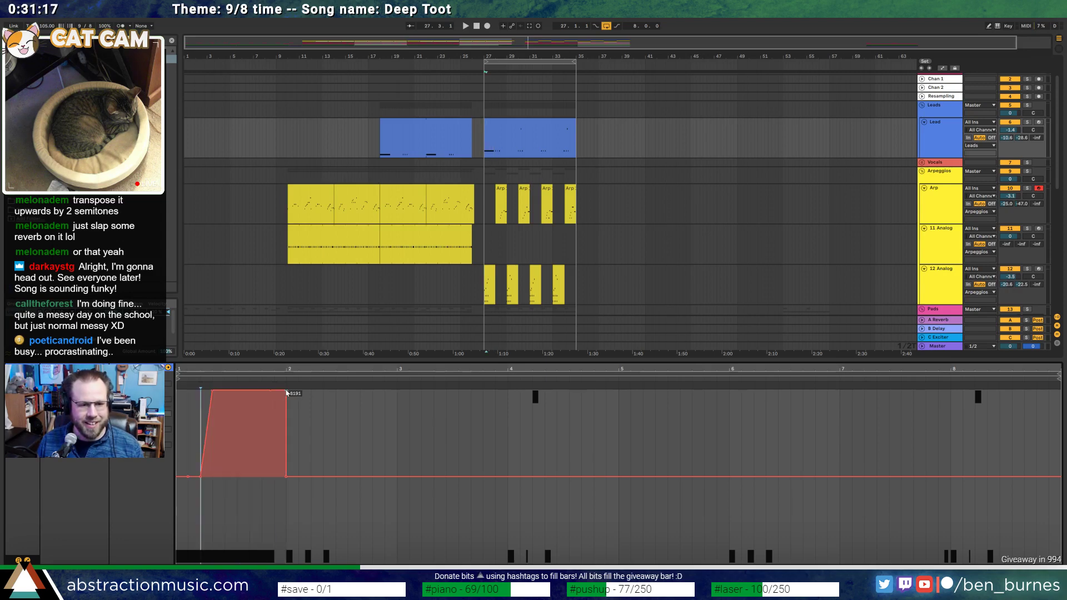
{"action": "key", "text": "space"}
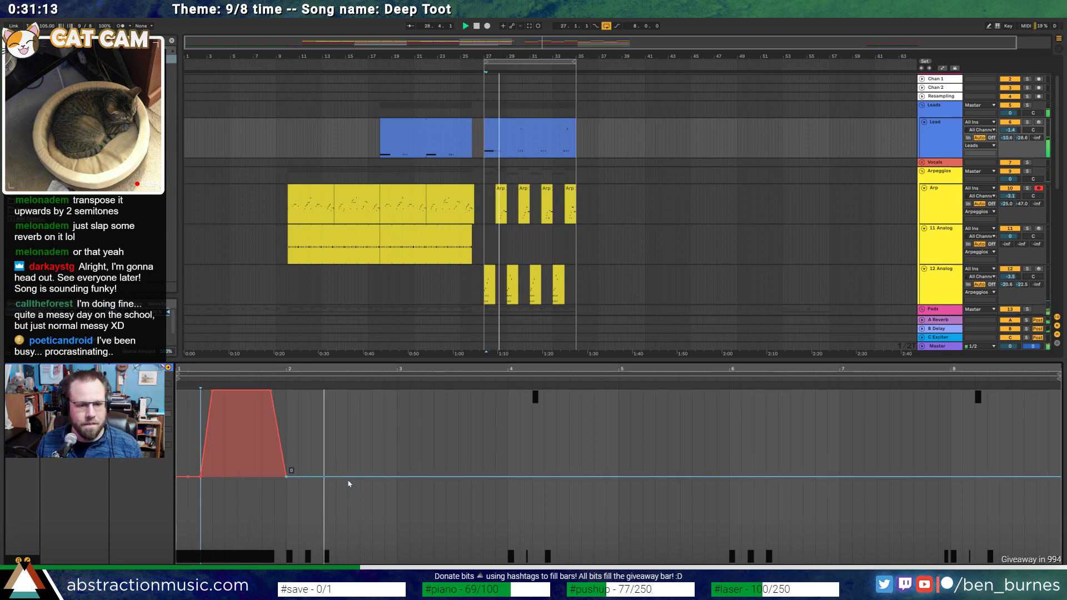
{"action": "key", "text": "space"}
Duplicate the lead clip at bars 27 to 34 directly after itself, into bars 35 to 42
{"action": "key", "text": "shift+Tab"}
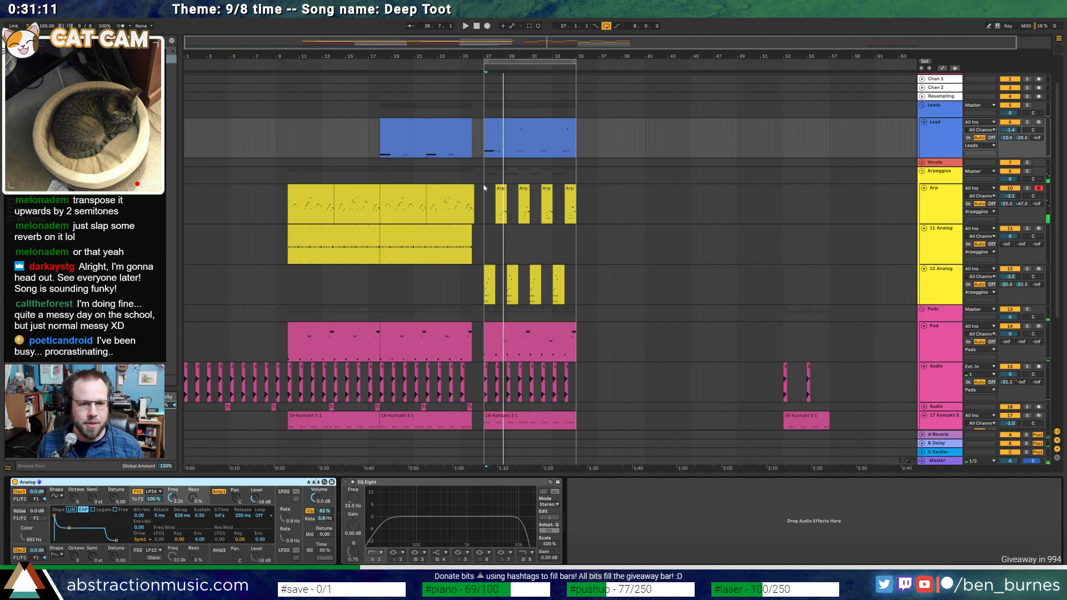
{"action": "left_click", "coordinate": [531, 125]}
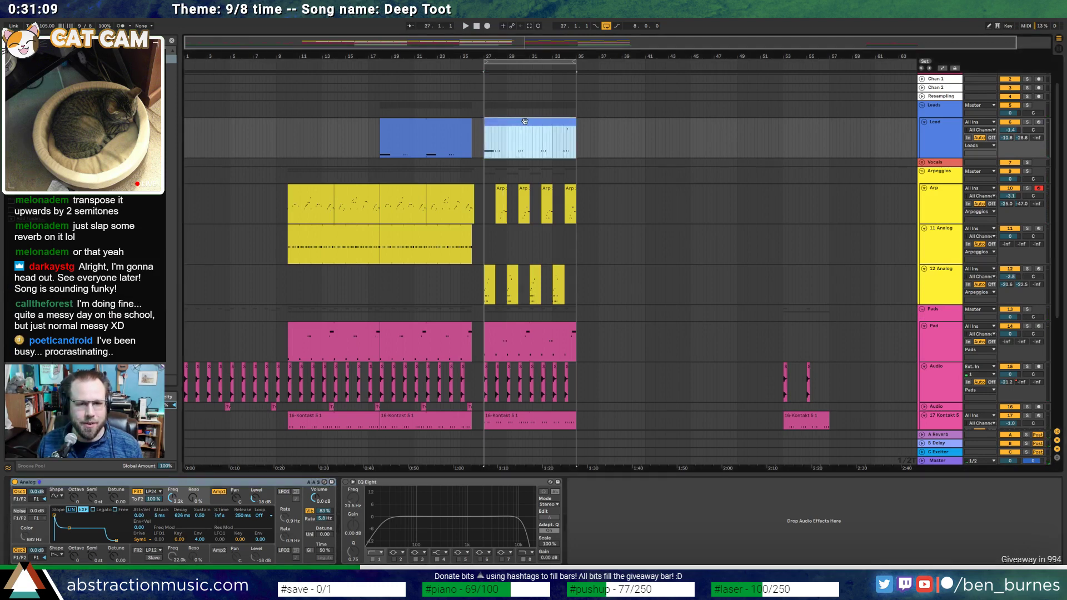
{"action": "key", "text": "ctrl+d"}
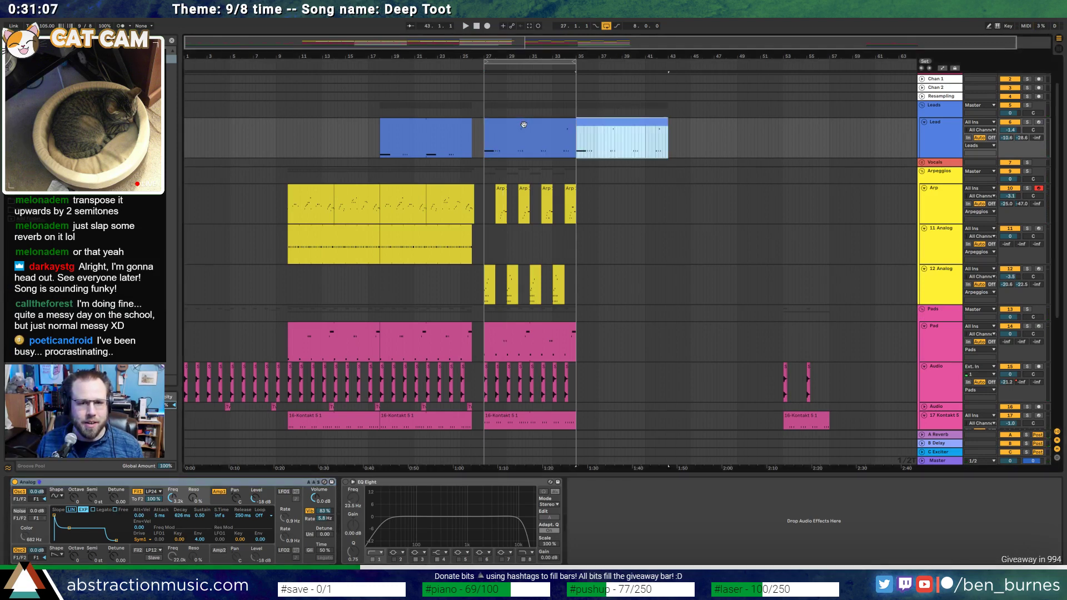
Remove the pitch-bend shape and the long B3 note in bar 1 from the original lead clip at bars 27 to 34
{"action": "key", "text": "shift+Tab"}
{"action": "left_click_drag", "start_coordinate": [287, 434], "coordinate": [189, 417]}
{"action": "key", "text": "Delete"}
{"action": "left_click", "coordinate": [229, 461]}
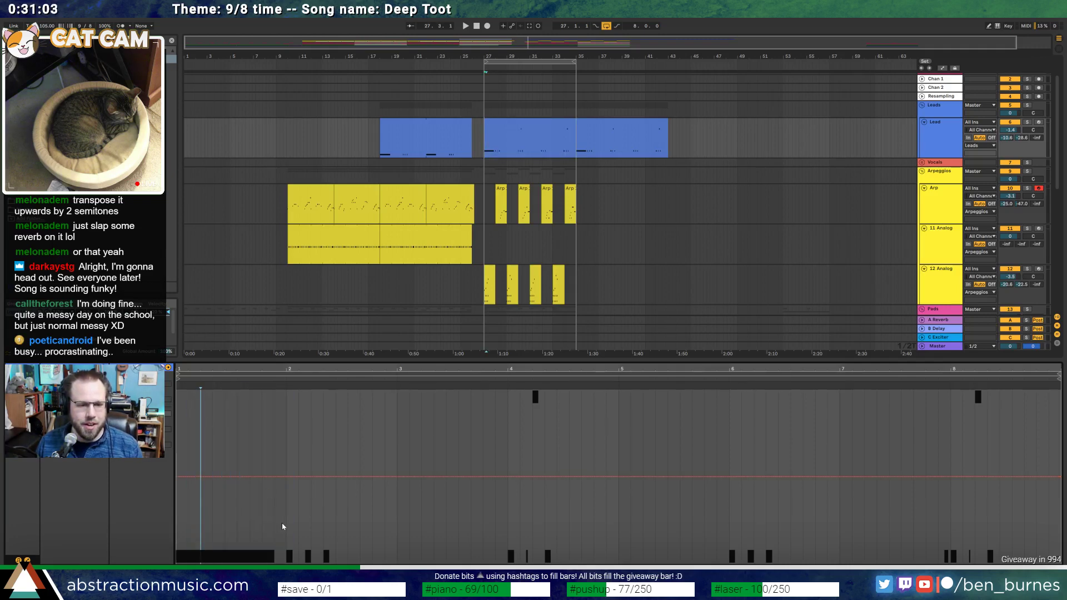
{"action": "key", "text": "shift+Tab"}
{"action": "double_click", "coordinate": [507, 155]}
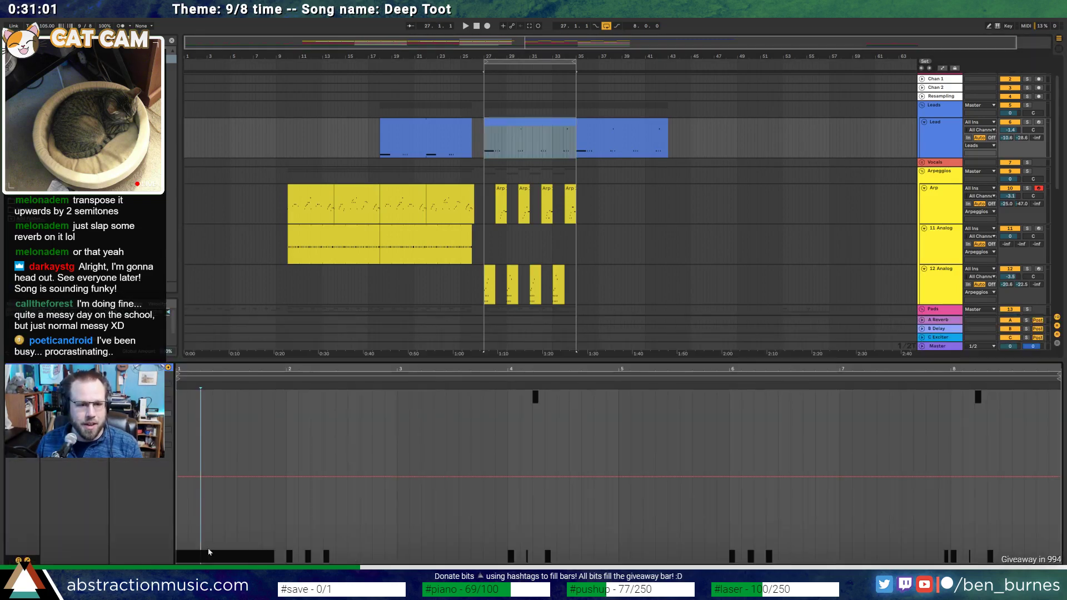
{"action": "left_click", "coordinate": [192, 499]}
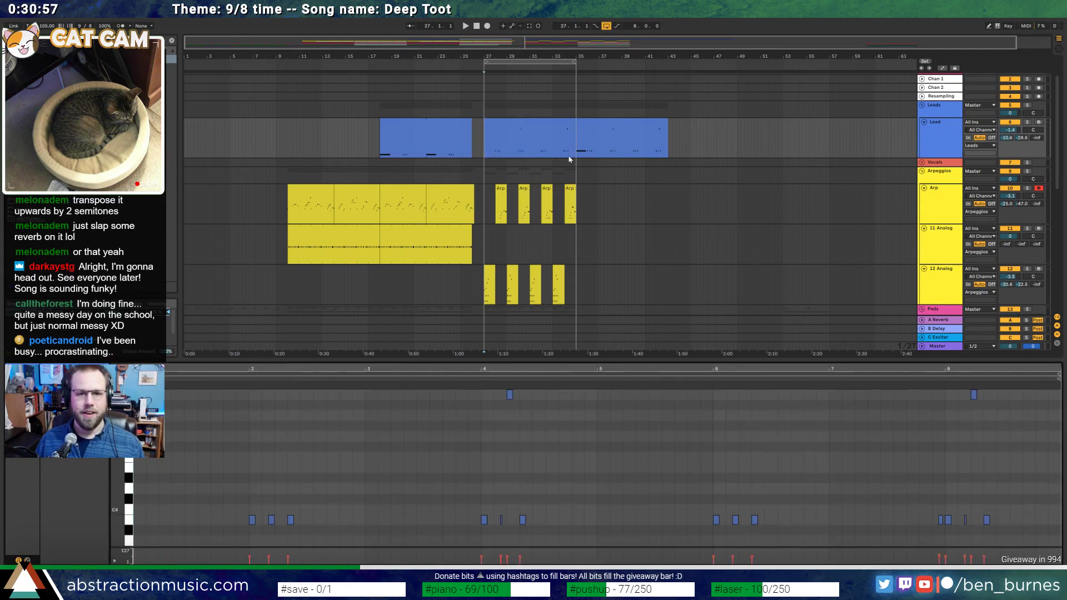
In the duplicated lead clip at bars 35 to 42, repeat the long B3 note at bars 3, 5 and 7
{"action": "left_click", "coordinate": [588, 131]}
{"action": "left_click_drag", "start_coordinate": [168, 487], "coordinate": [182, 531]}
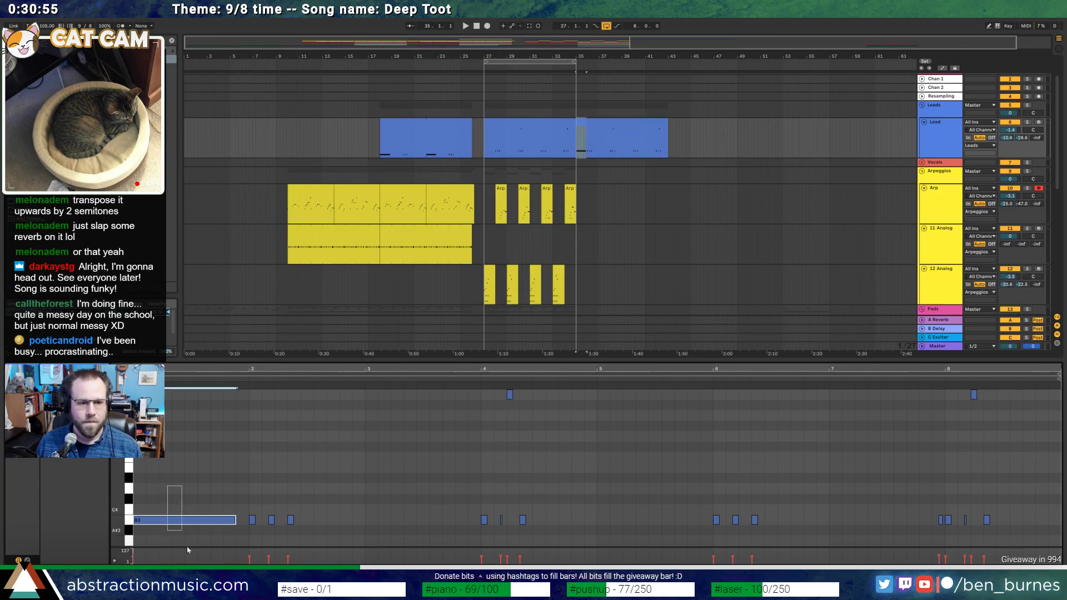
{"action": "key", "text": "ctrl+d"}
{"action": "key", "text": "ctrl+d"}
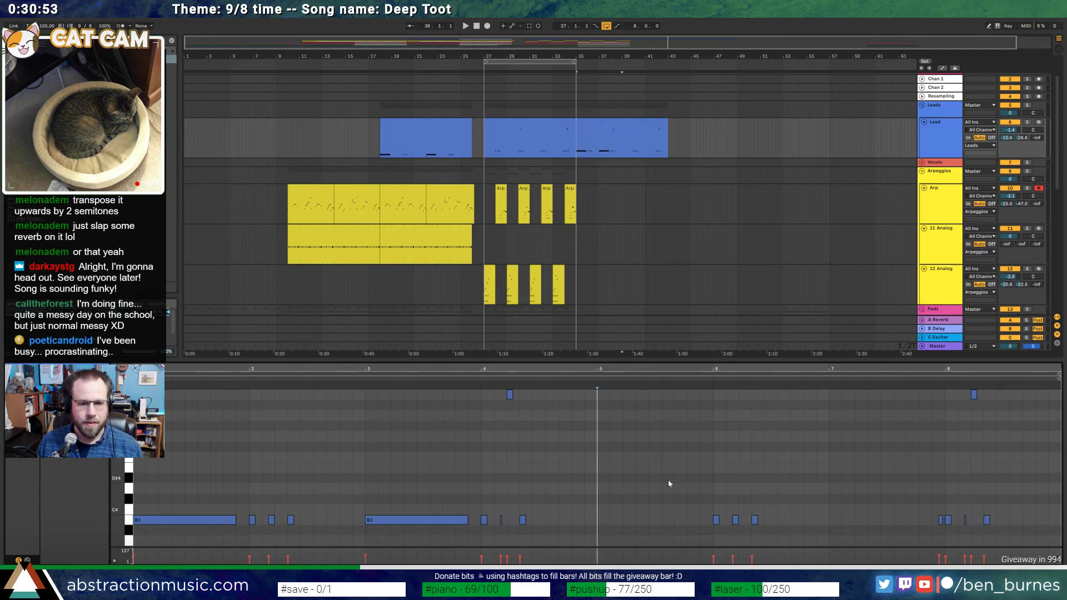
{"action": "key", "text": "ctrl+d"}
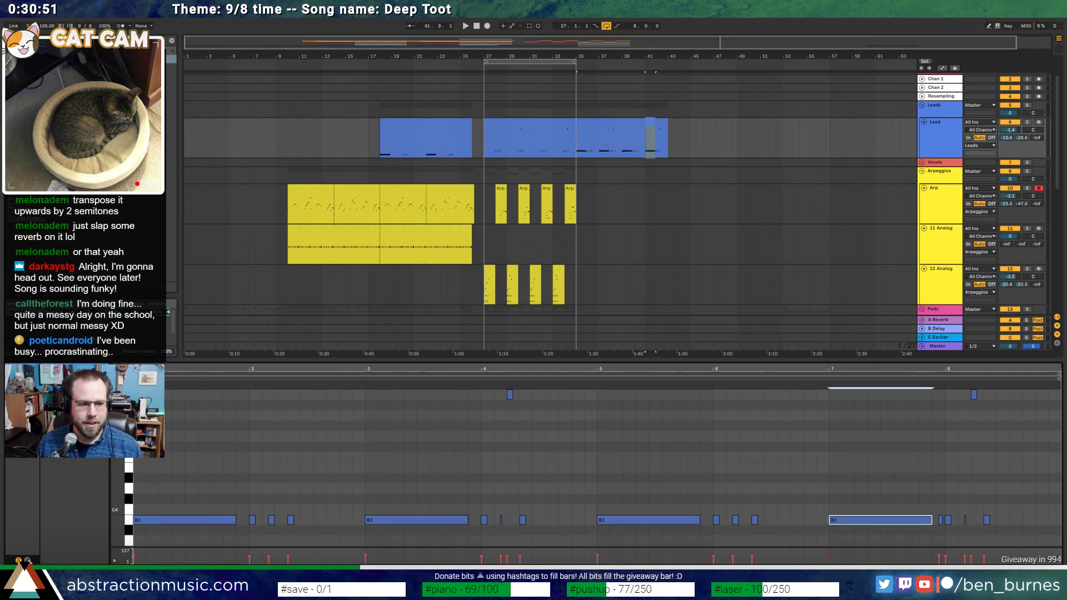
Duplicate the two-bar pitch-bend shape over the long notes at bars 3, 5 and 7 of the duplicated lead clip and play it
{"action": "left_click", "coordinate": [27, 559]}
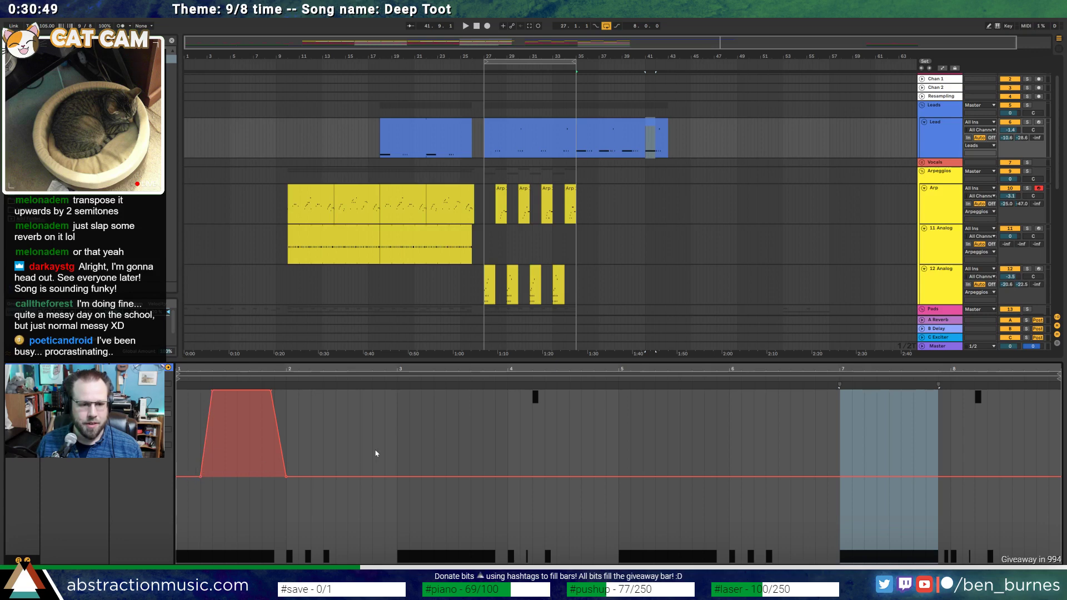
{"action": "left_click_drag", "start_coordinate": [398, 451], "coordinate": [178, 451]}
{"action": "key", "text": "ctrl+d"}
{"action": "key", "text": "ctrl+d"}
{"action": "key", "text": "ctrl+d"}
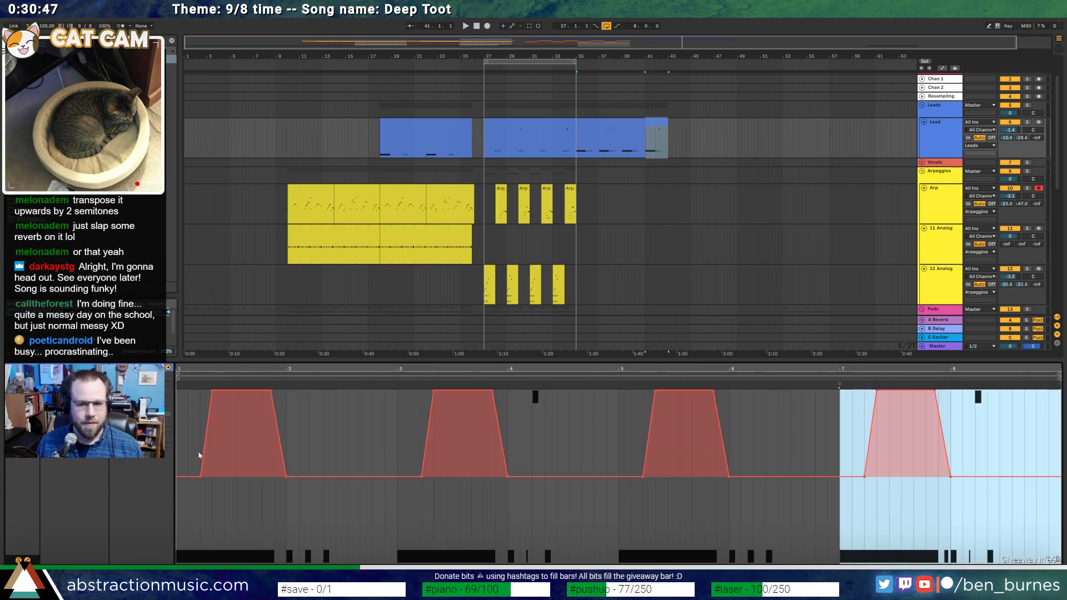
{"action": "key", "text": "space"}
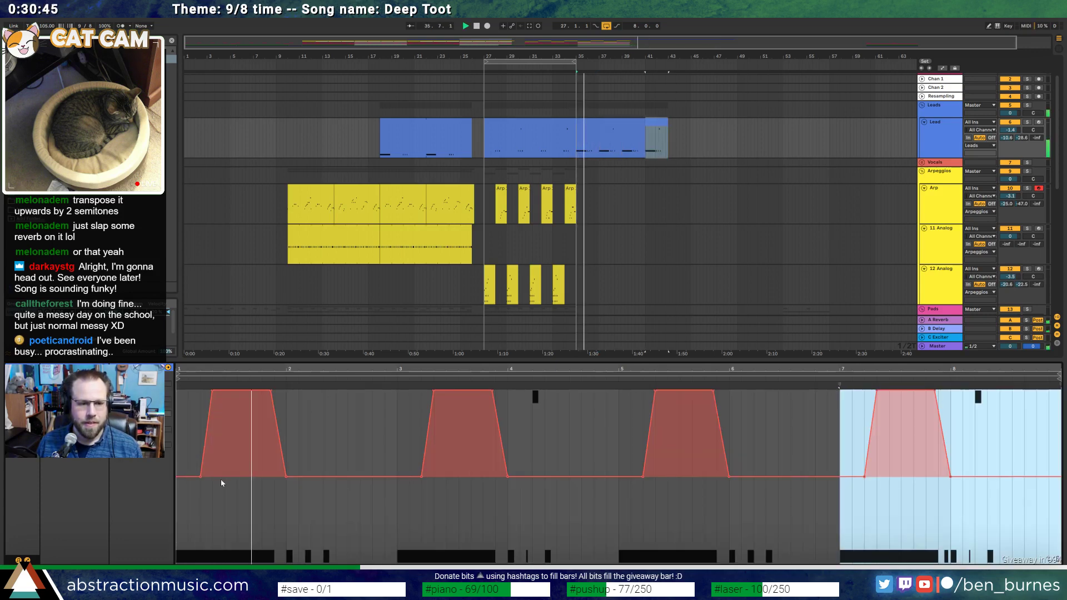
Extend the drum clip at bars 27 to 34 through bar 42 and duplicate the matching bass clip into bars 35 to 42
{"action": "left_click", "coordinate": [181, 477]}
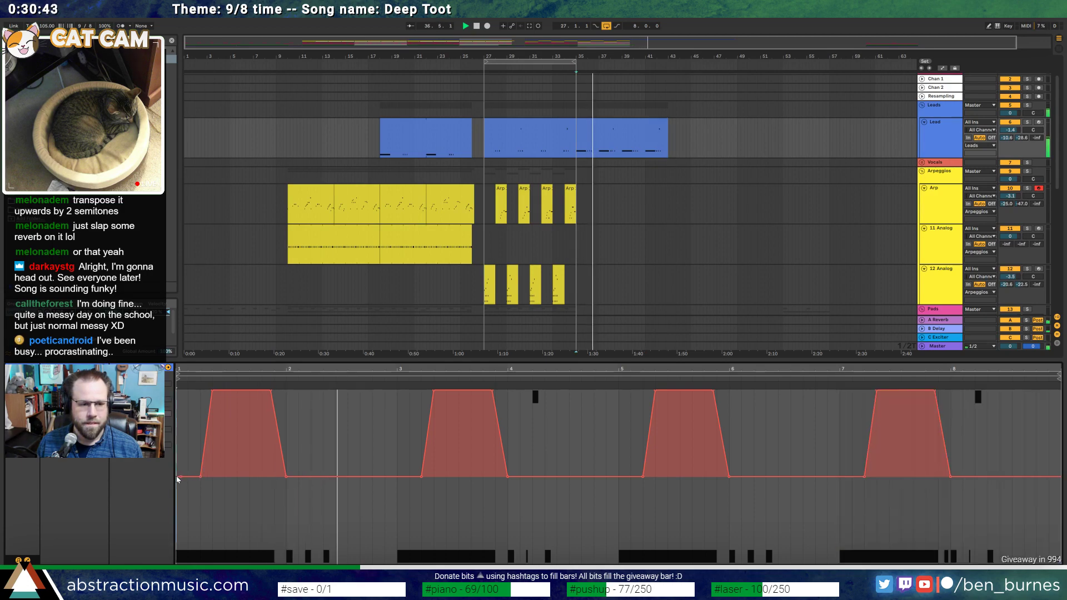
{"action": "left_click", "coordinate": [645, 304]}
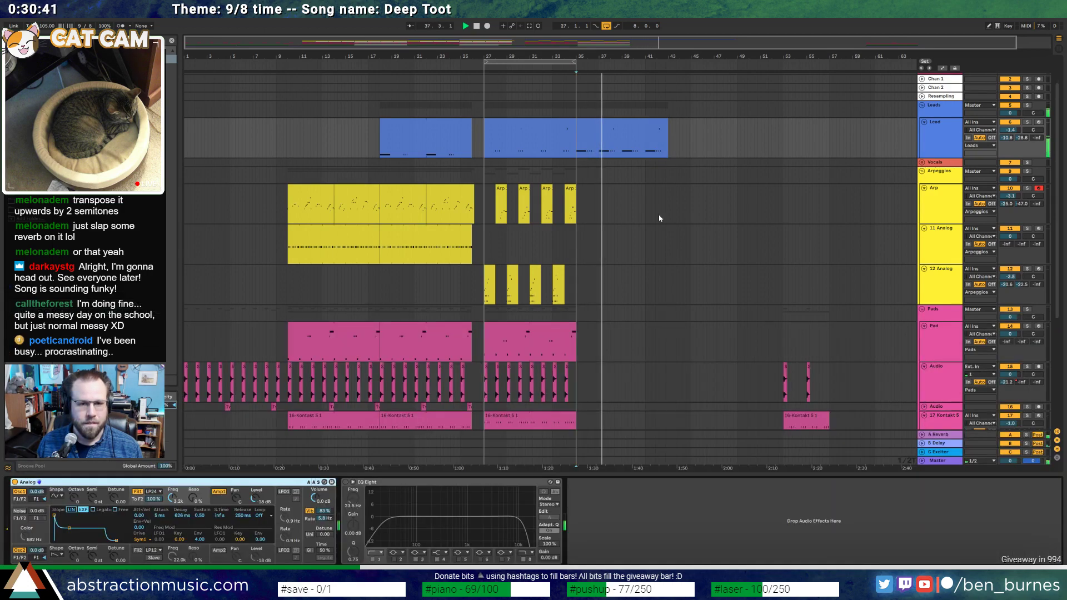
{"action": "scroll", "coordinate": [612, 323], "scroll_direction": "down", "scroll_amount": 5}
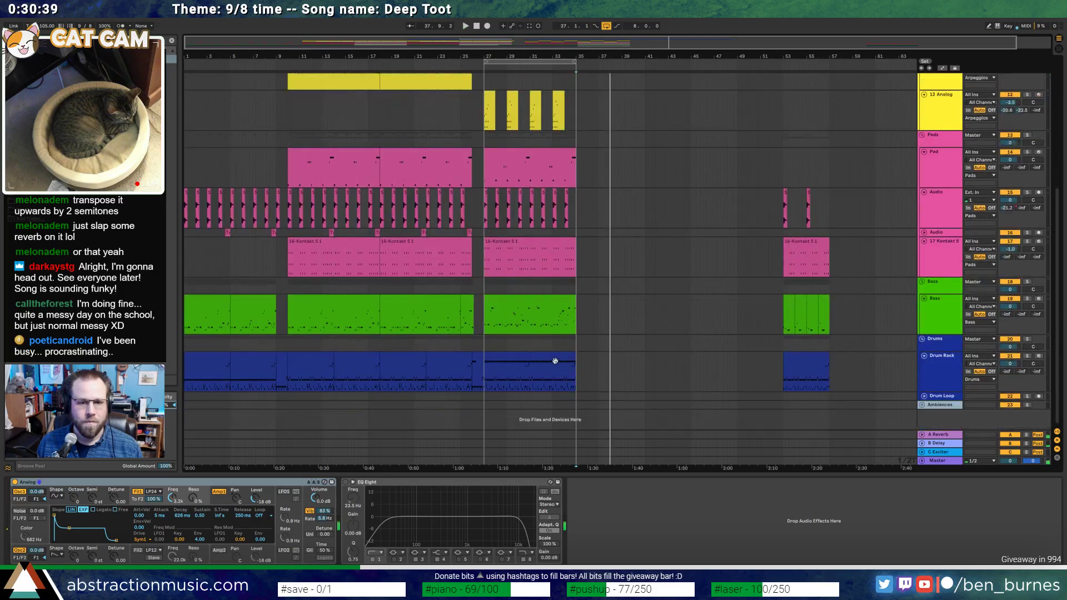
{"action": "key", "text": "space"}
{"action": "left_click", "coordinate": [555, 361]}
{"action": "key", "text": "ctrl+d"}
{"action": "left_click_drag", "start_coordinate": [575, 353], "coordinate": [669, 365]}
{"action": "left_click", "coordinate": [542, 299]}
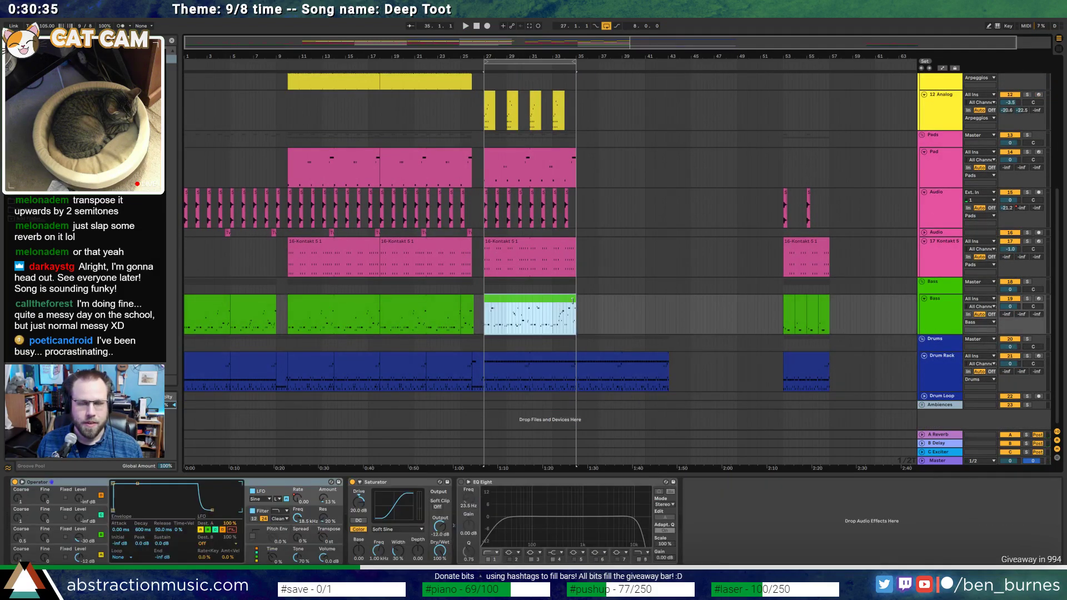
{"action": "key", "text": "ctrl+d"}
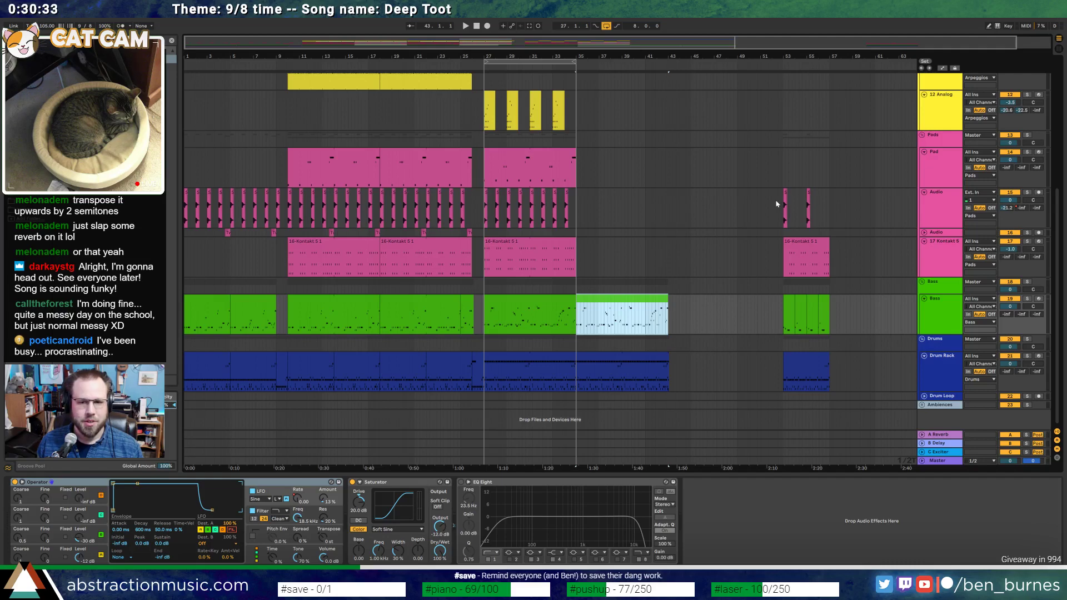
Play the leftover audio, Kontakt, bass and drum clips at bars 53 to 56 and delete them all
{"action": "left_click_drag", "start_coordinate": [777, 204], "coordinate": [842, 374]}
{"action": "left_click", "coordinate": [797, 356]}
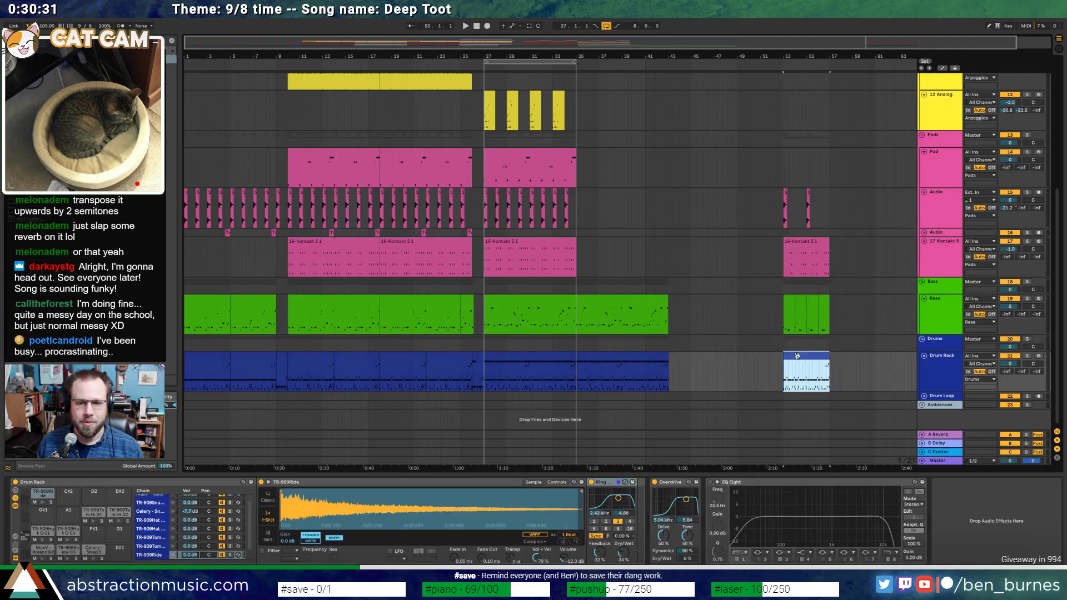
{"action": "key", "text": "space"}
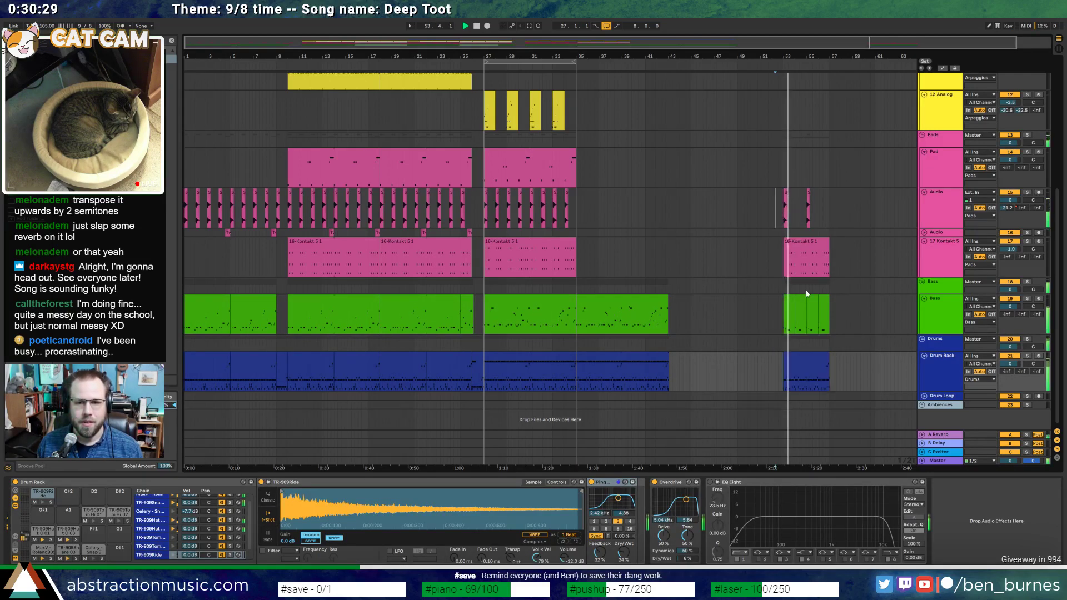
{"action": "left_click_drag", "start_coordinate": [776, 189], "coordinate": [844, 404]}
{"action": "key", "text": "Delete"}
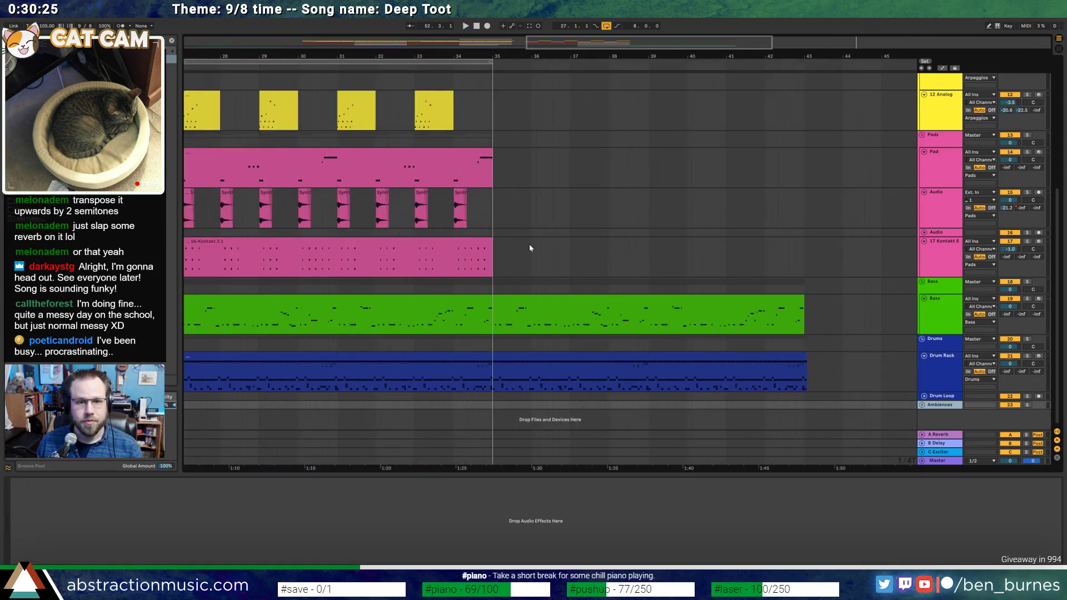
Extend the Kontakt clip and the Pad clip that start at bar 27 through the end of bar 42
{"action": "left_click_drag", "start_coordinate": [490, 242], "coordinate": [805, 260]}
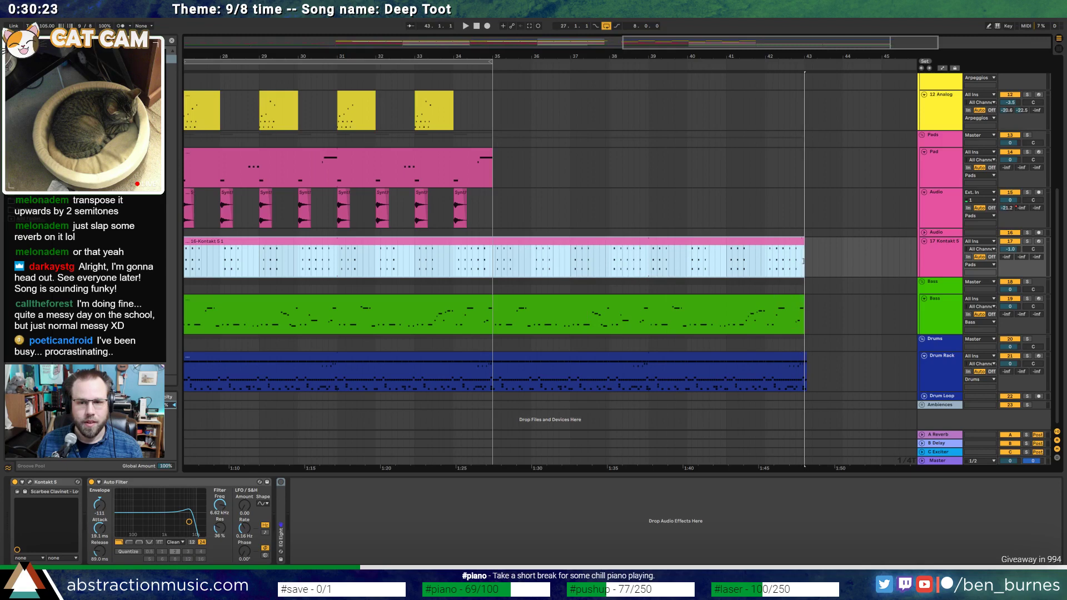
{"action": "left_click", "coordinate": [478, 152]}
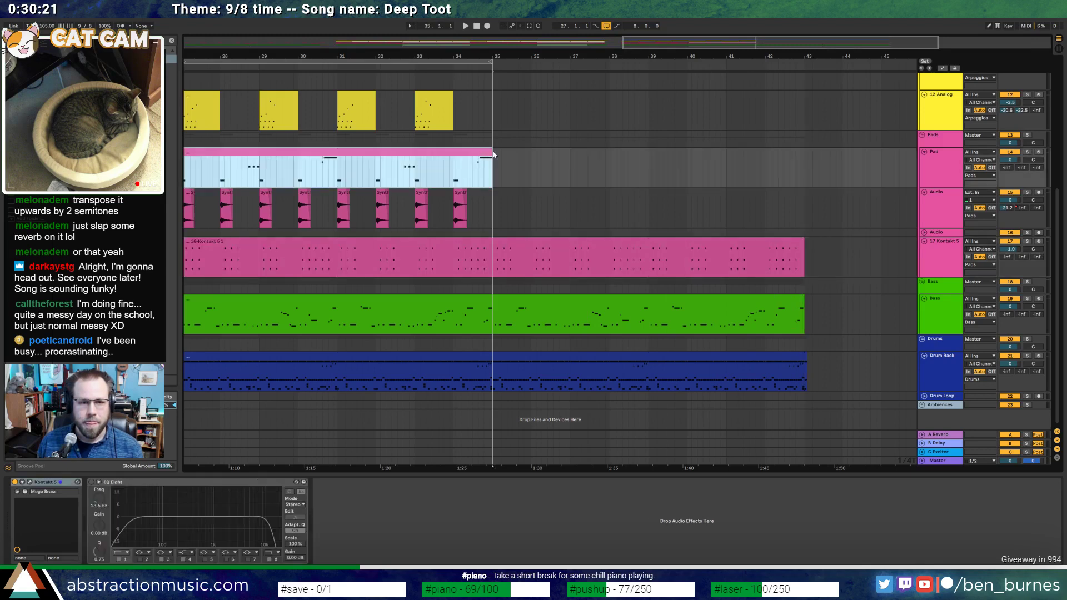
{"action": "left_click_drag", "start_coordinate": [494, 154], "coordinate": [805, 170]}
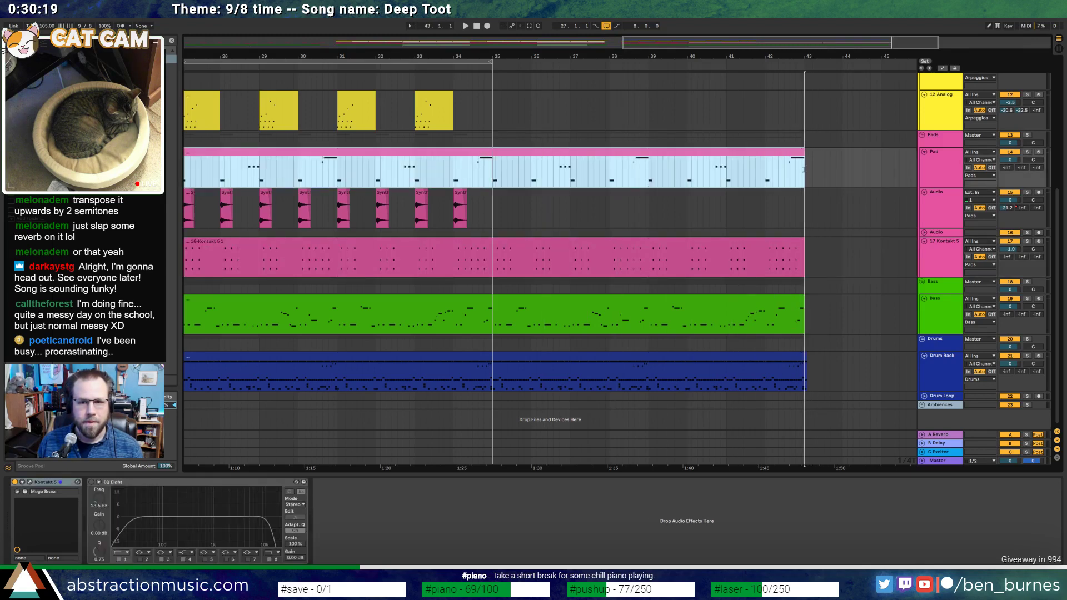
Duplicate the synth audio hits of bars 27 to 34 on the pads' audio track into bars 35 to 42
{"action": "scroll", "coordinate": [452, 206], "scroll_direction": "left", "scroll_amount": 5}
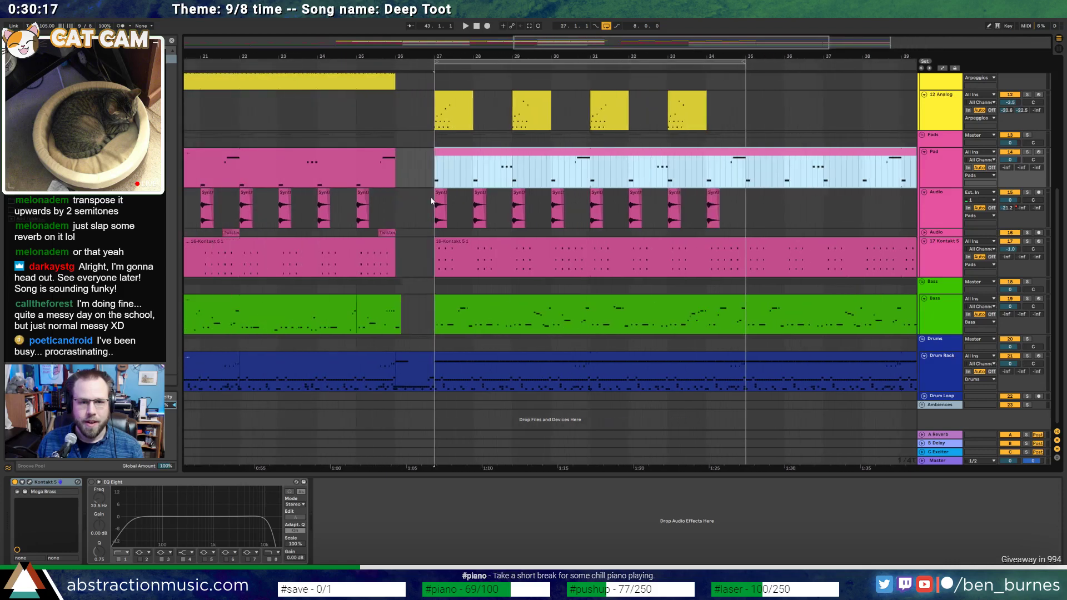
{"action": "left_click_drag", "start_coordinate": [432, 201], "coordinate": [679, 207]}
{"action": "left_click_drag", "start_coordinate": [747, 209], "coordinate": [440, 206]}
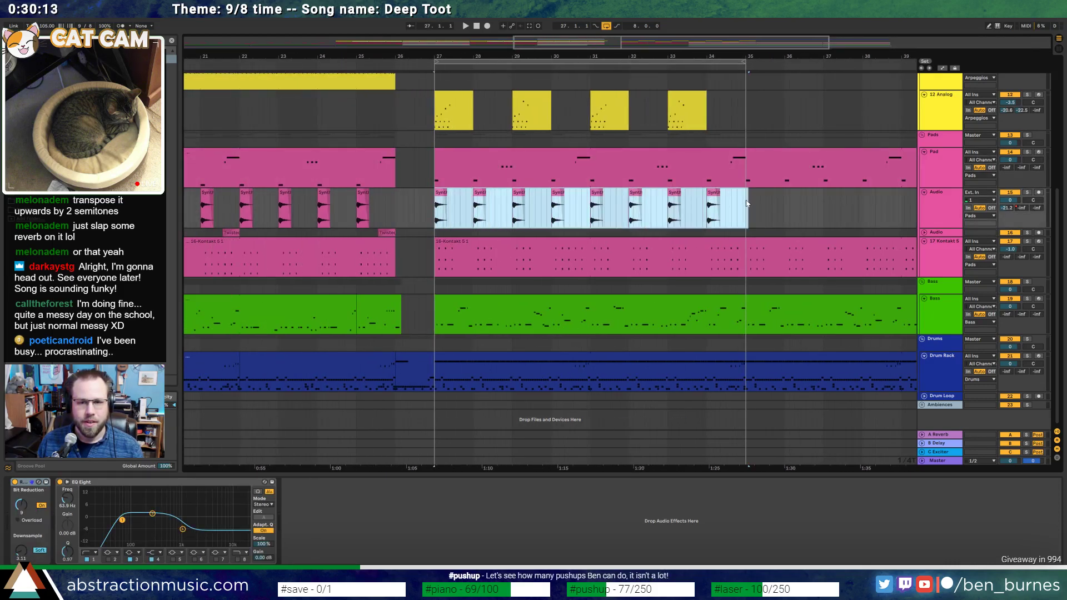
{"action": "key", "text": "ctrl+d"}
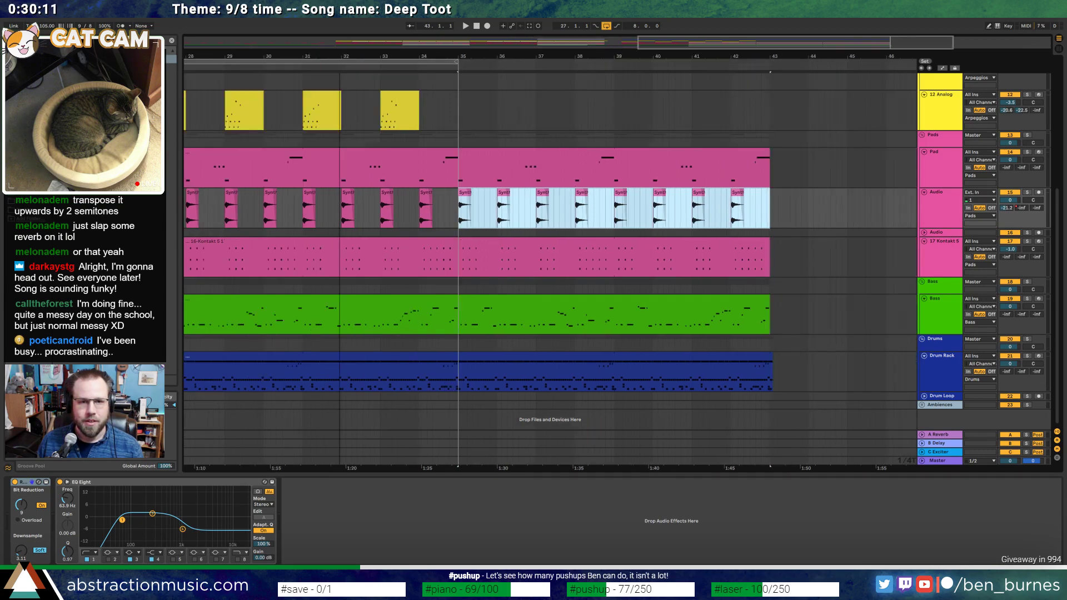
Duplicate the Arp and 12 Analog clips of bars 27 to 34 together and align the copies with the start of bar 35
{"action": "key", "text": "minus"}
{"action": "scroll", "coordinate": [607, 215], "scroll_direction": "up", "scroll_amount": 3}
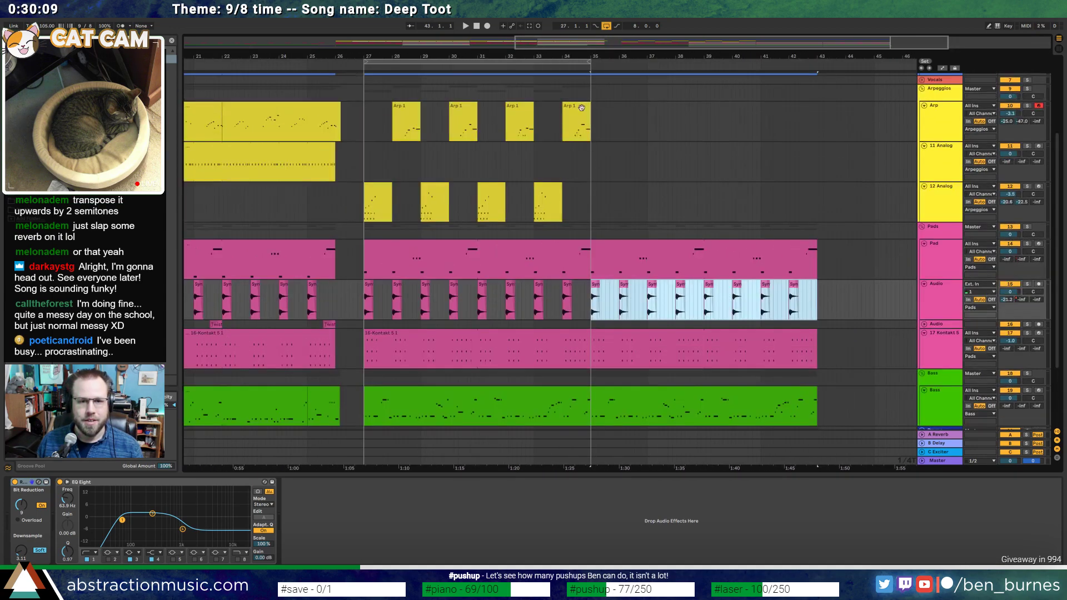
{"action": "left_click_drag", "start_coordinate": [587, 106], "coordinate": [364, 178]}
{"action": "left_click_drag", "start_coordinate": [367, 123], "coordinate": [365, 121]}
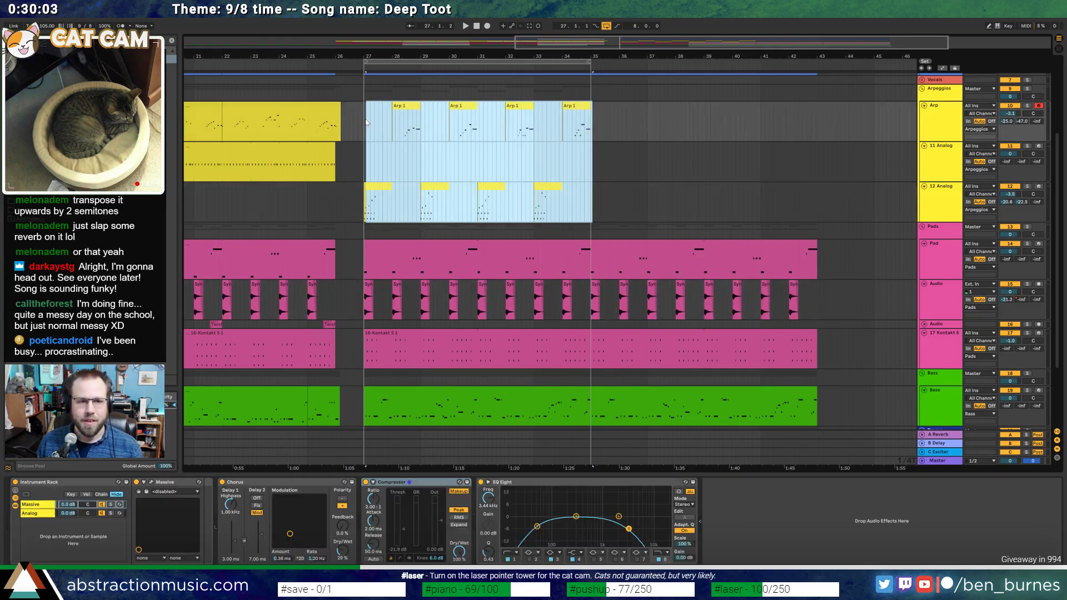
{"action": "scroll", "coordinate": [365, 123], "scroll_direction": "up", "scroll_amount": 3, "text": "ctrl"}
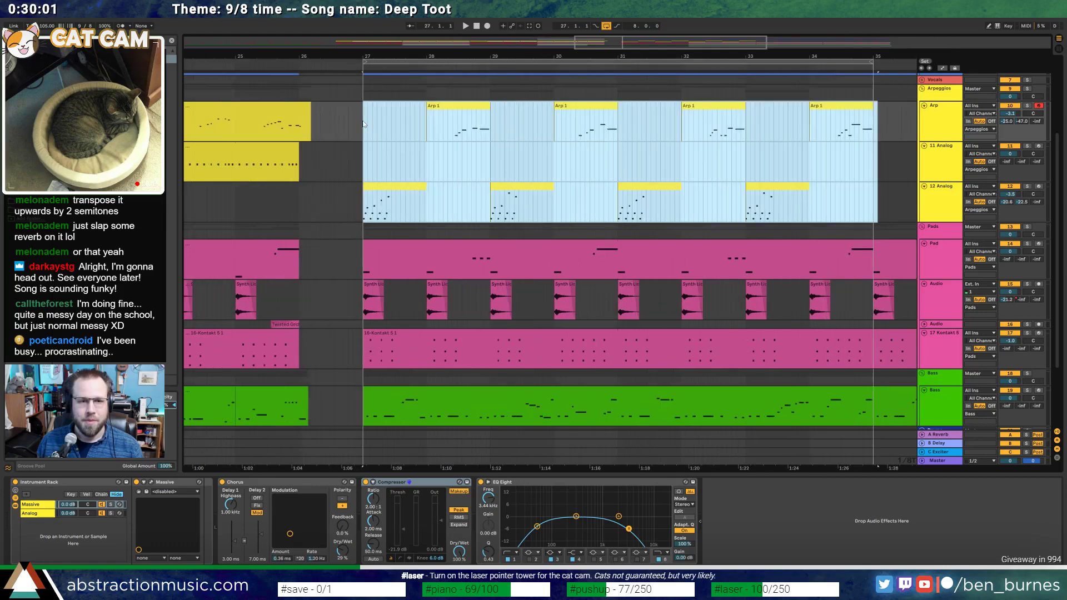
{"action": "key", "text": "ctrl+d"}
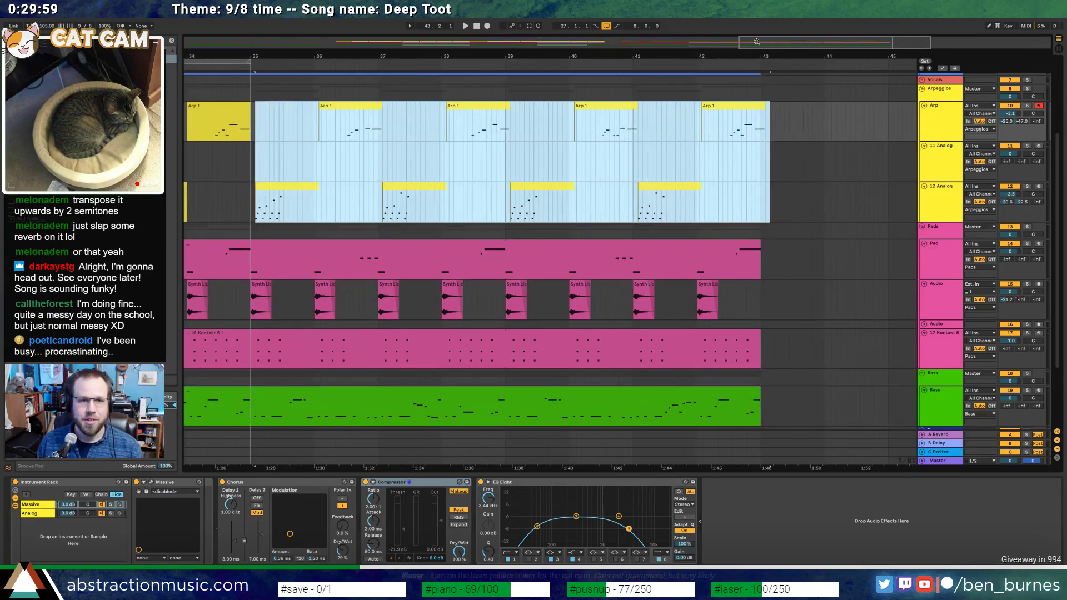
{"action": "left_click_drag", "start_coordinate": [550, 53], "coordinate": [658, 126]}
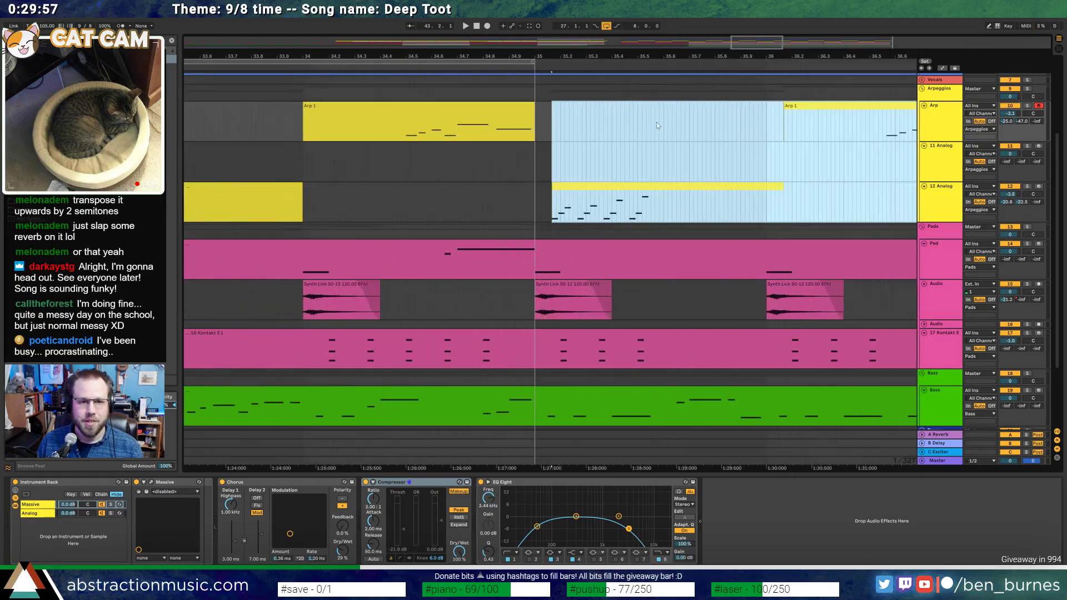
{"action": "left_click_drag", "start_coordinate": [568, 188], "coordinate": [551, 188]}
{"action": "left_click_drag", "start_coordinate": [751, 43], "coordinate": [751, 37]}
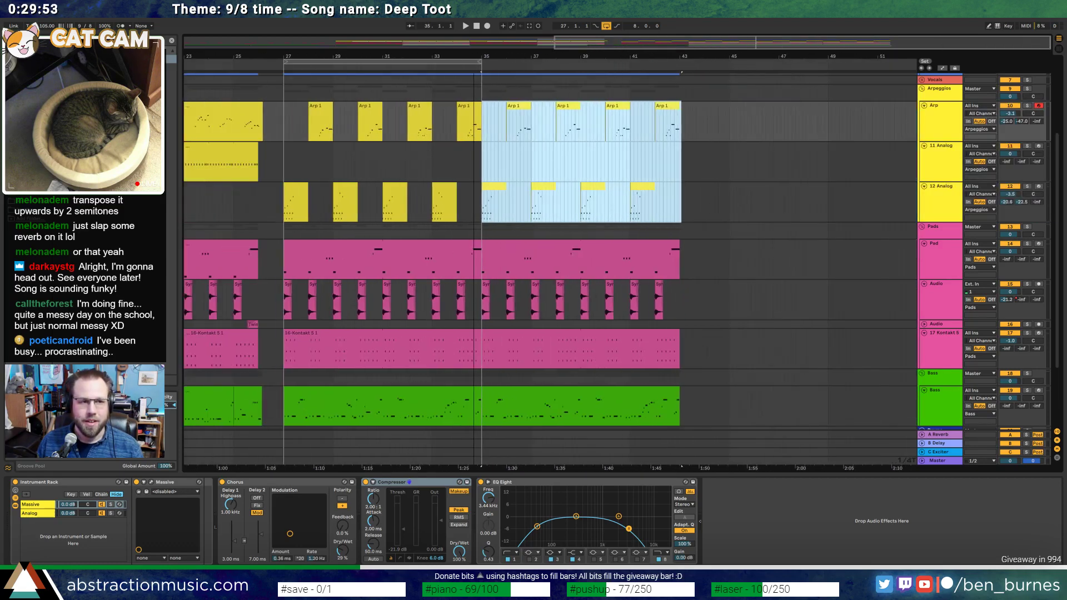
Extend the arrangement loop to cover bars 27 to 42 and play the section from just before it
{"action": "scroll", "coordinate": [514, 192], "scroll_direction": "up", "scroll_amount": 5}
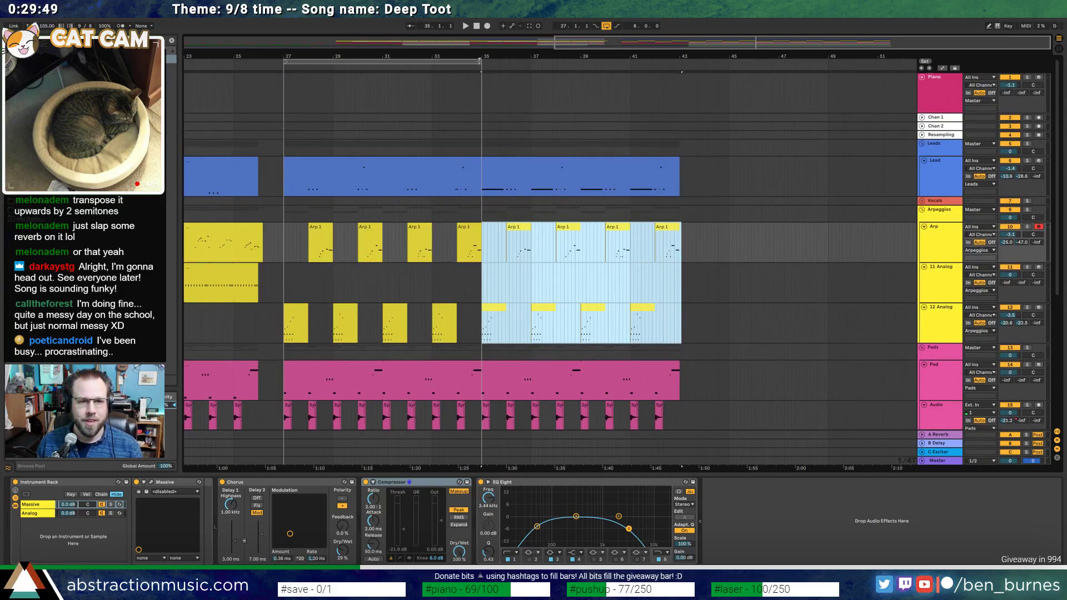
{"action": "left_click_drag", "start_coordinate": [479, 62], "coordinate": [705, 63]}
{"action": "left_click_drag", "start_coordinate": [842, 47], "coordinate": [823, 8]}
{"action": "left_click_drag", "start_coordinate": [283, 68], "coordinate": [294, 66]}
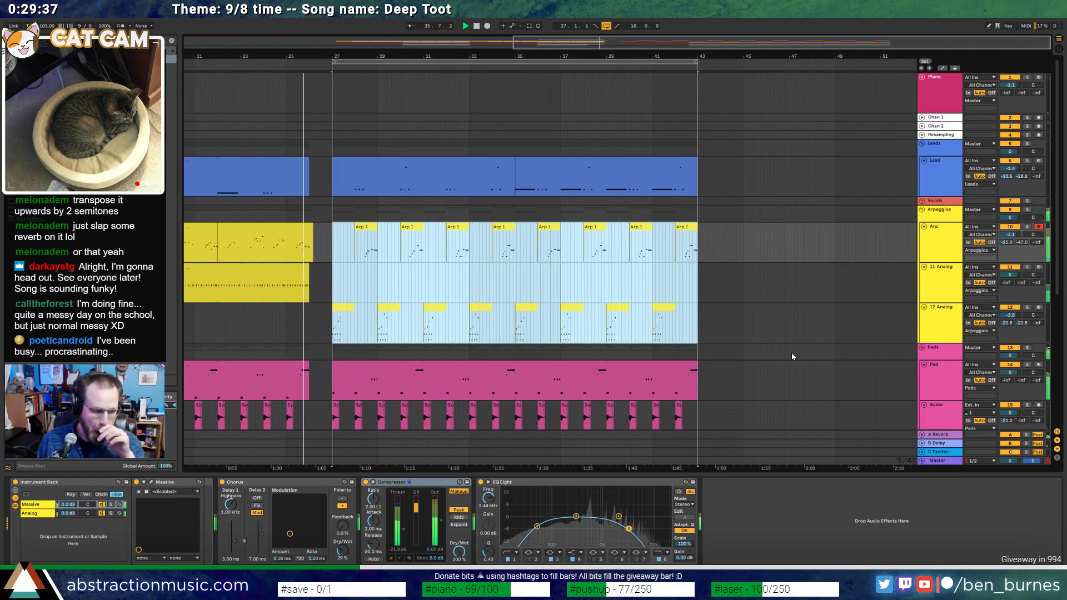
{"action": "left_click", "coordinate": [750, 323]}
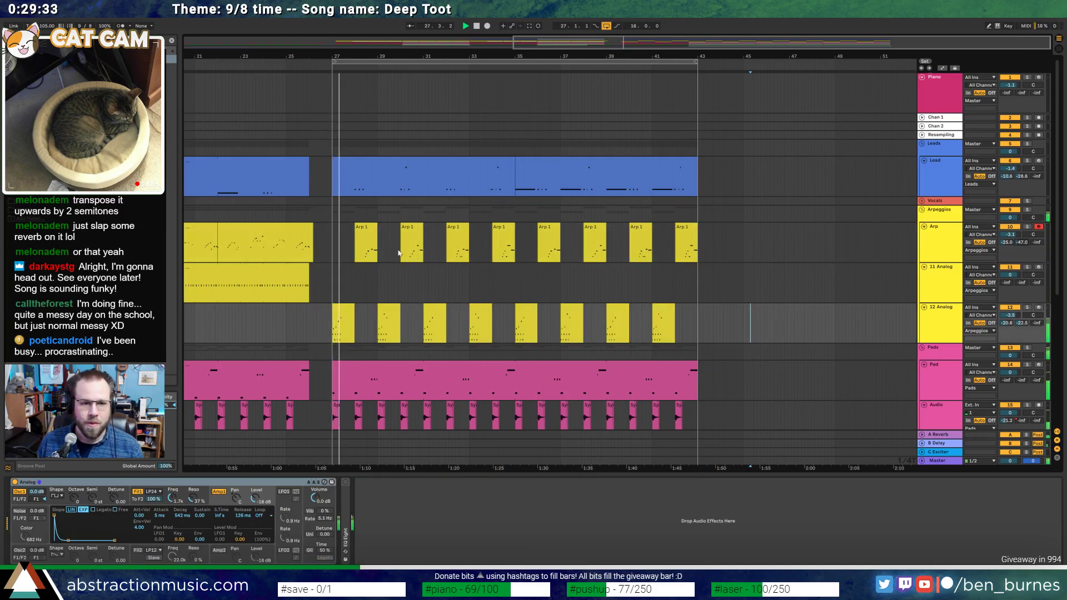
Automate the Arp track's B-Delay send with a short peak at the start of bar 26, near the end of the long arp clip
{"action": "scroll", "coordinate": [294, 256], "scroll_direction": "up", "scroll_amount": 5}
{"action": "scroll", "coordinate": [295, 257], "scroll_direction": "up", "scroll_amount": 5}
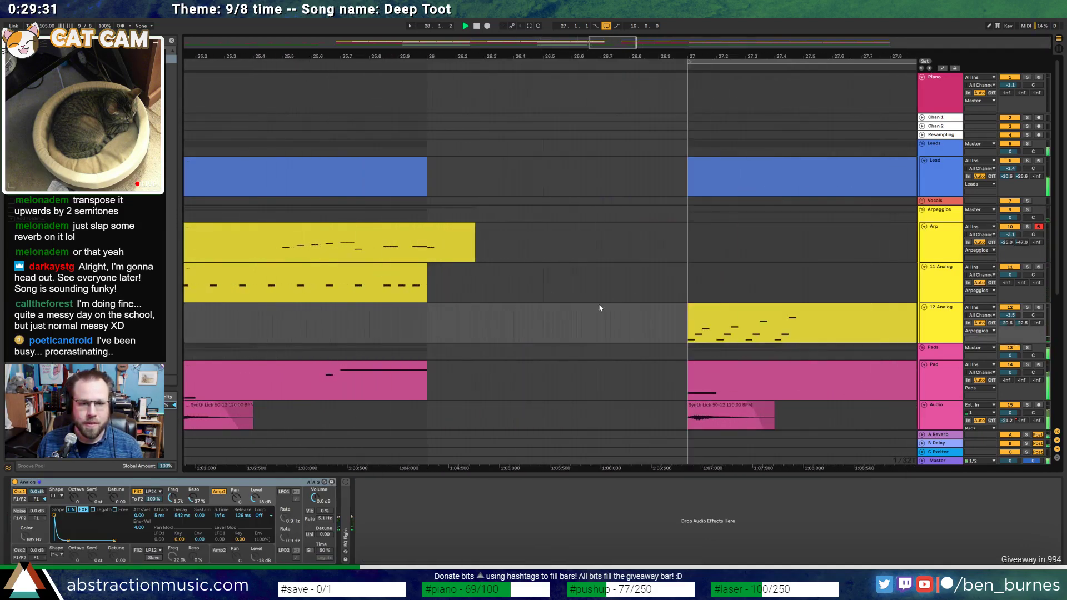
{"action": "key", "text": "a"}
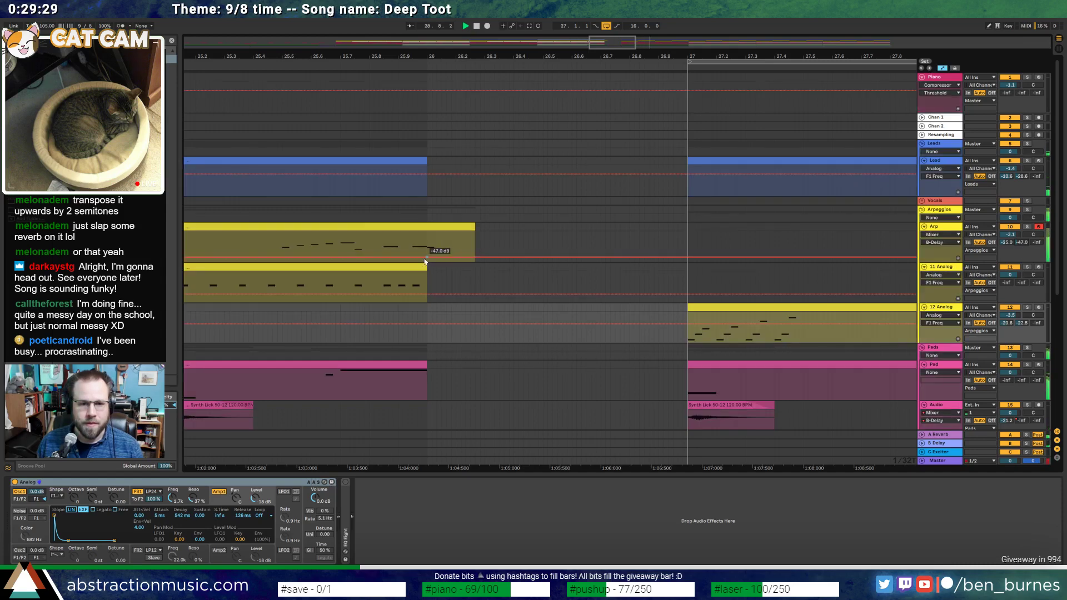
{"action": "left_click_drag", "start_coordinate": [408, 261], "coordinate": [511, 258]}
{"action": "left_click_drag", "start_coordinate": [426, 258], "coordinate": [427, 238]}
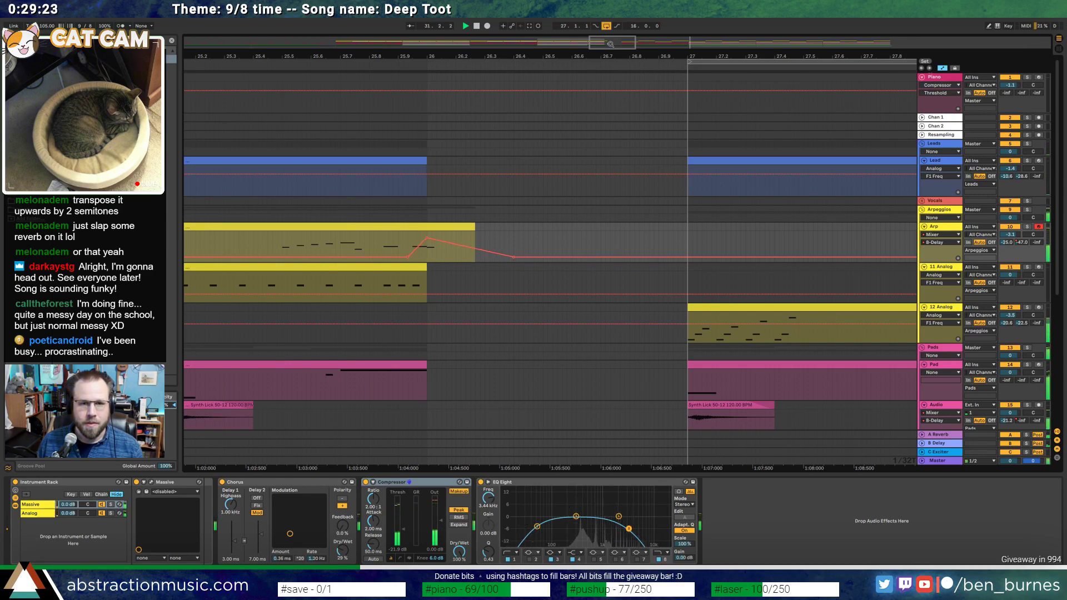
{"action": "left_click_drag", "start_coordinate": [610, 47], "coordinate": [757, 44]}
{"action": "key", "text": "a"}
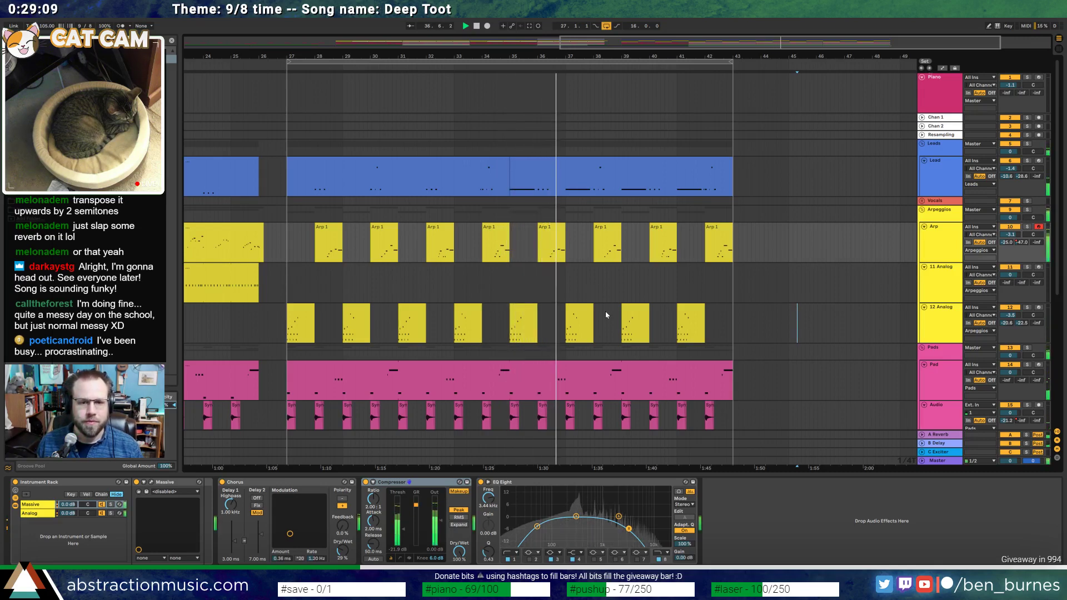
In the arp clip at bar 36, shorten the note at 1.7.2 and add an F4 note filling the gap before the last note
{"action": "double_click", "coordinate": [554, 229]}
{"action": "left_click", "coordinate": [857, 495]}
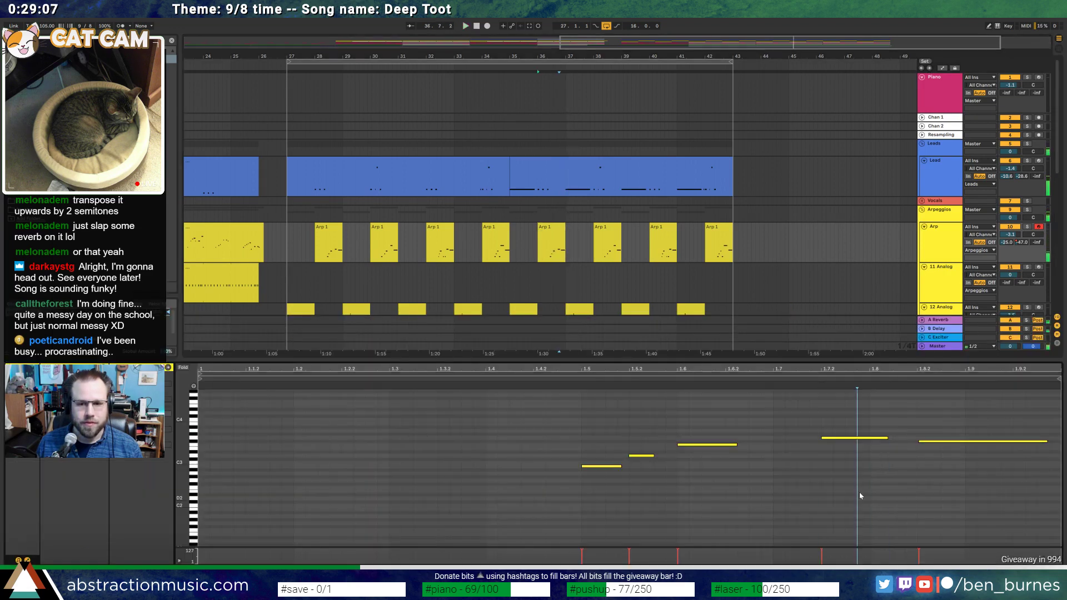
{"action": "left_click_drag", "start_coordinate": [889, 439], "coordinate": [846, 439]}
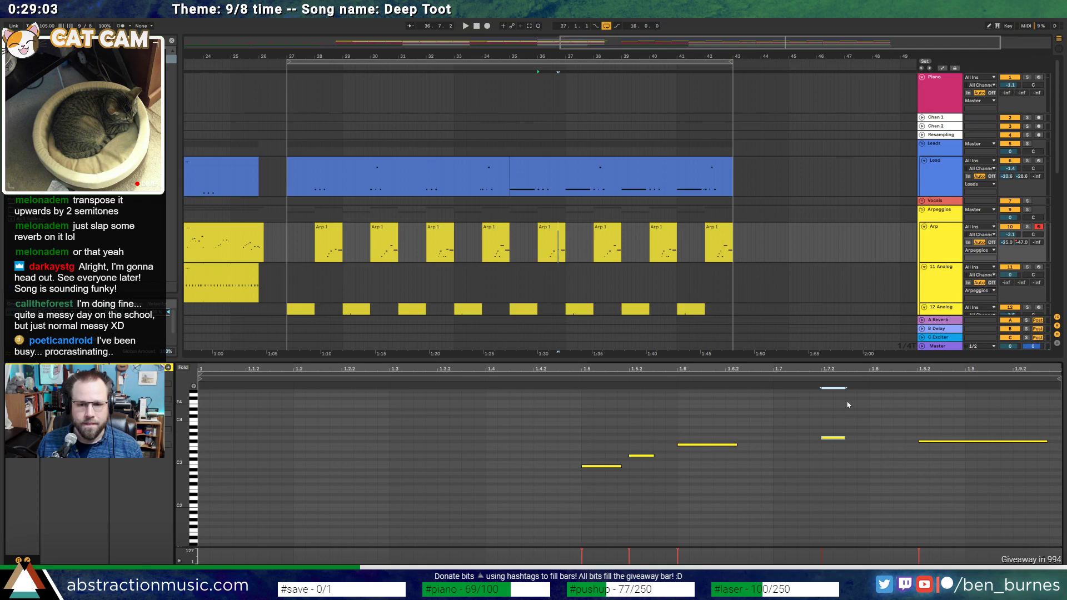
{"action": "left_click_drag", "start_coordinate": [848, 402], "coordinate": [931, 396]}
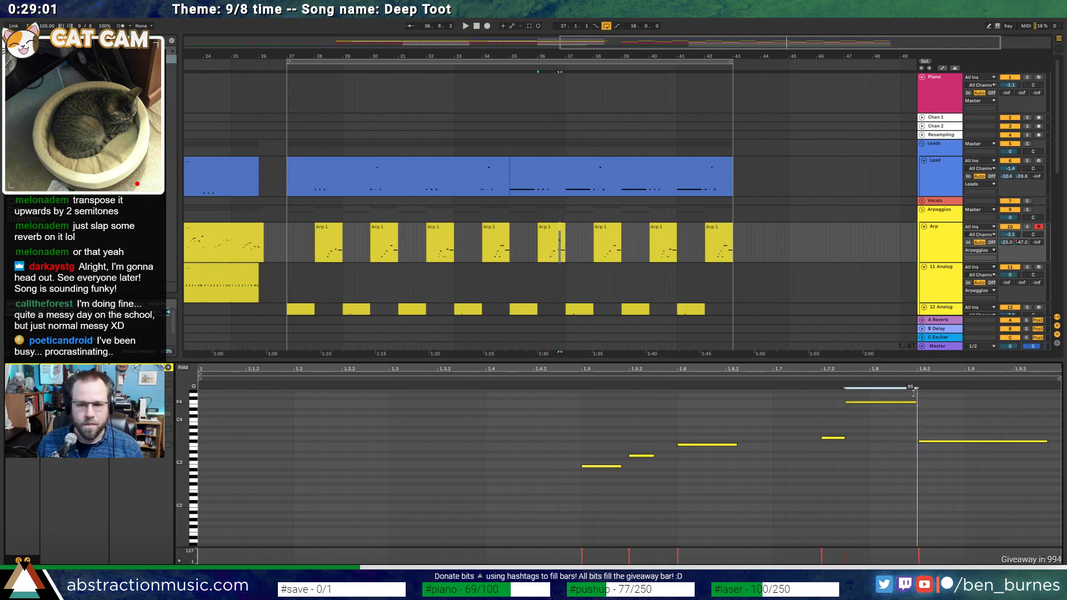
{"action": "key", "text": "space"}
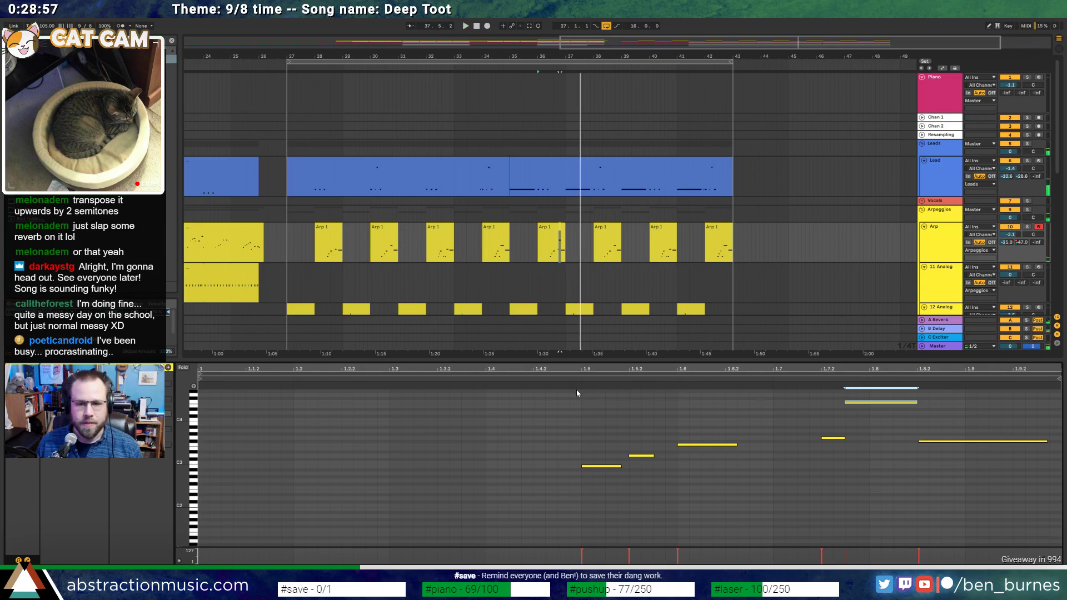
Play the bar 36 arp clip and raise its newly added high note by one semitone
{"action": "left_click", "coordinate": [532, 385]}
{"action": "left_click", "coordinate": [881, 418]}
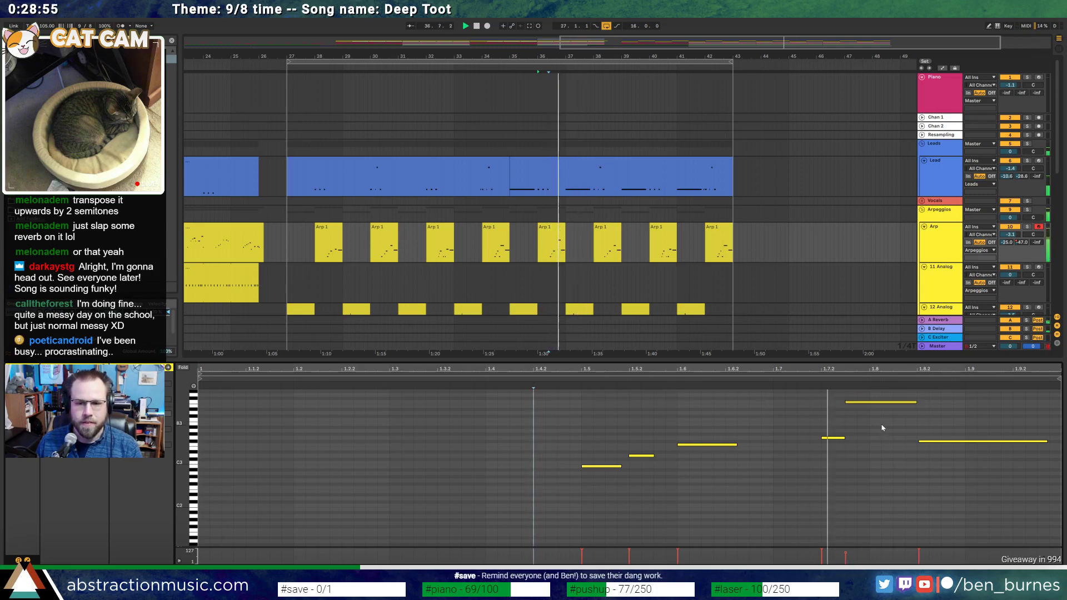
{"action": "left_click_drag", "start_coordinate": [876, 402], "coordinate": [866, 397]}
{"action": "left_click", "coordinate": [539, 379]}
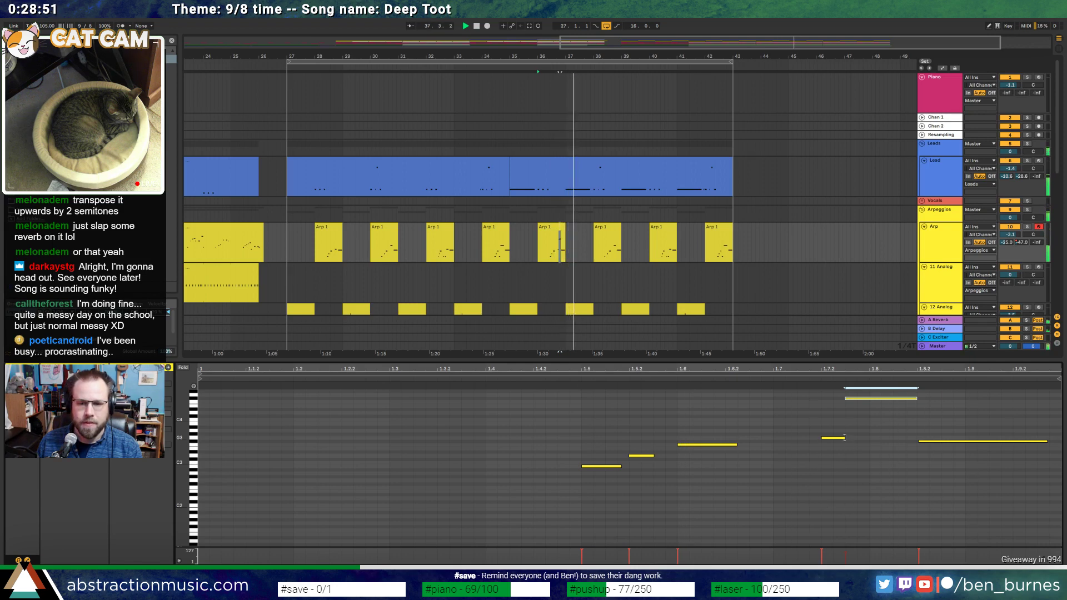
In the arp clip at bar 40, raise the note at 1.7 by one octave
{"action": "left_click", "coordinate": [611, 229]}
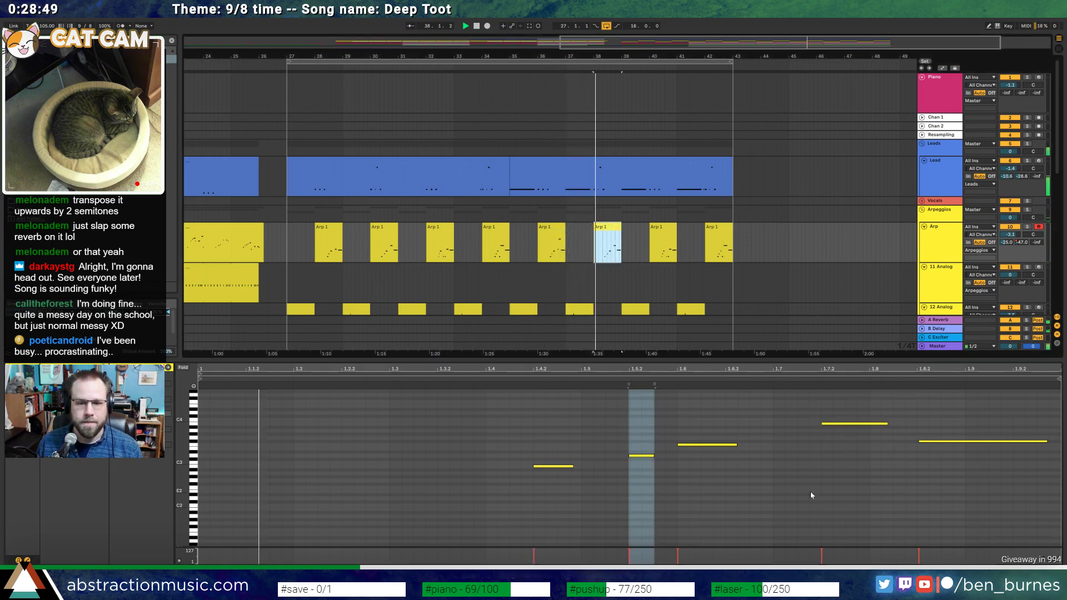
{"action": "left_click", "coordinate": [655, 252]}
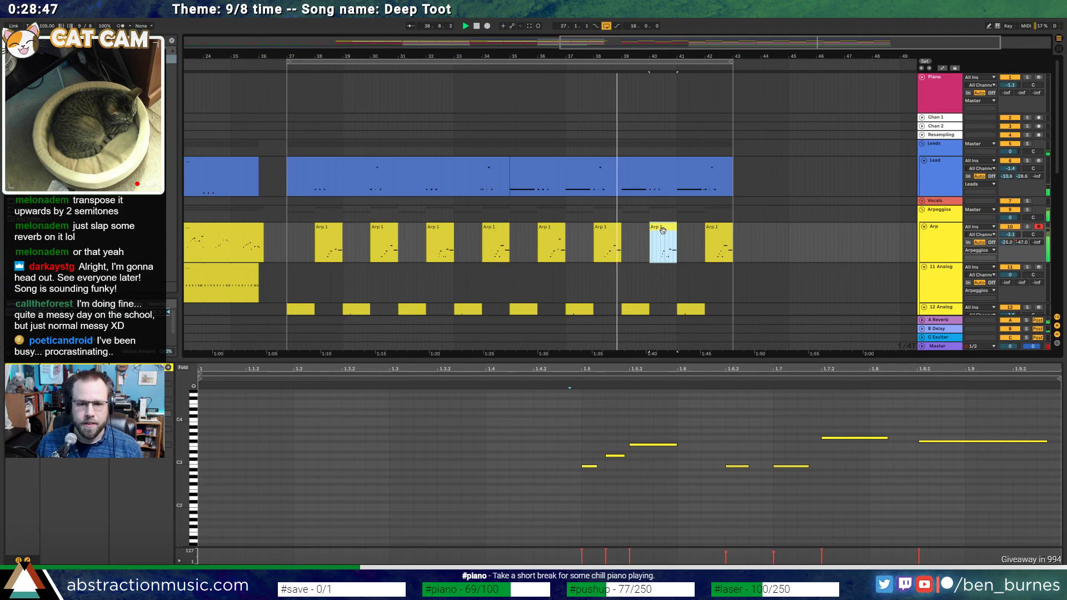
{"action": "left_click", "coordinate": [791, 466]}
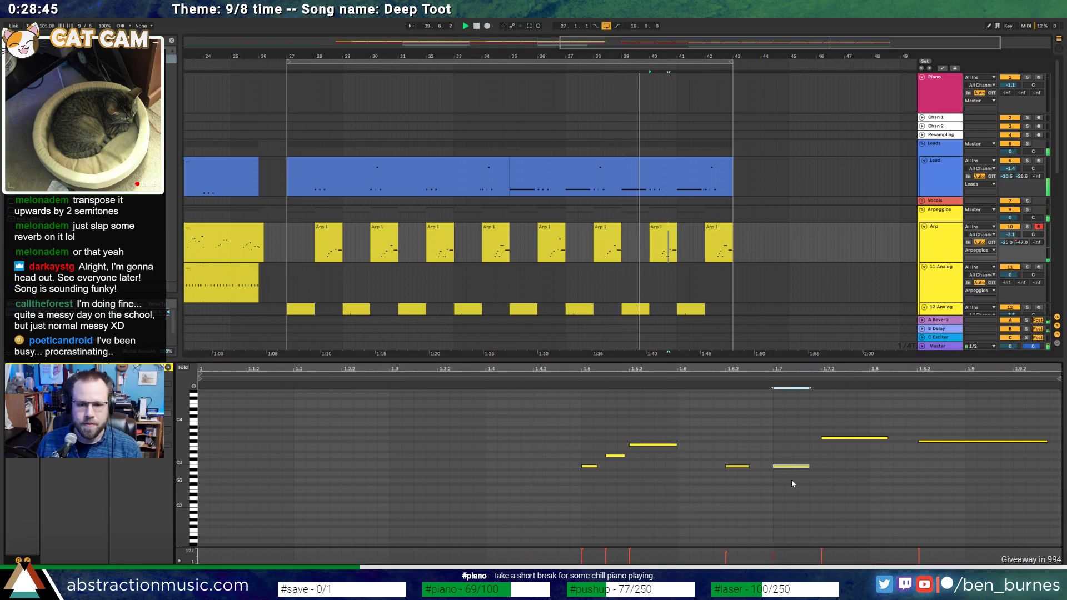
{"action": "key", "text": "shift+Up"}
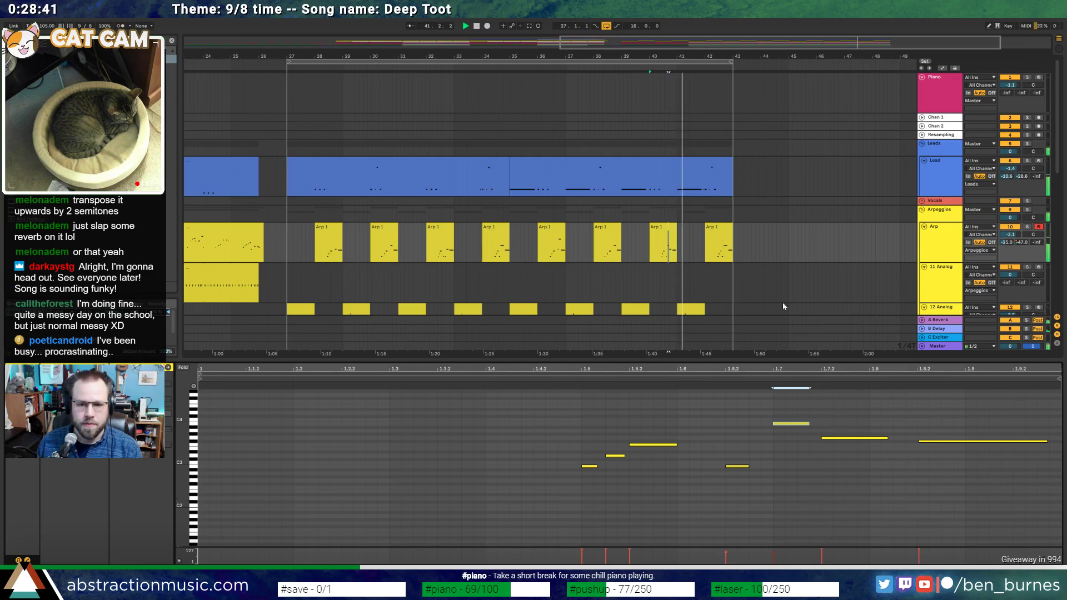
Shorten the last note of the bar 40 arp clip, add an F3 note at 1.9.2, and play the result
{"action": "key", "text": "space"}
{"action": "mouse_move", "coordinate": [1047, 442]}
{"action": "left_mouse_down"}
{"action": "mouse_move", "coordinate": [973, 447]}
{"action": "mouse_move", "coordinate": [1057, 445]}
{"action": "left_mouse_up"}
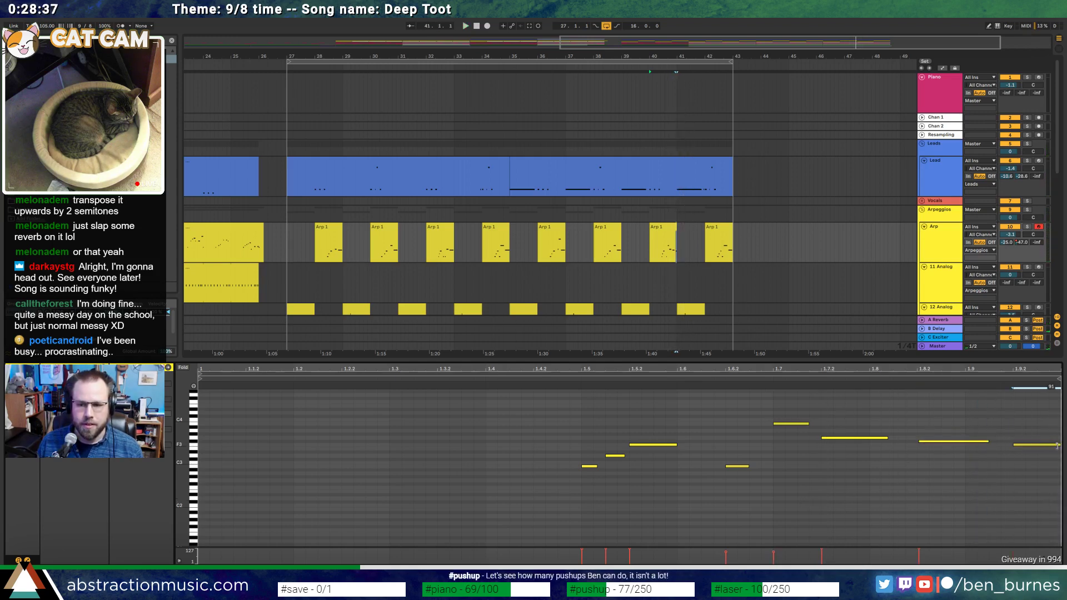
{"action": "left_click", "coordinate": [437, 378]}
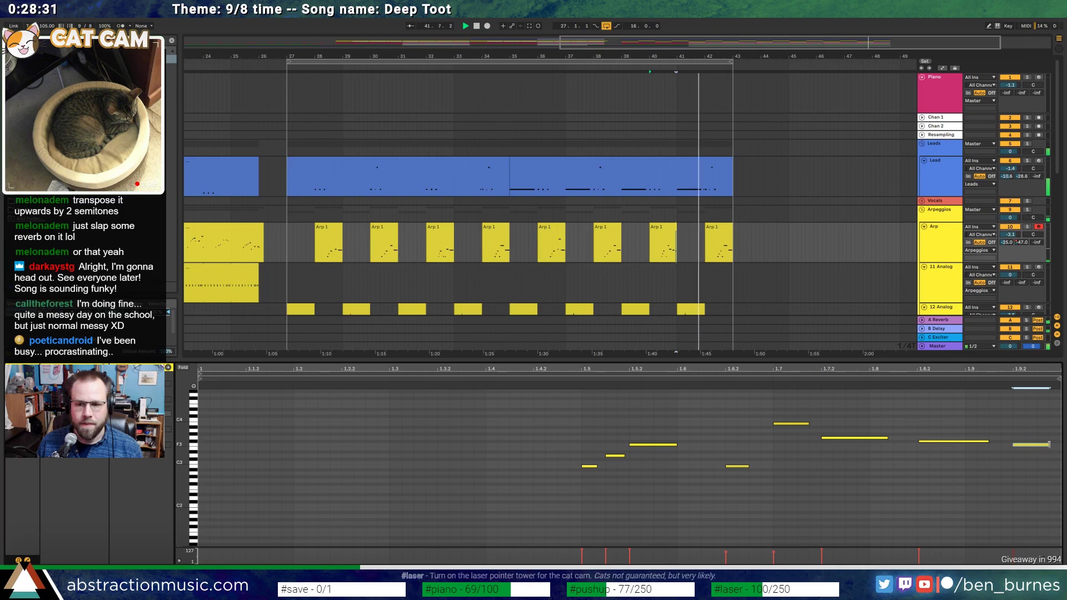
In the bar 42 arp clip, shorten the note at 1.7 to end at 1.7.2 and follow it with a longer copy one octave higher
{"action": "left_click", "coordinate": [761, 428]}
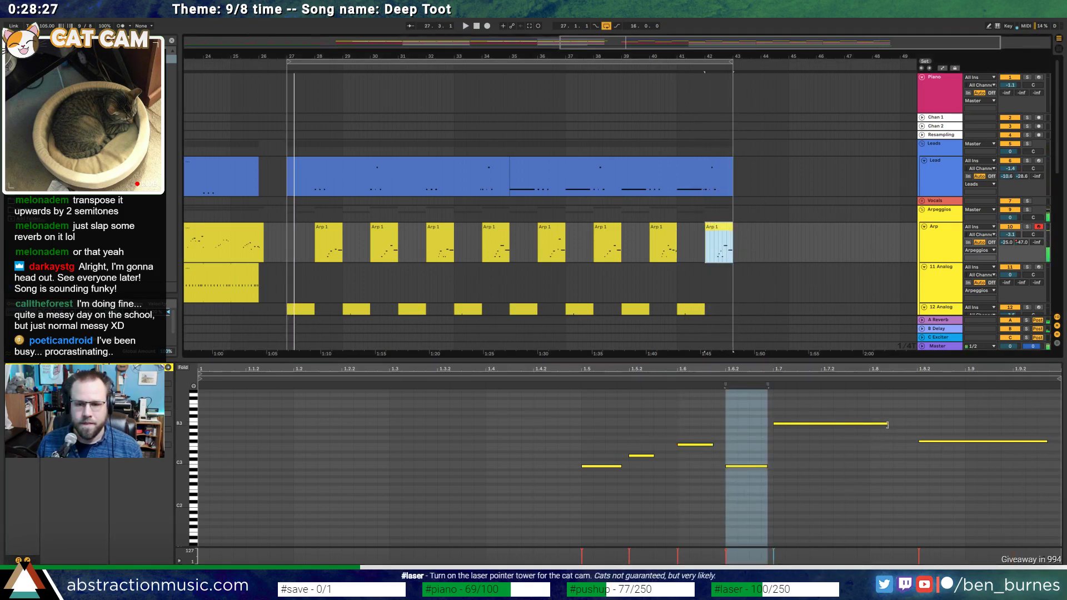
{"action": "left_click_drag", "start_coordinate": [890, 425], "coordinate": [810, 427]}
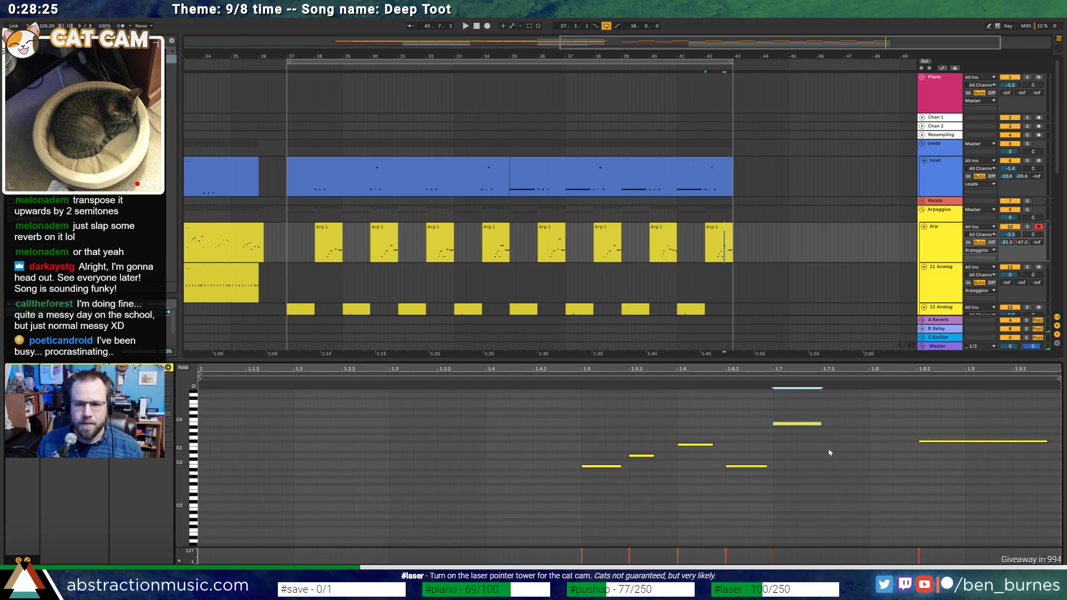
{"action": "key", "text": "ctrl+d"}
{"action": "key", "text": "shift+Up"}
{"action": "key", "text": "shift+Right"}
{"action": "key", "text": "shift+Right"}
{"action": "key", "text": "shift+Right"}
{"action": "key", "text": "shift+Right"}
{"action": "key", "text": "shift+Right"}
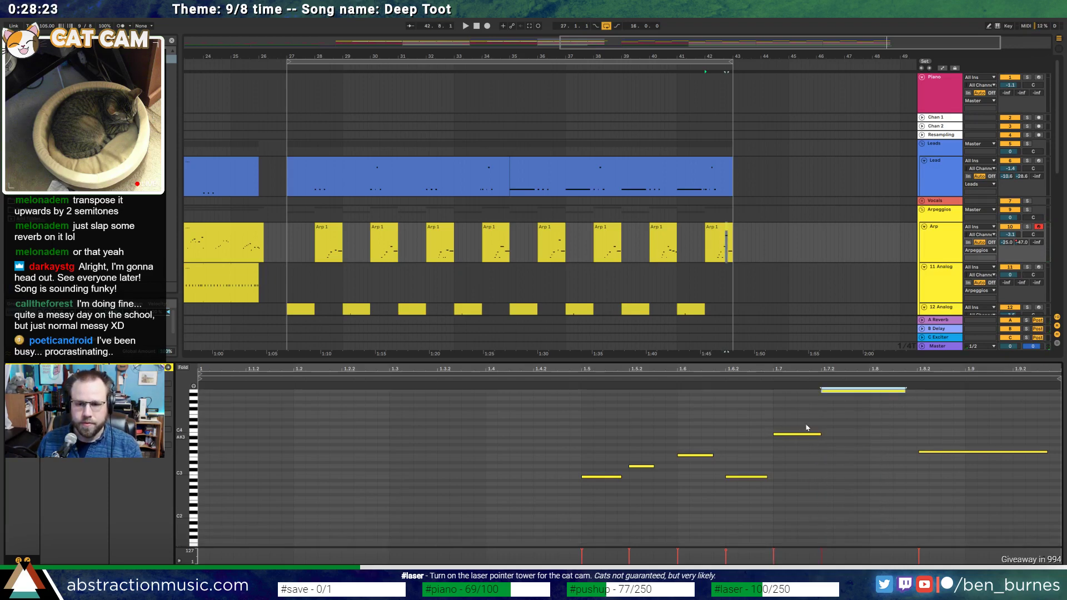
{"action": "key", "text": "space"}
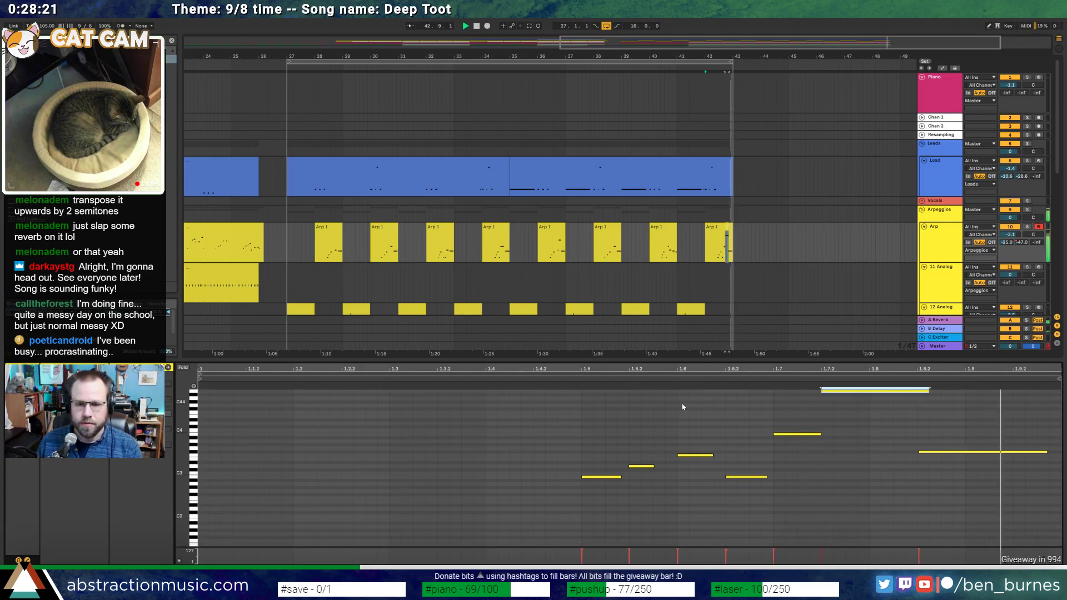
{"action": "key", "text": "shift+Left"}
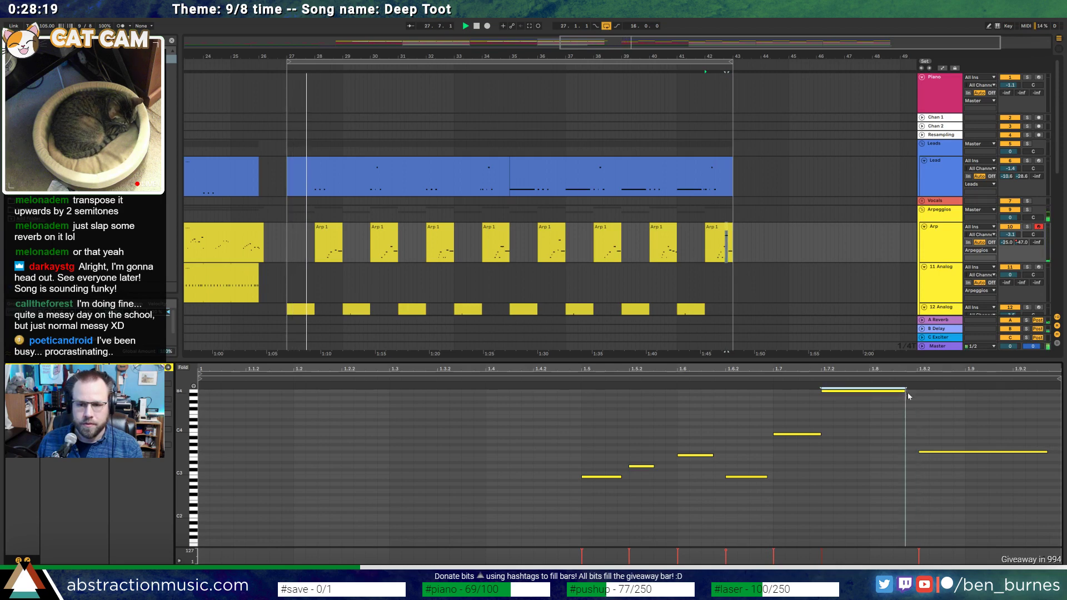
Replace the bar 42 arp clip's low final note with a high one matching the 1.7.2 note, and shorten the 1.7.2 note
{"action": "left_click", "coordinate": [919, 391]}
{"action": "left_click_drag", "start_coordinate": [919, 391], "coordinate": [1049, 393]}
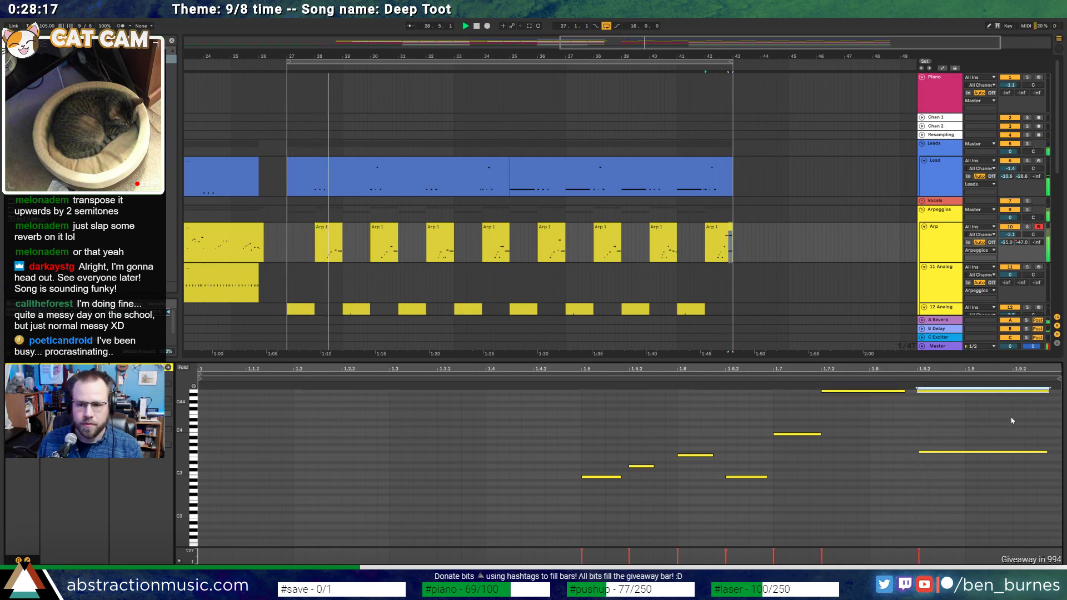
{"action": "double_click", "coordinate": [1007, 452]}
{"action": "scroll", "coordinate": [889, 438], "scroll_direction": "up", "scroll_amount": 2}
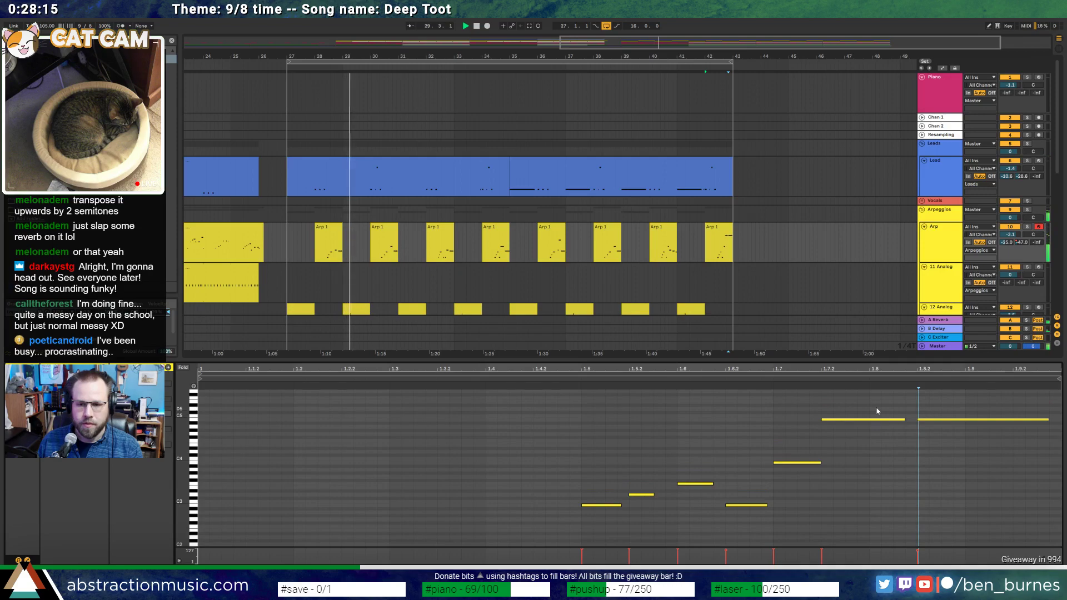
{"action": "left_click", "coordinate": [905, 419]}
{"action": "left_click_drag", "start_coordinate": [905, 420], "coordinate": [882, 420]}
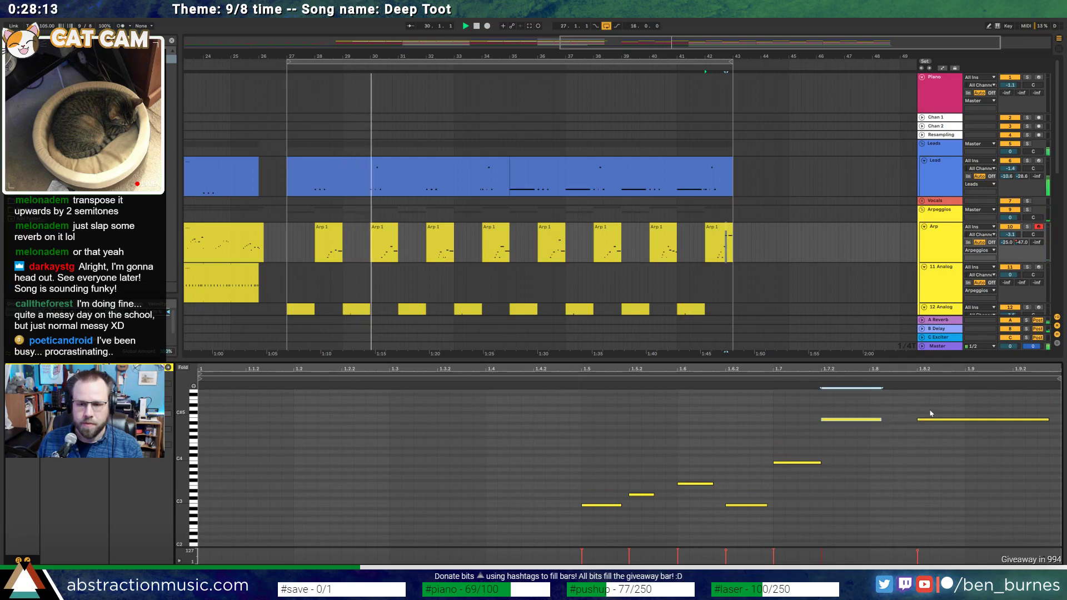
Split the Kontakt track's long clip at bar 35 so that bars 35 to 42 form a separate clip
{"action": "key", "text": "shift+Tab"}
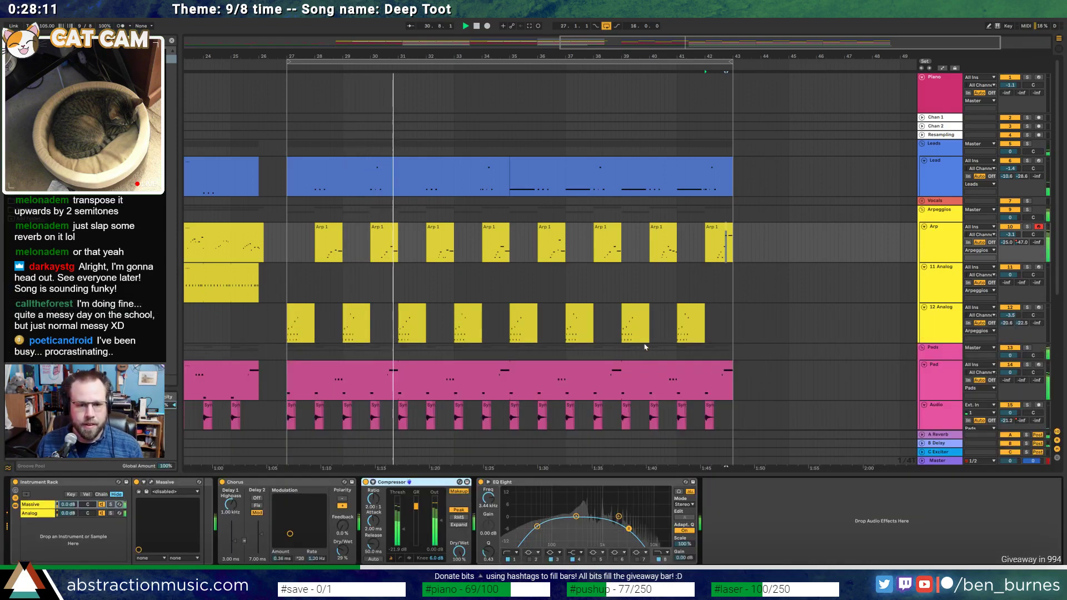
{"action": "scroll", "coordinate": [623, 359], "scroll_direction": "down", "scroll_amount": 2}
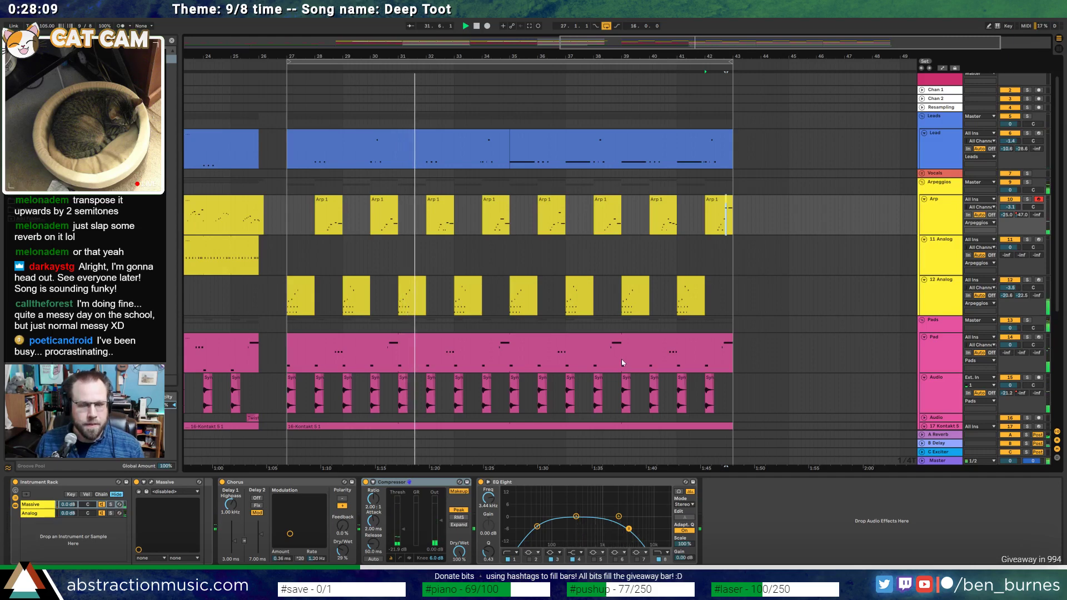
{"action": "scroll", "coordinate": [603, 342], "scroll_direction": "down", "scroll_amount": 4}
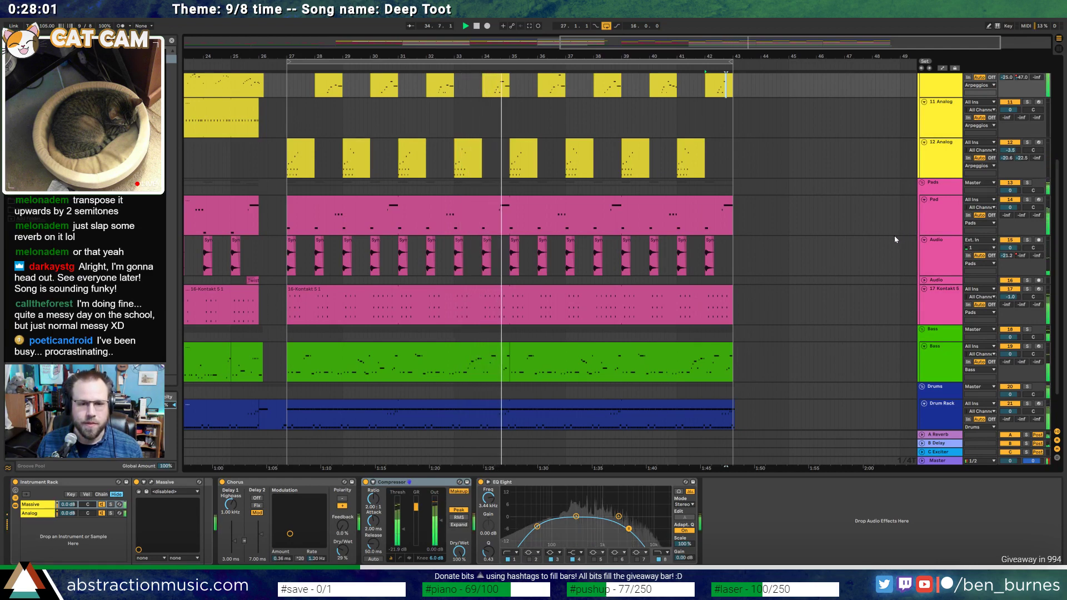
{"action": "key", "text": "space"}
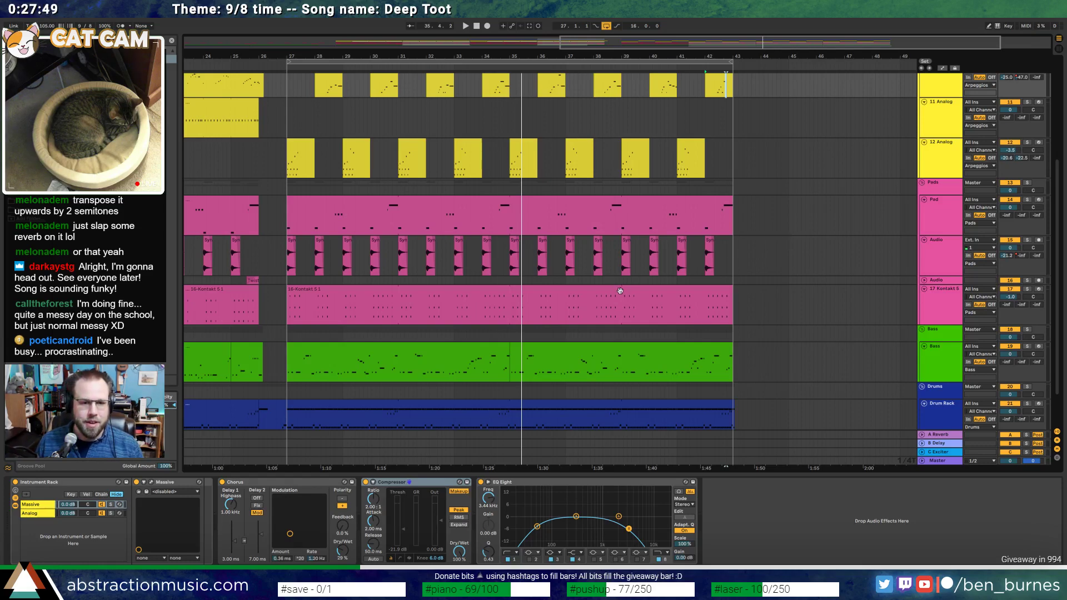
{"action": "left_click", "coordinate": [568, 288]}
{"action": "key", "text": "space"}
{"action": "scroll", "coordinate": [508, 309], "scroll_direction": "up", "scroll_amount": 4}
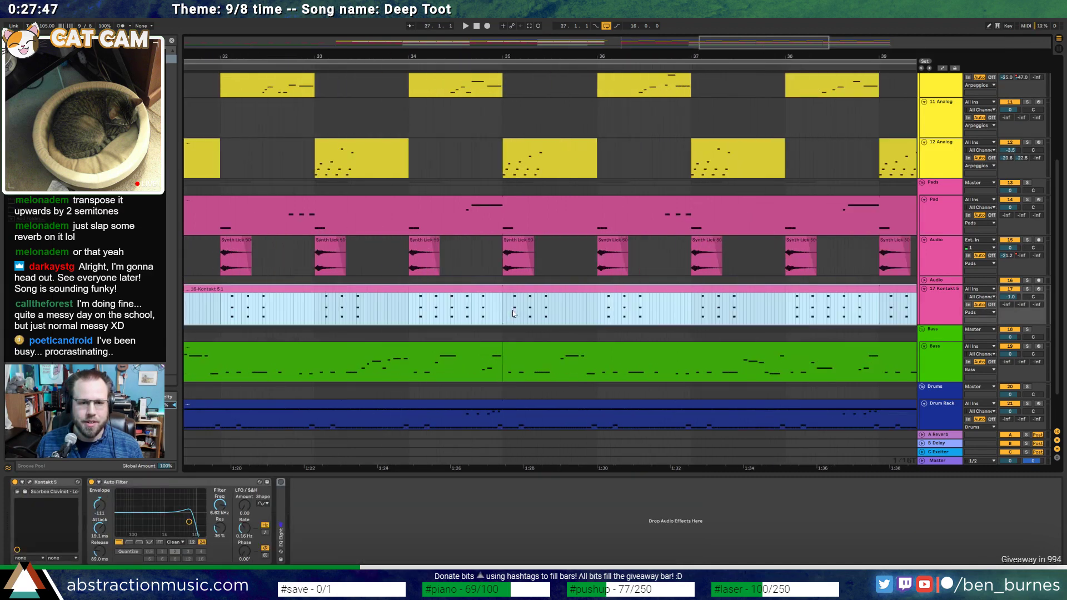
{"action": "left_click", "coordinate": [503, 309]}
{"action": "key", "text": "shift+End"}
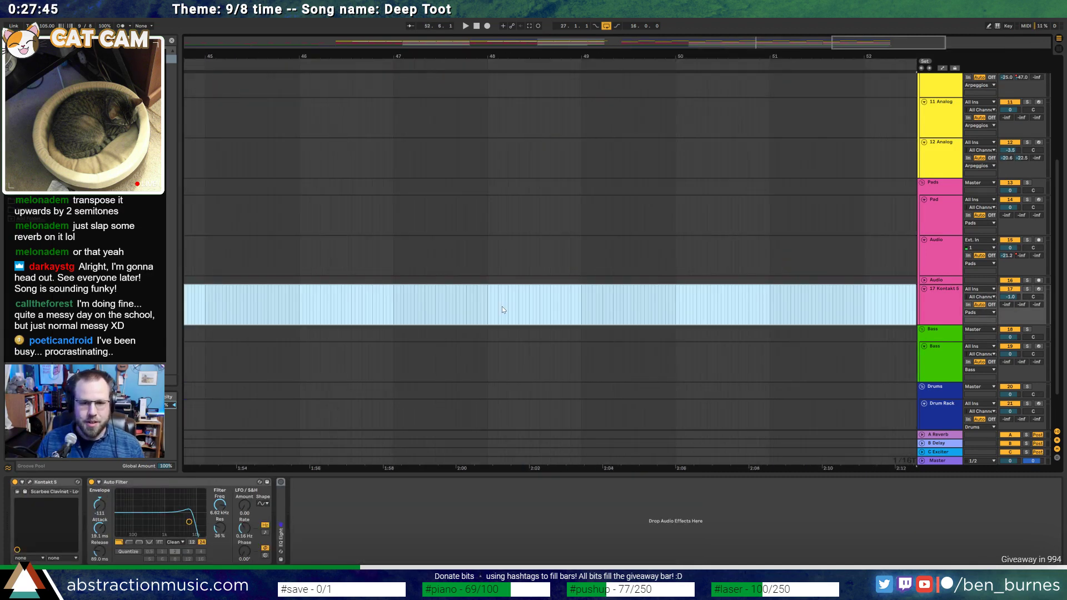
{"action": "left_click_drag", "start_coordinate": [810, 48], "coordinate": [732, 50]}
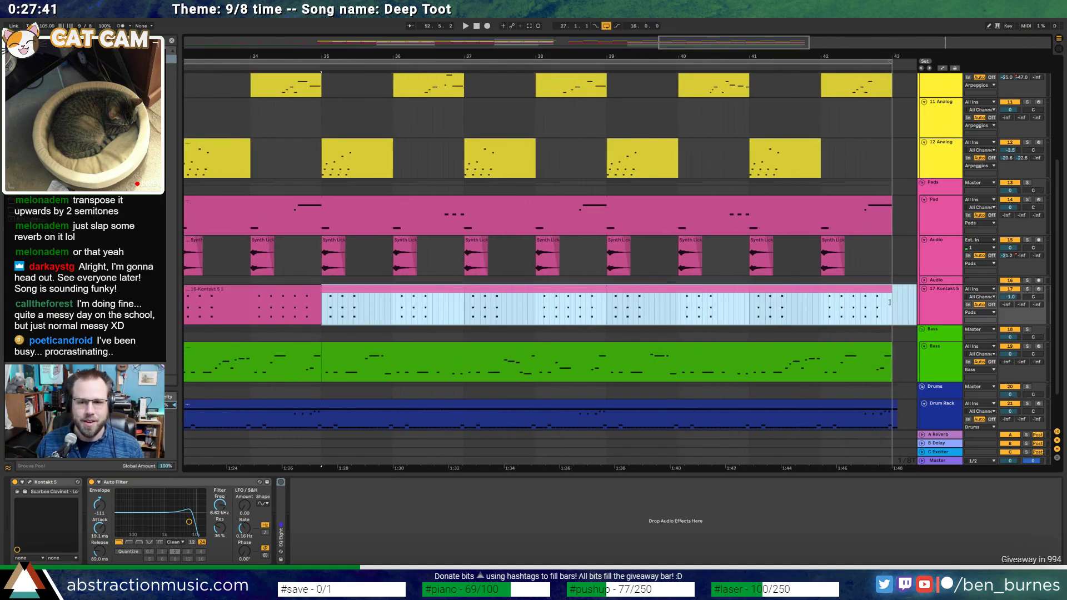
{"action": "left_click_drag", "start_coordinate": [892, 302], "coordinate": [328, 304]}
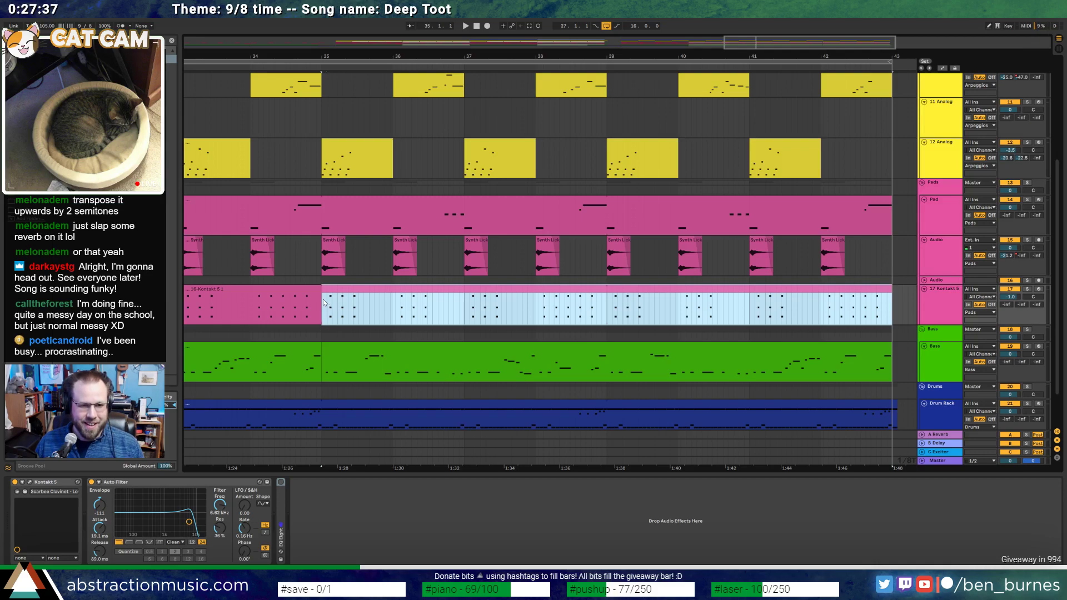
Try a rising run of short notes from 1.7 into a held note around 1.8 in the bar 35 Kontakt clip, and remove it
{"action": "double_click", "coordinate": [358, 316]}
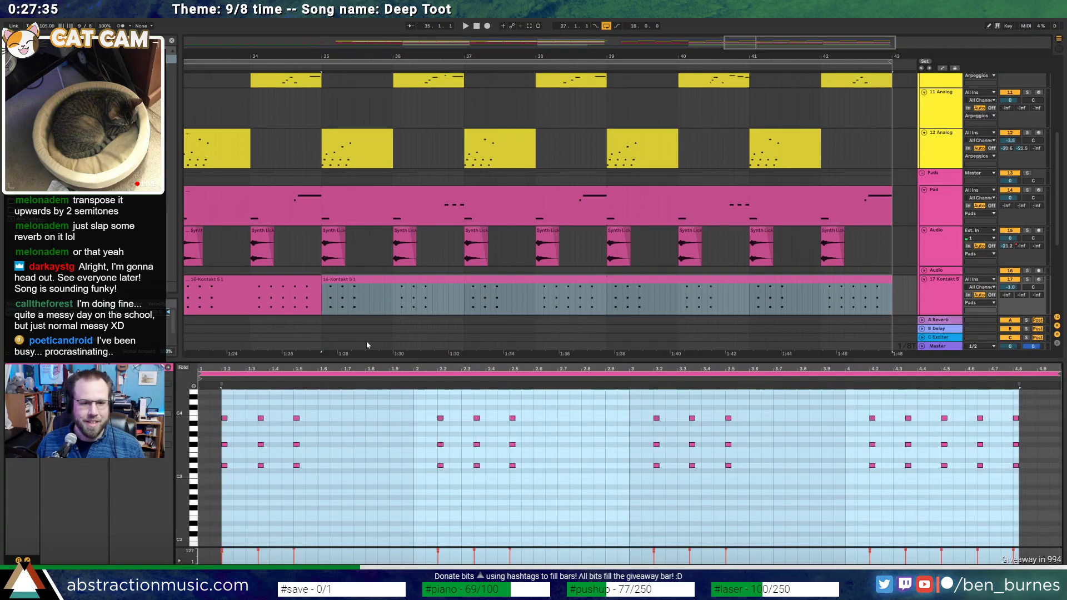
{"action": "left_click", "coordinate": [358, 472]}
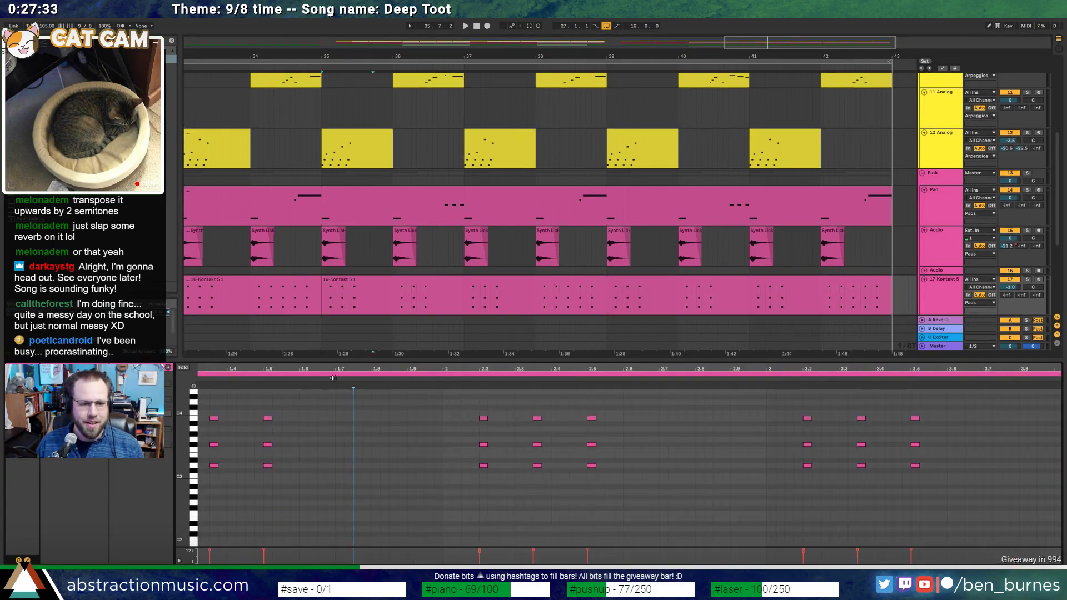
{"action": "mouse_move", "coordinate": [332, 378]}
{"action": "left_mouse_down"}
{"action": "mouse_move", "coordinate": [367, 378]}
{"action": "mouse_move", "coordinate": [405, 428]}
{"action": "left_mouse_up"}
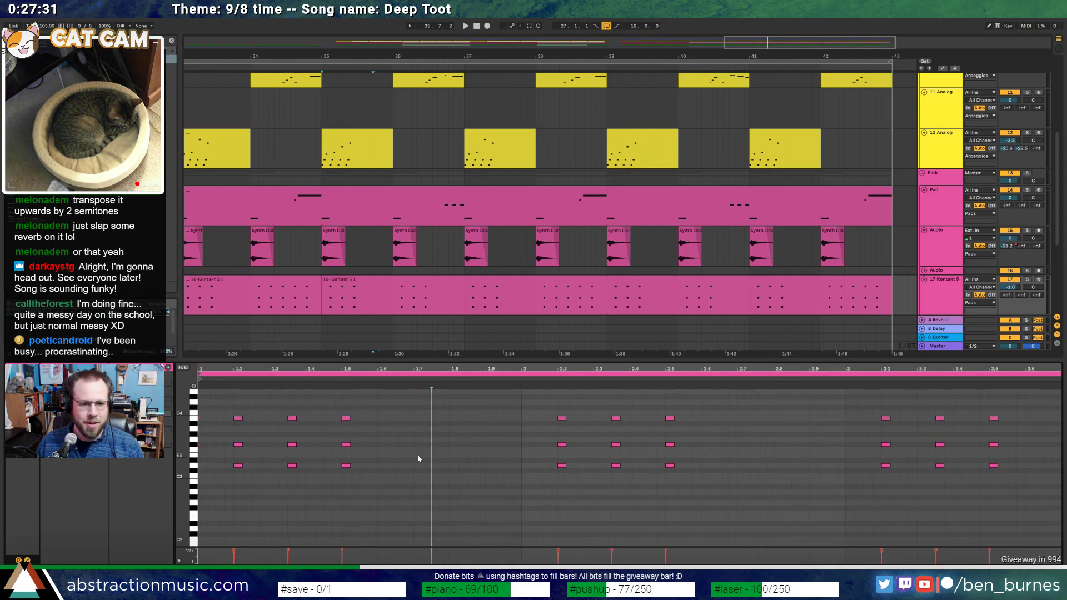
{"action": "double_click", "coordinate": [426, 407]}
{"action": "scroll", "coordinate": [410, 451], "scroll_direction": "up", "scroll_amount": 2}
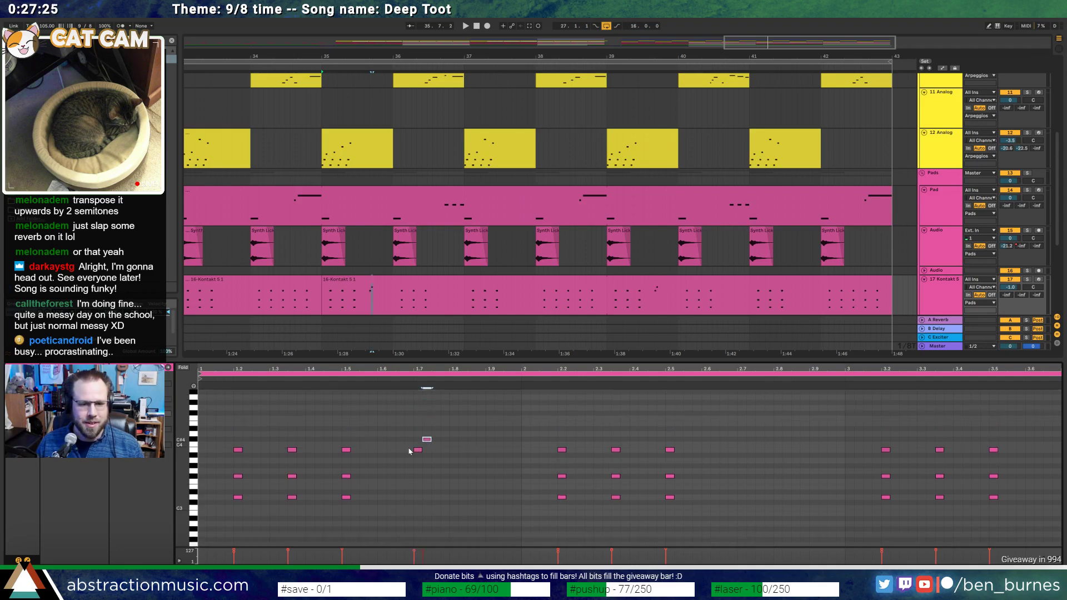
{"action": "left_click", "coordinate": [281, 375]}
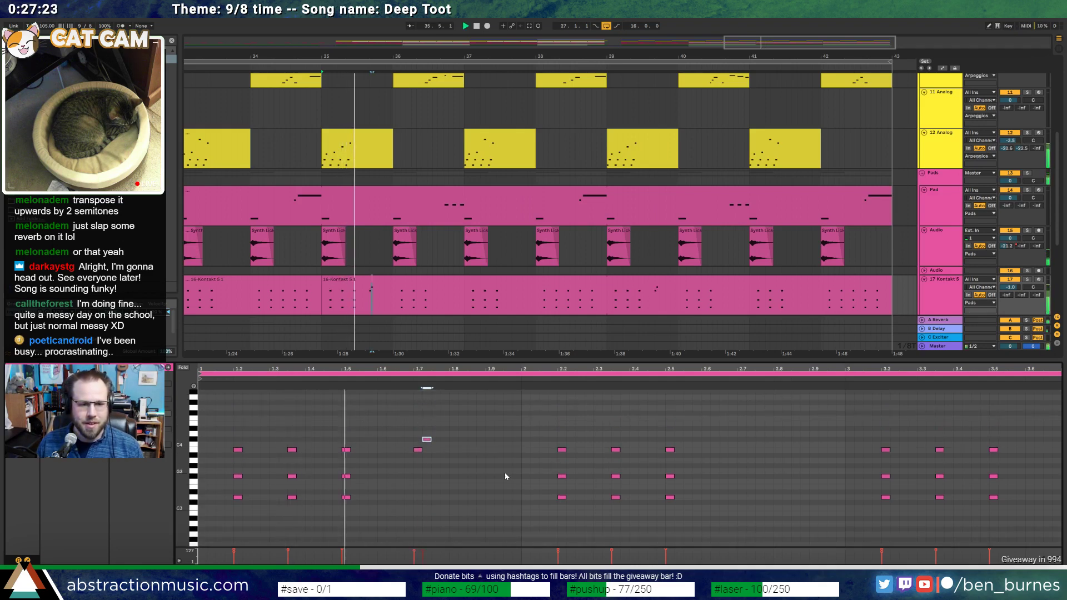
{"action": "left_click", "coordinate": [418, 450], "text": "shift"}
{"action": "key", "text": "space"}
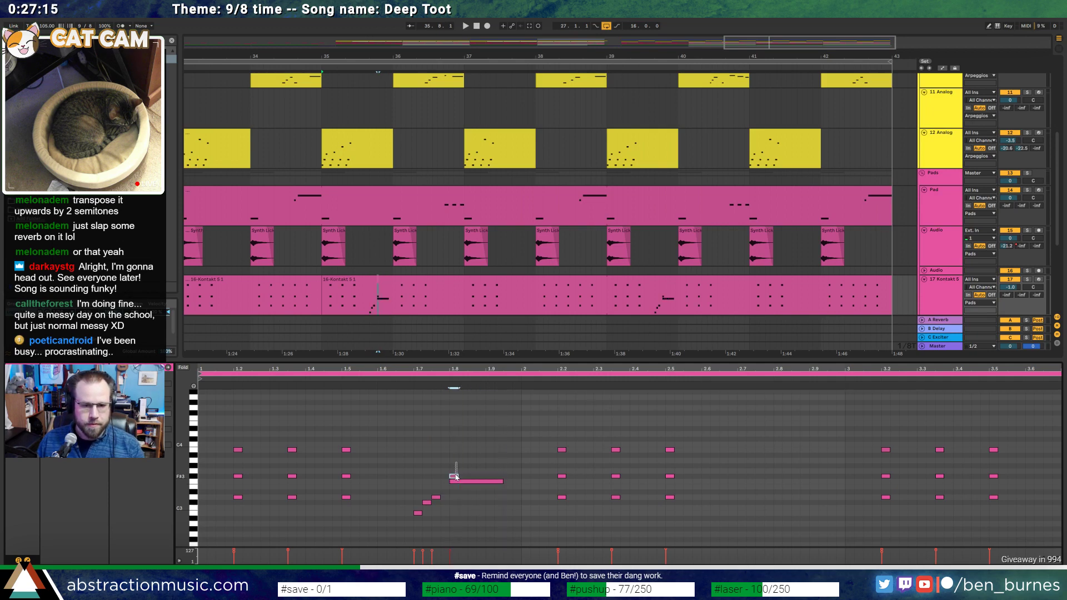
{"action": "key", "text": "space"}
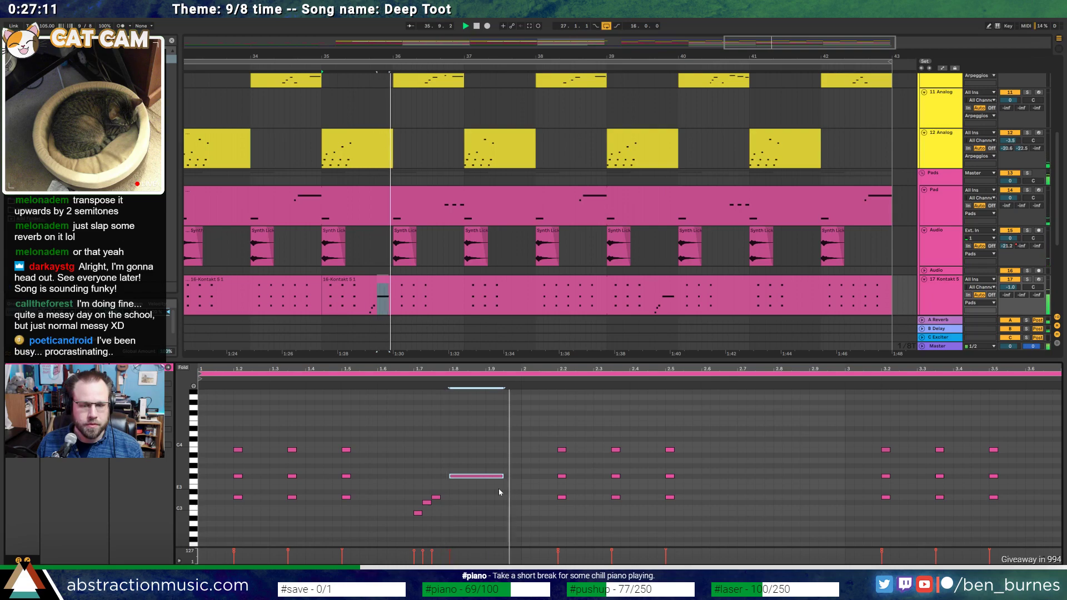
{"action": "key", "text": "space"}
{"action": "left_click_drag", "start_coordinate": [503, 490], "coordinate": [411, 519]}
{"action": "left_click", "coordinate": [455, 452]}
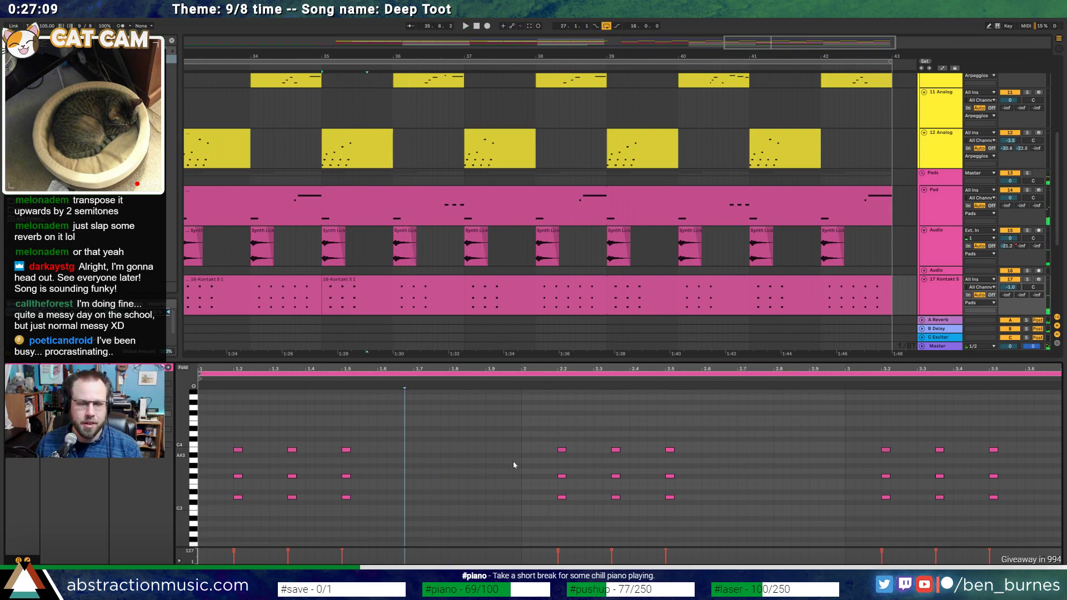
Play the arrangement from the Kontakt clip at bar 35 with the whole bars 27 to 42 section in view
{"action": "key", "text": "shift+Tab"}
{"action": "left_click", "coordinate": [376, 282]}
{"action": "key", "text": "space"}
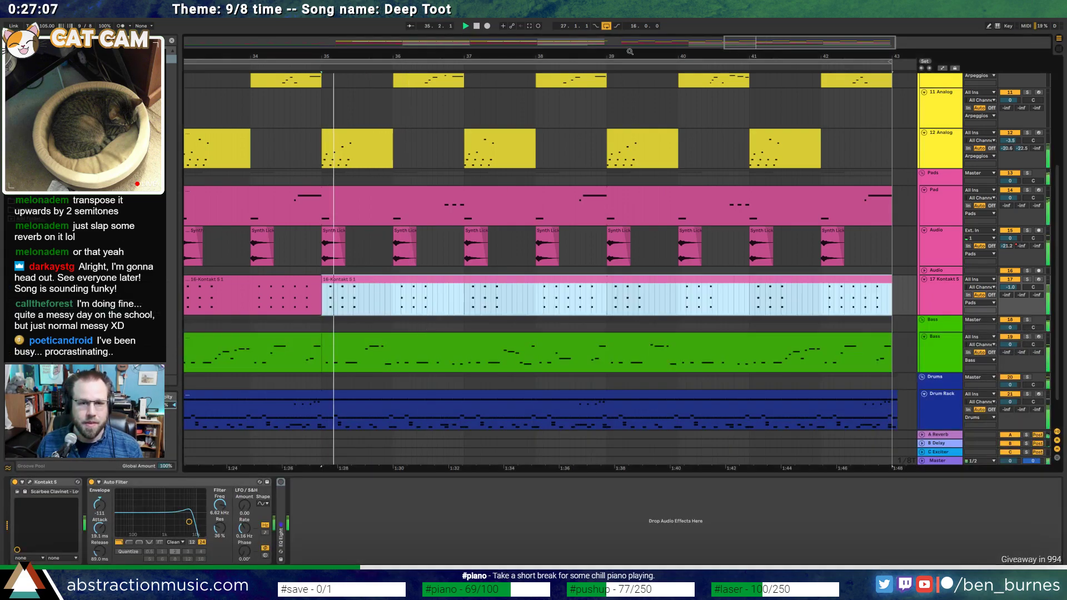
{"action": "key", "text": "minus"}
{"action": "key", "text": "minus"}
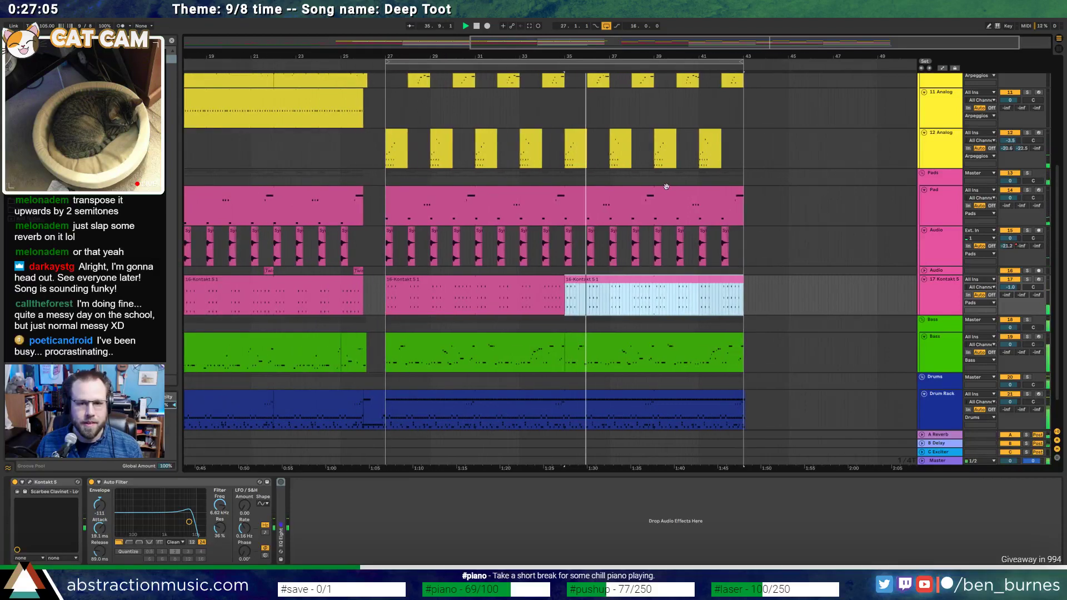
Open the bar 35 Bass clip's notes and raise the two low notes late in its third bar by an octave
{"action": "left_click", "coordinate": [624, 336]}
{"action": "key", "text": "shift+Tab"}
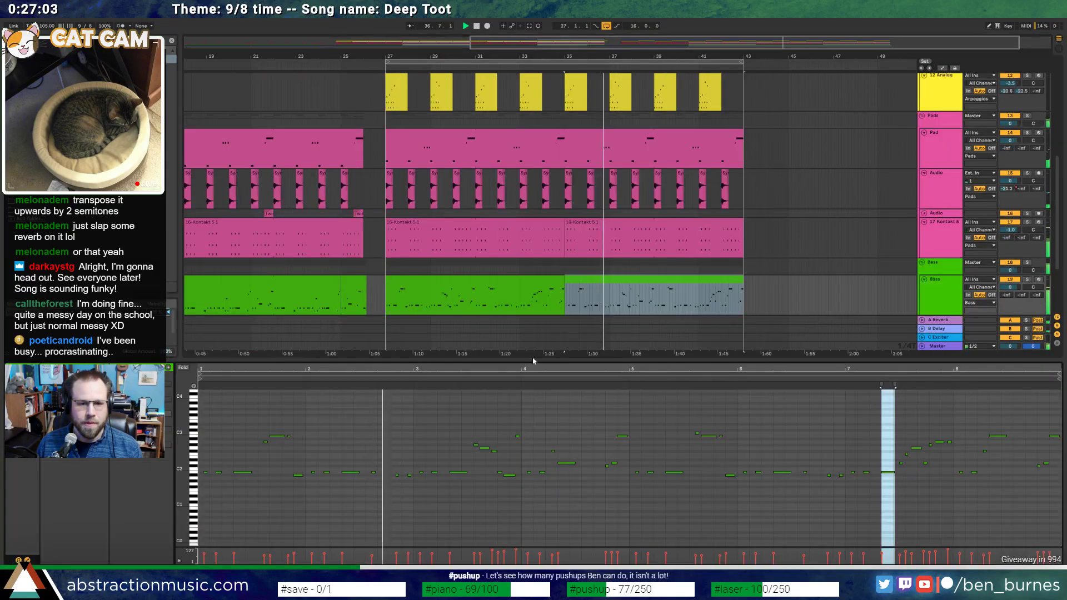
{"action": "left_click_drag", "start_coordinate": [181, 443], "coordinate": [200, 443]}
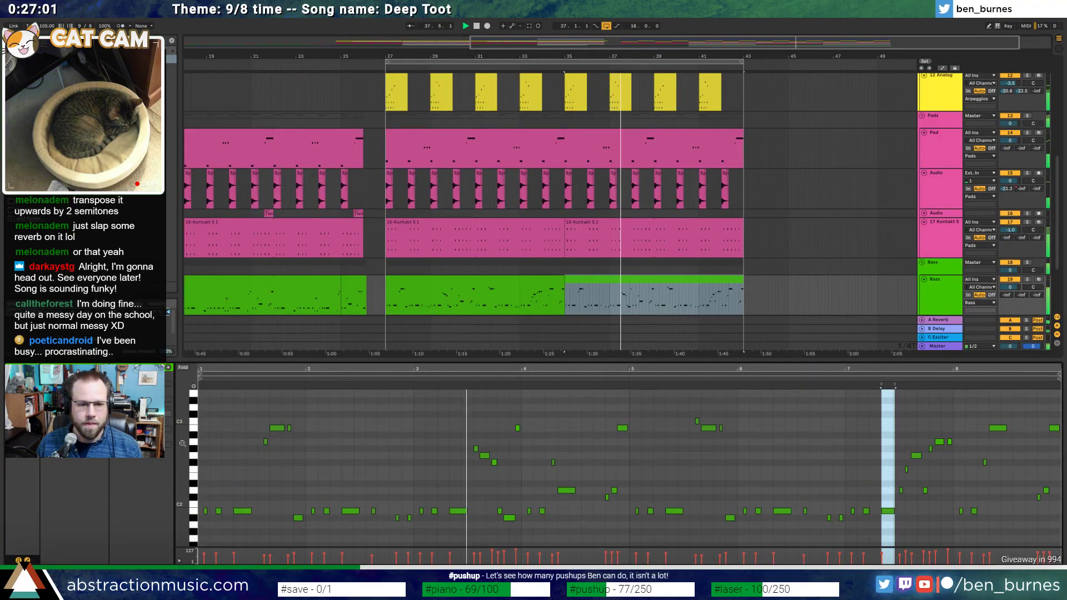
{"action": "left_click_drag", "start_coordinate": [506, 503], "coordinate": [497, 522]}
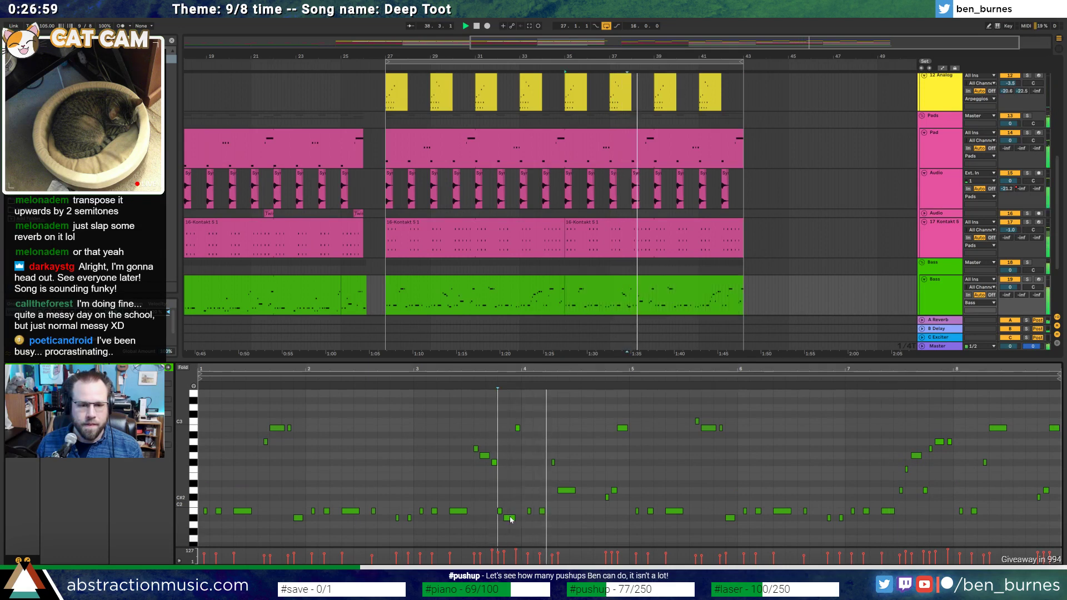
{"action": "key", "text": "shift+Up"}
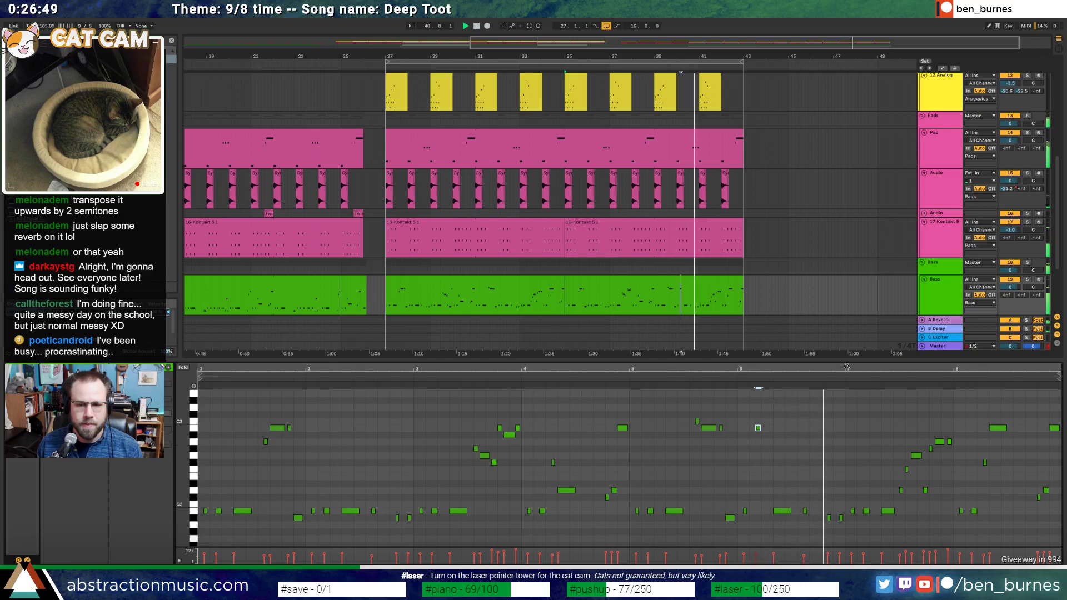
Lower the raised short note early in bar 6 of the Bass clip by a semitone, raise the following long note an octave, and play it
{"action": "scroll", "coordinate": [758, 426], "scroll_direction": "up", "scroll_amount": 2}
{"action": "key", "text": "Down"}
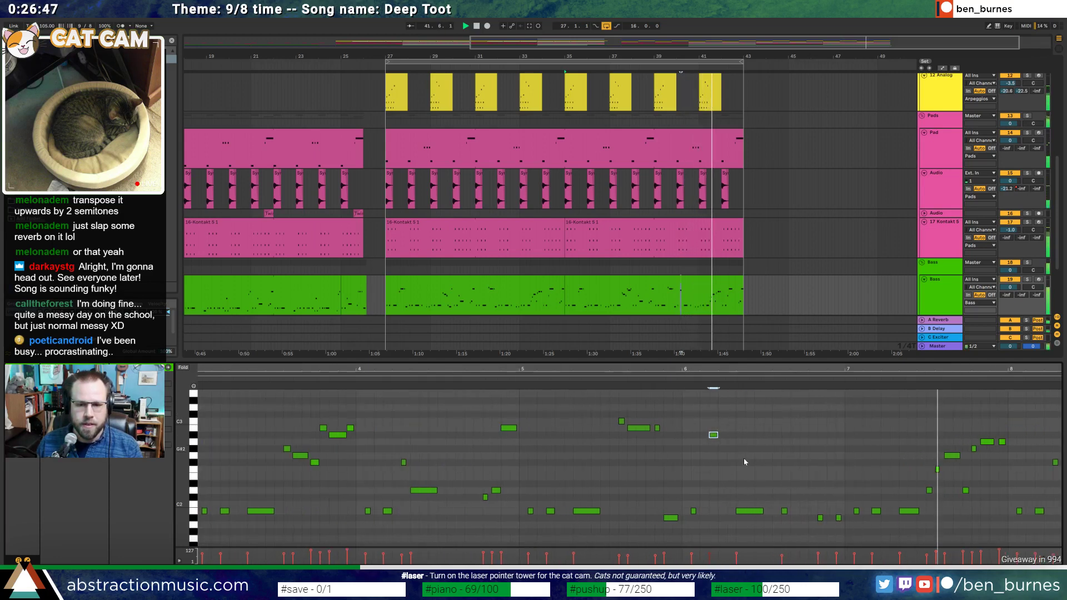
{"action": "left_click", "coordinate": [755, 511]}
{"action": "key", "text": "shift+Up"}
{"action": "key", "text": "space"}
{"action": "left_click", "coordinate": [602, 376]}
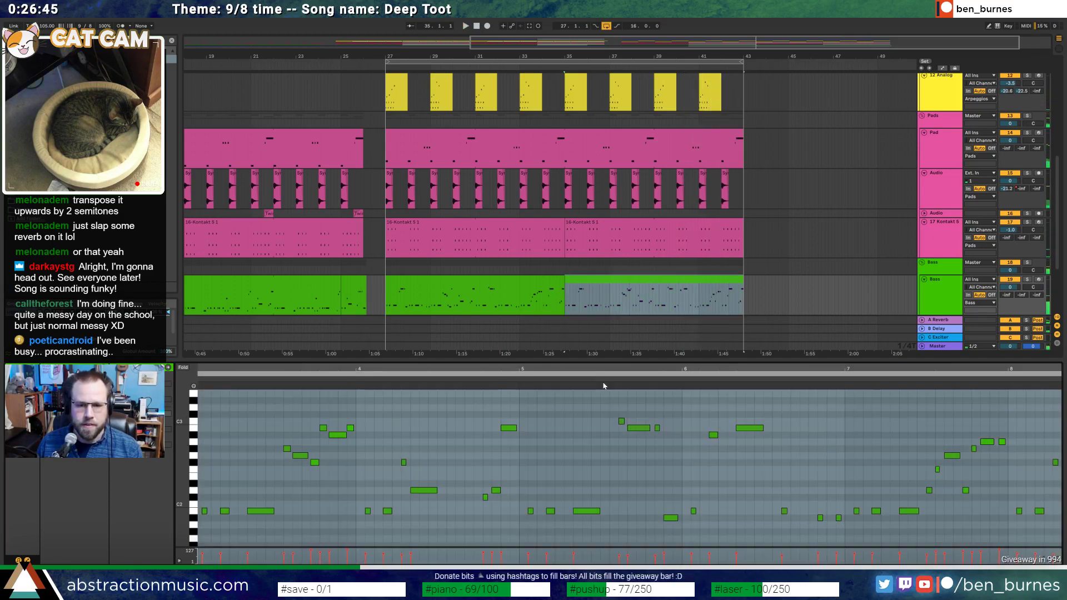
{"action": "left_click", "coordinate": [664, 491]}
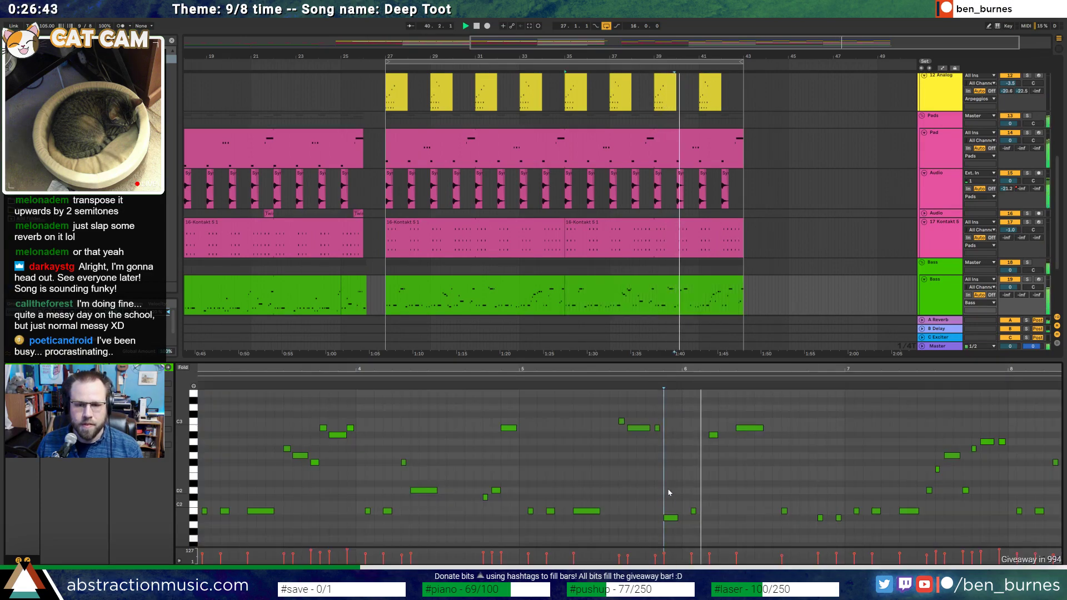
Raise the short notes opening bar 8 of the Bass clip to continue the rising line, and lower the clip's final note by more than an octave
{"action": "scroll", "coordinate": [748, 369], "scroll_direction": "right", "scroll_amount": 5}
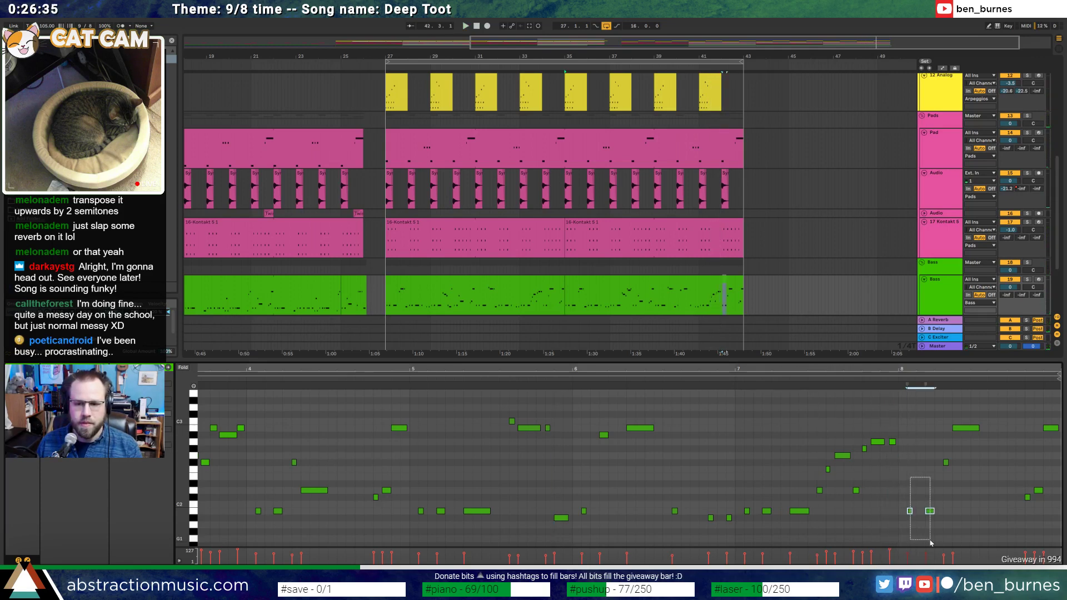
{"action": "left_click_drag", "start_coordinate": [930, 511], "coordinate": [928, 440]}
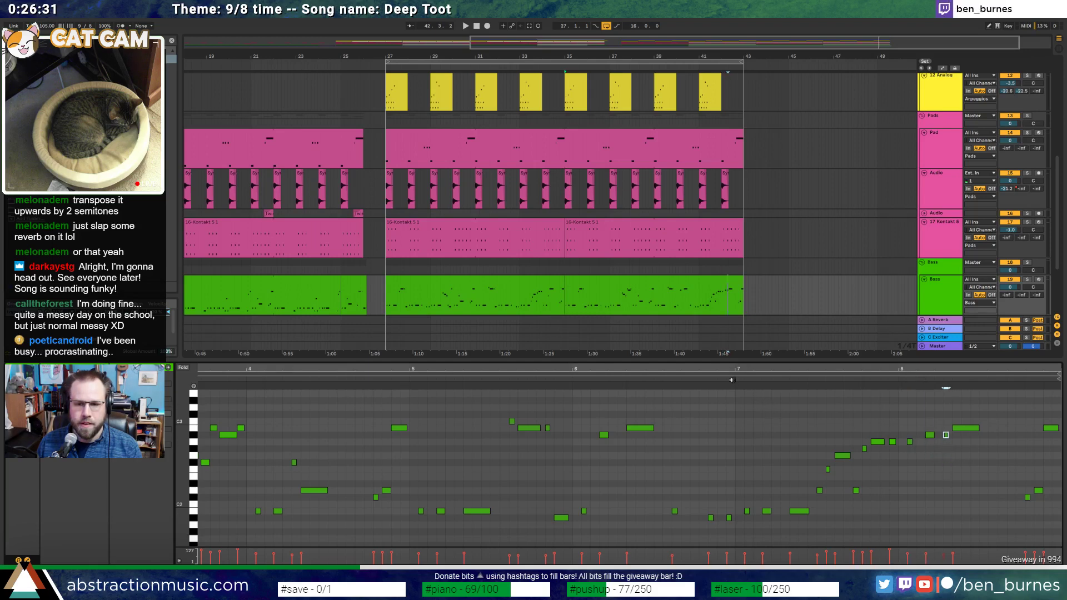
{"action": "left_click", "coordinate": [731, 379]}
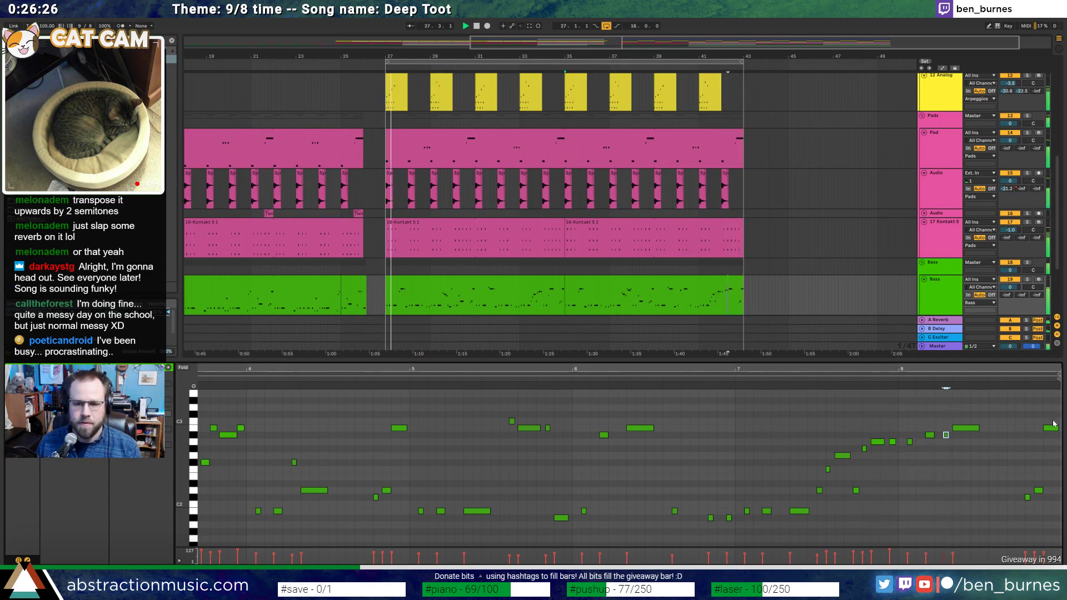
{"action": "key", "text": "Down"}
{"action": "key", "text": "Down"}
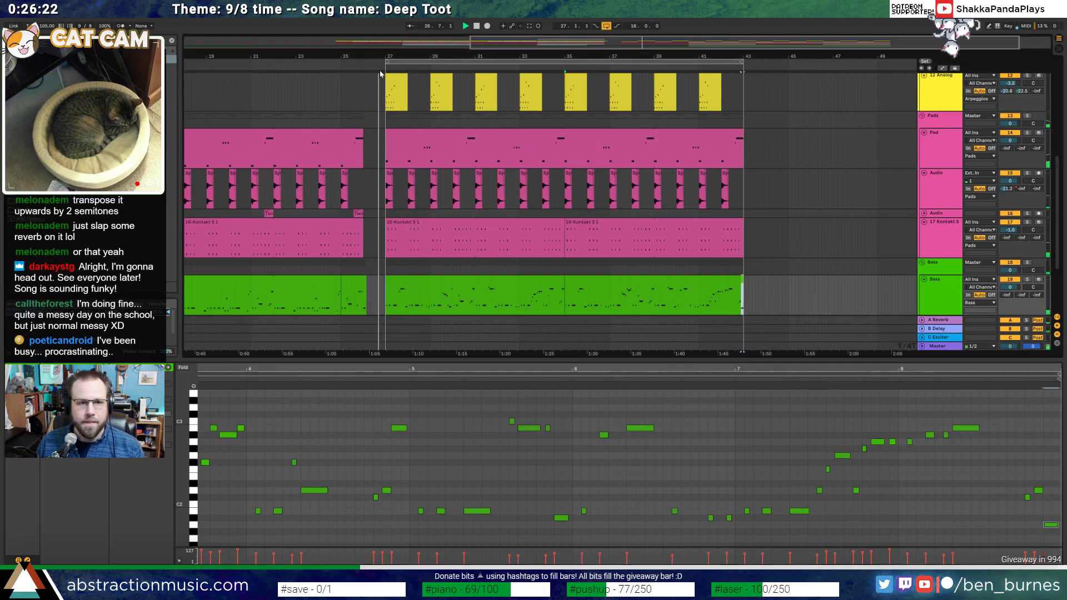
Copy the one-bar drum fill at bar 26 of the Drum Rack track and paste it at bars 43 and 44
{"action": "left_click", "coordinate": [373, 366]}
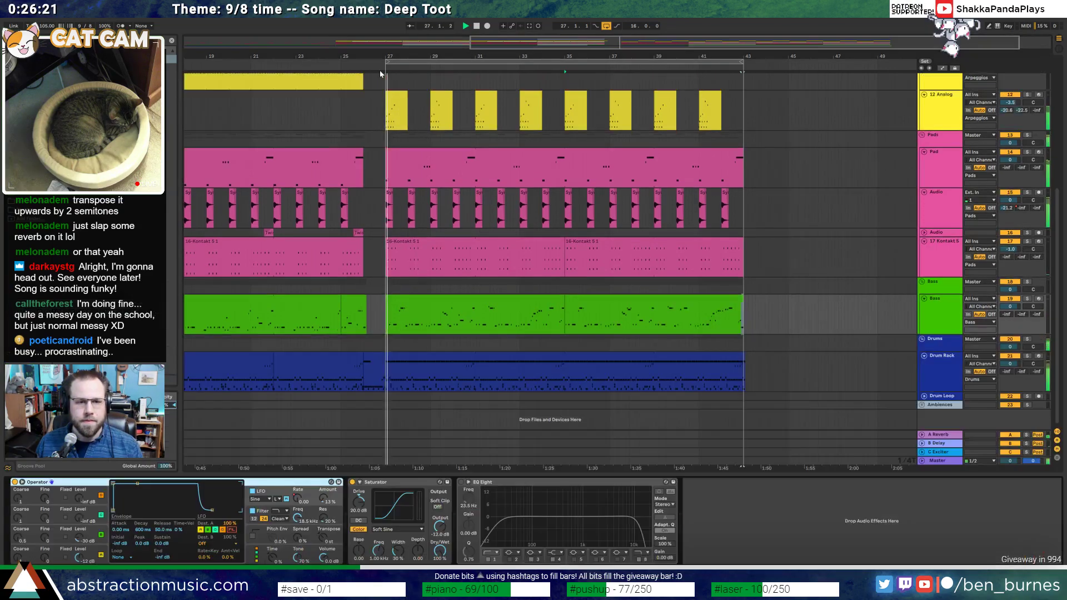
{"action": "left_click", "coordinate": [373, 363]}
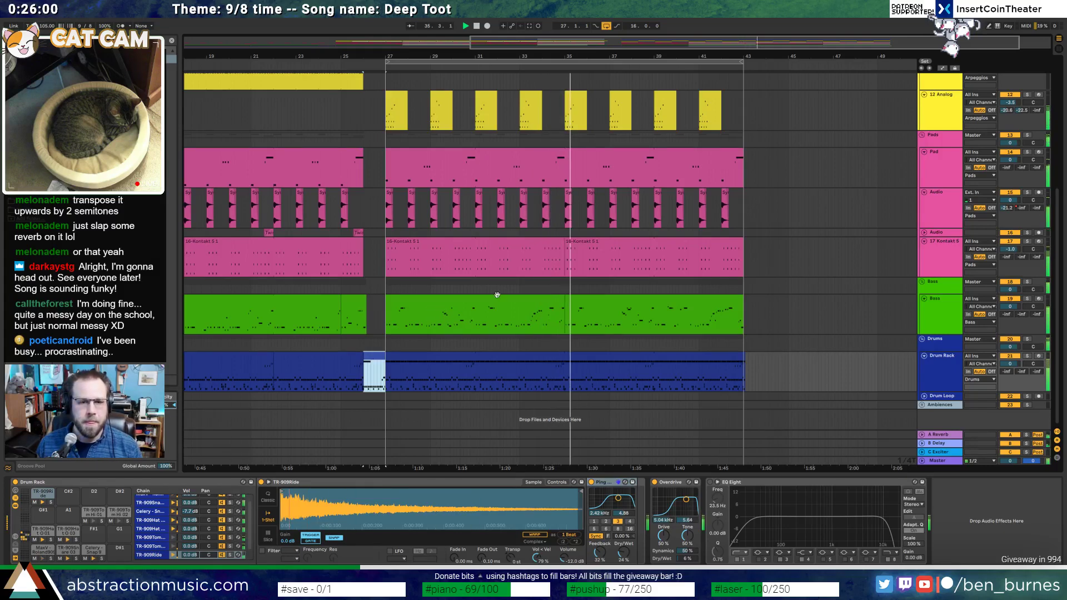
{"action": "left_click_drag", "start_coordinate": [687, 45], "coordinate": [544, 77]}
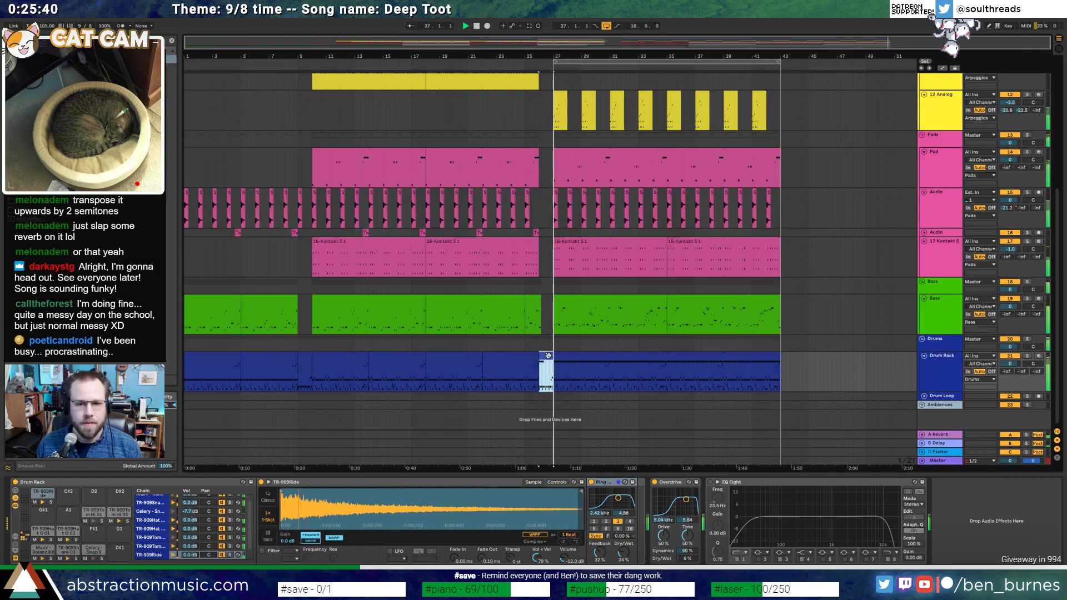
{"action": "scroll", "coordinate": [770, 362], "scroll_direction": "up", "scroll_amount": 5}
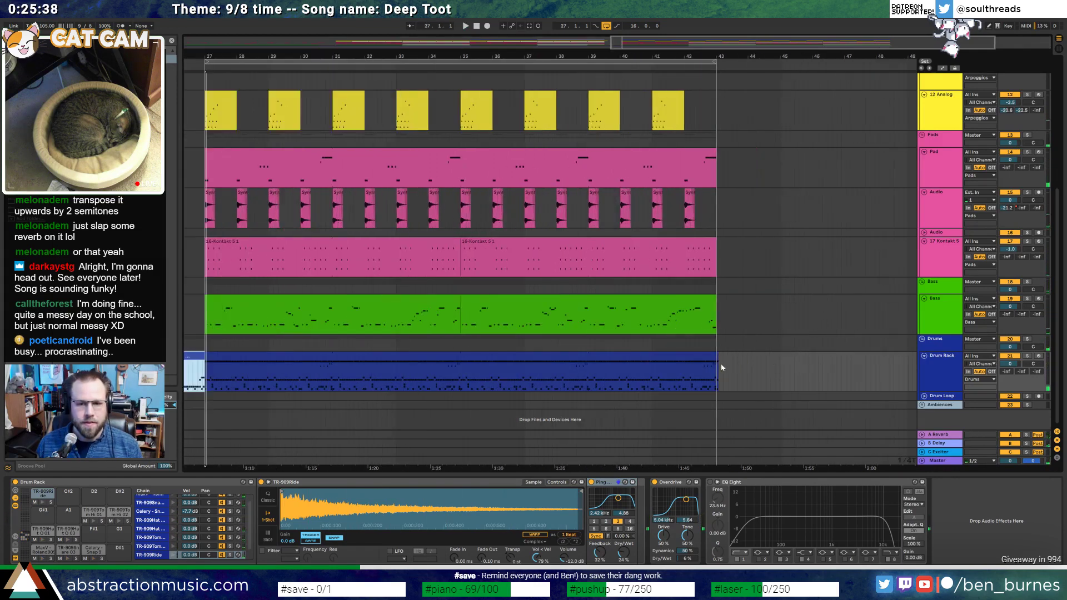
{"action": "scroll", "coordinate": [742, 375], "scroll_direction": "up", "scroll_amount": 5}
{"action": "left_click", "coordinate": [662, 357]}
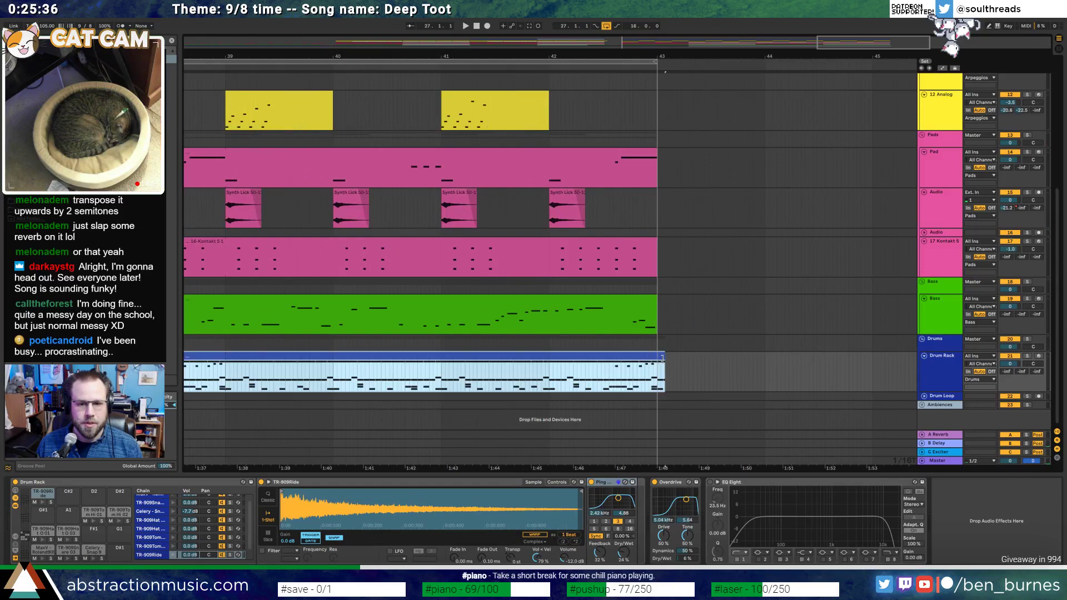
{"action": "left_click", "coordinate": [660, 370]}
{"action": "key", "text": "ctrl+v"}
{"action": "key", "text": "ctrl+v"}
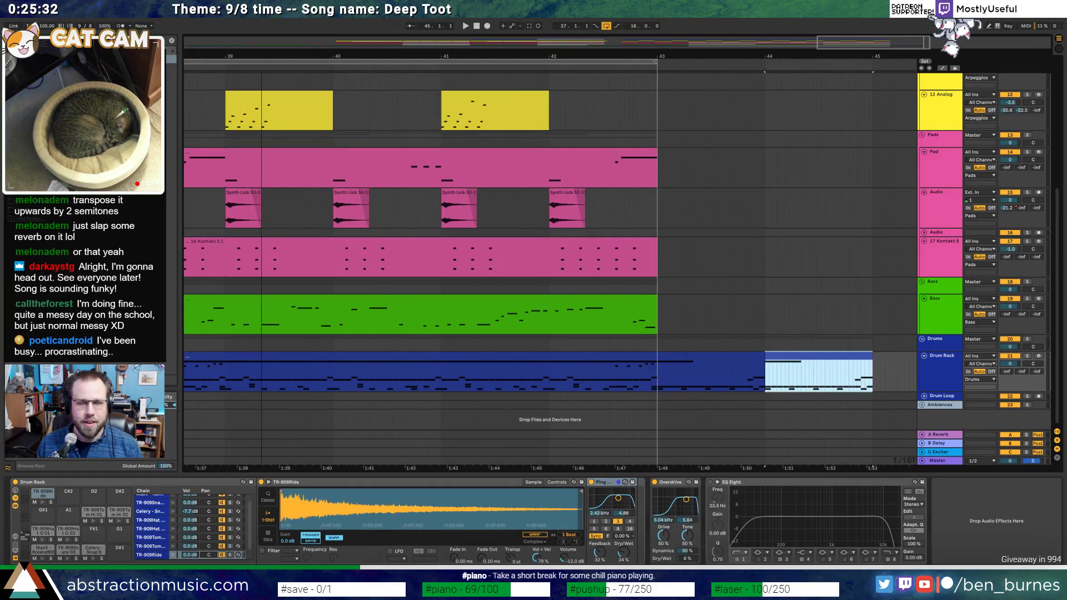
Duplicate bar 42 of the Pad track twice to fill bars 43 and 44
{"action": "key", "text": "minus"}
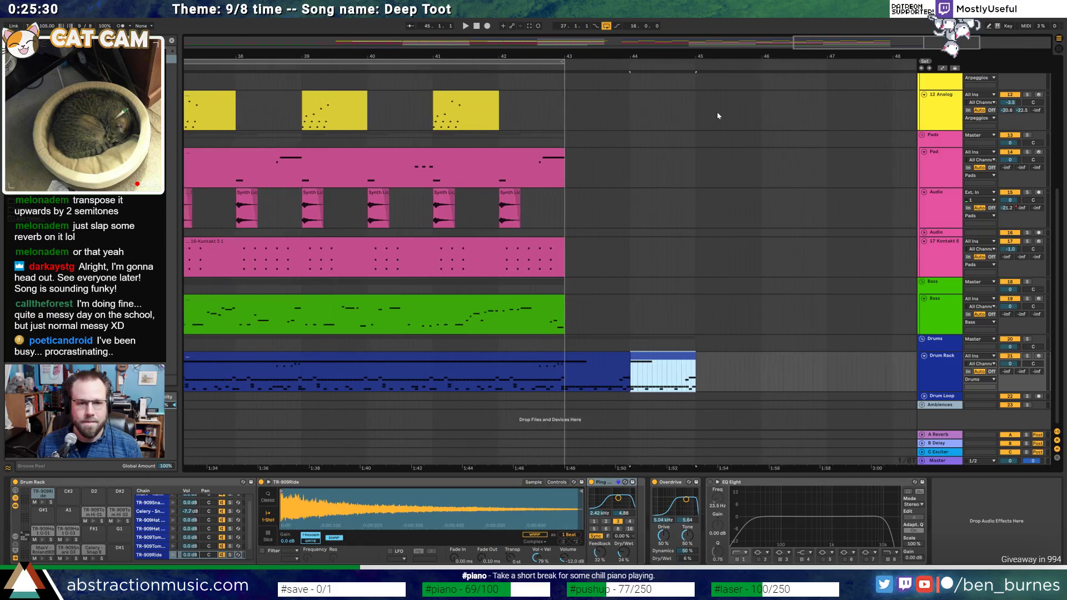
{"action": "left_click", "coordinate": [499, 179]}
{"action": "left_click", "coordinate": [511, 177]}
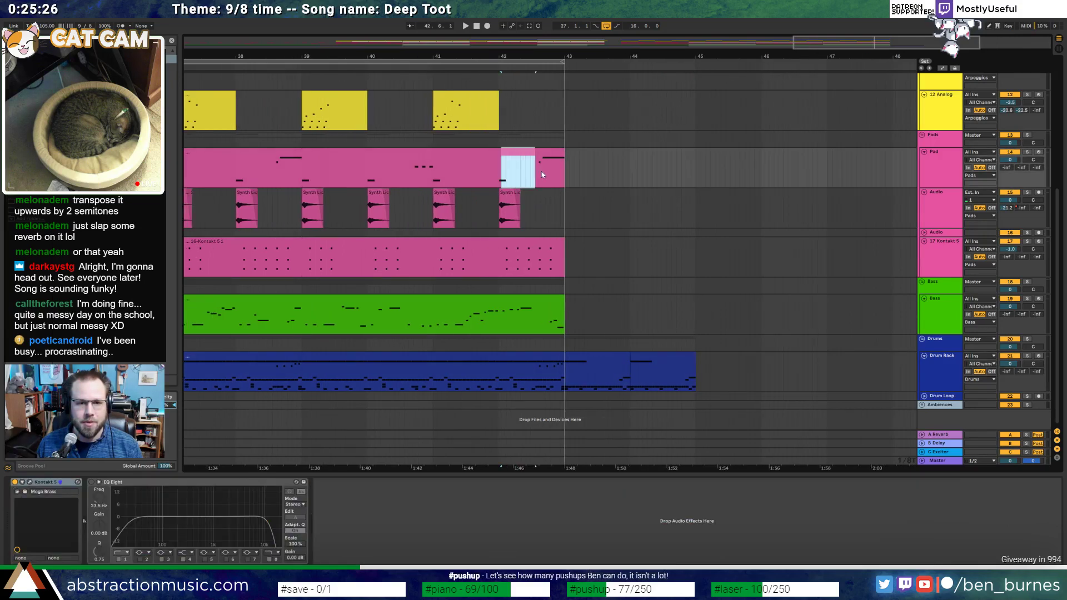
{"action": "key", "text": "plus"}
{"action": "left_click_drag", "start_coordinate": [477, 172], "coordinate": [516, 173]}
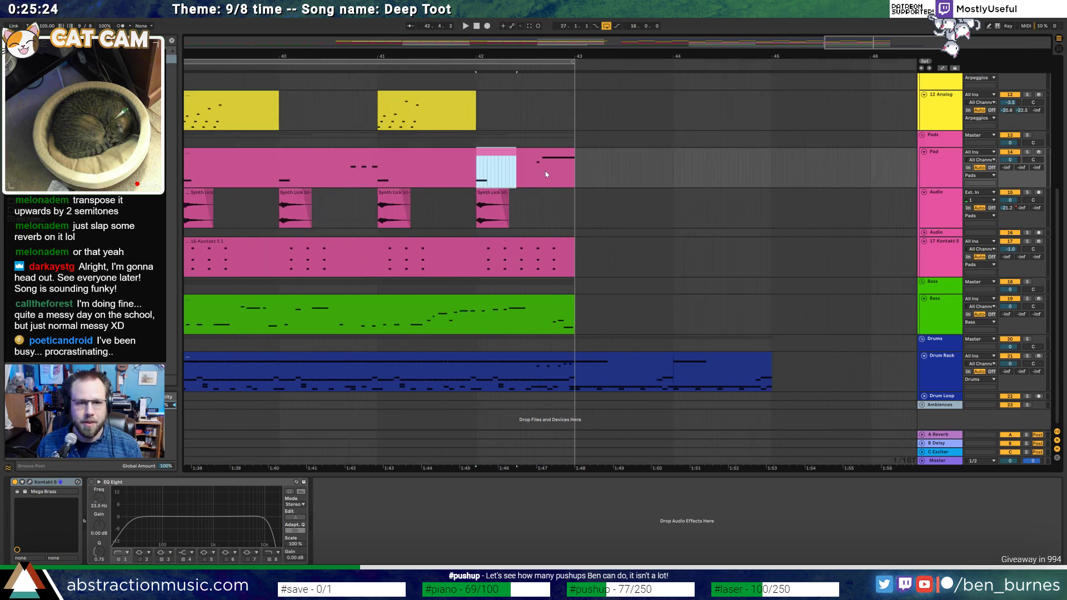
{"action": "key", "text": "ctrl+d"}
{"action": "key", "text": "ctrl+d"}
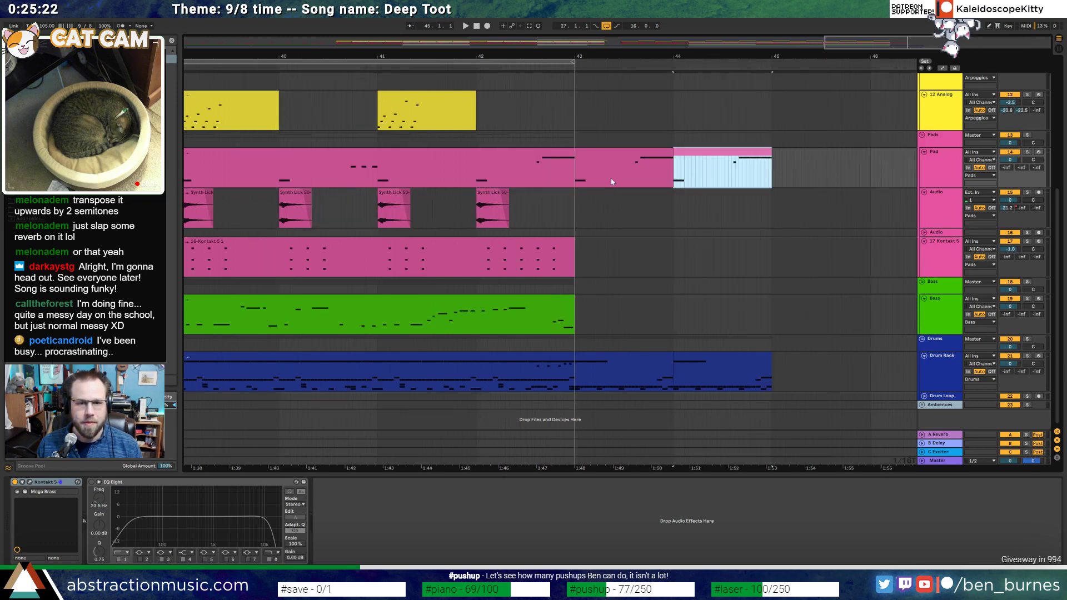
Join the Pad clips at bars 43 and 44 into one two-bar clip with its notes open for editing
{"action": "double_click", "coordinate": [633, 153]}
{"action": "left_click", "coordinate": [253, 458]}
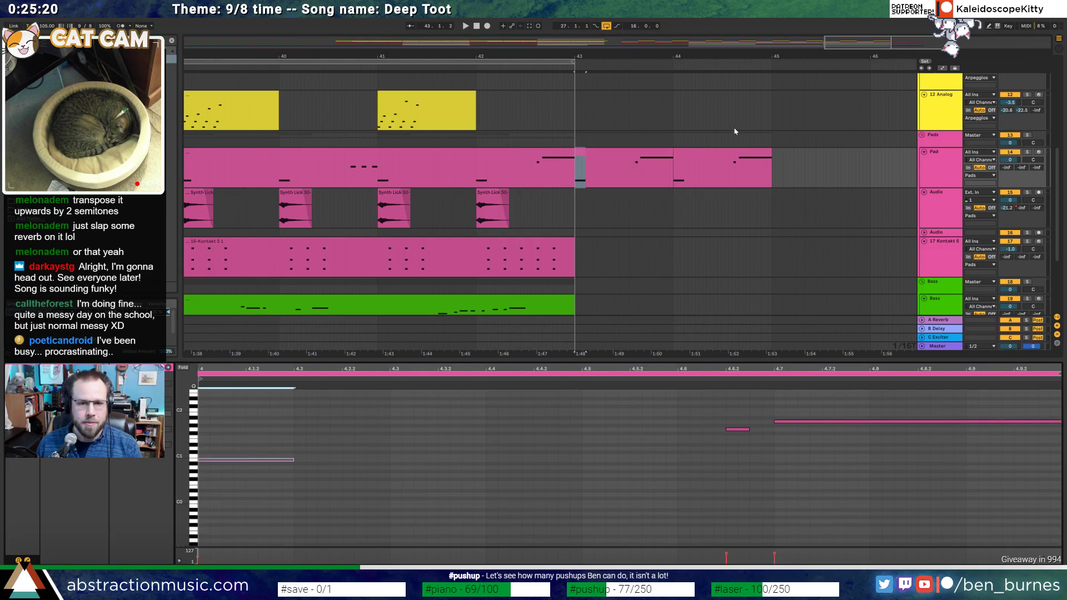
{"action": "left_click", "coordinate": [699, 154]}
{"action": "left_click", "coordinate": [623, 161], "text": "shift"}
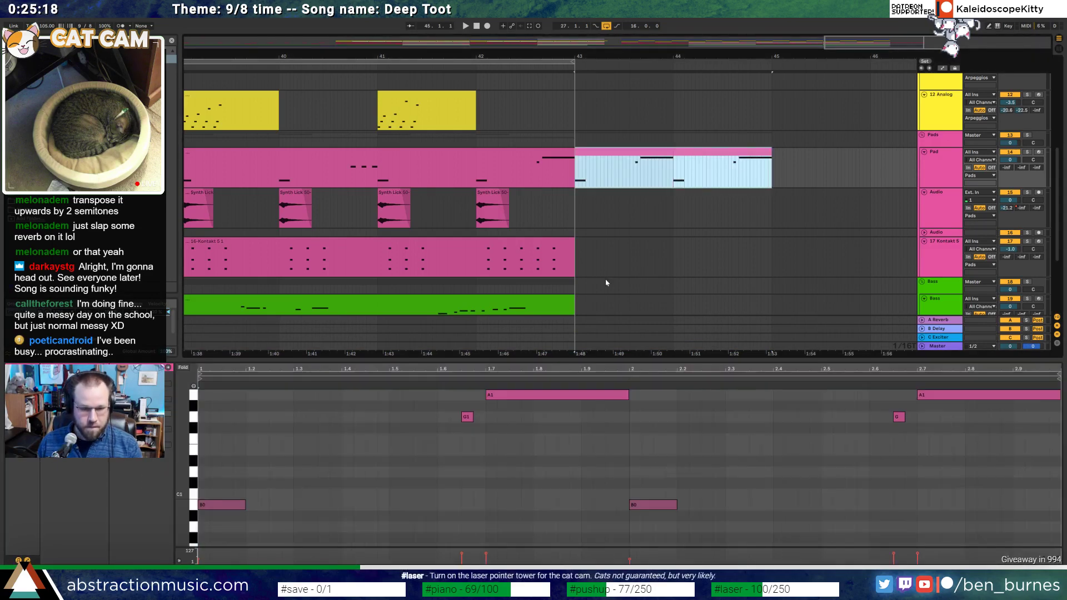
Lower the second bar's low B0 note in the new Pad clip to A#0
{"action": "left_click_drag", "start_coordinate": [653, 505], "coordinate": [653, 516]}
{"action": "left_click", "coordinate": [225, 503], "text": "shift"}
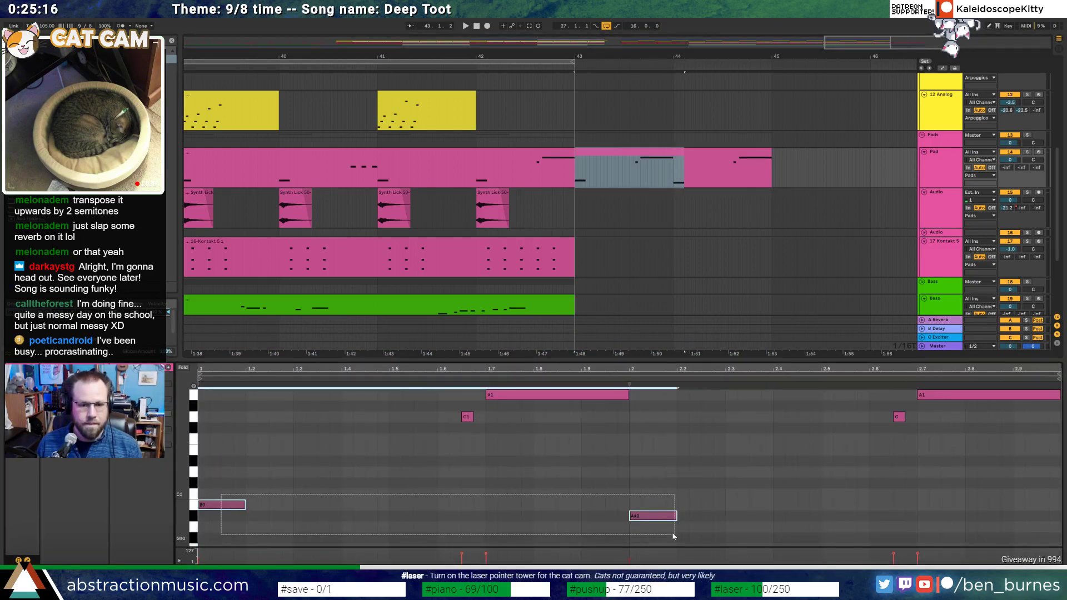
{"action": "left_click", "coordinate": [521, 453]}
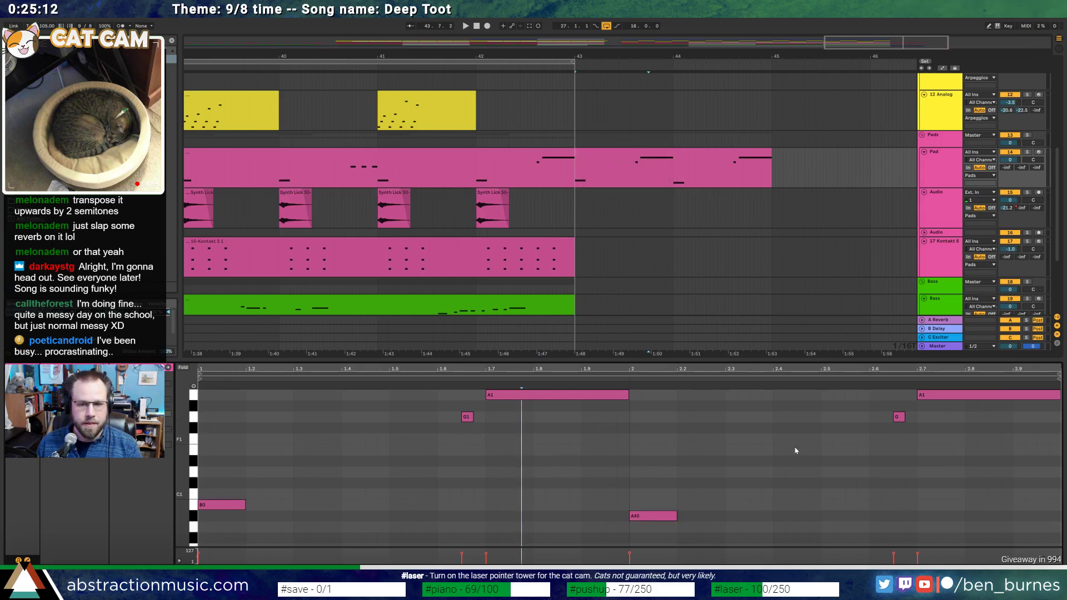
Lower the two upper notes in the Pad clip's second bar by two semitones to F1 and G1, and play the clip
{"action": "left_click_drag", "start_coordinate": [890, 422], "coordinate": [997, 382]}
{"action": "key", "text": "Down"}
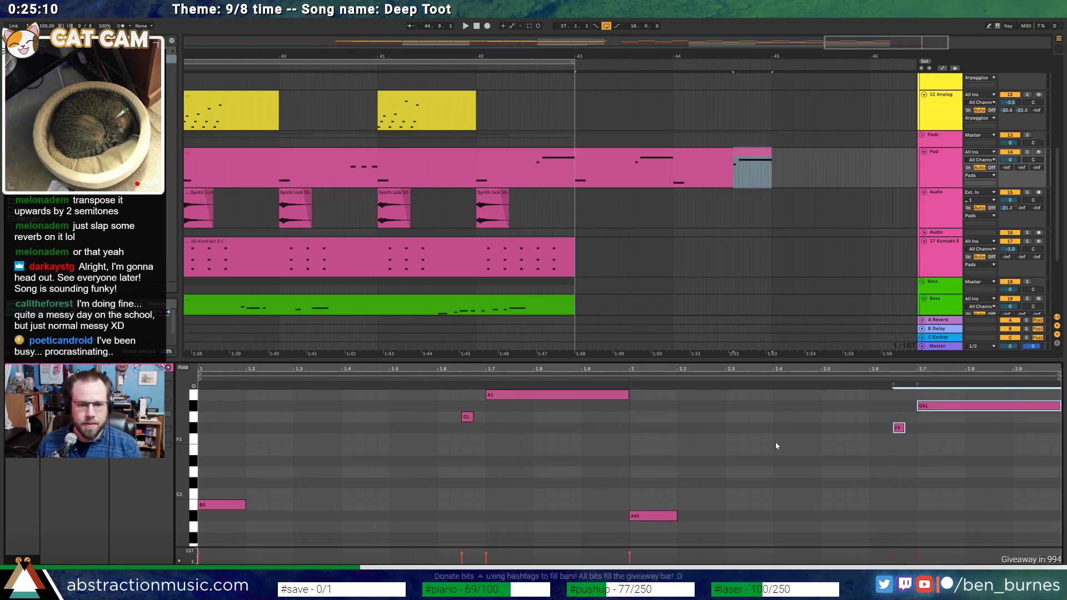
{"action": "key", "text": "Down"}
{"action": "key", "text": "space"}
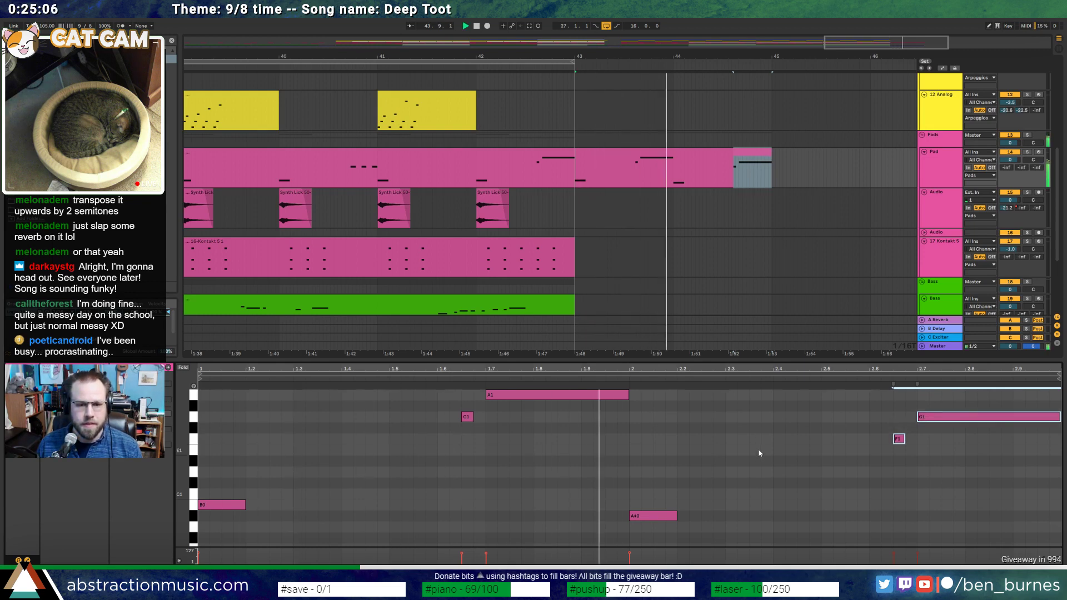
{"action": "key", "text": "space"}
Raise the first bar's two upper Pad notes to A1 and B1, shift them so B1 starts on 1.9, and shorten B1
{"action": "scroll", "coordinate": [452, 421], "scroll_direction": "up", "scroll_amount": 2}
{"action": "left_click_drag", "start_coordinate": [453, 421], "coordinate": [555, 469]}
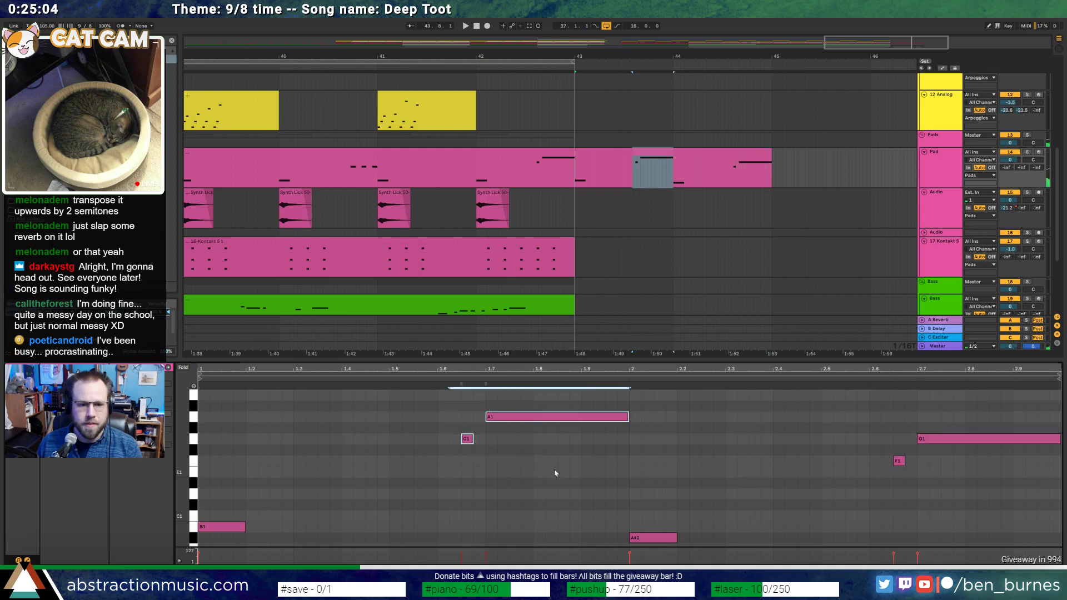
{"action": "key", "text": "Up"}
{"action": "key", "text": "Up"}
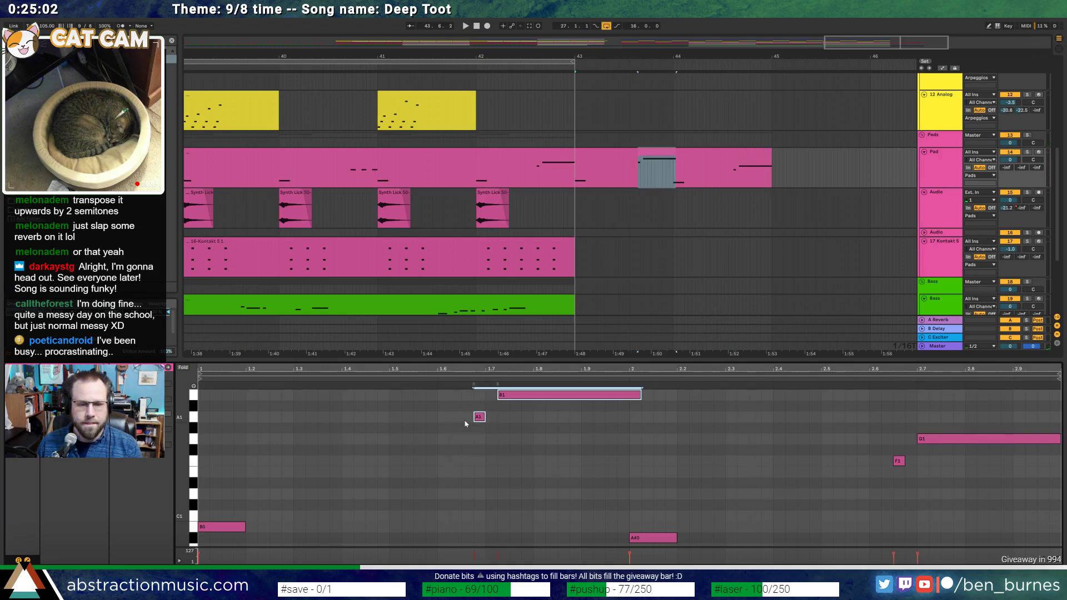
{"action": "key", "text": "Right"}
{"action": "key", "text": "Right"}
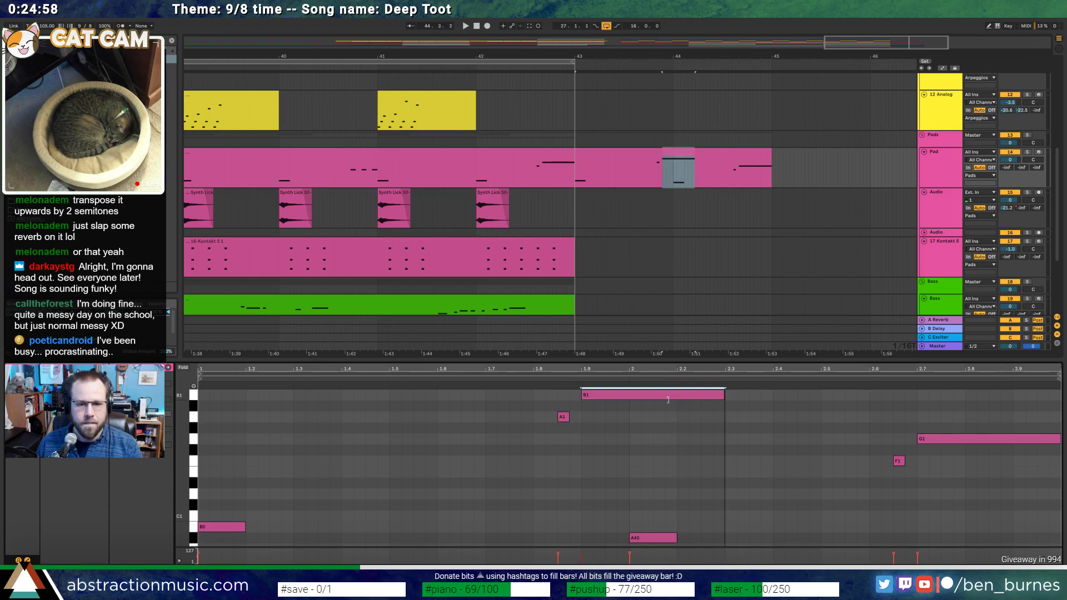
{"action": "left_click_drag", "start_coordinate": [668, 399], "coordinate": [614, 396]}
Replace the second bar's upper Pad notes with a copy of the first bar's pair lowered by a semitone, and play the clip
{"action": "key", "text": "Delete"}
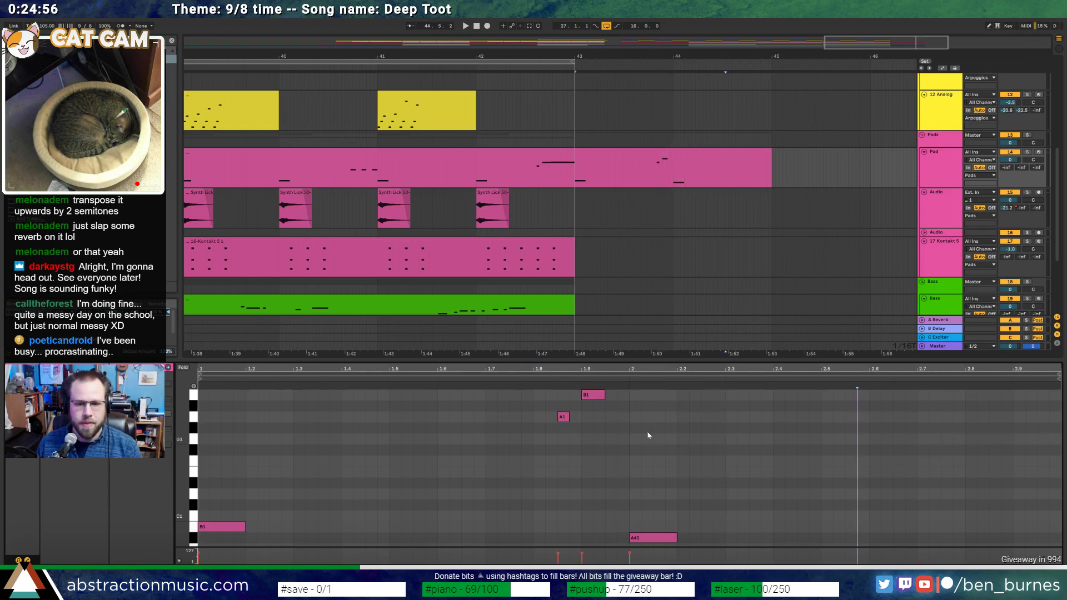
{"action": "left_click_drag", "start_coordinate": [629, 393], "coordinate": [333, 434]}
{"action": "key", "text": "ctrl+d"}
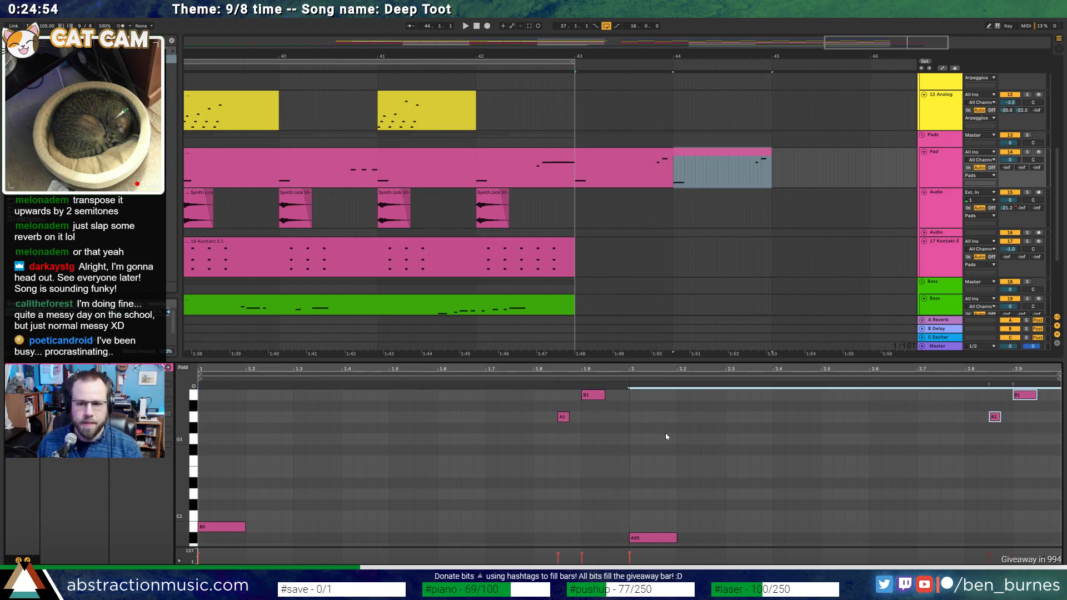
{"action": "key", "text": "Down"}
{"action": "key", "text": "space"}
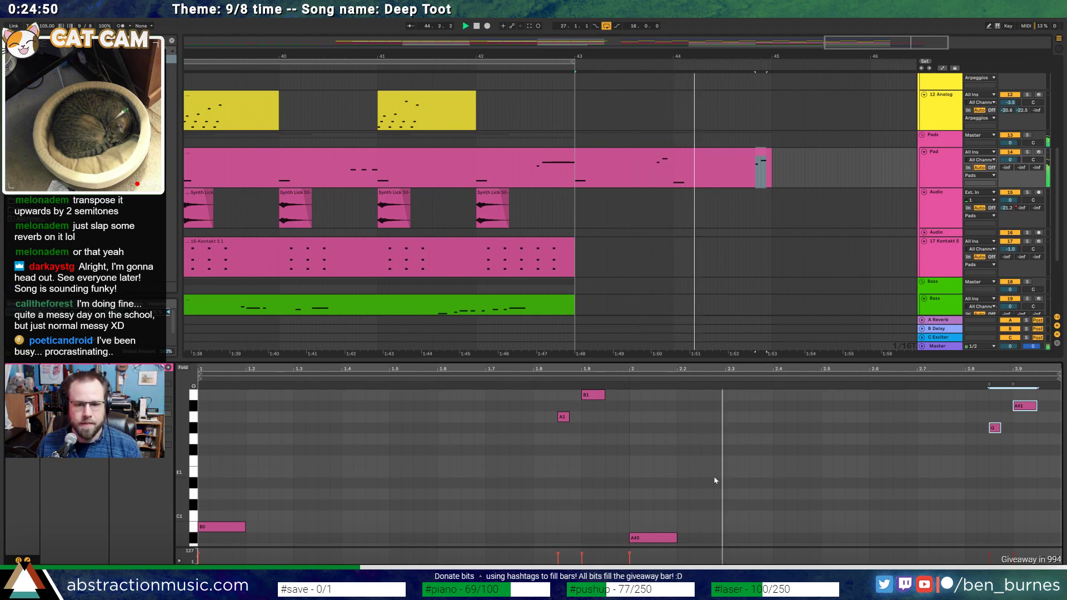
{"action": "key", "text": "space"}
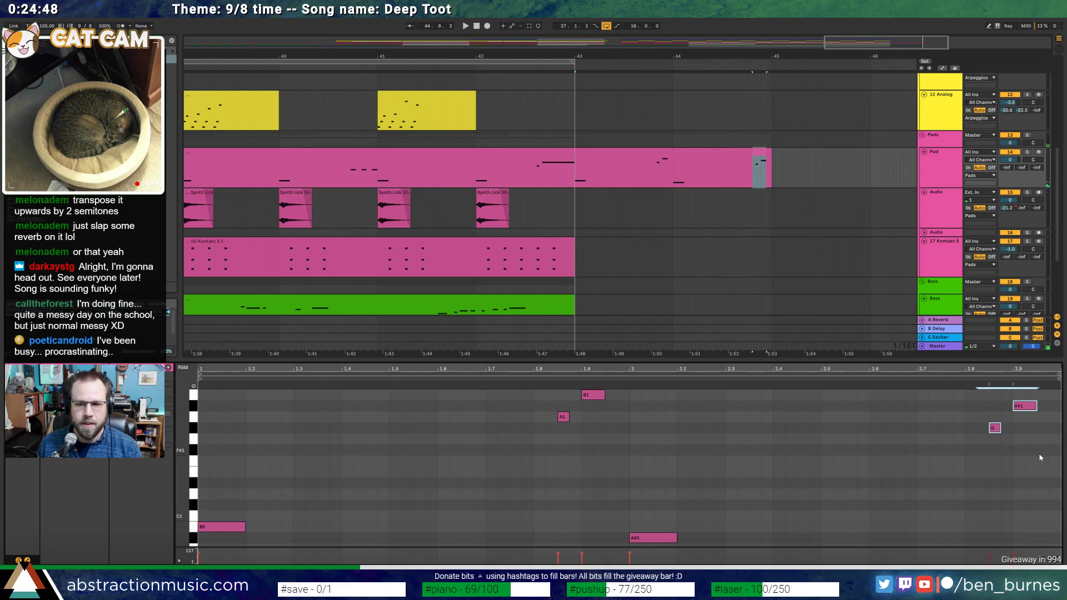
Move the second bar's G#1 and A#1 Pad notes earlier so that G#1 starts on 2.7
{"action": "key", "text": "Left"}
{"action": "key", "text": "Left"}
{"action": "key", "text": "Left"}
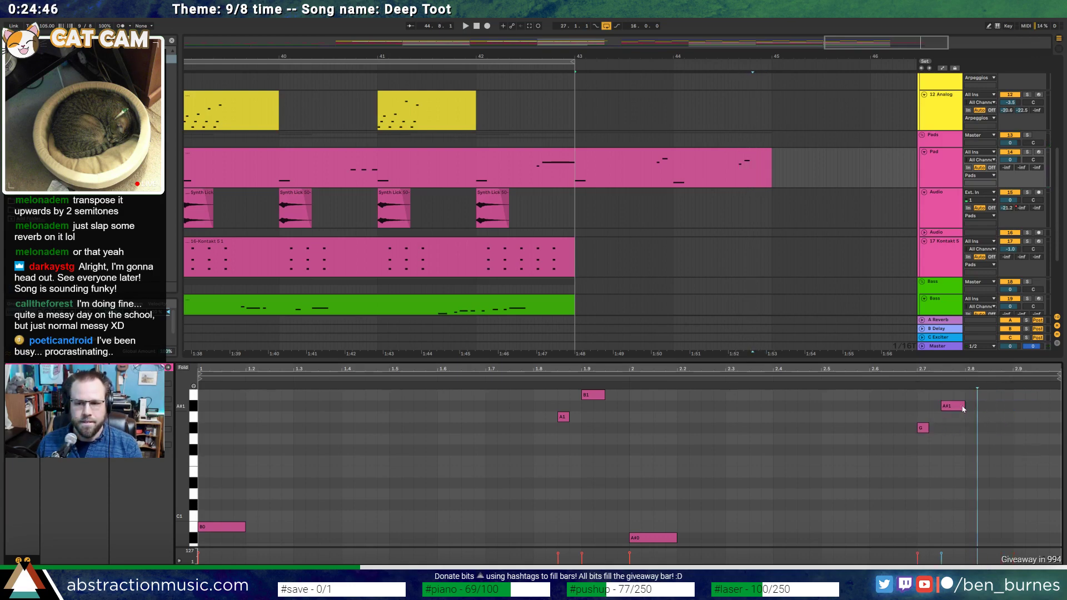
Lengthen the second bar's A#1 Pad note so that it ends midway through beat 2.9
{"action": "left_click", "coordinate": [965, 406]}
{"action": "left_click_drag", "start_coordinate": [964, 406], "coordinate": [1037, 407]}
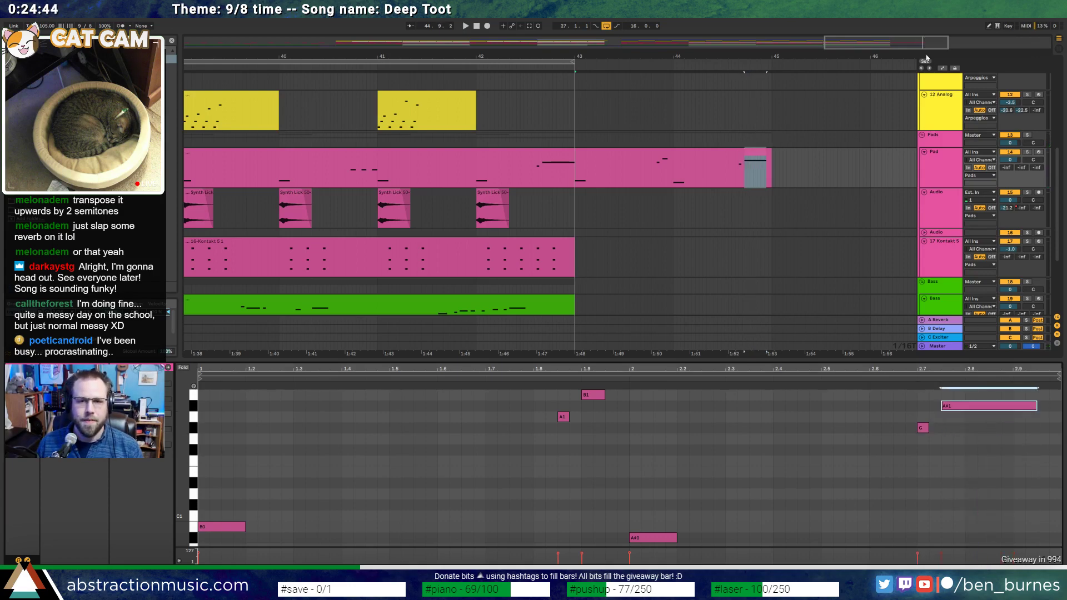
Copy the section in bars 10 to 25 from the Lead through Drum Rack tracks and paste it at bar 45
{"action": "key", "text": "shift+Tab"}
{"action": "left_click_drag", "start_coordinate": [908, 45], "coordinate": [764, 43]}
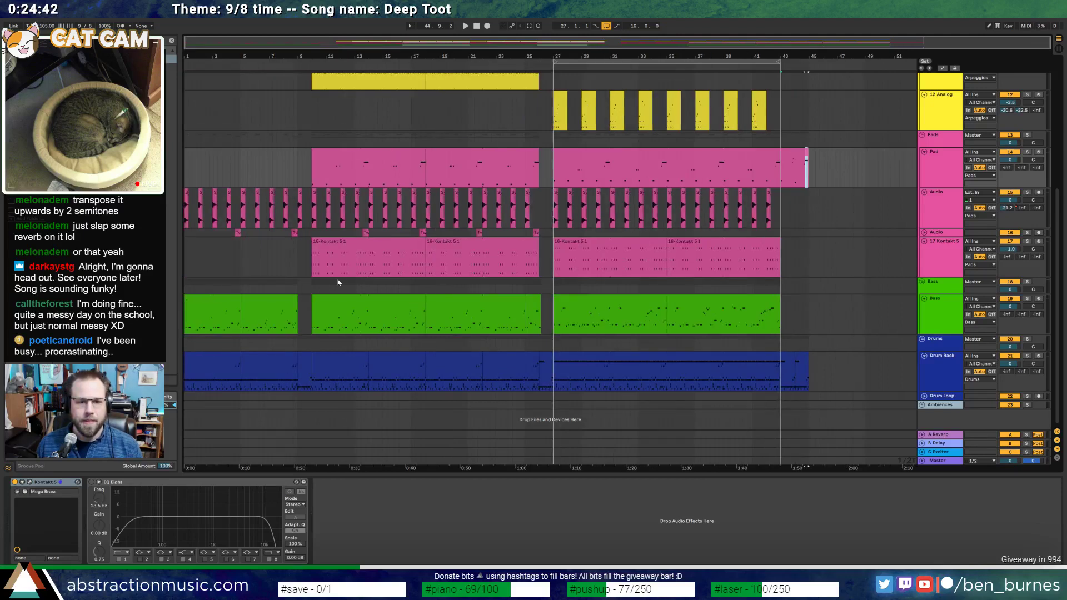
{"action": "left_click", "coordinate": [336, 365]}
{"action": "scroll", "coordinate": [520, 110], "scroll_direction": "up", "scroll_amount": 5}
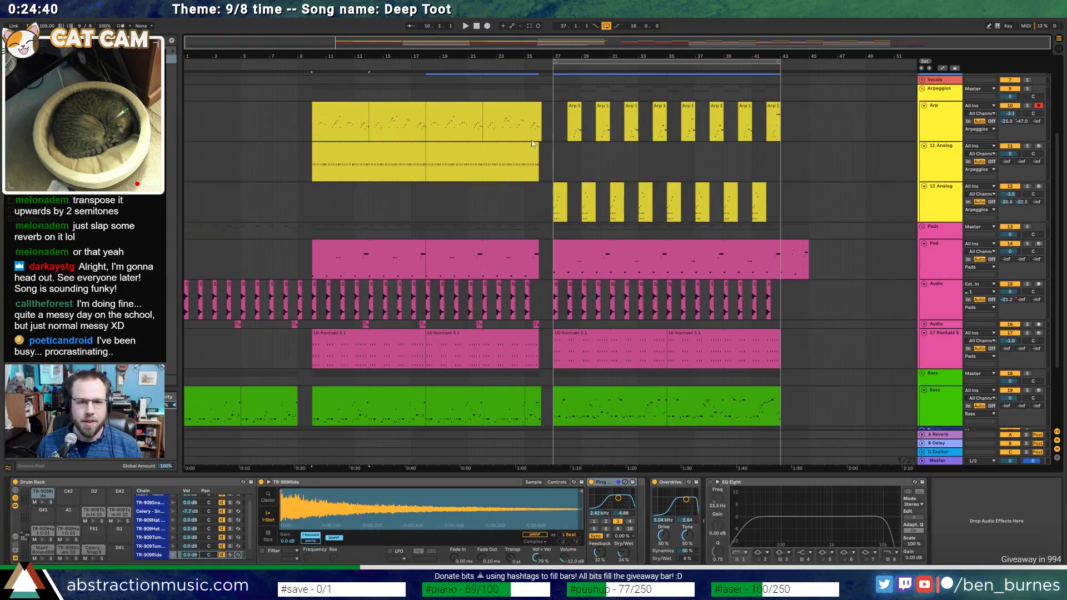
{"action": "scroll", "coordinate": [531, 142], "scroll_direction": "up", "scroll_amount": 3}
{"action": "left_click", "coordinate": [532, 142], "text": "shift"}
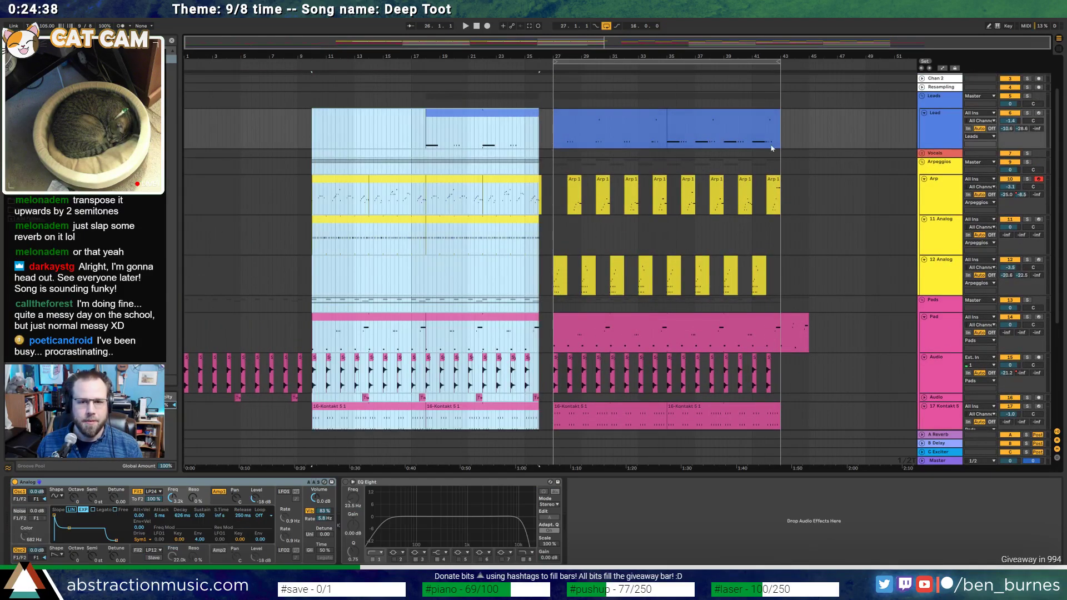
{"action": "left_click", "coordinate": [810, 130]}
{"action": "key", "text": "plus"}
{"action": "key", "text": "plus"}
{"action": "key", "text": "plus"}
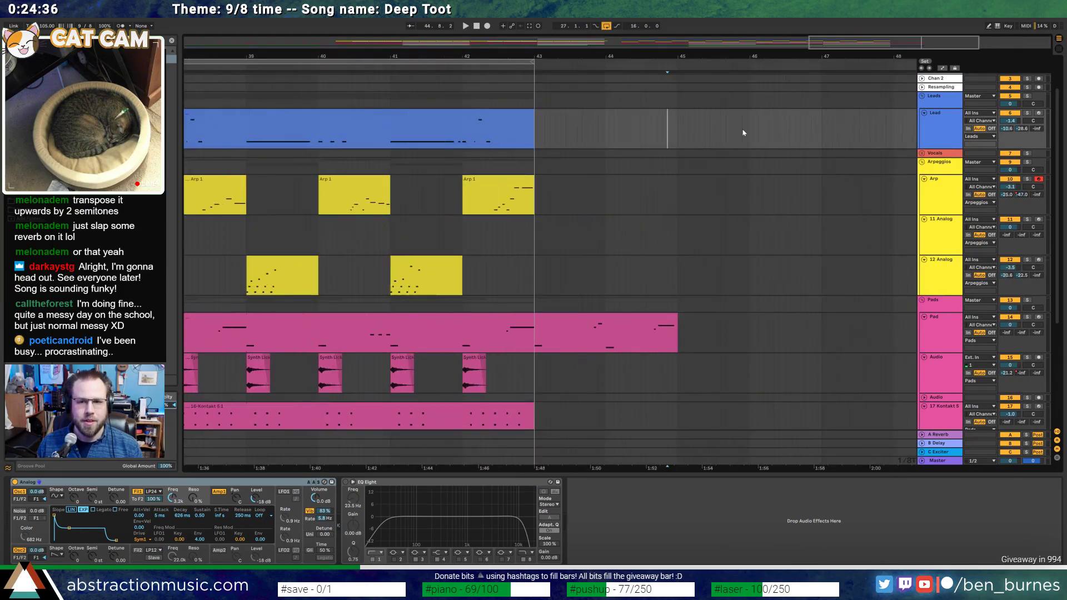
{"action": "key", "text": "ctrl+v"}
Turn off arrangement looping and play from about bar 41 through the transition into the pasted section
{"action": "scroll", "coordinate": [611, 167], "scroll_direction": "down", "scroll_amount": 4}
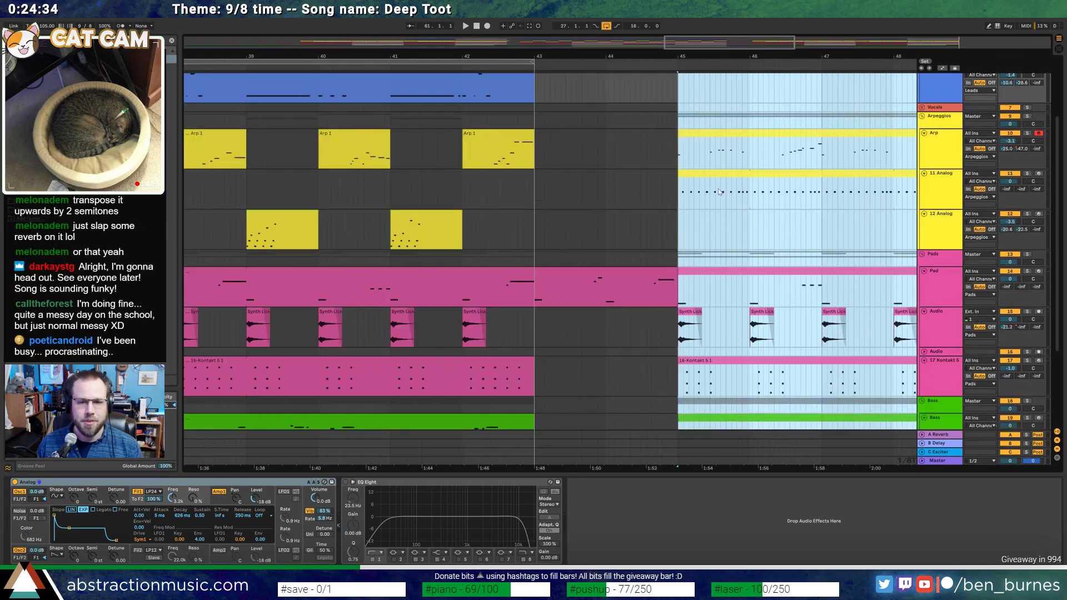
{"action": "left_click", "coordinate": [606, 25]}
{"action": "left_click", "coordinate": [438, 66]}
{"action": "scroll", "coordinate": [598, 218], "scroll_direction": "down", "scroll_amount": 3}
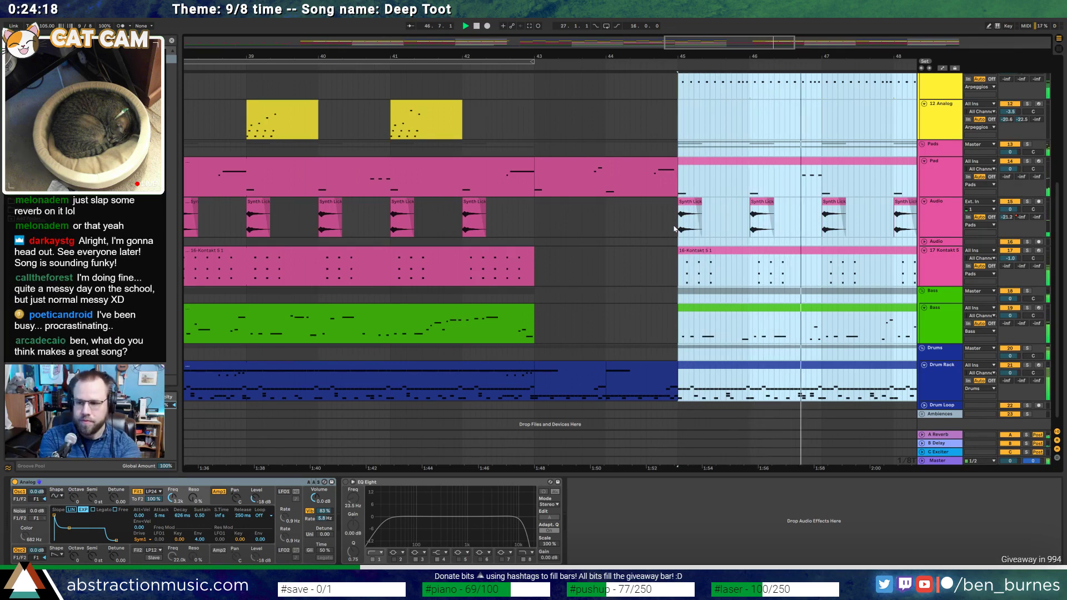
{"action": "key", "text": "space"}
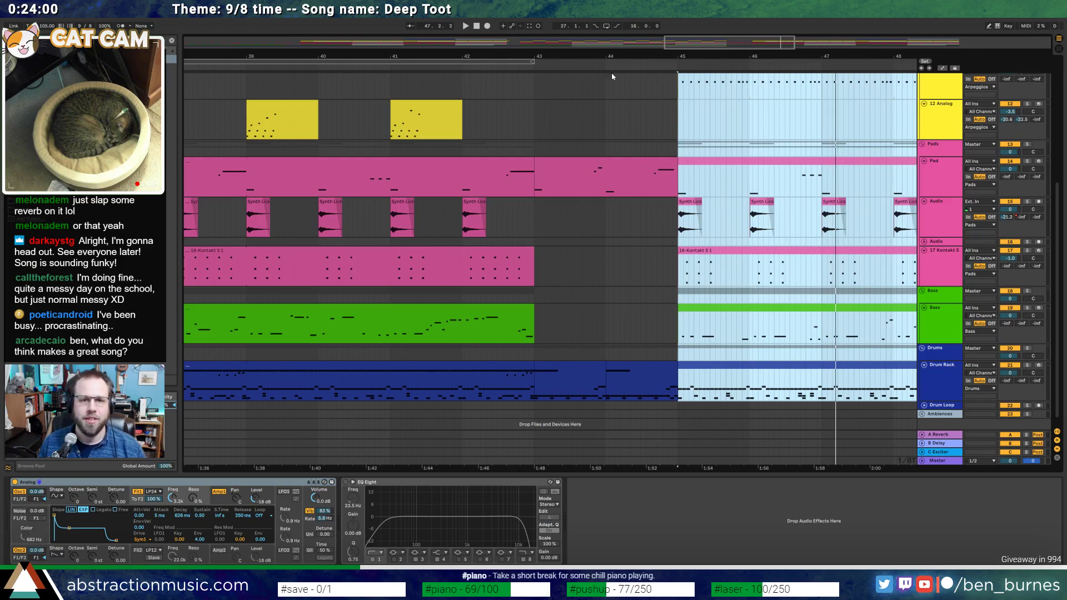
Copy the two-bar Pad clip at bars 43 and 44 onto the same bars of the Bass track
{"action": "scroll", "coordinate": [653, 157], "scroll_direction": "up", "scroll_amount": 6}
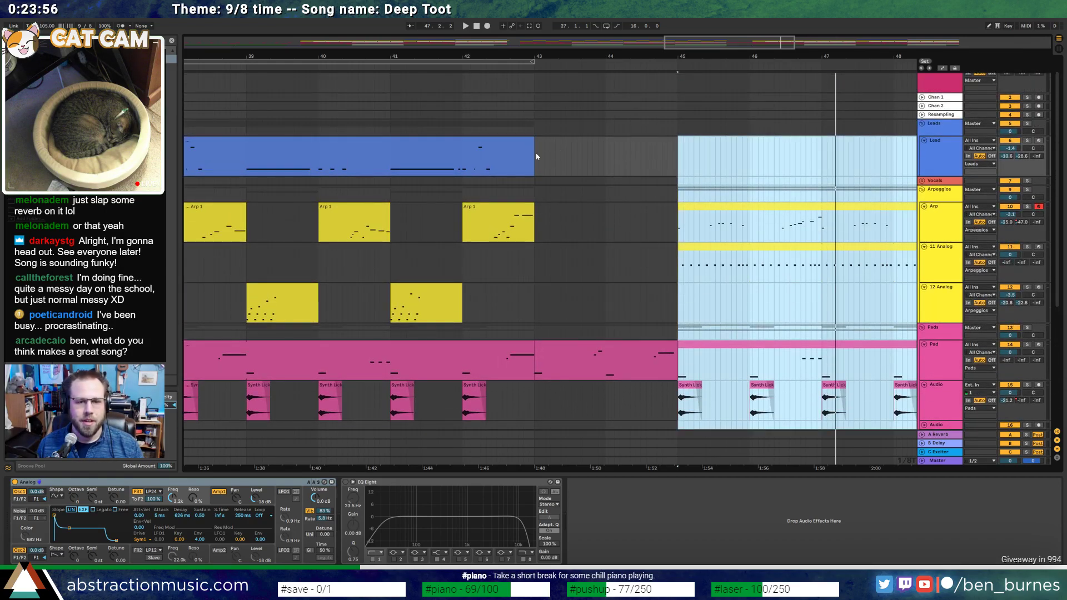
{"action": "scroll", "coordinate": [538, 157], "scroll_direction": "down", "scroll_amount": 3}
{"action": "left_click", "coordinate": [584, 247]}
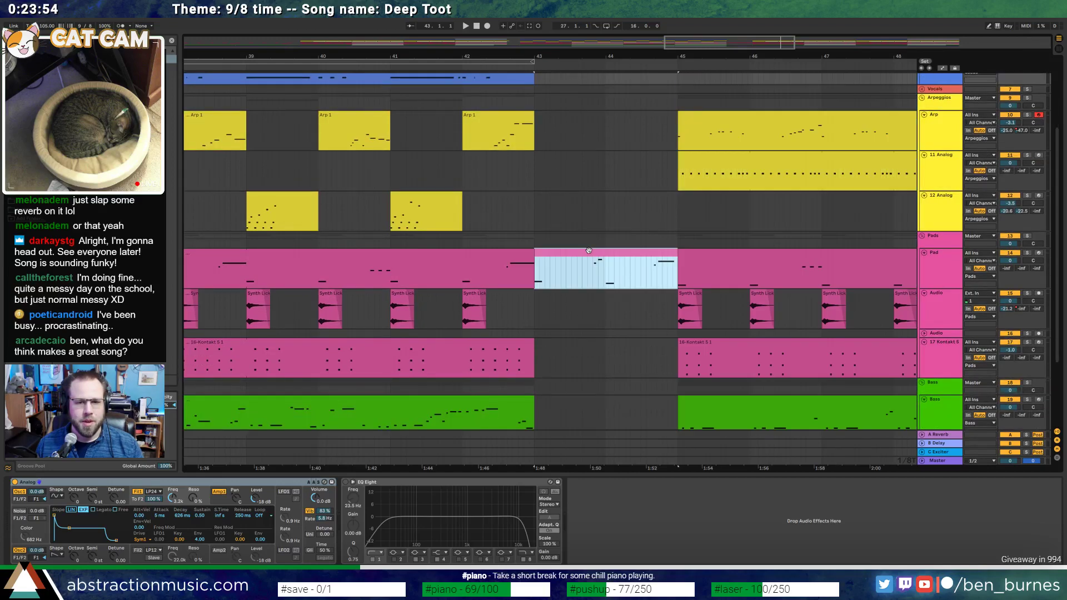
{"action": "scroll", "coordinate": [583, 247], "scroll_direction": "down", "scroll_amount": 2}
{"action": "scroll", "coordinate": [573, 278], "scroll_direction": "down", "scroll_amount": 1}
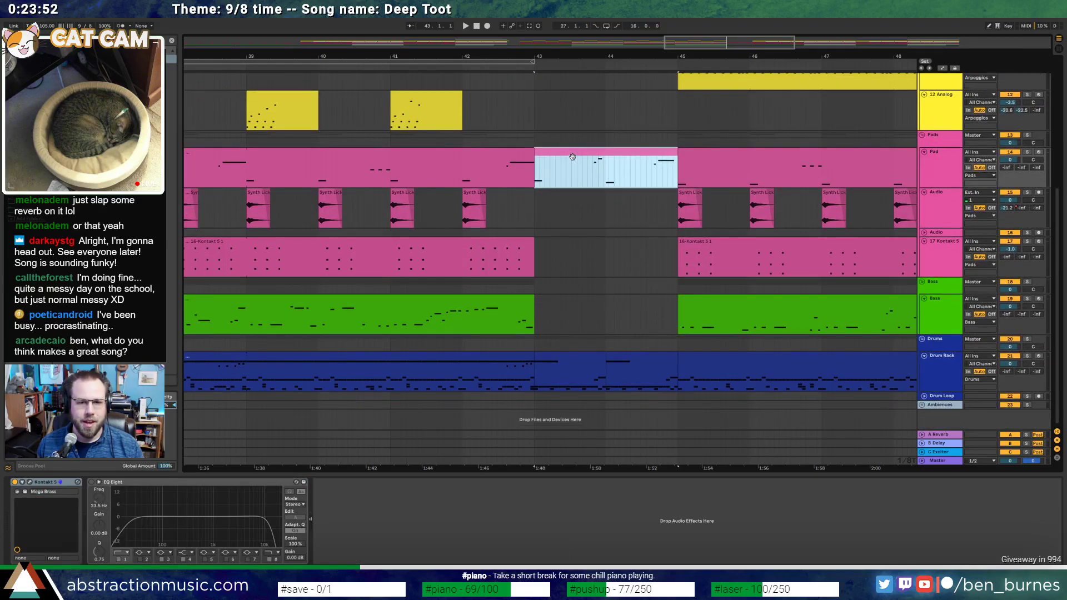
{"action": "left_click_drag", "start_coordinate": [572, 159], "coordinate": [572, 306]}
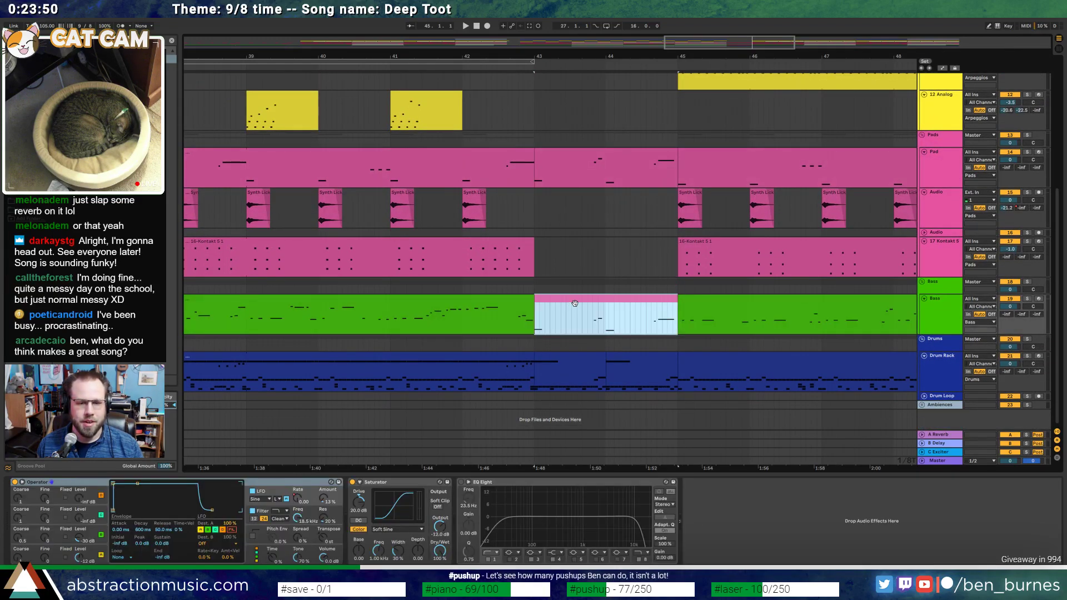
Transpose all notes in the Bass track's clip at bars 43 and 44 up one octave
{"action": "double_click", "coordinate": [571, 306]}
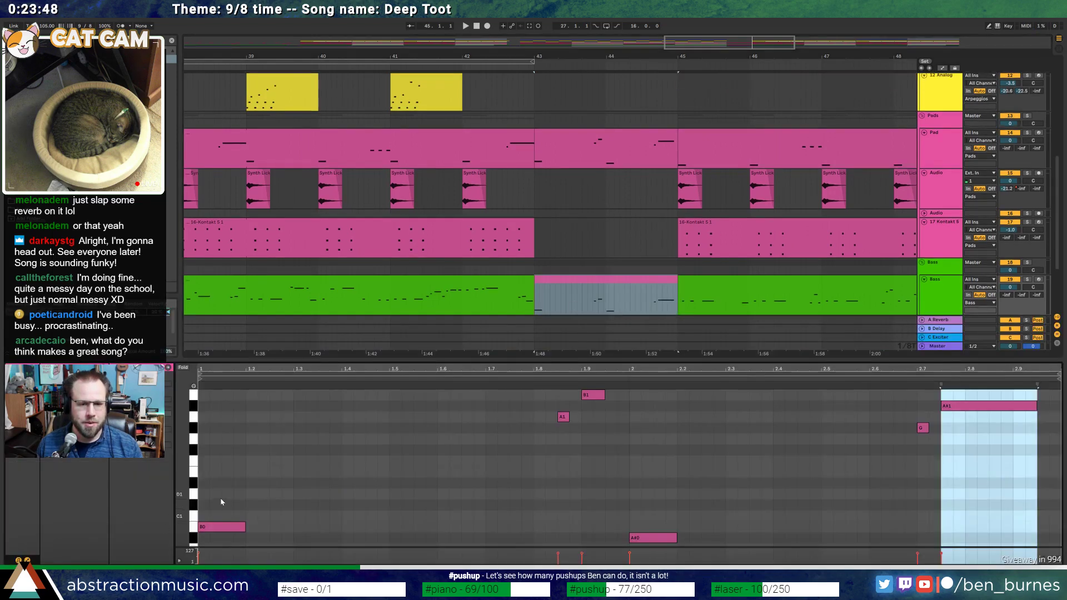
{"action": "key", "text": "ctrl+a"}
{"action": "key", "text": "shift+Up"}
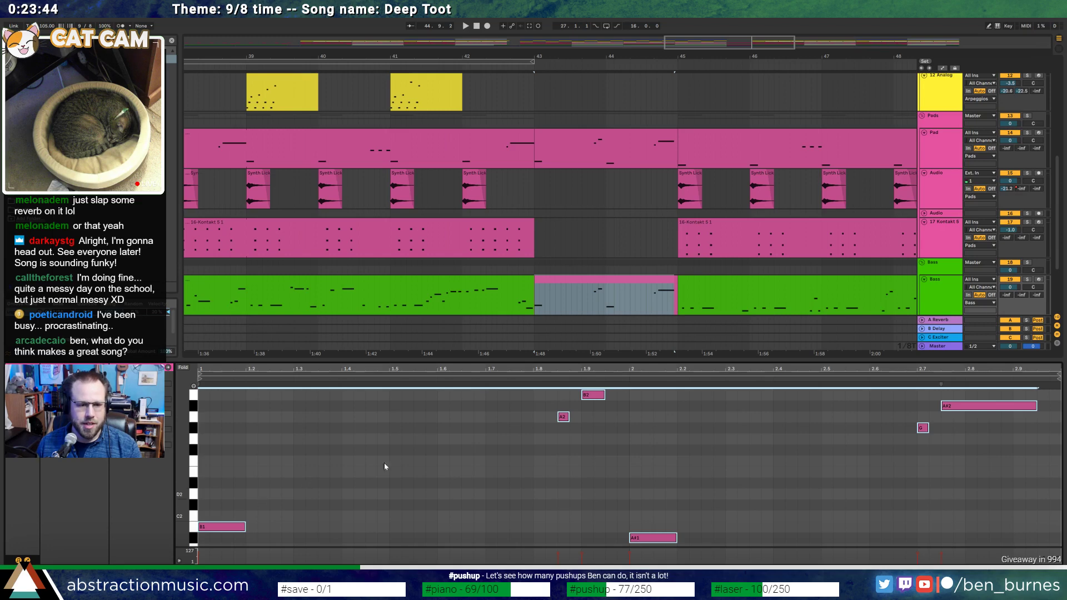
Assign the Bass track's color to its clips
{"action": "right_click", "coordinate": [934, 292]}
{"action": "key", "text": "Escape"}
{"action": "right_click", "coordinate": [945, 292]}
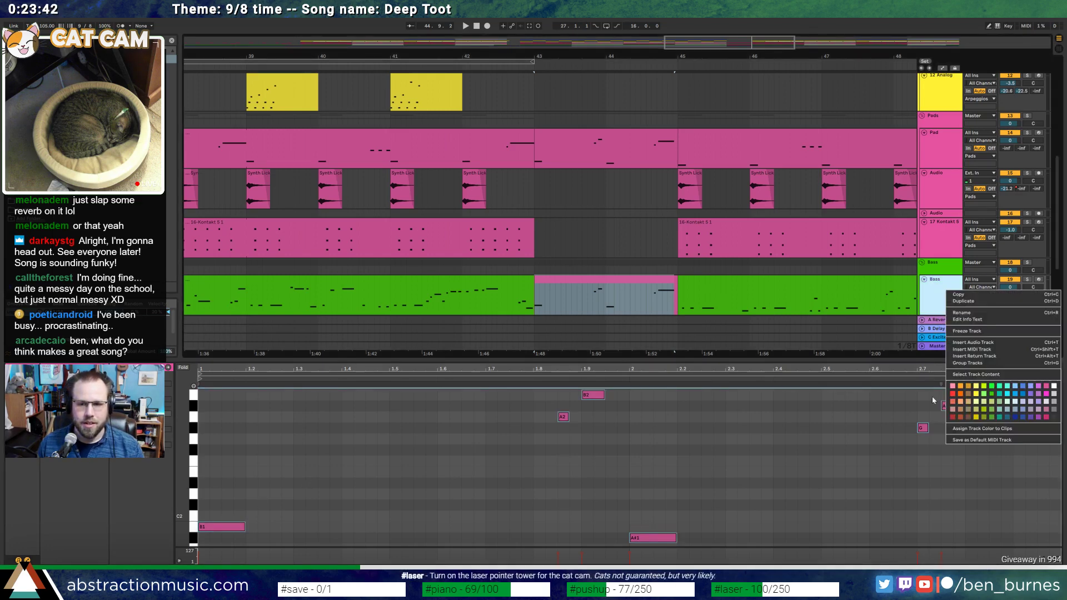
{"action": "left_click", "coordinate": [980, 430]}
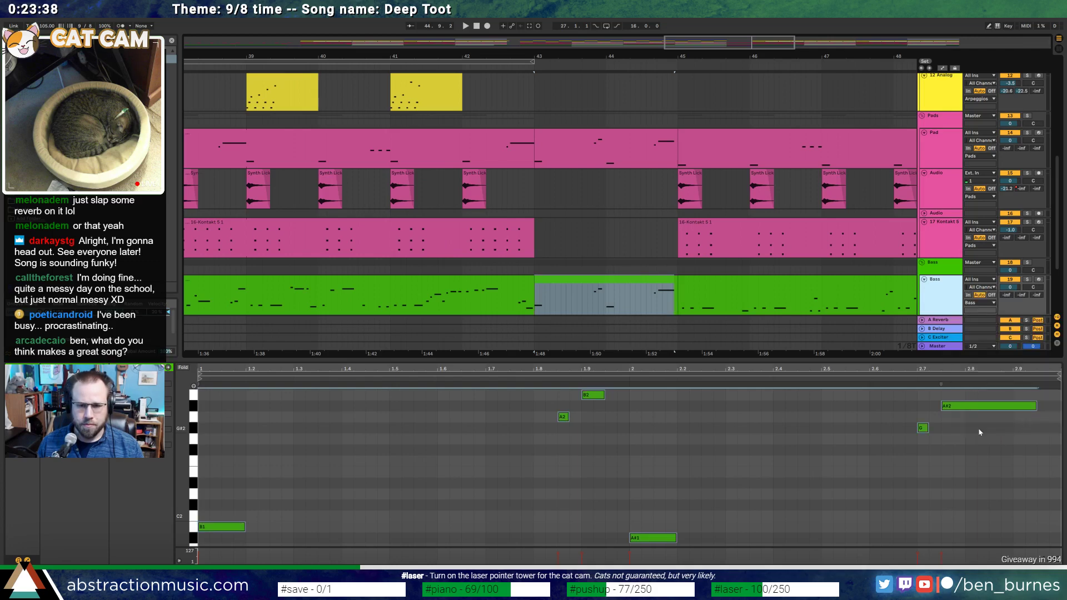
Show the notes of the Bass clip leading up to bar 43 and play briefly from bar 40
{"action": "left_click", "coordinate": [501, 293]}
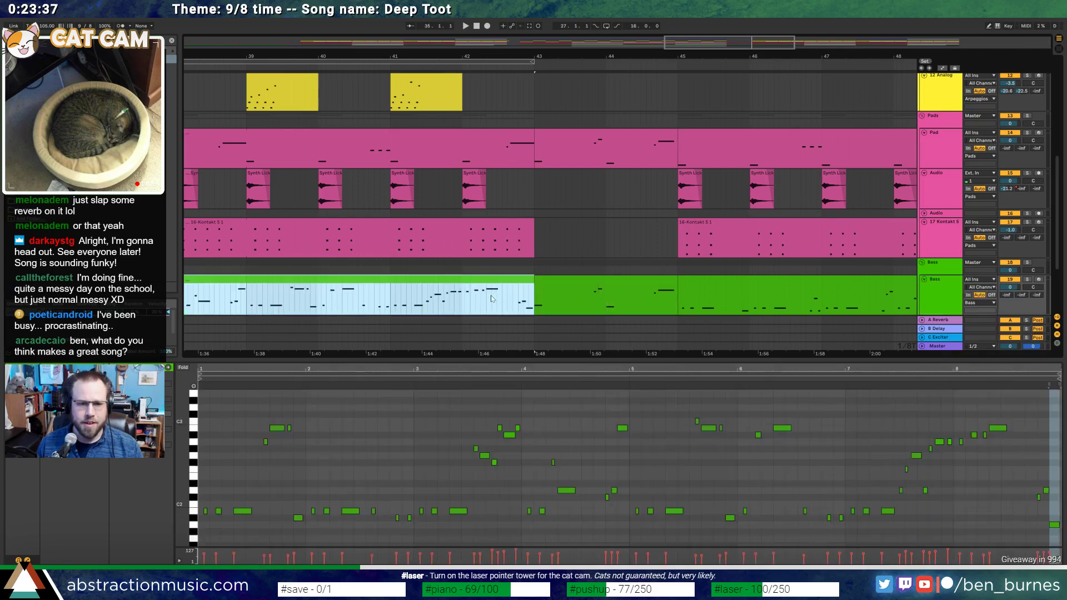
{"action": "left_click", "coordinate": [410, 309]}
{"action": "left_click", "coordinate": [393, 306]}
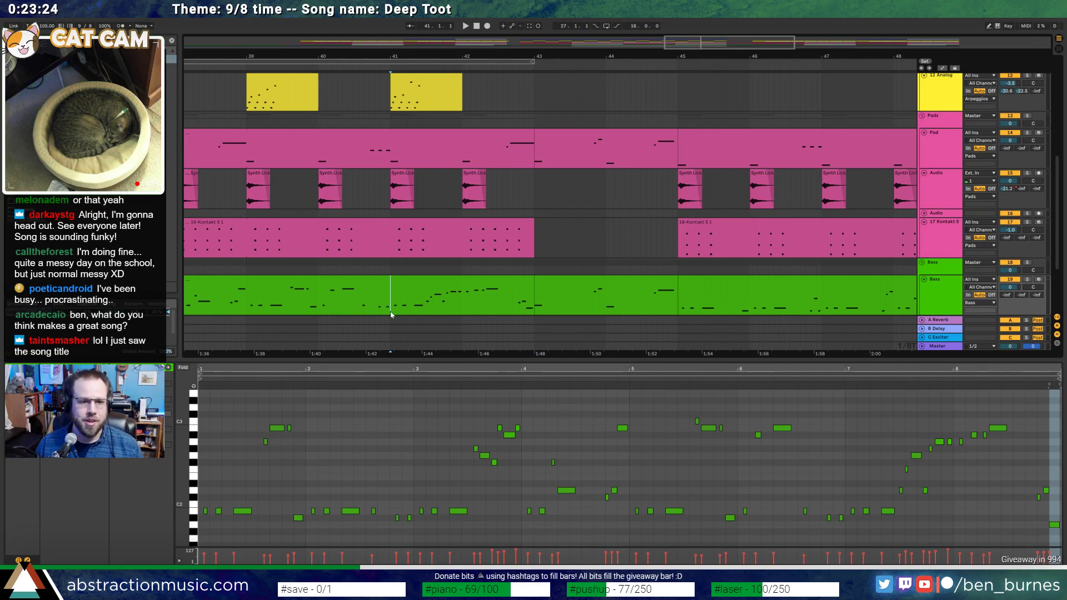
{"action": "left_click", "coordinate": [320, 302]}
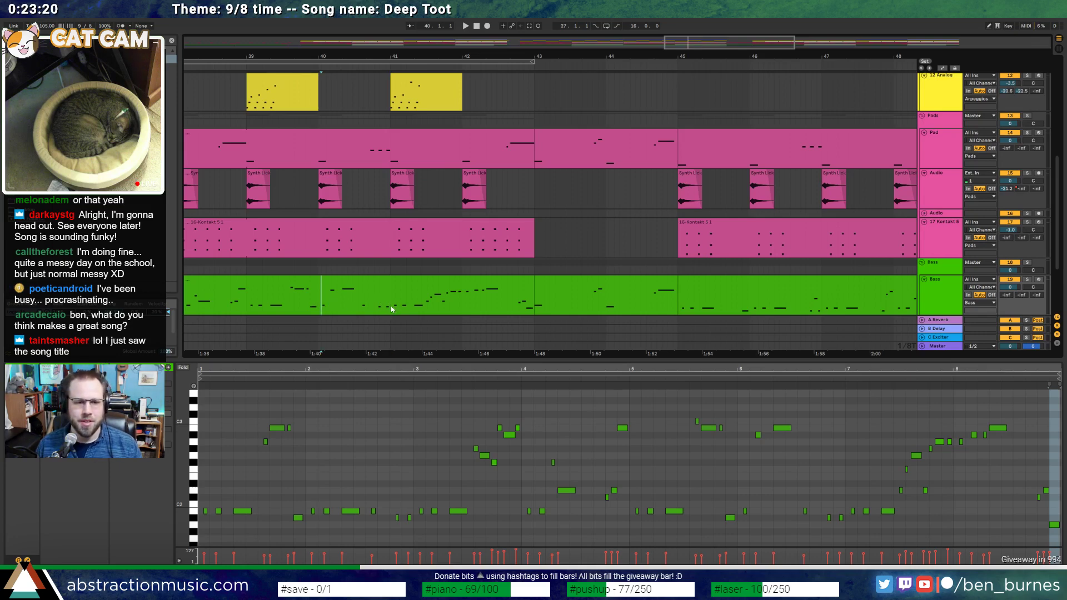
{"action": "key", "text": "space"}
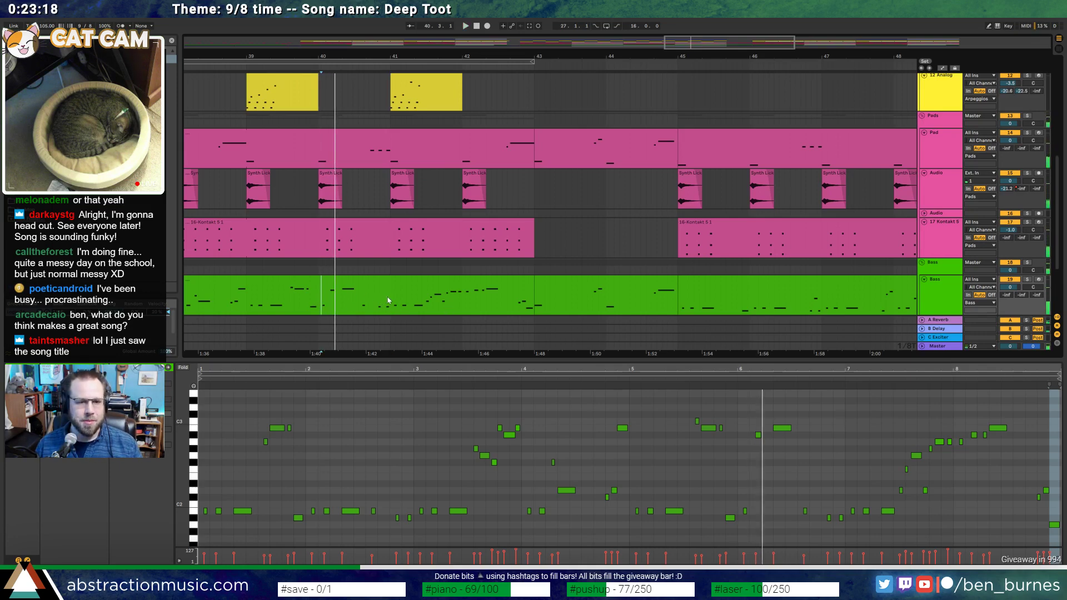
{"action": "key", "text": "space"}
Play the arrangement from bar 41 to hear the bass lead into the transition
{"action": "left_click", "coordinate": [381, 299]}
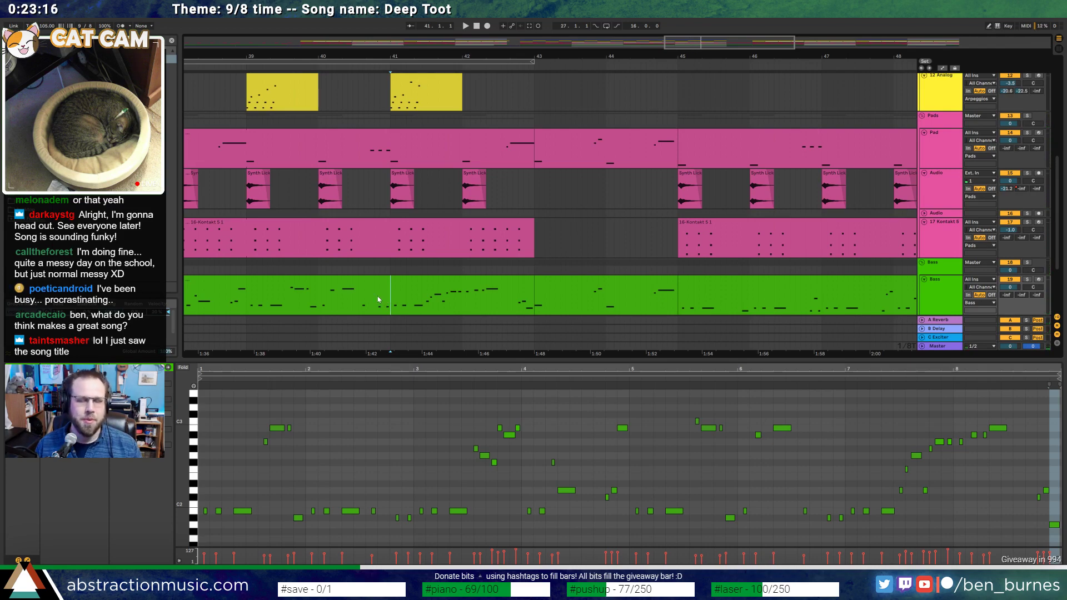
{"action": "key", "text": "x"}
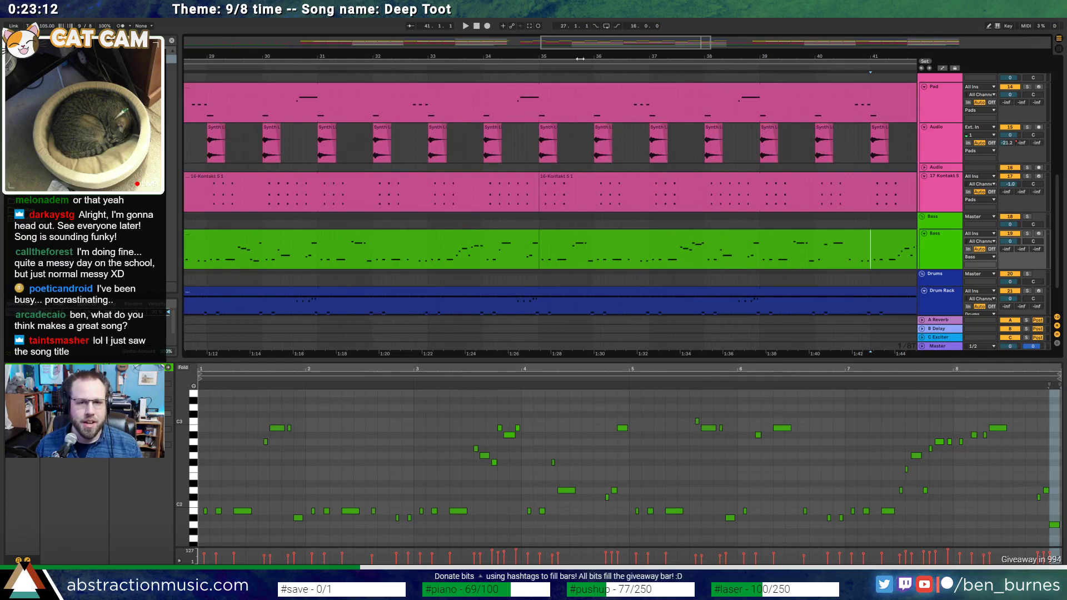
{"action": "key", "text": "z"}
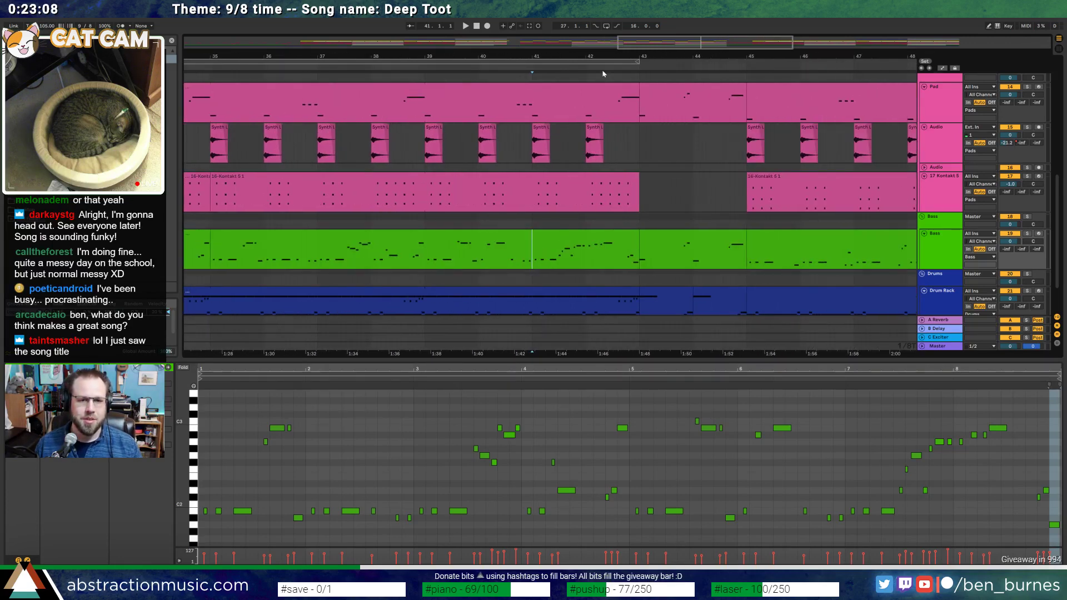
{"action": "key", "text": "space"}
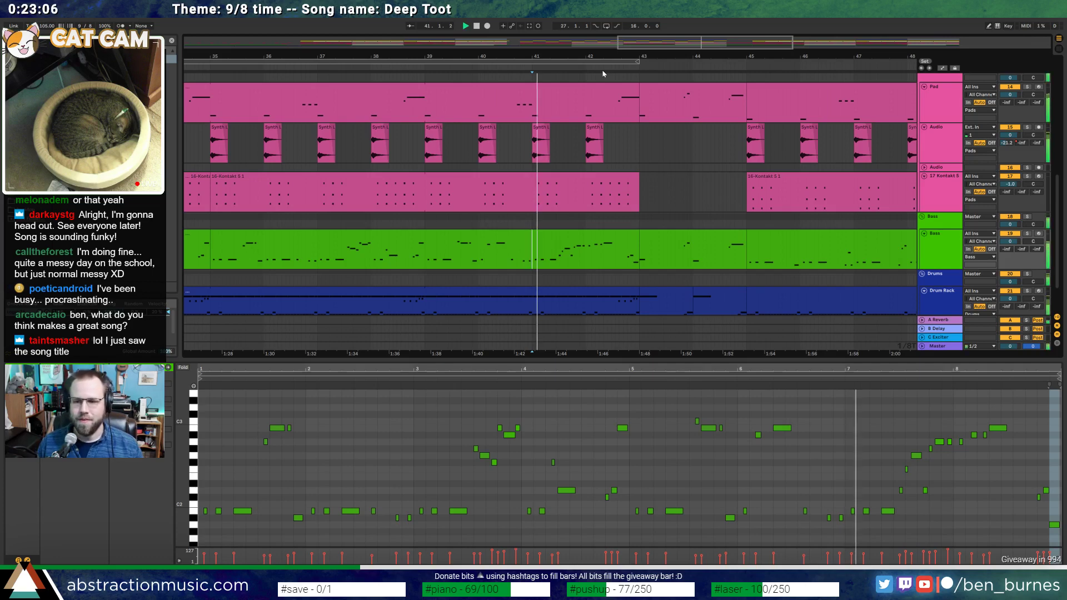
Listen through the transition around bars 42 to 45 while inspecting the arpeggio, pad and bass tracks, and stop playback
{"action": "scroll", "coordinate": [541, 120], "scroll_direction": "right", "scroll_amount": 3}
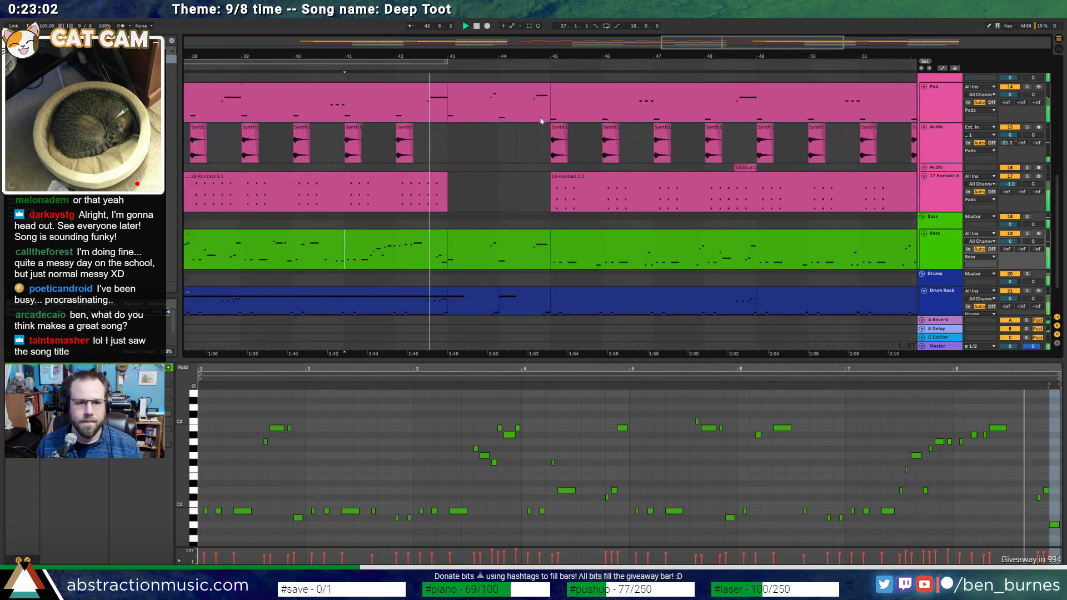
{"action": "scroll", "coordinate": [526, 156], "scroll_direction": "up", "scroll_amount": 5}
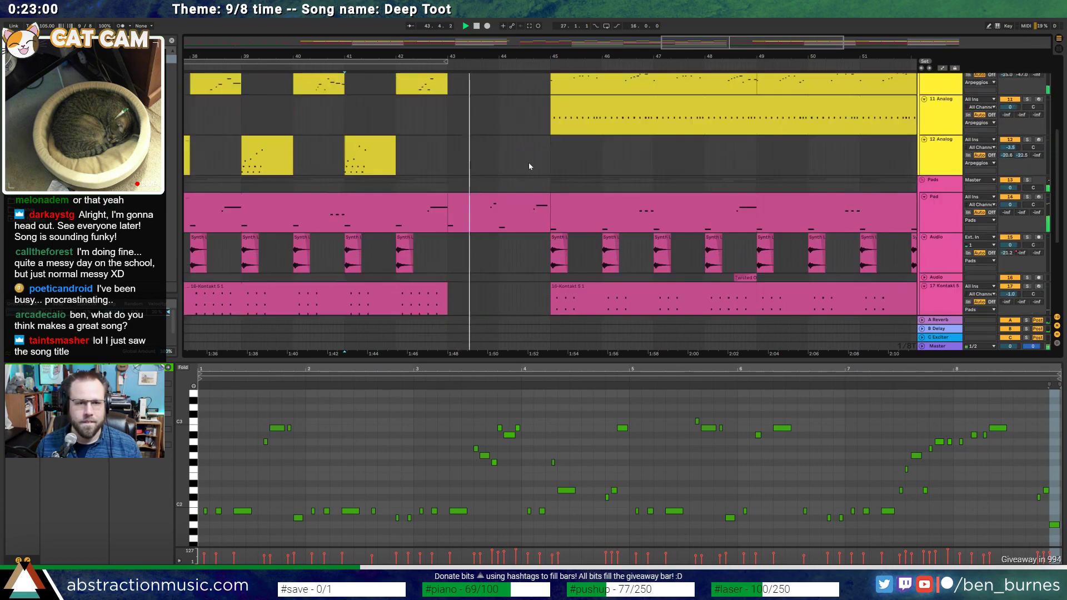
{"action": "scroll", "coordinate": [525, 169], "scroll_direction": "up", "scroll_amount": 3}
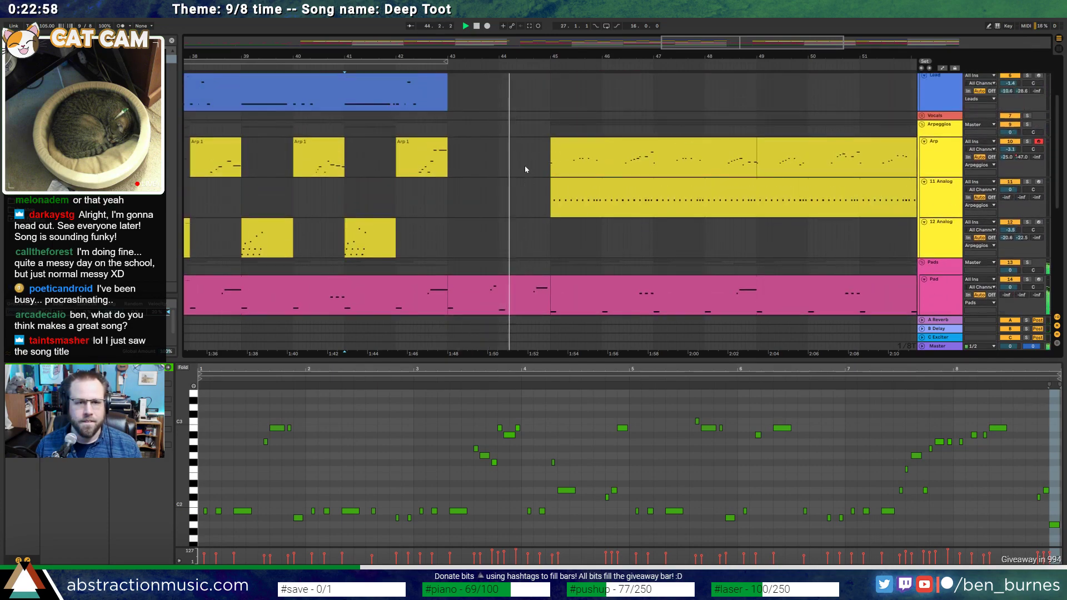
{"action": "scroll", "coordinate": [525, 169], "scroll_direction": "down", "scroll_amount": 3}
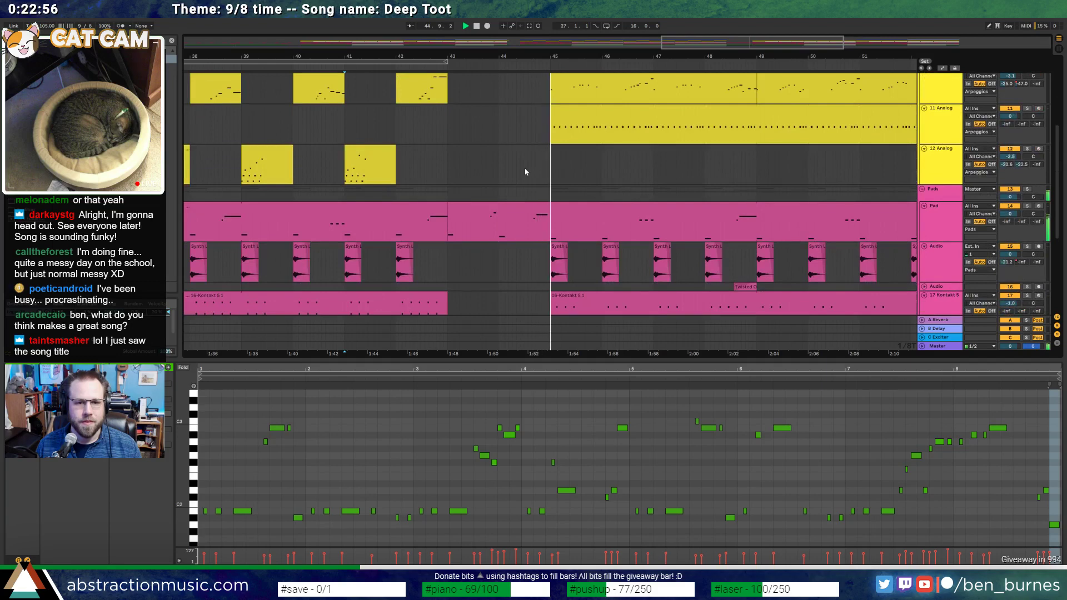
{"action": "key", "text": "space"}
{"action": "scroll", "coordinate": [524, 176], "scroll_direction": "down", "scroll_amount": 4}
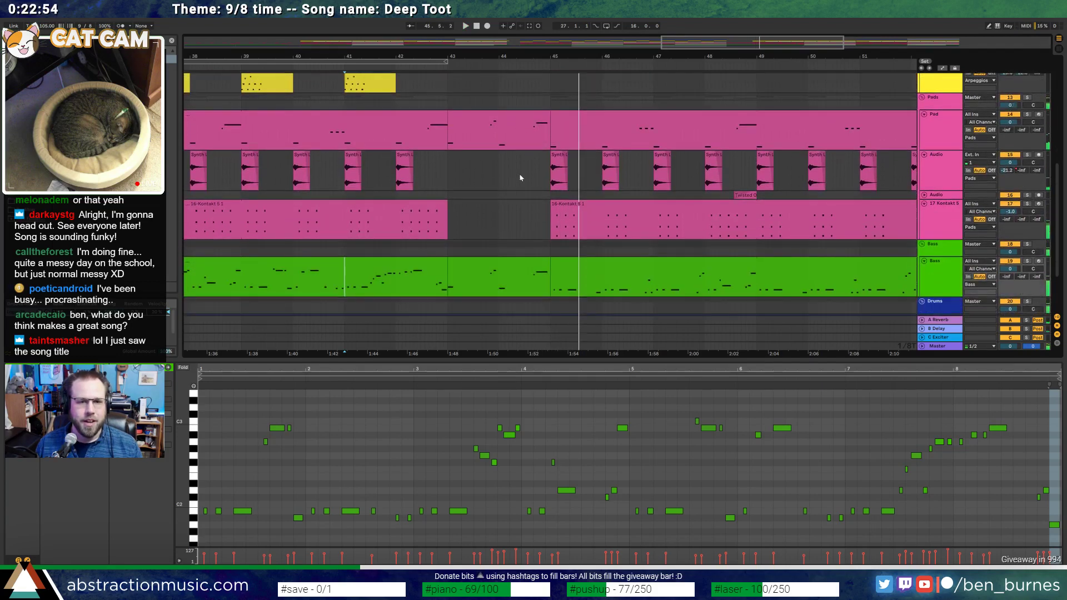
In the bass clip starting at bar 43, move the A2 and B2 notes earlier to positions 1.3.2 and 1.4
{"action": "left_click", "coordinate": [496, 215]}
{"action": "left_click_drag", "start_coordinate": [529, 389], "coordinate": [596, 437]}
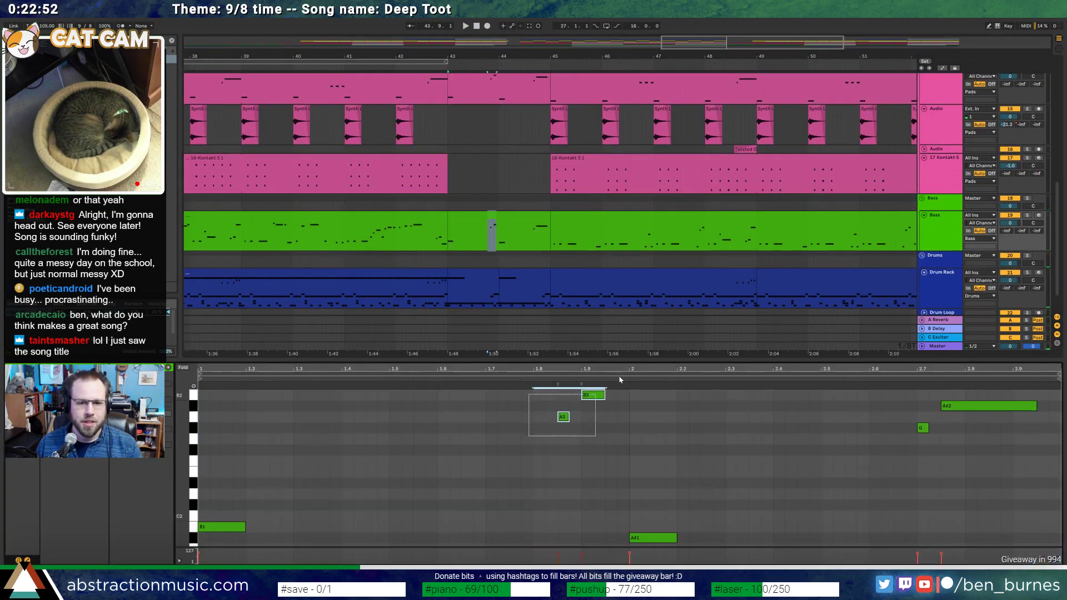
{"action": "key", "text": "Left"}
{"action": "key", "text": "Left"}
{"action": "key", "text": "Left"}
{"action": "key", "text": "Left"}
{"action": "key", "text": "Left"}
{"action": "key", "text": "Left"}
{"action": "key", "text": "Left"}
{"action": "key", "text": "Left"}
{"action": "key", "text": "Left"}
{"action": "key", "text": "Left"}
{"action": "key", "text": "Left"}
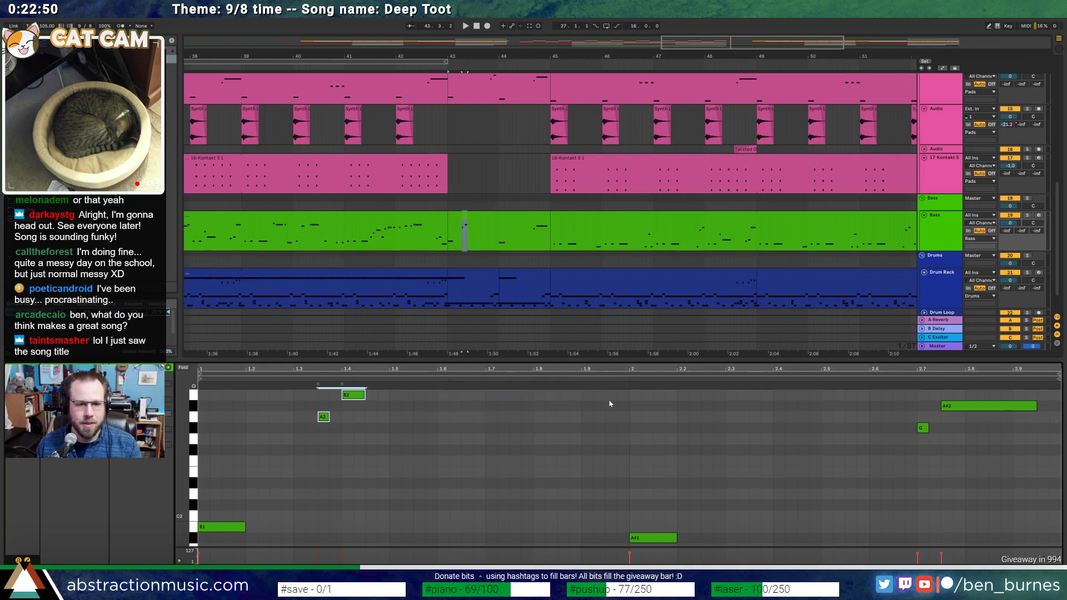
Move the bass clip's A#1 note to position 1.4.2 and its final G#2 and A#2 pair to 1.7 and 1.7.2
{"action": "left_click_drag", "start_coordinate": [655, 542], "coordinate": [391, 542]}
{"action": "left_click_drag", "start_coordinate": [844, 483], "coordinate": [1051, 388]}
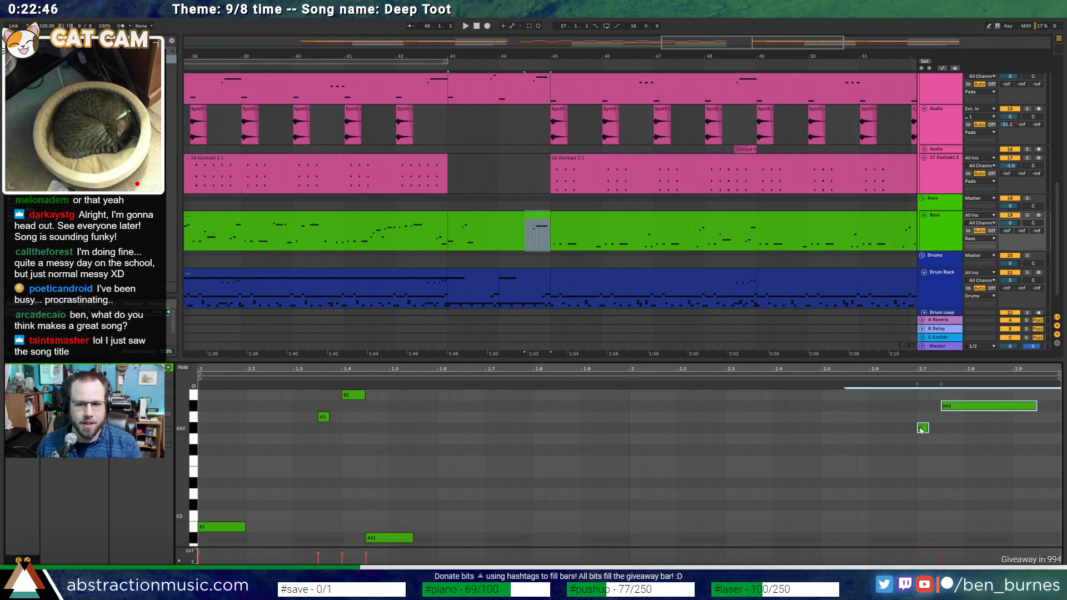
{"action": "left_click_drag", "start_coordinate": [921, 429], "coordinate": [492, 434]}
{"action": "left_click", "coordinate": [617, 442]}
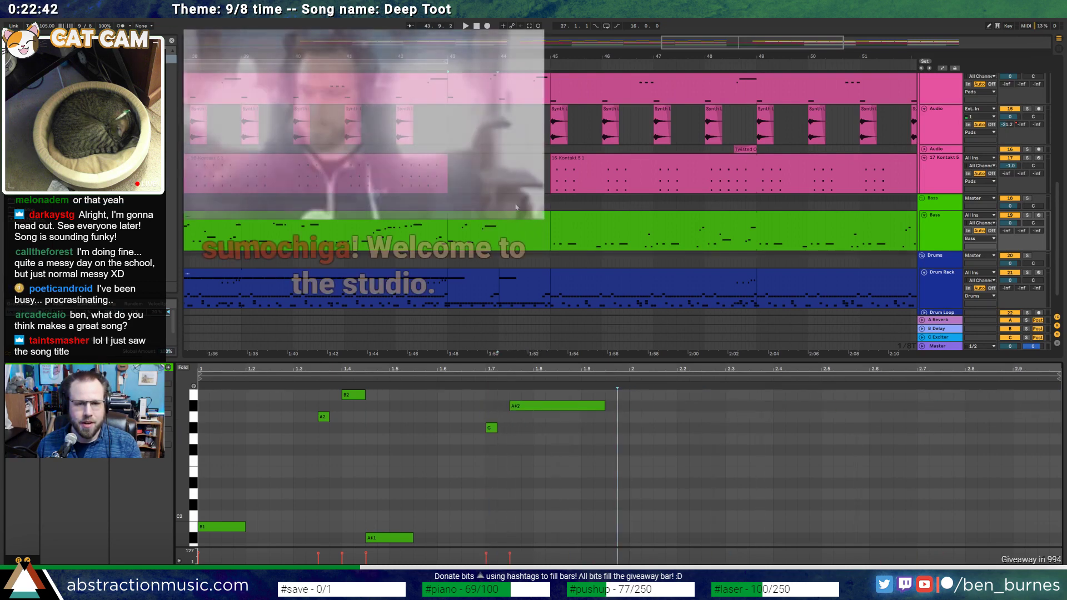
Delete the Drum Rack clip in bar 44 and trim the bass fill clip so it occupies only bar 43
{"action": "left_click", "coordinate": [512, 281]}
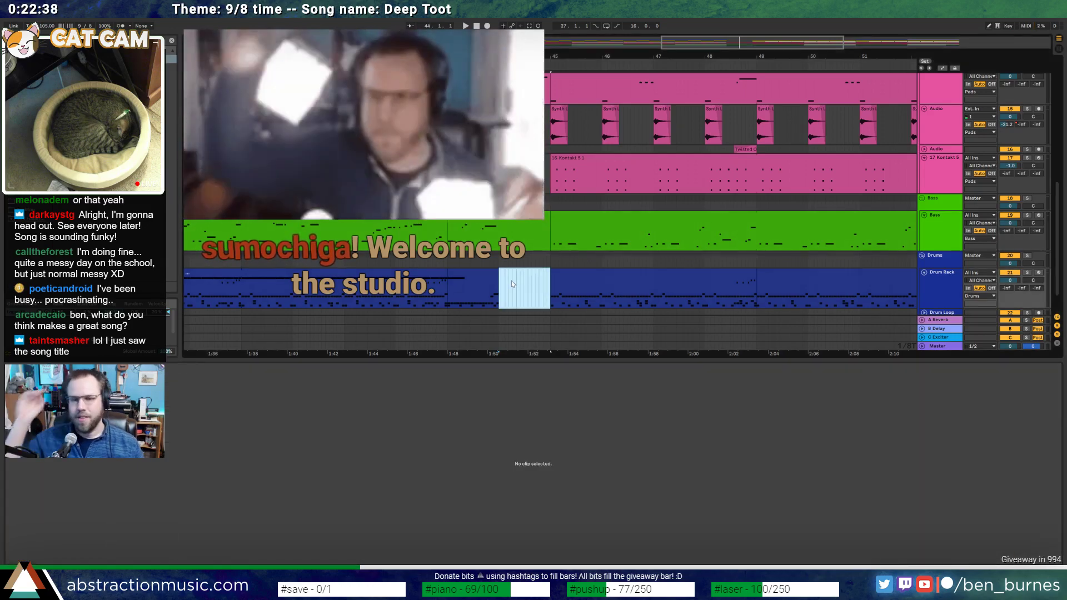
{"action": "left_click", "coordinate": [512, 281]}
{"action": "left_click", "coordinate": [472, 236]}
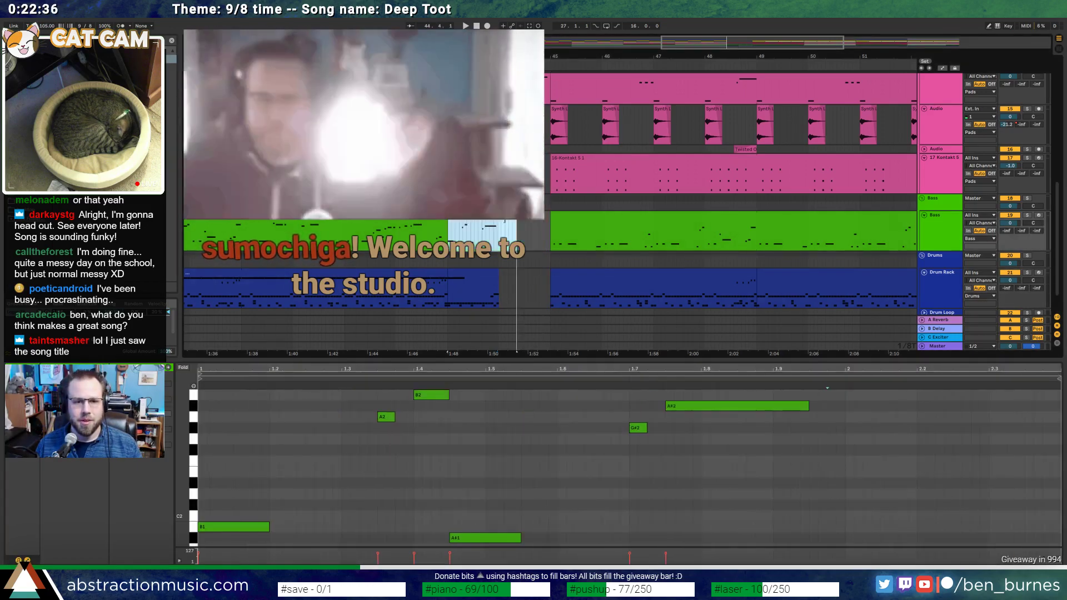
{"action": "scroll", "coordinate": [507, 229], "scroll_direction": "up", "scroll_amount": 3}
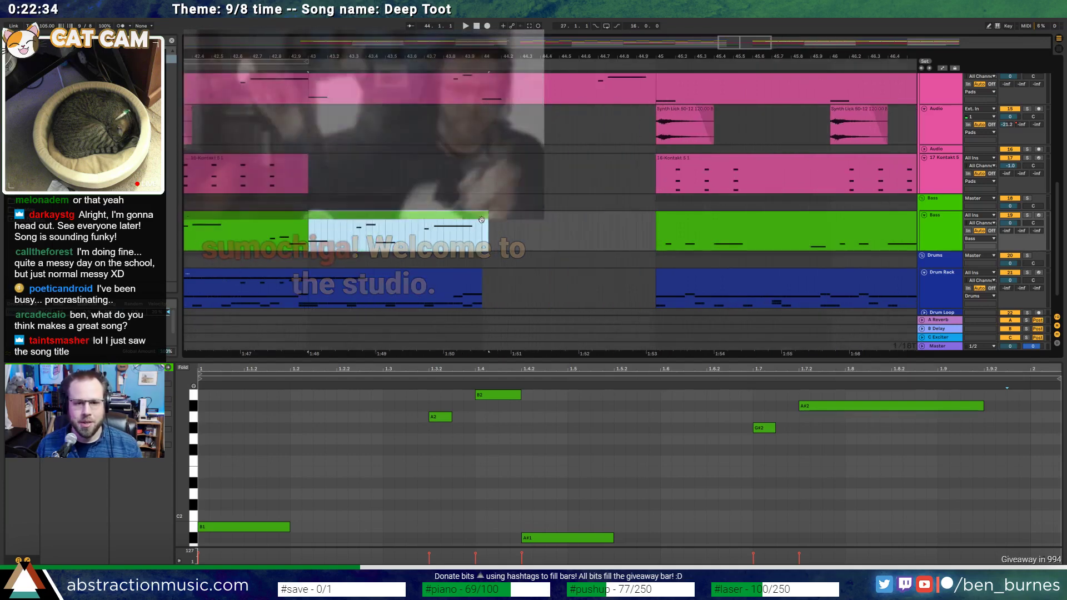
{"action": "scroll", "coordinate": [523, 225], "scroll_direction": "up", "scroll_amount": 2}
{"action": "scroll", "coordinate": [556, 223], "scroll_direction": "up", "scroll_amount": 2}
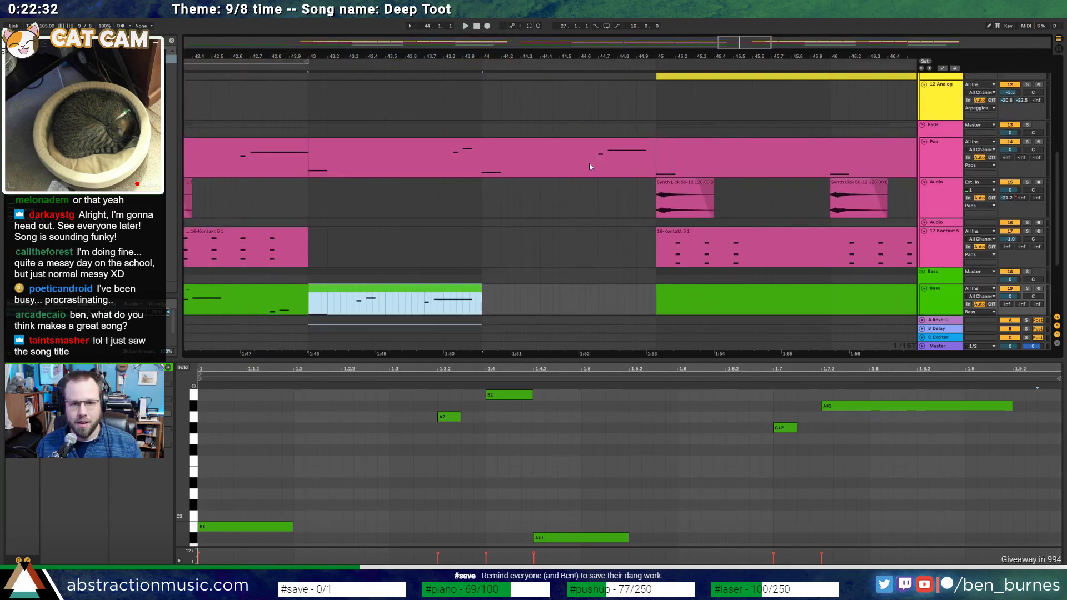
Copy the bar 43 bass clip onto the Pad track and delete the time of bar 44 across the whole arrangement
{"action": "left_click", "coordinate": [592, 162]}
{"action": "left_click_drag", "start_coordinate": [397, 288], "coordinate": [397, 144]}
{"action": "left_click_drag", "start_coordinate": [523, 147], "coordinate": [655, 164]}
{"action": "key", "text": "ctrl+shift+Delete"}
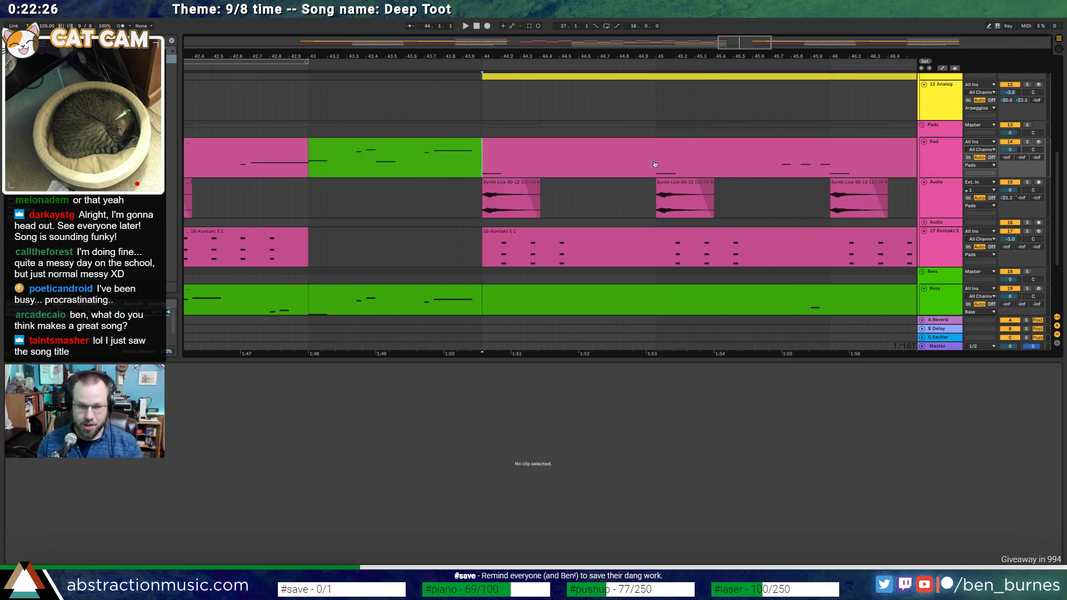
{"action": "key", "text": "minus"}
{"action": "key", "text": "minus"}
{"action": "key", "text": "minus"}
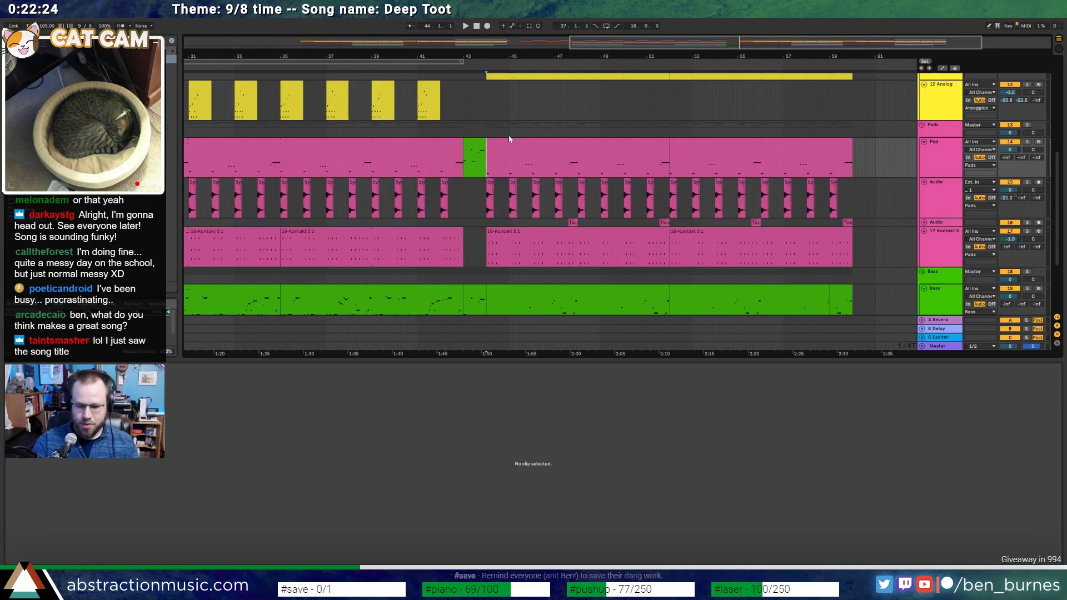
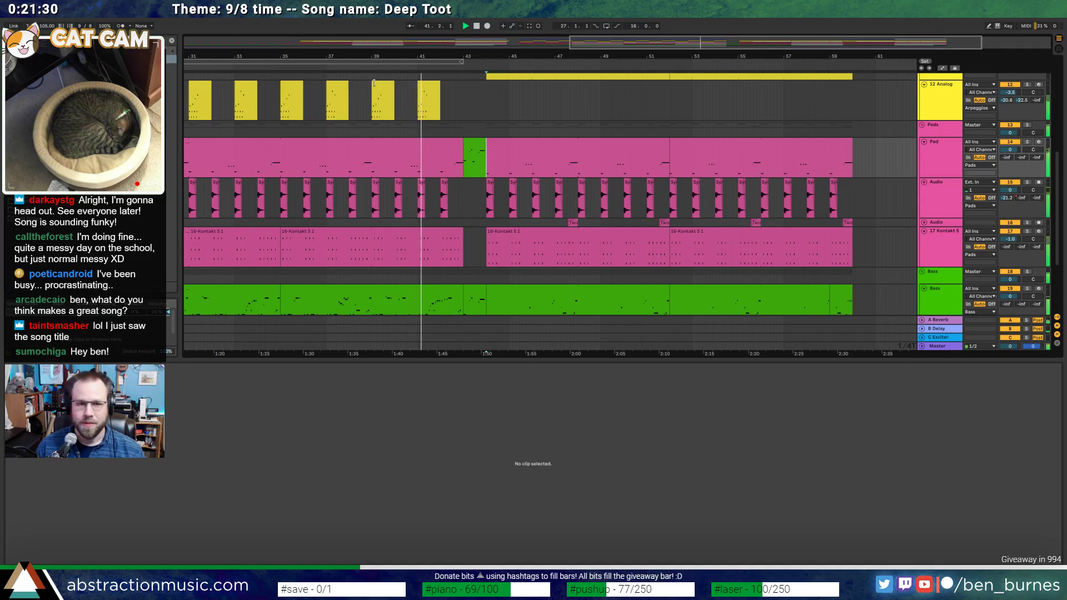
Stop playback and add a G1 note at position 1.9 in the bar 43 bass clip
{"action": "key", "text": "shift+Tab"}
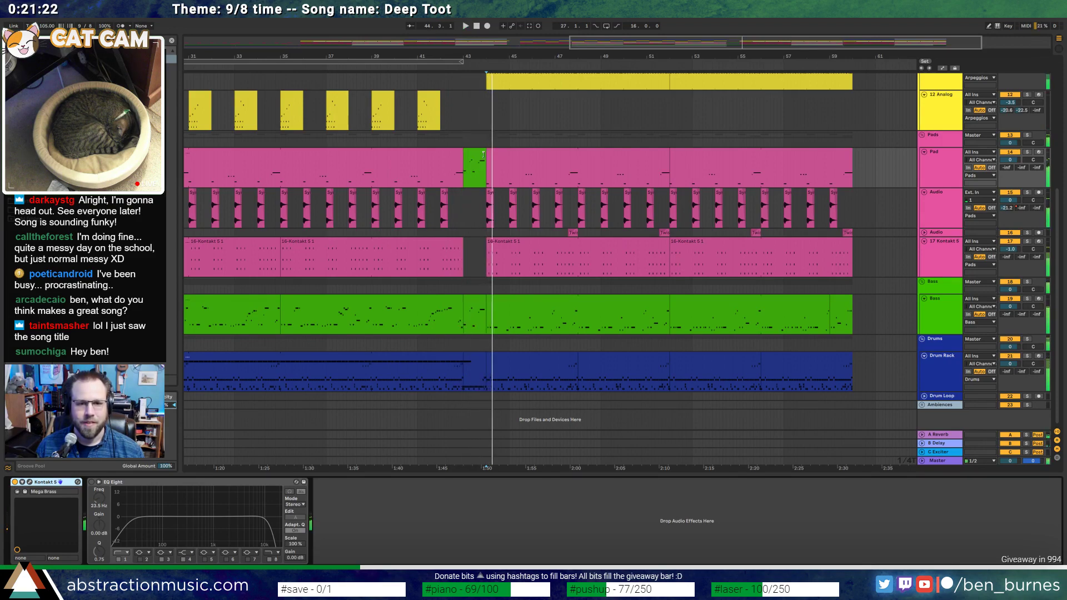
{"action": "key", "text": "space"}
{"action": "double_click", "coordinate": [478, 306]}
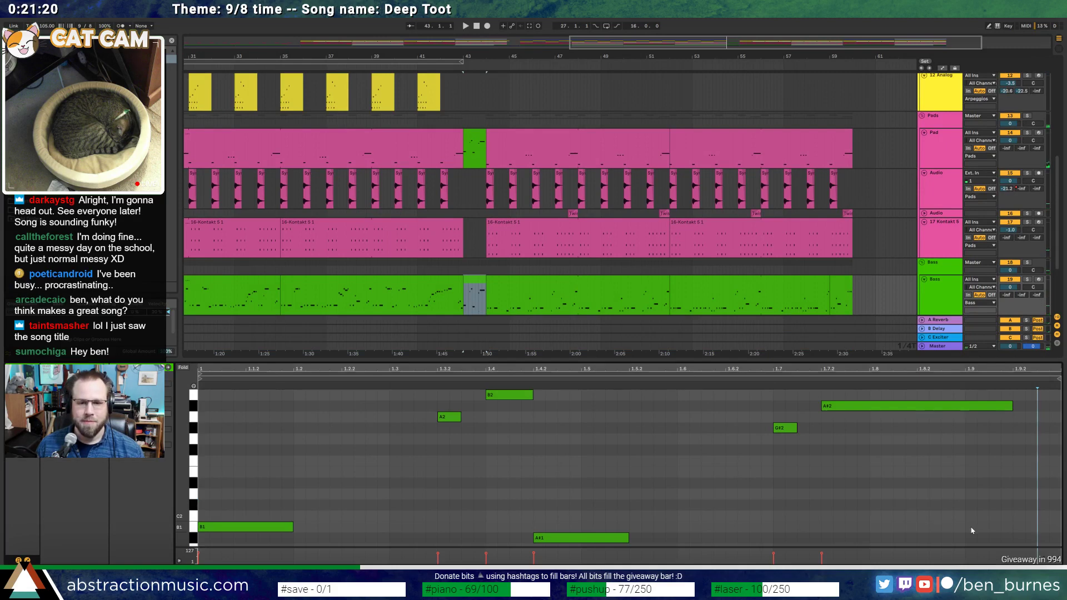
{"action": "left_click", "coordinate": [972, 531]}
{"action": "scroll", "coordinate": [968, 517], "scroll_direction": "down", "scroll_amount": 3}
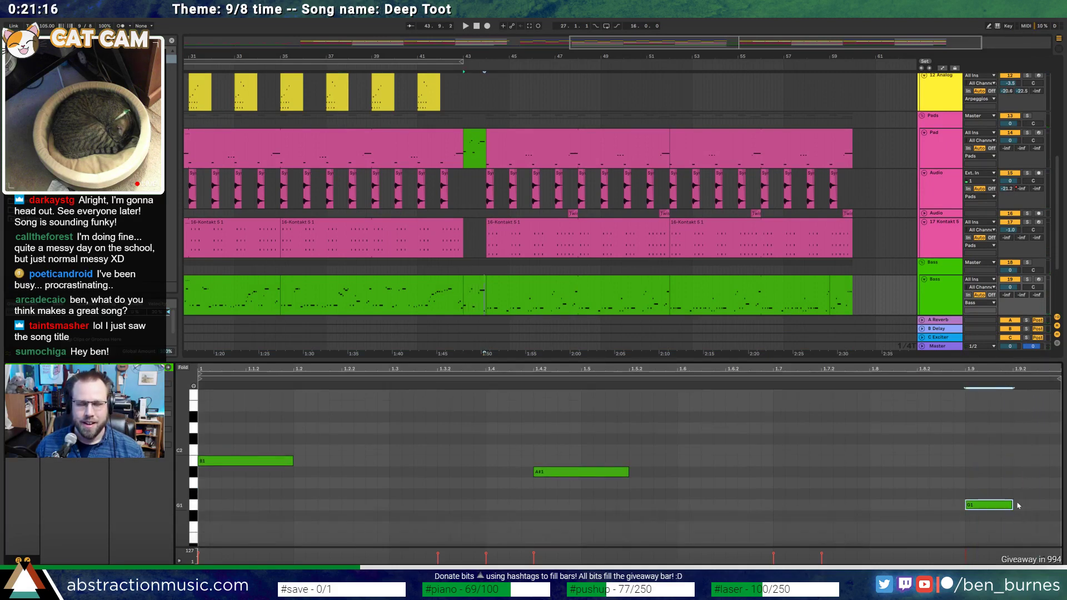
In the Pad track's bar 43 clip, shorten the last A#2 note and add a G1 note at position 1.9
{"action": "left_click", "coordinate": [477, 154]}
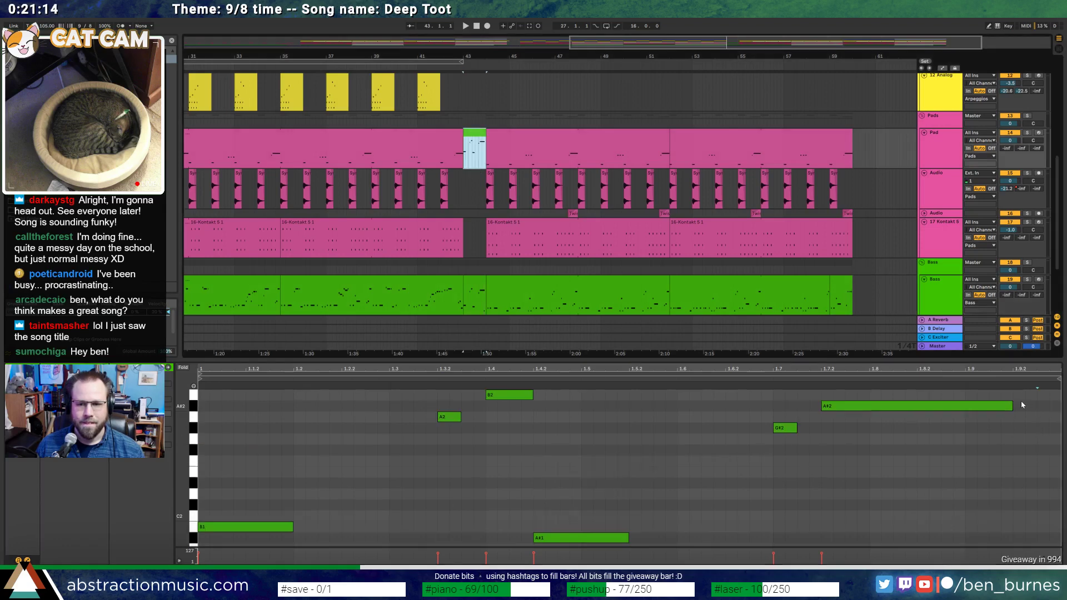
{"action": "left_click_drag", "start_coordinate": [1013, 408], "coordinate": [943, 409]}
{"action": "scroll", "coordinate": [974, 471], "scroll_direction": "down", "scroll_amount": 3}
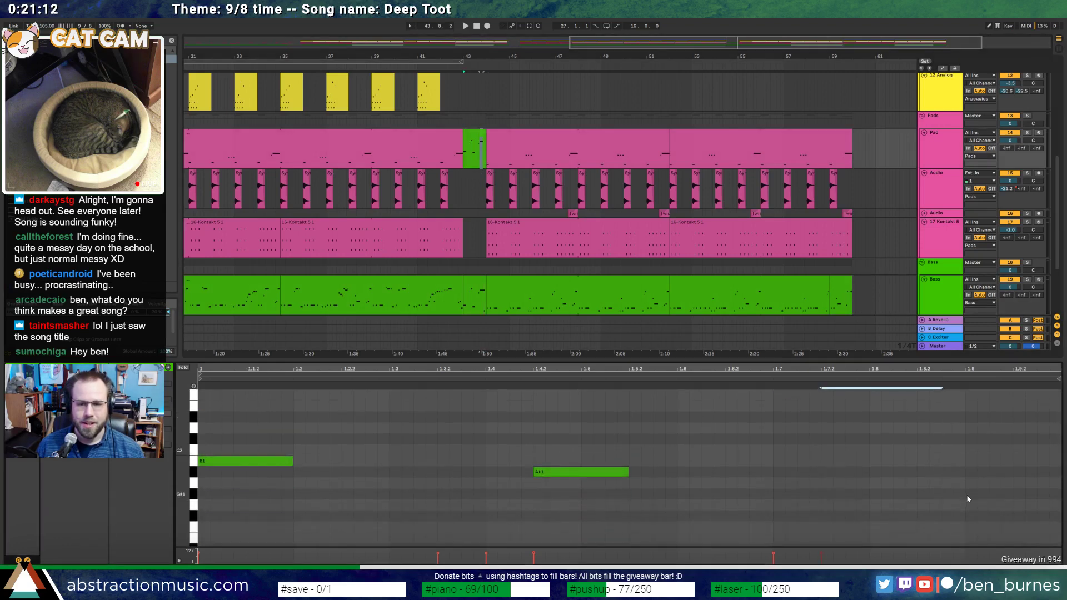
{"action": "double_click", "coordinate": [967, 507]}
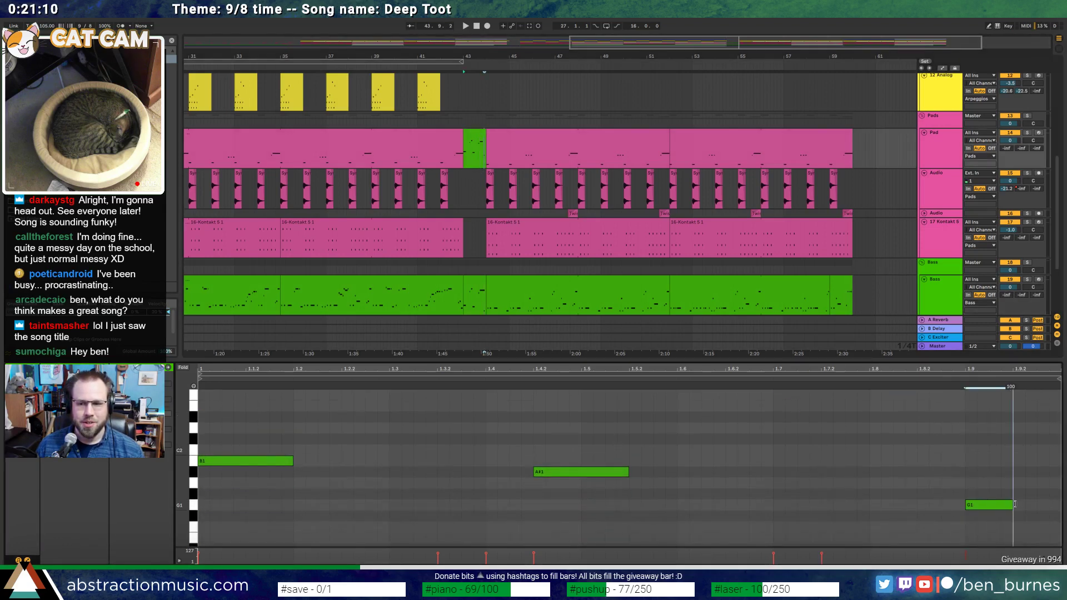
Play back the bar 43 fill and rearrange its ending into two G1 notes at positions 1.8.2 and 1.9.2
{"action": "left_click", "coordinate": [471, 139]}
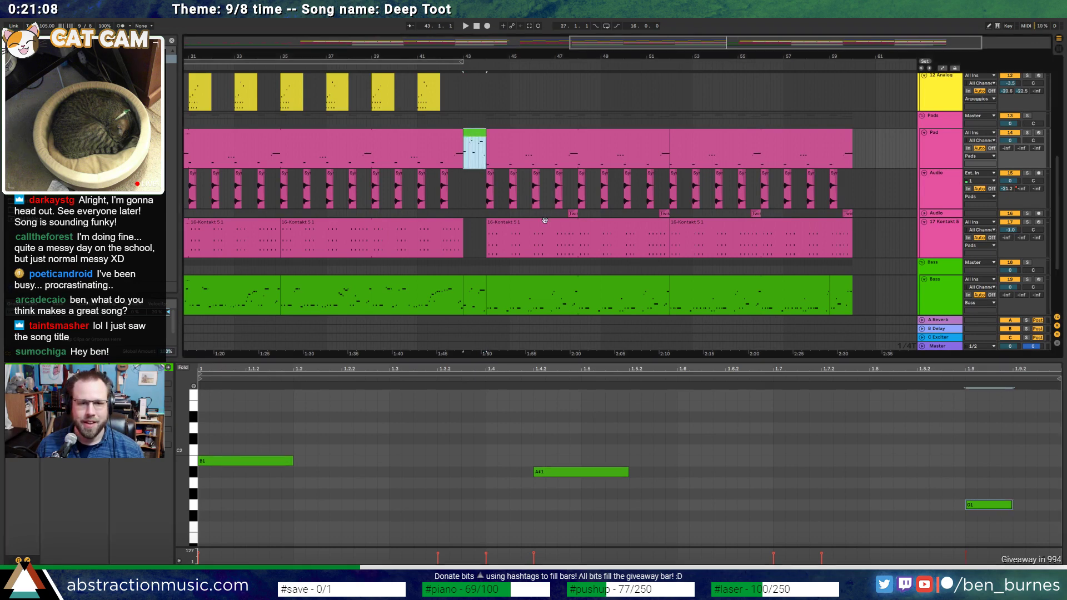
{"action": "key", "text": "space"}
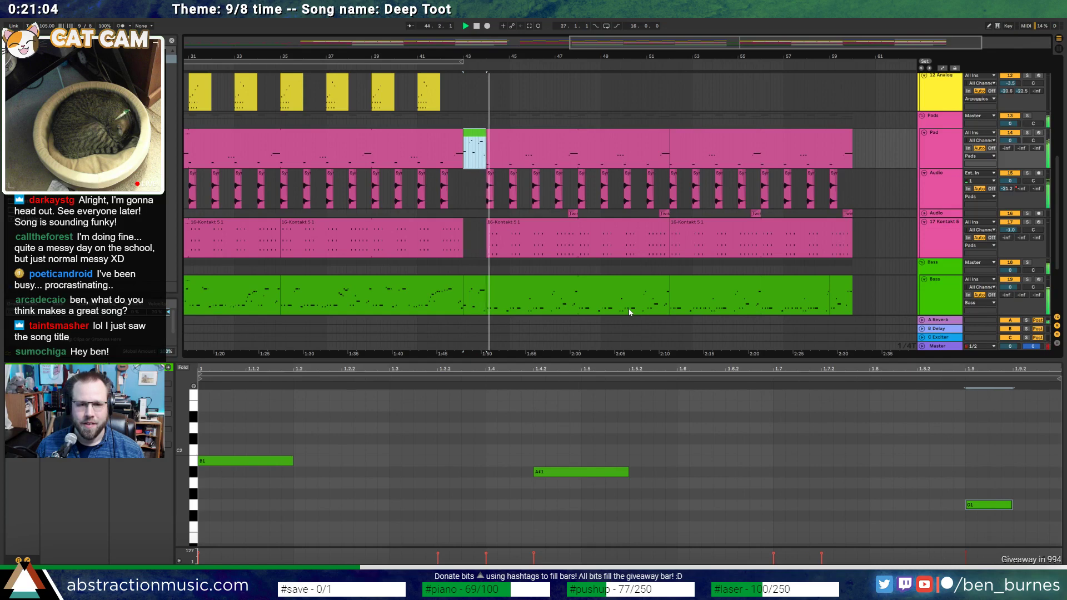
{"action": "key", "text": "space"}
{"action": "left_click_drag", "start_coordinate": [992, 511], "coordinate": [944, 511]}
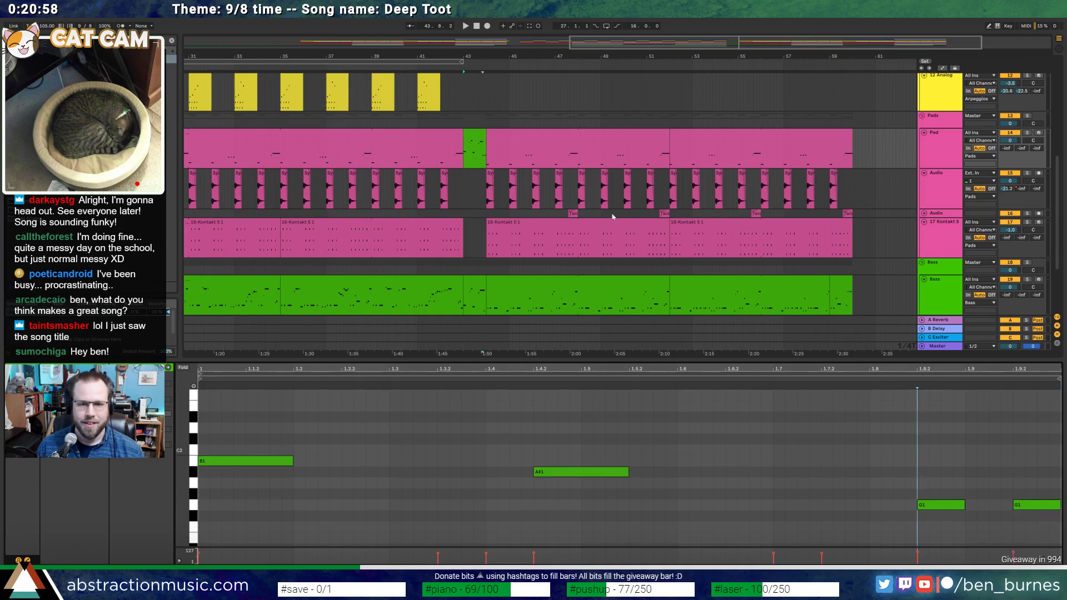
Audition the bar 43 bass clip and shorten its A#2 note to end just after position 1.8
{"action": "left_click", "coordinate": [474, 294]}
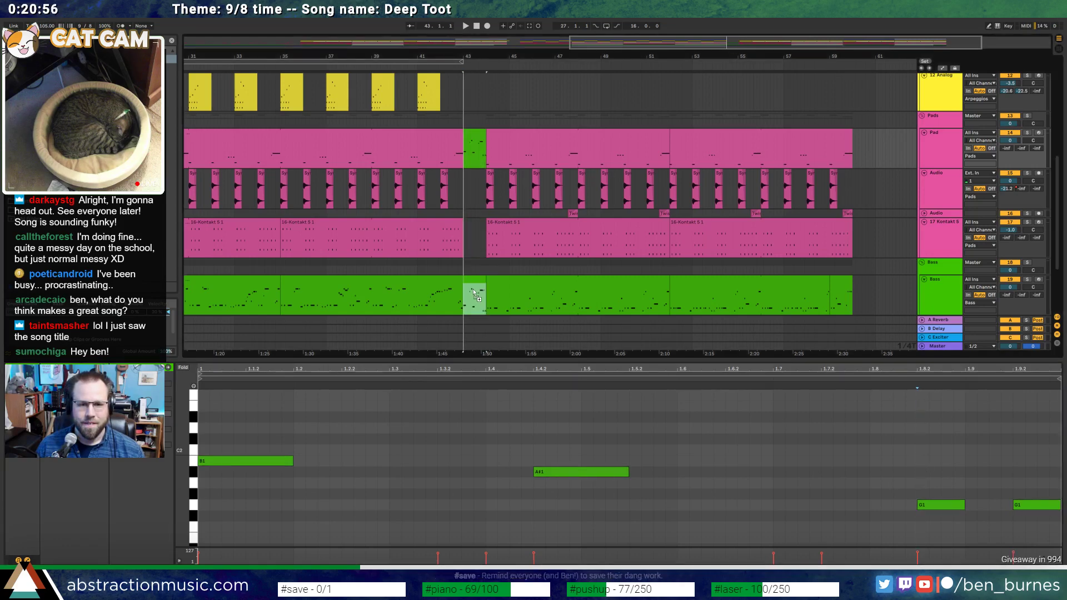
{"action": "left_click", "coordinate": [473, 289]}
{"action": "key", "text": "z"}
{"action": "key", "text": "space"}
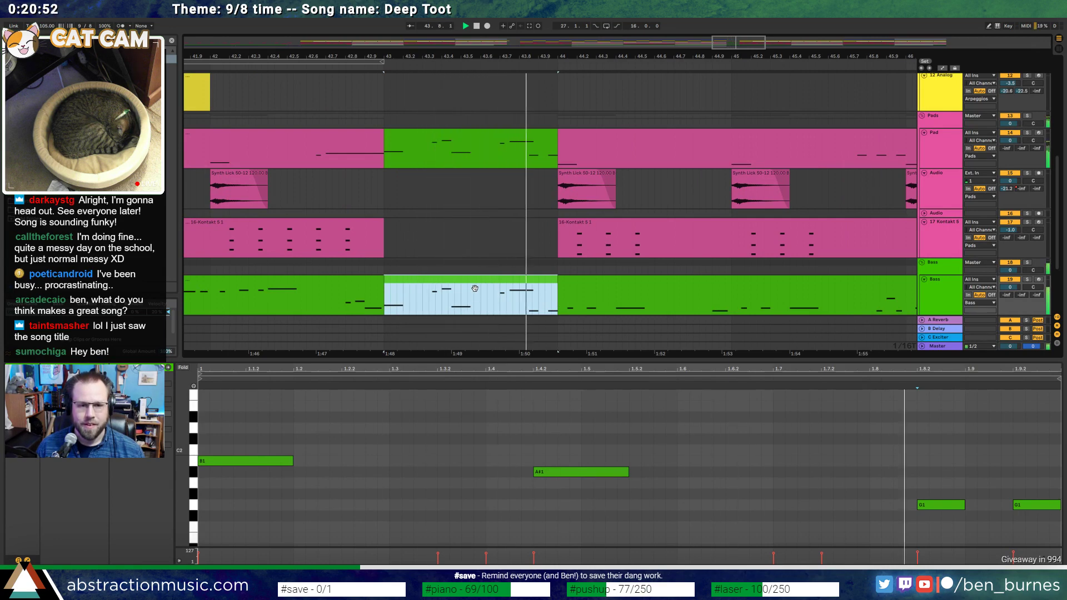
{"action": "scroll", "coordinate": [727, 476], "scroll_direction": "up", "scroll_amount": 3}
{"action": "left_click", "coordinate": [776, 448]}
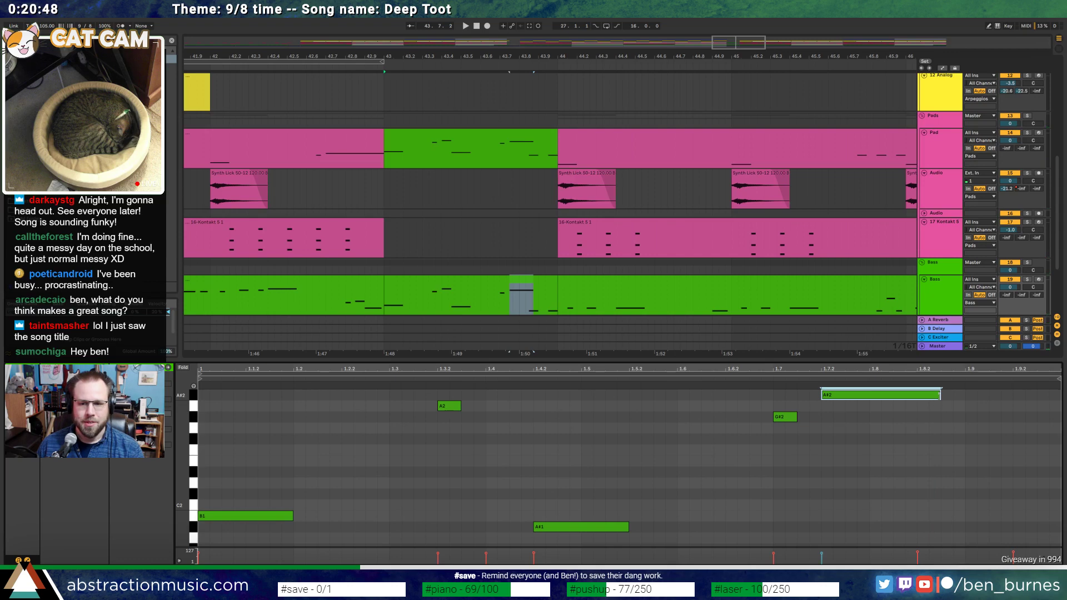
{"action": "left_click_drag", "start_coordinate": [940, 394], "coordinate": [901, 396]}
Shorten the A#2 note in the Pad track's bar 43 clip to end just after position 1.8
{"action": "left_click", "coordinate": [545, 154]}
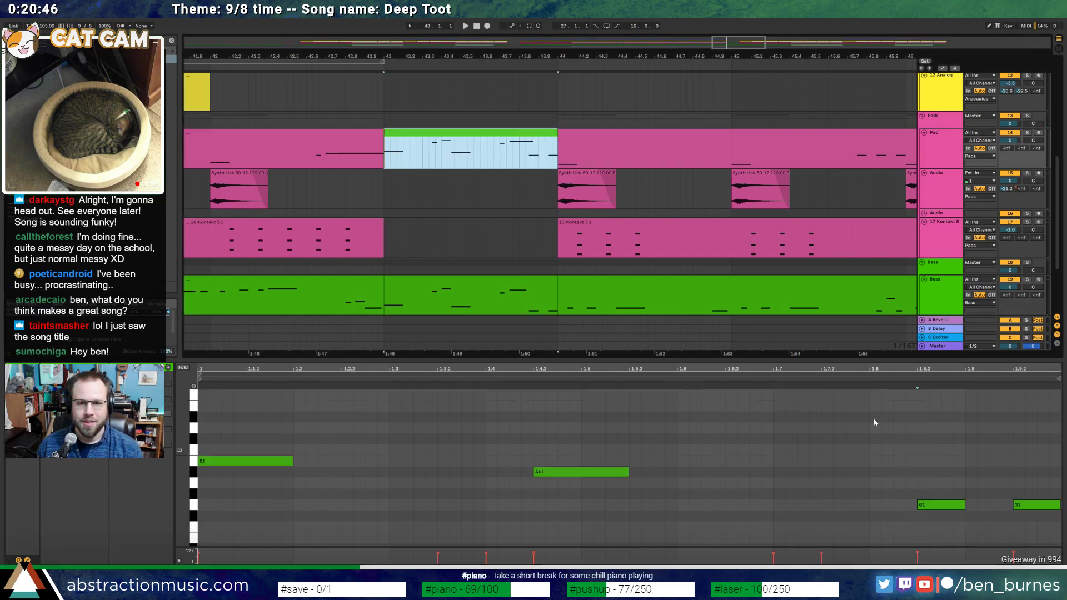
{"action": "left_click", "coordinate": [894, 421]}
{"action": "scroll", "coordinate": [960, 425], "scroll_direction": "up", "scroll_amount": 3}
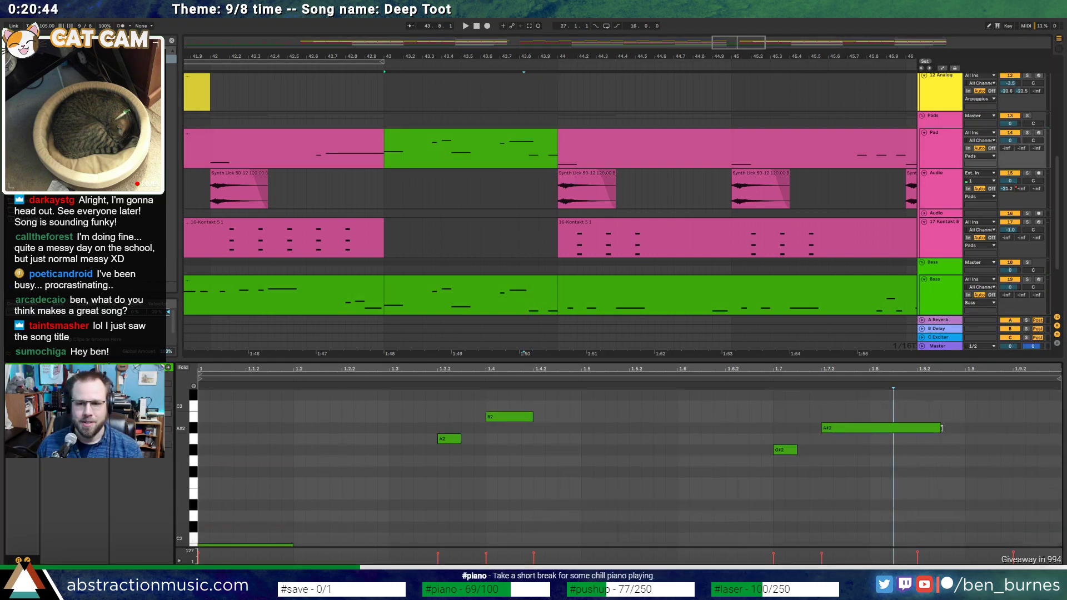
{"action": "left_click_drag", "start_coordinate": [941, 428], "coordinate": [904, 427]}
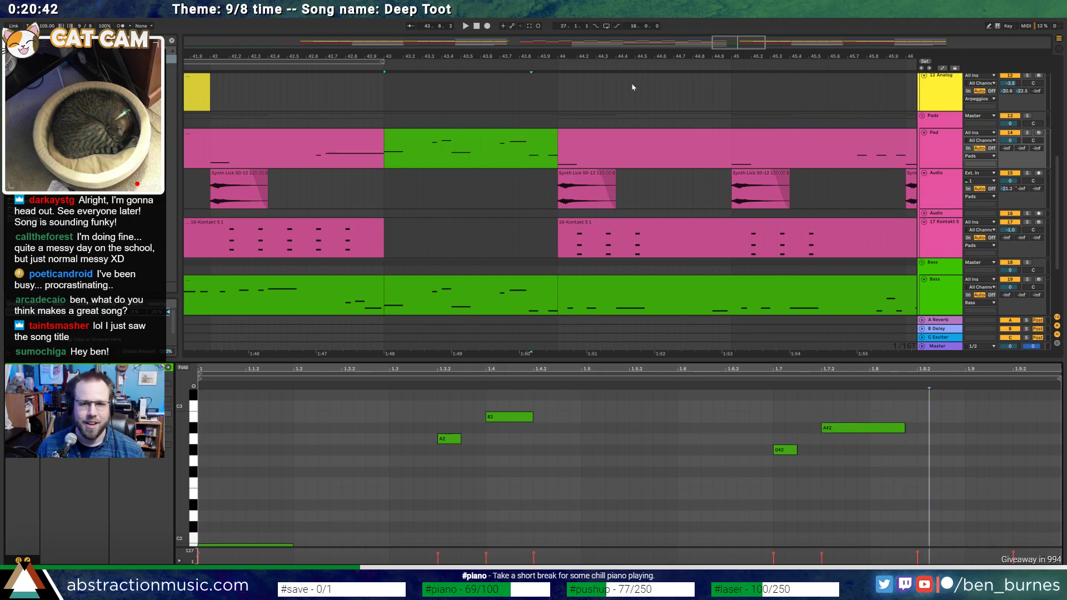
Assign the Pad track's color to all of its clips
{"action": "left_click_drag", "start_coordinate": [768, 48], "coordinate": [647, 166]}
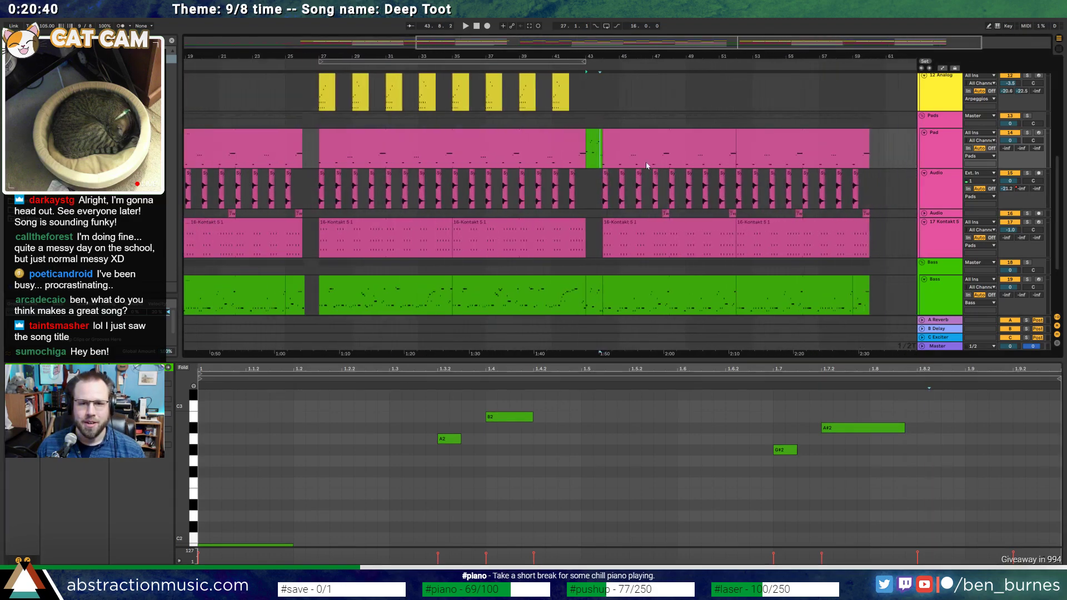
{"action": "right_click", "coordinate": [949, 150]}
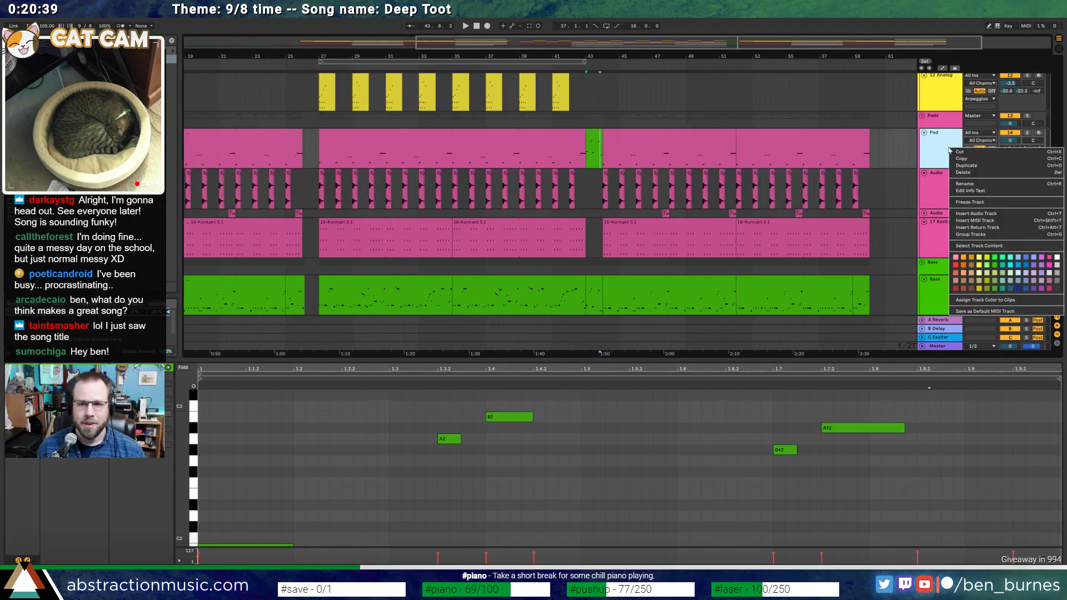
{"action": "left_click", "coordinate": [985, 300]}
{"action": "left_click", "coordinate": [533, 148]}
Review the full song arrangement from the Piano track down to the Pads
{"action": "key", "text": "minus"}
{"action": "key", "text": "shift+Tab"}
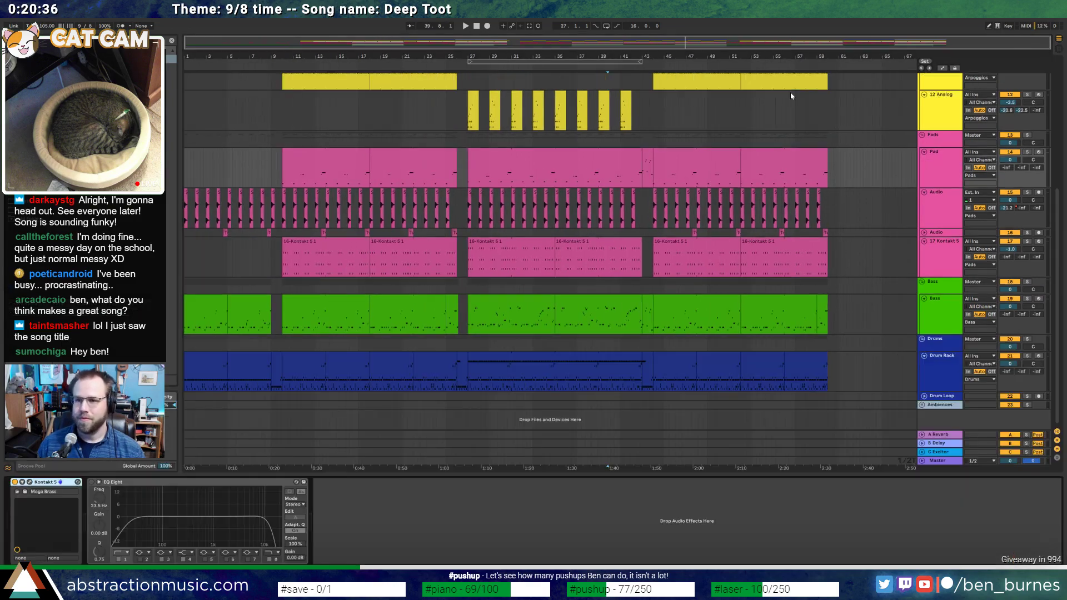
{"action": "scroll", "coordinate": [568, 218], "scroll_direction": "up", "scroll_amount": 5}
{"action": "scroll", "coordinate": [590, 221], "scroll_direction": "up", "scroll_amount": 2}
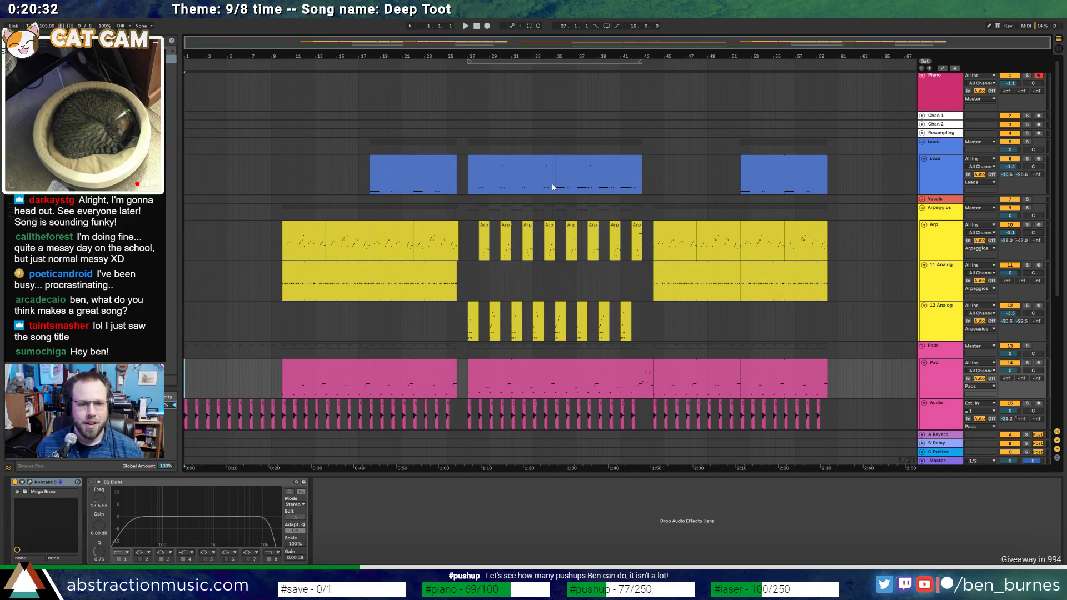
Fold the Lead, Arp, 11 Analog, 12 Analog, Pad, Audio, 17 Kontakt, Bass and Drum Rack tracks
{"action": "scroll", "coordinate": [553, 187], "scroll_direction": "down", "scroll_amount": 3}
{"action": "left_click", "coordinate": [924, 95]}
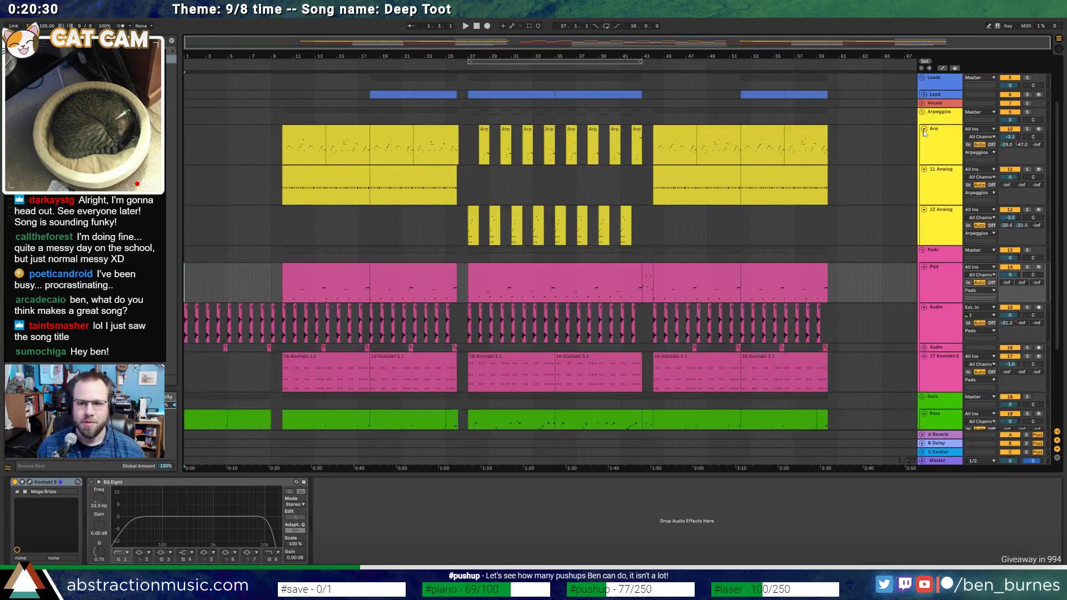
{"action": "left_click", "coordinate": [924, 129]}
{"action": "left_click", "coordinate": [925, 137]}
{"action": "left_click", "coordinate": [925, 146]}
{"action": "left_click", "coordinate": [924, 172]}
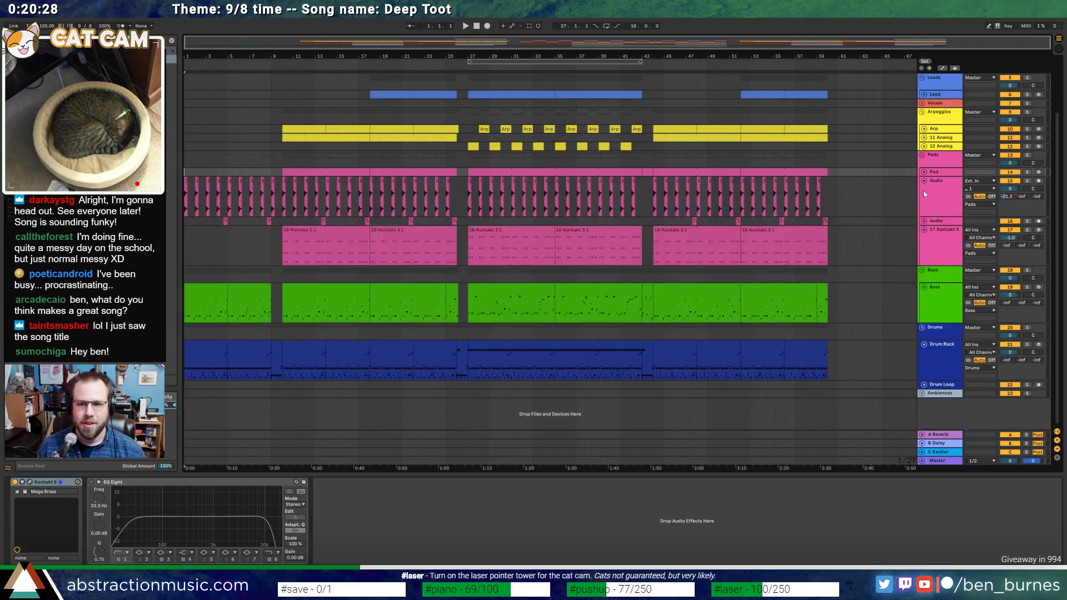
{"action": "left_click", "coordinate": [924, 181]}
{"action": "left_click", "coordinate": [926, 198]}
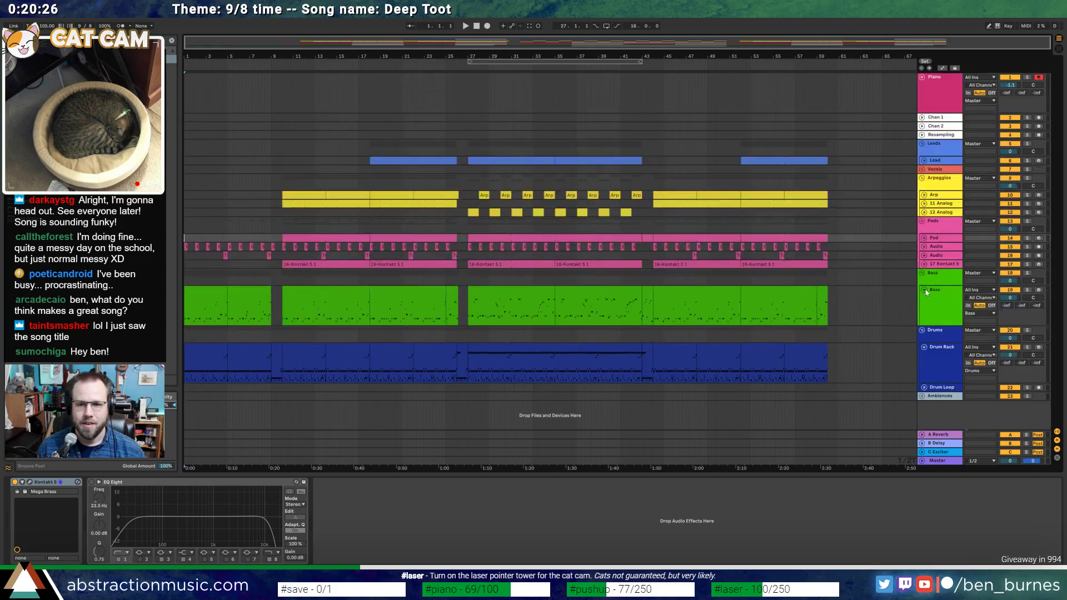
{"action": "left_click", "coordinate": [924, 290]}
{"action": "left_click", "coordinate": [924, 316]}
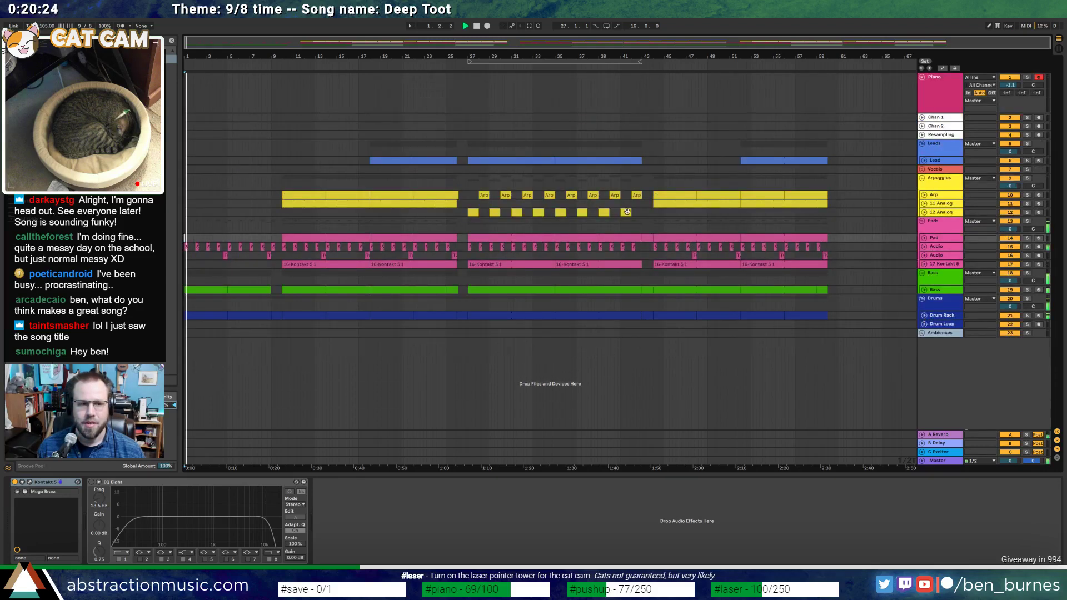
While the song plays, unfold the Drum Rack track and deactivate the last two TR-909Hat O 01 hits at 4.9 in its first clip
{"action": "left_click", "coordinate": [478, 26]}
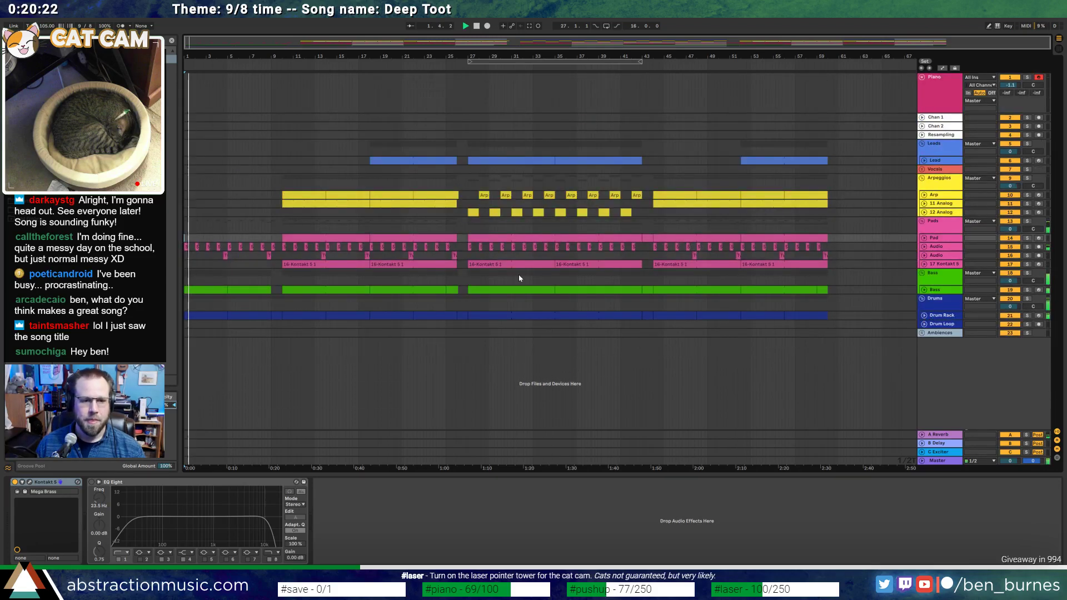
{"action": "left_click", "coordinate": [924, 316]}
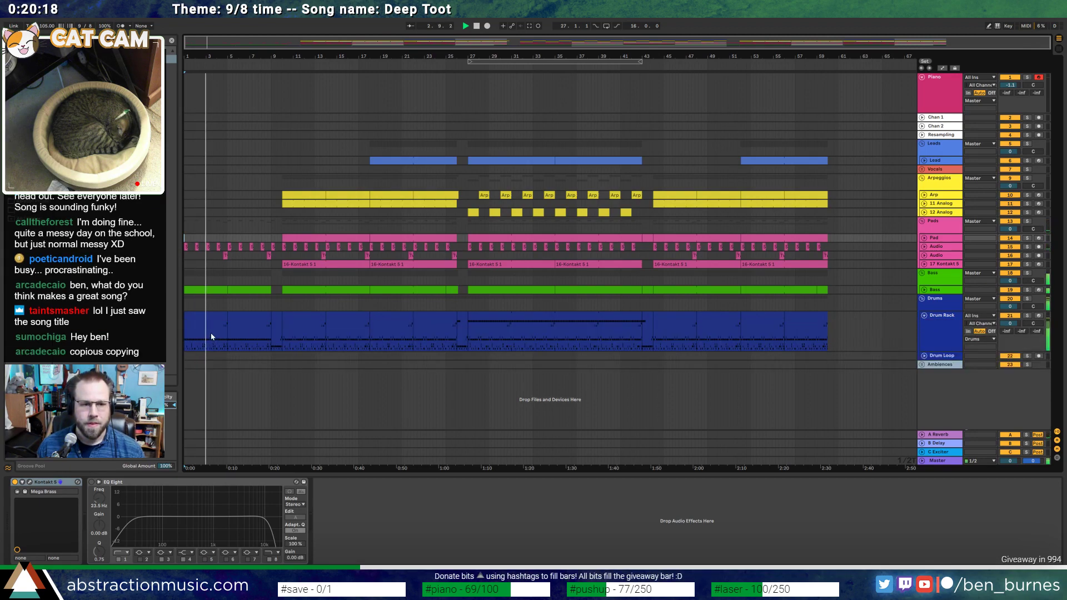
{"action": "scroll", "coordinate": [222, 323], "scroll_direction": "up", "scroll_amount": 2}
{"action": "left_click", "coordinate": [225, 320]}
{"action": "double_click", "coordinate": [226, 320]}
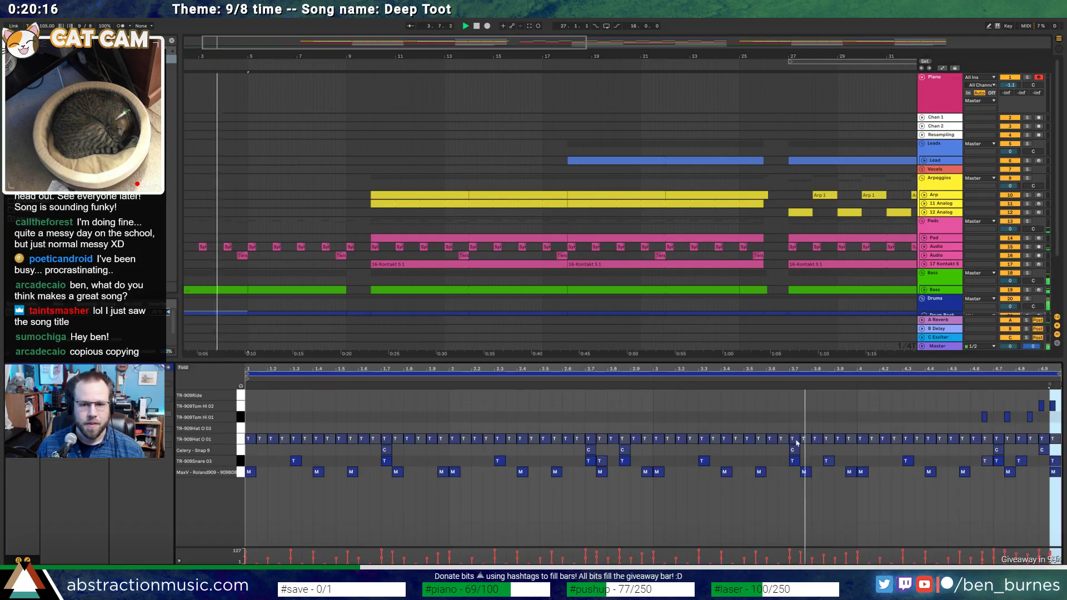
{"action": "left_click", "coordinate": [1040, 434]}
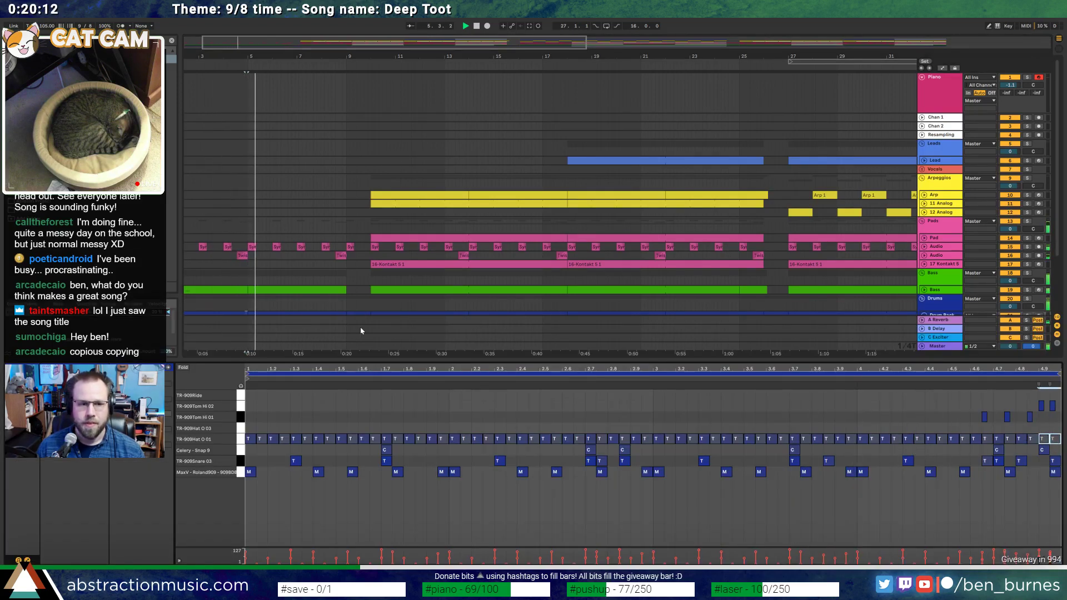
In the bar 5 drum clip, deactivate the TR-909Hat O 01 hits from just after 4.3 to the end and the kick just after 4.5
{"action": "scroll", "coordinate": [361, 326], "scroll_direction": "down", "scroll_amount": 3}
{"action": "left_click", "coordinate": [327, 281]}
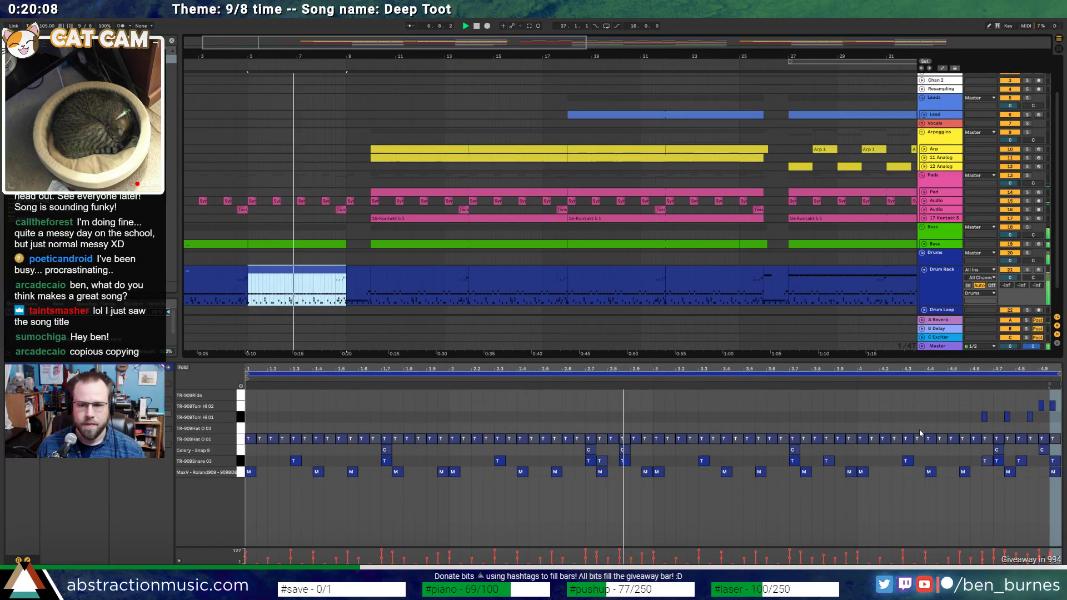
{"action": "left_click_drag", "start_coordinate": [911, 434], "coordinate": [1022, 431]}
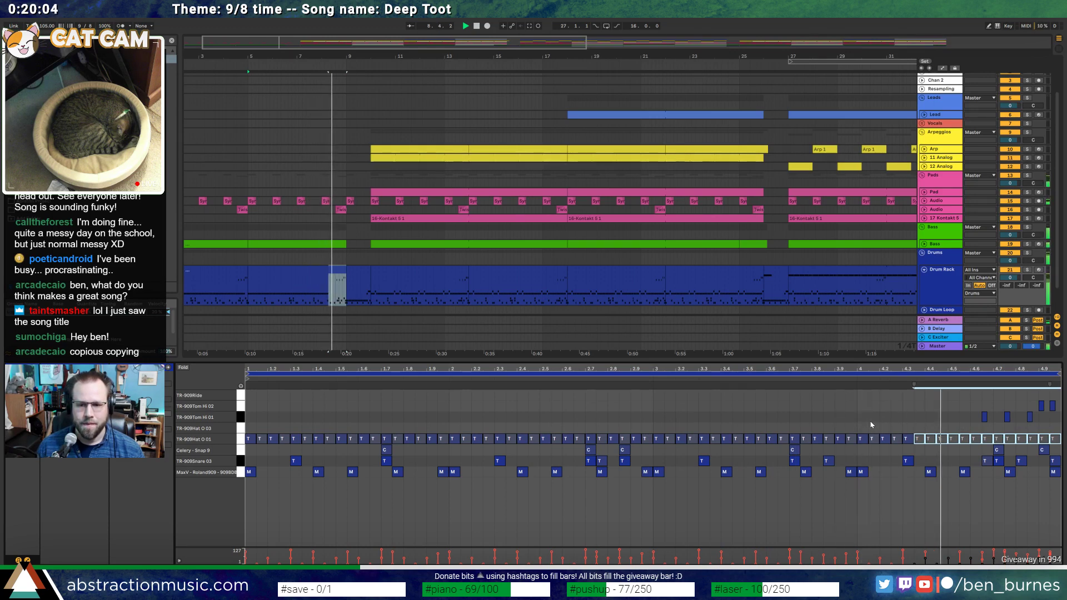
{"action": "left_click", "coordinate": [965, 473]}
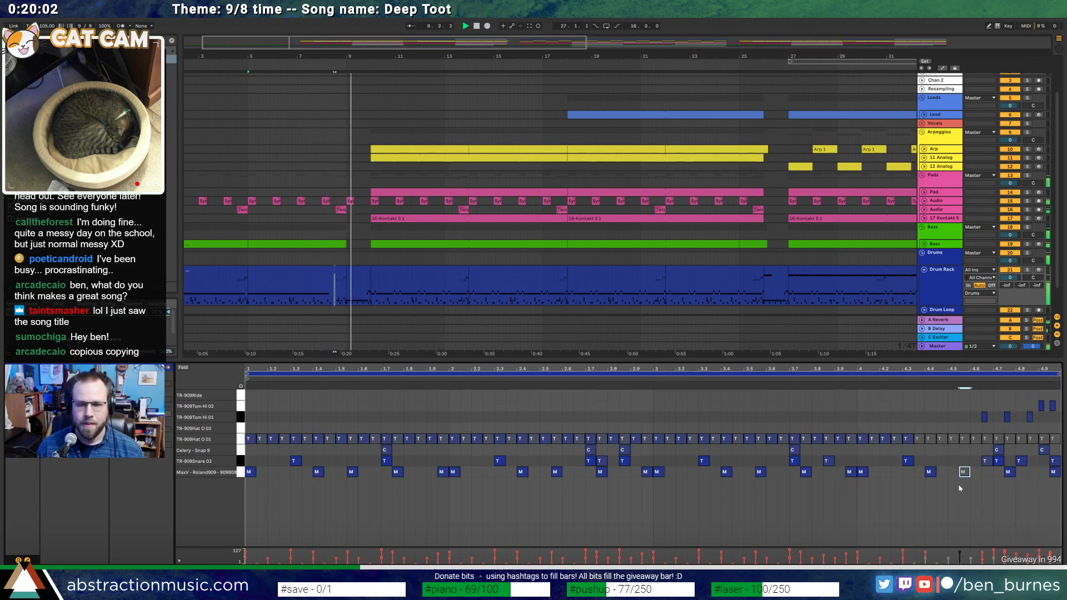
In the bar 10 drum clip, deactivate the TR-909Hat O 01 hits from just after 4.6 to 4.9
{"action": "left_click", "coordinate": [363, 284]}
{"action": "left_click", "coordinate": [383, 284]}
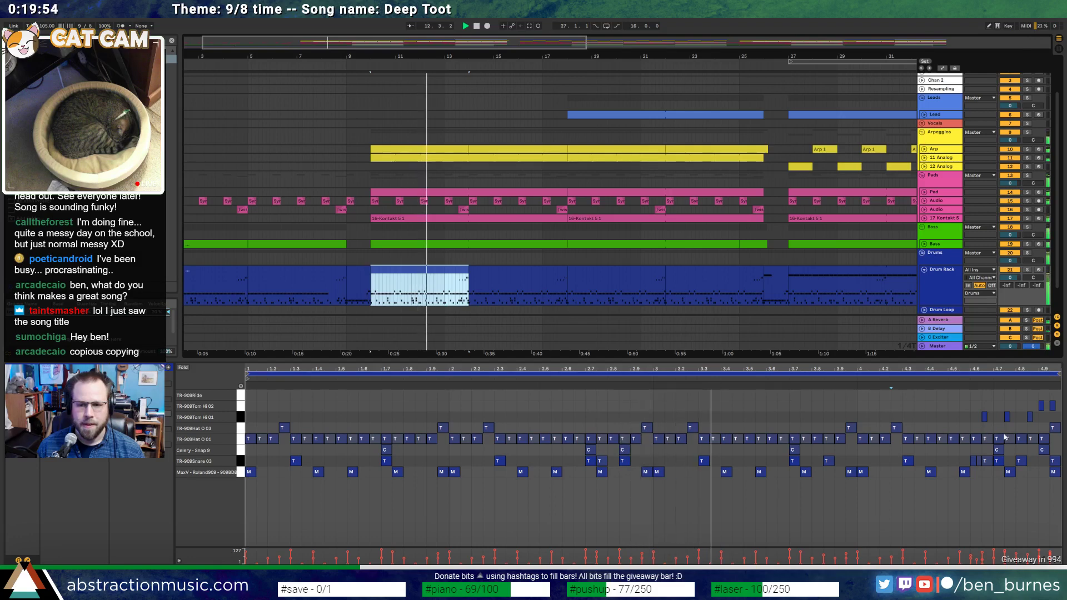
{"action": "left_click_drag", "start_coordinate": [981, 435], "coordinate": [1040, 442]}
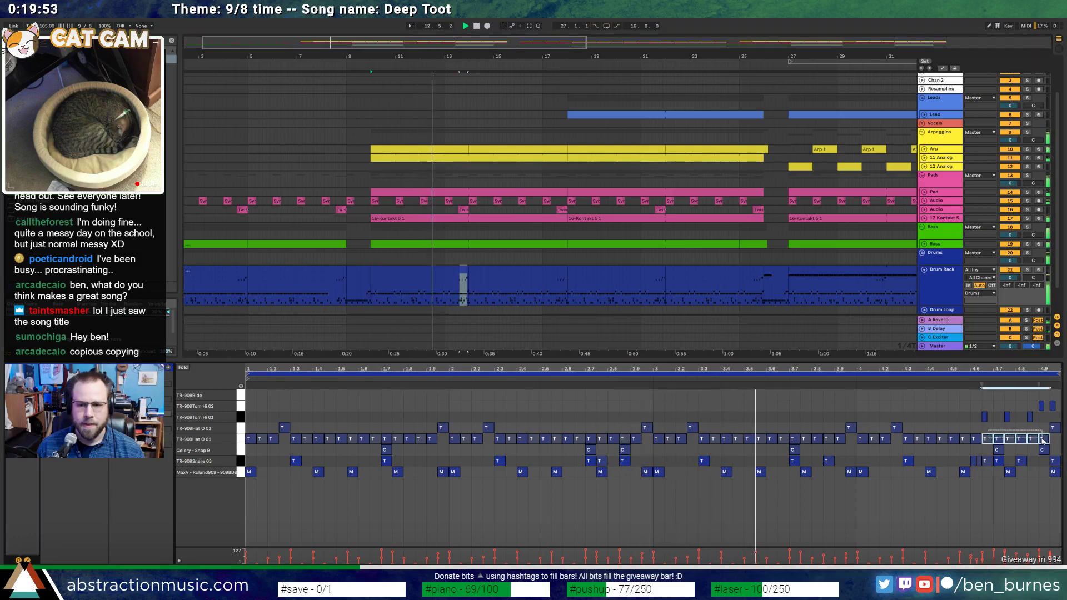
In the bar 14 drum clip, repeat TR-909Hat O 03 hits from 4.7 to the end and deactivate the TR-909Hat O 01 hits from just after 4.4
{"action": "left_click", "coordinate": [508, 273]}
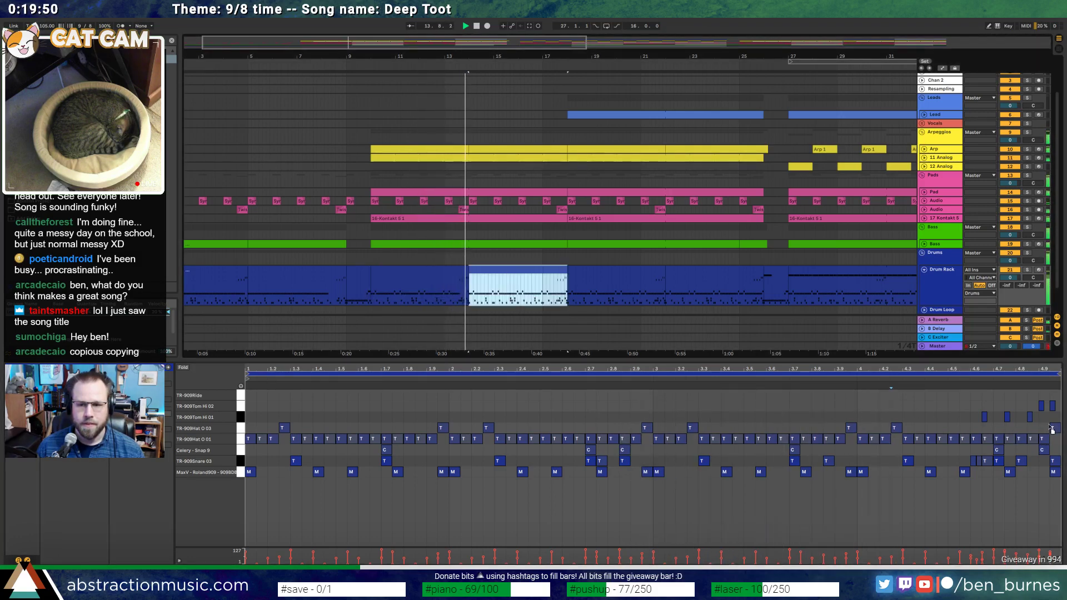
{"action": "left_click_drag", "start_coordinate": [1052, 429], "coordinate": [999, 431]}
{"action": "key", "text": "ctrl+d"}
{"action": "key", "text": "ctrl+d"}
{"action": "key", "text": "ctrl+d"}
{"action": "key", "text": "ctrl+d"}
{"action": "key", "text": "ctrl+d"}
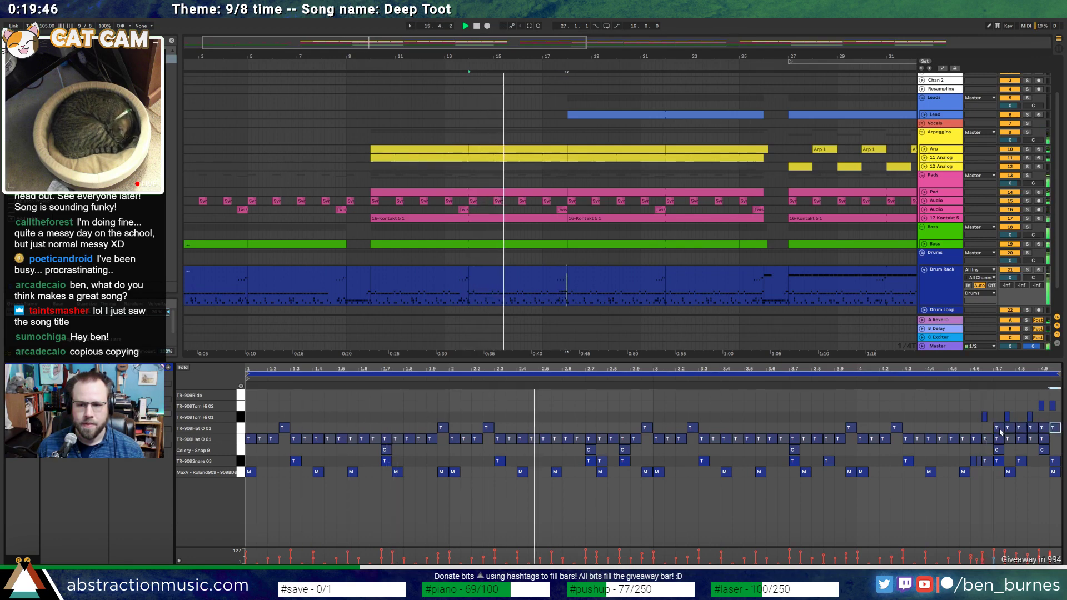
{"action": "left_click", "coordinate": [1031, 428]}
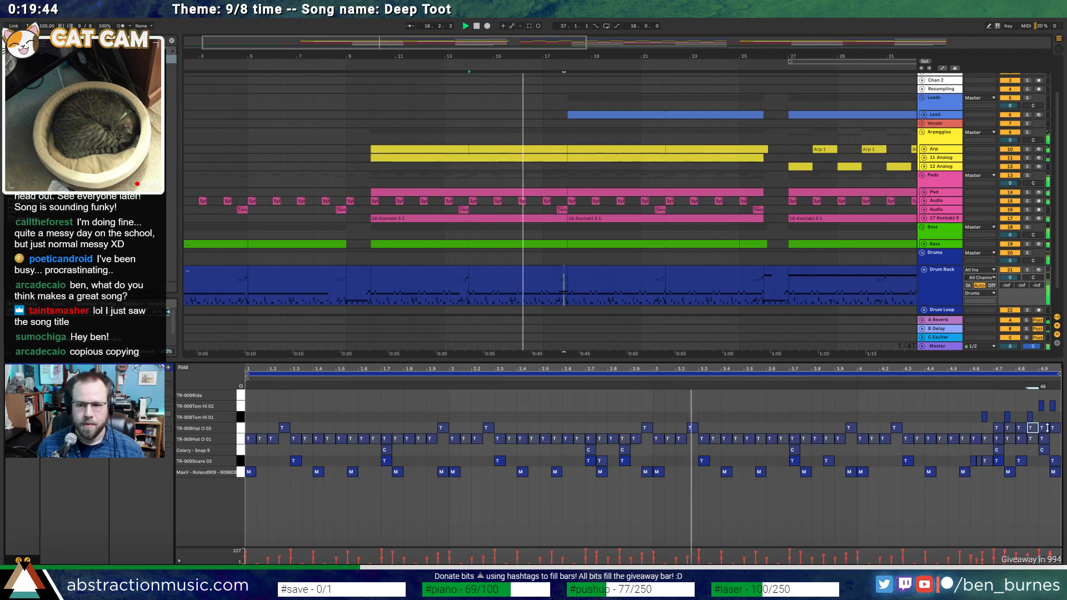
{"action": "left_click_drag", "start_coordinate": [1052, 435], "coordinate": [981, 443]}
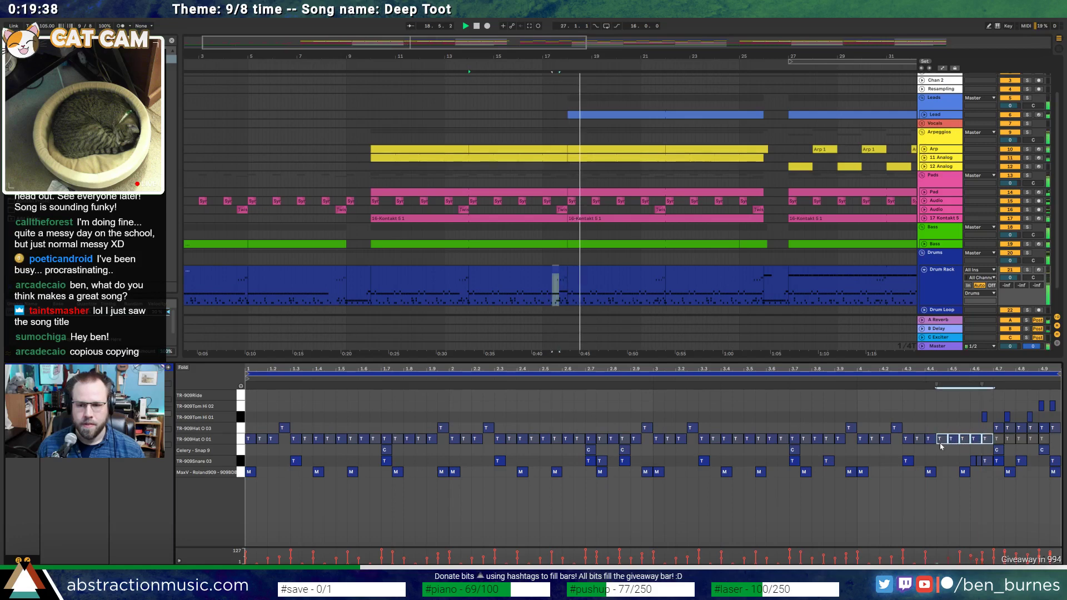
In the bar 18 drum clip, deactivate the TR-909Hat O 01 hits from just after 4.6 to 4.9
{"action": "left_click", "coordinate": [621, 303]}
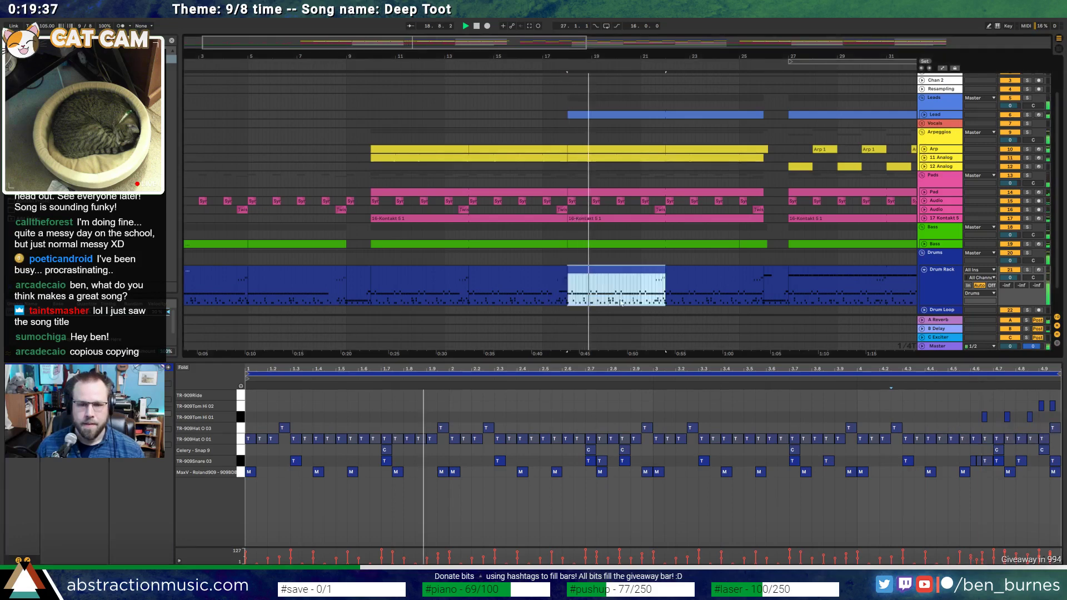
{"action": "left_click", "coordinate": [431, 268]}
{"action": "left_click", "coordinate": [586, 276]}
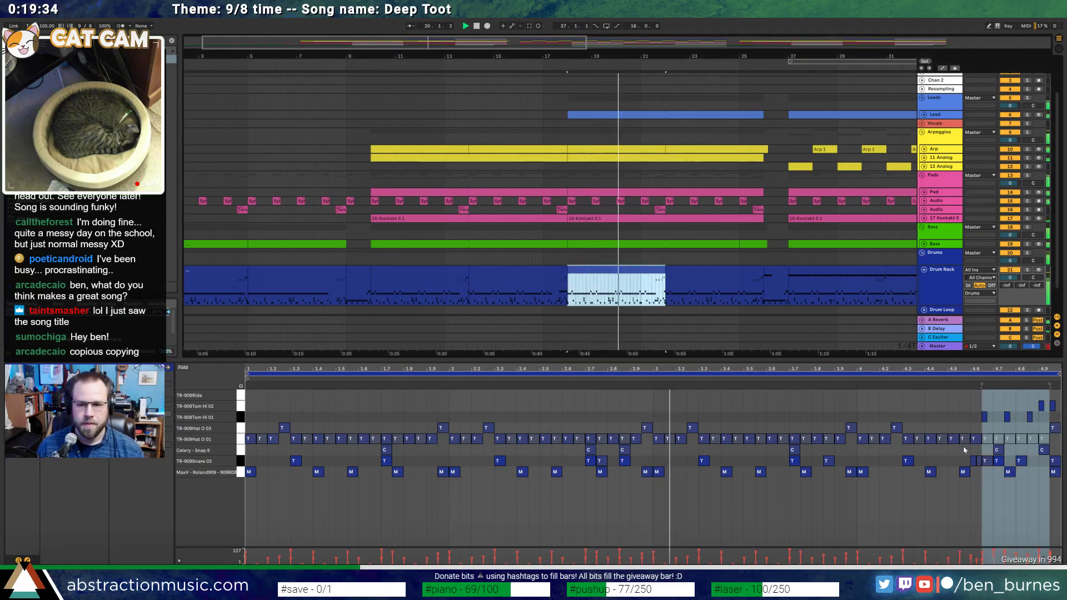
Add two short TR-909Tom Hi 01 hits and one longer one between 4.5 and 4.6, deactivate the TR-909Hat O 01 hits beside them, and audition the fill
{"action": "left_click", "coordinate": [962, 428]}
{"action": "double_click", "coordinate": [963, 416]}
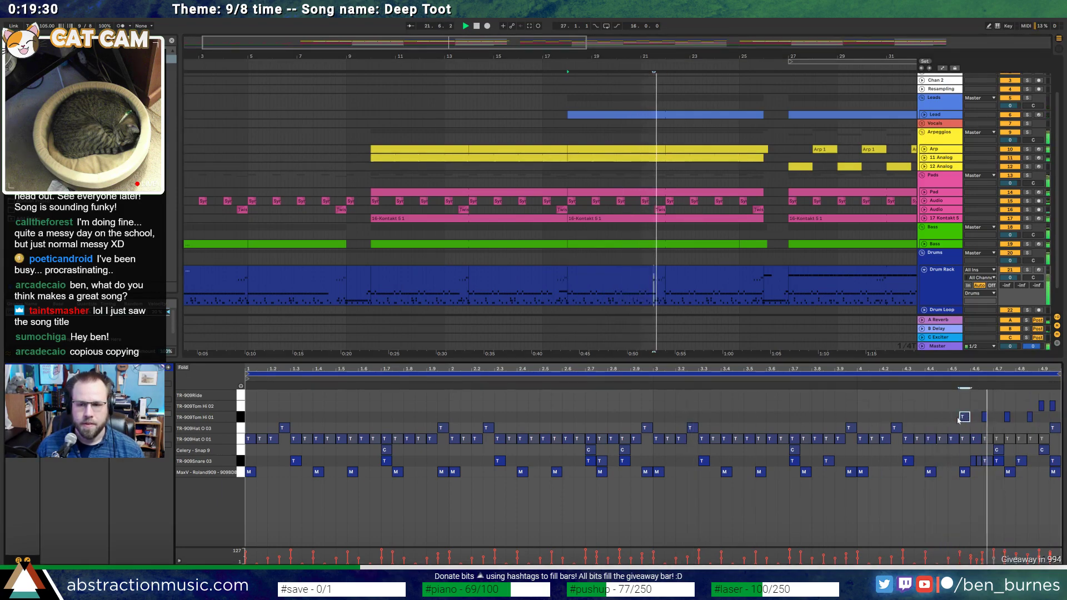
{"action": "scroll", "coordinate": [941, 418], "scroll_direction": "up", "scroll_amount": 3}
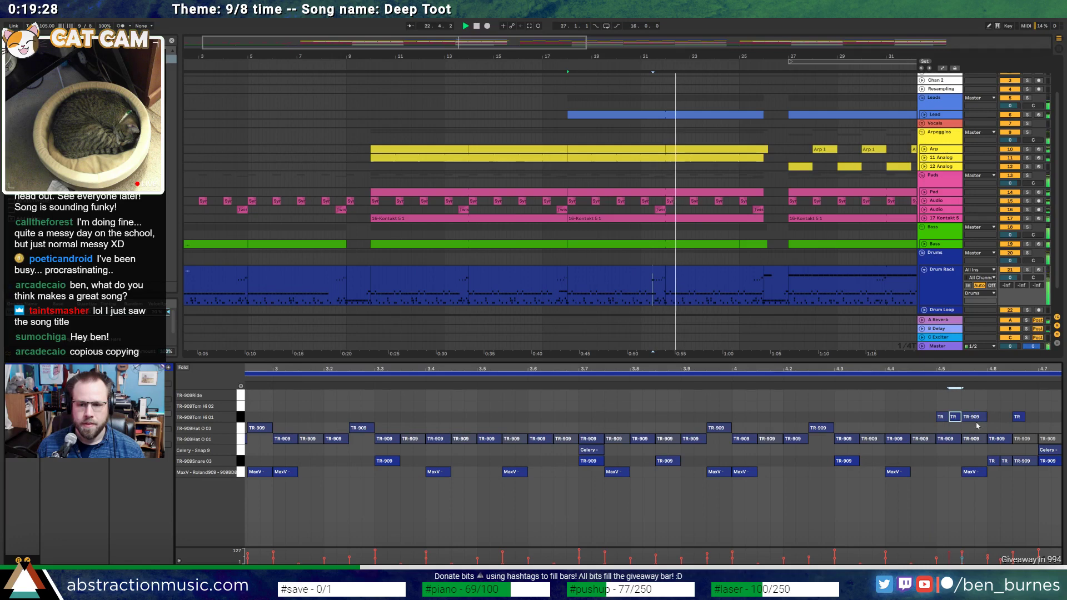
{"action": "scroll", "coordinate": [965, 370], "scroll_direction": "down", "scroll_amount": 4}
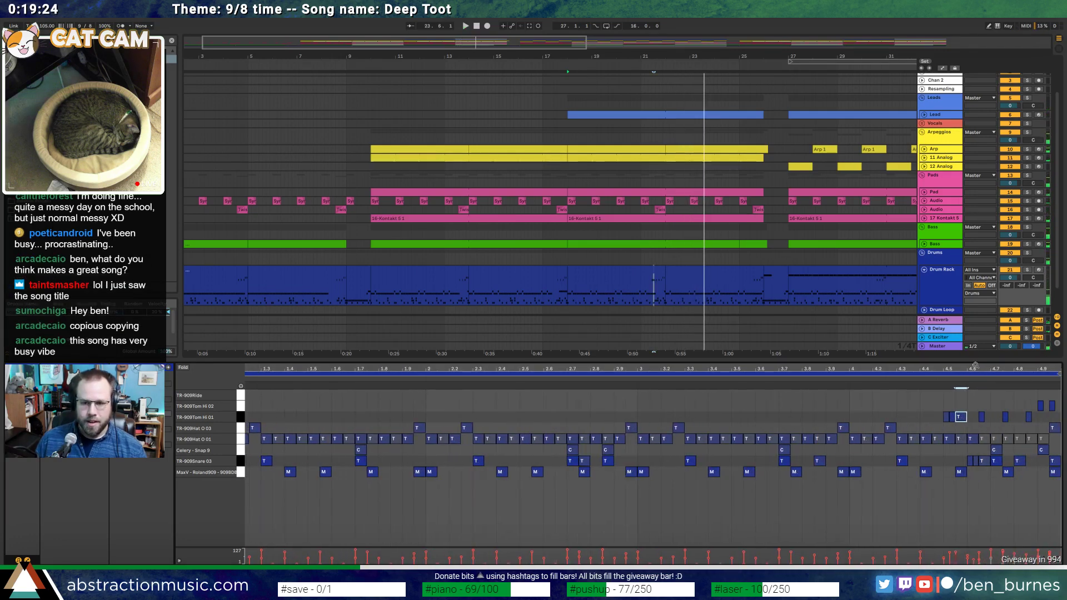
{"action": "scroll", "coordinate": [975, 366], "scroll_direction": "down", "scroll_amount": 1}
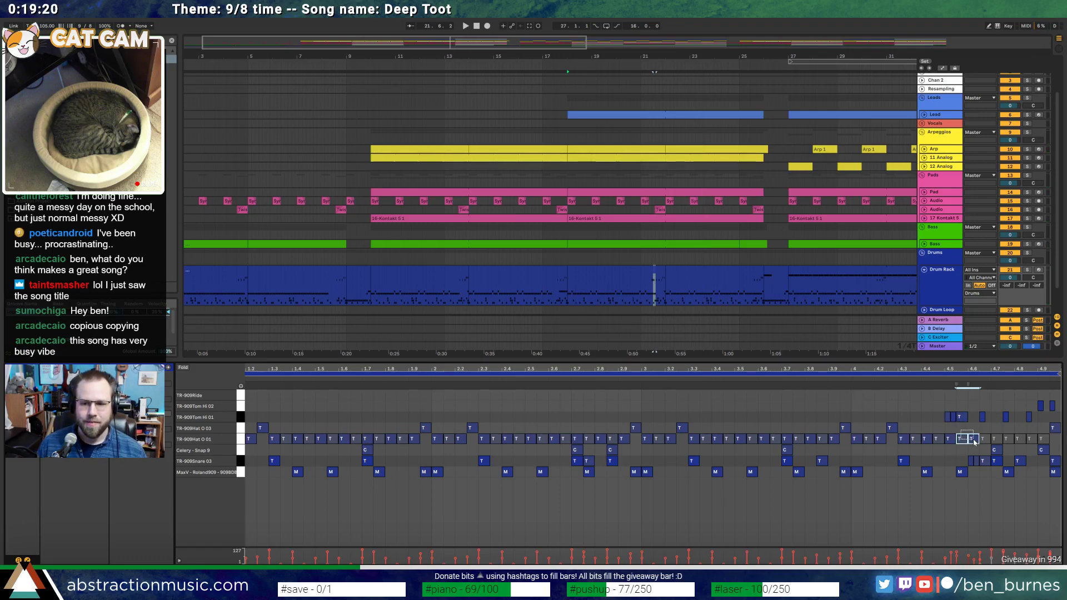
{"action": "left_click", "coordinate": [875, 379]}
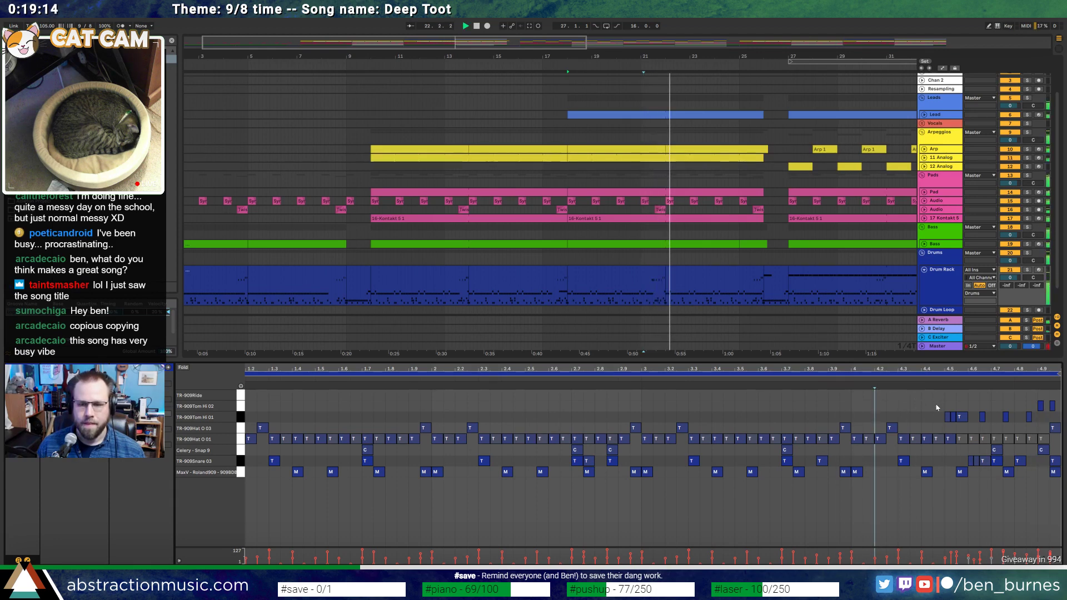
Give the bar 22 drum clip the bar 14 clip's closing hats: TR-909Hat O 03 hits from 4.7, TR-909Hat O 01 deactivated from just after 4.4
{"action": "left_click", "coordinate": [739, 300]}
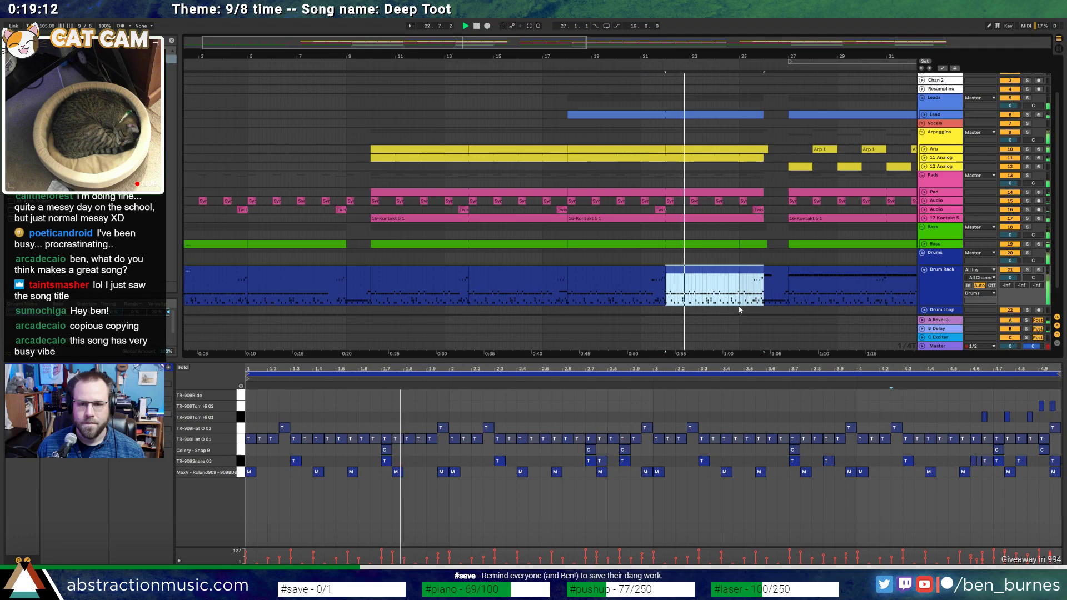
{"action": "left_click", "coordinate": [558, 278]}
{"action": "left_click", "coordinate": [723, 281]}
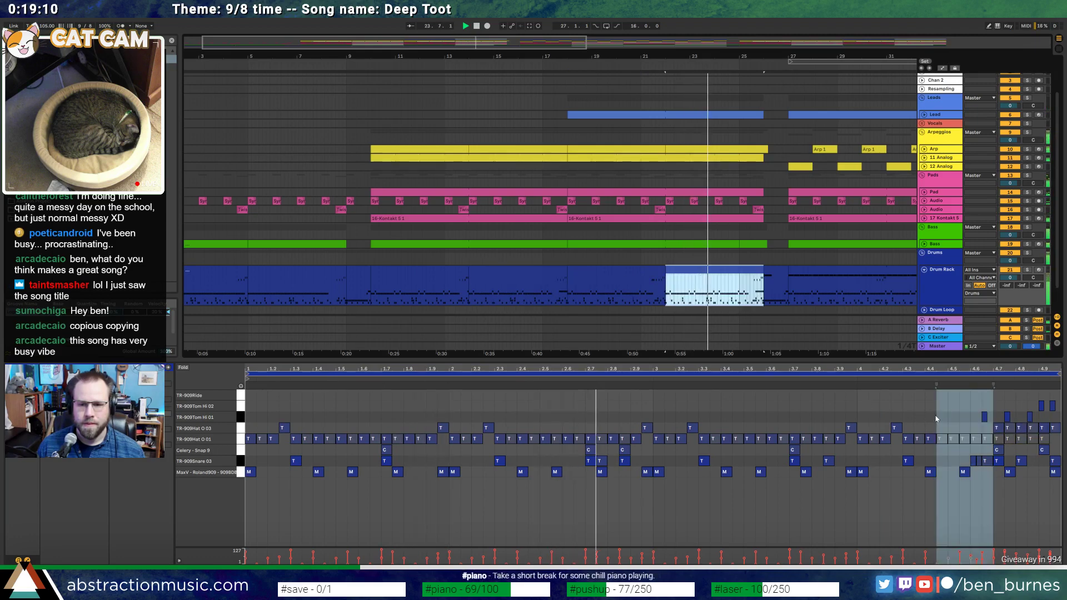
In the bar 22 drum clip, move the hat just before 4.4 up to TR-909Hat O 03 and delete the kick just after 4.5
{"action": "left_click", "coordinate": [932, 447]}
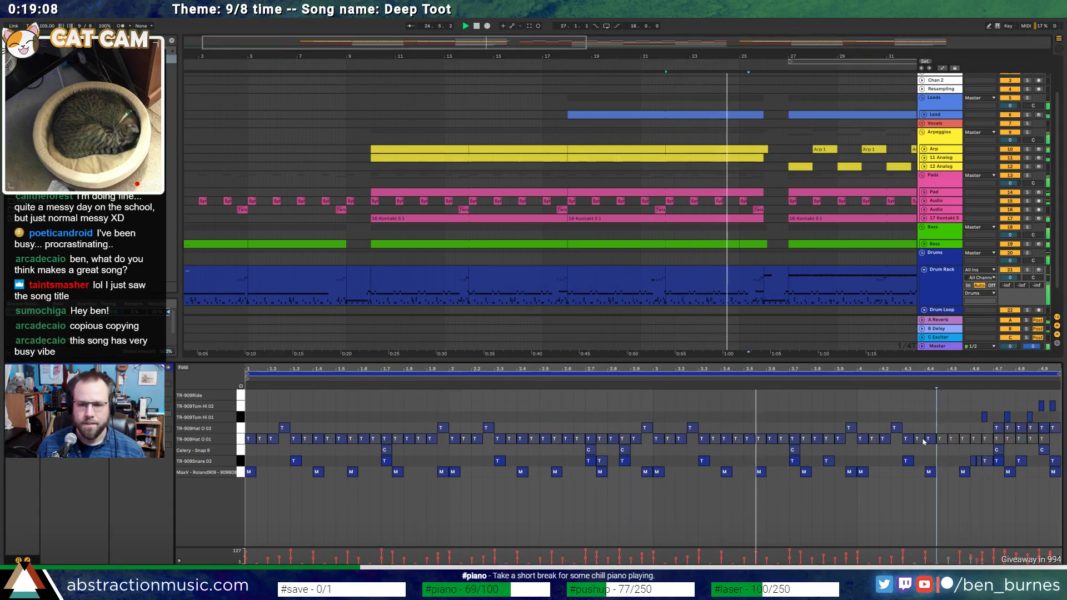
{"action": "left_click_drag", "start_coordinate": [922, 441], "coordinate": [923, 431]}
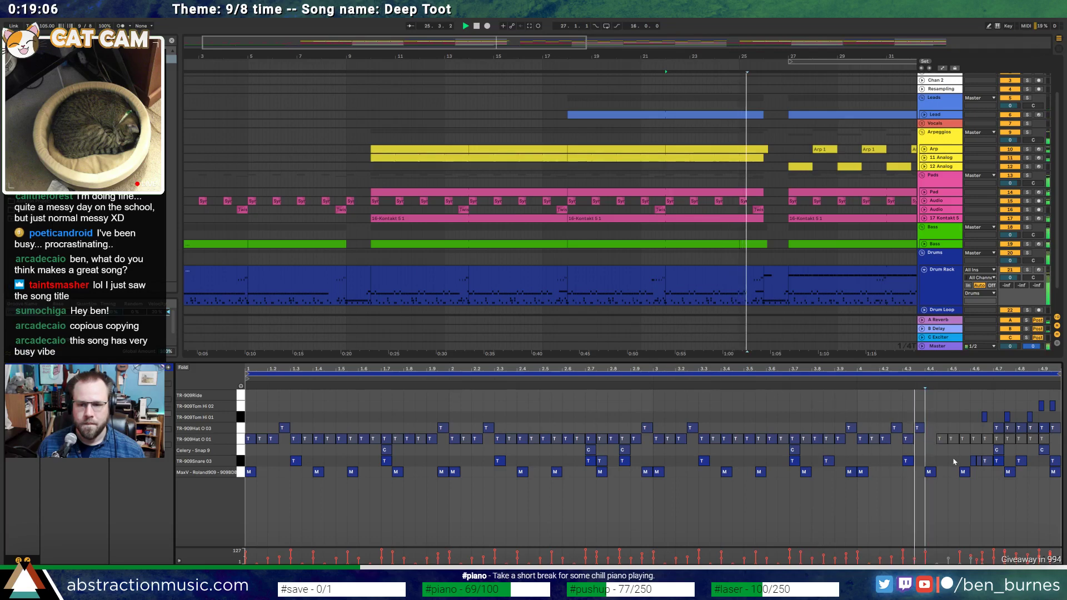
{"action": "left_click", "coordinate": [926, 447]}
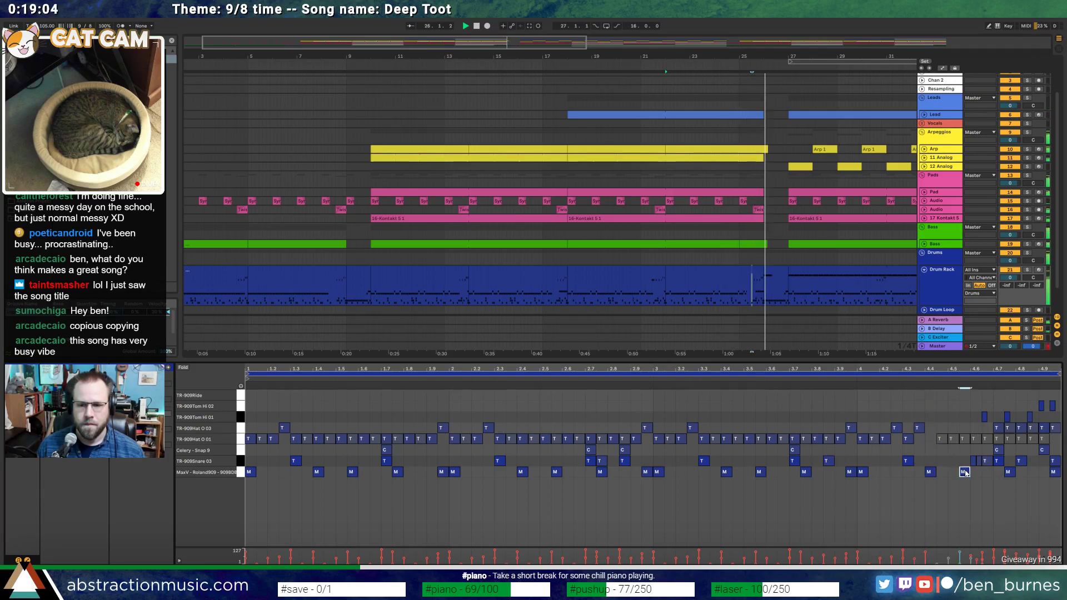
{"action": "double_click", "coordinate": [964, 472]}
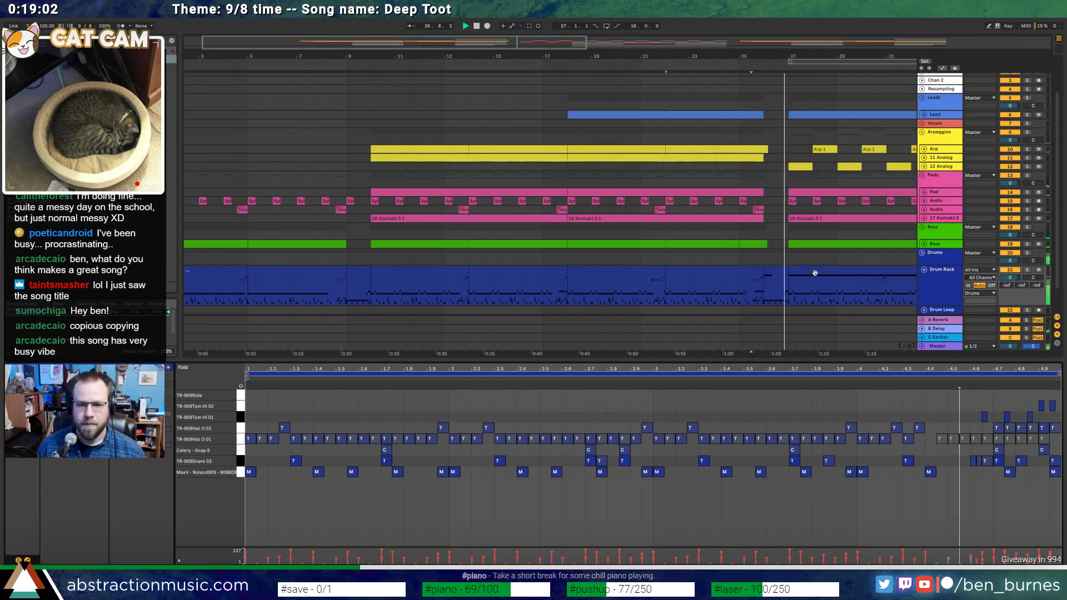
In the bar 27 drum clip, replace the TR-909Hat O 01 hit just after 2.8 with a TR-909Hat O 03 hit and zoom to the clip
{"action": "left_click_drag", "start_coordinate": [535, 44], "coordinate": [760, 46]}
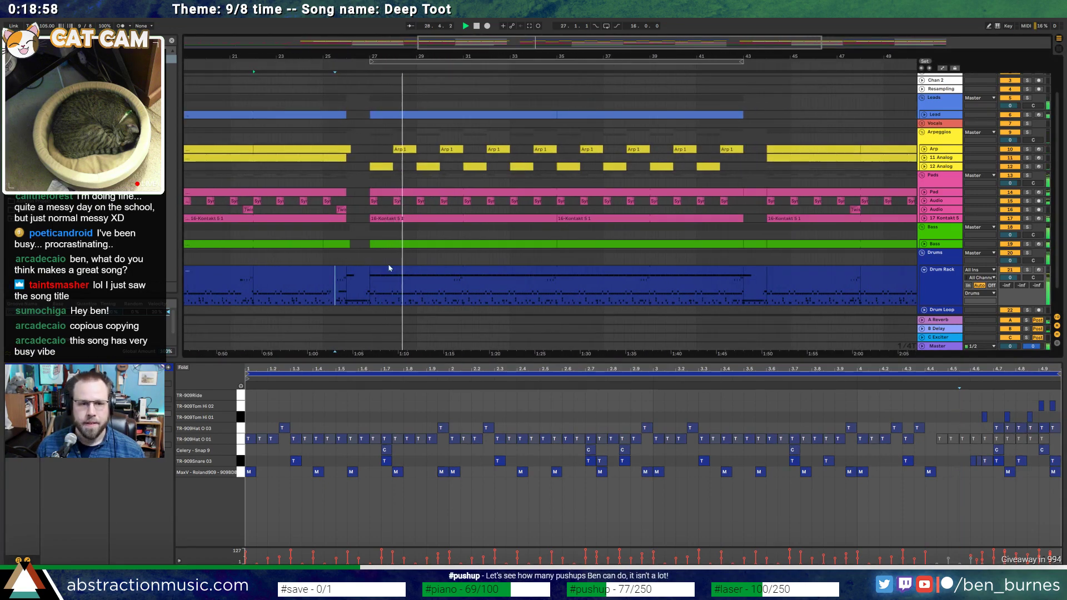
{"action": "left_click", "coordinate": [421, 272]}
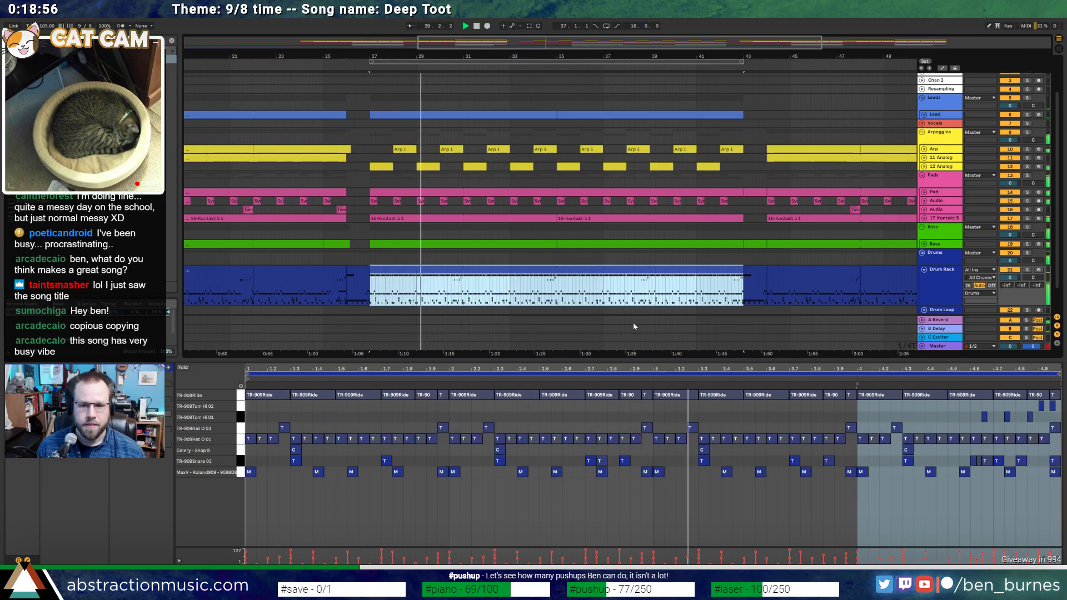
{"action": "left_click", "coordinate": [631, 424]}
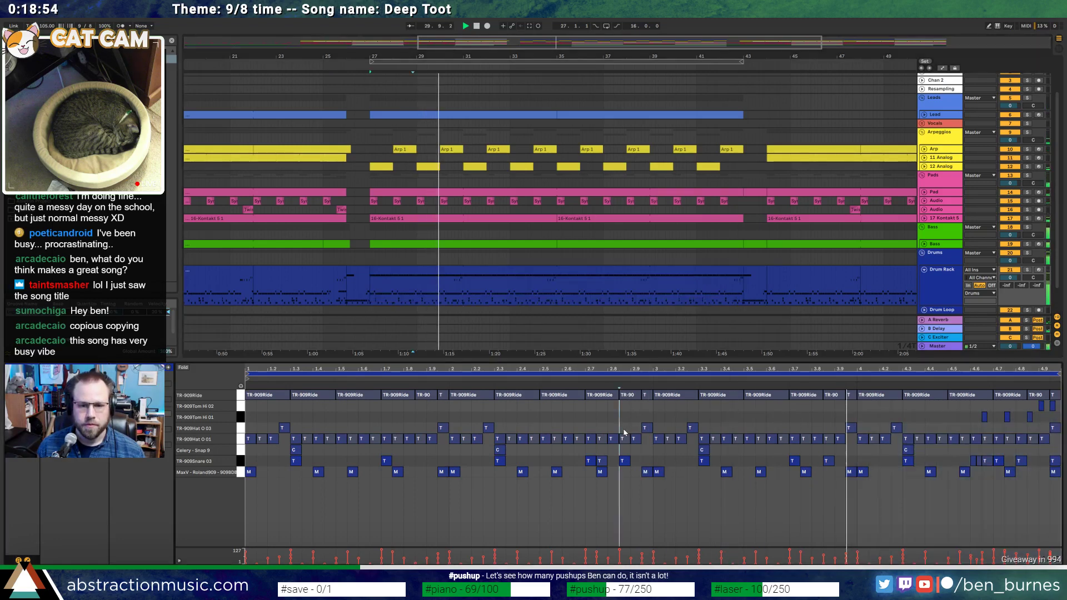
{"action": "double_click", "coordinate": [623, 439]}
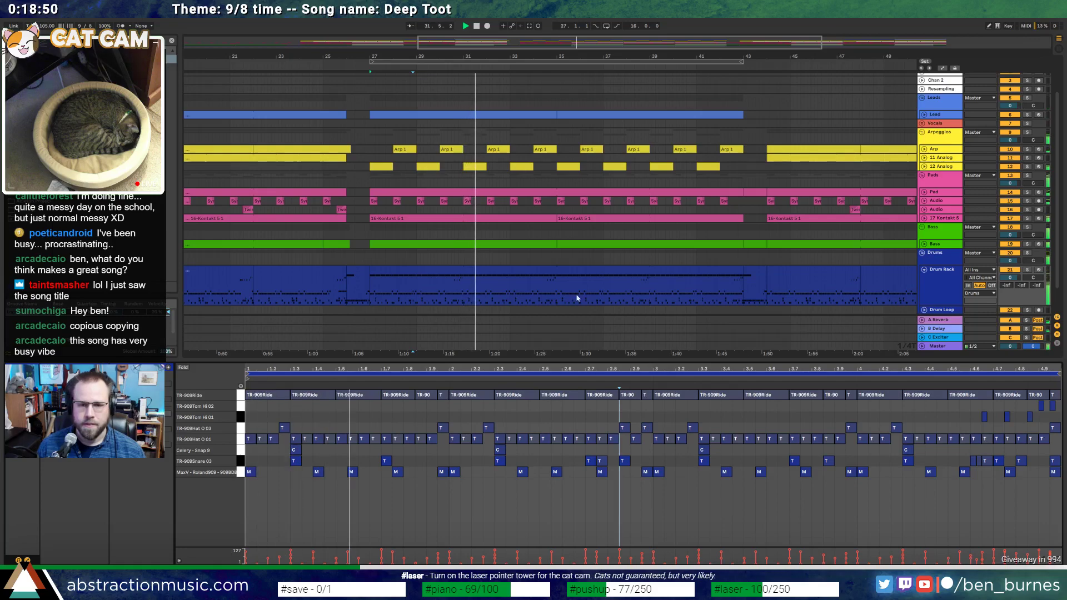
{"action": "left_click", "coordinate": [521, 270]}
{"action": "key", "text": "z"}
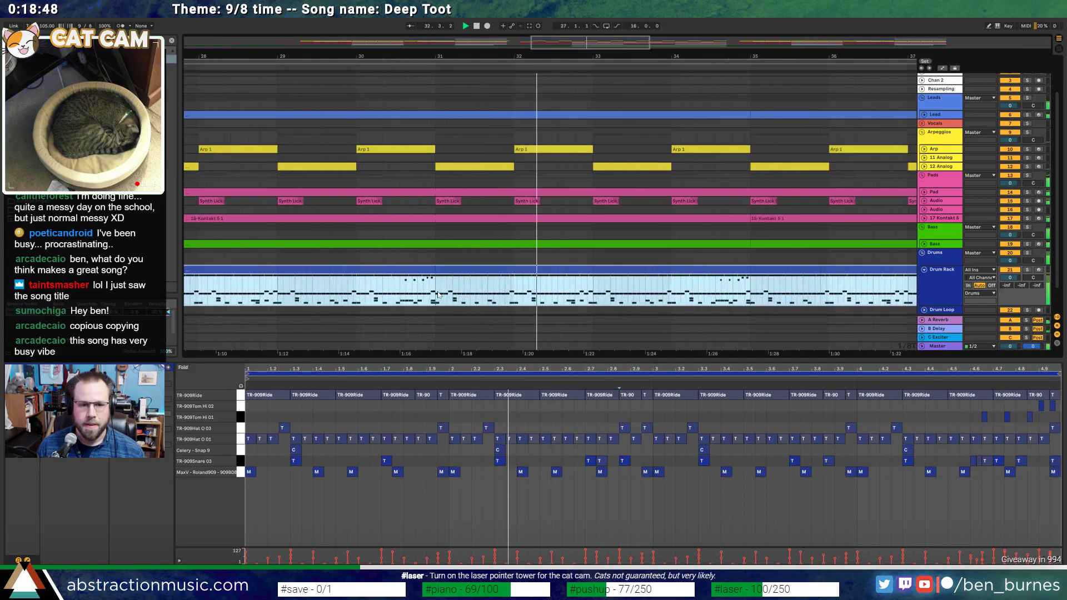
In the bar 31 drum clip, move the hats just after 4.3, 4.4 and 4.5 up to TR-909Hat O 03
{"action": "left_click", "coordinate": [436, 294]}
{"action": "left_click_drag", "start_coordinate": [436, 294], "coordinate": [749, 299]}
{"action": "left_click", "coordinate": [926, 492]}
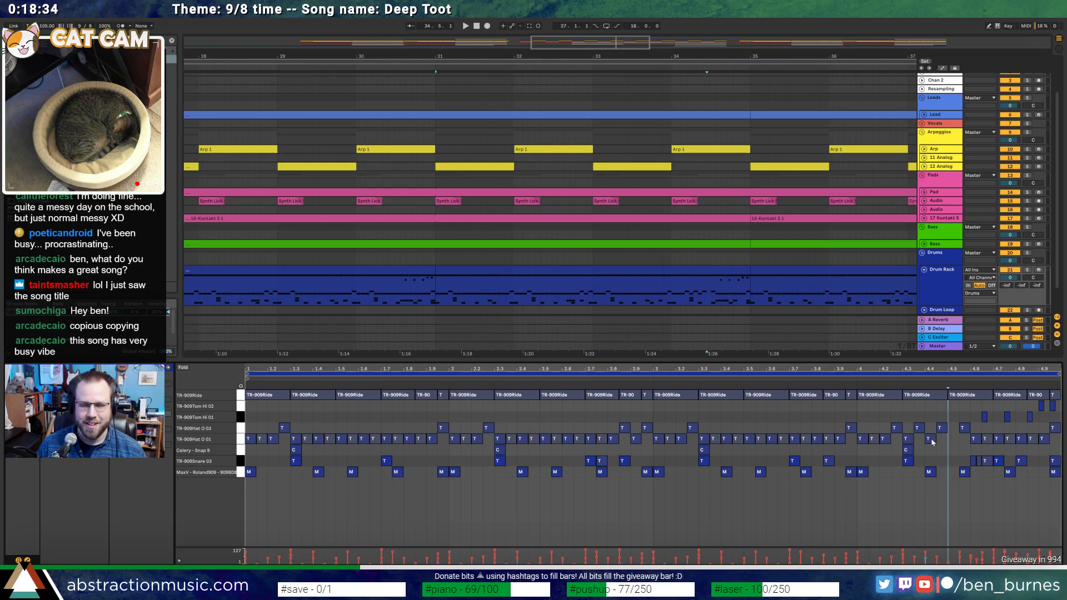
Replace the TR-909Hat O 01 hits around 4.8 and 4.9 in the bar 31 drum clip with faster, shorter ones
{"action": "left_click_drag", "start_coordinate": [995, 437], "coordinate": [1041, 442]}
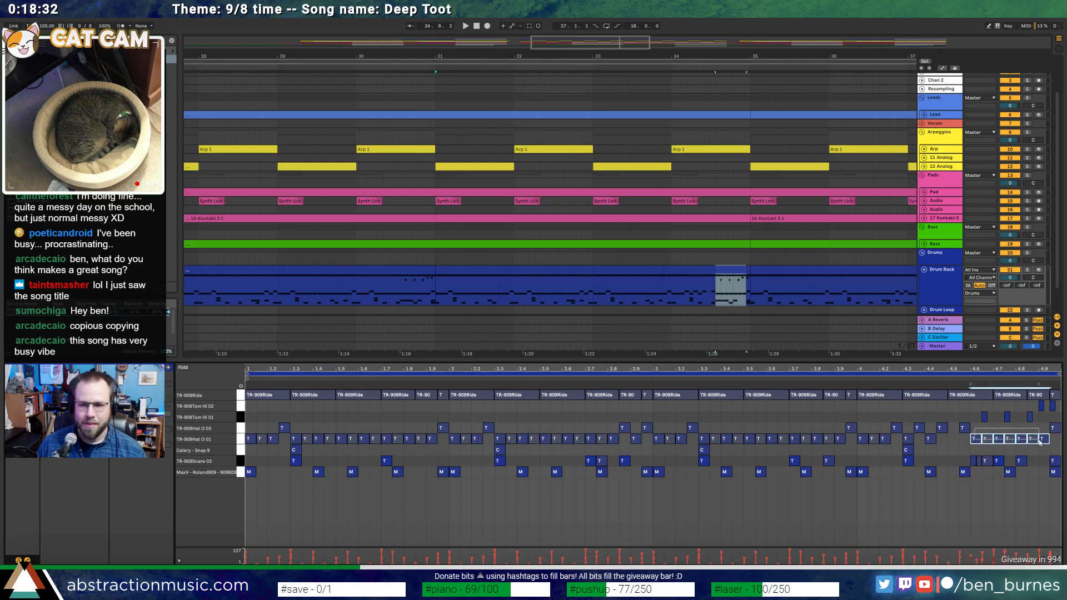
{"action": "left_click", "coordinate": [1056, 448]}
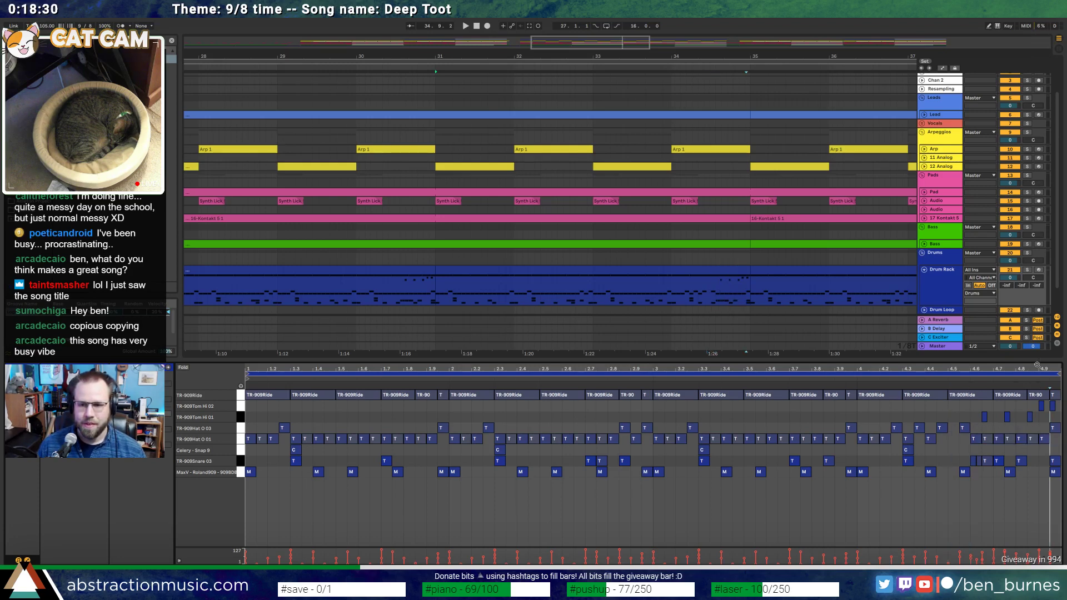
{"action": "left_click_drag", "start_coordinate": [1037, 365], "coordinate": [1004, 449]}
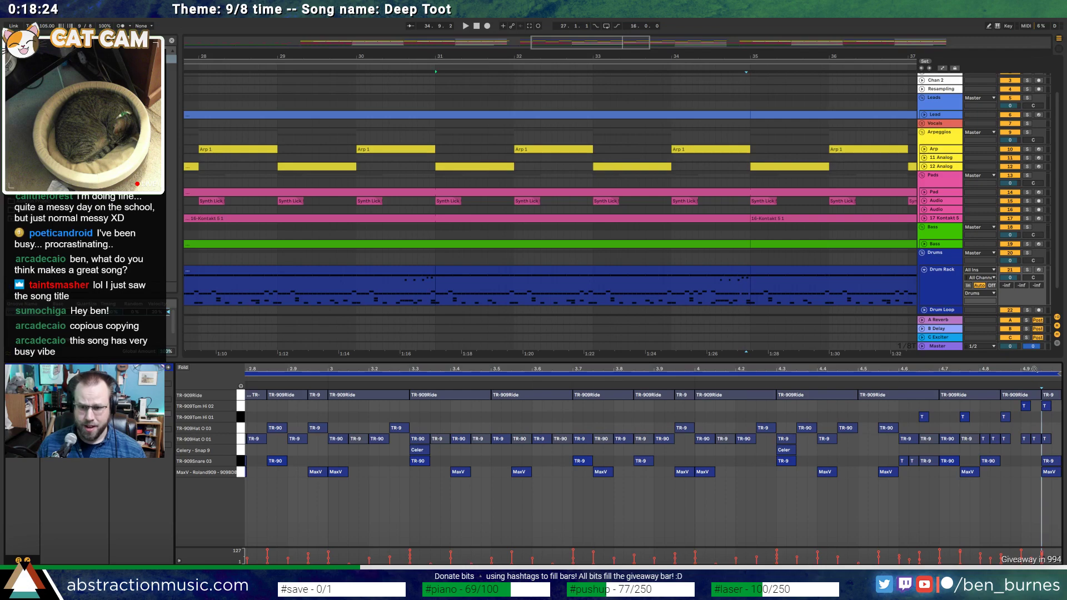
{"action": "left_click_drag", "start_coordinate": [1036, 369], "coordinate": [1035, 339]}
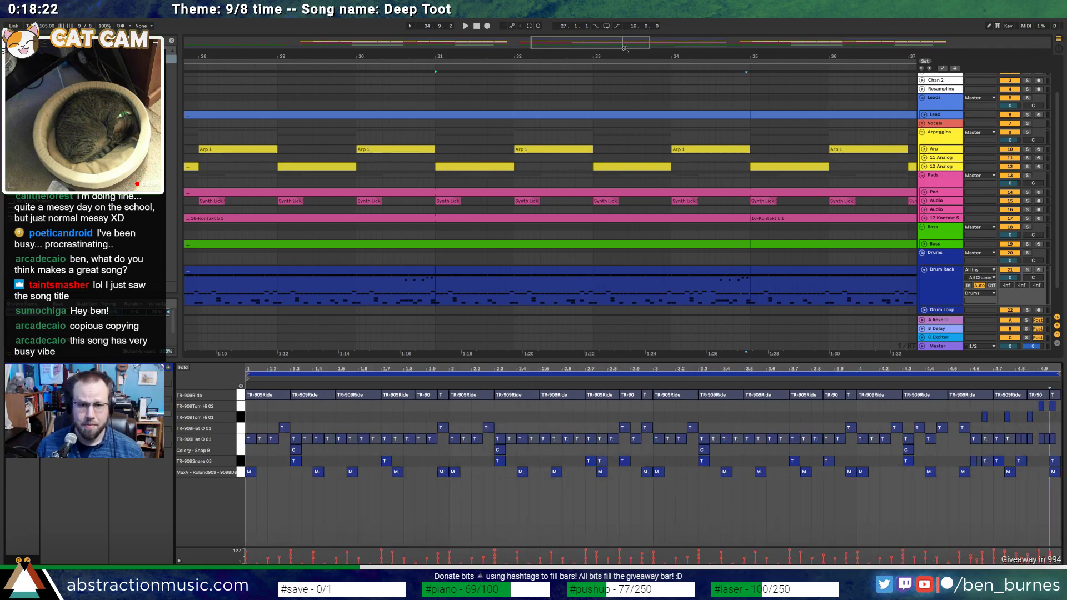
Duplicate the Drum Rack clips of bars 27 to 35 over bars 35 to 43 and audition from bar 27
{"action": "left_click_drag", "start_coordinate": [625, 49], "coordinate": [626, 39]}
{"action": "left_click", "coordinate": [642, 270]}
{"action": "scroll", "coordinate": [581, 200], "scroll_direction": "left", "scroll_amount": 1}
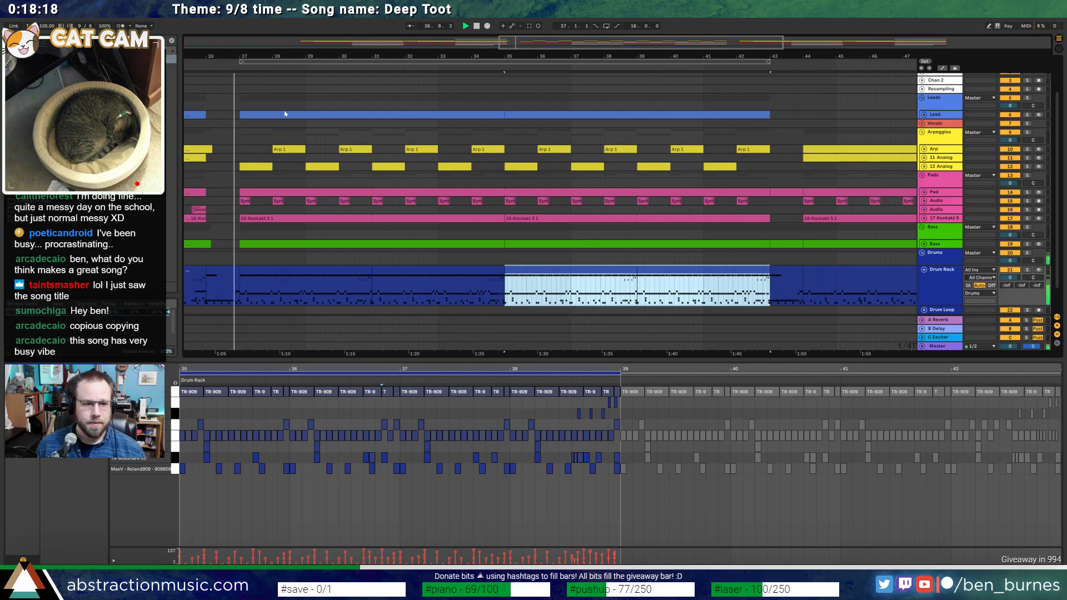
Search the browser for a clap sample and load TR-909Clap onto a Drum Rack pad
{"action": "left_click", "coordinate": [224, 270]}
{"action": "key", "text": "shift+Tab"}
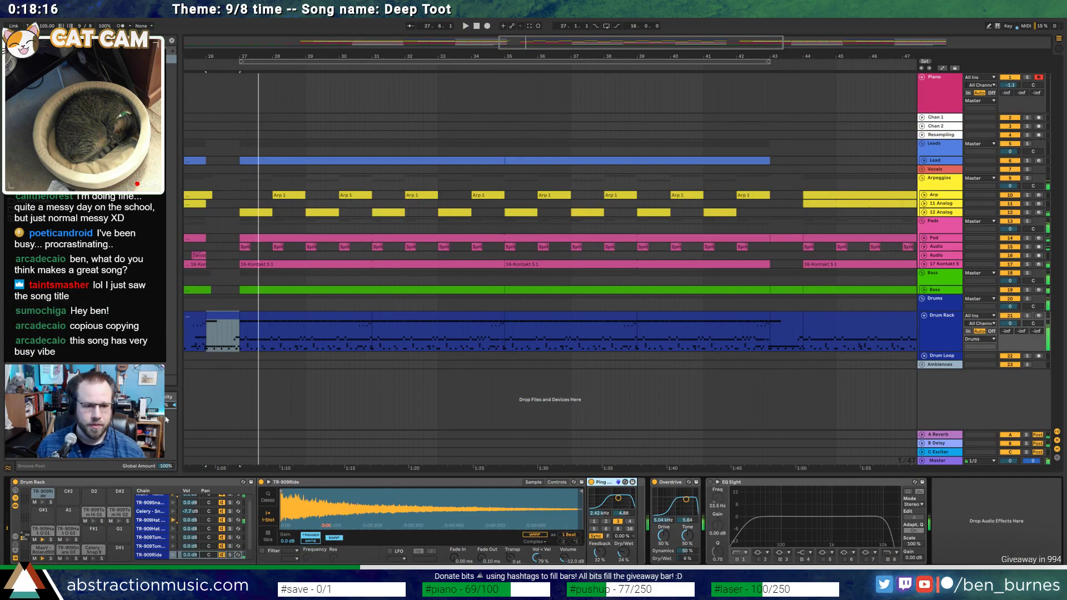
{"action": "left_click", "coordinate": [69, 551]}
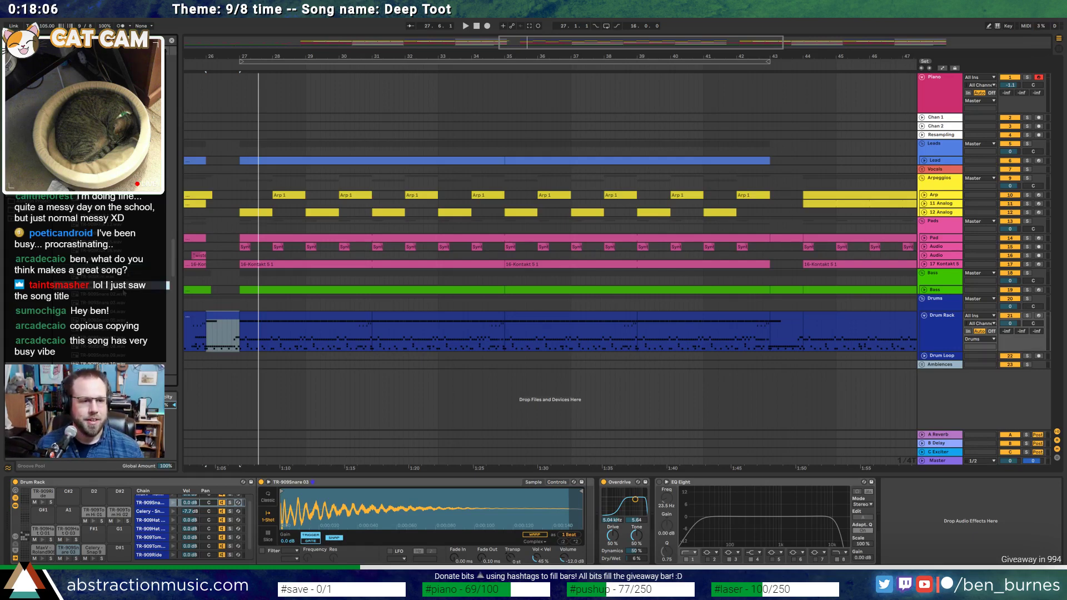
{"action": "left_click", "coordinate": [127, 312]}
{"action": "key", "text": "ctrl+a"}
{"action": "left_click", "coordinate": [136, 226]}
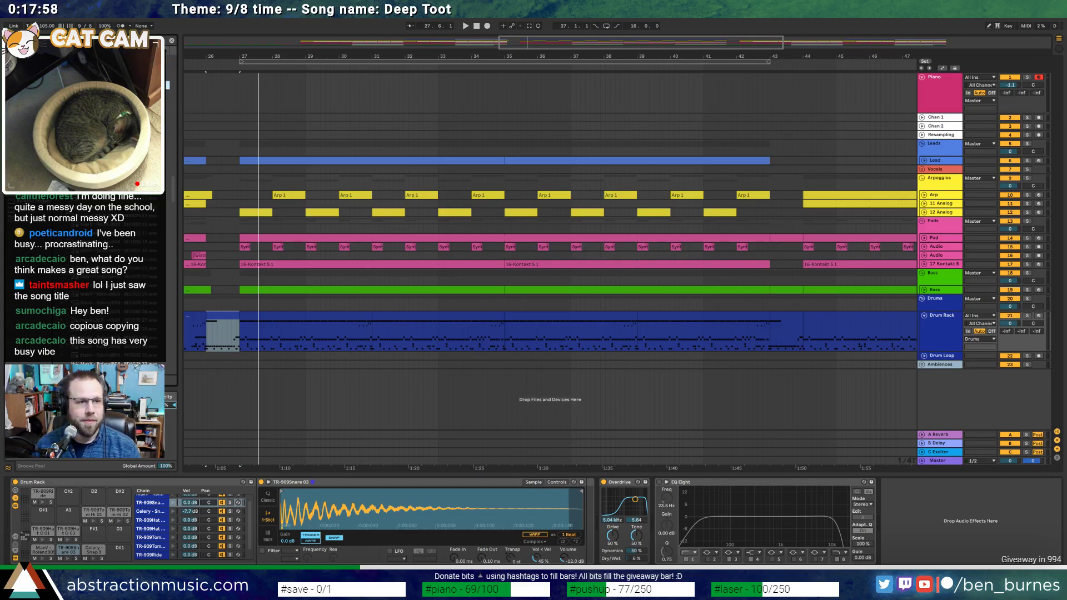
{"action": "left_click", "coordinate": [131, 269]}
{"action": "scroll", "coordinate": [131, 269], "scroll_direction": "down", "scroll_amount": 1}
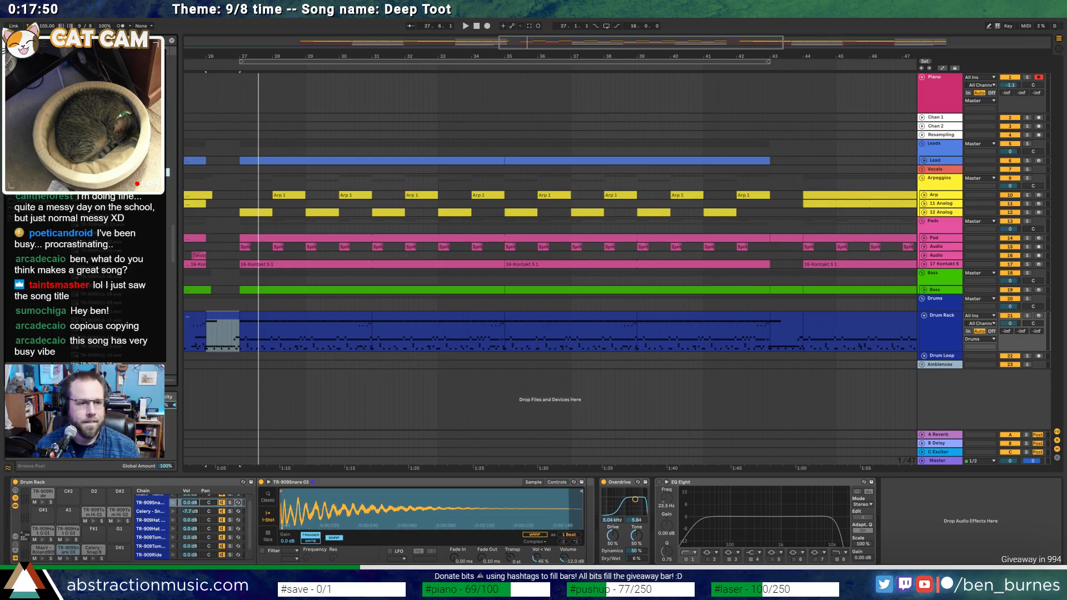
In the bar 27 drum clip, add TR-909Clap hits at 1.3 and 1.7, duplicate them through the other three bars, and audition them
{"action": "double_click", "coordinate": [286, 318]}
{"action": "double_click", "coordinate": [294, 450]}
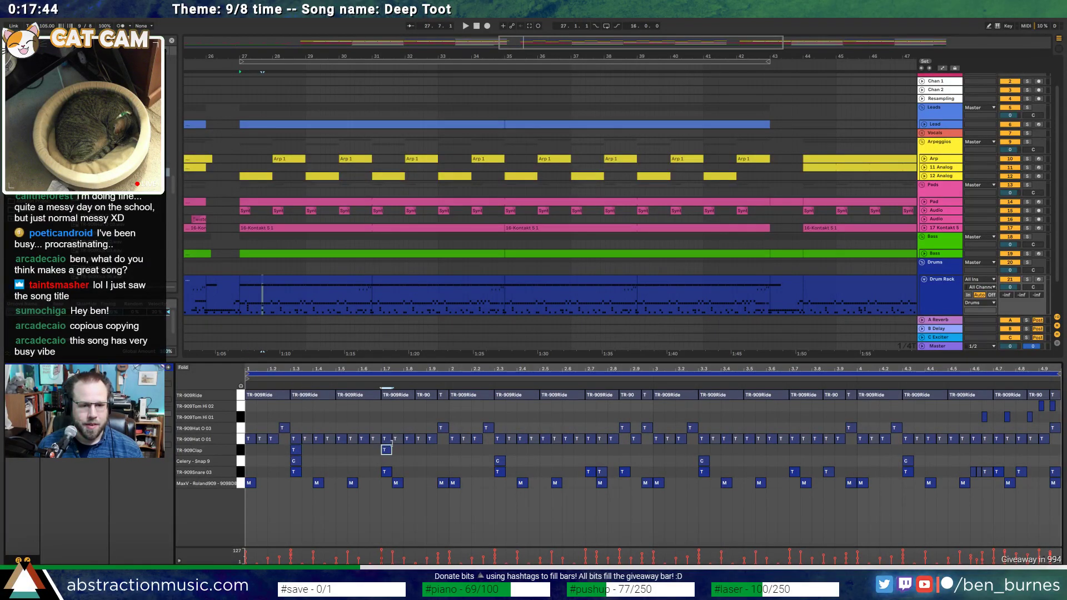
{"action": "left_click_drag", "start_coordinate": [446, 449], "coordinate": [246, 454]}
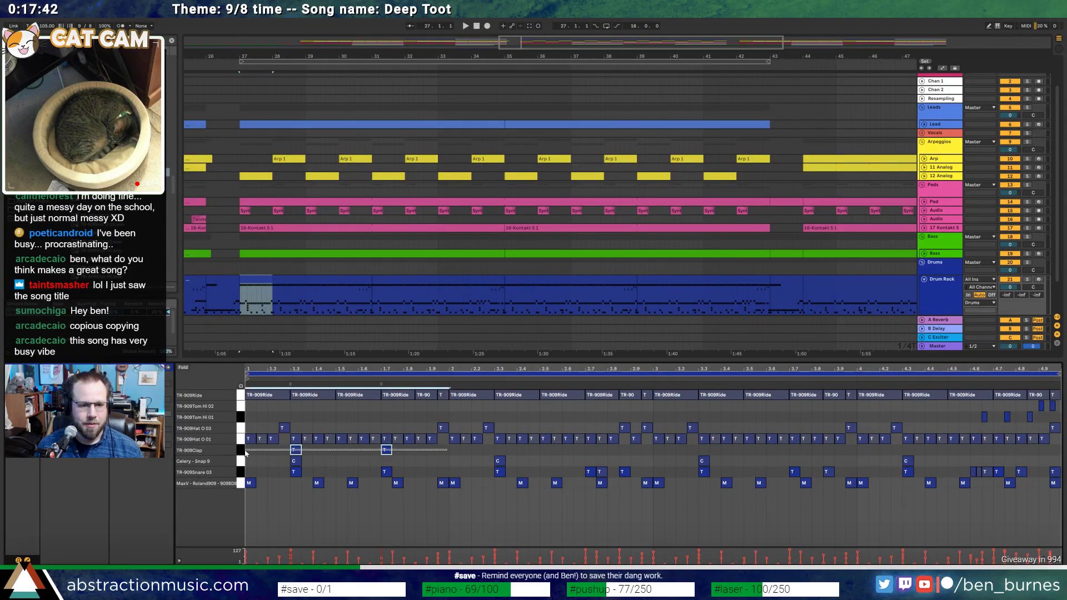
{"action": "key", "text": "ctrl+d"}
{"action": "key", "text": "ctrl+d"}
{"action": "key", "text": "ctrl+d"}
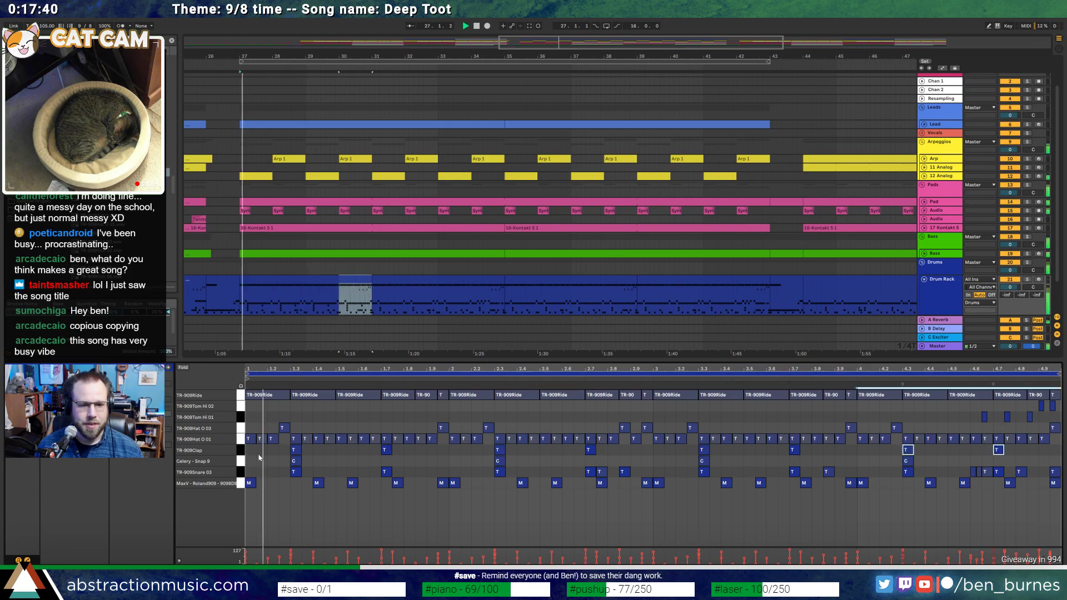
{"action": "left_click", "coordinate": [272, 457], "text": "shift"}
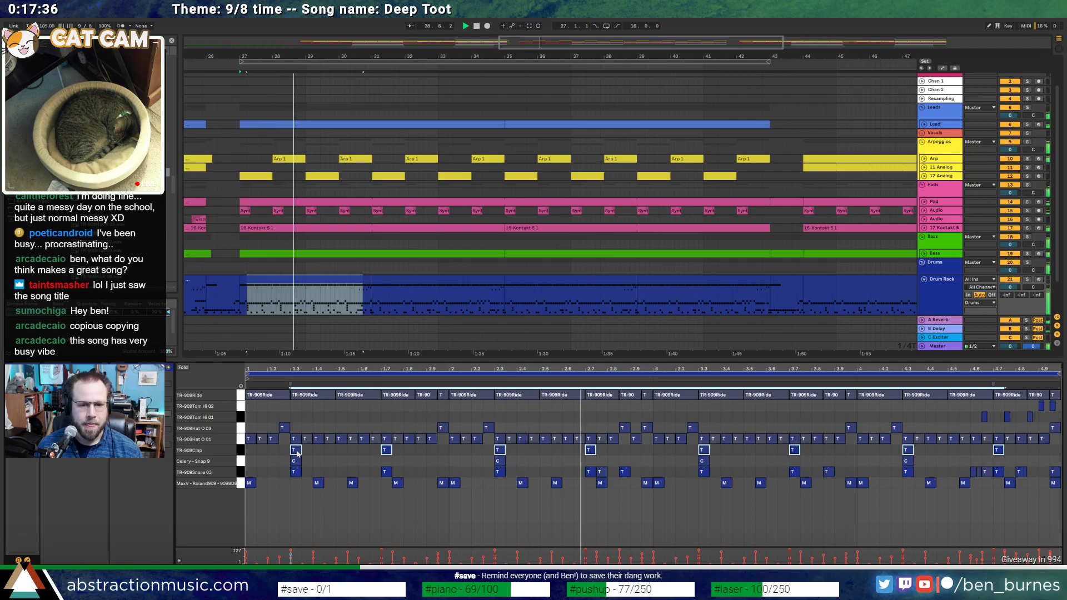
{"action": "key", "text": "space"}
Add extra TR-909Clap hits just after 2.8 and just after 4.9 in the bar 27 drum clip while auditioning
{"action": "double_click", "coordinate": [613, 450]}
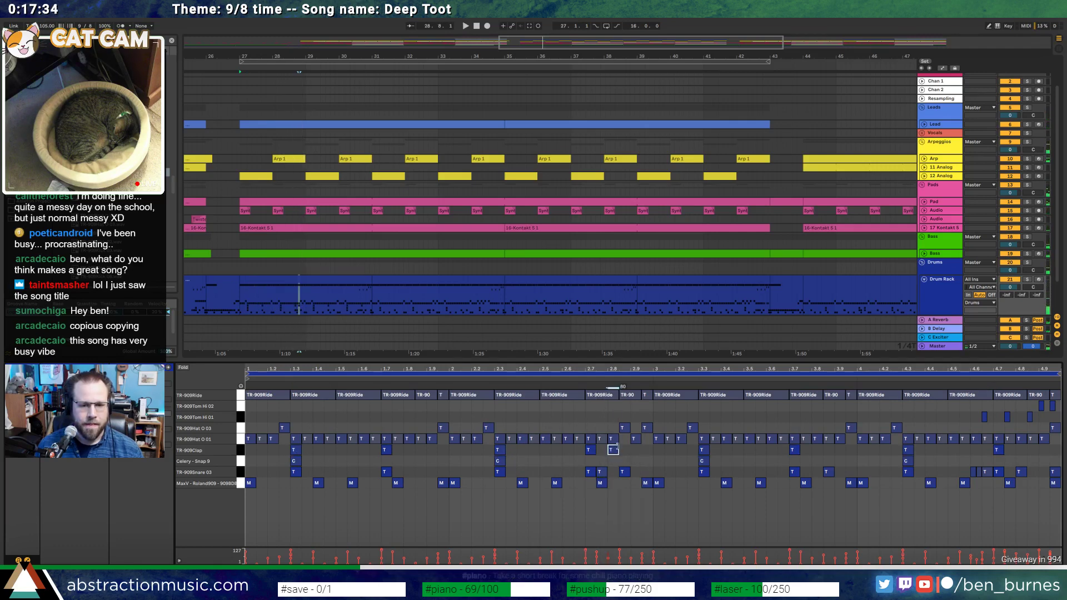
{"action": "key", "text": "space"}
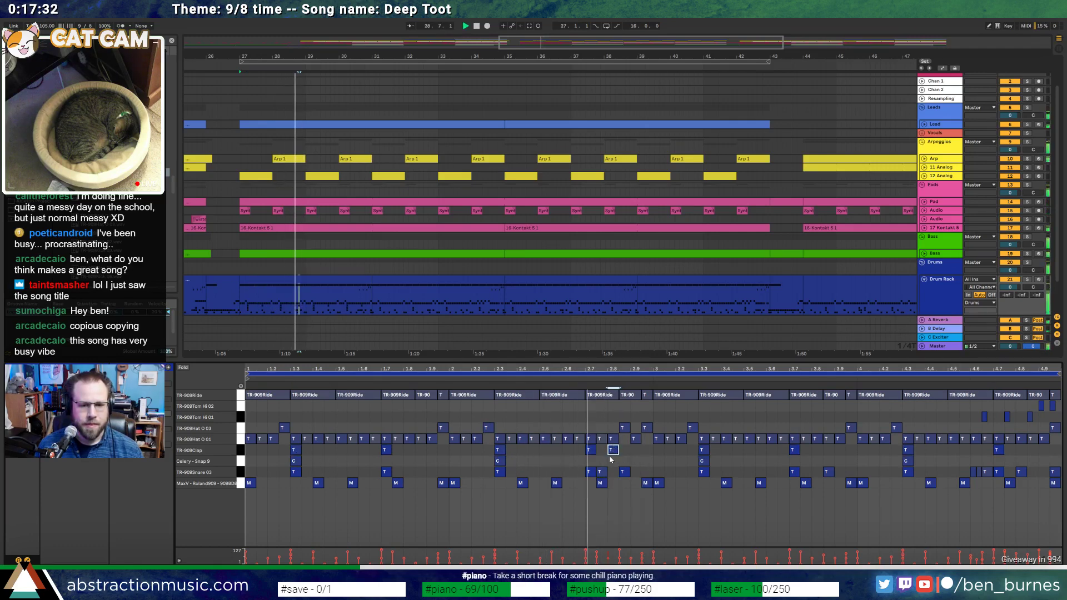
{"action": "left_click_drag", "start_coordinate": [614, 450], "coordinate": [626, 455]}
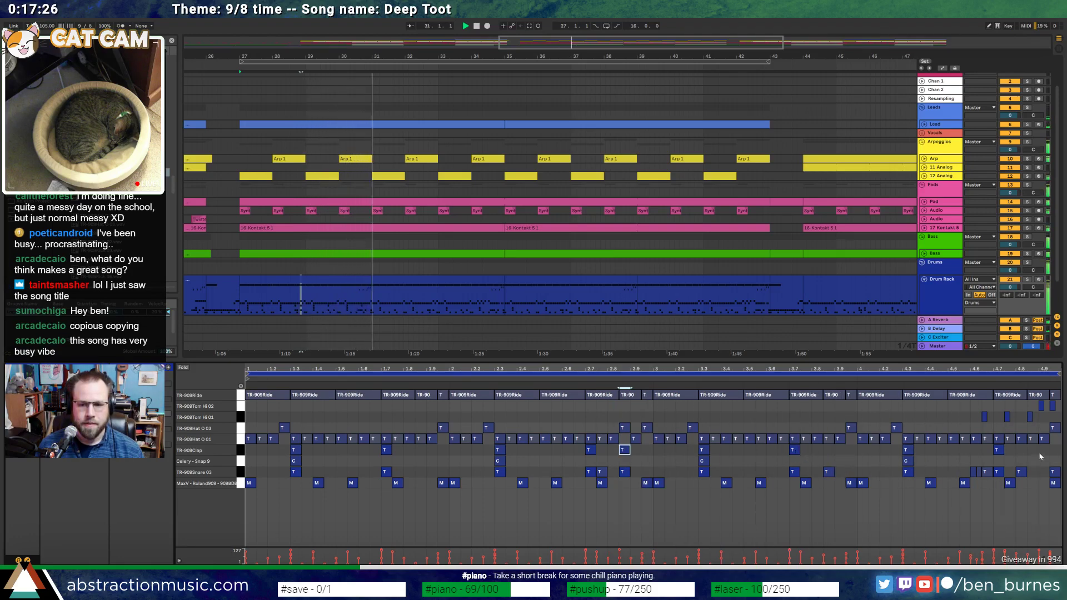
{"action": "double_click", "coordinate": [1054, 450]}
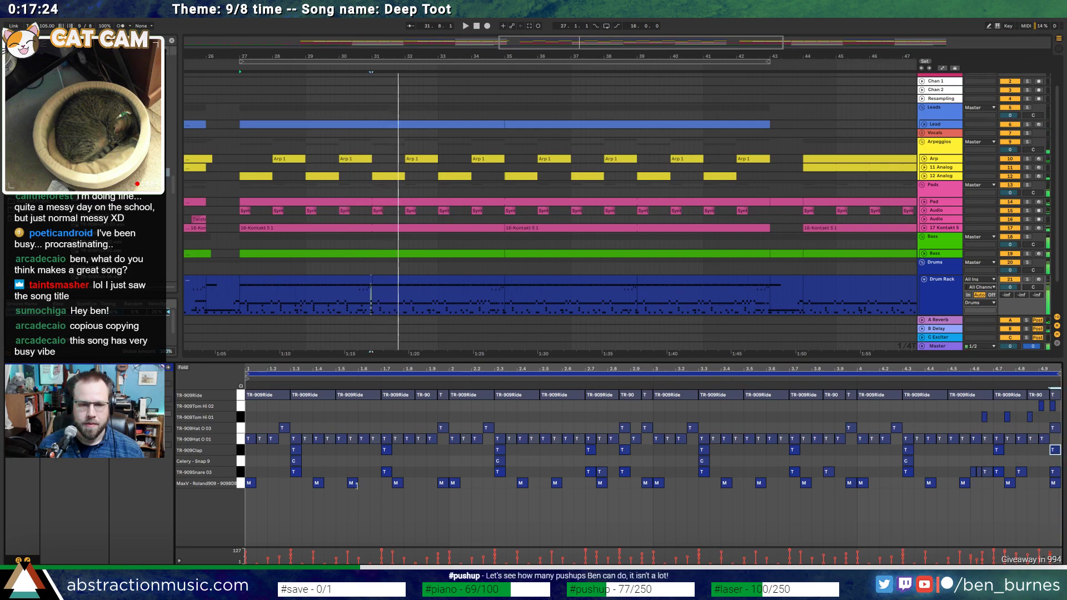
{"action": "key", "text": "space"}
Copy all the TR-909Clap hits of the bar 27 drum clip into the clips at bars 31, 35 and 39
{"action": "left_click", "coordinate": [242, 450]}
{"action": "left_click_drag", "start_coordinate": [247, 453], "coordinate": [1059, 455]}
{"action": "left_click", "coordinate": [407, 285]}
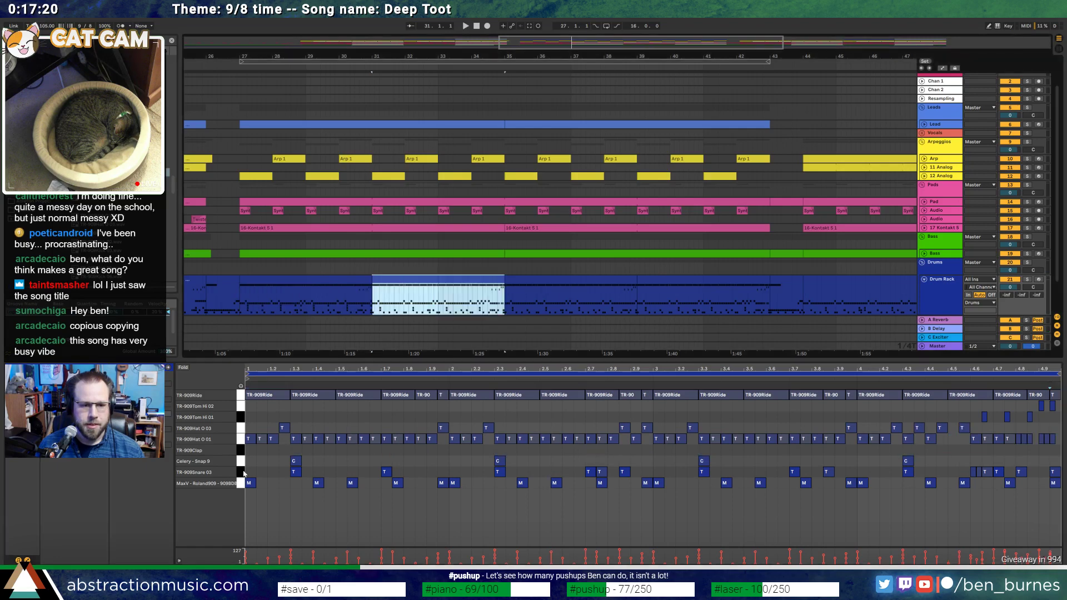
{"action": "left_click", "coordinate": [249, 453]}
{"action": "key", "text": "ctrl+v"}
{"action": "left_click", "coordinate": [515, 279]}
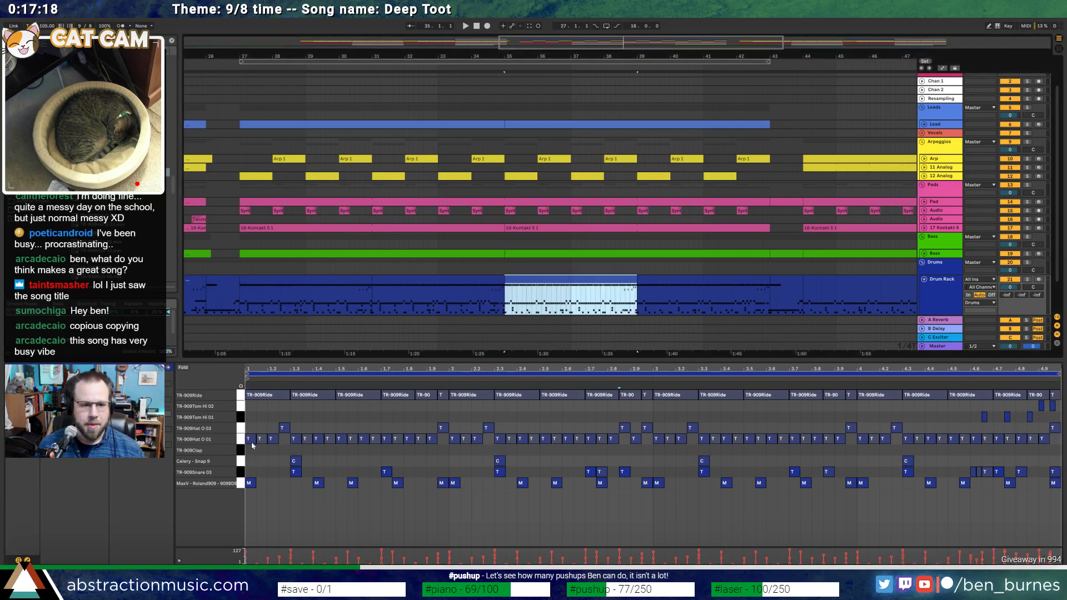
{"action": "left_click", "coordinate": [251, 448]}
{"action": "key", "text": "ctrl+v"}
{"action": "left_click", "coordinate": [650, 281]}
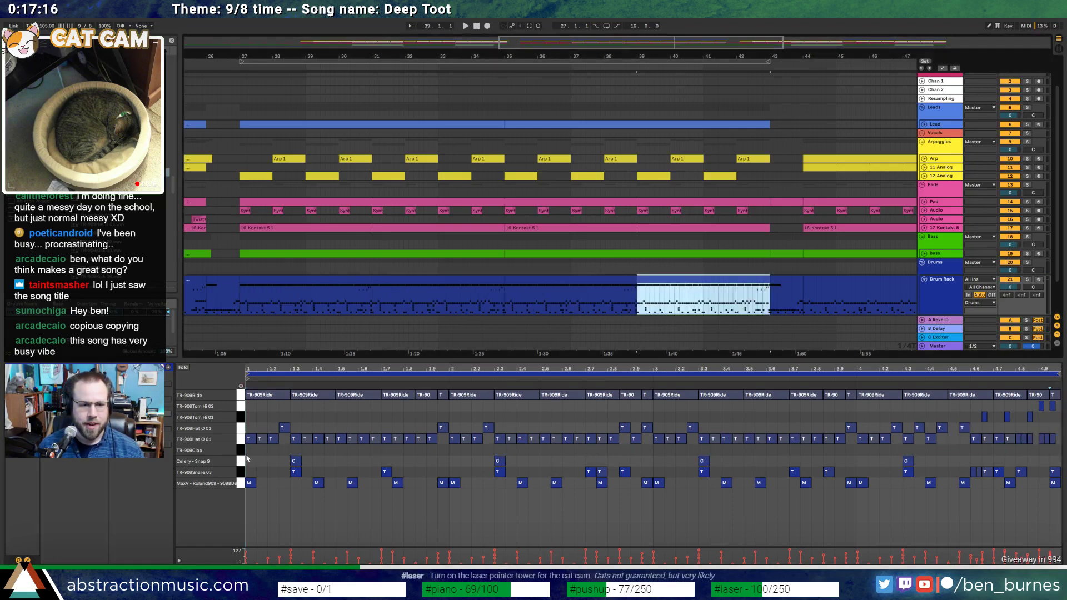
{"action": "left_click", "coordinate": [240, 452]}
{"action": "key", "text": "ctrl+v"}
Add a Reverb to the TR-909Clap chain, shortening its decay to about 710 ms and lowering its input filter to about 870 Hz
{"action": "key", "text": "shift+Tab"}
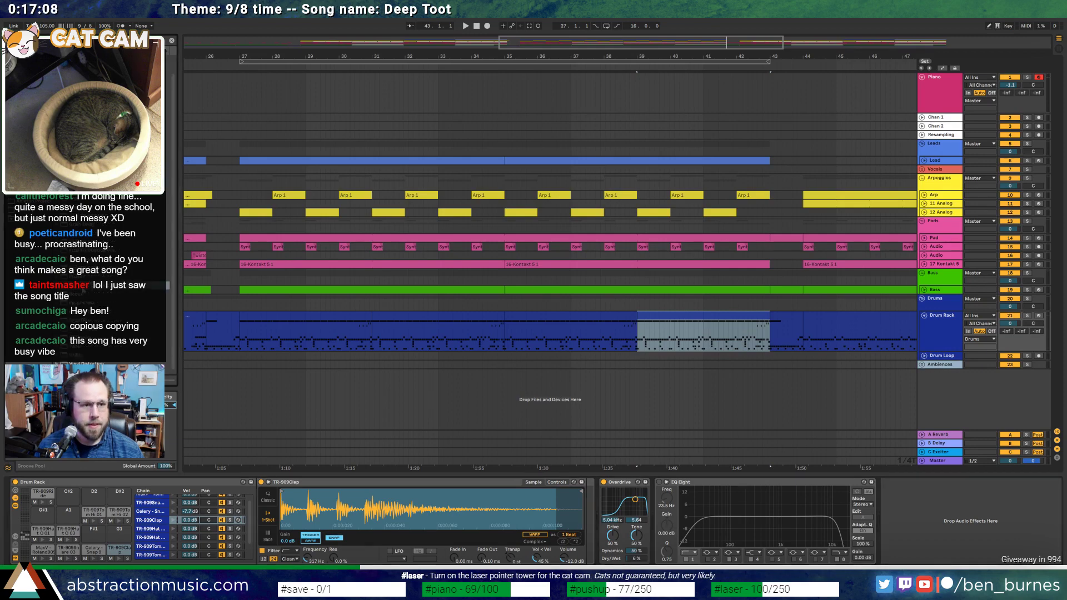
{"action": "left_click_drag", "start_coordinate": [84, 312], "coordinate": [593, 501]}
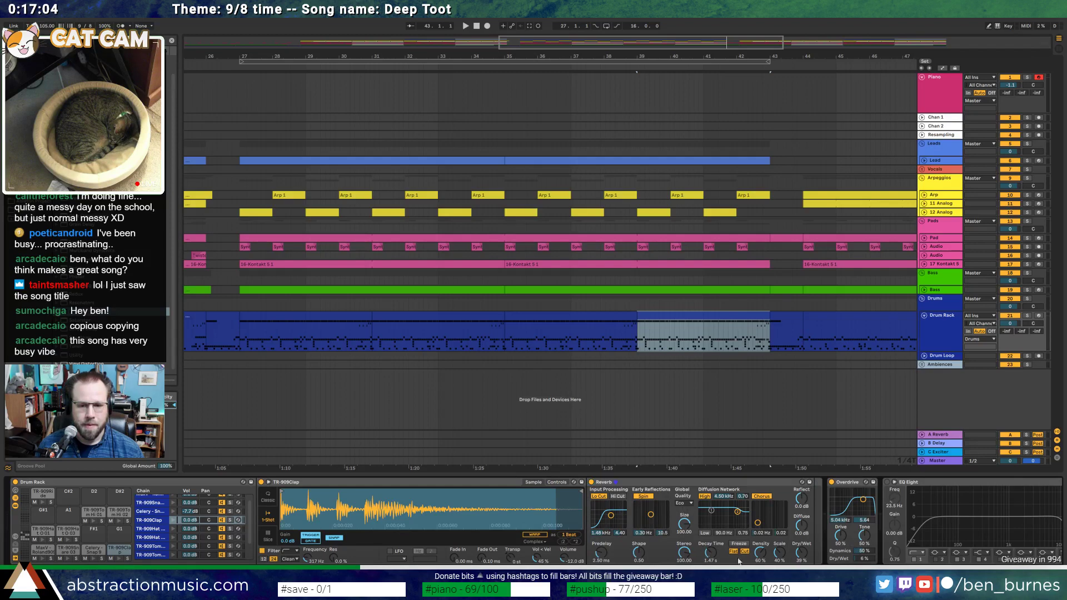
{"action": "key", "text": "space"}
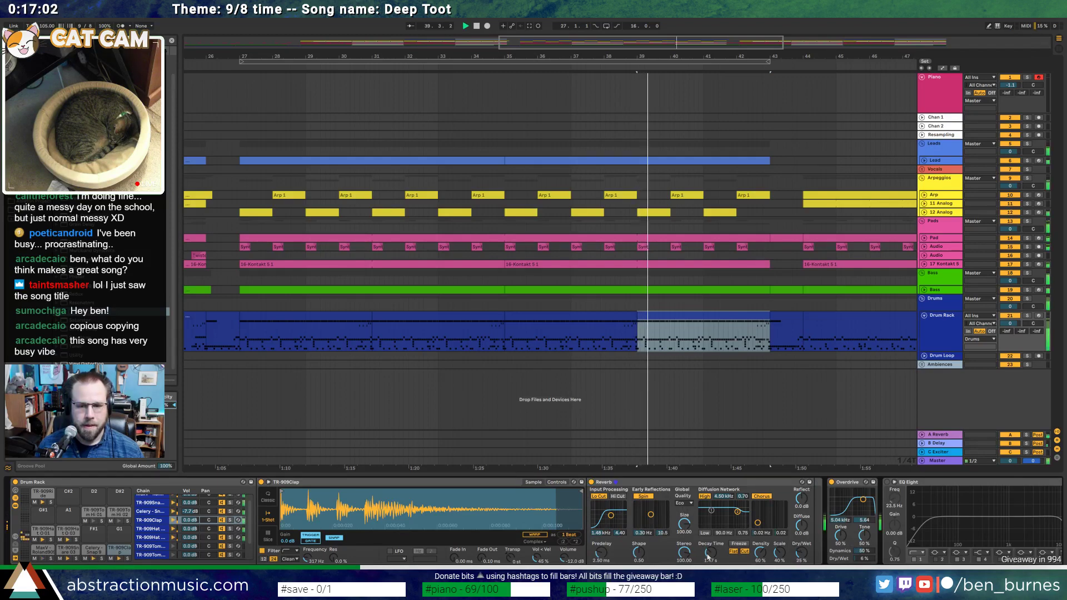
{"action": "left_click_drag", "start_coordinate": [709, 554], "coordinate": [709, 567]}
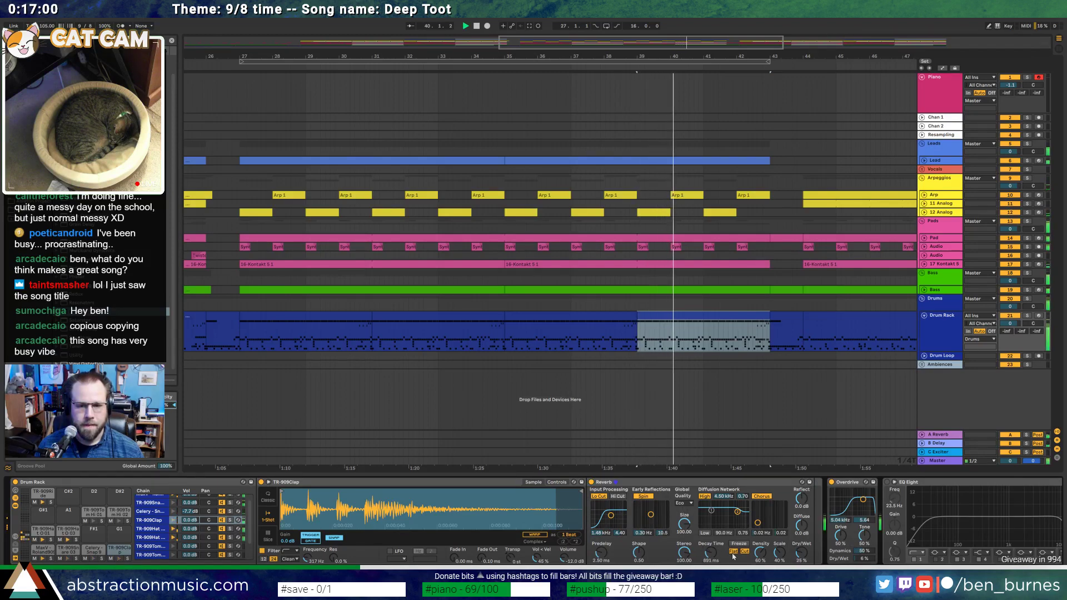
{"action": "left_click_drag", "start_coordinate": [622, 526], "coordinate": [616, 526]}
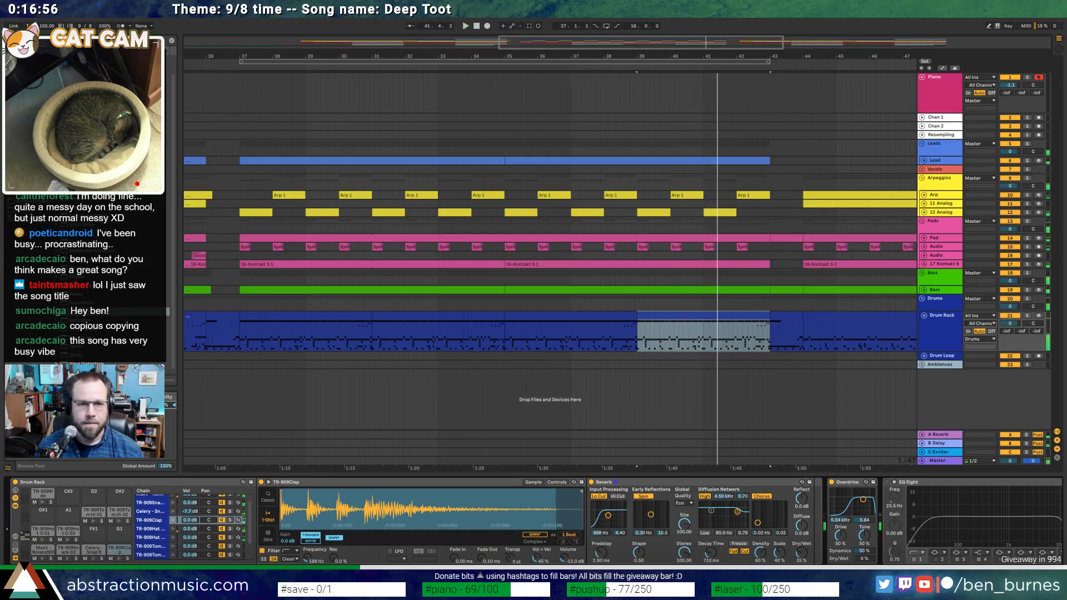
Play from bar 27 and shorten the TR-909Snare 03 sample's end, with a fade-out of 42.9 ms
{"action": "key", "text": "minus"}
{"action": "left_click", "coordinate": [290, 77]}
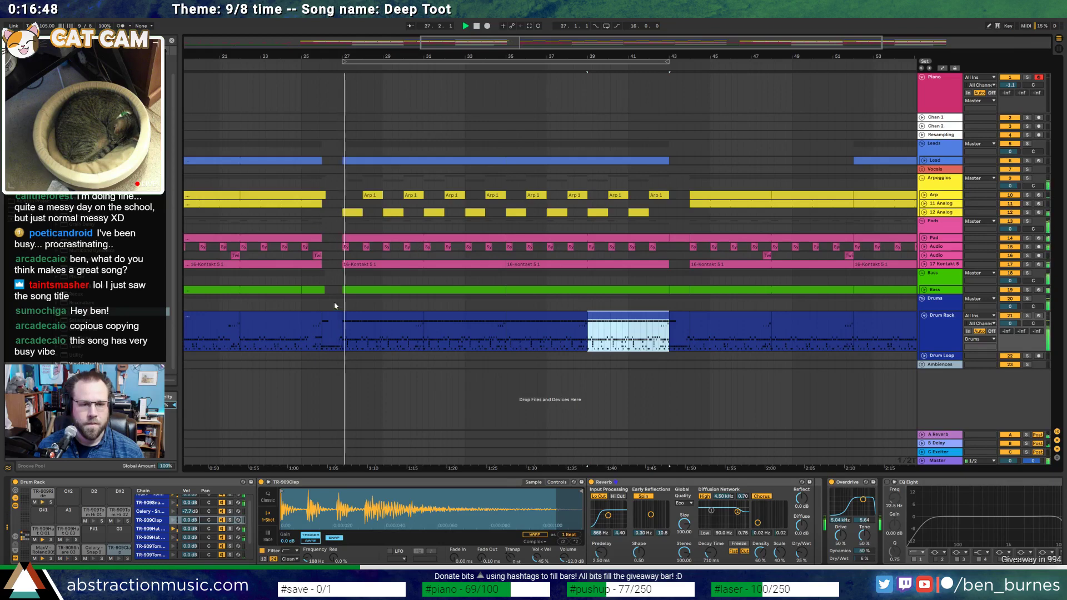
{"action": "left_click", "coordinate": [333, 330]}
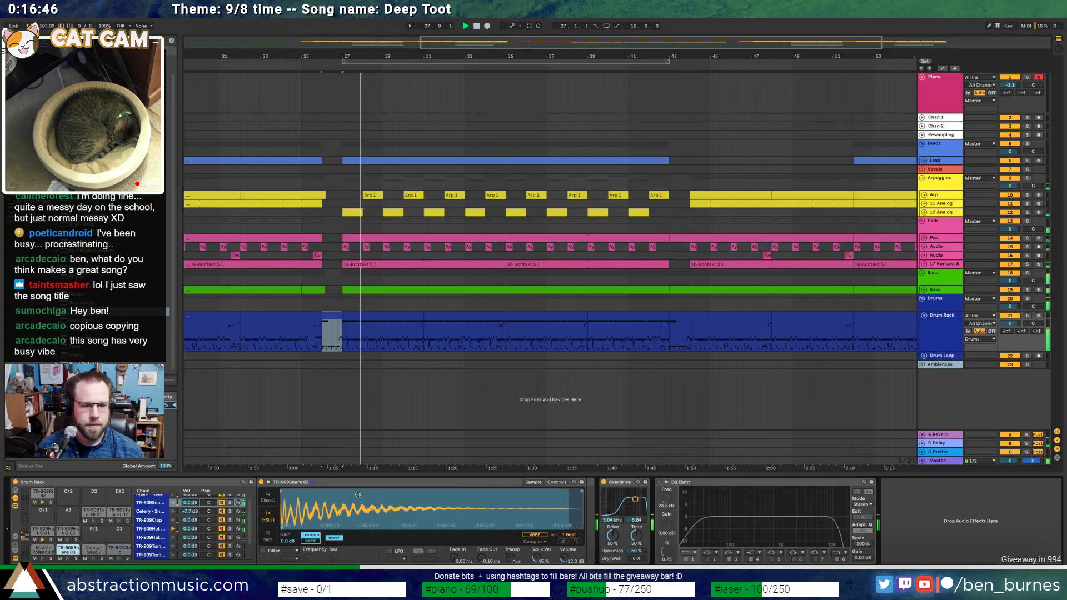
{"action": "mouse_move", "coordinate": [581, 492]}
{"action": "left_mouse_down"}
{"action": "mouse_move", "coordinate": [356, 492]}
{"action": "mouse_move", "coordinate": [416, 492]}
{"action": "left_mouse_up"}
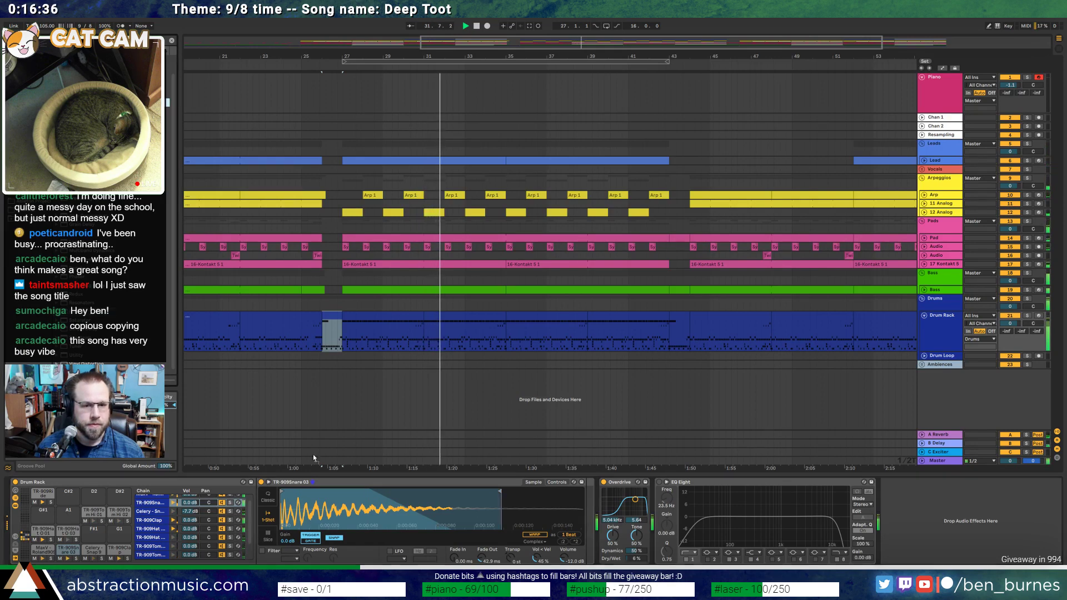
Add a Compressor and a Glue Compressor to the TR-909Snare 03 chain, lowering the Glue Compressor's threshold and setting its makeup to 1.76 dB
{"action": "left_click_drag", "start_coordinate": [313, 459], "coordinate": [630, 535]}
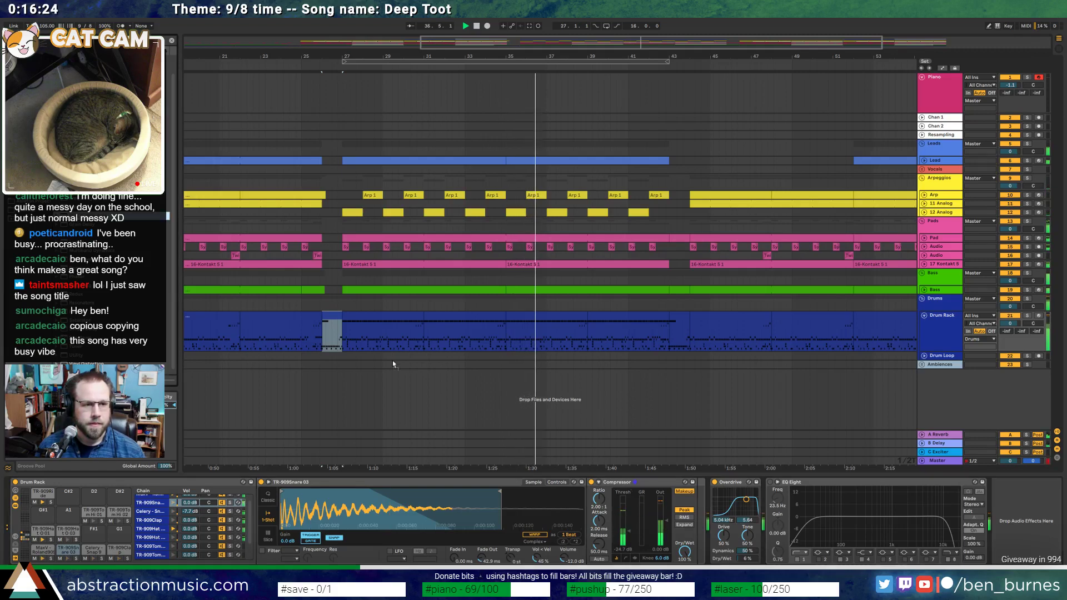
{"action": "key", "text": "Return"}
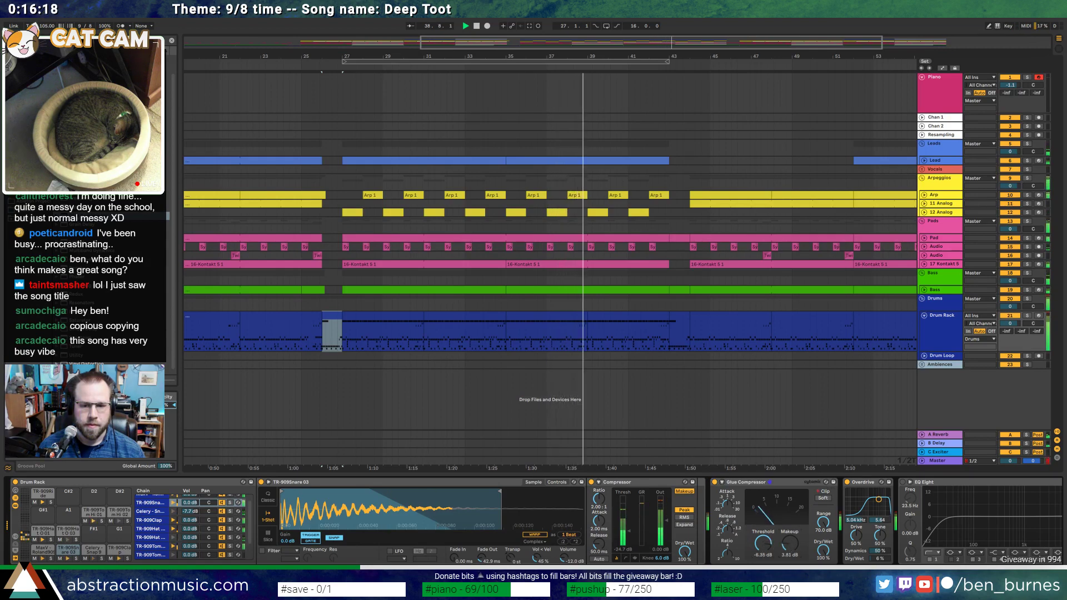
{"action": "mouse_move", "coordinate": [790, 543]}
{"action": "left_mouse_down"}
{"action": "mouse_move", "coordinate": [790, 528]}
{"action": "mouse_move", "coordinate": [790, 537]}
{"action": "left_mouse_up"}
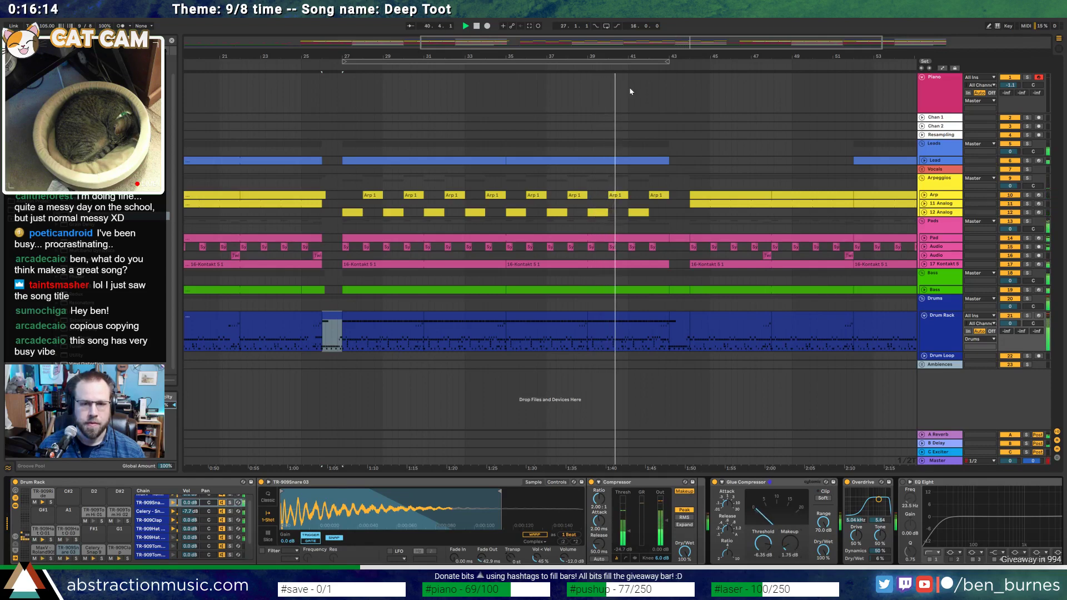
Expand the Lead track to show the notes in its clips, and stop playback
{"action": "scroll", "coordinate": [607, 58], "scroll_direction": "right", "scroll_amount": 5}
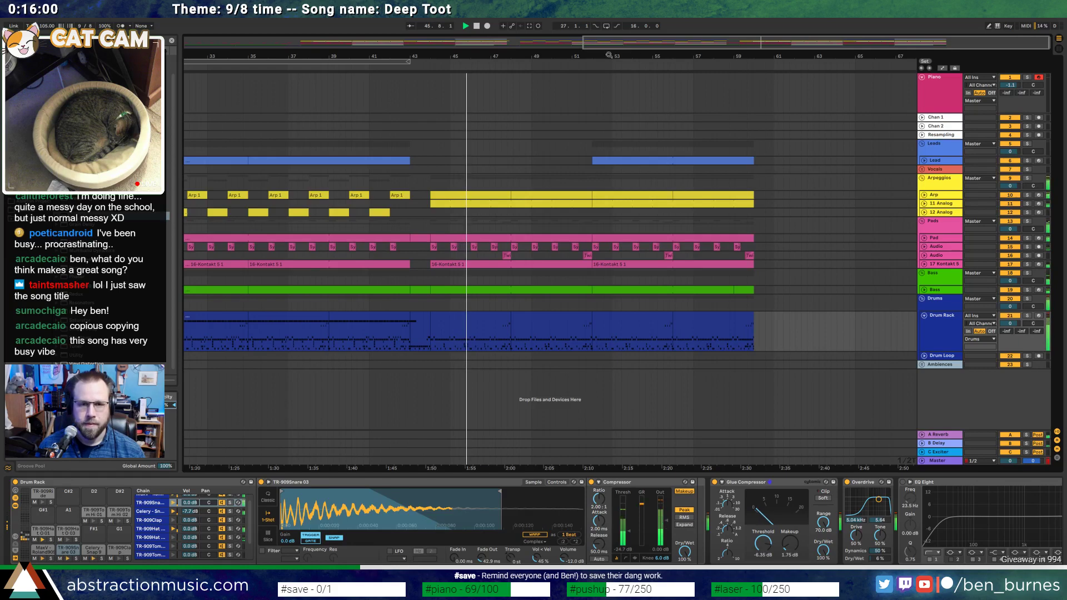
{"action": "left_click", "coordinate": [938, 162]}
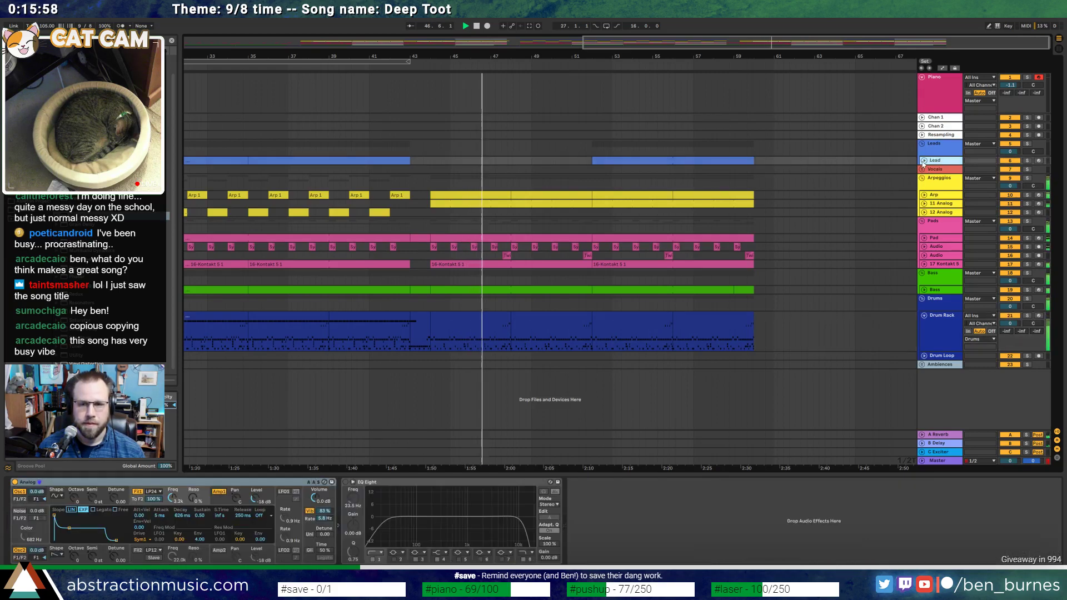
{"action": "left_click_drag", "start_coordinate": [940, 165], "coordinate": [940, 196]}
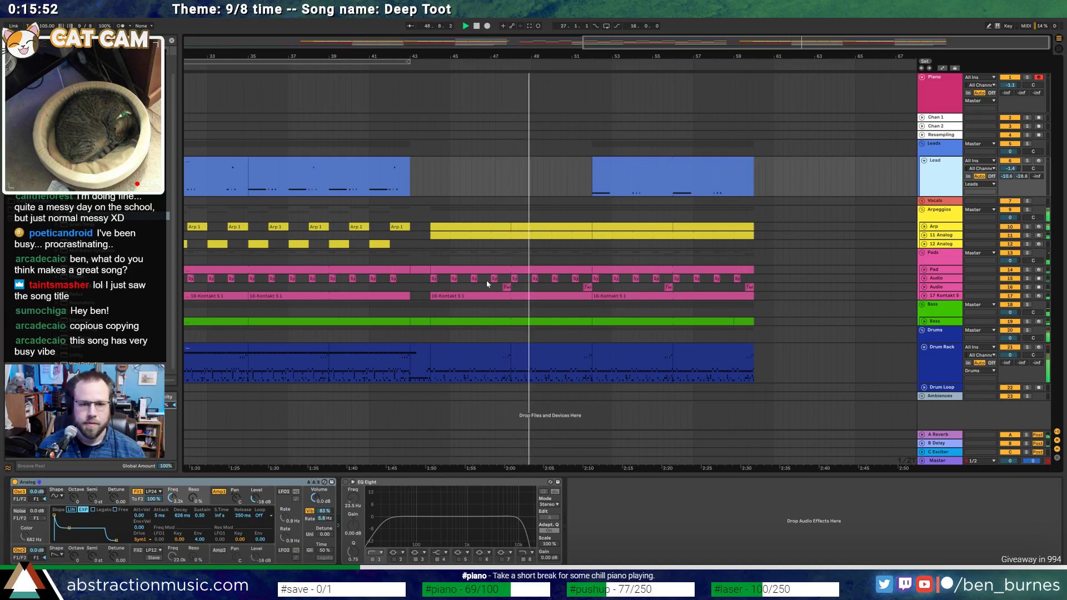
{"action": "key", "text": "space"}
Copy the Twisted Orchestra clip that precedes bar 48 into the gap before bar 44 on the same audio track
{"action": "scroll", "coordinate": [482, 289], "scroll_direction": "up", "scroll_amount": 2}
{"action": "left_click", "coordinate": [523, 288]}
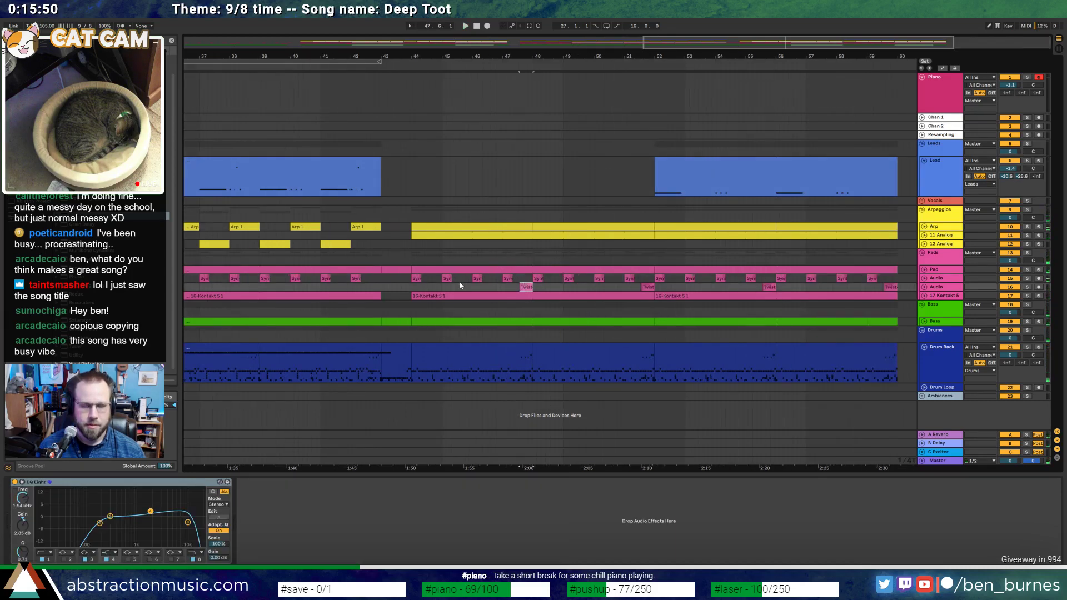
{"action": "scroll", "coordinate": [445, 285], "scroll_direction": "up", "scroll_amount": 3}
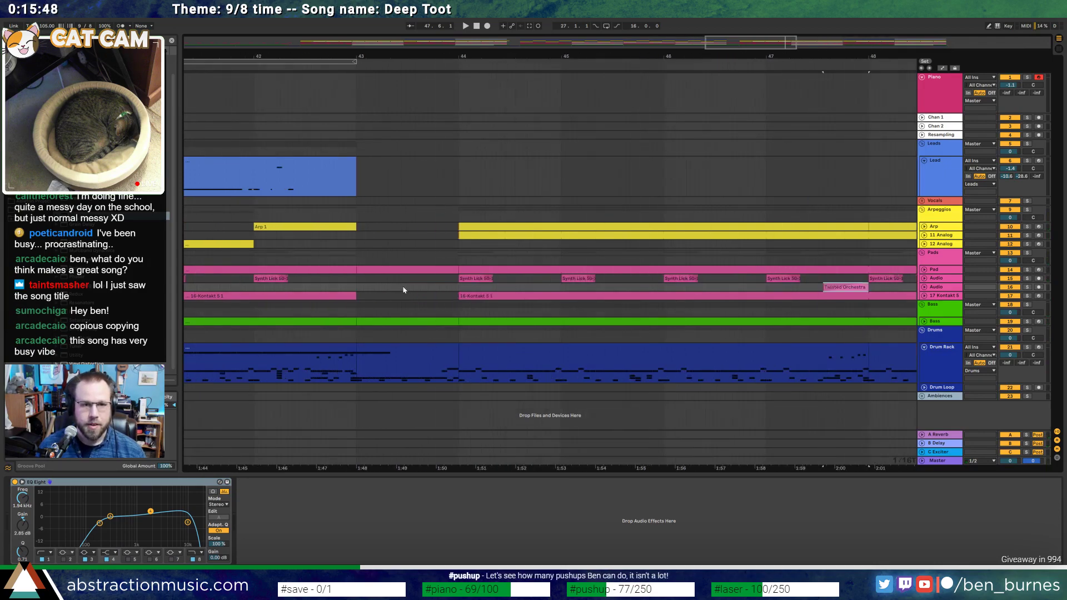
{"action": "left_click", "coordinate": [400, 286]}
{"action": "key", "text": "ctrl+v"}
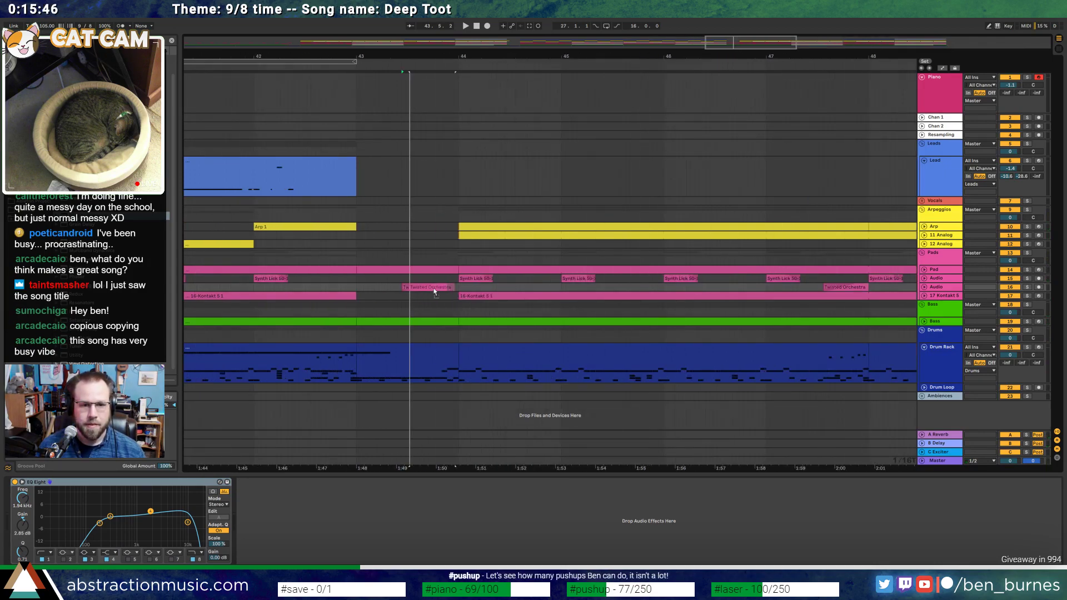
{"action": "left_click_drag", "start_coordinate": [435, 292], "coordinate": [446, 292]}
{"action": "double_click", "coordinate": [446, 287]}
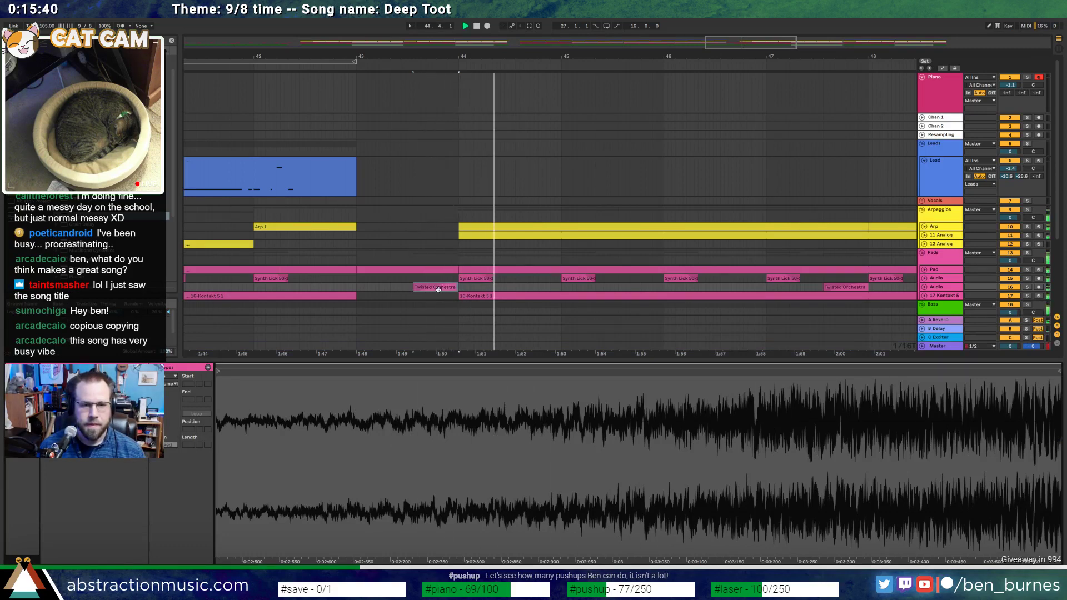
Align the end of the copied Twisted Orchestra clip with bar 44 and play the transition from within bar 43
{"action": "scroll", "coordinate": [440, 289], "scroll_direction": "up", "scroll_amount": 2}
{"action": "left_click_drag", "start_coordinate": [457, 289], "coordinate": [463, 288]}
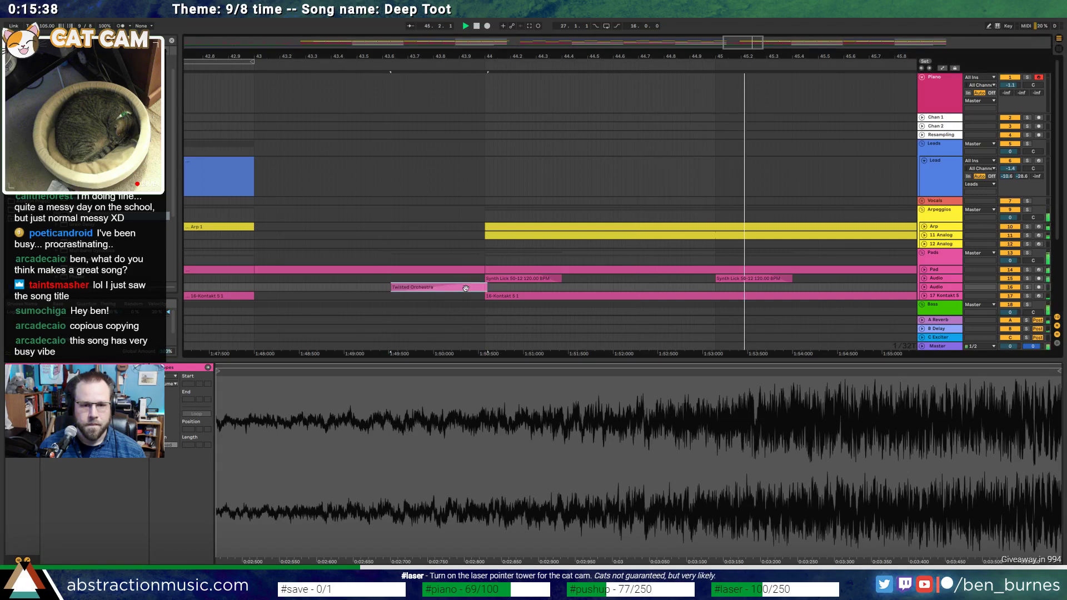
{"action": "left_click", "coordinate": [349, 289]}
{"action": "key", "text": "space"}
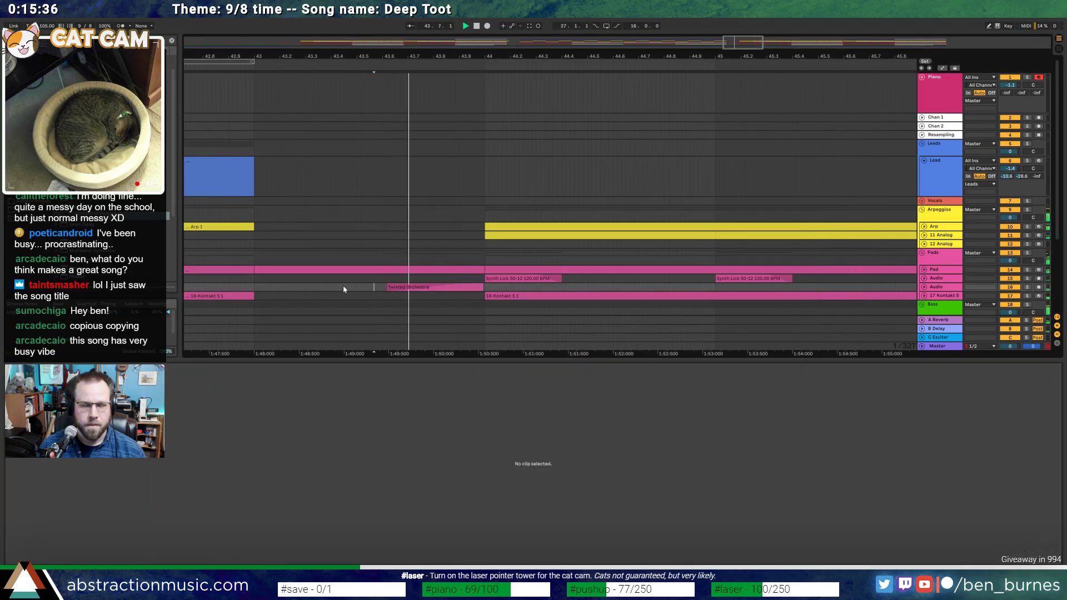
{"action": "scroll", "coordinate": [592, 59], "scroll_direction": "down", "scroll_amount": 10}
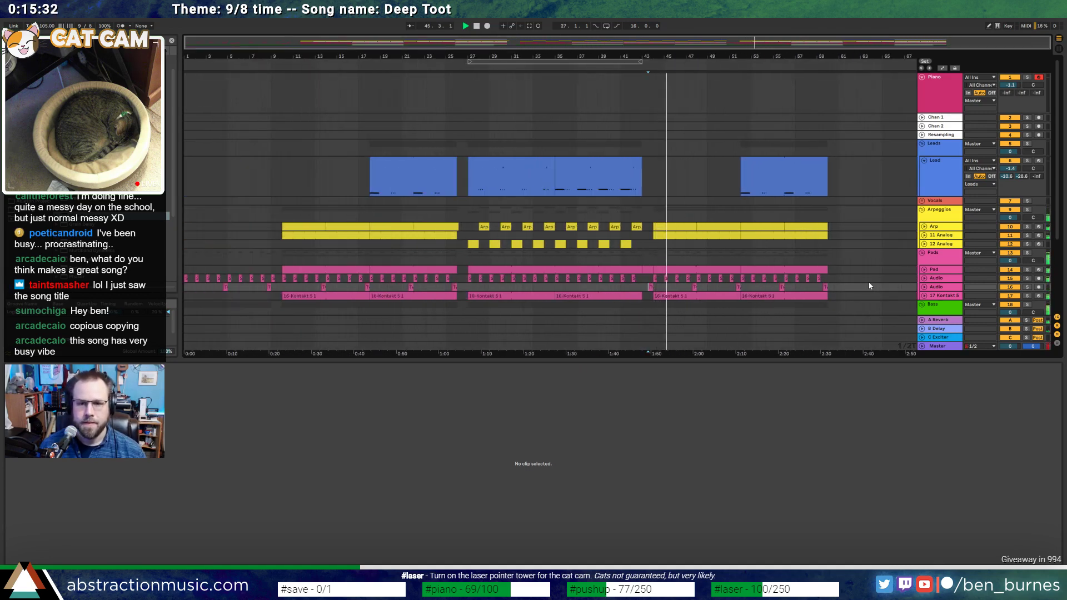
{"action": "scroll", "coordinate": [845, 233], "scroll_direction": "up", "scroll_amount": 1}
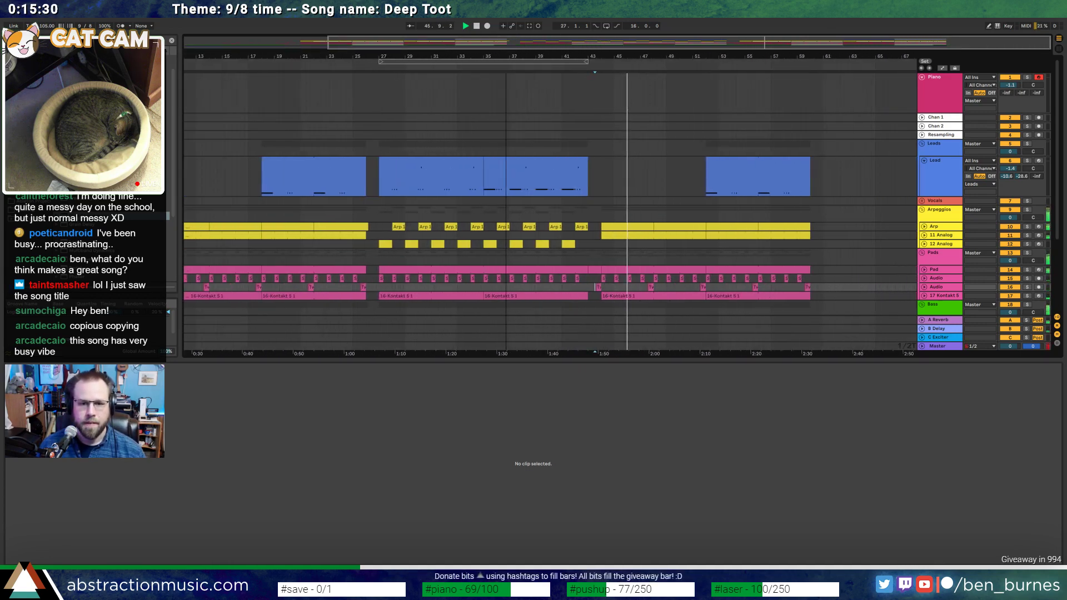
Move the four Arp clips between bars 44 and 60 onto the 12 Analog track and play them
{"action": "left_click", "coordinate": [944, 172]}
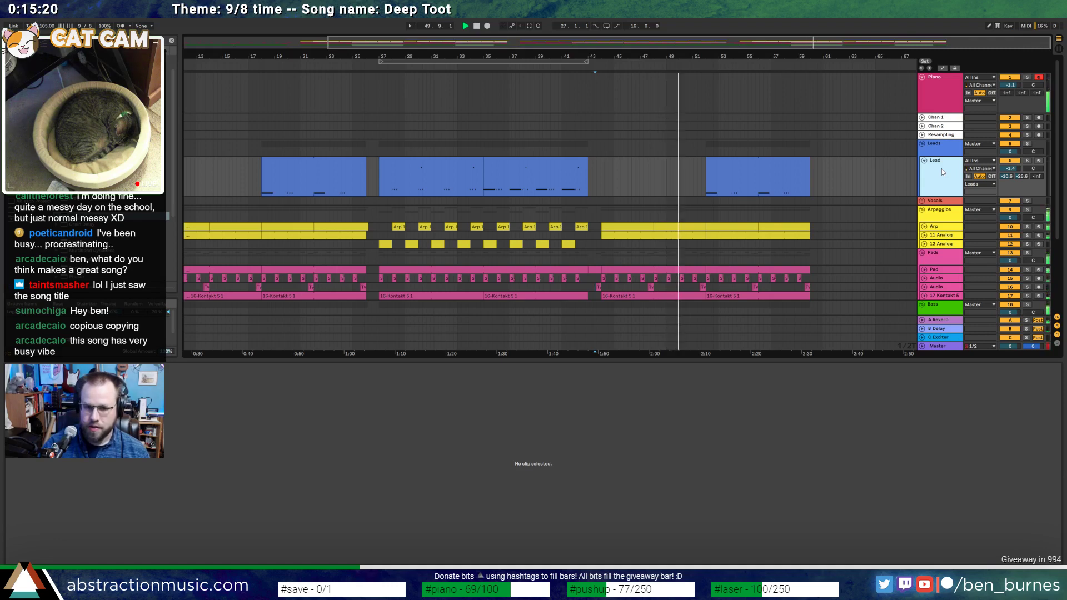
{"action": "left_click", "coordinate": [917, 226]}
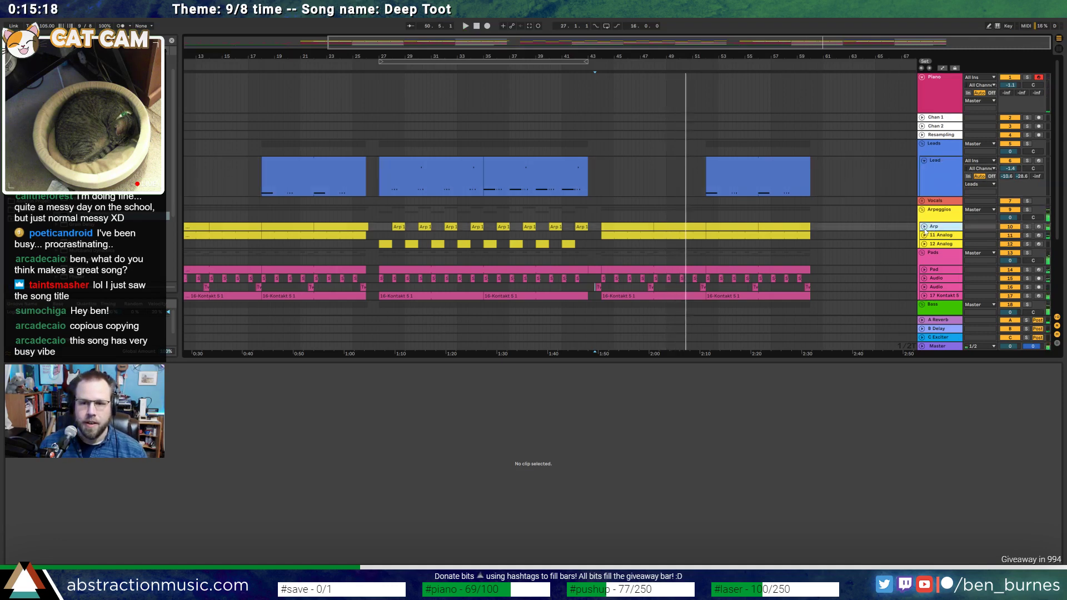
{"action": "left_click", "coordinate": [924, 226]}
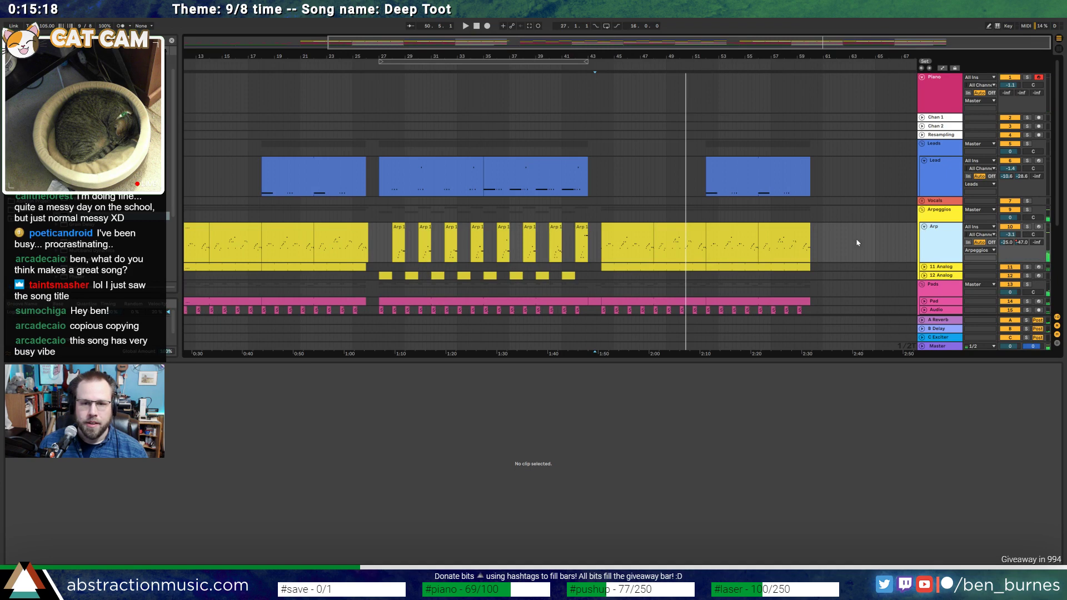
{"action": "left_click", "coordinate": [626, 234]}
{"action": "left_click", "coordinate": [783, 230], "text": "shift"}
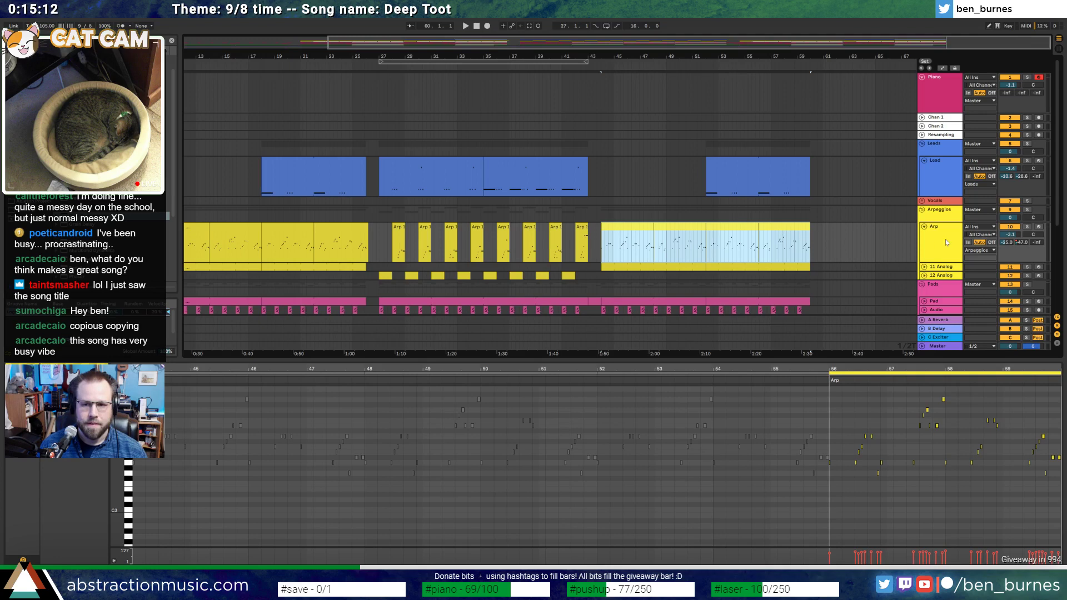
{"action": "left_click", "coordinate": [924, 276]}
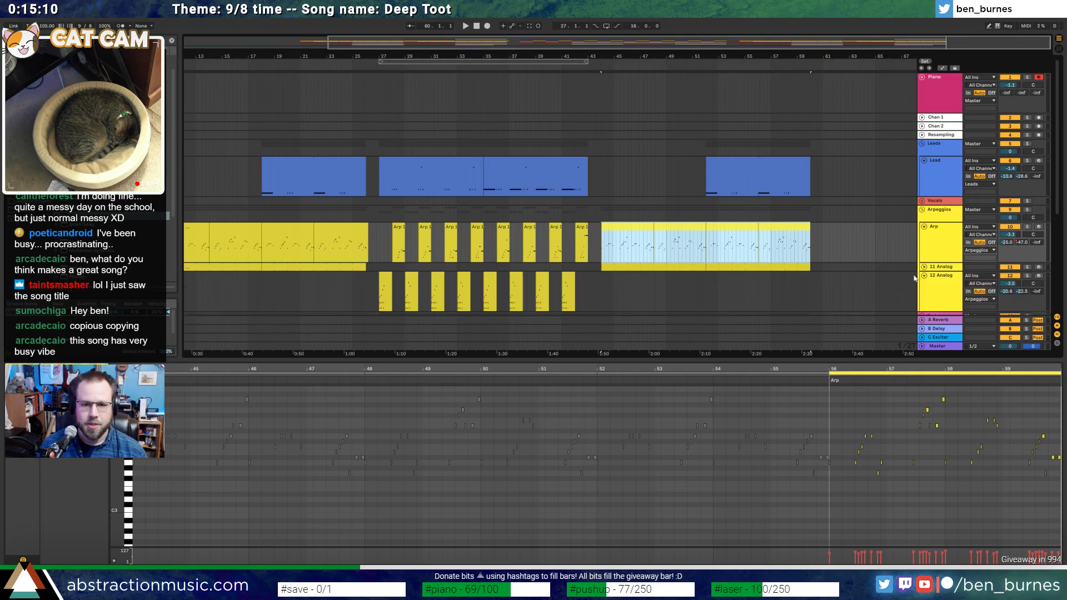
{"action": "scroll", "coordinate": [640, 194], "scroll_direction": "down", "scroll_amount": 2}
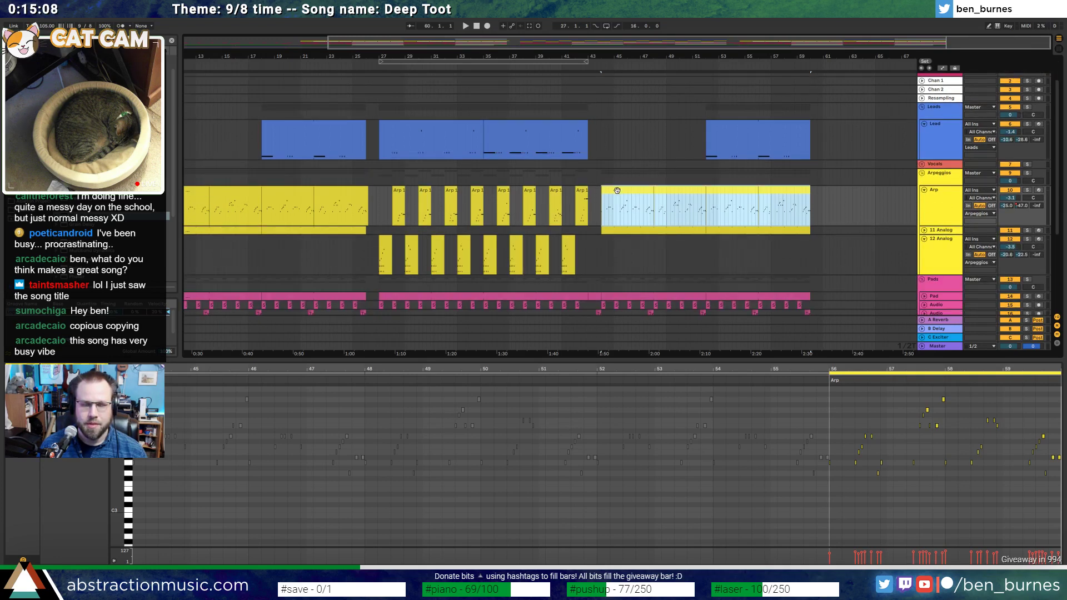
{"action": "left_click_drag", "start_coordinate": [619, 202], "coordinate": [618, 250]}
{"action": "key", "text": "space"}
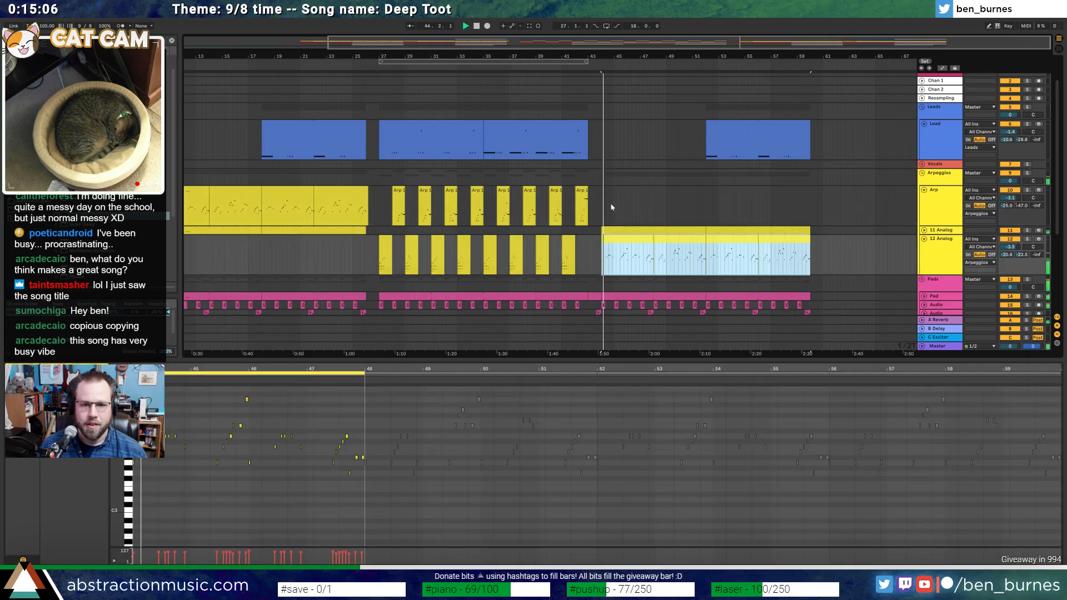
Arm the Arp track and play from bar 44 to audition its sound against the clips on 12 Analog
{"action": "left_click", "coordinate": [661, 224]}
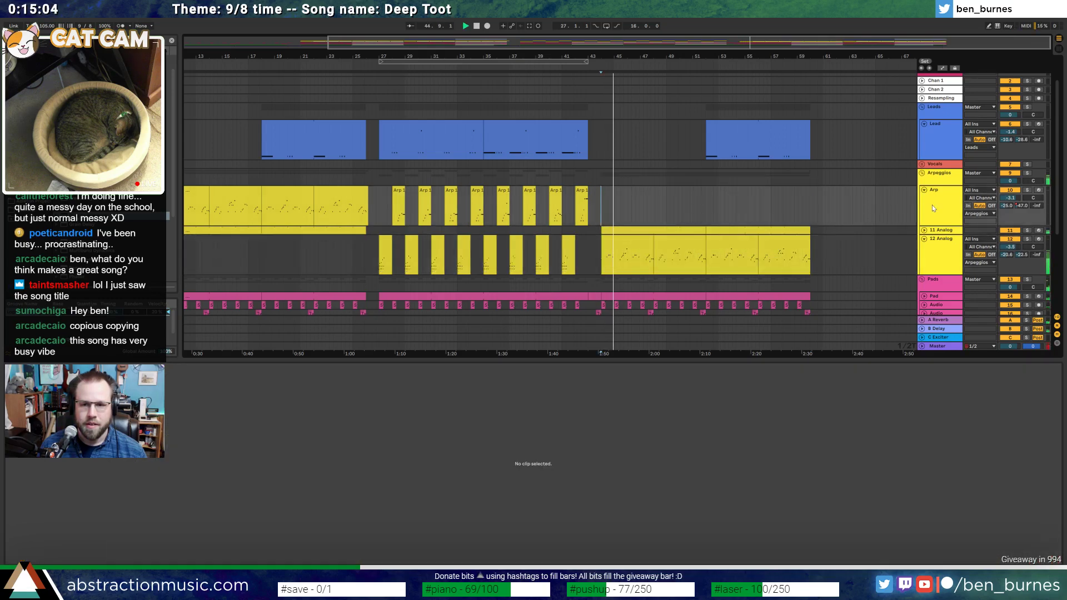
{"action": "left_click", "coordinate": [952, 208]}
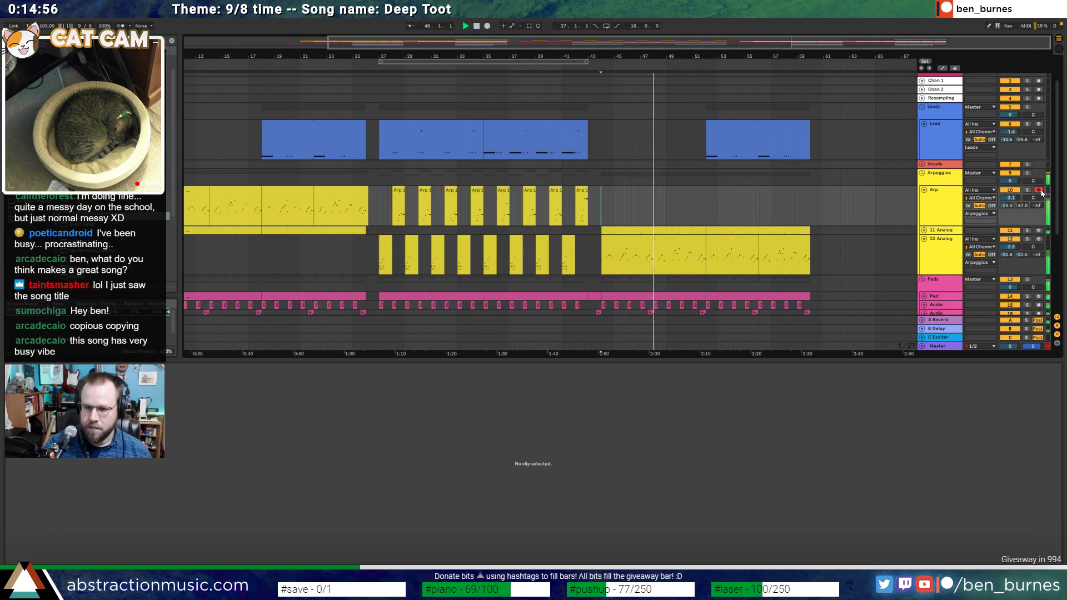
{"action": "key", "text": "space"}
{"action": "left_click_drag", "start_coordinate": [800, 48], "coordinate": [857, 105]}
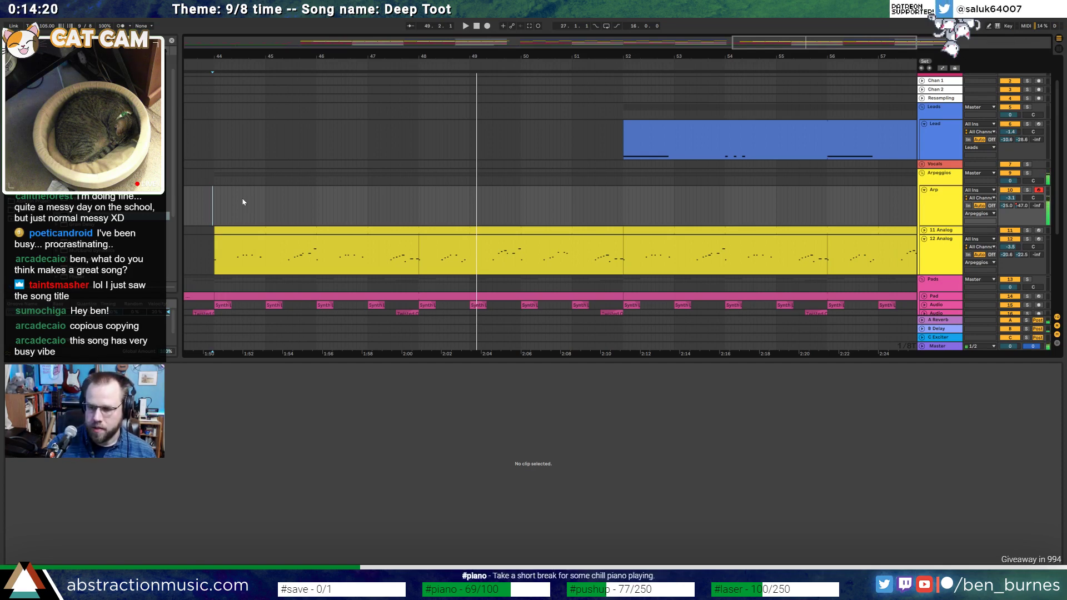
{"action": "key", "text": "space"}
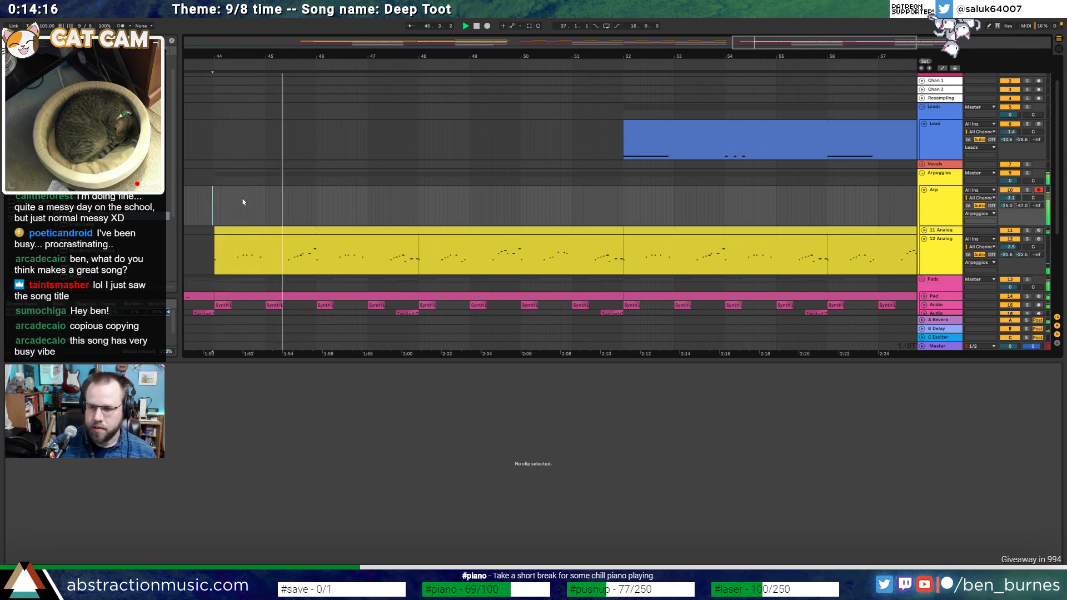
Return the clips starting at bar 44 from the 12 Analog track to the Arp track
{"action": "left_click", "coordinate": [281, 236]}
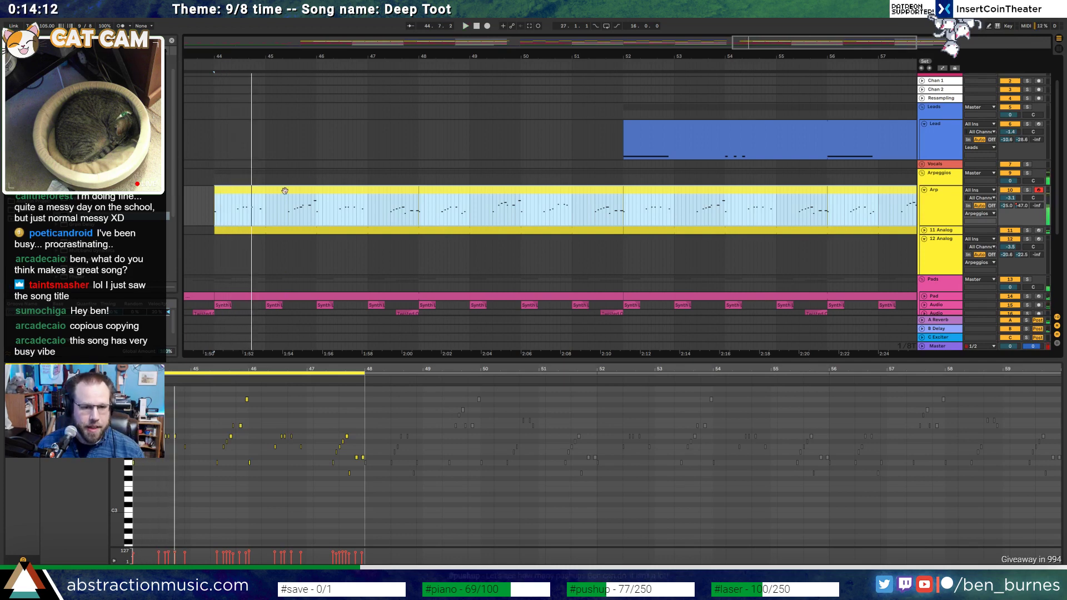
{"action": "left_click_drag", "start_coordinate": [788, 41], "coordinate": [745, 39]}
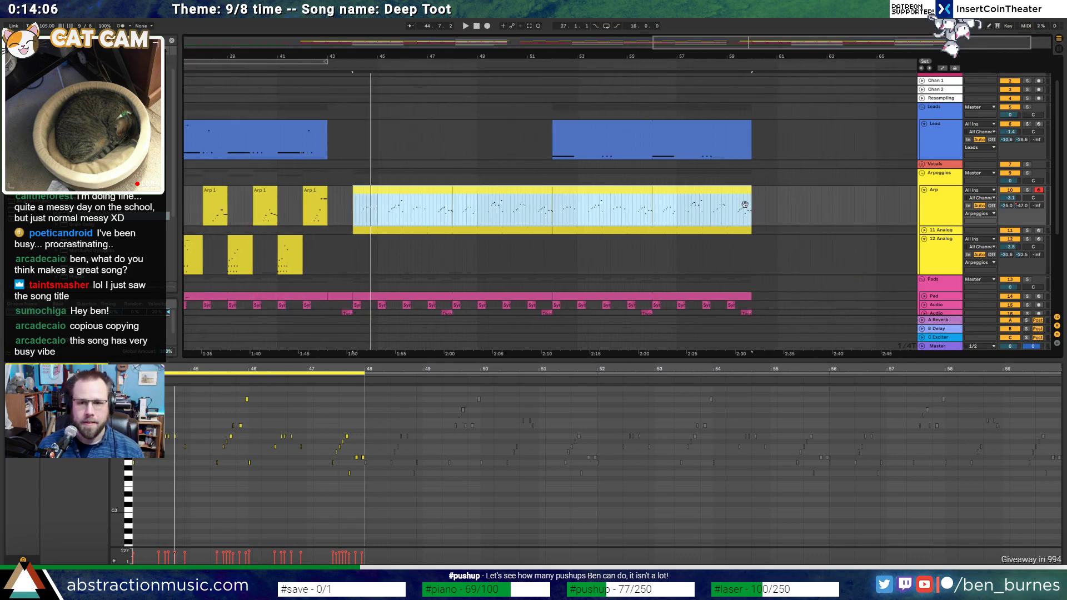
Expand the 17 Kontakt 5 track and add another MIDI track with a Kontakt 5 instrument below it in the Pads group
{"action": "scroll", "coordinate": [928, 218], "scroll_direction": "down", "scroll_amount": 5}
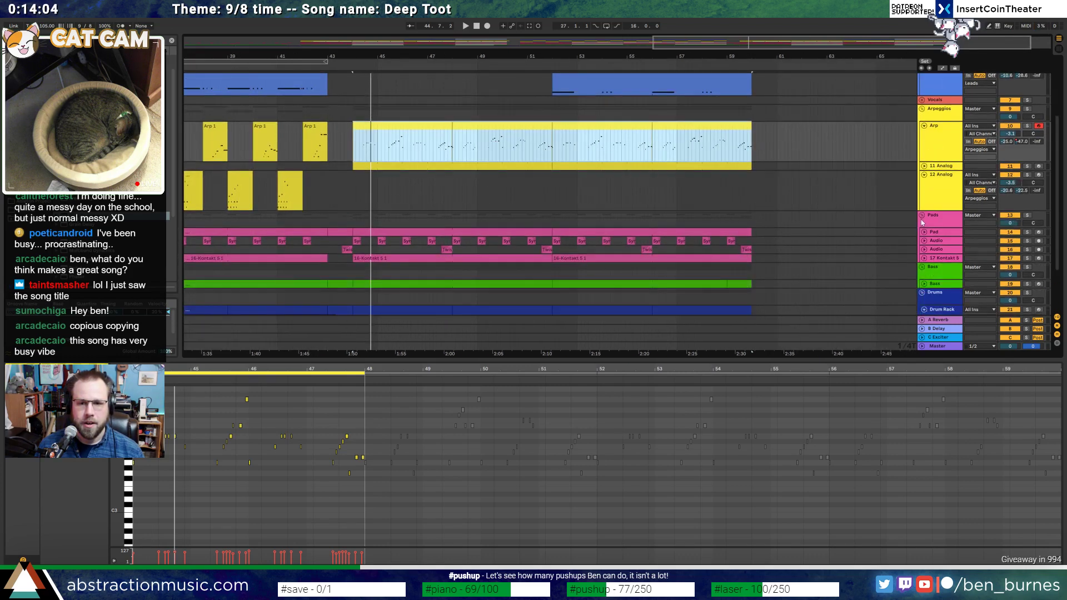
{"action": "left_click", "coordinate": [936, 243]}
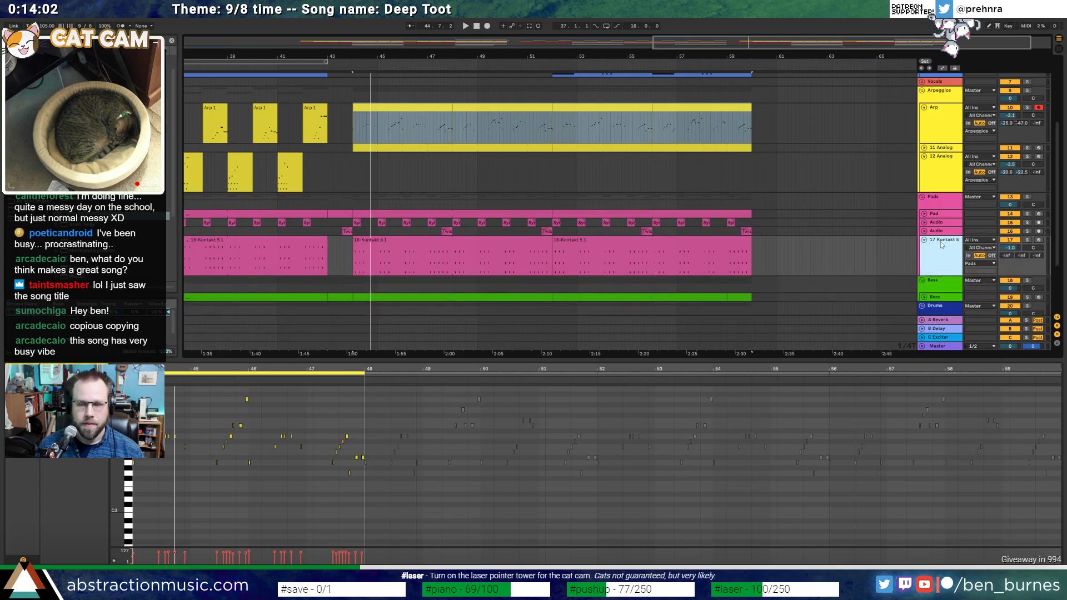
{"action": "key", "text": "ctrl+shift+t"}
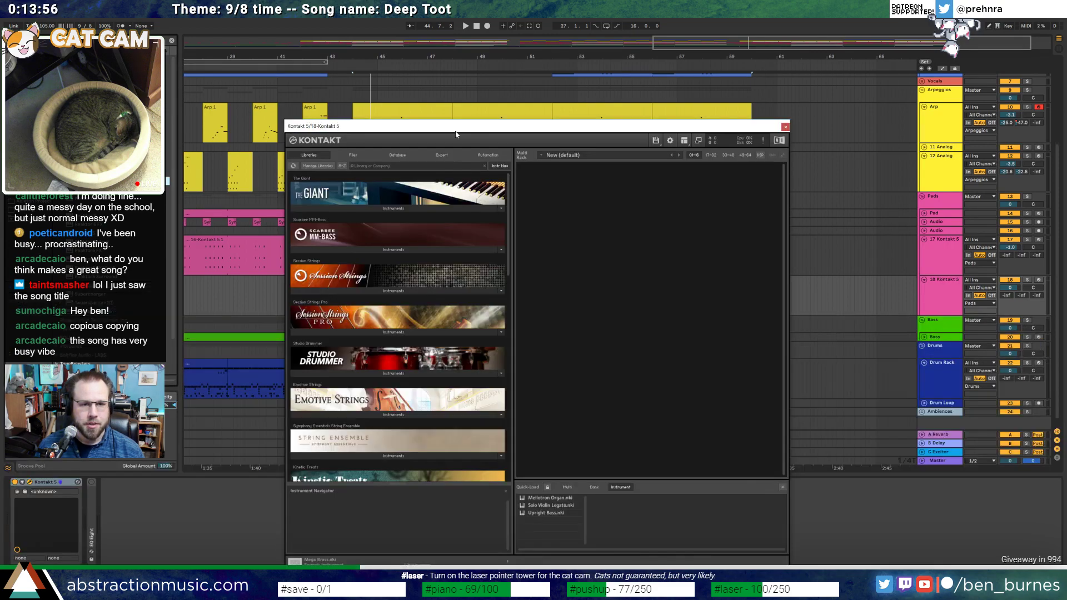
Load Basic Funk 1 from the Vintage Organs library into the new Kontakt 5, arm its track and close the plug-in window
{"action": "left_click_drag", "start_coordinate": [455, 133], "coordinate": [439, 84]}
{"action": "scroll", "coordinate": [405, 312], "scroll_direction": "down", "scroll_amount": 4}
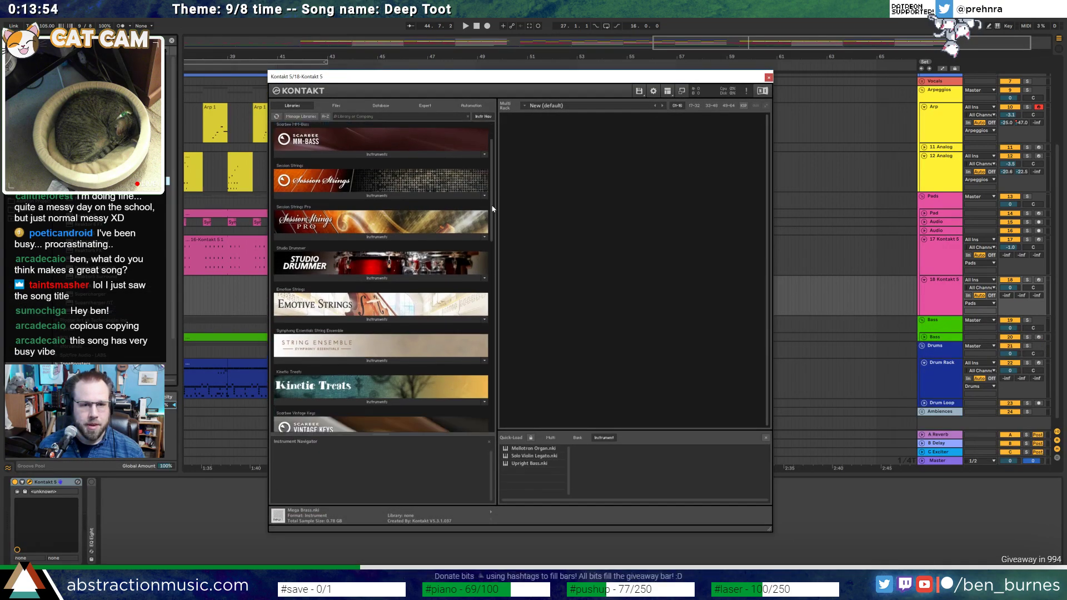
{"action": "left_click_drag", "start_coordinate": [493, 209], "coordinate": [506, 333]}
{"action": "left_click", "coordinate": [359, 328]}
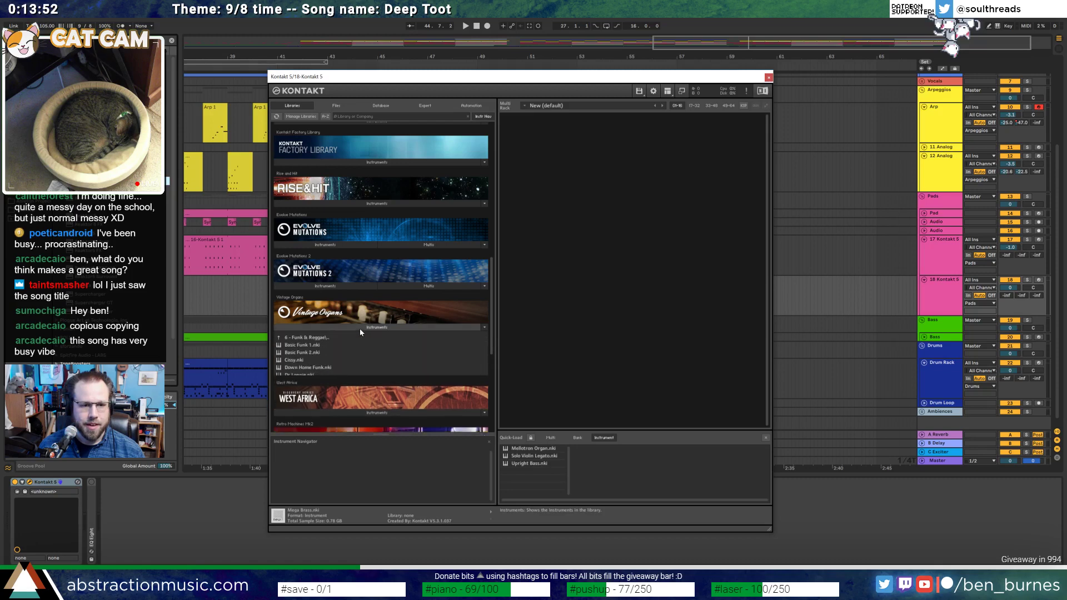
{"action": "left_click", "coordinate": [351, 337]}
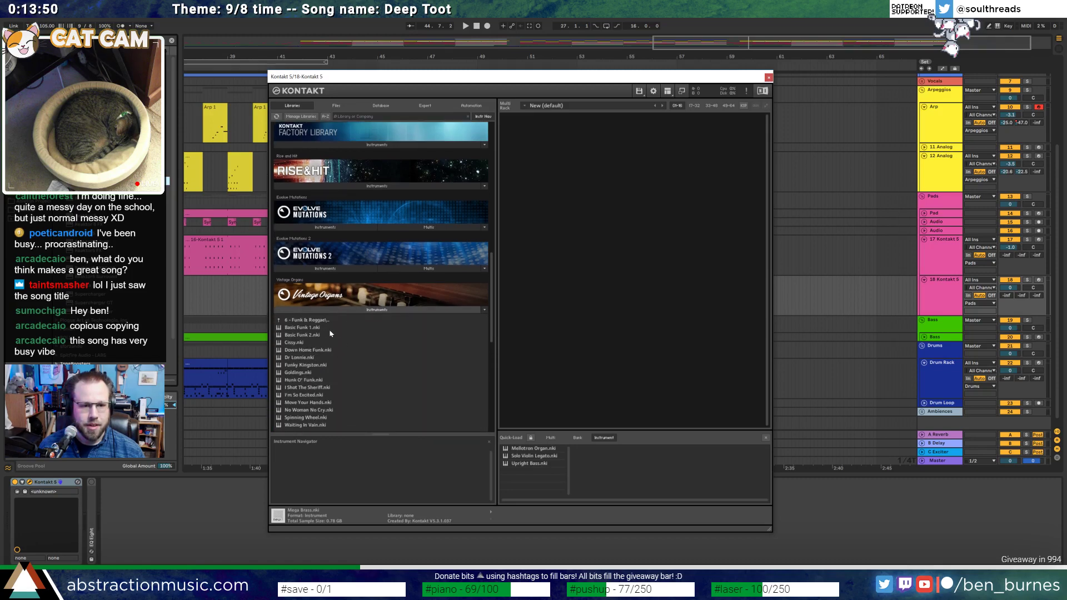
{"action": "double_click", "coordinate": [330, 329]}
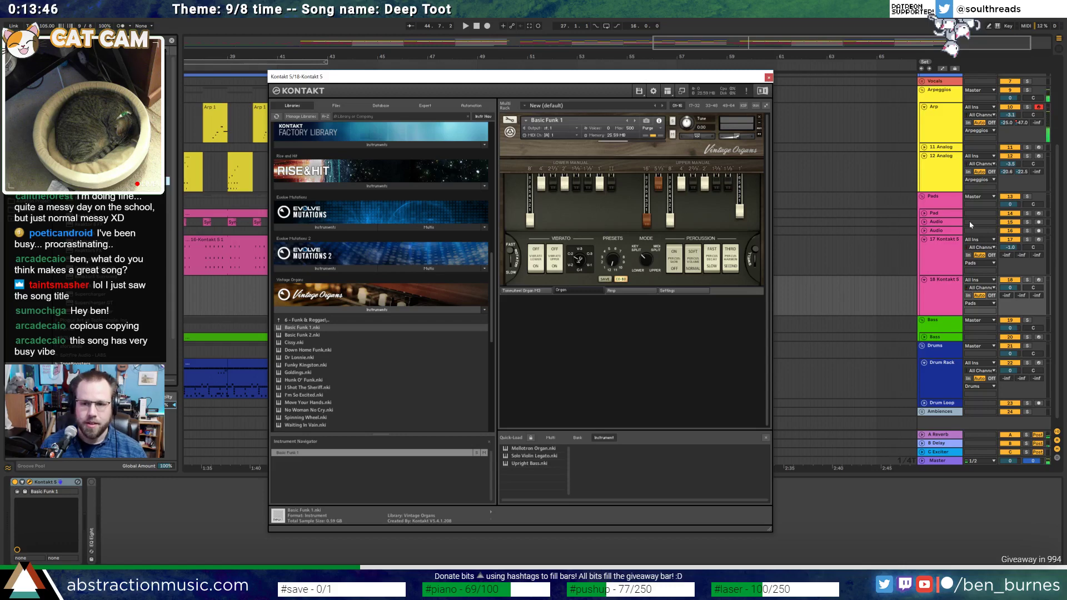
{"action": "left_click", "coordinate": [1039, 280]}
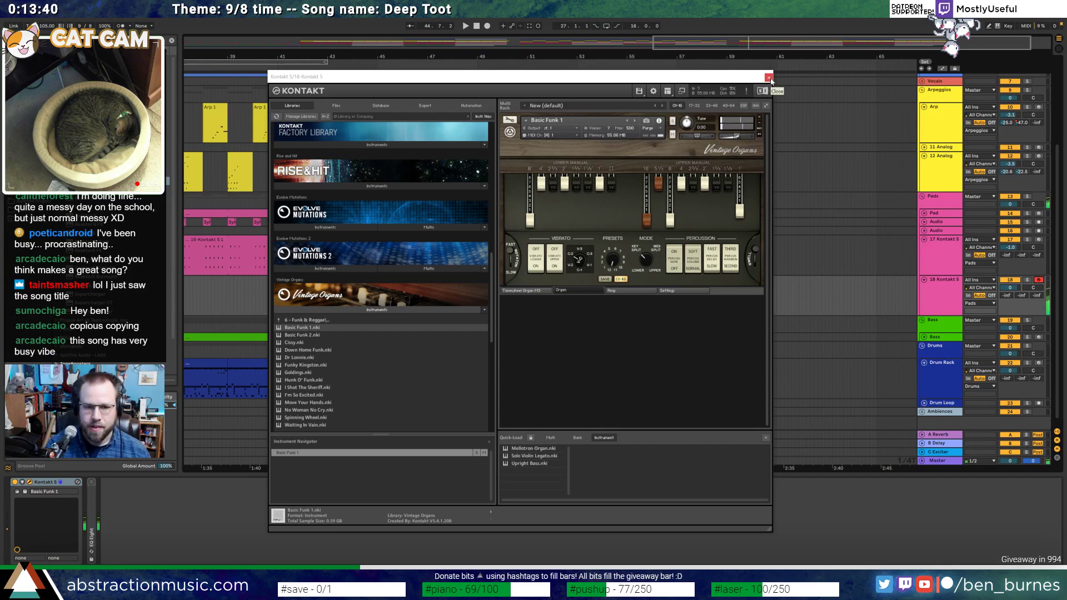
{"action": "left_click", "coordinate": [769, 77]}
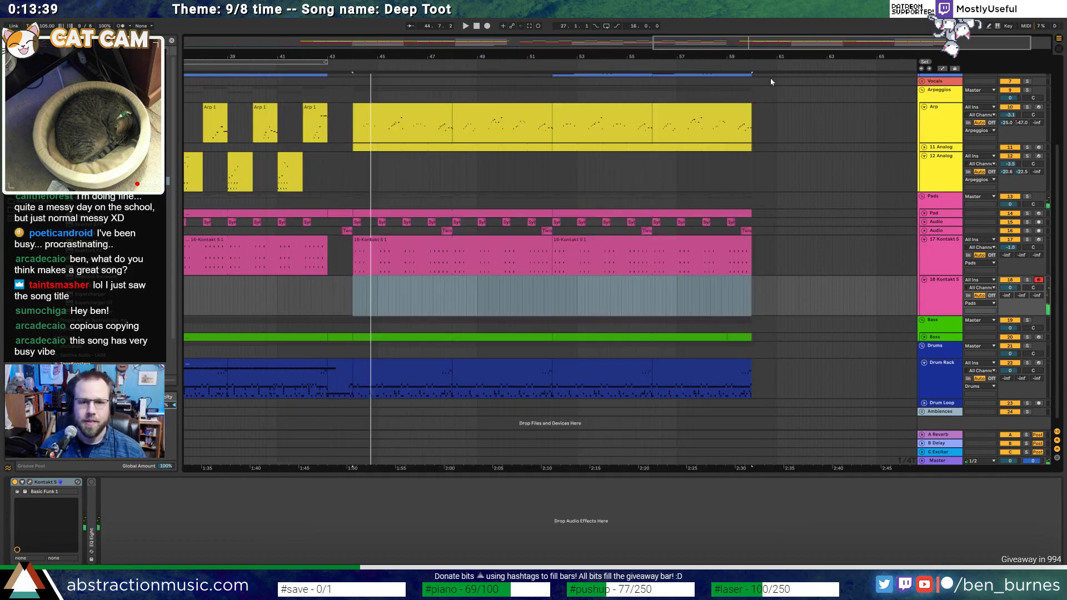
Try inserting an empty MIDI clip at bar 44 on the 18 Kontakt 5 track, and undo it
{"action": "left_click", "coordinate": [354, 289]}
{"action": "key", "text": "ctrl+shift+m"}
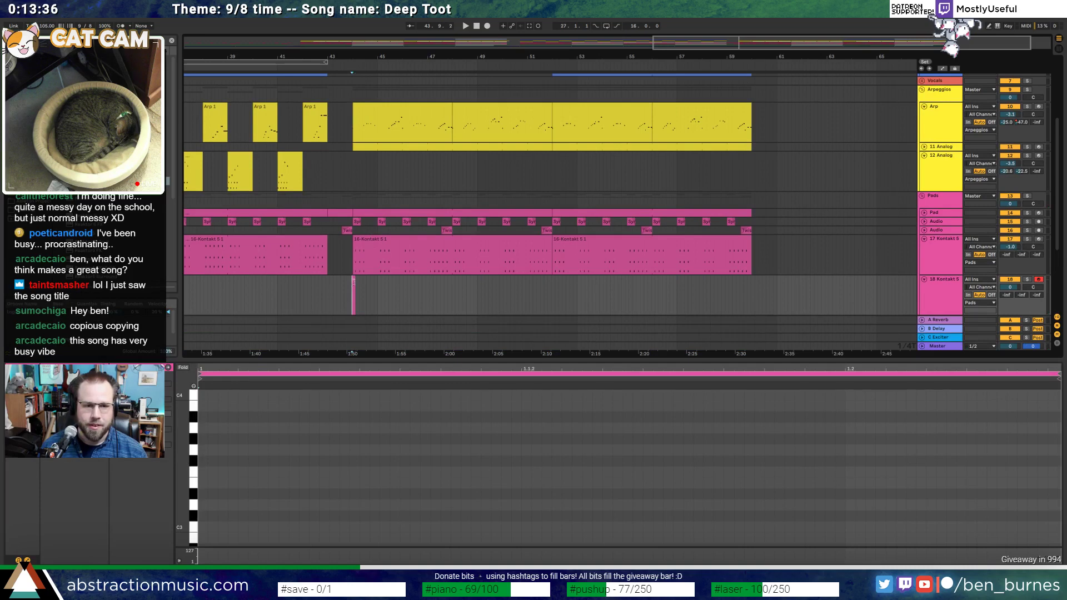
{"action": "key", "text": "ctrl+z"}
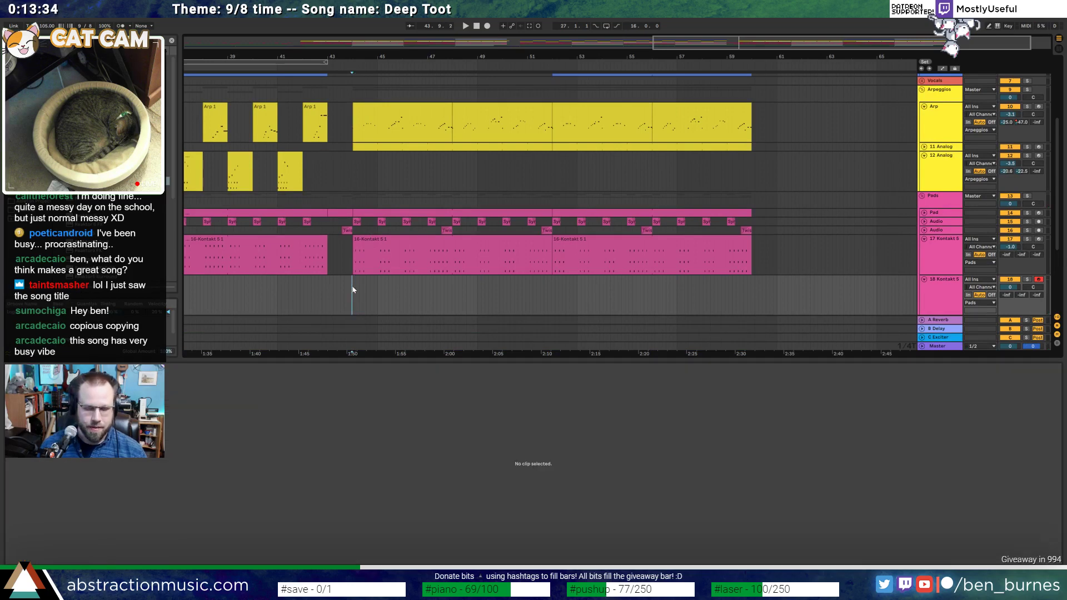
Insert an empty one-bar MIDI clip at bar 44 on the 18 Kontakt 5 track
{"action": "key", "text": "space"}
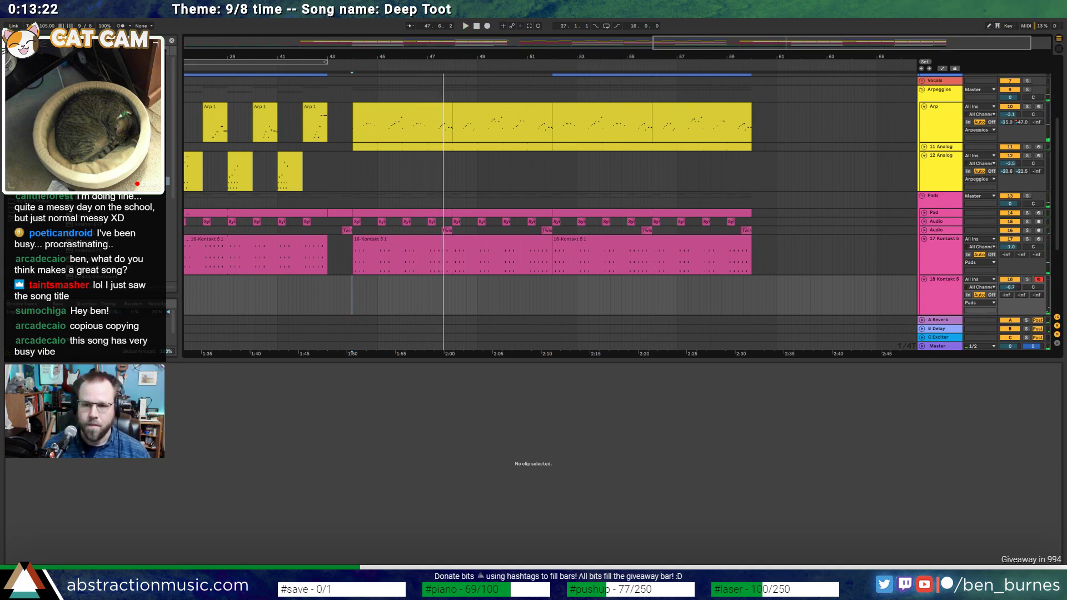
{"action": "scroll", "coordinate": [401, 298], "scroll_direction": "up", "scroll_amount": 3}
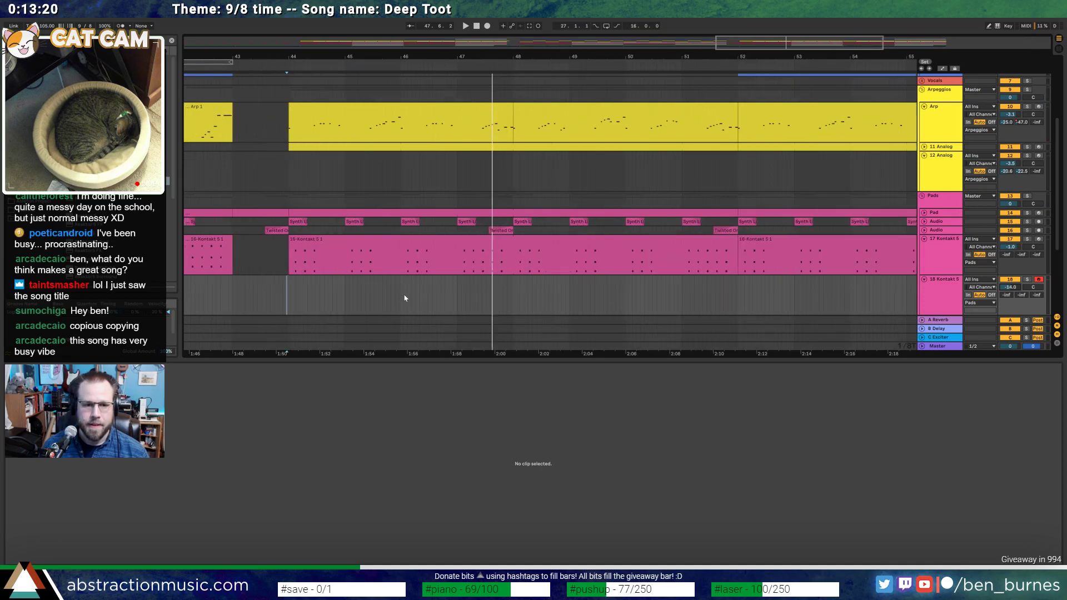
{"action": "scroll", "coordinate": [290, 294], "scroll_direction": "up", "scroll_amount": 3}
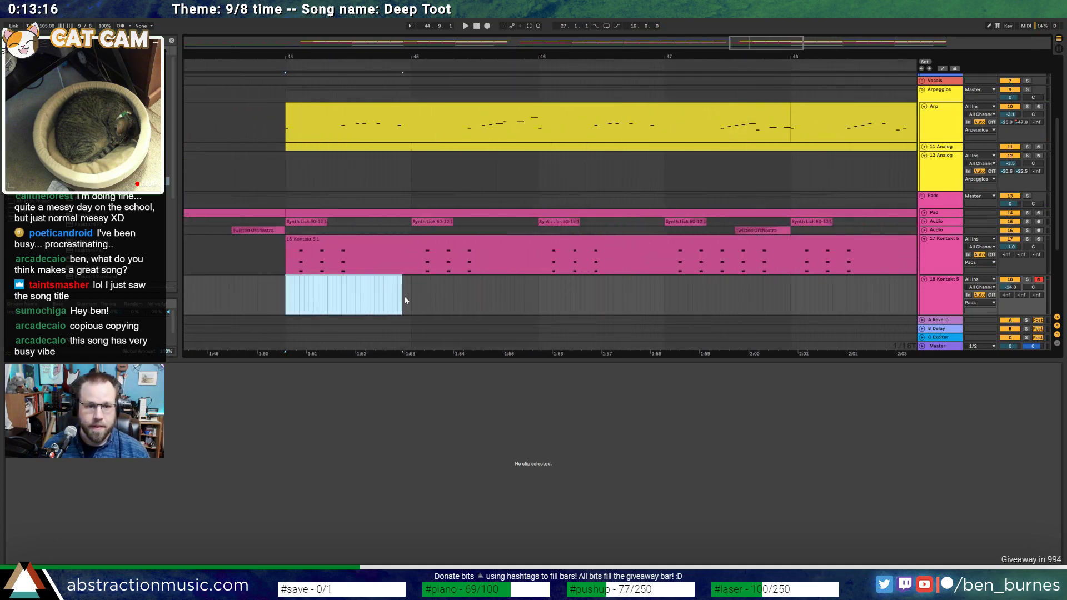
{"action": "key", "text": "ctrl+shift+m"}
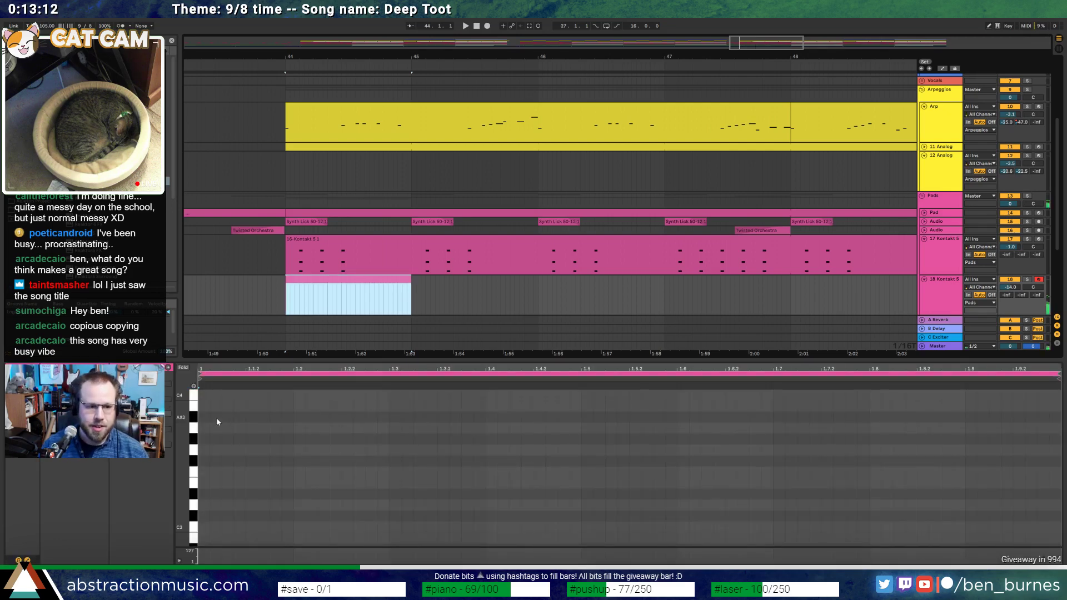
Draw an A3 note three eighths long from 1.2 in the new clip, stack copies at C4 and E4, and audition the chord
{"action": "left_click_drag", "start_coordinate": [193, 422], "coordinate": [193, 466]}
{"action": "scroll", "coordinate": [228, 432], "scroll_direction": "up", "scroll_amount": 2}
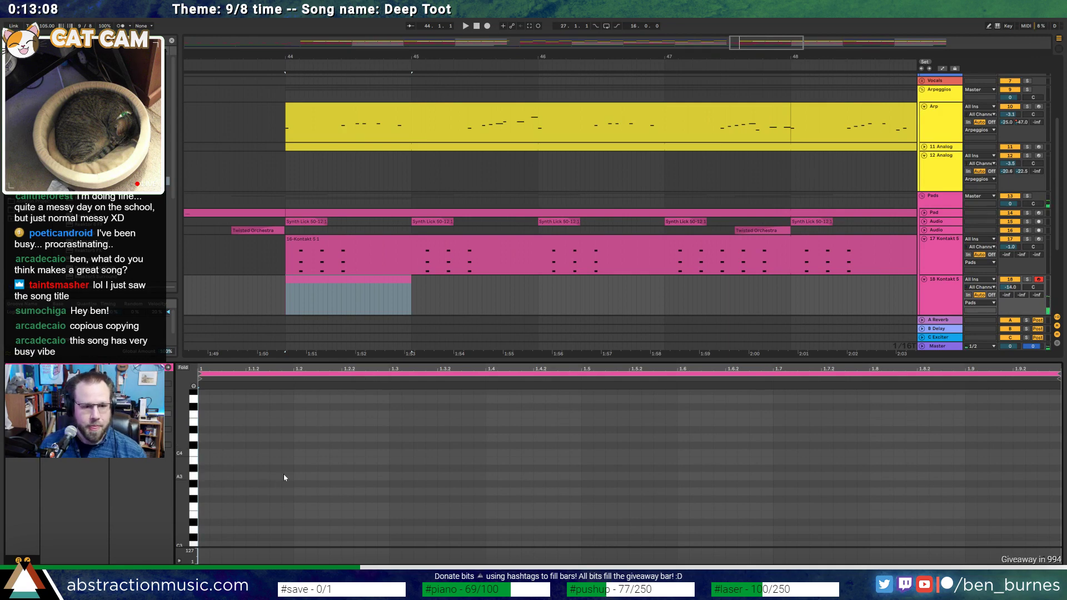
{"action": "mouse_move", "coordinate": [298, 478]}
{"action": "left_mouse_down"}
{"action": "mouse_move", "coordinate": [598, 470]}
{"action": "mouse_move", "coordinate": [583, 472]}
{"action": "left_mouse_up"}
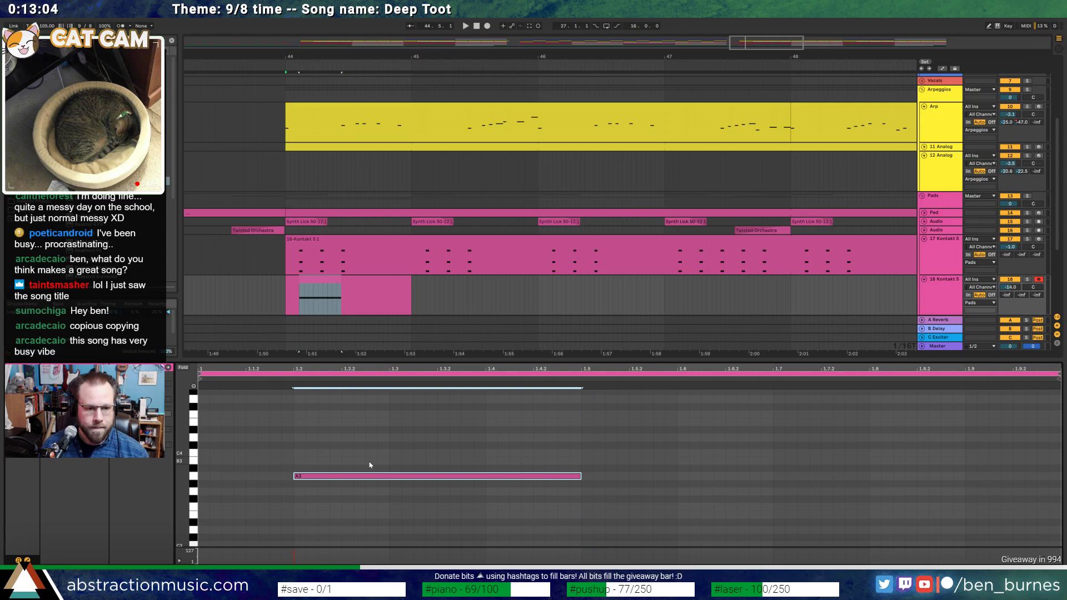
{"action": "key", "text": "ctrl+c"}
{"action": "key", "text": "ctrl+v"}
{"action": "key", "text": "Up"}
{"action": "key", "text": "Up"}
{"action": "key", "text": "Up"}
{"action": "key", "text": "ctrl+v"}
{"action": "key", "text": "Up"}
{"action": "key", "text": "Up"}
{"action": "key", "text": "Up"}
{"action": "key", "text": "Up"}
{"action": "key", "text": "Up"}
{"action": "key", "text": "Up"}
{"action": "key", "text": "Up"}
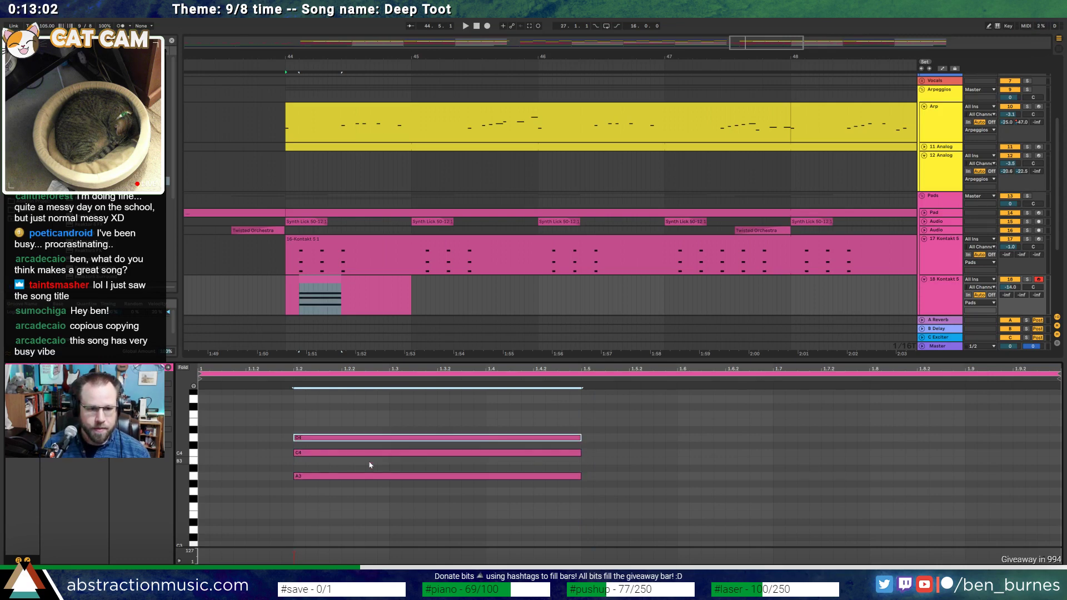
{"action": "key", "text": "space"}
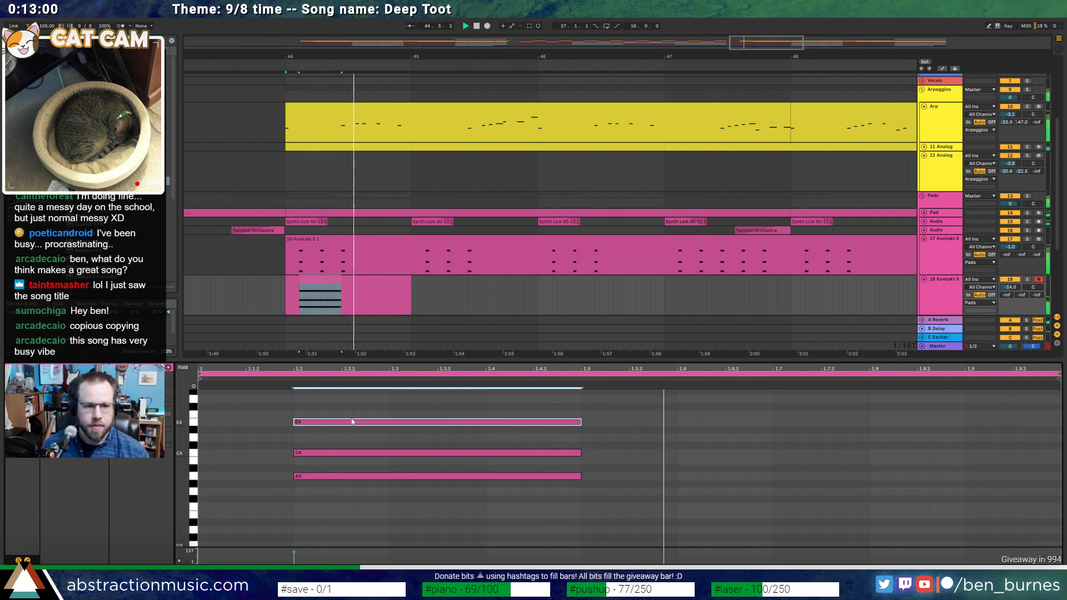
{"action": "key", "text": "space"}
Move the A3, C4 and E4 chord to start at 1.3 and lengthen its notes to 1.7 while checking it in playback
{"action": "left_click_drag", "start_coordinate": [378, 540], "coordinate": [488, 431]}
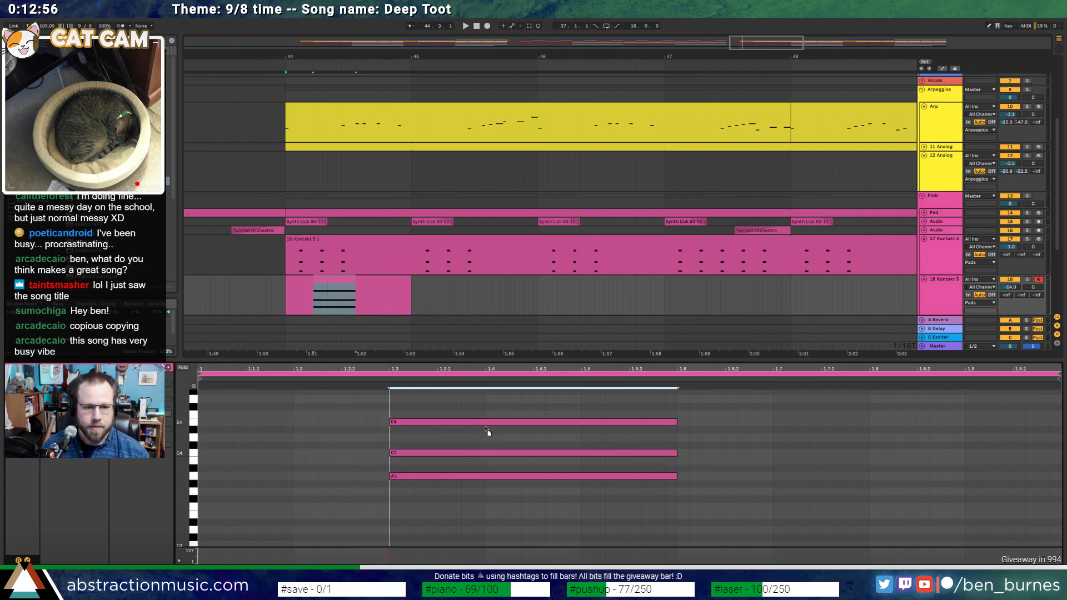
{"action": "key", "text": "space"}
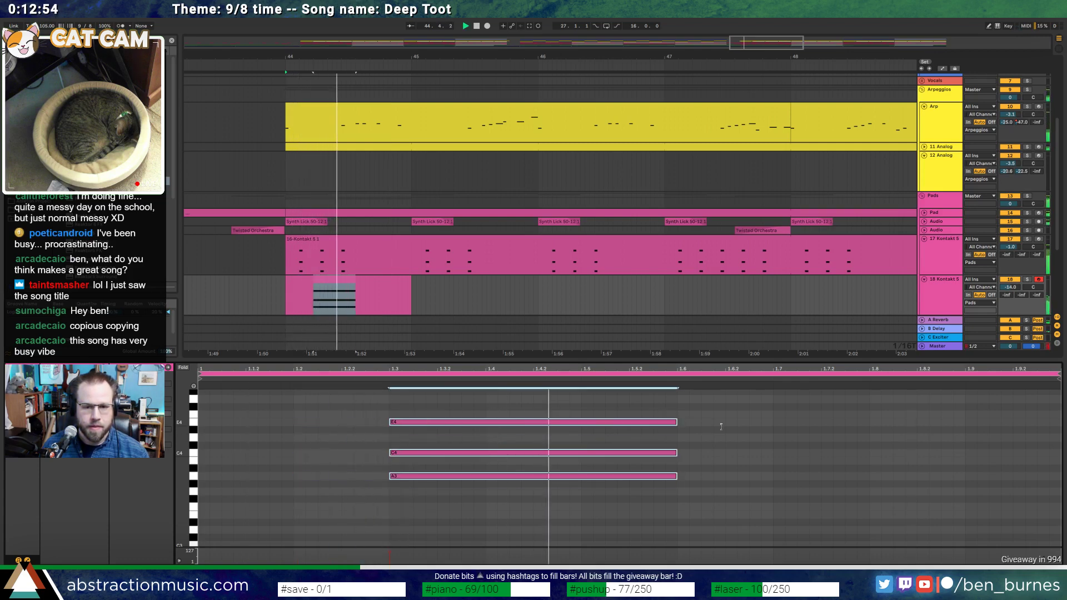
{"action": "left_click_drag", "start_coordinate": [676, 422], "coordinate": [776, 435]}
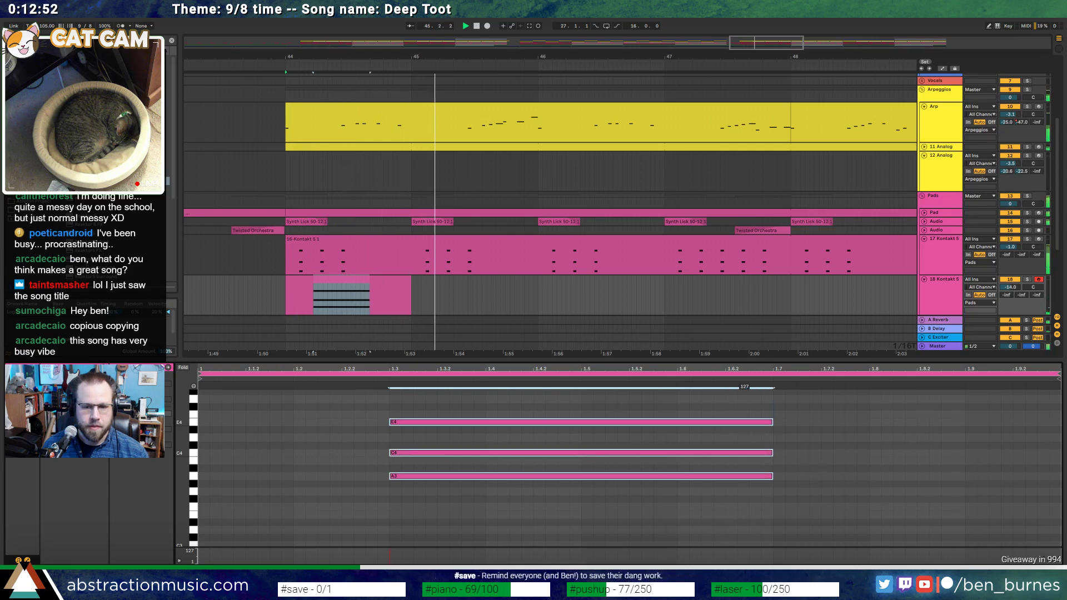
Repeat the one-bar chord clip up to bar 48 and consolidate it into a single four-bar clip
{"action": "left_click_drag", "start_coordinate": [409, 282], "coordinate": [781, 282]}
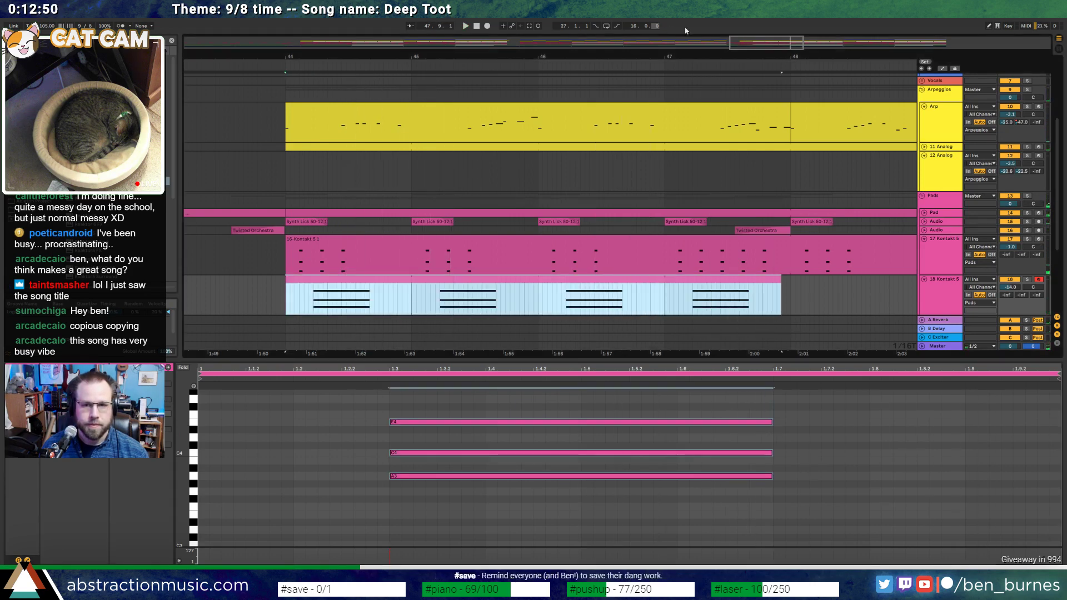
{"action": "key", "text": "minus"}
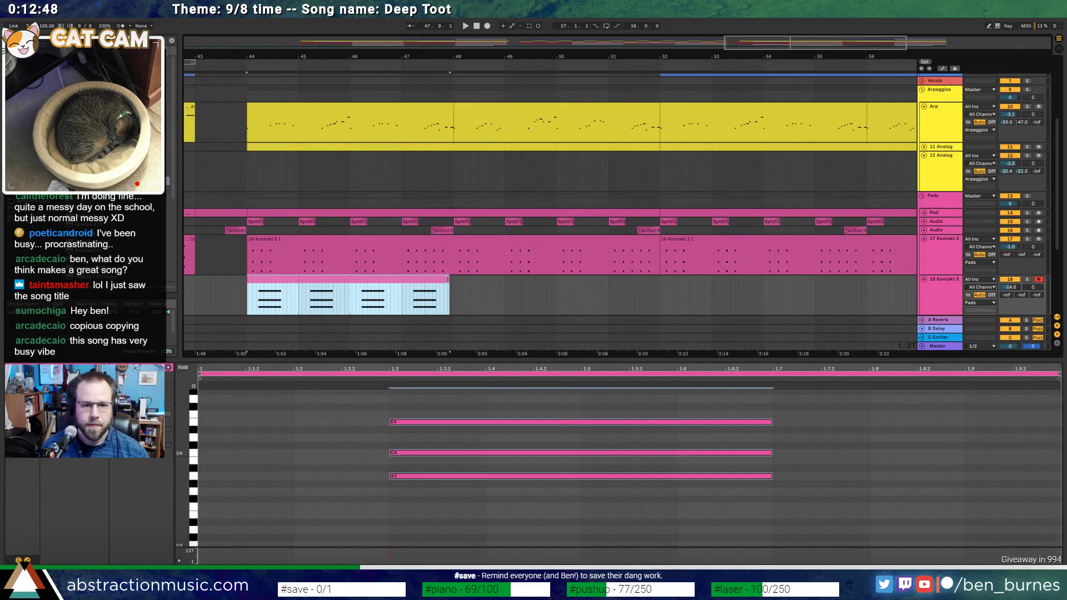
{"action": "mouse_move", "coordinate": [448, 279]}
{"action": "left_mouse_down"}
{"action": "mouse_move", "coordinate": [514, 280]}
{"action": "mouse_move", "coordinate": [451, 282]}
{"action": "left_mouse_up"}
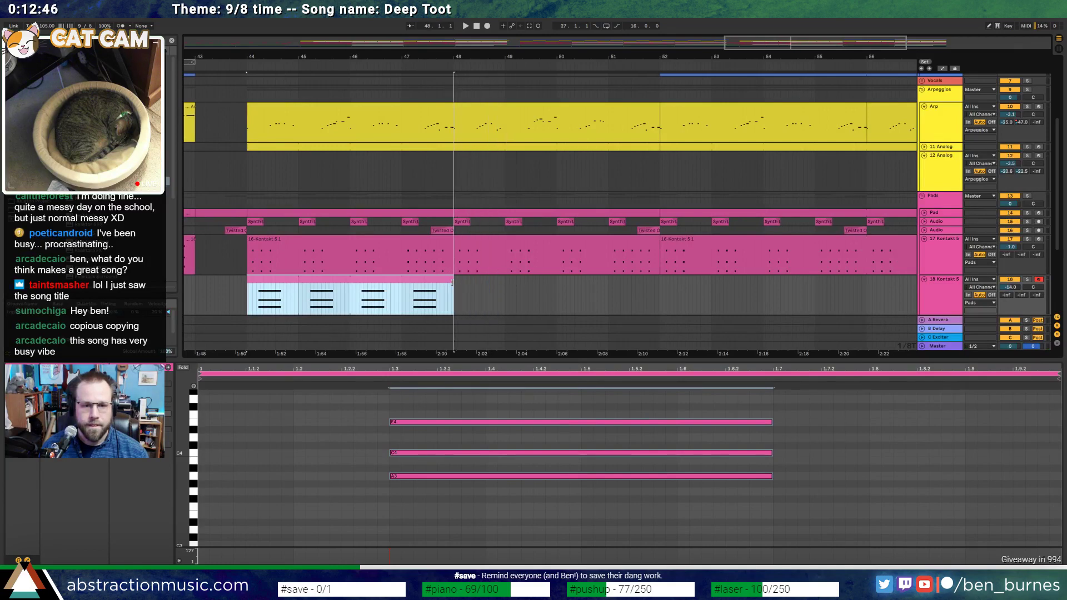
Play from bar 44 and raise the 18 Kontakt 5 track's first two sends to -14.4 and -52.0
{"action": "key", "text": "space"}
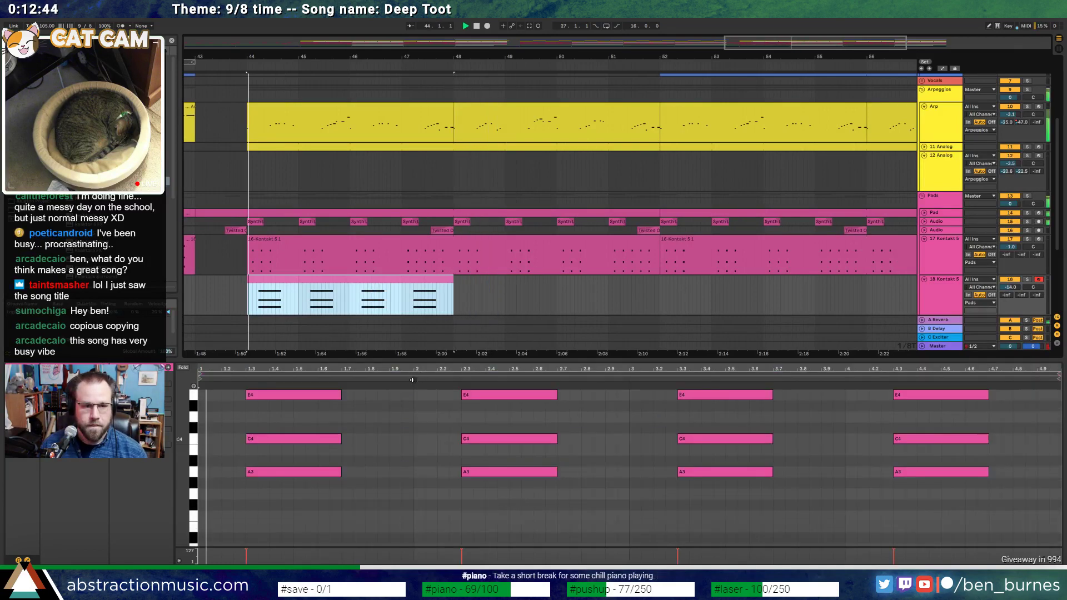
{"action": "left_click_drag", "start_coordinate": [182, 426], "coordinate": [182, 472]}
{"action": "mouse_move", "coordinate": [1008, 295]}
{"action": "left_mouse_down"}
{"action": "mouse_move", "coordinate": [1008, 273]}
{"action": "mouse_move", "coordinate": [1010, 292]}
{"action": "left_mouse_up"}
{"action": "left_click_drag", "start_coordinate": [1022, 296], "coordinate": [1023, 281]}
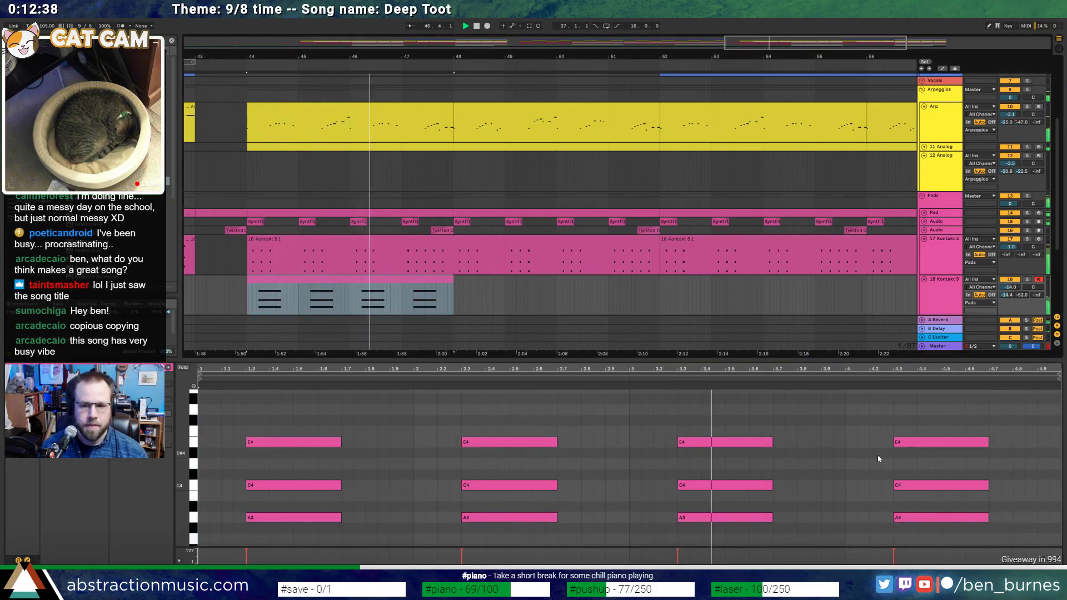
Add three short F4 notes at the end of the organ clip's fourth bar and loop the clip out to bar 52
{"action": "double_click", "coordinate": [1007, 432]}
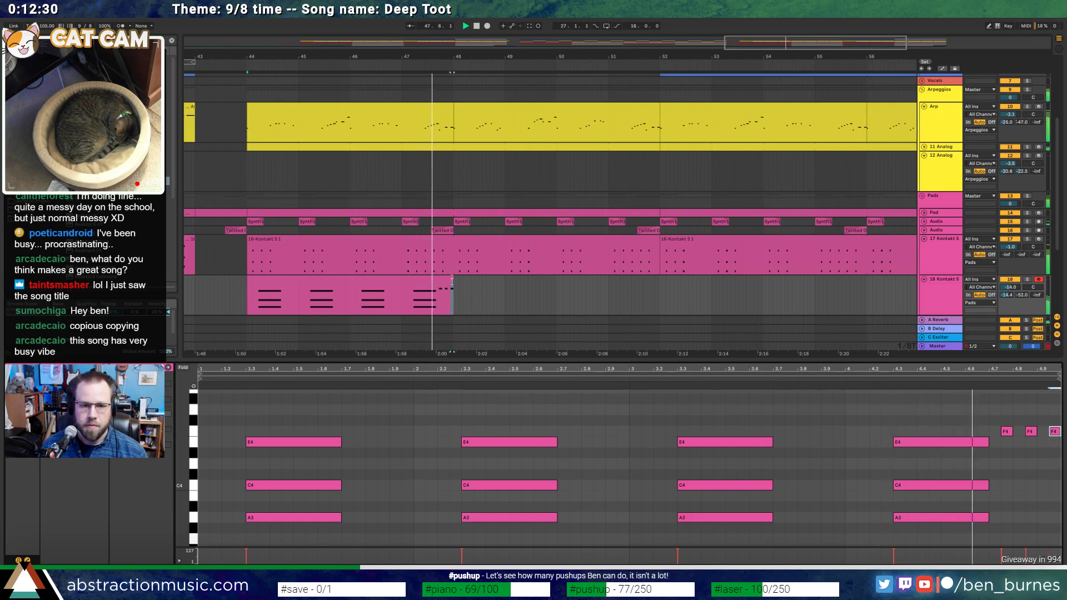
{"action": "left_click_drag", "start_coordinate": [453, 290], "coordinate": [578, 283]}
{"action": "left_click_drag", "start_coordinate": [655, 277], "coordinate": [662, 278]}
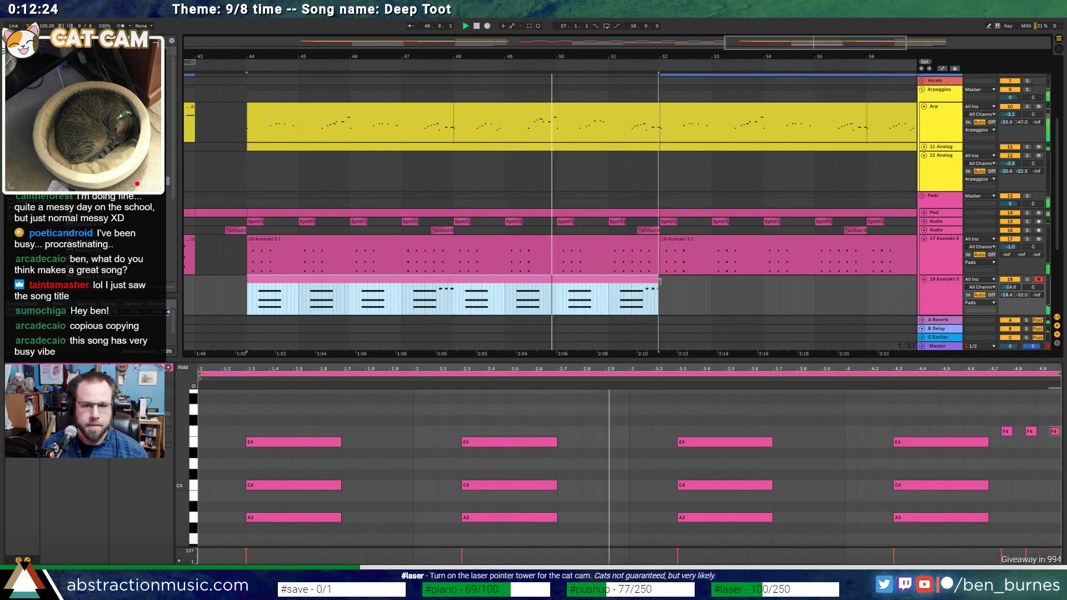
Loop the organ clip out to bar 64, and trim its end to drop the last group of F4 notes
{"action": "key", "text": "minus"}
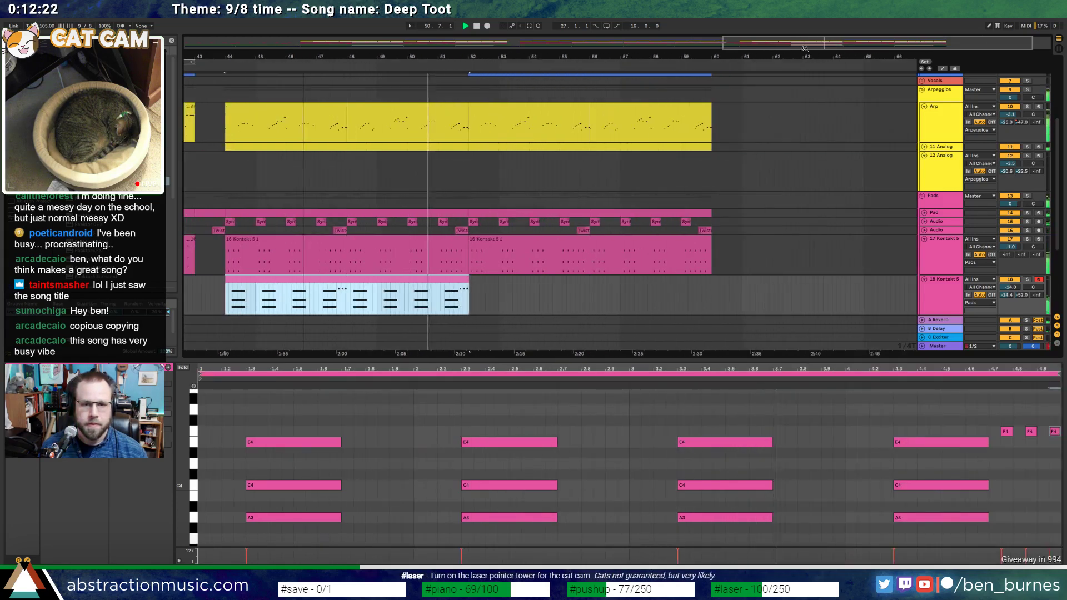
{"action": "left_click_drag", "start_coordinate": [469, 281], "coordinate": [711, 288]}
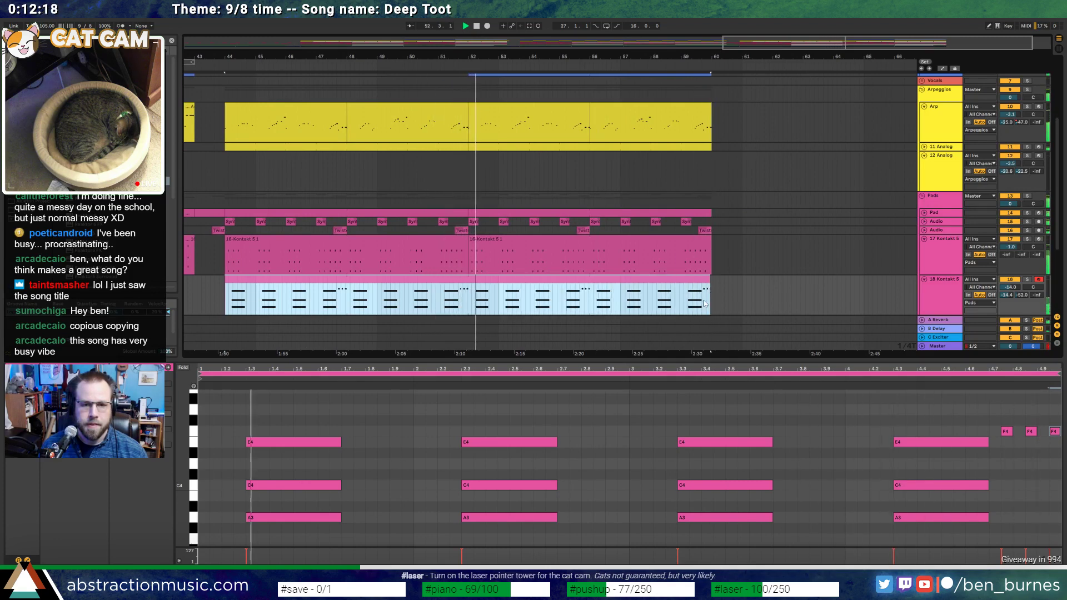
{"action": "key", "text": "plus"}
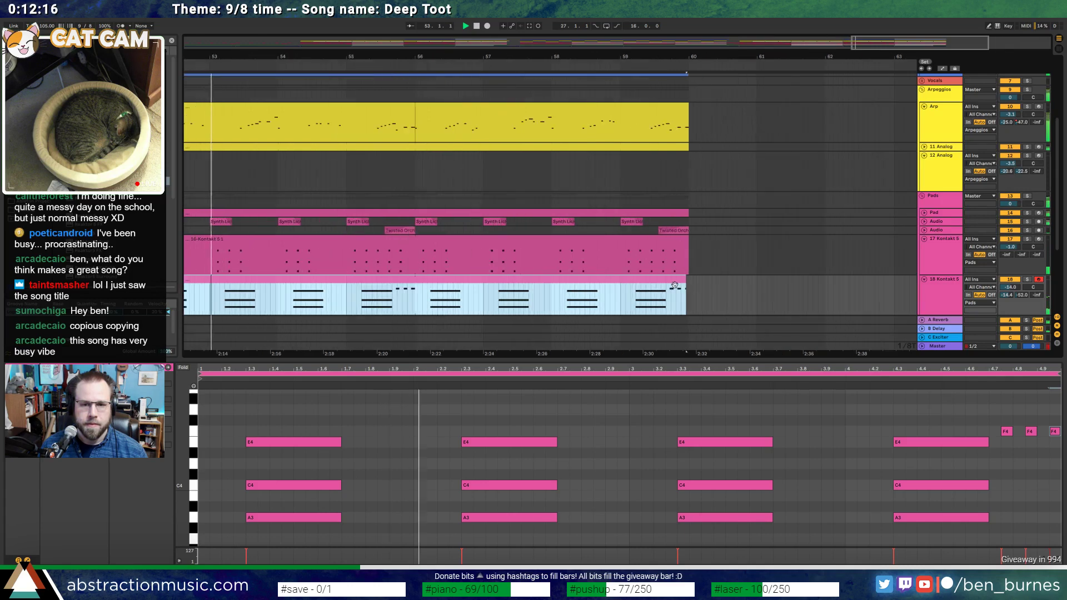
{"action": "left_click_drag", "start_coordinate": [691, 280], "coordinate": [895, 289]}
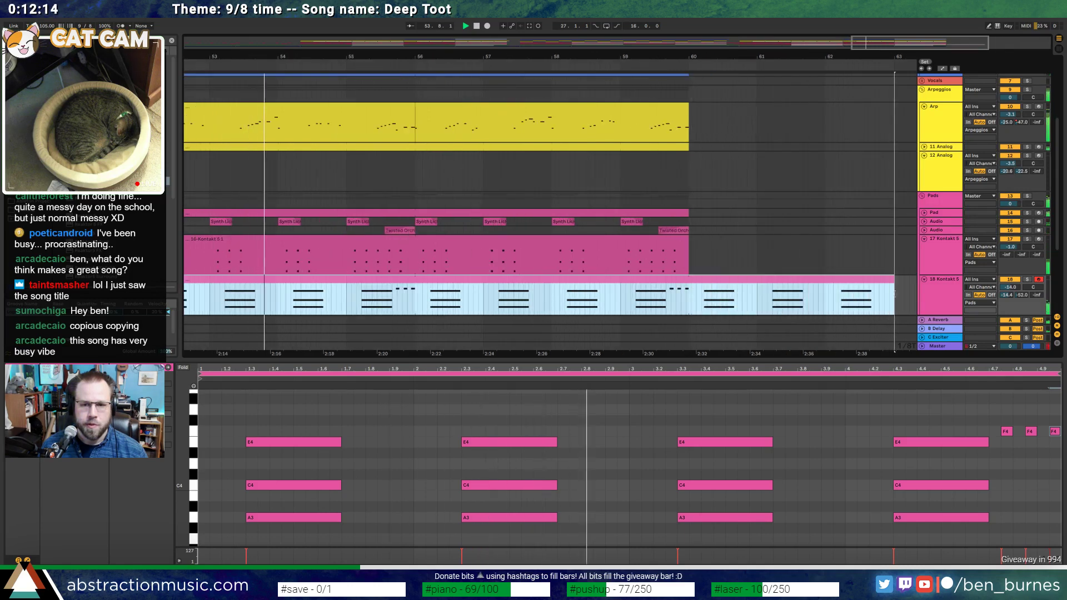
{"action": "key", "text": "minus"}
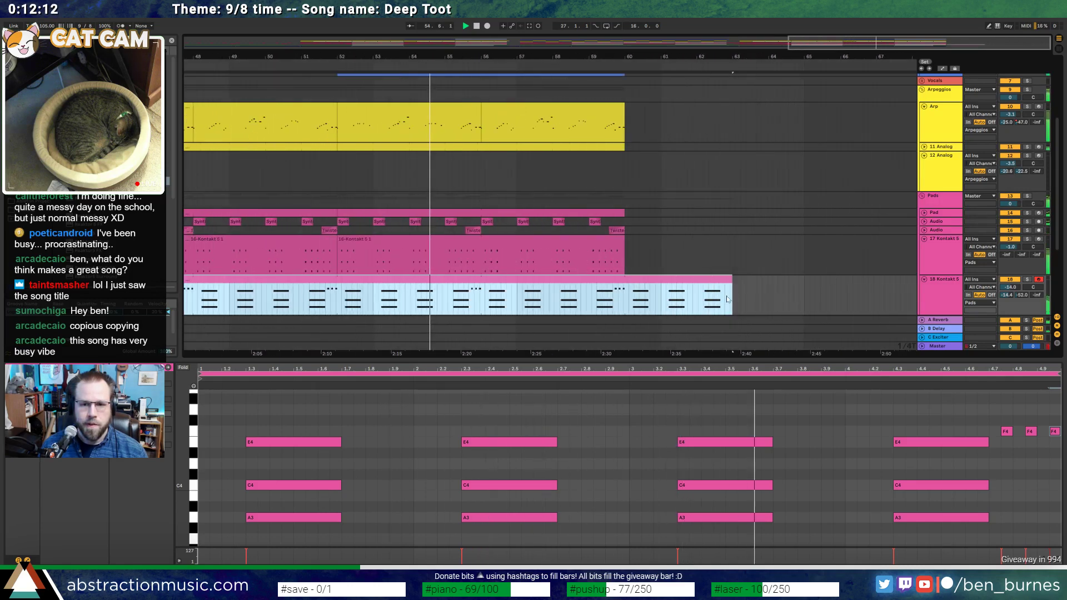
{"action": "left_click_drag", "start_coordinate": [739, 284], "coordinate": [792, 283]}
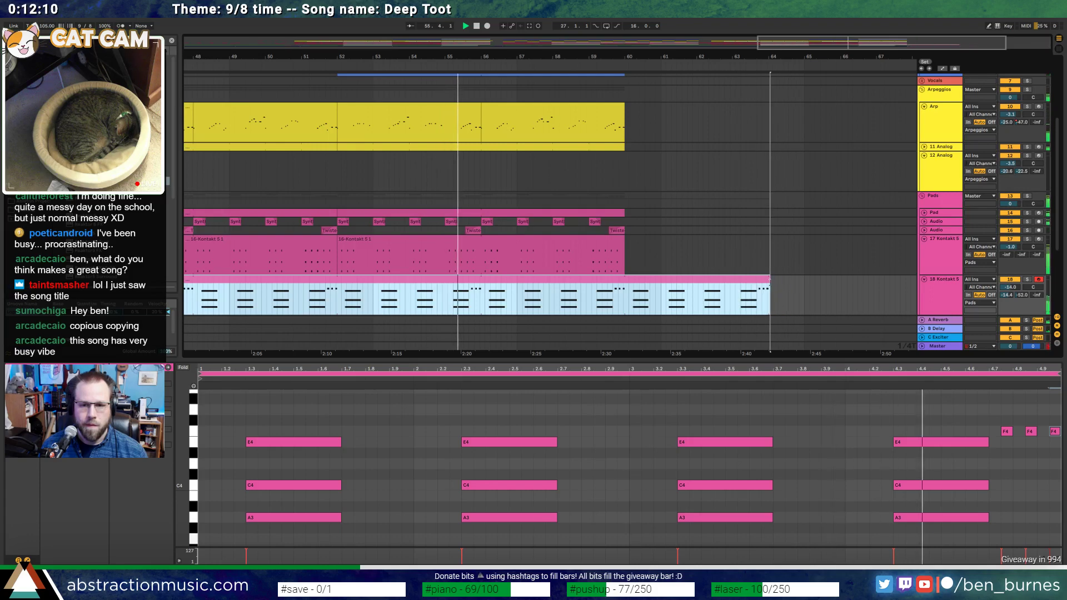
{"action": "key", "text": "plus"}
{"action": "left_click_drag", "start_coordinate": [762, 279], "coordinate": [726, 280]}
Copy the Bass track's clip at bar 44 and paste it exactly at bar 60
{"action": "key", "text": "minus"}
{"action": "key", "text": "minus"}
{"action": "key", "text": "minus"}
{"action": "key", "text": "minus"}
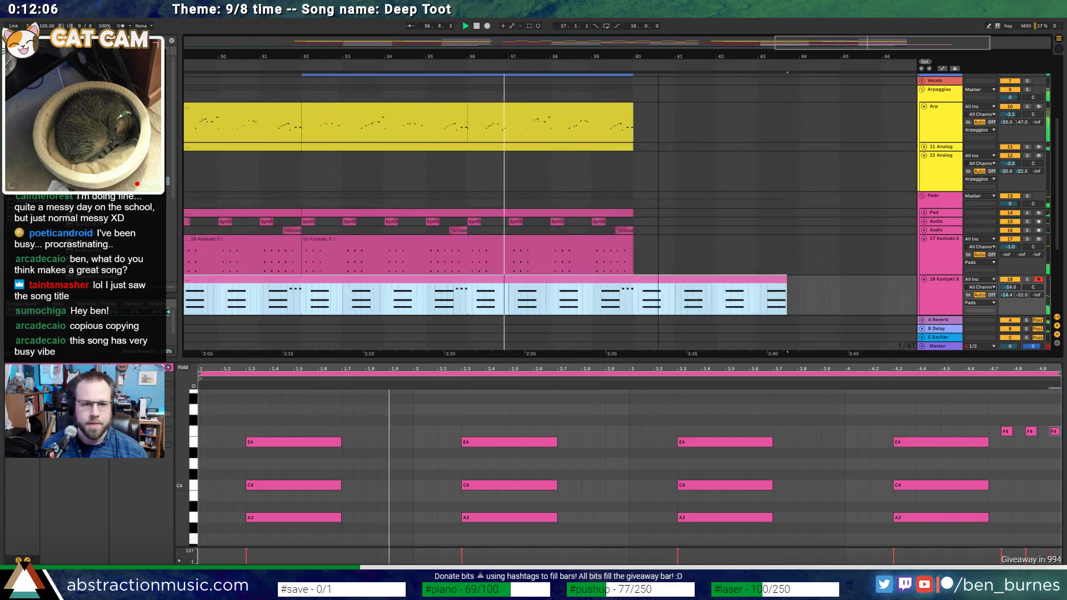
{"action": "scroll", "coordinate": [532, 271], "scroll_direction": "down", "scroll_amount": 3}
{"action": "scroll", "coordinate": [532, 270], "scroll_direction": "down", "scroll_amount": 2}
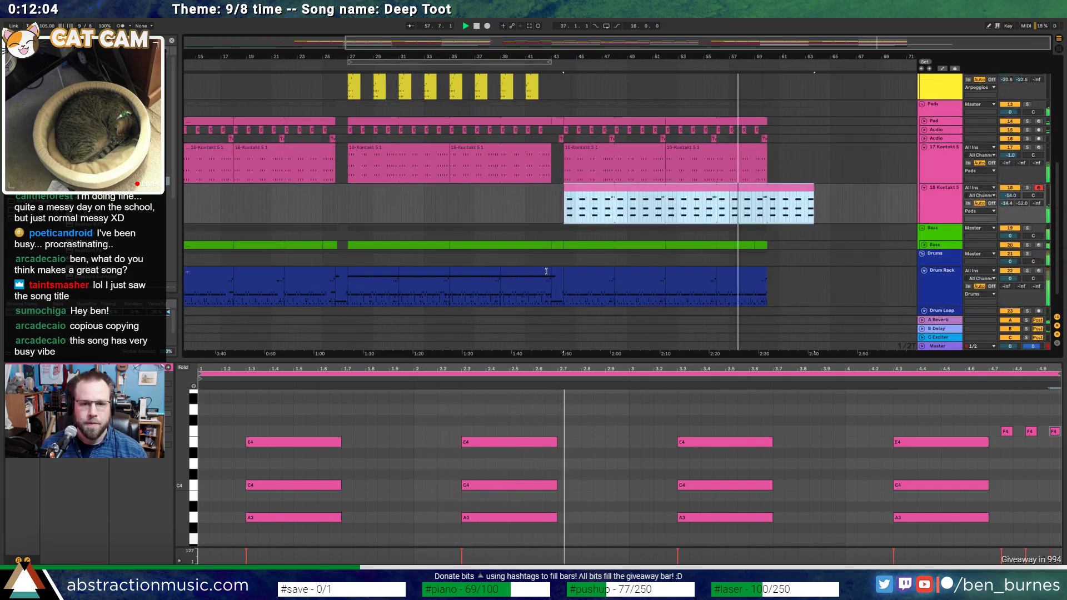
{"action": "left_click", "coordinate": [614, 245]}
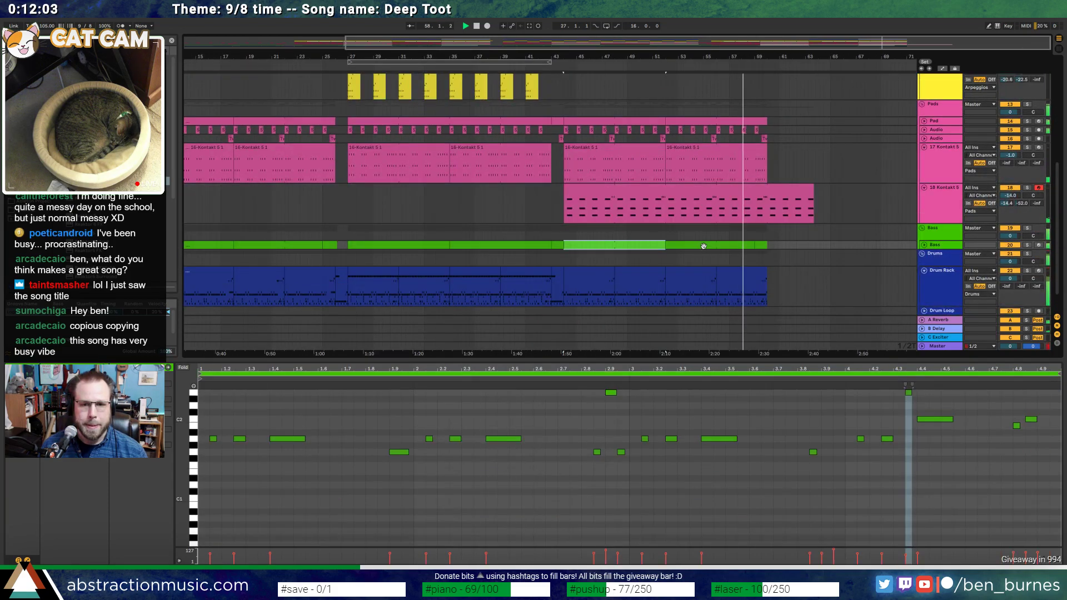
{"action": "scroll", "coordinate": [776, 245], "scroll_direction": "up", "scroll_amount": 5}
{"action": "left_click", "coordinate": [745, 247]}
{"action": "left_click", "coordinate": [746, 249]}
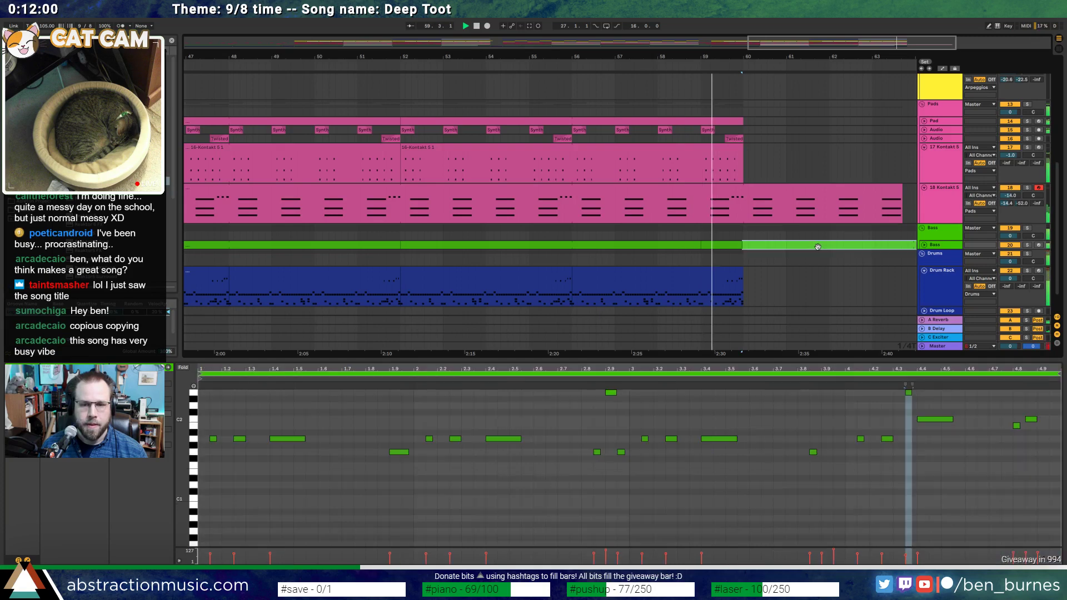
{"action": "left_click", "coordinate": [742, 246]}
{"action": "scroll", "coordinate": [836, 253], "scroll_direction": "up", "scroll_amount": 6}
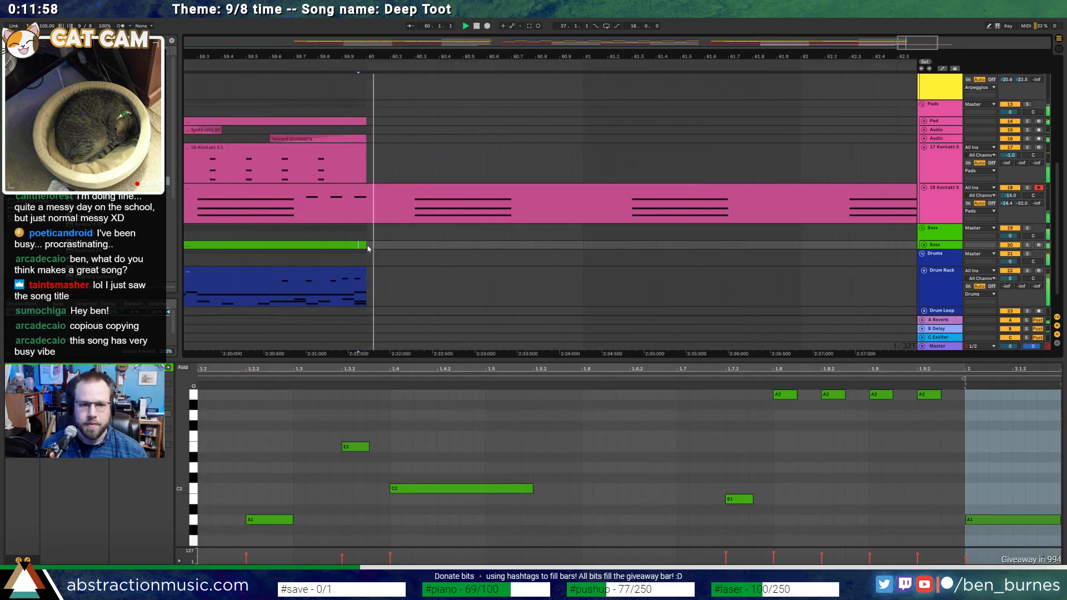
{"action": "key", "text": "ctrl+v"}
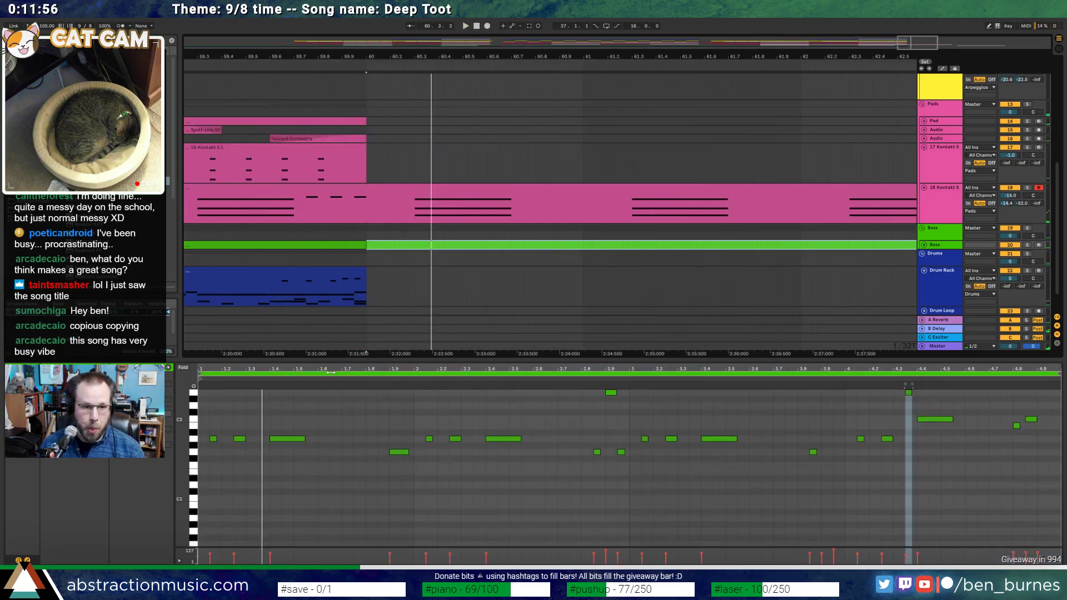
Thin out the pasted bass clip by deleting its G1 notes and stray higher notes, lower the last two remaining notes, and audition it
{"action": "left_click", "coordinate": [334, 473]}
{"action": "left_click_drag", "start_coordinate": [585, 482], "coordinate": [616, 361]}
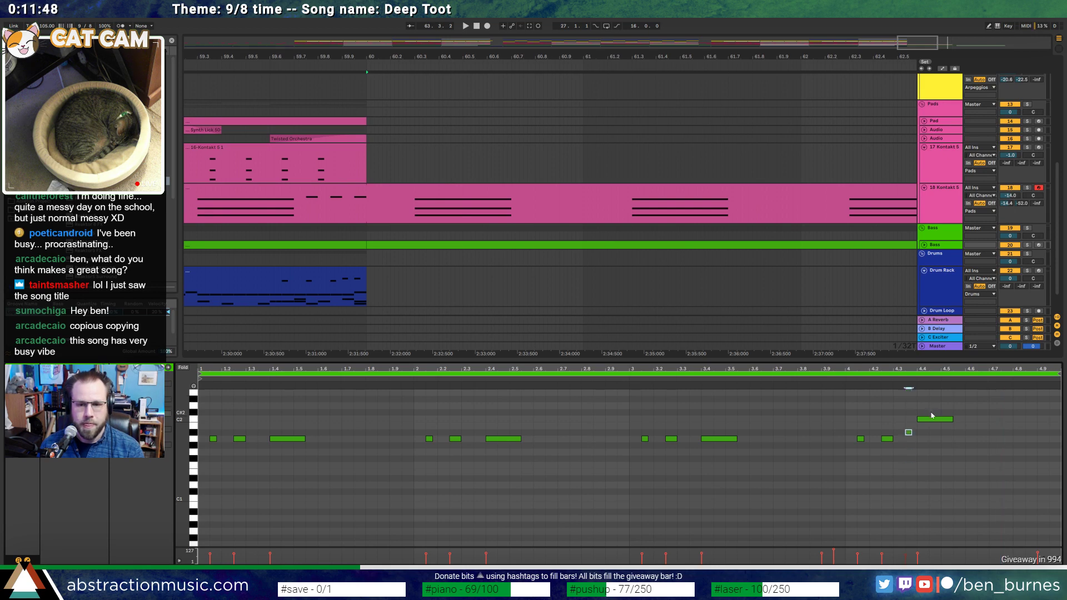
{"action": "left_click_drag", "start_coordinate": [908, 439], "coordinate": [909, 433]}
{"action": "key", "text": "space"}
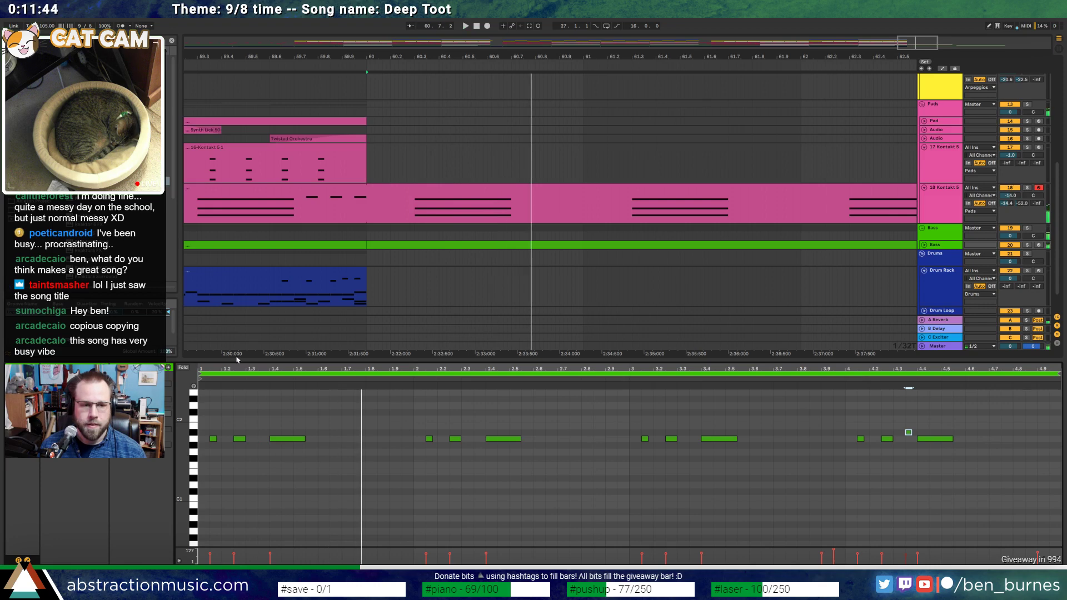
{"action": "key", "text": "space"}
Add a short G1 note at the start of the bar 60 bass clip and two more at the end of its first bar
{"action": "double_click", "coordinate": [204, 452]}
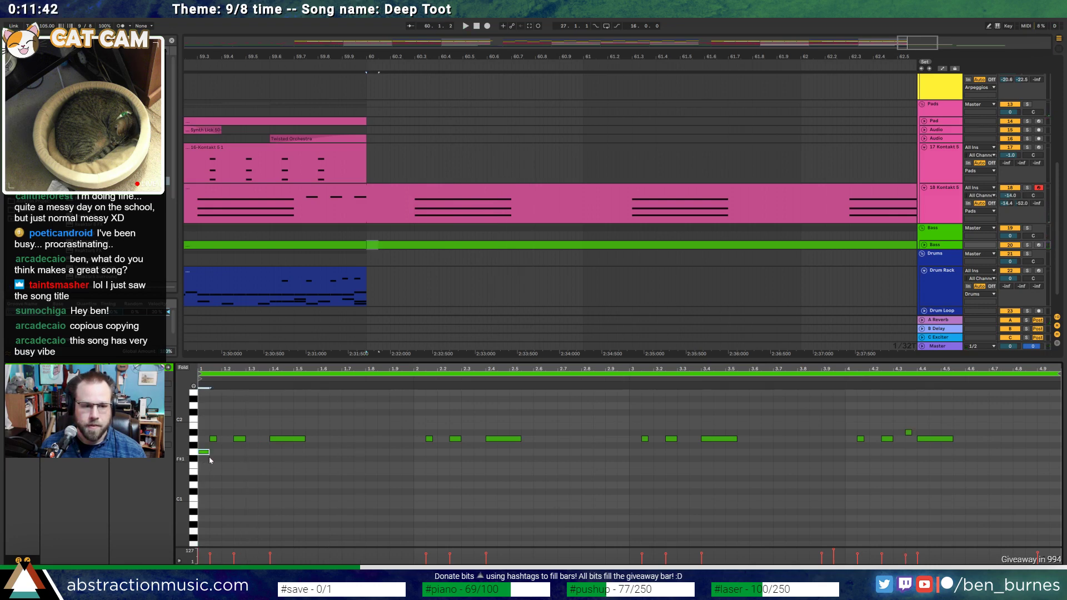
{"action": "key", "text": "space"}
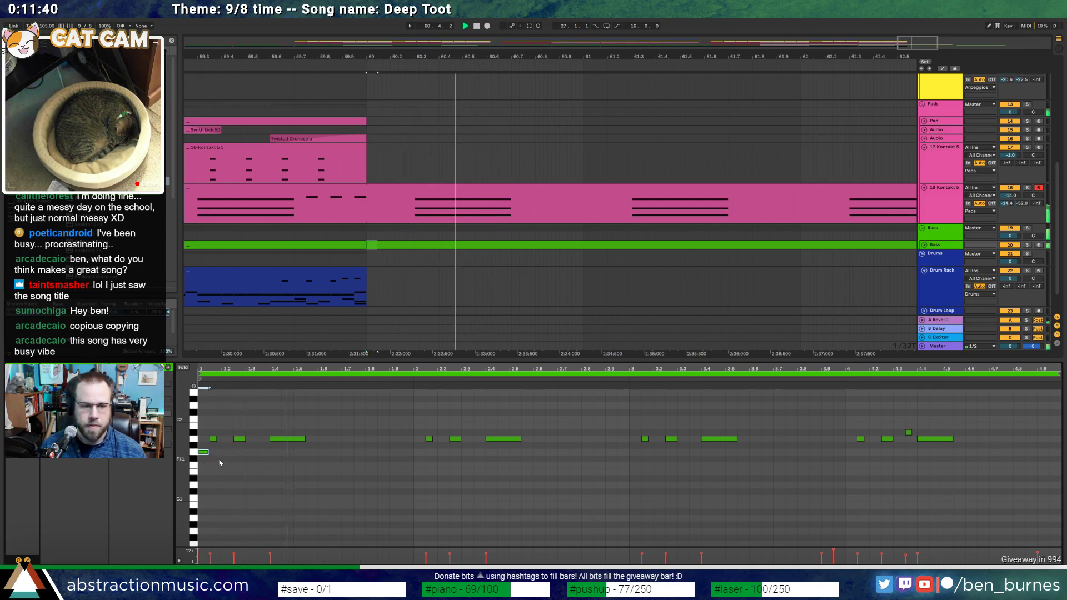
{"action": "key", "text": "space"}
{"action": "double_click", "coordinate": [406, 452]}
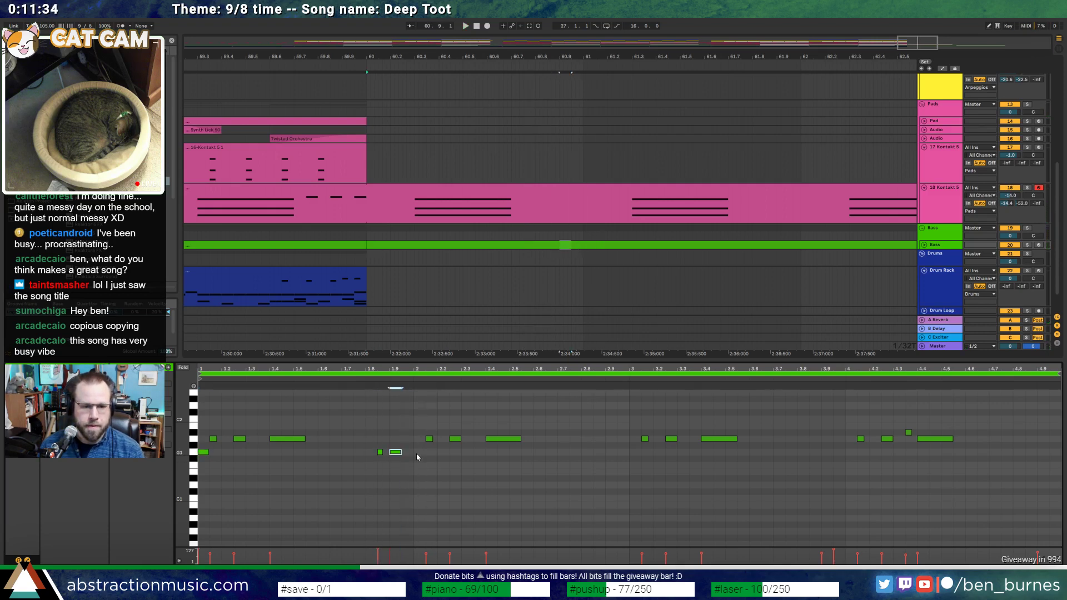
Add a short G1 note at the start of the bass clip's second bar, repeat the closing G1 group through the following bars, and audition it
{"action": "double_click", "coordinate": [412, 453]}
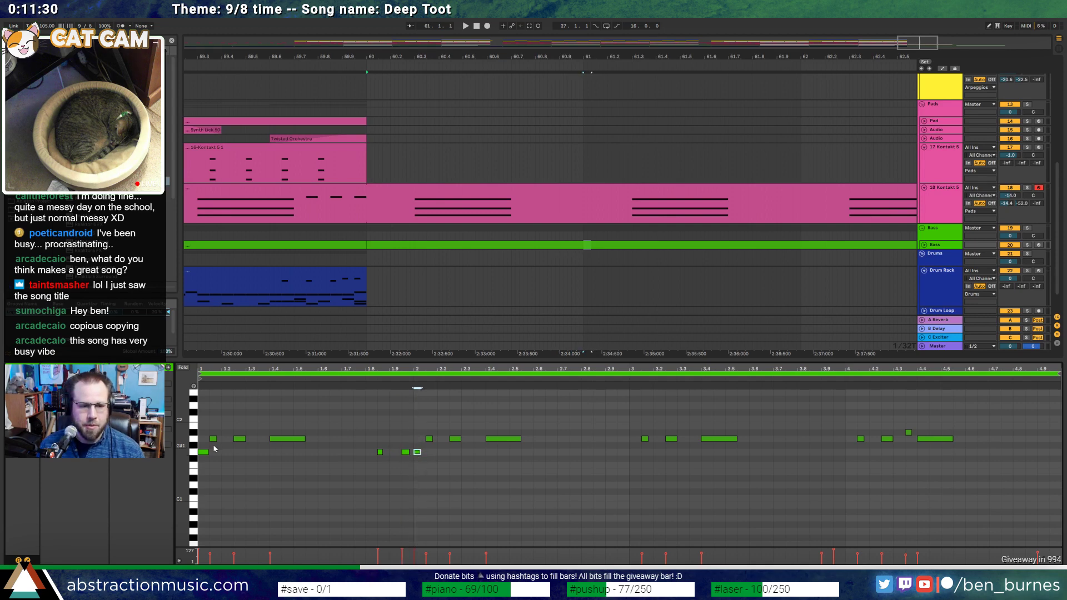
{"action": "left_click_drag", "start_coordinate": [205, 450], "coordinate": [412, 460]}
{"action": "key", "text": "ctrl+d"}
{"action": "key", "text": "ctrl+d"}
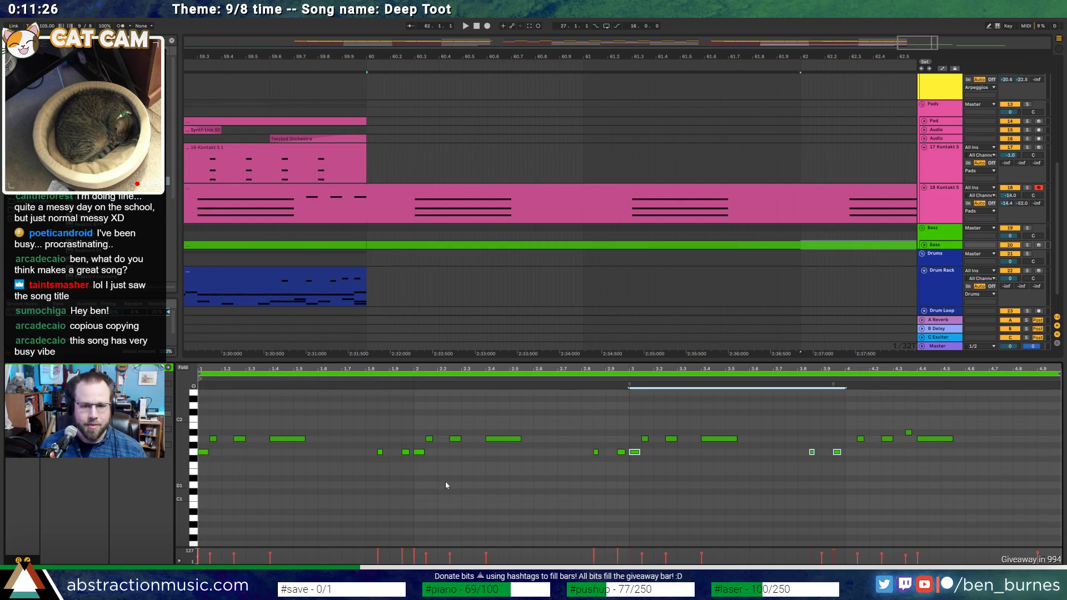
{"action": "key", "text": "ctrl+d"}
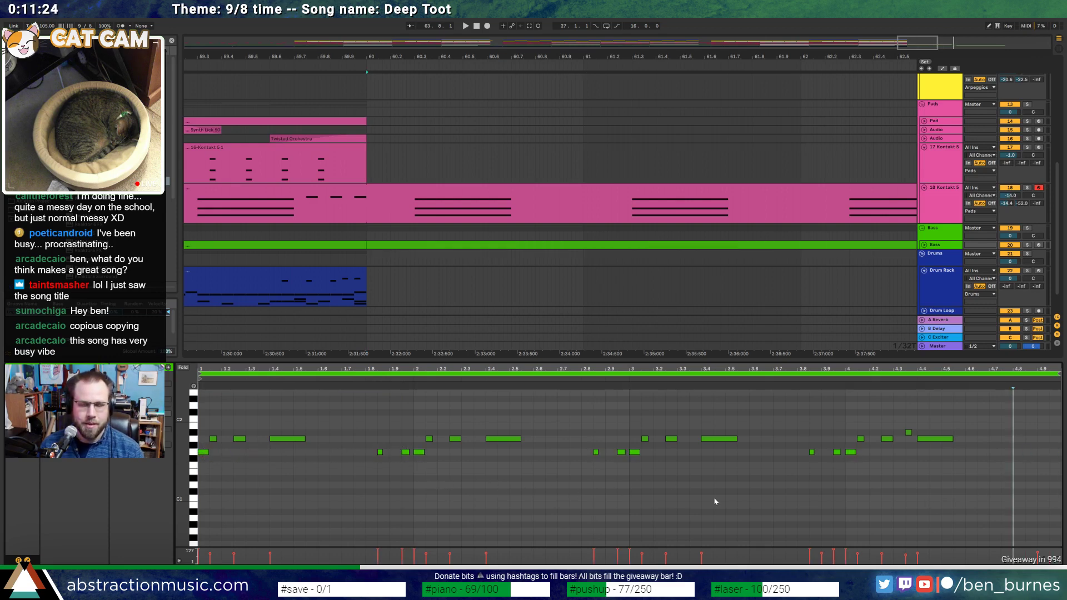
{"action": "key", "text": "space"}
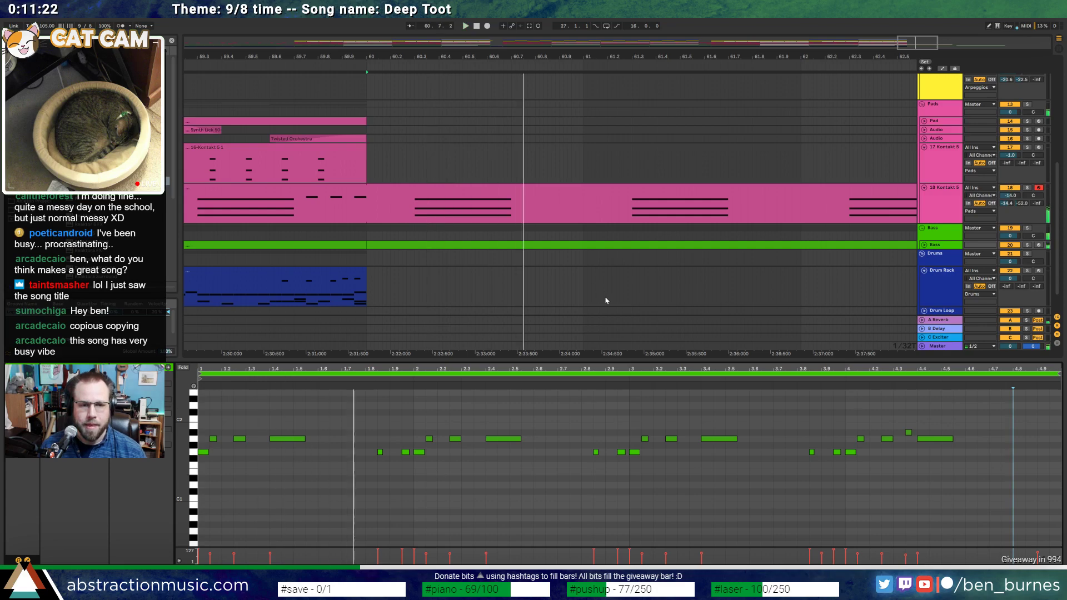
{"action": "scroll", "coordinate": [420, 276], "scroll_direction": "down", "scroll_amount": 2}
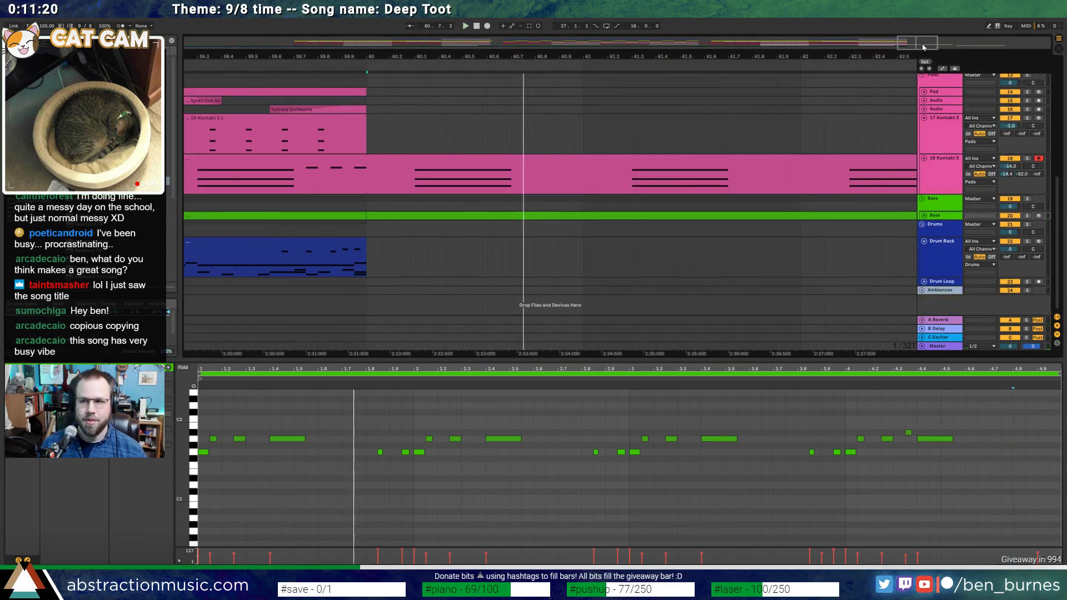
Duplicate the Drum Rack clip at bars 56 to 60 so the drums continue from bar 60
{"action": "key", "text": "shift+Tab"}
{"action": "left_click_drag", "start_coordinate": [921, 46], "coordinate": [921, 37]}
{"action": "key", "text": "w"}
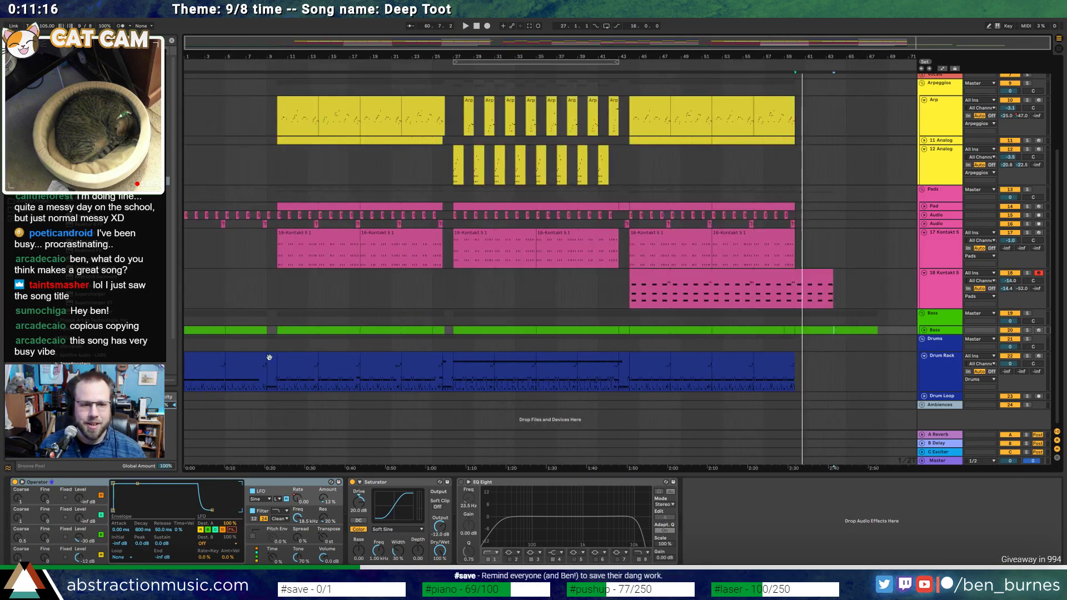
{"action": "left_click", "coordinate": [215, 357]}
{"action": "scroll", "coordinate": [853, 358], "scroll_direction": "up", "scroll_amount": 4}
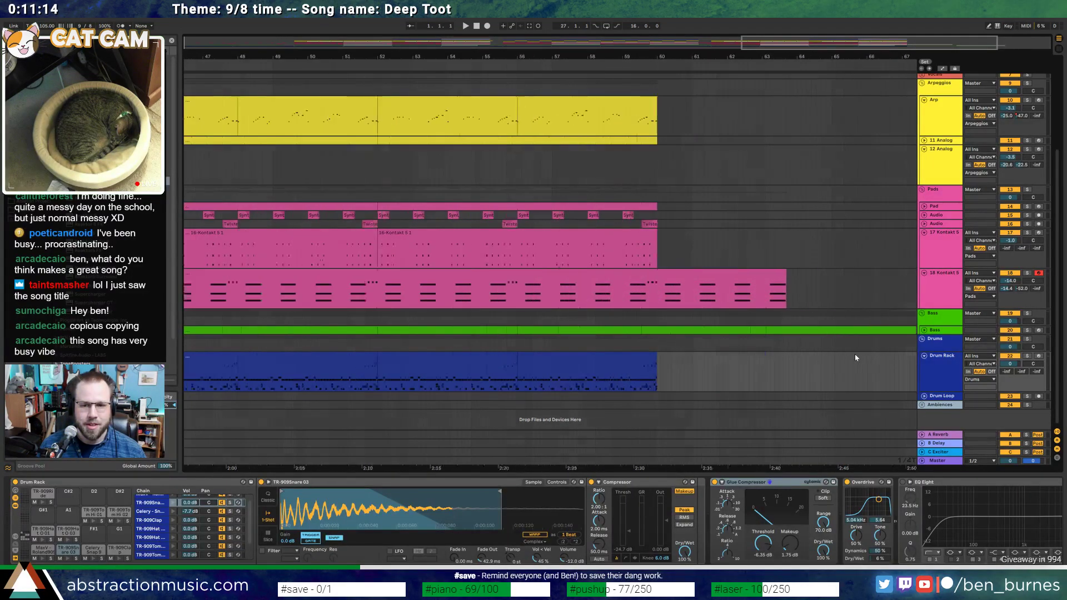
{"action": "left_click", "coordinate": [558, 371]}
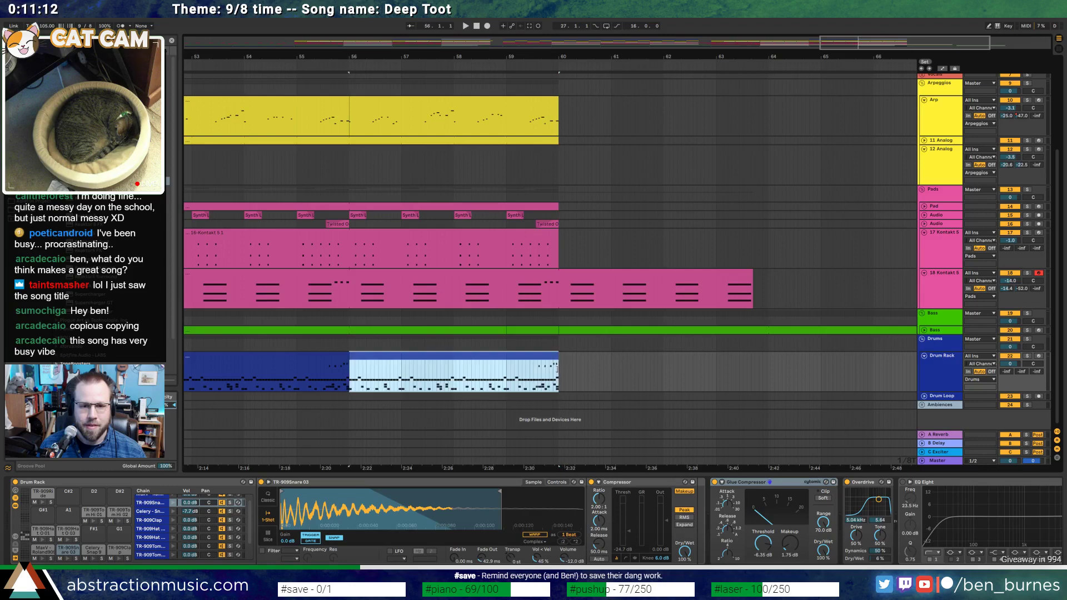
{"action": "scroll", "coordinate": [568, 378], "scroll_direction": "up", "scroll_amount": 5}
{"action": "key", "text": "ctrl+d"}
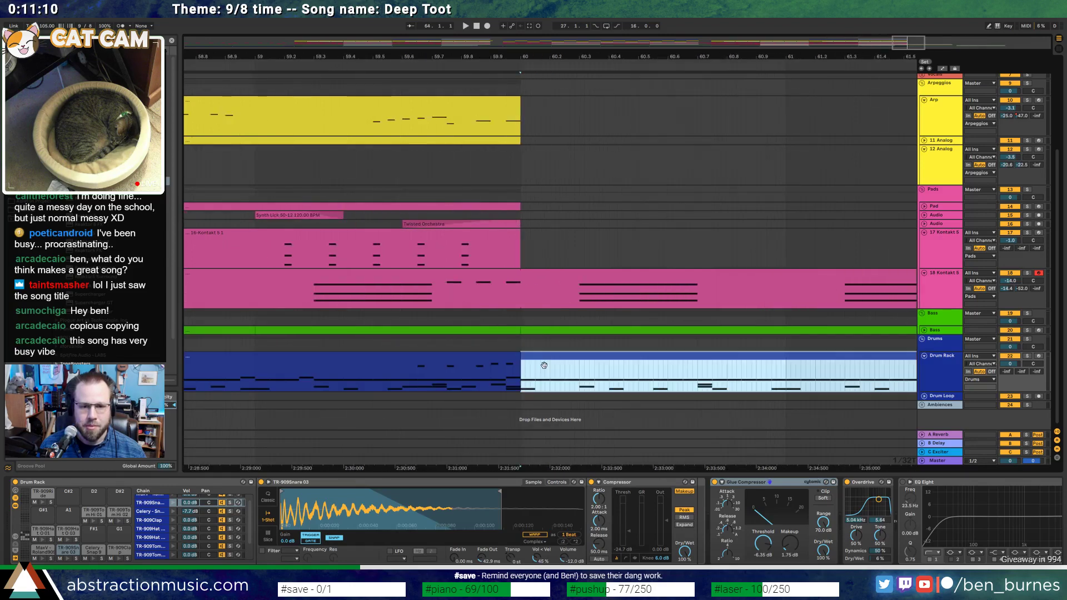
In the new drum clip's first bar, move the fourth-beat kick to just after the opening kick and delete the bar's last two kicks
{"action": "double_click", "coordinate": [561, 357]}
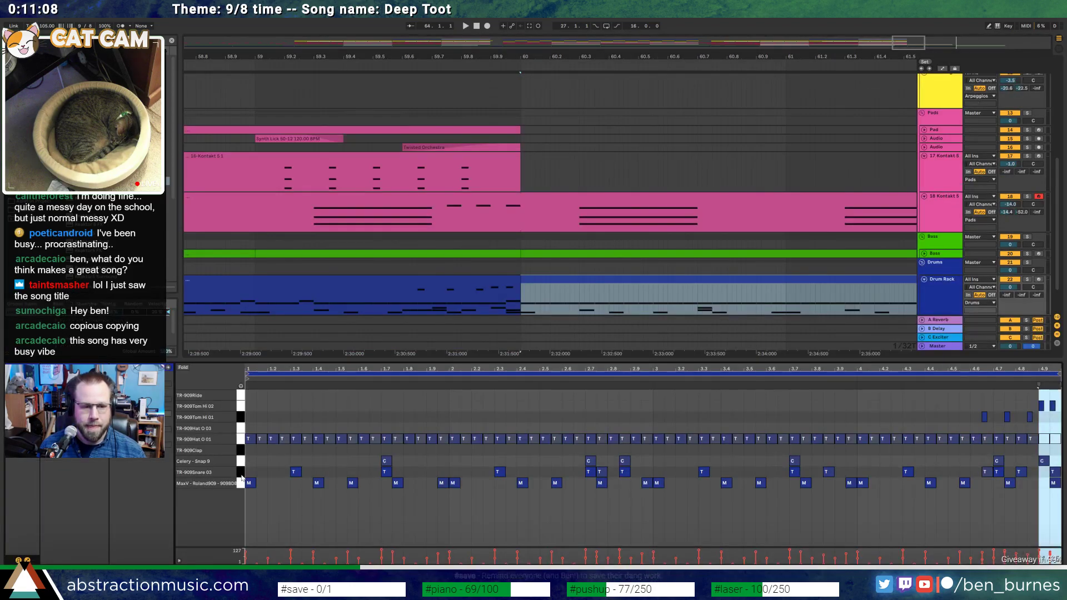
{"action": "left_click_drag", "start_coordinate": [319, 484], "coordinate": [262, 485]}
{"action": "key", "text": "space"}
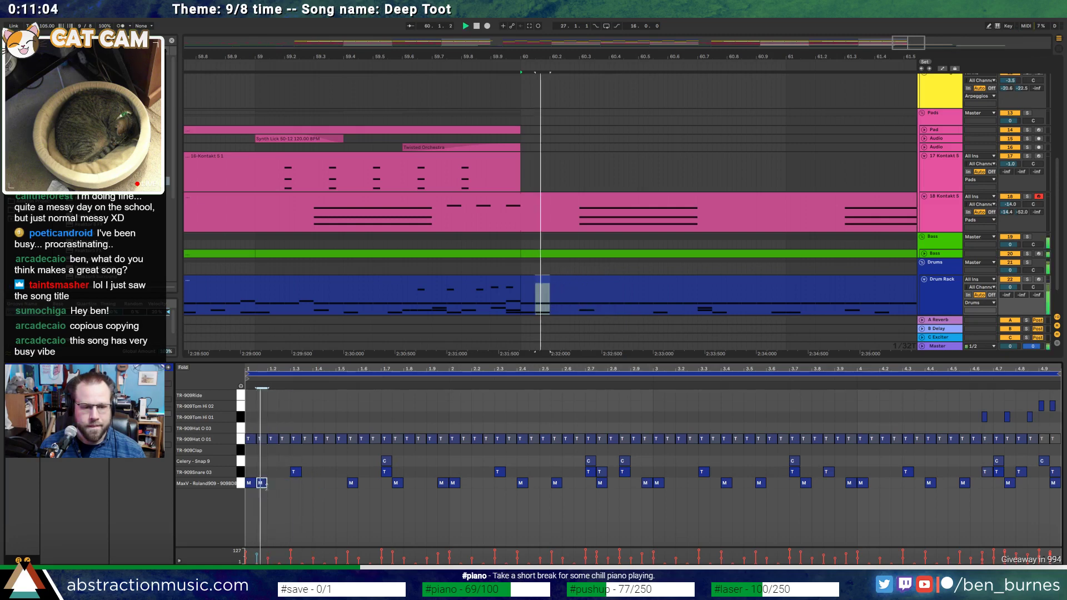
{"action": "key", "text": "space"}
{"action": "left_click", "coordinate": [396, 482]}
{"action": "key", "text": "Delete"}
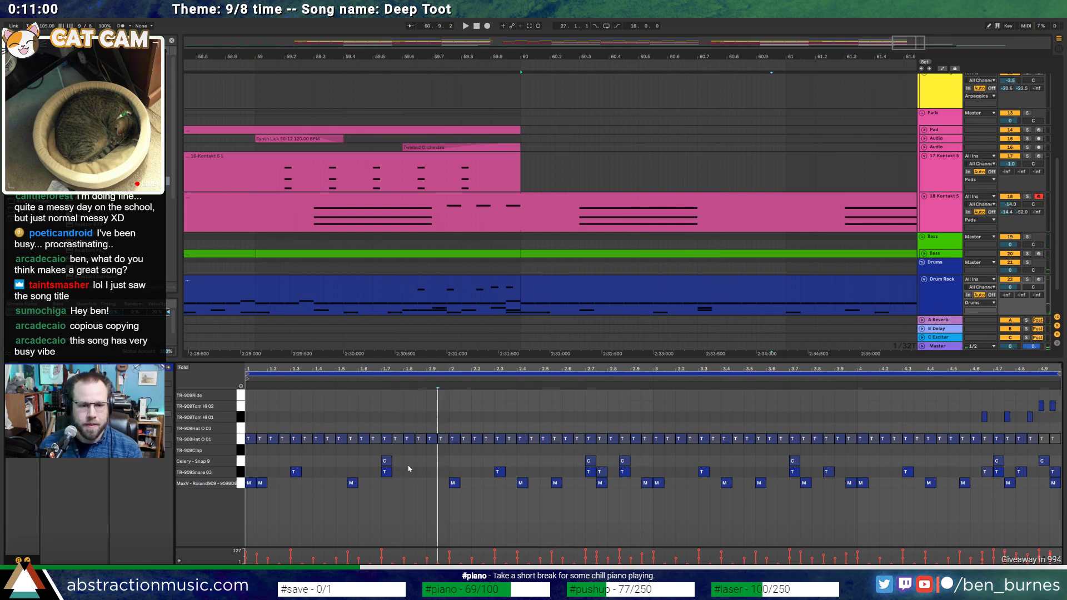
Copy the first bar's kick, snare and snap pattern into the drum clip's second bar, delete the extra kick there, and audition the beat
{"action": "left_click", "coordinate": [246, 440]}
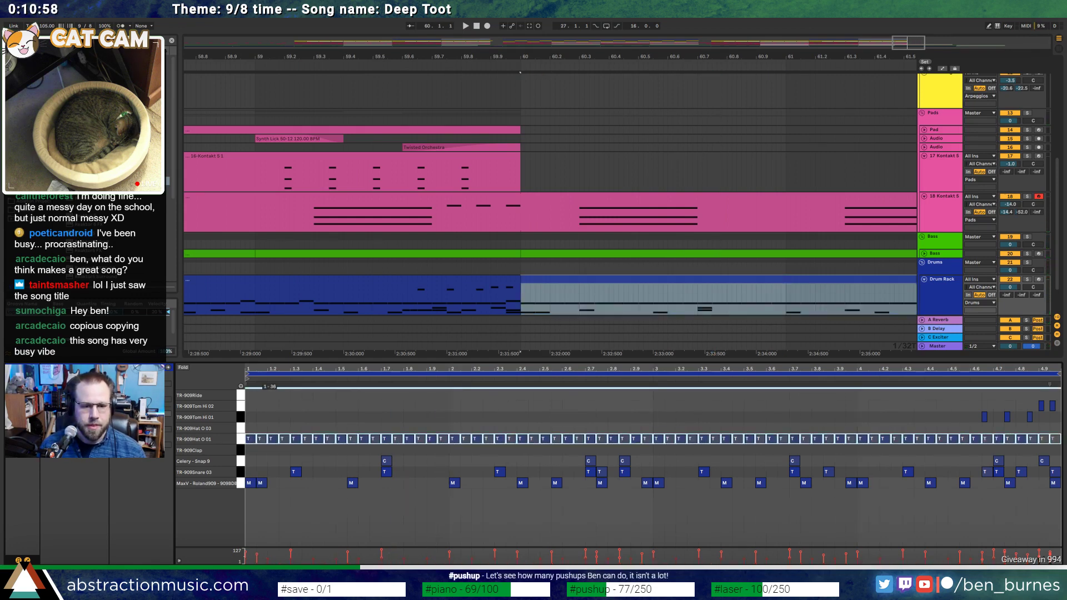
{"action": "left_click", "coordinate": [439, 495]}
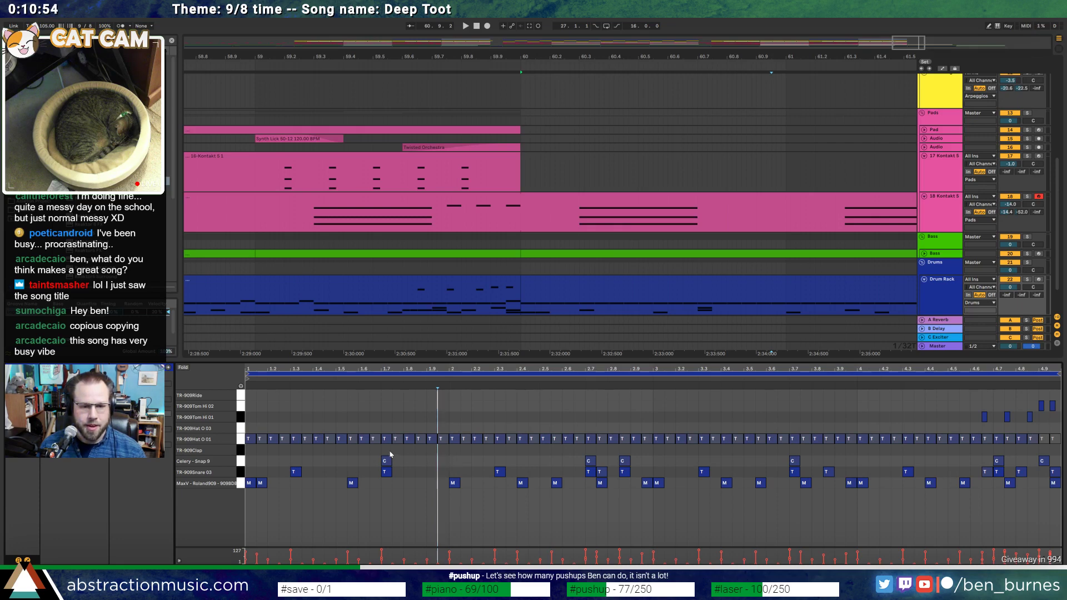
{"action": "left_click_drag", "start_coordinate": [391, 455], "coordinate": [229, 486]}
{"action": "left_click_drag", "start_coordinate": [447, 458], "coordinate": [598, 488]}
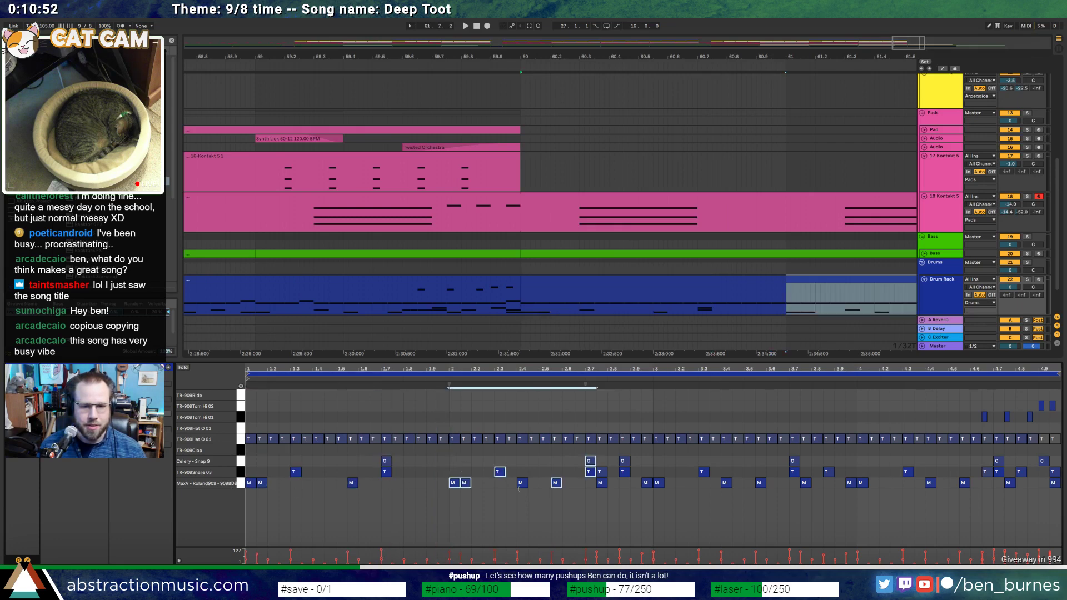
{"action": "double_click", "coordinate": [525, 481]}
{"action": "key", "text": "space"}
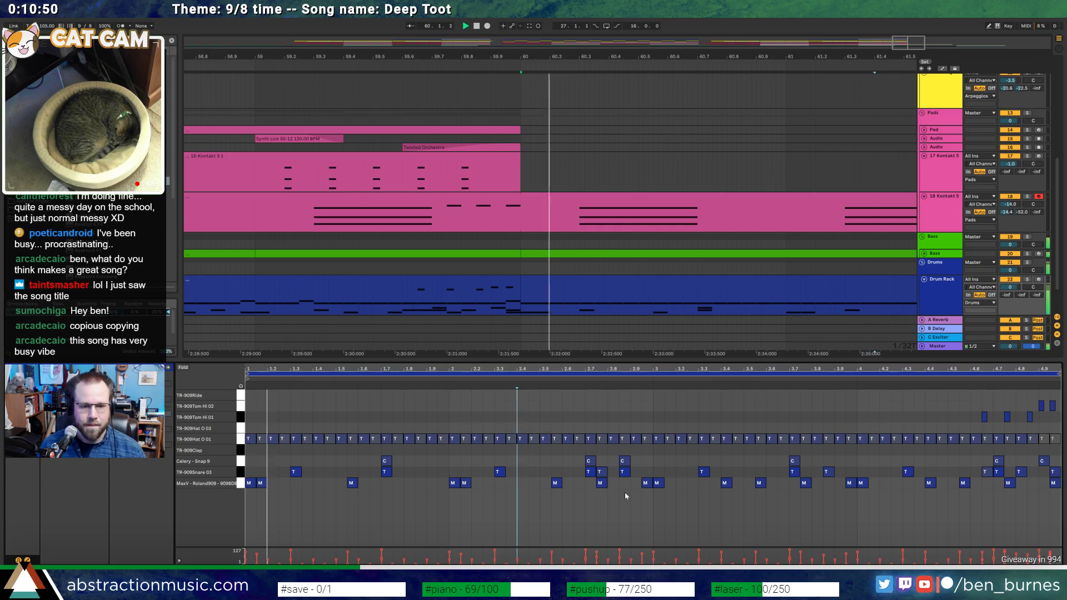
{"action": "left_click_drag", "start_coordinate": [914, 39], "coordinate": [924, 34]}
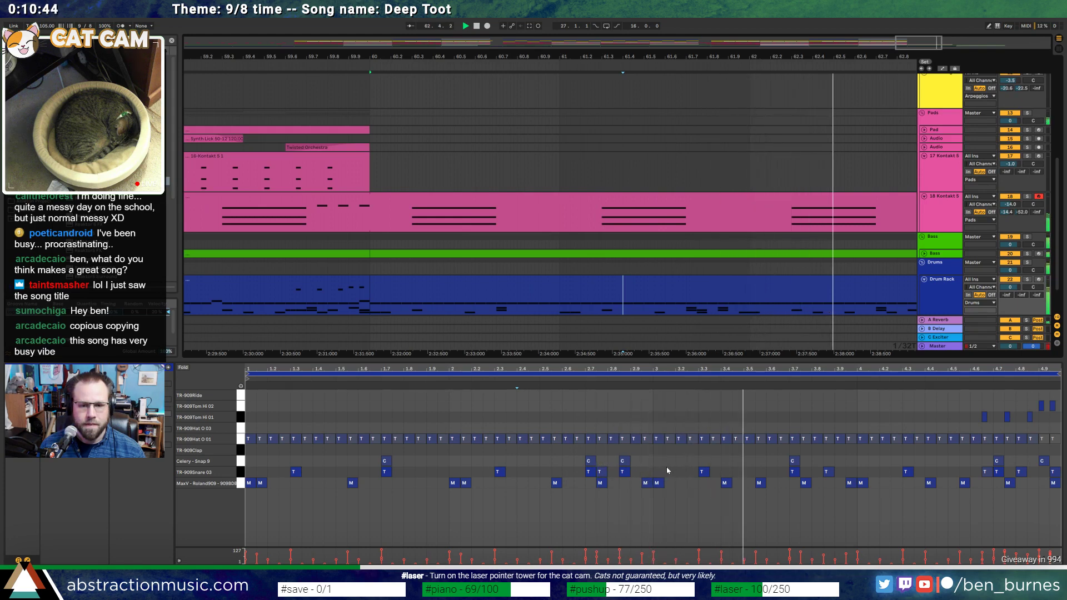
Replace the drum clip's third and fourth bars with a copy of its first two, and remove the leftover snare and snap hits
{"action": "left_click_drag", "start_coordinate": [659, 459], "coordinate": [974, 498]}
{"action": "key", "text": "Delete"}
{"action": "left_click_drag", "start_coordinate": [652, 456], "coordinate": [225, 518]}
{"action": "key", "text": "ctrl+d"}
{"action": "key", "text": "ctrl+z"}
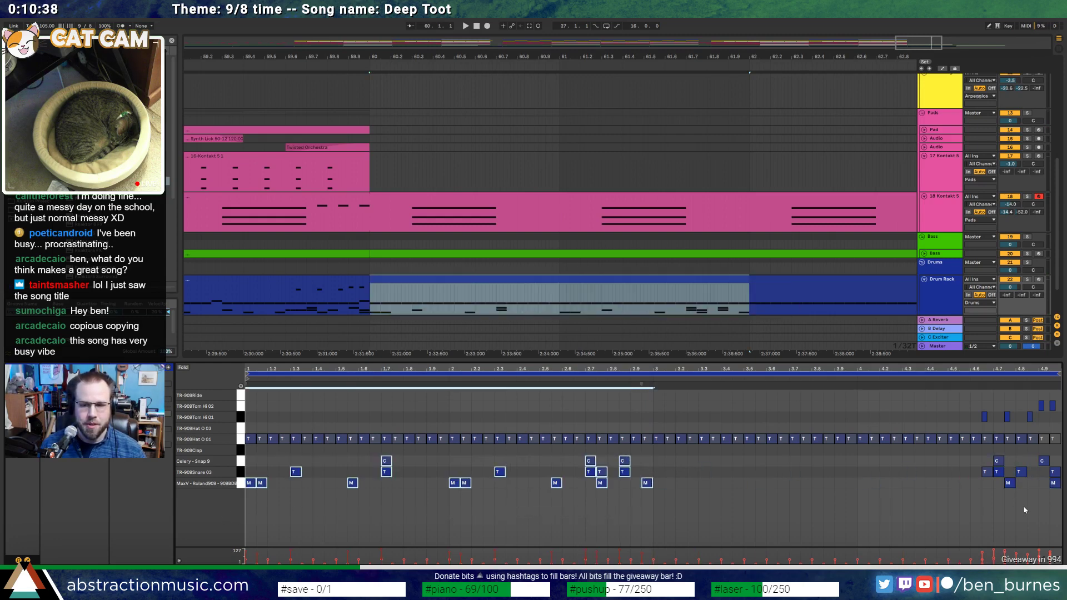
{"action": "key", "text": "ctrl+y"}
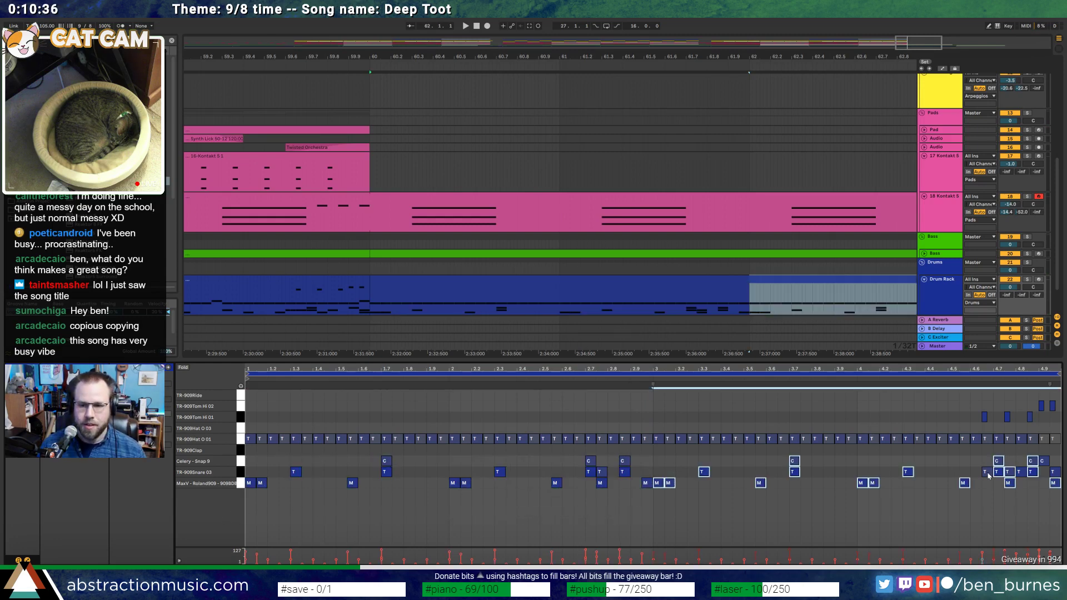
{"action": "left_click", "coordinate": [990, 485]}
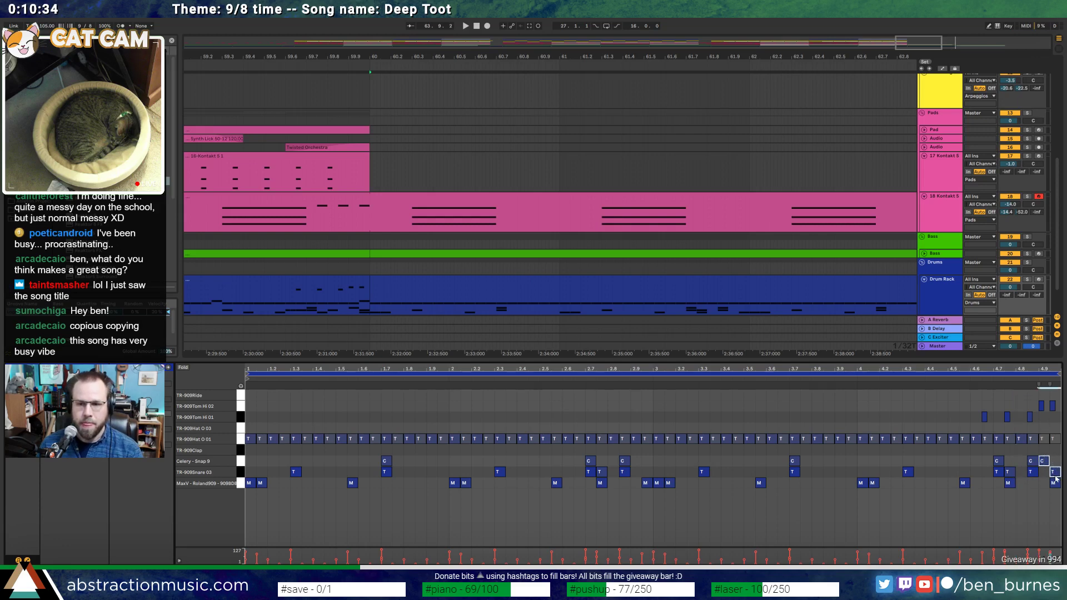
Loop playback over the new drum clip, from bar 60 to bar 64
{"action": "key", "text": "minus"}
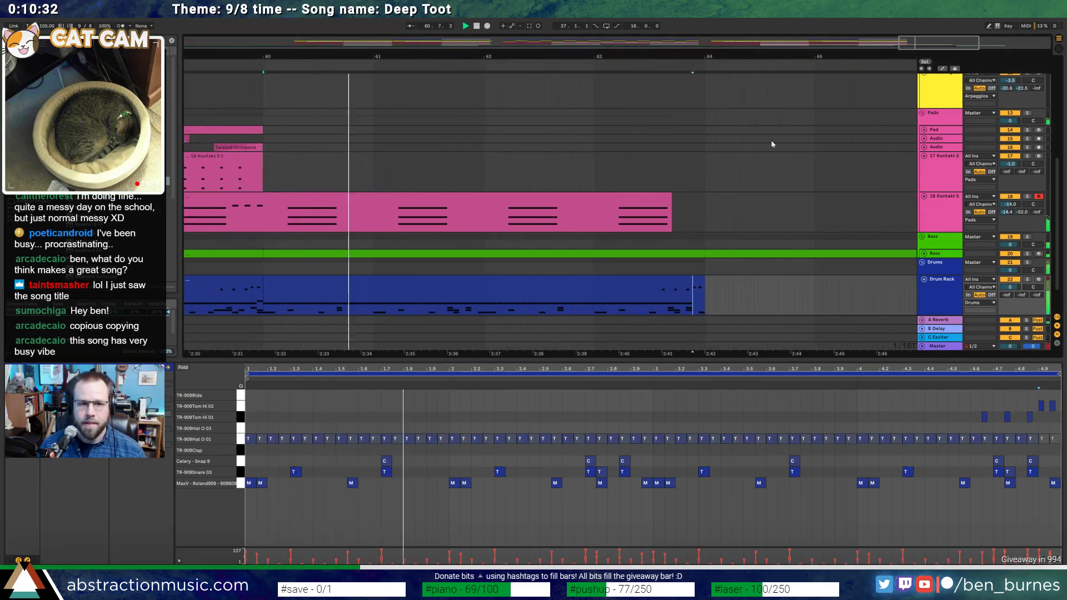
{"action": "left_click", "coordinate": [690, 284]}
{"action": "key", "text": "ctrl+l"}
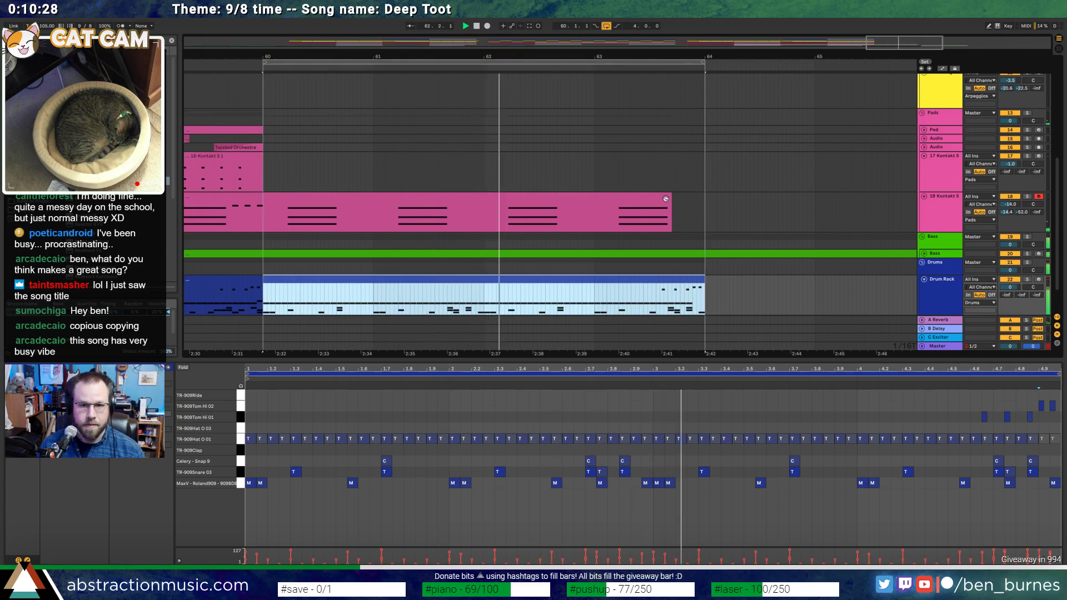
Extend the organ clip to bar 64 and transpose its three closing F4 notes down an octave to F3
{"action": "left_click_drag", "start_coordinate": [669, 200], "coordinate": [703, 201]}
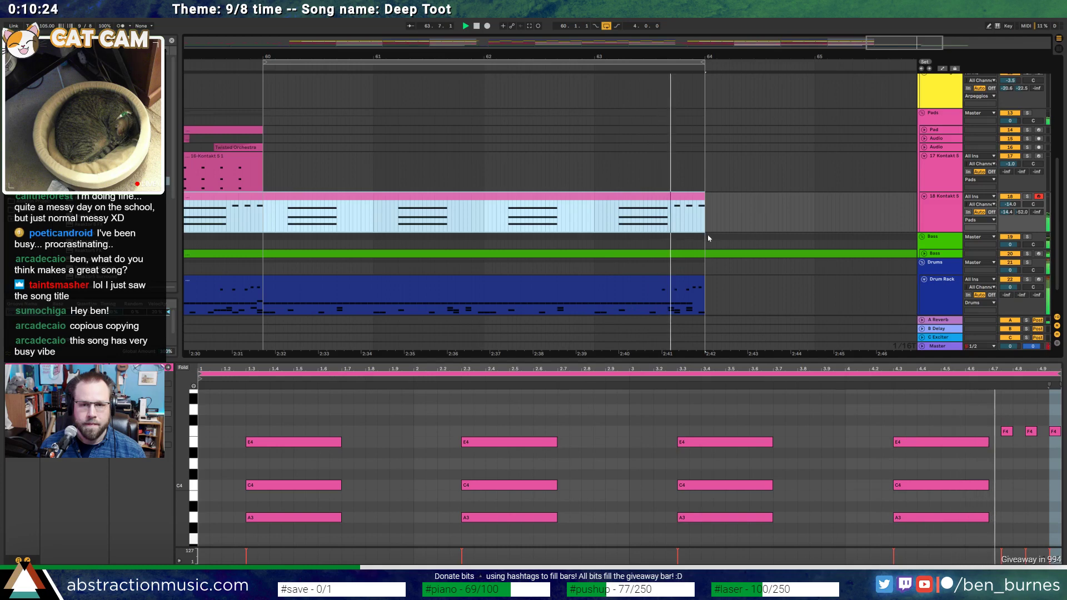
{"action": "left_click_drag", "start_coordinate": [1001, 421], "coordinate": [1057, 452]}
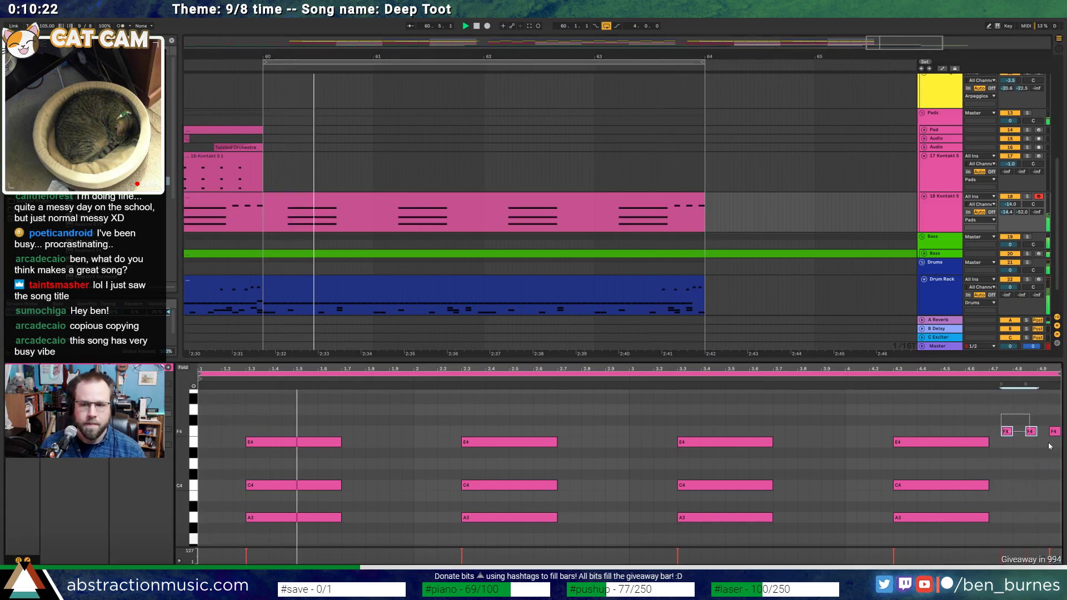
{"action": "key", "text": "shift+Down"}
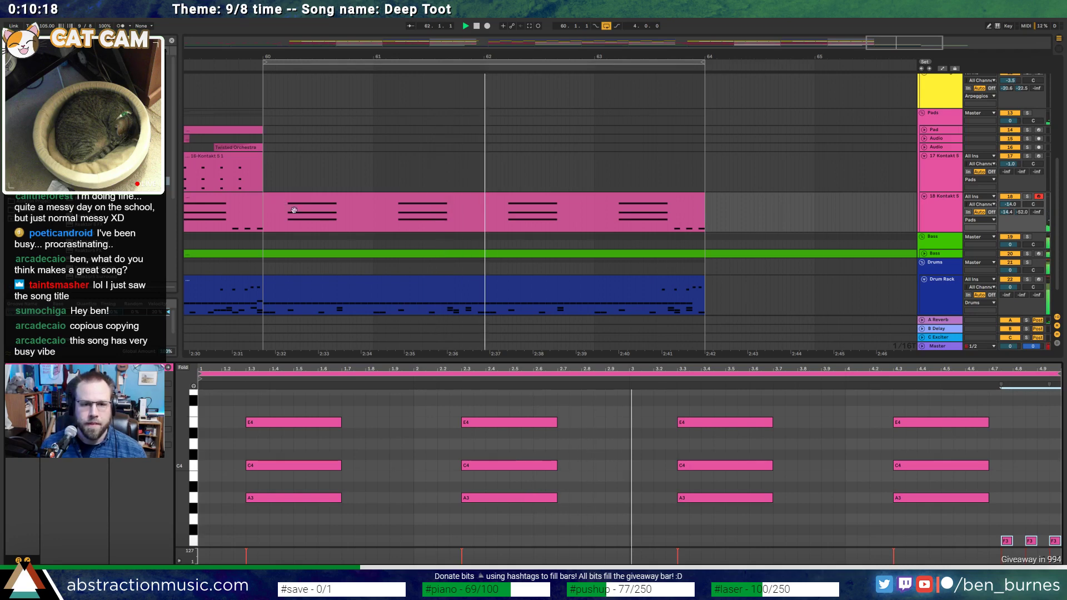
Unfold the Bass track and delete the two high notes around the start of the fourth bar in the bar 60 clip
{"action": "left_click", "coordinate": [924, 254]}
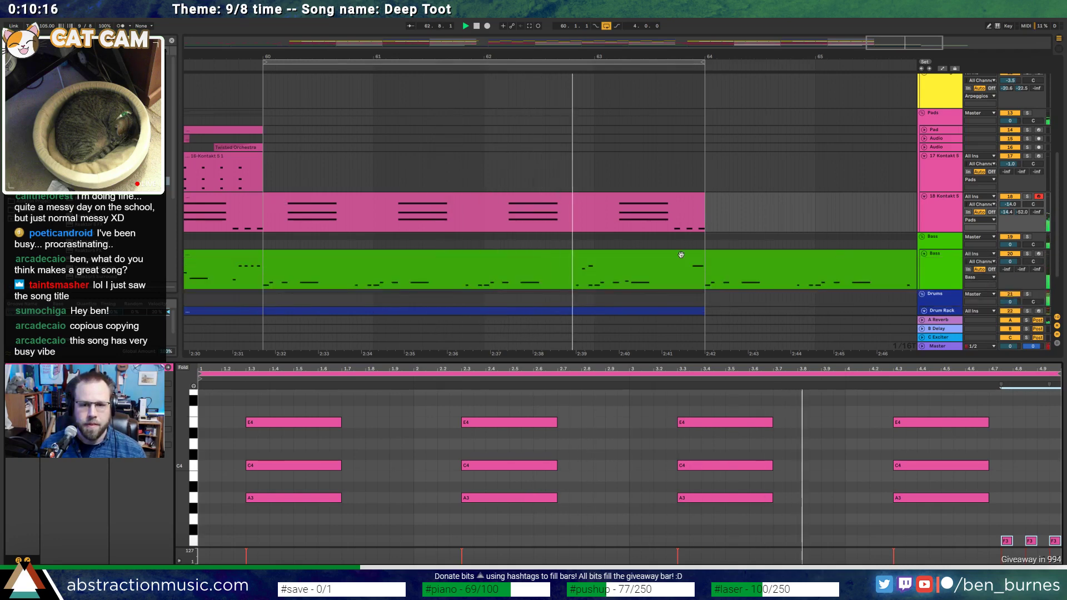
{"action": "left_click", "coordinate": [678, 254]}
{"action": "scroll", "coordinate": [800, 406], "scroll_direction": "up", "scroll_amount": 3}
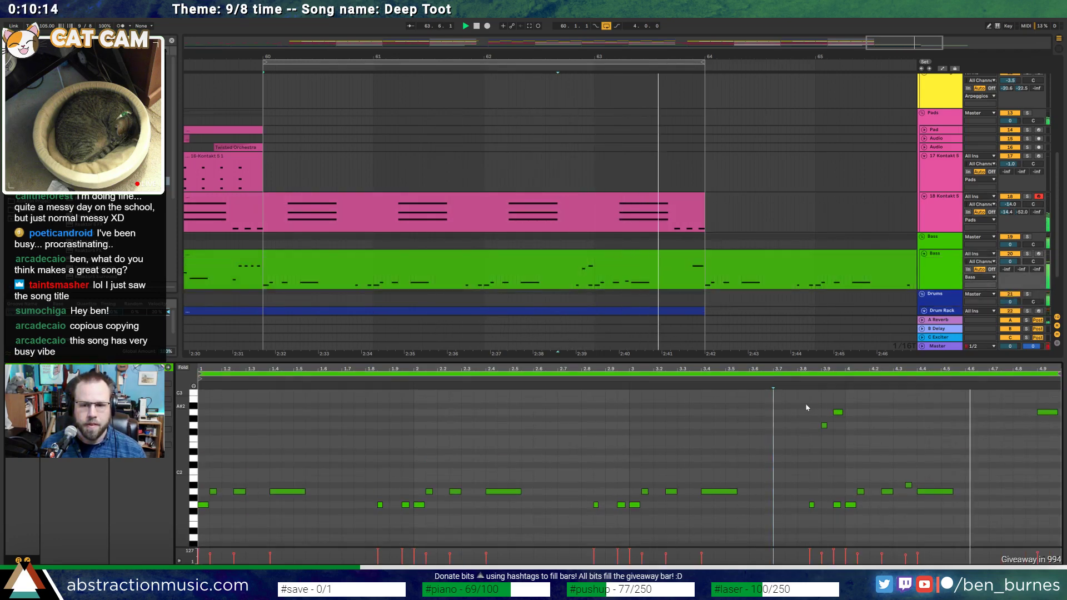
{"action": "left_click_drag", "start_coordinate": [811, 402], "coordinate": [844, 443]}
{"action": "key", "text": "Delete"}
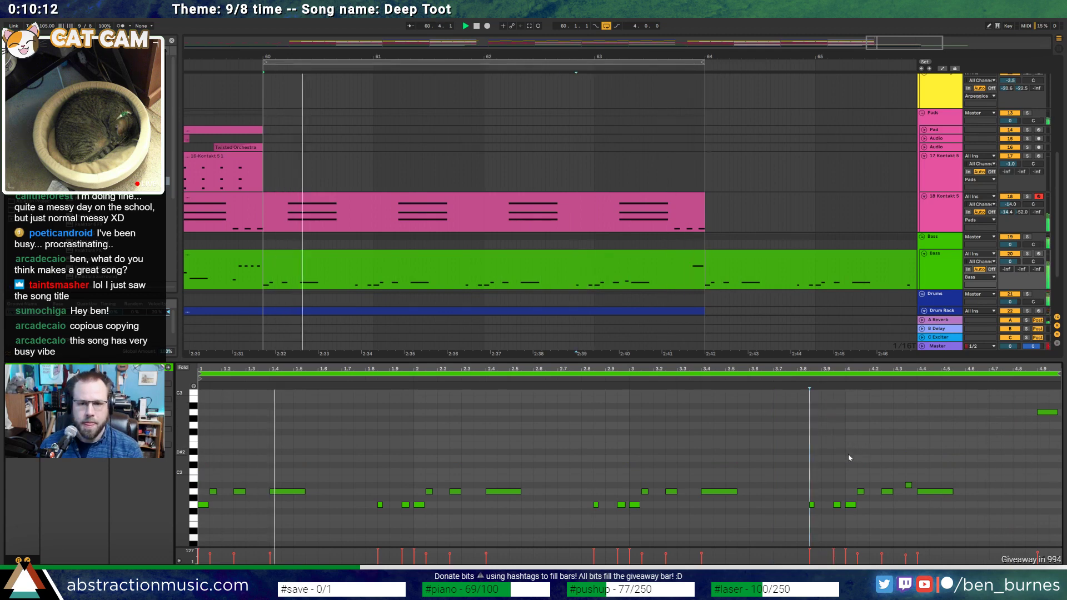
Try removing the short A#1 note from the bass clip's fourth bar
{"action": "double_click", "coordinate": [908, 485]}
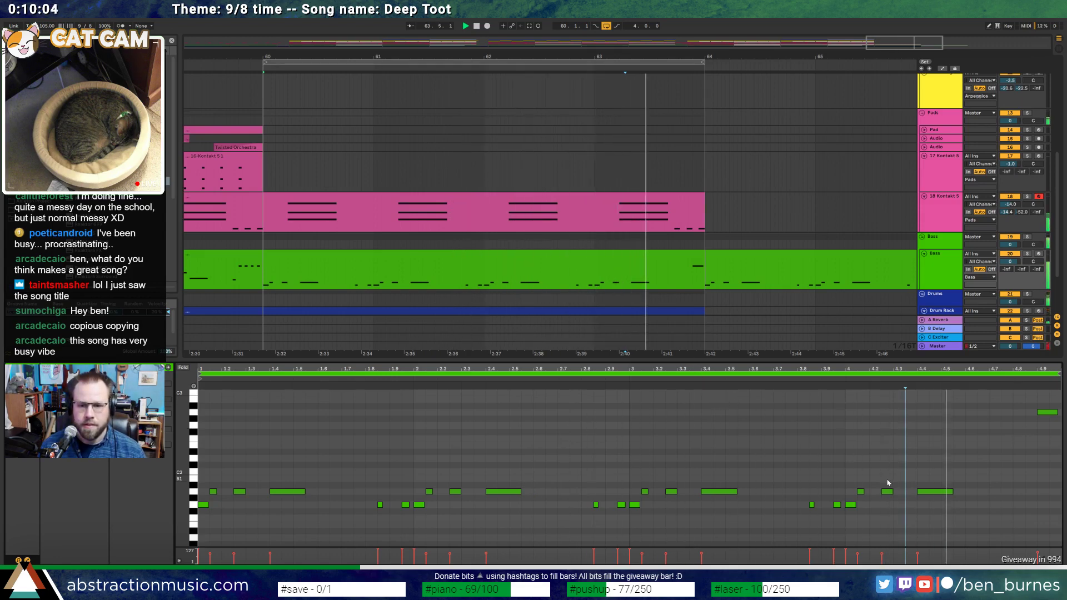
{"action": "left_click", "coordinate": [910, 485]}
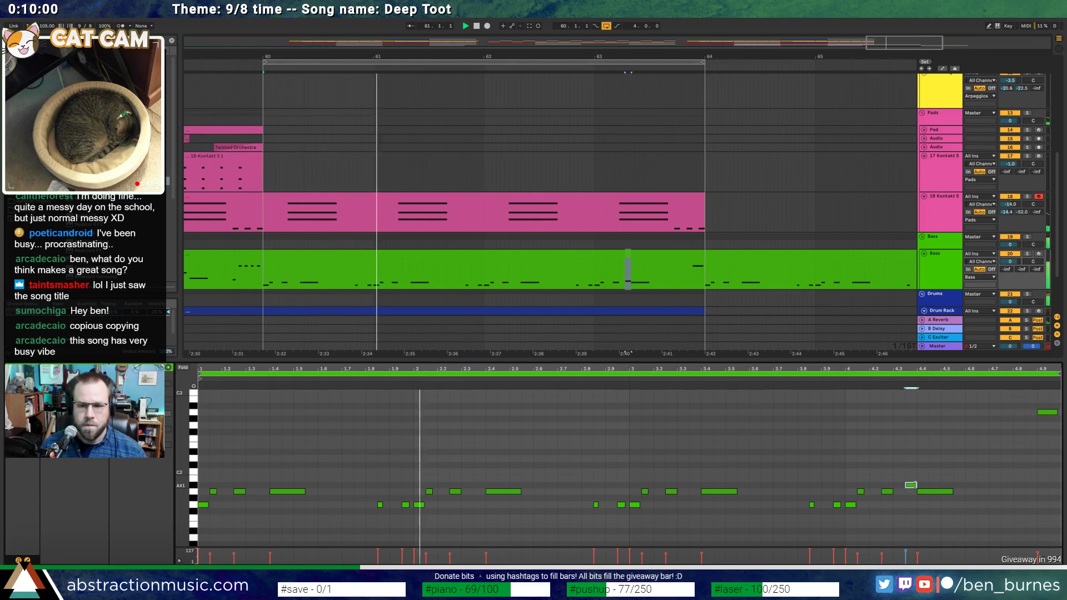
{"action": "left_click", "coordinate": [954, 478]}
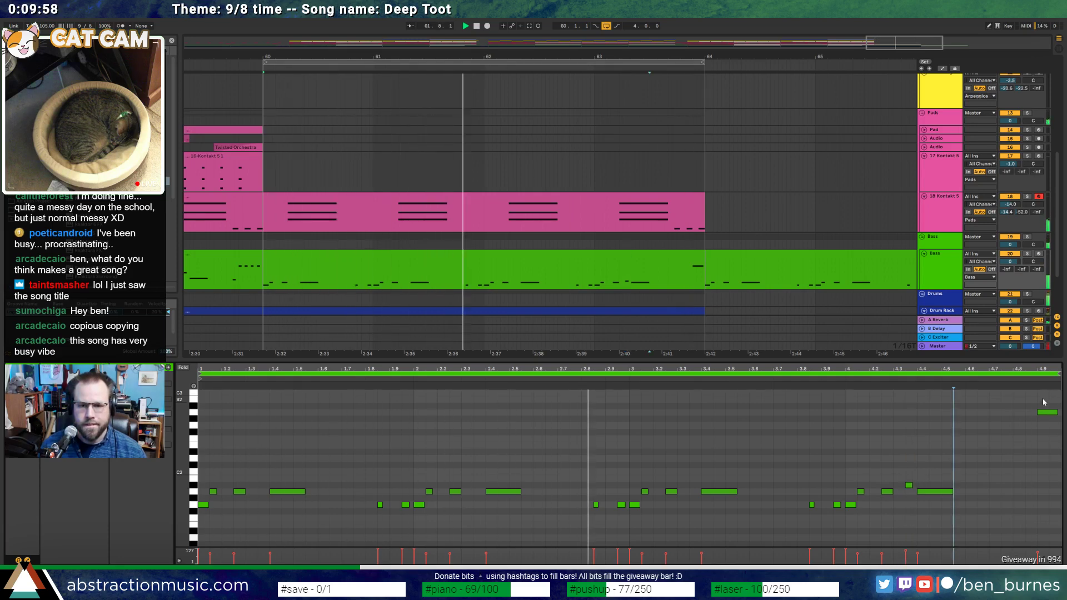
{"action": "key", "text": "minus"}
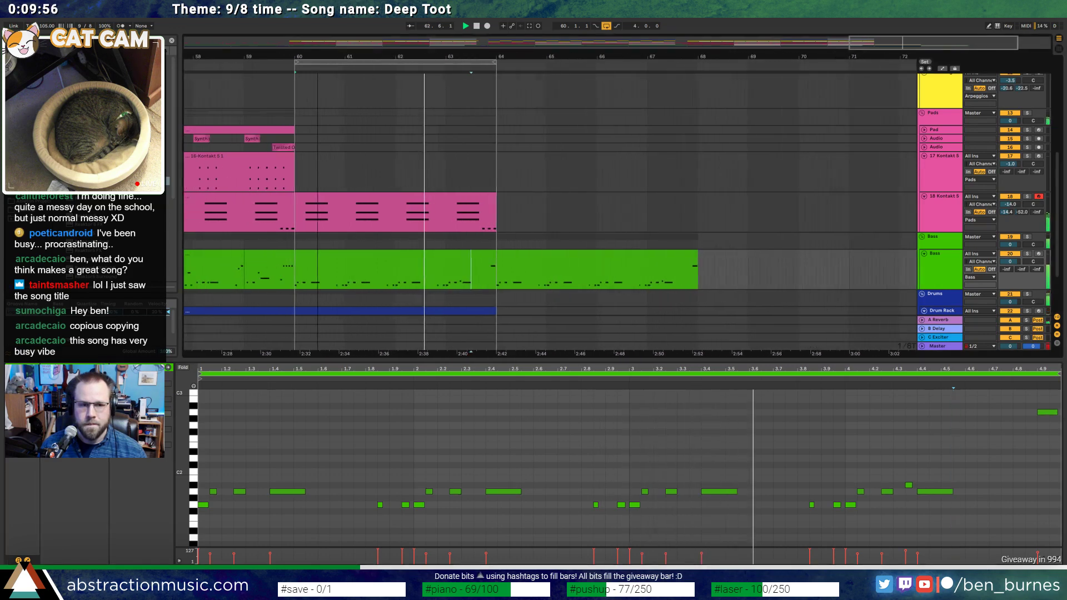
{"action": "left_click", "coordinate": [672, 257]}
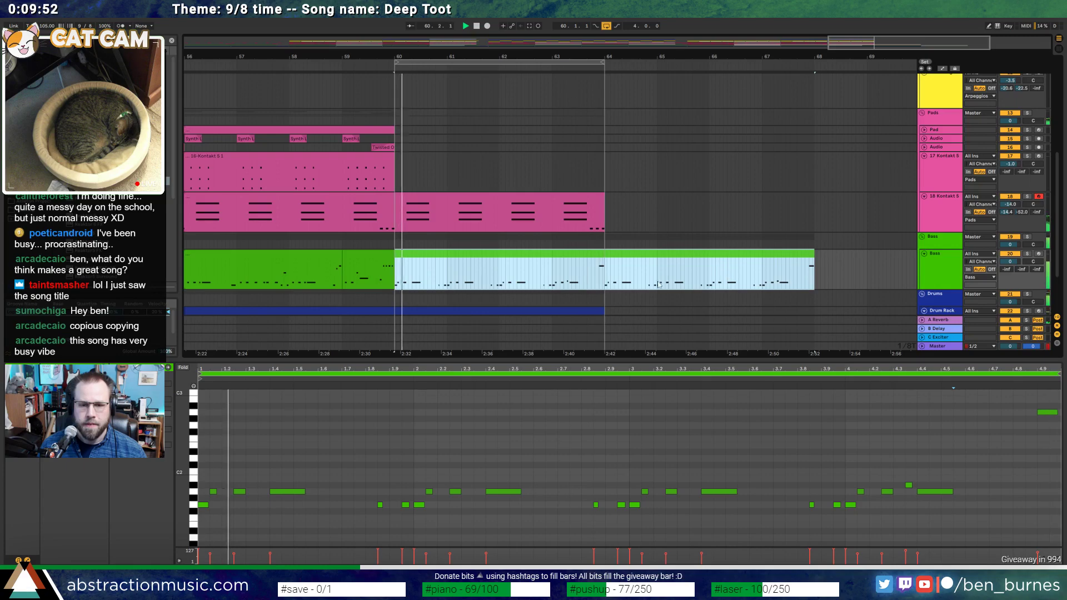
{"action": "scroll", "coordinate": [633, 277], "scroll_direction": "down", "scroll_amount": 2}
{"action": "left_click", "coordinate": [579, 149]}
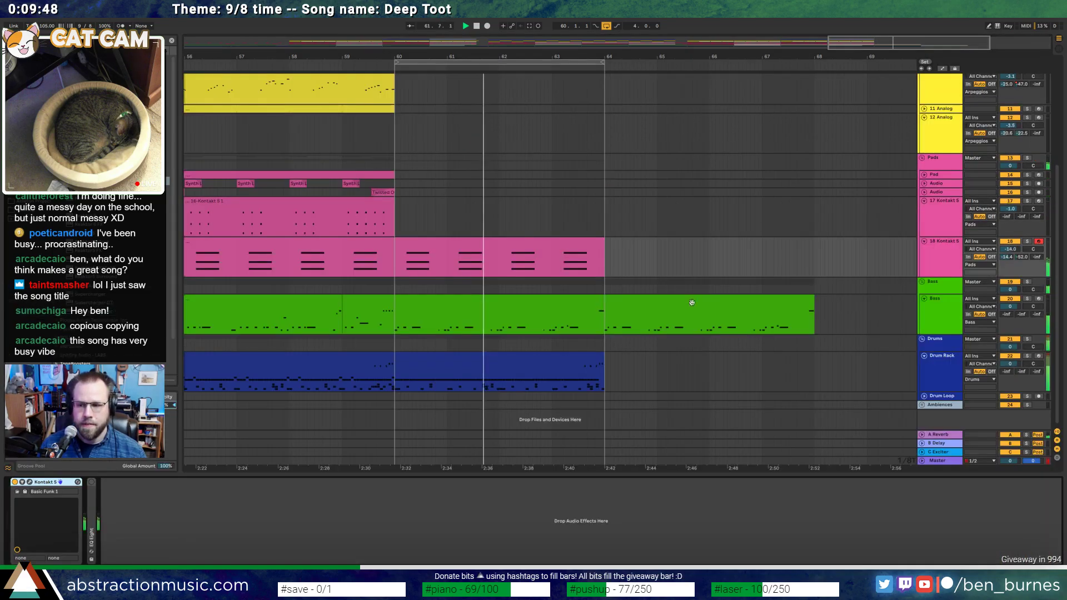
{"action": "key", "text": "shift+Tab"}
{"action": "scroll", "coordinate": [592, 229], "scroll_direction": "up", "scroll_amount": 2}
{"action": "left_click", "coordinate": [278, 63]}
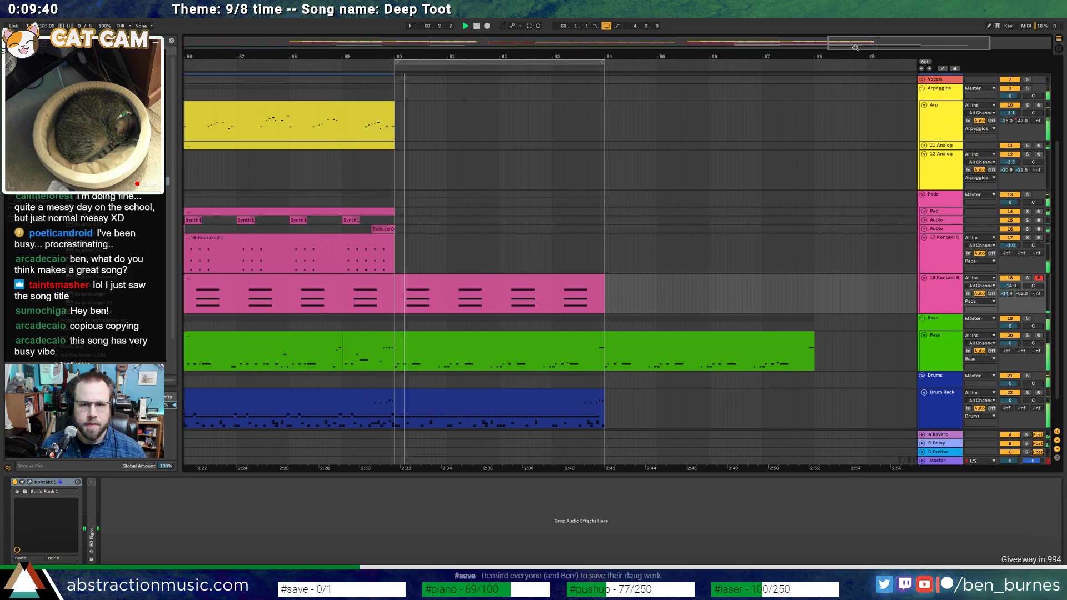
Stop playback and delete the Lead track's clip material from bar 52 to bar 60
{"action": "key", "text": "minus"}
{"action": "left_click_drag", "start_coordinate": [434, 57], "coordinate": [638, 50]}
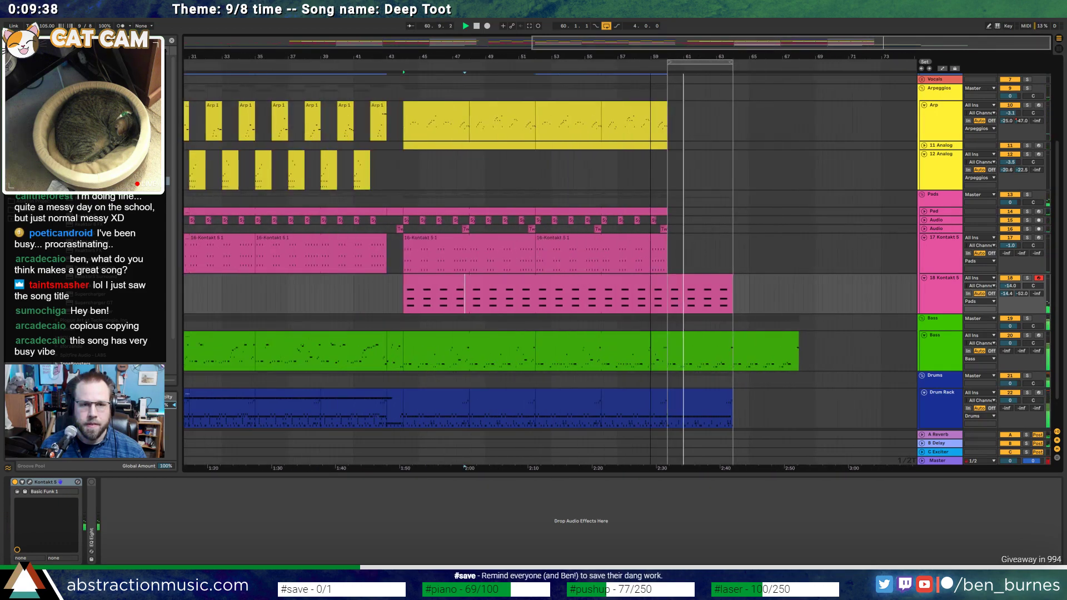
{"action": "scroll", "coordinate": [661, 183], "scroll_direction": "up", "scroll_amount": 3}
{"action": "key", "text": "space"}
{"action": "left_click", "coordinate": [572, 112]}
{"action": "left_click", "coordinate": [460, 117]}
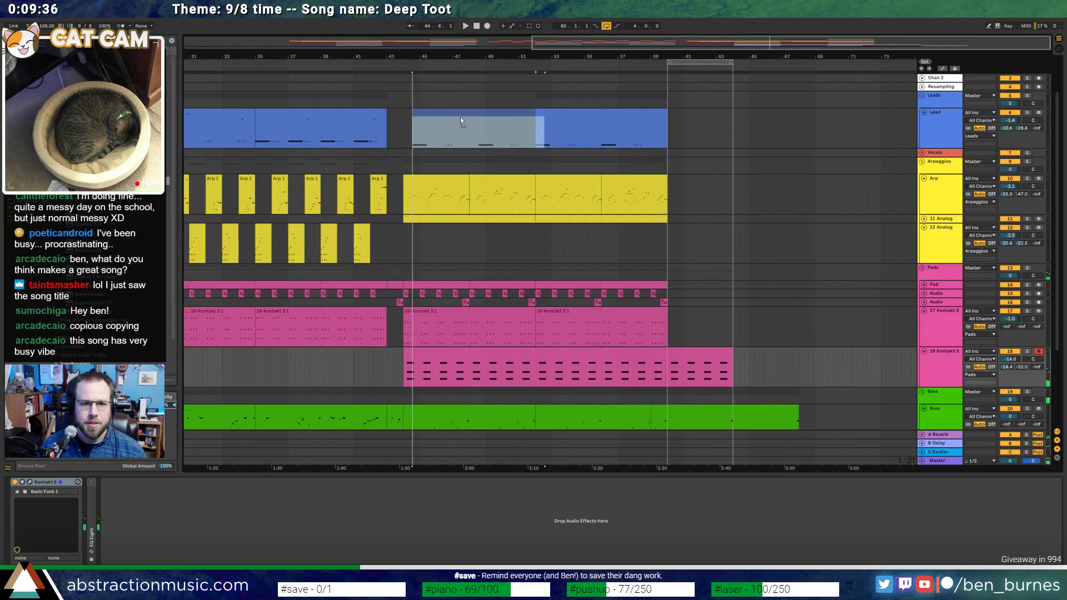
{"action": "left_click_drag", "start_coordinate": [455, 117], "coordinate": [451, 116]}
{"action": "scroll", "coordinate": [417, 108], "scroll_direction": "up", "scroll_amount": 5}
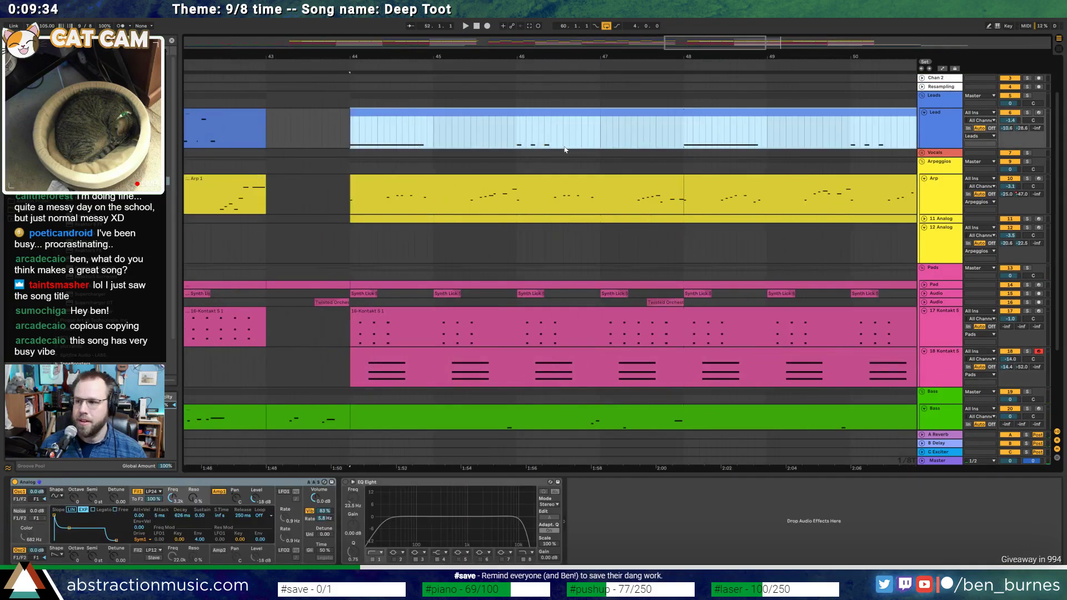
{"action": "left_click_drag", "start_coordinate": [388, 57], "coordinate": [191, 51]}
{"action": "left_click_drag", "start_coordinate": [786, 44], "coordinate": [786, 46]}
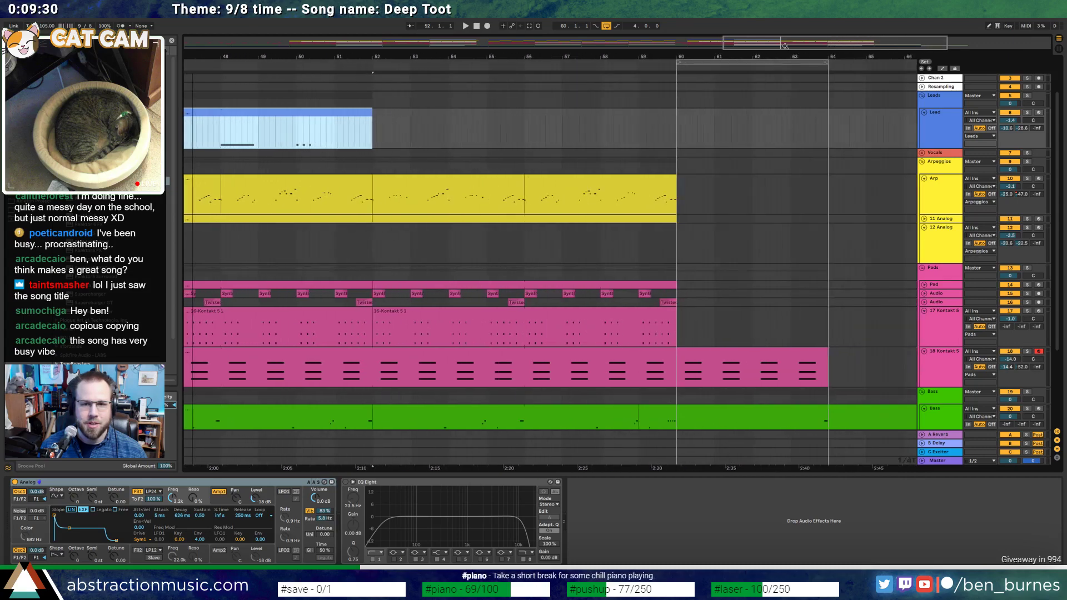
Delete the Arp and 11 Analog clip material from bar 52 to bar 60
{"action": "left_click", "coordinate": [581, 177]}
{"action": "left_click", "coordinate": [293, 179]}
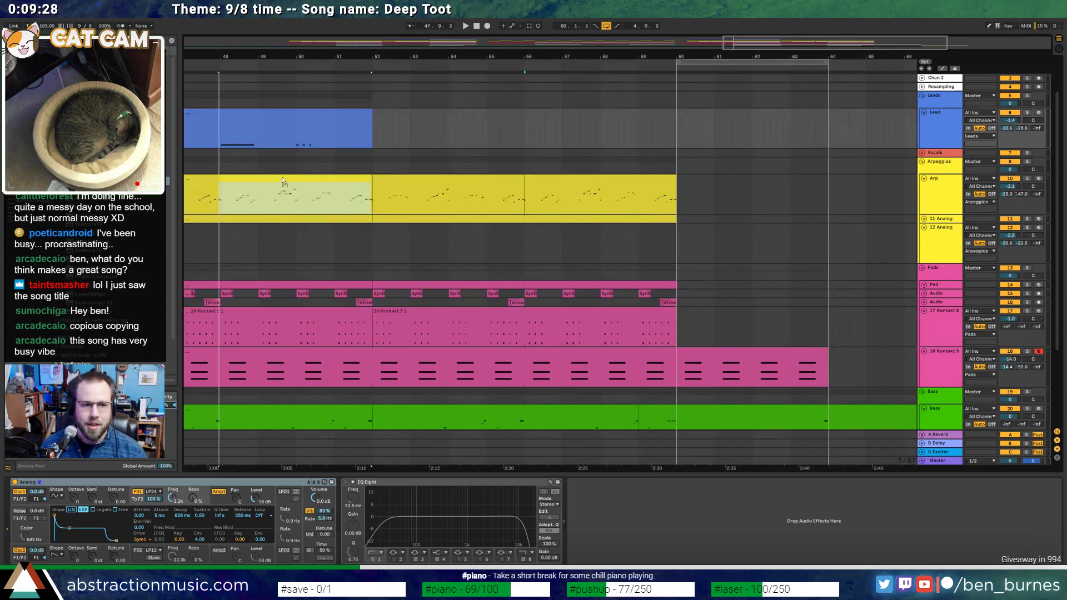
{"action": "left_click_drag", "start_coordinate": [373, 206], "coordinate": [523, 211]}
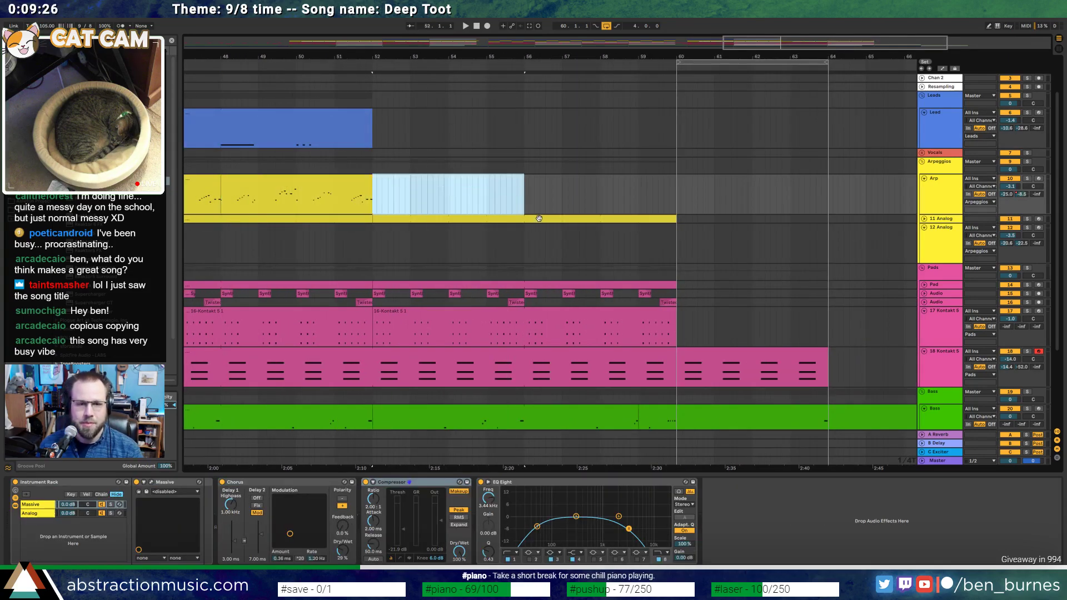
{"action": "left_click", "coordinate": [539, 218]}
{"action": "scroll", "coordinate": [424, 248], "scroll_direction": "down", "scroll_amount": 3}
{"action": "left_click", "coordinate": [430, 240]}
{"action": "scroll", "coordinate": [431, 241], "scroll_direction": "down", "scroll_amount": 4}
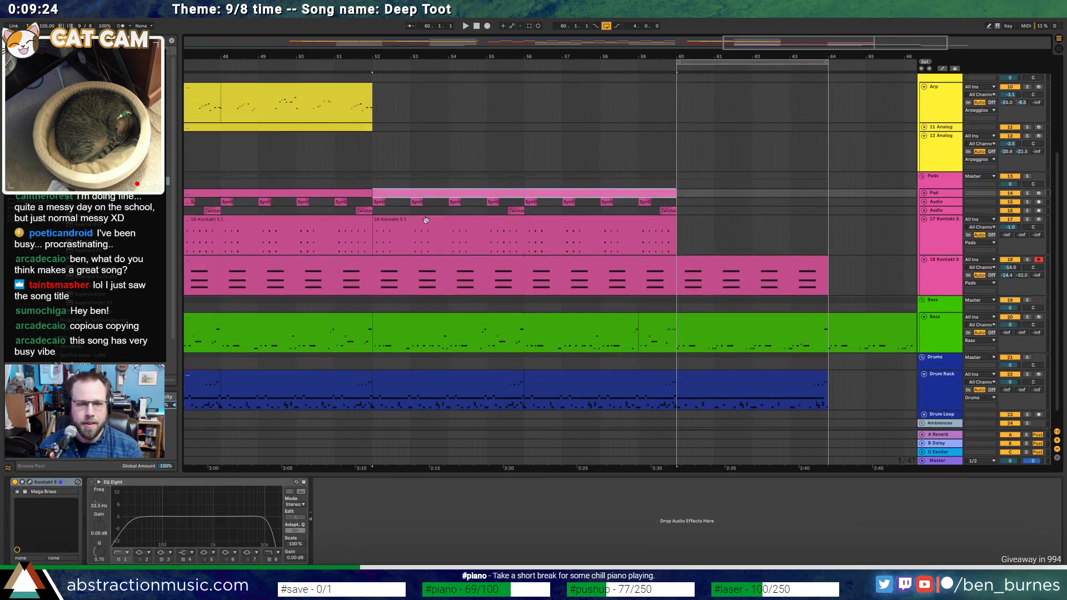
Delete the time between bars 52 and 60 across all tracks, and start playback around bar 41
{"action": "left_click_drag", "start_coordinate": [373, 157], "coordinate": [675, 412]}
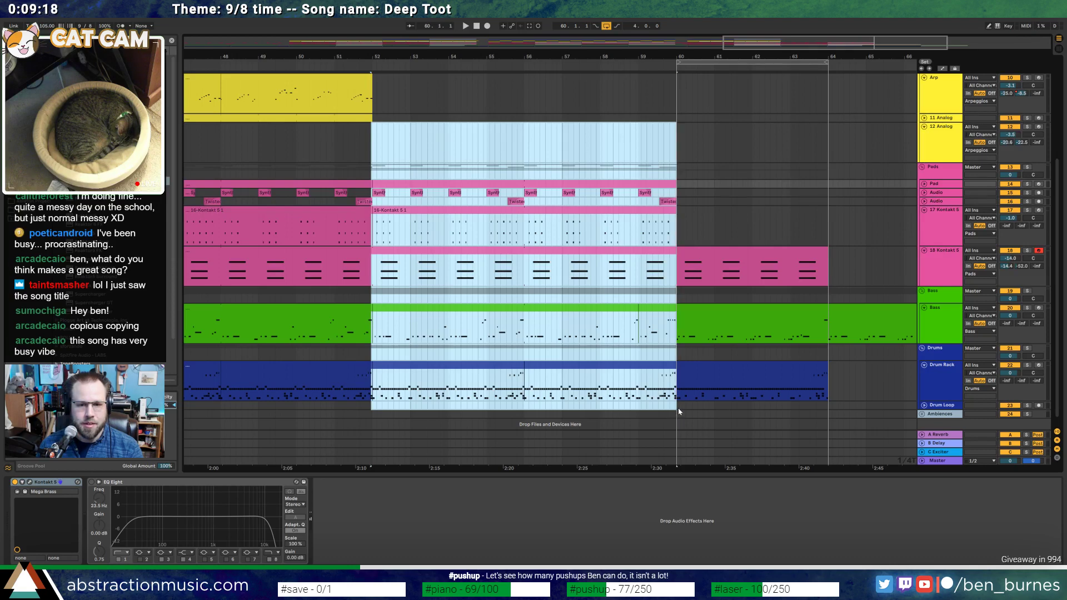
{"action": "left_click_drag", "start_coordinate": [679, 412], "coordinate": [679, 411]}
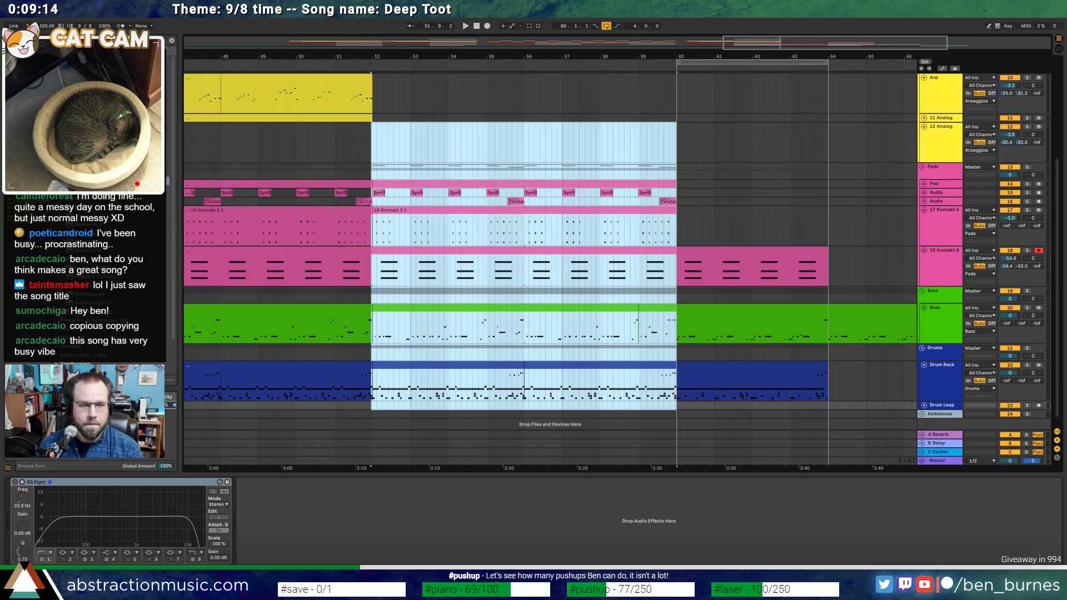
{"action": "key", "text": "ctrl+d"}
{"action": "scroll", "coordinate": [374, 204], "scroll_direction": "up", "scroll_amount": 3}
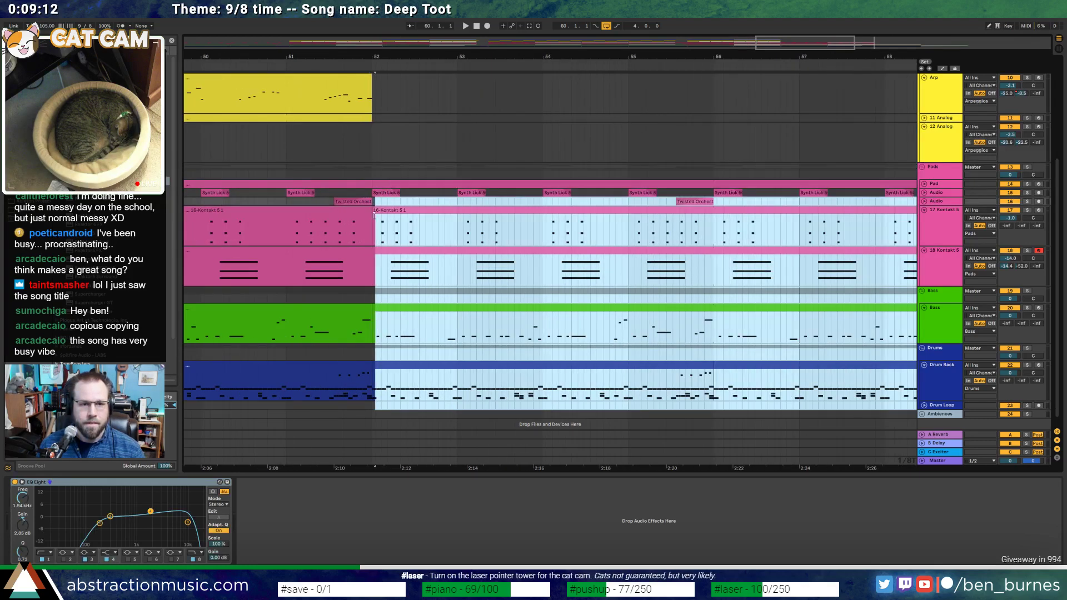
{"action": "left_click", "coordinate": [375, 219]}
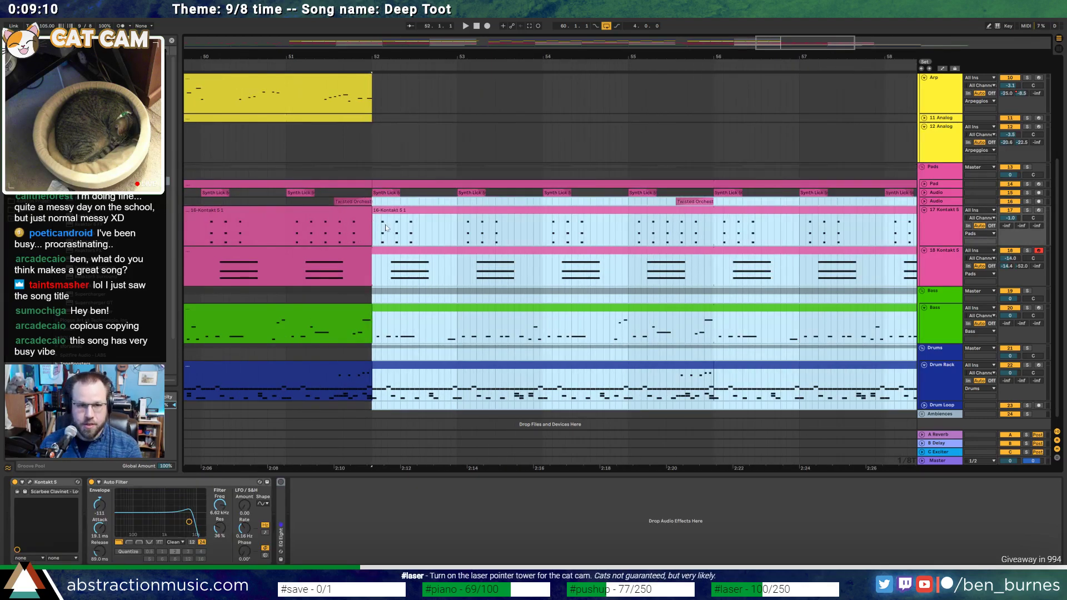
{"action": "key", "text": "ctrl+z"}
{"action": "left_click_drag", "start_coordinate": [820, 48], "coordinate": [728, 45]}
{"action": "left_click", "coordinate": [403, 63]}
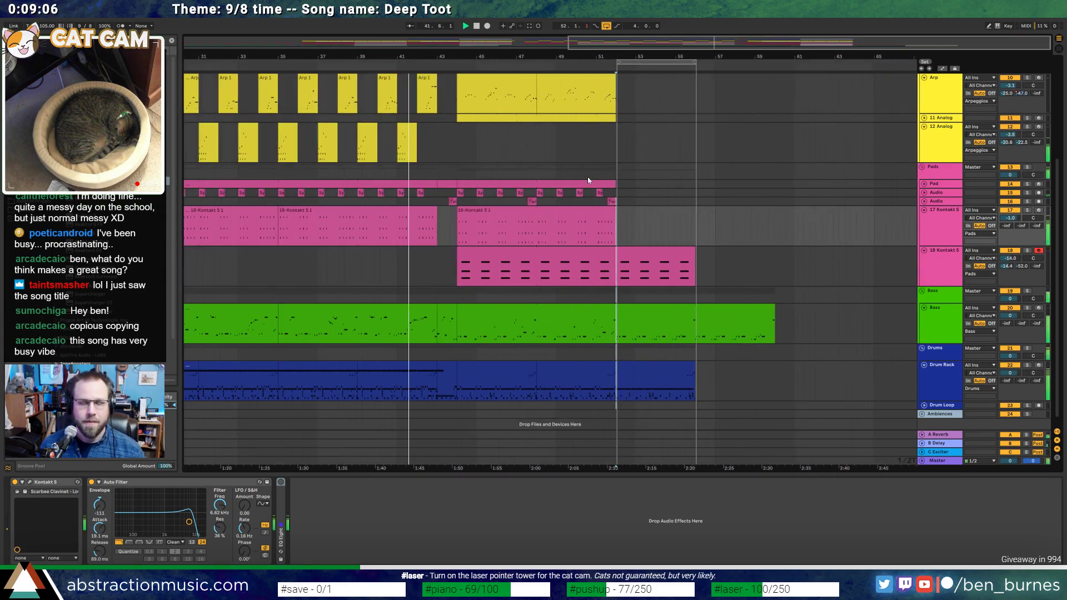
Extend the drum and organ clips of the sparse section to bar 60, matching the bass clip's end
{"action": "left_click", "coordinate": [734, 310]}
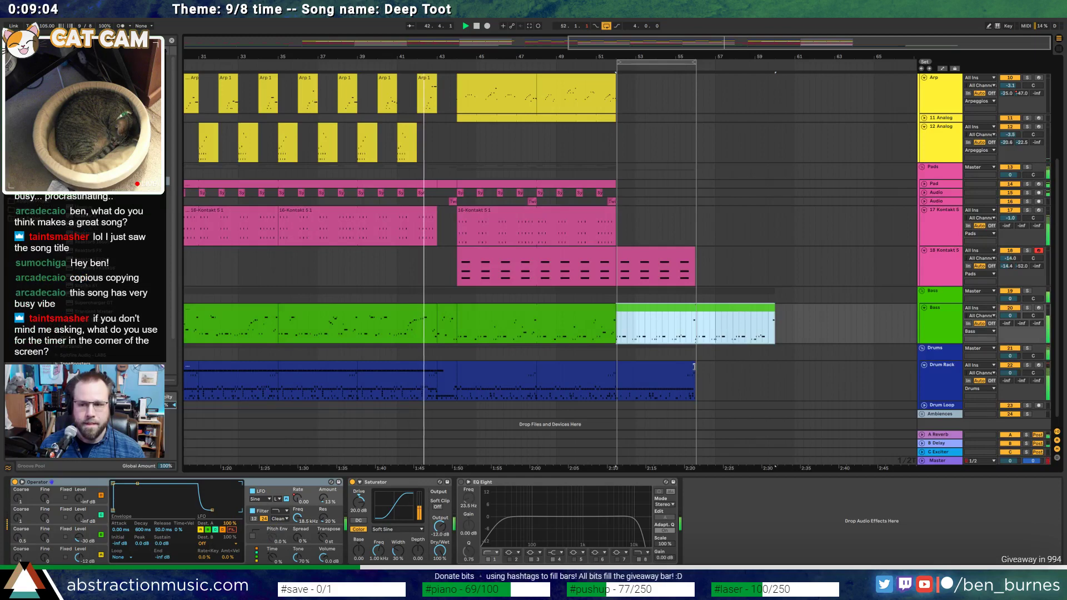
{"action": "left_click_drag", "start_coordinate": [695, 367], "coordinate": [774, 367]}
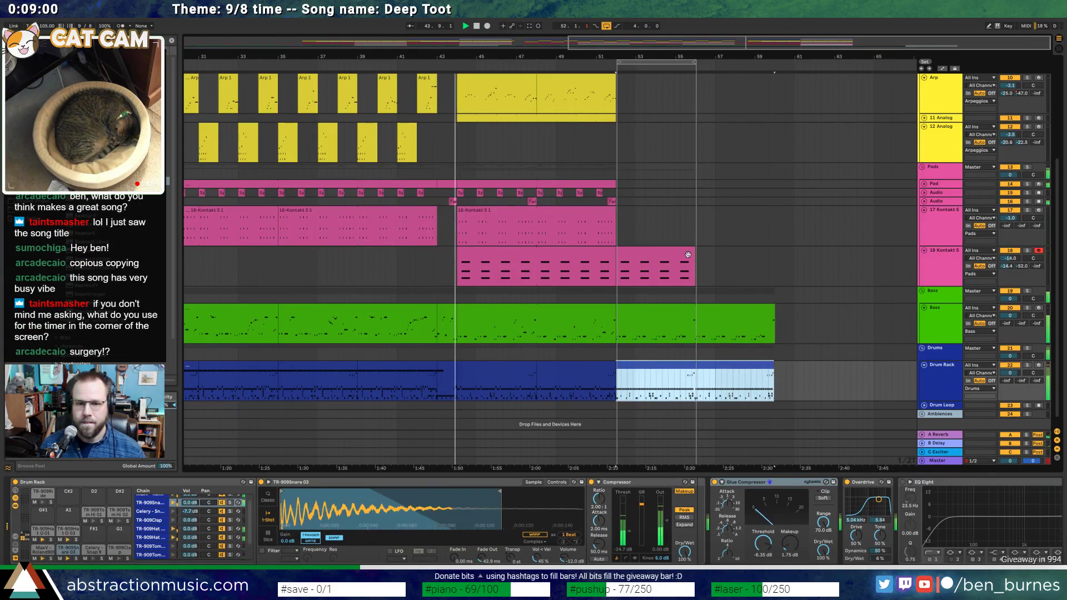
{"action": "left_click_drag", "start_coordinate": [695, 259], "coordinate": [776, 257]}
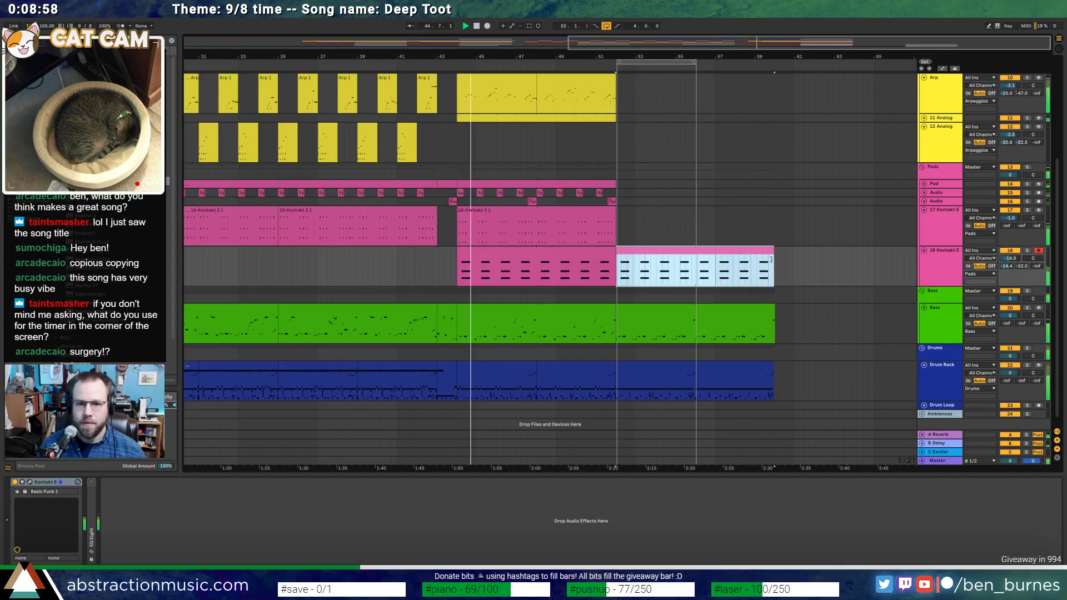
Stop playback and align the start of the loop region exactly with bar 52
{"action": "scroll", "coordinate": [775, 257], "scroll_direction": "up", "scroll_amount": 2}
{"action": "scroll", "coordinate": [432, 257], "scroll_direction": "up", "scroll_amount": 5}
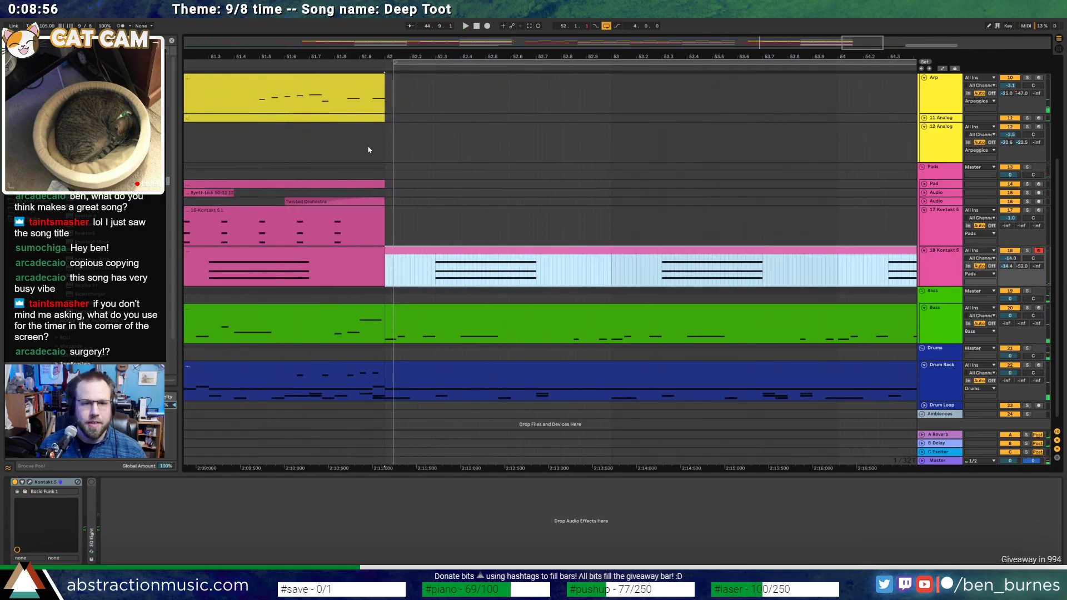
{"action": "left_click", "coordinate": [428, 63]}
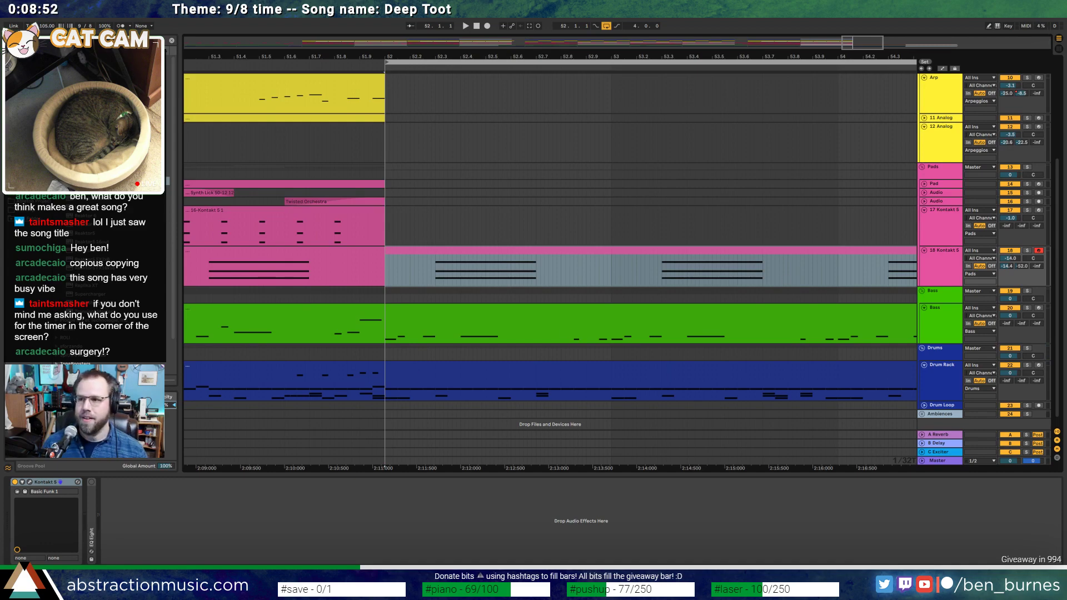
Switch to the bit donation admin page in the browser, enlarge its window and apply 1 to the #save bar
{"action": "key", "text": "alt+Tab"}
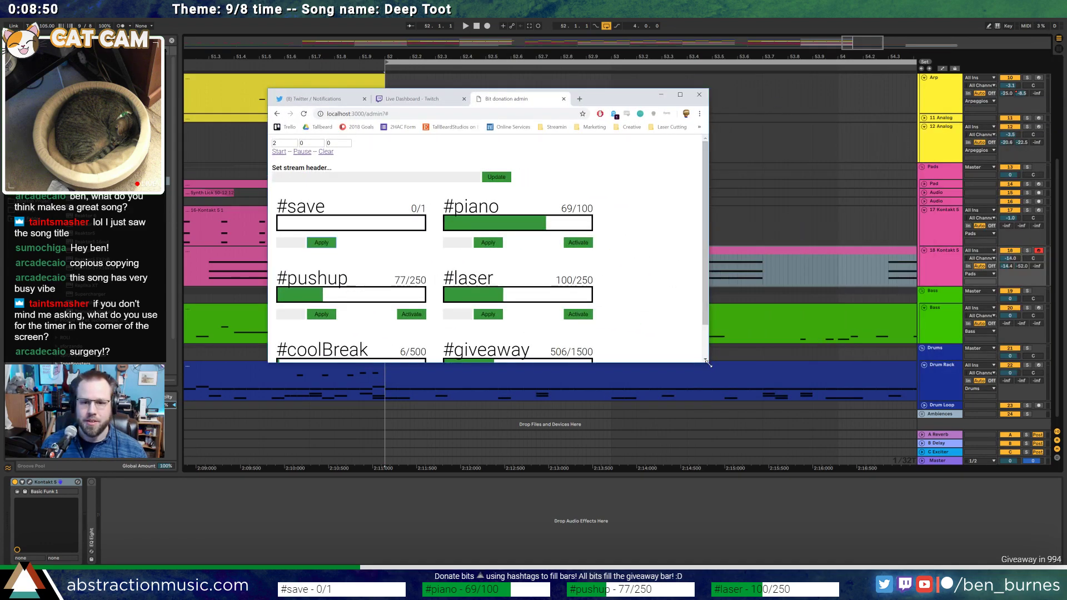
{"action": "left_click_drag", "start_coordinate": [709, 364], "coordinate": [920, 497]}
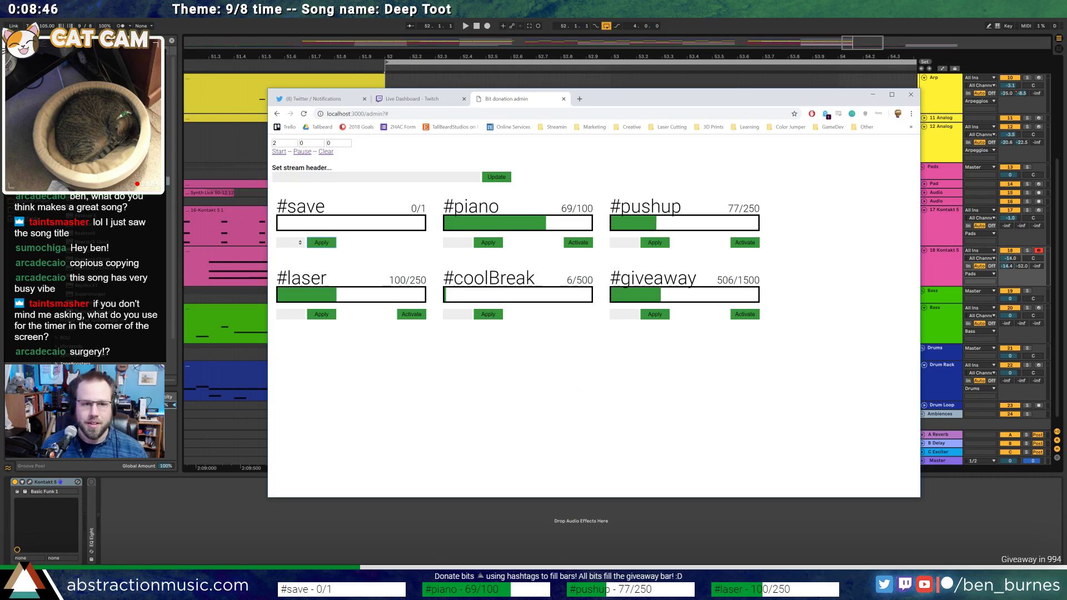
{"action": "type", "text": "1"}
{"action": "left_click", "coordinate": [322, 243]}
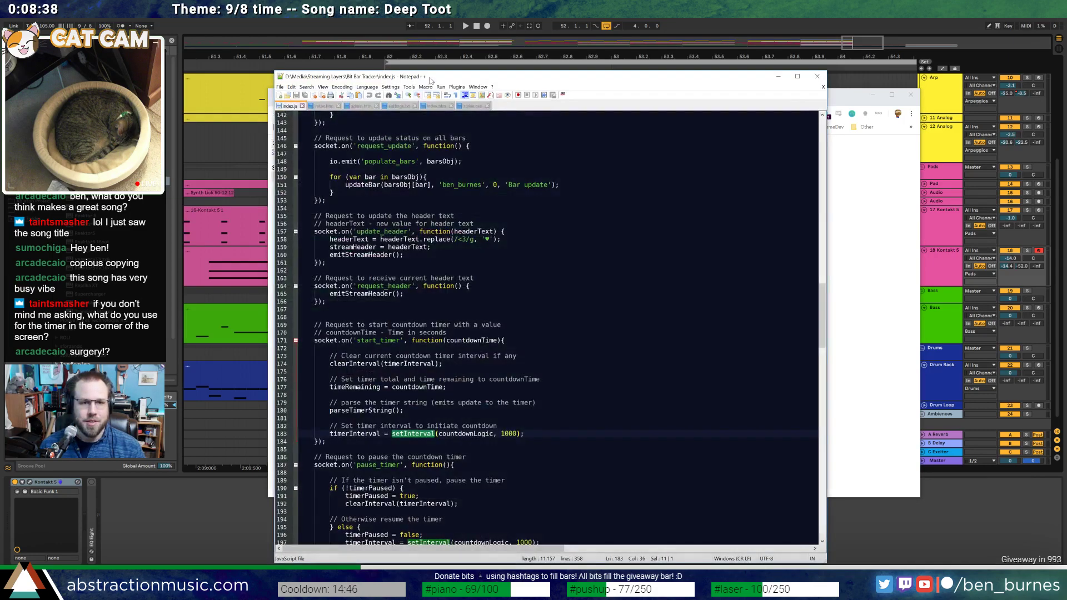
Look through the timer and cooldown code of index.js in Notepad++ and minimize the editor
{"action": "left_click_drag", "start_coordinate": [431, 81], "coordinate": [440, 72]}
{"action": "scroll", "coordinate": [440, 71], "scroll_direction": "down", "scroll_amount": 20}
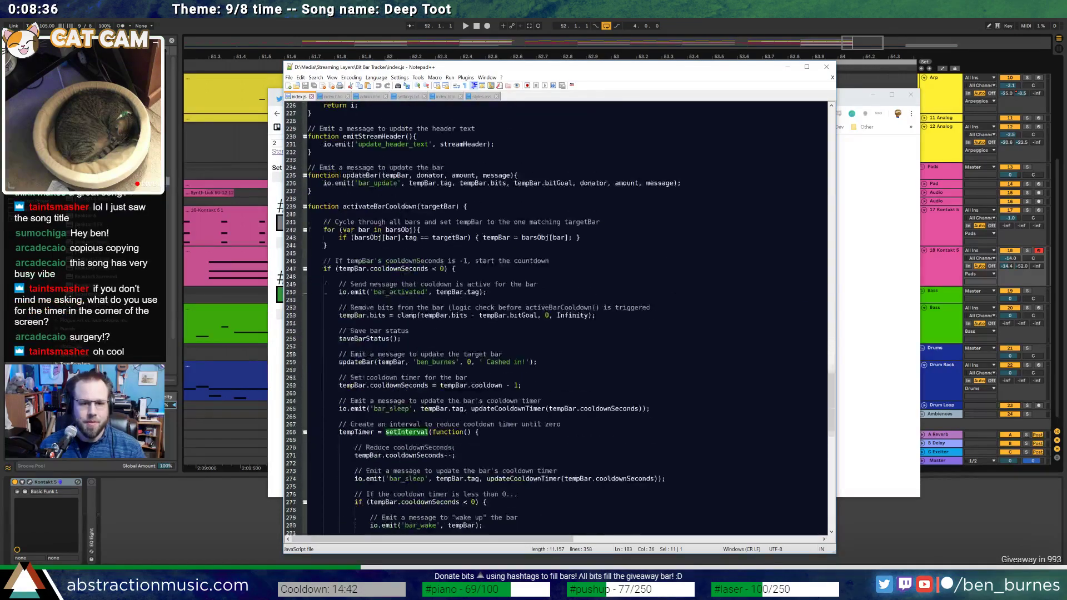
{"action": "left_click_drag", "start_coordinate": [829, 396], "coordinate": [822, 220]}
{"action": "left_click", "coordinate": [786, 68]}
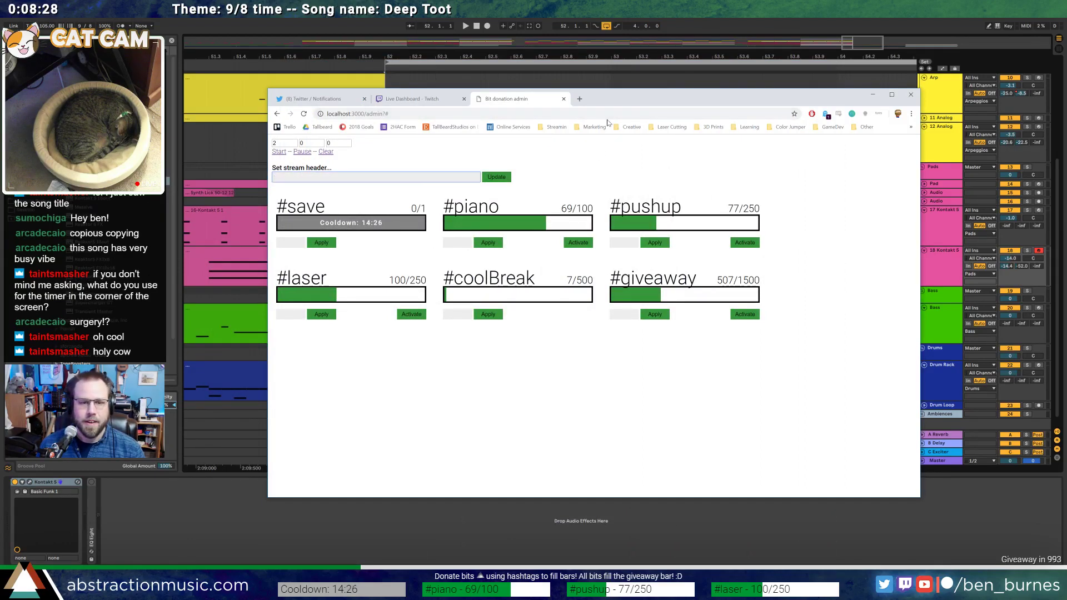
Move the donation admin page off the arrangement, bringing it back once to show its timer controls
{"action": "left_click_drag", "start_coordinate": [643, 109], "coordinate": [1066, 109]}
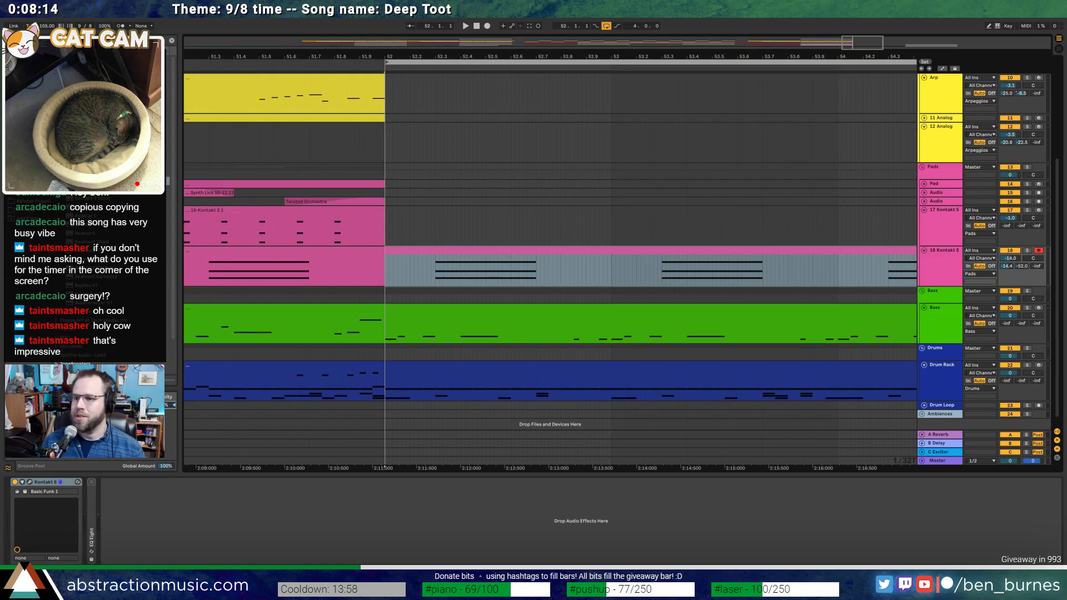
{"action": "key", "text": "alt+Tab"}
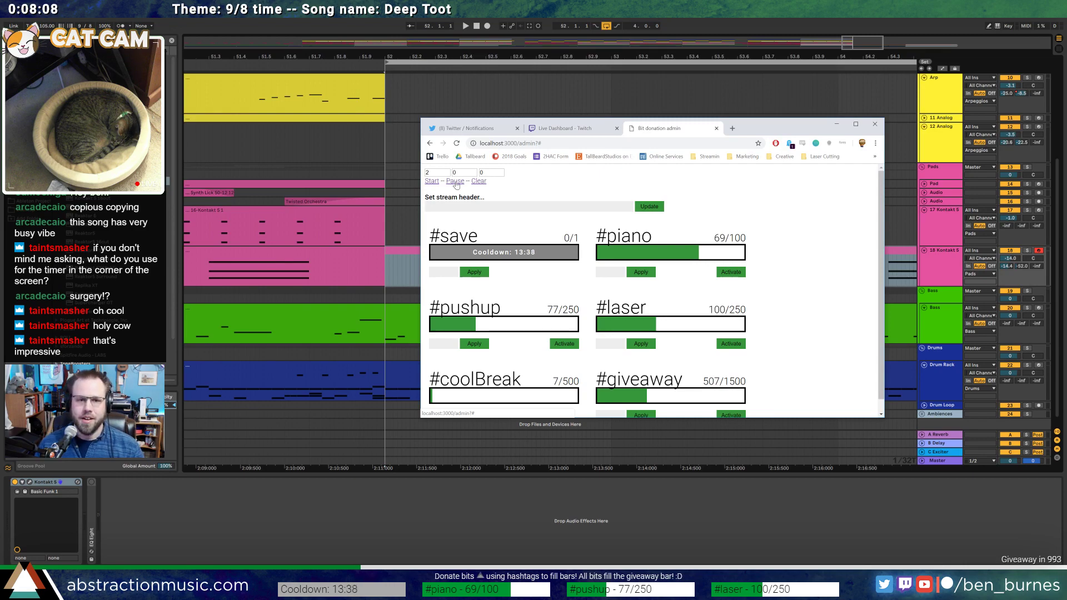
{"action": "left_click_drag", "start_coordinate": [756, 133], "coordinate": [1066, 136]}
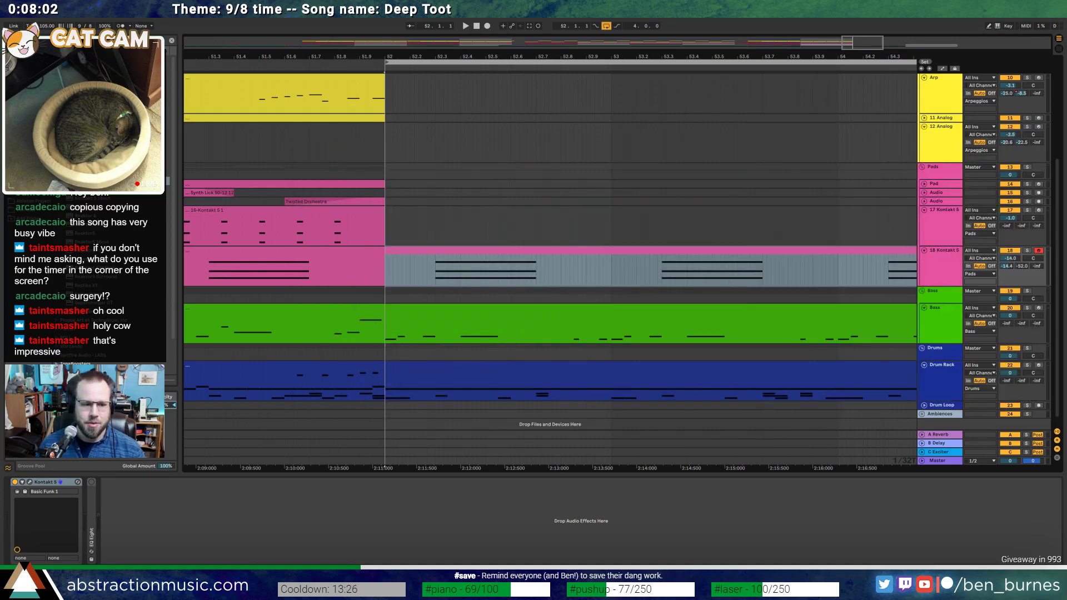
Extend the Arp clip slightly past bar 52 and lower its B-Delay send automation there to about -17.6 dB
{"action": "left_click_drag", "start_coordinate": [873, 50], "coordinate": [457, 79]}
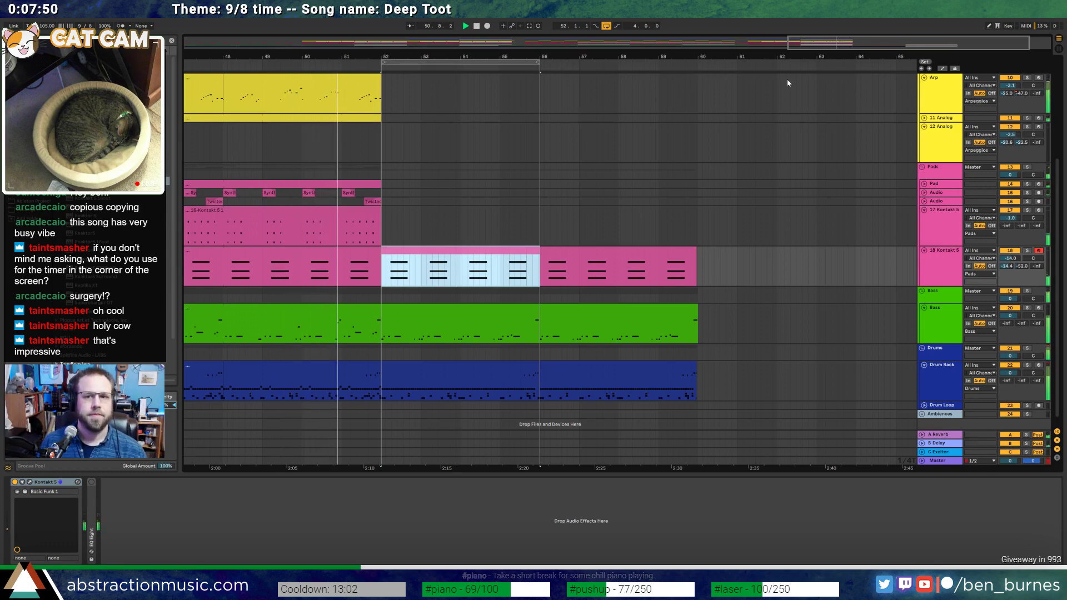
{"action": "mouse_move", "coordinate": [869, 43]}
{"action": "left_mouse_down"}
{"action": "mouse_move", "coordinate": [869, 26]}
{"action": "mouse_move", "coordinate": [869, 47]}
{"action": "left_mouse_up"}
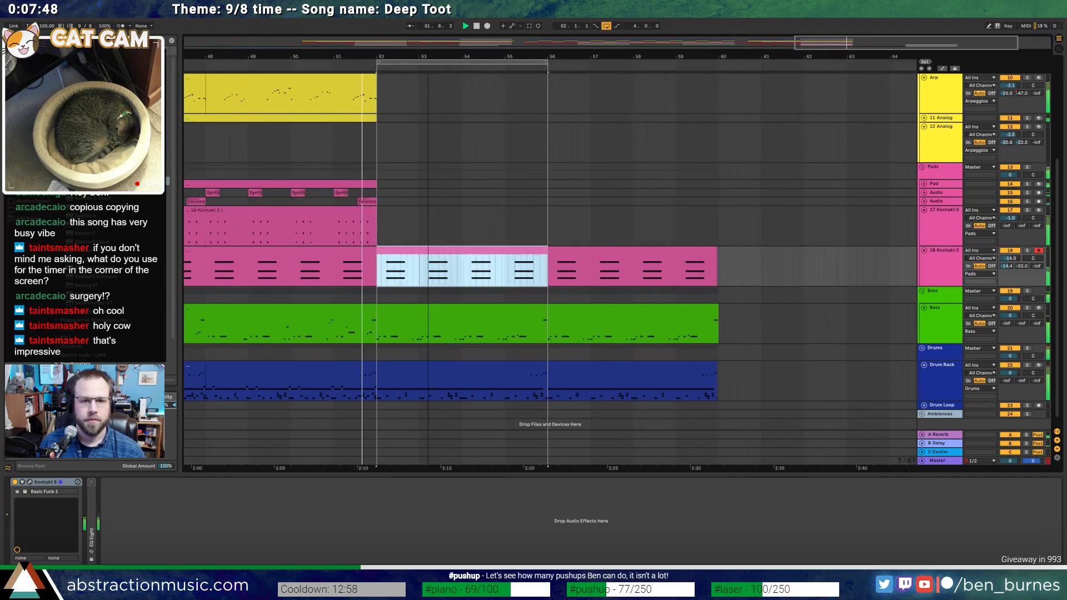
{"action": "left_click_drag", "start_coordinate": [428, 56], "coordinate": [492, 85]}
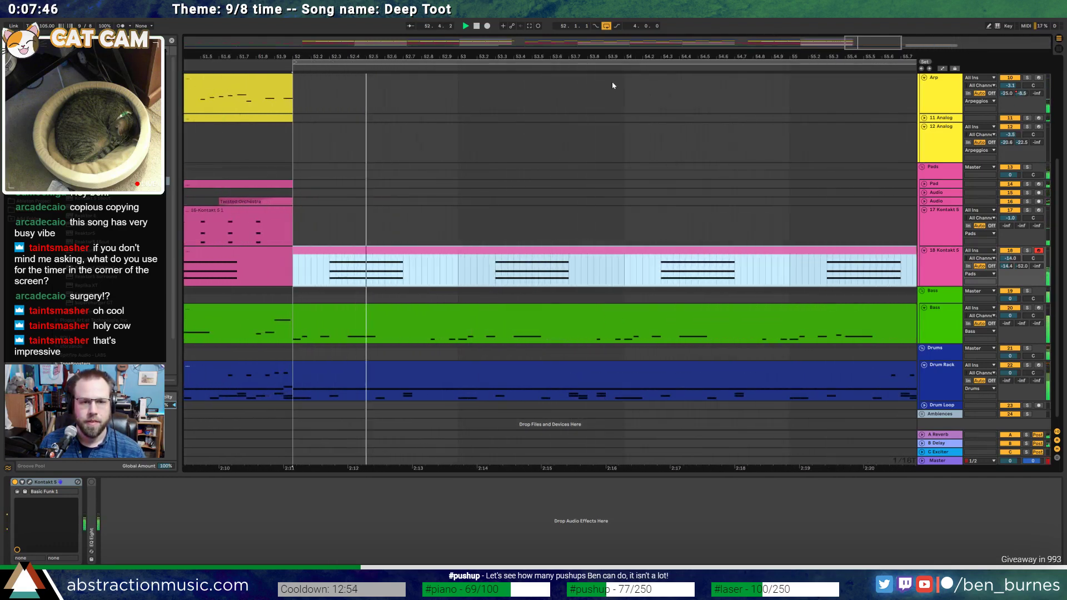
{"action": "mouse_move", "coordinate": [293, 78]}
{"action": "left_mouse_down"}
{"action": "mouse_move", "coordinate": [313, 78]}
{"action": "mouse_move", "coordinate": [303, 80]}
{"action": "left_mouse_up"}
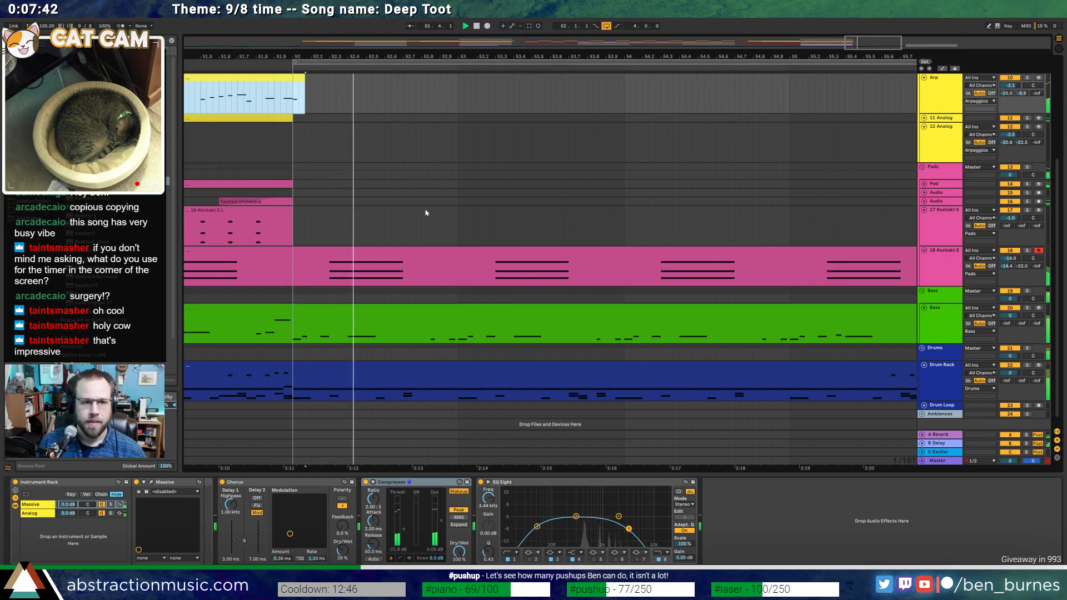
{"action": "key", "text": "a"}
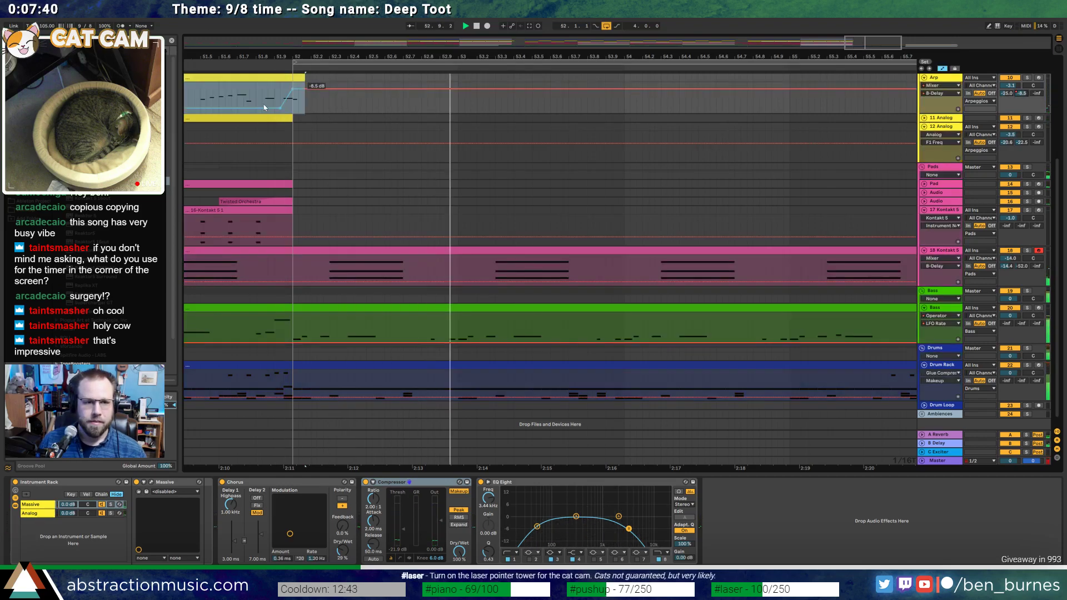
{"action": "left_click", "coordinate": [301, 95]}
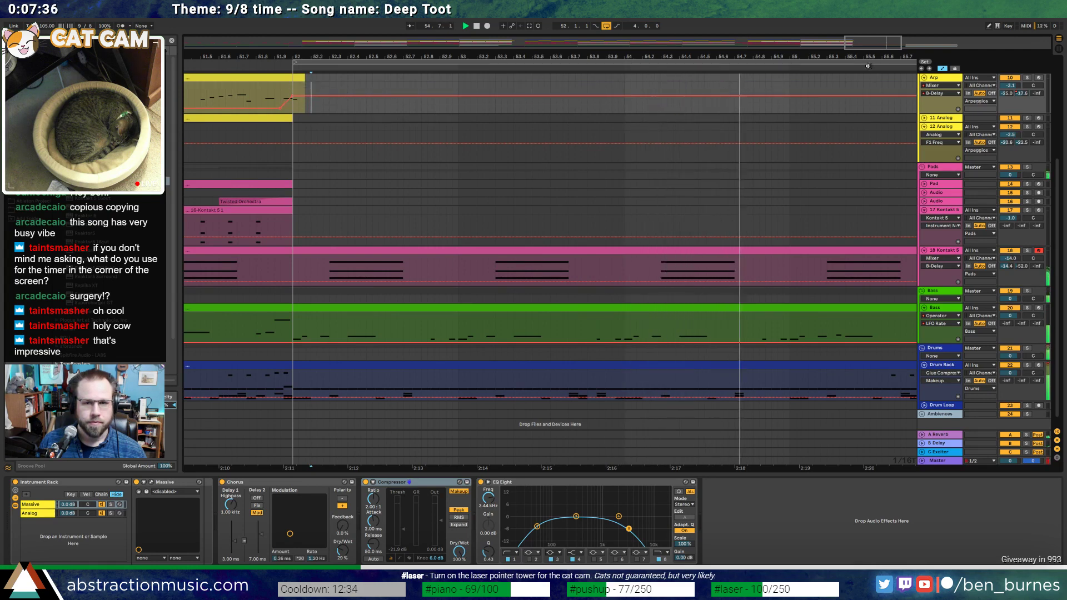
Open the bass clip at bar 52 and add a short G#2 note just before the closing high note of its fourth bar
{"action": "key", "text": "minus"}
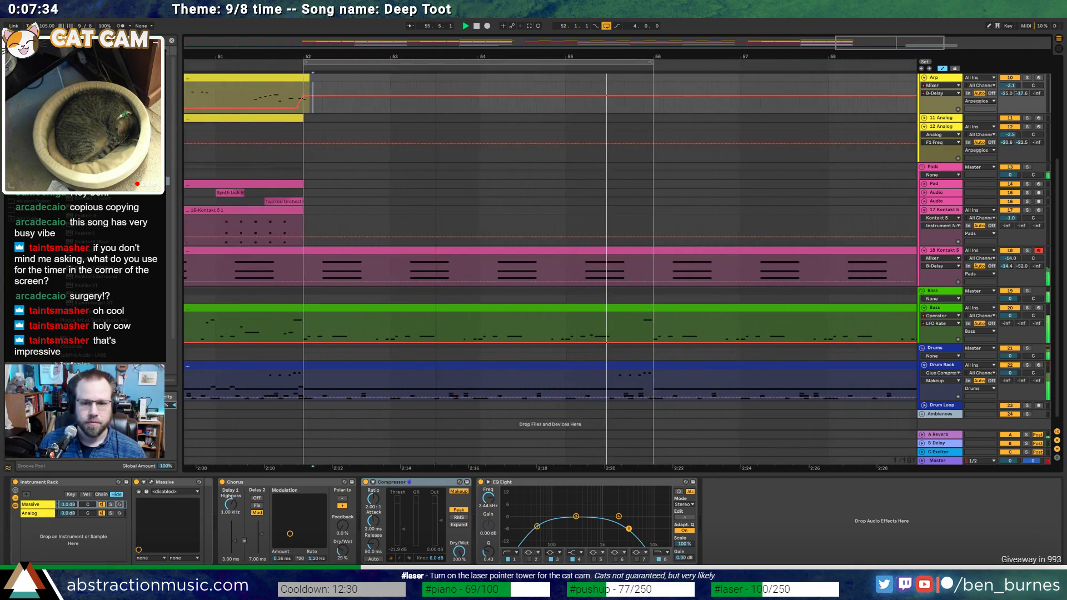
{"action": "double_click", "coordinate": [912, 328]}
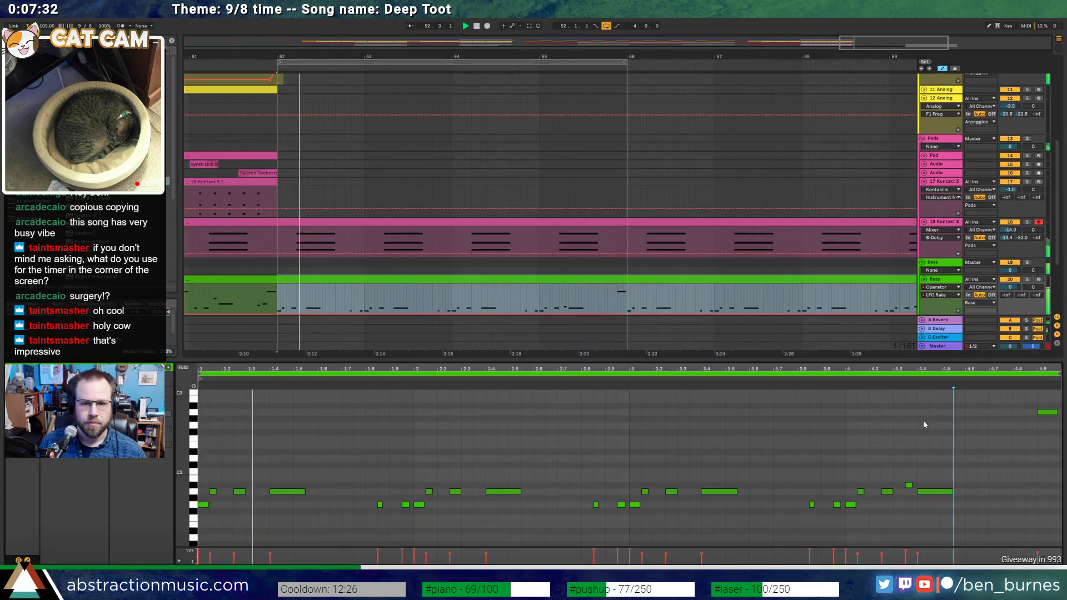
{"action": "left_click", "coordinate": [1029, 424]}
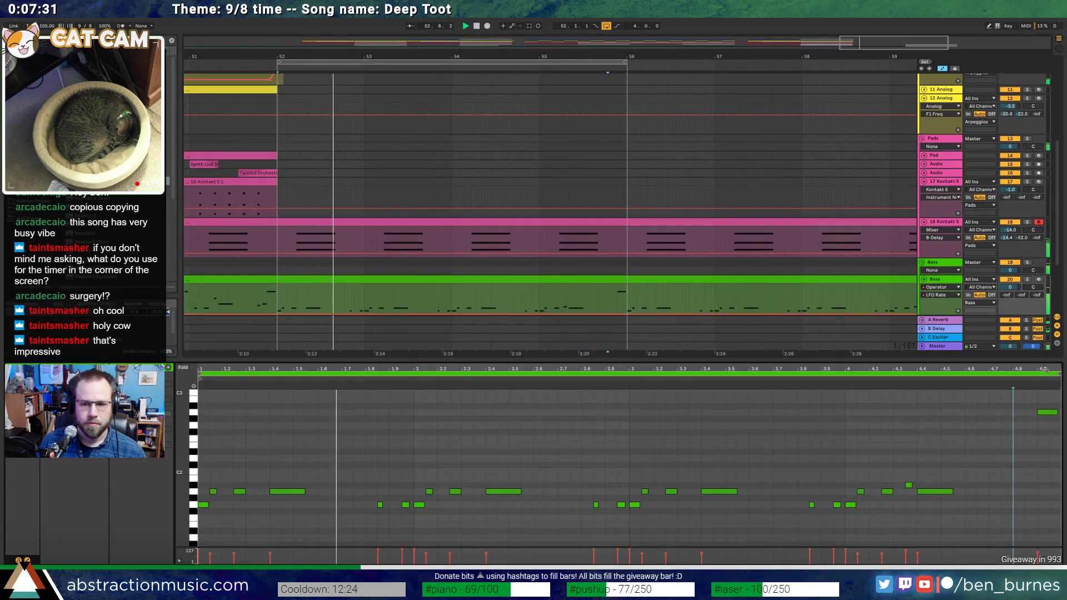
{"action": "double_click", "coordinate": [1030, 418]}
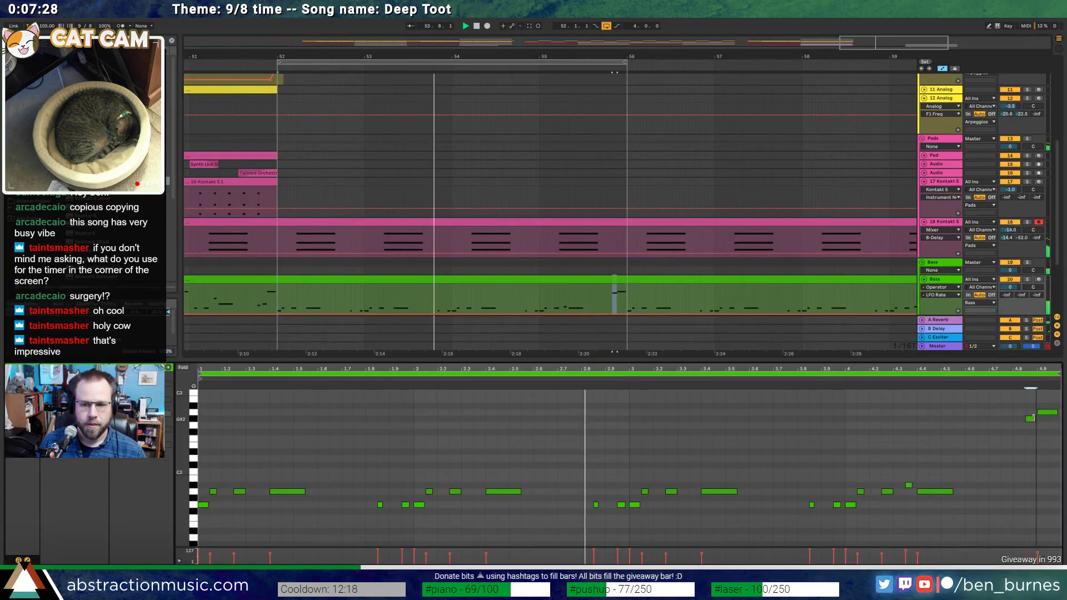
Extend the loop region starting at bar 52 to the end of the organ part just before bar 60 and stop playback
{"action": "left_click", "coordinate": [673, 286]}
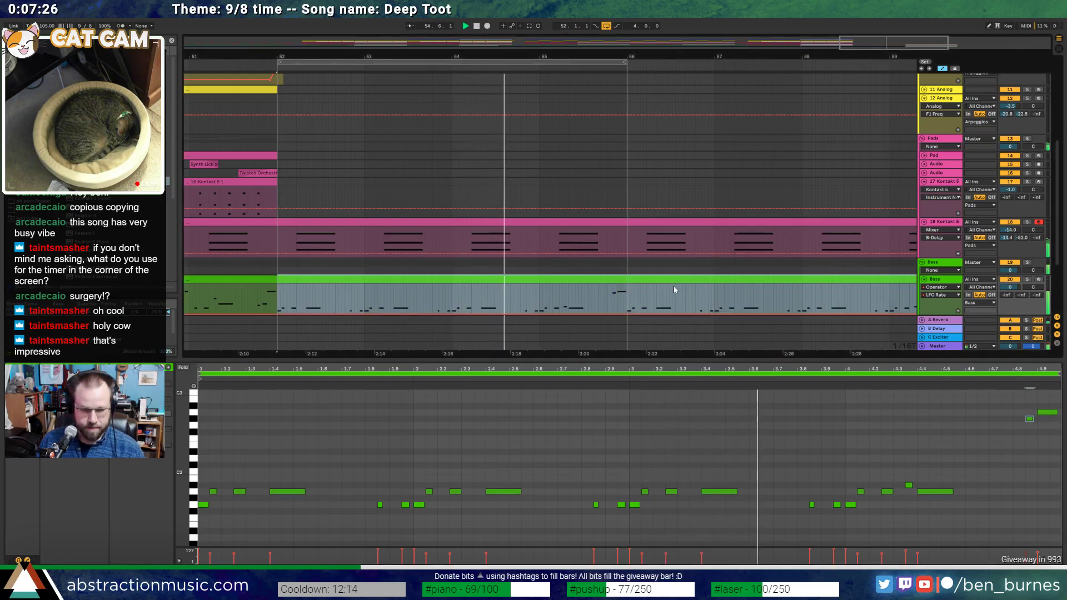
{"action": "left_click_drag", "start_coordinate": [664, 72], "coordinate": [662, 66]}
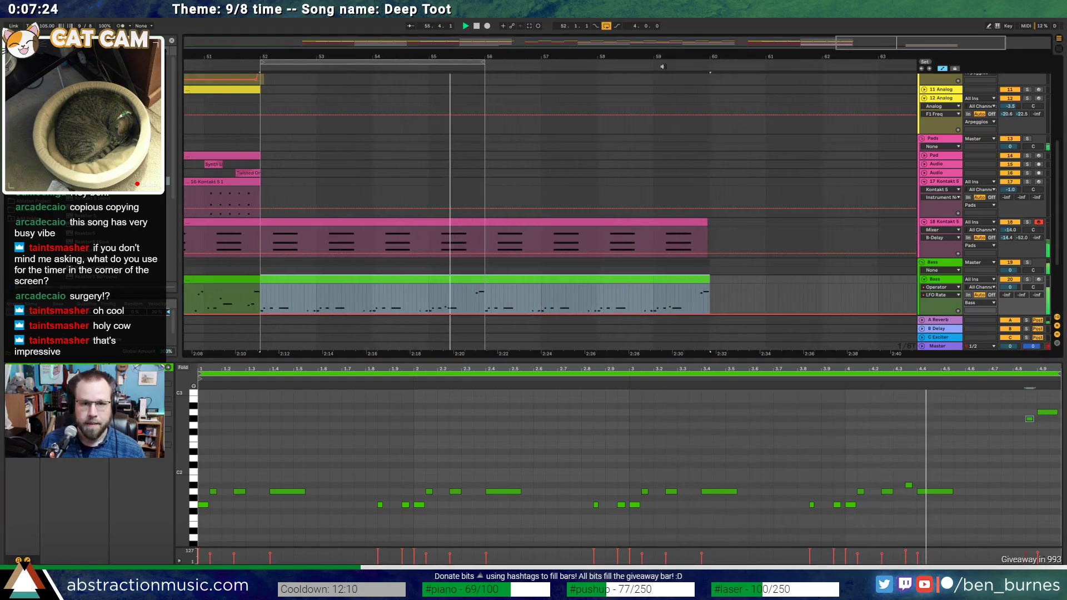
{"action": "left_click_drag", "start_coordinate": [484, 63], "coordinate": [708, 61]}
{"action": "key", "text": "space"}
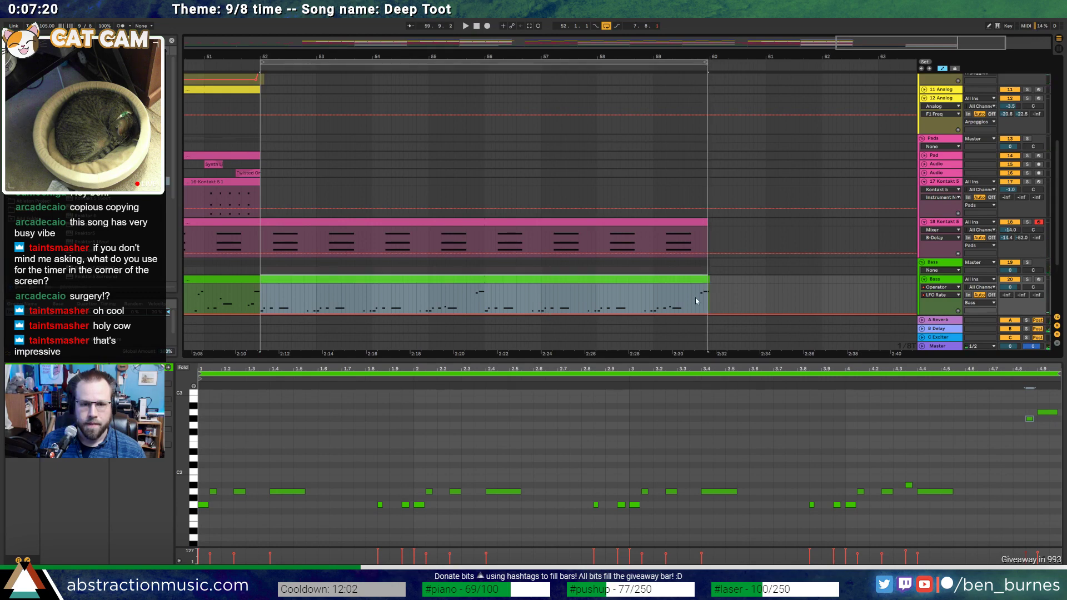
Split the bass clip at bar 56 and add short A1 and E2 notes leading into the second half's closing G#2 and A2
{"action": "left_click_drag", "start_coordinate": [709, 292], "coordinate": [204, 301]}
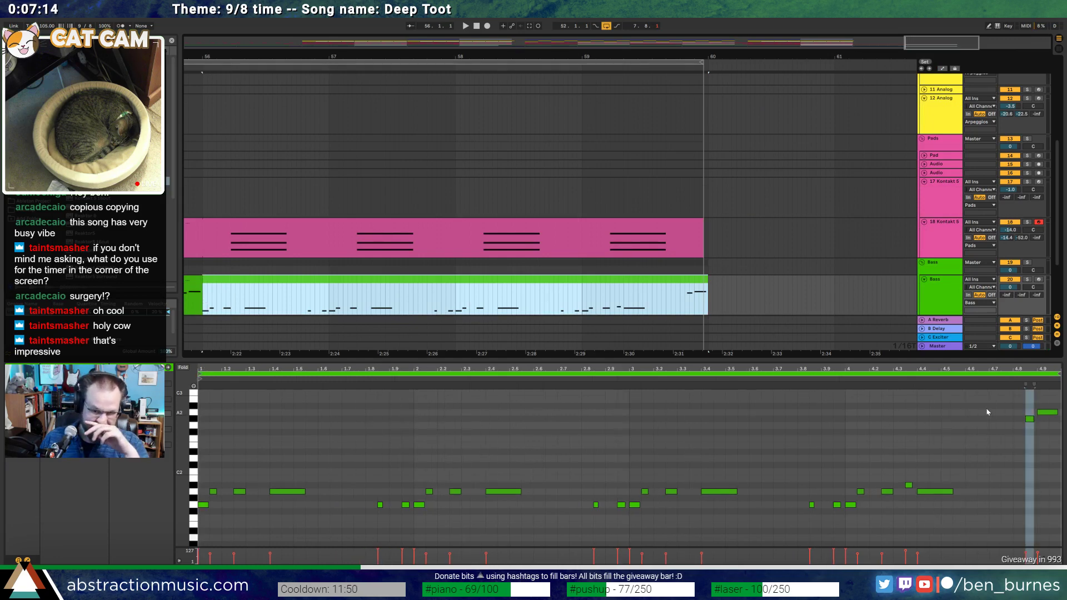
{"action": "left_click_drag", "start_coordinate": [1035, 366], "coordinate": [961, 469]}
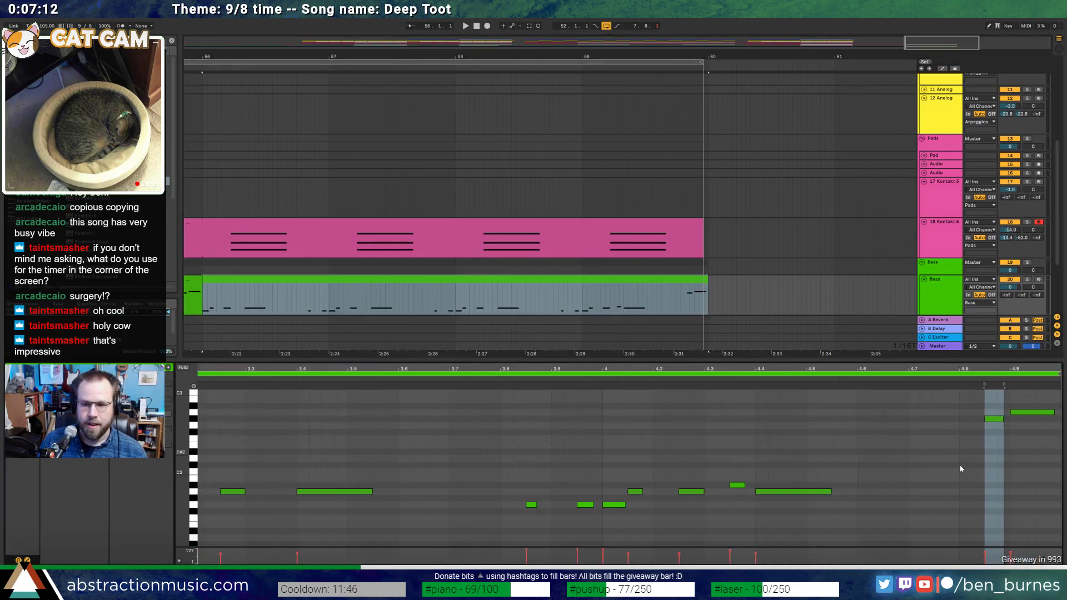
{"action": "double_click", "coordinate": [966, 491]}
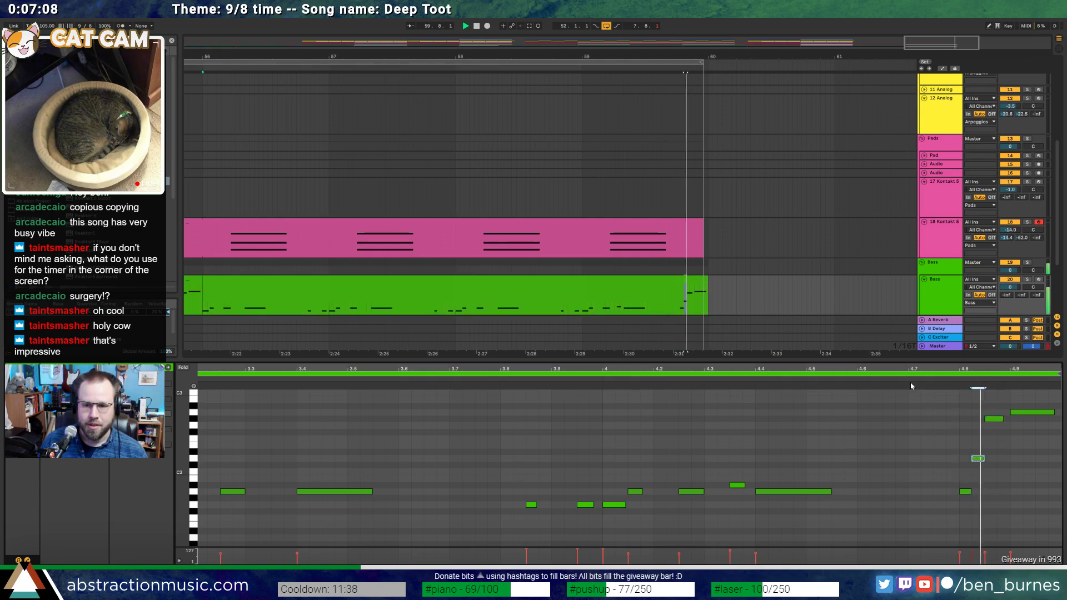
{"action": "left_click", "coordinate": [984, 476]}
{"action": "key", "text": "Up"}
{"action": "key", "text": "Up"}
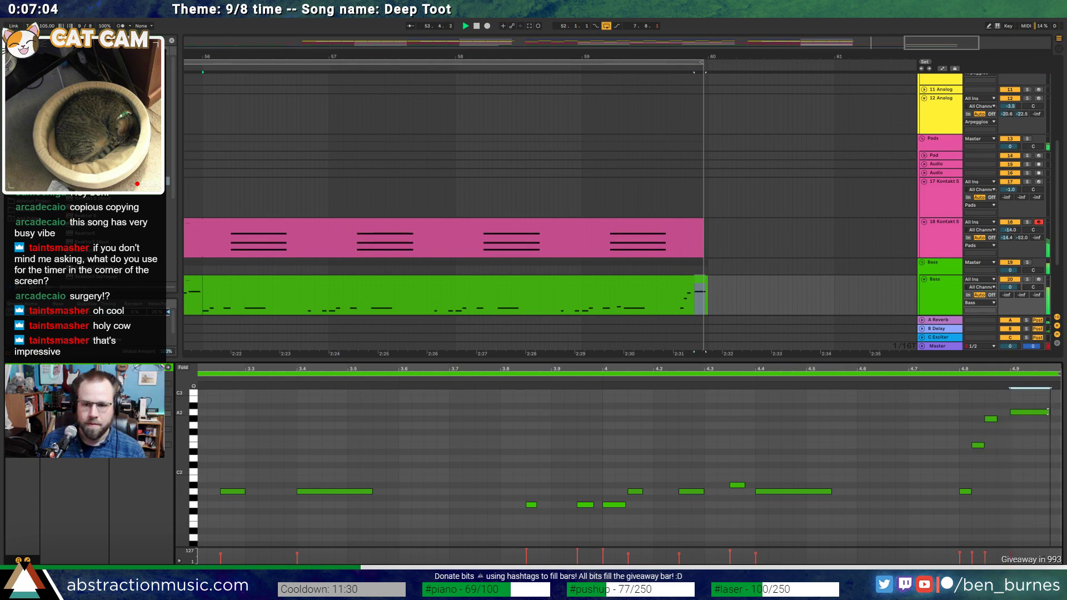
{"action": "left_click_drag", "start_coordinate": [912, 43], "coordinate": [711, 135]}
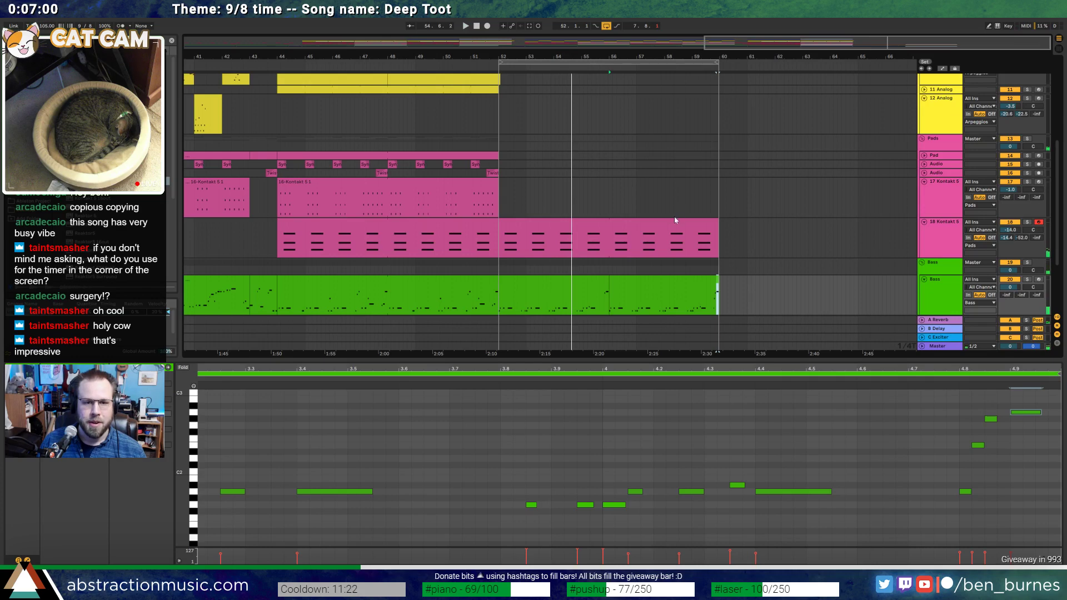
Play the transition into bar 52, open the drum clip there and place four back-to-back TR-909Ride notes in its first bar
{"action": "scroll", "coordinate": [675, 221], "scroll_direction": "down", "scroll_amount": 3}
{"action": "left_click", "coordinate": [459, 67]}
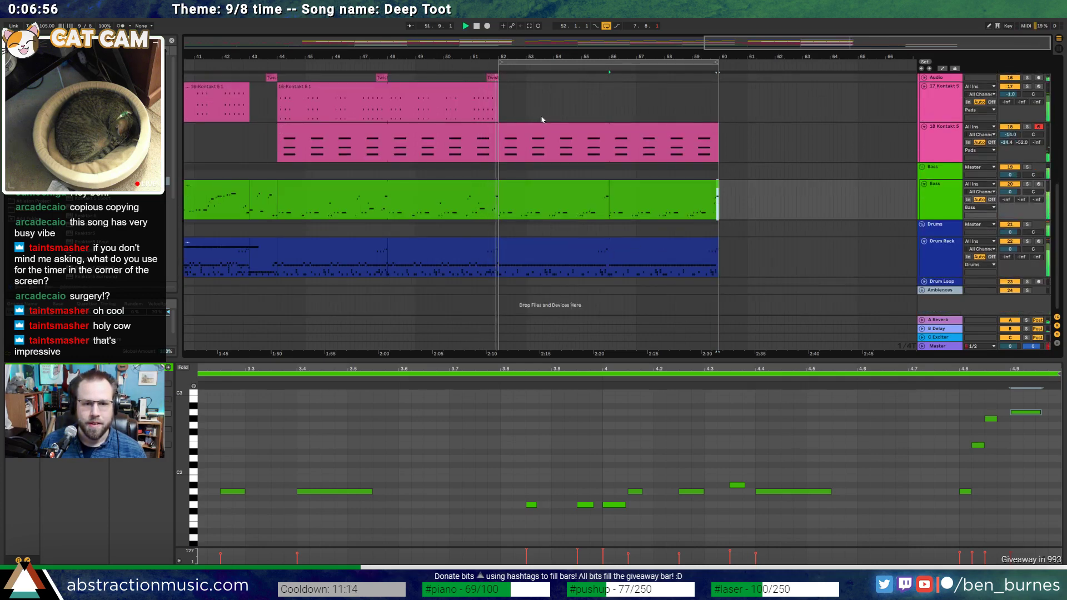
{"action": "left_click", "coordinate": [523, 241]}
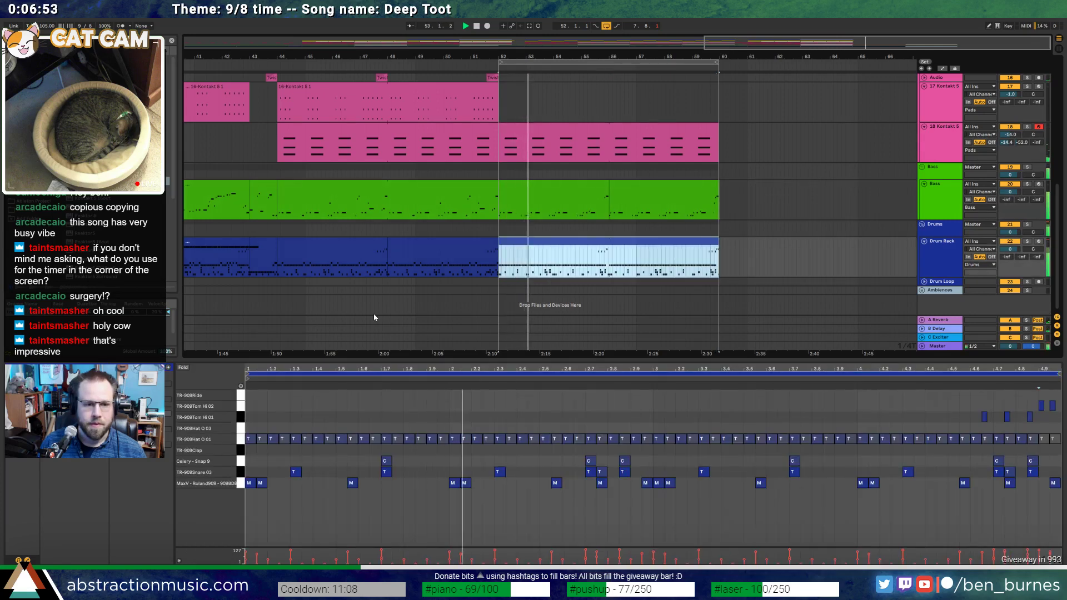
{"action": "double_click", "coordinate": [261, 395]}
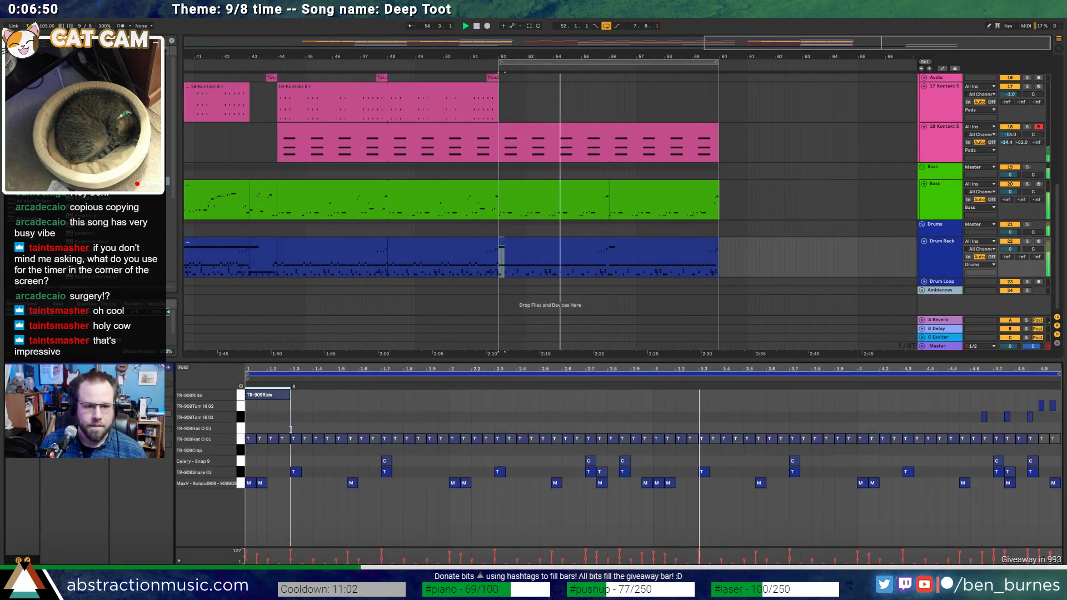
{"action": "left_click_drag", "start_coordinate": [268, 396], "coordinate": [289, 396]}
{"action": "key", "text": "ctrl+d"}
{"action": "key", "text": "ctrl+d"}
{"action": "key", "text": "ctrl+d"}
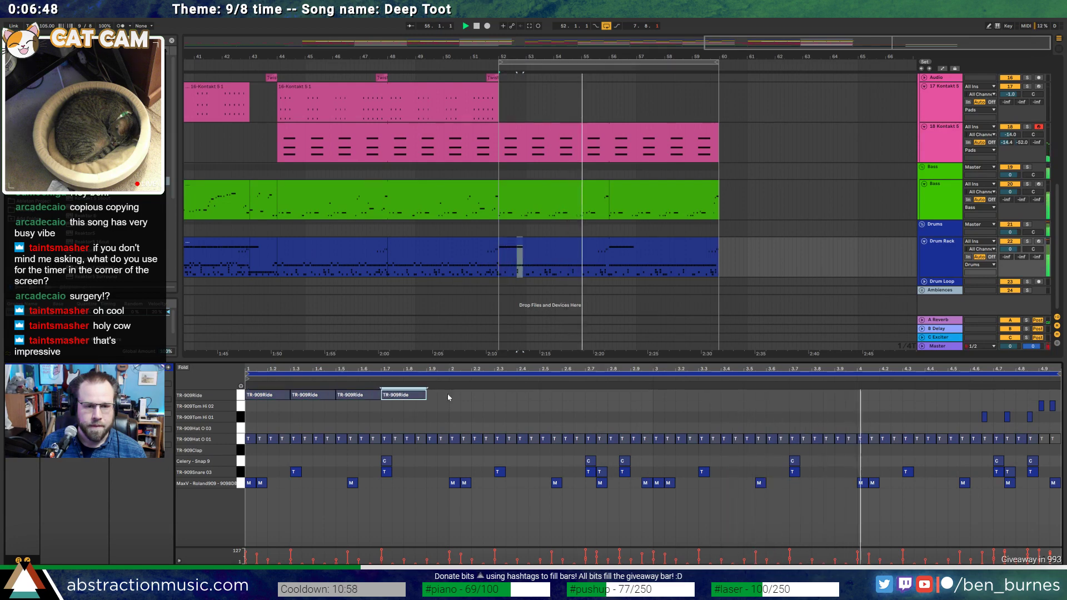
Duplicate the first bar's four ride notes into the remaining three bars of the drum clip
{"action": "left_click", "coordinate": [240, 394]}
{"action": "key", "text": "ctrl+d"}
{"action": "key", "text": "ctrl+d"}
{"action": "key", "text": "ctrl+d"}
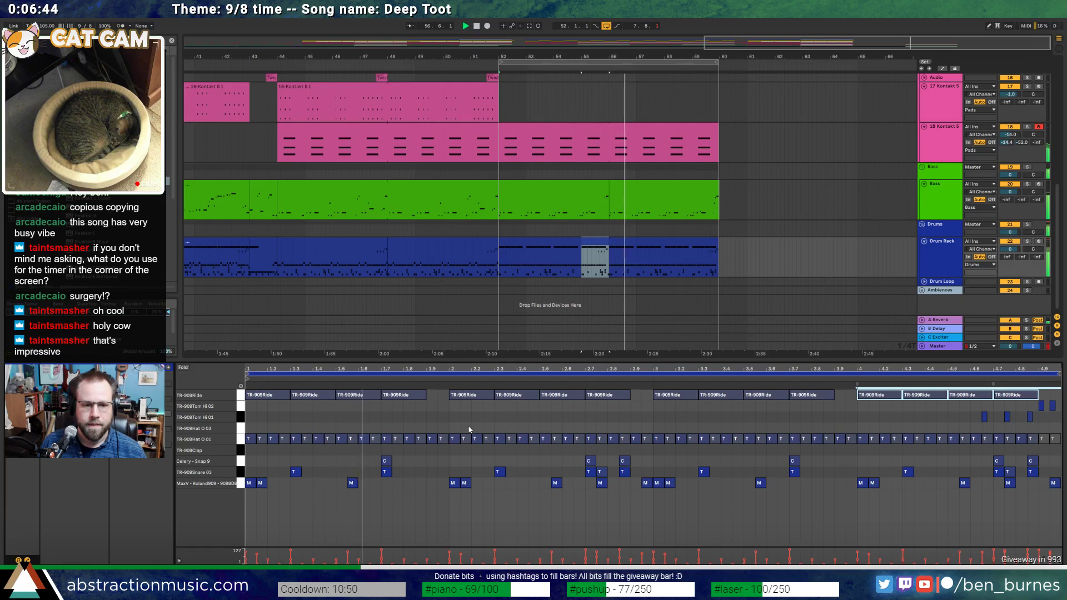
Deactivate the closing TR-909Hat O 01 hits in each bar of the drum clip and stop playback
{"action": "left_click_drag", "start_coordinate": [398, 430], "coordinate": [442, 453]}
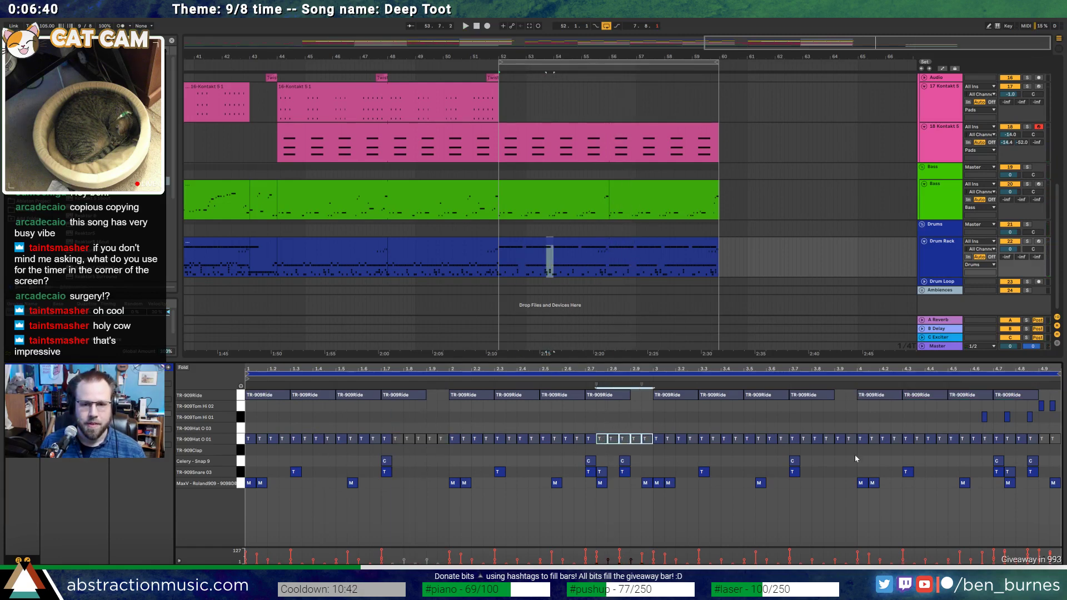
{"action": "left_click_drag", "start_coordinate": [855, 454], "coordinate": [799, 432]}
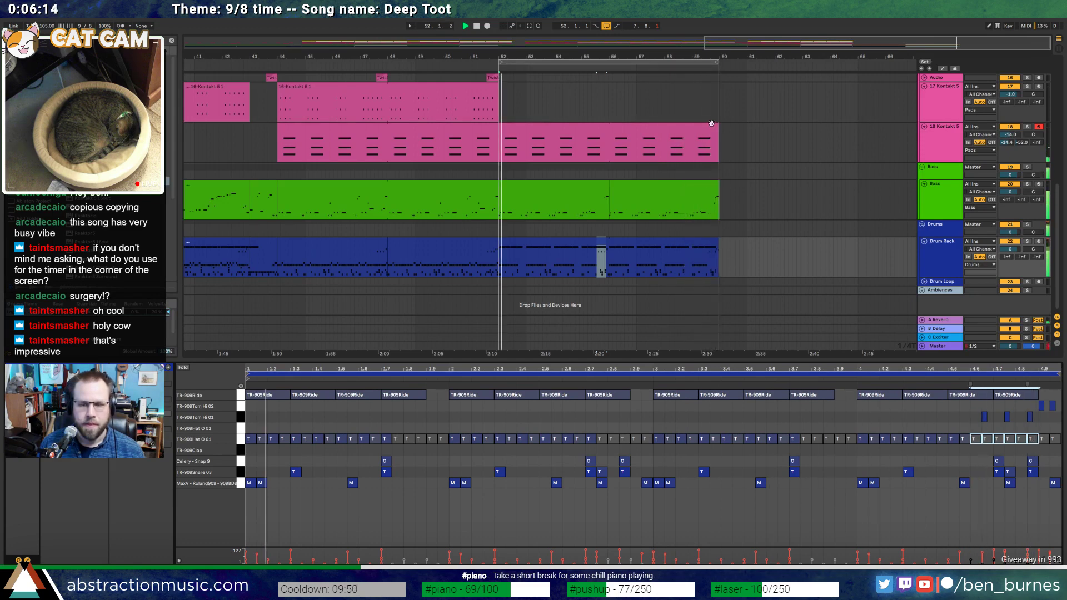
{"action": "key", "text": "space"}
Extend the last bass clip slightly past bar 60 with its closing A2 held over the barline, and lengthen the loop to bar 60
{"action": "scroll", "coordinate": [749, 213], "scroll_direction": "up", "scroll_amount": 3}
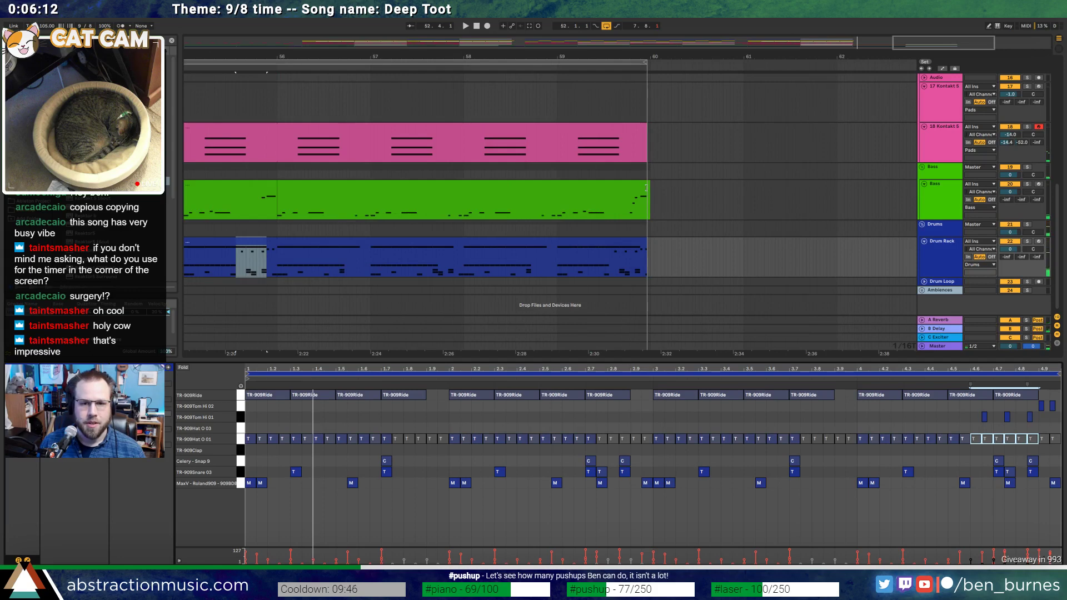
{"action": "left_click_drag", "start_coordinate": [646, 188], "coordinate": [665, 190]}
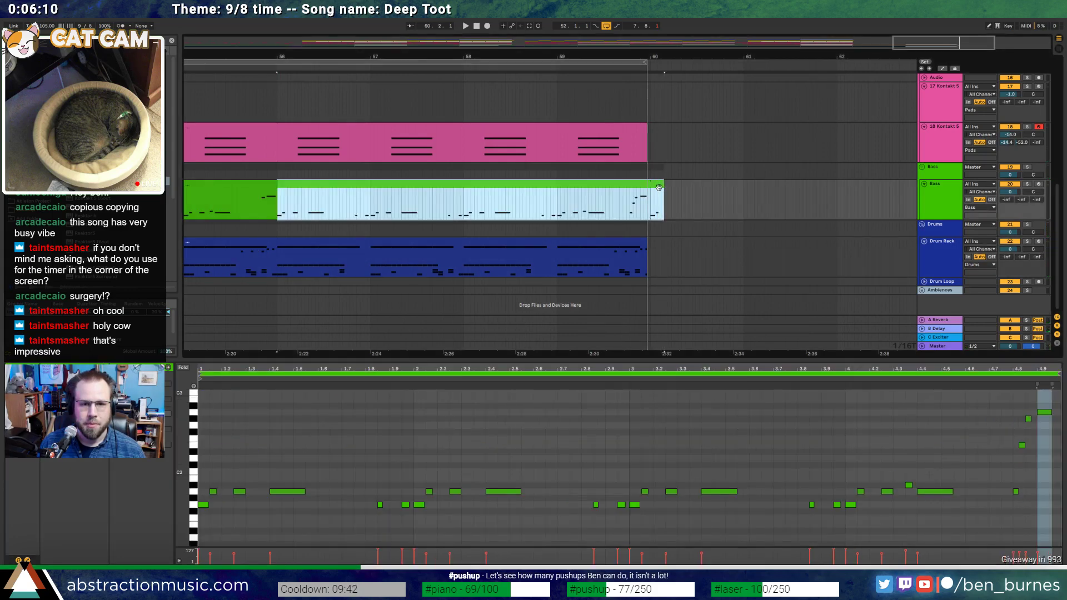
{"action": "scroll", "coordinate": [412, 199], "scroll_direction": "up", "scroll_amount": 4}
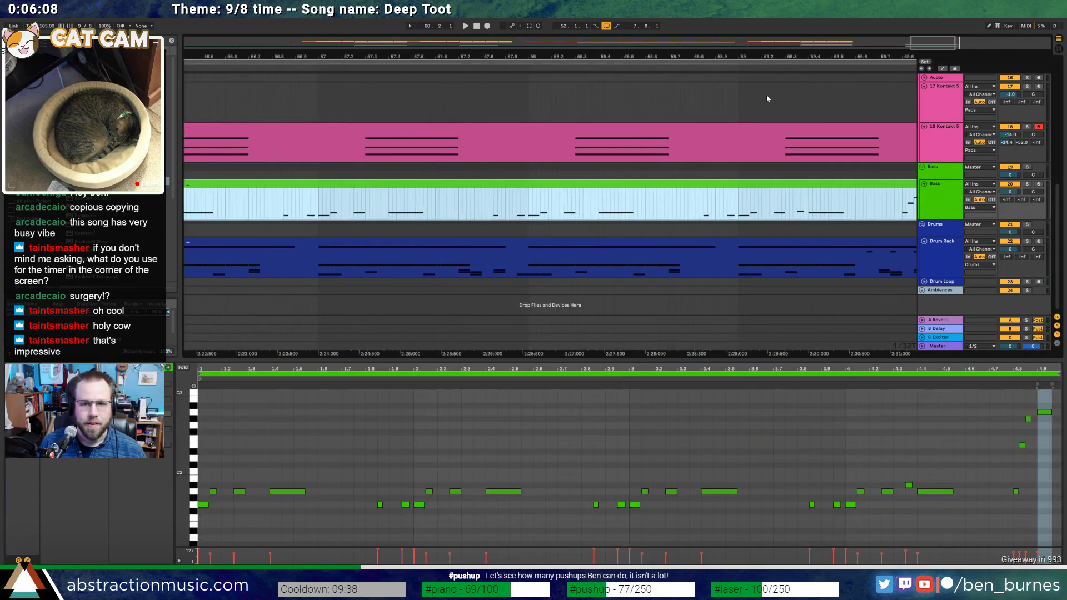
{"action": "left_click_drag", "start_coordinate": [939, 41], "coordinate": [958, 41]}
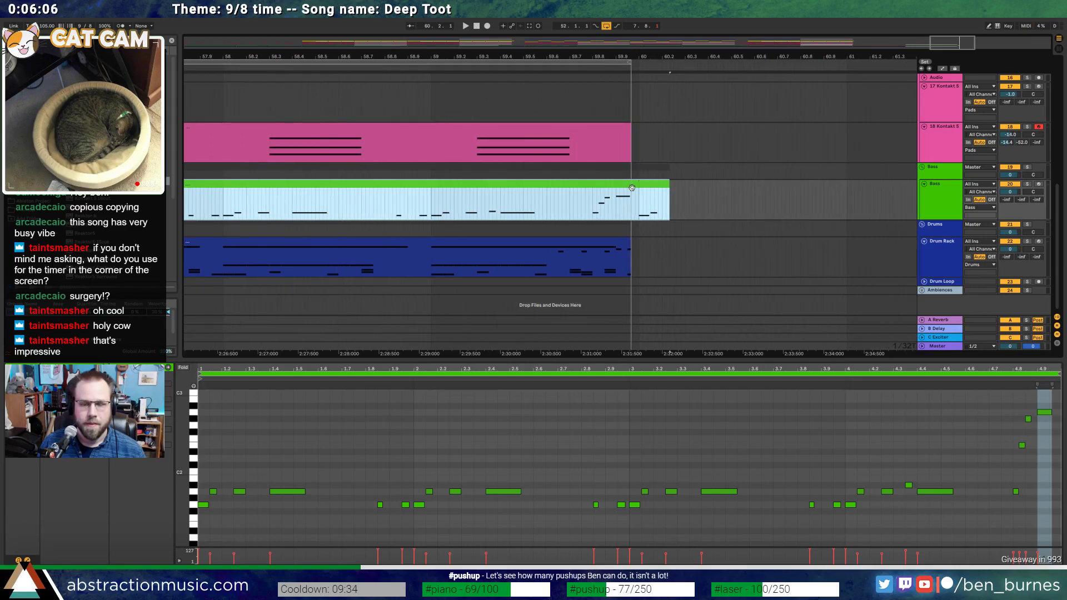
{"action": "left_click", "coordinate": [655, 181]}
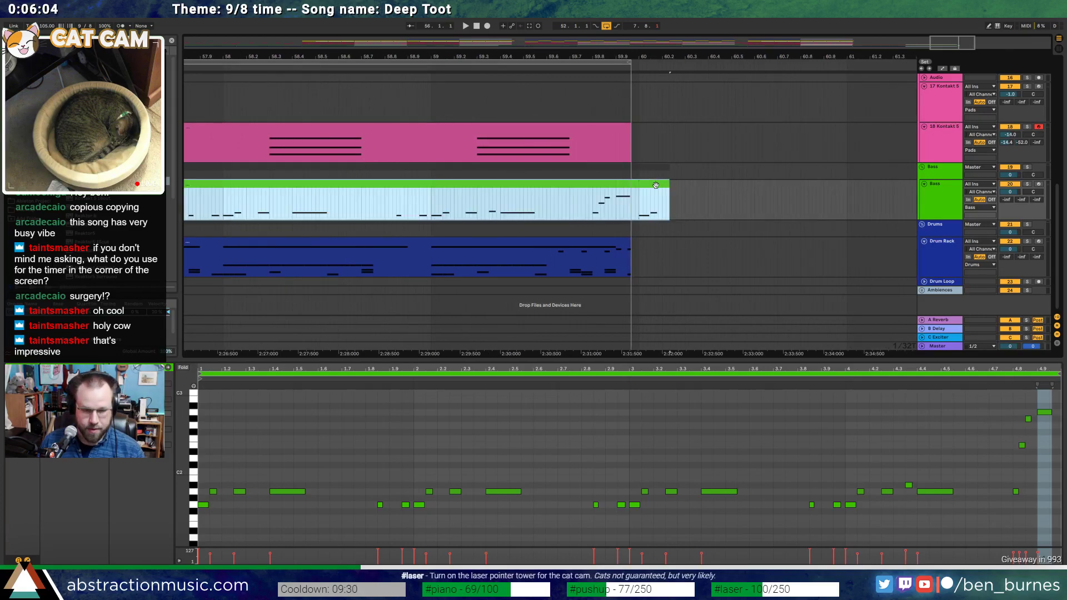
{"action": "left_click", "coordinate": [1029, 398]}
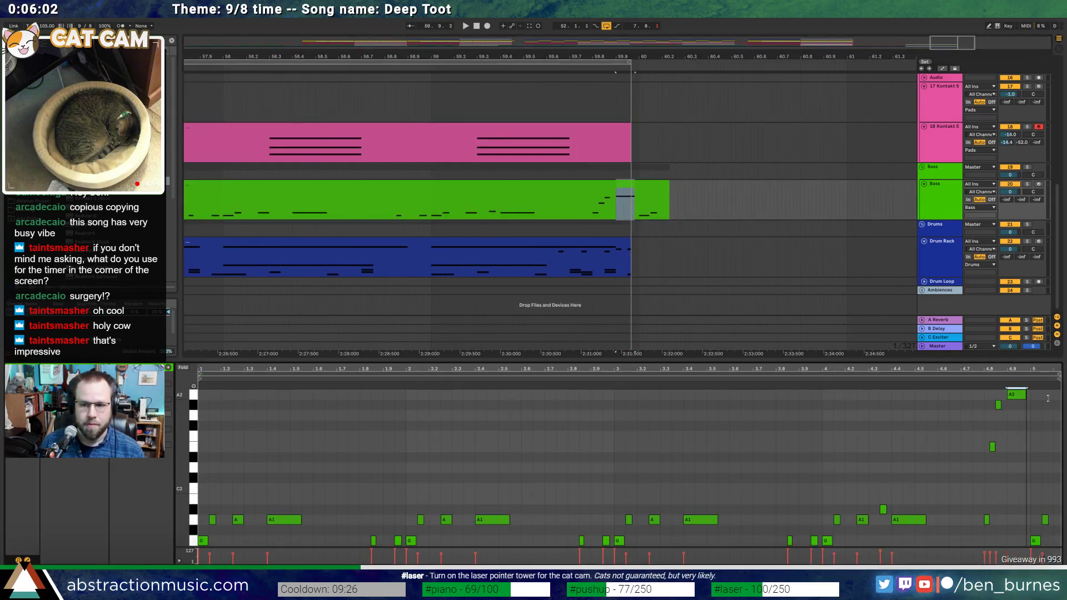
{"action": "left_click", "coordinate": [637, 65], "text": "shift"}
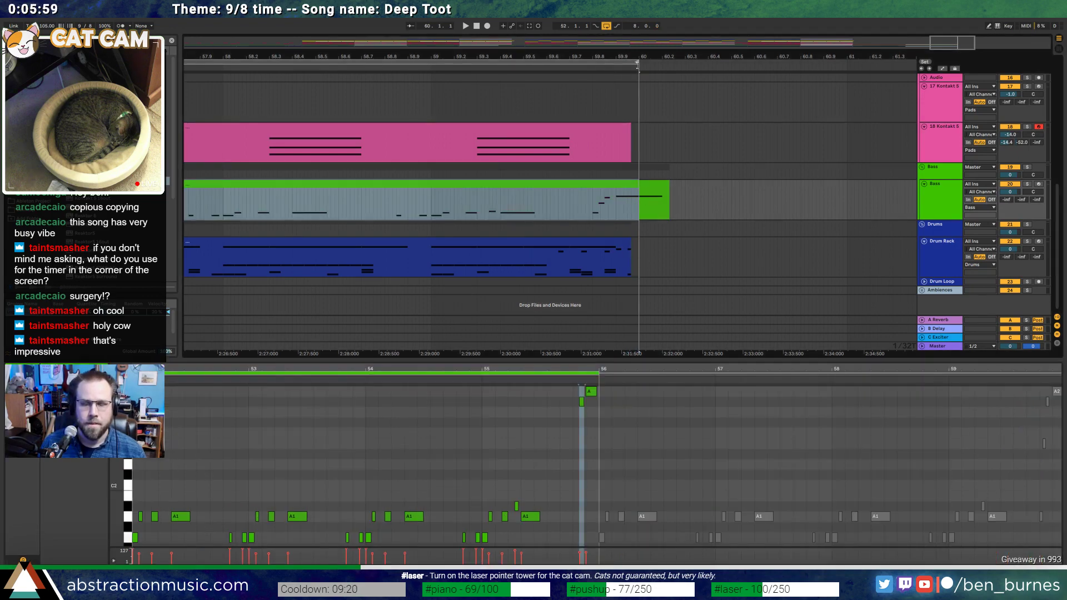
Extend the drum clip slightly past bar 60, split it there and delete the extra hat and kick hits after the opening ones
{"action": "left_click", "coordinate": [632, 248]}
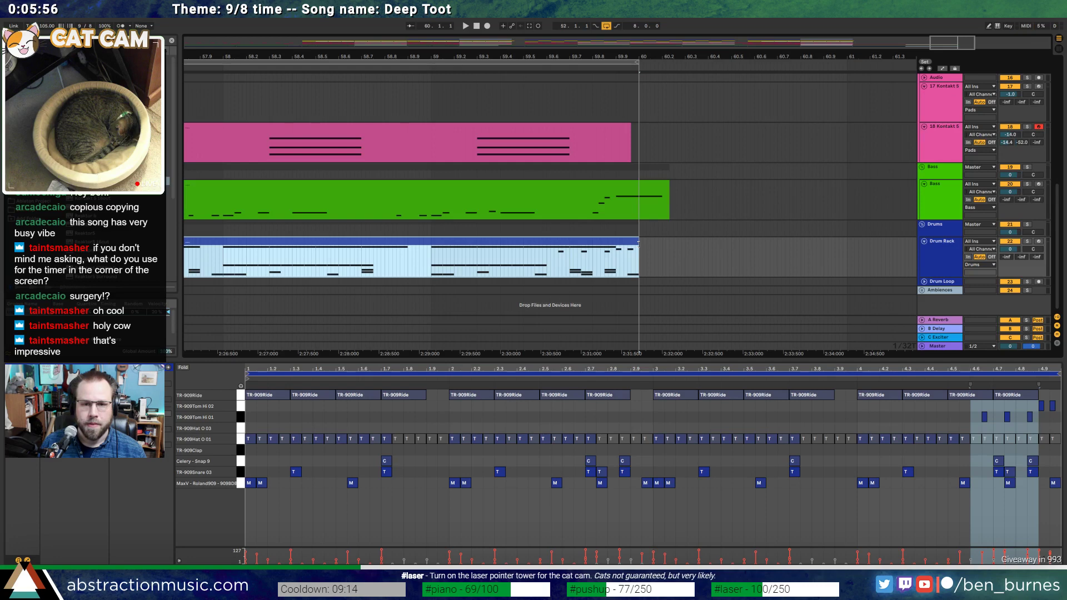
{"action": "left_click_drag", "start_coordinate": [639, 243], "coordinate": [659, 257]}
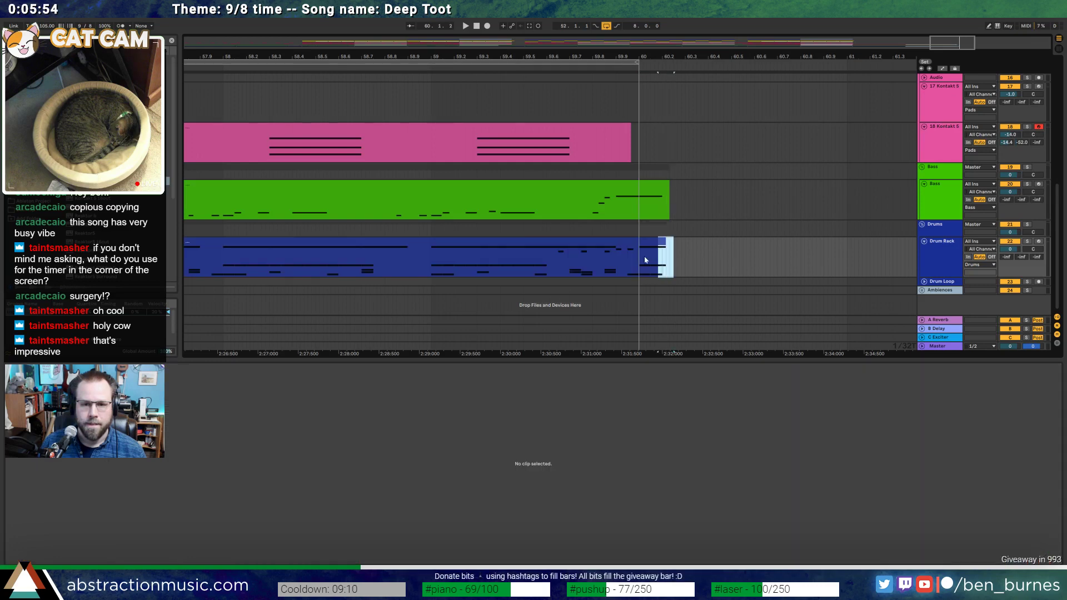
{"action": "left_click", "coordinate": [639, 255]}
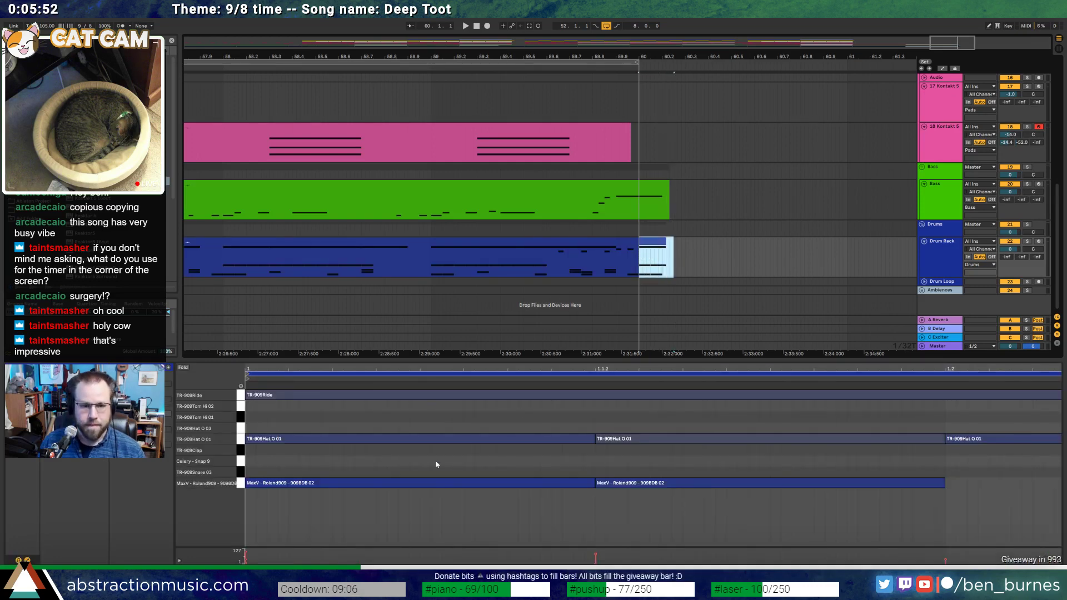
{"action": "left_click_drag", "start_coordinate": [703, 538], "coordinate": [1045, 425]}
{"action": "key", "text": "Delete"}
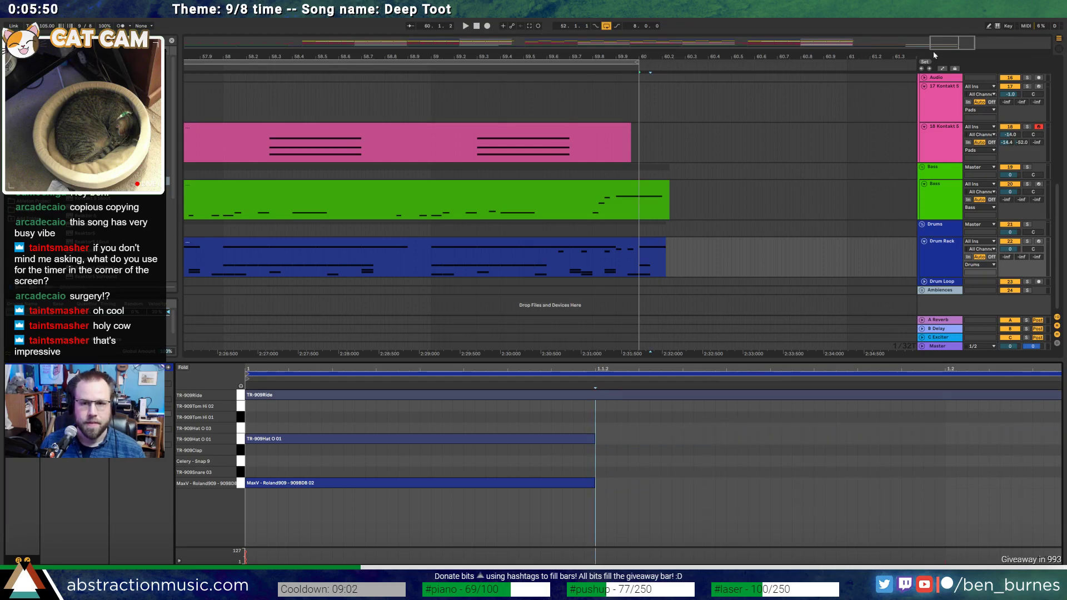
Consolidate the organ's bar 59 into a clip reaching past bar 60 and lengthen its A3, C4 and E4 chord to 2.3
{"action": "mouse_move", "coordinate": [934, 55]}
{"action": "left_mouse_down"}
{"action": "mouse_move", "coordinate": [923, 25]}
{"action": "mouse_move", "coordinate": [925, 62]}
{"action": "left_mouse_up"}
{"action": "left_click", "coordinate": [554, 138]}
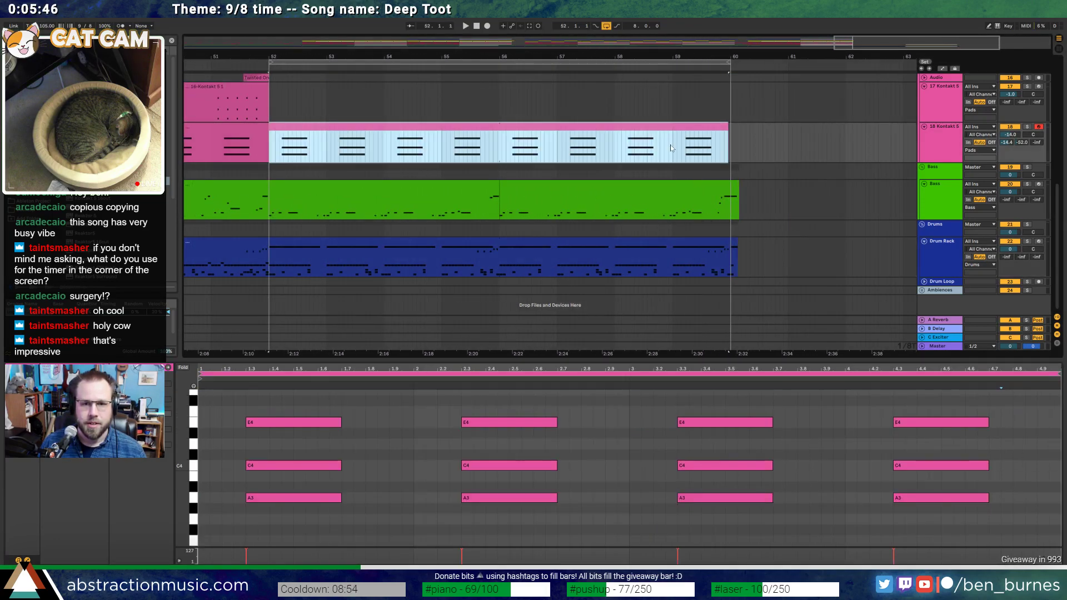
{"action": "left_click_drag", "start_coordinate": [671, 148], "coordinate": [754, 139]}
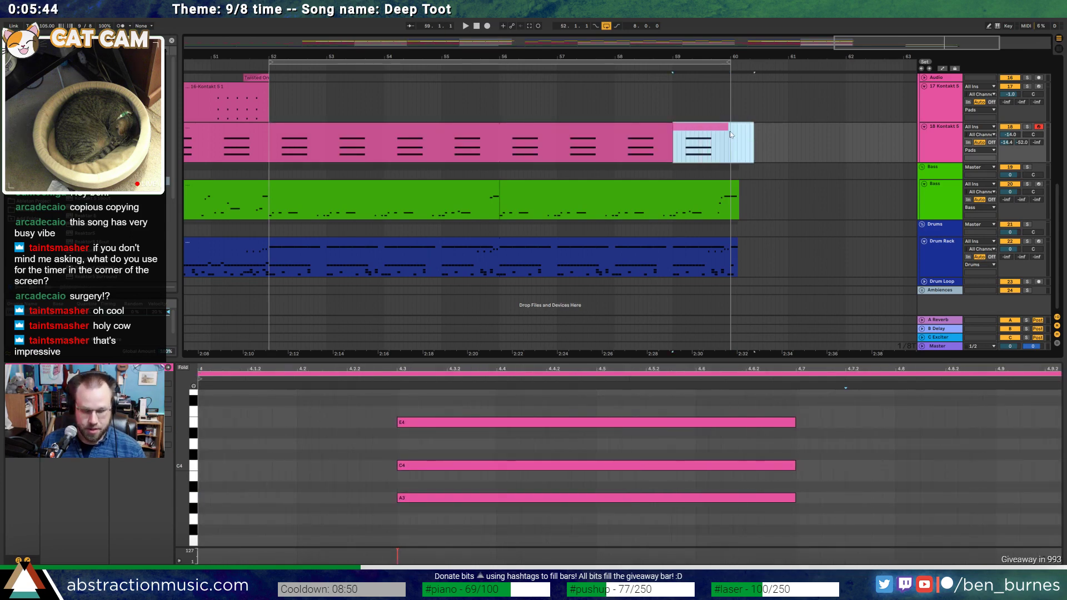
{"action": "key", "text": "ctrl+j"}
{"action": "left_click", "coordinate": [507, 419]}
{"action": "key", "text": "ctrl+a"}
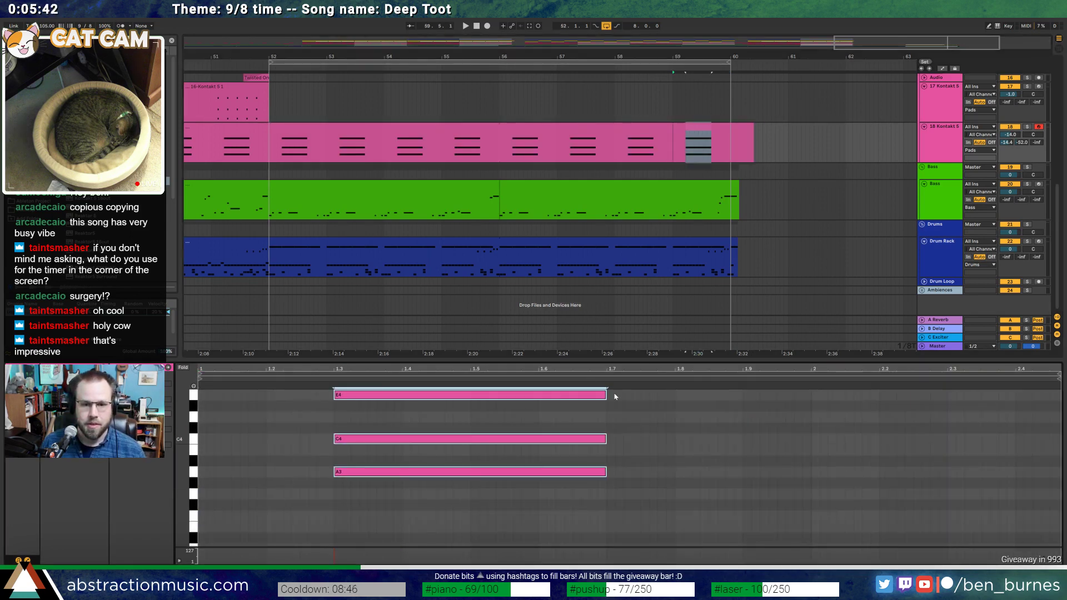
{"action": "left_click_drag", "start_coordinate": [606, 396], "coordinate": [946, 396]}
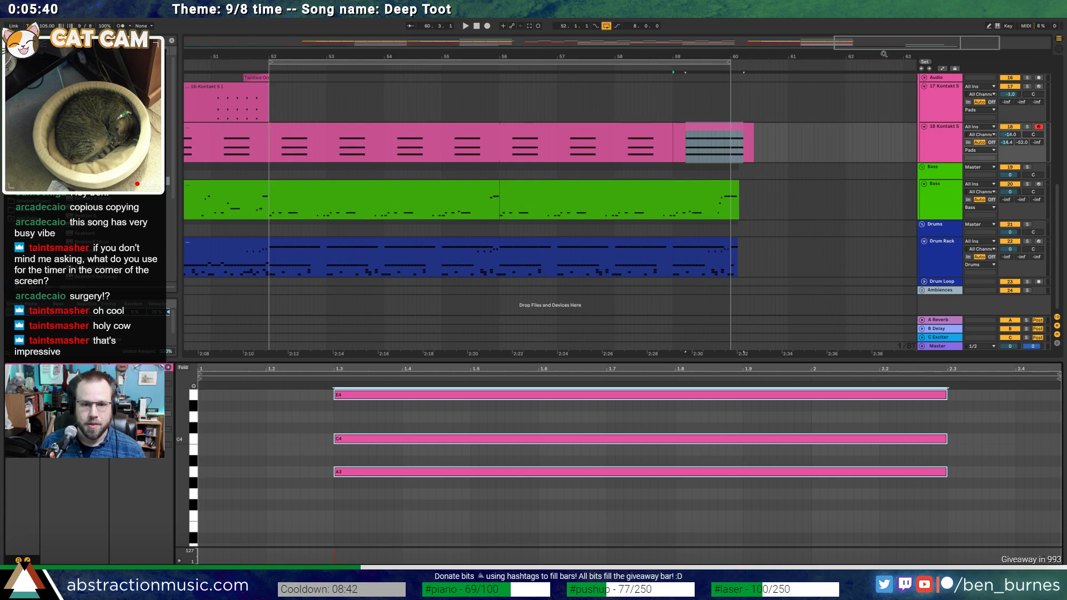
Move the eight-bar loop region to the start of the song and play from bar 52
{"action": "left_click_drag", "start_coordinate": [884, 54], "coordinate": [884, 22]}
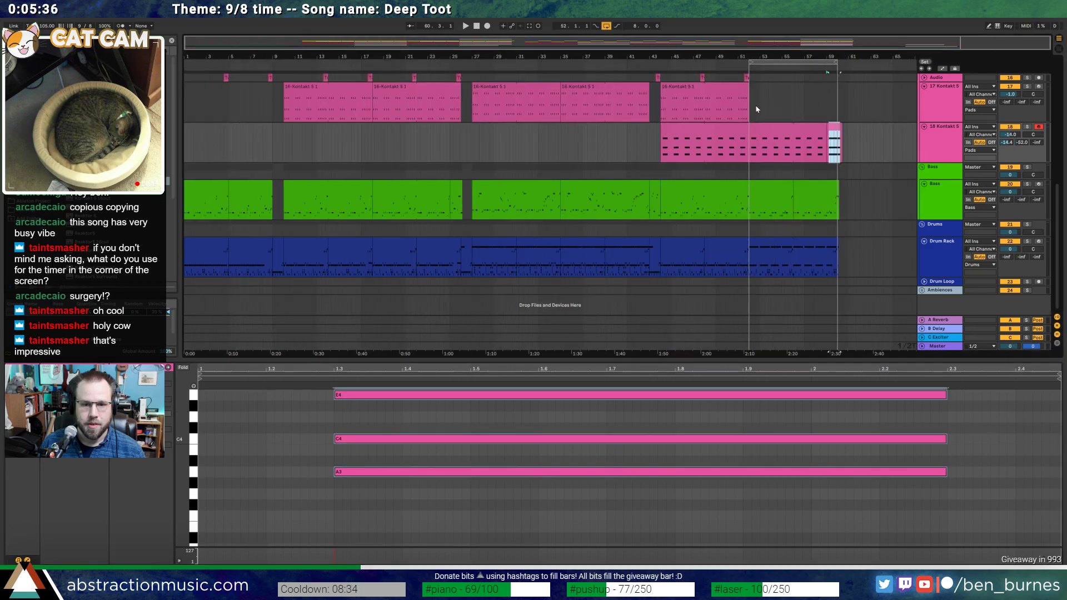
{"action": "left_click_drag", "start_coordinate": [770, 62], "coordinate": [251, 101]}
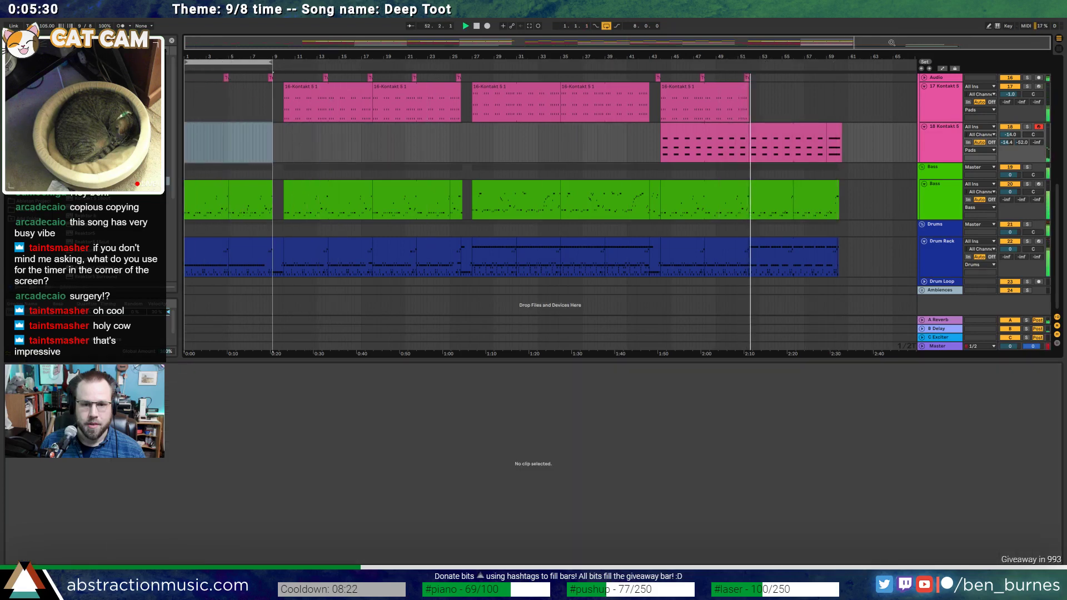
Fold the 18 Kontakt, Bass and Drum Rack tracks in the arrangement
{"action": "scroll", "coordinate": [861, 215], "scroll_direction": "up", "scroll_amount": 5}
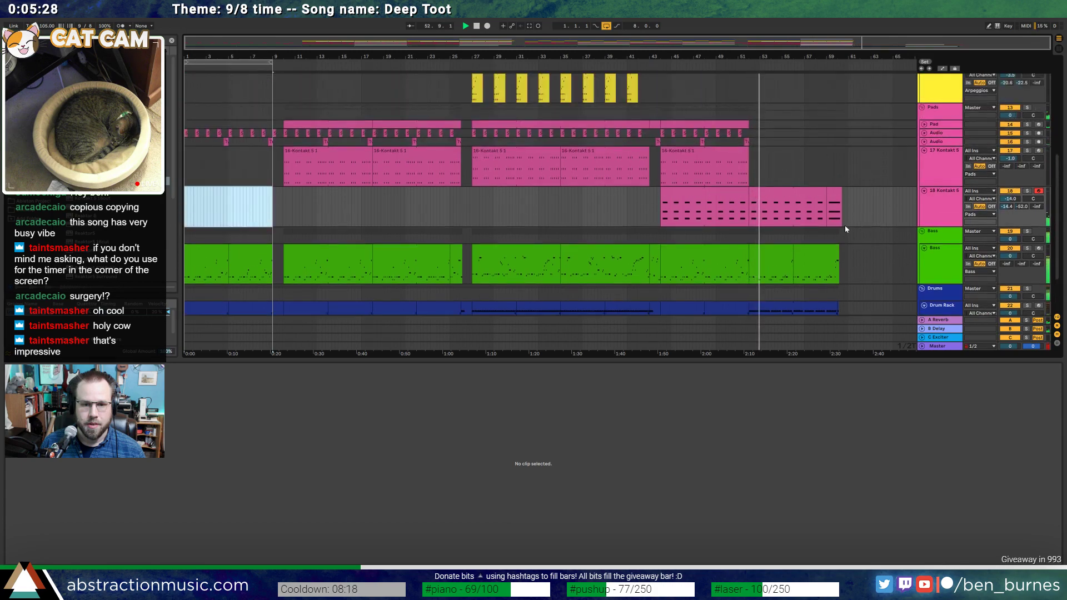
{"action": "left_click", "coordinate": [845, 225]}
{"action": "left_click", "coordinate": [925, 241]}
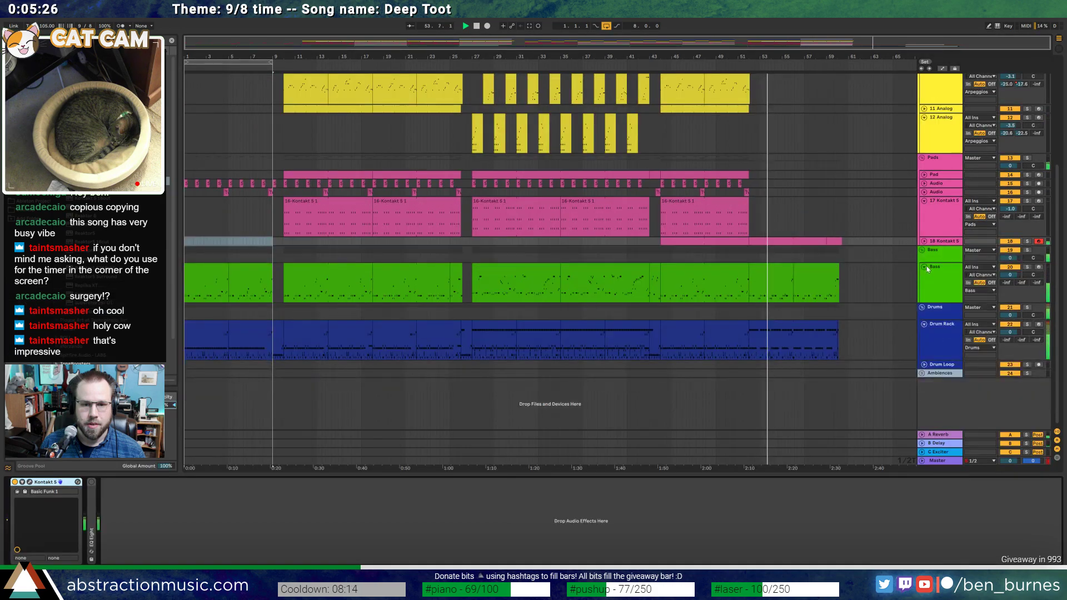
{"action": "left_click", "coordinate": [924, 267]}
{"action": "left_click", "coordinate": [925, 293]}
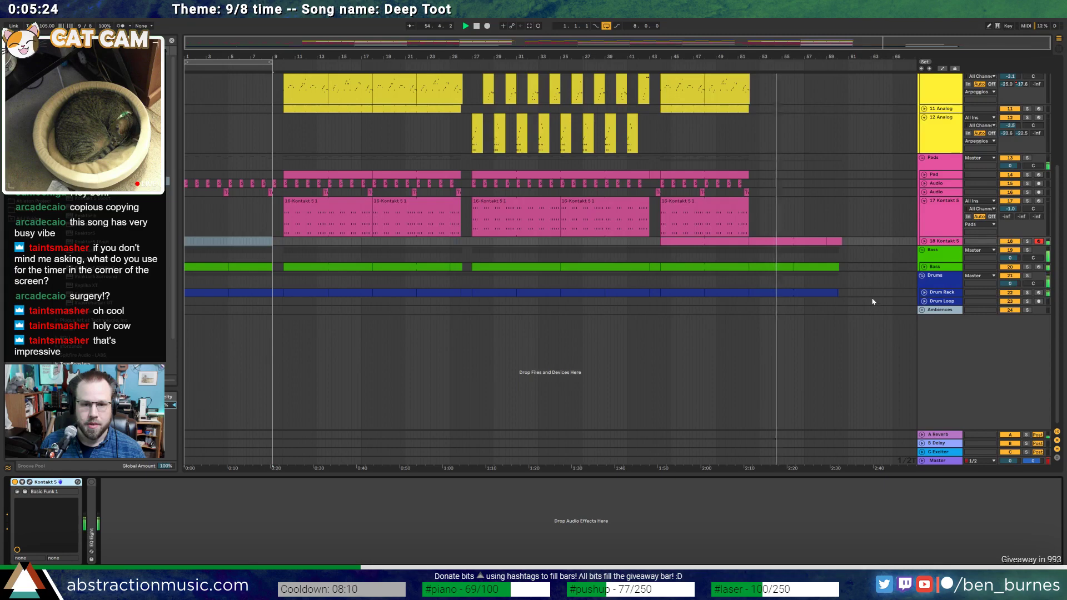
Fold the Arp and 12 Analog tracks in the arrangement
{"action": "scroll", "coordinate": [863, 288], "scroll_direction": "up", "scroll_amount": 4}
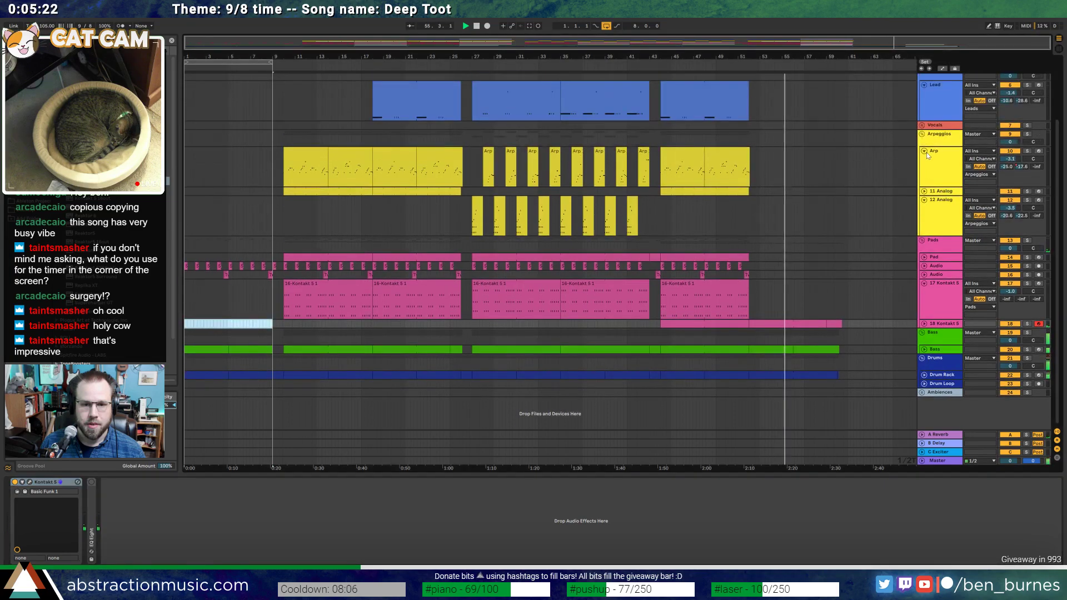
{"action": "left_click", "coordinate": [925, 151]}
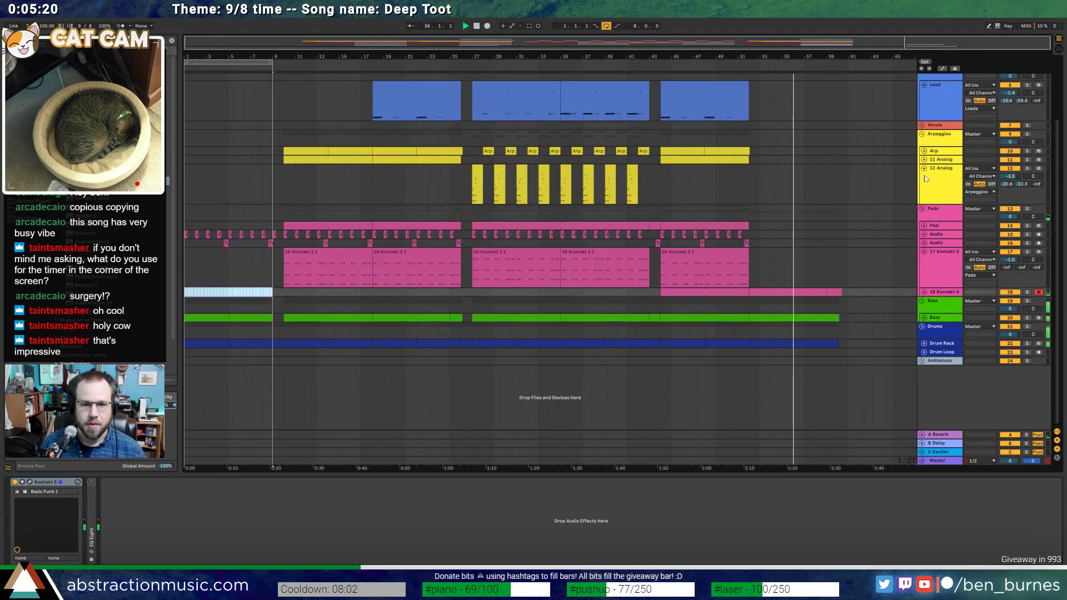
{"action": "left_click", "coordinate": [925, 168]}
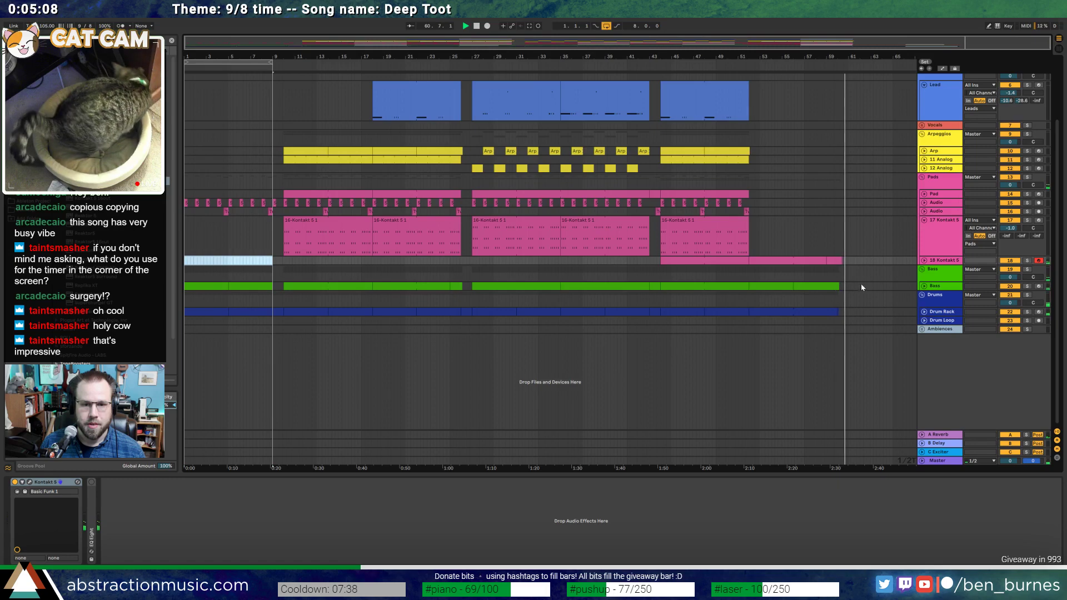
Move the bass clip's closing four-note run before bar 60 one eighth note earlier and play the ending
{"action": "scroll", "coordinate": [862, 283], "scroll_direction": "up", "scroll_amount": 6}
{"action": "double_click", "coordinate": [776, 286]}
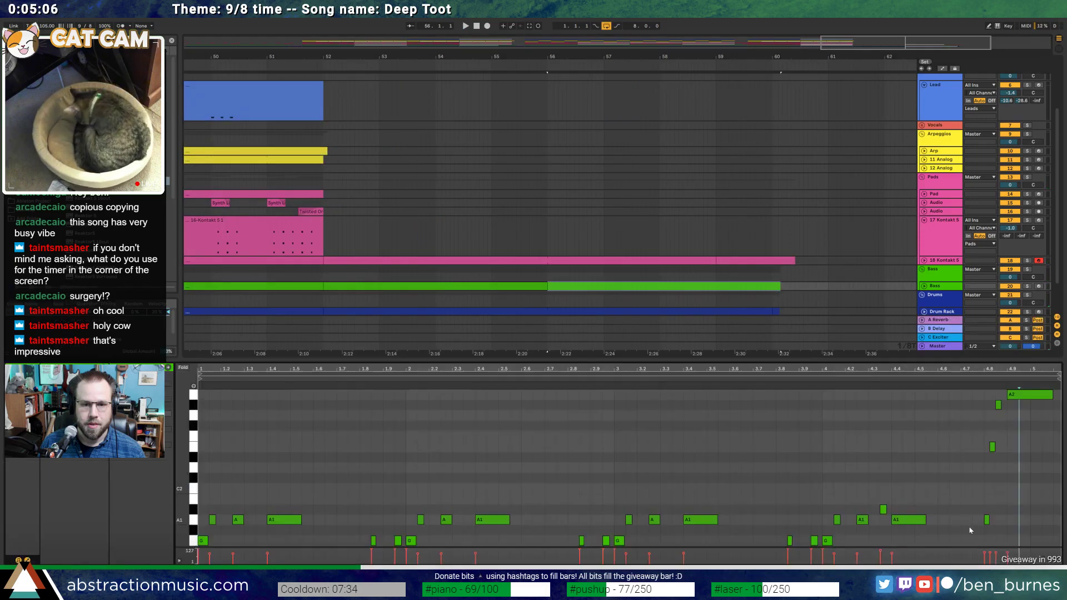
{"action": "left_click_drag", "start_coordinate": [970, 531], "coordinate": [1046, 333]}
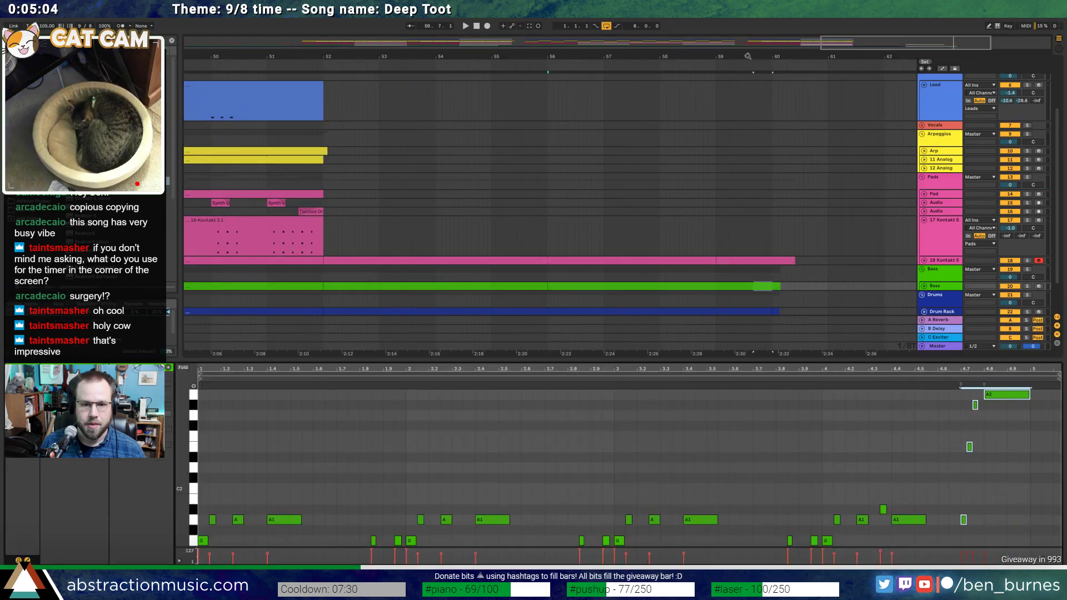
{"action": "key", "text": "space"}
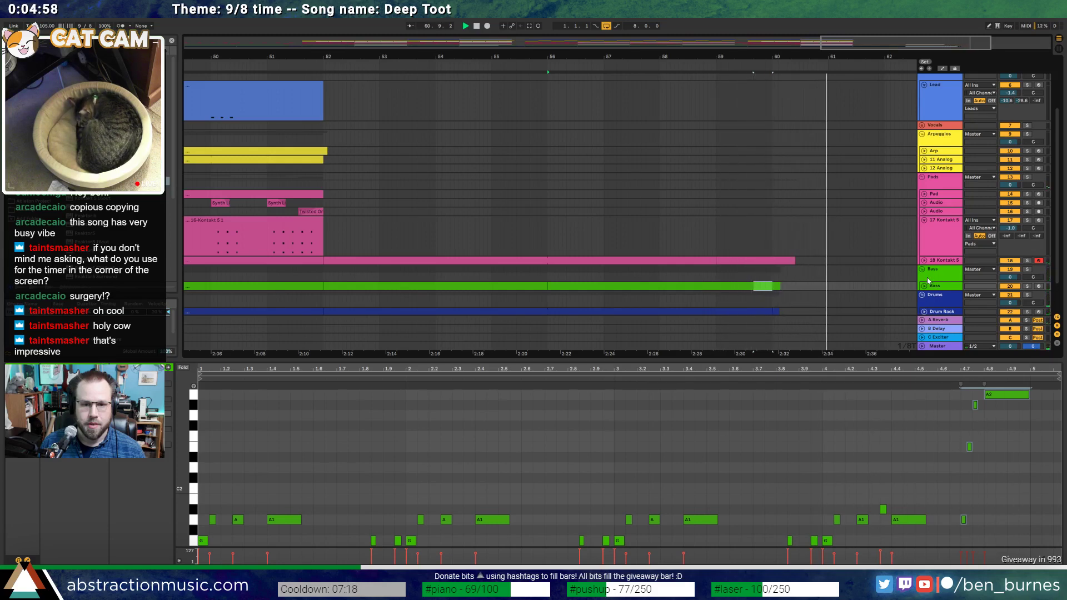
{"action": "key", "text": "space"}
Automate the 18 Kontakt track's delay and reverb sends to rise on the final chord before bar 60
{"action": "left_click", "coordinate": [925, 261]}
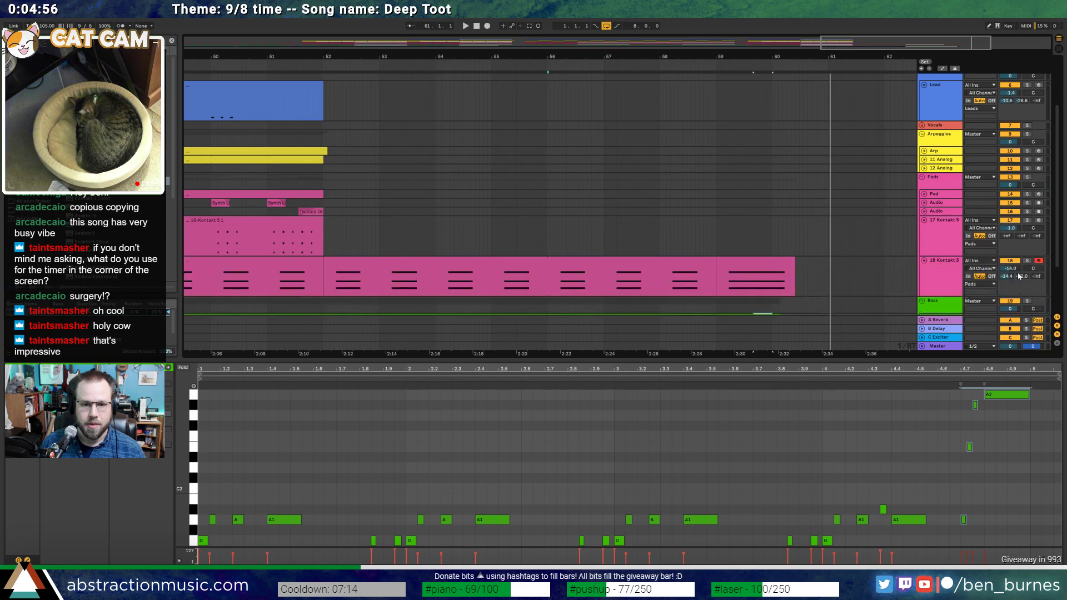
{"action": "key", "text": "a"}
{"action": "left_click", "coordinate": [756, 294]}
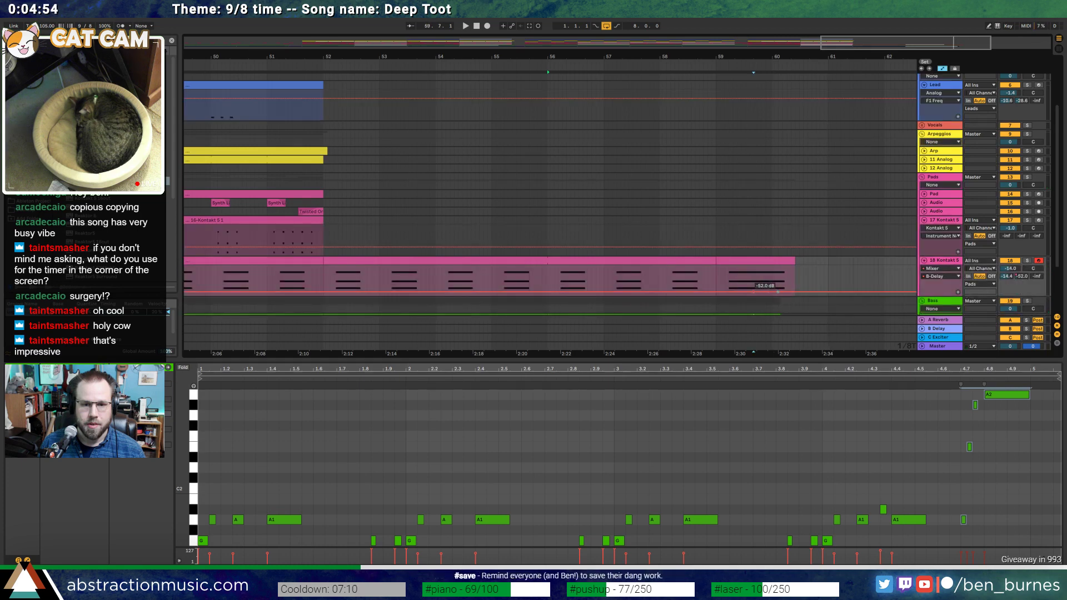
{"action": "mouse_move", "coordinate": [777, 292]}
{"action": "left_mouse_down"}
{"action": "mouse_move", "coordinate": [779, 274]}
{"action": "mouse_move", "coordinate": [769, 276]}
{"action": "left_mouse_up"}
{"action": "left_click", "coordinate": [1007, 276]}
Automate the Bass track's delay and reverb sends to rise sharply on the last note before bar 60, and play the ending
{"action": "scroll", "coordinate": [888, 263], "scroll_direction": "down", "scroll_amount": 3}
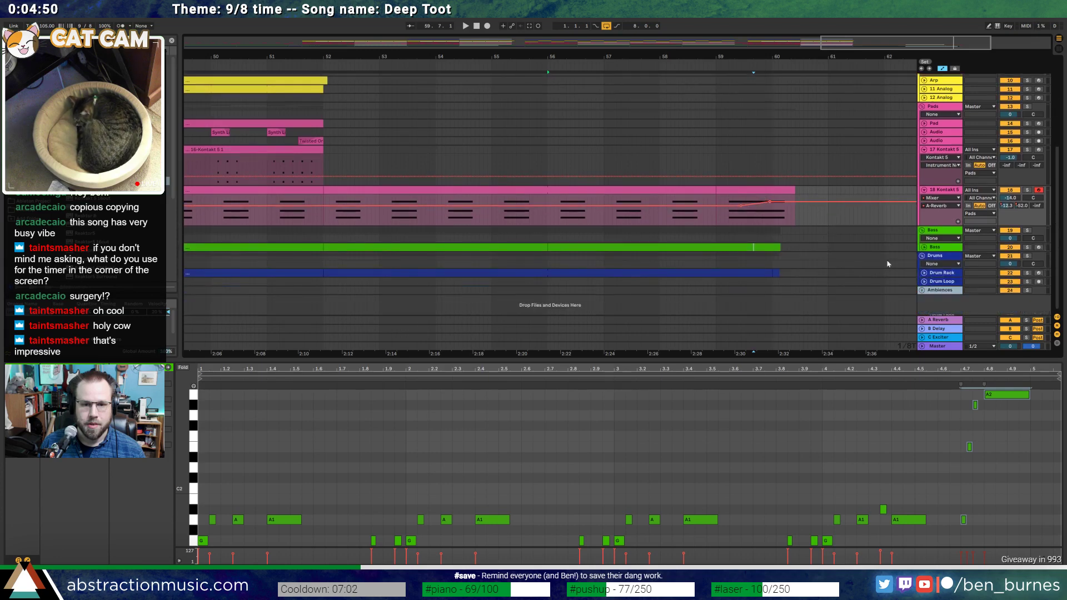
{"action": "left_click", "coordinate": [924, 248]}
{"action": "left_click", "coordinate": [941, 277]}
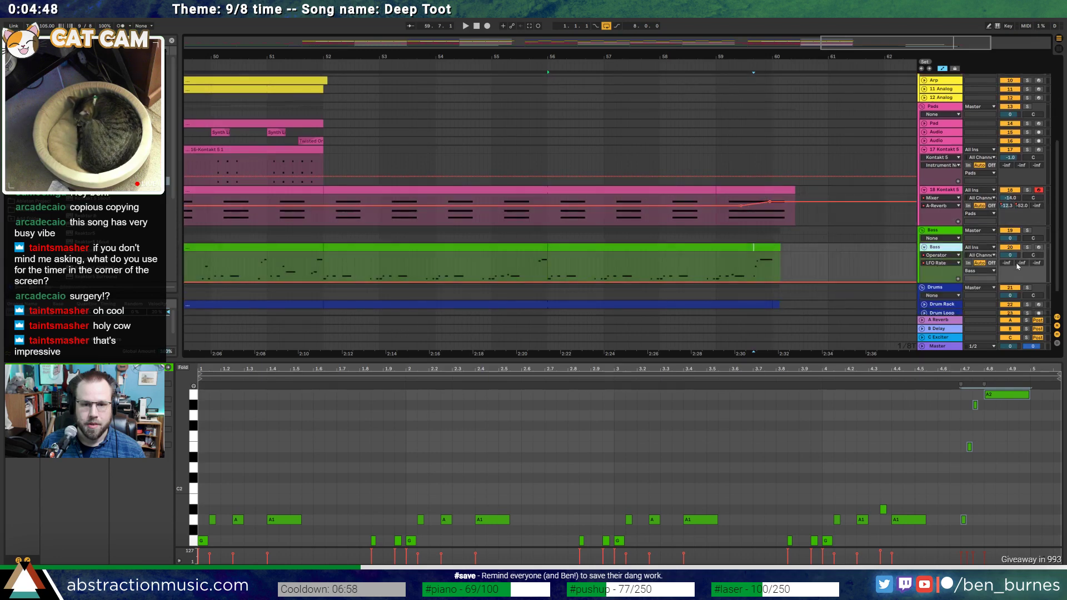
{"action": "left_click", "coordinate": [1022, 264]}
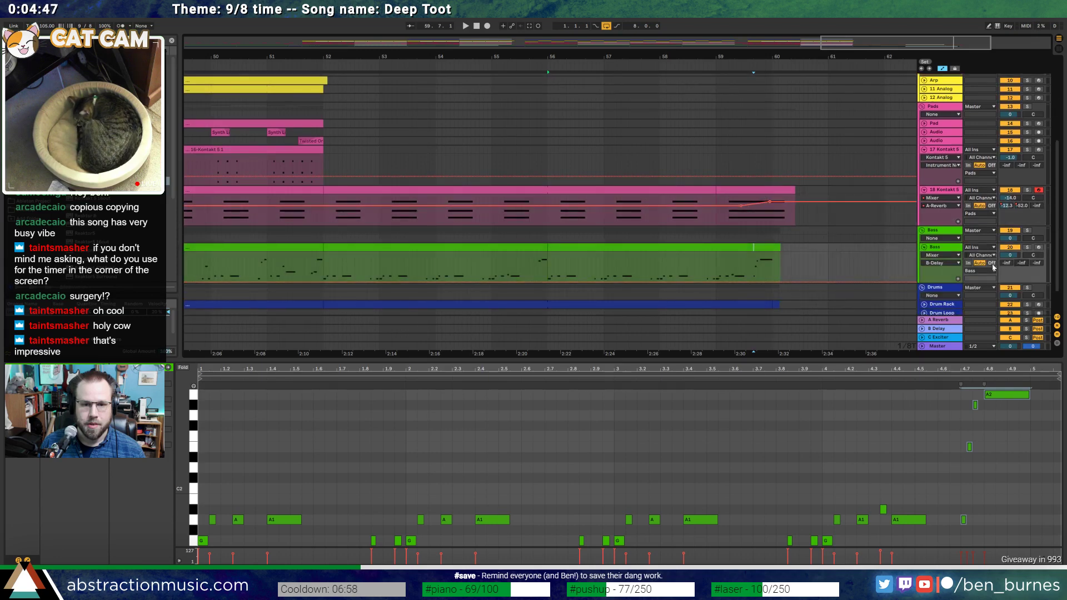
{"action": "left_click_drag", "start_coordinate": [770, 283], "coordinate": [771, 257]}
{"action": "left_click", "coordinate": [750, 273]}
{"action": "key", "text": "space"}
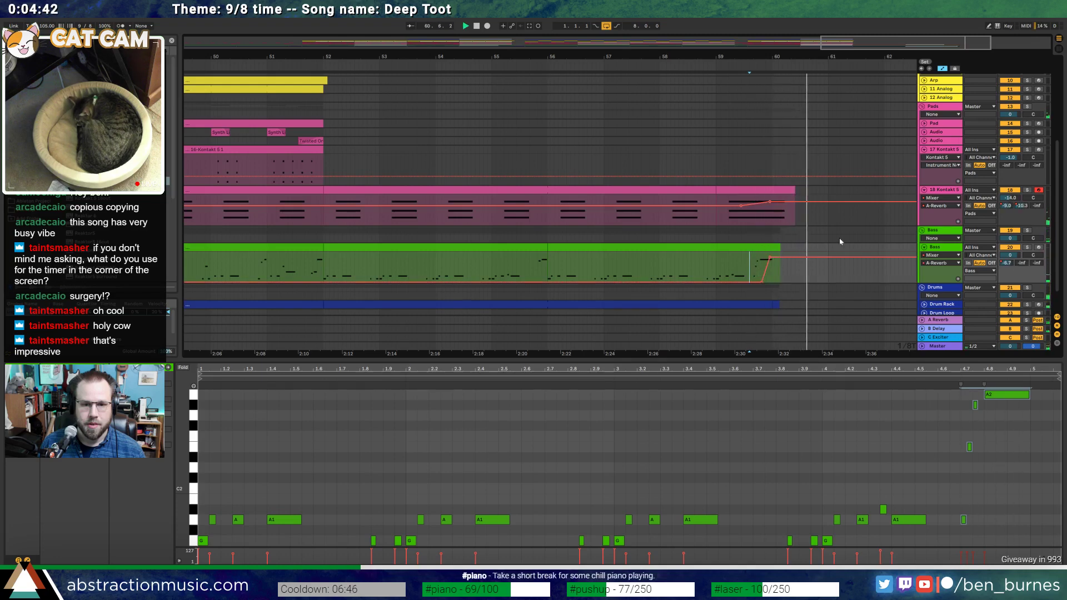
Hide the automation lanes, set the loop from the song's start to past bar 62 and play from the beginning
{"action": "left_click_drag", "start_coordinate": [866, 46], "coordinate": [866, 25]}
{"action": "key", "text": "a"}
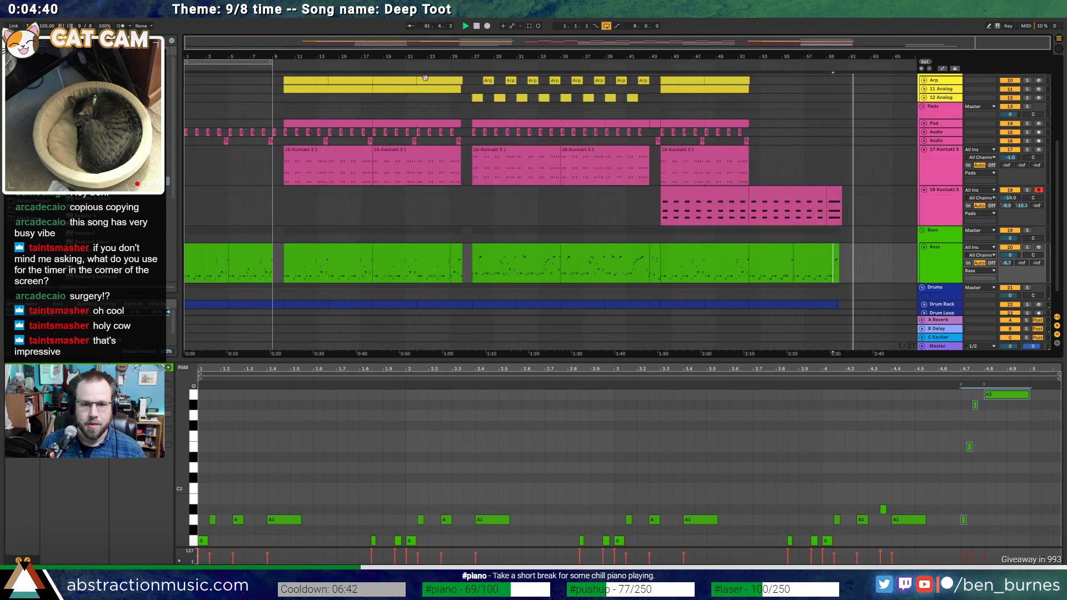
{"action": "left_click", "coordinate": [866, 208]}
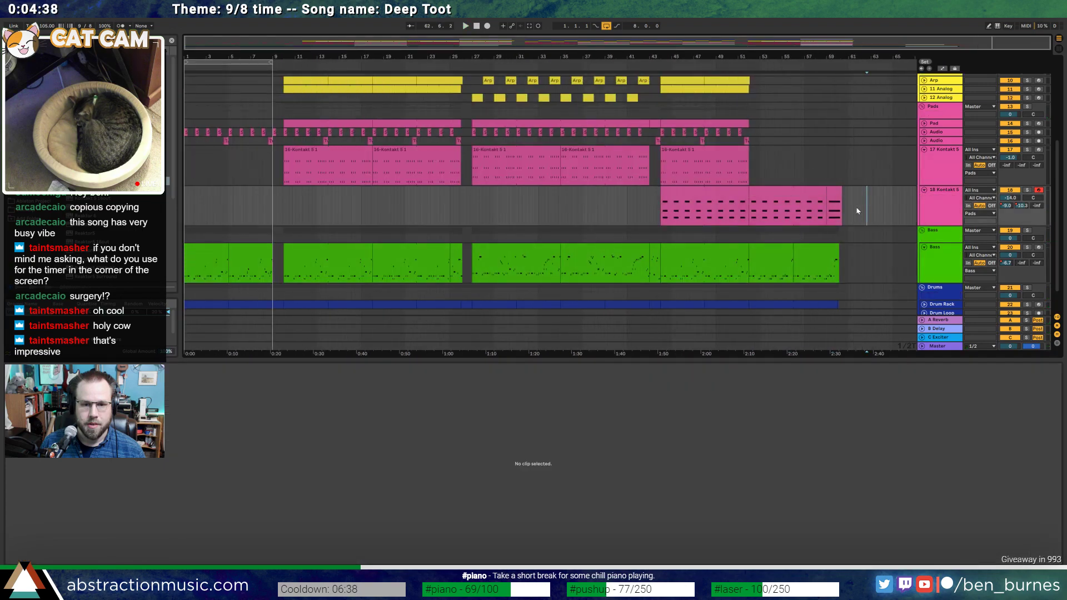
{"action": "key", "text": "shift+Home"}
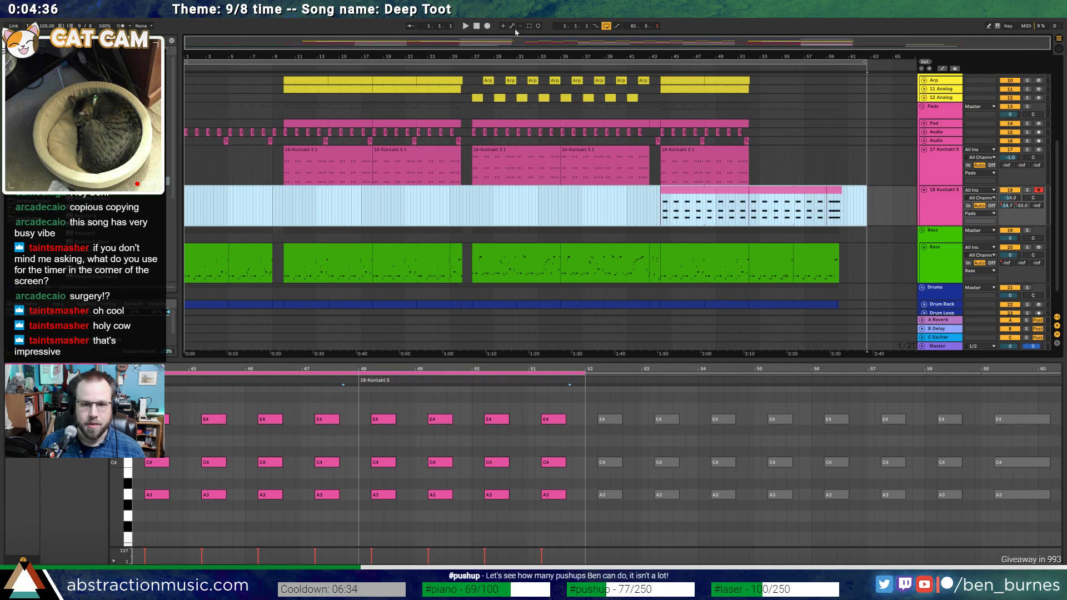
{"action": "key", "text": "space"}
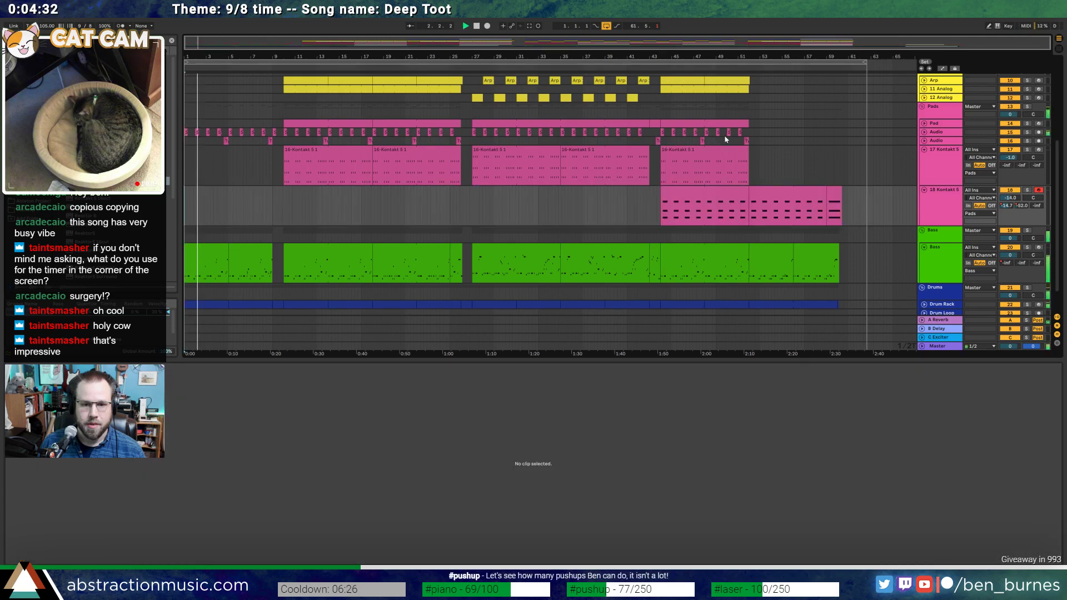
Bring back the device view and fold the 17 Kontakt, 18 Kontakt, Lead and Bass tracks
{"action": "key", "text": "shift+Tab"}
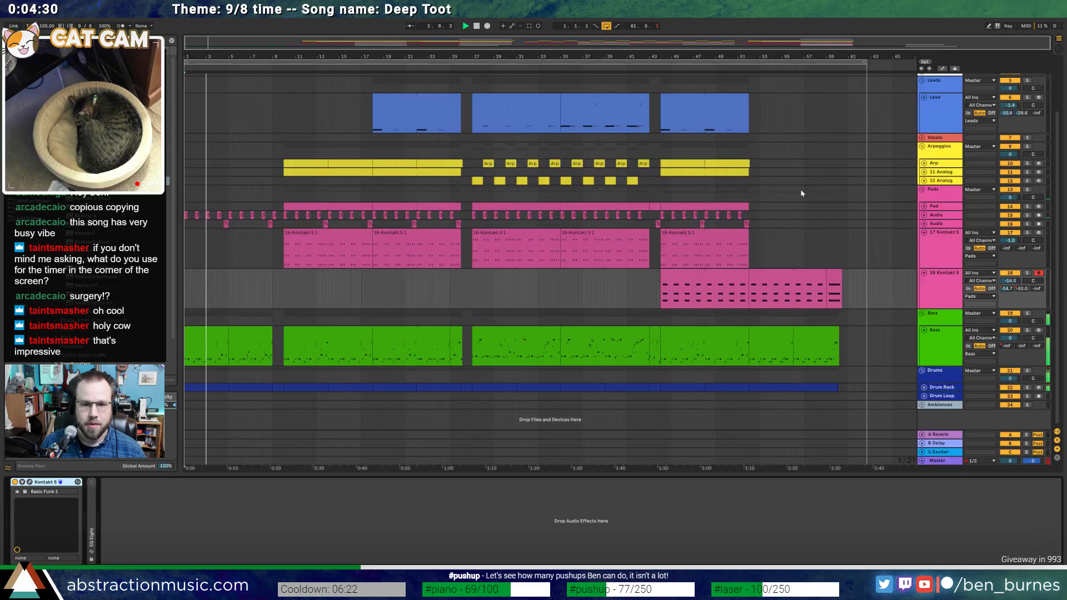
{"action": "left_click", "coordinate": [925, 232]}
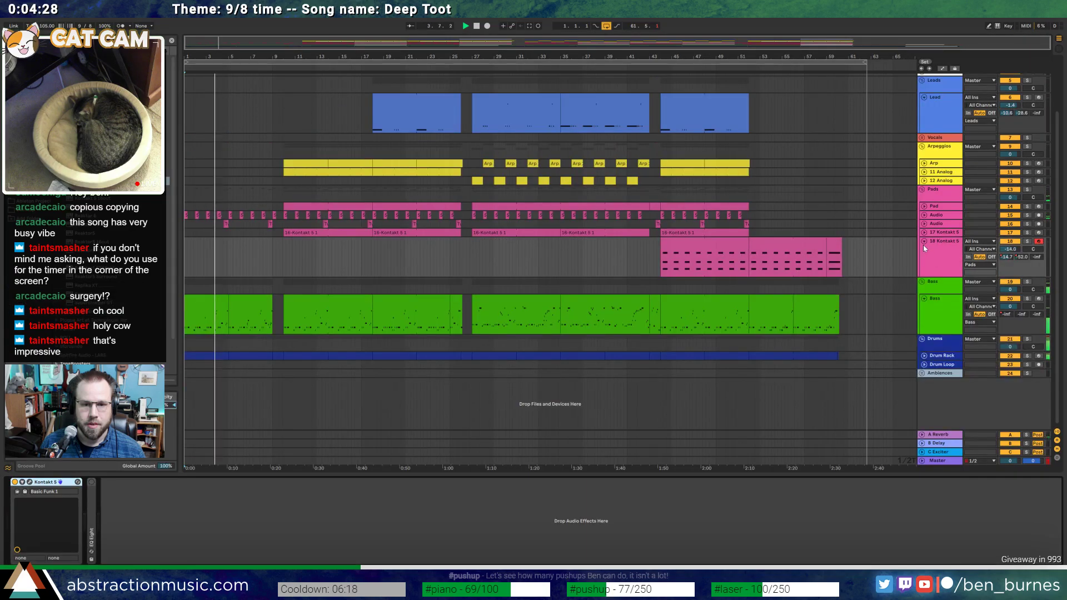
{"action": "left_click", "coordinate": [924, 243]}
{"action": "left_click", "coordinate": [924, 99]}
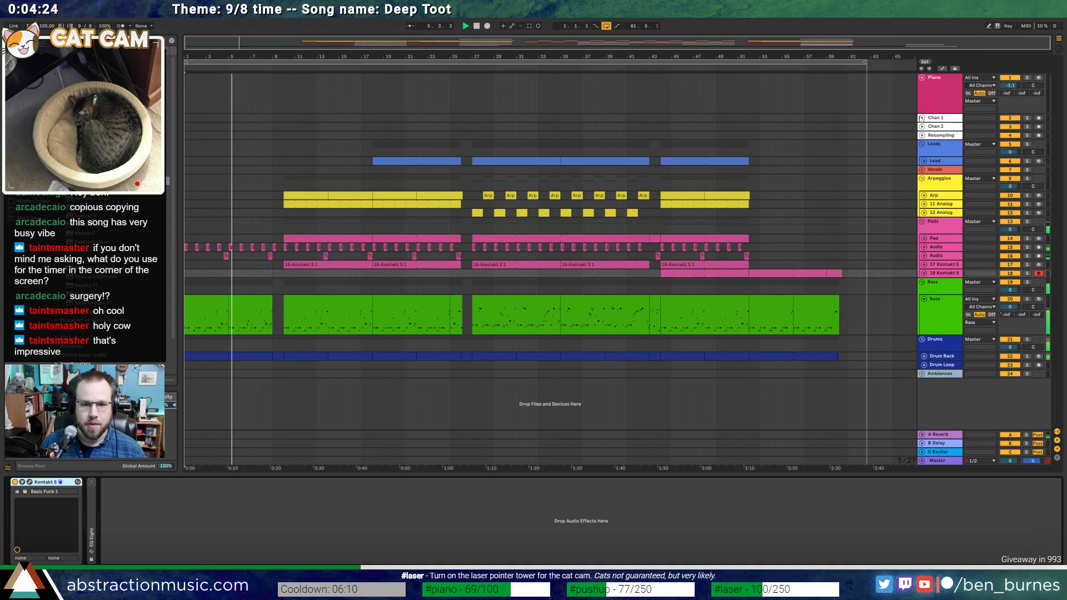
{"action": "left_click", "coordinate": [924, 299]}
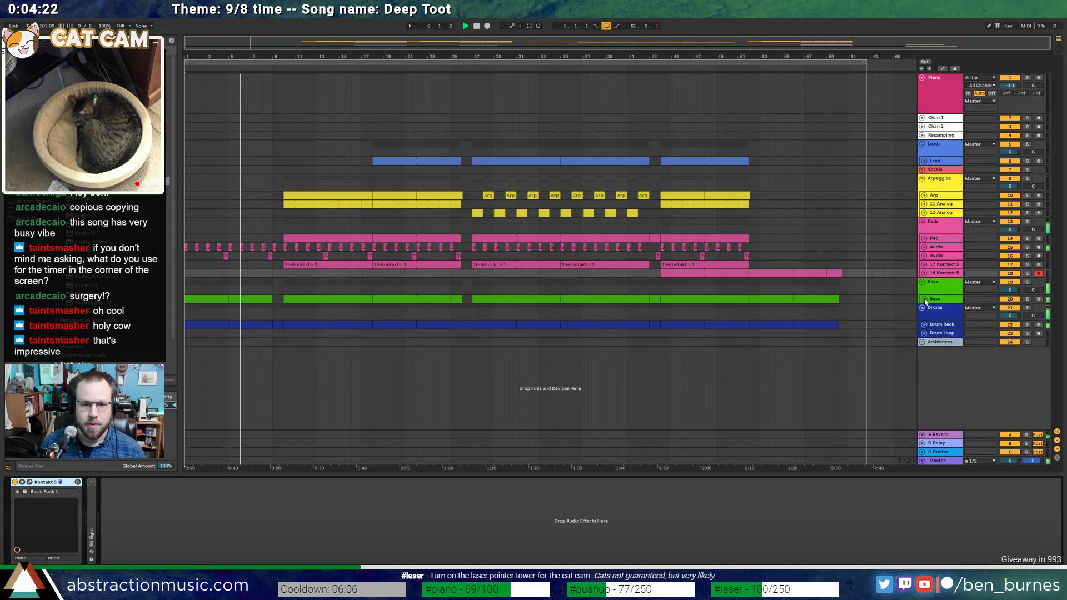
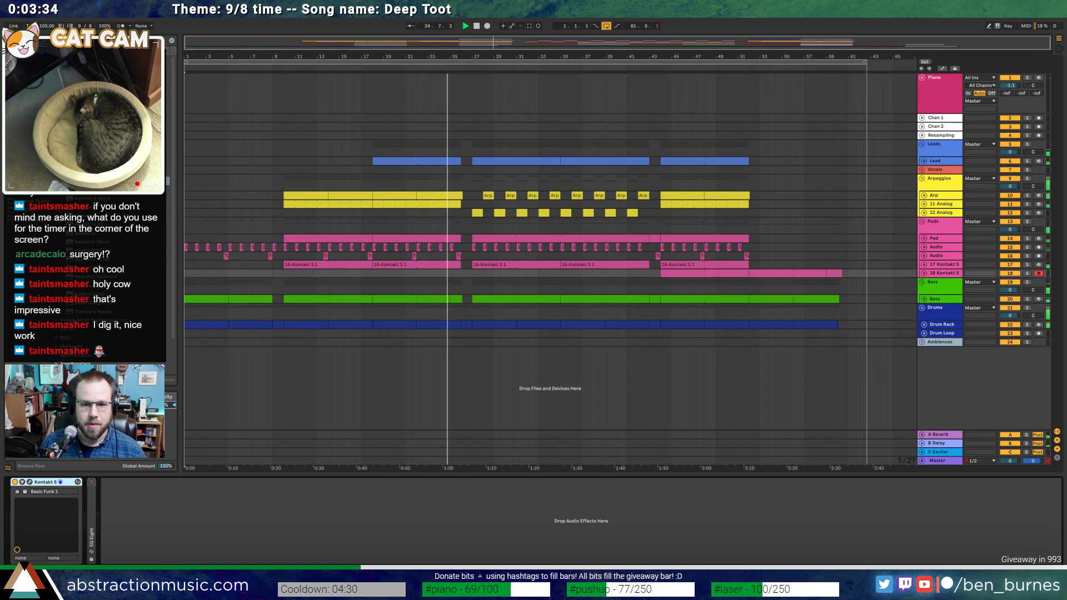
Expand the master track's Simple Mastering rack and shape its EQ Eight with a slight low cut, a small midrange boost and a -0.87 dB upper dip
{"action": "left_click", "coordinate": [938, 460]}
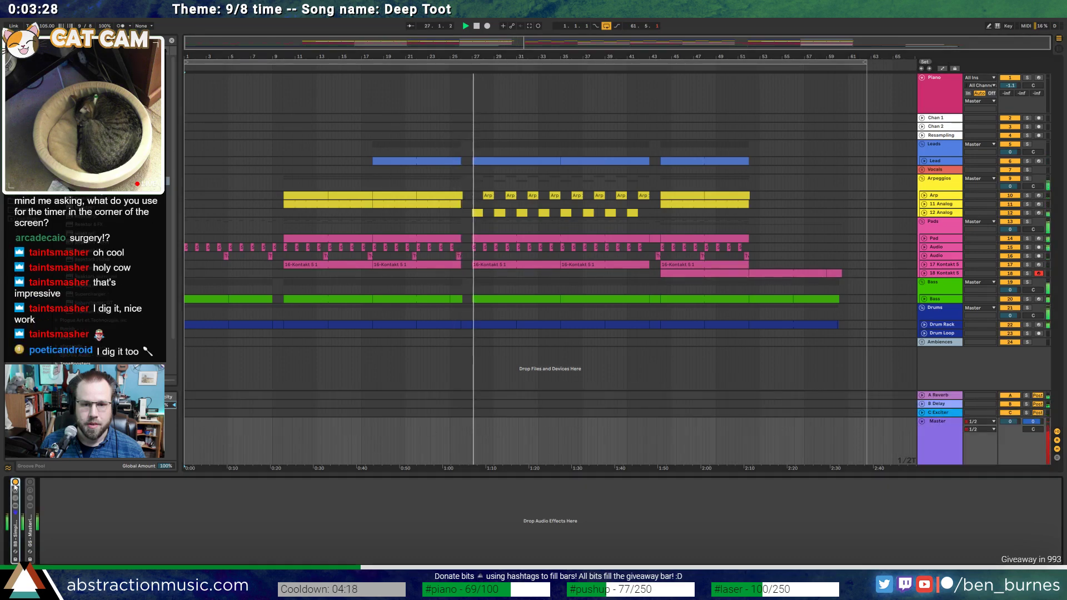
{"action": "left_click", "coordinate": [51, 526]}
{"action": "double_click", "coordinate": [22, 538]}
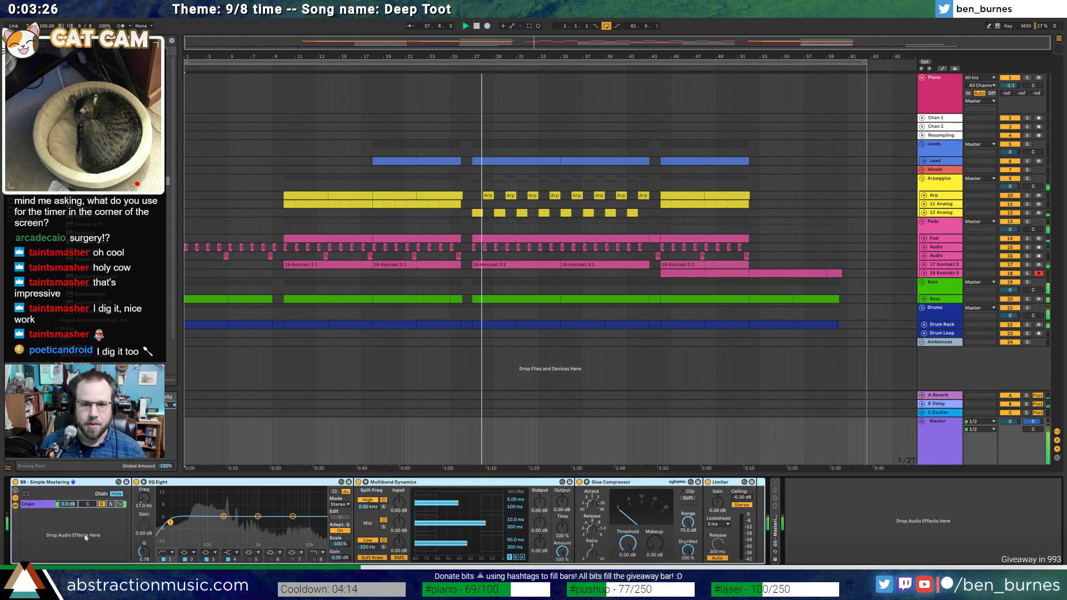
{"action": "left_click_drag", "start_coordinate": [170, 523], "coordinate": [184, 520]}
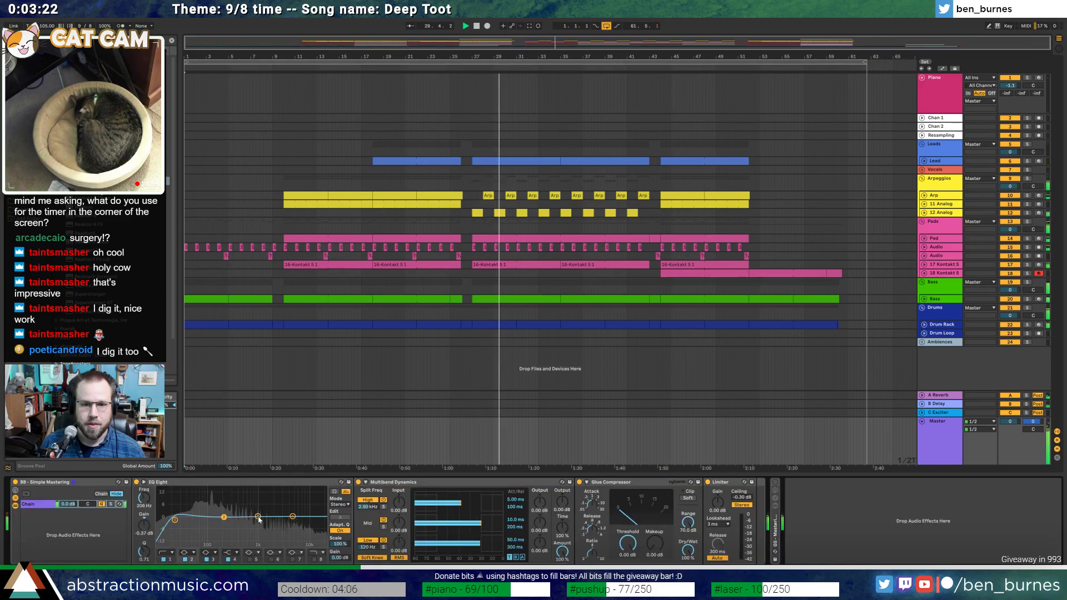
{"action": "left_click_drag", "start_coordinate": [258, 516], "coordinate": [291, 518]}
Adjust the Multiband Dynamics bands and set the Glue Compressor's threshold to -6.03 dB and makeup to 0.95 dB
{"action": "left_click_drag", "start_coordinate": [440, 506], "coordinate": [441, 546]}
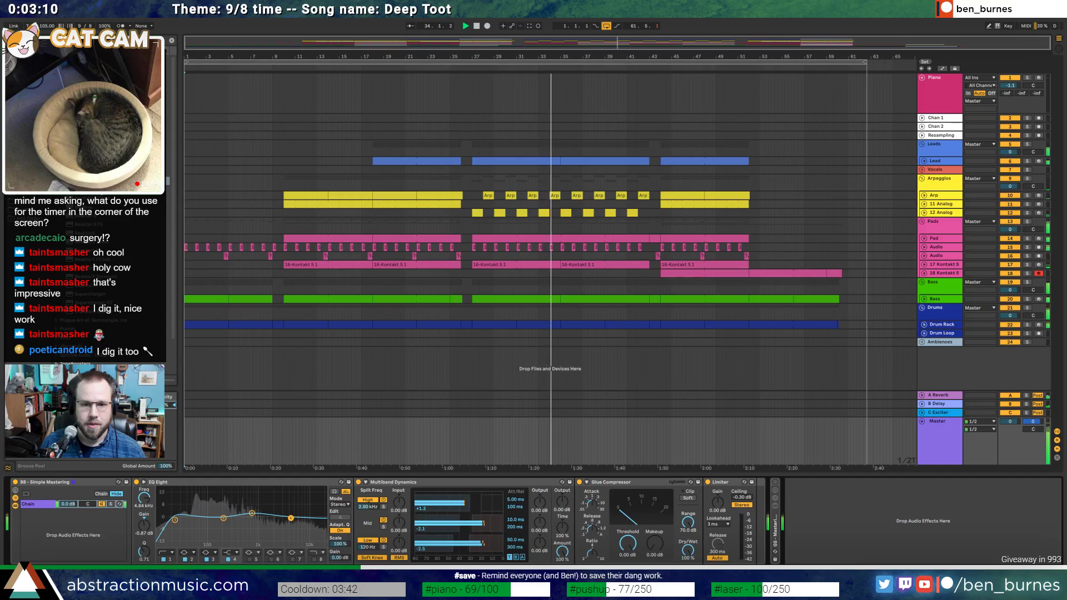
{"action": "left_click_drag", "start_coordinate": [628, 543], "coordinate": [628, 556]}
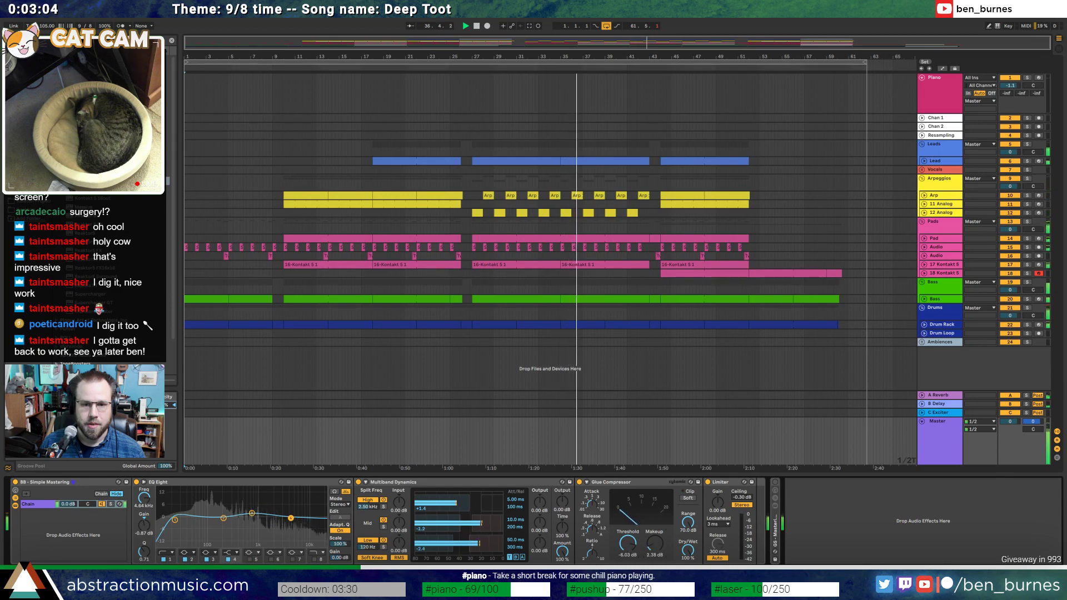
{"action": "left_click_drag", "start_coordinate": [655, 545], "coordinate": [654, 543]}
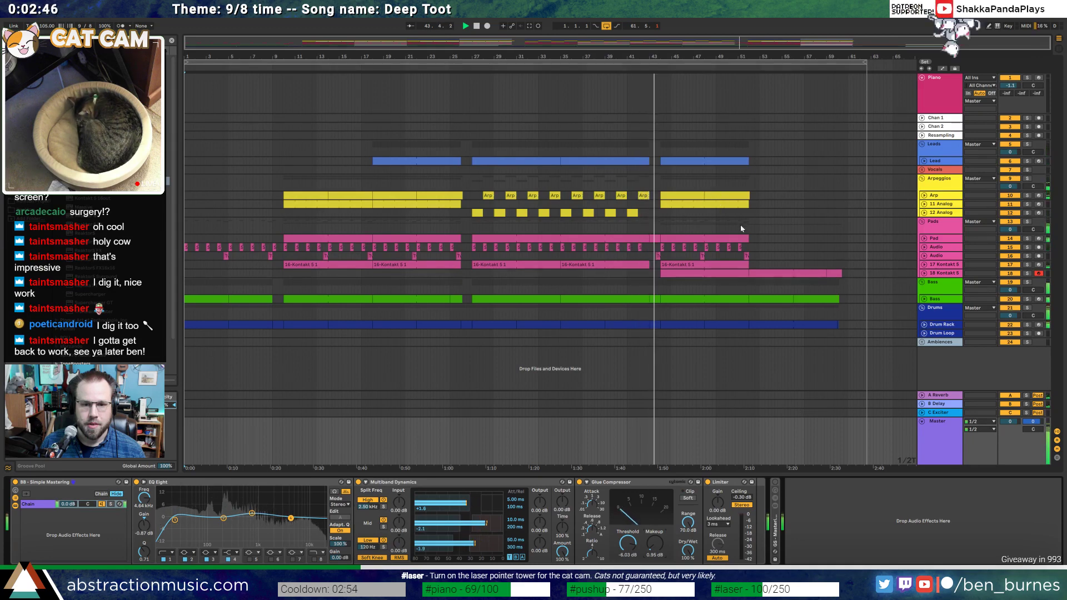
Unfold the Arp track, inspect the high notes ending its bar 42 clip and play from bar 41
{"action": "left_click", "coordinate": [924, 195]}
{"action": "scroll", "coordinate": [650, 208], "scroll_direction": "up", "scroll_amount": 5}
{"action": "left_click", "coordinate": [591, 198]}
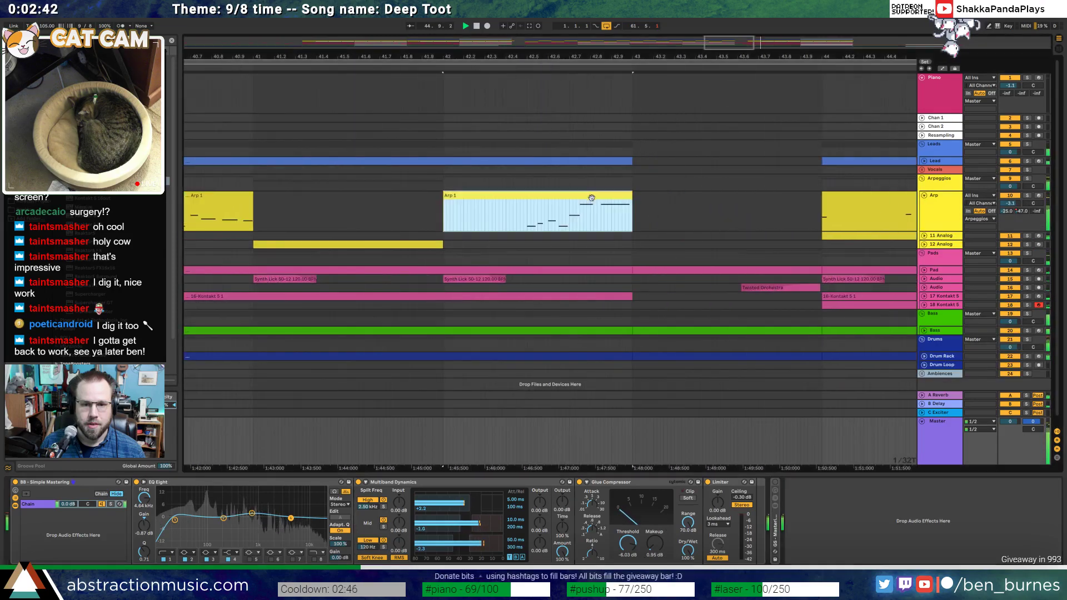
{"action": "double_click", "coordinate": [592, 197]}
{"action": "left_click", "coordinate": [856, 447]}
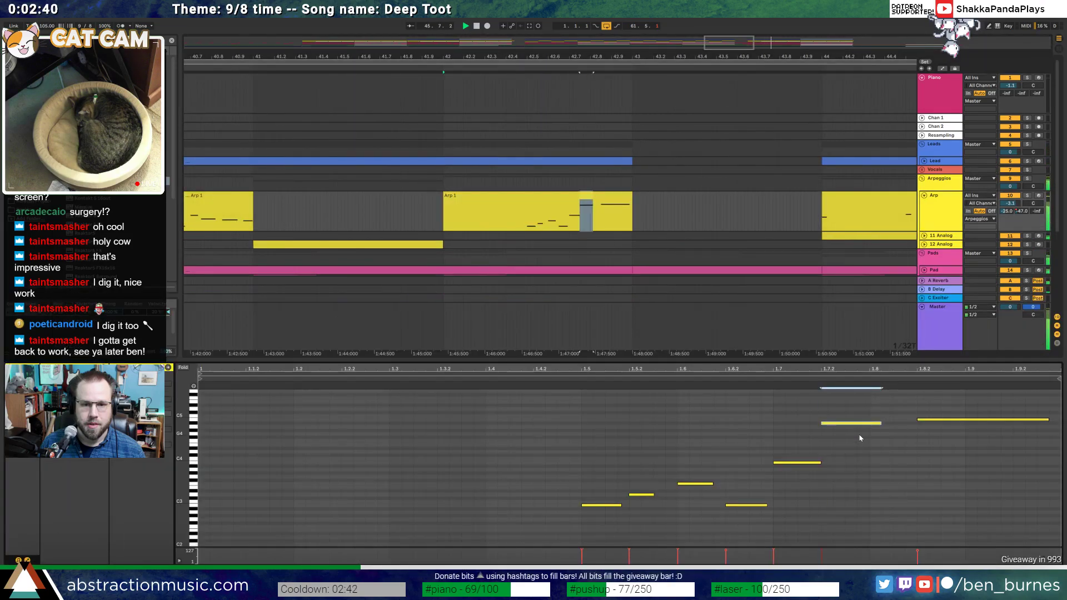
{"action": "key", "text": "shift+Tab"}
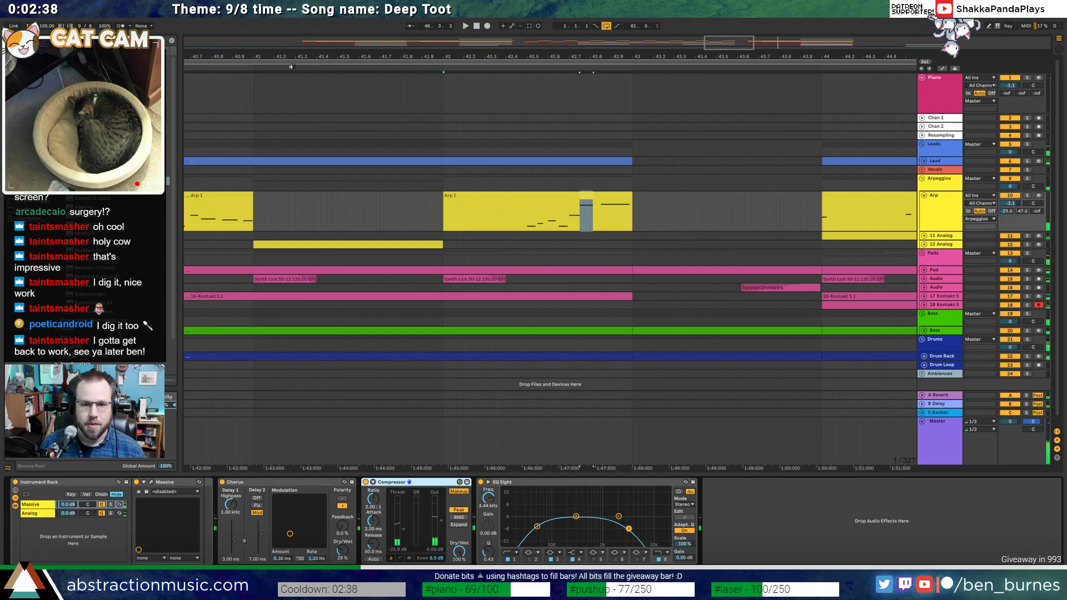
{"action": "left_click", "coordinate": [592, 200]}
{"action": "key", "text": "space"}
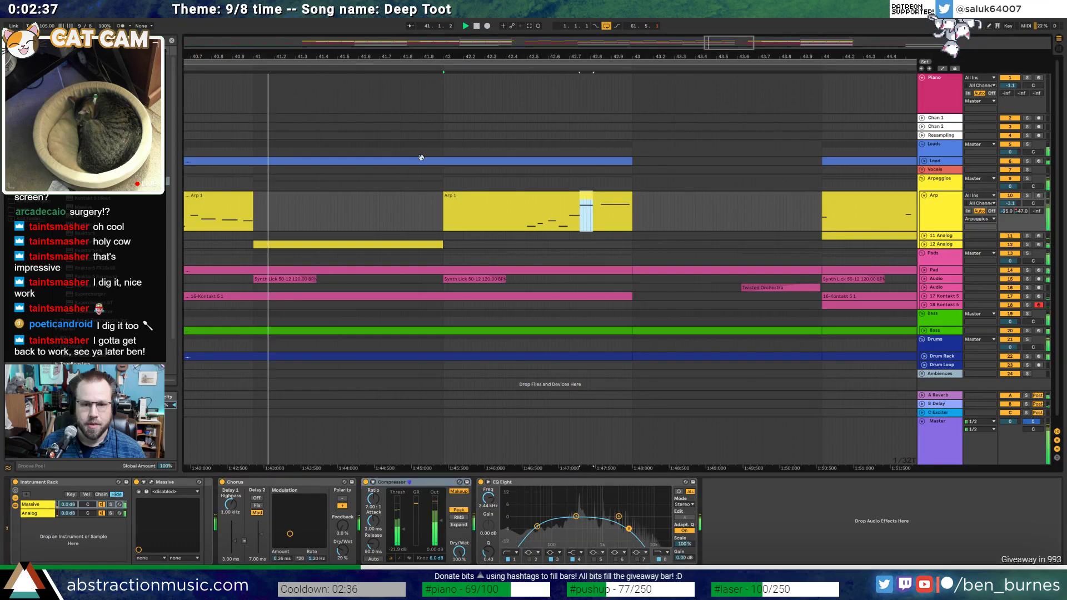
Transpose the last two notes of the Arp clip at bar 42 down one octave and return to the device view
{"action": "double_click", "coordinate": [593, 200]}
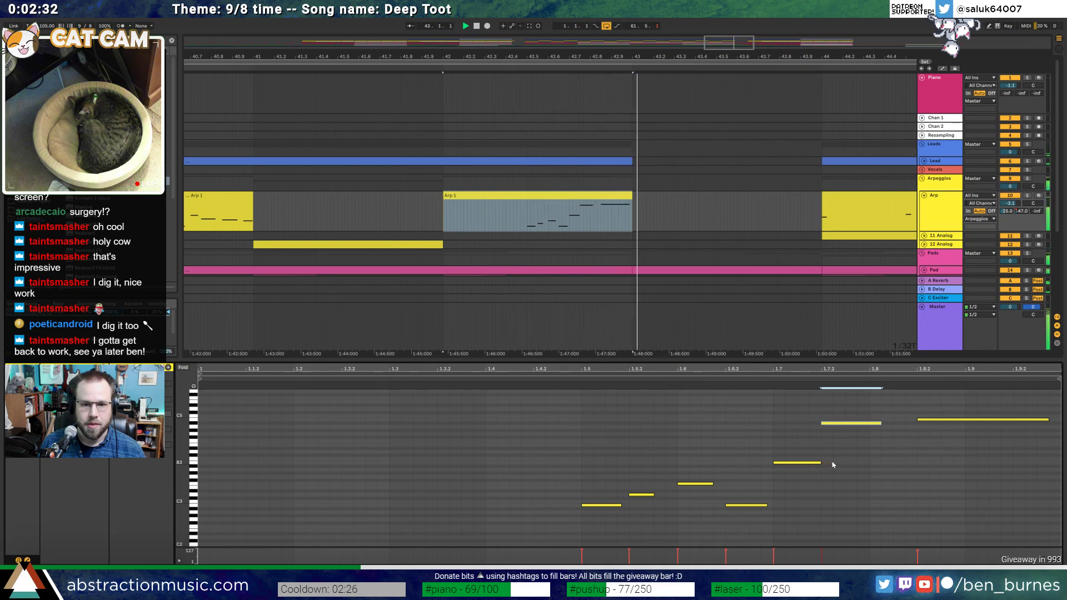
{"action": "left_click_drag", "start_coordinate": [878, 422], "coordinate": [942, 438]}
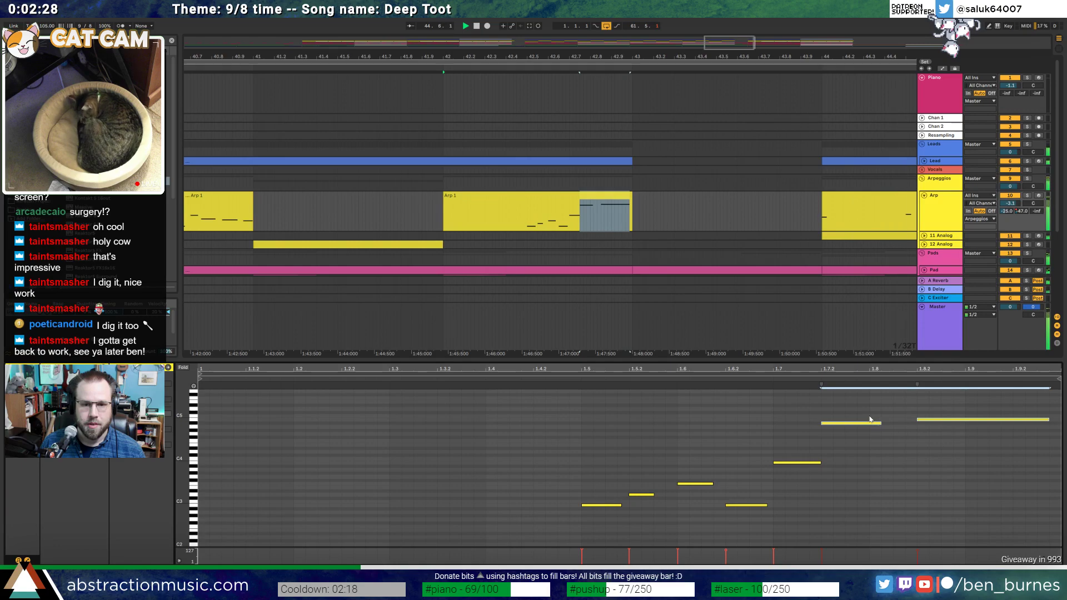
{"action": "key", "text": "shift+Down"}
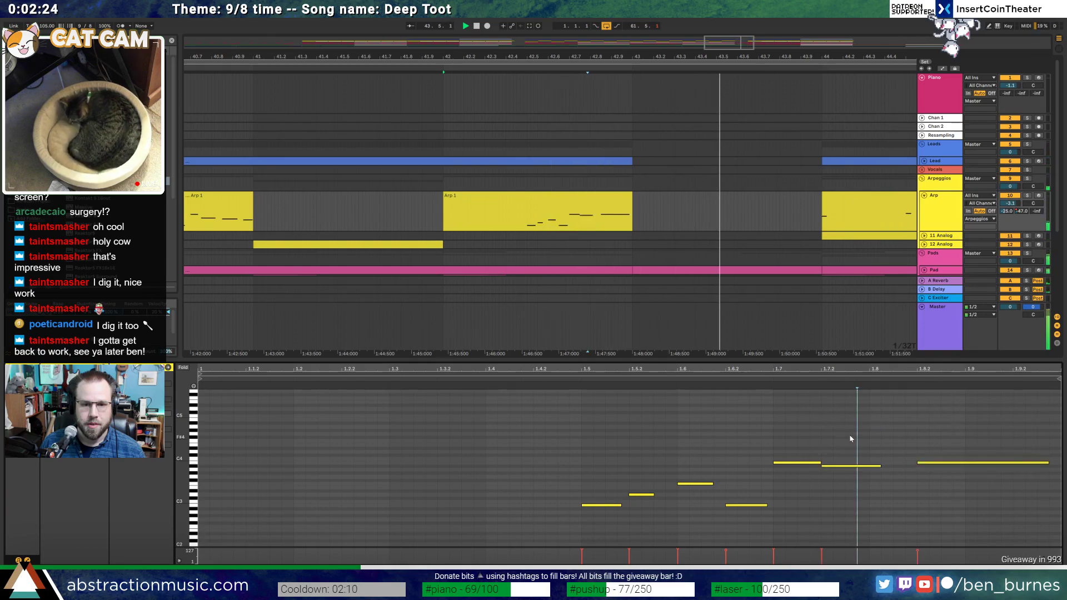
{"action": "key", "text": "shift+Tab"}
{"action": "key", "text": "minus"}
{"action": "key", "text": "minus"}
{"action": "key", "text": "minus"}
{"action": "key", "text": "minus"}
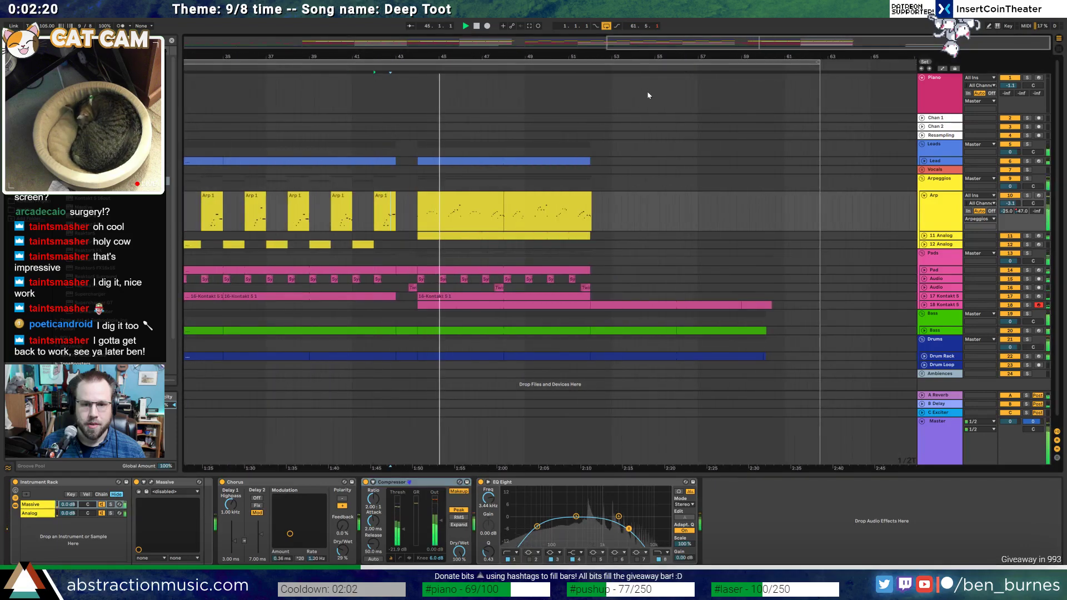
Unfold the Lead track and extend its last clip from bar 52 to shortly before bar 60
{"action": "left_click", "coordinate": [922, 161]}
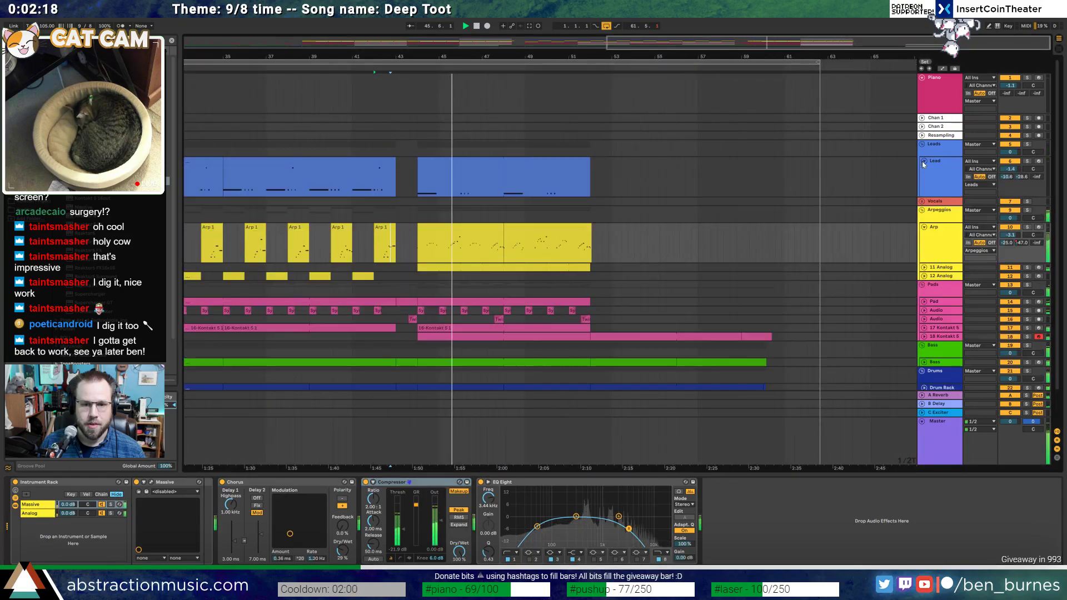
{"action": "left_click", "coordinate": [592, 167]}
{"action": "left_click_drag", "start_coordinate": [593, 164], "coordinate": [756, 168]}
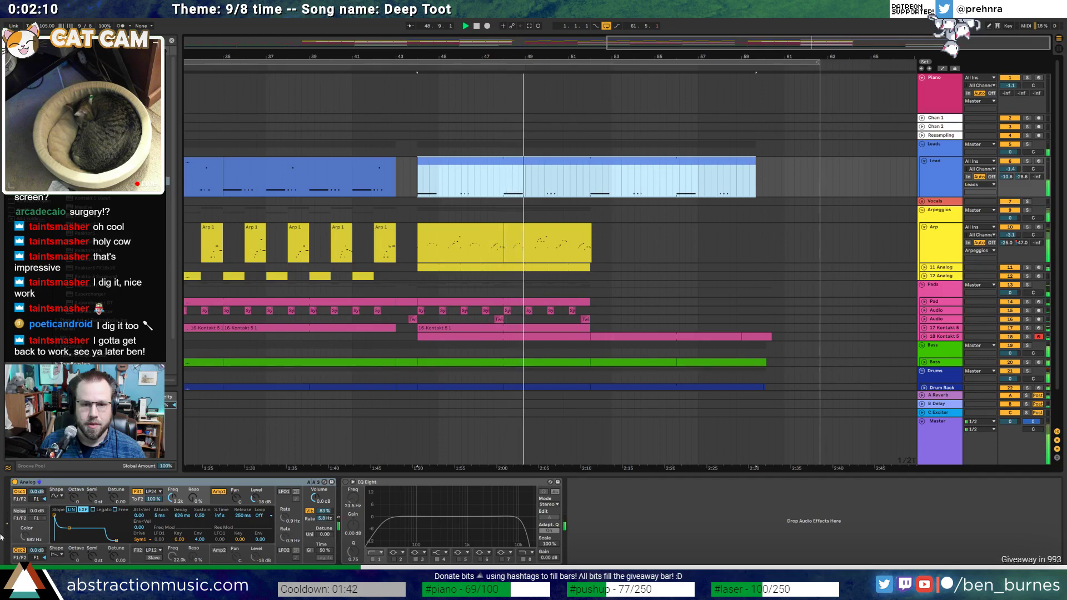
Automate the Lead Analog's OSC2 On/Off parameter so the second oscillator switches off just before bar 52
{"action": "key", "text": "a"}
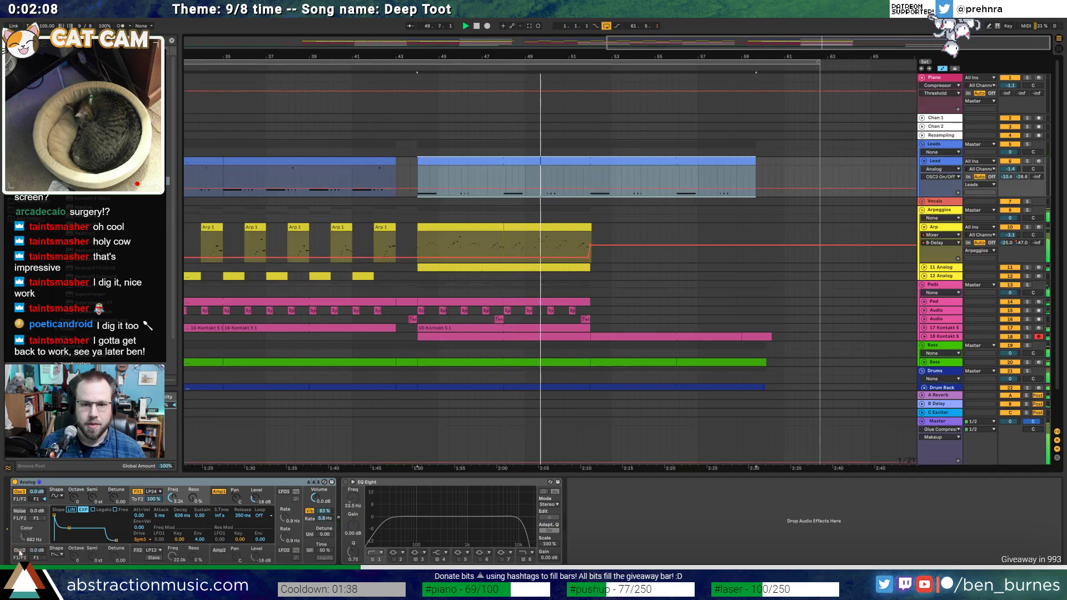
{"action": "left_click", "coordinate": [19, 551]}
{"action": "left_click_drag", "start_coordinate": [582, 172], "coordinate": [582, 191]}
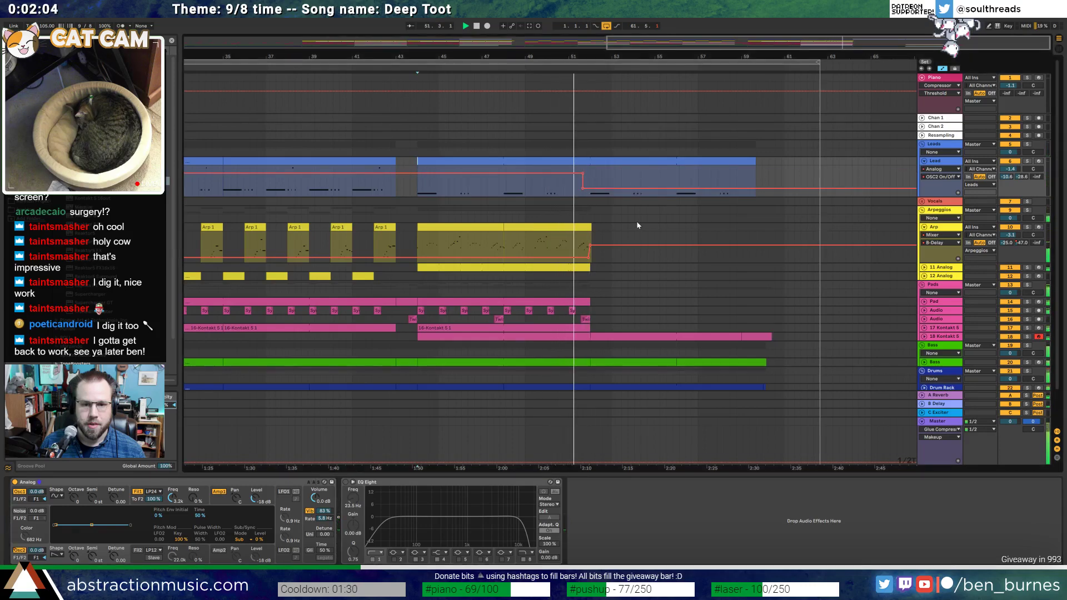
{"action": "key", "text": "shift+Tab"}
{"action": "key", "text": "shift+Tab"}
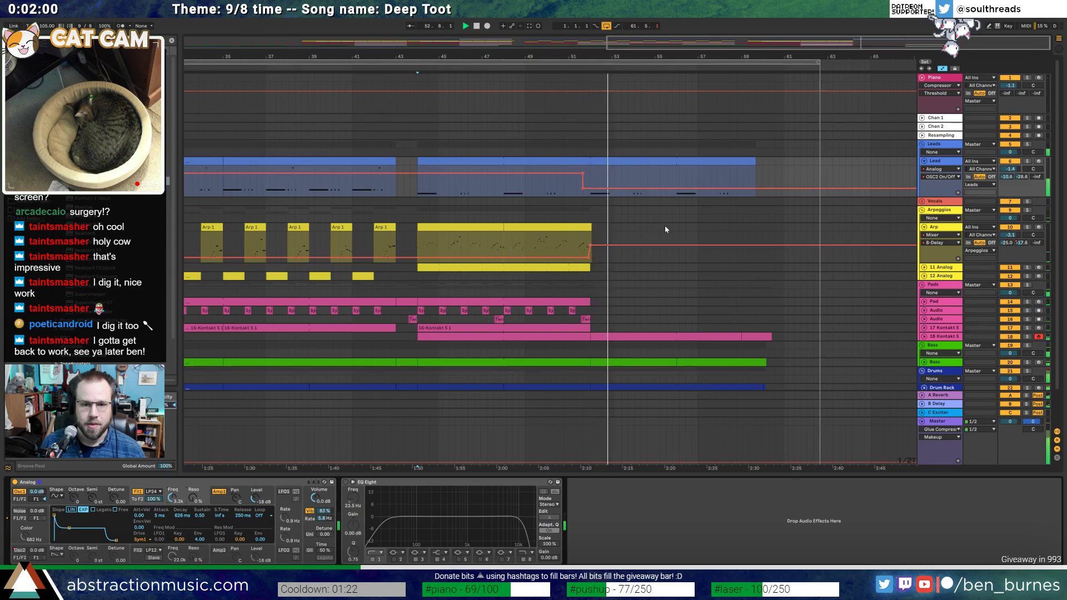
Automate the Lead Analog's AEG1 Decay to drop to a lower level at bar 52
{"action": "left_click", "coordinate": [664, 162]}
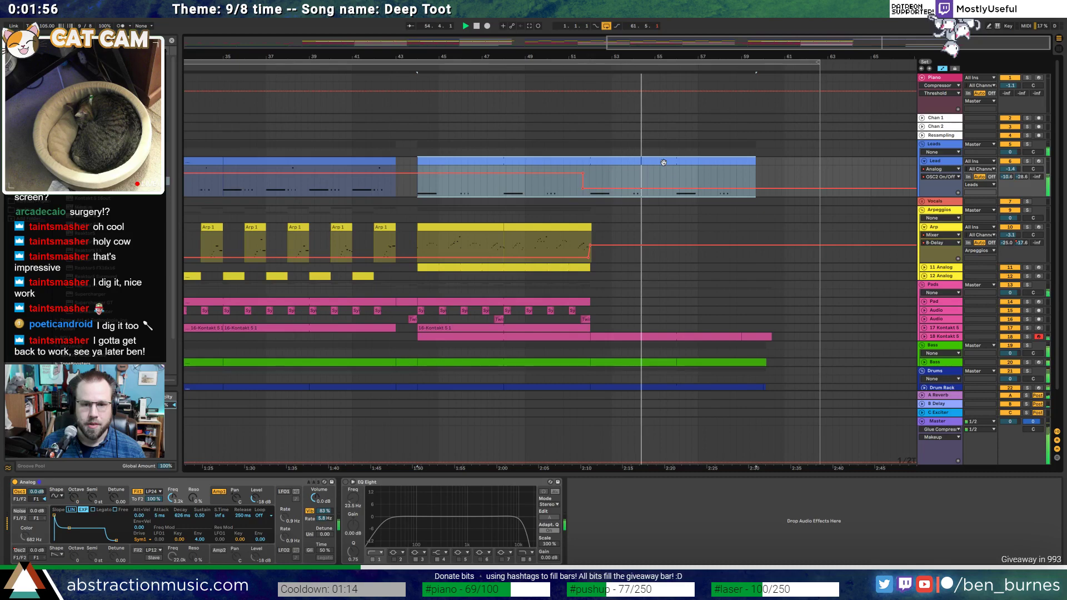
{"action": "left_click", "coordinate": [220, 502]}
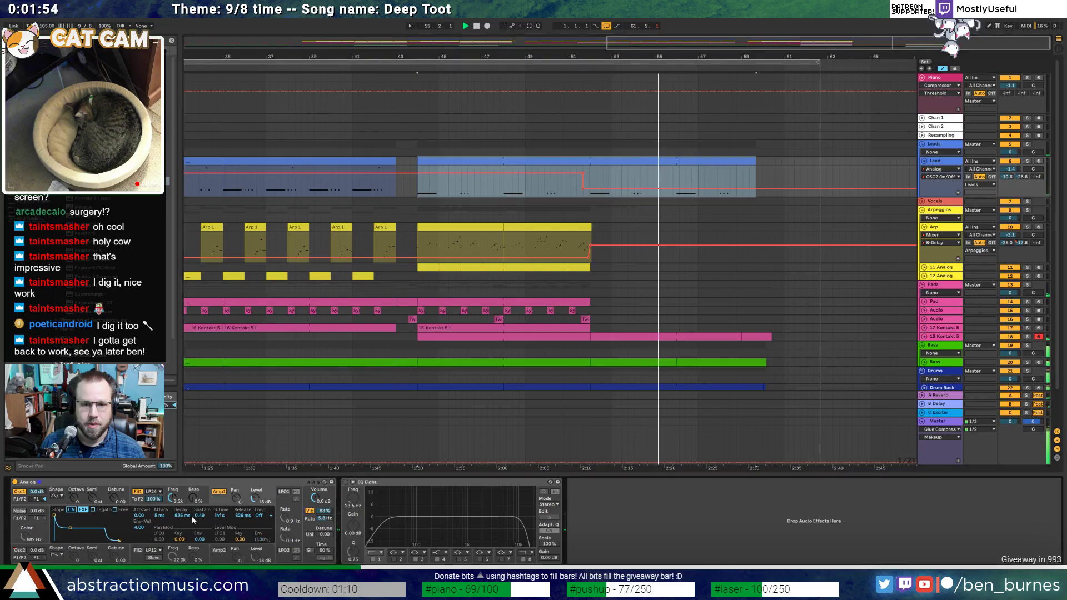
{"action": "left_click", "coordinate": [179, 521]}
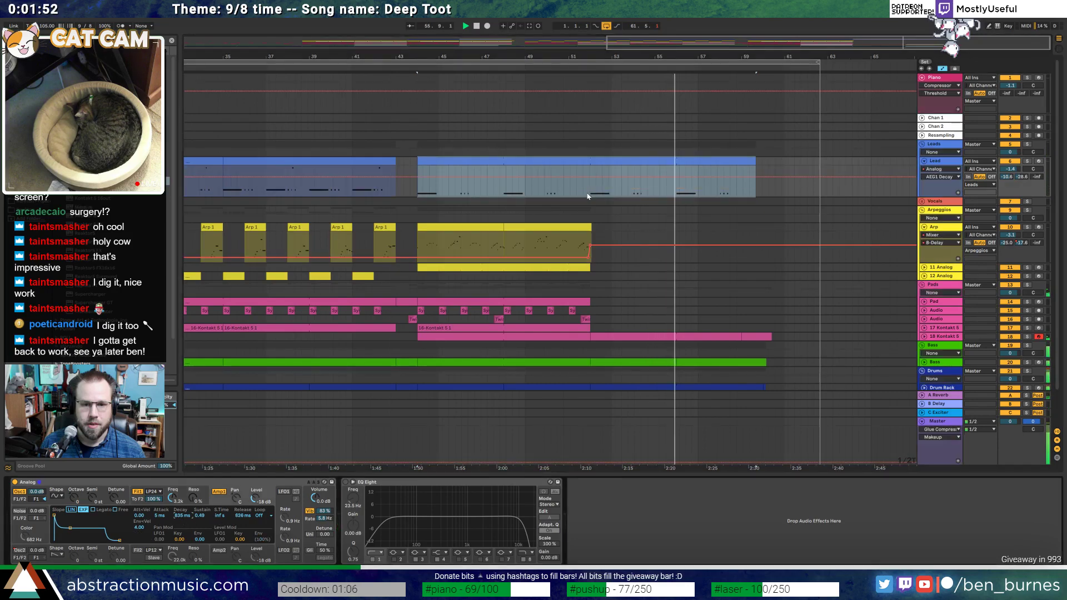
{"action": "left_click_drag", "start_coordinate": [582, 177], "coordinate": [587, 188]}
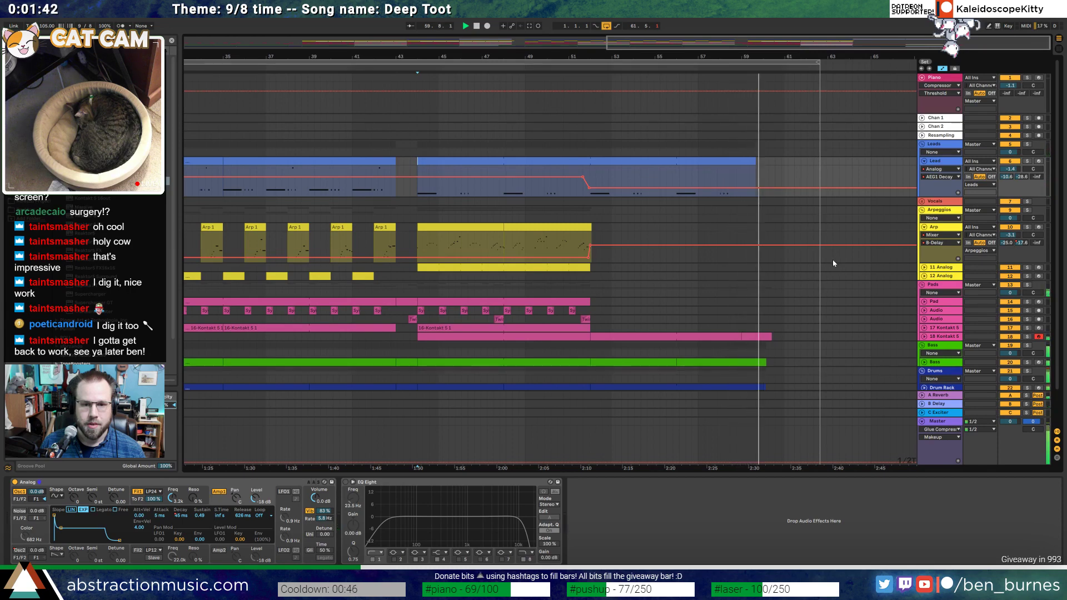
Shift the closing run of notes in the last Bass clip later to start at 4.8 and lengthen the clip past bar 60
{"action": "double_click", "coordinate": [753, 362]}
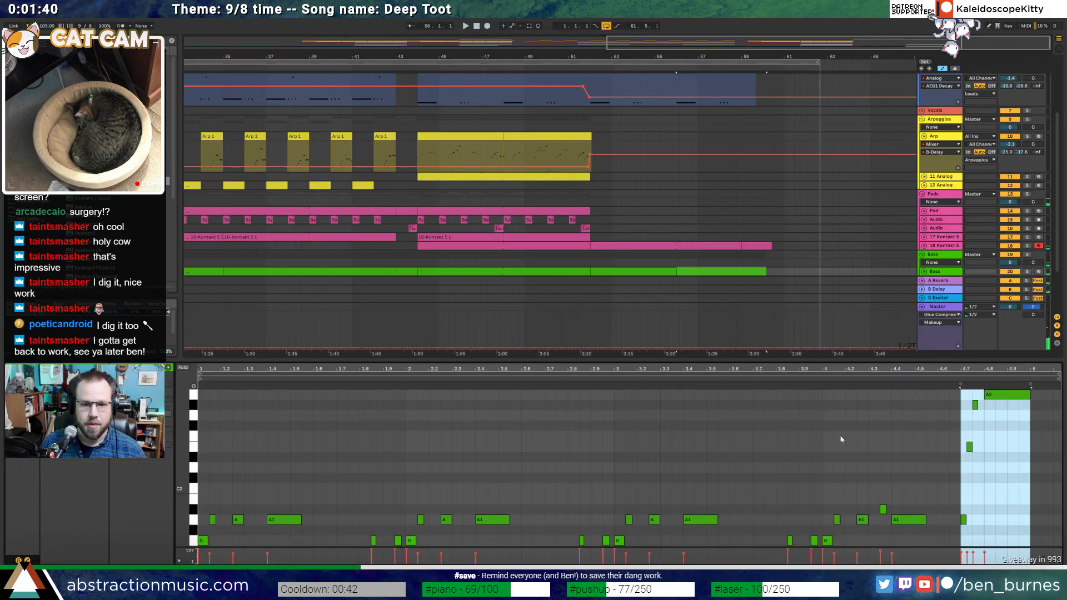
{"action": "key", "text": "Right"}
{"action": "key", "text": "Right"}
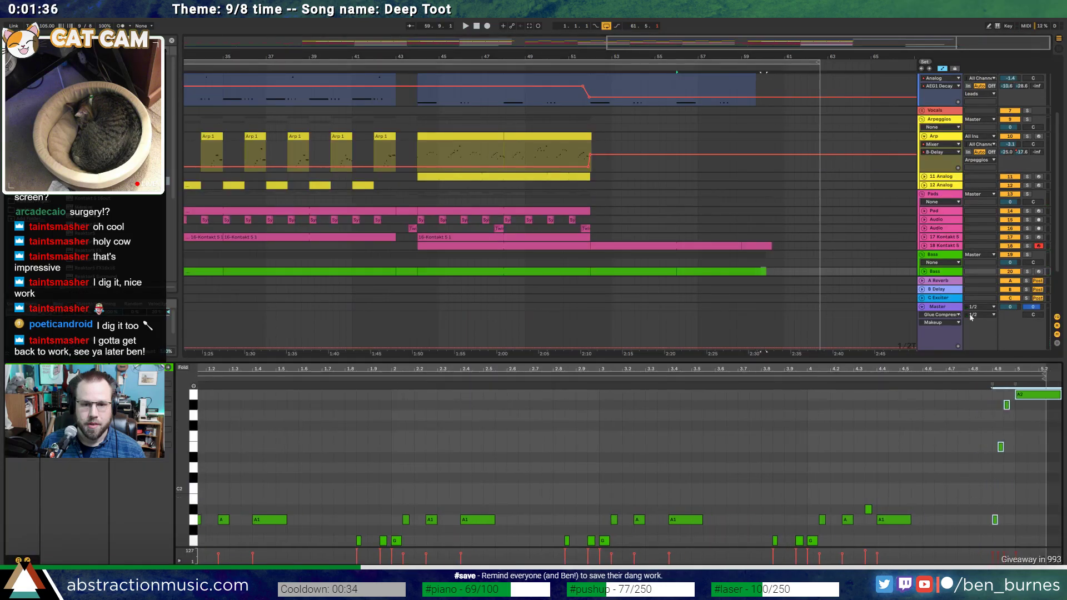
{"action": "left_click_drag", "start_coordinate": [765, 272], "coordinate": [776, 274]}
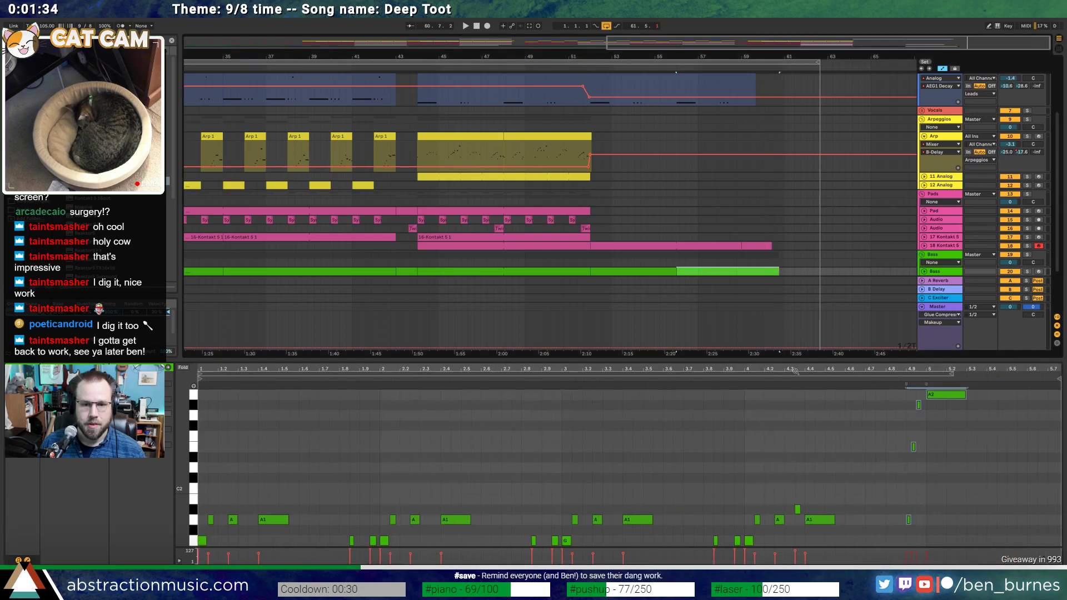
{"action": "left_click", "coordinate": [725, 379]}
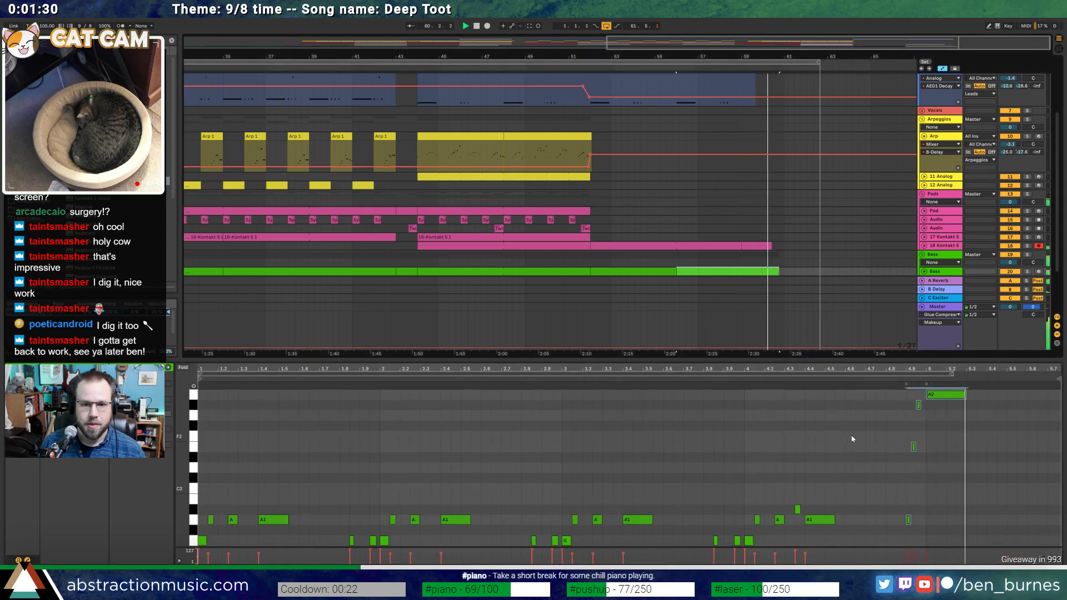
Automate the Bass track's A-Reverb send to ramp up to -6.7 dB on the final note after bar 60 and play the ending
{"action": "scroll", "coordinate": [800, 267], "scroll_direction": "up", "scroll_amount": 5}
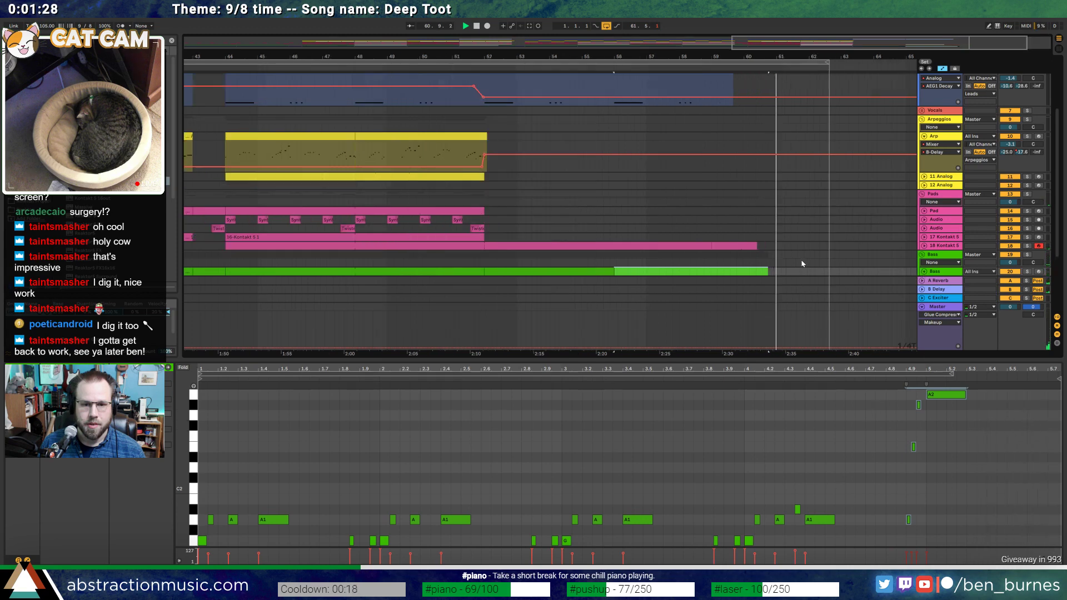
{"action": "scroll", "coordinate": [682, 244], "scroll_direction": "down", "scroll_amount": 2}
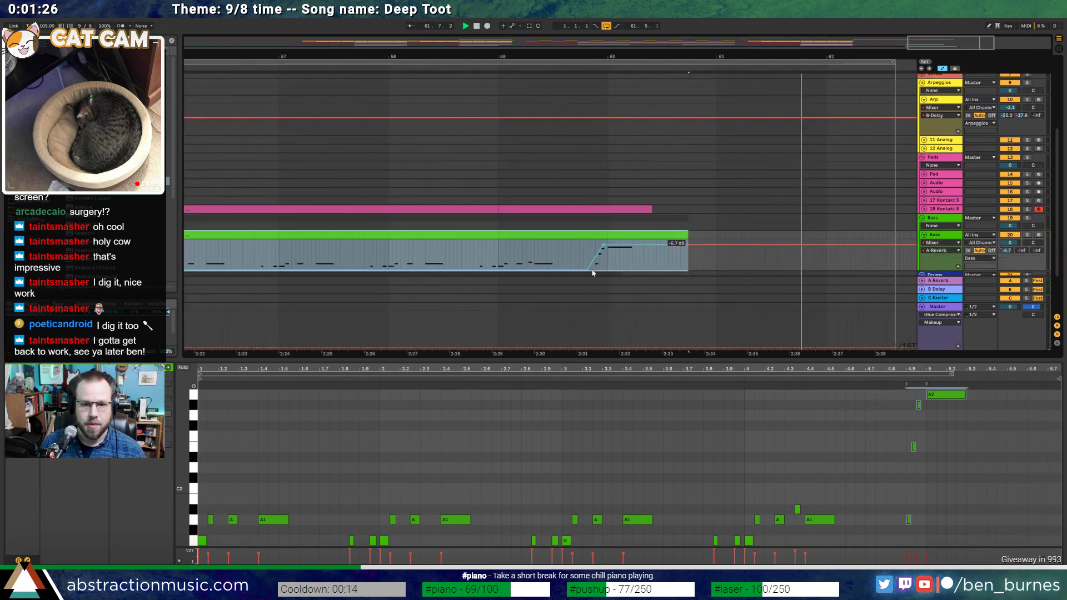
{"action": "left_click", "coordinate": [624, 246]}
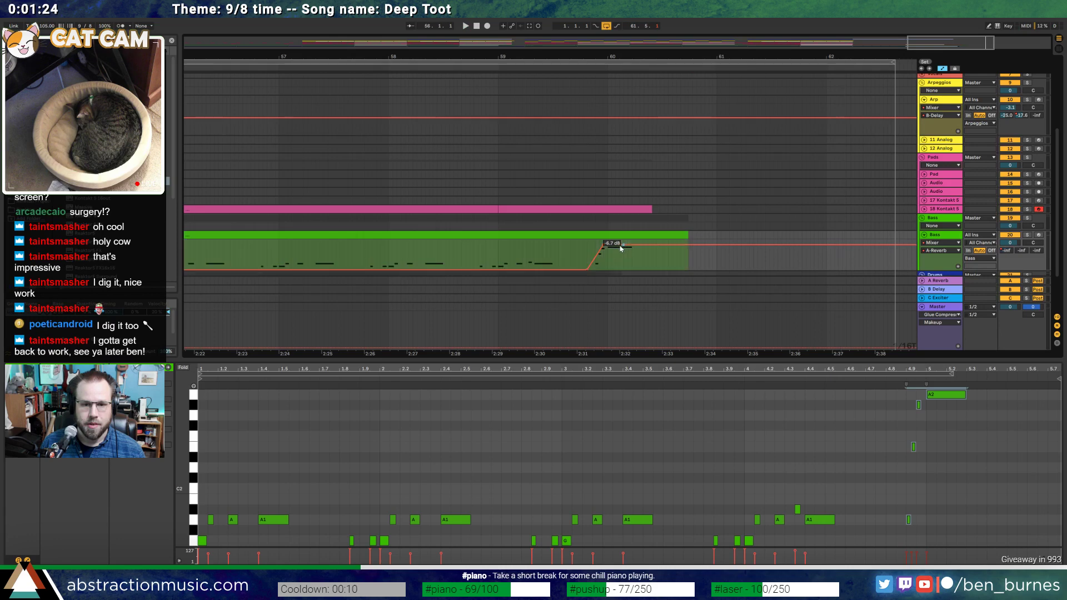
{"action": "left_click", "coordinate": [588, 269]}
{"action": "key", "text": "ctrl+z"}
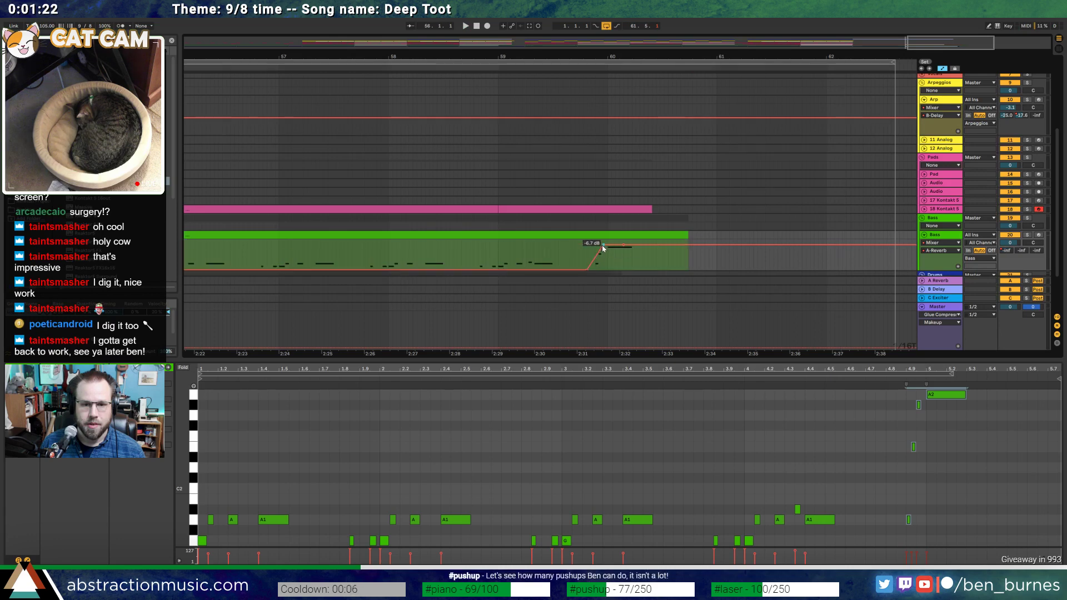
{"action": "left_click_drag", "start_coordinate": [596, 270], "coordinate": [612, 271]}
{"action": "key", "text": "space"}
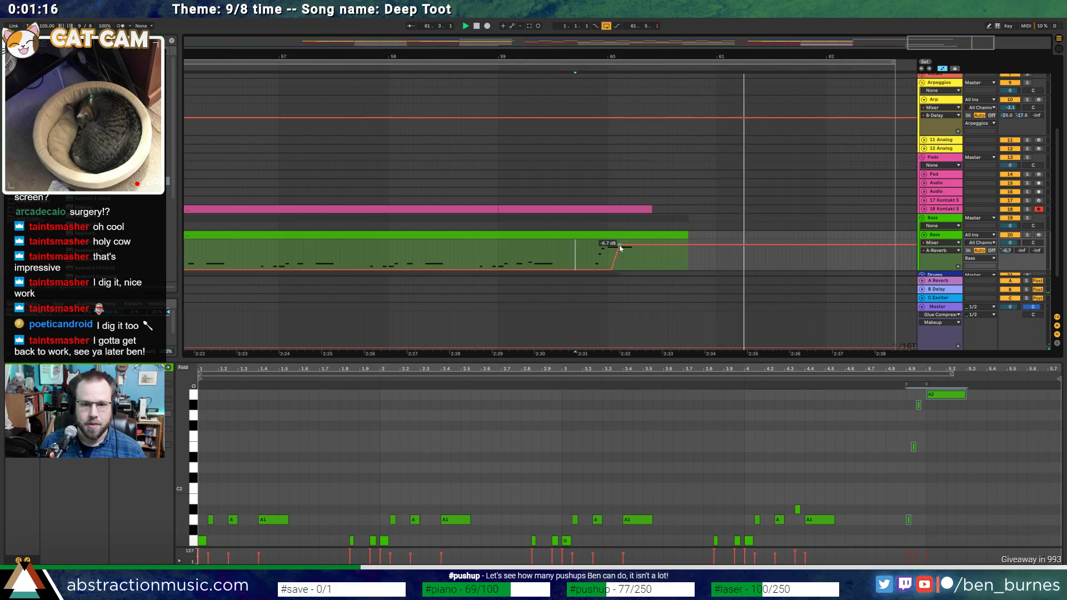
Move the start of the Bass reverb send ramp to slightly before bar 60 and play the ending
{"action": "left_click_drag", "start_coordinate": [612, 270], "coordinate": [605, 271]}
{"action": "left_click", "coordinate": [588, 264]}
{"action": "key", "text": "space"}
{"action": "key", "text": "space"}
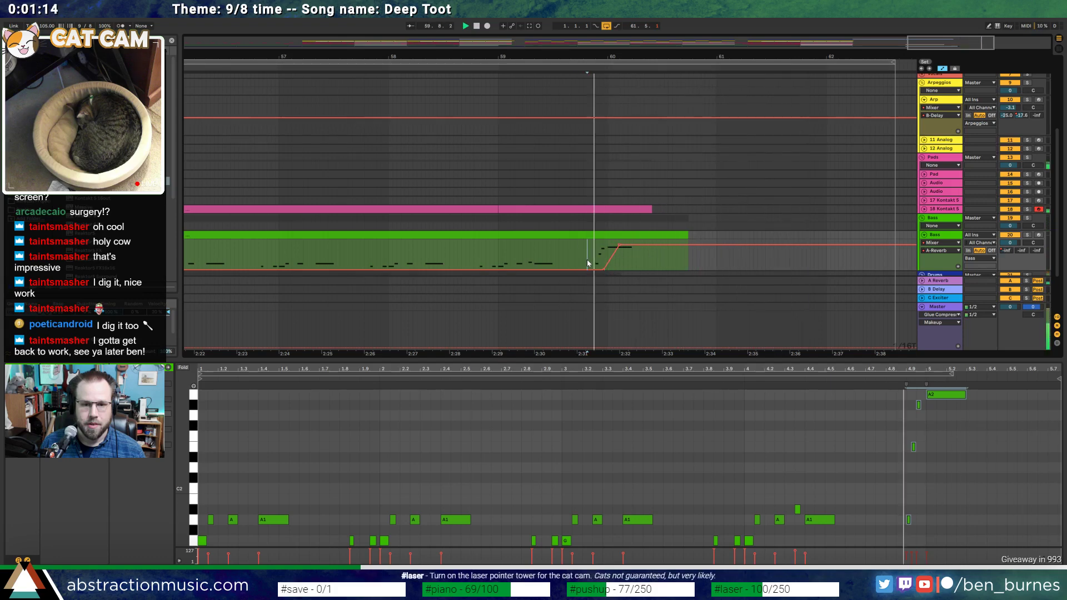
{"action": "key", "text": "minus"}
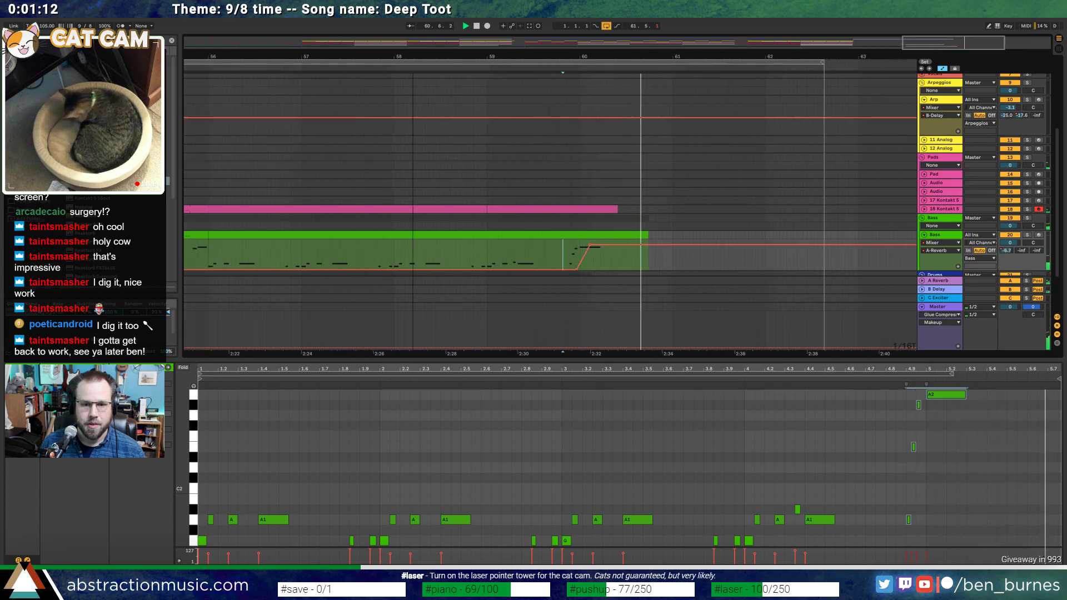
{"action": "key", "text": "minus"}
{"action": "key", "text": "minus"}
{"action": "key", "text": "space"}
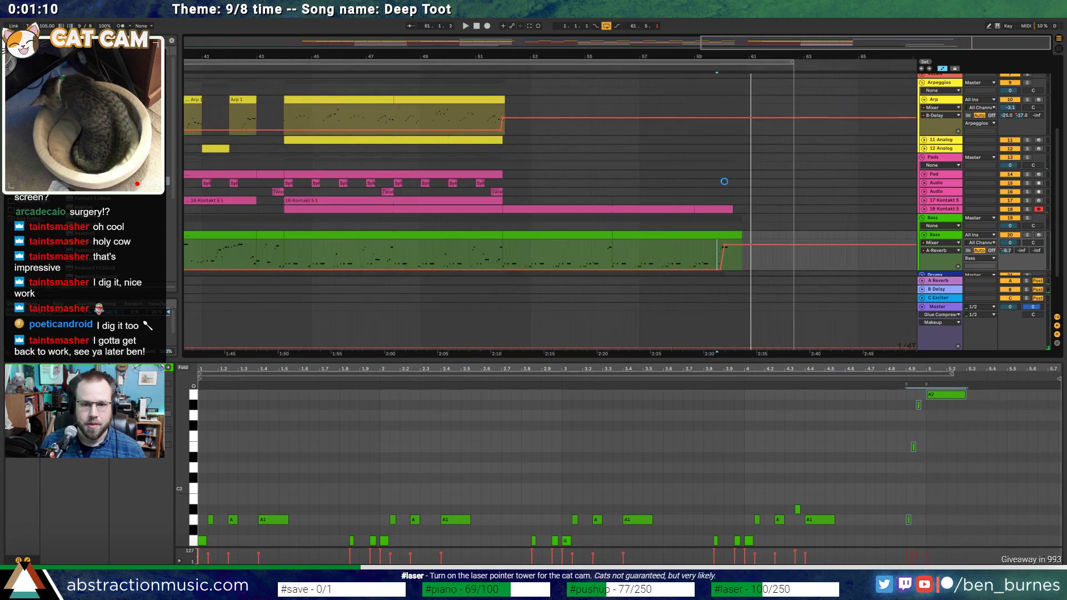
Hide the automation, add a Kontakt 5 MIDI track below Bass and load Upright Bass.nki into it
{"action": "key", "text": "a"}
{"action": "left_click", "coordinate": [936, 238]}
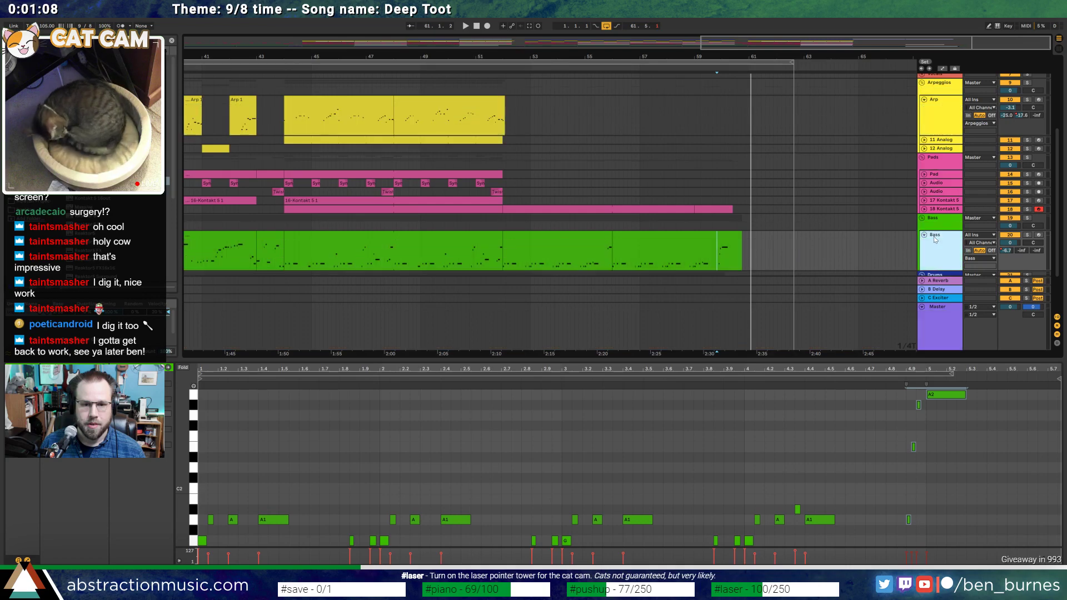
{"action": "scroll", "coordinate": [684, 232], "scroll_direction": "down", "scroll_amount": 2}
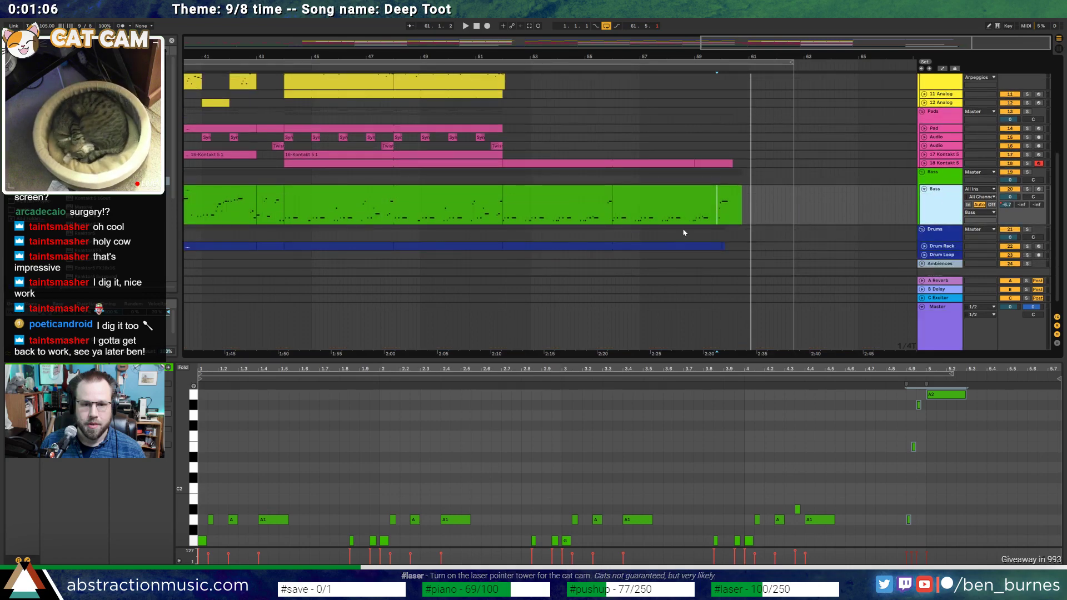
{"action": "key", "text": "ctrl+shift+t"}
{"action": "left_click_drag", "start_coordinate": [89, 181], "coordinate": [465, 248]}
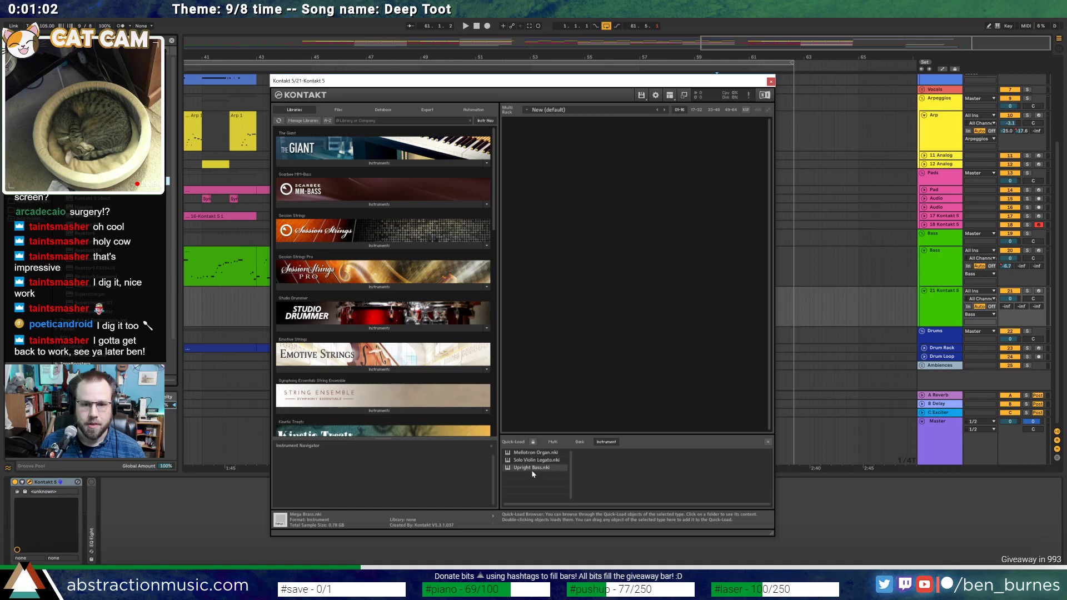
{"action": "double_click", "coordinate": [532, 469]}
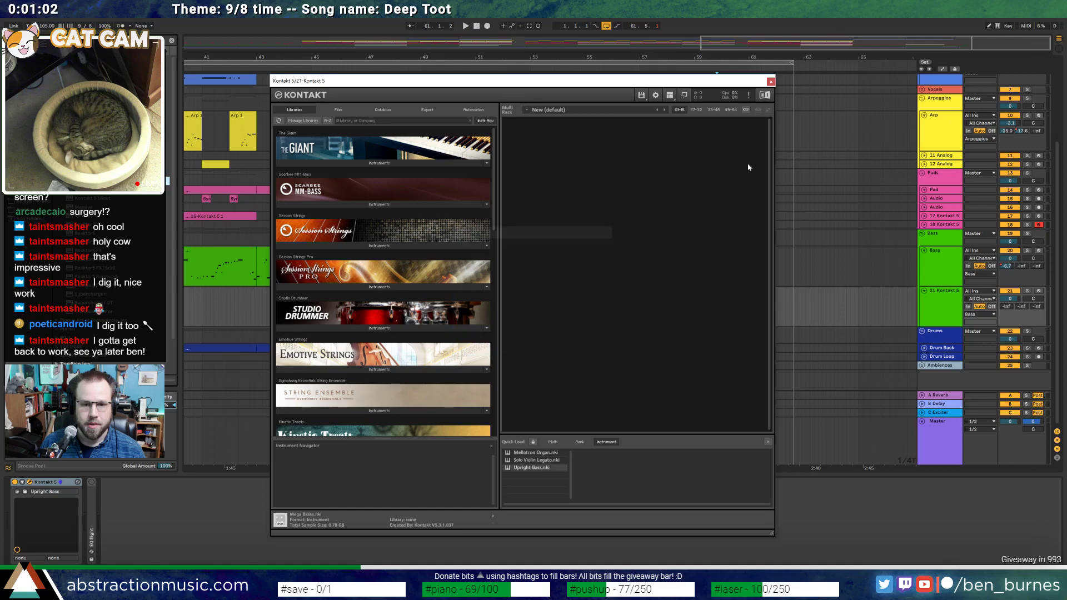
{"action": "left_click", "coordinate": [771, 82]}
Copy the two Bass clips from bar 52 onto the new Kontakt track and deactivate the originals during playback
{"action": "left_click", "coordinate": [603, 256]}
{"action": "left_click", "coordinate": [585, 253]}
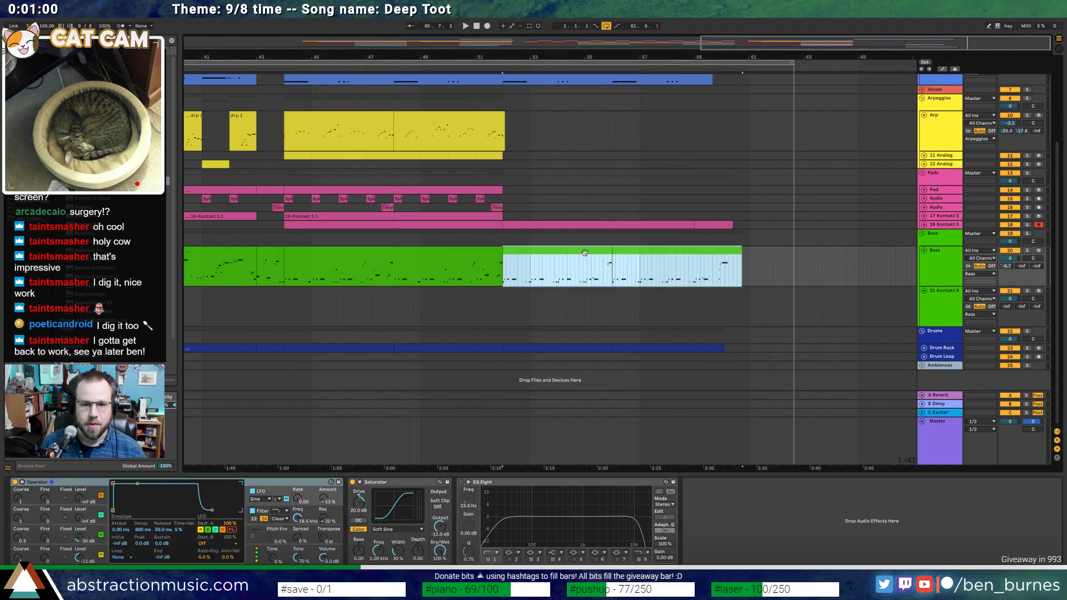
{"action": "left_click_drag", "start_coordinate": [584, 252], "coordinate": [584, 292]}
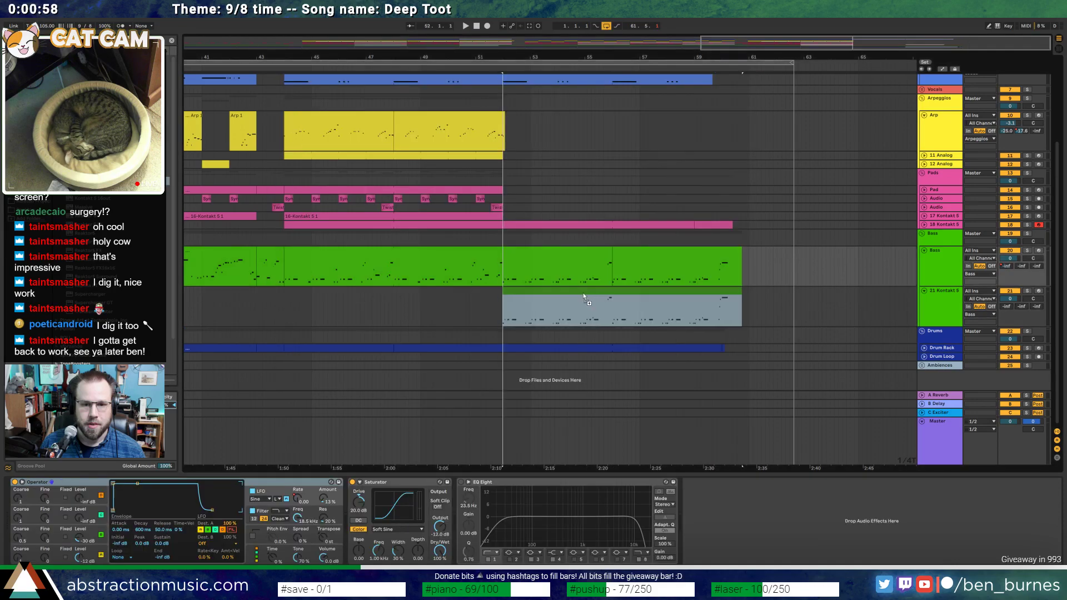
{"action": "left_click", "coordinate": [583, 256]}
{"action": "key", "text": "space"}
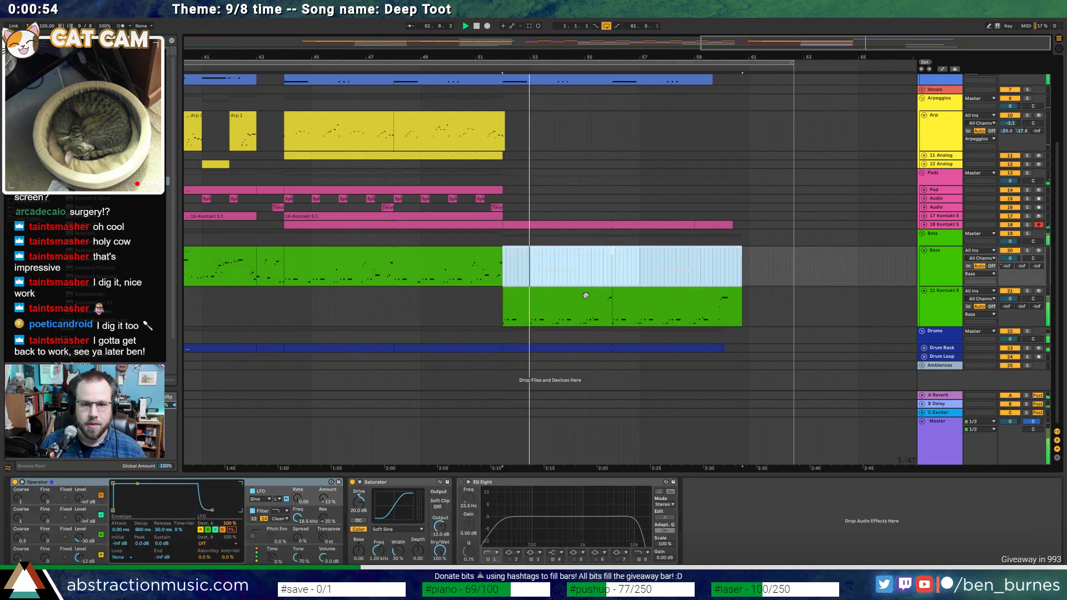
{"action": "key", "text": "0"}
Select the low notes in the first Kontakt bass clip, and reactivate the two original Bass clips from bar 52
{"action": "double_click", "coordinate": [583, 294]}
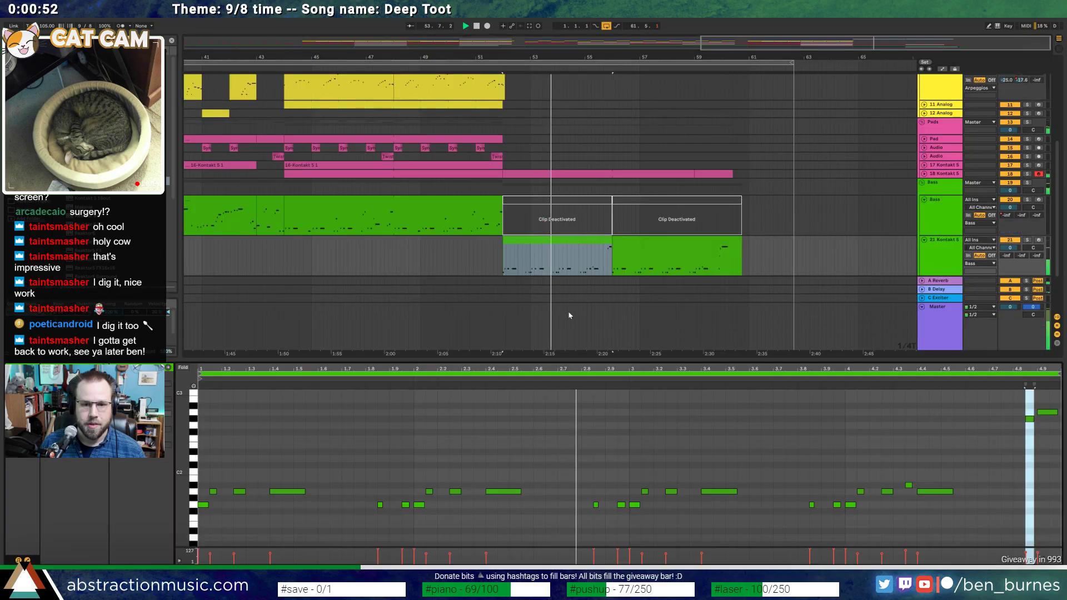
{"action": "left_click_drag", "start_coordinate": [966, 459], "coordinate": [201, 531]}
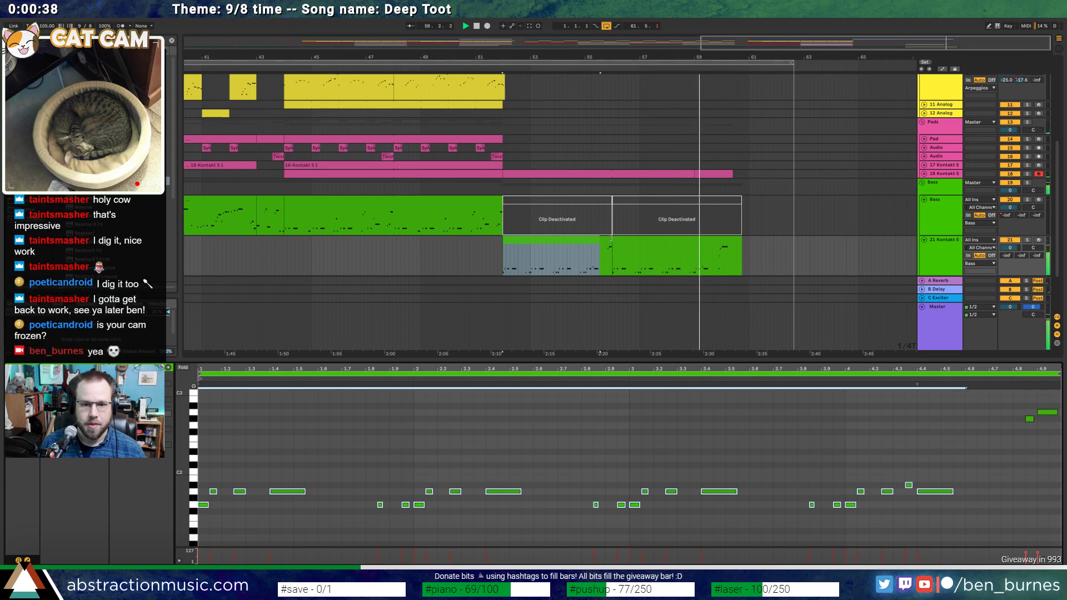
{"action": "left_click", "coordinate": [636, 200]}
{"action": "left_click", "coordinate": [578, 200], "text": "shift"}
{"action": "key", "text": "ctrl+l"}
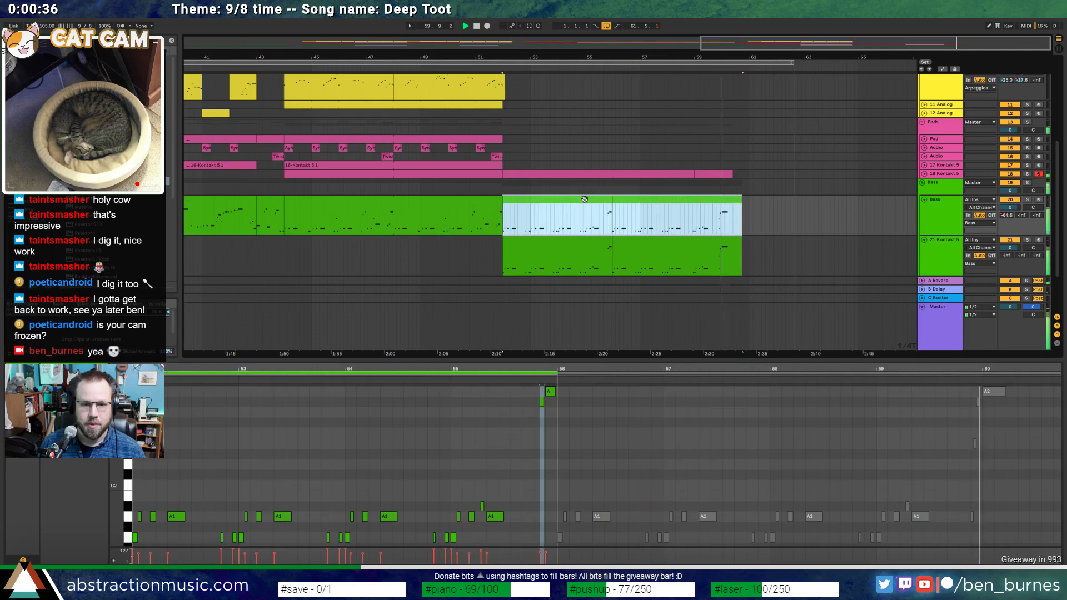
Transpose the low notes of the first Kontakt bass clip up one octave and deactivate the two original Bass clips
{"action": "key", "text": "space"}
{"action": "left_click", "coordinate": [589, 245]}
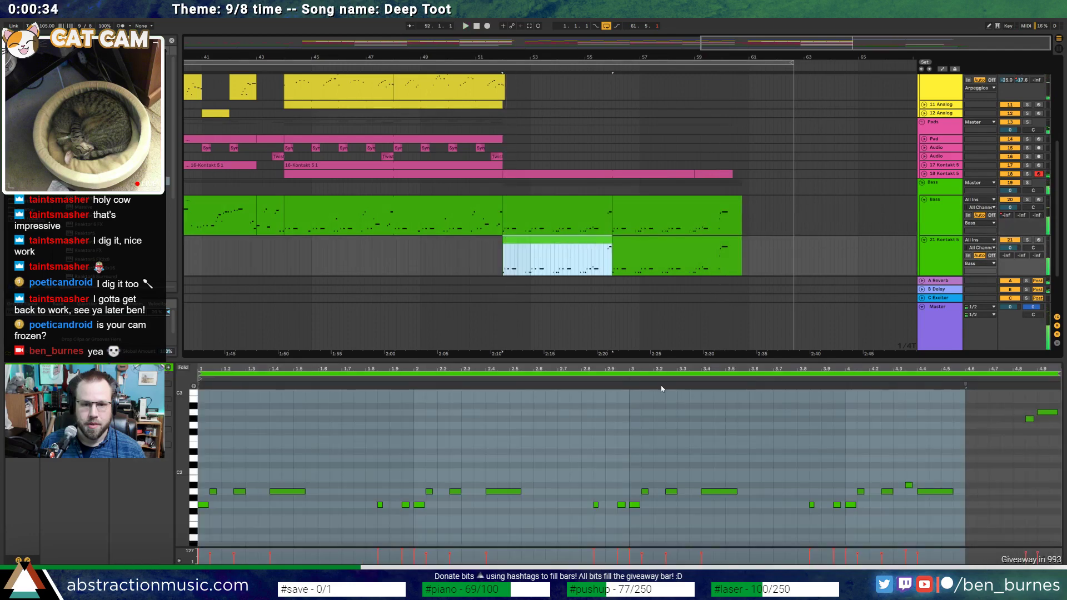
{"action": "left_click_drag", "start_coordinate": [964, 459], "coordinate": [204, 534]}
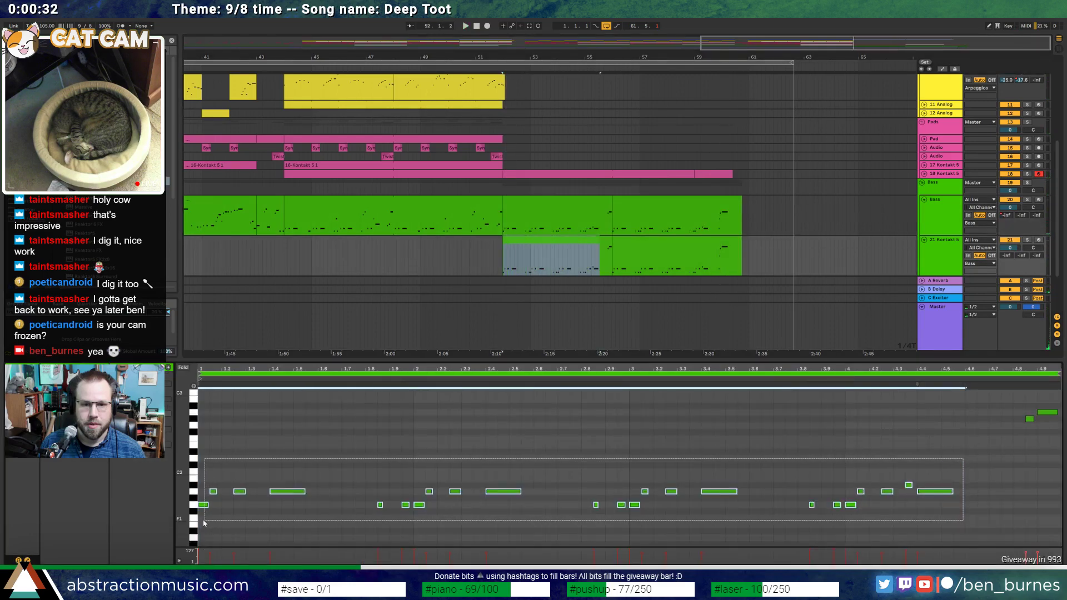
{"action": "key", "text": "shift+Up"}
{"action": "key", "text": "space"}
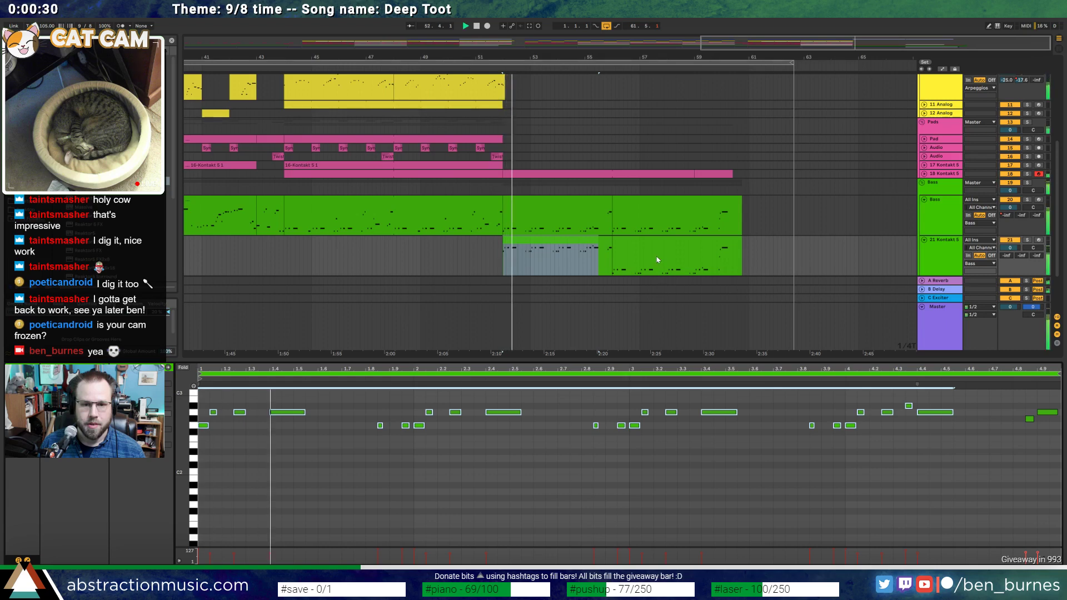
{"action": "left_click", "coordinate": [635, 205]}
{"action": "left_click", "coordinate": [635, 205], "text": "shift"}
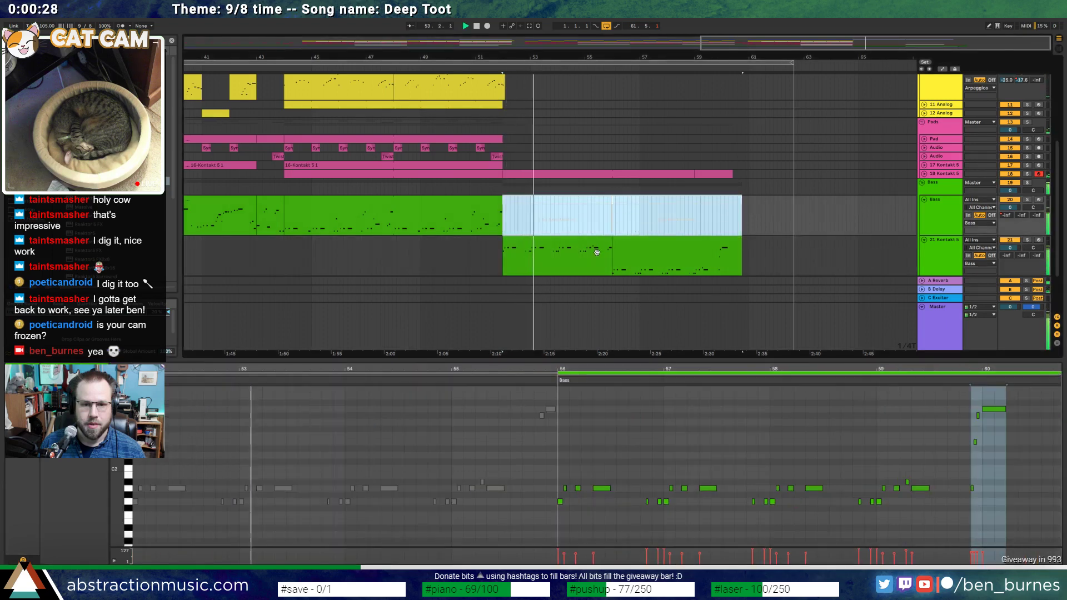
Deactivate the two original Bass clips and transpose the low notes of the second Kontakt bass clip up one octave
{"action": "key", "text": "0"}
{"action": "key", "text": "space"}
{"action": "left_click", "coordinate": [628, 244]}
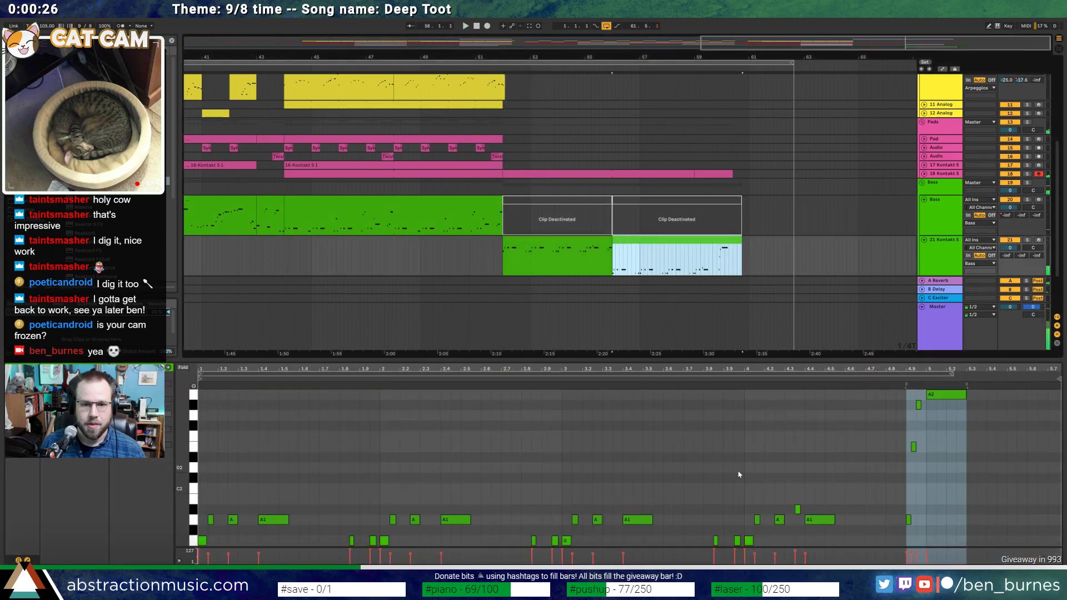
{"action": "left_click_drag", "start_coordinate": [924, 501], "coordinate": [202, 549]}
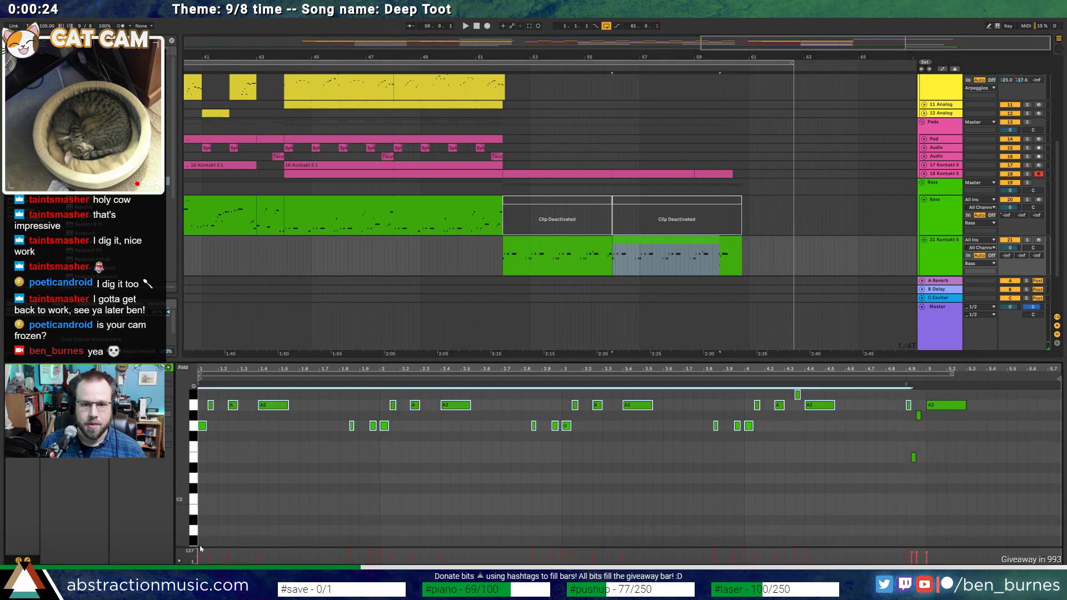
{"action": "left_click", "coordinate": [482, 246]}
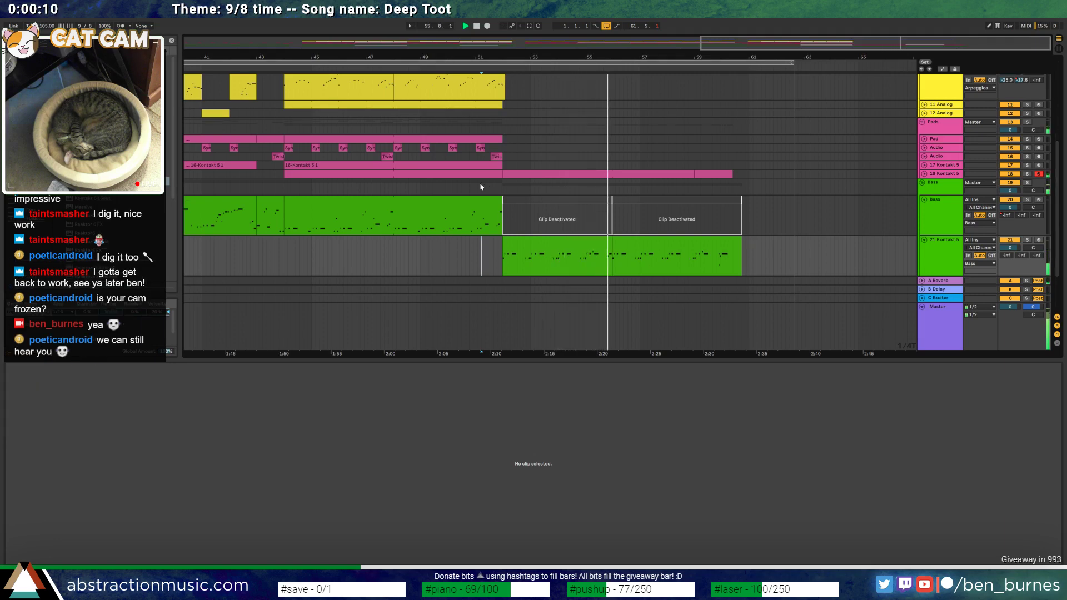
Consolidate the two Kontakt bass clips starting at bar 52 into a single clip
{"action": "left_click", "coordinate": [541, 253]}
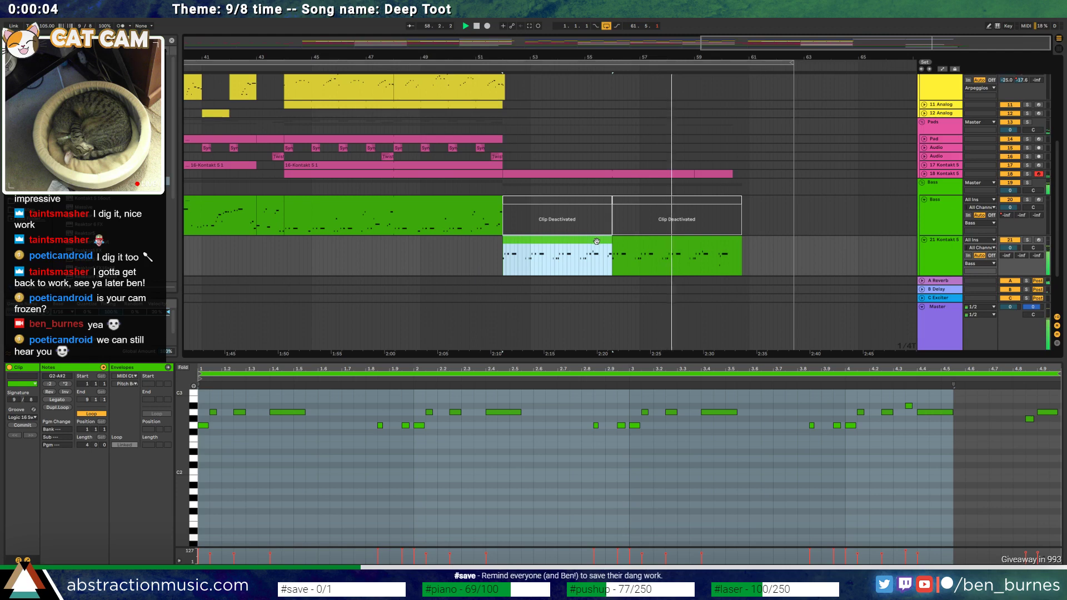
{"action": "left_click", "coordinate": [629, 243], "text": "shift"}
{"action": "key", "text": "ctrl+j"}
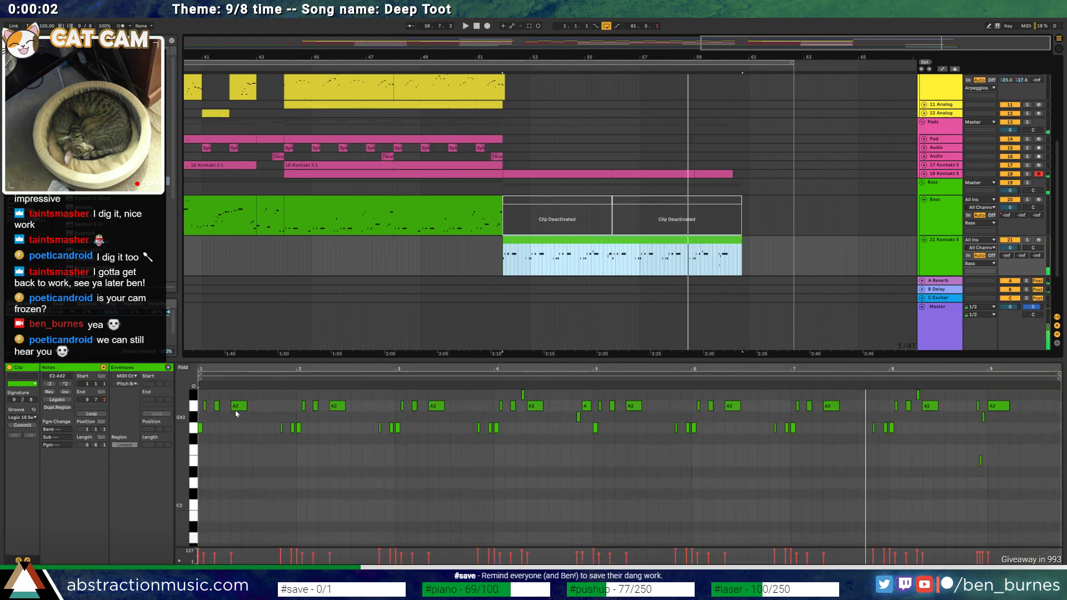
Lengthen all the sustained A2 notes in the consolidated Kontakt bass clip and play the transition from bar 51
{"action": "left_click", "coordinate": [242, 418]}
{"action": "left_click", "coordinate": [337, 406], "text": "shift"}
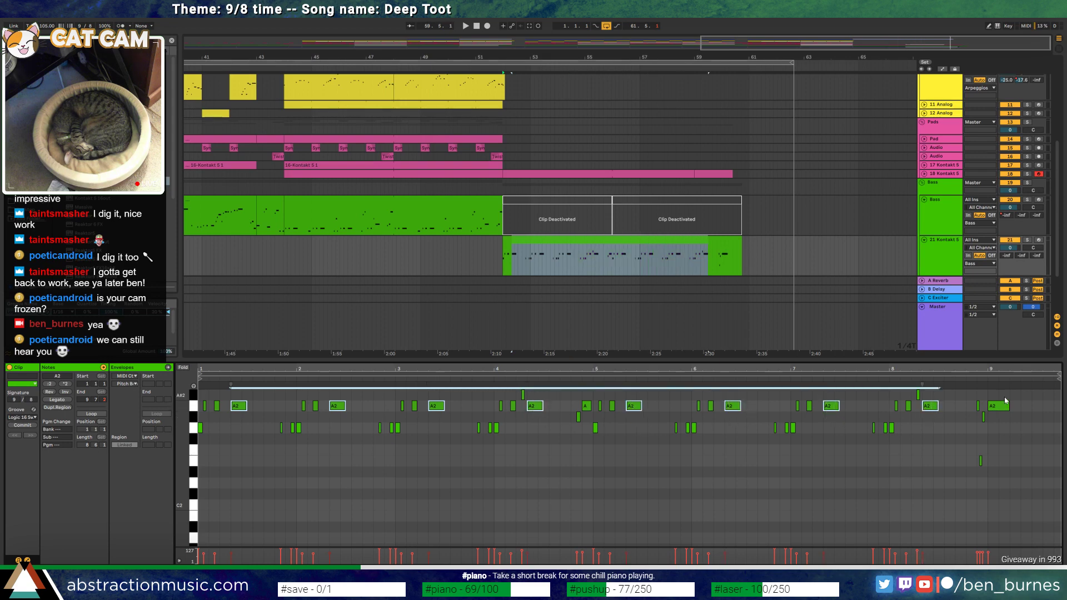
{"action": "left_click_drag", "start_coordinate": [1008, 406], "coordinate": [1031, 406]}
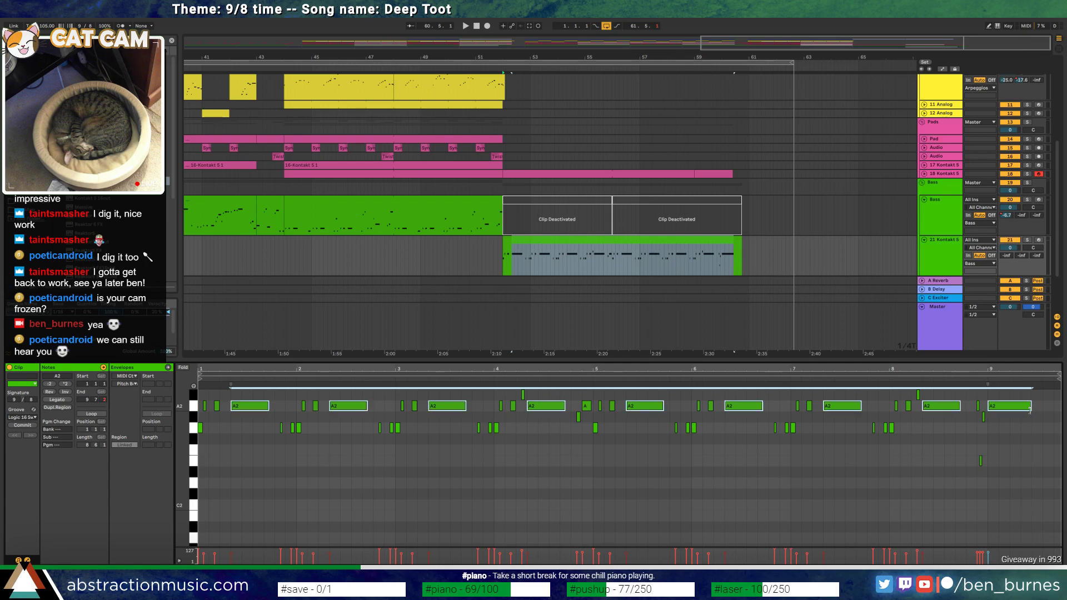
{"action": "key", "text": "space"}
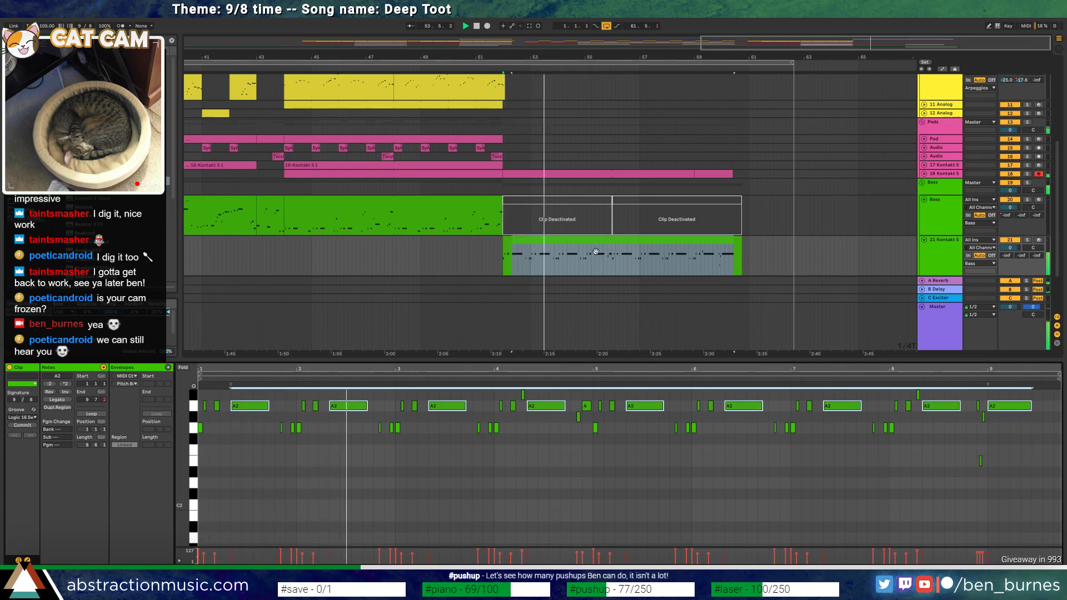
{"action": "key", "text": "space"}
{"action": "left_click", "coordinate": [473, 230]}
{"action": "key", "text": "space"}
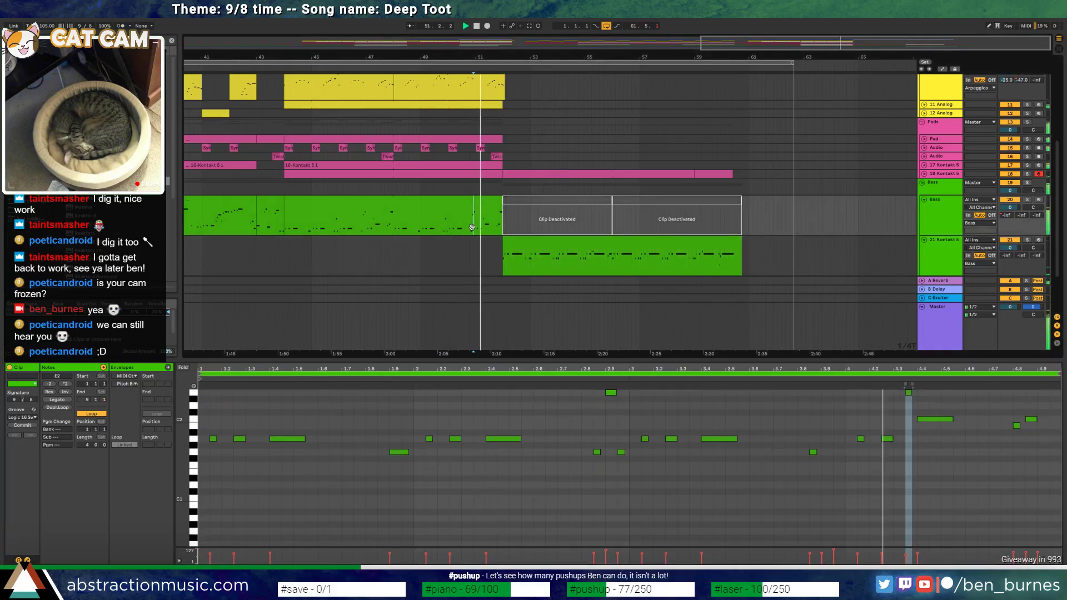
Reactivate and trim the first original Bass clip to a short tail just past bar 52, and delete the deactivated clip after it
{"action": "left_click", "coordinate": [793, 208]}
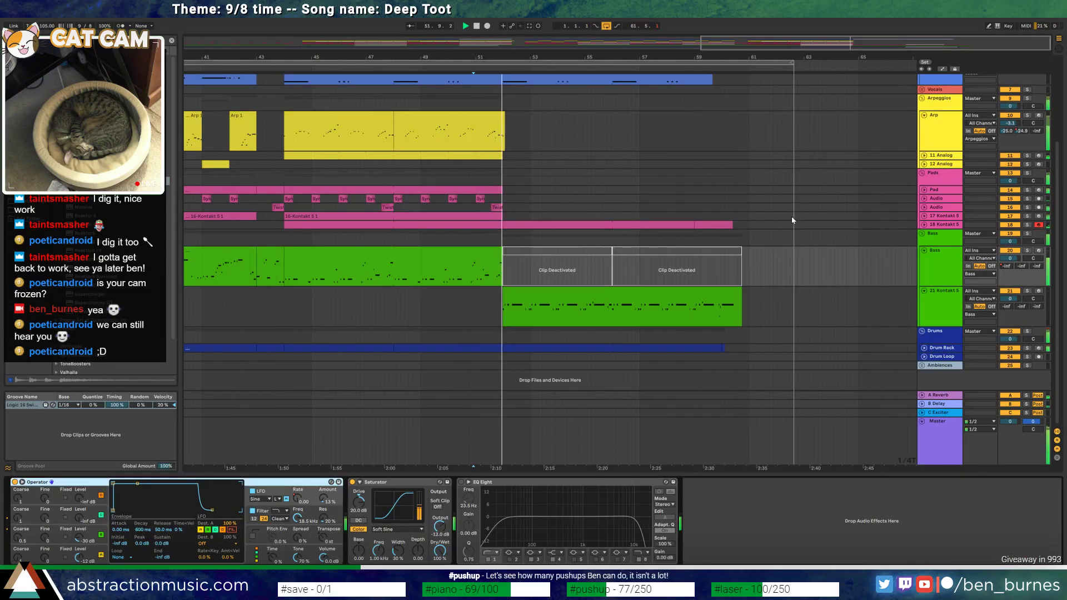
{"action": "left_click", "coordinate": [535, 250]}
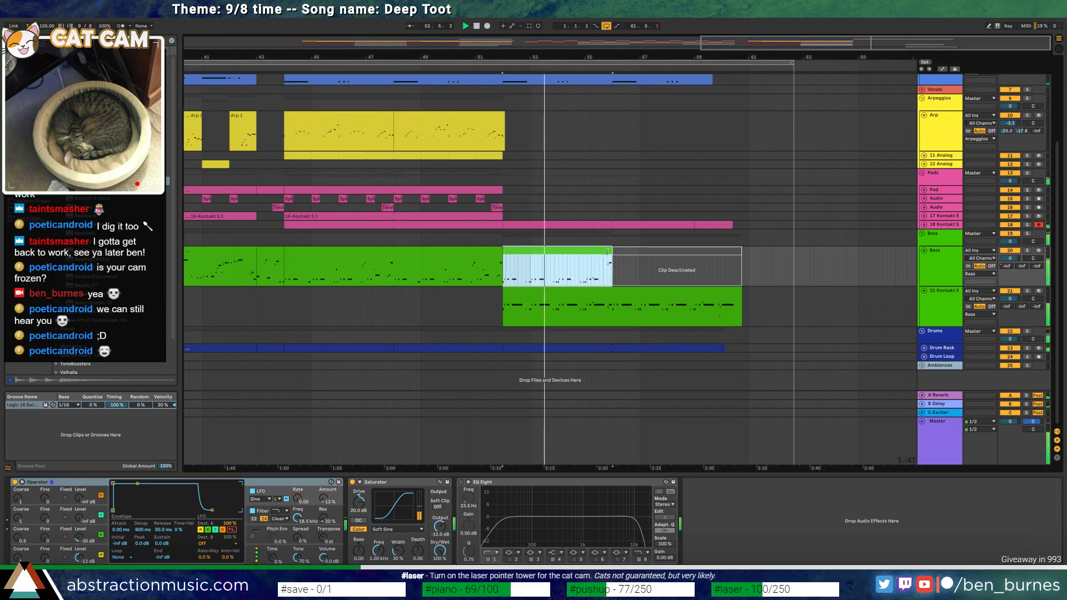
{"action": "left_click_drag", "start_coordinate": [533, 251], "coordinate": [506, 266]}
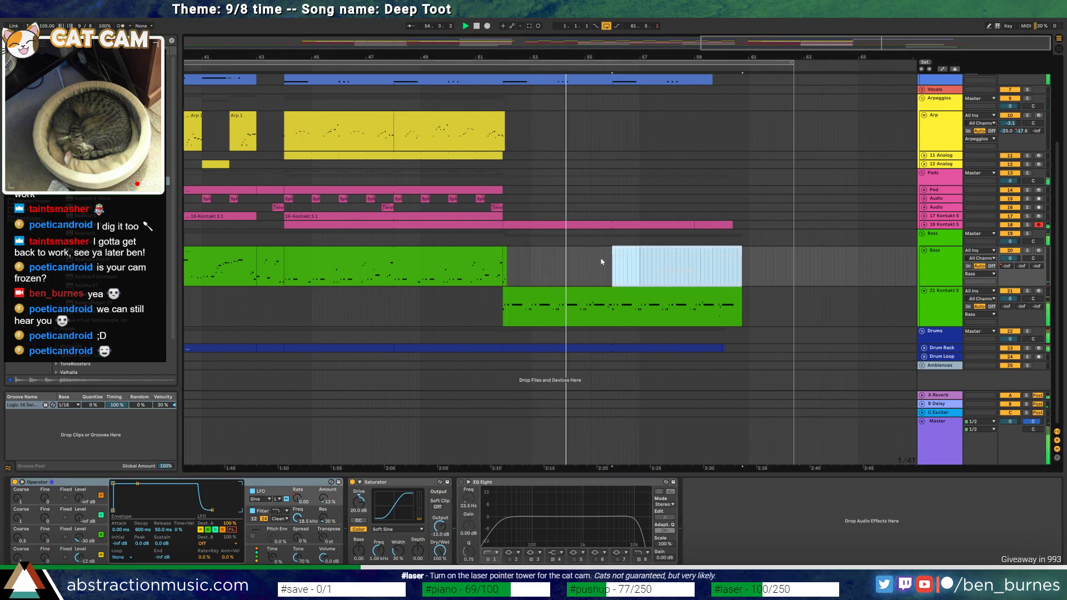
{"action": "left_click", "coordinate": [615, 261]}
{"action": "scroll", "coordinate": [507, 263], "scroll_direction": "up", "scroll_amount": 5}
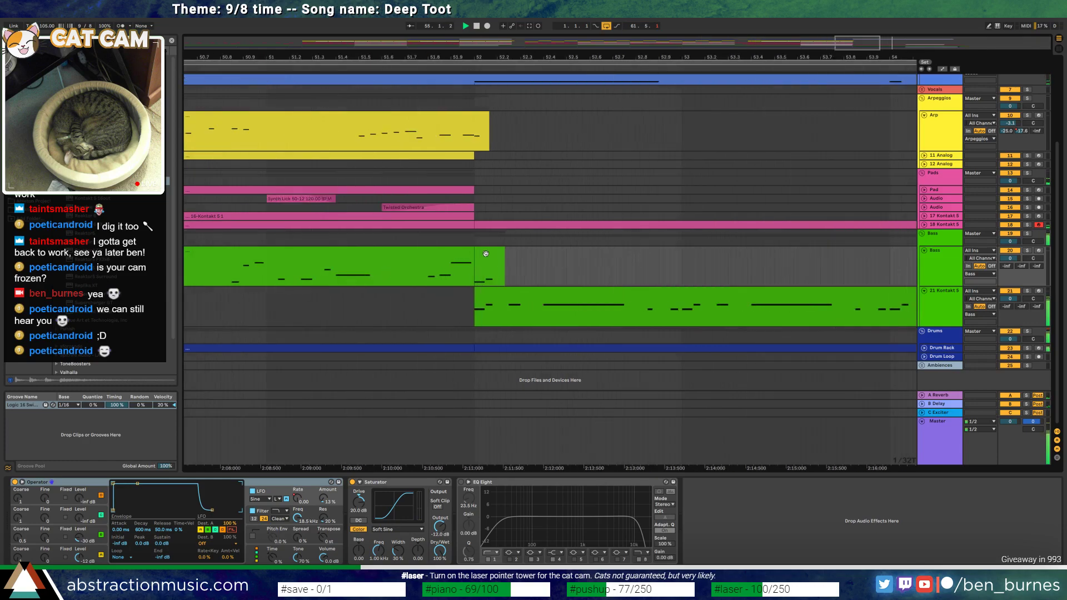
{"action": "left_click", "coordinate": [483, 253]}
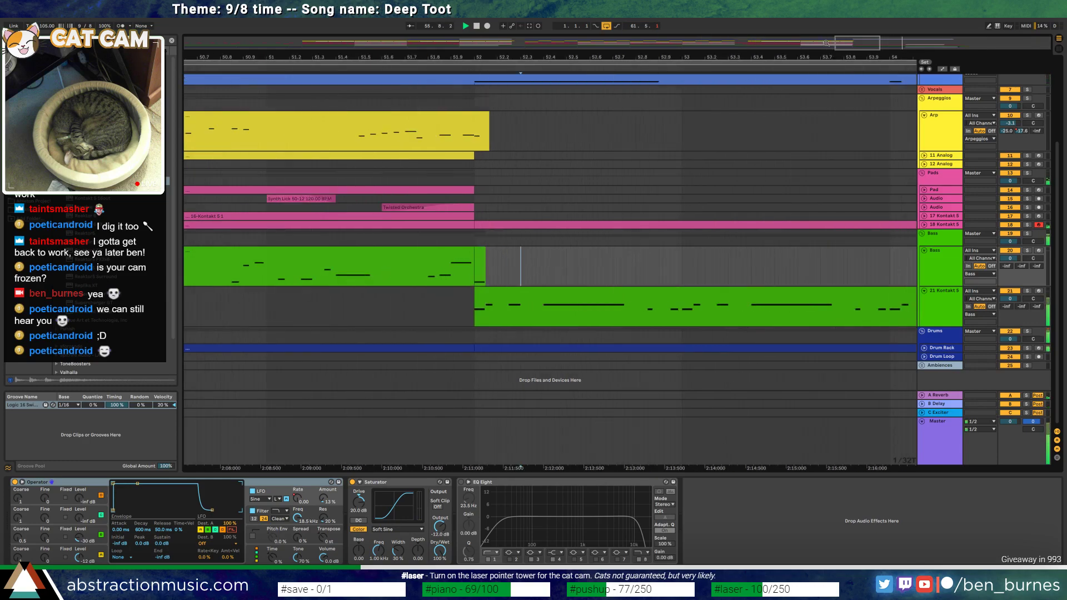
{"action": "left_click_drag", "start_coordinate": [827, 42], "coordinate": [308, 53]}
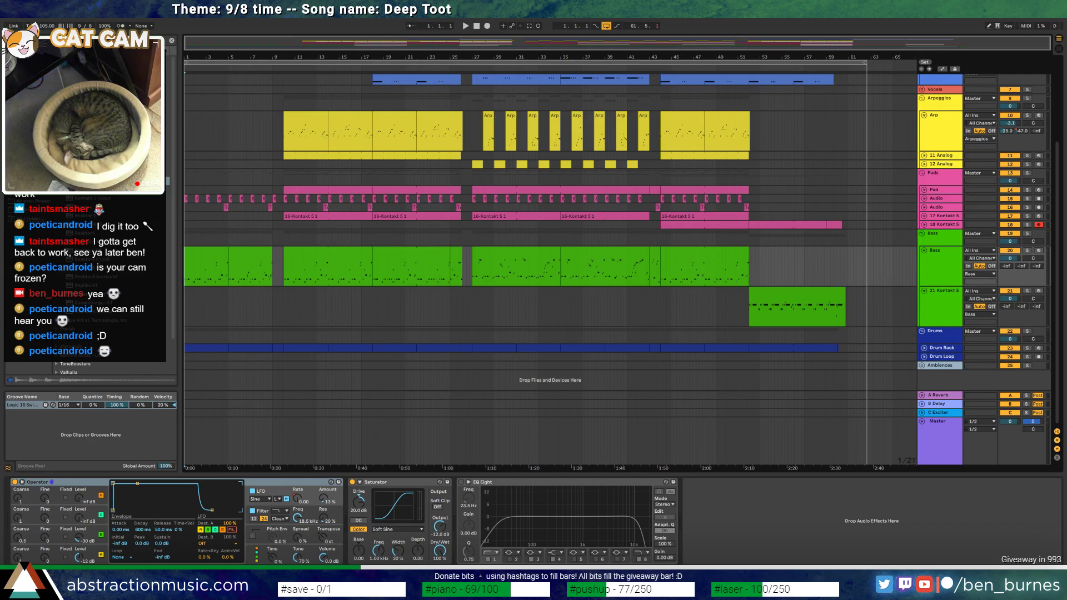
Switch to Twitch in the browser, check the followed channels and open the Music & Performing Arts category
{"action": "key", "text": "alt+Tab"}
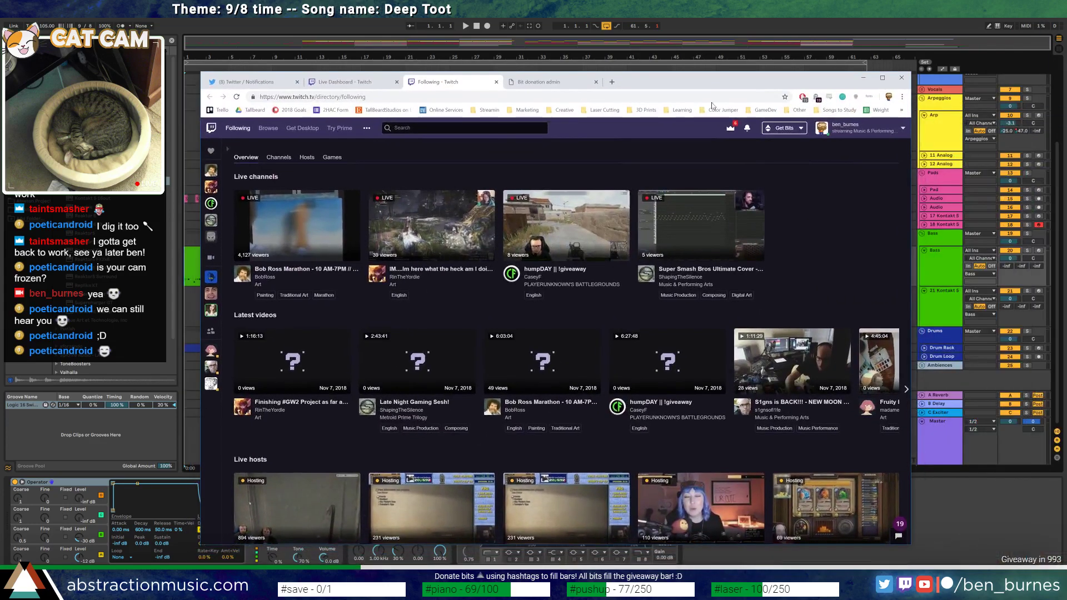
{"action": "scroll", "coordinate": [906, 173], "scroll_direction": "down", "scroll_amount": 6}
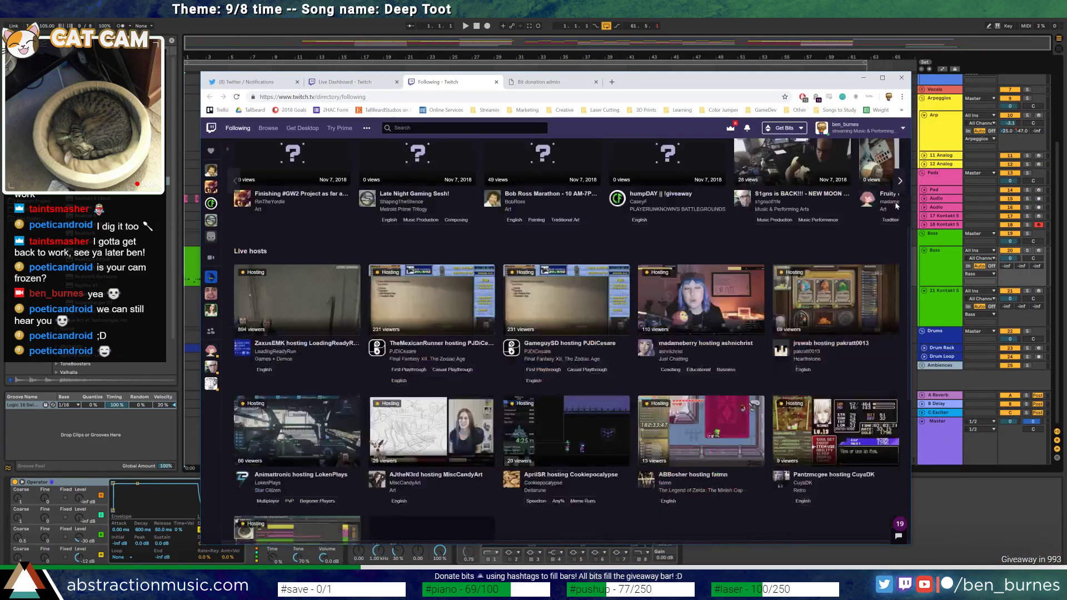
{"action": "scroll", "coordinate": [484, 239], "scroll_direction": "down", "scroll_amount": 3}
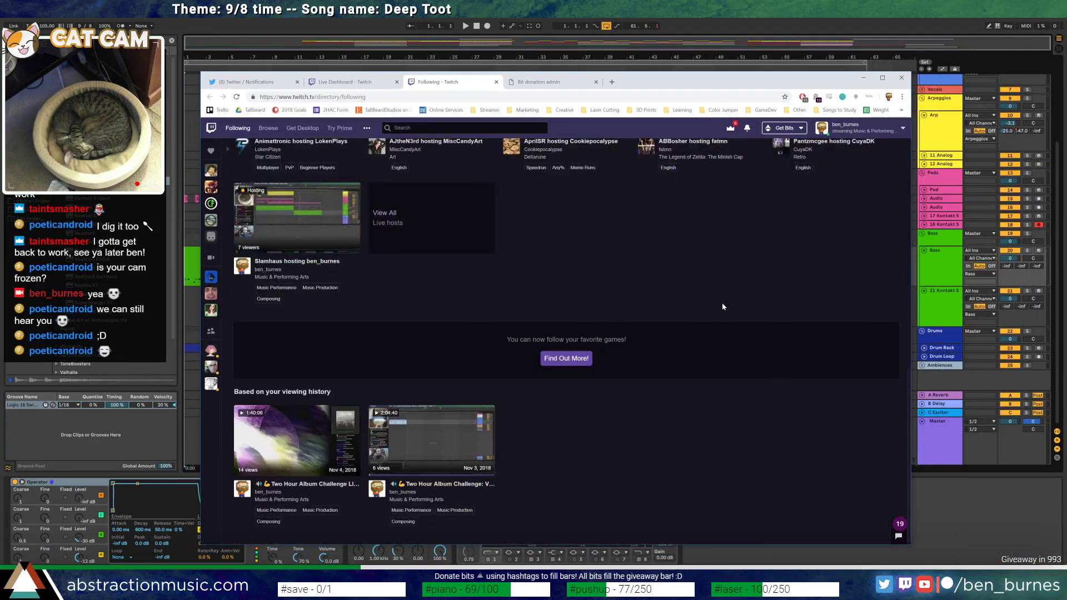
{"action": "scroll", "coordinate": [722, 306], "scroll_direction": "up", "scroll_amount": 5}
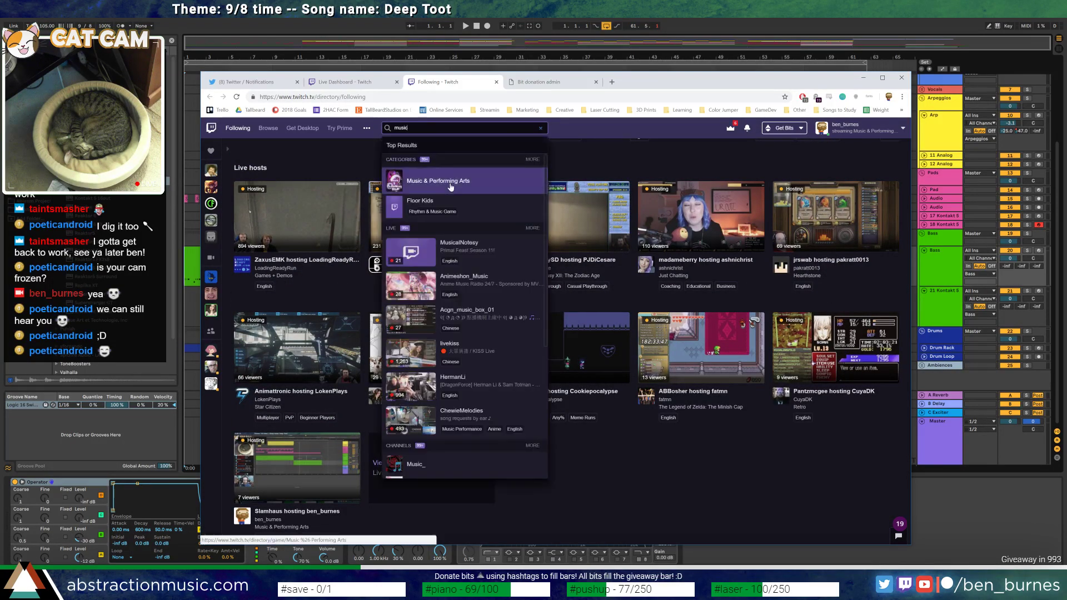
{"action": "left_click", "coordinate": [449, 183]}
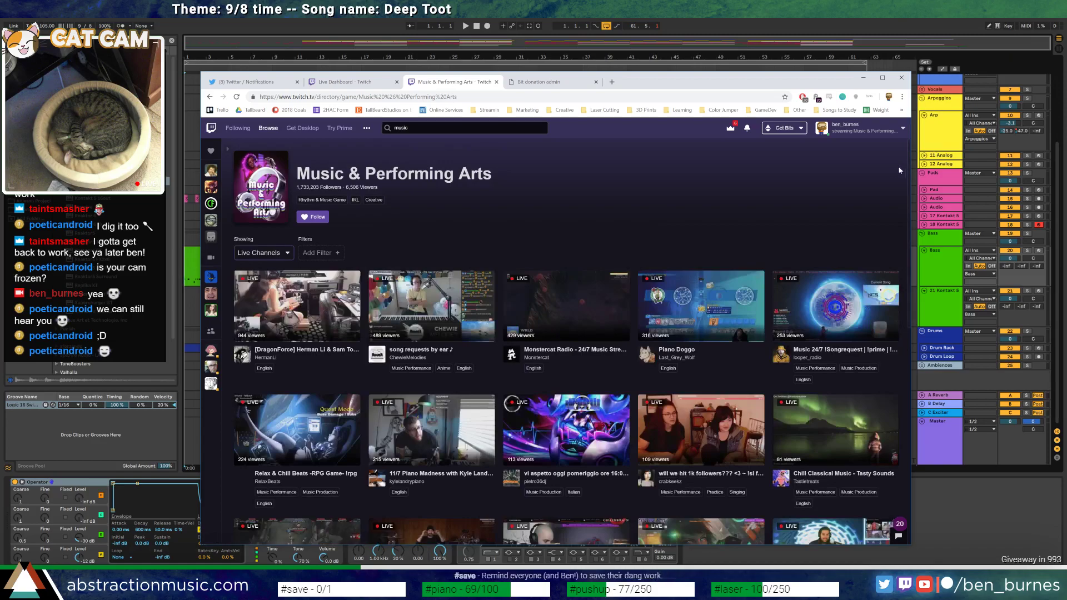
Look through the live channels in Music & Performing Arts down to the streams with one viewer
{"action": "scroll", "coordinate": [837, 296], "scroll_direction": "down", "scroll_amount": 8}
{"action": "scroll", "coordinate": [836, 296], "scroll_direction": "down", "scroll_amount": 15}
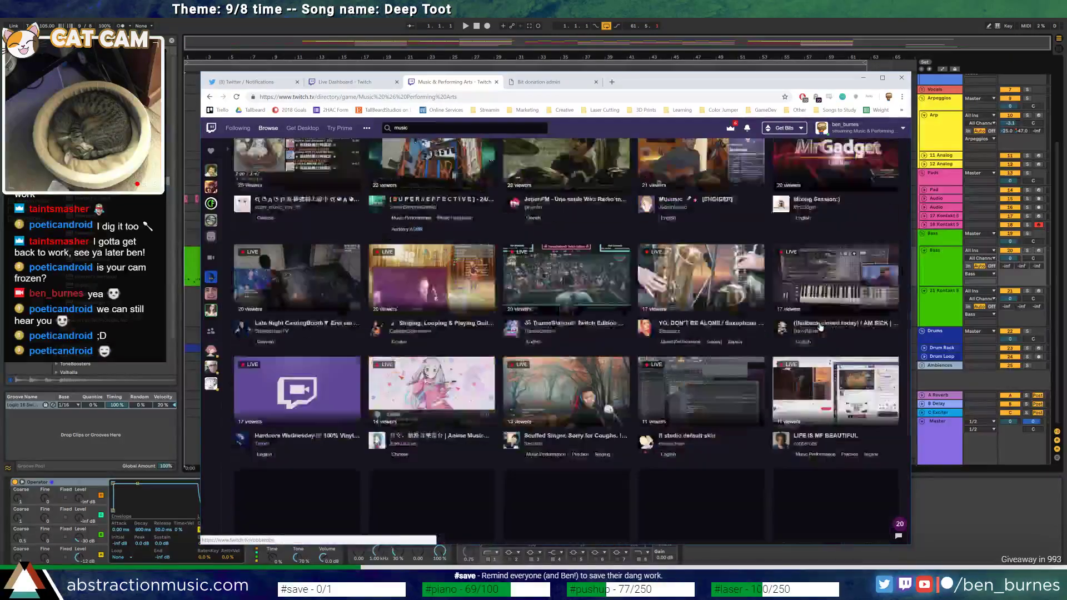
{"action": "scroll", "coordinate": [821, 333], "scroll_direction": "down", "scroll_amount": 10}
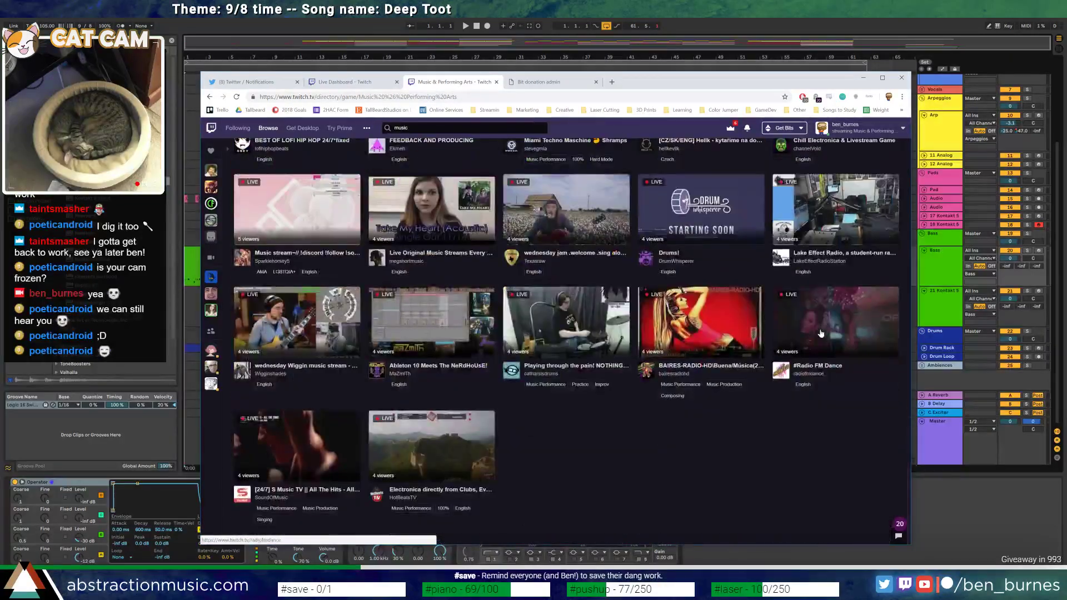
{"action": "scroll", "coordinate": [821, 333], "scroll_direction": "down", "scroll_amount": 6}
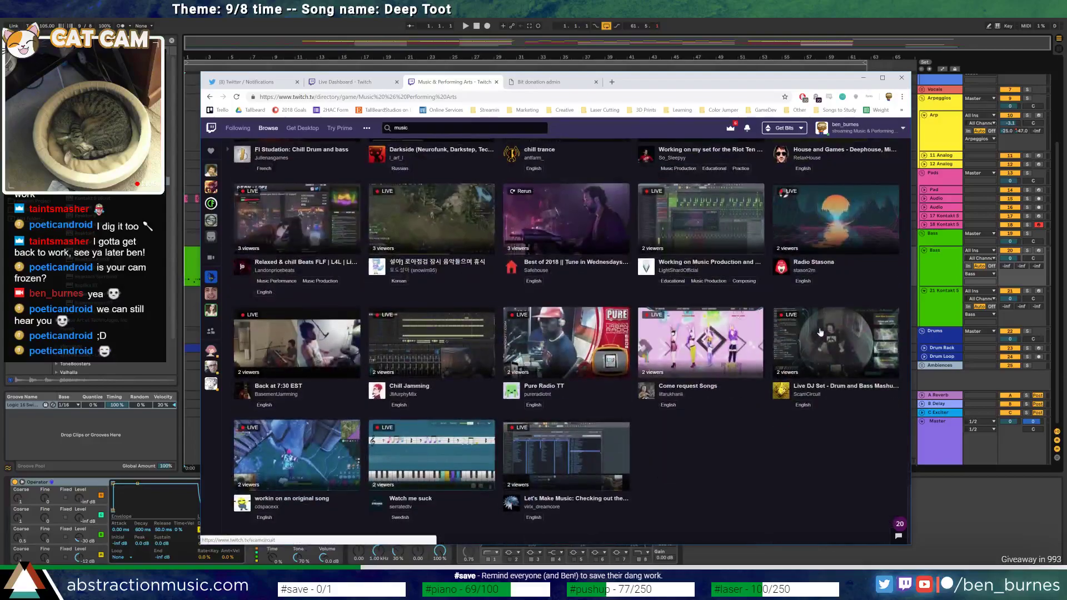
{"action": "scroll", "coordinate": [818, 332], "scroll_direction": "down", "scroll_amount": 10}
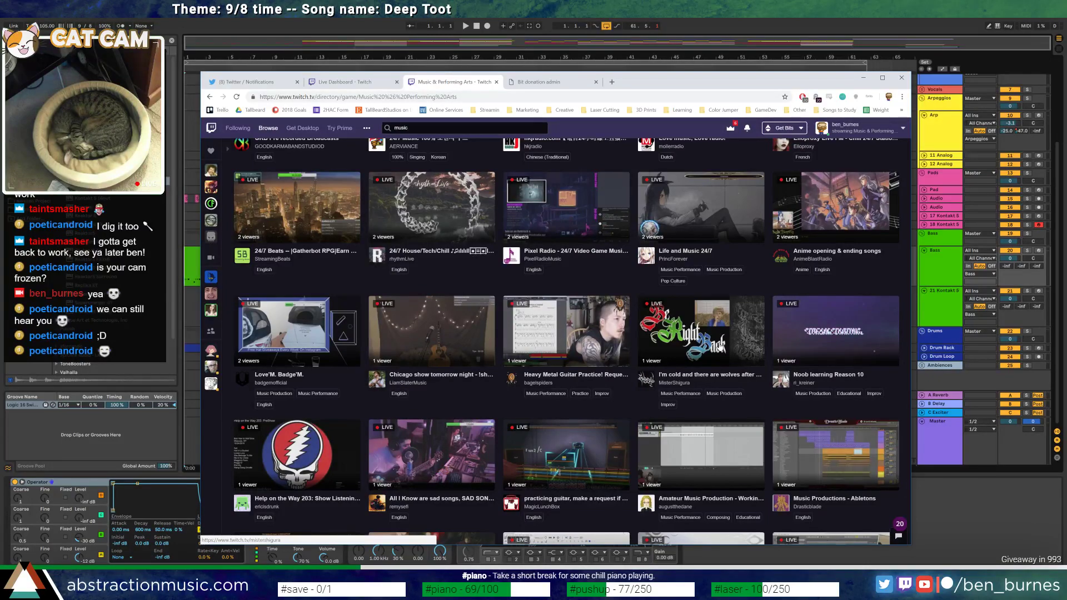
{"action": "scroll", "coordinate": [719, 345], "scroll_direction": "down", "scroll_amount": 3}
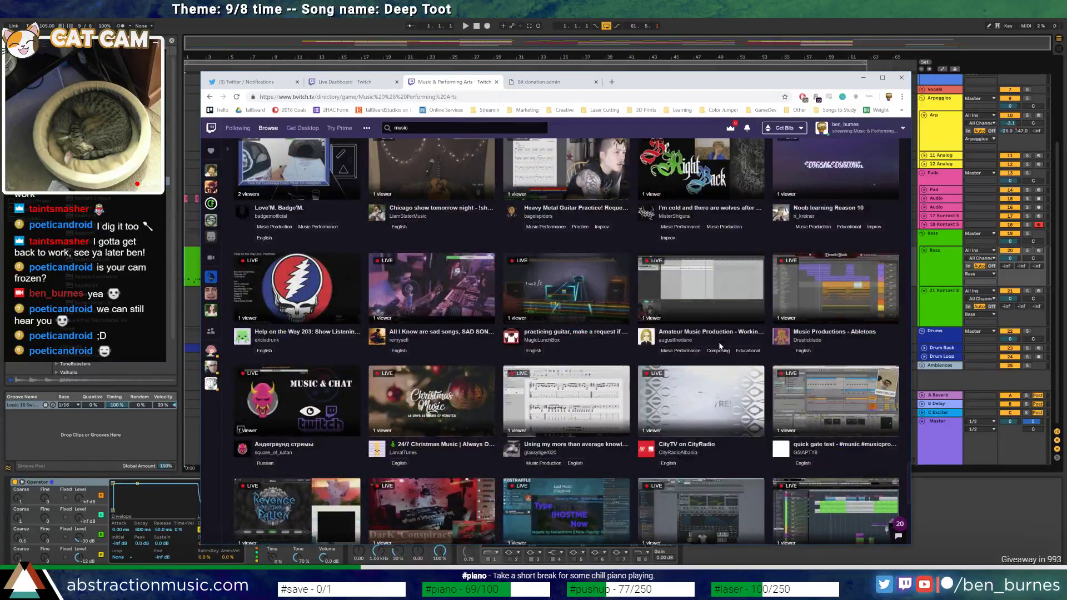
{"action": "scroll", "coordinate": [720, 346], "scroll_direction": "down", "scroll_amount": 1}
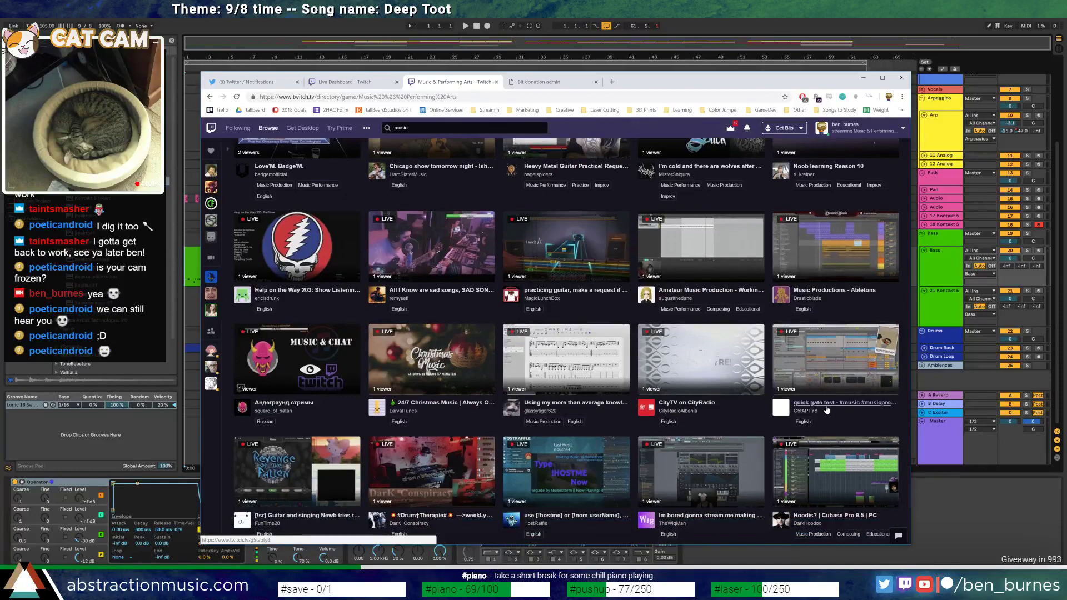
{"action": "scroll", "coordinate": [655, 414], "scroll_direction": "down", "scroll_amount": 3}
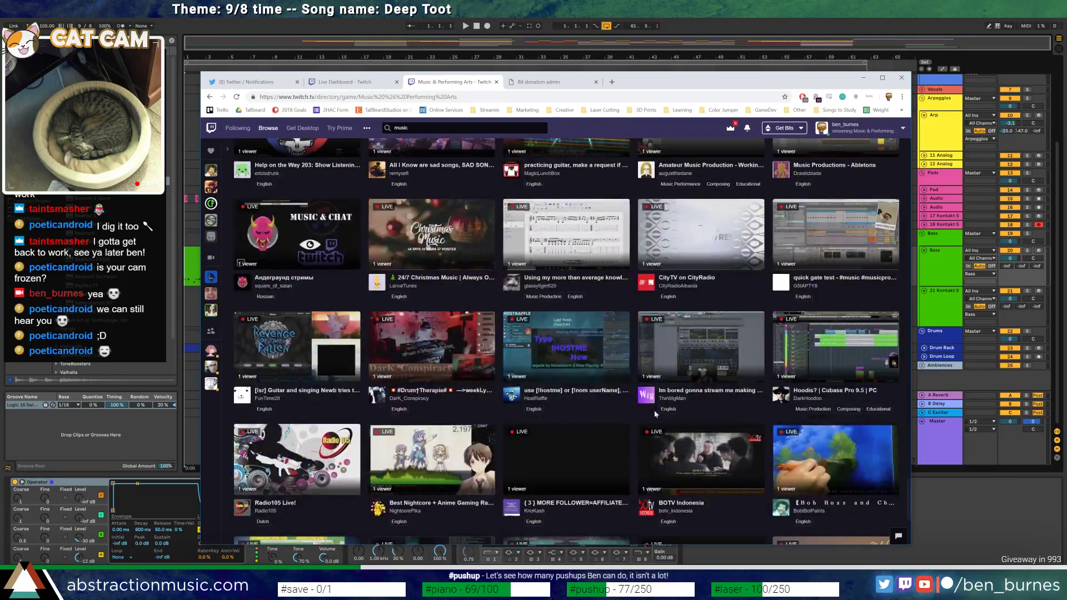
View the stream "Im bored gonna stream me making a new thing for a few hours" in a separate tab and return to the category
{"action": "middle_click", "coordinate": [721, 391]}
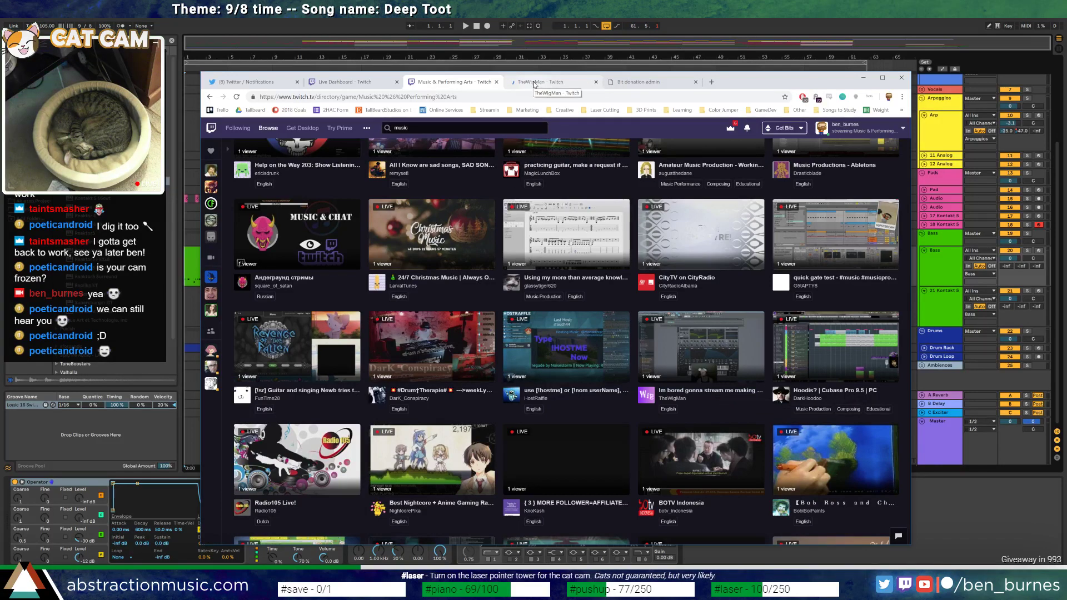
{"action": "left_click", "coordinate": [534, 83]}
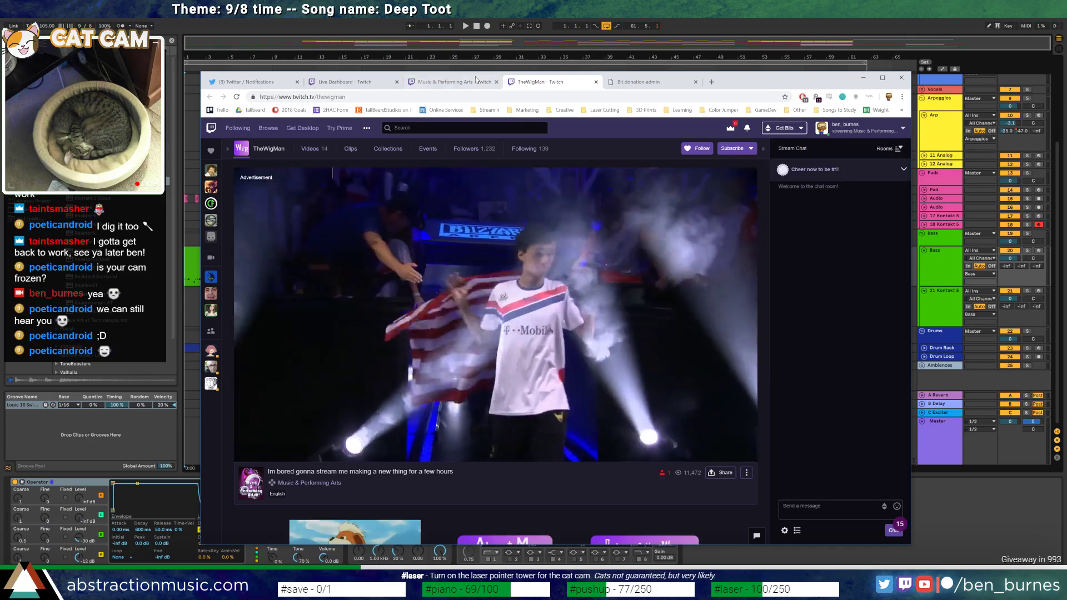
{"action": "key", "text": "ctrl+shift+Tab"}
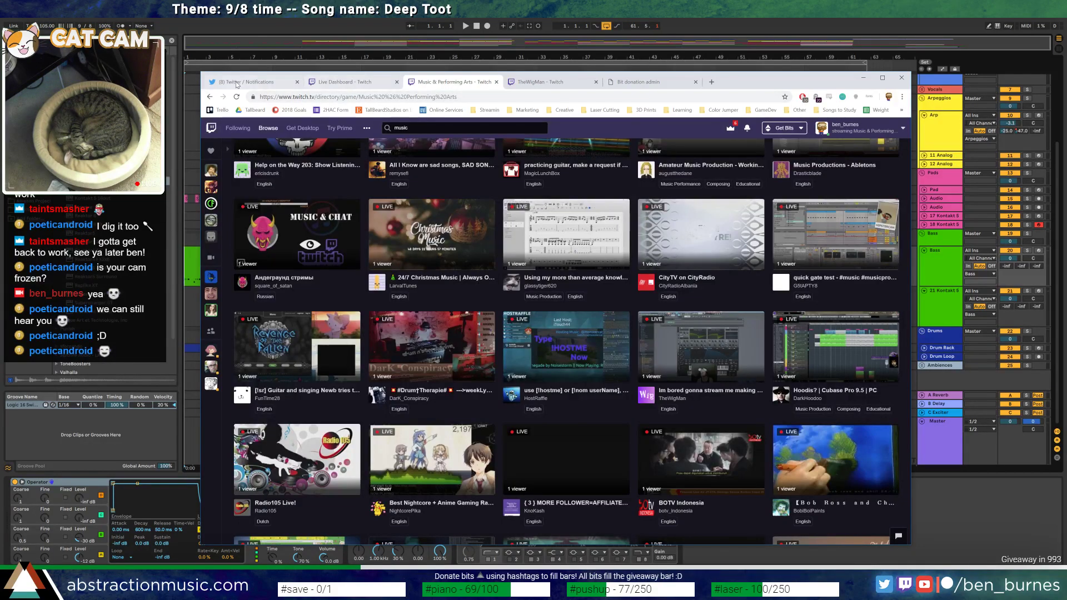
Switch back to Ableton Live, play the song from the beginning and reset the master volume to 0
{"action": "key", "text": "alt+Tab"}
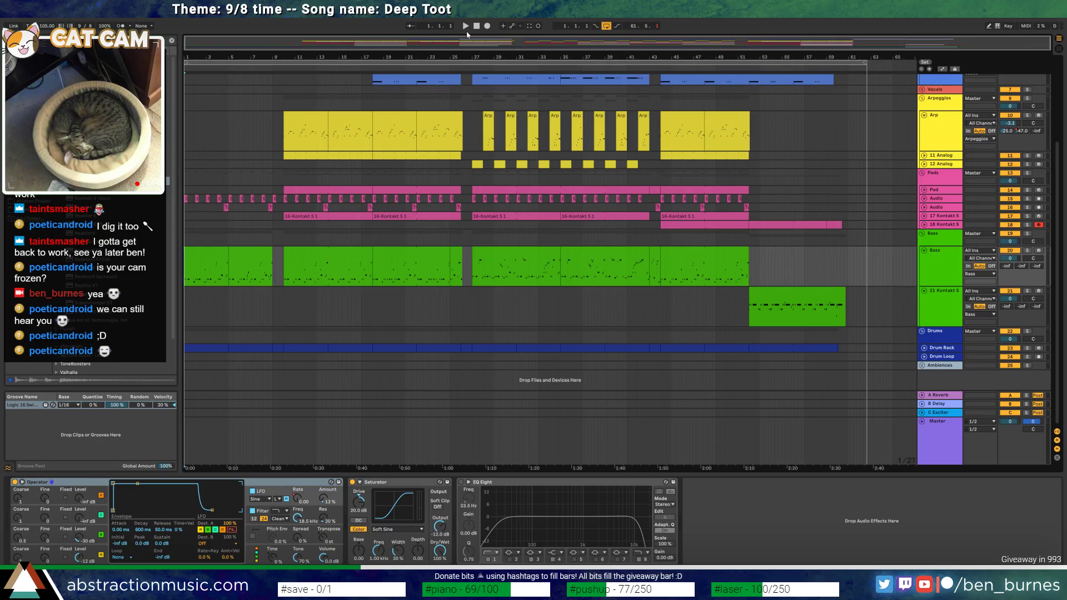
{"action": "key", "text": "space"}
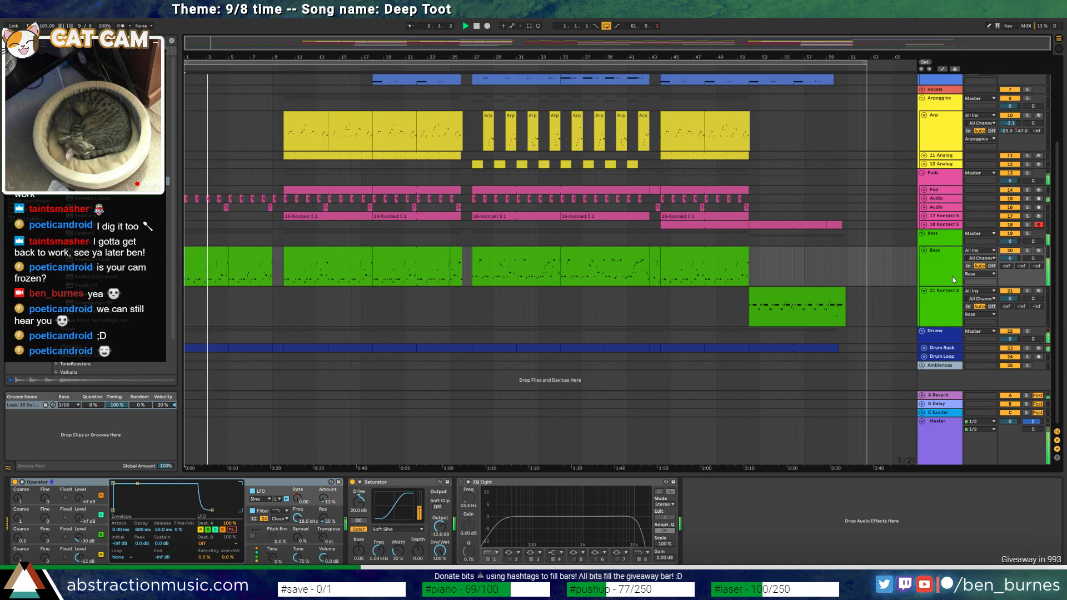
{"action": "left_click", "coordinate": [939, 264]}
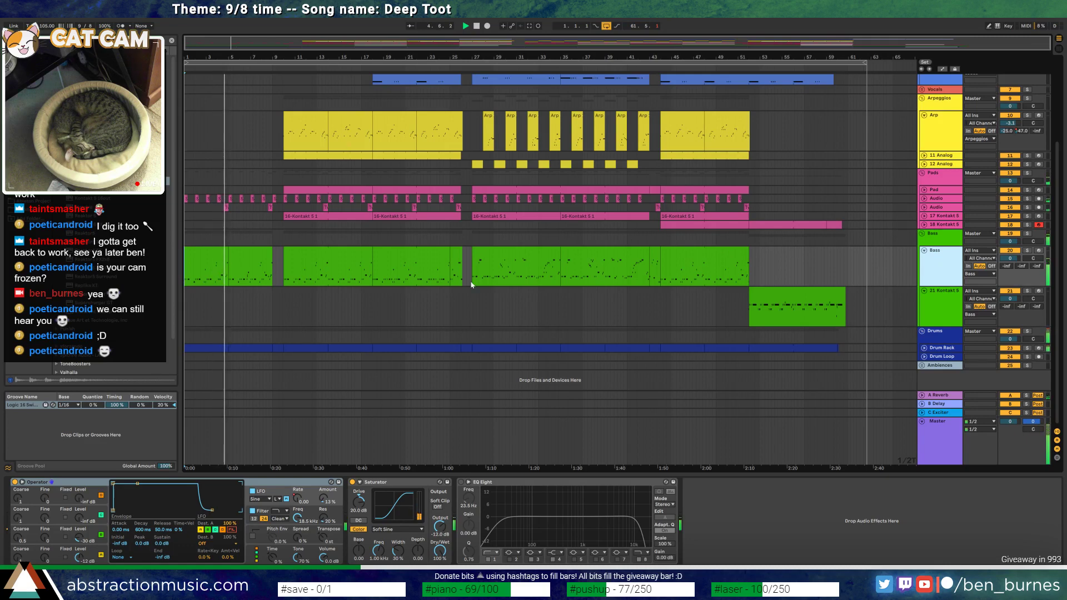
{"action": "left_click", "coordinate": [976, 433]}
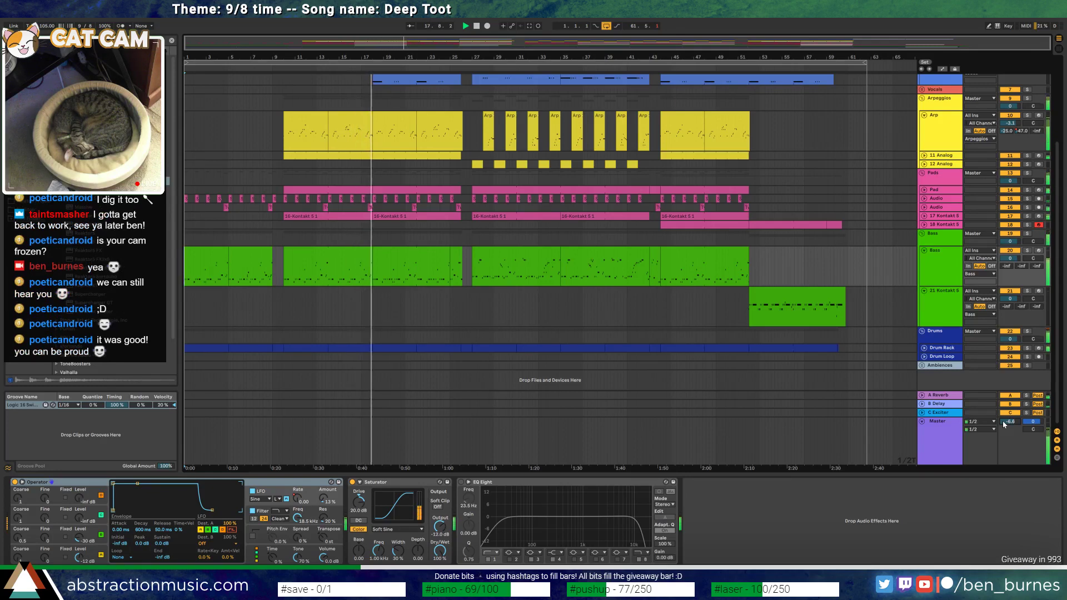
{"action": "key", "text": "Delete"}
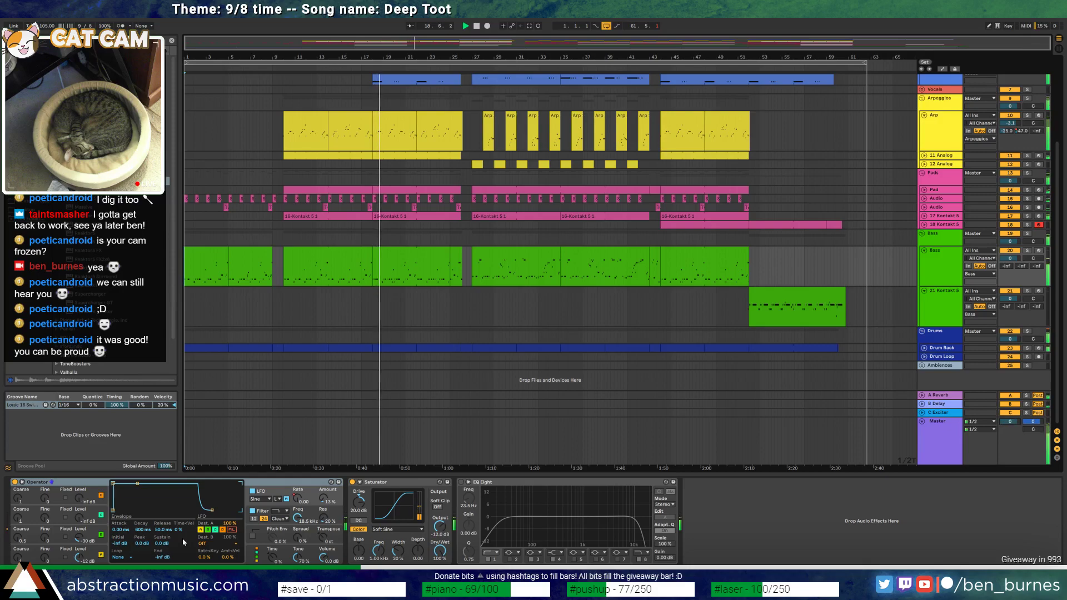
Switch to the browser, unmute the stream "Im bored gonna stream me making a new thing for a few hours" and stop the song's playback in Ableton Live
{"action": "key", "text": "alt+Tab"}
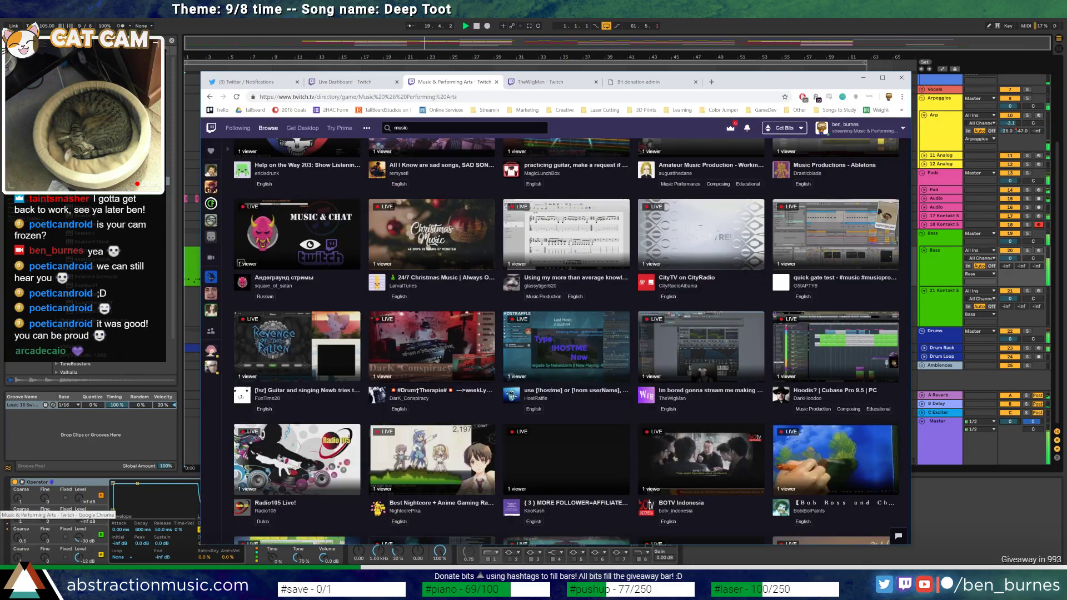
{"action": "left_click", "coordinate": [523, 82]}
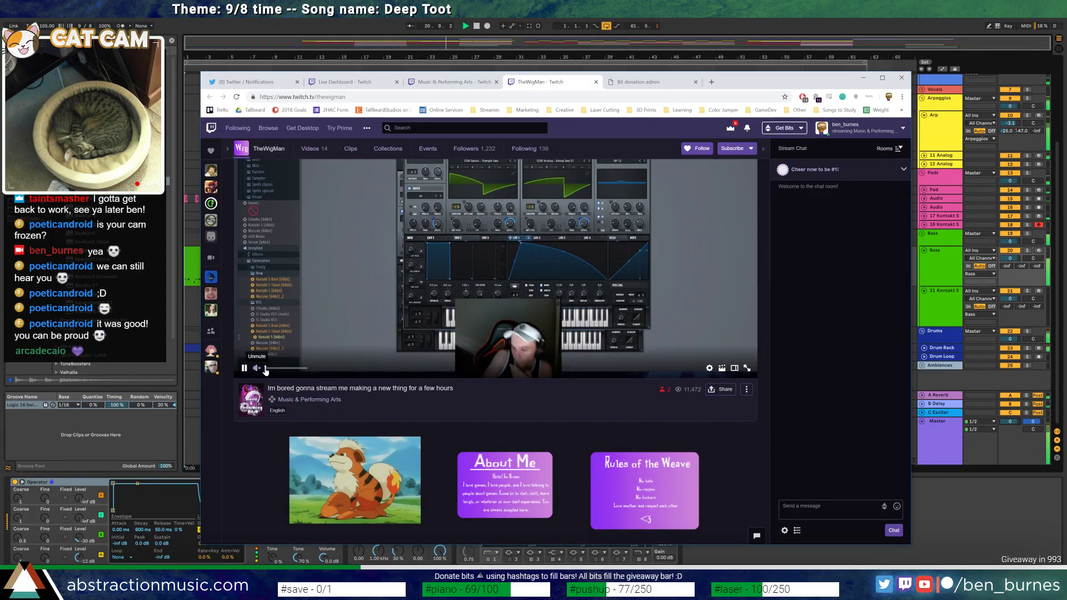
{"action": "key", "text": "alt+Tab"}
{"action": "key", "text": "alt+Tab"}
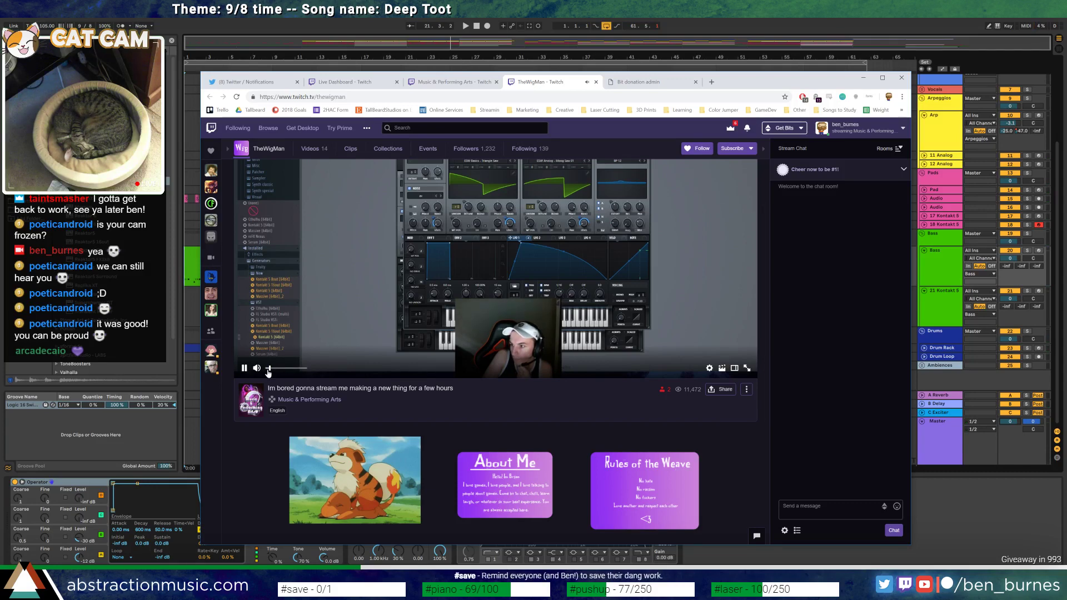
{"action": "scroll", "coordinate": [374, 326], "scroll_direction": "up", "scroll_amount": 2}
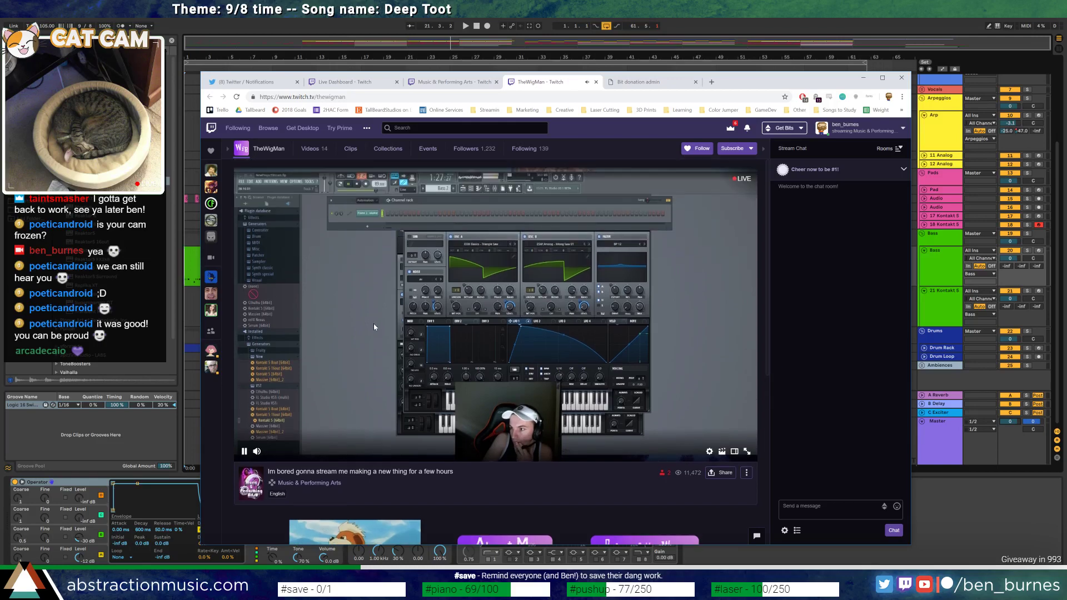
Play the very start of the song in Ableton Live, then select the channel name in the stream's web address and return to Ableton Live
{"action": "key", "text": "alt+Tab"}
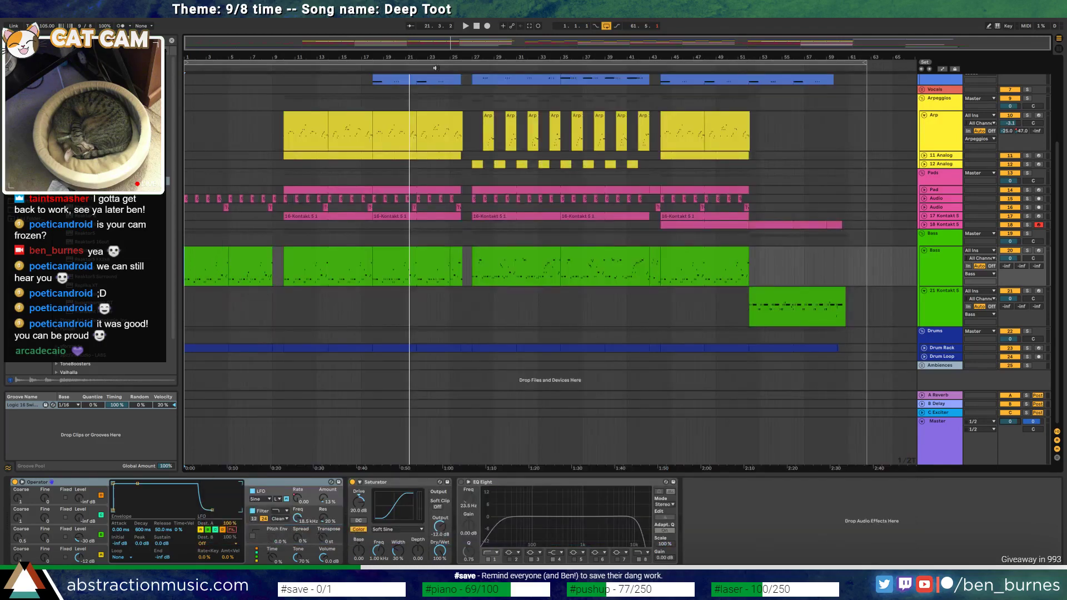
{"action": "key", "text": "space"}
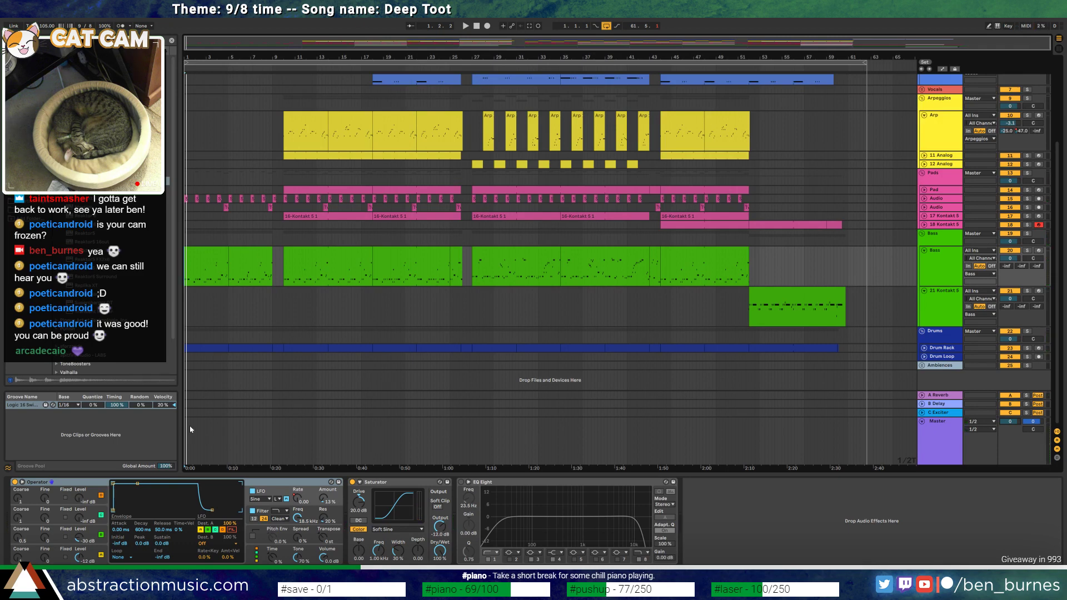
{"action": "key", "text": "alt+Tab"}
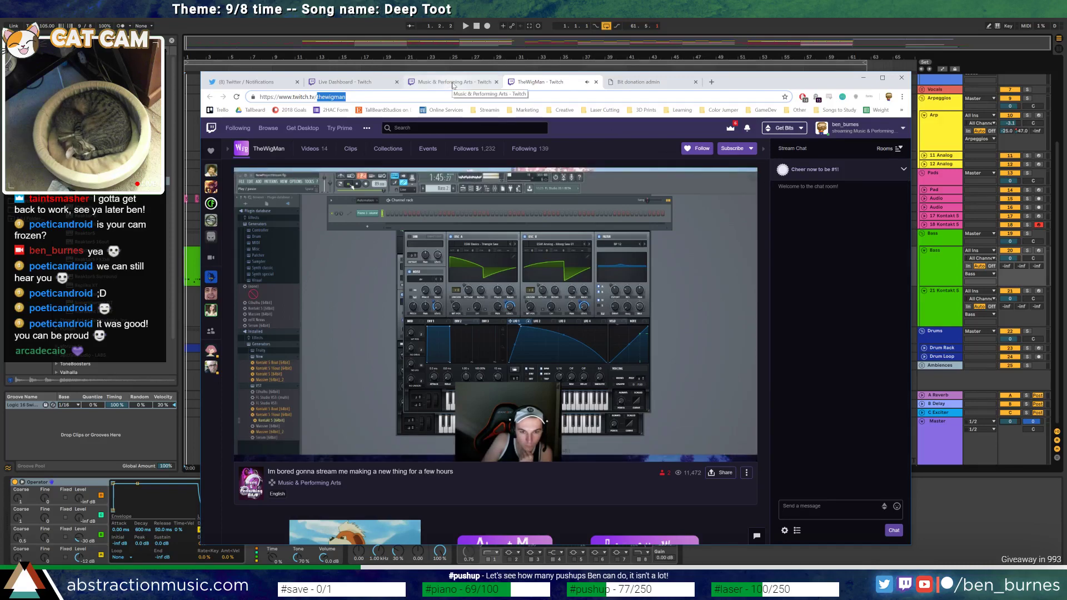
{"action": "left_click", "coordinate": [607, 71]}
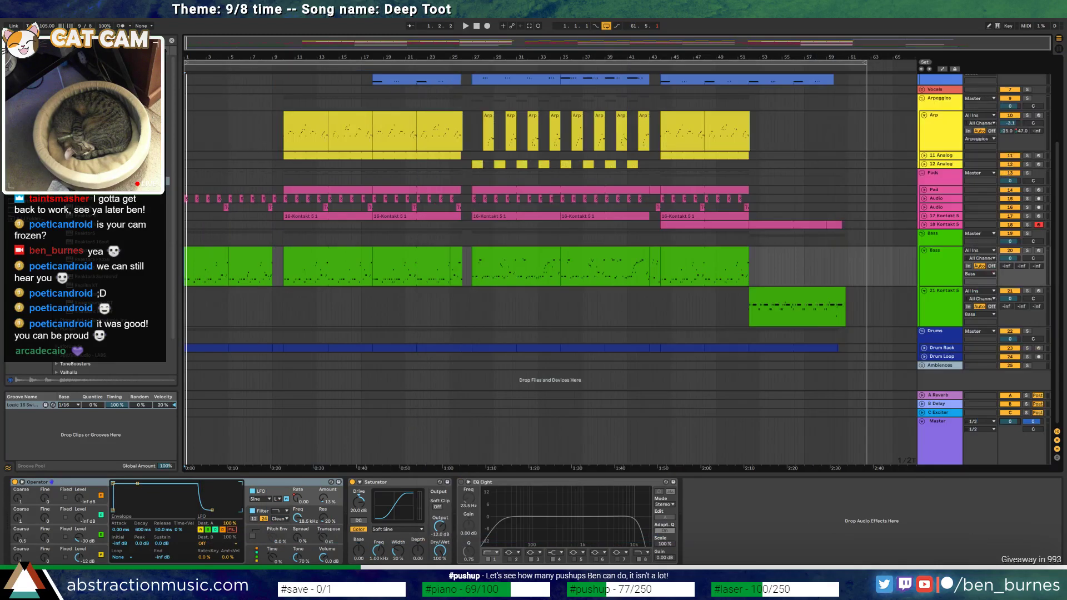